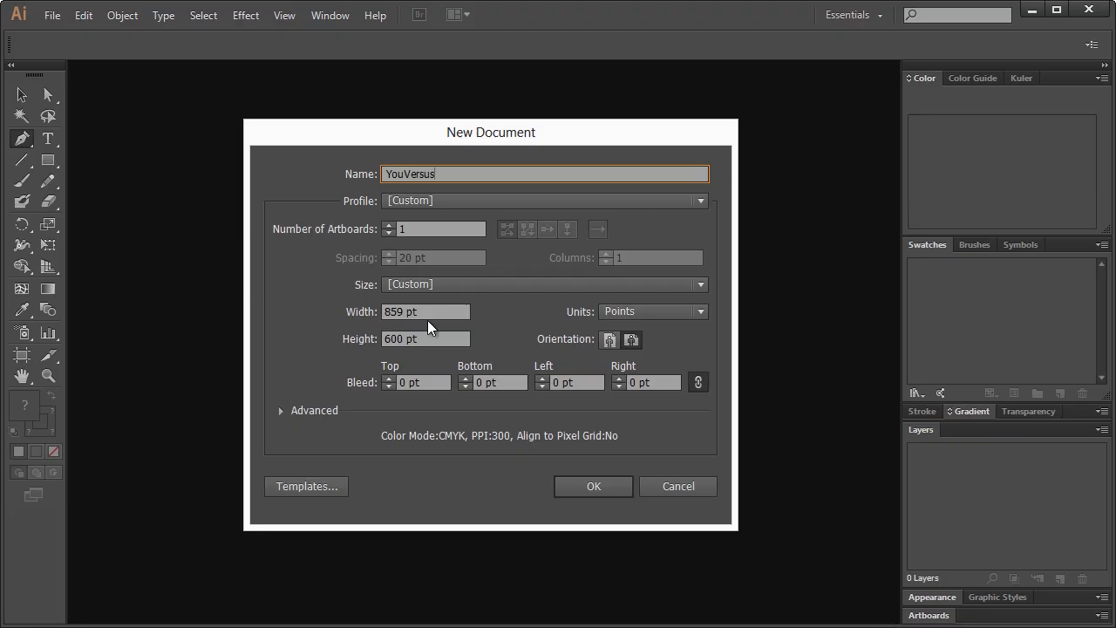
Create an 859 × 600 pt document named YouVersus and view it at 100%
left_click(406, 312)
left_click(385, 341)
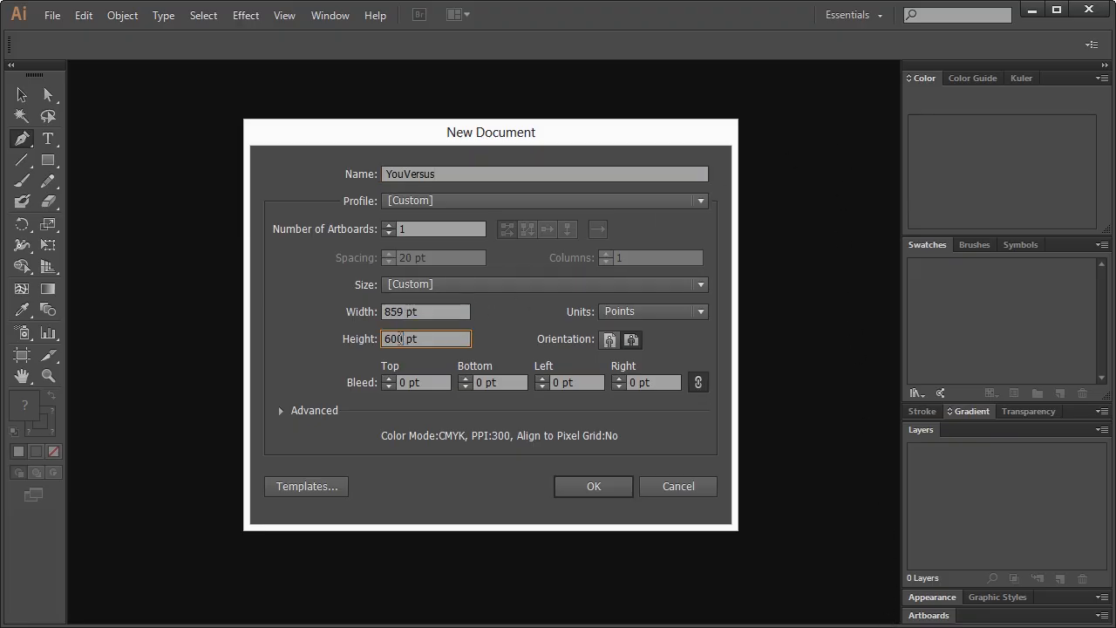
left_click(398, 339)
left_click(594, 485)
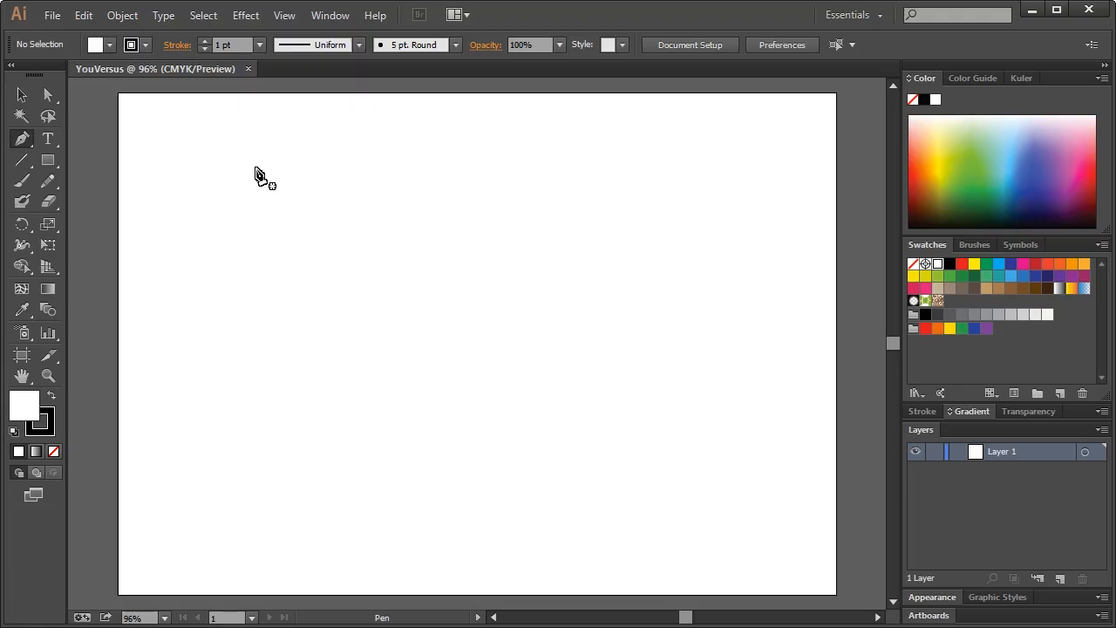
key("ctrl+1")
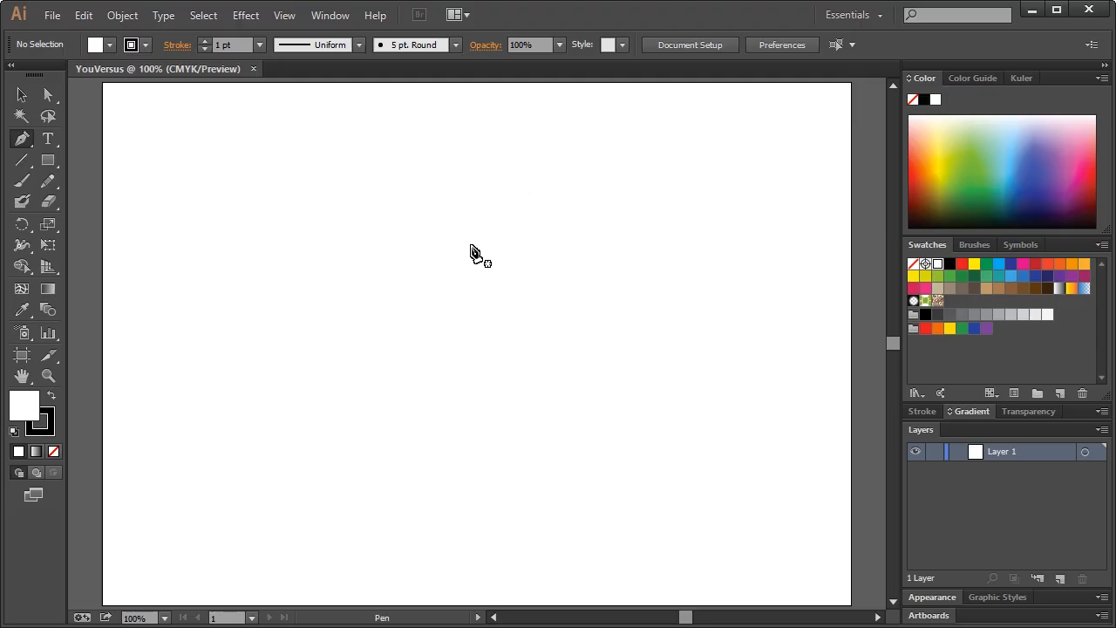
Turn on View > Show Grid and Snap to Grid over the blank artboard
left_click(286, 17)
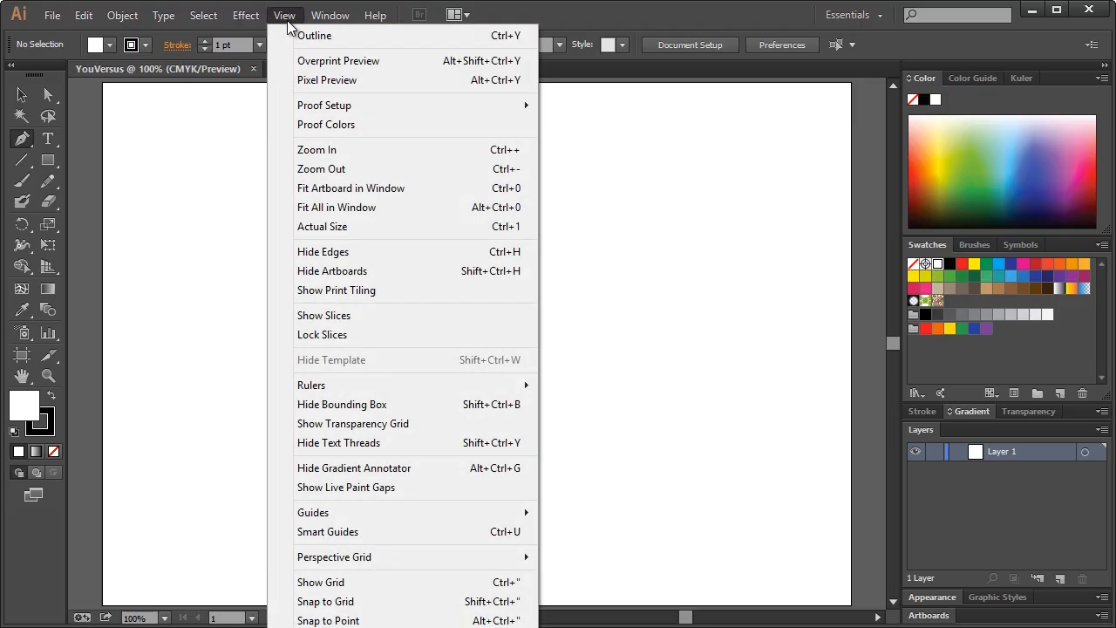
left_click(377, 586)
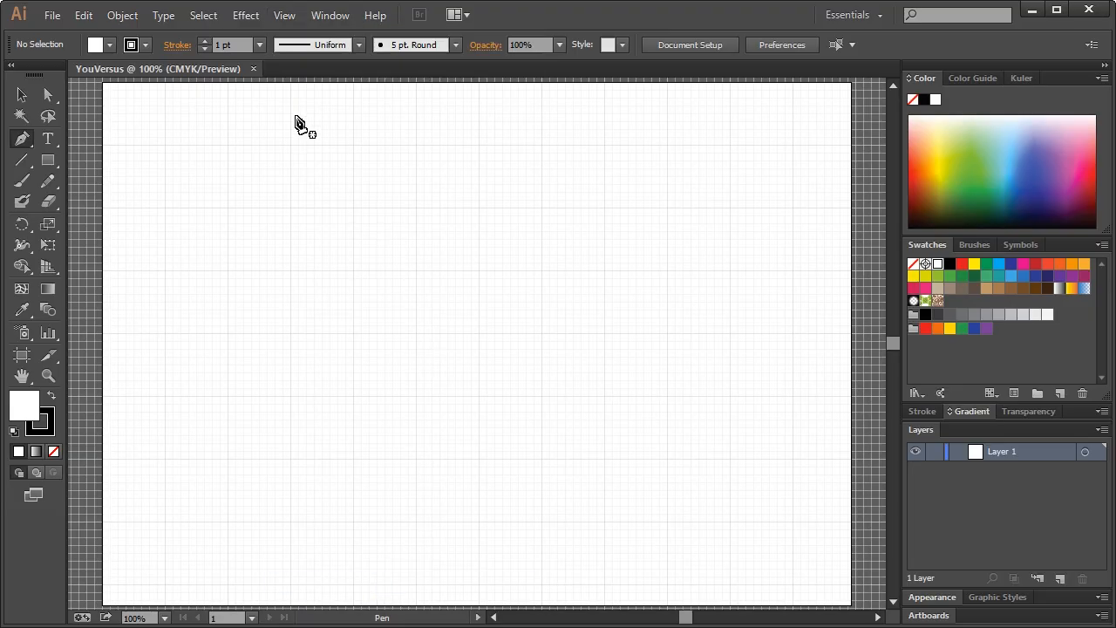
left_click(284, 24)
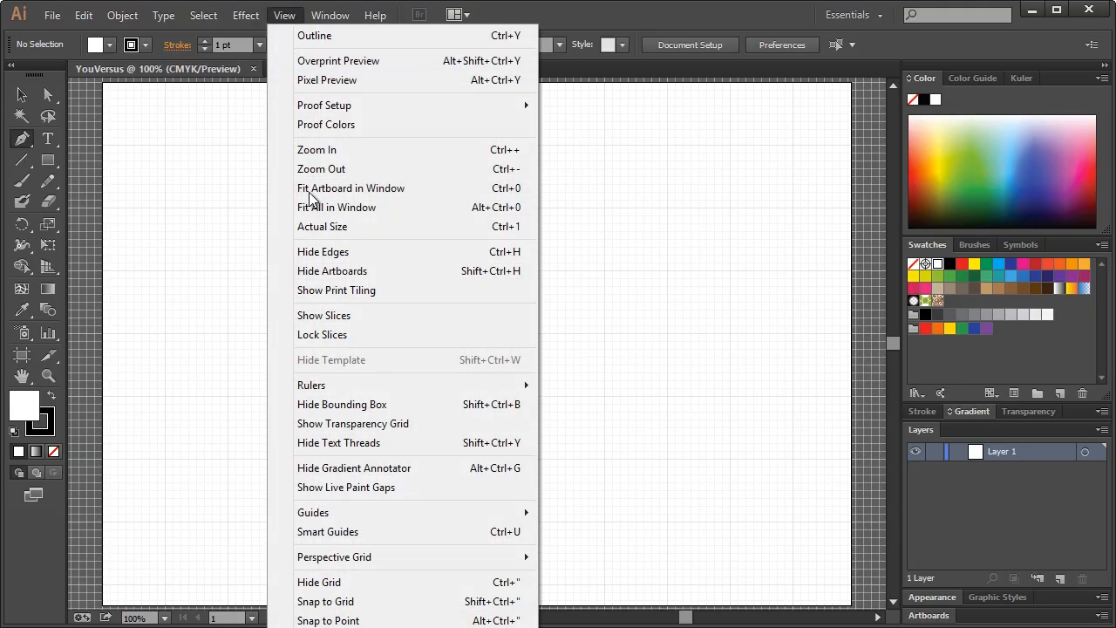
left_click(333, 601)
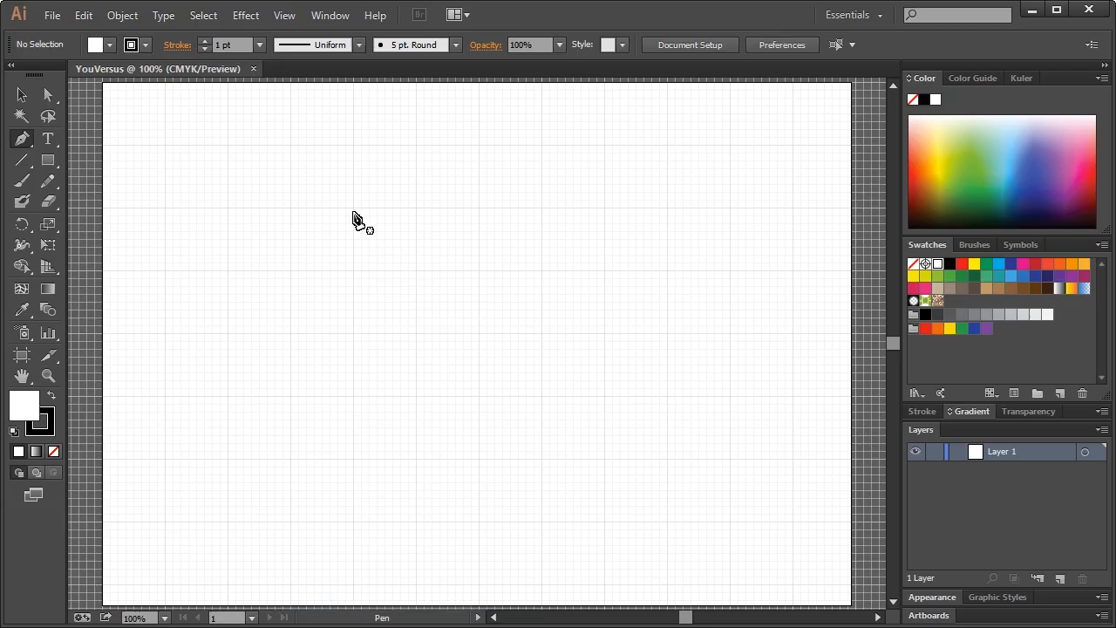
left_click(48, 376)
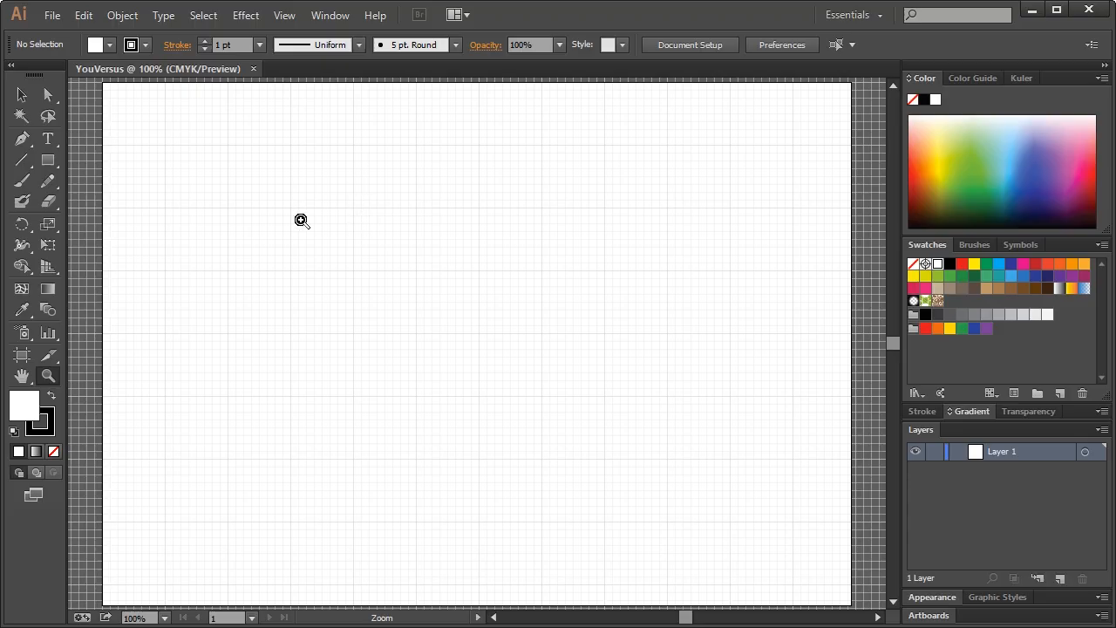
left_click(21, 143)
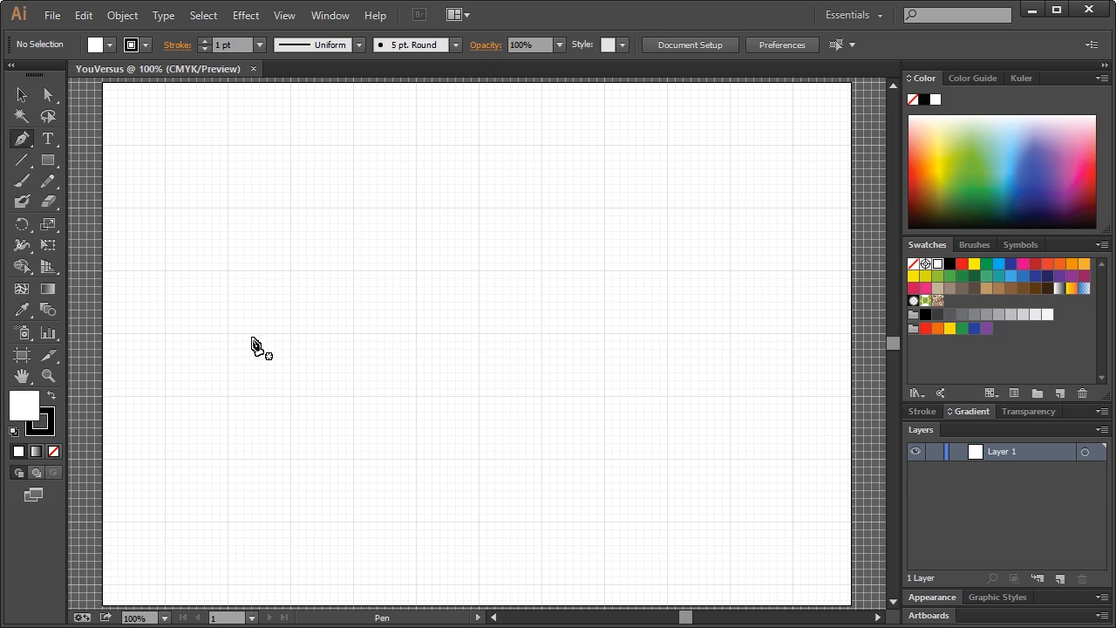
left_click(50, 424)
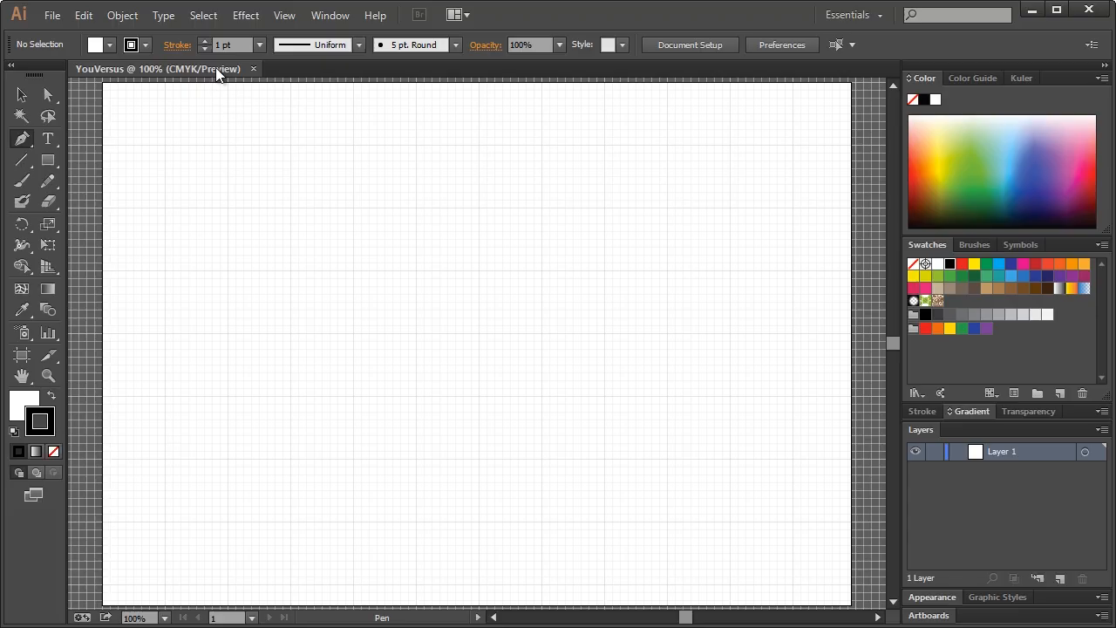
left_click(34, 407)
left_click(50, 416)
double_click(52, 416)
left_click_drag(774, 158, 471, 199)
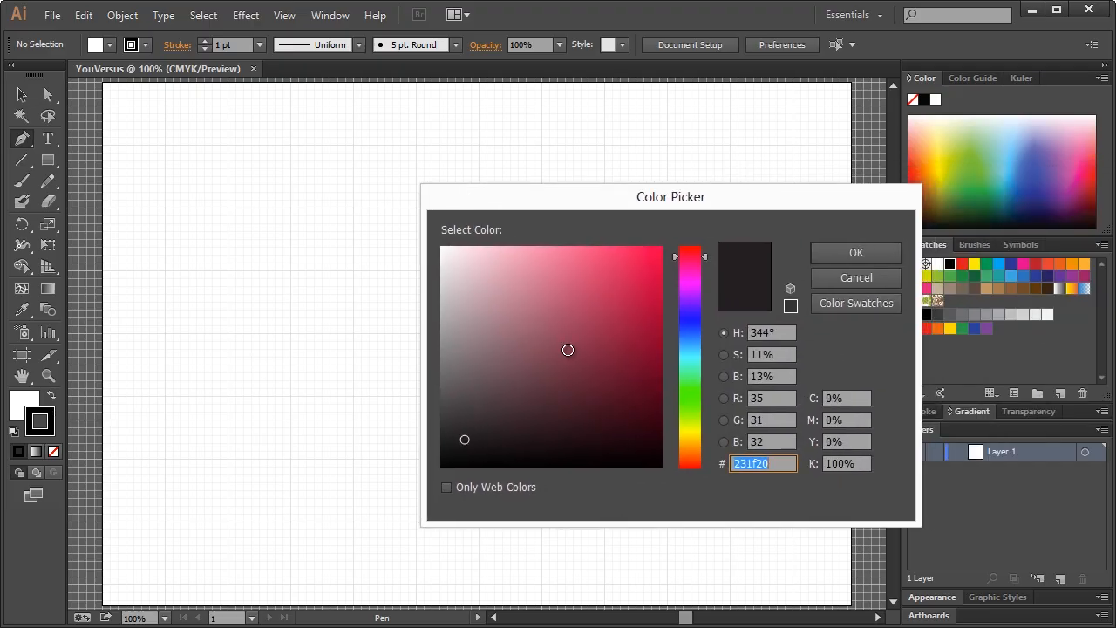
left_click(856, 278)
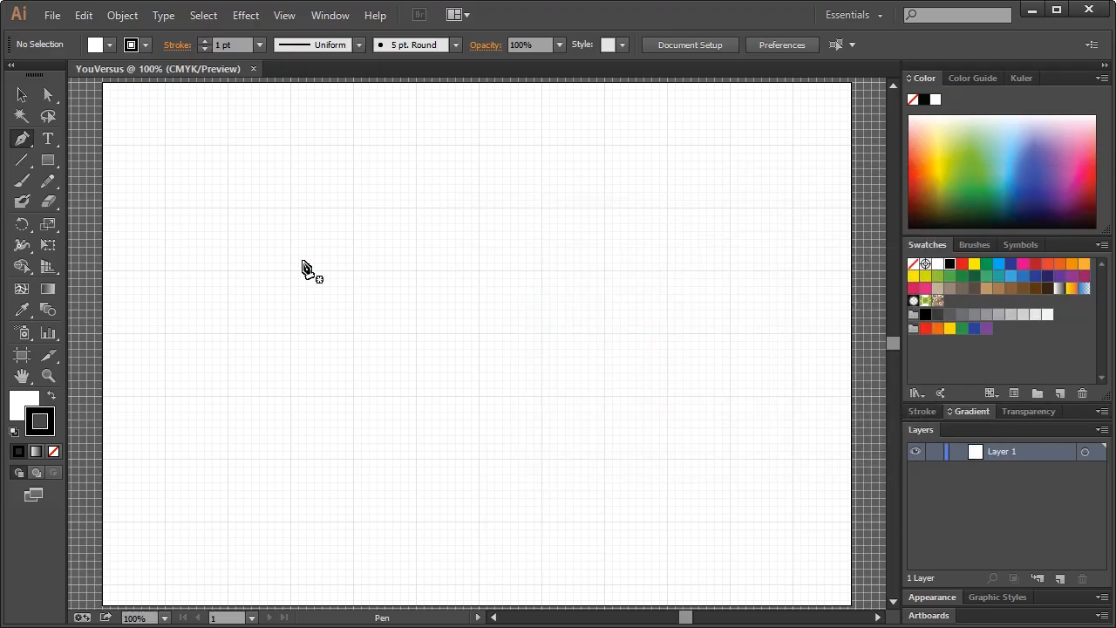
left_click(39, 403)
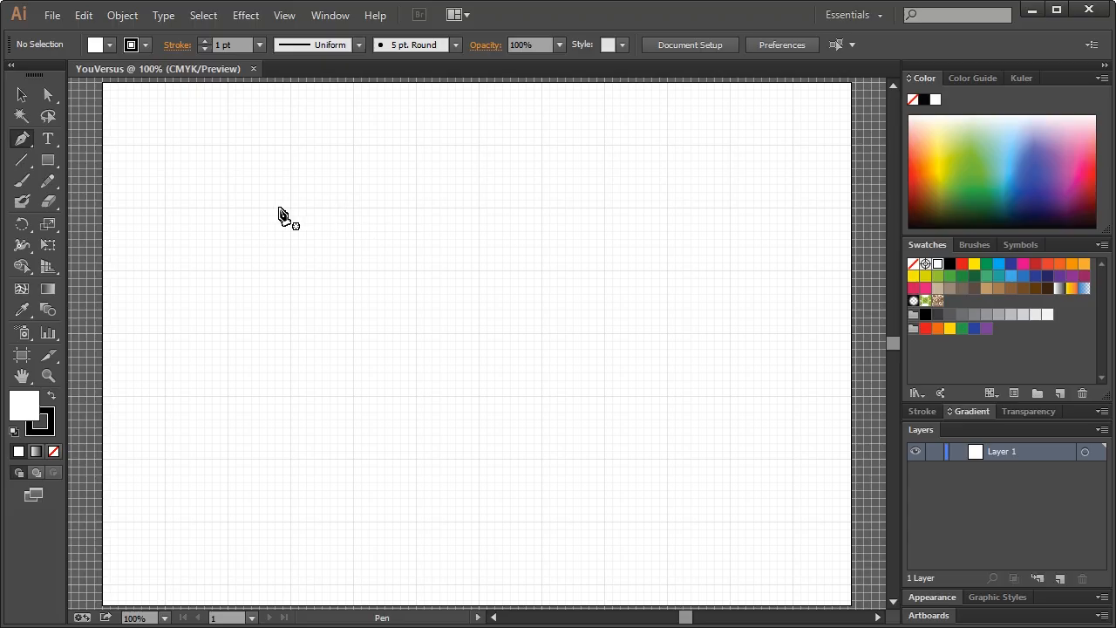
left_click(352, 207)
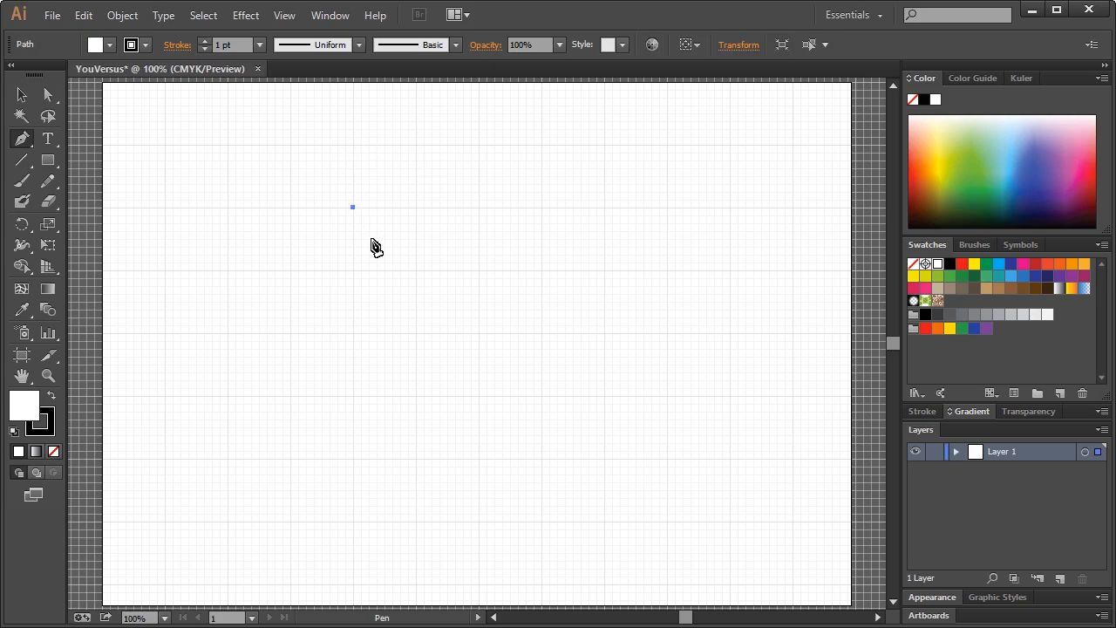
Draw a closed six-point V-shaped chevron on grid points with the Pen tool
left_click(477, 333)
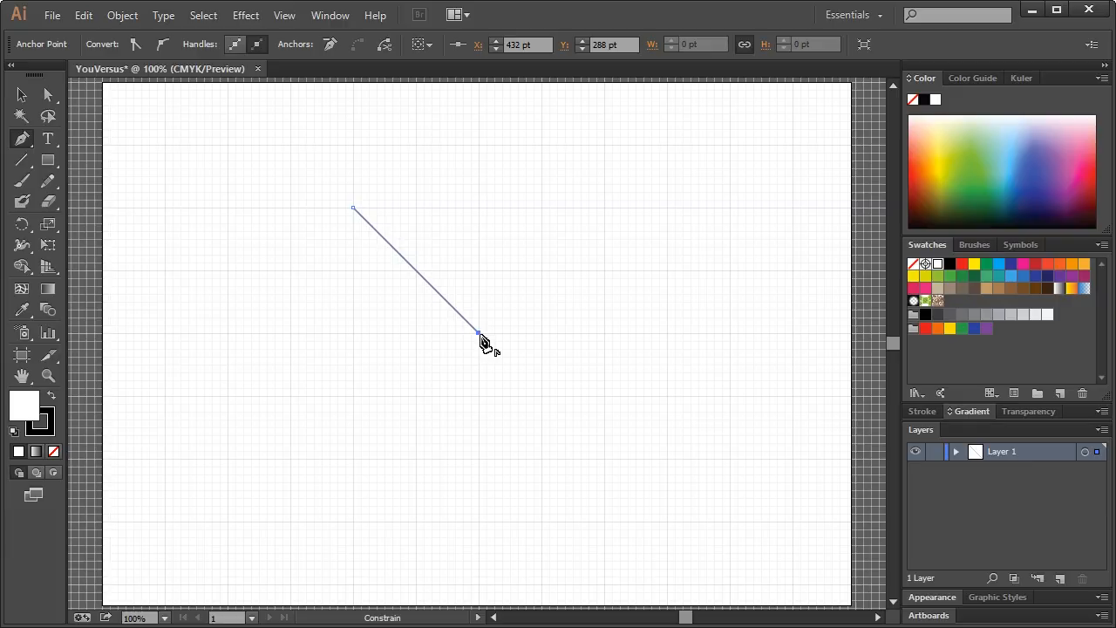
left_click(604, 208)
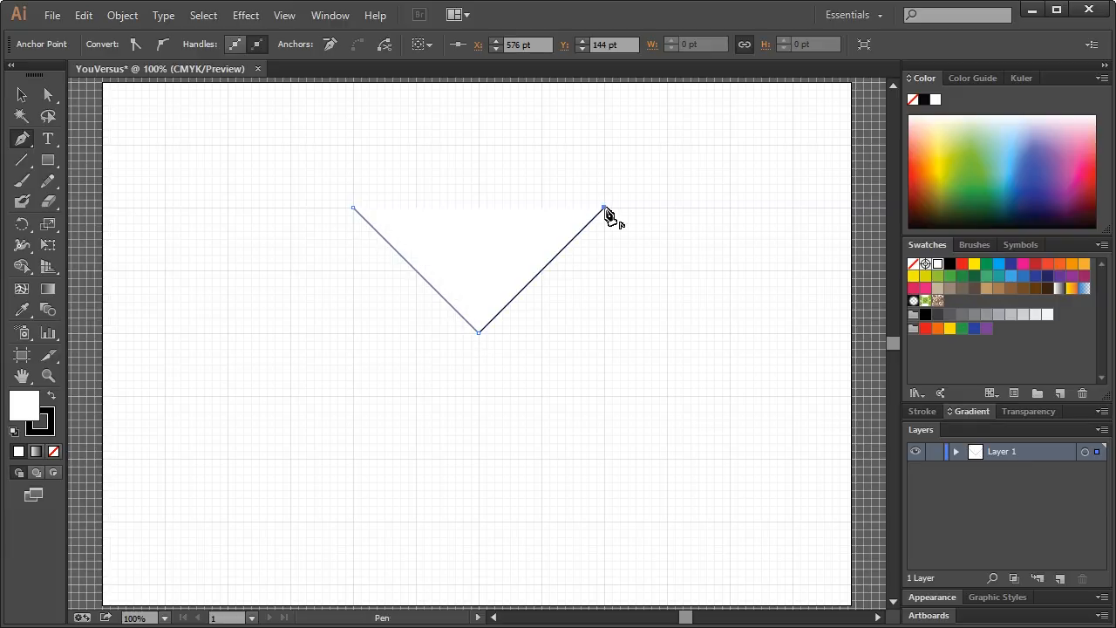
left_click(542, 210)
left_click(478, 269)
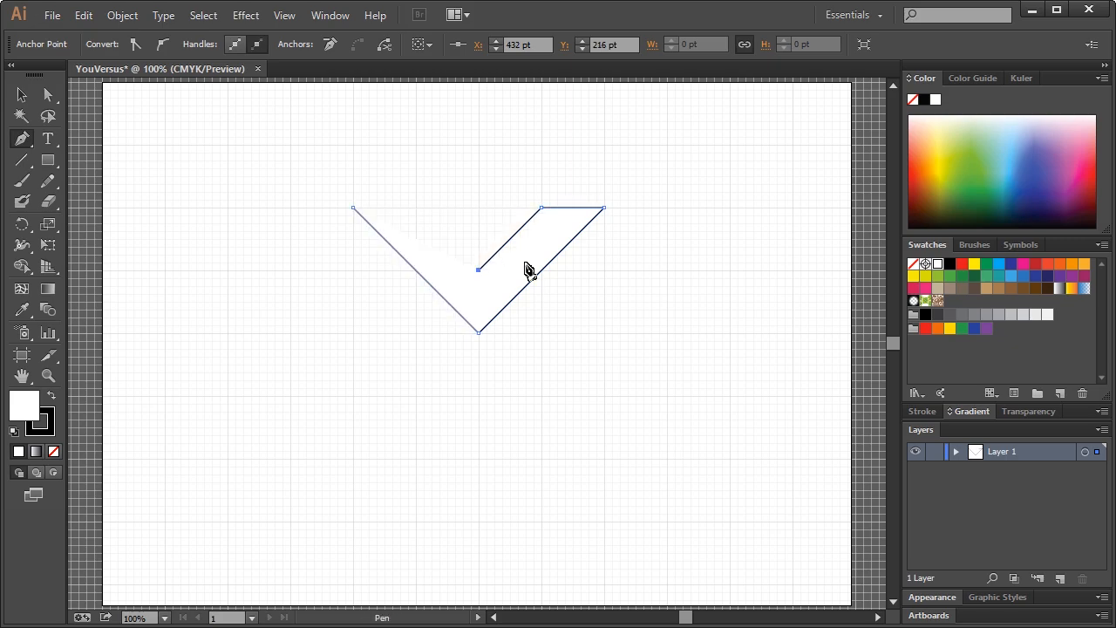
left_click(415, 208)
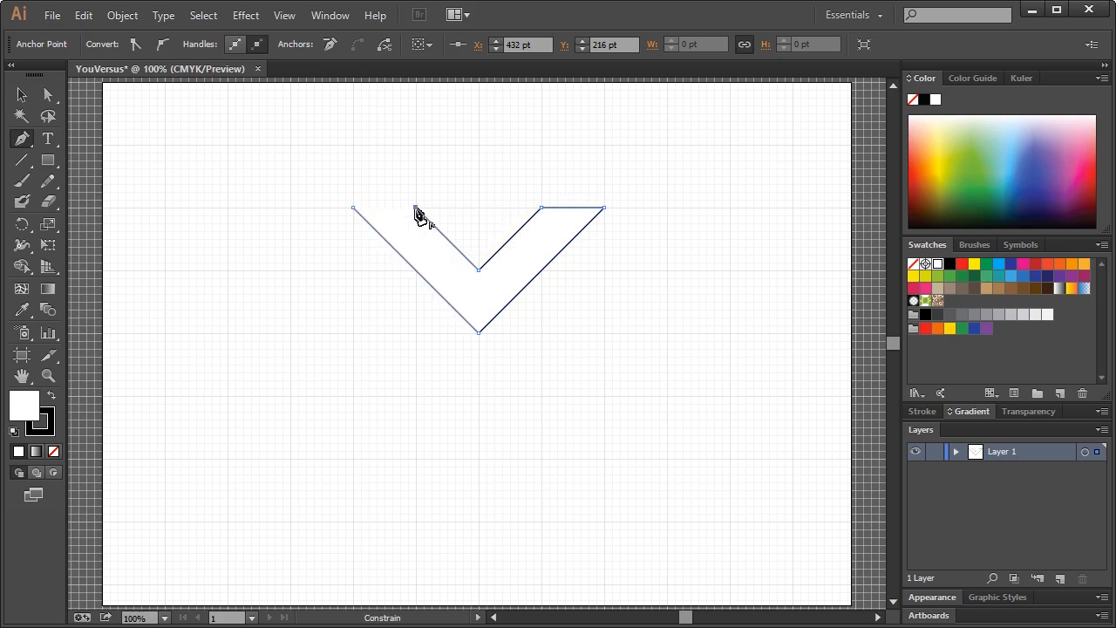
left_click(352, 208)
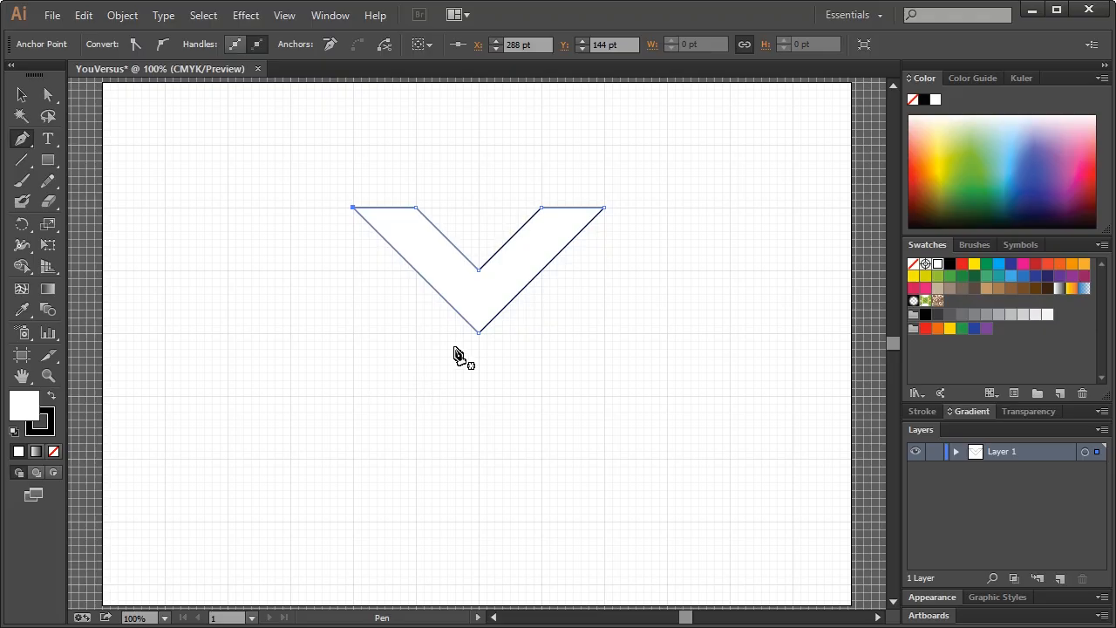
Zoom in to 200% around the chevron and deselect it
left_click(48, 375)
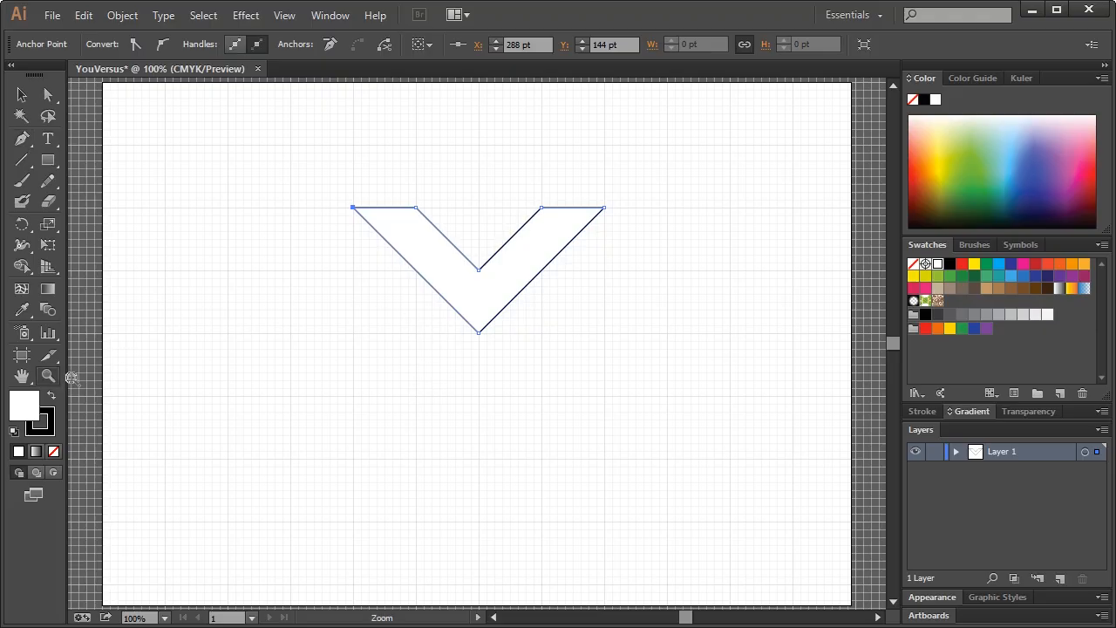
left_click(452, 316)
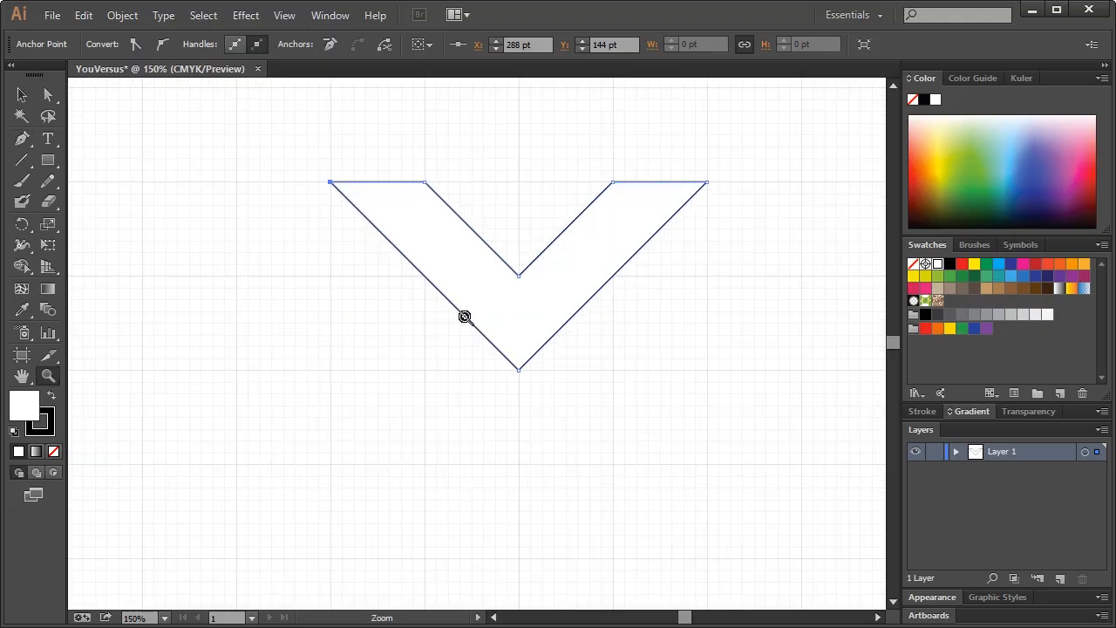
left_click(483, 383)
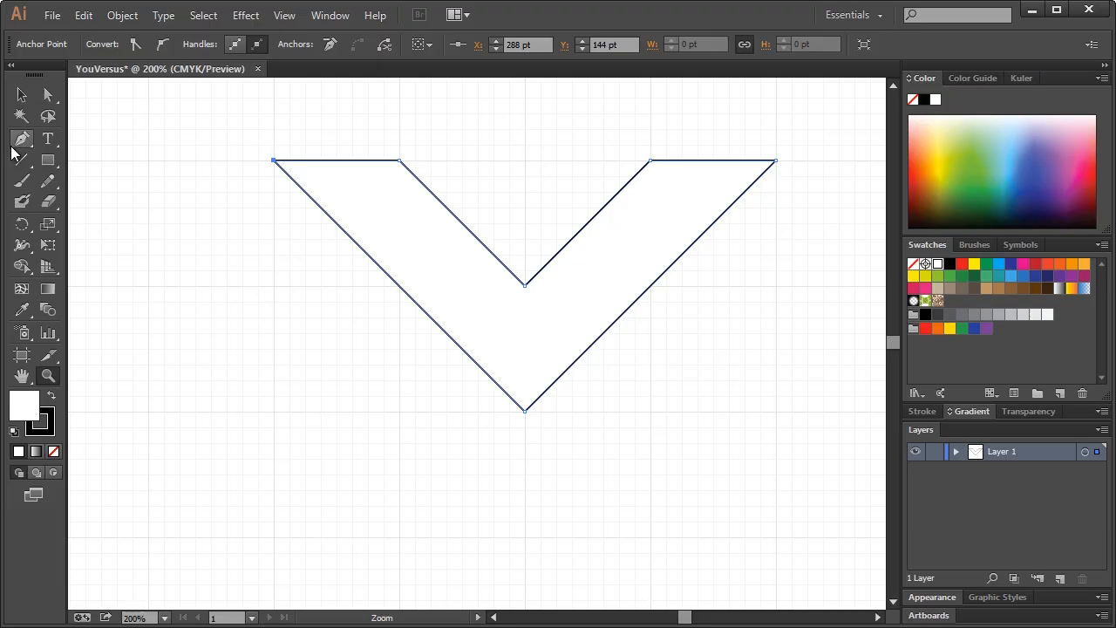
left_click(21, 139)
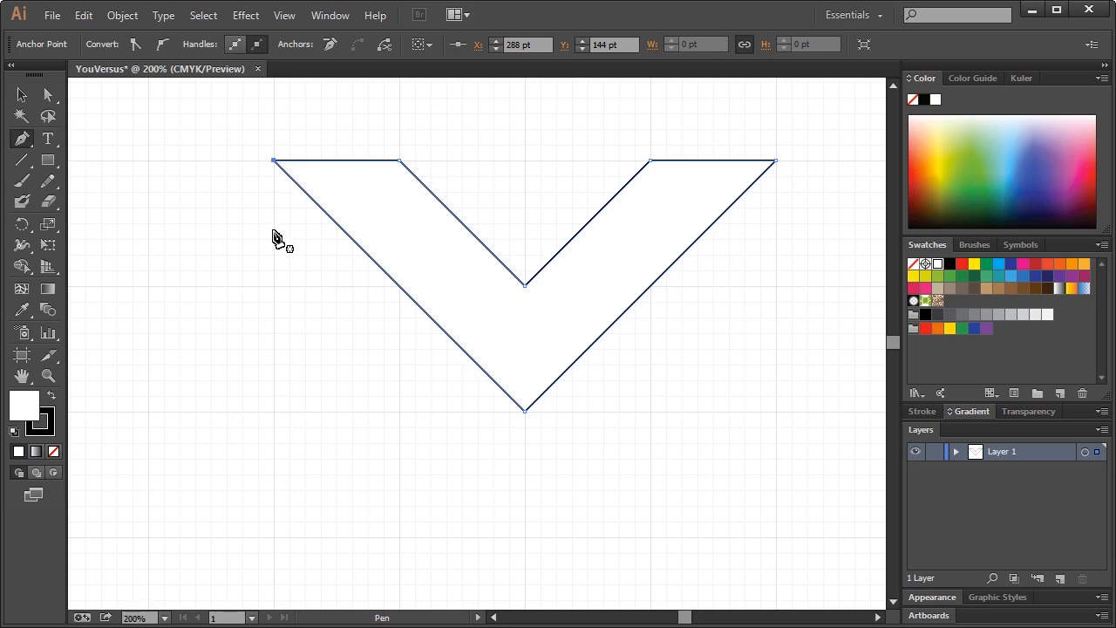
left_click(493, 451, "ctrl")
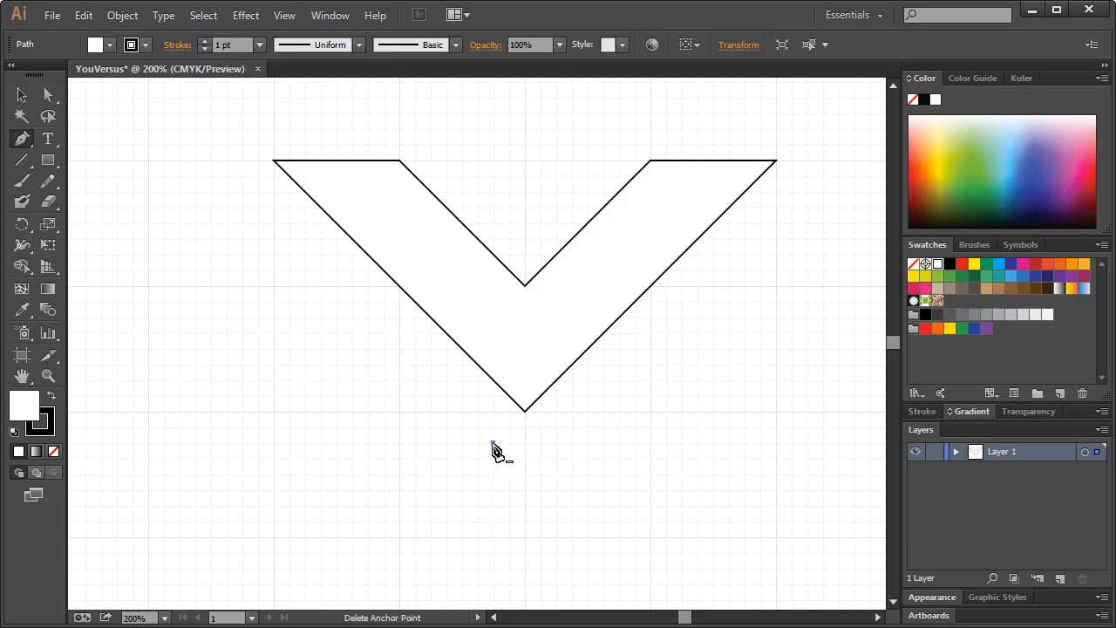
Draw a closed four-point slanted parallelogram below the chevron's left arm
scroll(442, 505, "down", 1)
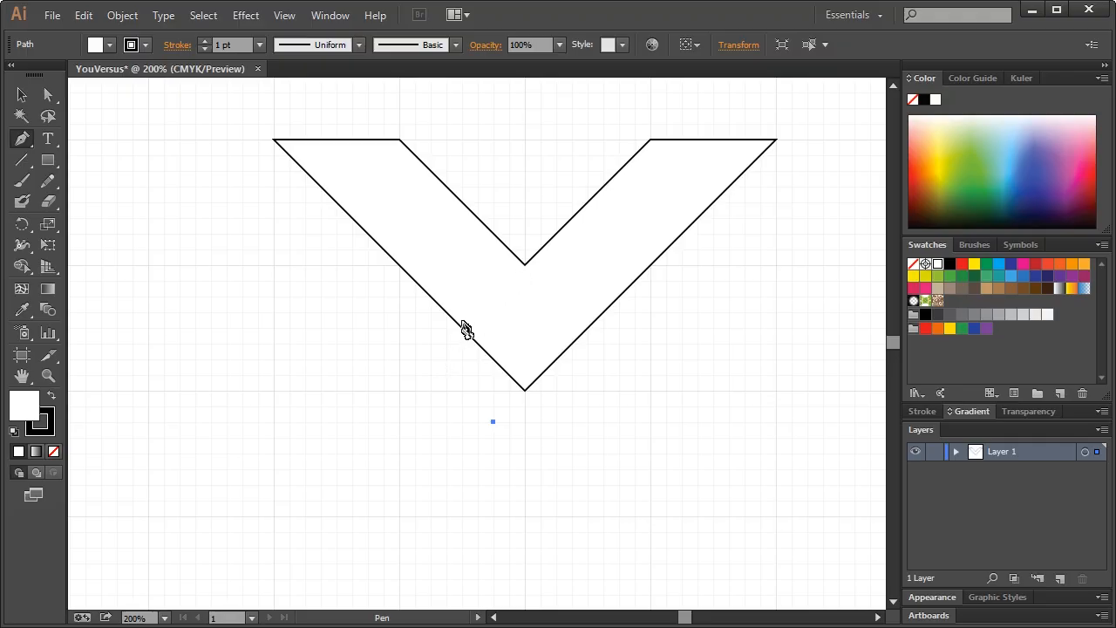
left_click(443, 362)
key("ctrl+z")
left_click(431, 359)
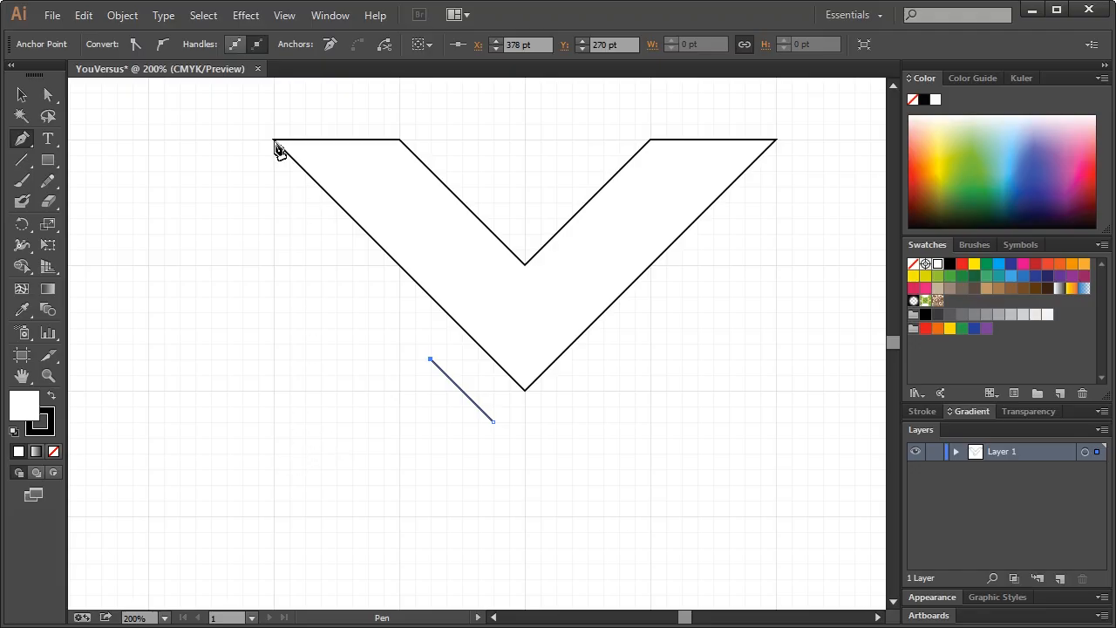
left_click(275, 472, "shift")
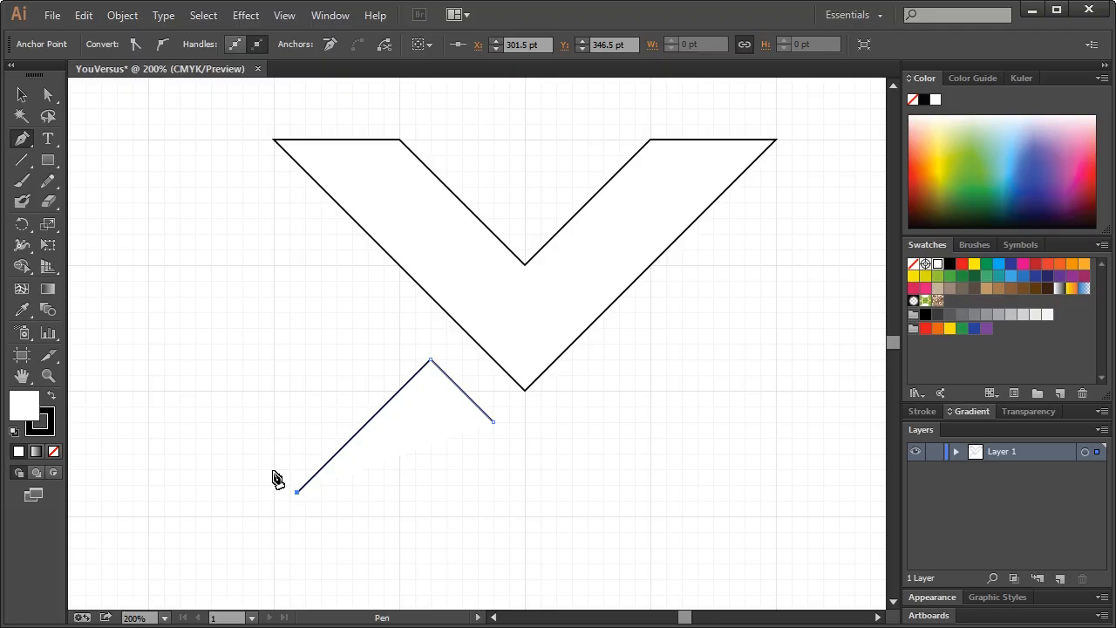
key("ctrl+z")
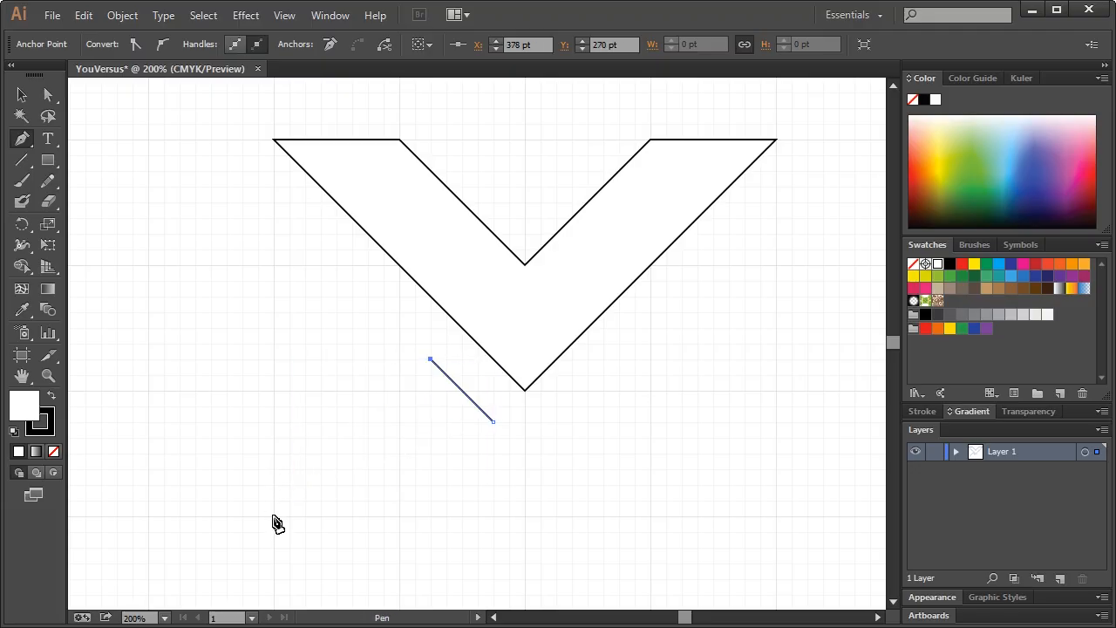
left_click(274, 515, "shift")
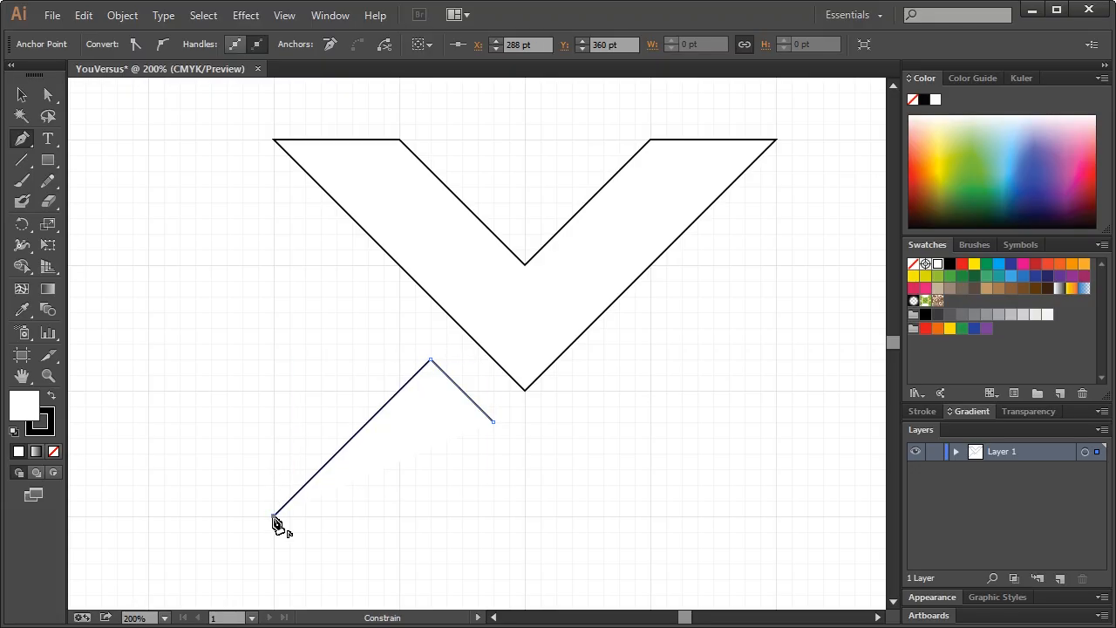
left_click(402, 517, "shift")
left_click(495, 424)
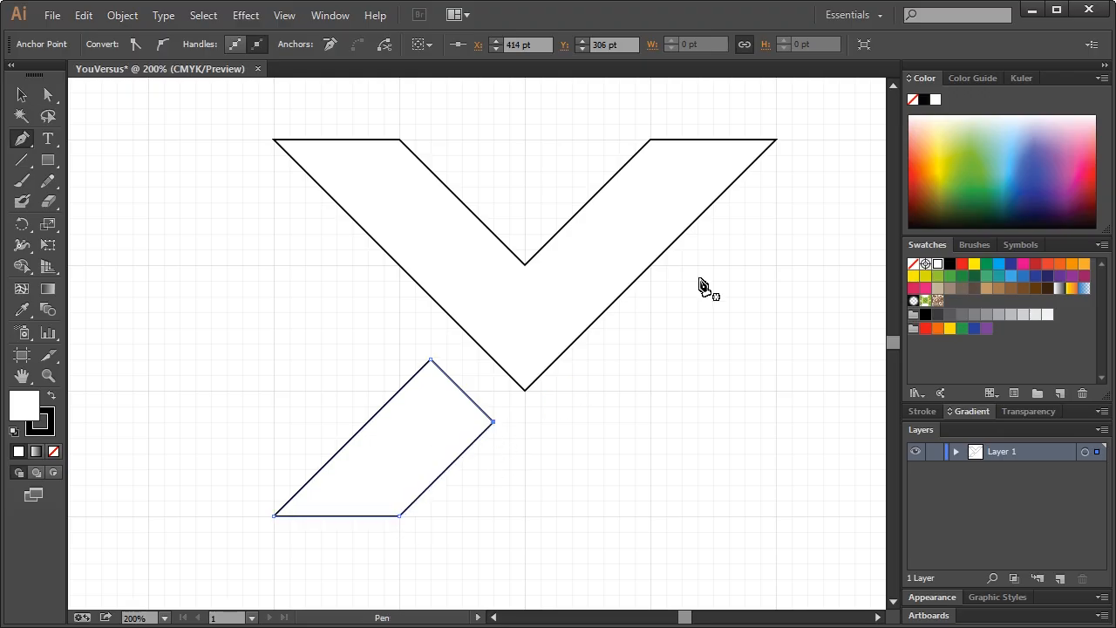
Save the document, view the artboard at 100%, and select the V shape
left_click(24, 96)
left_click(192, 268)
key("ctrl+s")
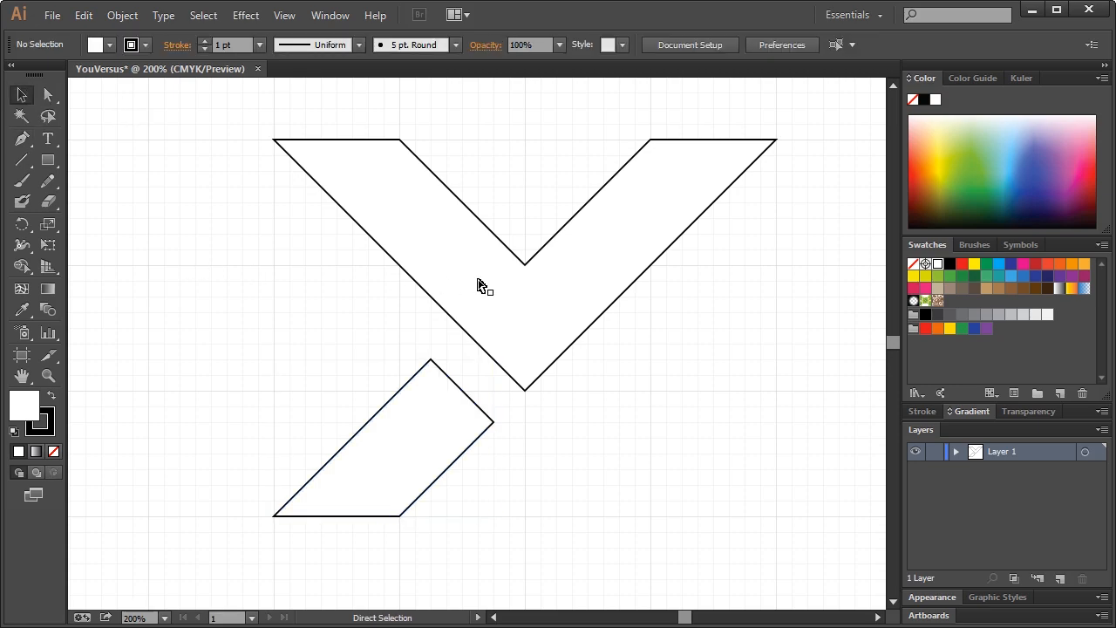
key("ctrl+1")
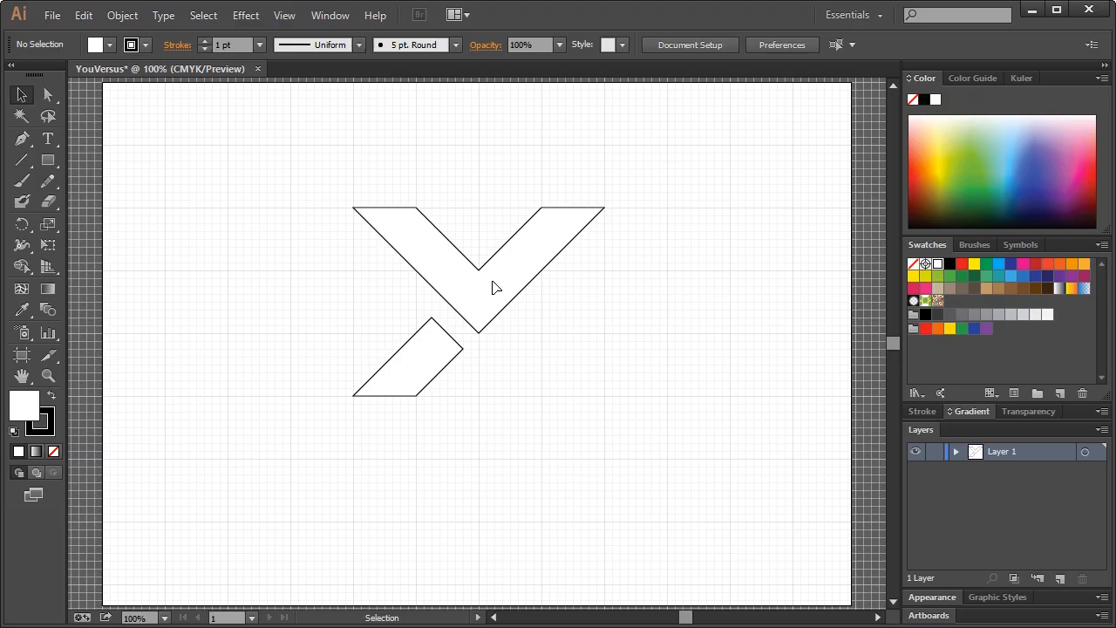
left_click(493, 288)
Unite the chevron and parallelogram into one Y shape using Pathfinder
left_click(428, 371, "shift")
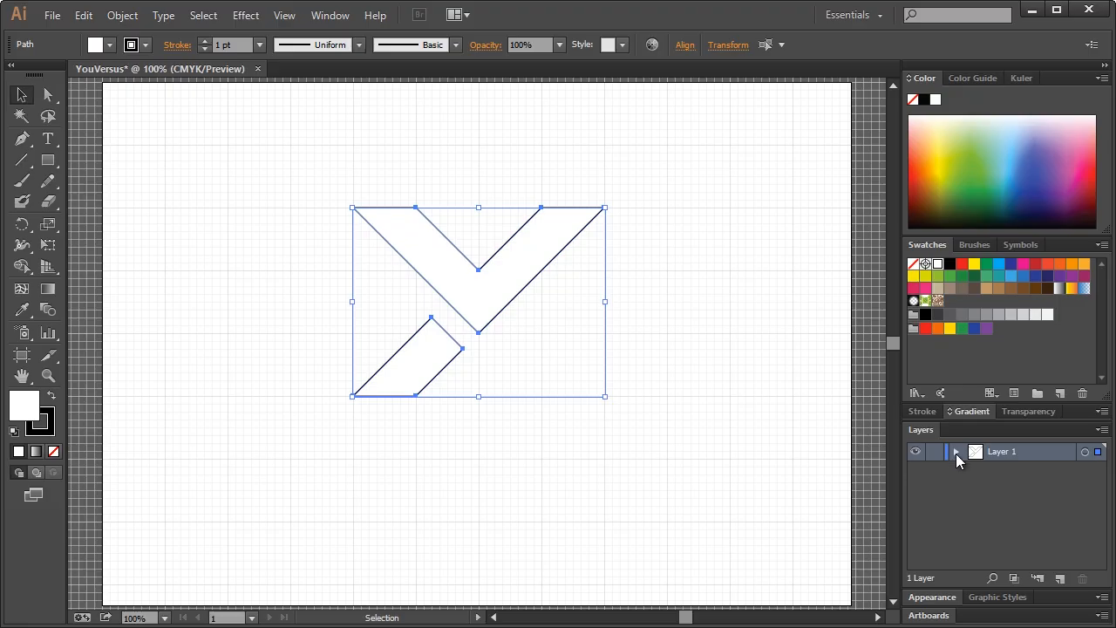
left_click(956, 451)
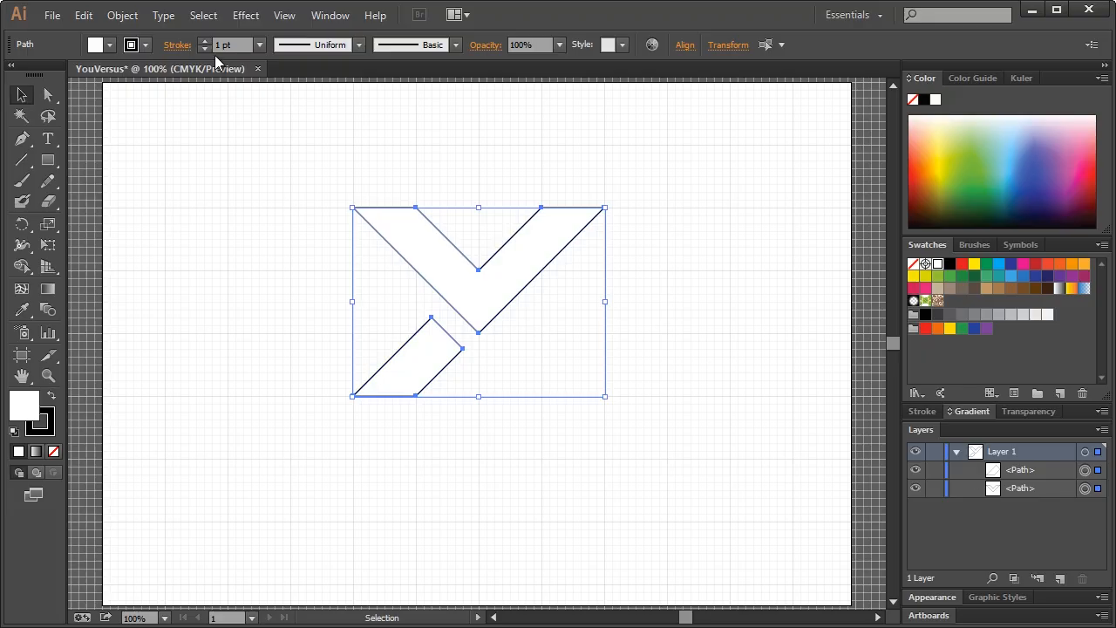
left_click(319, 17)
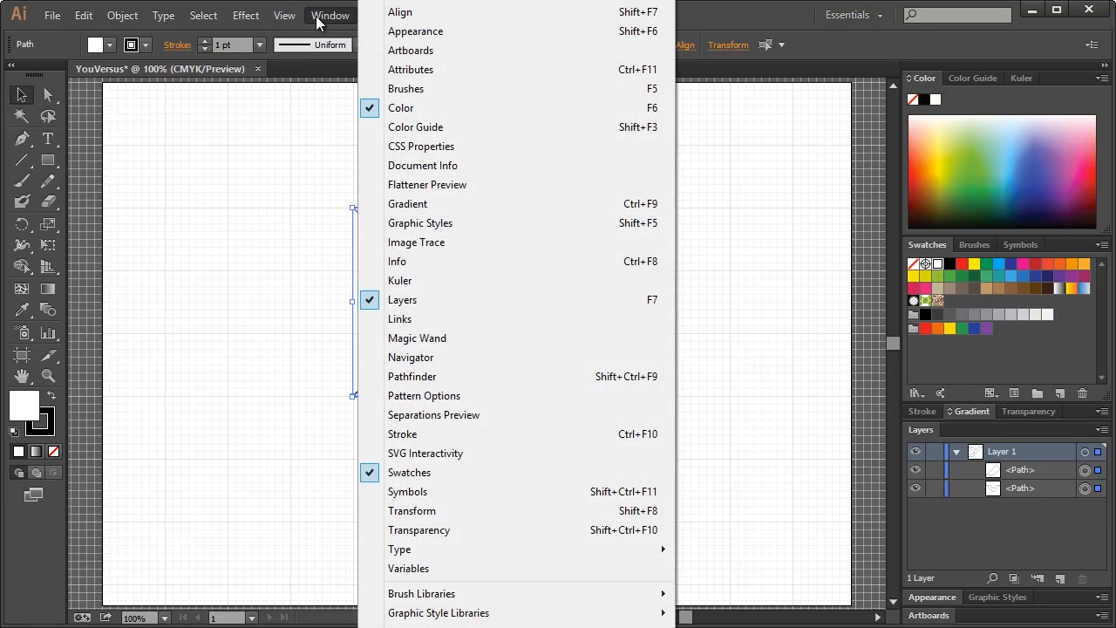
left_click(423, 379)
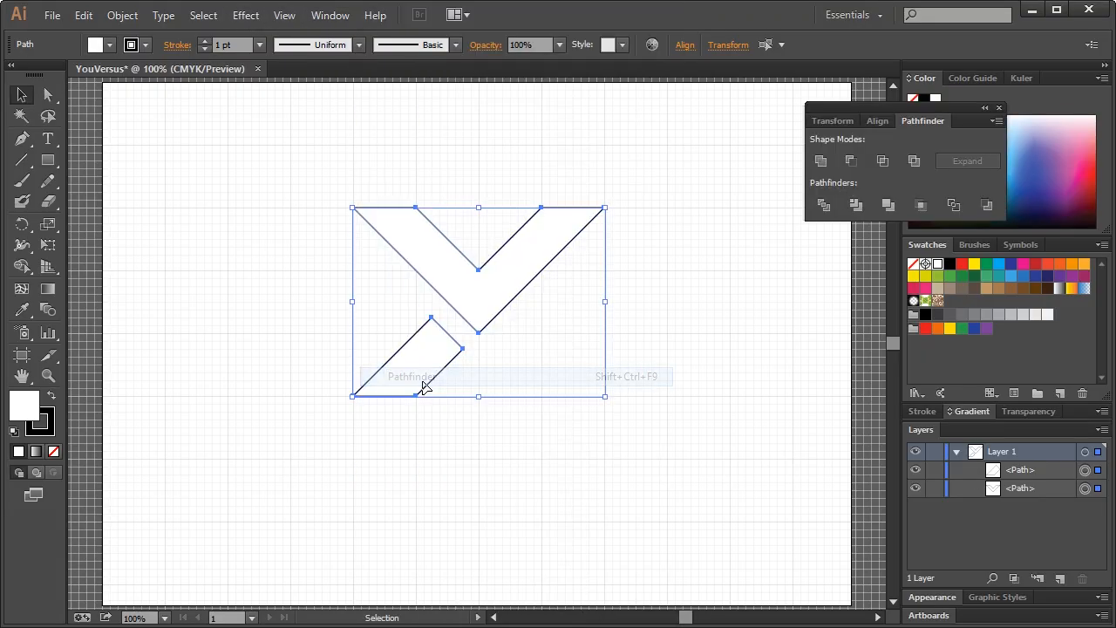
left_click_drag(857, 114, 743, 129)
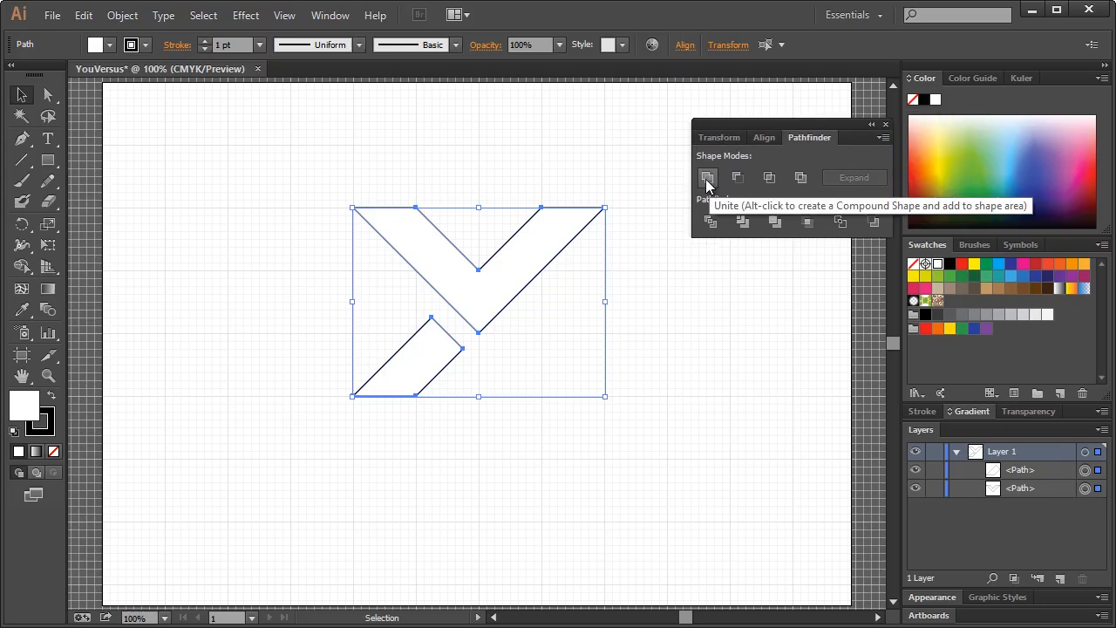
left_click(707, 178)
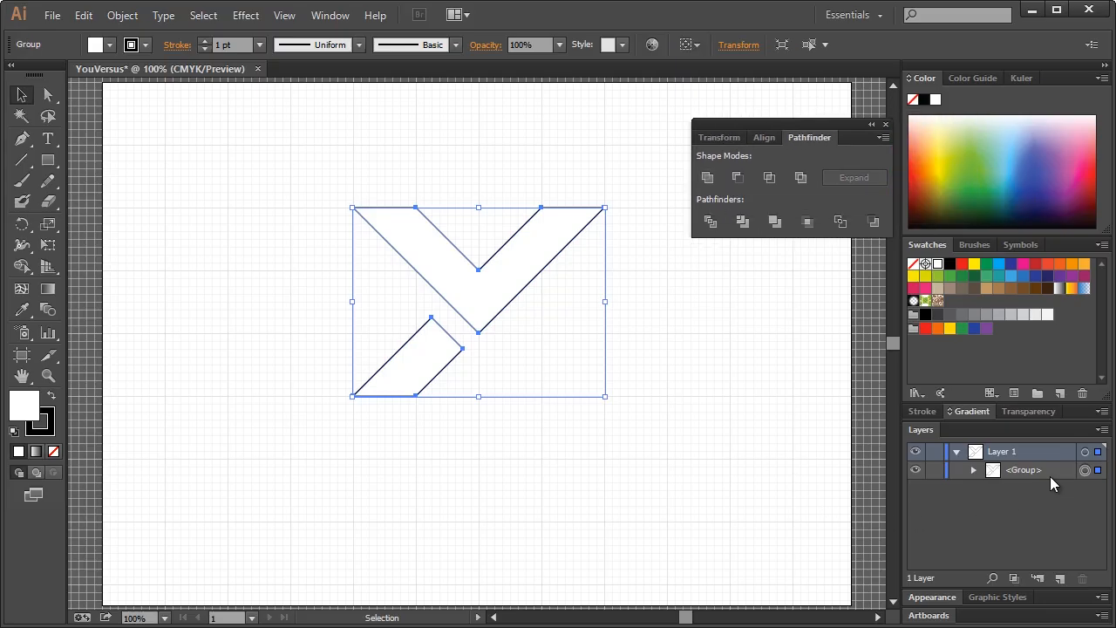
left_click(886, 125)
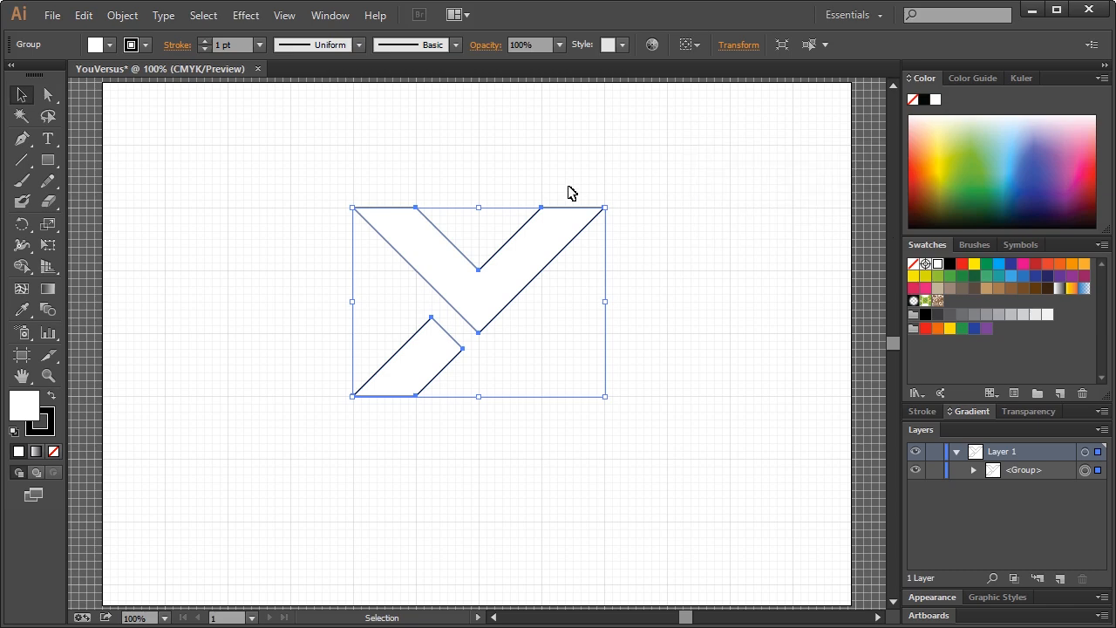
left_click(205, 198)
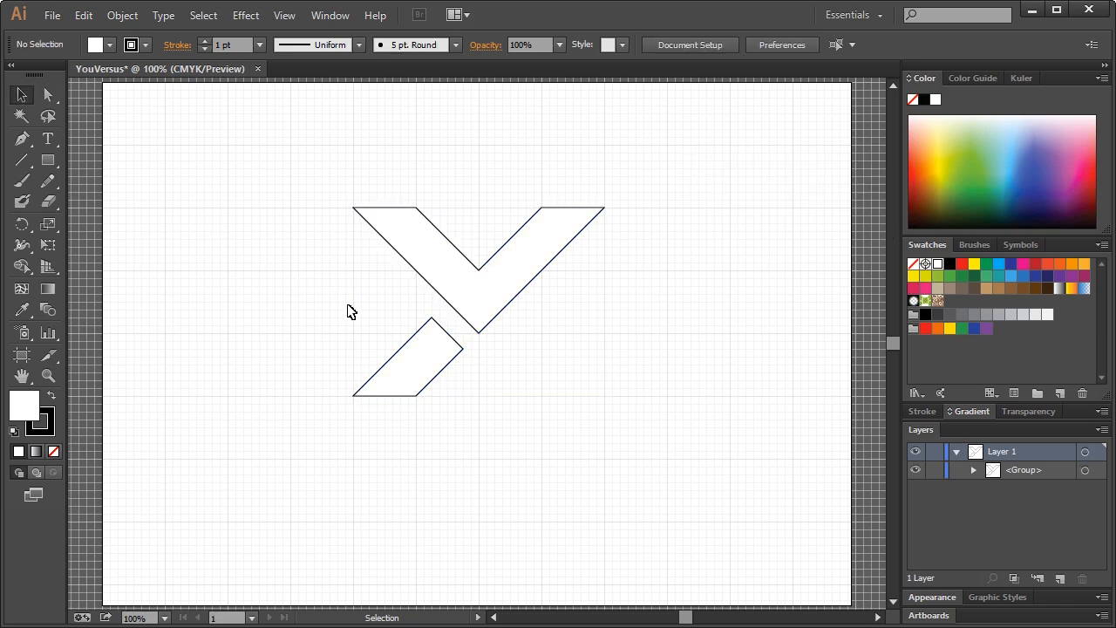
left_click(477, 302)
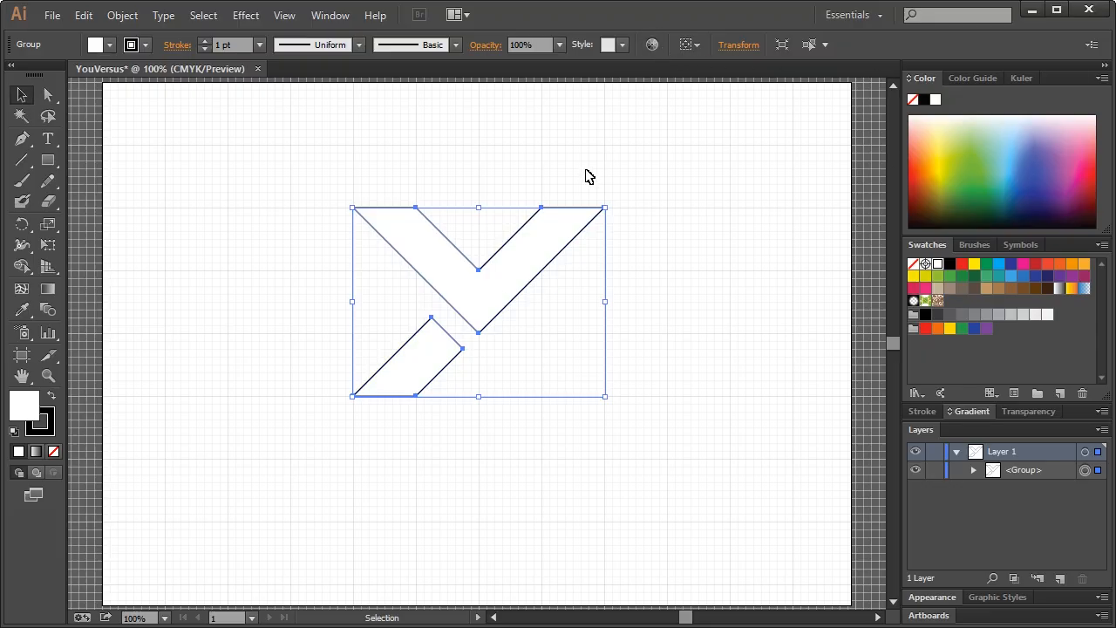
left_click(228, 45)
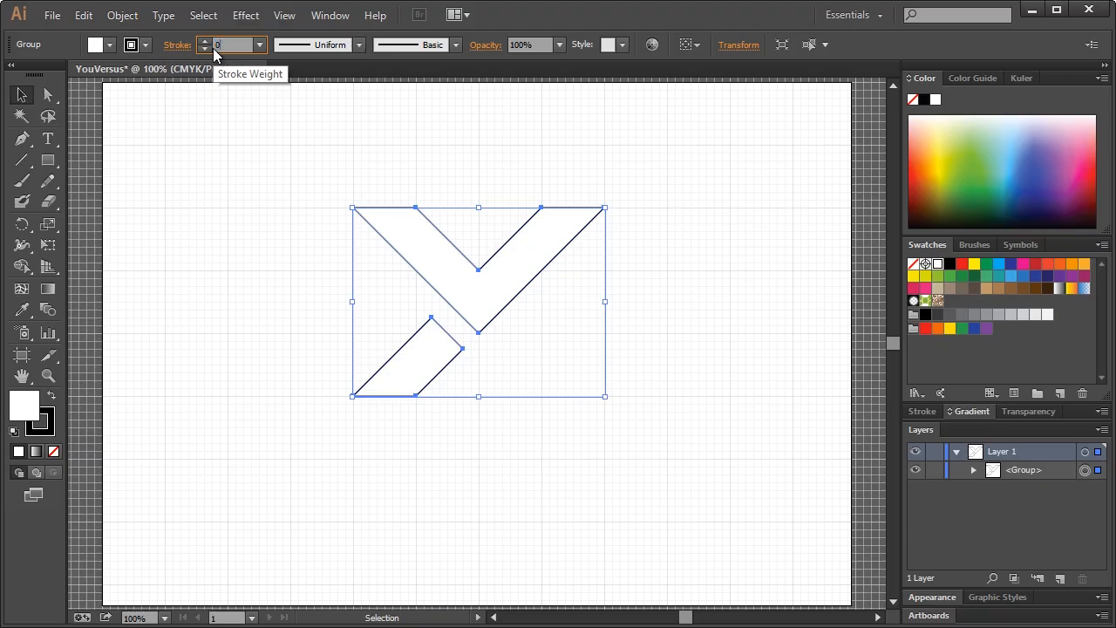
Fill the merged Y with black (000000) from the Color Picker
double_click(32, 410)
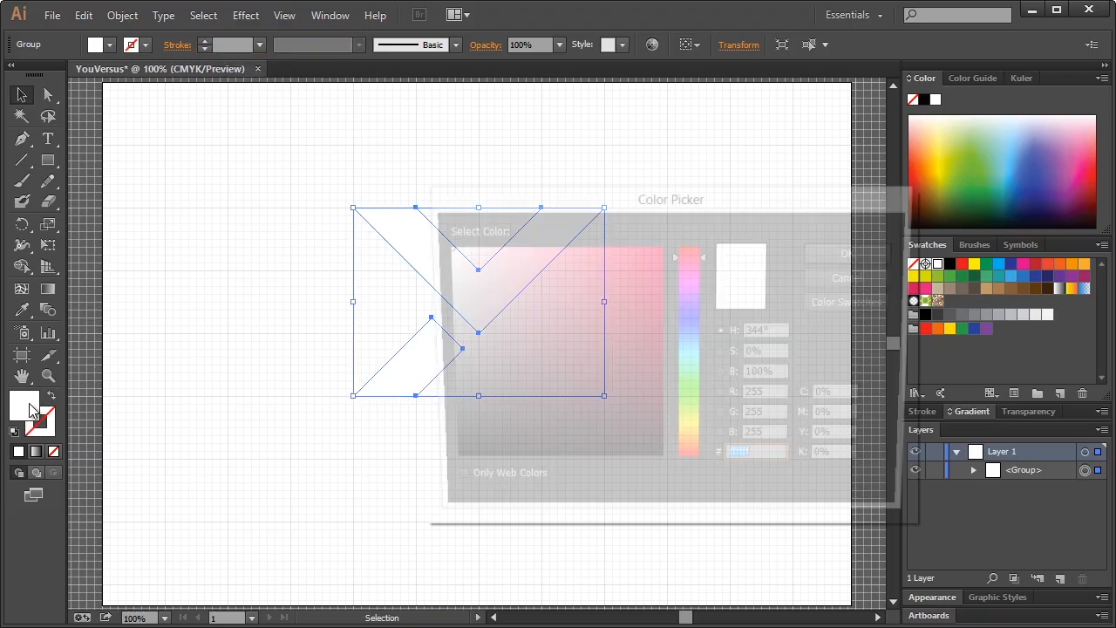
left_click_drag(496, 459, 429, 481)
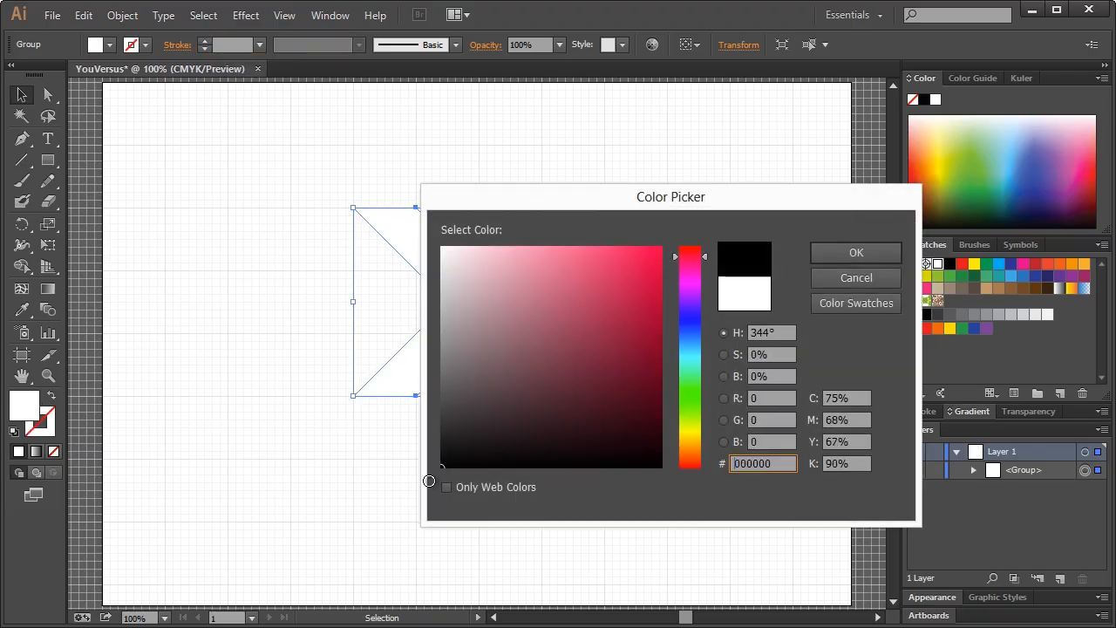
left_click(856, 253)
left_click(677, 190)
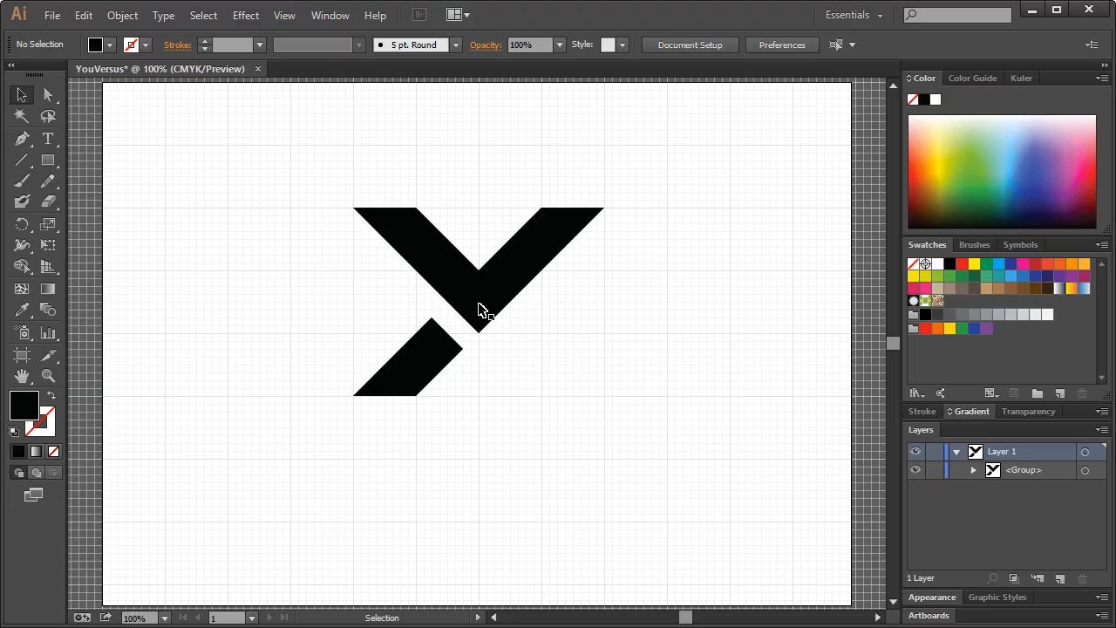
left_click(47, 161)
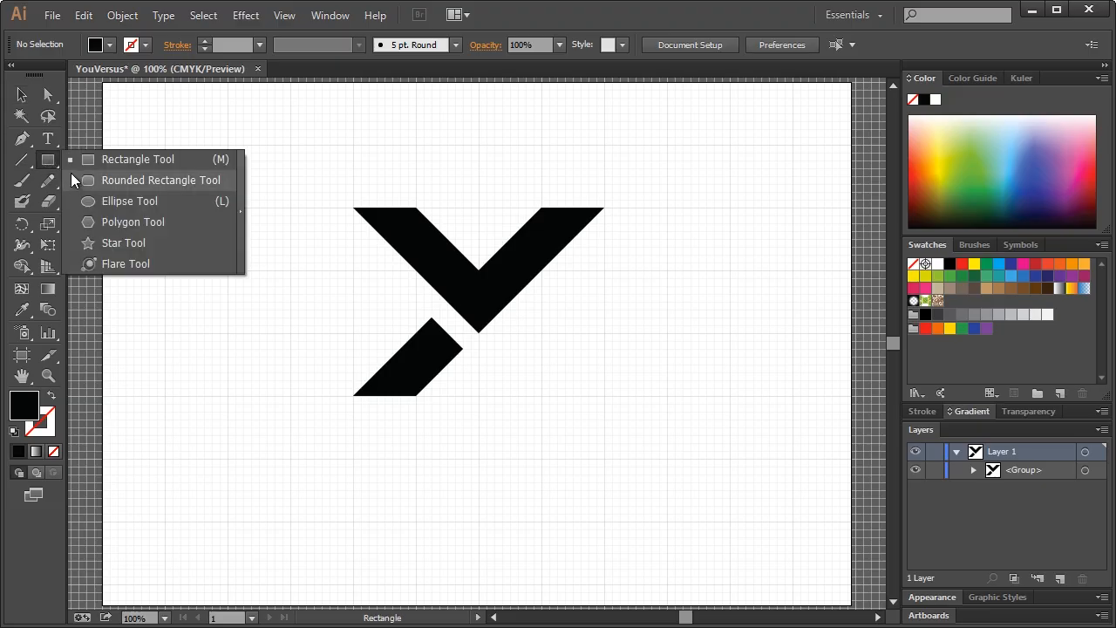
left_click(100, 198)
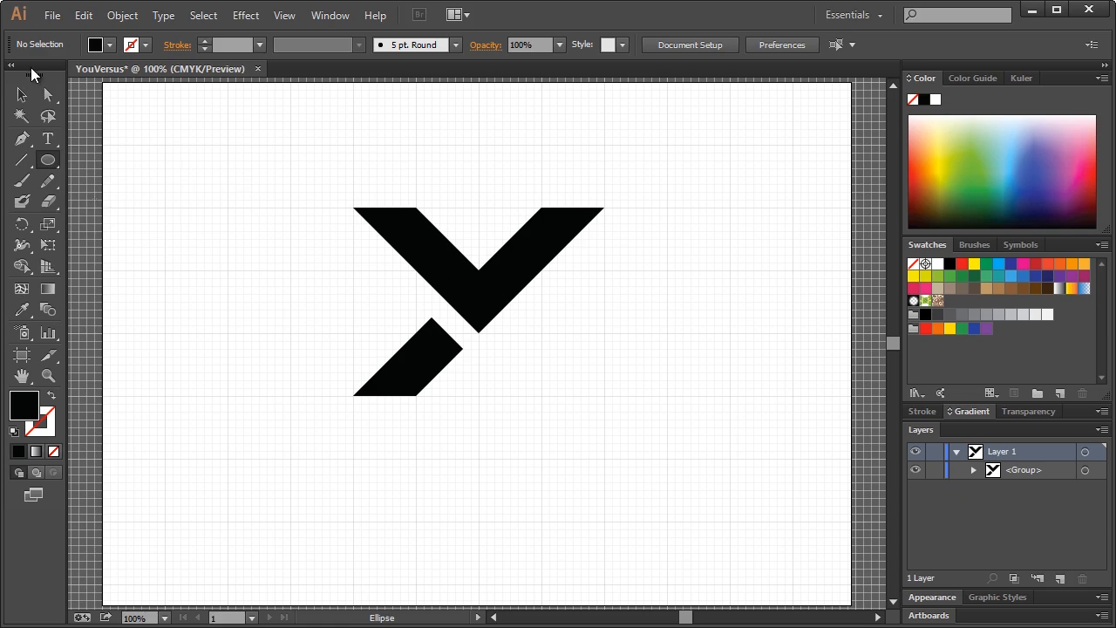
left_click(16, 101)
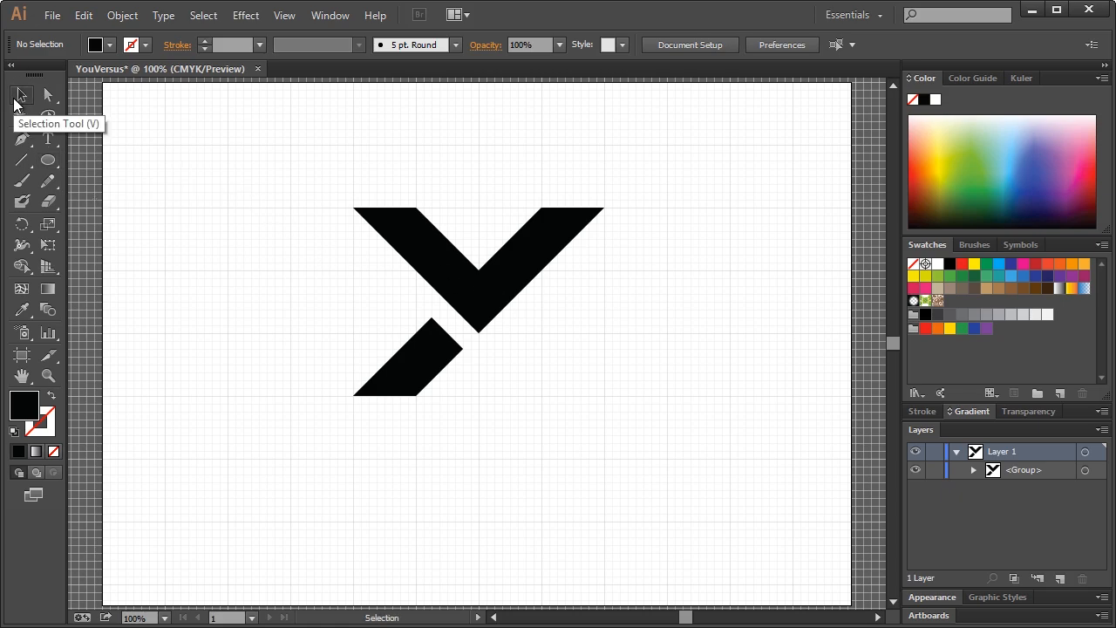
Set the Y mark's opacity to 50% in the Transparency panel
left_click(468, 301)
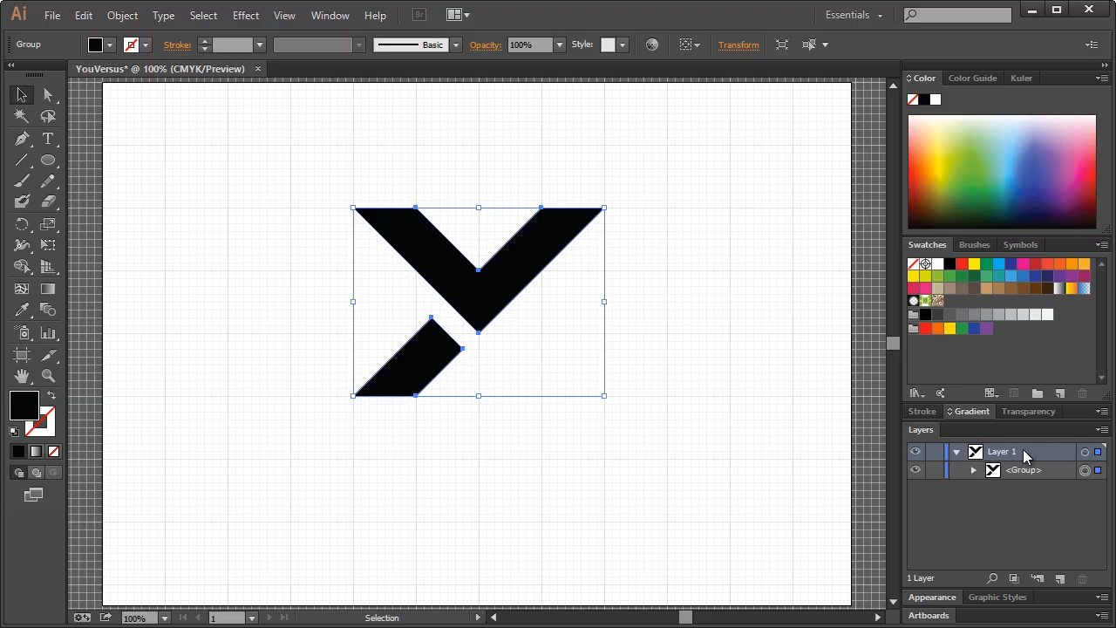
left_click(1029, 411)
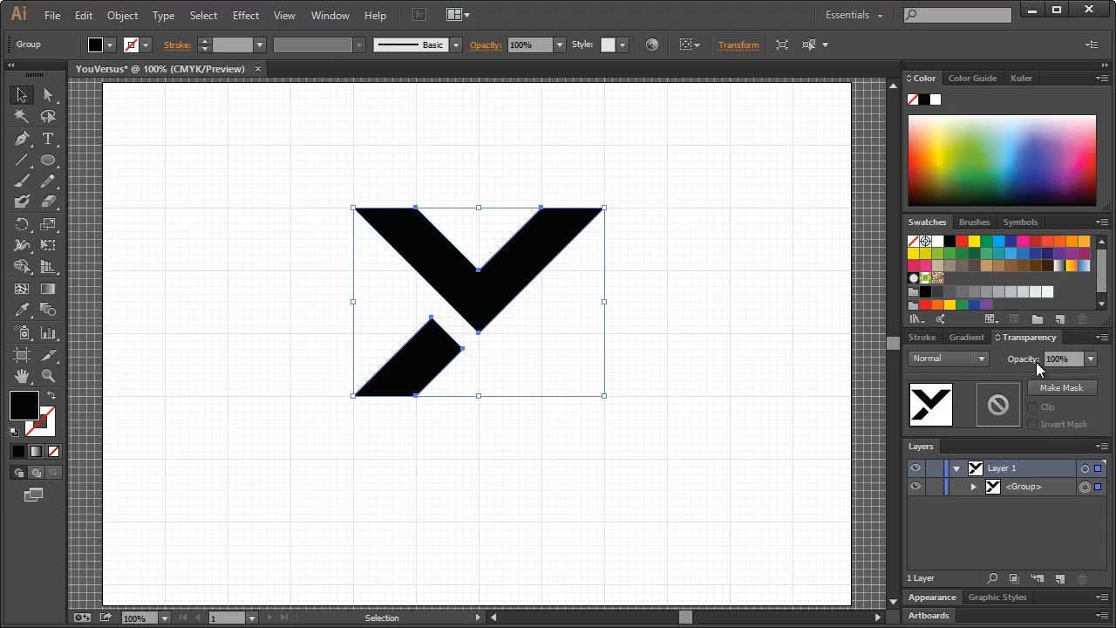
left_click(1088, 359)
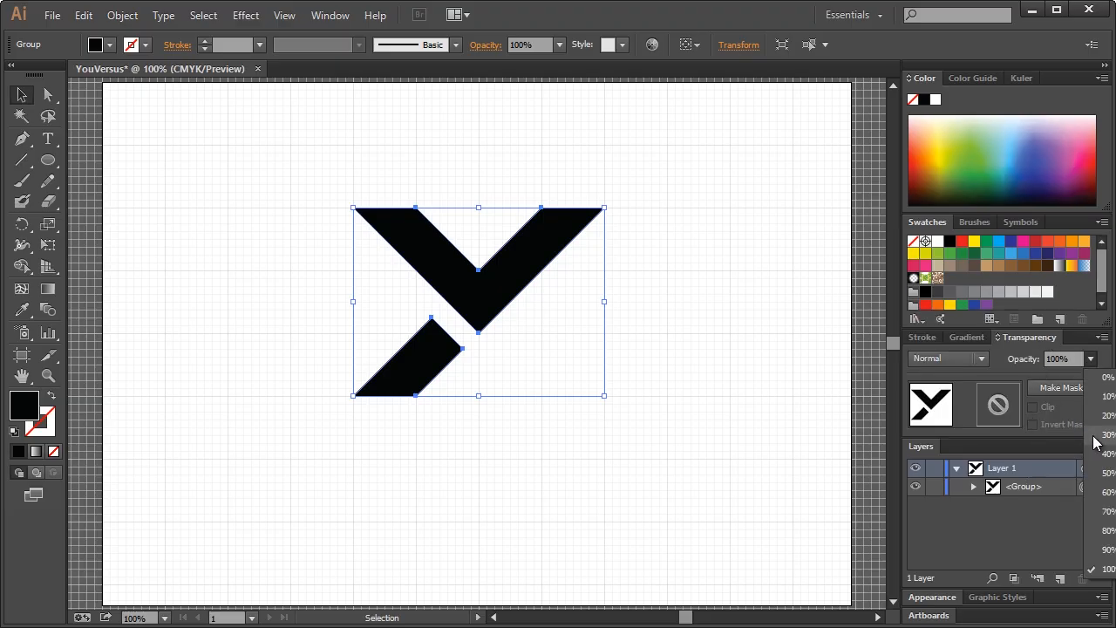
left_click(1100, 474)
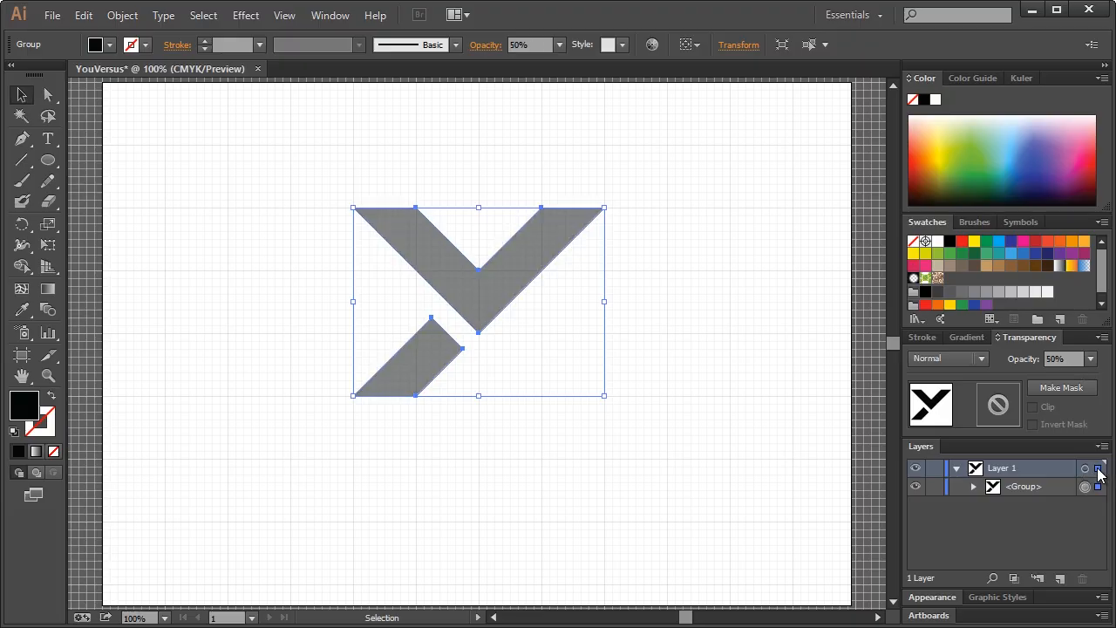
left_click(693, 265)
left_click(48, 163)
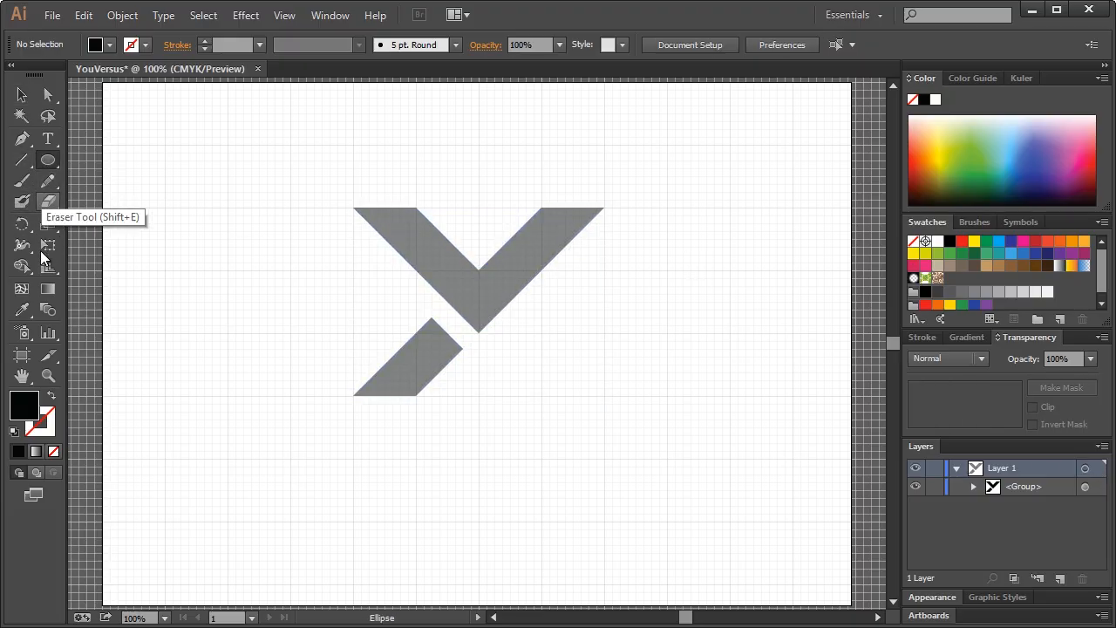
Zoom in on the grey Y mark to 150% with the Zoom tool
left_click(48, 375)
left_click(497, 292)
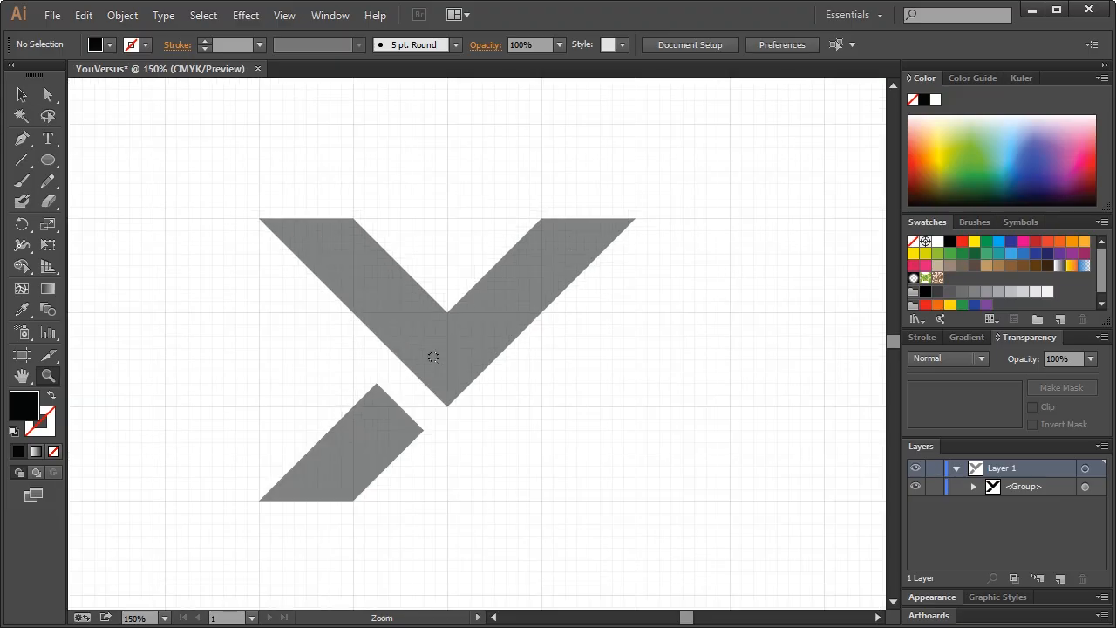
scroll(150, 276, "down", 2)
scroll(131, 253, "up", 1)
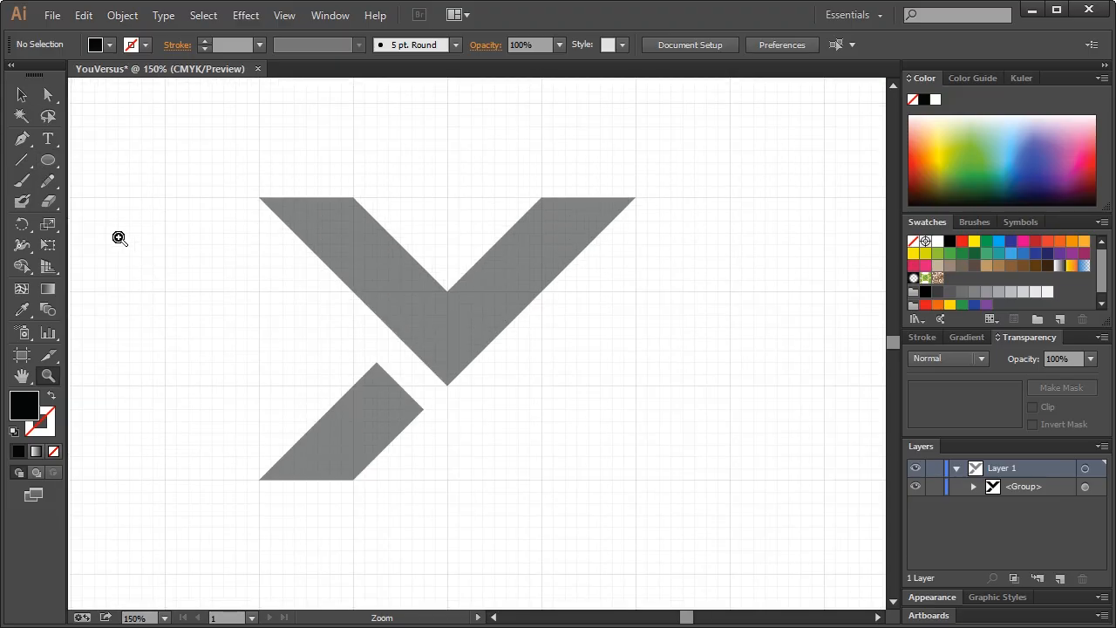
left_click(48, 162)
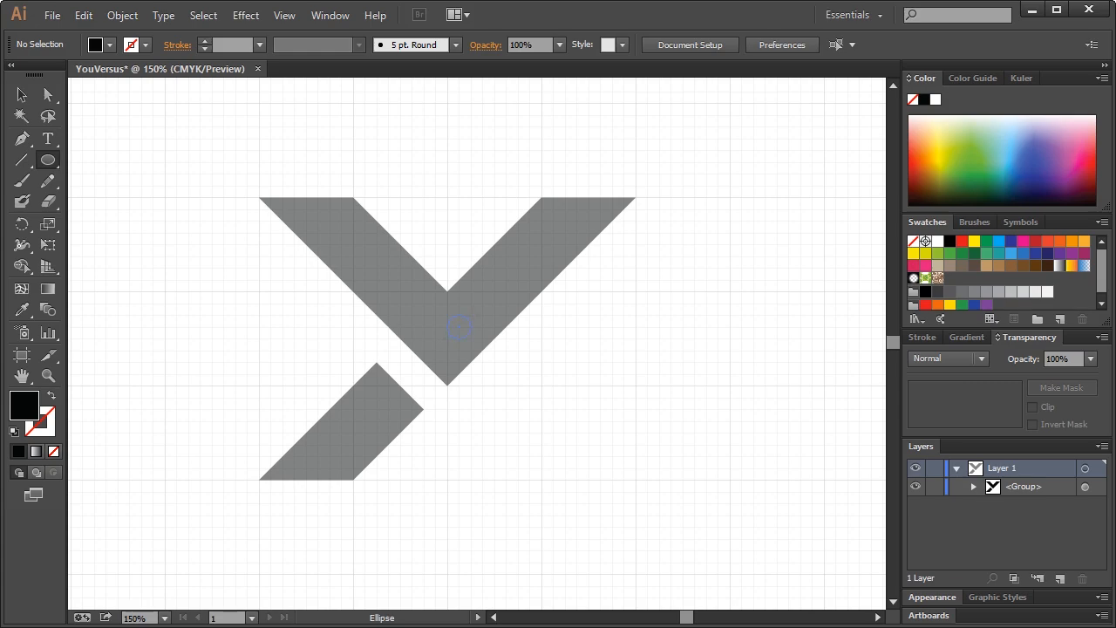
Draw a large circle centred on the Y's vertex and move it below the Y group
left_click_drag(482, 365, 729, 156)
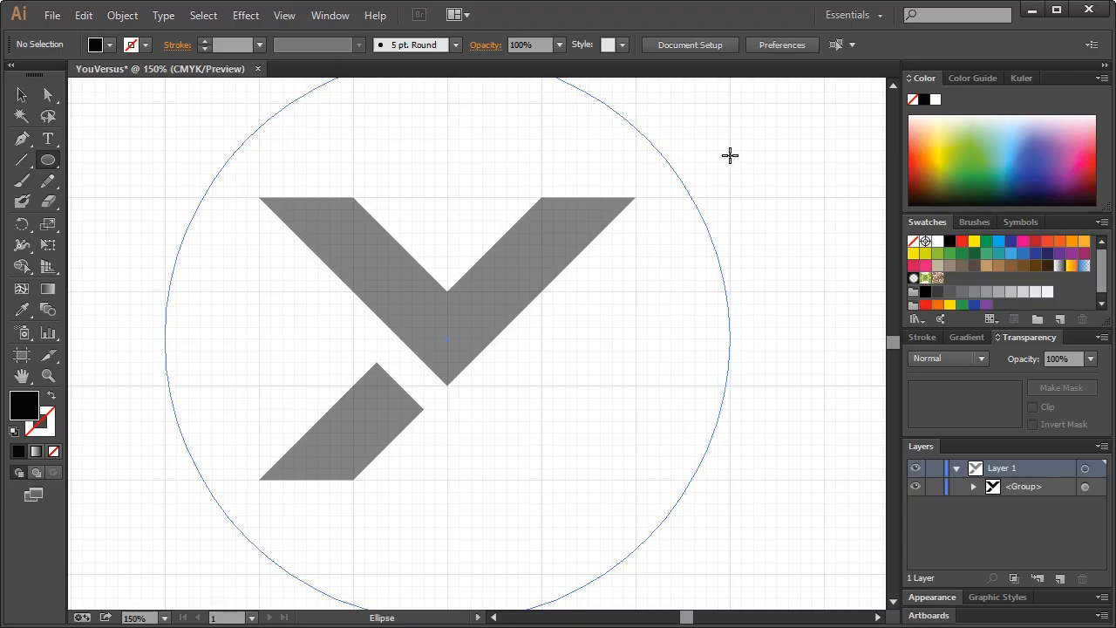
left_click_drag(729, 155, 730, 155)
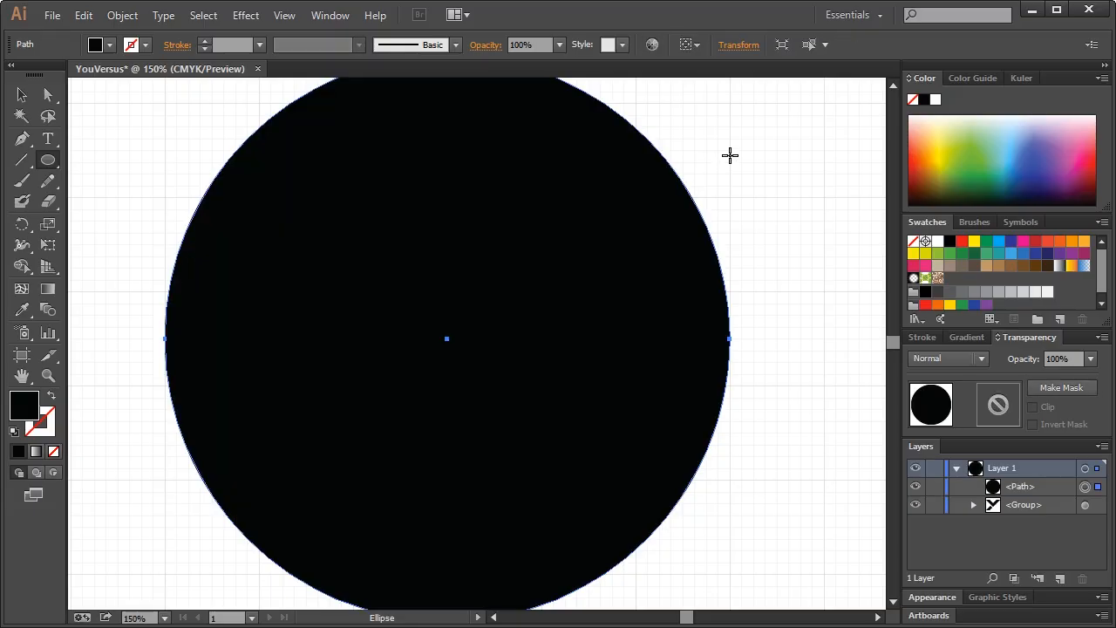
left_click_drag(1046, 486, 1044, 510)
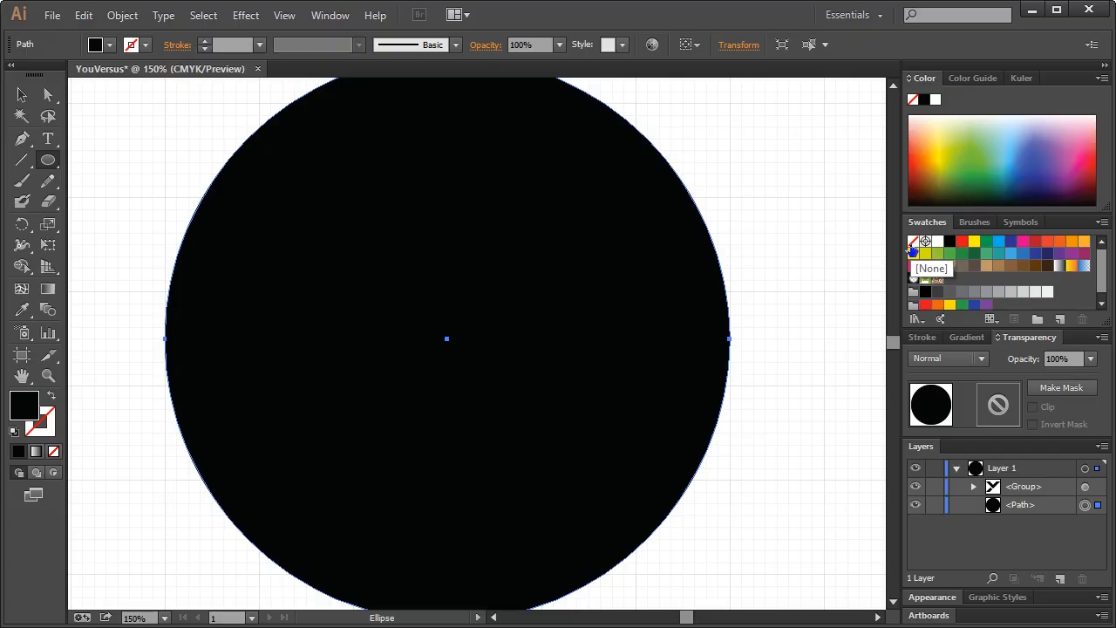
Set the circle's fill to [None], leaving only its outline
left_click(968, 336)
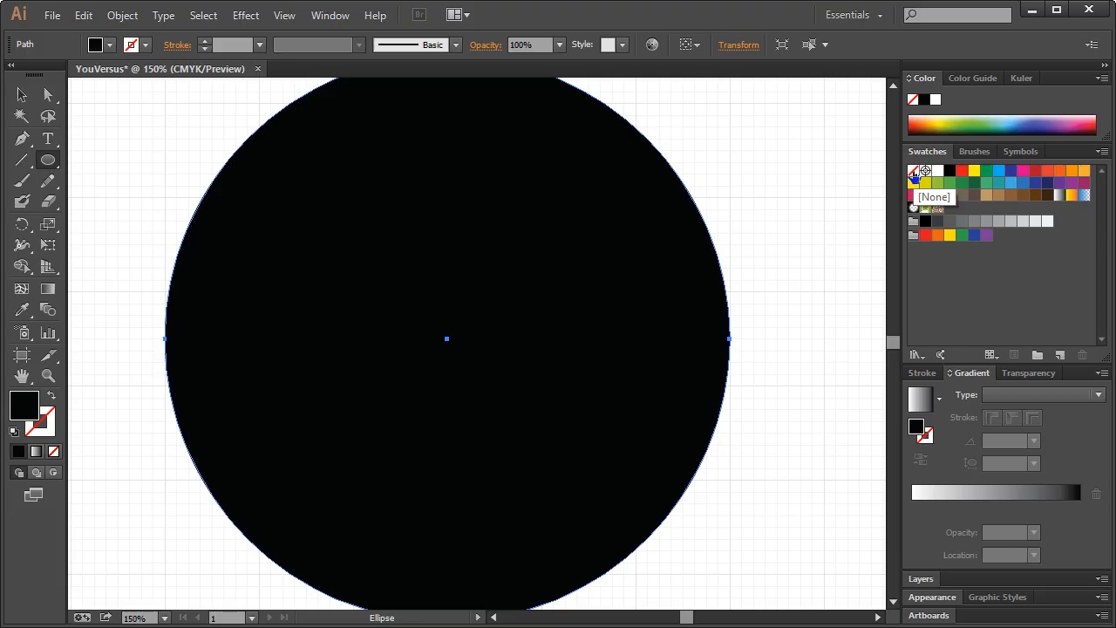
left_click(913, 171)
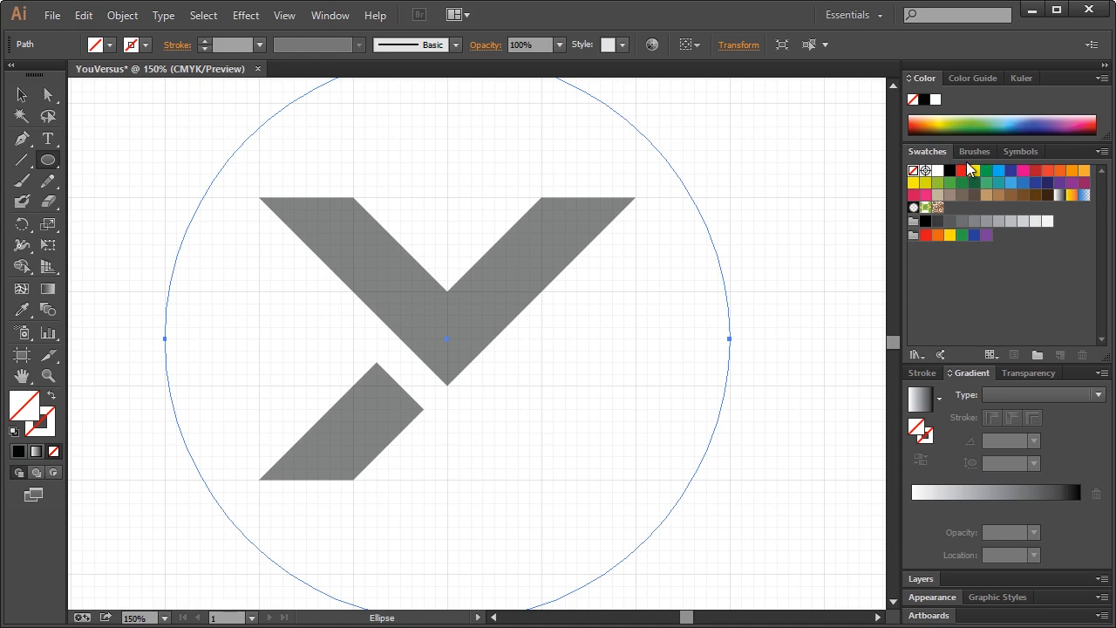
left_click(329, 15)
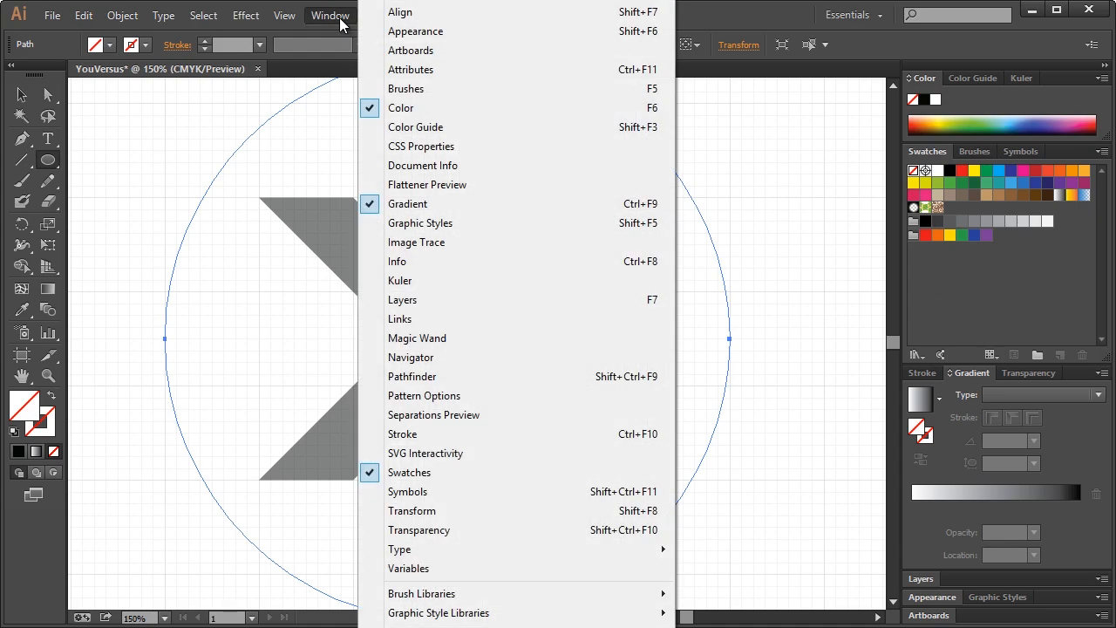
left_click(326, 30)
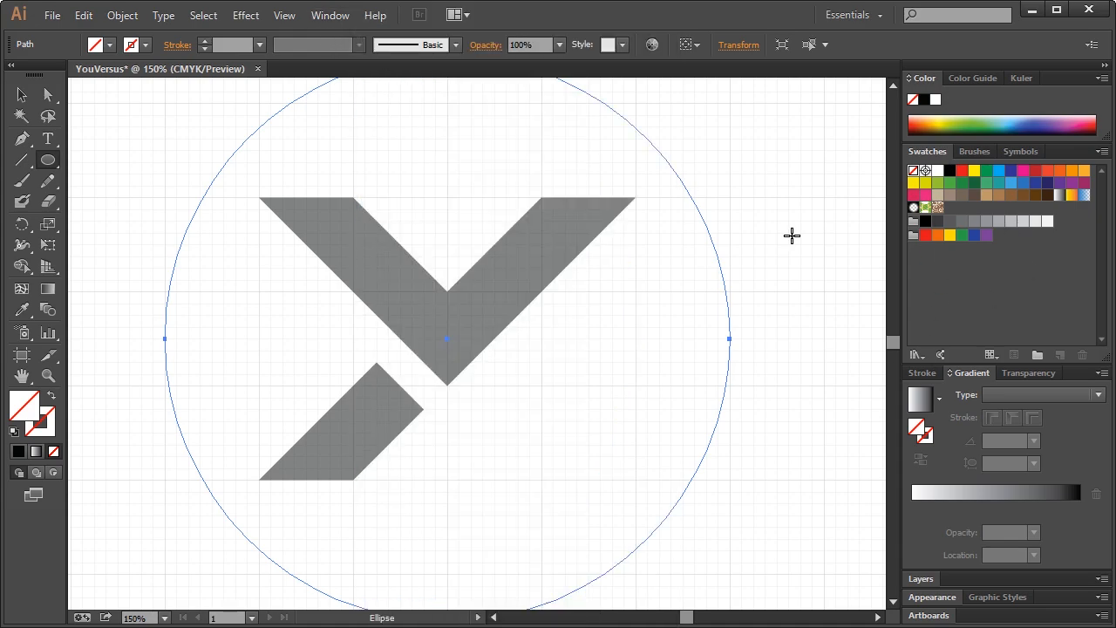
left_click(930, 436)
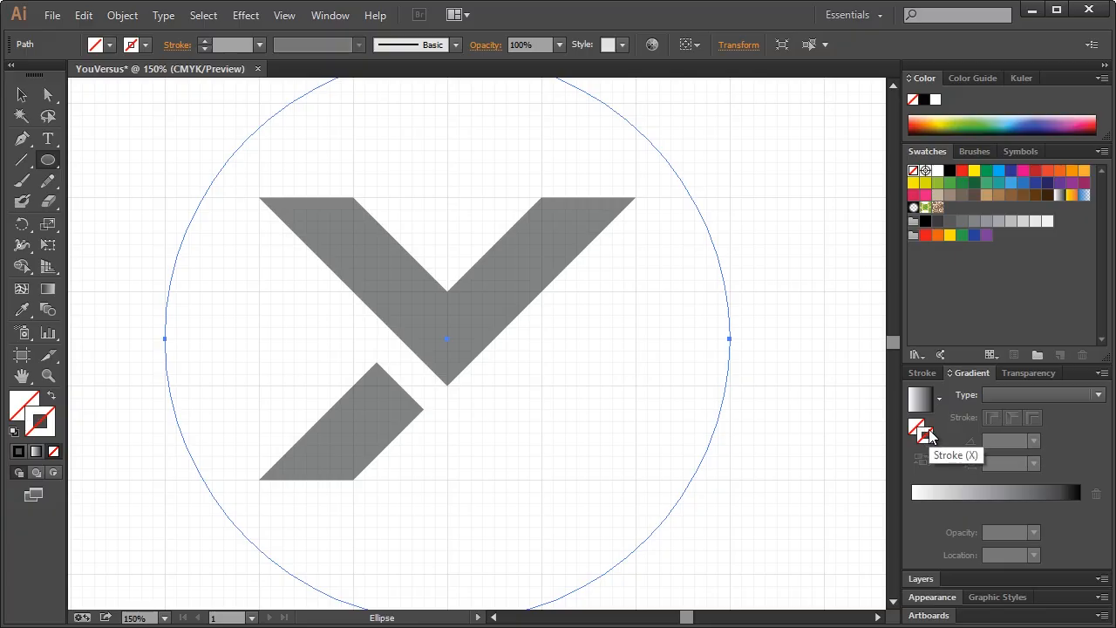
Give the circle a black stroke and raise its weight to 13 pt
left_click(951, 172)
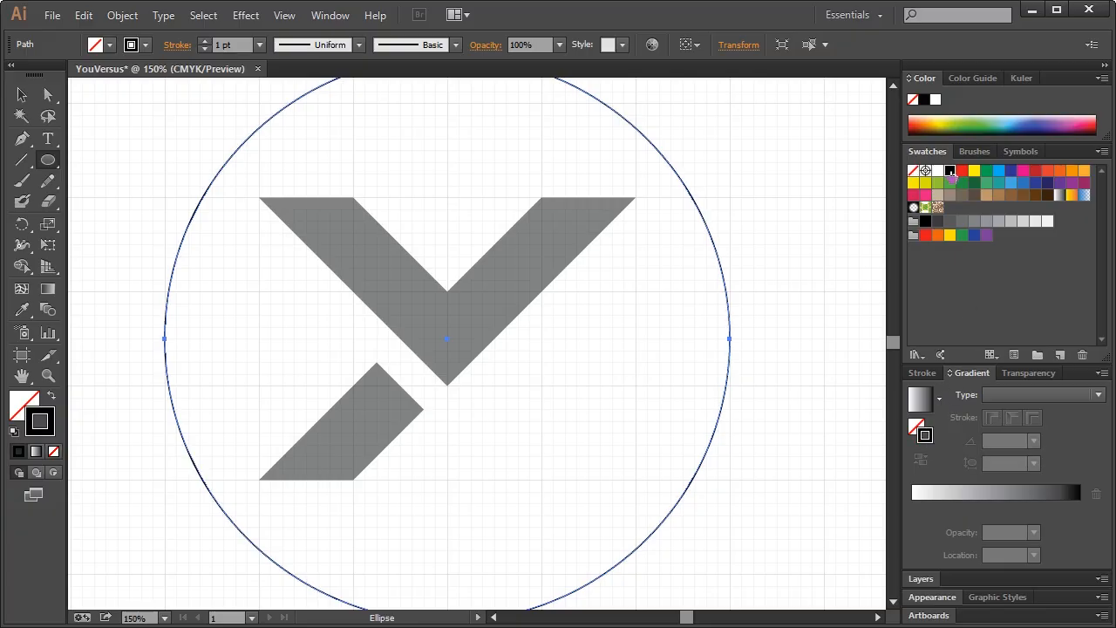
left_click(204, 41)
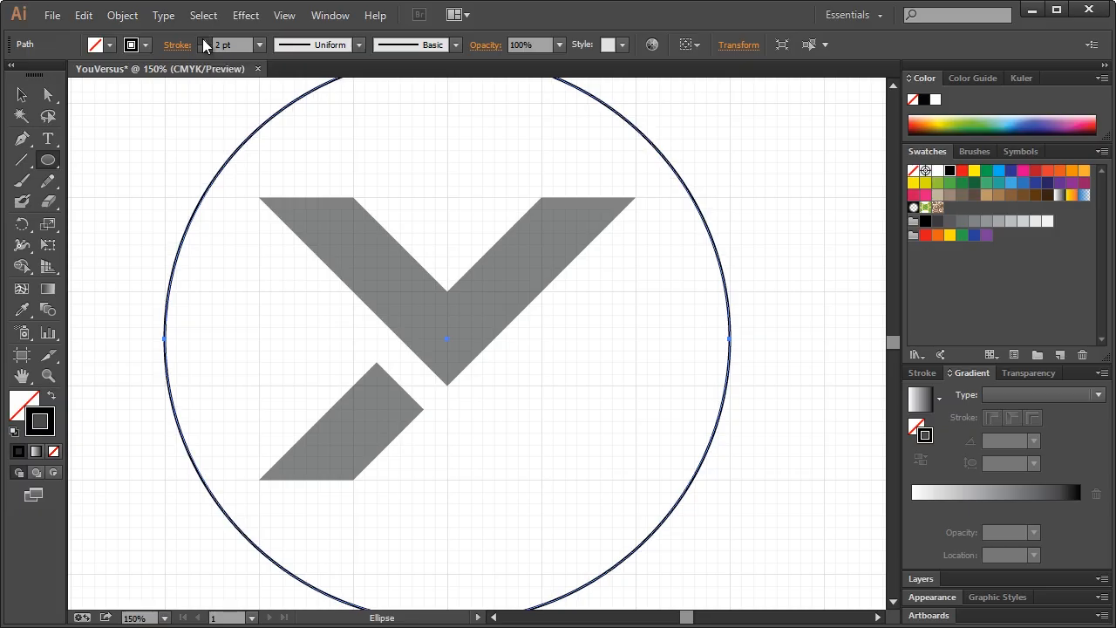
left_click(204, 41)
left_click(204, 41)
left_click(204, 41)
left_click(204, 41)
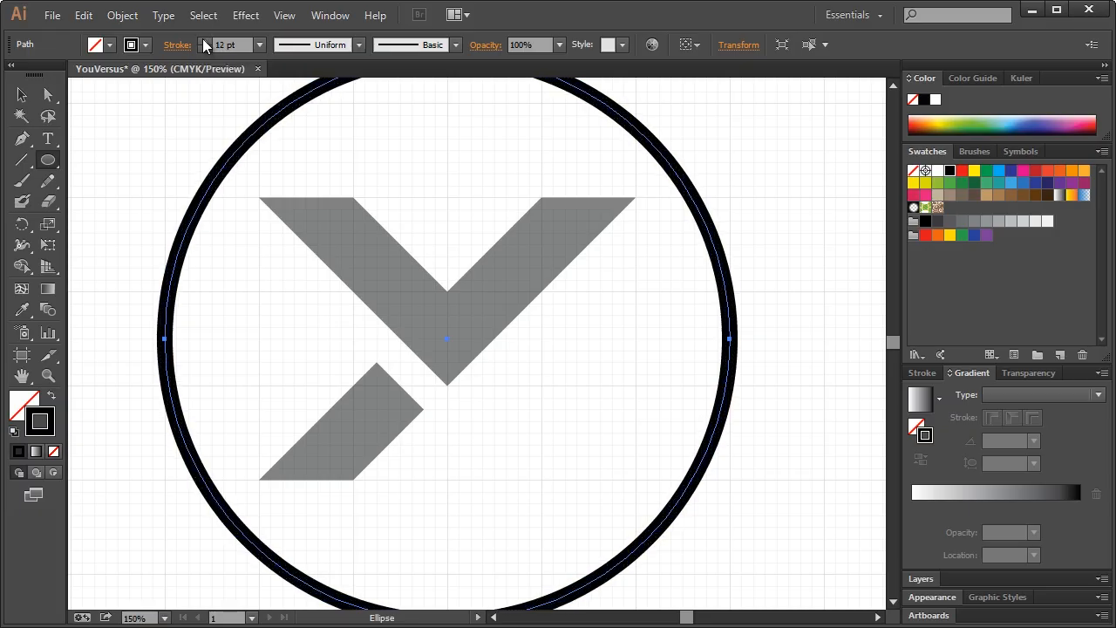
left_click(204, 41)
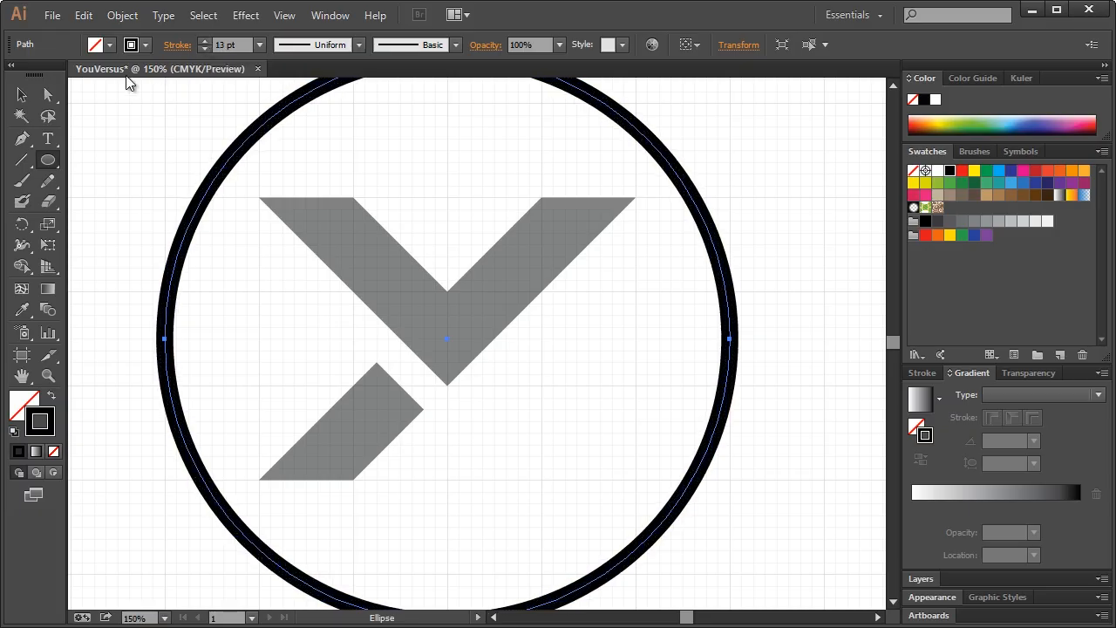
Deselect the ring, view the artboard at 100%, and select the grey Y
left_click(15, 100)
left_click(115, 145)
key("ctrl+1")
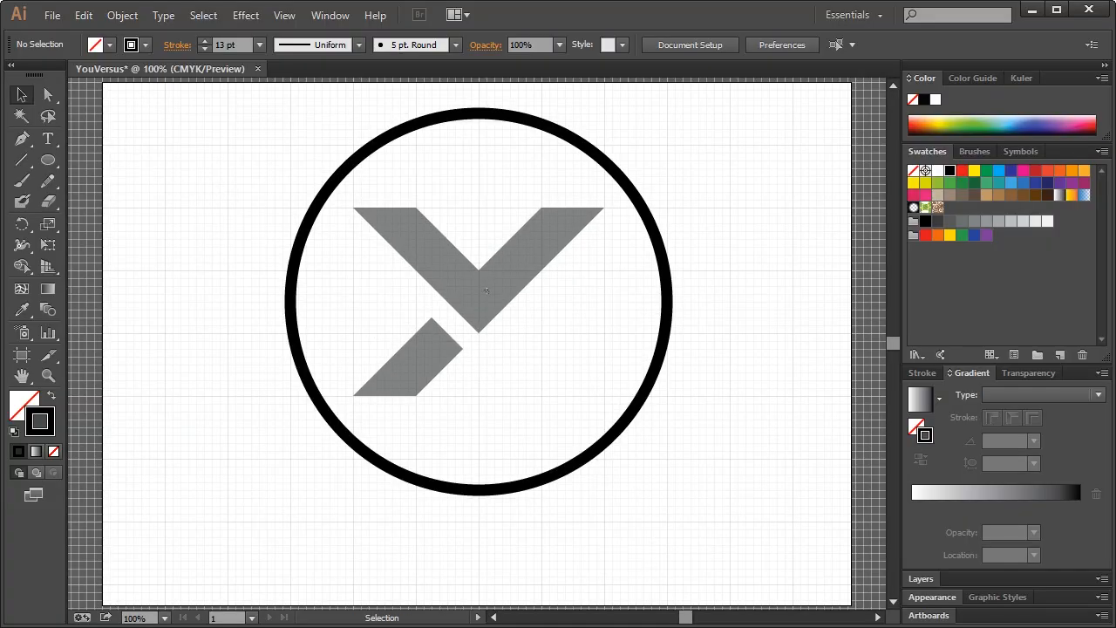
left_click(485, 291)
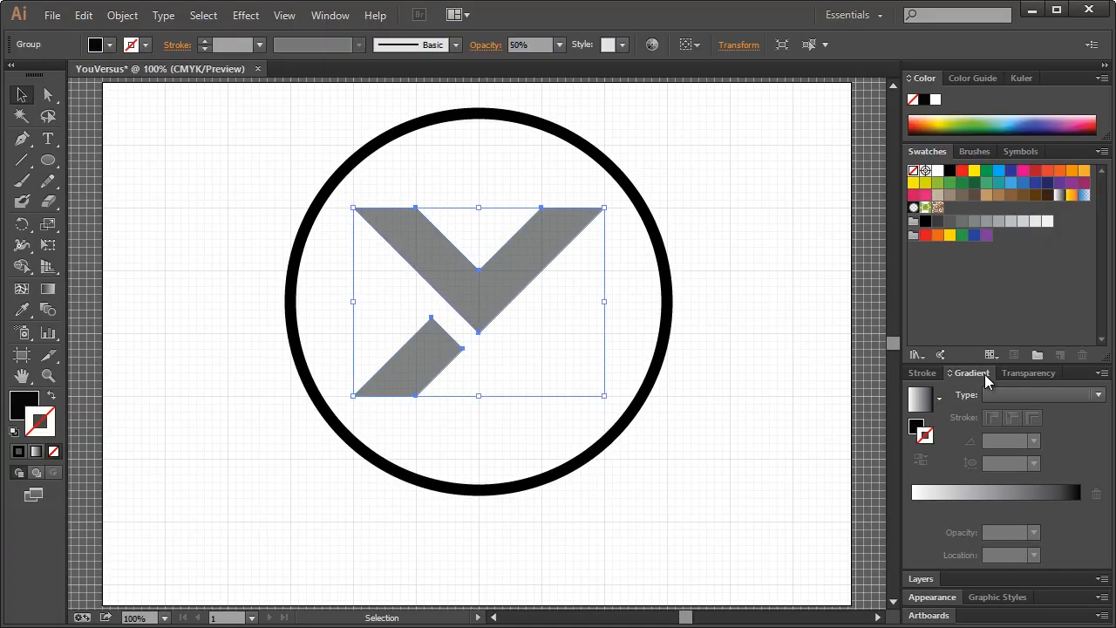
Set the Y mark's opacity to 100% in the Transparency panel so it shows solid black
left_click(1034, 371)
left_click(1090, 497)
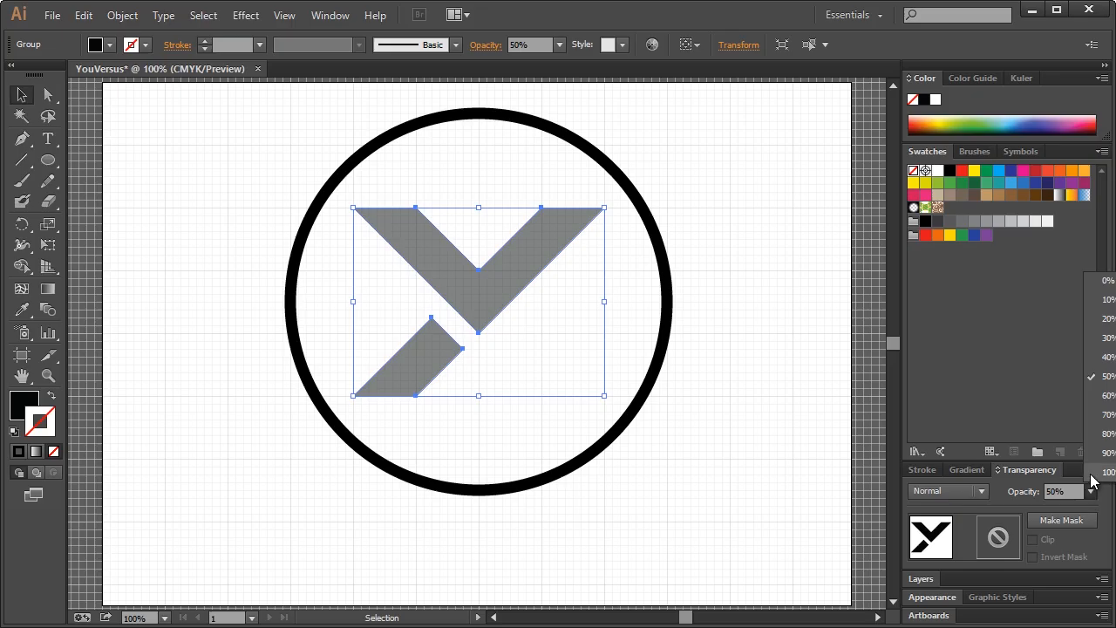
left_click(1091, 475)
left_click(722, 218)
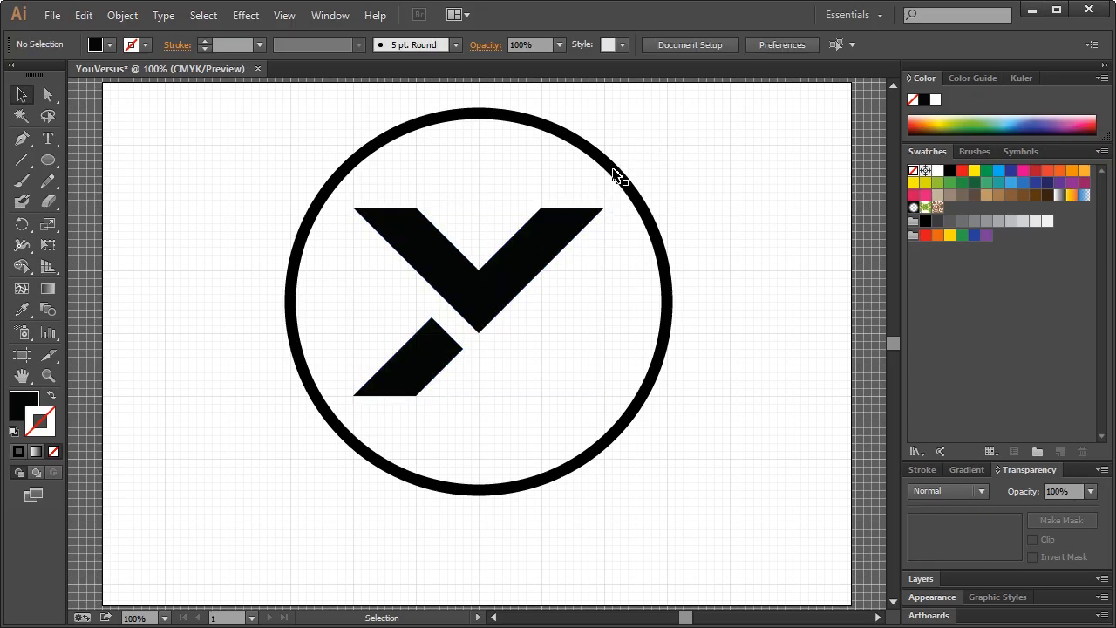
Hide the background grid with View > Hide Grid
left_click(286, 17)
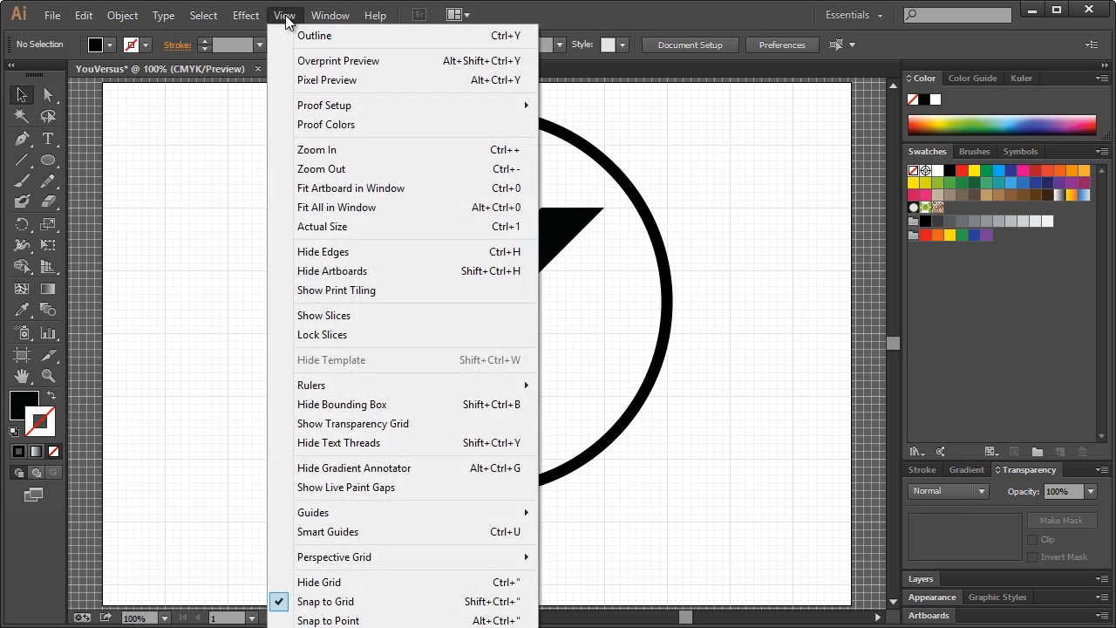
left_click(334, 581)
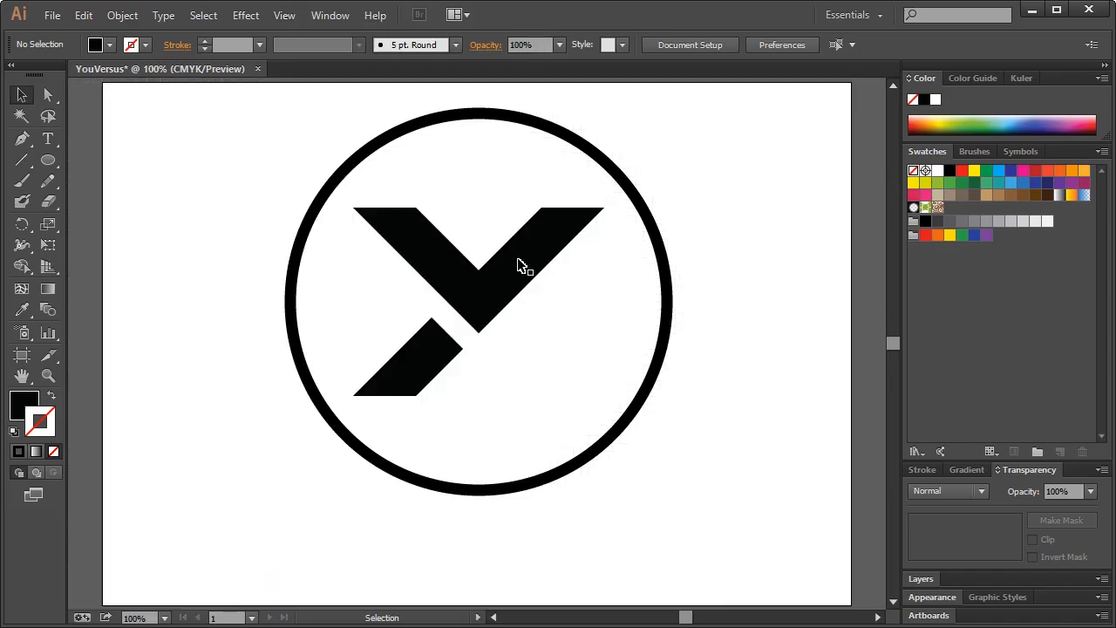
left_click(429, 125)
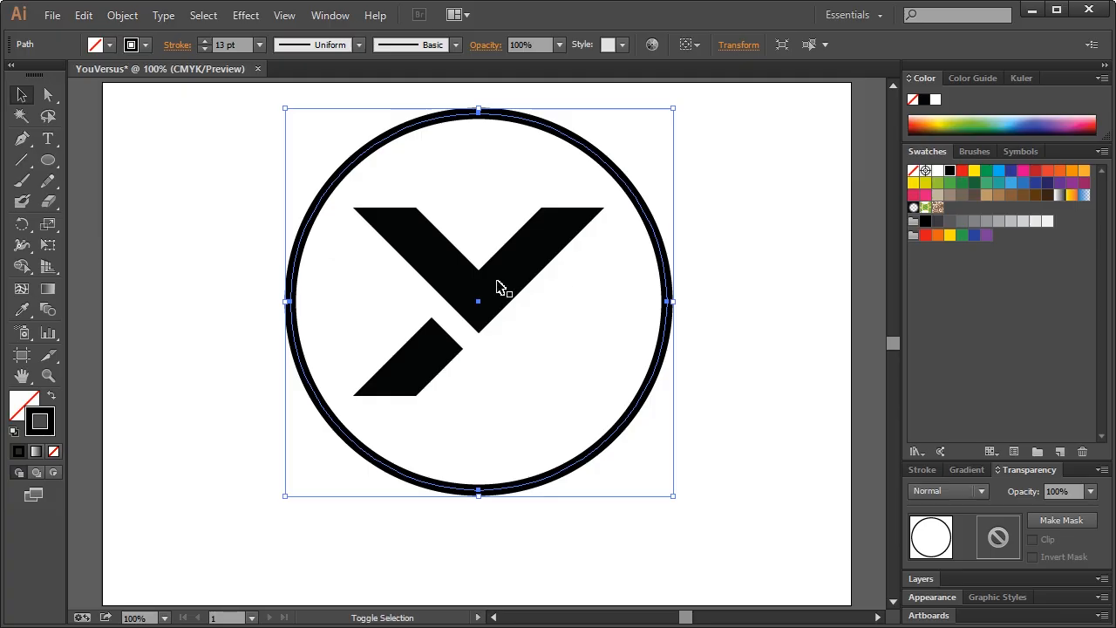
Scale the circle and Y down together about their centre from a corner handle
left_click(504, 285, "shift")
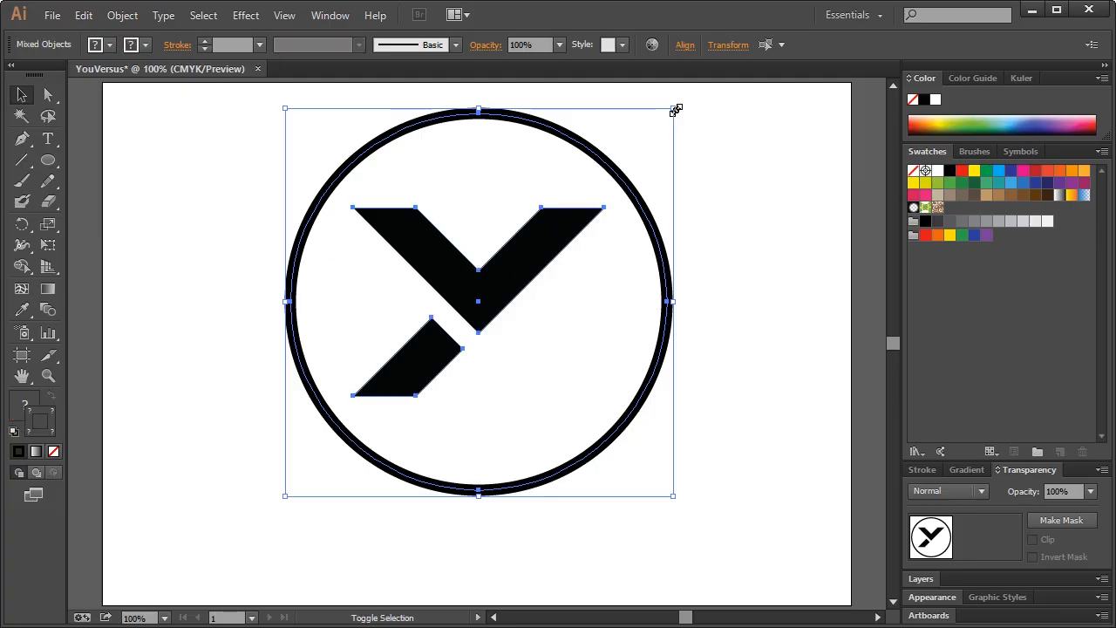
left_click_drag(676, 110, 592, 191)
left_click(647, 181)
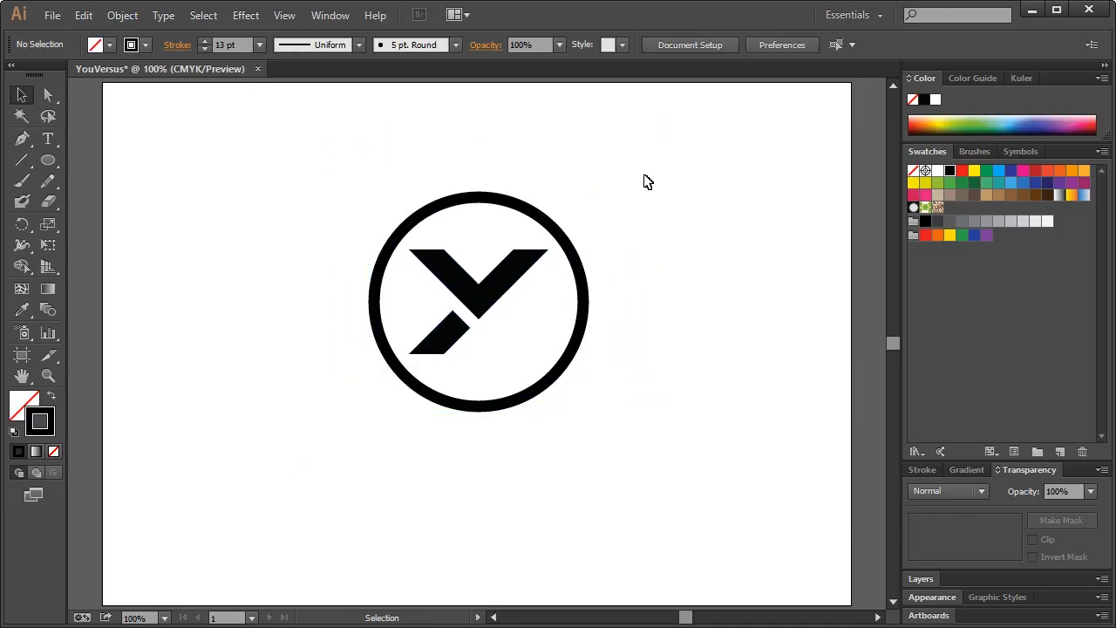
Check the resized circle by selecting and deselecting it several times
left_click(493, 205)
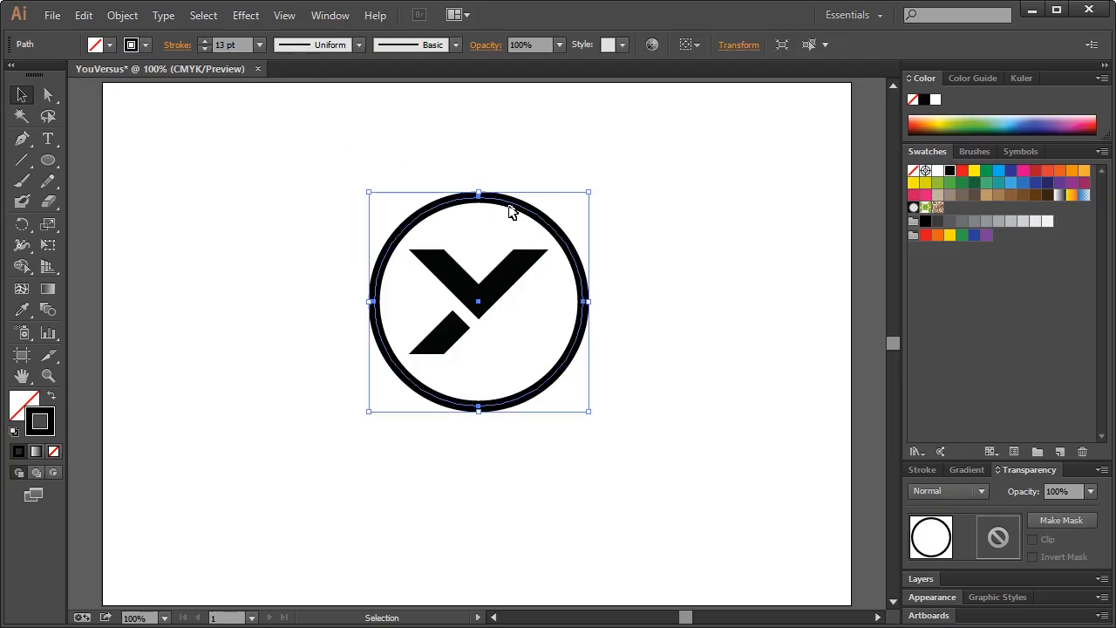
left_click(328, 160)
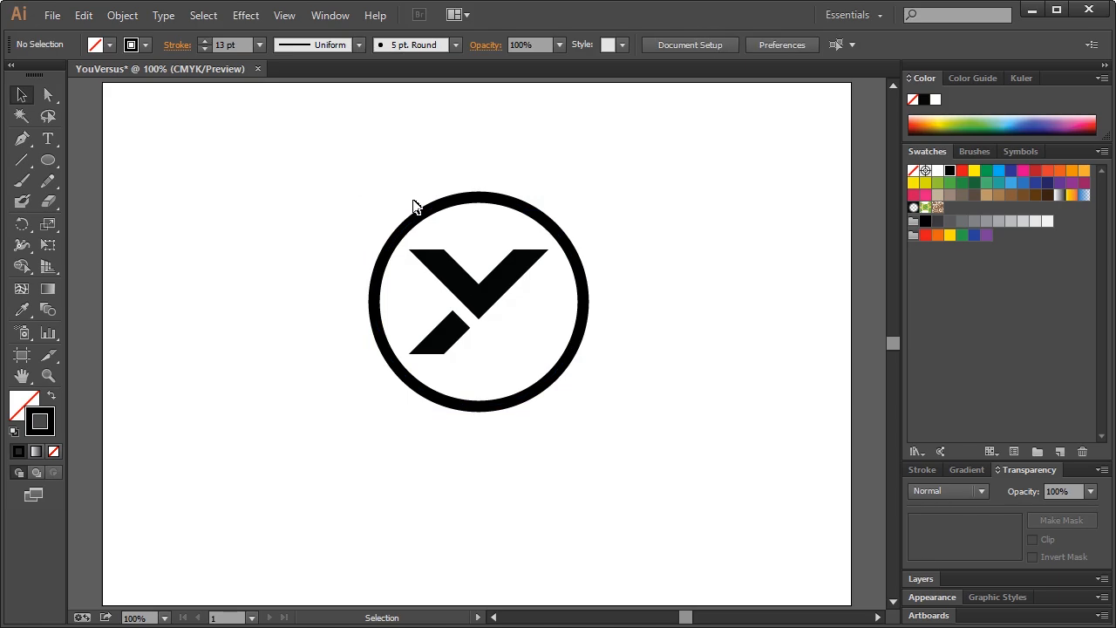
left_click(485, 199)
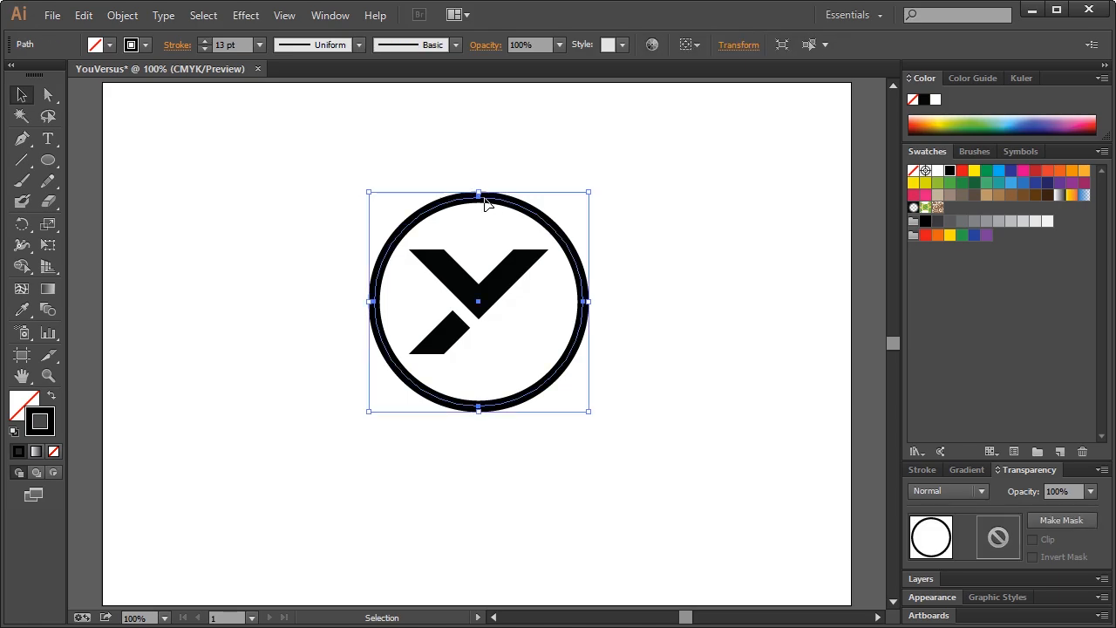
left_click(533, 167)
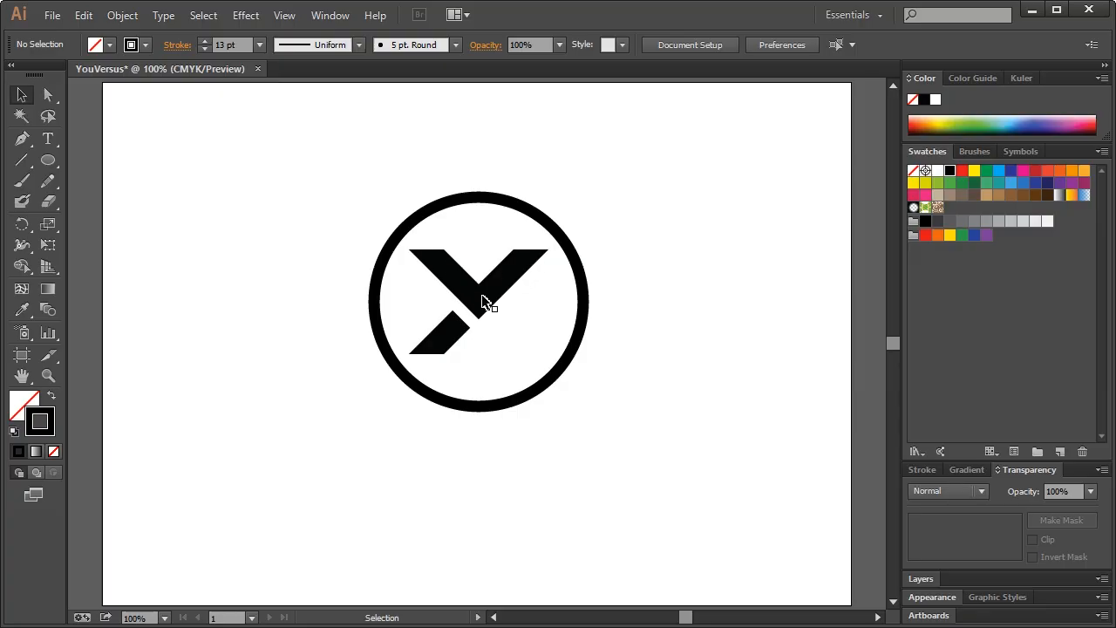
left_click(497, 202)
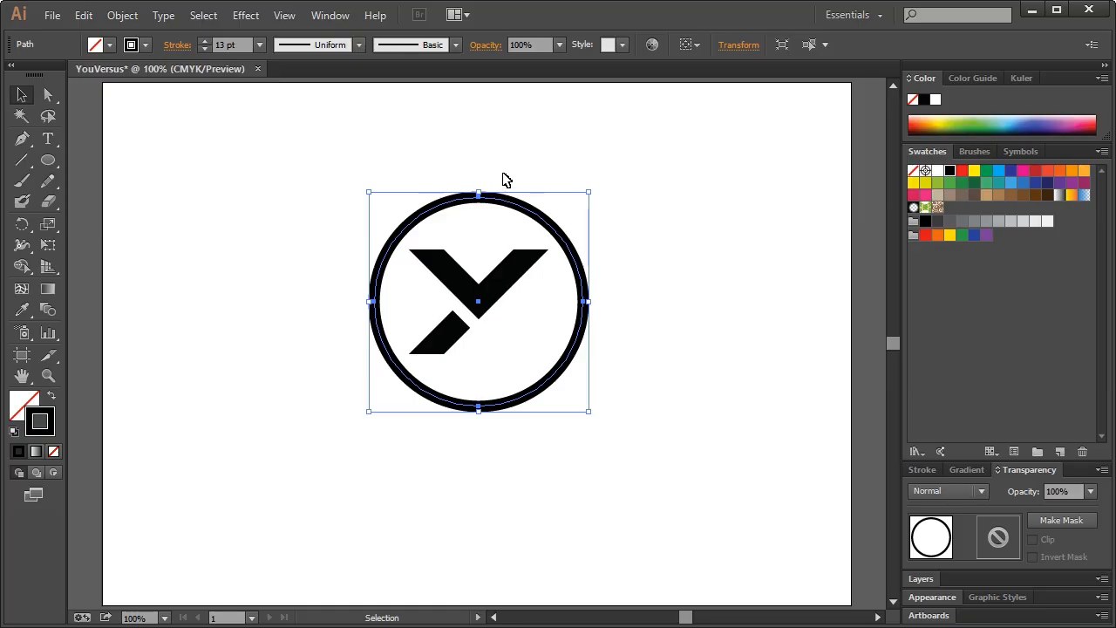
left_click(503, 178)
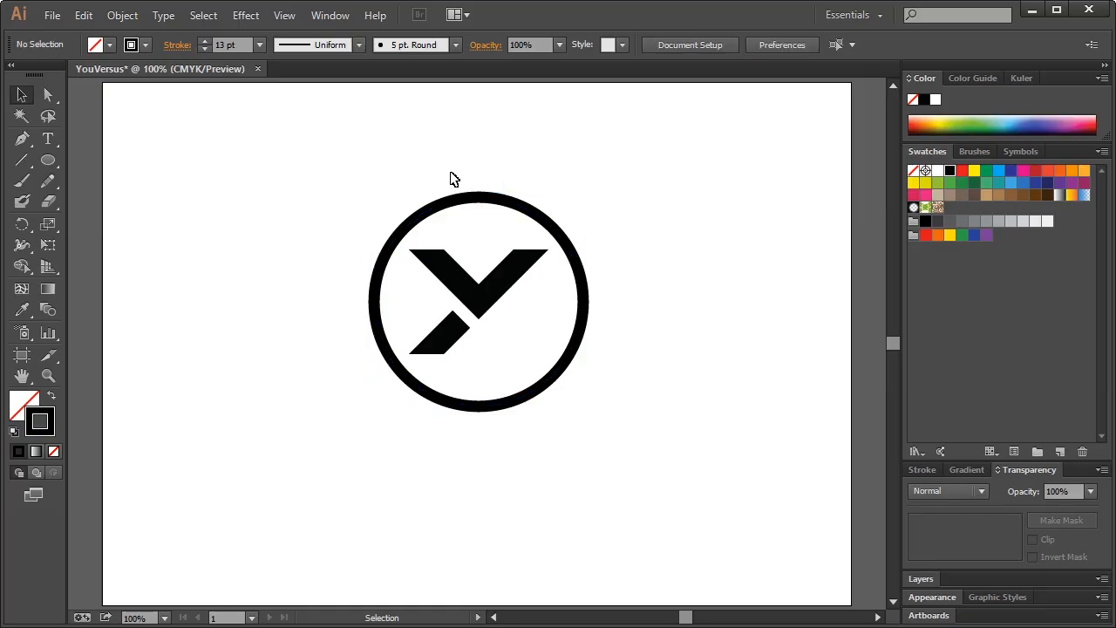
left_click(526, 214)
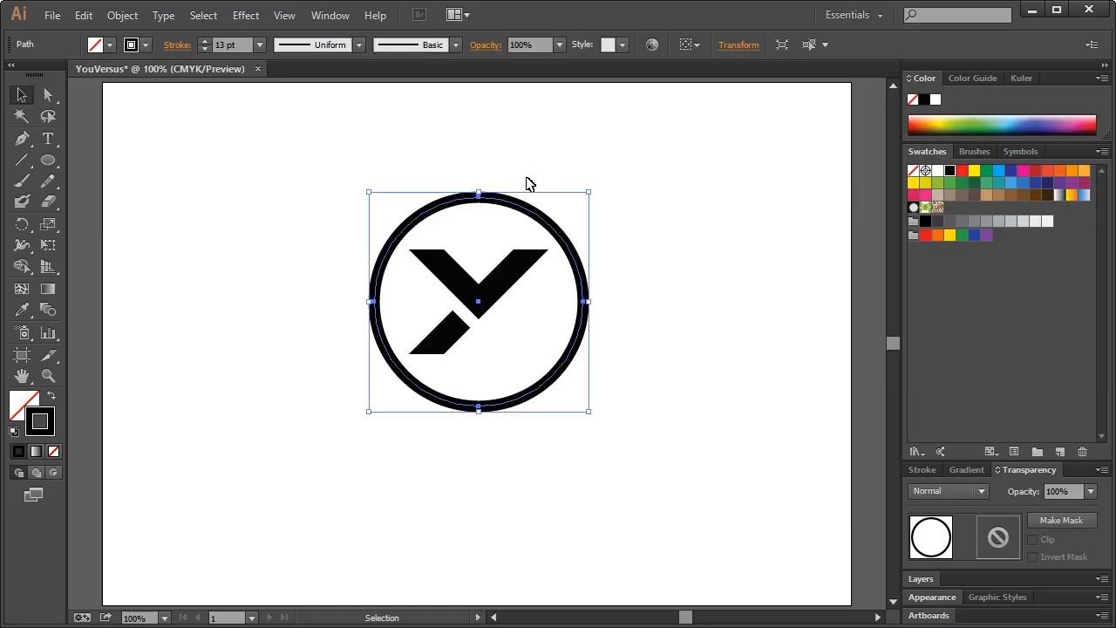
left_click(529, 177)
Move the logo to the left and Alt-drag an identical copy to the right
left_click_drag(341, 178, 621, 434)
left_click_drag(507, 293, 318, 290)
key("ctrl")
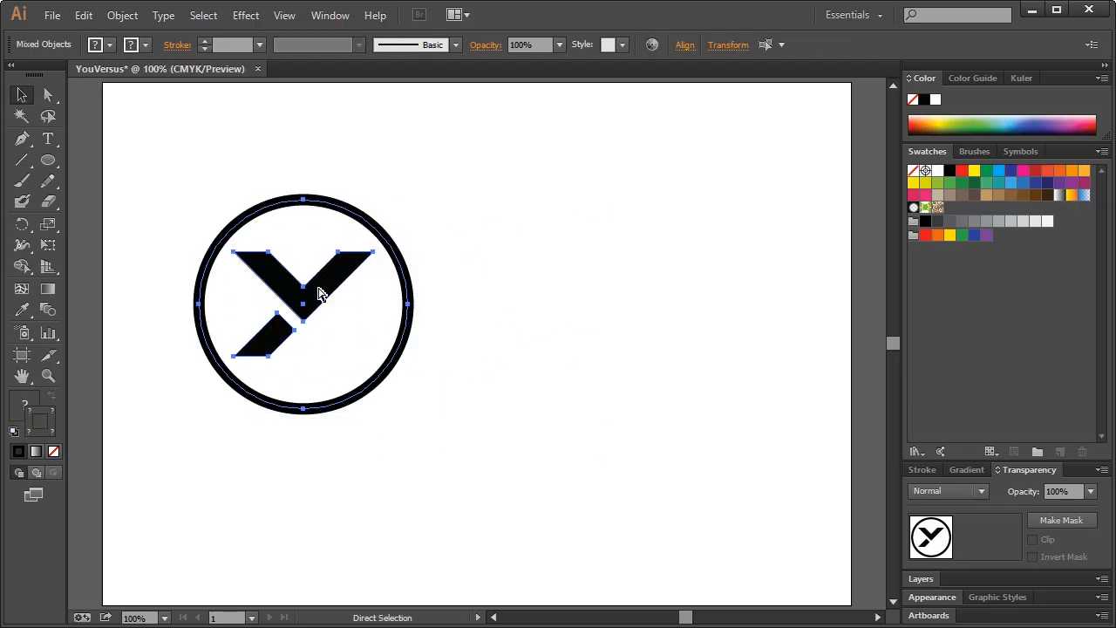
key("ctrl")
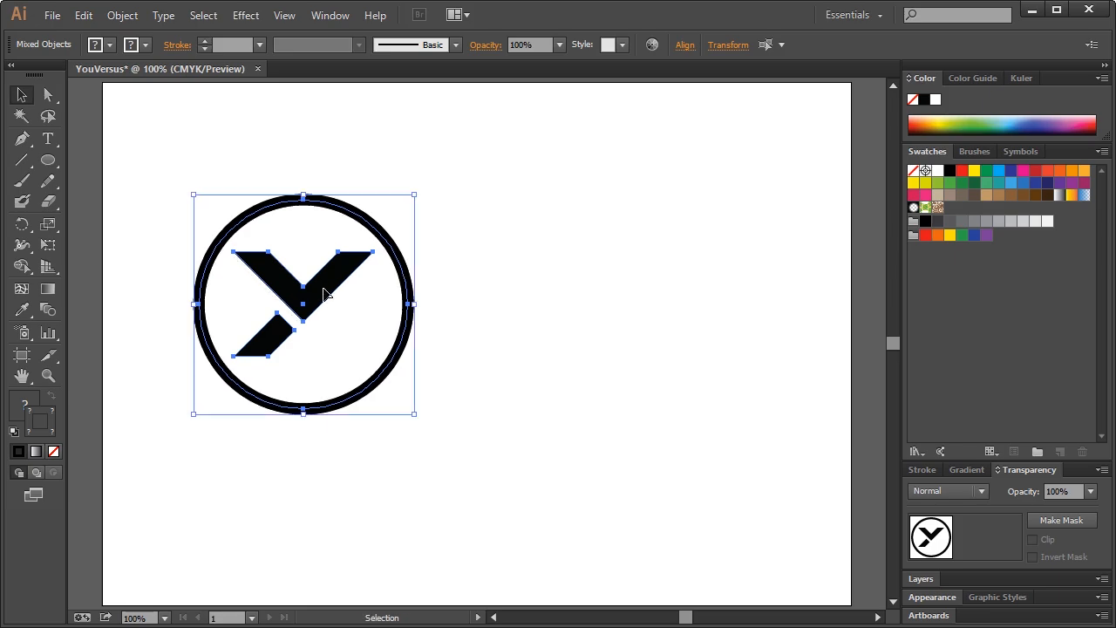
left_click_drag(323, 293, 658, 293, "alt")
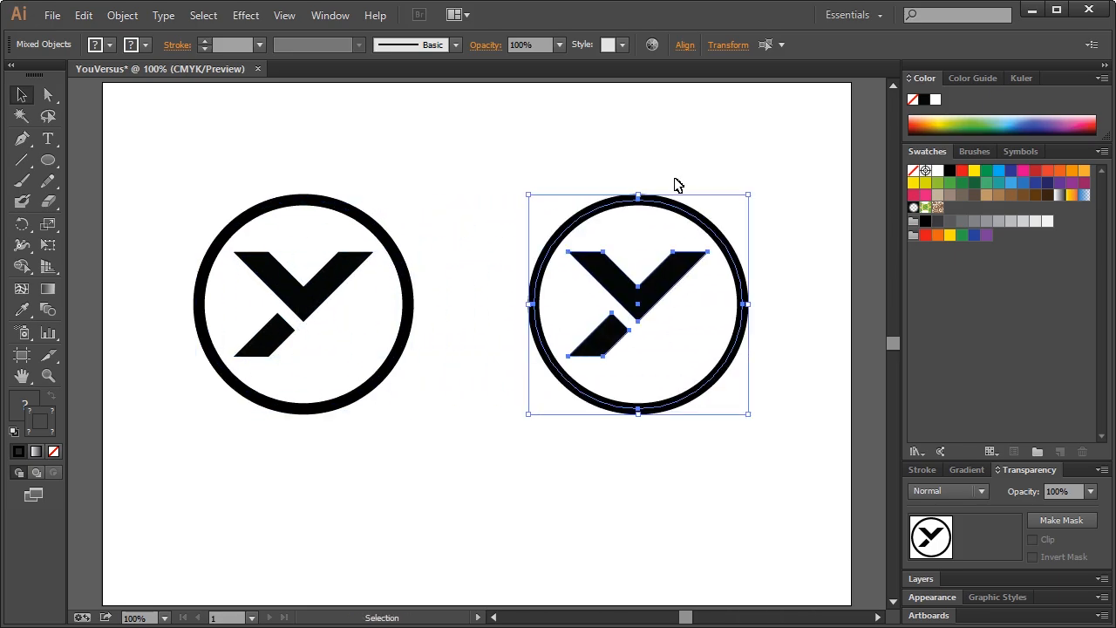
left_click(688, 151)
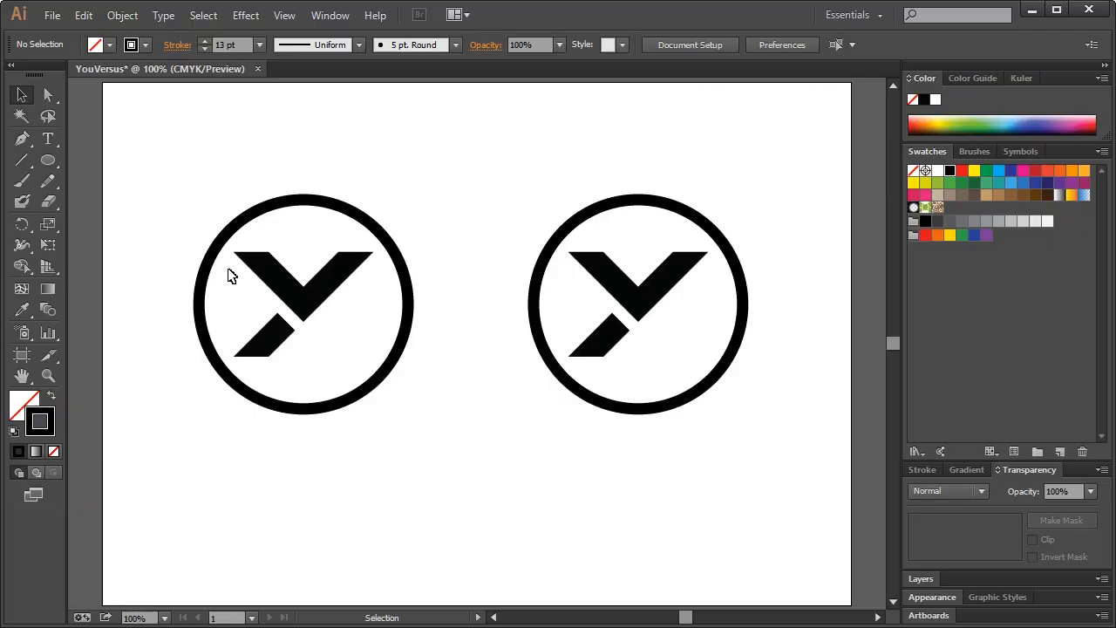
left_click(671, 210)
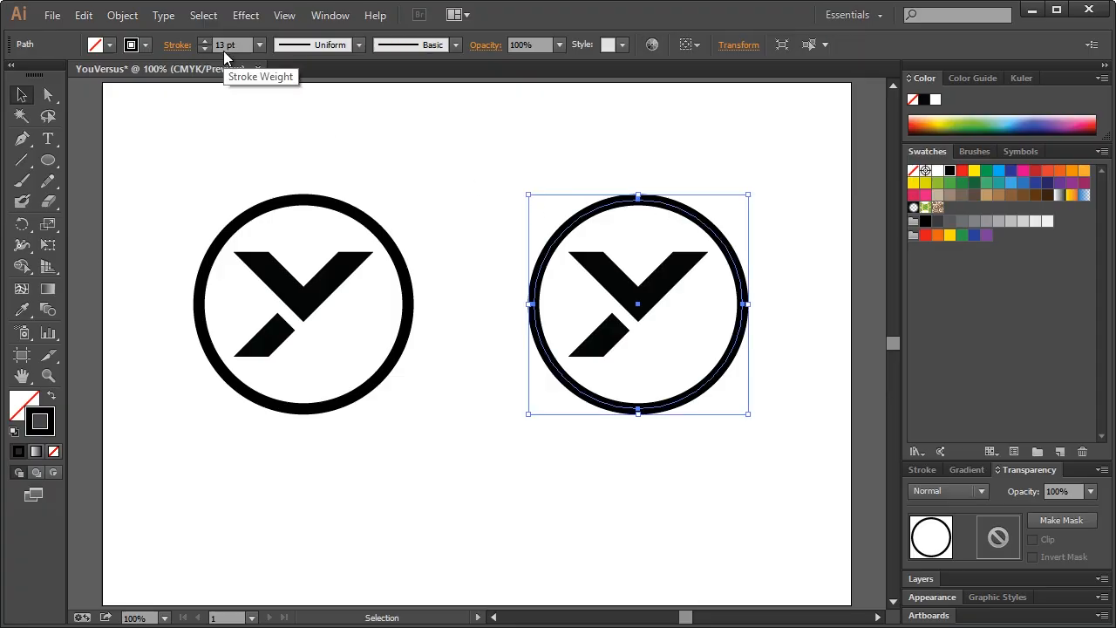
left_click(84, 16)
Outline the right-hand ring's stroke into a filled shape
mouse_move(114, 22)
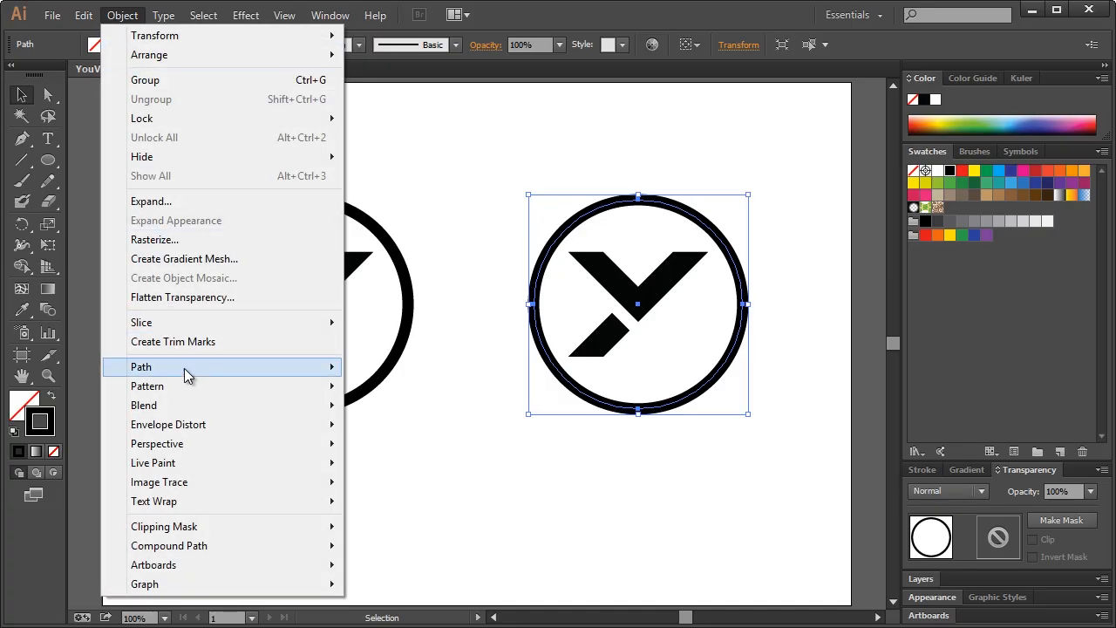
mouse_move(199, 366)
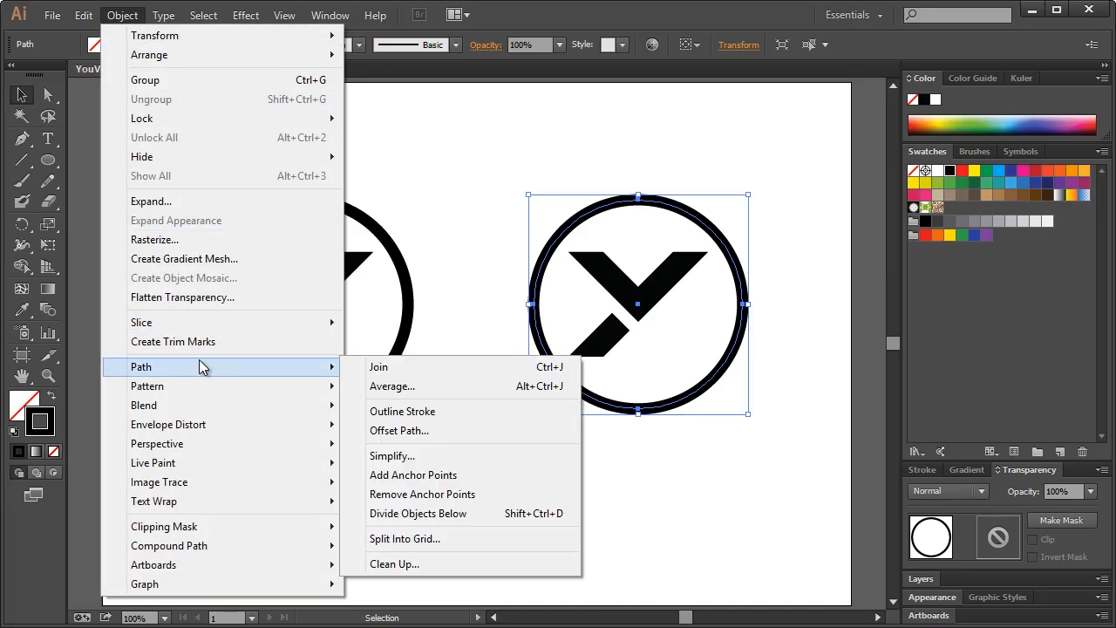
left_click(424, 416)
left_click(490, 188)
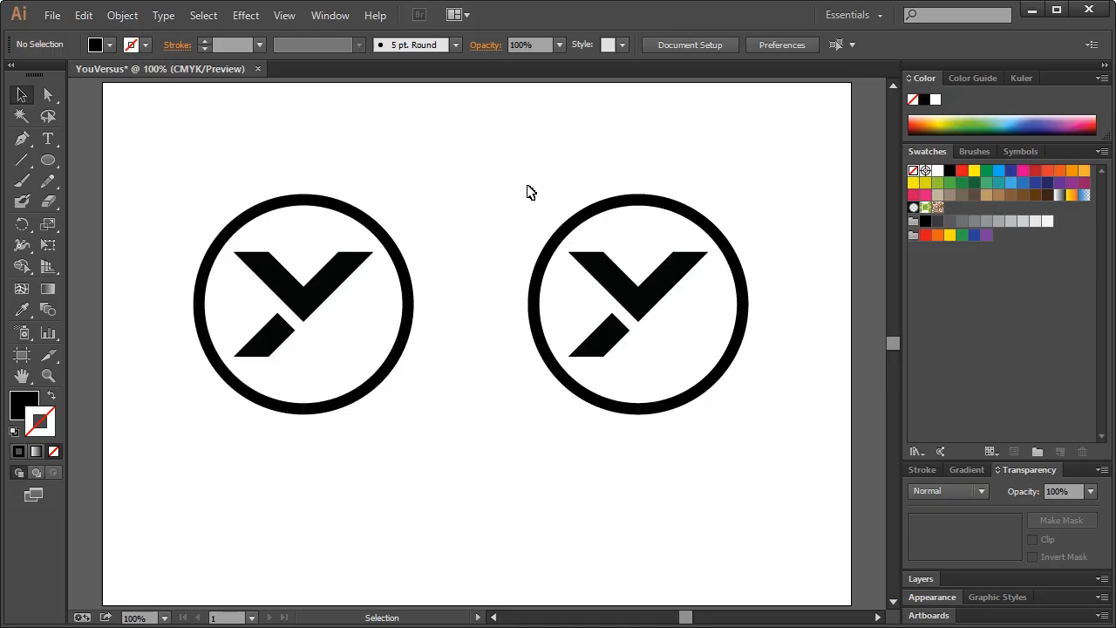
left_click(654, 204)
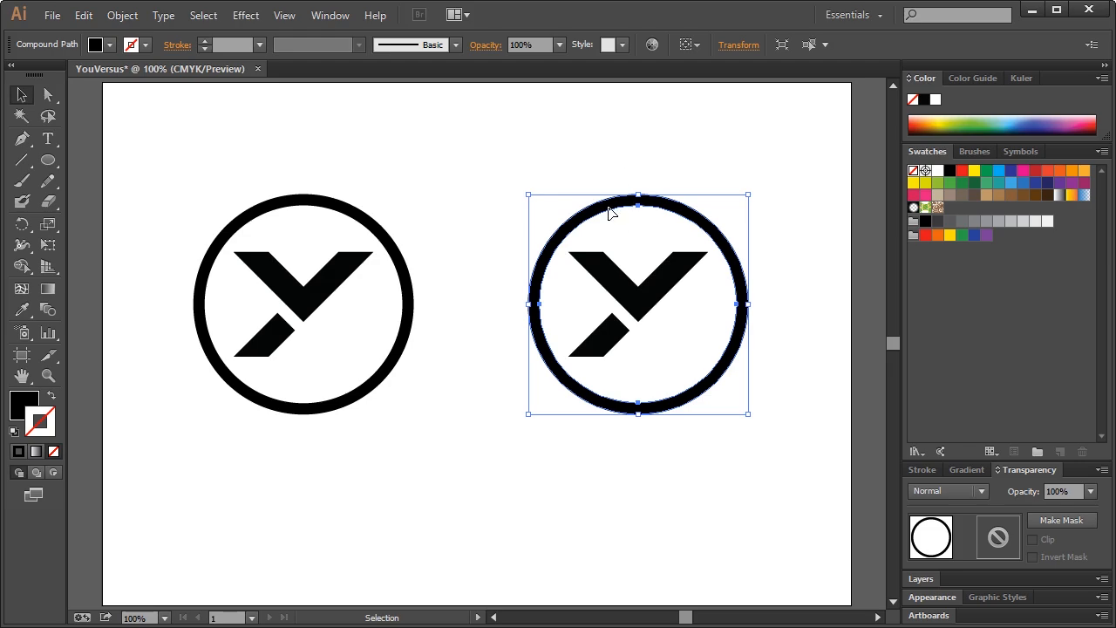
left_click(618, 169)
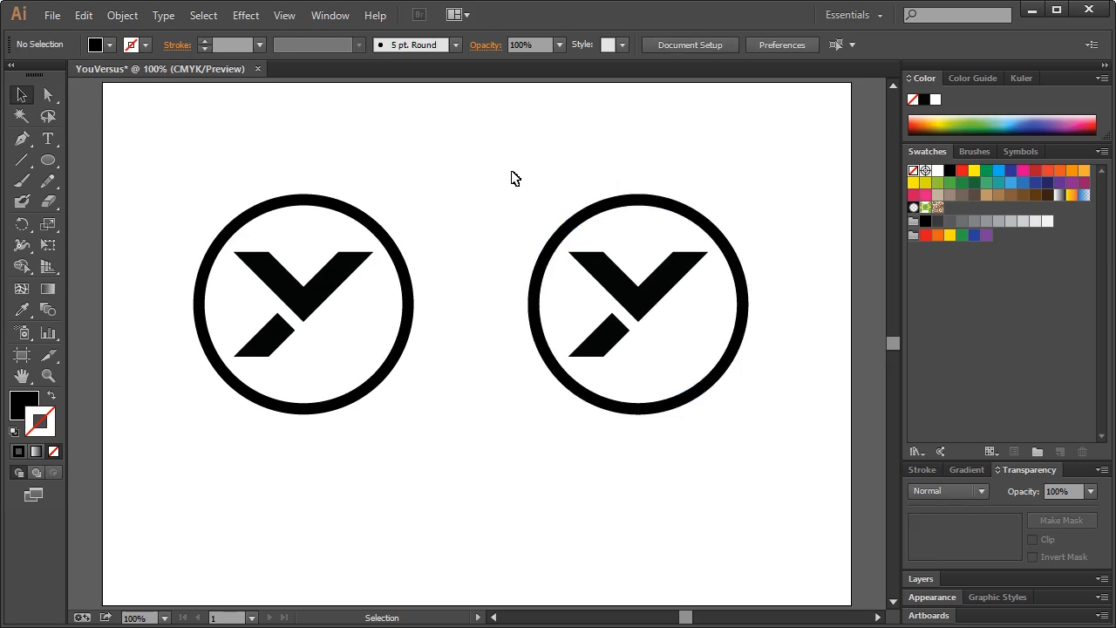
Marquee-select all parts of the small right-hand logo
left_click_drag(512, 171, 747, 416)
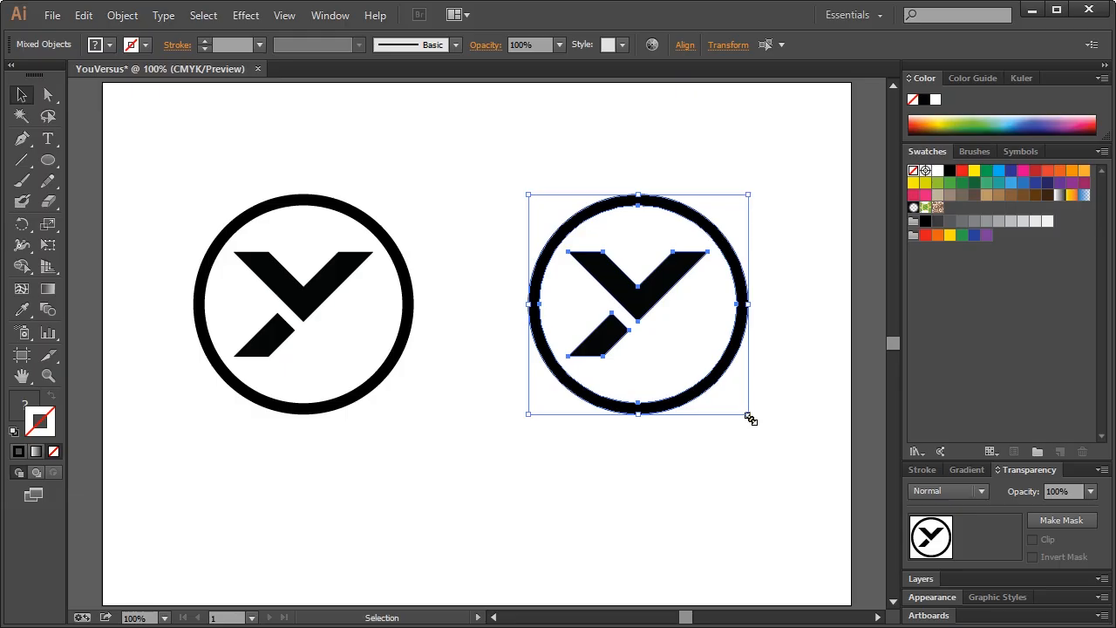
left_click_drag(505, 184, 663, 362)
left_click(688, 343)
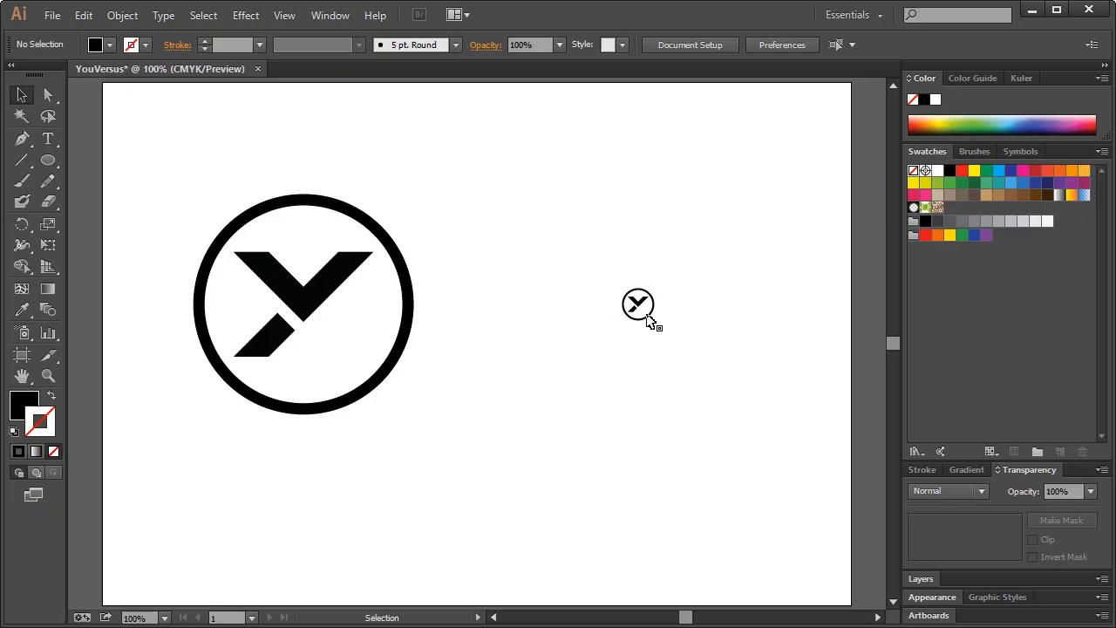
left_click_drag(600, 263, 720, 379)
left_click(723, 399)
left_click_drag(543, 214, 741, 407)
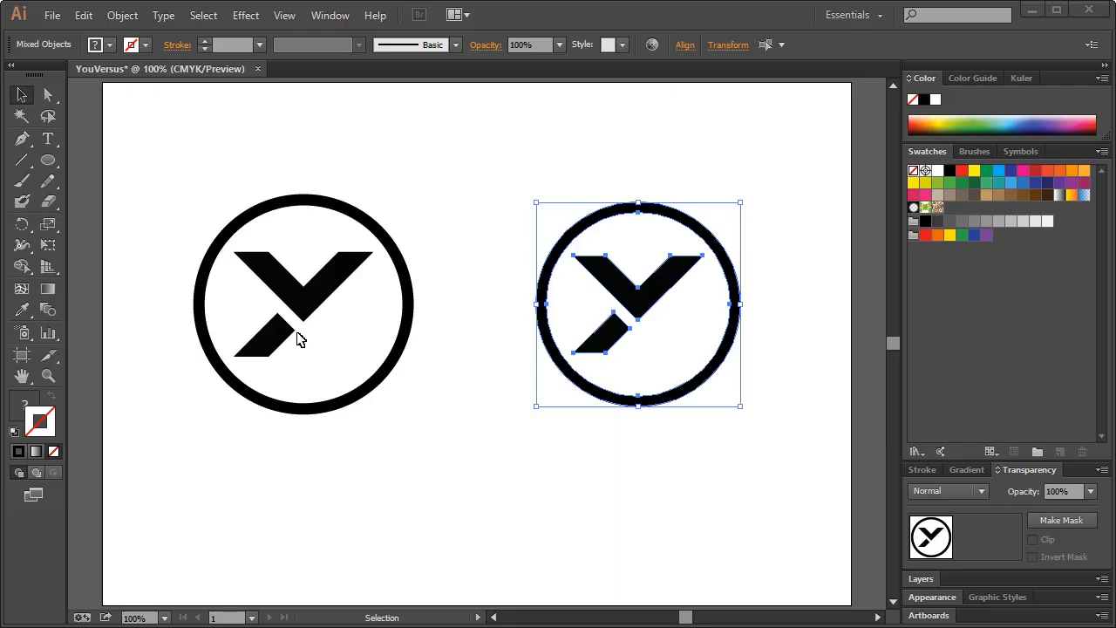
Scale the right logo up so it matches the left logo's full size
left_click(741, 204)
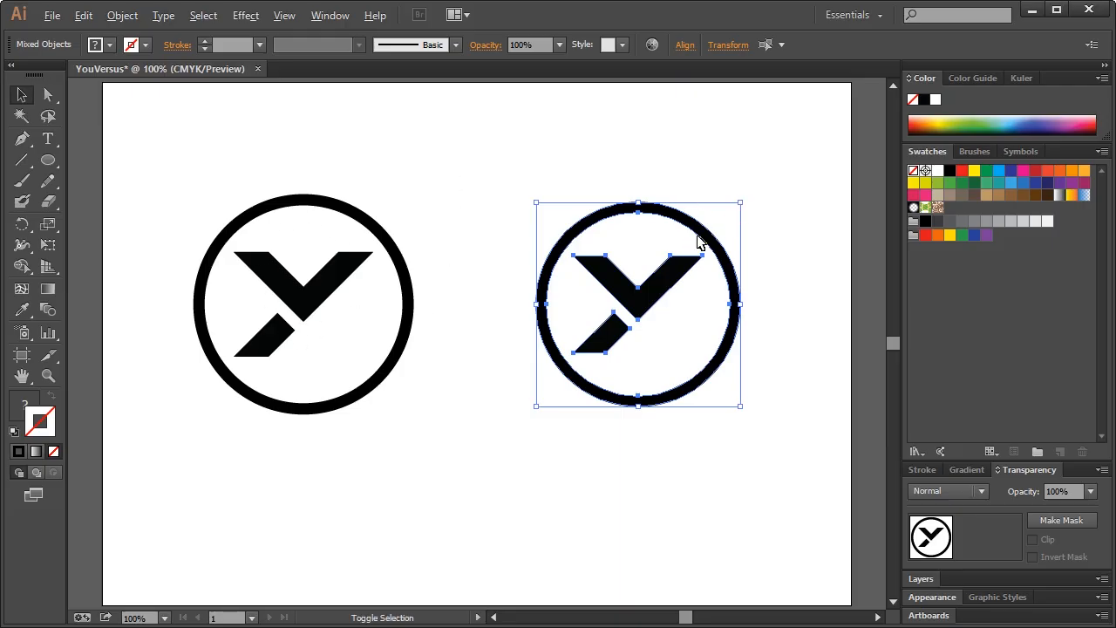
left_click_drag(740, 203, 660, 257)
left_click_drag(579, 242, 710, 363)
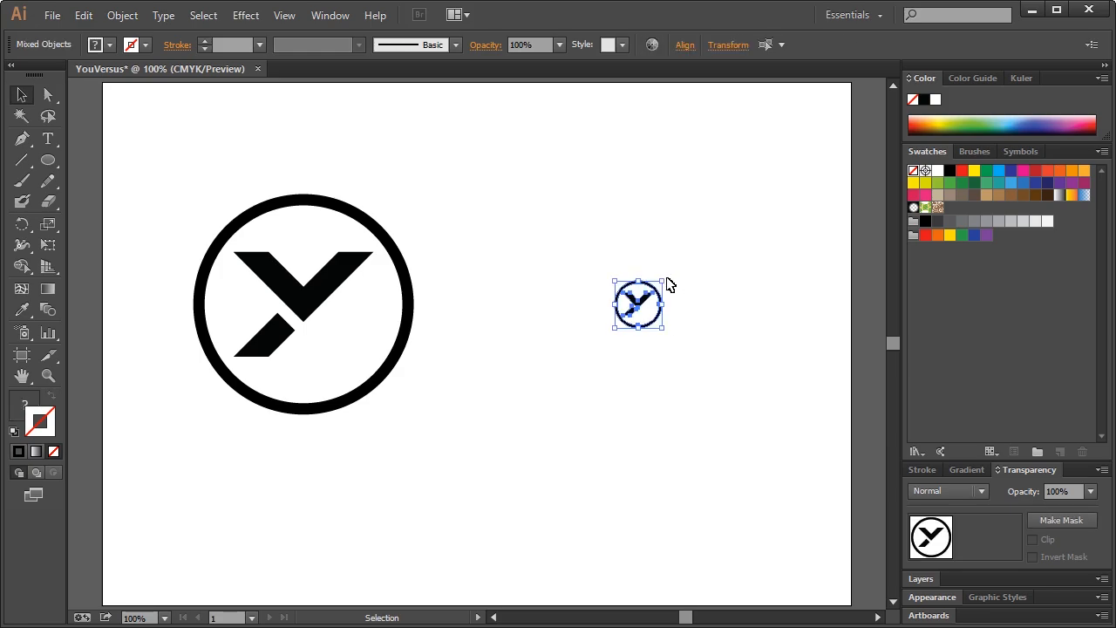
left_click_drag(665, 280, 761, 193)
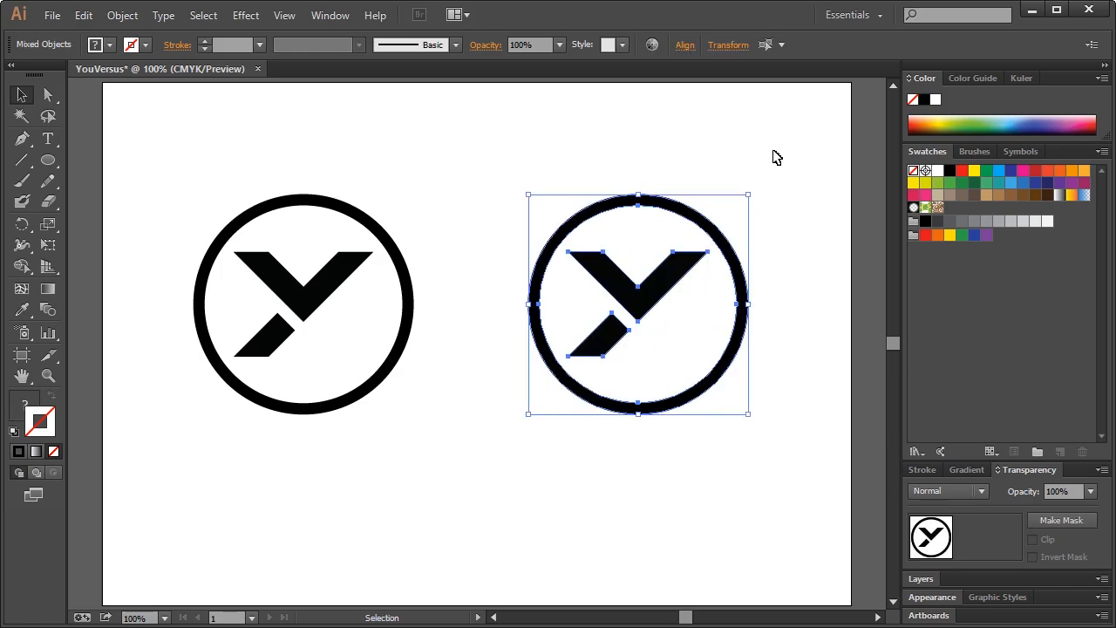
left_click(776, 156)
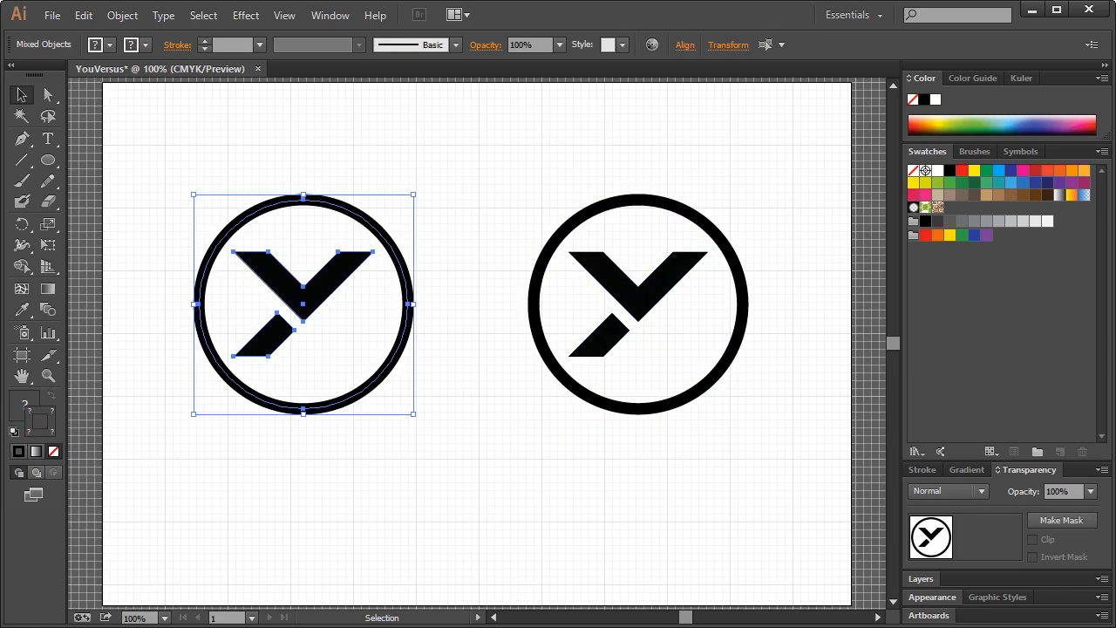
left_click(526, 94)
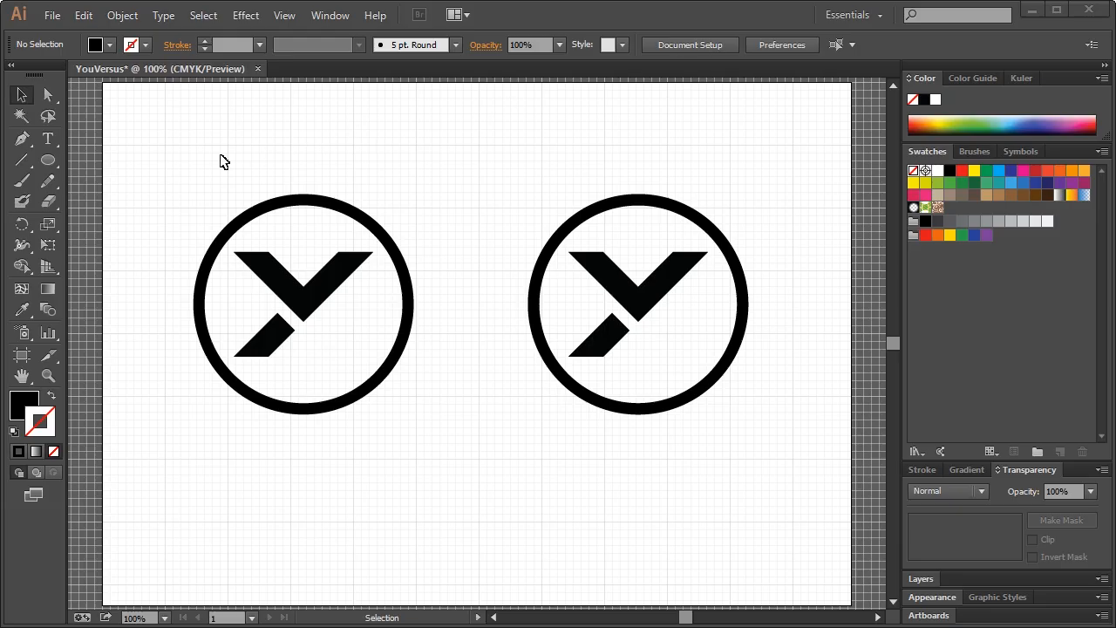
Delete the left logo, then move the remaining logo left and enlarge it proportionally
left_click_drag(174, 174, 426, 436)
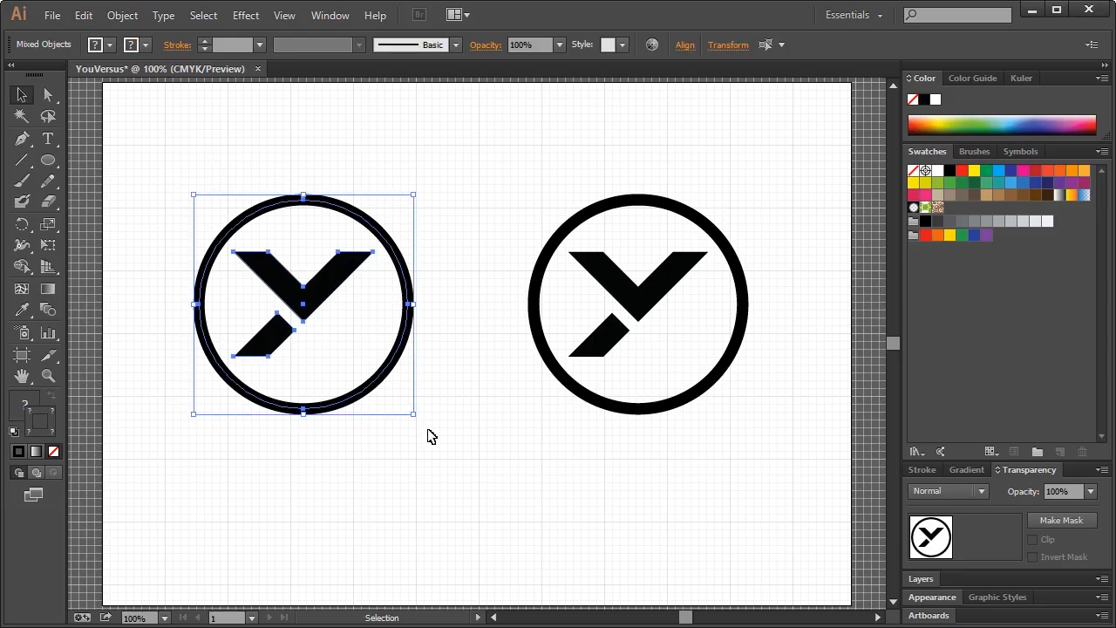
key("Delete")
left_click_drag(473, 155, 762, 459)
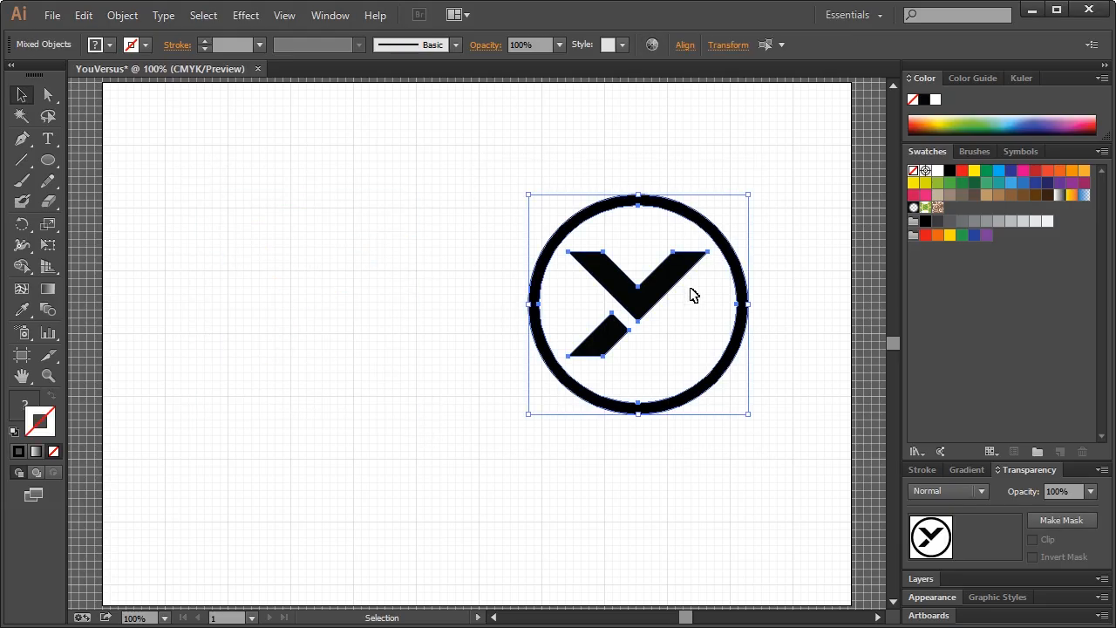
left_click_drag(679, 279, 449, 263)
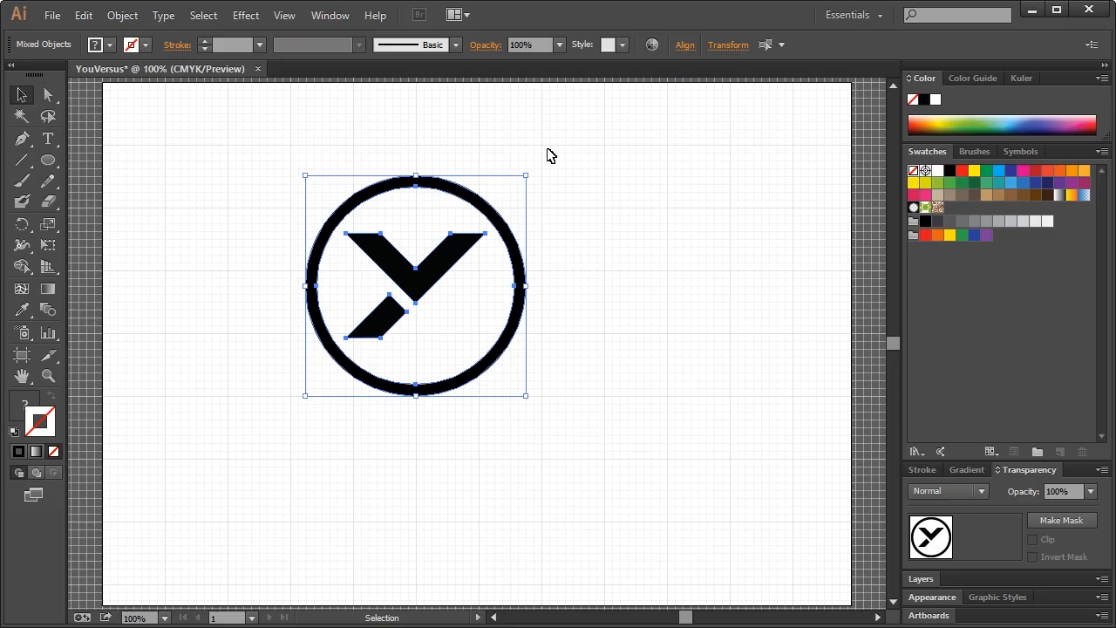
left_click_drag(526, 176, 558, 144)
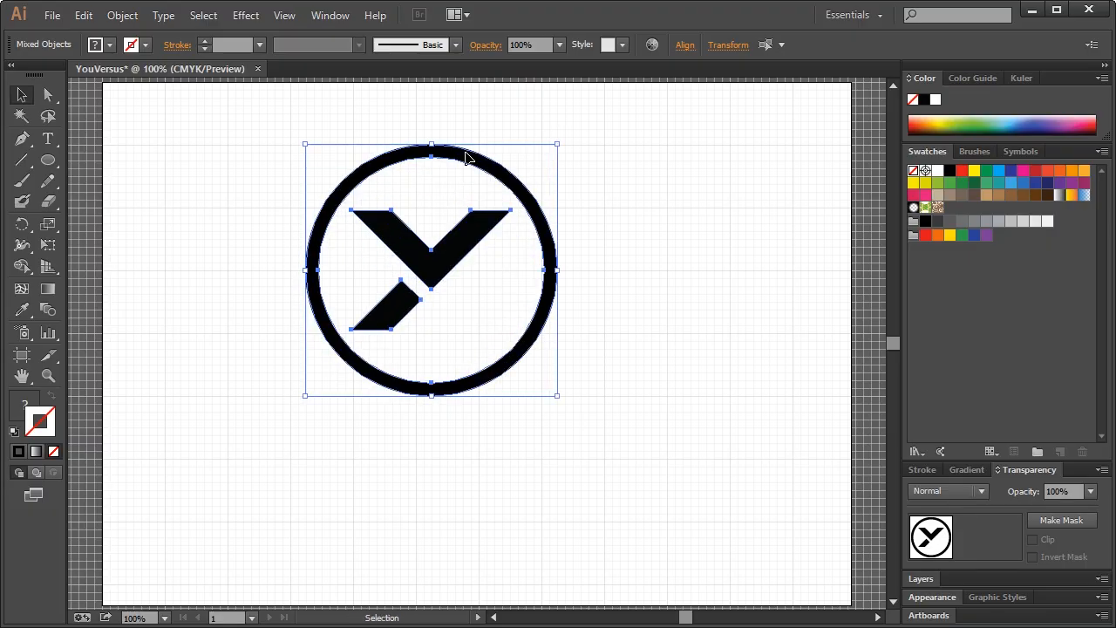
left_click_drag(466, 157, 445, 159)
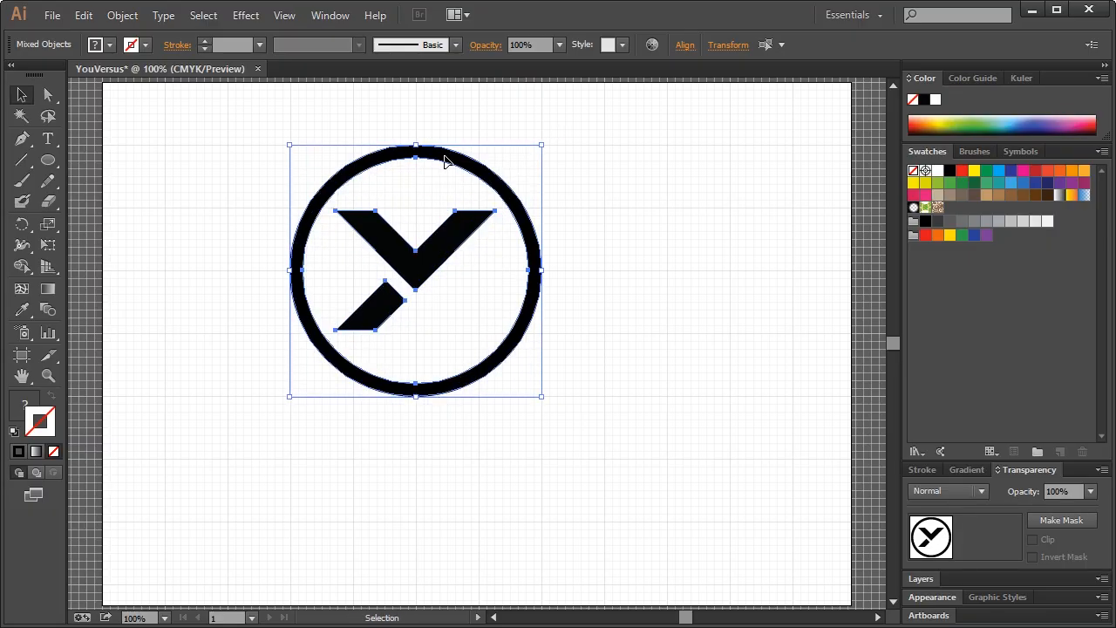
left_click(583, 333)
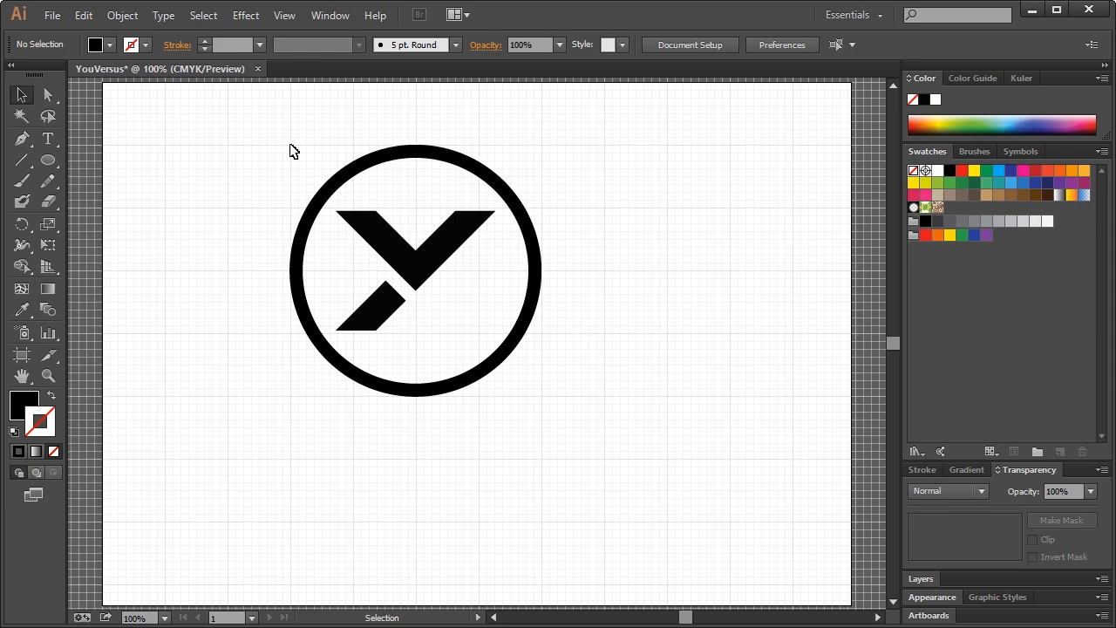
Move the logo right so it sits centred horizontally near the top
left_click_drag(290, 144, 538, 399)
left_click(553, 409)
left_click_drag(227, 123, 584, 436)
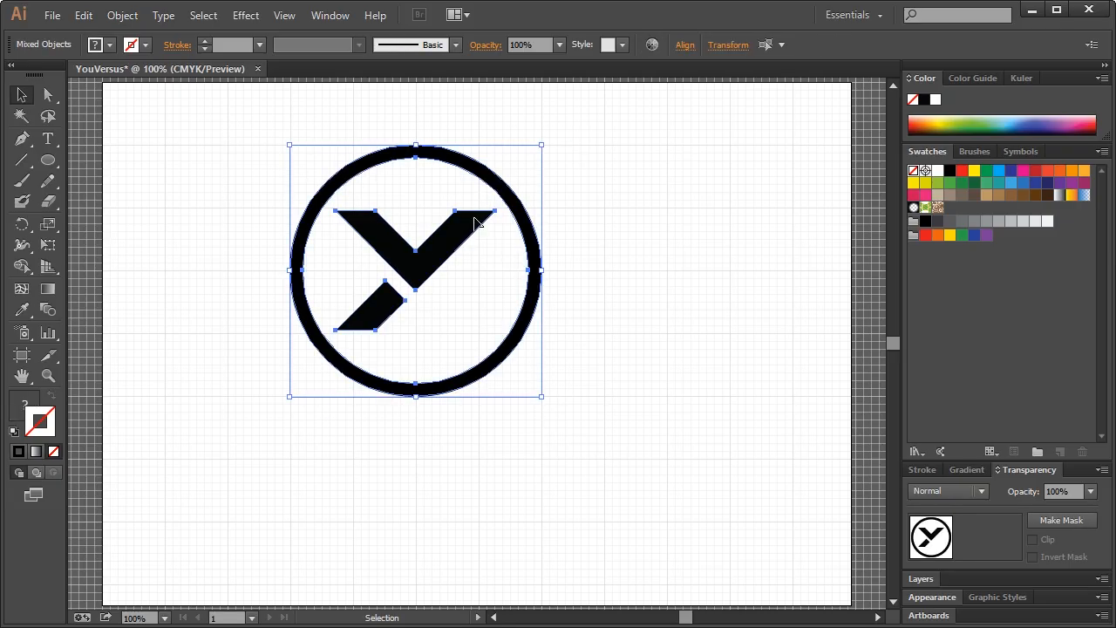
left_click_drag(482, 185, 549, 187)
left_click(582, 177)
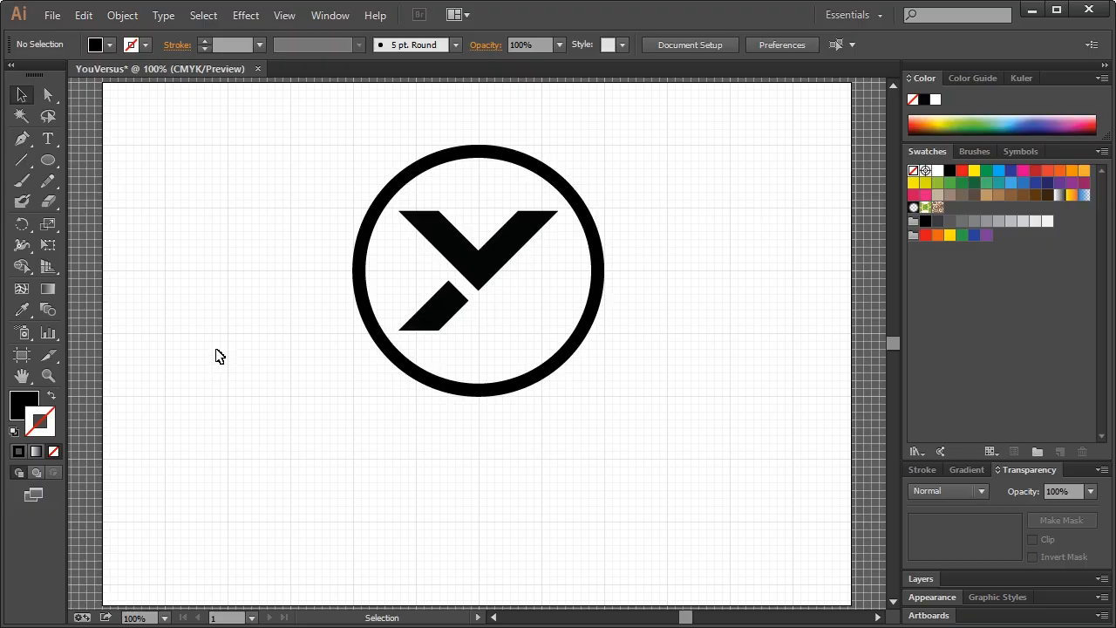
left_click(48, 138)
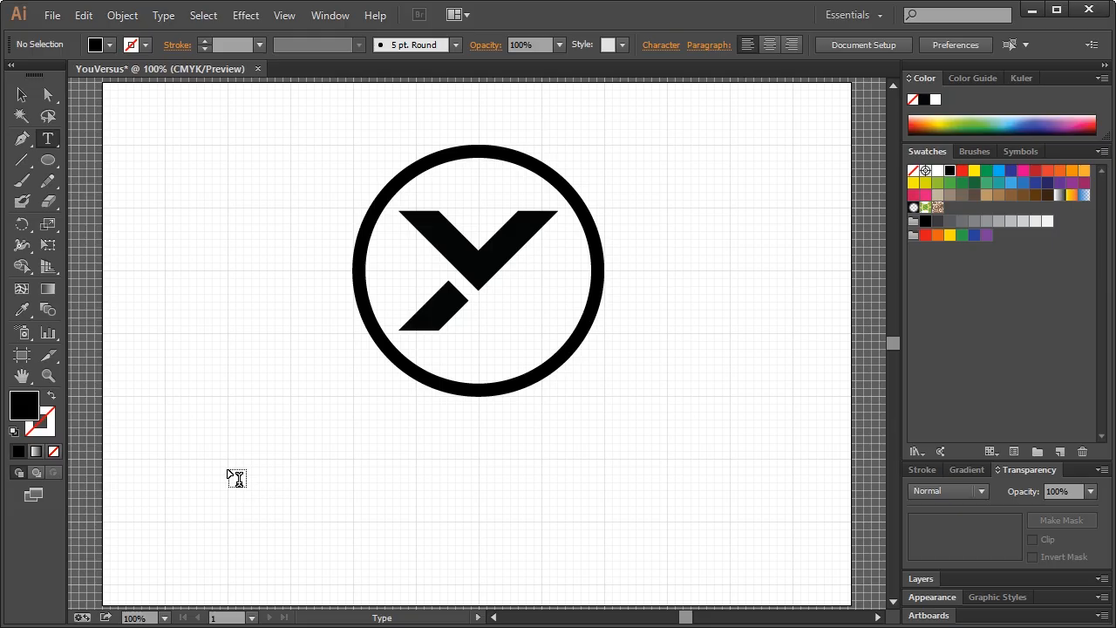
Set the text font to Lato Bold
left_click(229, 470)
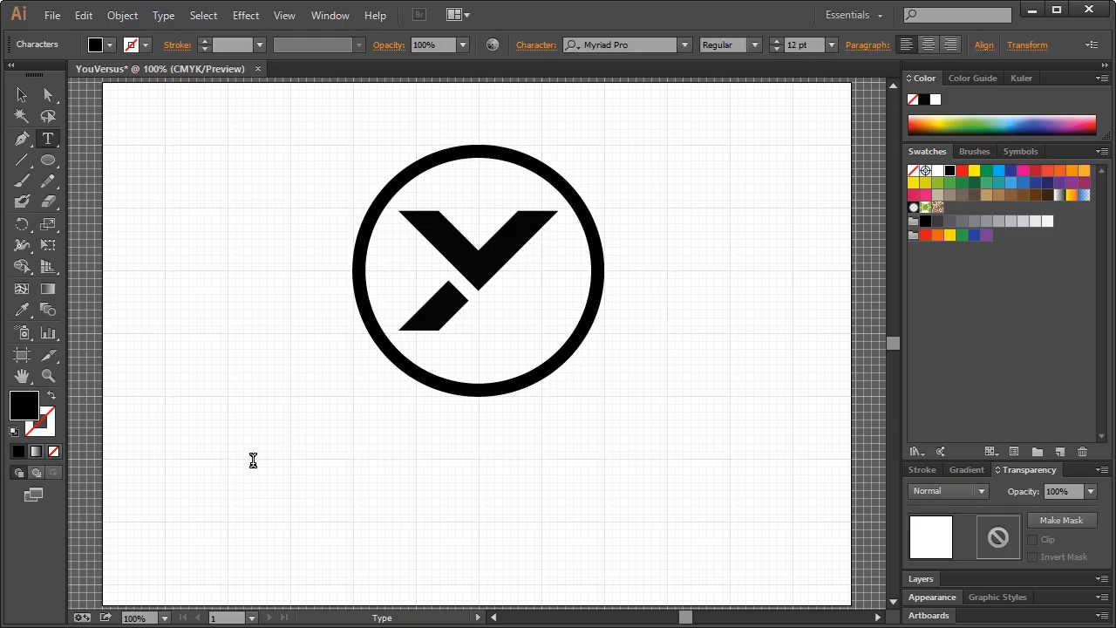
left_click(643, 44)
type("Lato")
key("Return")
left_click(754, 45)
left_click(742, 121)
Type YOUVERSUS, enlarge it to about 97.66 pt under the logo, and convert to outlines
left_click(228, 463)
type("YOUVERSUS")
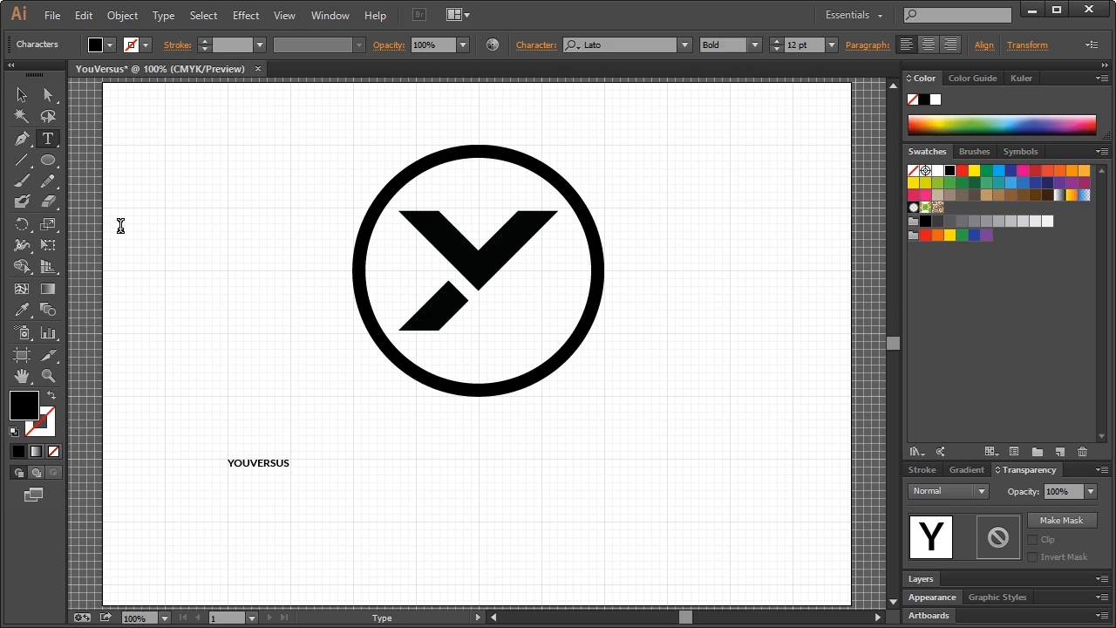
left_click(22, 94)
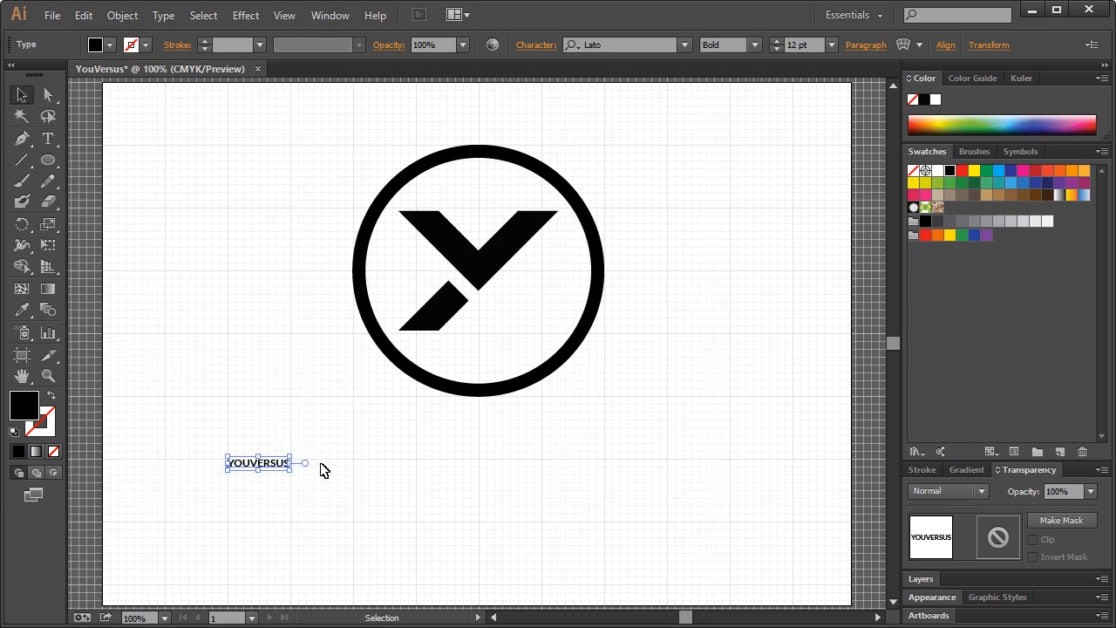
left_click_drag(291, 471, 733, 577)
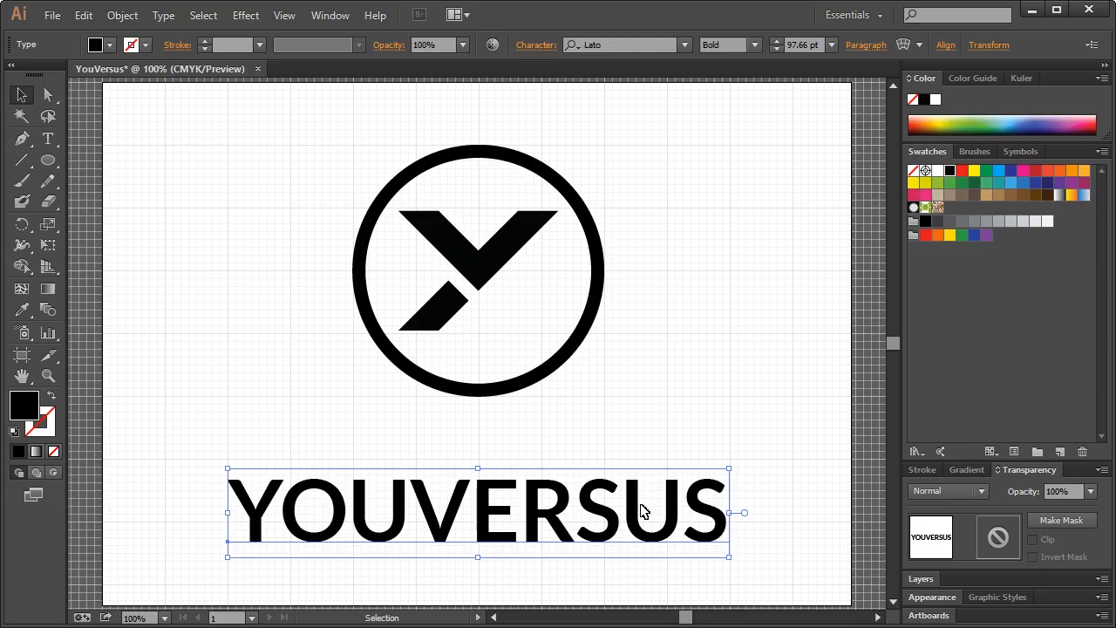
mouse_move(641, 510)
left_mouse_down()
mouse_move(640, 475)
mouse_move(641, 492)
left_mouse_up()
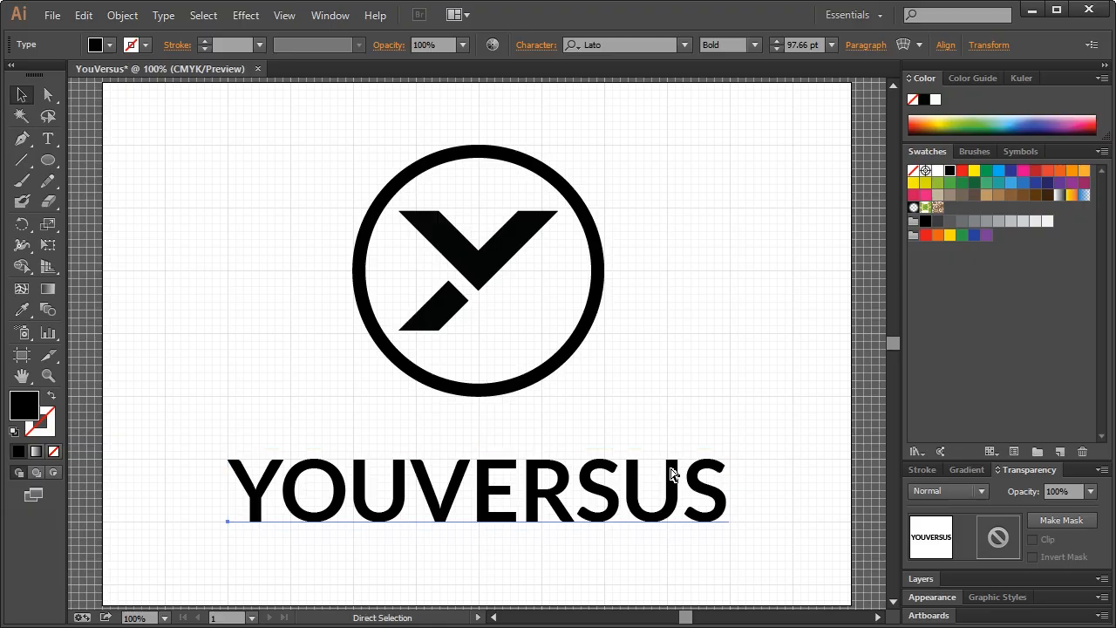
key("ctrl+shift+o")
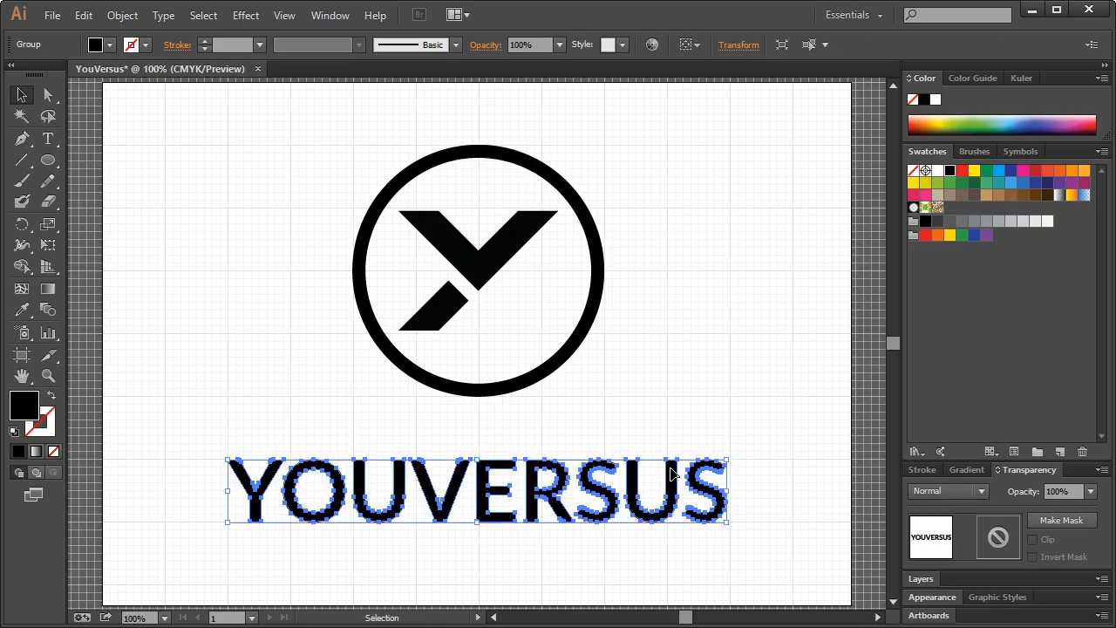
Toggle the bounding box and resize the outlined YOUVERSUS lettering
left_click(675, 392)
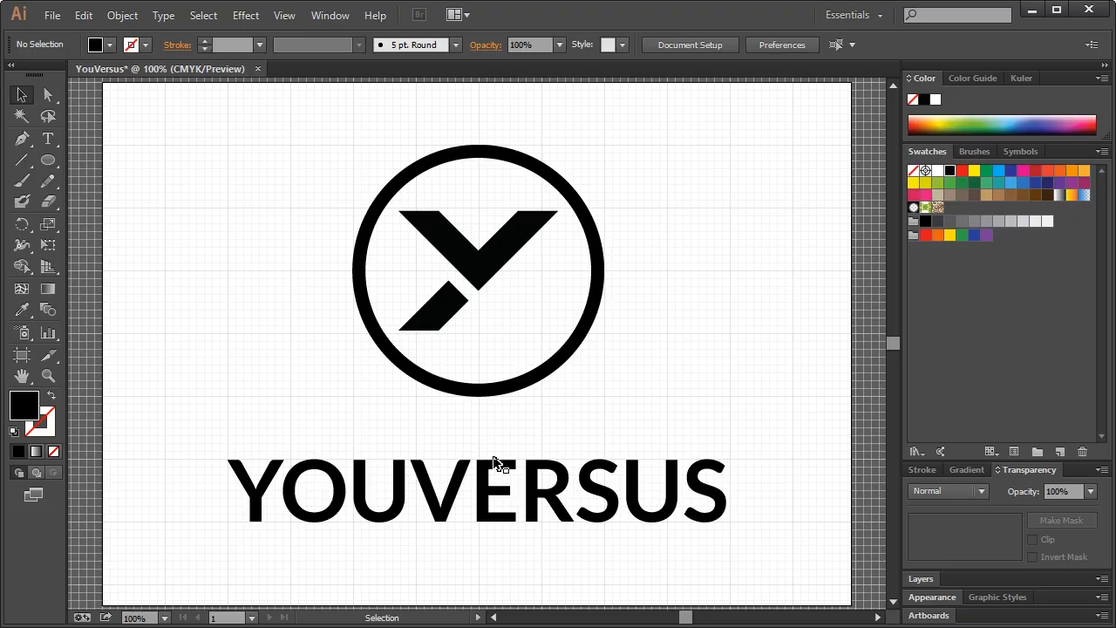
left_click(399, 498)
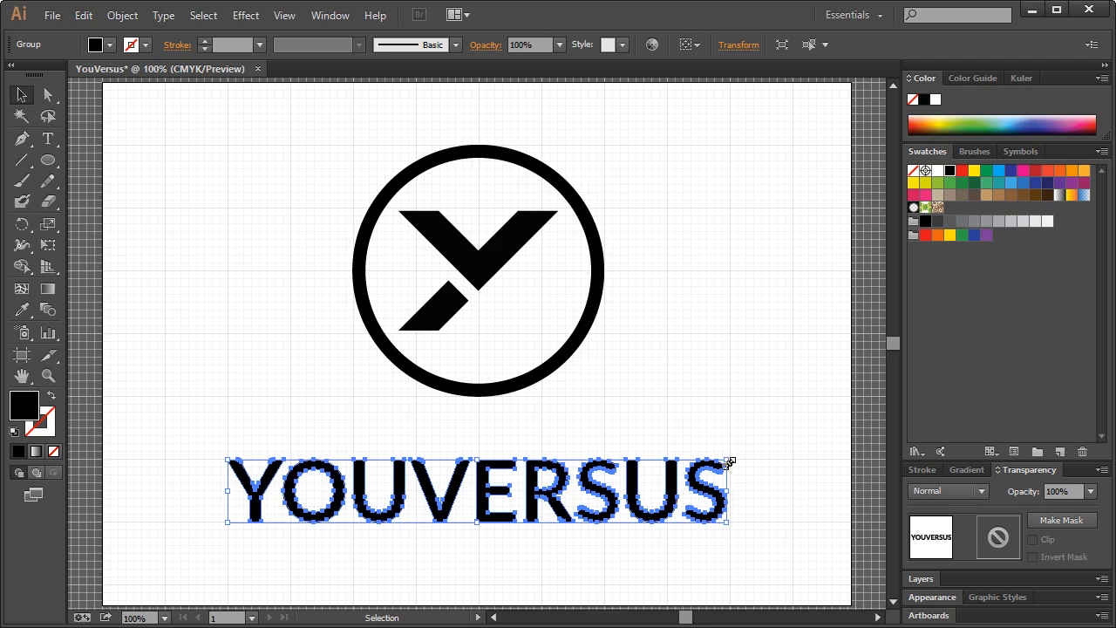
key("ctrl+shift+b")
left_click_drag(736, 459, 735, 456)
left_click(737, 401)
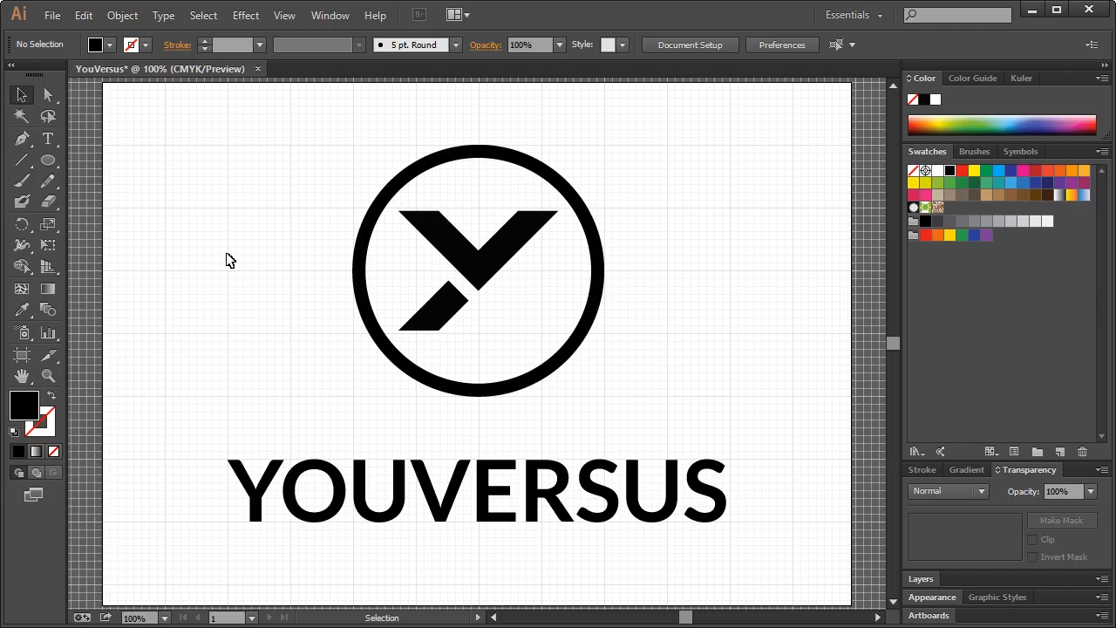
Reselect the logo circle, then slightly widen the YOUVERSUS lettering
left_click_drag(227, 253, 354, 396)
left_click_drag(731, 430, 600, 220)
left_click(640, 201)
left_click(717, 519)
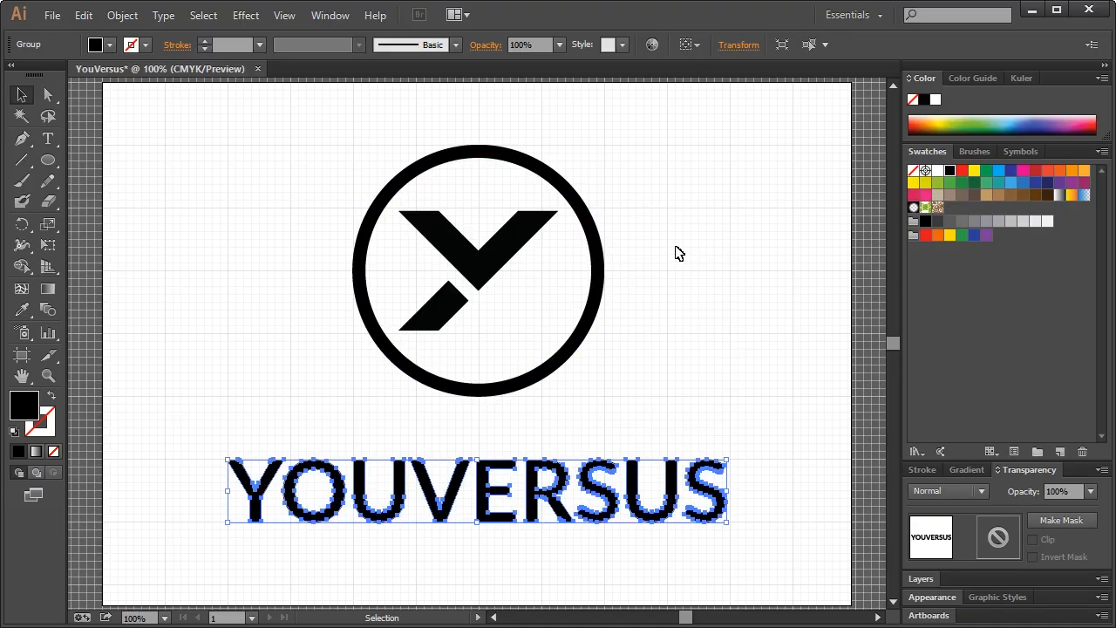
left_click_drag(728, 524, 730, 527)
left_click(728, 469)
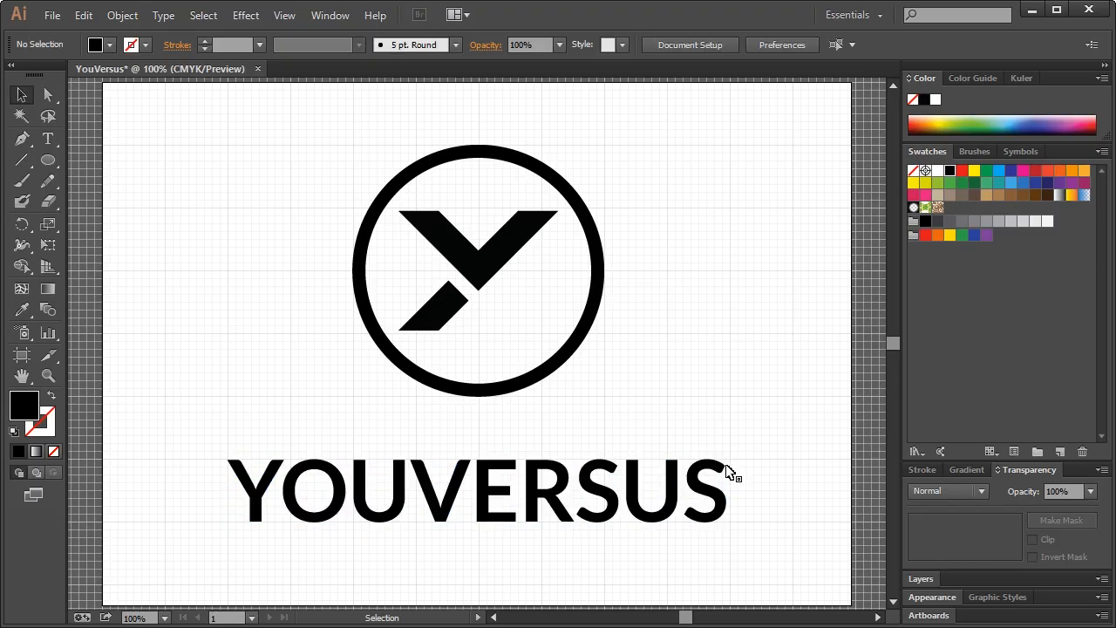
left_click(725, 510)
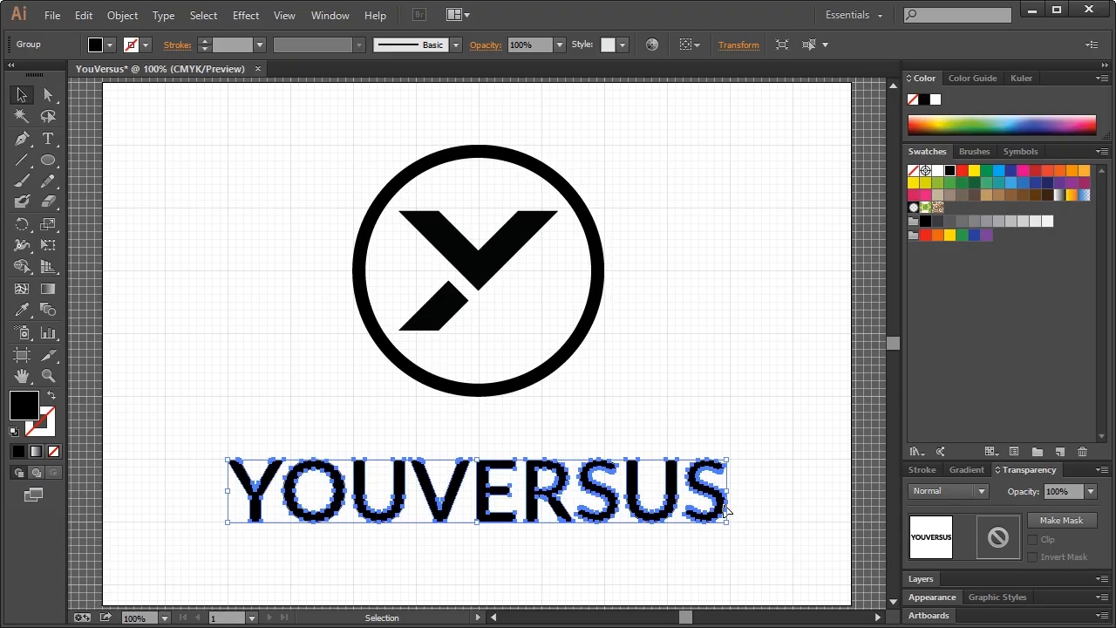
Turn off Snap to Grid and make a small final resize of the lettering
left_click(284, 15)
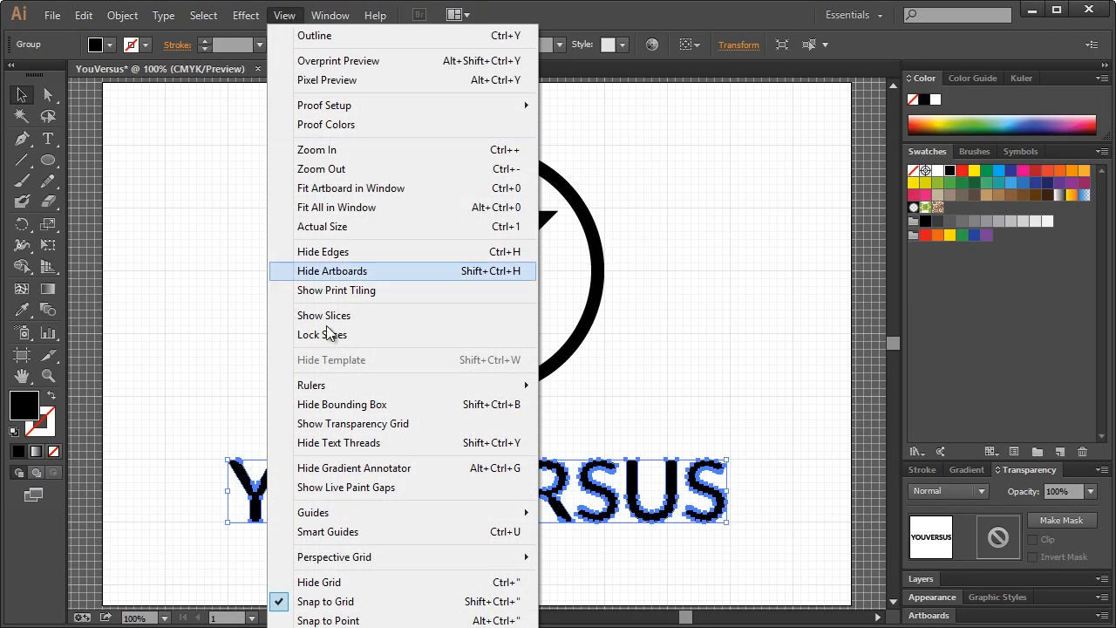
left_click(339, 602)
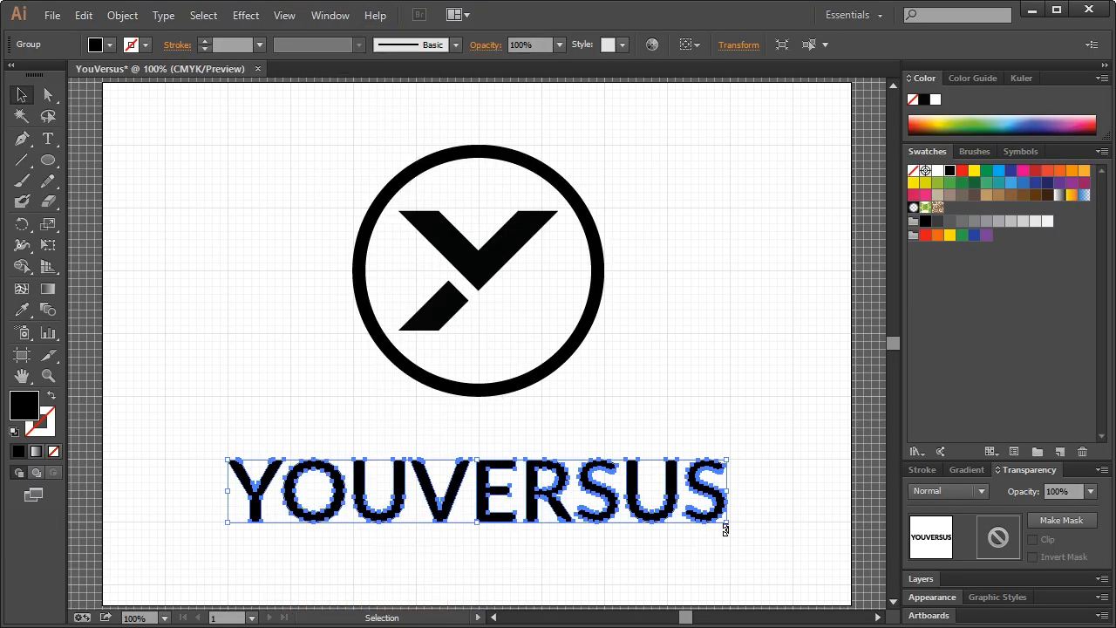
left_click_drag(728, 527, 731, 527)
left_click(761, 482)
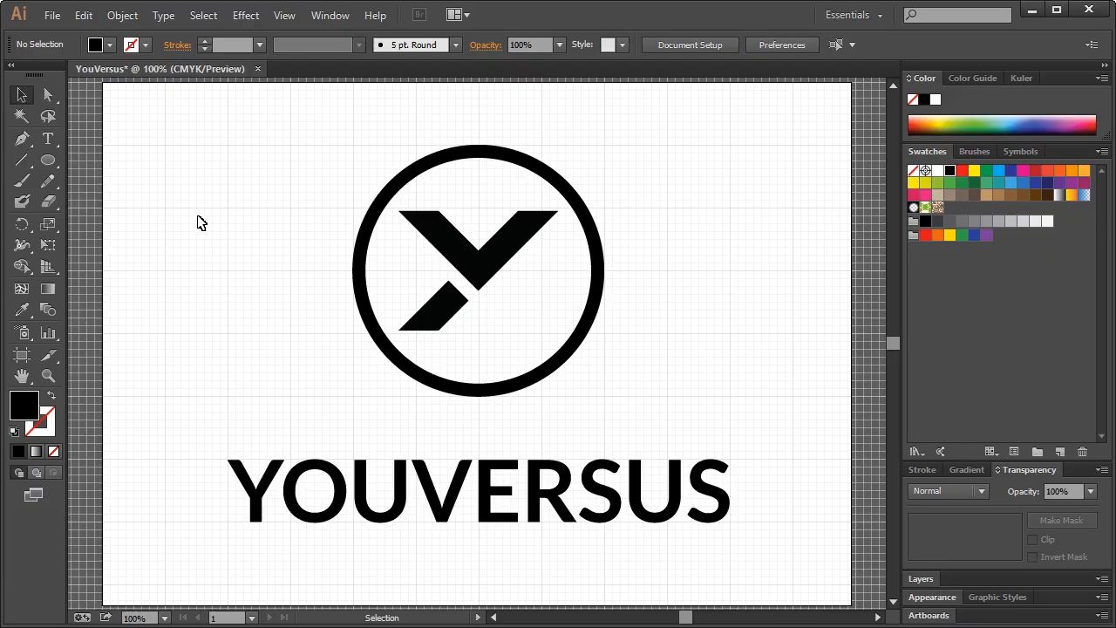
Hide the grid and marquee-select the whole logo and wordmark
left_click(285, 16)
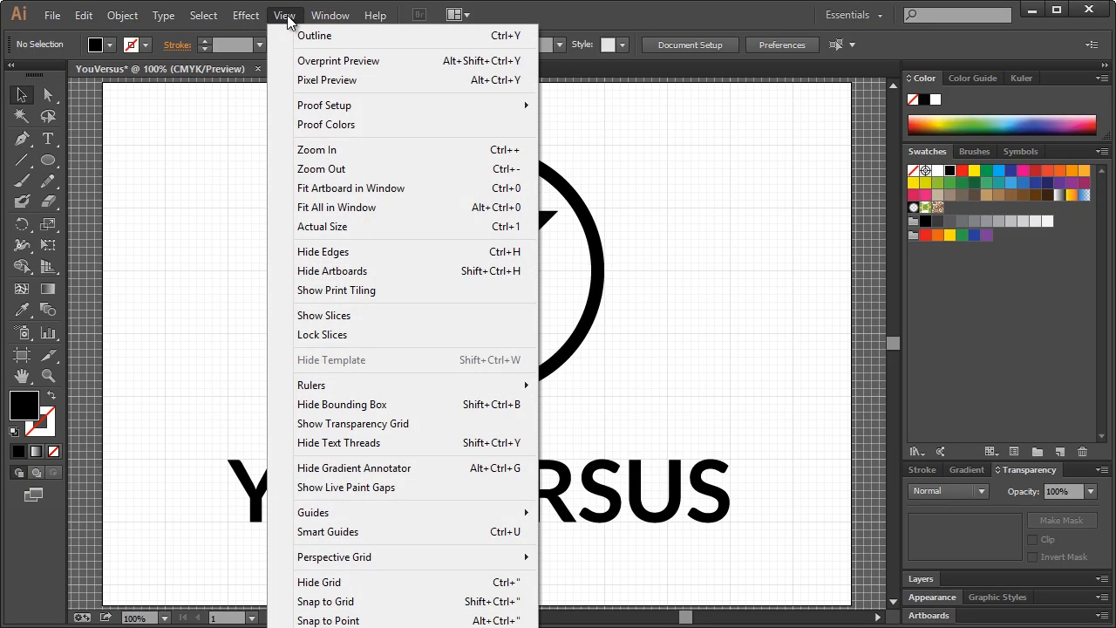
left_click(310, 582)
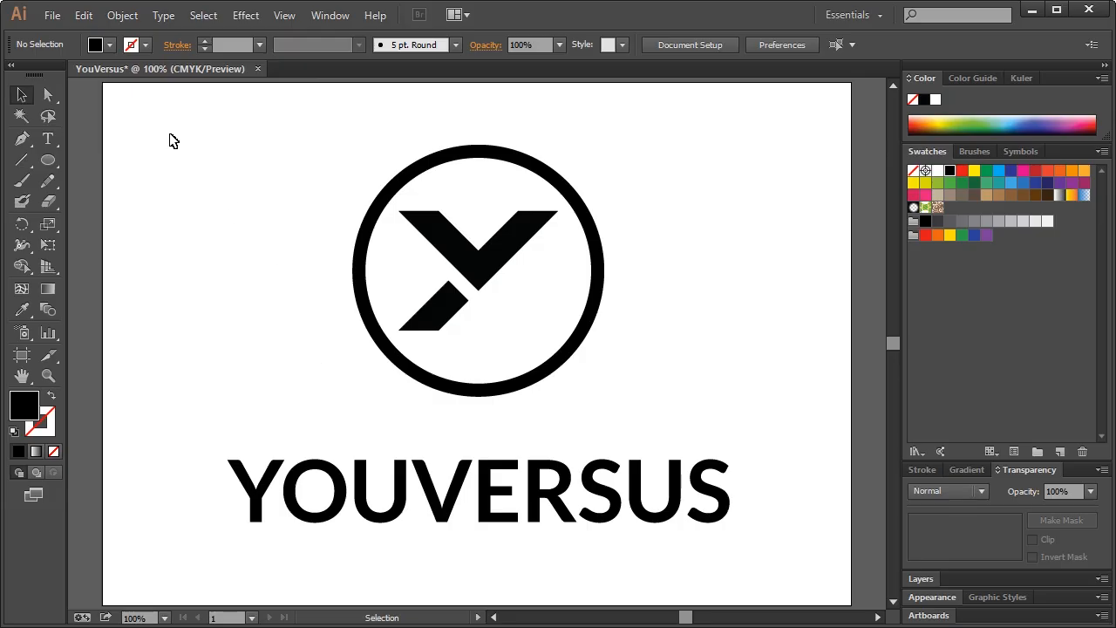
left_click_drag(170, 135, 761, 562)
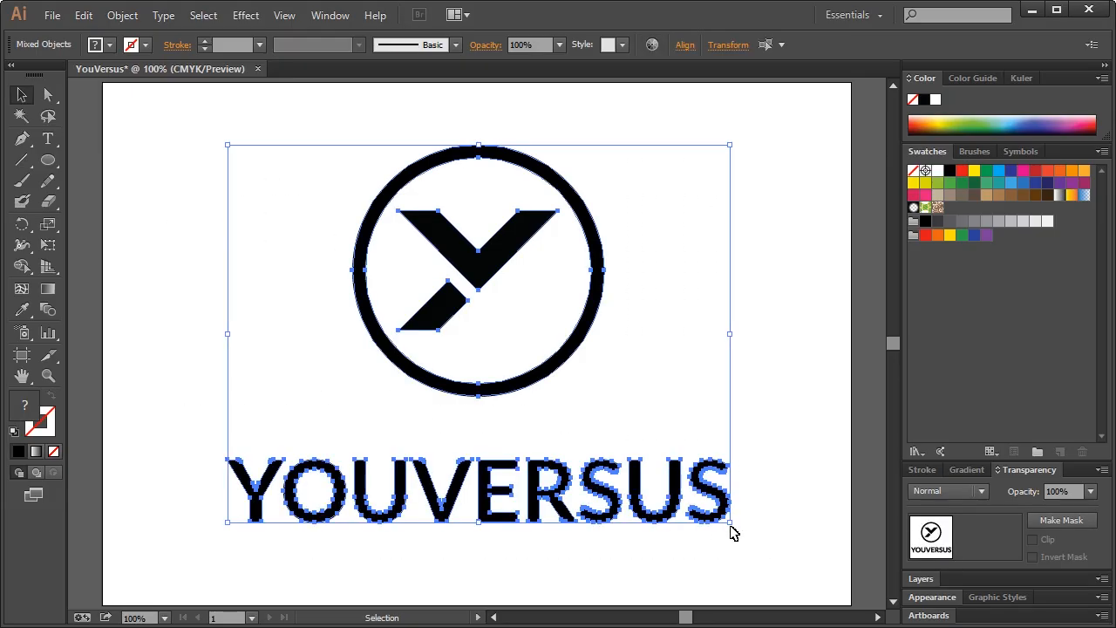
Shrink the logo and wordmark about their centre and move them toward the left
left_click_drag(731, 525, 565, 469)
left_click(565, 469)
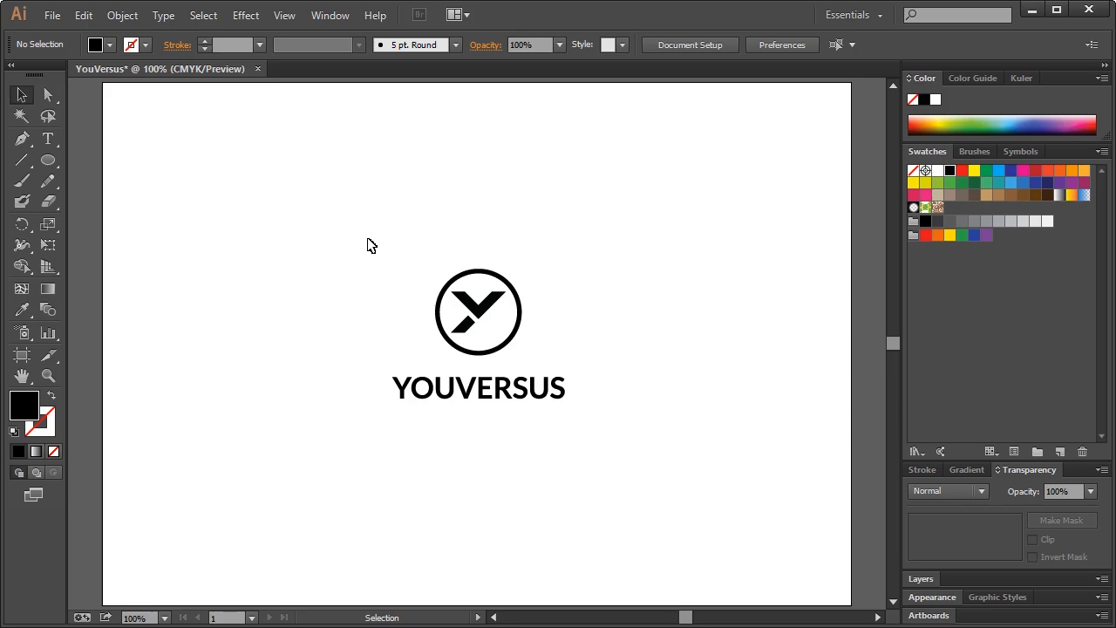
left_click_drag(368, 239, 579, 401)
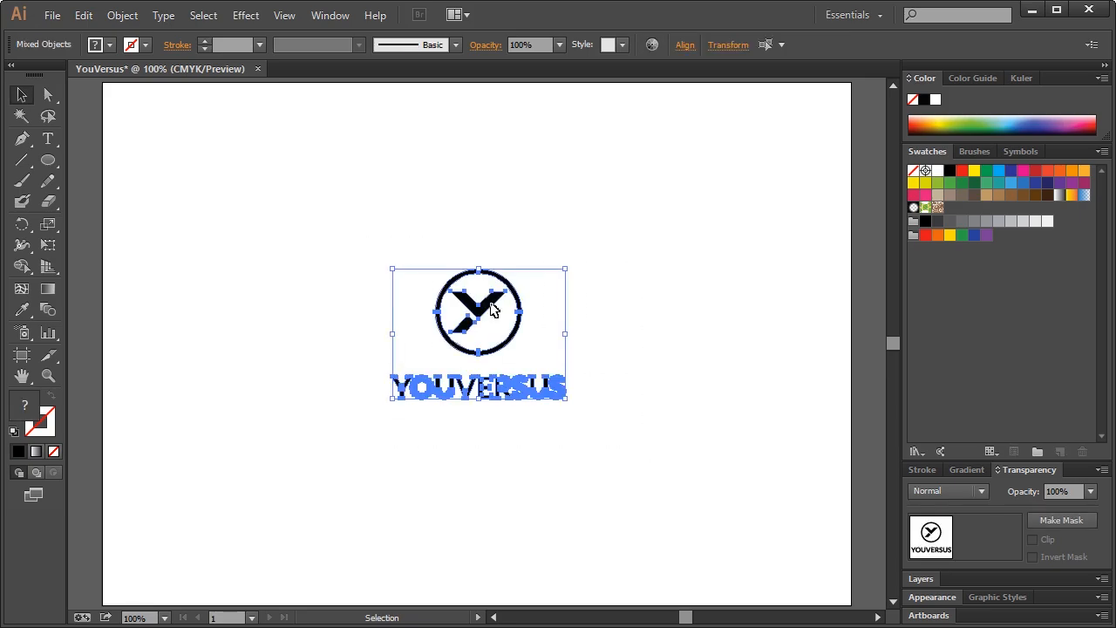
left_click_drag(491, 308, 283, 308)
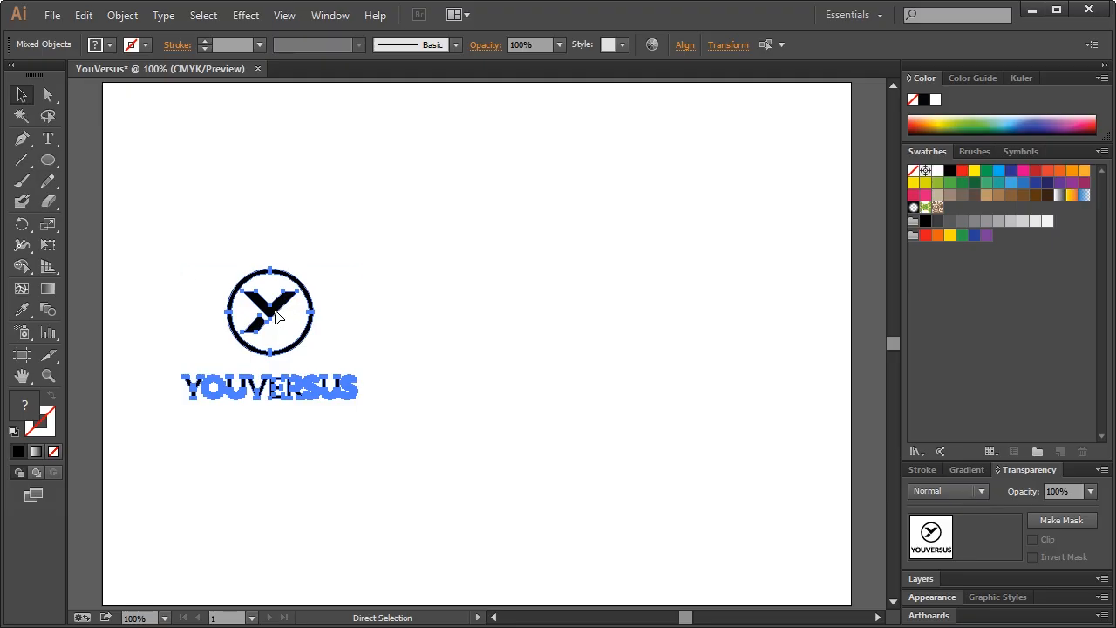
Alt-drag a duplicate of the logo and wordmark to the right
left_click_drag(275, 315, 507, 310)
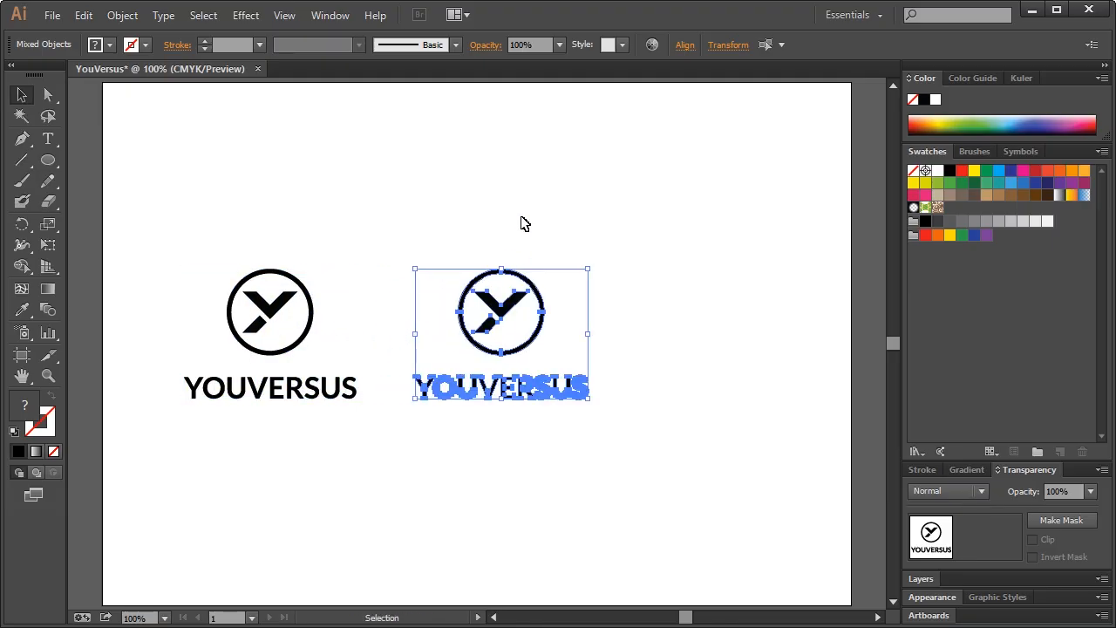
left_click(521, 224)
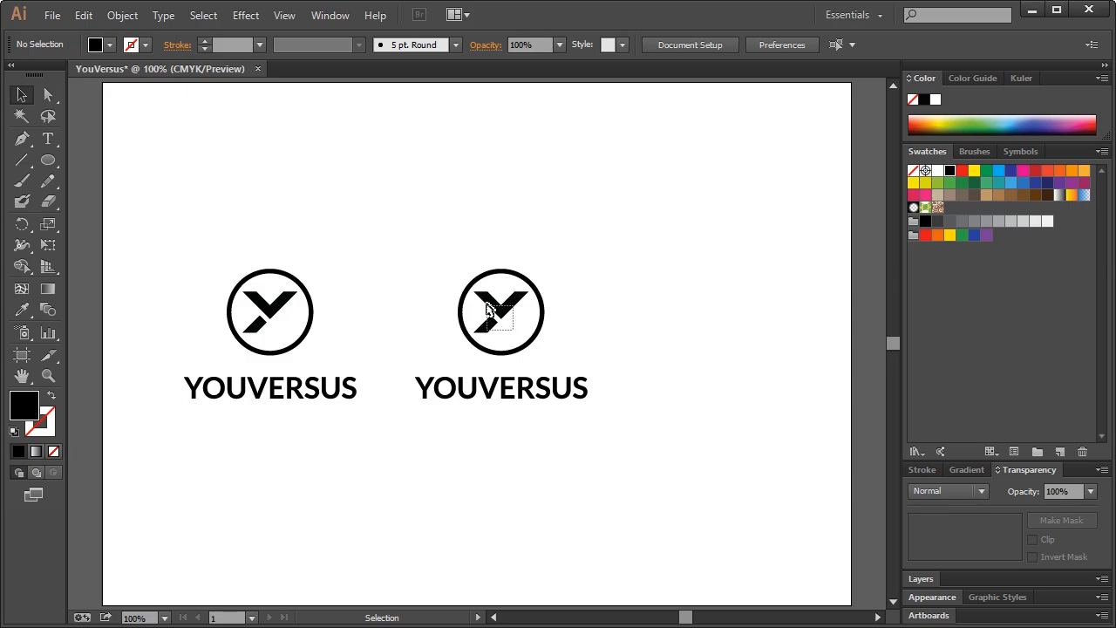
left_click(497, 316)
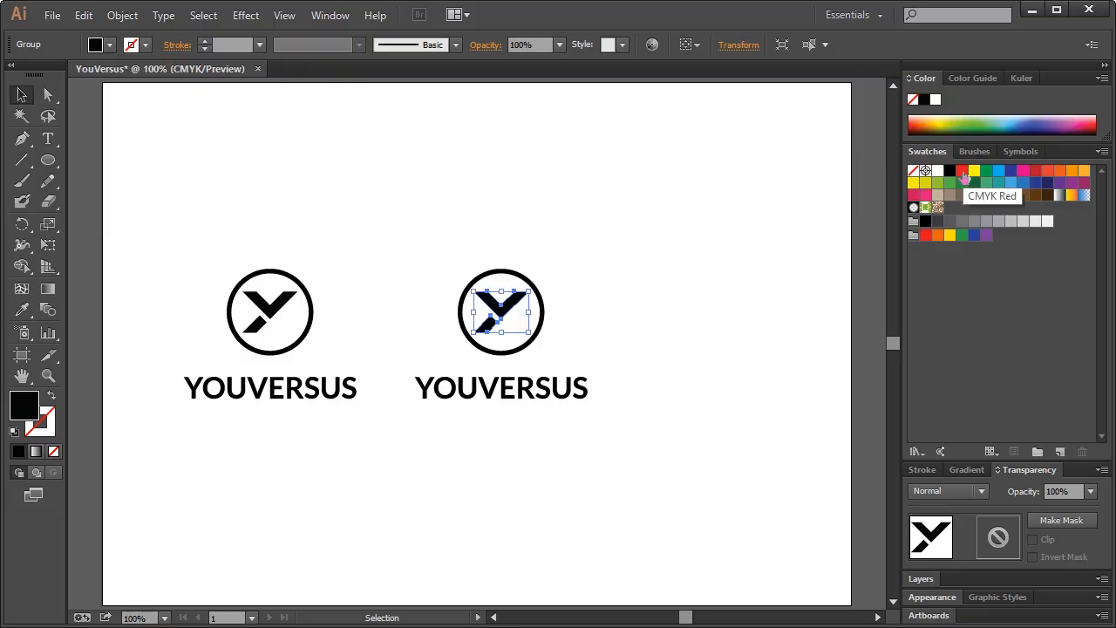
Fill the second logo's Y mark with the CMYK Red swatch
left_click(962, 172)
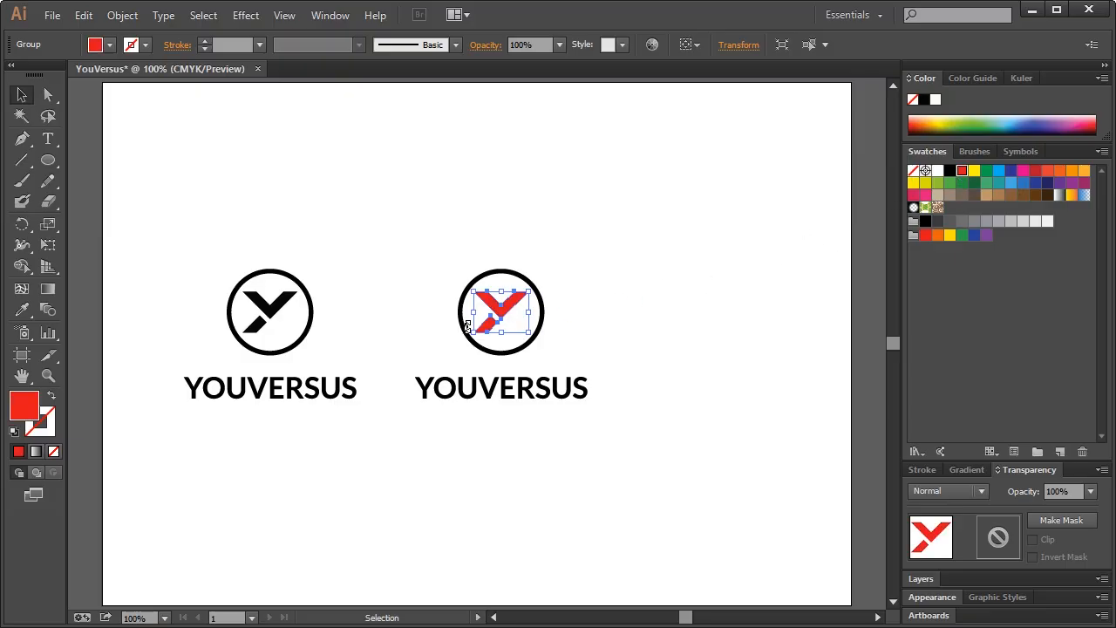
left_click(425, 329)
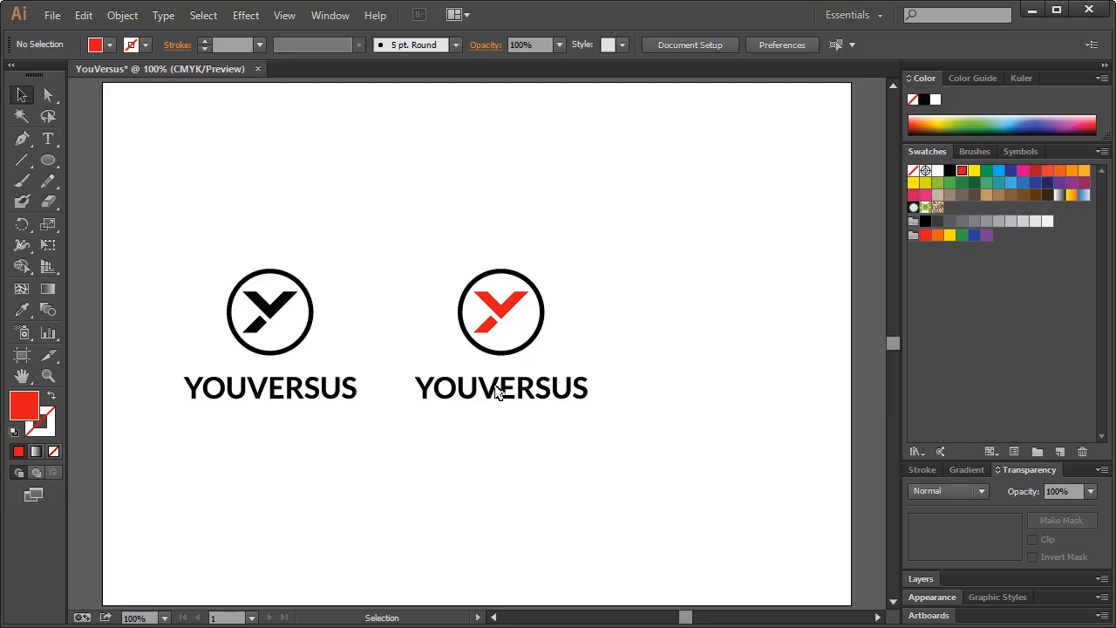
left_click(497, 392)
left_click(622, 388)
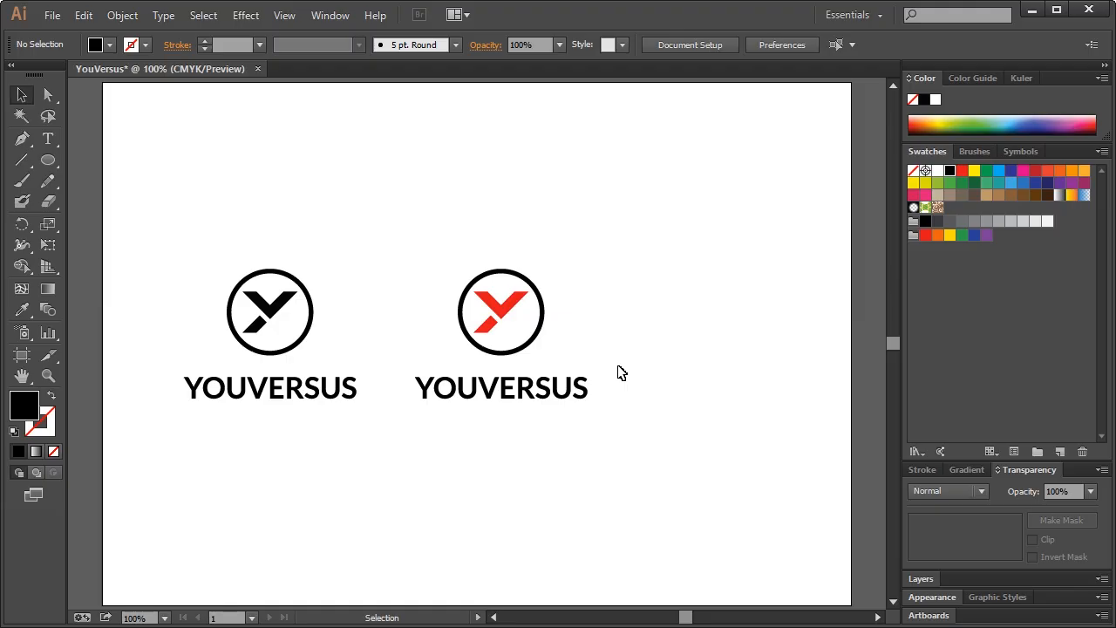
left_click(501, 392)
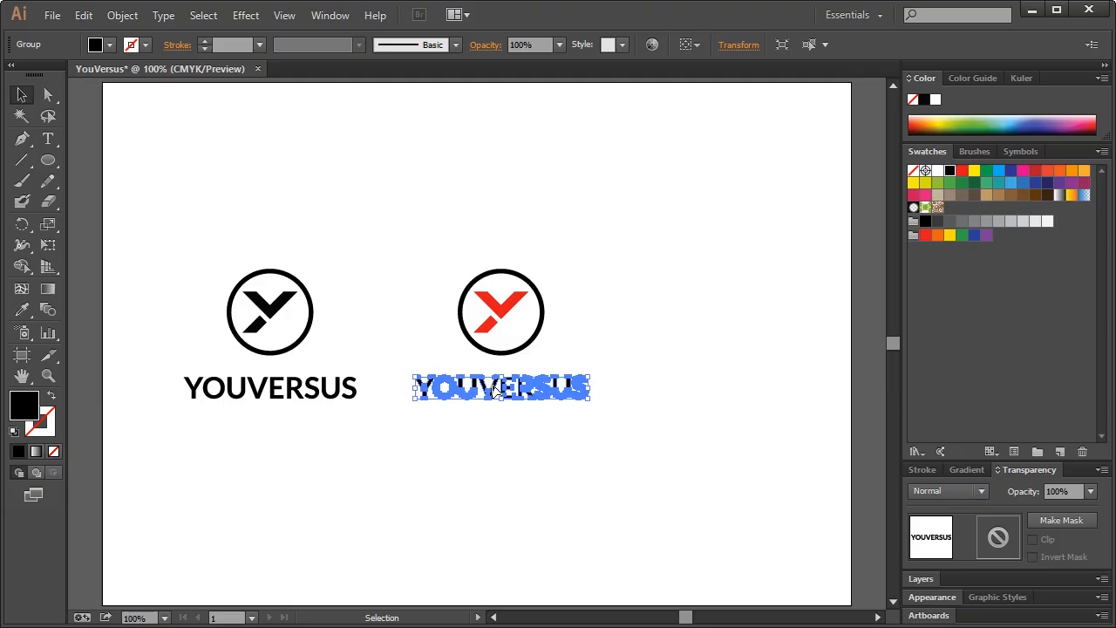
right_click(493, 391)
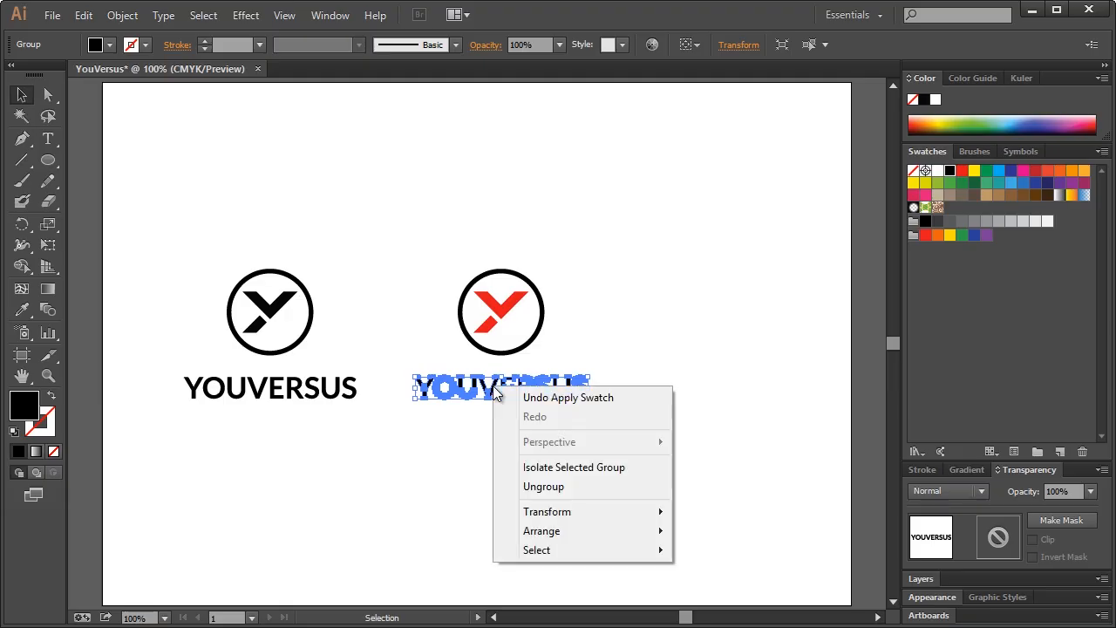
Ungroup the second logo's wordmark into separate letters and select the VERSUS letters
left_click(538, 486)
left_click(580, 428)
left_click(583, 389)
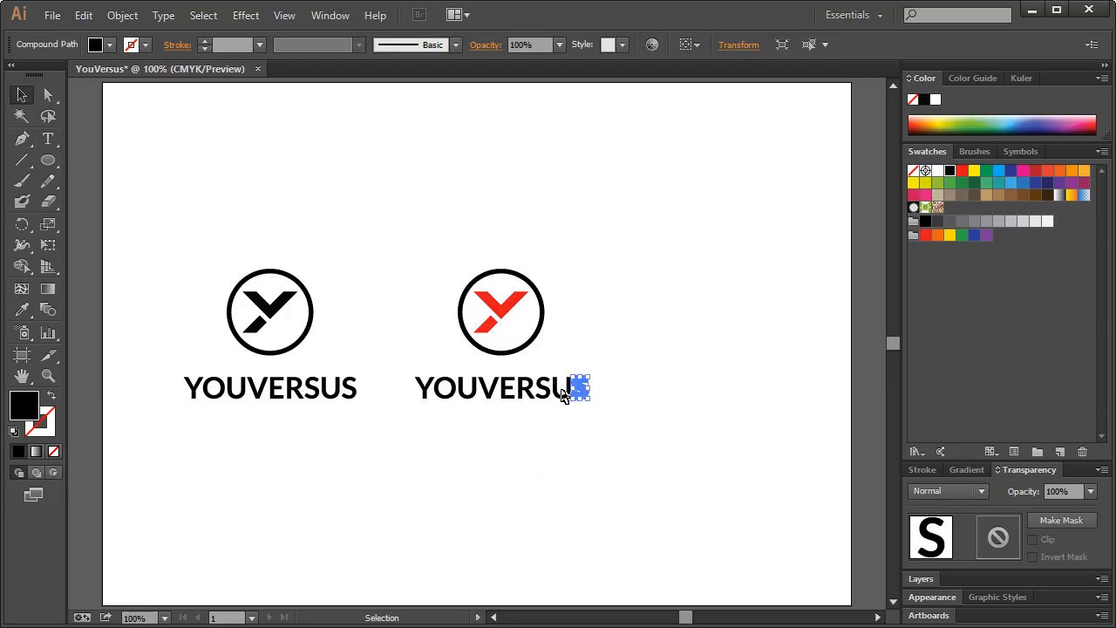
left_click(550, 392)
left_click(595, 416)
left_click_drag(613, 416, 488, 375)
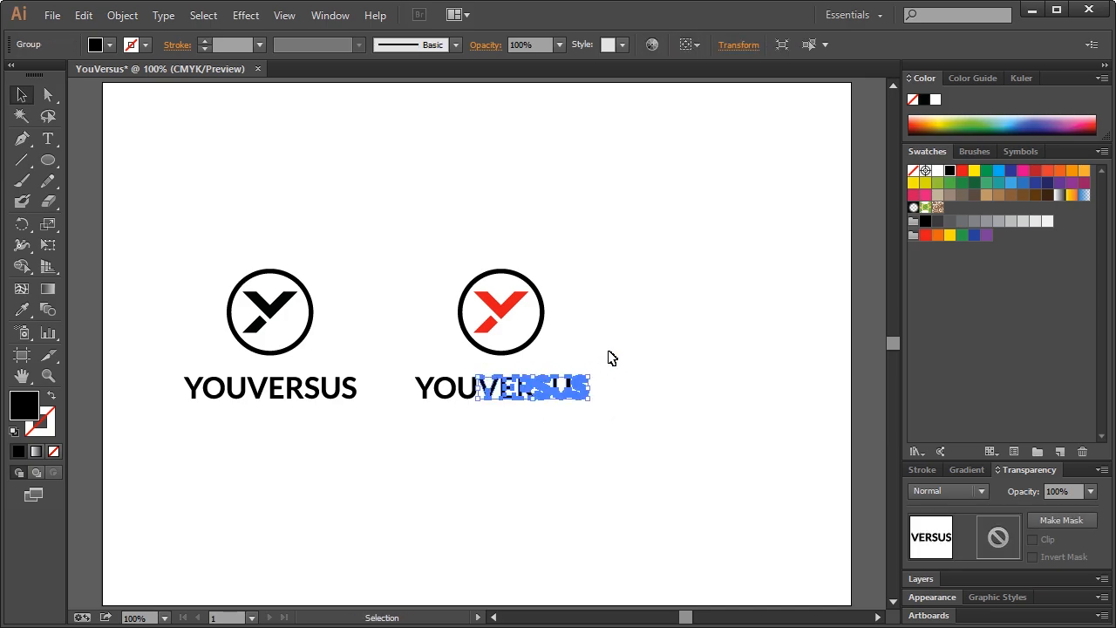
Fill VERSUS with the red swatch while YOU stays black
left_click(426, 420)
left_click_drag(417, 413, 477, 373)
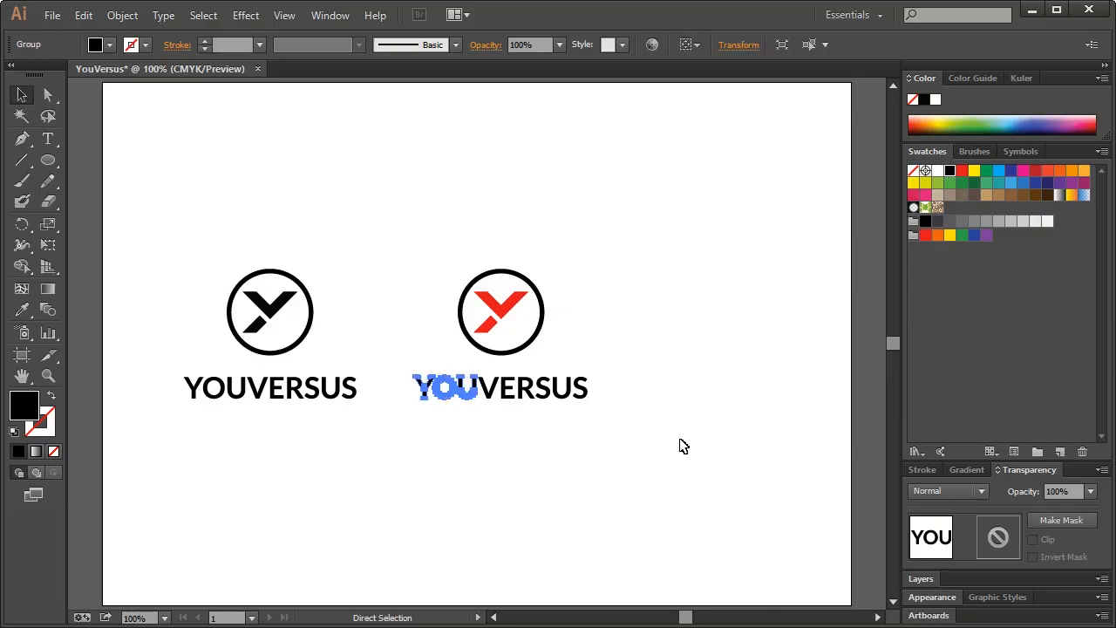
left_click(630, 418)
left_click(588, 394)
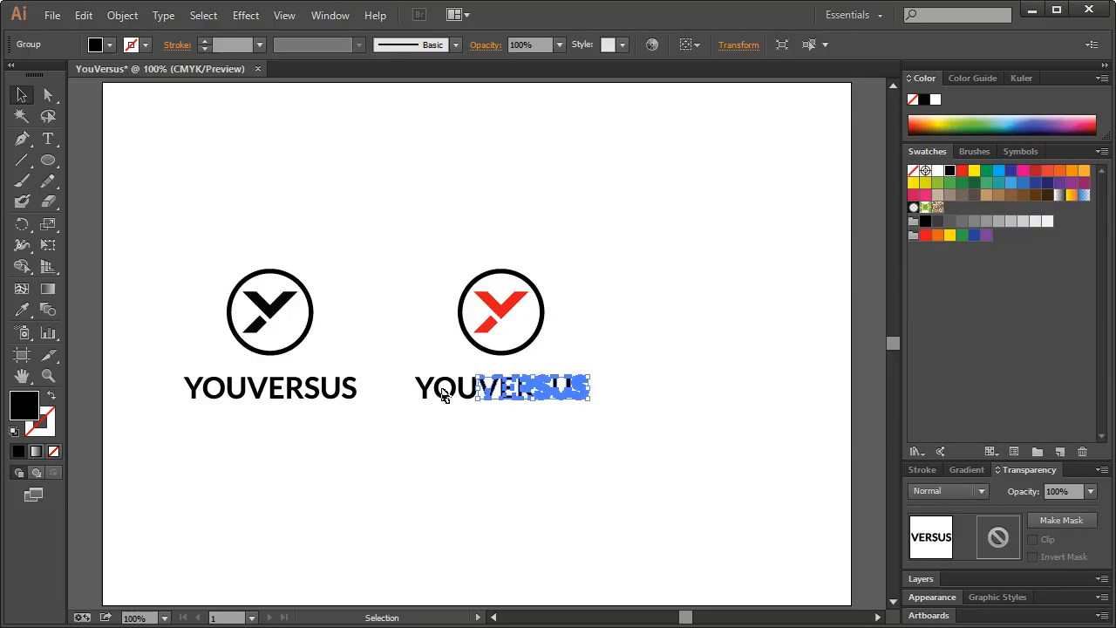
left_click(432, 399)
left_click(497, 398)
left_click(962, 170)
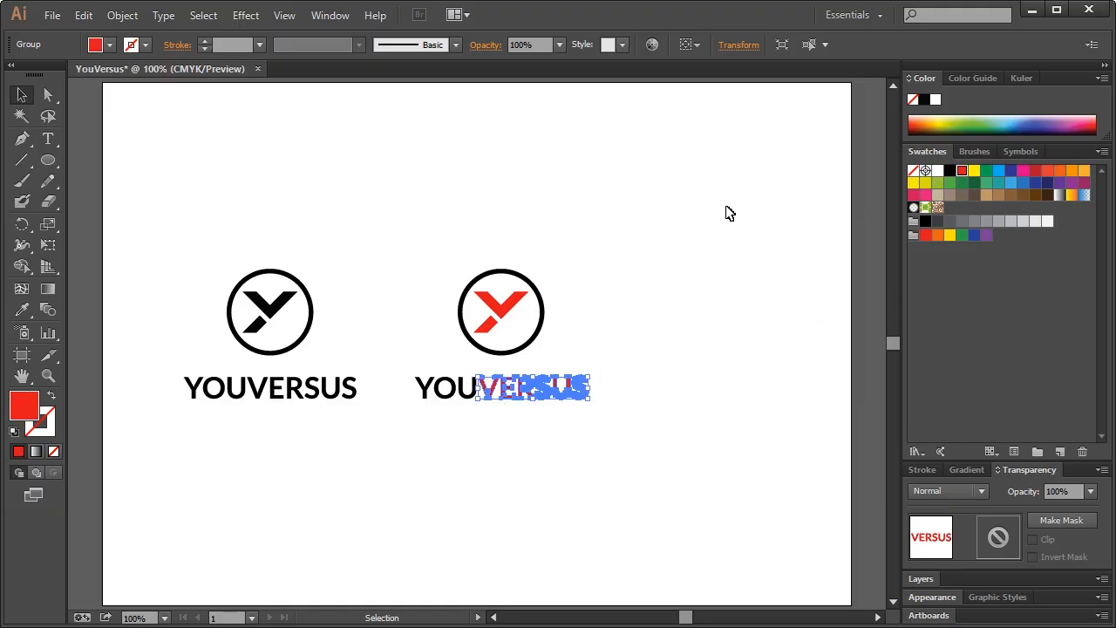
left_click(665, 212)
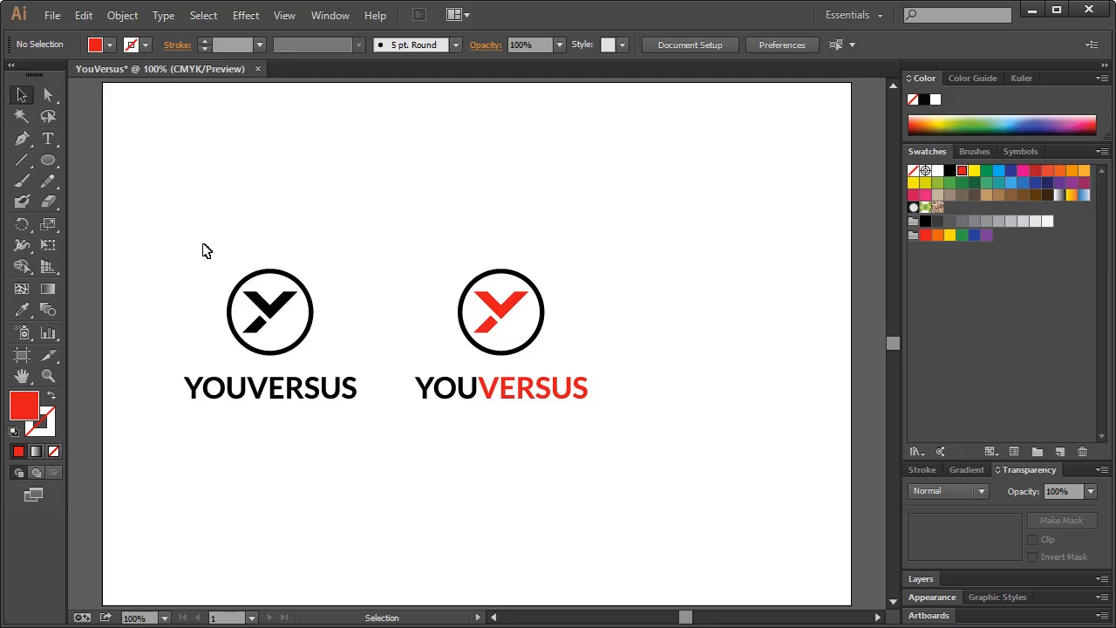
Alt-drag a copy of the red-accented logo to the right, then zoom in on it
left_click_drag(361, 417, 367, 422)
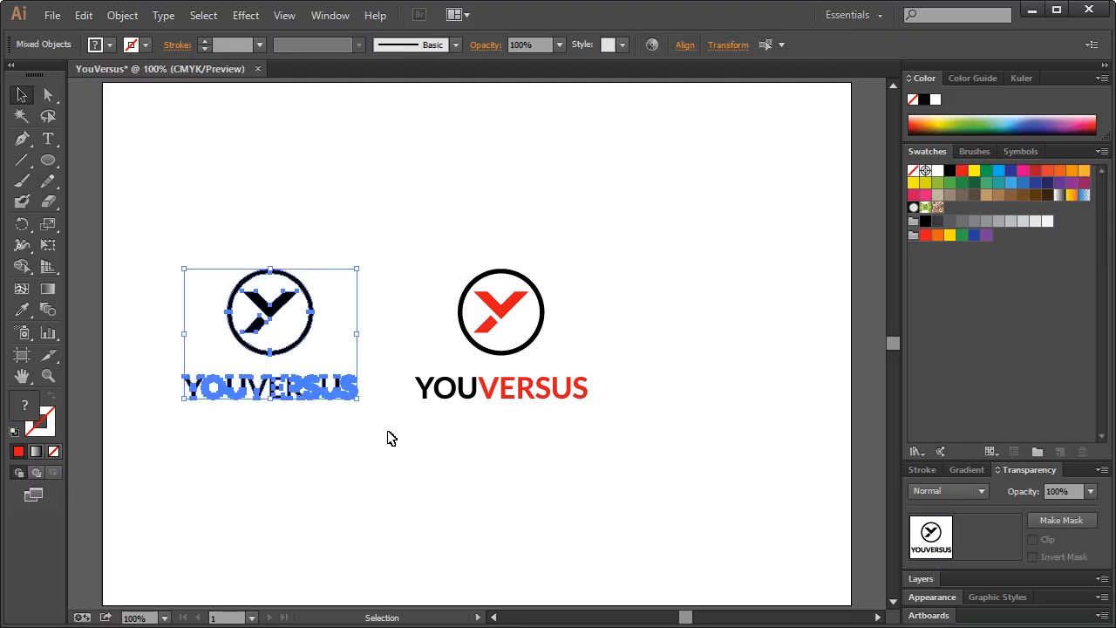
left_click_drag(396, 228, 619, 439)
left_click(618, 439)
left_click_drag(391, 232, 627, 421)
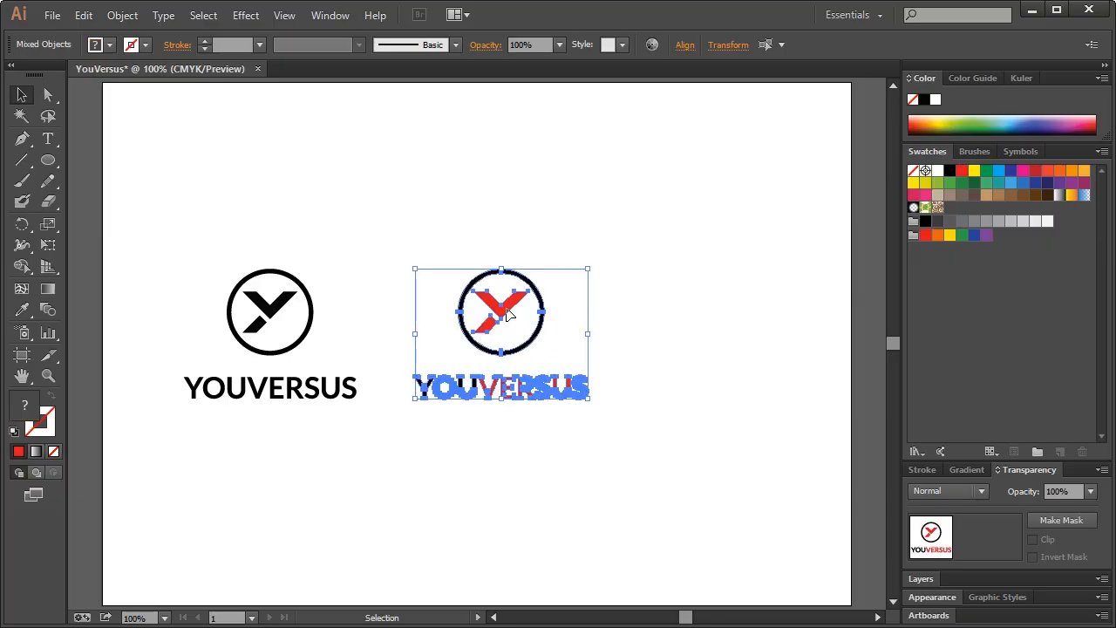
left_click_drag(513, 314, 717, 314)
left_click(705, 225)
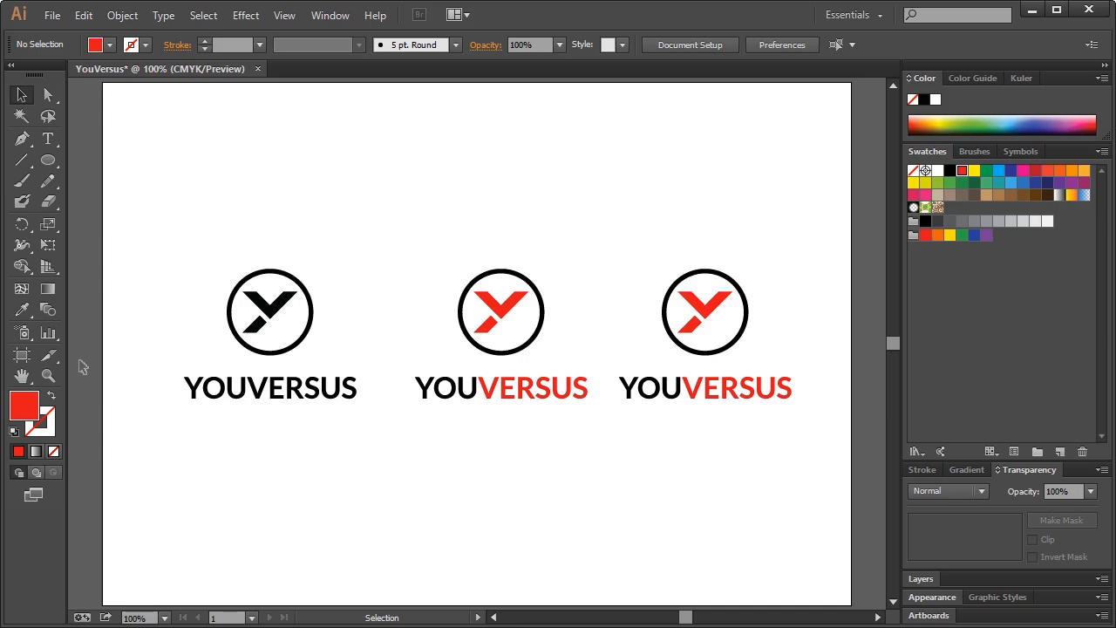
left_click(49, 375)
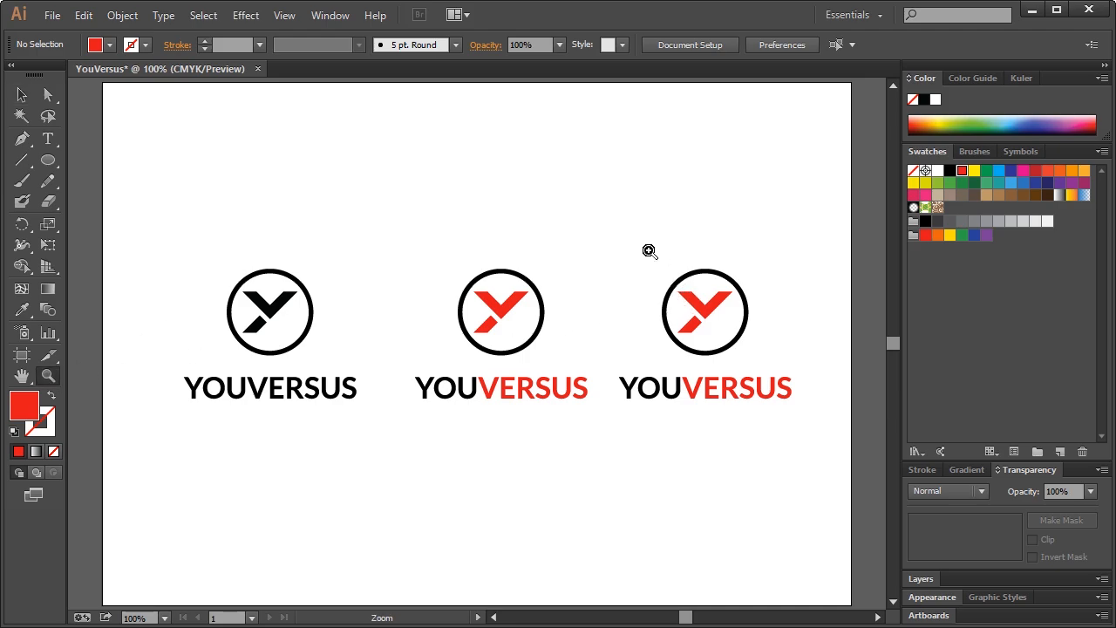
left_click_drag(649, 251, 772, 382)
Draw a thin white closed sliver along the Y's left arm with the Pen tool
left_click_drag(183, 133, 705, 538)
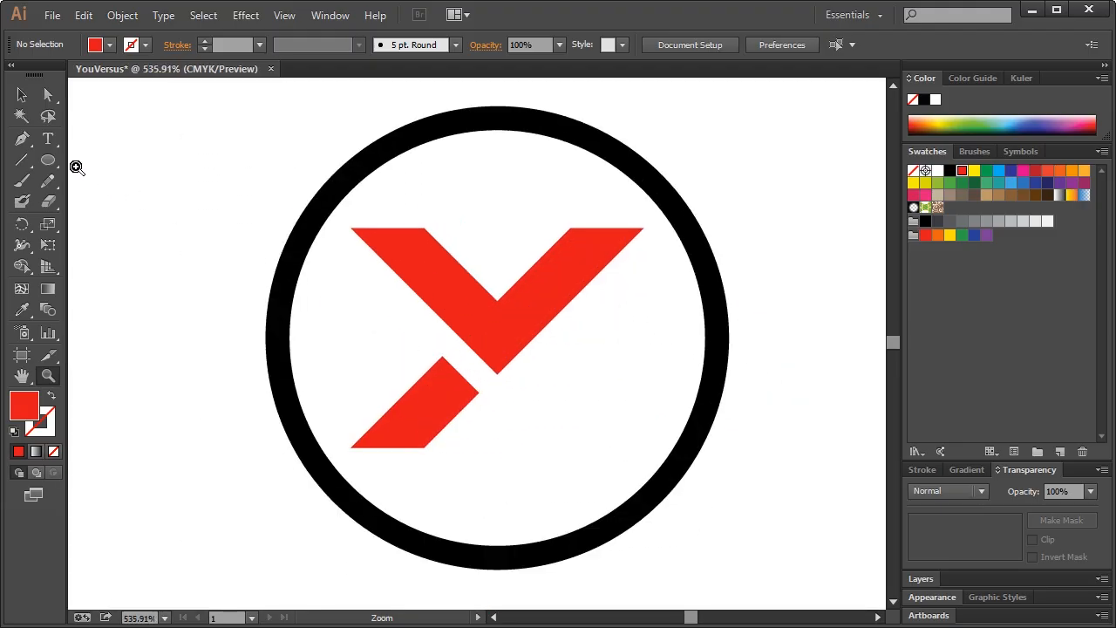
left_click(22, 96)
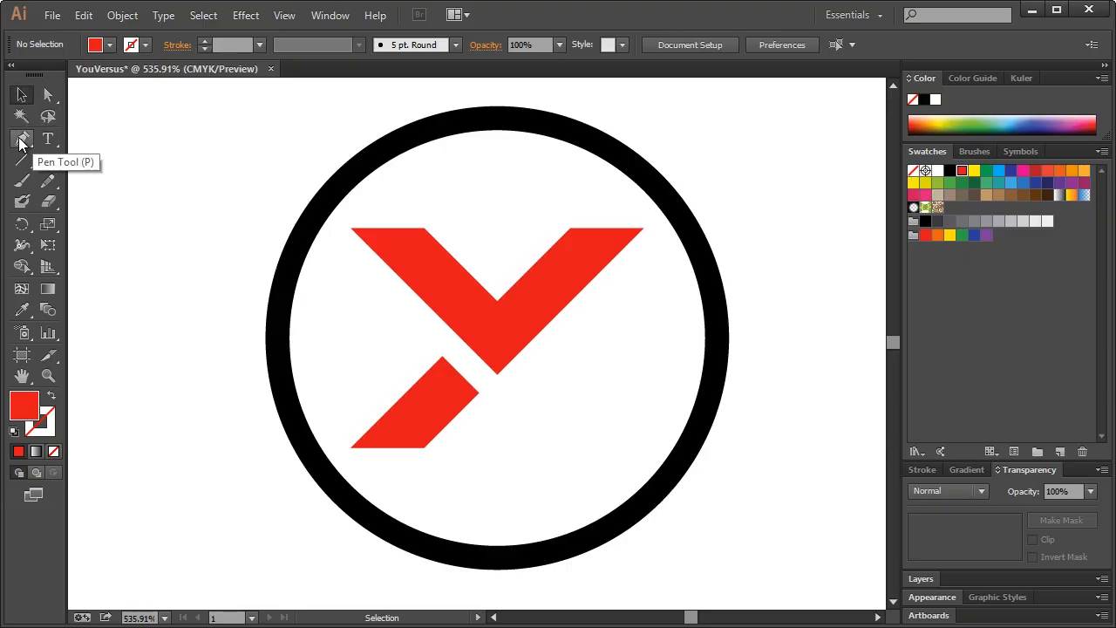
left_click(21, 141)
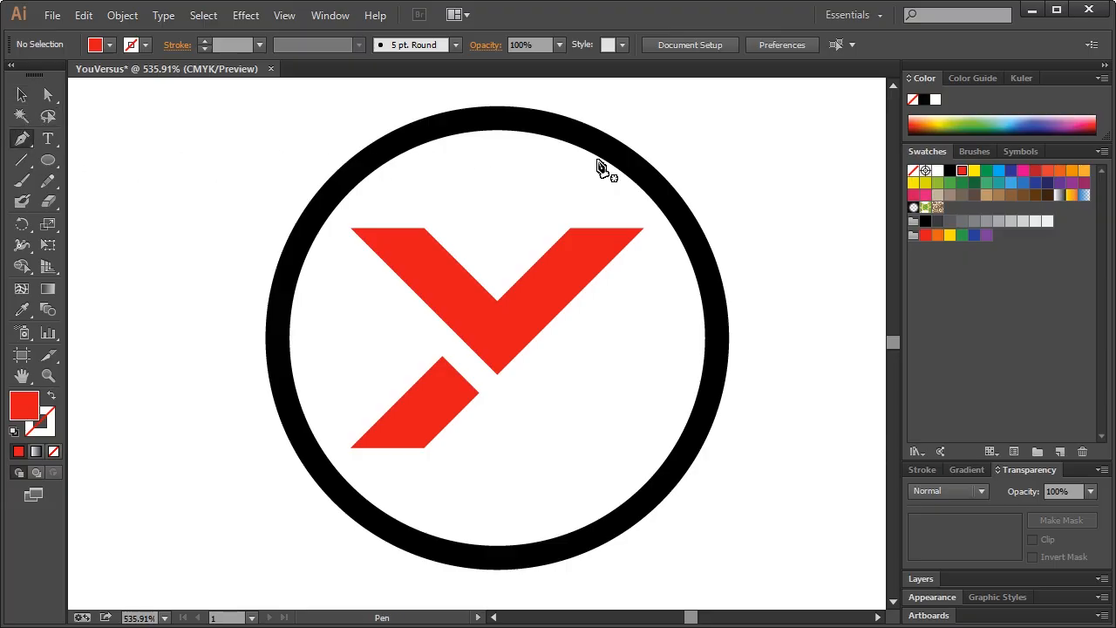
left_click(937, 171)
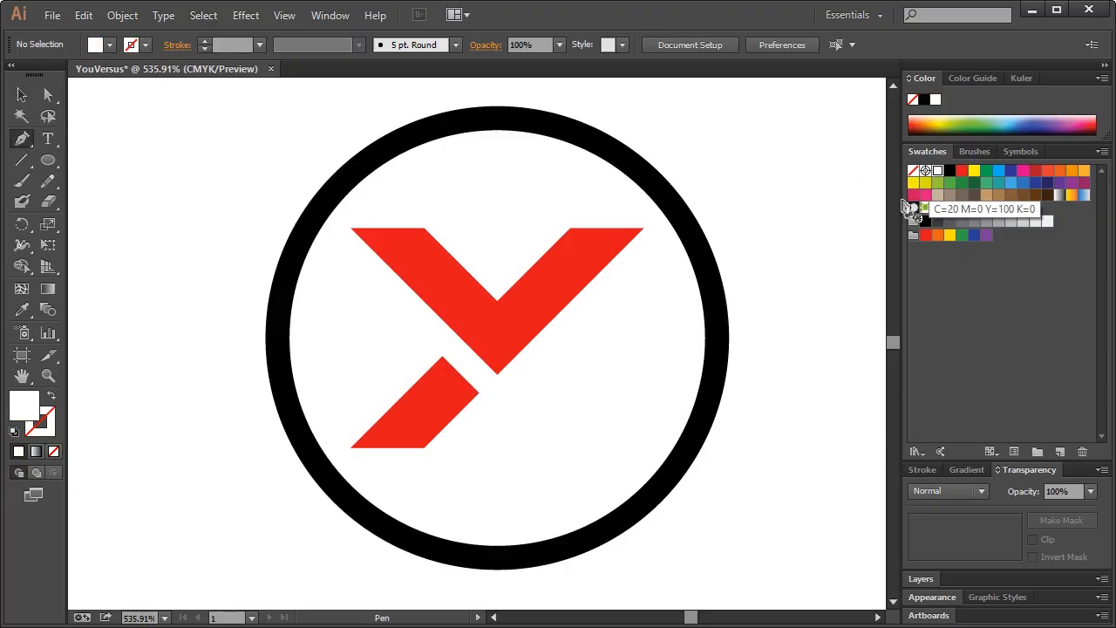
left_click(373, 240)
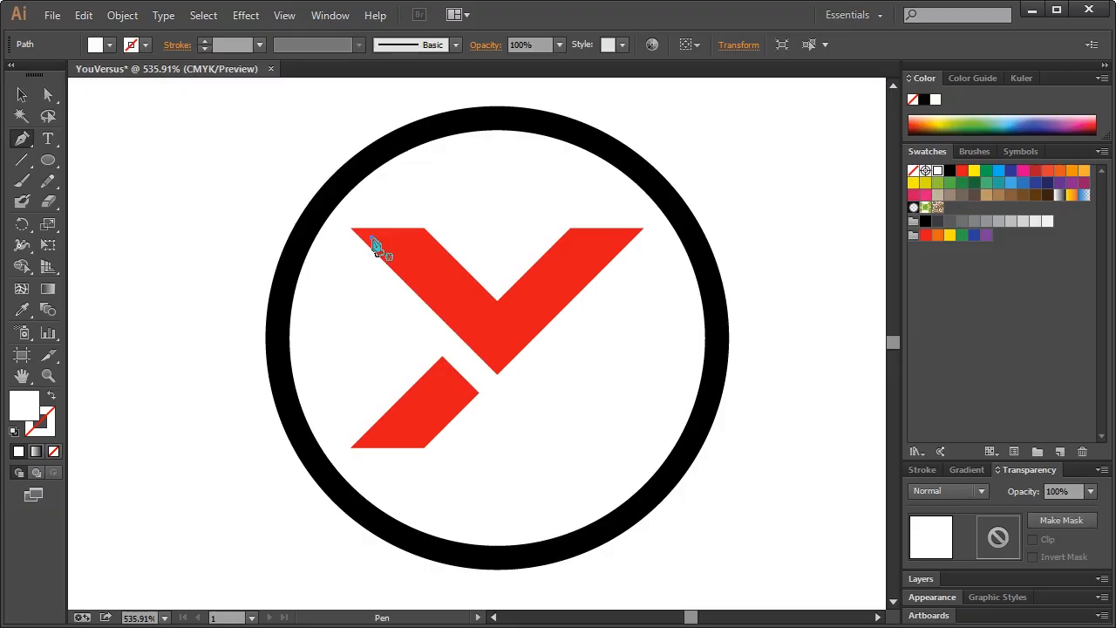
left_click(500, 365)
key("ctrl+z")
left_click(496, 360)
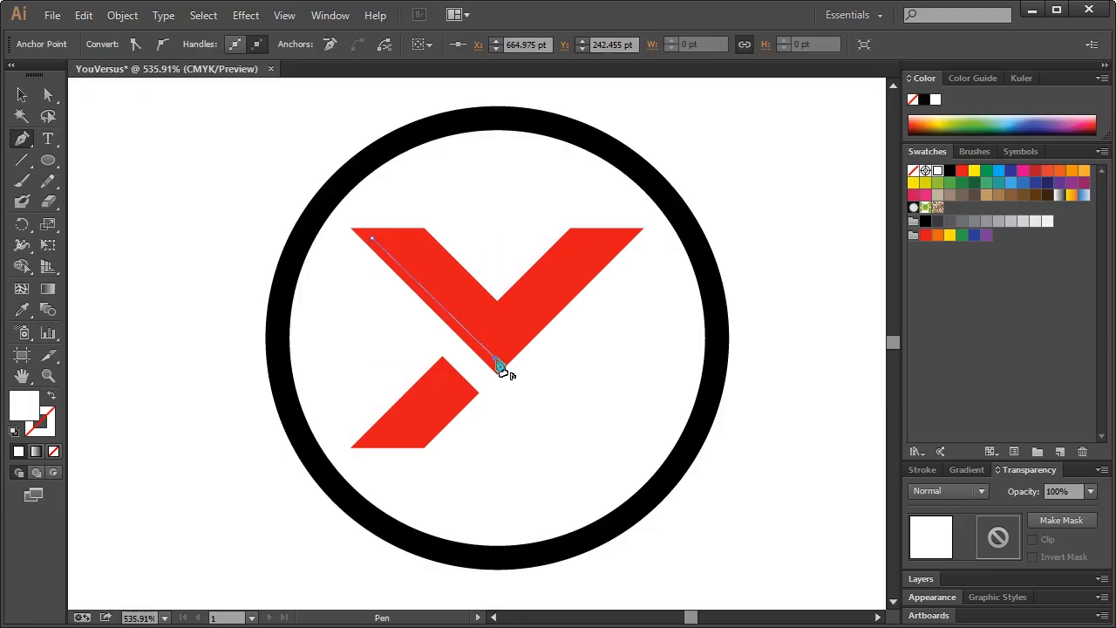
key("ctrl+z")
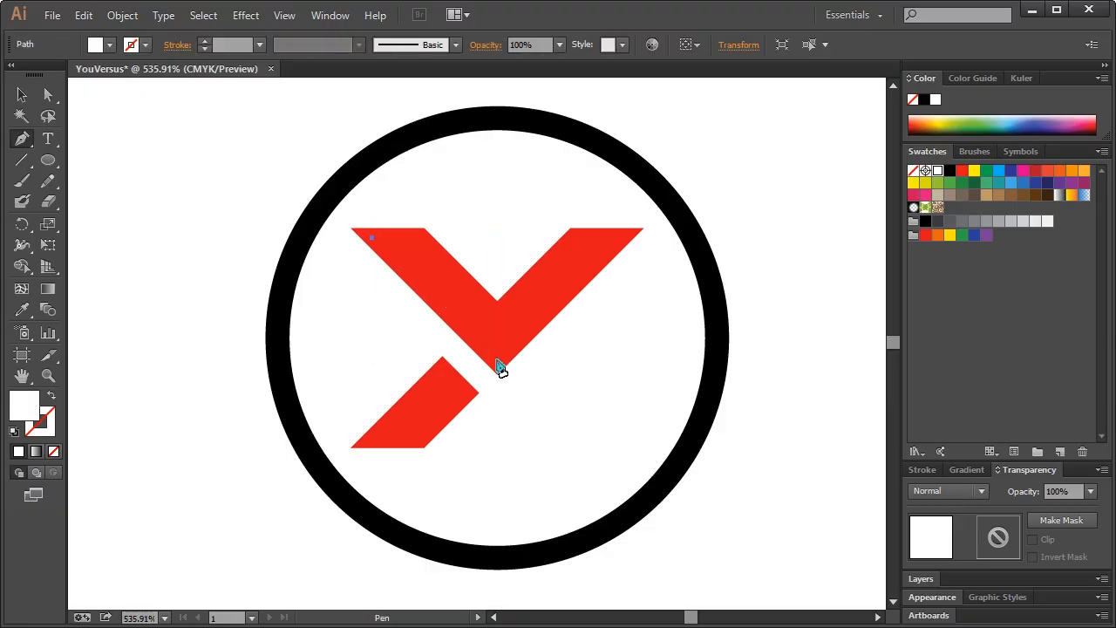
left_click(500, 366)
key("ctrl+z")
left_click(499, 362)
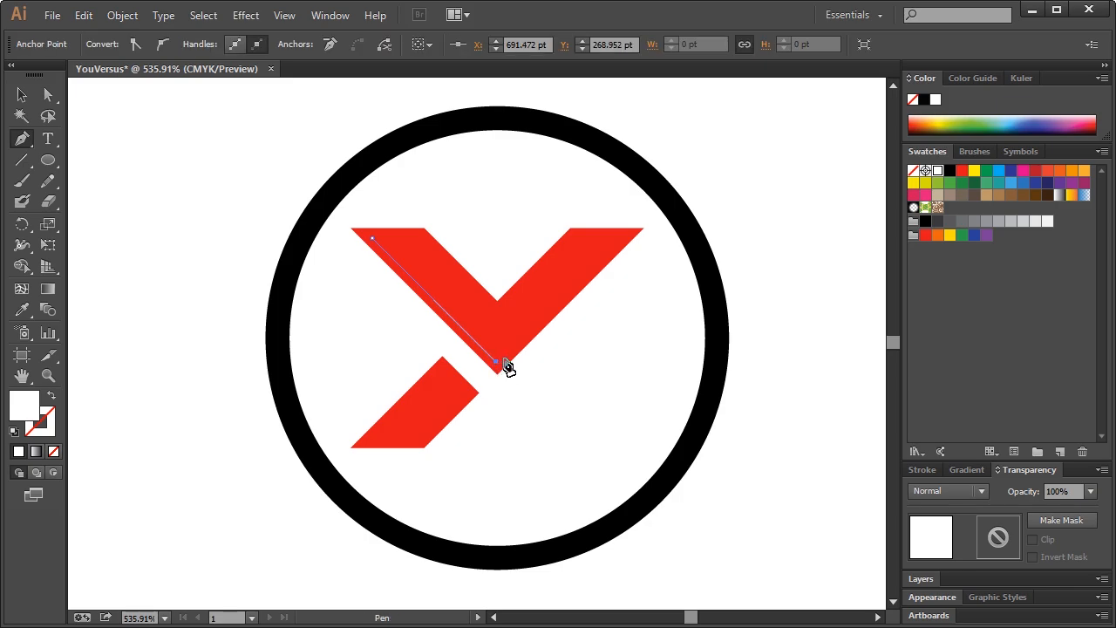
left_click(381, 238)
Add a matching white sliver along the Y's right arm
left_click(497, 310)
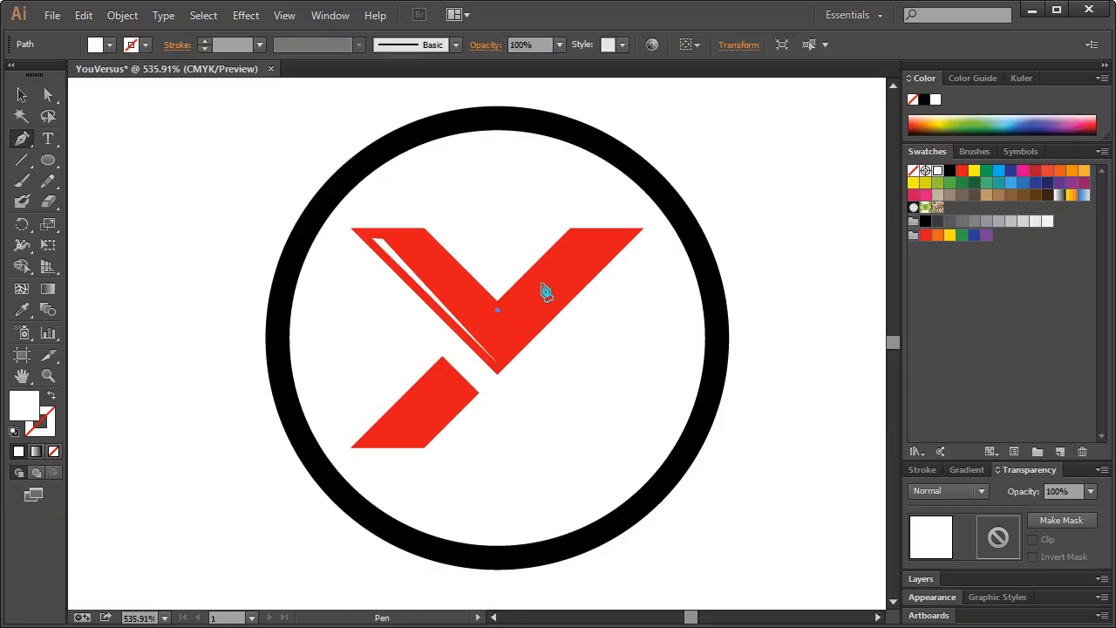
left_click(574, 236)
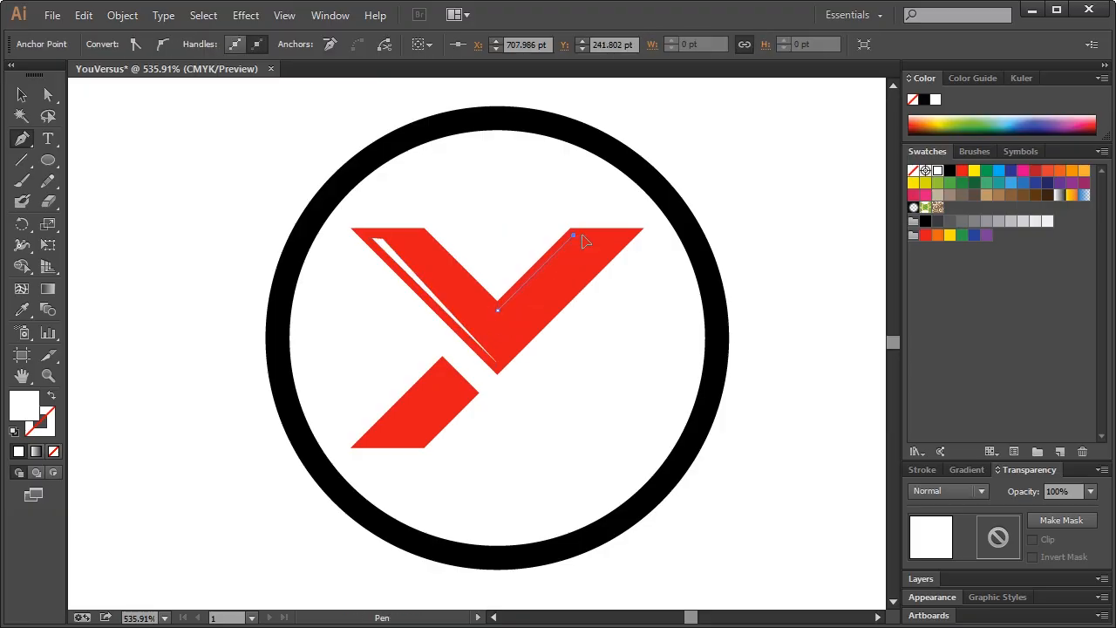
left_click(579, 235)
left_click(499, 312)
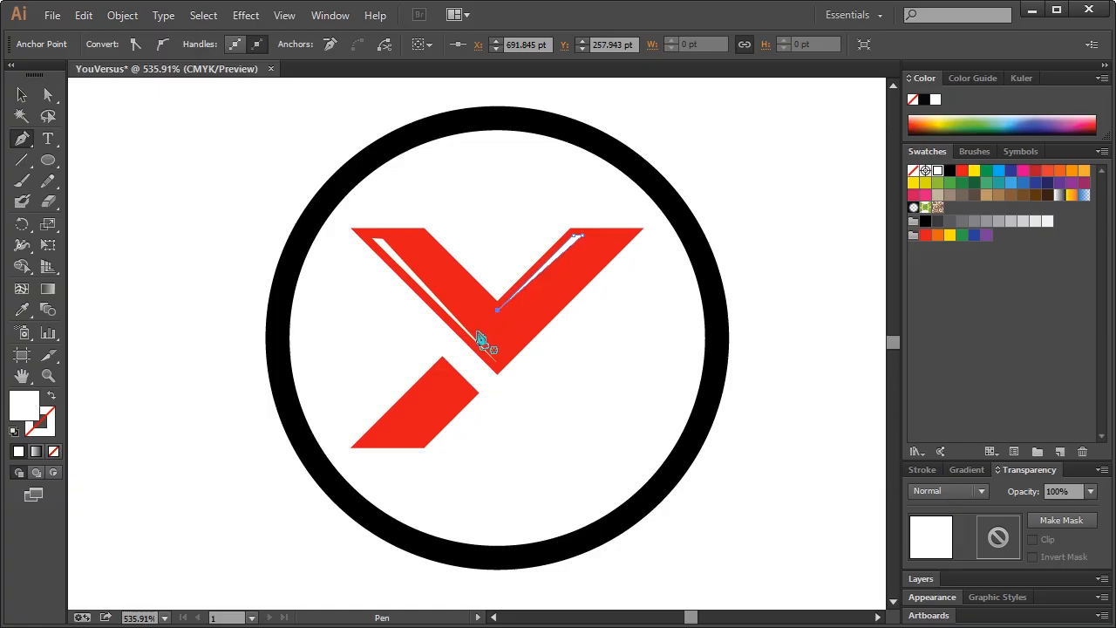
Draw a white sliver on the Y's lower stroke, then return to actual size
left_click(441, 369)
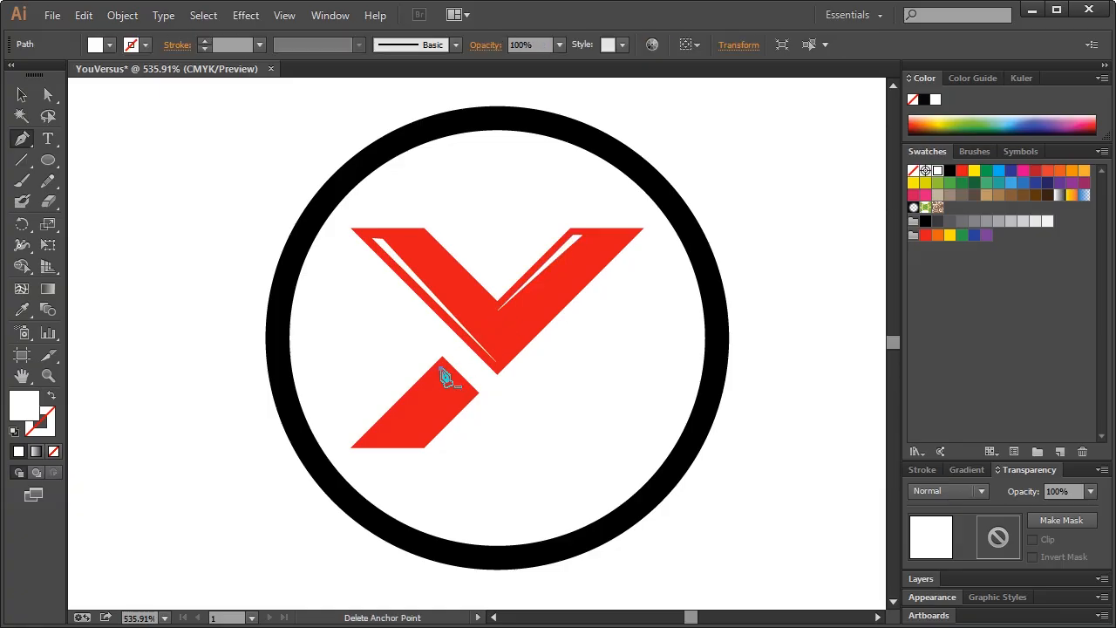
left_click(369, 446, "shift")
left_click(445, 373)
key("ctrl+z")
left_click(444, 374)
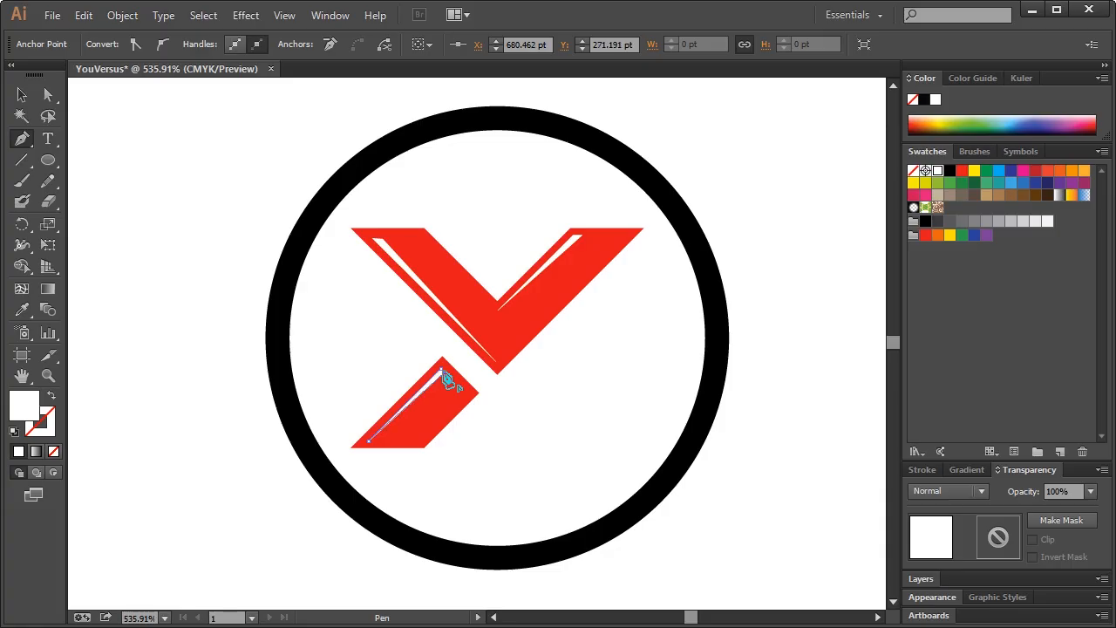
left_click(441, 371)
left_click(22, 94)
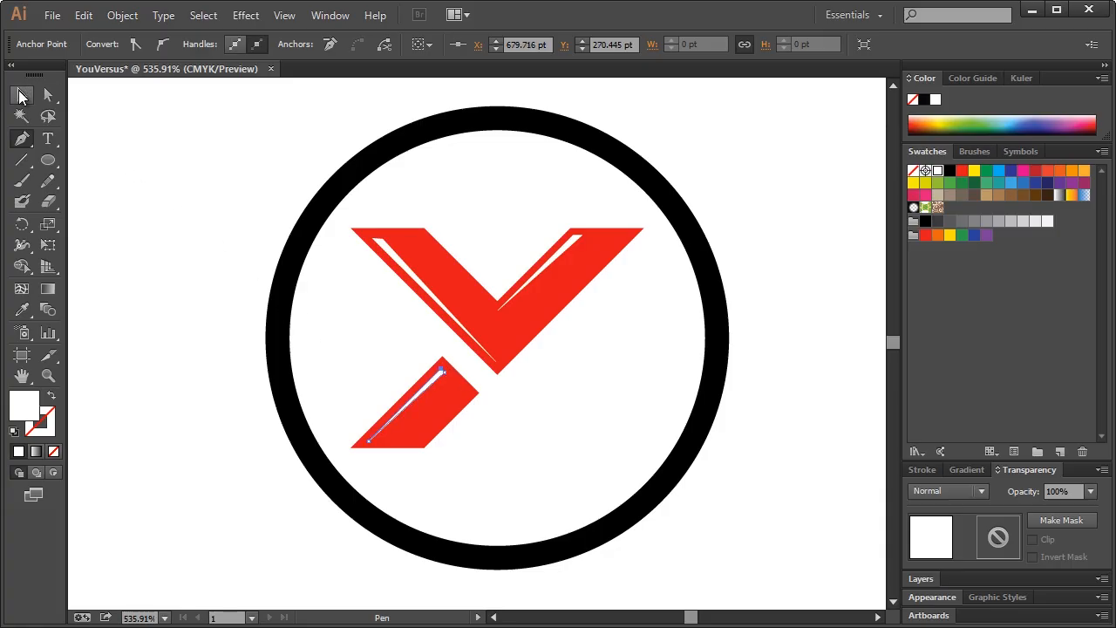
left_click(136, 188)
key("ctrl+1")
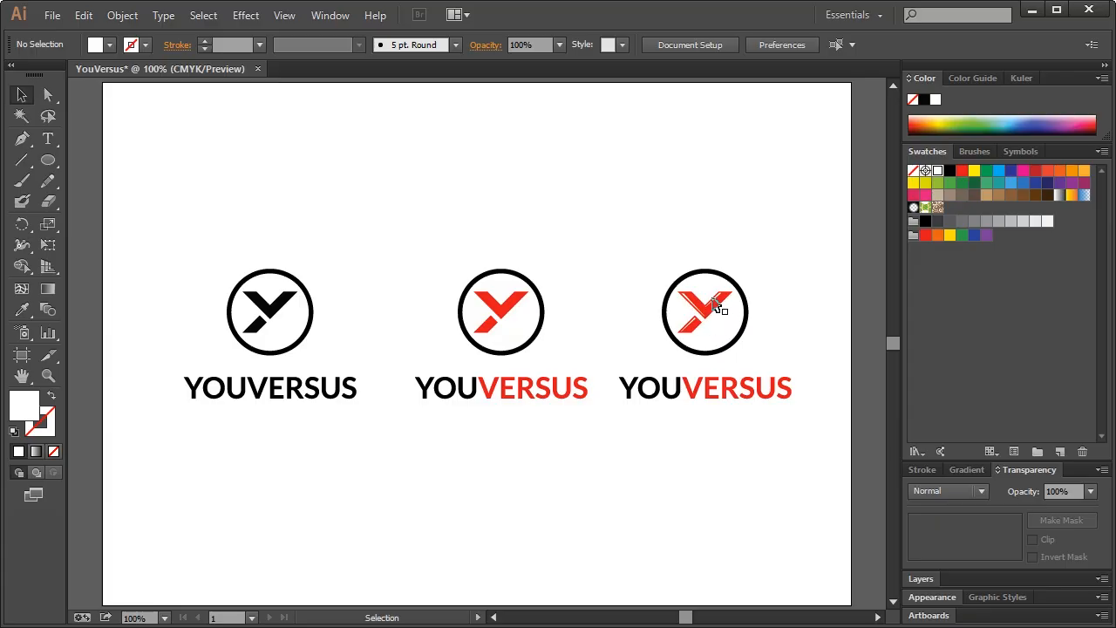
Zoom in on the third logo's Y and set the fill colour to b50f1b
left_click(48, 375)
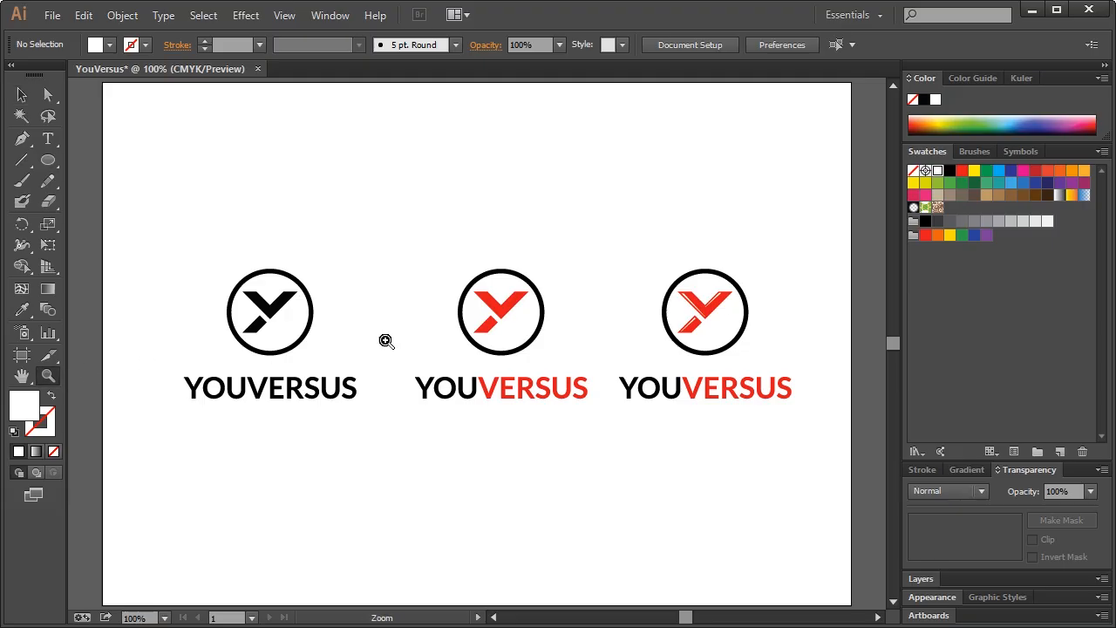
left_click_drag(637, 254, 786, 373)
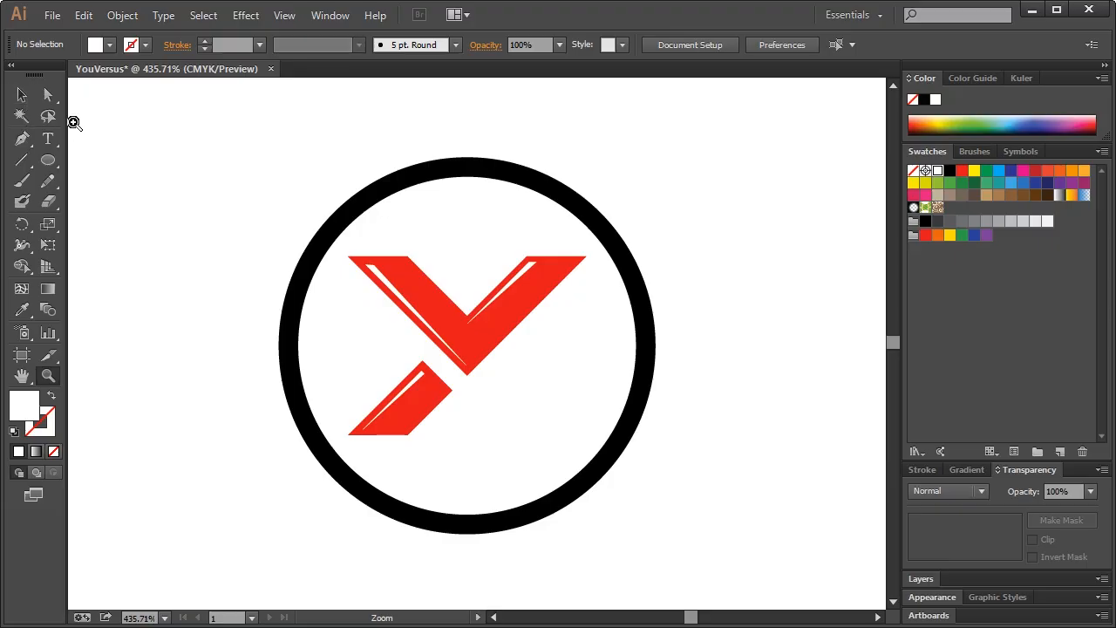
left_click(22, 95)
left_click(486, 329)
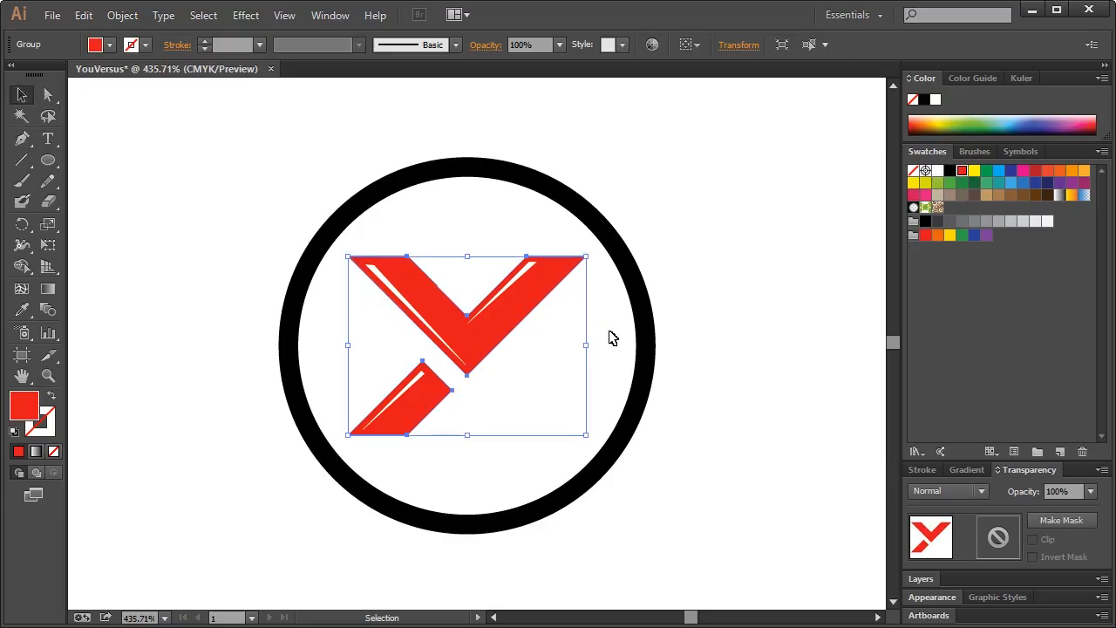
left_click(612, 337)
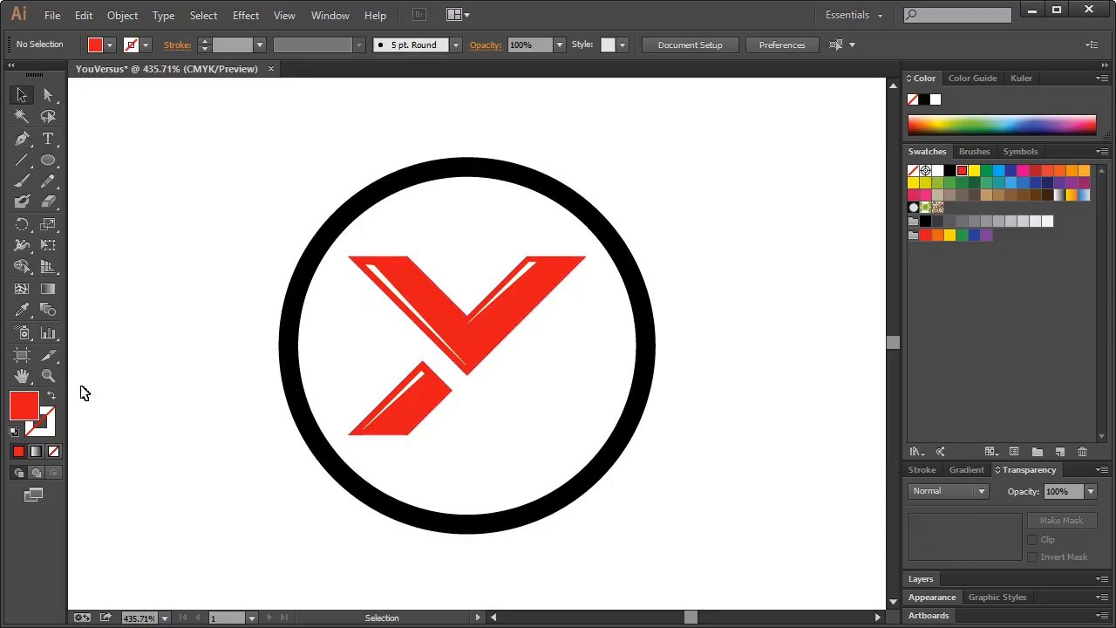
double_click(24, 405)
left_click(646, 310)
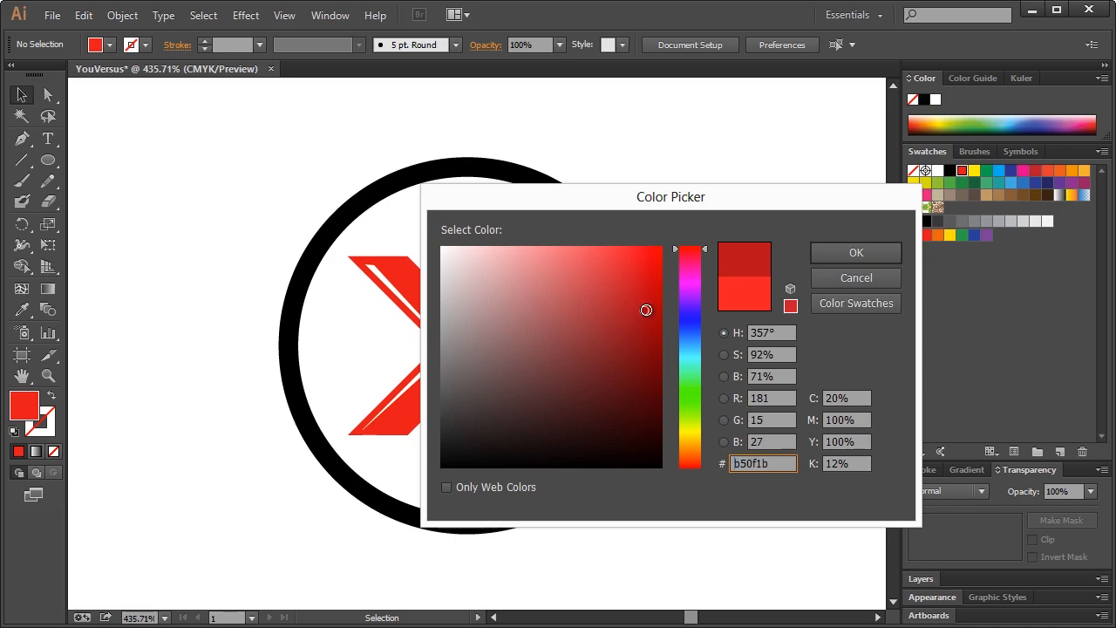
left_click(833, 251)
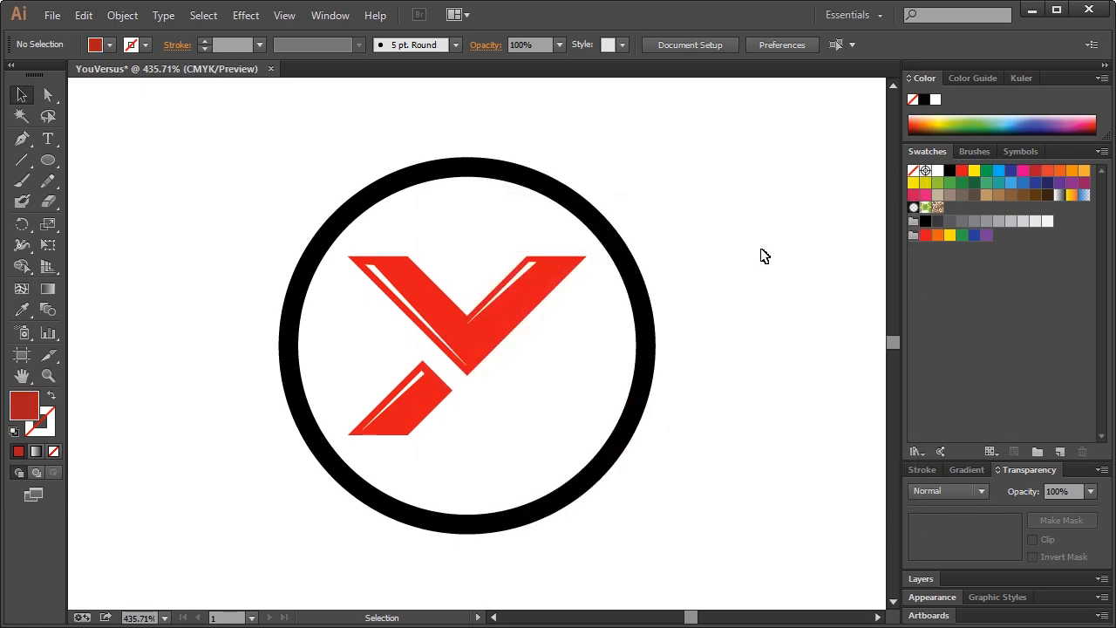
Draw a dark red shading sliver along the inner edge of the Y's right arm
left_click(16, 140)
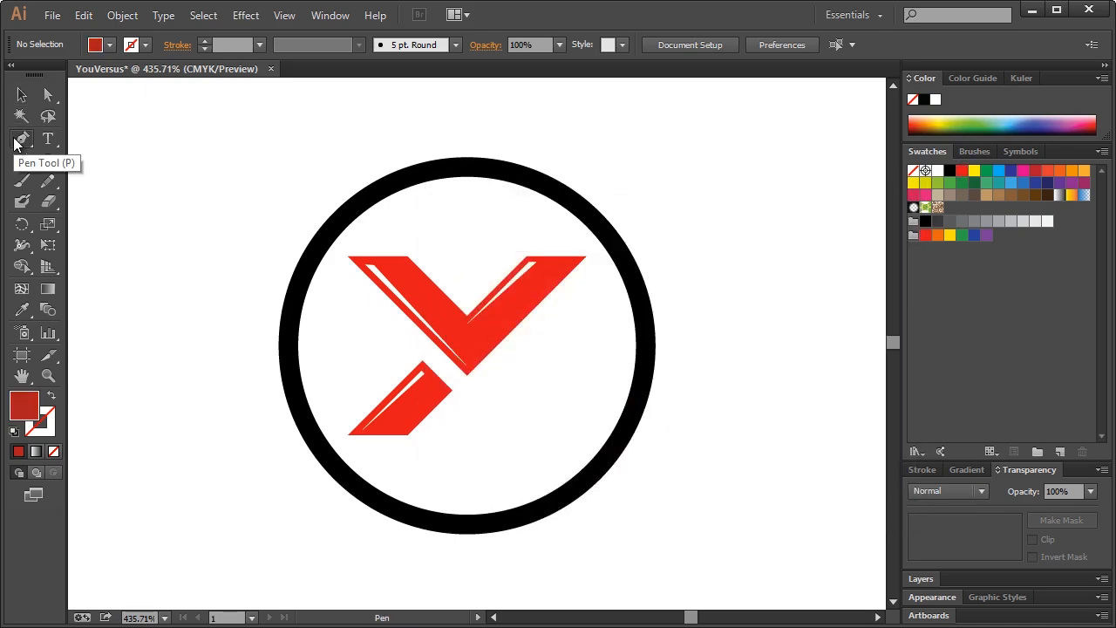
left_click(568, 261)
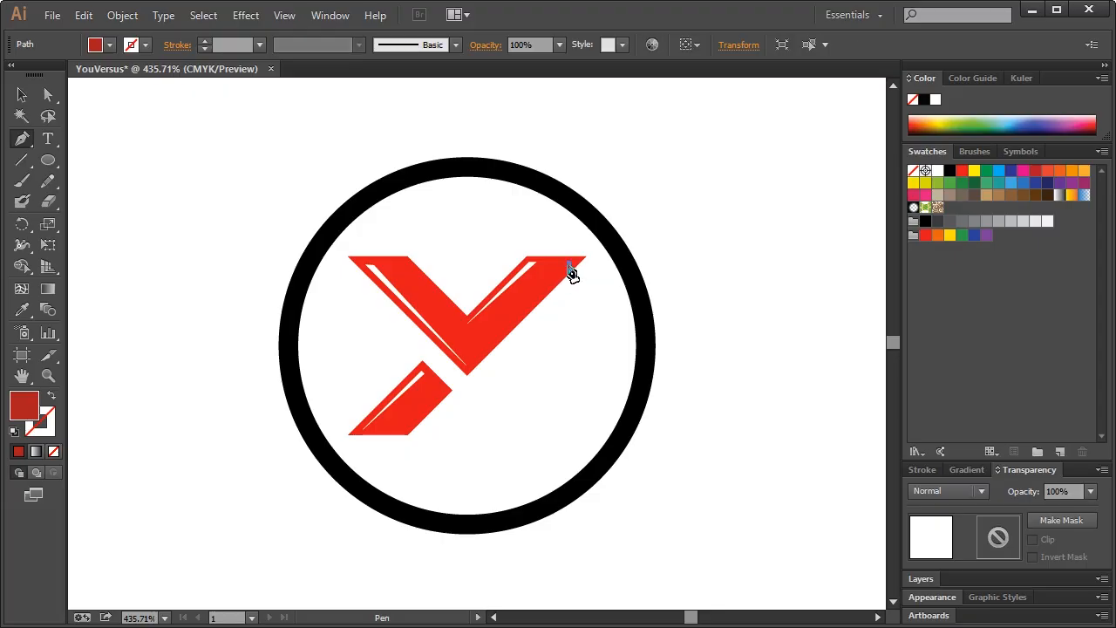
left_click(469, 367)
left_click(560, 265)
left_click(569, 264)
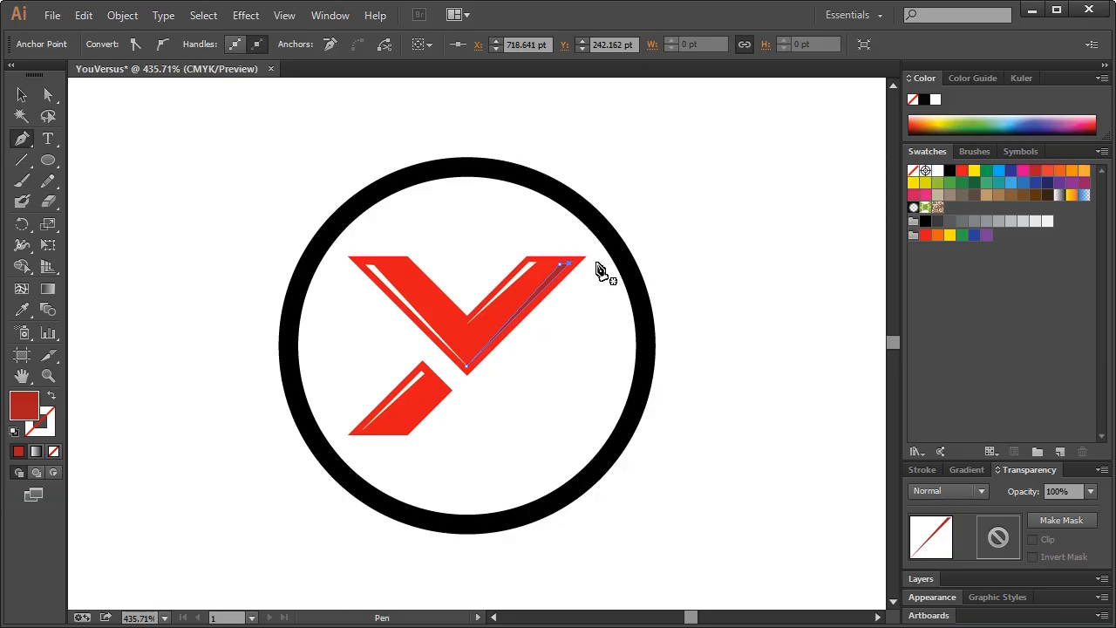
key("v")
left_click(149, 148)
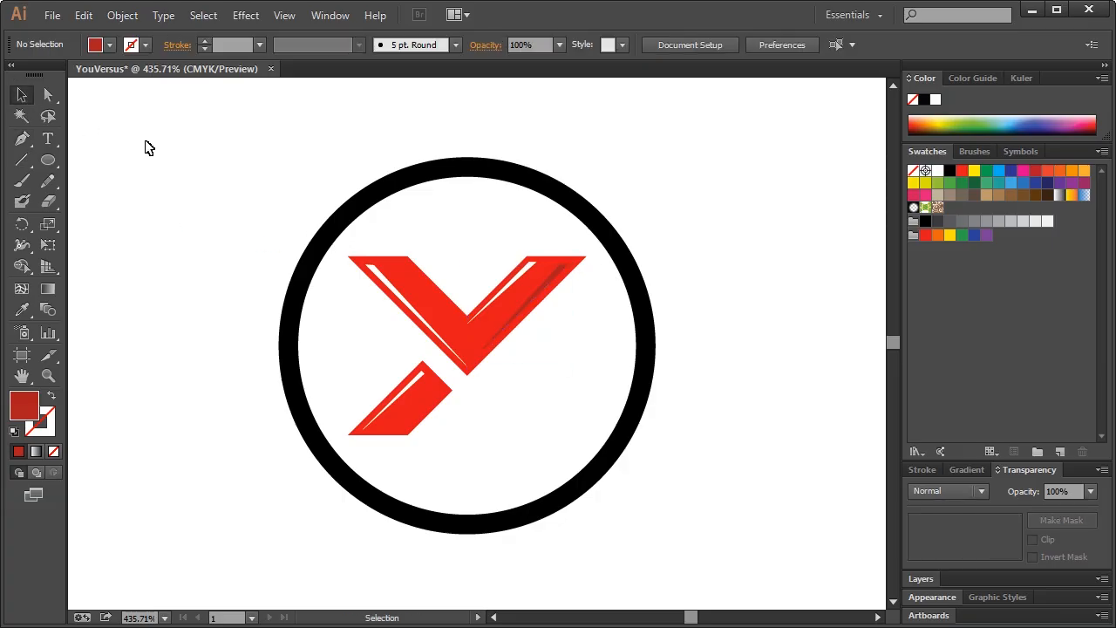
Add a dark red shading triangle on the Y's lower stroke, then view at actual size
left_click(21, 138)
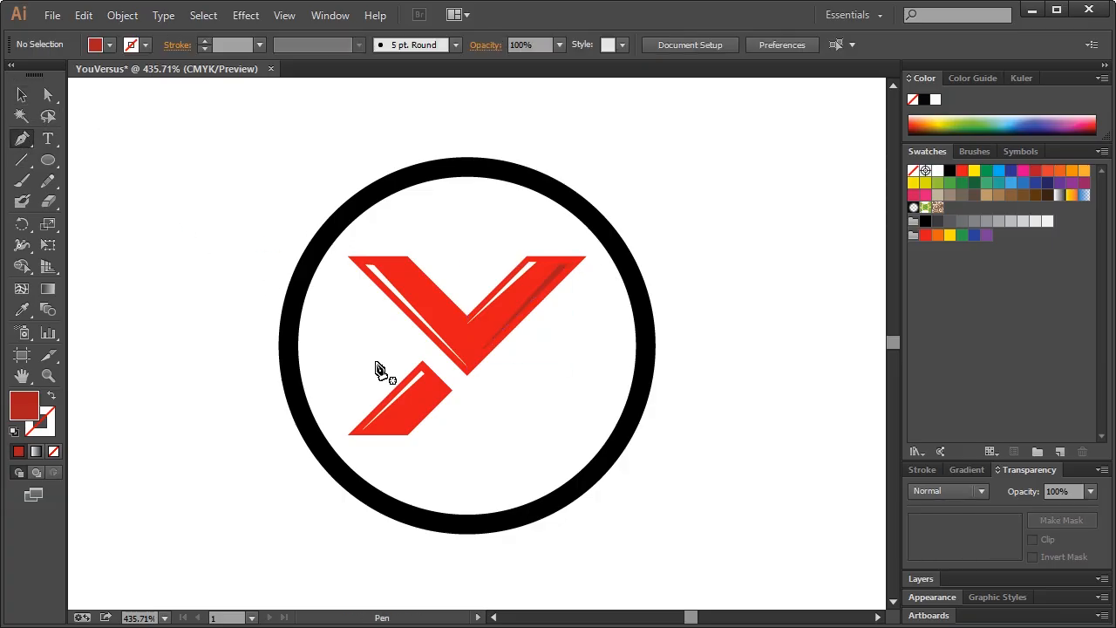
left_click(441, 391)
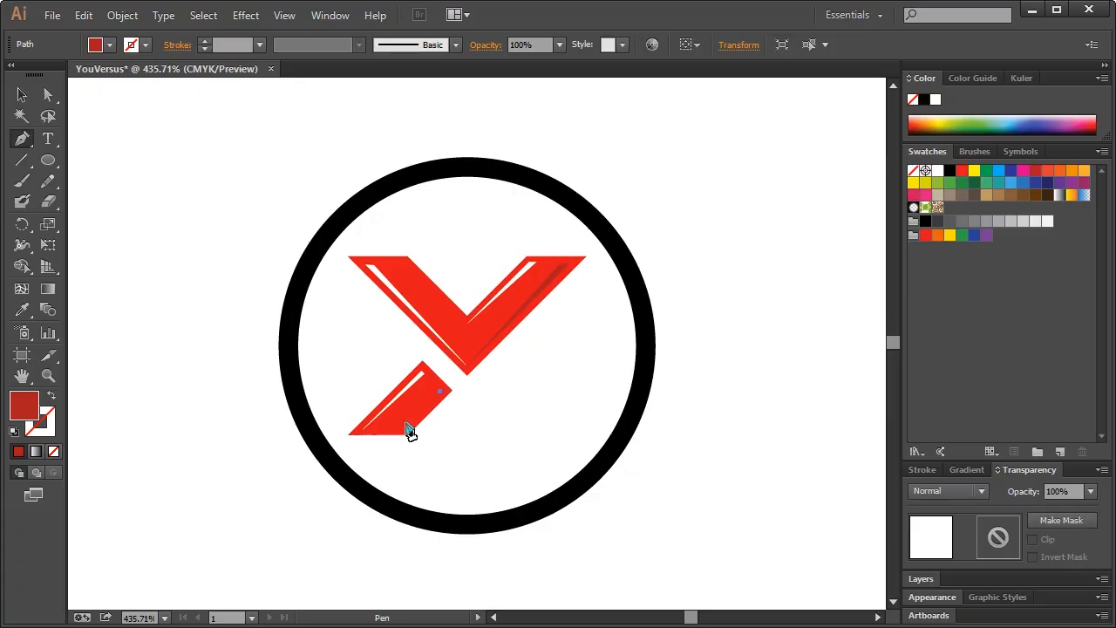
left_click(402, 428)
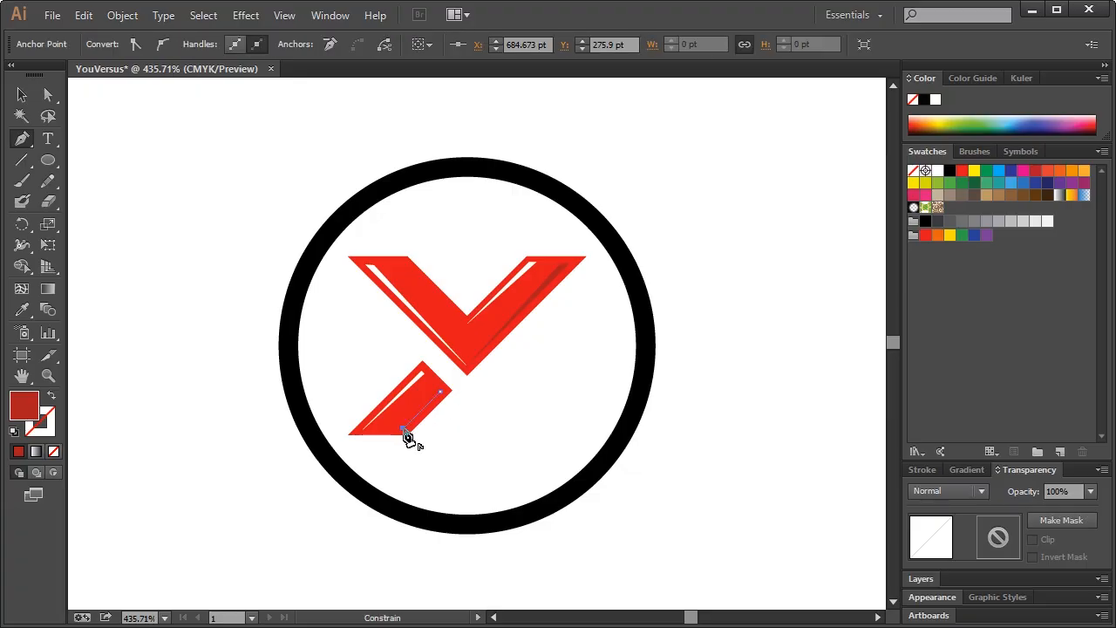
left_click(441, 393)
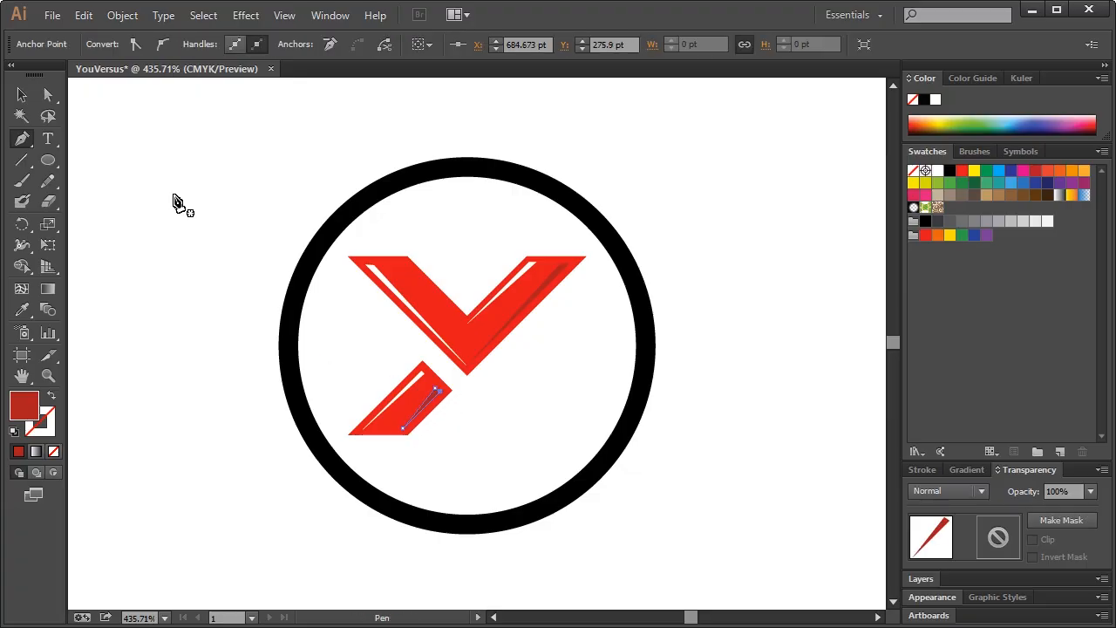
left_click(22, 95)
left_click(172, 202)
key("ctrl+1")
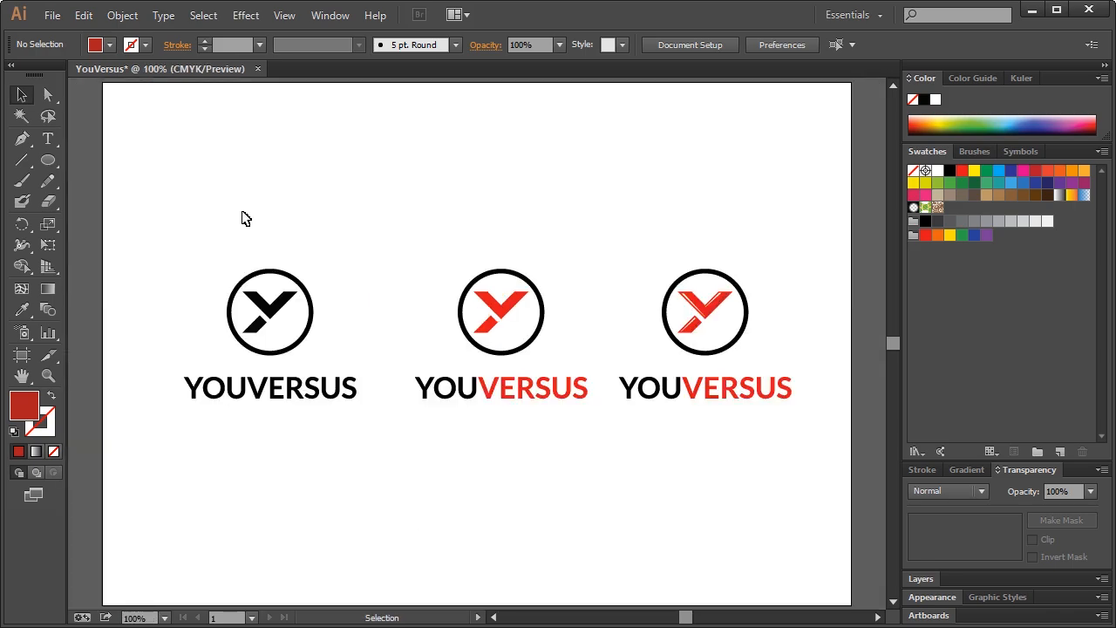
Nudge the middle and left logos leftward so all three are evenly spaced
left_click_drag(529, 193, 548, 206)
left_click_drag(405, 237, 607, 451)
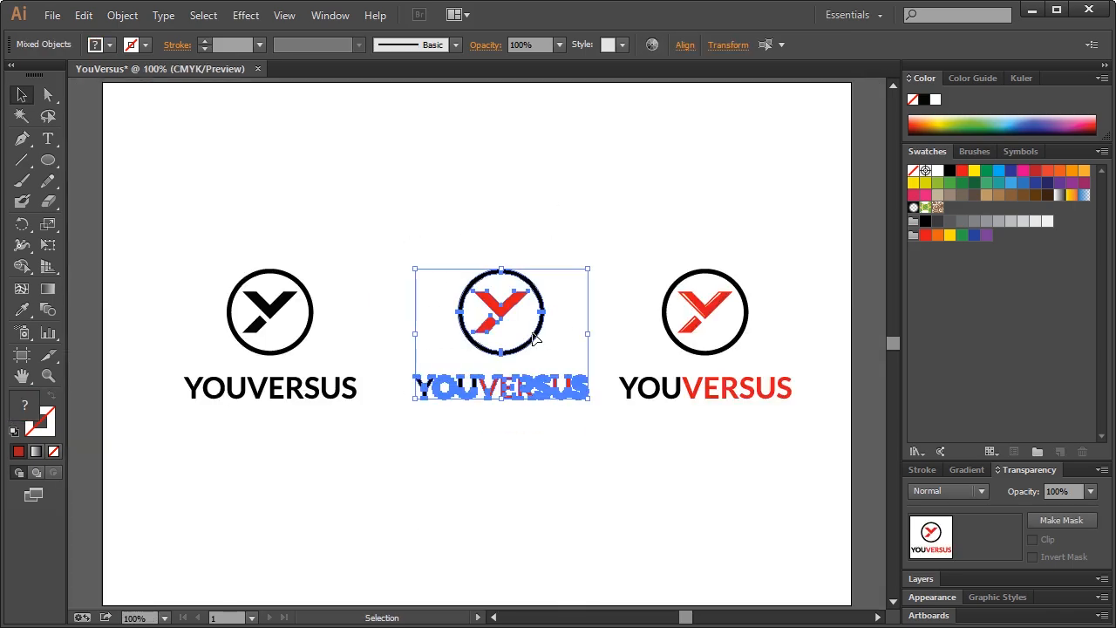
left_click_drag(535, 340, 517, 340)
left_click(273, 235)
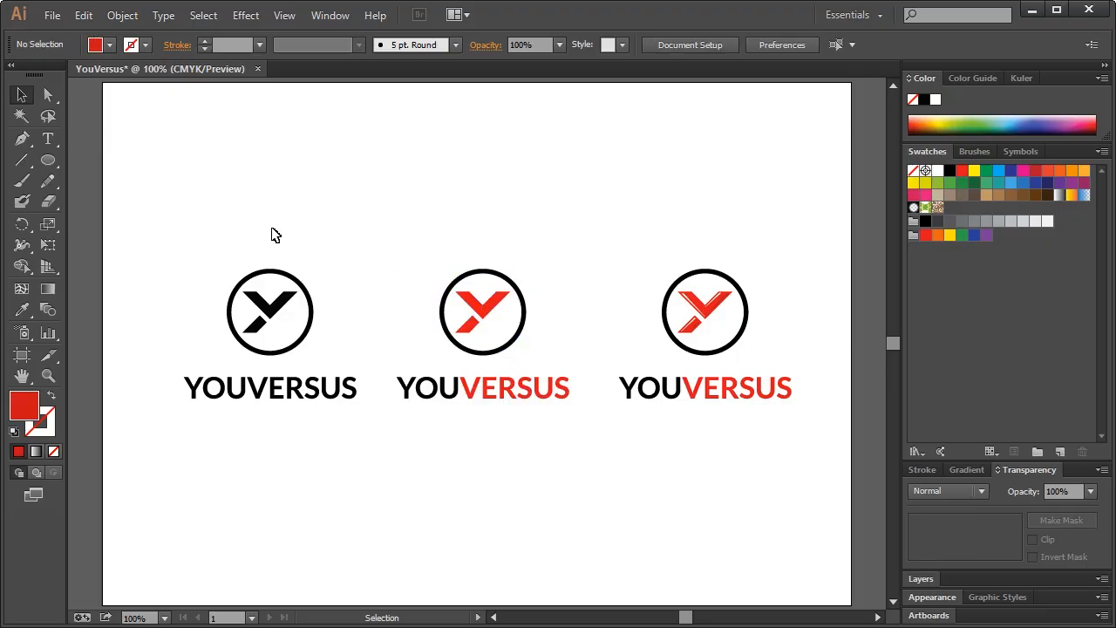
left_click_drag(255, 340, 357, 427)
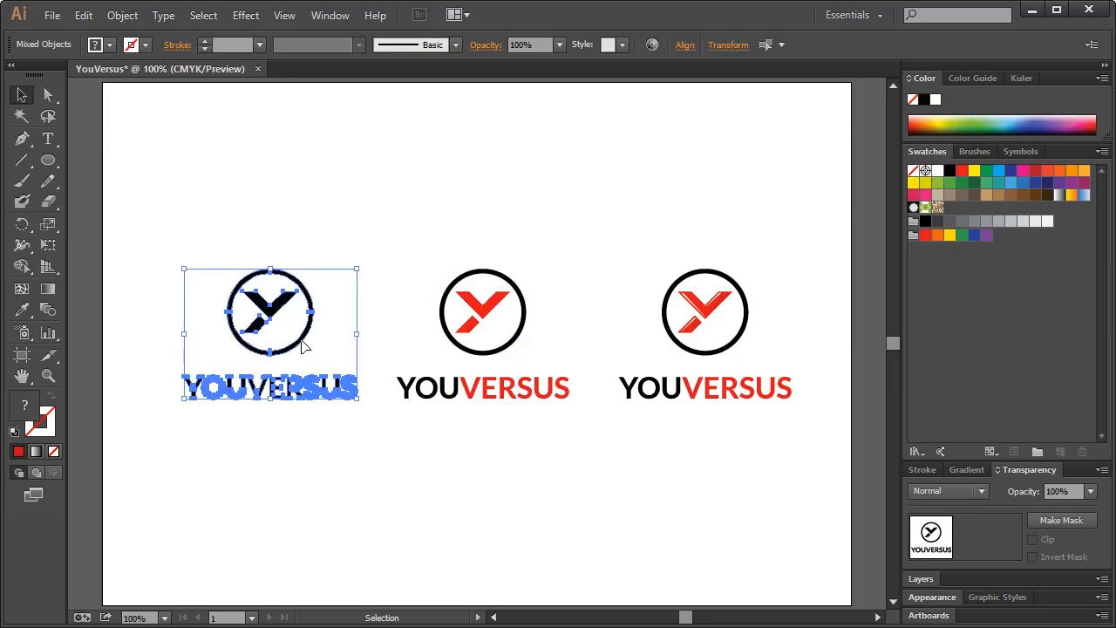
left_click_drag(301, 347, 292, 347)
left_click(340, 233)
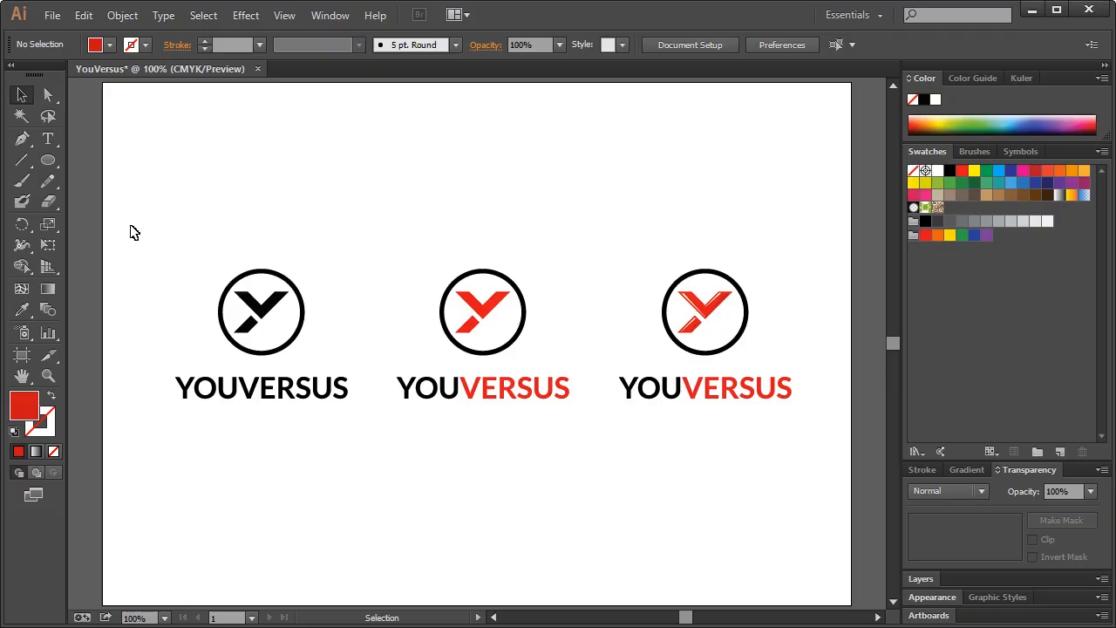
Move all three logos together higher on the artboard
left_click_drag(145, 227, 810, 452)
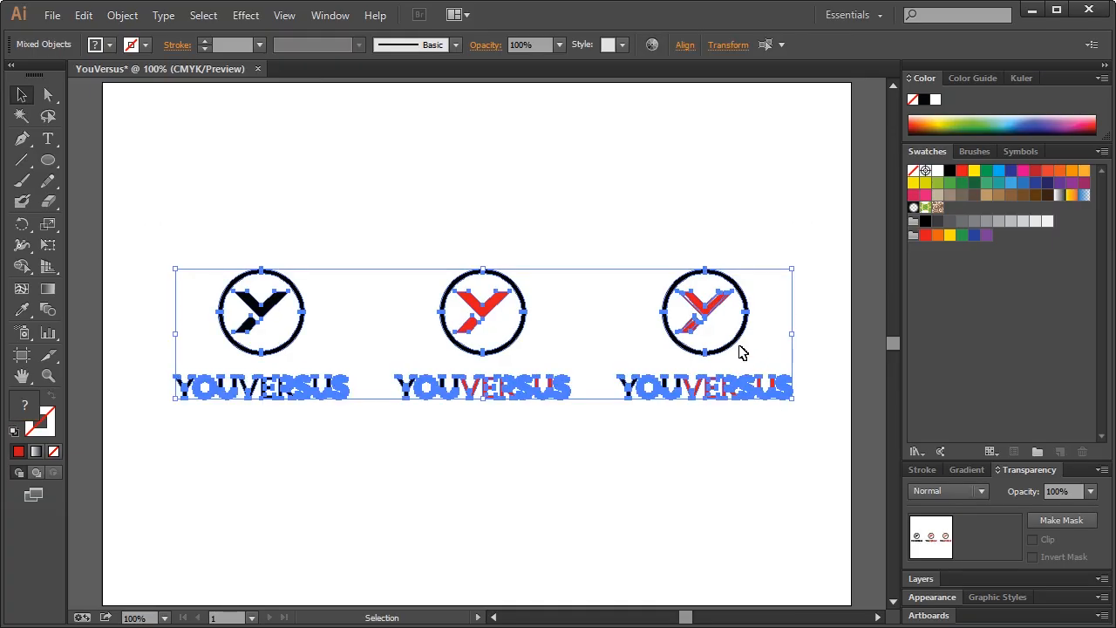
left_click_drag(732, 339, 731, 232)
left_click(691, 393)
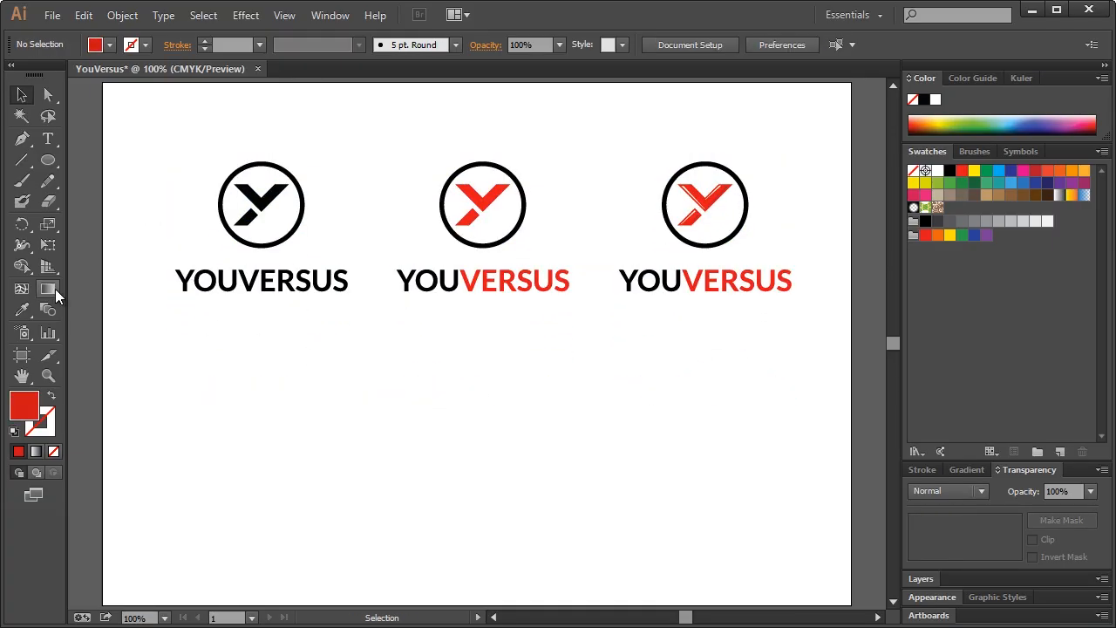
left_click(45, 166)
left_click_drag(45, 166, 98, 160)
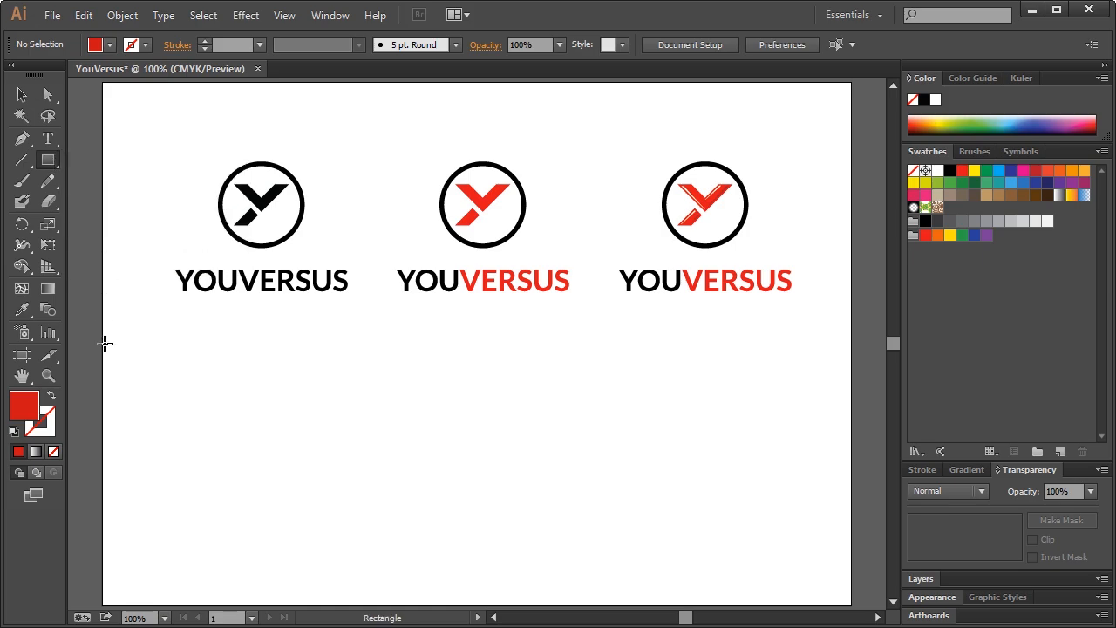
Draw a black rectangle over the artboard's lower half and lock it in the Layers panel
left_click_drag(103, 330, 851, 605)
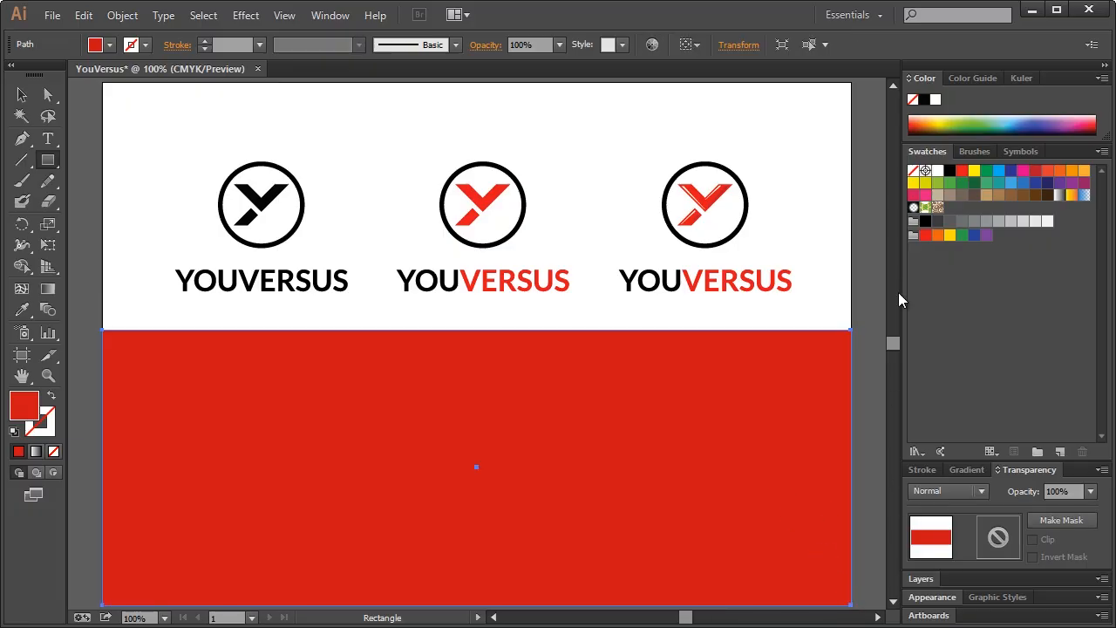
left_click(950, 171)
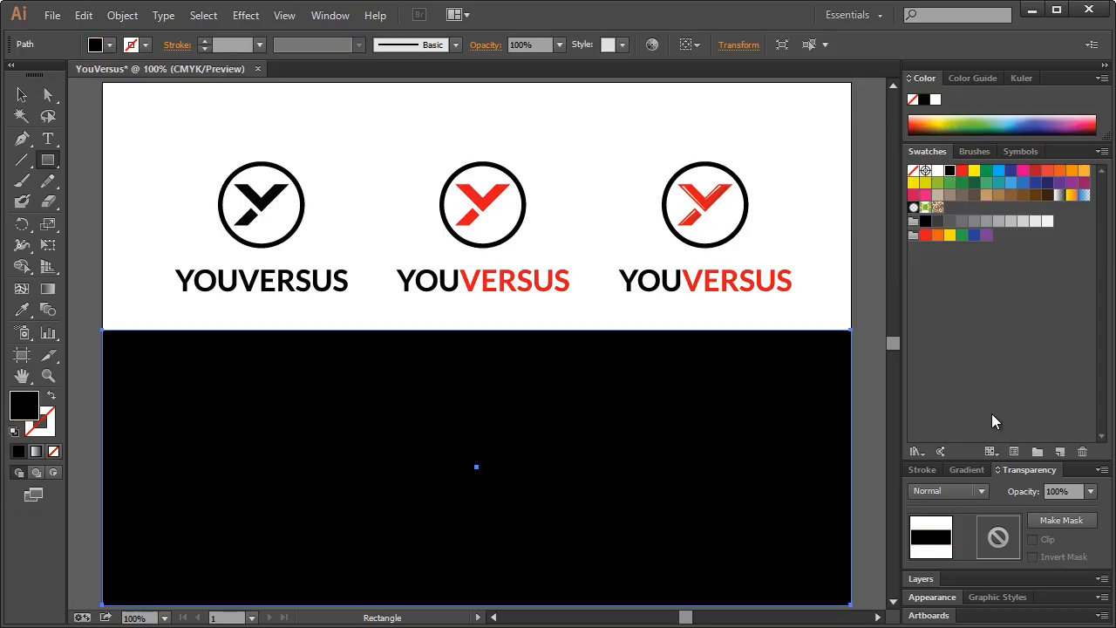
left_click(919, 578)
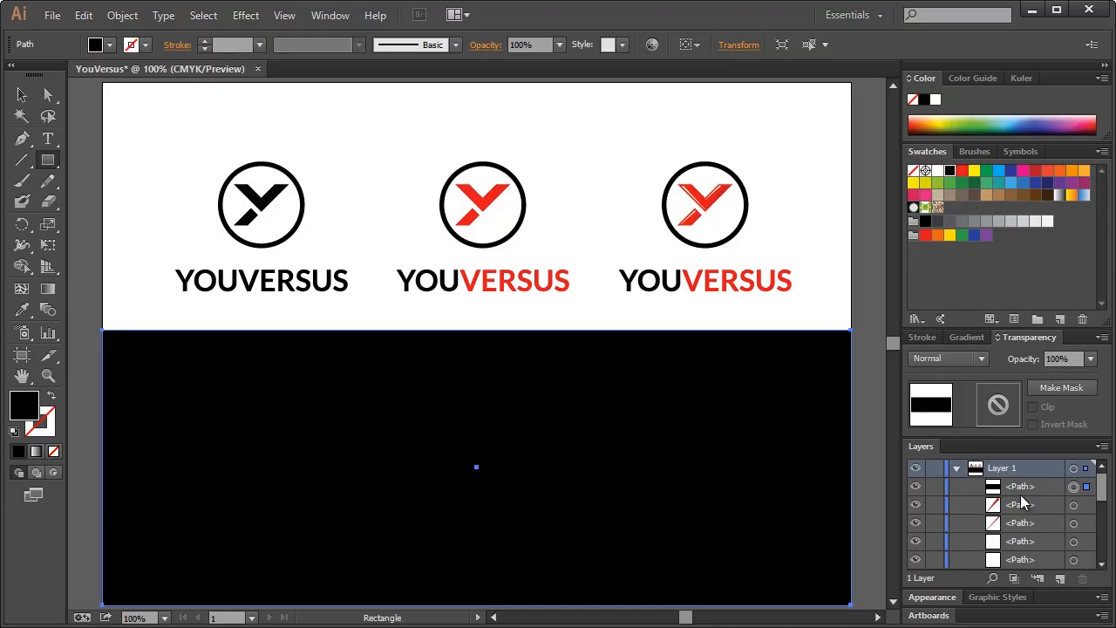
left_click_drag(1025, 504, 1026, 537)
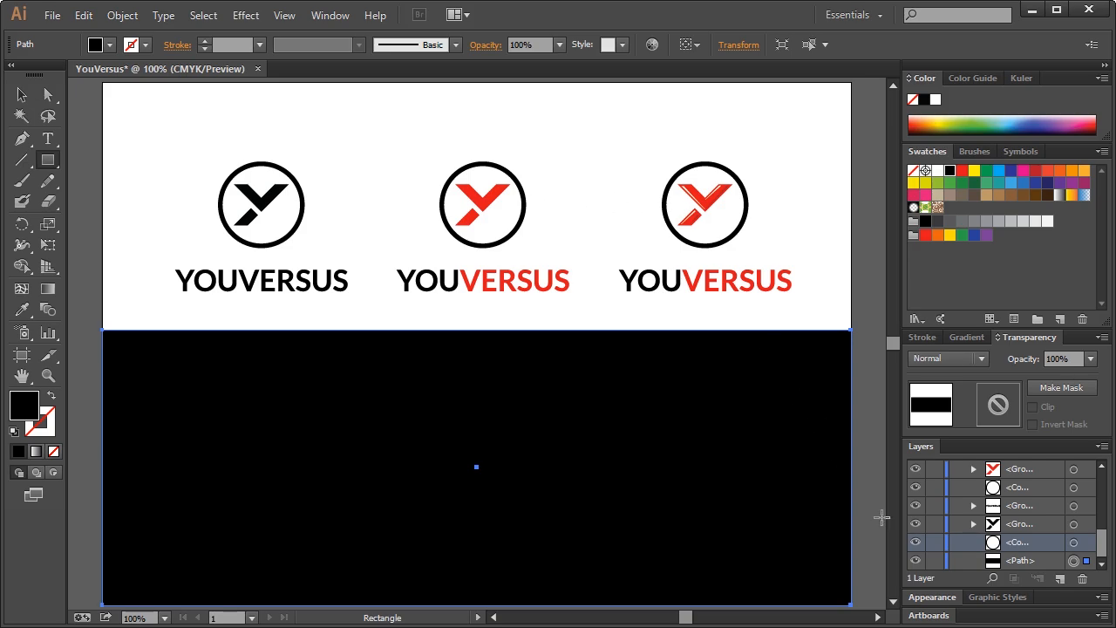
left_click(935, 561)
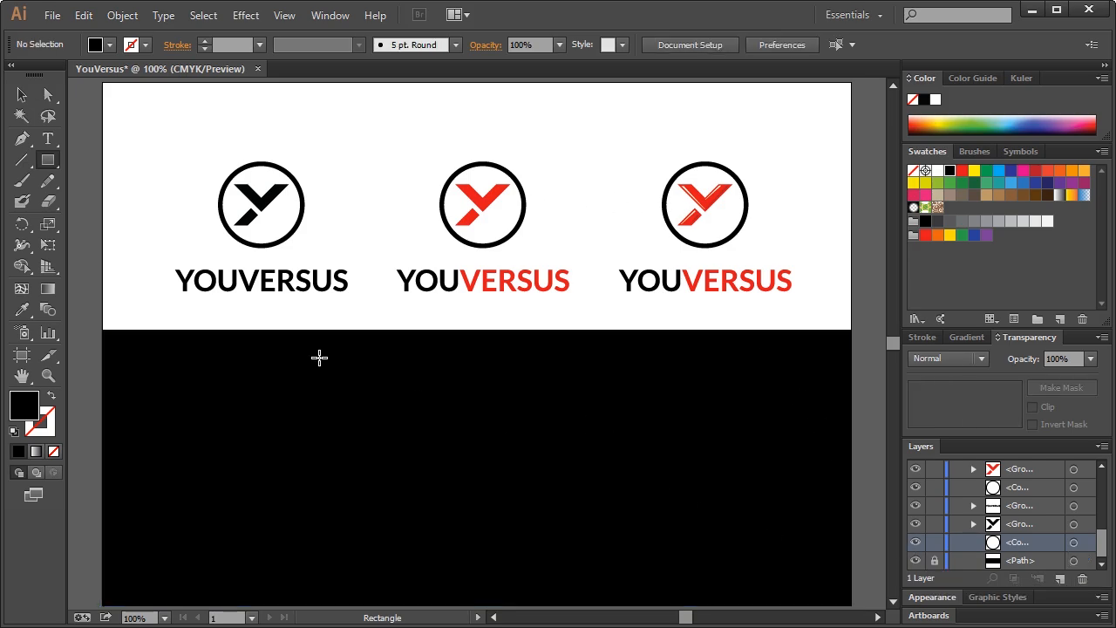
Alt-drag a copy of the three logos down onto the black half
left_click(22, 94)
left_click_drag(156, 131, 804, 302)
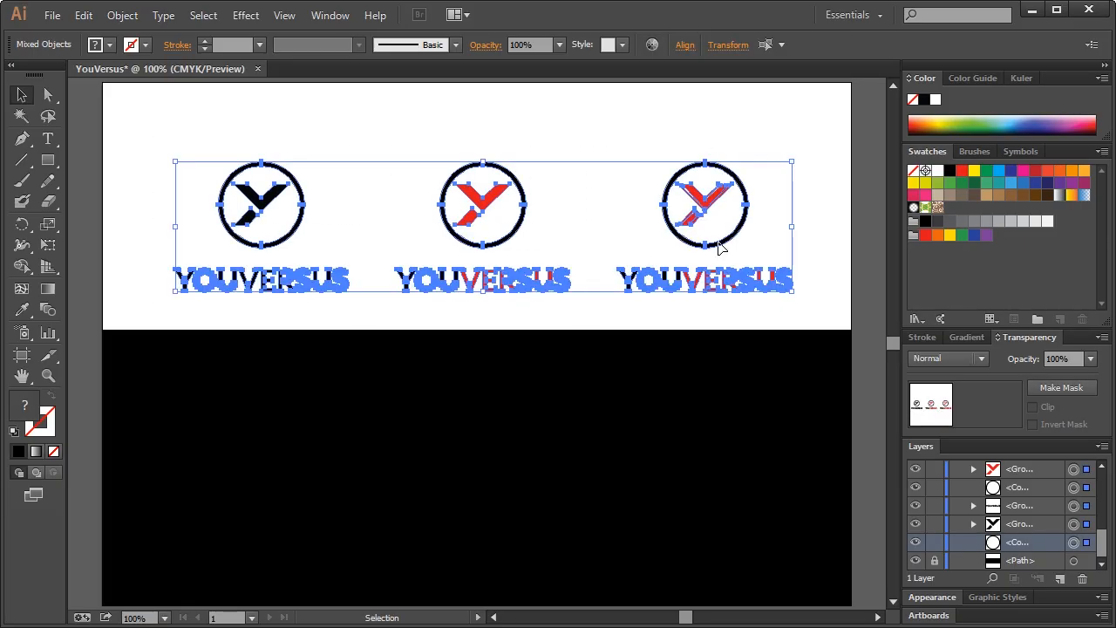
key("v")
left_click_drag(520, 225, 532, 451)
left_click(586, 387)
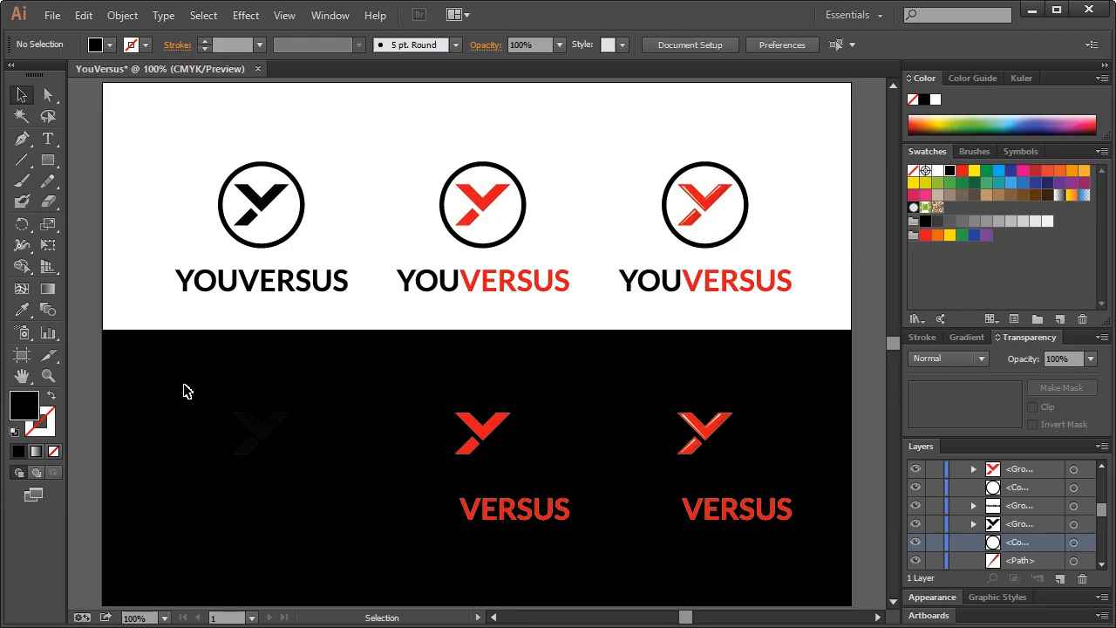
Recolour the copied circles, the first Y mark and the YOUVERSUS text white
left_click_drag(172, 370, 761, 410)
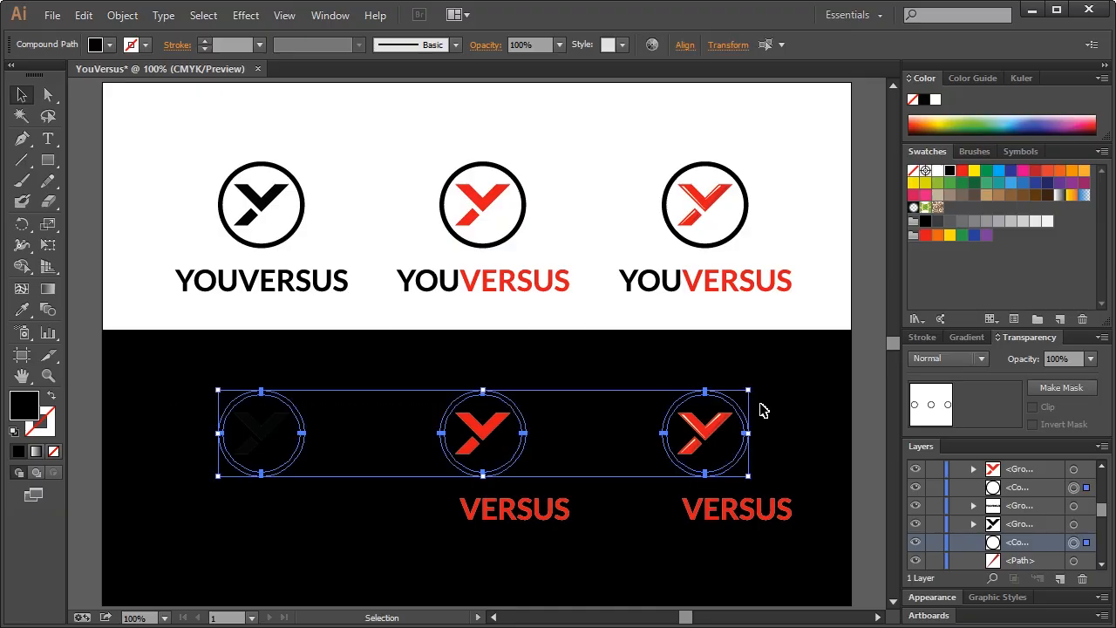
left_click(937, 170)
left_click(806, 356)
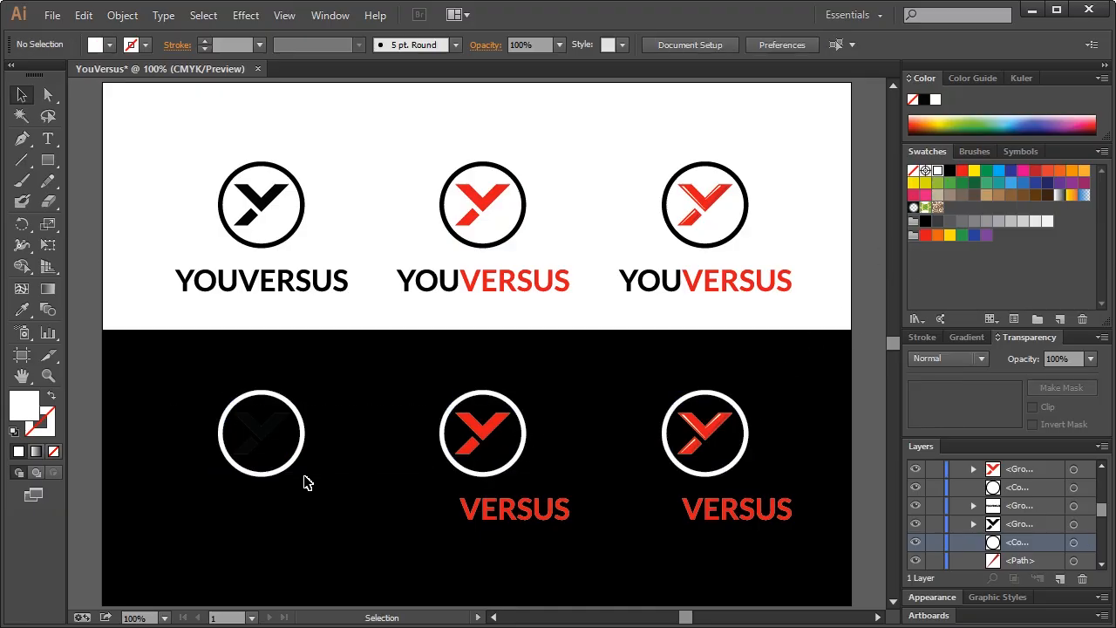
left_click_drag(165, 493, 368, 539)
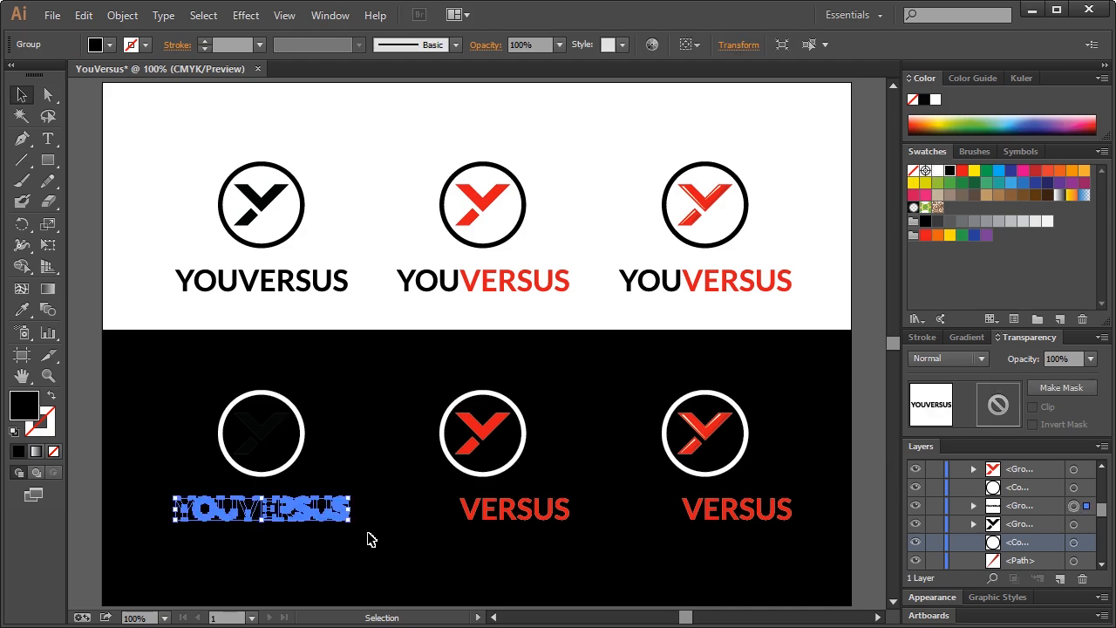
left_click(262, 431, "shift")
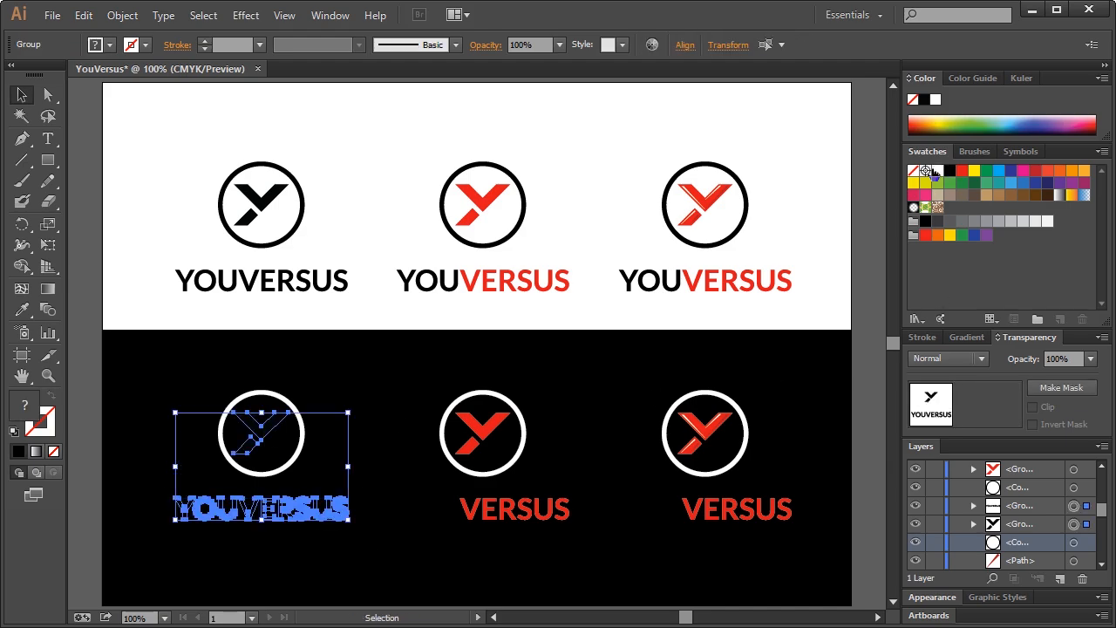
left_click(936, 171)
left_click(397, 388)
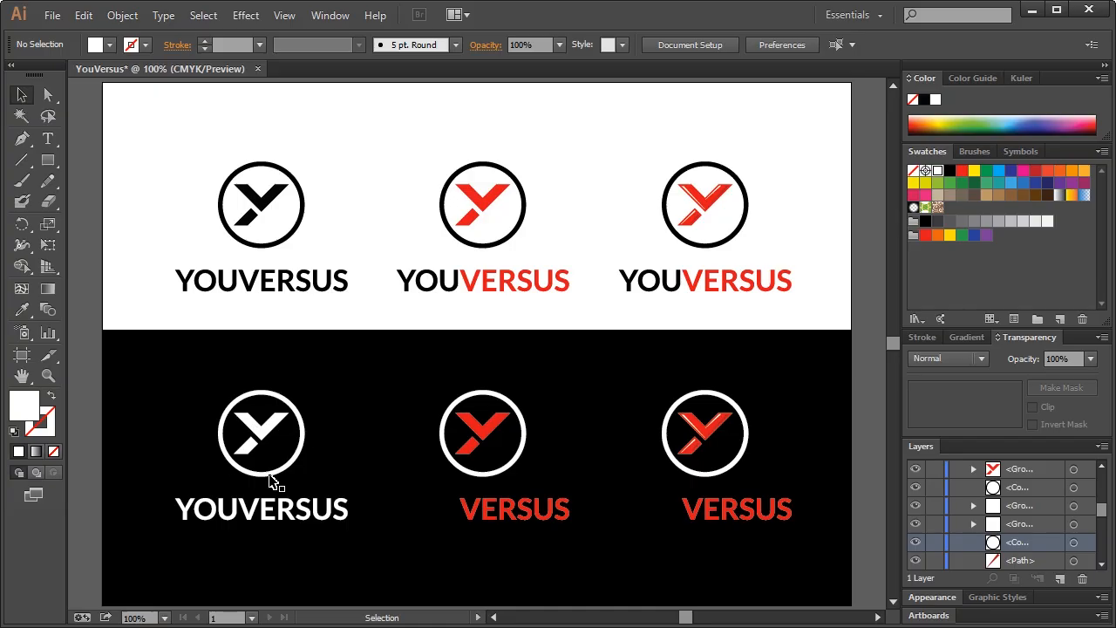
Fill the middle and right logos' YOU texts white
left_click(449, 515)
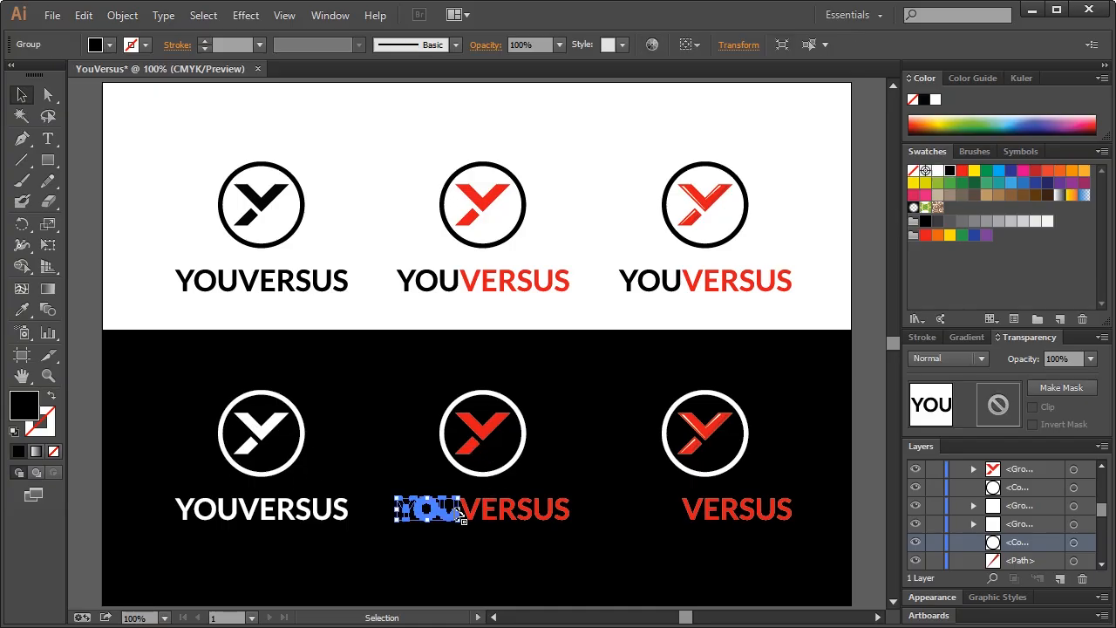
left_click(665, 513, "shift")
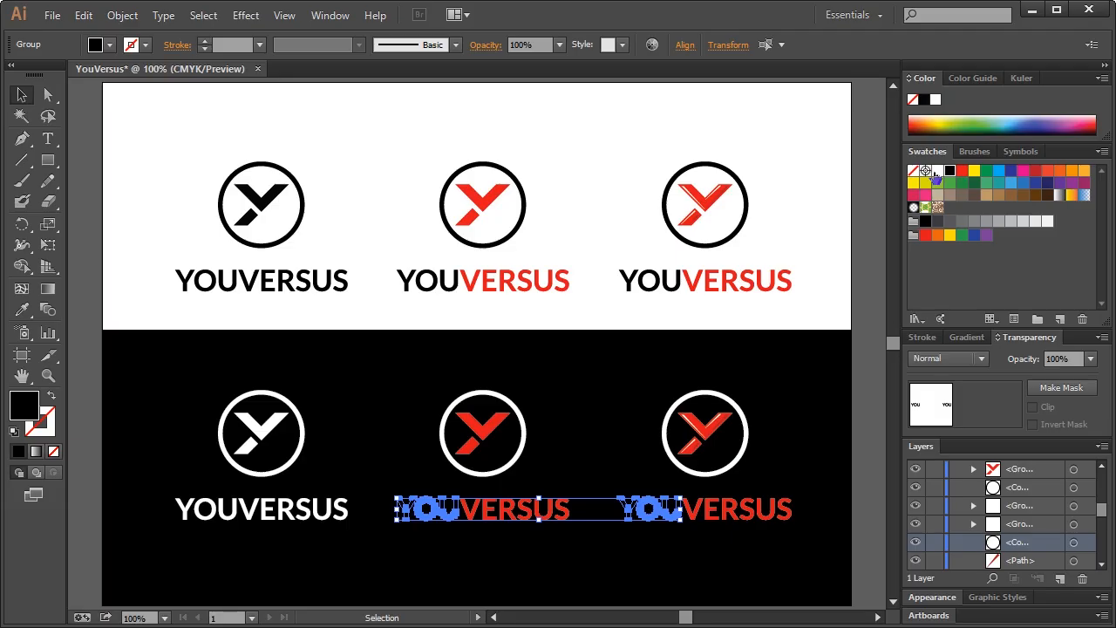
left_click(938, 171)
left_click(715, 361)
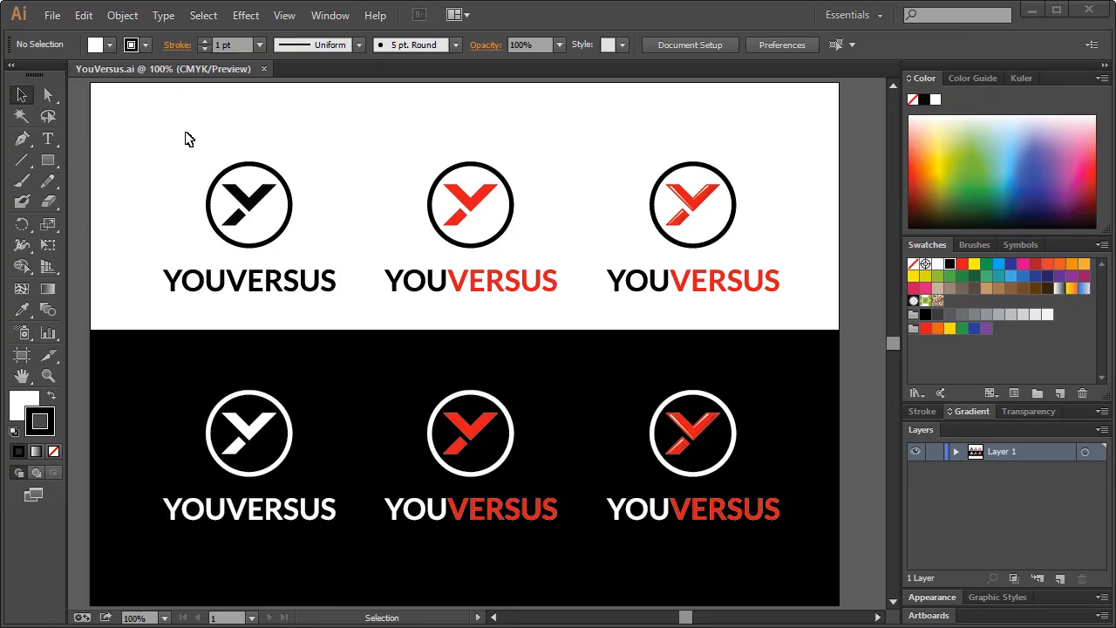
left_click(52, 15)
Save the document as identity-guideline.ai, accepting the default Illustrator options
left_click(87, 173)
type("identity-guideline")
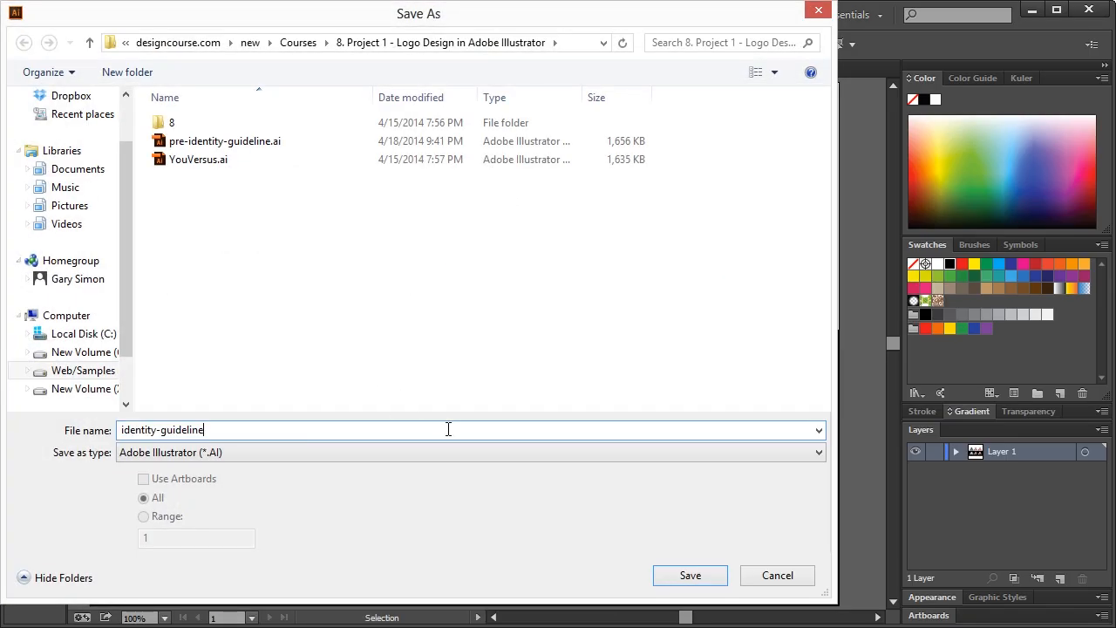
left_click(664, 572)
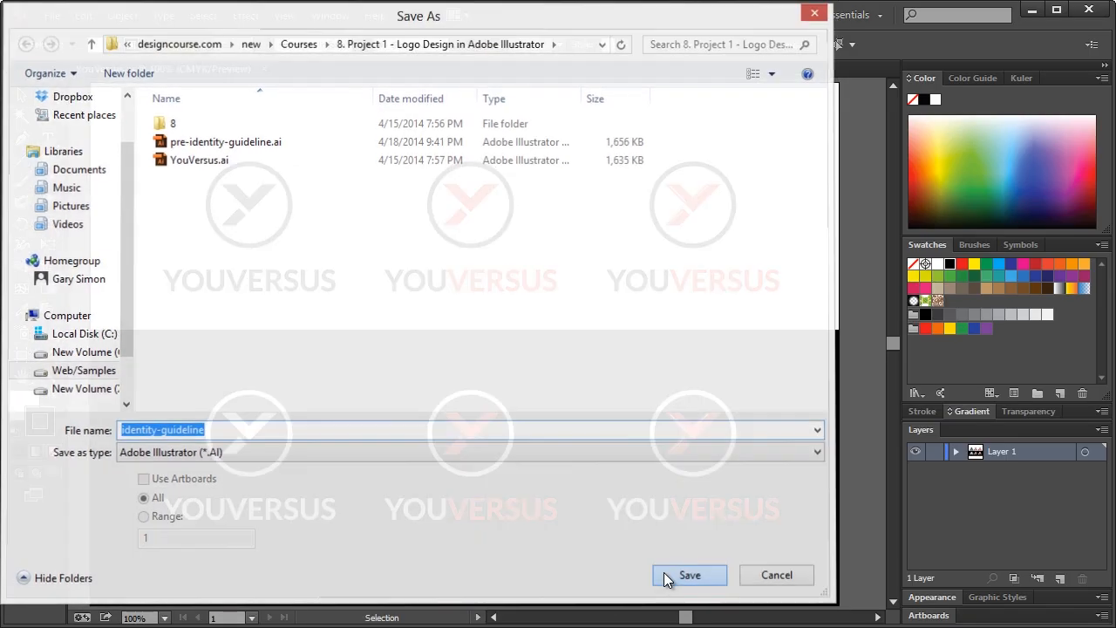
left_click(559, 554)
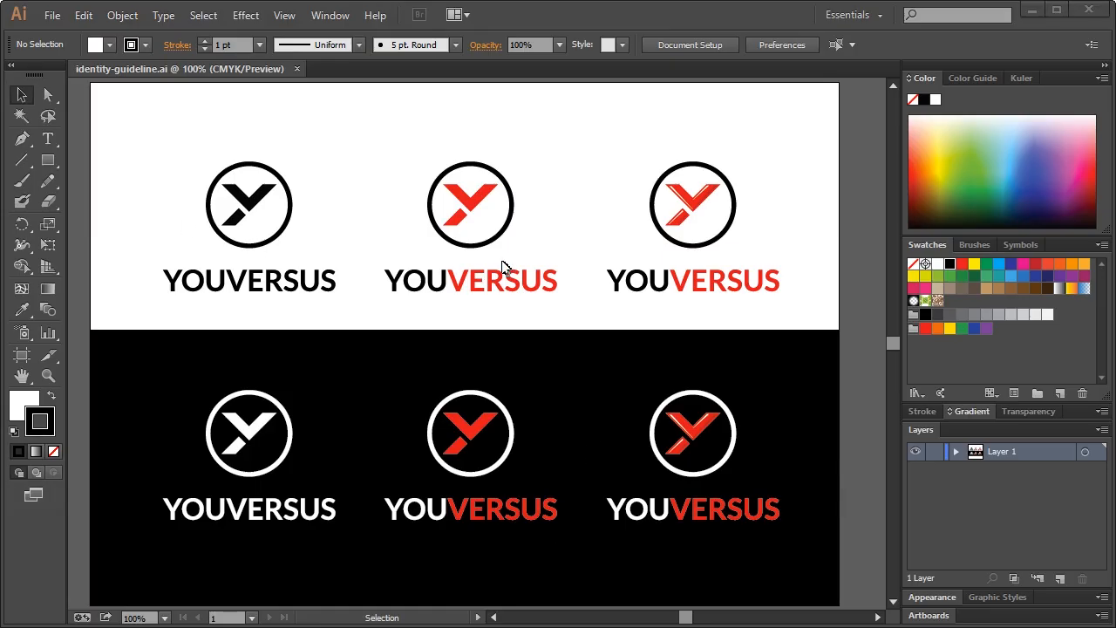
left_click(581, 158)
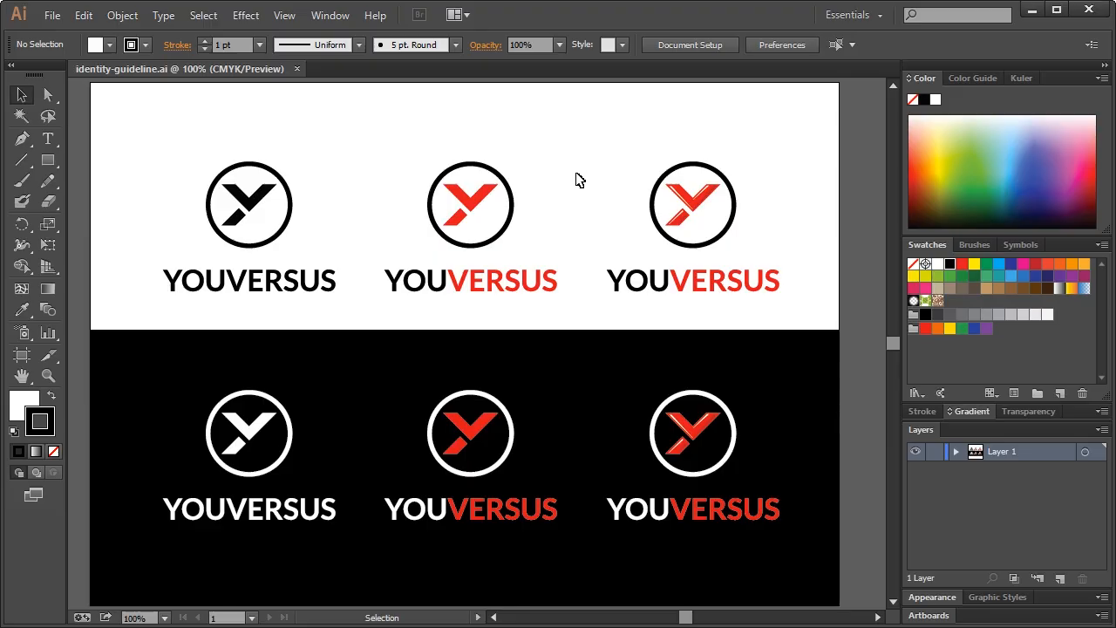
Move the first two logos on the white half onto the pasteboard left of the artboard
scroll(581, 185, "up", 1)
scroll(586, 200, "down", 1)
left_click_drag(605, 153, 795, 299)
left_click(795, 299)
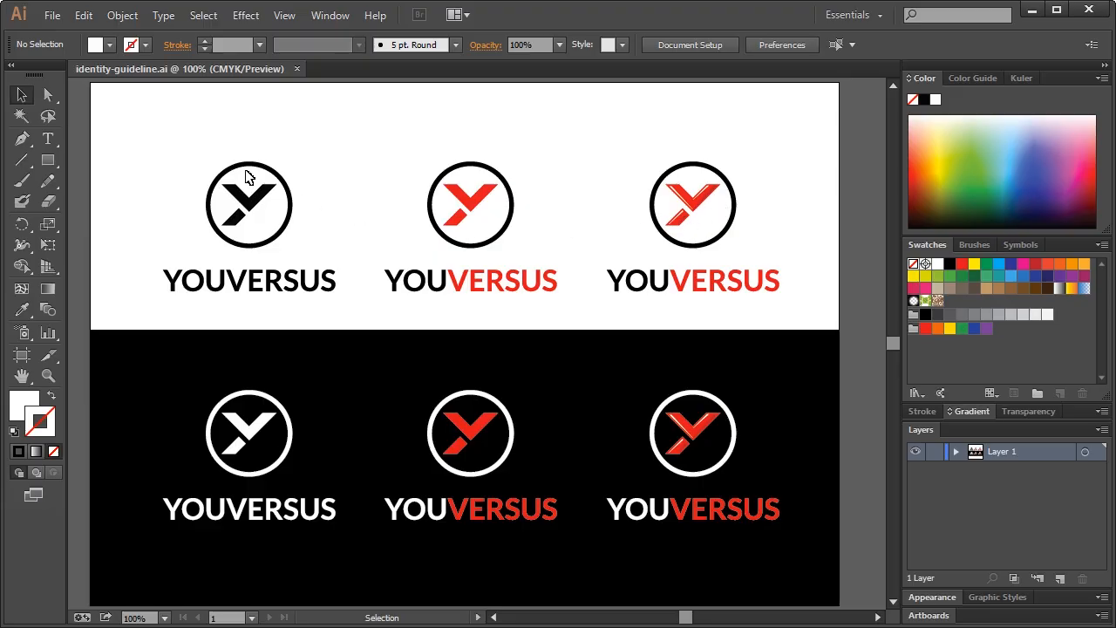
scroll(463, 279, "down", 1)
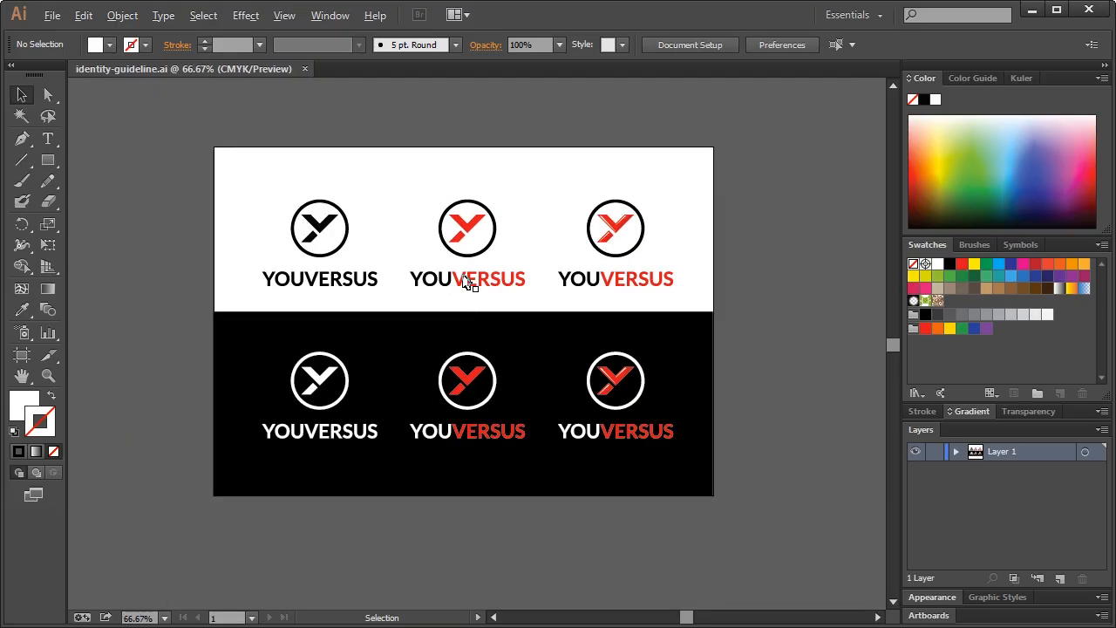
scroll(469, 285, "down", 1)
scroll(467, 280, "up", 1)
scroll(466, 281, "down", 1)
left_click_drag(256, 193, 506, 302)
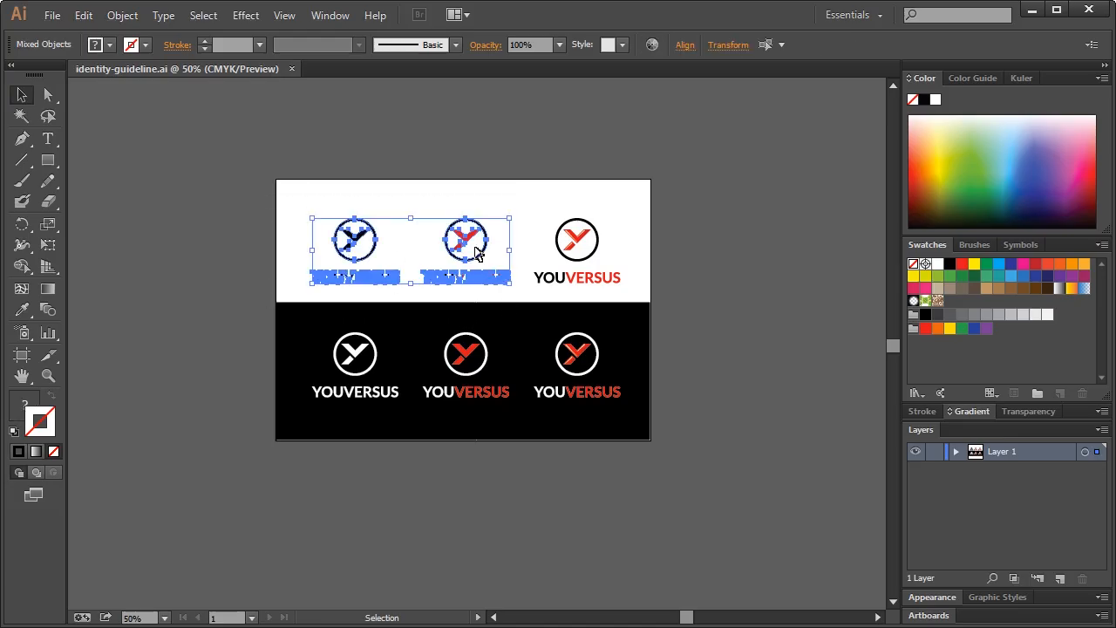
left_click_drag(468, 245, 217, 243)
Move the three black-half logos onto the pasteboard, then select the black background rectangle
left_click_drag(273, 328, 650, 425)
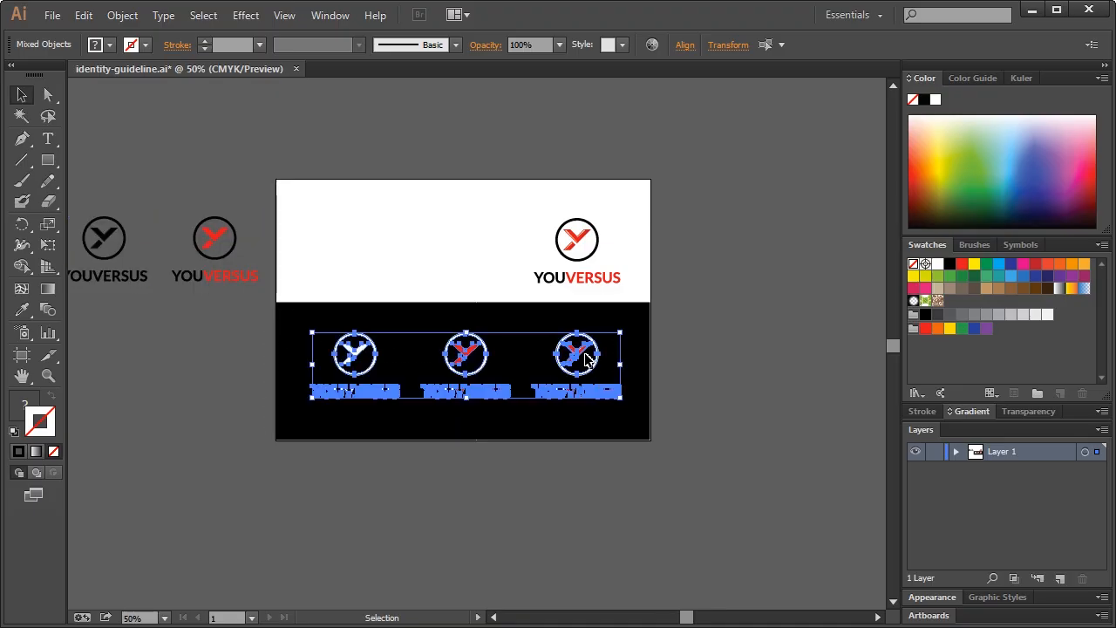
left_click_drag(583, 355, 216, 341)
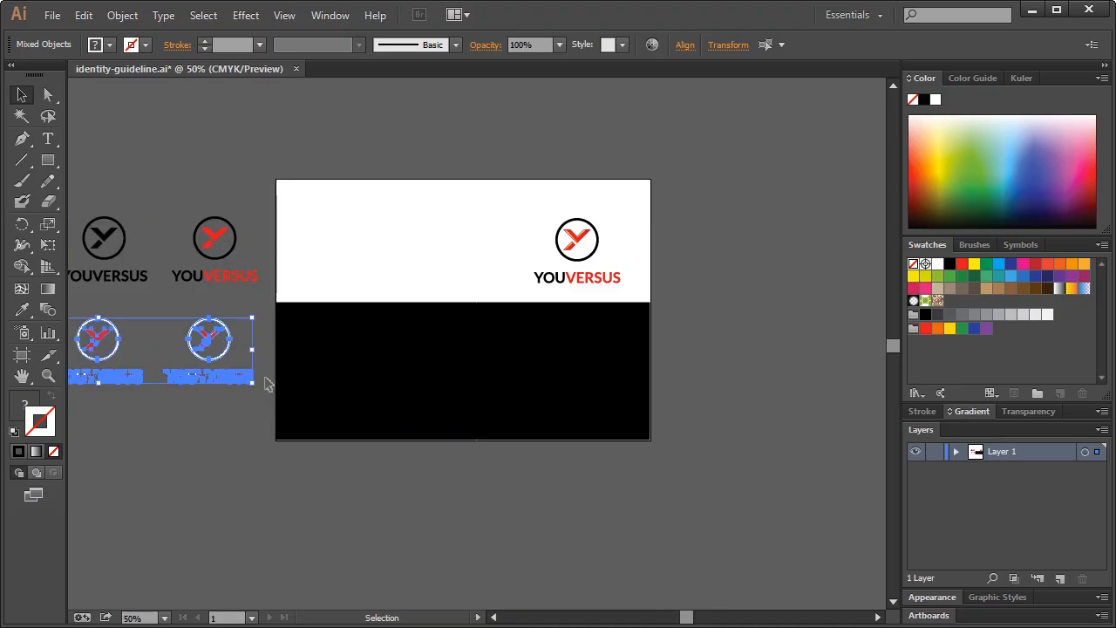
left_click(462, 326)
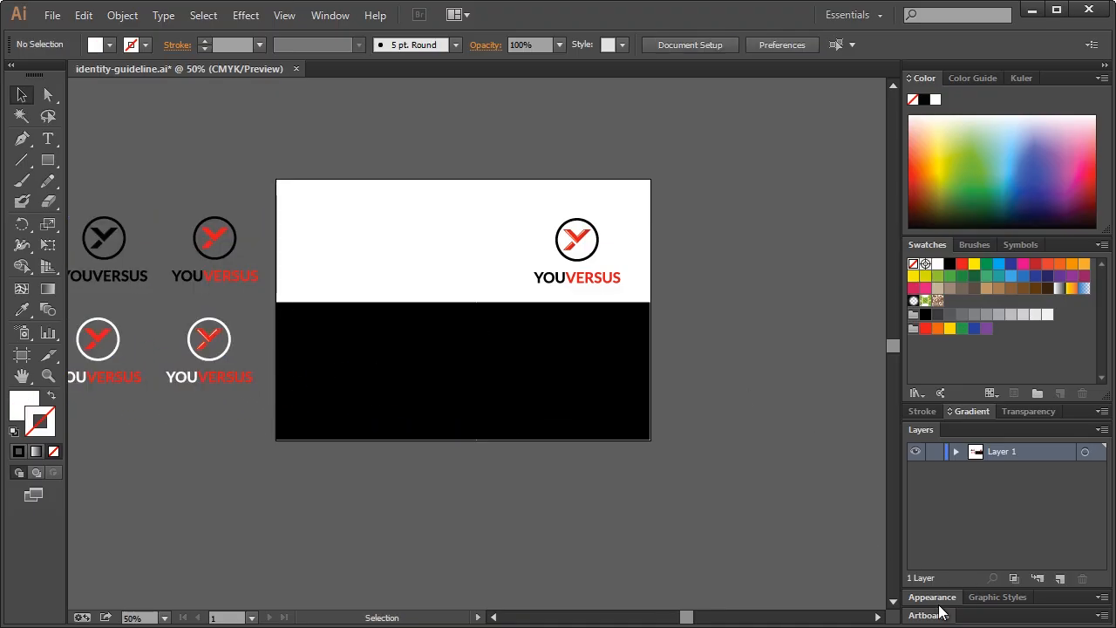
left_click(956, 451)
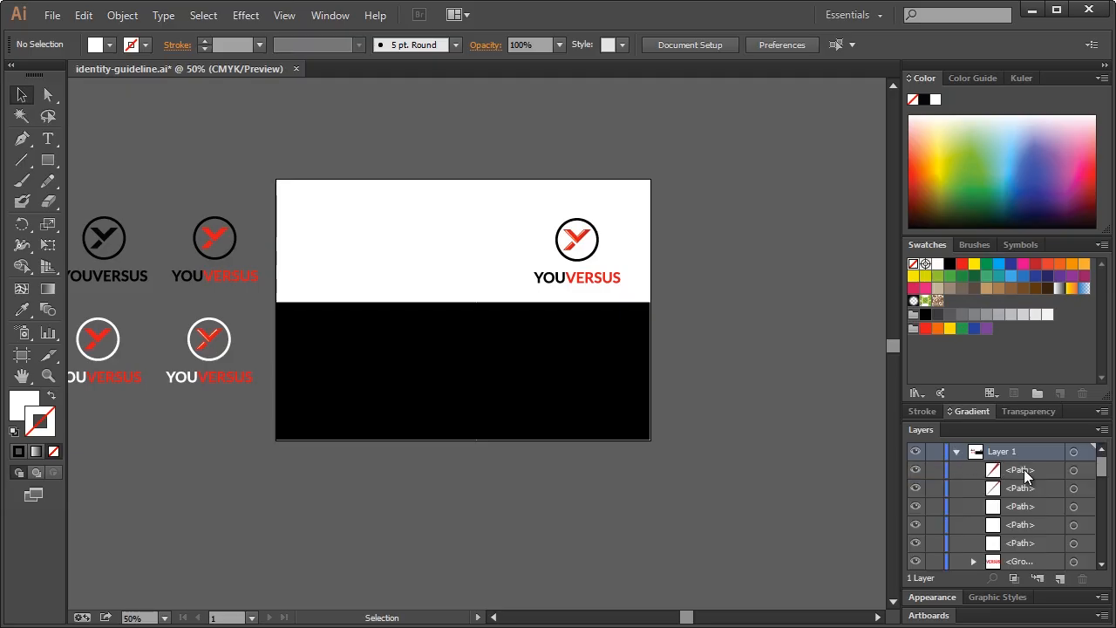
scroll(1025, 475, "down", 5)
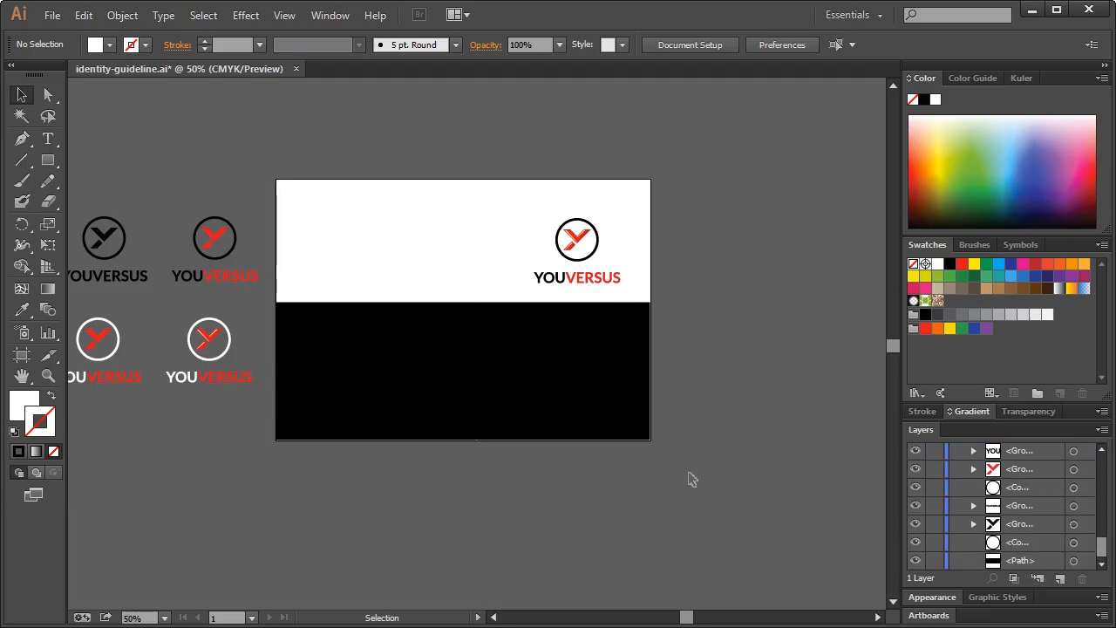
left_click(469, 361)
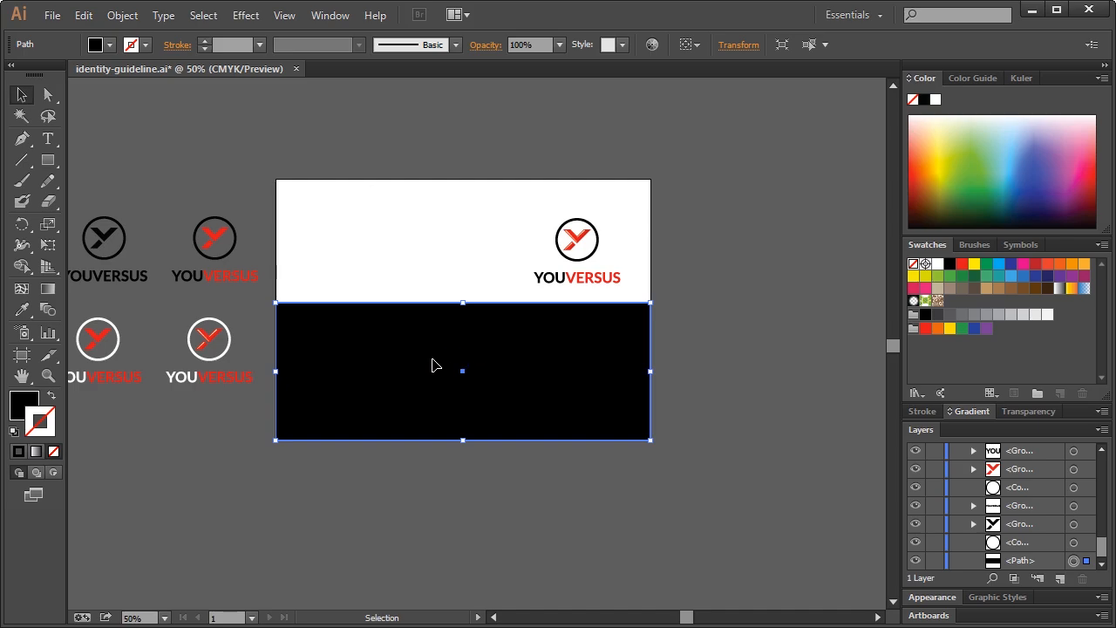
Delete the black background, then enlarge the remaining red-accented logo and centre it on the artboard
key("Delete")
left_click_drag(471, 209, 688, 330)
left_click_drag(579, 245, 465, 262)
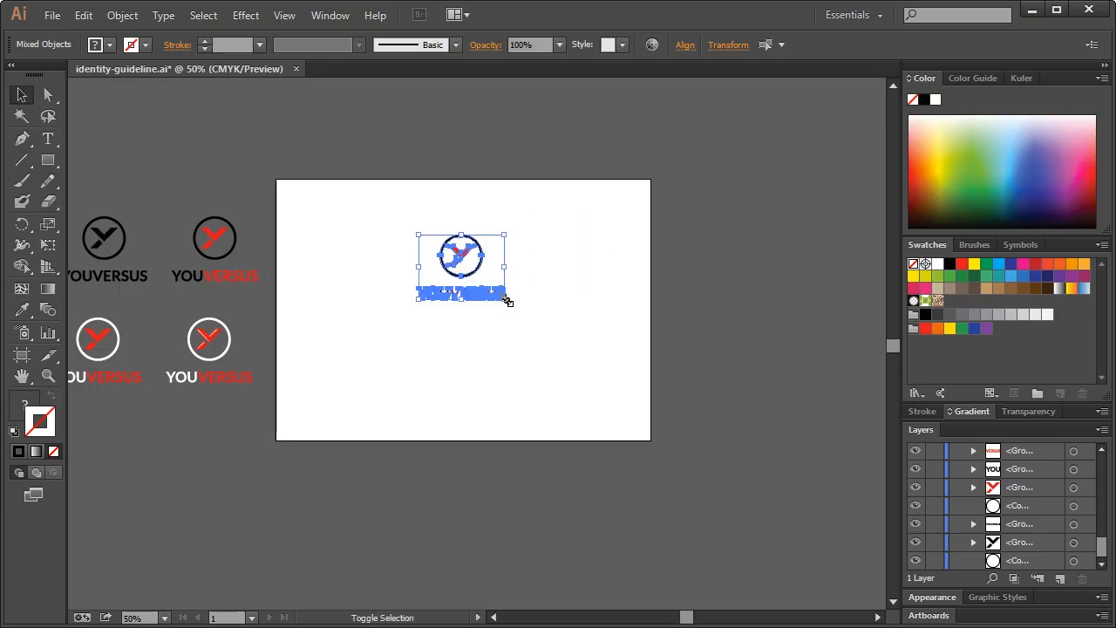
left_click_drag(507, 298, 545, 330)
left_click_drag(486, 270, 467, 276)
left_click(582, 264)
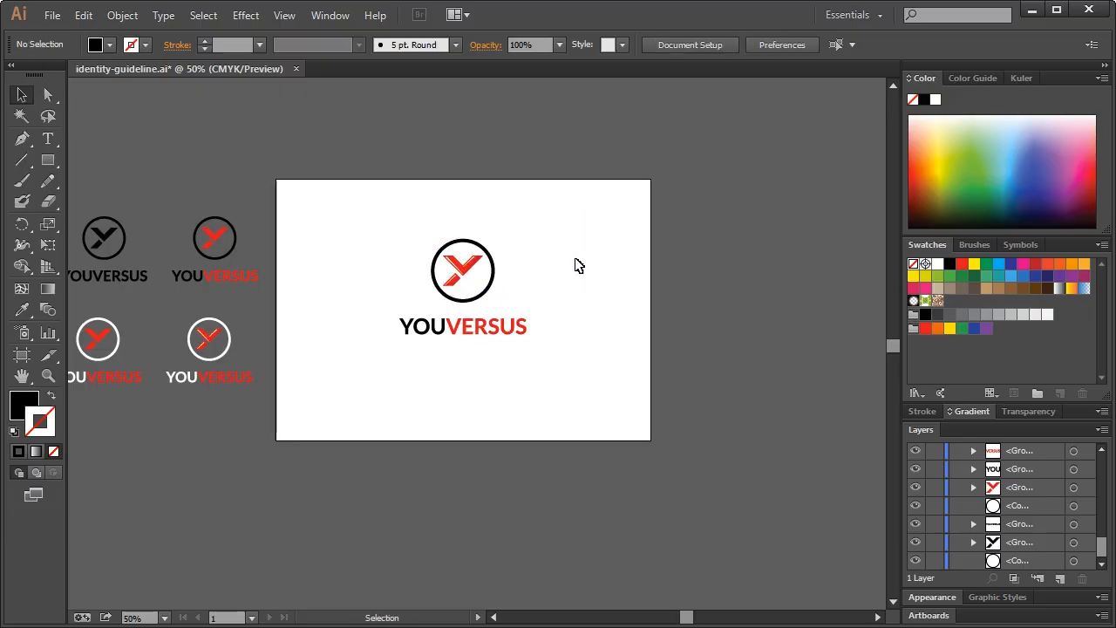
left_click_drag(375, 217, 531, 375)
left_click_drag(467, 277, 460, 270)
left_click(506, 251)
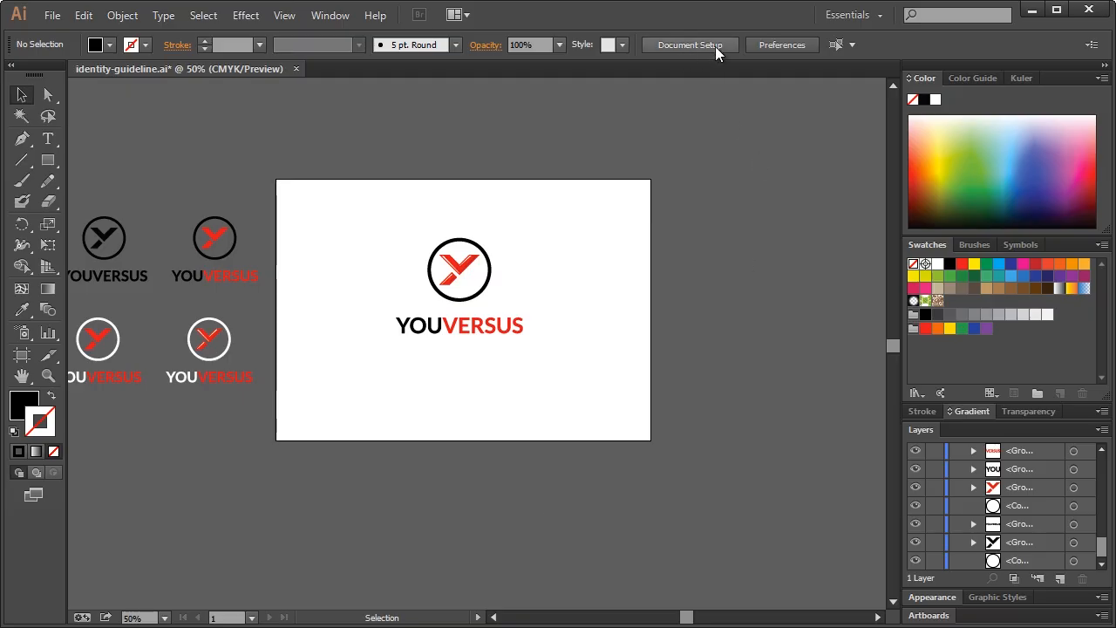
Stretch the artboard downward to 859 × 1751 pt, leaving the YOUVERSUS logo near the top
left_click(689, 50)
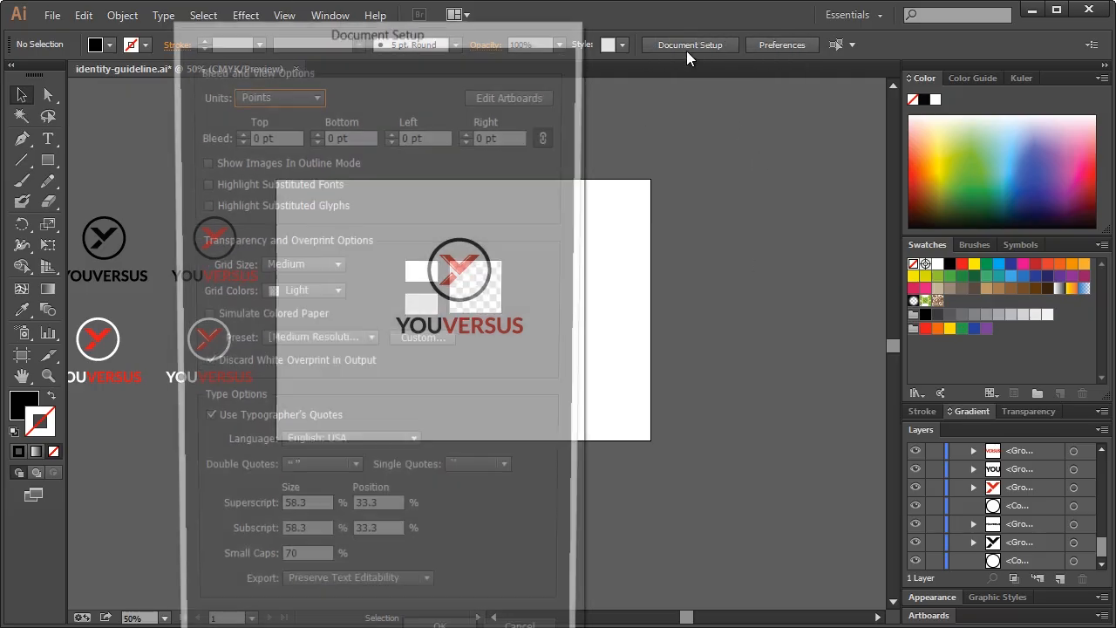
left_click(511, 99)
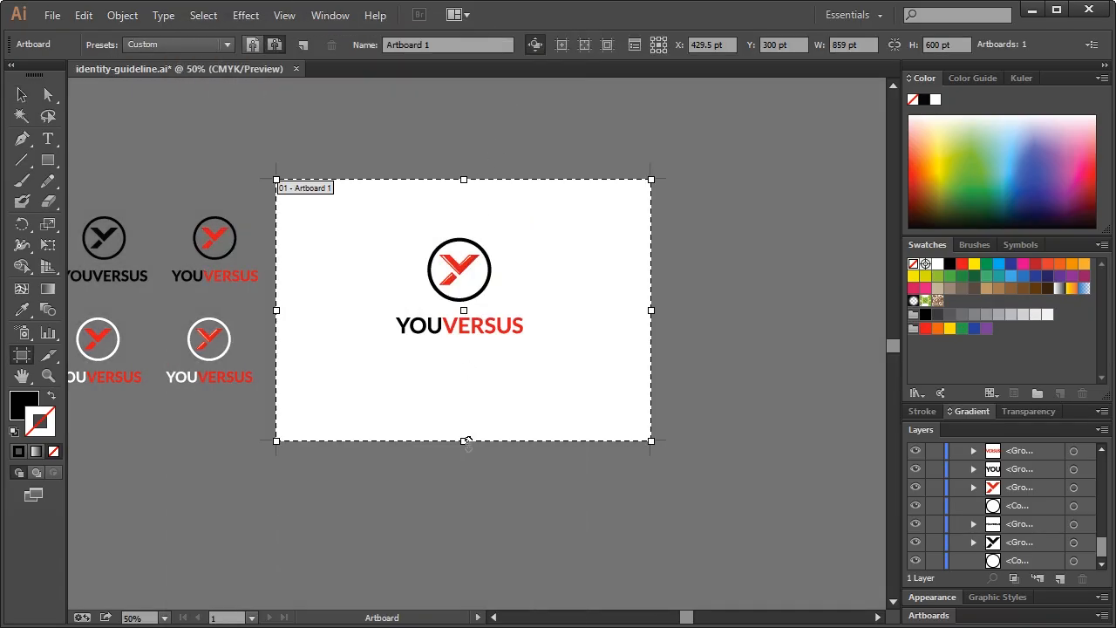
scroll(471, 431, "down", 5)
left_click_drag(464, 231, 469, 598)
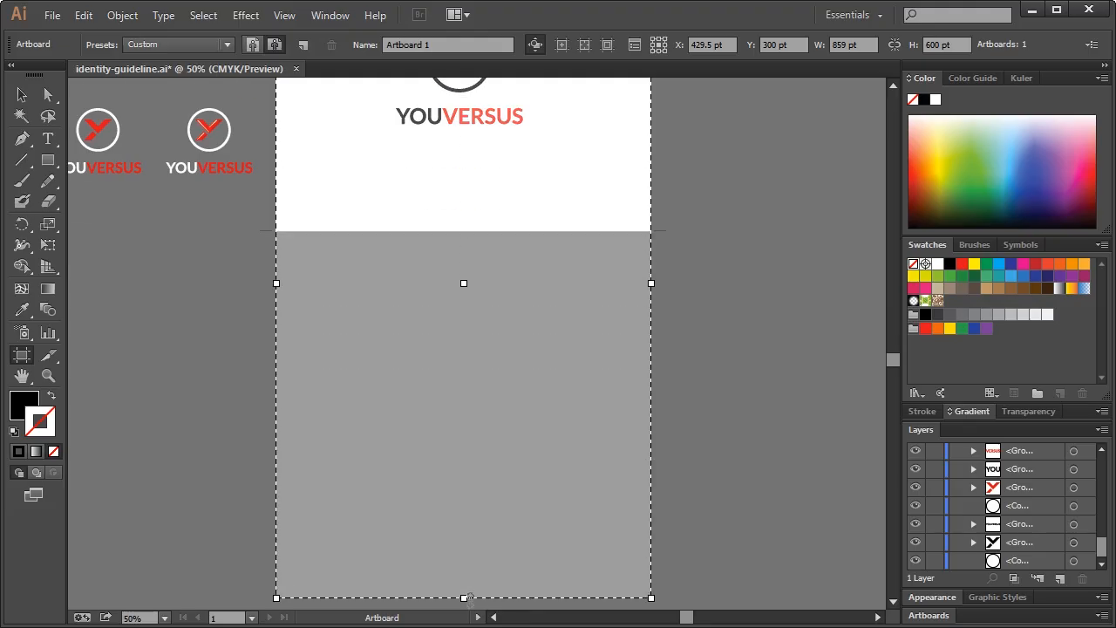
scroll(474, 433, "down", 3)
left_click_drag(462, 450, 465, 586)
scroll(535, 404, "up", 5)
scroll(543, 397, "down", 7)
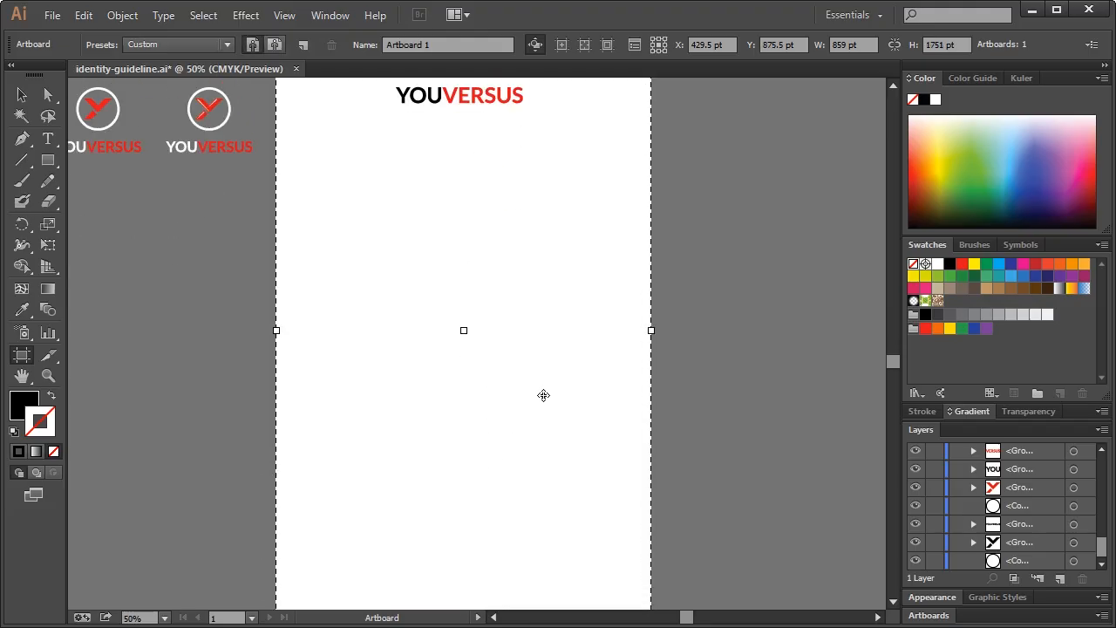
scroll(498, 352, "up", 8)
scroll(459, 272, "up", 2)
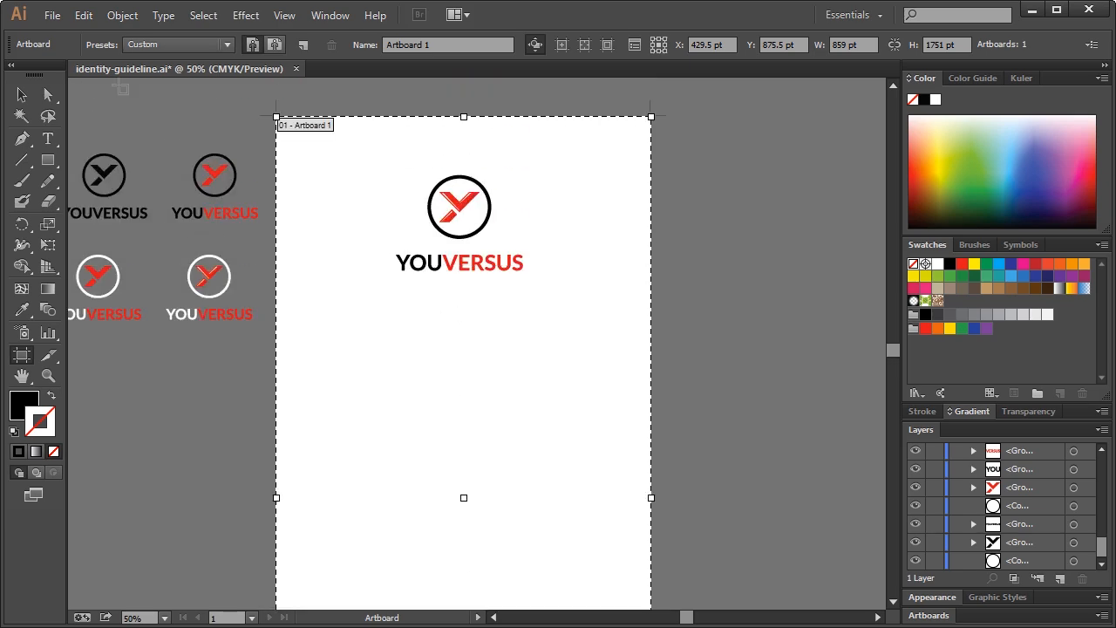
key("v")
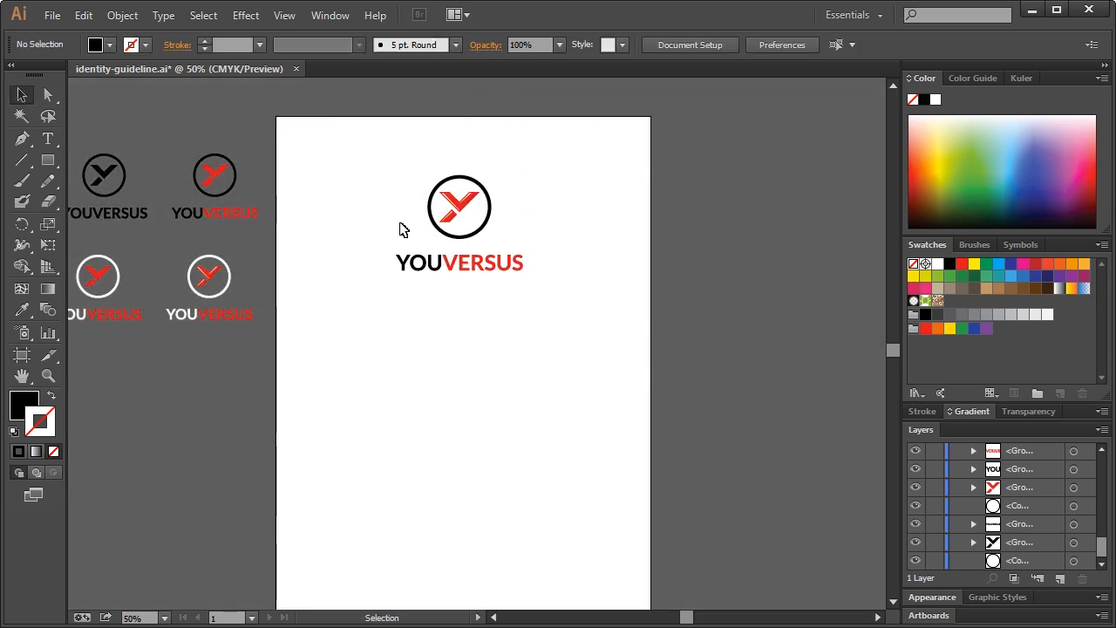
left_click(49, 376)
left_click(455, 259)
left_click(552, 388)
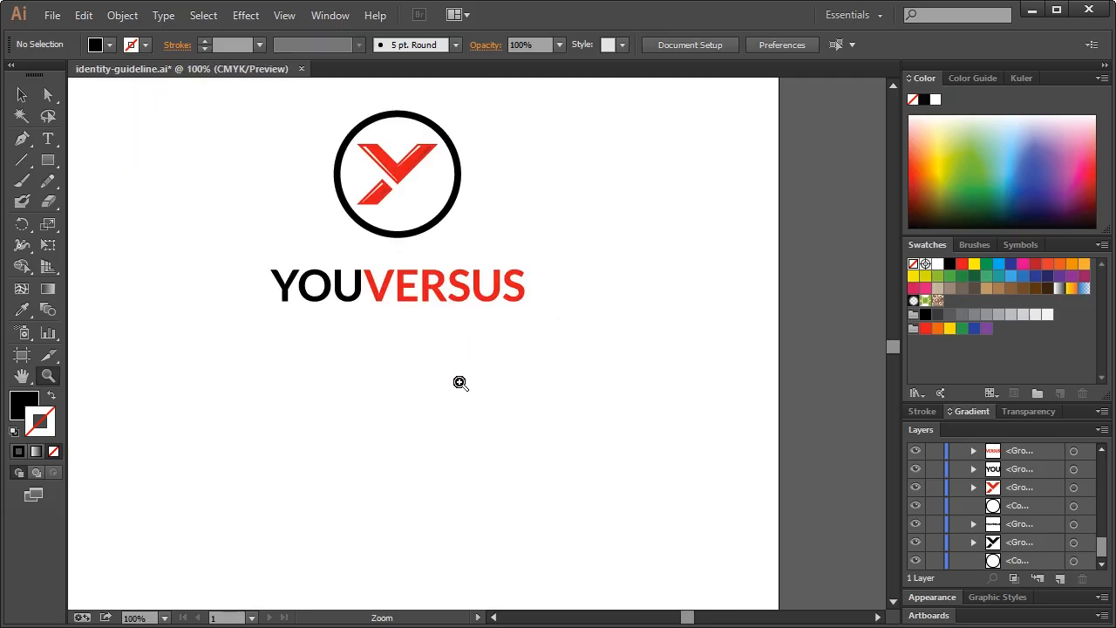
scroll(460, 382, "up", 2)
left_click_drag(686, 616, 683, 615)
scroll(615, 504, "up", 1)
left_click(21, 95)
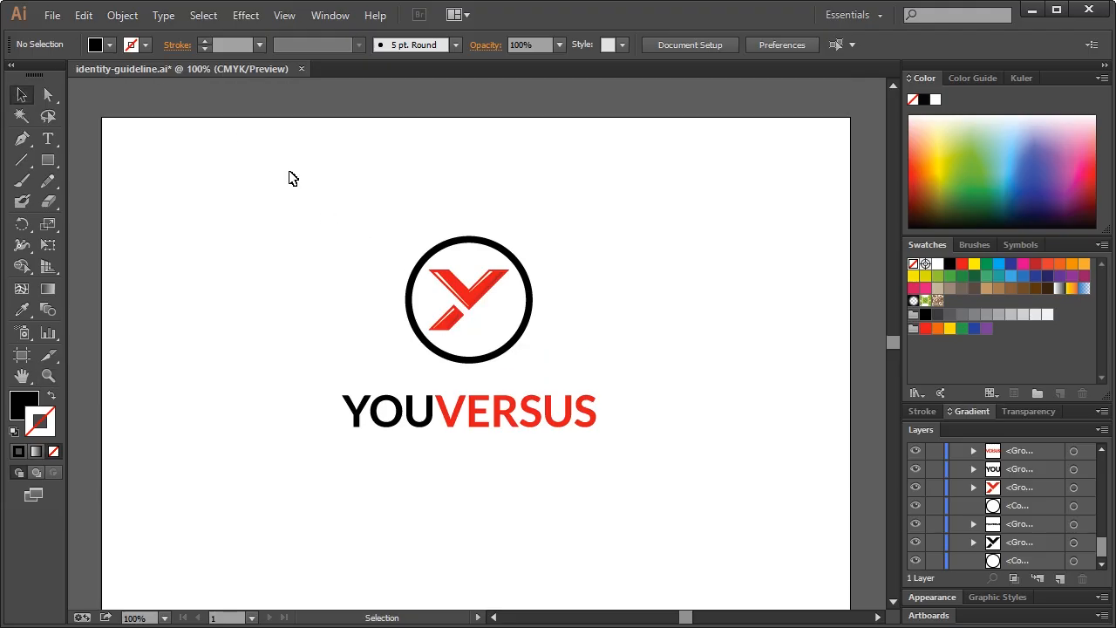
left_click_drag(290, 172, 635, 496)
left_click(738, 281)
scroll(622, 349, "down", 4)
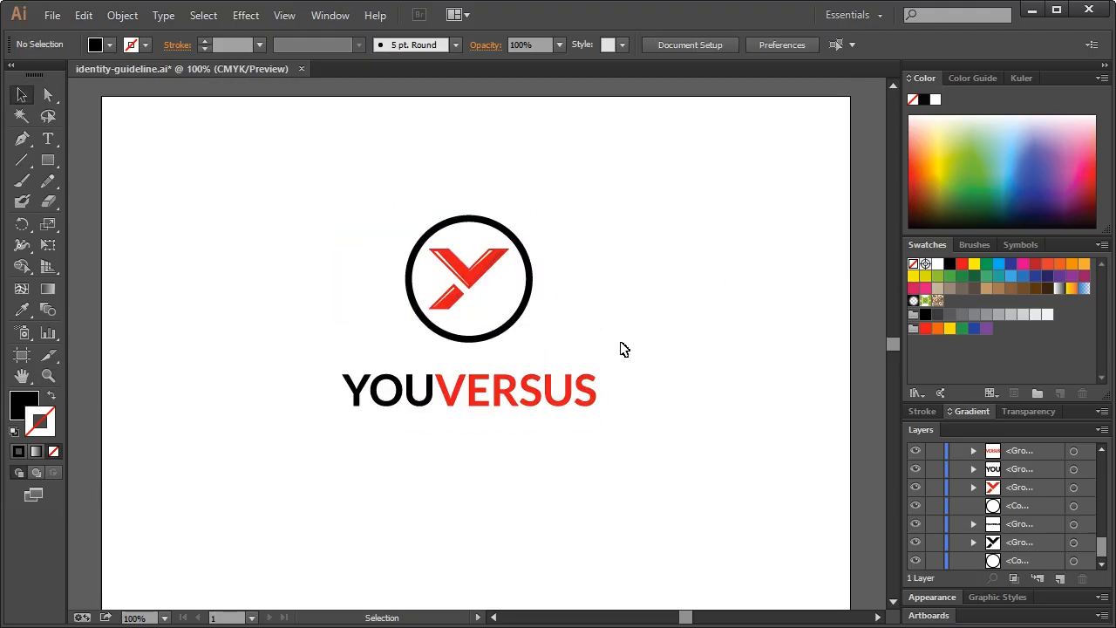
scroll(623, 348, "down", 3)
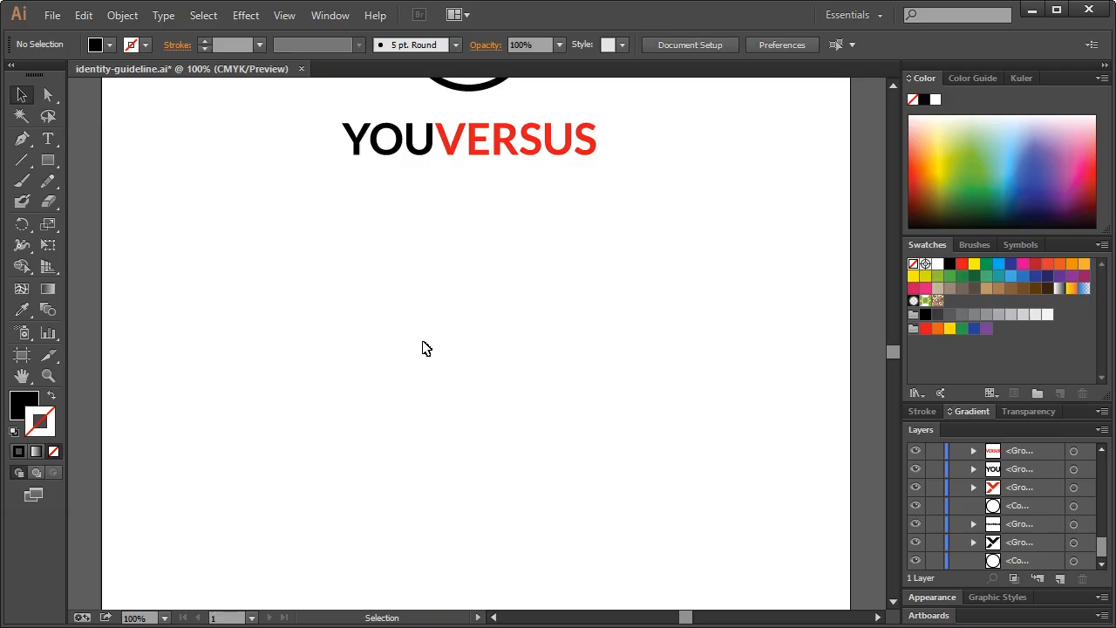
scroll(425, 349, "up", 6)
scroll(496, 347, "down", 1)
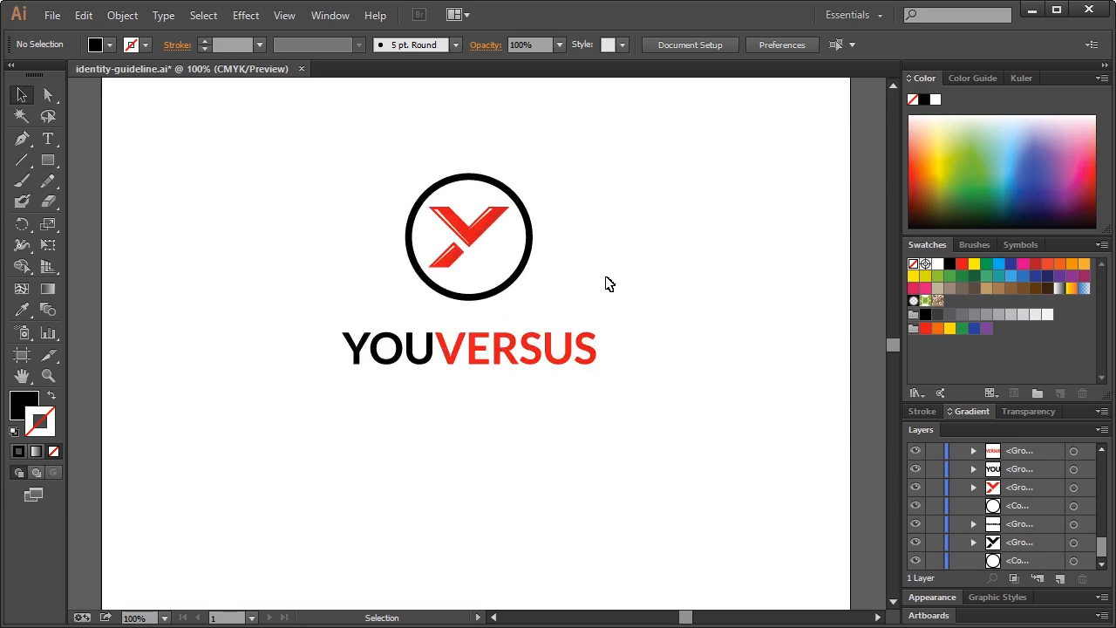
scroll(608, 274, "up", 1)
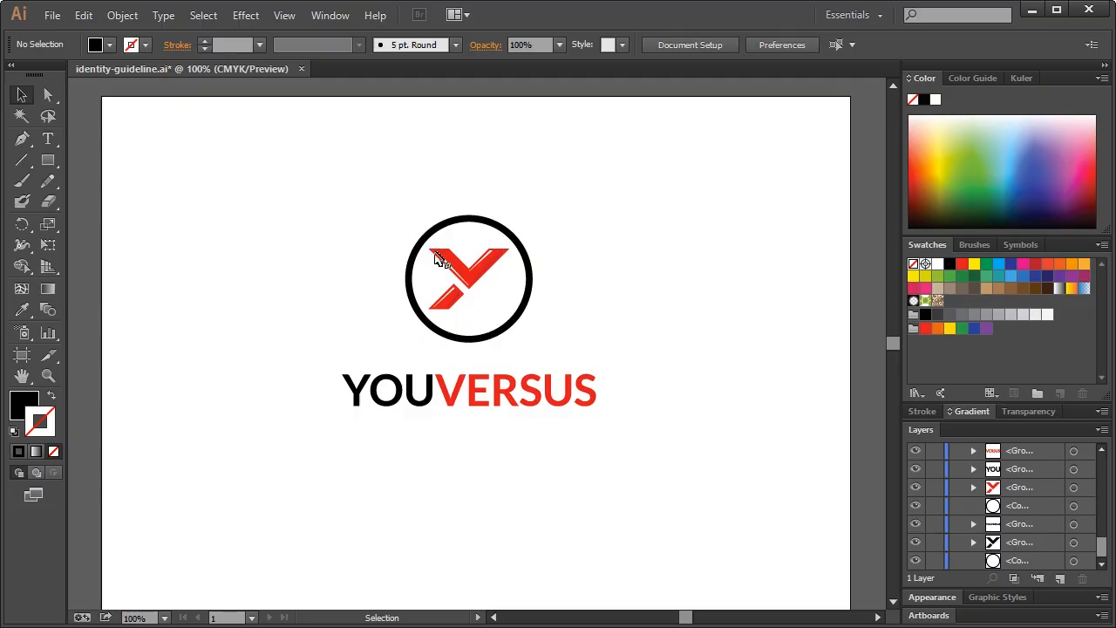
scroll(610, 405, "down", 1)
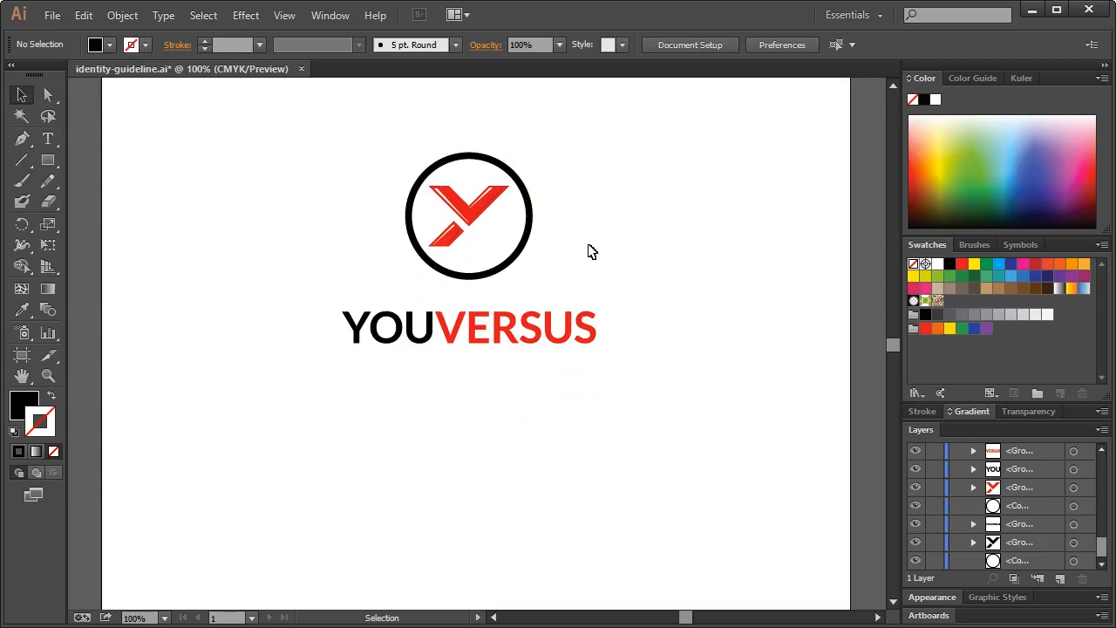
scroll(589, 251, "down", 1)
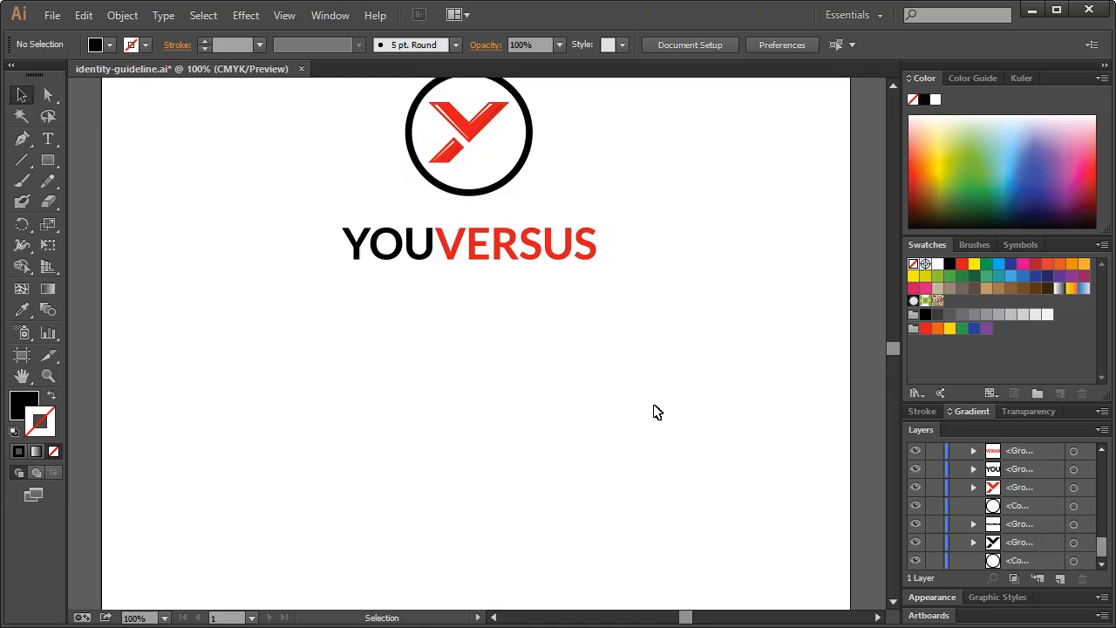
scroll(657, 408, "down", 3)
scroll(660, 406, "up", 2)
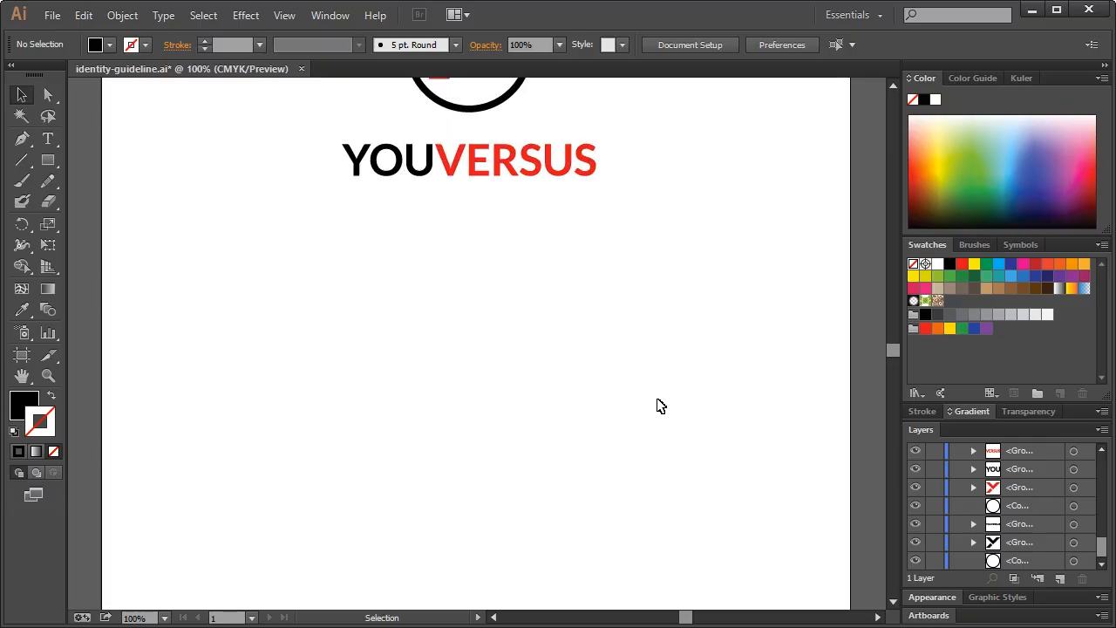
scroll(660, 406, "up", 2)
scroll(658, 406, "up", 1)
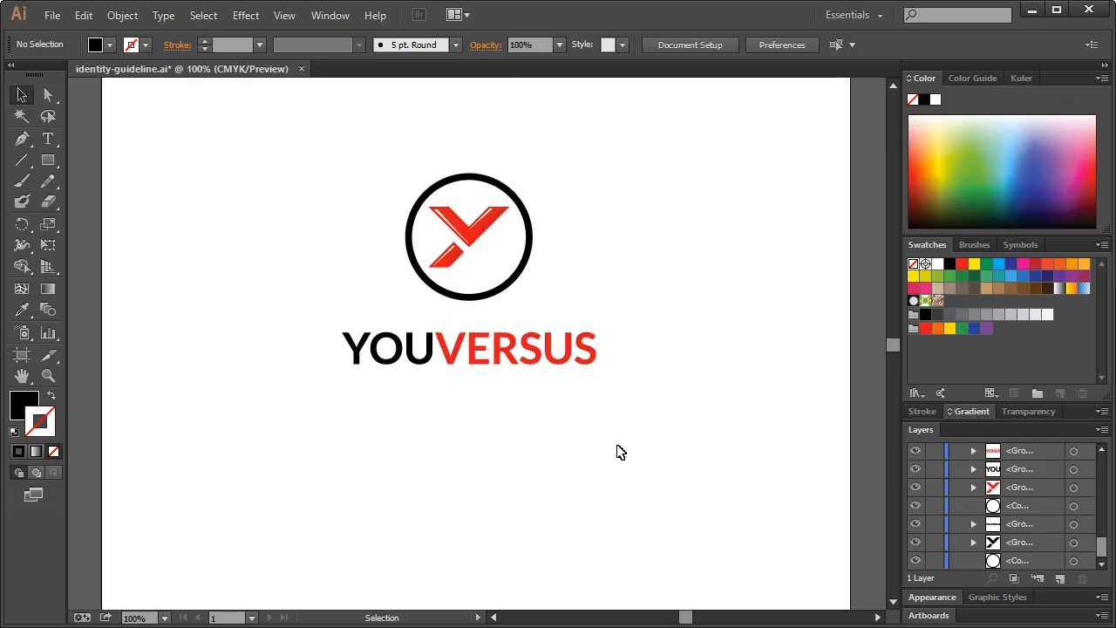
scroll(524, 428, "down", 3)
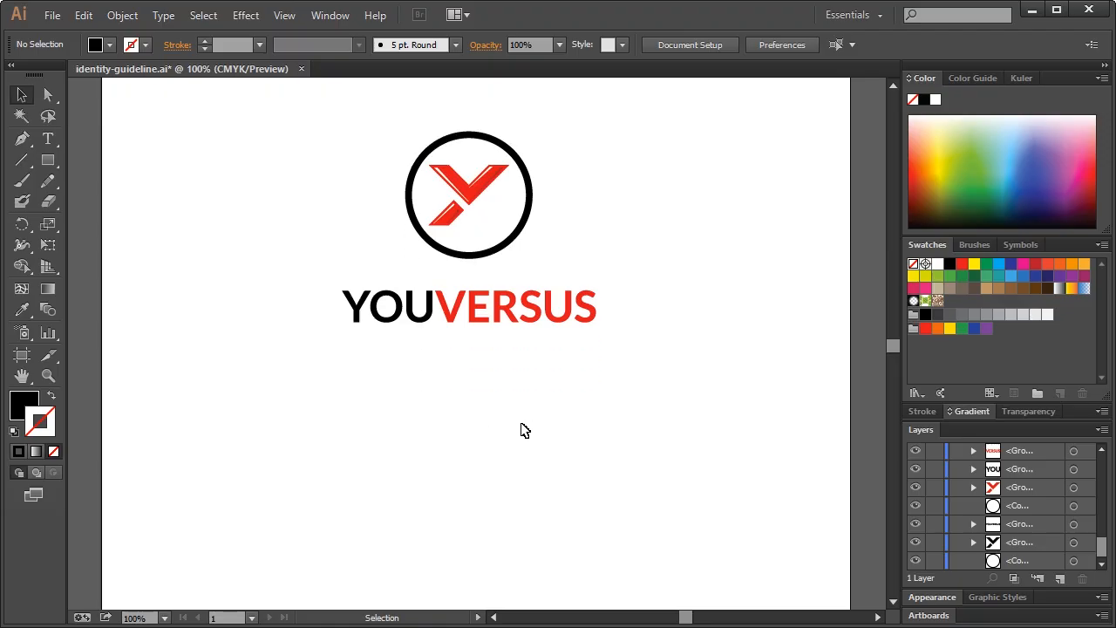
scroll(528, 432, "down", 1)
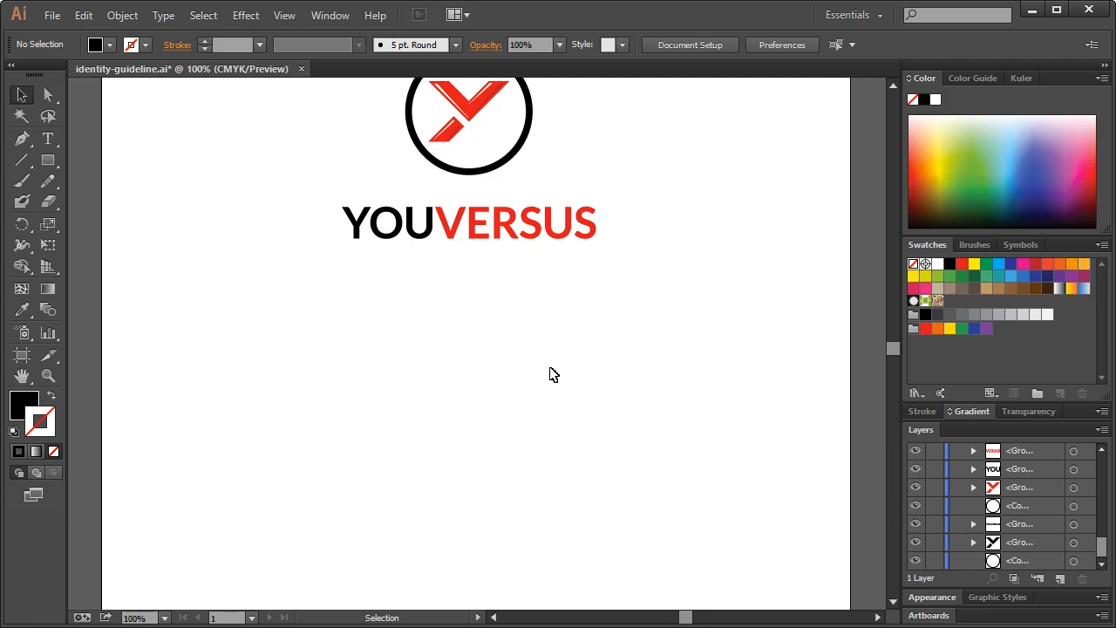
scroll(272, 404, "up", 2)
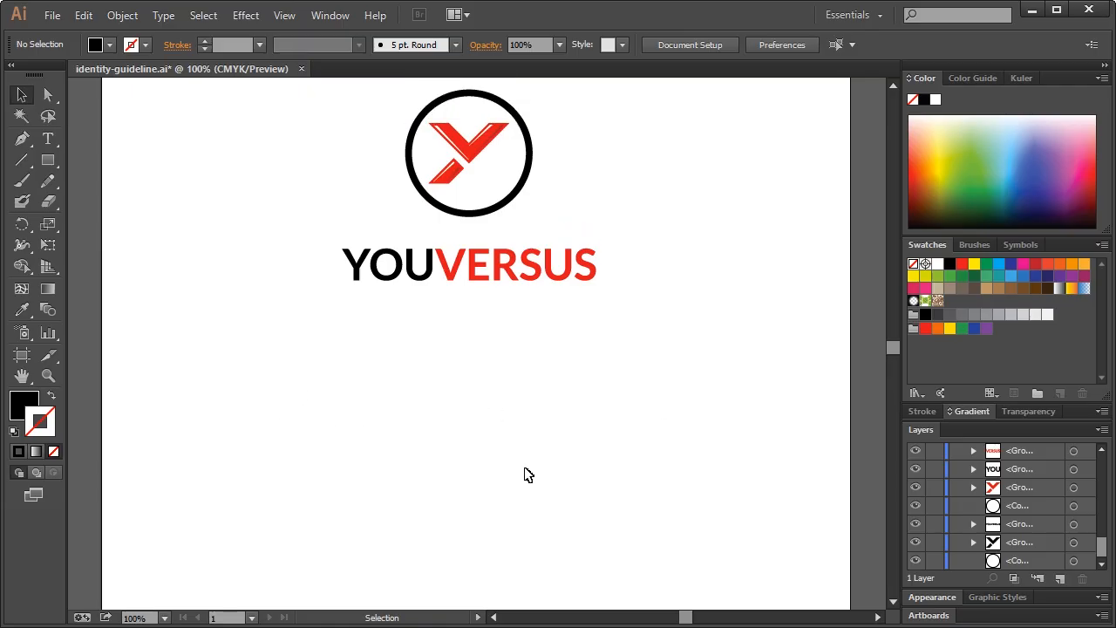
scroll(553, 450, "down", 4)
Select the top two pasteboard logo variants and scale them down
scroll(553, 452, "up", 2)
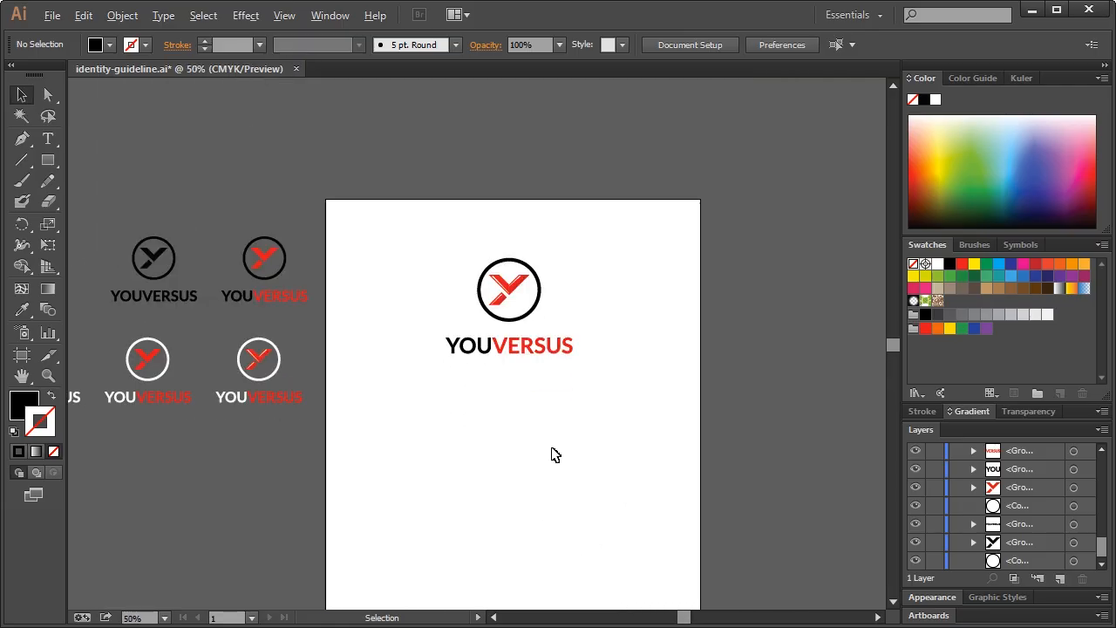
key("space")
left_click_drag(518, 448, 528, 420)
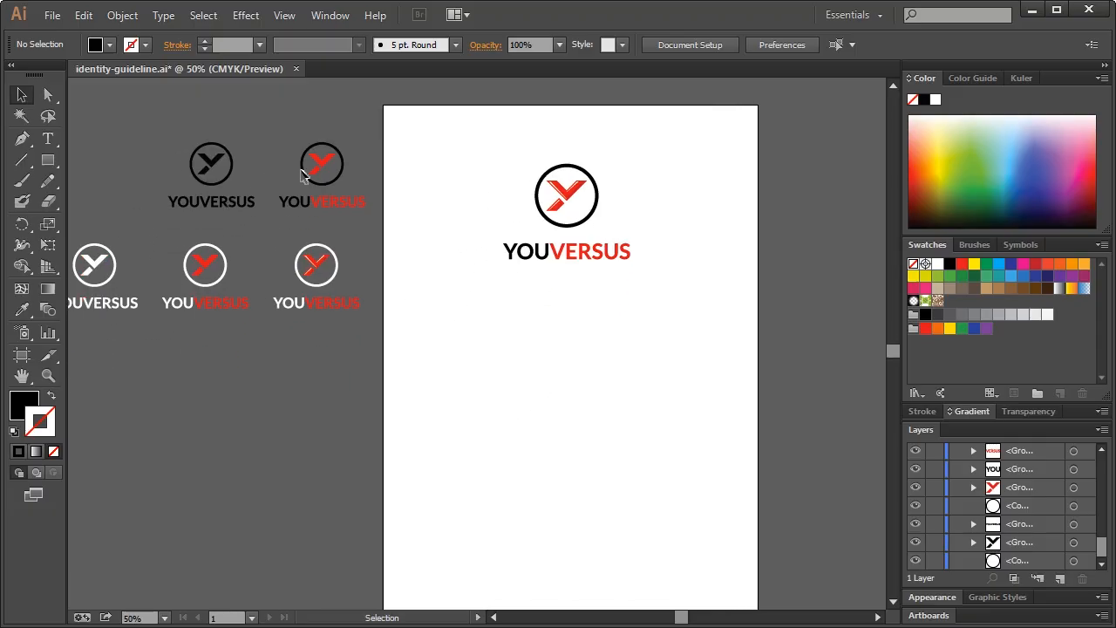
left_click_drag(185, 152, 574, 367)
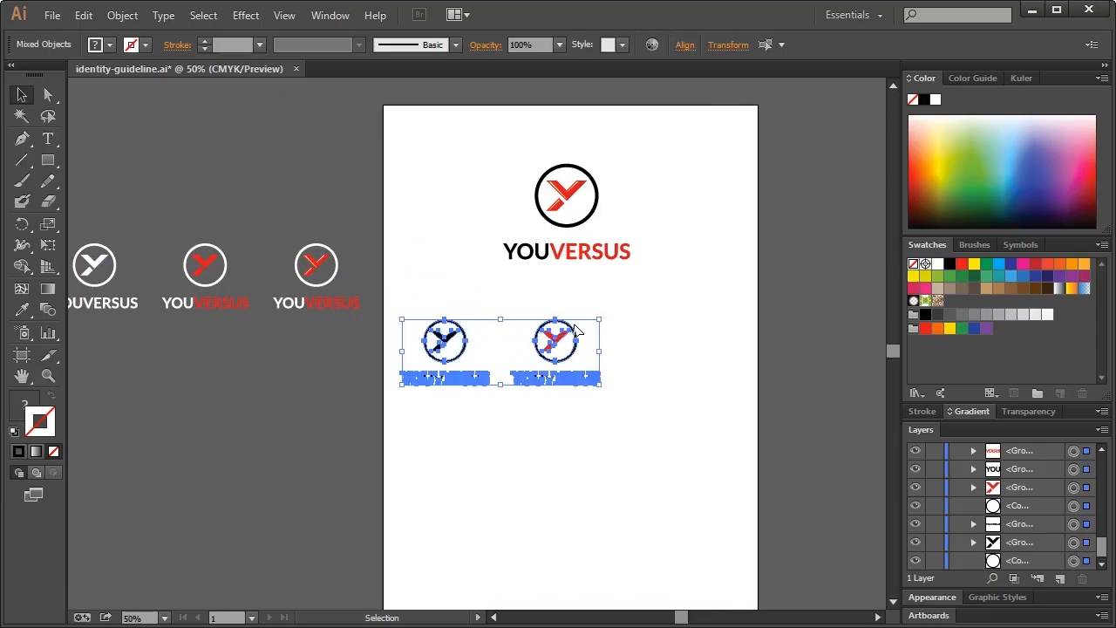
left_click_drag(600, 320, 560, 327)
Position the two small logos side by side just below the main logo
left_click(560, 326)
left_click_drag(380, 325, 525, 335)
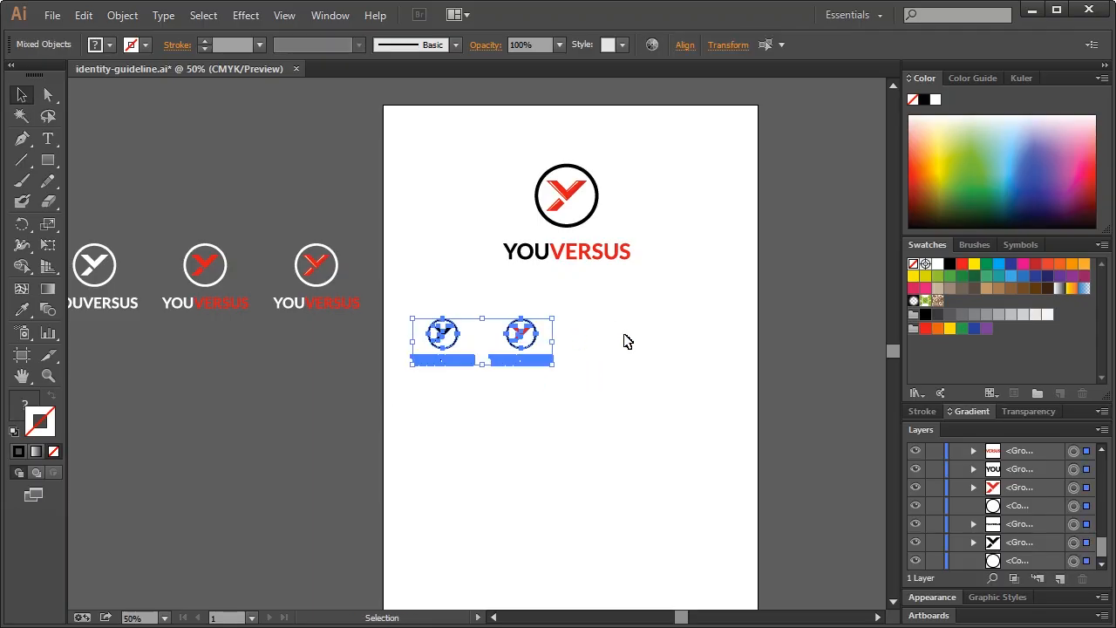
left_click(641, 341)
left_click_drag(392, 302, 642, 443)
left_click_drag(523, 340, 524, 356)
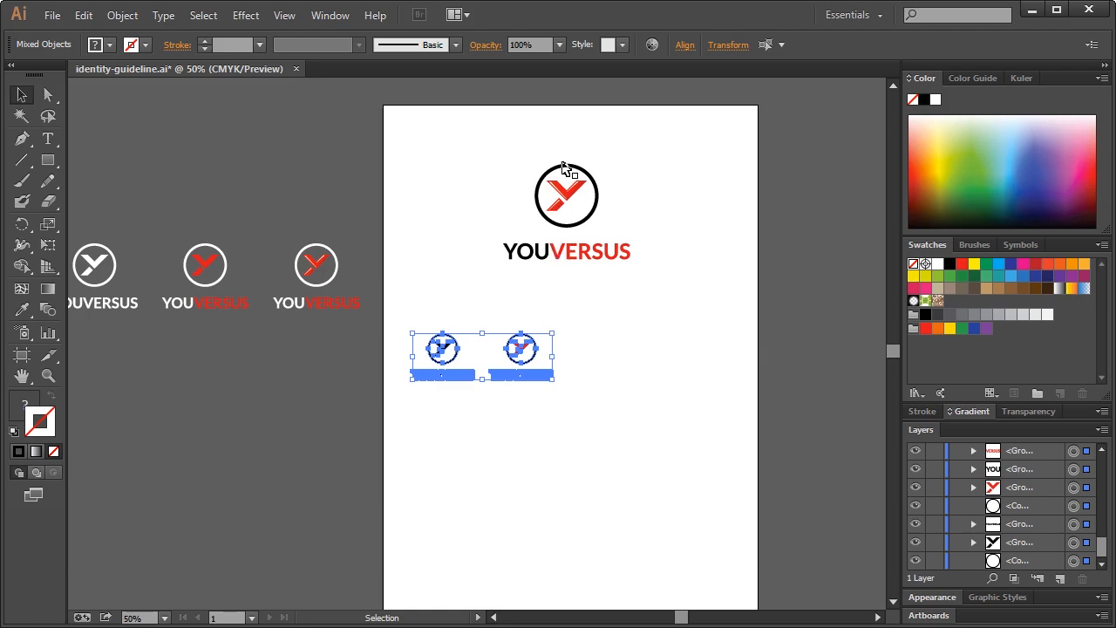
left_click(613, 353)
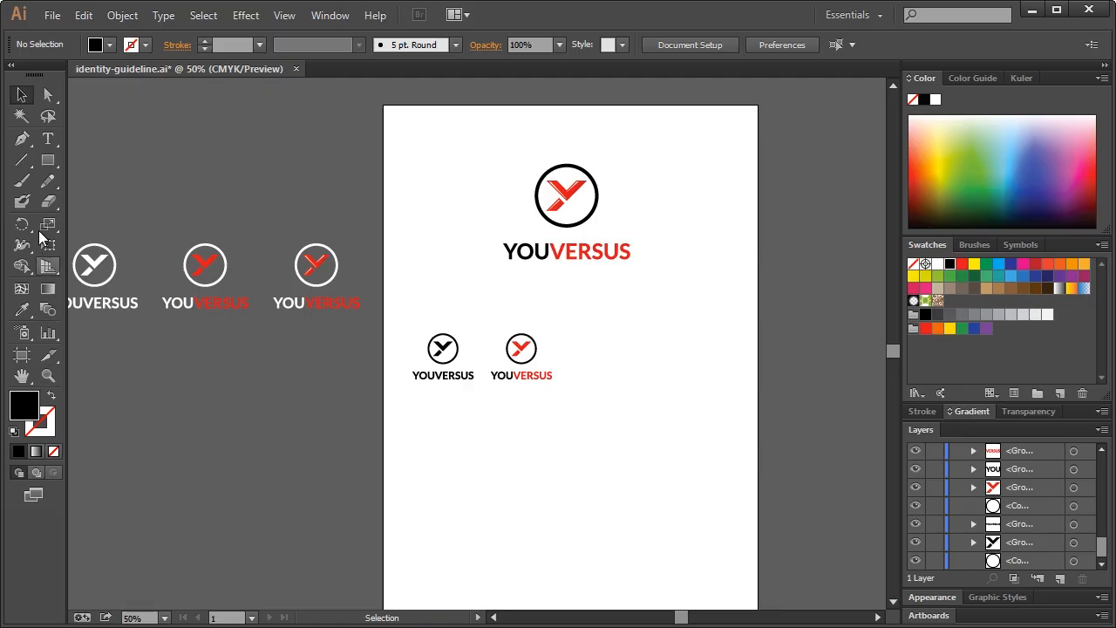
left_click(48, 160)
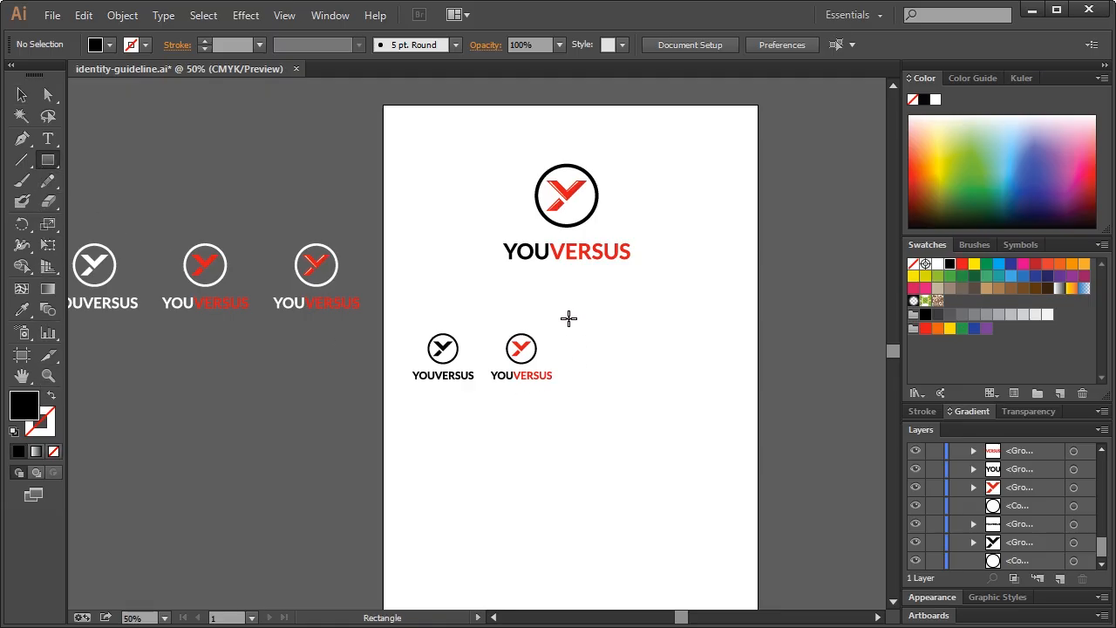
Draw a black rectangle from the artboard's middle to its right edge, level with the small logos
left_click_drag(570, 318, 757, 401)
left_click(22, 94)
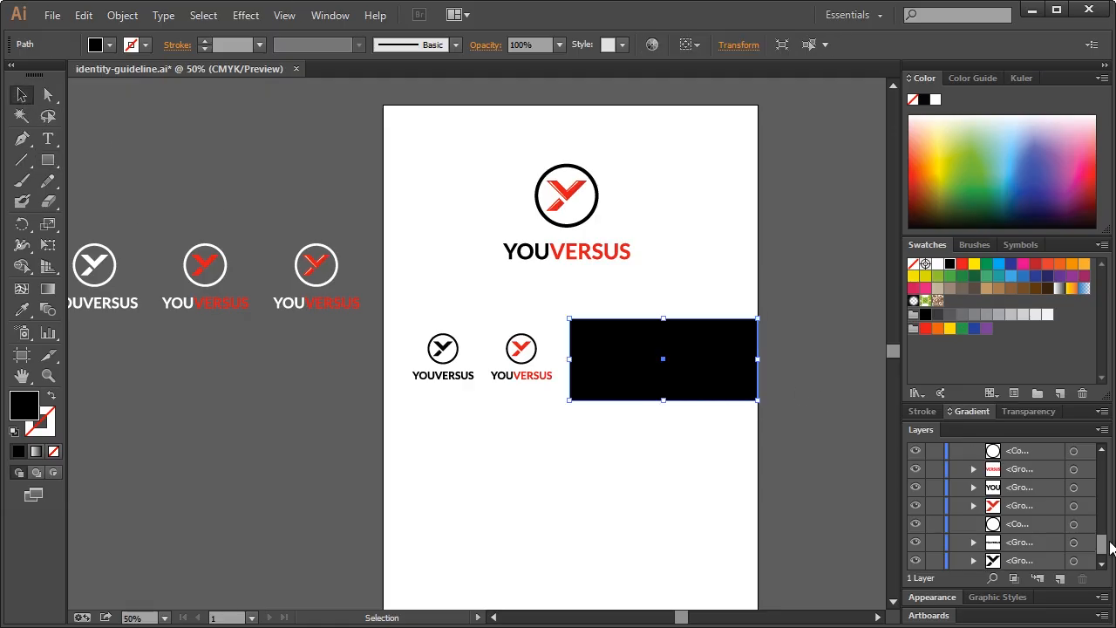
left_click_drag(1102, 541, 998, 558)
left_click(612, 501)
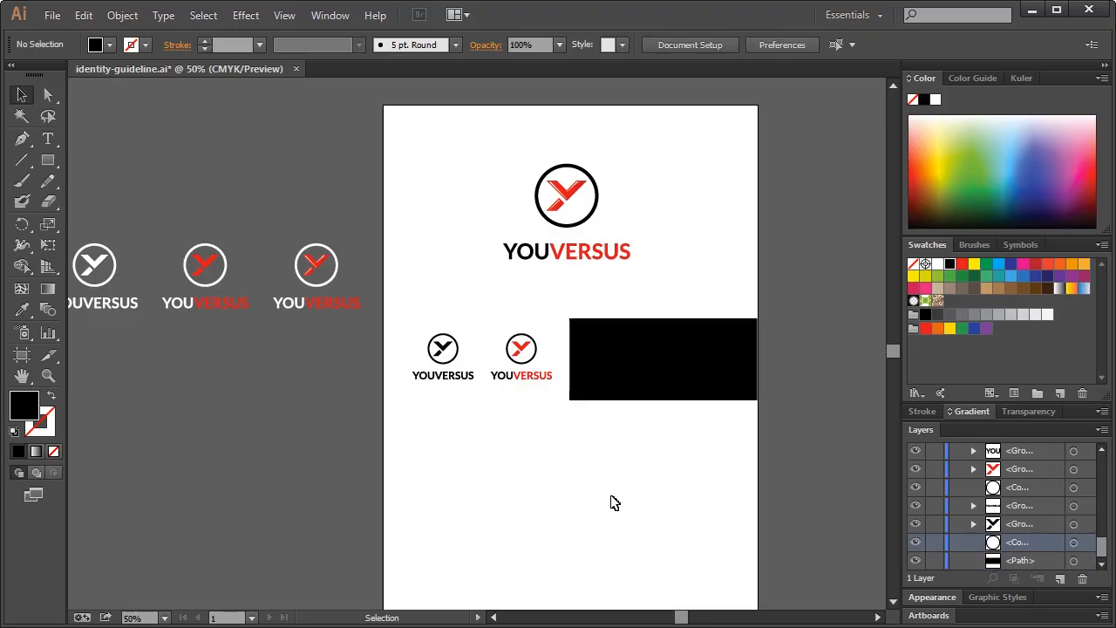
left_click_drag(403, 324, 553, 399)
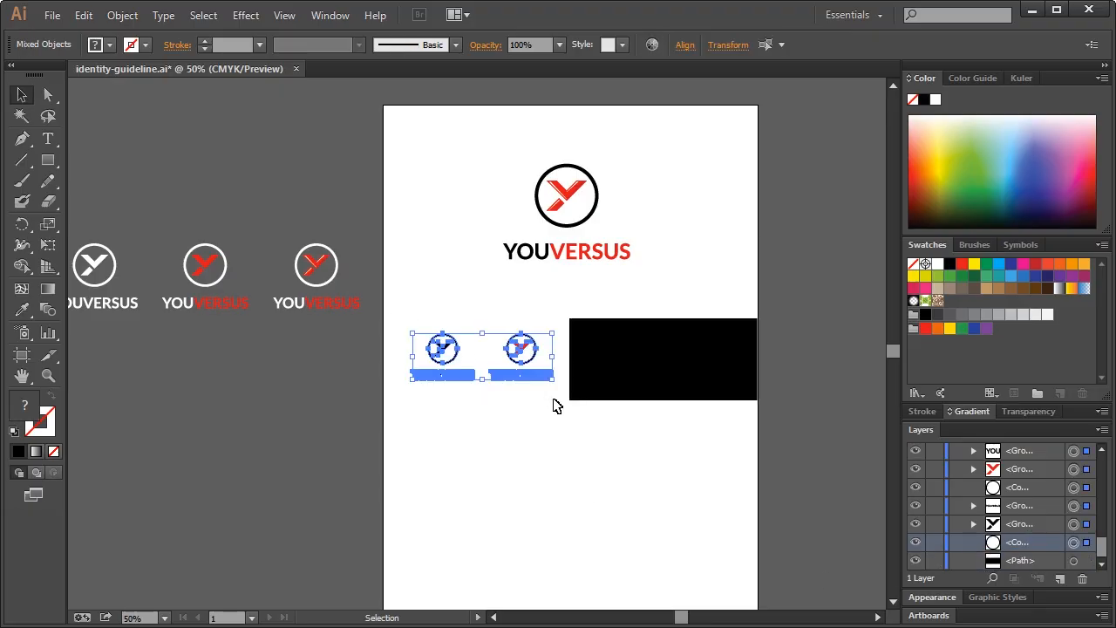
Nudge the two small dark logos slightly left and down
key("Left")
key("Left")
key("Left")
key("Left")
key("Left")
key("Left")
key("Left")
key("Left")
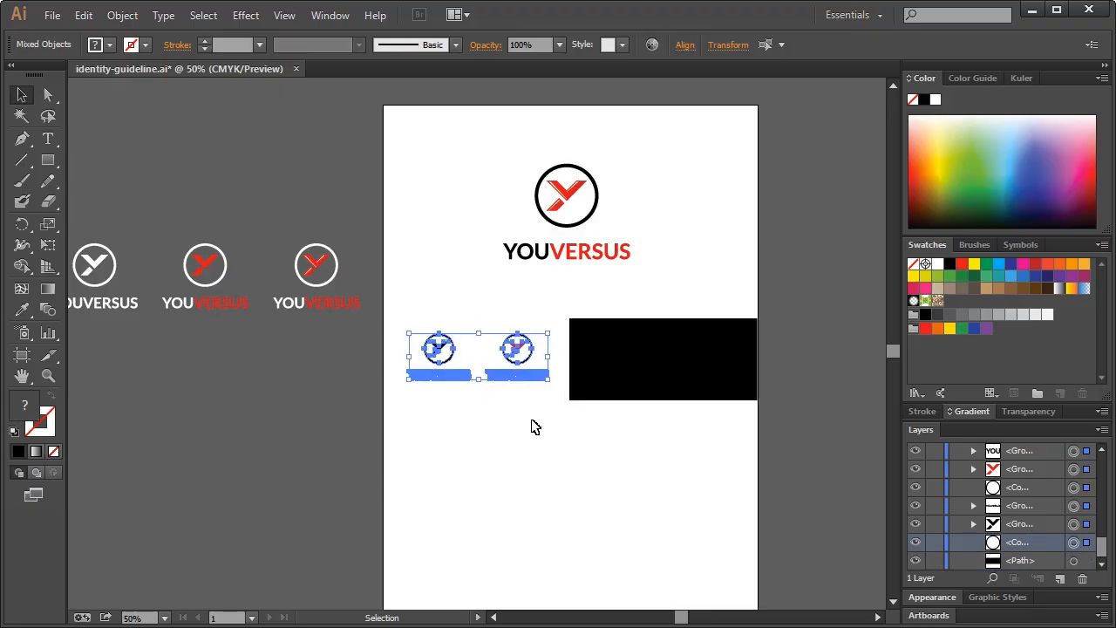
key("Down")
key("Down")
key("Down")
left_click(254, 257)
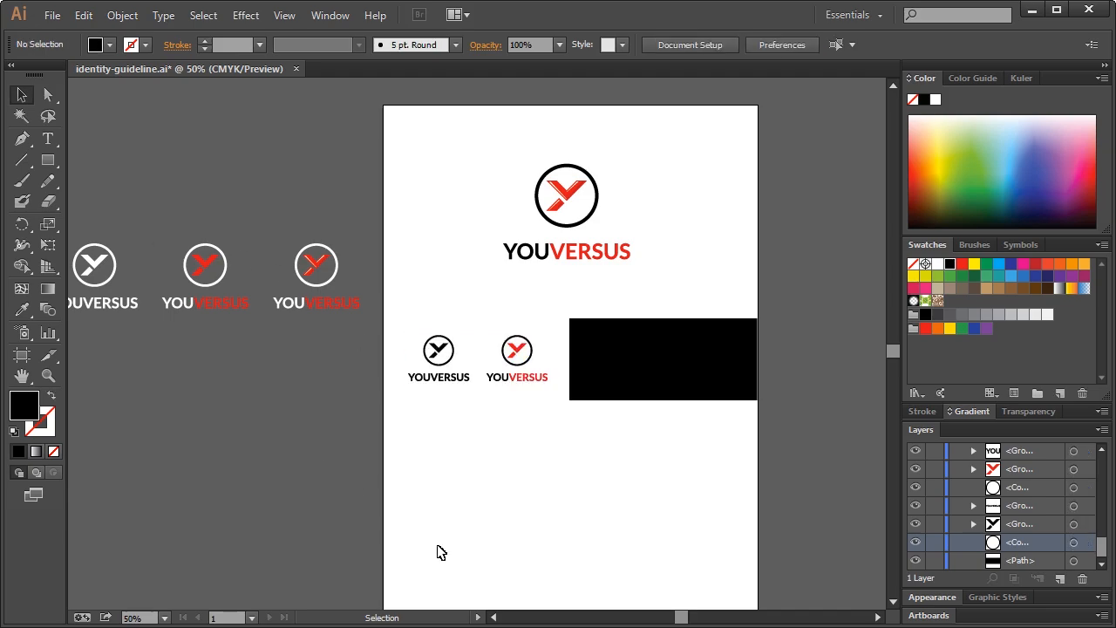
left_click(495, 618)
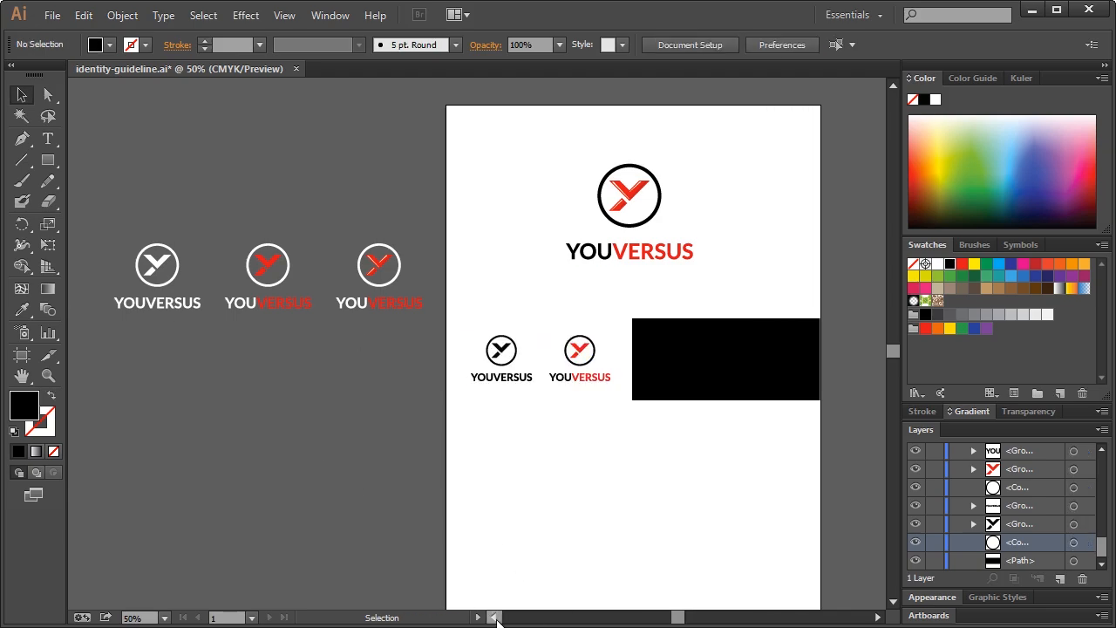
left_click(494, 617)
Move the white logo pair from the pasteboard onto the black rectangle and shrink it
left_click_drag(127, 213, 315, 330)
left_click_drag(306, 284, 821, 368)
left_click_drag(850, 330, 795, 344)
left_click_drag(682, 367, 520, 300)
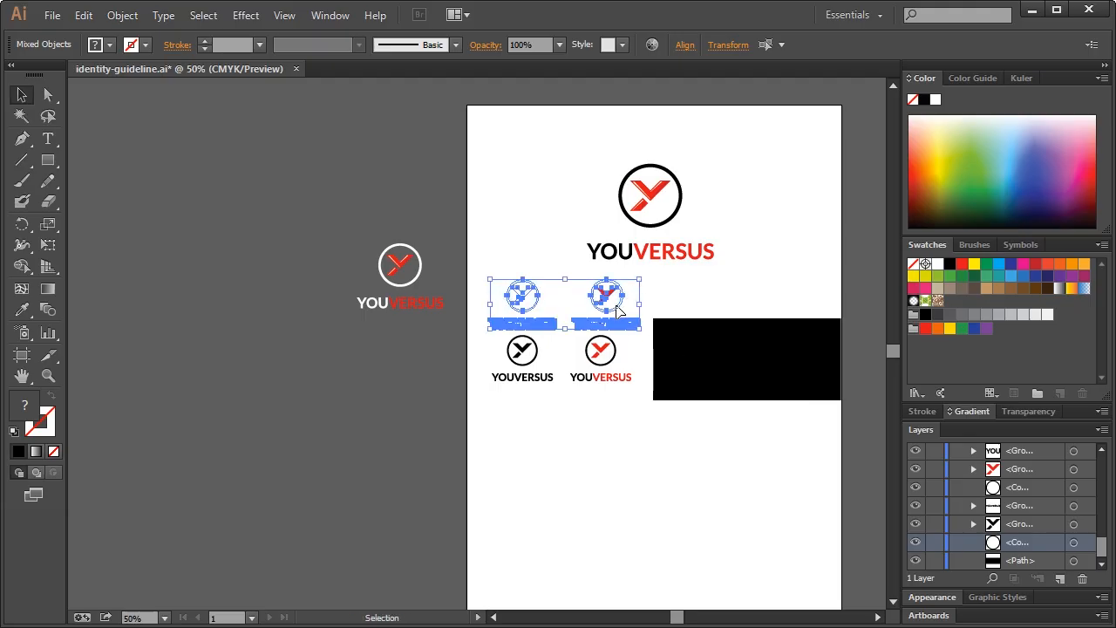
left_click_drag(619, 311, 796, 366)
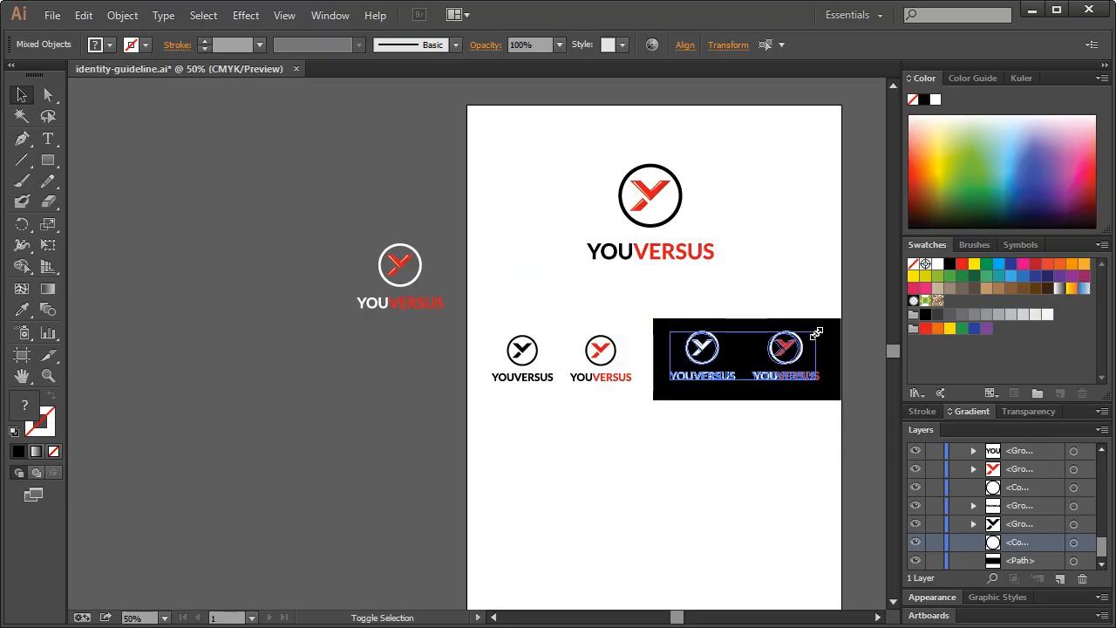
Zoom in, fine-tune the white pair's size and centre it on the black band
key("ctrl+plus")
scroll(700, 318, "up", 5)
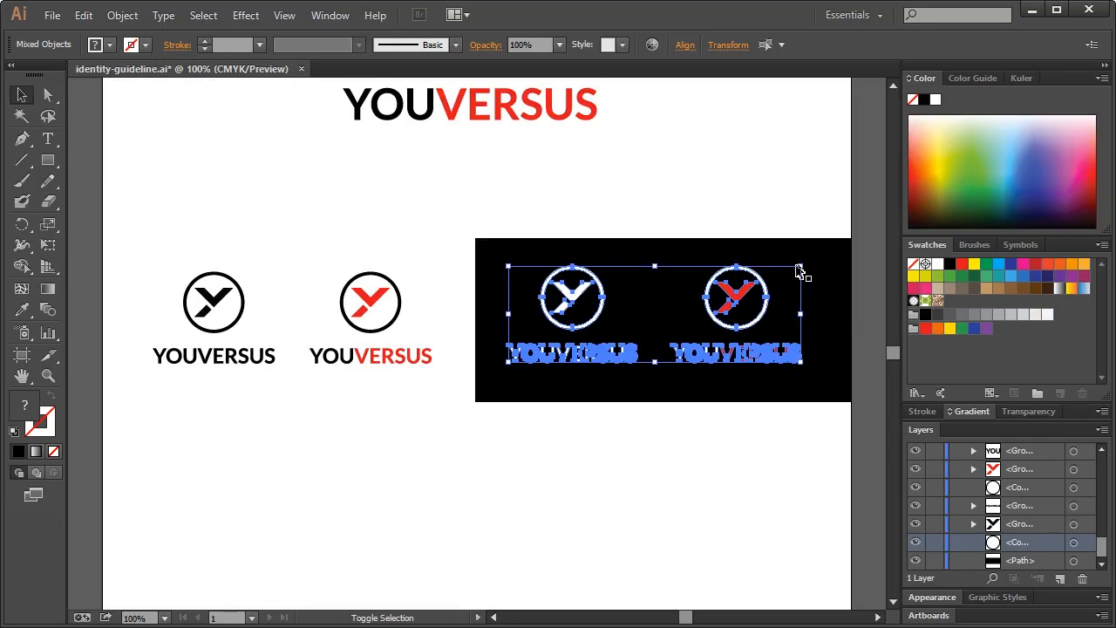
left_click_drag(797, 267, 569, 291)
scroll(588, 358, "down", 1)
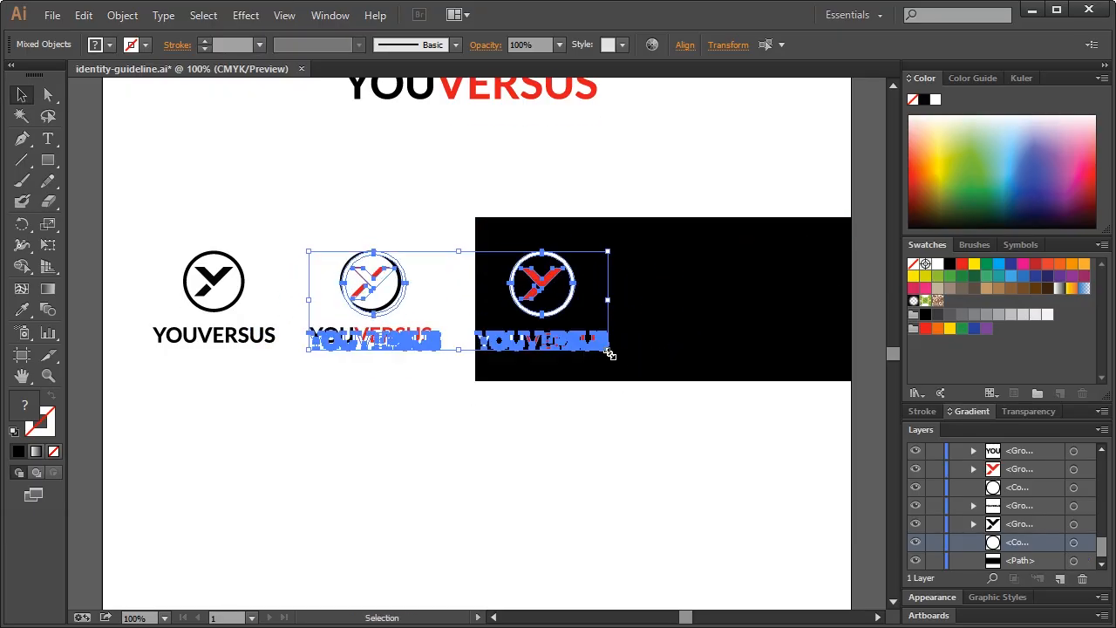
left_click_drag(610, 354, 588, 342)
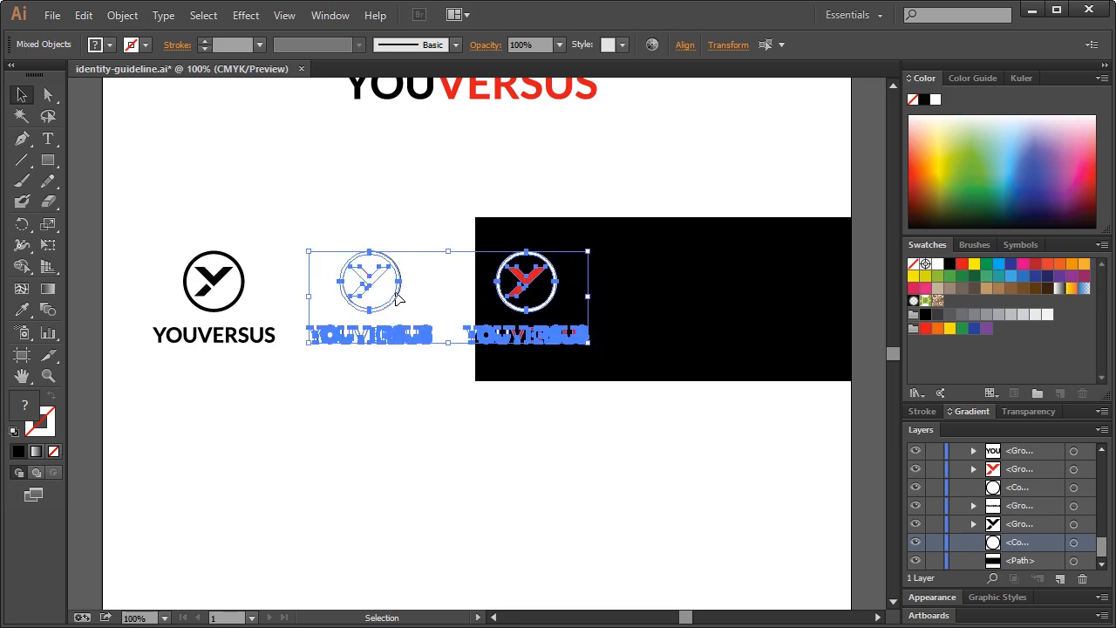
left_click_drag(396, 298, 605, 298)
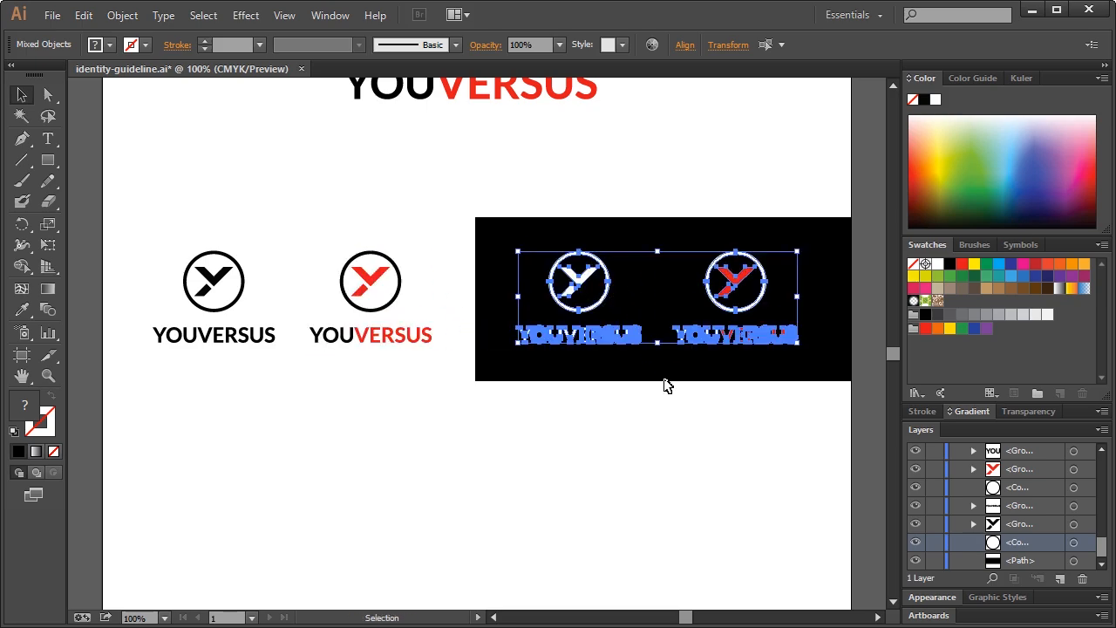
left_click(680, 441)
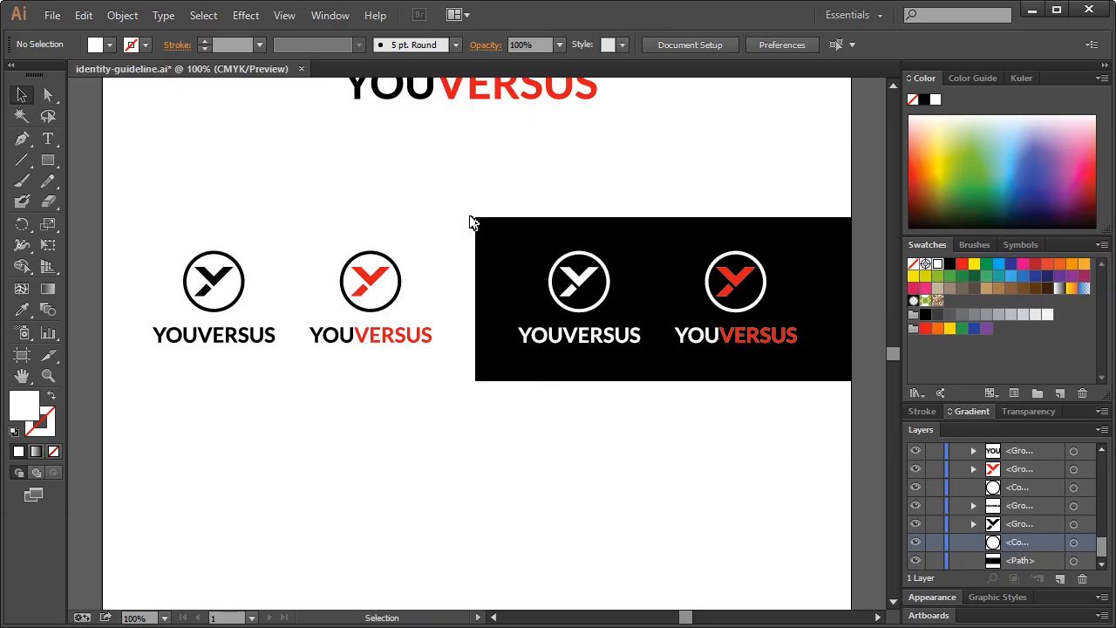
Draw a thin bar along the band's top edge filled with light grey #c9c9c9
left_click(48, 160)
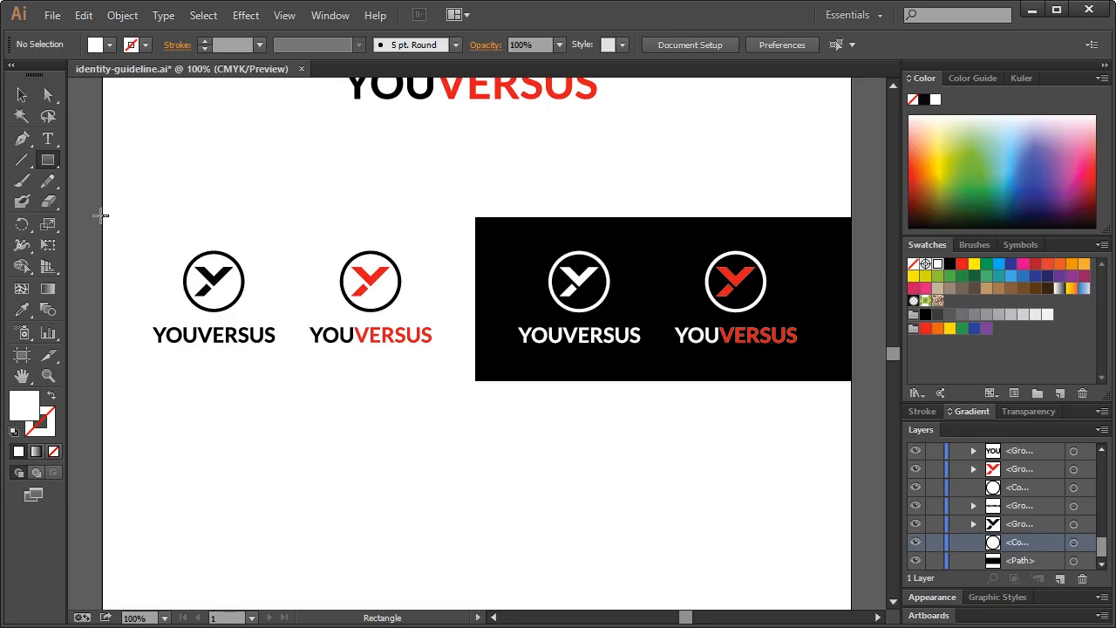
left_click_drag(102, 216, 851, 216)
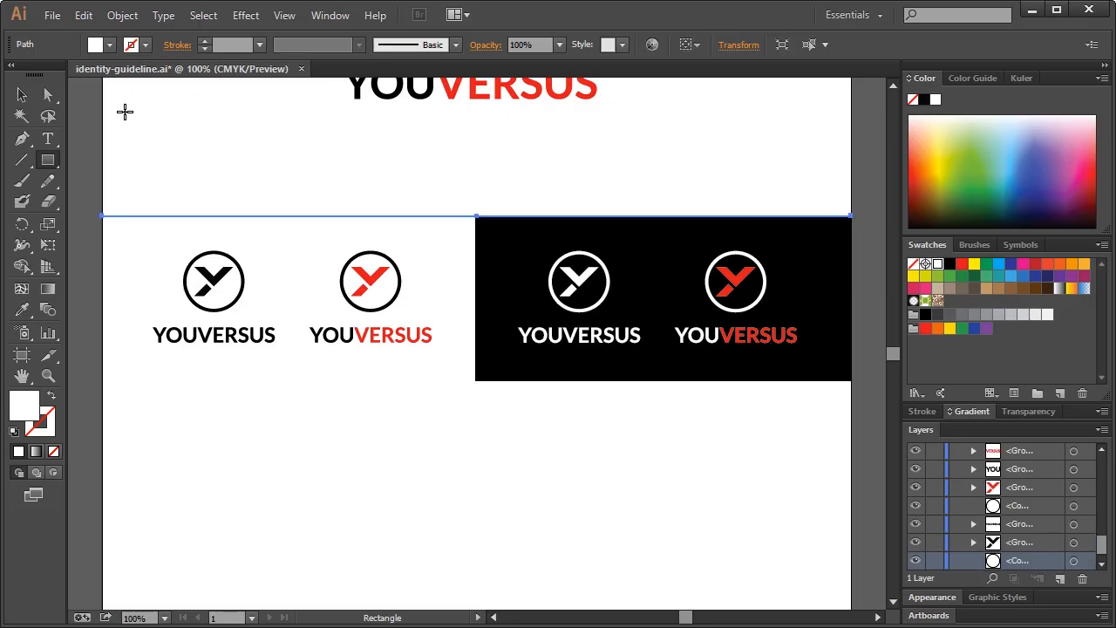
left_click(22, 94)
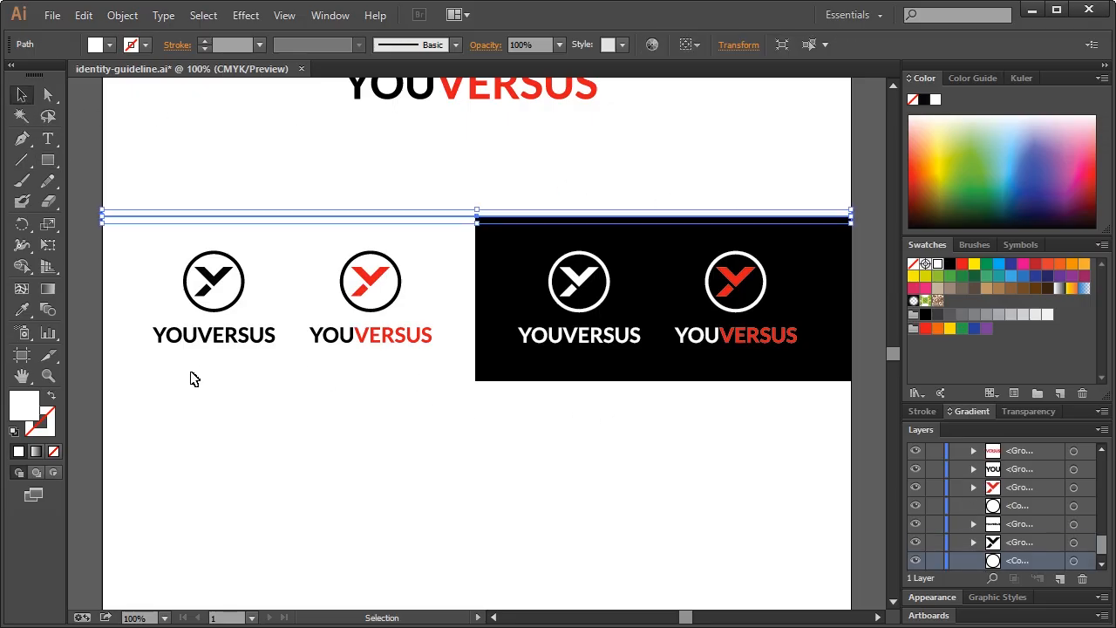
double_click(25, 406)
left_click_drag(454, 294, 426, 298)
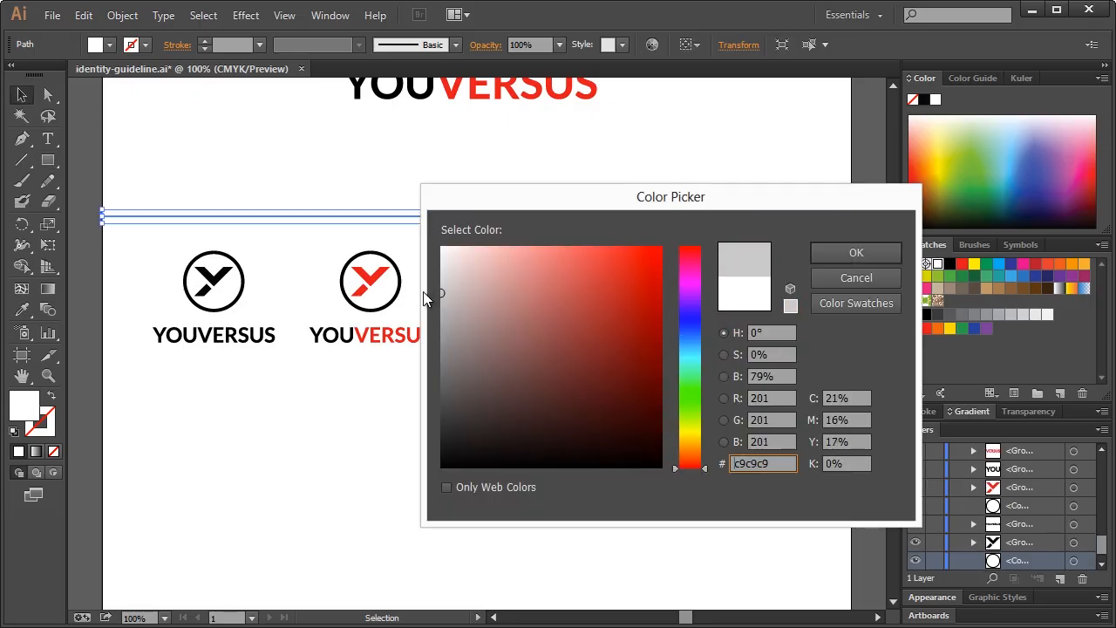
left_click(851, 255)
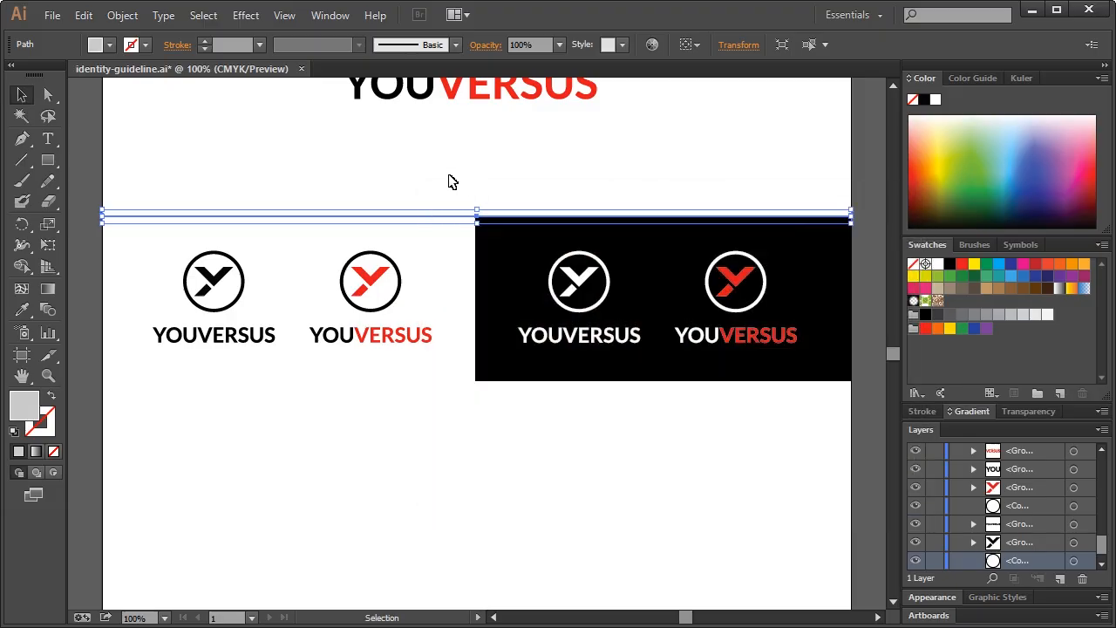
Duplicate the grey bar in place and move the copy to the band's bottom edge
left_click(448, 180)
left_click(437, 220)
left_click(441, 199)
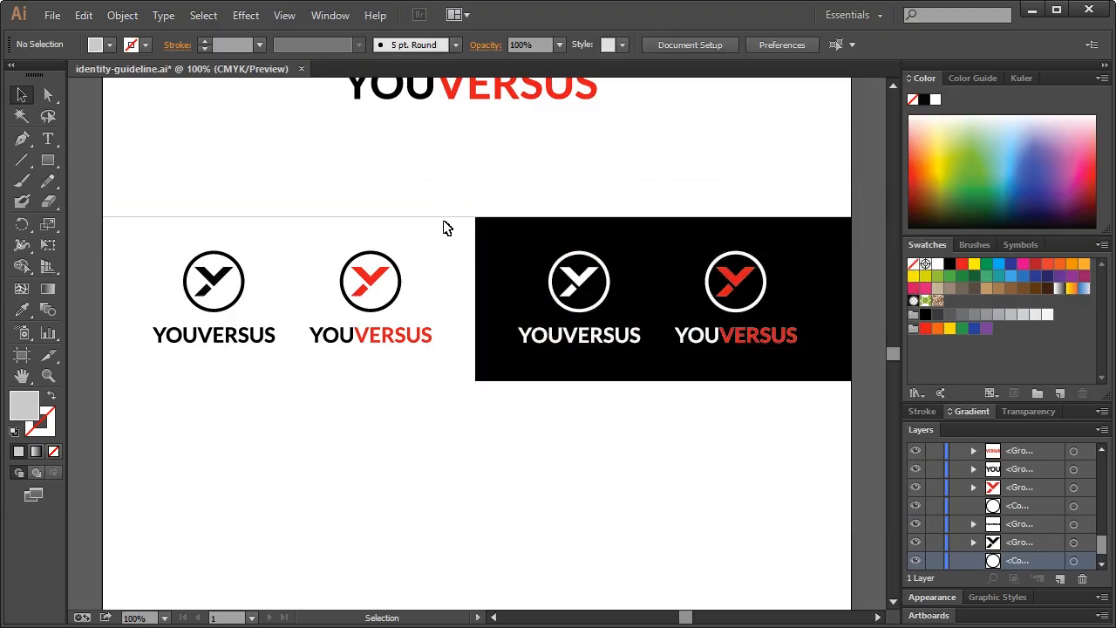
left_click(444, 225)
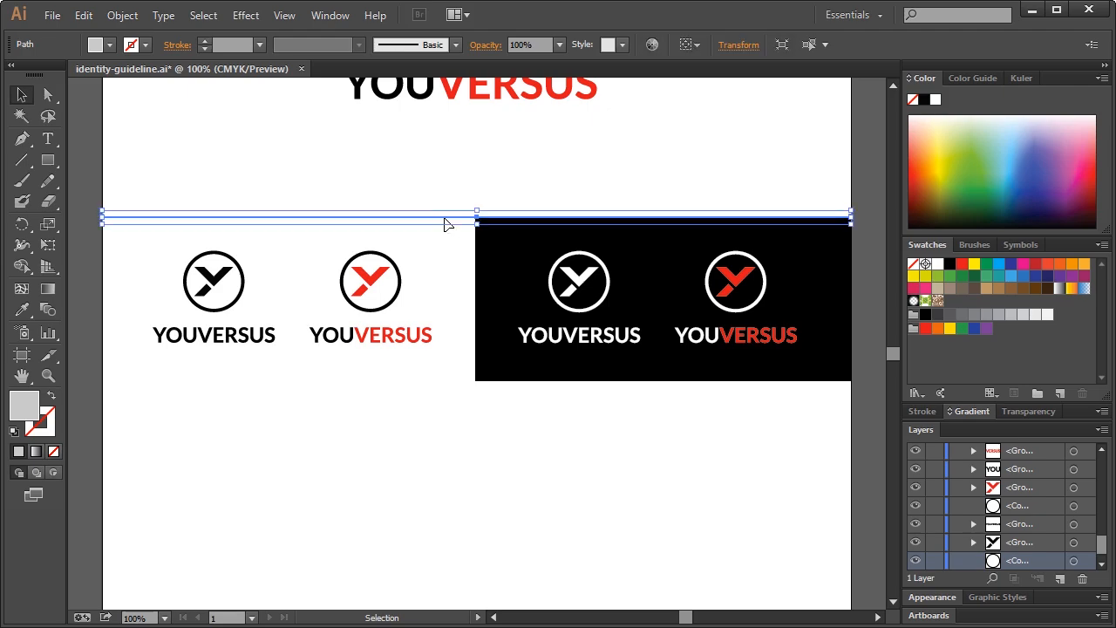
key("ctrl+c")
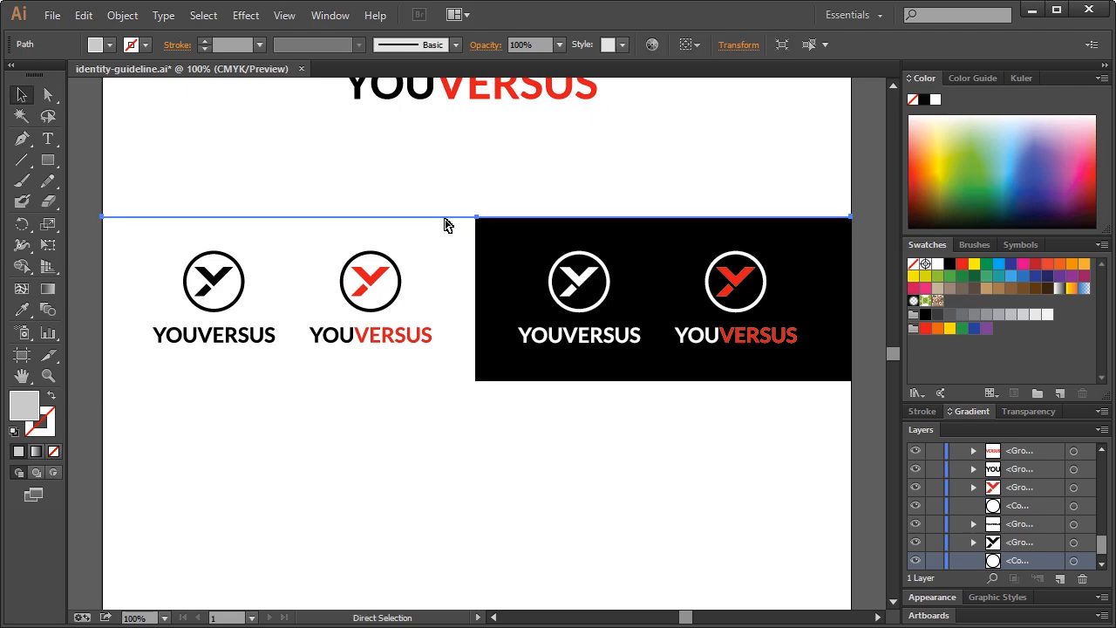
key("ctrl+f")
left_click_drag(452, 224, 456, 383)
left_click(478, 440)
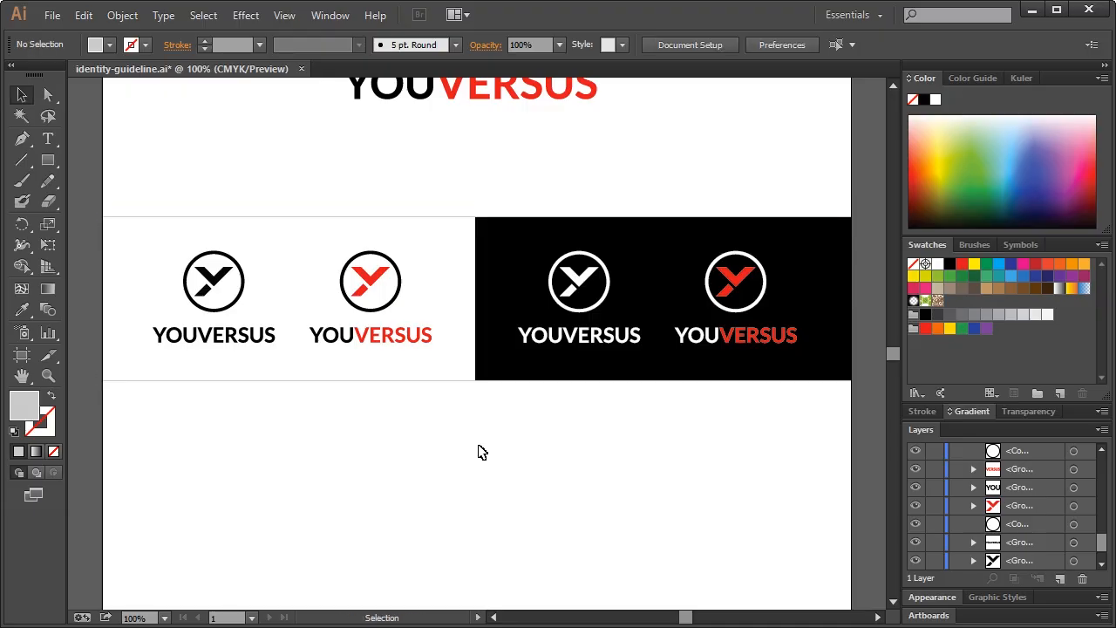
scroll(488, 459, "up", 5)
scroll(488, 459, "down", 3)
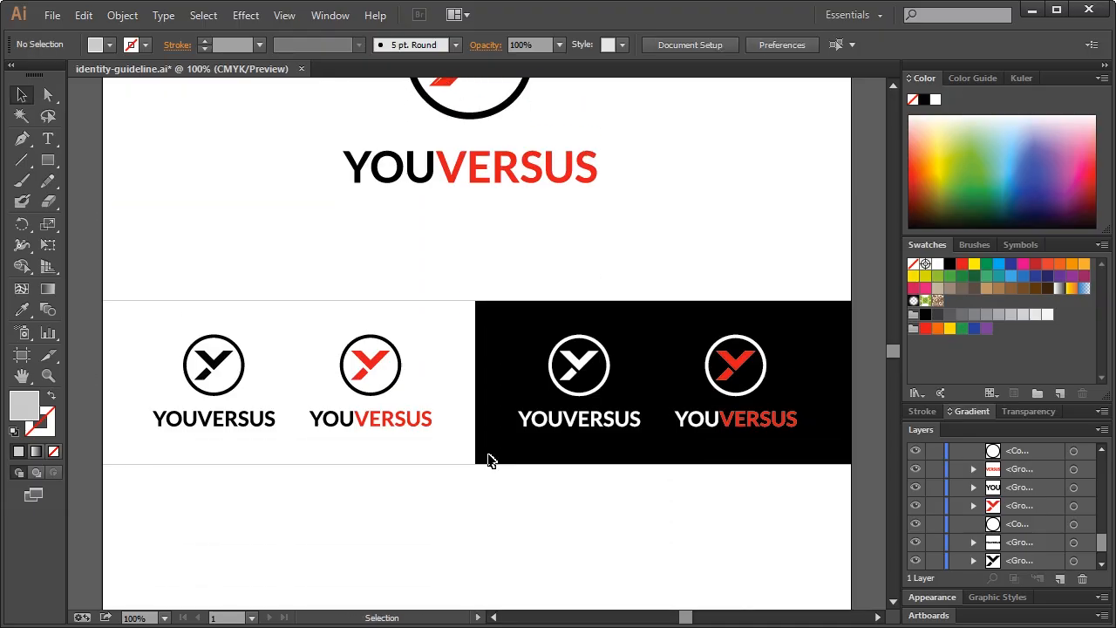
scroll(561, 461, "up", 3)
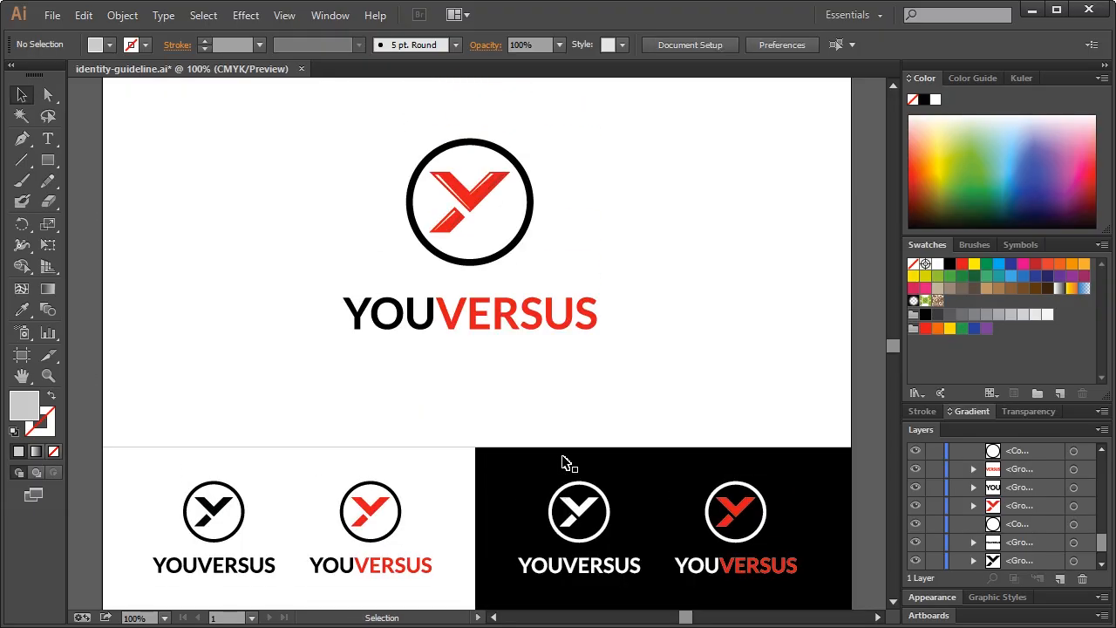
scroll(567, 461, "down", 5)
scroll(564, 463, "down", 2)
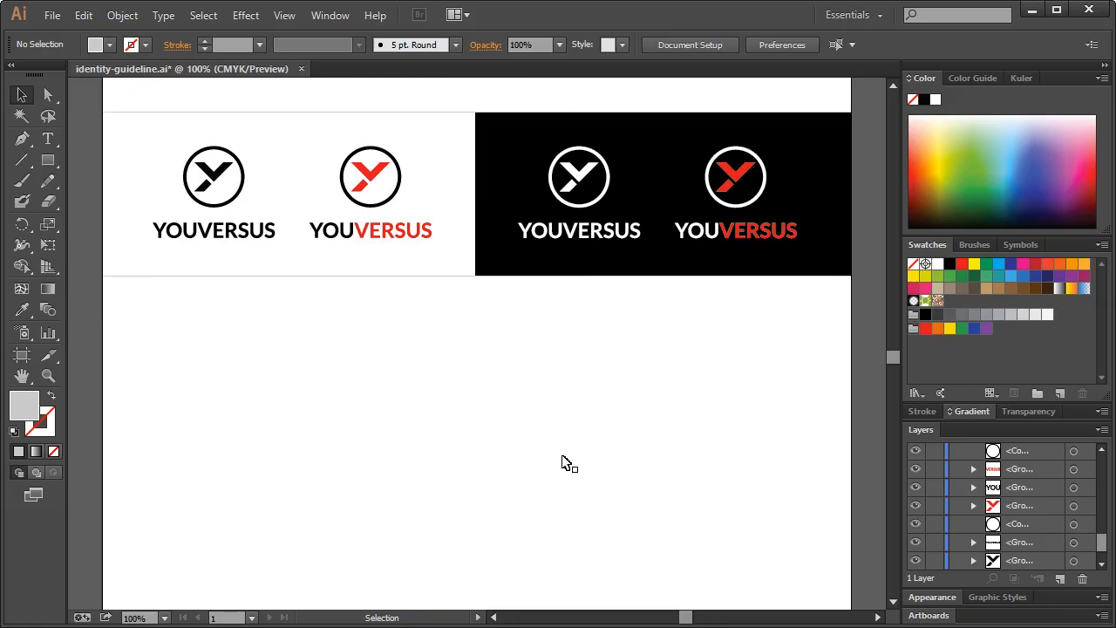
scroll(565, 462, "up", 6)
scroll(558, 409, "up", 3)
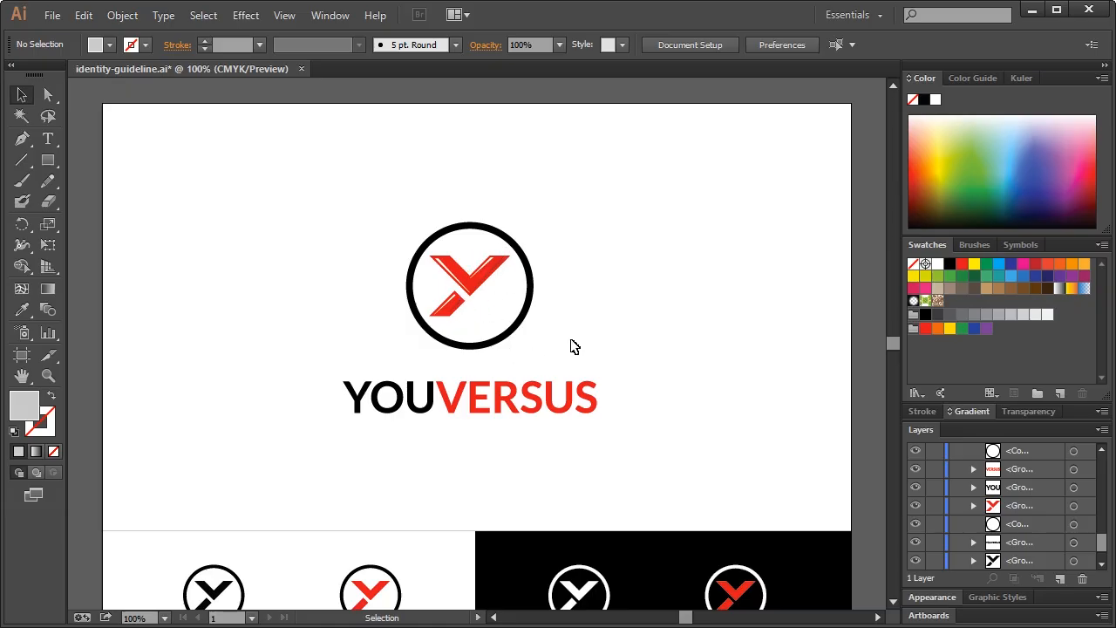
scroll(663, 297, "down", 8)
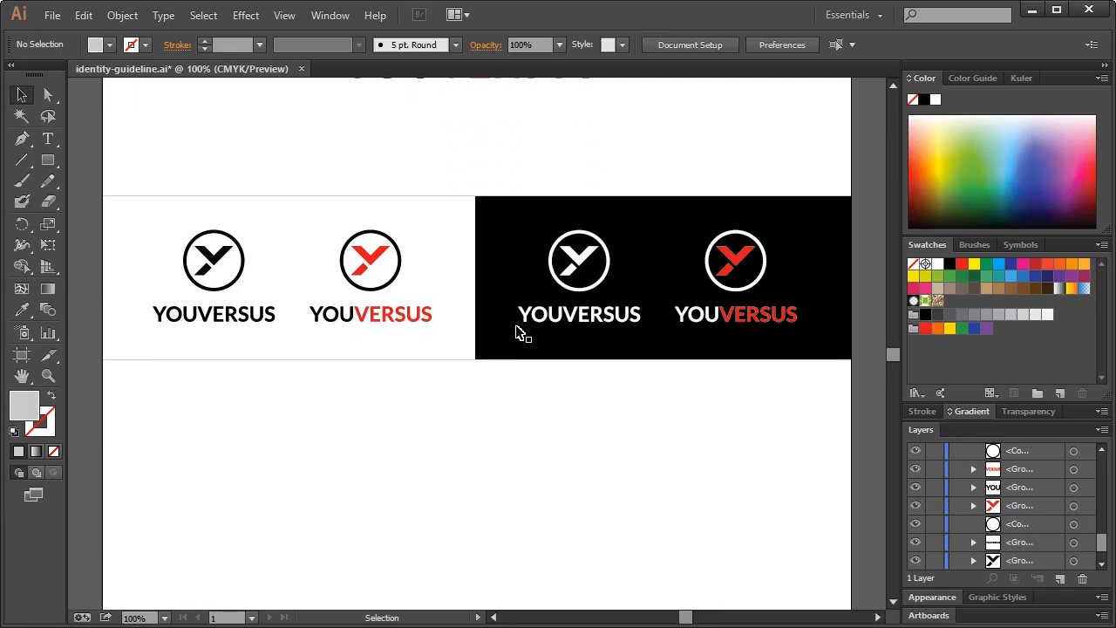
scroll(448, 342, "down", 1)
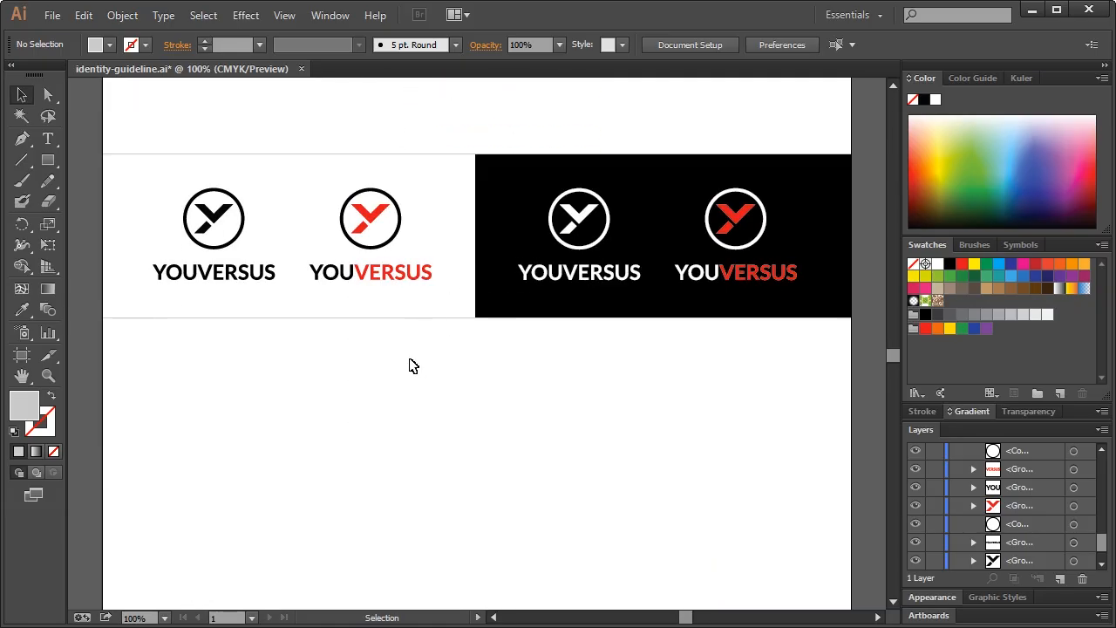
left_click(218, 216)
Copy the first logo's black Y mark below the band and enlarge it
left_click(196, 175)
left_click(224, 218)
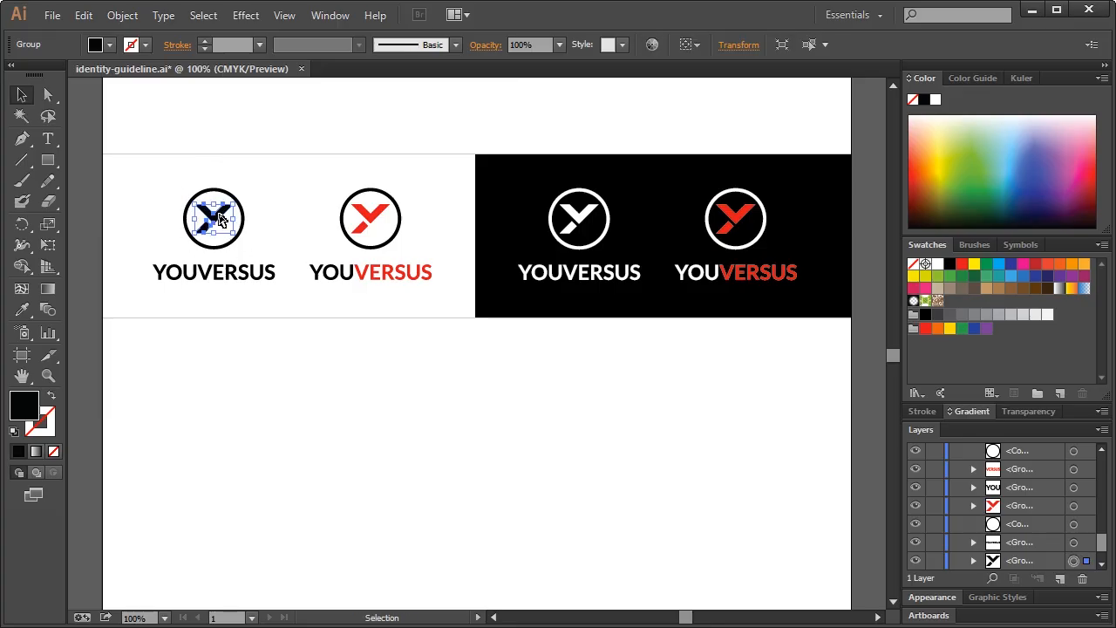
left_click_drag(219, 218, 217, 421)
left_click(293, 425)
left_click(311, 411)
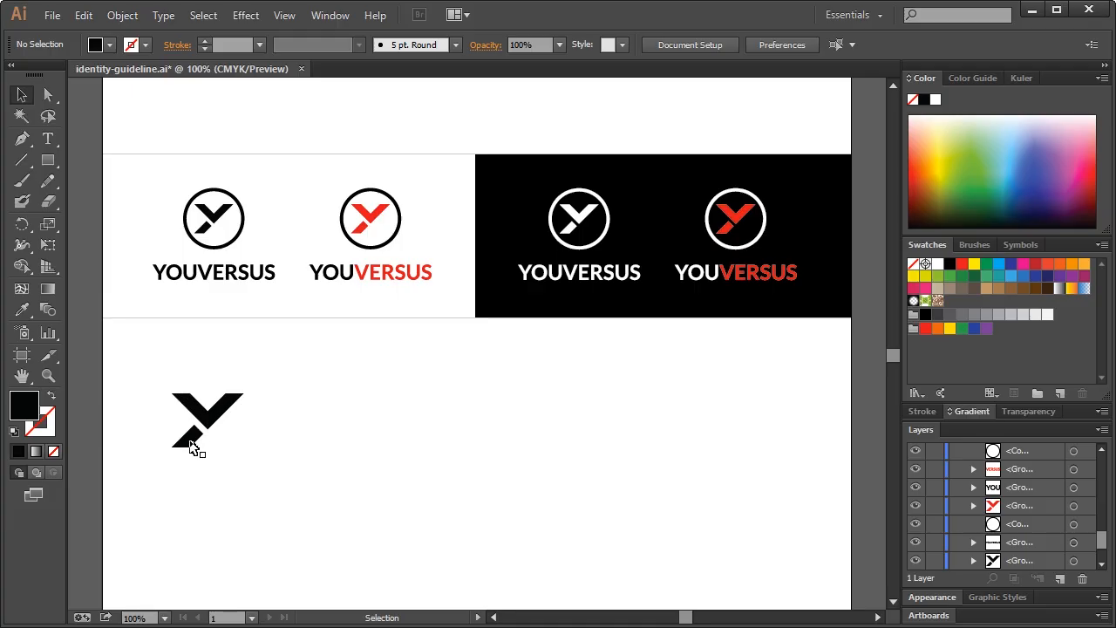
Nudge the standalone black Y mark a few pixels right and down below the logo row
left_click(234, 409)
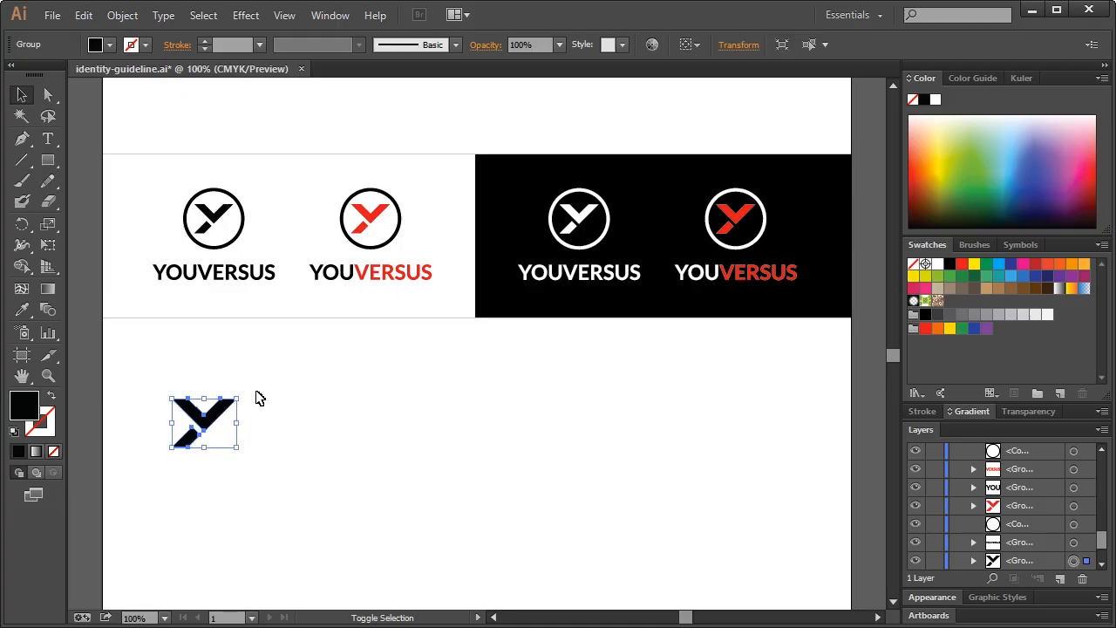
left_click(259, 398)
left_click_drag(224, 424, 229, 427)
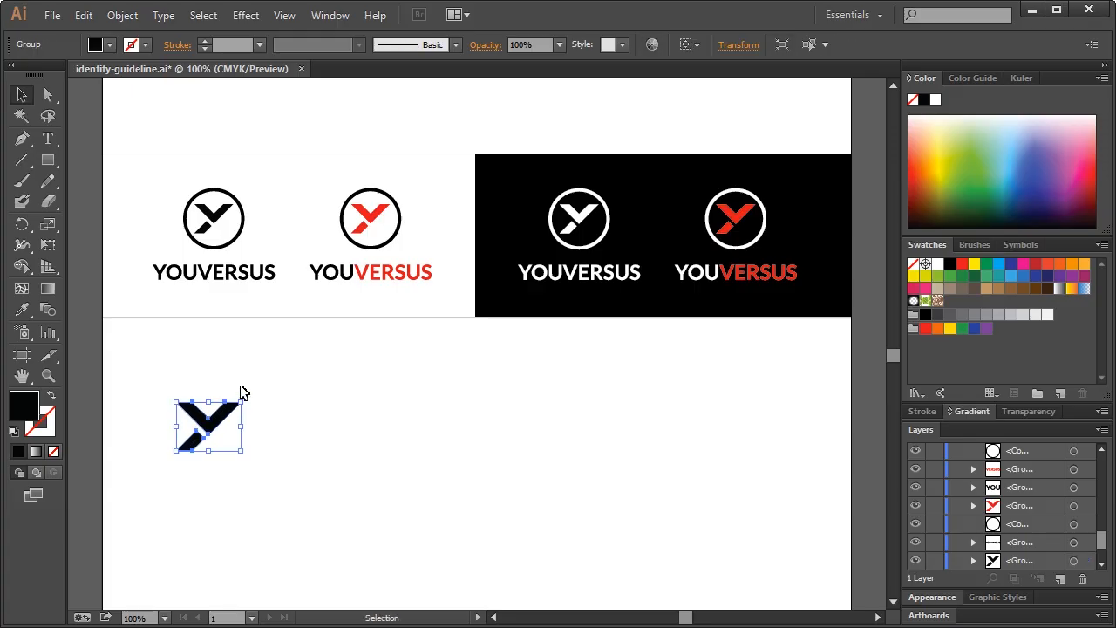
left_click(243, 393)
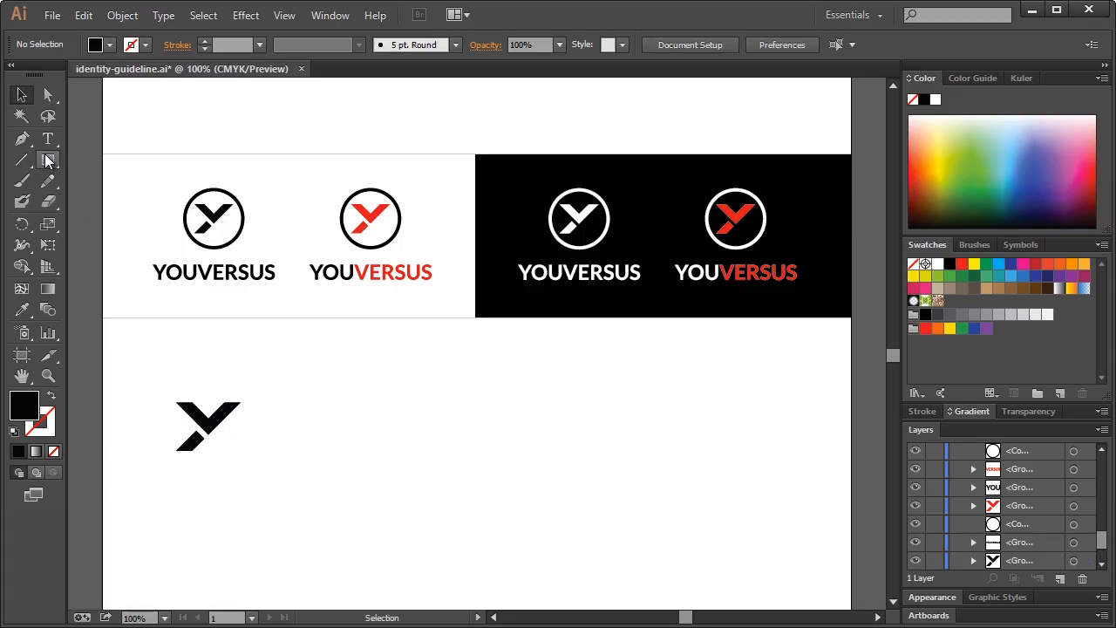
left_click(48, 138)
Add a 'YOU' text label above the Y mark and set it in Lato Light
left_click(186, 389)
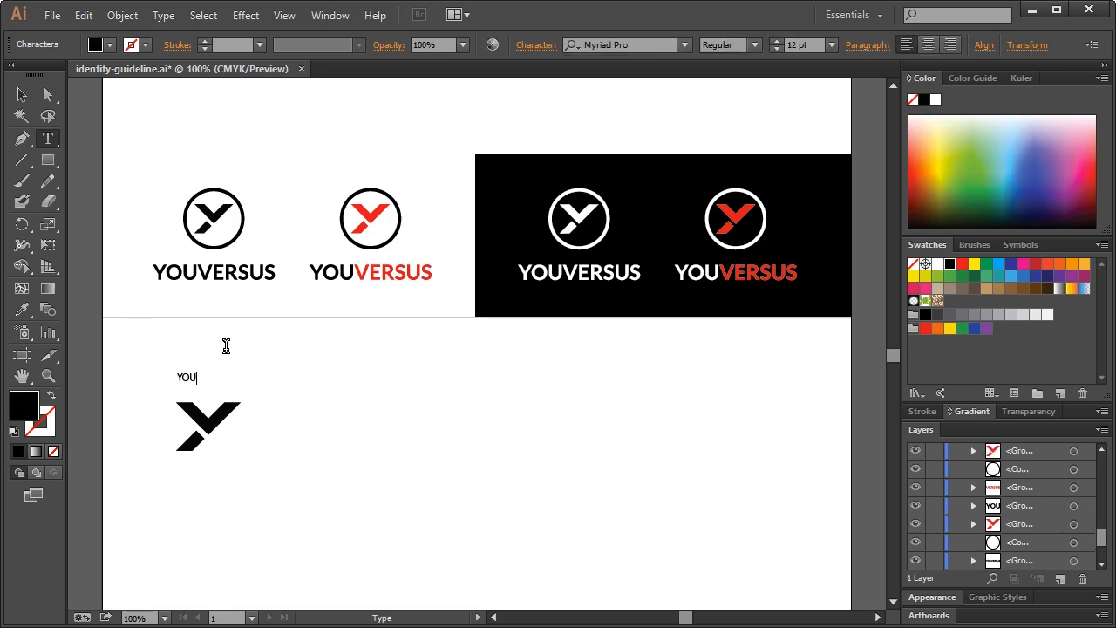
left_click(22, 94)
left_click(621, 45)
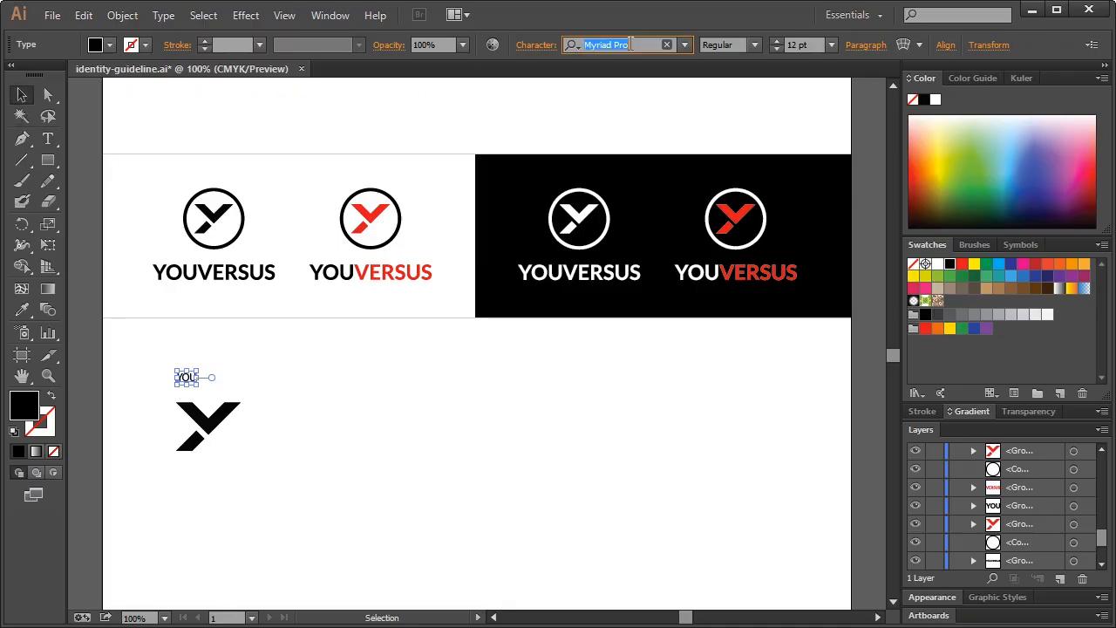
type("Lato")
key("Return")
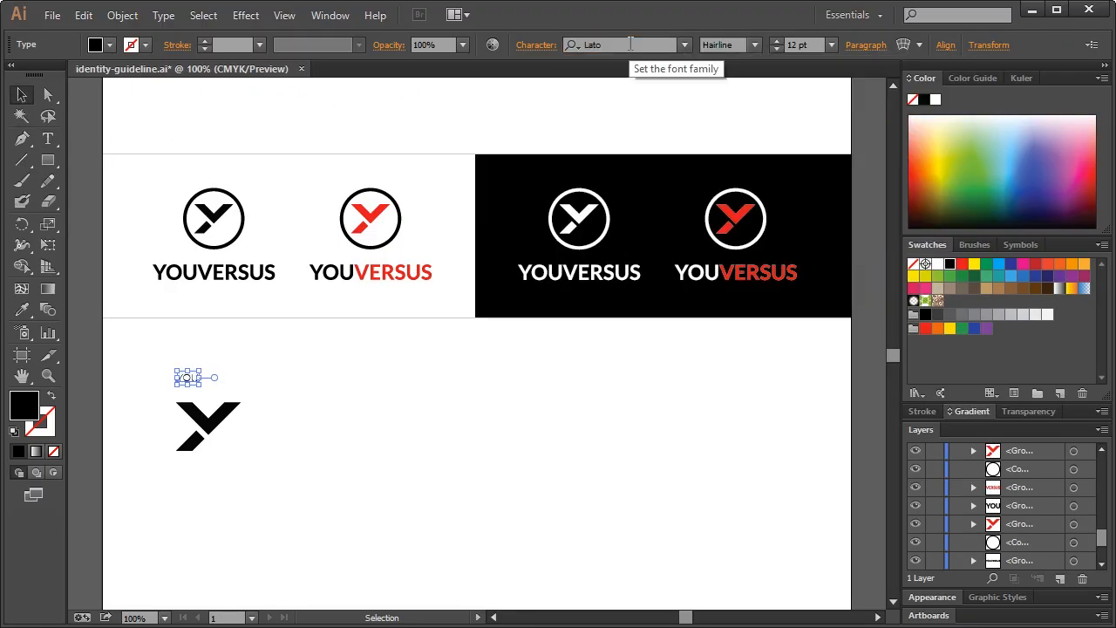
left_click(754, 44)
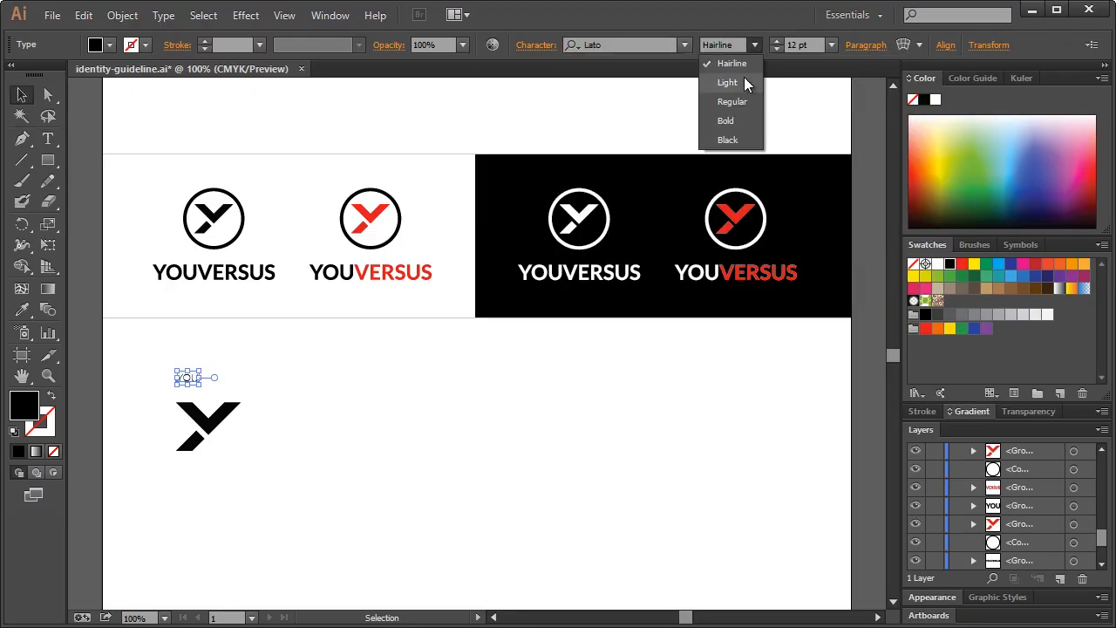
left_click(744, 76)
left_click(218, 390)
Color the letters 'OU' grey so only the Y stays black
left_click(196, 384)
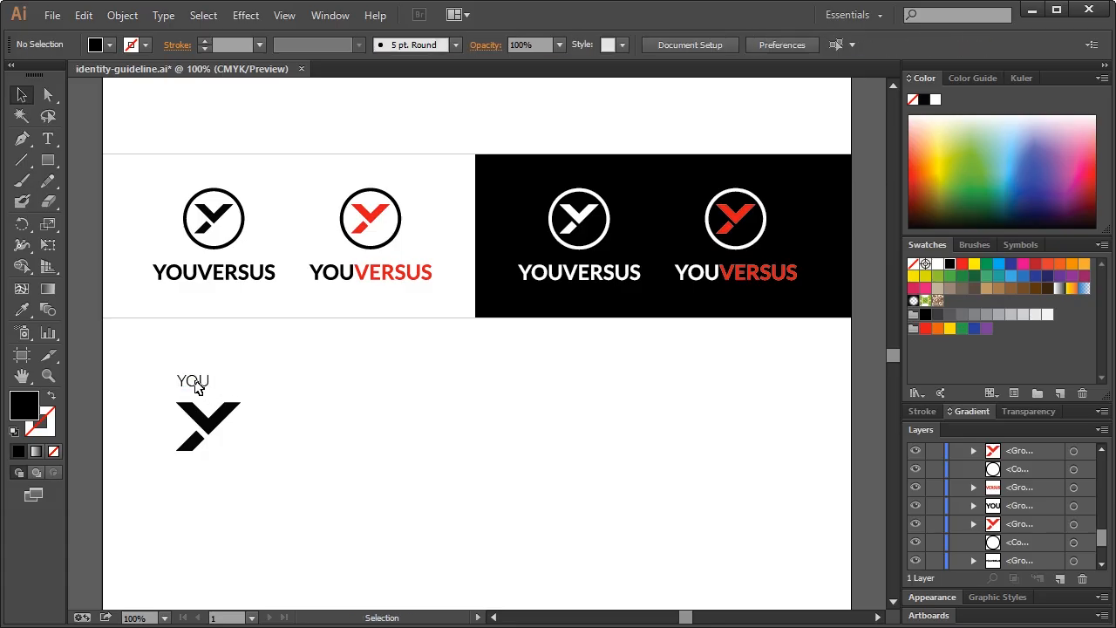
left_click(196, 383)
double_click(191, 382)
double_click(197, 378)
left_click(190, 380)
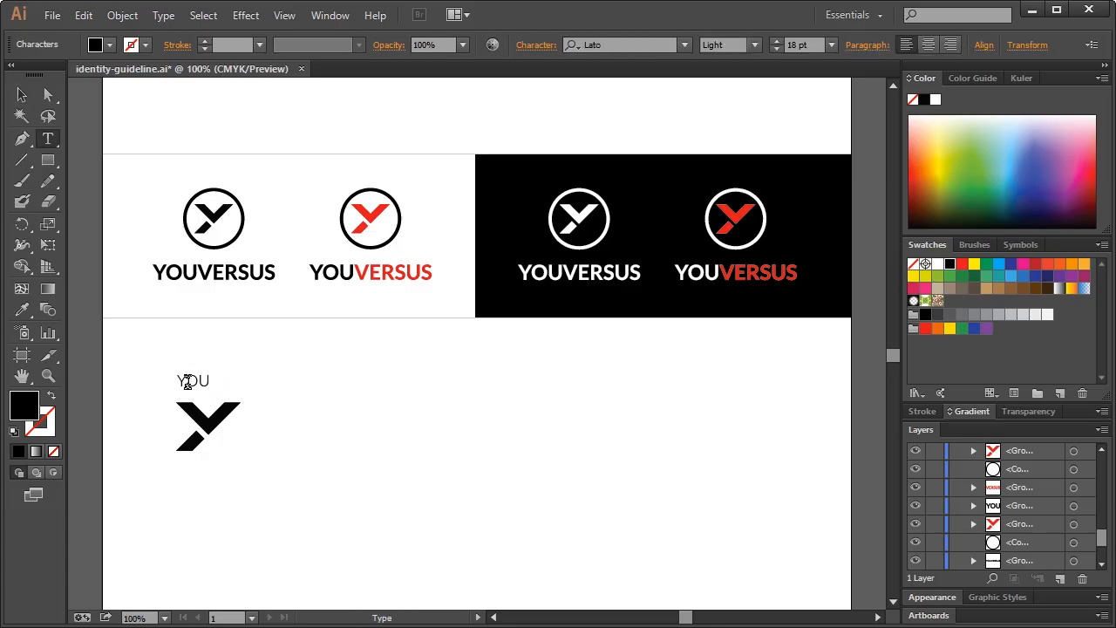
left_click_drag(186, 381, 279, 367)
left_click(999, 316)
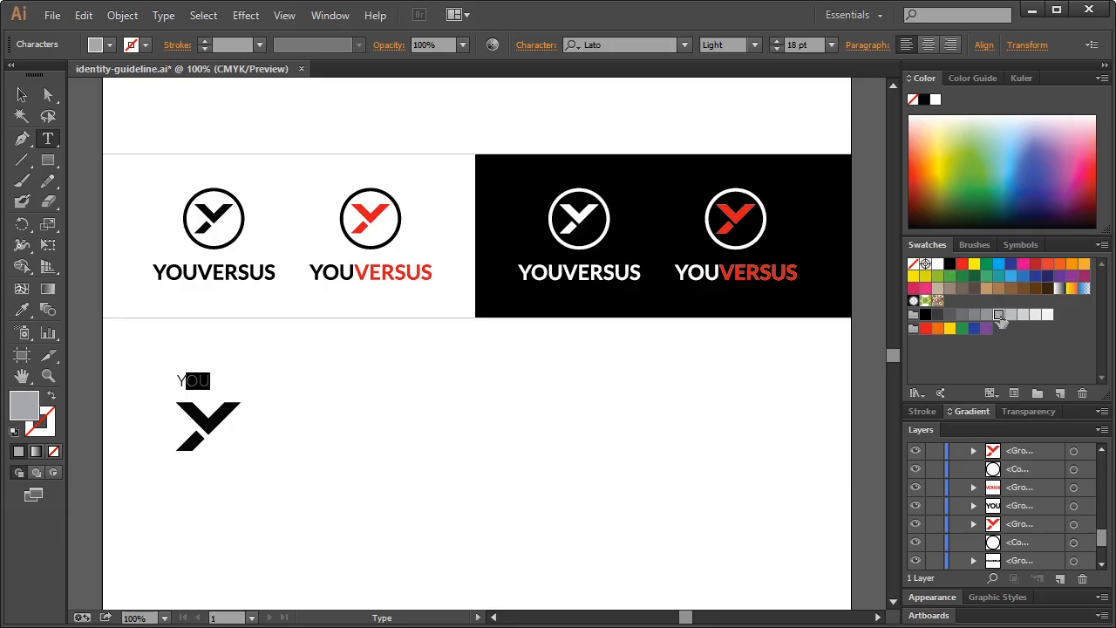
key("Escape")
left_click(186, 133)
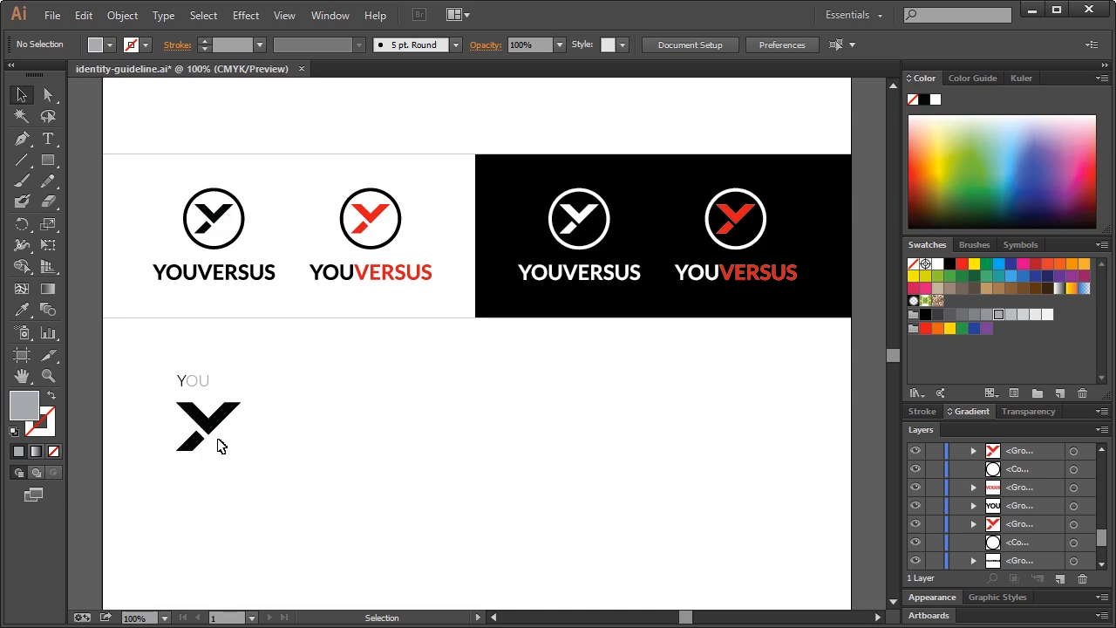
left_click_drag(157, 354, 276, 467)
Duplicate the YOU label and Y mark to the right and retype the copy as 'VERSUS'
left_click_drag(215, 431, 372, 431)
left_click(462, 399)
double_click(352, 384)
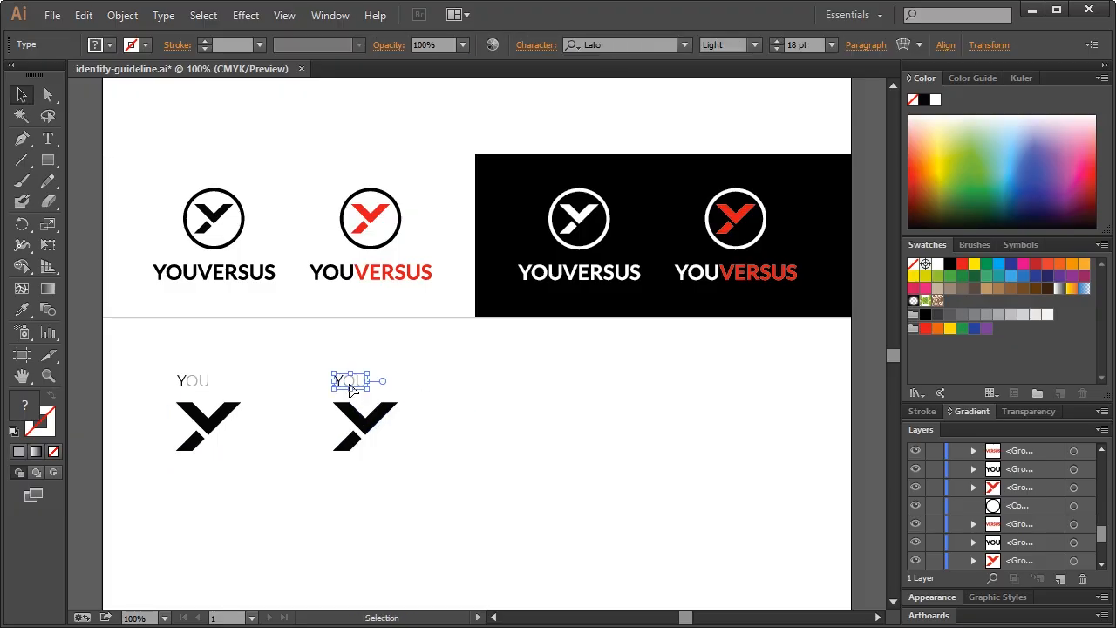
double_click(352, 383)
left_click(352, 380)
left_click_drag(353, 380, 420, 387)
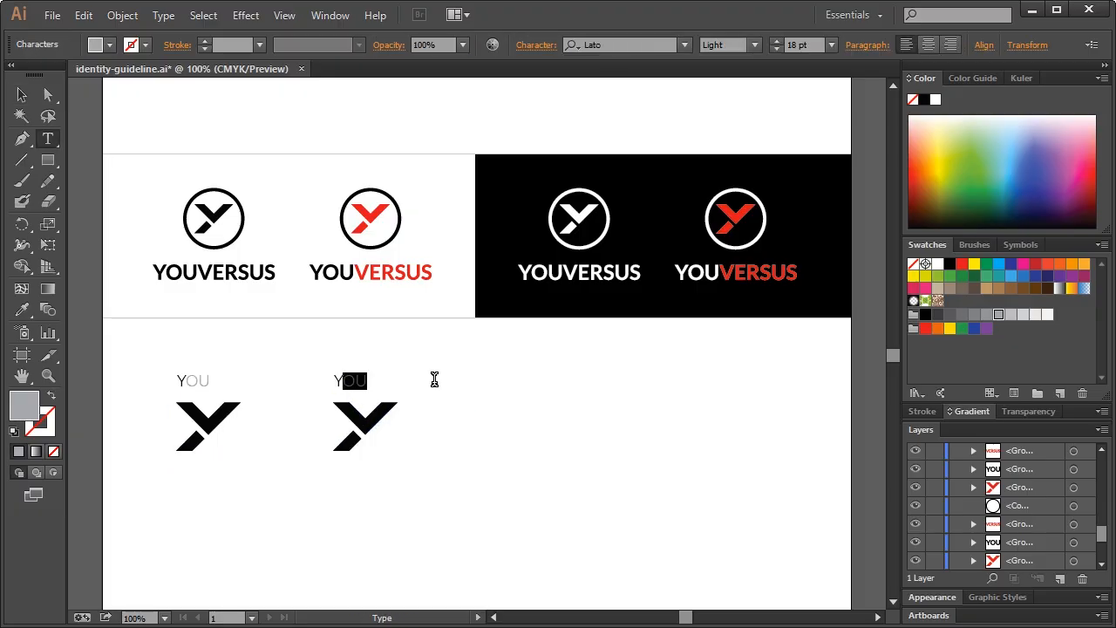
type("ERSUS")
left_click_drag(340, 380, 335, 381)
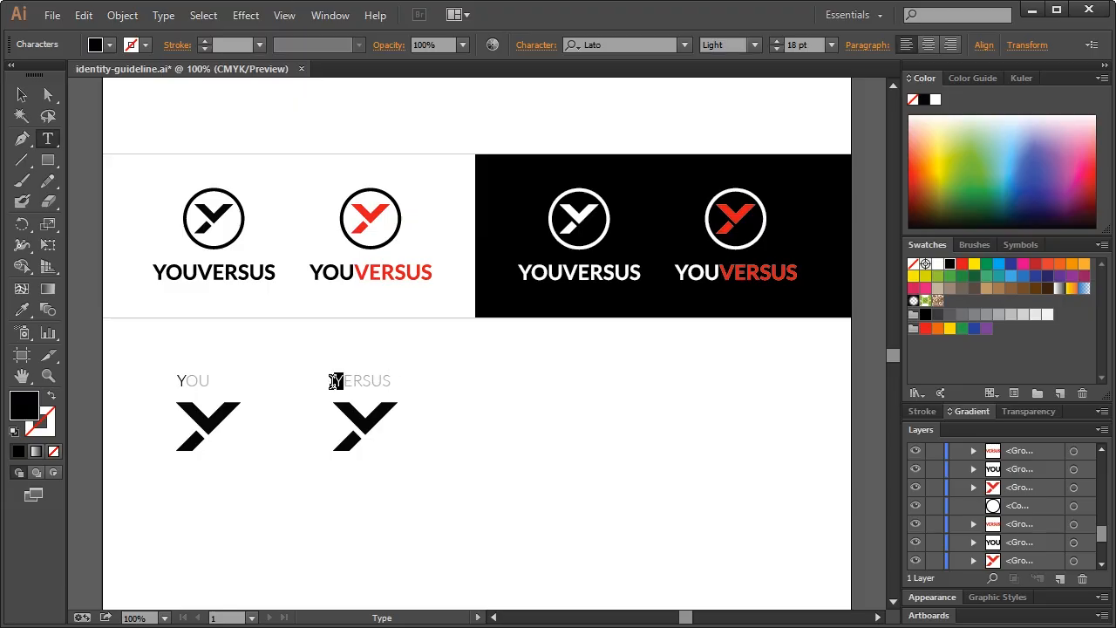
type("V")
left_click(22, 95)
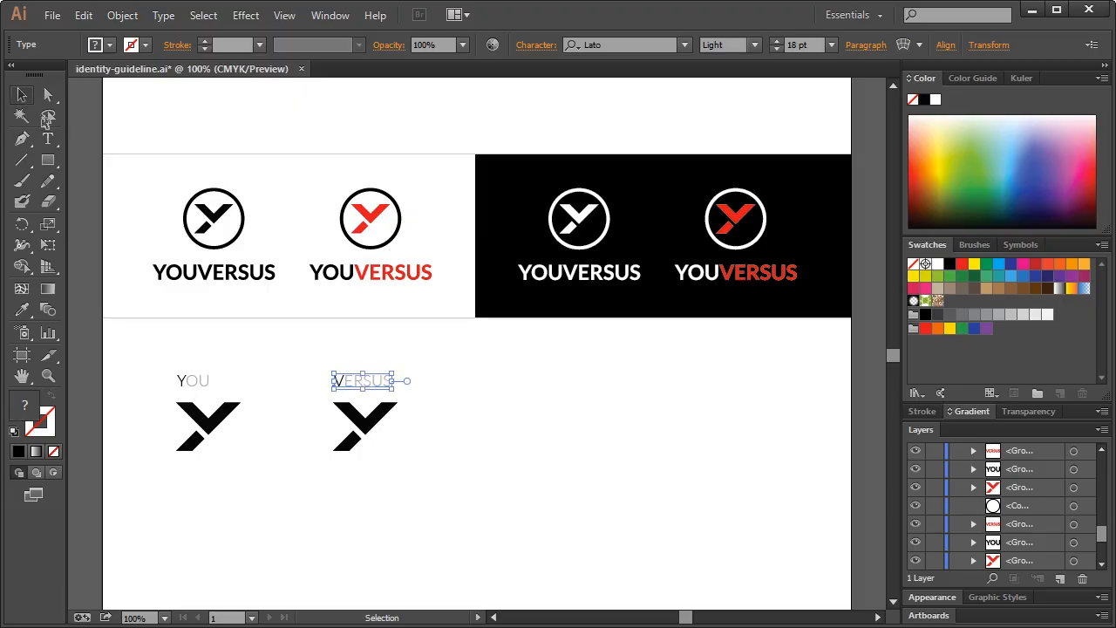
Fill the copied Y mark's lower-left piece with light grey
left_click(346, 451)
key("a")
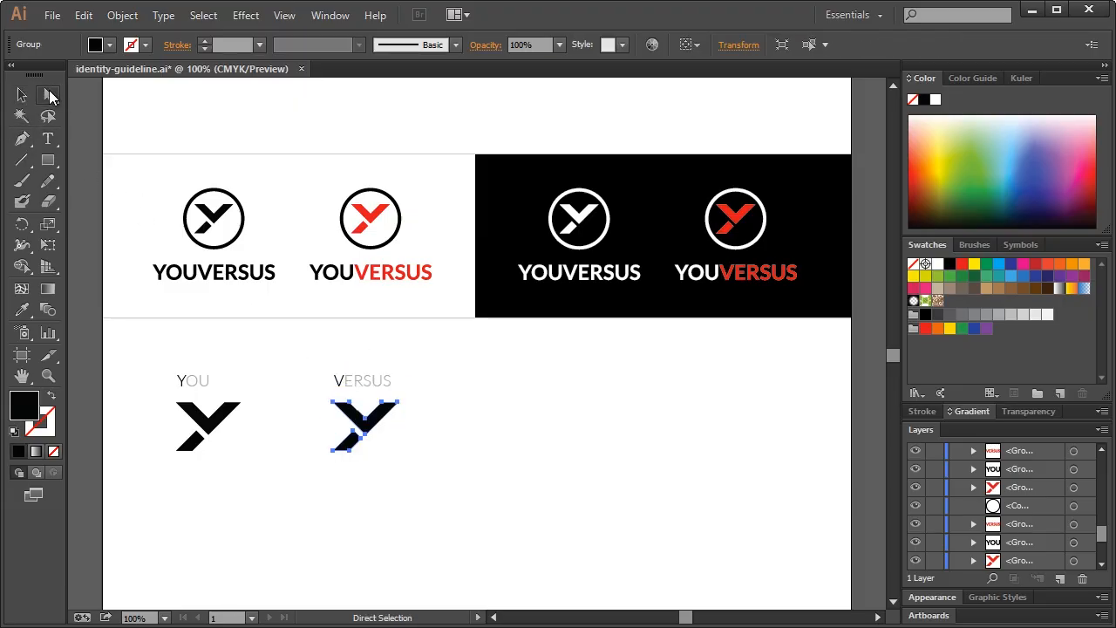
left_click(339, 444)
left_click(346, 447)
left_click(345, 446)
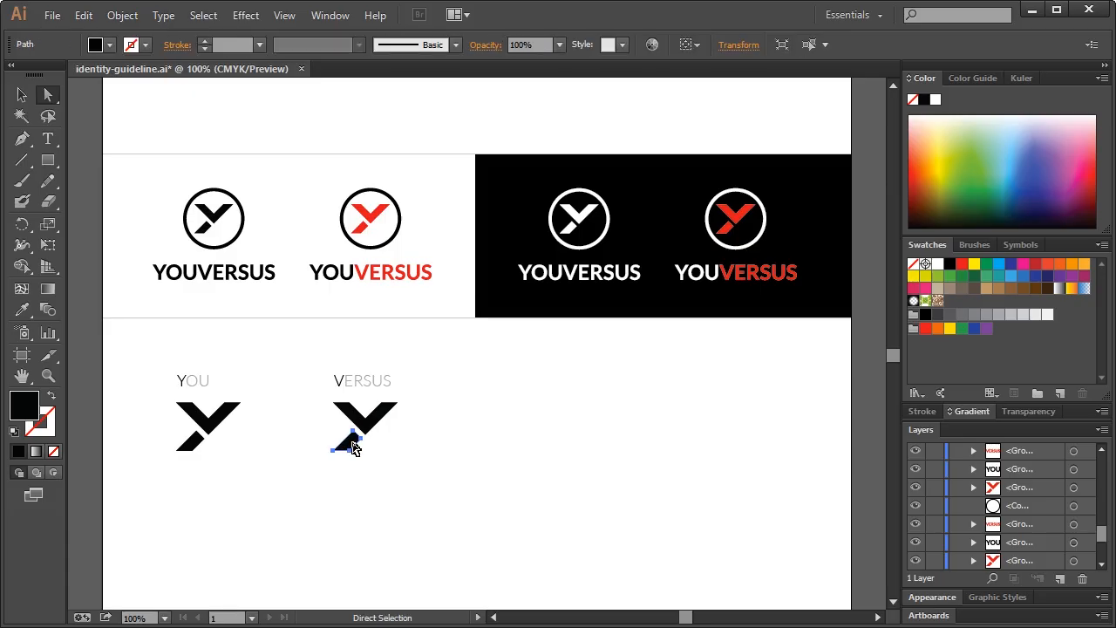
left_click(999, 314)
left_click(513, 478)
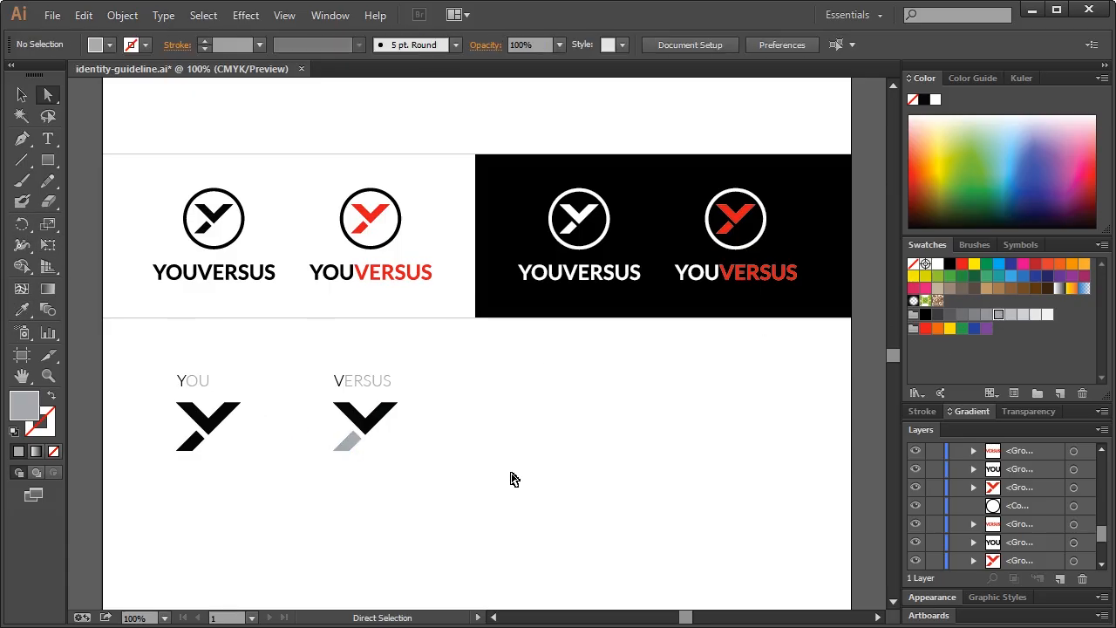
left_click(353, 450)
left_click(1011, 314)
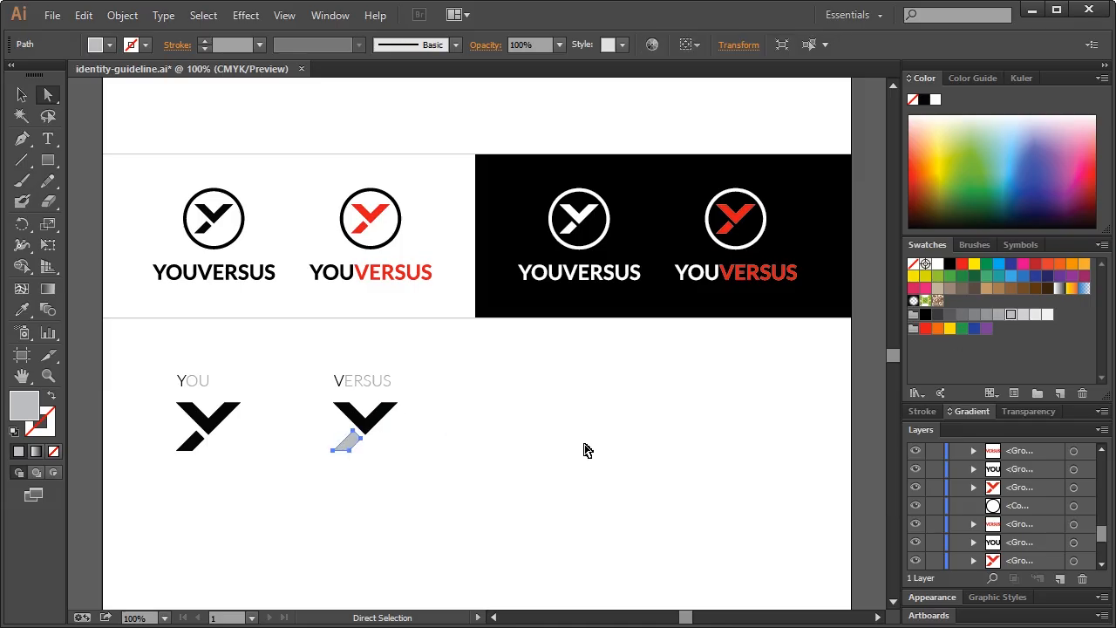
left_click(584, 448)
left_click(23, 96)
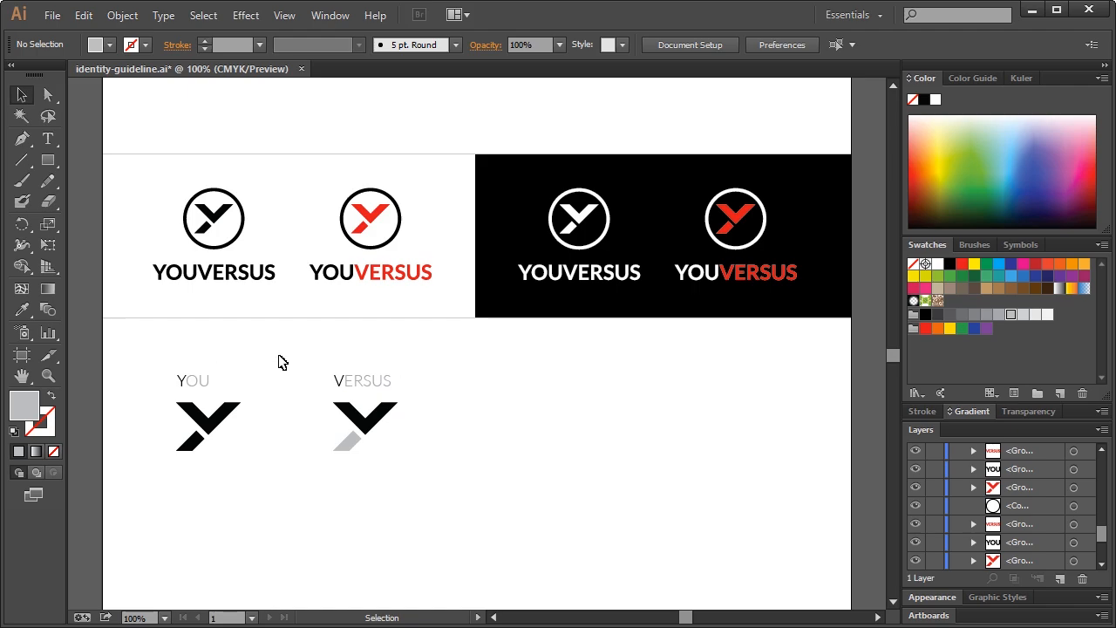
Copy the first YOU label and Y mark further right and relabel it 'COMPETITION MARK'
left_click_drag(172, 357, 249, 450)
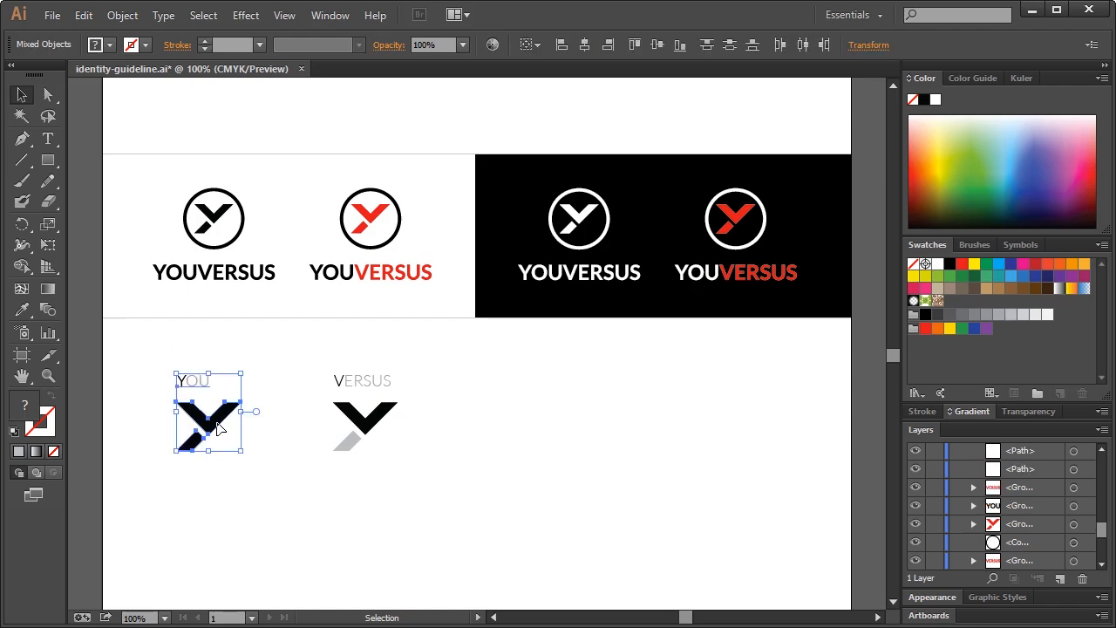
left_click_drag(216, 415, 554, 414)
left_click(558, 387)
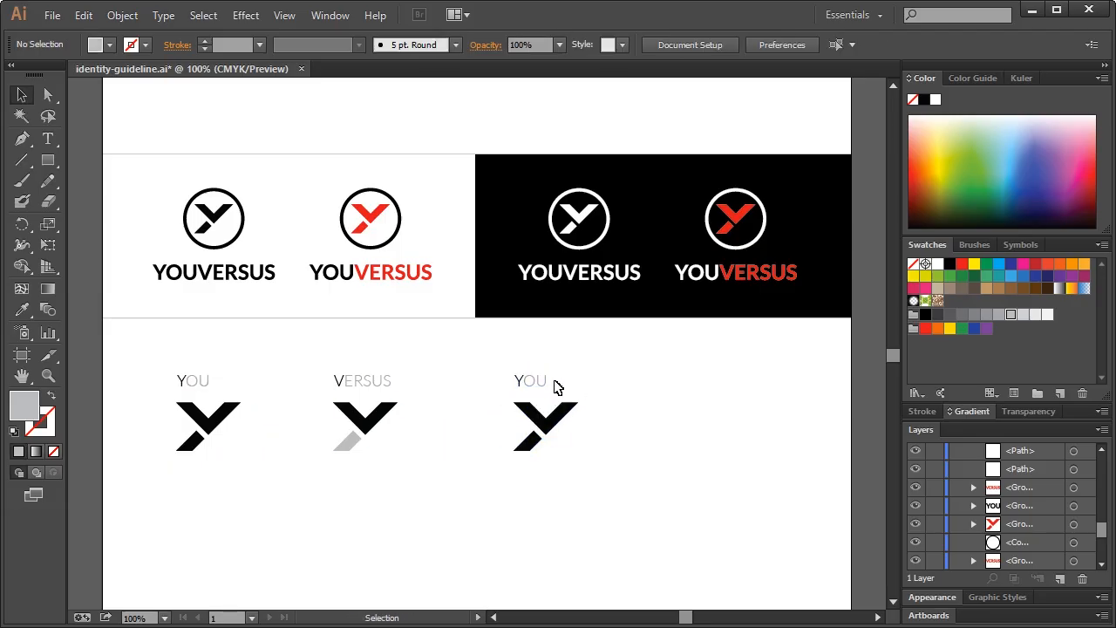
double_click(533, 382)
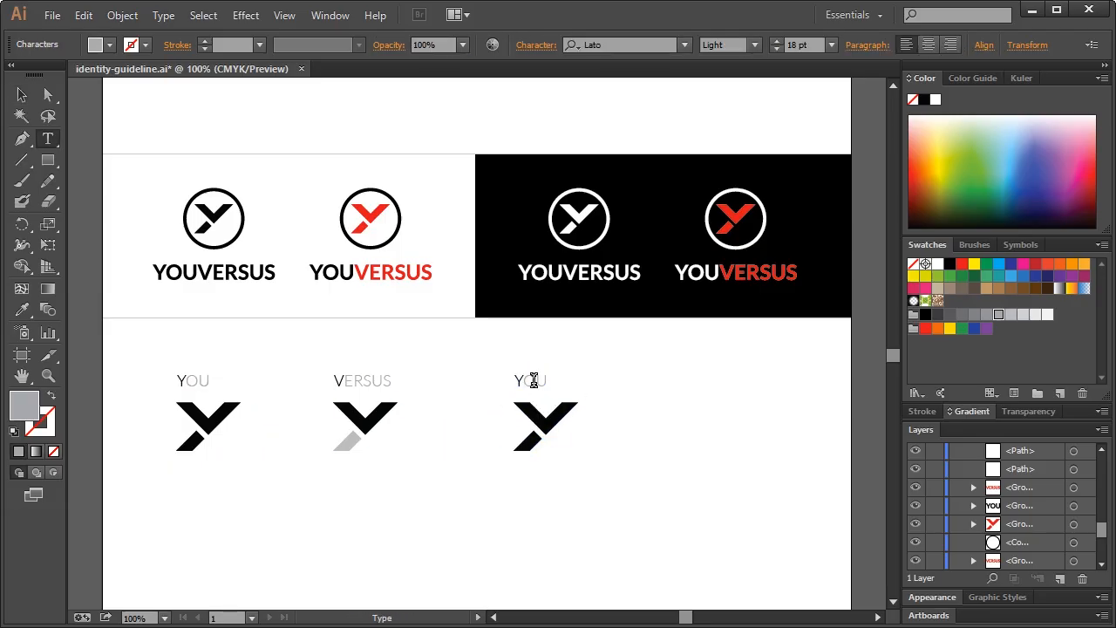
double_click(534, 380)
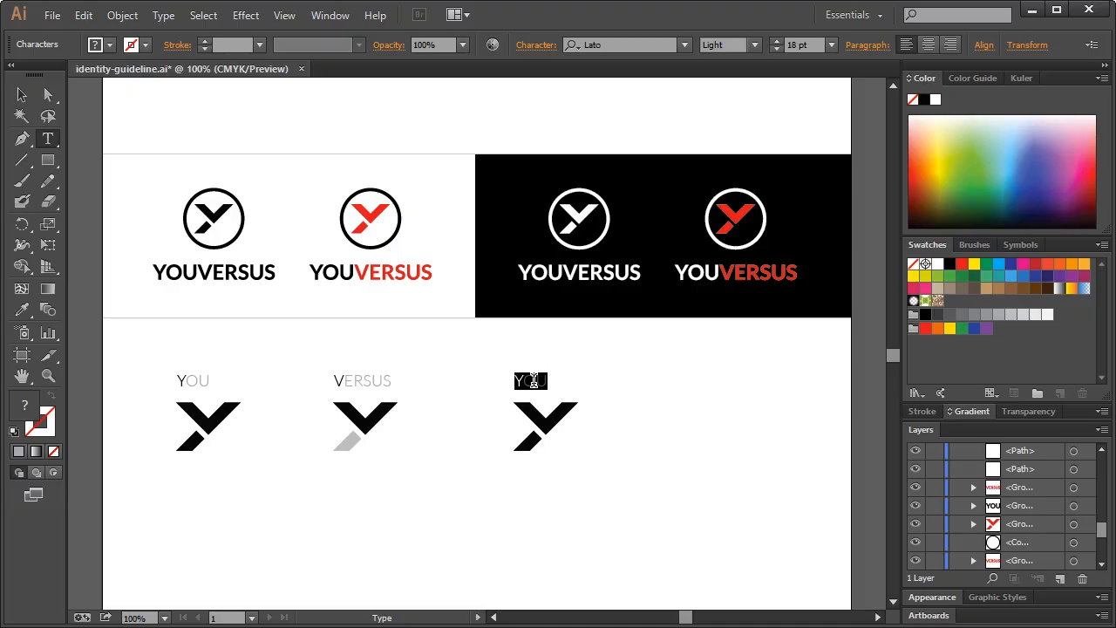
type("COMPETITION MARK")
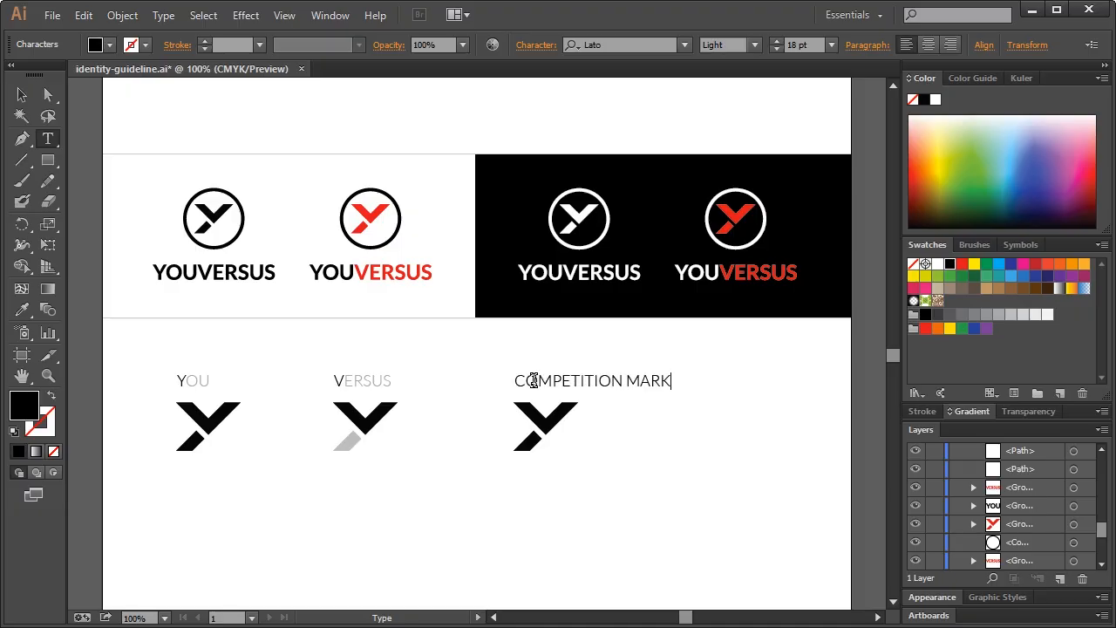
left_click(22, 94)
left_click(561, 482)
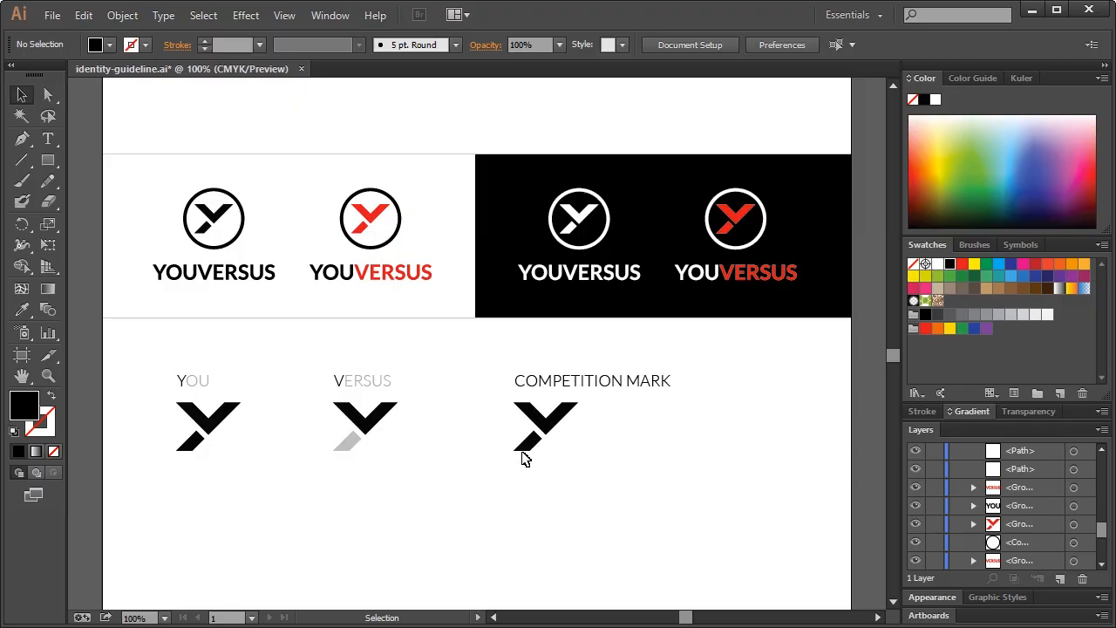
left_click(48, 375)
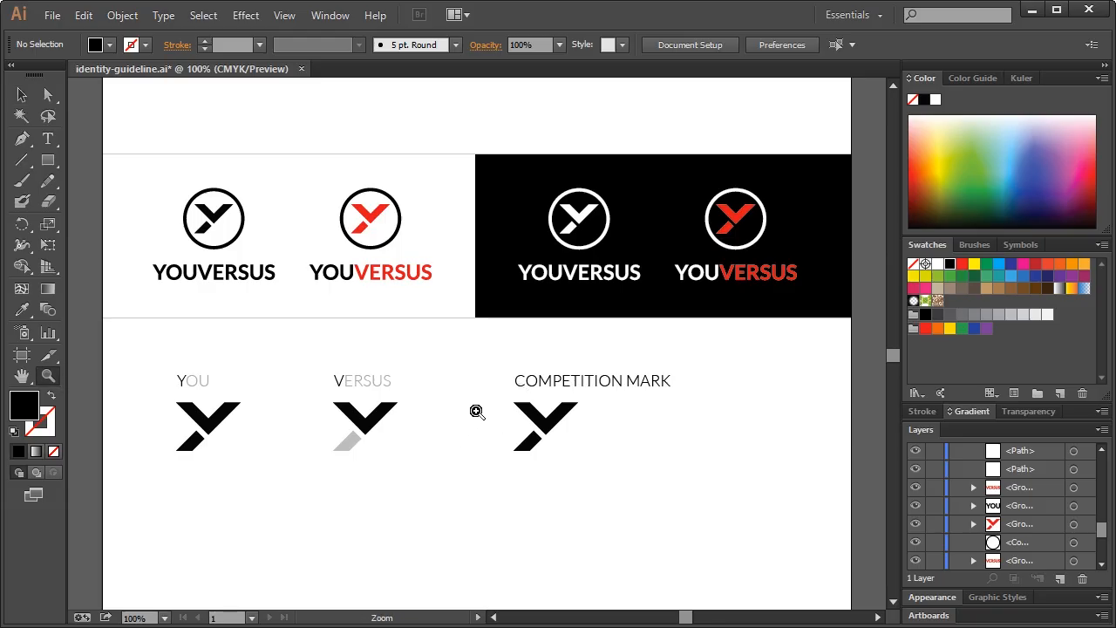
Zoom in on the competition mark and sketch a filler shape between its arms, then undo it
left_click_drag(476, 376, 649, 510)
left_click(22, 94)
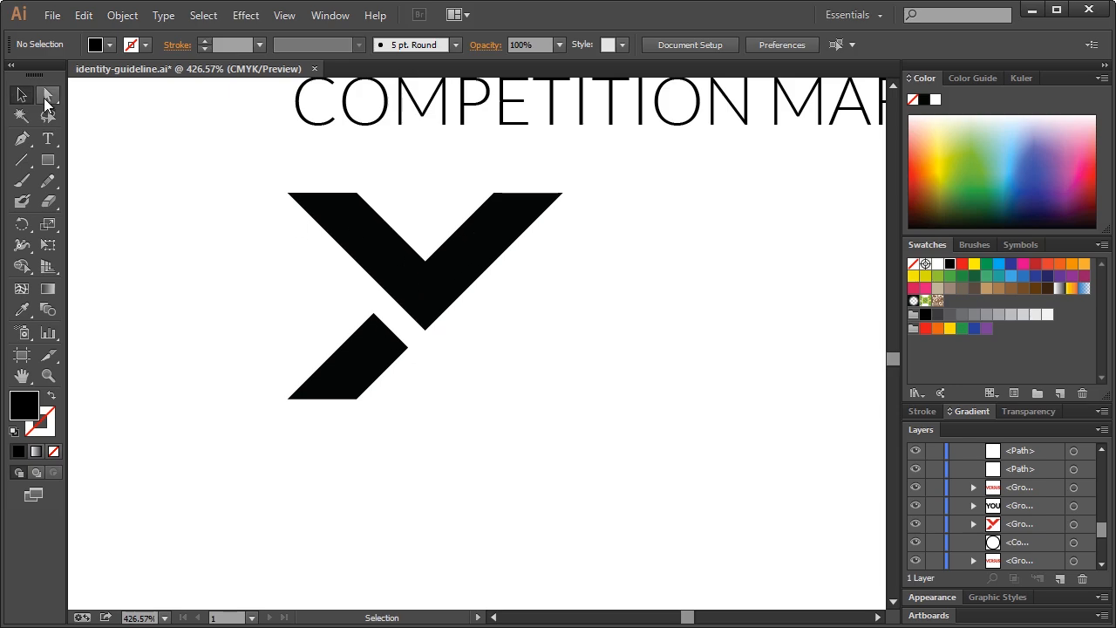
left_click(48, 95)
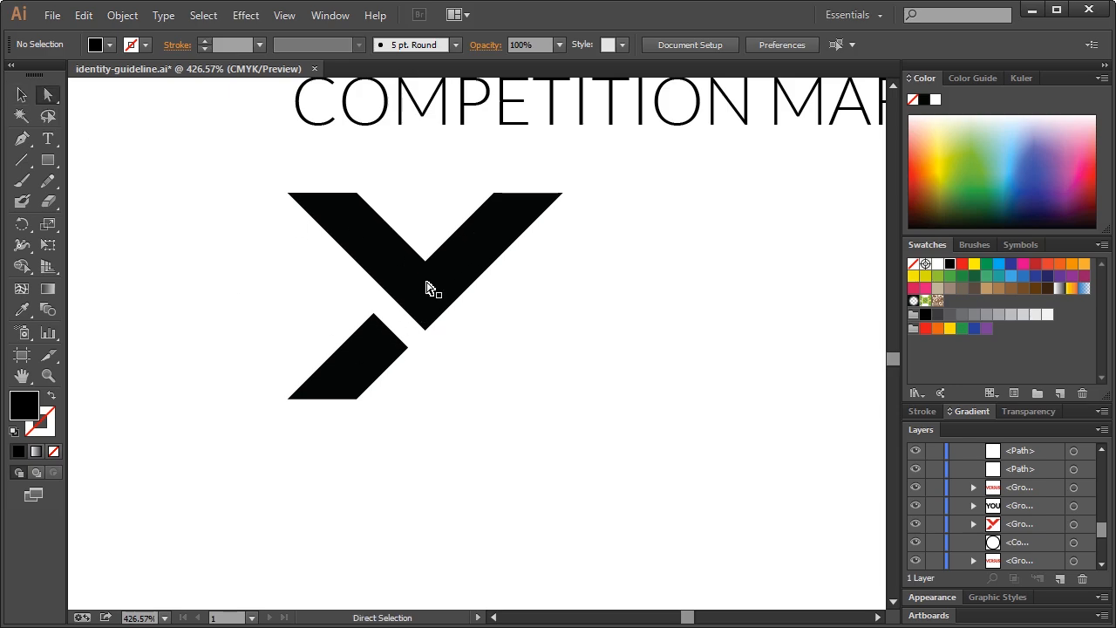
left_click(476, 254)
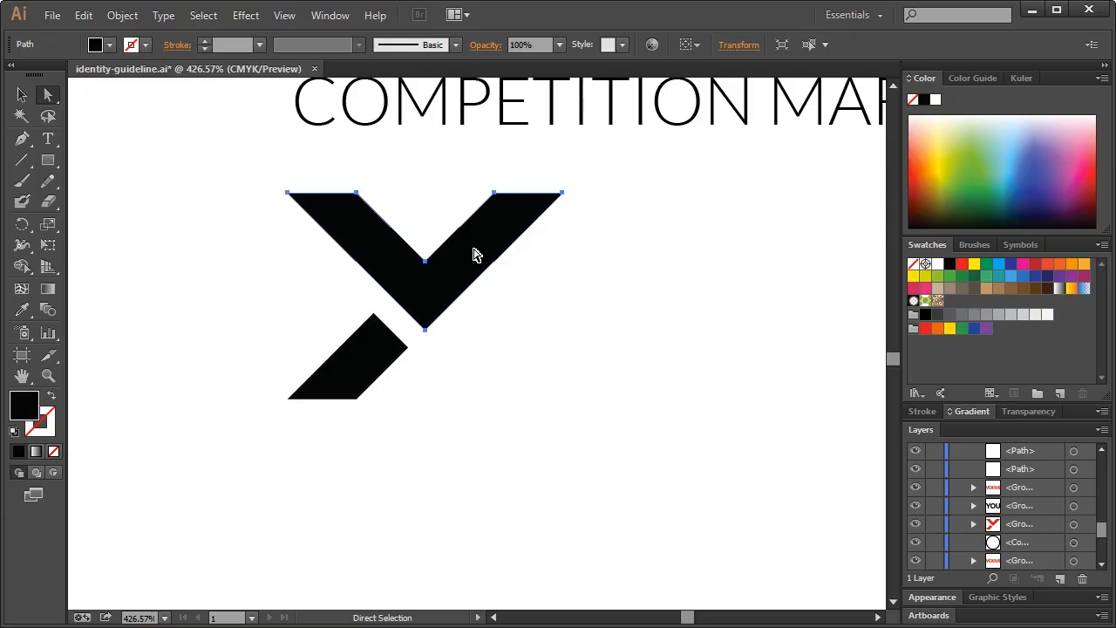
left_click(449, 205)
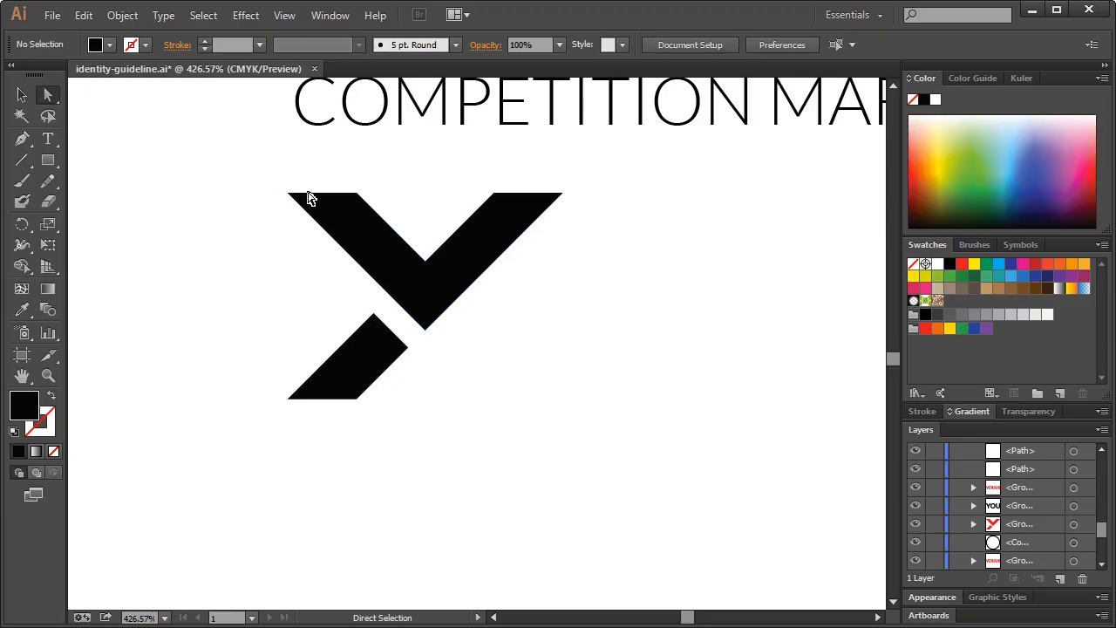
left_click(48, 162)
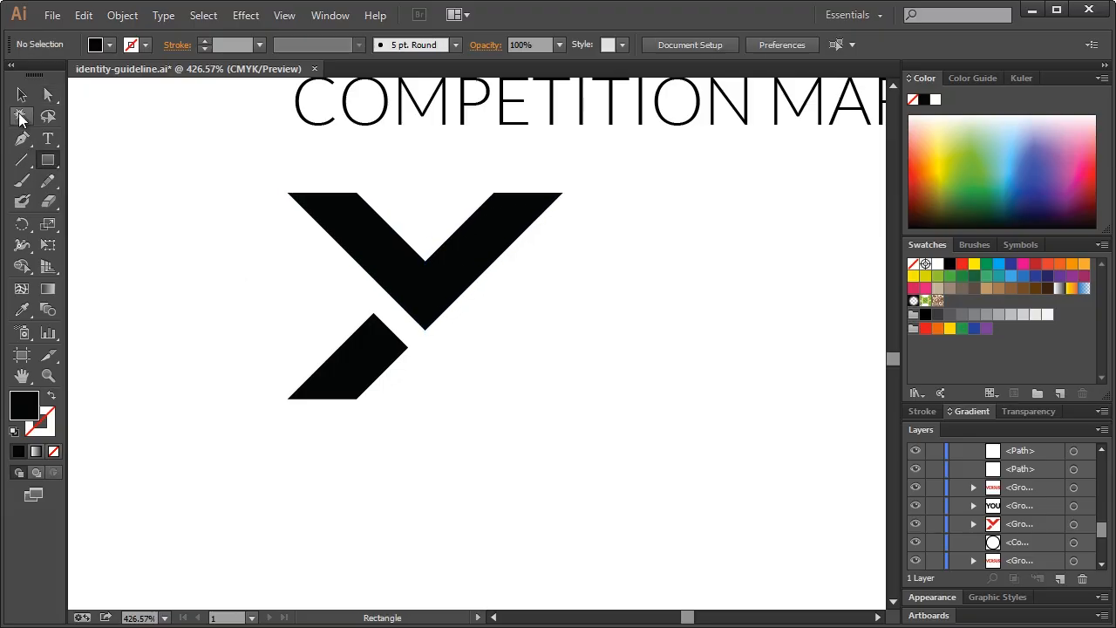
left_click(22, 139)
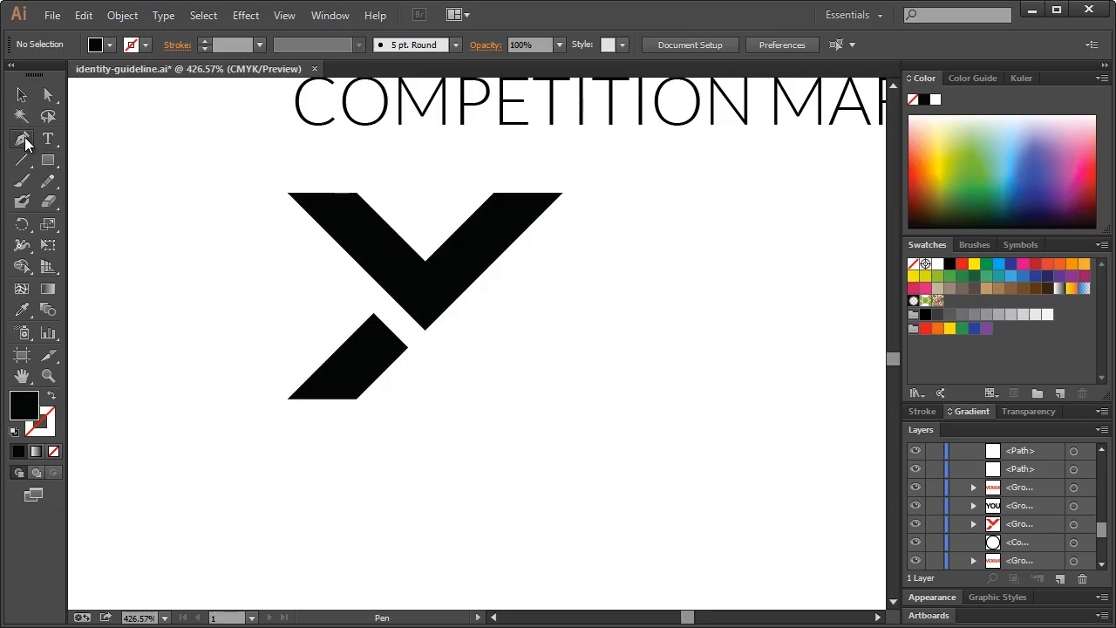
left_click(353, 186)
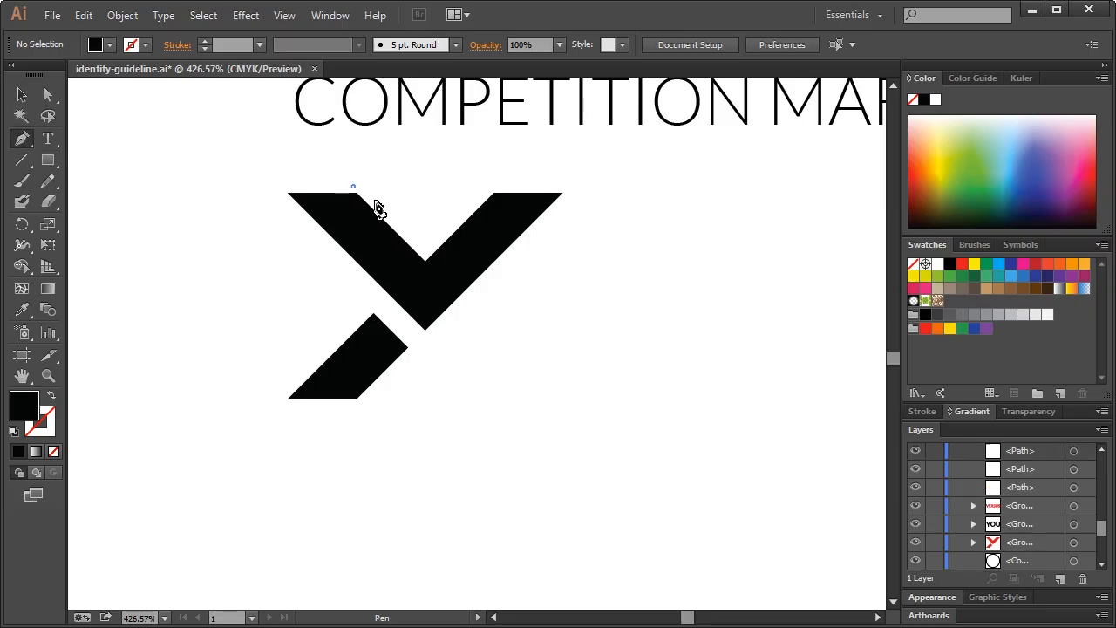
left_click(469, 305, "shift")
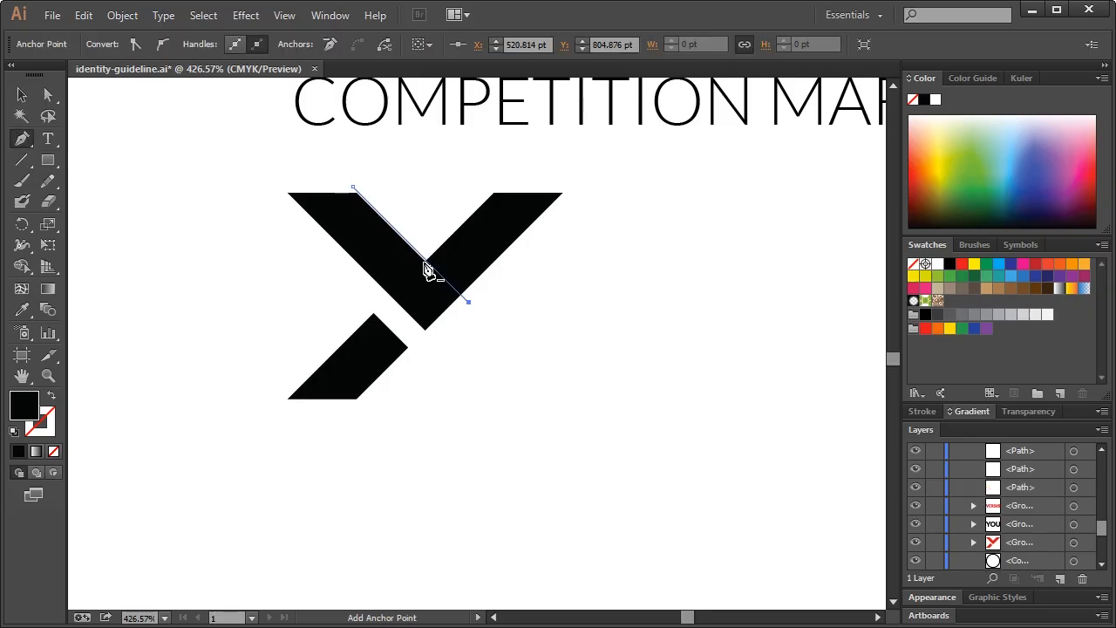
left_click(575, 185)
left_click(456, 175)
left_click(353, 187)
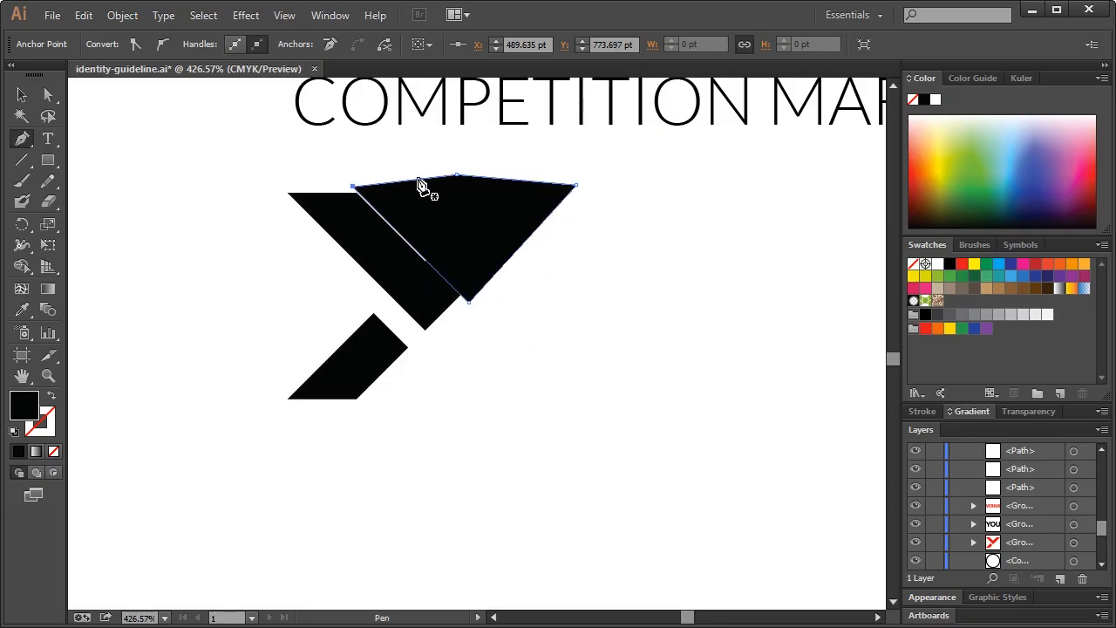
key("ctrl+z")
key("ctrl+z")
key("ctrl+z")
key("ctrl+z")
key("ctrl+z")
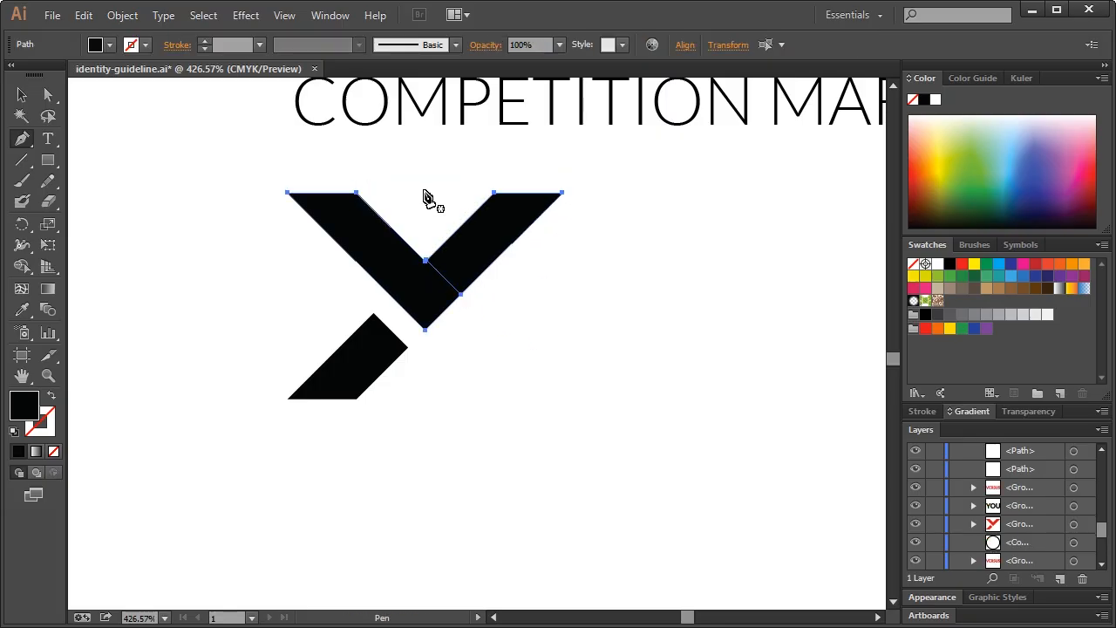
Recolor the competition mark's right arm light grey
left_click(48, 96)
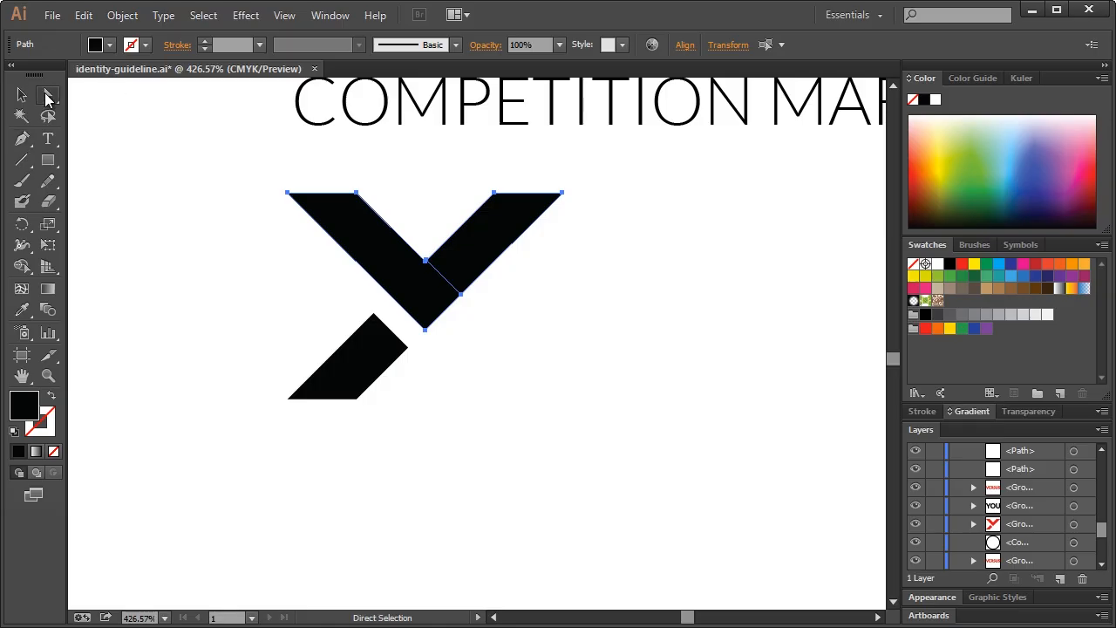
left_click(484, 183)
left_click(471, 261)
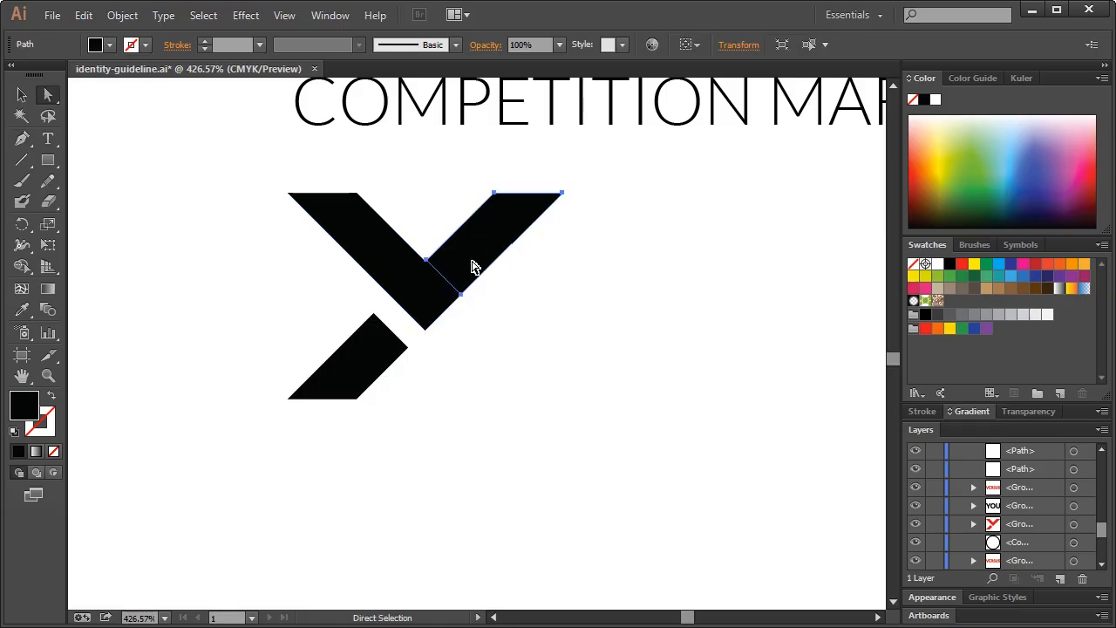
left_click(1012, 317)
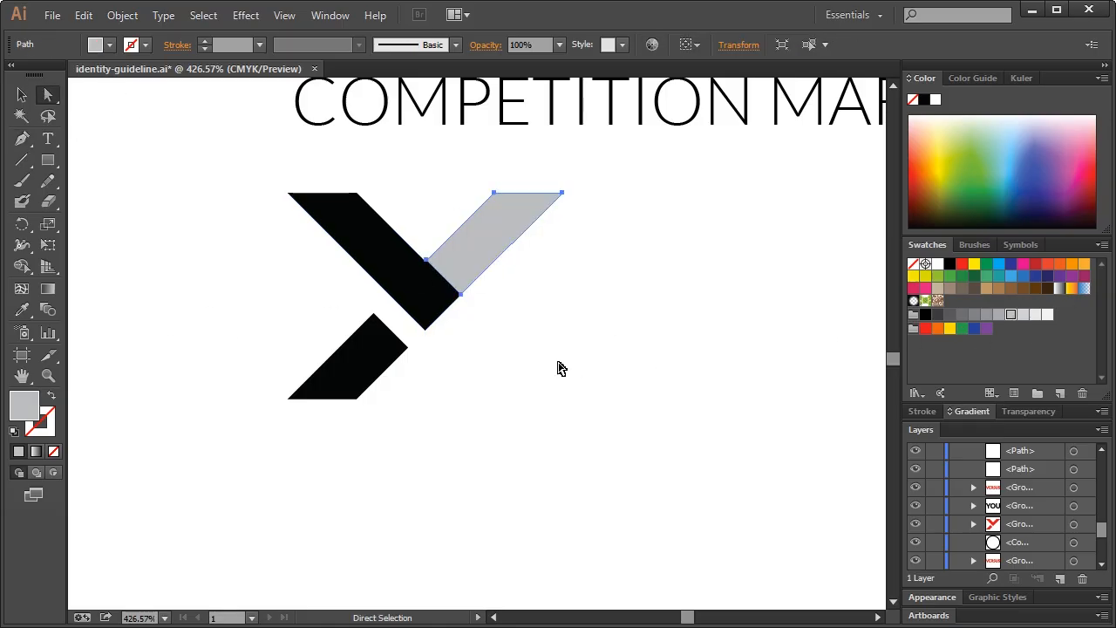
left_click(556, 366)
Move the arms' anchor points so the grey arm's edge meets the black arm
left_click(48, 375)
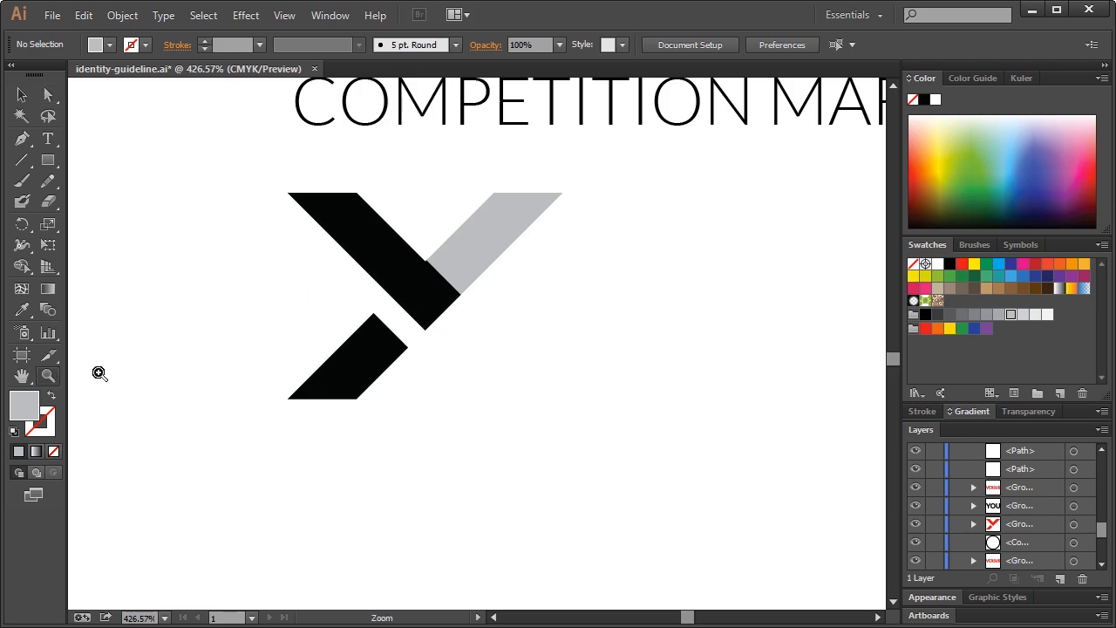
left_click_drag(364, 202, 566, 360)
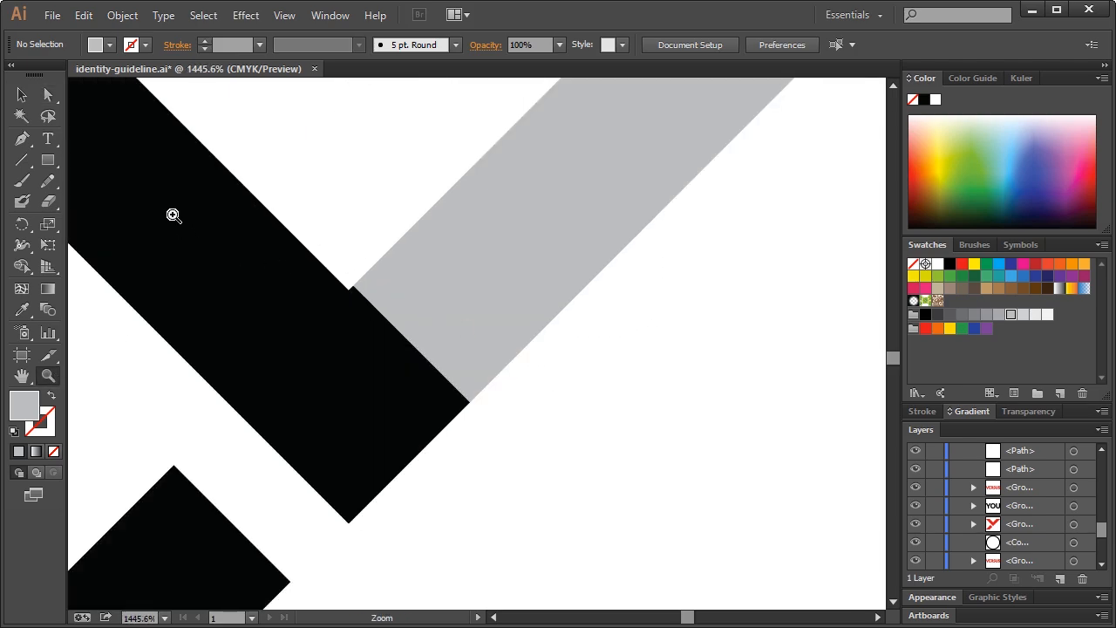
left_click_drag(191, 218, 593, 523)
left_click(50, 95)
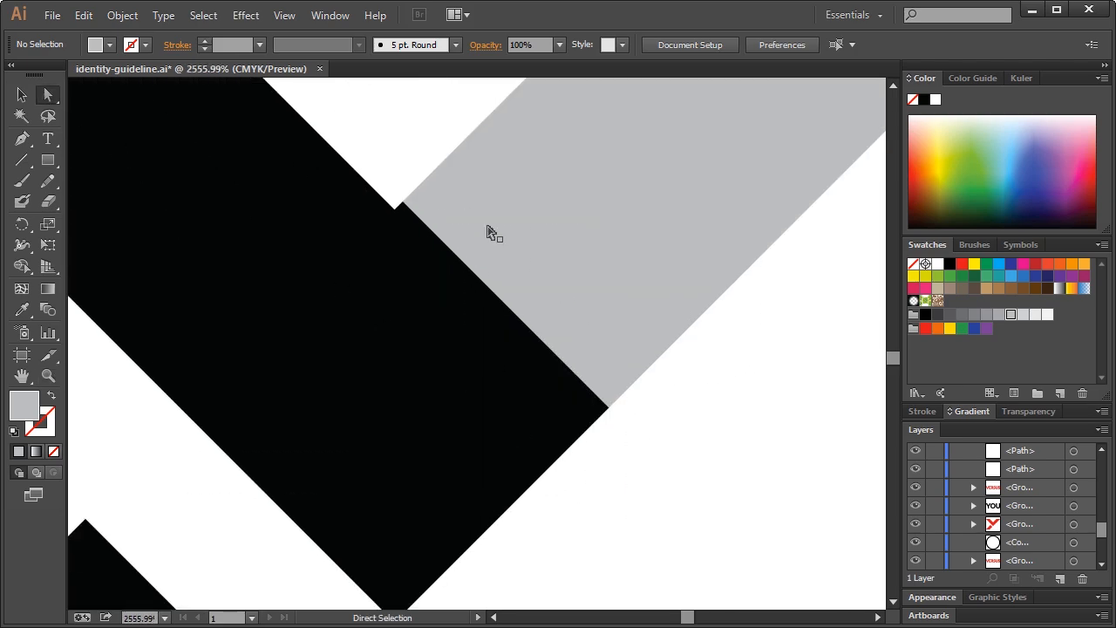
left_click(401, 205)
left_click(403, 207)
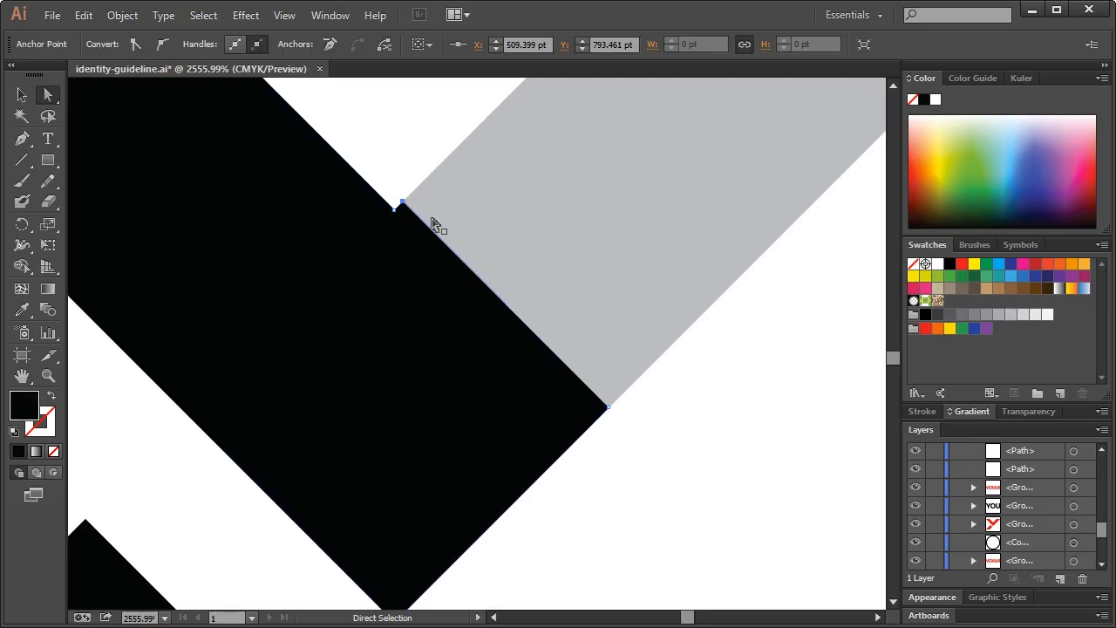
key("ctrl+z")
left_click(608, 409)
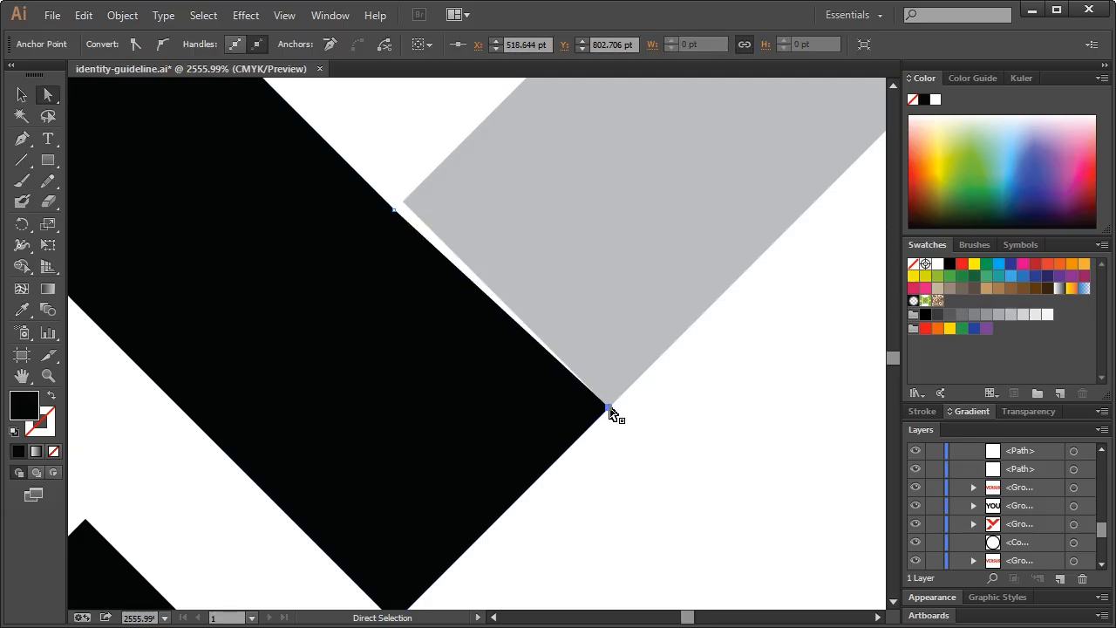
left_click_drag(608, 409, 601, 421)
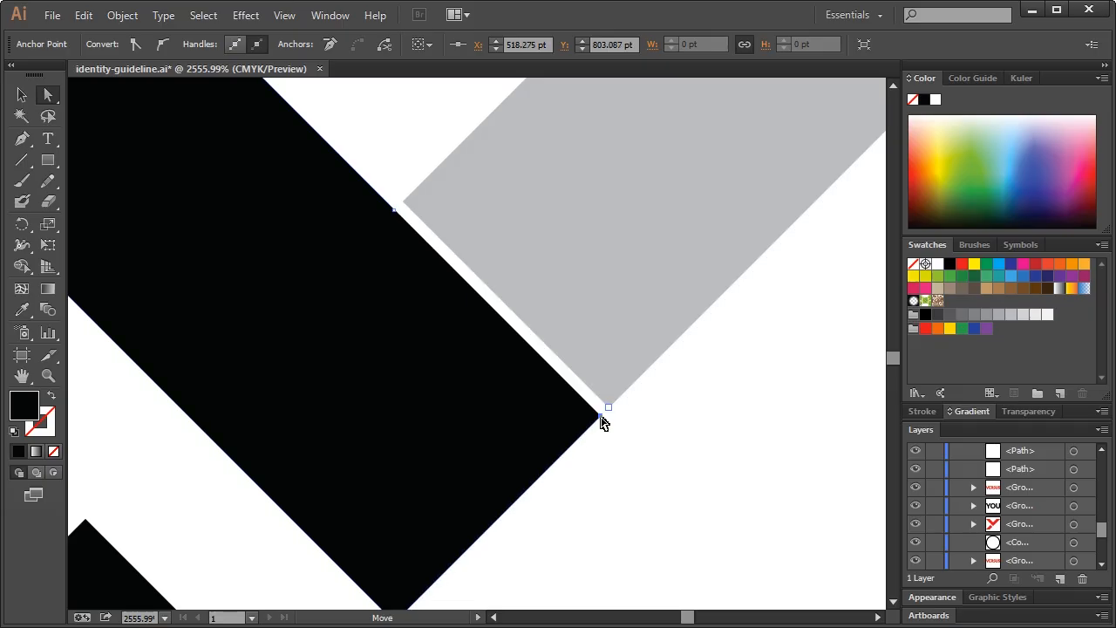
left_click(623, 381)
left_click(607, 407)
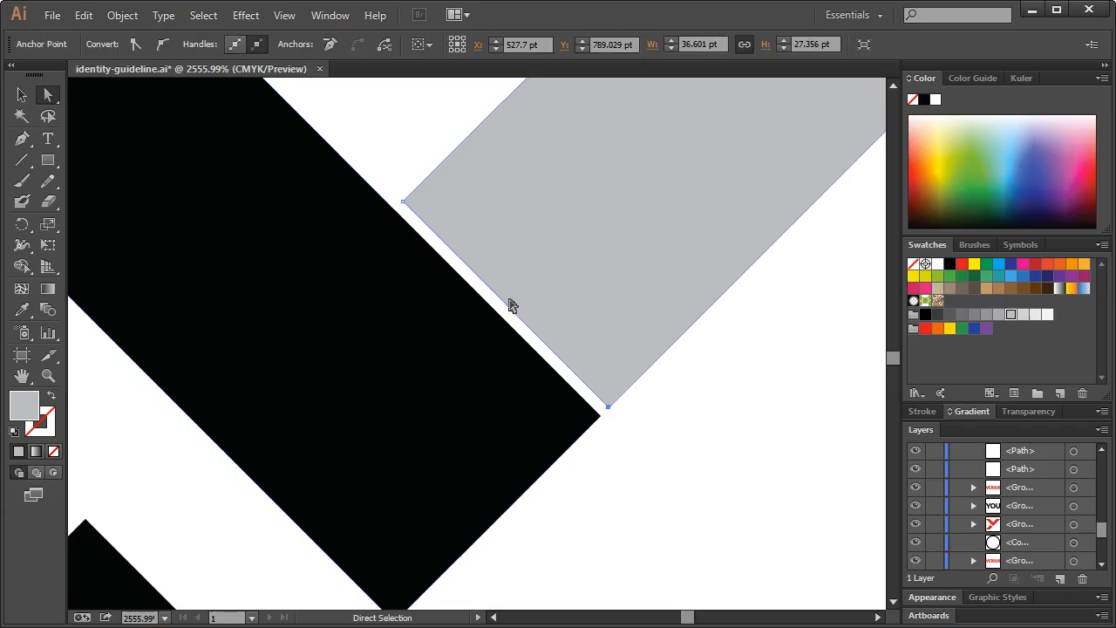
left_click(403, 203, "shift")
left_click_drag(403, 207, 394, 216)
left_click(684, 452)
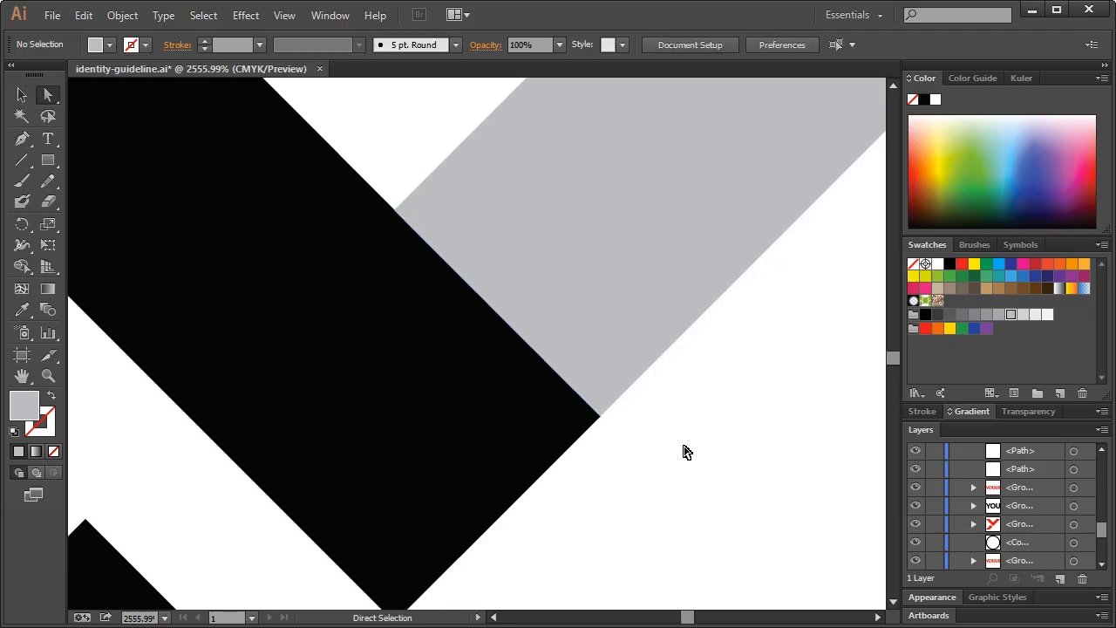
Extend the lower black arm upward to join the upper arm as a chevron
key("ctrl+1")
key("z")
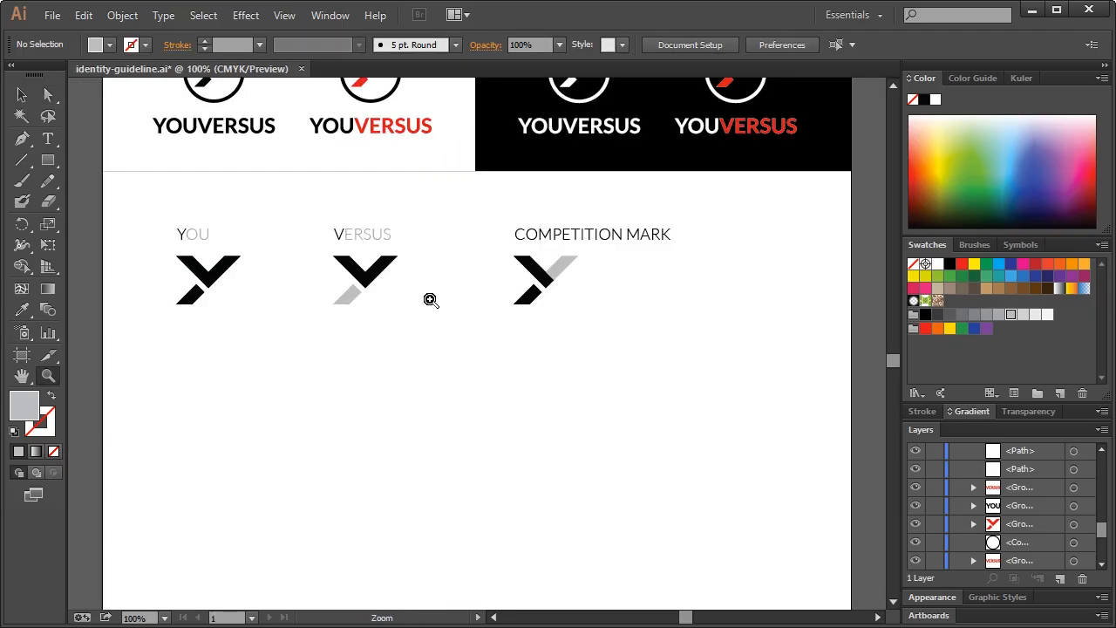
left_click_drag(488, 241, 565, 319)
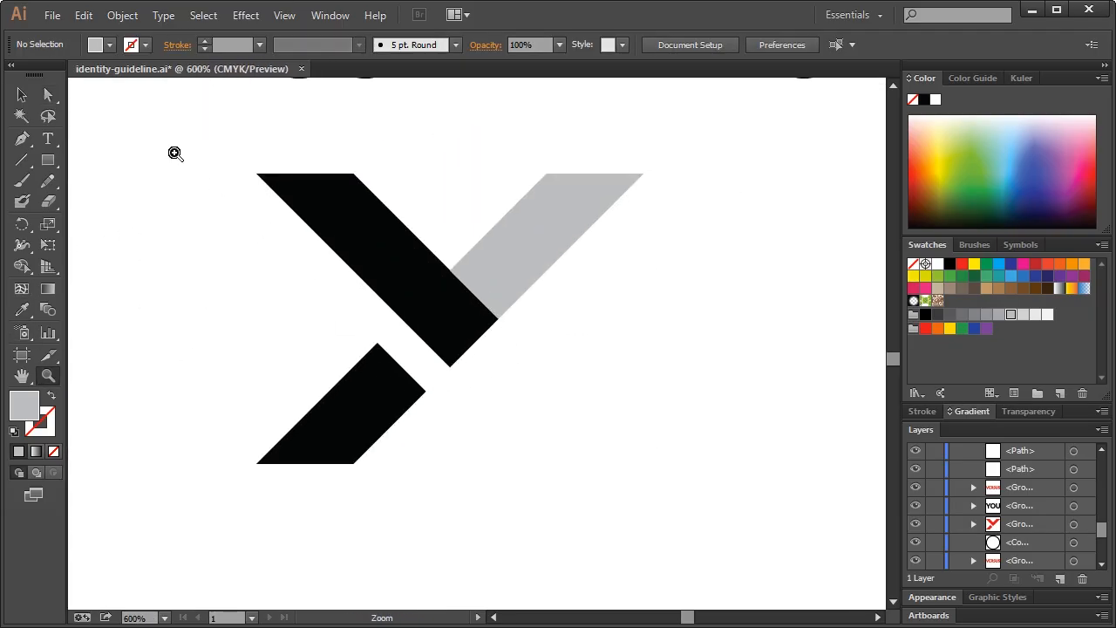
left_click(48, 94)
left_click(422, 400)
left_click(426, 392)
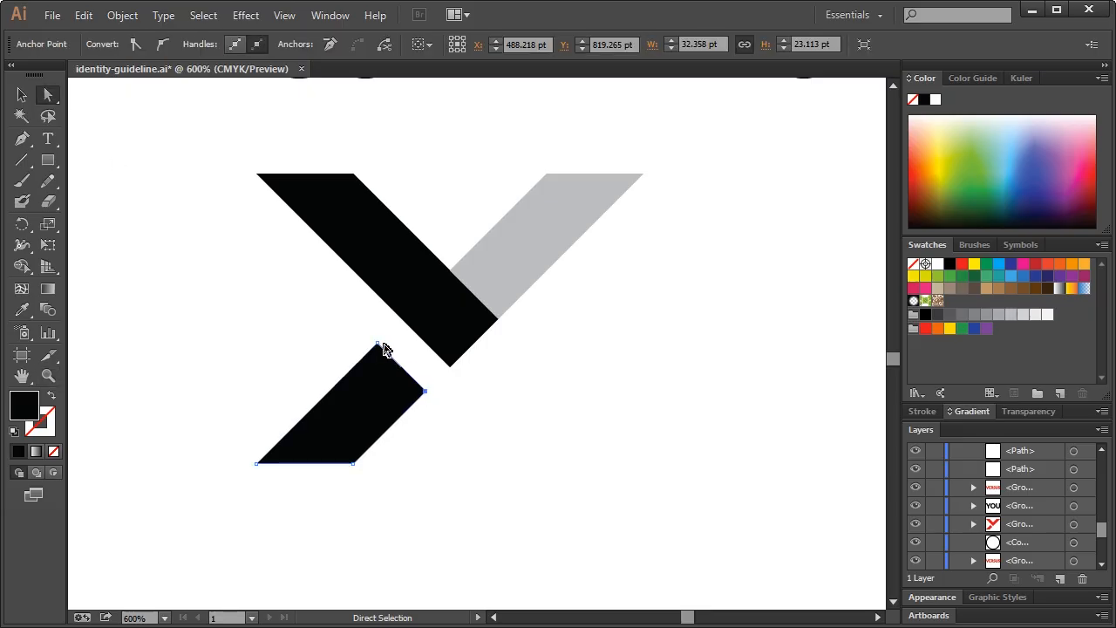
left_click(377, 344, "shift")
left_click_drag(381, 347, 409, 320)
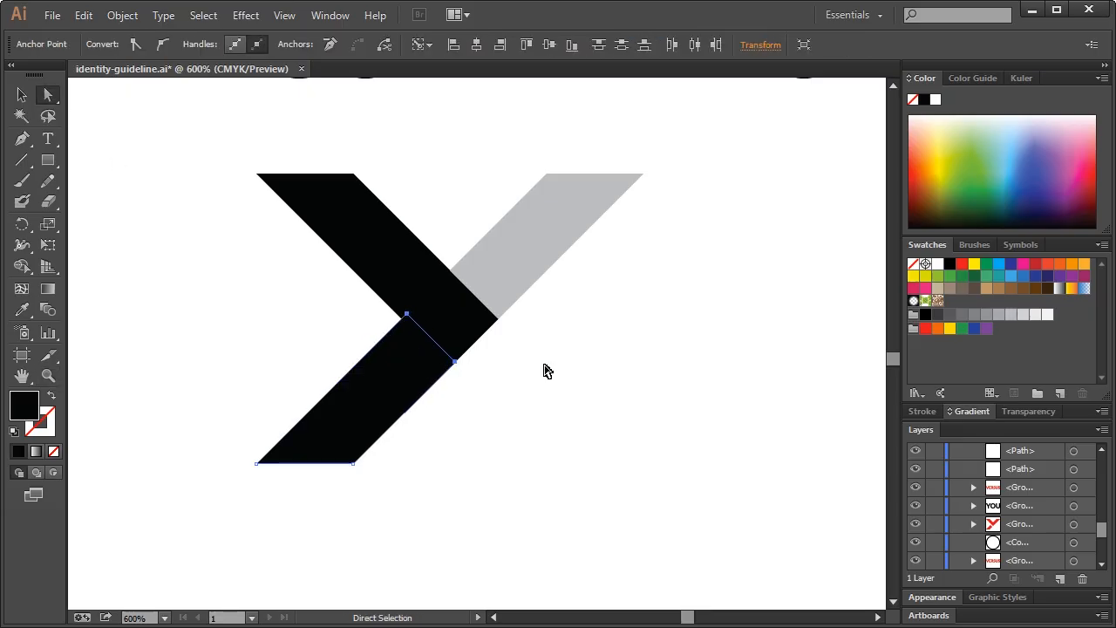
left_click(593, 378)
key("ctrl+1")
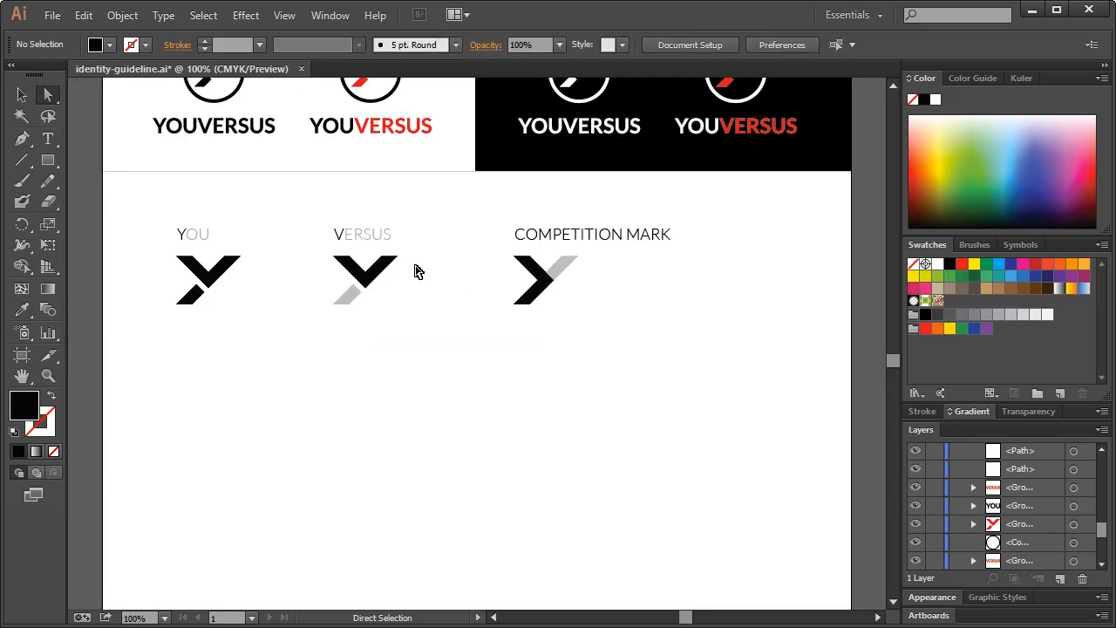
left_click(21, 95)
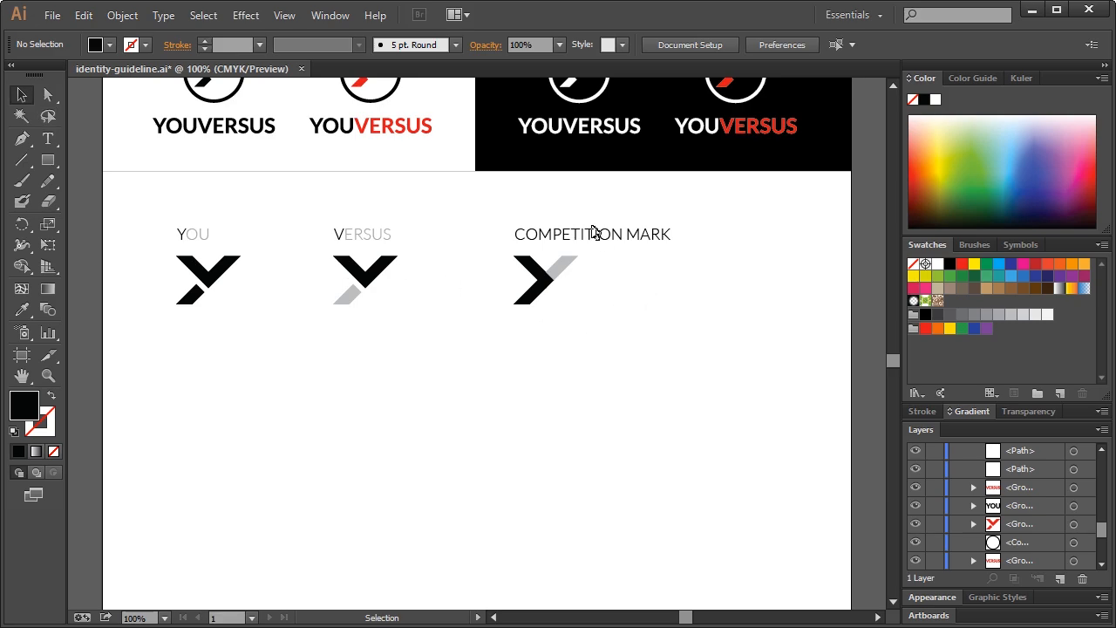
Shift the COMPETITION MARK heading right and place a copy of the mark beneath it
left_click_drag(607, 242, 692, 241)
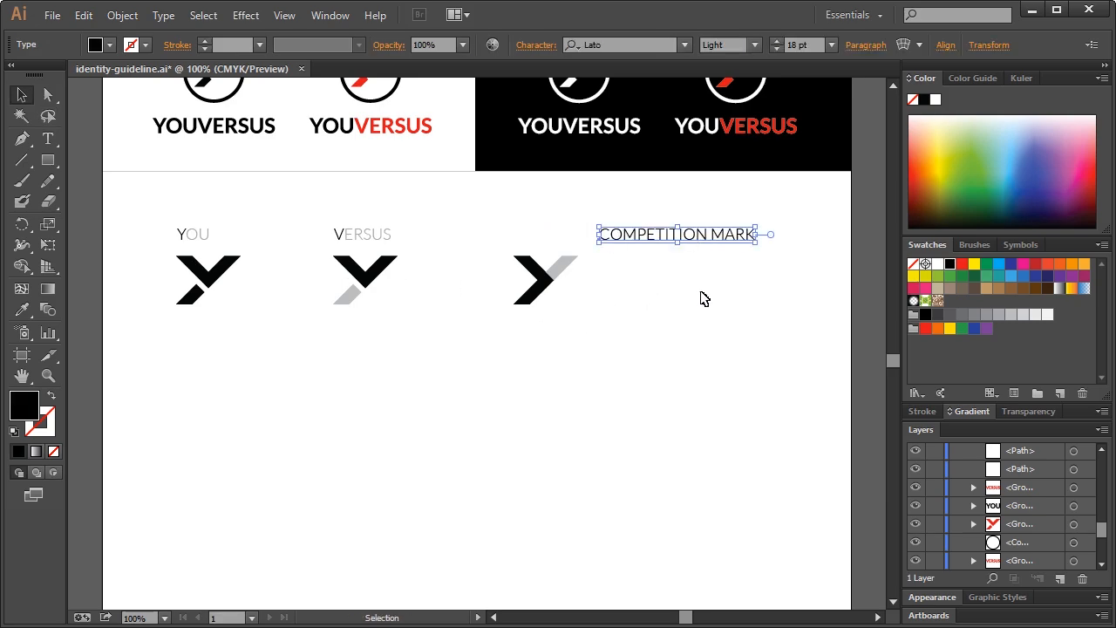
left_click(703, 297)
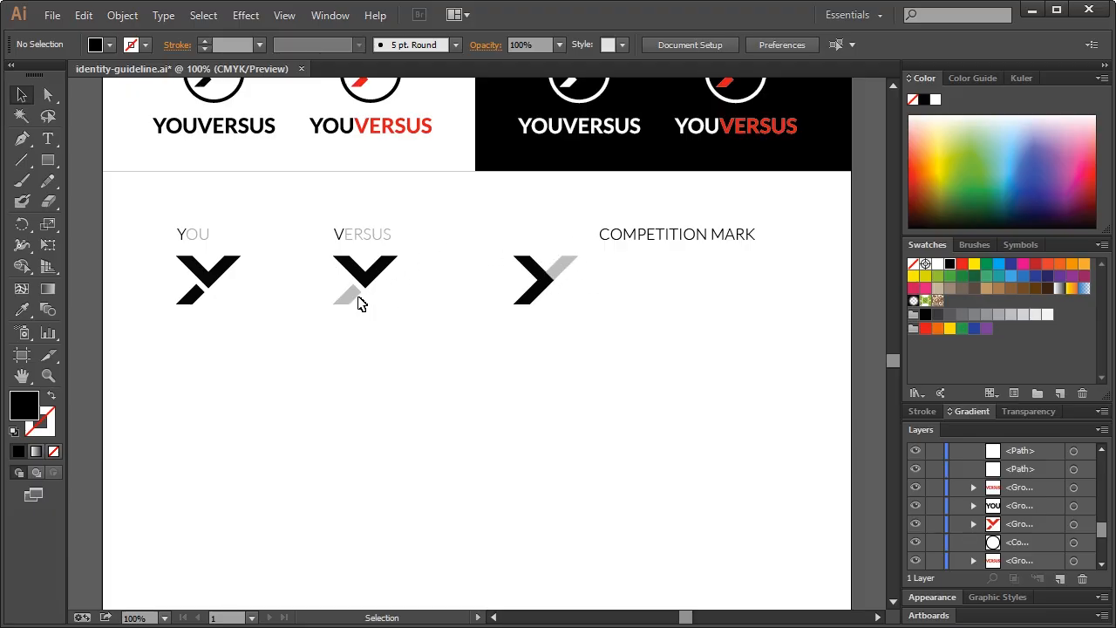
left_click_drag(490, 255, 614, 323)
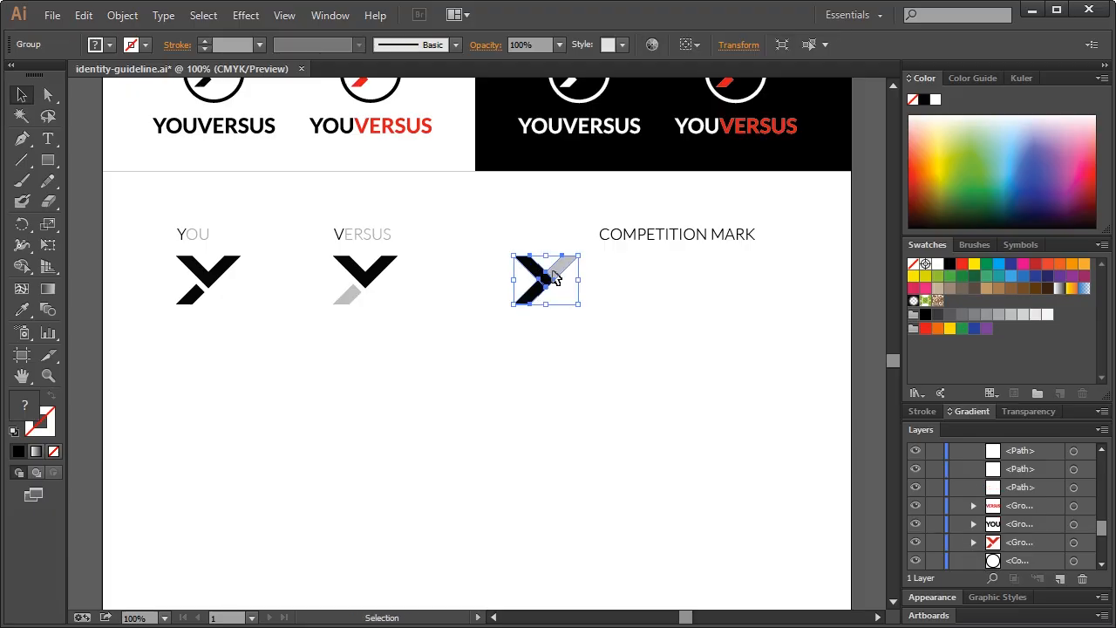
left_click_drag(563, 279, 717, 286)
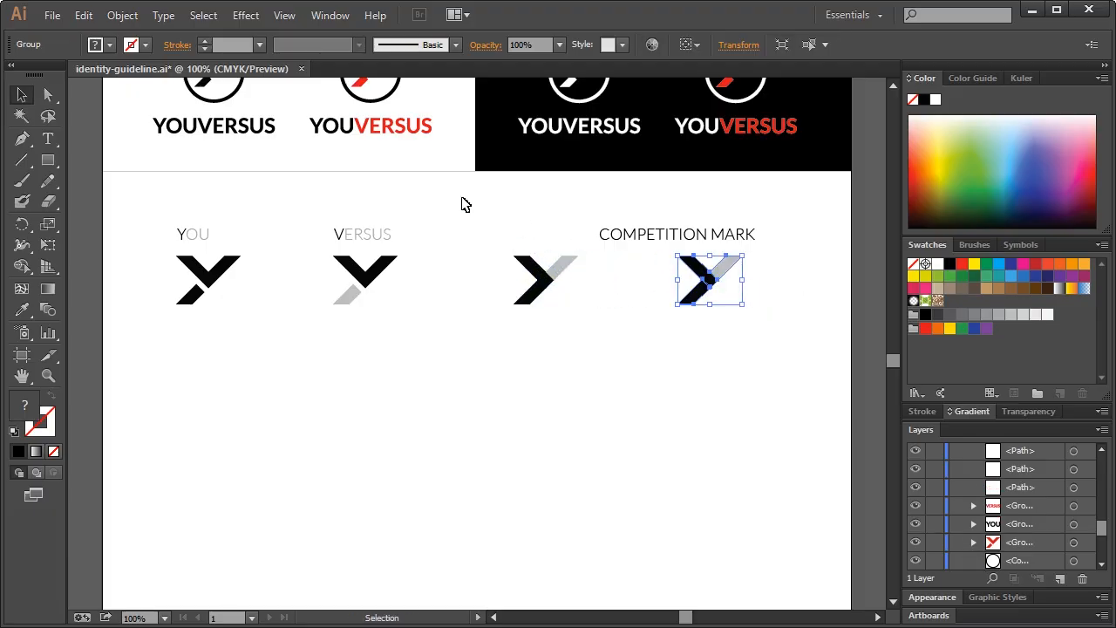
left_click(575, 381)
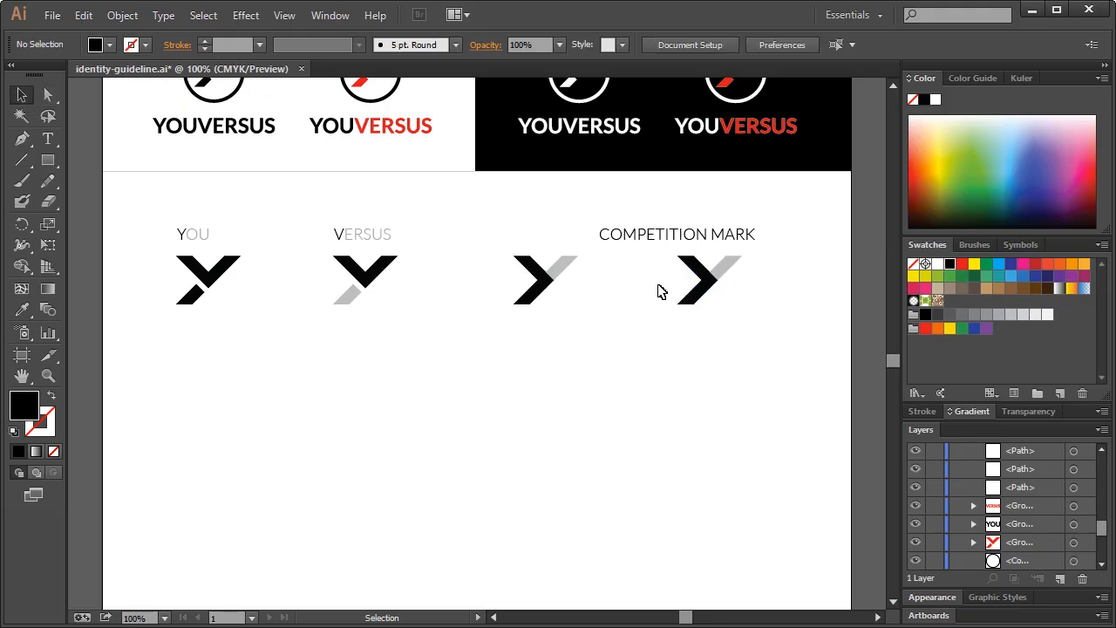
Delete the grey stripe from the copied mark, leaving only the black chevron
left_click(718, 276)
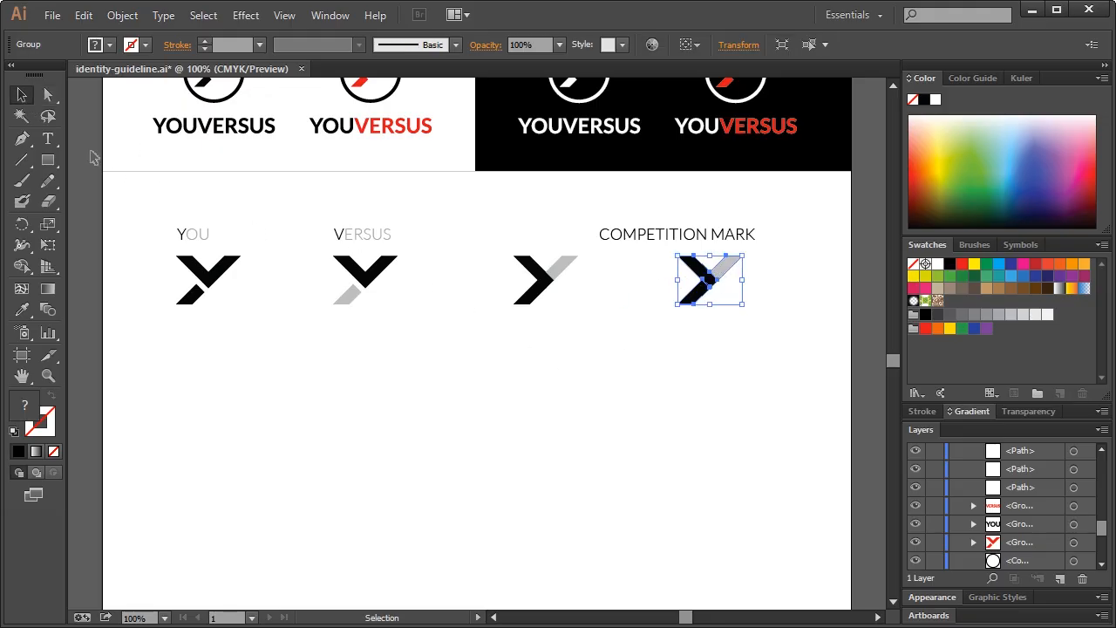
left_click(48, 94)
left_click(698, 366)
left_click(724, 271)
key("Delete")
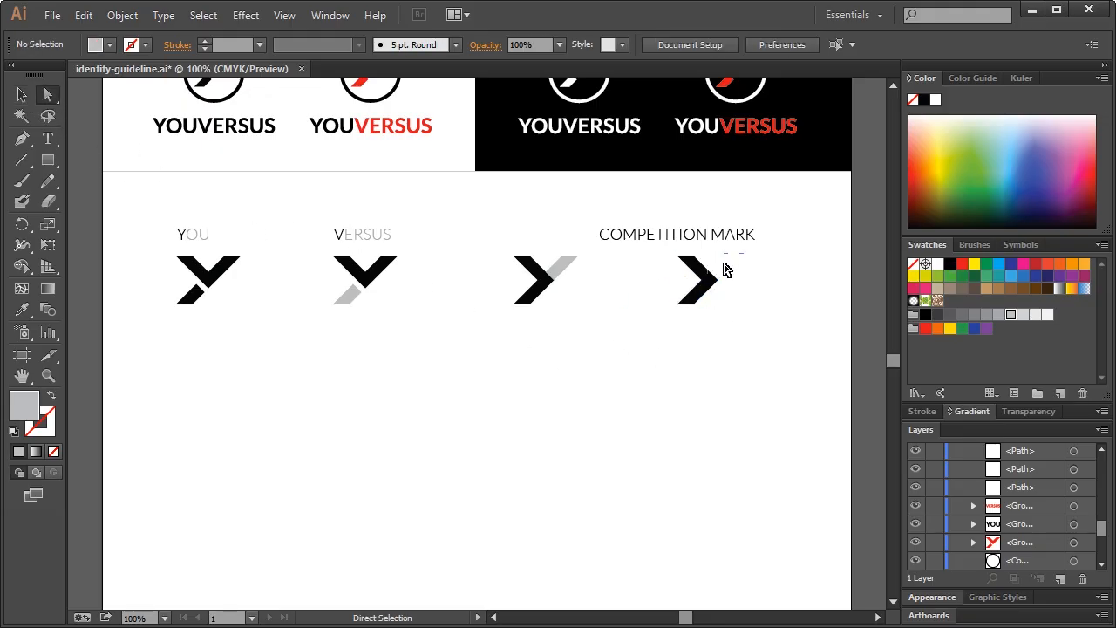
left_click(22, 94)
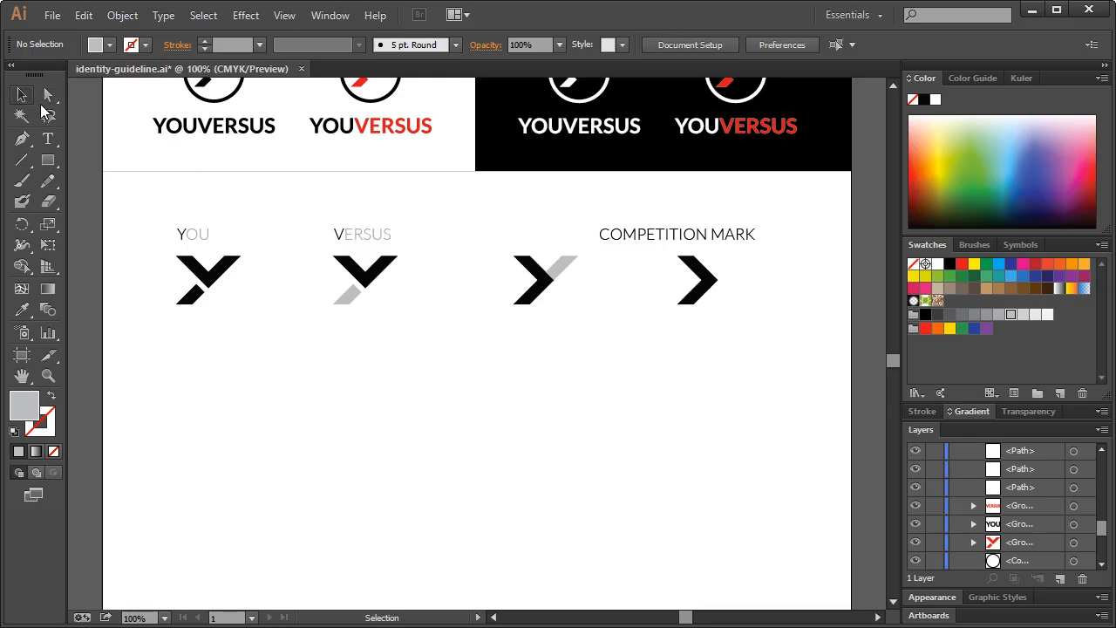
left_click(700, 293)
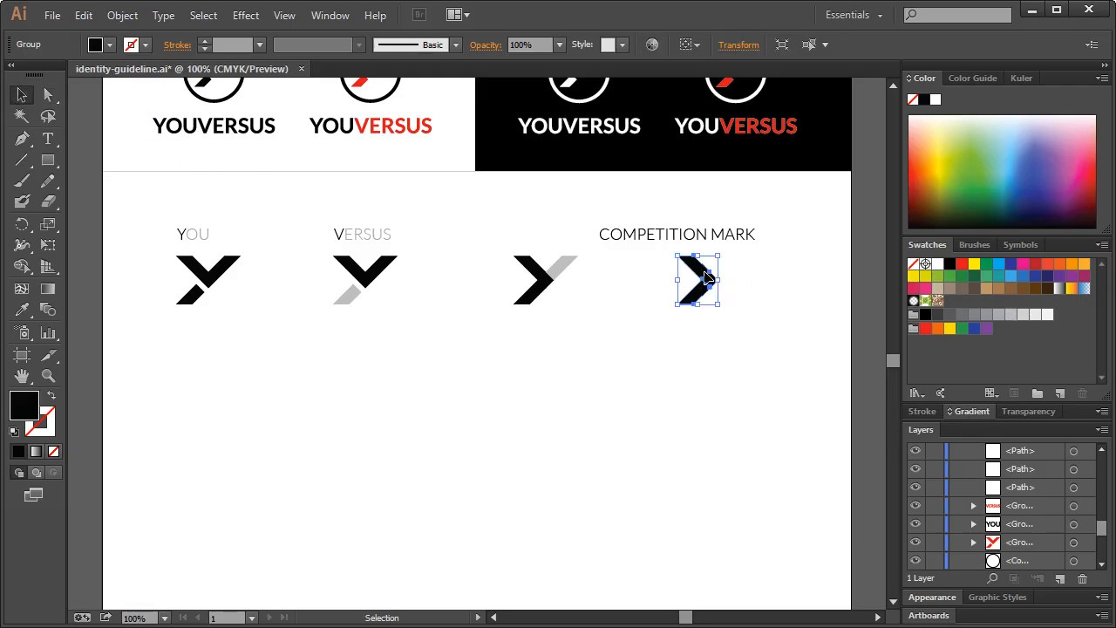
Paste a copy of the chevron, reflect it vertically, and move it right to form an X
key("ctrl+f")
right_click(706, 283)
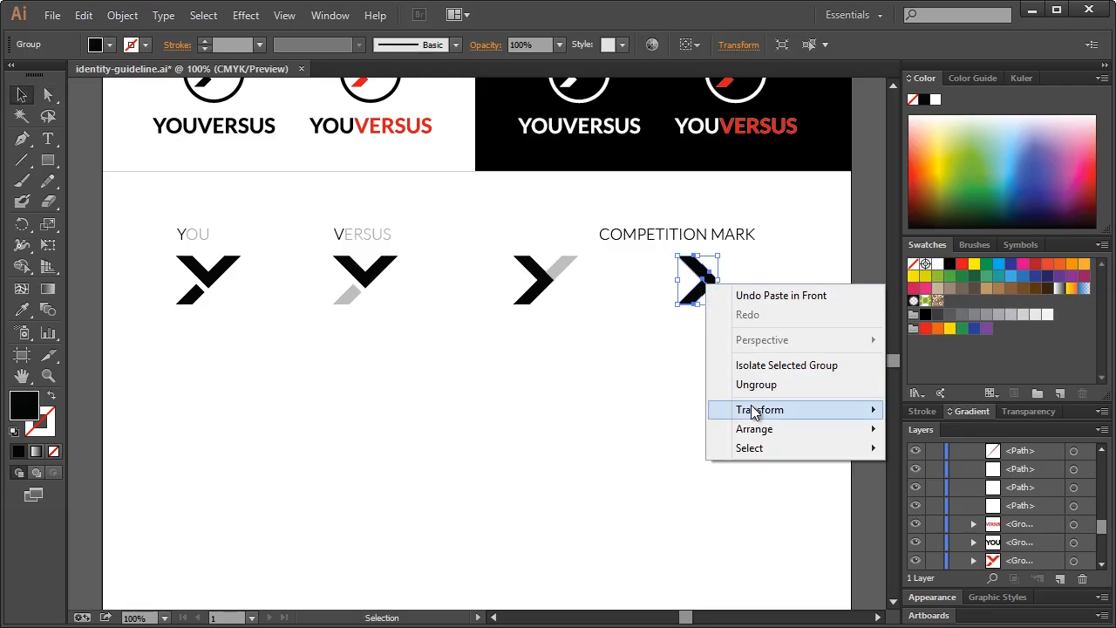
mouse_move(755, 412)
left_click(891, 473)
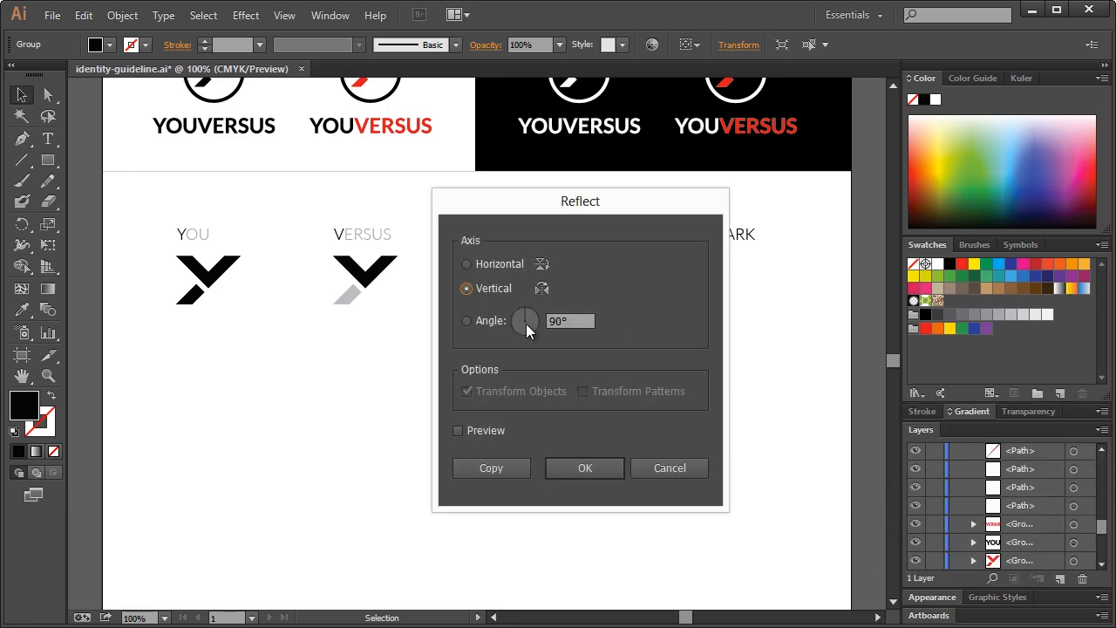
left_click(598, 467)
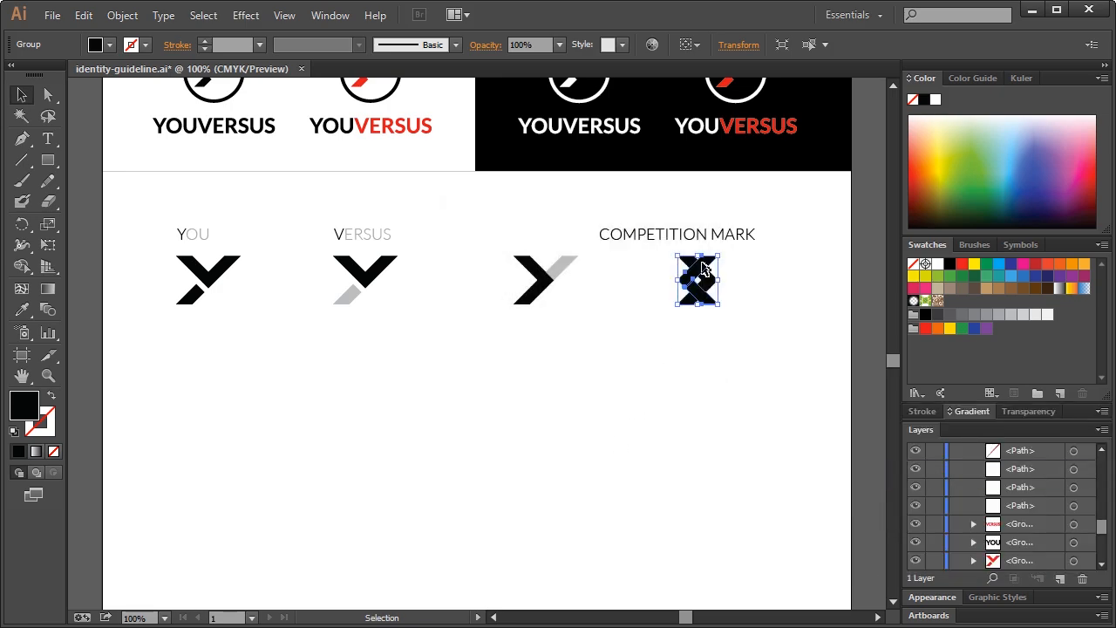
left_click_drag(705, 269, 747, 269)
left_click(782, 287)
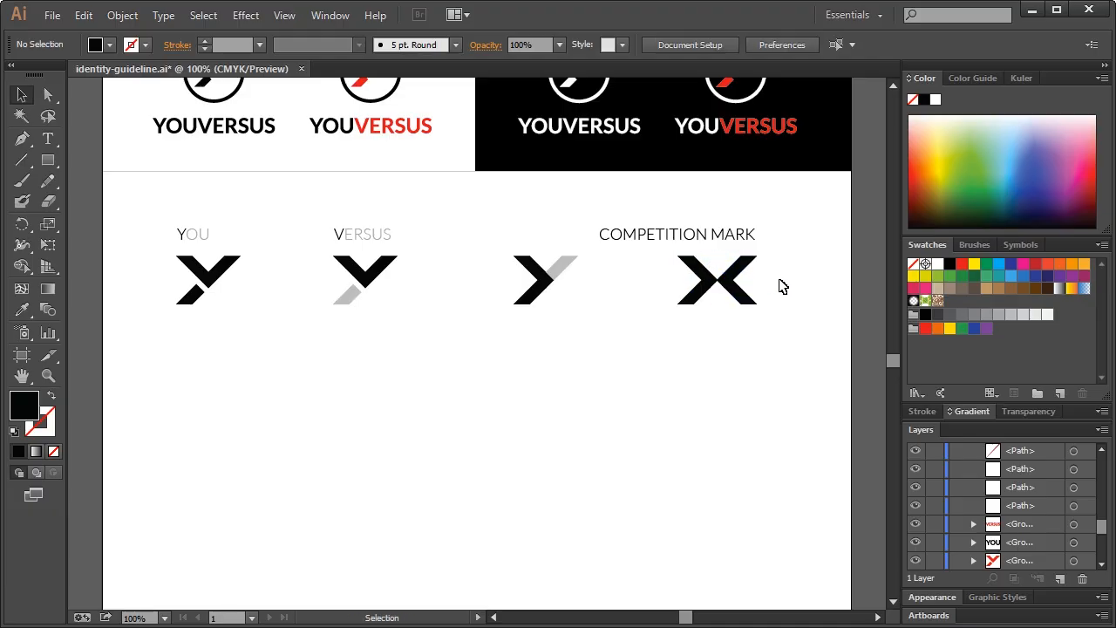
Shift the COMPETITION MARK label right to centre it above the X
left_click_drag(768, 334, 728, 294)
left_click(653, 263)
left_click_drag(657, 241, 697, 241)
left_click(810, 280)
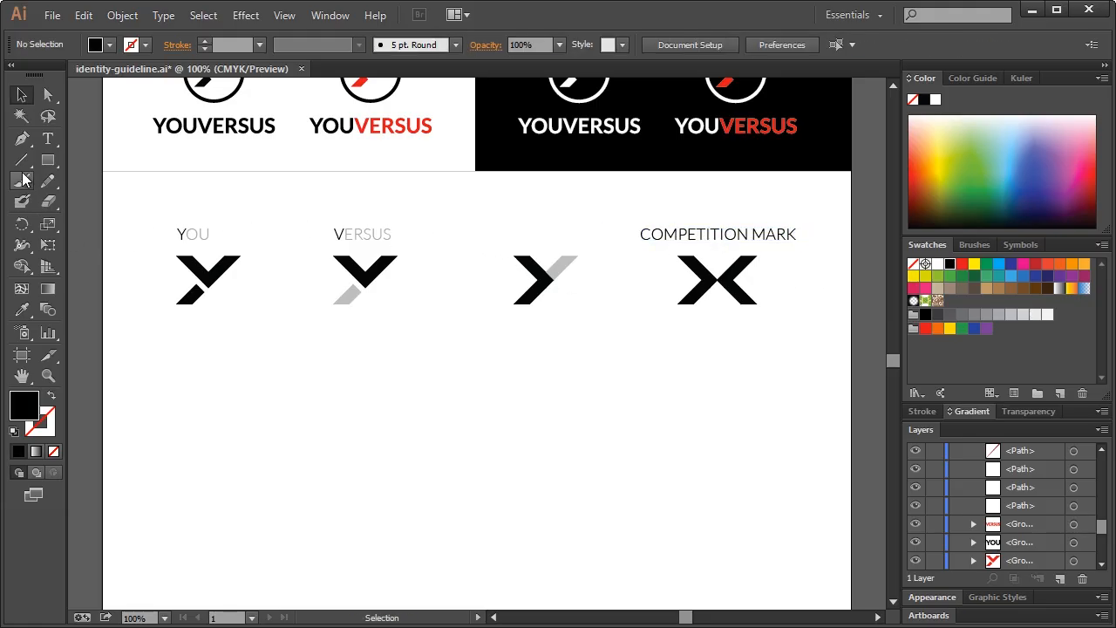
Draw a thin black bar between the chevron and the X mark
left_click(48, 160)
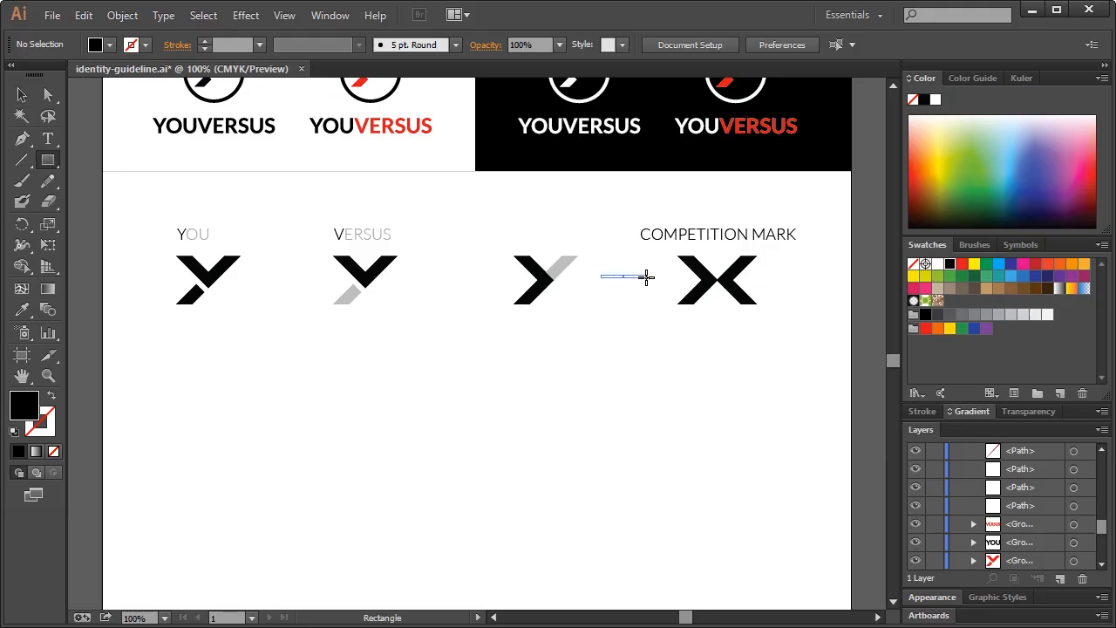
left_click_drag(646, 277, 646, 277)
left_click(21, 94)
left_click(299, 382)
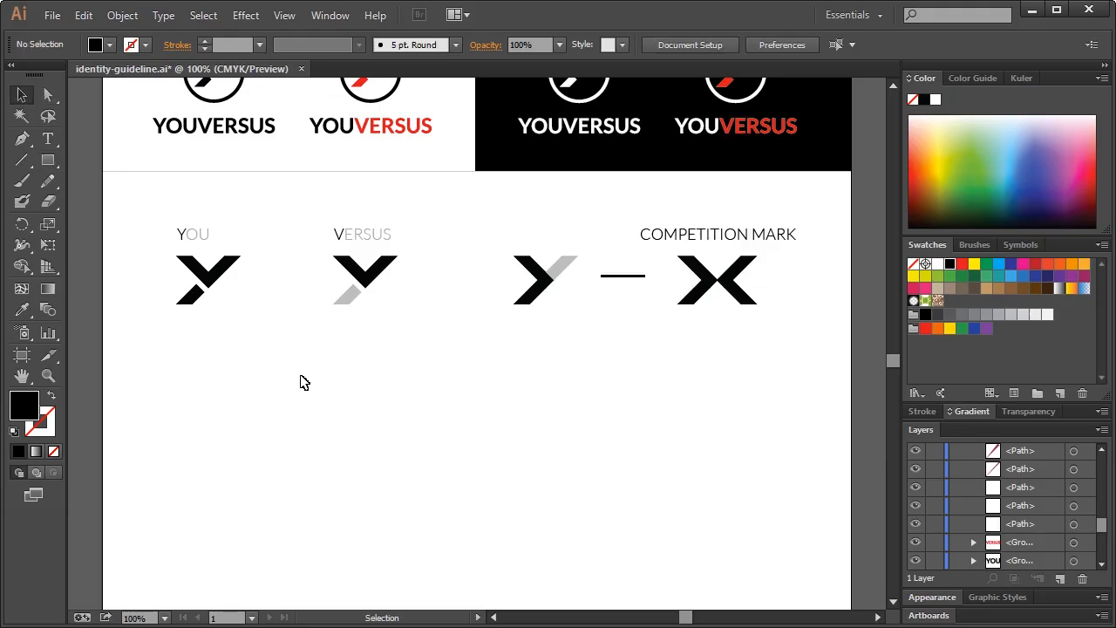
left_click(47, 375)
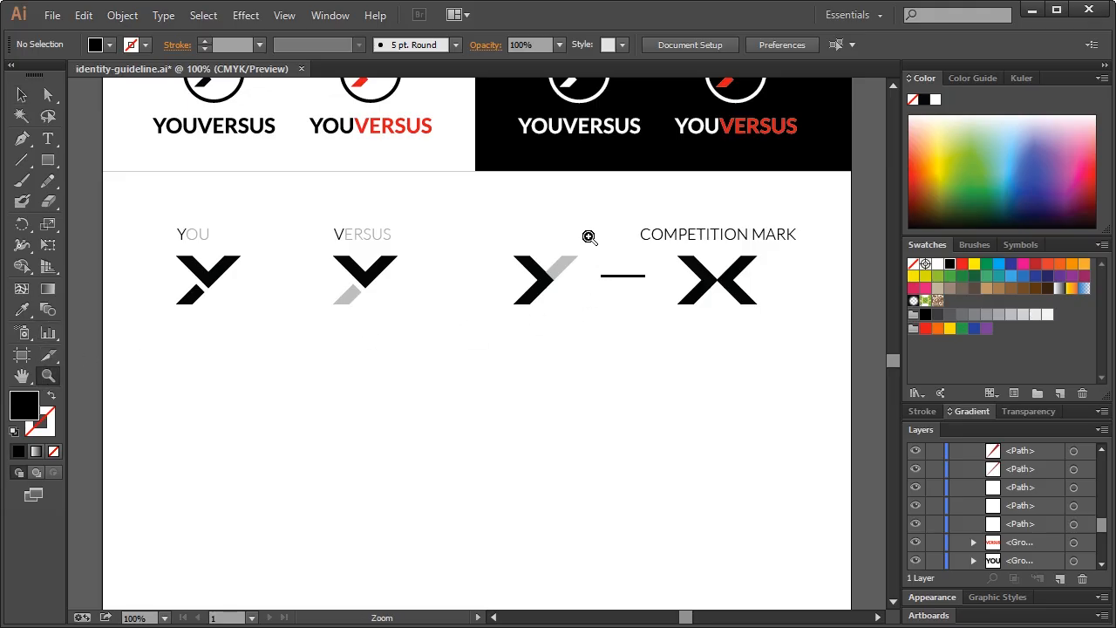
left_click_drag(581, 234, 696, 314)
Add a triangular arrowhead to the bar's right end and nudge the arrow slightly right
left_click(22, 138)
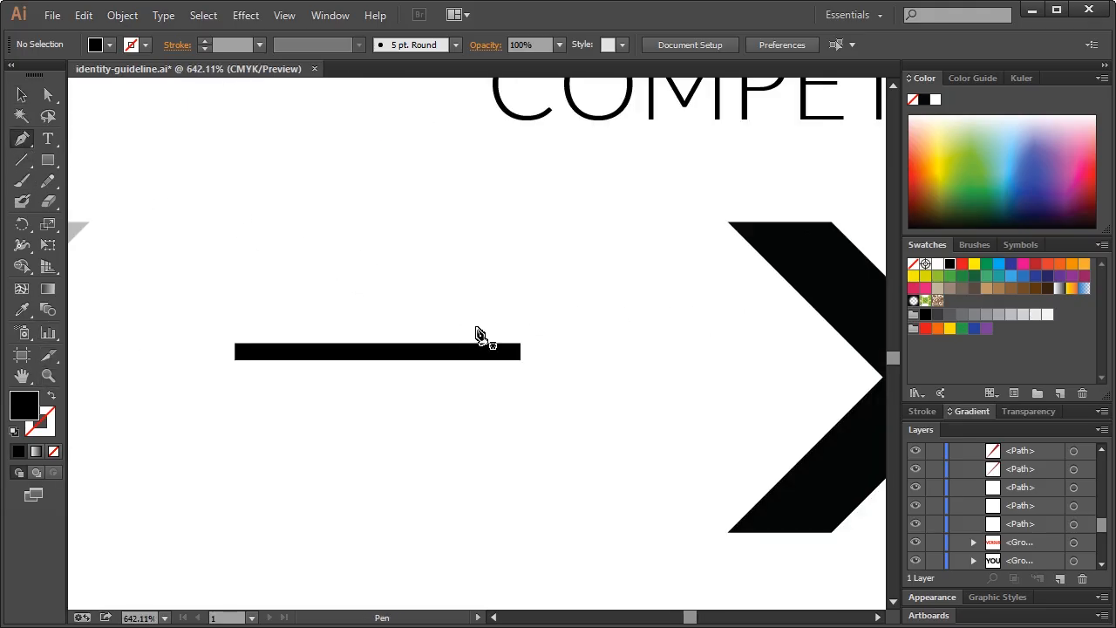
left_click(500, 310)
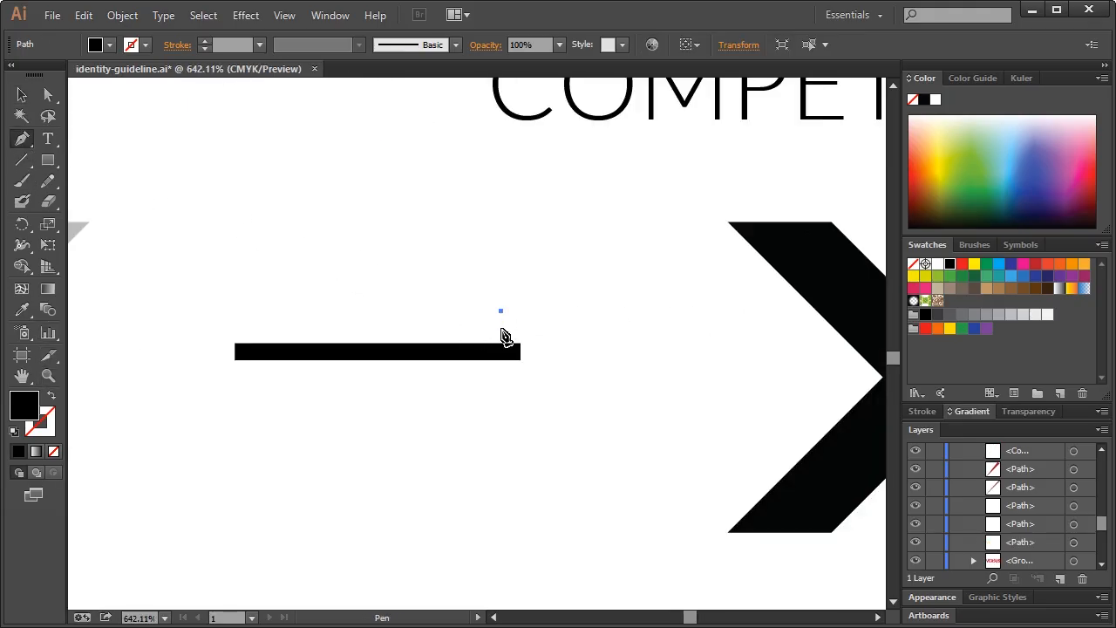
left_click(501, 385, "shift")
left_click_drag(501, 387, 504, 393)
left_click(546, 350)
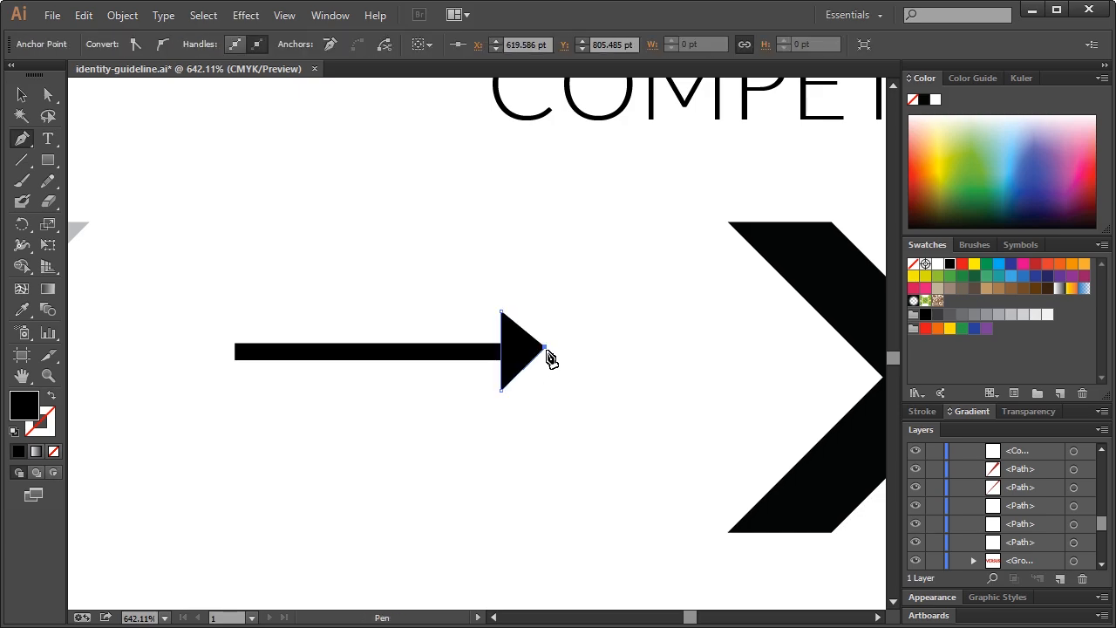
key("ctrl+z")
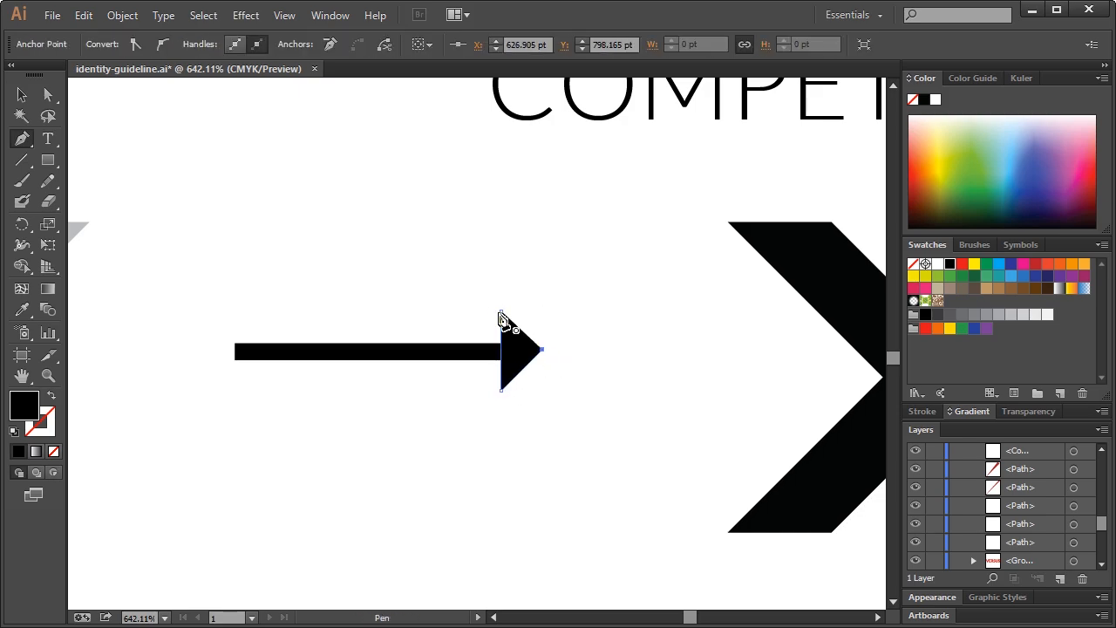
left_click(21, 94)
left_click(261, 203)
key("ctrl+1")
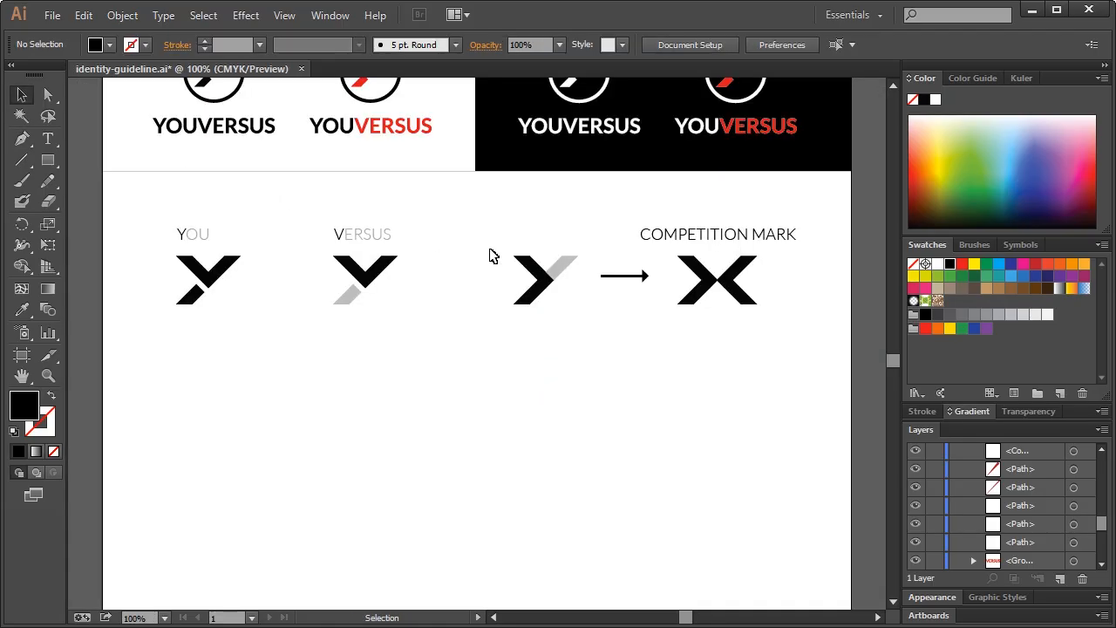
left_click_drag(598, 266, 668, 298)
key("Right")
key("Right")
key("Right")
key("Right")
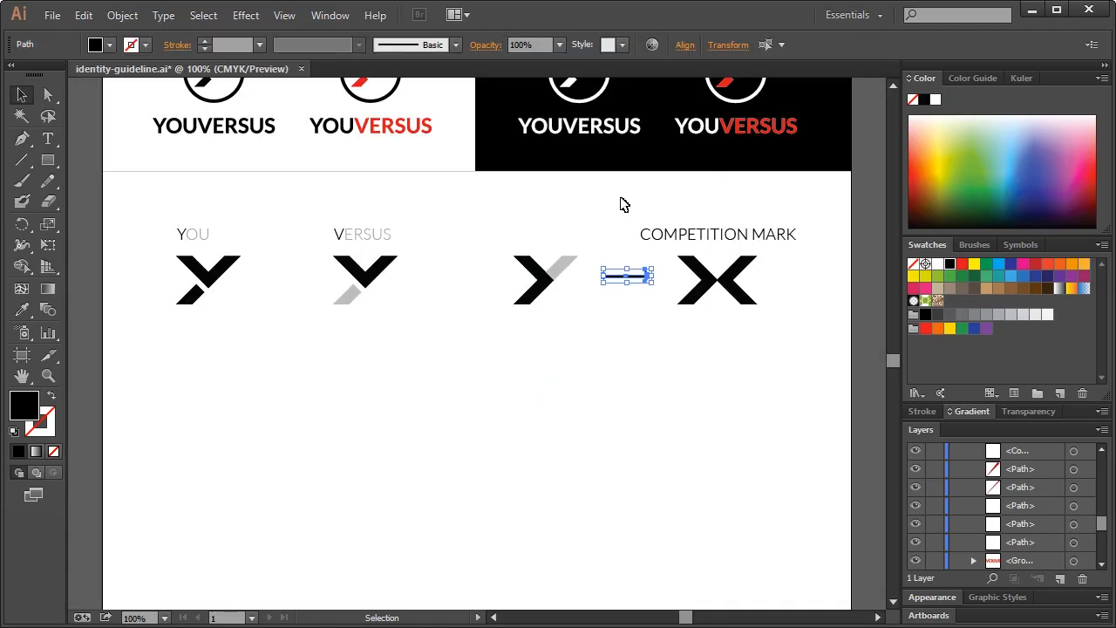
left_click(620, 200)
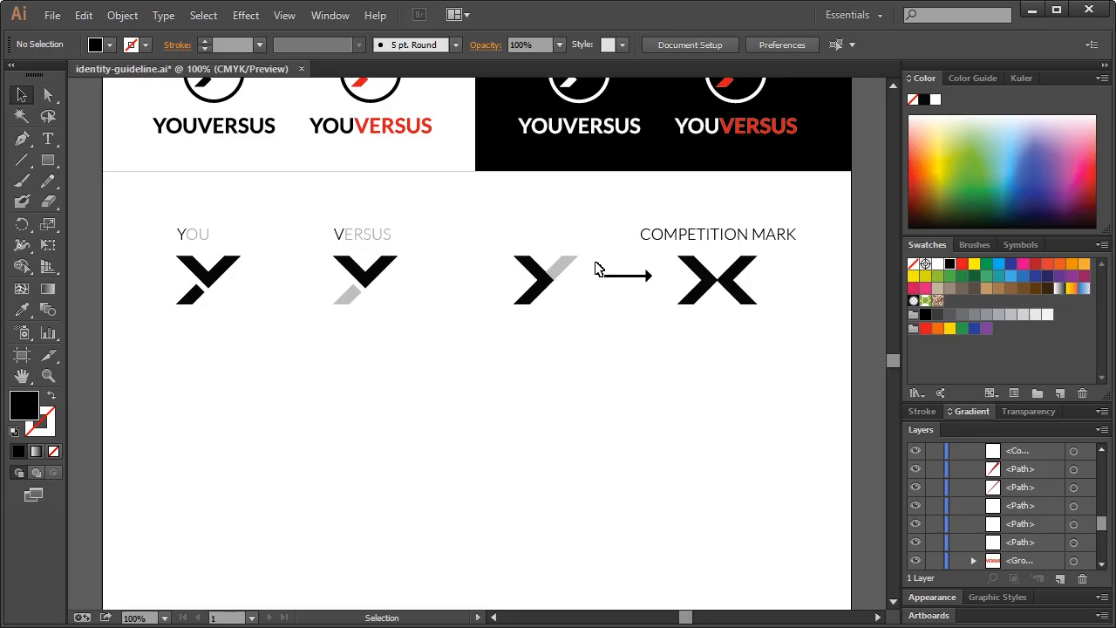
left_click(750, 239)
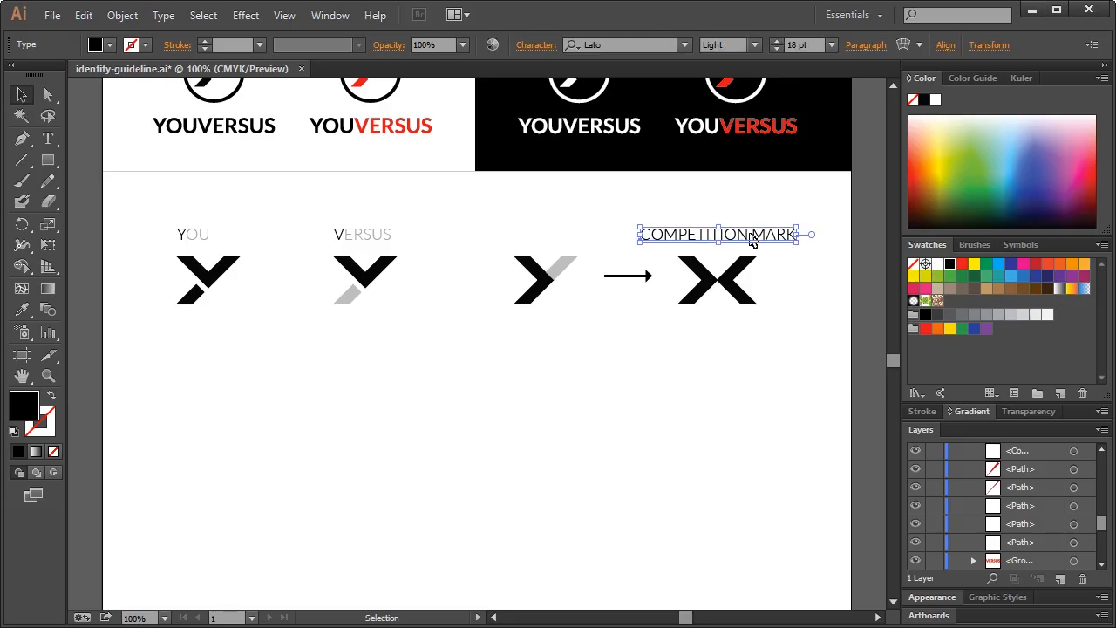
left_click(745, 216, "shift")
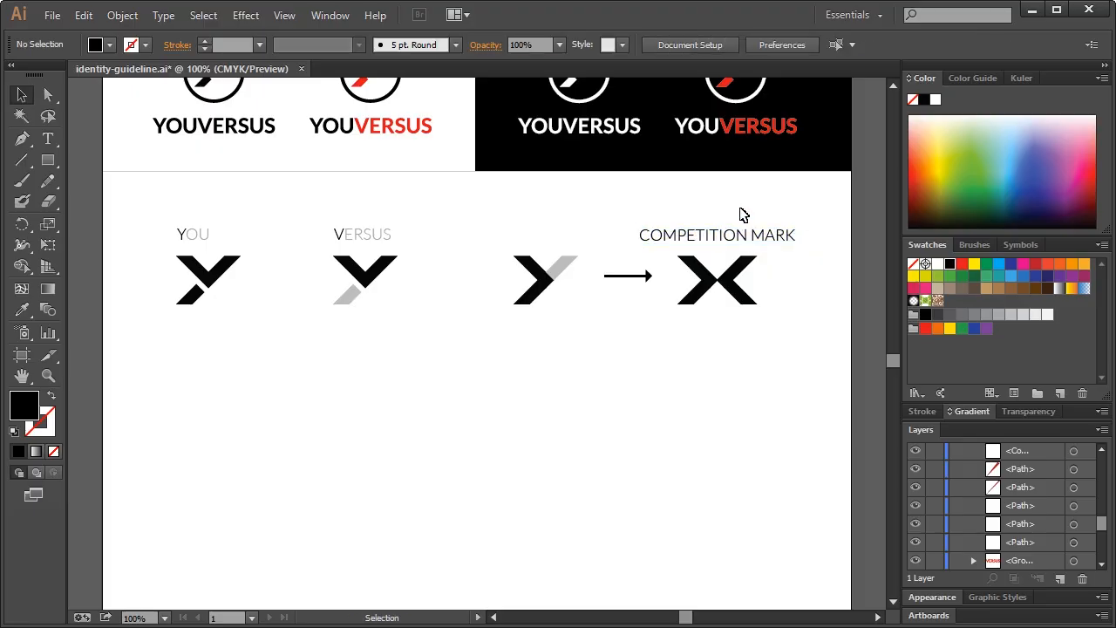
scroll(658, 342, "down", 2)
scroll(658, 343, "up", 12)
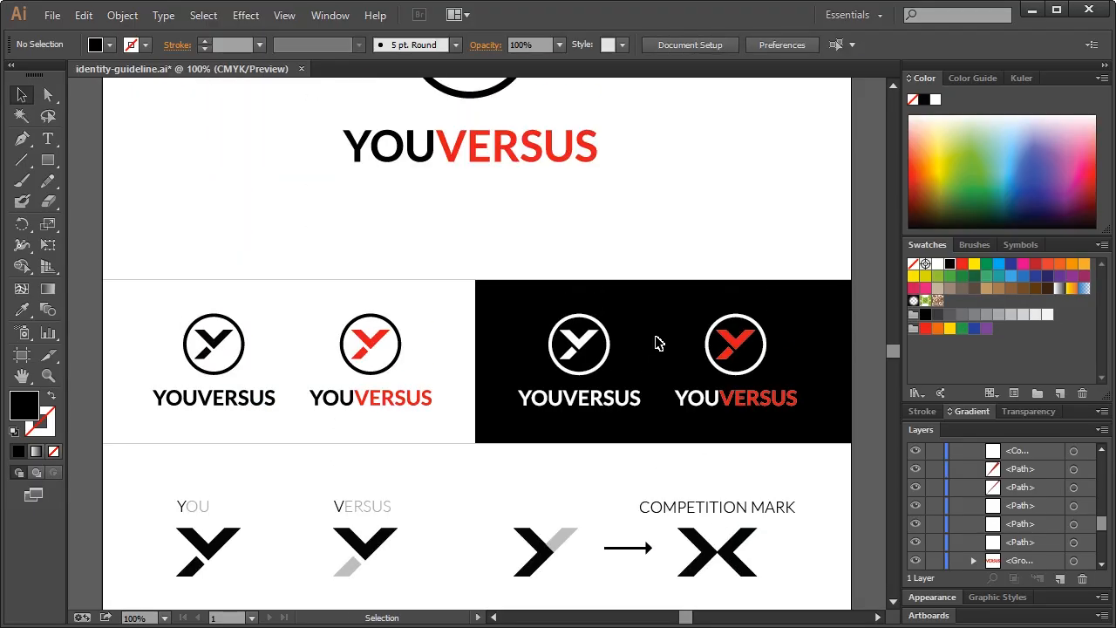
scroll(658, 342, "up", 1)
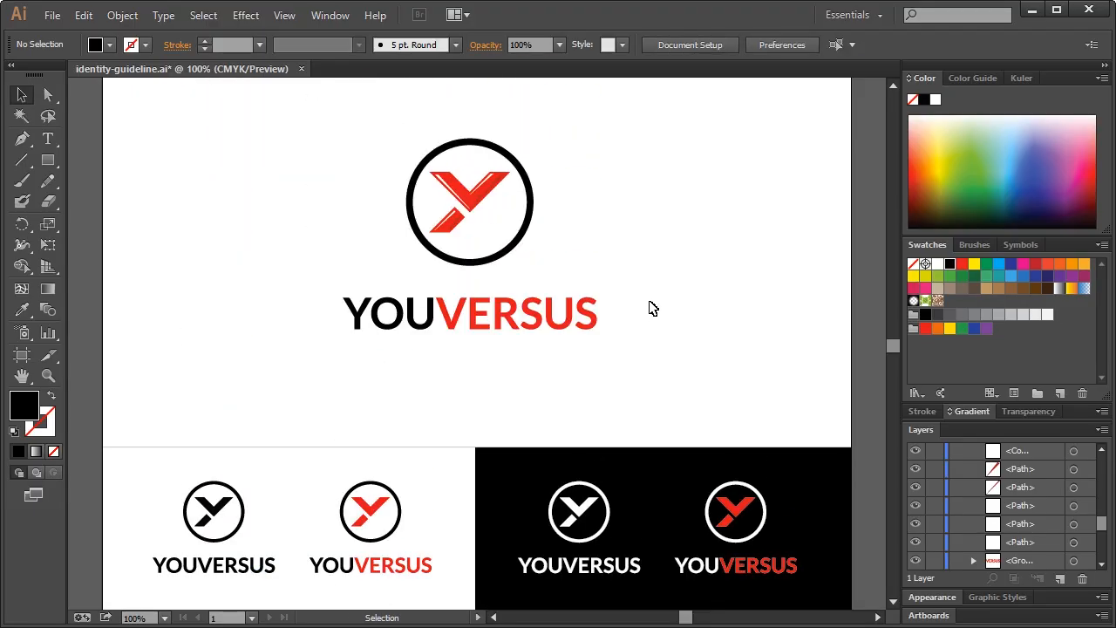
scroll(678, 295, "down", 8)
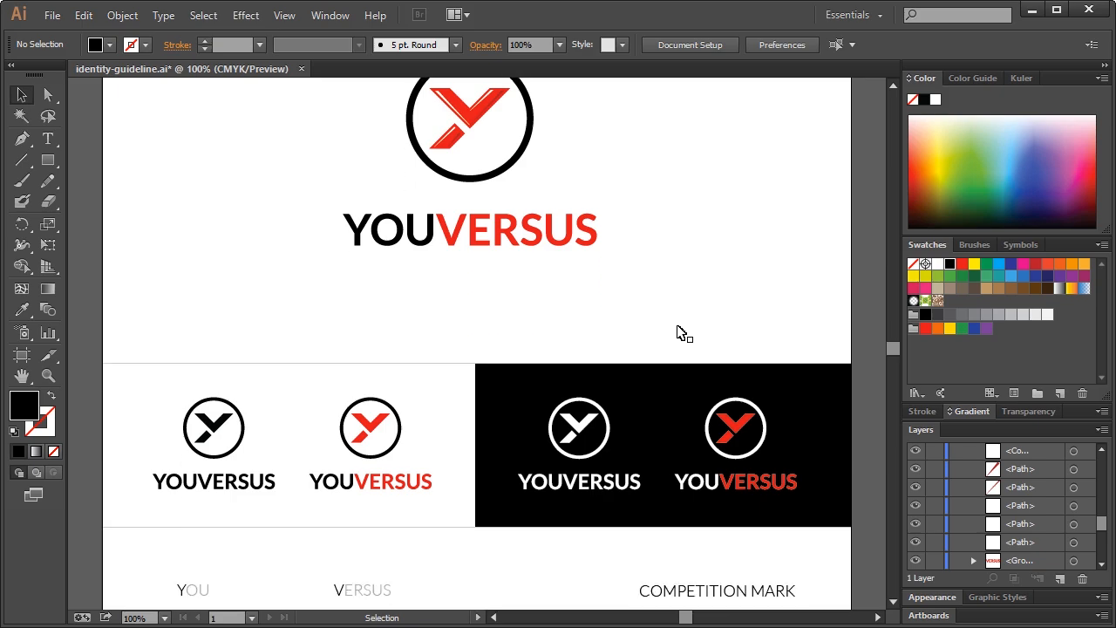
scroll(680, 347, "down", 6)
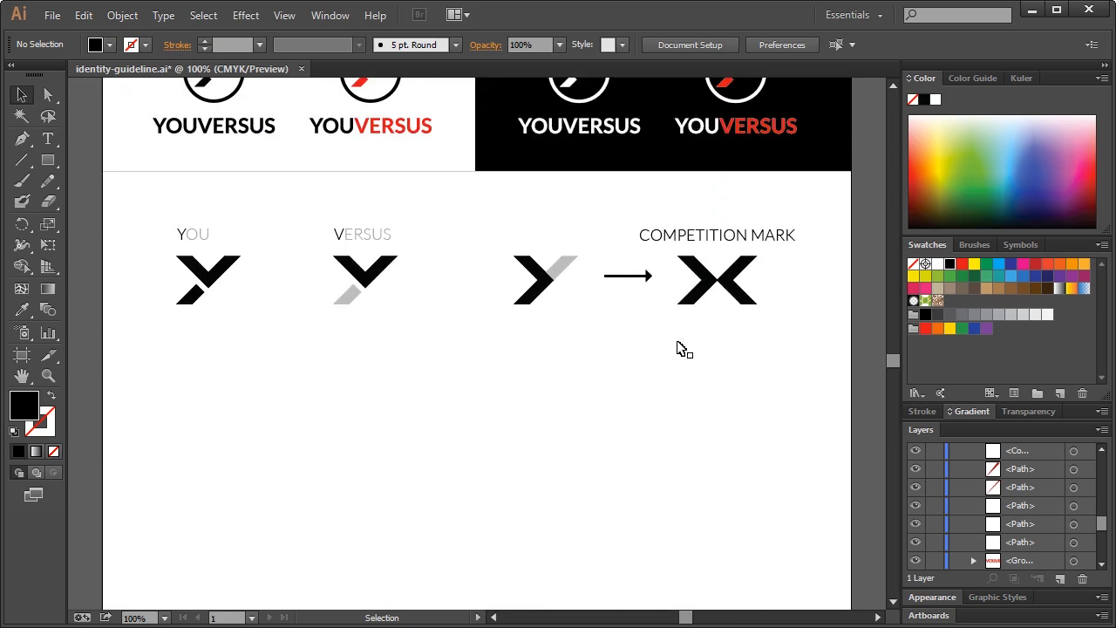
left_click_drag(731, 354, 755, 389)
Copy the X competition mark below the row, shrink it, and place a second small X beside it
left_click_drag(767, 350, 709, 282)
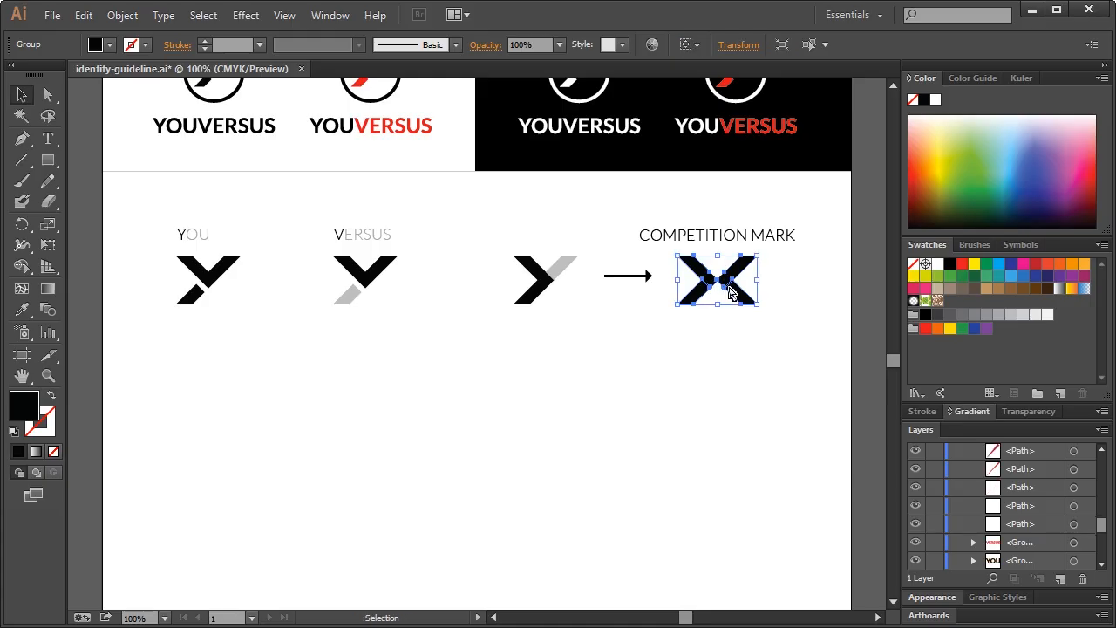
left_click_drag(731, 292, 536, 405)
key("ctrl+shift+a")
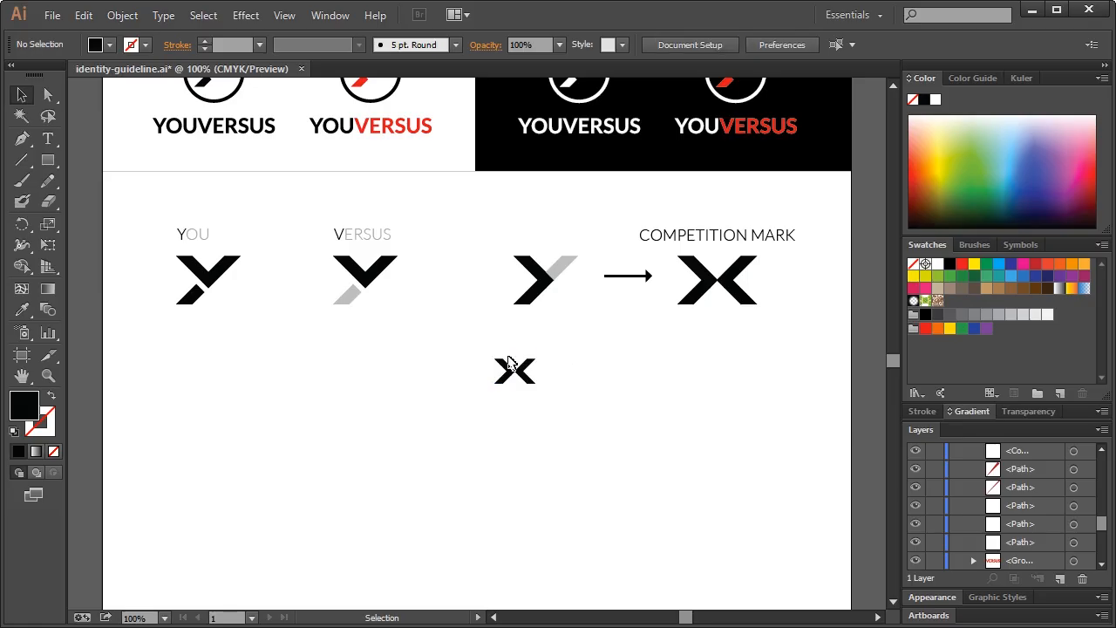
left_click_drag(476, 347, 514, 399)
key("ctrl+shift+a")
left_click_drag(468, 363, 544, 380)
Duplicate the small X marks twice to extend them into a longer row
left_click(566, 427)
left_click_drag(483, 346, 584, 443)
left_click_drag(558, 394, 640, 392)
left_click(666, 434)
left_click_drag(667, 432, 524, 377)
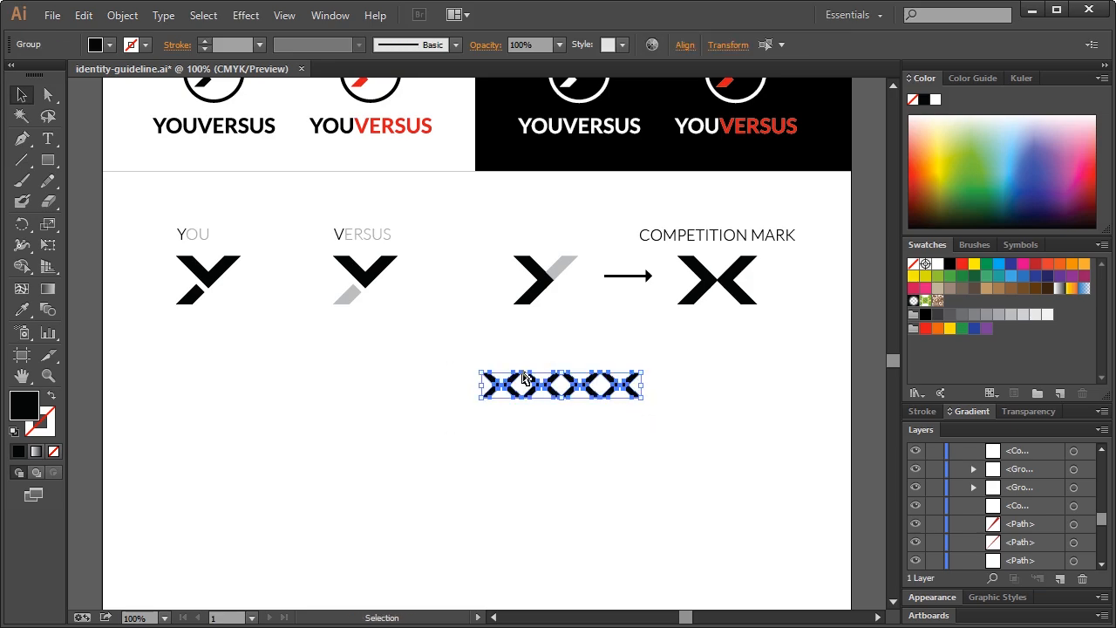
left_click_drag(628, 398, 792, 394)
Add an interlocking duplicate row below and select the whole X pattern
left_click(831, 457)
left_click_drag(824, 440, 456, 378)
left_click_drag(554, 384, 555, 408)
left_click(592, 476)
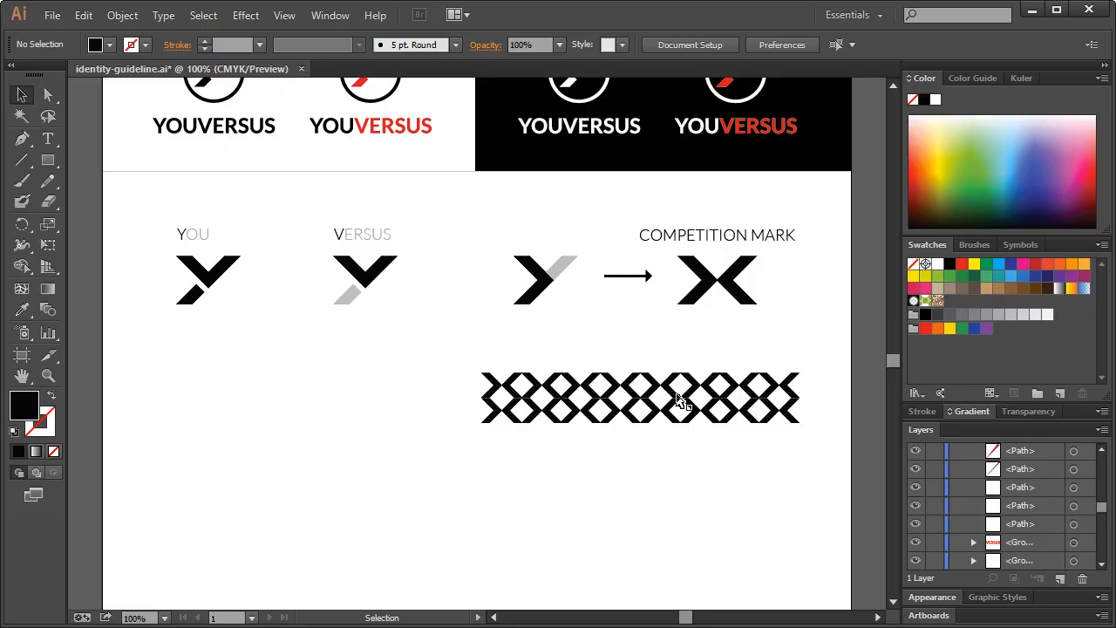
scroll(635, 429, "up", 2)
scroll(638, 430, "down", 2)
left_click_drag(456, 361, 817, 479)
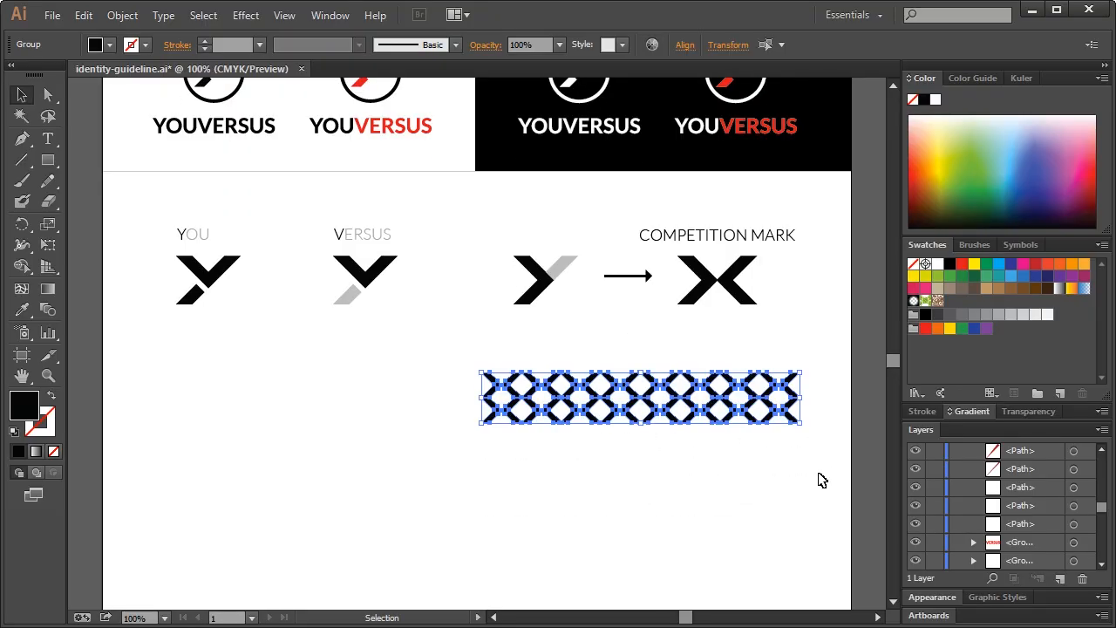
Move the X pattern slightly lower
key("v")
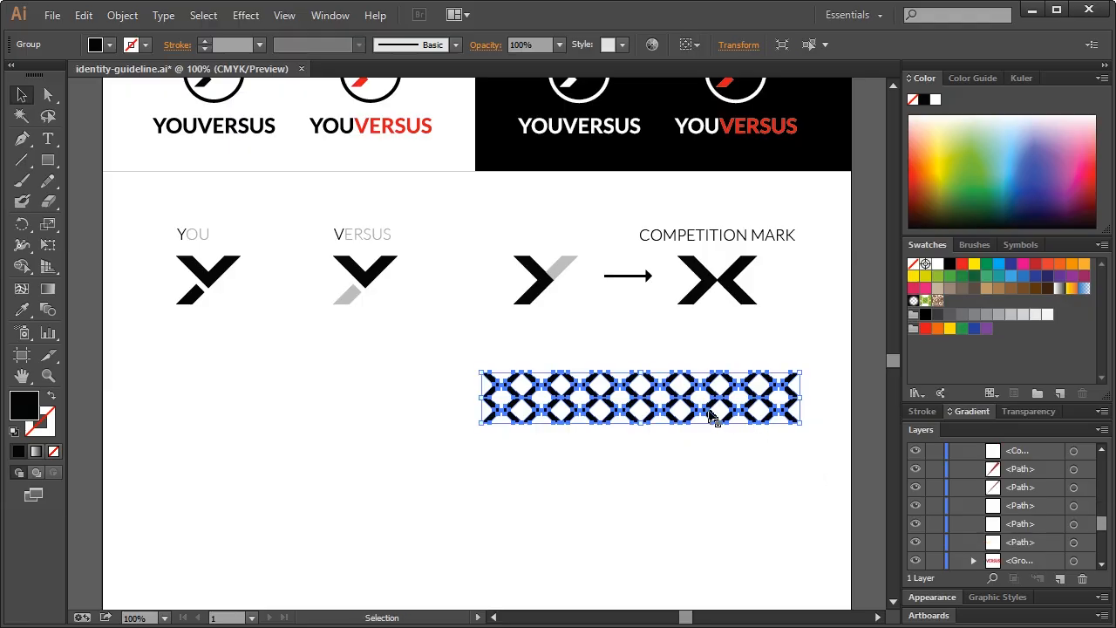
left_click_drag(715, 398, 715, 417)
left_click(721, 357)
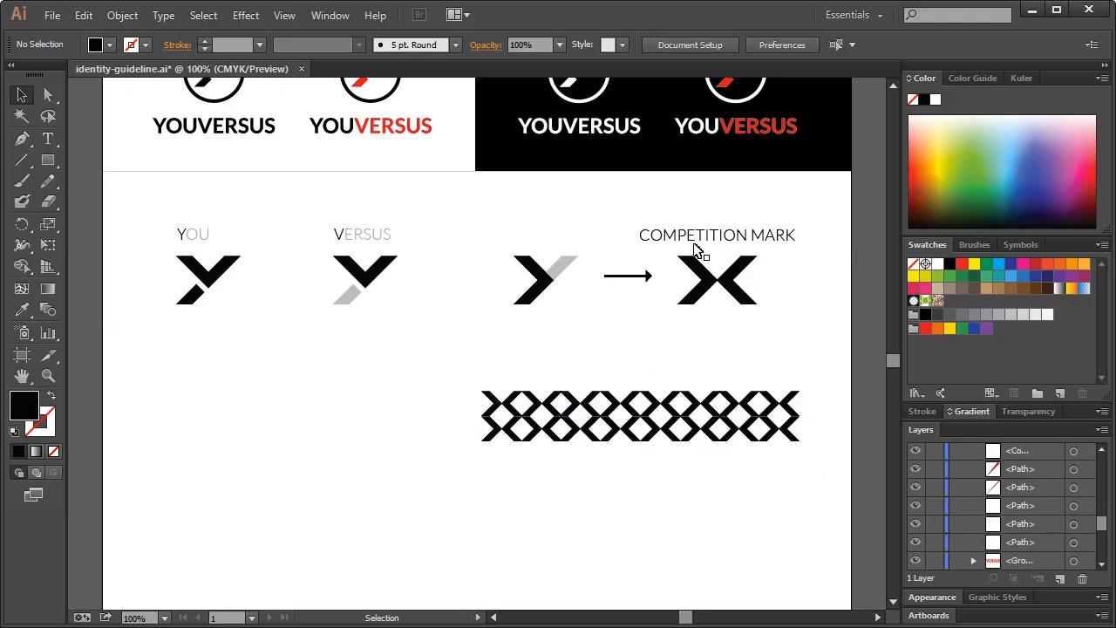
Copy the COMPETITION MARK label above the pattern, retype it as PATTERN, and centre it
left_click(694, 240)
left_click_drag(710, 238, 654, 372)
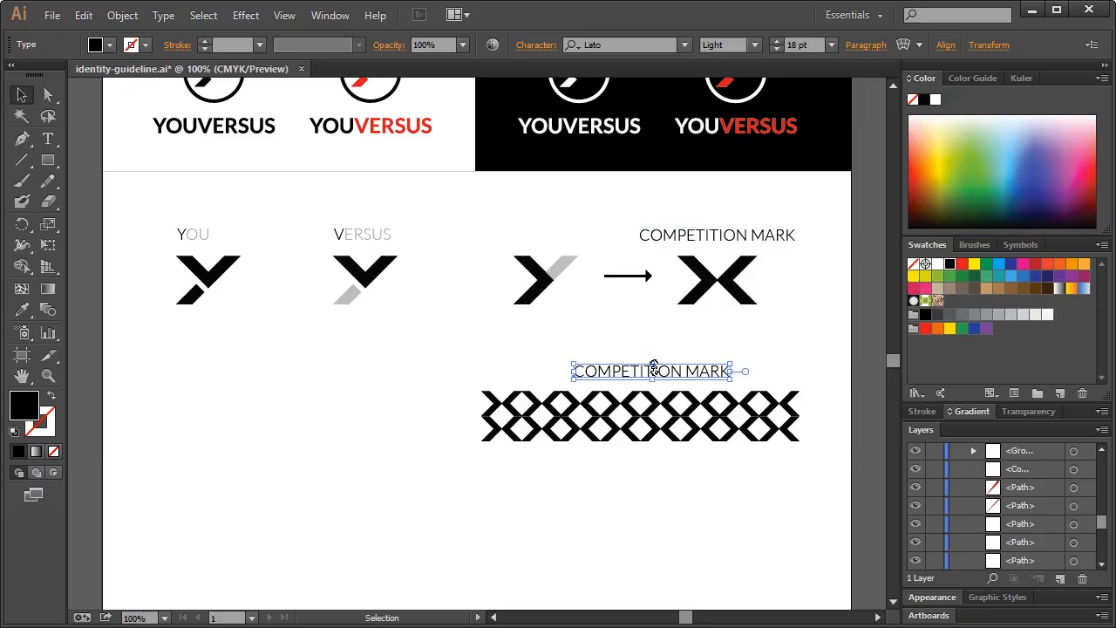
double_click(668, 371)
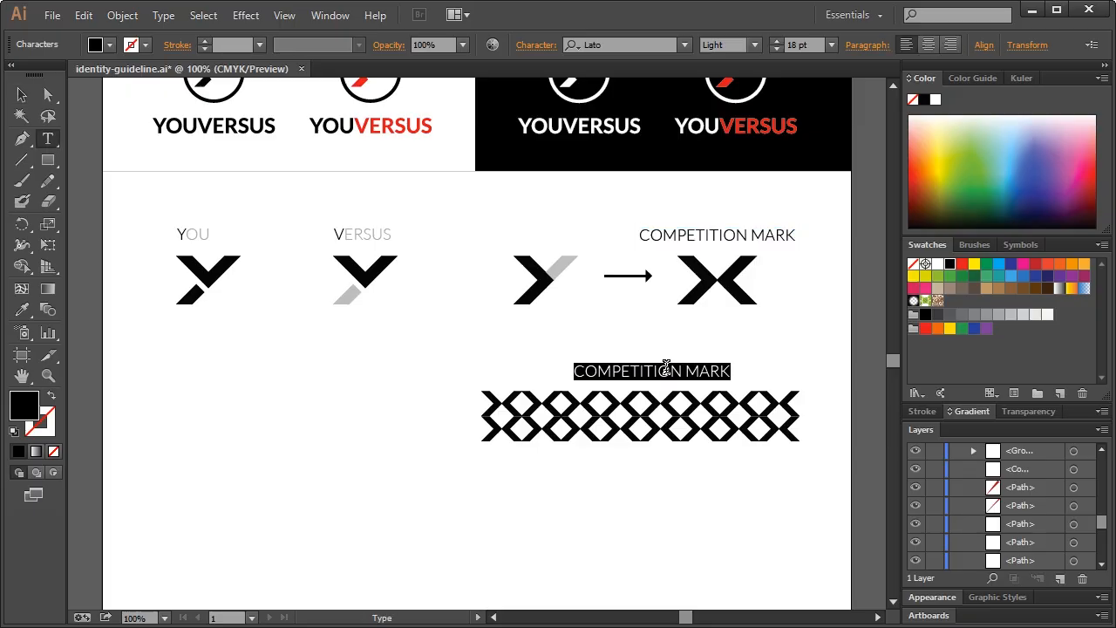
type("PATTERN")
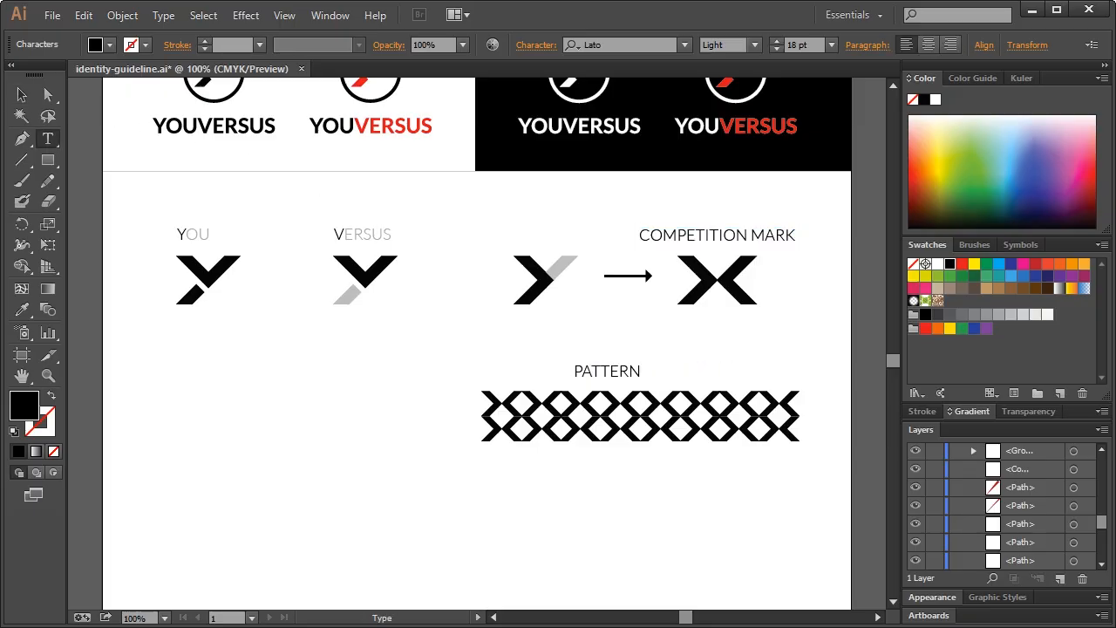
left_click(19, 96)
left_click(636, 379)
left_click_drag(626, 372, 660, 375)
left_click(712, 376)
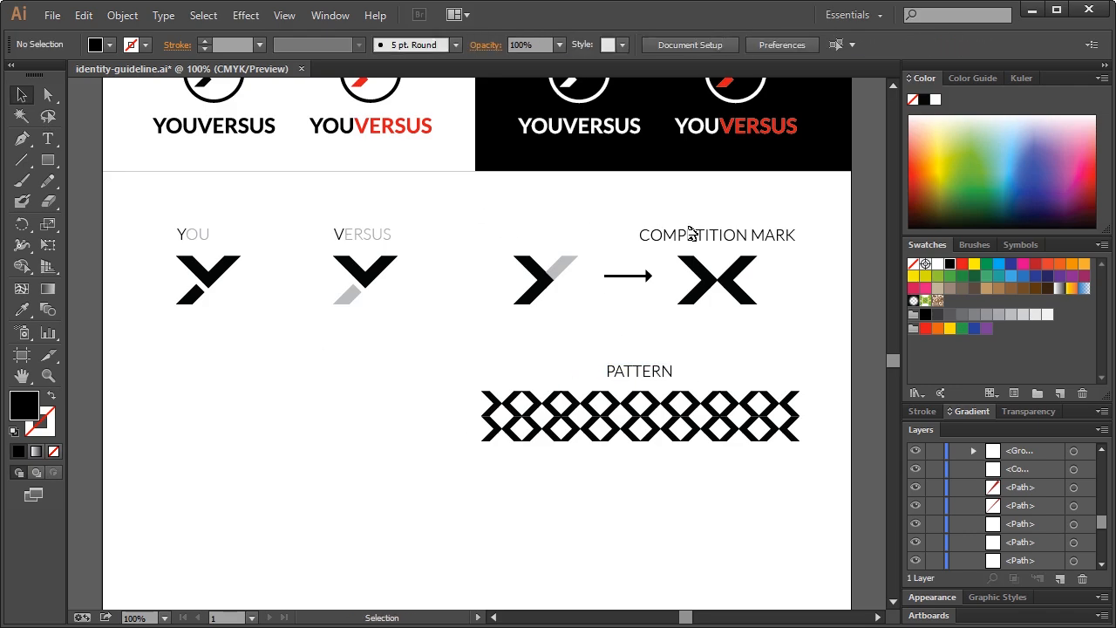
scroll(515, 353, "up", 8)
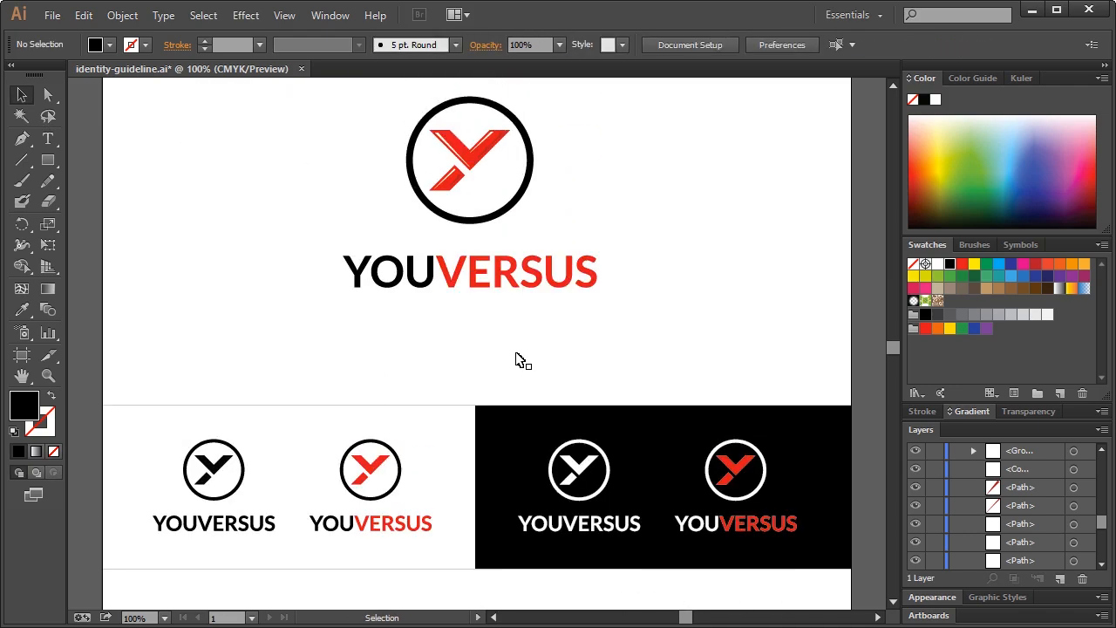
Nudge the pattern and its PATTERN label right, and move the YOU and VERSUS marks lower
scroll(517, 358, "up", 3)
scroll(518, 363, "down", 12)
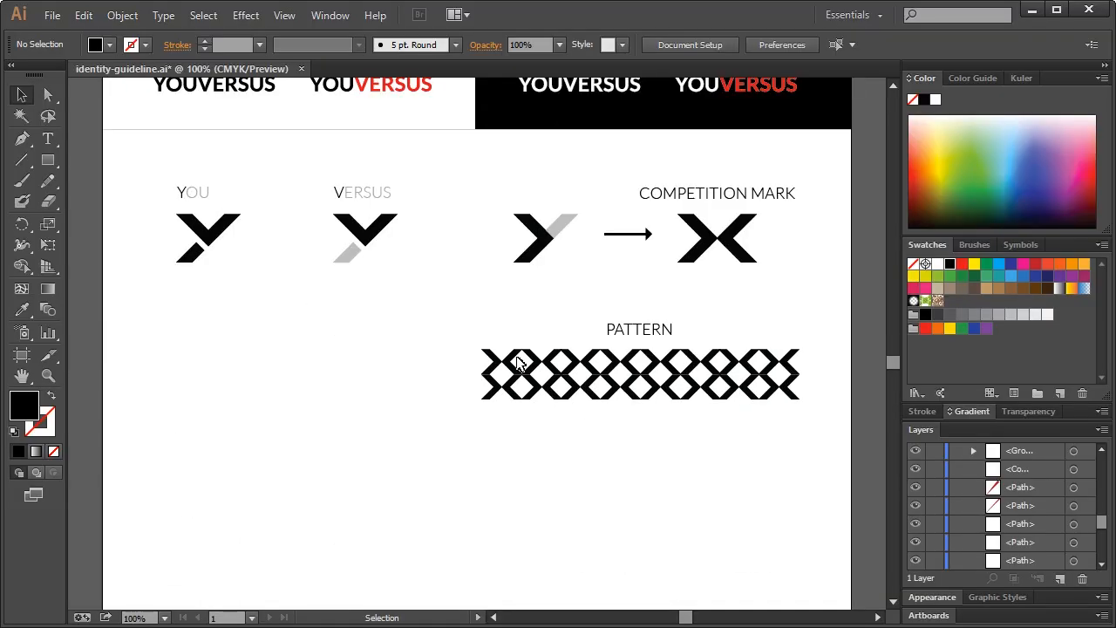
scroll(518, 362, "down", 3)
scroll(532, 363, "up", 4)
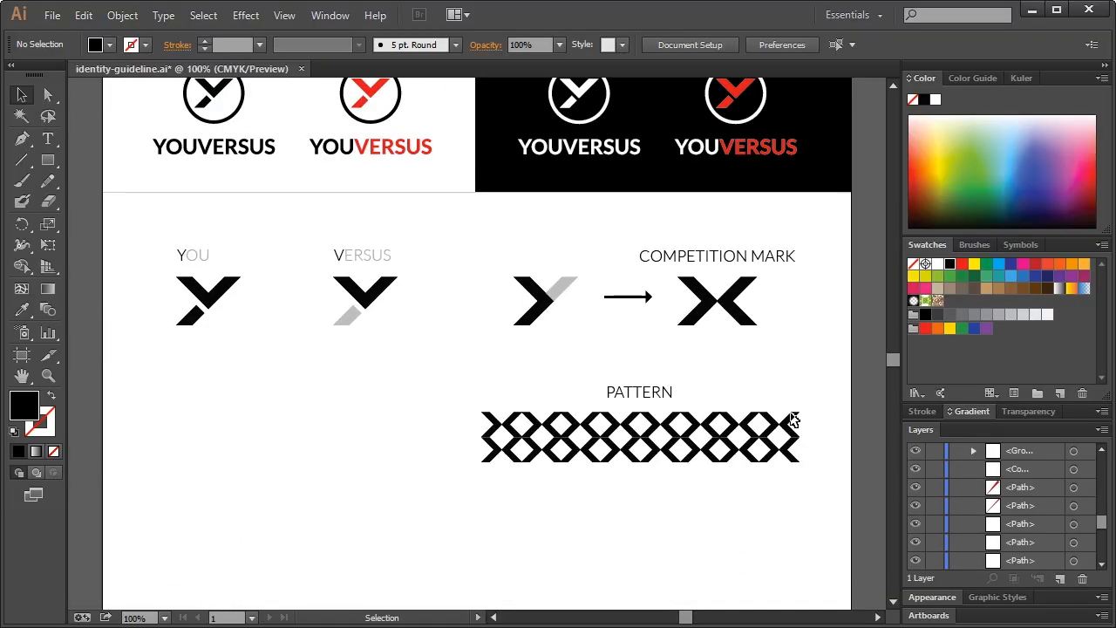
left_click_drag(450, 376, 817, 528)
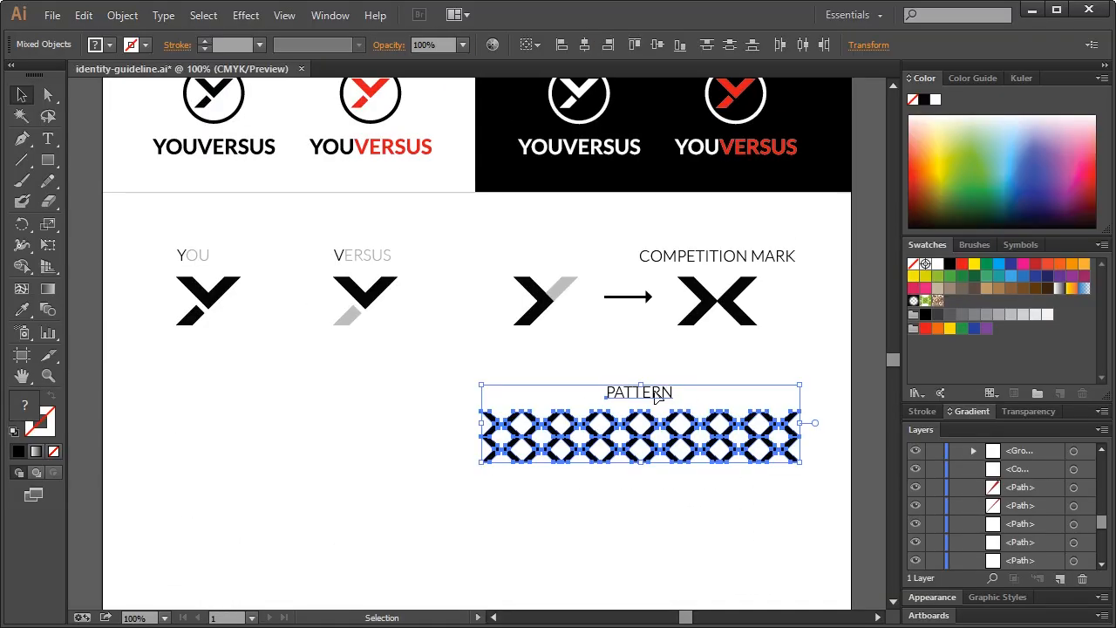
left_click_drag(656, 394, 668, 394)
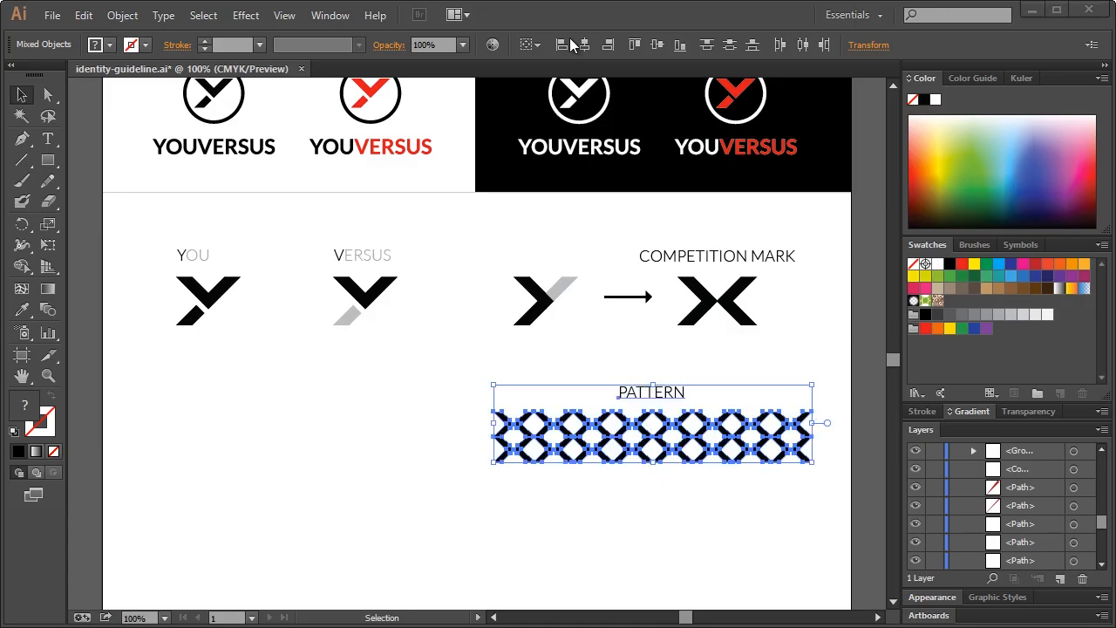
left_click_drag(141, 225, 378, 353)
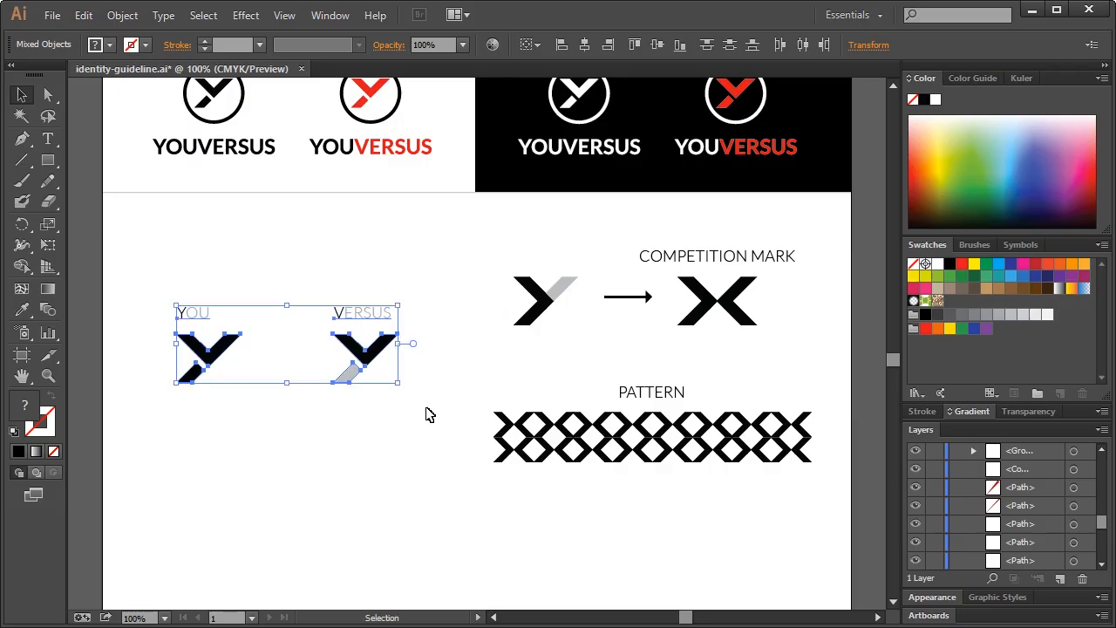
left_click(412, 236)
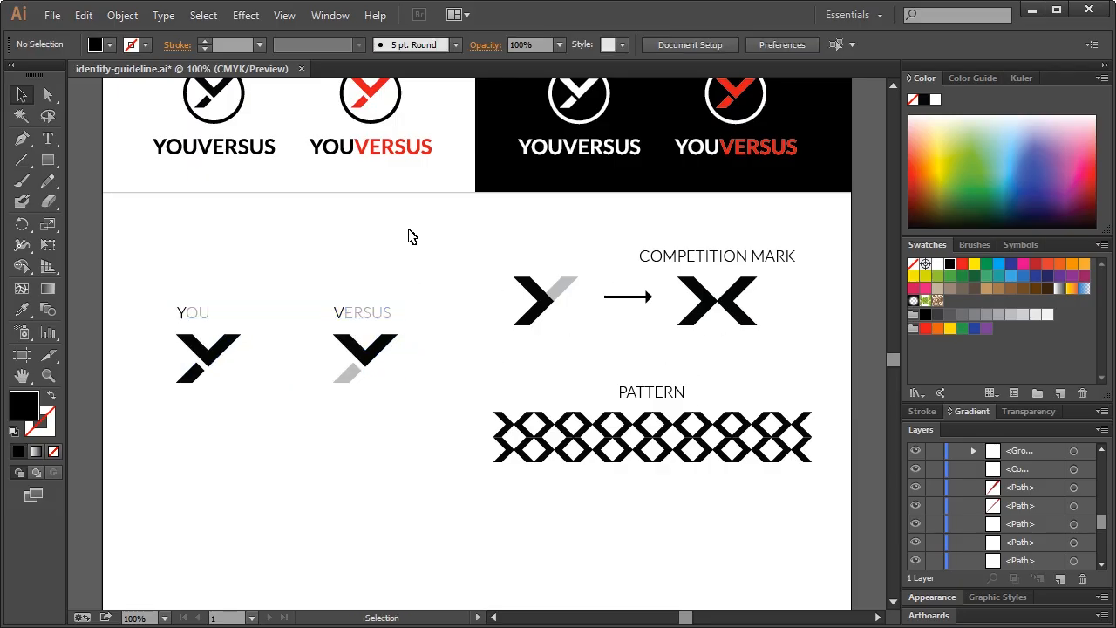
Copy the divider line straight down to sit below the pattern
left_click(339, 190)
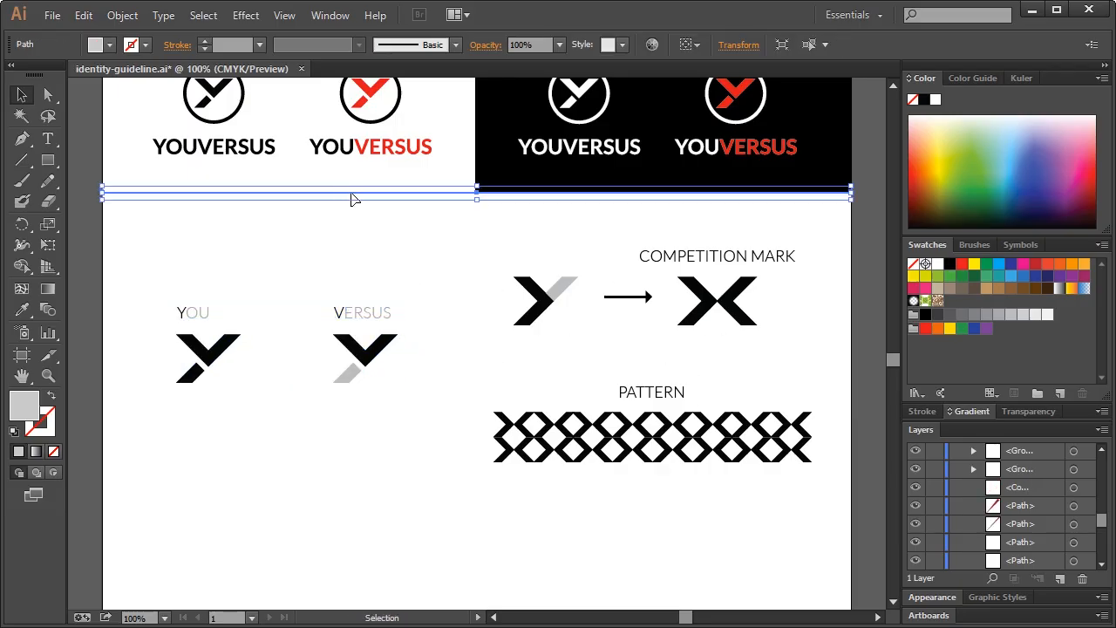
left_click_drag(353, 199, 356, 502)
left_click(400, 546)
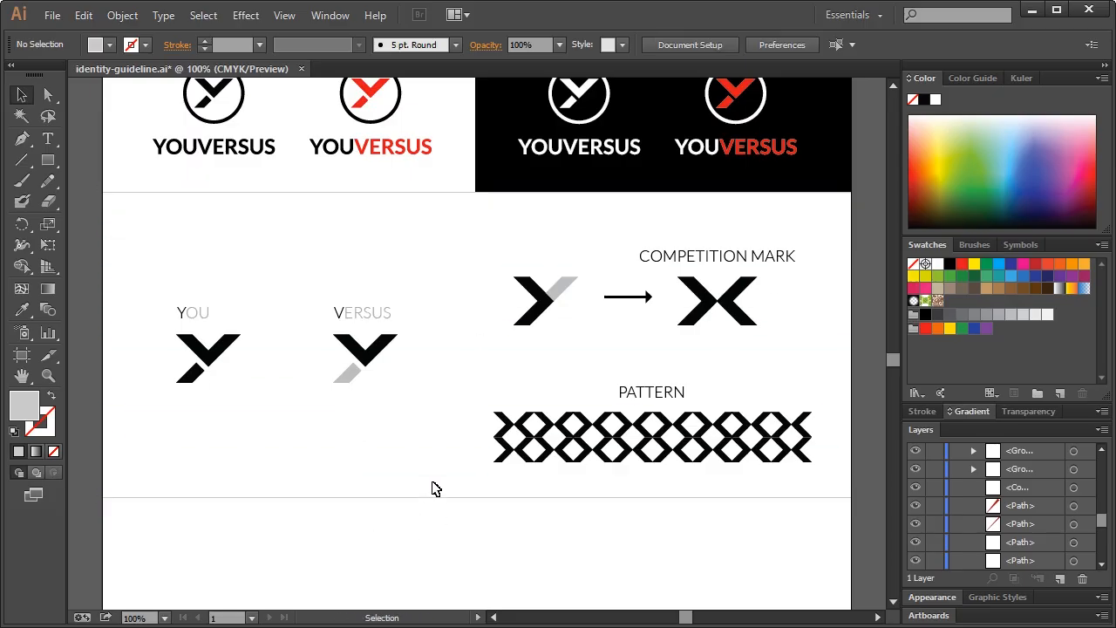
scroll(428, 341, "up", 8)
scroll(428, 341, "down", 10)
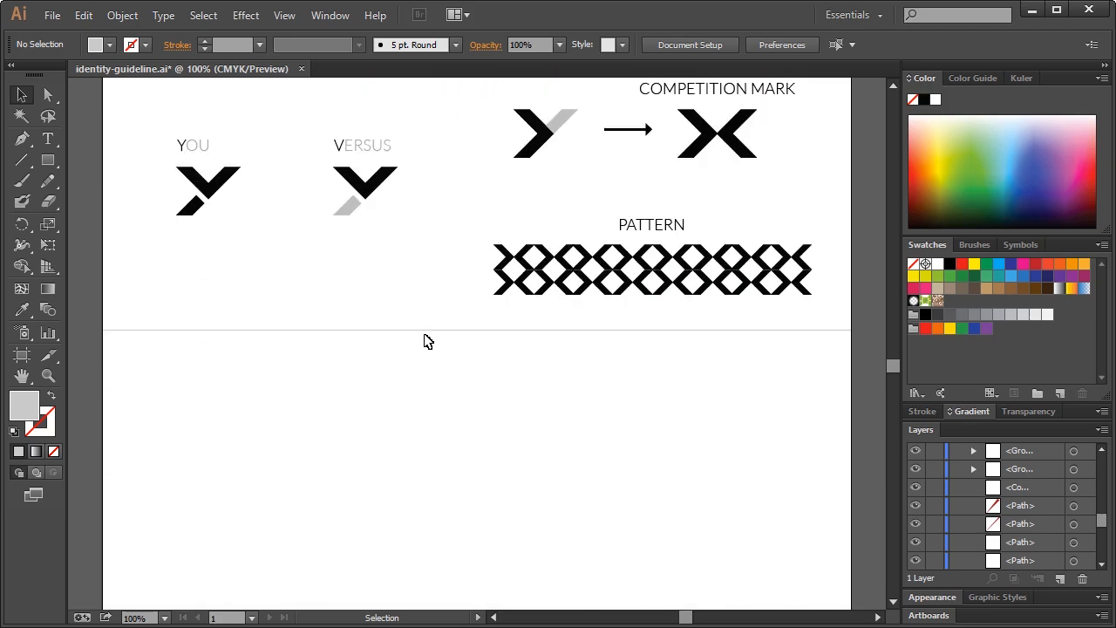
Draw a full-width rectangle panel across the artboard below the pattern section
scroll(428, 320, "down", 6)
scroll(428, 319, "up", 3)
scroll(428, 319, "up", 1)
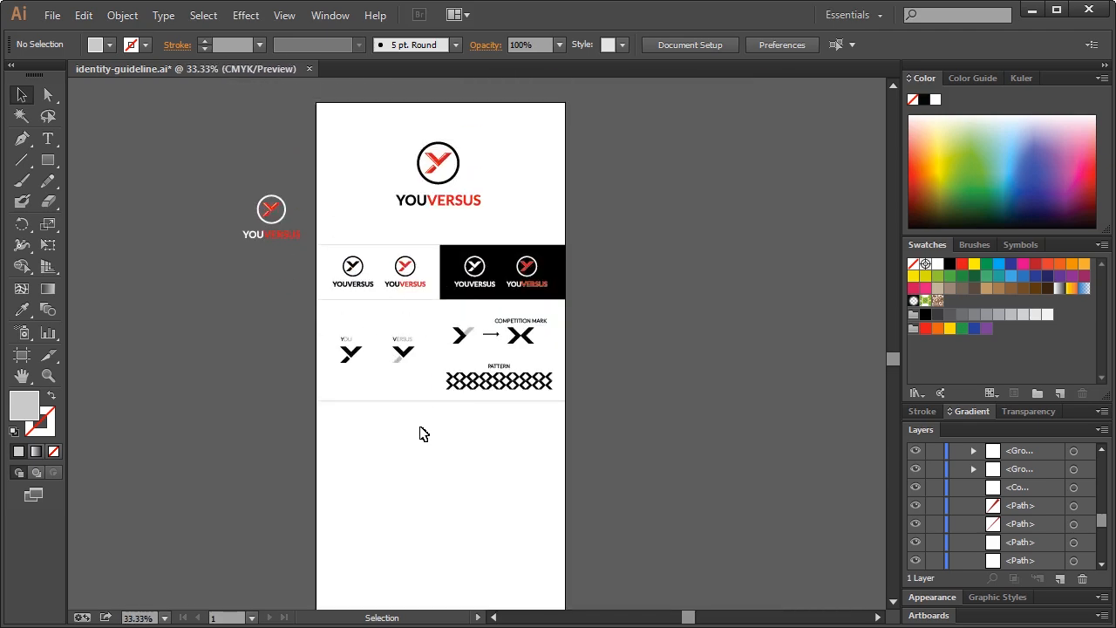
scroll(428, 456, "up", 3)
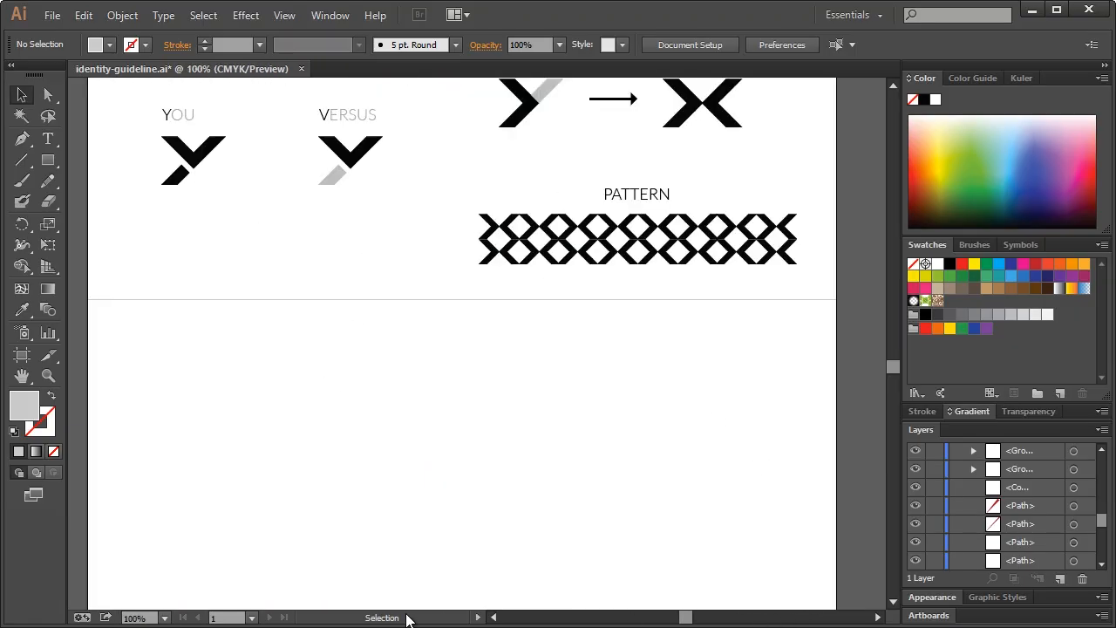
left_click(495, 617)
scroll(526, 456, "down", 3)
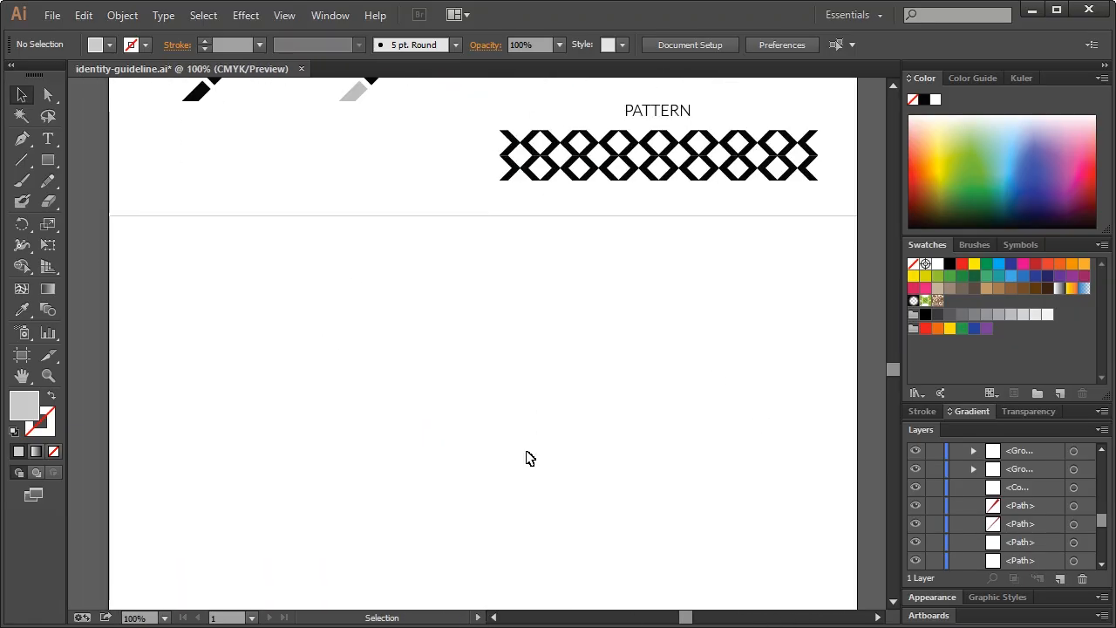
scroll(443, 364, "down", 1)
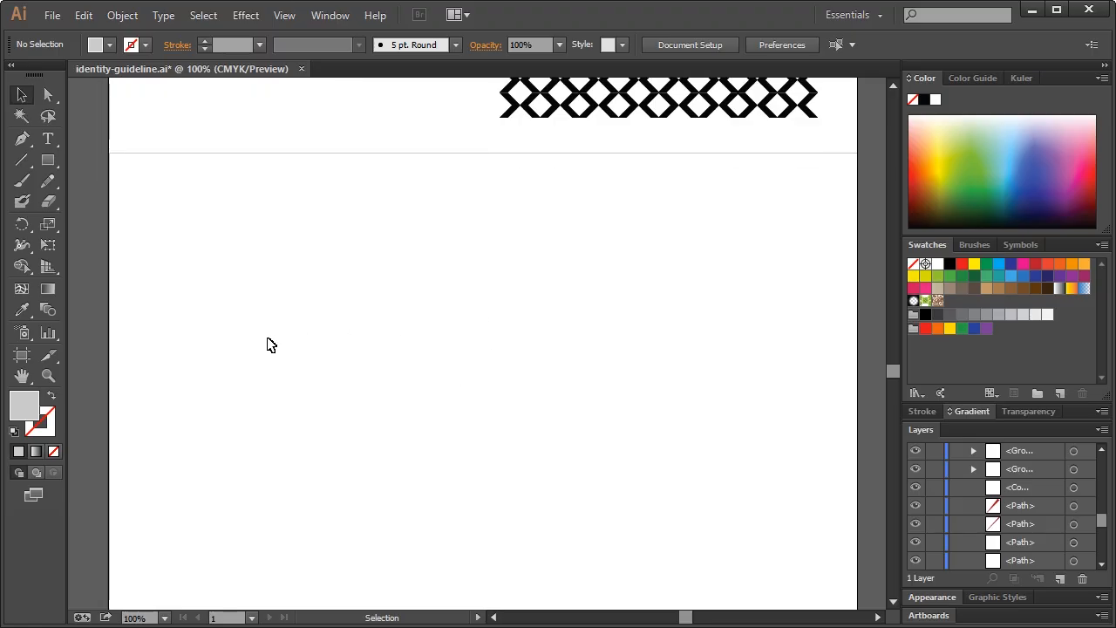
scroll(514, 414, "up", 1)
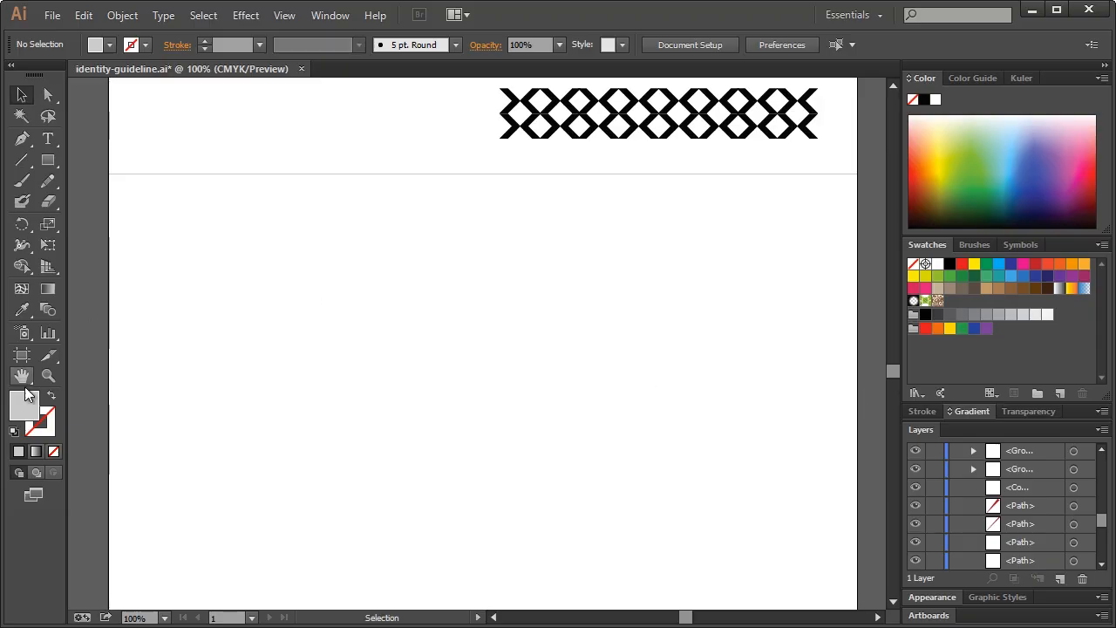
left_click(49, 162)
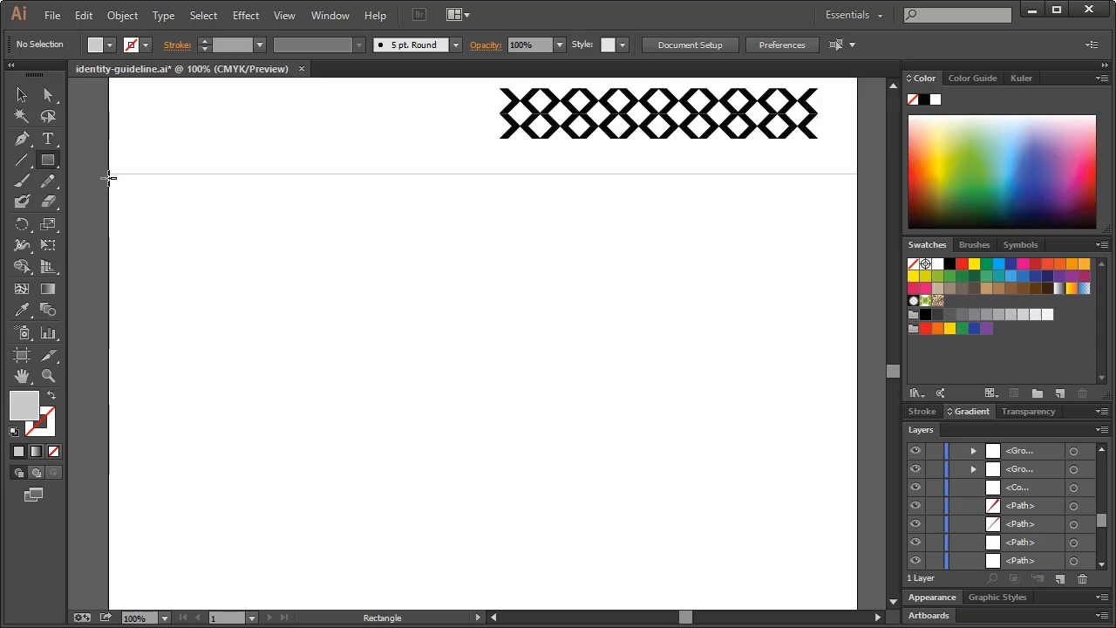
left_click_drag(108, 178, 773, 424)
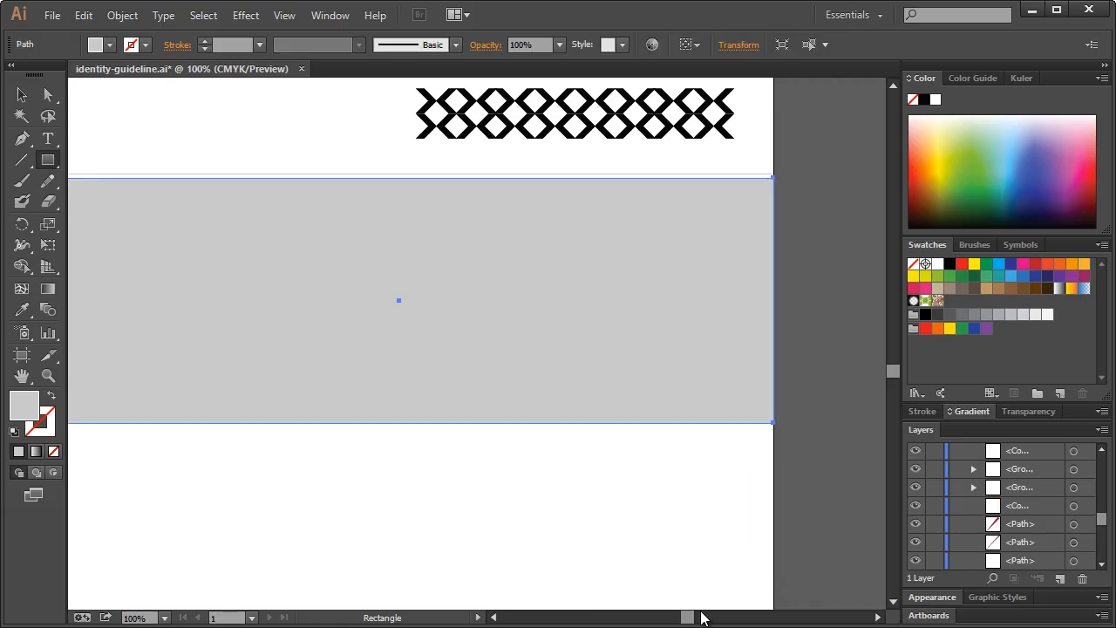
left_click_drag(685, 616, 687, 621)
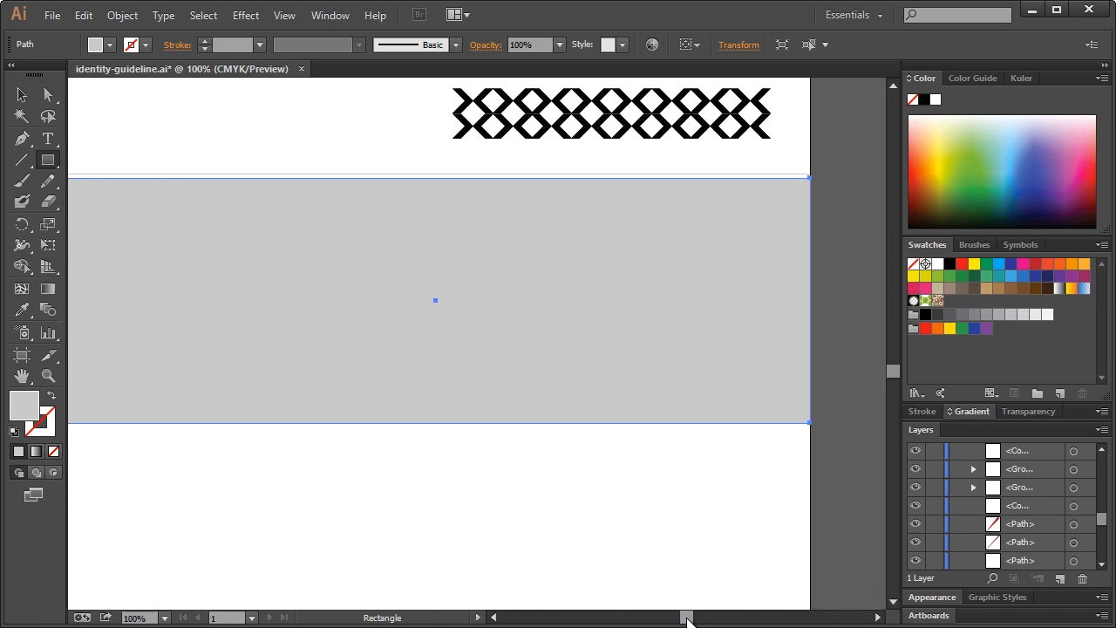
Delete the thin divider line above the panel and nudge the panel up slightly
left_click(20, 94)
left_click(149, 176)
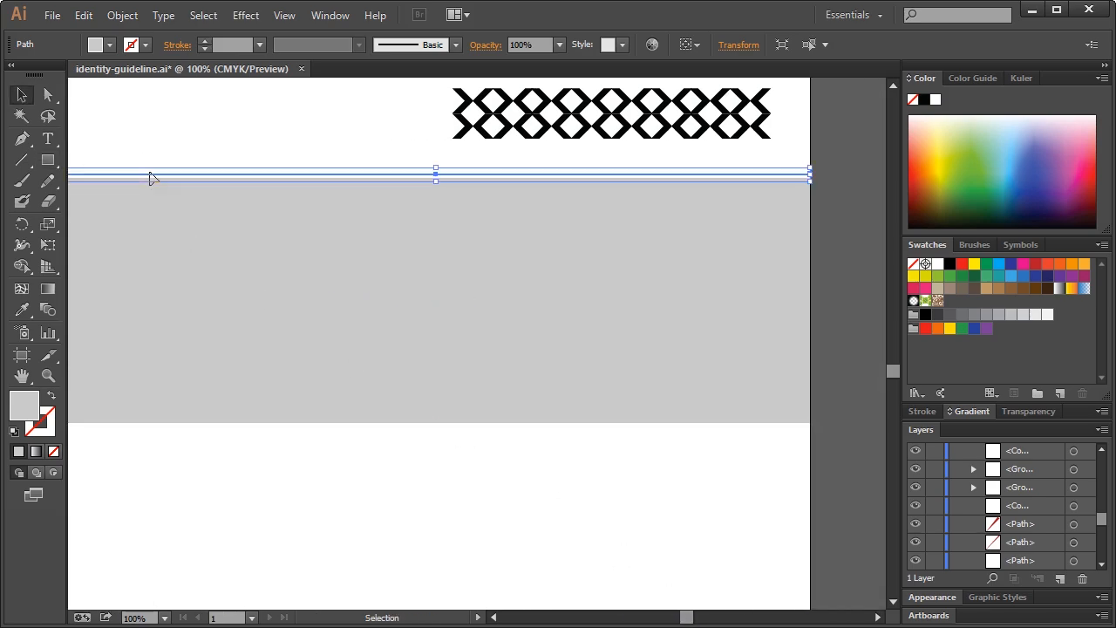
key("Delete")
left_click(348, 245)
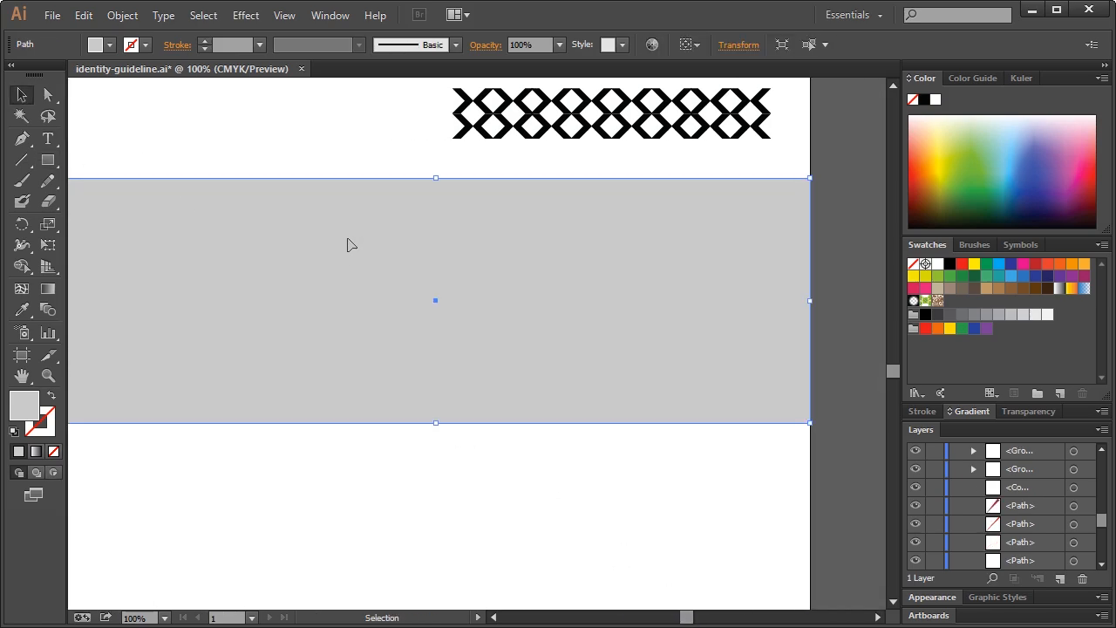
left_click_drag(450, 226, 450, 223)
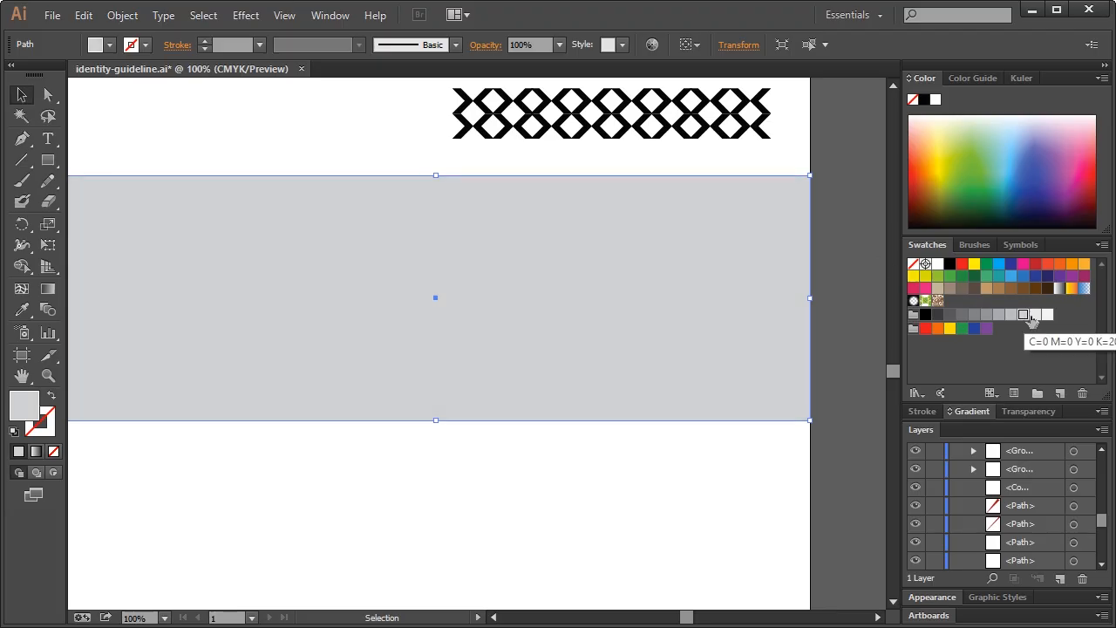
Fill the panel with a very light grey swatch
left_click(1035, 316)
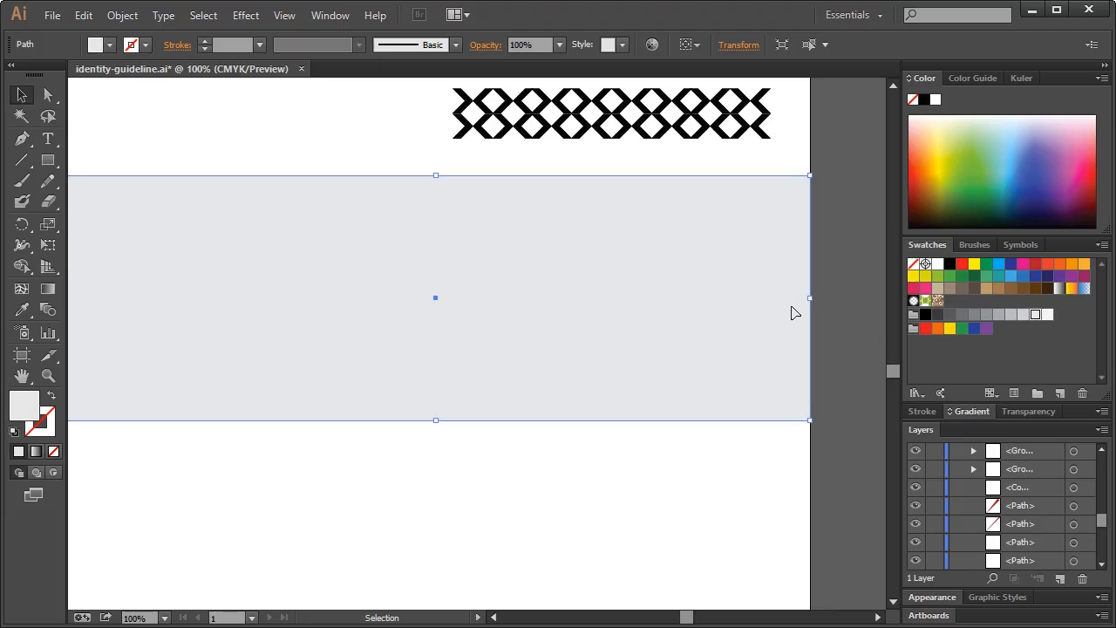
left_click(831, 290)
left_click_drag(686, 616, 683, 616)
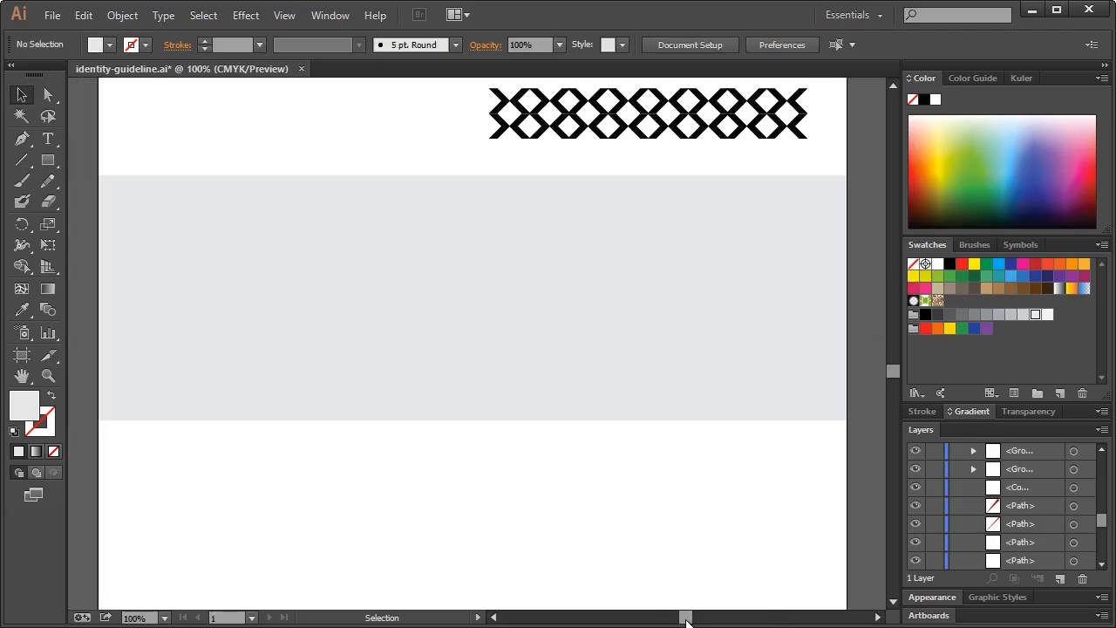
scroll(489, 443, "up", 10)
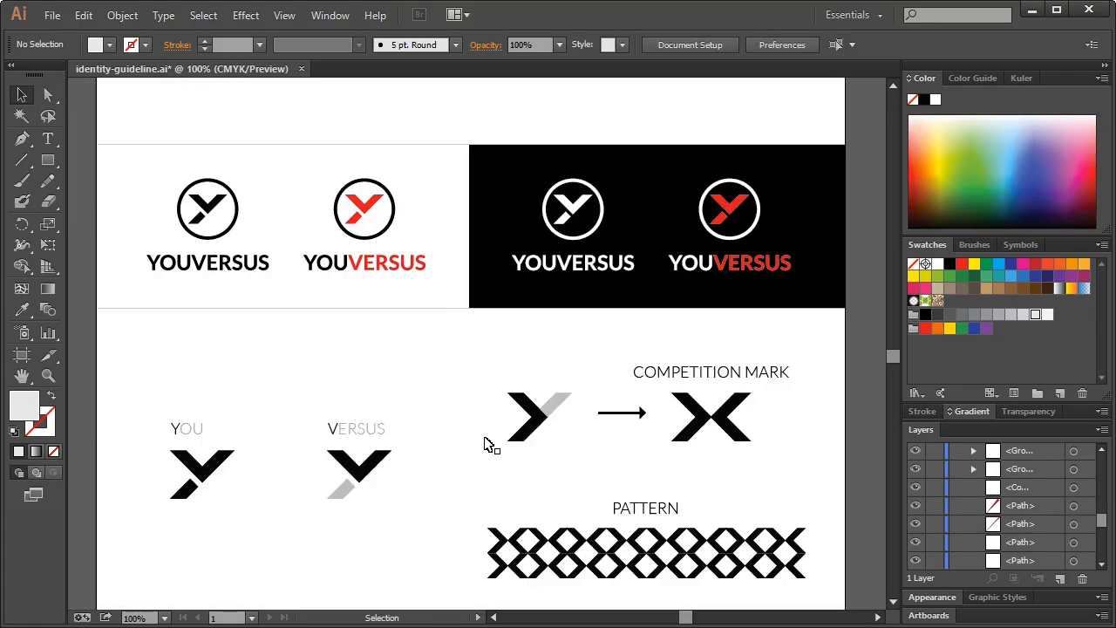
scroll(488, 443, "down", 10)
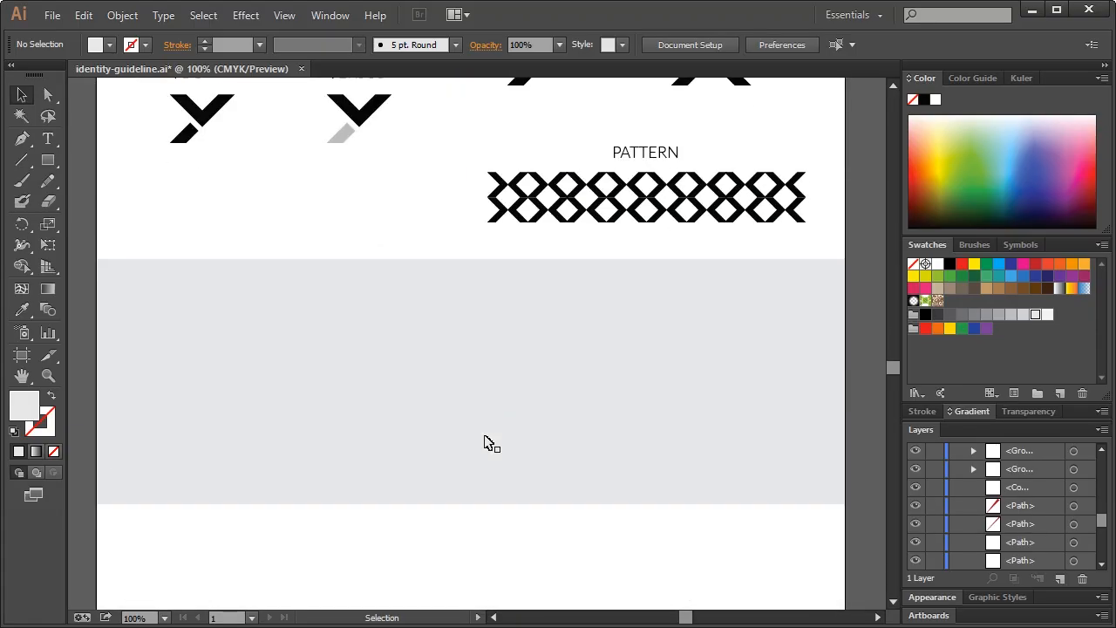
Draw a small black rectangle in the grey band and duplicate it directly to its right
left_click_drag(48, 161, 98, 161)
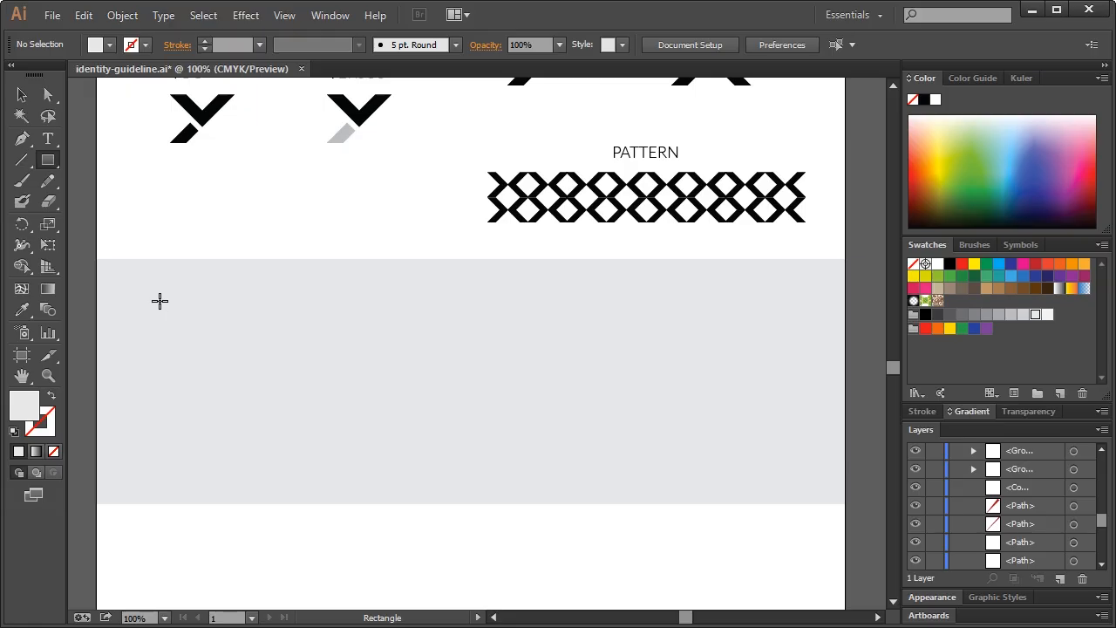
left_click_drag(160, 305, 298, 346)
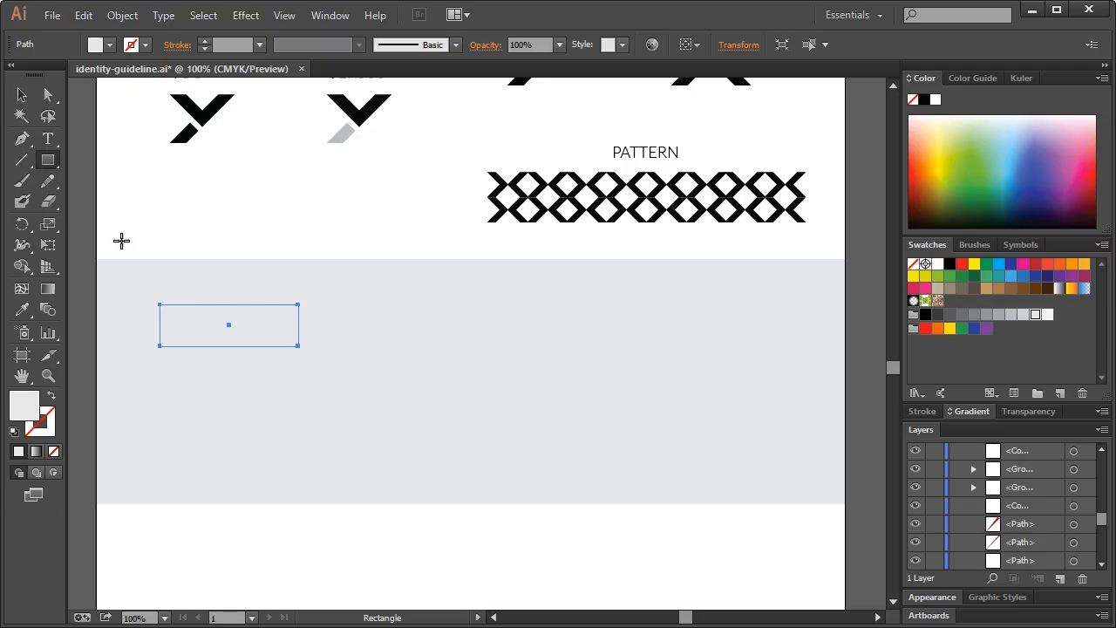
left_click(21, 94)
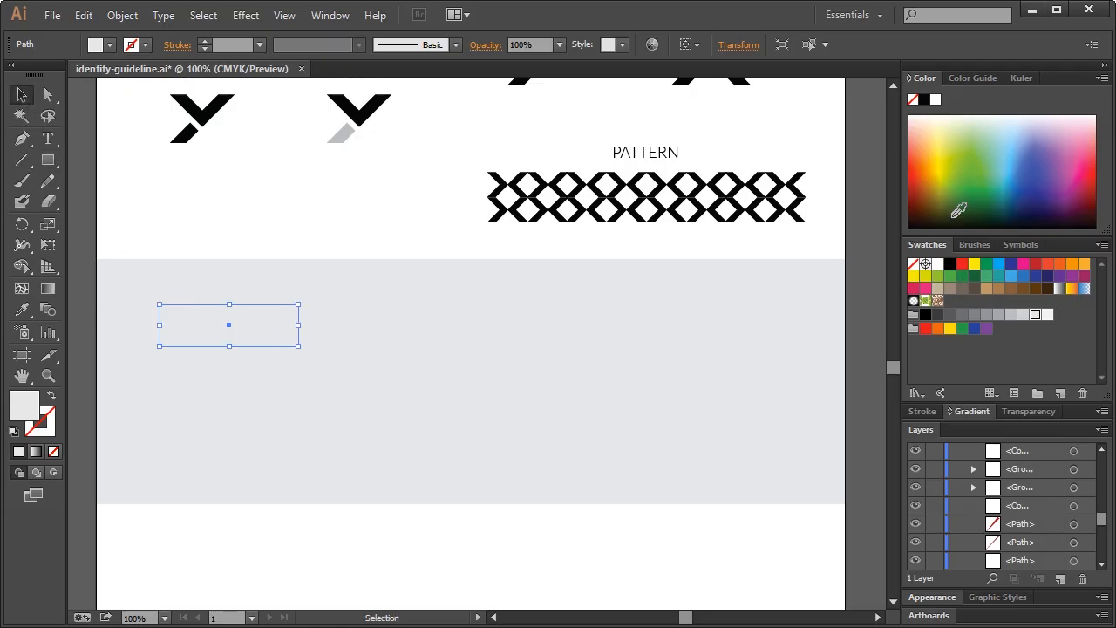
left_click(949, 263)
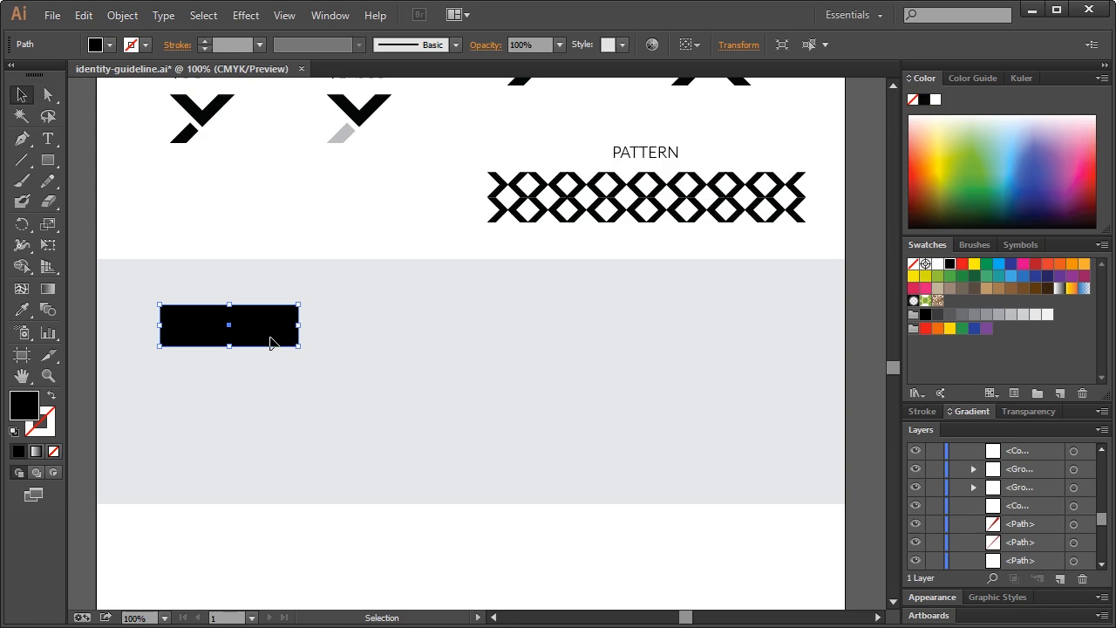
left_click_drag(269, 343, 396, 331)
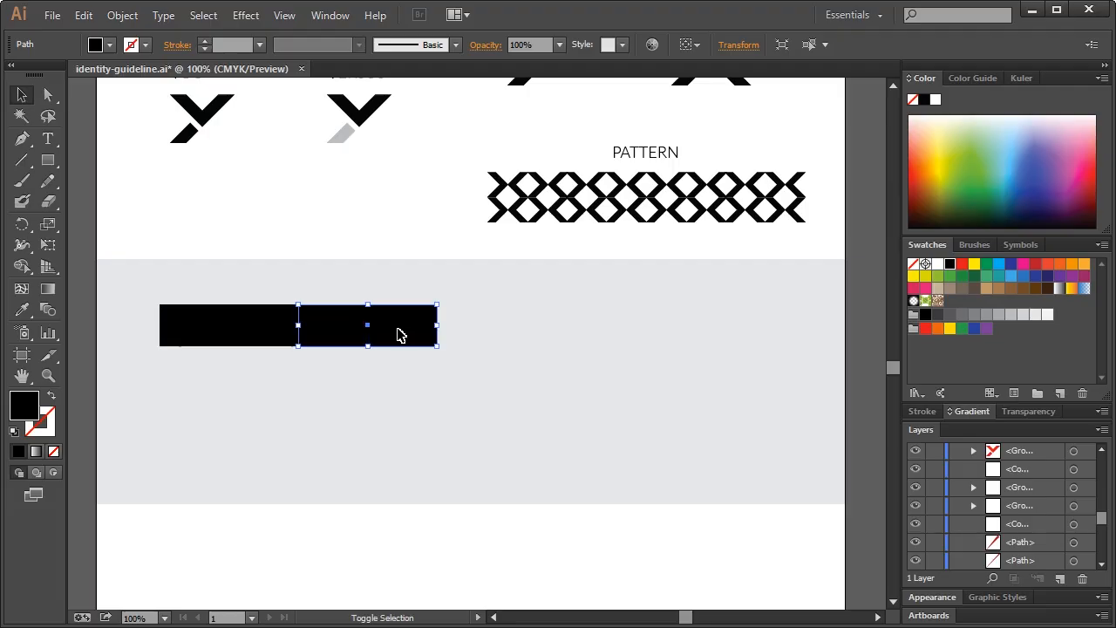
left_click(368, 241)
left_click(353, 332)
scroll(397, 344, "up", 10)
Sample the logo's red into the second rectangle and duplicate it further right
left_click(21, 309)
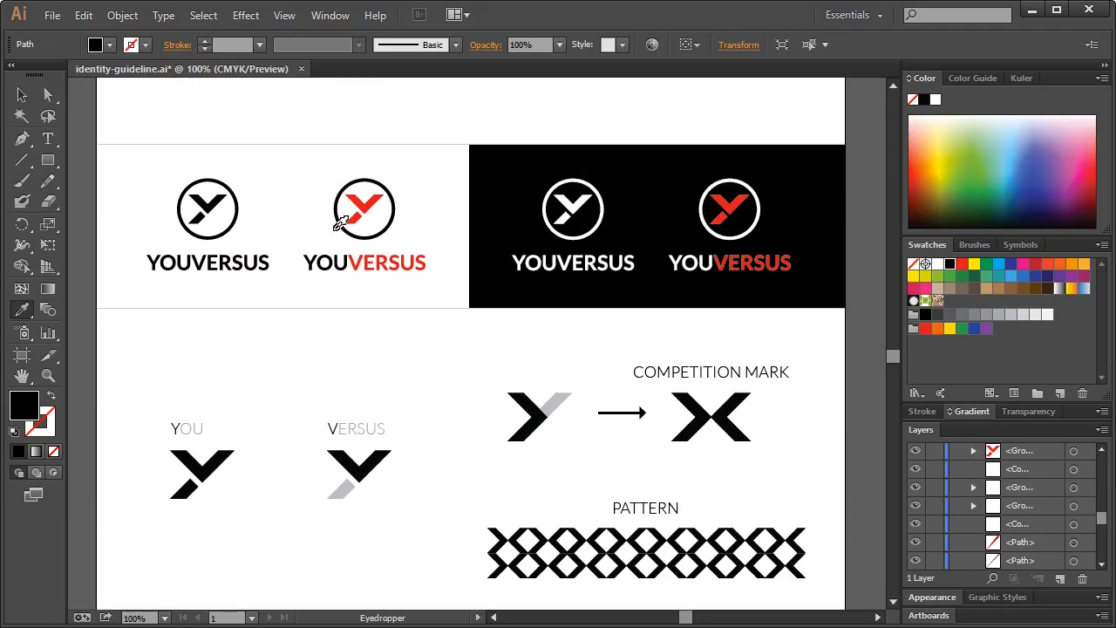
left_click(340, 222)
scroll(356, 411, "down", 9)
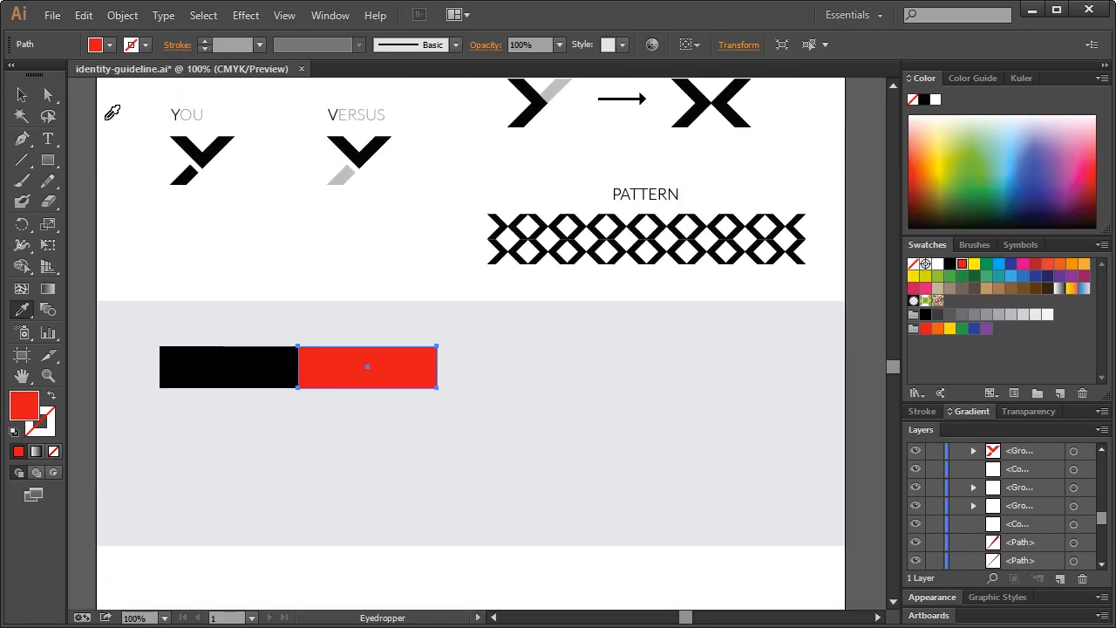
left_click(22, 94)
left_click_drag(410, 374, 538, 371)
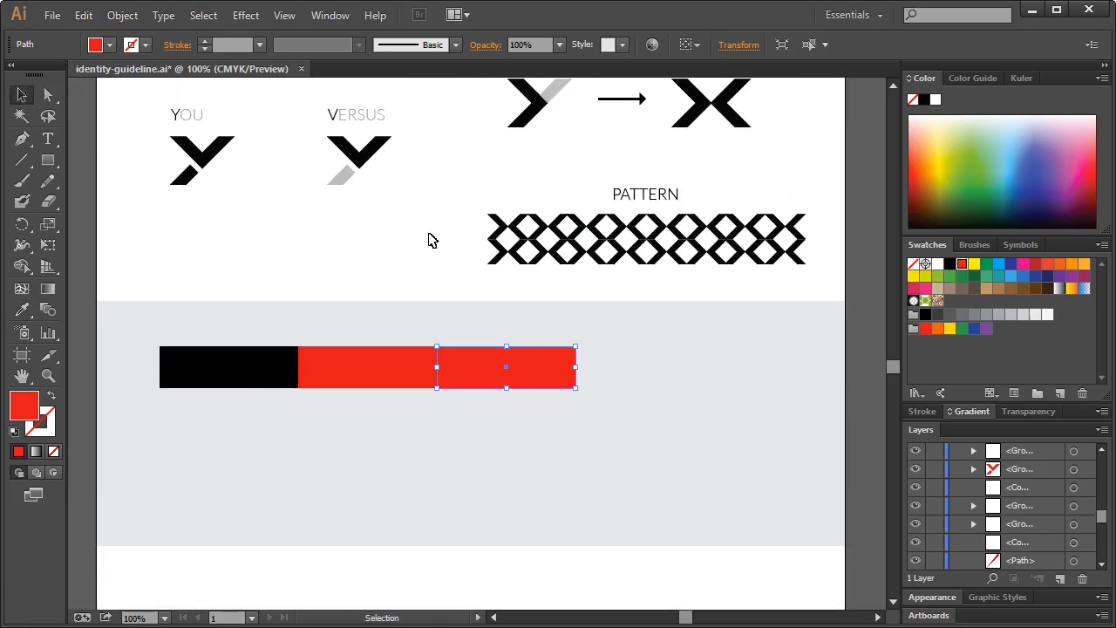
Zoom in on the logo and sample its dark red shadow stripe into the third rectangle
scroll(419, 327, "up", 12)
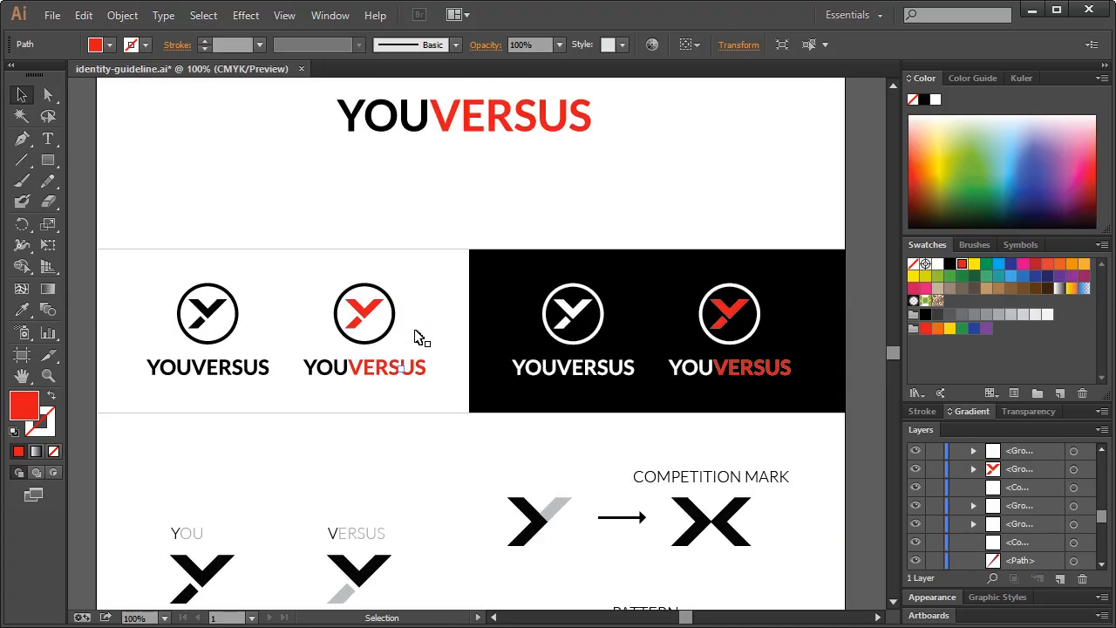
scroll(421, 337, "up", 4)
left_click(22, 309)
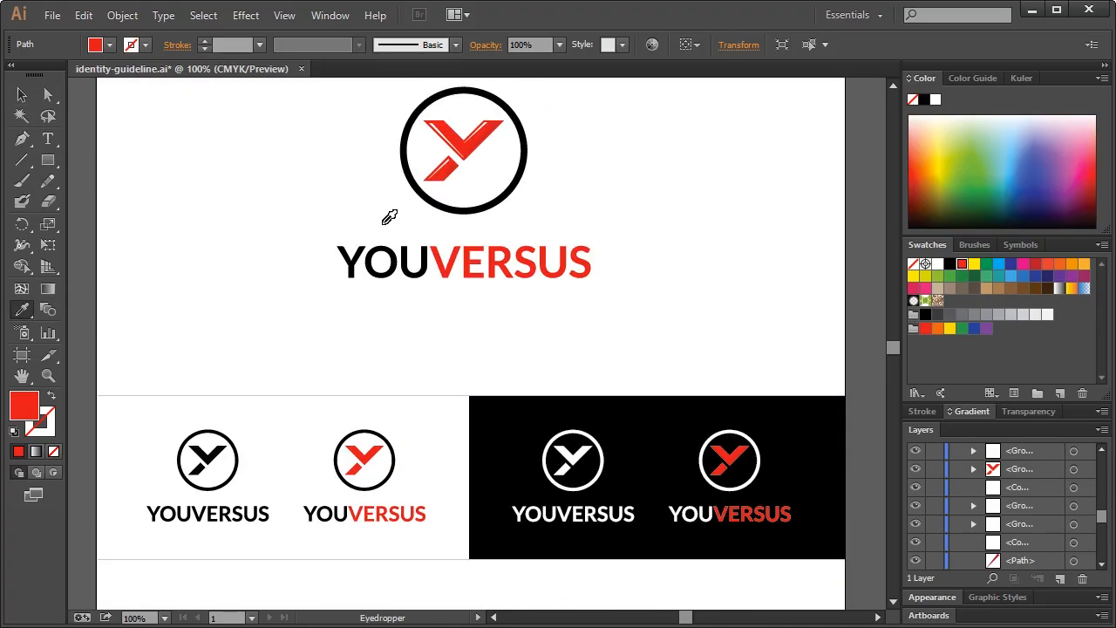
left_click(48, 375)
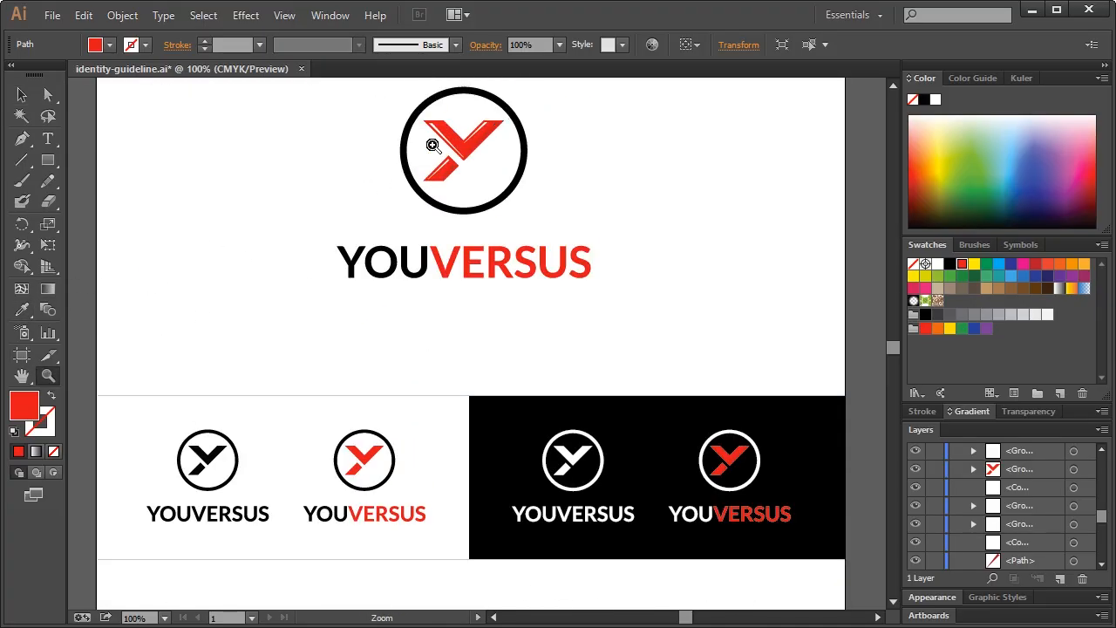
left_click_drag(432, 144, 506, 207)
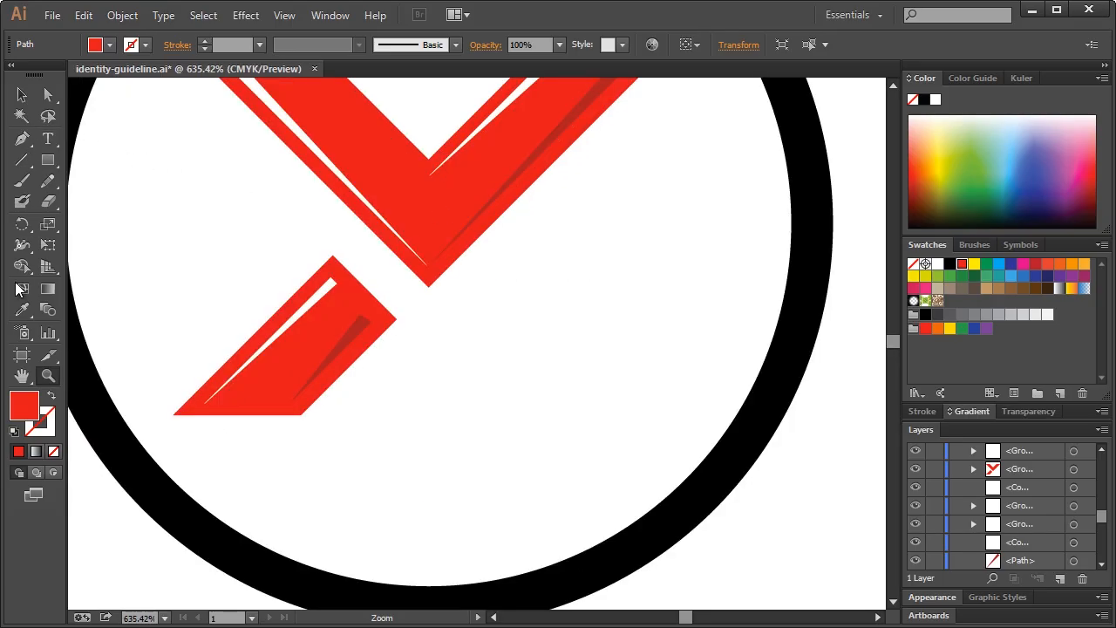
left_click(22, 310)
left_click(366, 326)
scroll(453, 411, "down", 15)
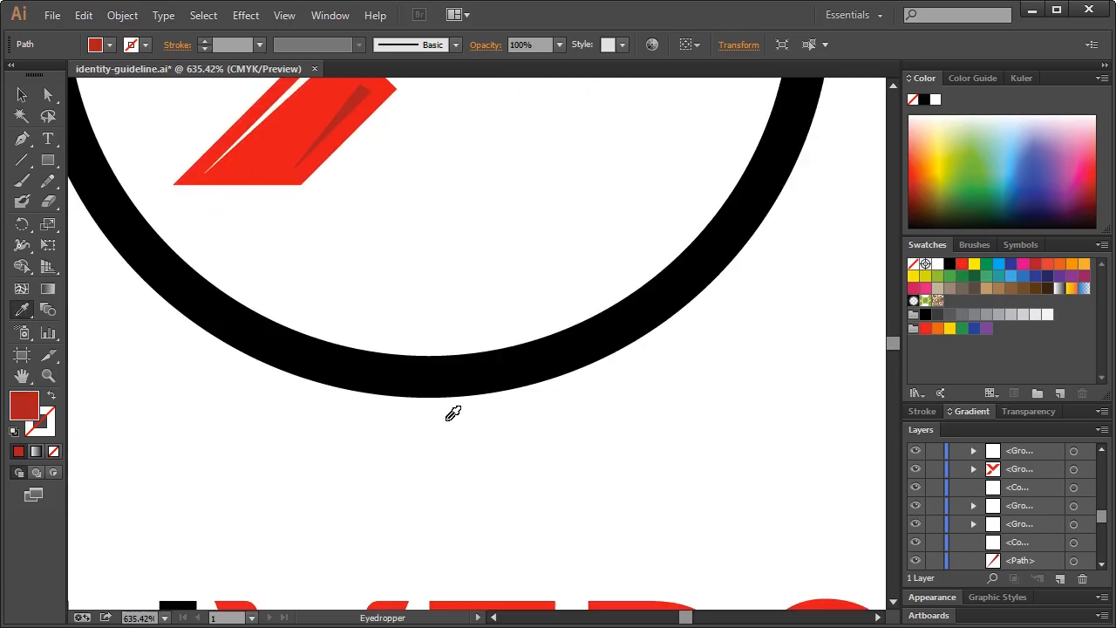
scroll(471, 434, "down", 9)
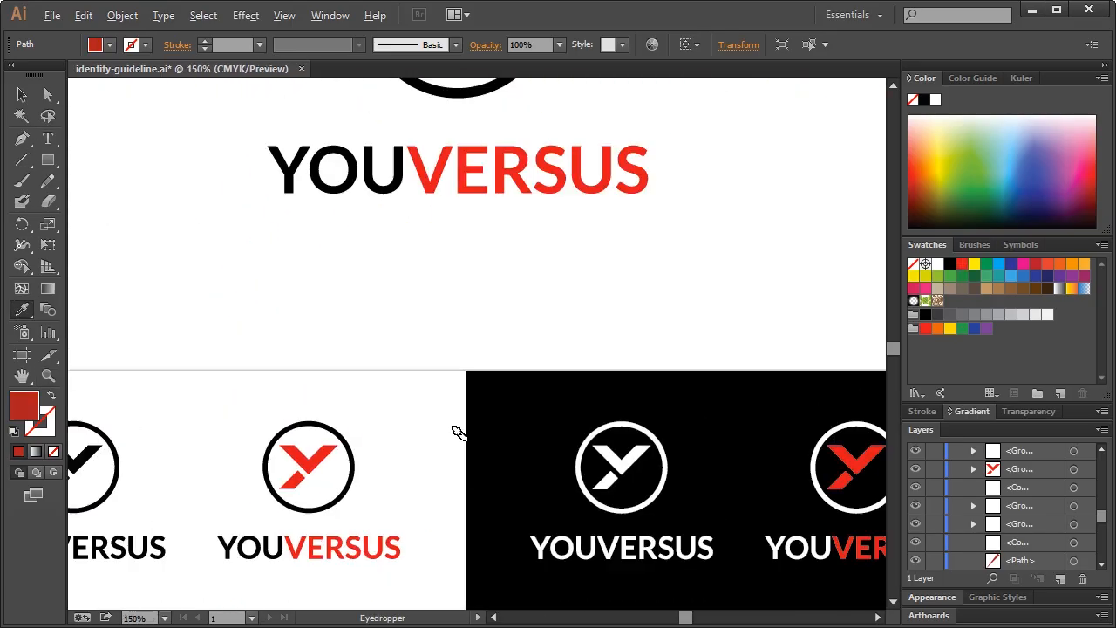
scroll(501, 495, "down", 3)
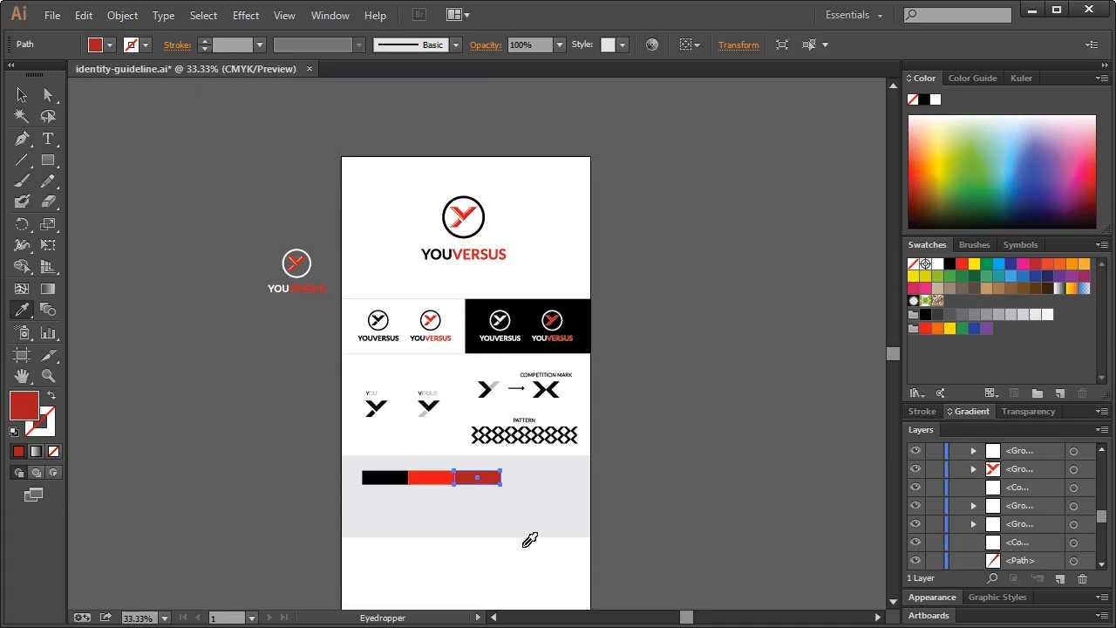
Duplicate the dark red swatch as a fourth swatch and fill it white
scroll(515, 538, "up", 4)
key("v")
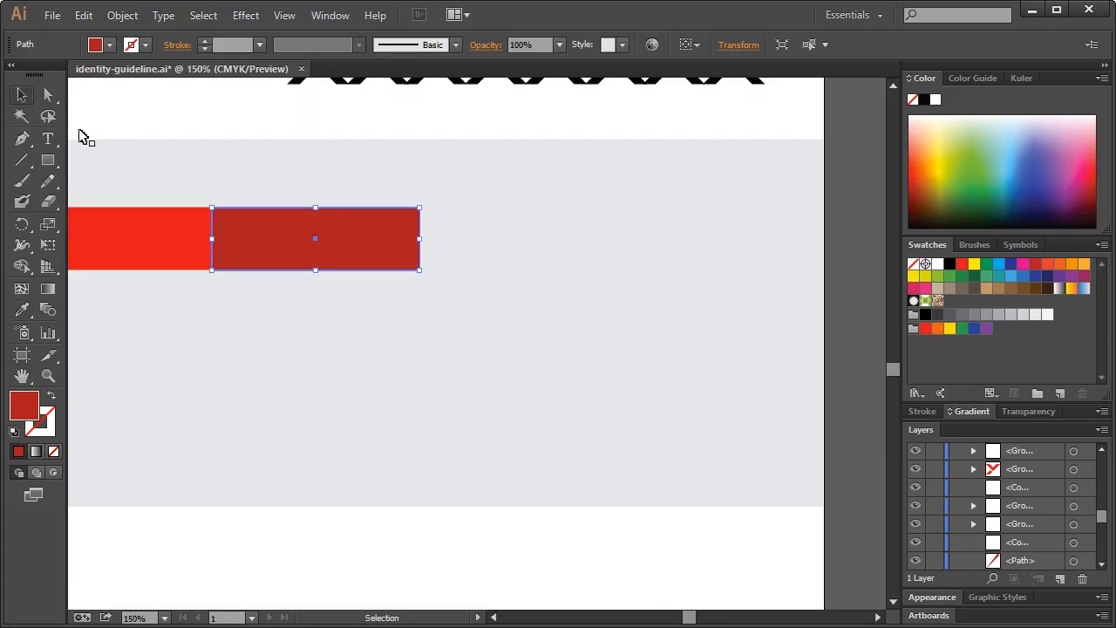
left_click_drag(317, 232, 524, 242)
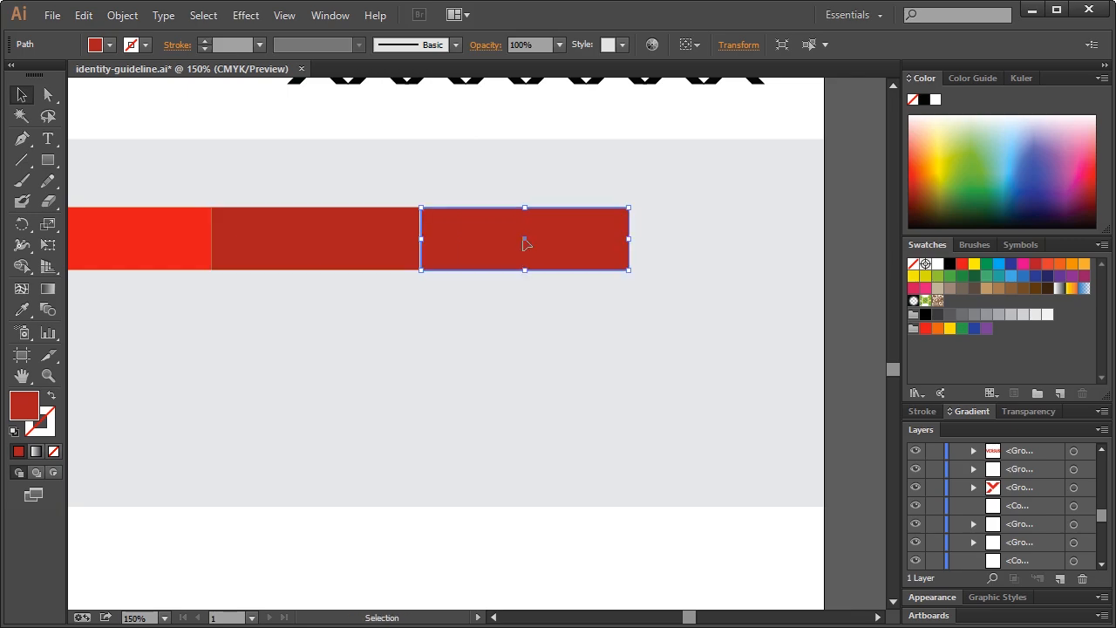
left_click(937, 263)
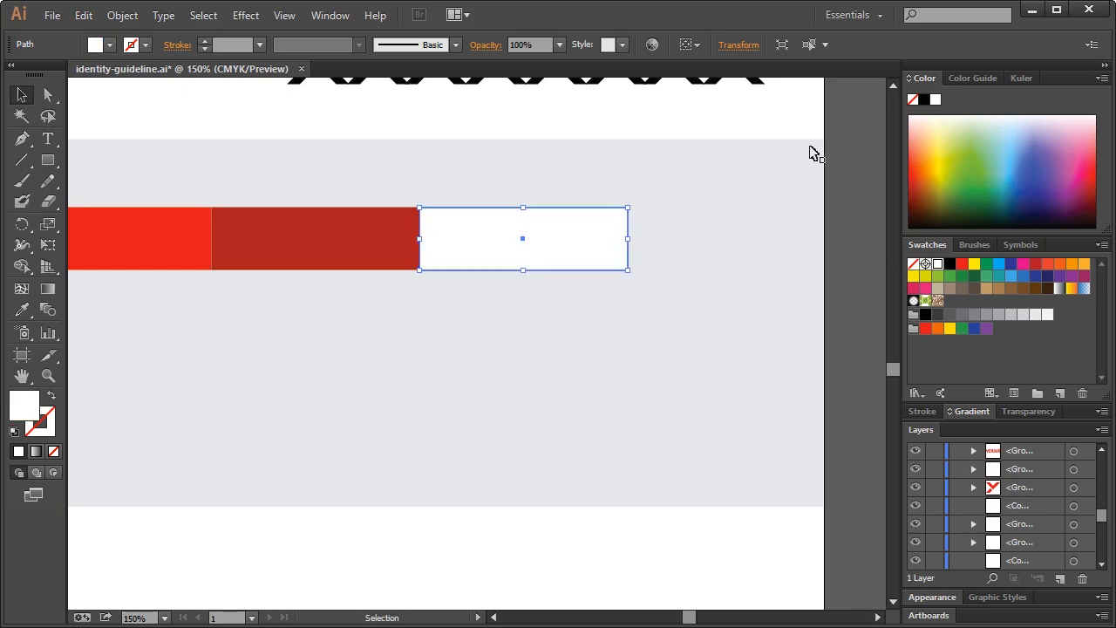
scroll(810, 155, "up", 3)
left_click(599, 386)
key("ctrl+minus")
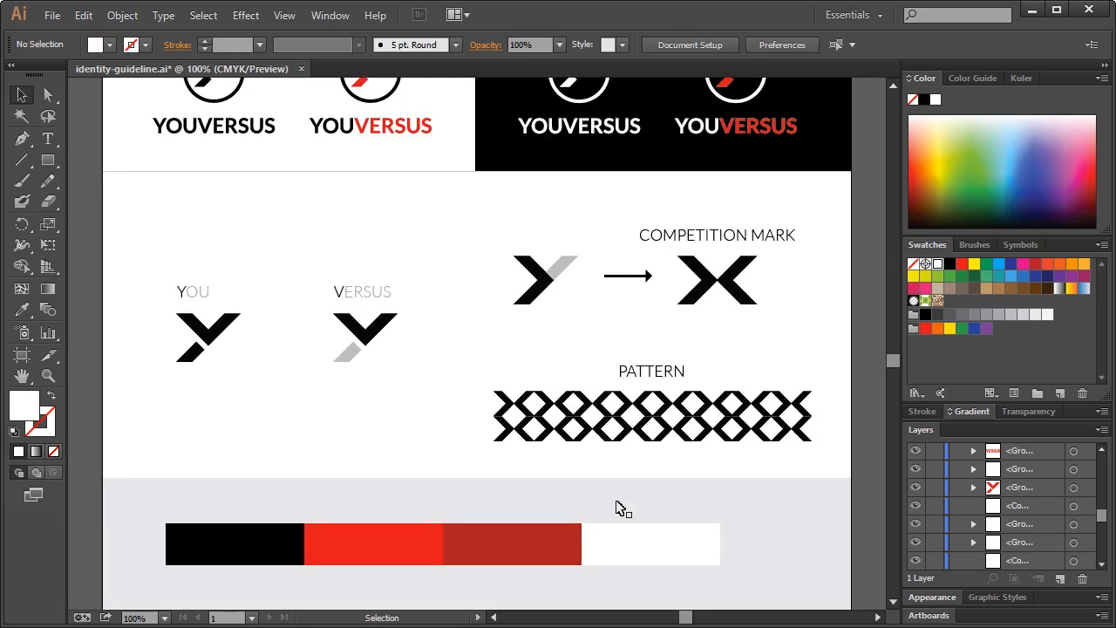
scroll(619, 438, "down", 3)
Select all four swatches, stretch them wider to the right, and nudge the row left
left_click(614, 306)
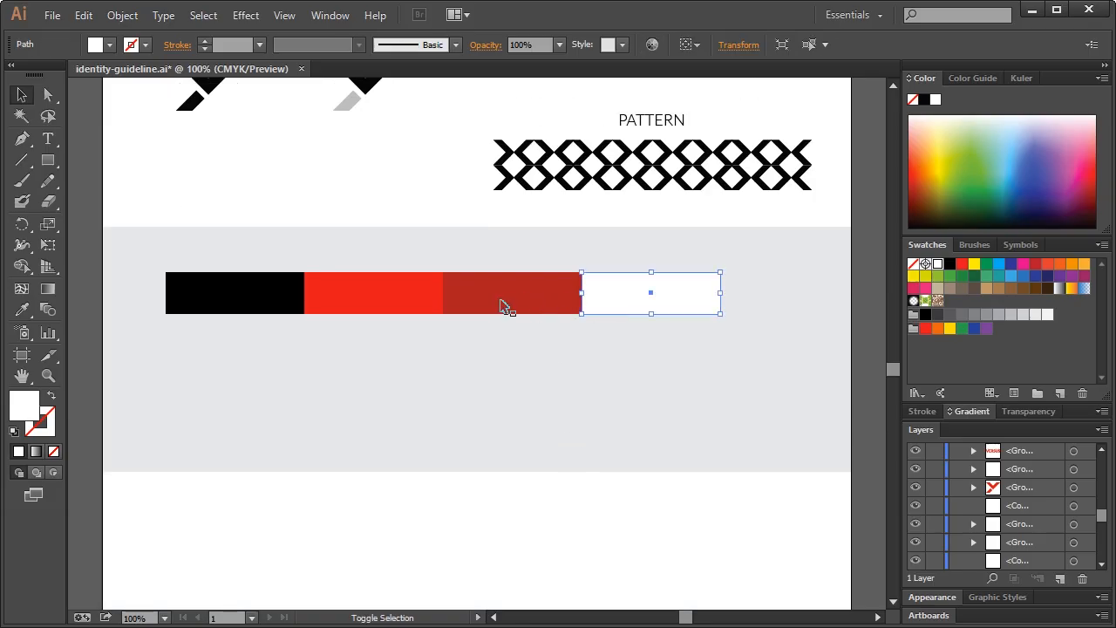
left_click(503, 307, "shift")
left_click(361, 305, "shift")
left_click(258, 306, "shift")
left_click_drag(724, 318, 778, 335)
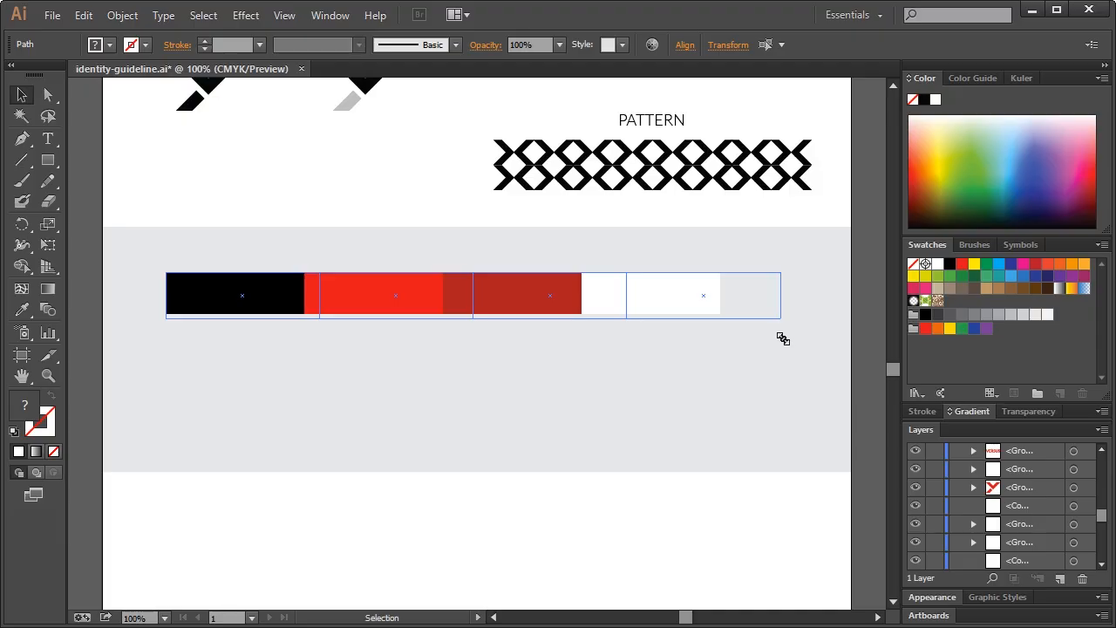
mouse_move(782, 339)
left_mouse_down()
mouse_move(817, 366)
mouse_move(787, 326)
left_mouse_up()
key("shift+Left")
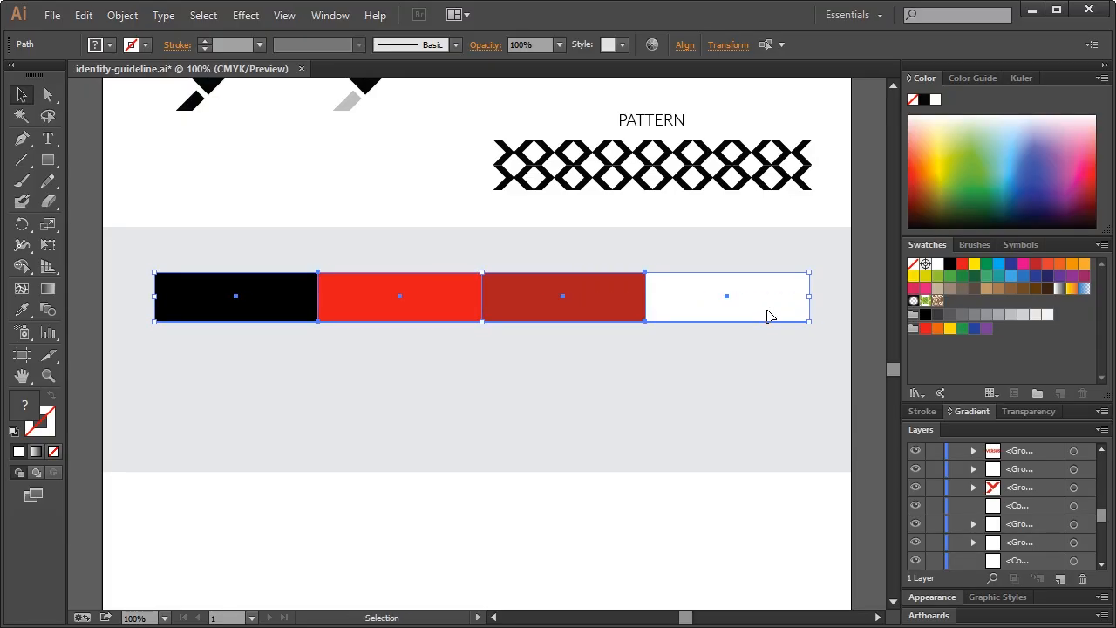
left_click(864, 249)
scroll(864, 250, "up", 3)
scroll(864, 249, "down", 2)
scroll(864, 253, "up", 4)
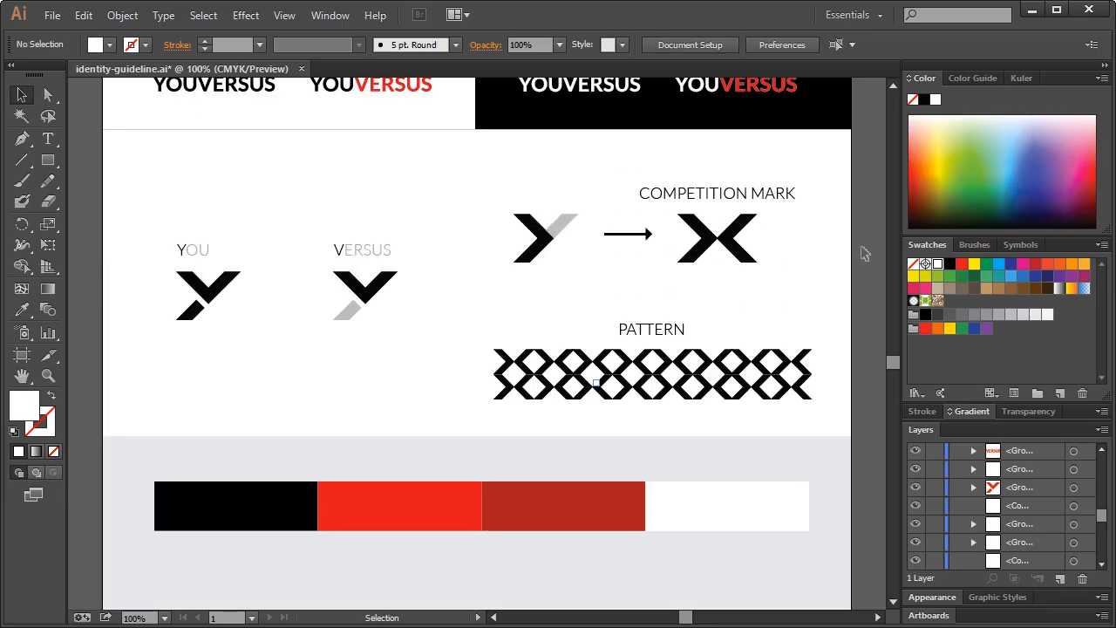
scroll(864, 253, "down", 5)
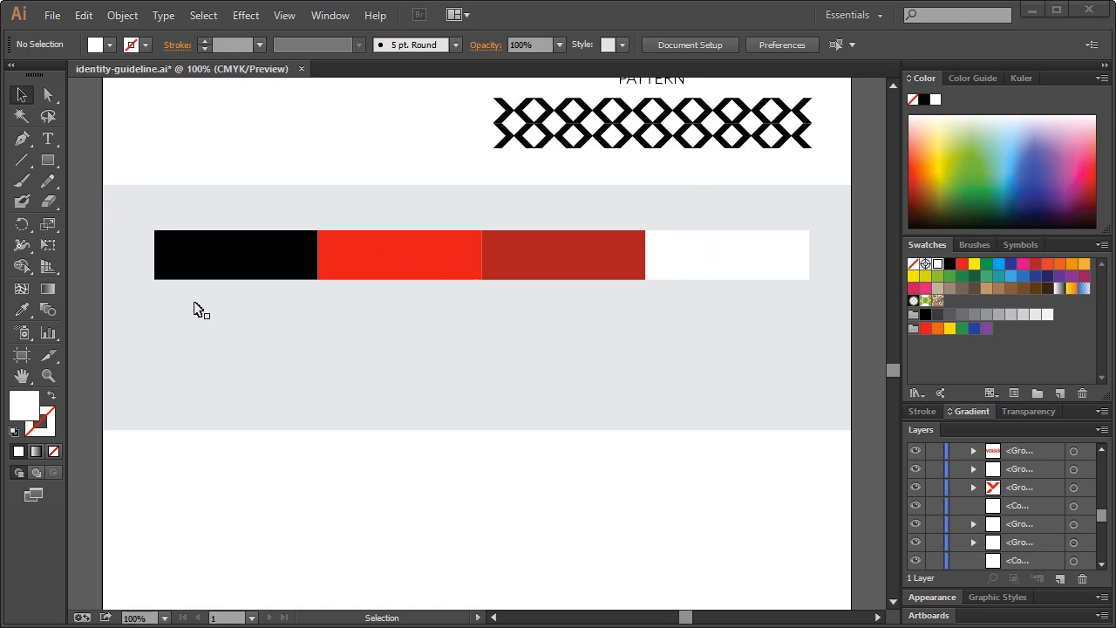
Add an 'RGB' / '#000000' label under the black swatch with the value at 20 pt
left_click(48, 140)
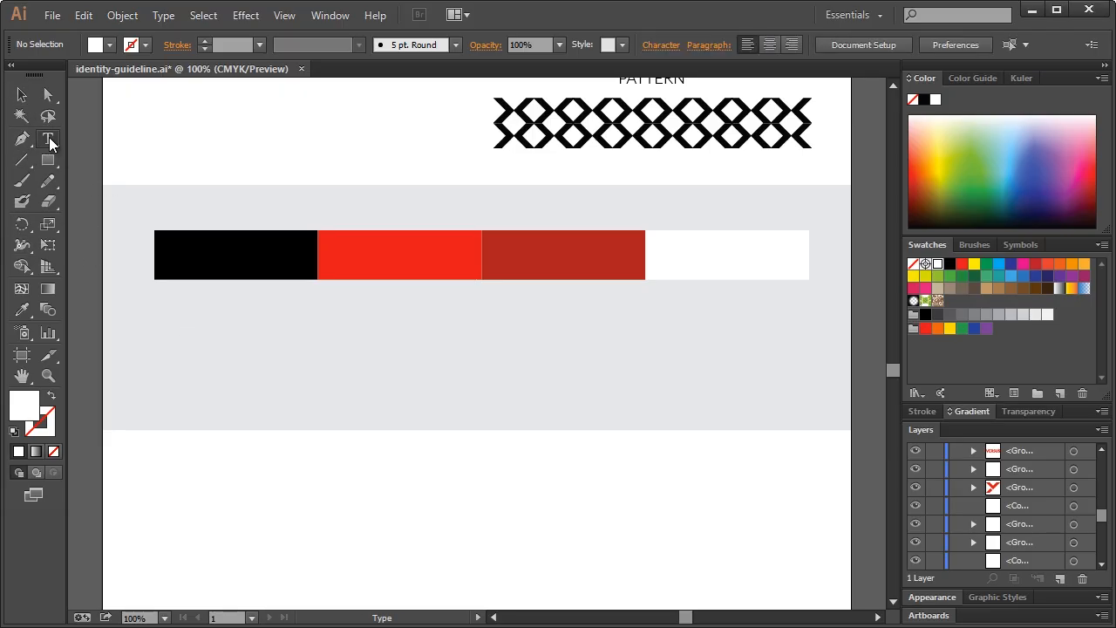
left_click(155, 301)
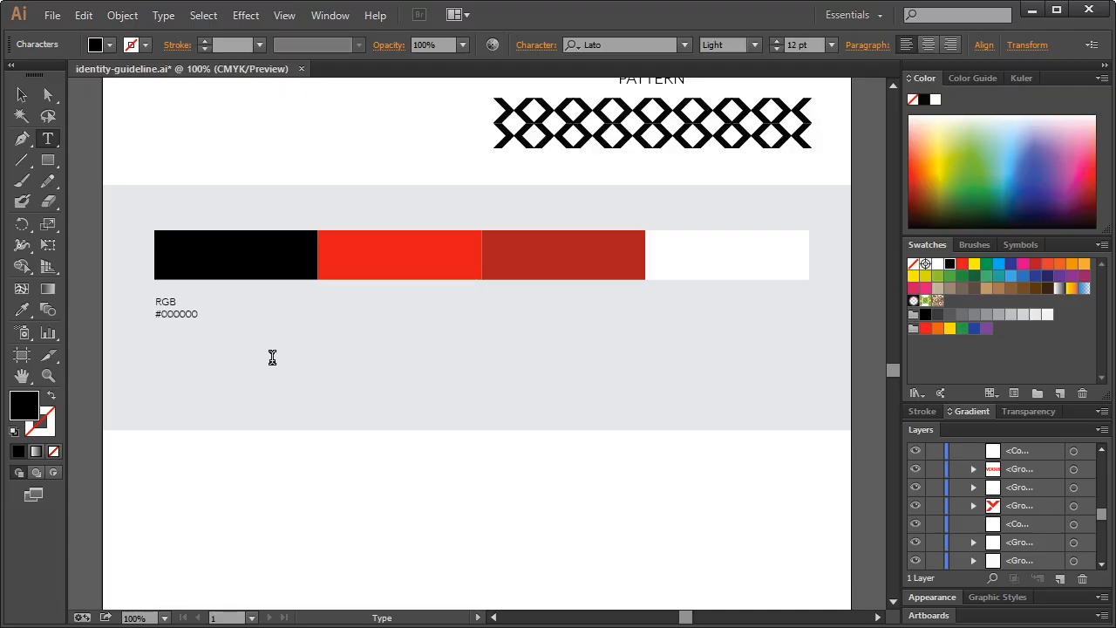
left_click_drag(222, 317, 156, 316)
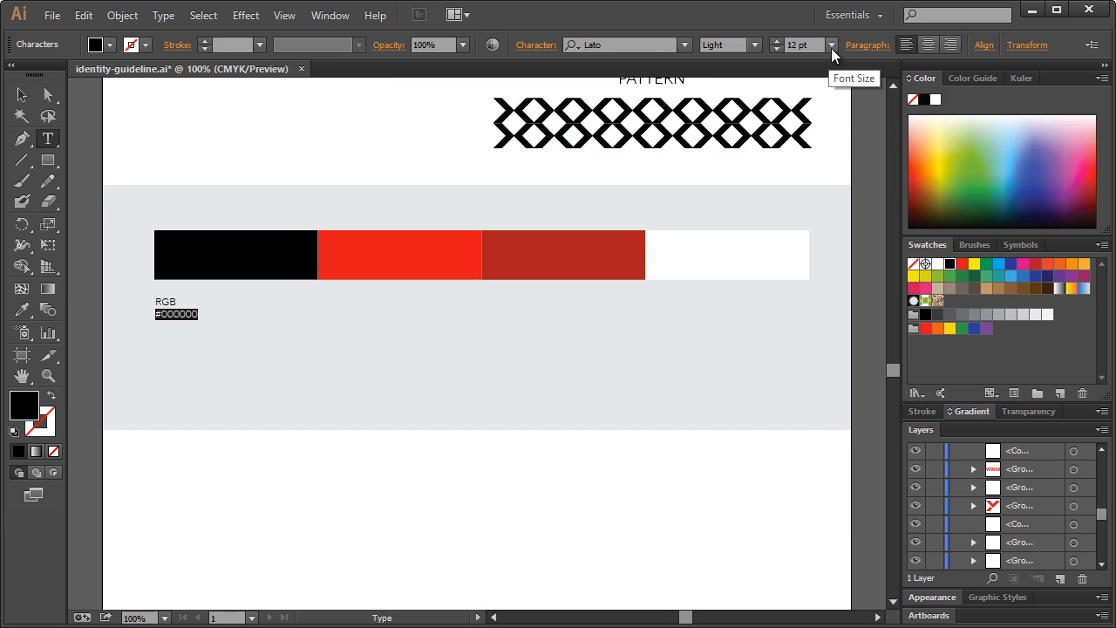
left_click(776, 39)
left_click(775, 39)
left_click(775, 40)
left_click(775, 39)
left_click(775, 39)
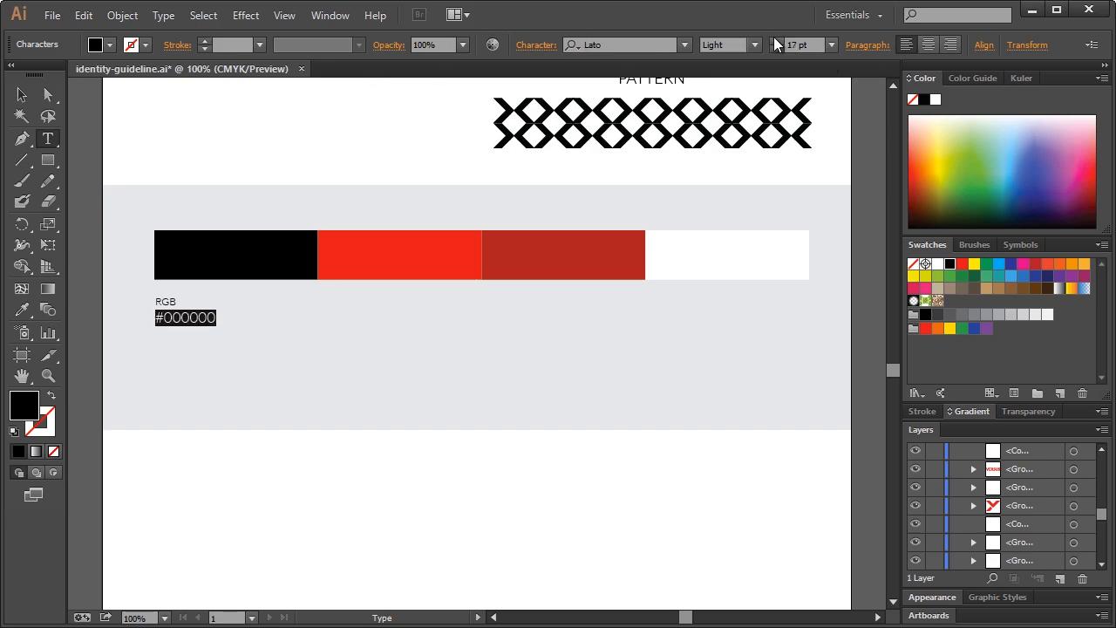
left_click(775, 40)
left_click(775, 40)
left_click(776, 40)
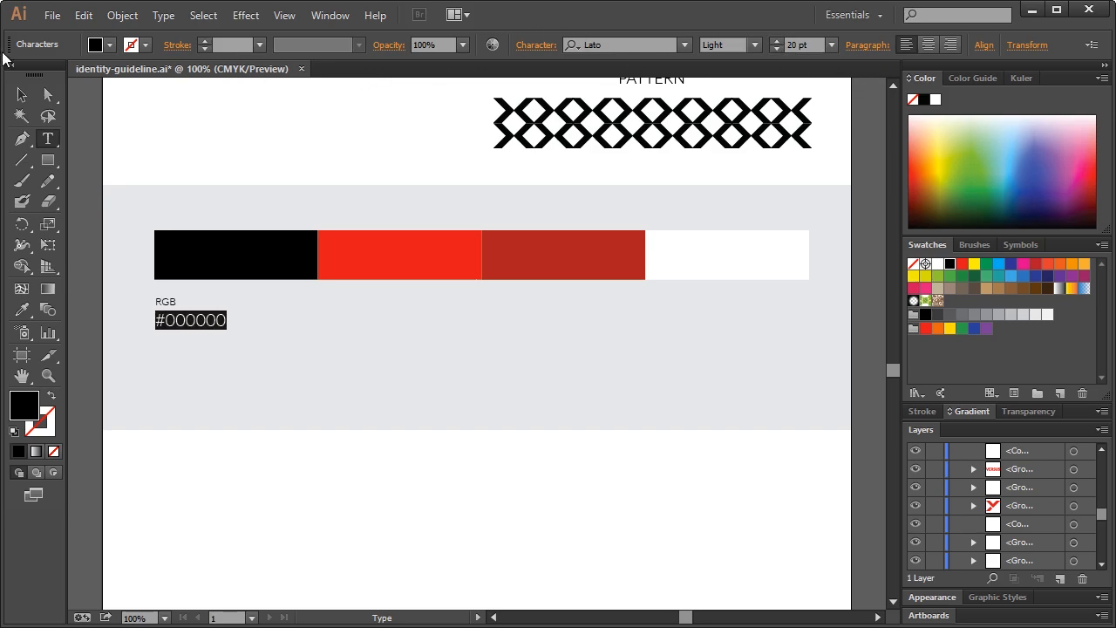
left_click(21, 95)
left_click(225, 130)
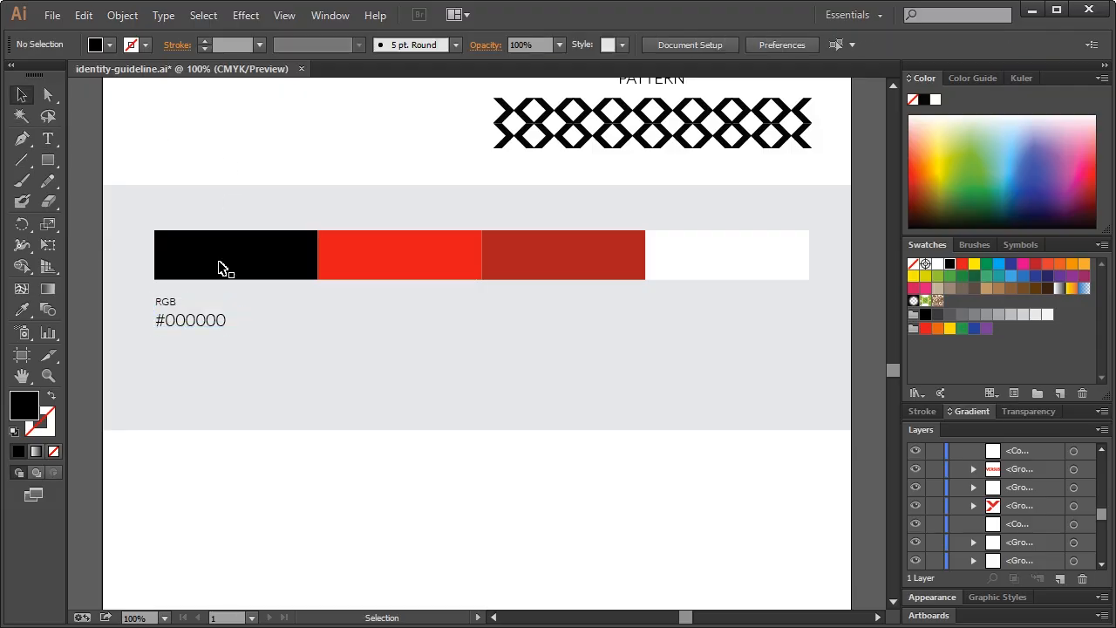
Extend the label with a 'CMYK' / '#000000' line beneath the RGB one
double_click(218, 321)
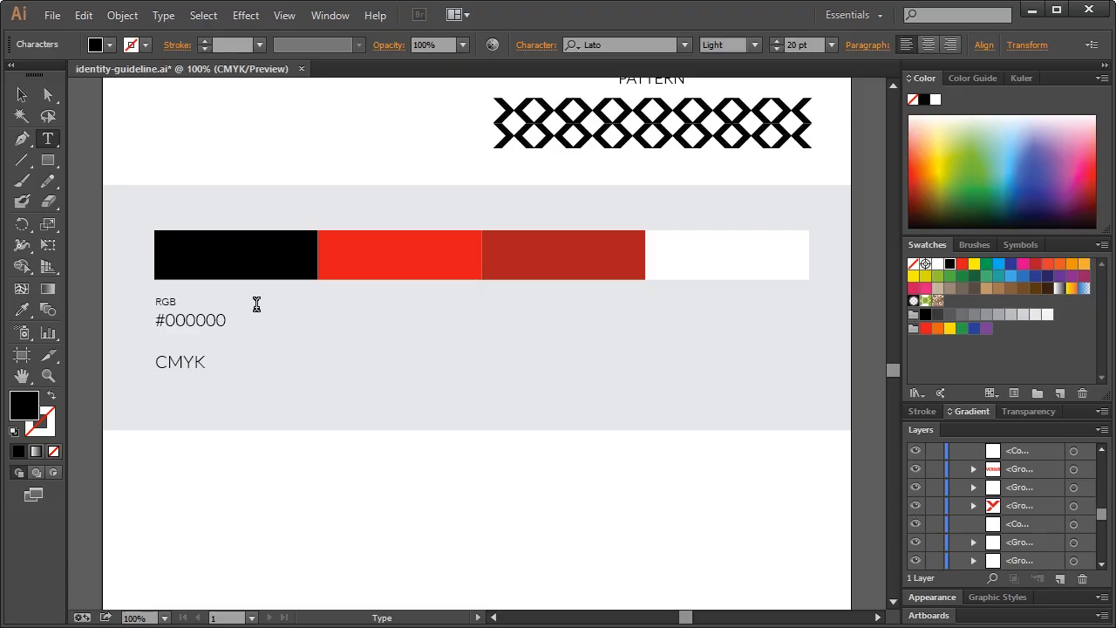
key("BackSpace")
left_click_drag(232, 321, 146, 351)
type("CM")
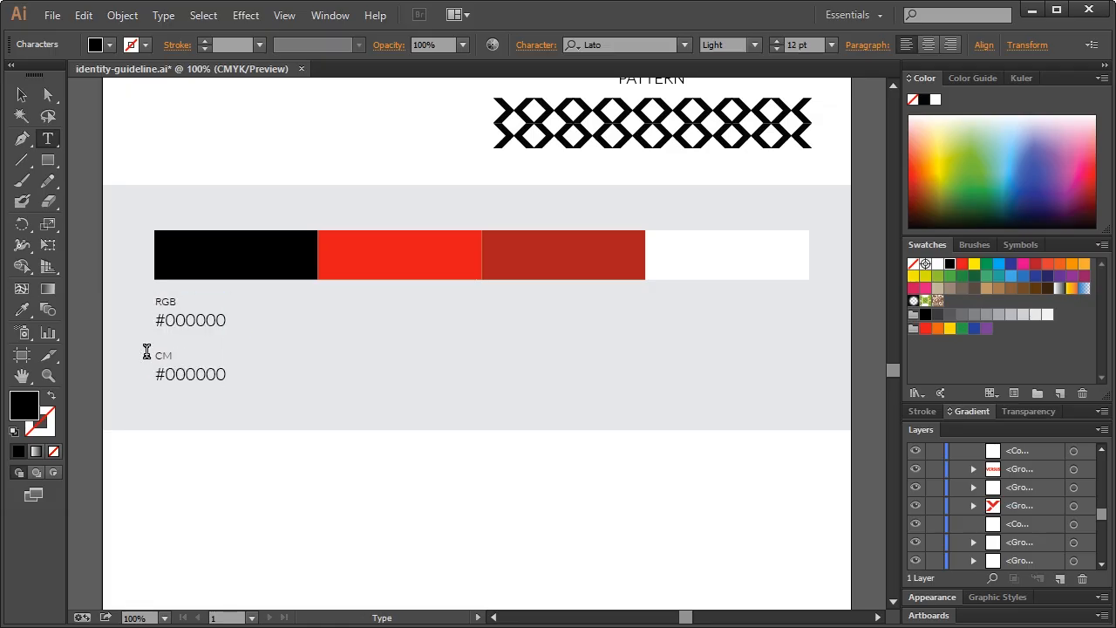
type("YK")
left_click(22, 94)
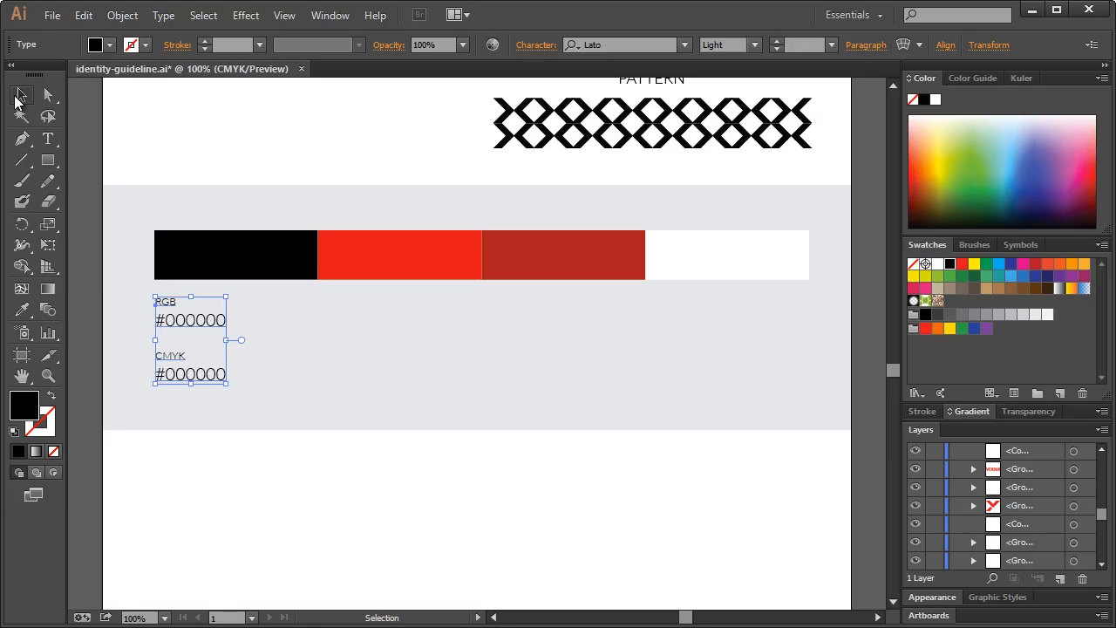
left_click(280, 170)
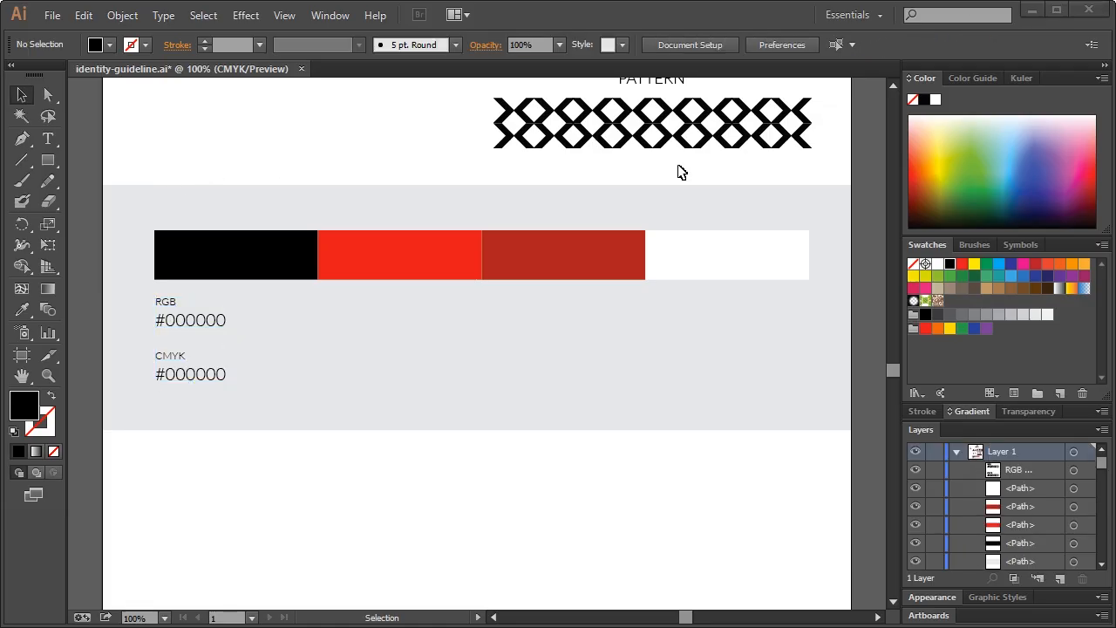
left_click(222, 272)
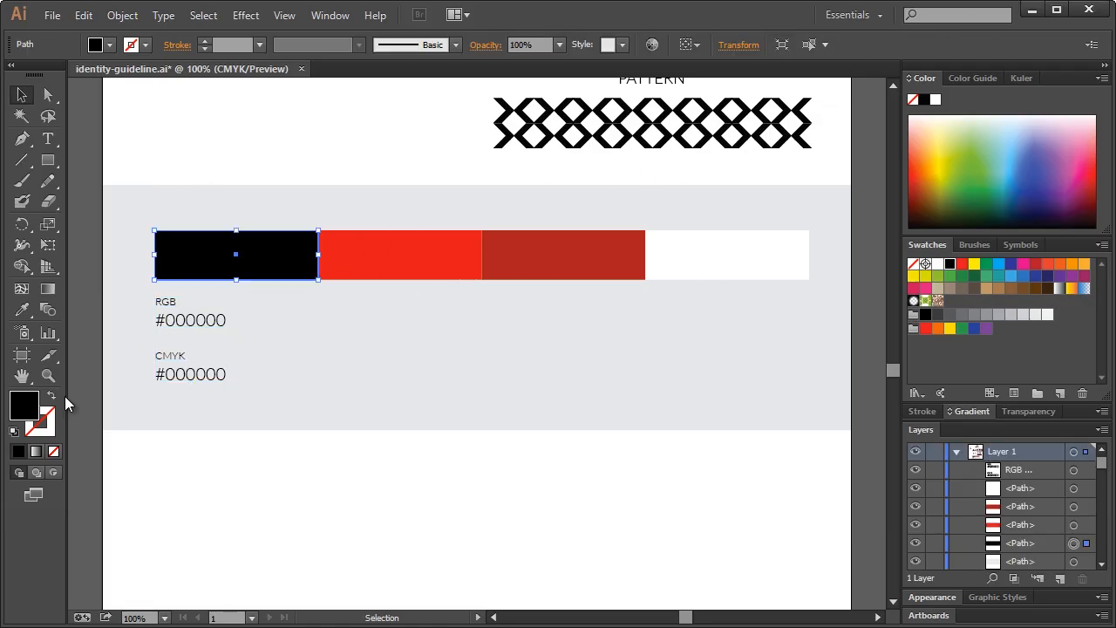
Change the black swatch's CMYK value to 0, 0, 0, 100 and copy the label under the red bar
double_click(26, 406)
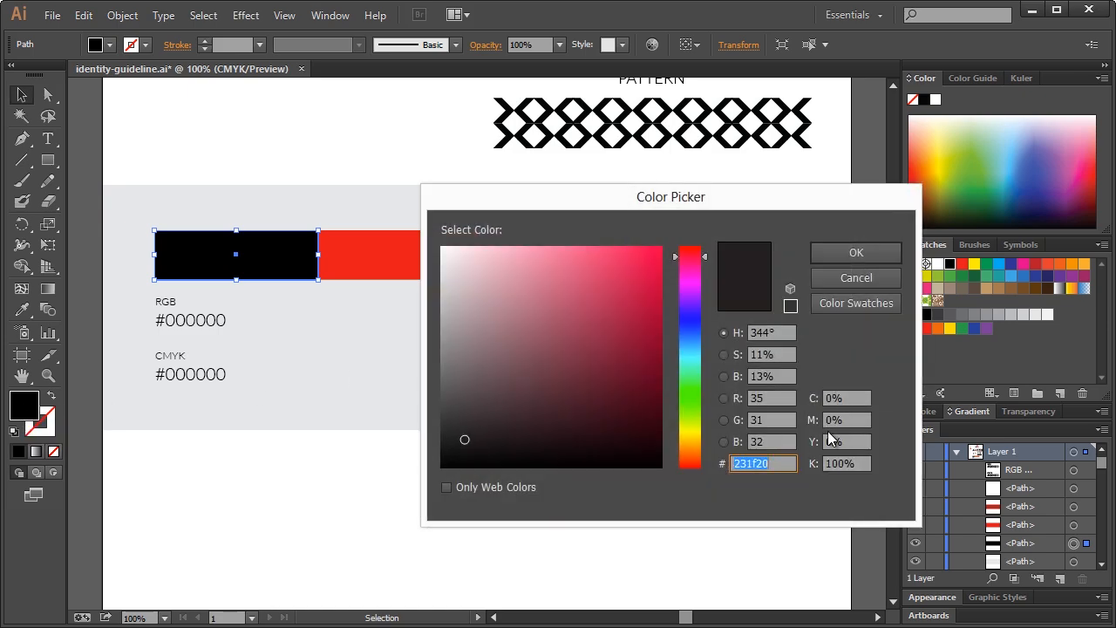
left_click(856, 465)
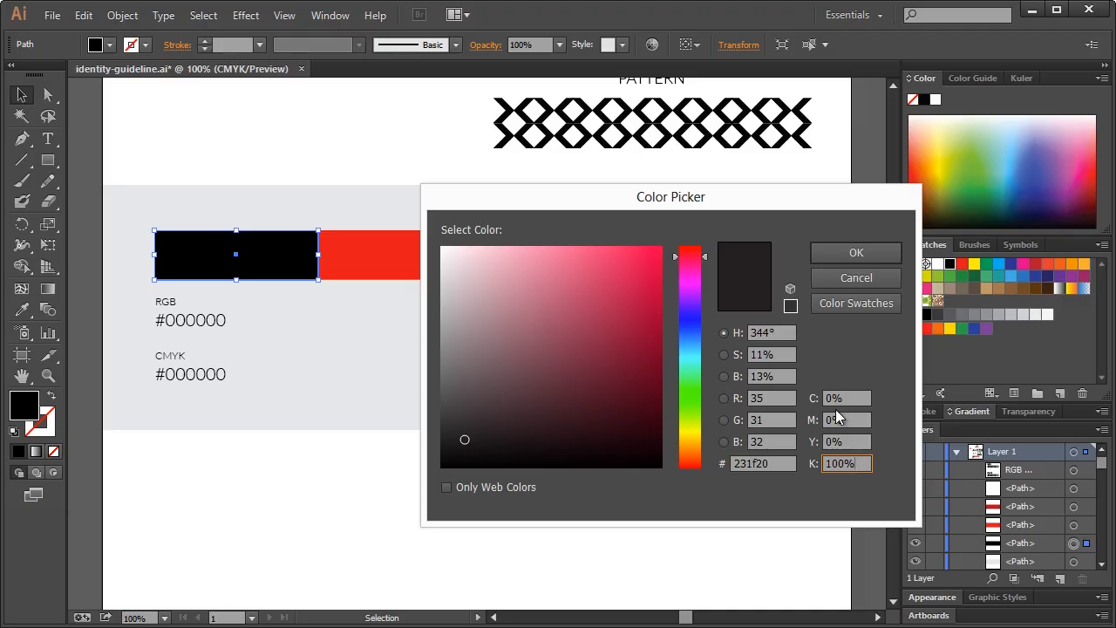
left_click(856, 278)
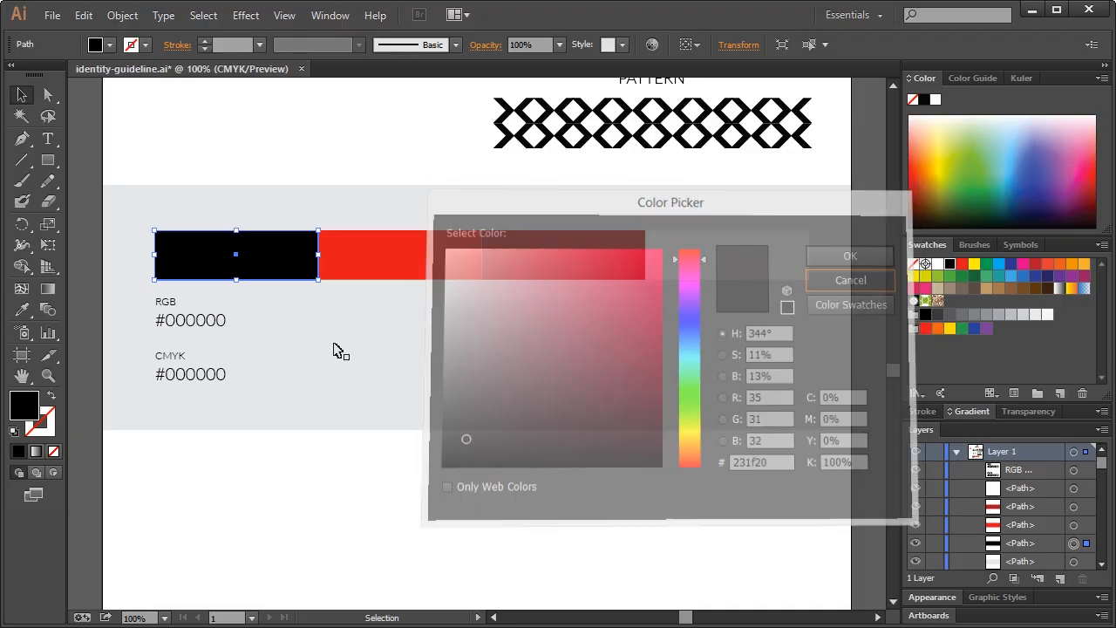
triple_click(196, 374)
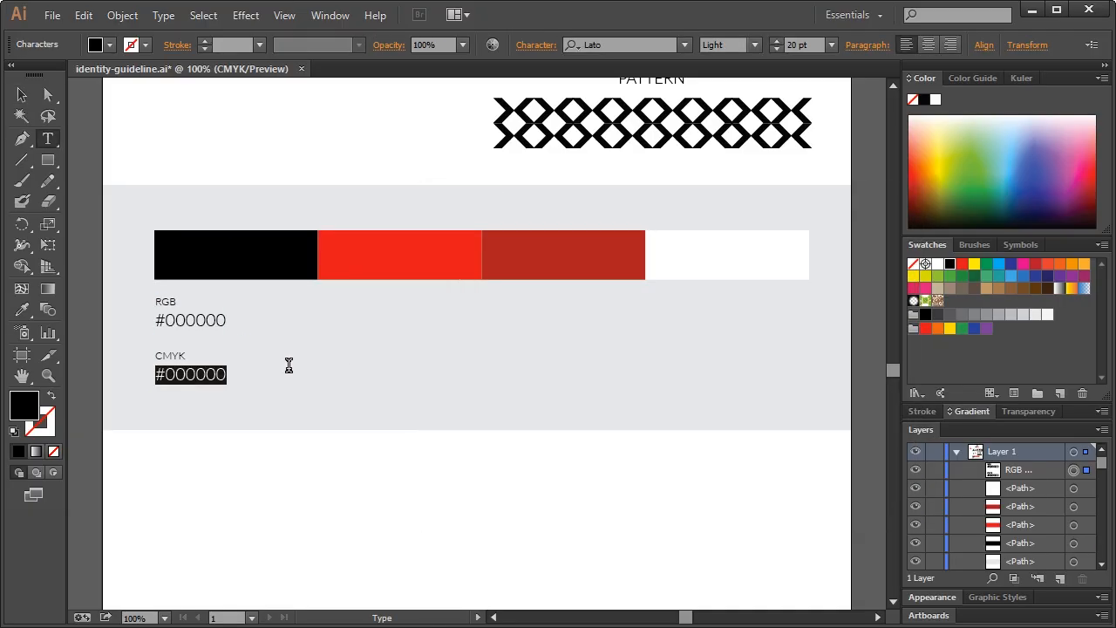
type("0, 0, 0, 100")
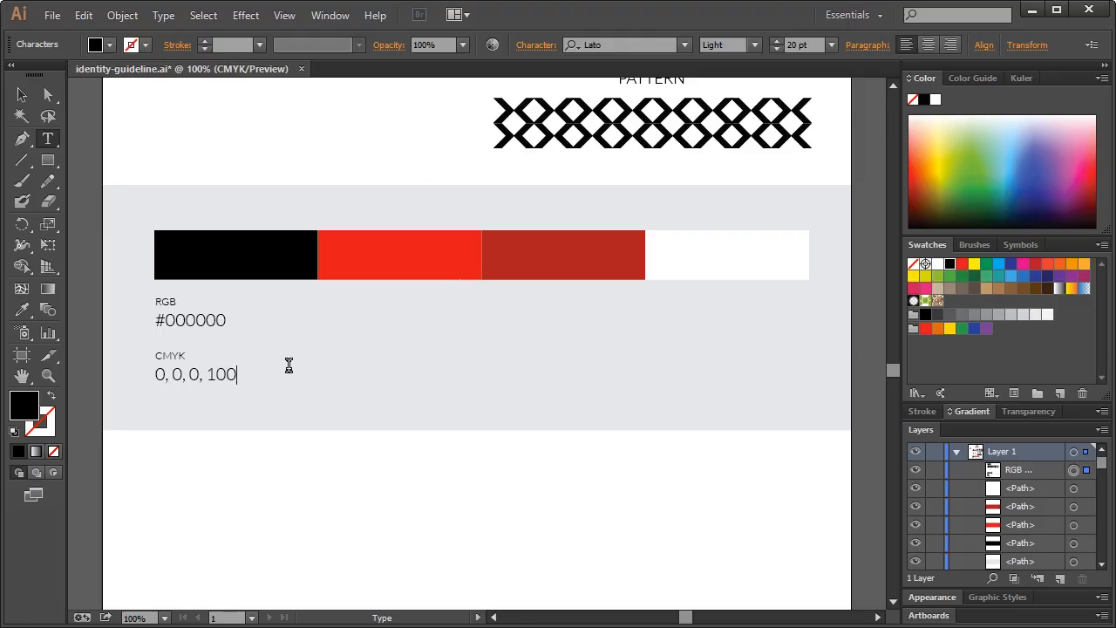
left_click(22, 94)
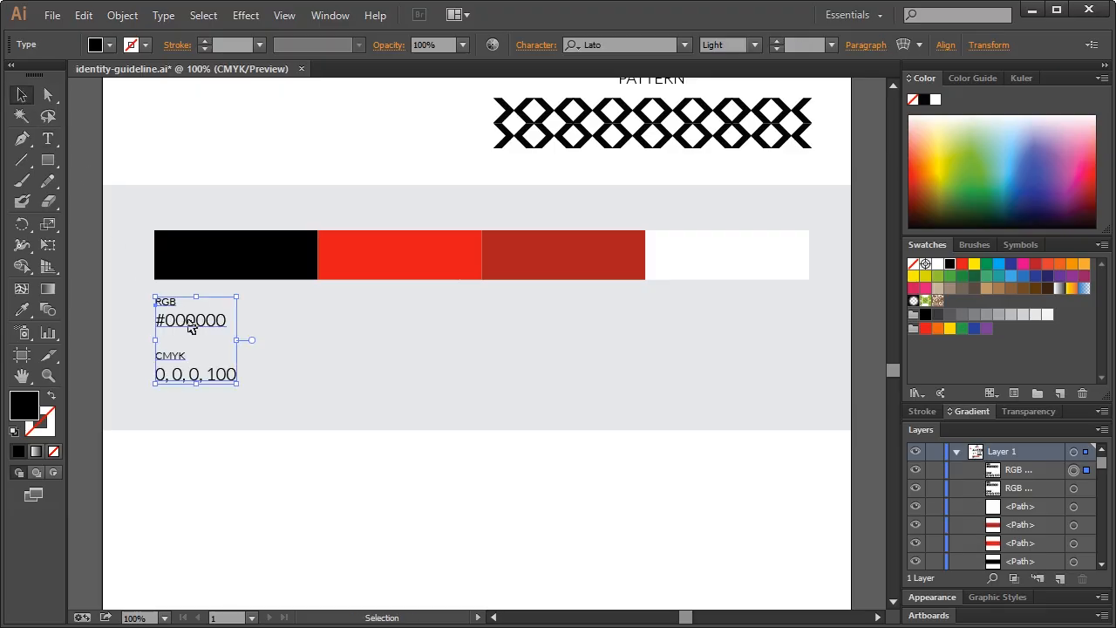
left_click_drag(188, 326, 351, 321)
Place a label copy under the red bar and set its hex code to ed1c24
left_click(357, 131)
left_click(353, 336)
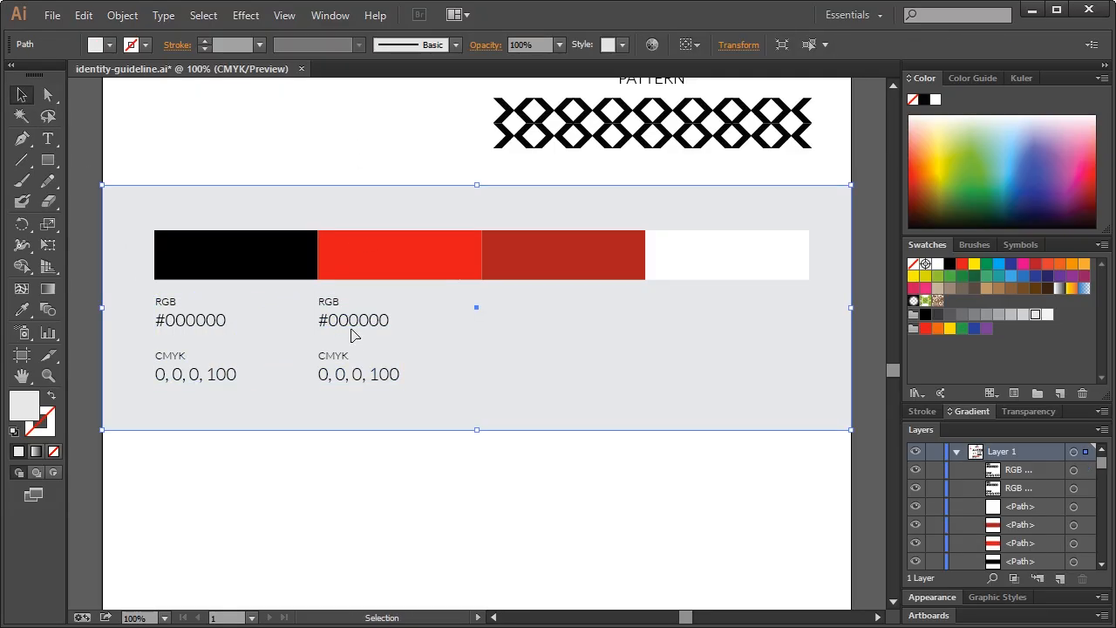
left_click(361, 156)
left_click(372, 272)
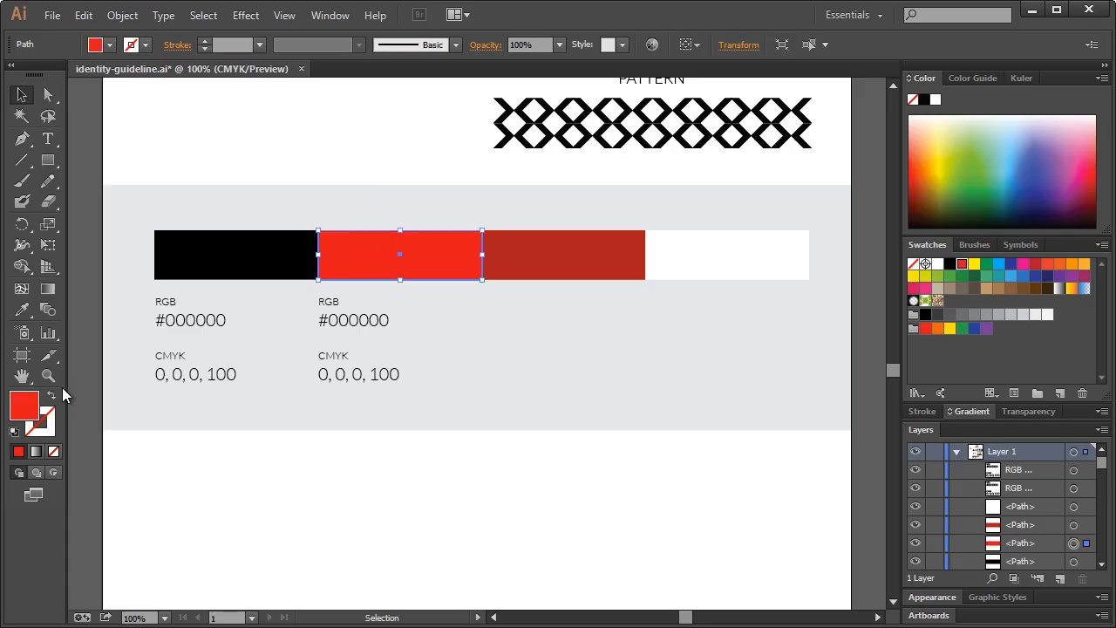
double_click(35, 410)
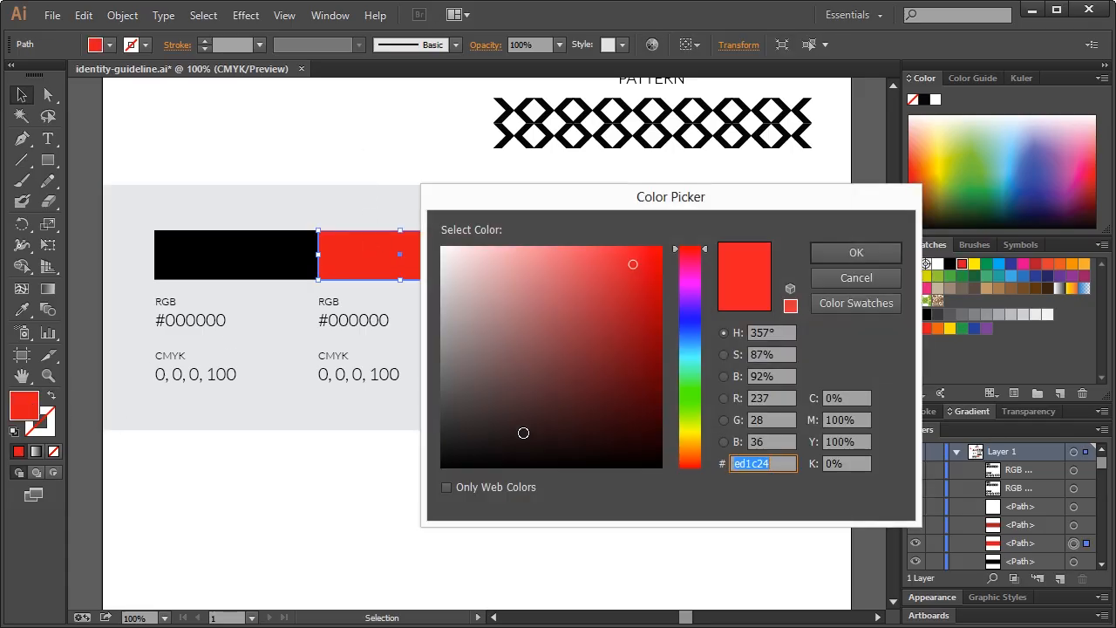
left_click(772, 398)
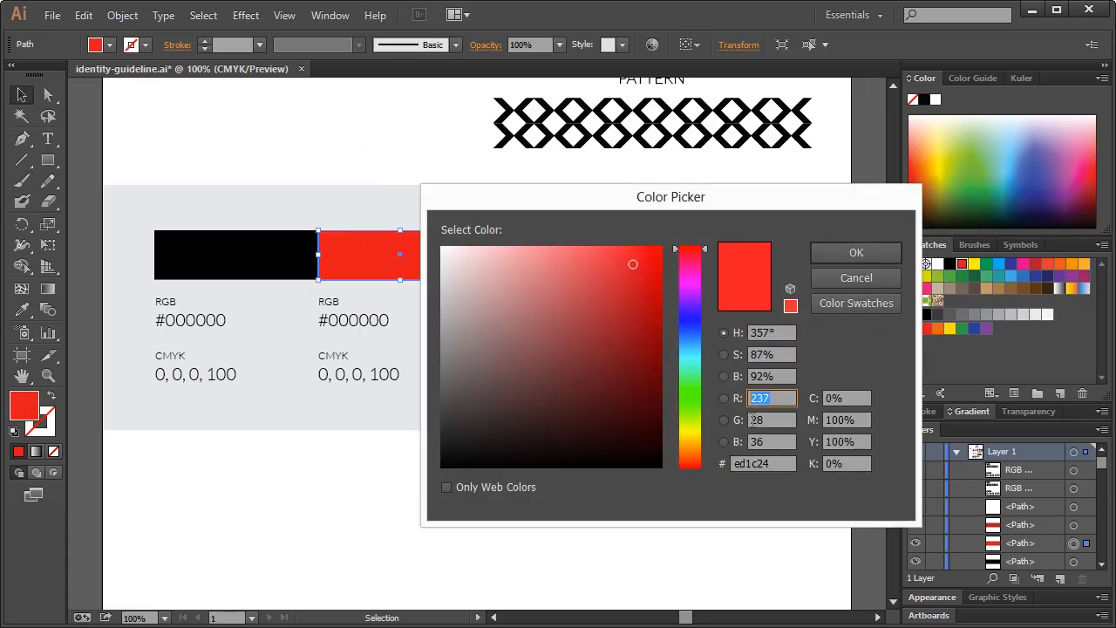
left_click(835, 280)
key("t")
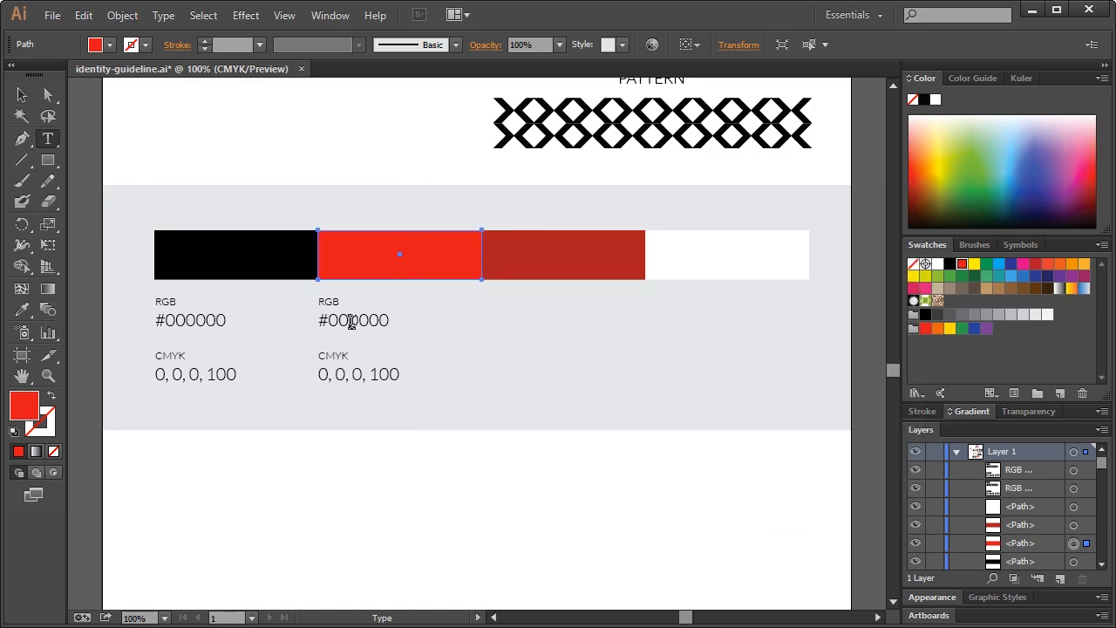
double_click(30, 409)
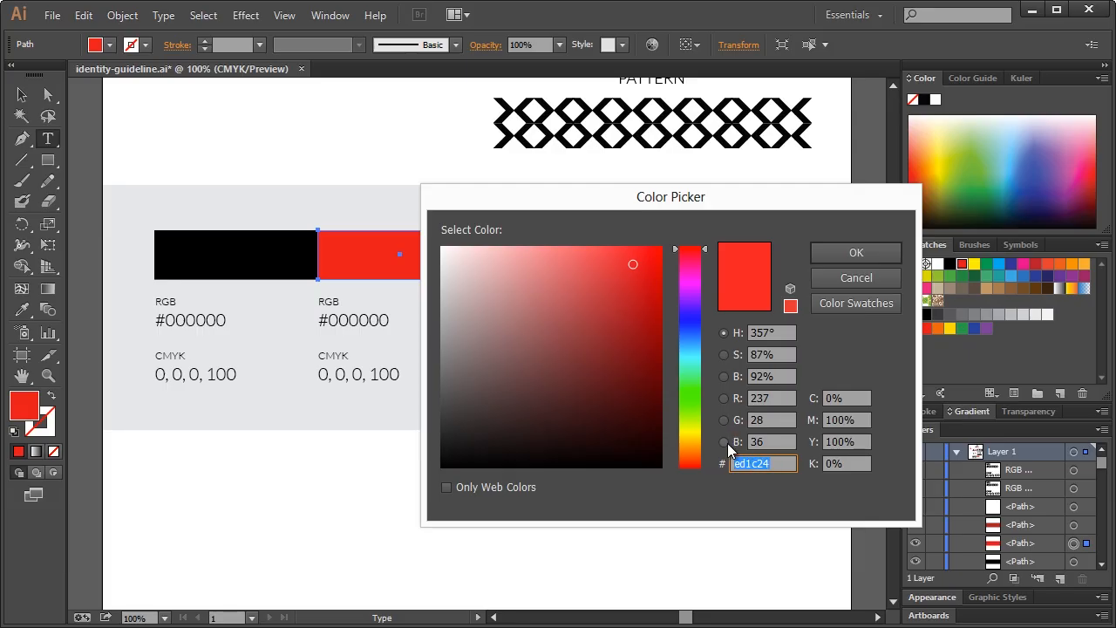
left_click(855, 277)
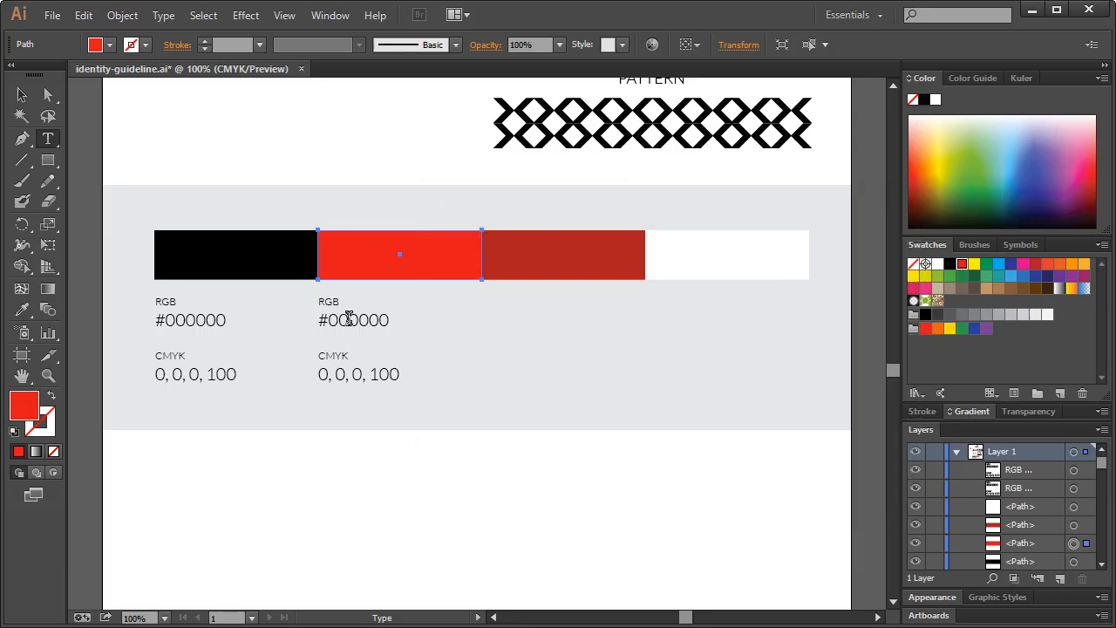
double_click(348, 319)
left_click_drag(329, 319, 413, 324)
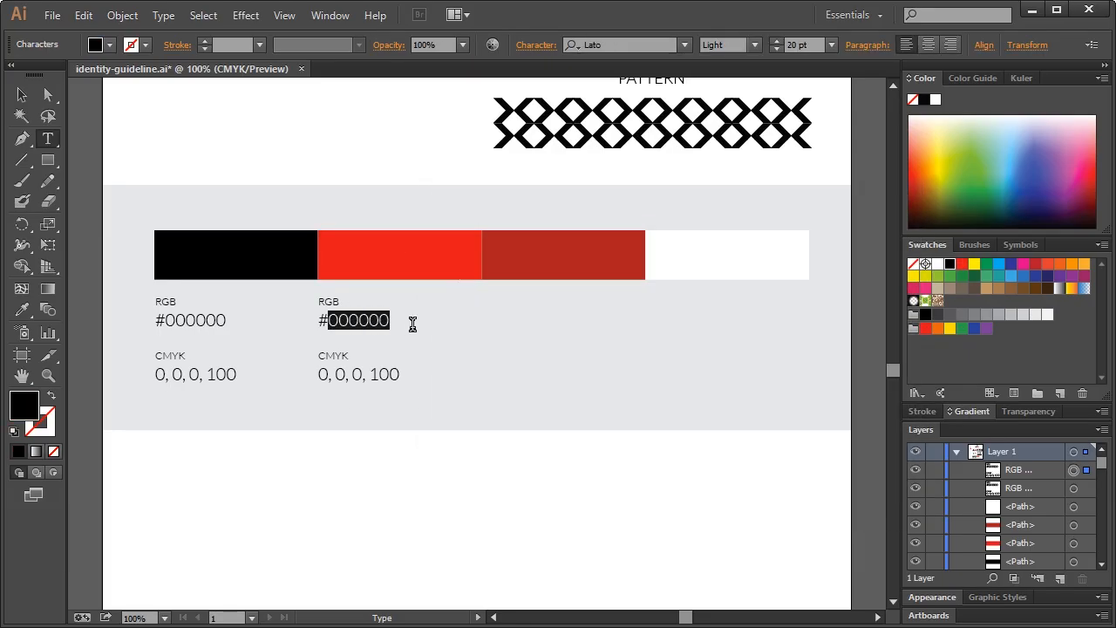
type("ed1c24")
left_click(23, 95)
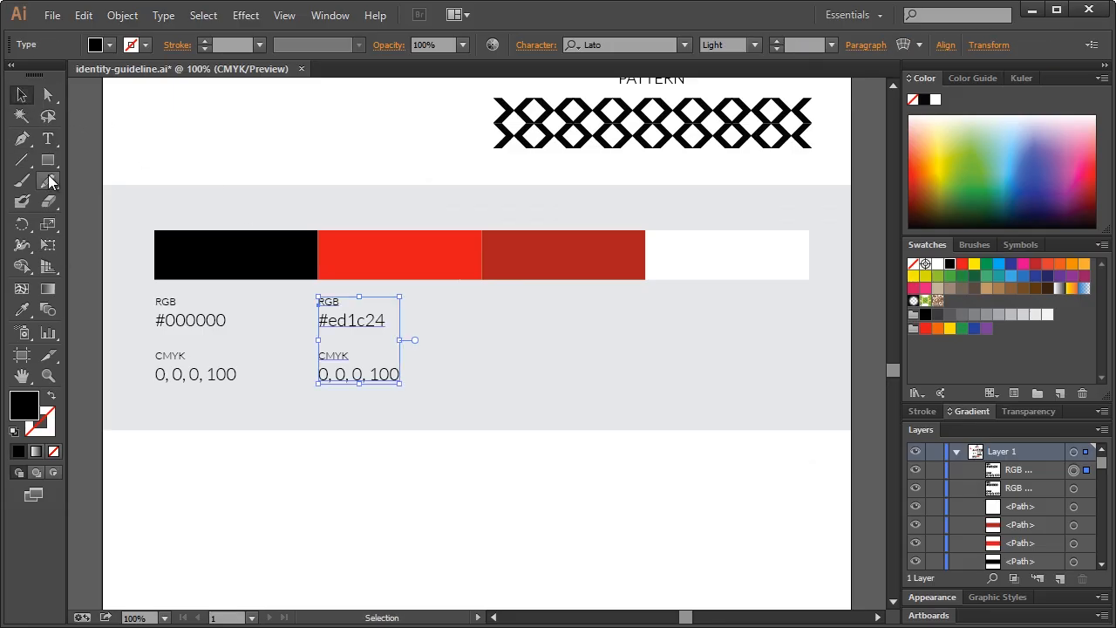
Check the red's CMYK values and replace the last values on its CMYK line with 10
left_click(45, 141)
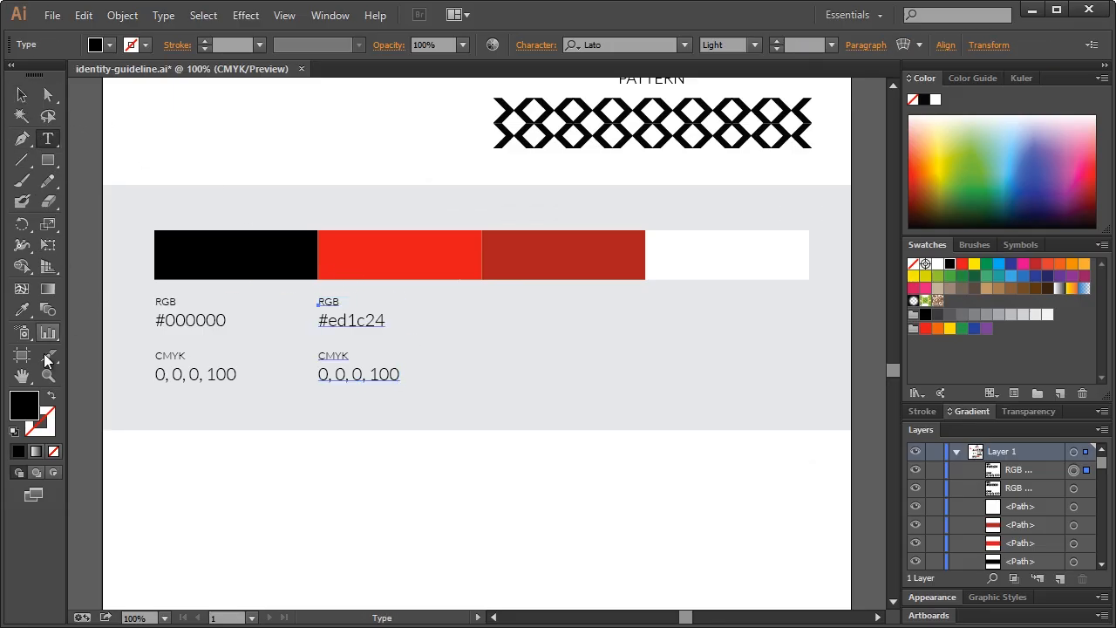
left_click(22, 98)
left_click(385, 252)
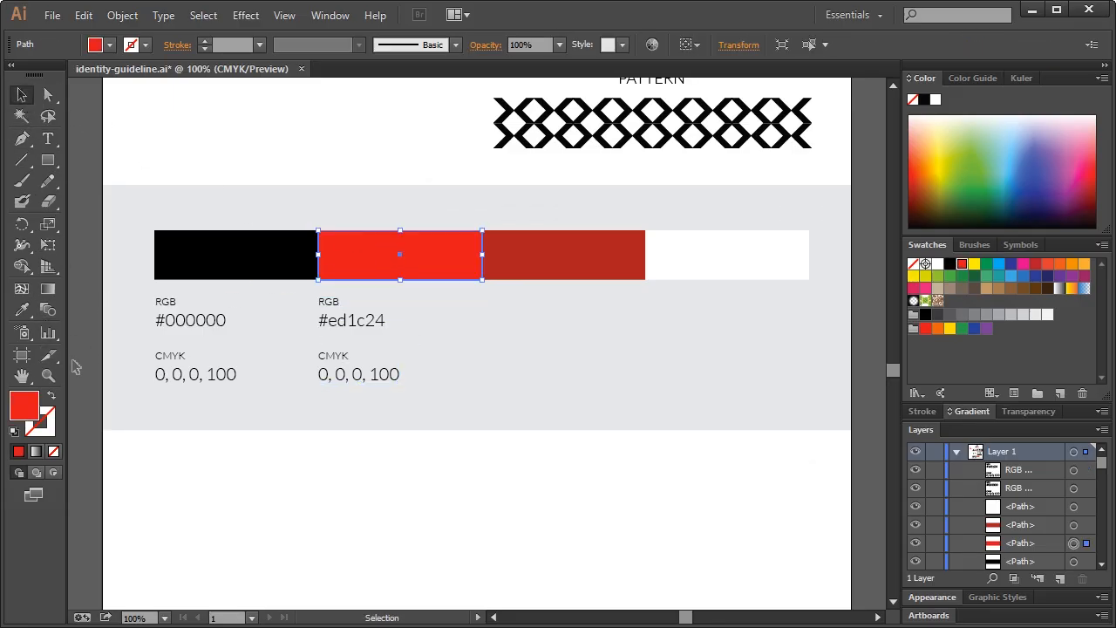
double_click(32, 406)
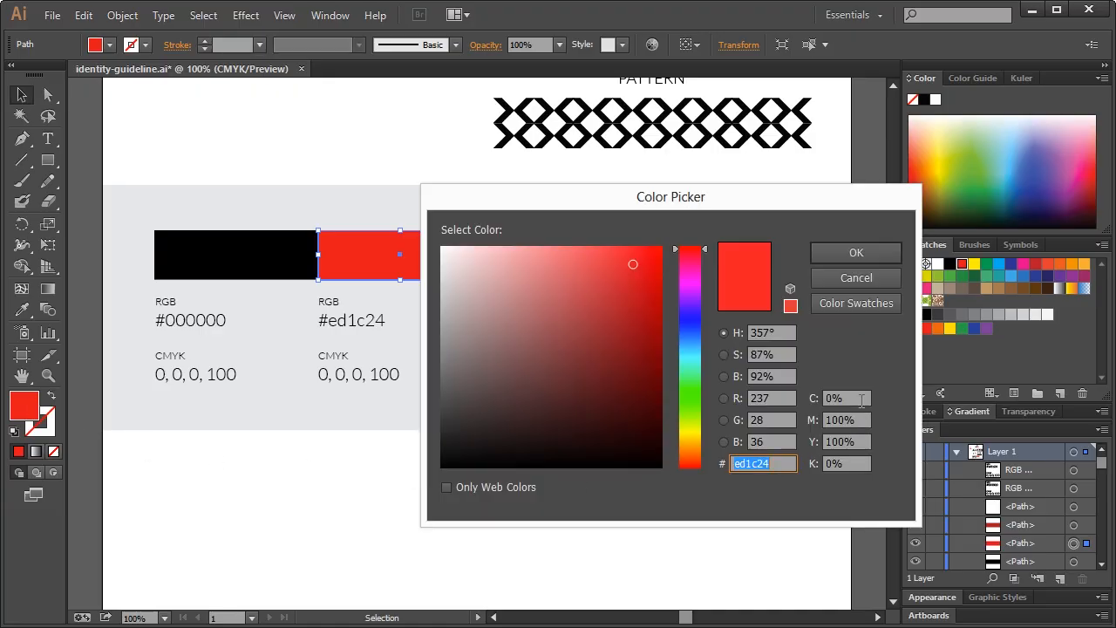
left_click(855, 278)
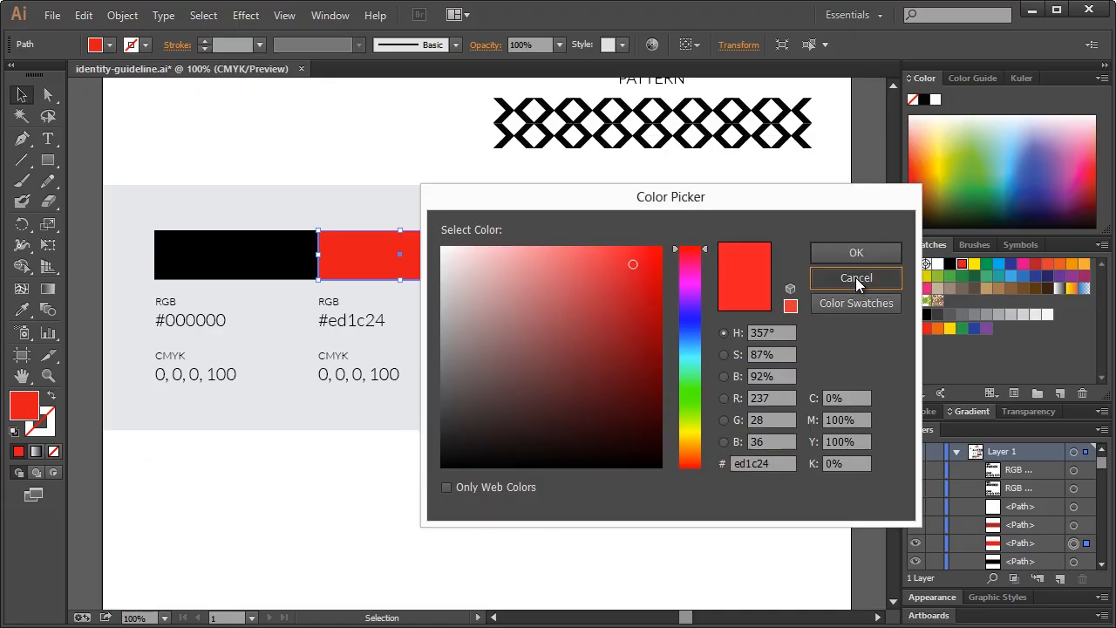
left_click(48, 139)
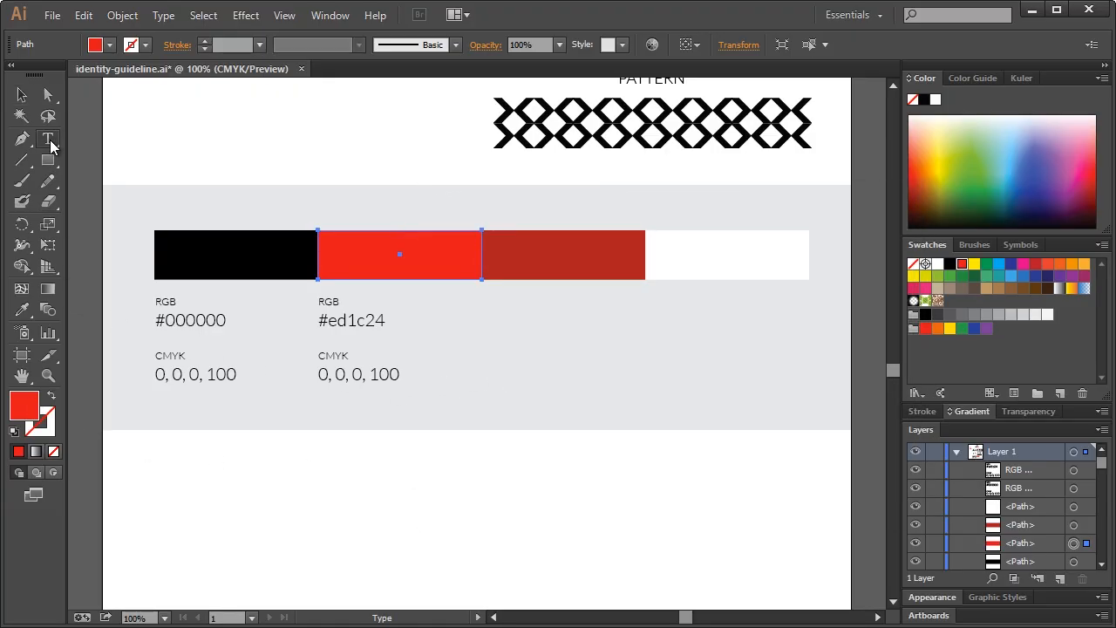
left_click_drag(334, 374, 510, 373)
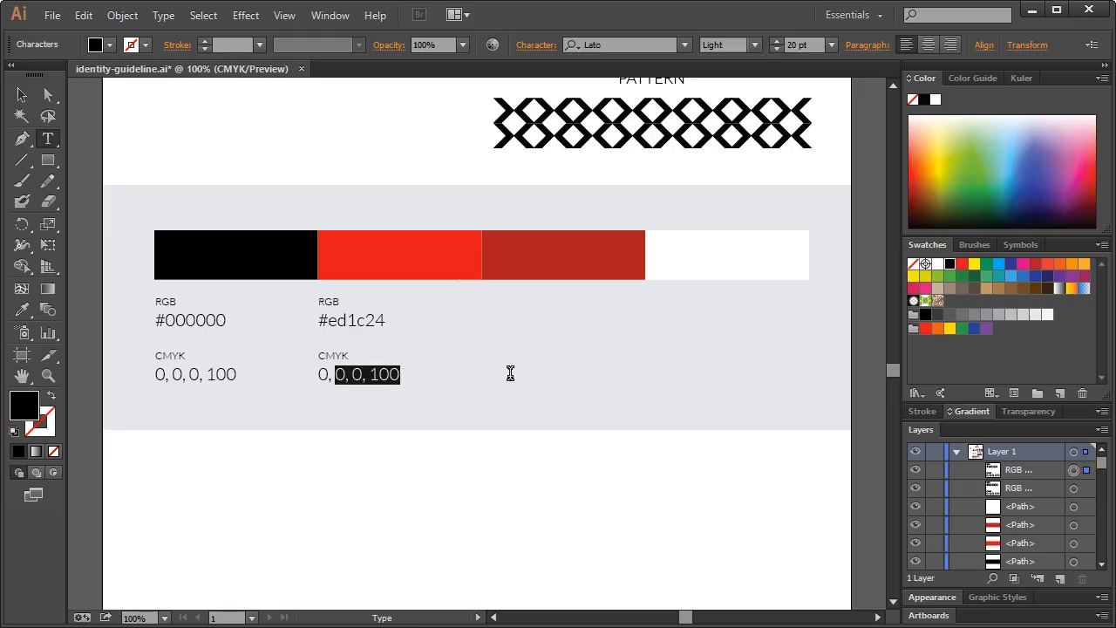
type("100, 0")
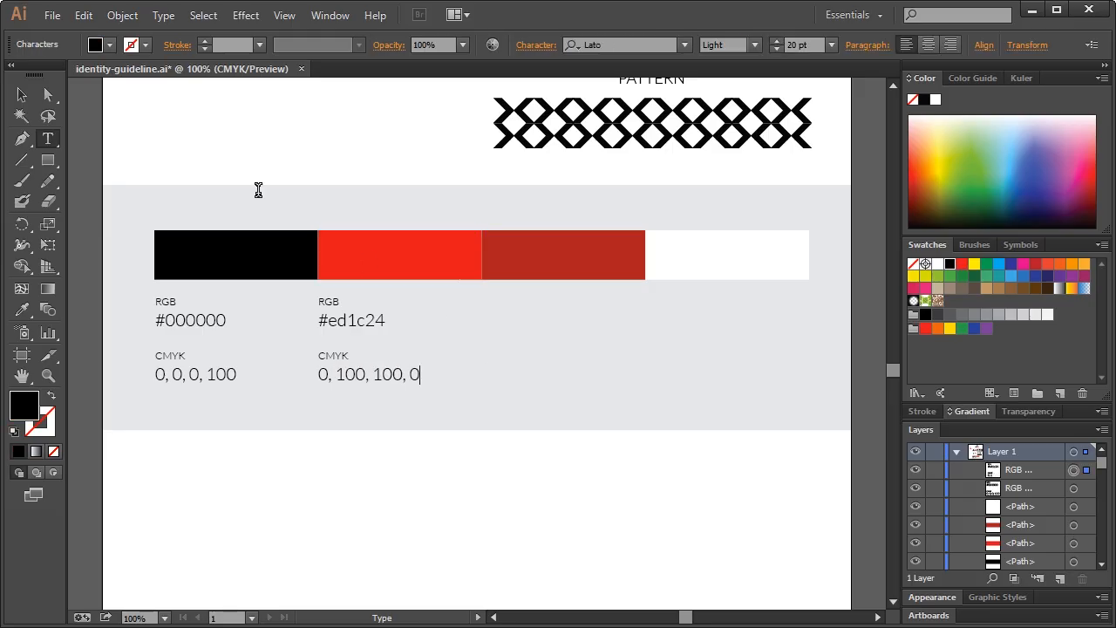
left_click(22, 94)
Copy the red label block under the dark red bar and check its colour values
left_click(423, 320)
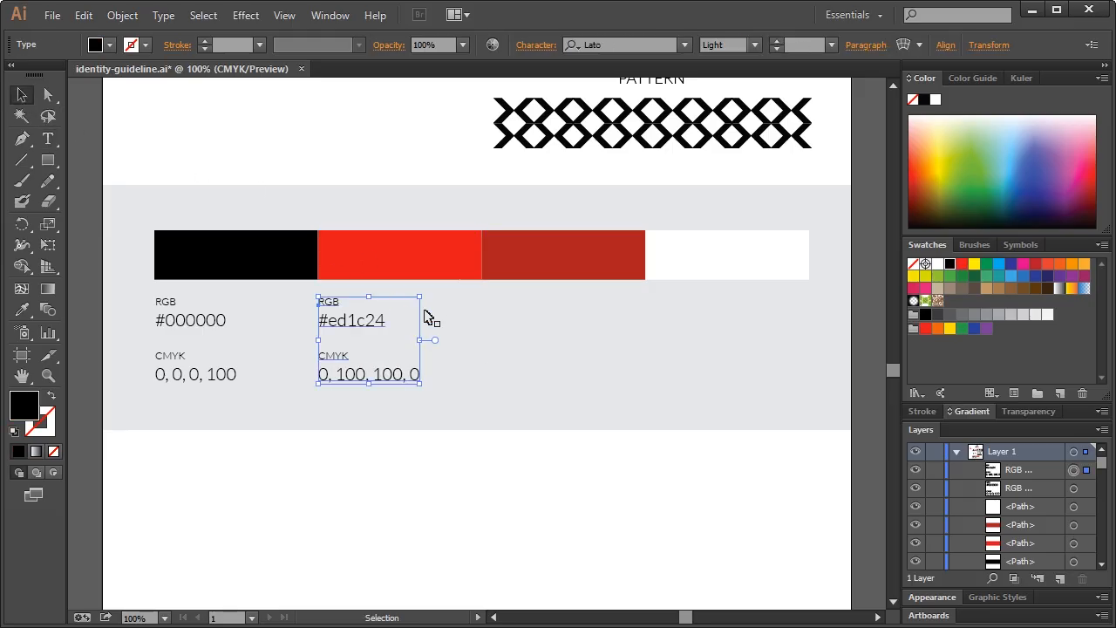
left_click_drag(366, 324, 529, 325)
left_click(377, 177)
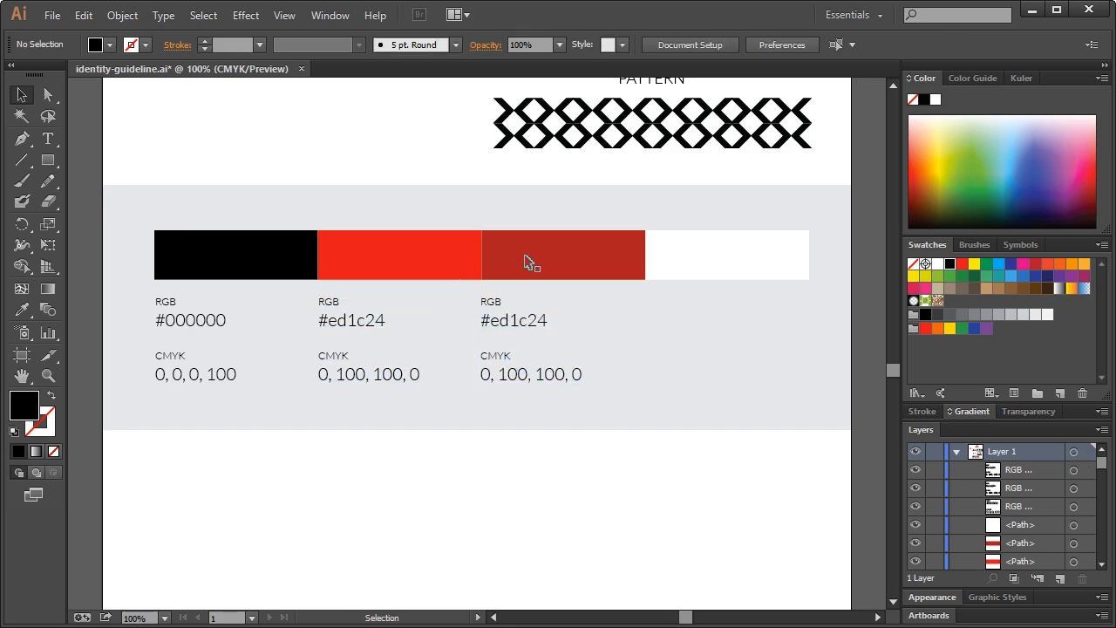
left_click(529, 262)
double_click(24, 405)
key("ctrl+c")
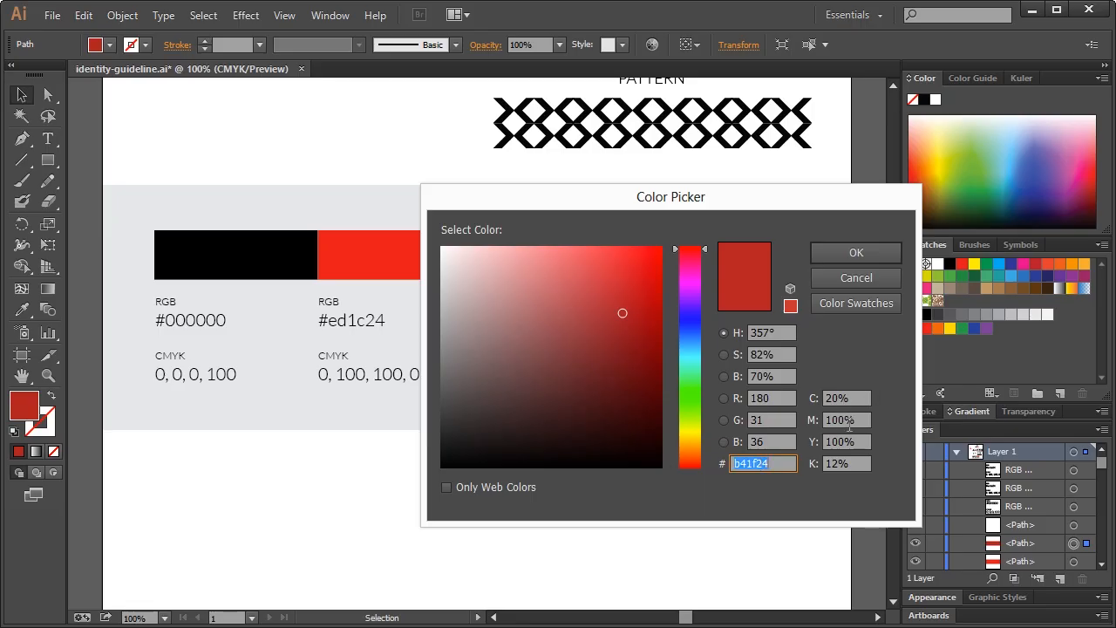
left_click(868, 274)
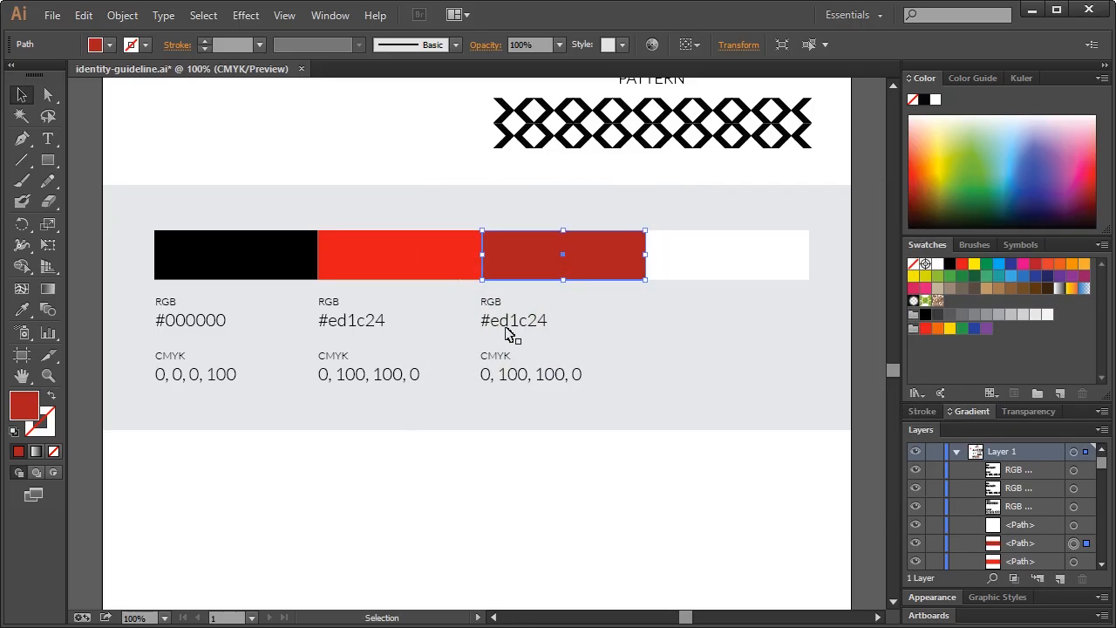
Set the dark red label's hex to b41f24 and retype its CMYK line with 20
double_click(510, 323)
double_click(488, 321)
left_click(489, 321)
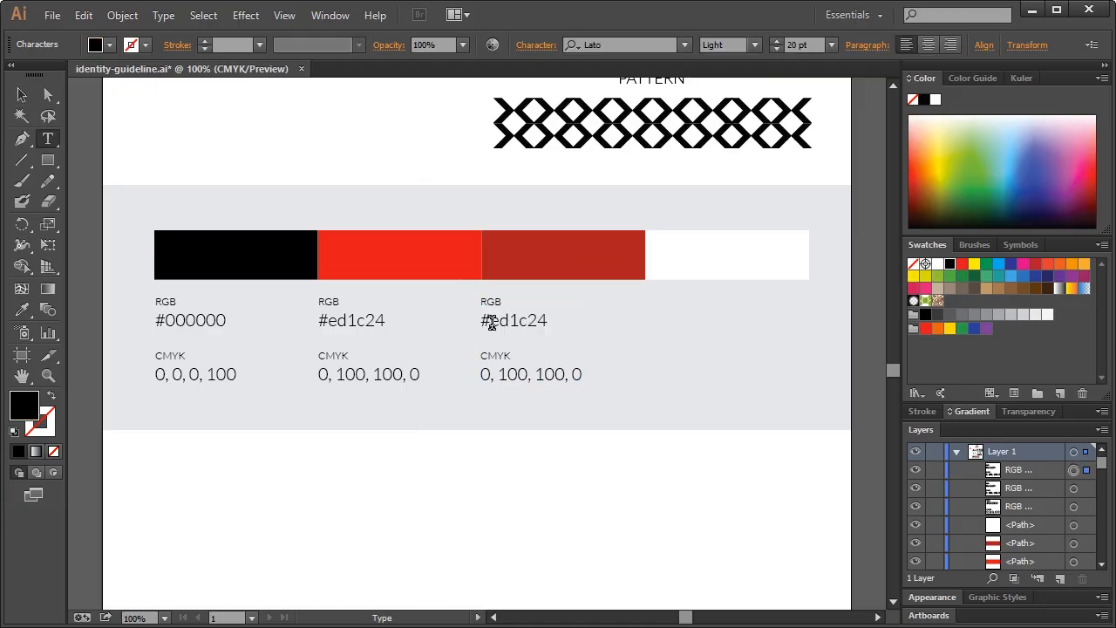
left_click_drag(489, 320, 579, 323)
key("ctrl+v")
left_click_drag(478, 374, 628, 372)
type("20")
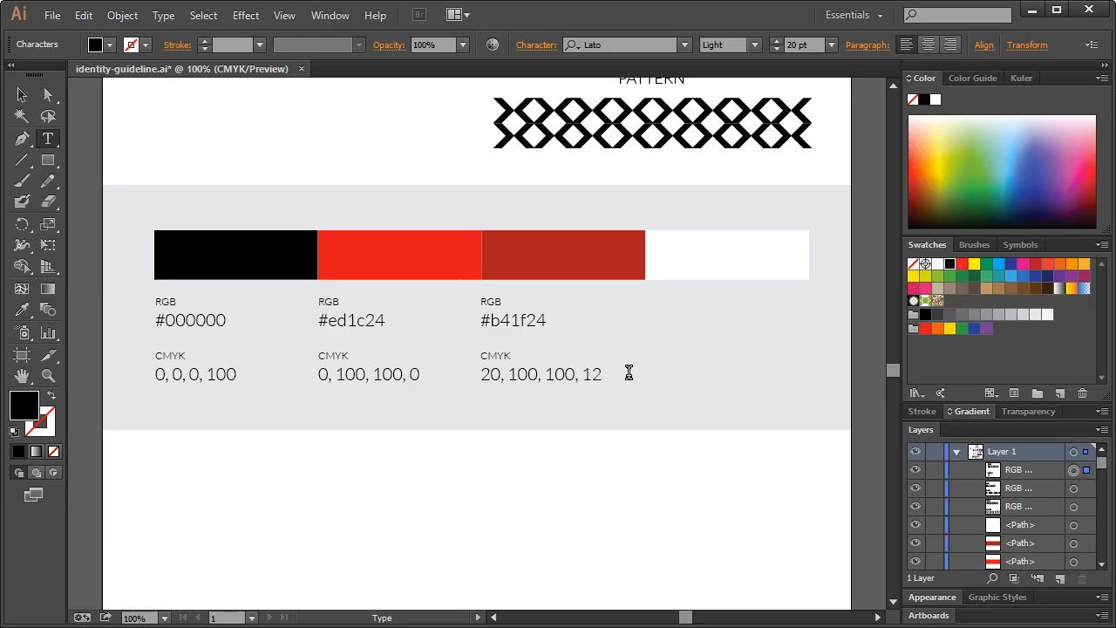
left_click(22, 94)
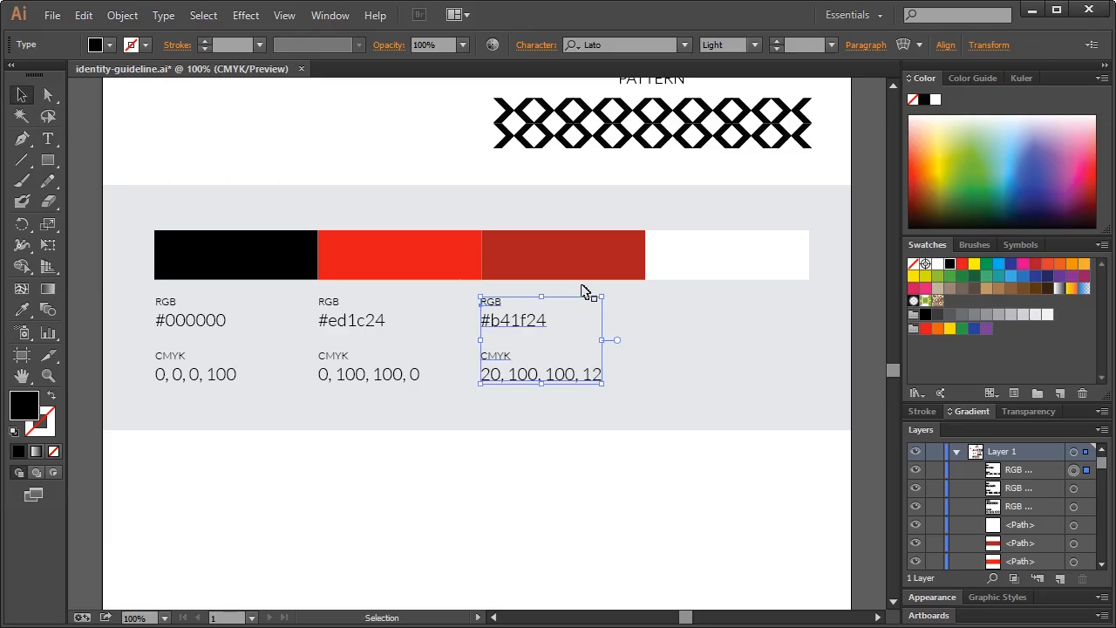
Copy the label block under the white bar and set its hex to ffffff
left_click_drag(530, 316, 763, 314)
double_click(676, 319)
double_click(678, 320)
left_click(657, 320)
type("f")
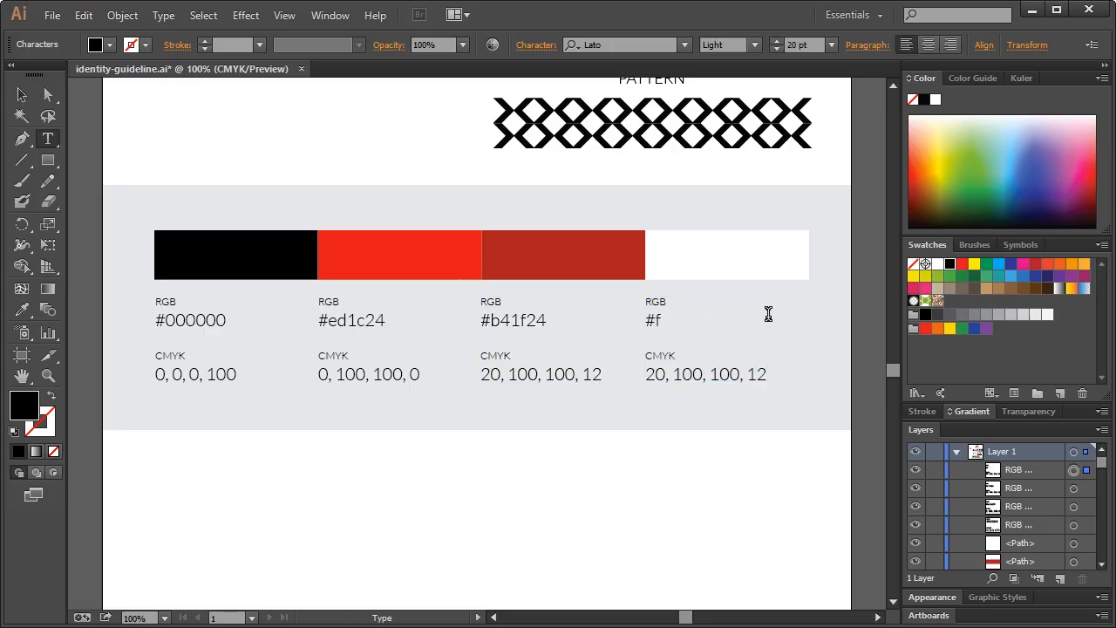
type("fffff")
left_click(22, 94)
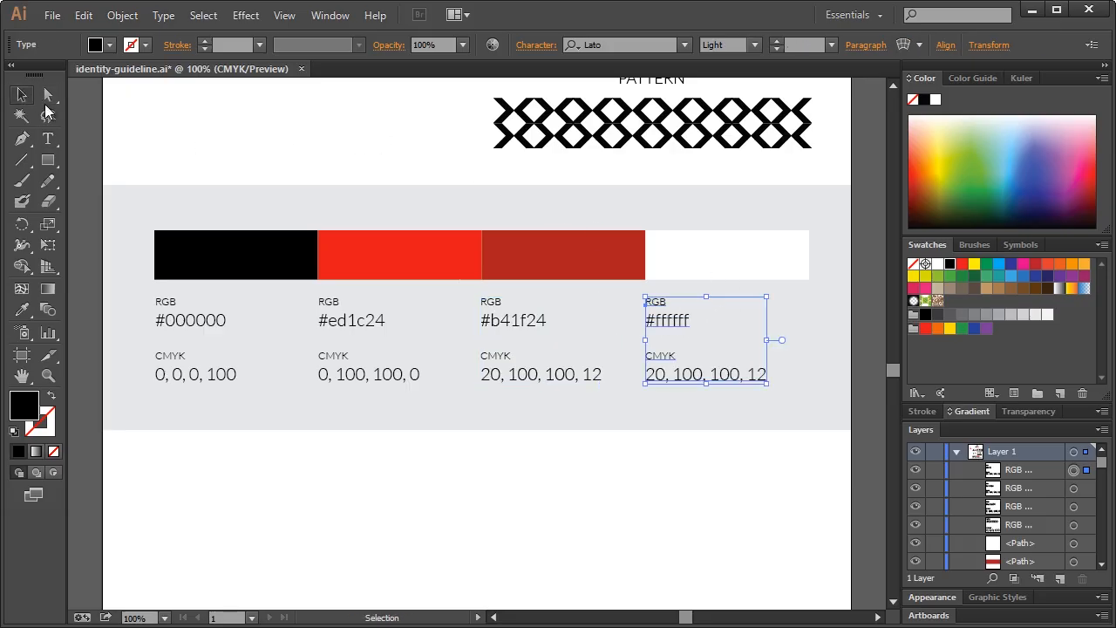
Replace the white swatch's CMYK line with zeros, reading 0, 0, 0, 0
left_click(730, 248)
double_click(37, 401)
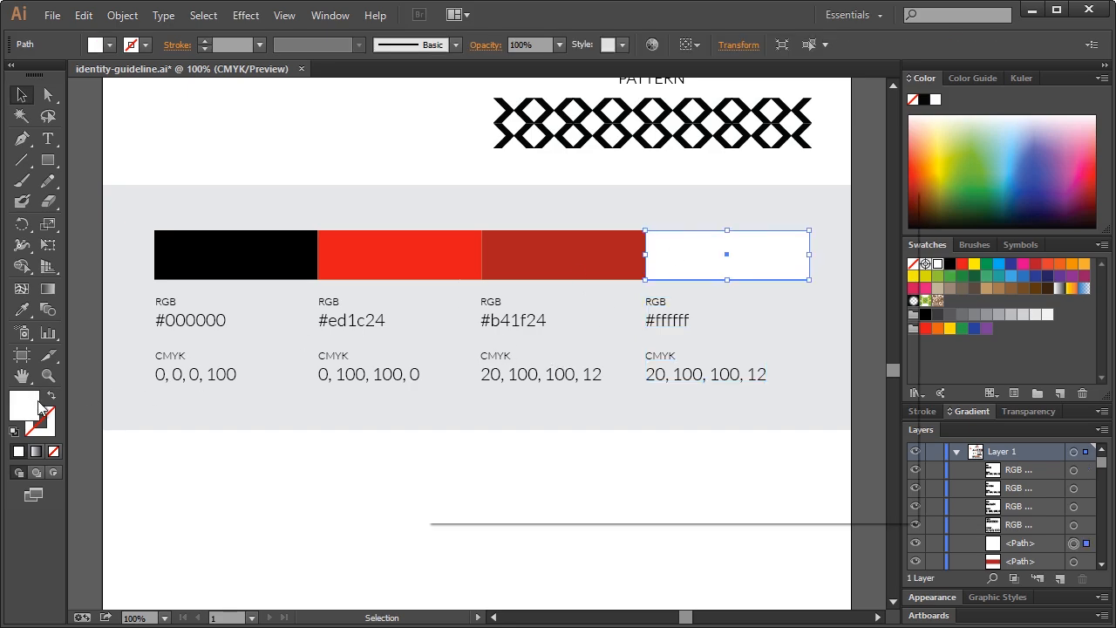
left_click(855, 270)
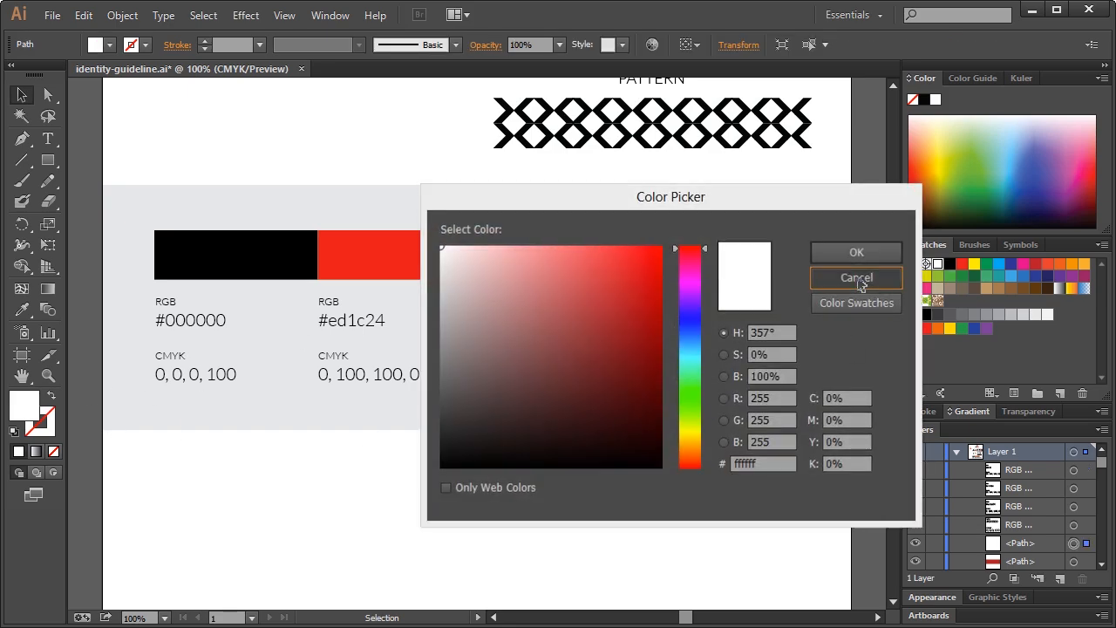
left_click(677, 378)
double_click(677, 378)
triple_click(699, 375)
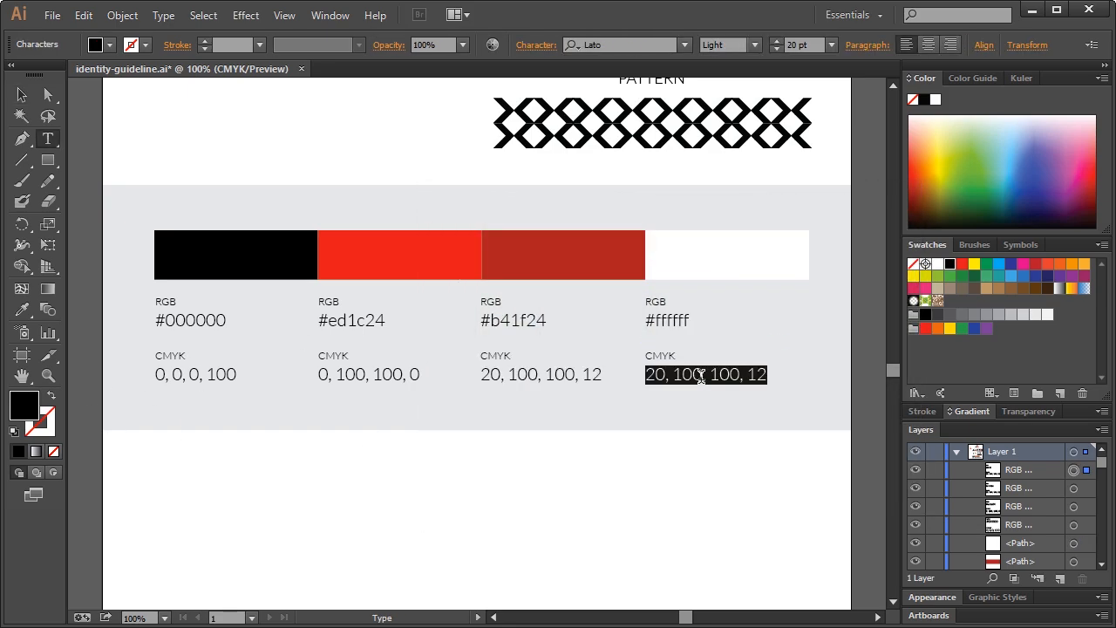
type("0")
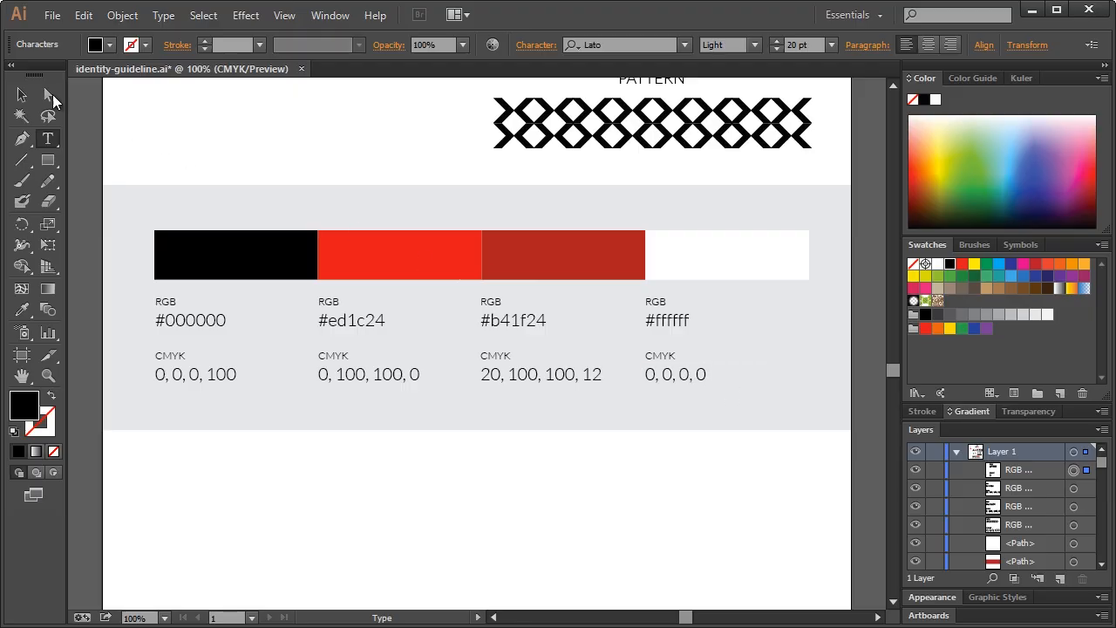
left_click(21, 94)
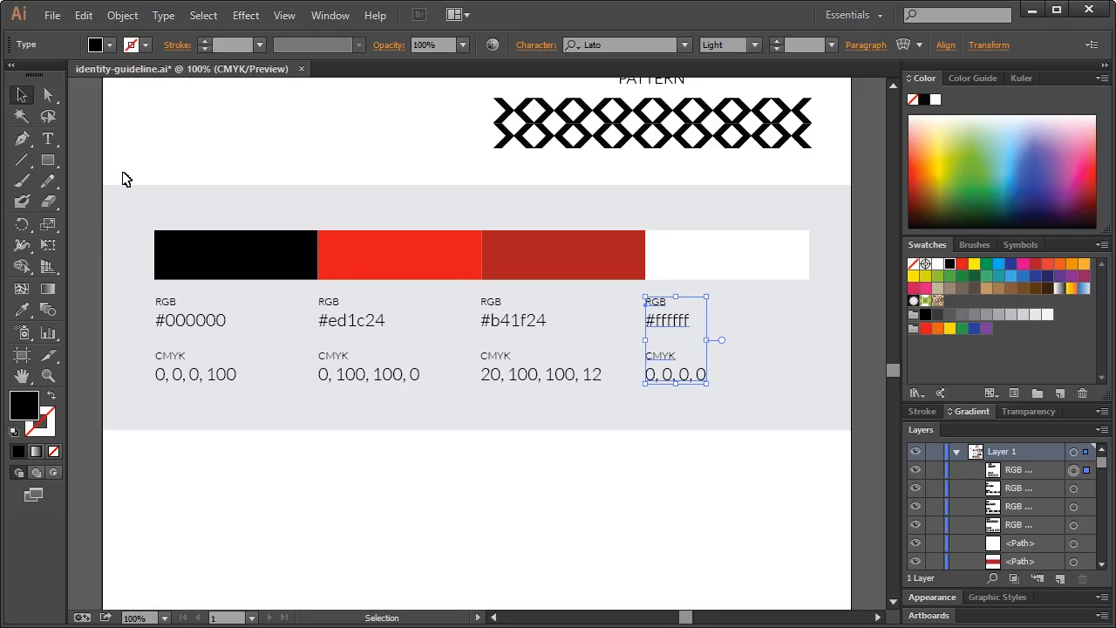
left_click(125, 231)
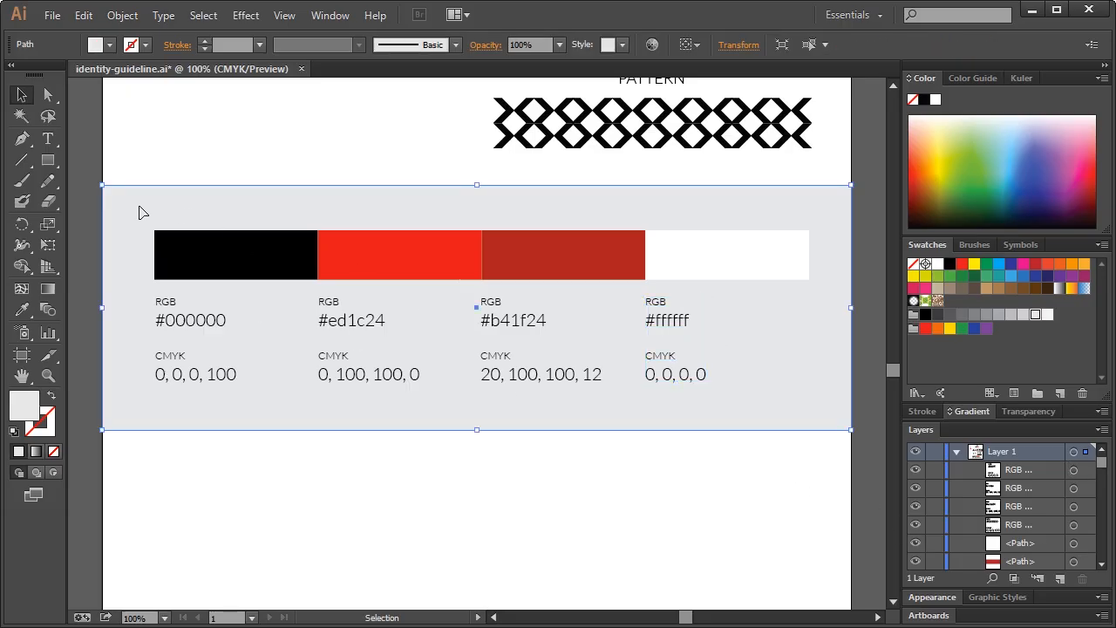
Select the swatches and labels, excluding the grey band, and nudge them down
left_click_drag(92, 212, 828, 432)
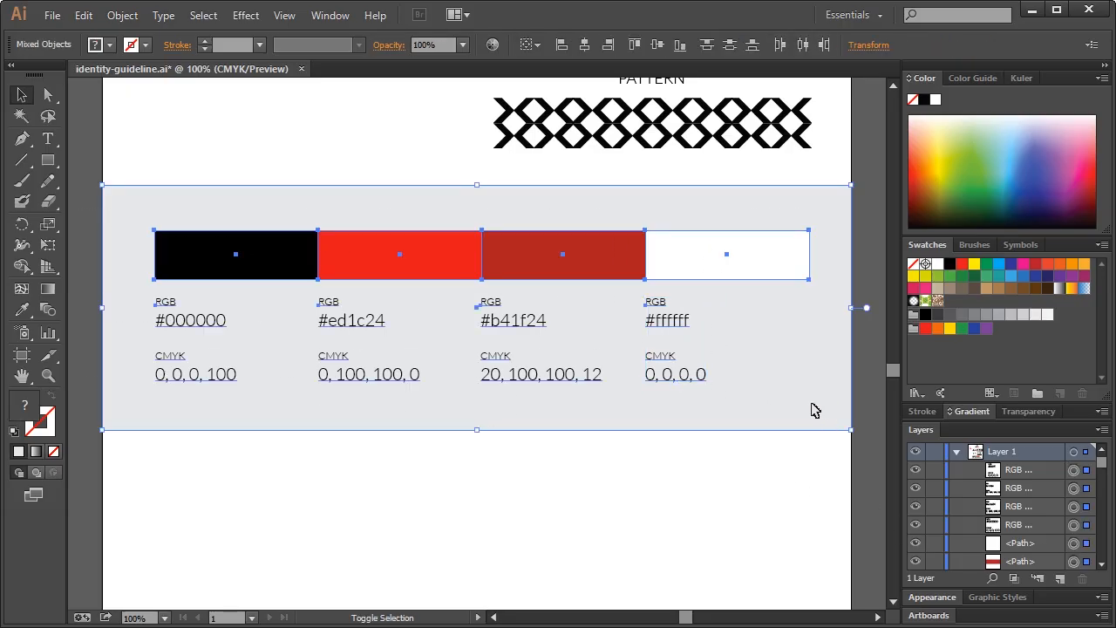
left_click(789, 410, "shift")
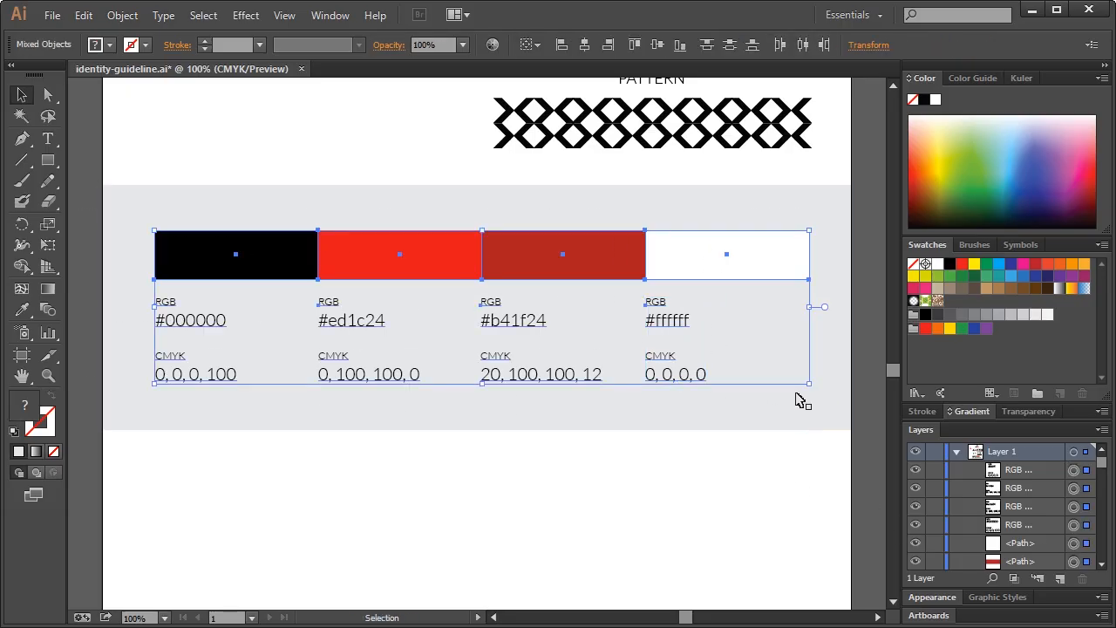
key("Down")
key("Down")
key("Down")
key("Down")
key("Down")
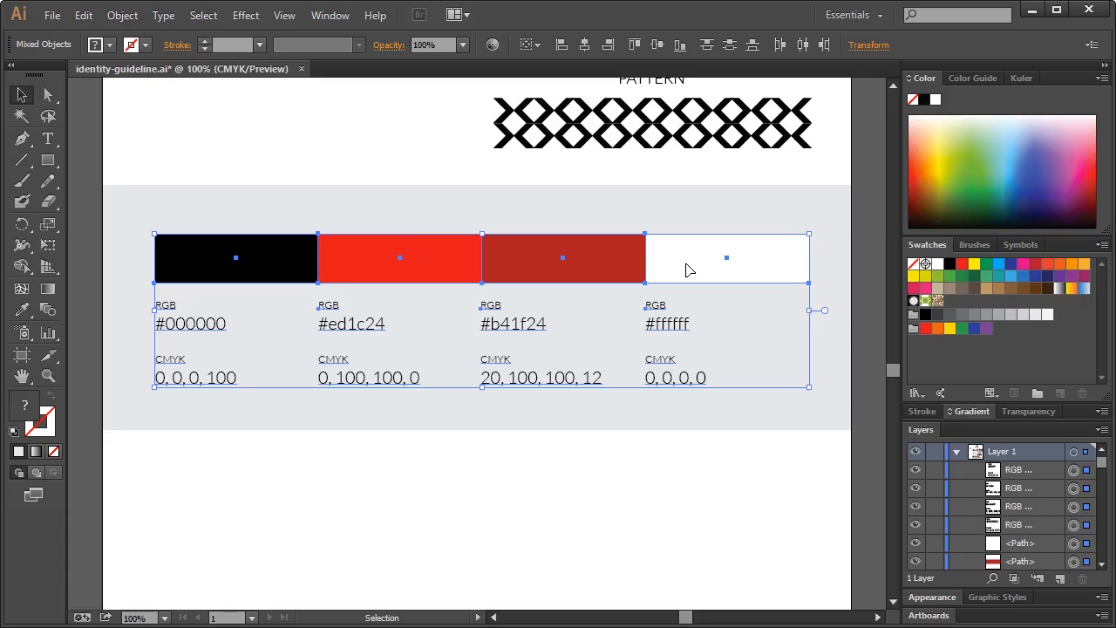
key("Left")
key("Left")
key("Left")
key("Left")
key("Left")
key("Left")
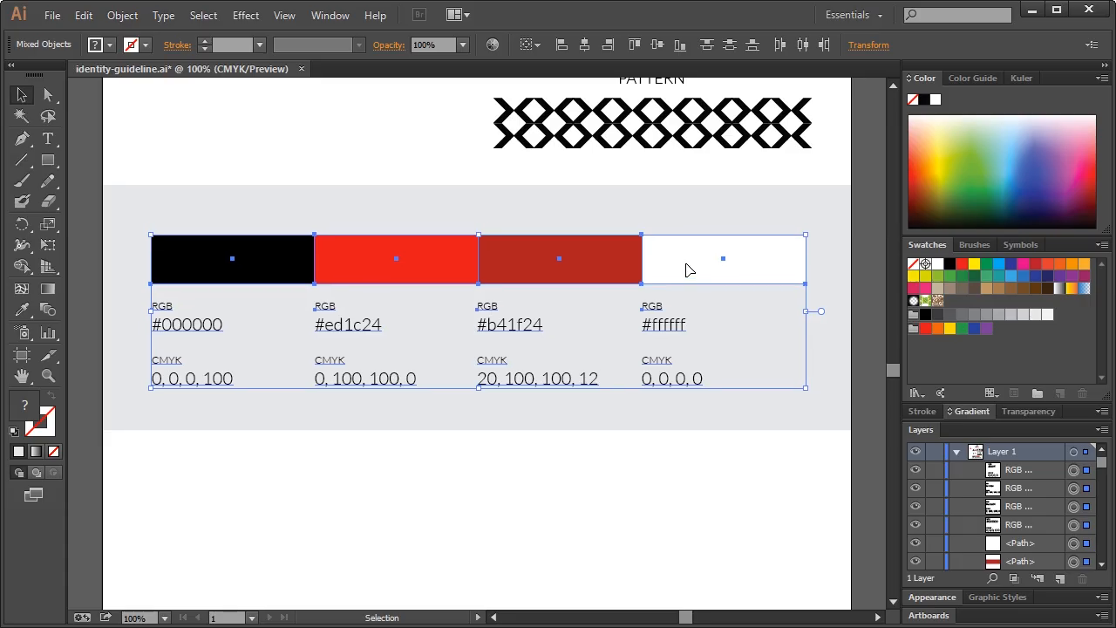
left_click(833, 302)
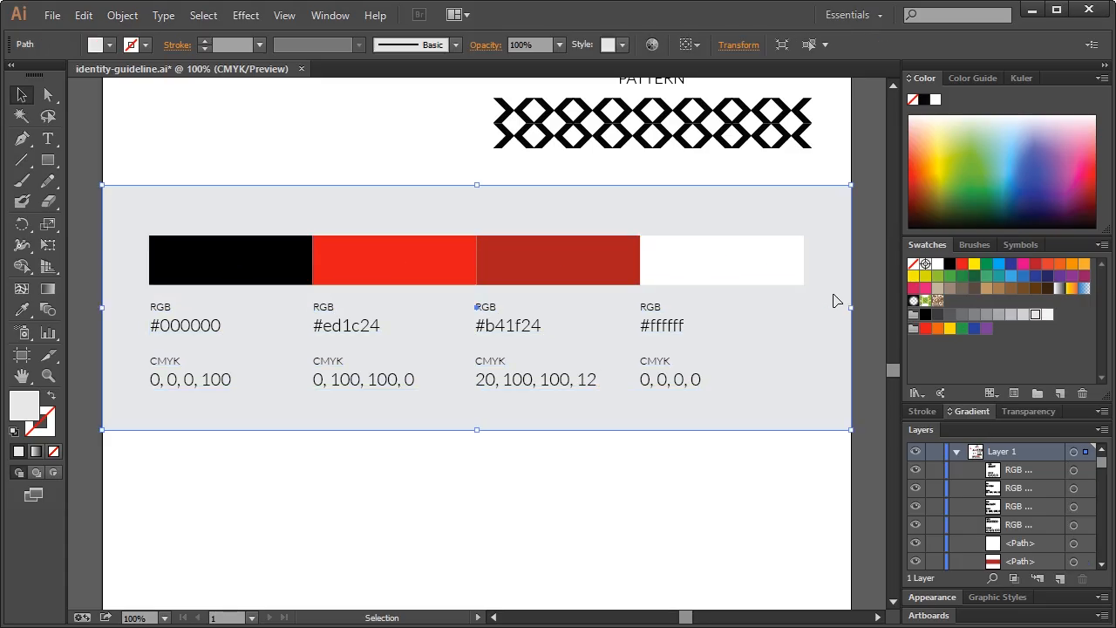
Zoom in on the colour swatch area to a 100% view
scroll(837, 300, "up", 3)
left_click(872, 280)
scroll(872, 280, "up", 5)
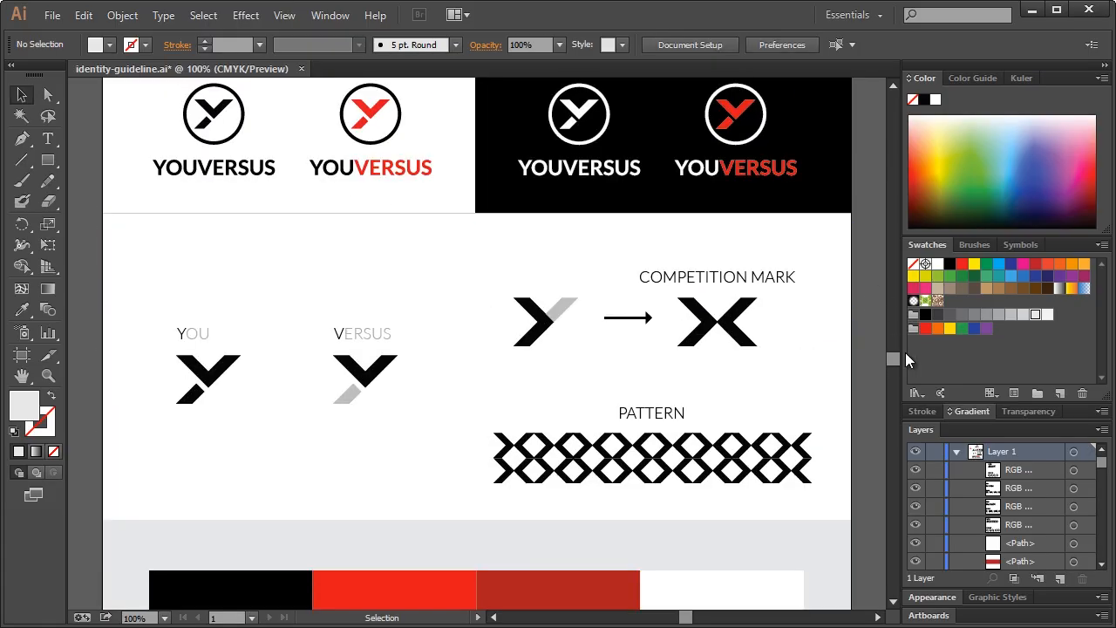
scroll(521, 340, "down", 3)
scroll(533, 429, "down", 5)
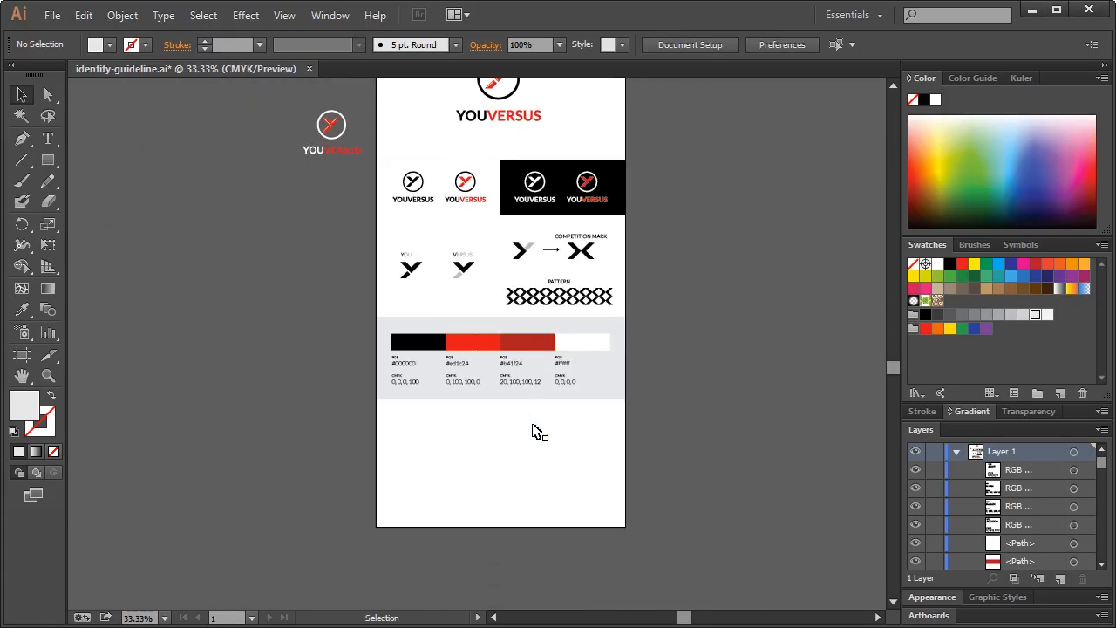
scroll(534, 429, "up", 3)
scroll(534, 429, "up", 1)
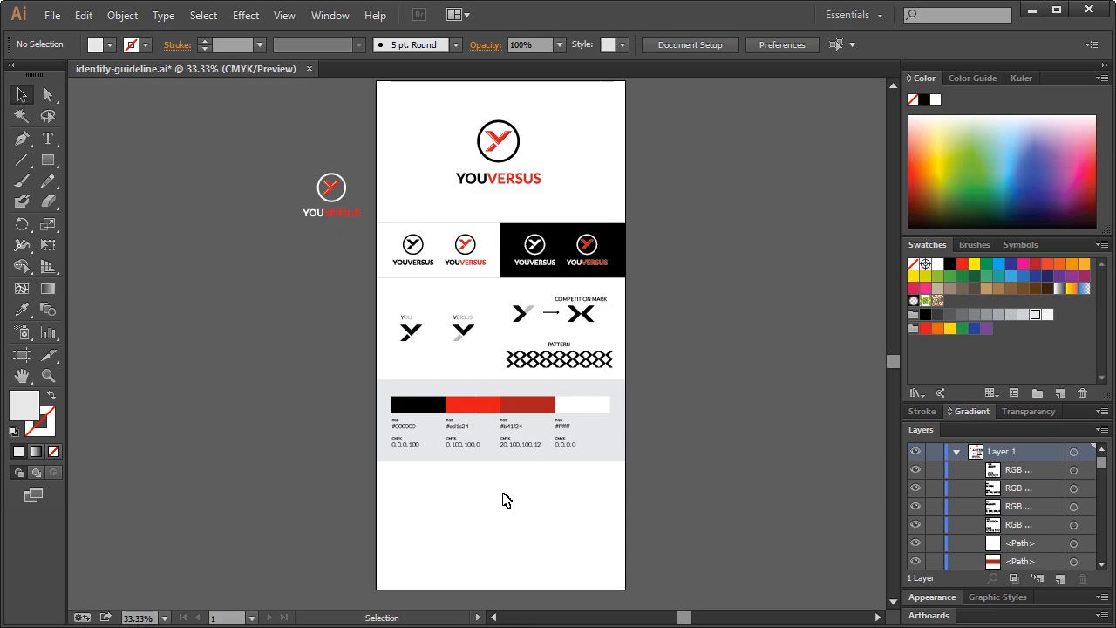
left_click(48, 375)
left_click(465, 506)
left_click(443, 331)
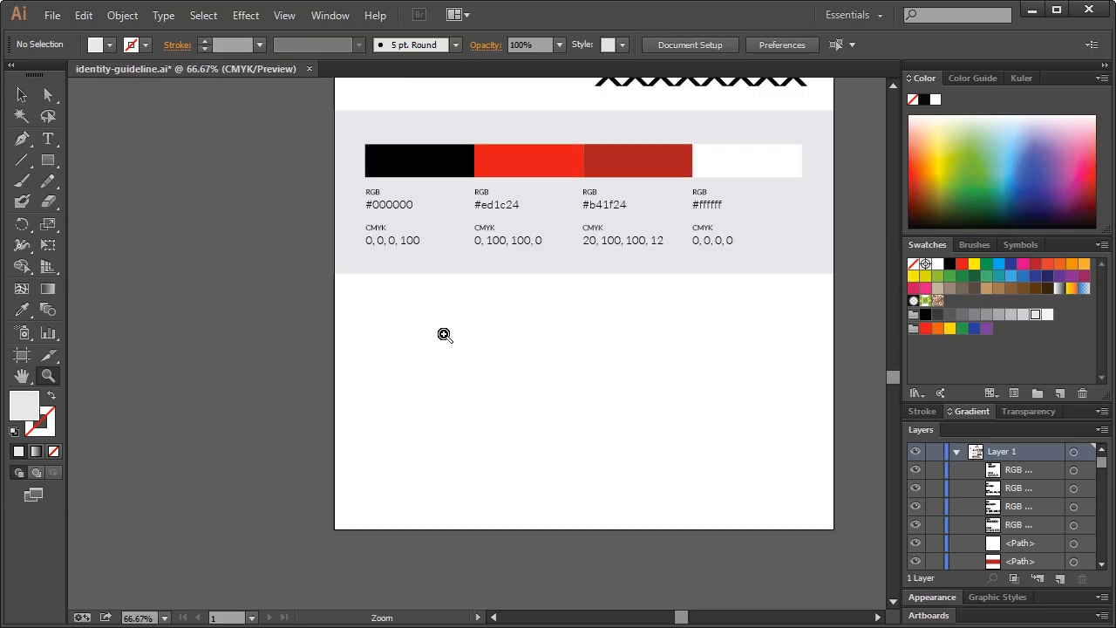
left_click(630, 464)
scroll(362, 392, "up", 2)
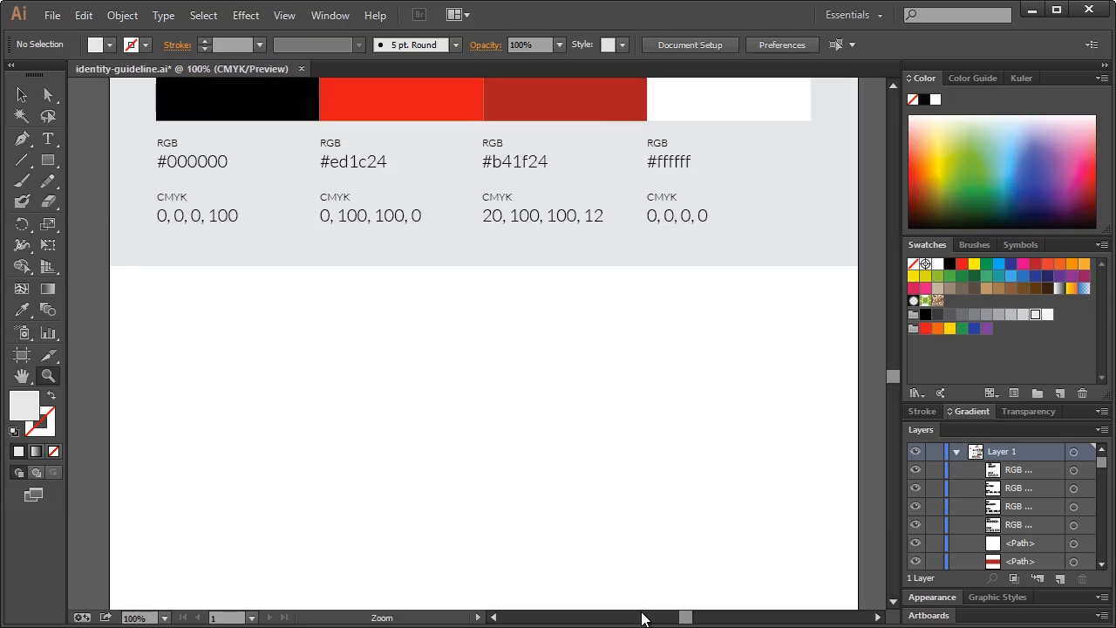
key("t")
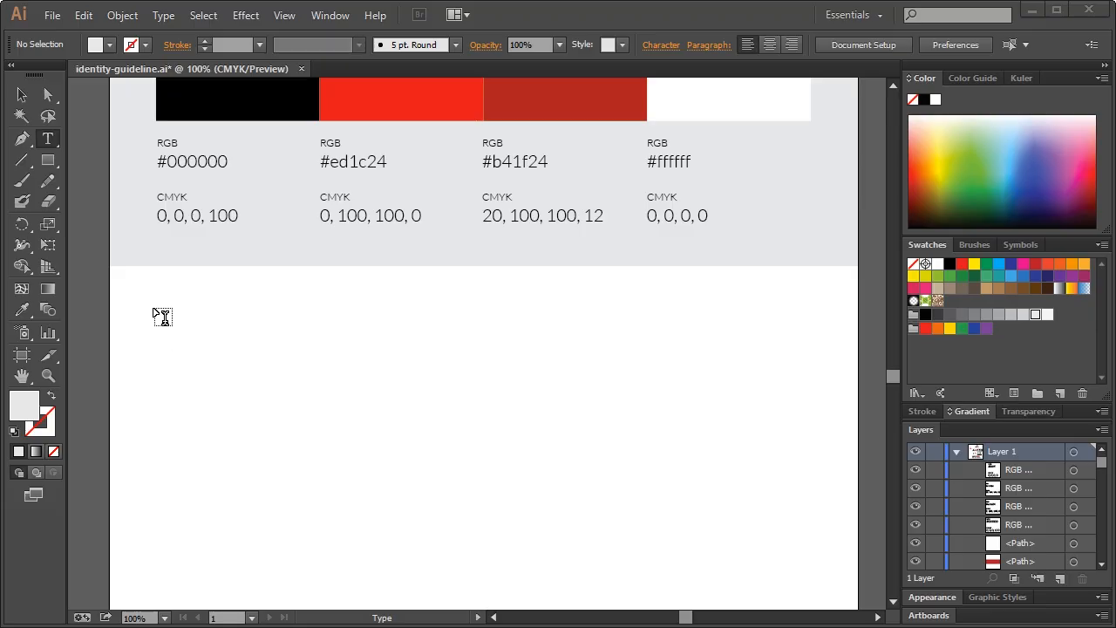
Add the 'AaBbCc 01234' sample below the swatches and enlarge it to about 68 pt
left_click(164, 329)
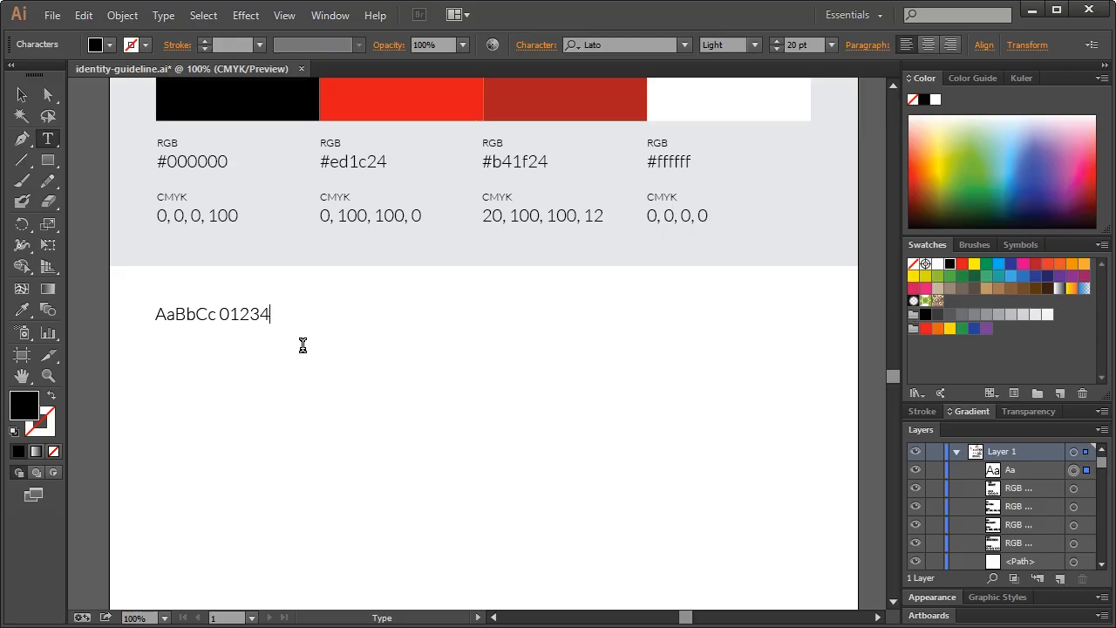
left_click(22, 94)
left_click_drag(272, 327, 567, 448)
left_click(567, 442)
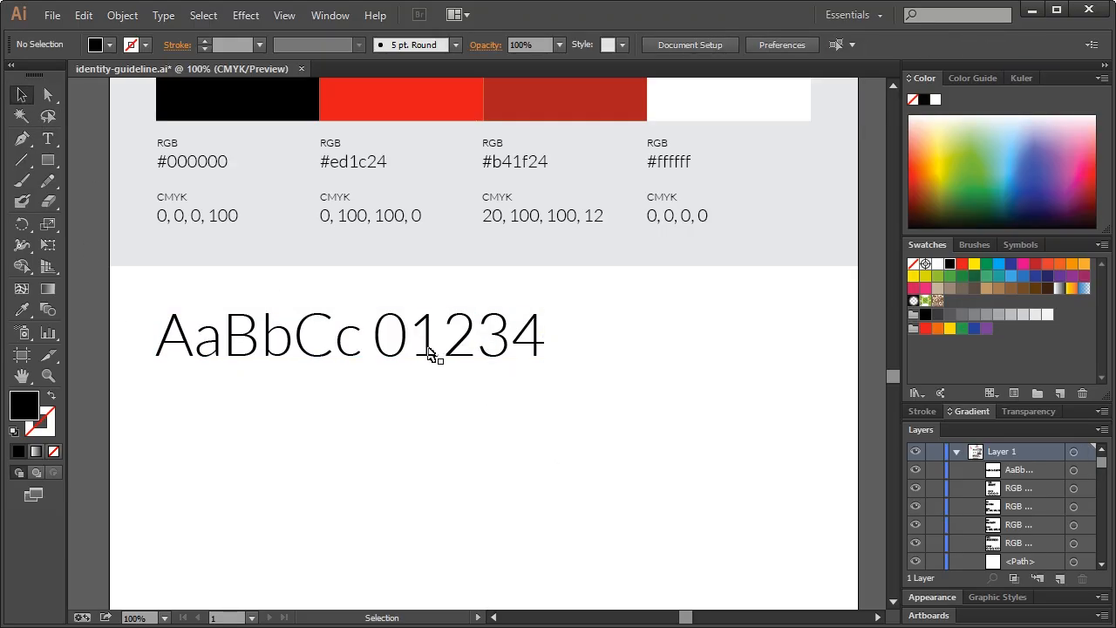
left_click(428, 344)
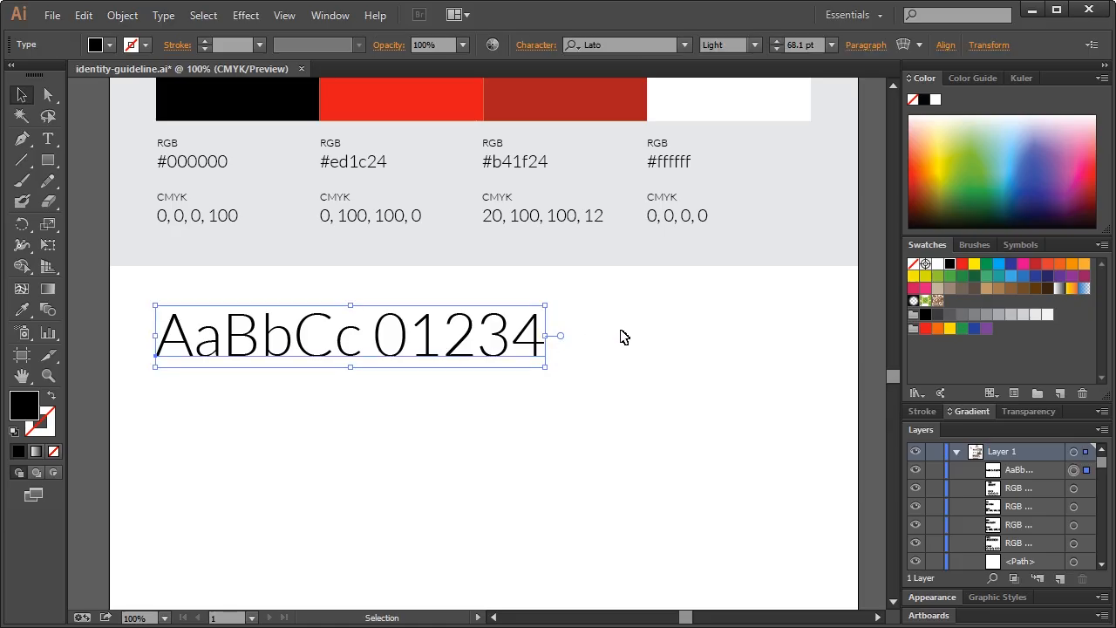
Compare Hairline and Light weights on the sample, settling on Lato Hairline
left_click(755, 46)
left_click(751, 66)
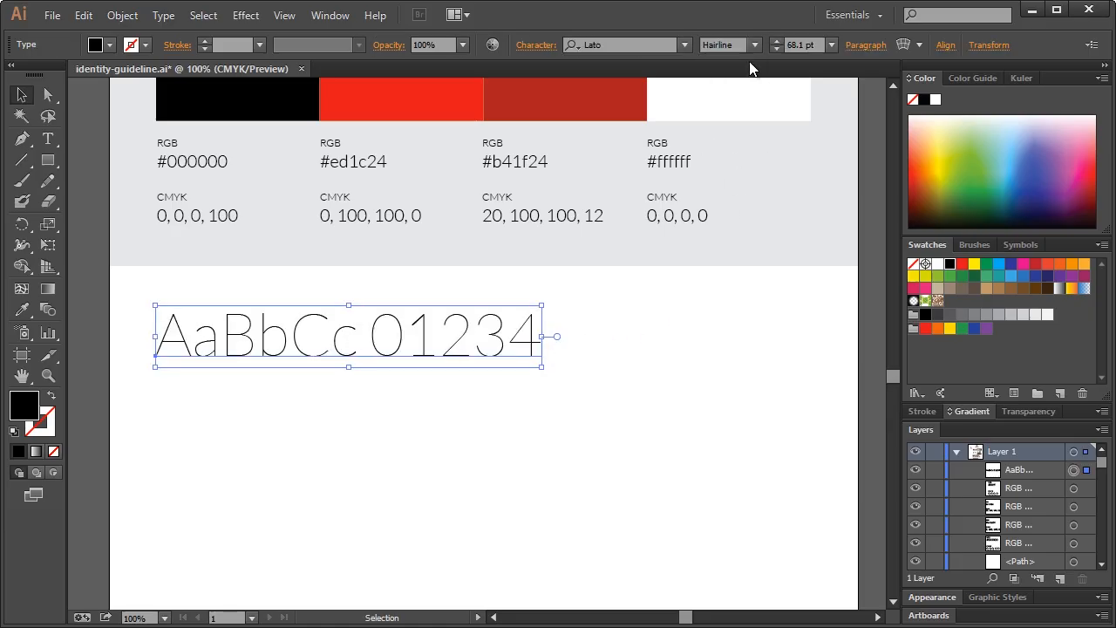
left_click(663, 349)
left_click(529, 346)
left_click(753, 45)
left_click(741, 83)
left_click(478, 355)
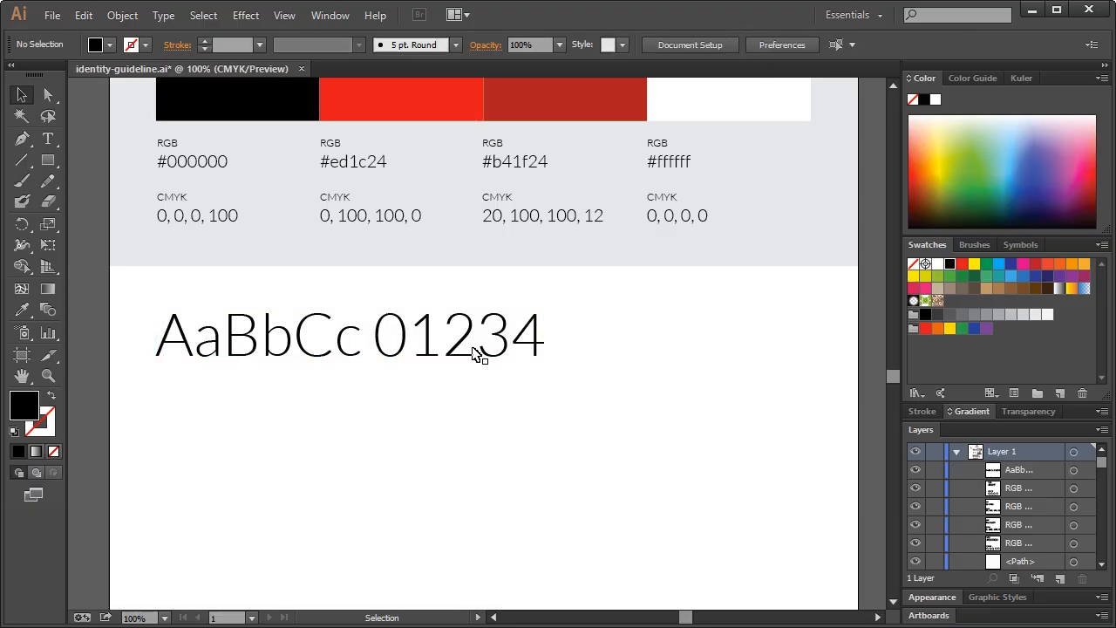
left_click(473, 344)
left_click(755, 45)
left_click(748, 67)
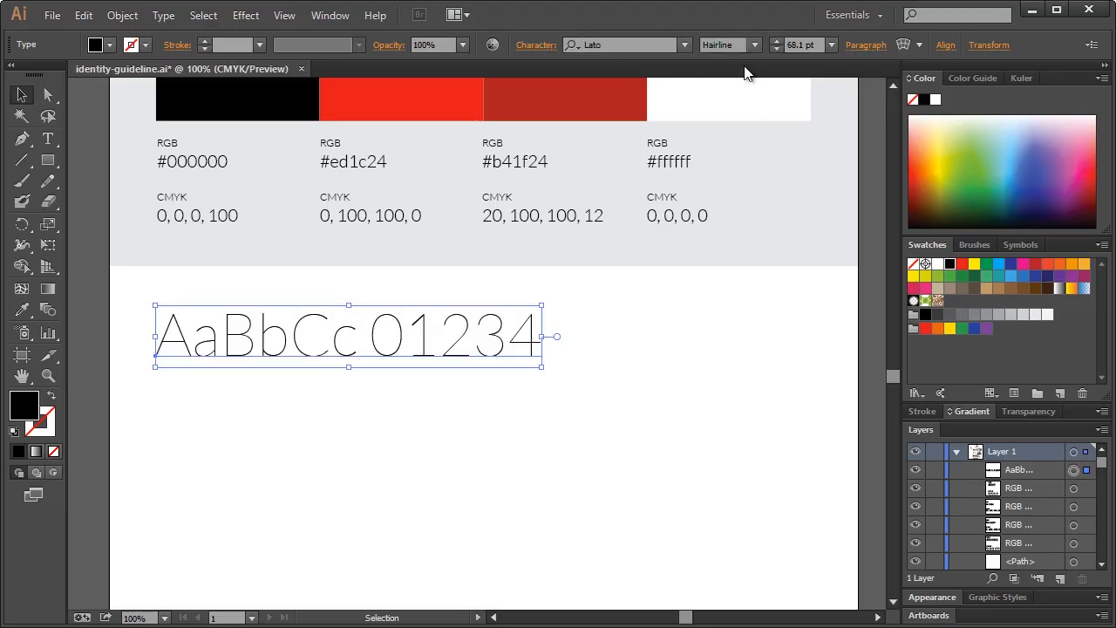
left_click(406, 386)
left_click(396, 348)
Duplicate the specimen line below it and retype it as 'Primary Typeface Lato'
left_click_drag(390, 351, 339, 404)
double_click(320, 400)
key("ctrl+a")
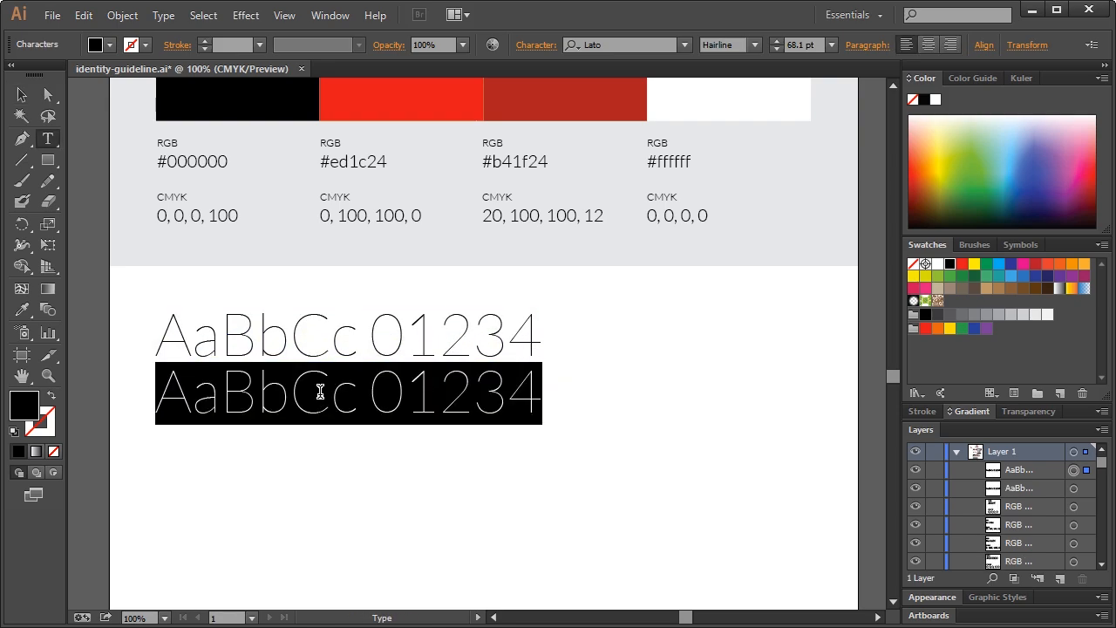
type("Primary Typeface")
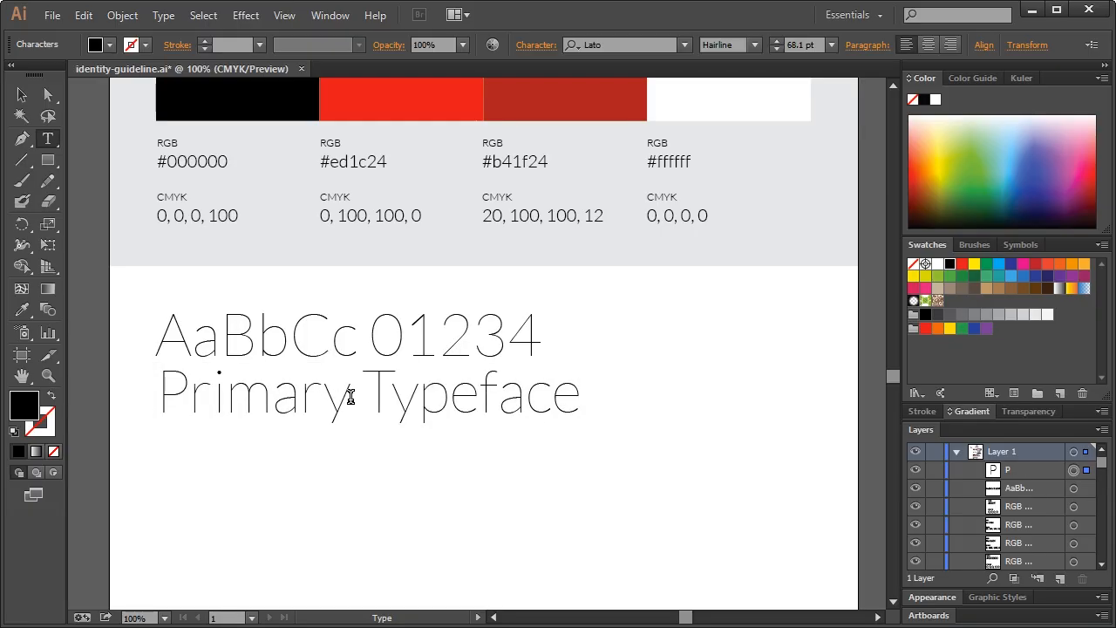
type("Lato")
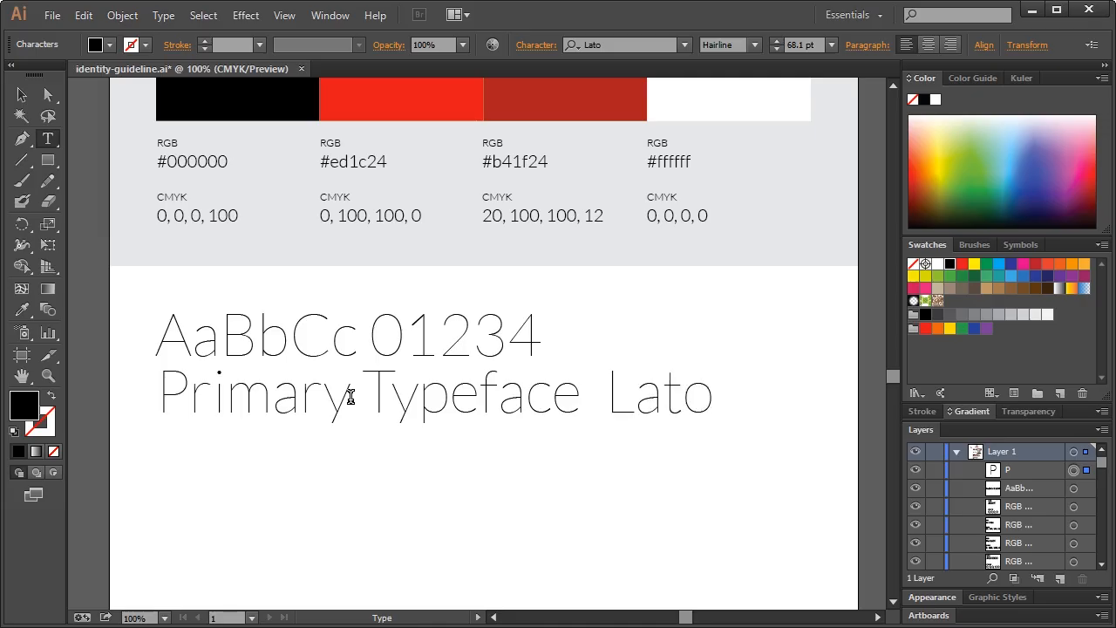
left_click_drag(579, 388, 477, 392)
left_click(478, 392)
left_click(21, 96)
Shrink the caption to a smaller size, move it lower and set it to Light weight
left_click_drag(713, 425, 367, 386)
left_click(289, 396)
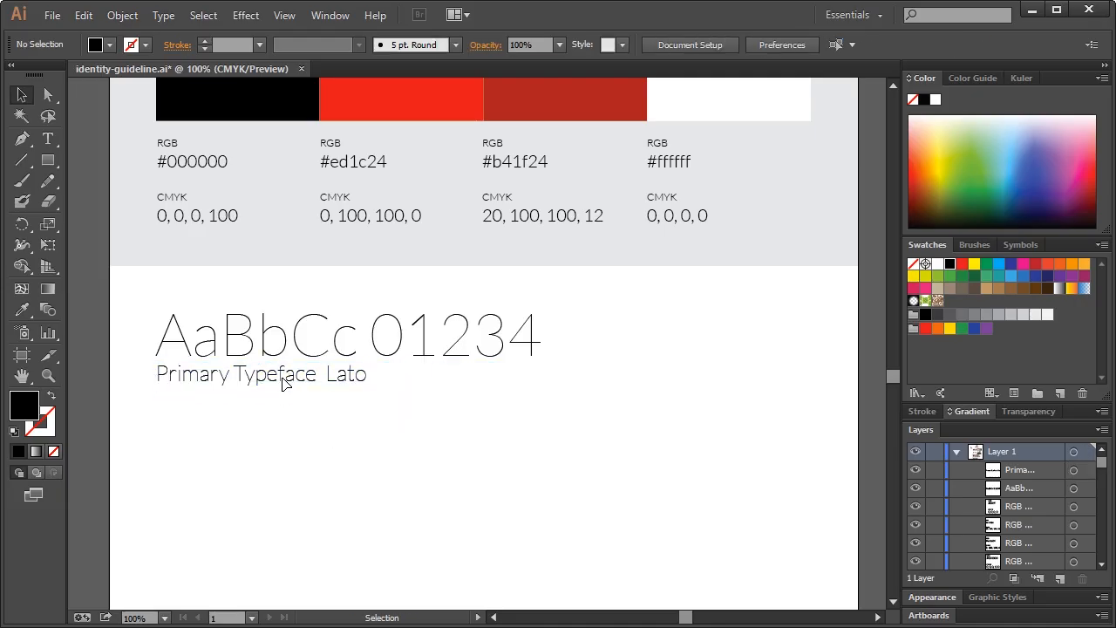
left_click_drag(291, 375, 291, 400)
left_click(311, 456)
left_click(311, 403)
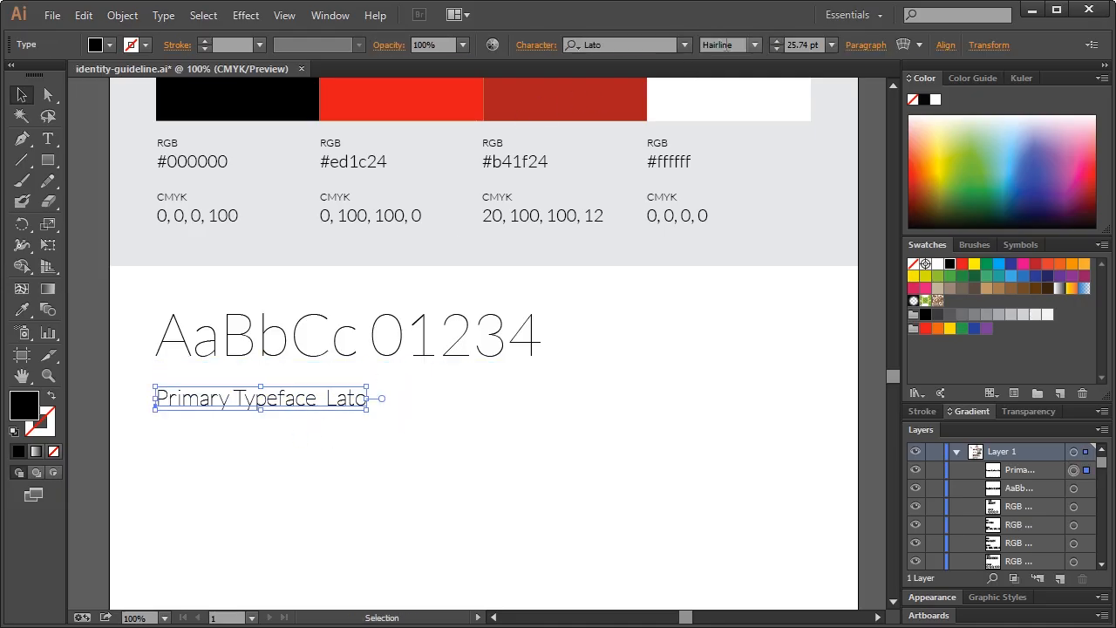
left_click(752, 45)
left_click(724, 84)
left_click(360, 420)
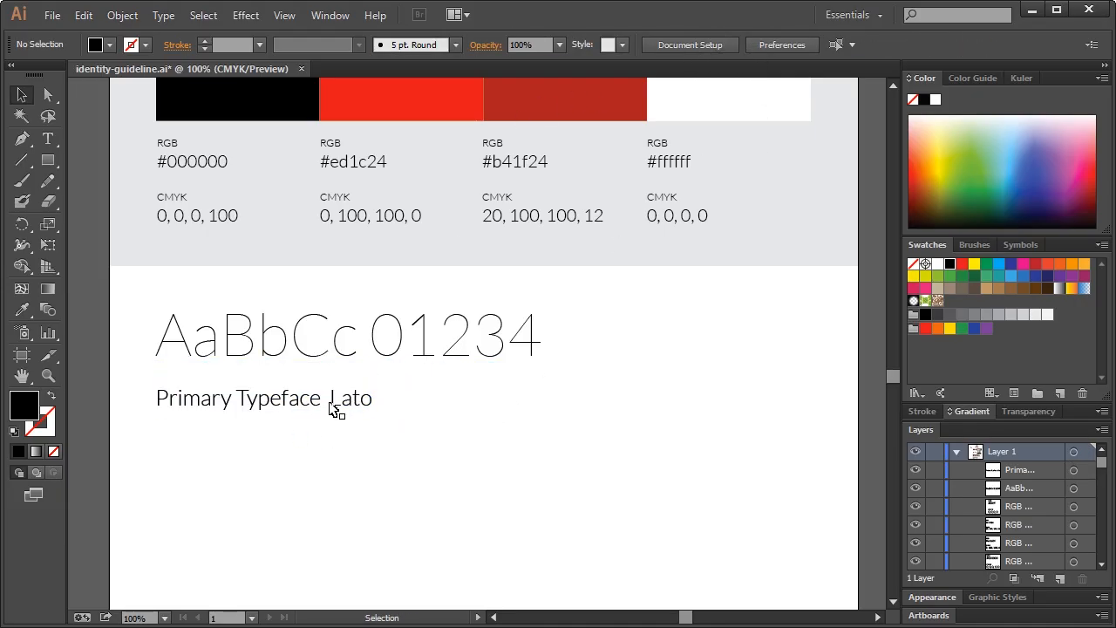
Add a colon after 'Typeface' and make the word 'Lato' bold
triple_click(323, 398)
left_click(323, 398)
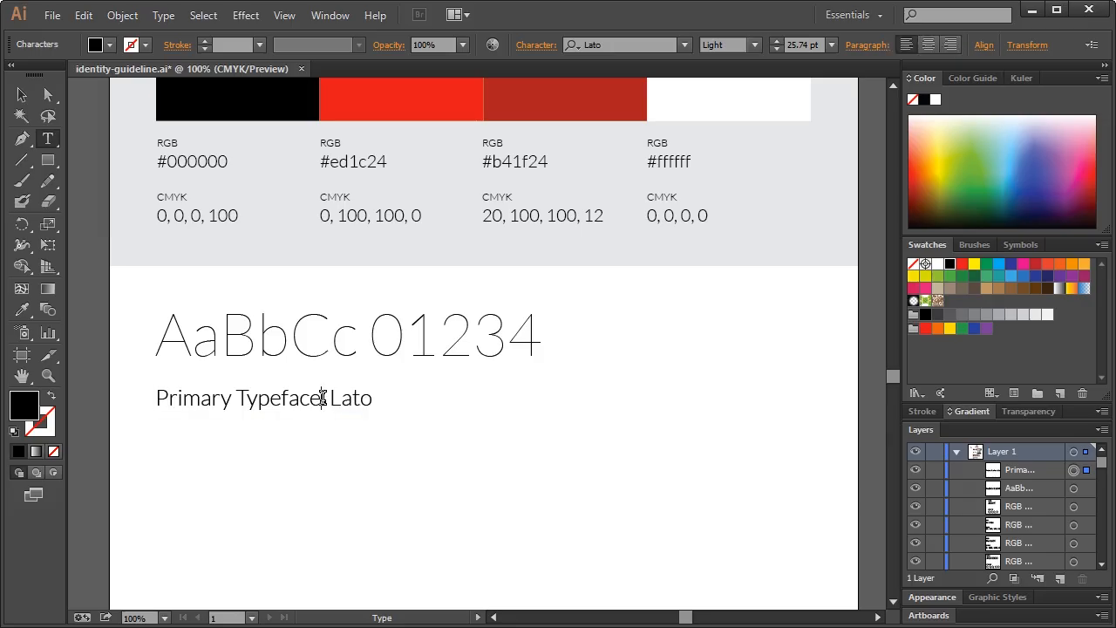
type(":")
left_click_drag(336, 398, 380, 399)
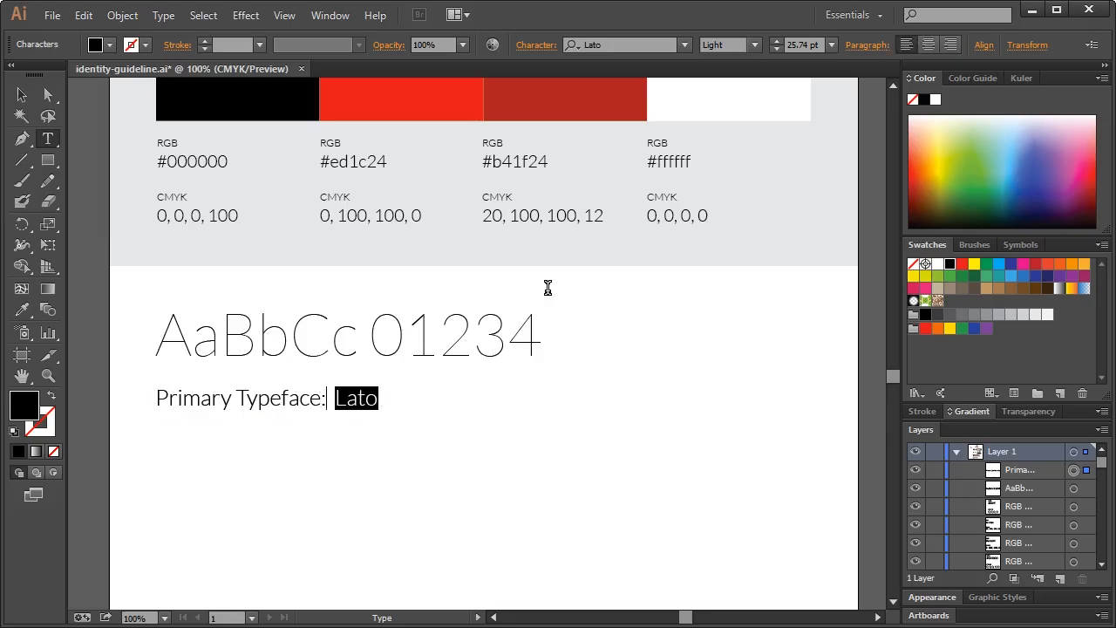
left_click(750, 48)
left_click(733, 114)
key("Escape")
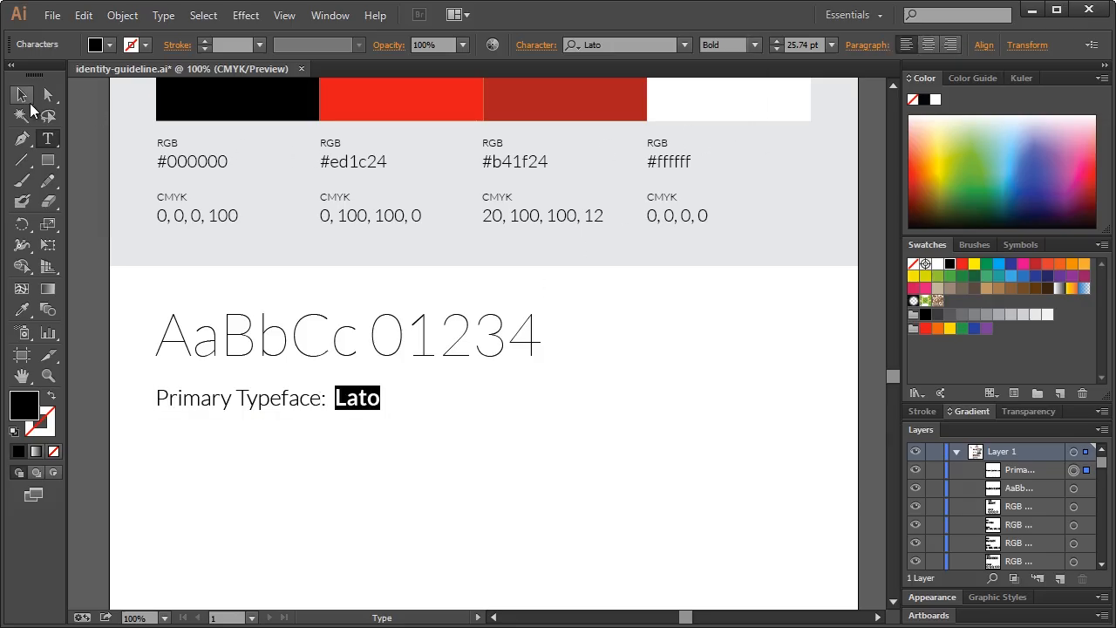
Move the caption up closer to the specimen line
left_click(366, 456)
left_click_drag(343, 400, 343, 386)
left_click(541, 440)
scroll(540, 436, "up", 4)
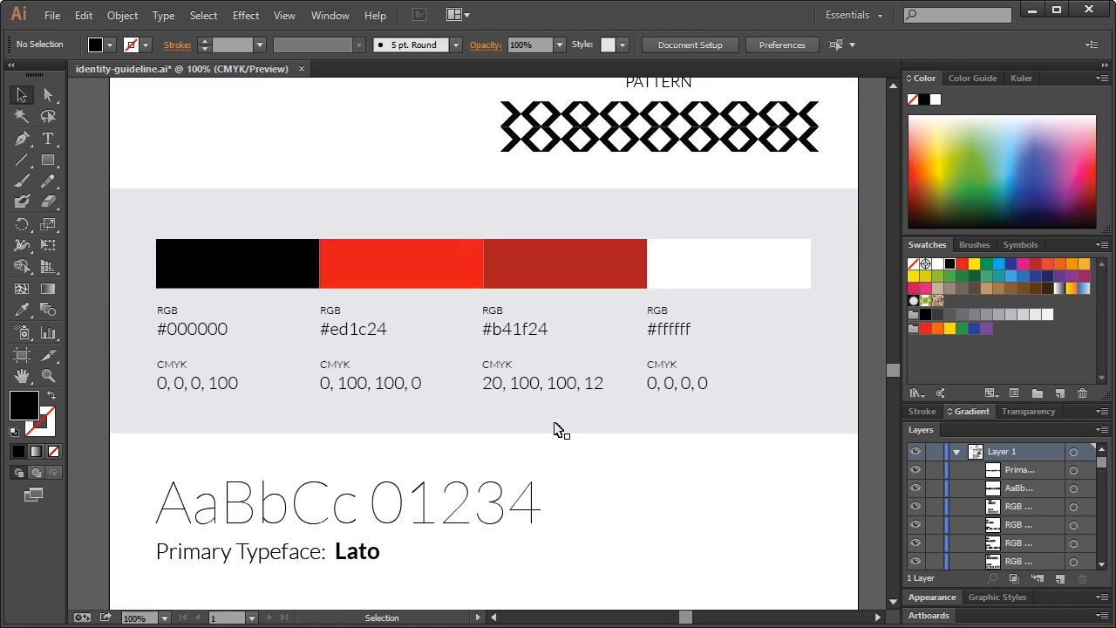
scroll(563, 429, "down", 7)
scroll(536, 374, "up", 2)
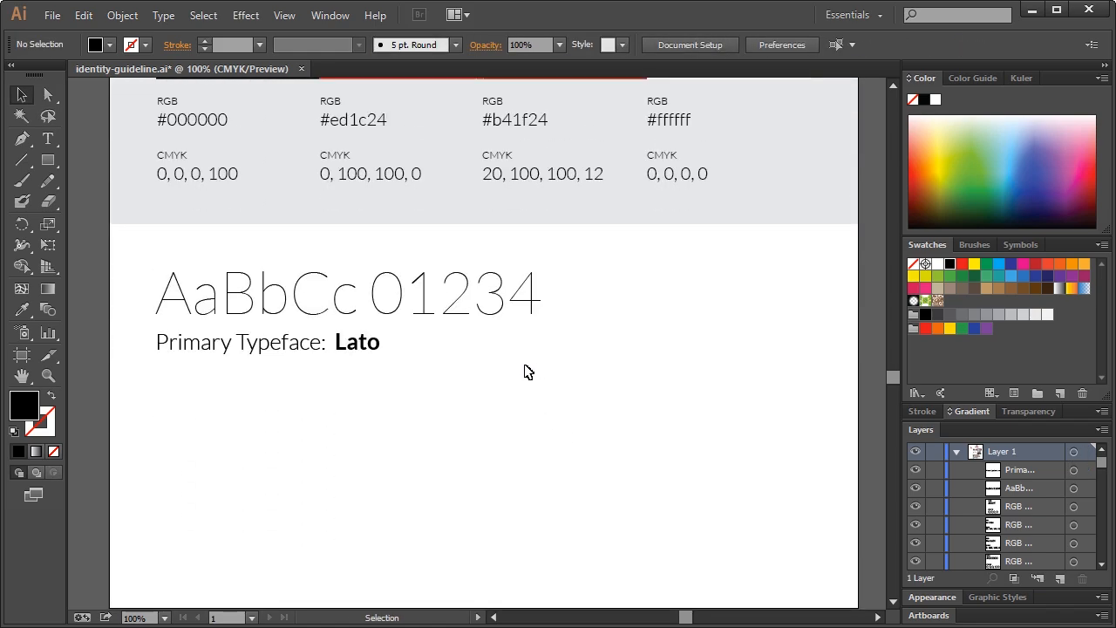
scroll(526, 373, "down", 1)
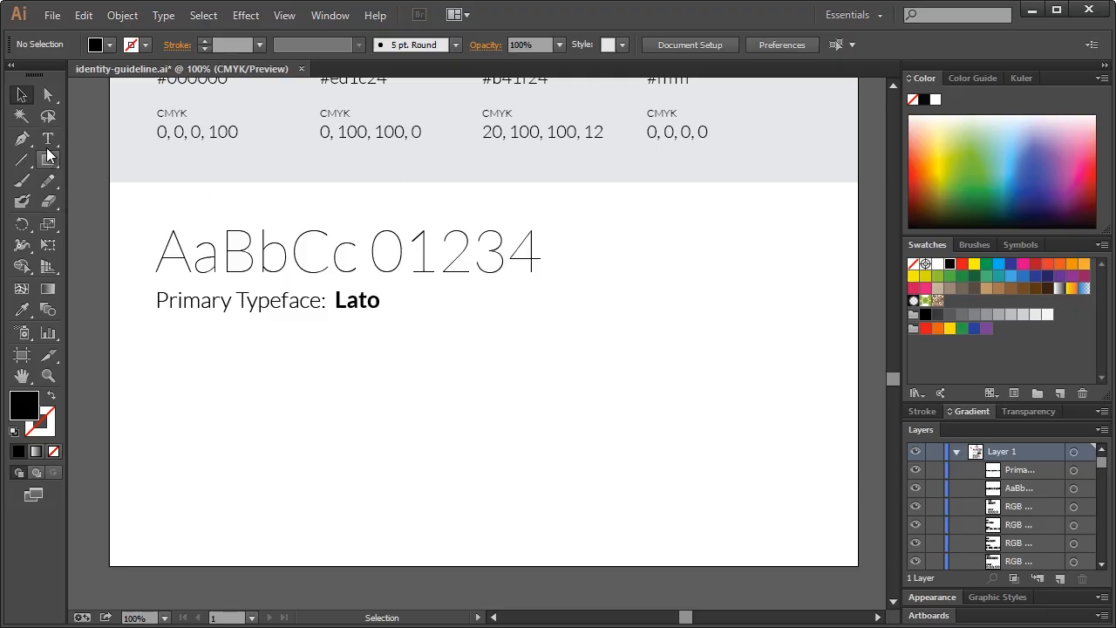
Check the Primary Typeface line's font weight list, leaving the weight unchanged
left_click(48, 139)
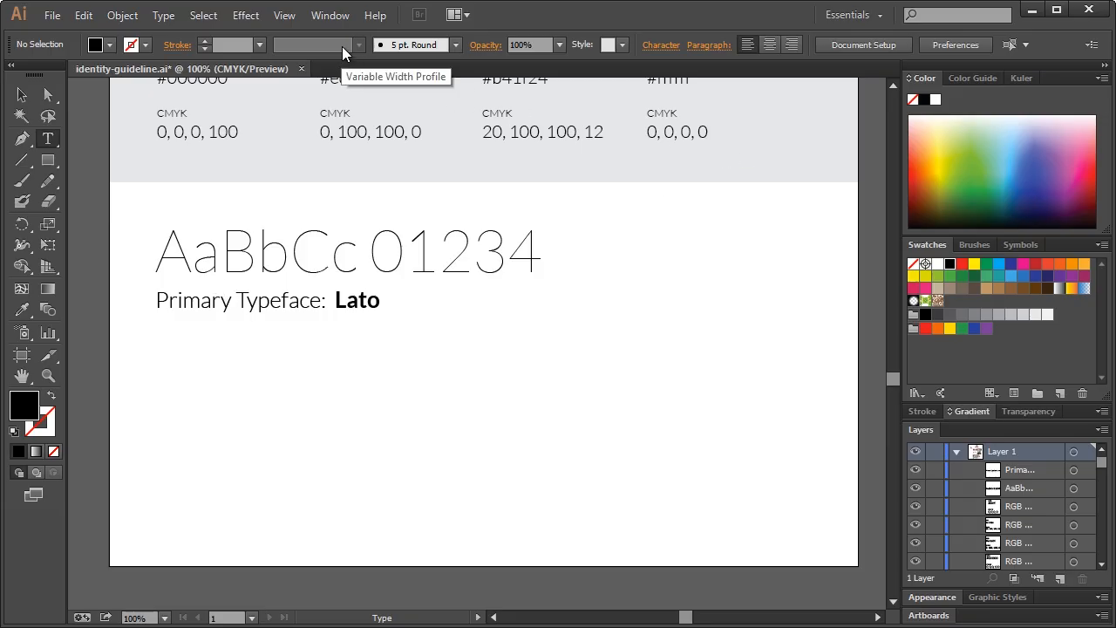
left_click(237, 301)
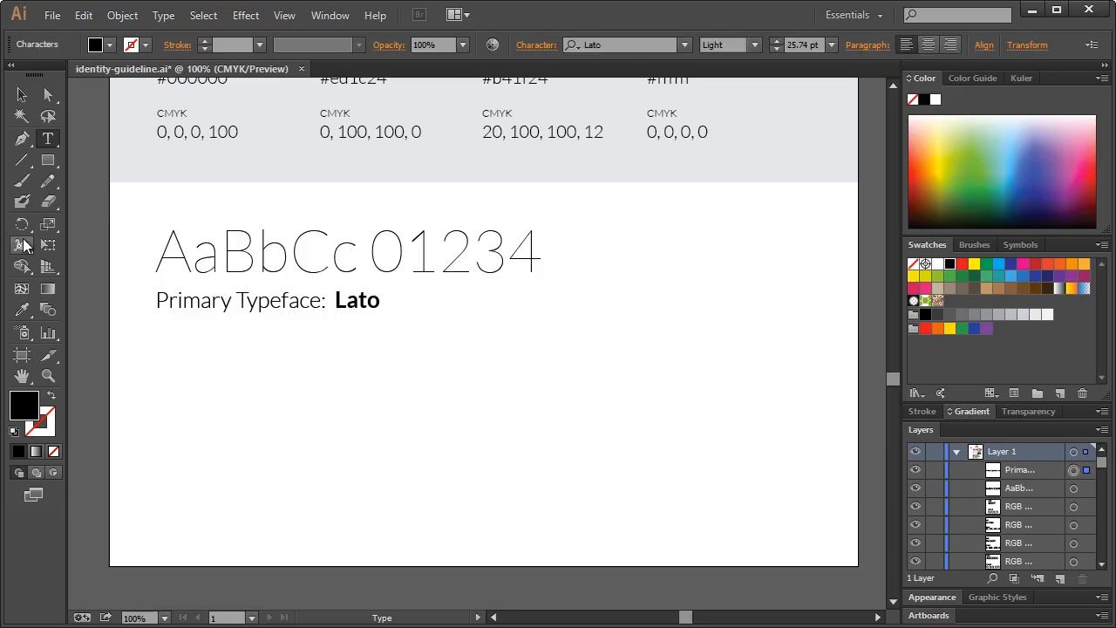
left_click(754, 45)
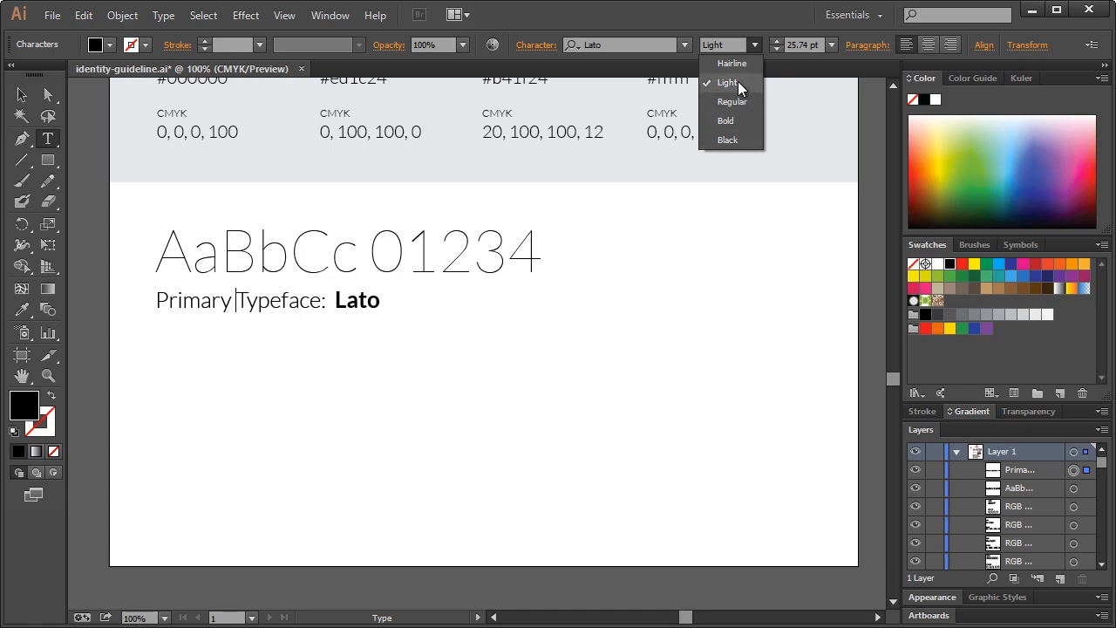
left_click(19, 99)
left_click(25, 100)
Add an enlarged 'LIGHT' label in Lato Light below the Primary Typeface: Lato line
left_click(47, 139)
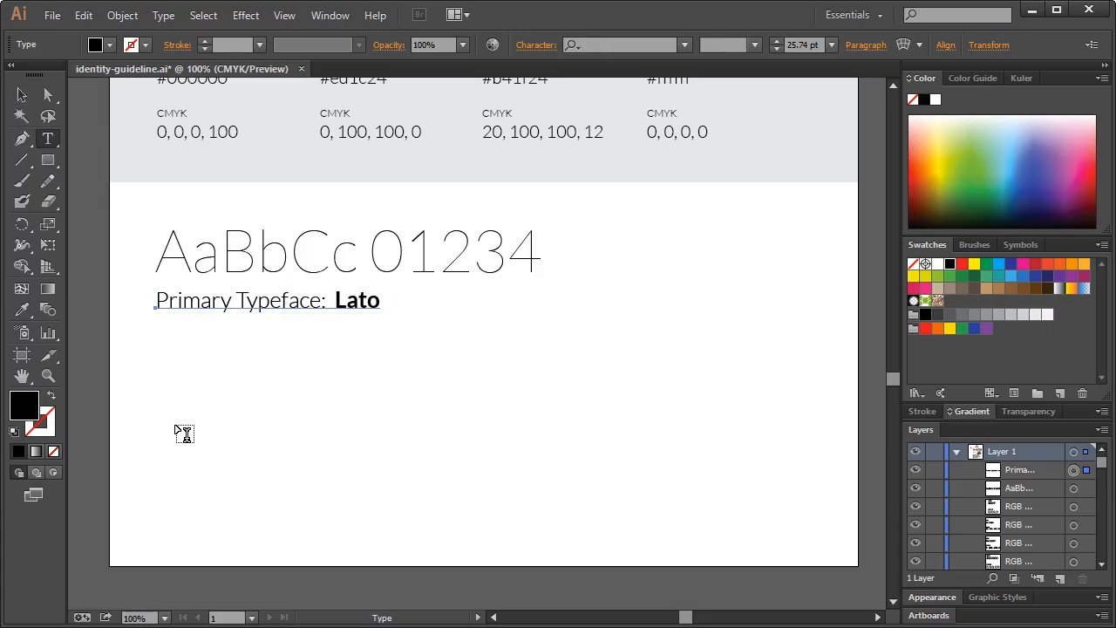
left_click(164, 361)
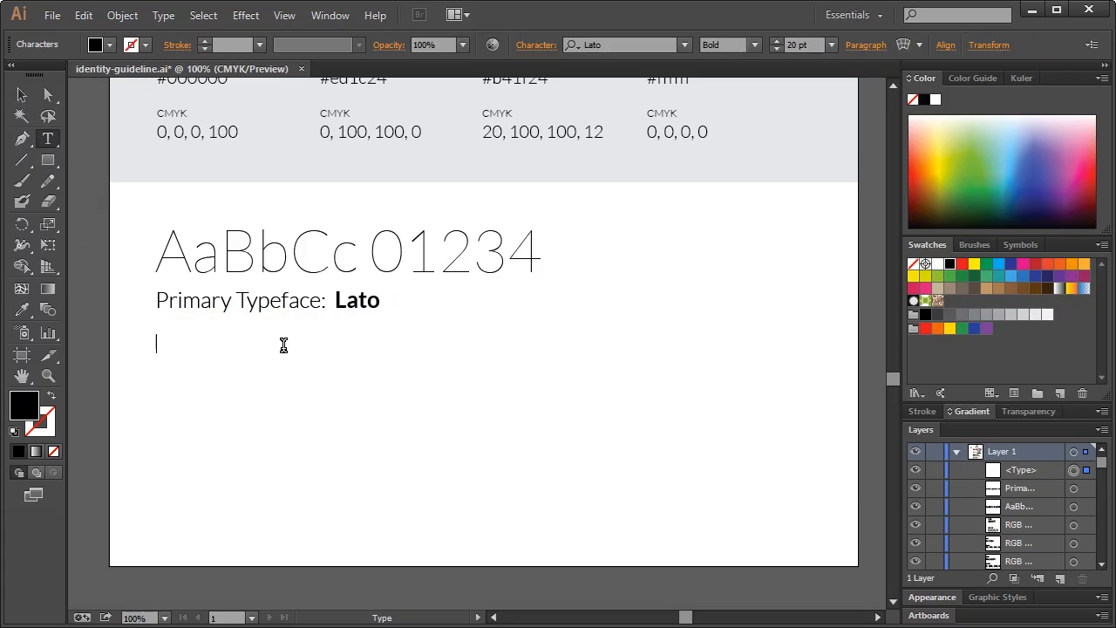
type("LIGHT")
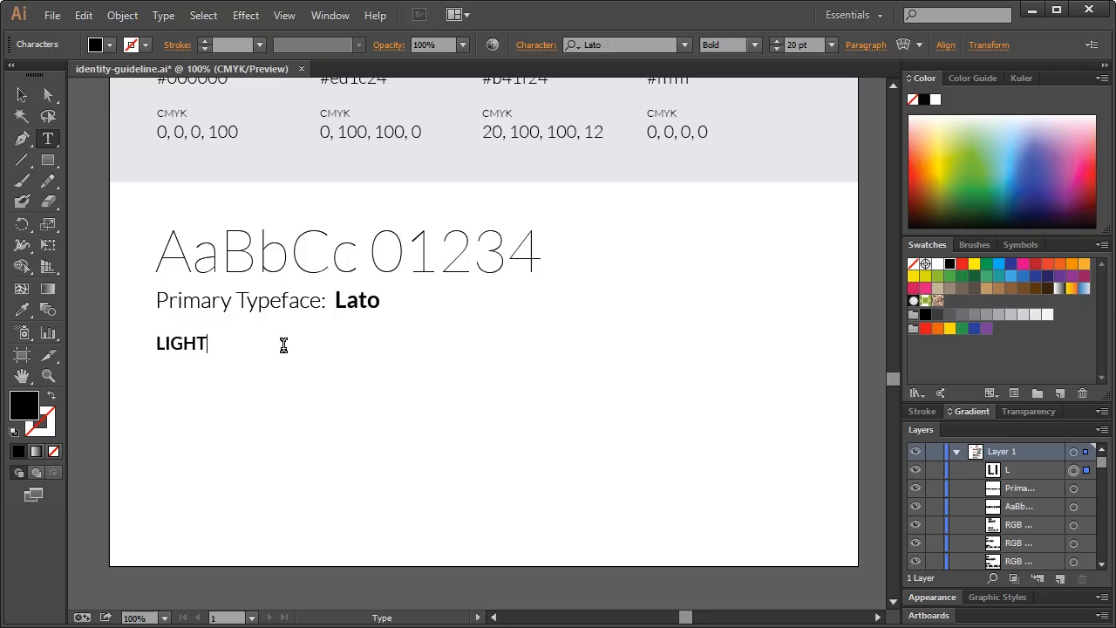
left_click(21, 94)
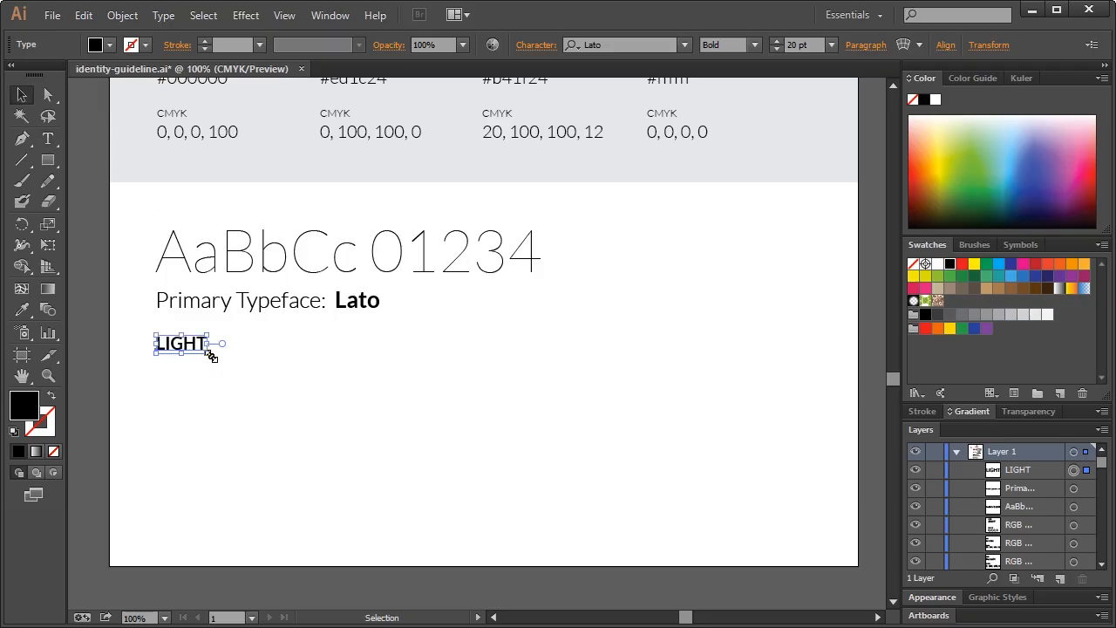
left_click_drag(210, 355, 211, 378)
left_click(753, 45)
left_click(747, 80)
left_click(277, 408)
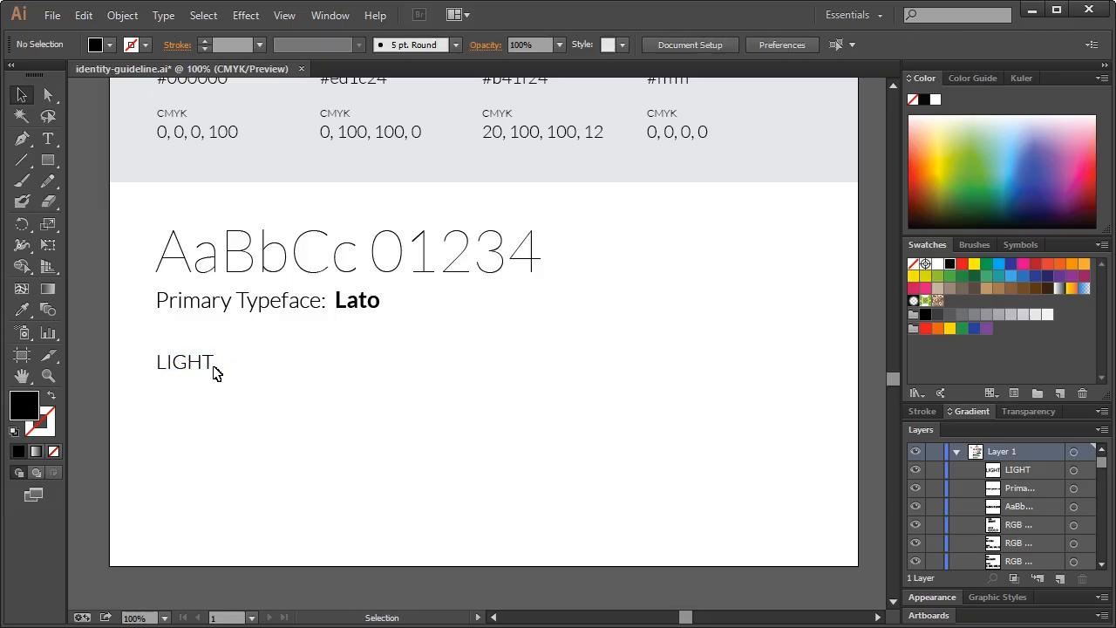
left_click(217, 373)
left_click(299, 361)
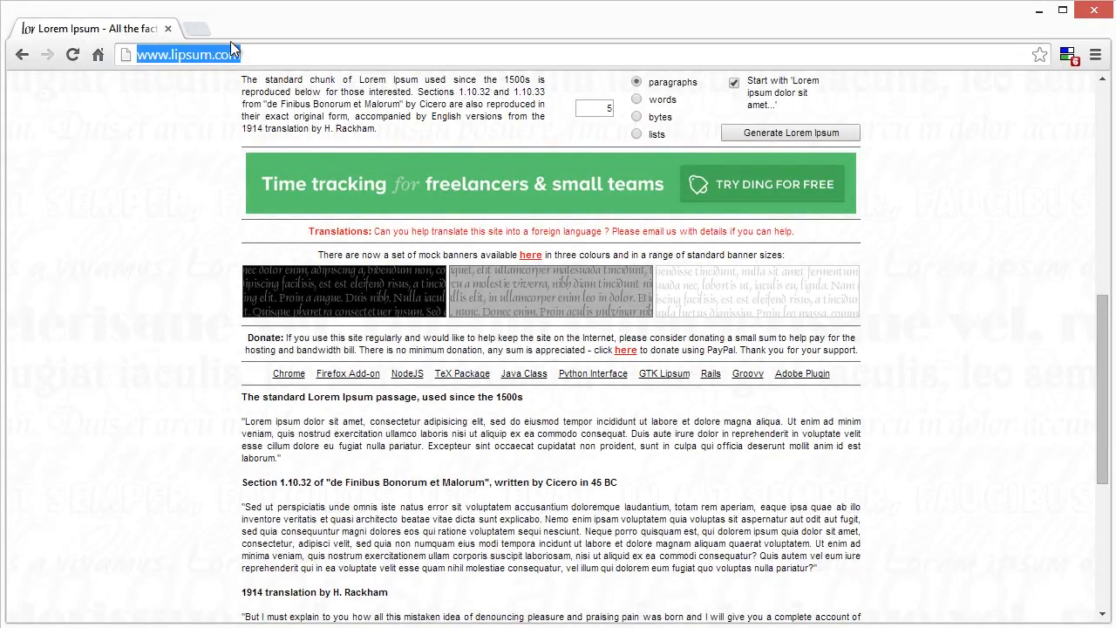
Select the standard Lorem ipsum paragraph on lipsum.com, then minimise Chrome
left_click(230, 45)
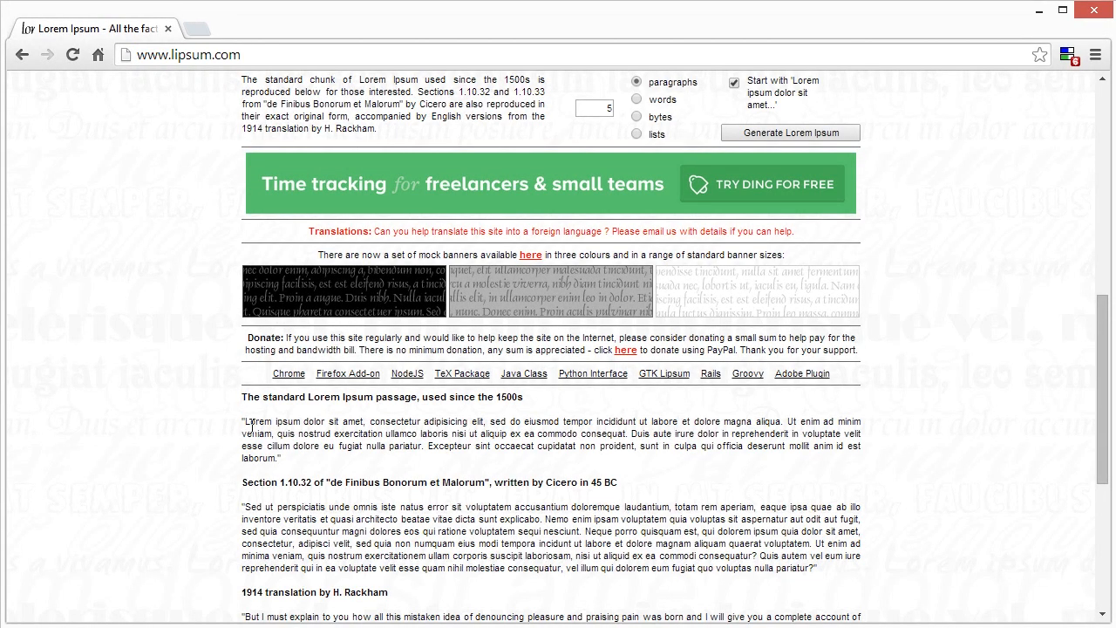
left_click_drag(246, 422, 258, 434)
scroll(274, 445, "up", 7)
scroll(270, 443, "down", 9)
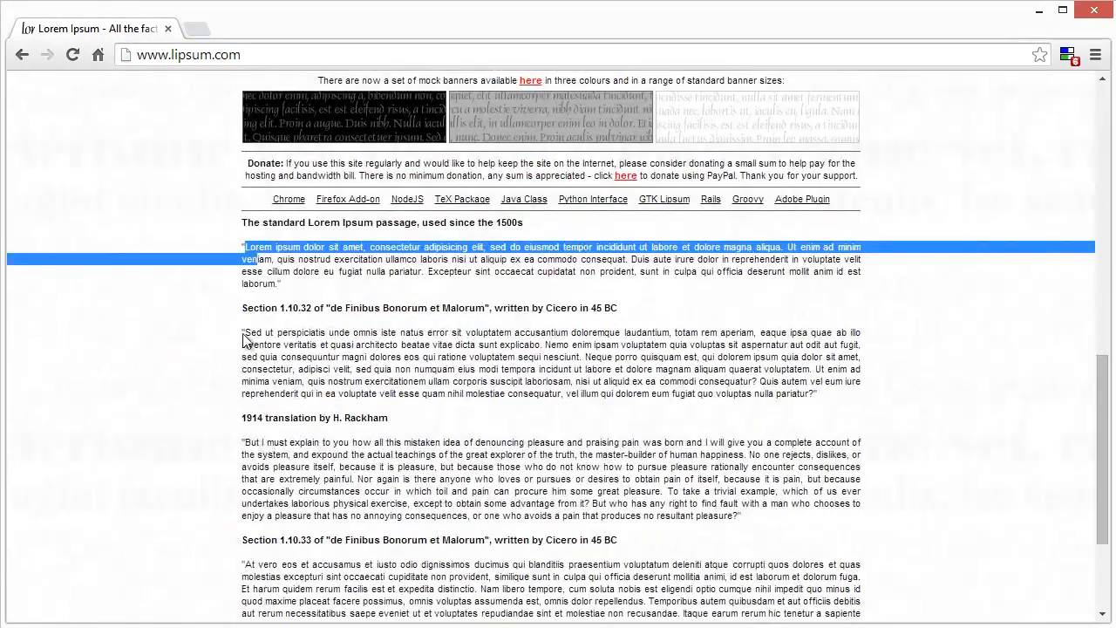
left_click(254, 248)
left_click_drag(248, 247, 279, 283)
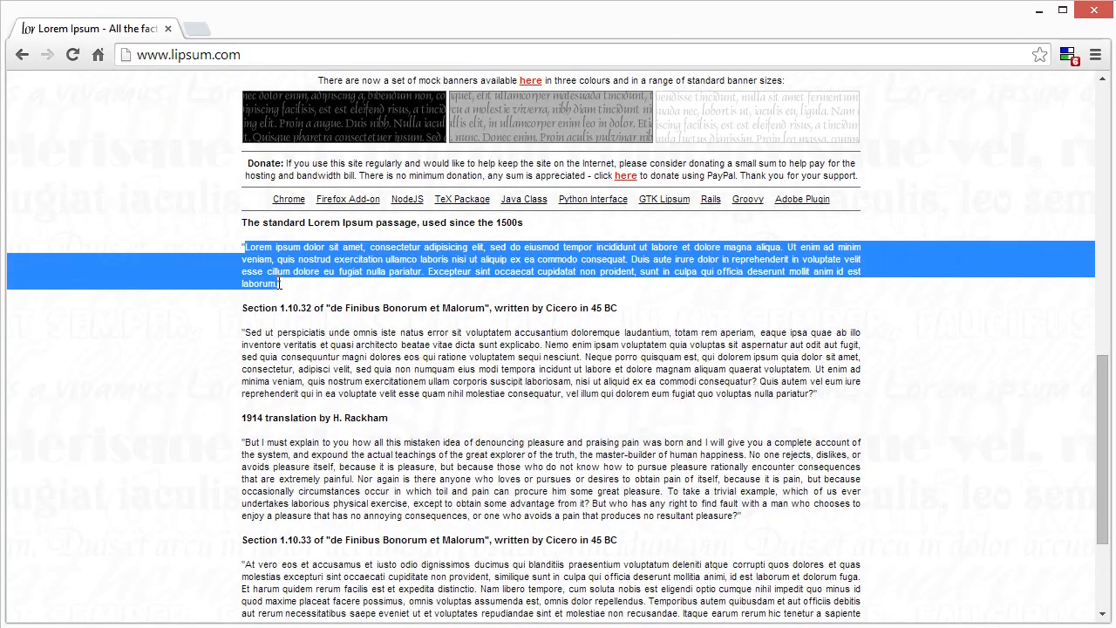
left_click(1038, 10)
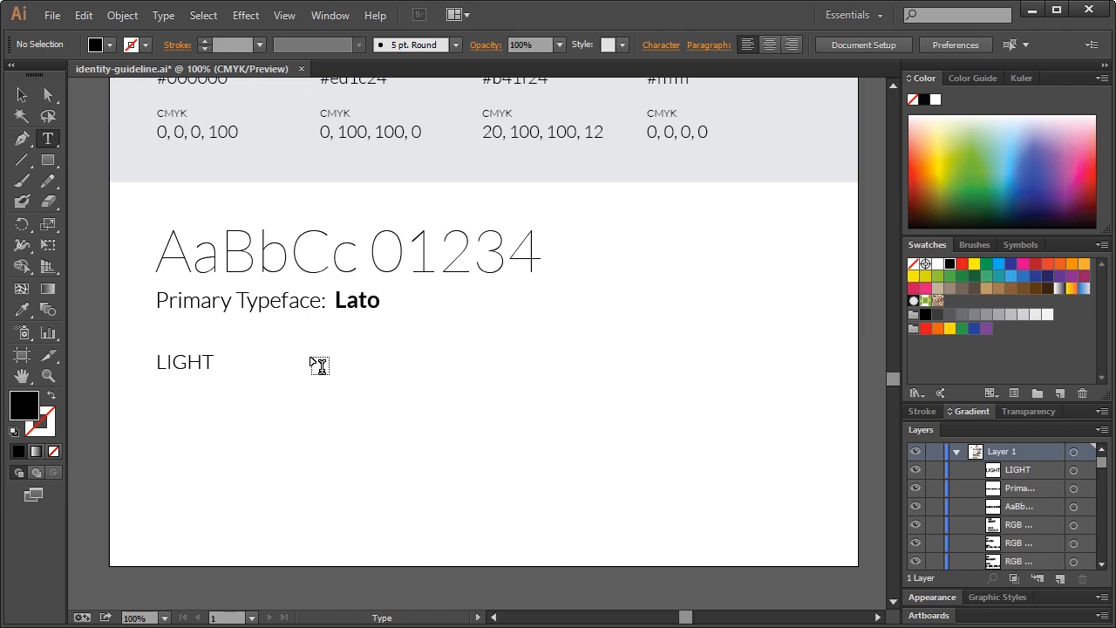
Paste the Lorem ipsum paragraph into a text frame right of LIGHT at 14 pt
left_click_drag(306, 354, 820, 442)
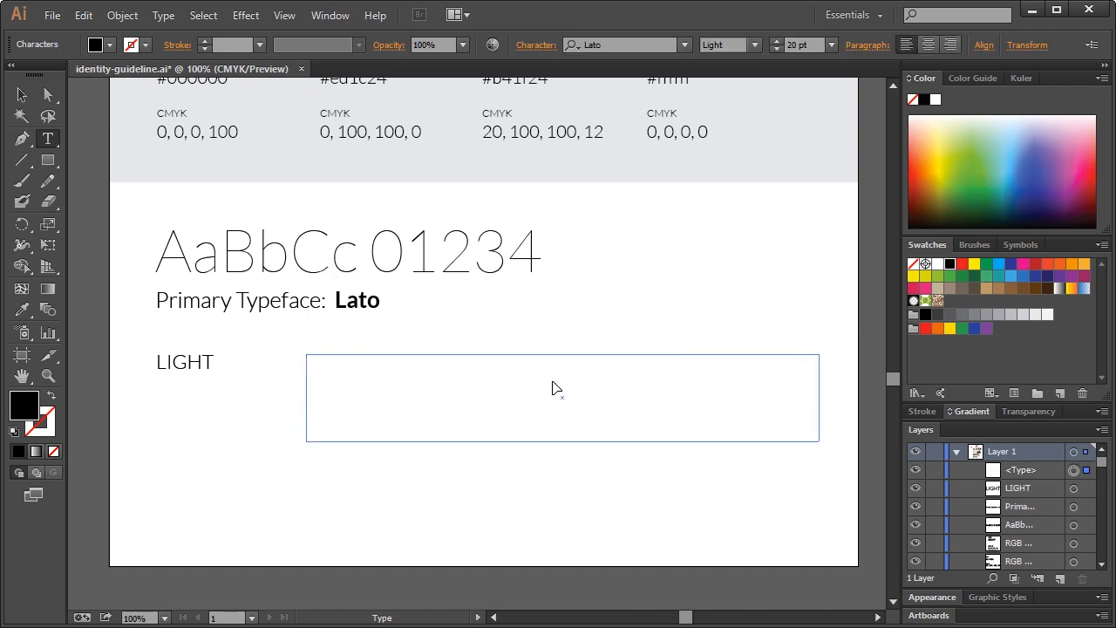
key("ctrl+v")
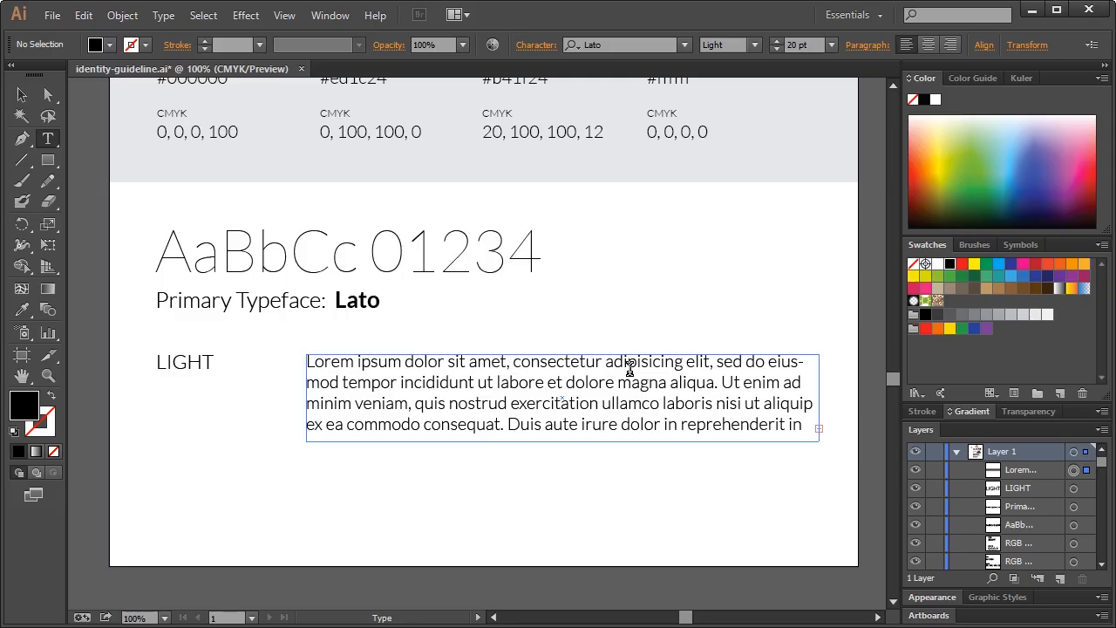
key("ctrl+a")
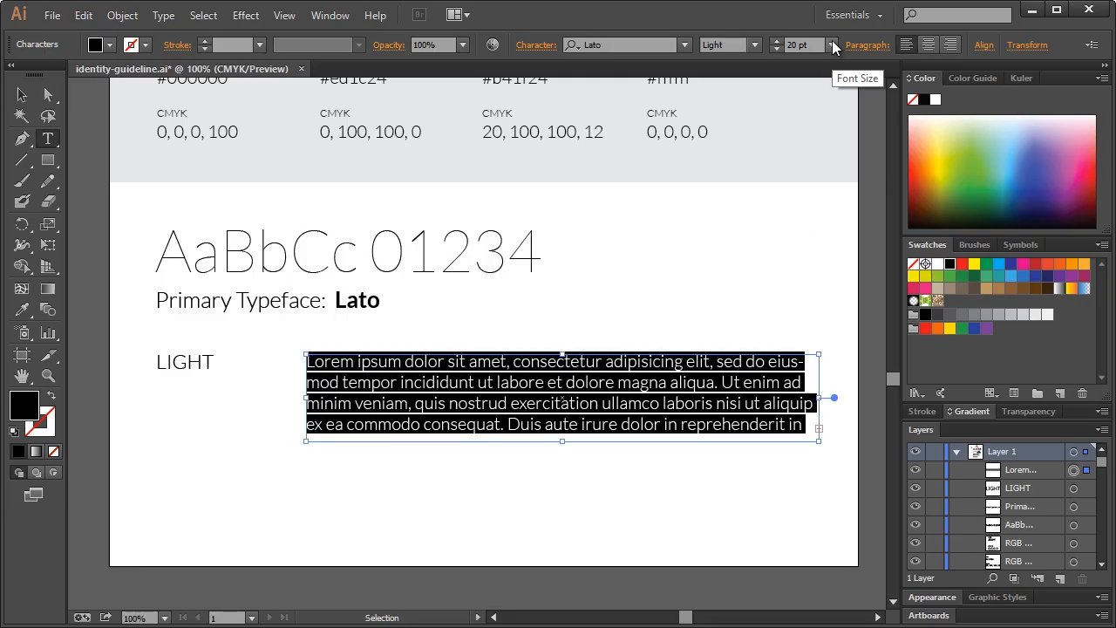
left_click(833, 41)
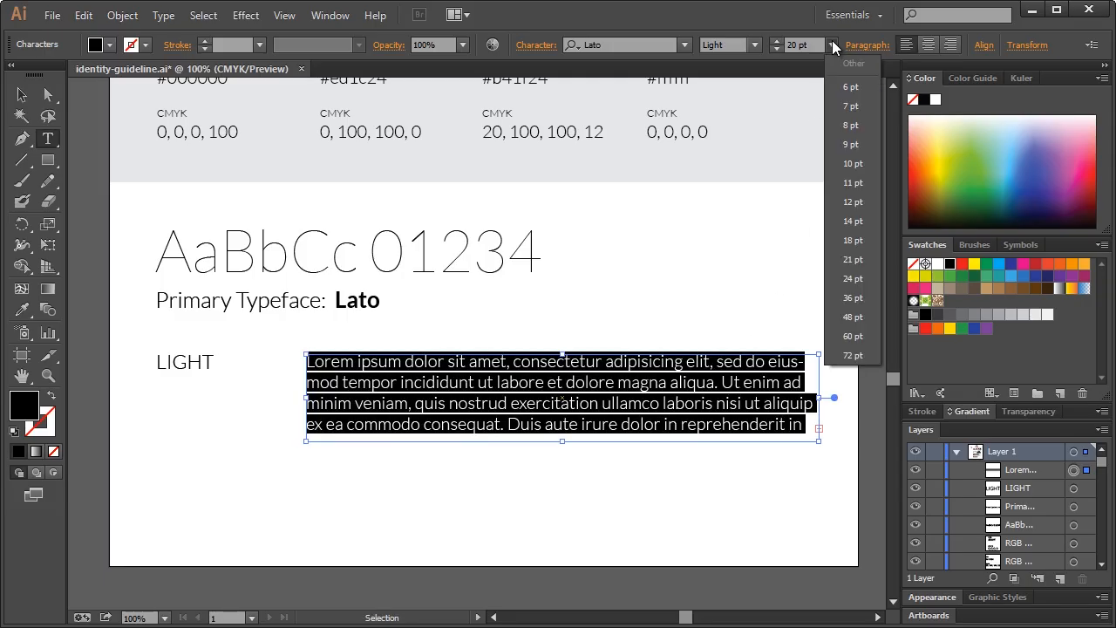
left_click(843, 239)
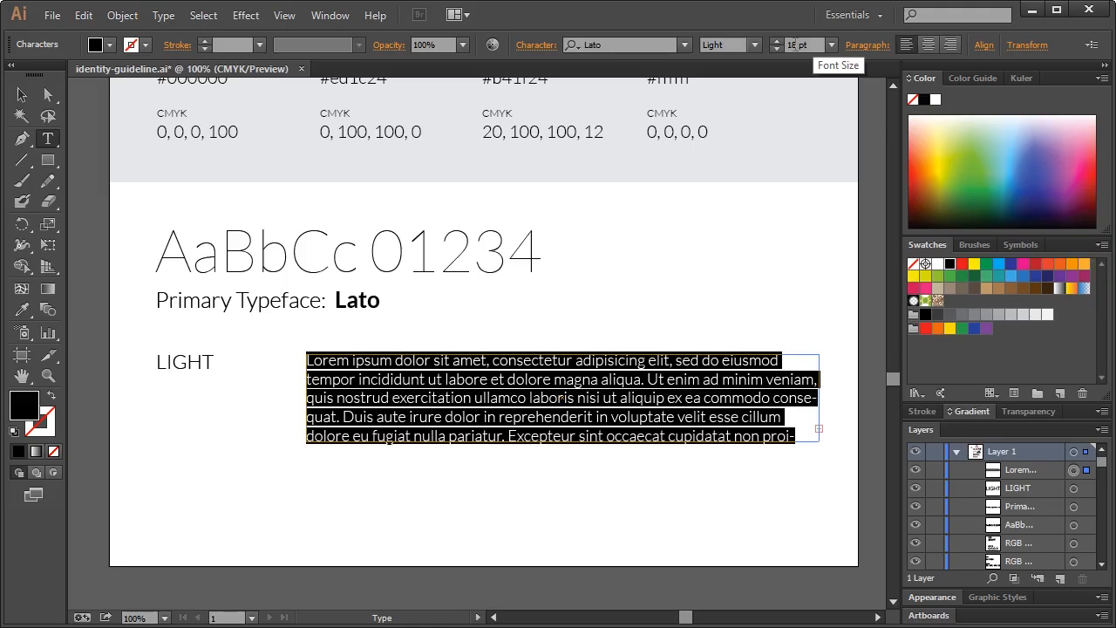
left_click(833, 44)
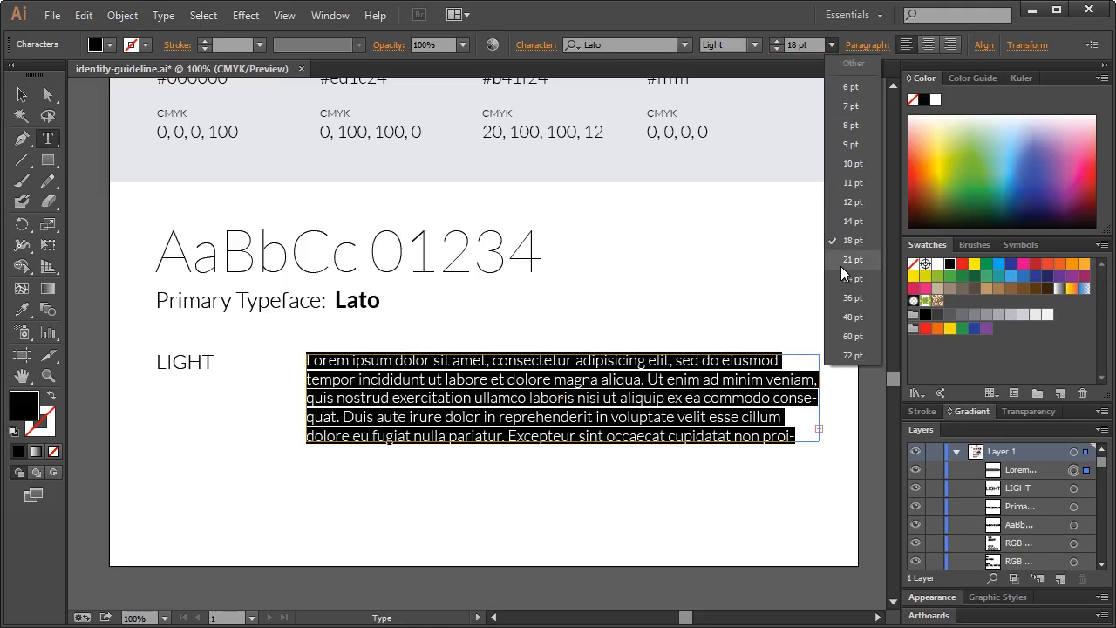
left_click(842, 219)
left_click(609, 413)
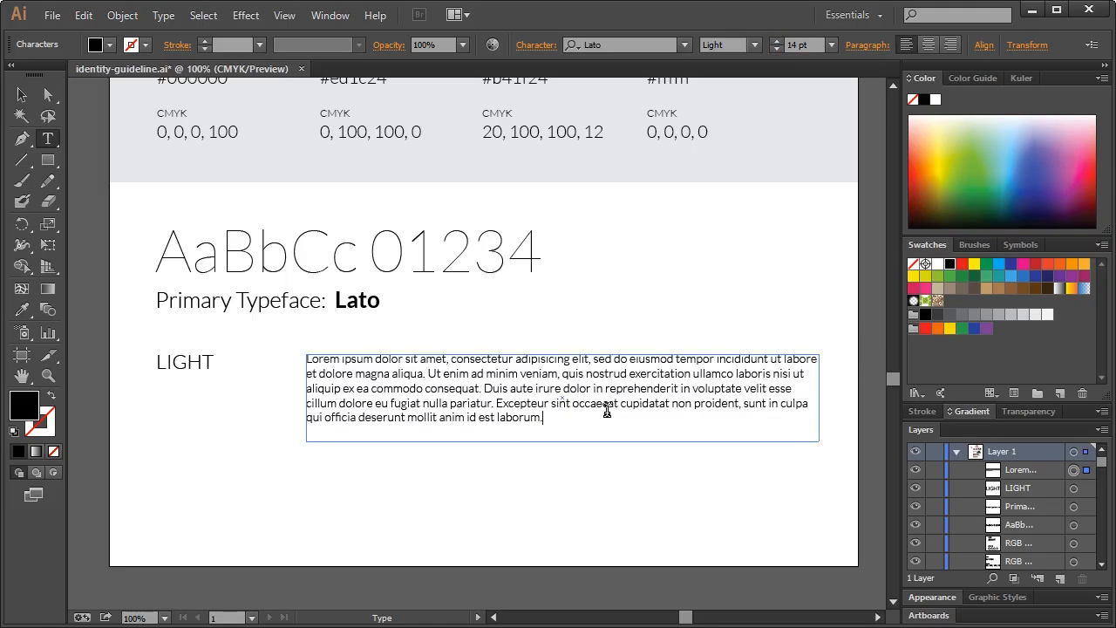
left_click(22, 95)
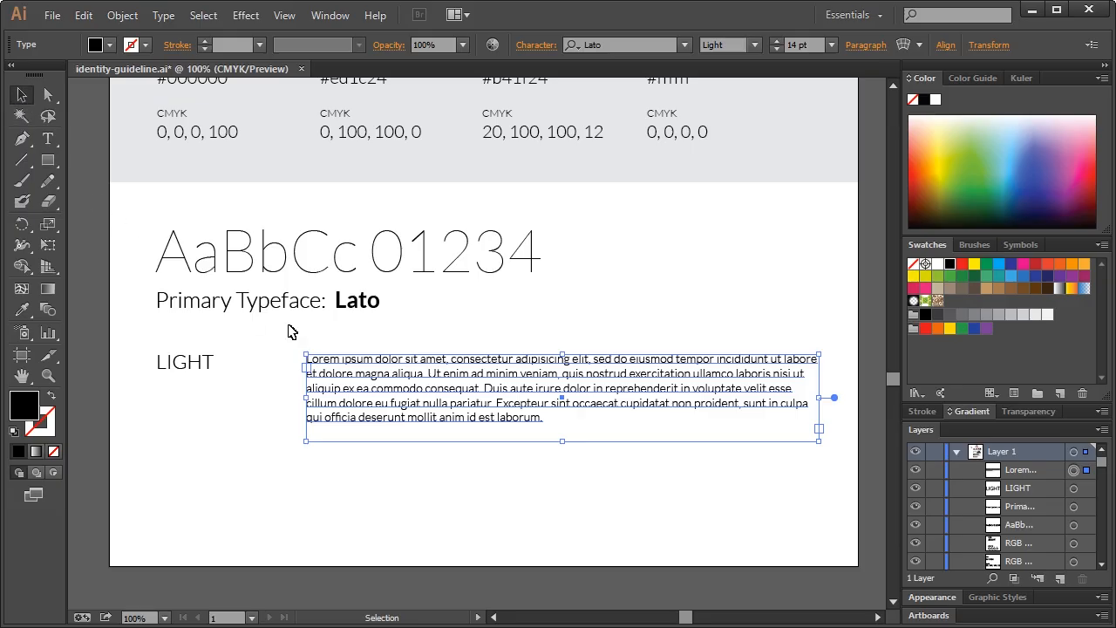
left_click(697, 310)
Delete the text after 'consequat.' and shrink the frame to three lines
scroll(601, 364, "down", 3)
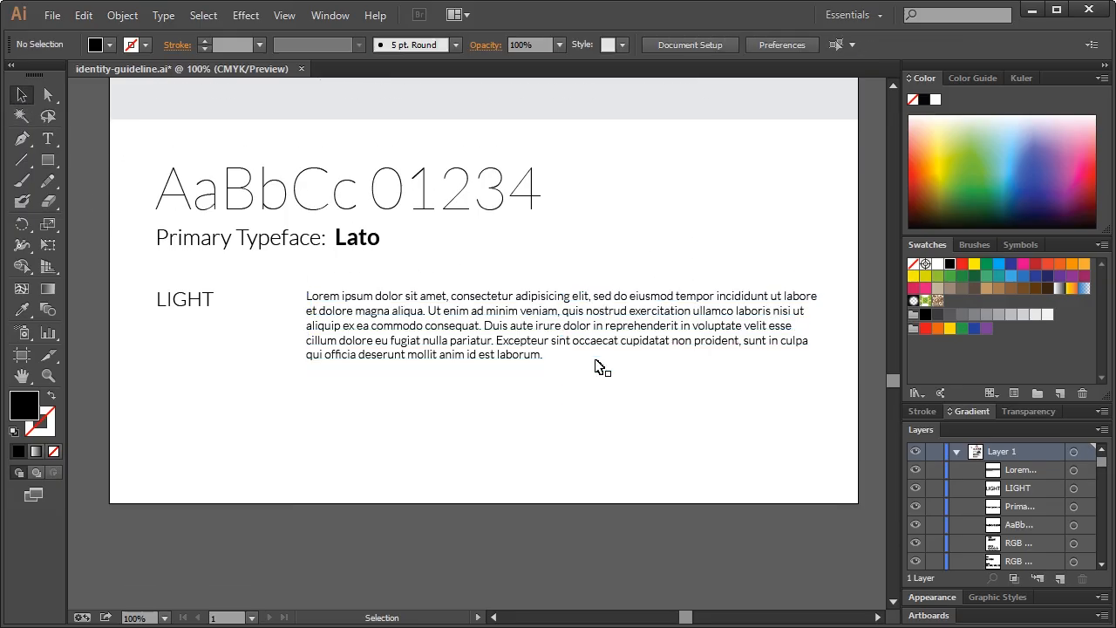
left_click(506, 314)
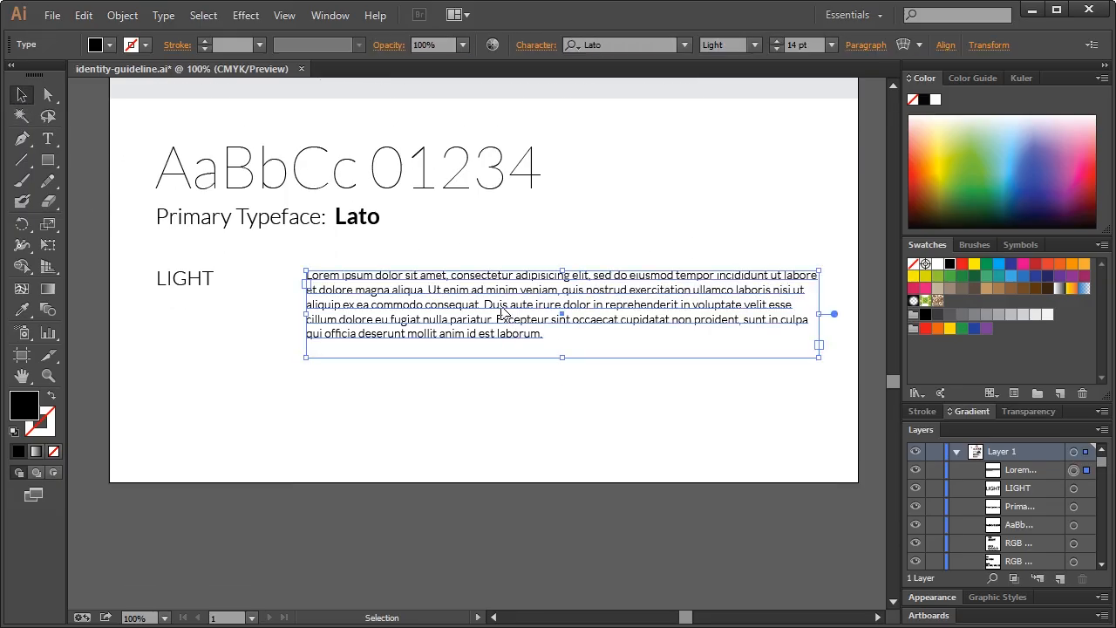
double_click(509, 311)
key("ctrl+a")
left_click_drag(482, 303, 550, 338)
key("BackSpace")
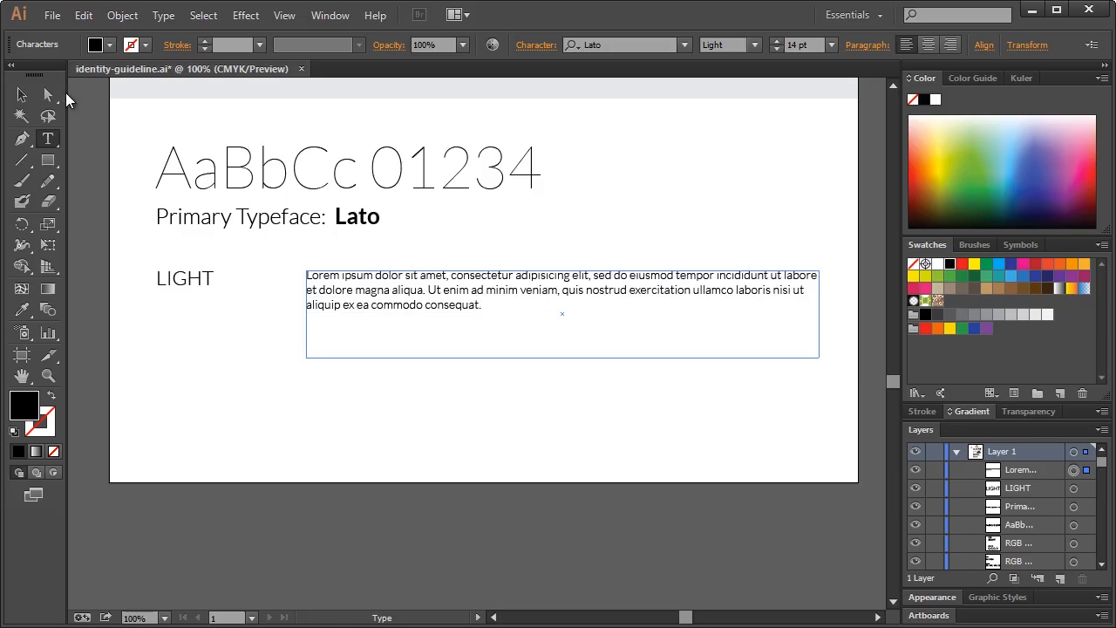
left_click(22, 95)
left_click_drag(566, 359, 576, 314)
left_click(581, 369)
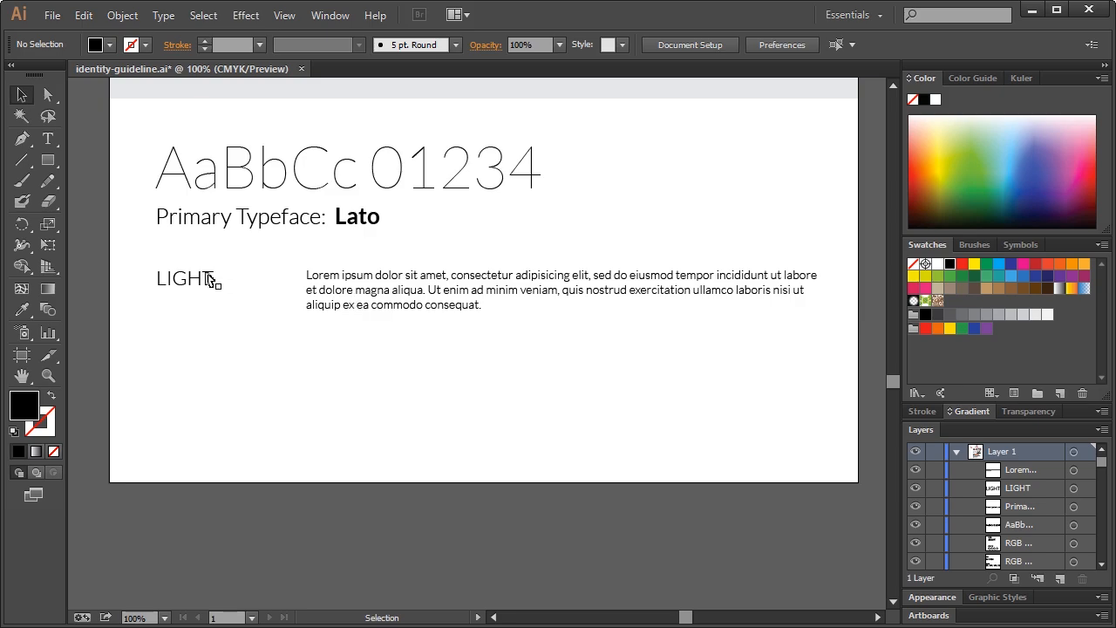
Duplicate the LIGHT label and its paragraph further down the page
left_click(402, 283)
left_click(200, 279, "shift")
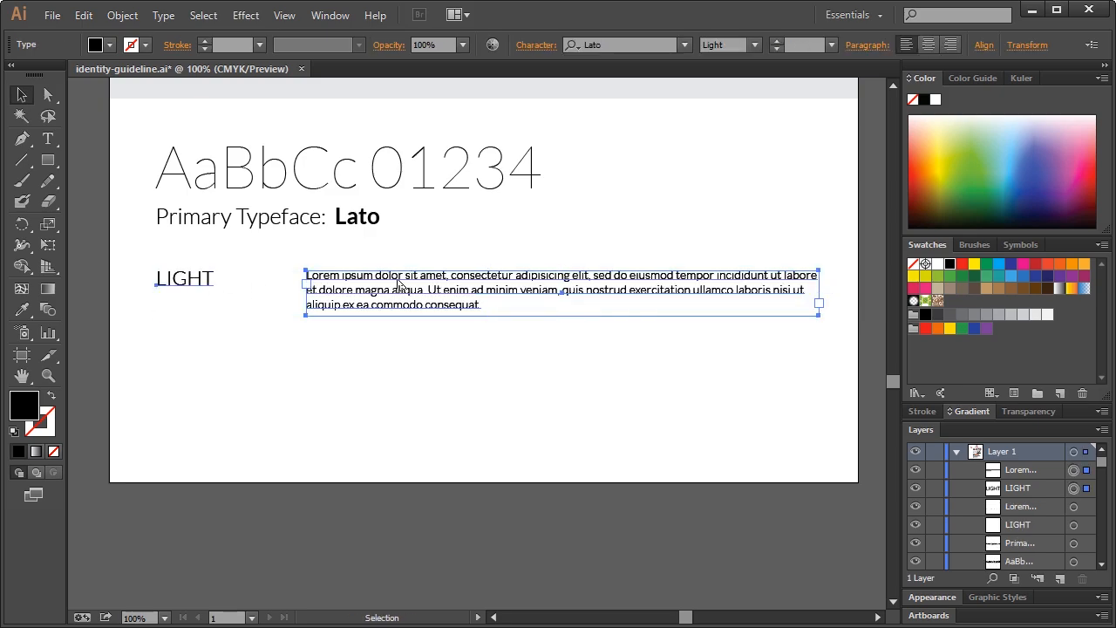
left_click_drag(398, 287, 398, 347)
left_click(352, 456)
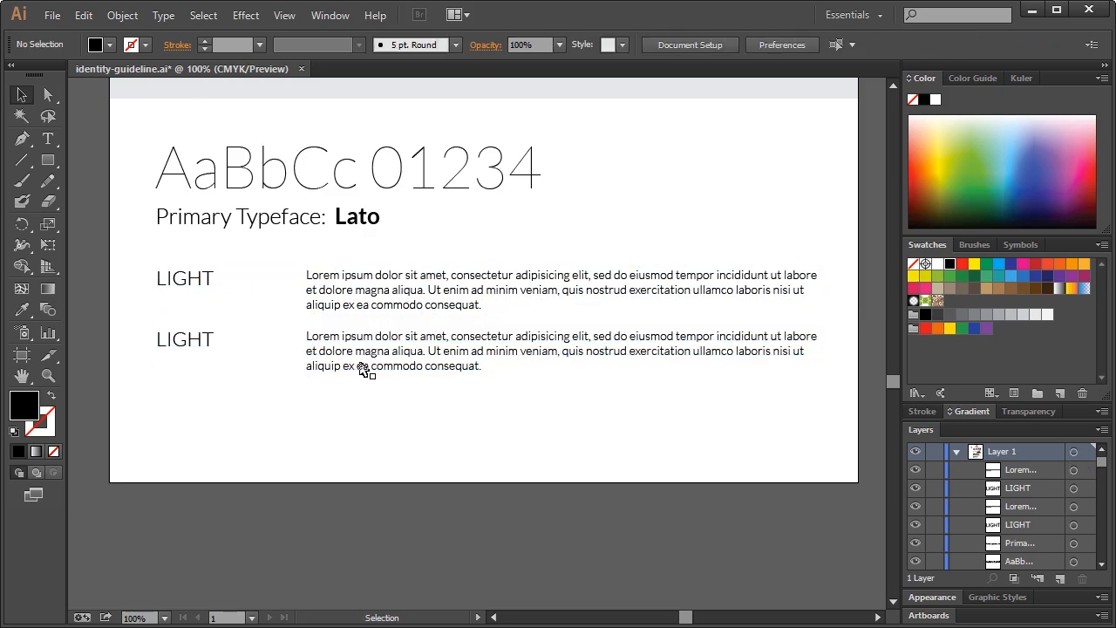
Rename the copied label to 'REGULAR' and set it and its paragraph to Lato Regular
left_click(191, 343)
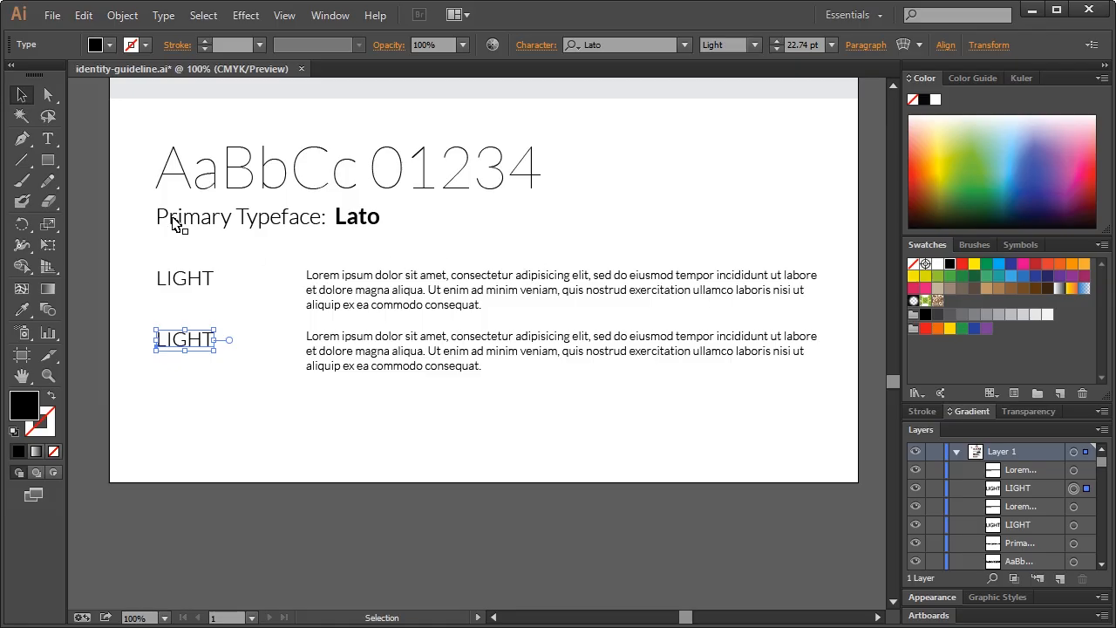
left_click(753, 45)
left_click(752, 44)
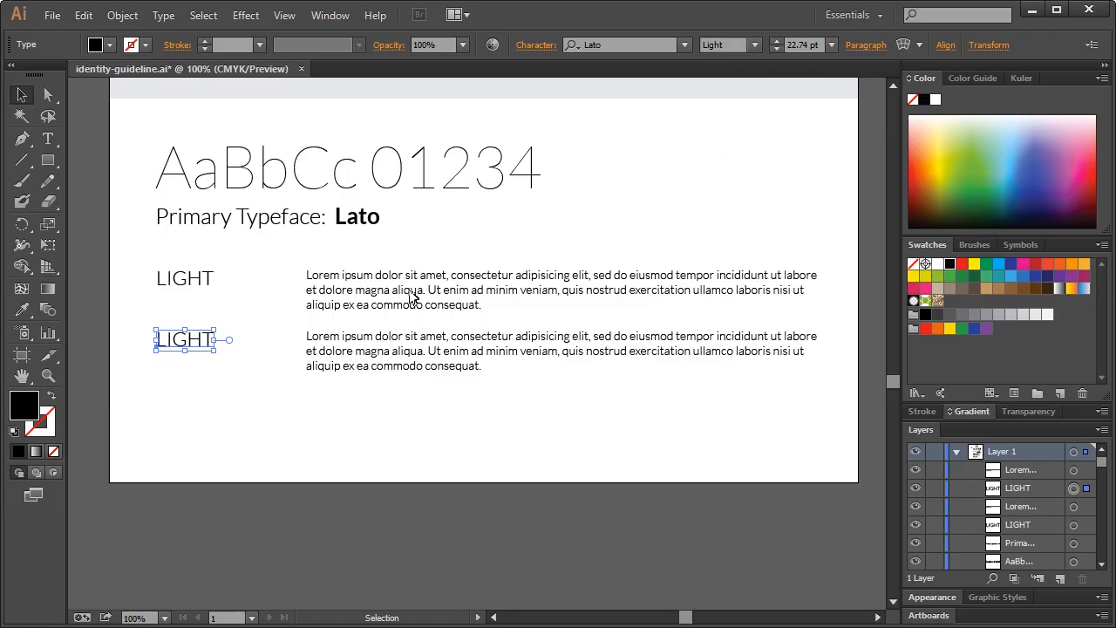
double_click(209, 347)
double_click(194, 345)
type("REGULAR")
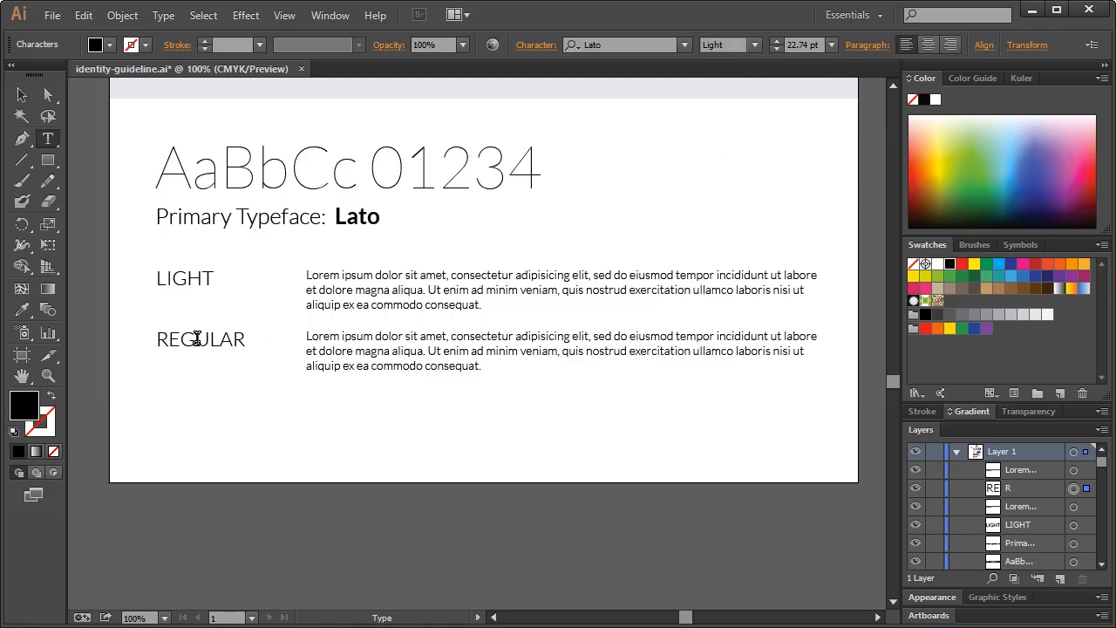
key("Escape")
left_click(755, 44)
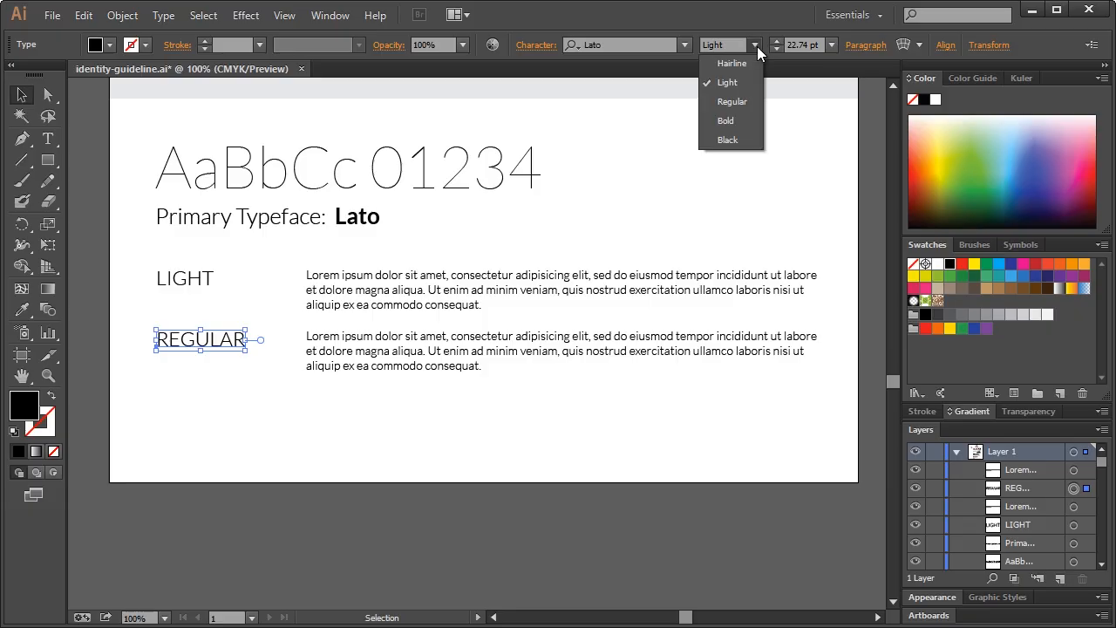
left_click(725, 100)
left_click(476, 359)
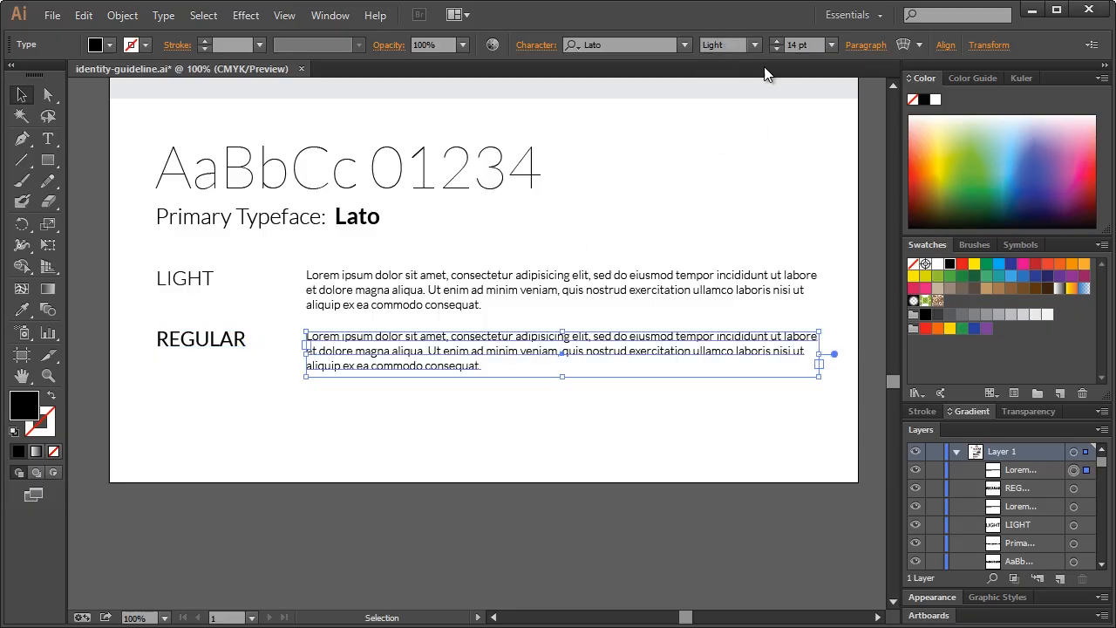
left_click(747, 45)
left_click(726, 100)
left_click(629, 297)
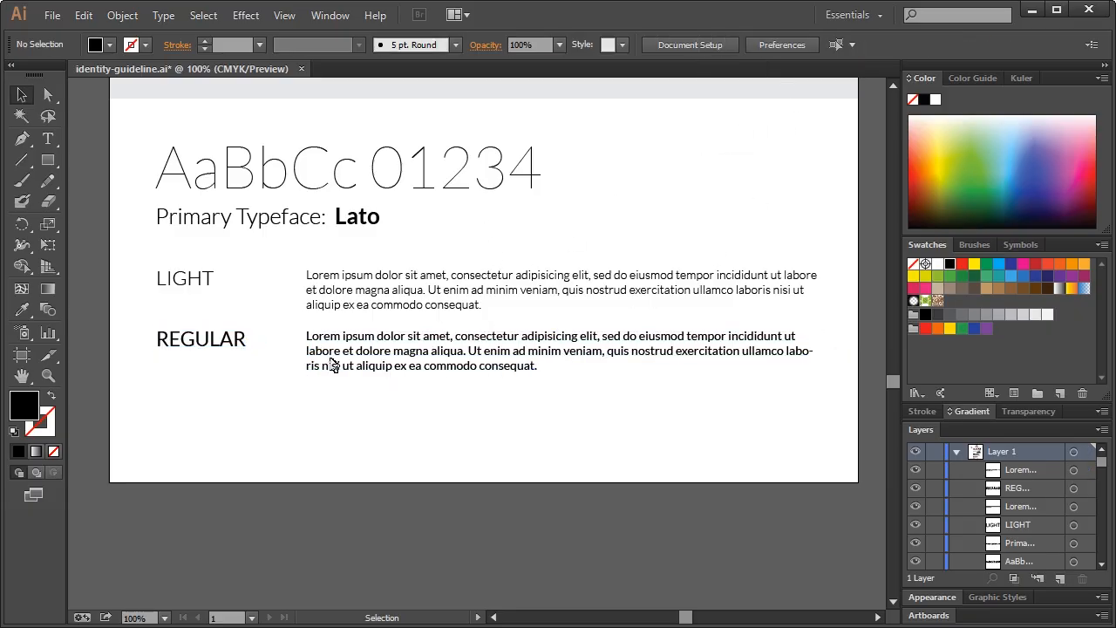
Duplicate the LIGHT and REGULAR headings with their paragraphs lower on the page
left_click(197, 339)
left_click(394, 350, "shift")
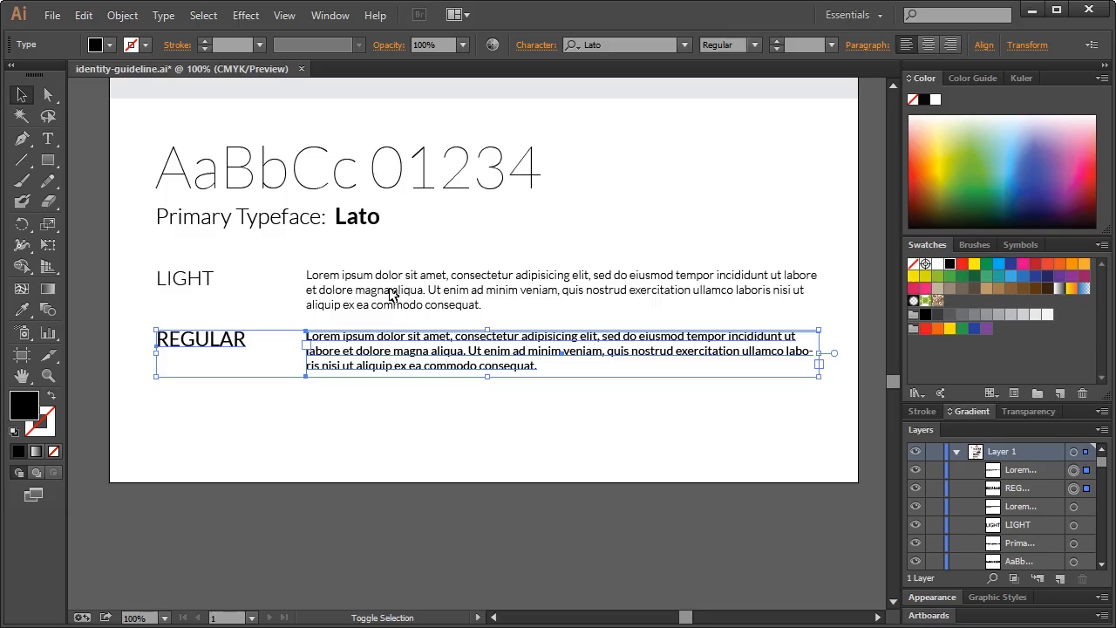
left_click(403, 297, "shift")
left_click(207, 287, "shift")
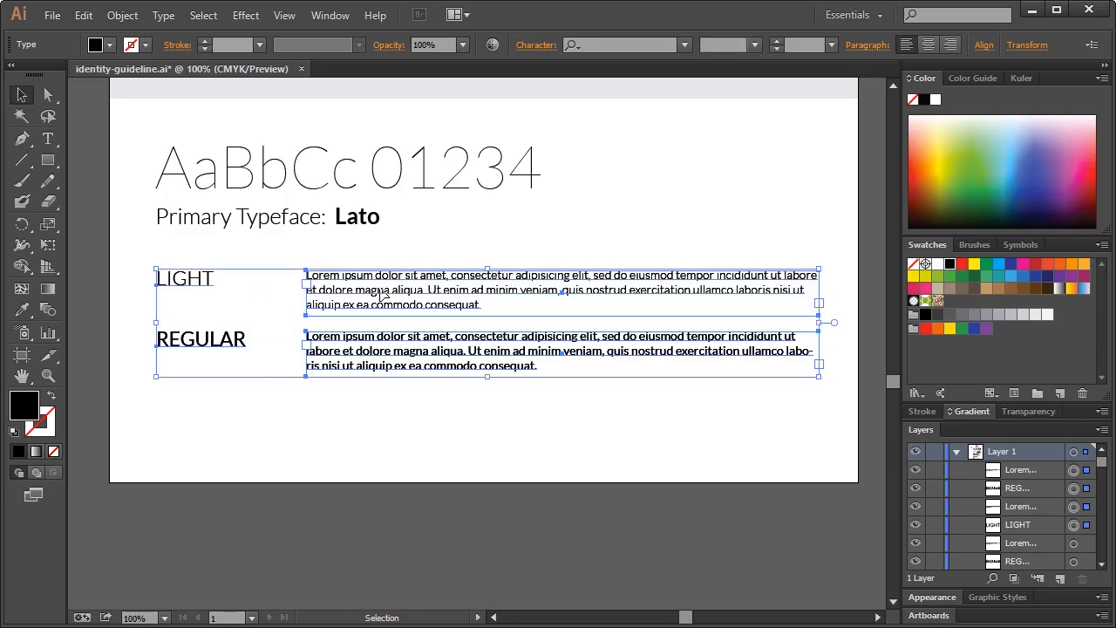
left_click_drag(382, 297, 384, 427)
left_click(550, 144)
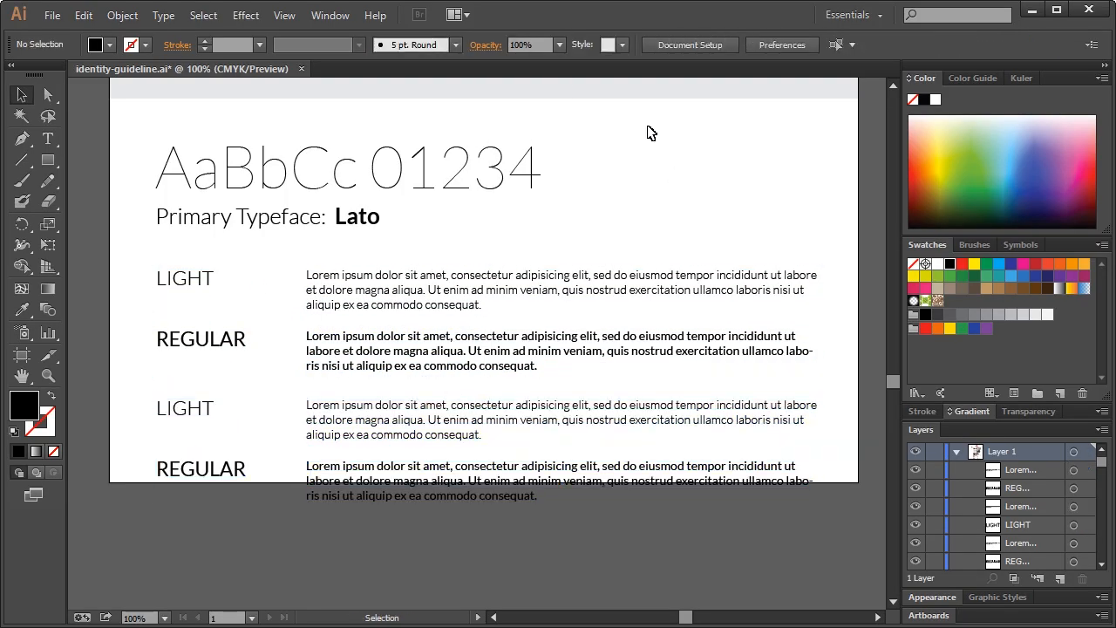
Extend the artboard's bottom edge down to 2294 pt tall
left_click(701, 41)
left_click(516, 94)
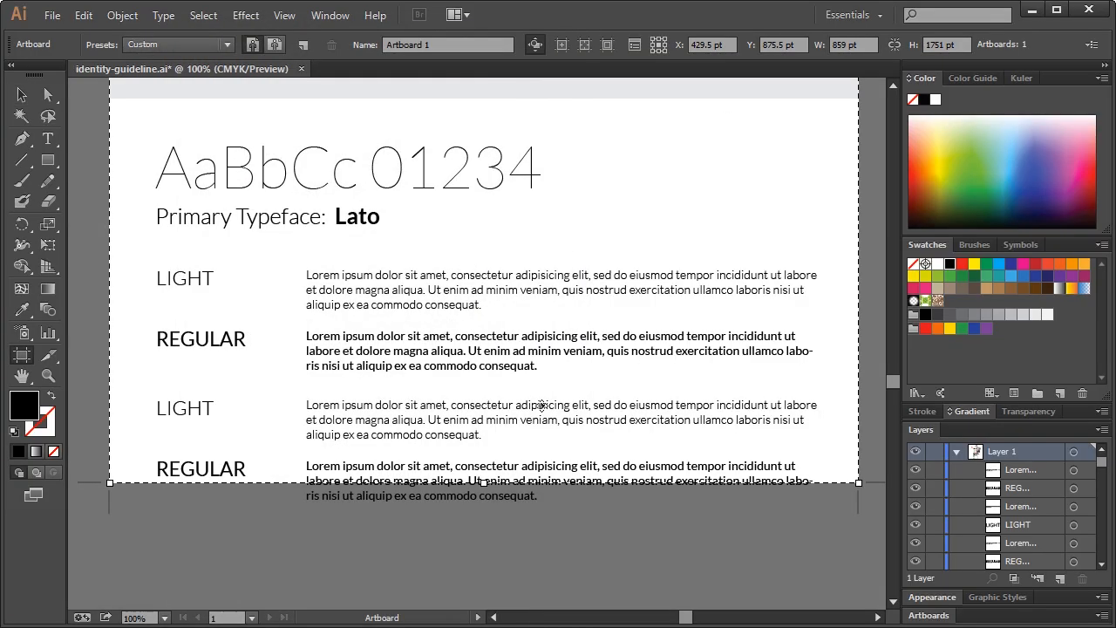
scroll(495, 475, "down", 12)
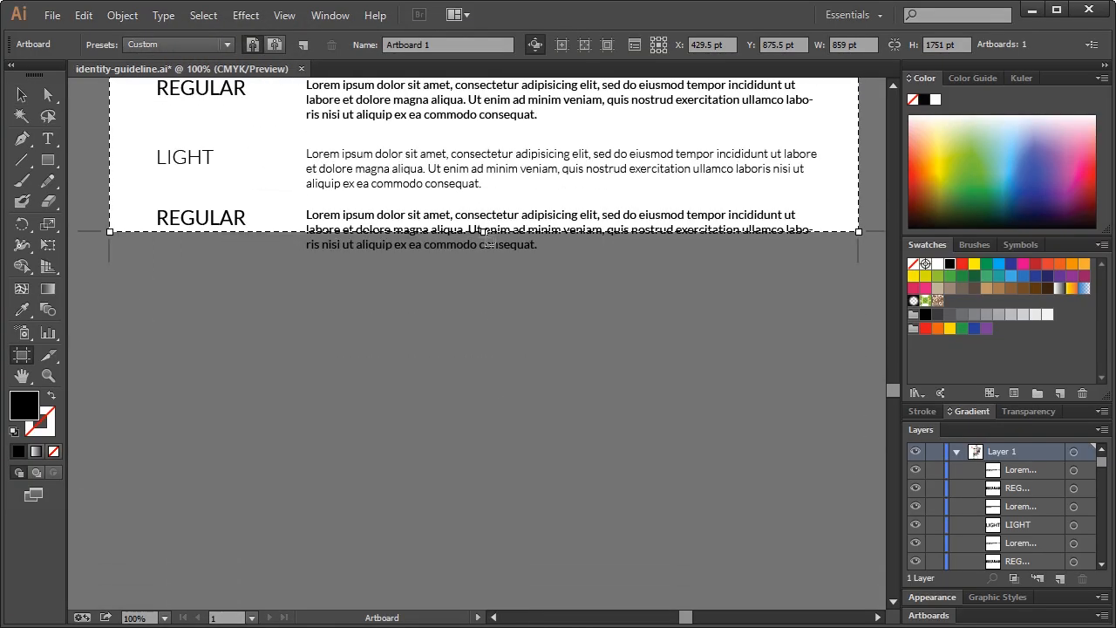
left_click_drag(482, 228, 483, 343)
key("ctrl+z")
left_click_drag(484, 230, 518, 522)
scroll(518, 521, "up", 20)
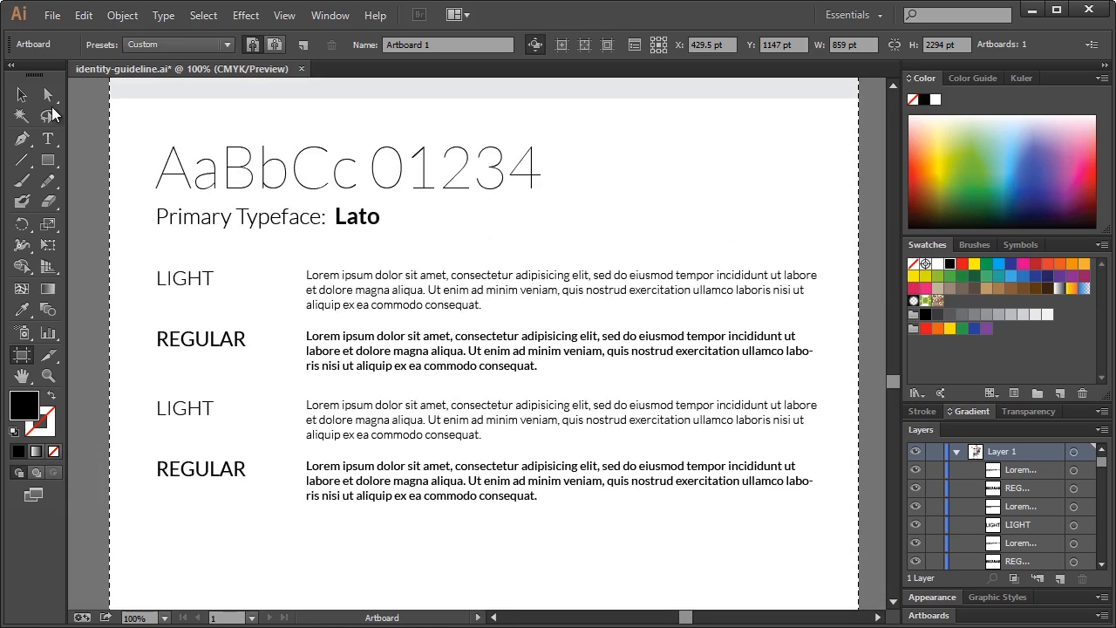
left_click(21, 94)
Rename the lower LIGHT heading to 'BOLD' and set it and its paragraph to Bold
left_click(199, 419)
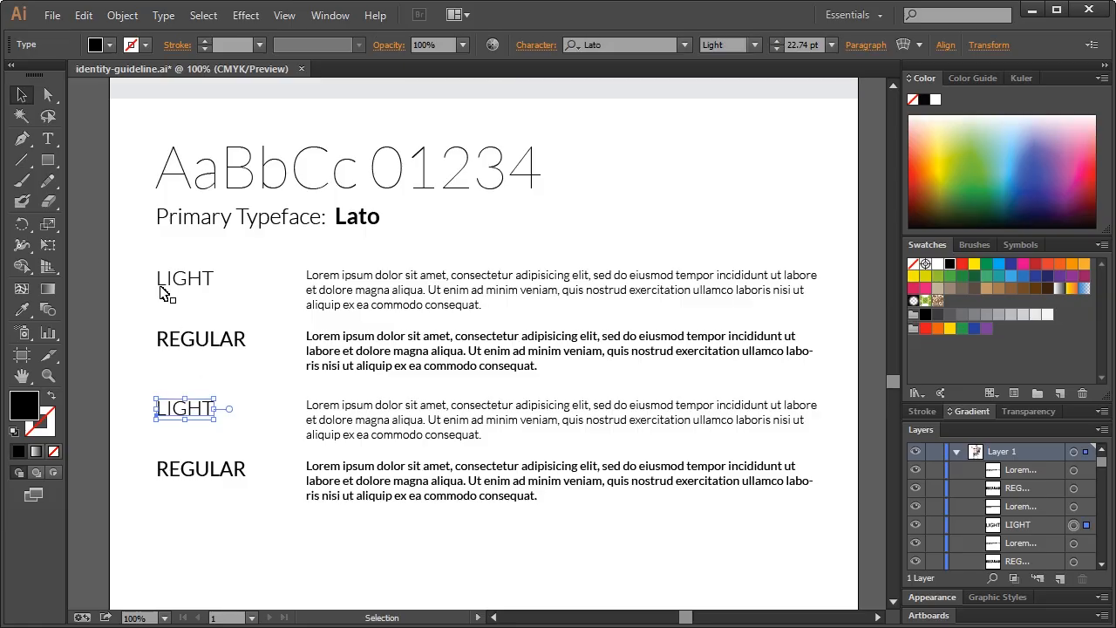
double_click(202, 415)
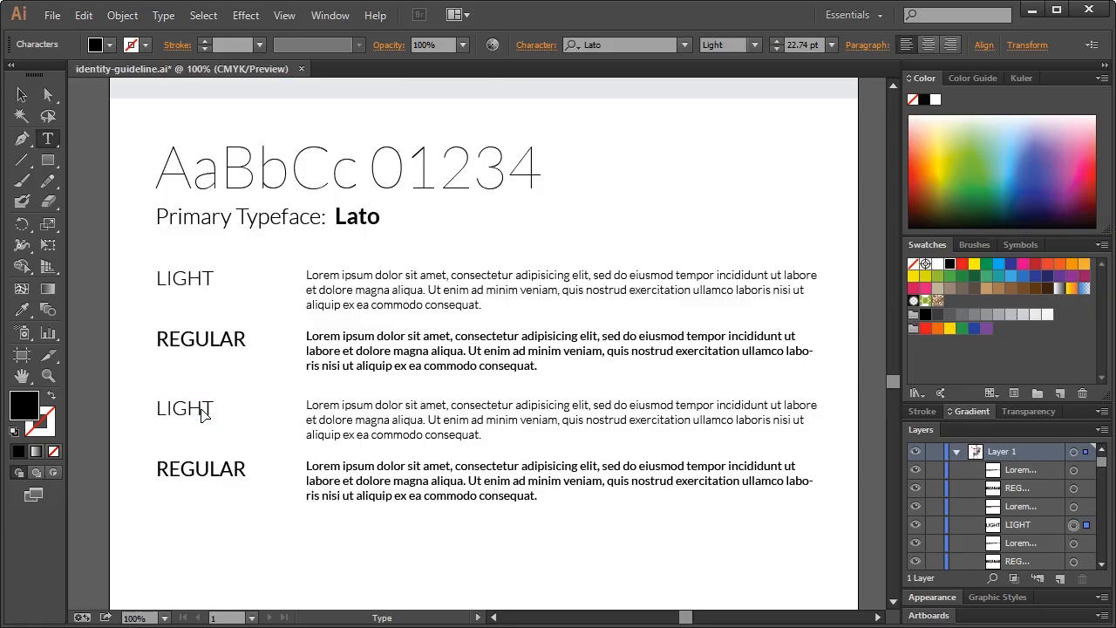
type("BO")
double_click(202, 407)
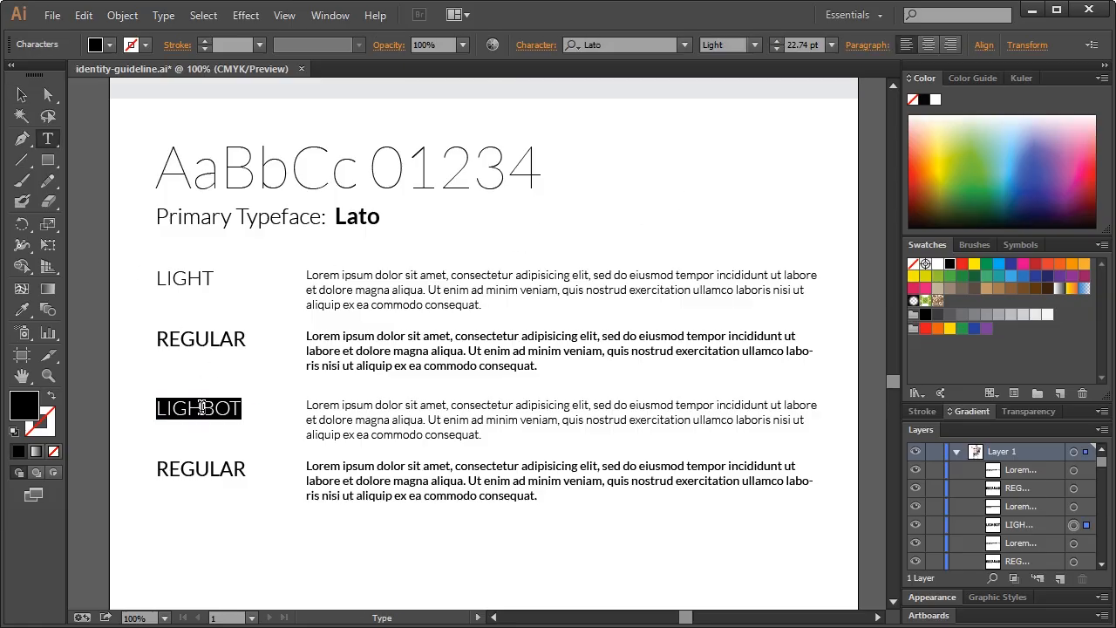
type("BOLD")
key("Escape")
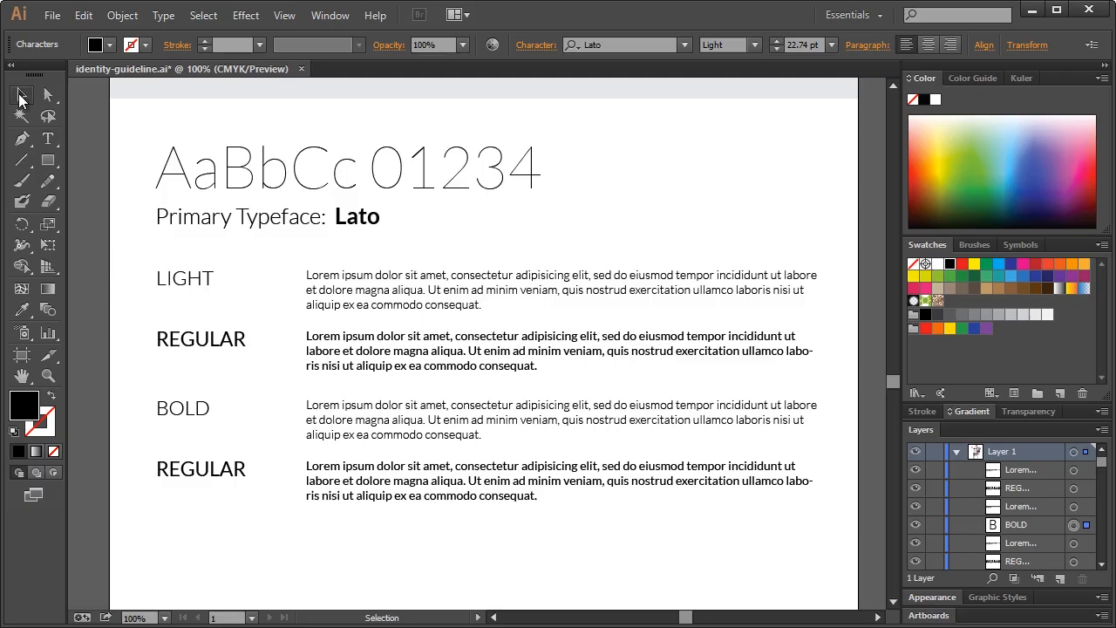
left_click(756, 44)
left_click(737, 121)
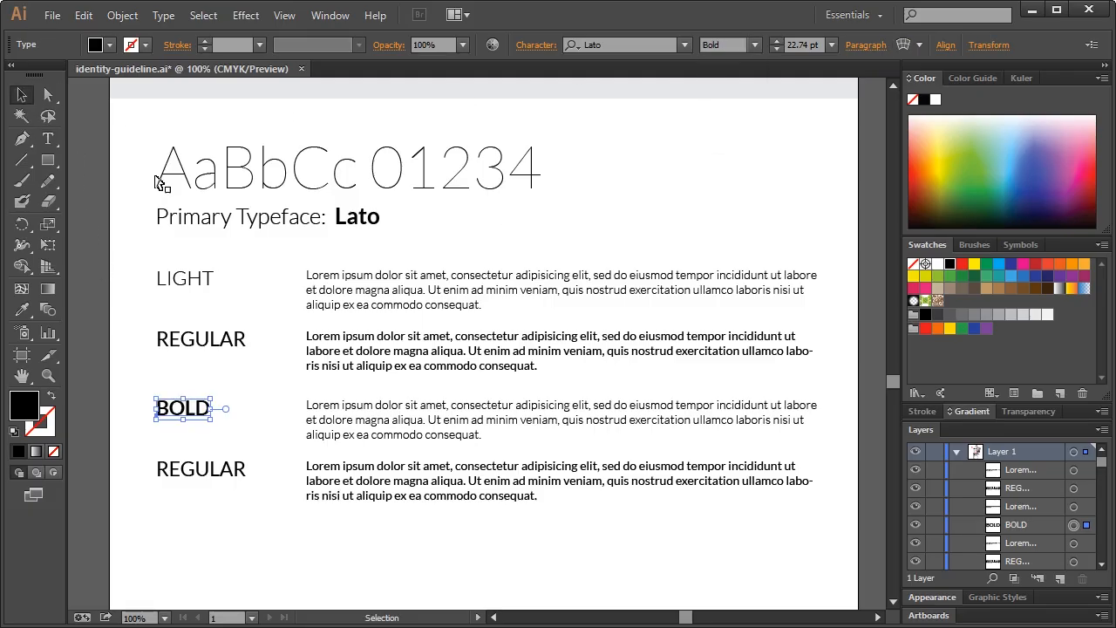
left_click(332, 413)
left_click(755, 44)
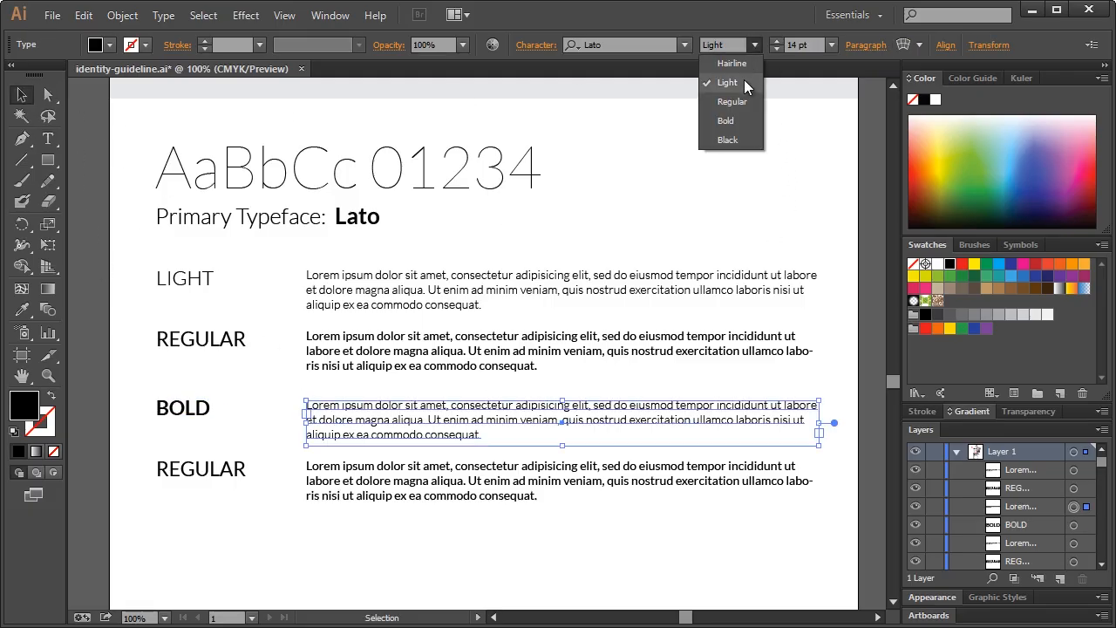
left_click(738, 116)
Rename the lower REGULAR heading to 'BLACK' and set it and its paragraph to Black
left_click(186, 470)
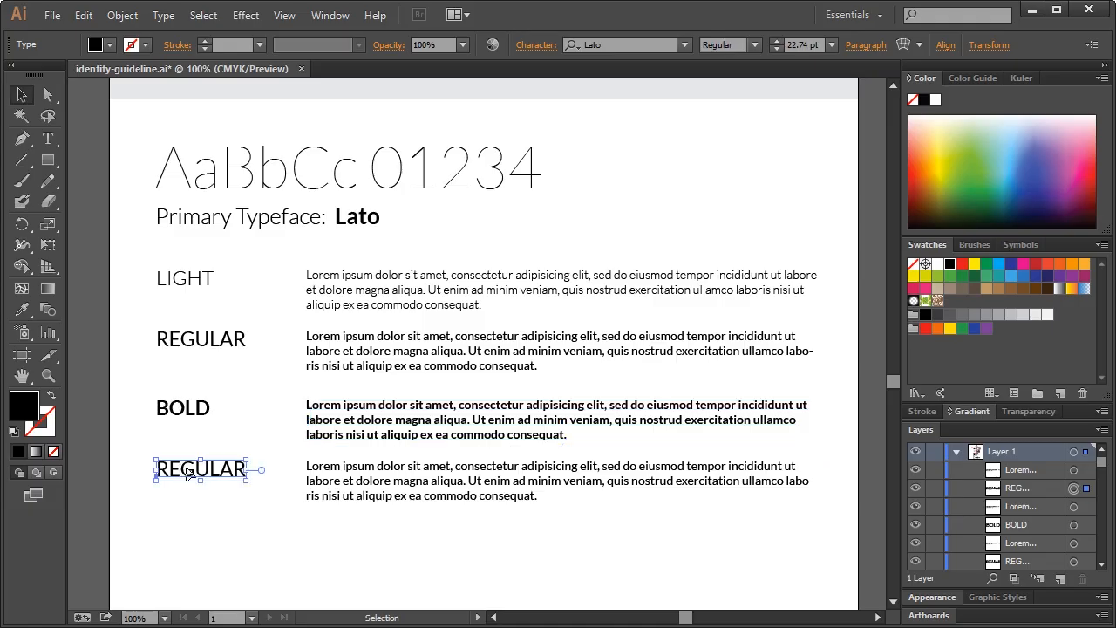
double_click(187, 471)
type("BLACK")
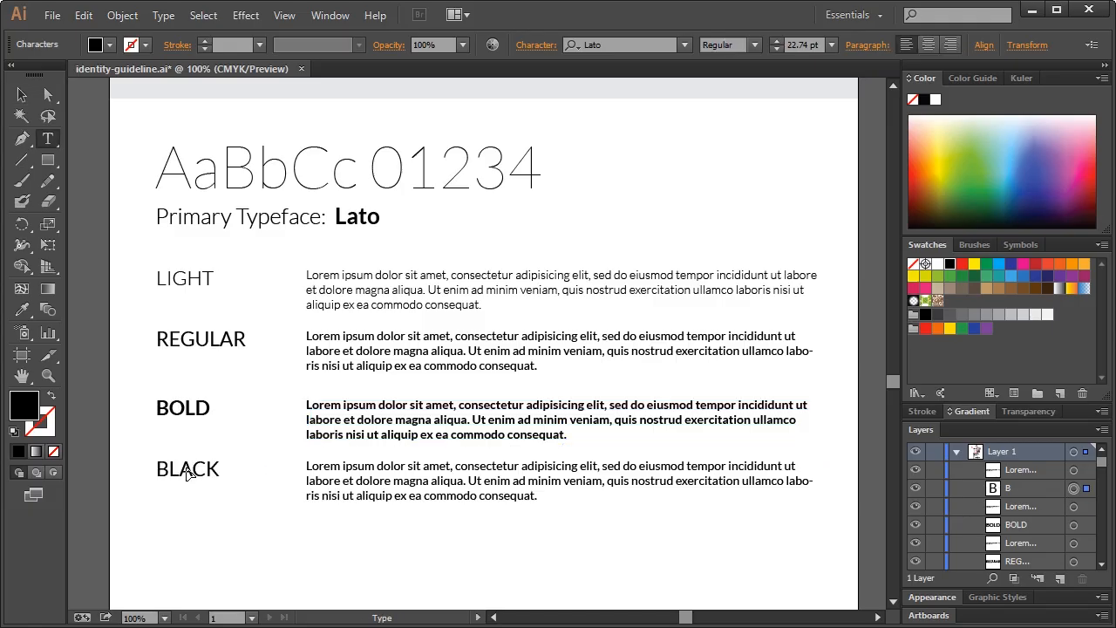
key("Escape")
left_click(754, 45)
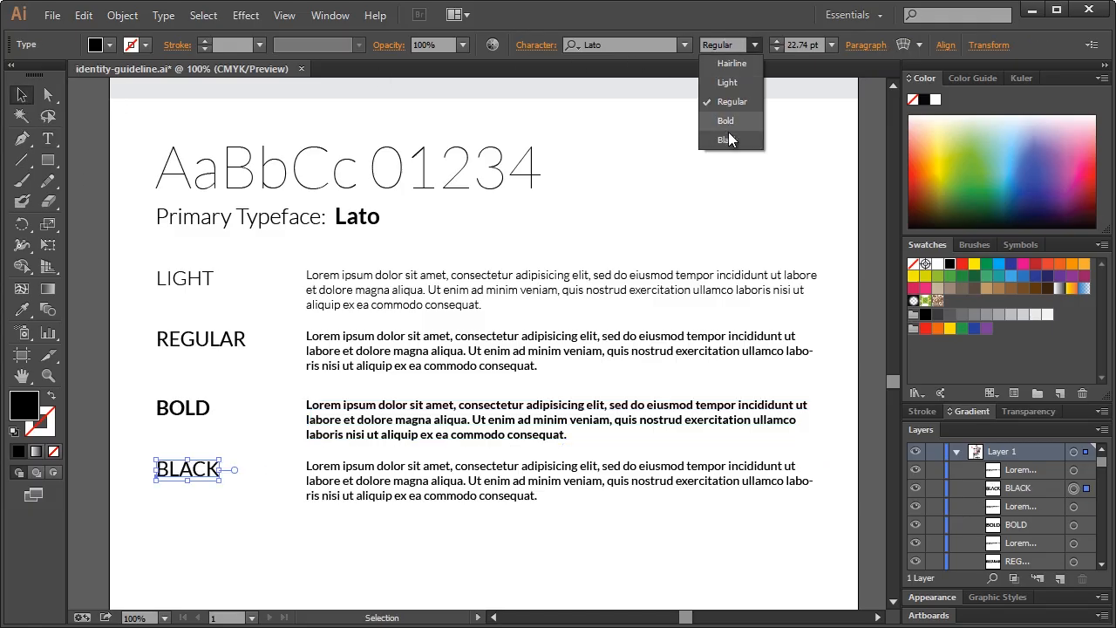
left_click(725, 139)
left_click(390, 501)
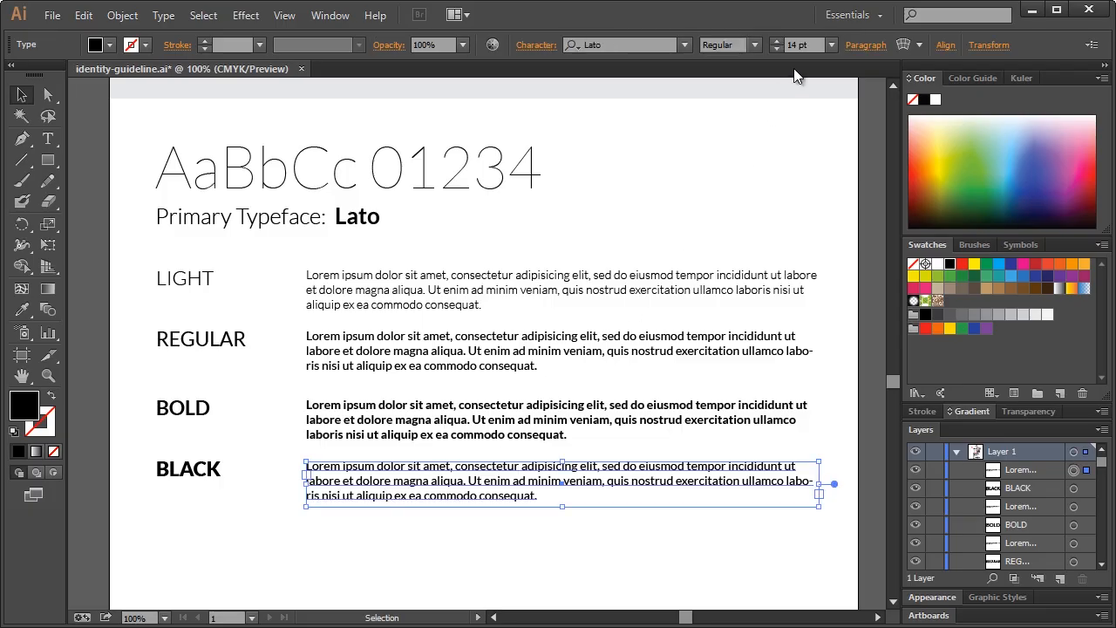
left_click(751, 49)
left_click(737, 146)
left_click(755, 46)
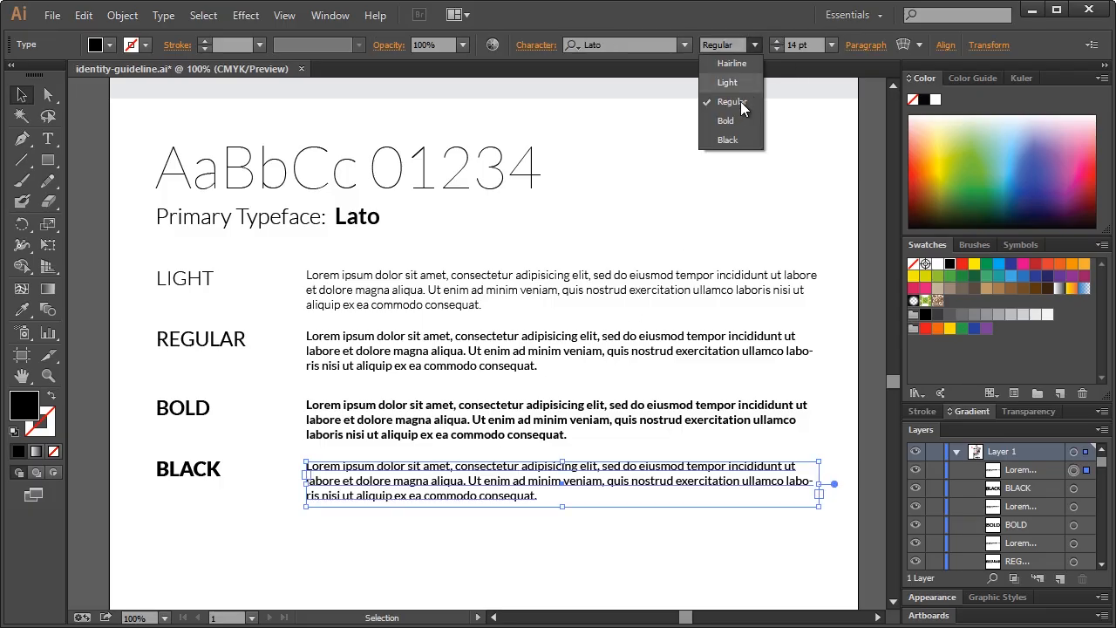
left_click(737, 139)
left_click(603, 412)
left_click(835, 302)
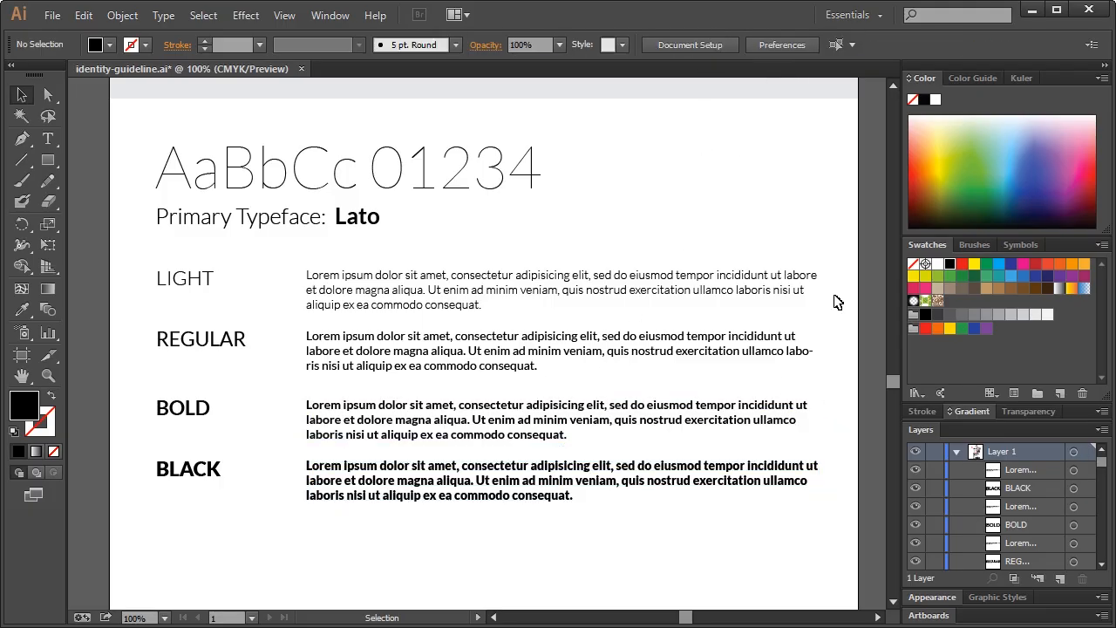
scroll(669, 249, "up", 4)
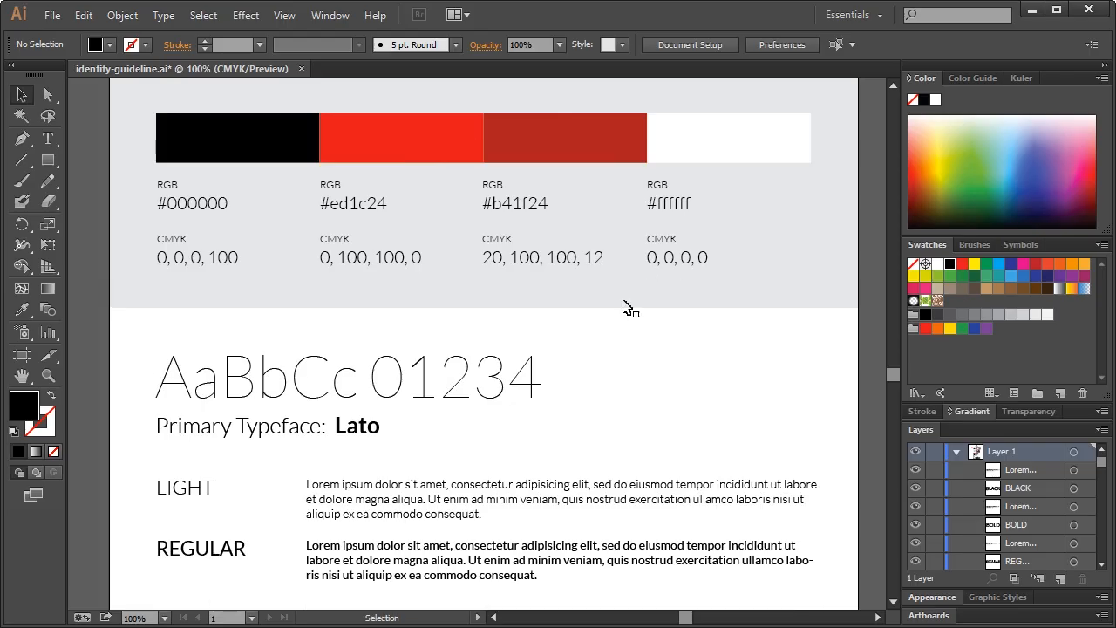
scroll(584, 323, "down", 5)
scroll(590, 335, "up", 2)
scroll(590, 335, "up", 3)
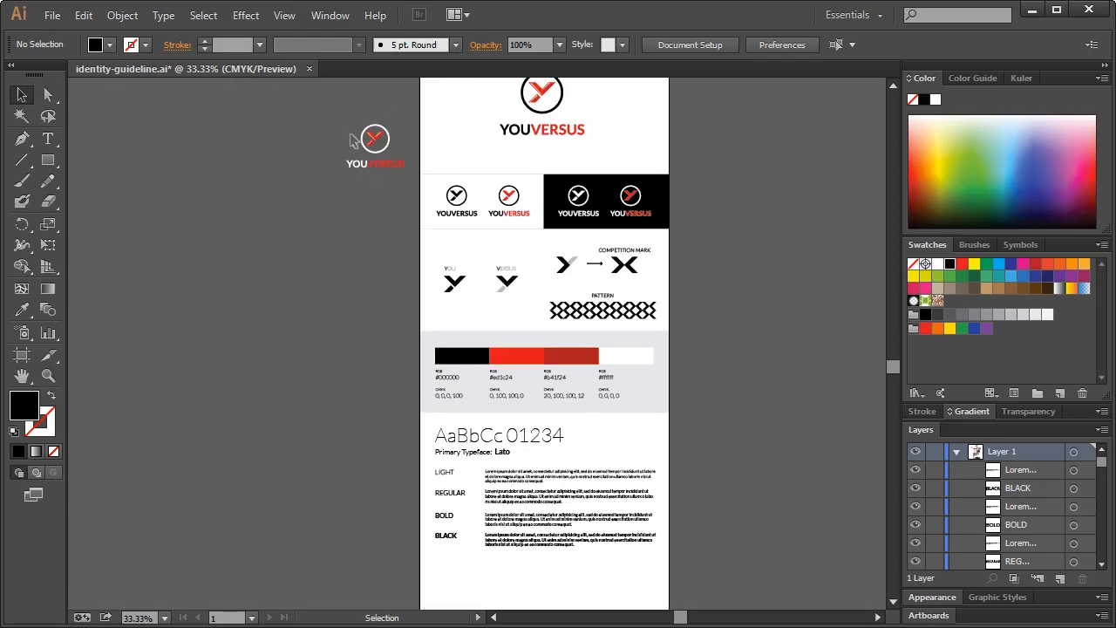
left_click_drag(331, 109, 407, 200)
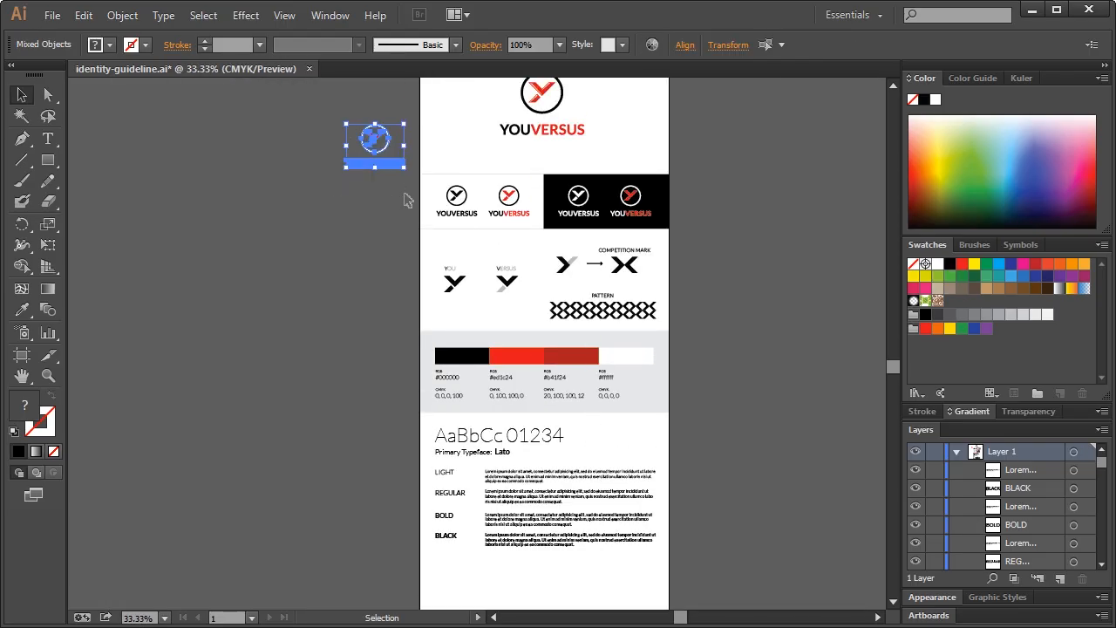
key("Delete")
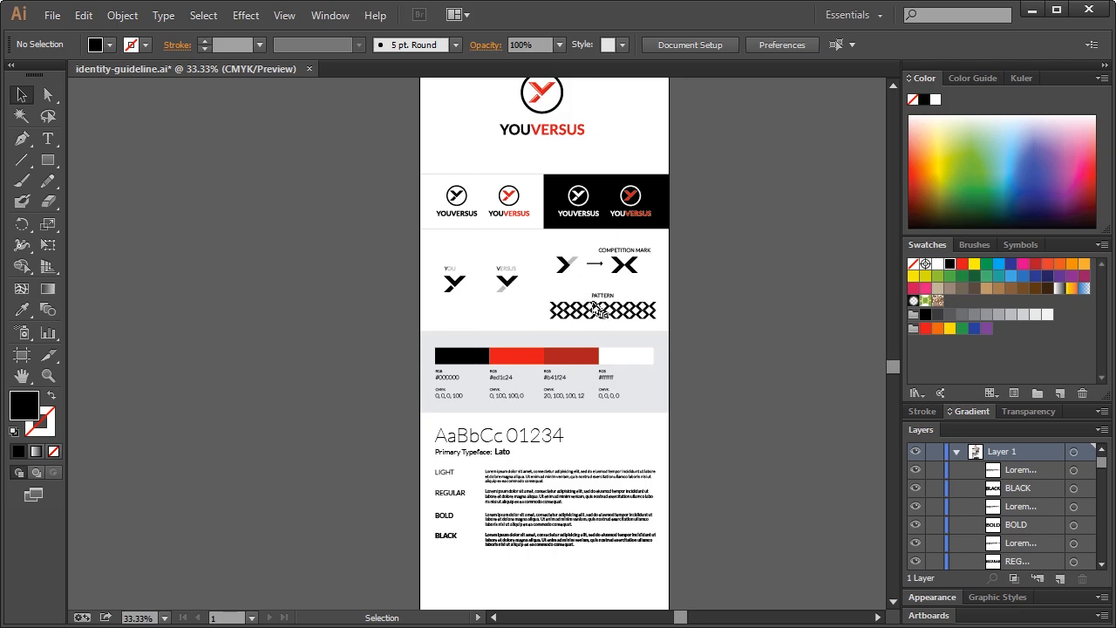
scroll(585, 270, "up", 2)
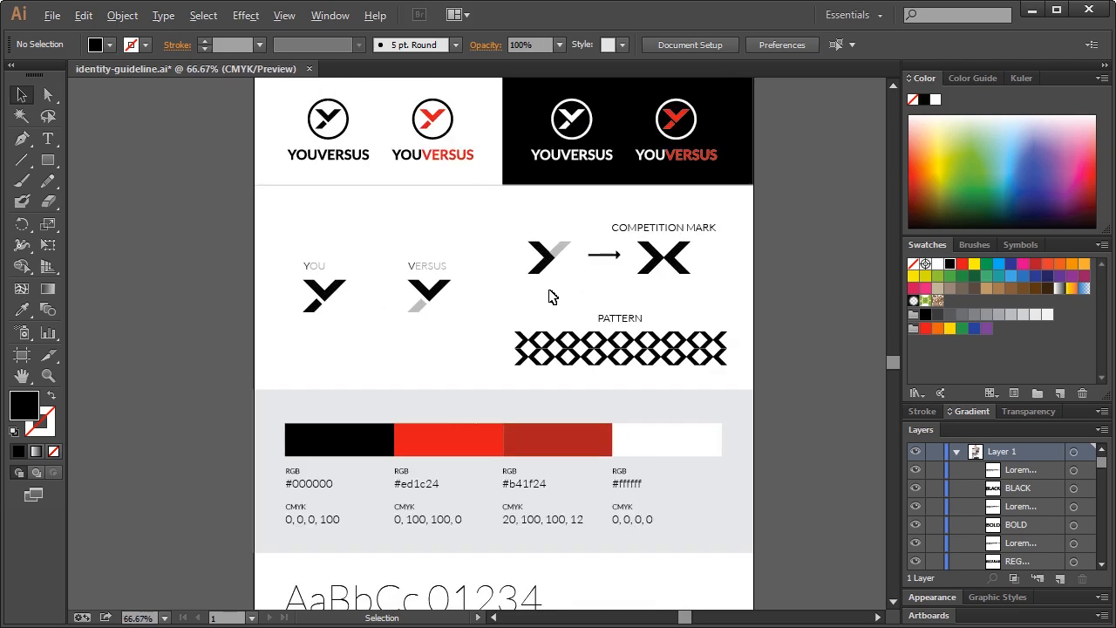
scroll(551, 297, "up", 1)
scroll(551, 301, "up", 5)
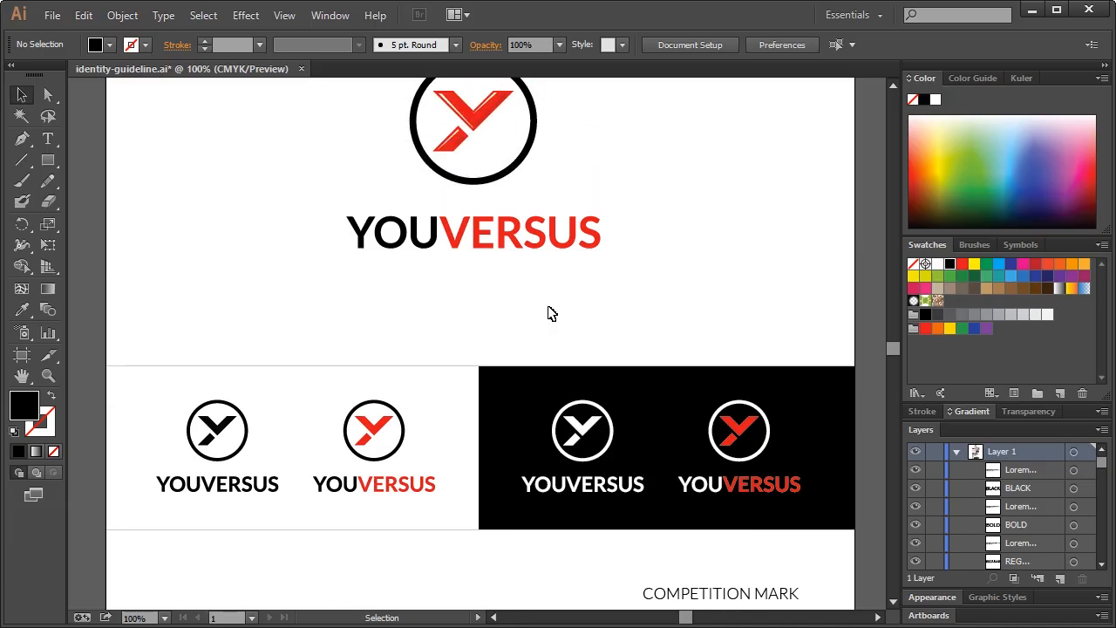
scroll(550, 312, "up", 3)
scroll(611, 279, "down", 1)
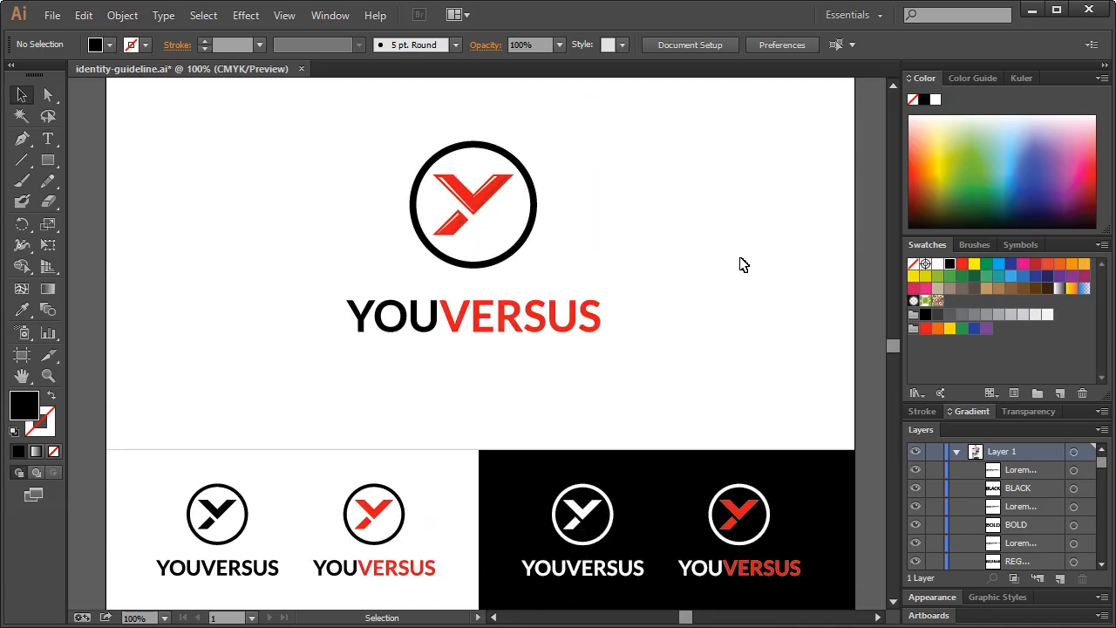
scroll(715, 275, "down", 20)
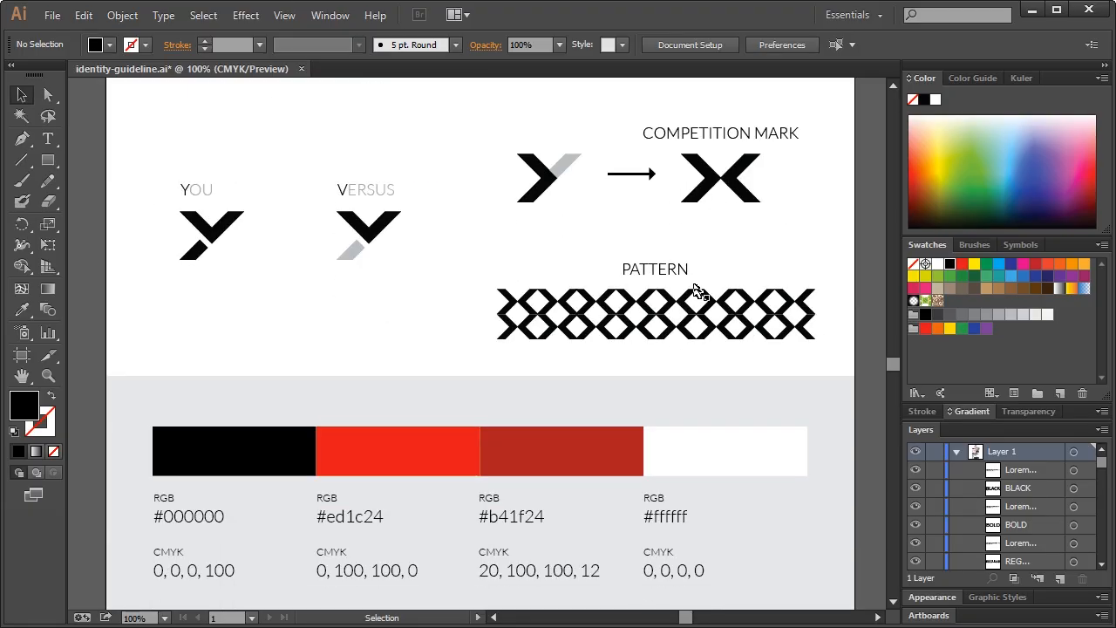
scroll(693, 295, "down", 6)
scroll(660, 317, "up", 10)
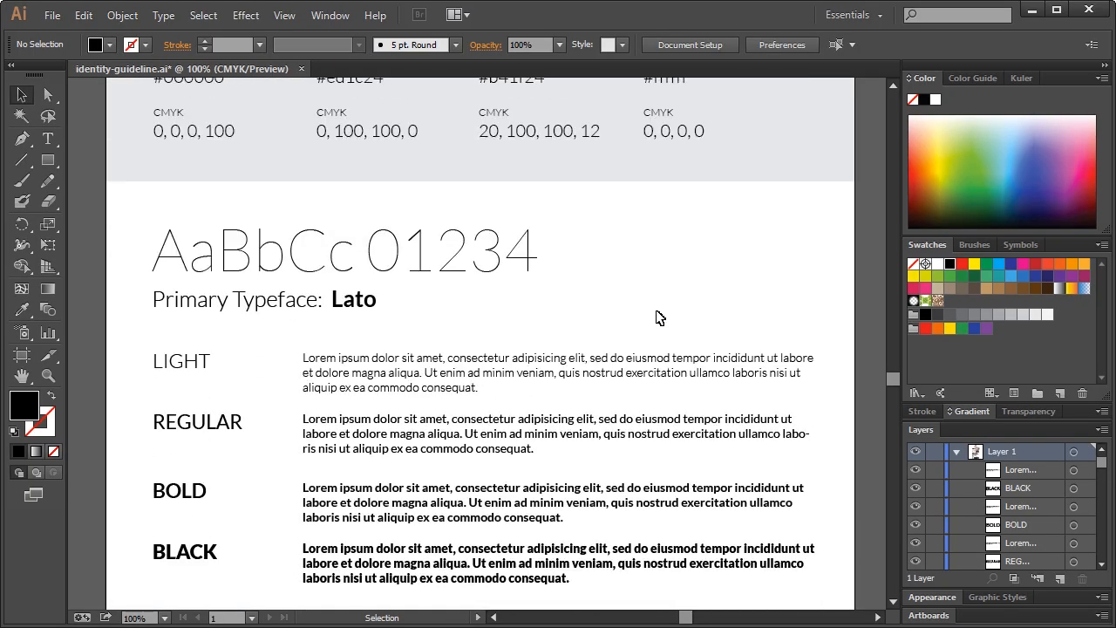
scroll(523, 366, "up", 4)
scroll(523, 391, "up", 12)
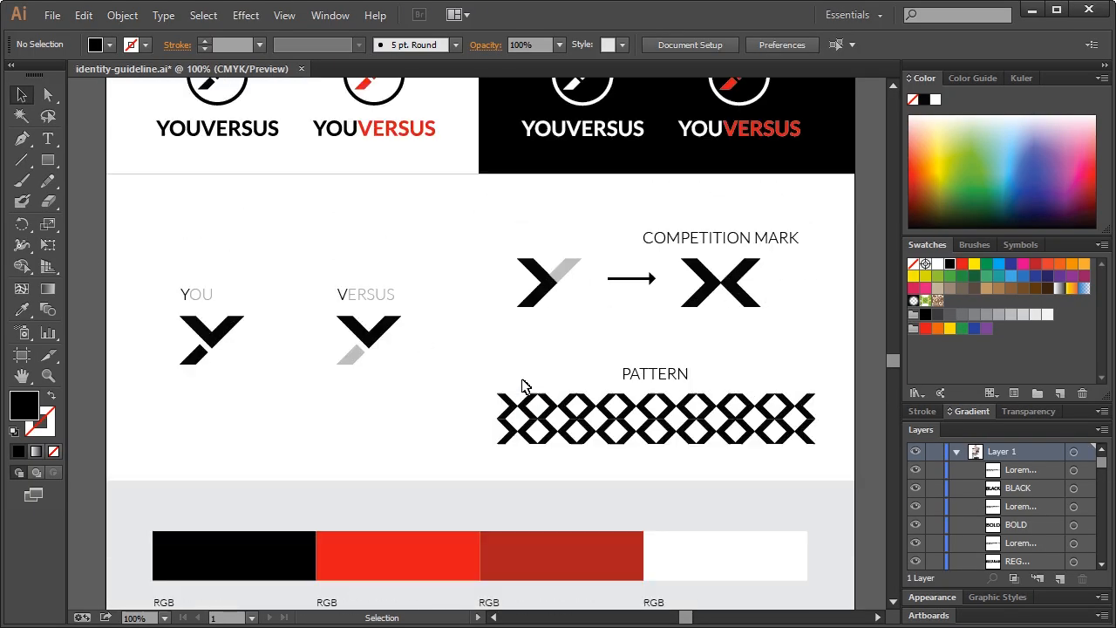
scroll(593, 323, "up", 2)
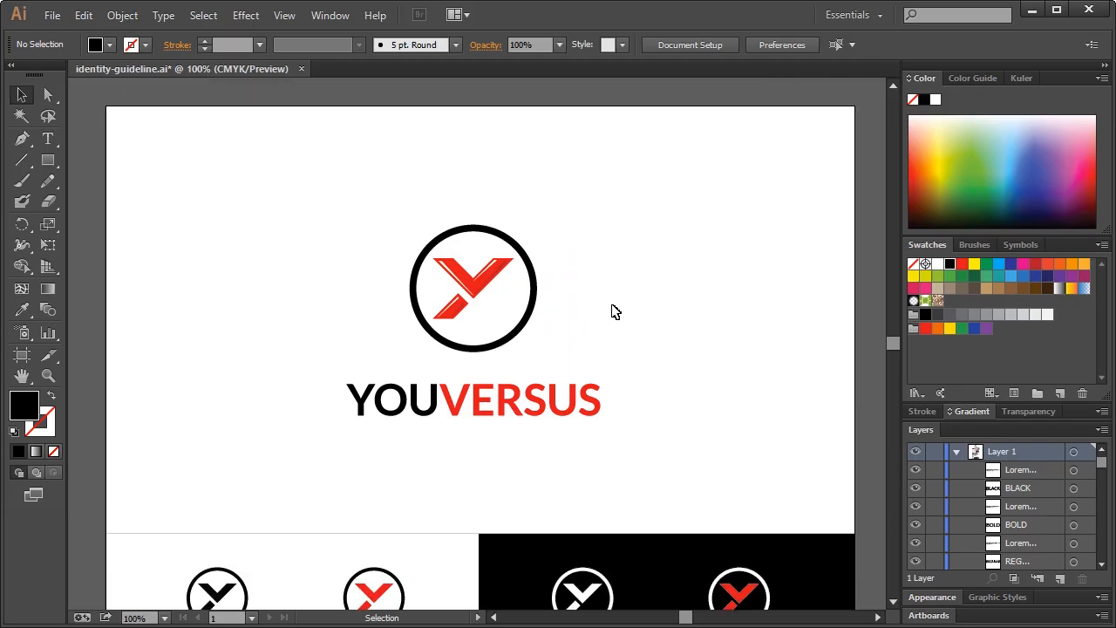
scroll(613, 310, "down", 15)
scroll(613, 339, "down", 8)
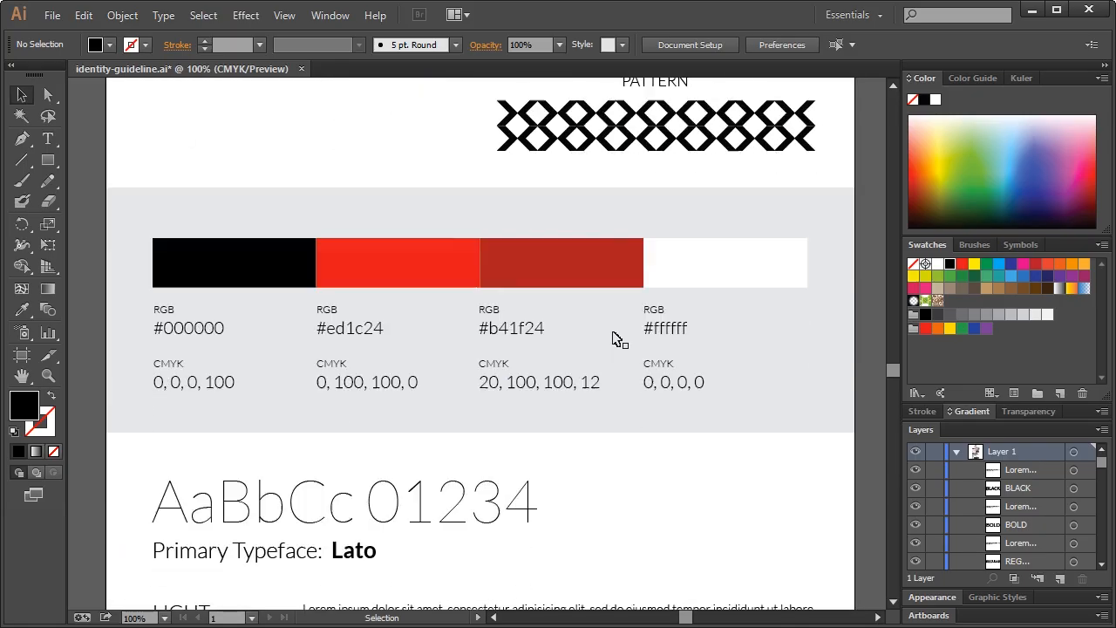
scroll(499, 349, "up", 12)
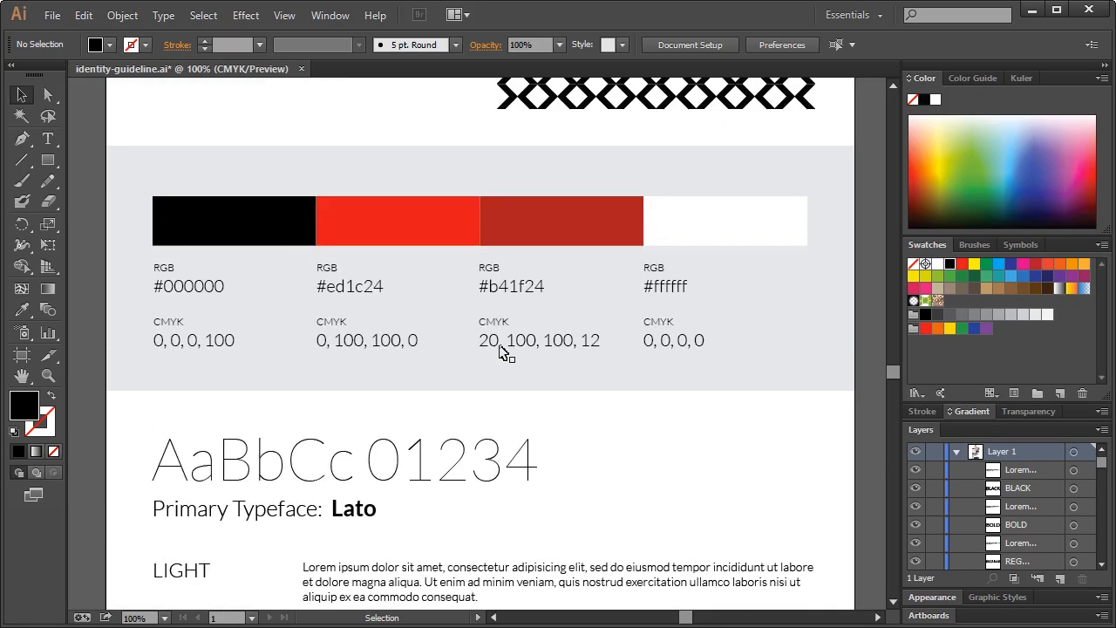
scroll(541, 292, "up", 7)
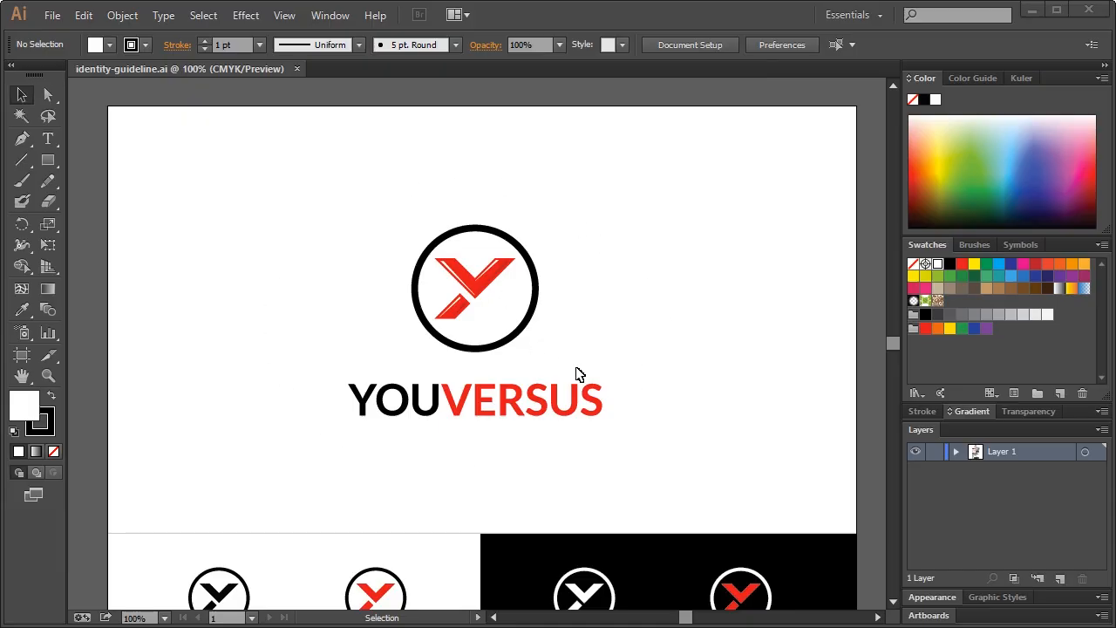
mouse_move(892, 340)
left_mouse_down()
mouse_move(896, 380)
mouse_move(899, 335)
mouse_move(892, 342)
left_mouse_up()
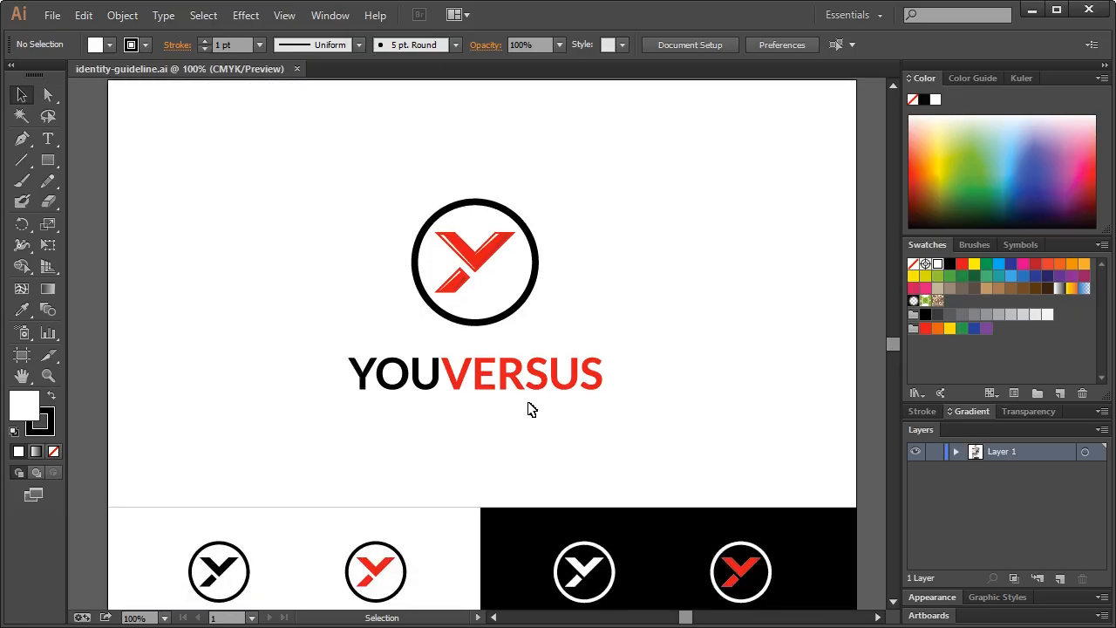
left_click(55, 20)
Open card.ai and zoom in on its blank business-card artboard
left_click(83, 75)
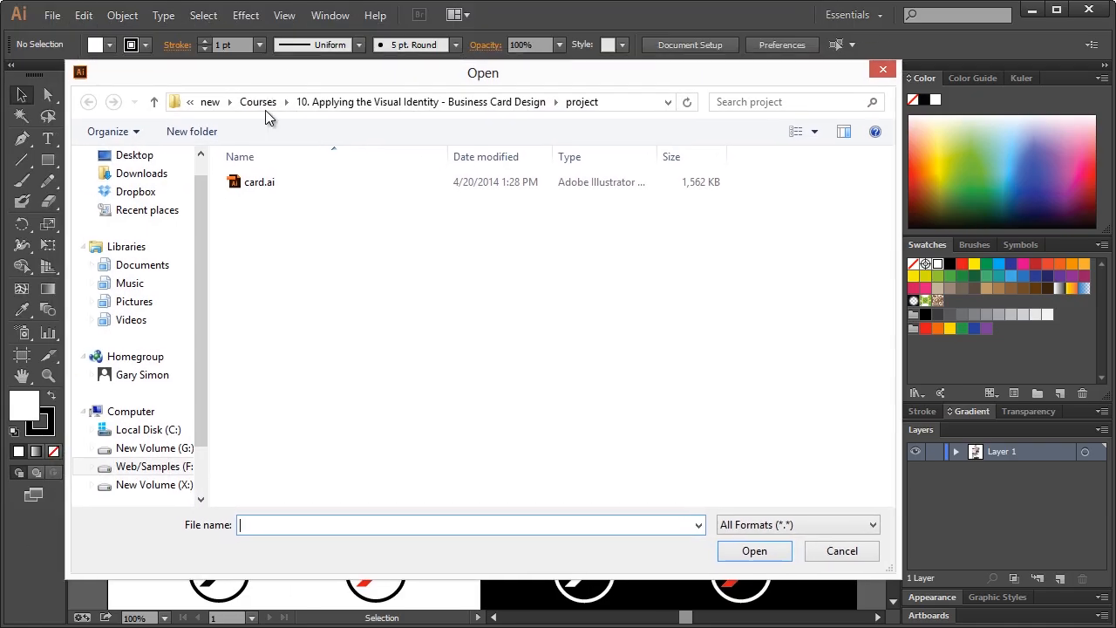
double_click(273, 182)
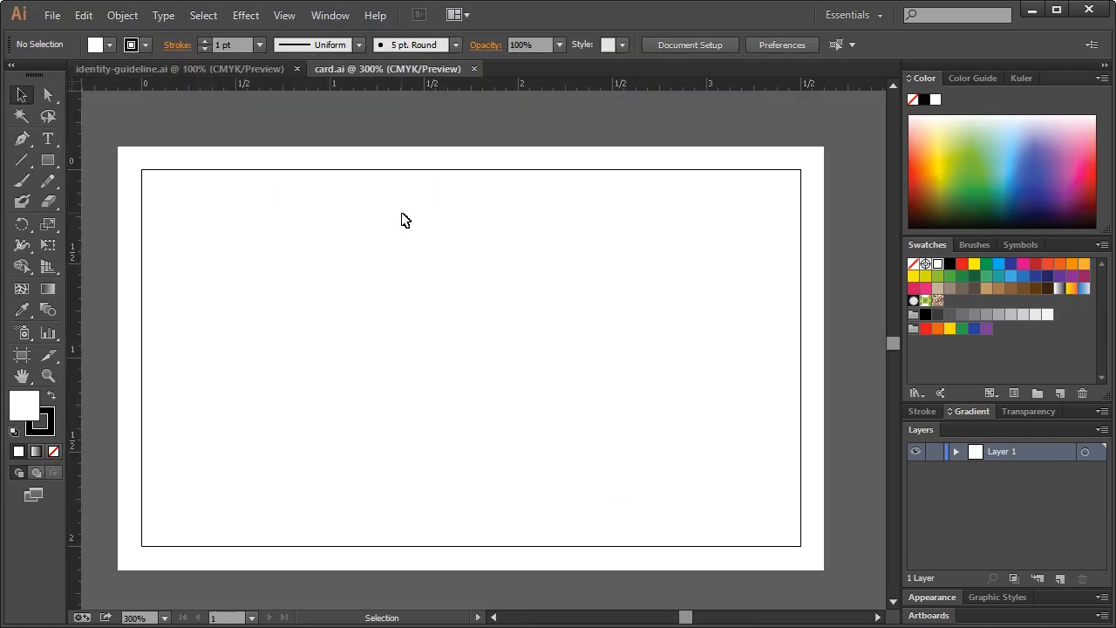
key("ctrl+1")
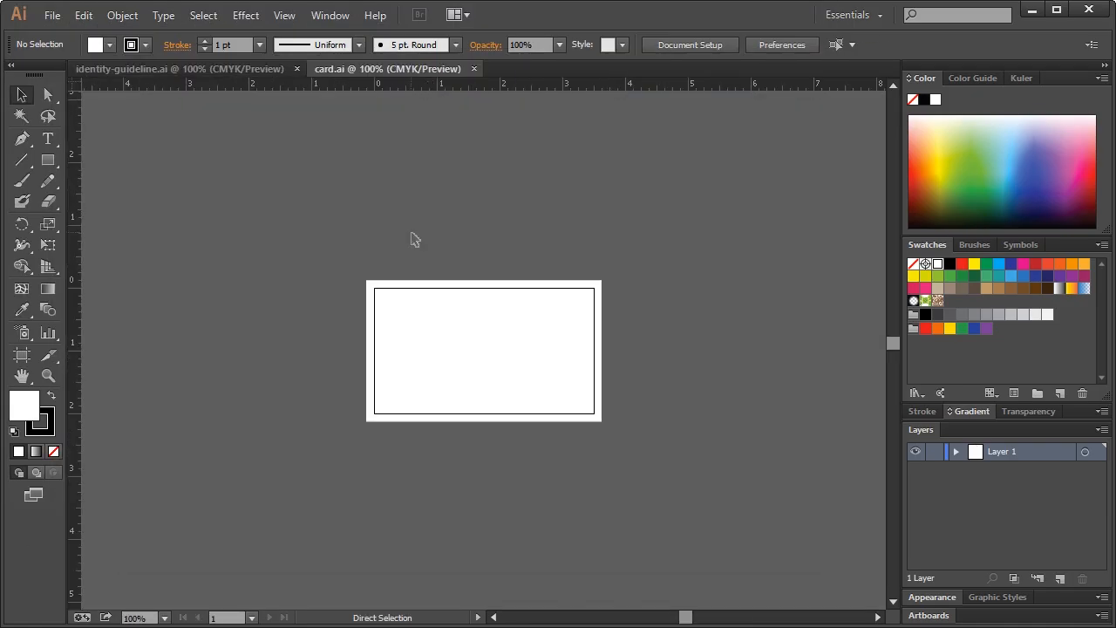
left_click(48, 375)
left_click(480, 360)
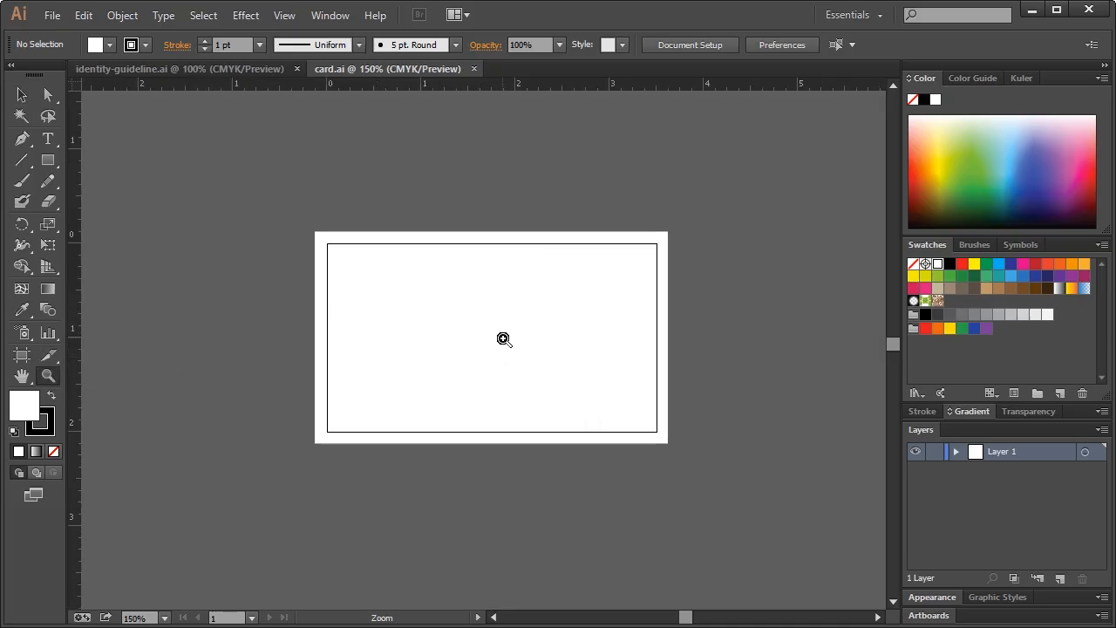
Show guides on the card artboard, zoom in closer, then return to identity-guideline.ai
left_click(294, 18)
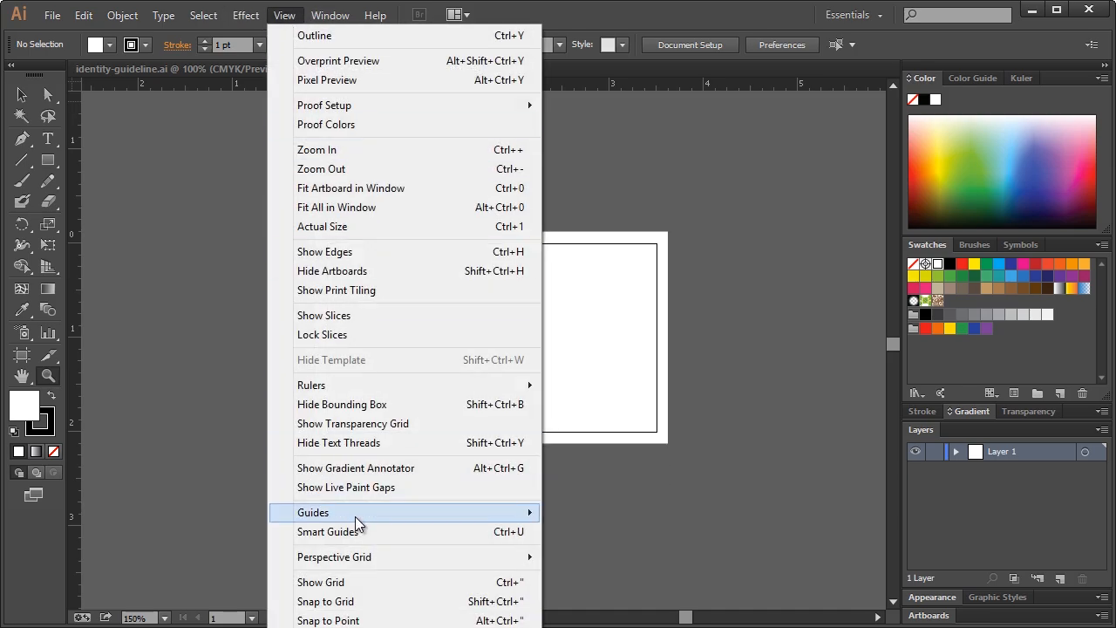
mouse_move(356, 520)
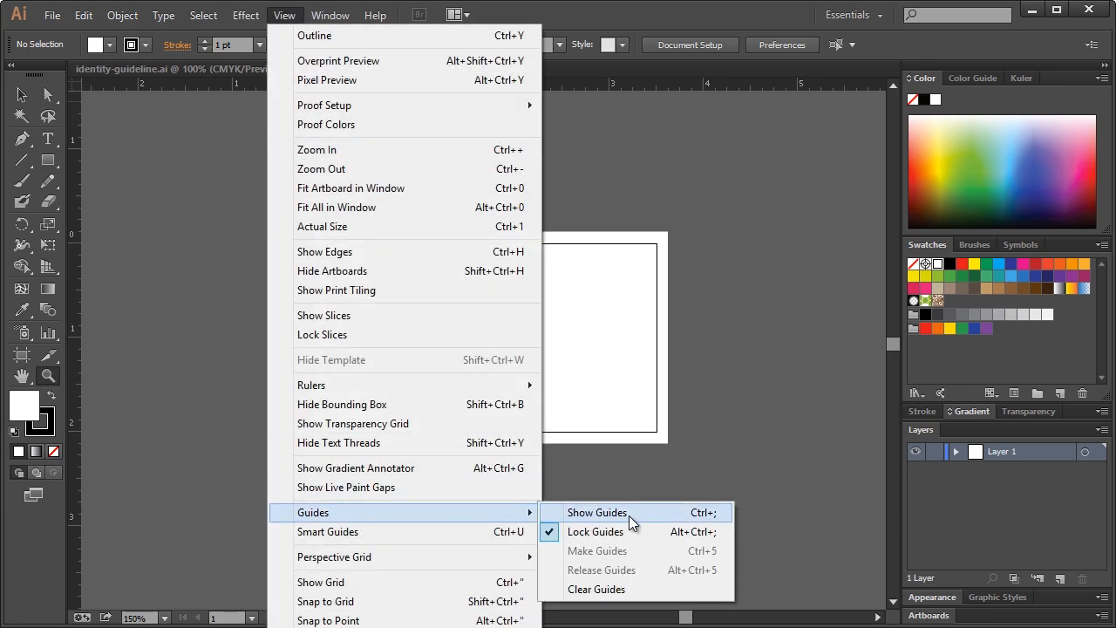
left_click(716, 516)
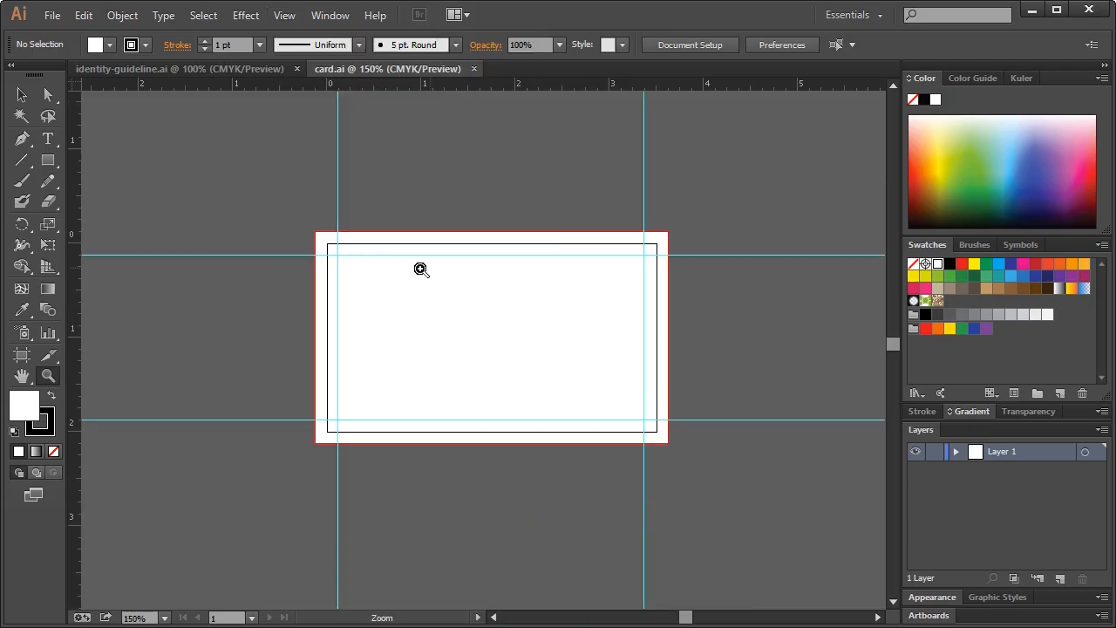
left_click(22, 94)
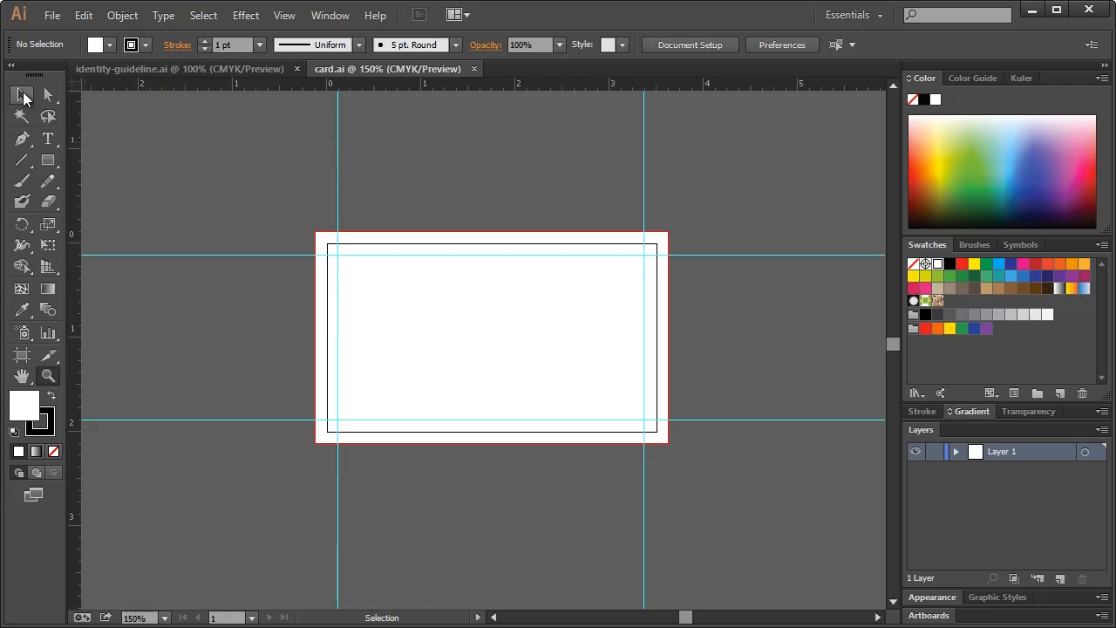
left_click(48, 376)
left_click(527, 329)
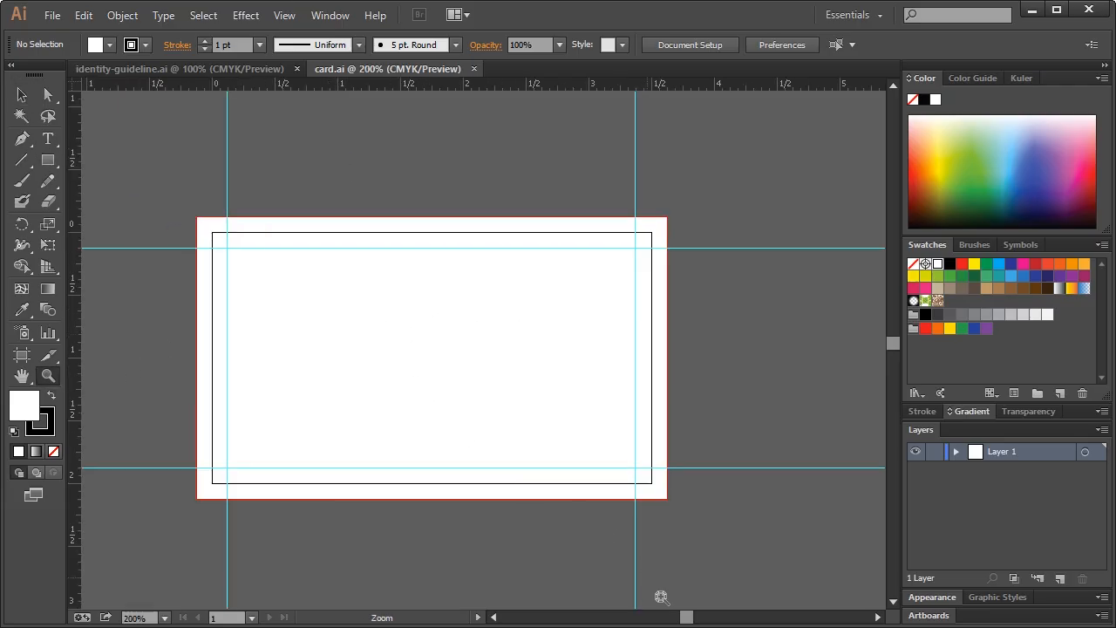
left_click(495, 617)
left_click(495, 618)
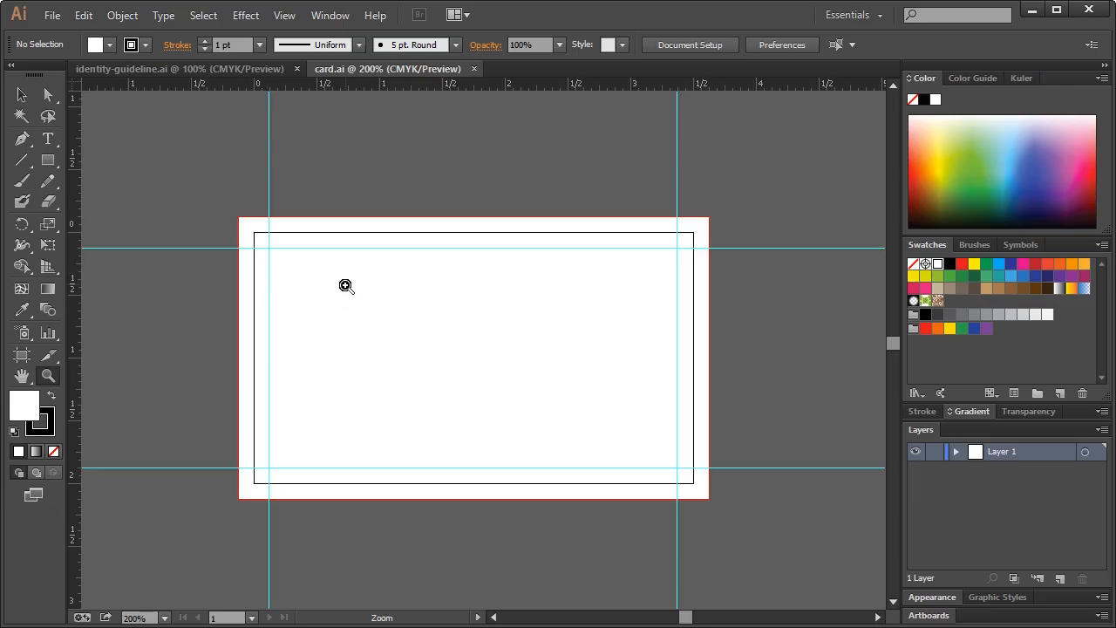
left_click(160, 70)
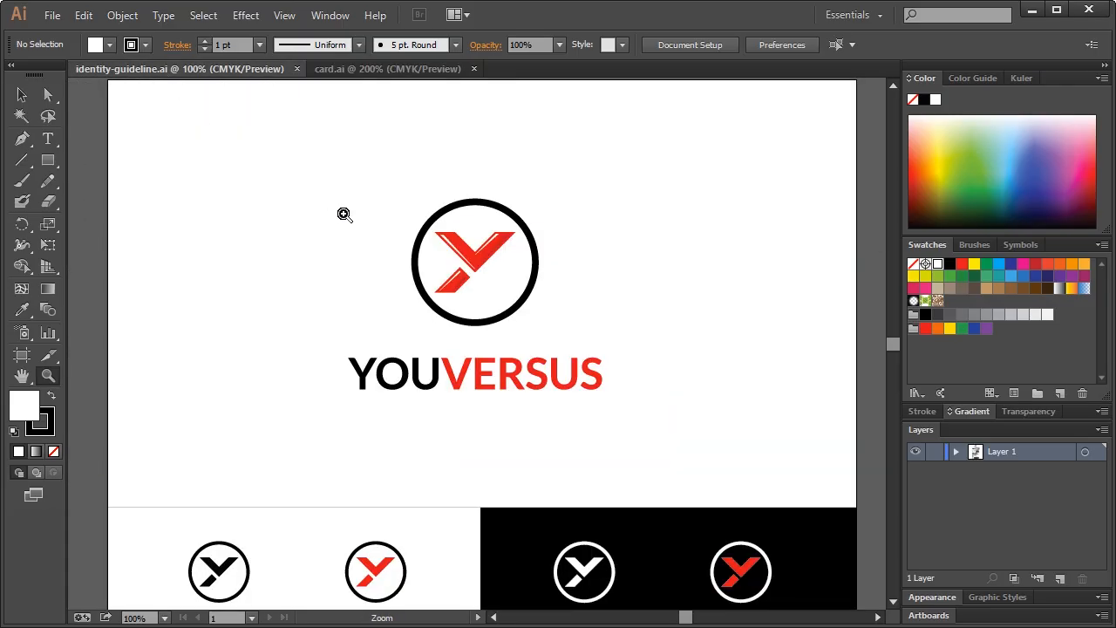
Copy the YOUVERSUS logo and wordmark from the guideline and paste them into card.ai
left_click(22, 95)
left_click_drag(315, 172, 663, 409)
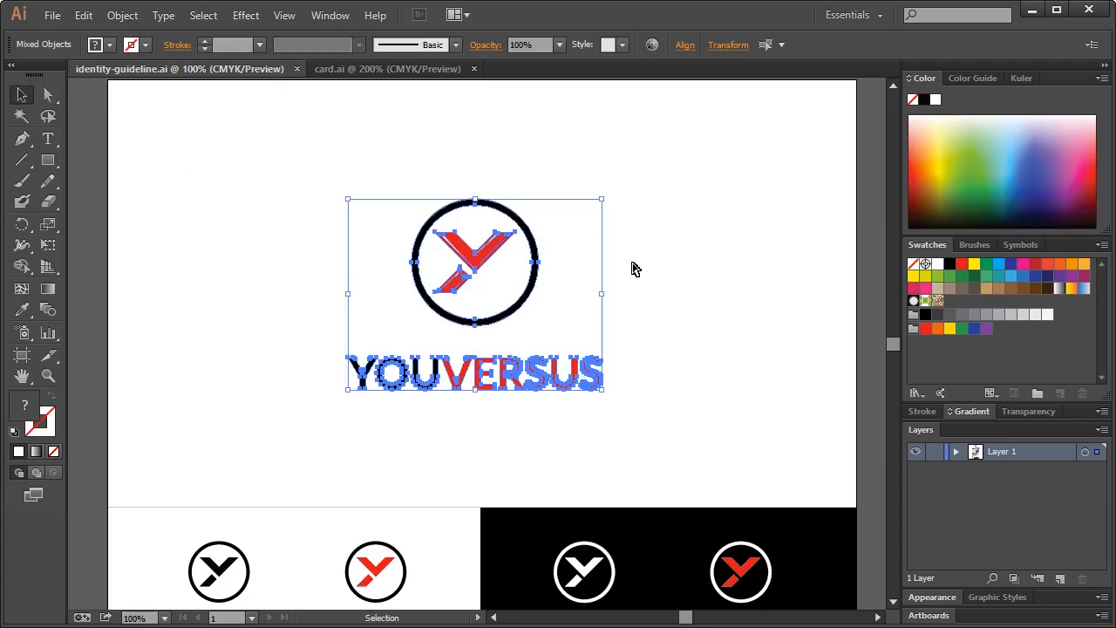
left_click(324, 70)
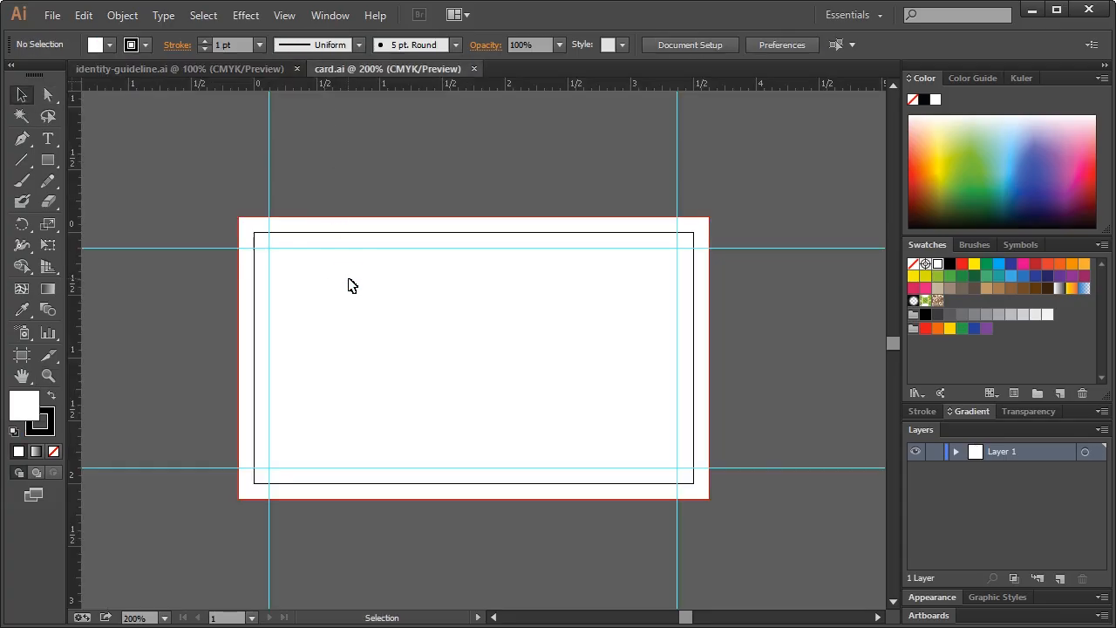
key("ctrl+v")
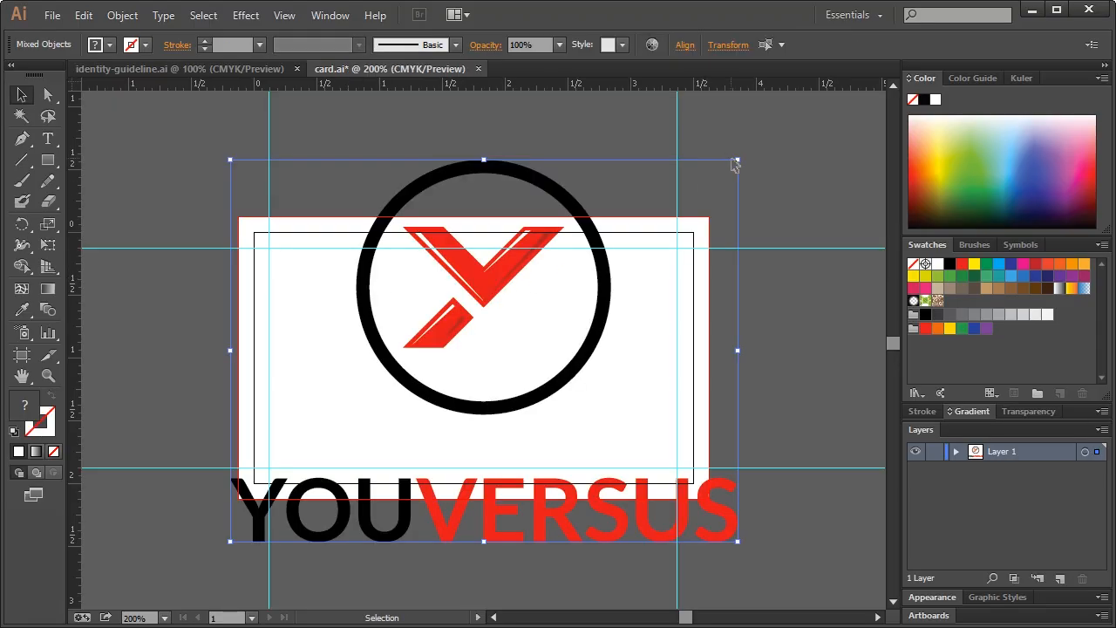
Scale the pasted logo down and position it on the left half of the card
left_click_drag(738, 160, 353, 430)
left_click_drag(325, 482, 387, 335)
left_click(485, 339)
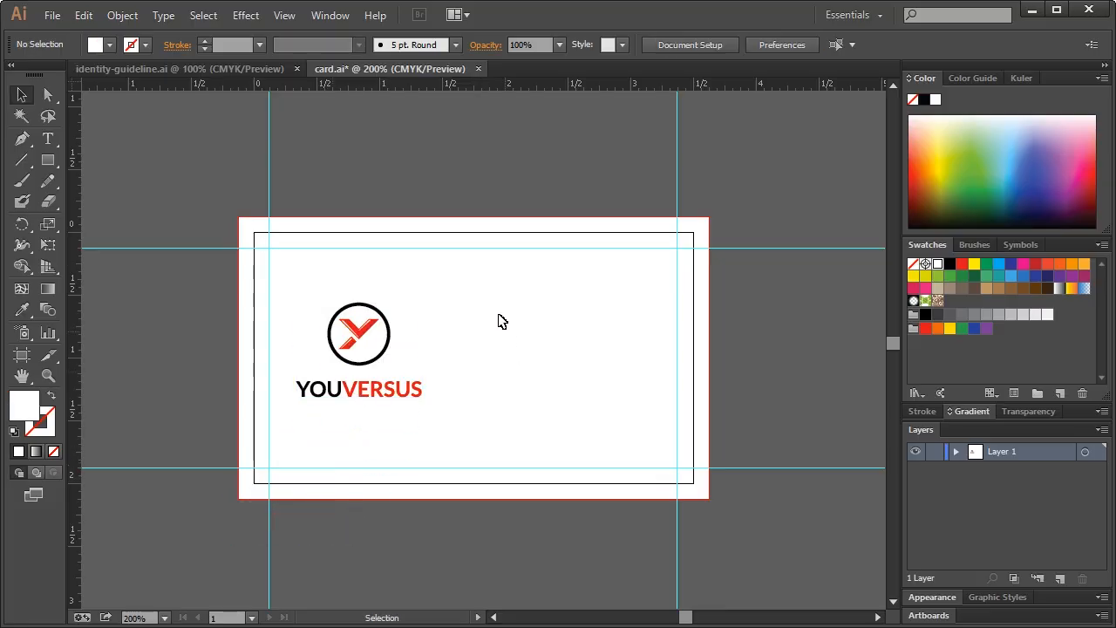
left_click_drag(461, 293, 433, 334)
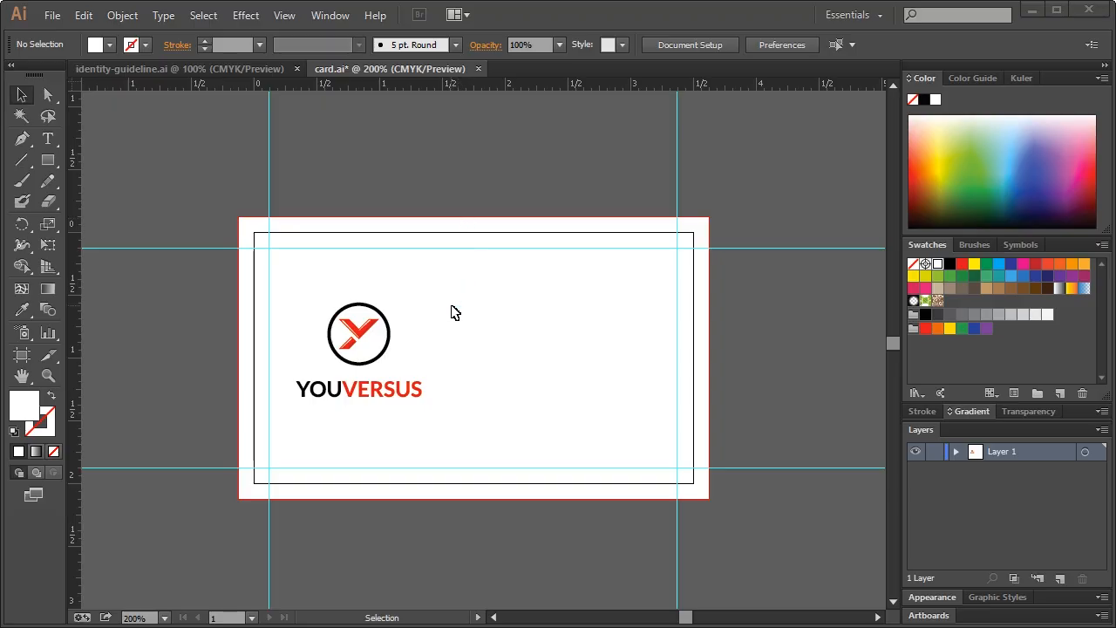
left_click_drag(460, 282, 298, 417)
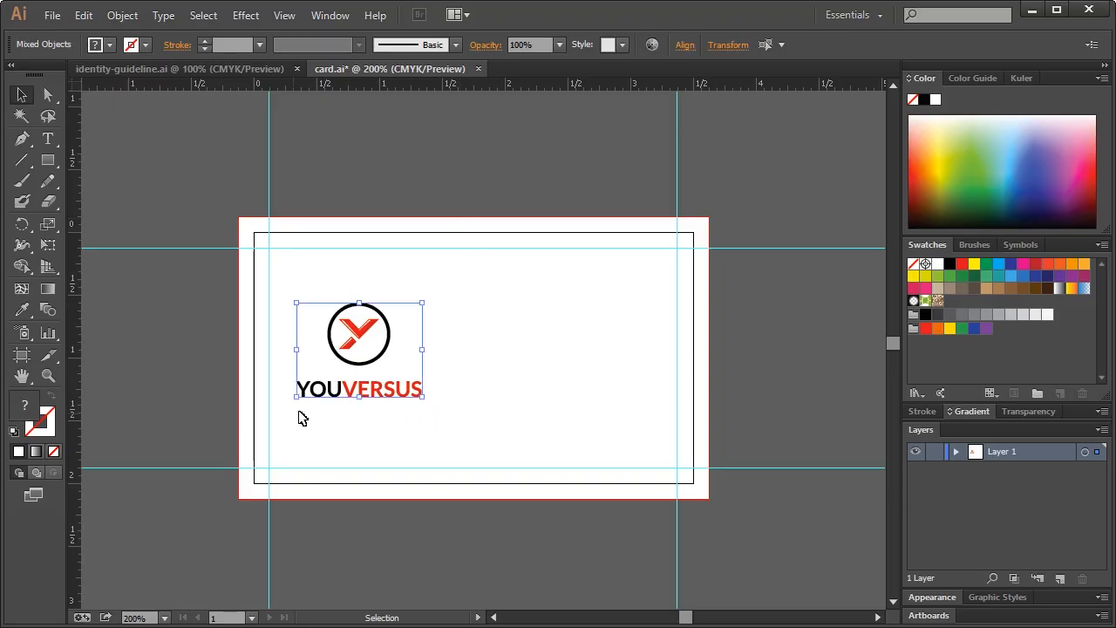
left_click_drag(425, 397, 408, 387)
left_click(441, 382)
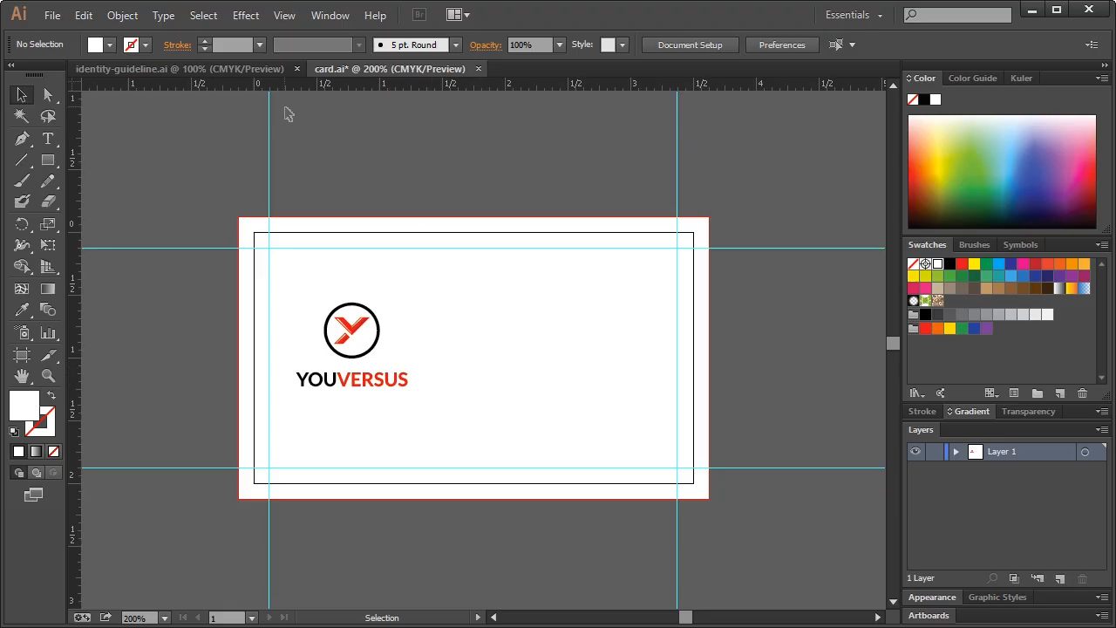
left_click_drag(48, 159, 100, 165)
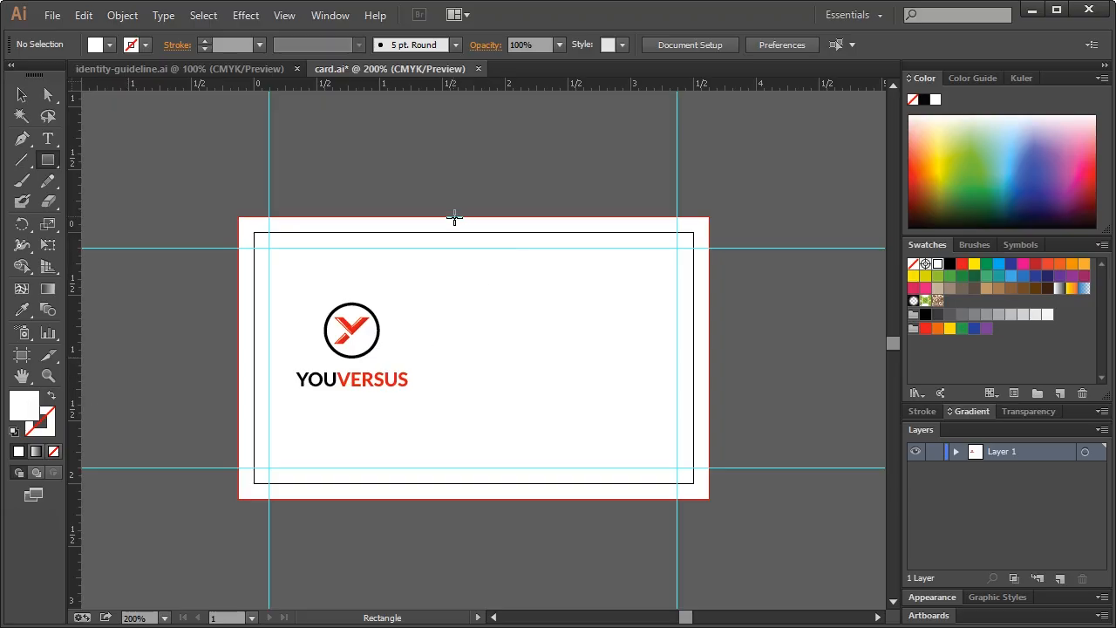
Draw a black rectangle over the card's right half and lock it in the Layers panel
left_click_drag(454, 217, 709, 499)
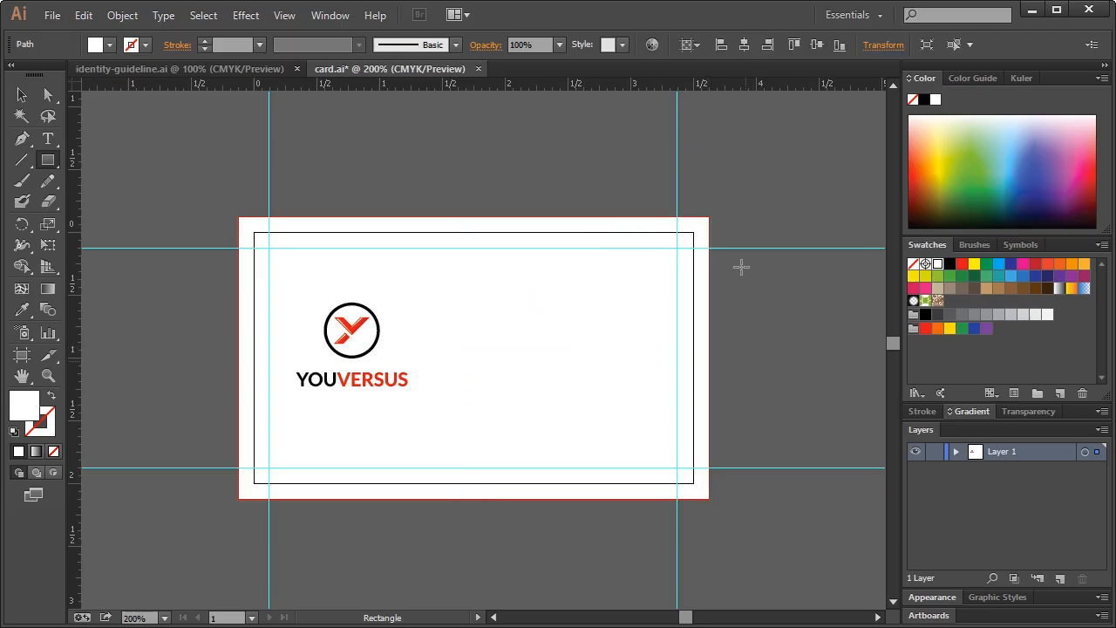
left_click(950, 264)
left_click(22, 96)
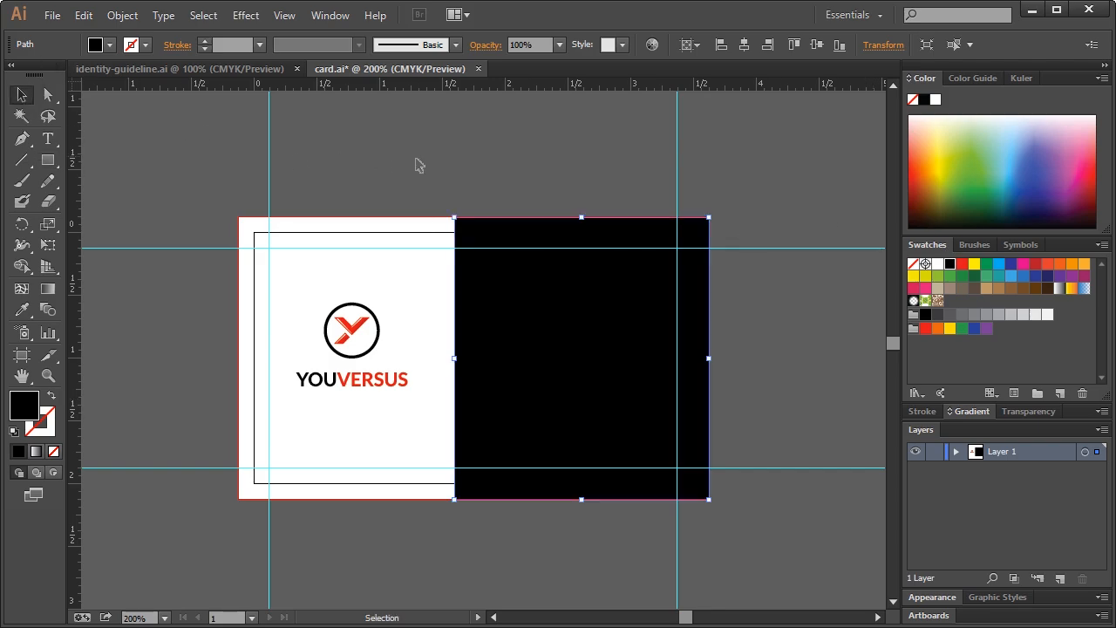
left_click(494, 160)
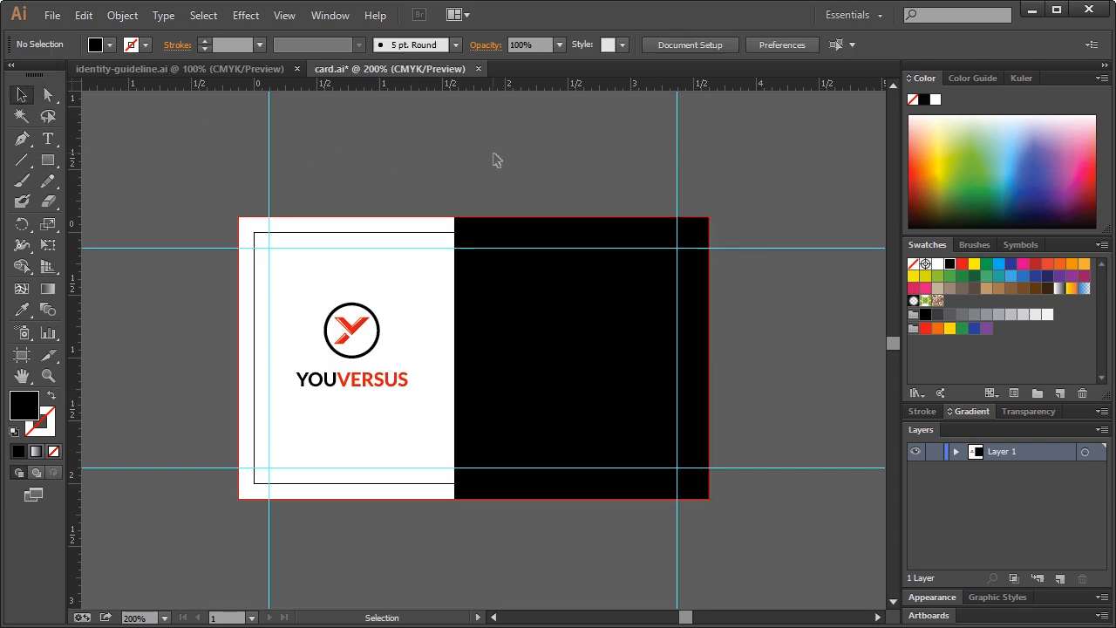
left_click(530, 365)
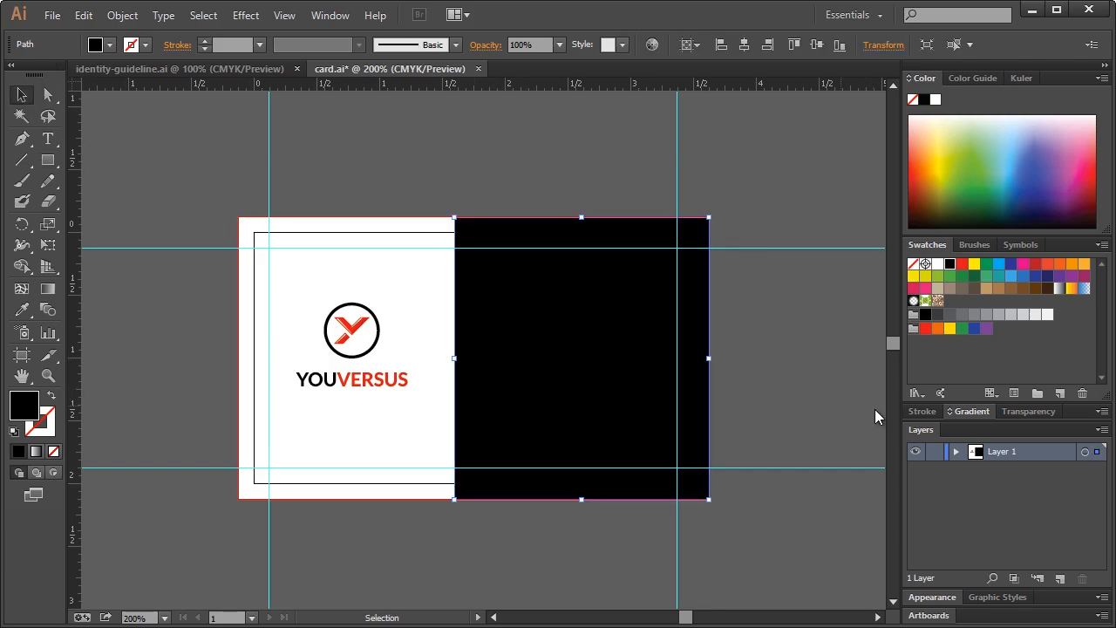
left_click(955, 451)
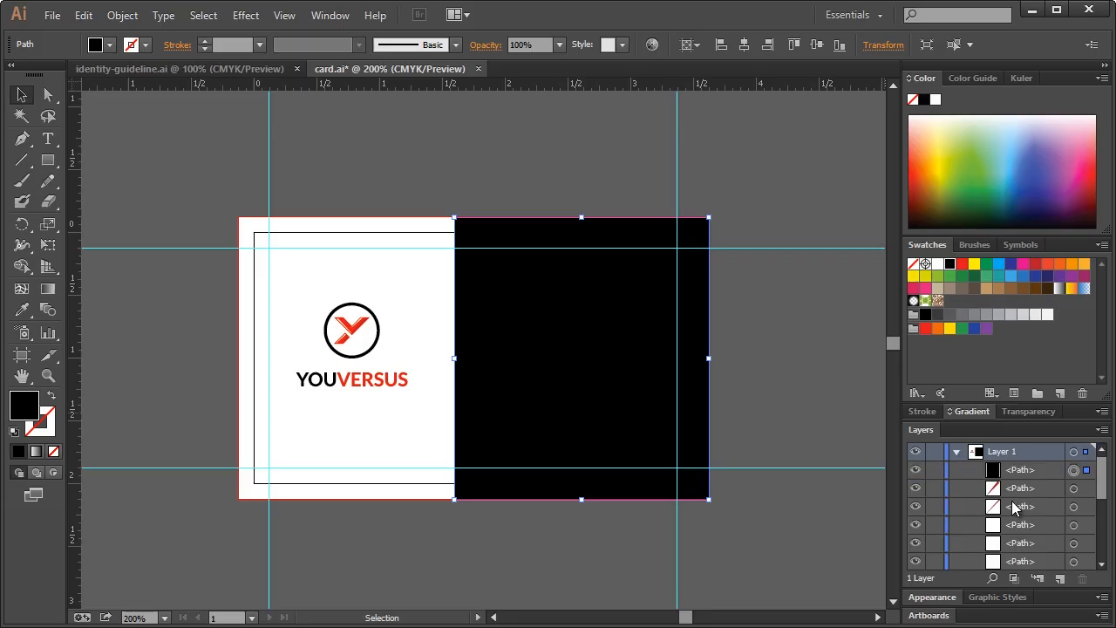
left_click(934, 470)
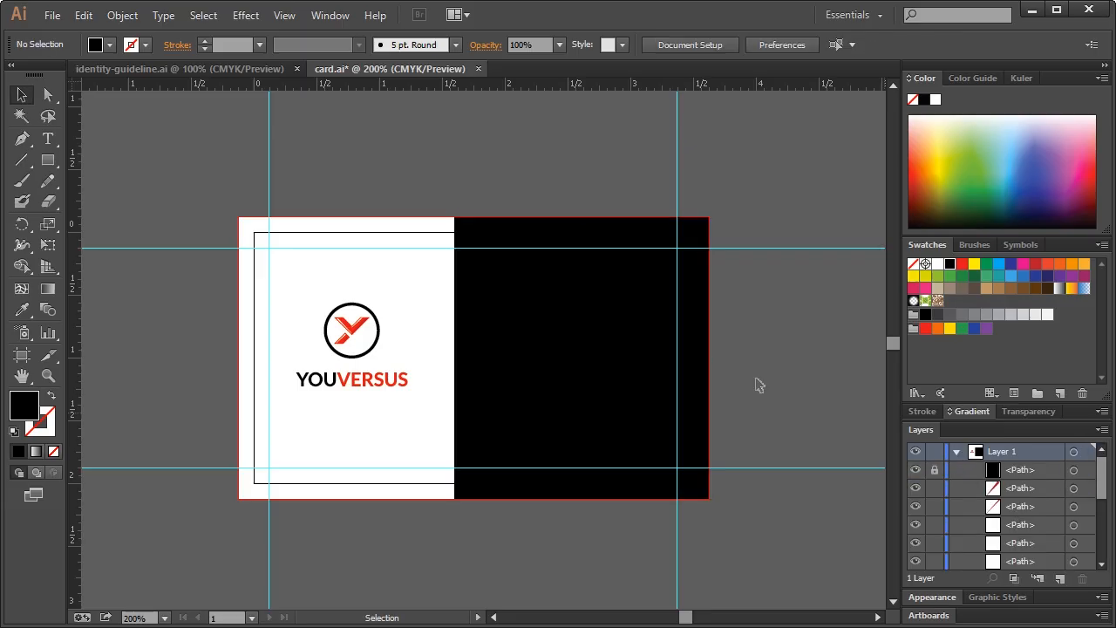
Copy the X-shaped diamond pattern from the guideline's PATTERN section, then return to card.ai
left_click_drag(495, 326, 539, 376)
left_click(229, 72)
scroll(673, 384, "down", 8)
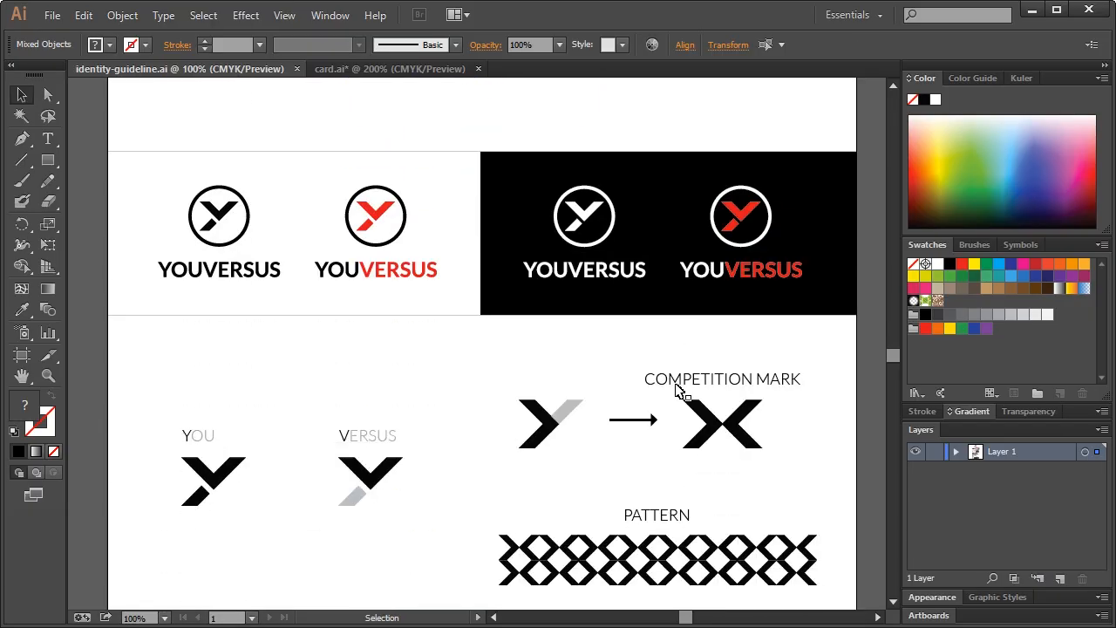
scroll(679, 390, "down", 4)
left_click(669, 406)
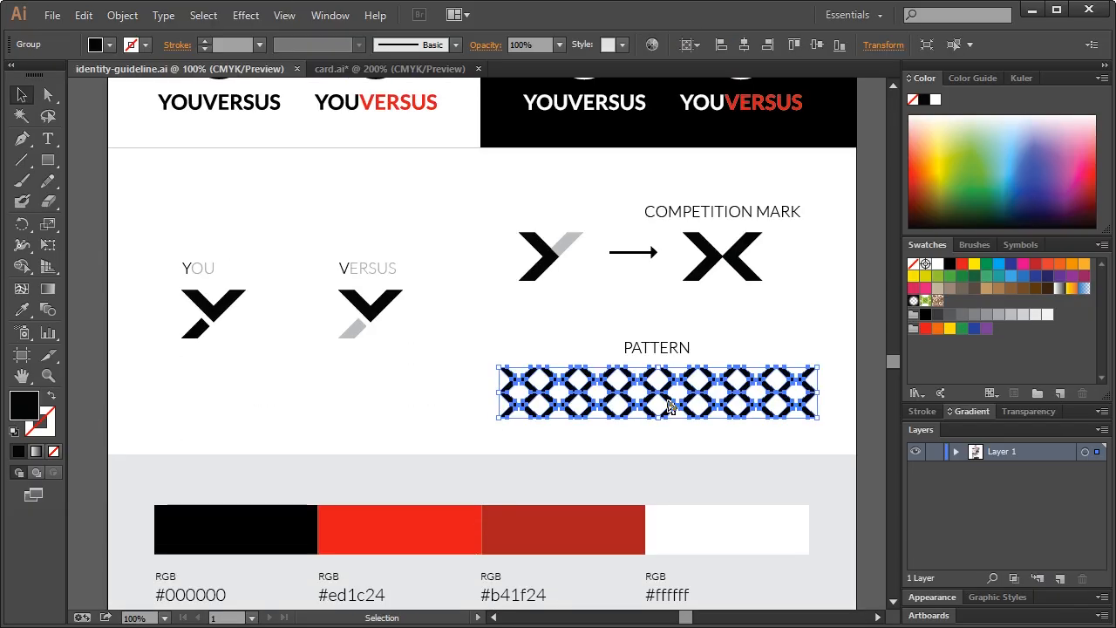
left_click(375, 69)
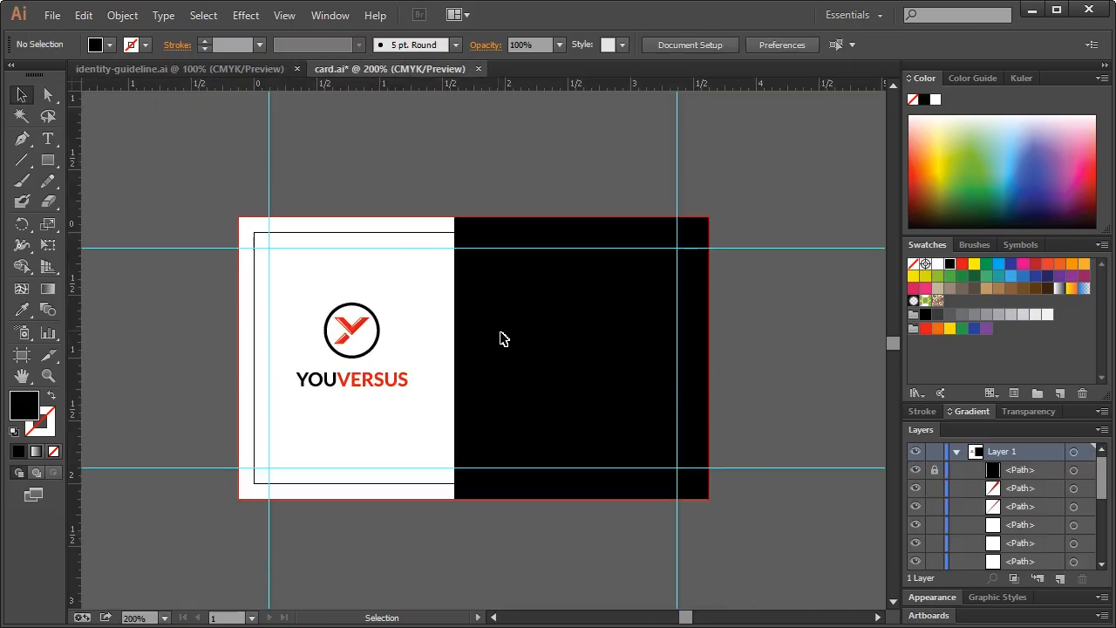
Paste the diamond pattern, ungroup it, and position it along the card's bottom edge below the logo
key("ctrl+v")
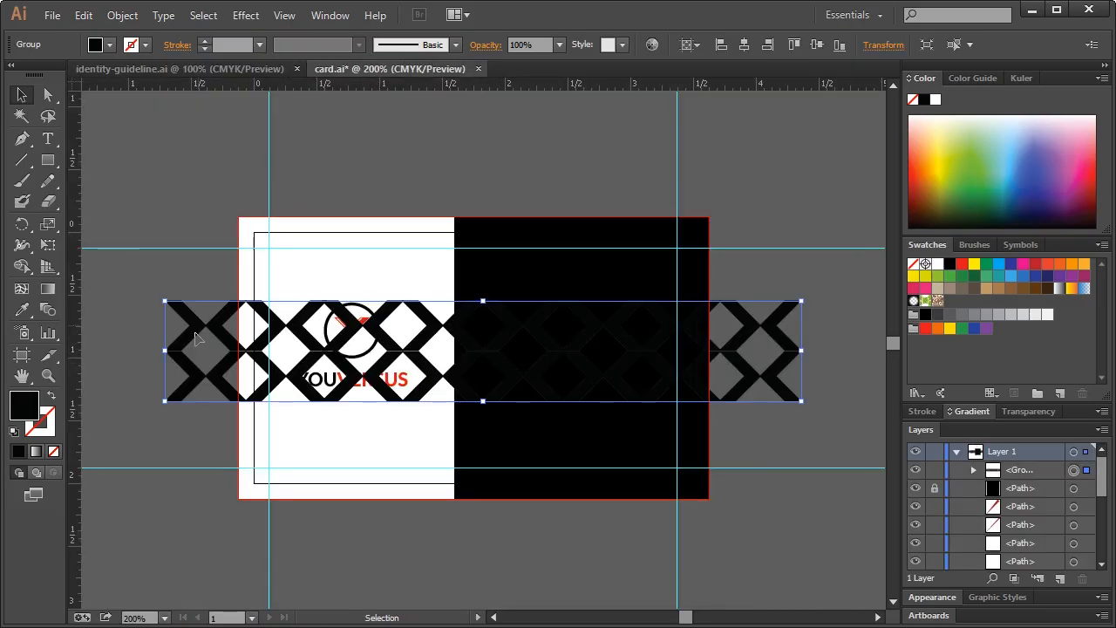
right_click(192, 376)
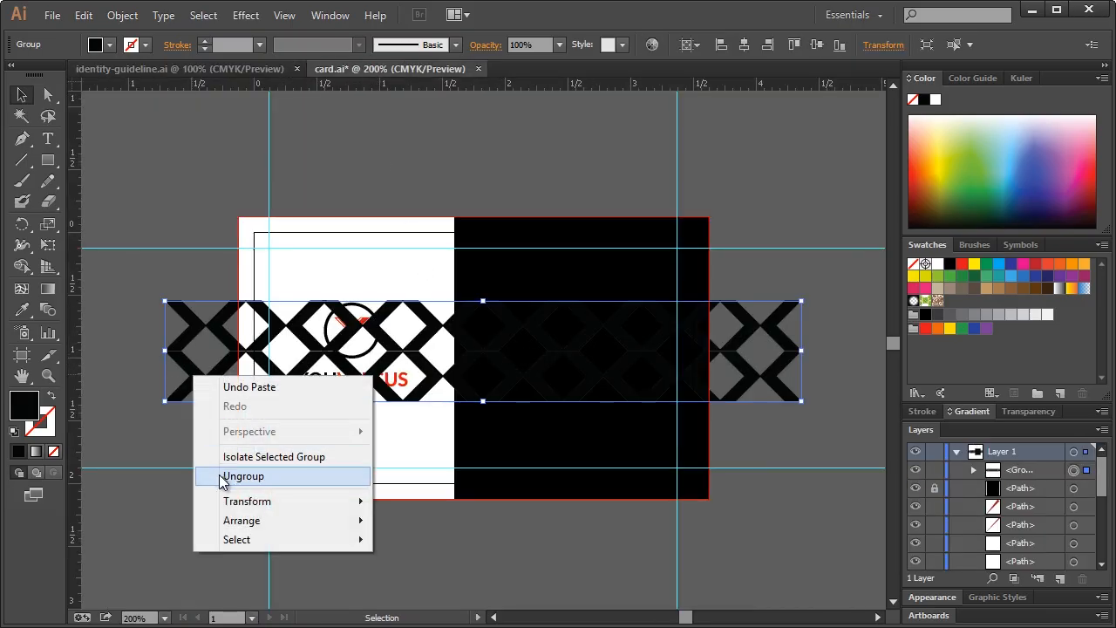
left_click(244, 476)
left_click_drag(224, 373, 201, 523)
scroll(486, 539, "right", 2)
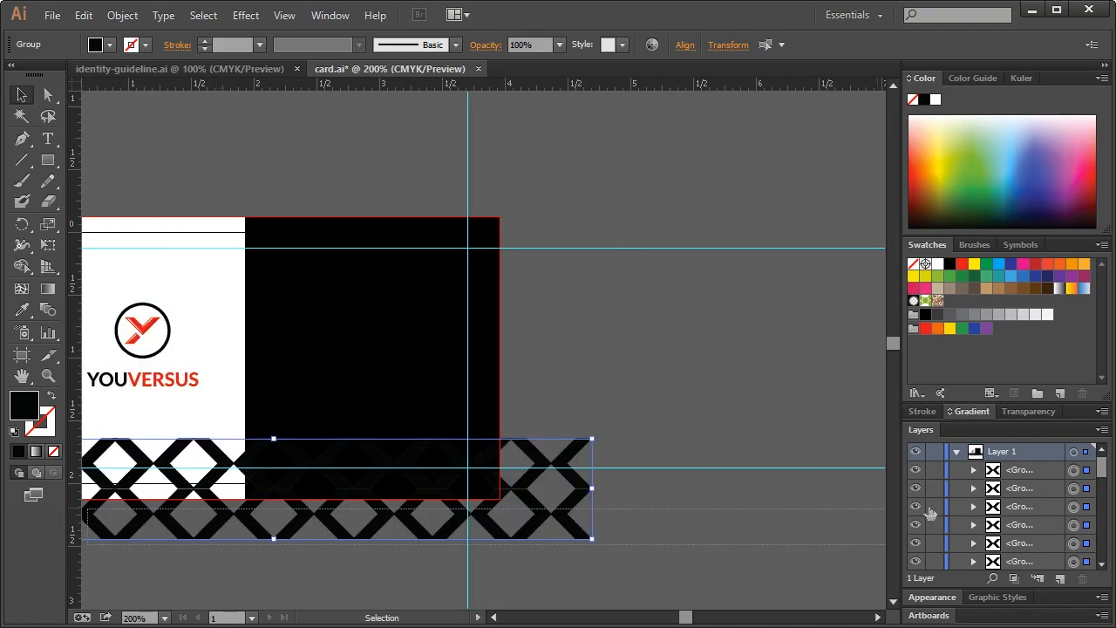
left_click(494, 616)
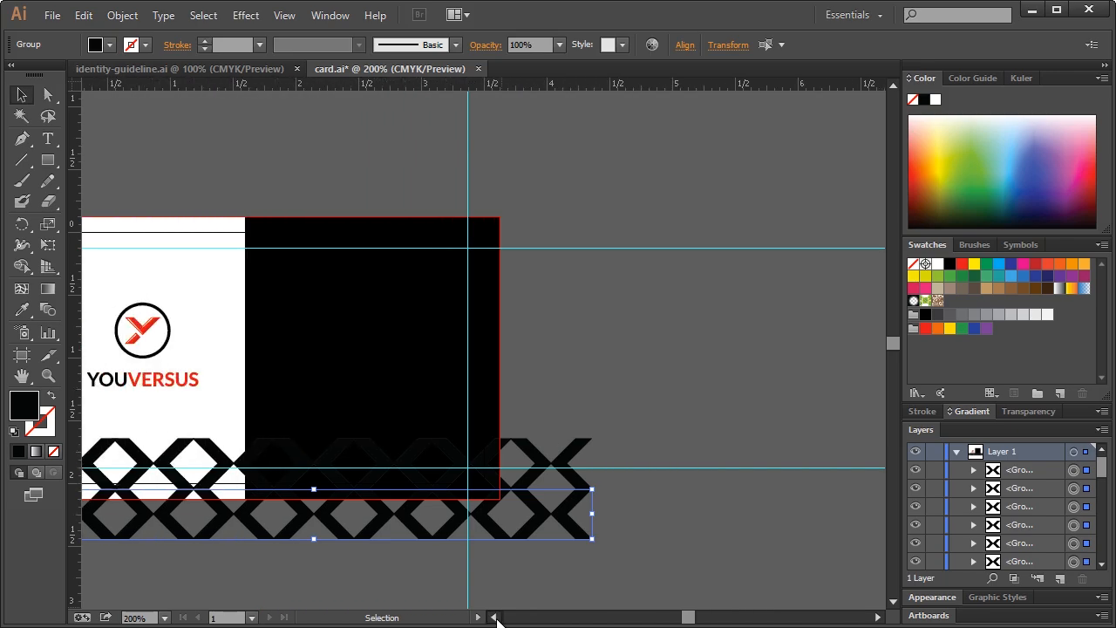
left_click(494, 617)
key("Up")
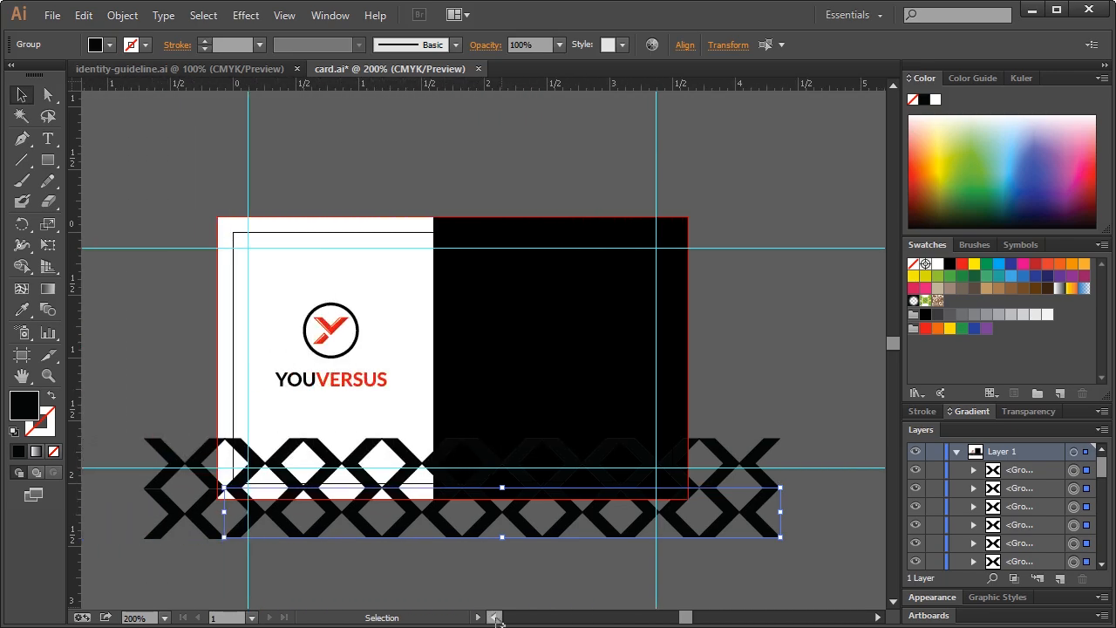
Marquee-select all the loose X pieces across the pattern and group them
left_click(166, 519)
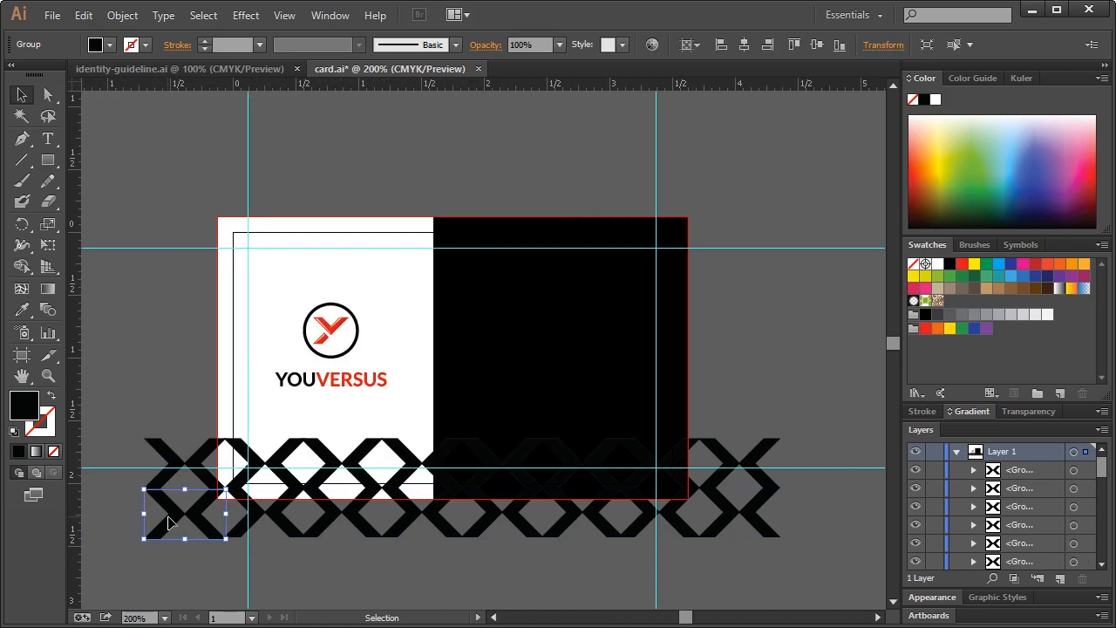
left_click(199, 560)
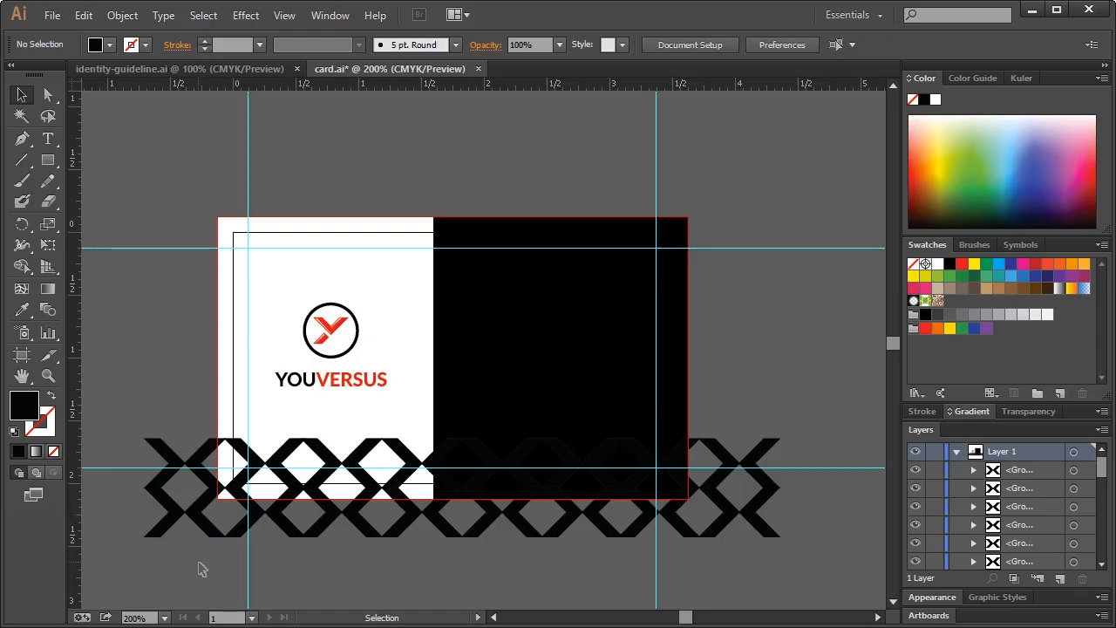
left_click(161, 482)
left_click(176, 522, "shift")
left_click(135, 555)
left_click_drag(121, 558, 779, 485)
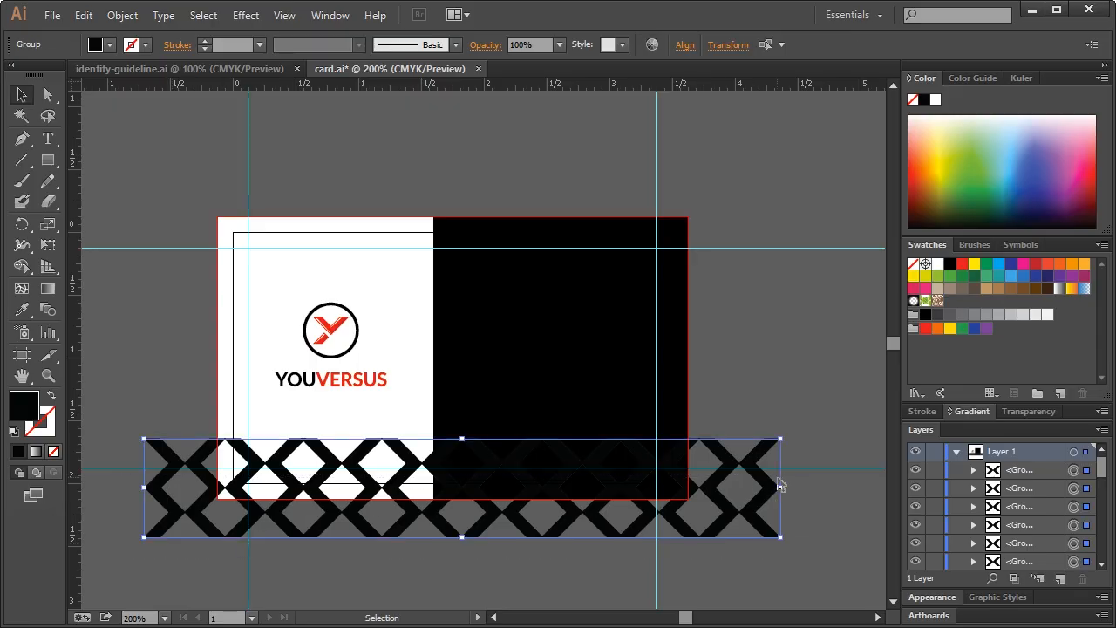
key("ctrl+g")
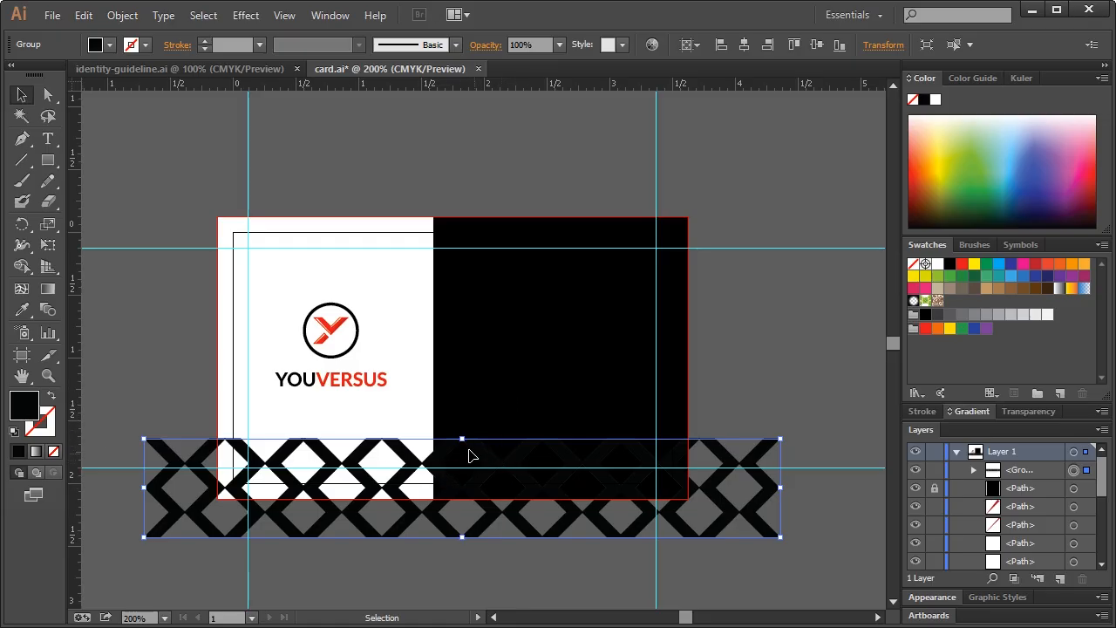
Set the pattern's fill colour to dark grey 212121
double_click(23, 404)
left_click_drag(455, 435, 419, 438)
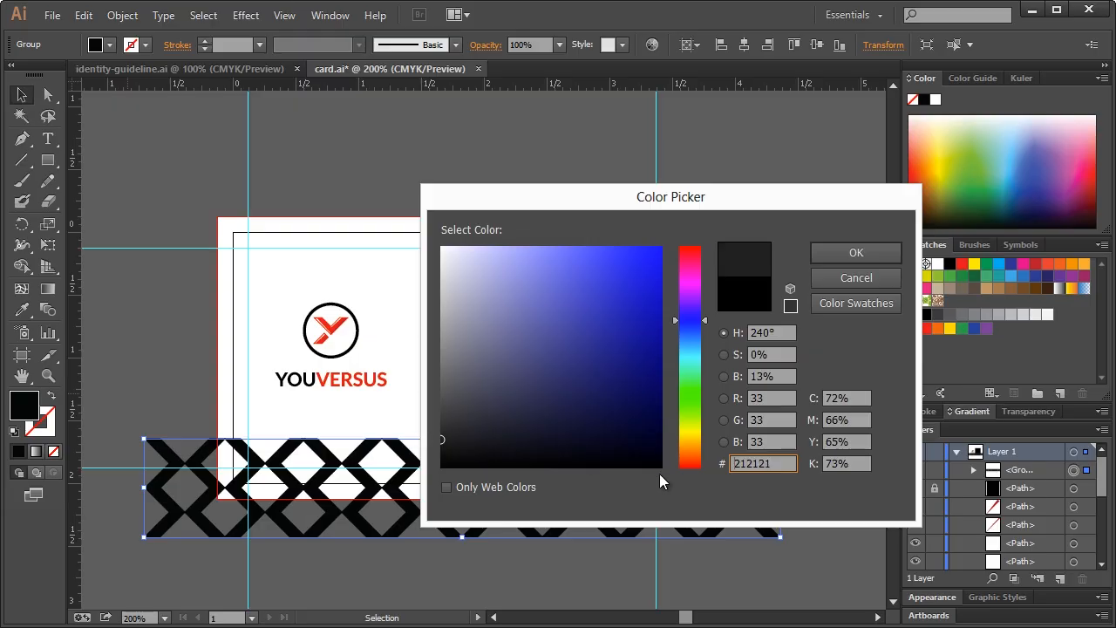
left_click_drag(778, 464, 723, 463)
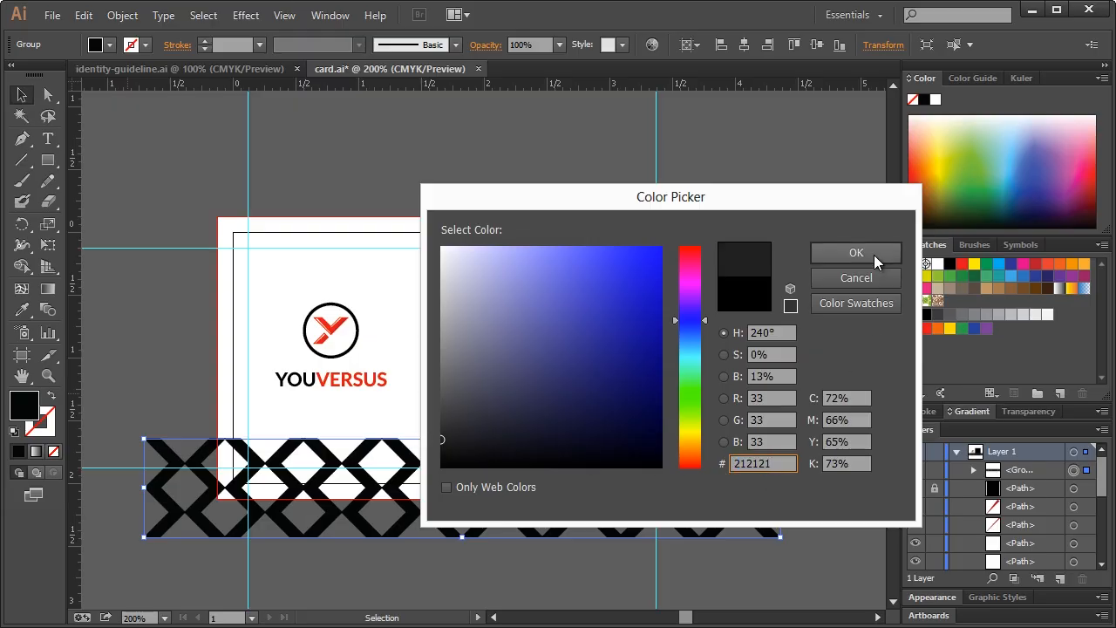
left_click(857, 252)
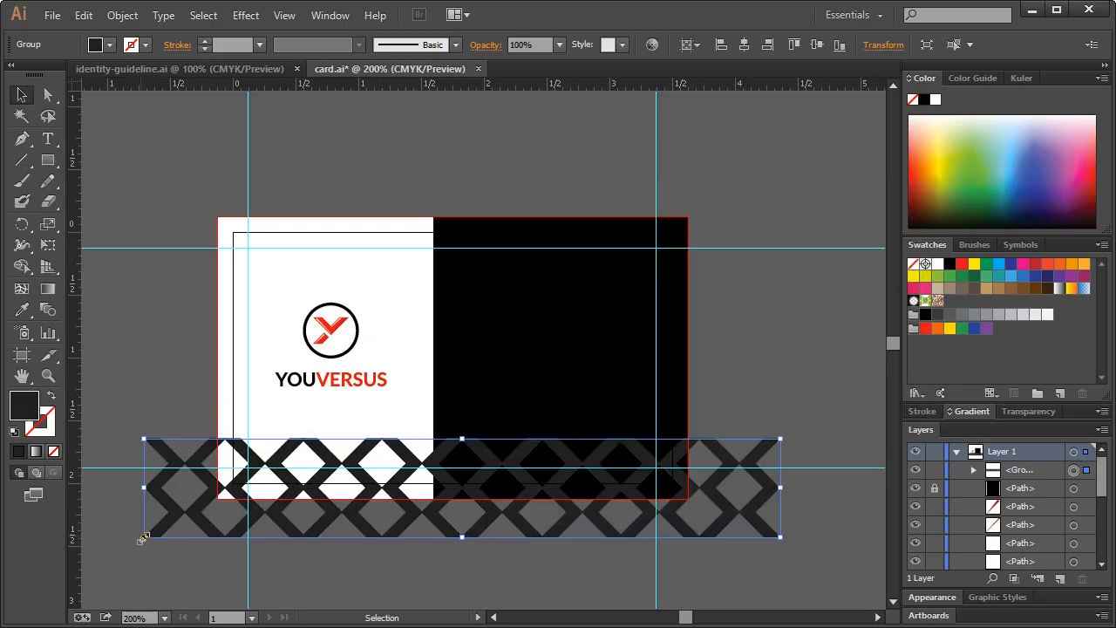
Scale the pattern down into a strip fitted to the black half's bottom edge
left_click_drag(143, 539, 476, 478)
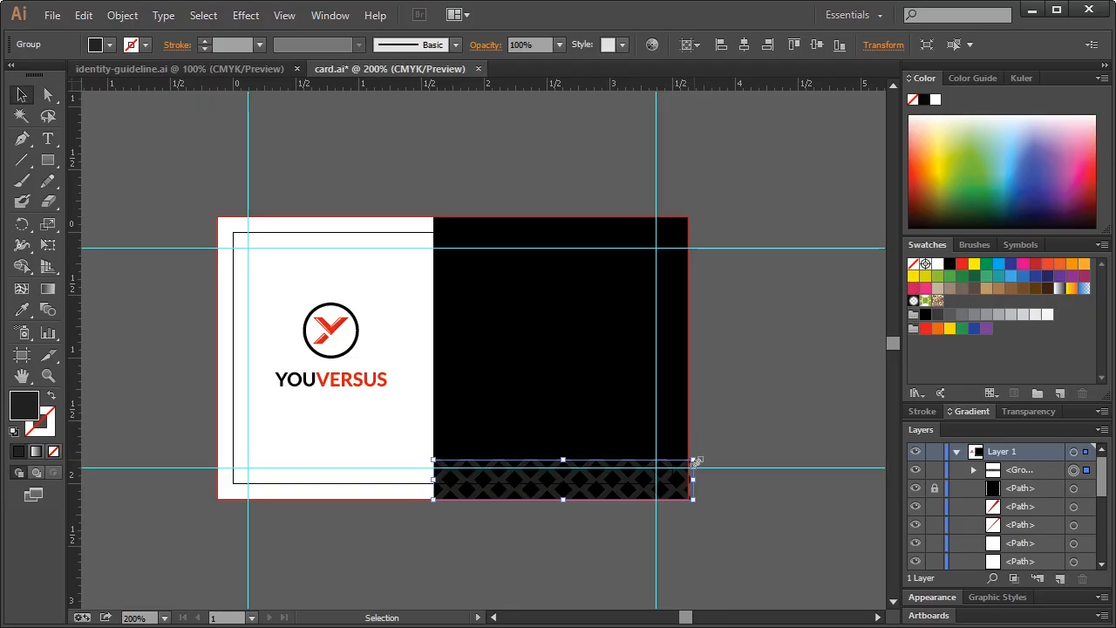
left_click_drag(697, 461, 690, 457)
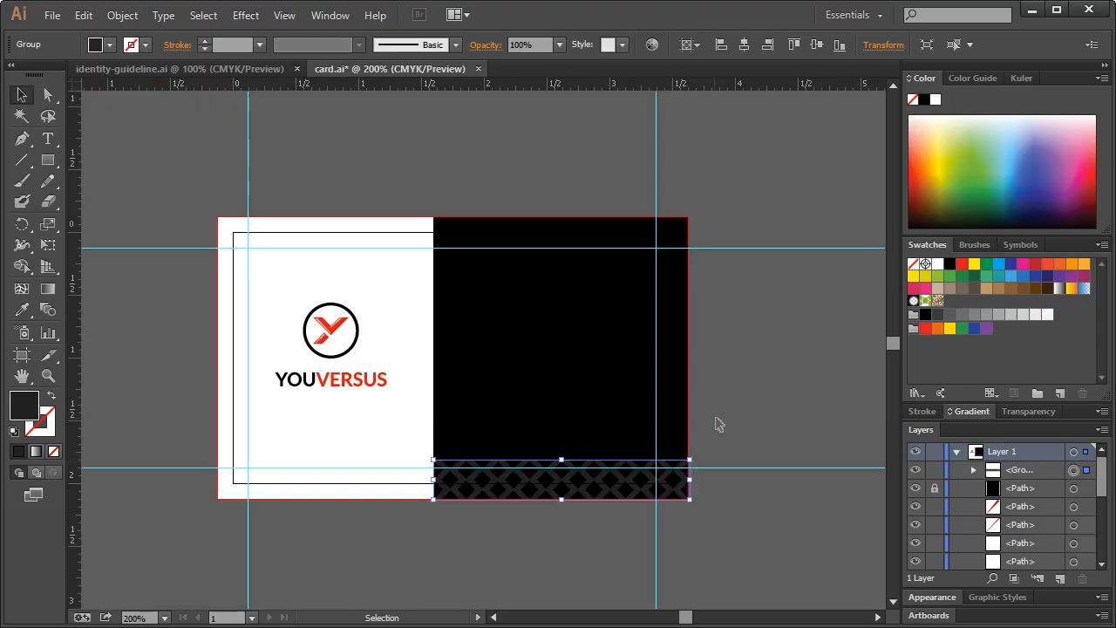
left_click(719, 424)
Paste a copy of the pattern row in front, move it just above the original, and group both rows
left_click(521, 489)
key("ctrl+c")
key("ctrl+f")
left_click_drag(522, 490, 491, 450)
left_click(48, 377)
left_click(547, 476)
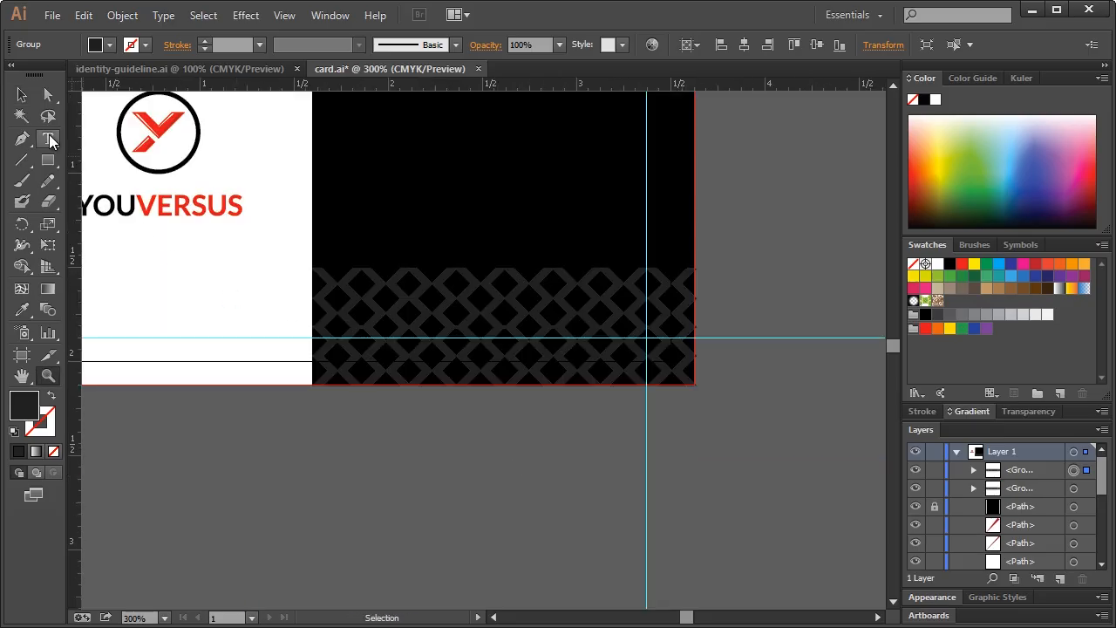
left_click(21, 95)
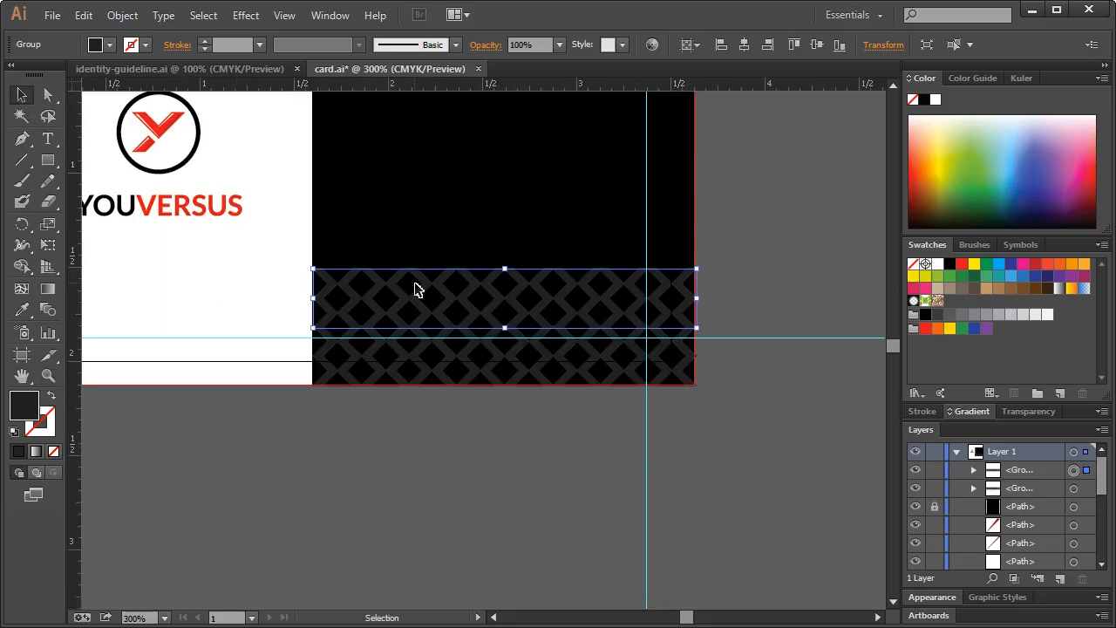
key("Up")
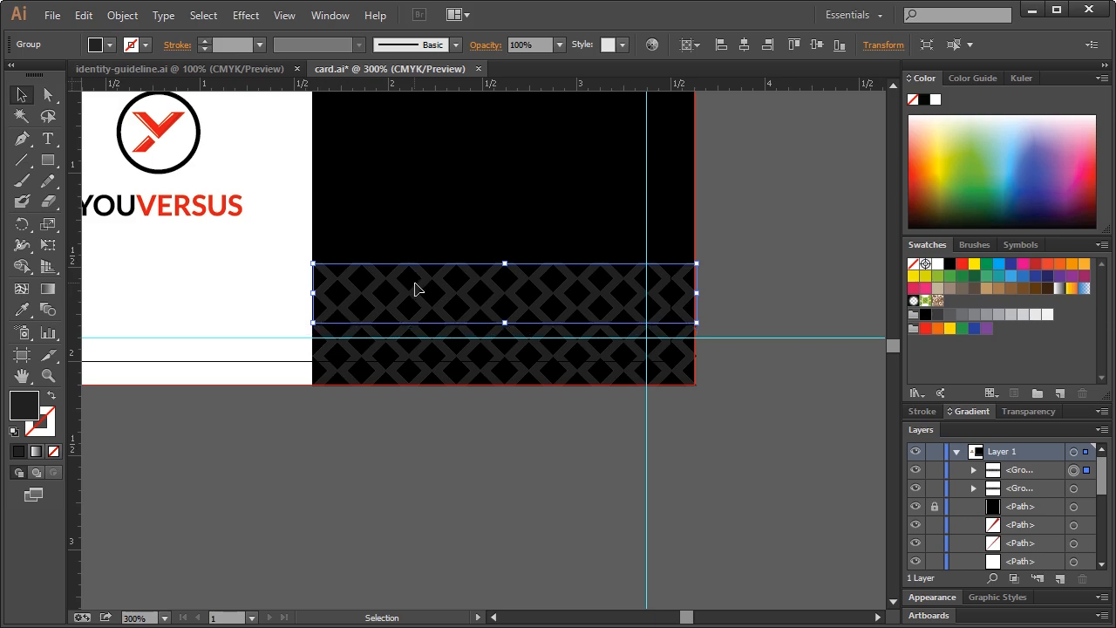
left_click(458, 252)
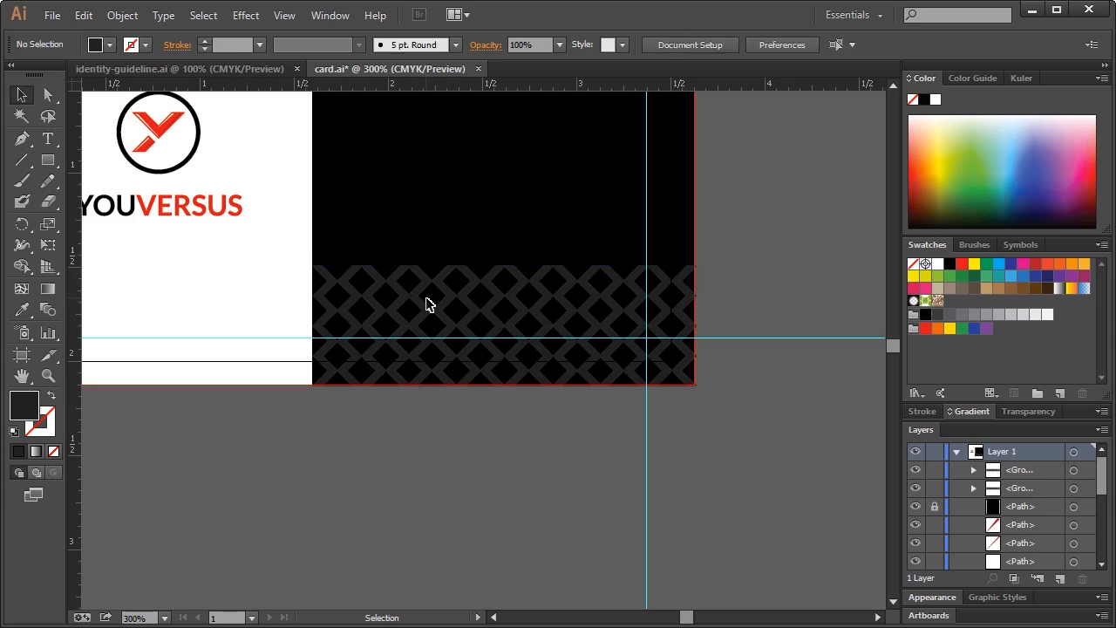
left_click(446, 286)
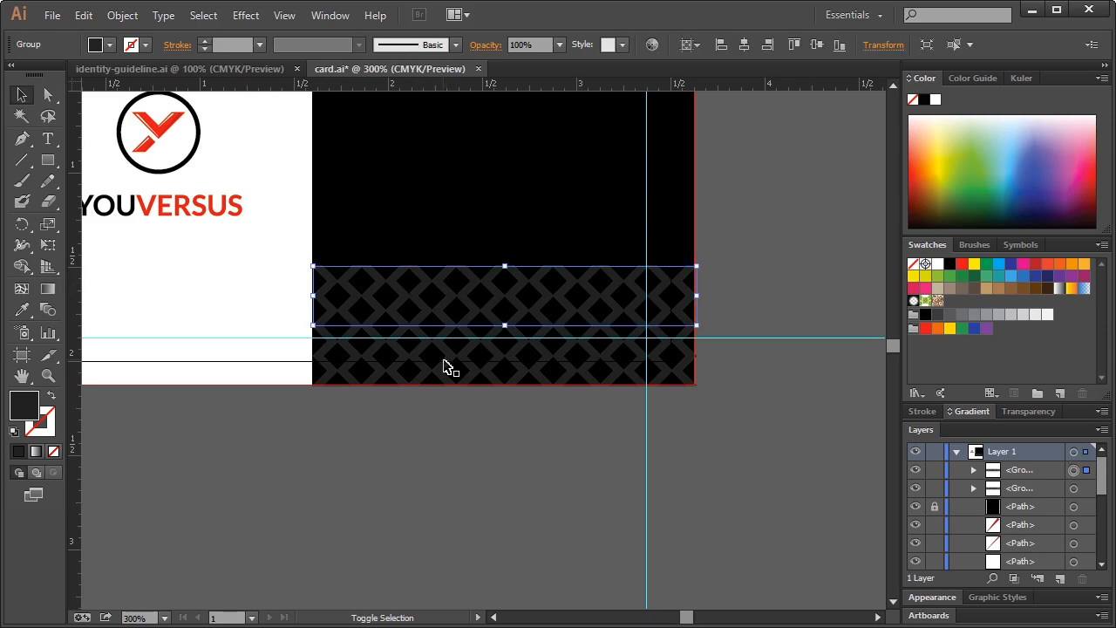
left_click(446, 367, "shift")
key("ctrl+g")
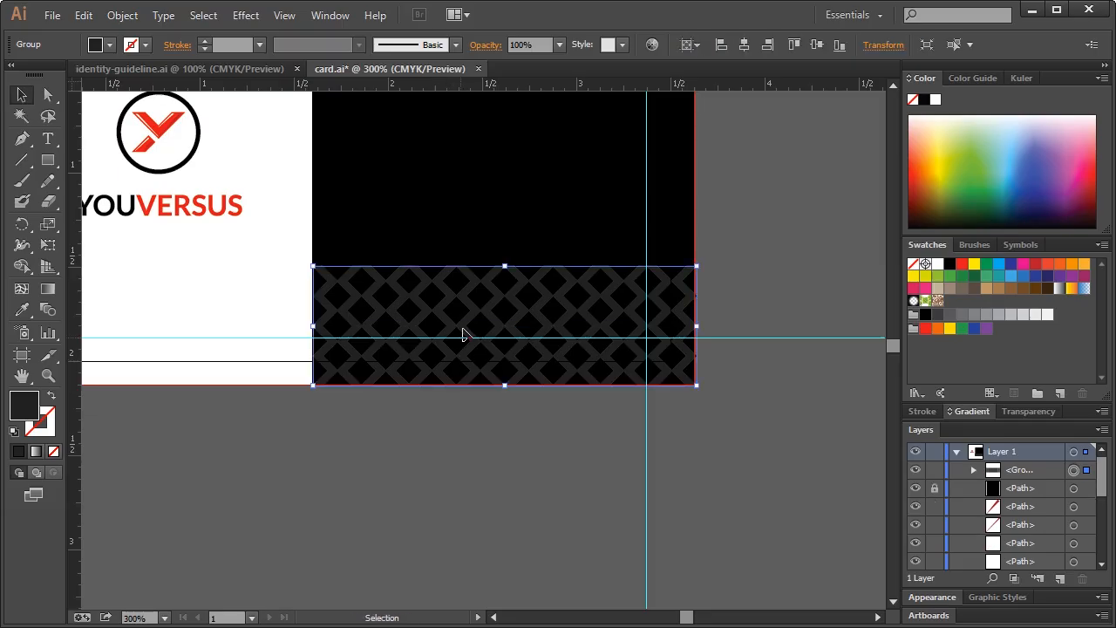
Paste a copy of the two-row pattern in place, raise it higher, and group it with the rows below
scroll(460, 331, "up", 3)
key("ctrl+c")
key("ctrl+f")
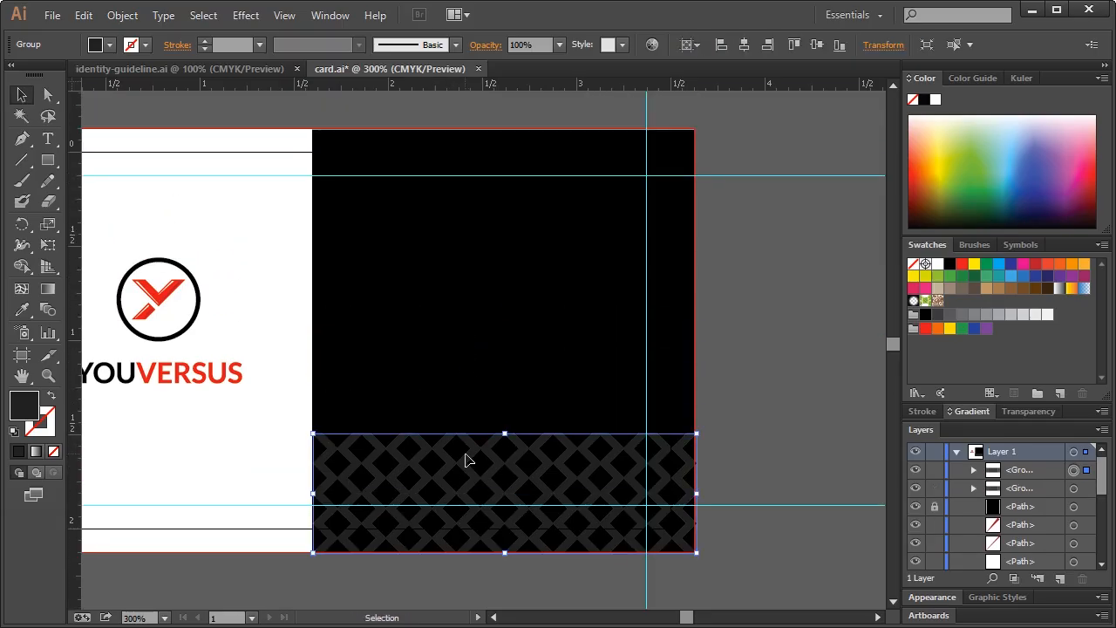
left_click_drag(471, 460, 470, 373)
left_click_drag(476, 344, 480, 342)
left_click(742, 390)
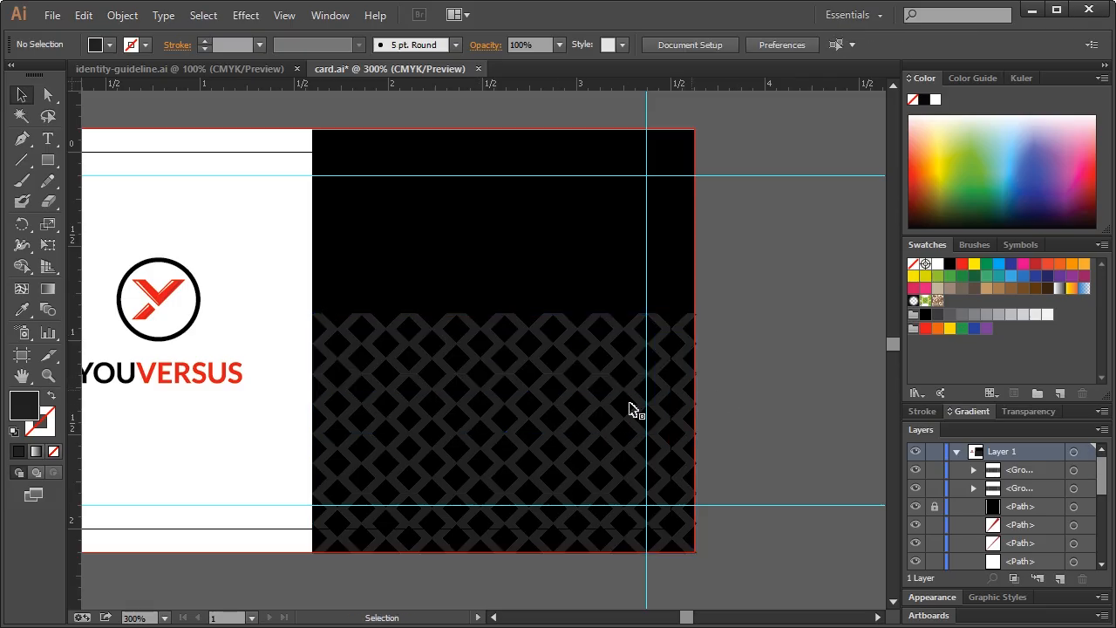
left_click(473, 423)
left_click(465, 473, "shift")
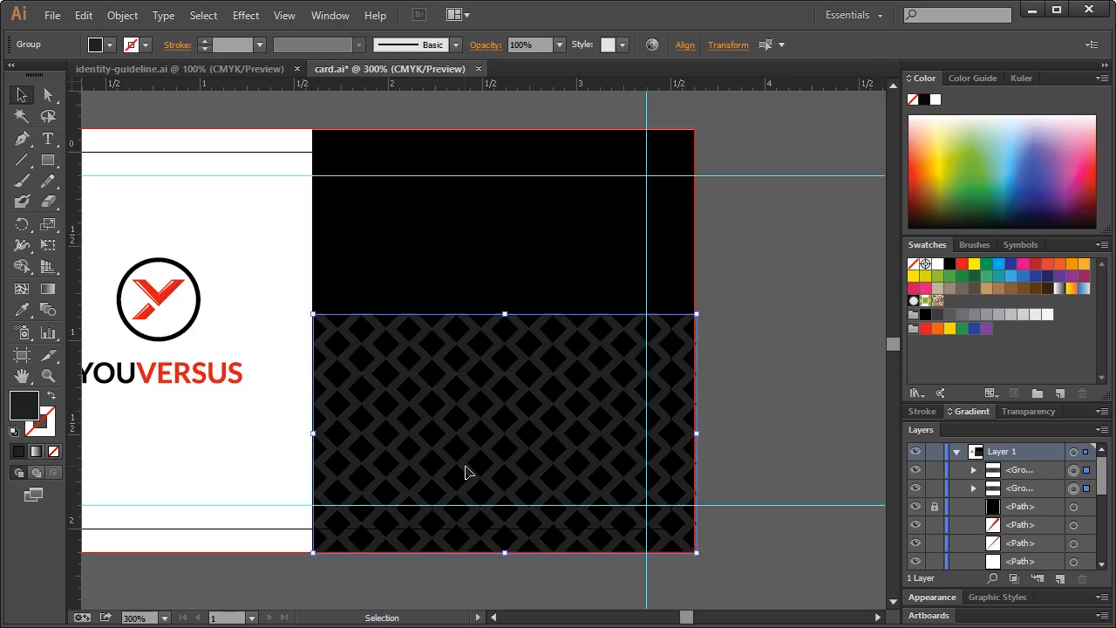
key("ctrl+g")
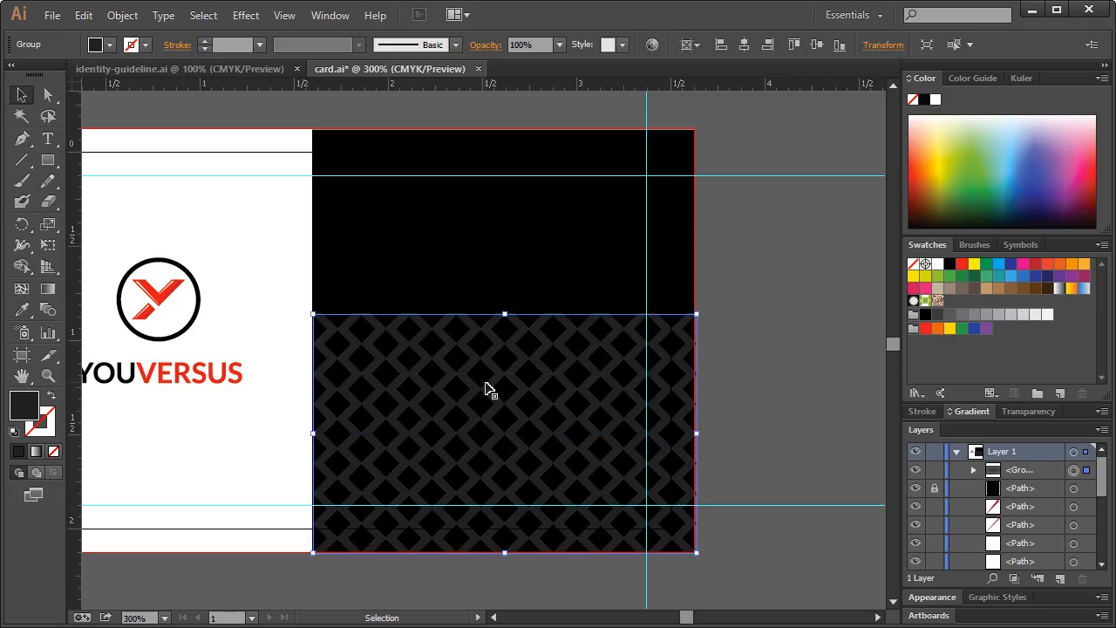
Drag a duplicate of the pattern up to the card's top so it fills the black panel
scroll(487, 388, "up", 1)
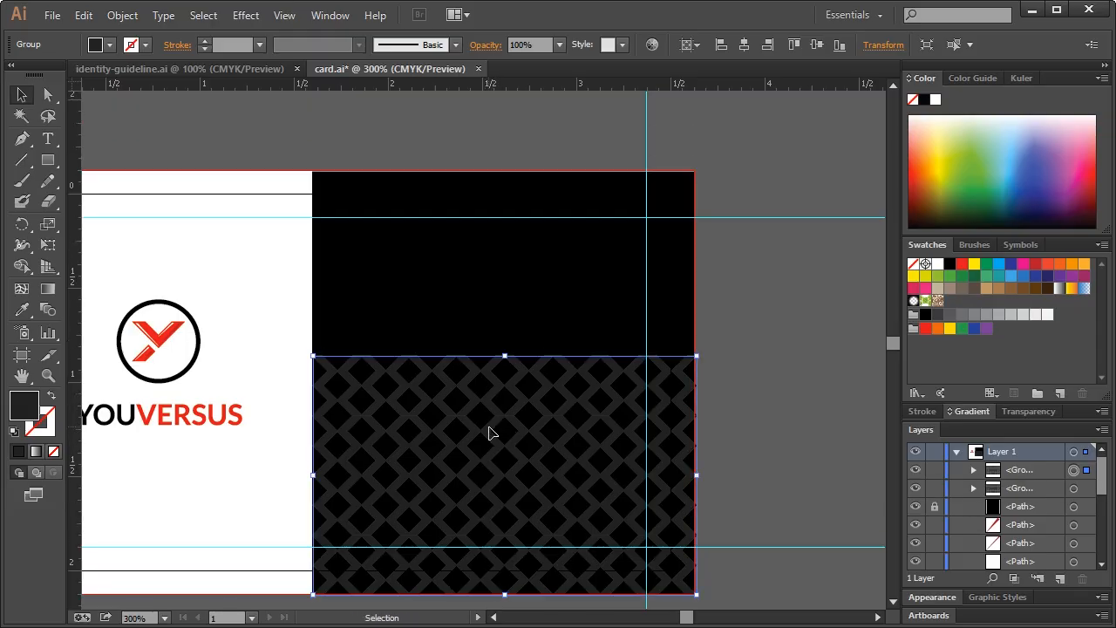
left_click_drag(490, 430, 504, 193)
left_click(772, 312)
left_click(490, 321)
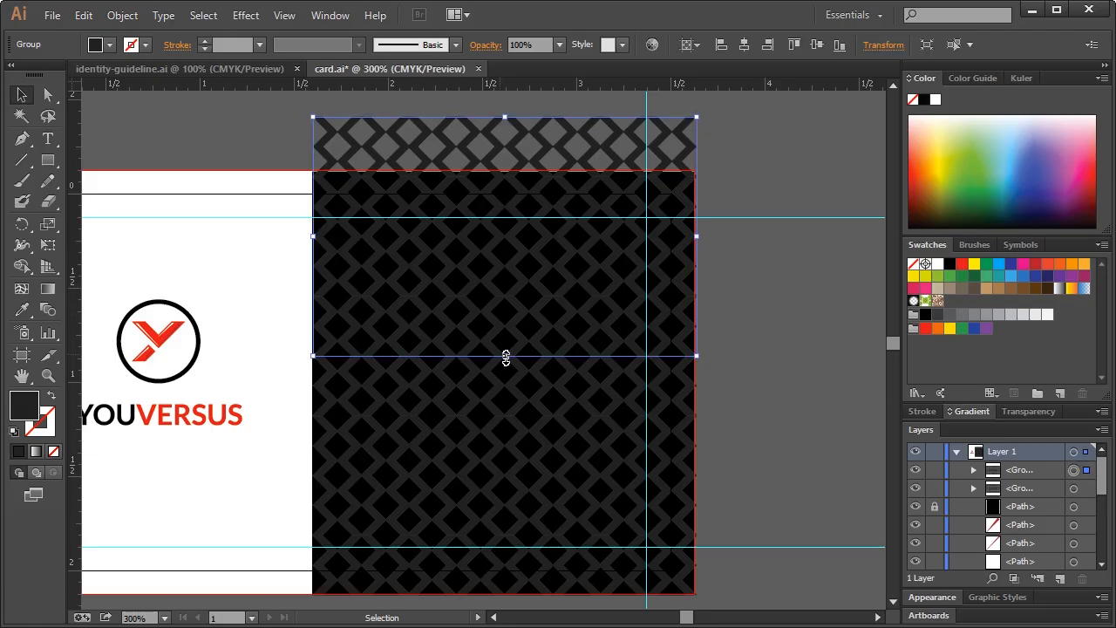
left_click(712, 308)
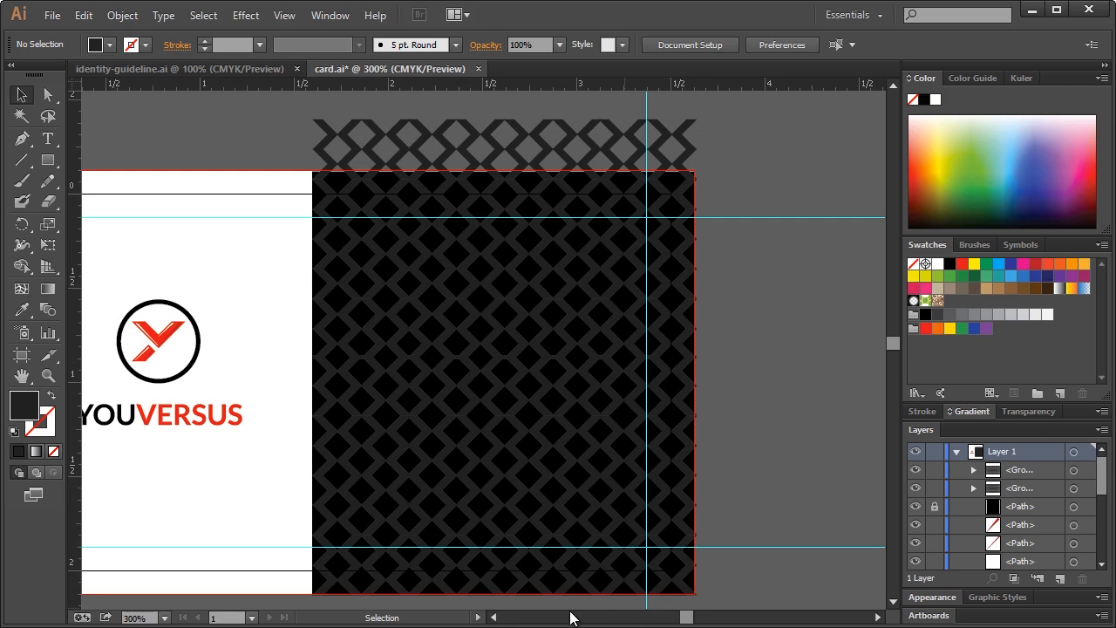
left_click(494, 617)
left_click(493, 617)
left_click(494, 618)
left_click(493, 617)
left_click(494, 618)
left_click(493, 618)
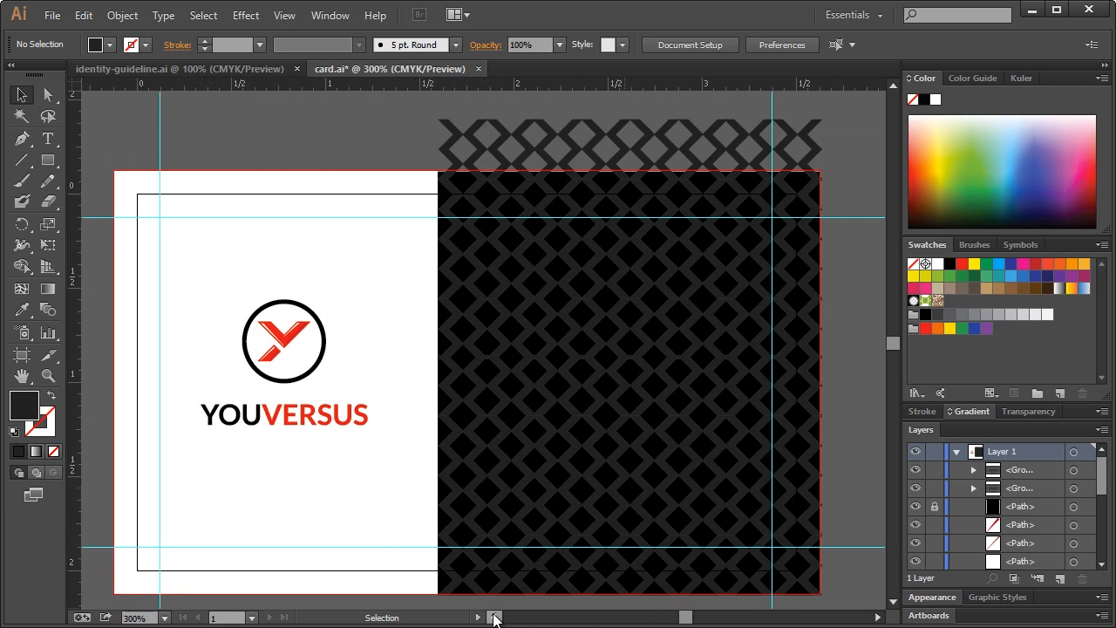
left_click(493, 618)
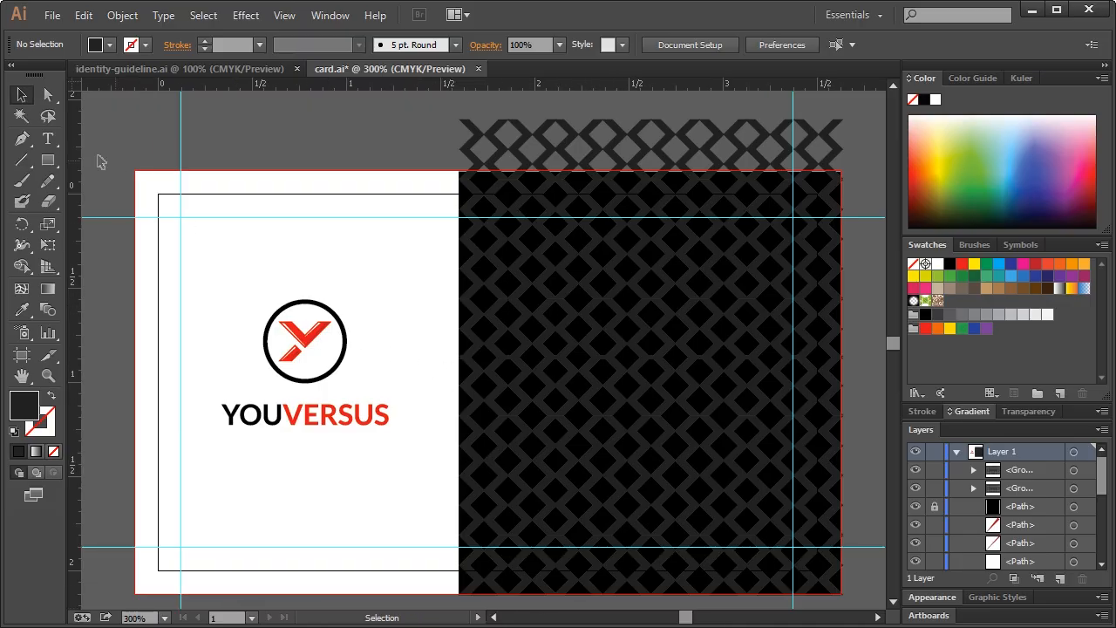
left_click(180, 68)
Lock both pattern groups and start a name-and-title text object on the black side
scroll(417, 384, "down", 10)
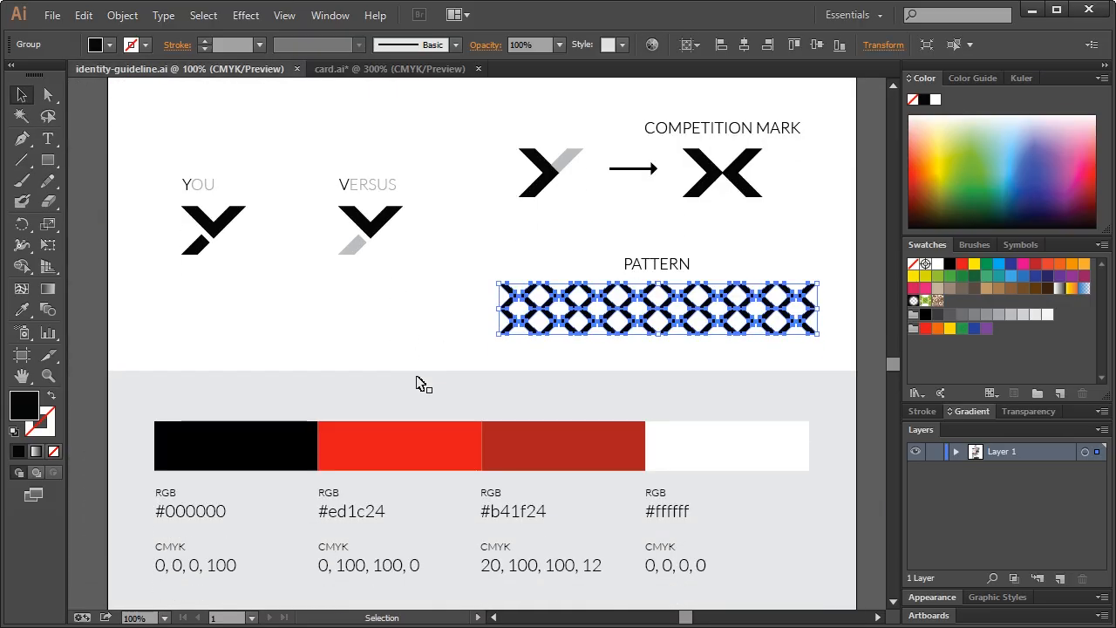
scroll(417, 424, "down", 3)
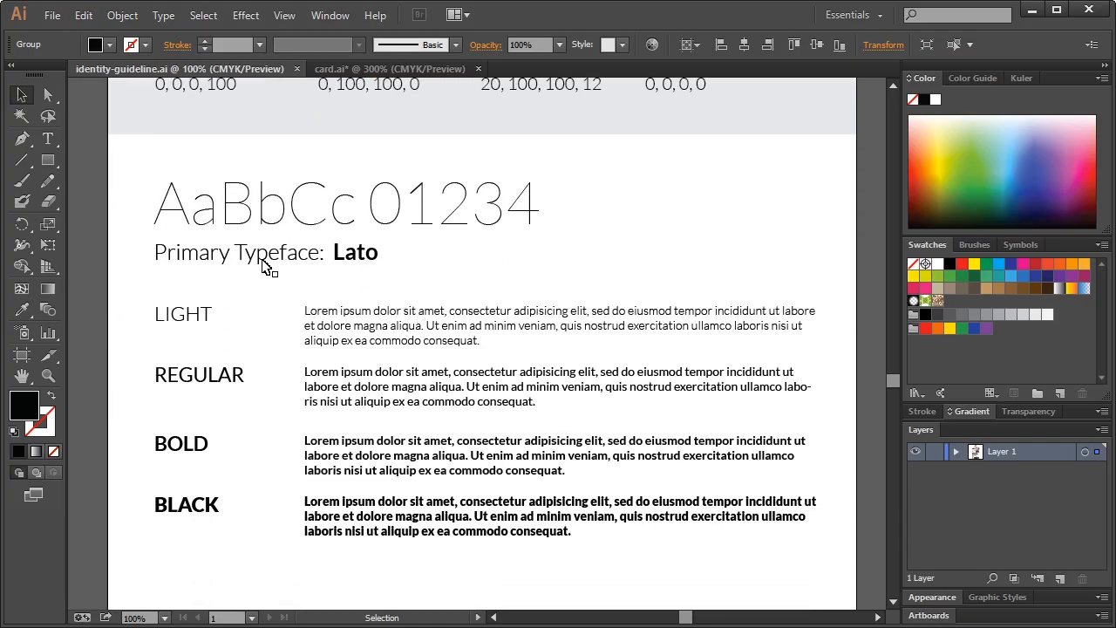
left_click(353, 69)
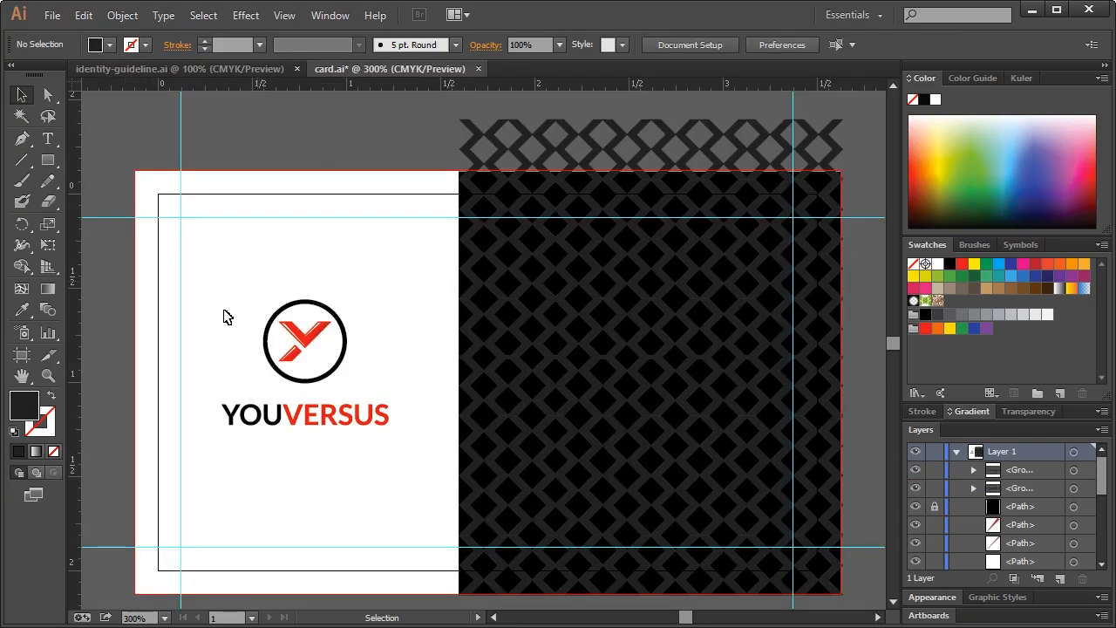
left_click(48, 140)
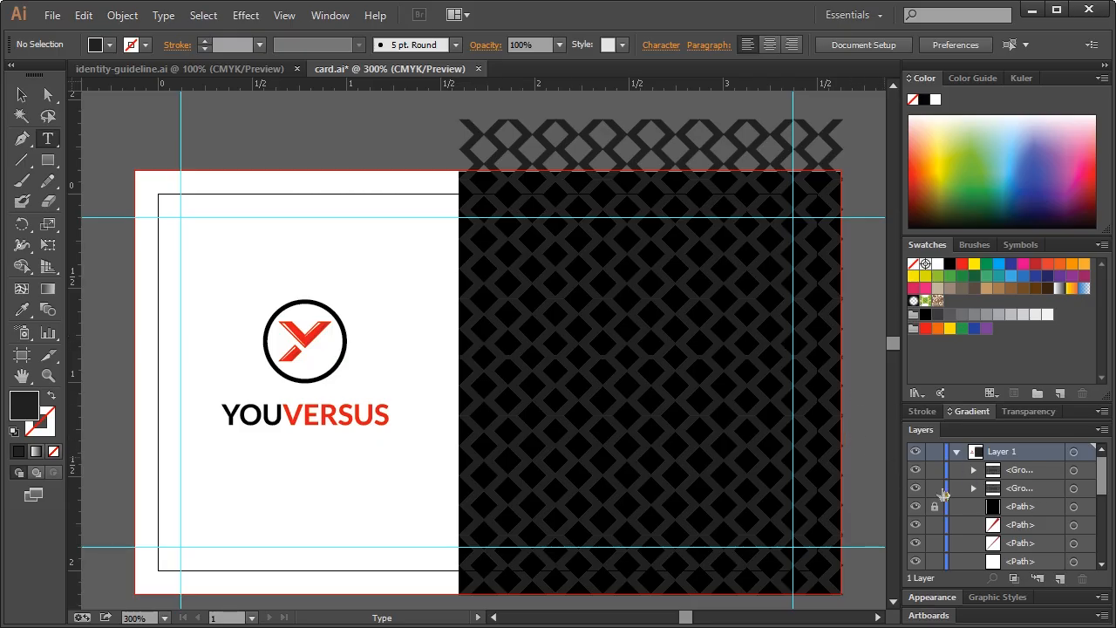
left_click_drag(935, 491, 938, 470)
left_click(658, 303)
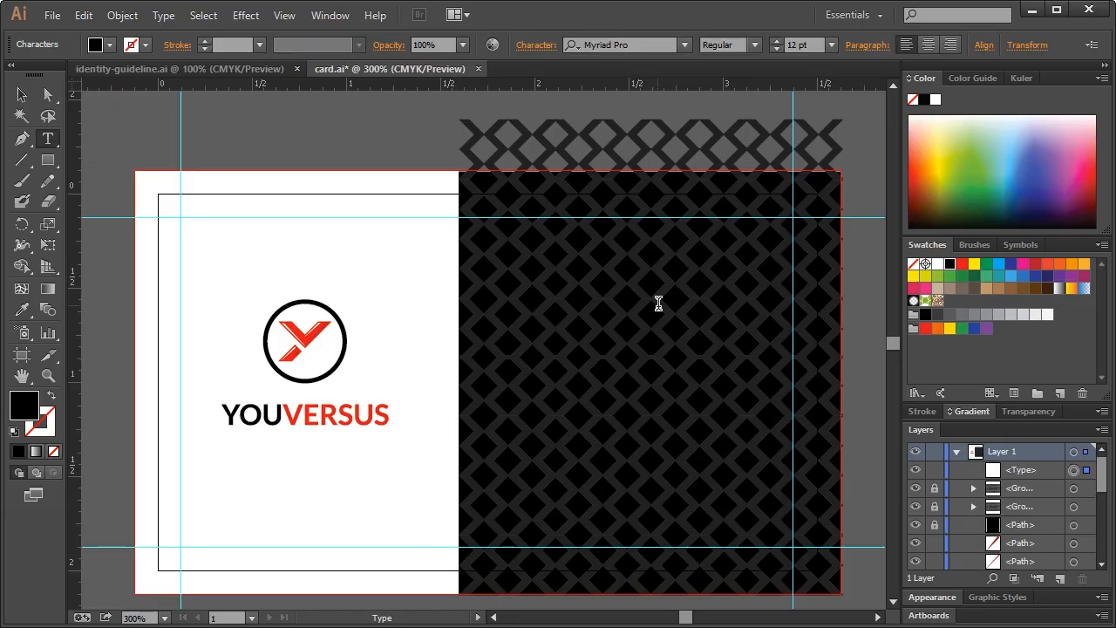
type("John Doe")
Make the name and title text white Lato Light with a bold CEO line
left_click(21, 95)
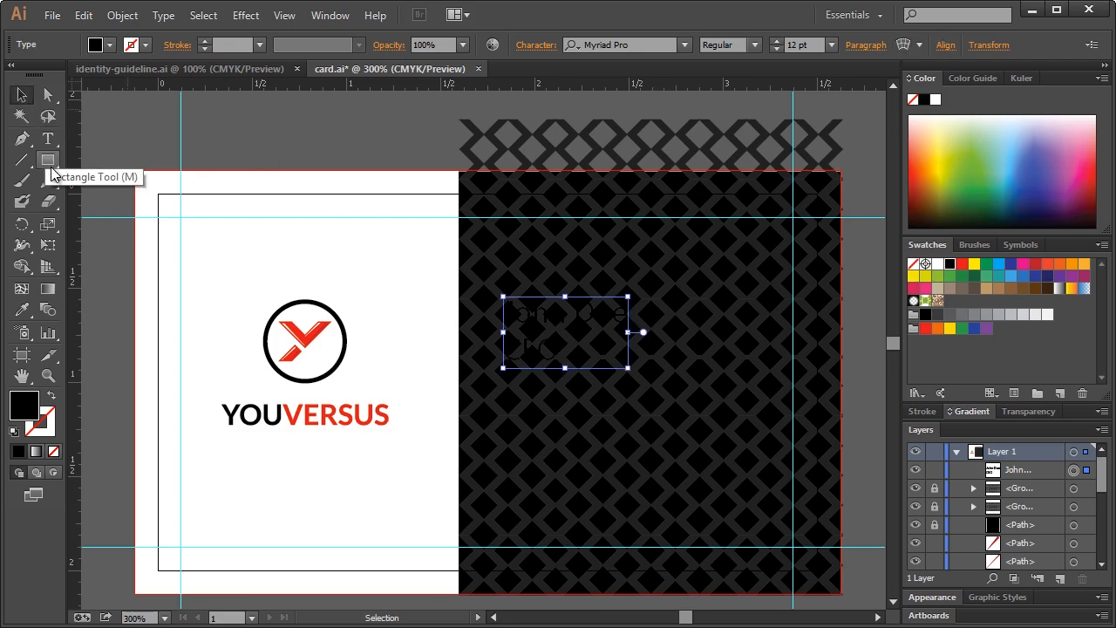
left_click(937, 264)
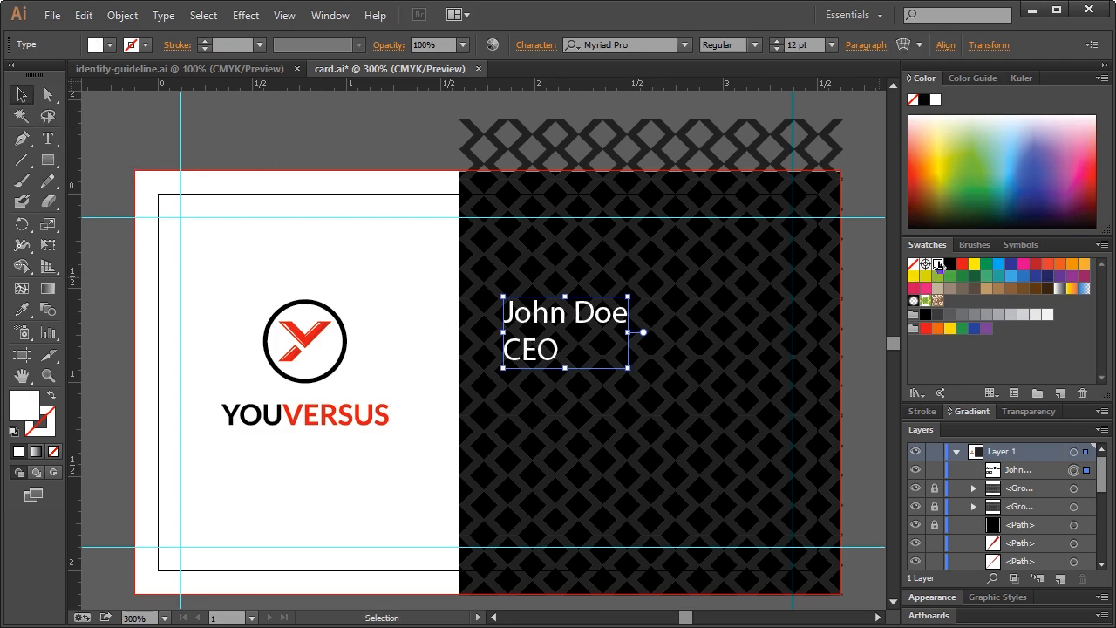
left_click(625, 45)
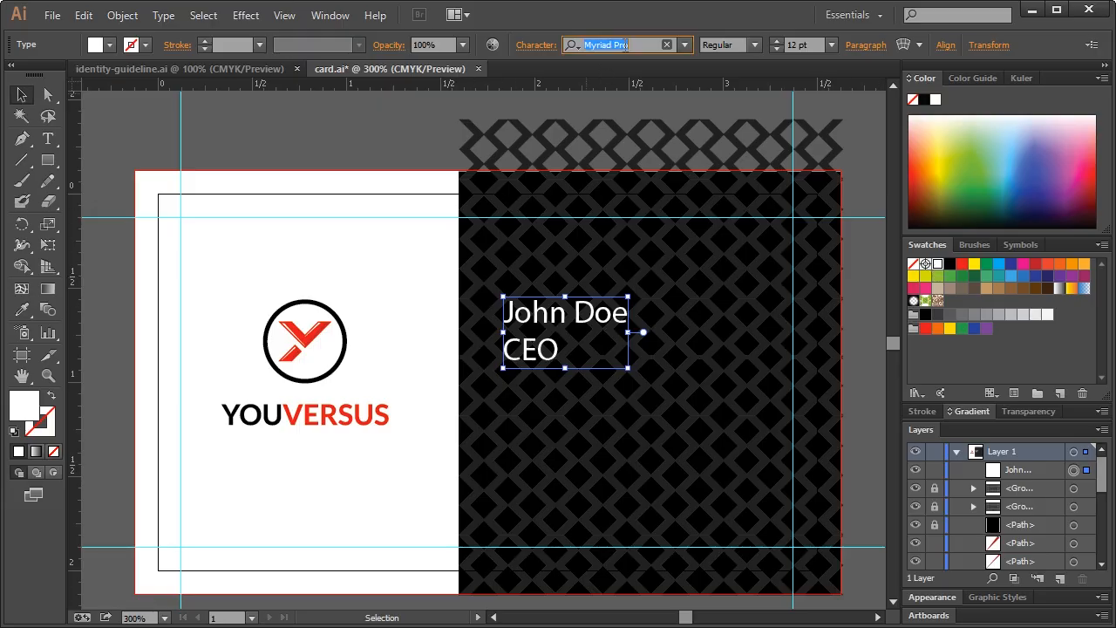
type("lato")
key("Return")
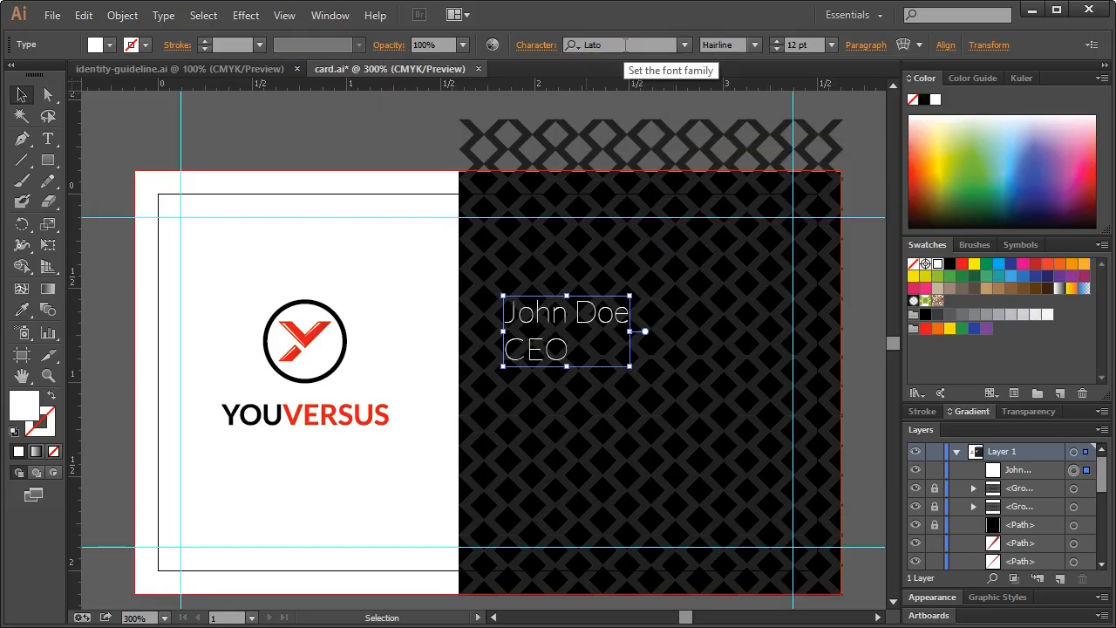
left_click(755, 45)
left_click(738, 84)
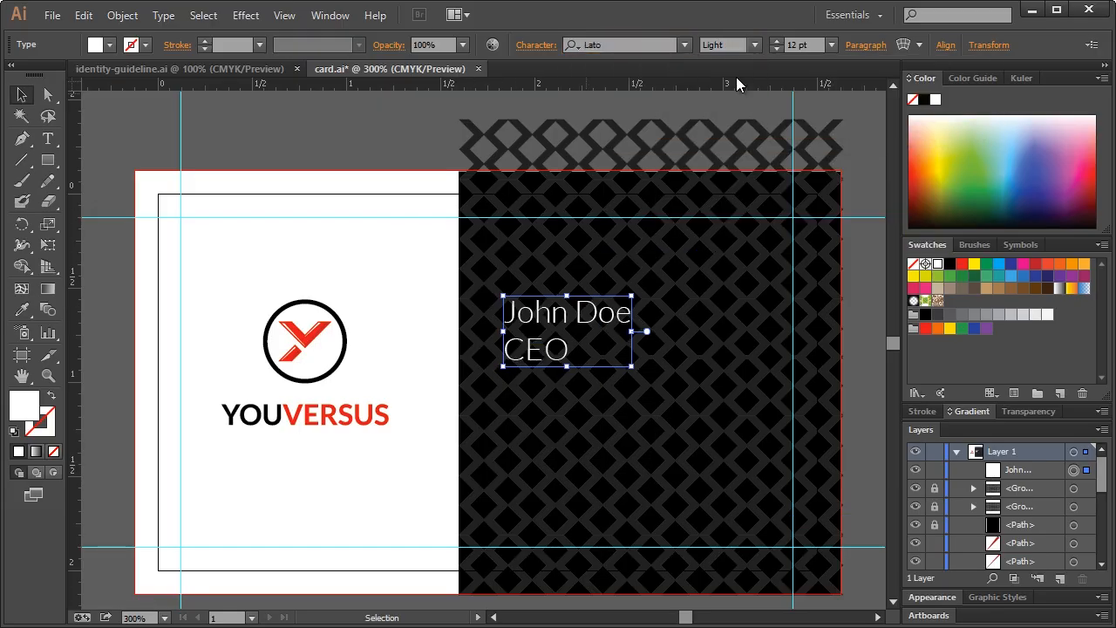
double_click(558, 352)
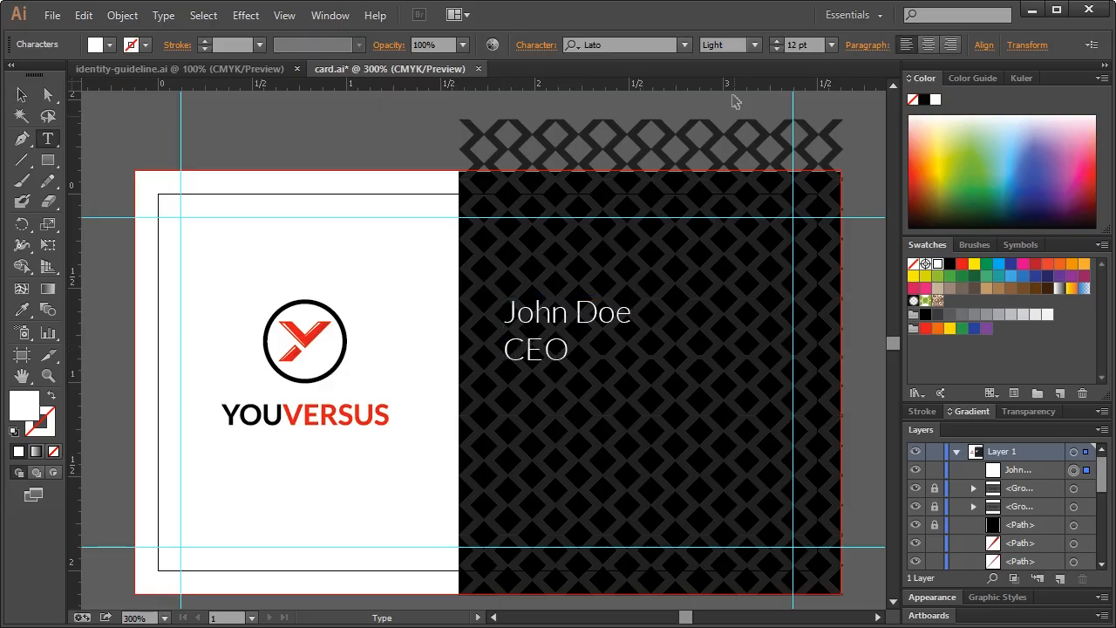
left_click(754, 45)
left_click(726, 121)
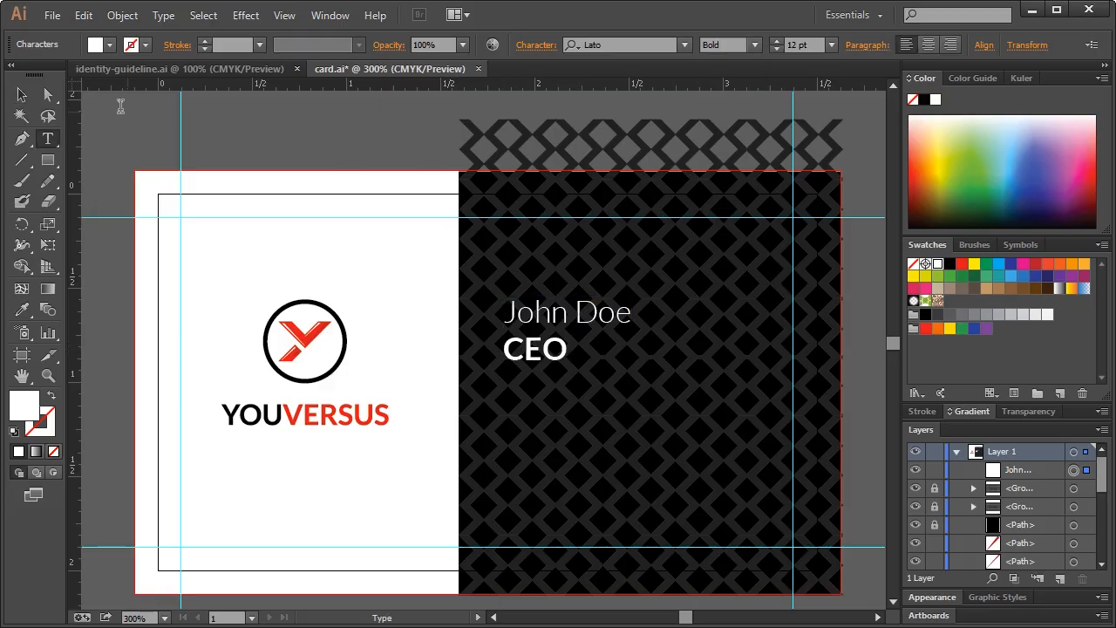
Shrink the text block into place and set the CEO line to 6 pt
left_click(23, 94)
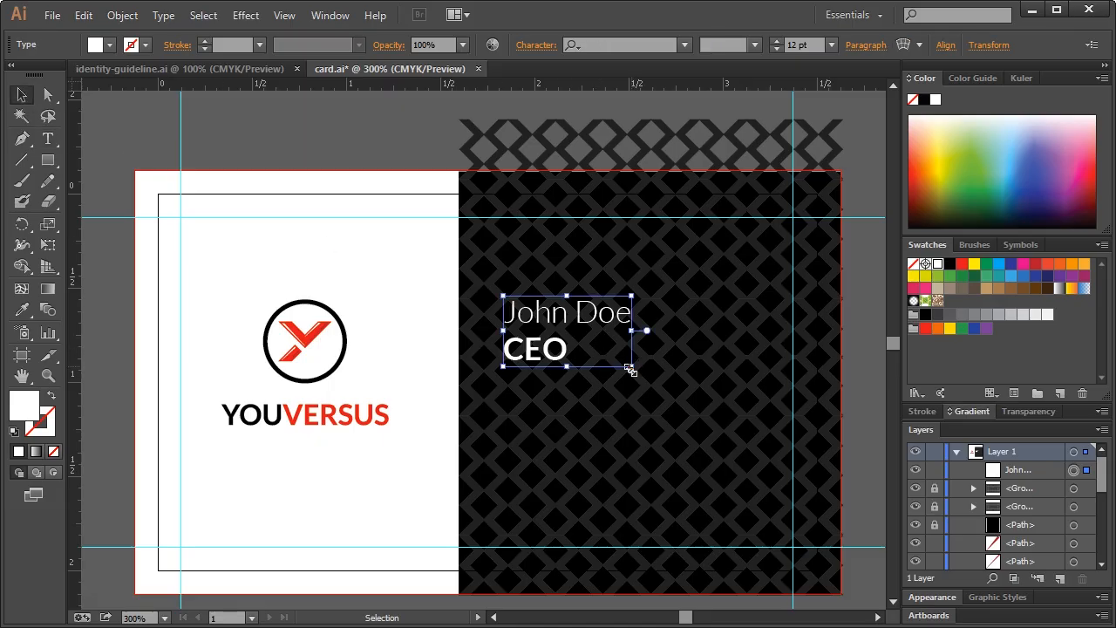
left_click_drag(630, 371, 582, 339)
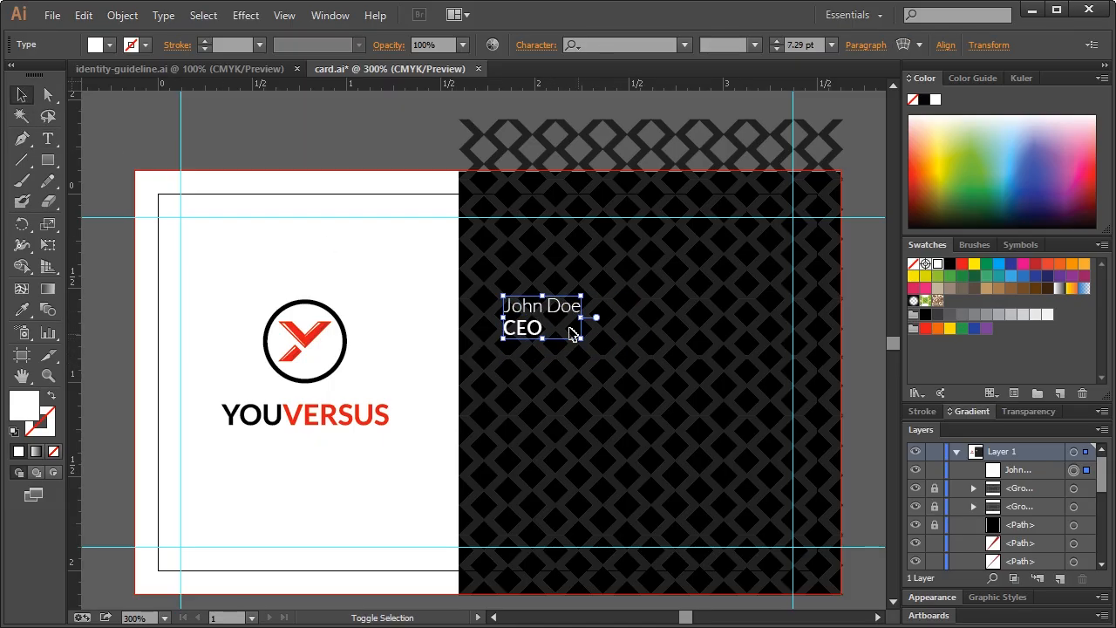
left_click_drag(544, 307, 546, 327)
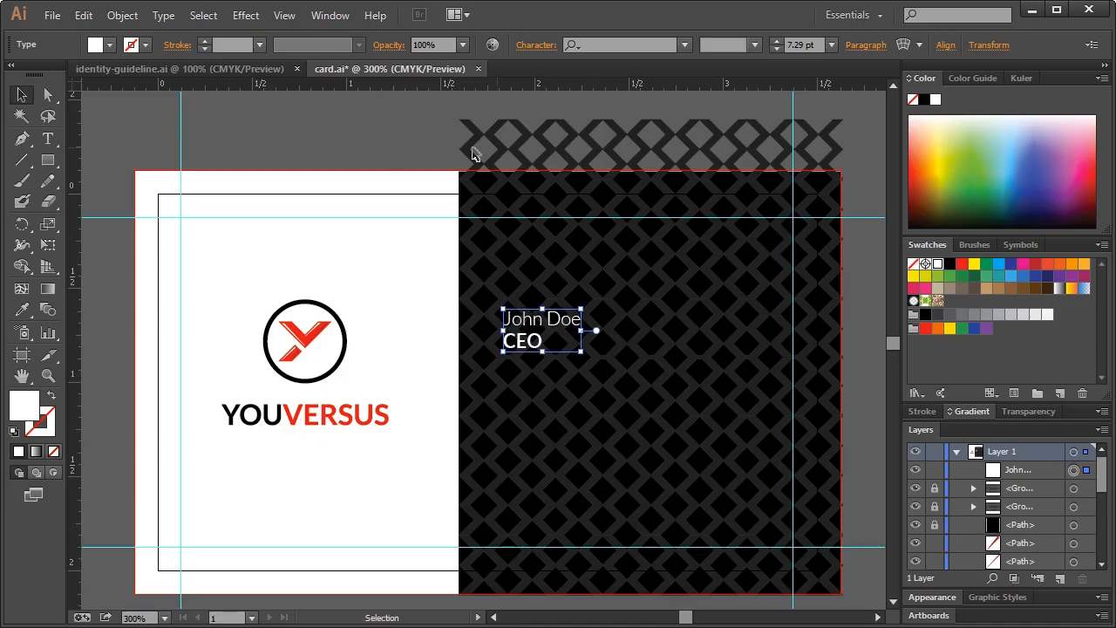
double_click(535, 348)
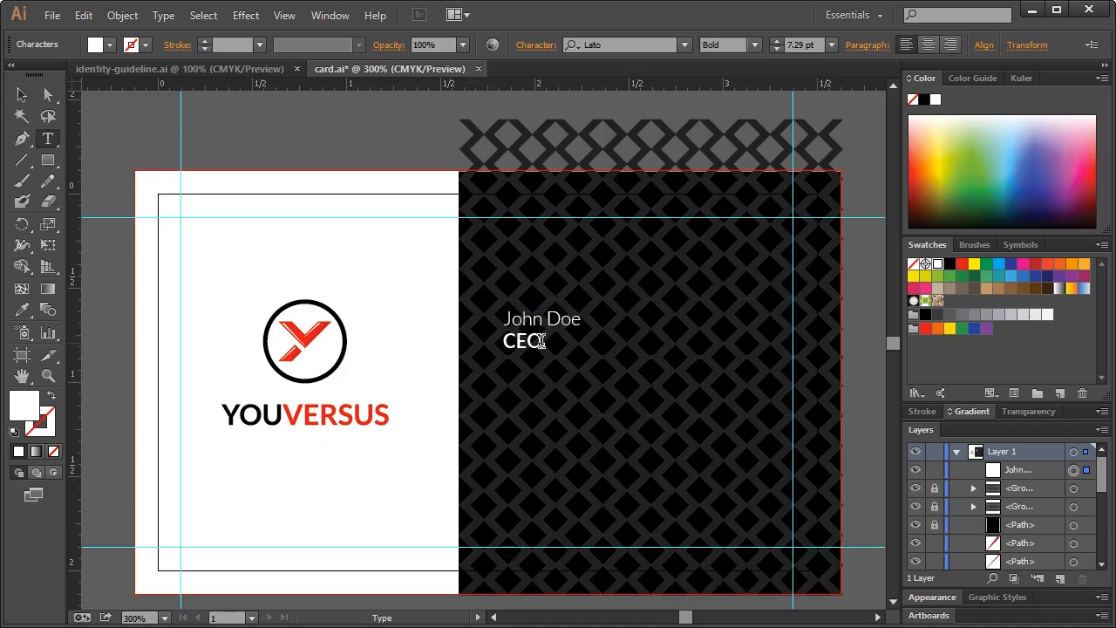
left_click(810, 44)
type("6")
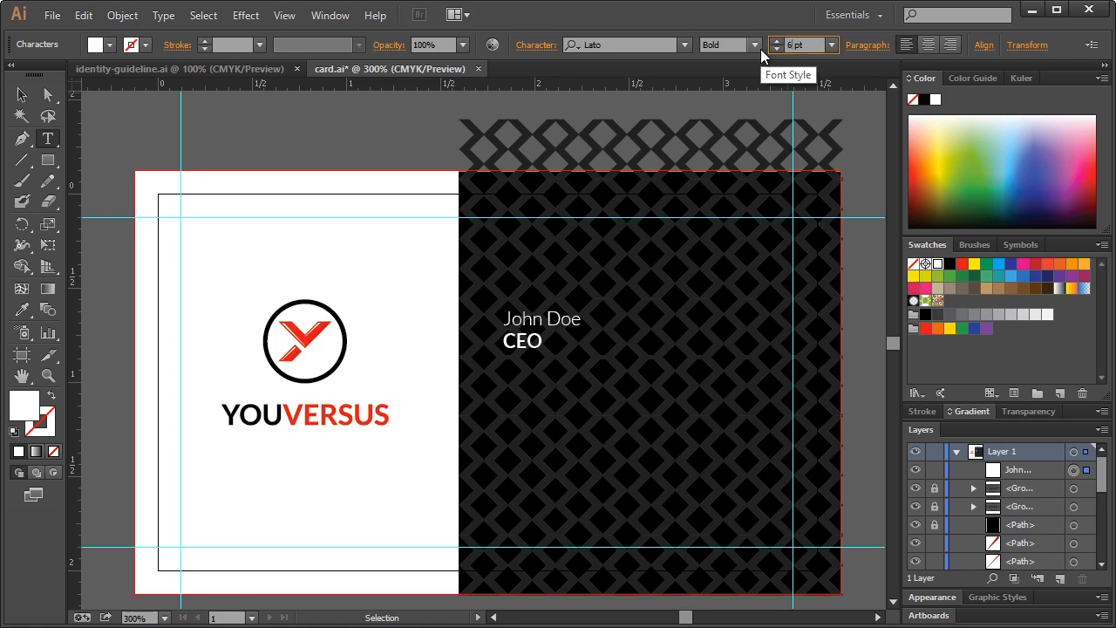
key("Return")
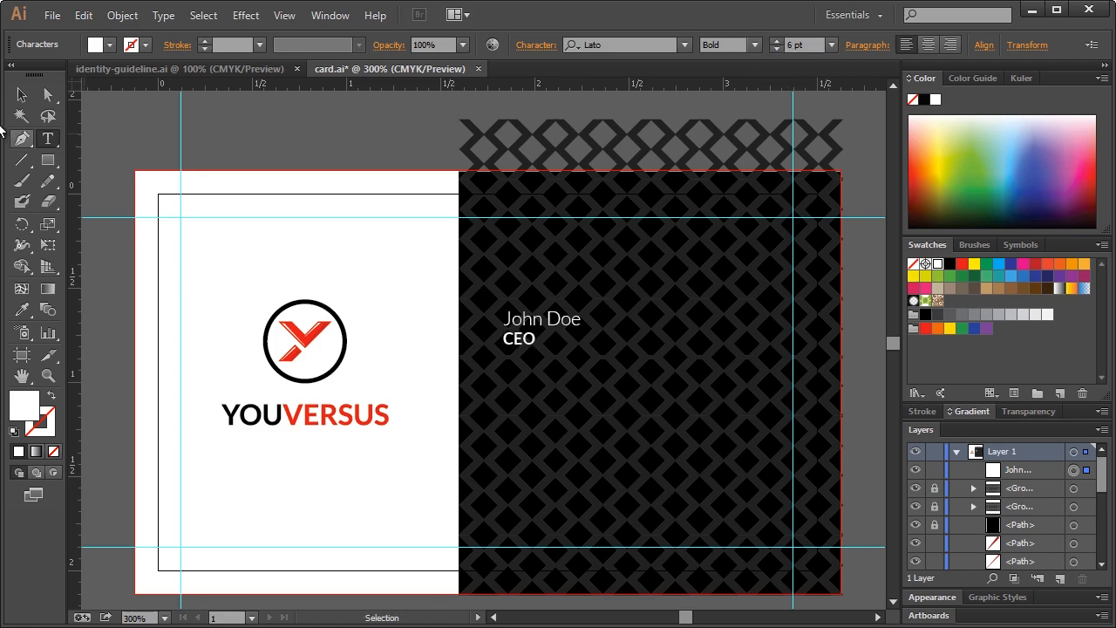
Duplicate the name and title block in place and select the top copy
left_click(22, 95)
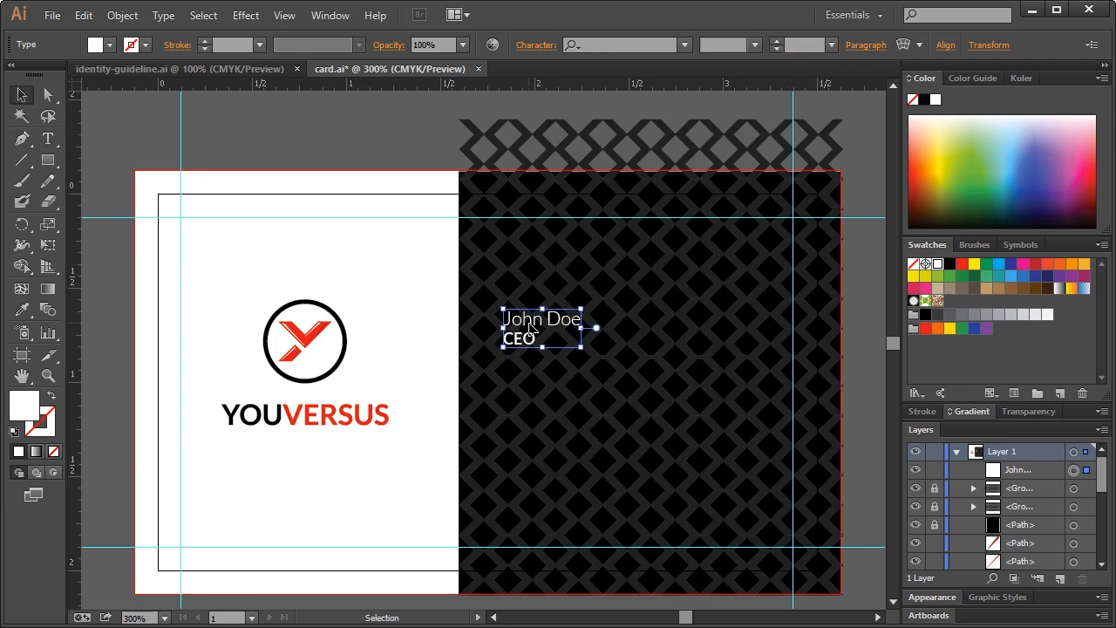
key("ctrl+c")
key("ctrl+f")
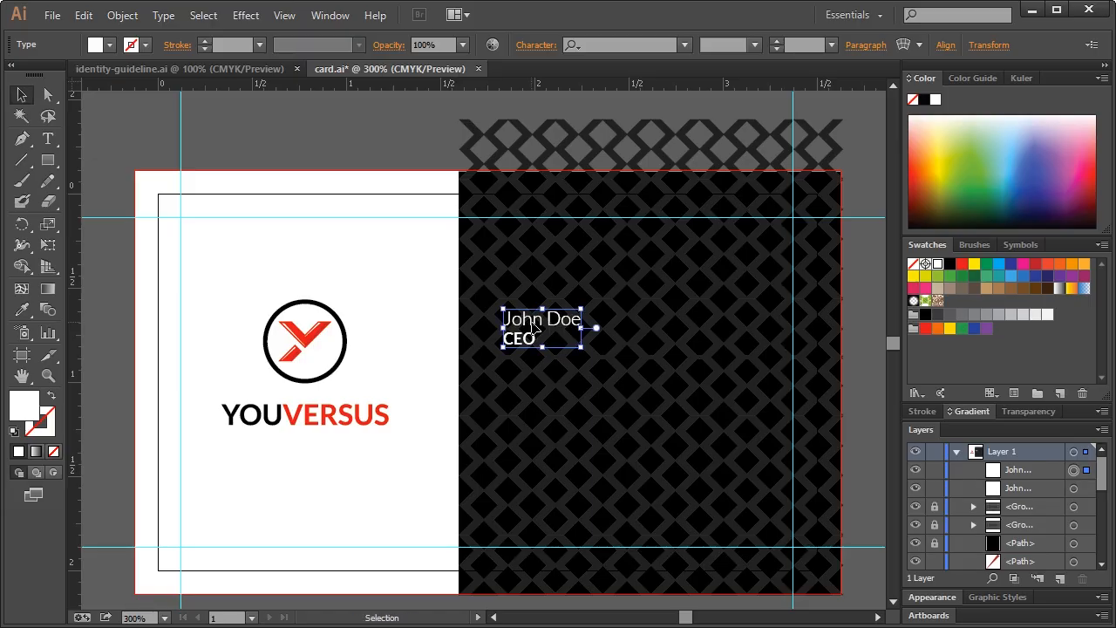
left_click(522, 324, "shift")
left_click(523, 323, "shift")
Move the copy to the right and retype it as the phone number with a CELL label
left_click_drag(538, 325, 667, 322)
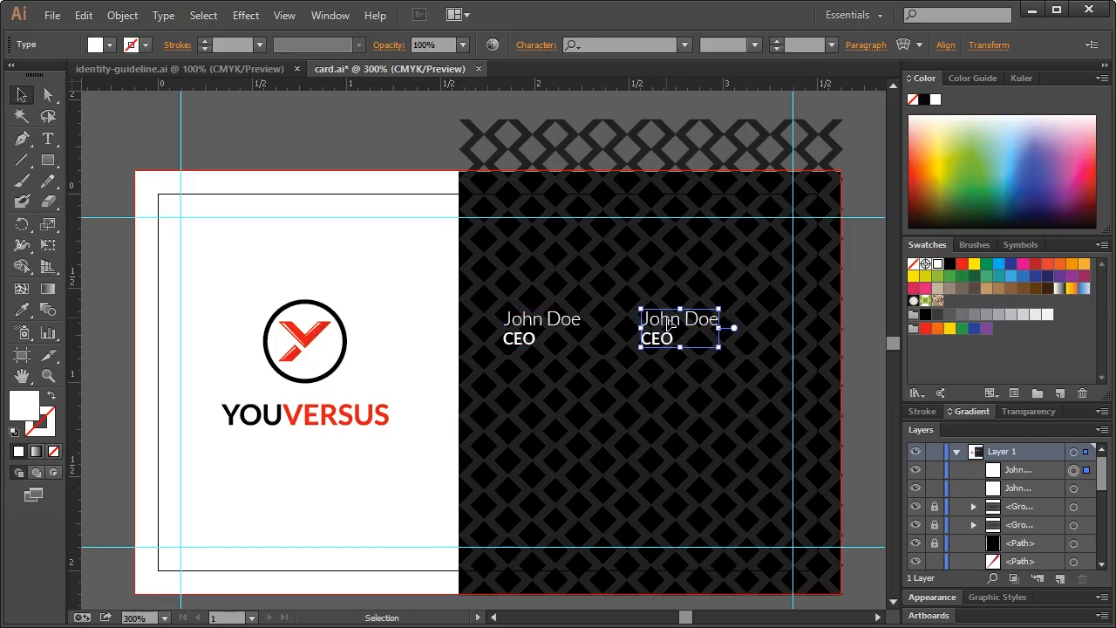
key("t")
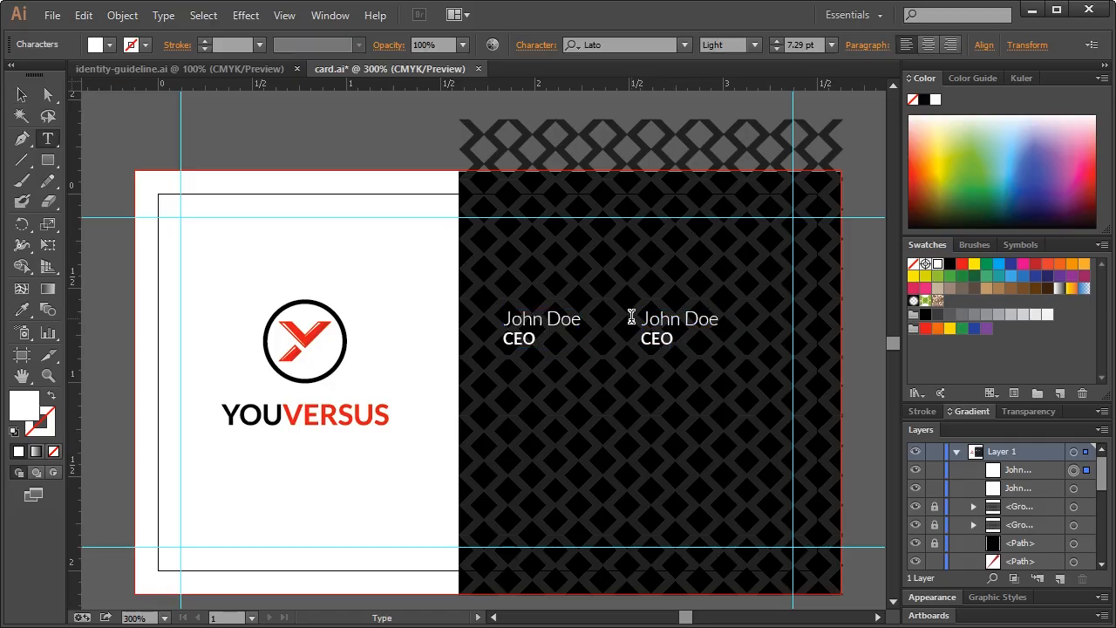
triple_click(631, 318)
type("555-555-5555")
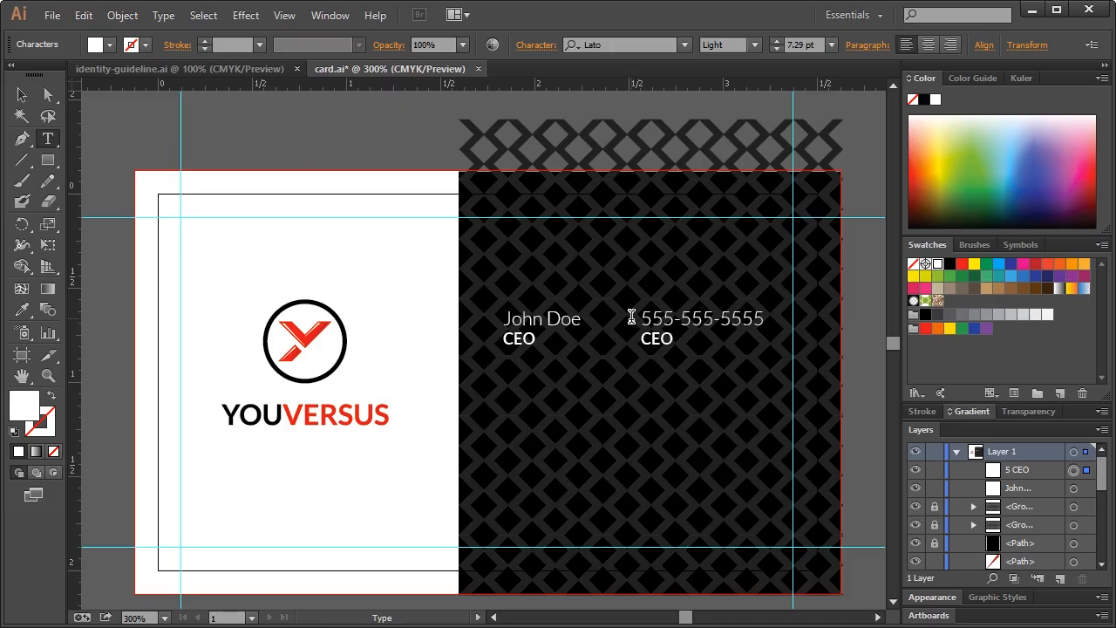
left_click(669, 340)
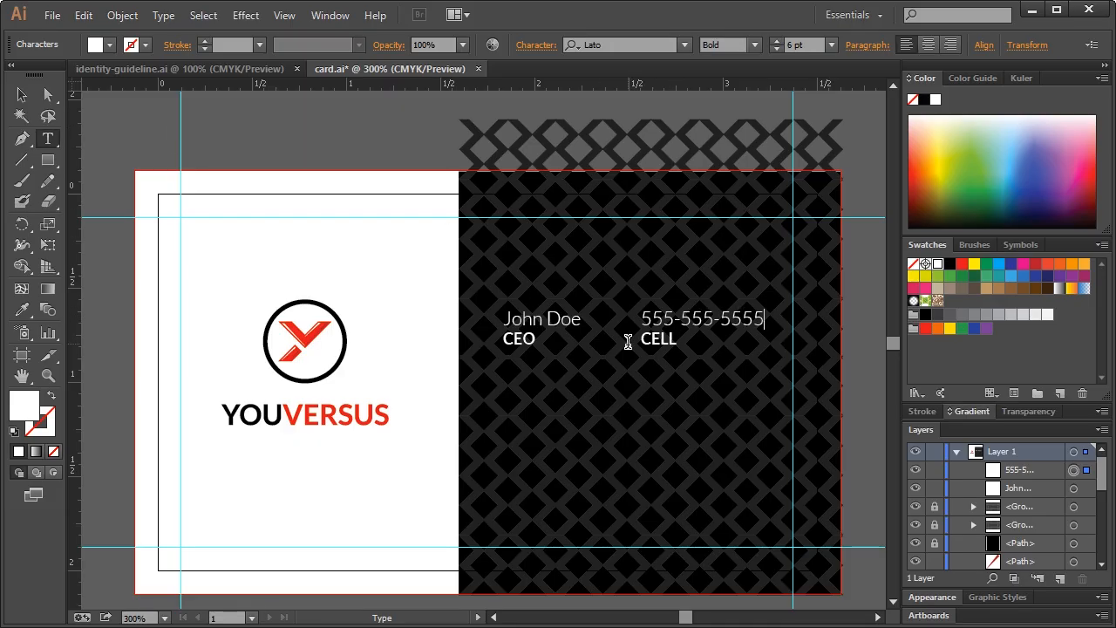
left_click(22, 95)
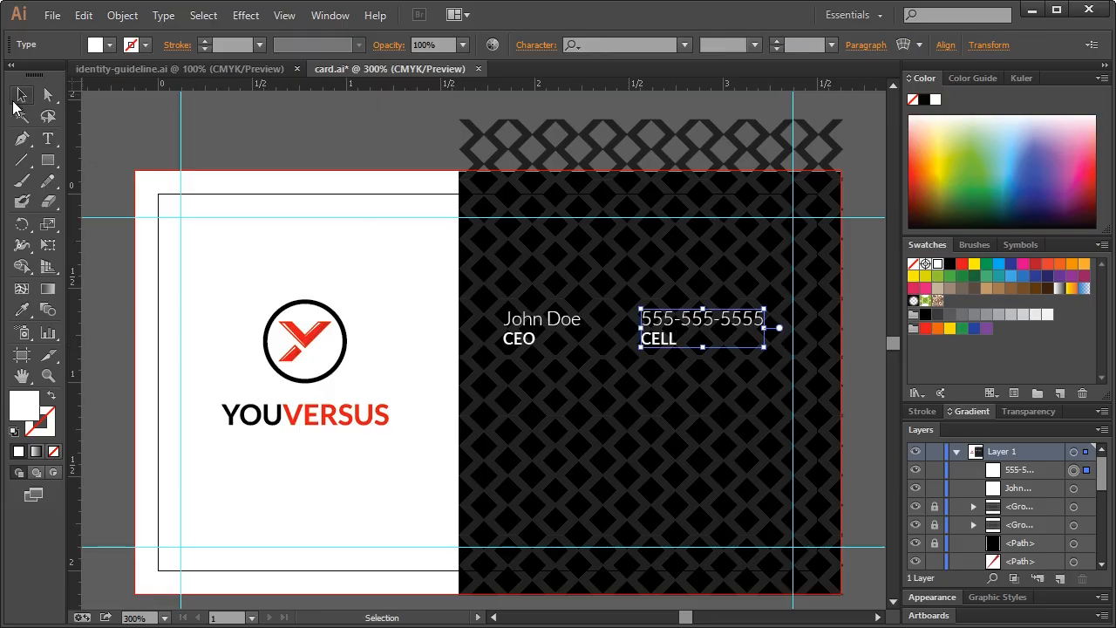
Duplicate the name block below the original and retype it as the email address labelled EMAIL
left_click(551, 324)
key("ctrl+c")
key("ctrl+f")
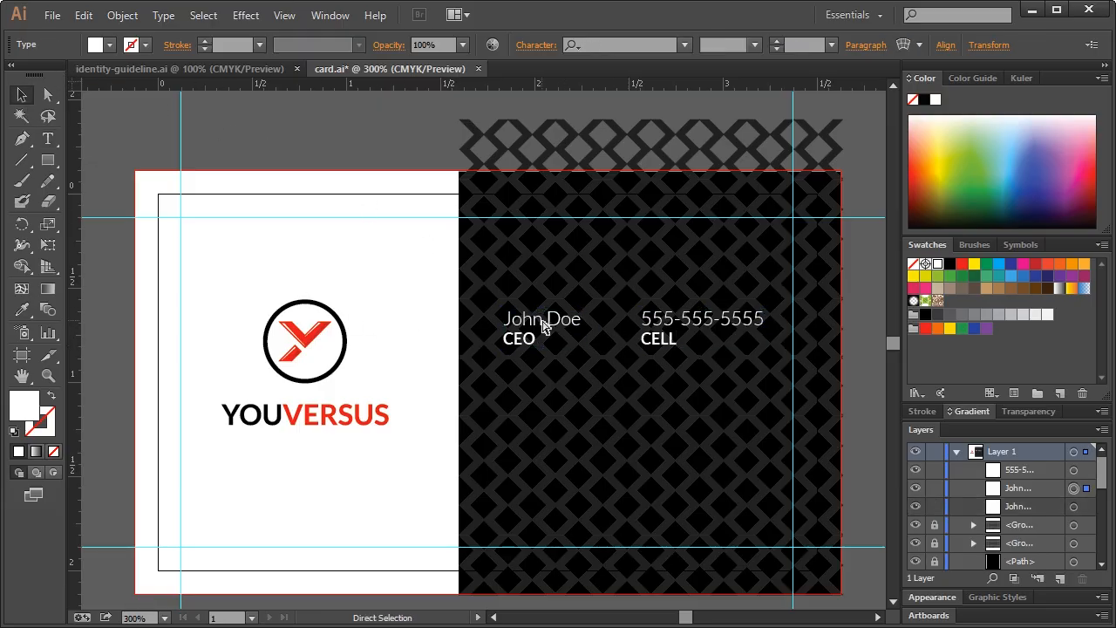
left_click_drag(558, 325, 558, 401)
key("t")
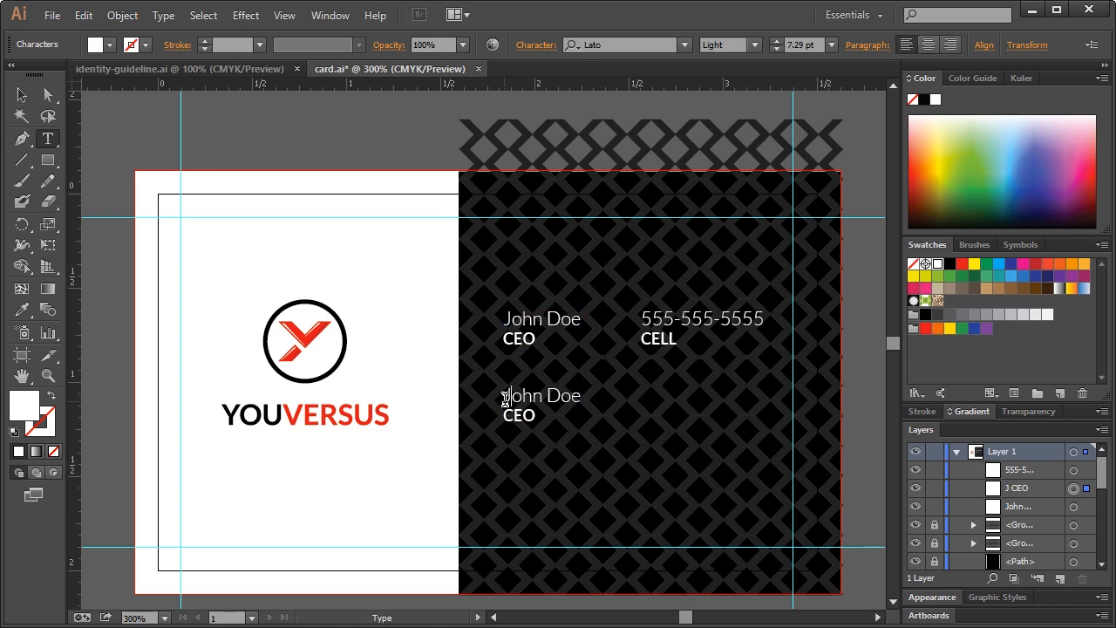
type("J")
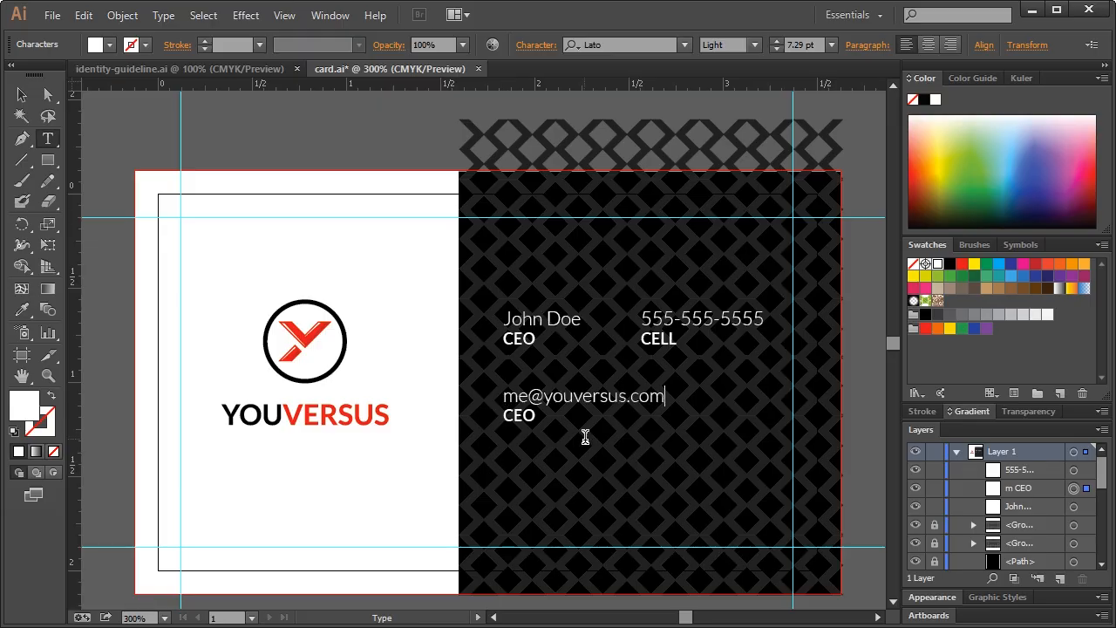
left_click(534, 417)
key("BackSpace")
key("BackSpace")
key("BackSpace")
type("EMAIL")
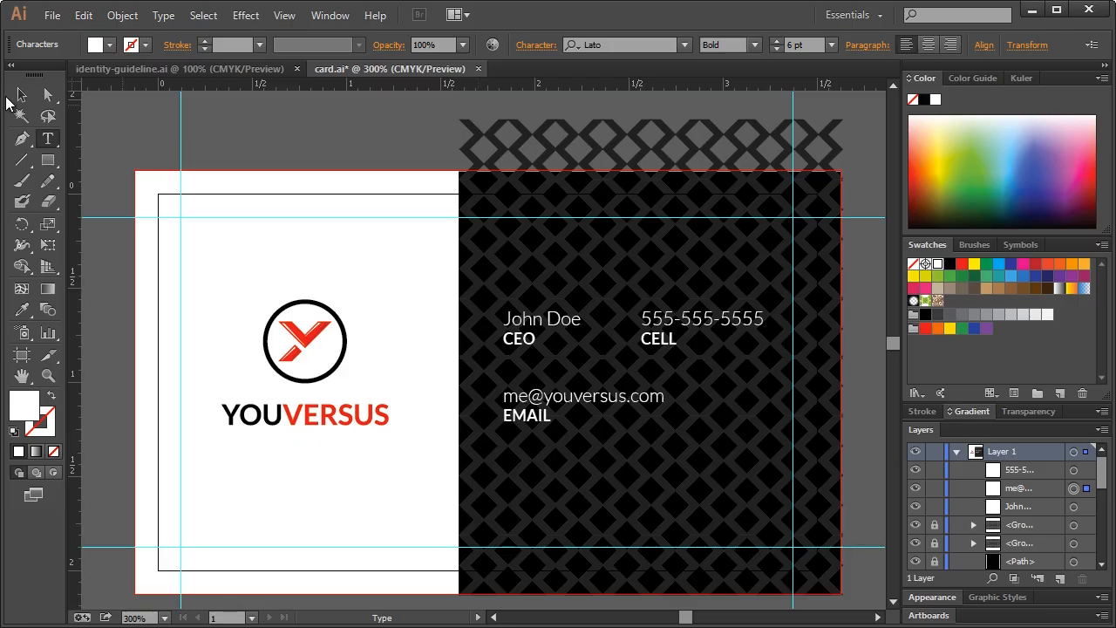
left_click(22, 94)
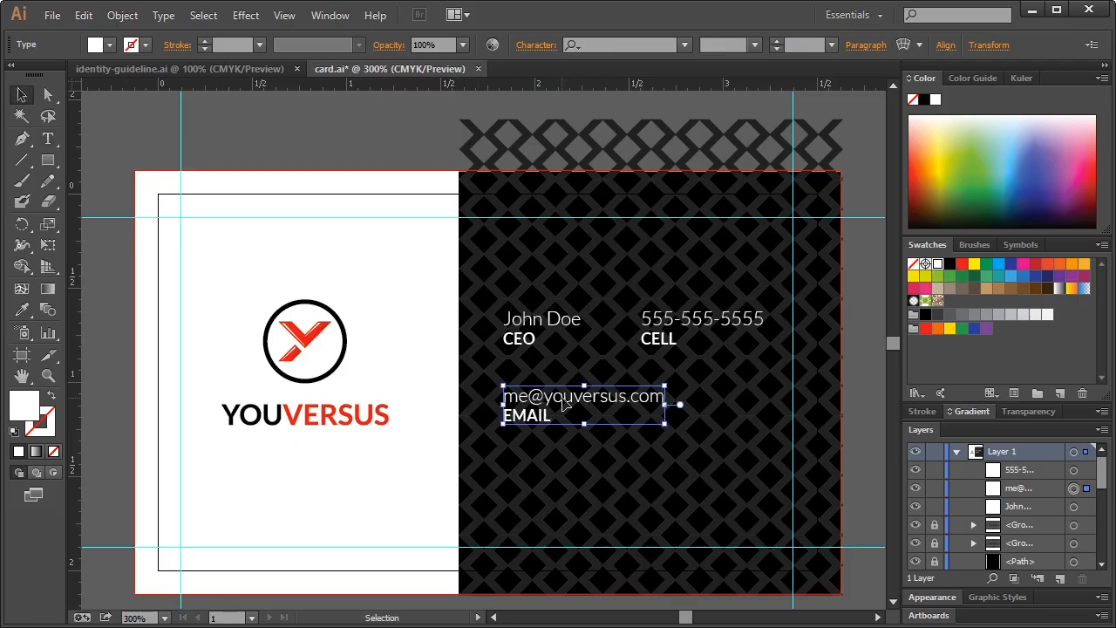
Copy the email block and place the copy below the logo on the white half
key("ctrl+c")
key("ctrl+f")
left_click_drag(574, 403, 291, 468)
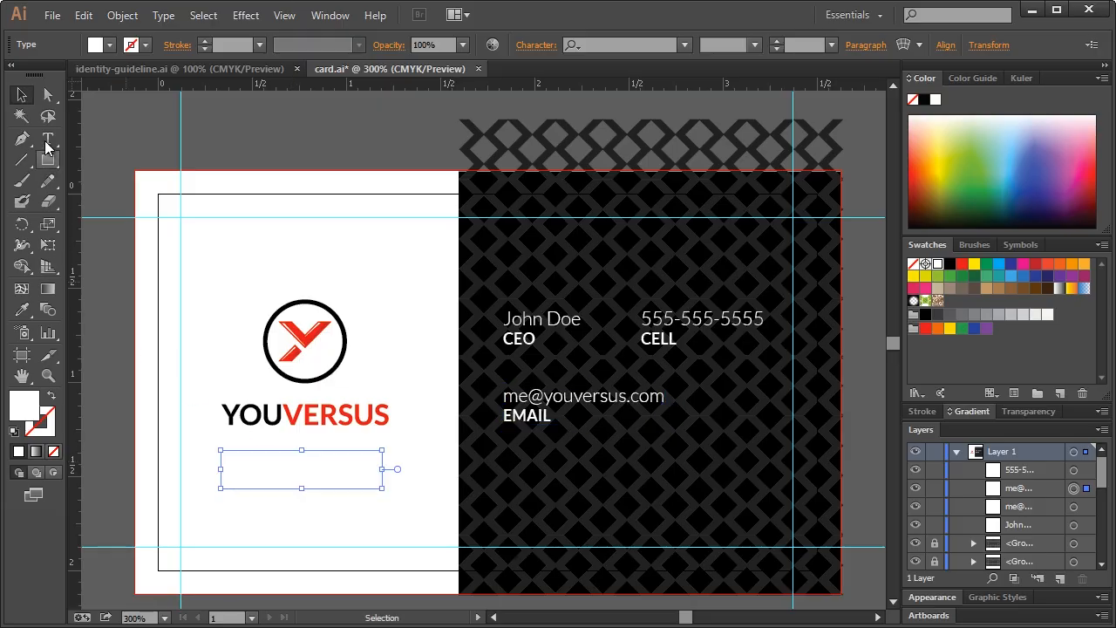
left_click(48, 138)
left_click(951, 263)
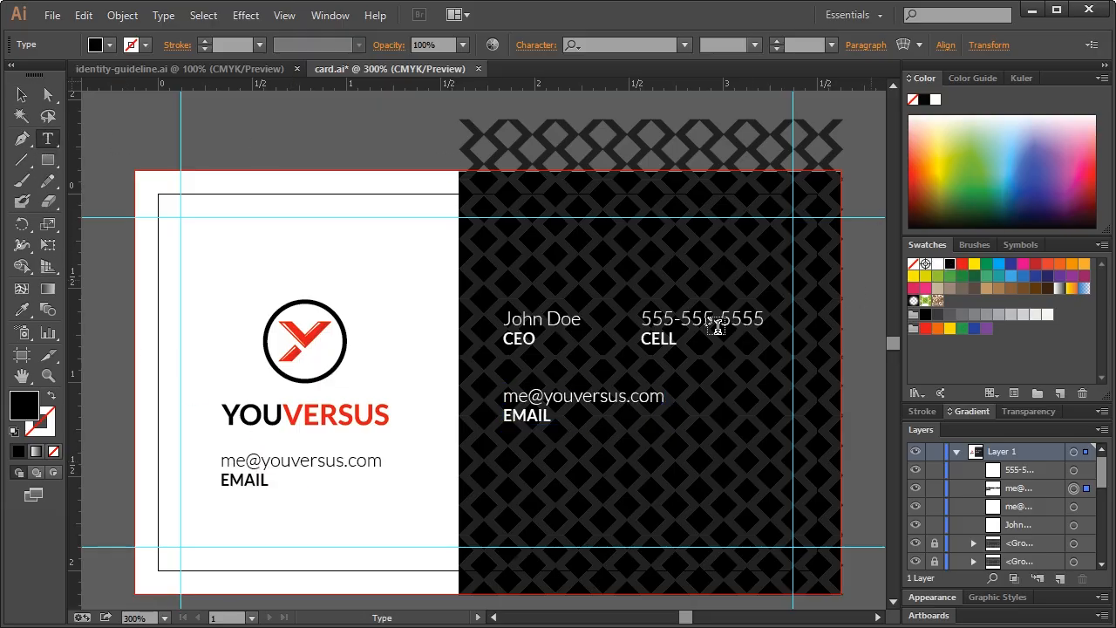
left_click(231, 480)
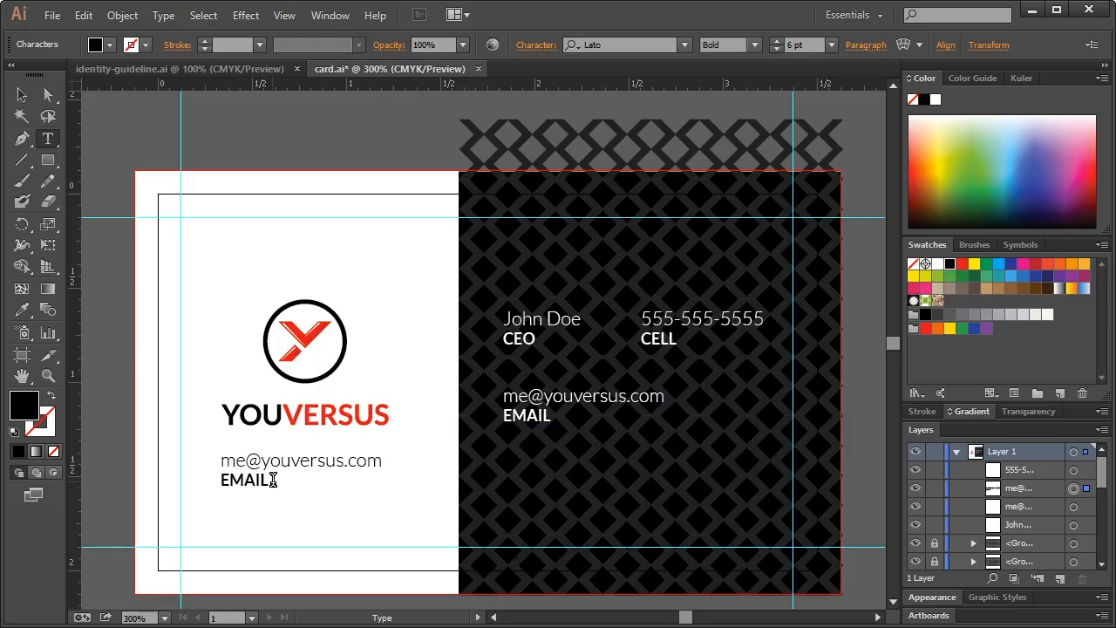
key("BackSpace")
key("BackSpace")
key("BackSpace")
key("BackSpace")
key("BackSpace")
key("BackSpace")
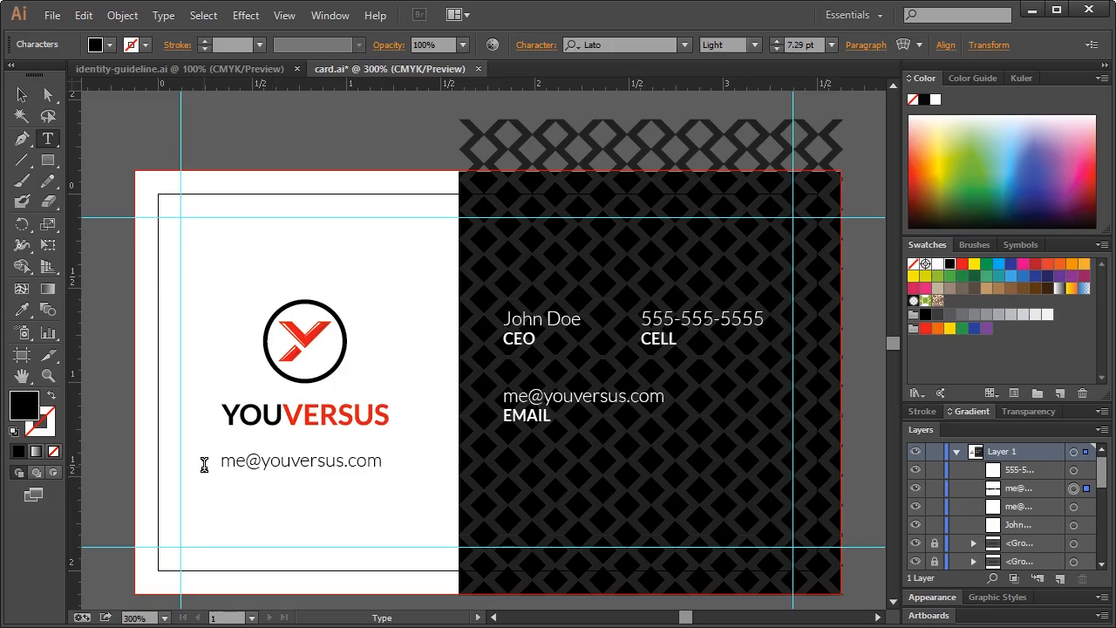
key("ctrl+a")
type("www.")
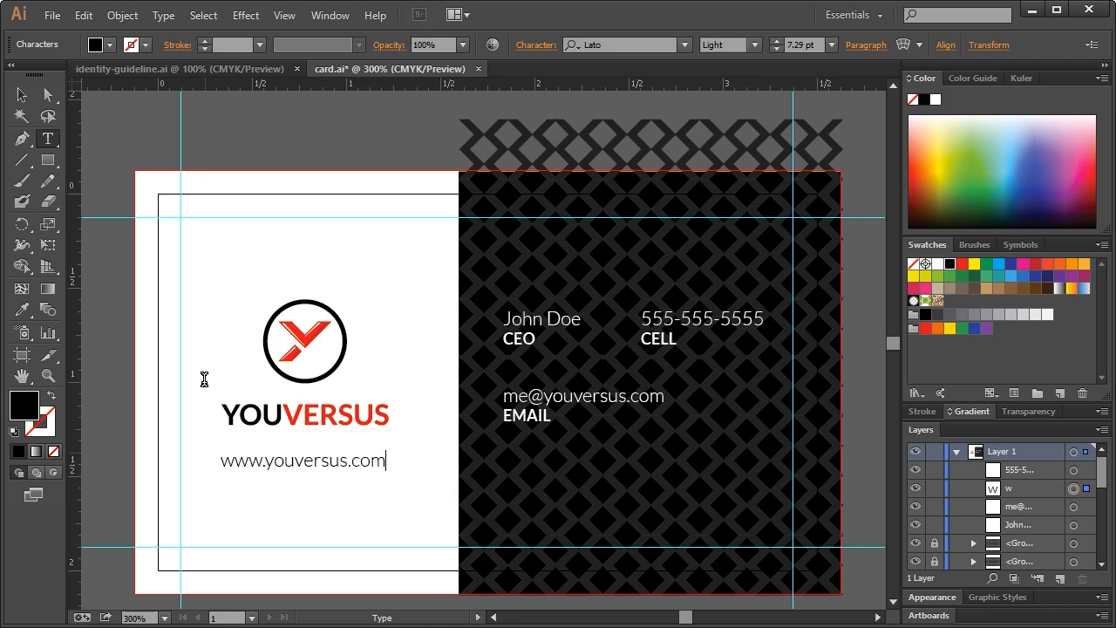
left_click(22, 94)
Slightly shrink the website line and nudge it into place under the YOUVERSUS wordmark
left_click(106, 157)
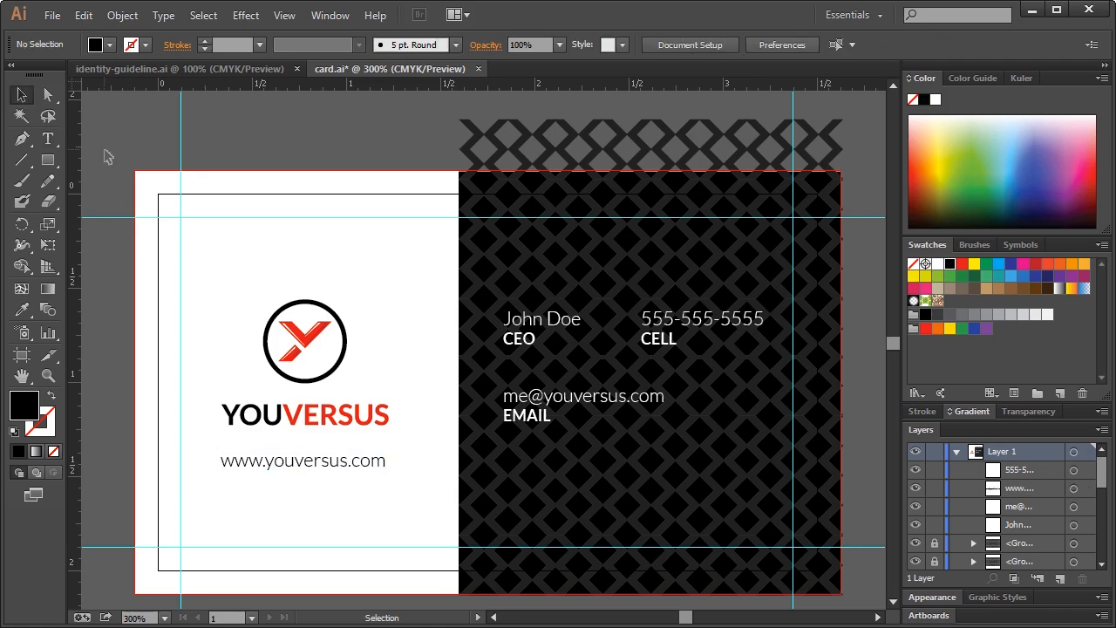
left_click(356, 462)
left_click_drag(384, 452, 376, 455)
left_click(397, 477)
left_click(356, 469)
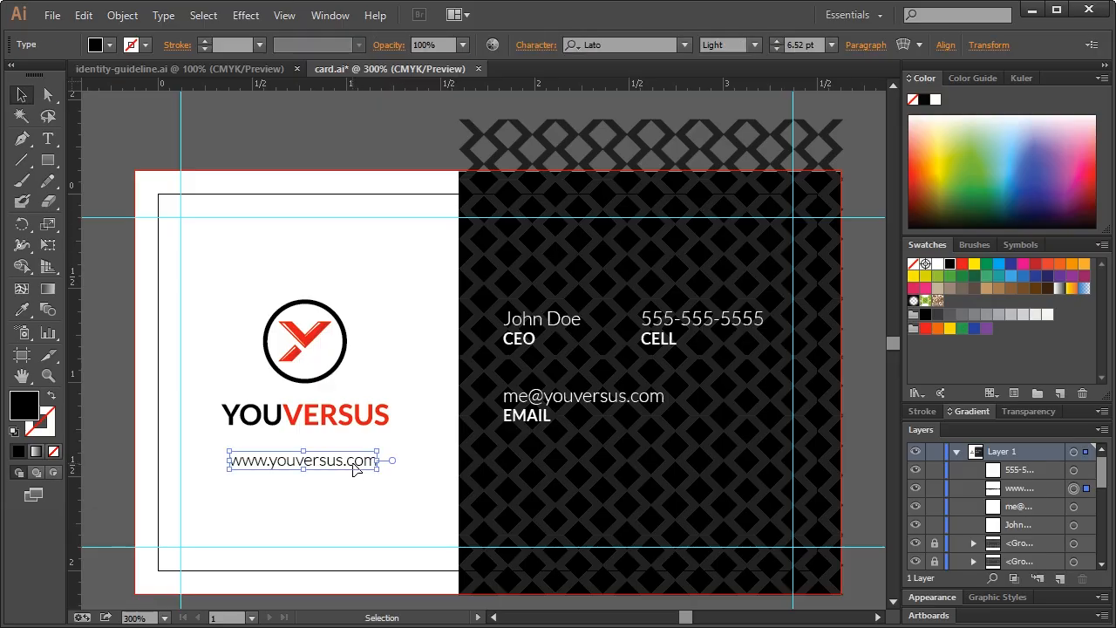
key("Right")
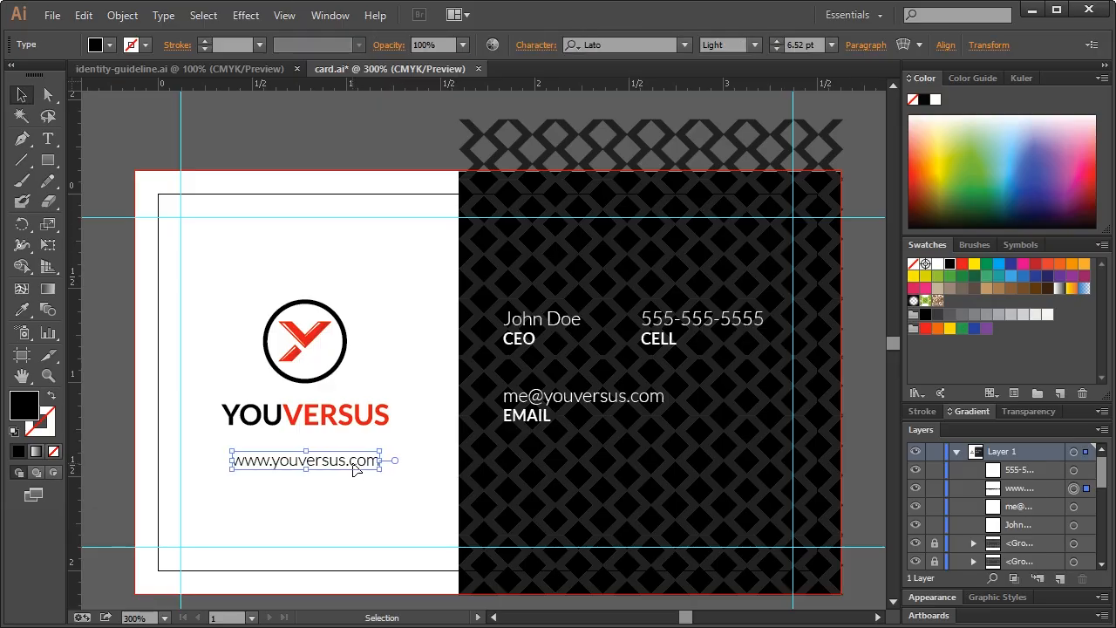
left_click(360, 506)
left_click(365, 468)
key("Left")
left_click(344, 140)
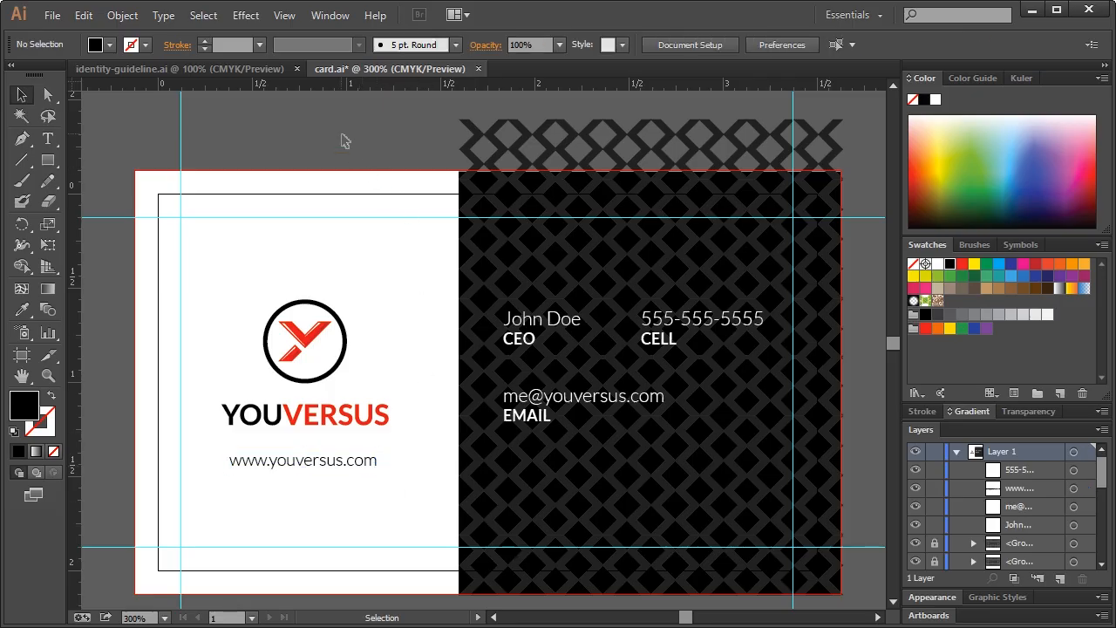
Check the name block and zoom out to see the whole card
left_click(541, 326)
left_click(307, 143)
key("ctrl+minus")
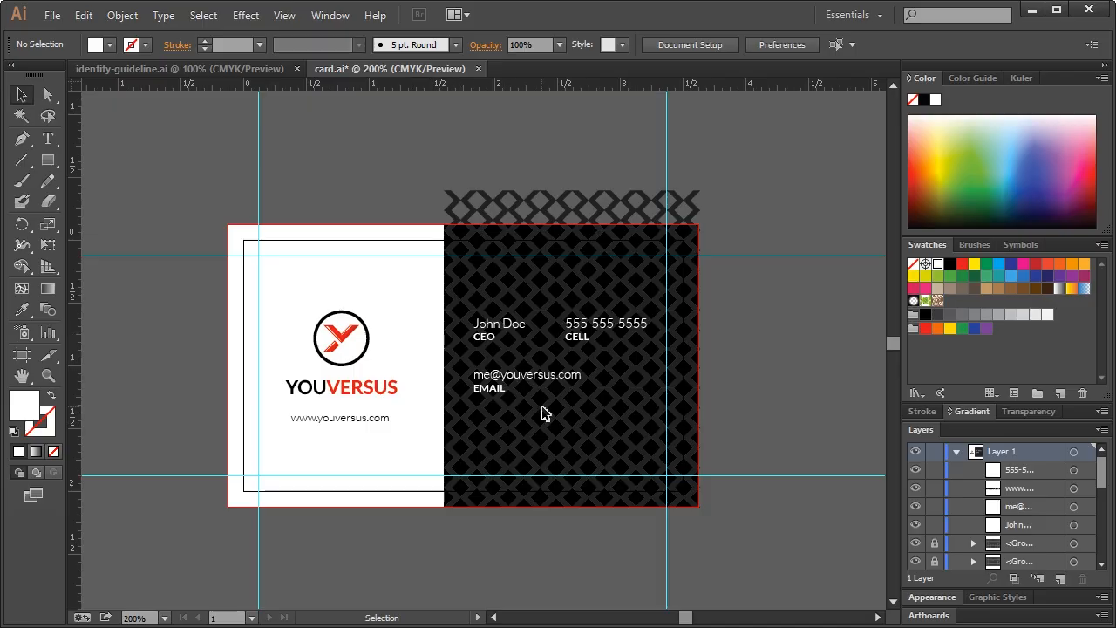
Hide the guides and draw a rectangle over the pattern overhanging the card's top
key("a")
key("ctrl+semicolon")
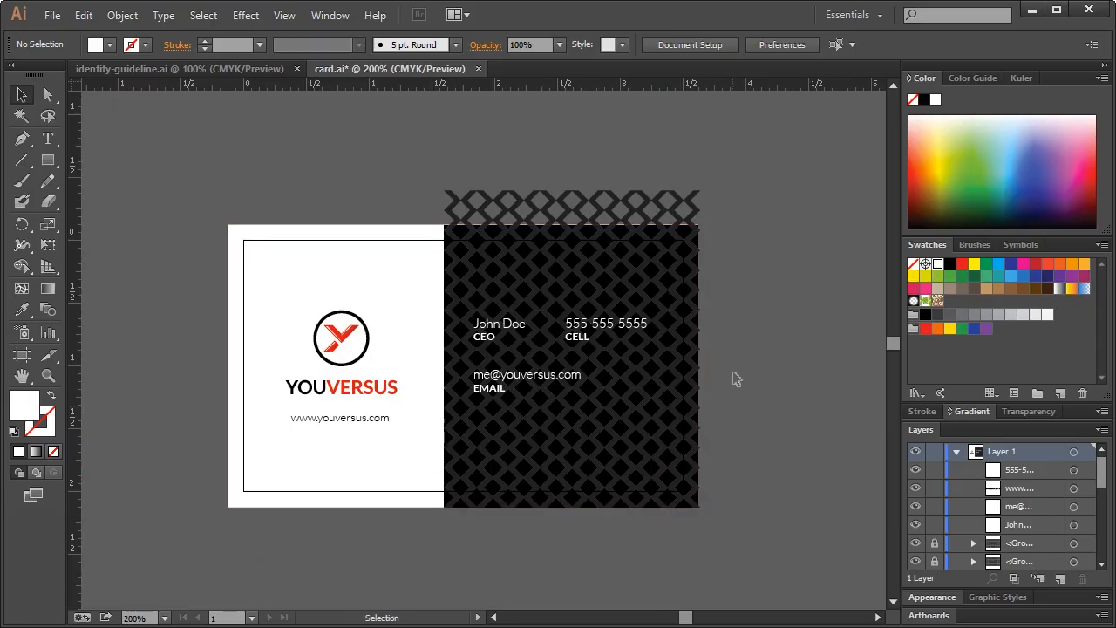
left_click(48, 161)
left_click_drag(425, 157, 756, 223)
left_click(21, 94)
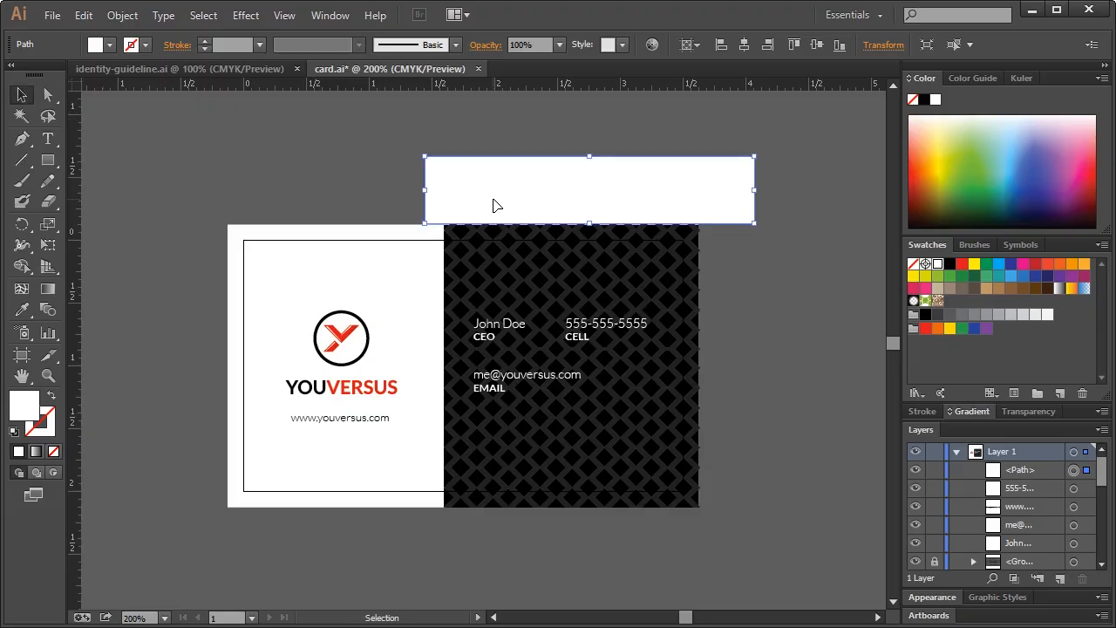
Unlock the pattern and cut it along the rectangle's edge with Divide Objects Below
scroll(1027, 506, "down", 3)
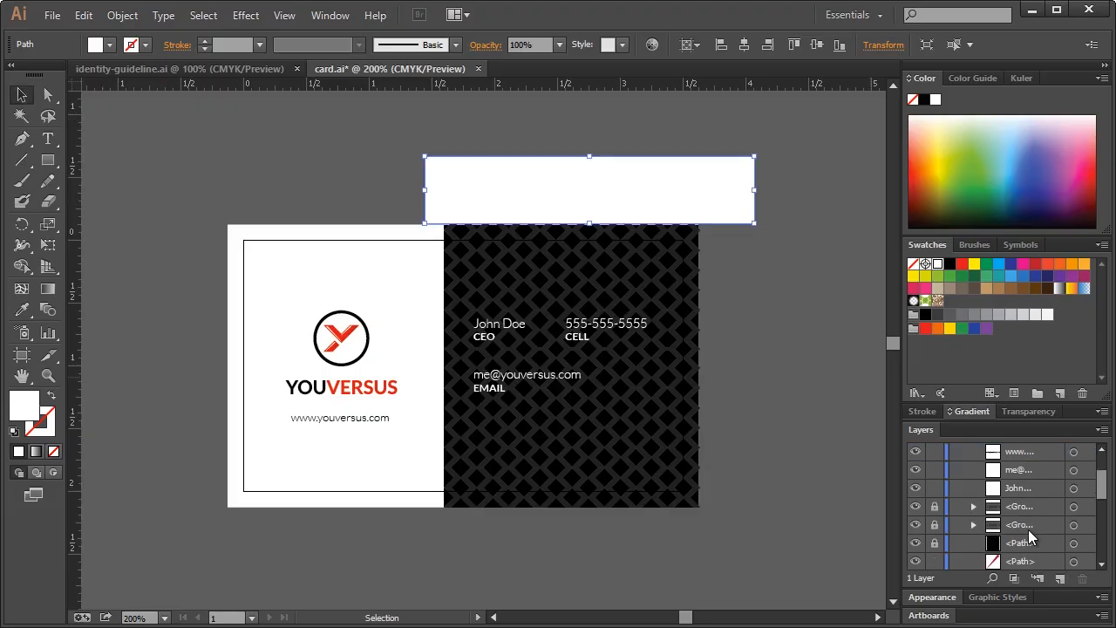
left_click(934, 506)
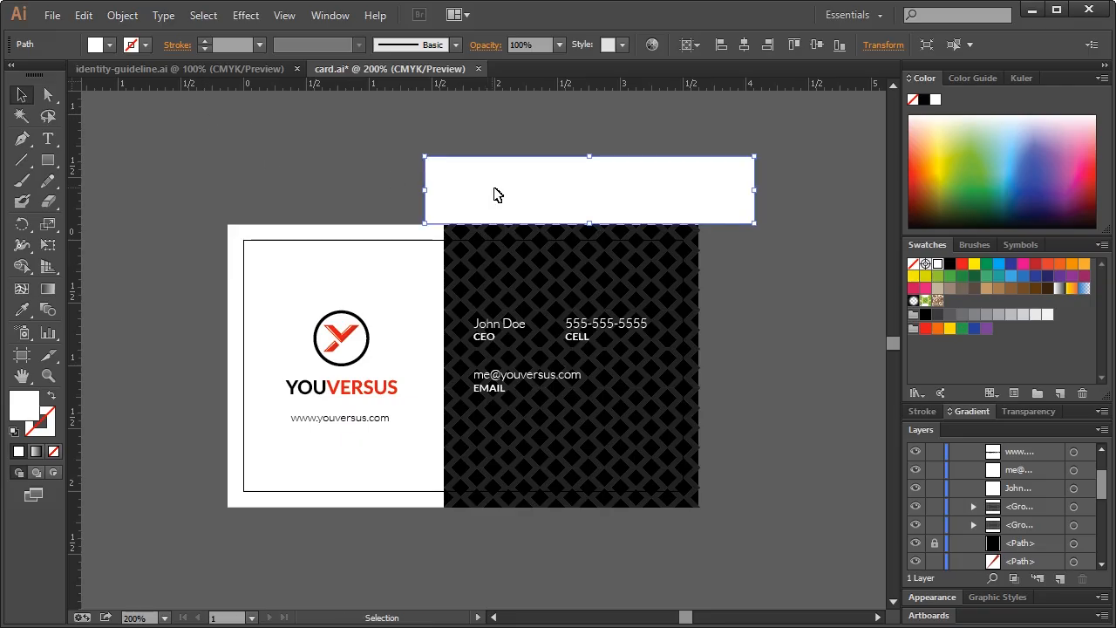
left_click(122, 15)
mouse_move(170, 373)
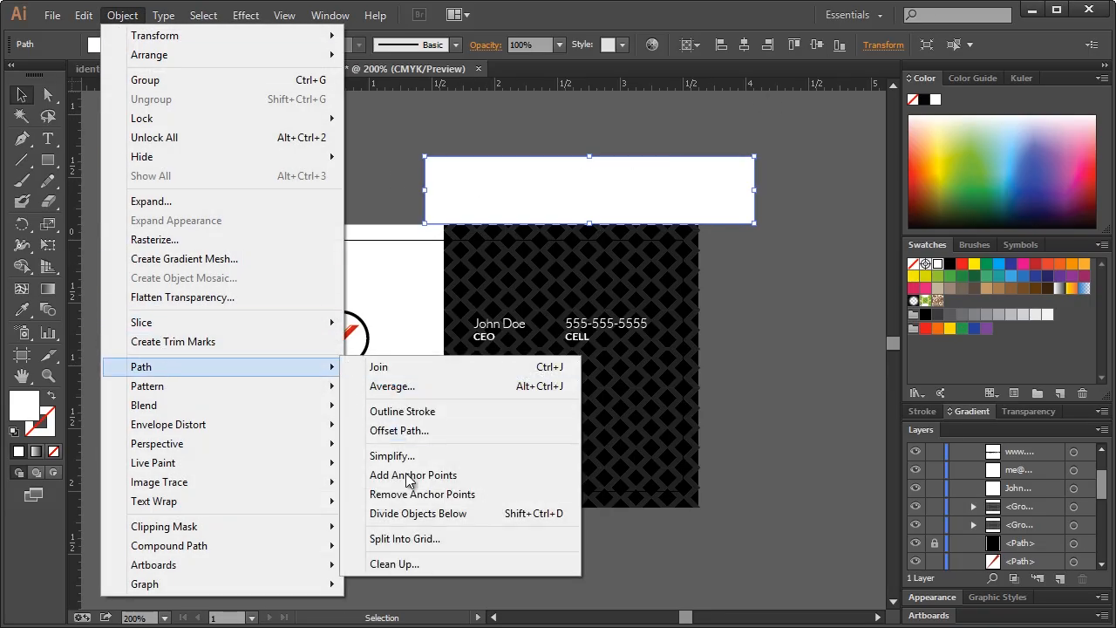
left_click(408, 515)
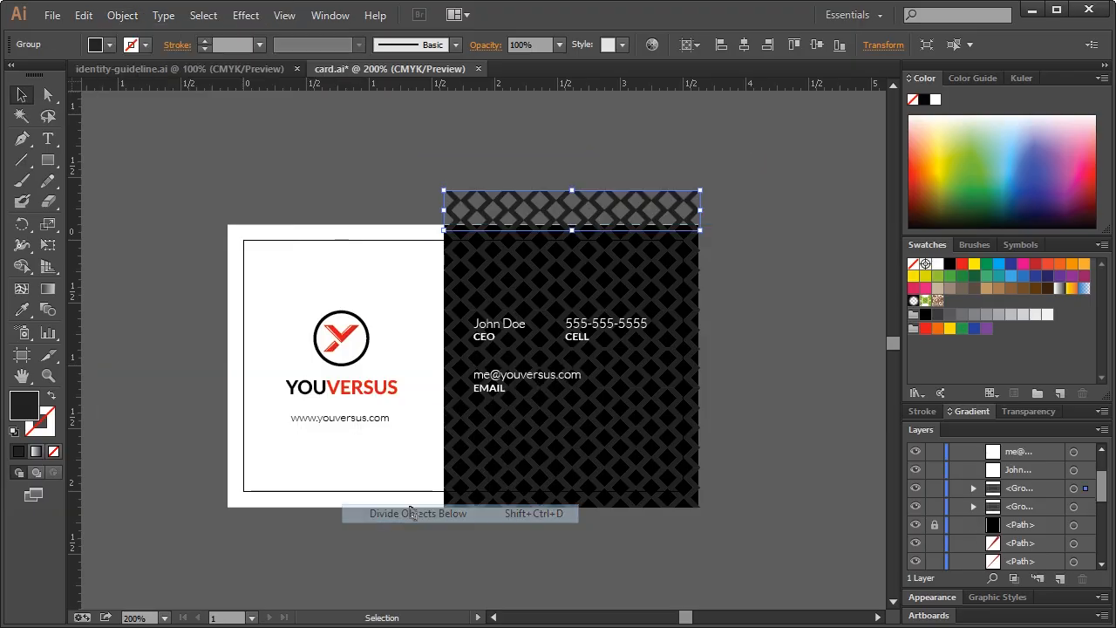
left_click(339, 194)
left_click(507, 207)
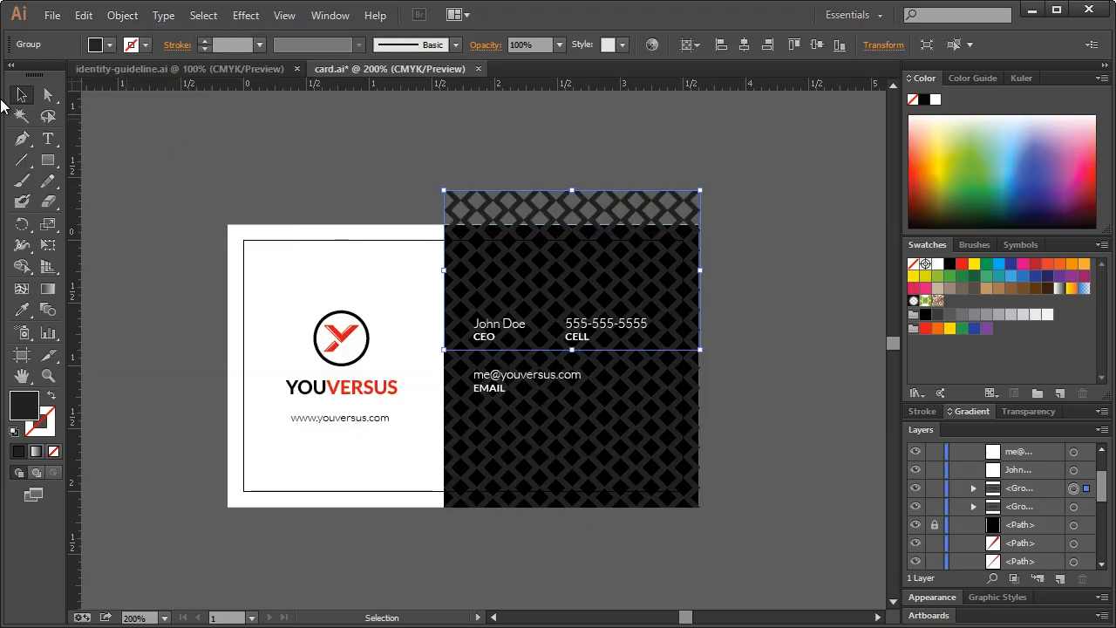
Direct-select and delete the pattern strip sticking out above the card's top edge
left_click(48, 94)
left_click_drag(390, 157, 755, 221)
key("Delete")
left_click(756, 211)
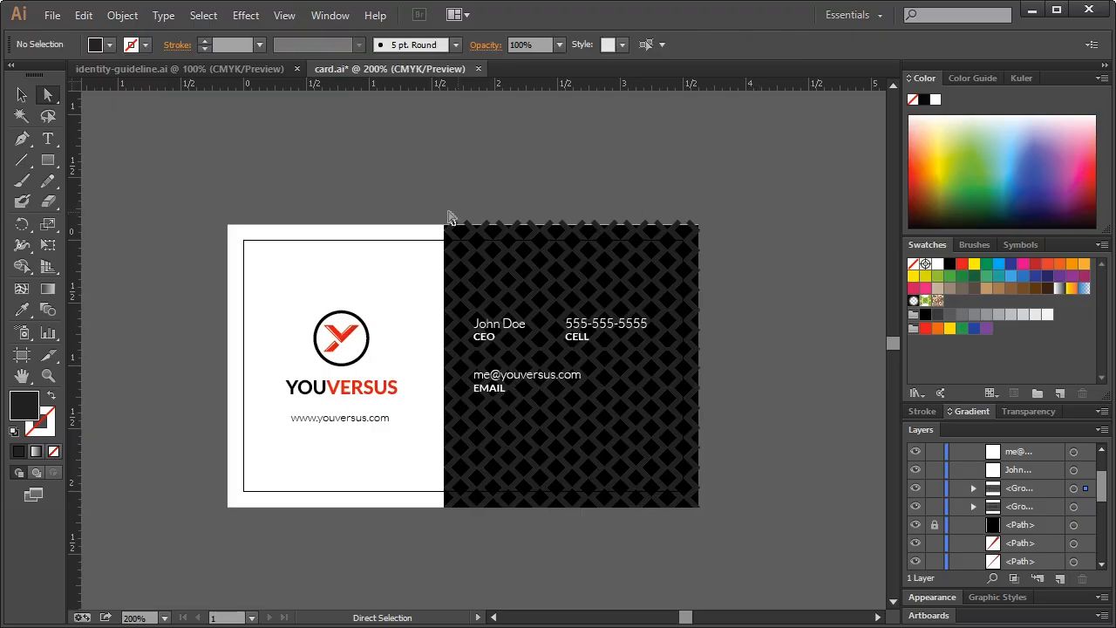
left_click_drag(428, 207, 752, 224)
left_click(763, 207)
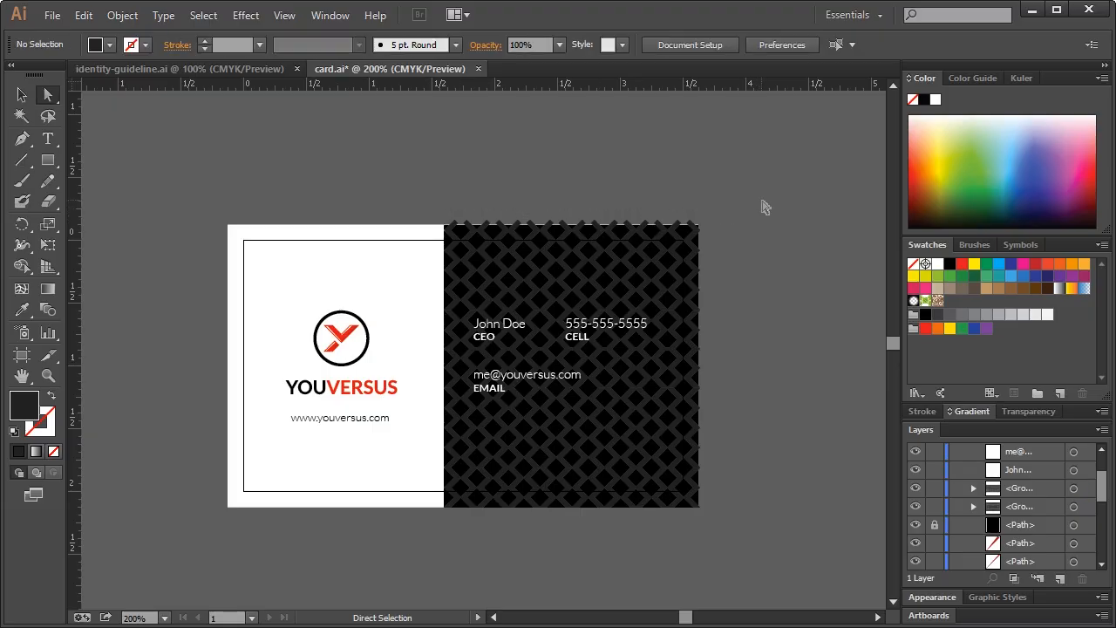
left_click(26, 98)
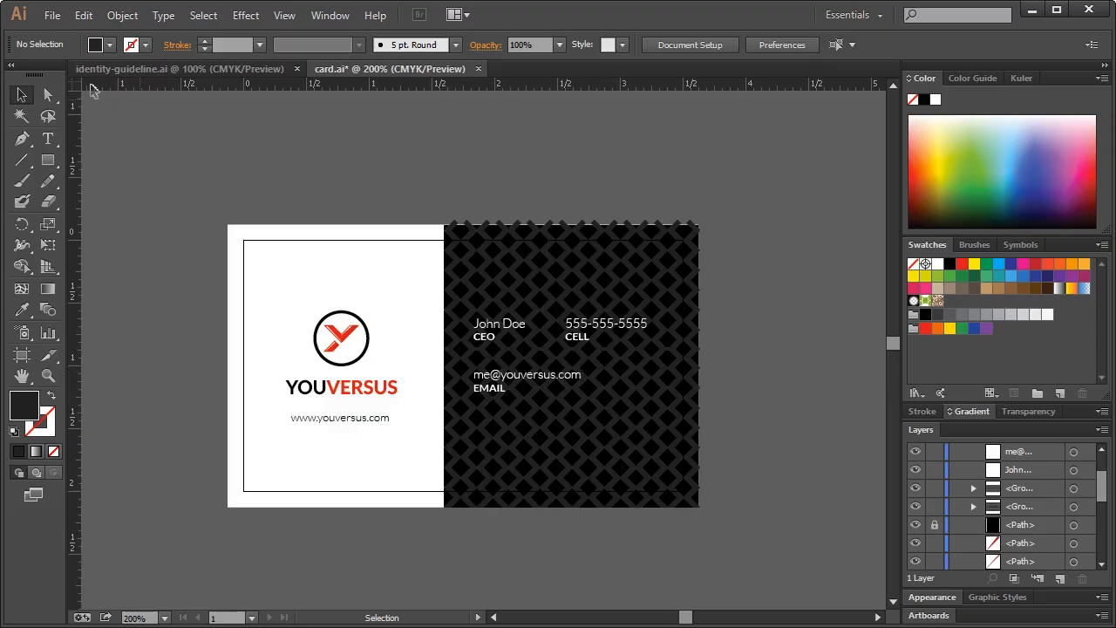
Save the card under the new name front-no-outlines.ai with default save options
left_click(53, 15)
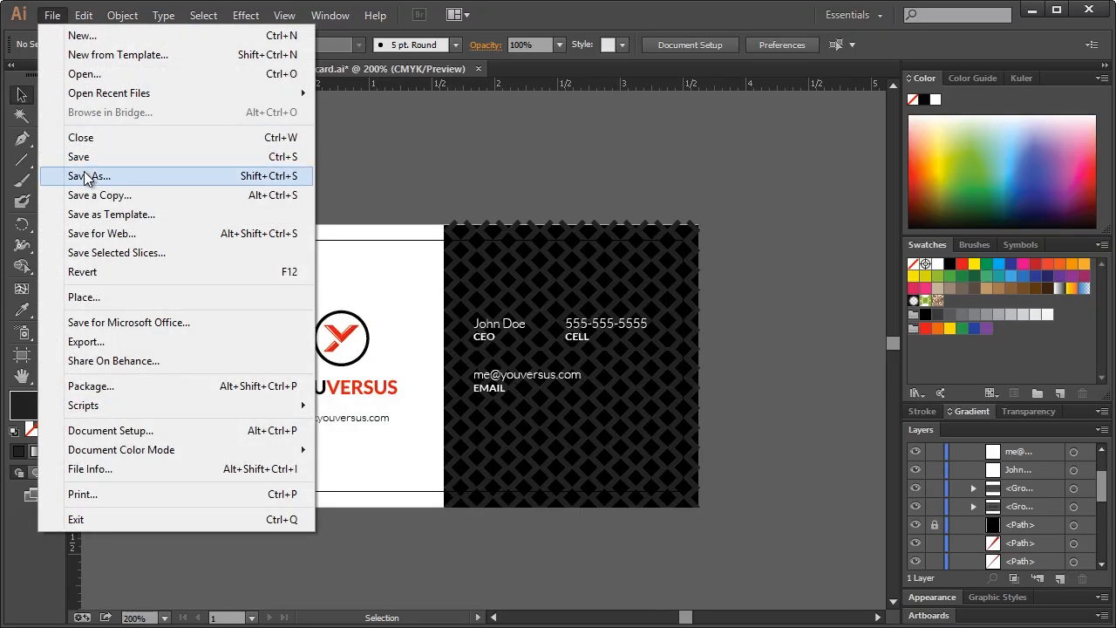
left_click(87, 177)
type("f")
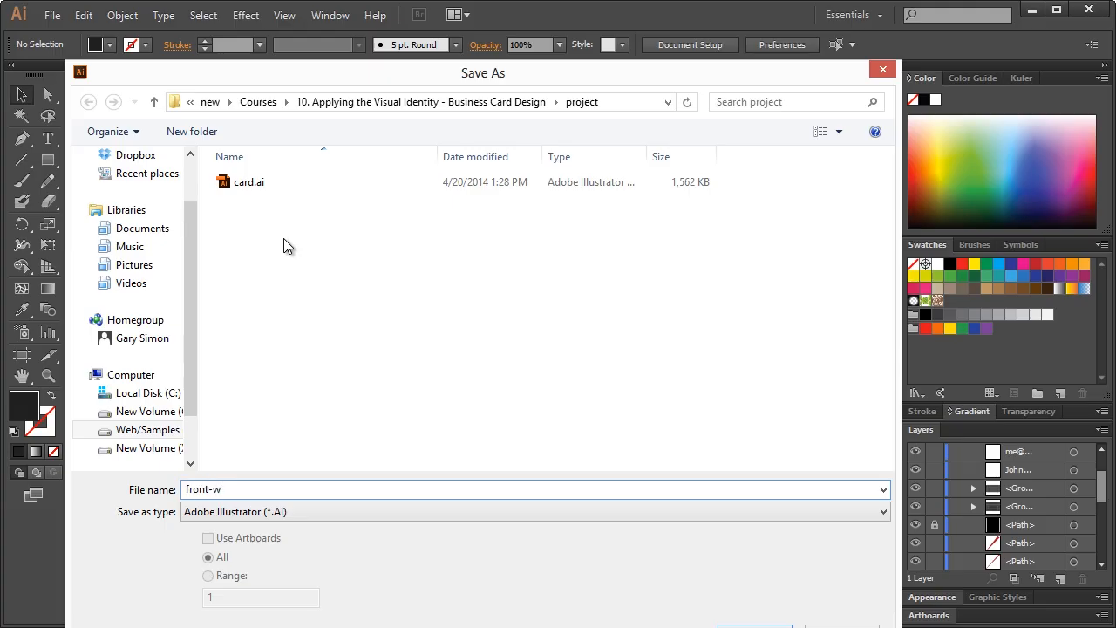
type("ront-no-outlines")
key("Return")
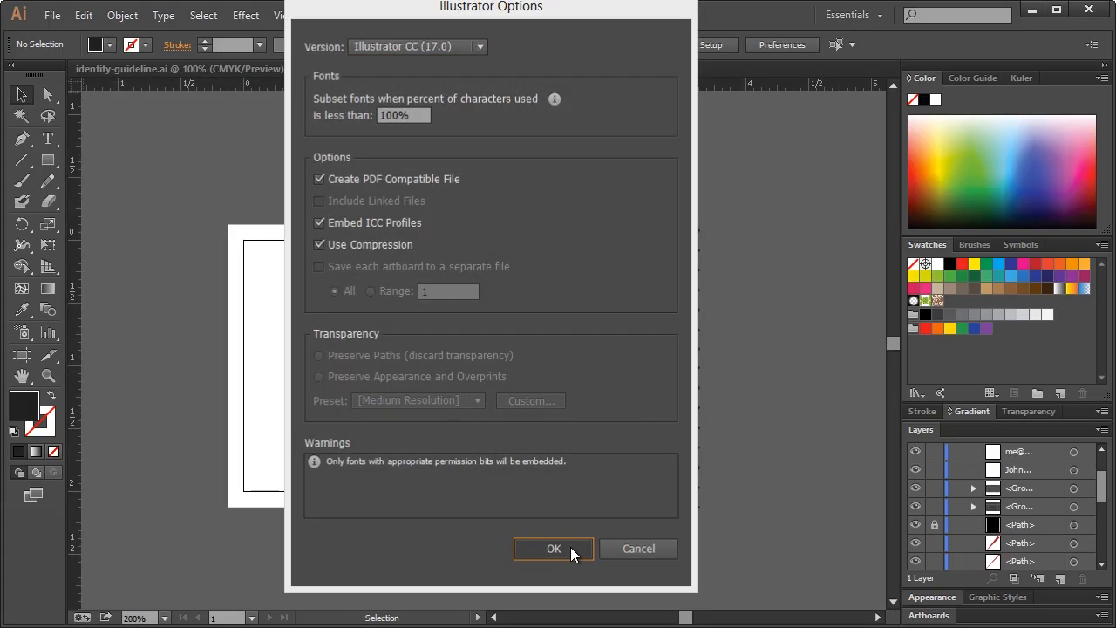
left_click(554, 547)
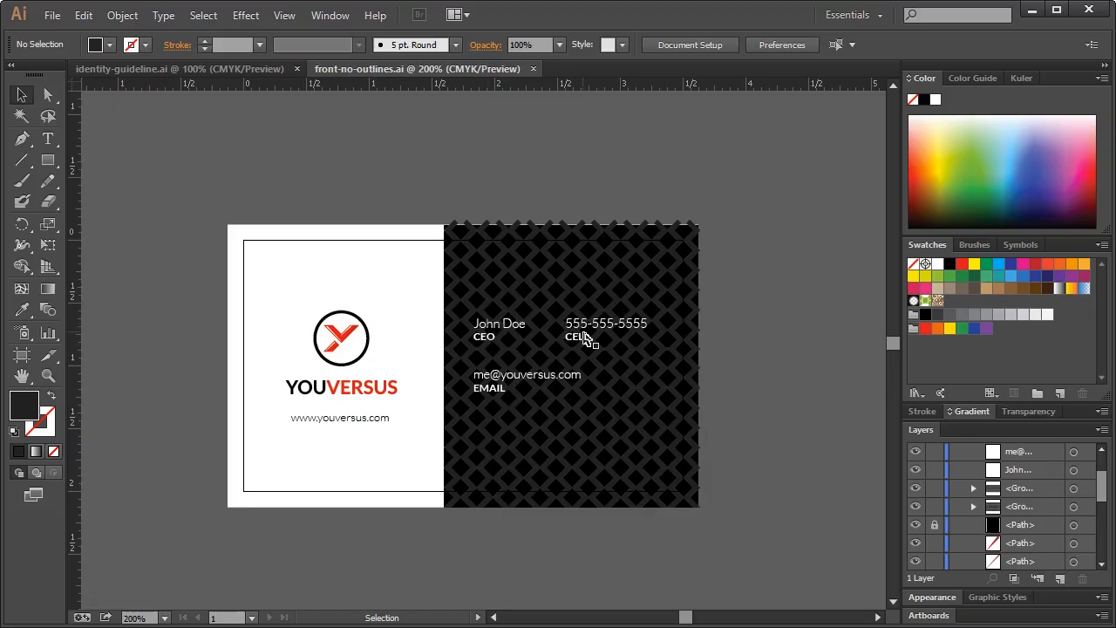
Save another copy of the card as front-outlines.ai
left_click(50, 16)
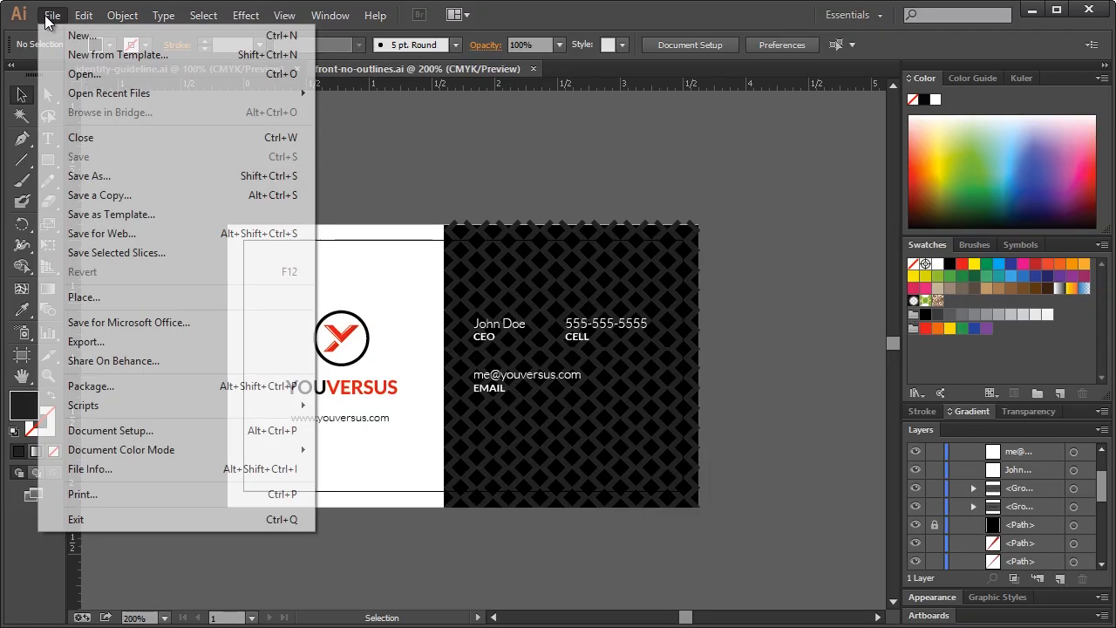
left_click(99, 177)
type("fr")
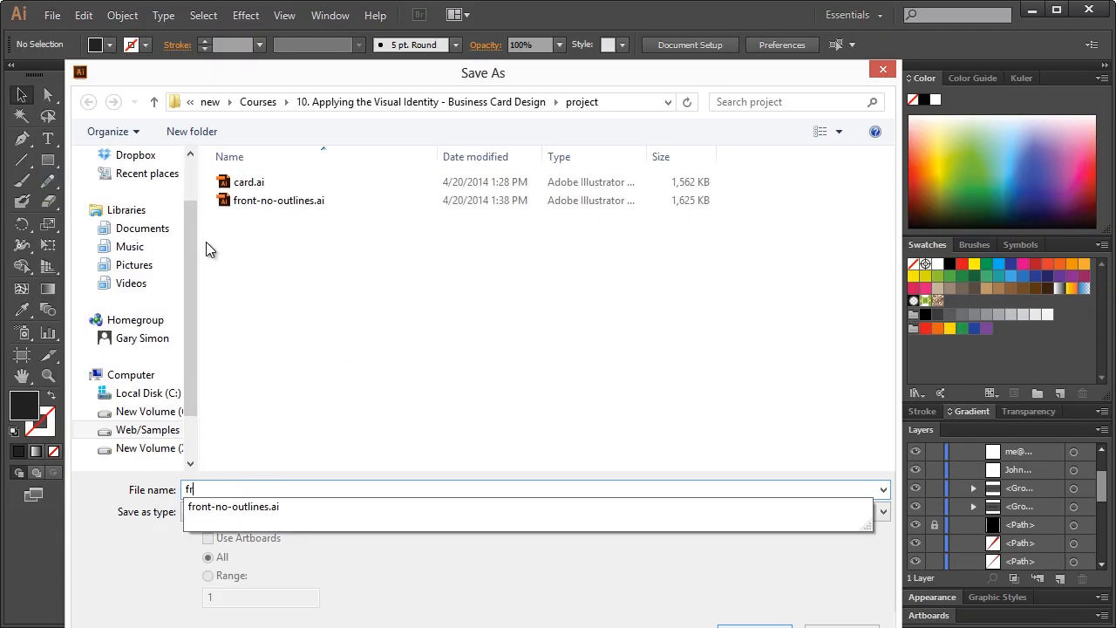
type("ont-outlines")
key("Return")
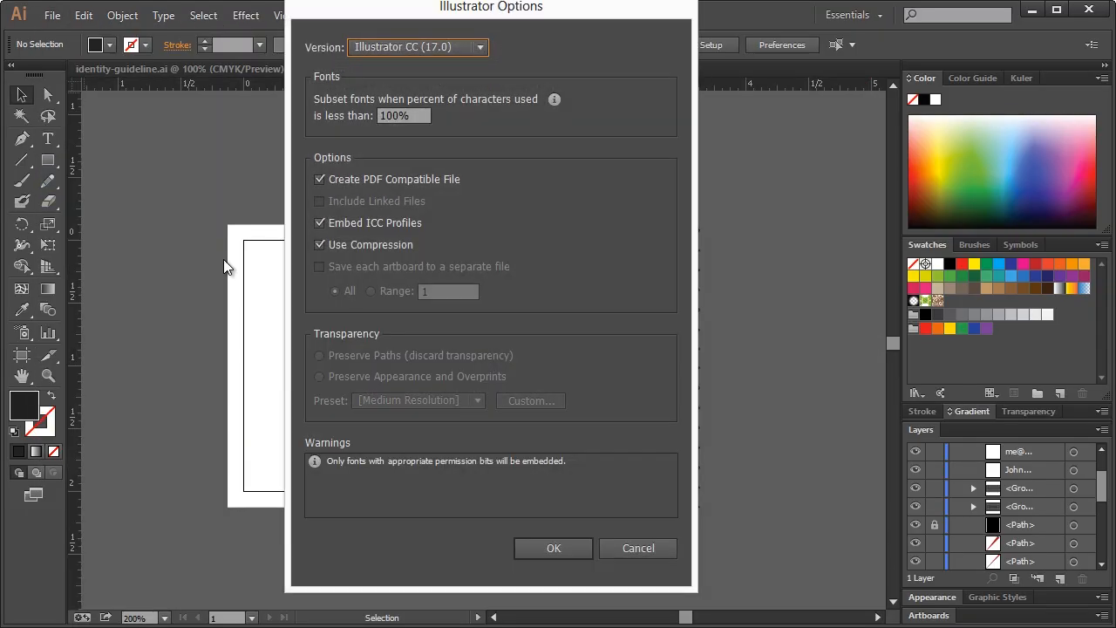
left_click(560, 547)
Marquee-select every object on the card and convert its text to outlines
left_click(583, 329)
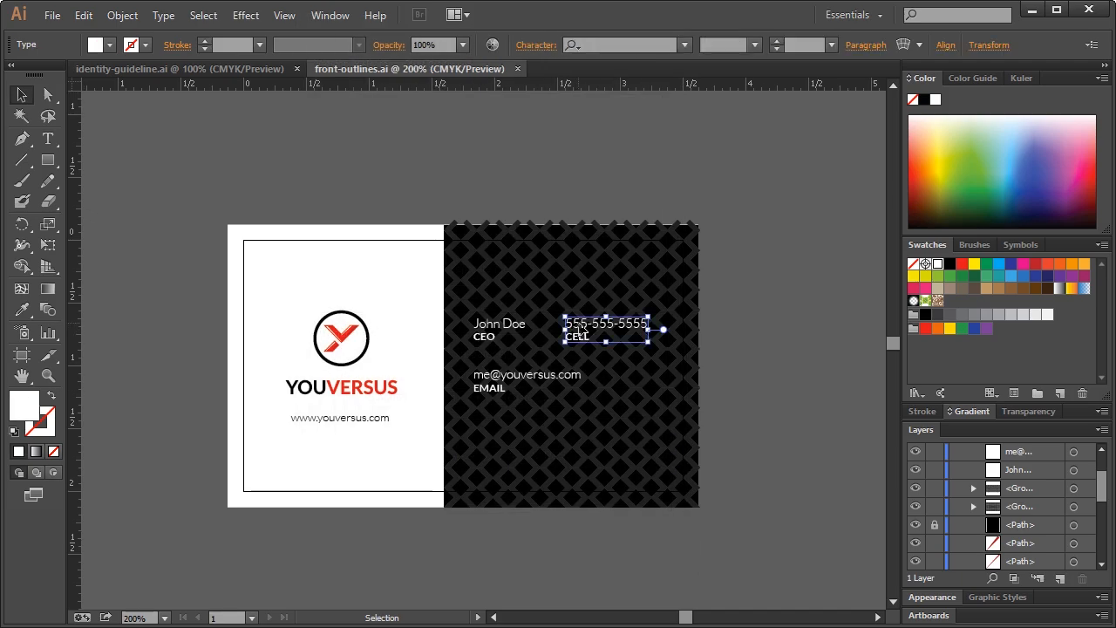
left_click_drag(171, 222, 724, 541)
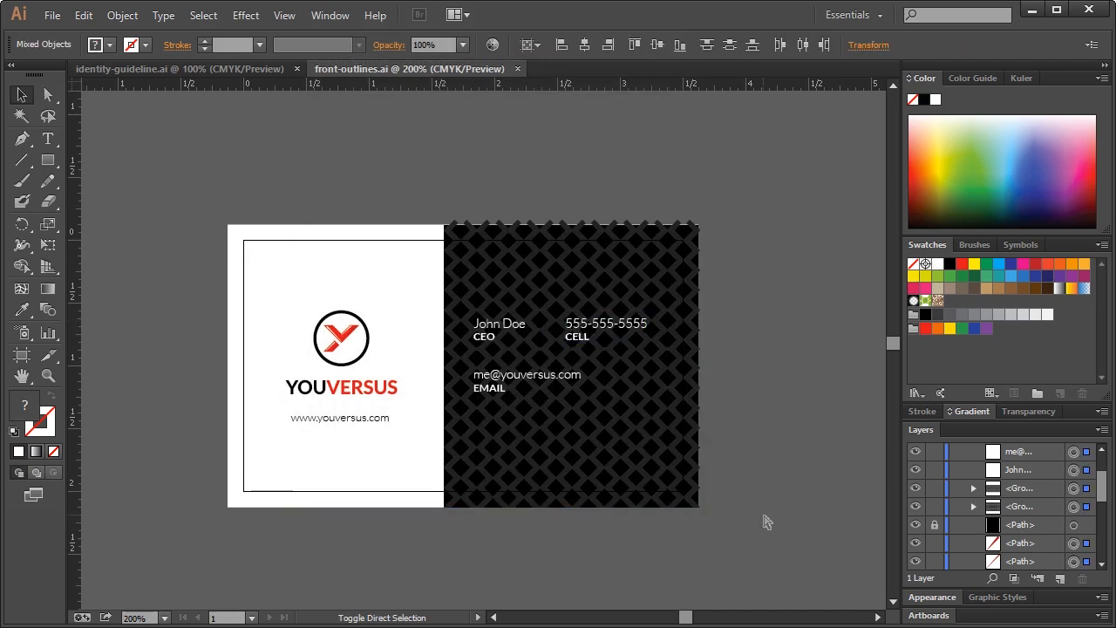
key("ctrl+shift+o")
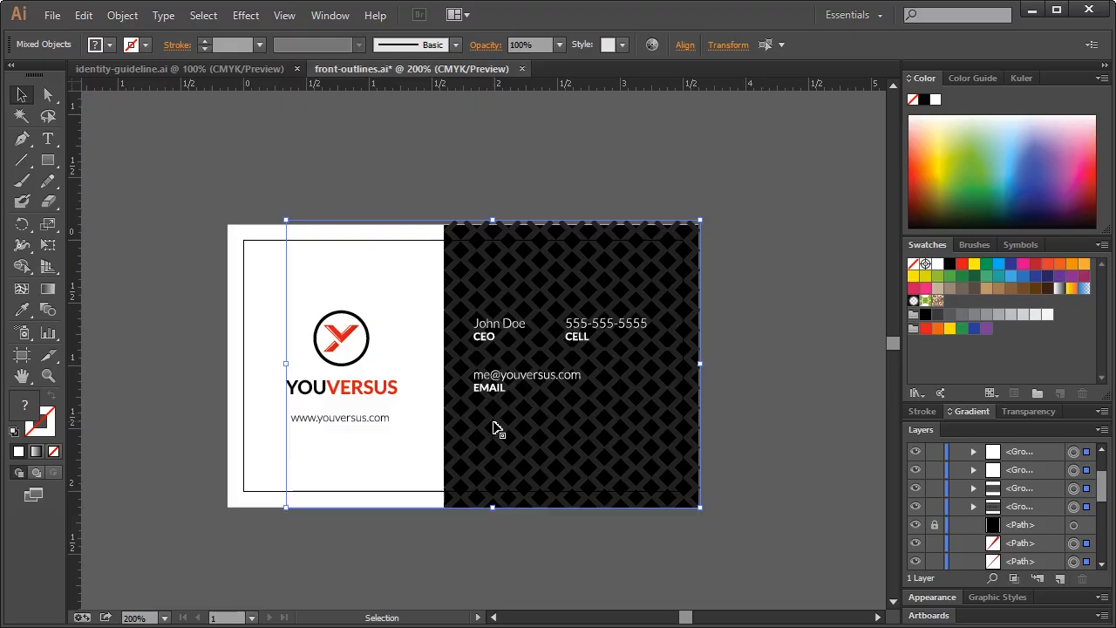
left_click(122, 15)
mouse_move(184, 365)
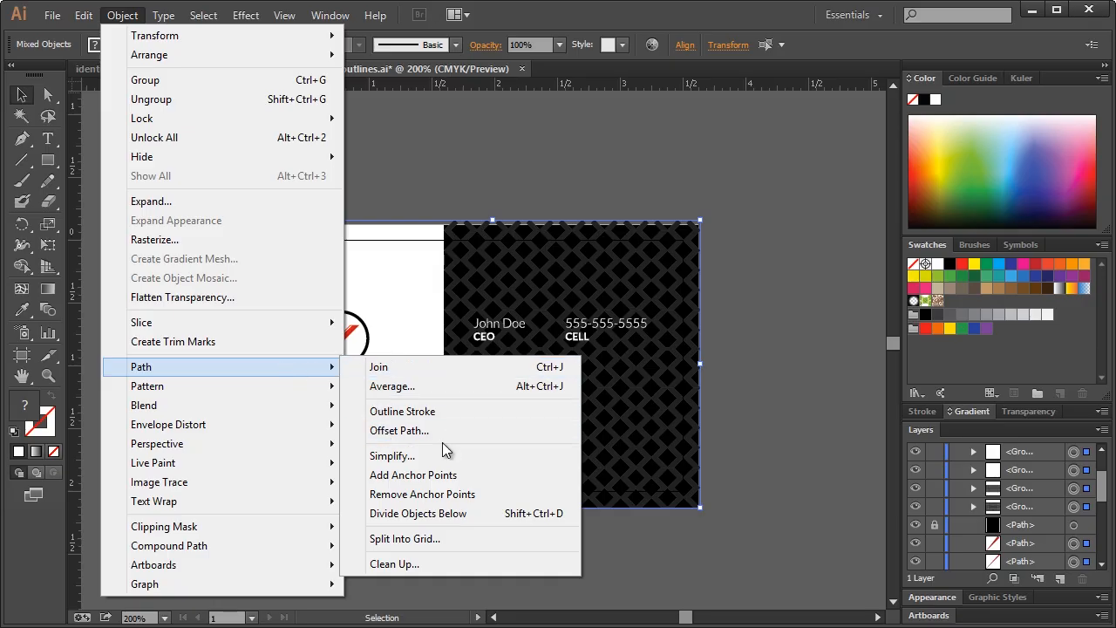
left_click(112, 17)
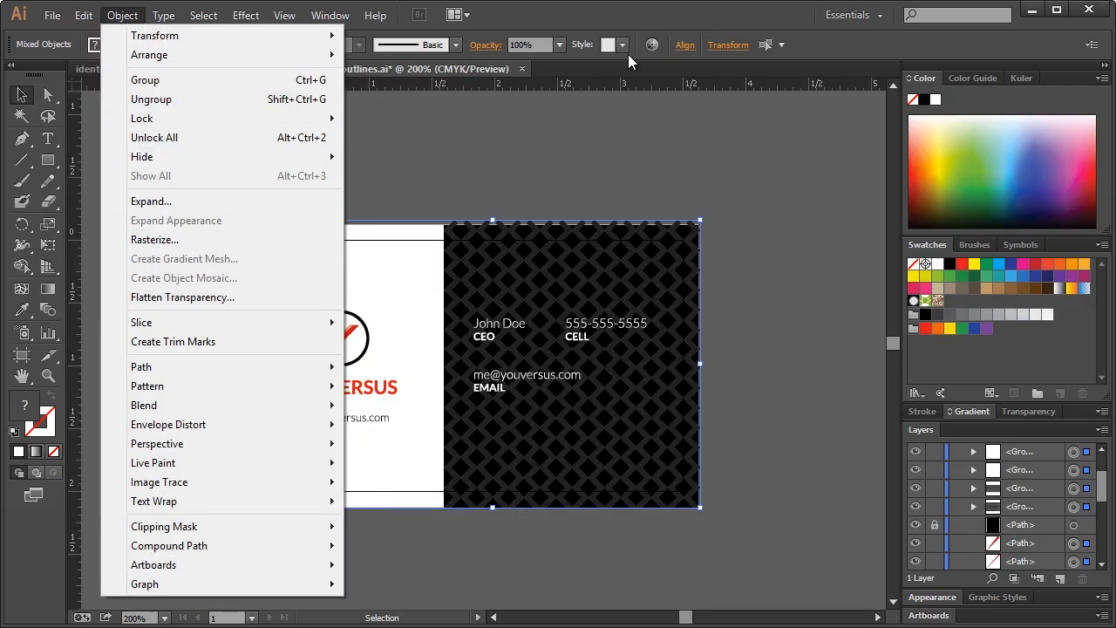
left_click(608, 252)
Deselect the artwork and save front-outlines.ai
left_click(765, 211)
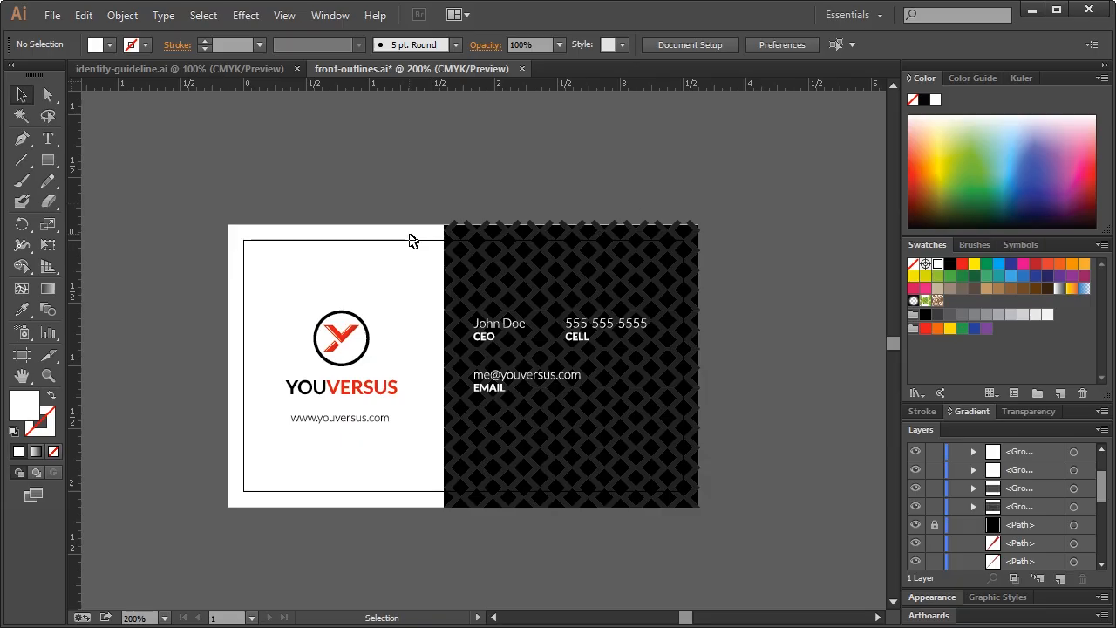
key("a")
key("ctrl+s")
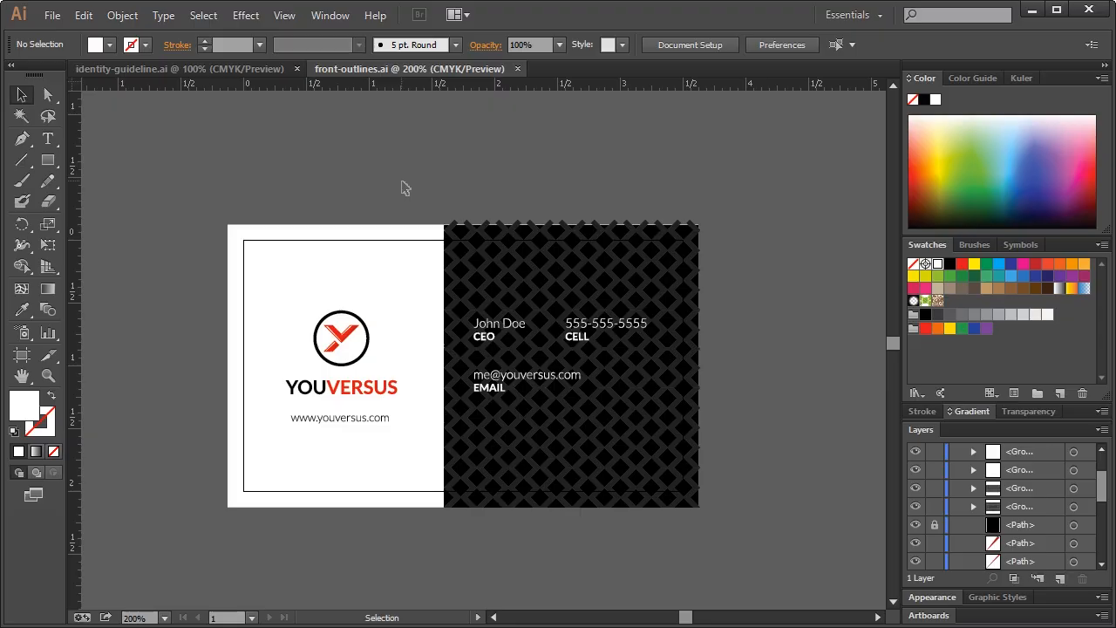
left_click(45, 18)
Save a copy of the card as back.ai
left_click(90, 175)
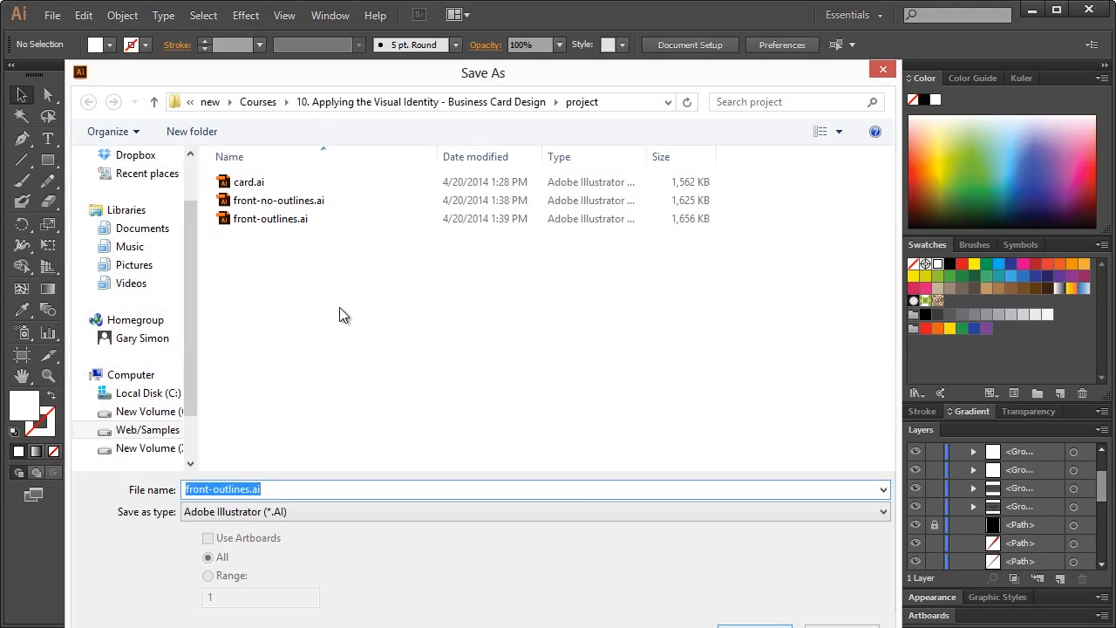
type("back")
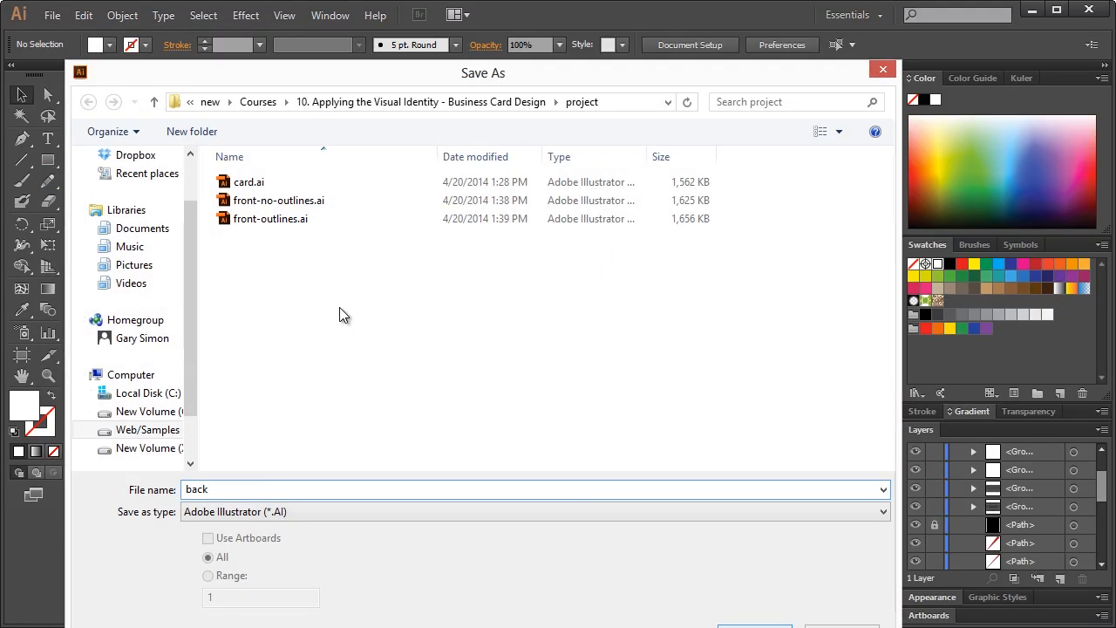
key("Return")
left_click(586, 555)
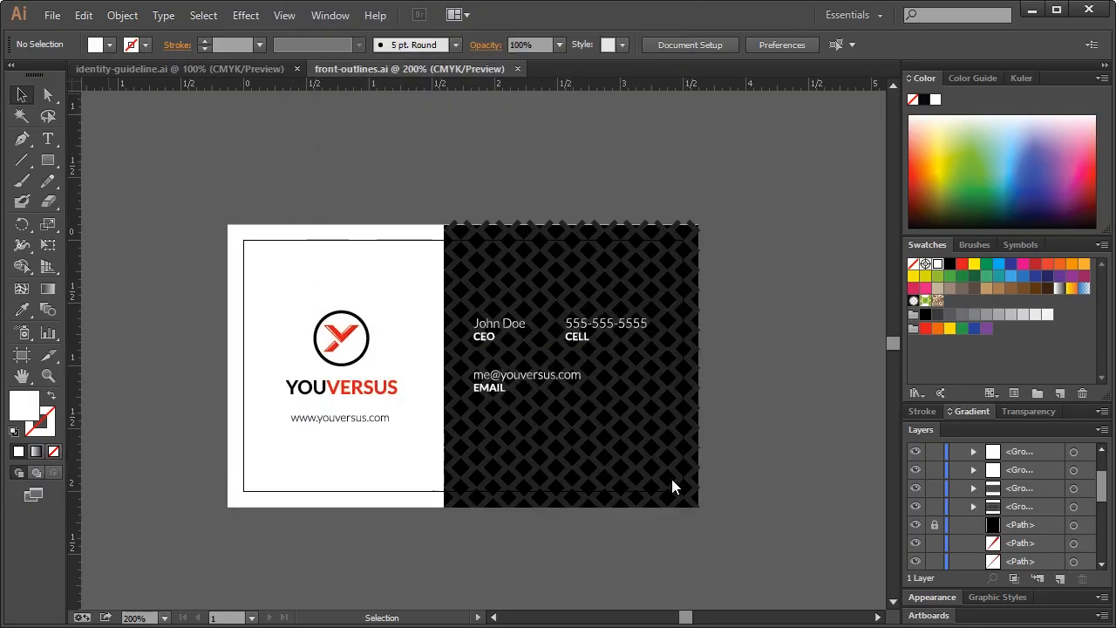
Delete the name, title, phone, email, logo, YOUVERSUS name and web address from the card
left_click(493, 330)
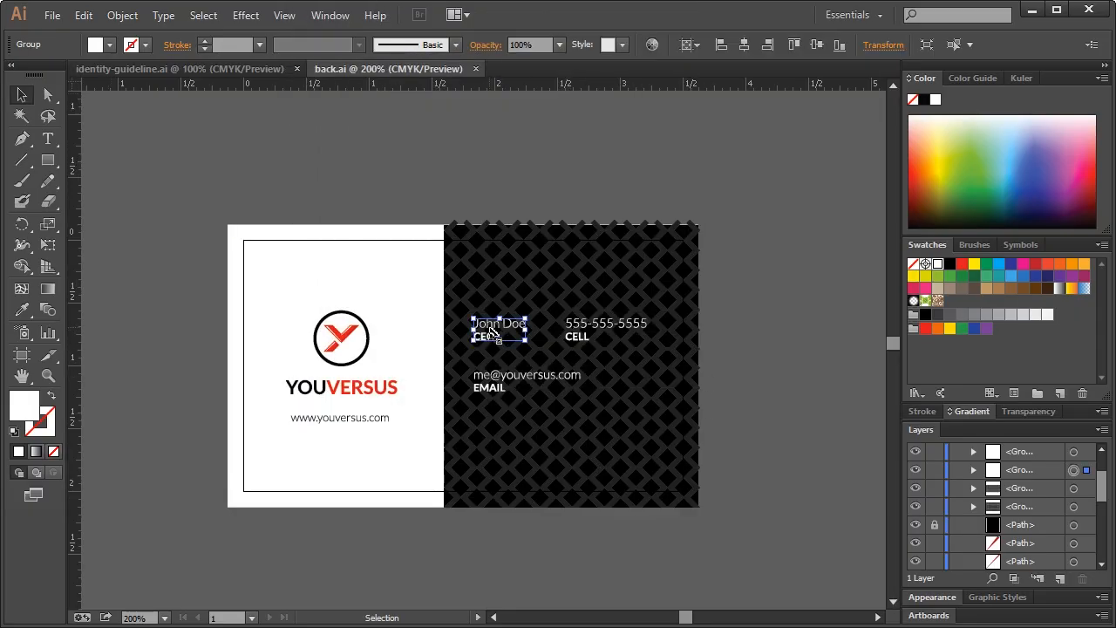
key("Delete")
left_click(582, 326)
key("Delete")
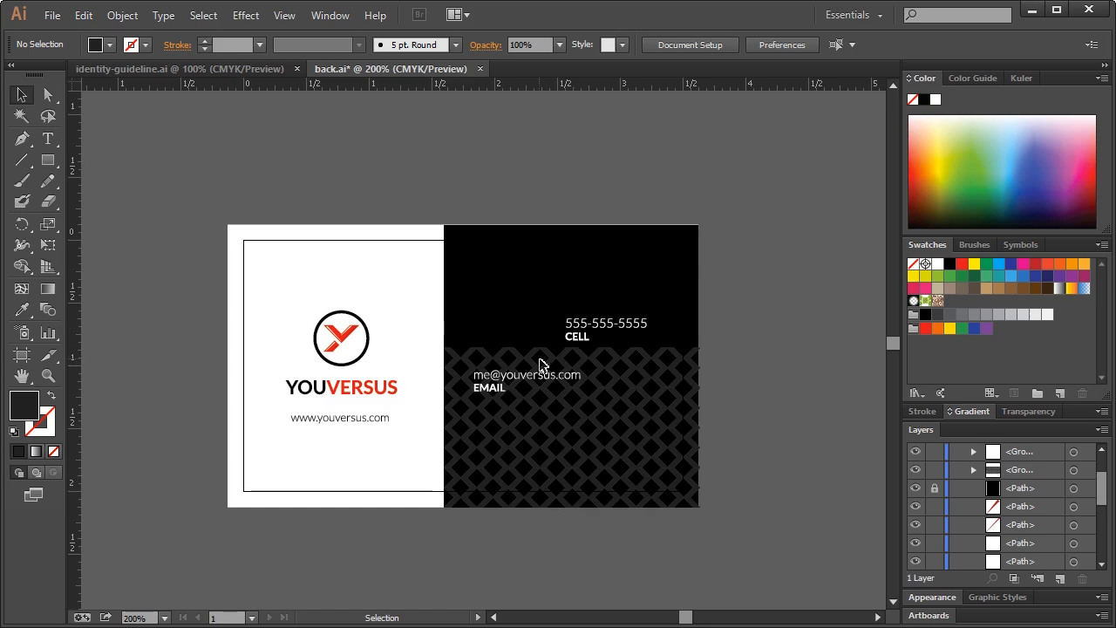
key("ctrl+z")
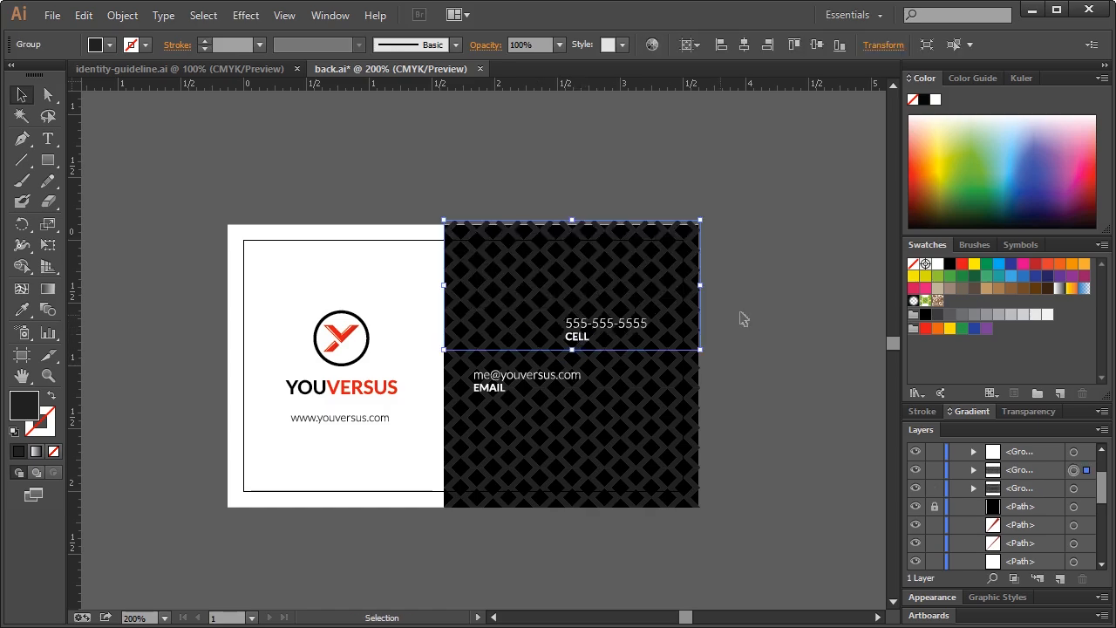
key("Delete")
left_click(591, 331)
key("Delete")
left_click(509, 390)
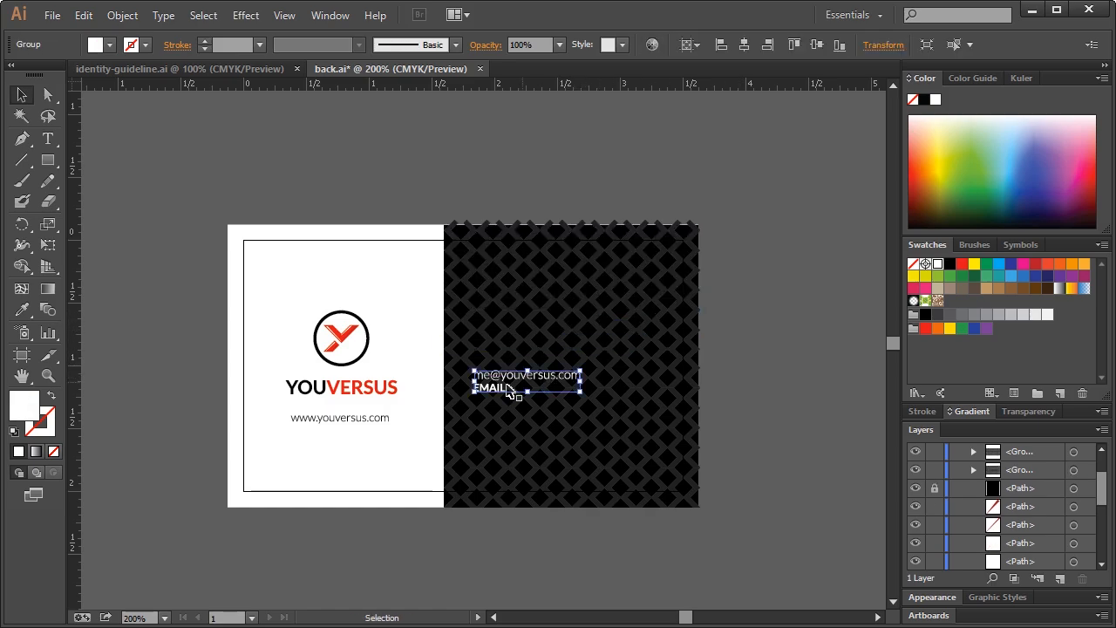
key("Delete")
left_click_drag(274, 311, 398, 453)
key("Delete")
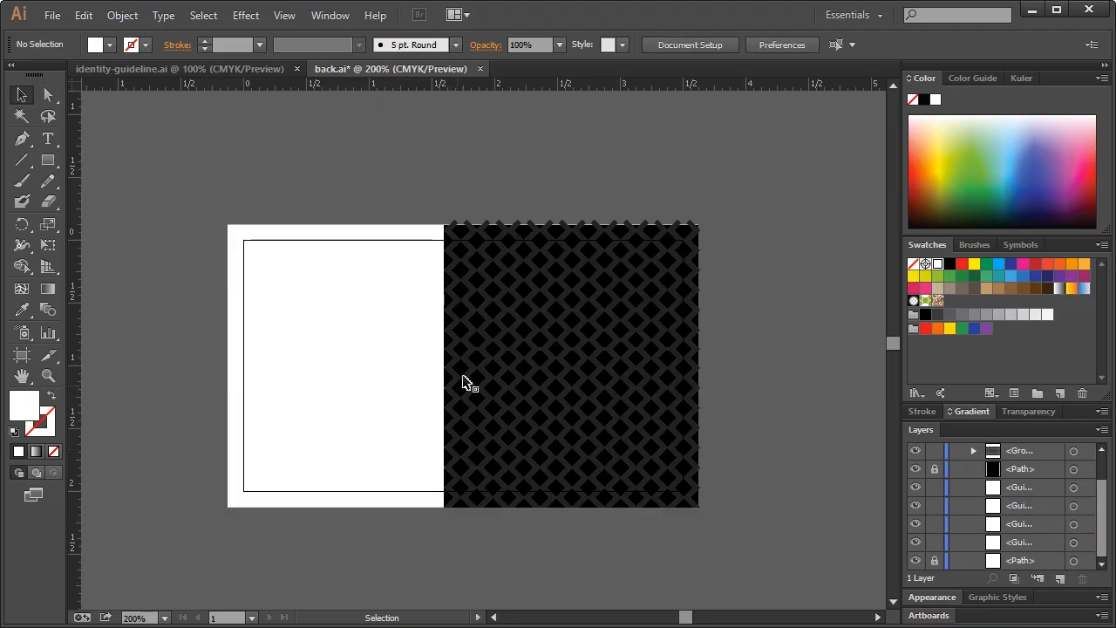
Unlock the black background shape and stretch it to the card's left edge
left_click(934, 471)
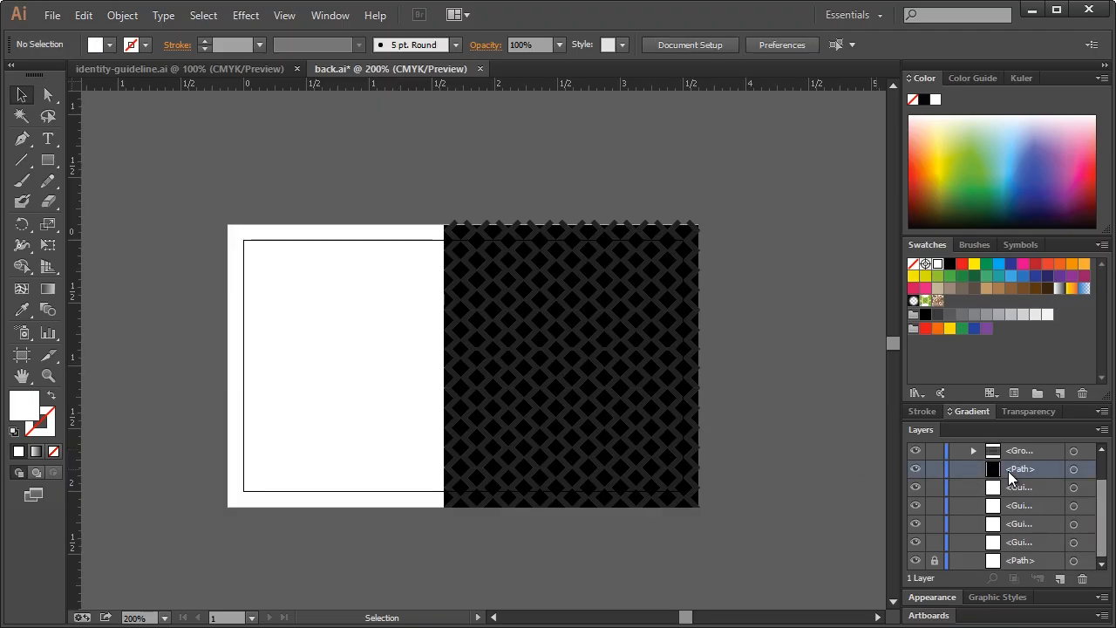
left_click(1074, 469)
left_click_drag(445, 367, 226, 374)
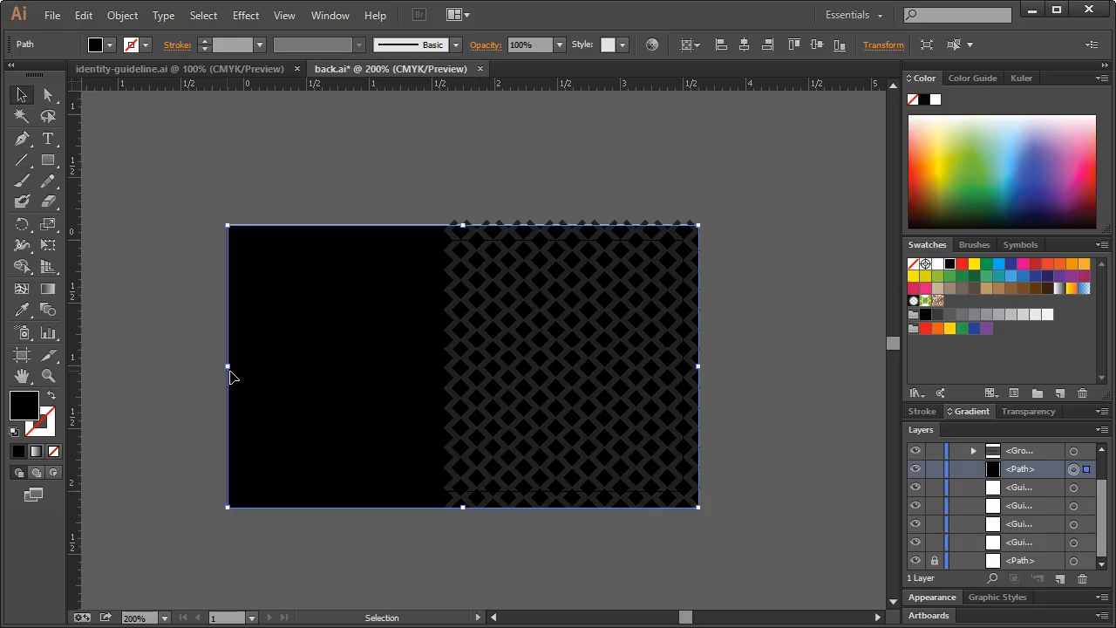
left_click(486, 205)
Group the diamond pattern pieces and paste a copy over the card's left half
left_click(574, 336)
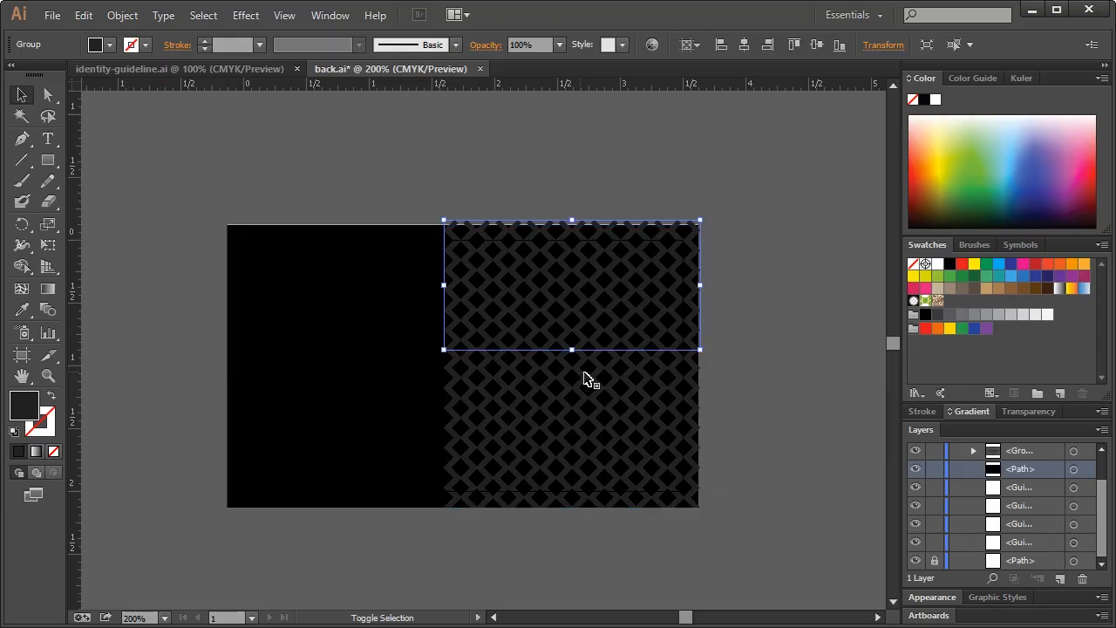
left_click(577, 372, "shift")
key("ctrl+g")
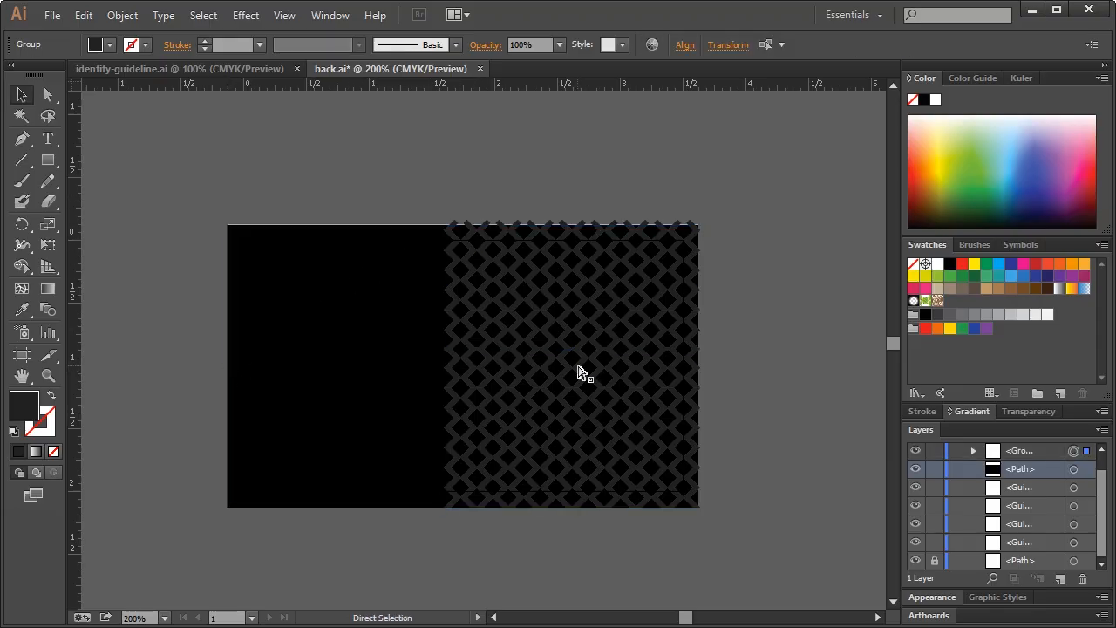
key("ctrl+c")
key("ctrl+f")
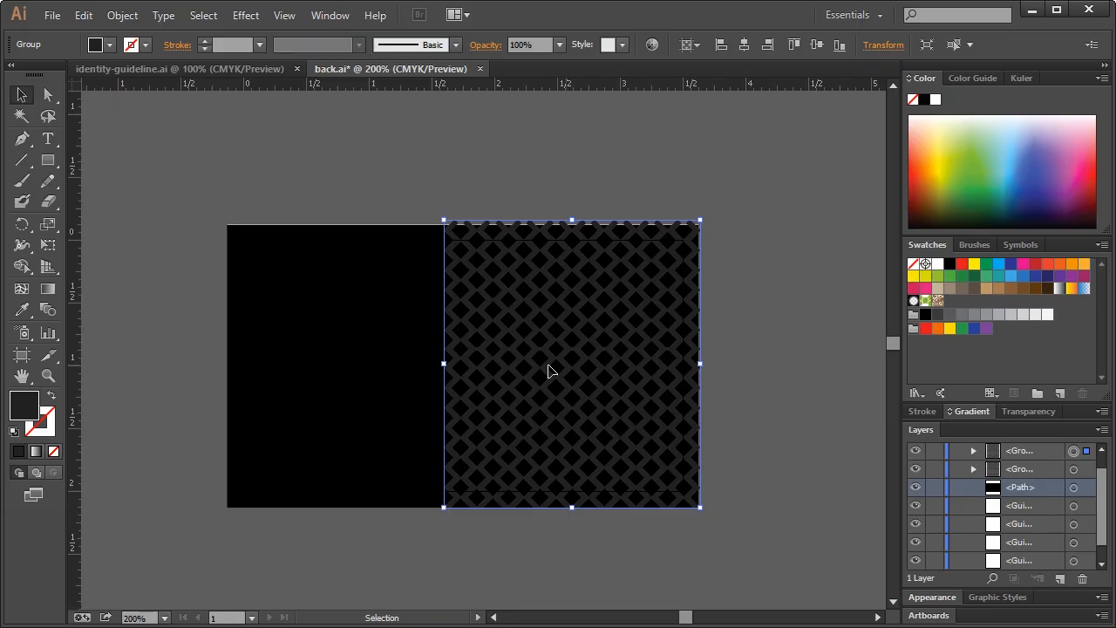
left_click_drag(549, 370, 309, 369)
left_click(290, 160)
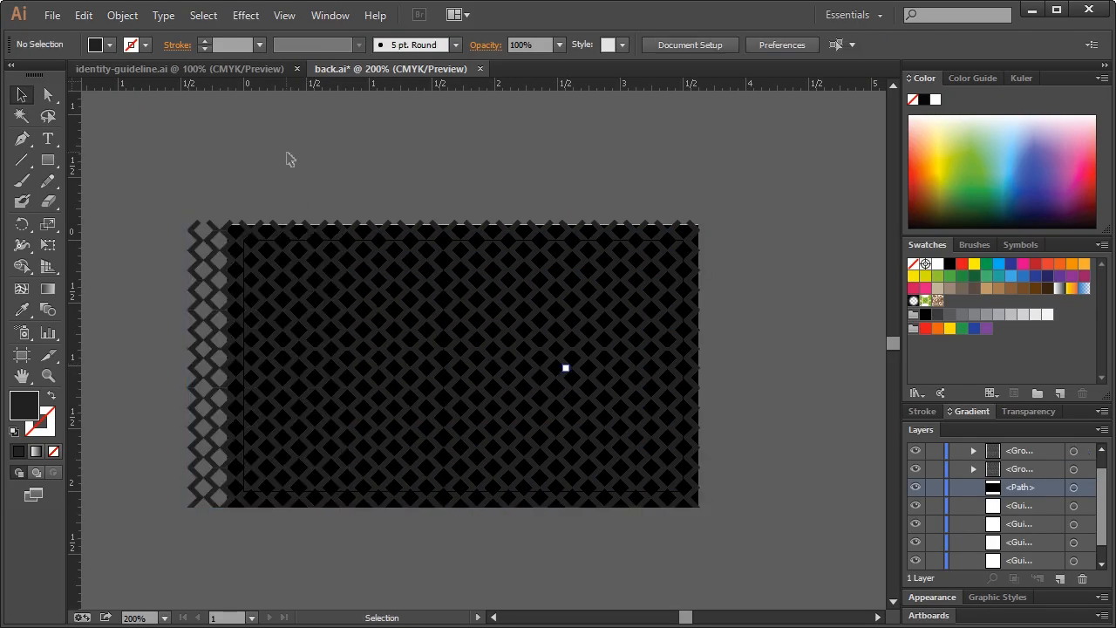
left_click(429, 326)
left_click(383, 137)
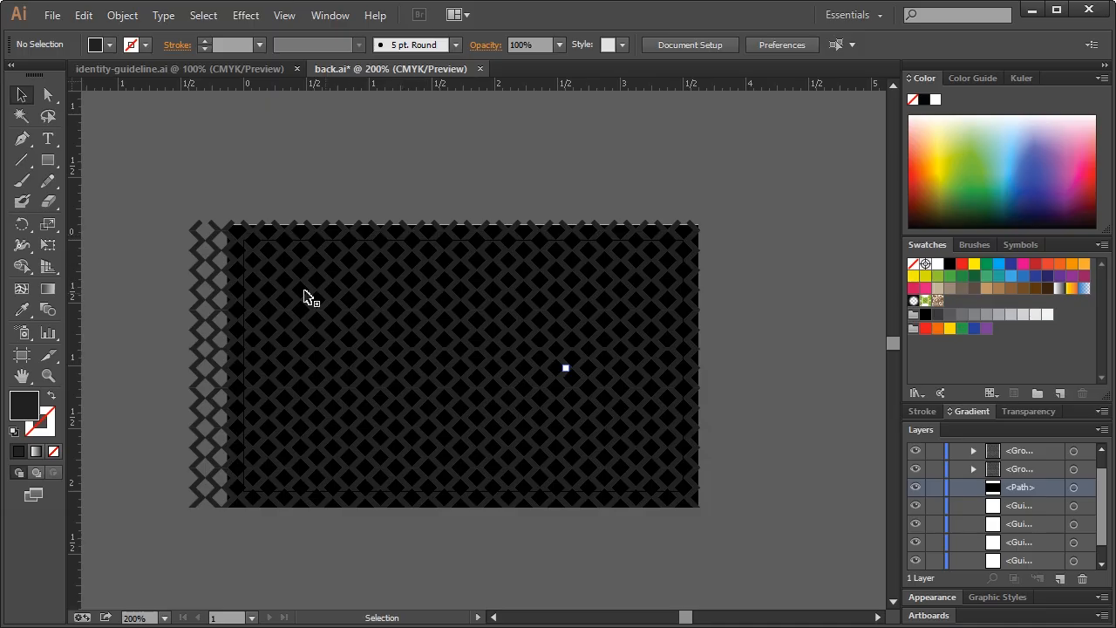
Delete the diamond column overhanging the card's left edge, then return to identity-guideline.ai
left_click(50, 95)
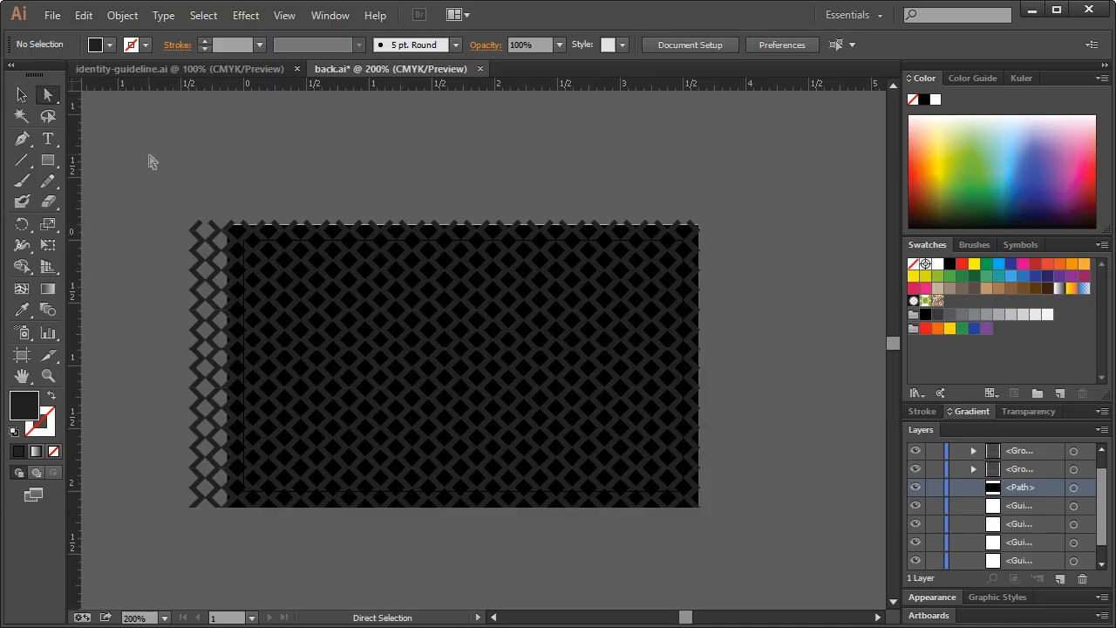
left_click_drag(149, 156, 214, 567)
key("Delete")
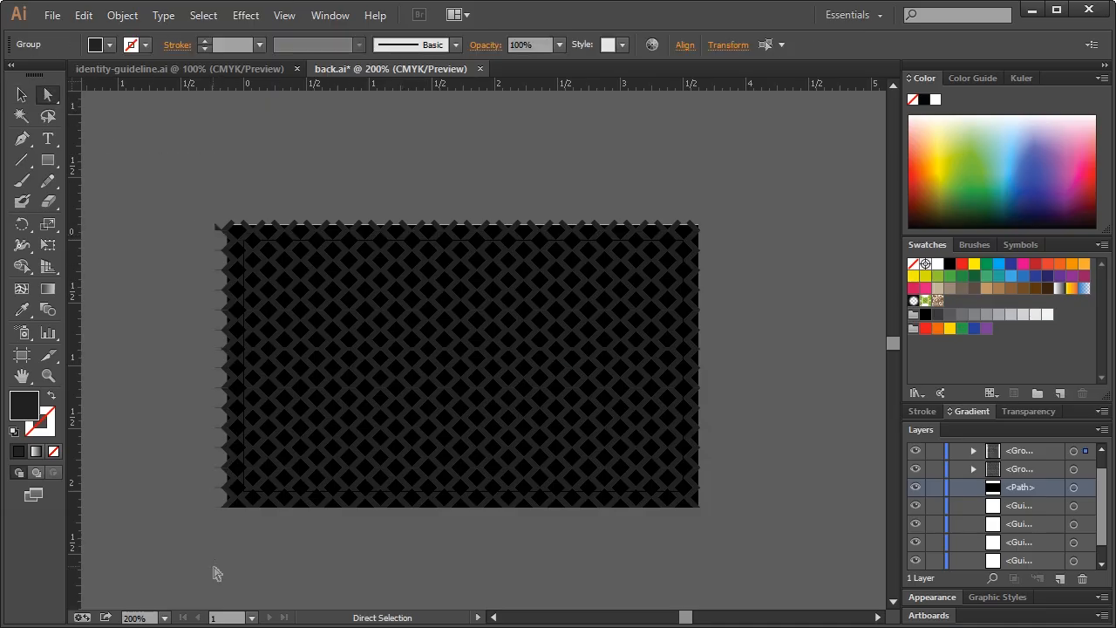
left_click(180, 358)
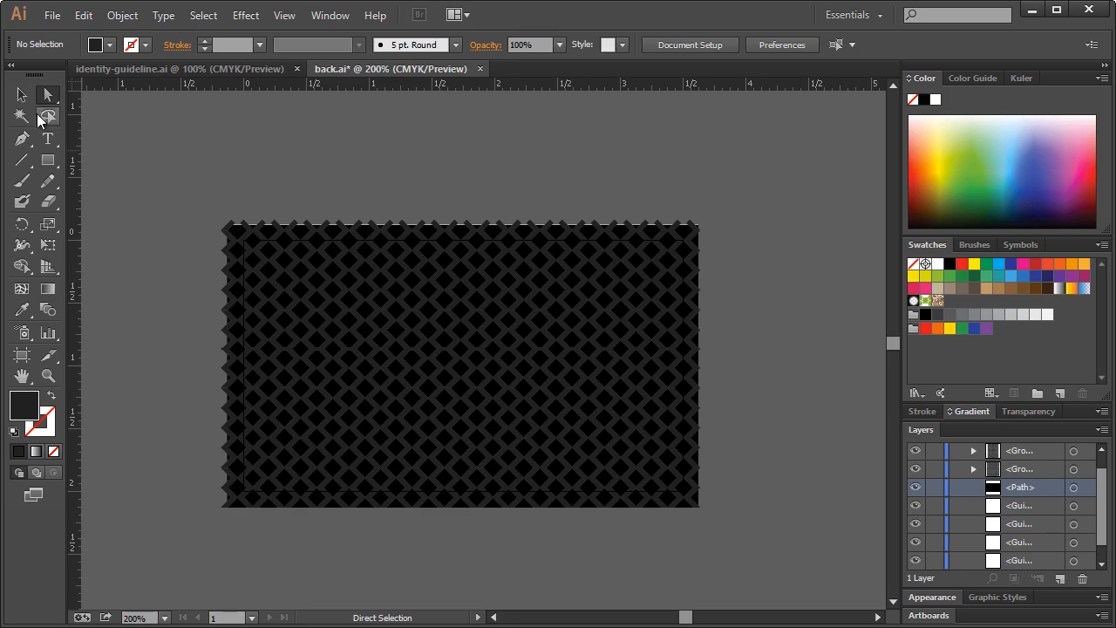
left_click(21, 94)
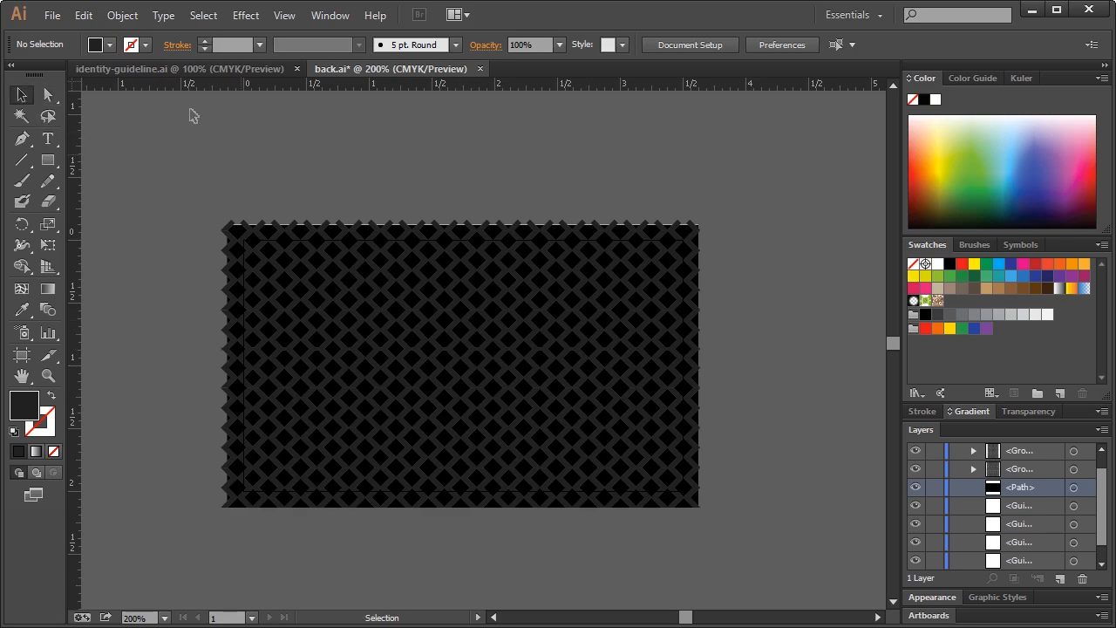
left_click(137, 72)
scroll(503, 282, "up", 4)
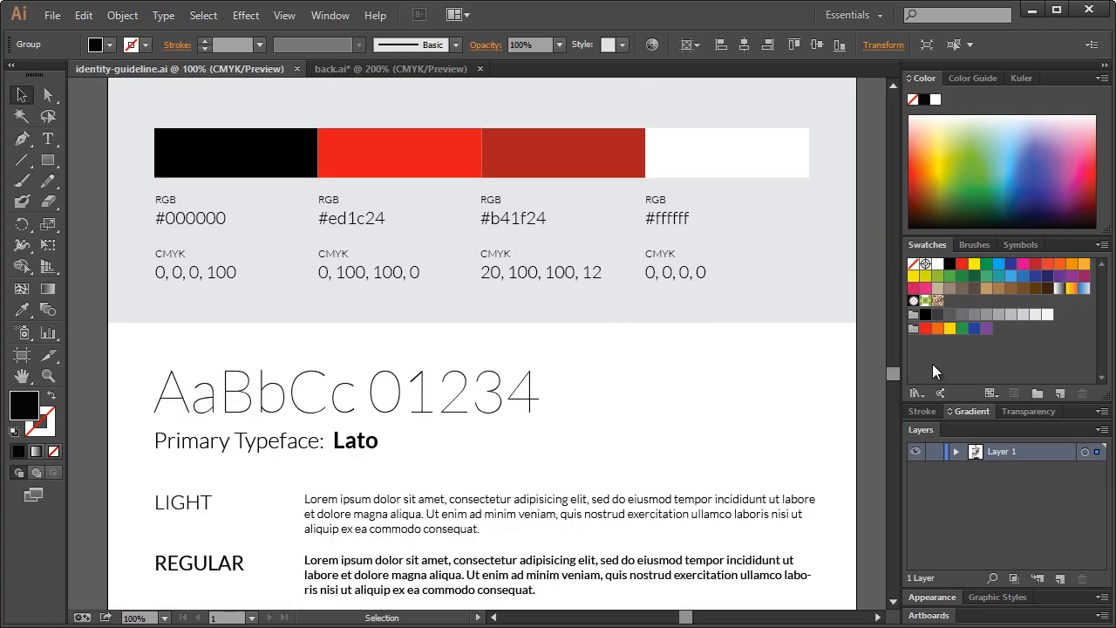
Copy the white Y mark from identity-guideline.ai into back.ai and enlarge it
left_click_drag(894, 381, 893, 350)
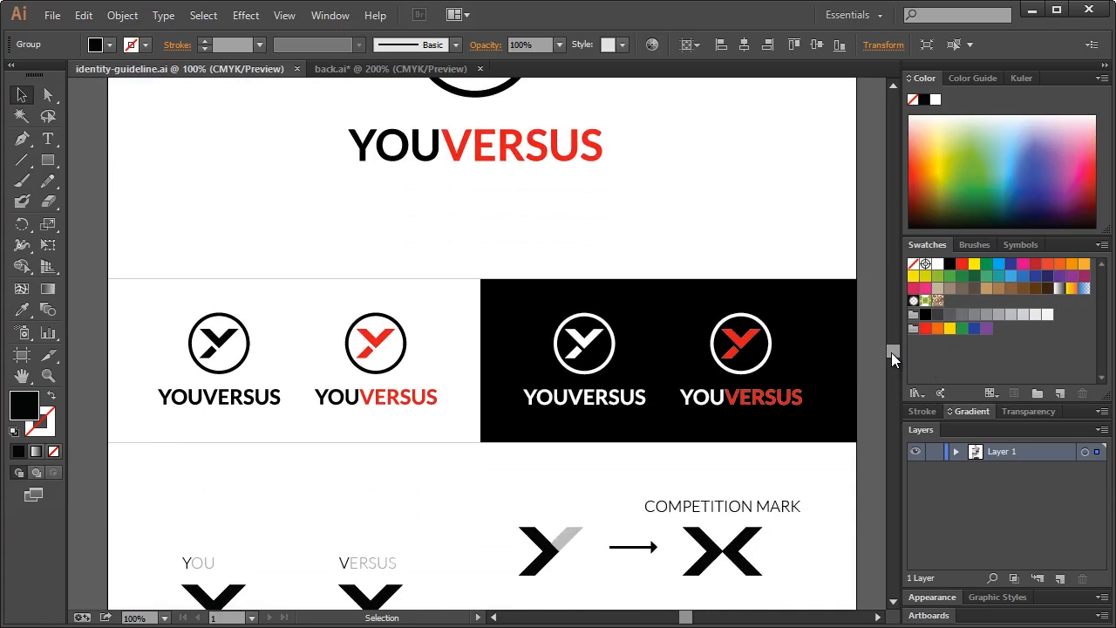
left_click(590, 345)
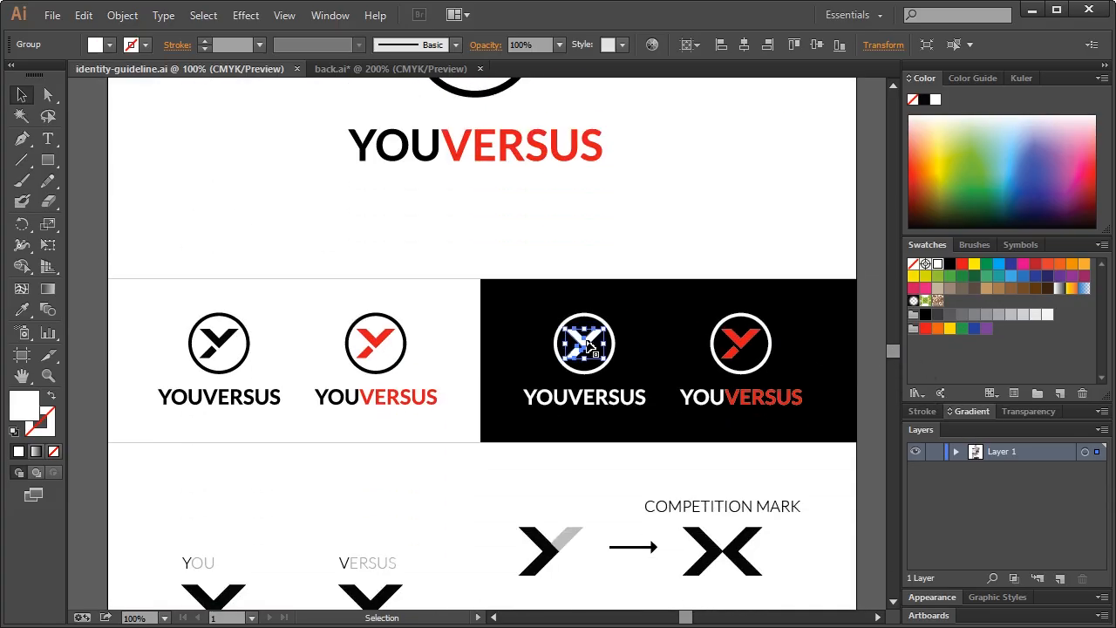
left_click(352, 73)
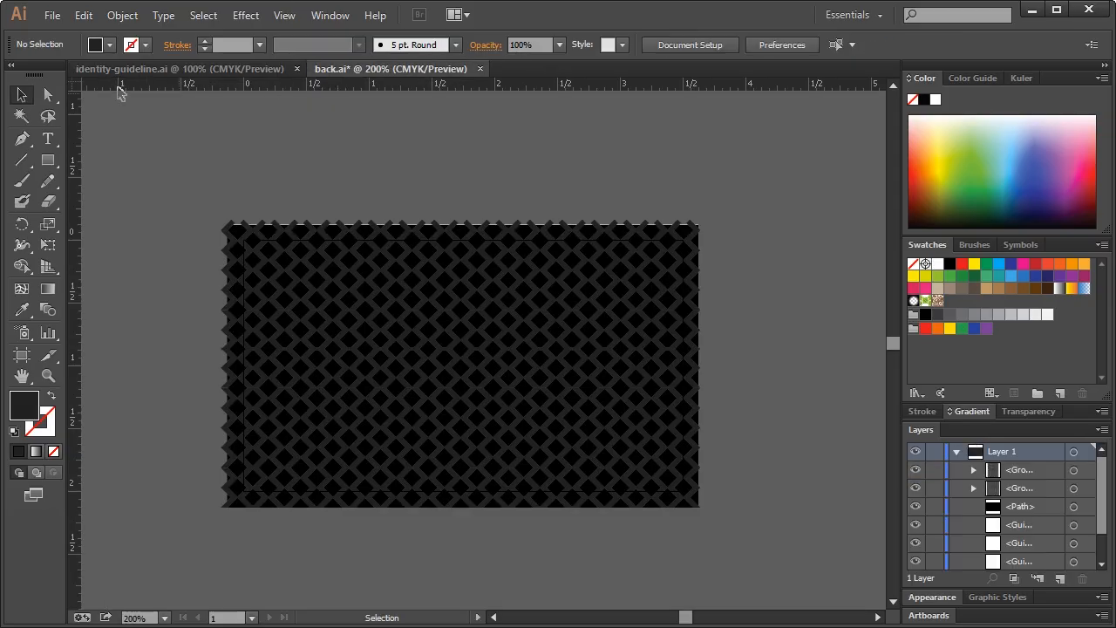
key("ctrl+v")
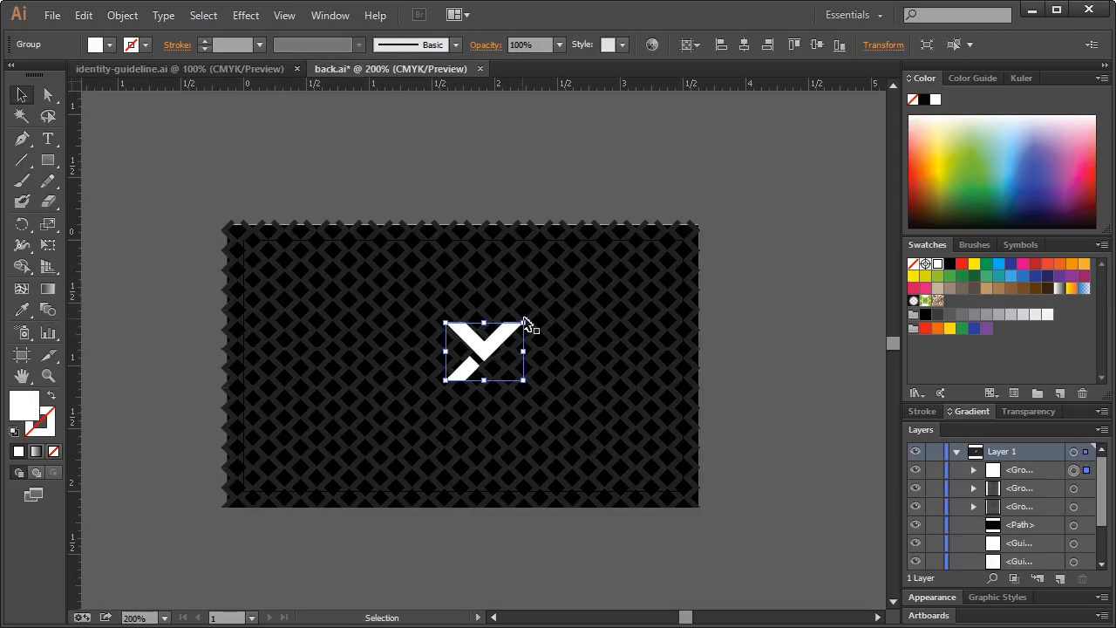
left_click_drag(524, 323, 552, 301)
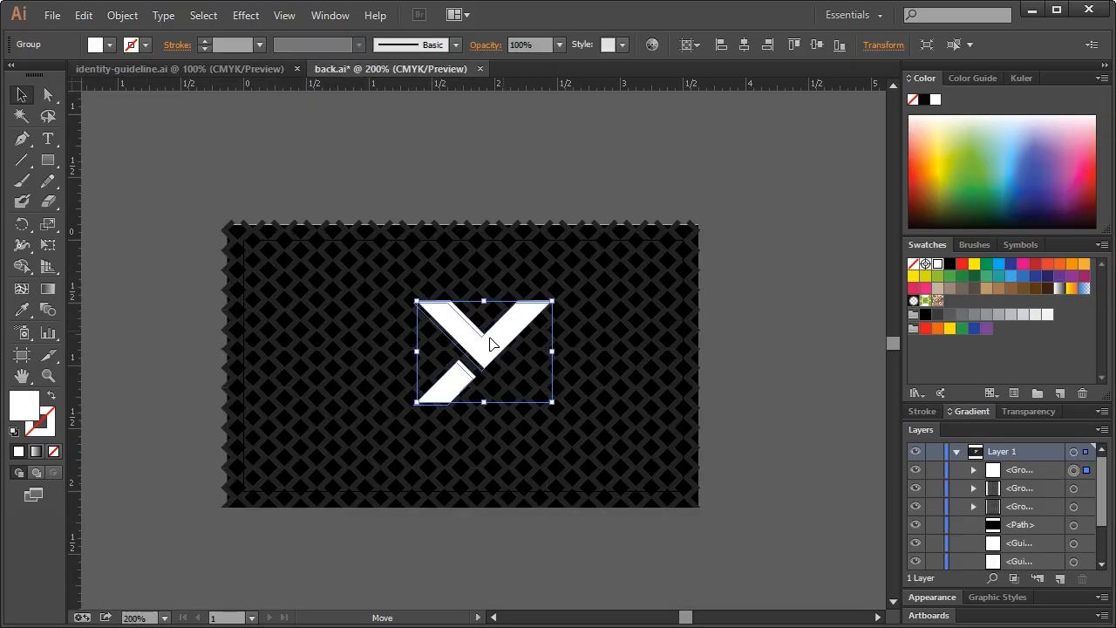
left_click_drag(504, 336, 479, 355)
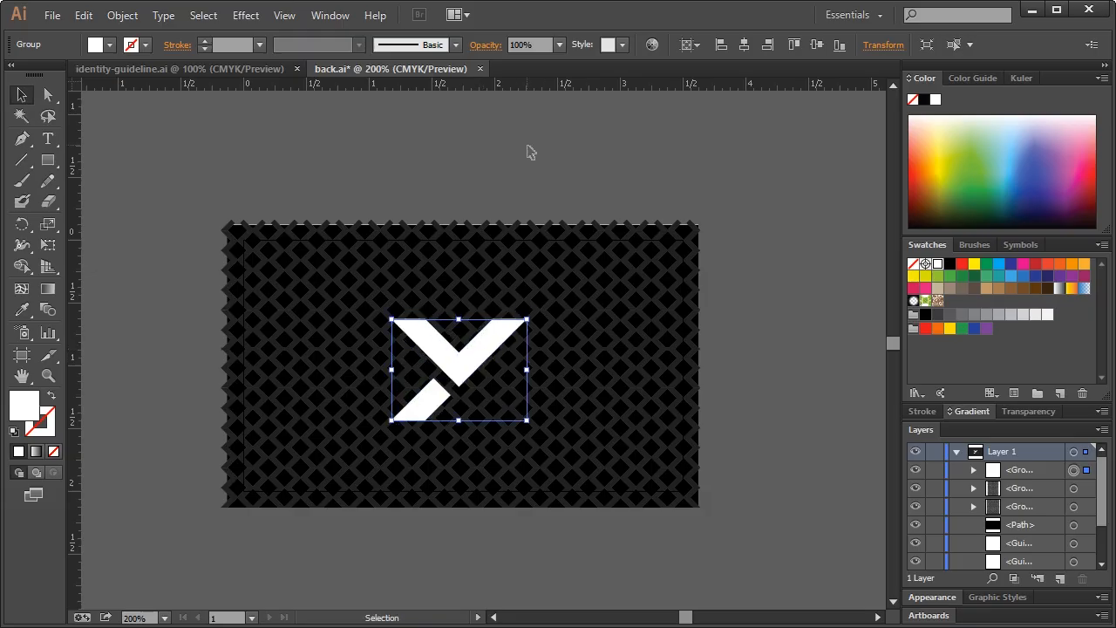
Center the Y mark horizontally and vertically on the card and save back.ai
left_click(746, 45)
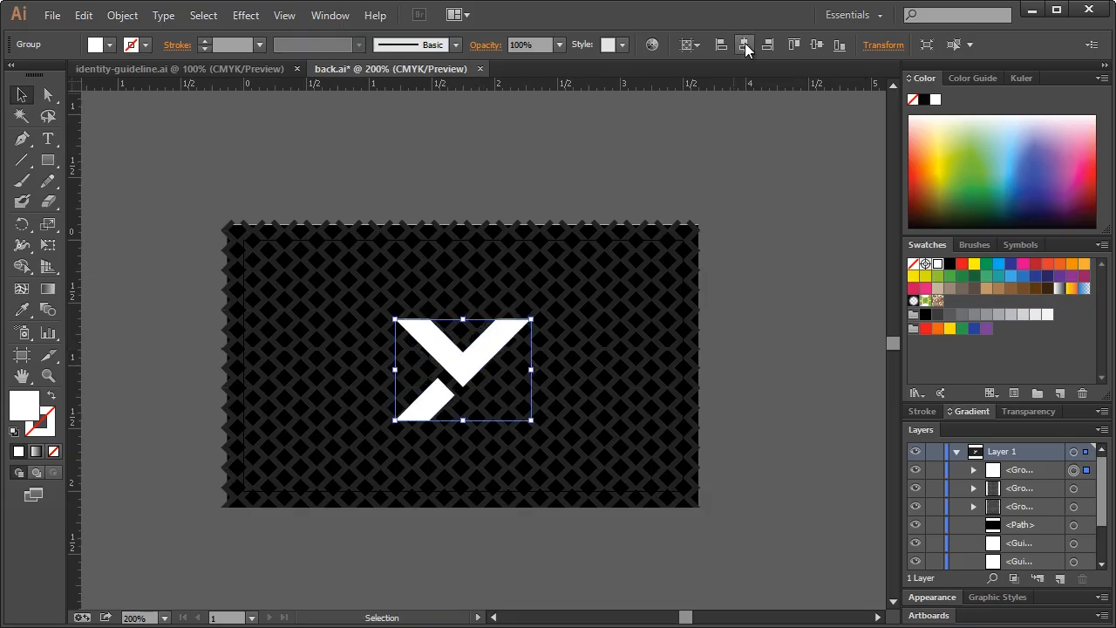
left_click(816, 48)
left_click(759, 299)
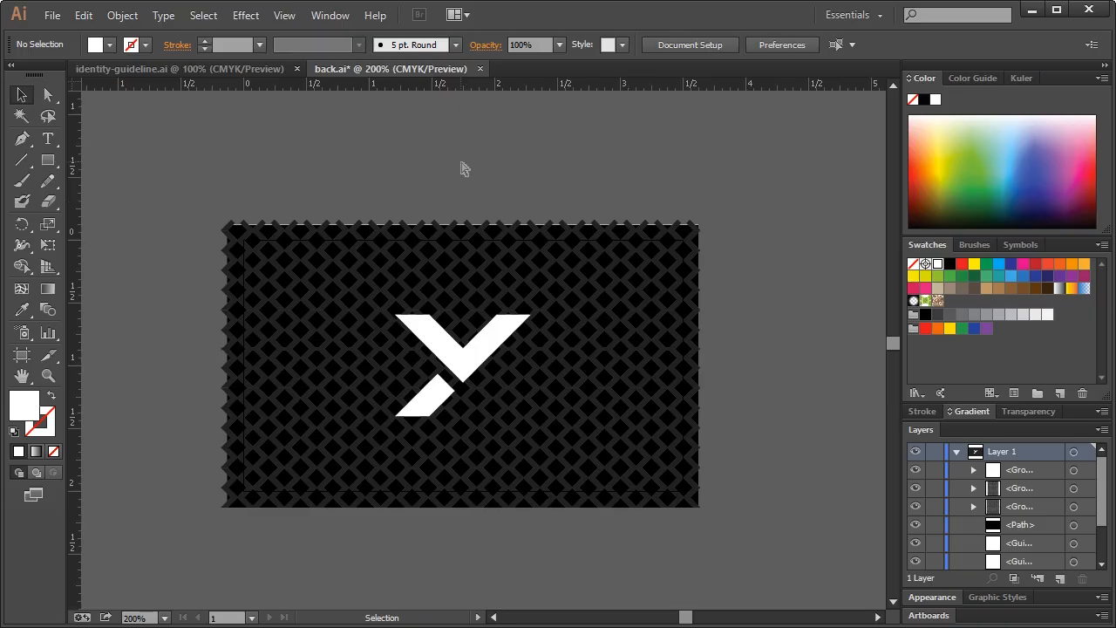
key("ctrl+s")
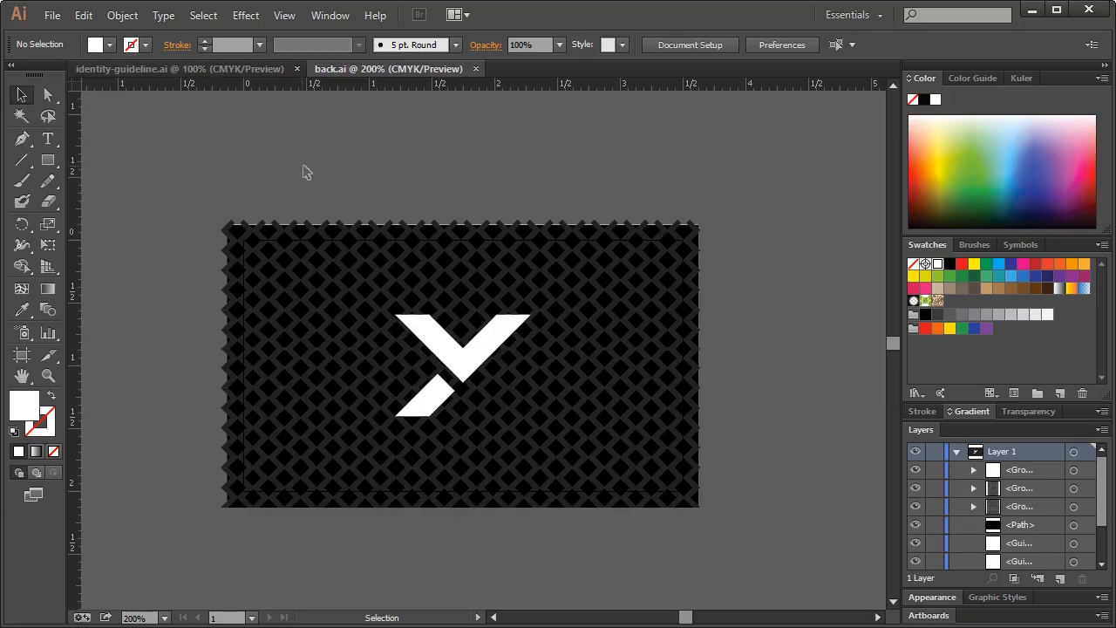
Return to identity-guideline.ai and scroll through the YOUVERSUS logo variants
left_click(206, 68)
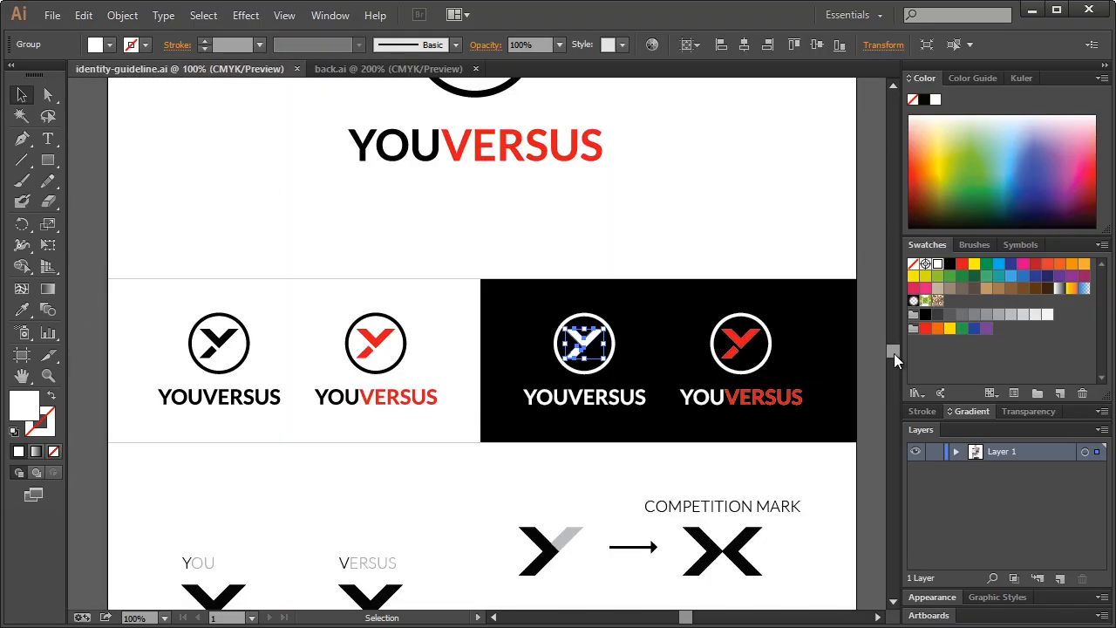
mouse_move(894, 353)
left_mouse_down()
mouse_move(895, 344)
mouse_move(895, 391)
mouse_move(904, 352)
left_mouse_up()
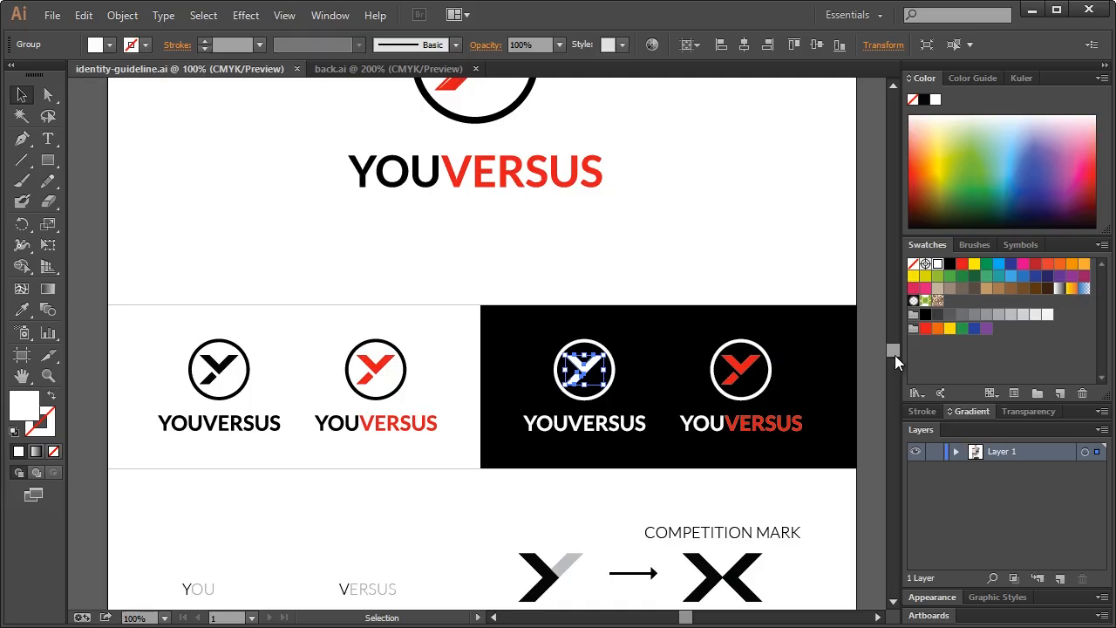
scroll(682, 292, "up", 3)
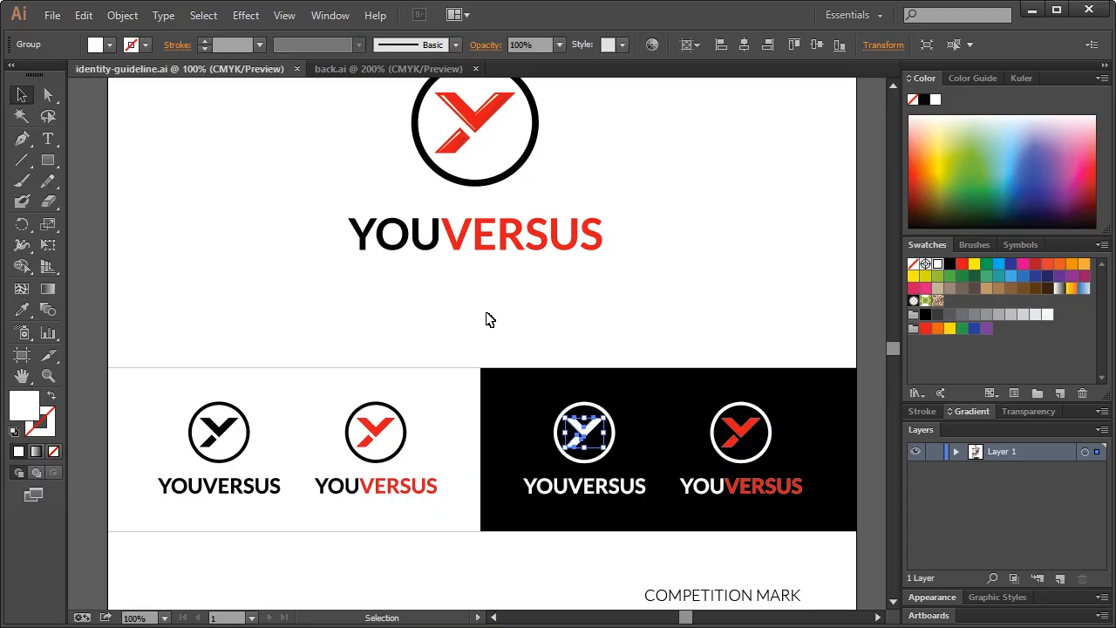
scroll(641, 378, "down", 2)
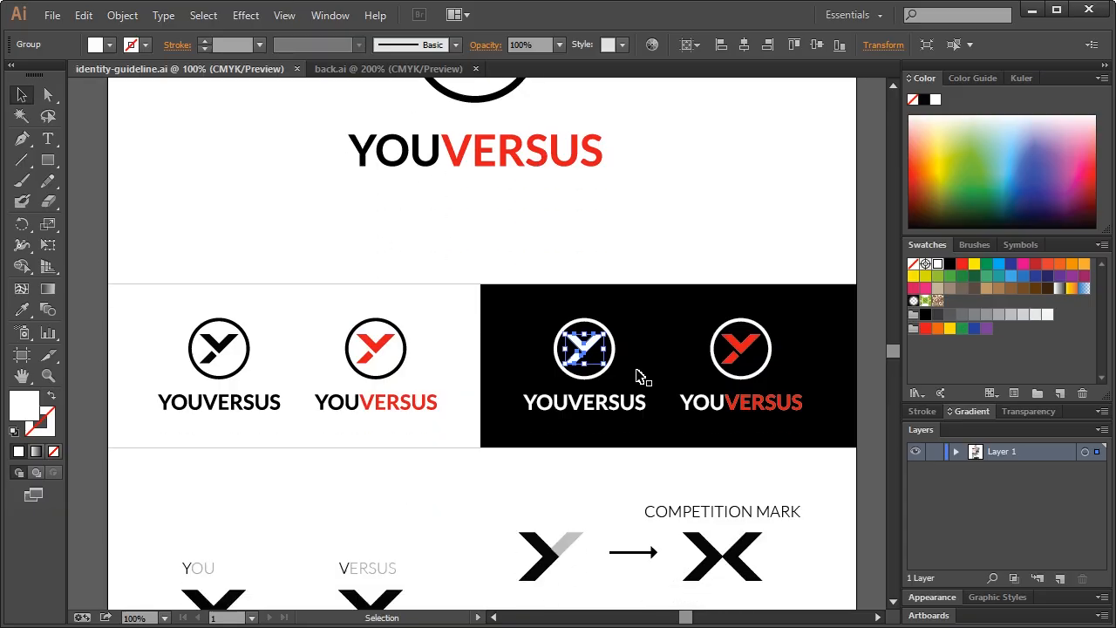
scroll(640, 378, "up", 4)
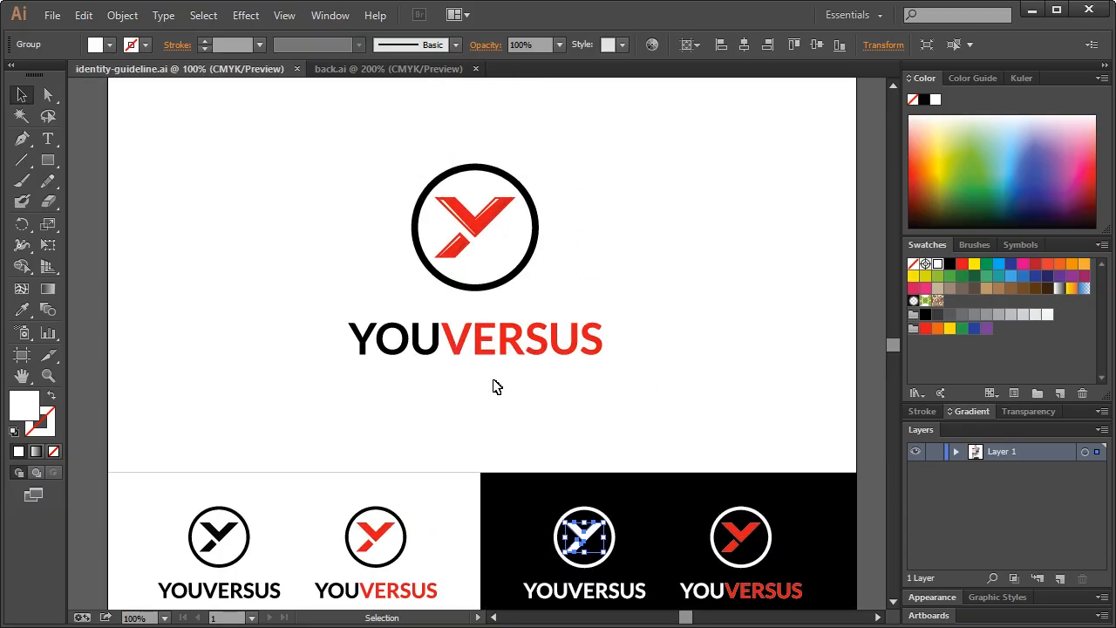
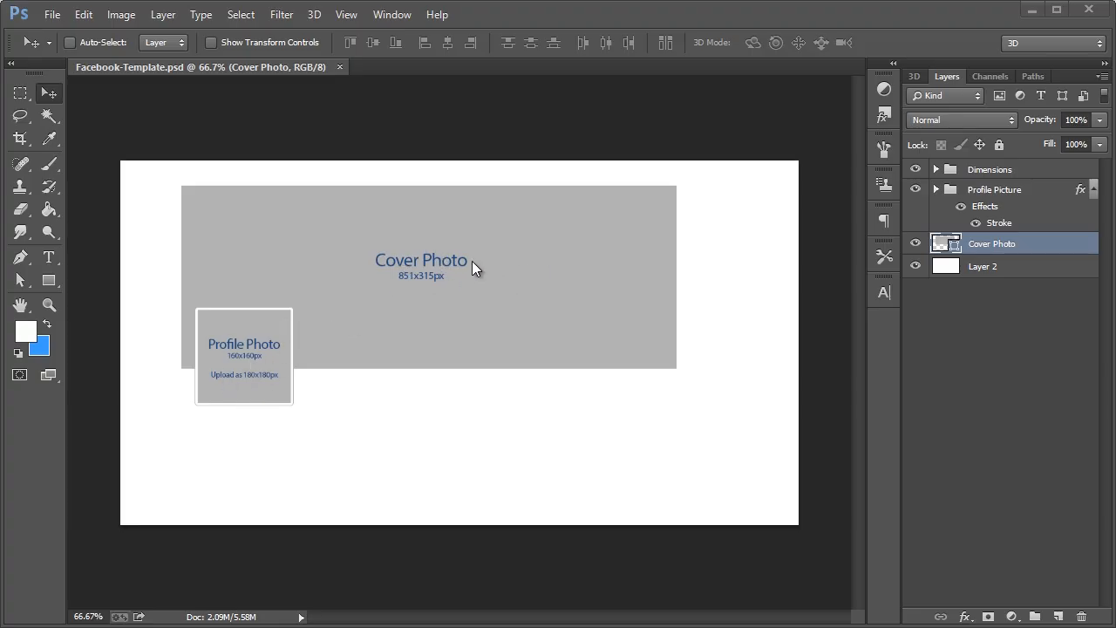
Zoom Facebook-Template.psd to 100% to enlarge the Cover Photo and Profile Photo placeholders
left_click(50, 302)
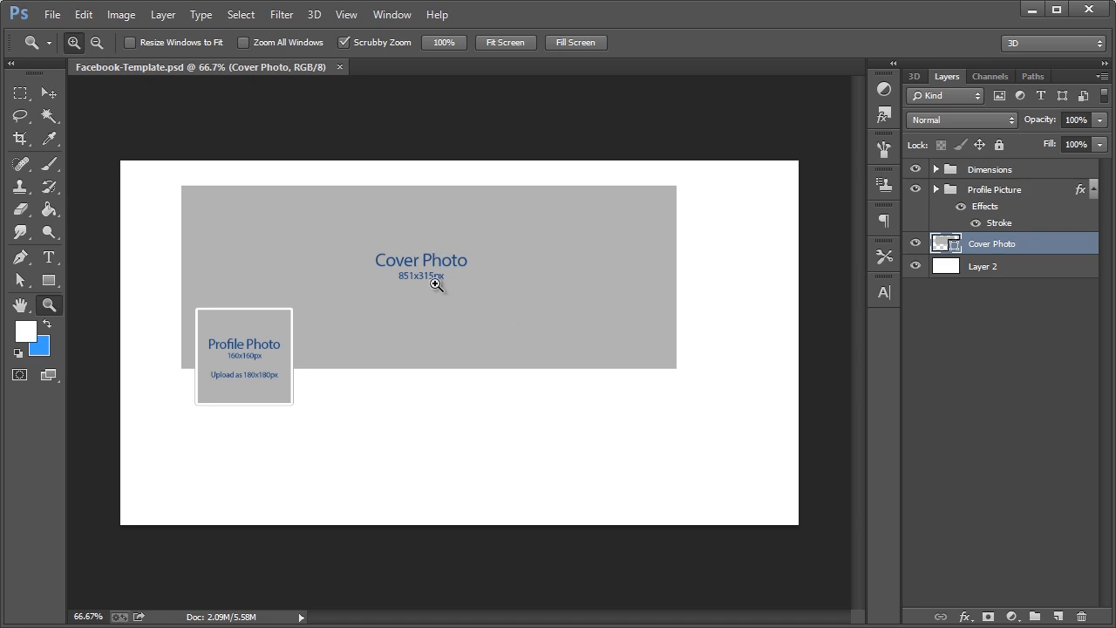
left_click(241, 374)
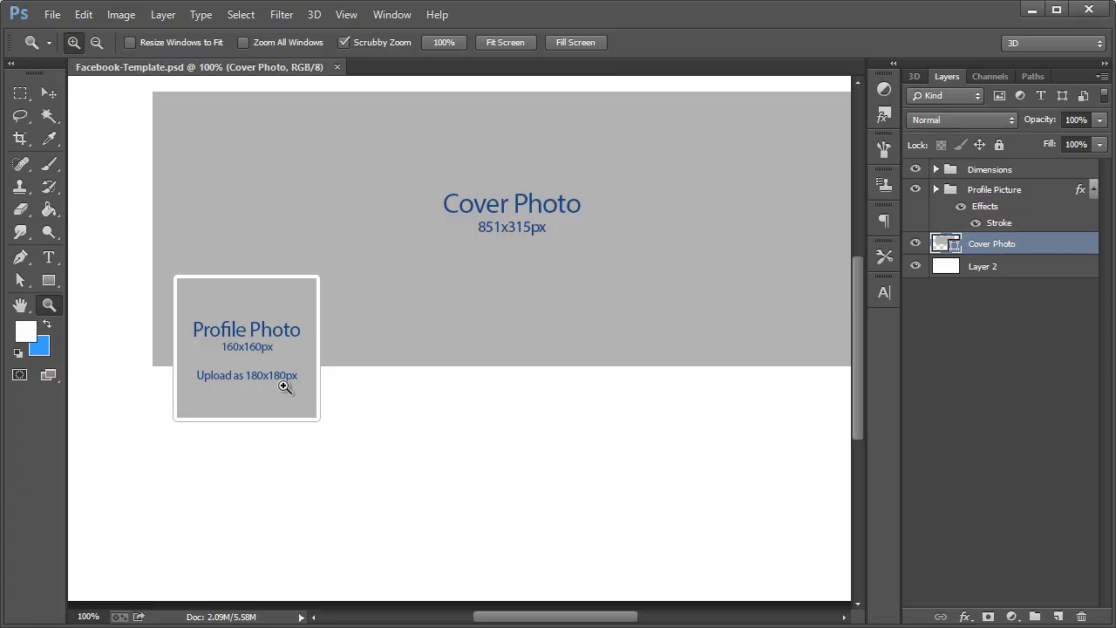
left_click(49, 93)
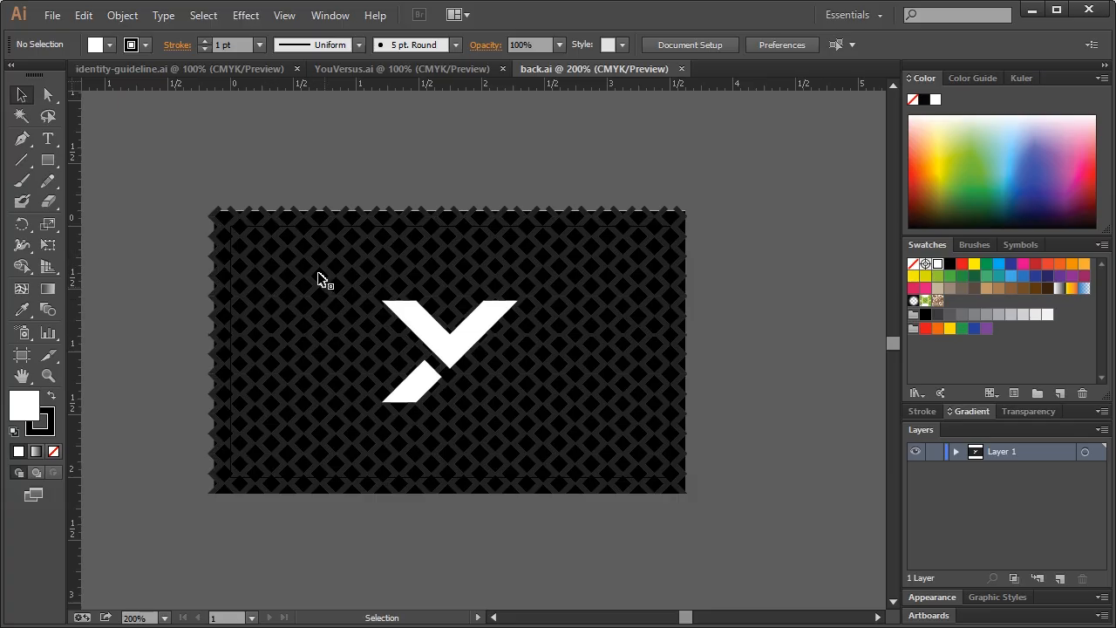
Hide the white Y logo on the back.ai card through its Layer 1 sublayer
left_click(480, 255)
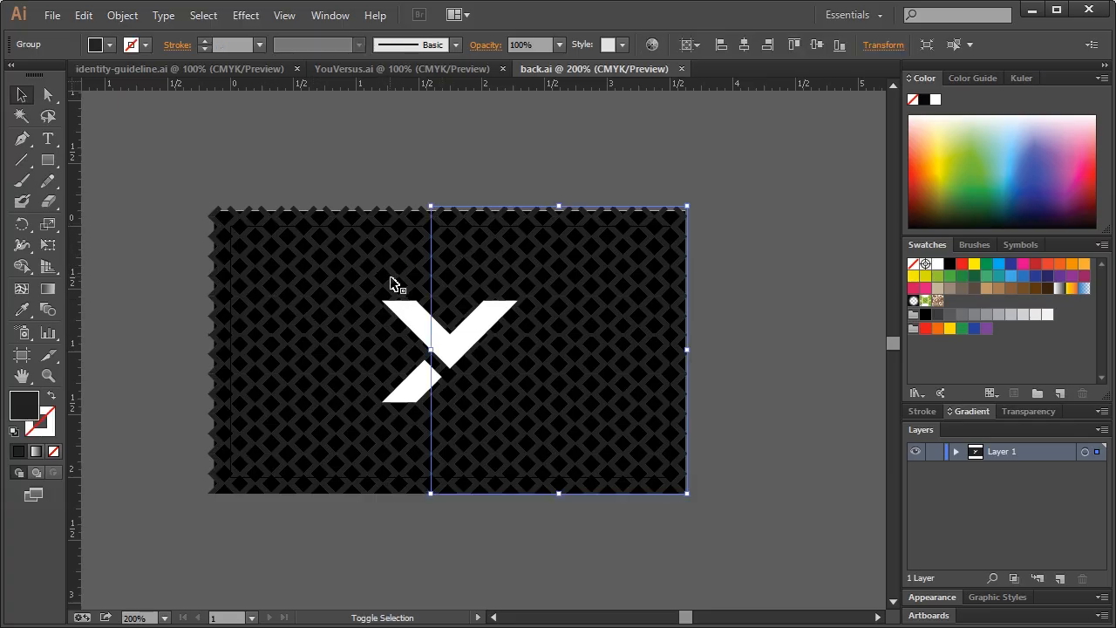
left_click(415, 328)
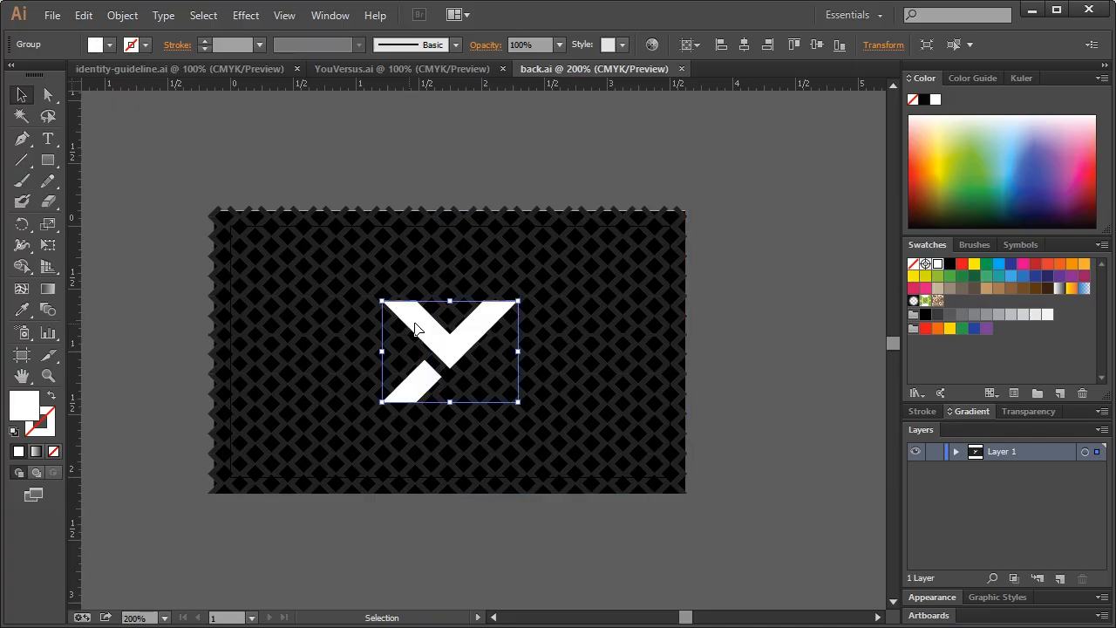
left_click(957, 451)
left_click(915, 470)
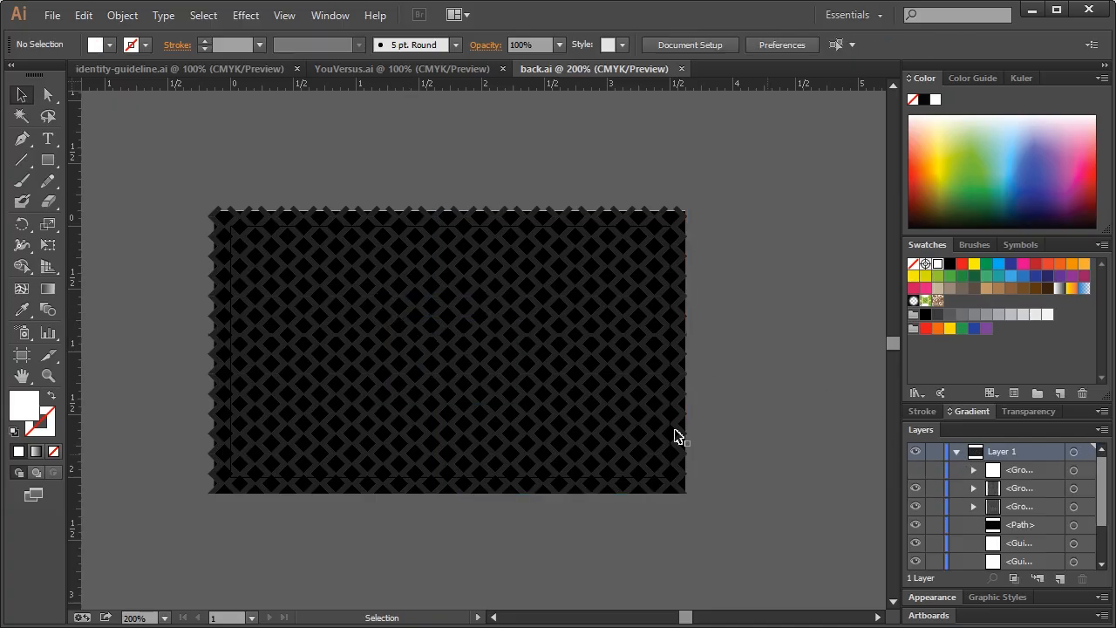
Group the left and right pattern halves into one object
left_click(501, 306)
left_click(410, 307, "shift")
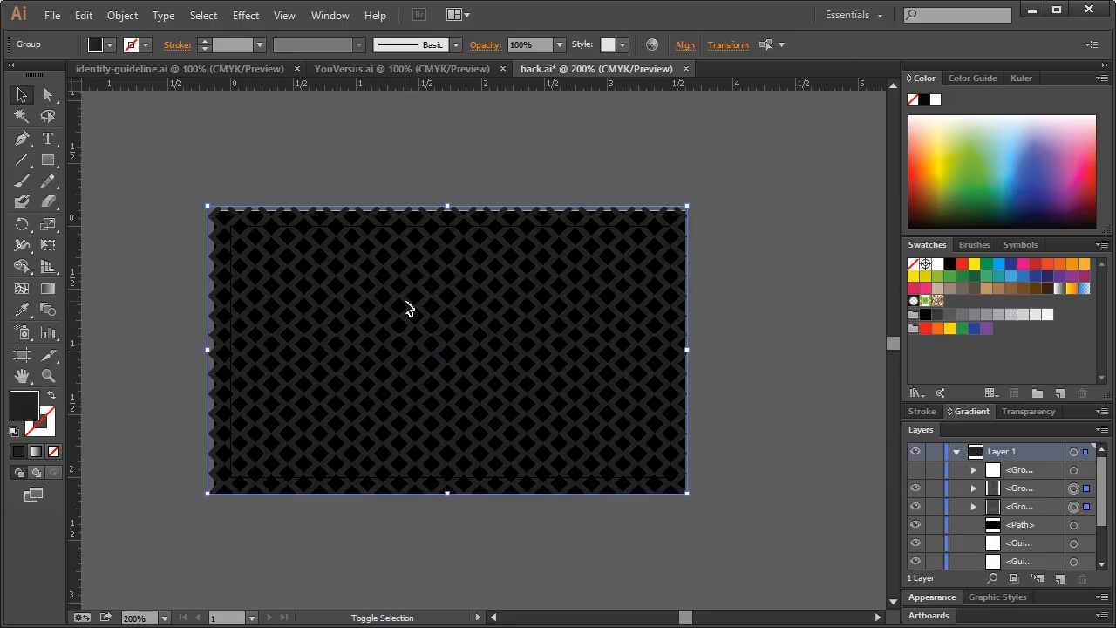
key("ctrl+g")
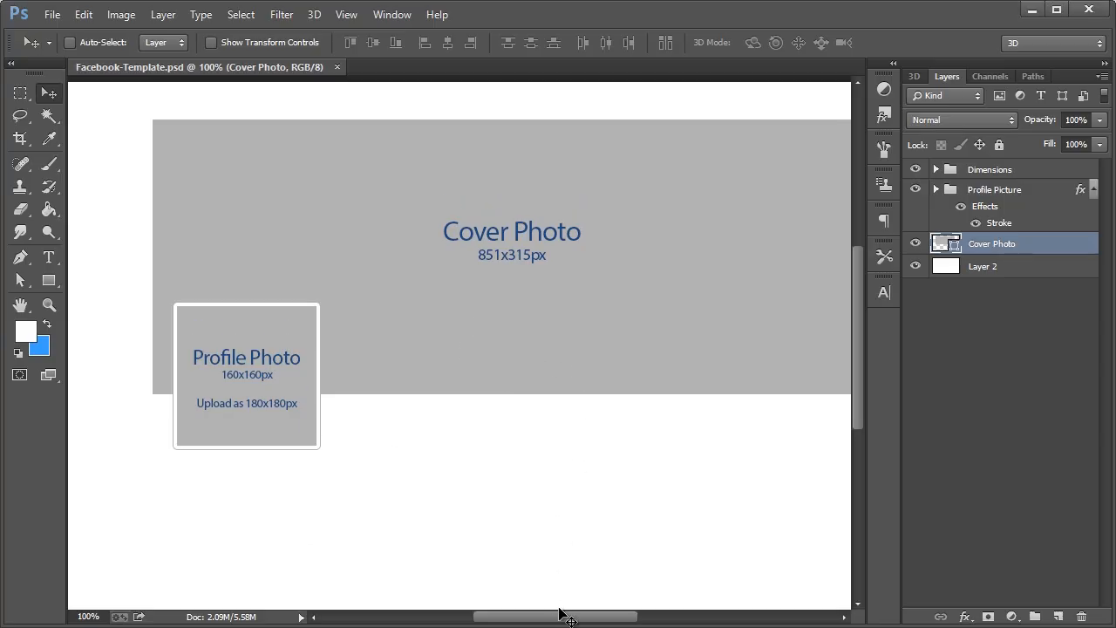
Fill the Cover Photo with black 000000 and hide the Dimensions labels
left_click_drag(562, 618, 571, 617)
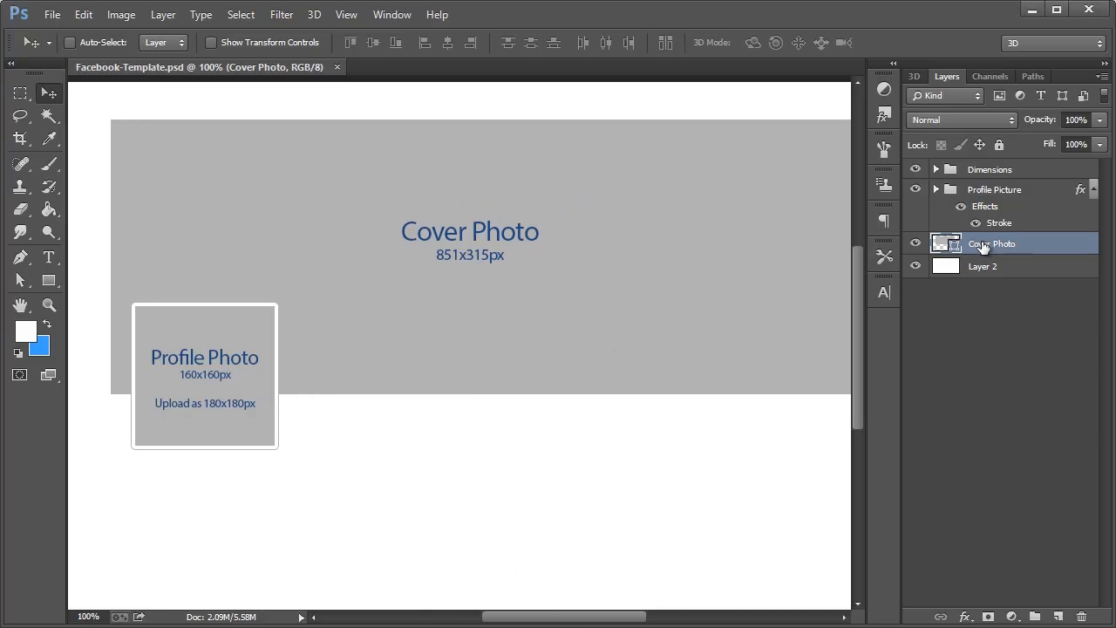
left_click(984, 191)
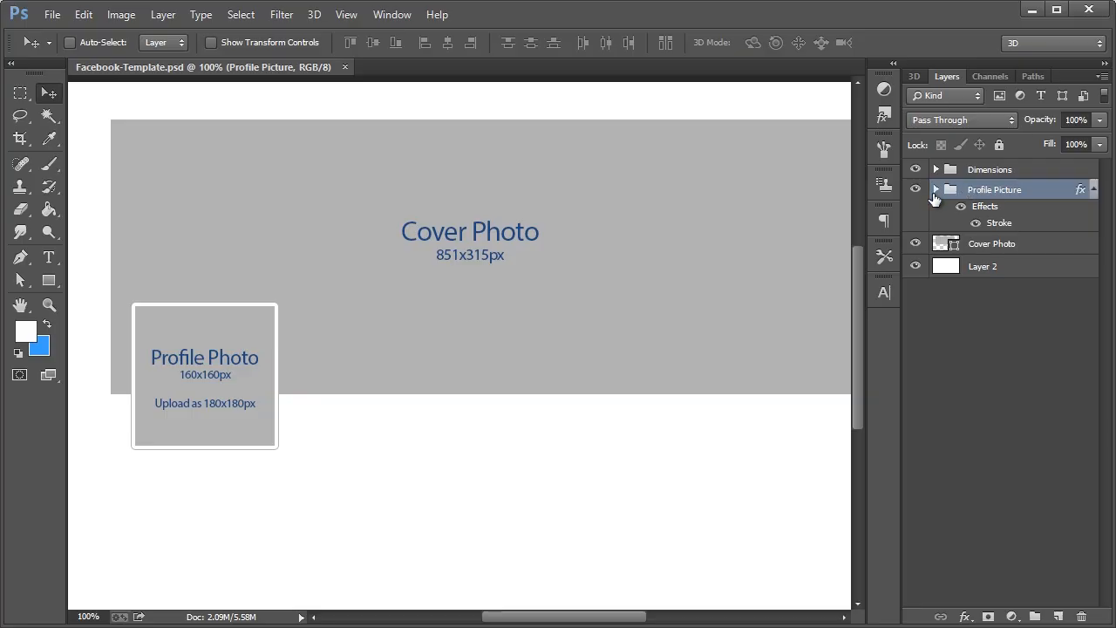
left_click(985, 246)
left_click(915, 244)
left_click(915, 245)
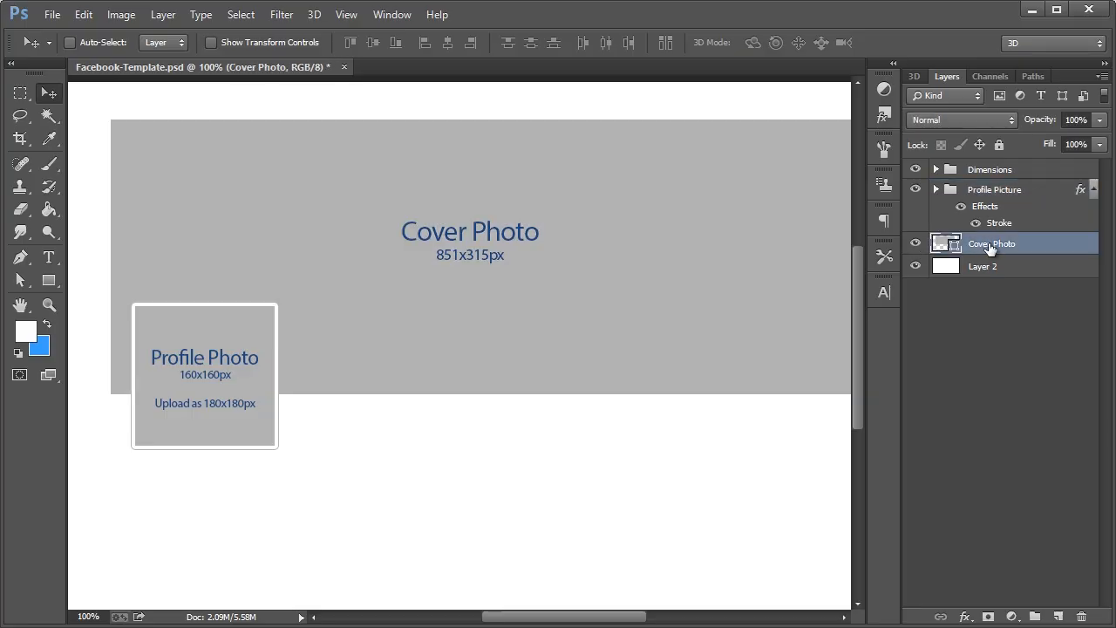
double_click(939, 247)
type("000000")
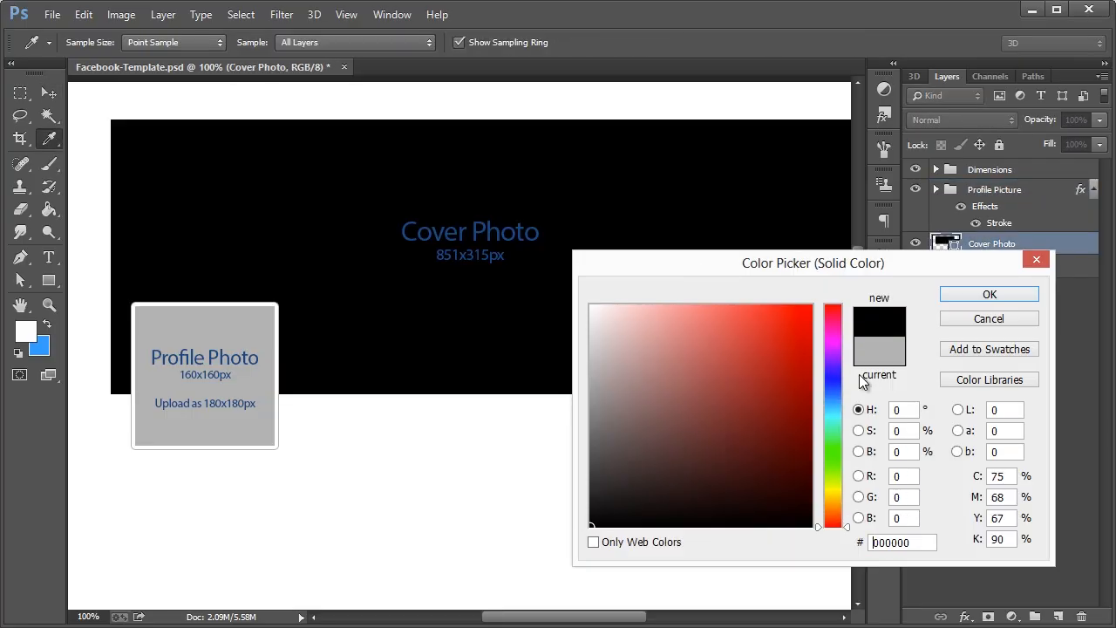
left_click(955, 296)
left_click(914, 169)
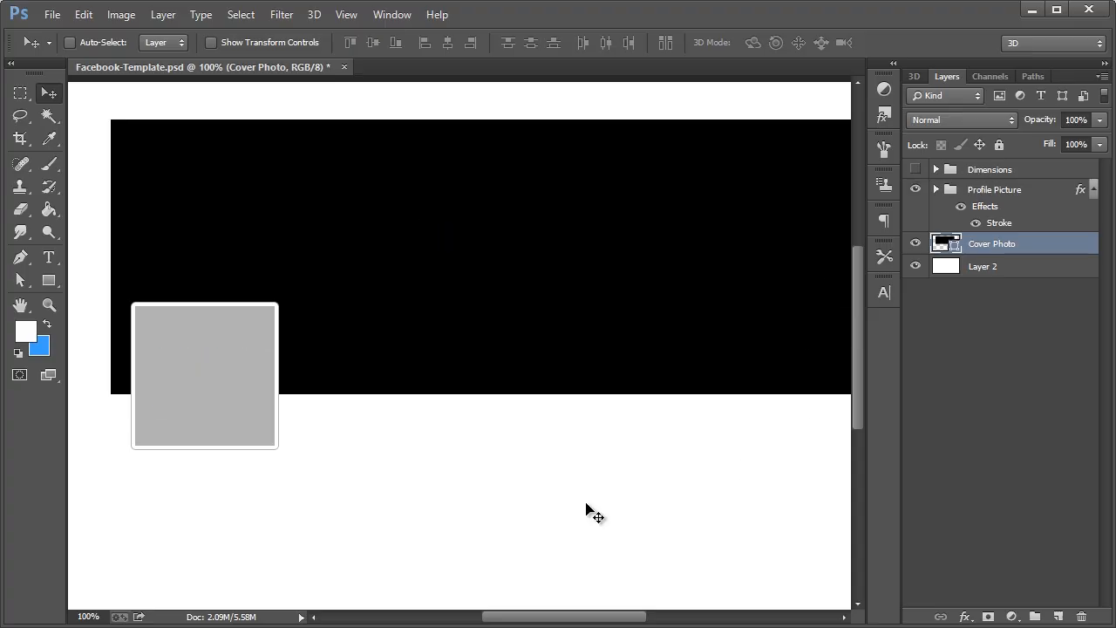
Paste the Illustrator pattern as a smart object, scale it to about 197% over the cover's top-left, and place it
key("ctrl+v")
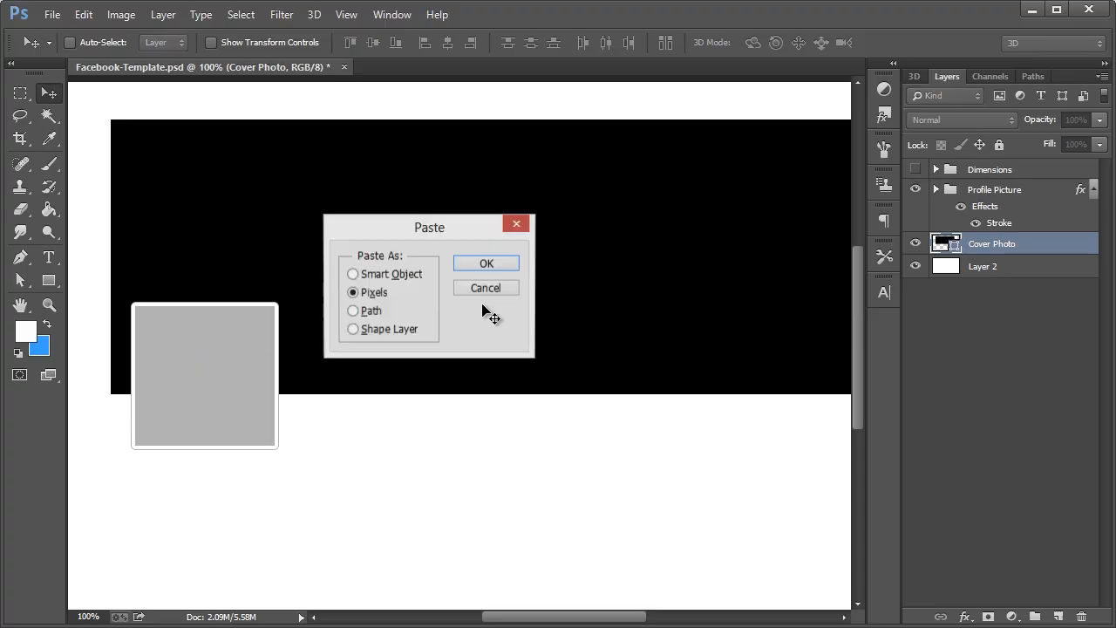
left_click(391, 274)
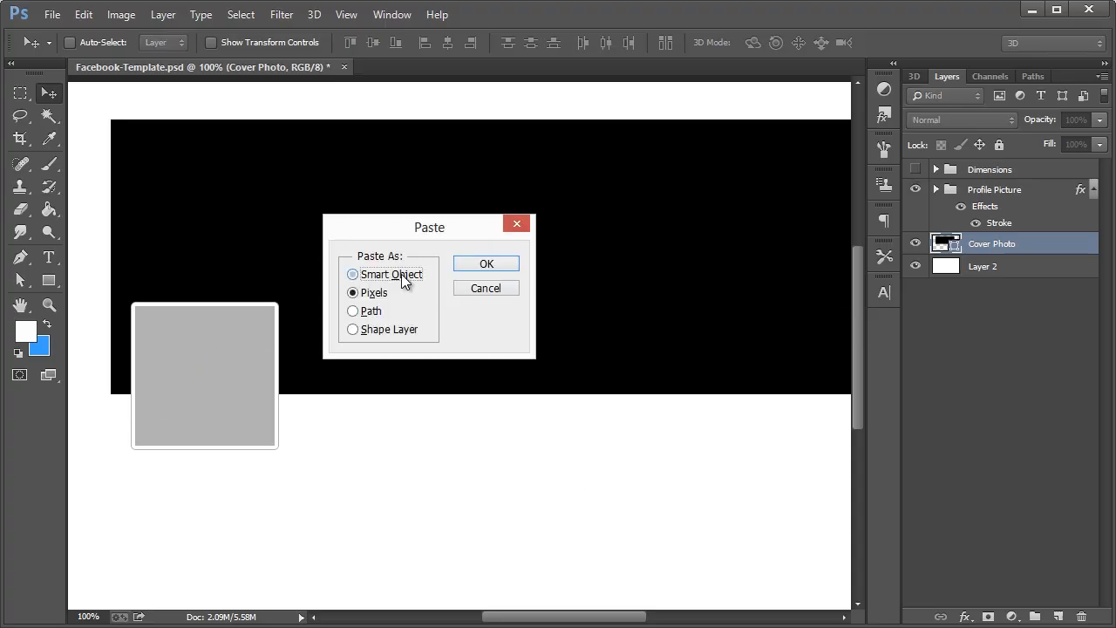
left_click(486, 264)
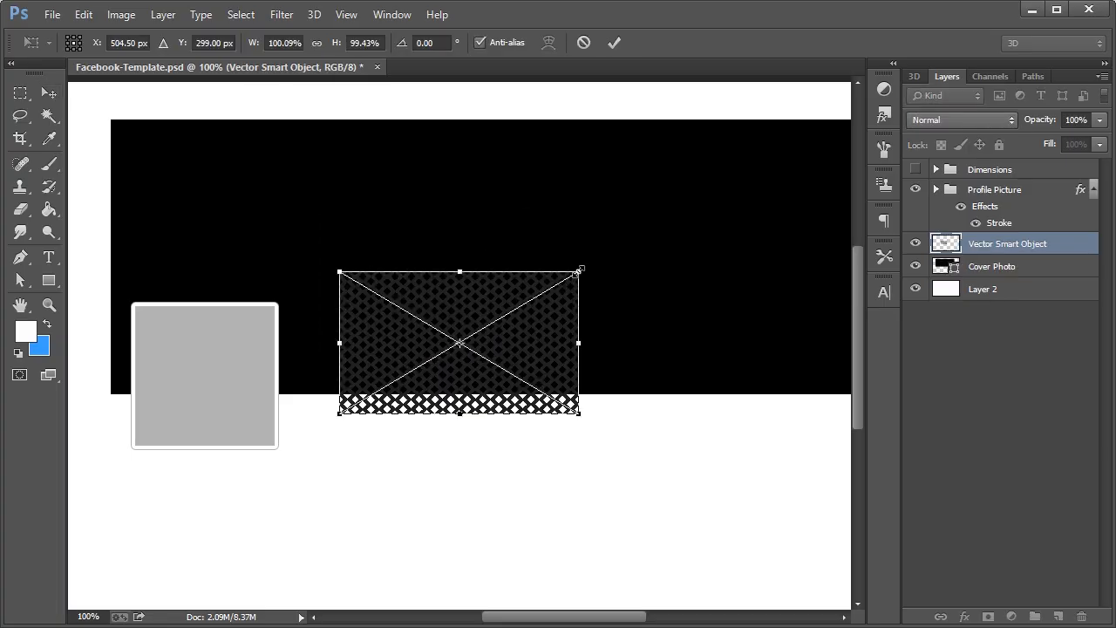
left_click_drag(579, 271, 788, 148)
left_click_drag(431, 340, 195, 309)
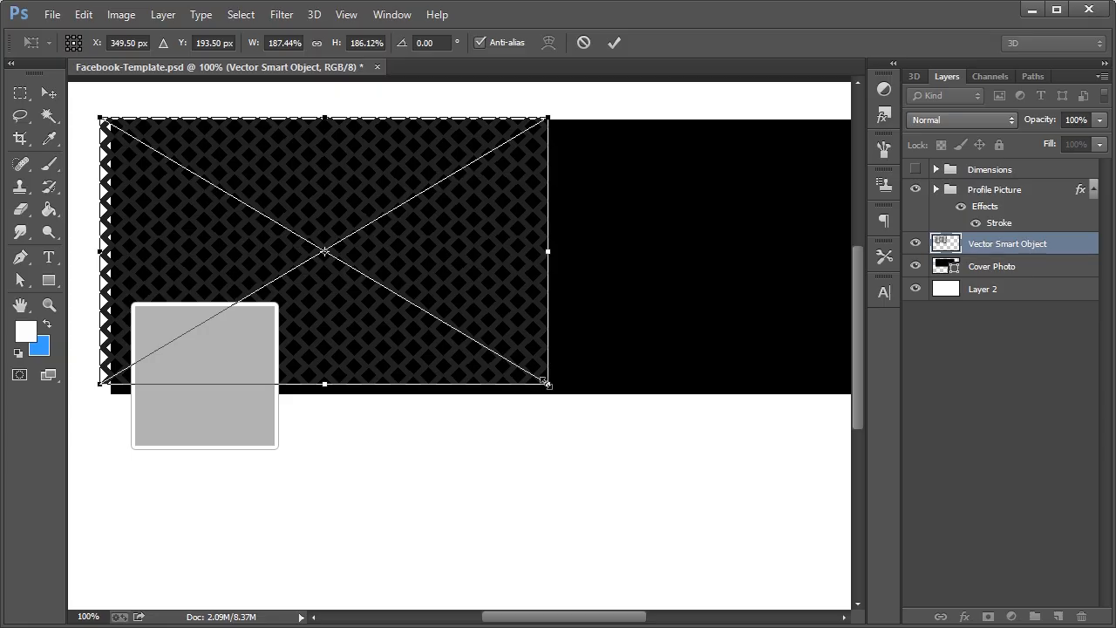
left_click_drag(548, 384, 571, 398)
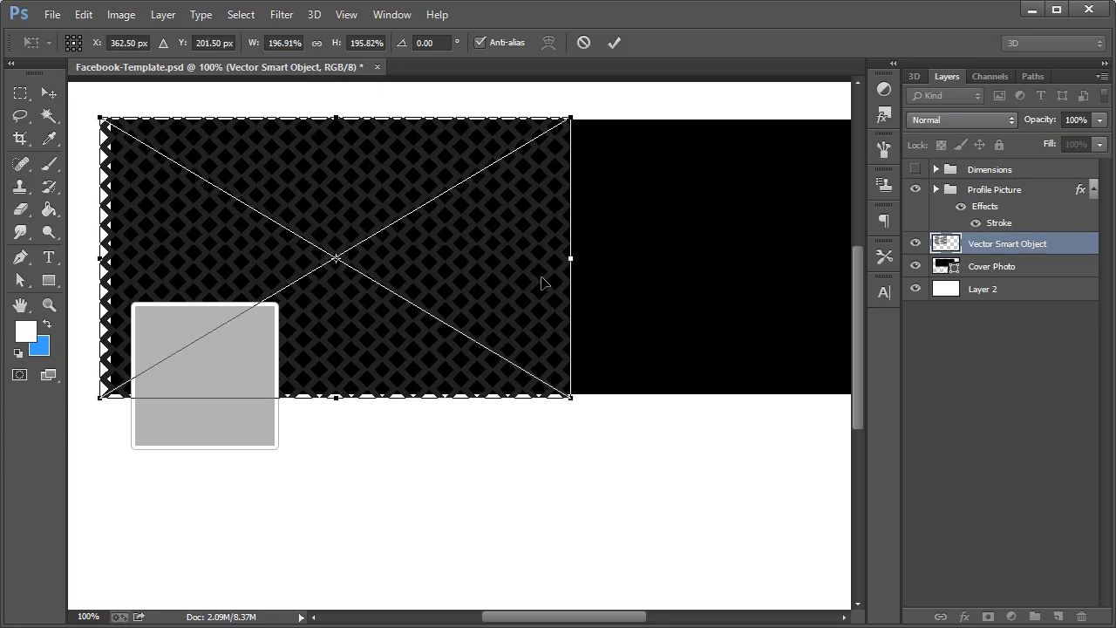
left_click(50, 95)
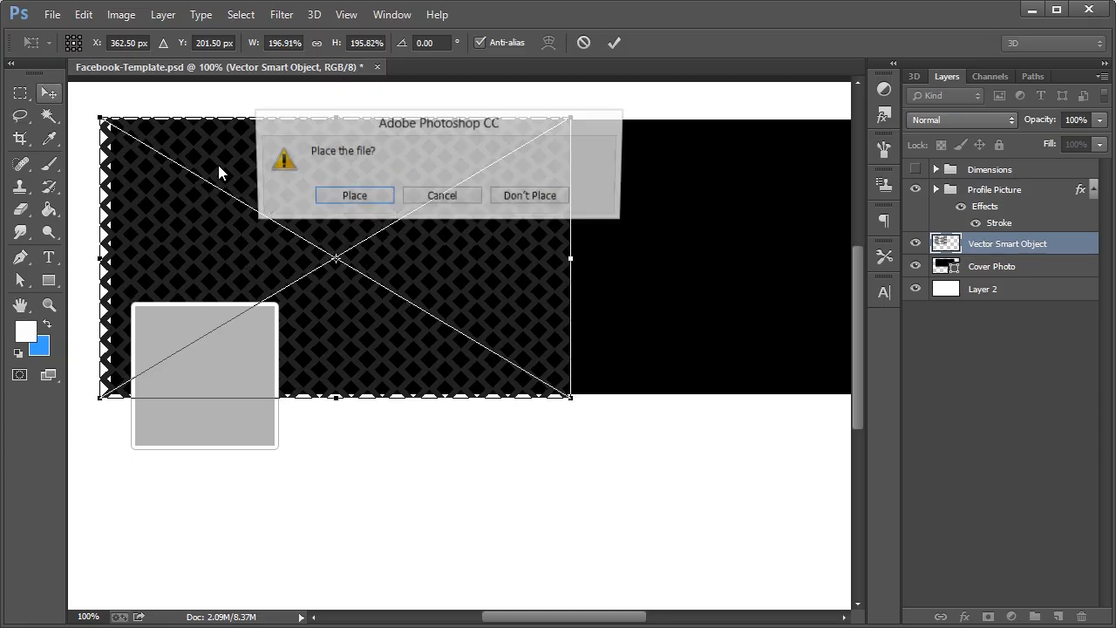
left_click(353, 197)
right_click(1002, 239)
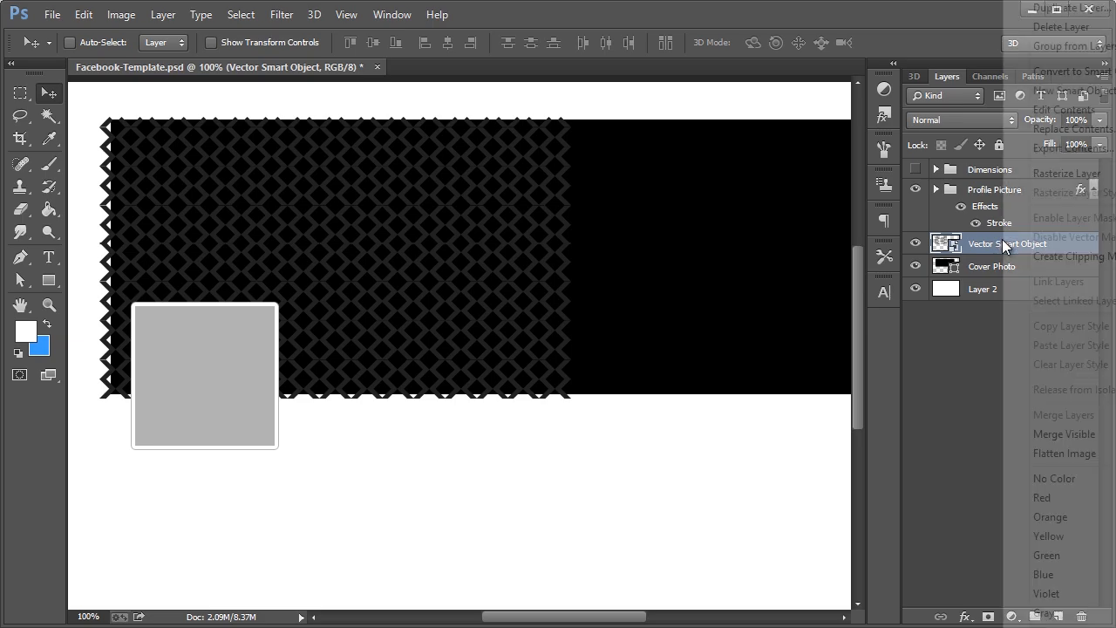
Clip the pattern to the Cover Photo and duplicate the pattern layer
left_click(1027, 257)
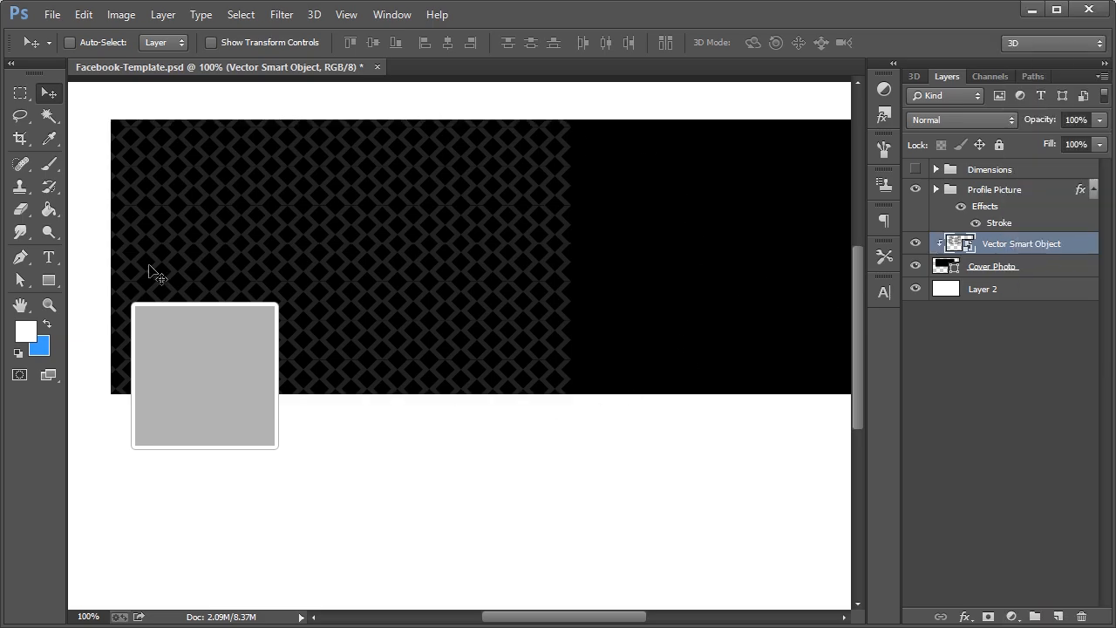
left_click_drag(632, 621, 649, 618)
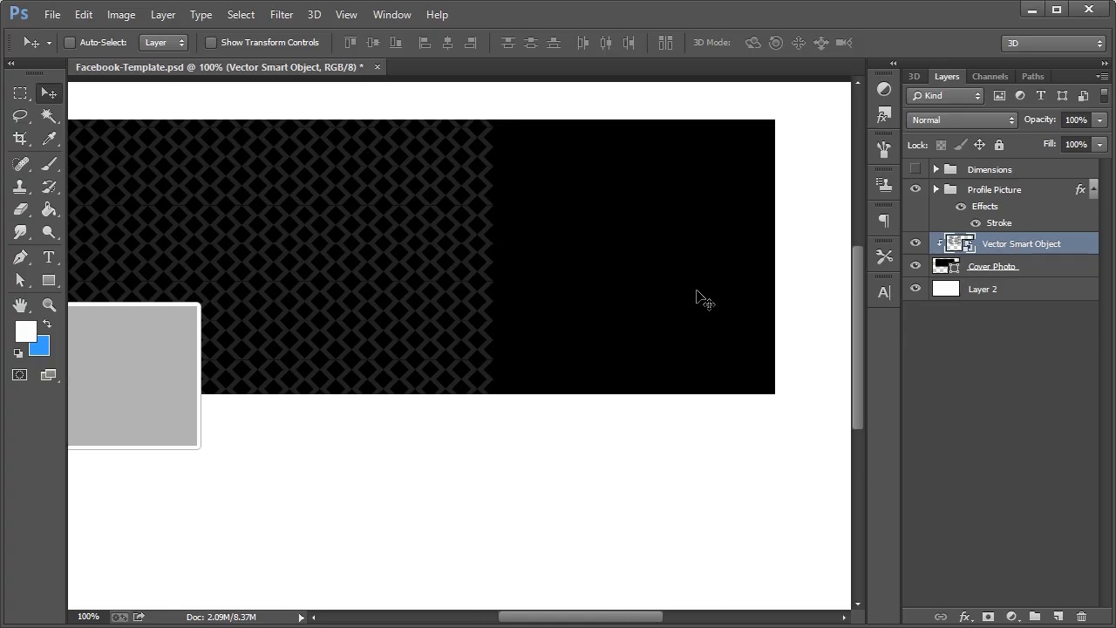
key("ctrl+alt+j")
left_click(785, 217)
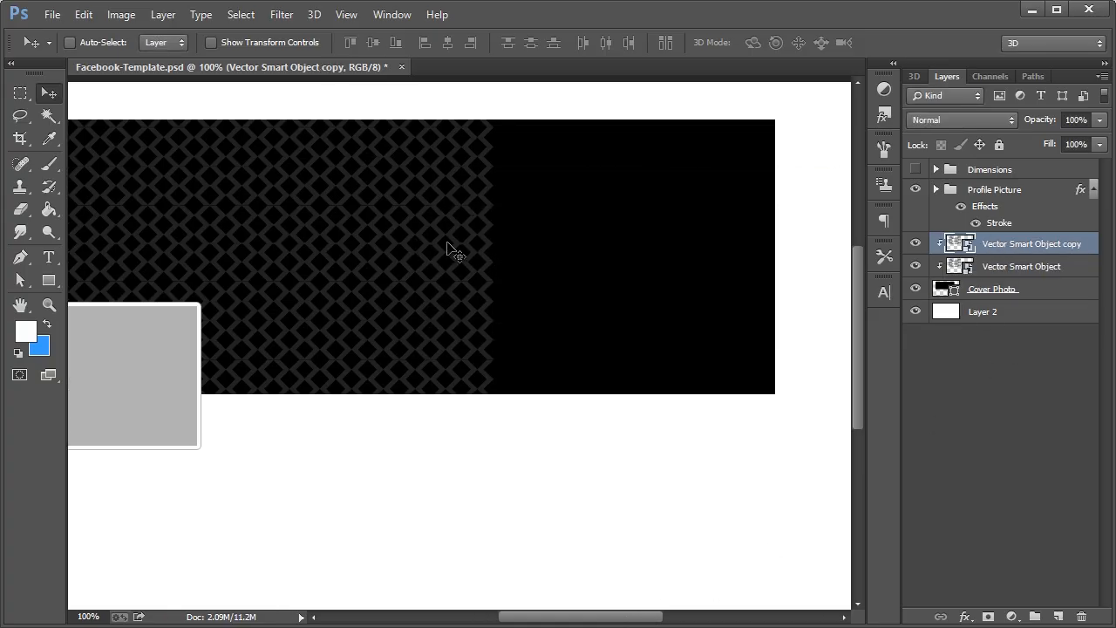
right_click(993, 247)
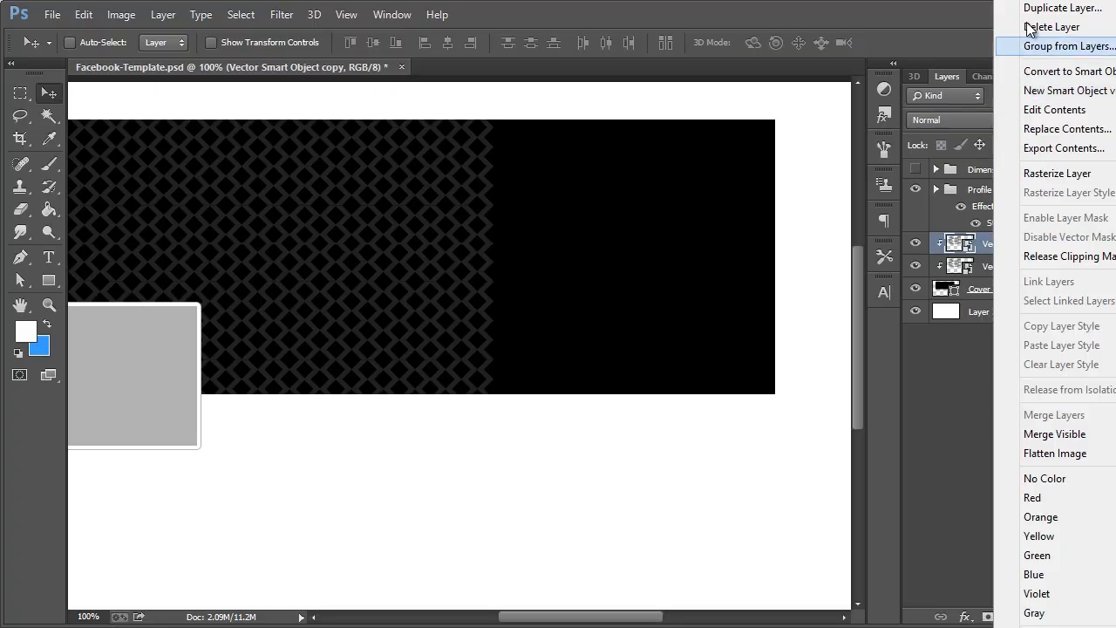
left_click(982, 262)
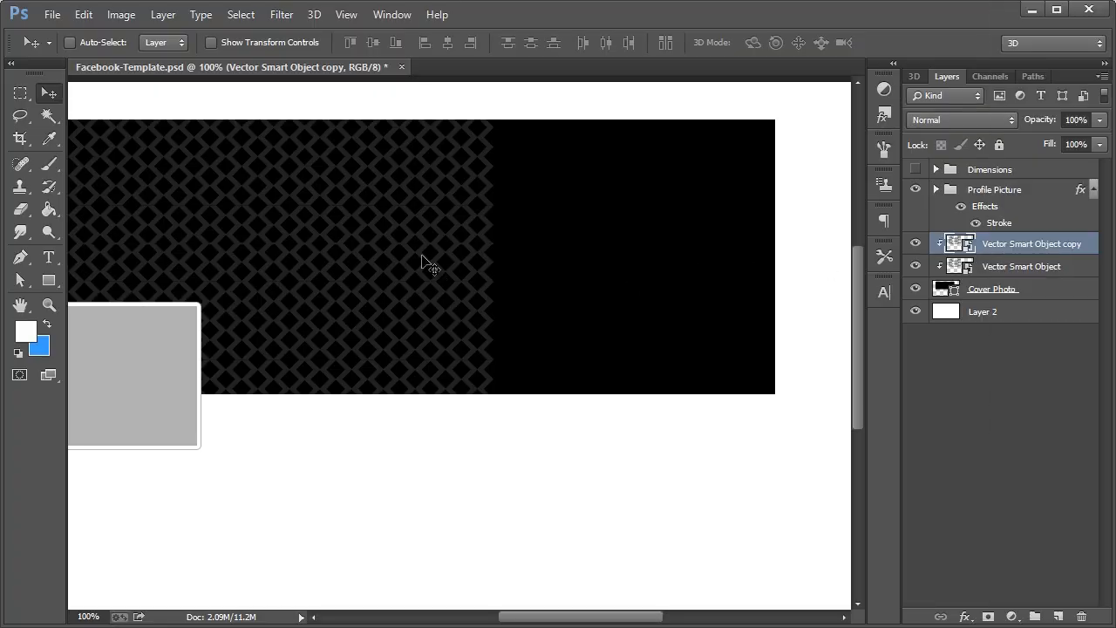
Shift the pattern copy right across the cover and merge both pattern layers into one
left_click_drag(417, 254, 804, 233)
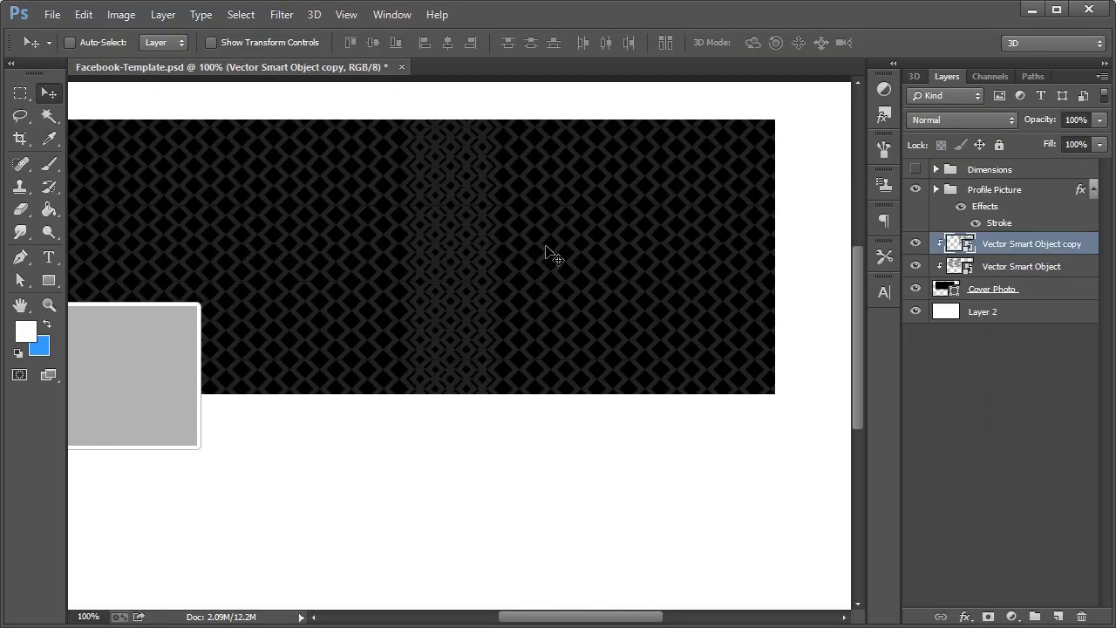
left_click_drag(523, 243, 604, 247)
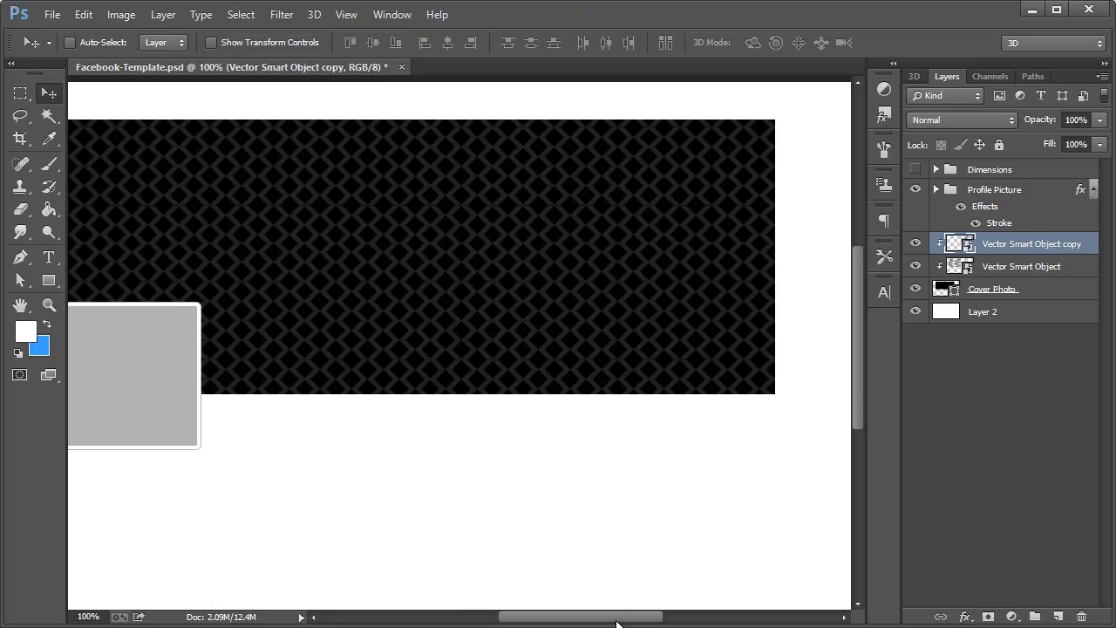
left_click_drag(616, 624, 602, 621)
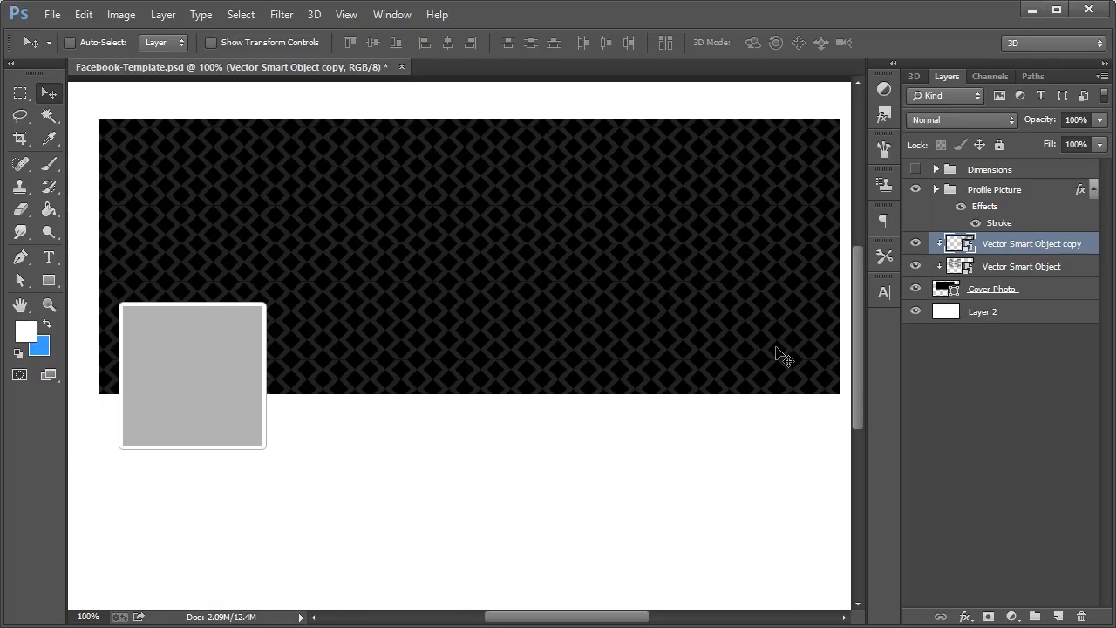
left_click(1007, 270, "shift")
key("ctrl+e")
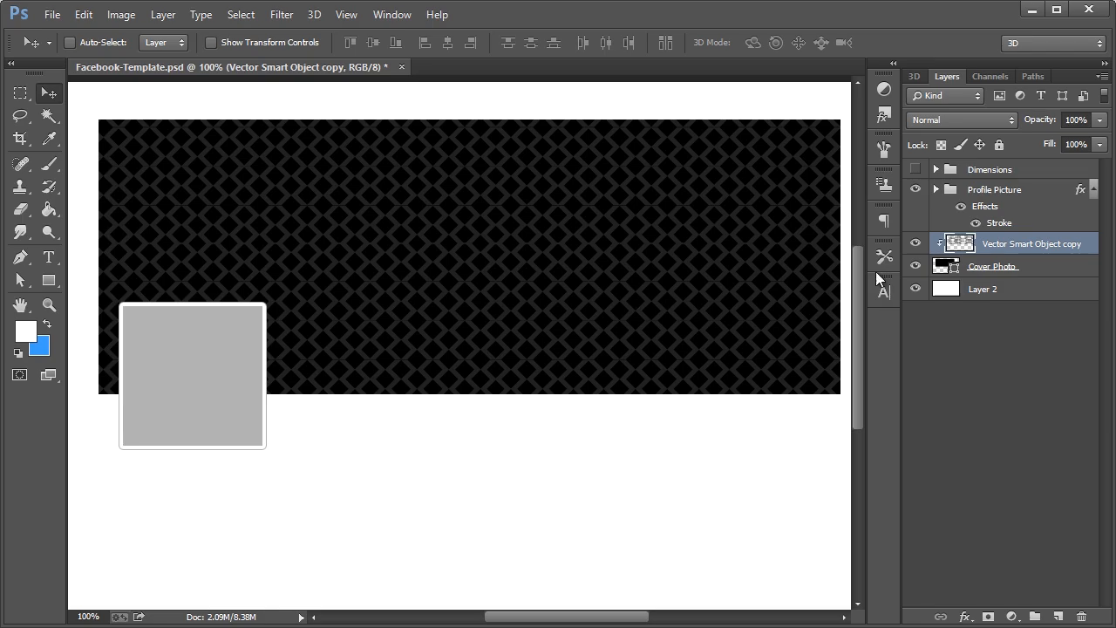
Set the Profile Picture square's fill colour to pure white
left_click(996, 190)
left_click(936, 189)
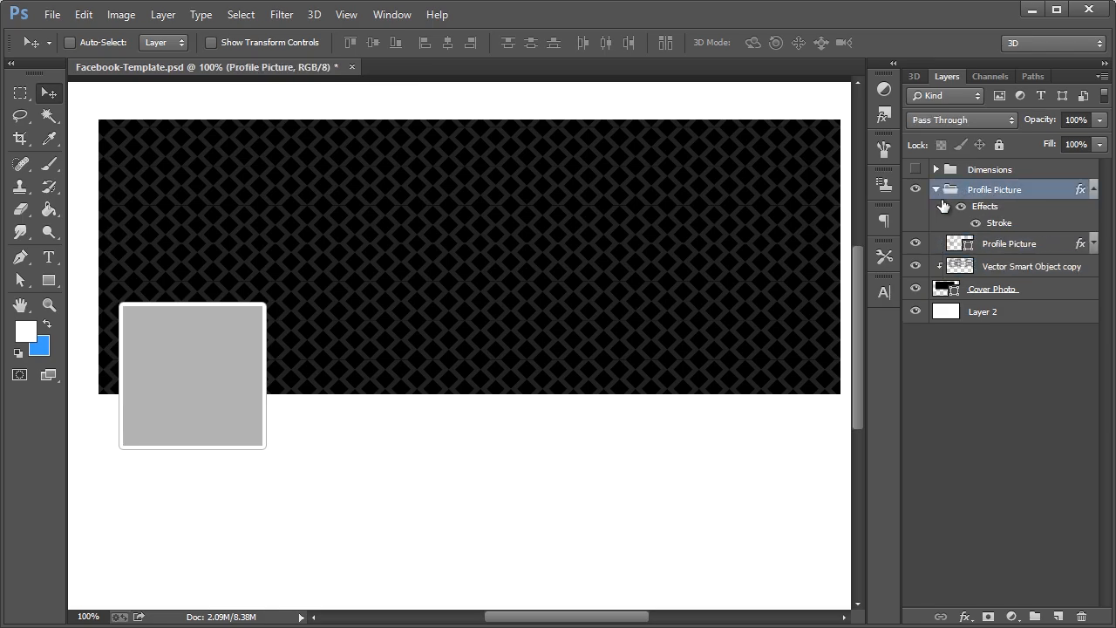
left_click(1000, 248)
double_click(960, 244)
left_click(593, 312)
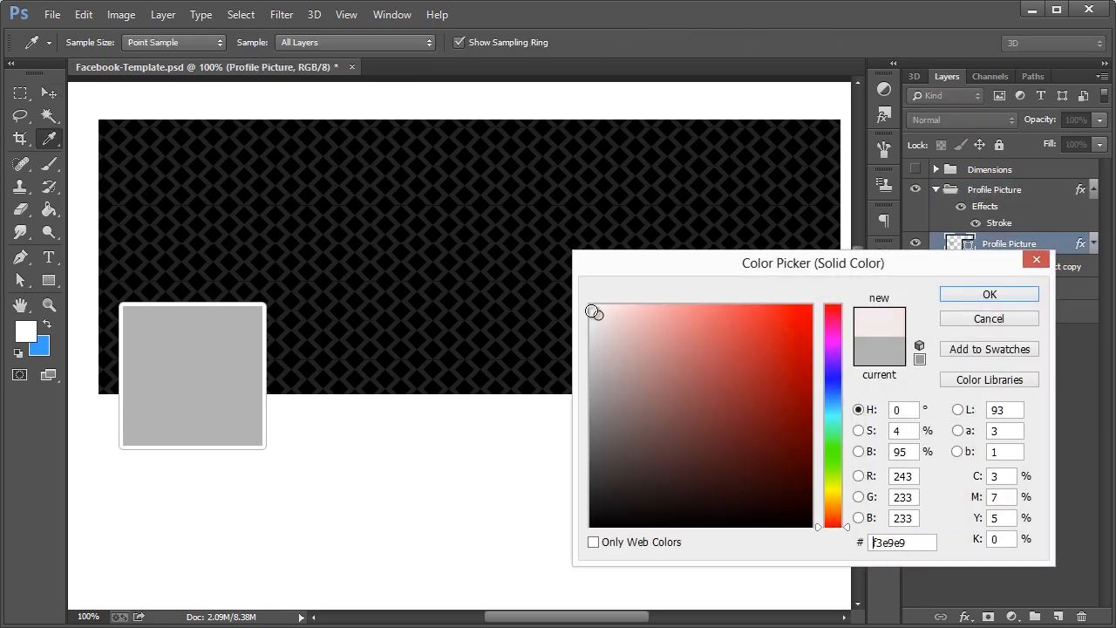
left_click_drag(593, 311, 589, 304)
left_click(1014, 294)
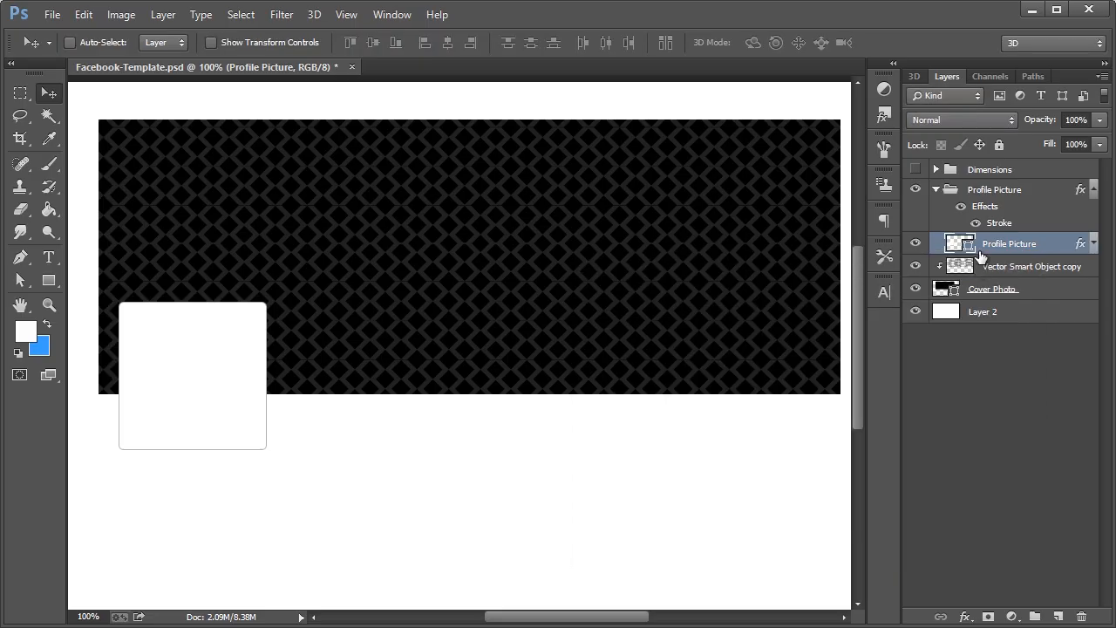
Create a new 180×180 px document and fill its canvas with white using the Paint Bucket
left_click(53, 15)
left_click(52, 31)
double_click(501, 268)
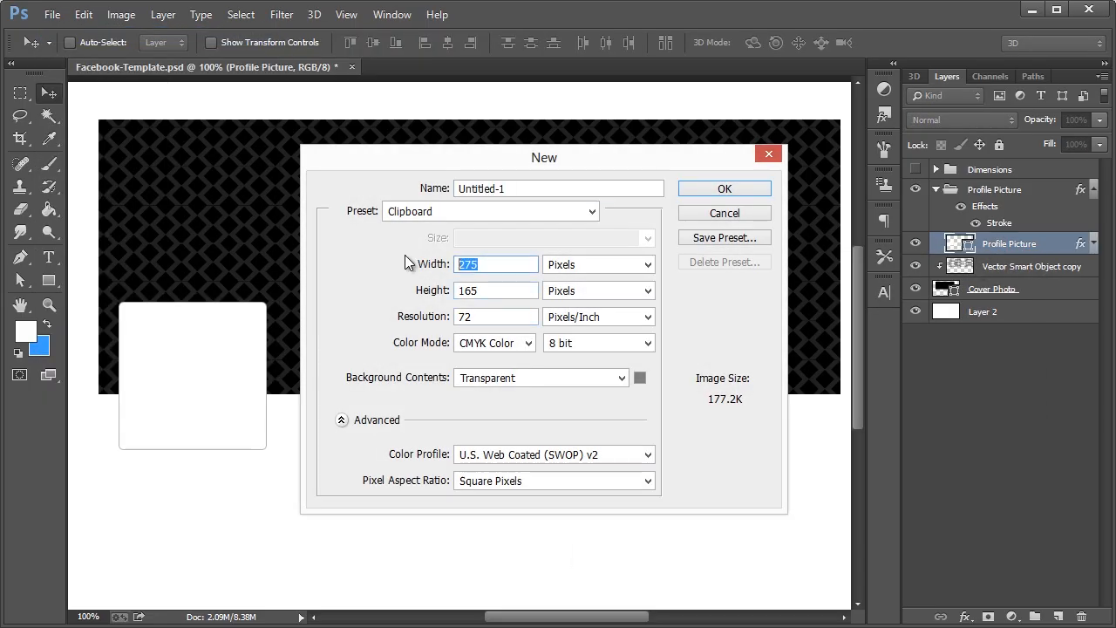
type("180")
key("Tab")
key("Tab")
type("180")
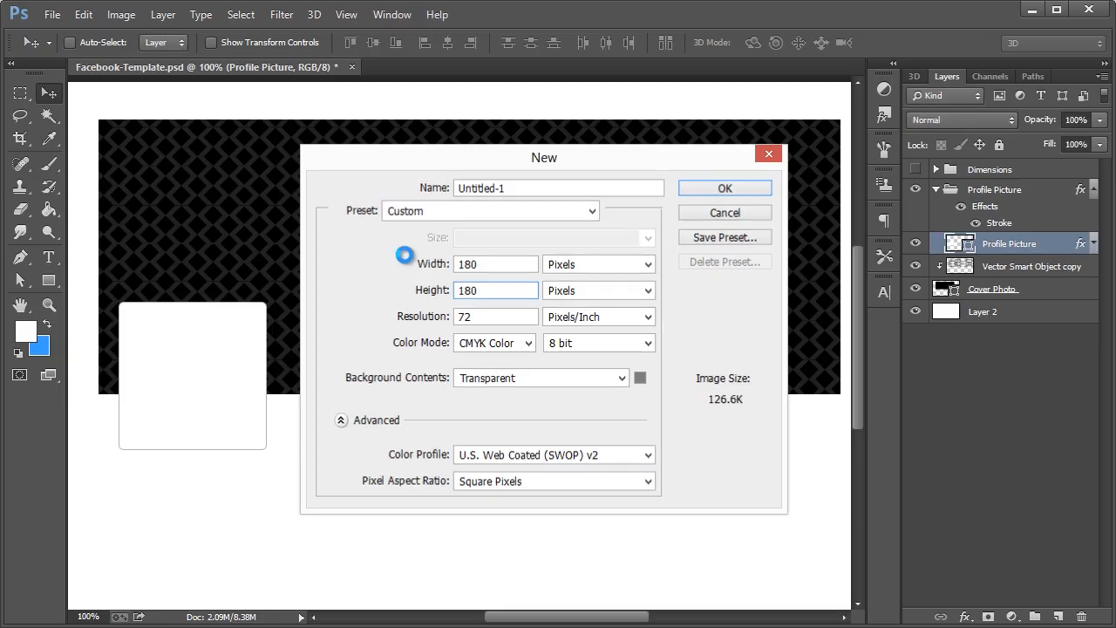
key("Return")
left_click(63, 212)
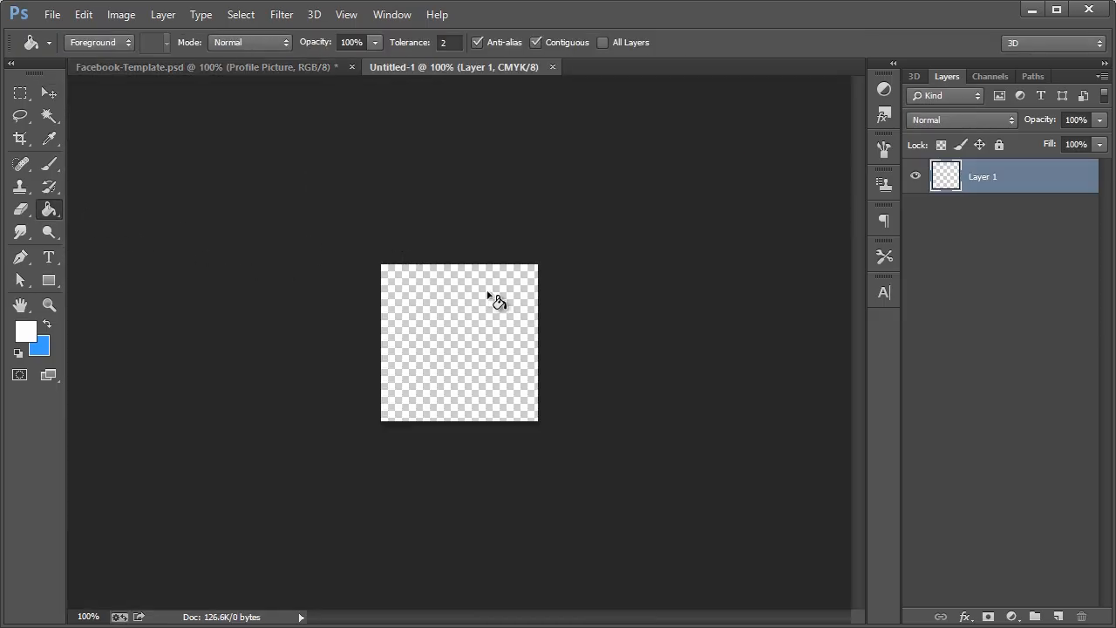
left_click(494, 299)
left_click(49, 92)
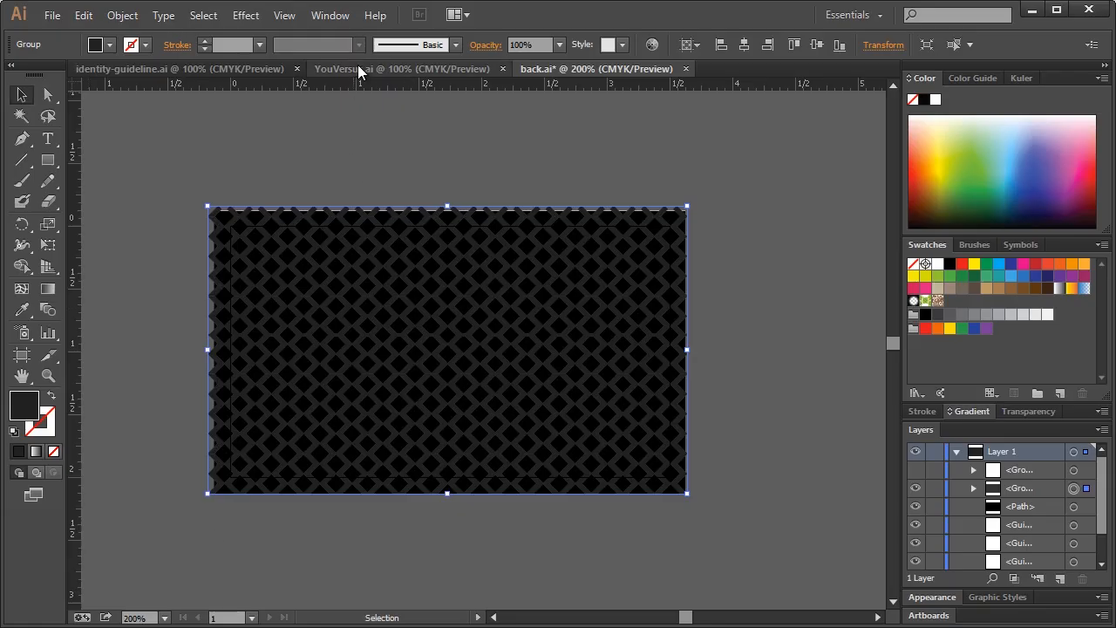
Select and copy the top YOUVERSUS logo and wordmark in identity-guideline.ai
left_click(248, 68)
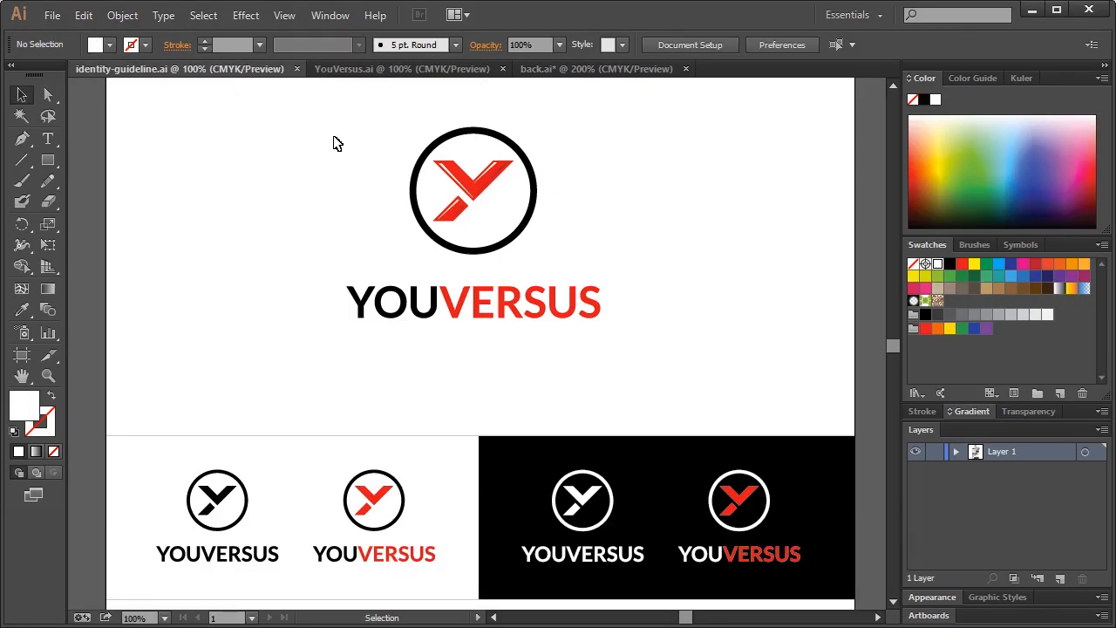
left_click_drag(365, 117, 607, 352)
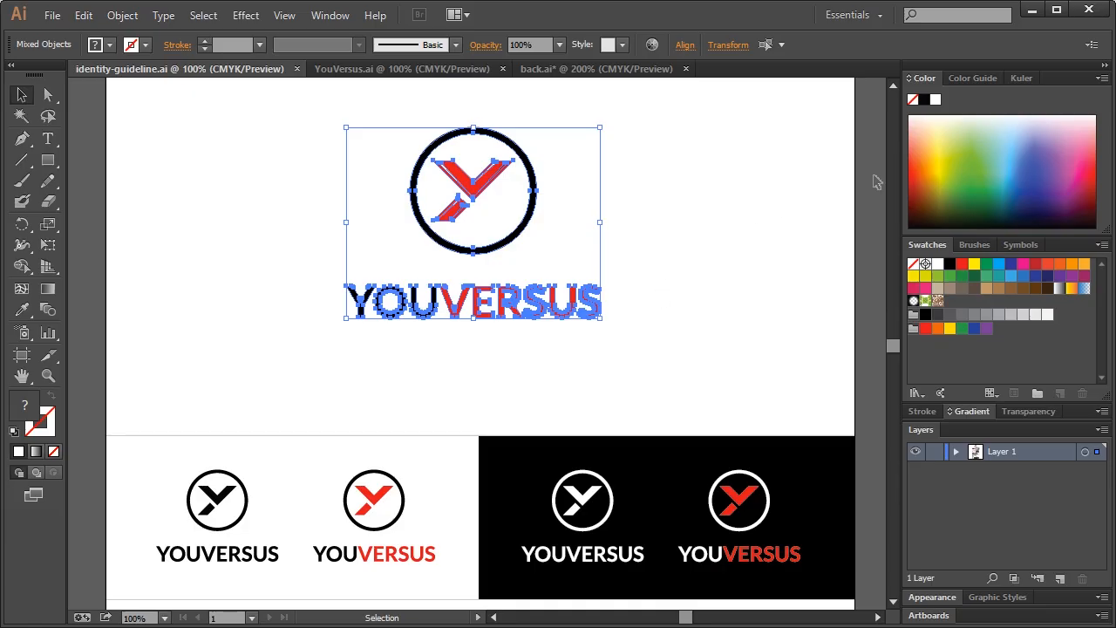
left_click(1033, 10)
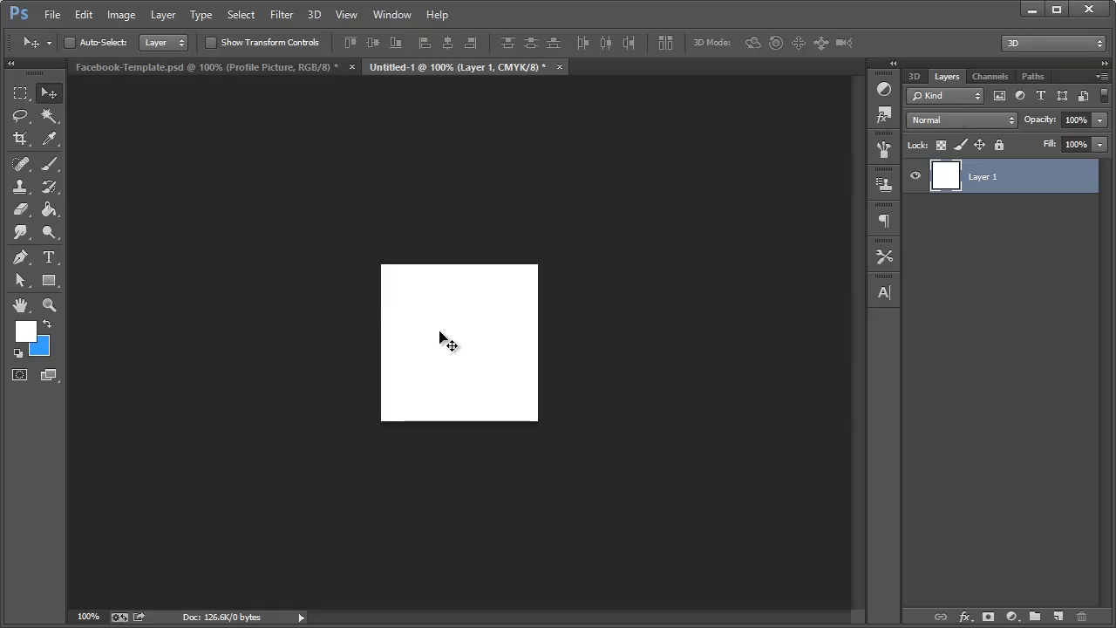
Paste the logo into Untitled-1 as a smart object, shrink it to fit, place it and rasterize the layer
key("ctrl+v")
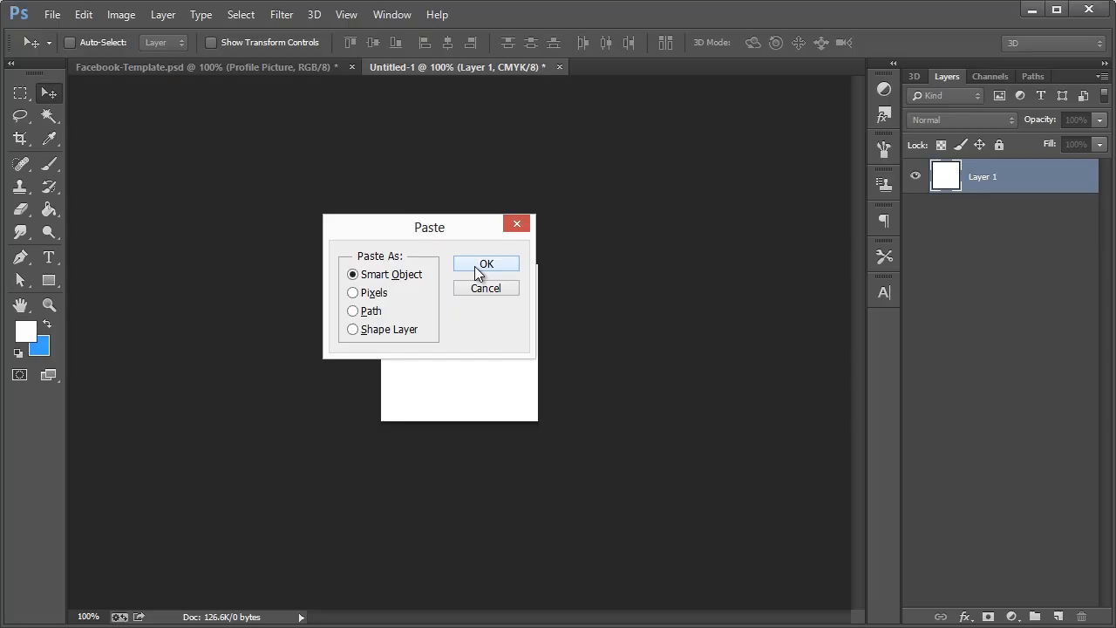
left_click(482, 266)
left_click_drag(540, 284, 525, 291)
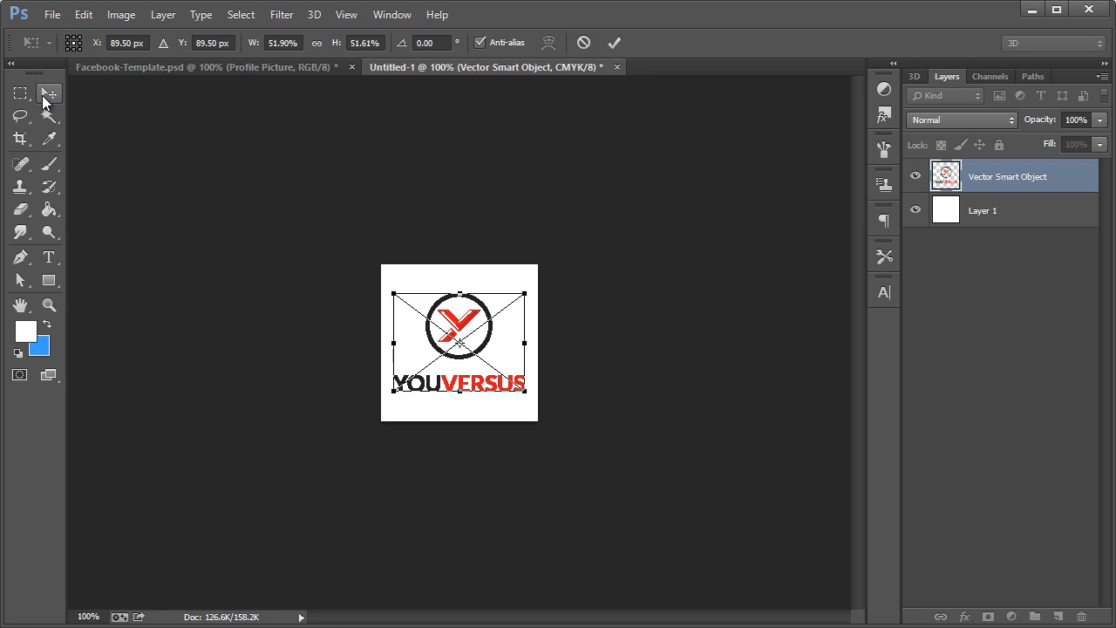
left_click(44, 94)
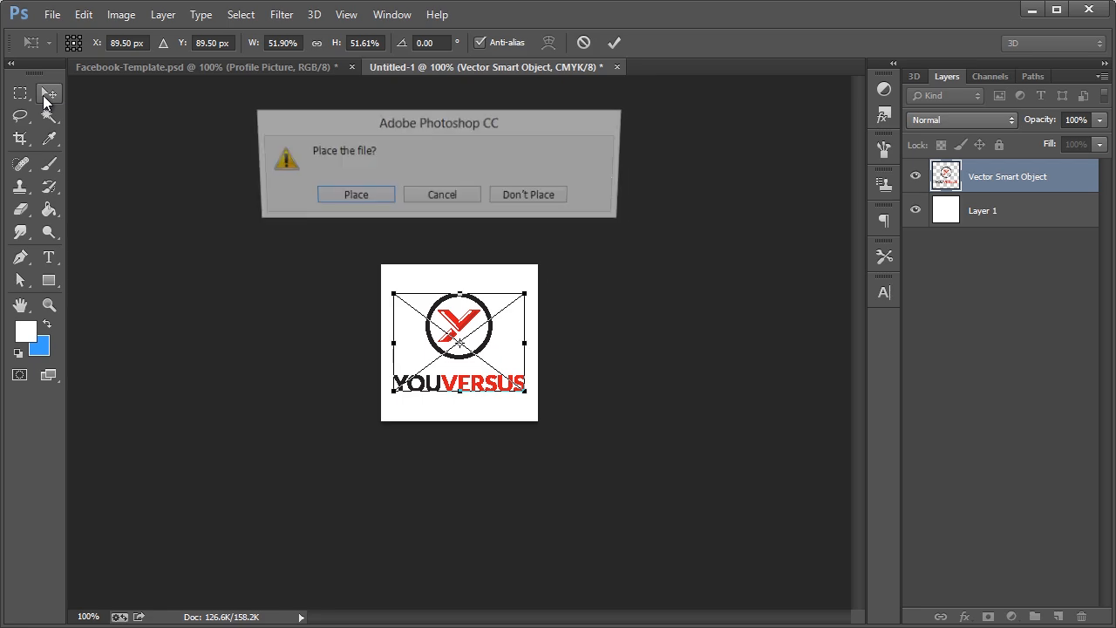
left_click(335, 201)
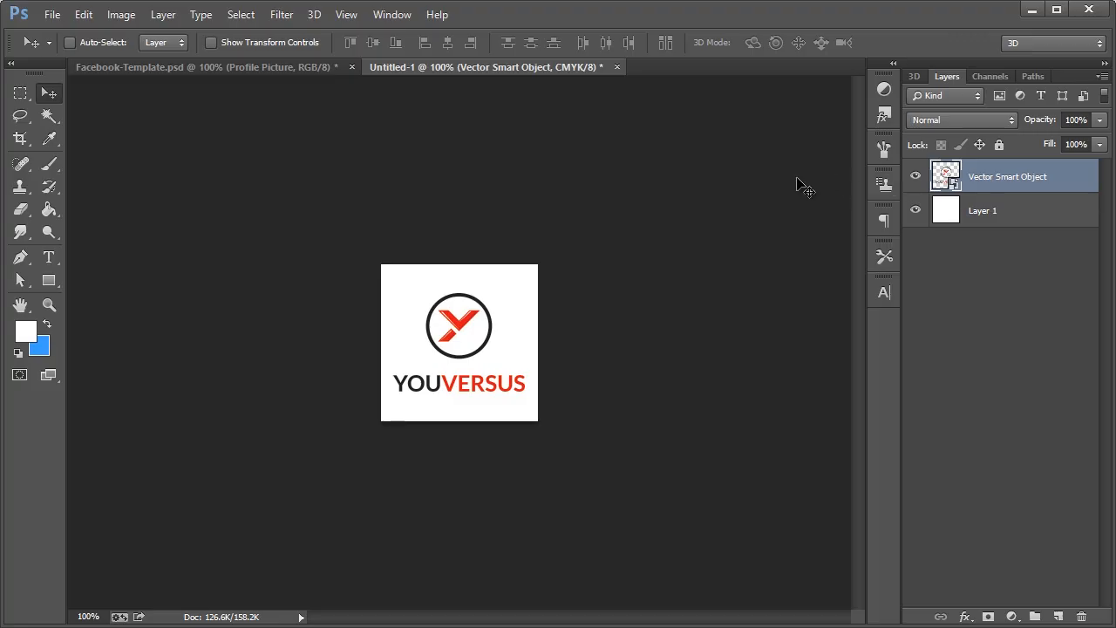
right_click(990, 180)
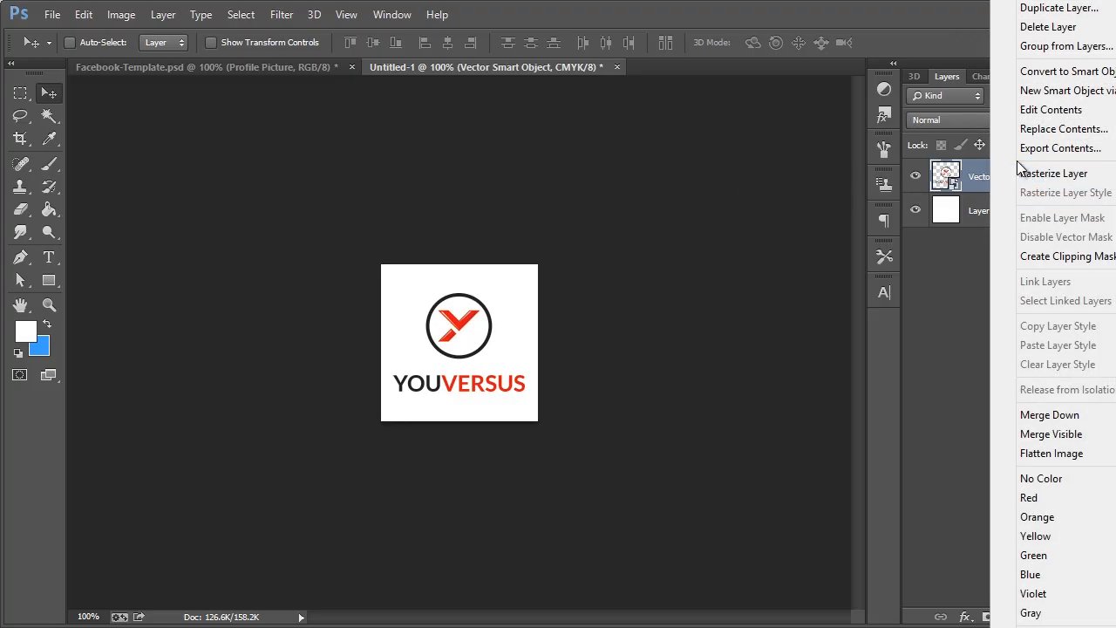
left_click(995, 174)
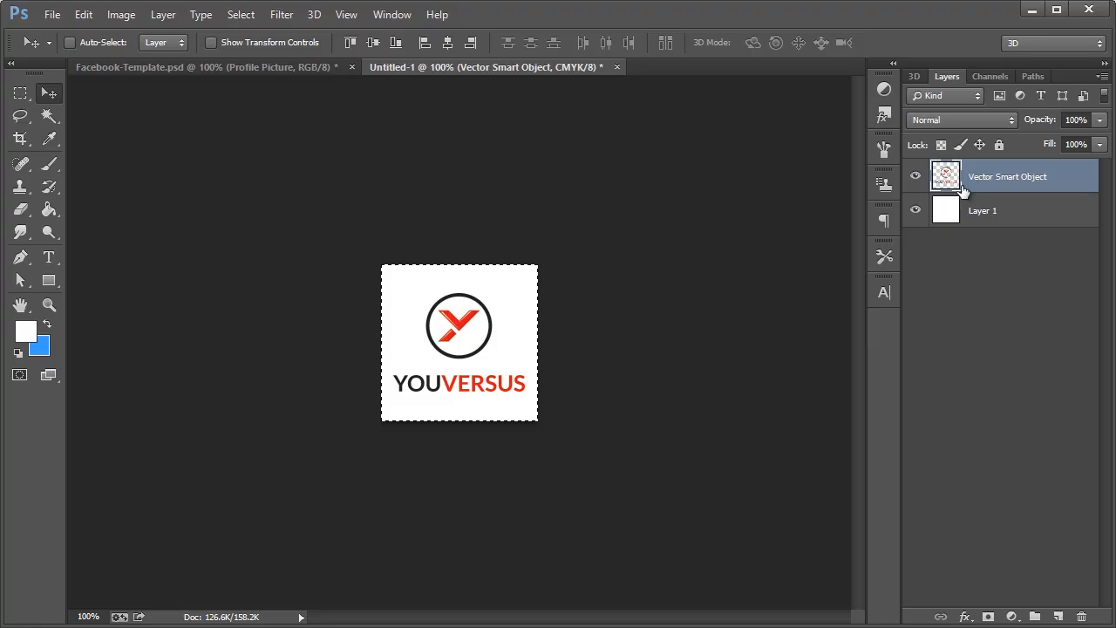
left_click(271, 72)
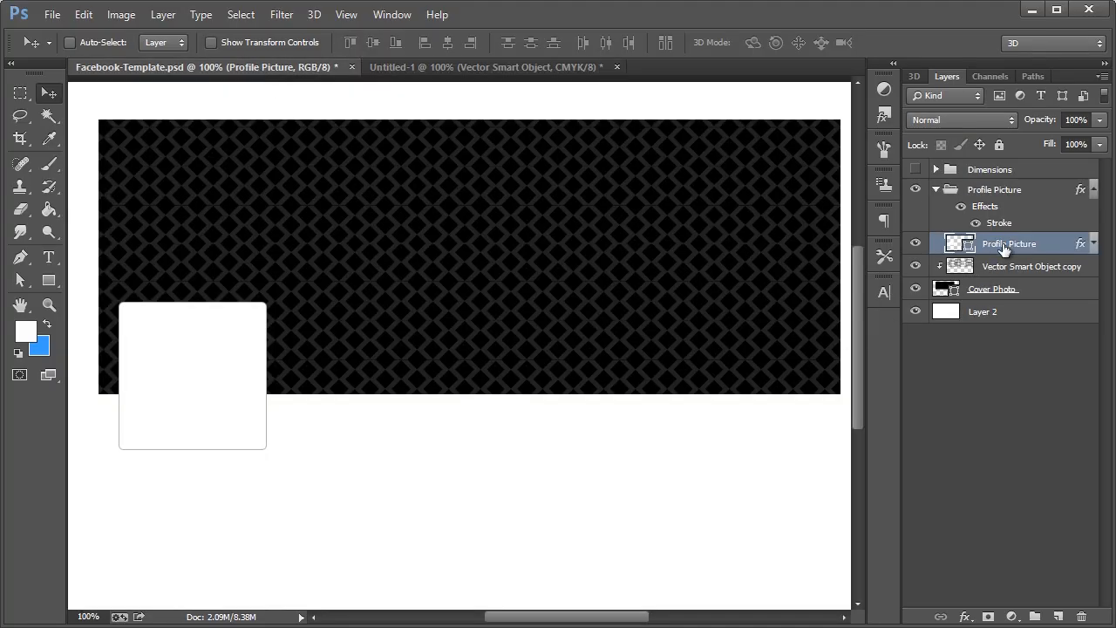
Drag the YOUVERSUS logo into the template, shrink it with Ctrl+T and centre it in the white profile box
left_click_drag(378, 292, 195, 350)
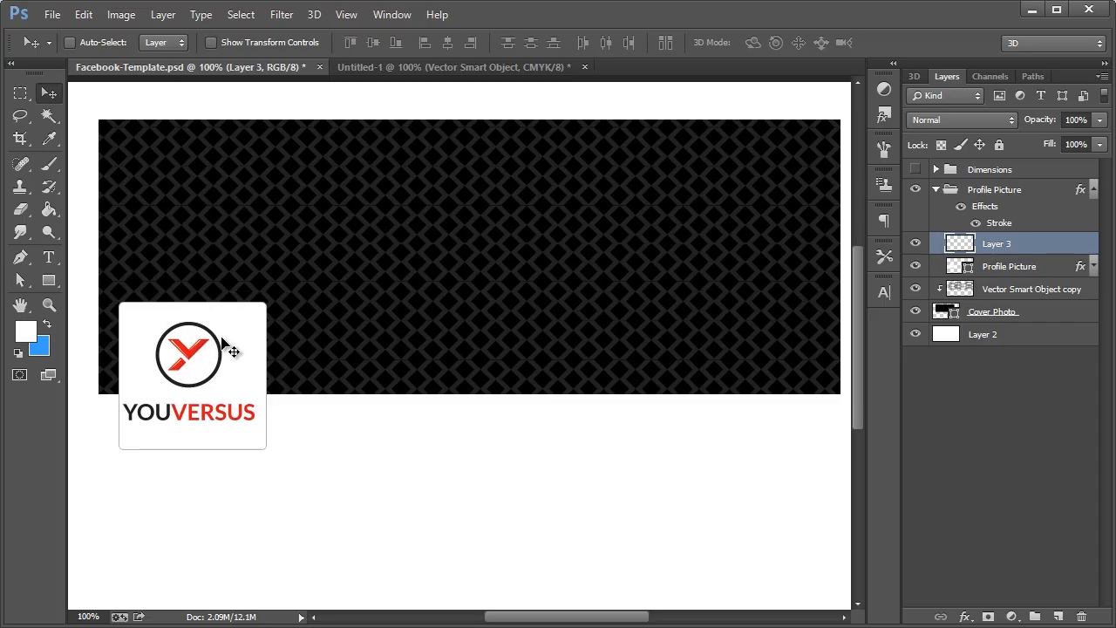
key("ctrl+t")
left_click_drag(254, 323, 241, 328)
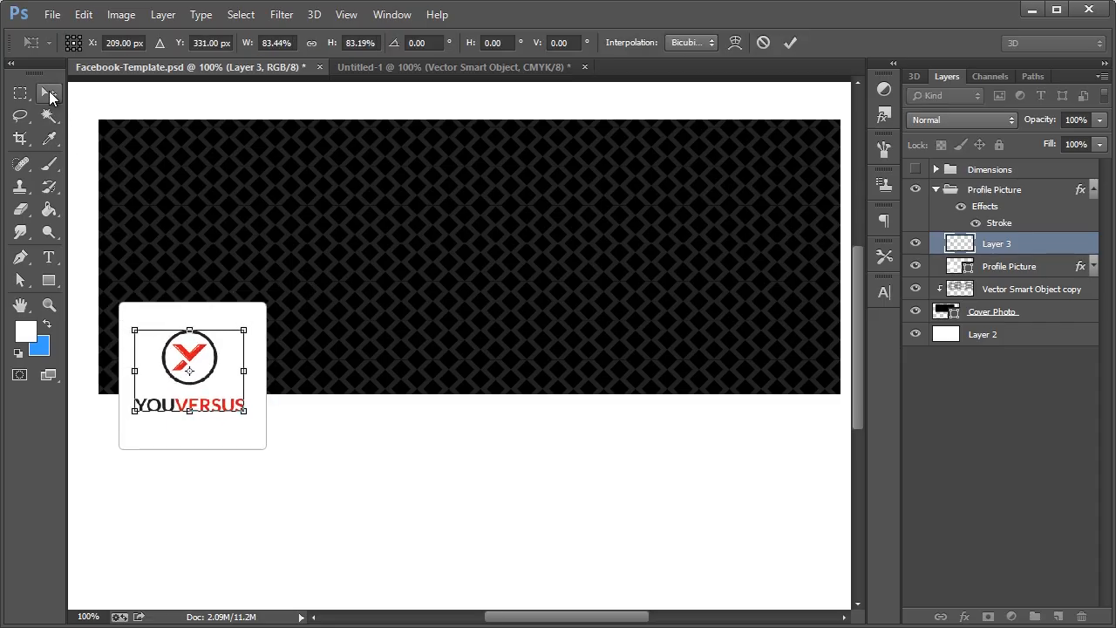
left_click(49, 92)
left_click(354, 195)
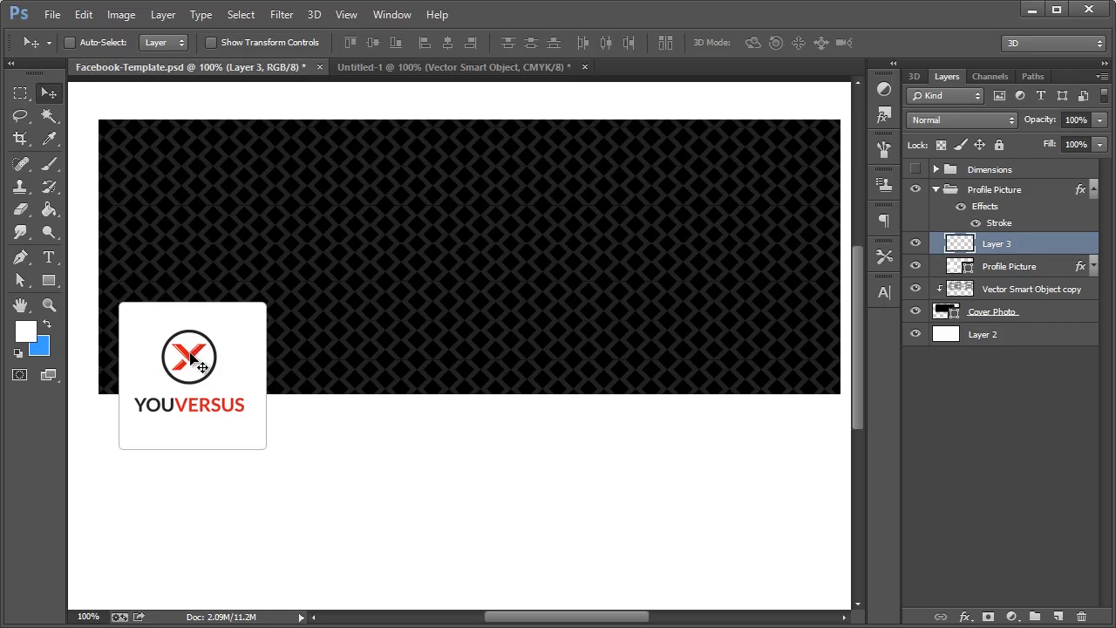
left_click_drag(190, 353, 191, 357)
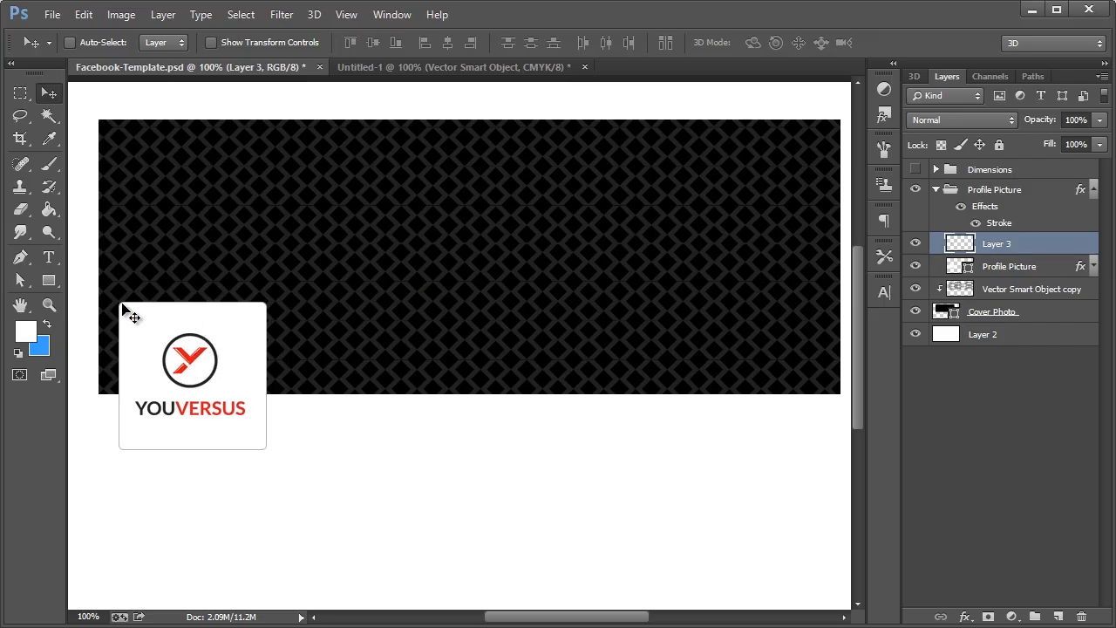
key("Right")
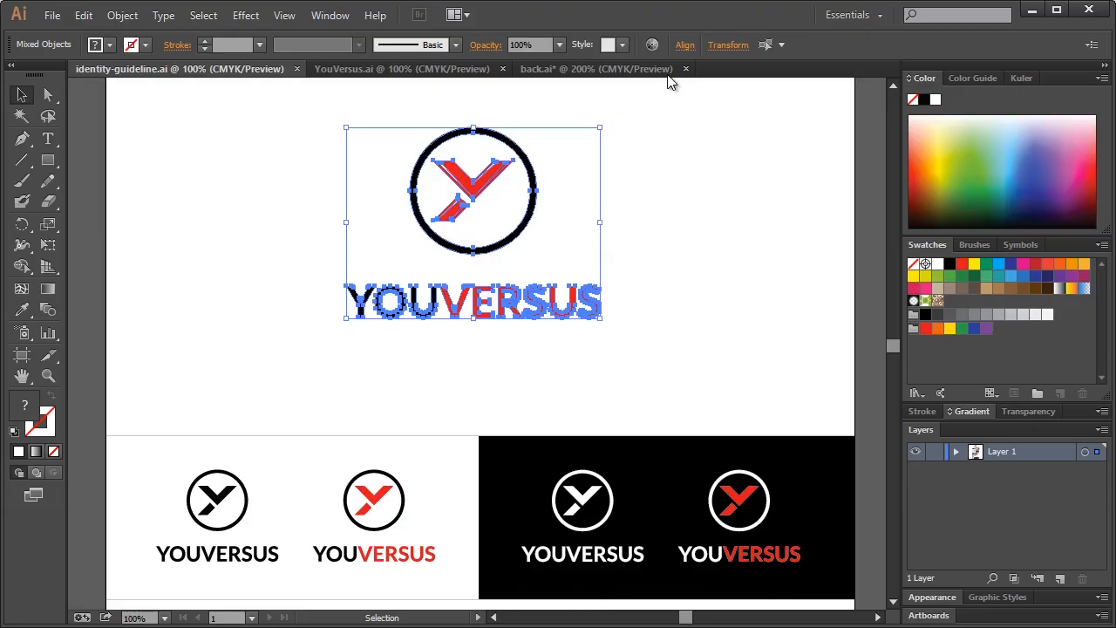
Copy the circle-and-Y symbol of the bottom-right logo in YouVersus.ai, then select Photoshop's Cover Photo layer
left_click(436, 75)
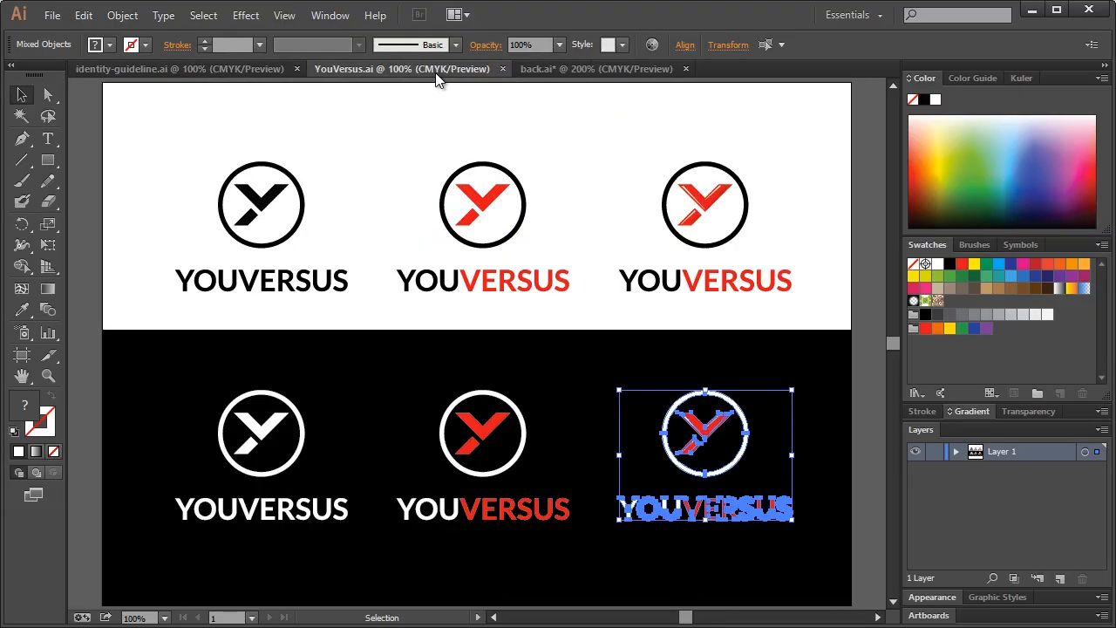
left_click(425, 164)
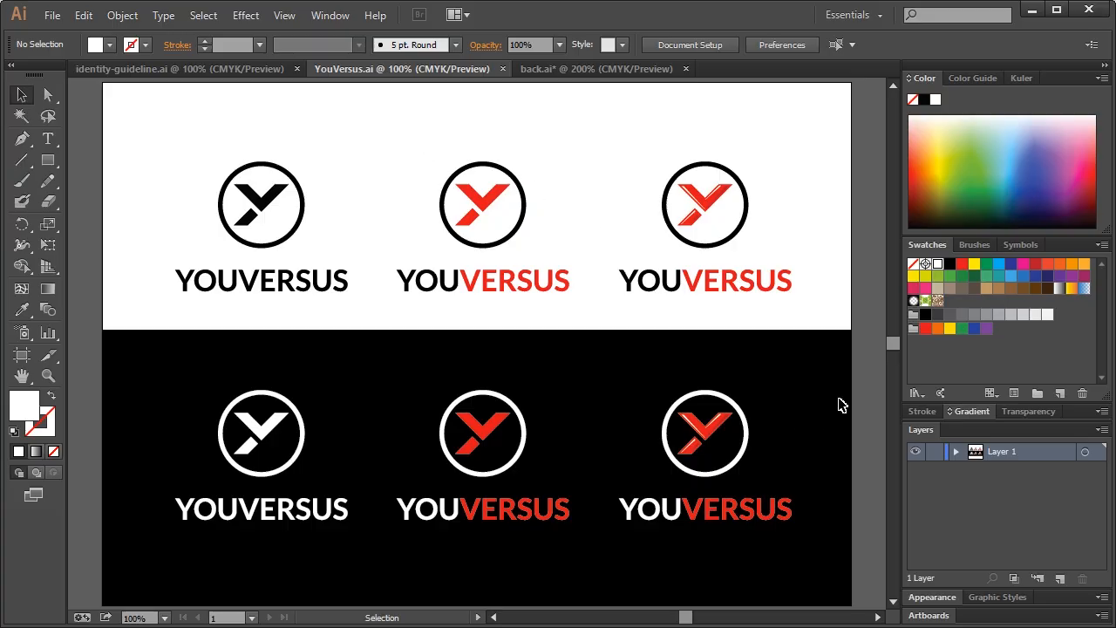
left_click_drag(782, 445, 617, 533)
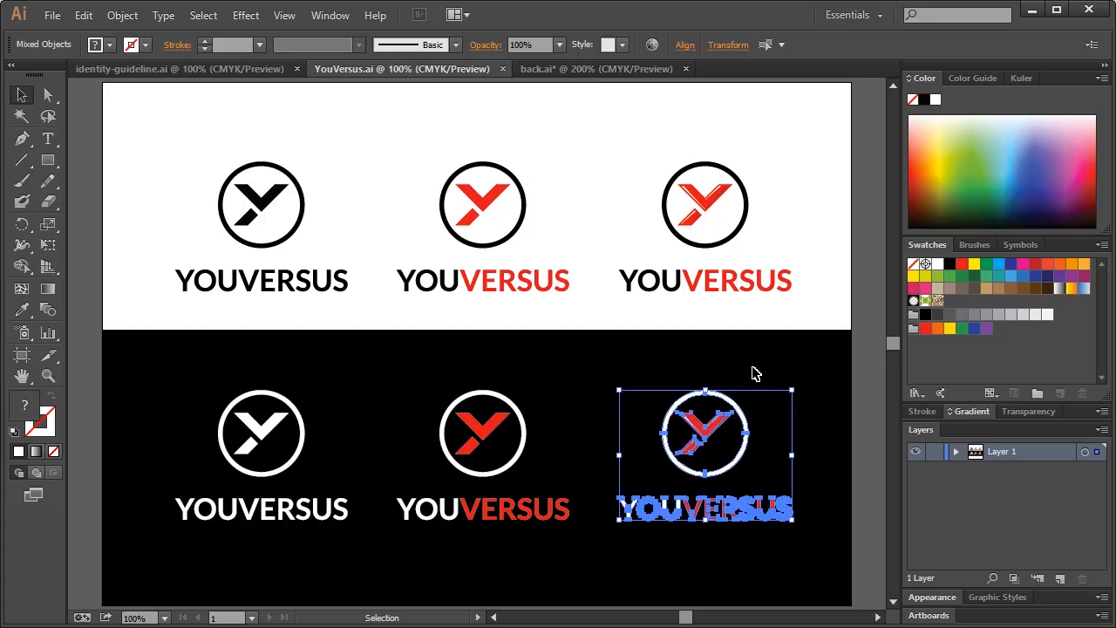
left_click_drag(776, 361, 728, 465)
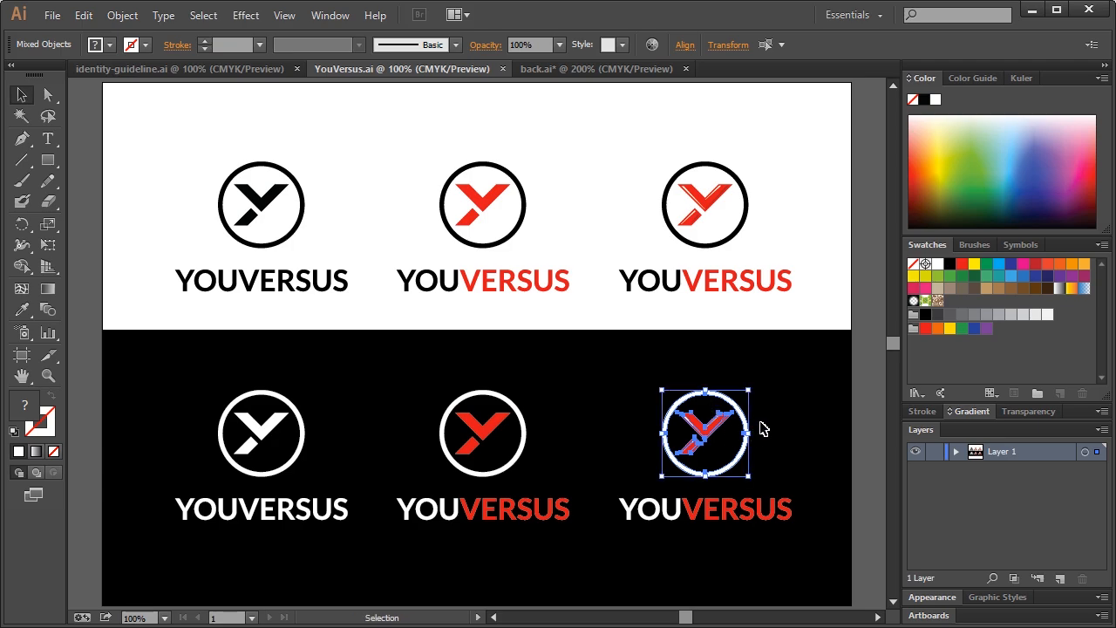
left_click(1032, 10)
left_click(994, 310)
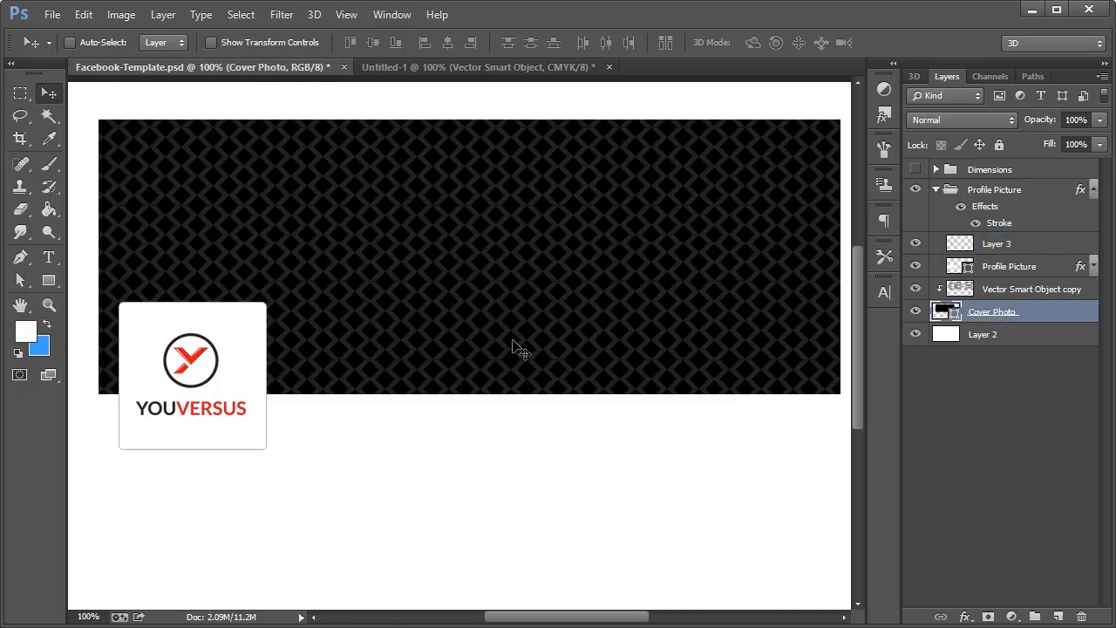
Paste the circle-and-Y symbol as a smart object, enlarge it greatly over the cover, and place it
key("ctrl+v")
left_click(407, 278)
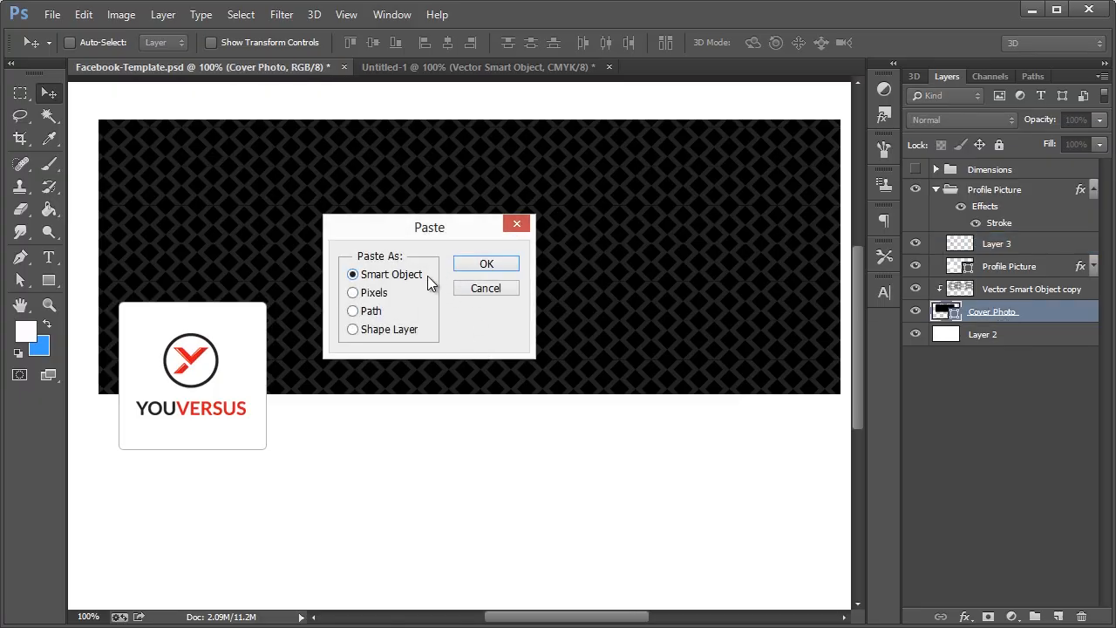
left_click(486, 263)
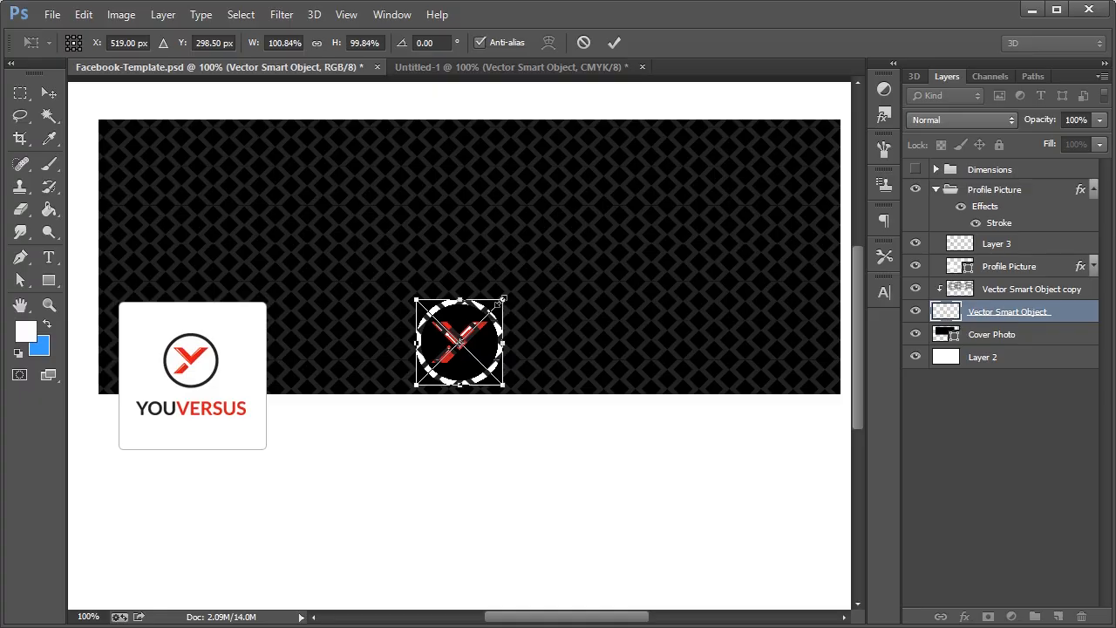
left_click_drag(500, 301, 734, 98)
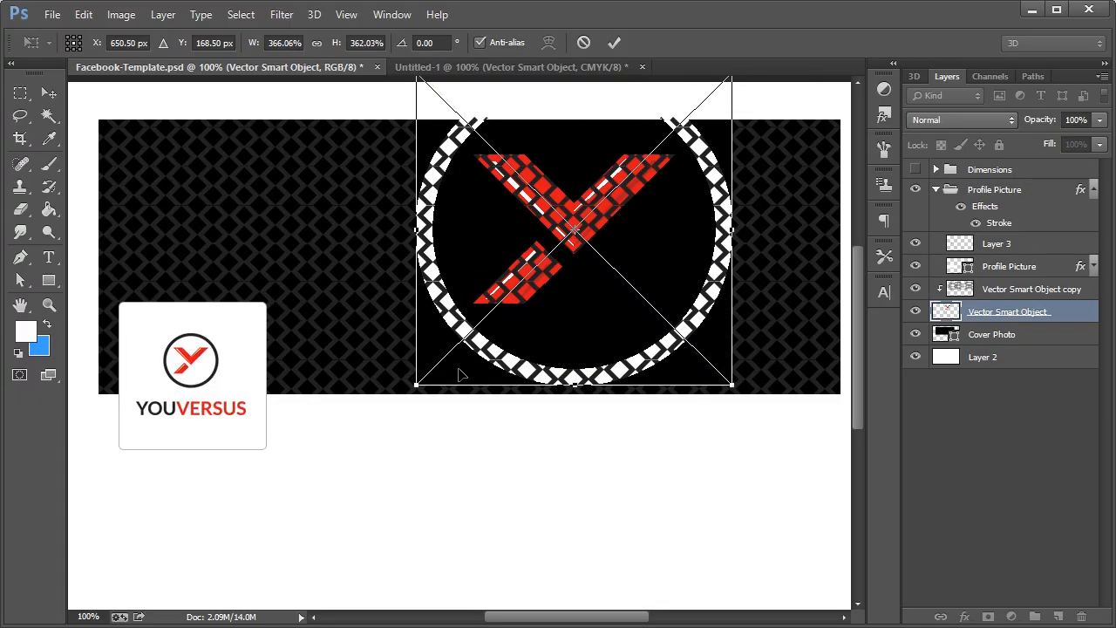
left_click_drag(415, 391, 289, 510)
left_click(55, 105)
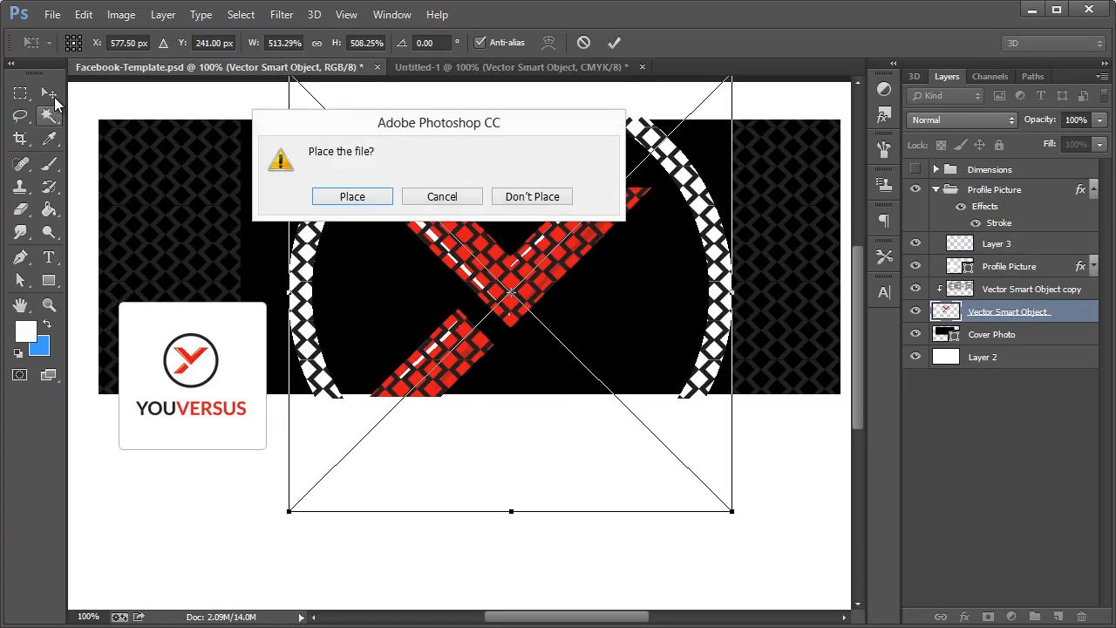
left_click(365, 195)
Clip both Vector Smart Object layers to the layer below and shift the red Y and ring up and right
left_click_drag(1011, 332, 1024, 302)
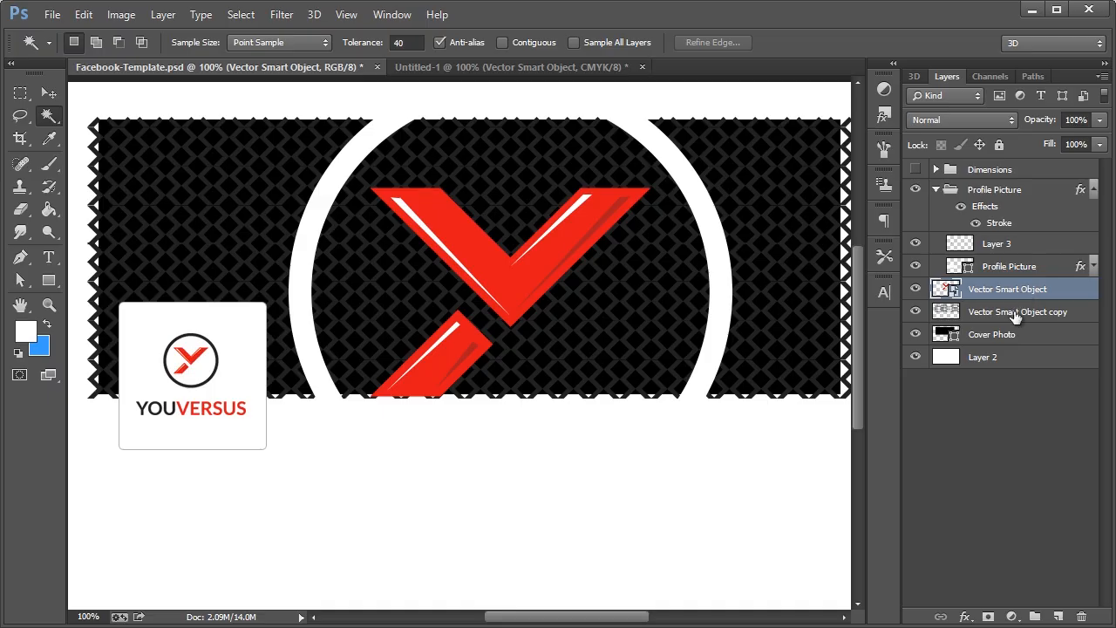
left_click(1011, 312, "shift")
right_click(987, 316)
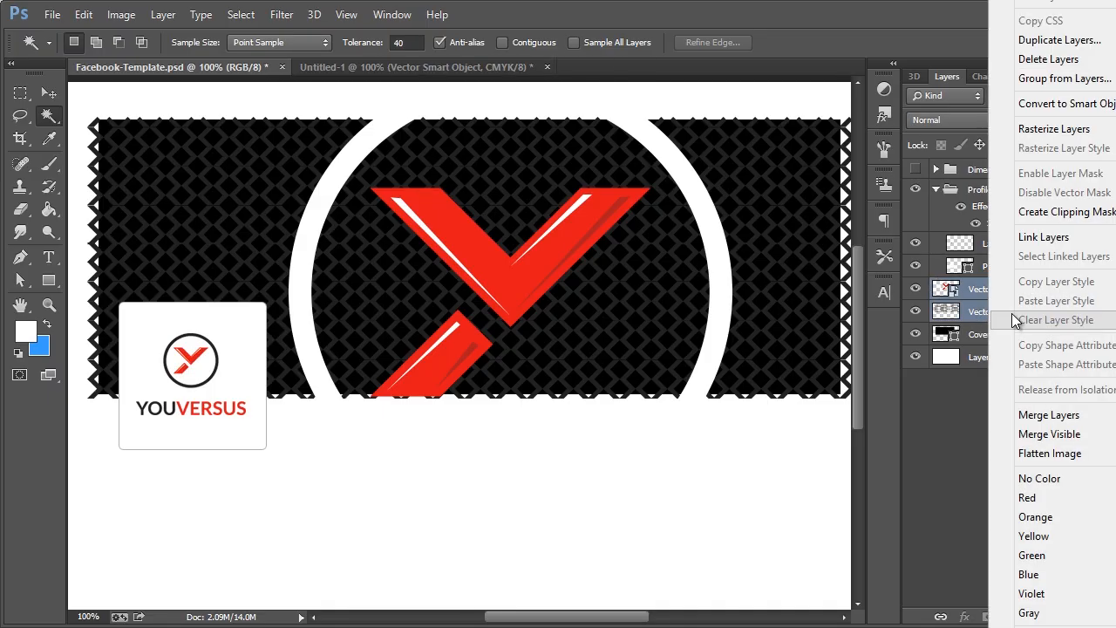
left_click(1033, 213)
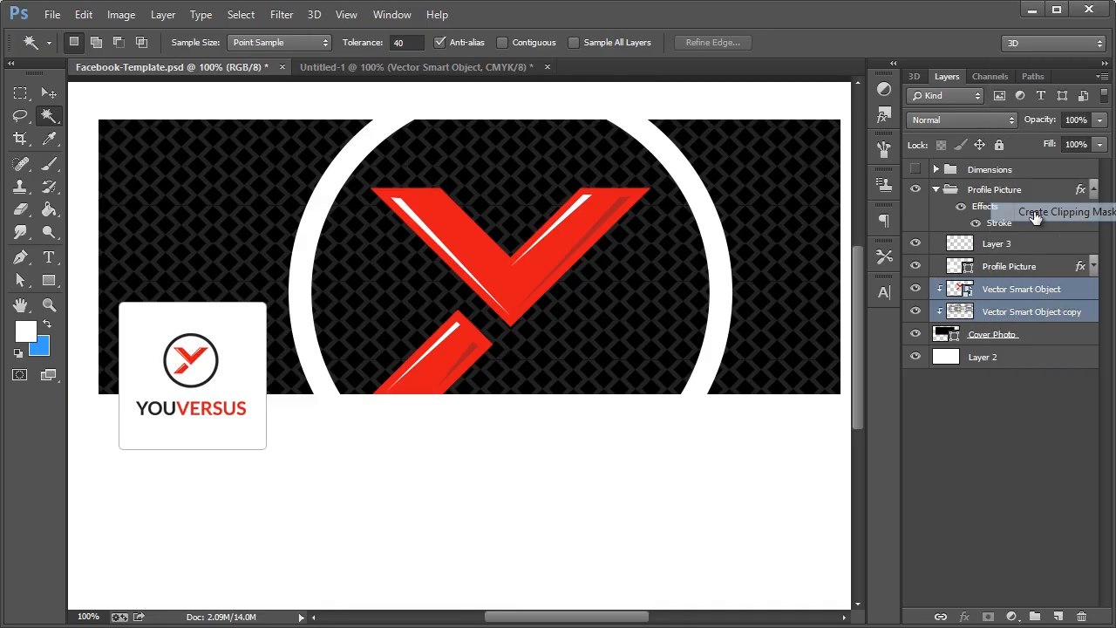
left_click(1020, 291)
left_click(700, 206)
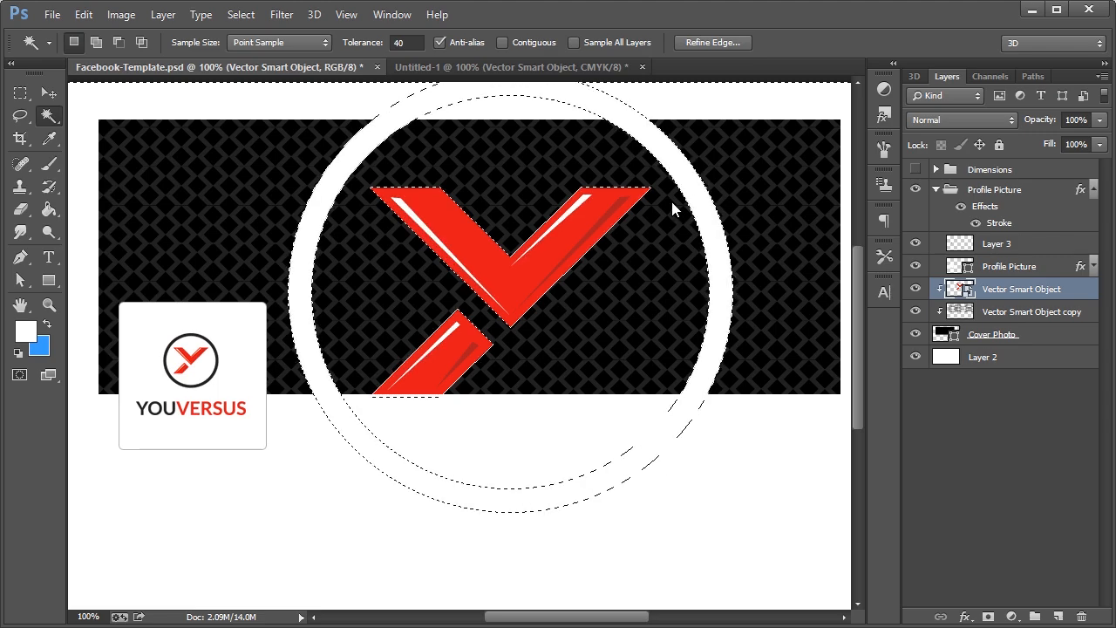
key("ctrl+d")
left_click(48, 93)
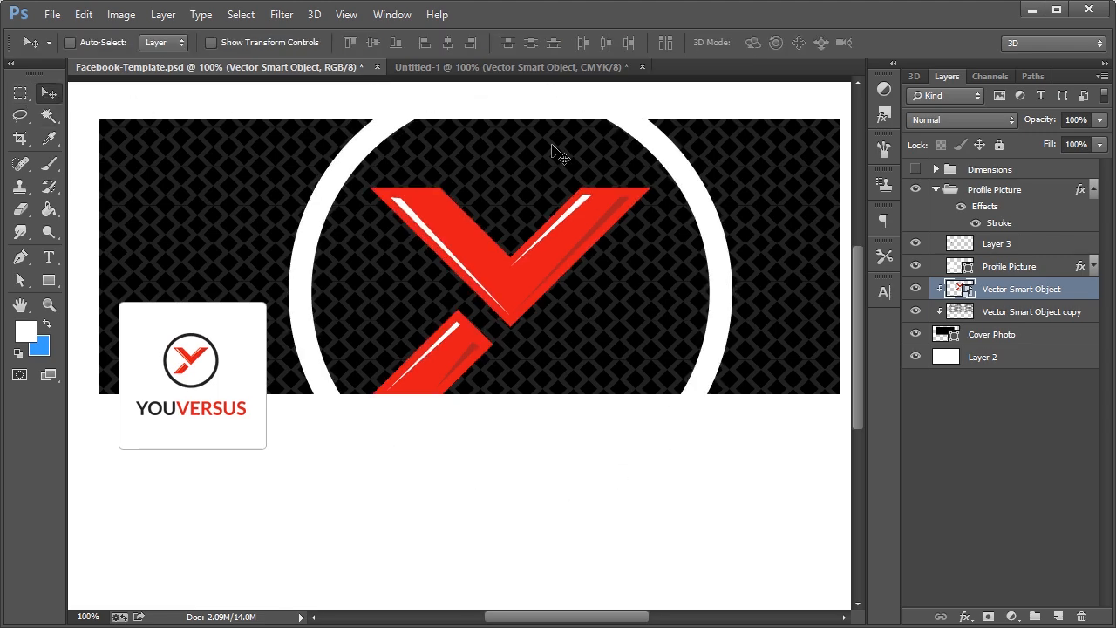
left_click_drag(665, 163, 724, 129)
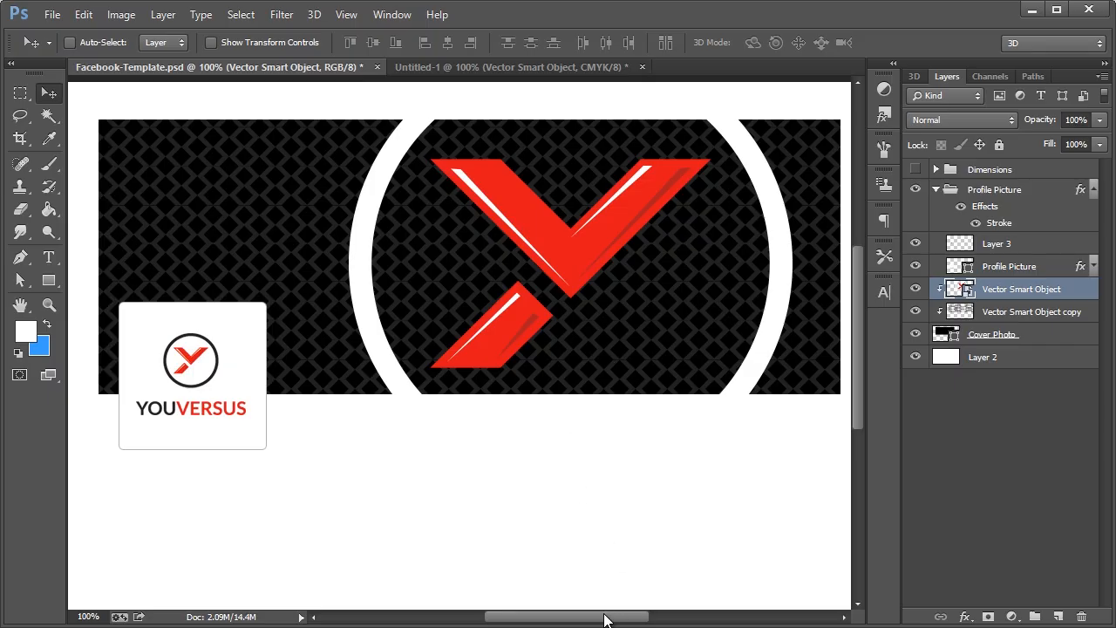
left_click_drag(605, 617, 606, 616)
left_click(517, 66)
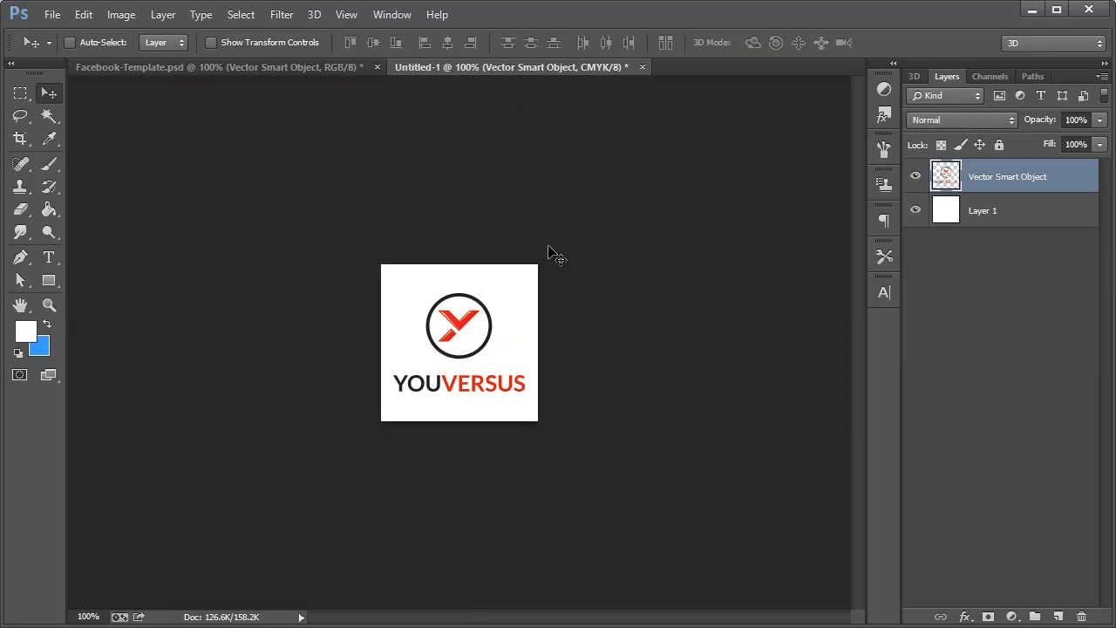
Export Untitled-1 via Save for Web as profile.jpg, replacing the existing file
left_click(52, 14)
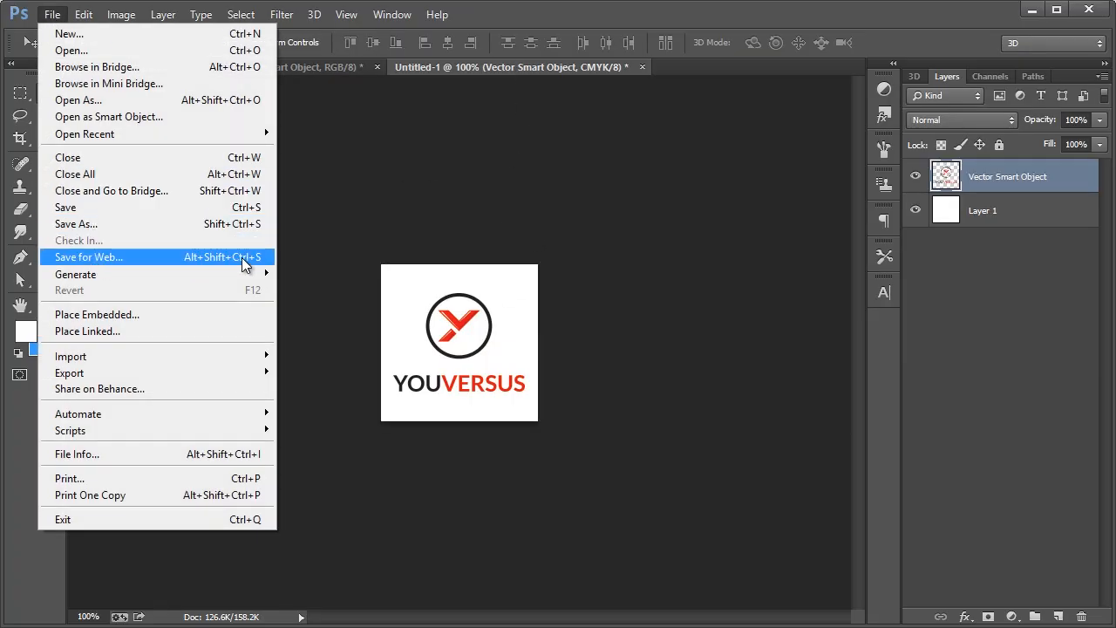
left_click(245, 264)
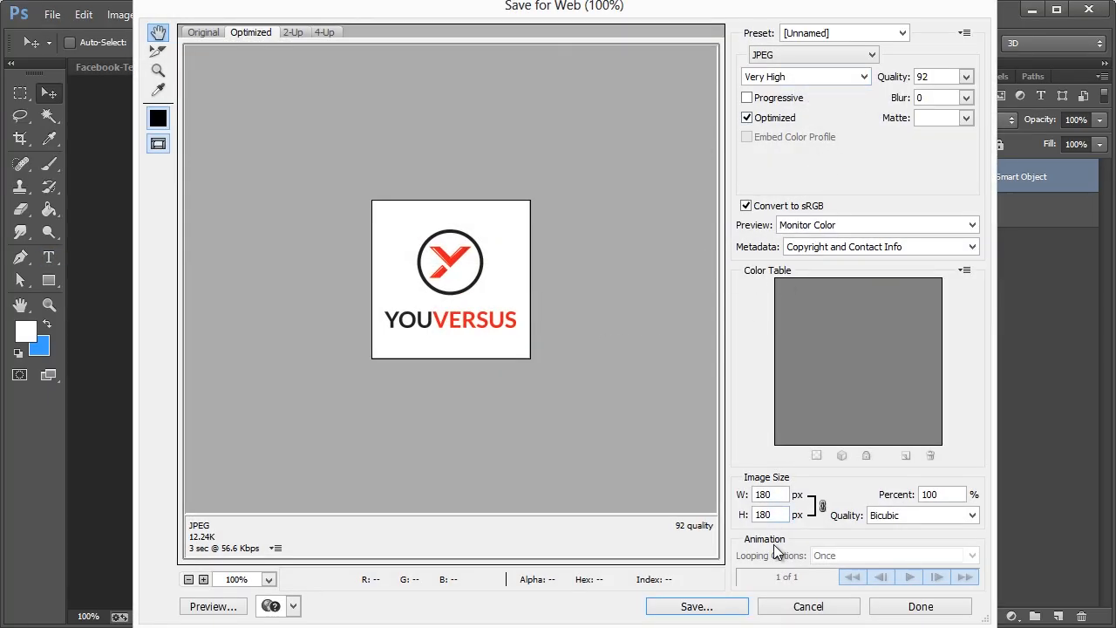
left_click(693, 606)
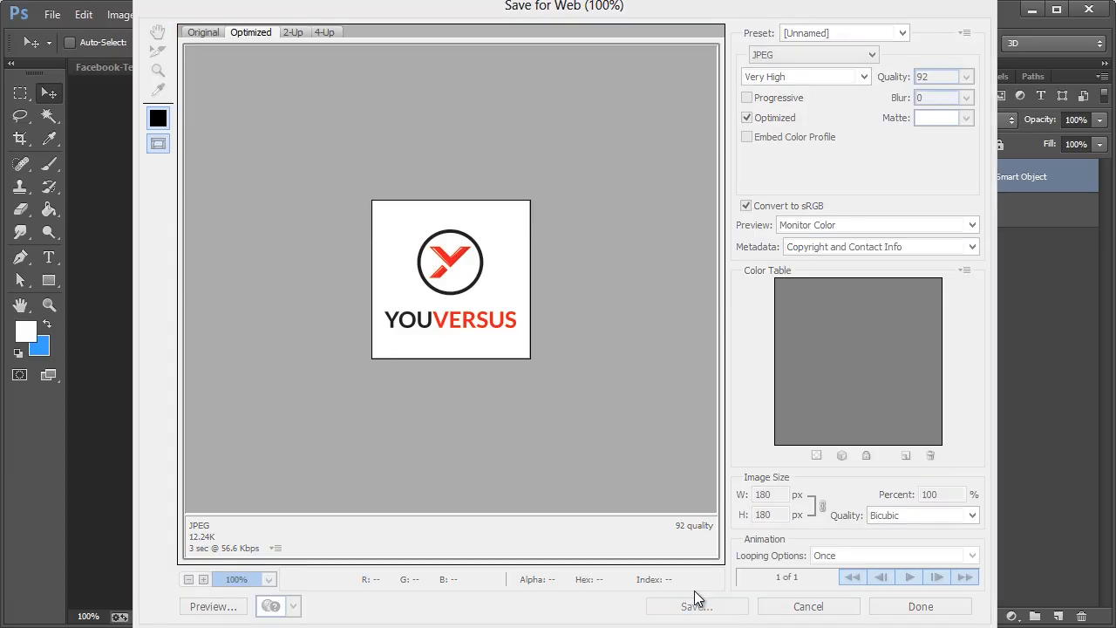
left_click(371, 148)
key("Return")
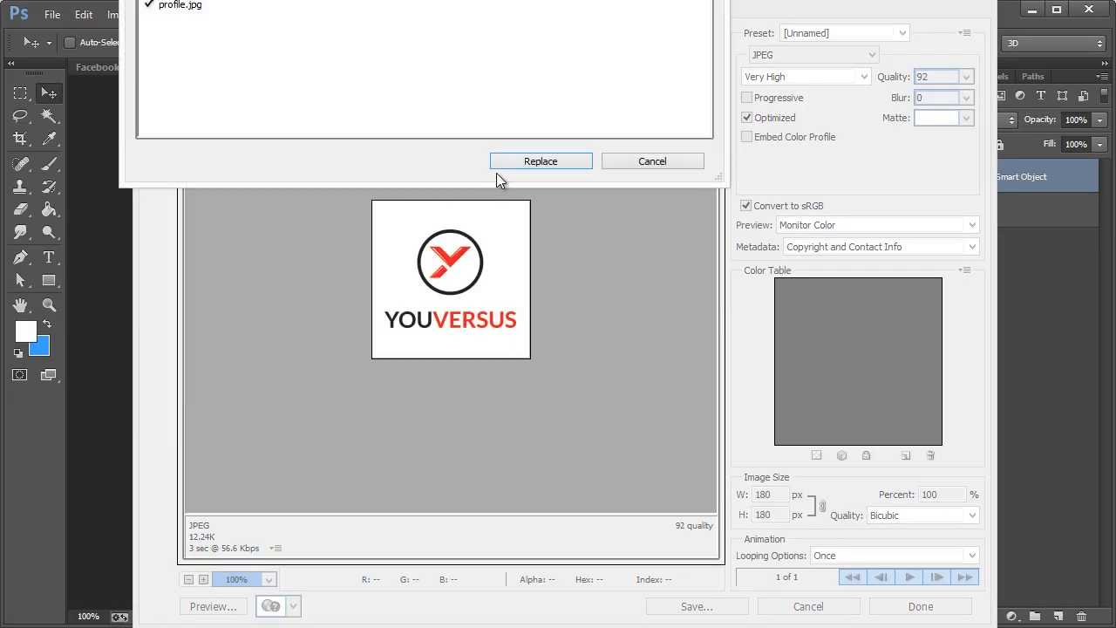
left_click(521, 165)
left_click(289, 62)
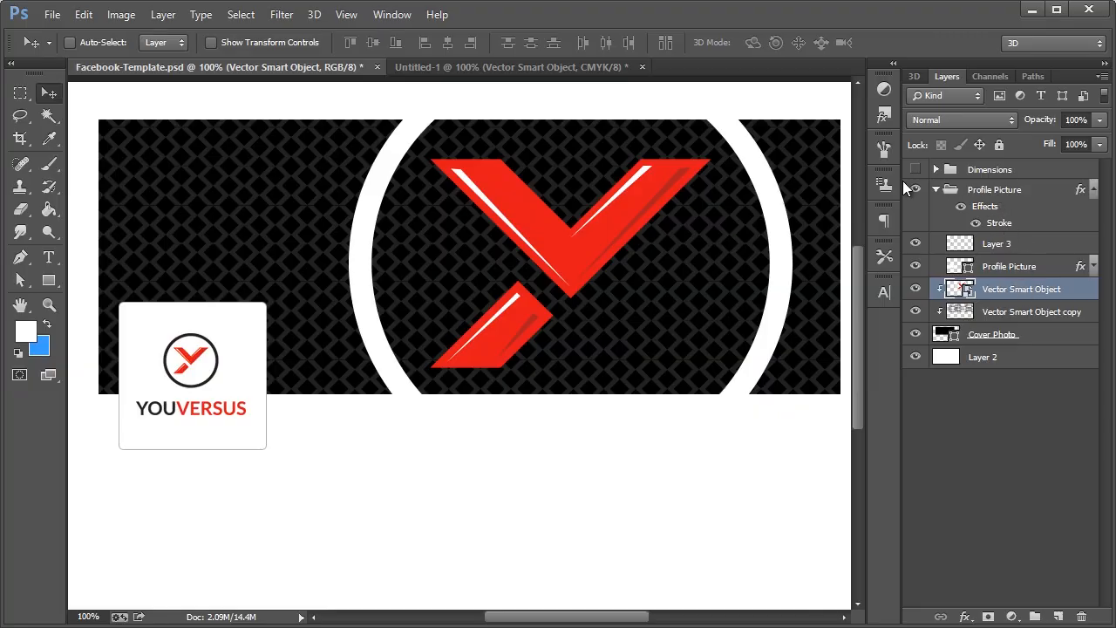
Hide the Profile Picture box and copy the Cover Photo banner merged
left_click(994, 338)
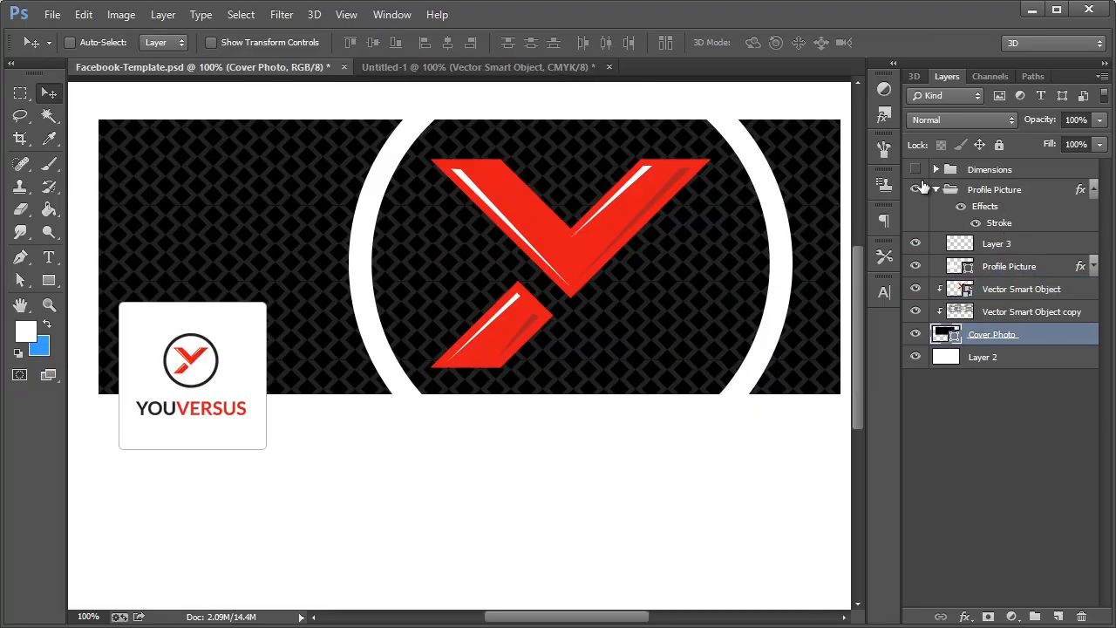
left_click(915, 190)
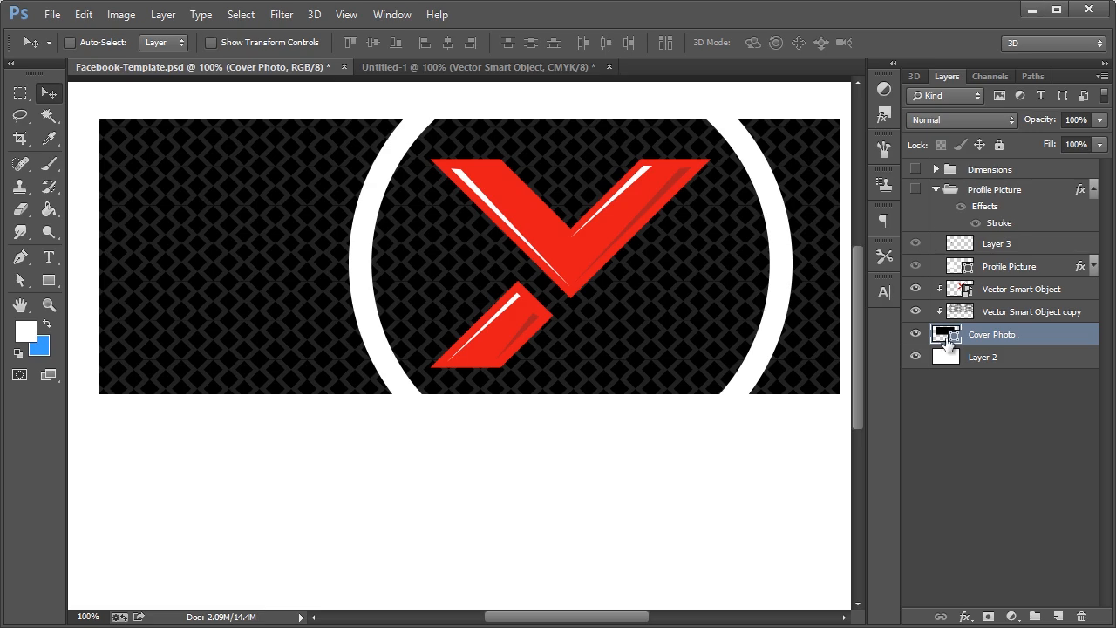
left_click(949, 339, "ctrl")
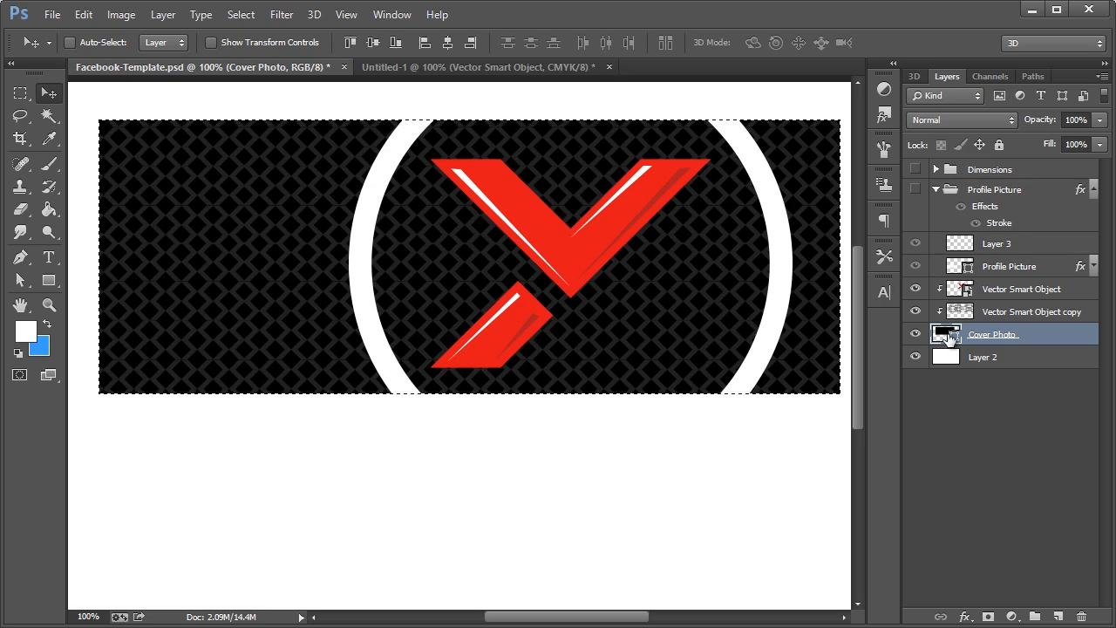
left_click(83, 17)
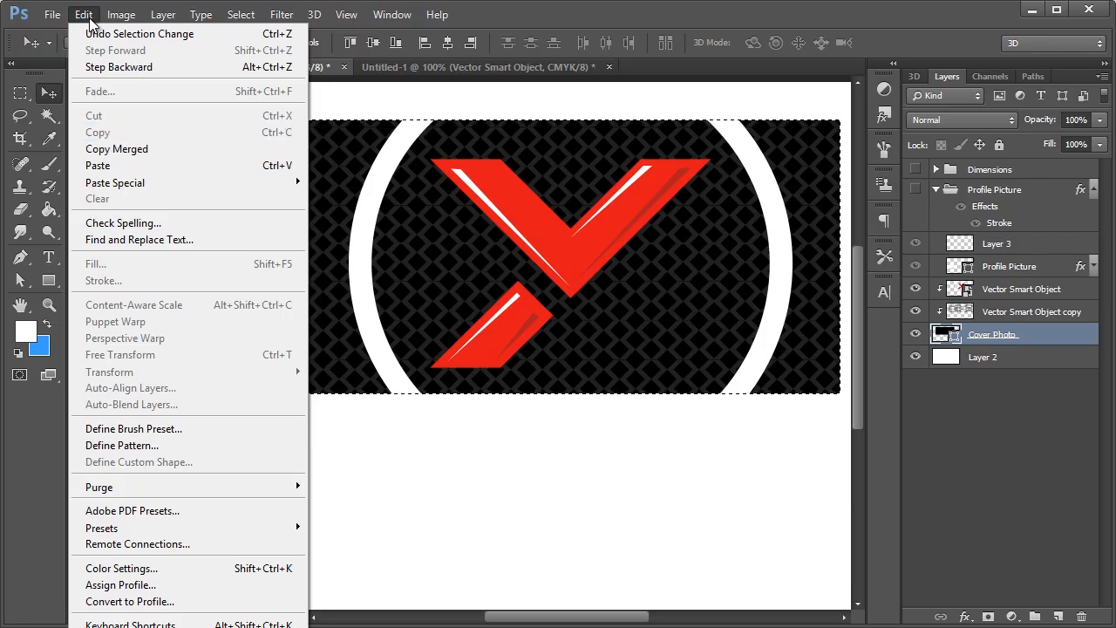
left_click(131, 152)
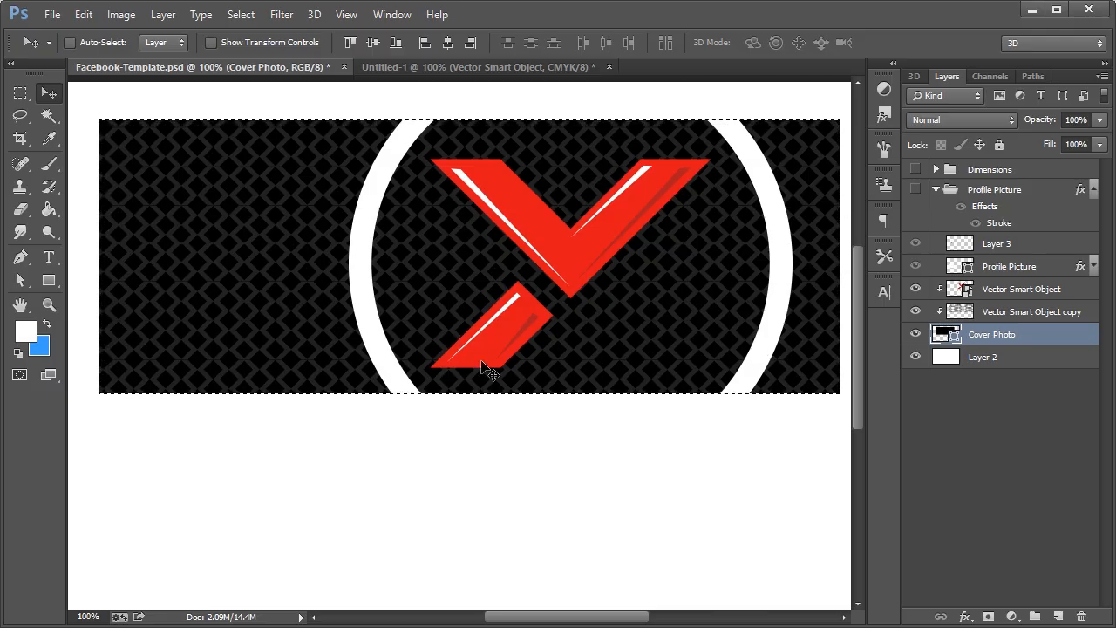
Paste the banner into a new 851×315 document and save it for web over cover.jpg
left_click(52, 17)
left_click(61, 30)
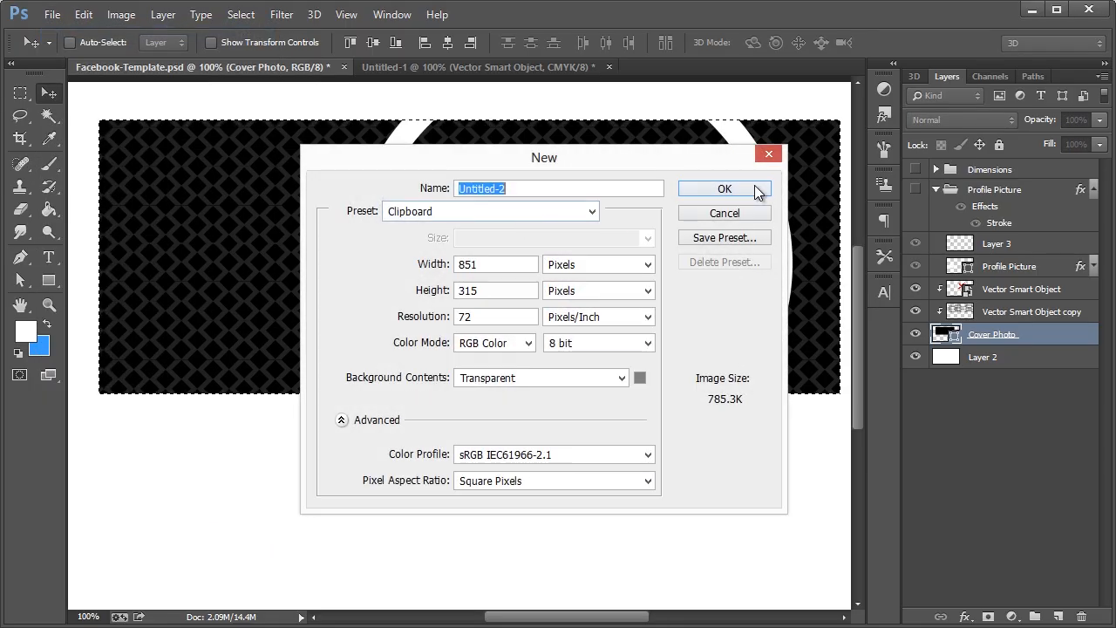
left_click(754, 188)
key("ctrl+v")
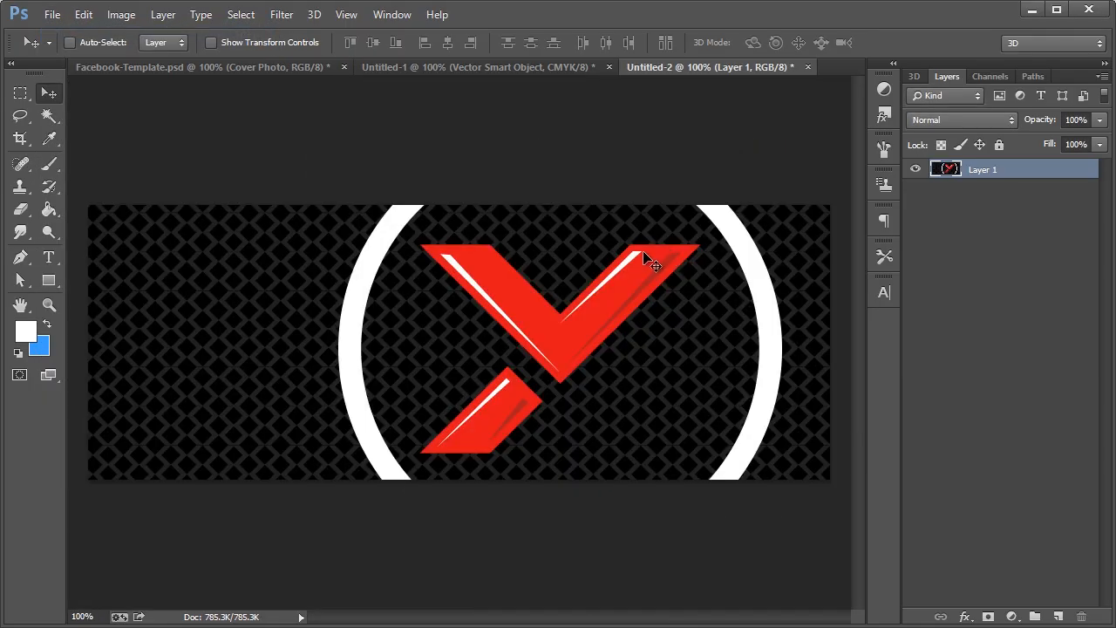
key("ctrl+alt+shift+s")
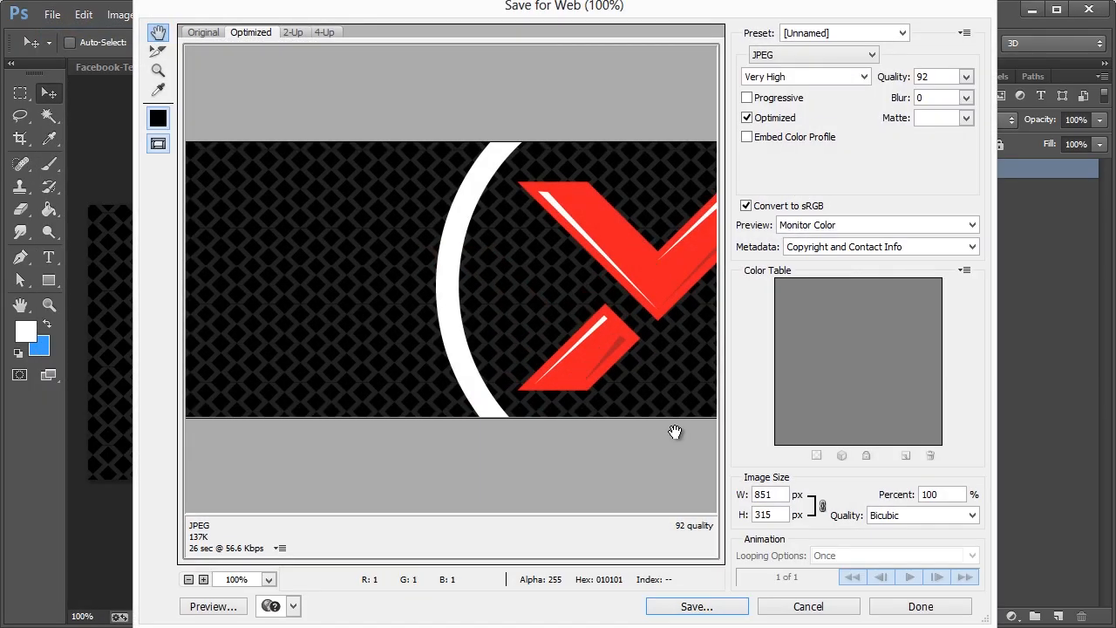
left_click(697, 606)
double_click(270, 165)
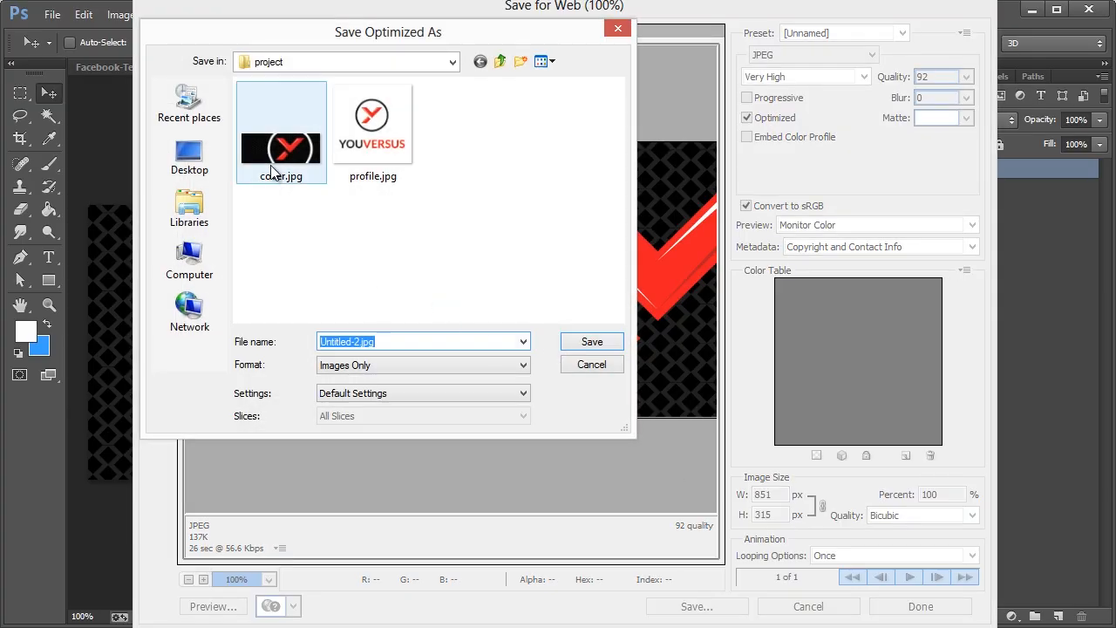
left_click(540, 163)
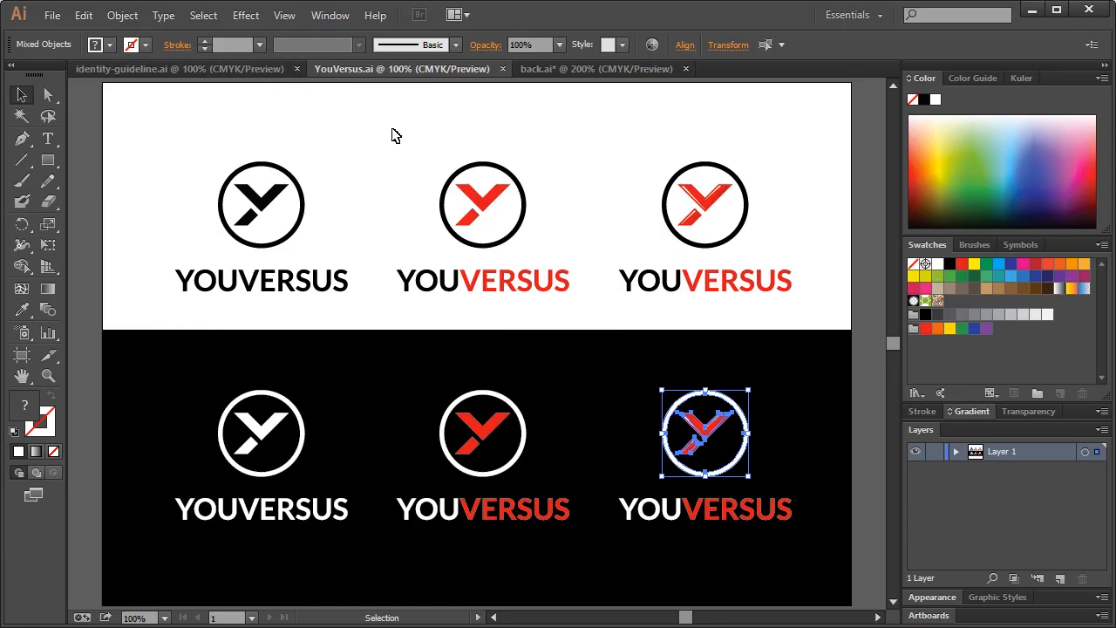
Bring identity-guideline.ai to the front, deselect the logo and scroll down the page
left_click(267, 108)
left_click(204, 73)
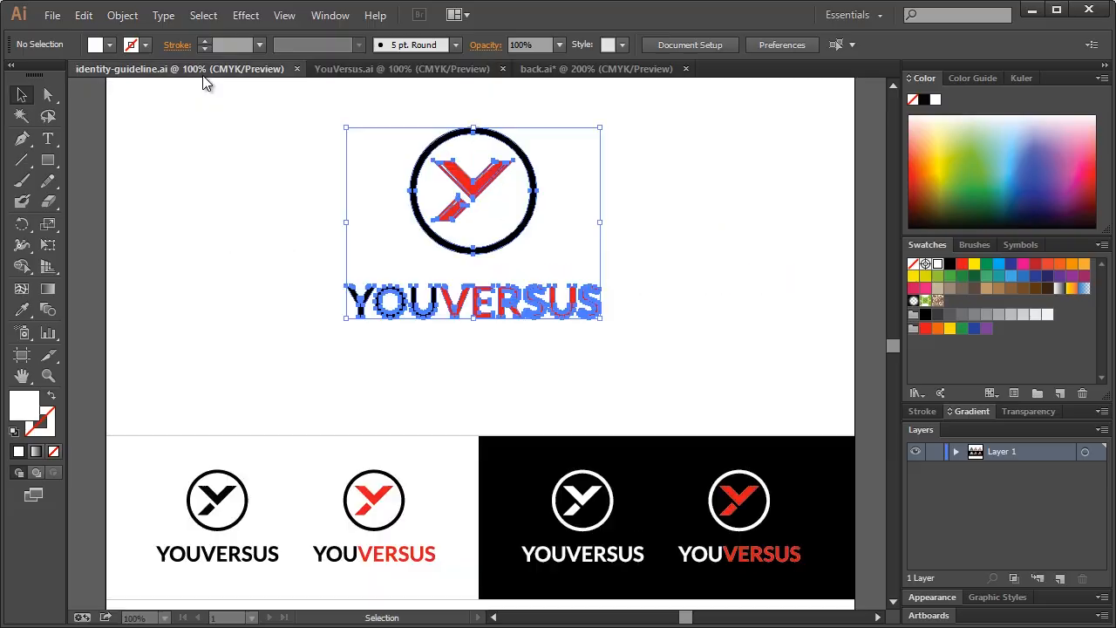
left_click(850, 188)
left_click_drag(892, 347, 892, 380)
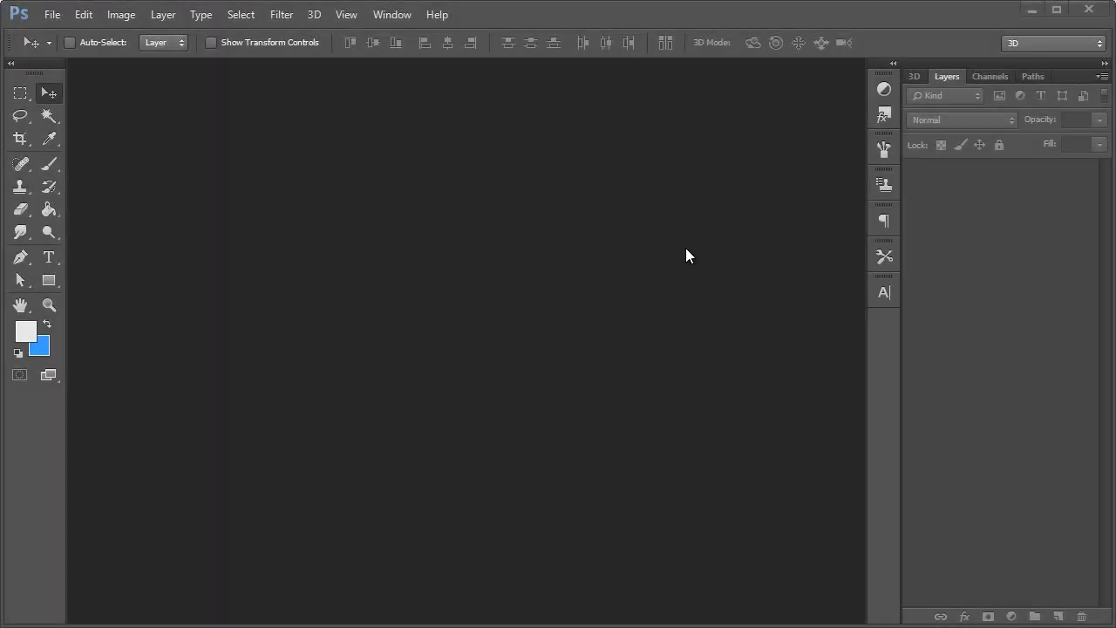
Create a new 859×600 px Photoshop document
left_click(52, 14)
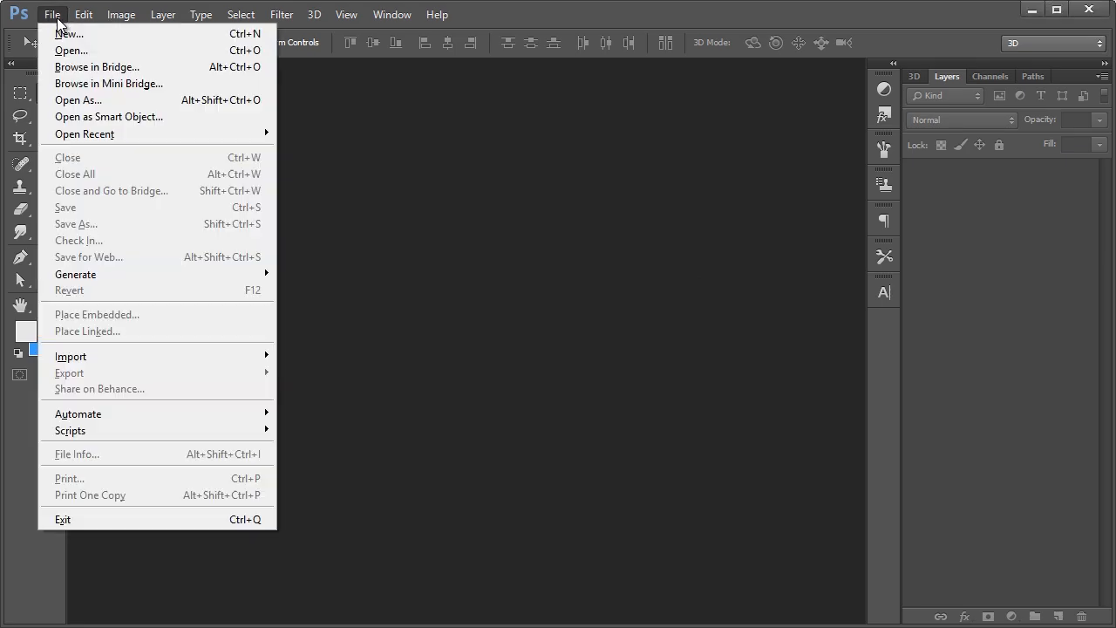
left_click(67, 32)
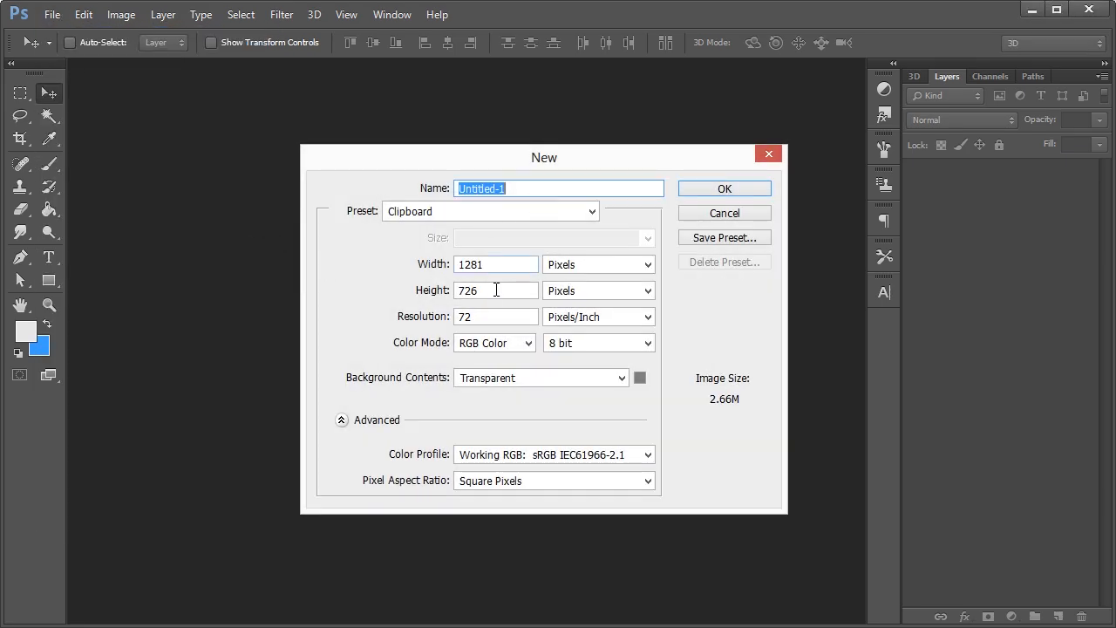
left_click(422, 273)
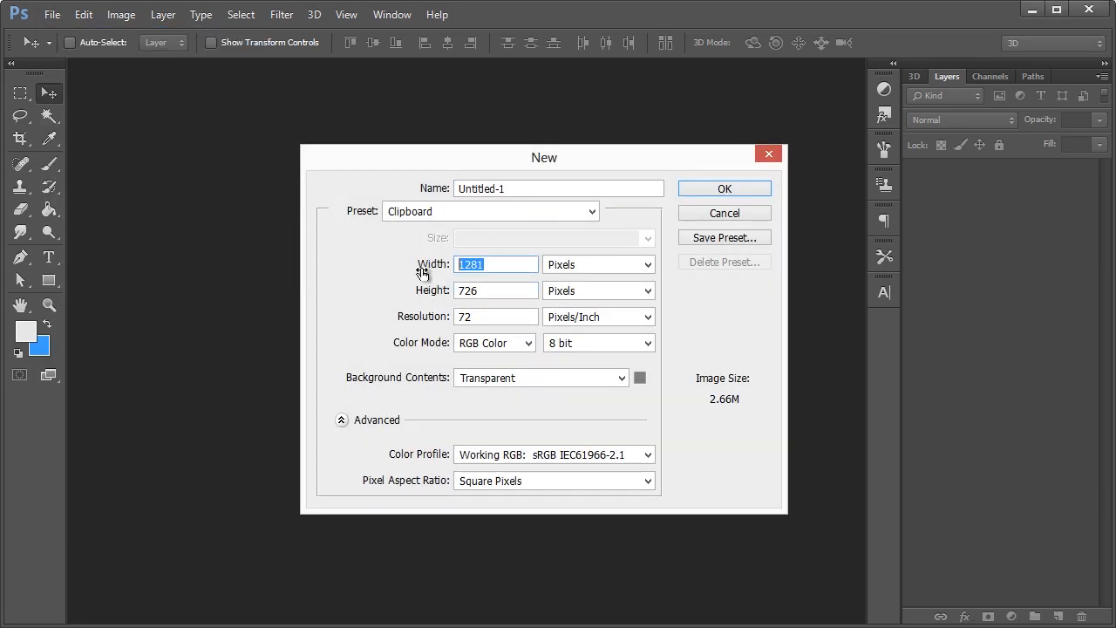
type("859")
key("Tab")
key("Tab")
type("60")
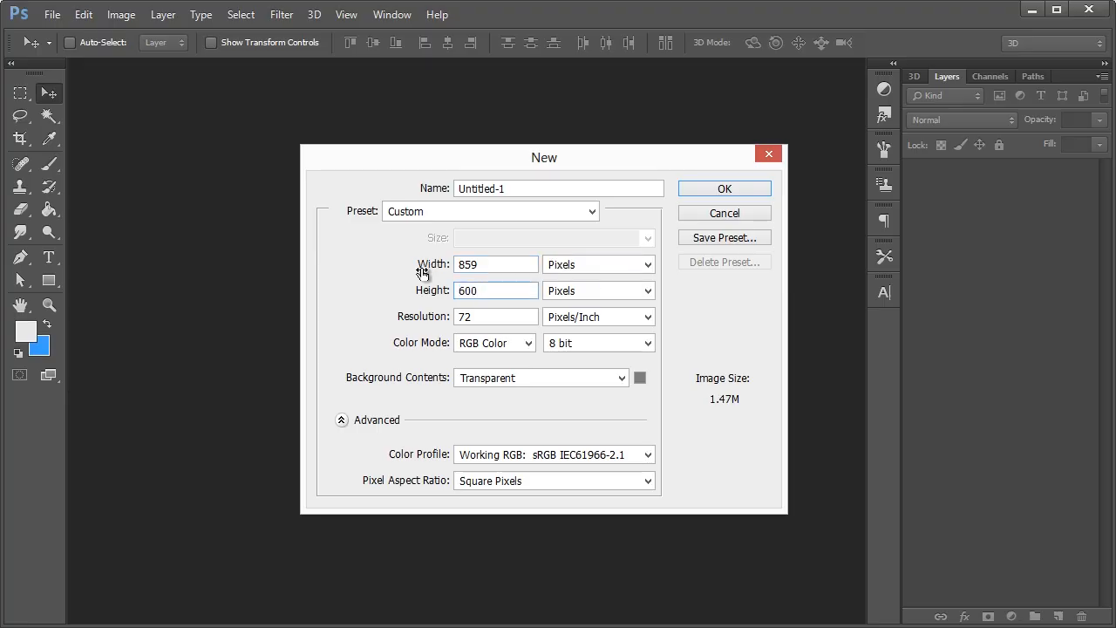
key("Return")
Set the foreground colour to light grey eaeaea and fill the canvas with it
left_click(50, 209)
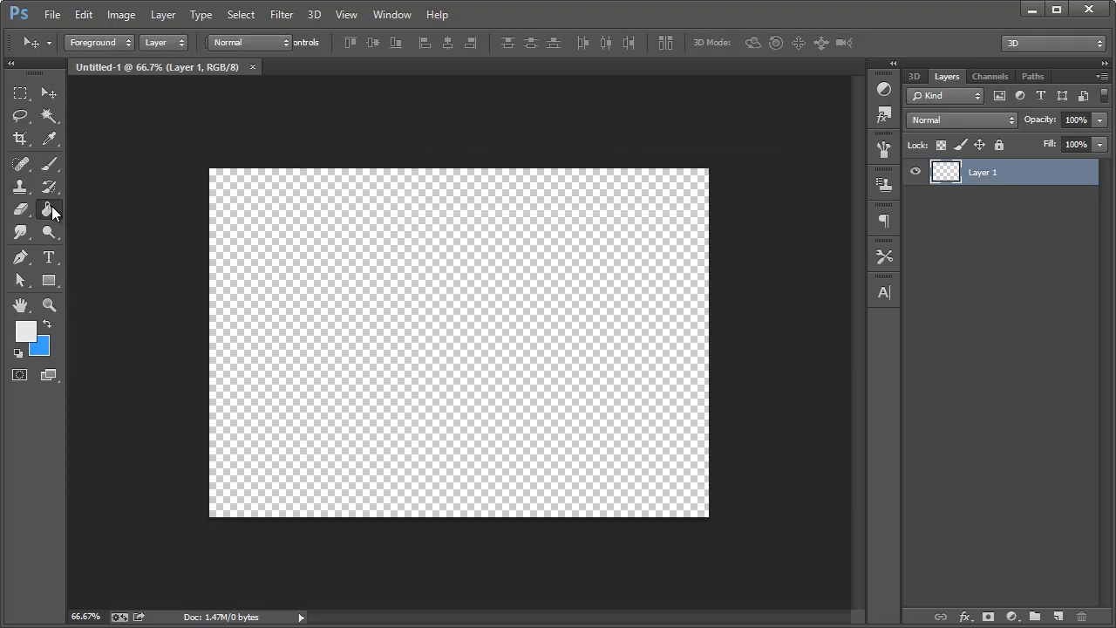
left_click(25, 330)
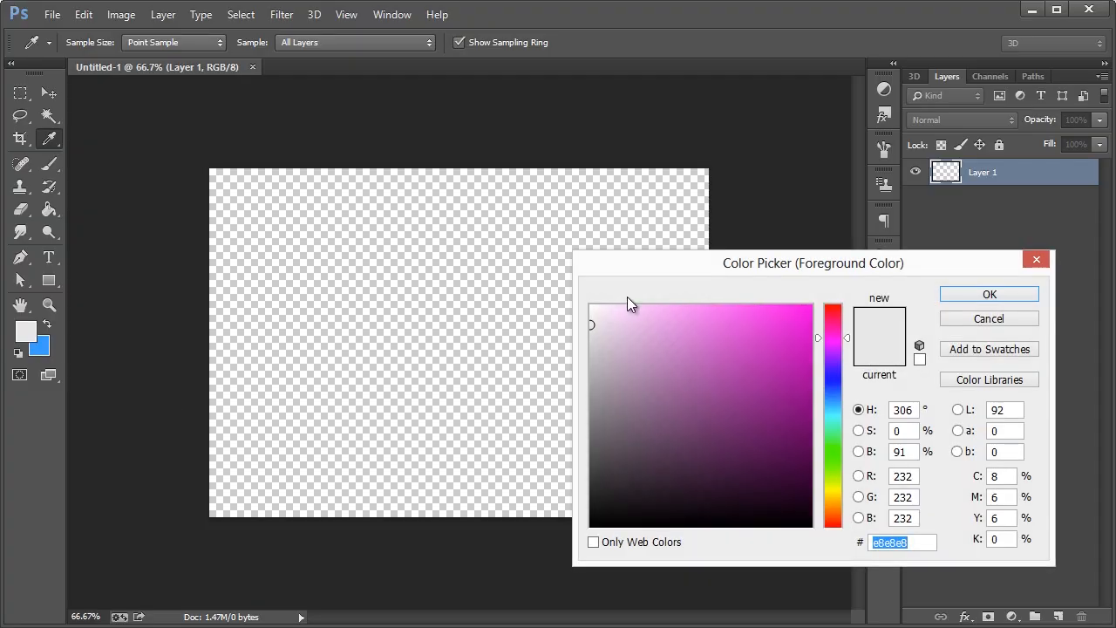
left_click_drag(589, 267, 356, 276)
left_click_drag(359, 331, 345, 332)
left_click(653, 552)
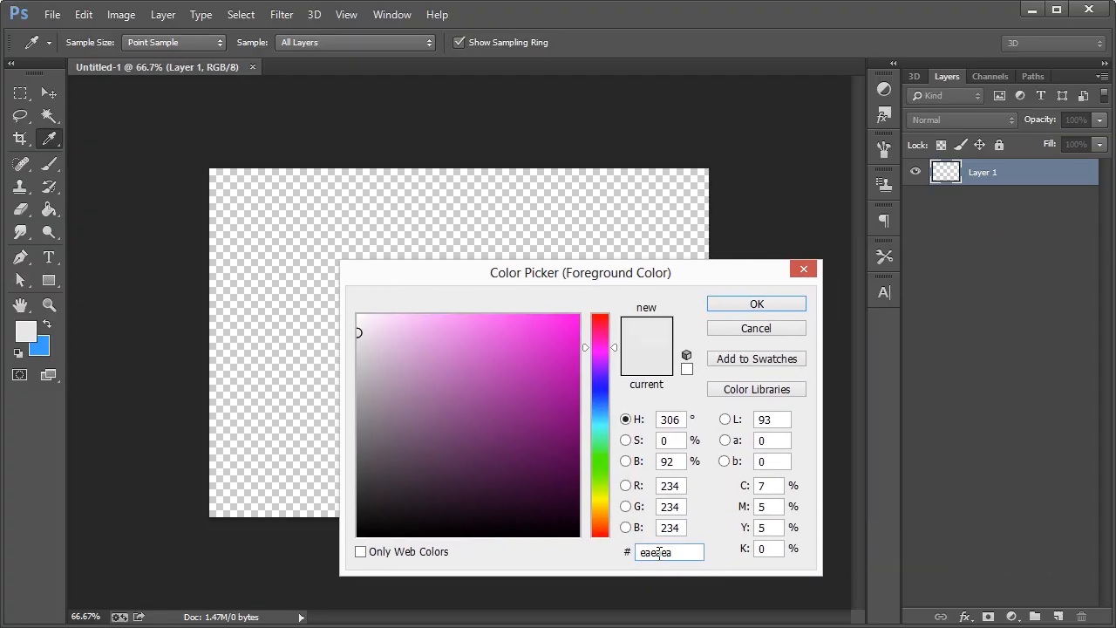
double_click(676, 552)
left_click(717, 305)
key("g")
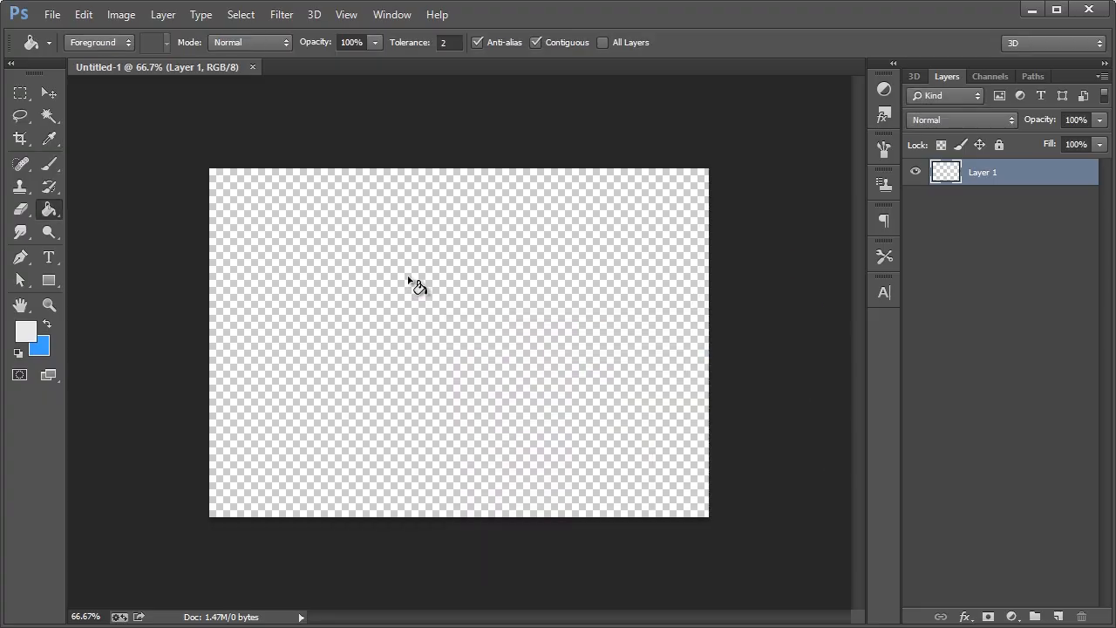
left_click(420, 313)
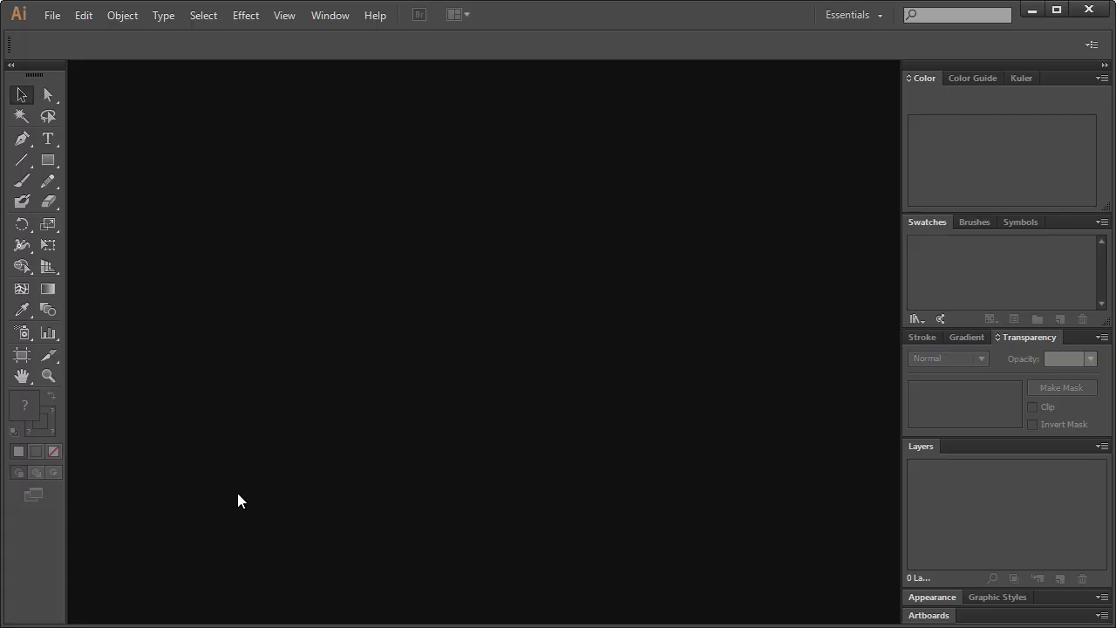
Open front-outlines.ai and back.ai from Illustrator's recent files
left_click(52, 15)
mouse_move(145, 98)
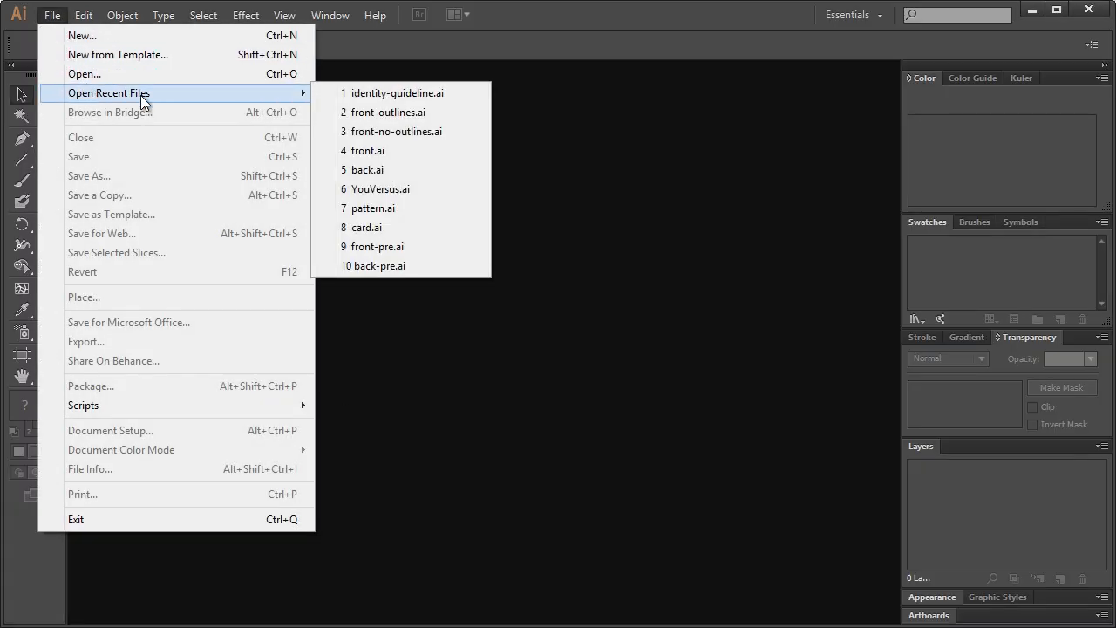
left_click(392, 112)
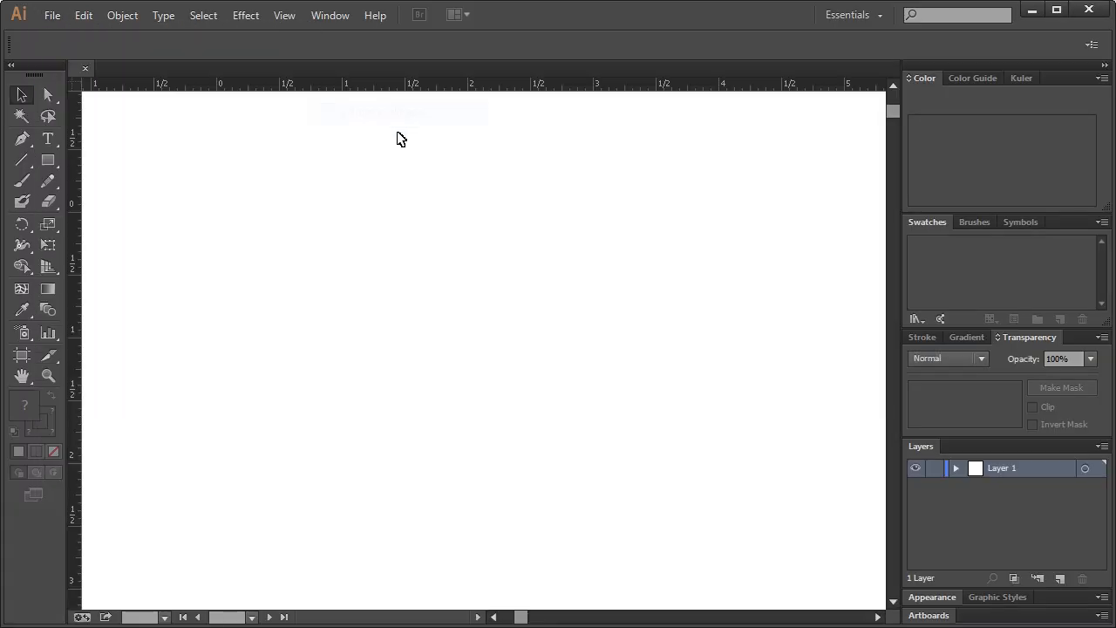
left_click(53, 15)
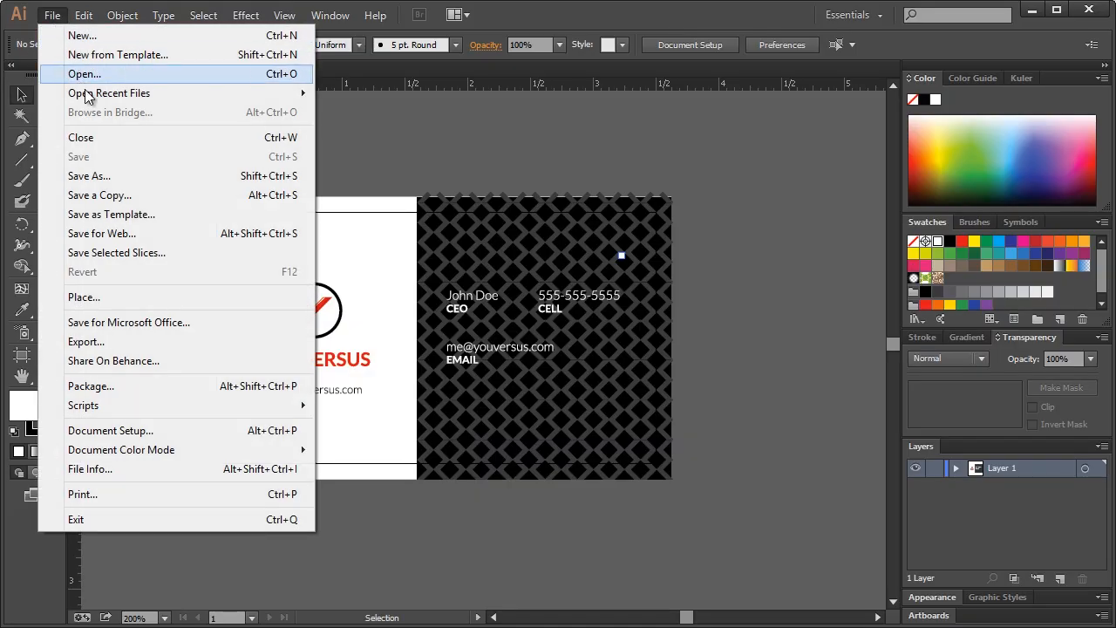
mouse_move(96, 93)
left_click(374, 170)
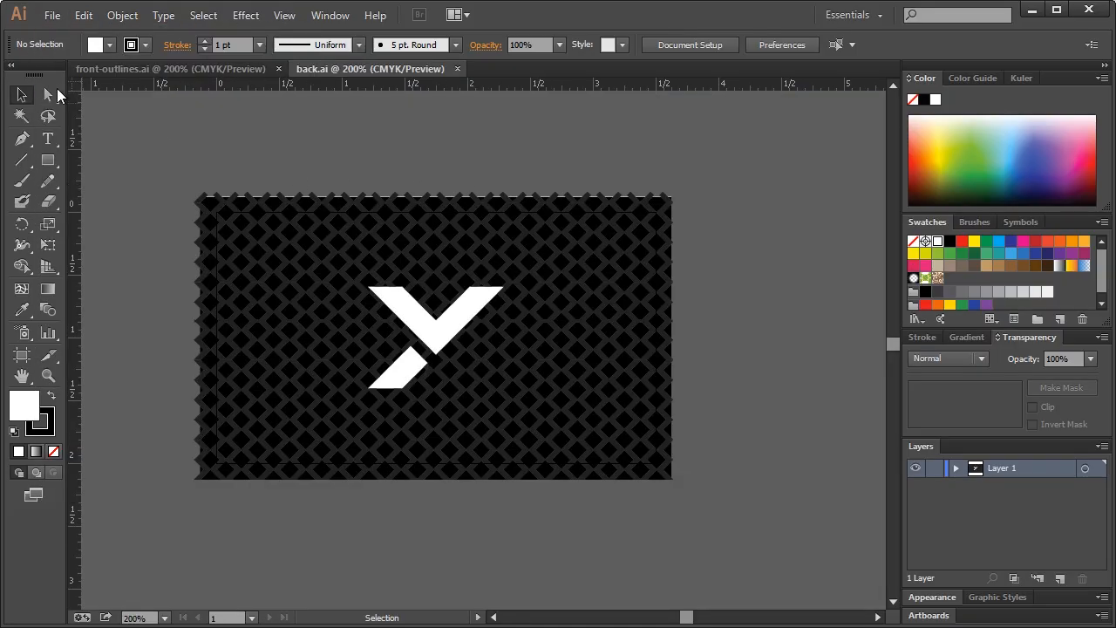
Recolour back.ai's card pattern to dark grey K=90, deselect, and minimize Illustrator
left_click(292, 211)
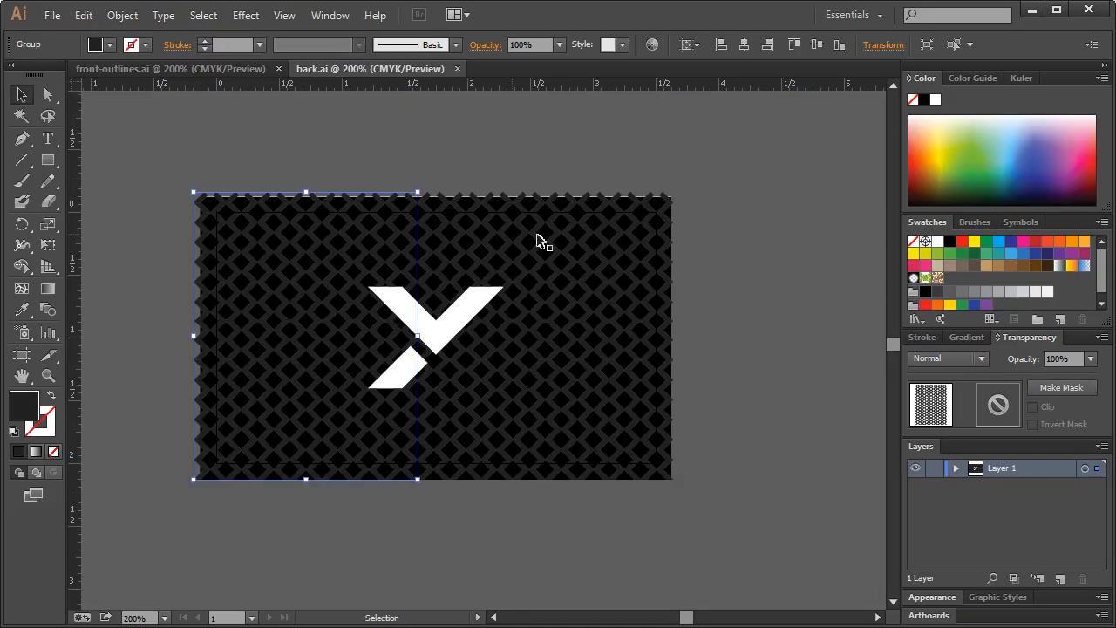
left_click(538, 230, "shift")
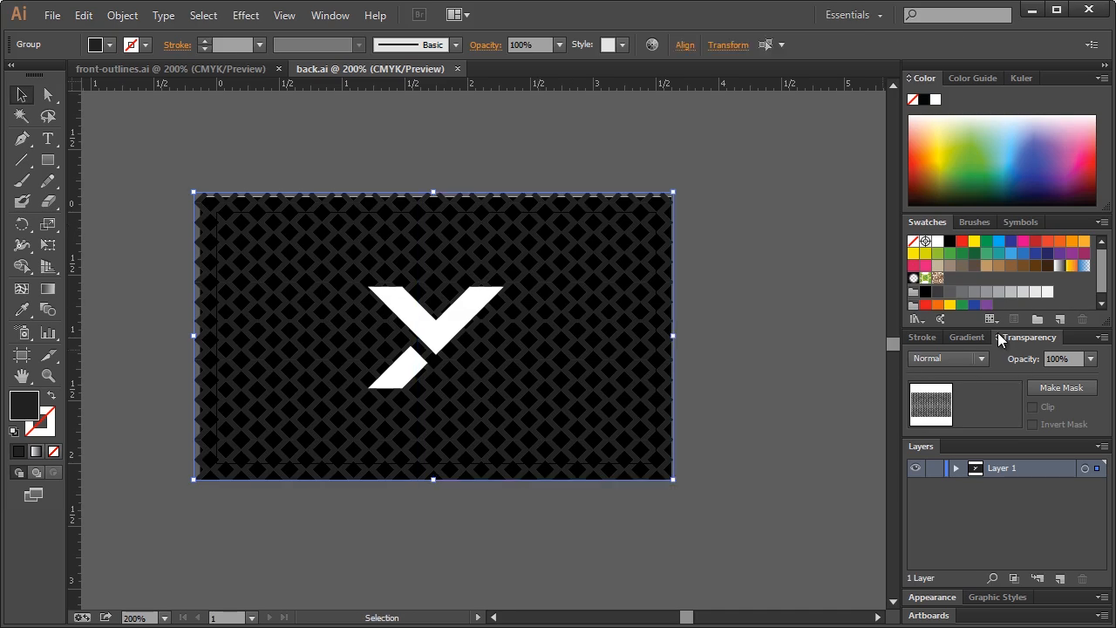
left_click(935, 293)
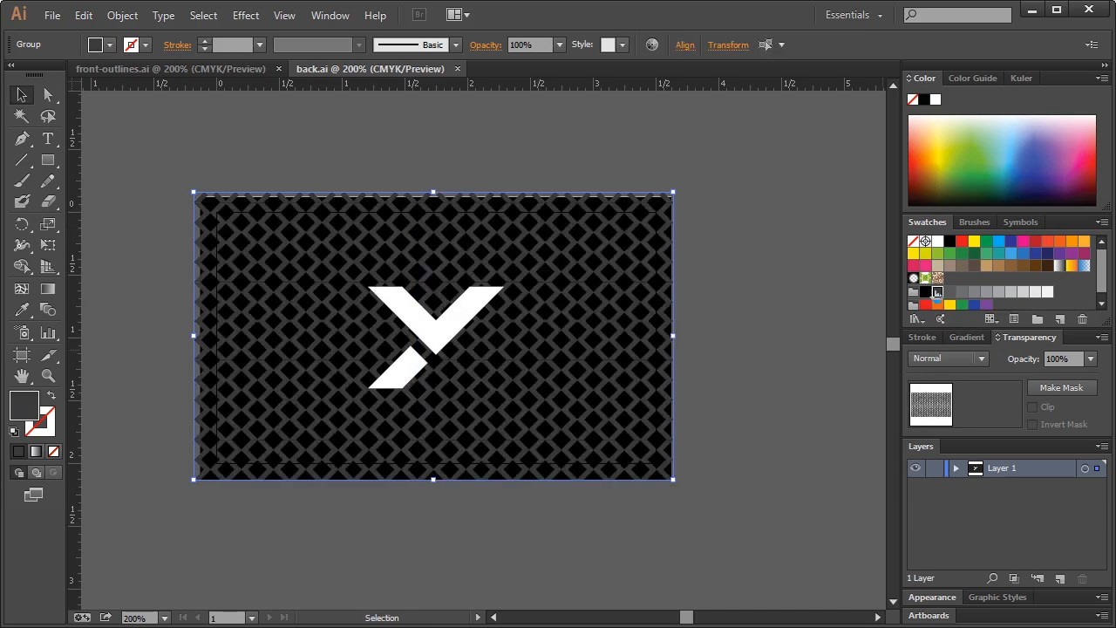
key("ctrl+shift+a")
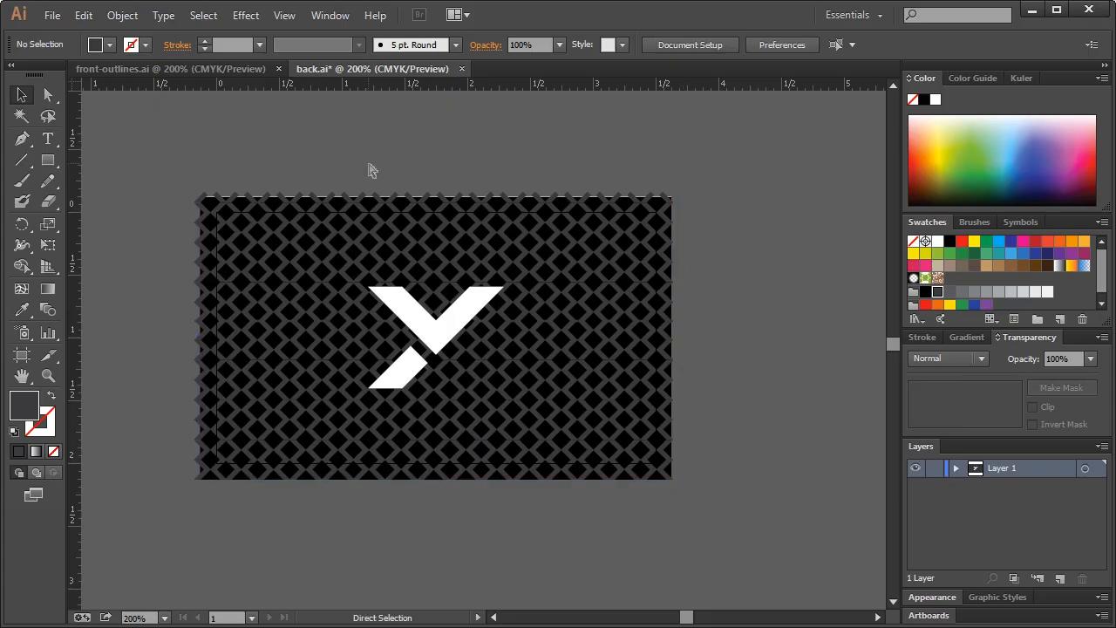
left_click(212, 72)
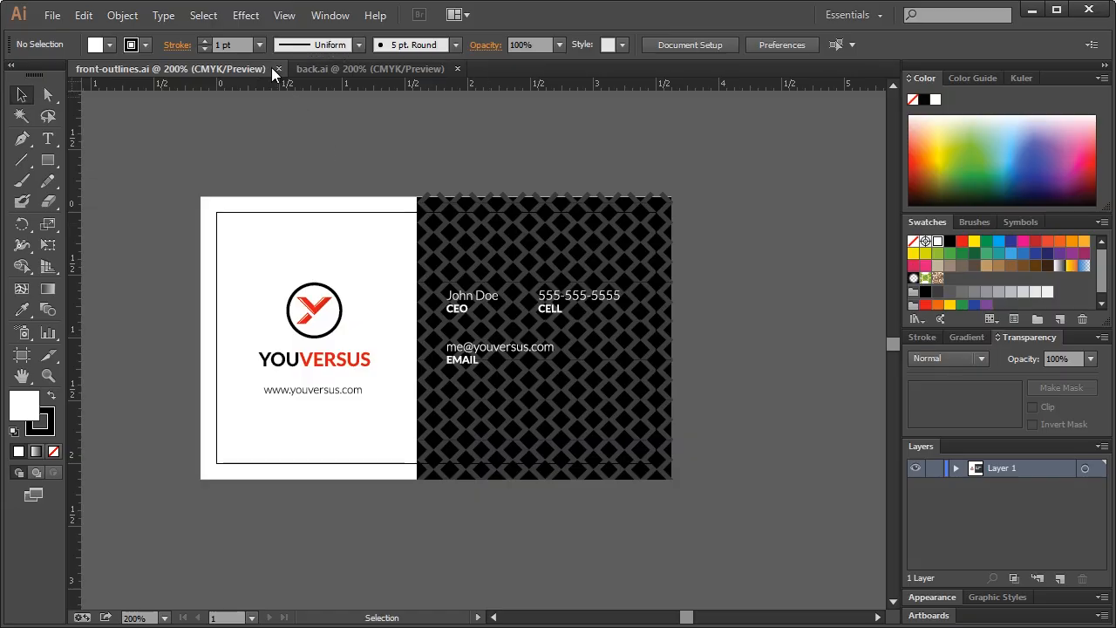
left_click(1036, 12)
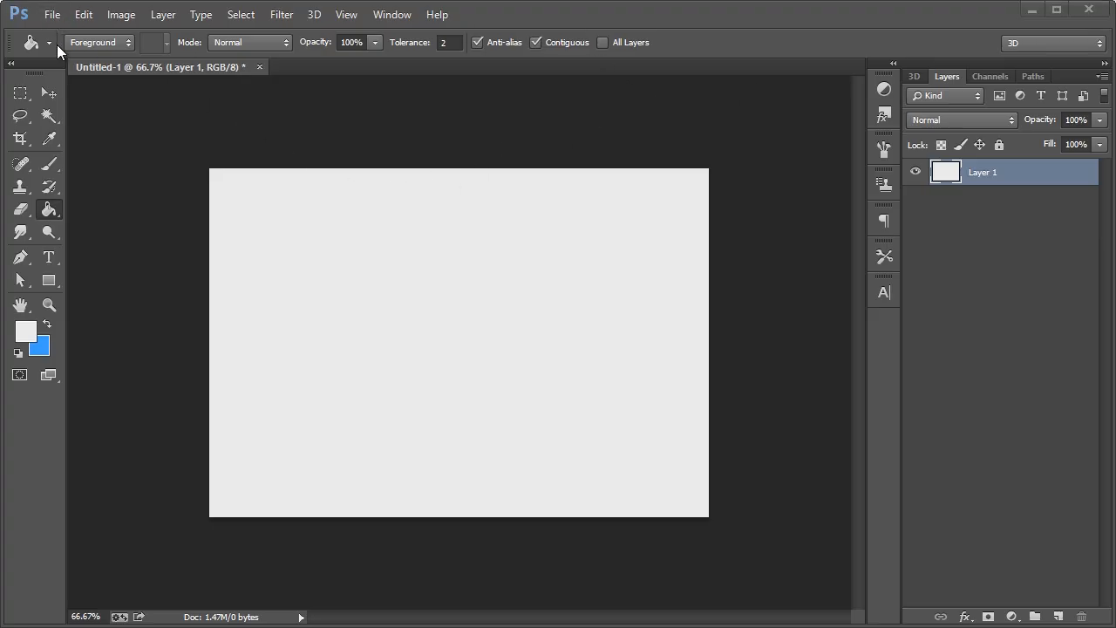
Open back.ai and front-outlines.ai in Photoshop, accepting the default import settings for each
left_click(52, 14)
left_click(126, 35)
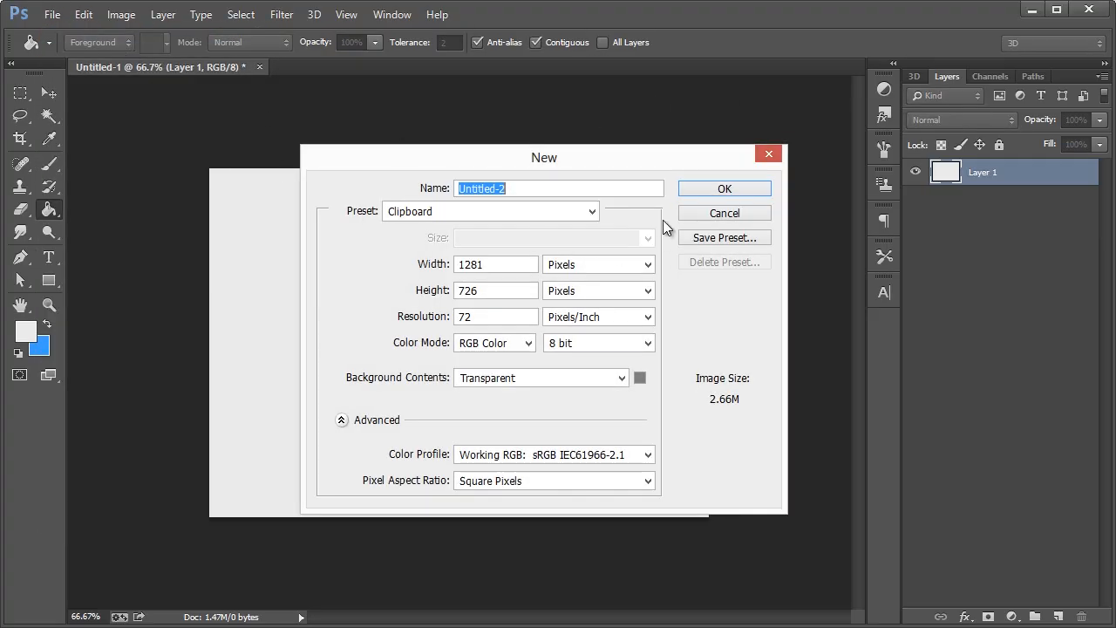
left_click(711, 214)
left_click(53, 14)
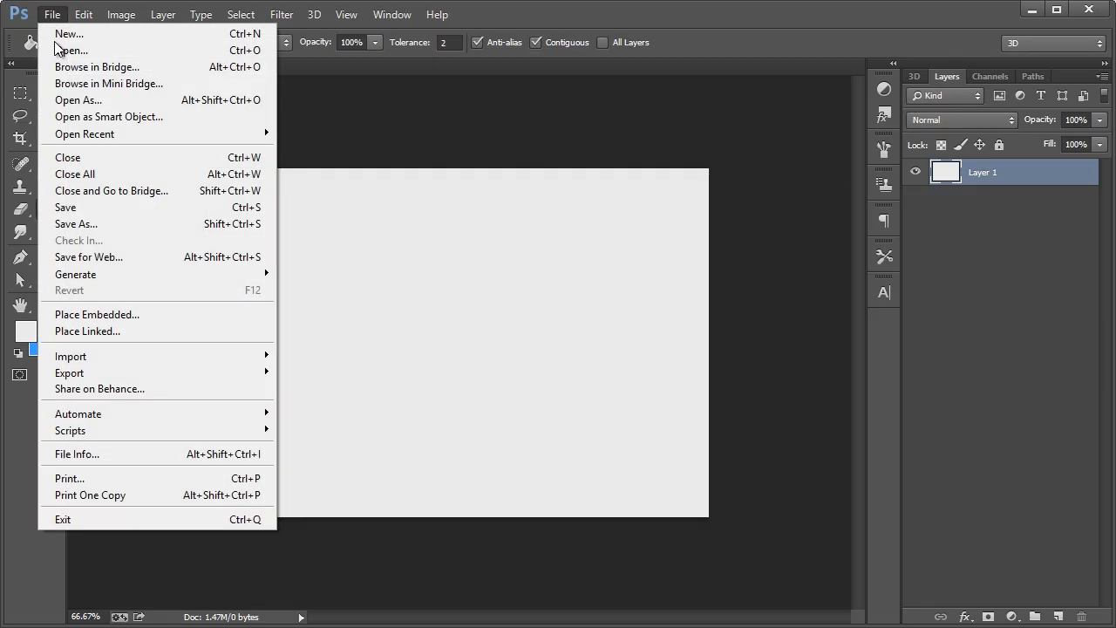
left_click(53, 52)
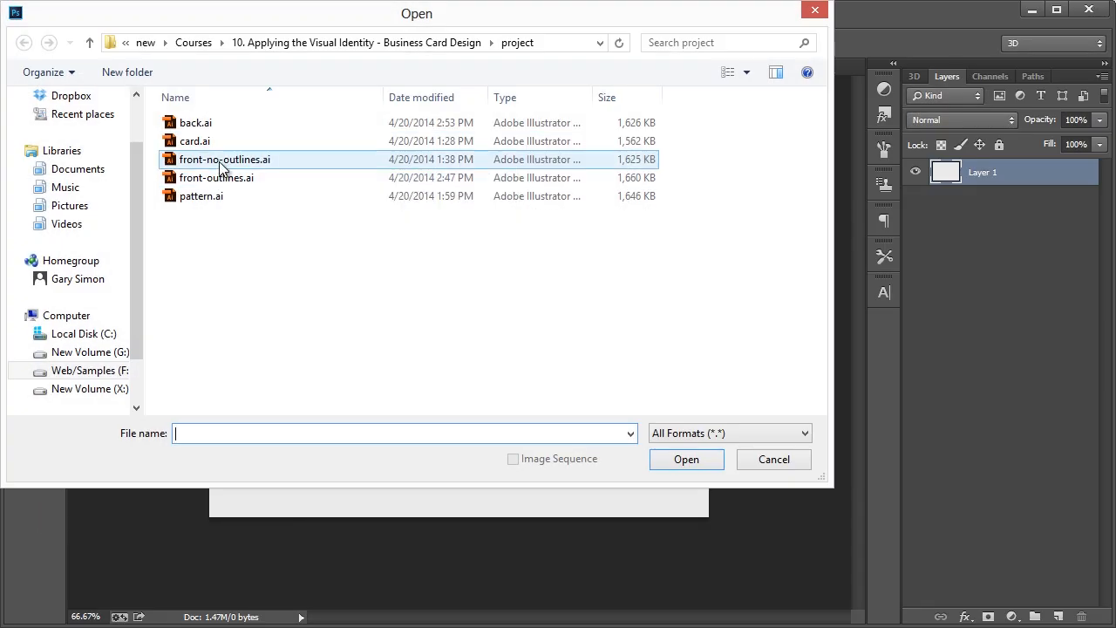
left_click(219, 177)
left_click(208, 131, "ctrl")
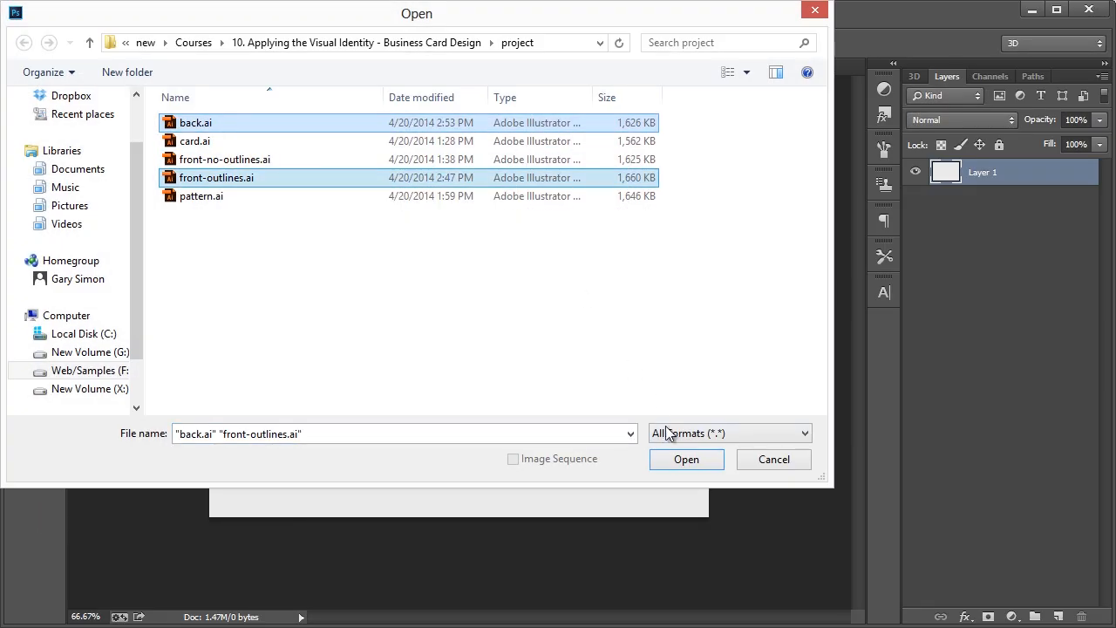
left_click(687, 459)
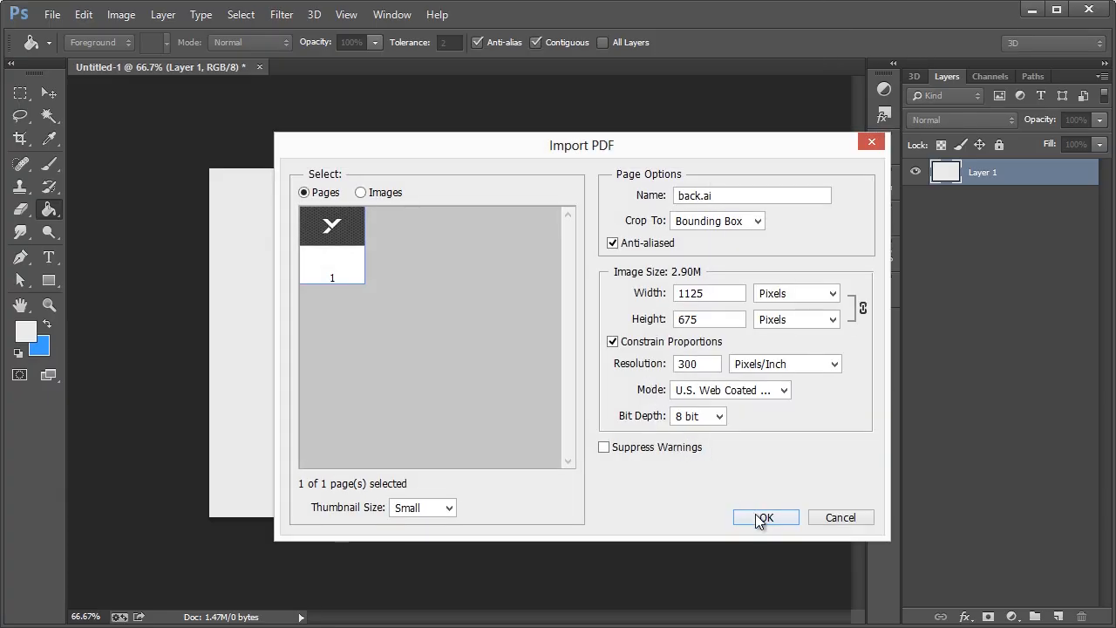
left_click(761, 519)
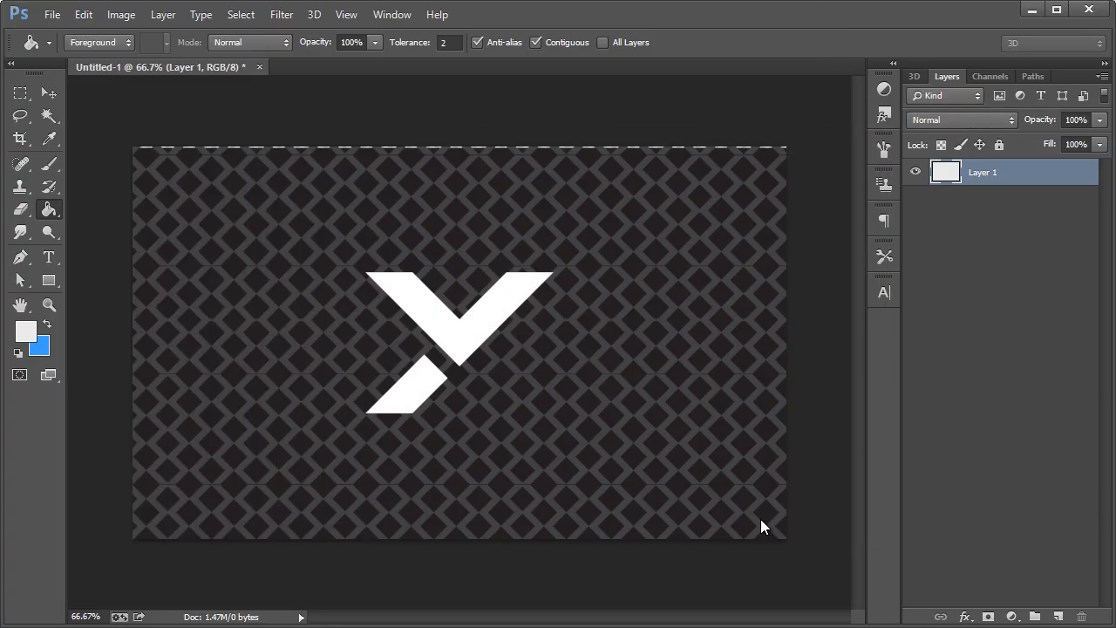
left_click(760, 519)
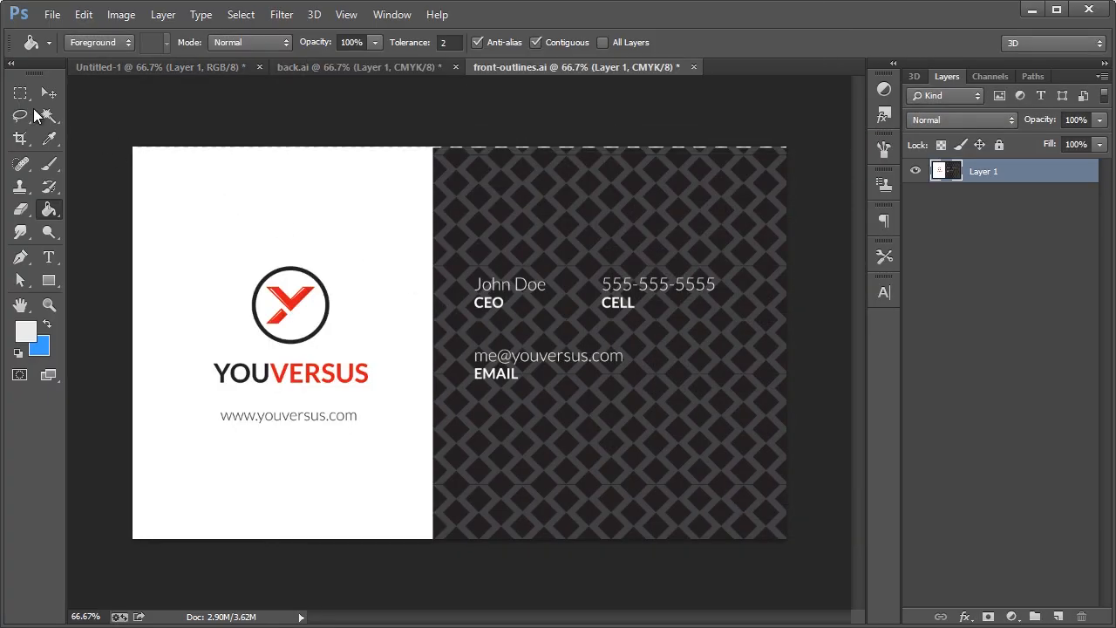
left_click(20, 95)
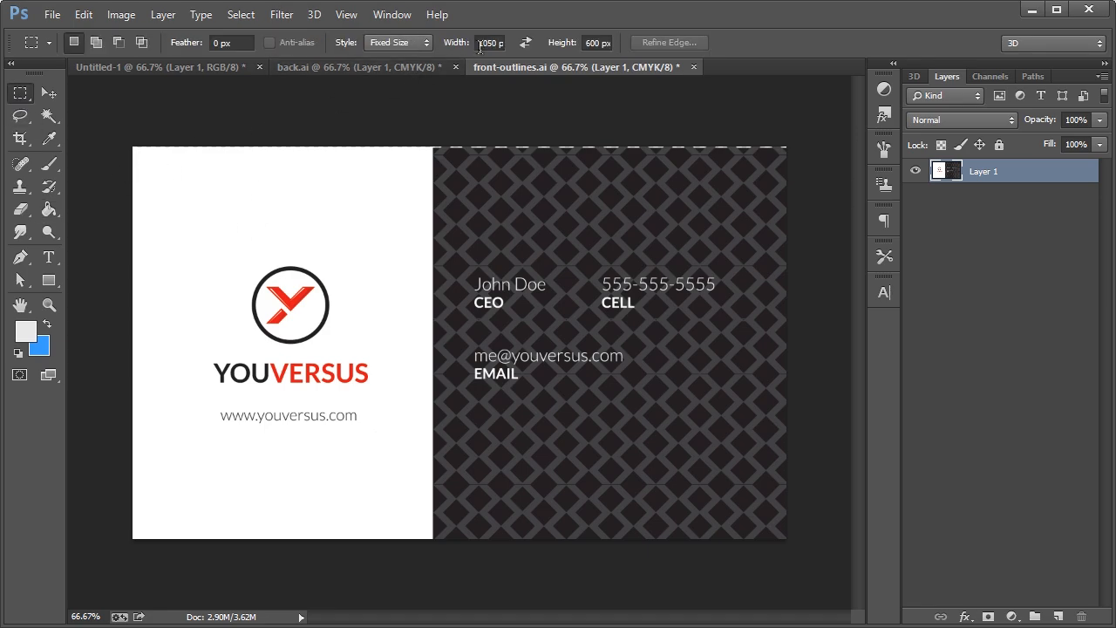
Set the Rectangular Marquee style to Fixed Size 1050×600
left_click(27, 90)
left_click(89, 94)
left_click(420, 41)
left_click(395, 90)
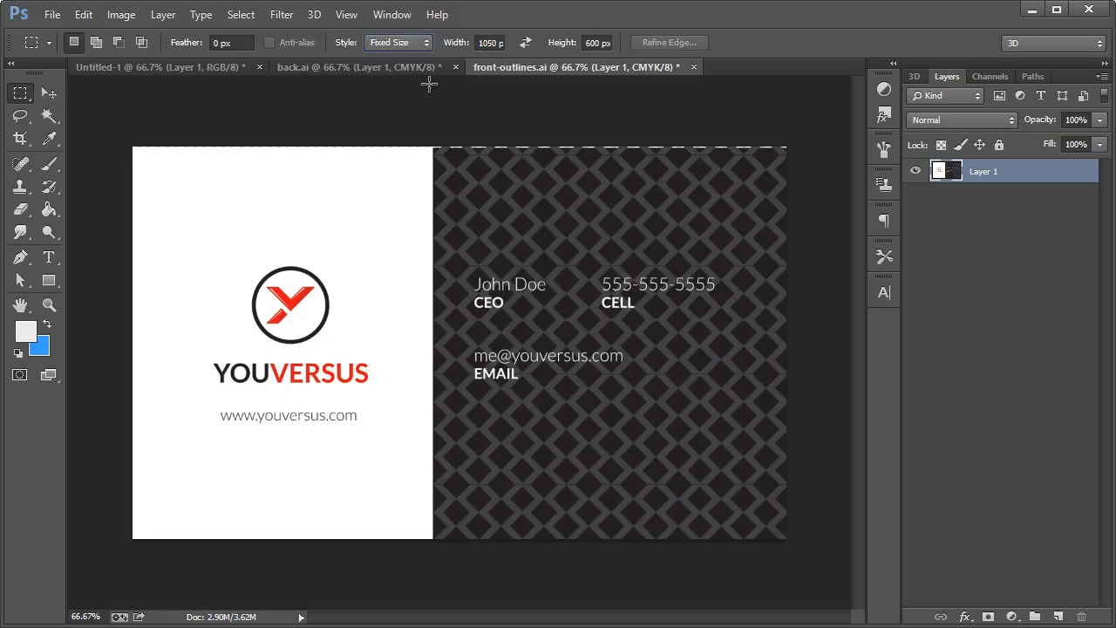
left_click(493, 43)
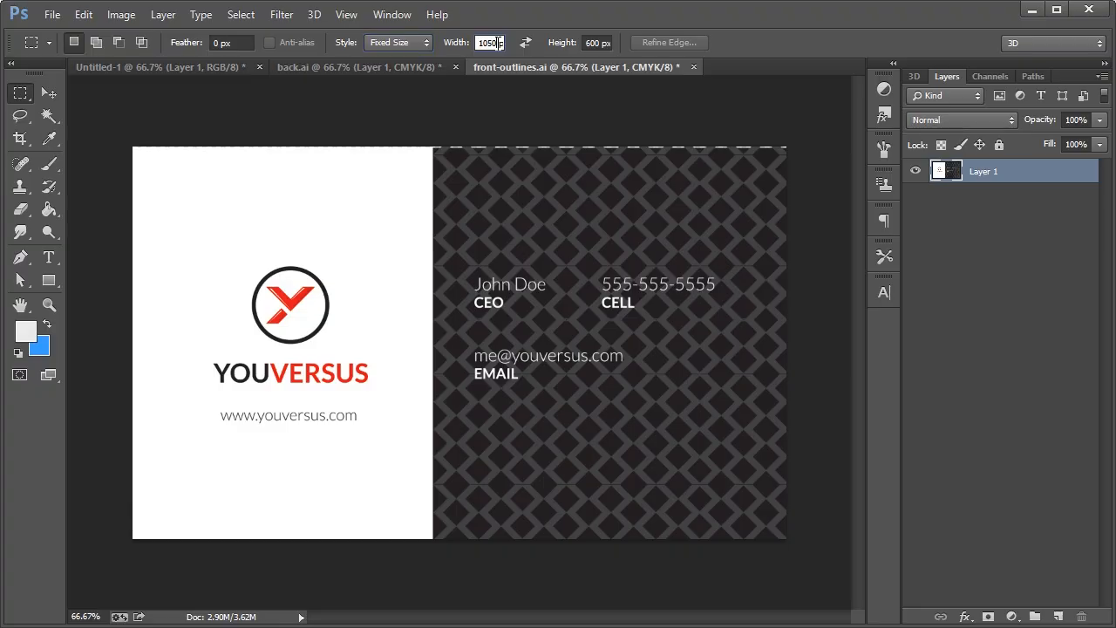
left_click(598, 42)
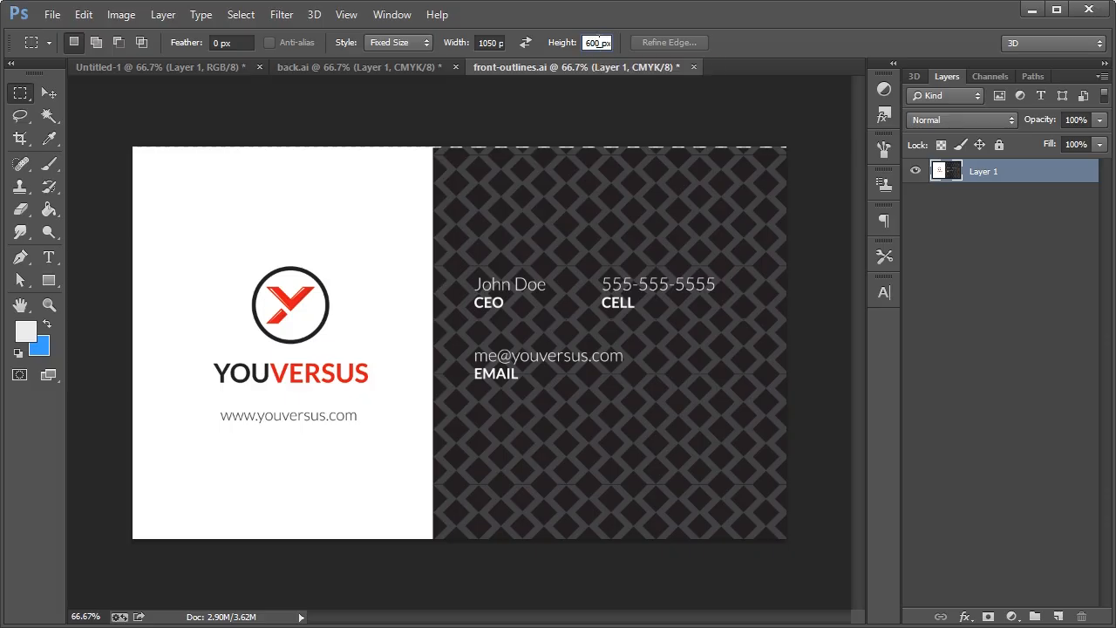
double_click(479, 44)
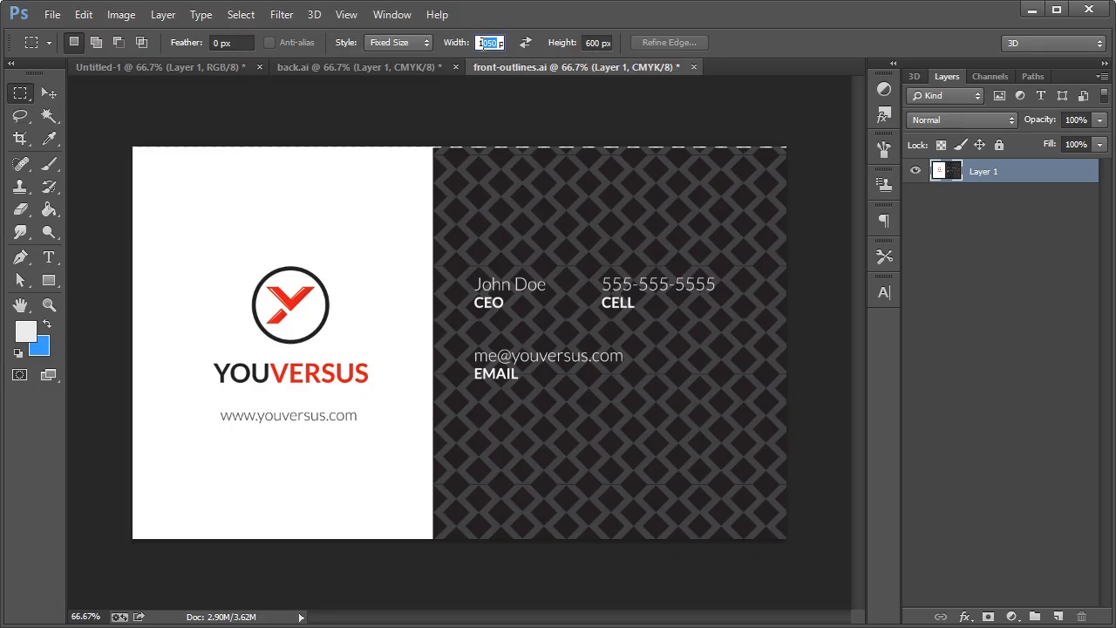
Select a 1050×600 area of the front card and paste it into Untitled-1
left_click(152, 169)
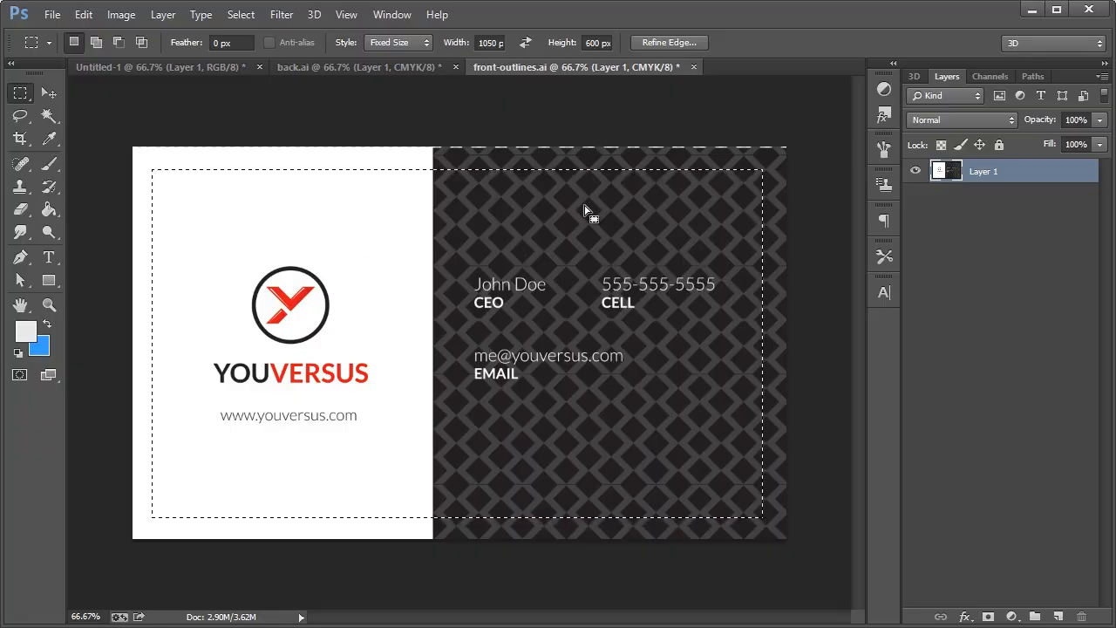
left_click(115, 68)
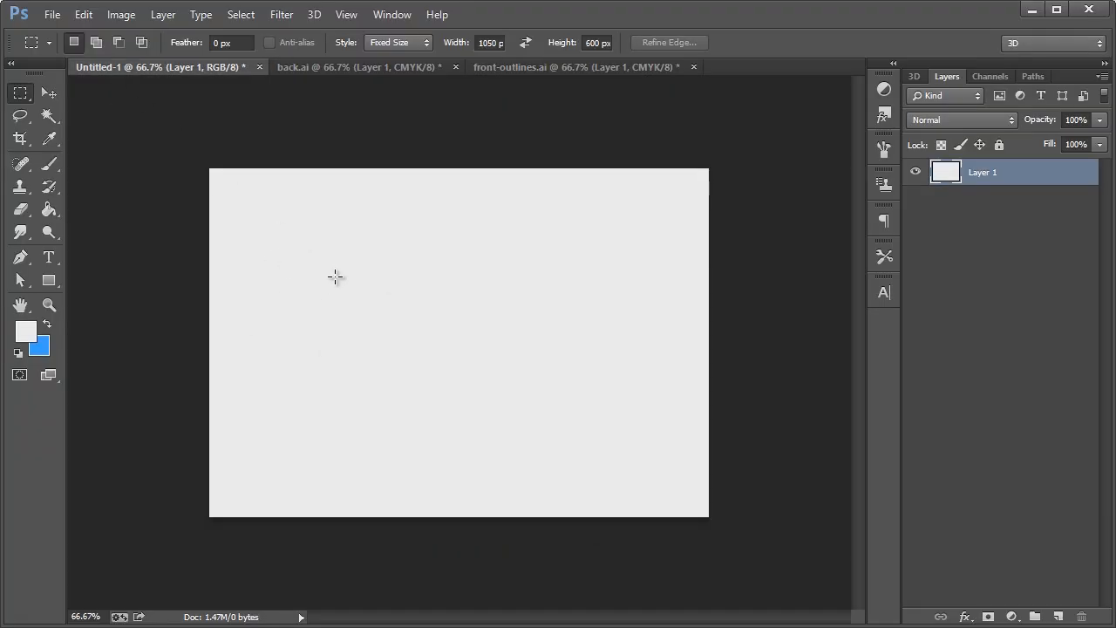
key("ctrl+v")
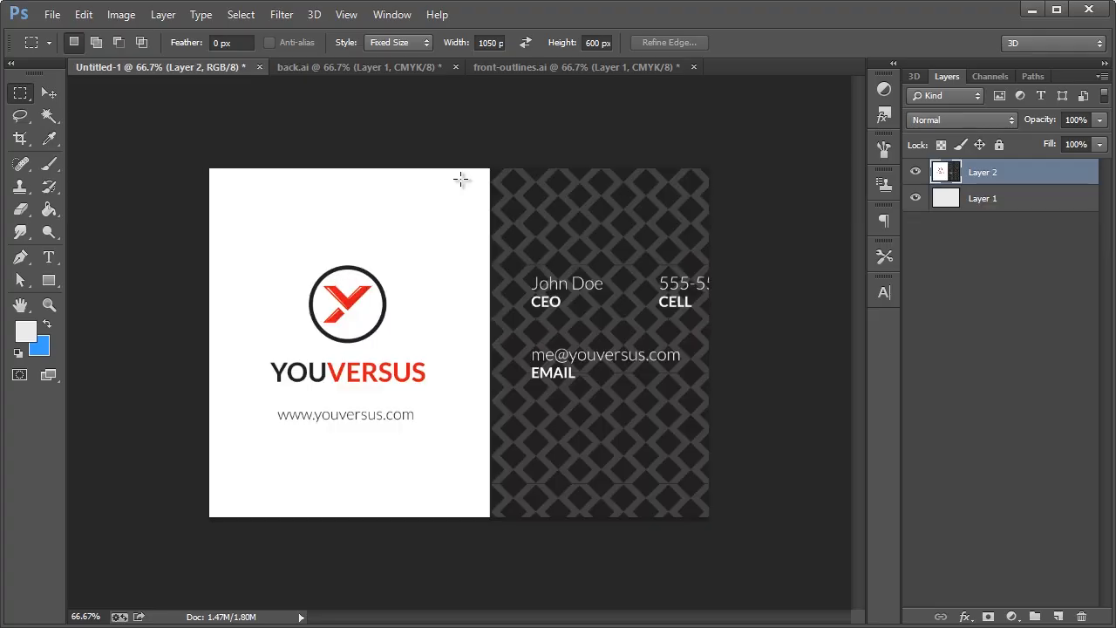
Select a 1050×600 area of the back card and paste it into Untitled-1
left_click(398, 68)
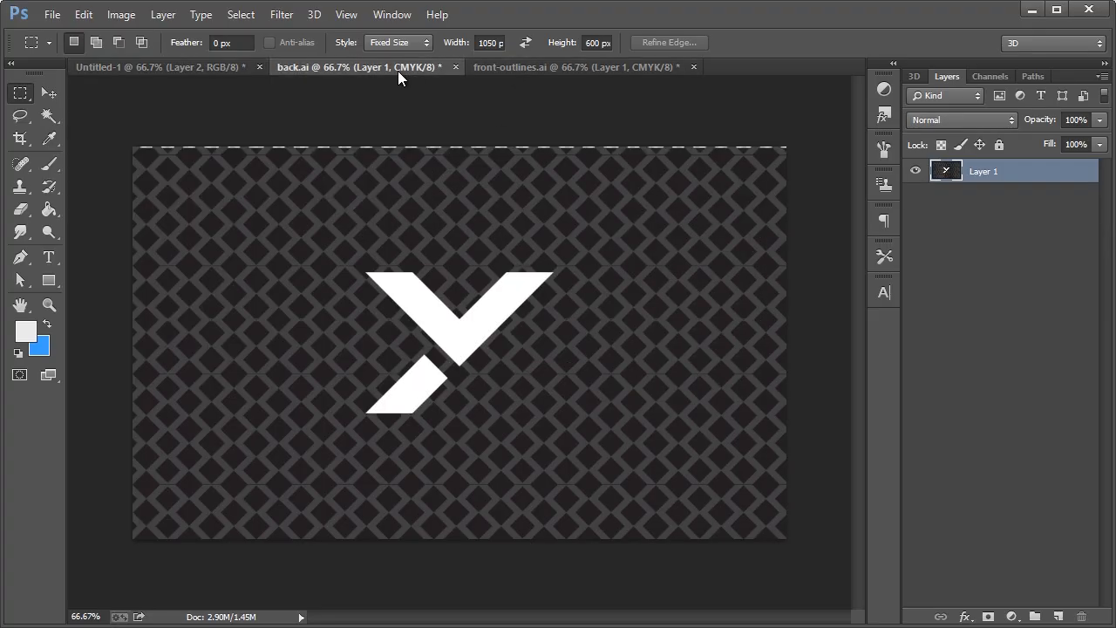
left_click(157, 170)
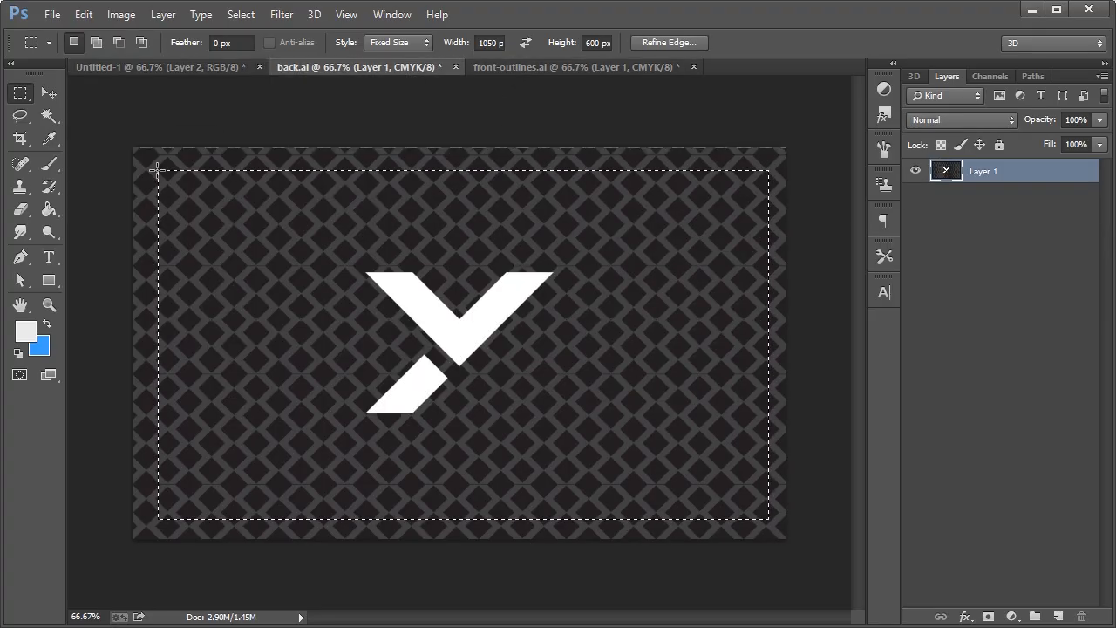
left_click(189, 66)
left_click(48, 93)
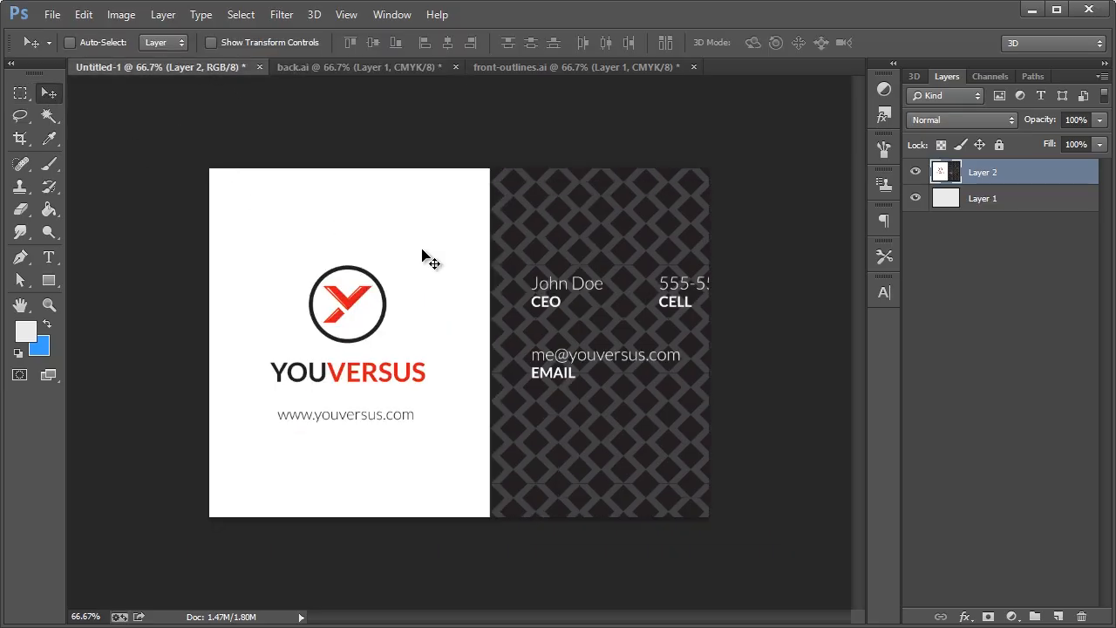
key("ctrl+v")
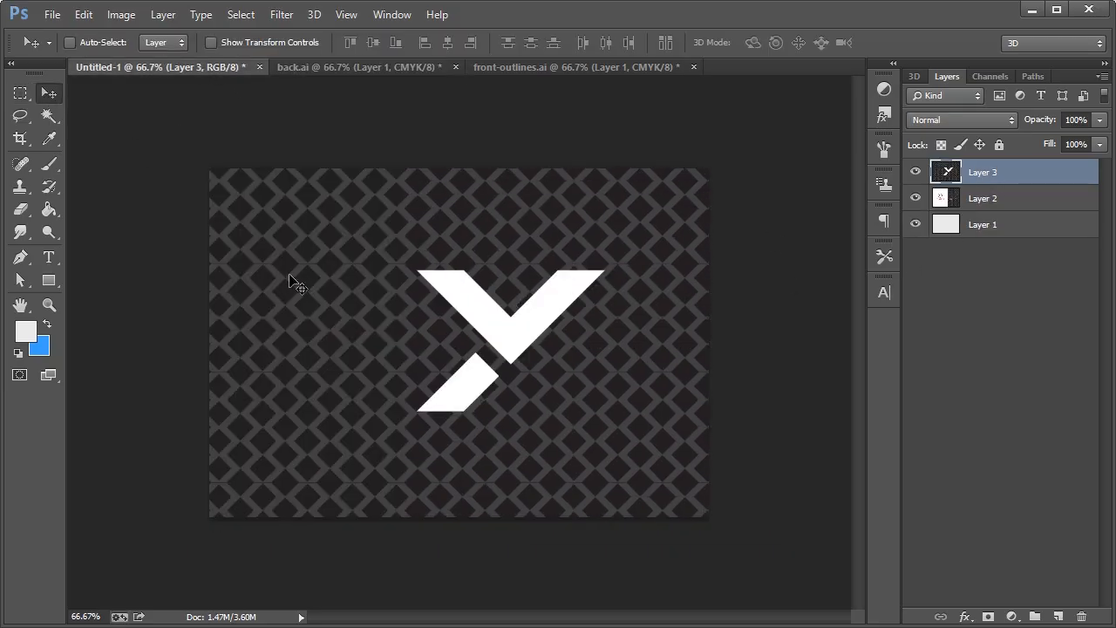
Zoom in to check the pasted pattern, return to 66.7%, and also select Layer 2
left_click(49, 305)
left_click_drag(282, 262, 288, 285)
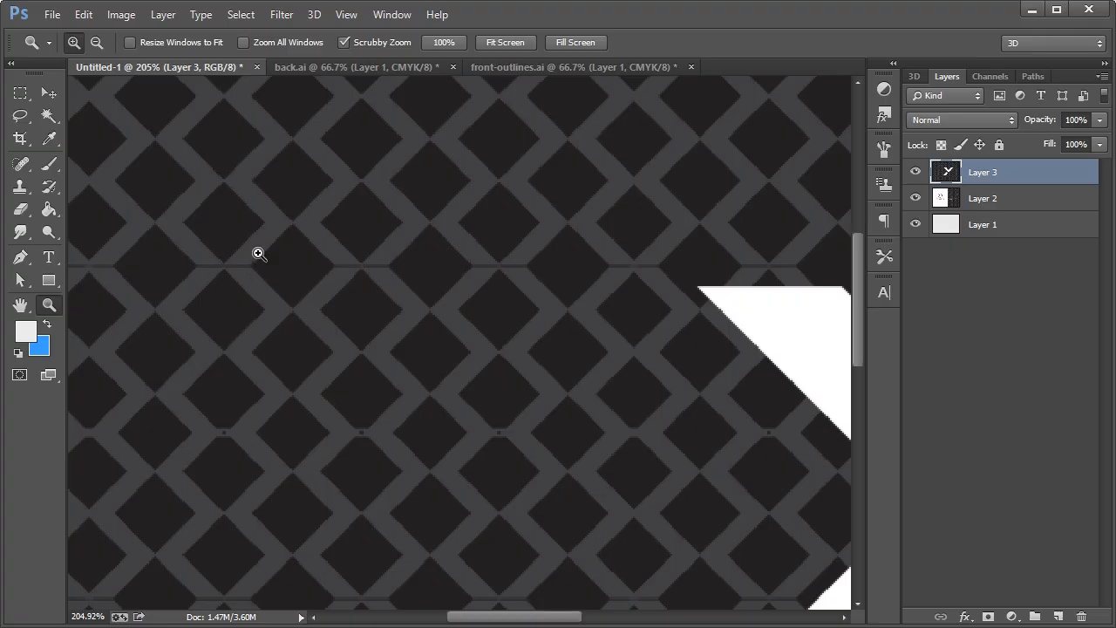
right_click(272, 261)
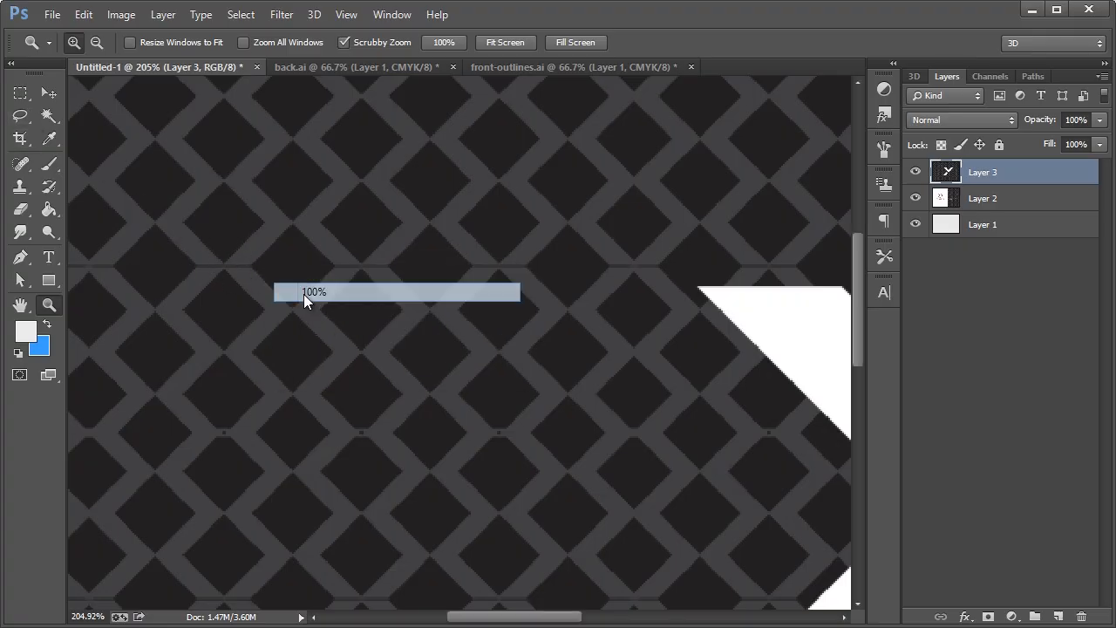
left_click(303, 292)
right_click(201, 200)
left_click(255, 314)
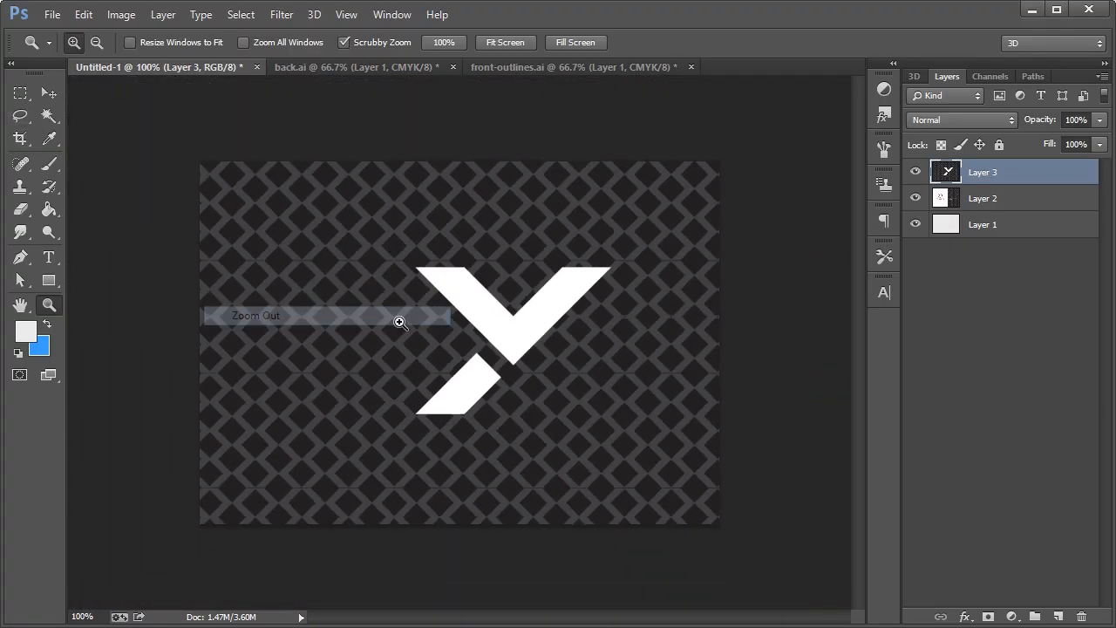
key("v")
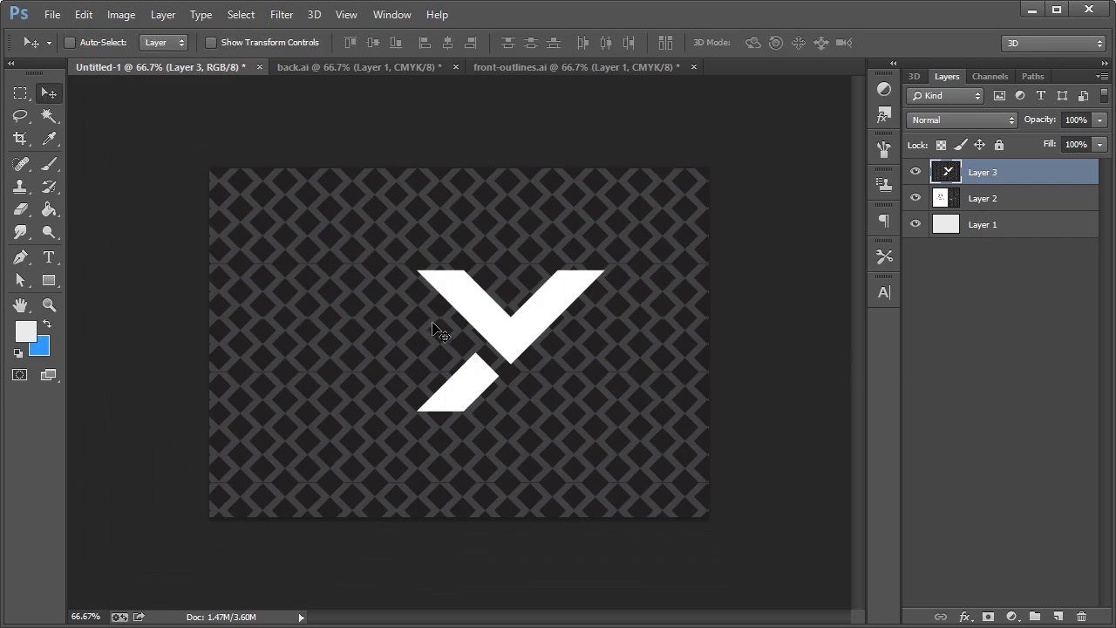
left_click(1009, 203, "shift")
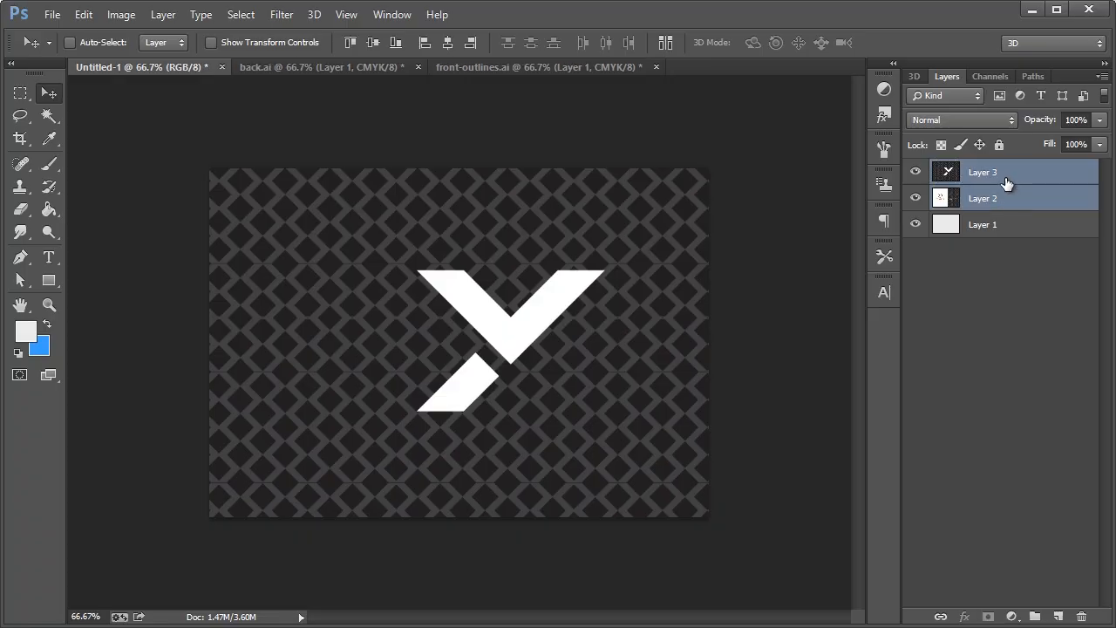
Rename Layer 2 to Front and Layer 3 to Back
double_click(991, 199)
type("Front")
key("Return")
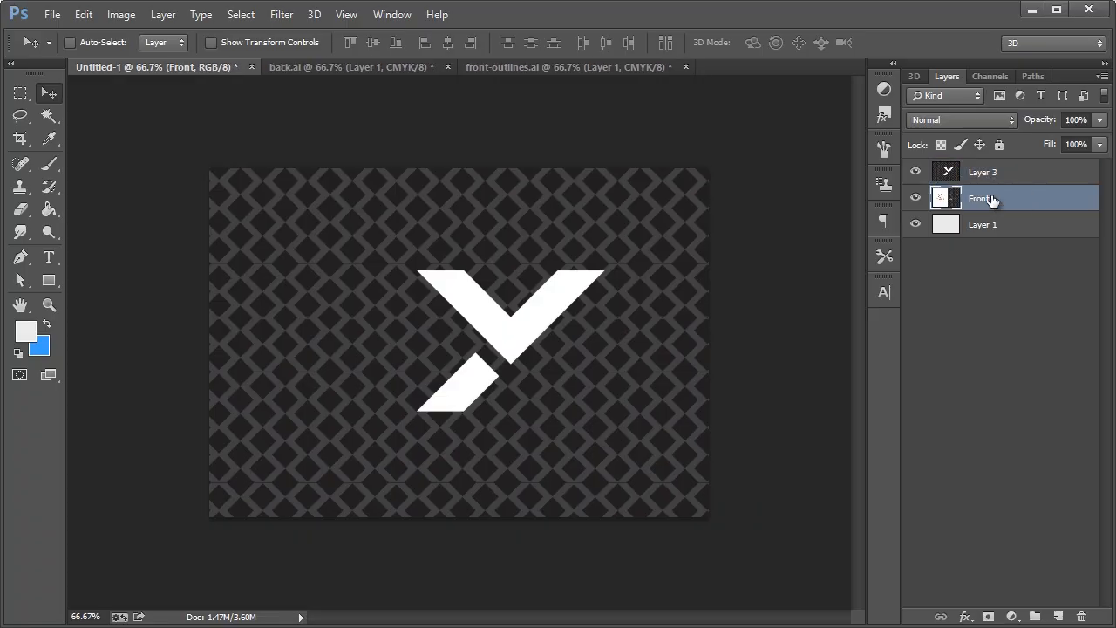
double_click(990, 173)
type("Back")
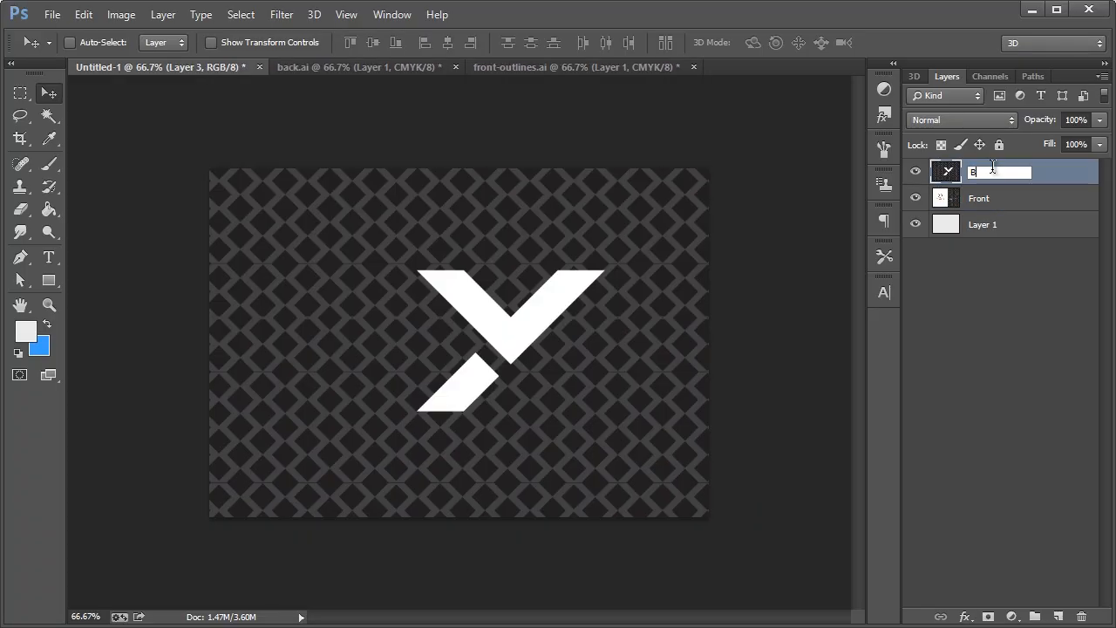
key("Return")
Convert both the Front and Back layers to smart objects
left_click(1040, 208, "shift")
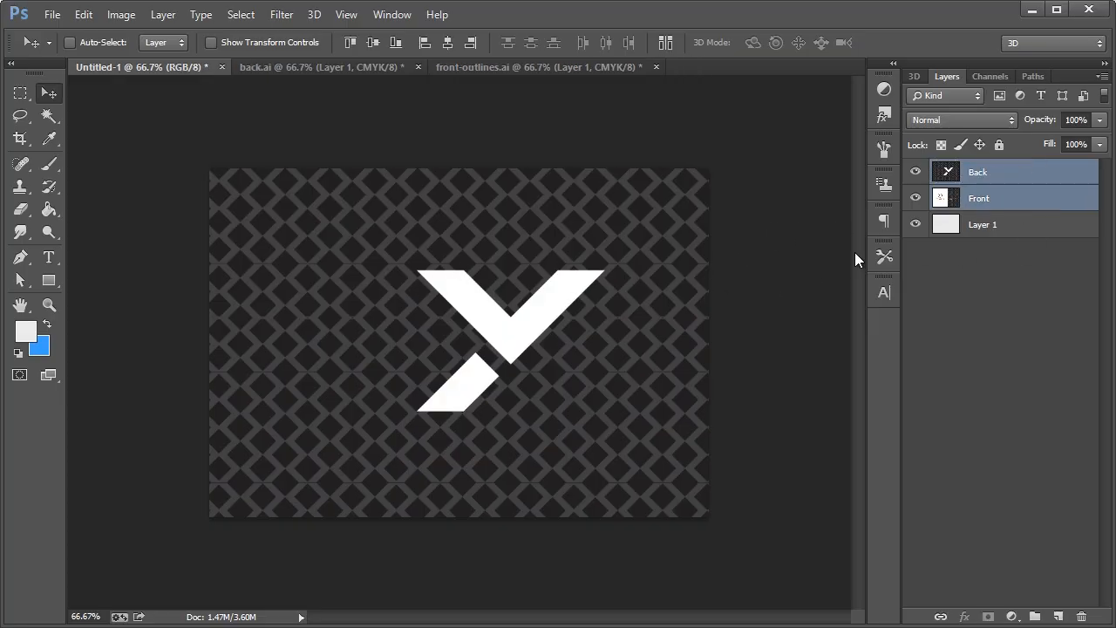
right_click(982, 198)
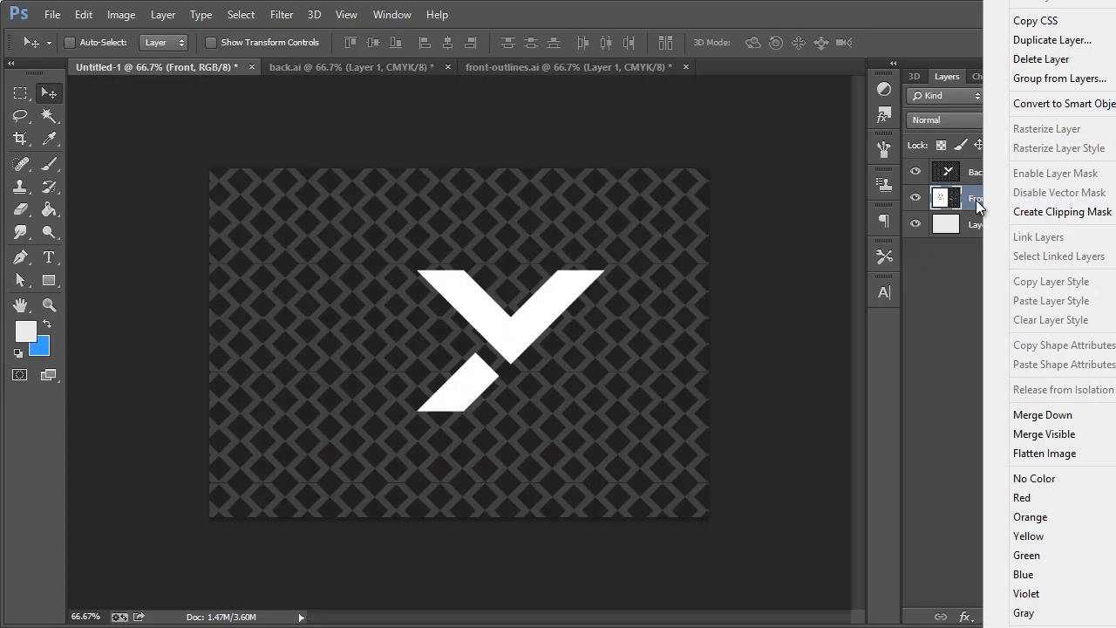
left_click(973, 181)
right_click(973, 180)
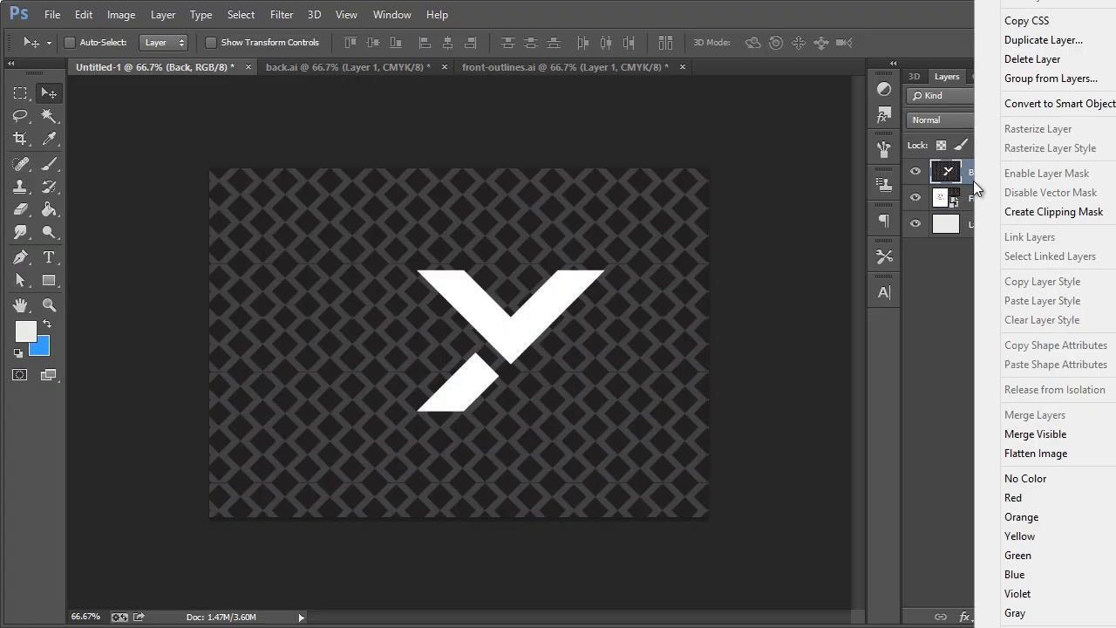
left_click(1038, 103)
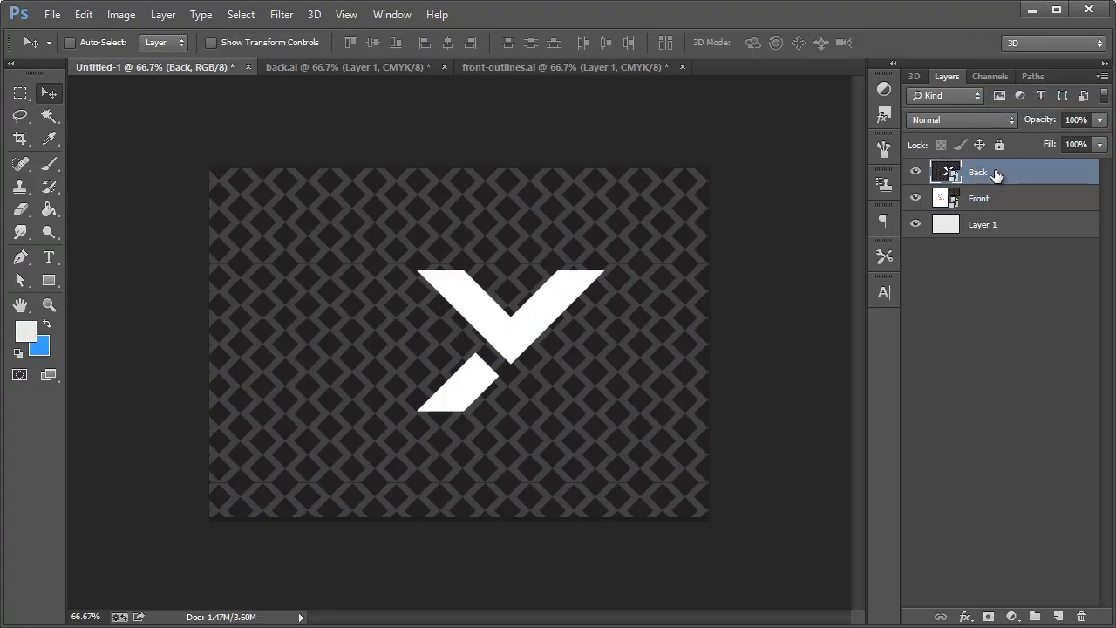
left_click(986, 200, "shift")
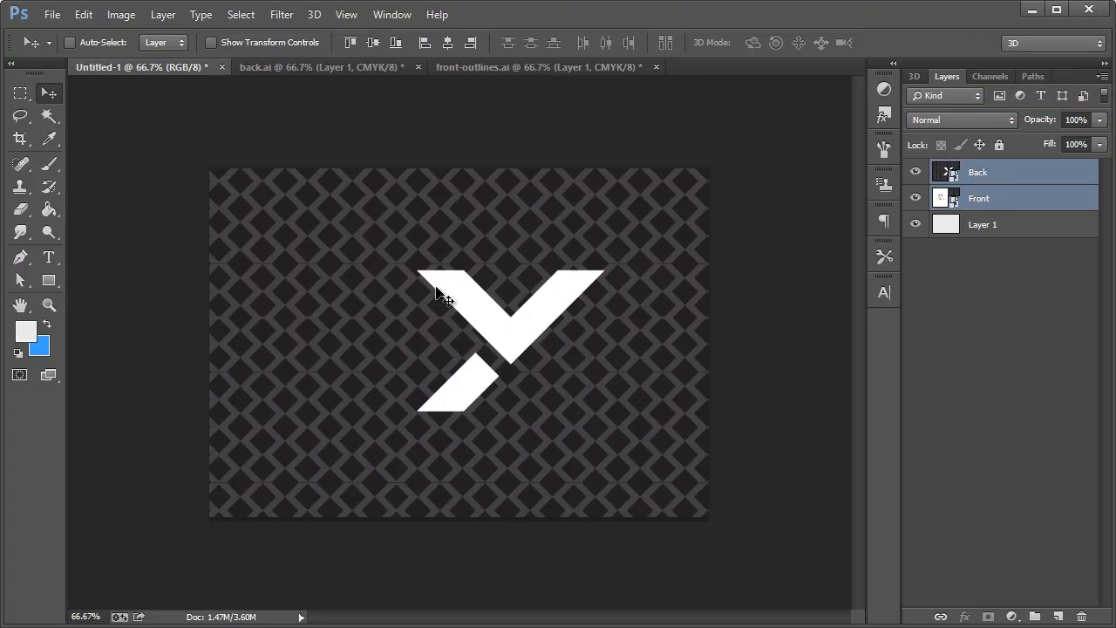
Scale both card layers down to about 32% and apply the transform
key("ctrl+t")
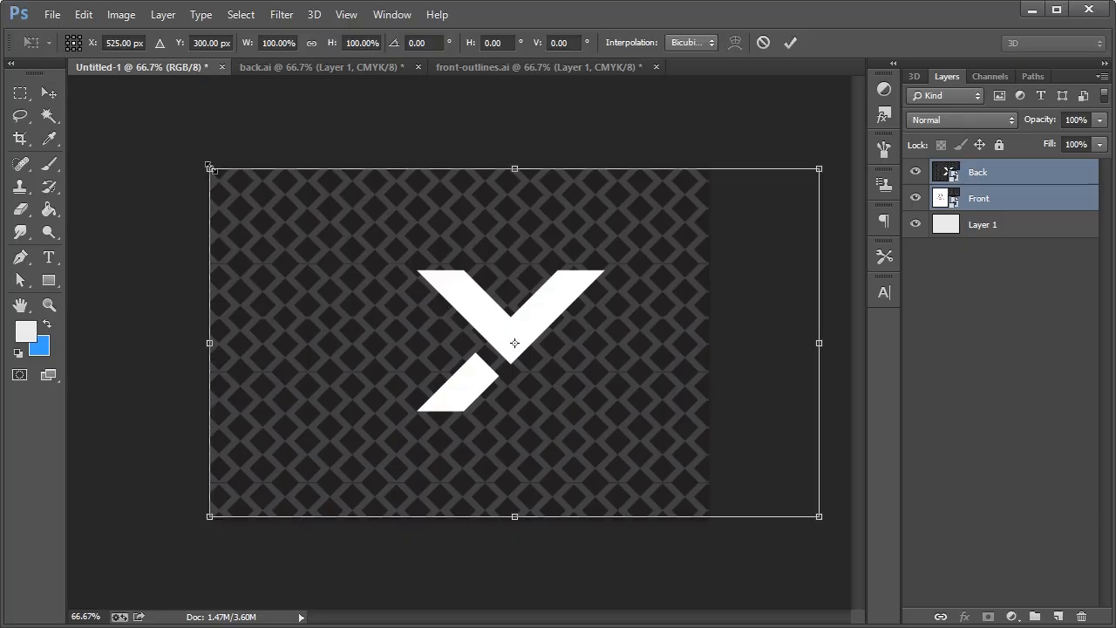
left_click_drag(210, 167, 561, 372)
left_click_drag(599, 414, 302, 281)
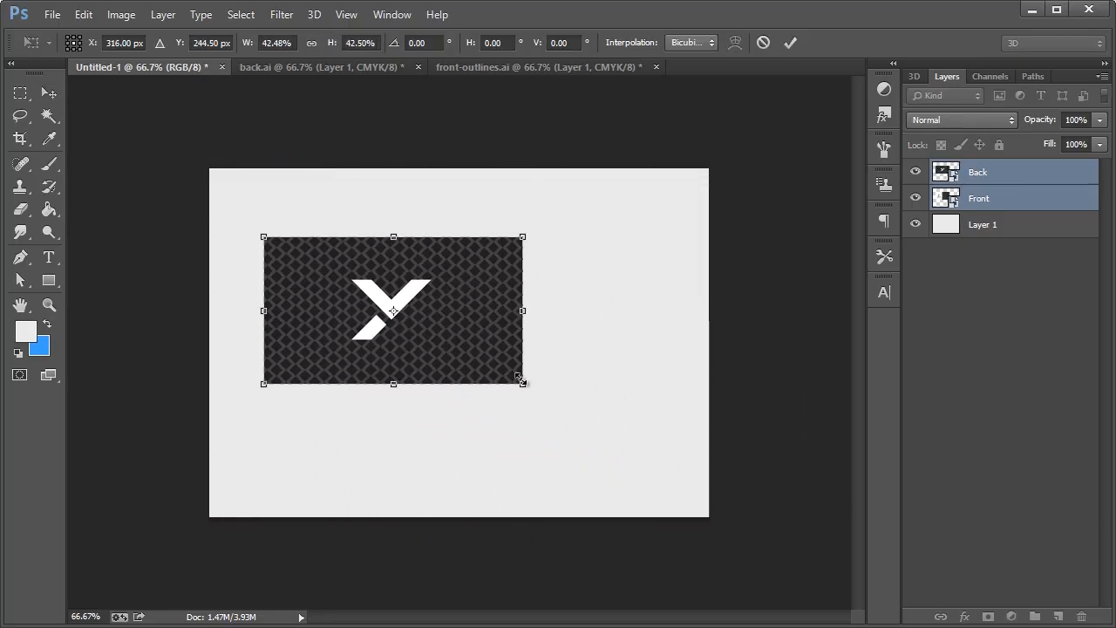
left_click_drag(521, 379, 459, 349)
left_click(50, 94)
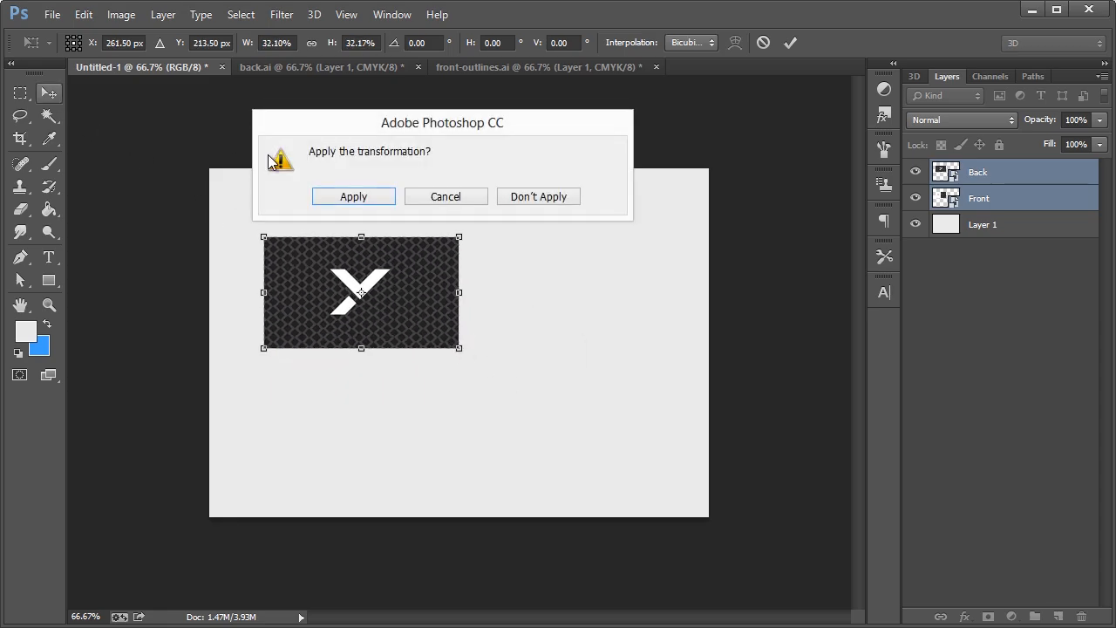
left_click(371, 197)
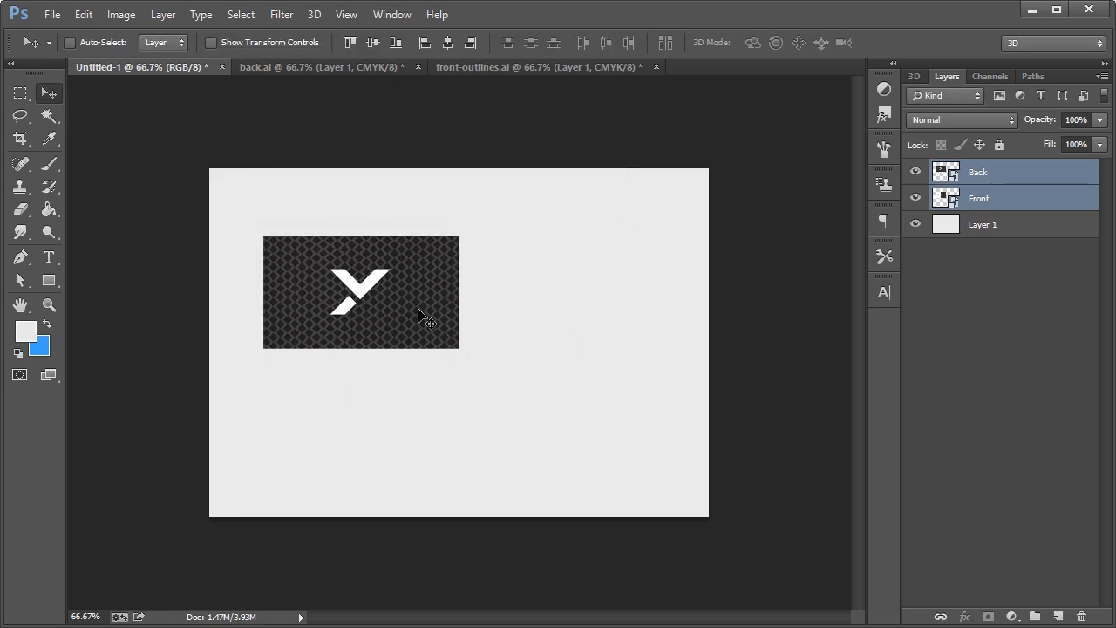
Move the back card down-right to reveal the front card, then view at 100%
left_click(989, 180)
left_click_drag(365, 299, 566, 426)
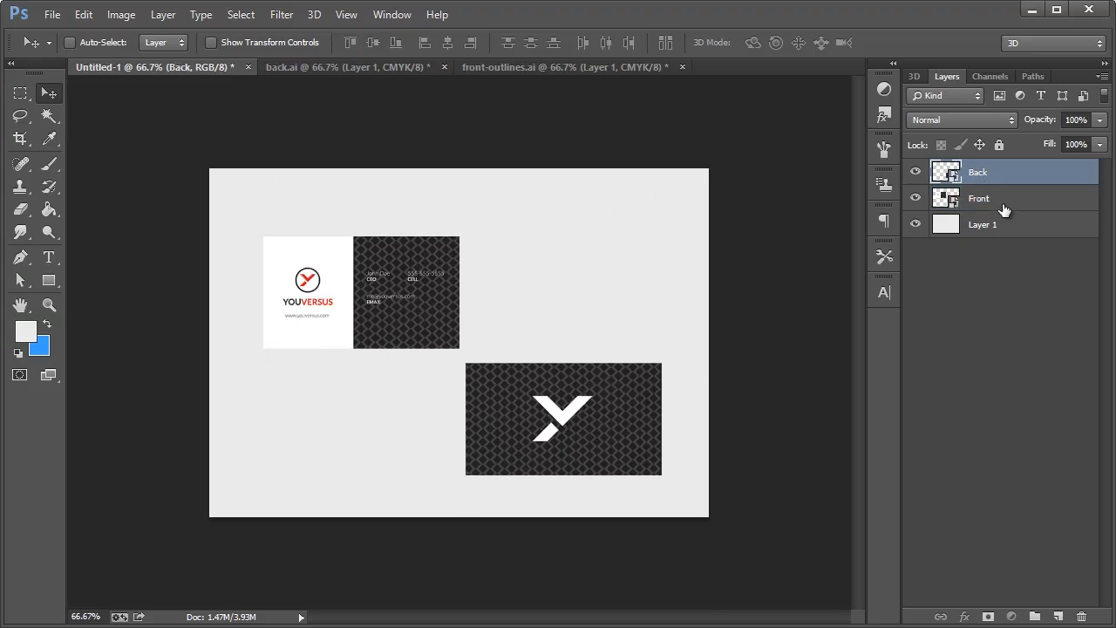
left_click(1003, 204)
double_click(49, 303)
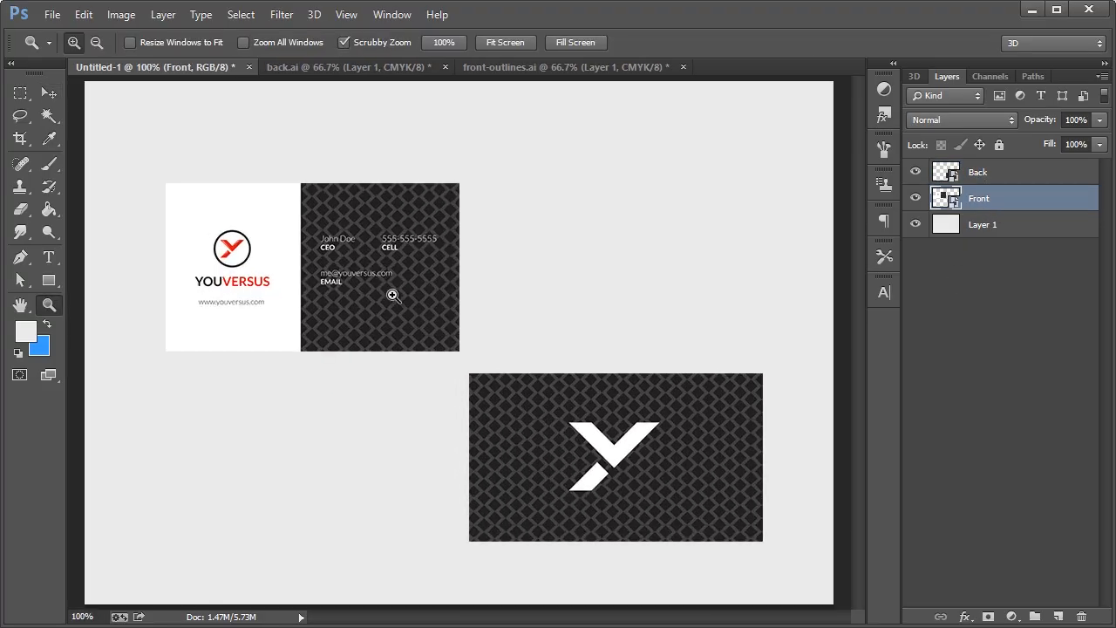
left_click(48, 93)
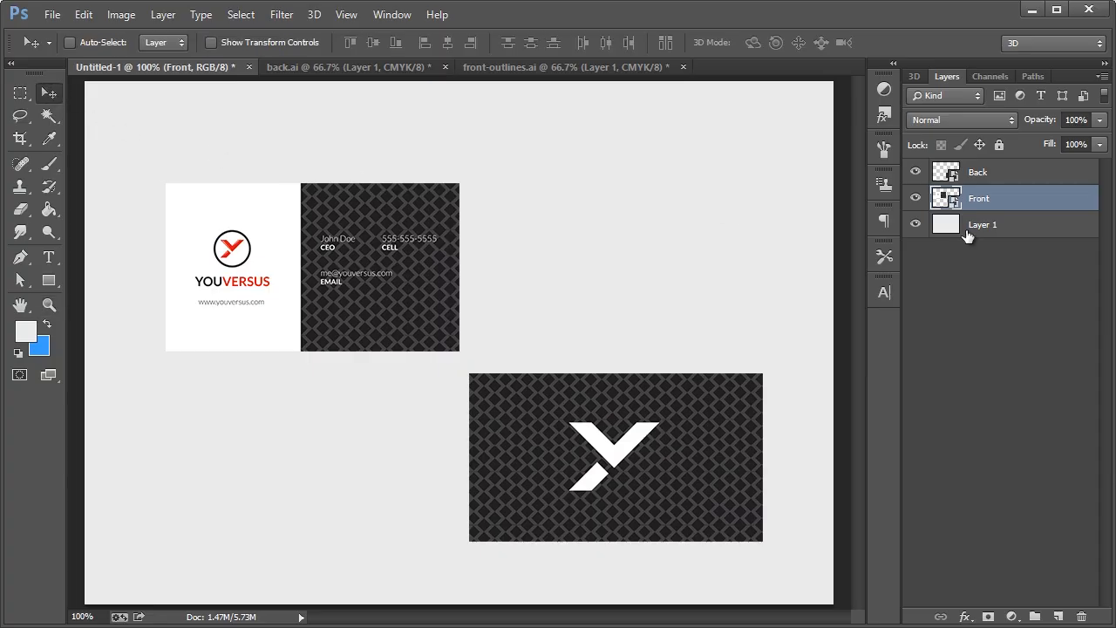
Duplicate Front as Front copy and rotate the original Front about -2.8°
key("ctrl+alt+j")
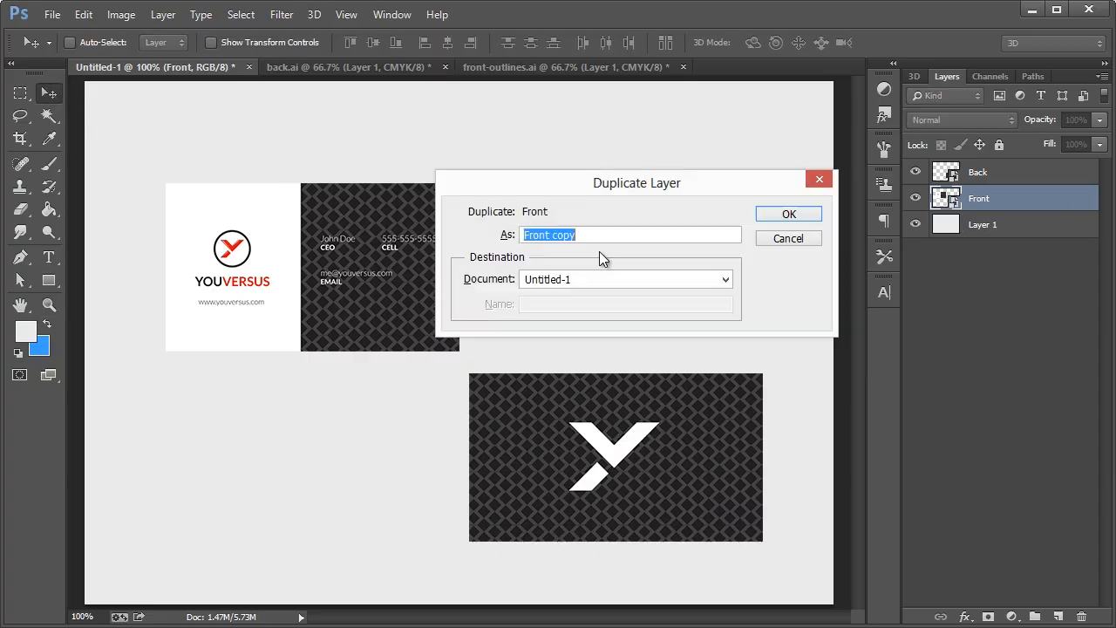
left_click(789, 215)
left_click(979, 226)
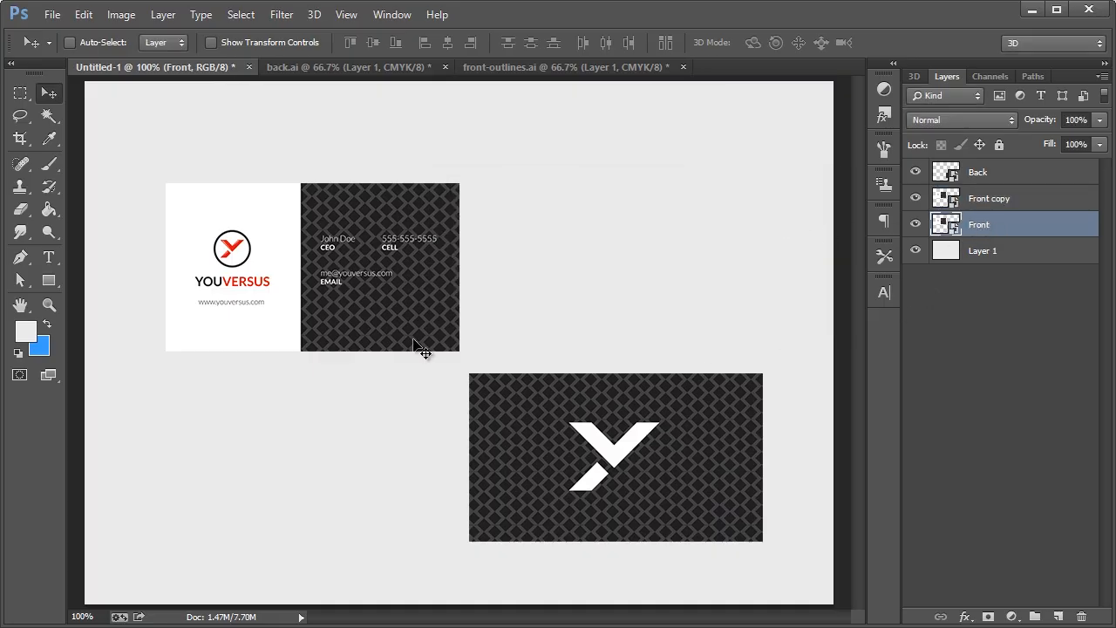
key("ctrl+t")
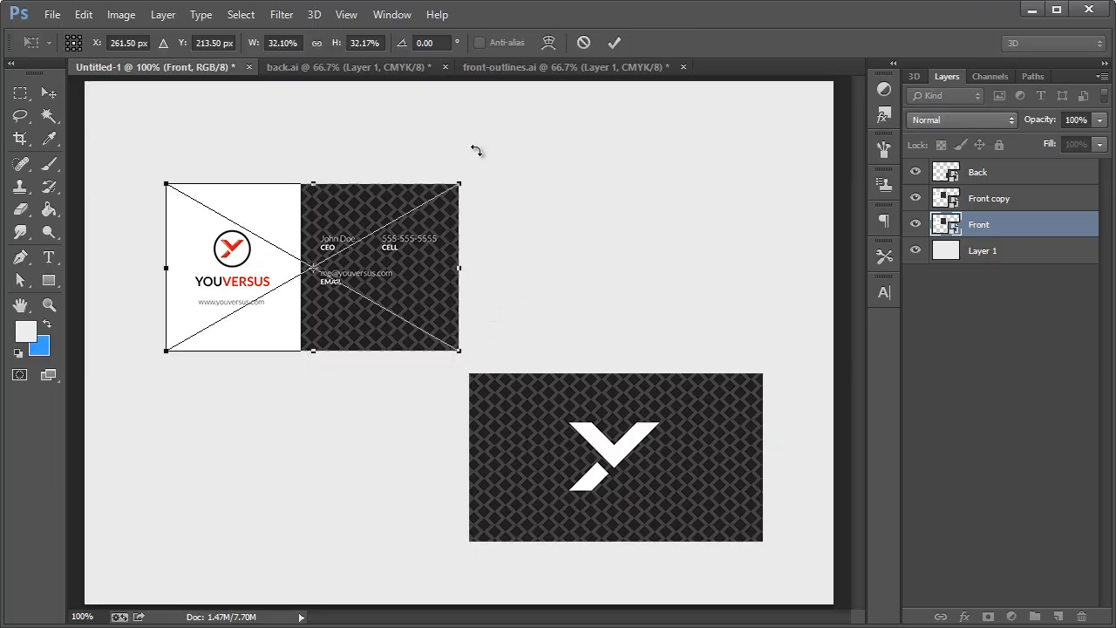
left_click_drag(475, 150, 484, 117)
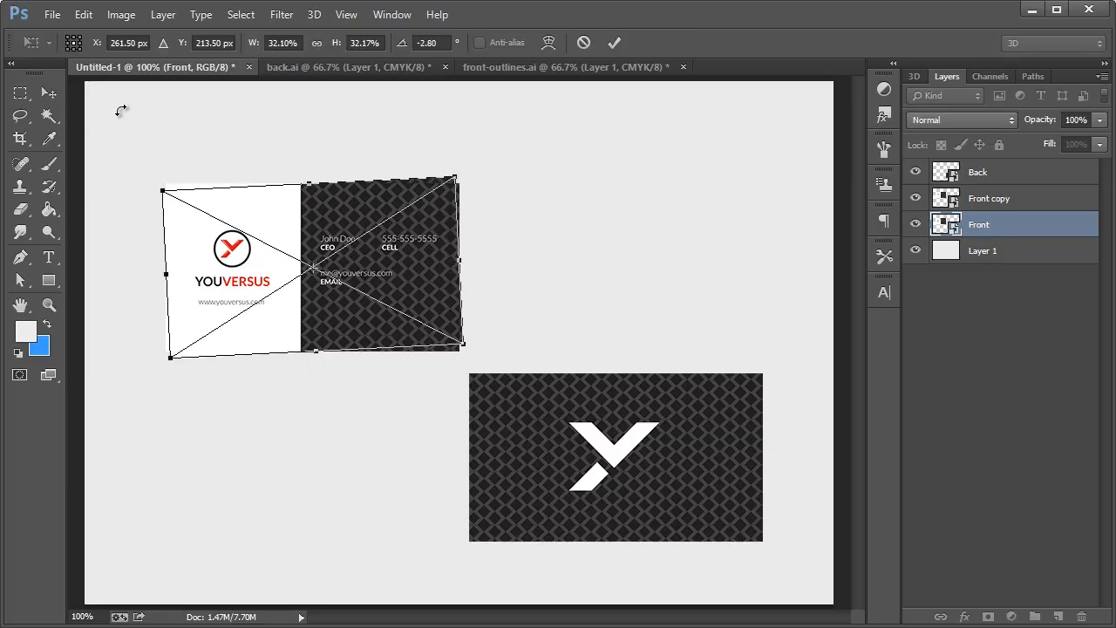
left_click(48, 92)
left_click(340, 199)
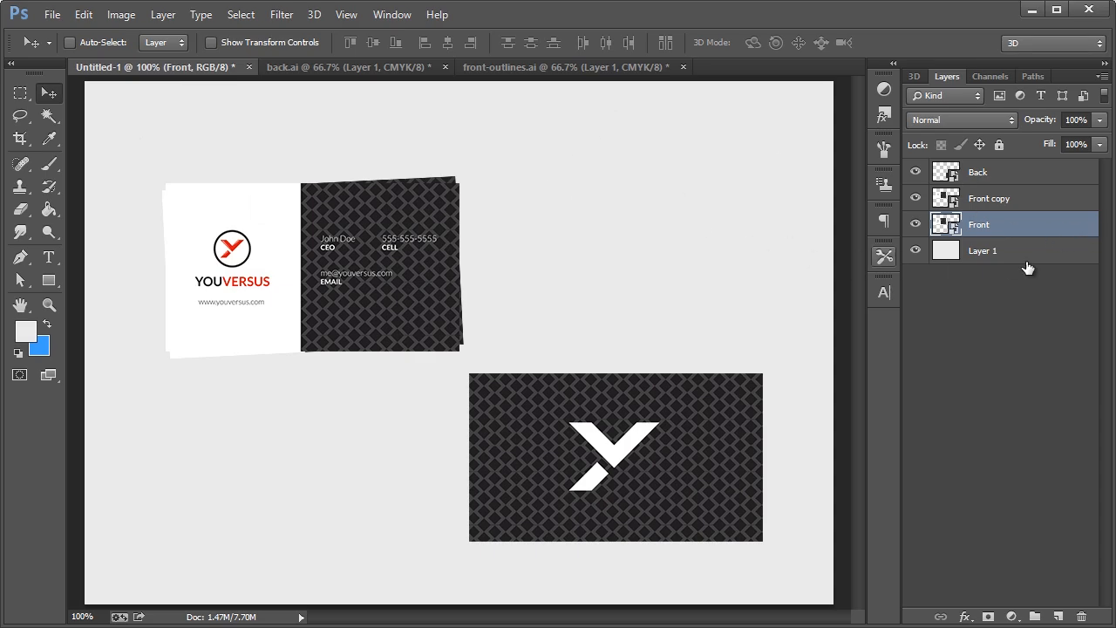
Add a faint black Color Overlay at 13% opacity to the original Front, then duplicate it
double_click(1093, 236)
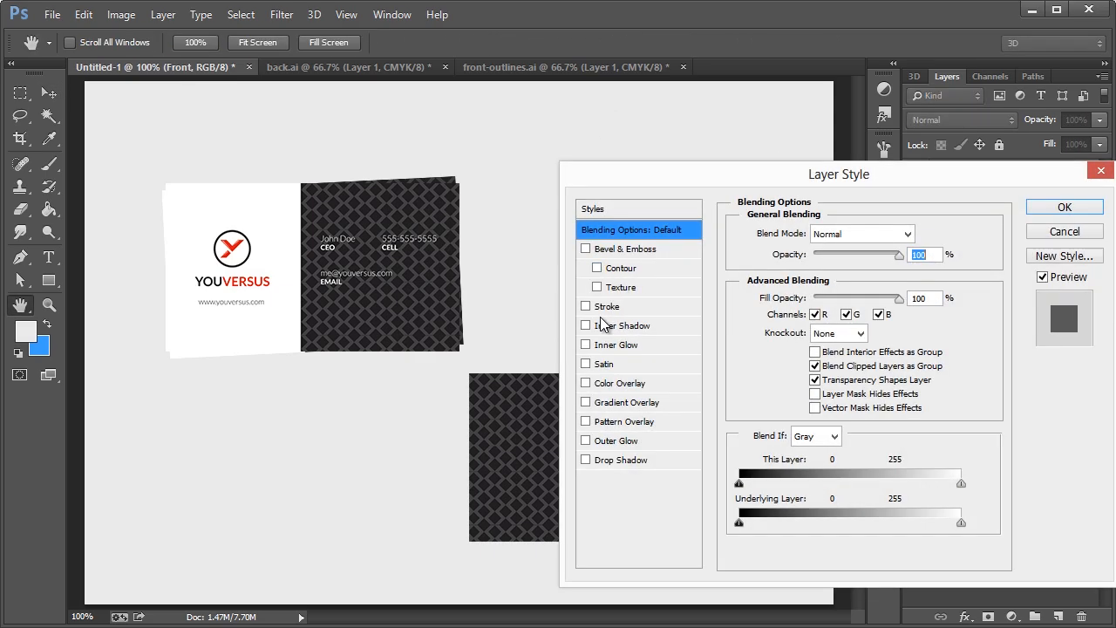
left_click_drag(652, 179, 611, 180)
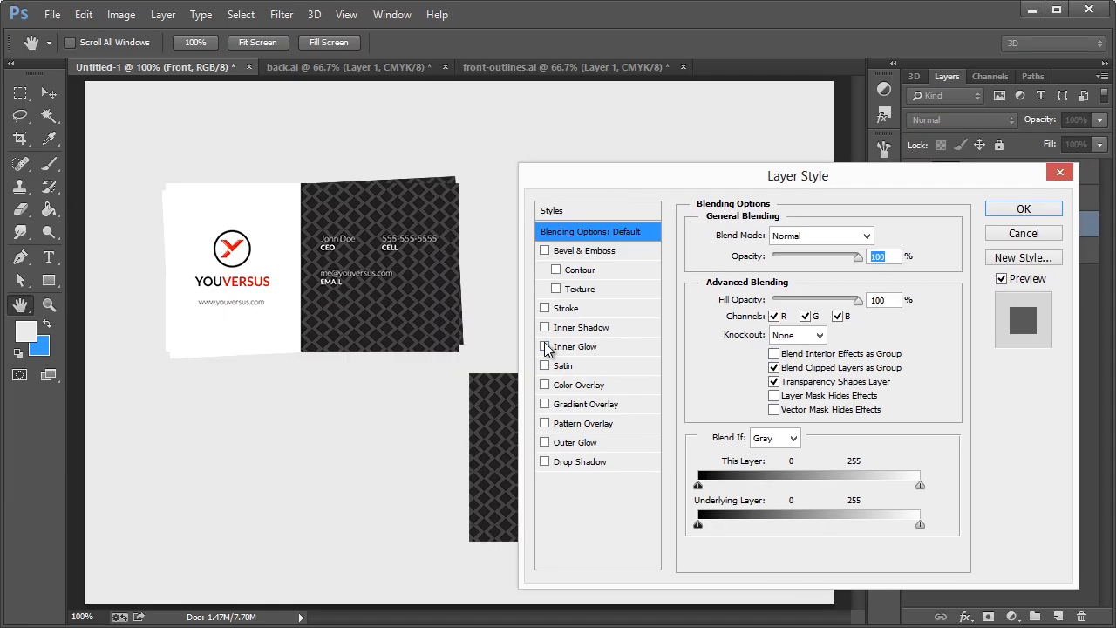
left_click(569, 384)
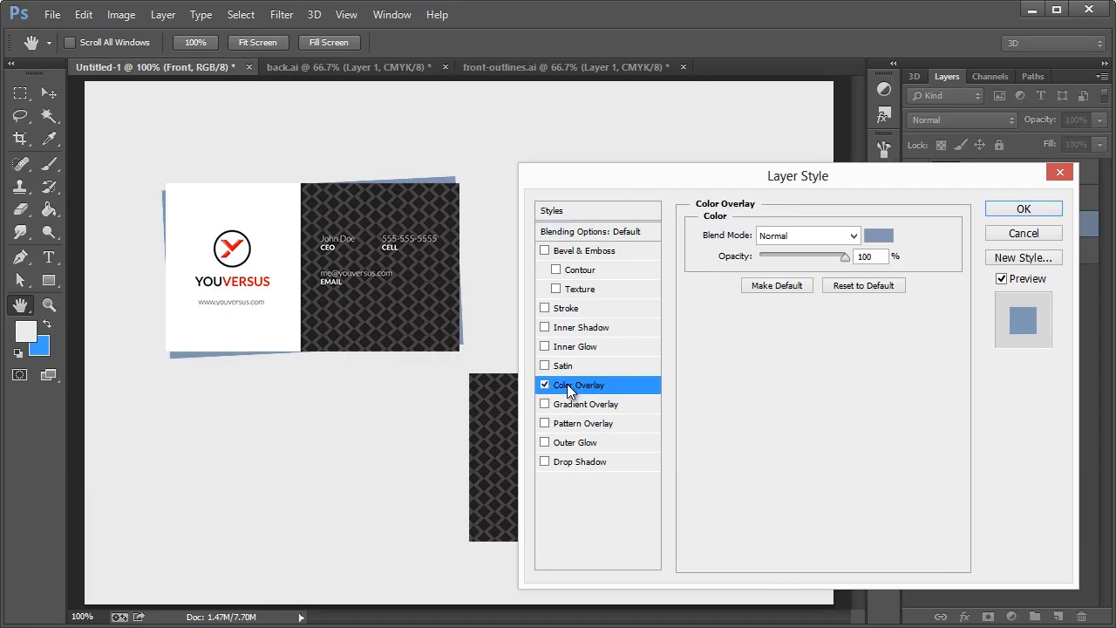
left_click(876, 236)
left_click_drag(370, 523, 282, 564)
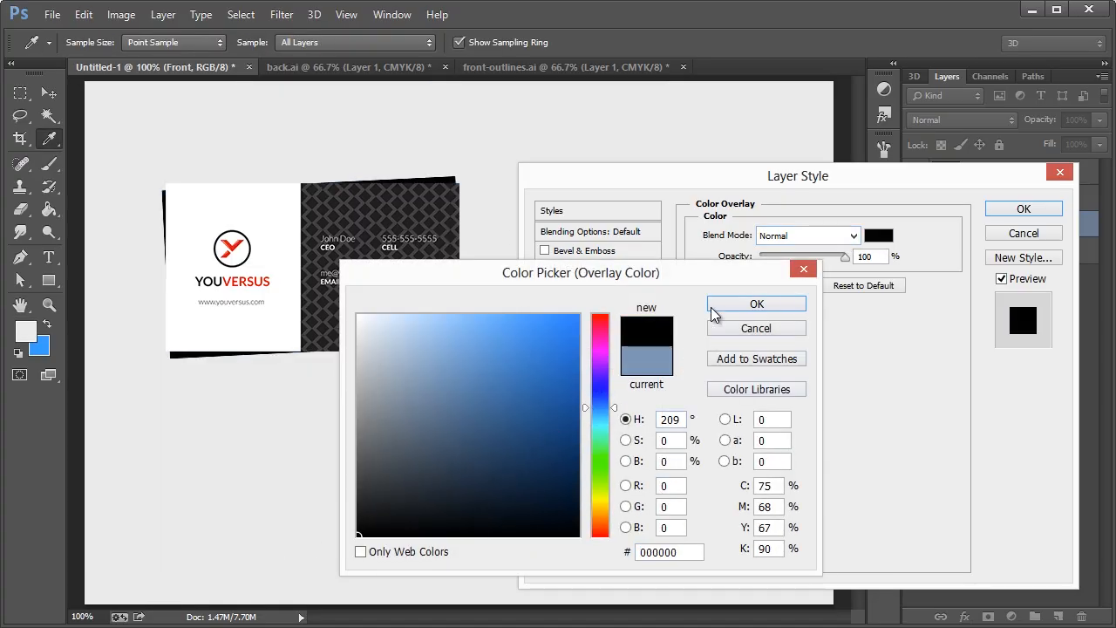
left_click(714, 307)
left_click_drag(842, 257, 773, 265)
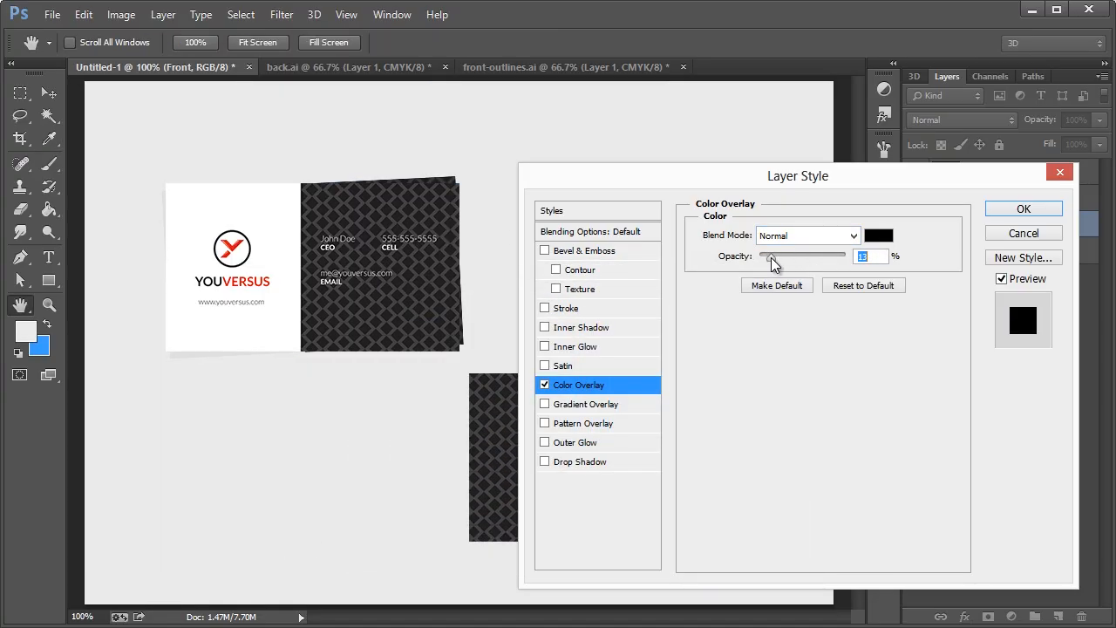
left_click(1000, 208)
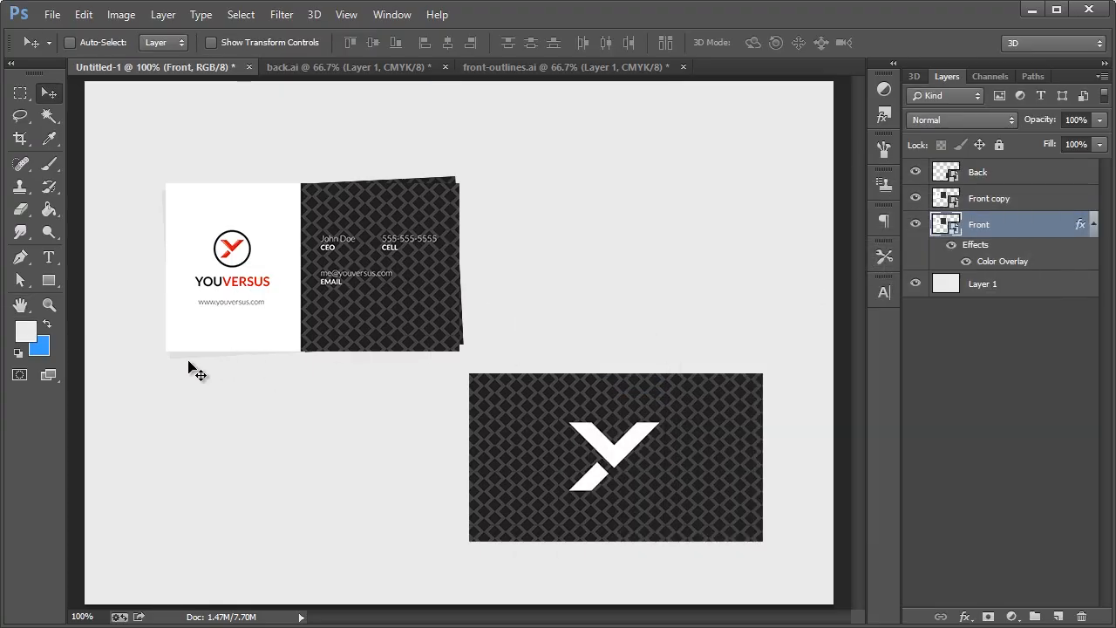
right_click(1009, 224)
left_click(941, 252)
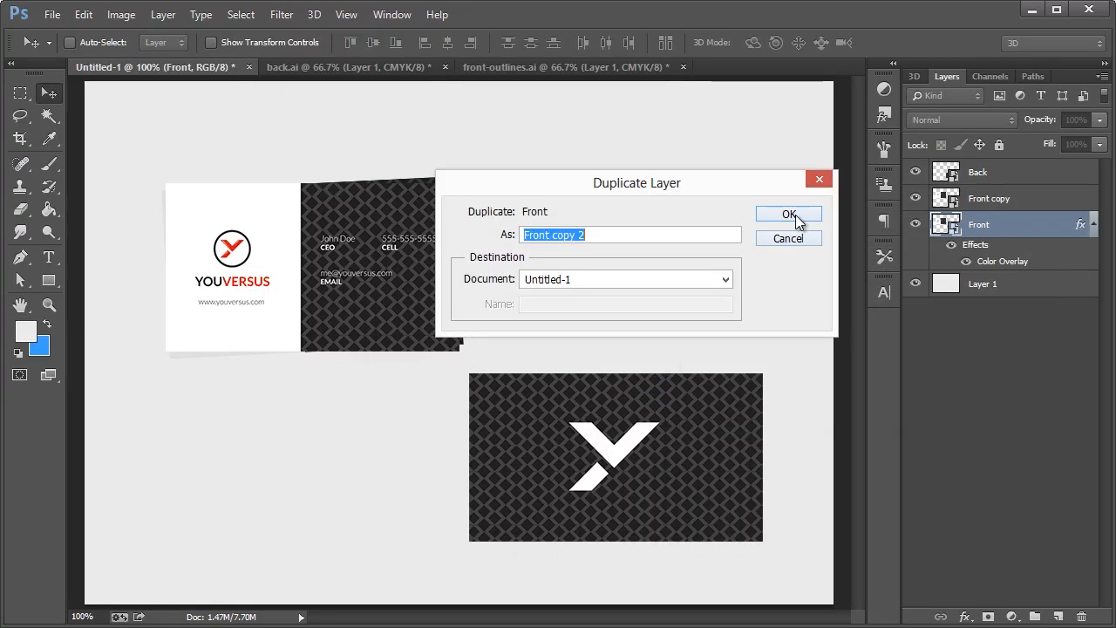
left_click(795, 215)
left_click(1009, 285)
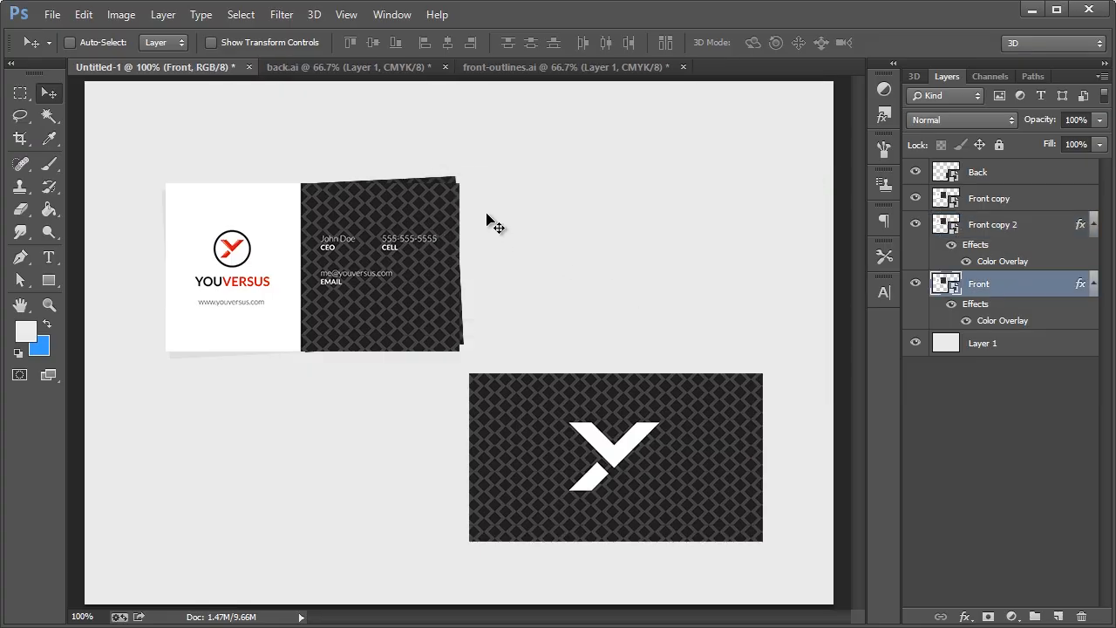
key("ctrl+t")
left_click_drag(496, 187, 493, 184)
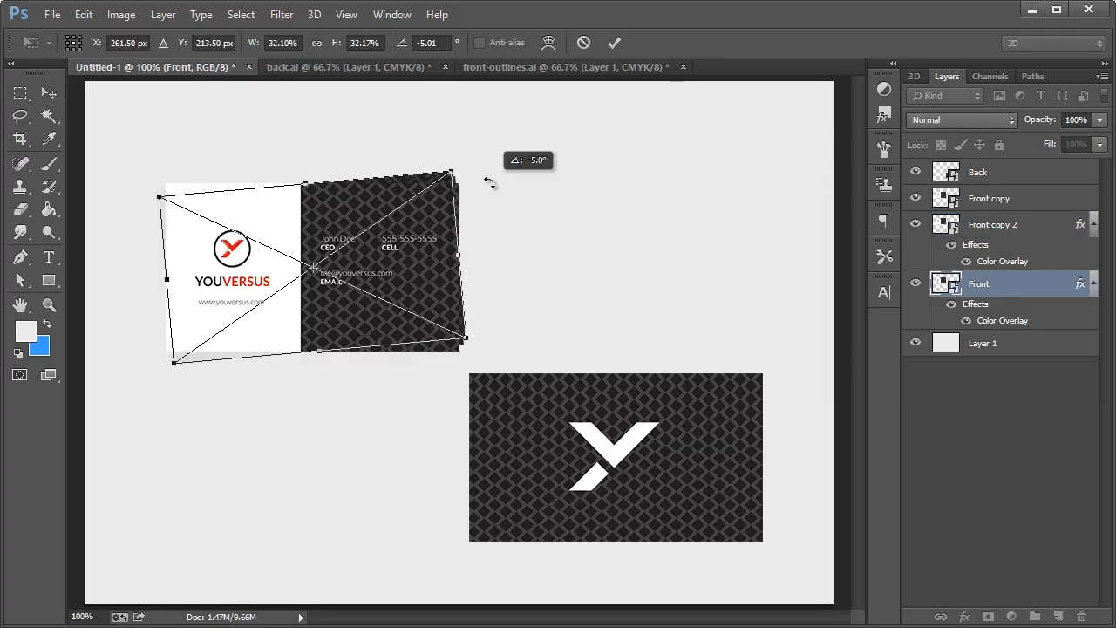
left_click(49, 93)
left_click(362, 197)
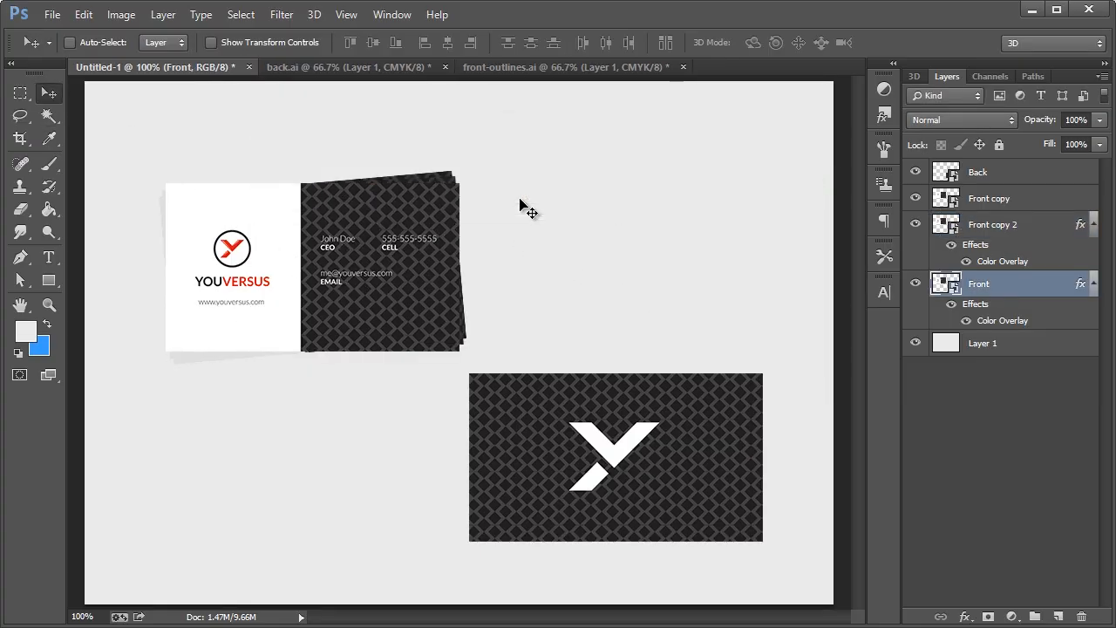
double_click(1000, 323)
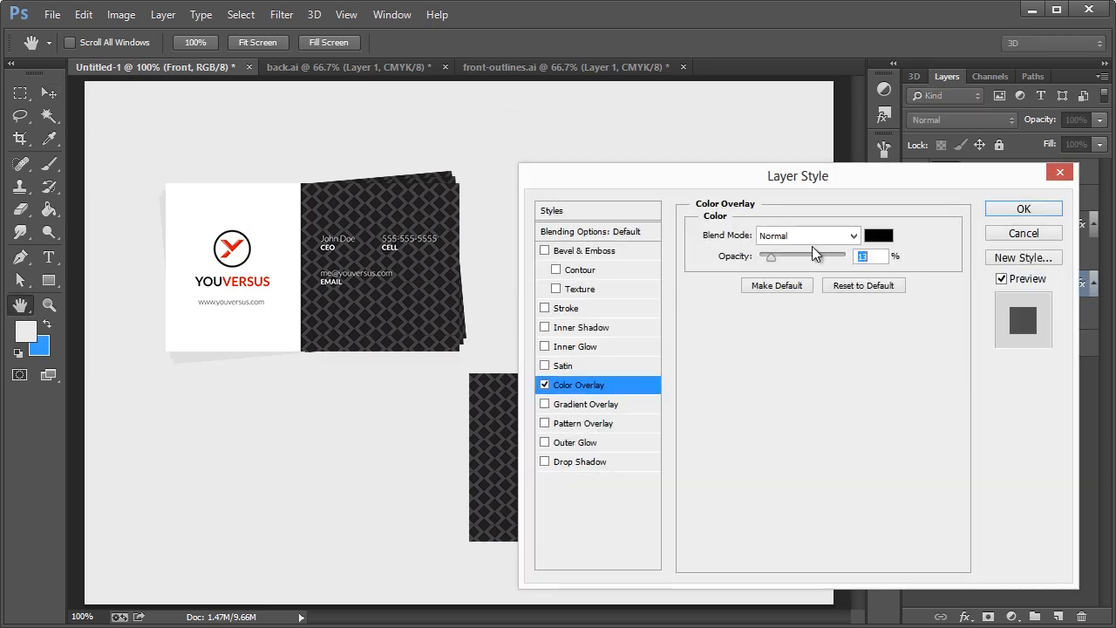
left_click_drag(770, 256, 775, 257)
left_click(1023, 210)
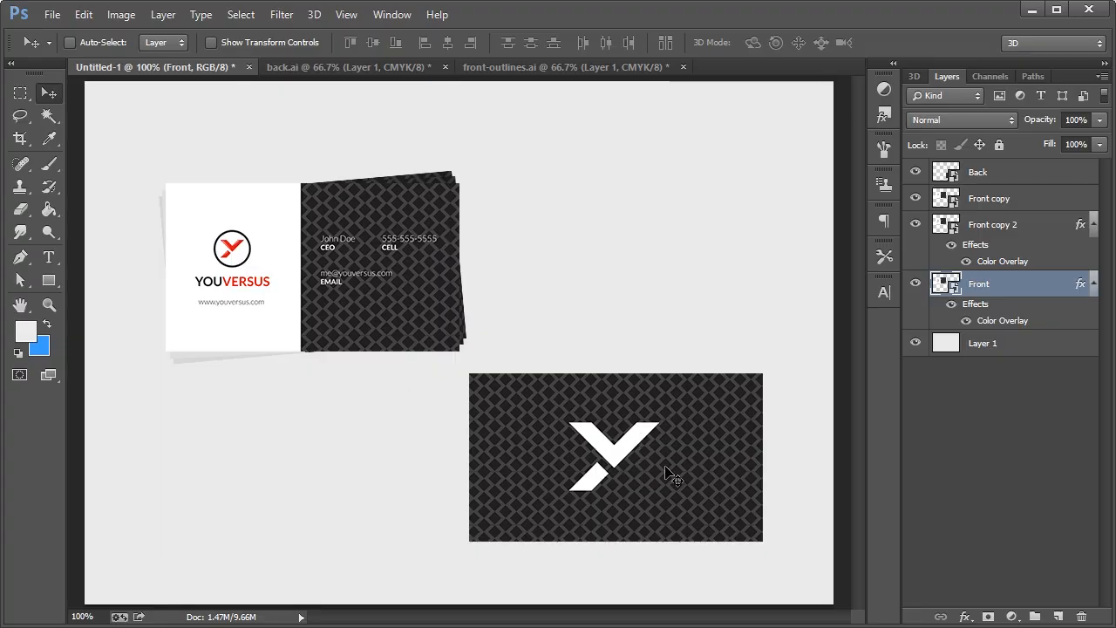
left_click_drag(633, 462, 597, 450)
key("ctrl+z")
left_click(681, 435, "ctrl")
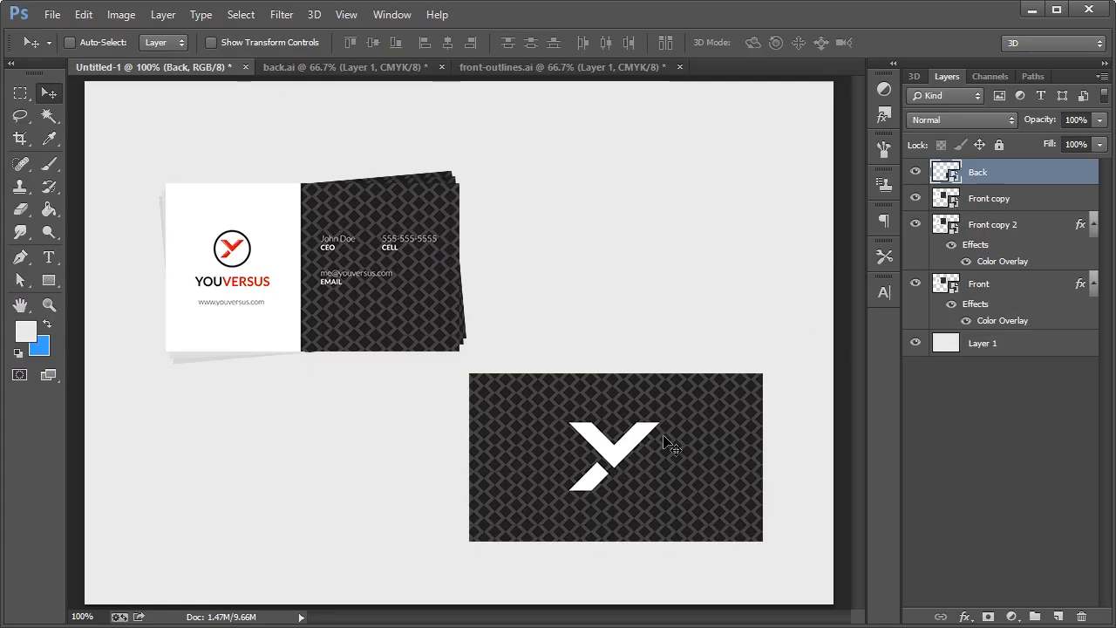
Move the dark logo card up-left onto the stack and skew its right side upward
left_click_drag(654, 446, 636, 454)
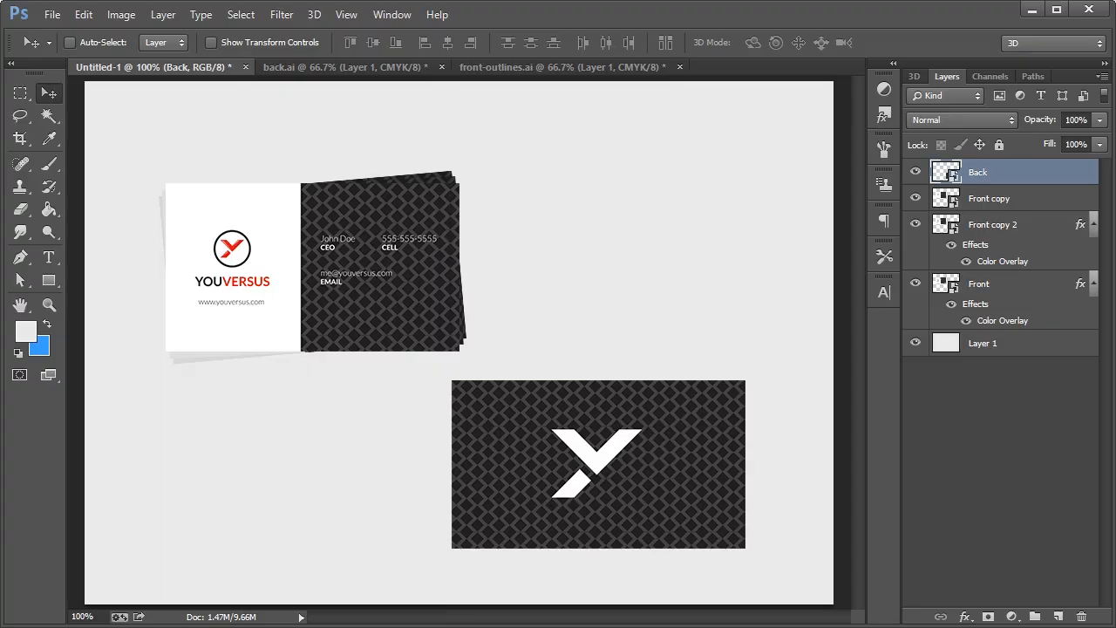
key("ctrl+z")
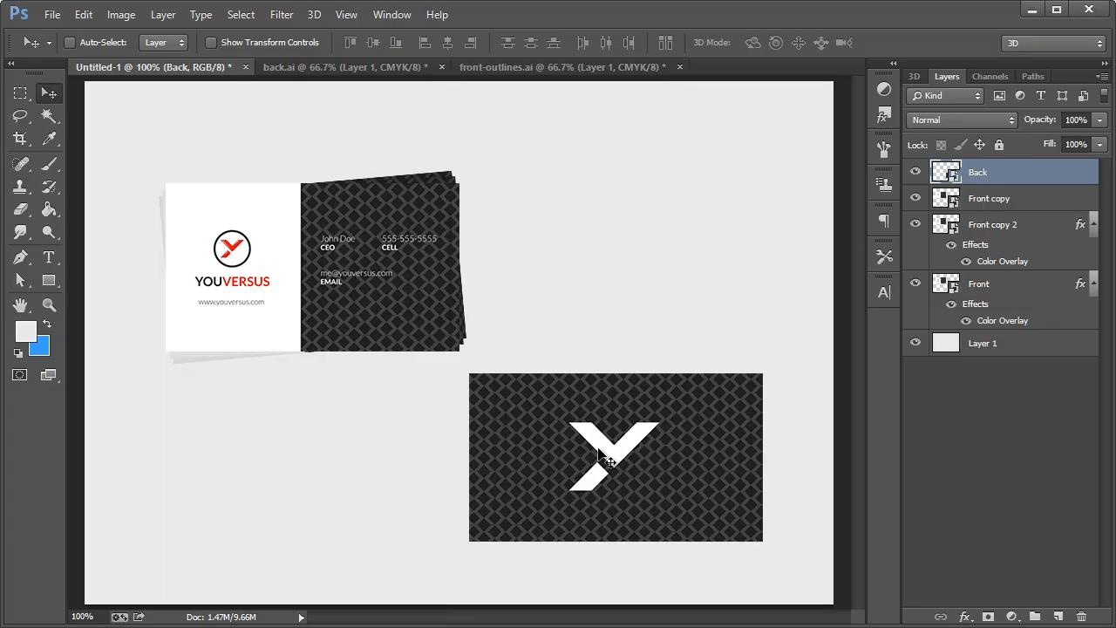
left_click_drag(632, 454, 506, 391)
left_click(80, 15)
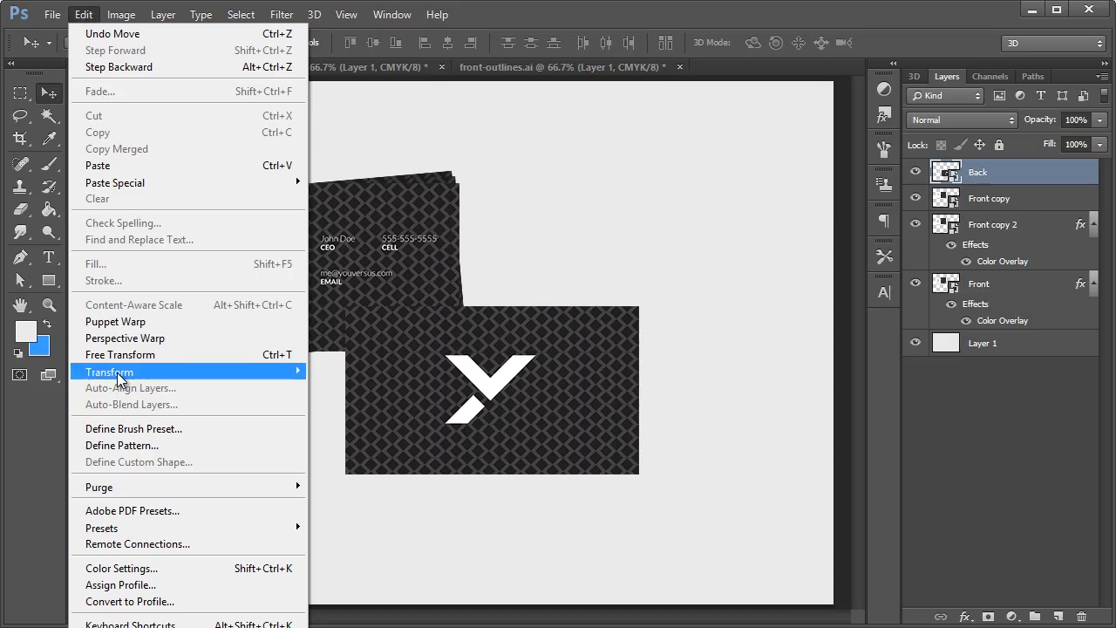
mouse_move(109, 371)
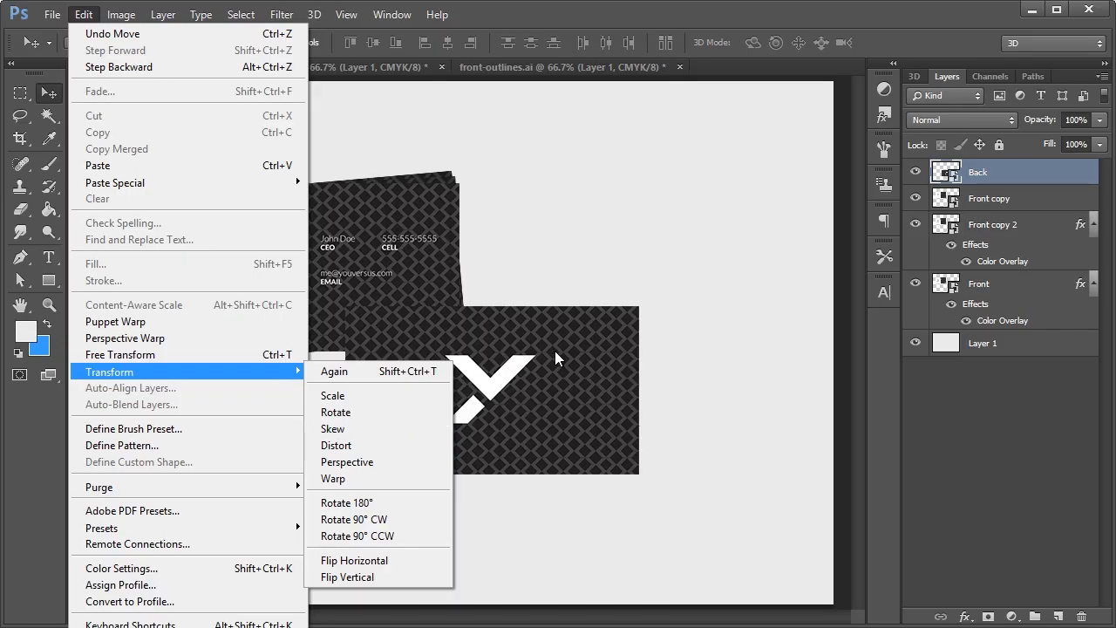
left_click(336, 429)
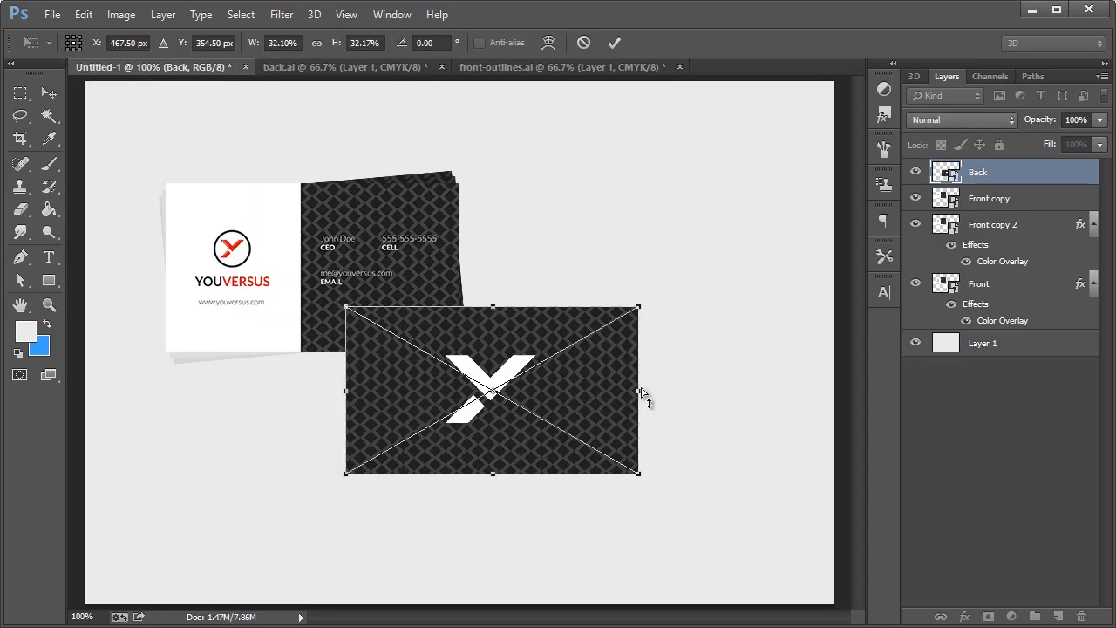
left_click_drag(643, 391, 642, 378)
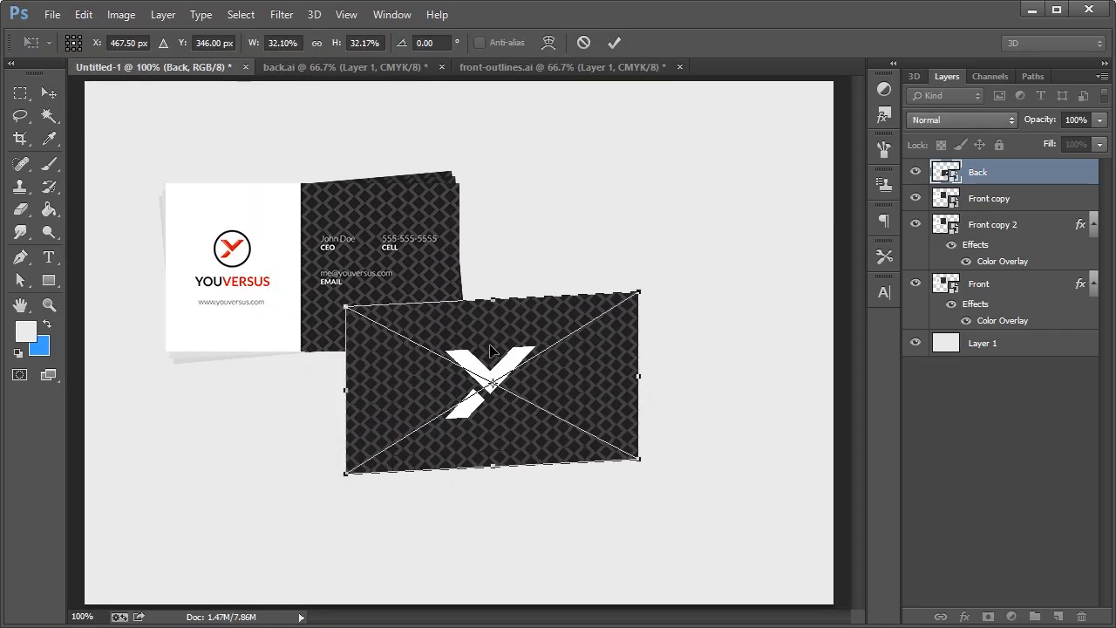
left_click(49, 93)
left_click(349, 198)
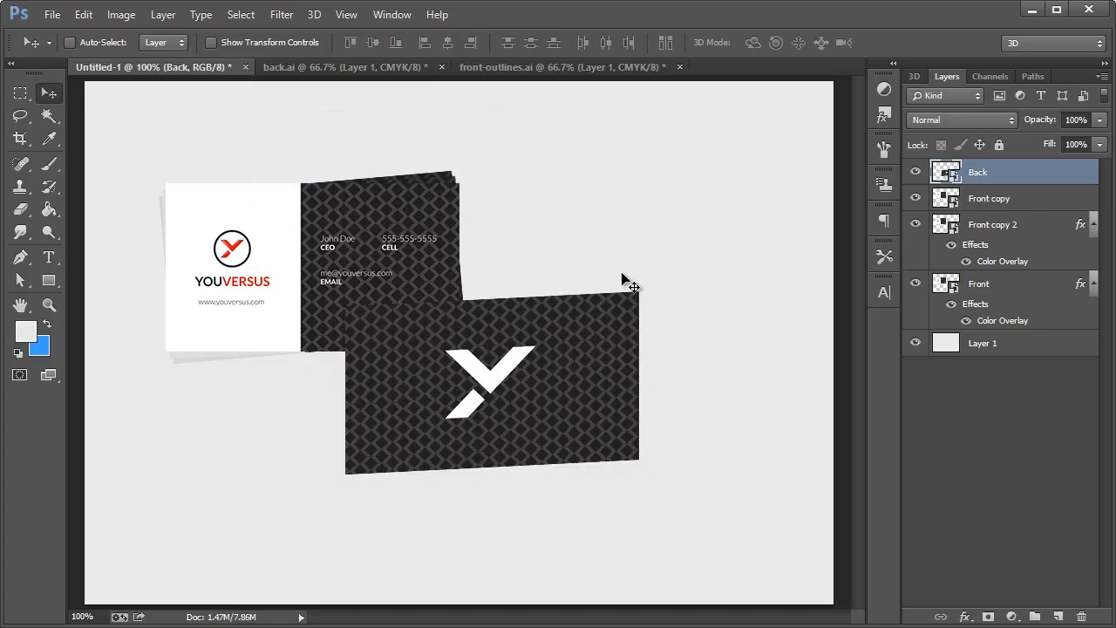
Rotate the logo card about -6° and select all four card layers together
key("ctrl+t")
left_click_drag(677, 267, 662, 244)
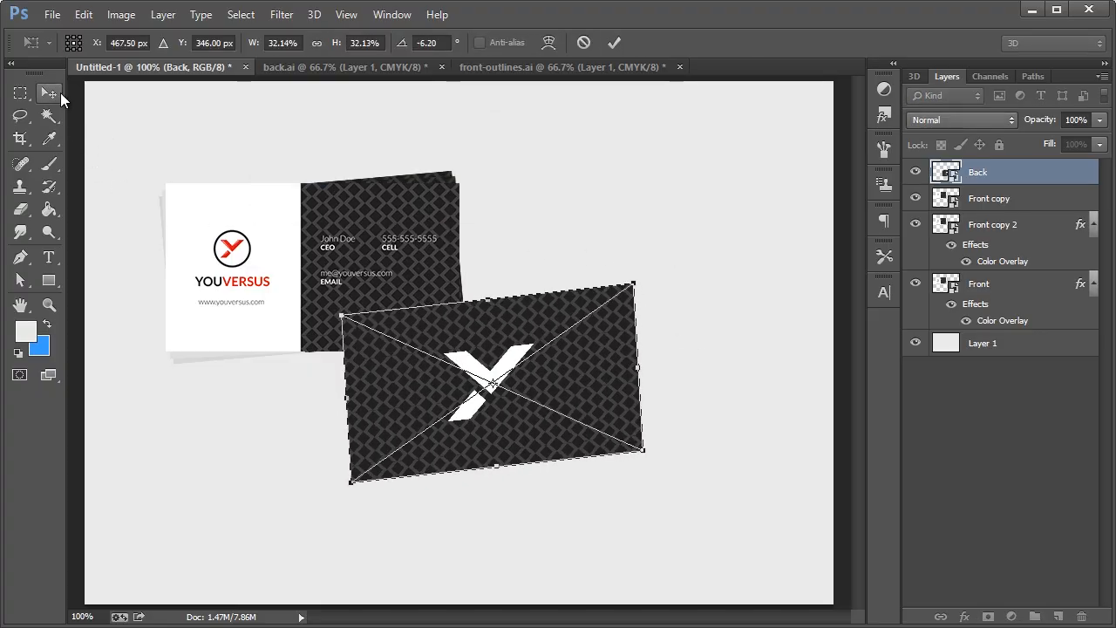
left_click(57, 94)
left_click(348, 200)
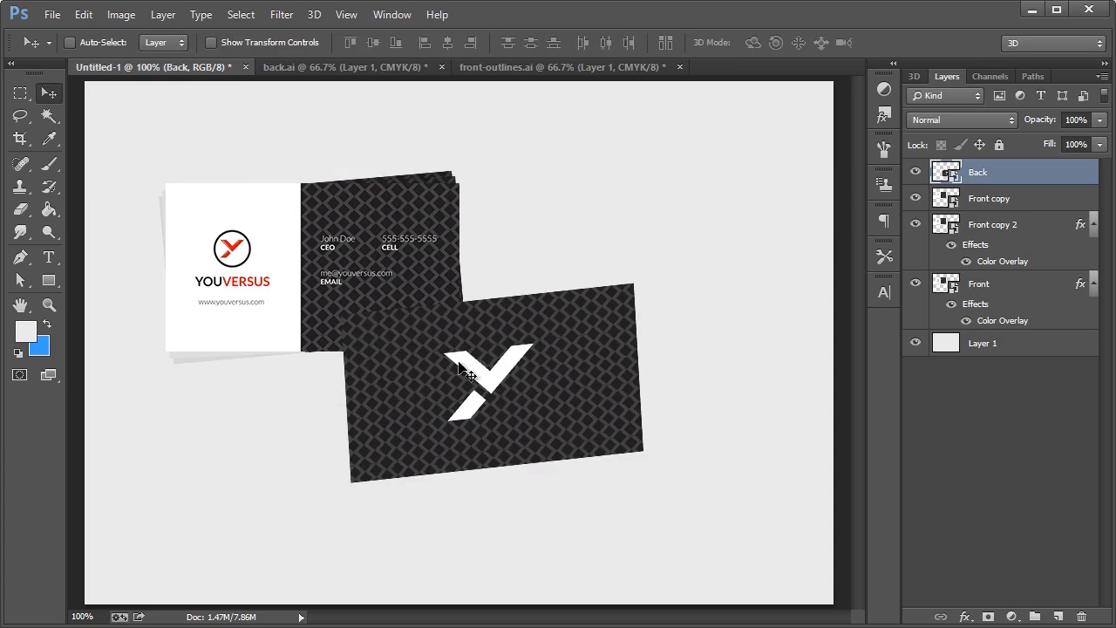
left_click(994, 288, "shift")
Scale the four card layers up to about 122% and recentre them on the canvas
left_click_drag(235, 260, 273, 285)
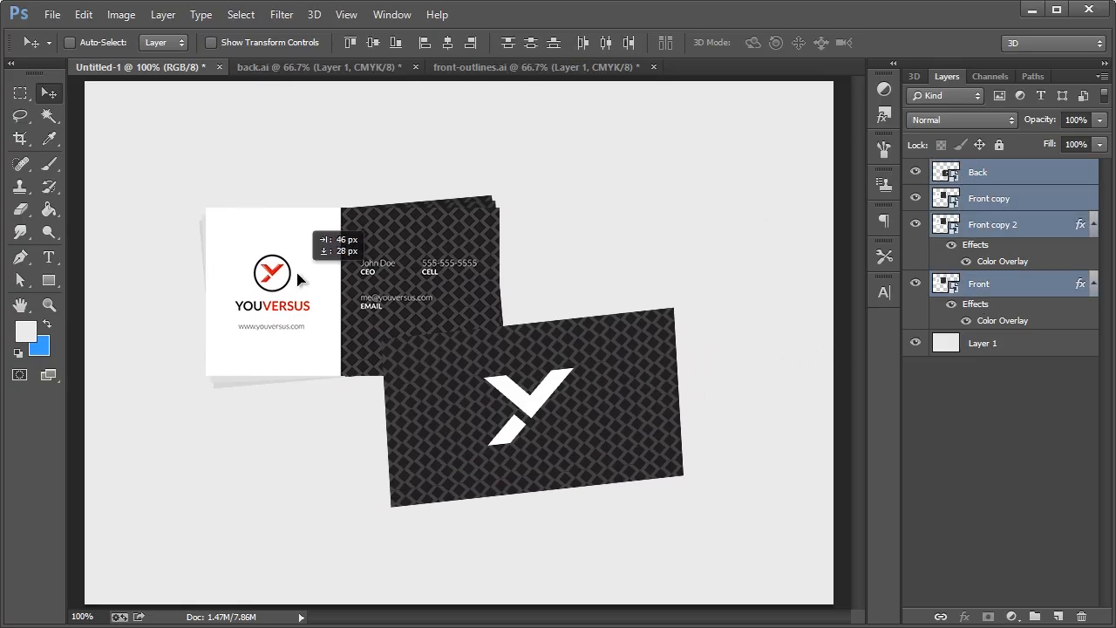
key("ctrl+t")
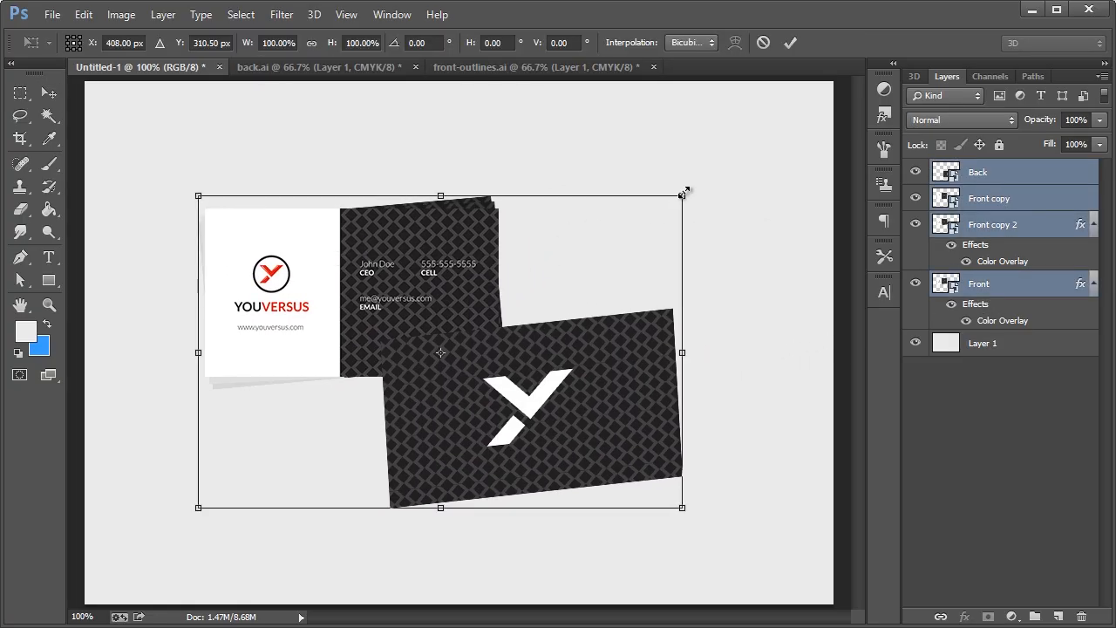
left_click_drag(682, 195, 738, 157)
left_click(49, 92)
left_click(324, 199)
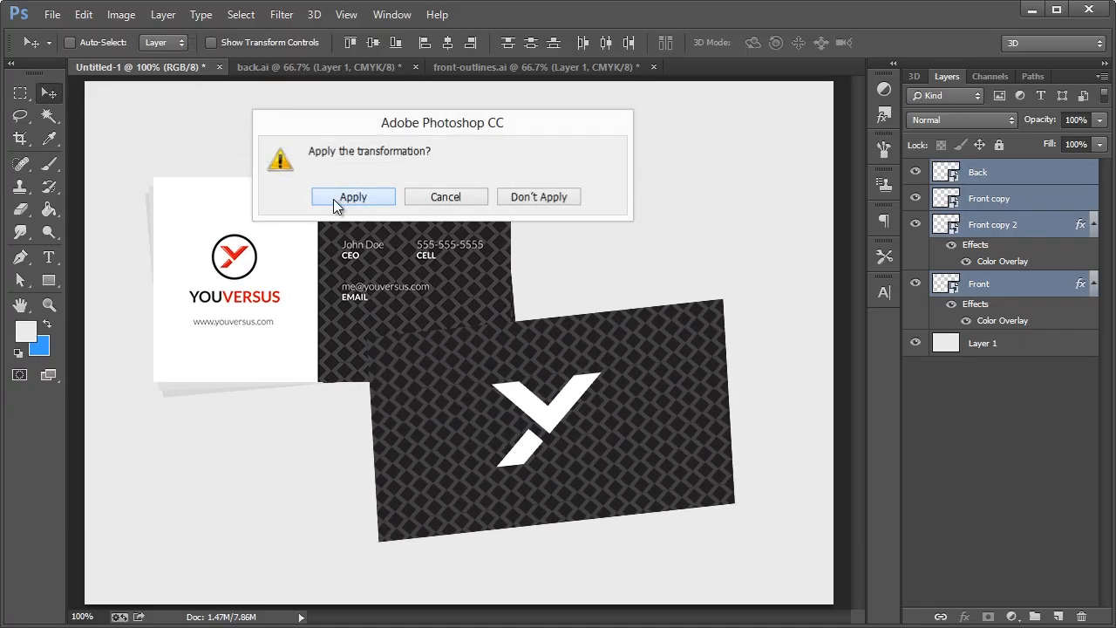
left_click_drag(494, 400, 515, 408)
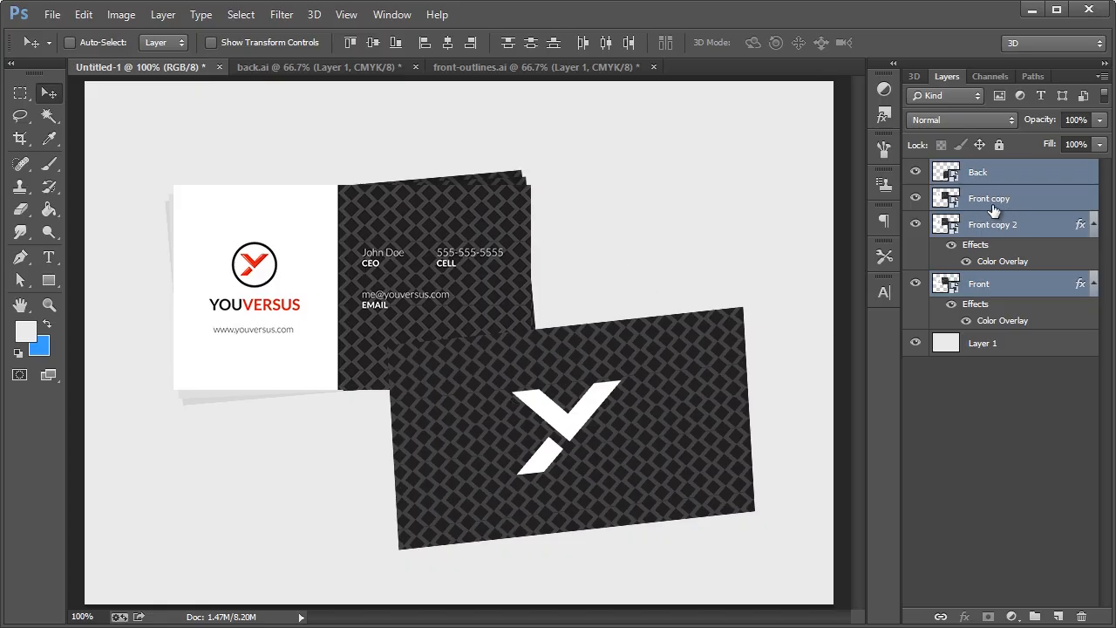
right_click(993, 199)
key("Escape")
left_click(1004, 348)
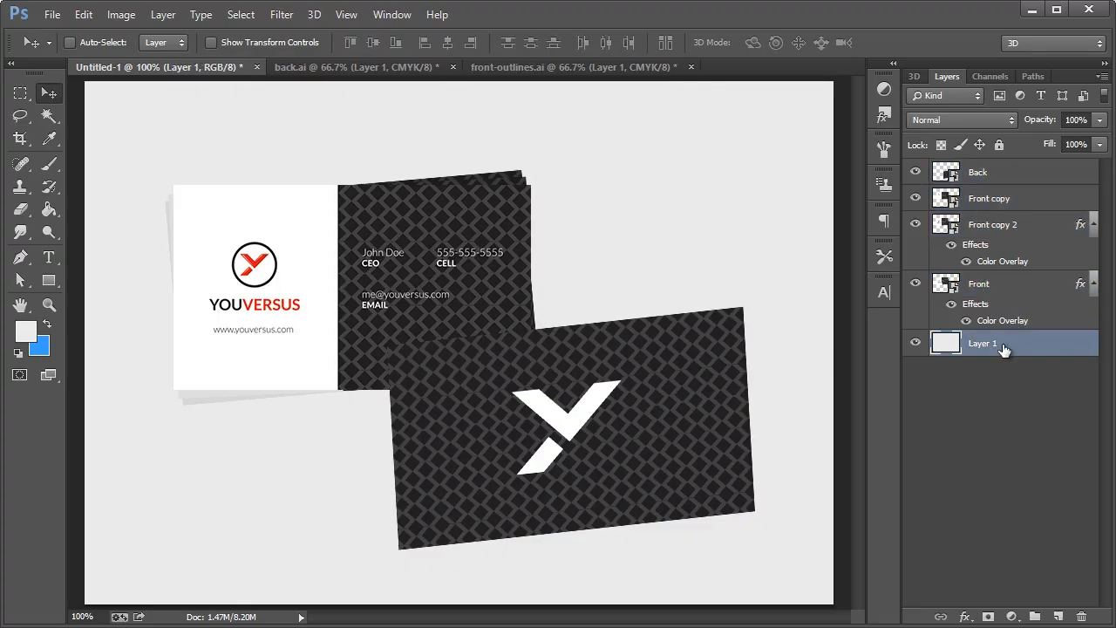
Add a new layer above Layer 1 and set the Pen tool to Shape mode with #494949 fill
key("ctrl+shift+n")
left_click(804, 288)
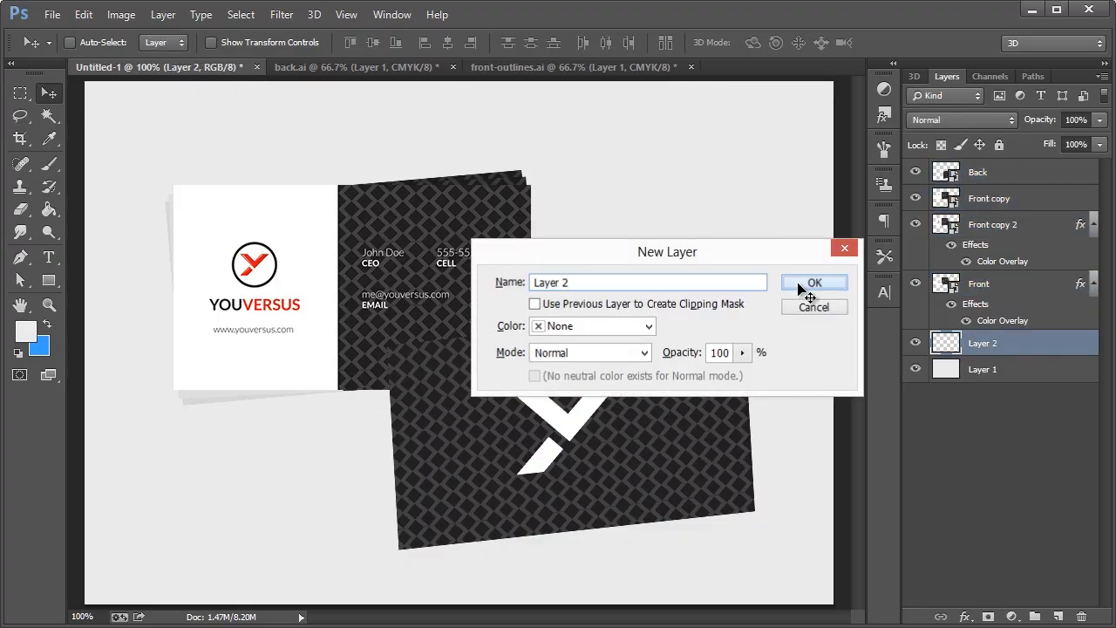
left_click(22, 258)
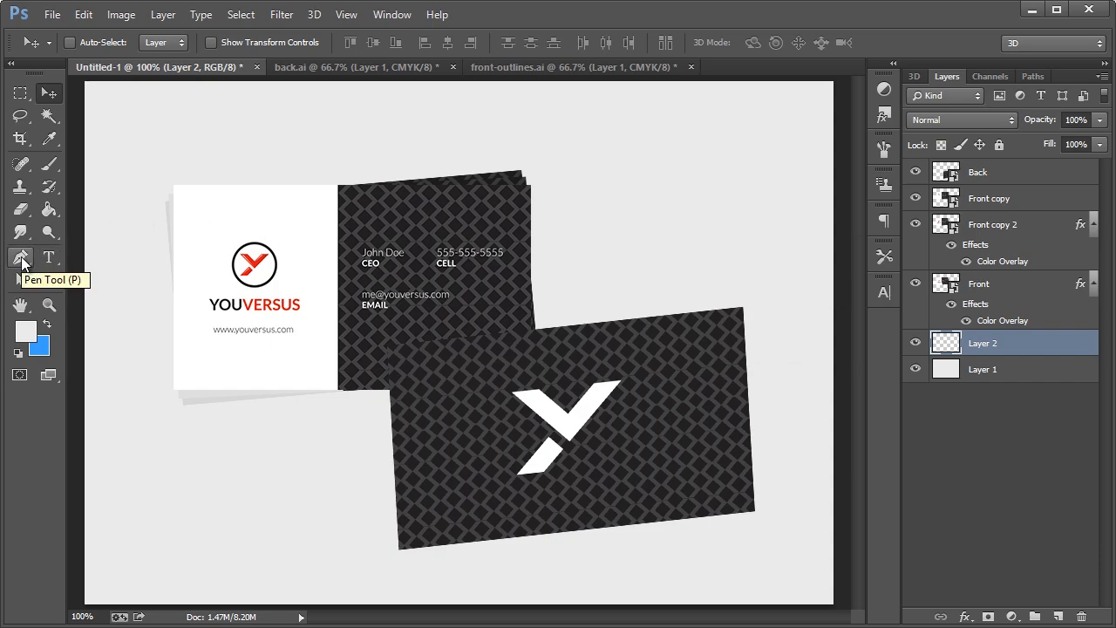
left_click(22, 259)
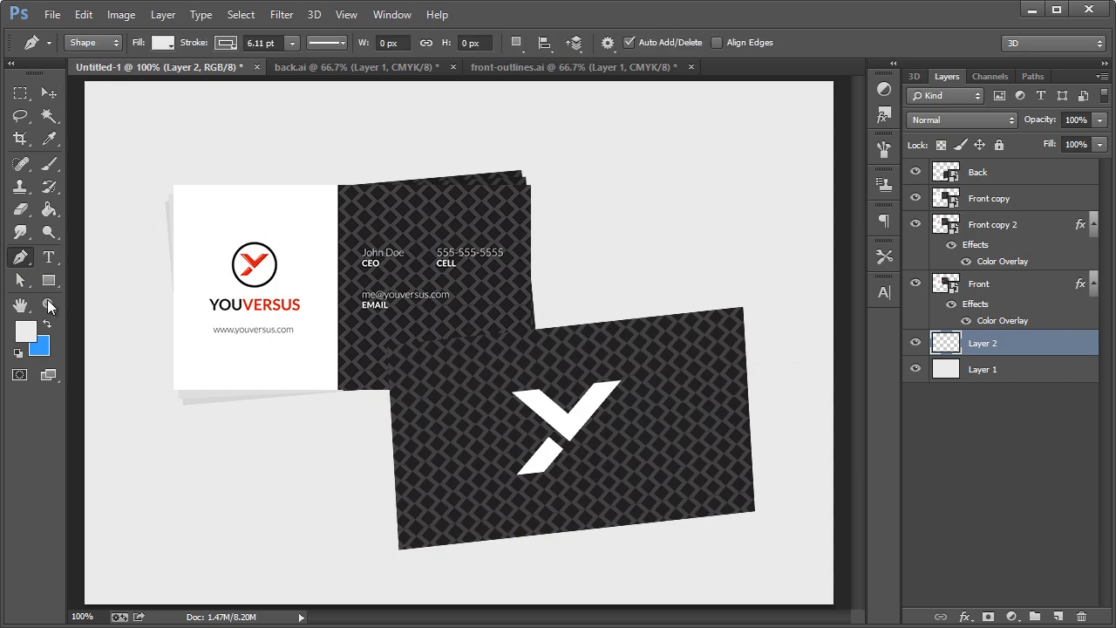
left_click(27, 331)
left_click_drag(363, 403, 357, 473)
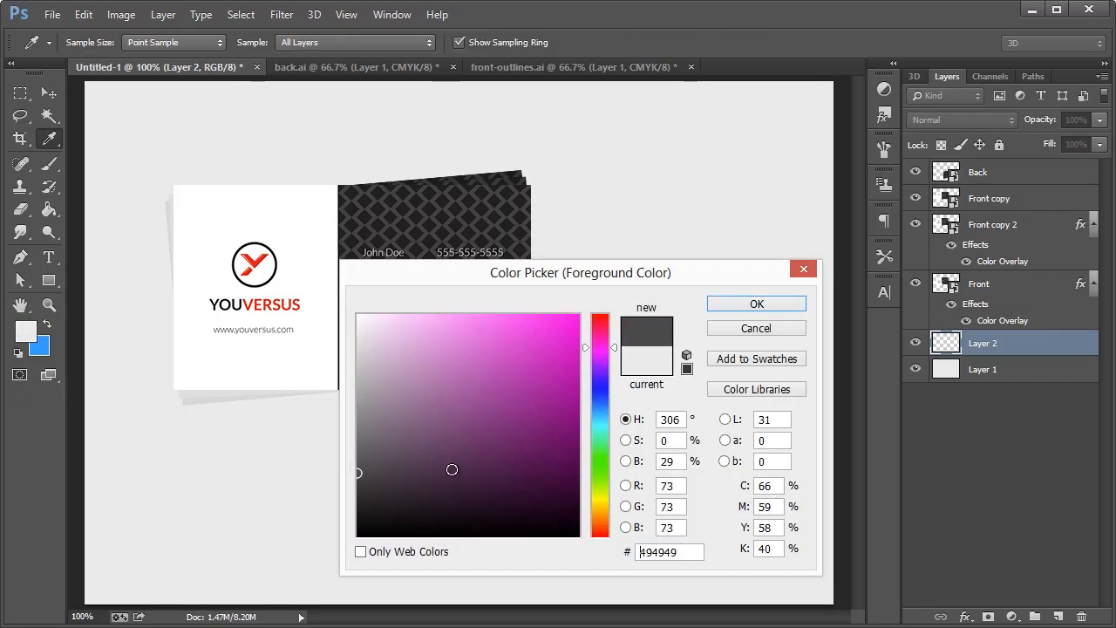
left_click(772, 308)
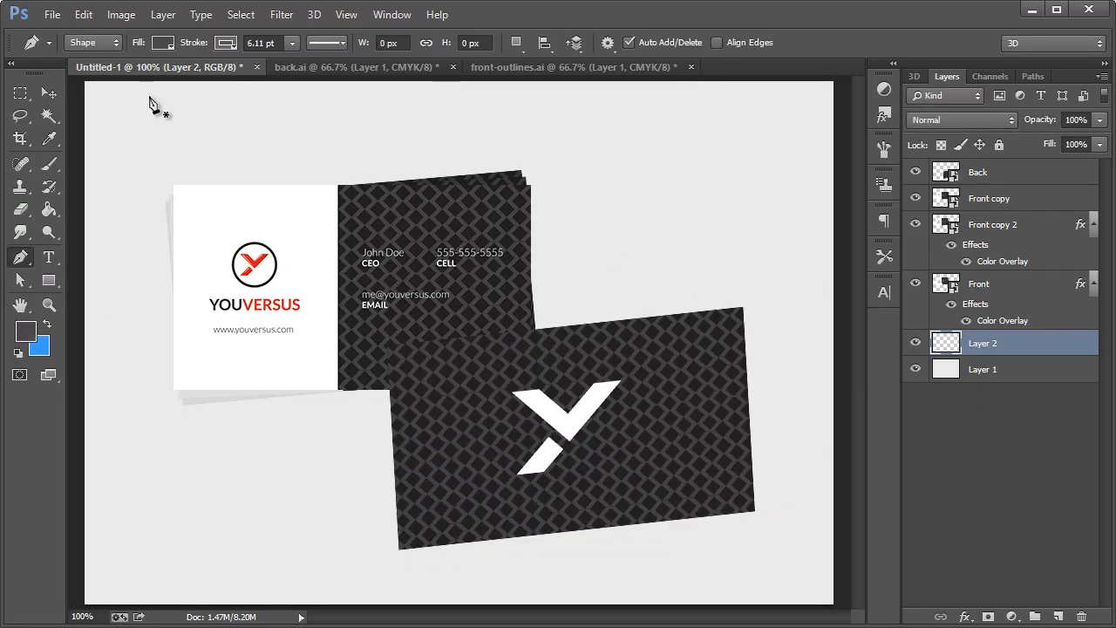
Set the shape stroke to 0 pt and place the first point at the card's bottom-left corner
left_click(92, 44)
left_click(100, 43)
left_click(280, 43)
type("0")
key("Return")
left_click(403, 539)
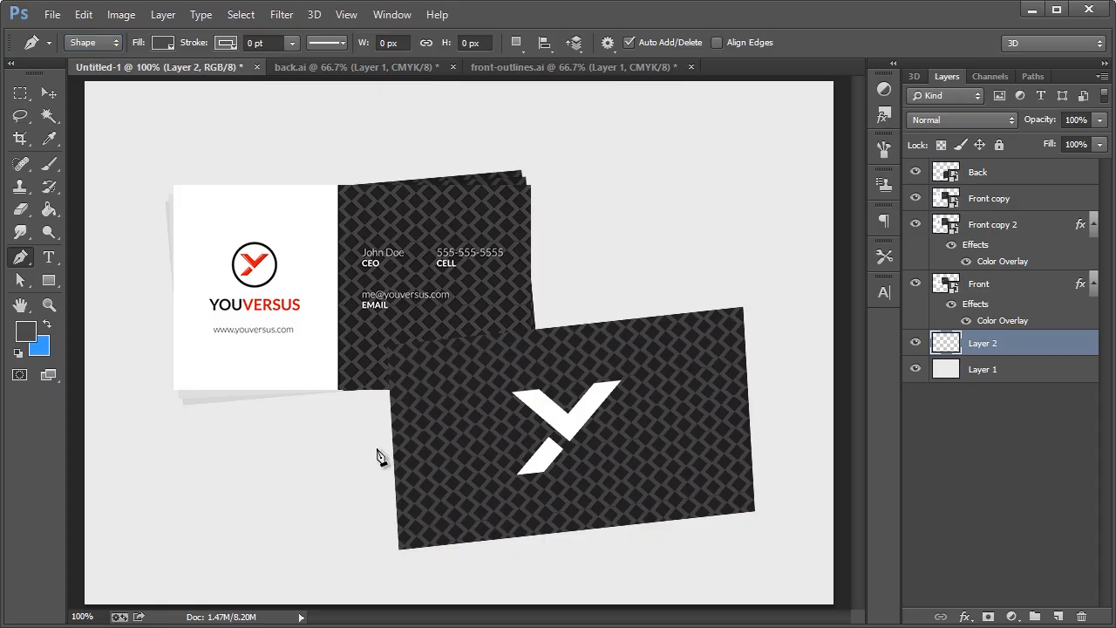
Draw the curved shadow outline under the card stack and close the shape
left_click(362, 403)
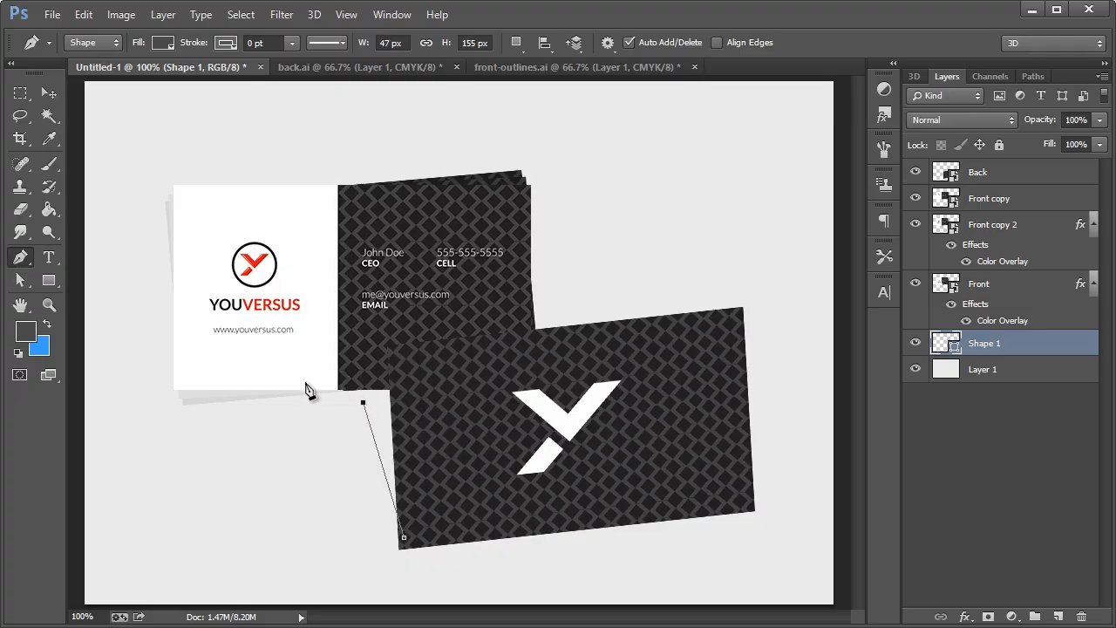
left_click_drag(301, 381, 256, 377)
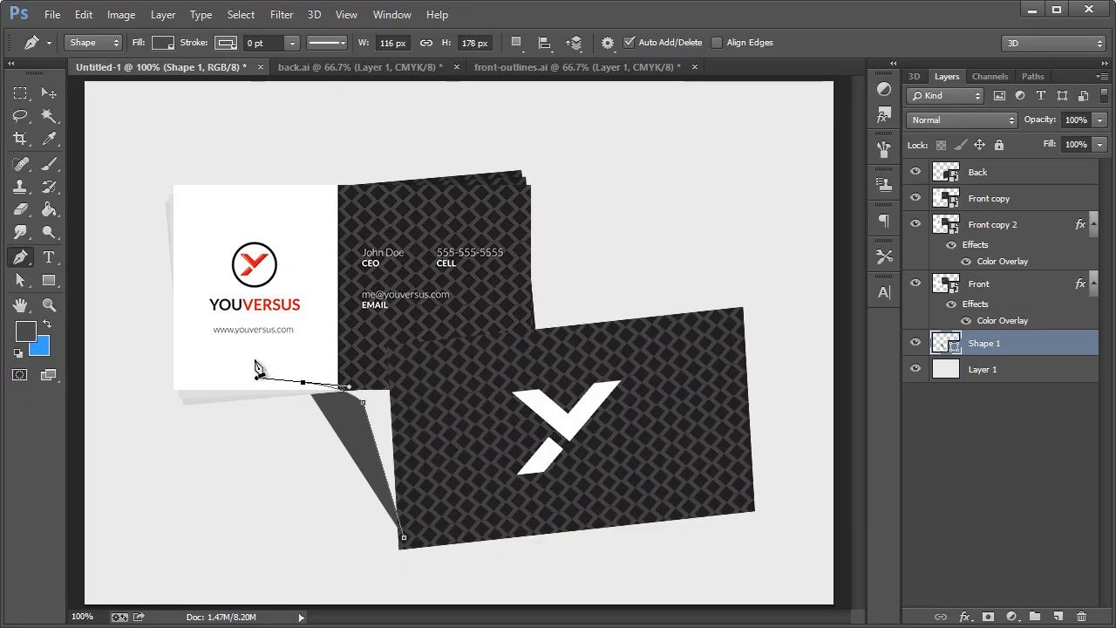
left_click_drag(352, 296, 360, 295)
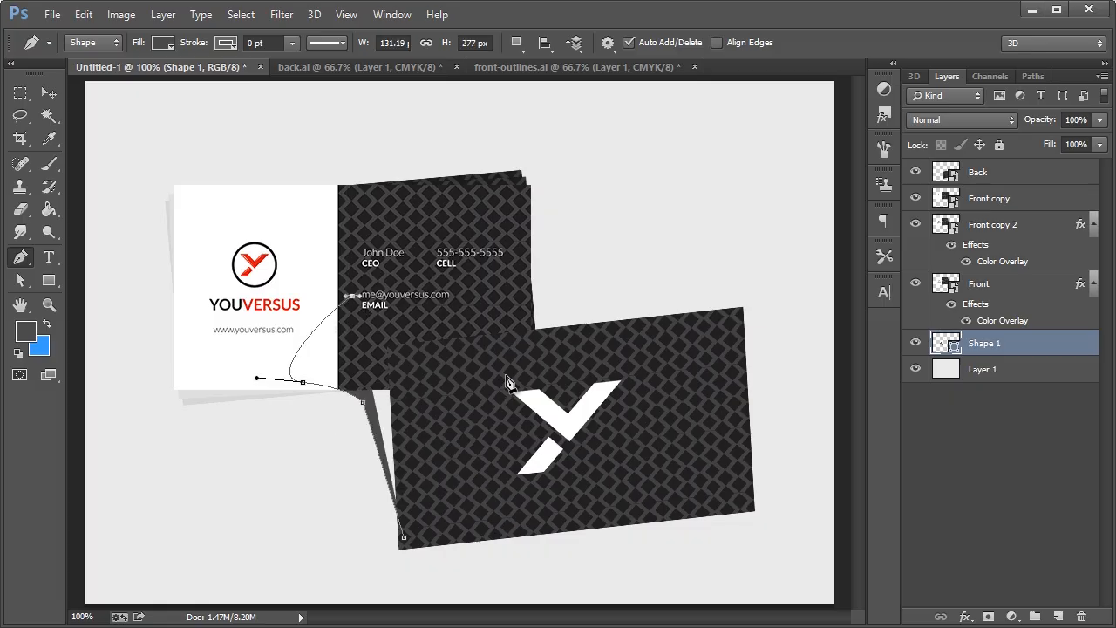
left_click(505, 301)
left_click(710, 315)
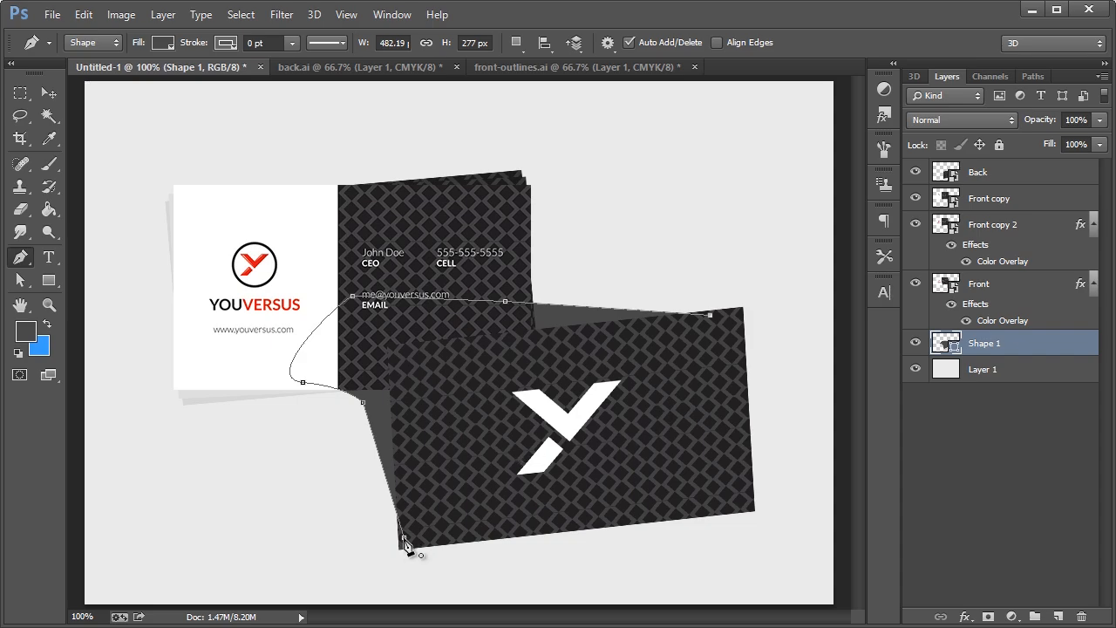
left_click_drag(404, 538, 202, 555)
Rasterize the shadow shape layer and apply a 9.8 px Gaussian Blur
right_click(989, 343)
left_click(1034, 159)
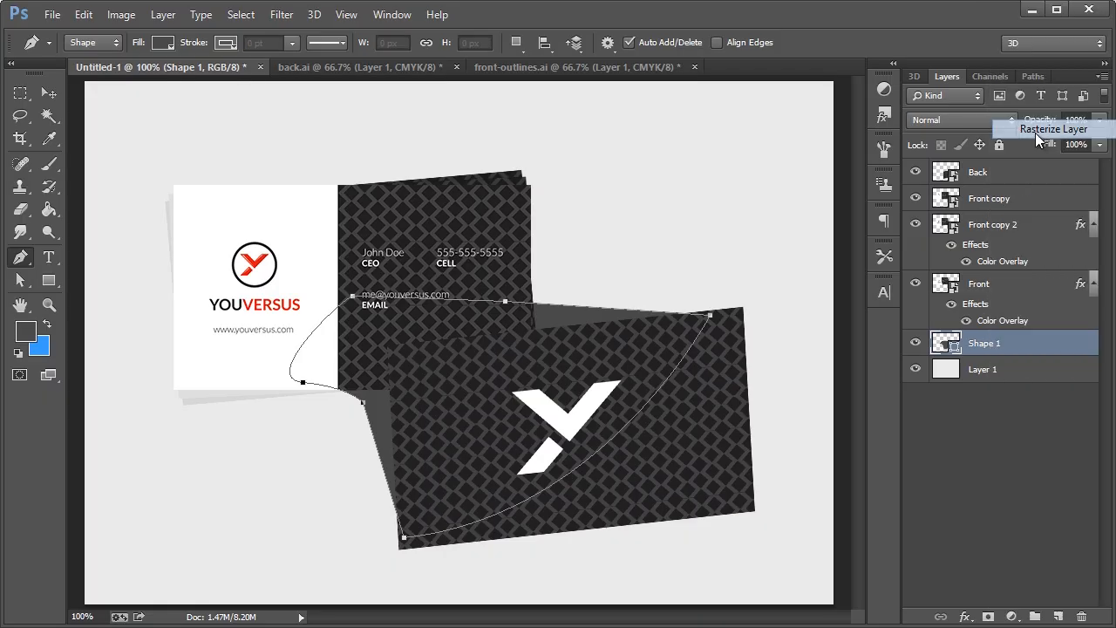
left_click(282, 15)
mouse_move(366, 211)
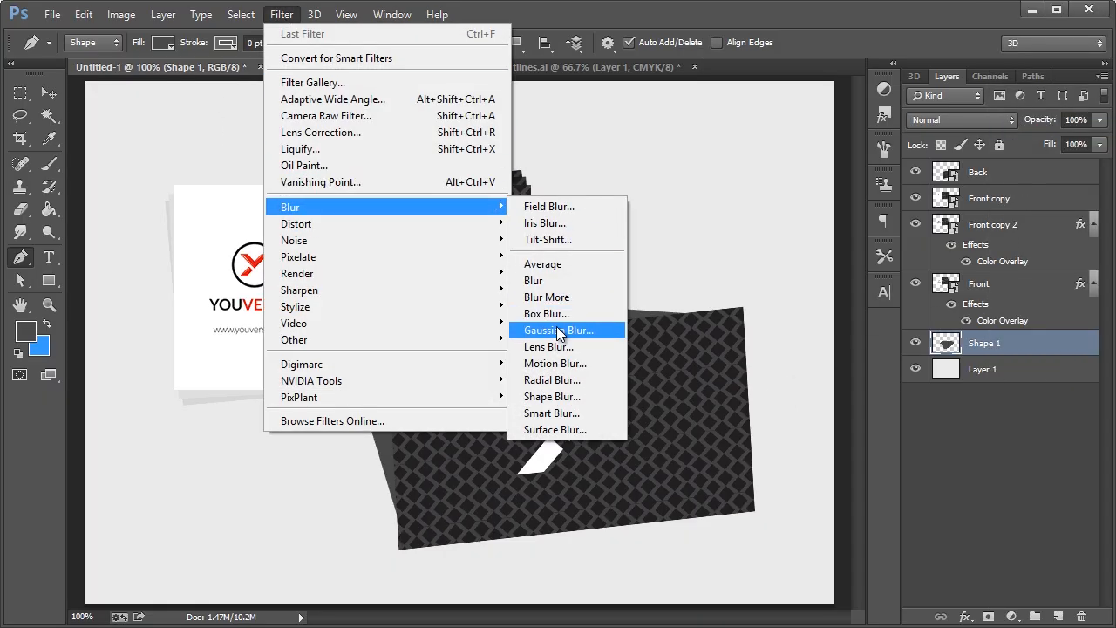
left_click(556, 326)
left_click(742, 495)
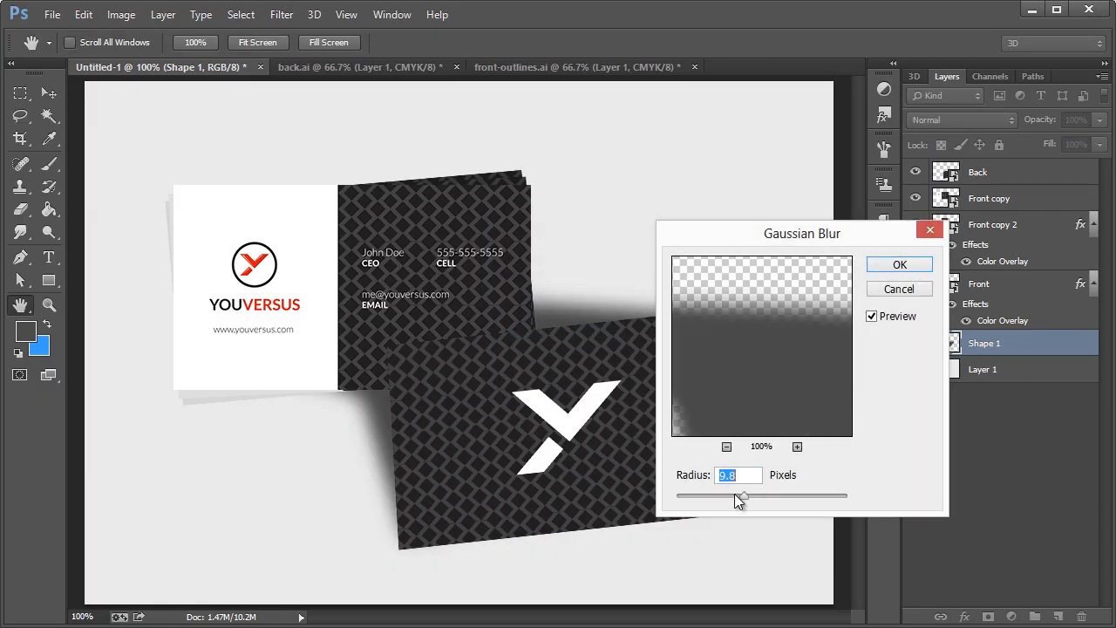
left_click(902, 271)
Lower the shadow layer to 38% opacity and select the Front copy layer
left_click(1099, 122)
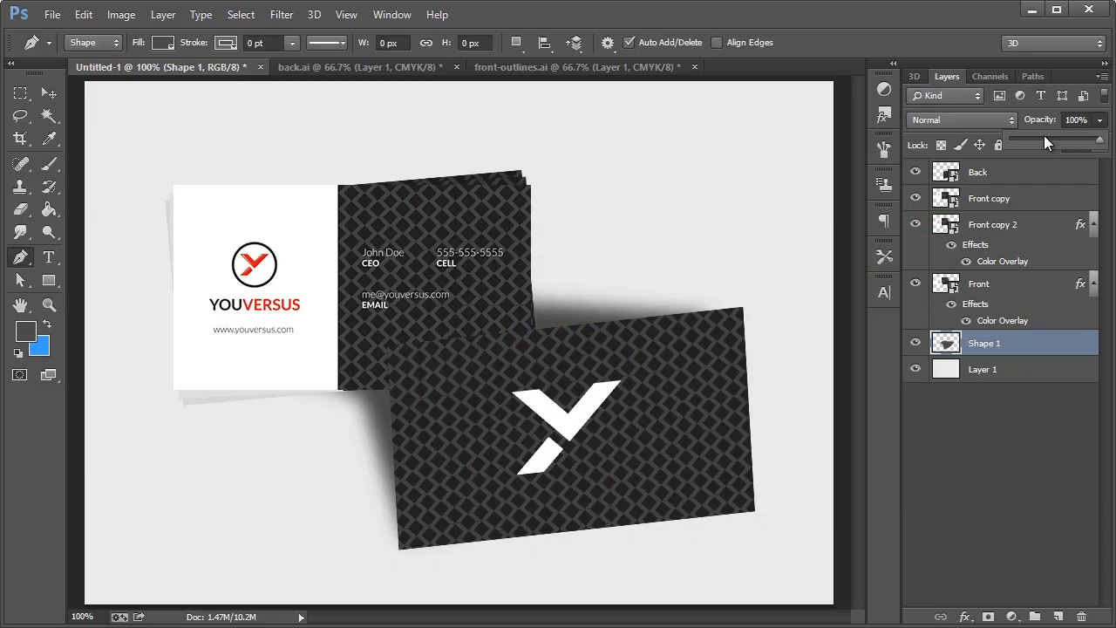
mouse_move(1043, 136)
left_mouse_down()
mouse_move(1033, 137)
mouse_move(1044, 138)
left_mouse_up()
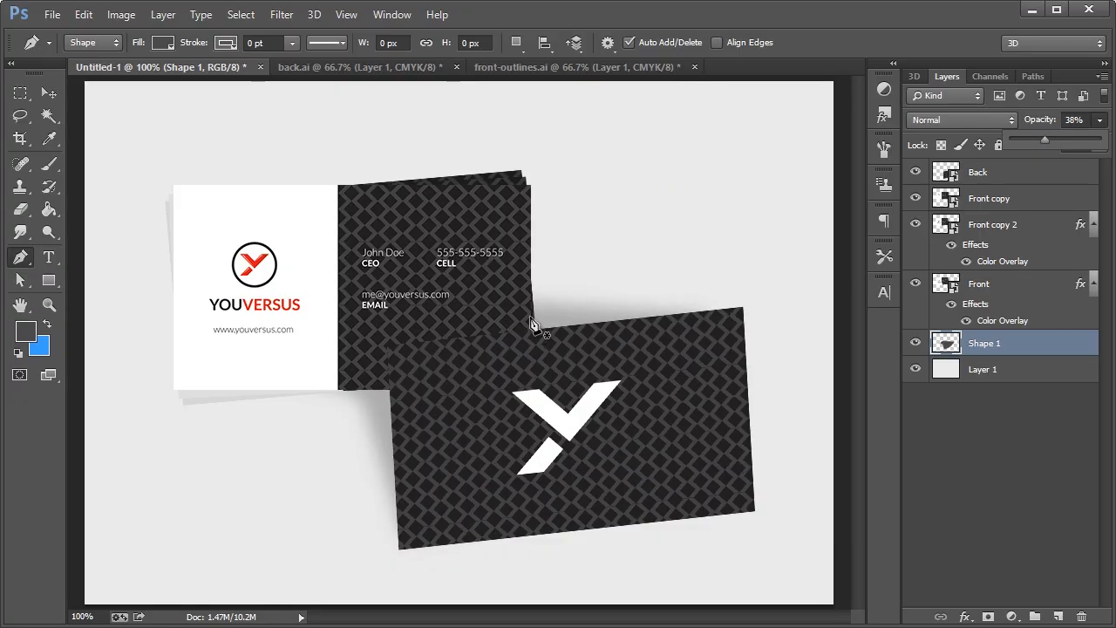
left_click(1009, 292)
left_click(1012, 287)
left_click(989, 223)
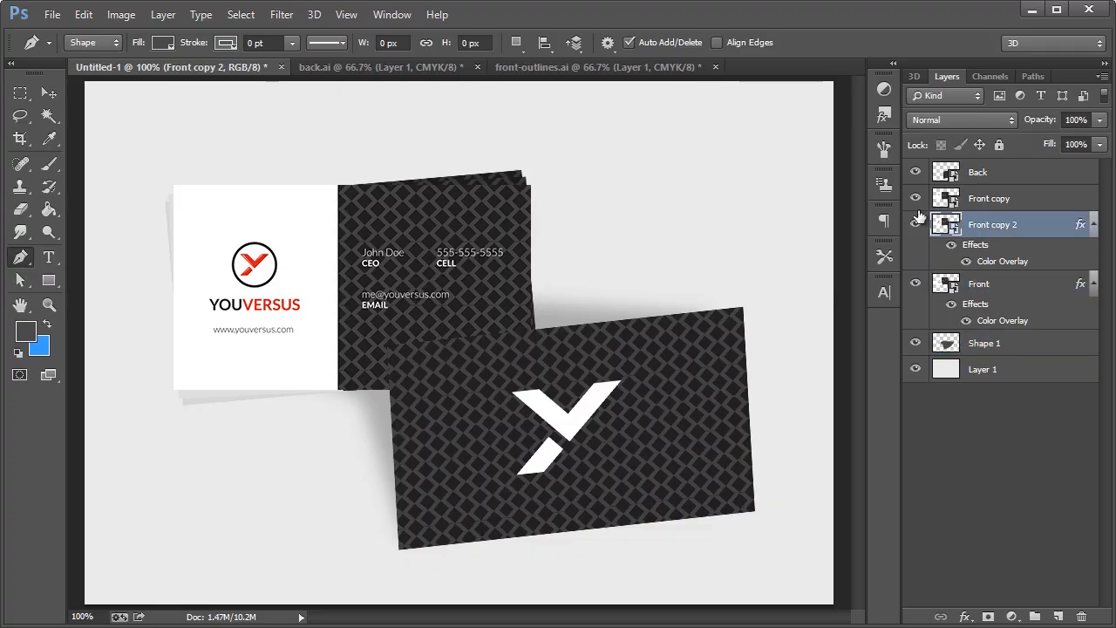
left_click(914, 198)
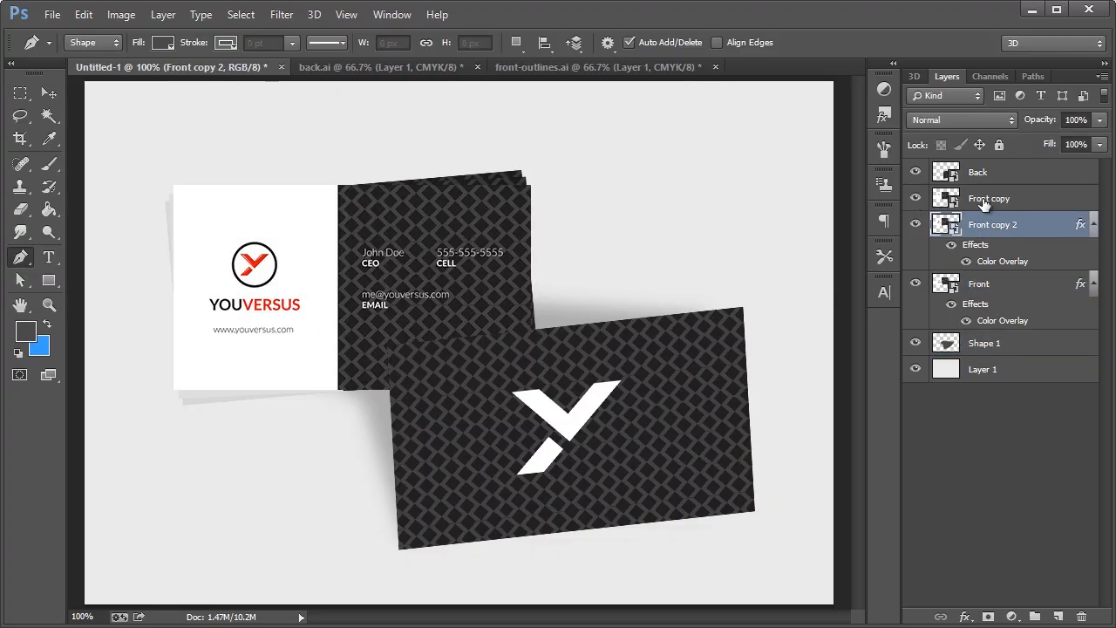
left_click(984, 200)
Create Layer 2 clipped to Front copy and pick the brush with black paint
key("ctrl+shift+n")
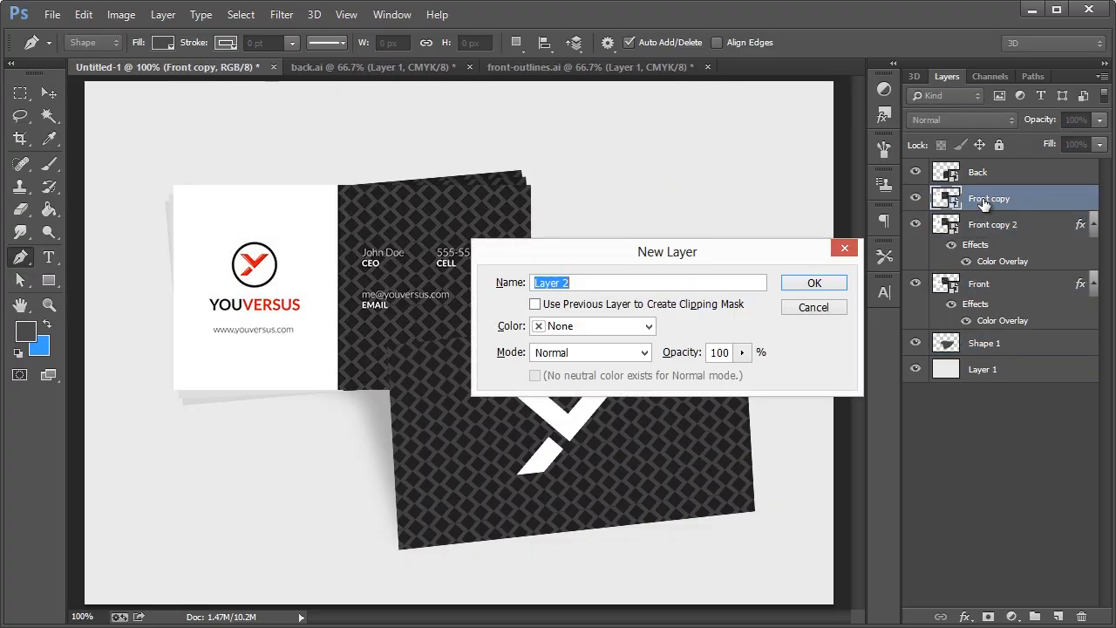
left_click(644, 304)
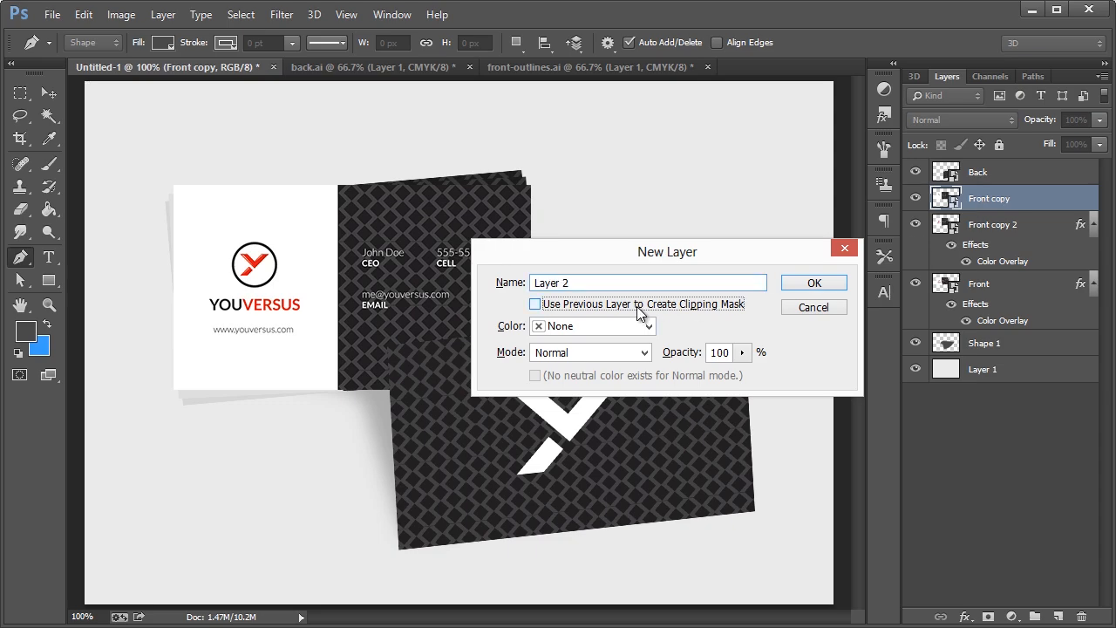
left_click(824, 284)
left_click_drag(56, 165, 98, 163)
left_click(29, 331)
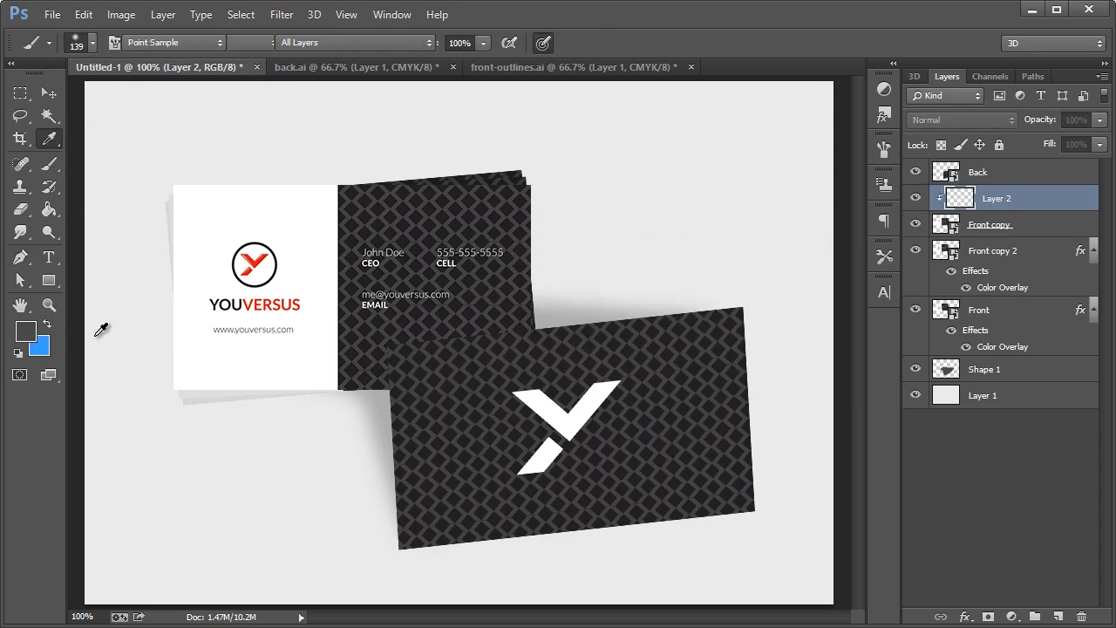
left_click(358, 535)
left_click(710, 307)
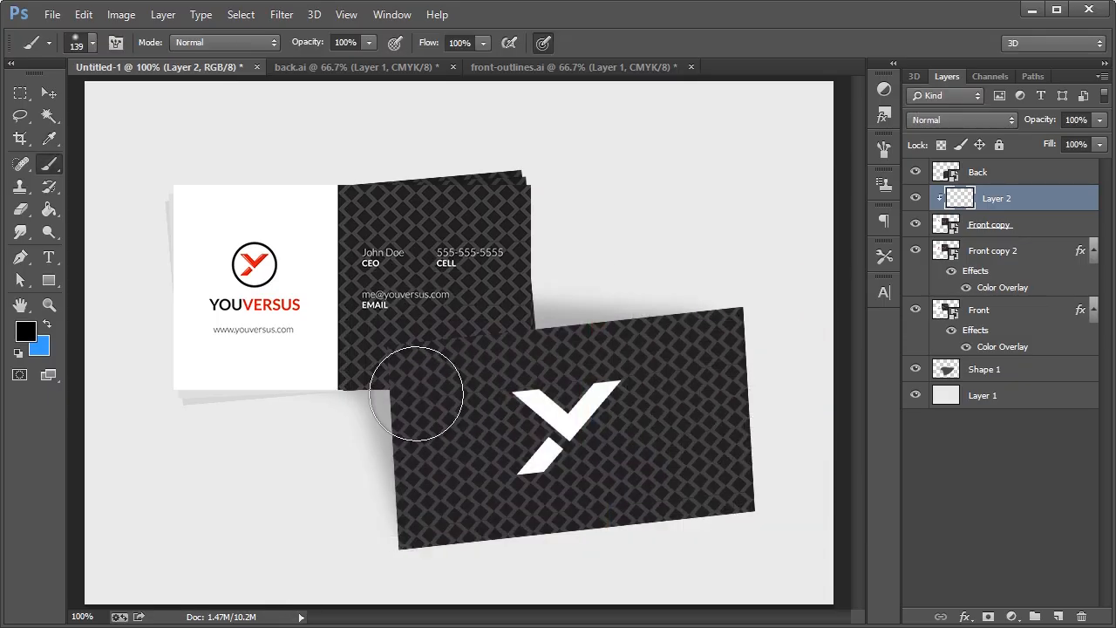
Use a 75 px soft brush, set Layer 2's opacity to 34%, and open Save As
left_click(98, 44)
left_click_drag(141, 95, 136, 94)
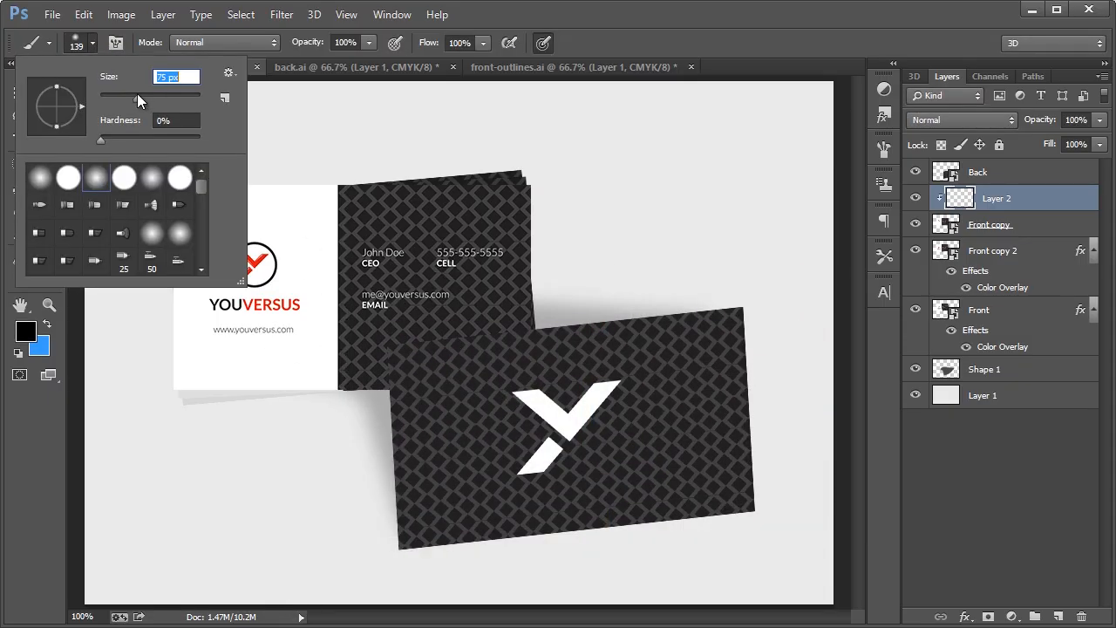
left_click(403, 375)
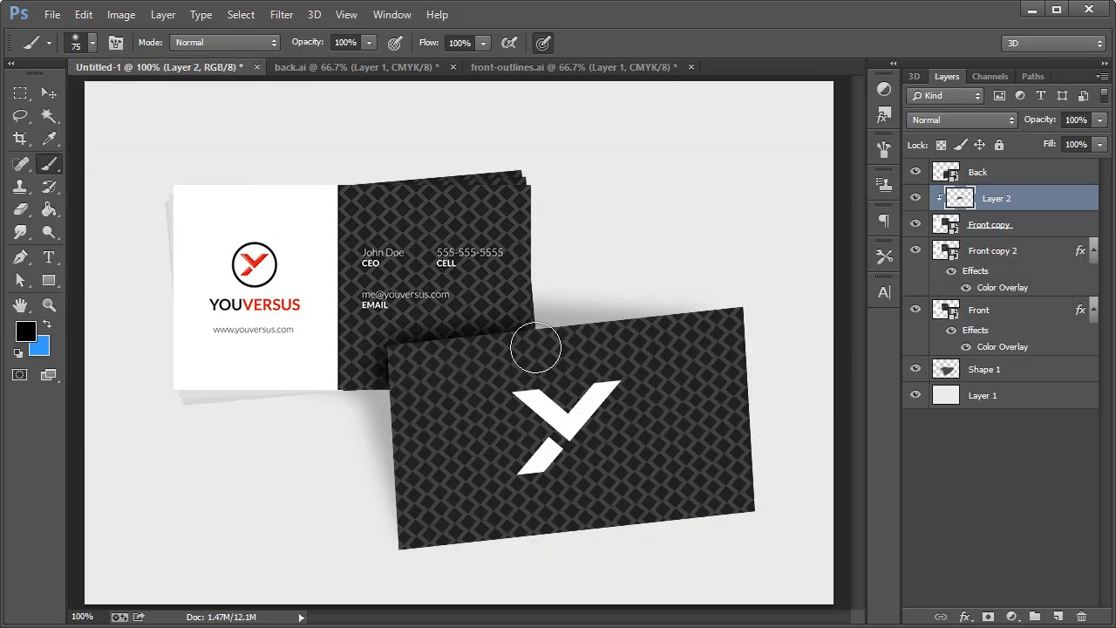
left_click(1098, 121)
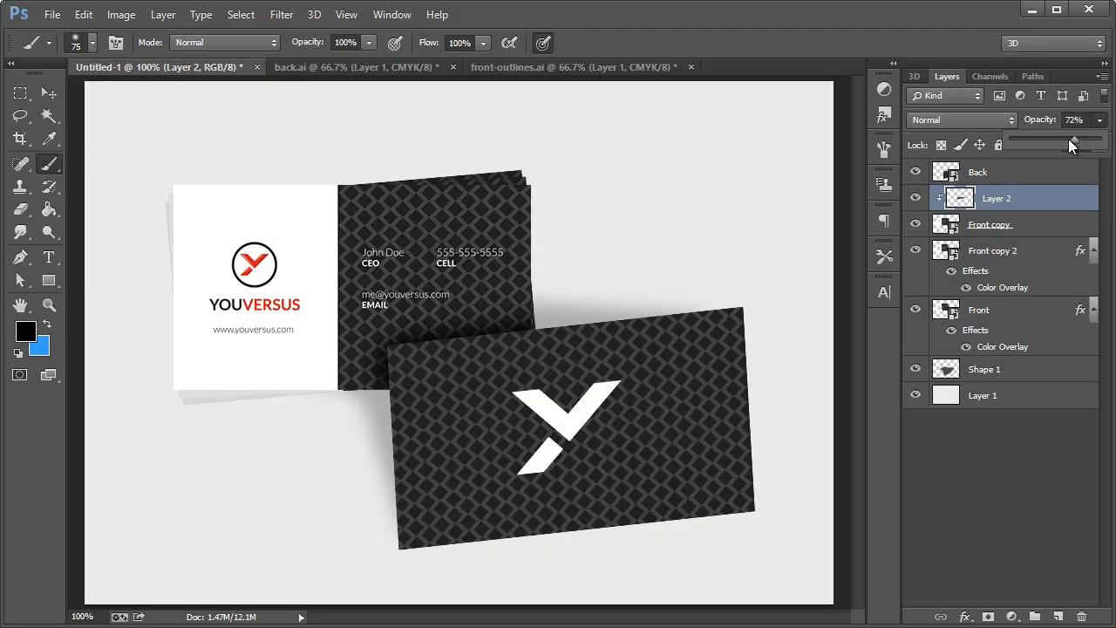
left_click_drag(1069, 138, 1063, 139)
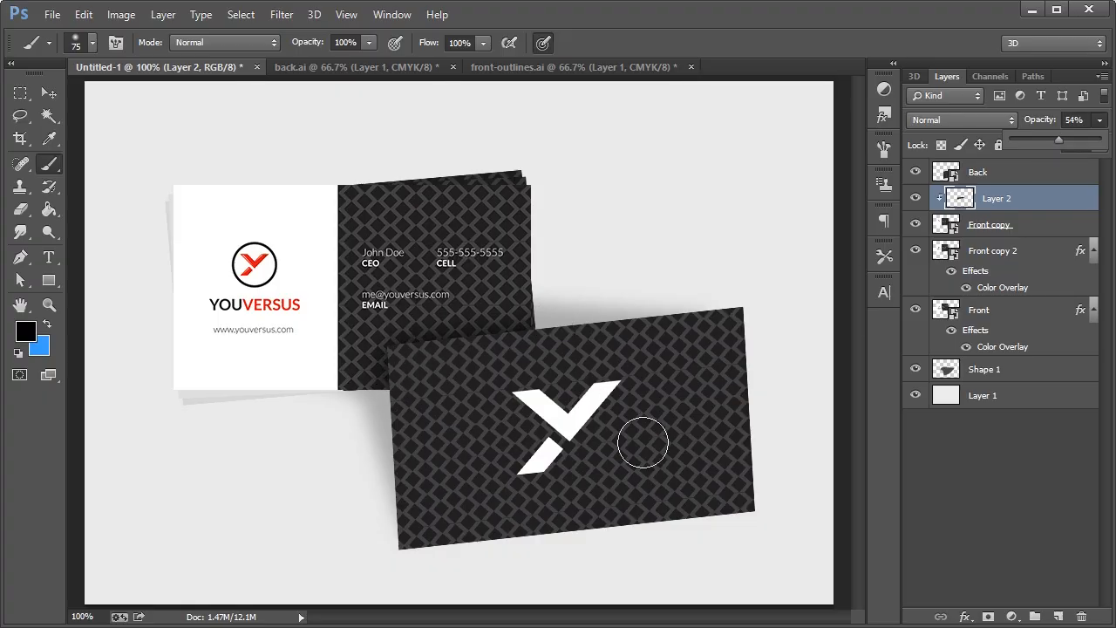
left_click(45, 98)
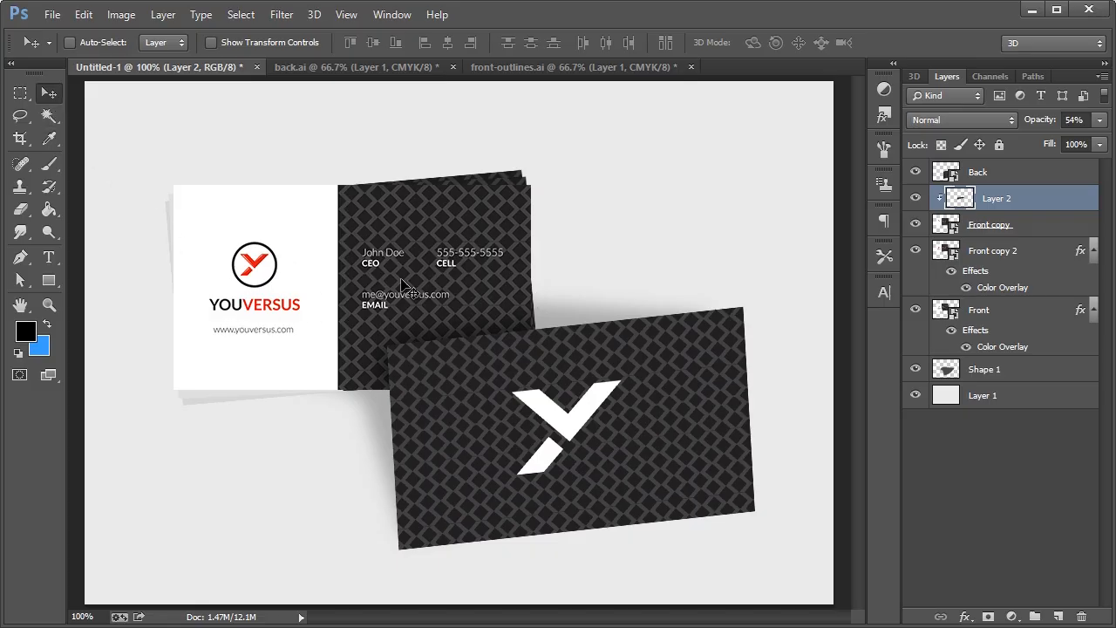
left_click(1099, 120)
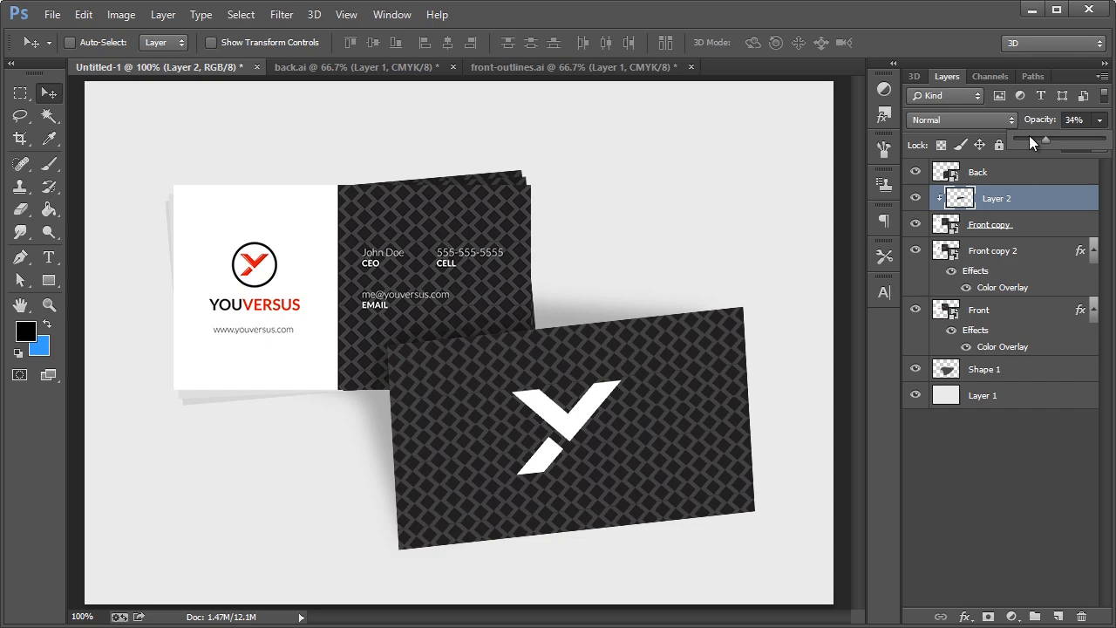
left_click(819, 30)
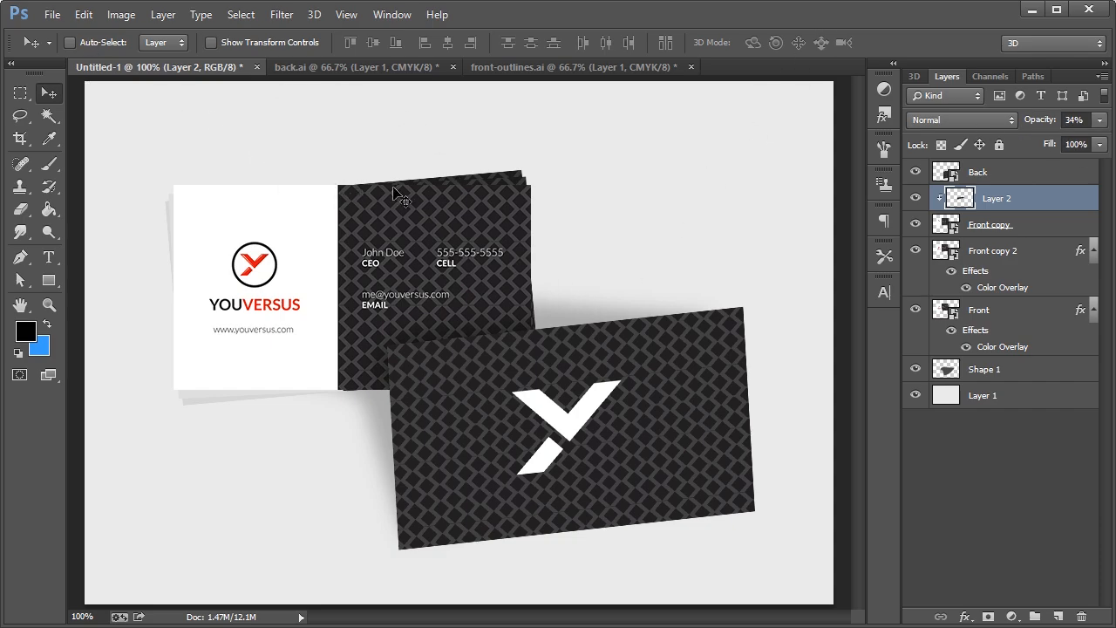
key("ctrl+s")
left_click_drag(476, 20, 525, 41)
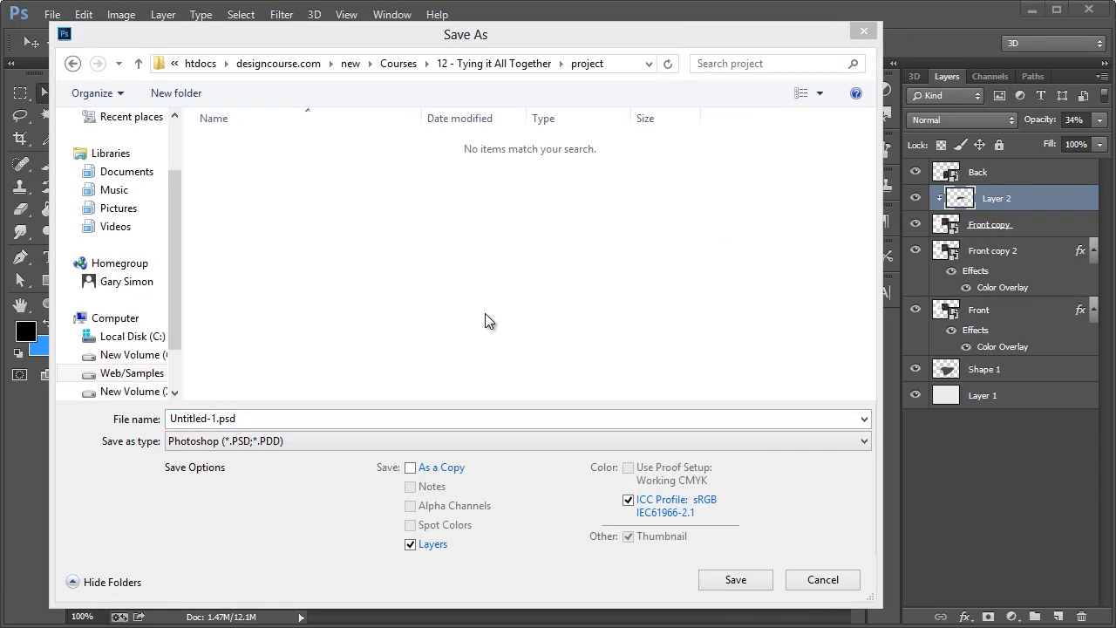
Save the mockup as present-business-cards.psd
left_click(274, 412)
double_click(310, 415)
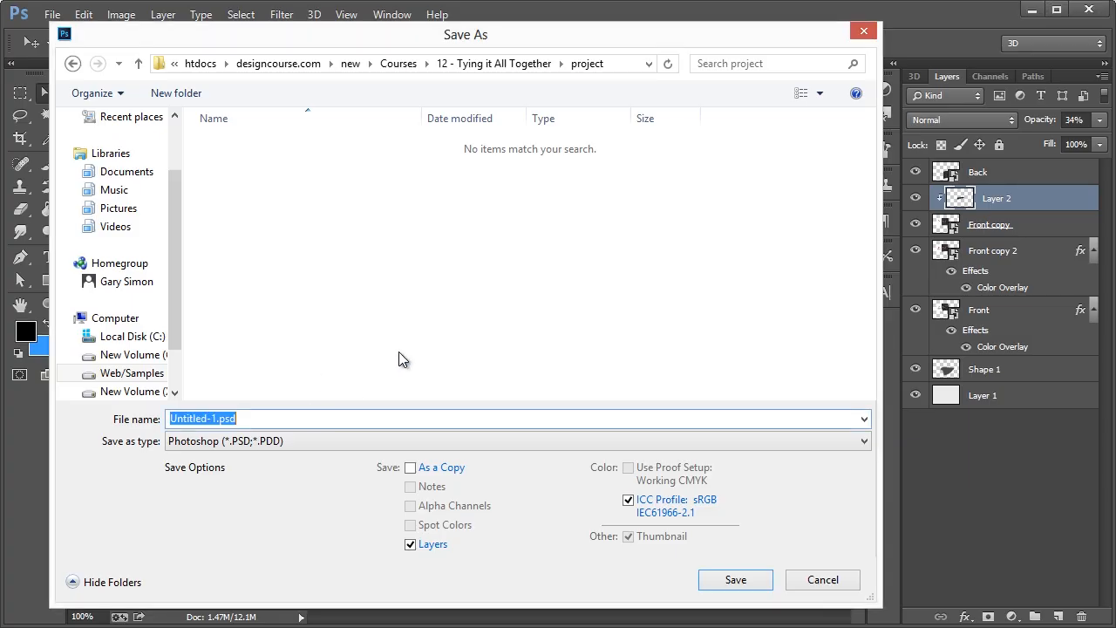
type("prese")
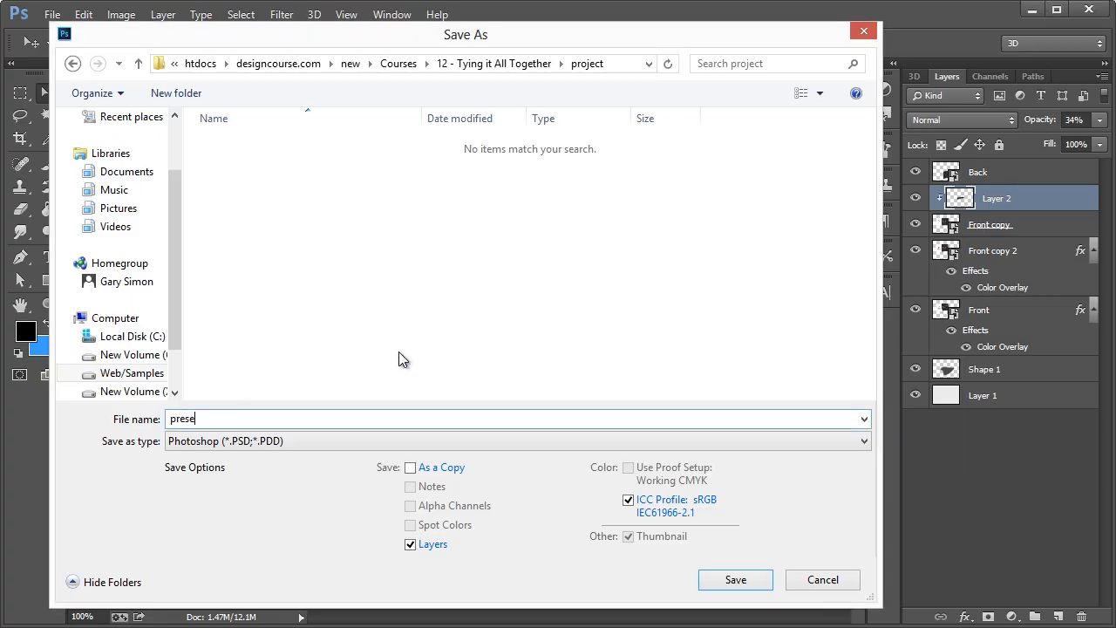
type("nt-business-cards")
key("Return")
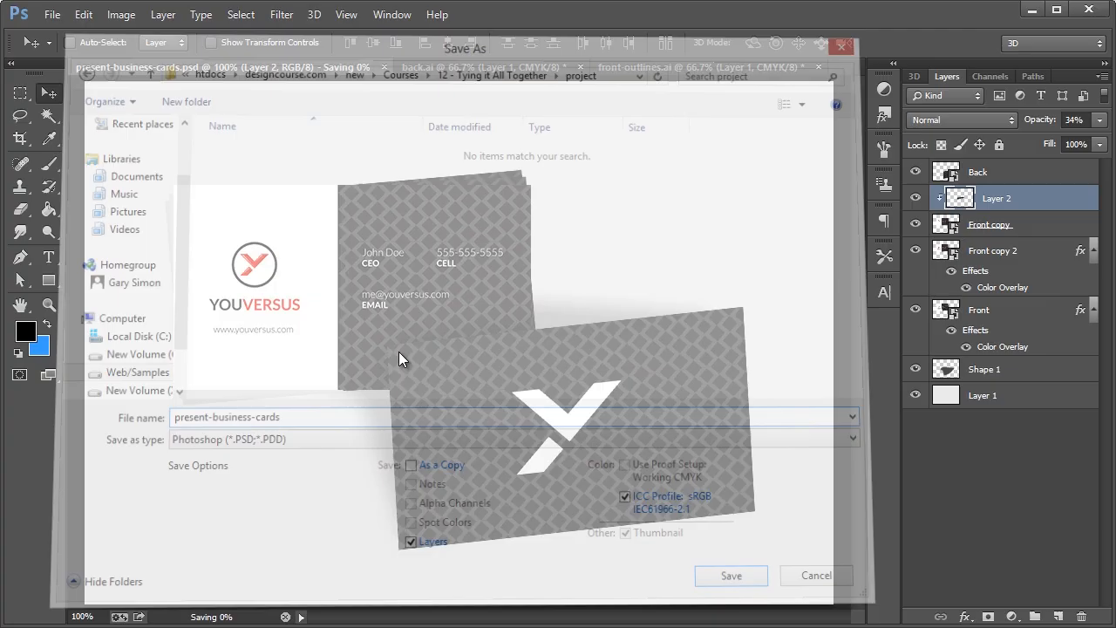
Close back.ai and front-outlines.ai without saving, then close the mockup document
left_click(423, 66)
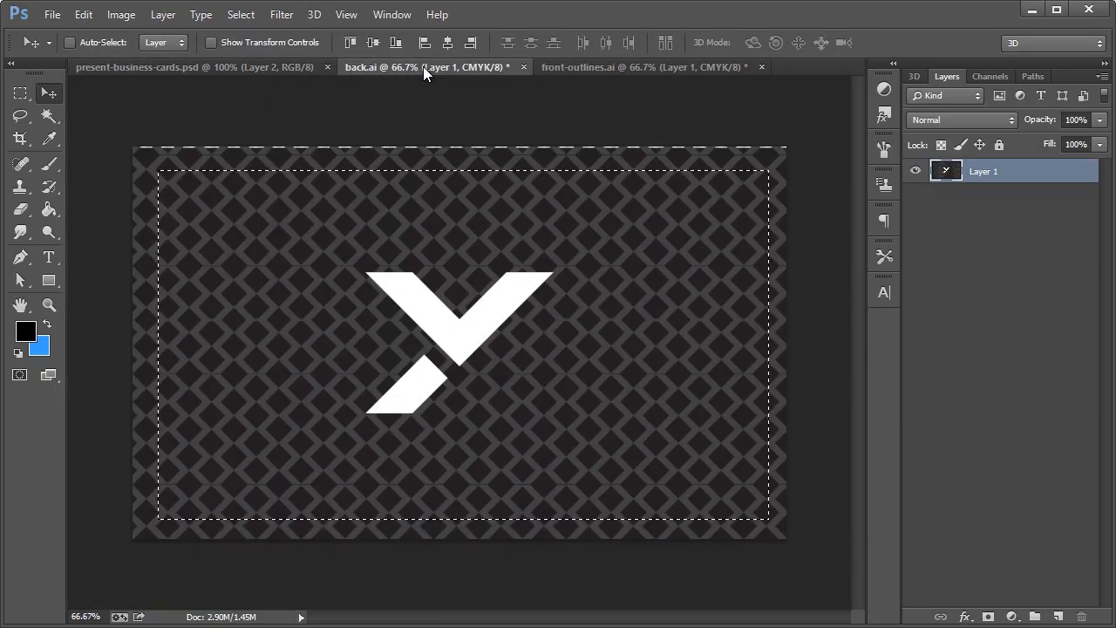
left_click(301, 67)
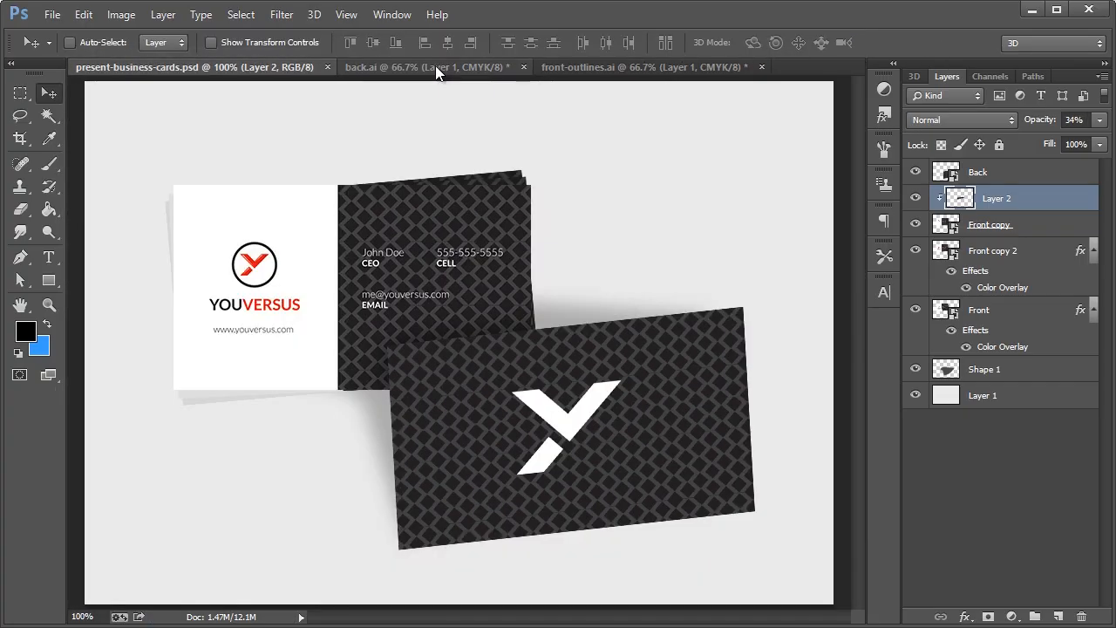
left_click(524, 66)
key("n")
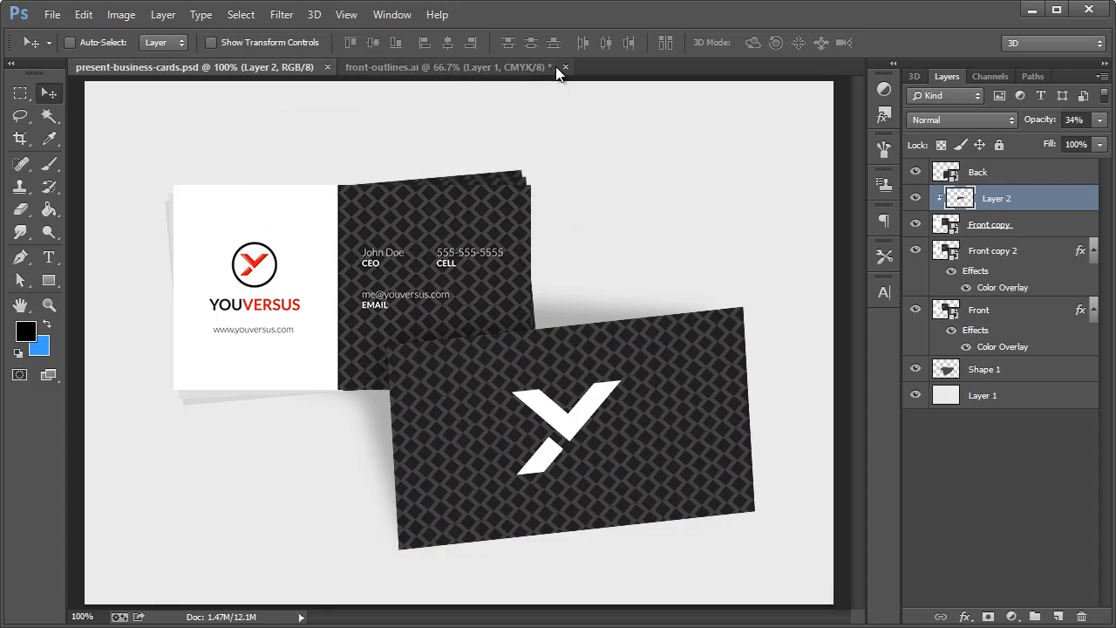
left_click(563, 66)
key("n")
left_click(327, 67)
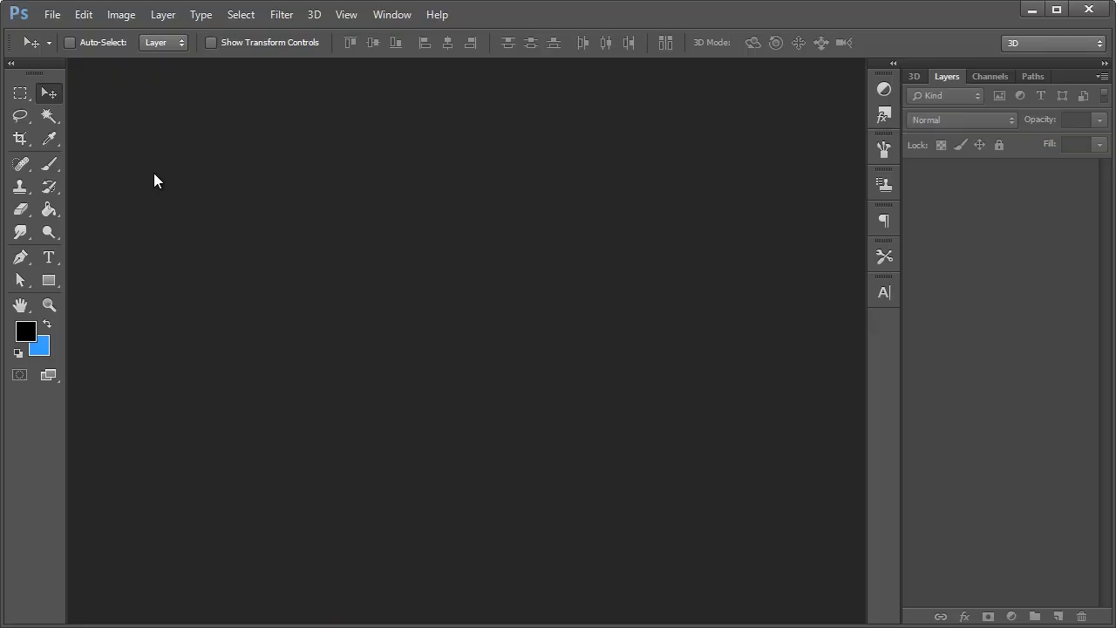
Begin a new Photoshop document from the empty workspace
key("ctrl+n")
Paste the Facebook page screenshot into a new document and try rectangular selections of the page area
key("Return")
key("ctrl+v")
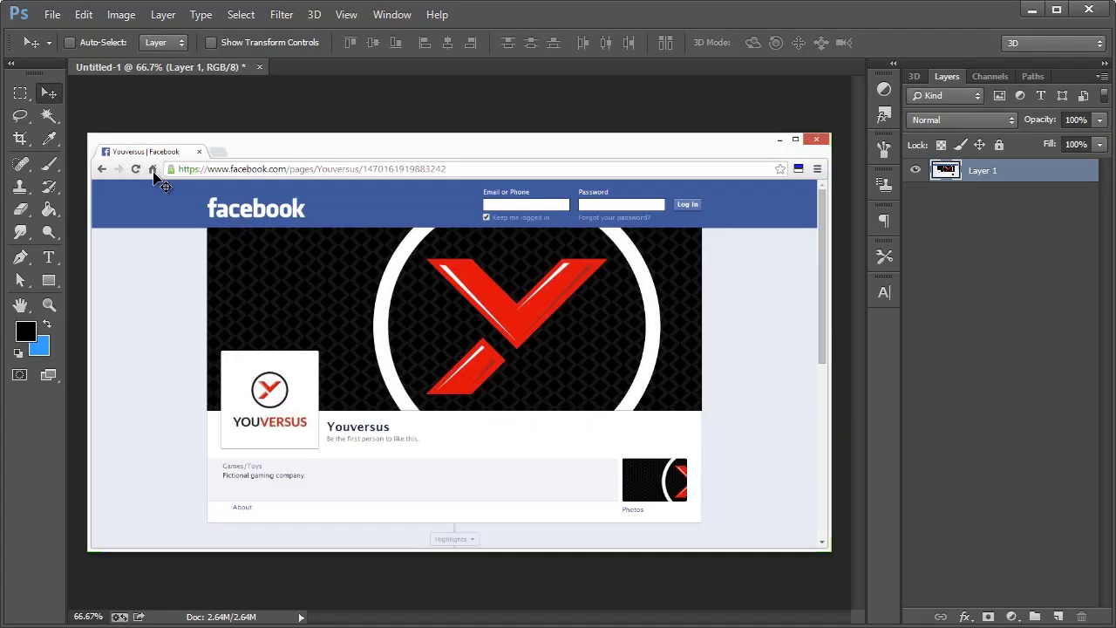
left_click(20, 92)
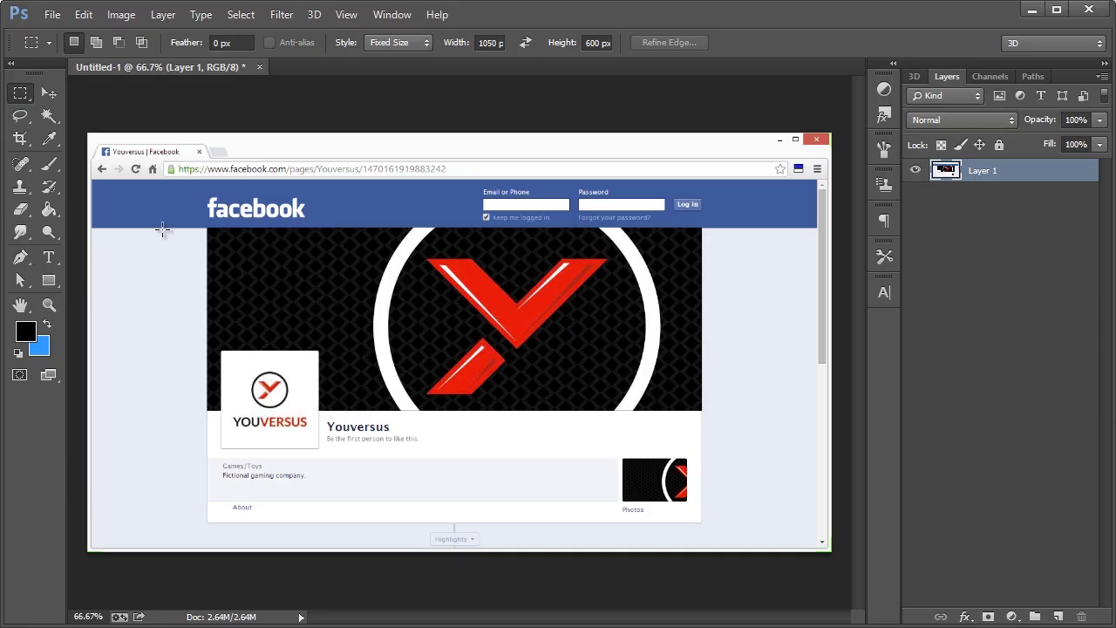
left_click_drag(163, 228, 443, 319)
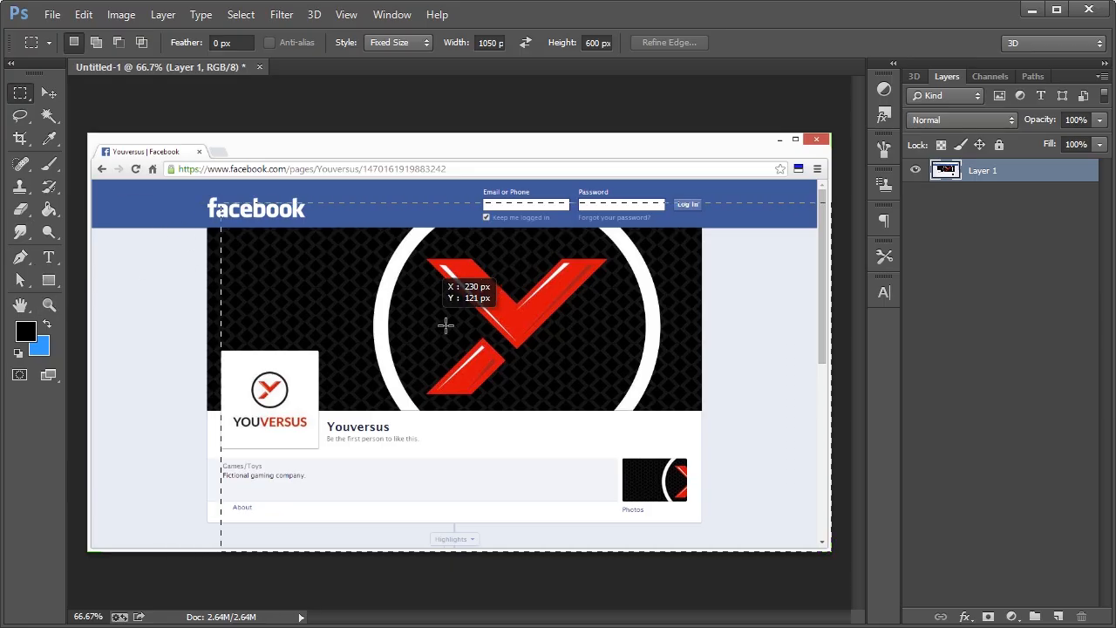
left_click(396, 42)
left_click(390, 61)
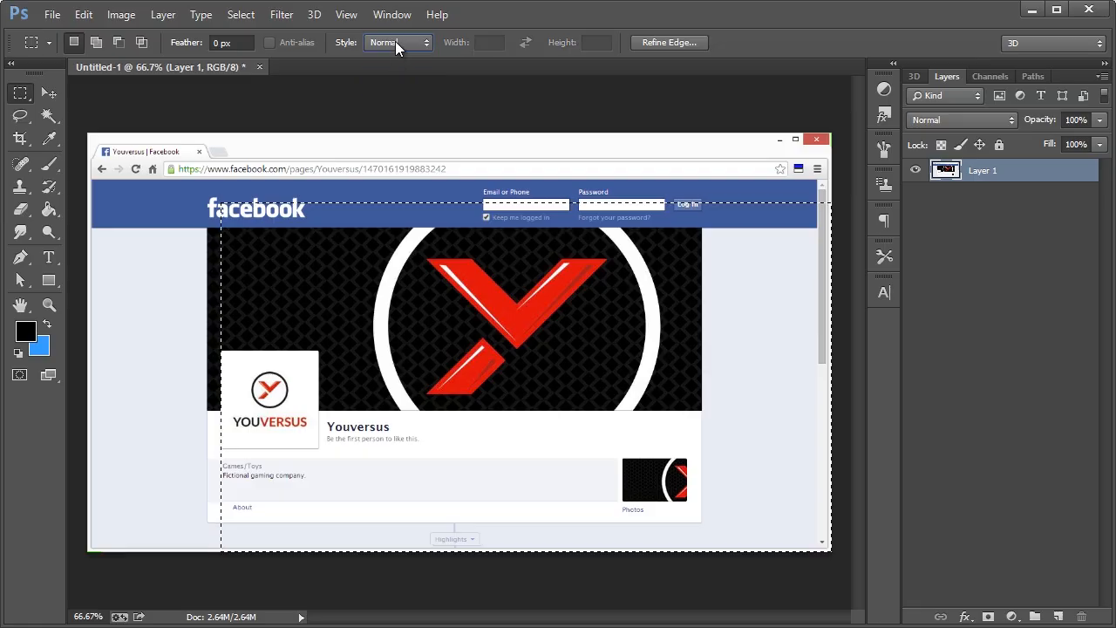
left_click(191, 206)
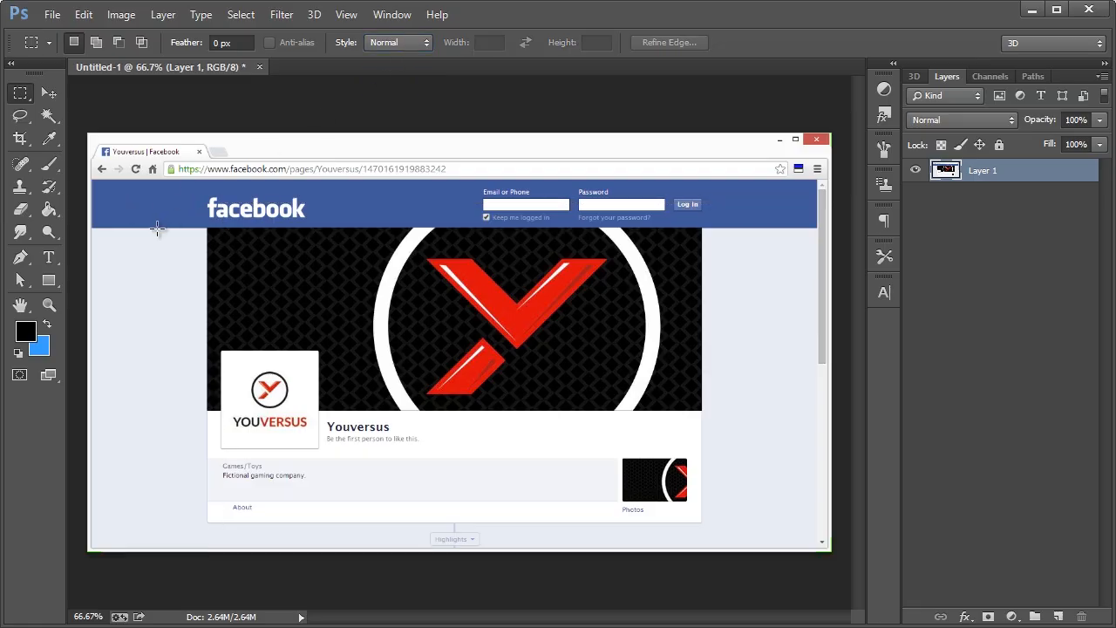
left_click_drag(157, 228, 316, 279)
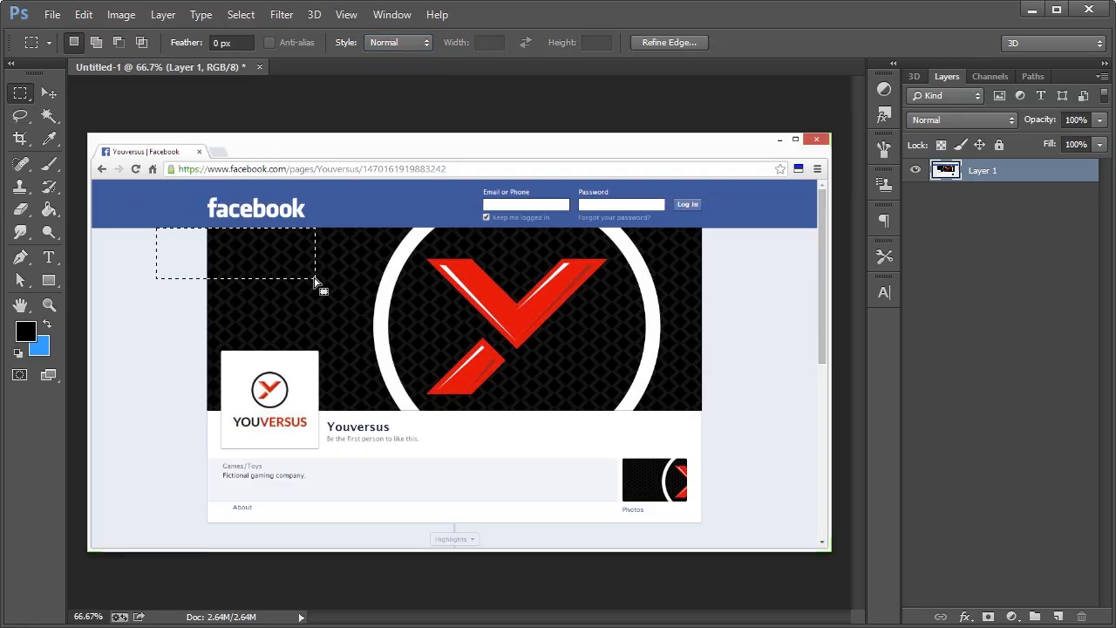
left_click(314, 278)
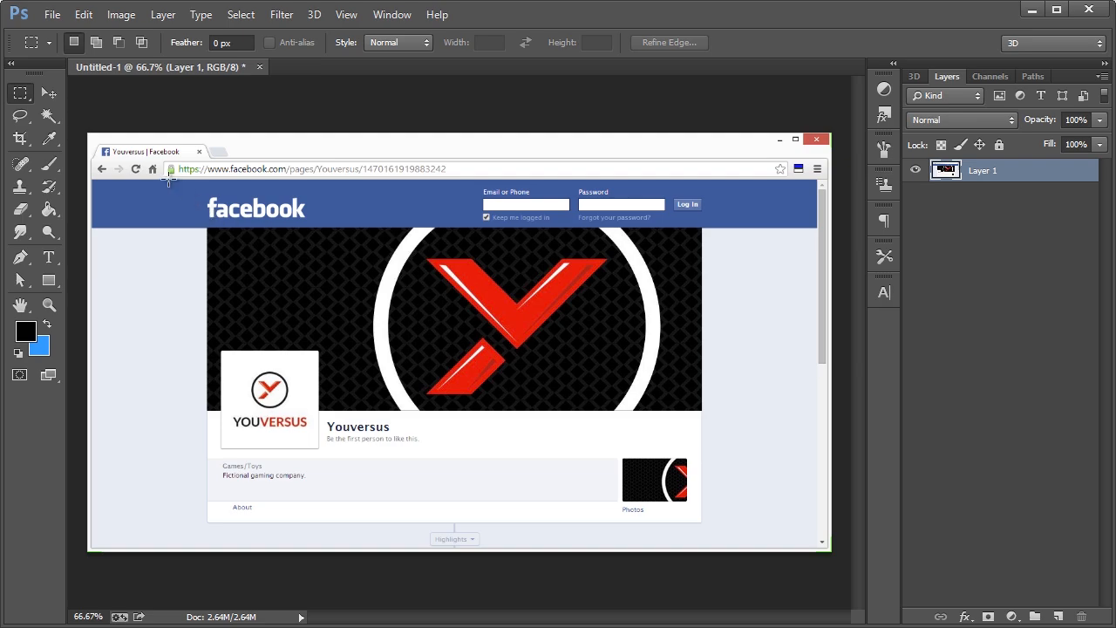
left_click_drag(164, 181, 751, 546)
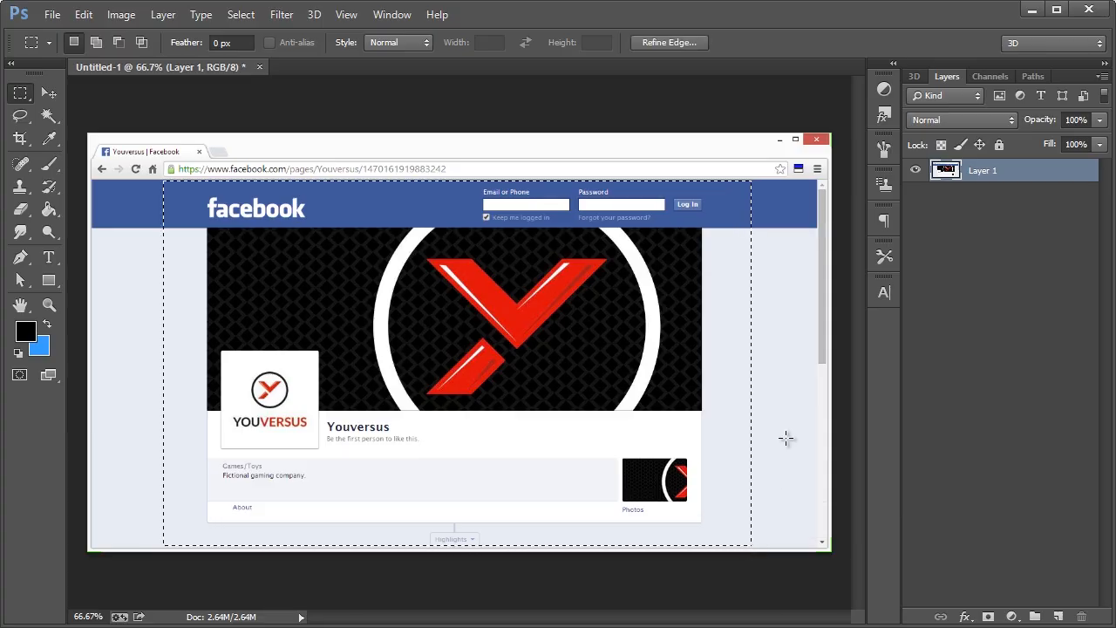
left_click(536, 311)
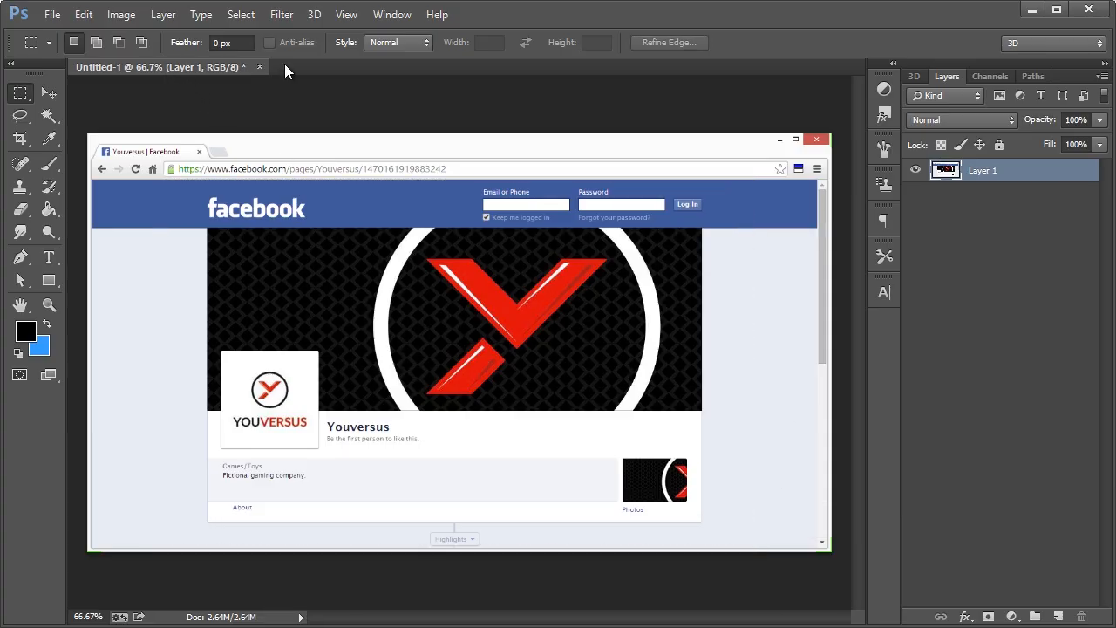
Discard Untitled-1 and paste the Facebook screenshot into a fresh new document
left_click(259, 67)
left_click(417, 201)
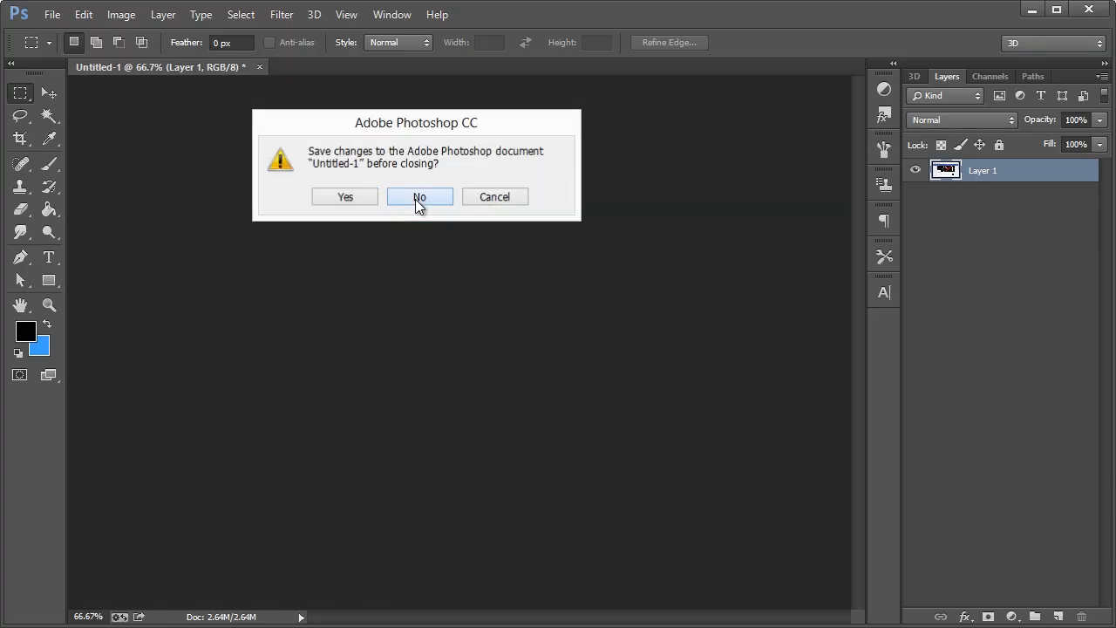
key("ctrl+n")
key("Return")
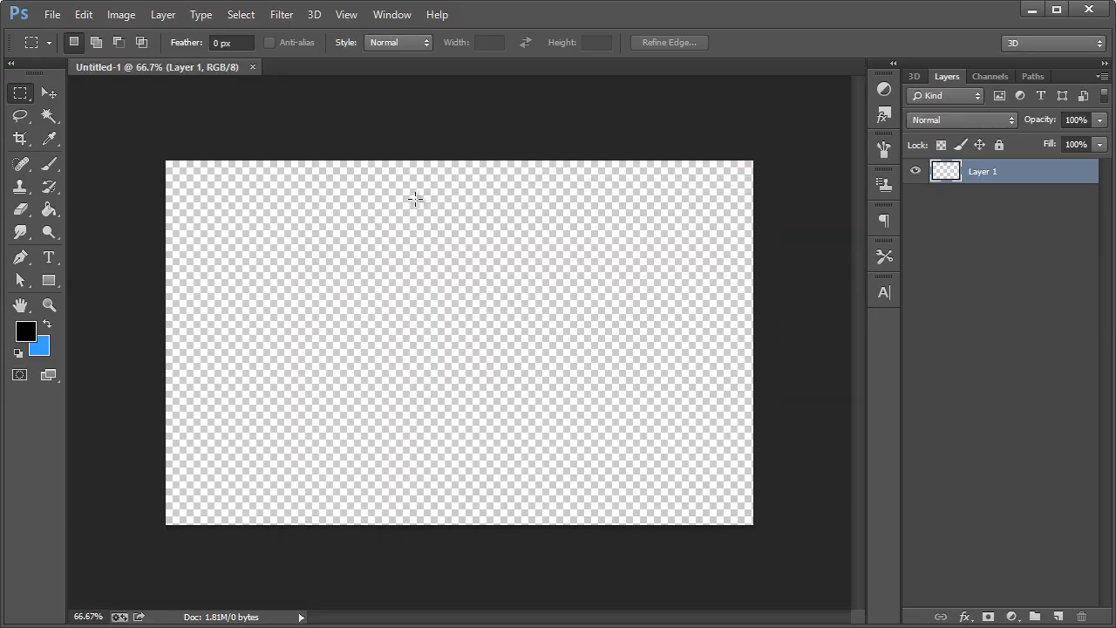
key("ctrl+v")
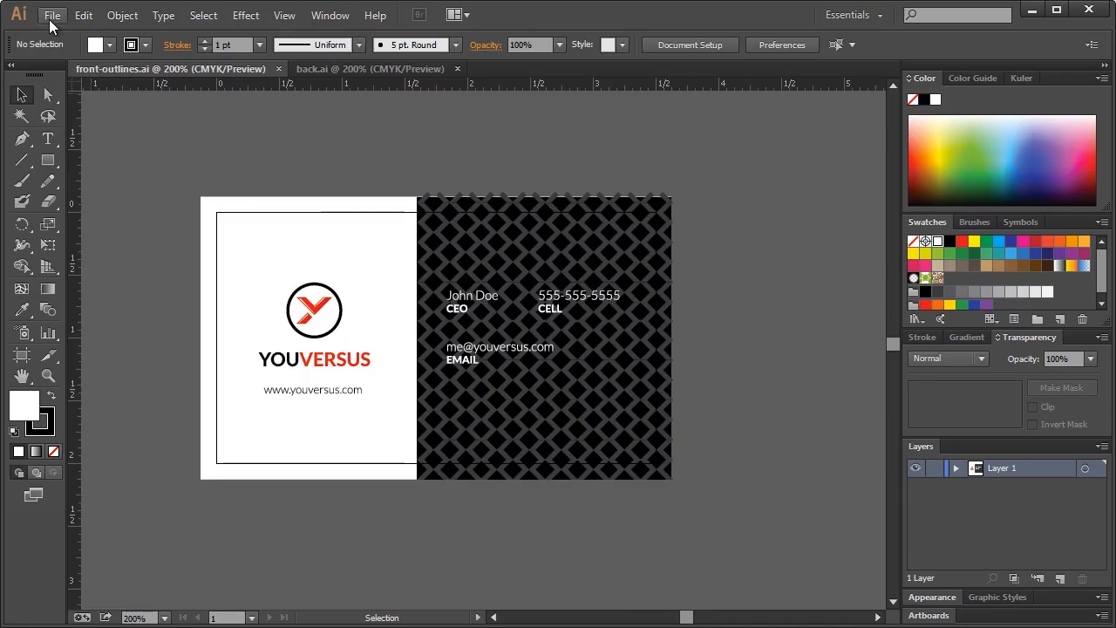
Open identity-guideline.ai from recent files and scroll to the BOLD and BLACK type samples
left_click(52, 15)
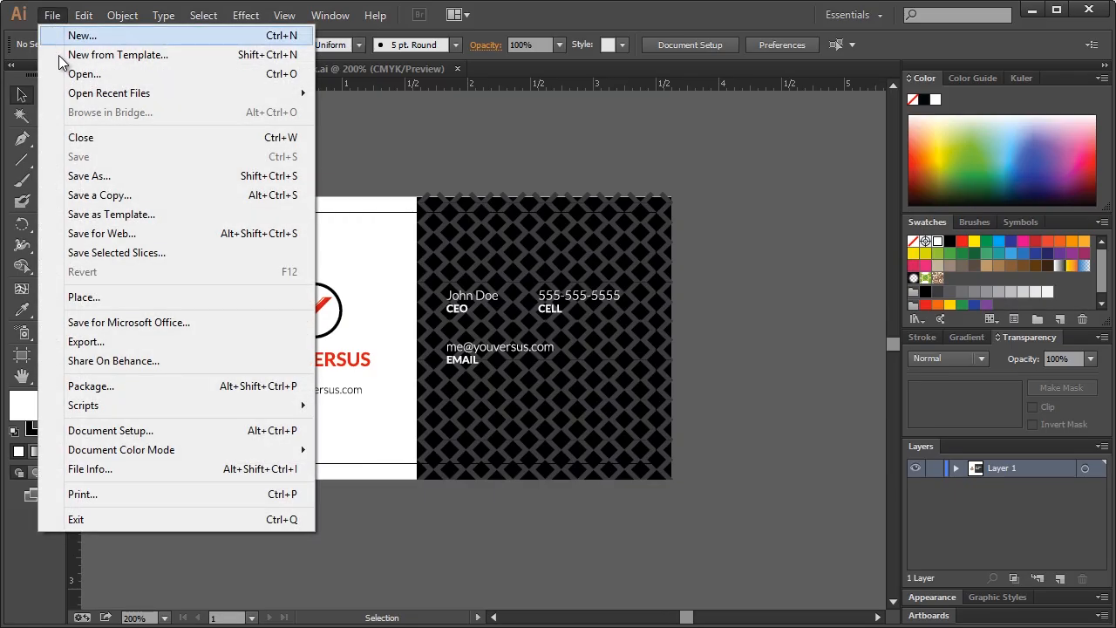
mouse_move(131, 92)
left_click(378, 142)
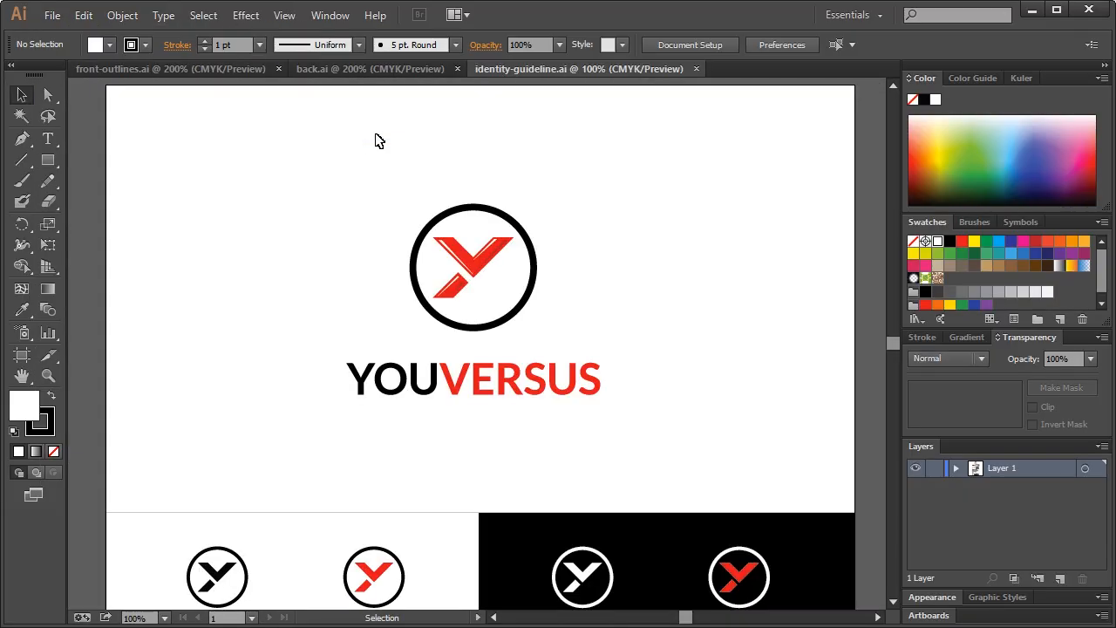
scroll(685, 340, "down", 2)
left_click_drag(888, 345, 895, 390)
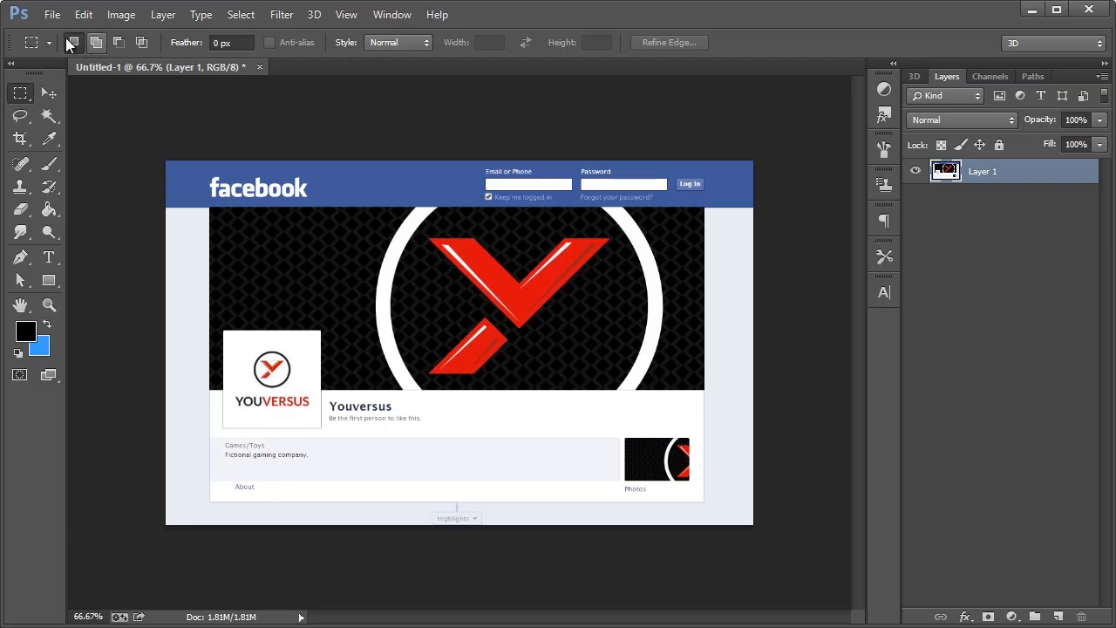
left_click(52, 15)
Open present-business-cards.psd and copy the whole mockup merged for the identity guideline
mouse_move(118, 135)
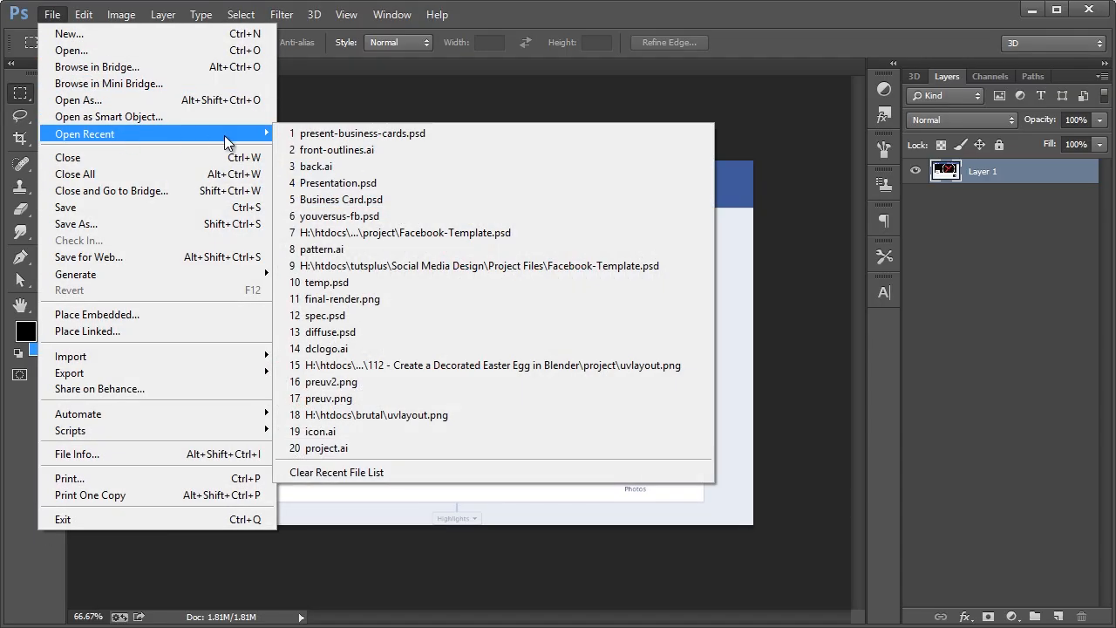
left_click(359, 133)
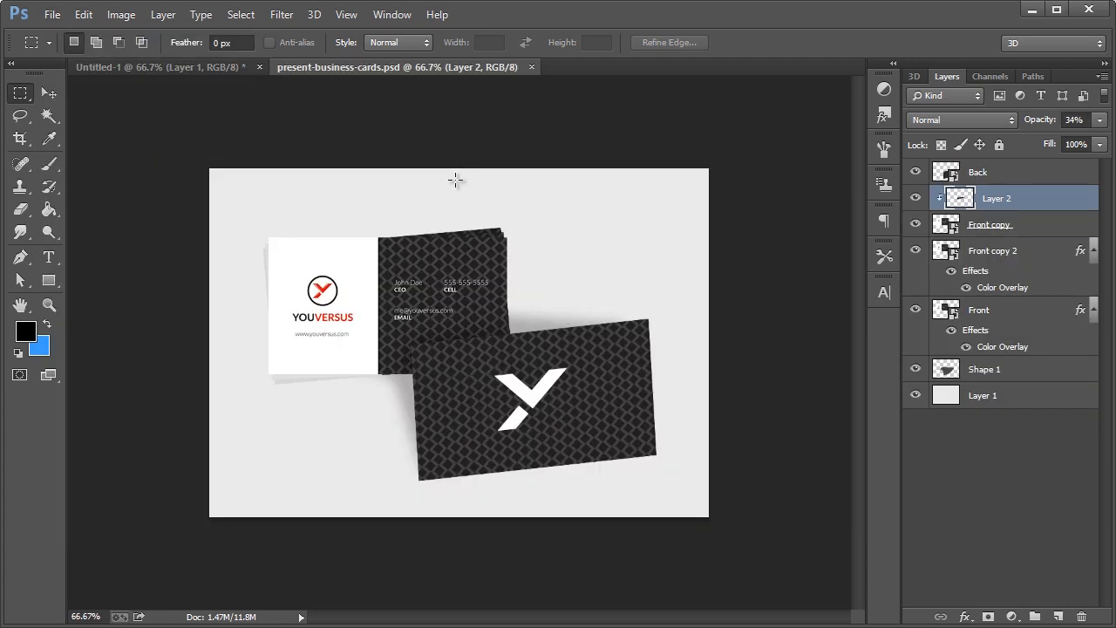
left_click(82, 14)
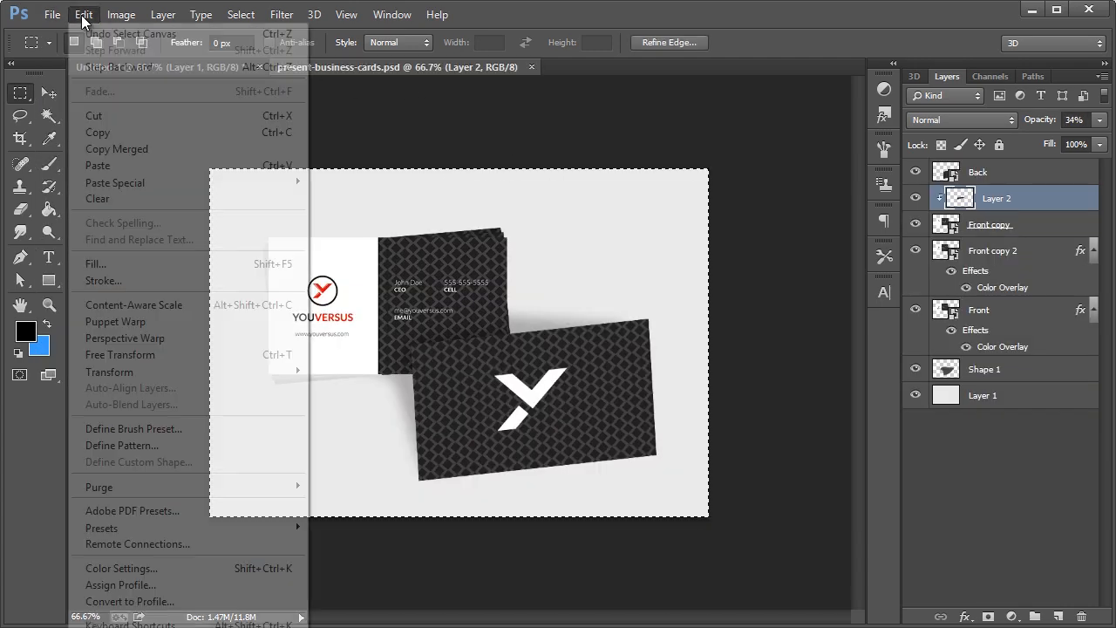
left_click(109, 150)
key("alt+Tab")
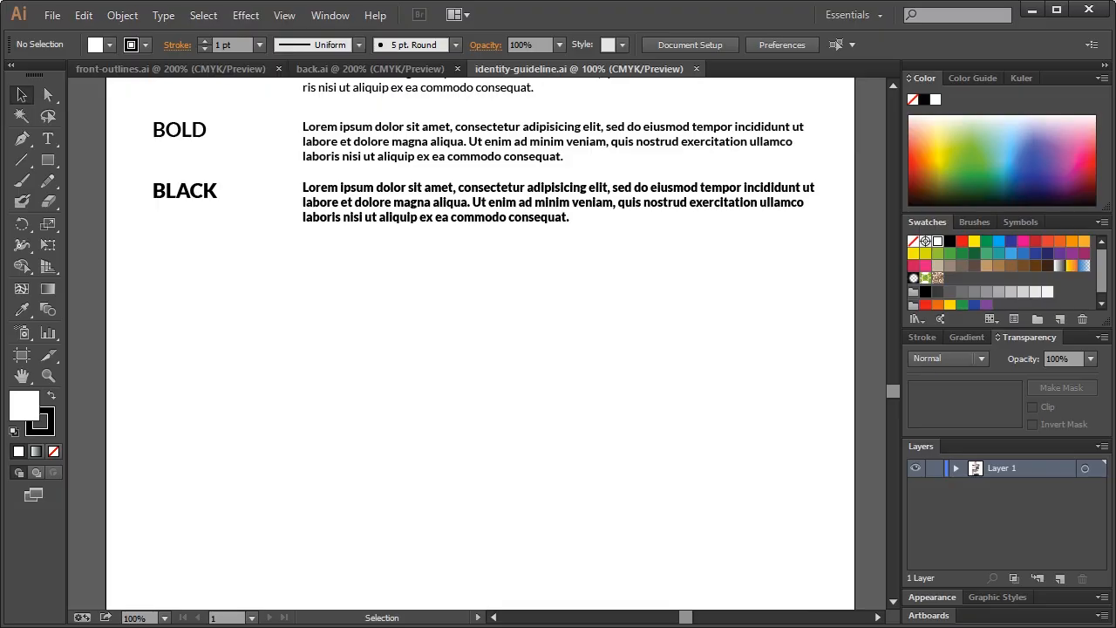
Paste the business-card mockup and place it below the BLACK typography paragraph
key("ctrl+v")
left_click_drag(415, 349, 411, 471)
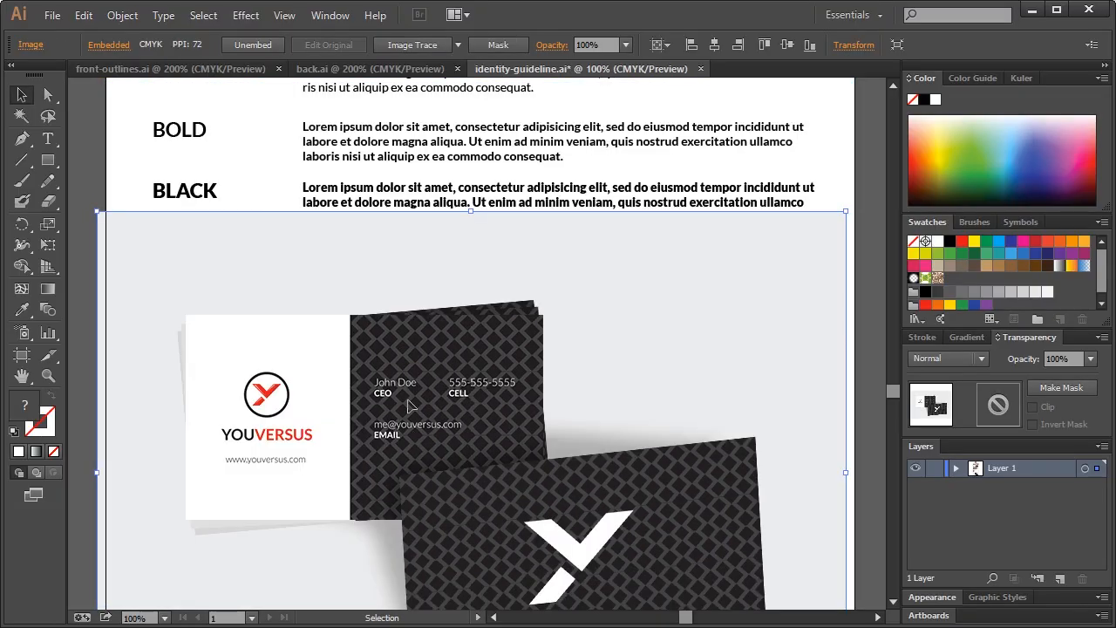
left_click_drag(411, 407, 411, 451)
left_click(870, 246)
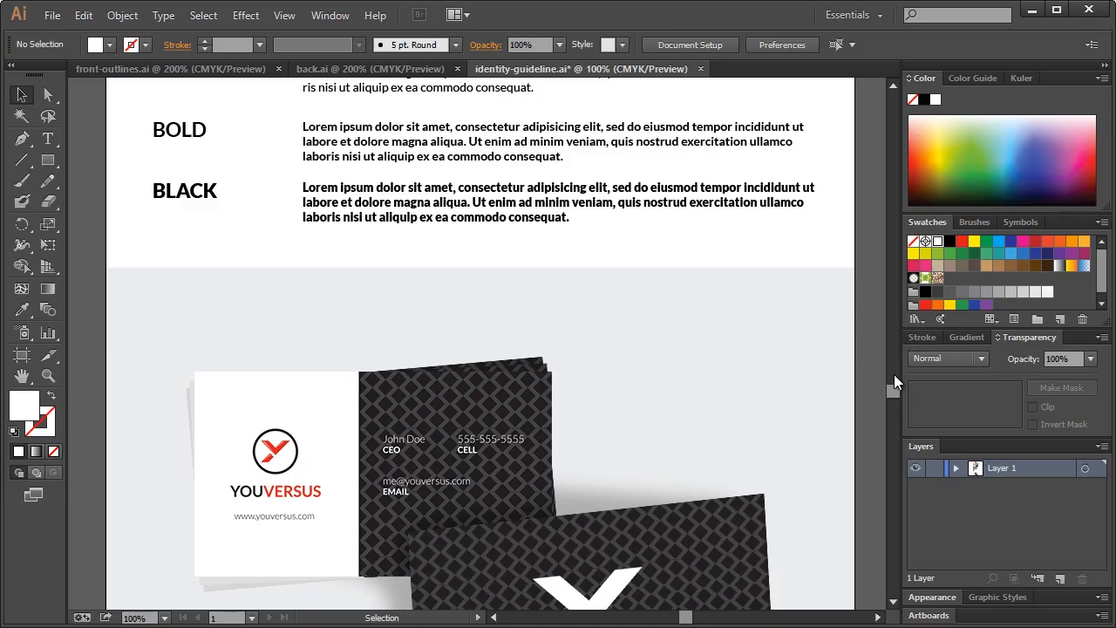
left_click_drag(893, 388, 895, 397)
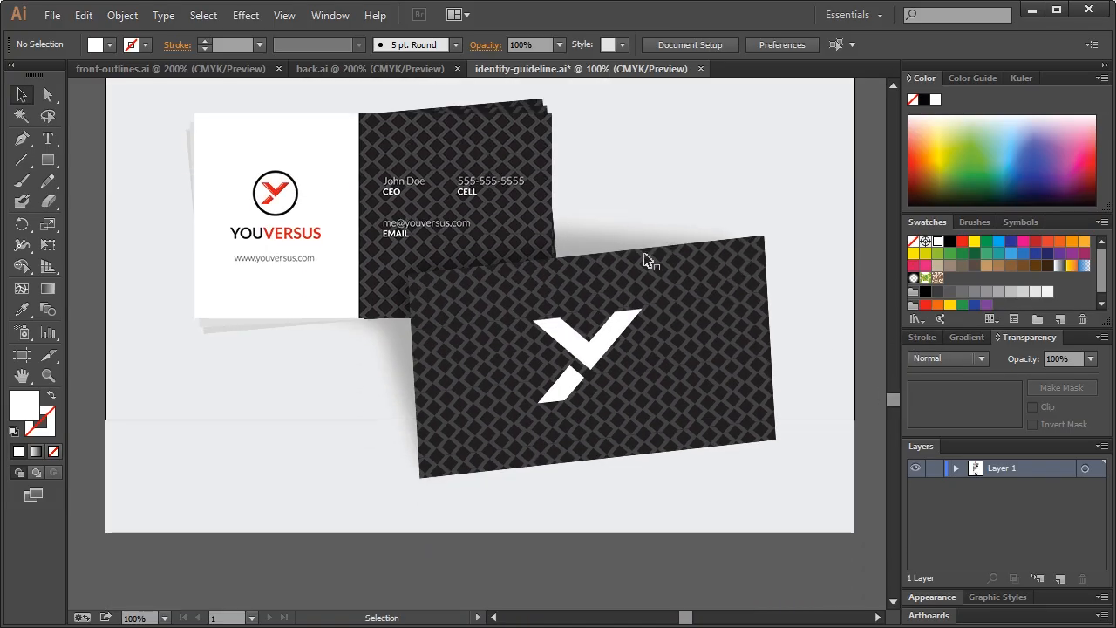
Extend the guideline artboard's bottom edge downward to leave blank space beneath the mockup
left_click(669, 48)
left_click(571, 45)
scroll(479, 278, "down", 3)
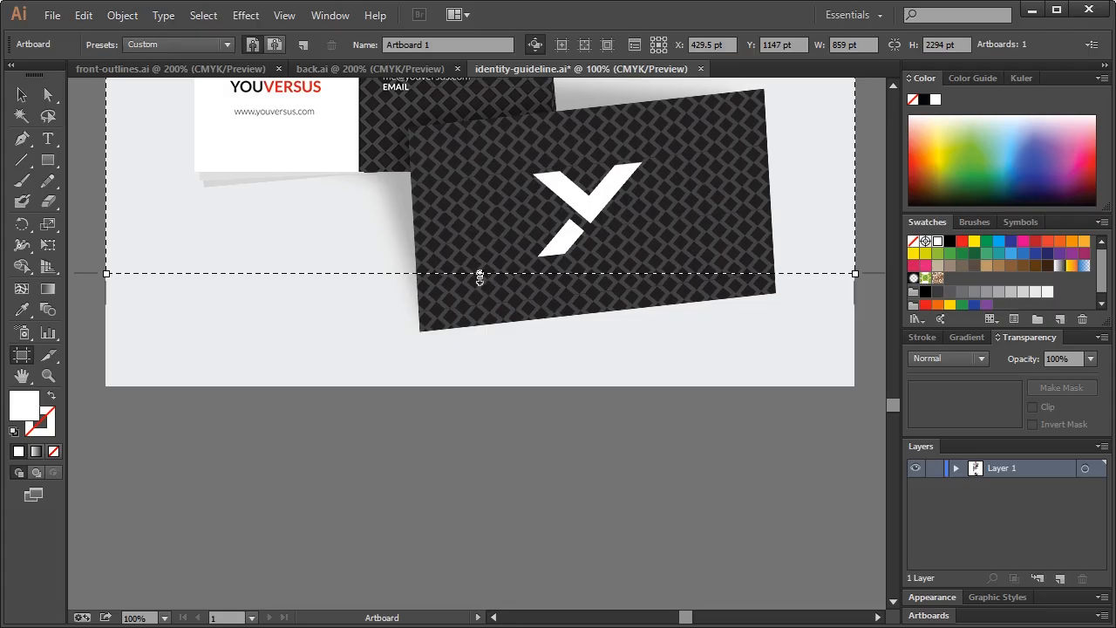
left_click_drag(479, 278, 480, 548)
scroll(510, 497, "down", 5)
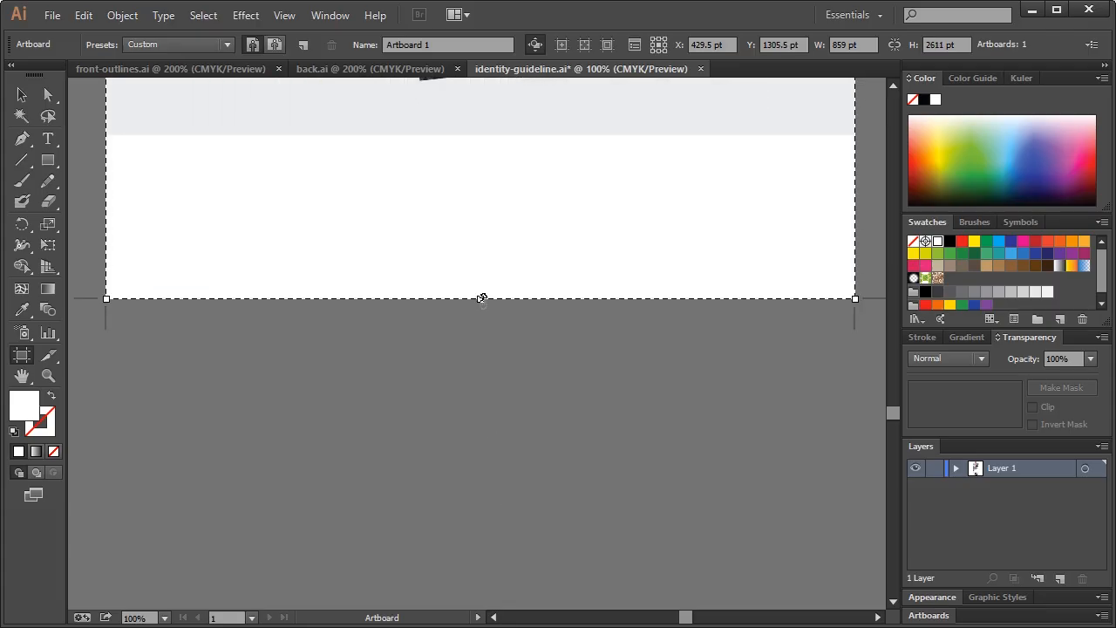
left_click_drag(482, 298, 488, 584)
scroll(493, 411, "down", 3)
left_click_drag(483, 414, 480, 570)
scroll(575, 410, "down", 2)
scroll(573, 404, "up", 1)
left_click(22, 95)
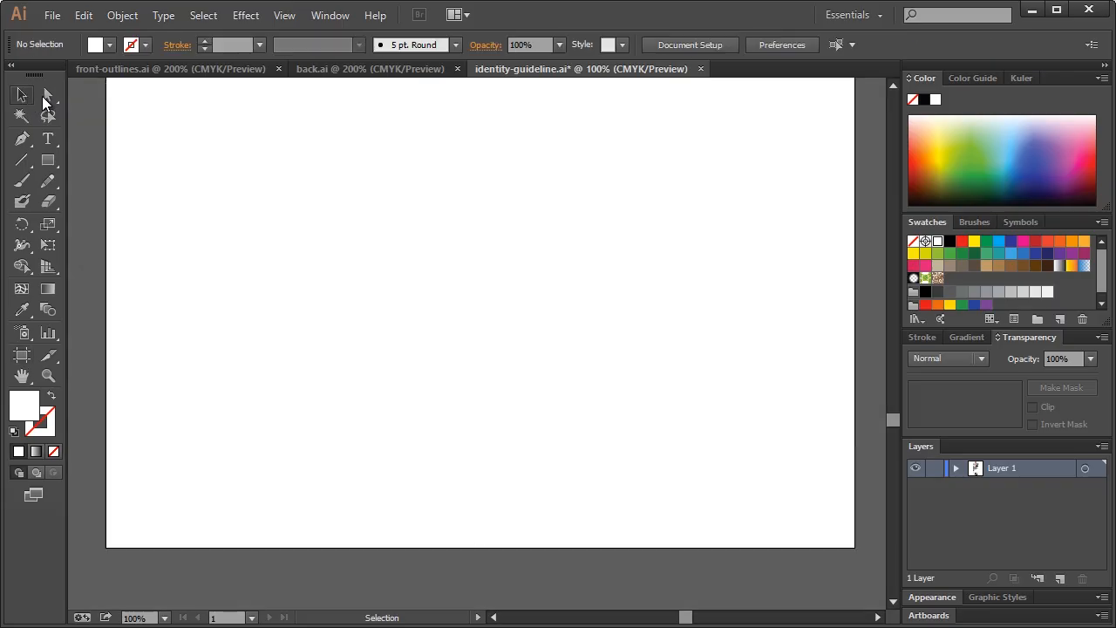
scroll(480, 267, "up", 12)
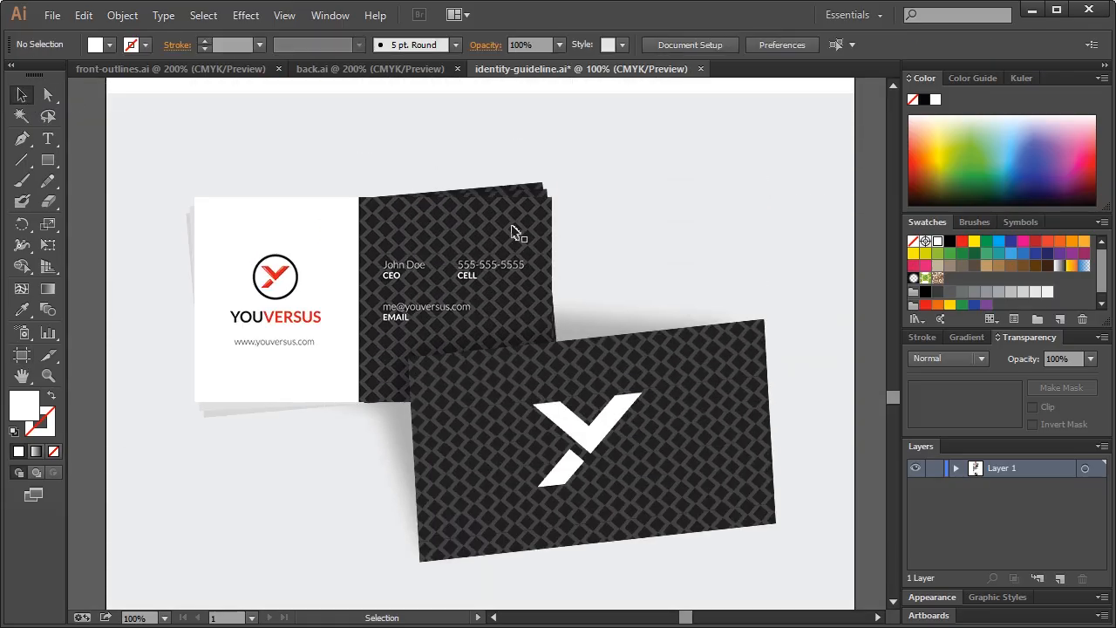
scroll(497, 224, "down", 10)
scroll(496, 223, "up", 4)
scroll(503, 353, "down", 3)
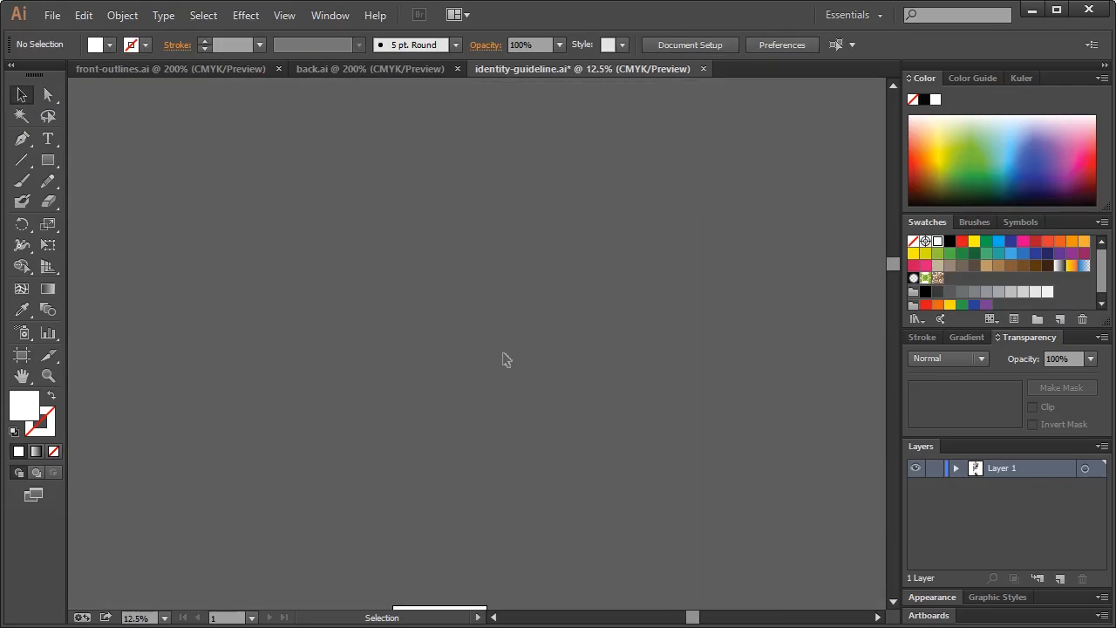
scroll(501, 366, "down", 8)
scroll(468, 399, "up", 1)
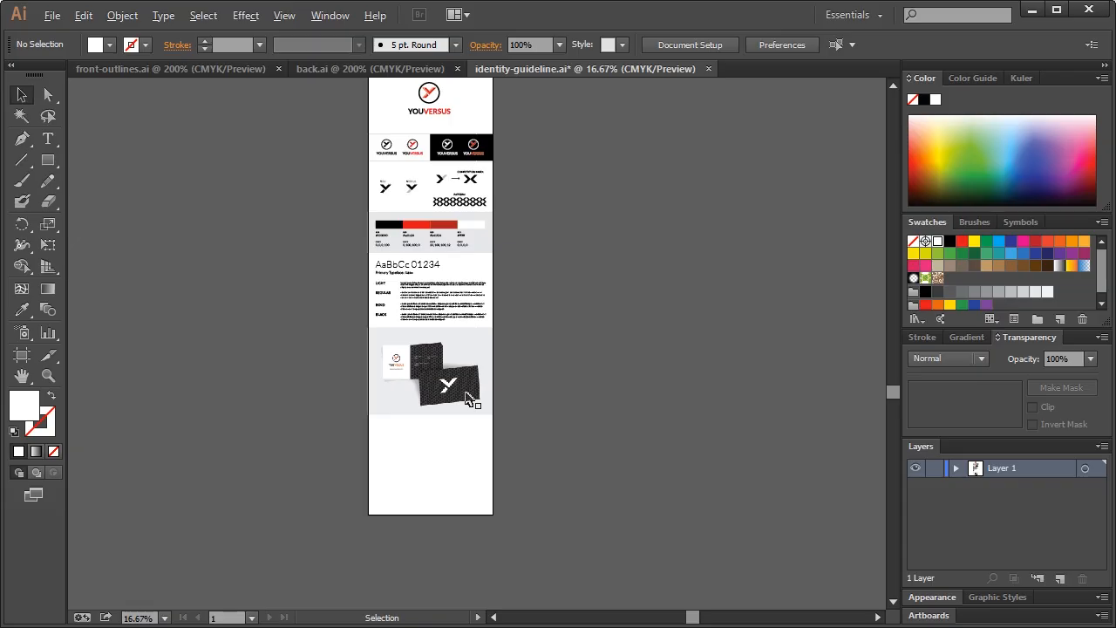
scroll(468, 398, "up", 1)
scroll(467, 398, "down", 1)
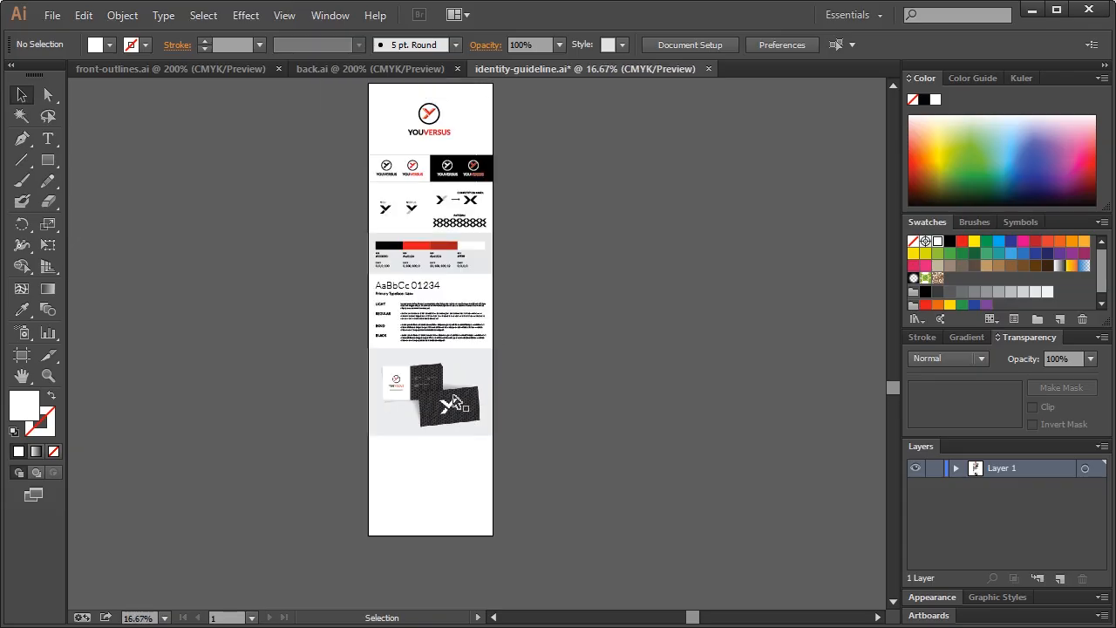
scroll(454, 399, "up", 1)
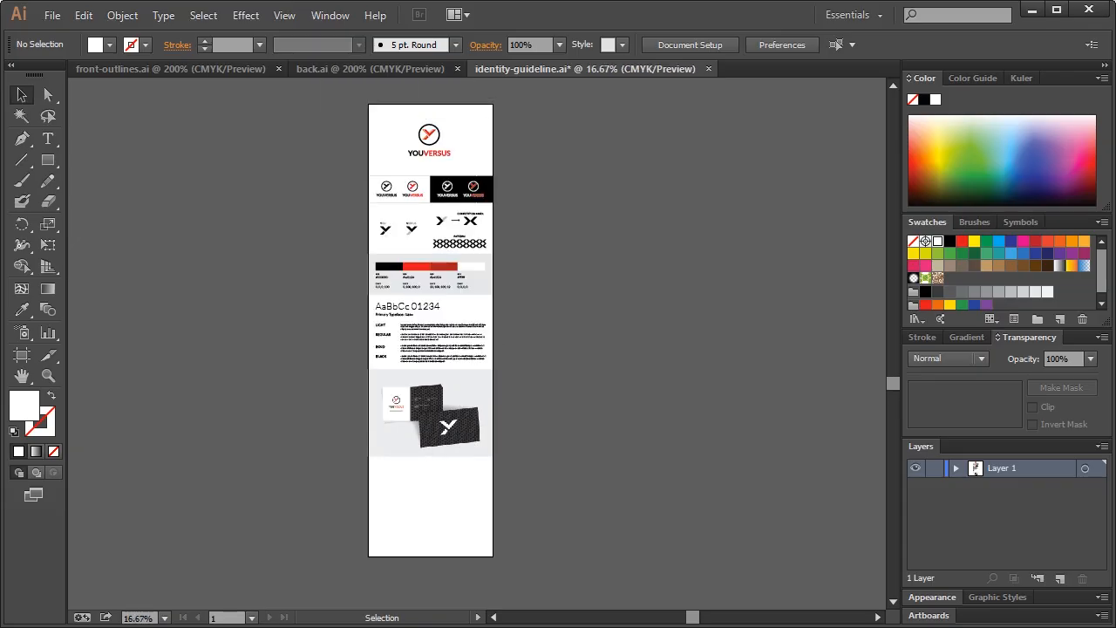
Back in Photoshop, select the whole business-card canvas and switch to the Facebook screenshot document
key("alt+Tab")
key("ctrl+a")
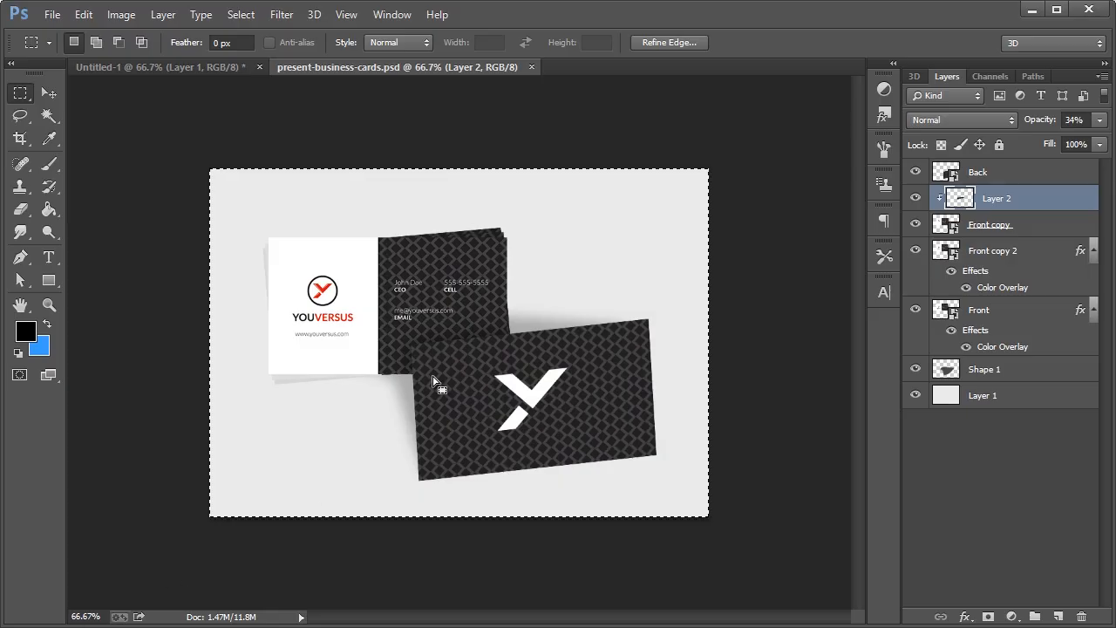
left_click(208, 70)
Create a new 859 × 600 px document
scroll(884, 187, "up", 3)
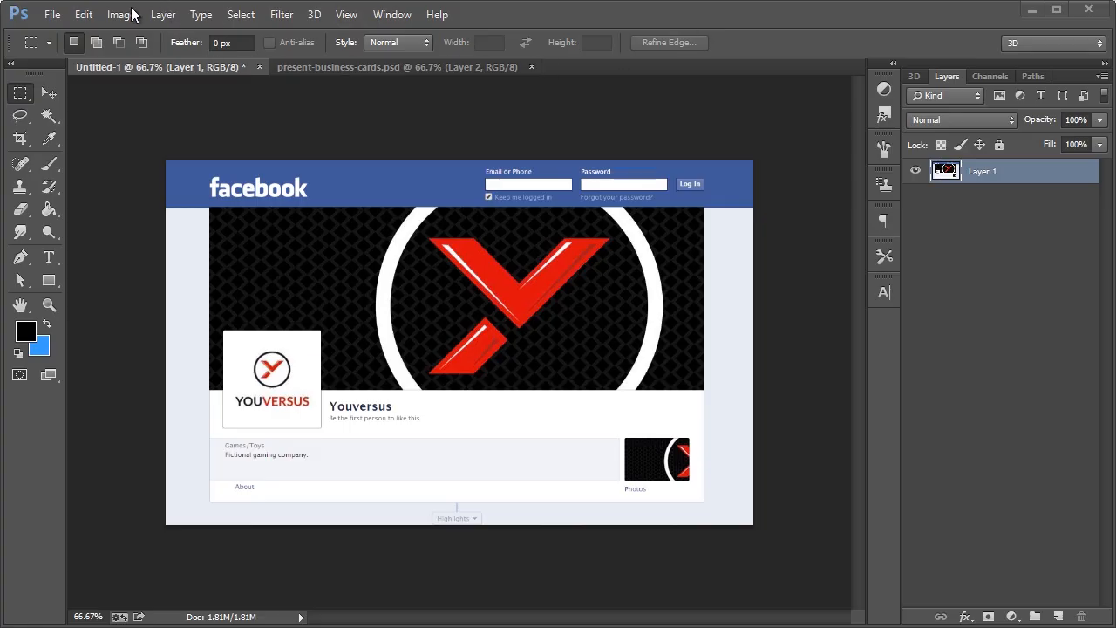
left_click(52, 15)
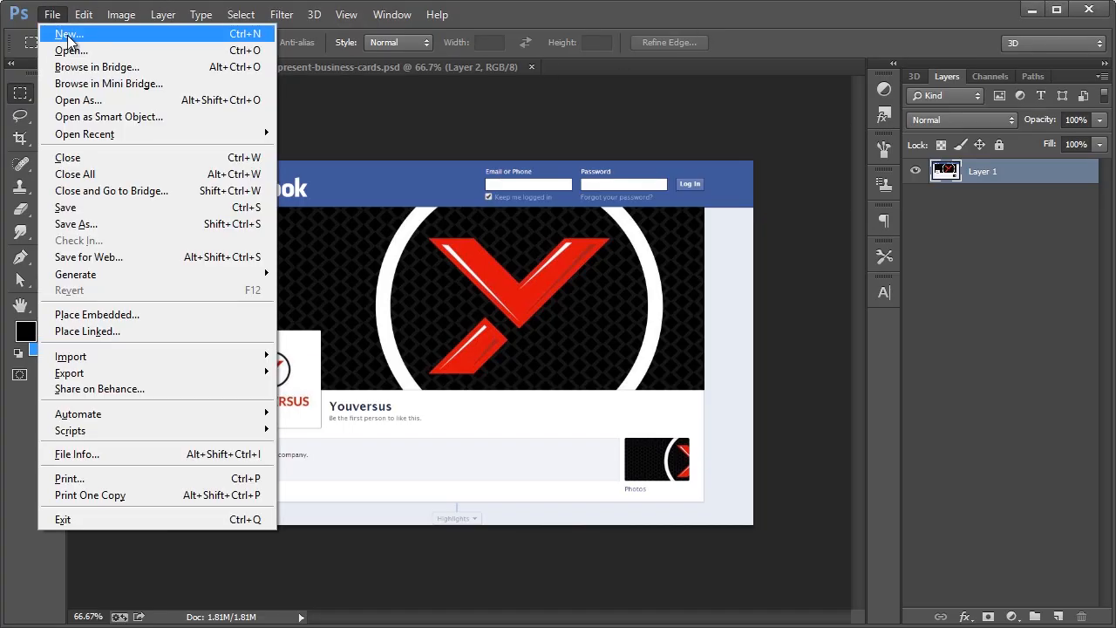
left_click(69, 37)
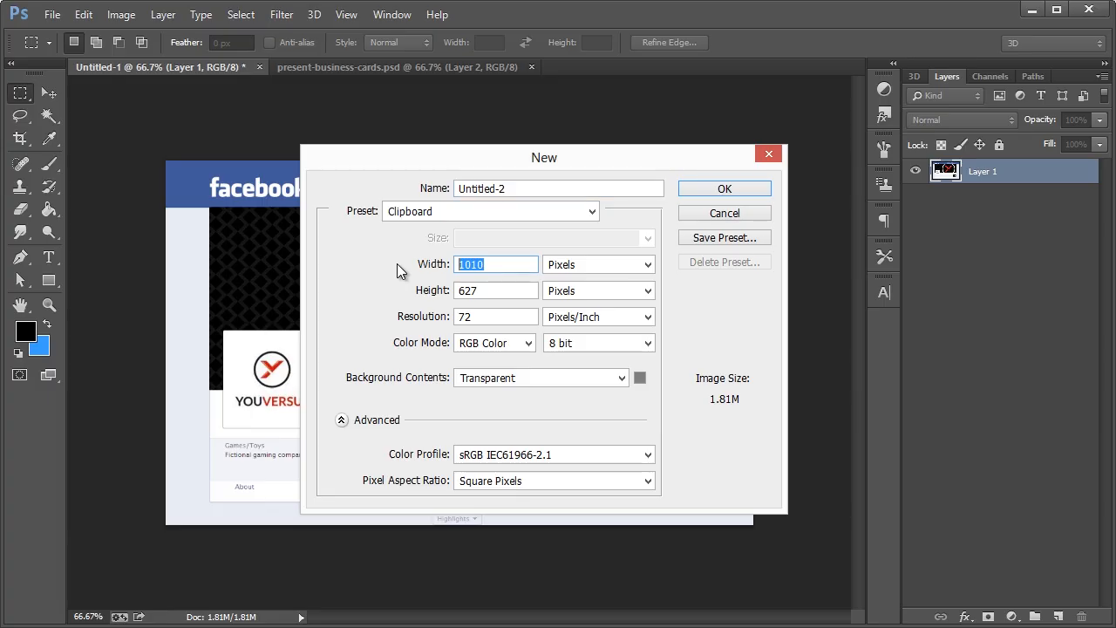
type("859")
key("Tab")
key("Tab")
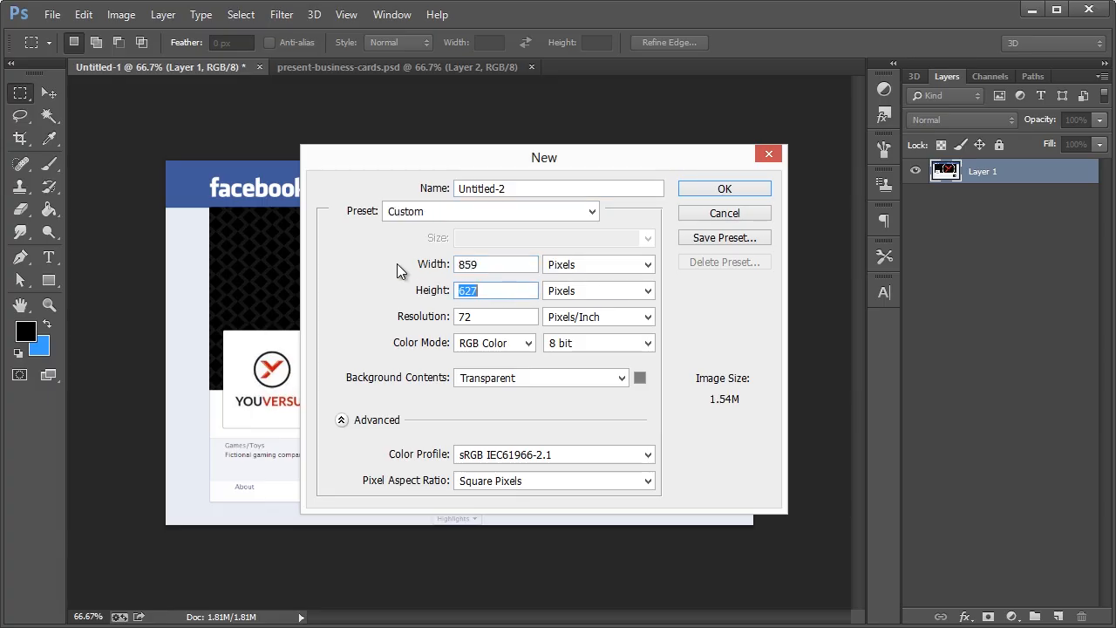
type("600")
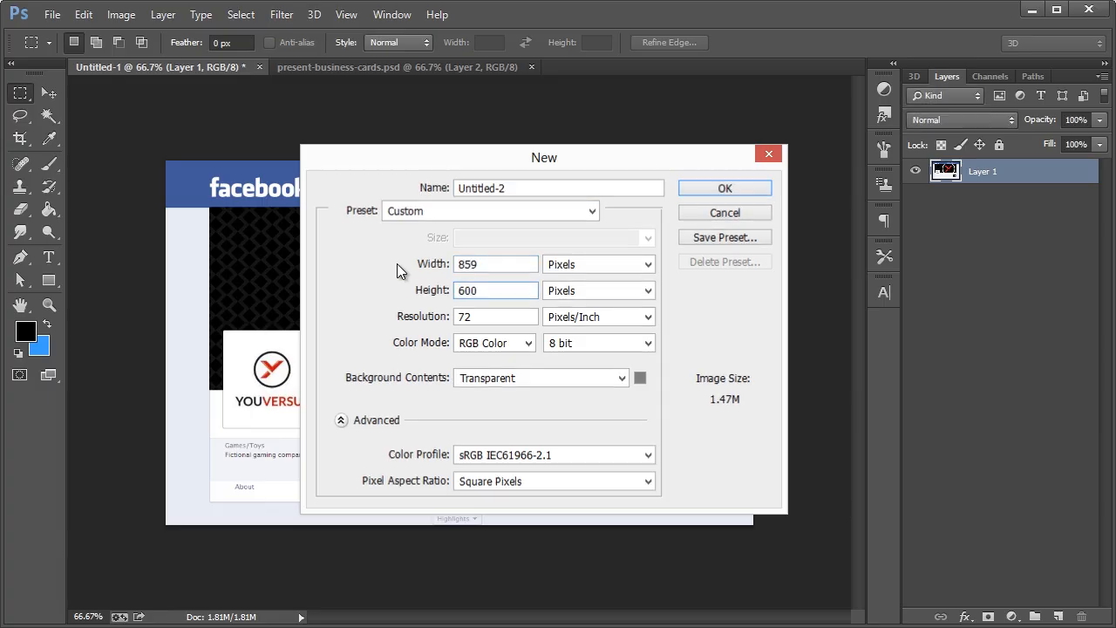
key("Return")
Paste the Facebook screenshot into the new blank document with the Move tool active
left_click(330, 69)
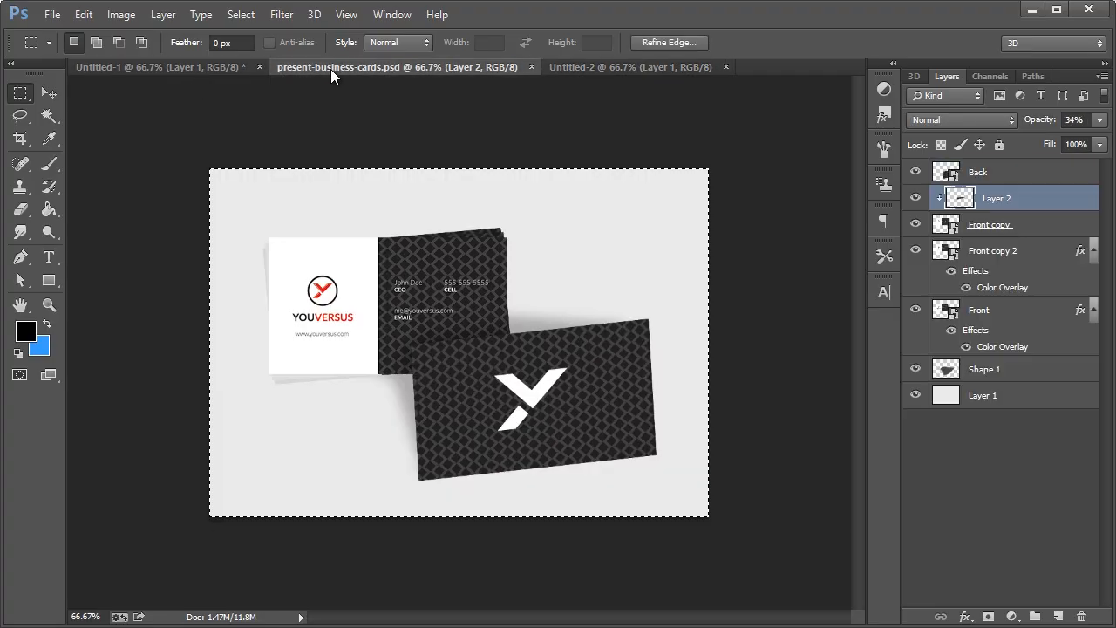
left_click(184, 69)
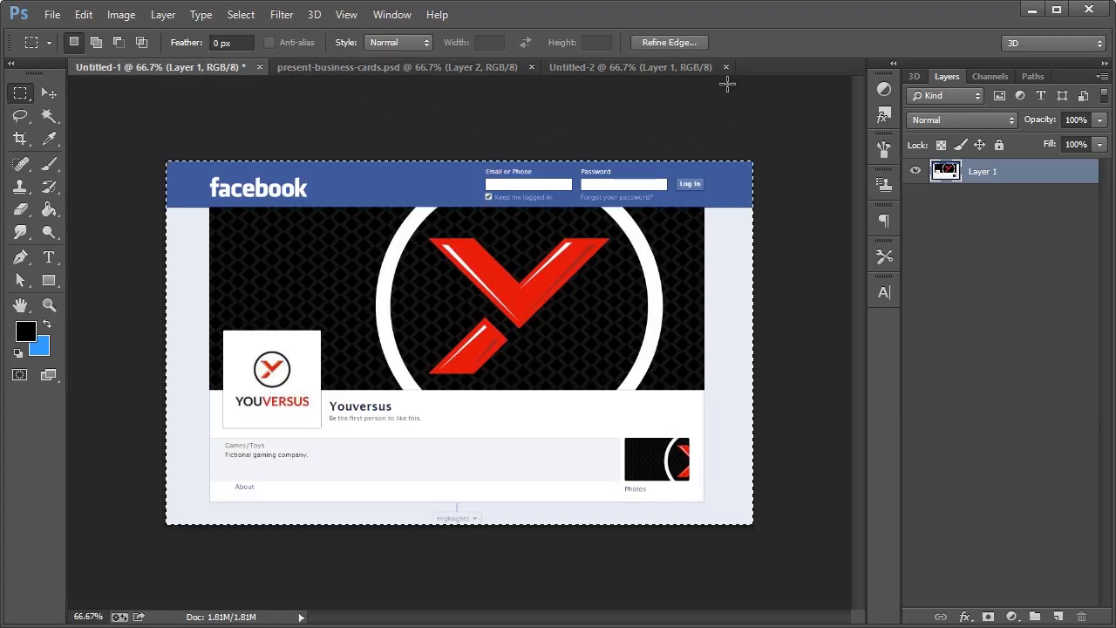
left_click(663, 69)
left_click(49, 93)
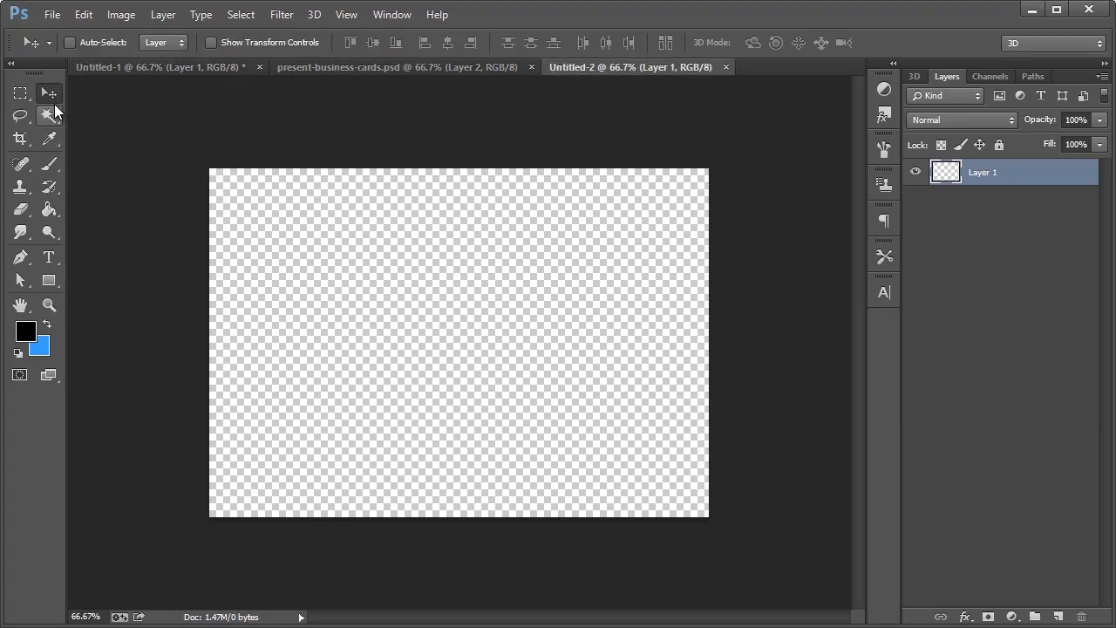
key("ctrl+v")
Shift the Facebook screenshot up-left, scale it to about 86% with Free Transform, and apply
left_click_drag(426, 297, 381, 281)
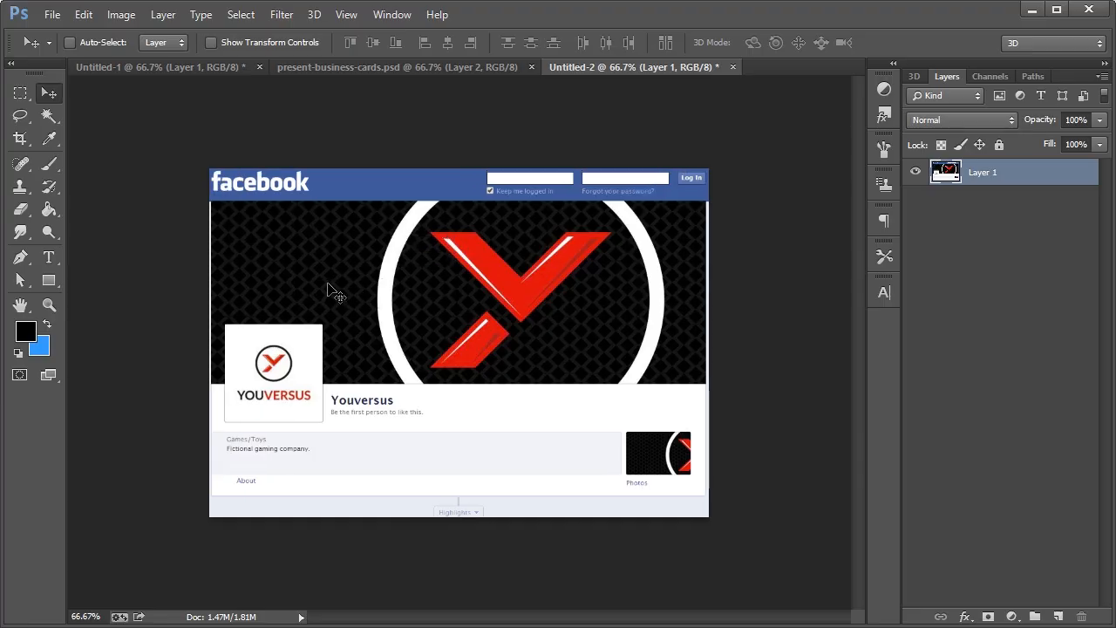
key("ctrl+t")
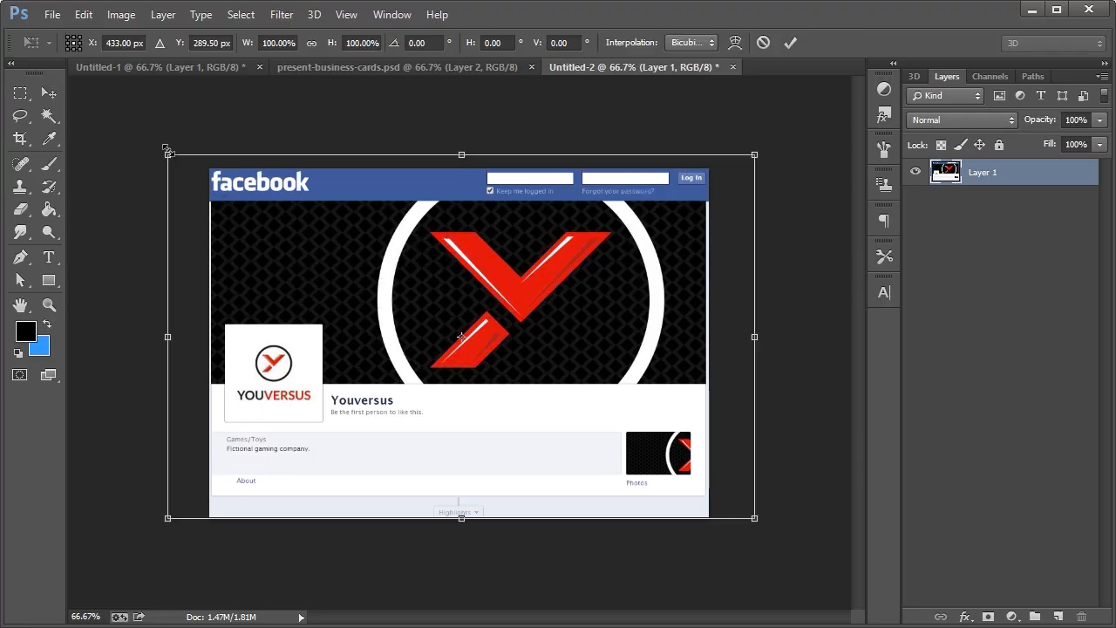
left_click_drag(169, 156, 211, 182)
left_click_drag(260, 215, 257, 199)
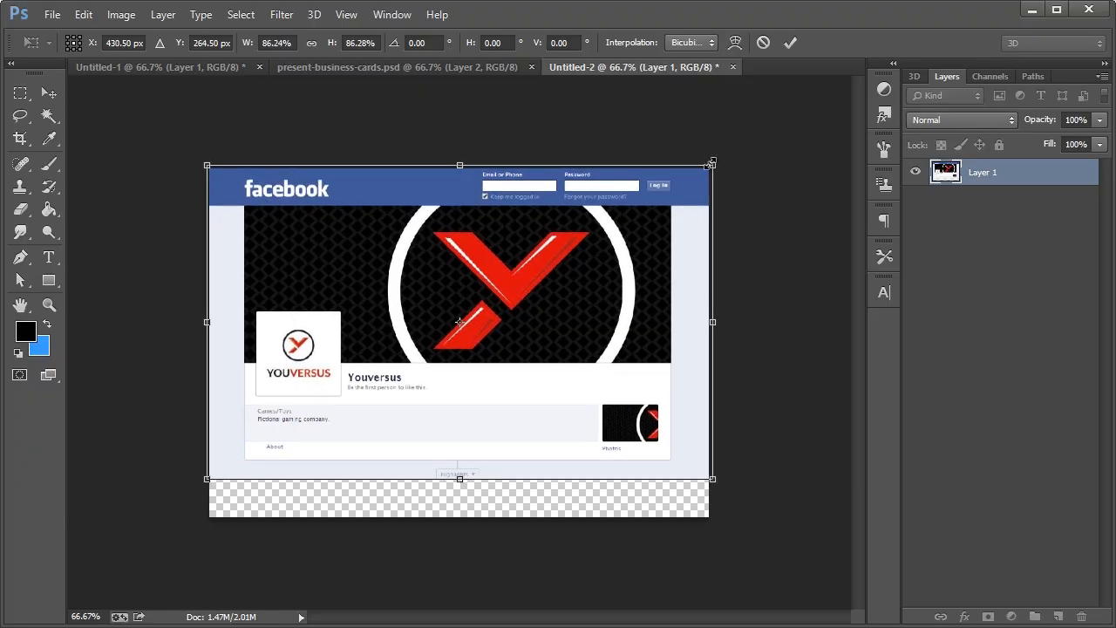
left_click_drag(709, 164, 709, 166)
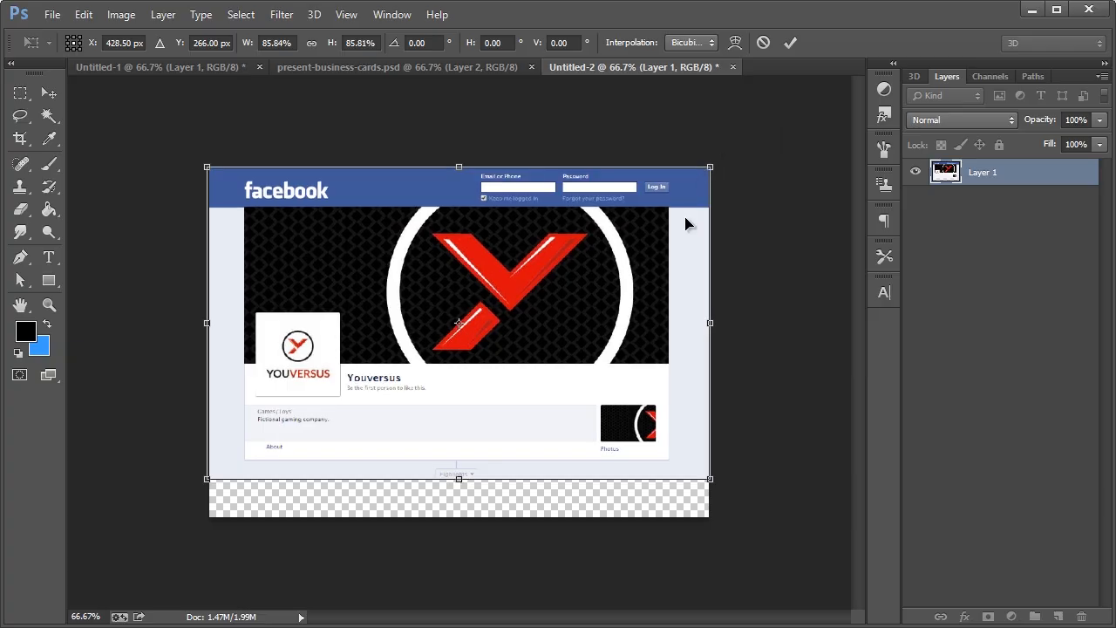
left_click(47, 93)
key("Return")
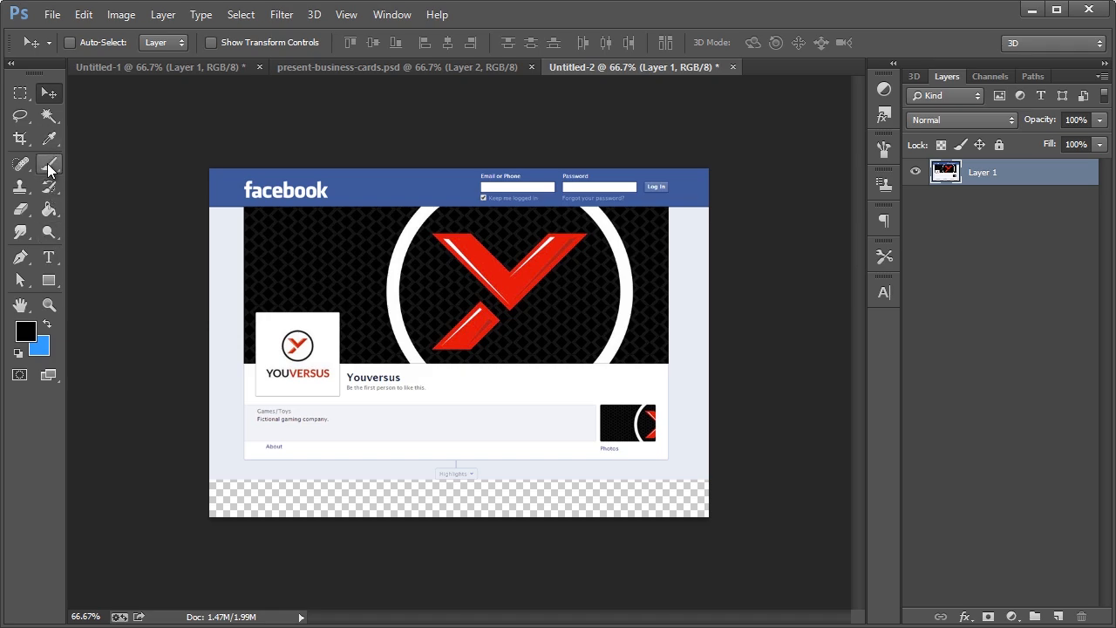
On a new Layer 2, draw a white-to-transparent gradient fading the screenshot's bottom to white
key("ctrl+shift+n")
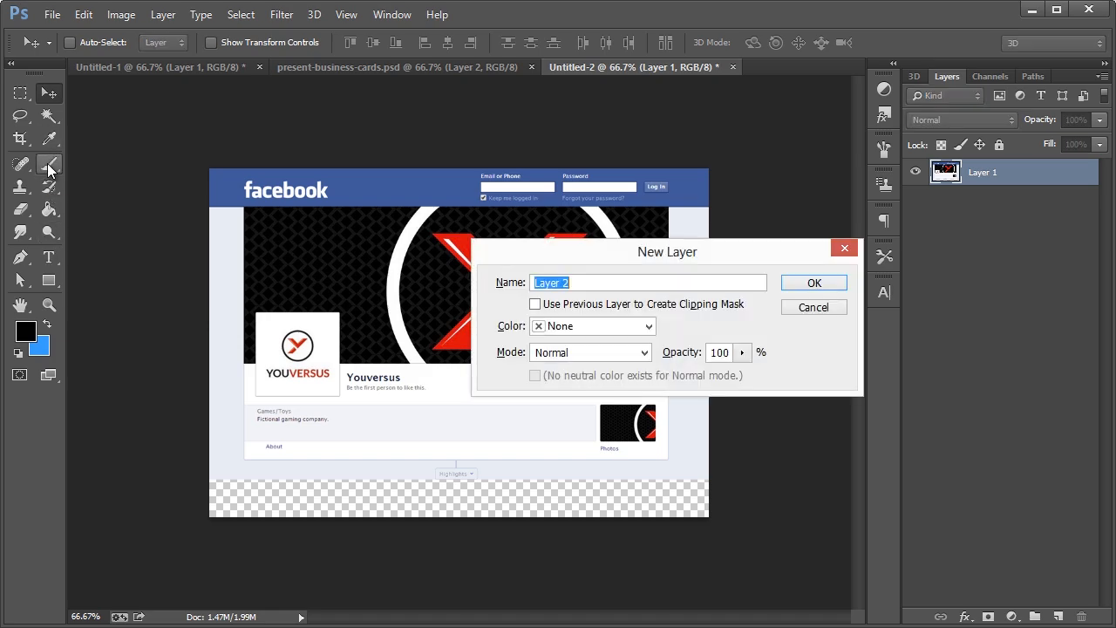
key("Return")
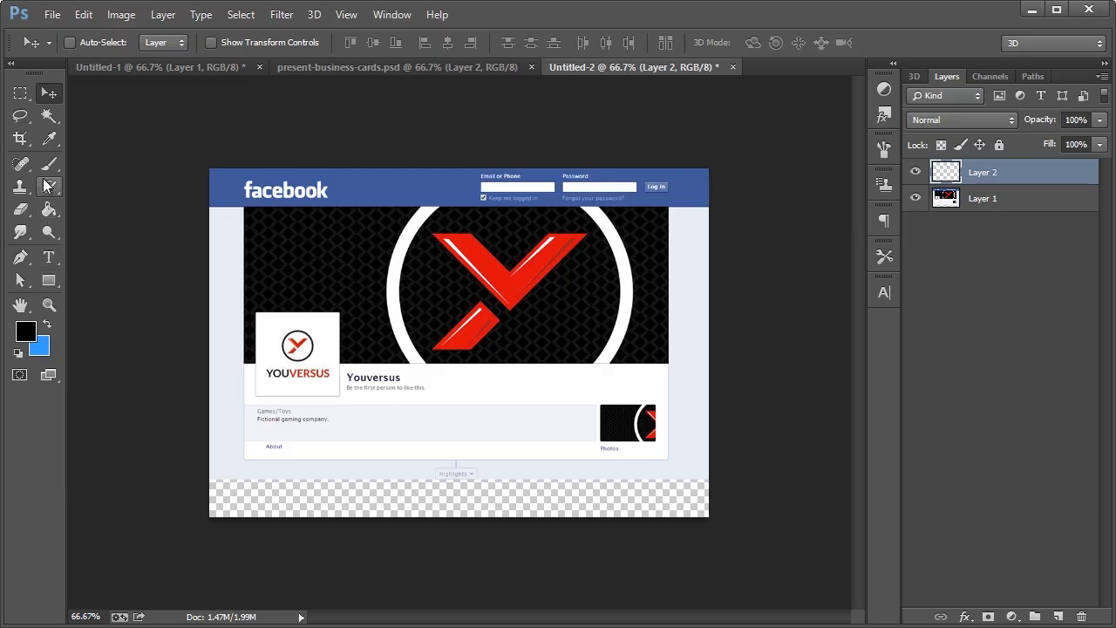
left_click_drag(49, 209, 94, 208)
key("i")
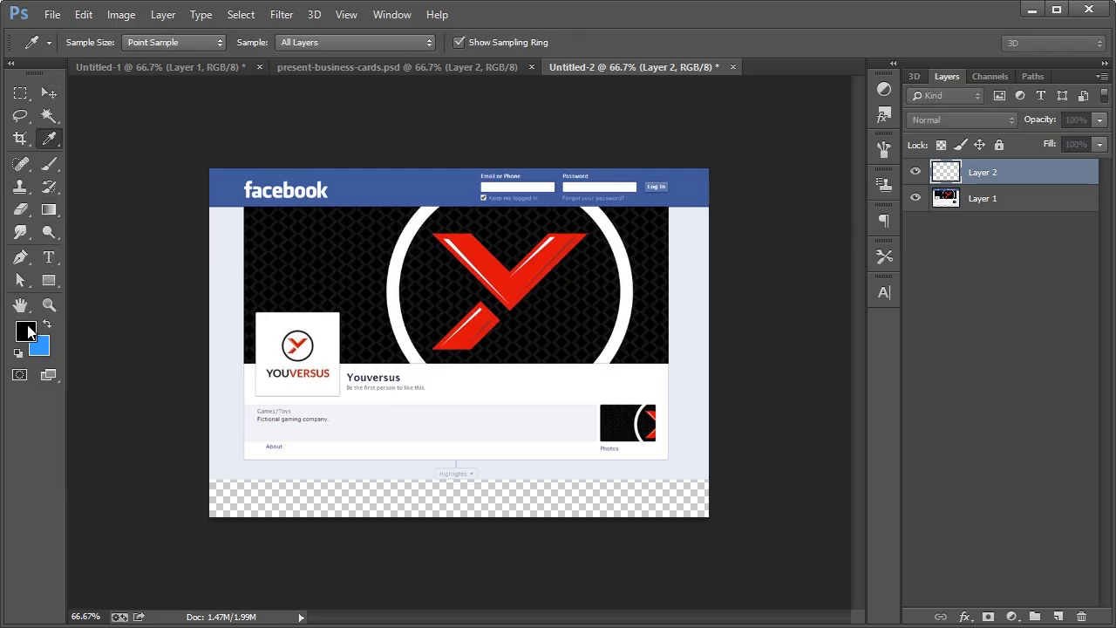
left_click(25, 331)
left_click(766, 305)
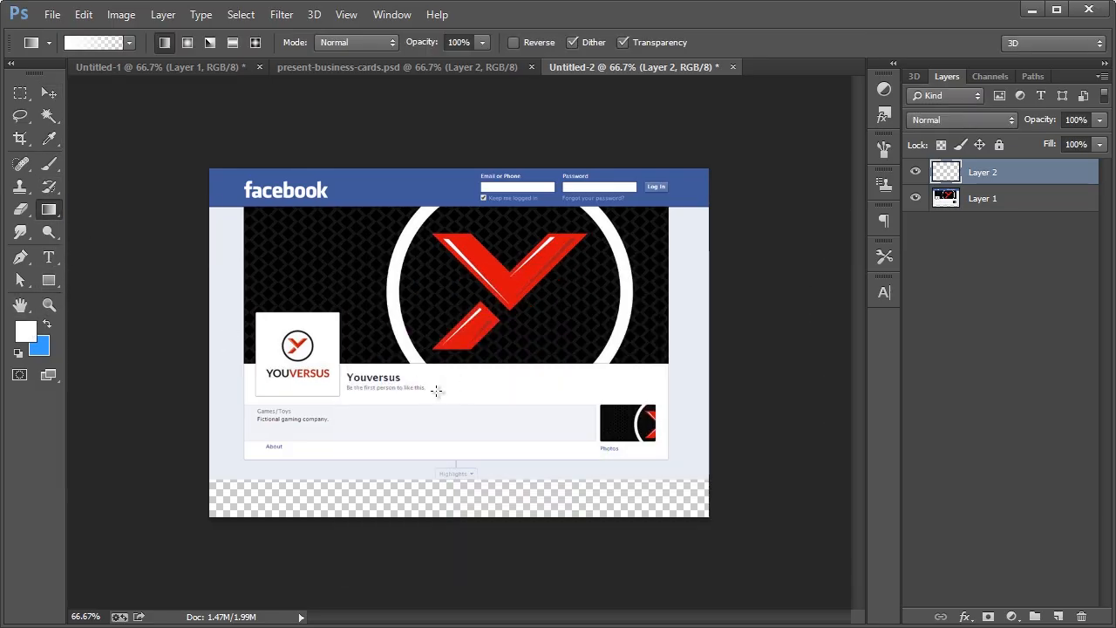
left_click(127, 42)
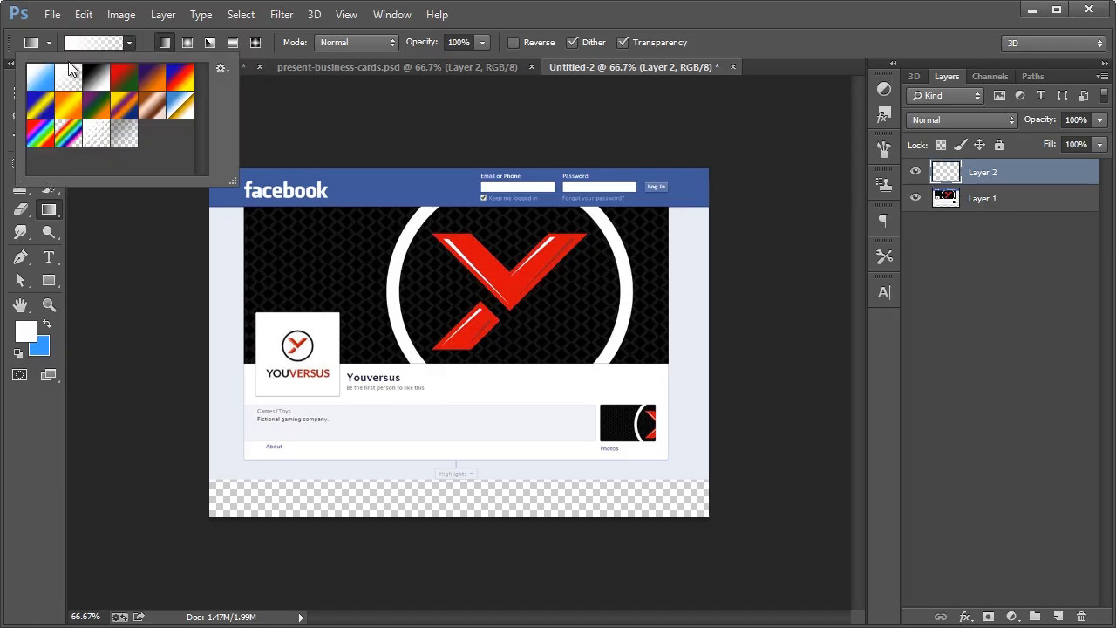
left_click(547, 16)
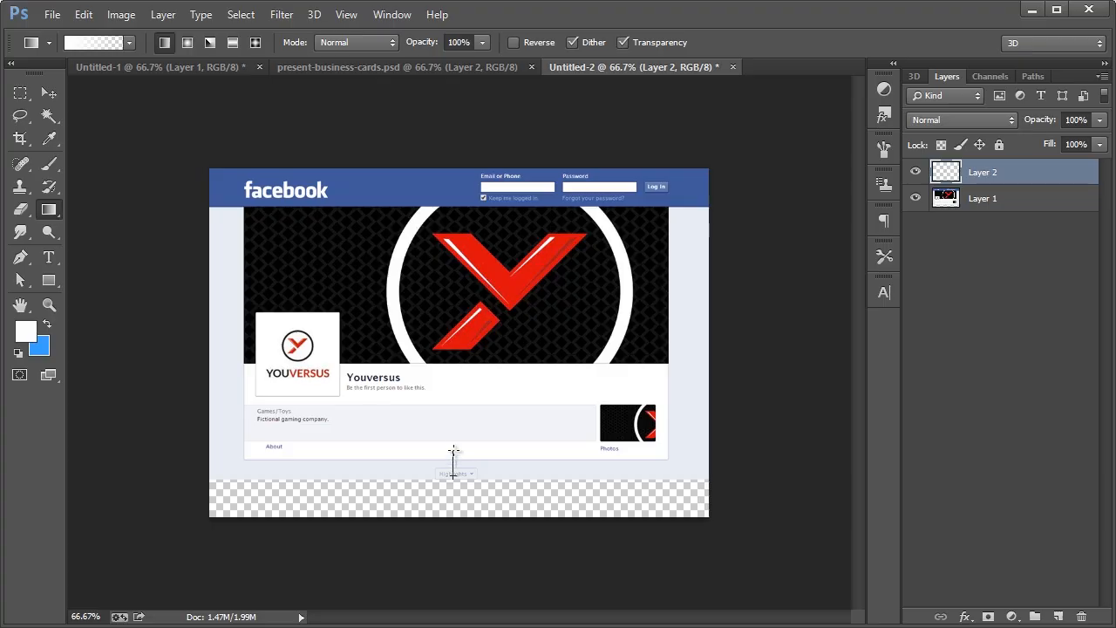
left_click_drag(457, 367, 460, 345)
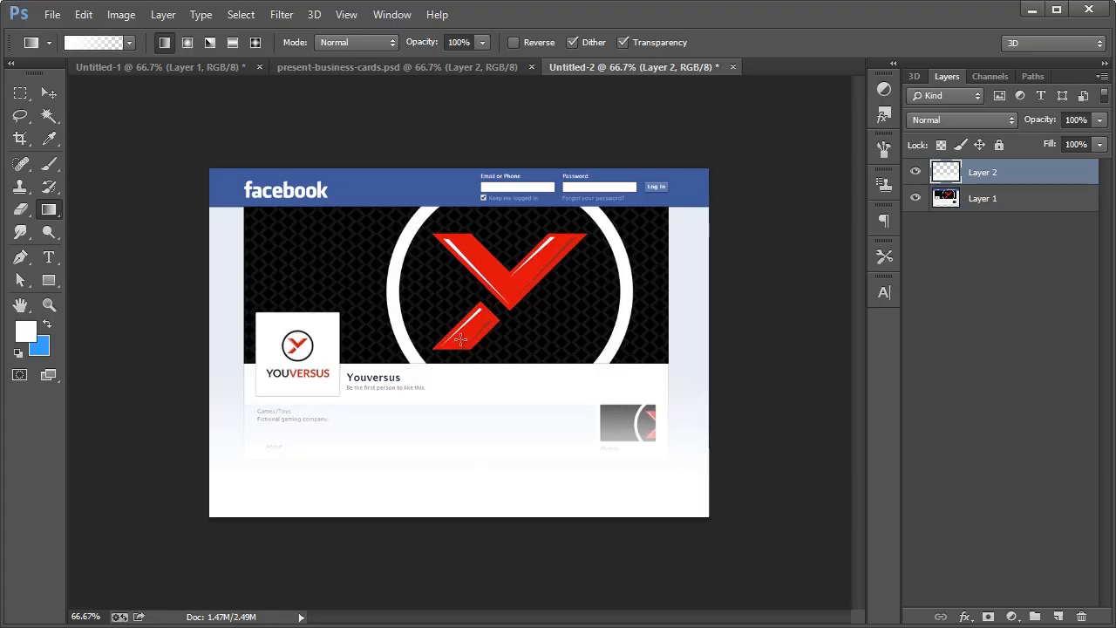
Select the whole canvas, Copy Merged, and return to the Illustrator identity guideline
key("ctrl+a")
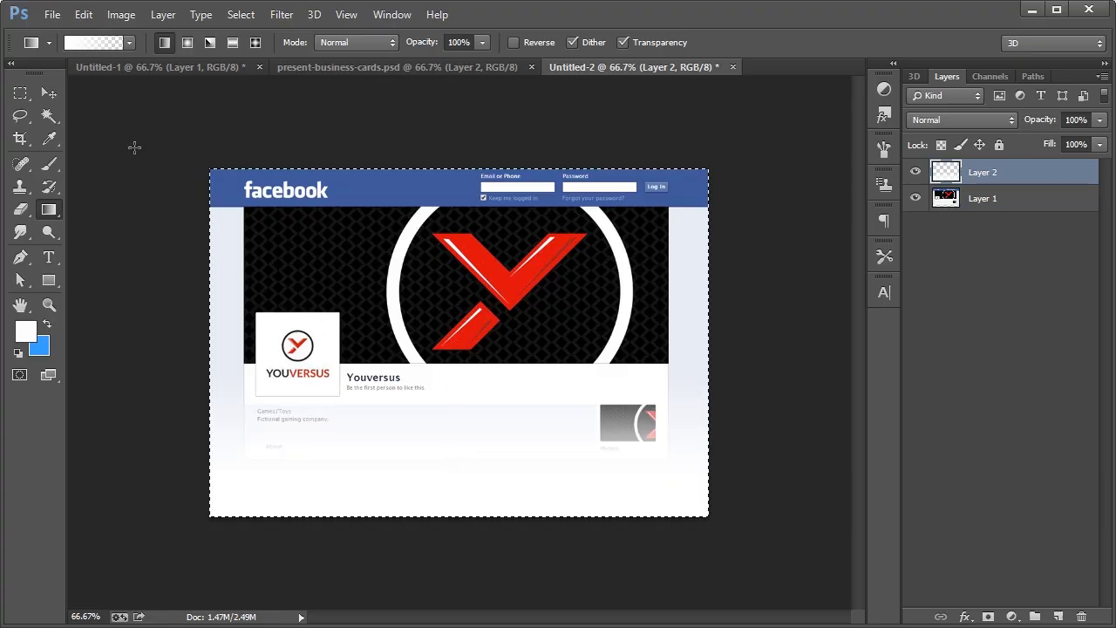
left_click(84, 15)
left_click(117, 149)
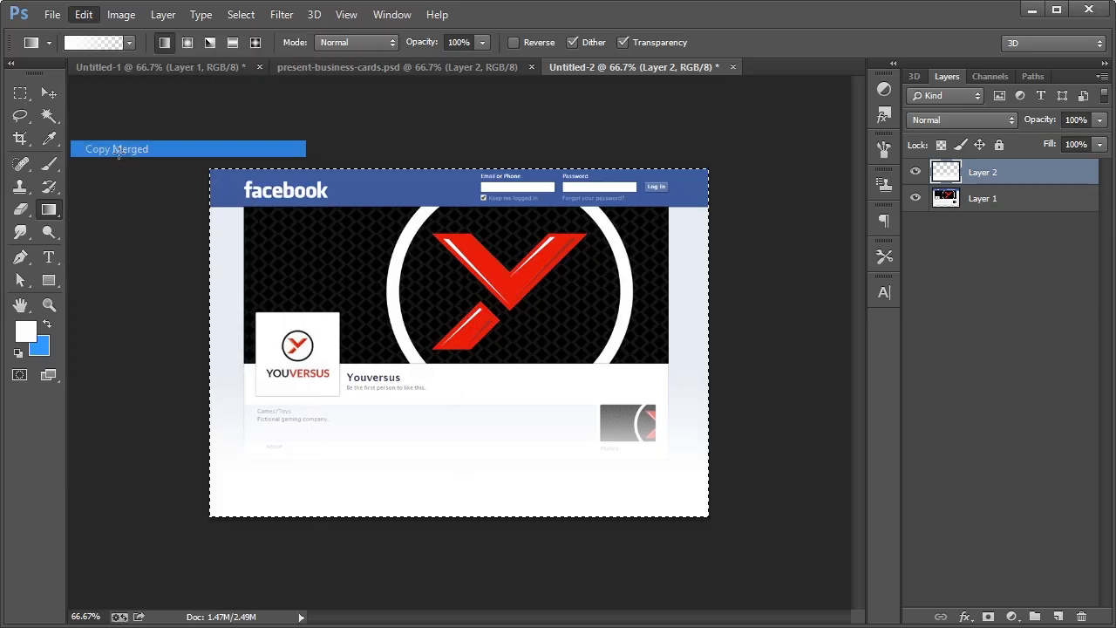
key("ctrl+n")
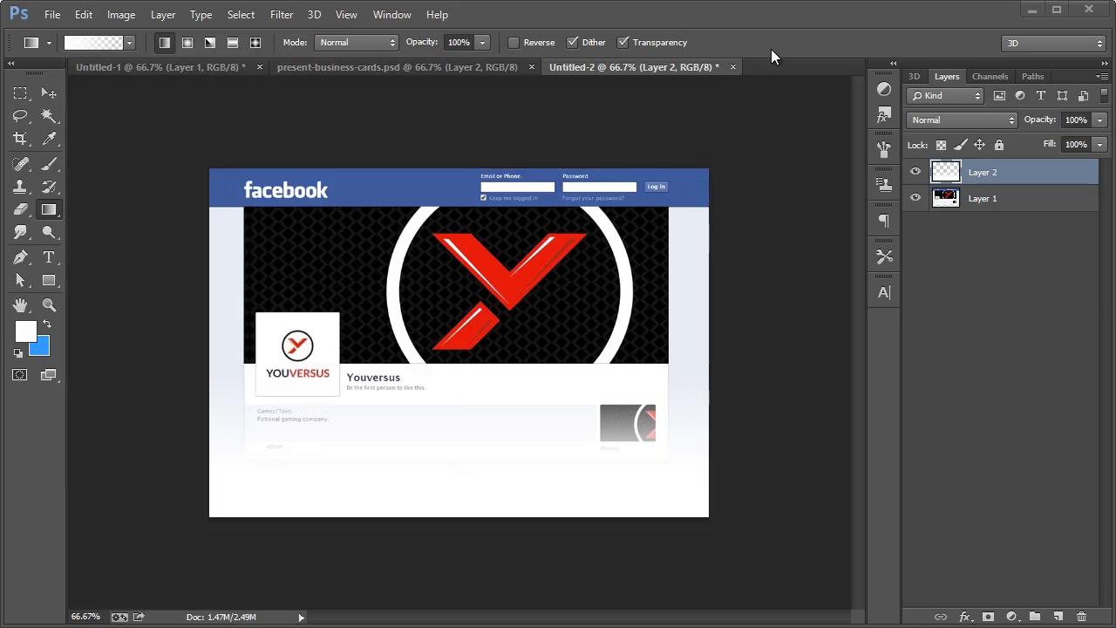
key("alt+Tab")
scroll(450, 429, "down", 10)
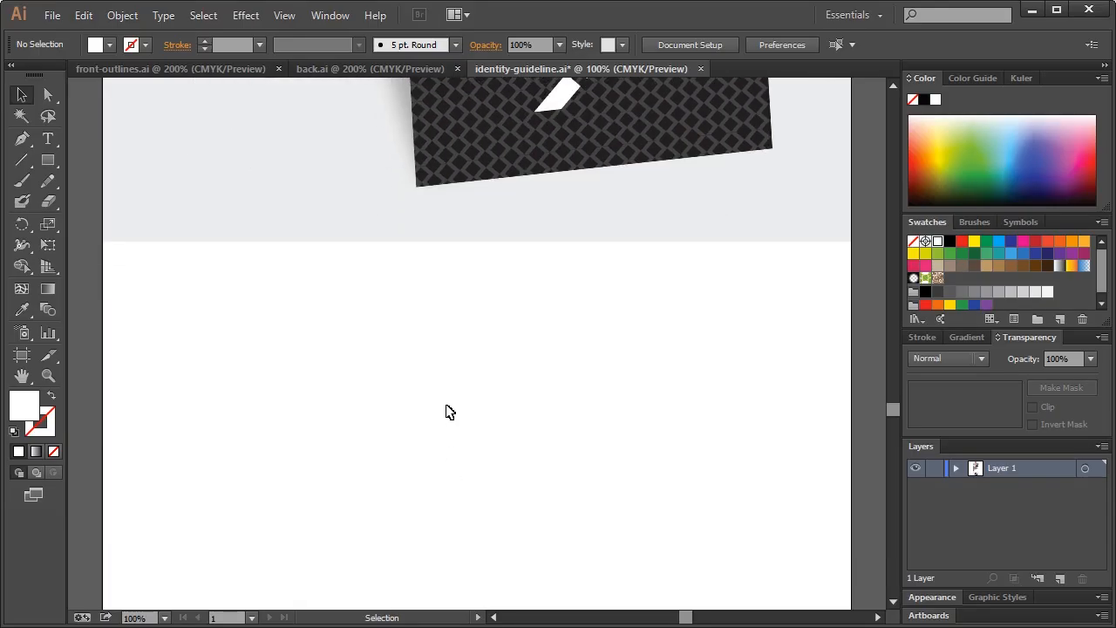
Paste the faded Facebook screenshot beneath the business-card mockup, nudge it up two pixels, and deselect
key("ctrl+v")
left_click_drag(451, 229, 458, 302)
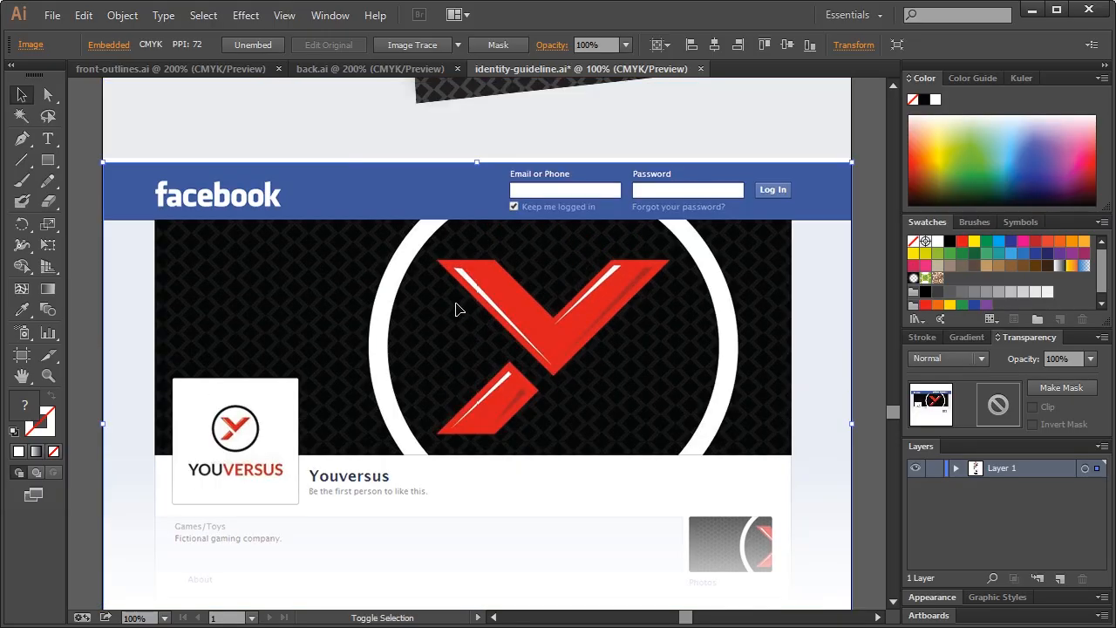
key("Up")
key("Up")
key("Up")
key("Up")
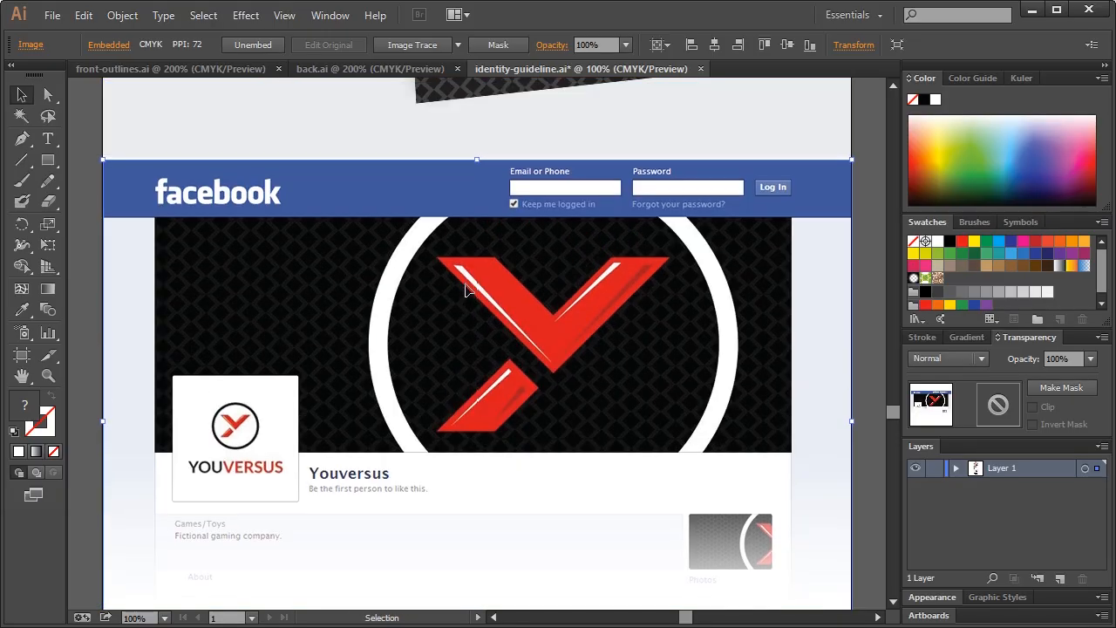
key("Up")
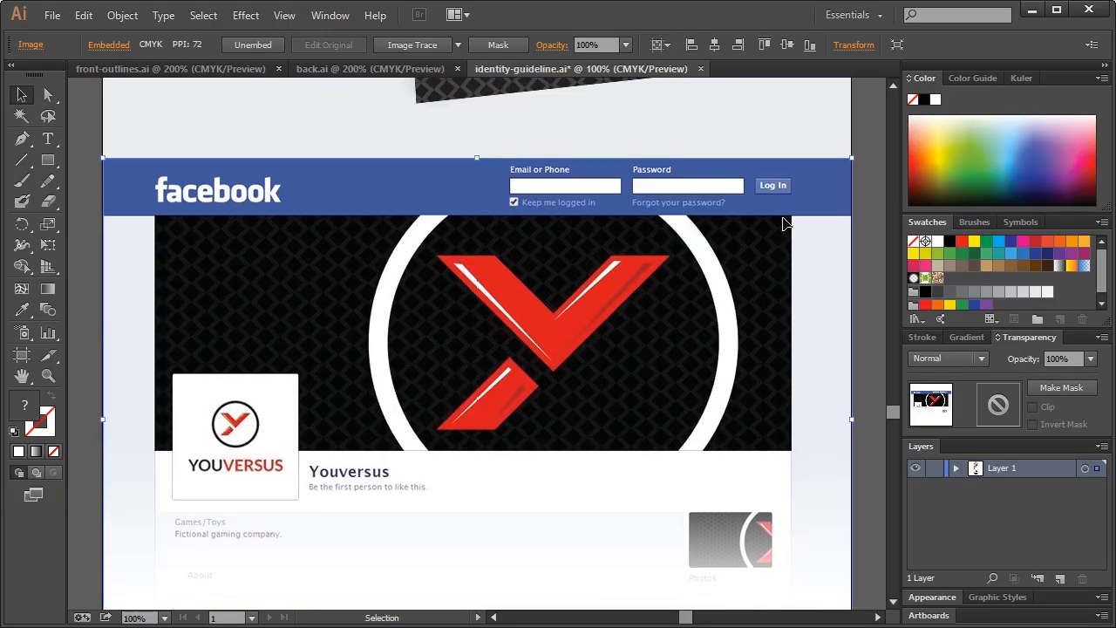
left_click(874, 241)
scroll(485, 336, "down", 4)
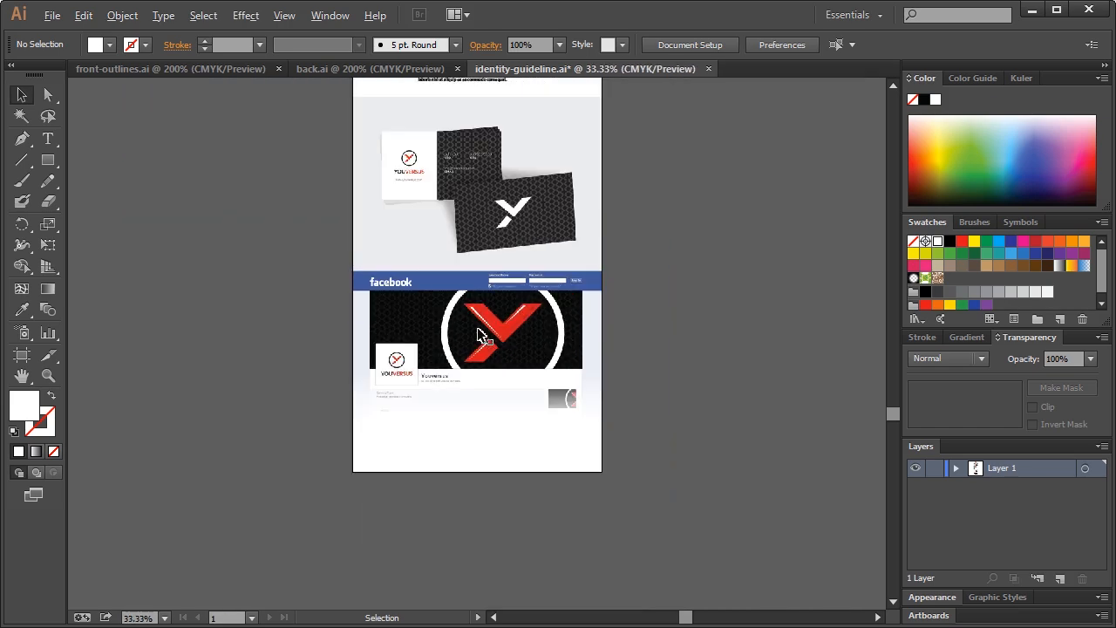
scroll(591, 379, "up", 7)
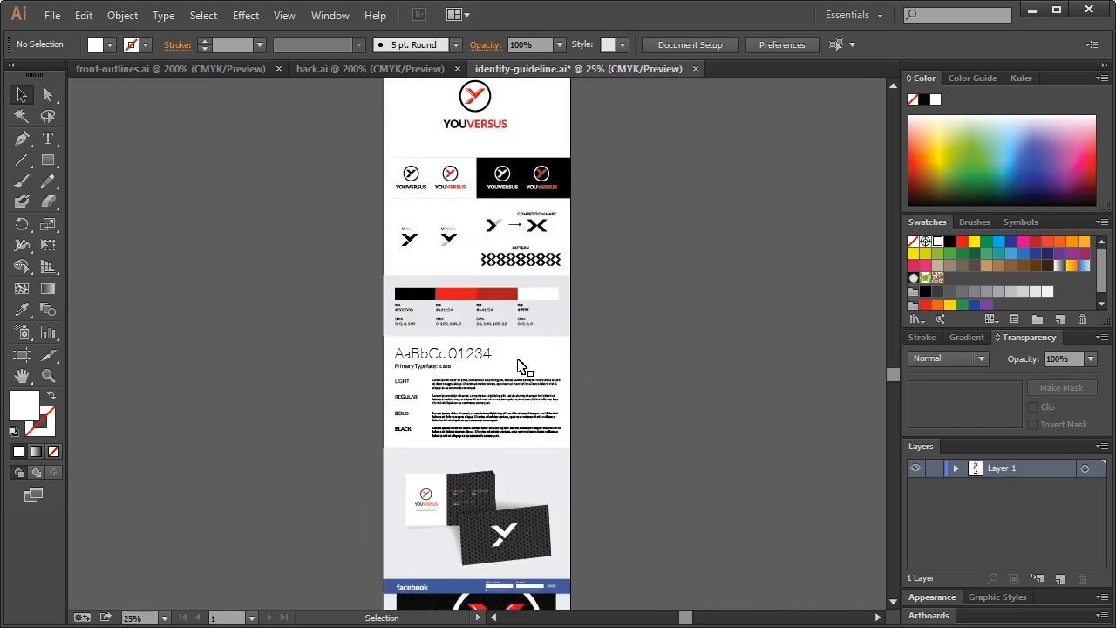
scroll(552, 327, "down", 6)
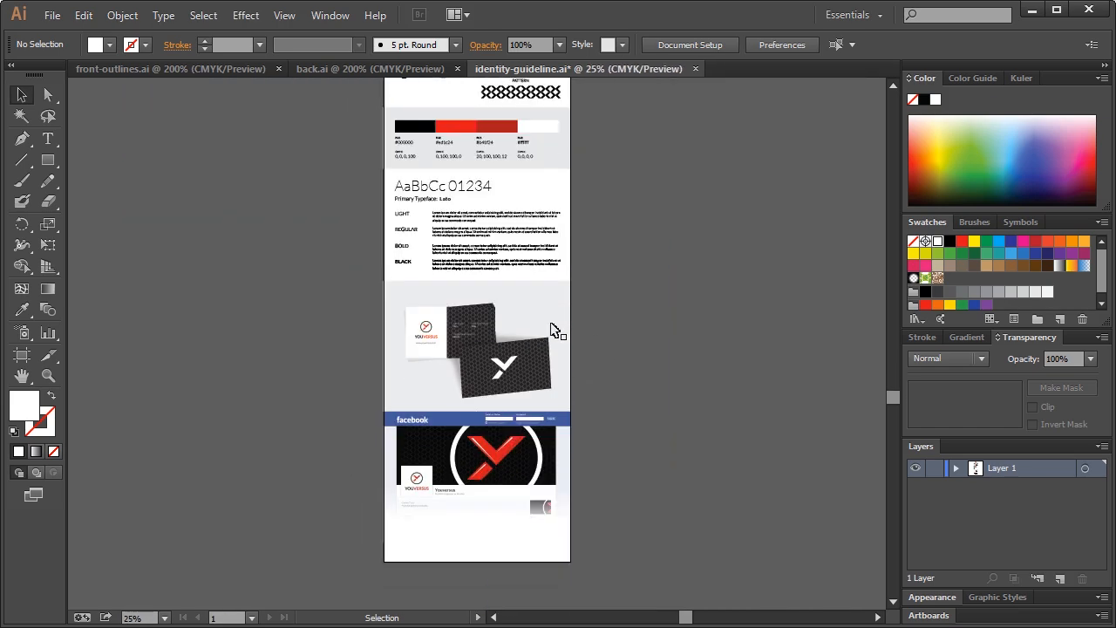
scroll(555, 329, "up", 4)
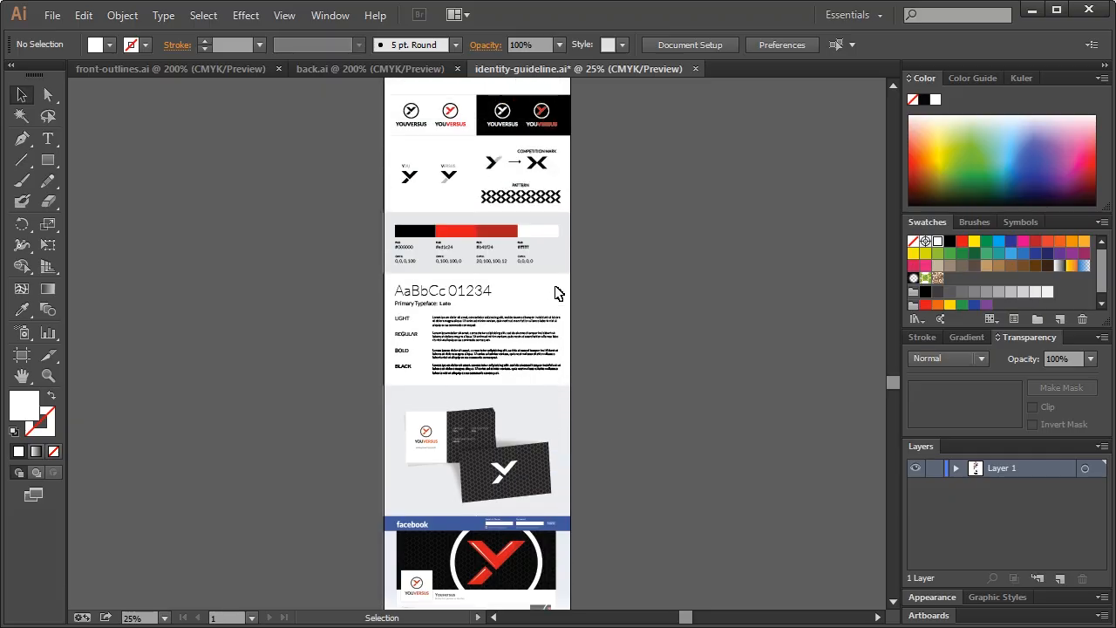
scroll(558, 293, "up", 1)
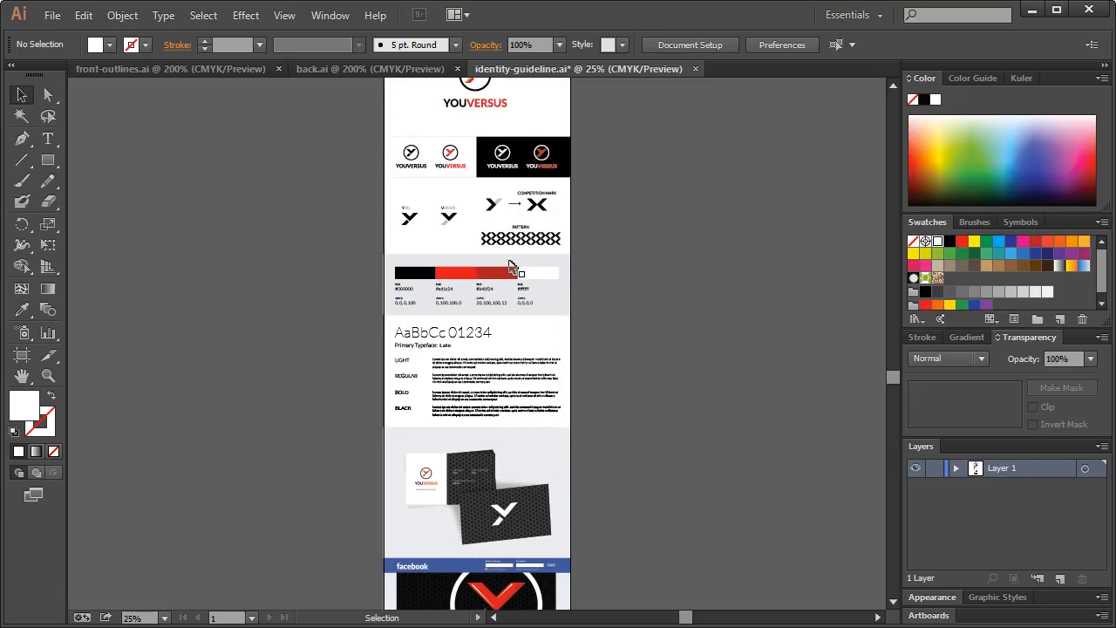
scroll(478, 370, "down", 3)
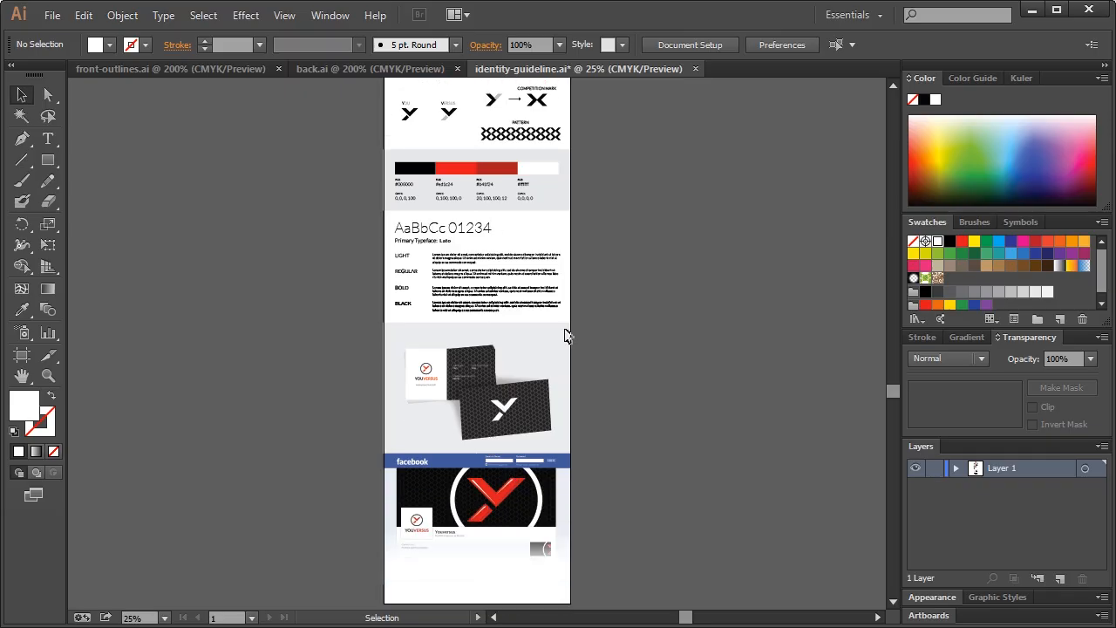
scroll(506, 183, "up", 2)
scroll(518, 408, "down", 4)
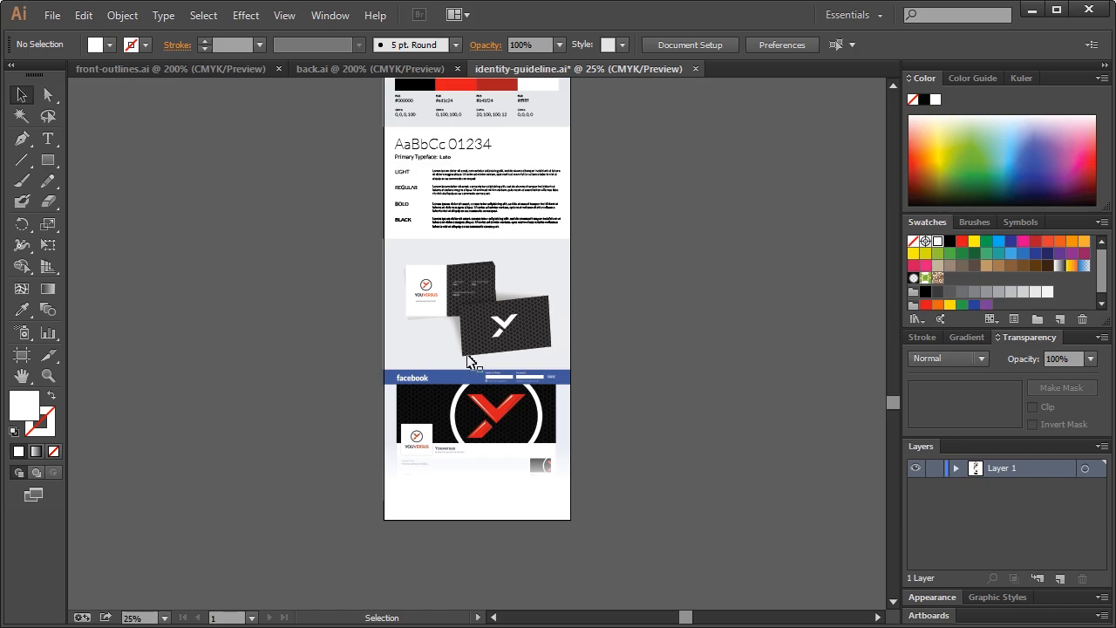
scroll(471, 357, "up", 5)
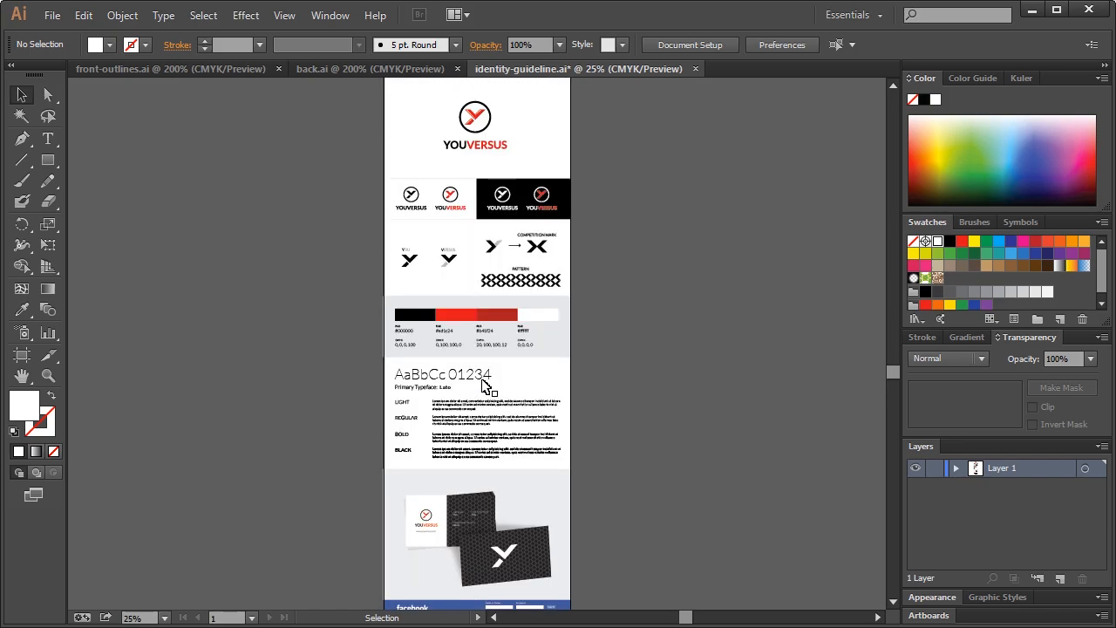
scroll(480, 457, "down", 4)
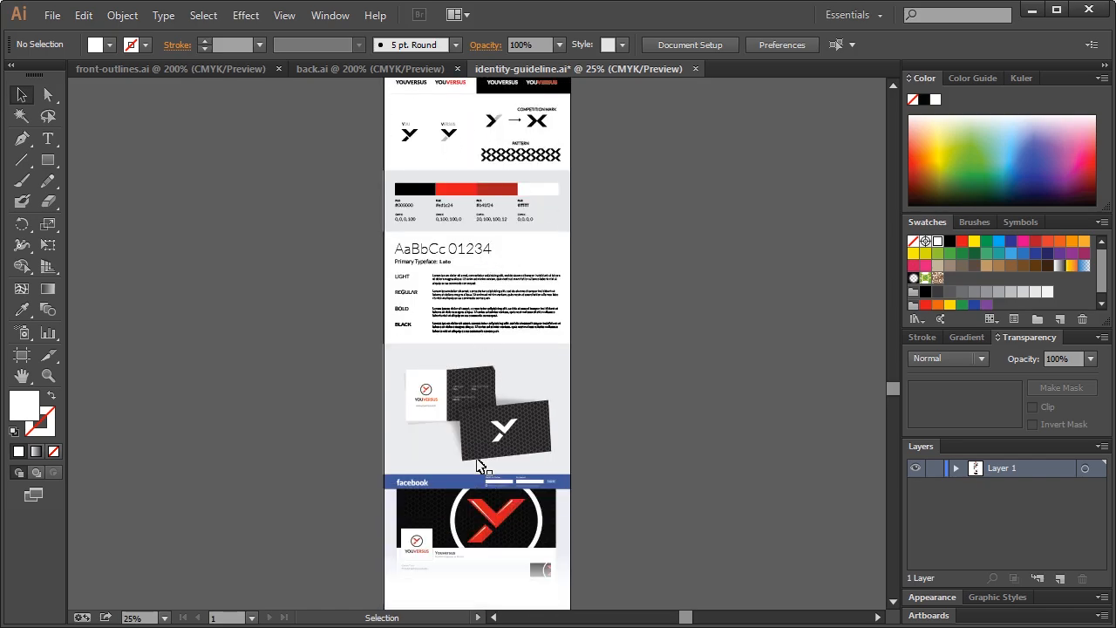
scroll(484, 462, "up", 3)
scroll(486, 464, "up", 3)
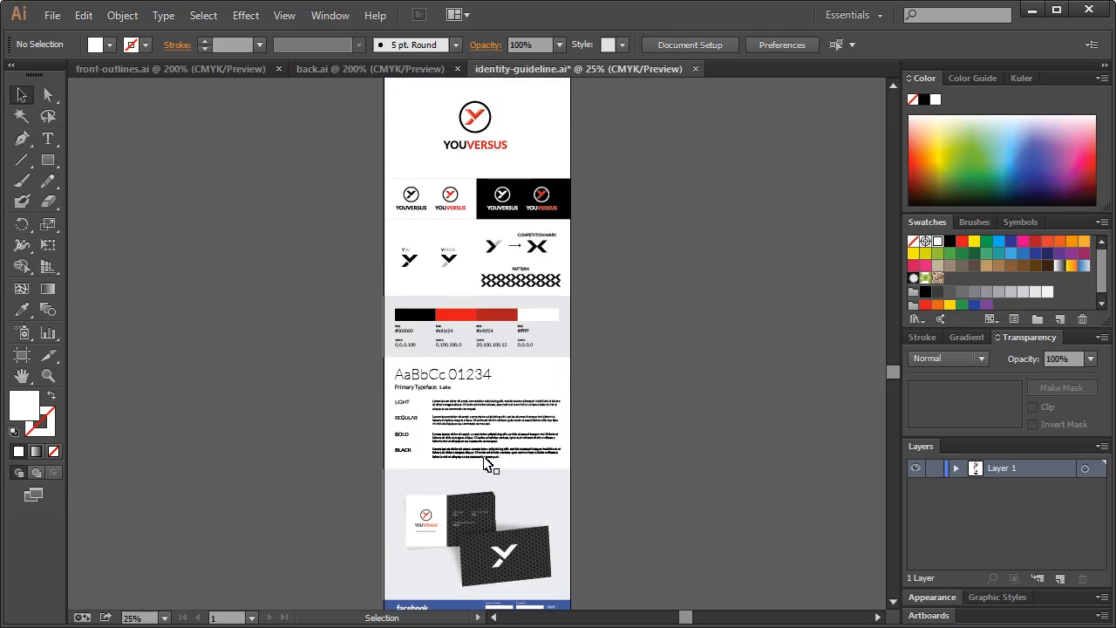
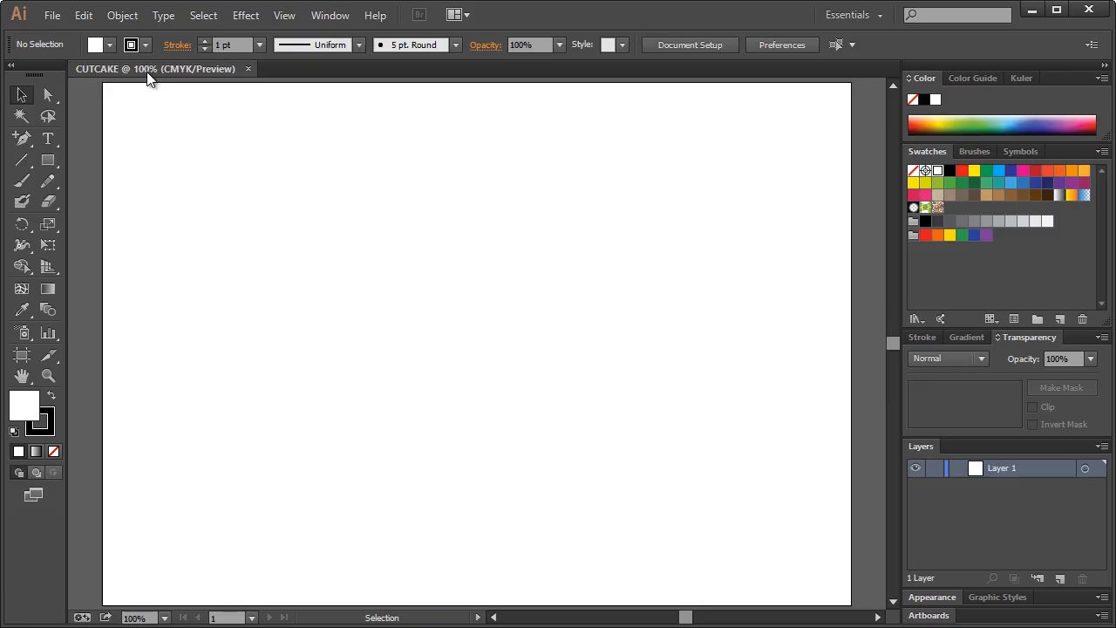
Show the grid and turn on Snap to Grid
left_click(283, 17)
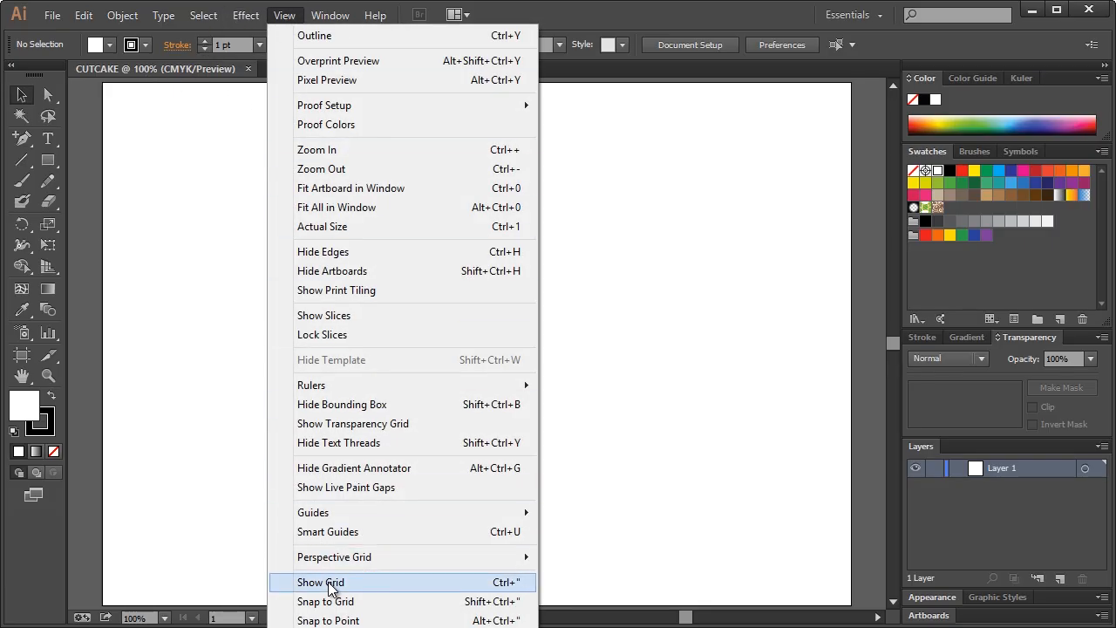
left_click(325, 581)
left_click(251, 16)
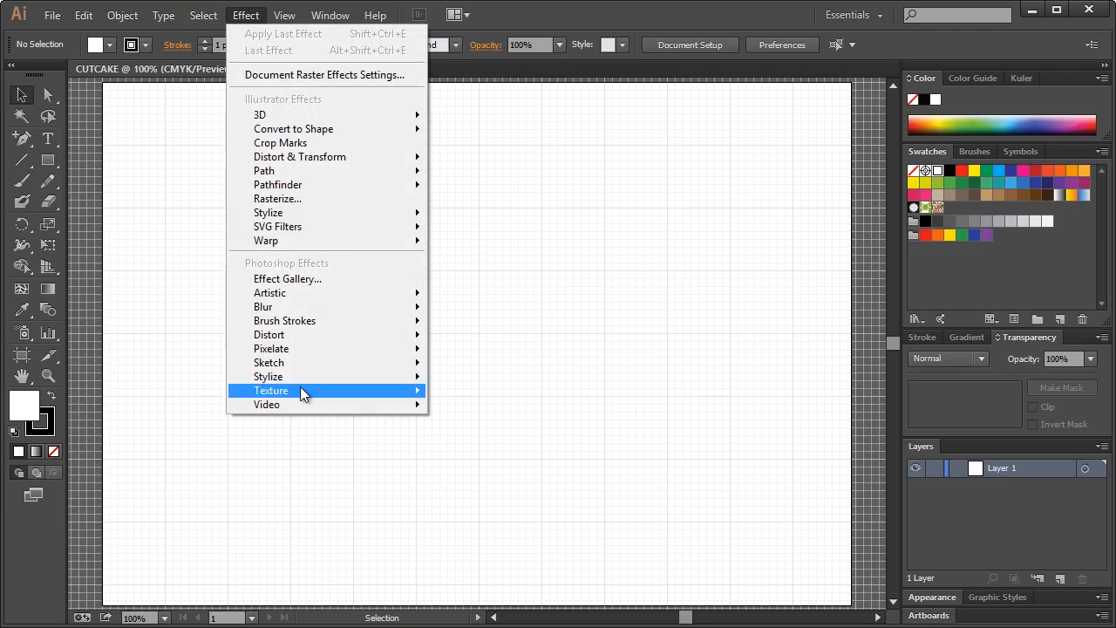
mouse_move(284, 16)
left_click(352, 602)
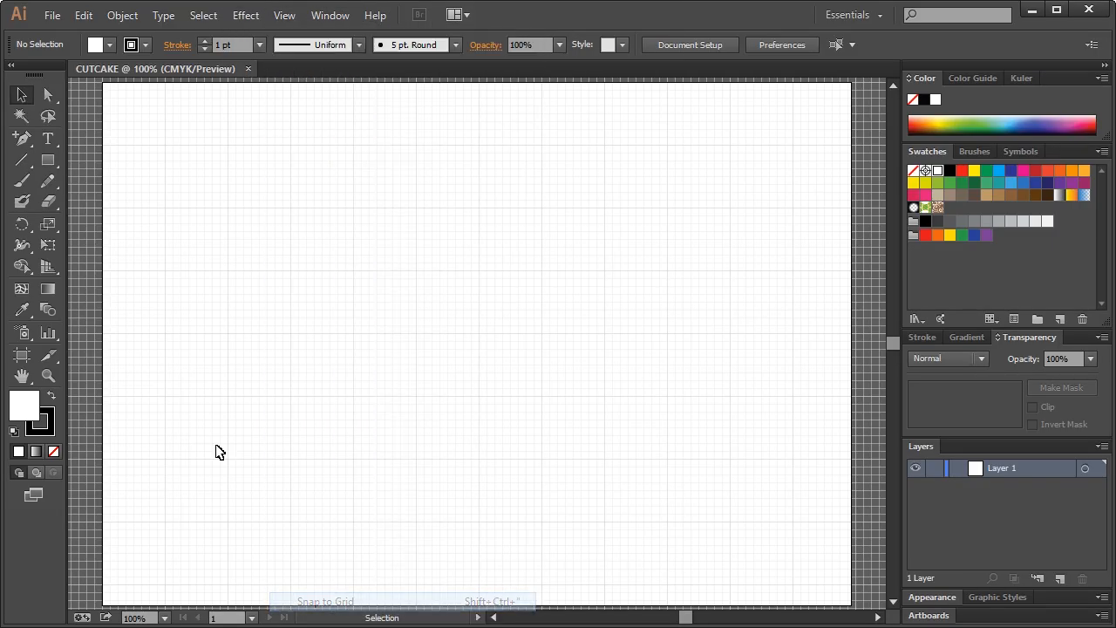
Draw a closed right triangle with a horizontal base and vertical right side, then deselect it
left_click_drag(25, 153, 51, 137)
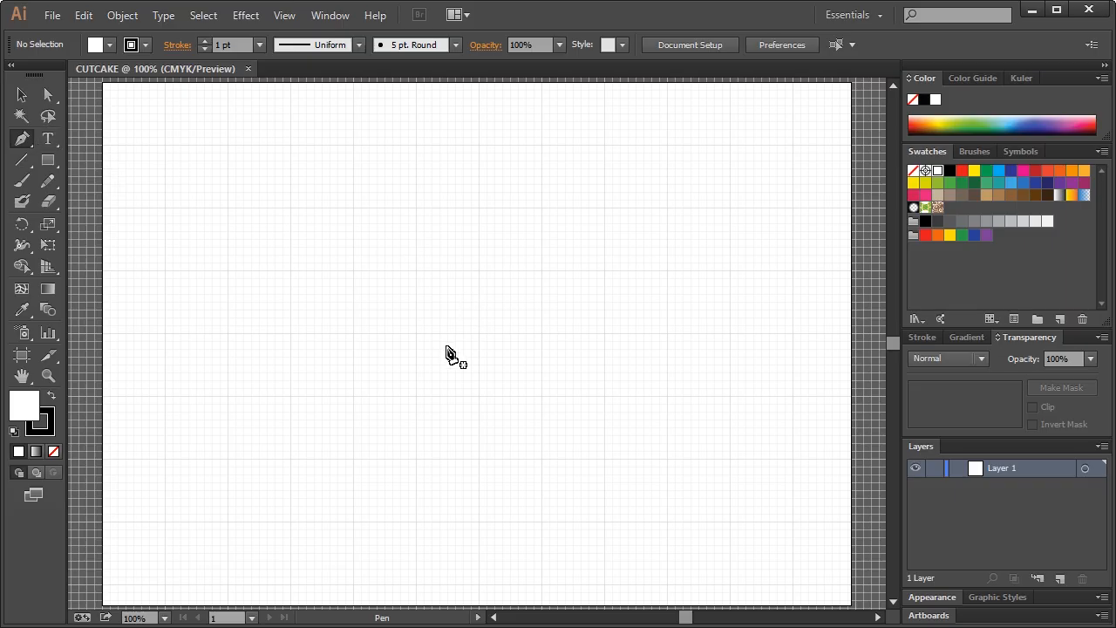
left_click(353, 337)
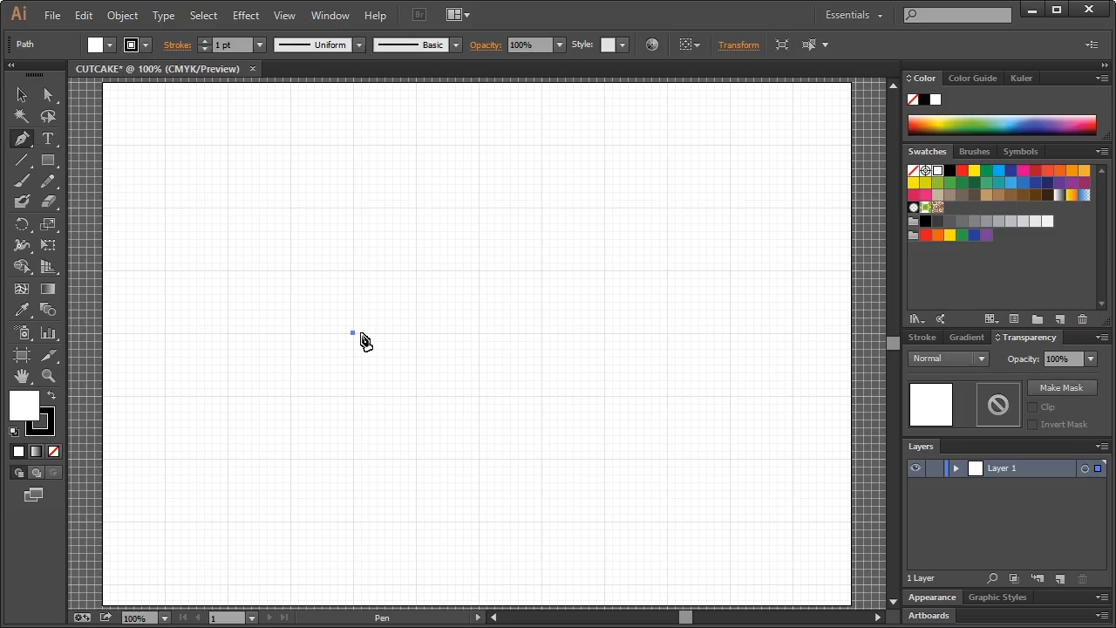
left_click(541, 333)
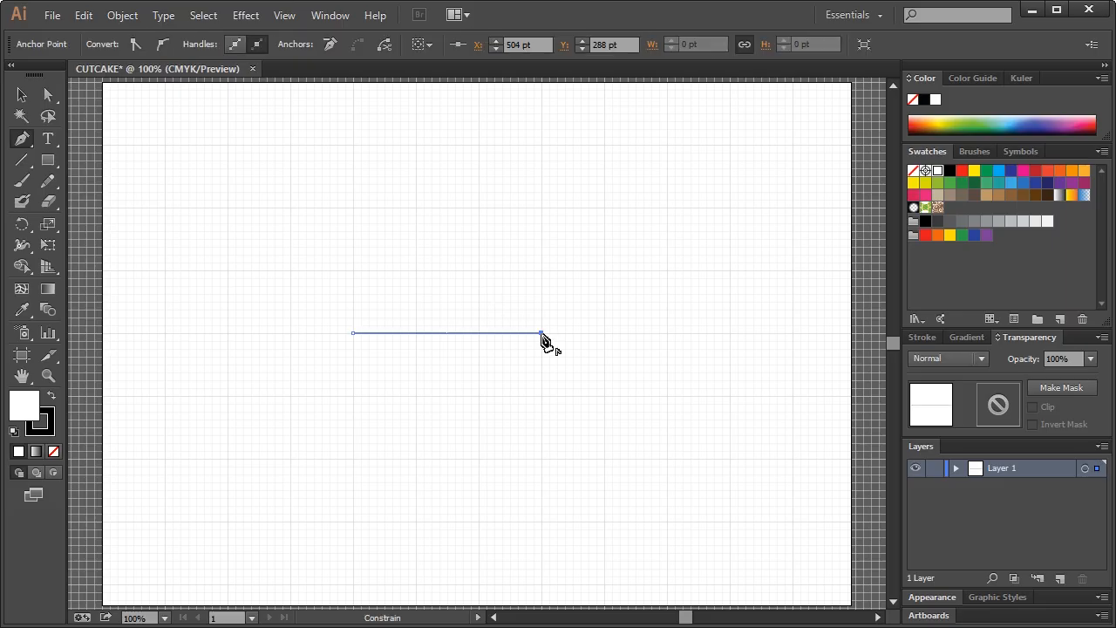
left_click(540, 270)
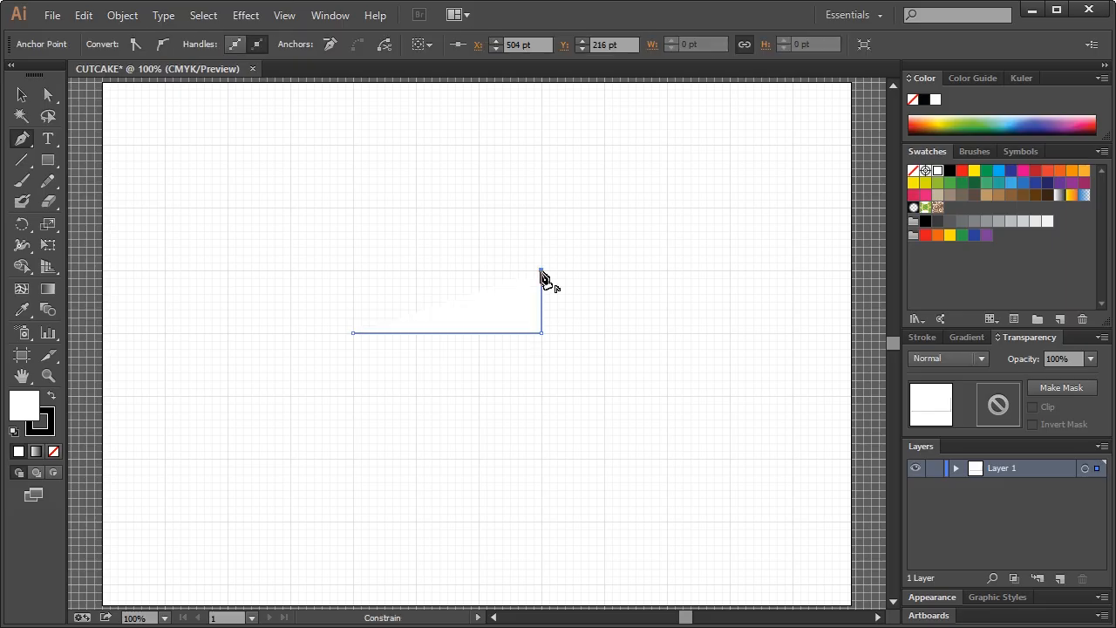
left_click(353, 332)
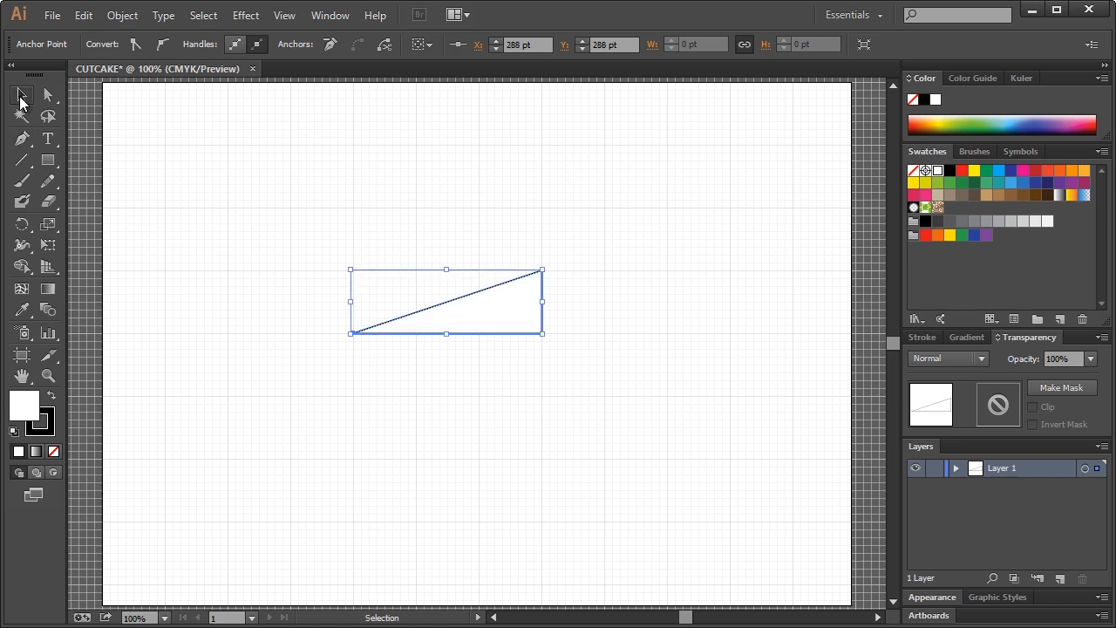
left_click(21, 96)
left_click(297, 166)
left_click(48, 376)
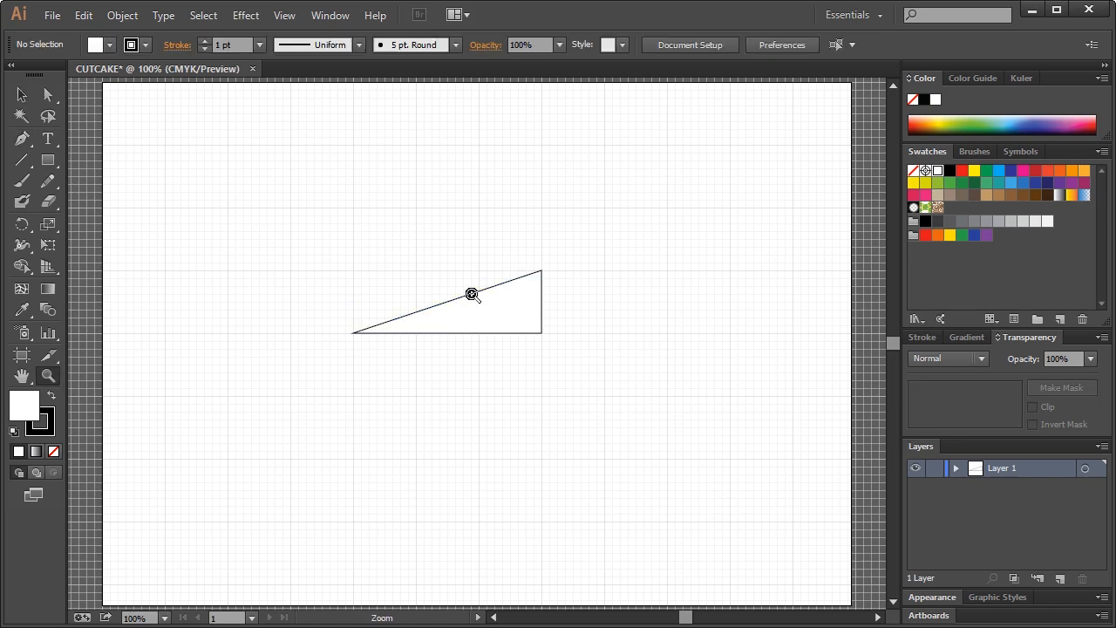
Zoom in and duplicate the triangle straight above the original
left_click_drag(253, 159, 648, 403)
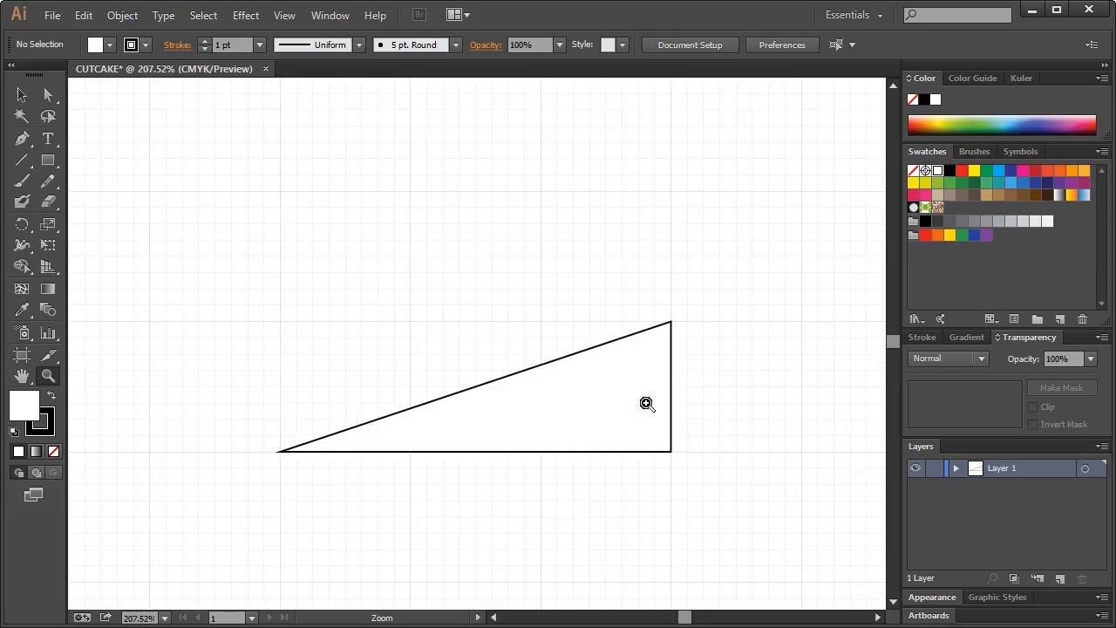
left_click(21, 96)
left_click(590, 402)
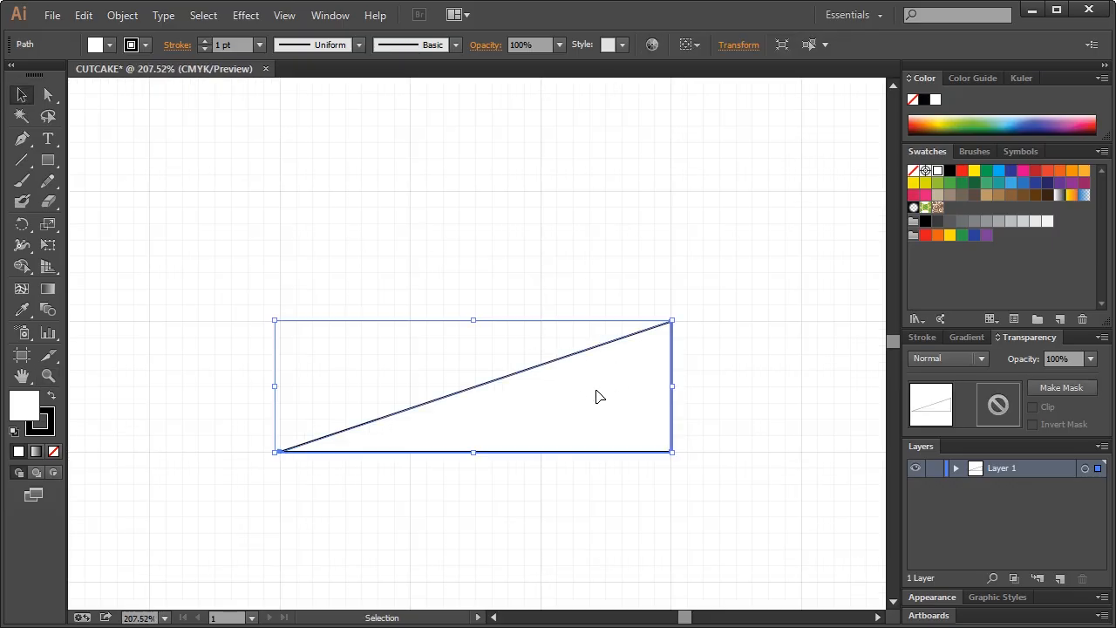
key("ctrl")
key("ctrl")
left_click_drag(599, 411, 603, 291)
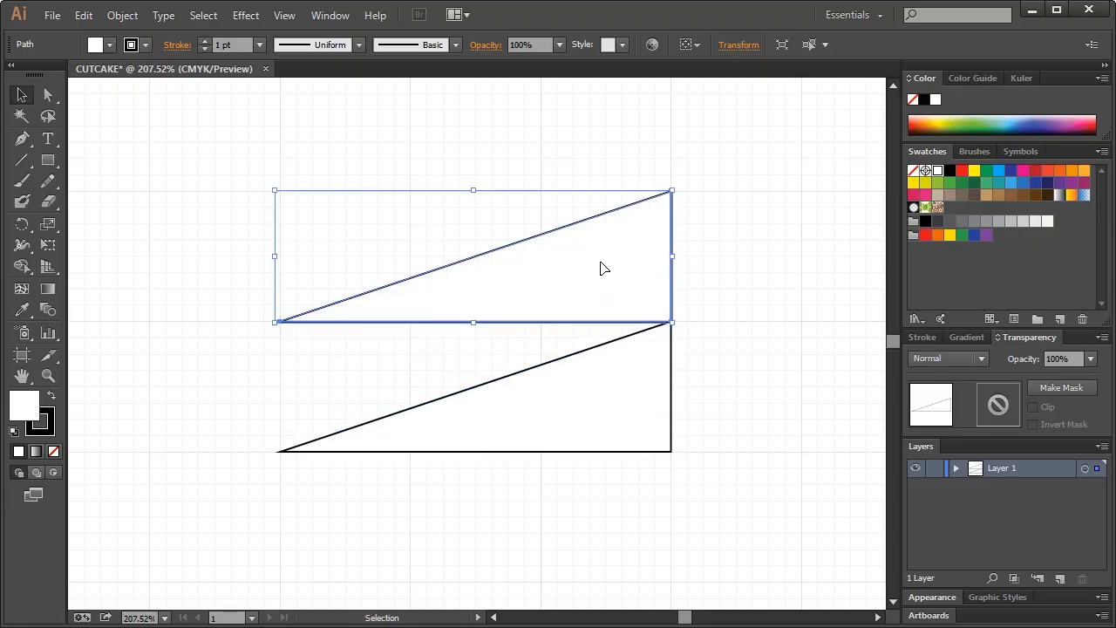
Scale the copied triangle uniformly to 66% with Transform > Scale
right_click(544, 268)
mouse_move(633, 495)
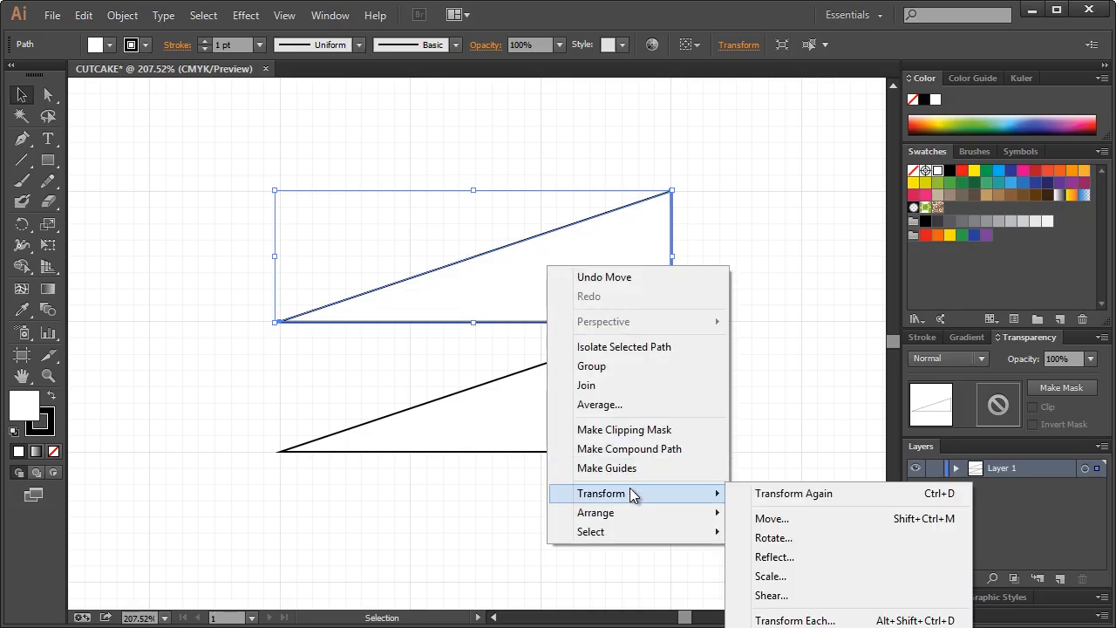
left_click(774, 577)
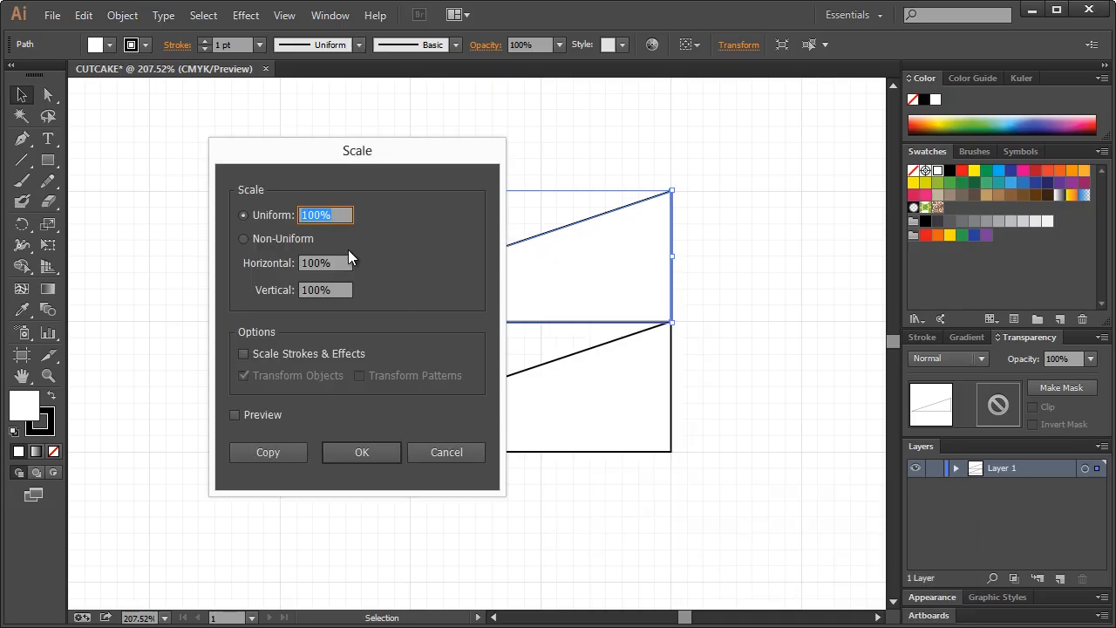
left_click_drag(322, 212, 296, 215)
type("66")
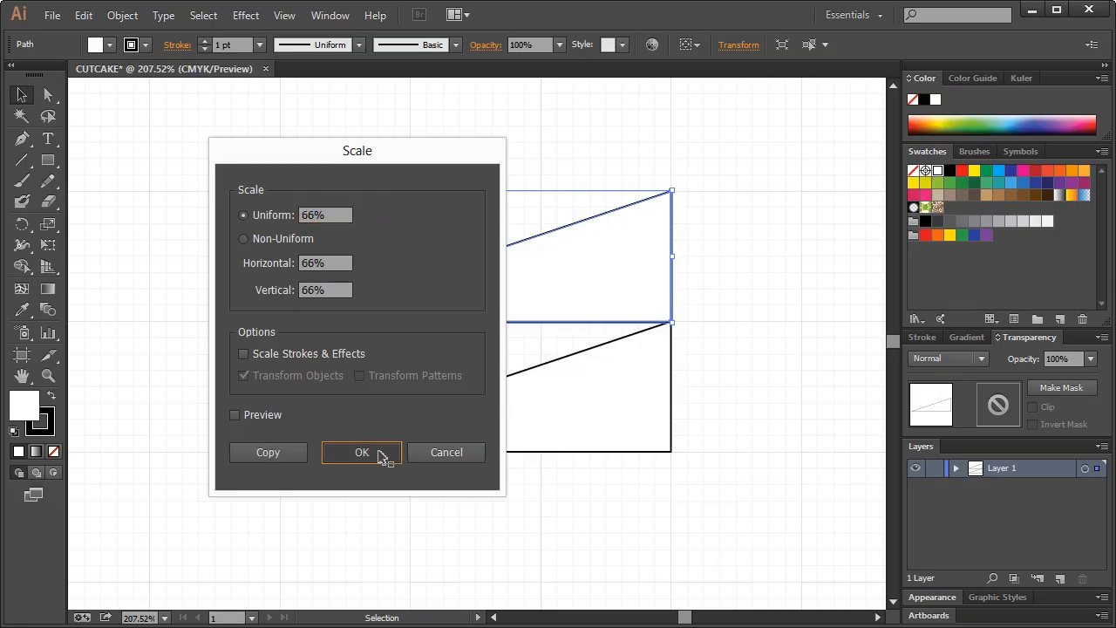
left_click(378, 451)
left_click(688, 211)
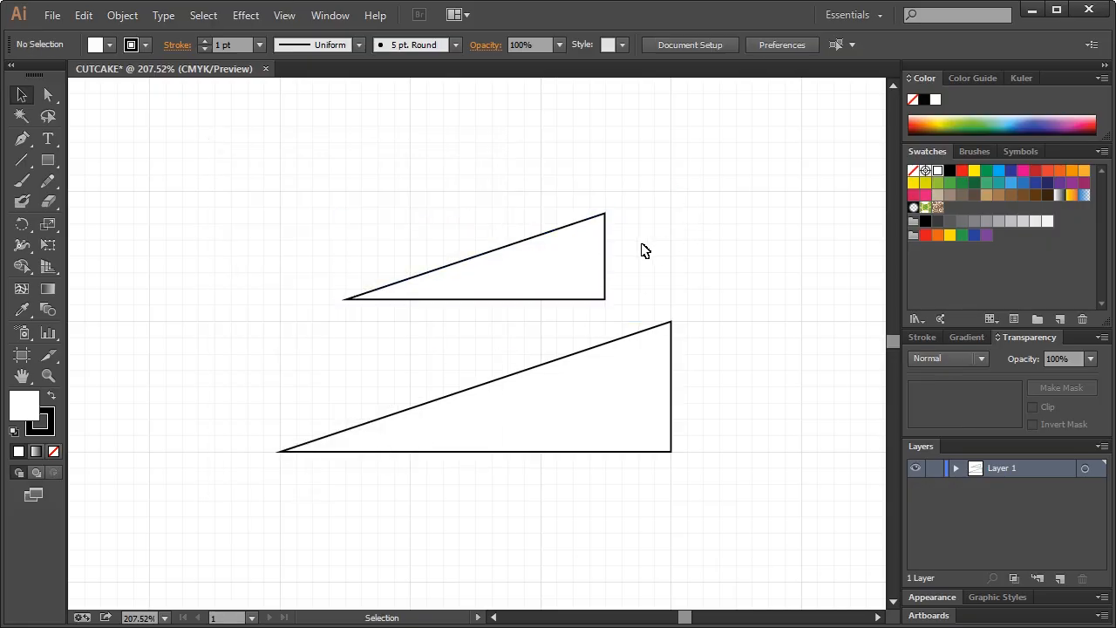
left_click(573, 267)
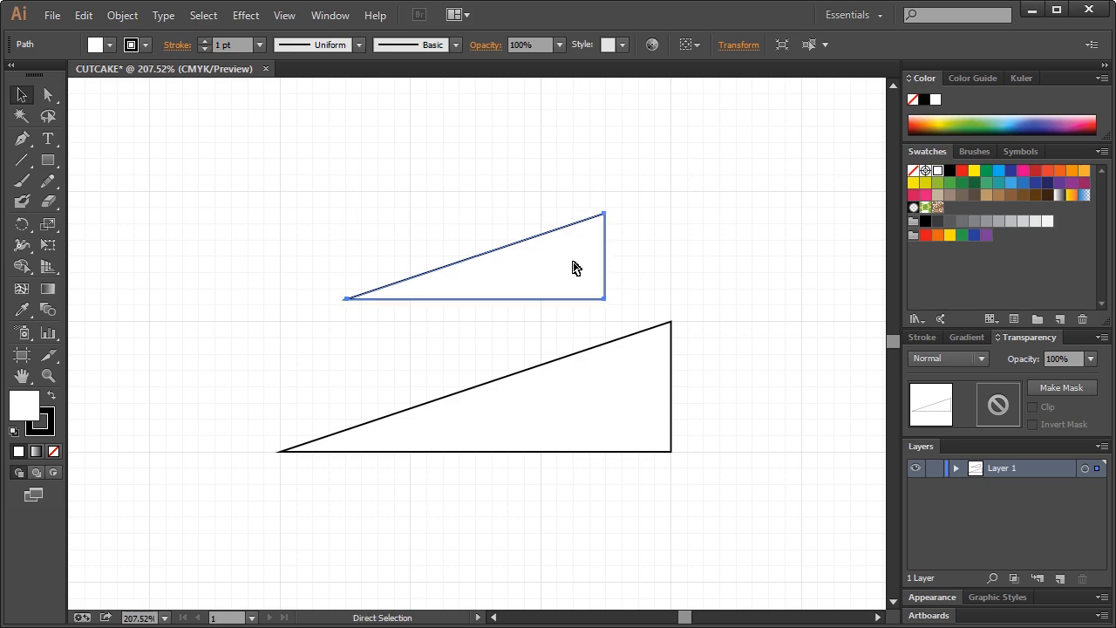
Duplicate the smaller triangle upward and scale the new copy to 66%
left_click_drag(541, 277, 541, 165)
right_click(543, 161)
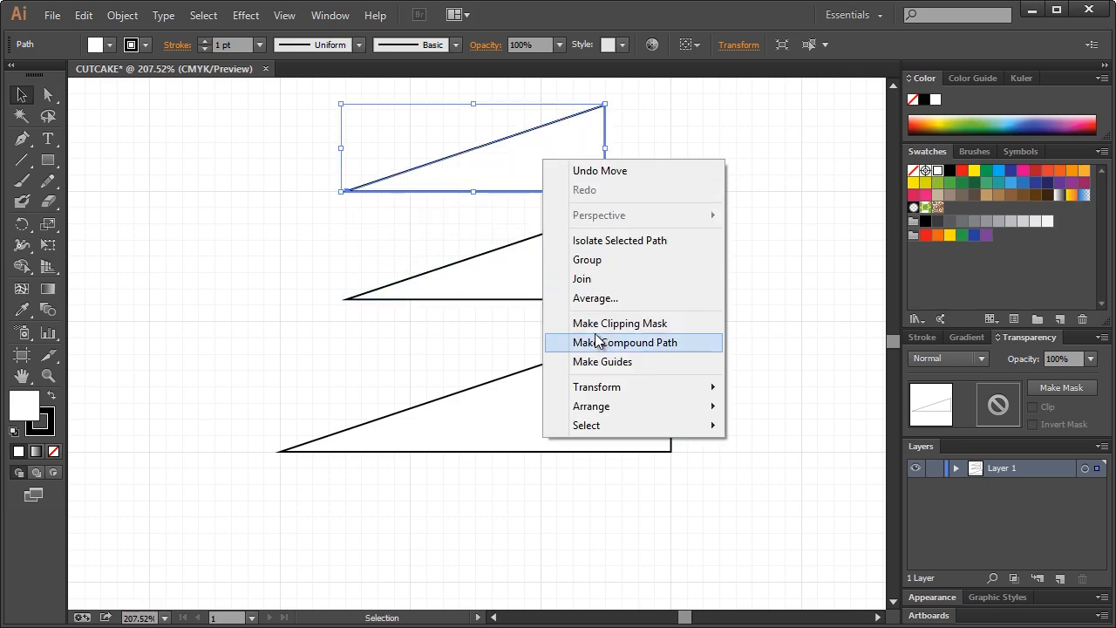
mouse_move(626, 389)
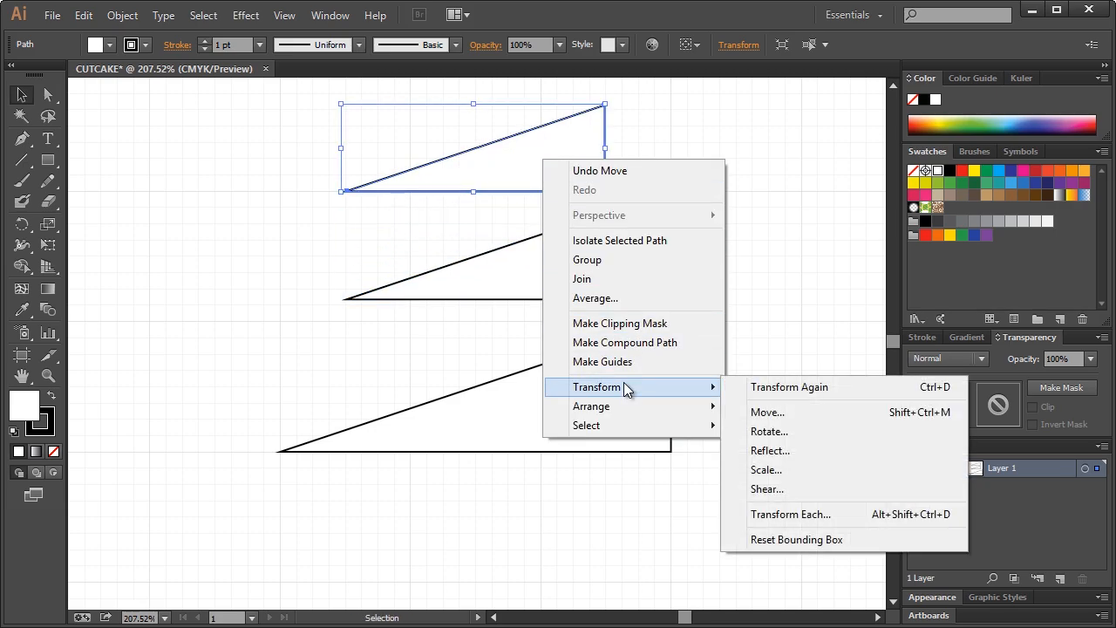
left_click(759, 469)
left_click(315, 215)
left_click(379, 453)
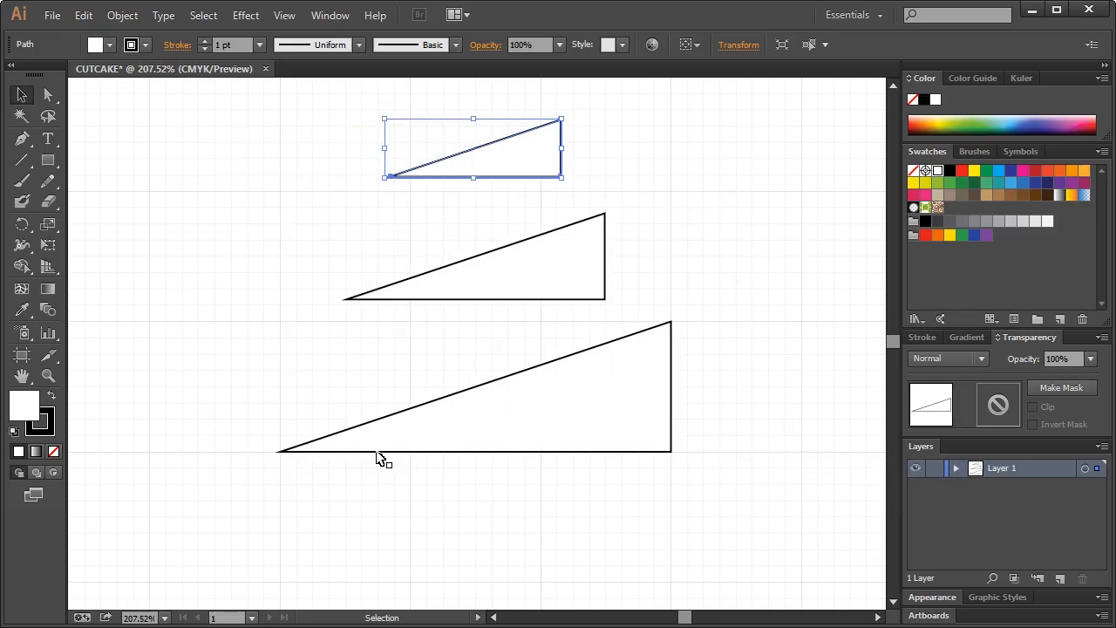
left_click(722, 117)
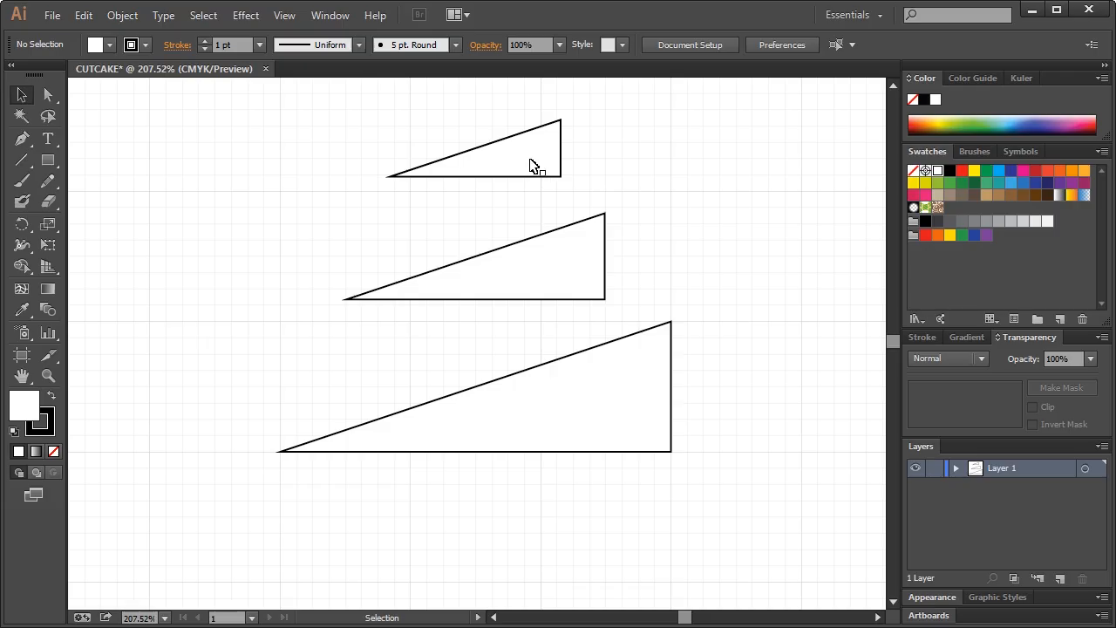
Drag the middle triangle onto the large one and the top triangle onto the middle one
left_click_drag(570, 256, 569, 303)
left_click(677, 226)
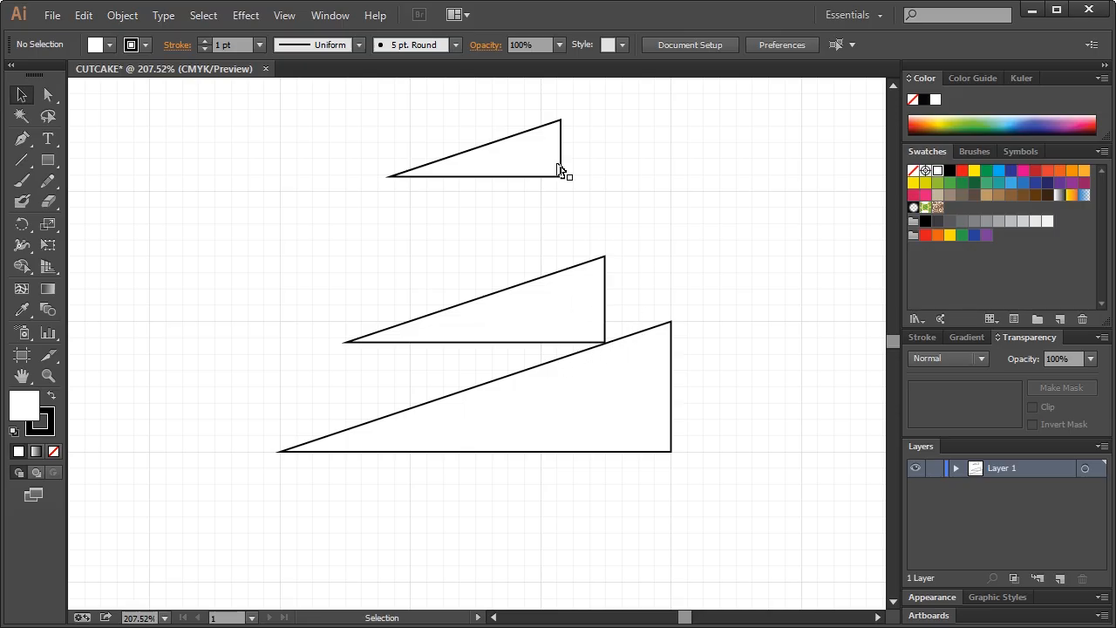
left_click_drag(531, 166, 531, 261)
left_click(656, 172)
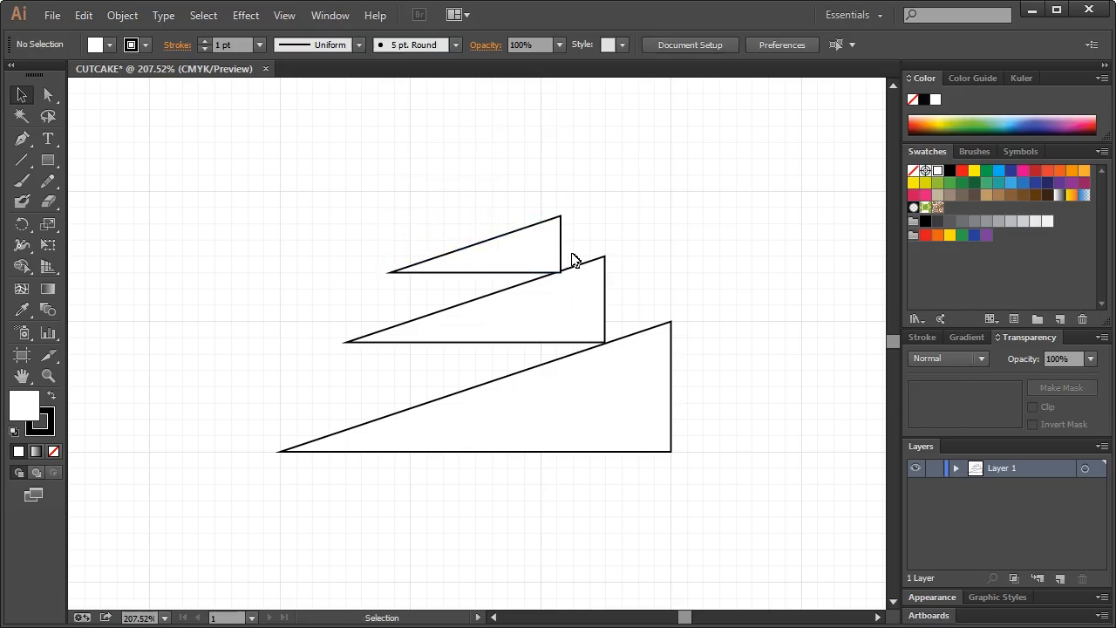
Turn off Snap to Grid and nudge the top triangle up one step to seat it
left_click(278, 15)
left_click(317, 600)
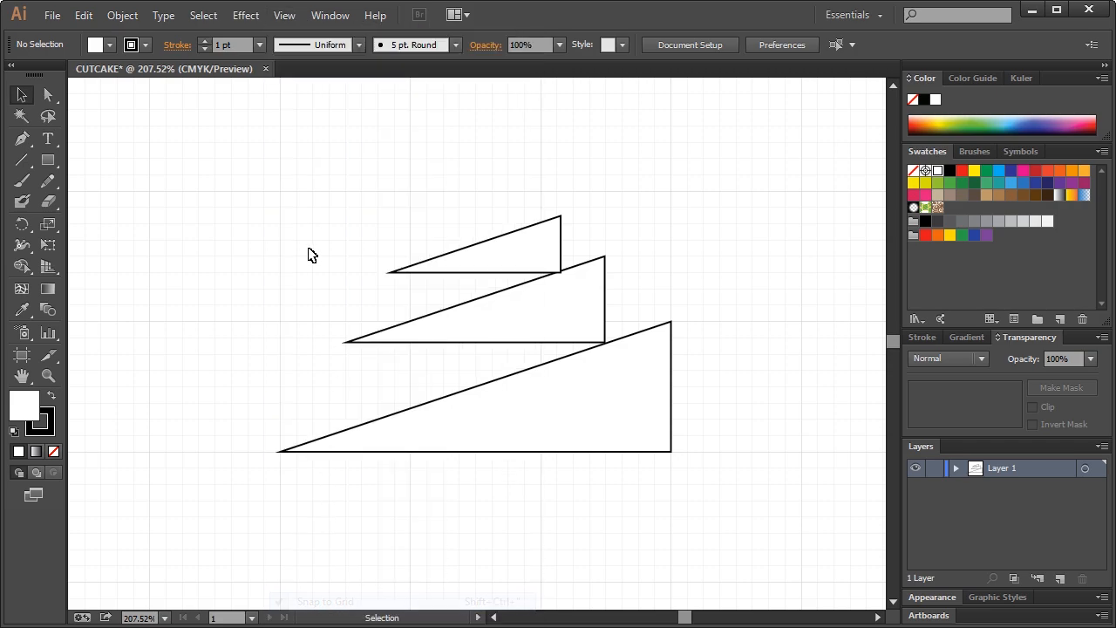
key("z")
left_click_drag(344, 165, 662, 358)
left_click(29, 93)
left_click(576, 293)
key("Up")
key("Up")
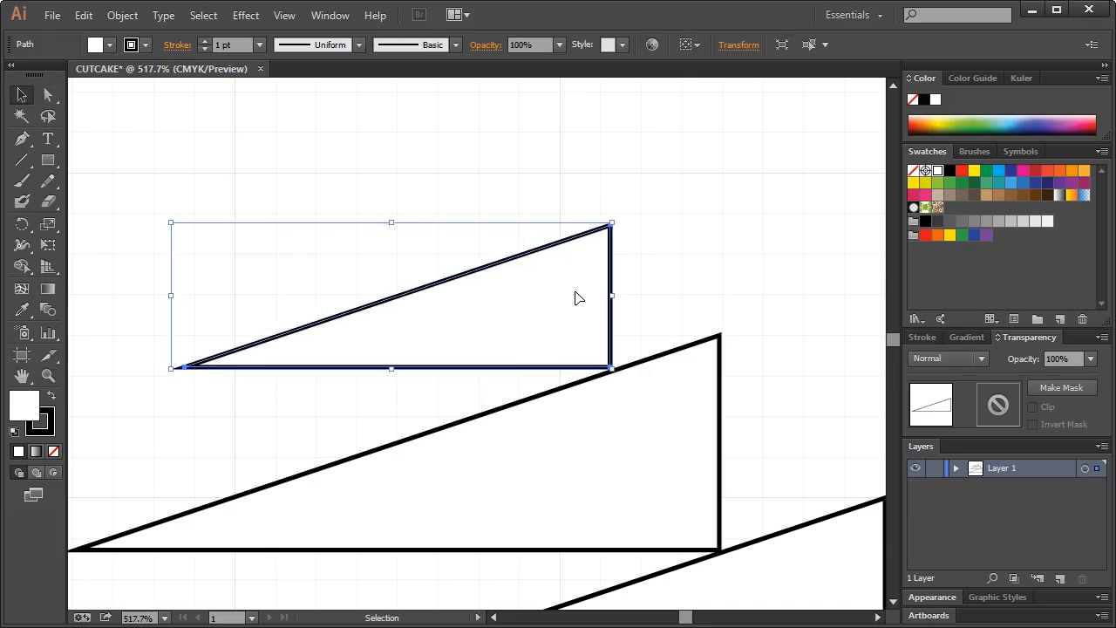
left_click(698, 312)
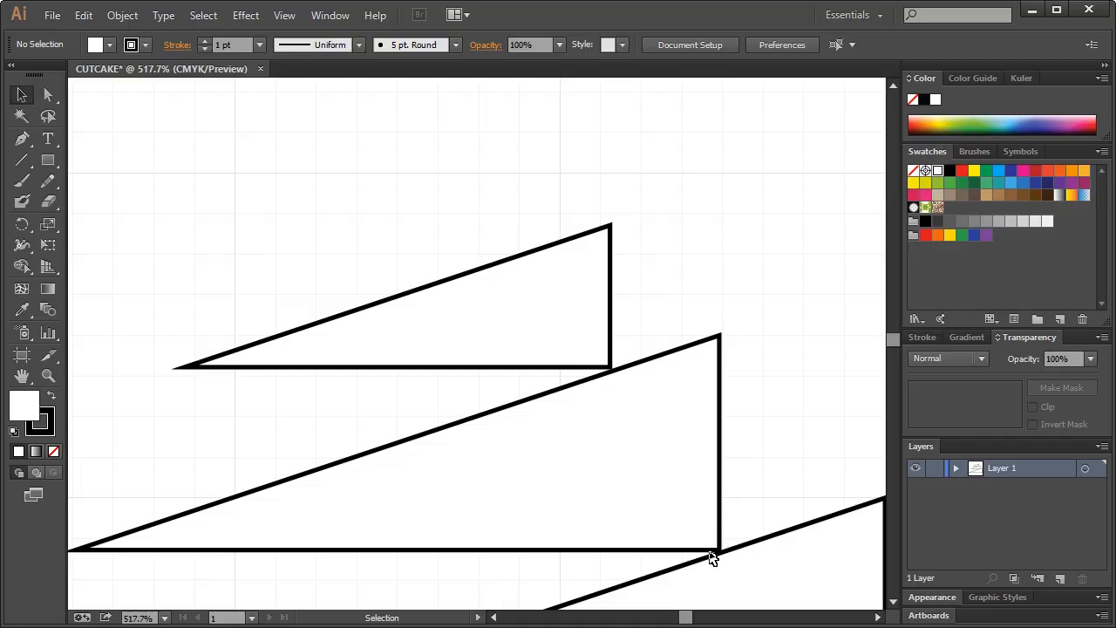
key("ctrl+1")
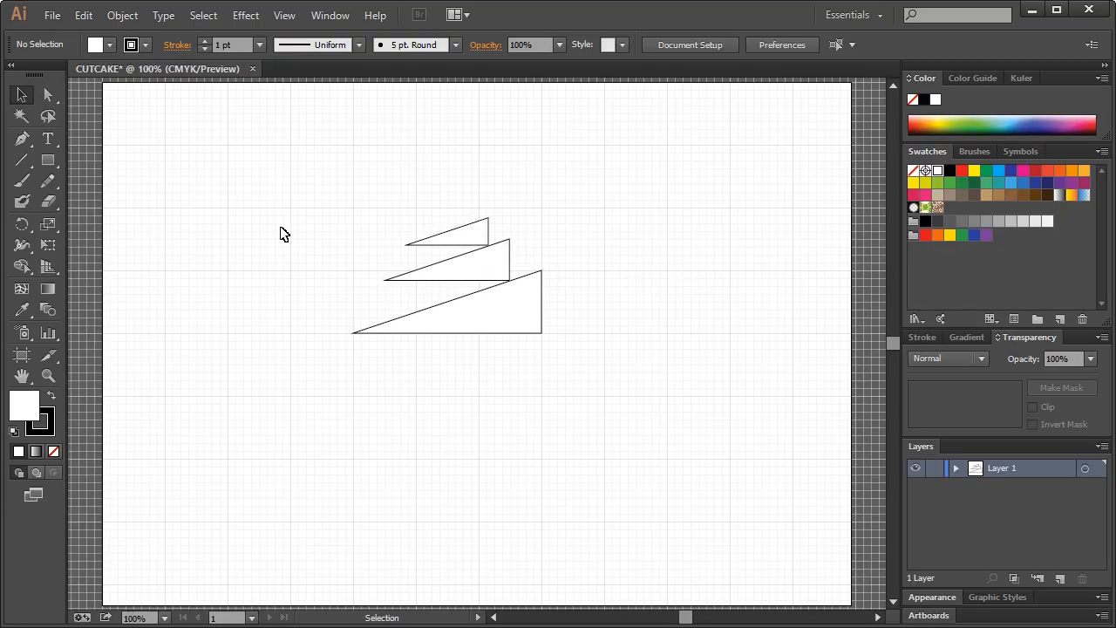
left_click(48, 375)
Give the large bottom triangle a magenta fill with no stroke, then select both white triangles
left_click_drag(316, 159, 606, 407)
left_click(22, 94)
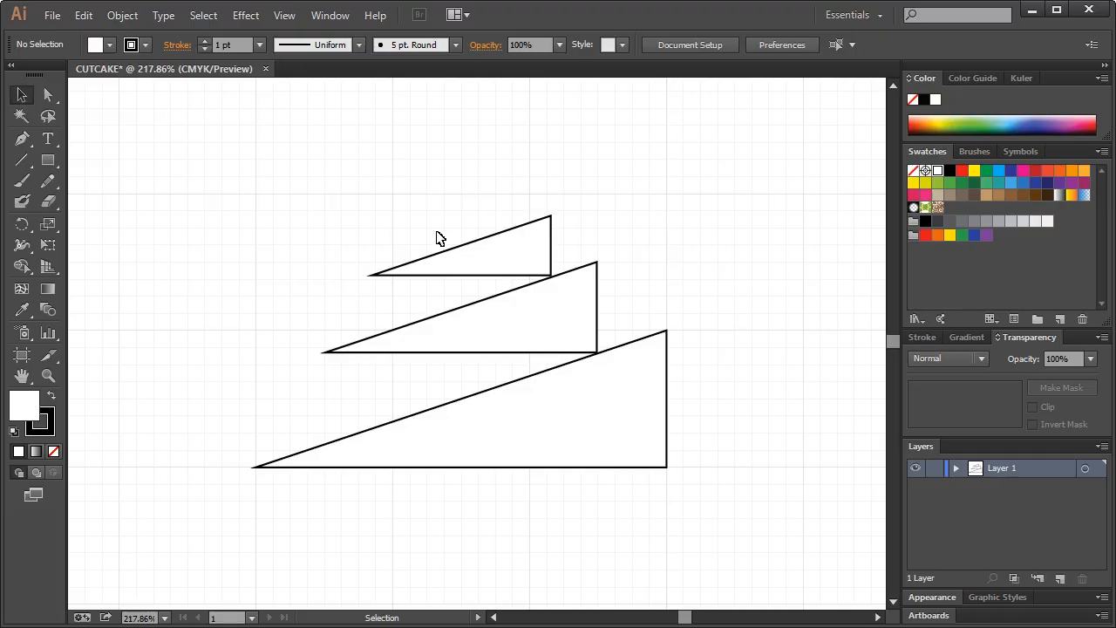
left_click(629, 385)
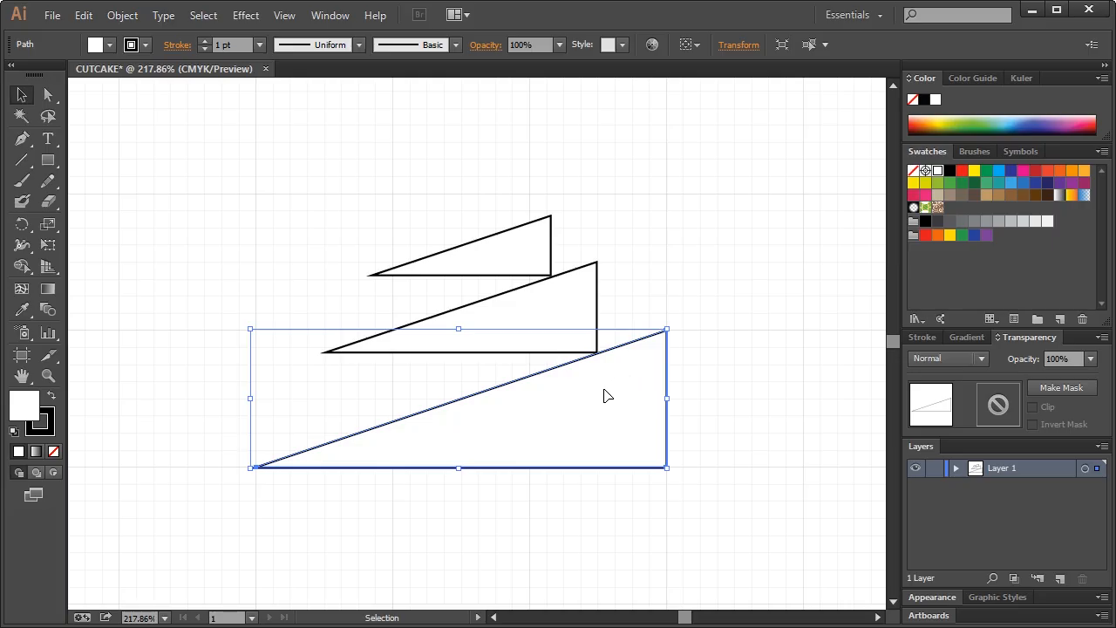
left_click(1024, 172)
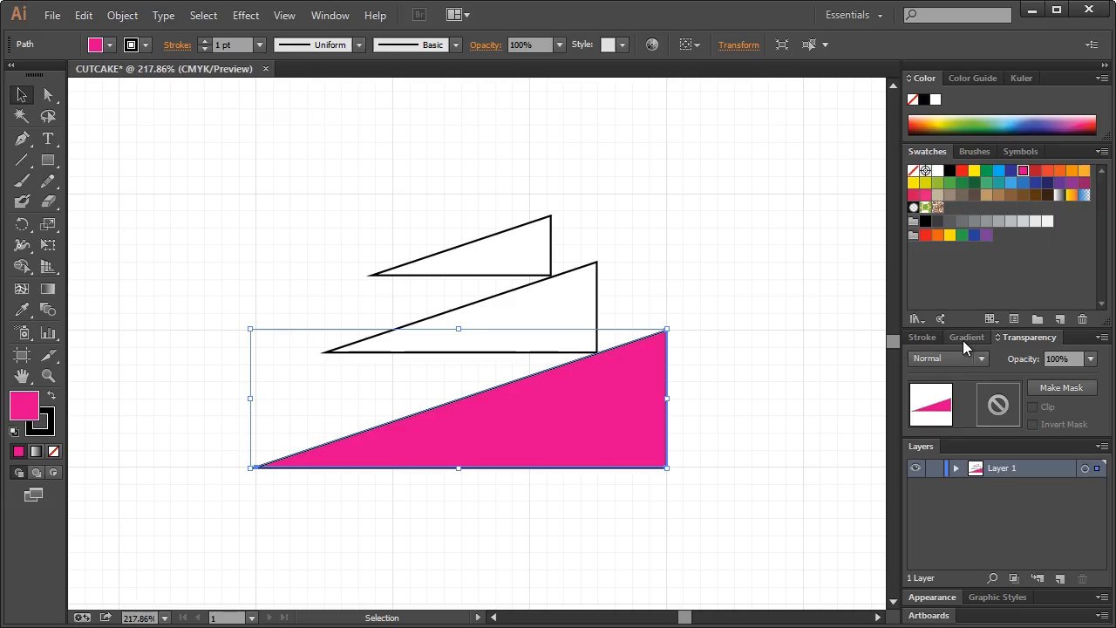
left_click(965, 337)
left_click(927, 436)
left_click(912, 174)
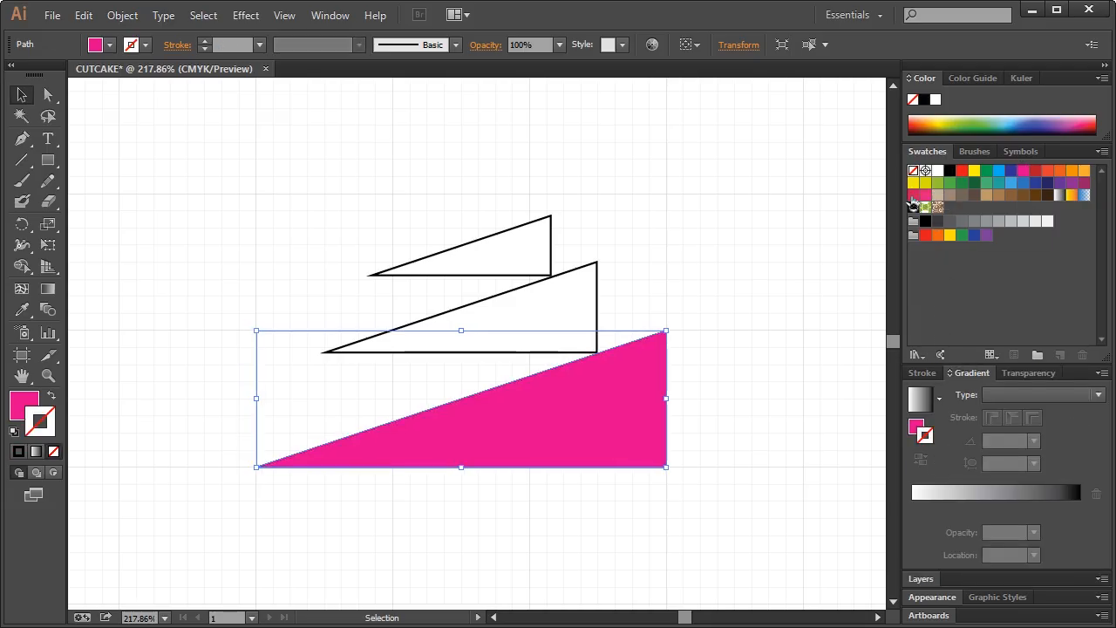
left_click(261, 228)
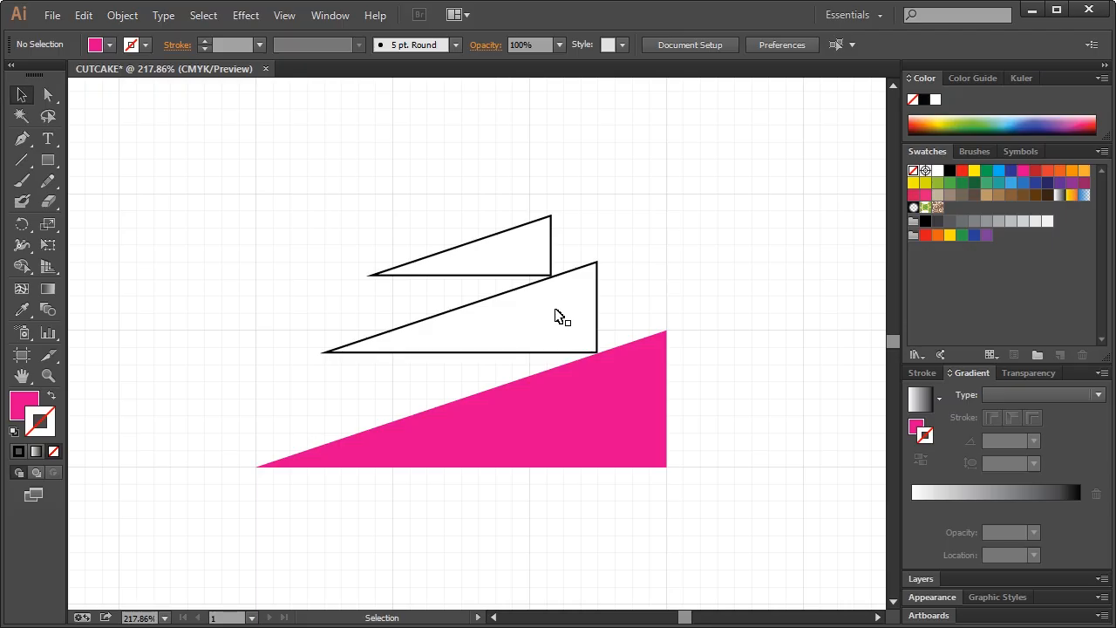
left_click(572, 324)
left_click(526, 269, "shift")
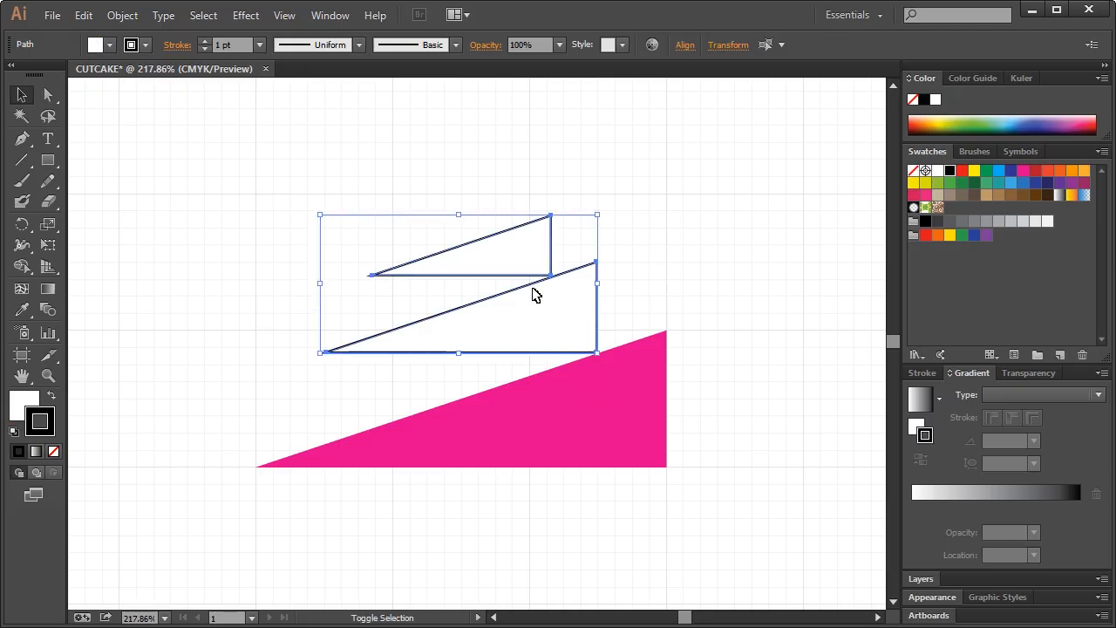
Eyedrop the magenta fill onto both white triangles
left_click(22, 310)
left_click(541, 399)
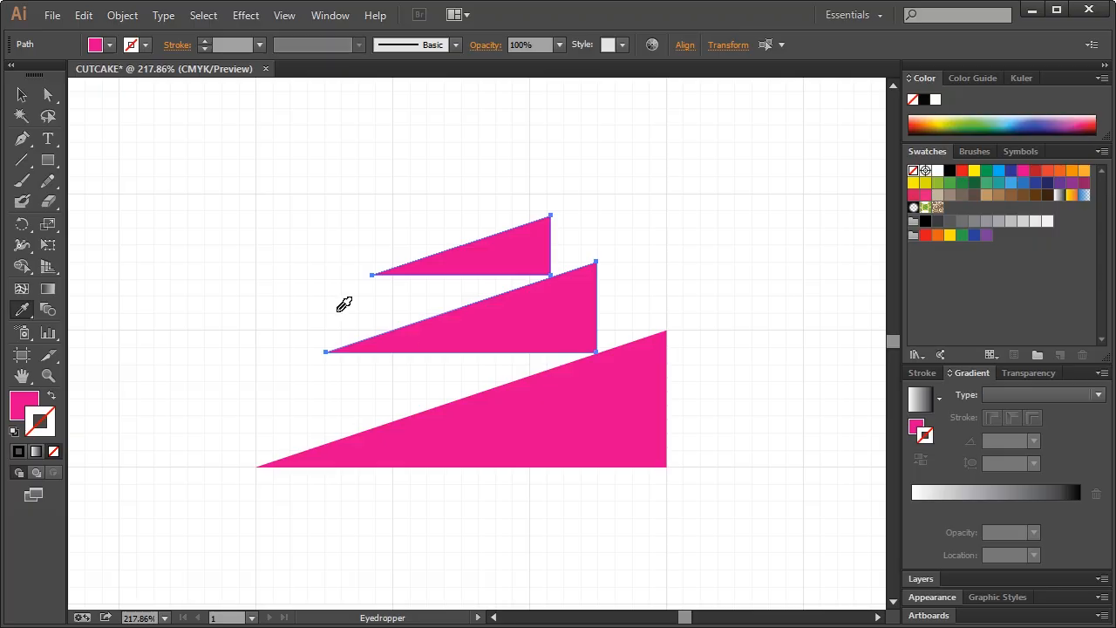
left_click(21, 96)
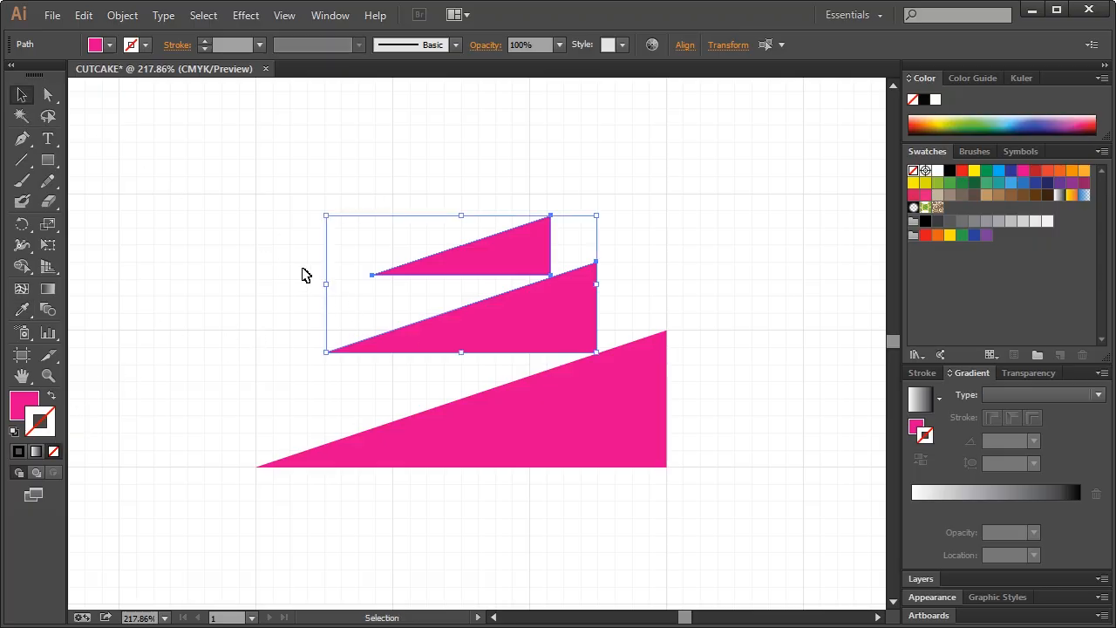
left_click(305, 275)
Fill the middle triangle blue and the top triangle green
left_click(559, 339)
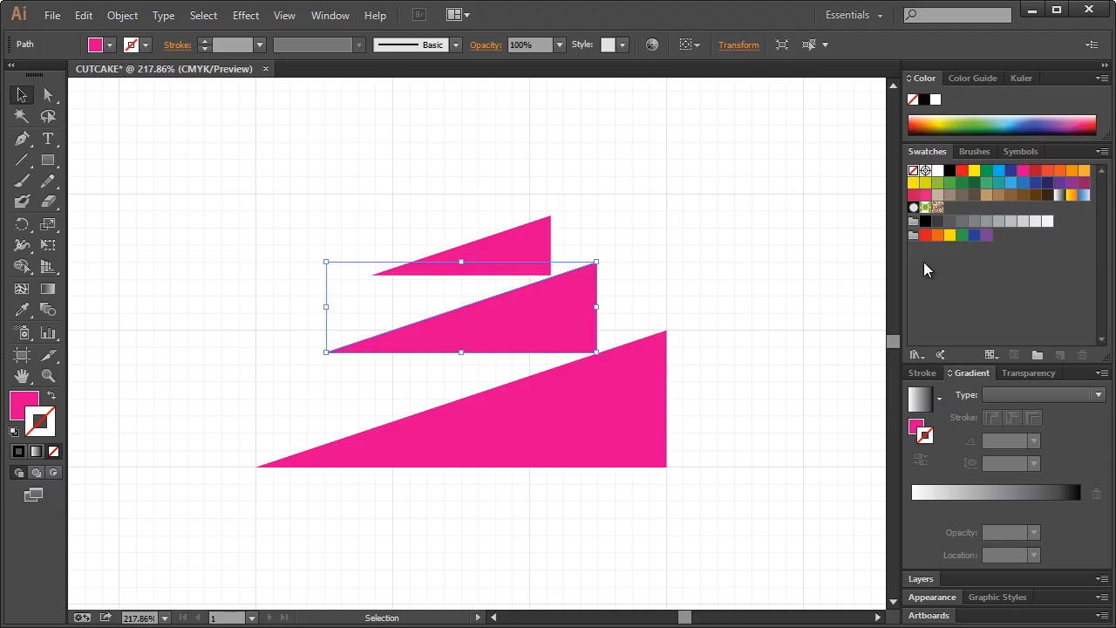
left_click(1011, 183)
key("ctrl+z")
left_click(917, 427)
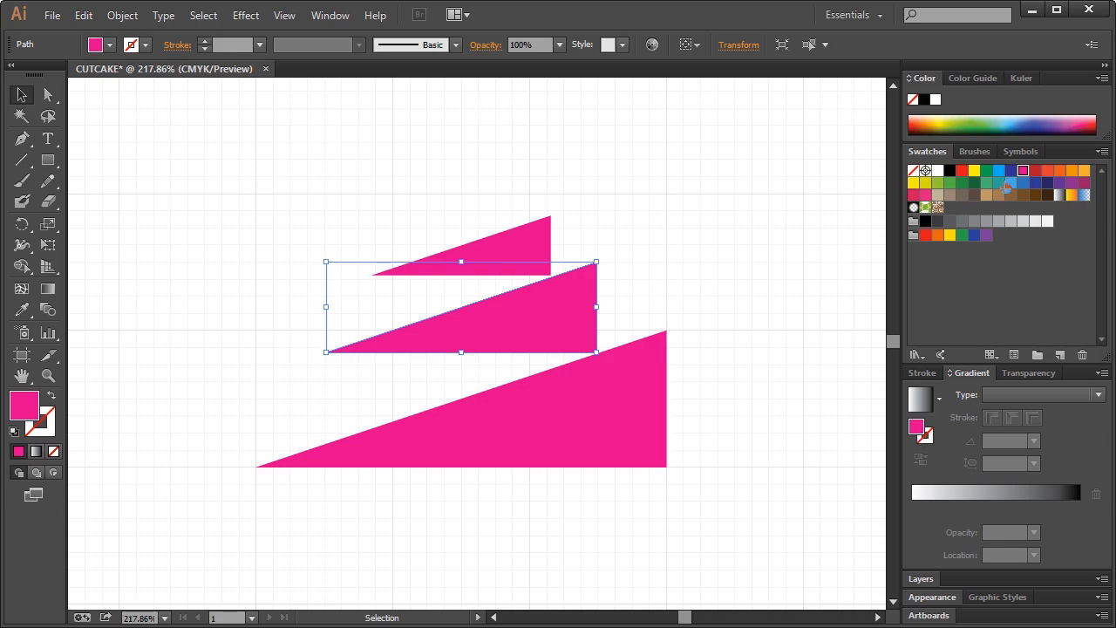
left_click(1010, 183)
left_click(608, 255)
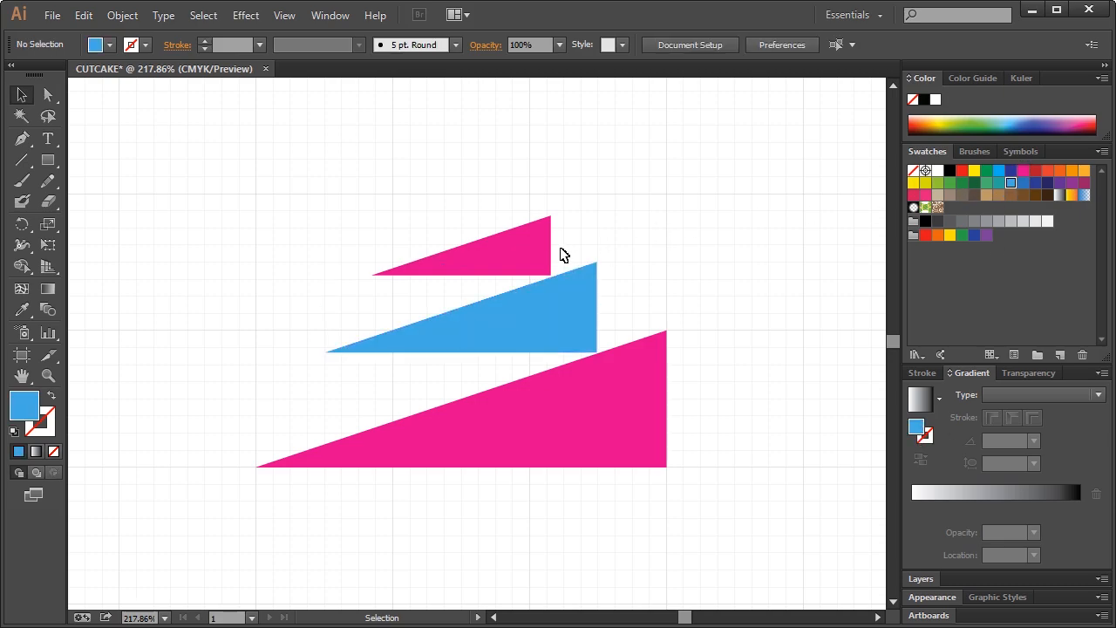
left_click(528, 248)
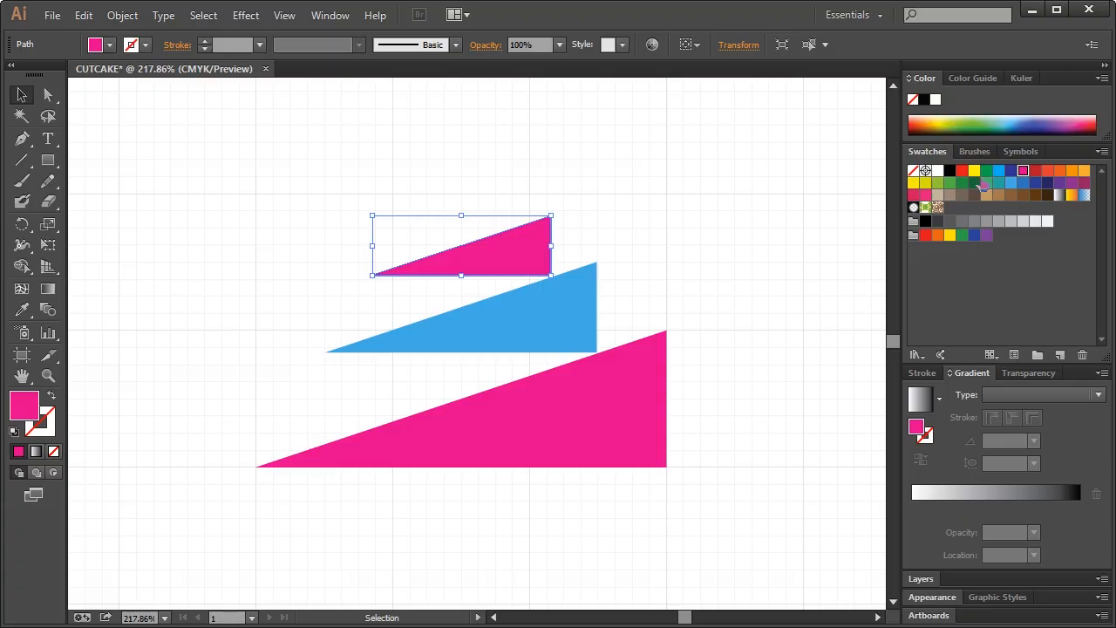
left_click(937, 184)
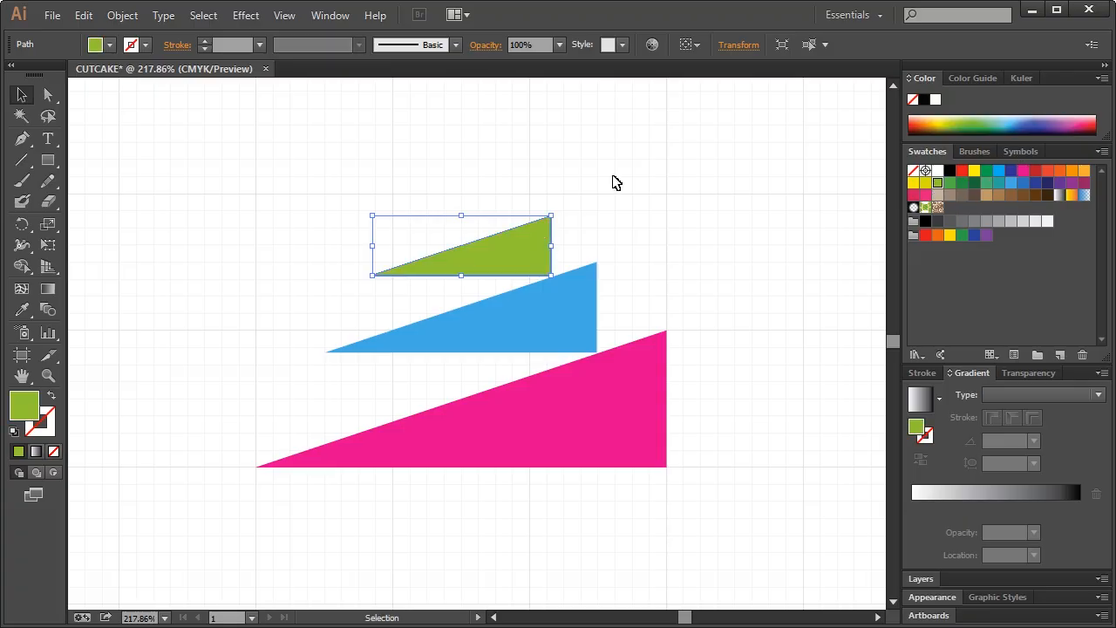
left_click(618, 181)
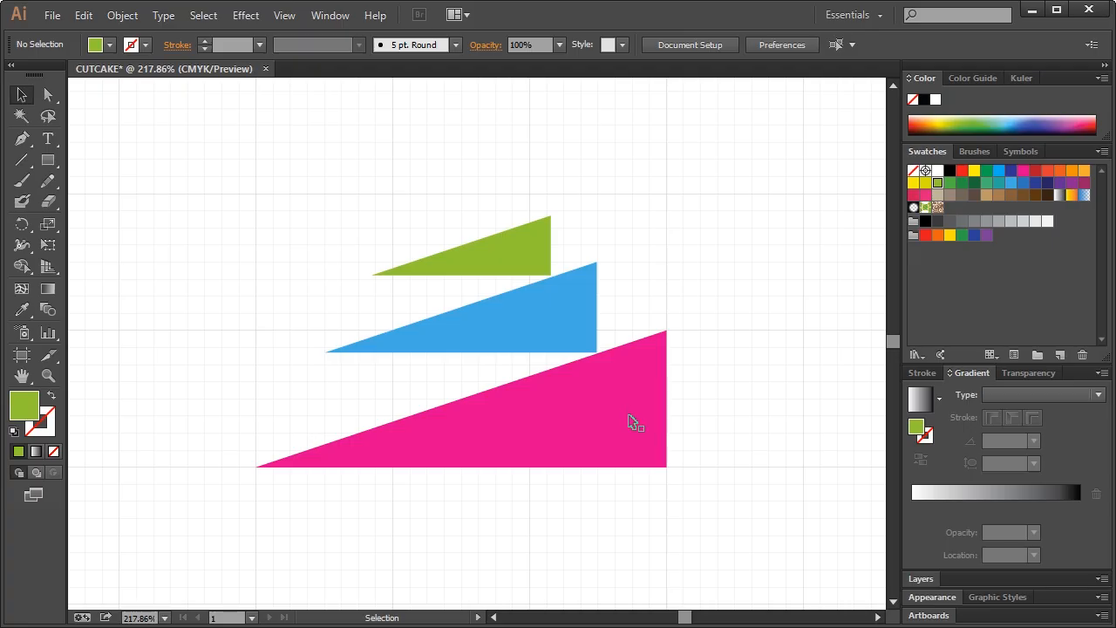
left_click(633, 422)
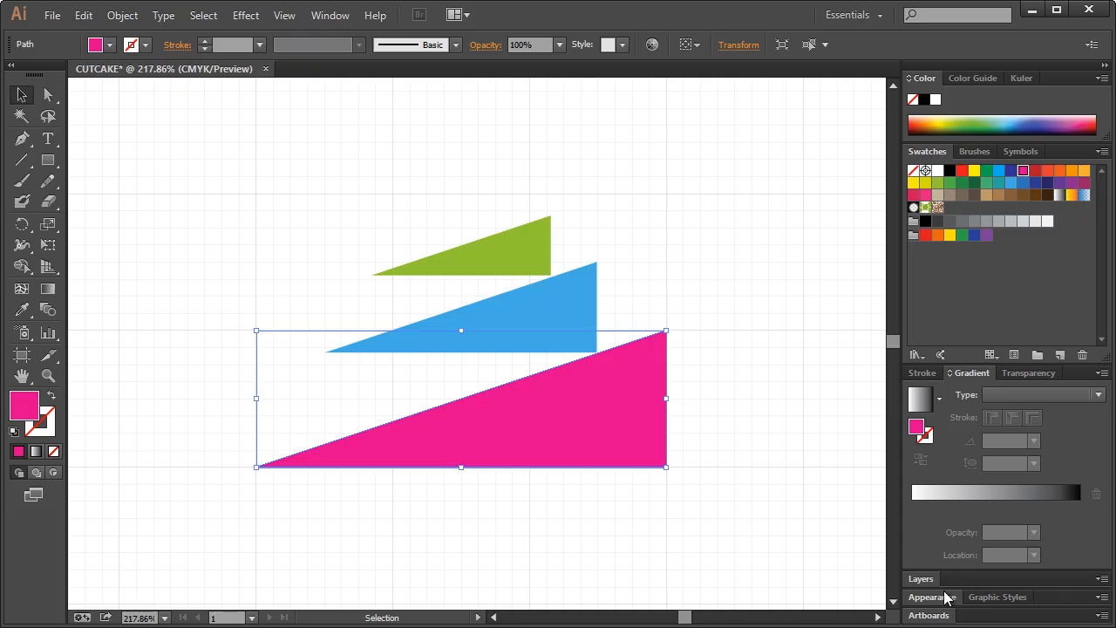
Paste a copy of the magenta triangle behind it and eyedrop white onto the copy
left_click(921, 579)
left_click(956, 468)
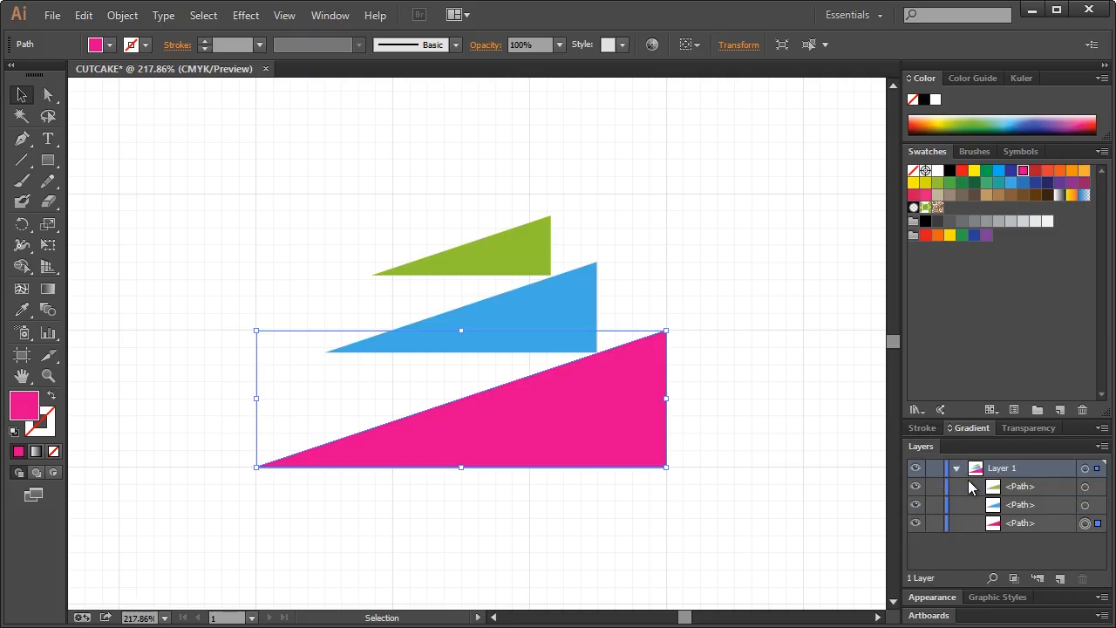
key("ctrl+c")
key("ctrl+f")
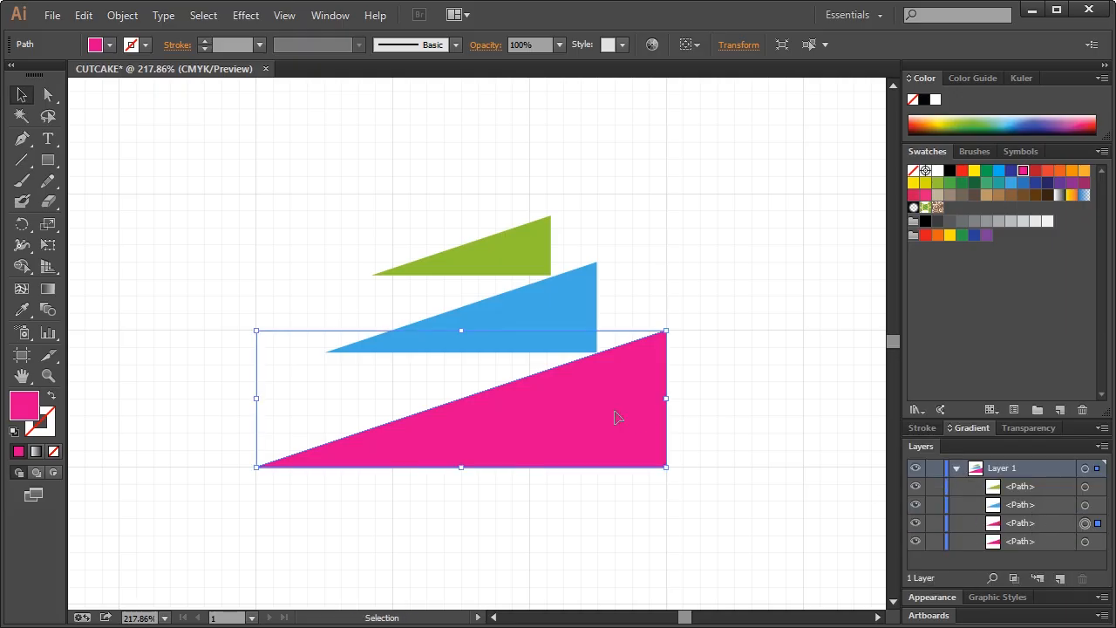
left_click(1085, 541)
left_click(22, 310)
left_click(217, 224)
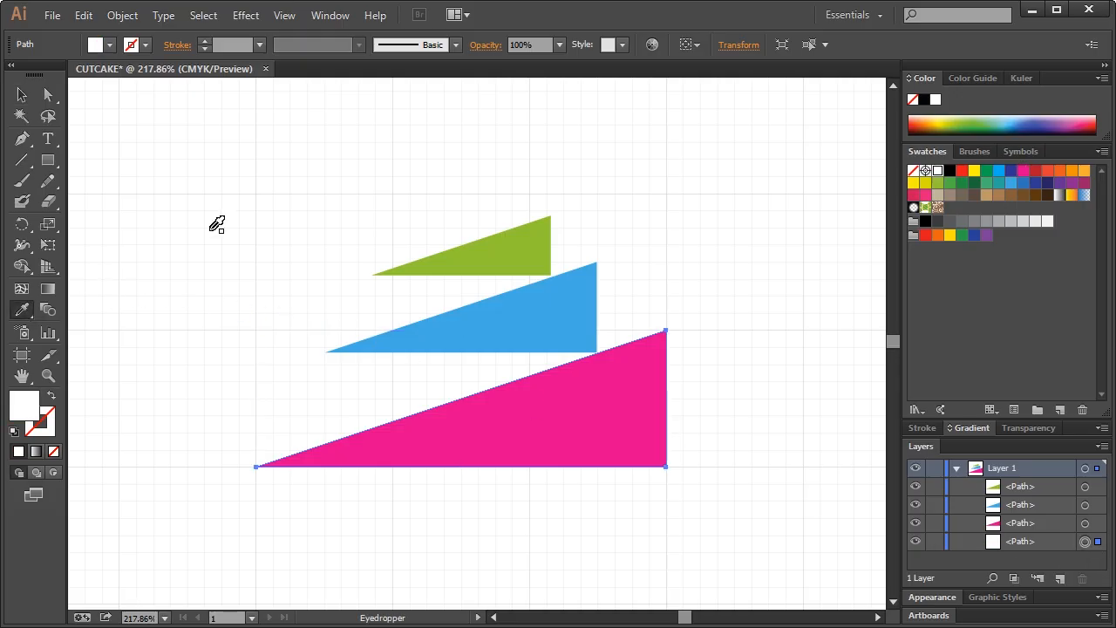
left_click(26, 96)
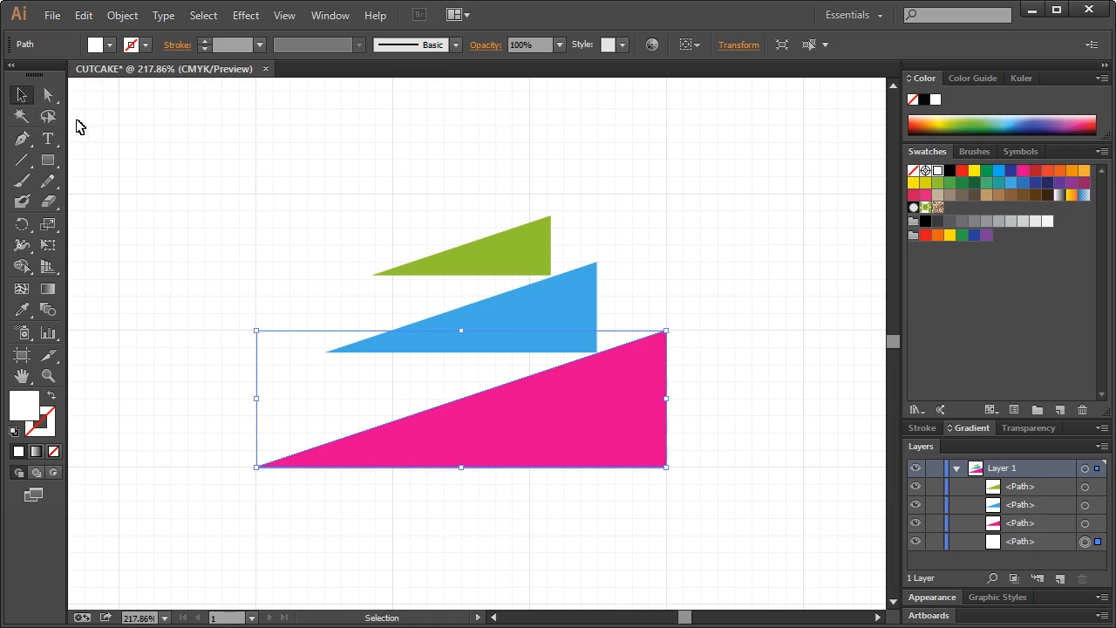
Nudge the white copy up five steps and move the blue triangle to the bottom of the Layers stack
key("Up")
key("Up")
key("Up")
key("Up")
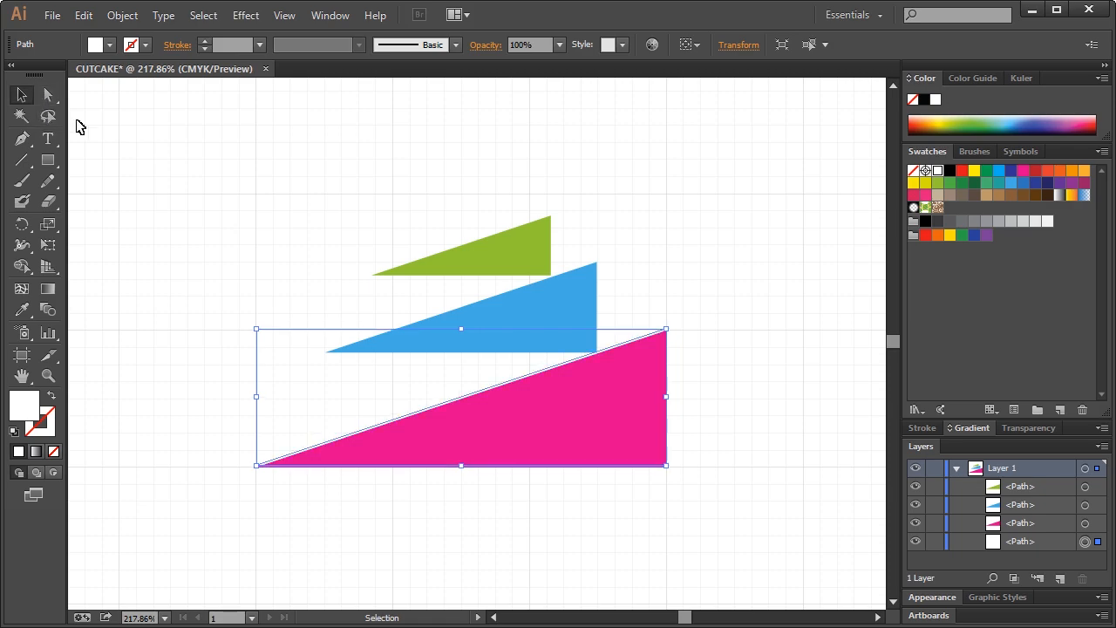
key("Up")
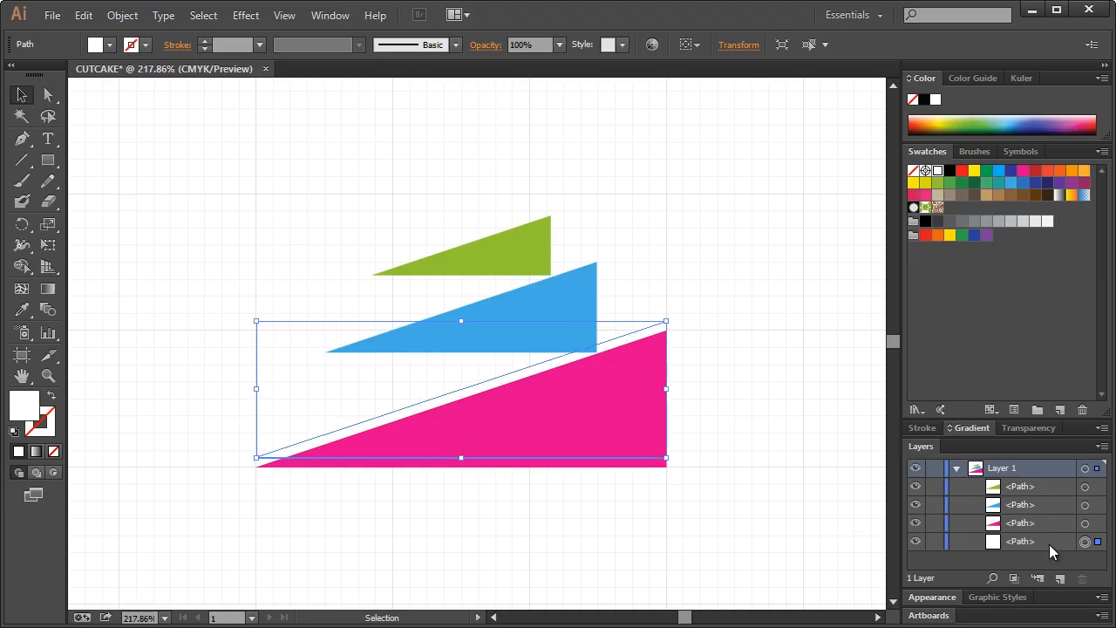
key("Up")
key("Up")
key("Up")
key("Up")
key("Up")
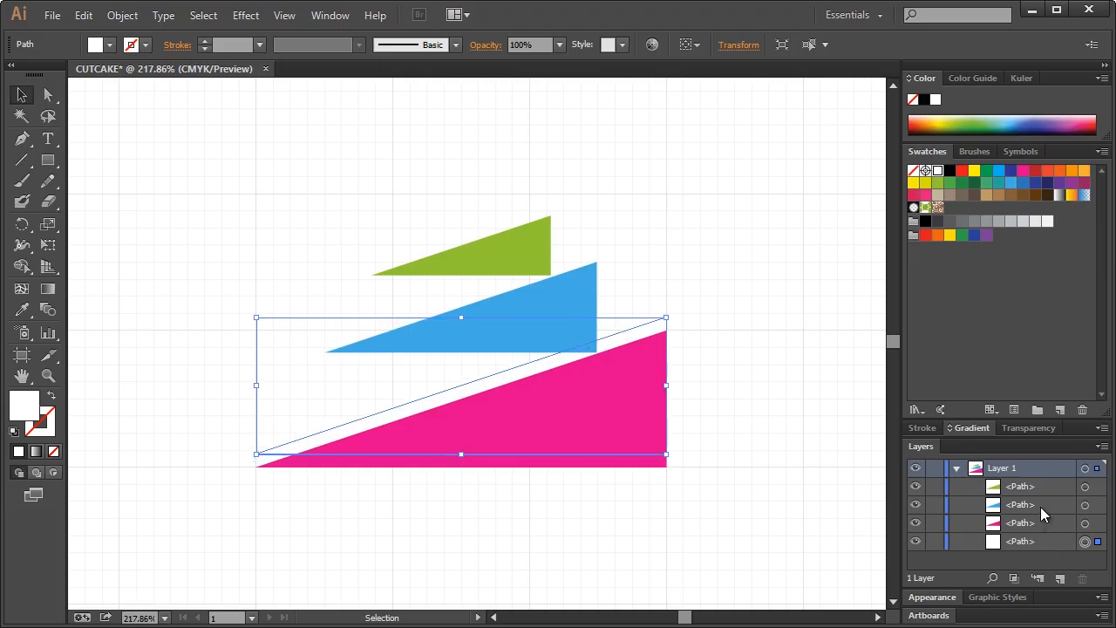
key("Up")
key("Up")
key("Up")
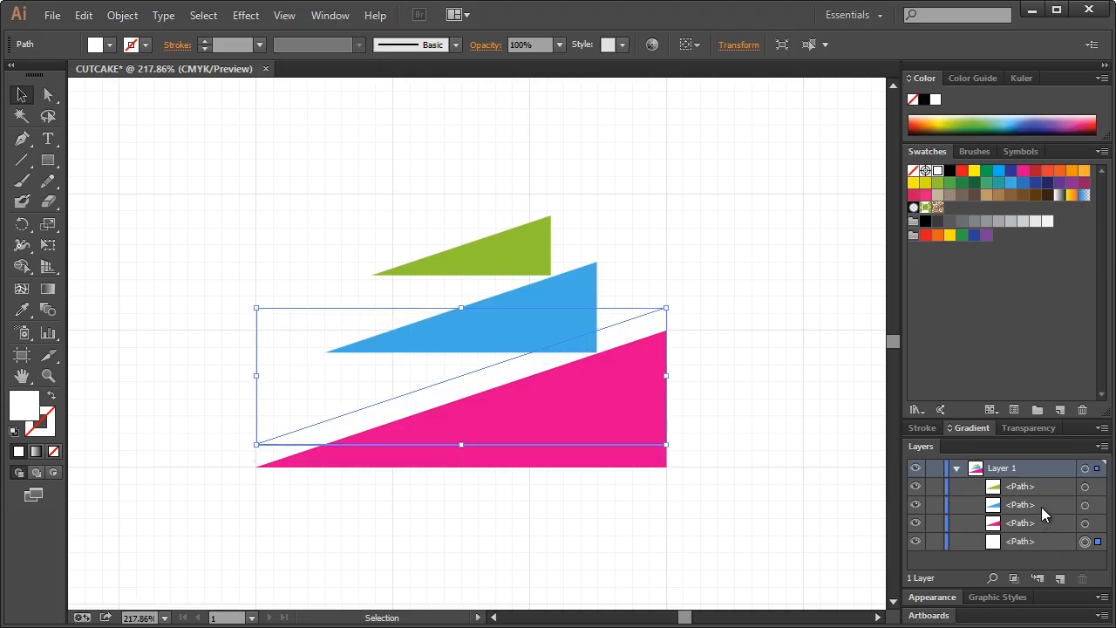
key("Up")
key("Up")
left_click_drag(1039, 503, 1046, 552)
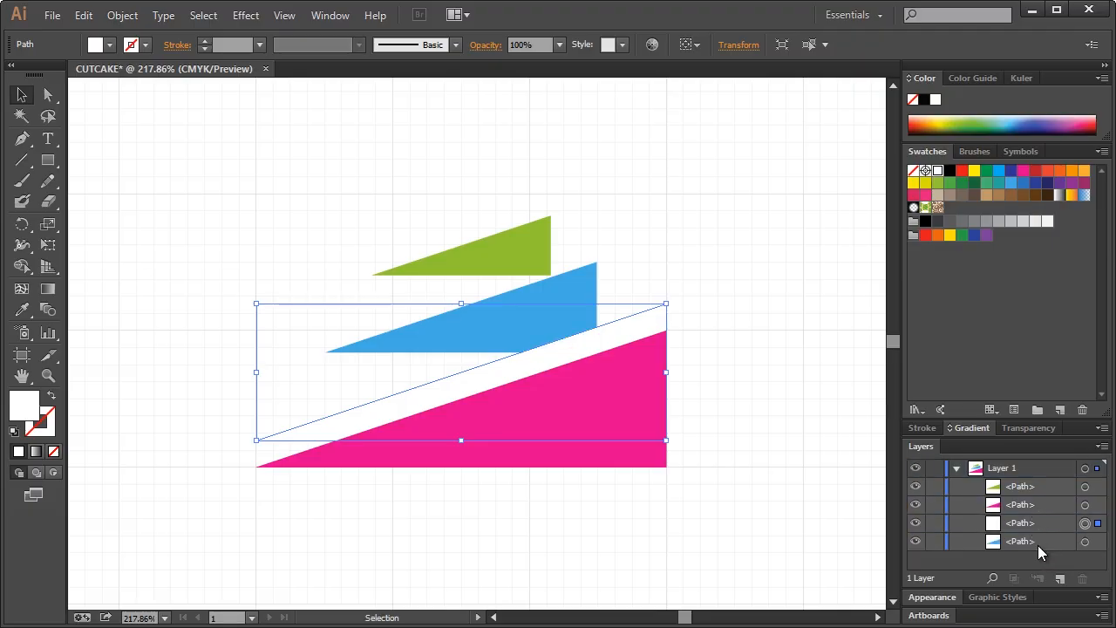
left_click(771, 251)
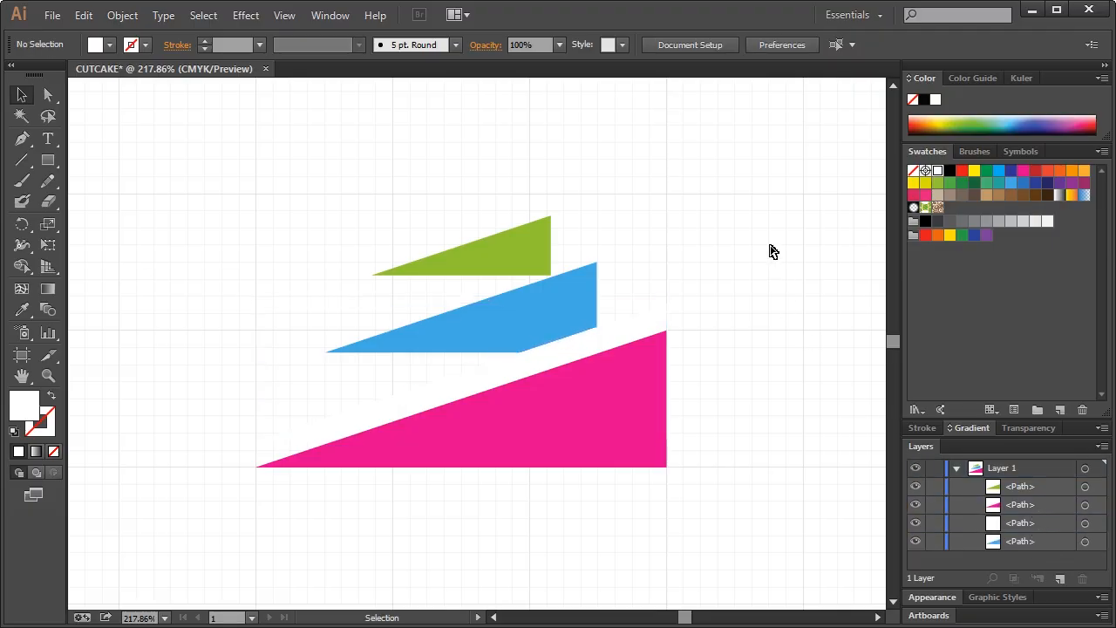
key("ctrl+1")
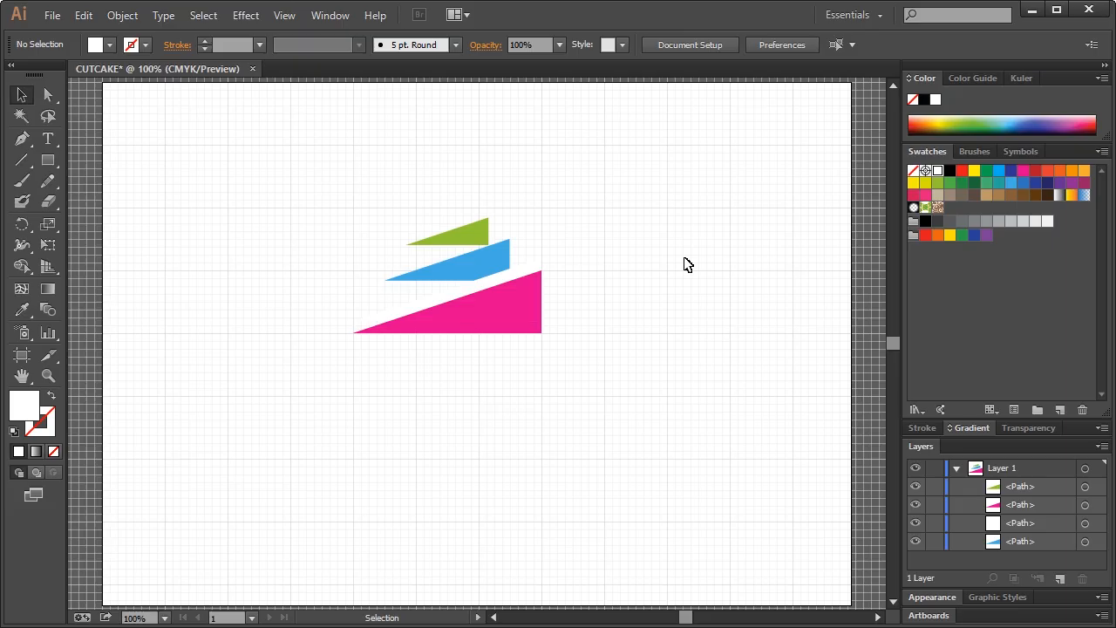
Undo a trial scale of the artwork and nudge the white strip up one step
left_click_drag(333, 220, 563, 356)
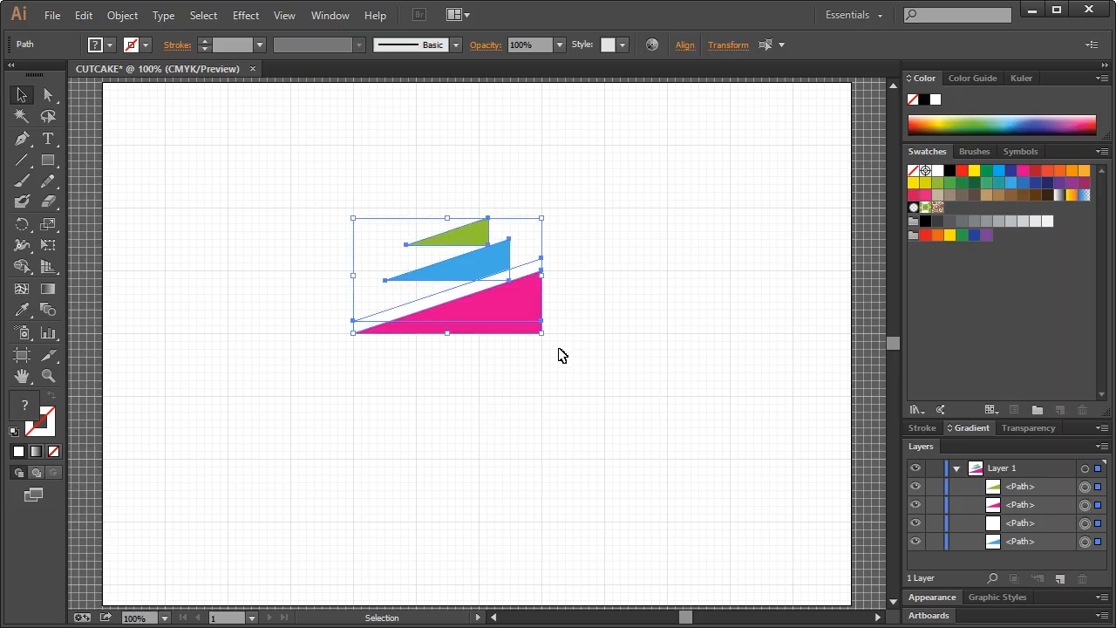
left_click_drag(273, 168, 555, 362)
left_click_drag(543, 334, 407, 281)
left_click(415, 289)
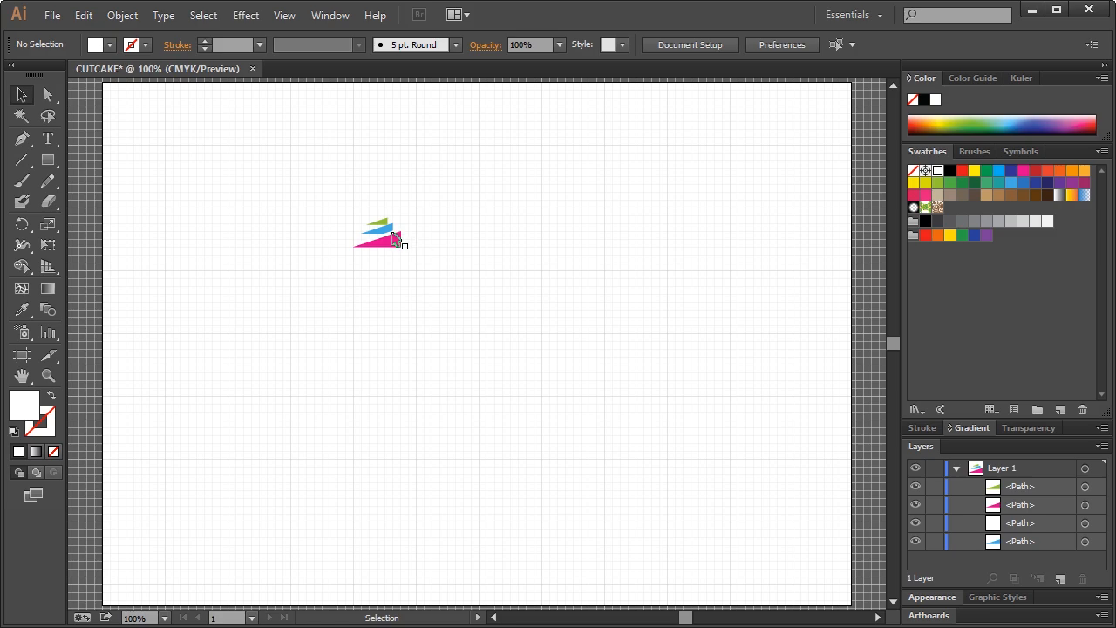
key("ctrl+z")
left_click(615, 253)
left_click(526, 268)
key("Up")
key("Up")
key("Up")
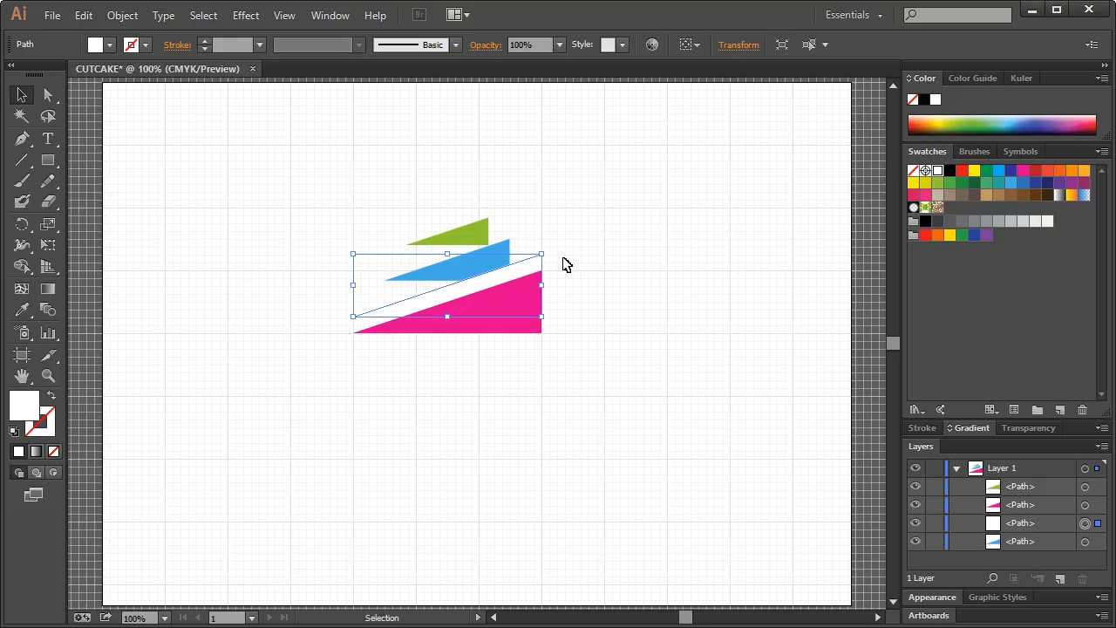
left_click(614, 253)
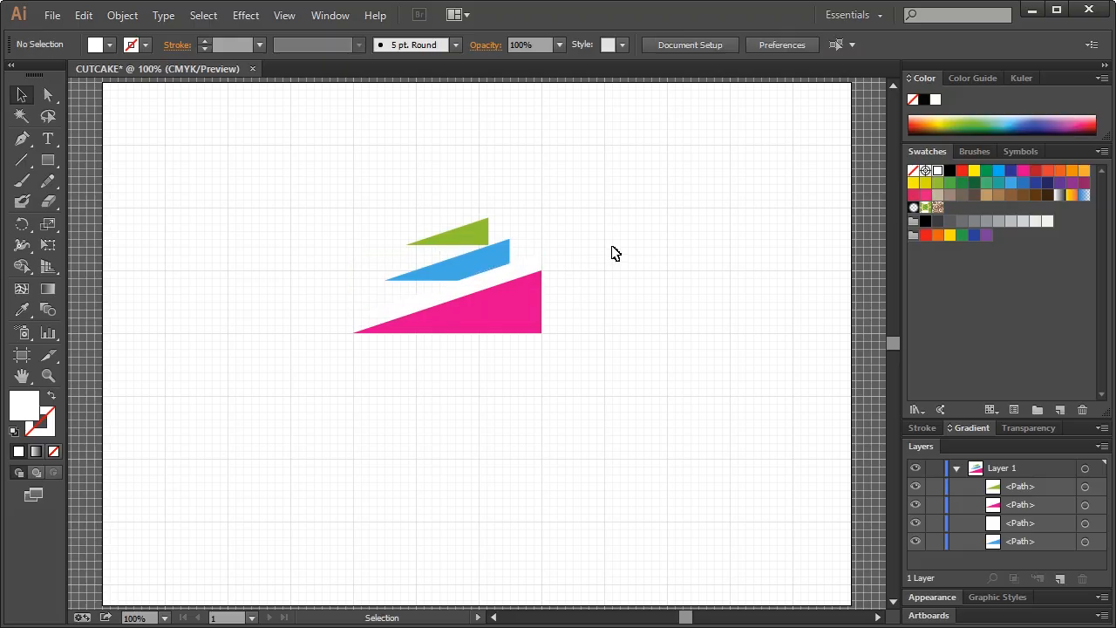
Paste a white copy of the blue triangle behind it and send the green triangle to the back
left_click(491, 262)
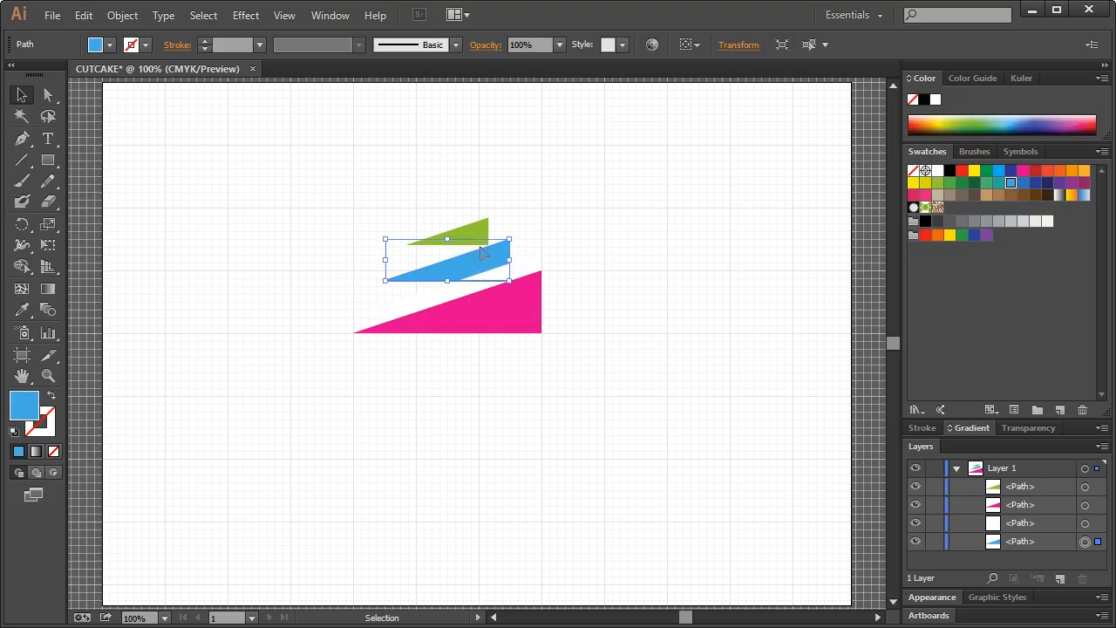
key("ctrl+c")
key("ctrl+f")
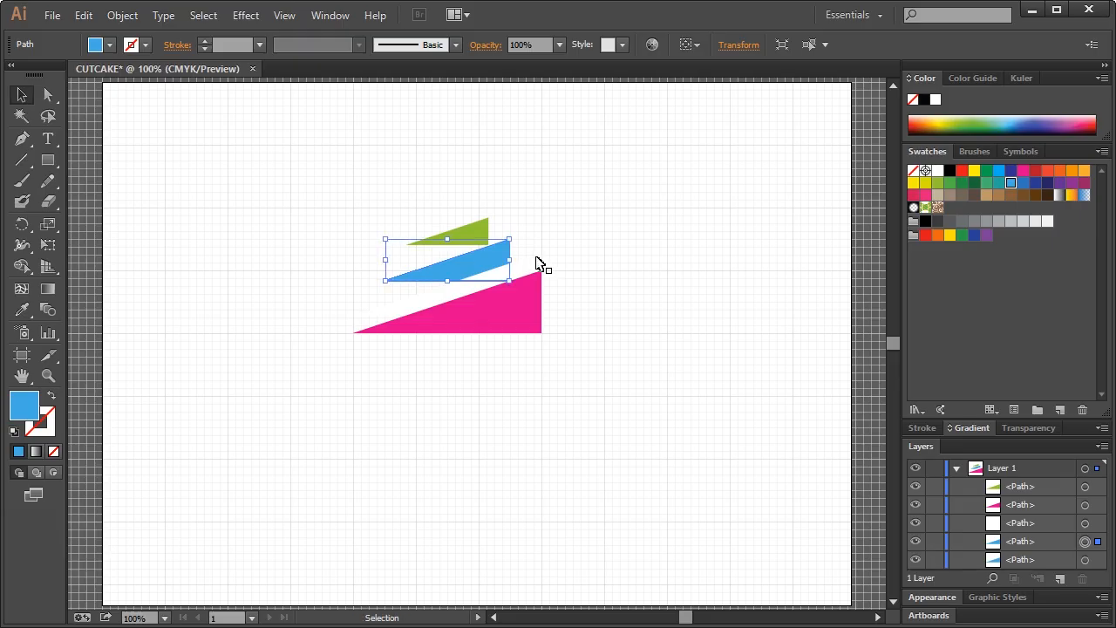
left_click(1085, 561)
left_click(23, 308)
left_click(232, 181)
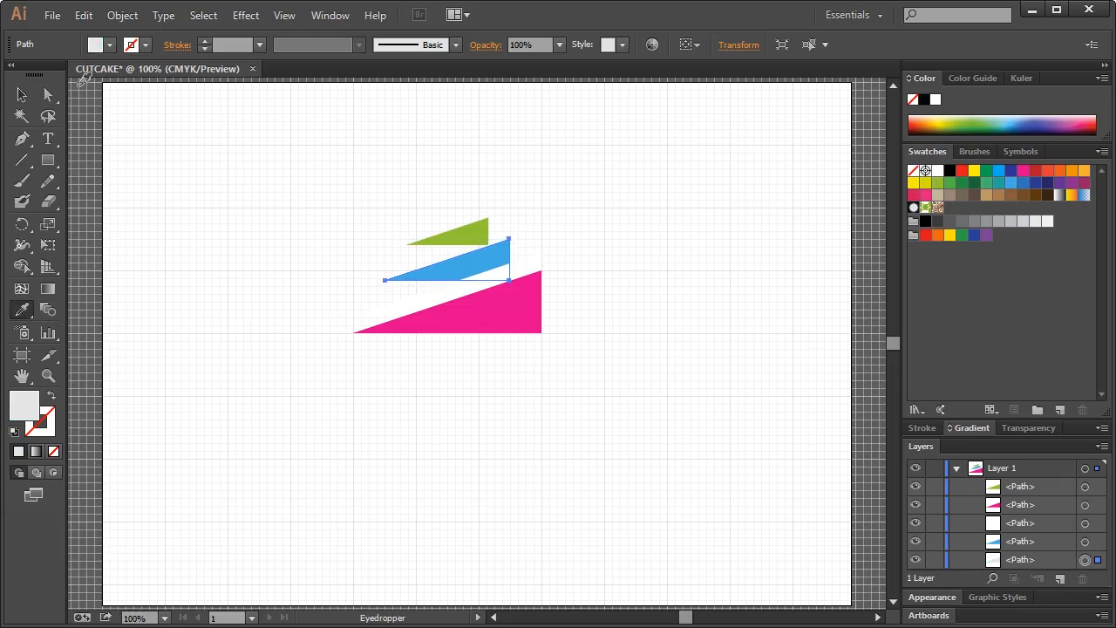
left_click(23, 95)
left_click_drag(1038, 491, 1049, 579)
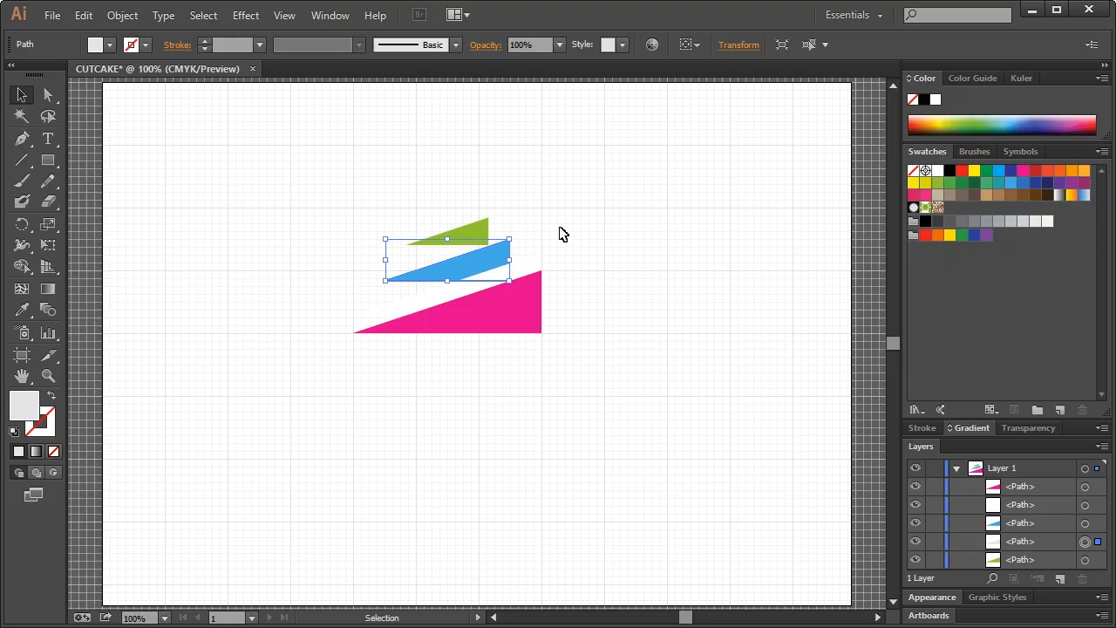
Nudge the white copy up three steps and sample white into its fill
key("Up")
key("Up")
key("Up")
key("Up")
key("Up")
key("Up")
key("Up")
key("Up")
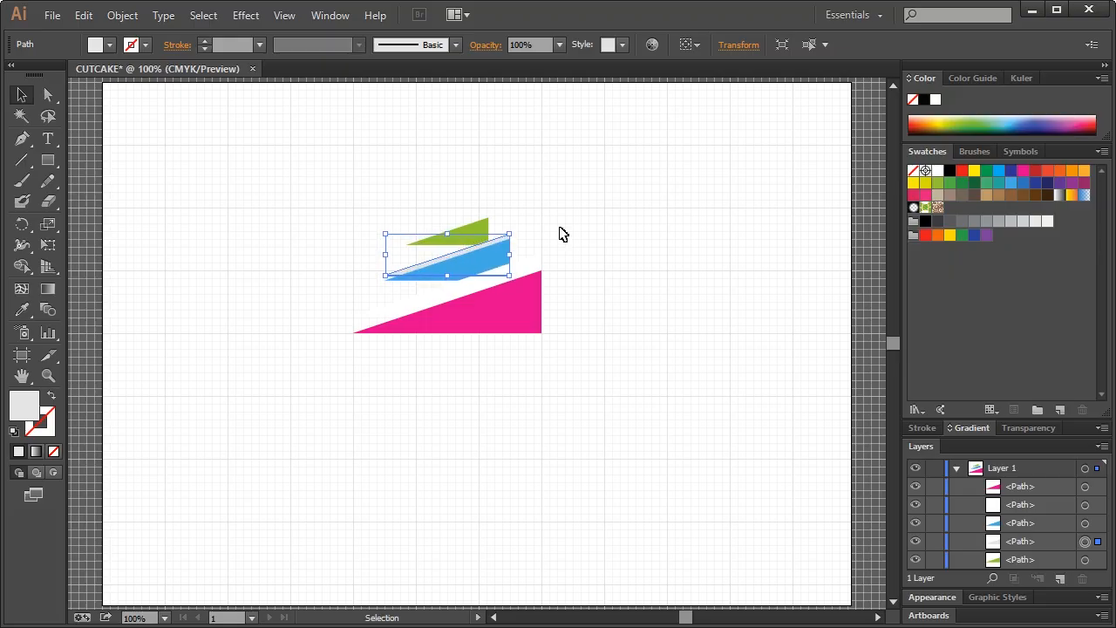
key("Up")
key("Up")
key("Up")
key("Up")
key("Up")
key("Up")
key("Up")
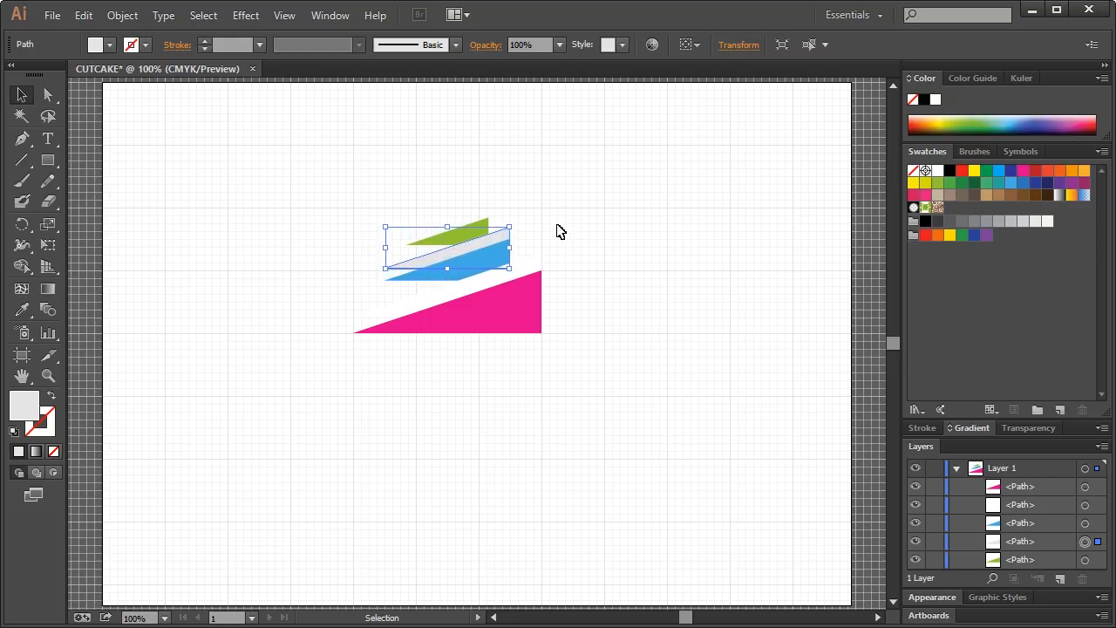
key("Up")
key("Up")
key("Up")
key("Up")
key("Up")
key("Up")
left_click(17, 313)
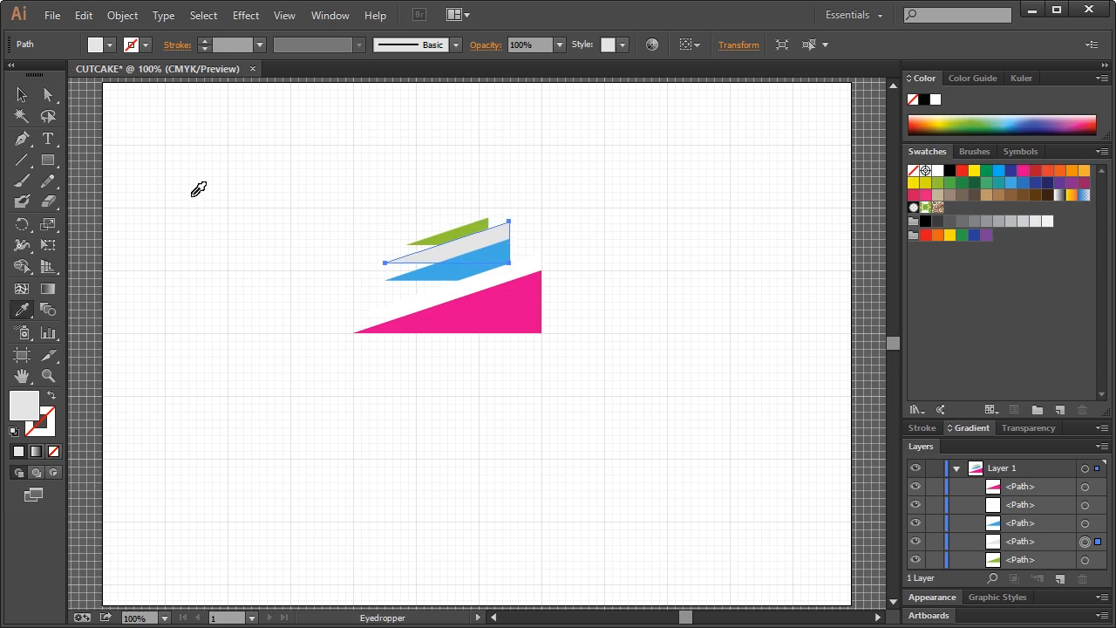
left_click(198, 189)
left_click(22, 94)
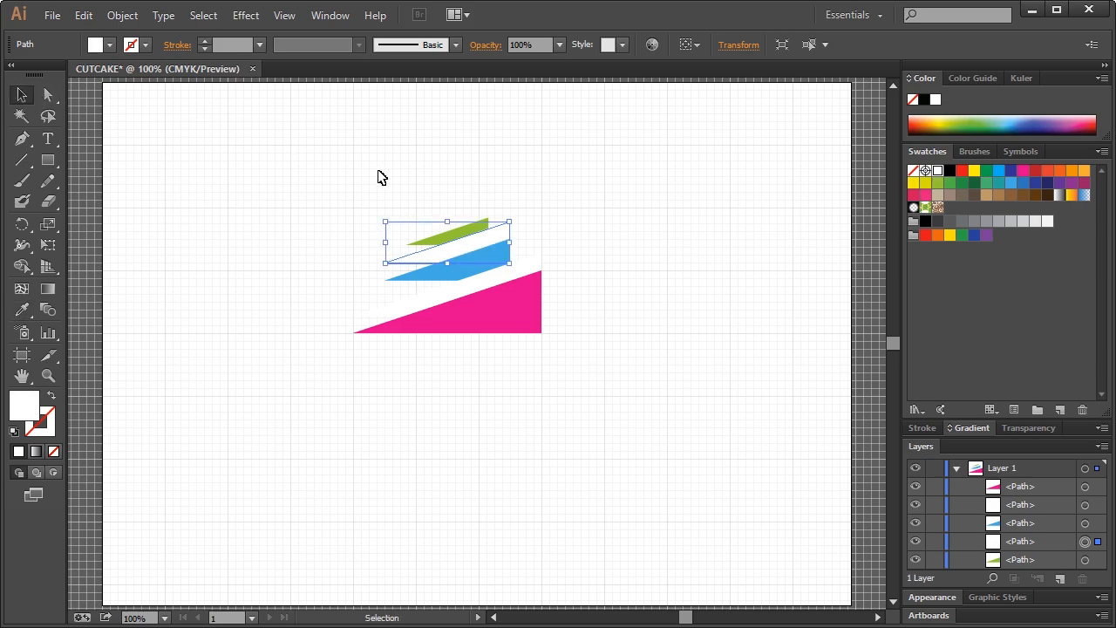
left_click(371, 176)
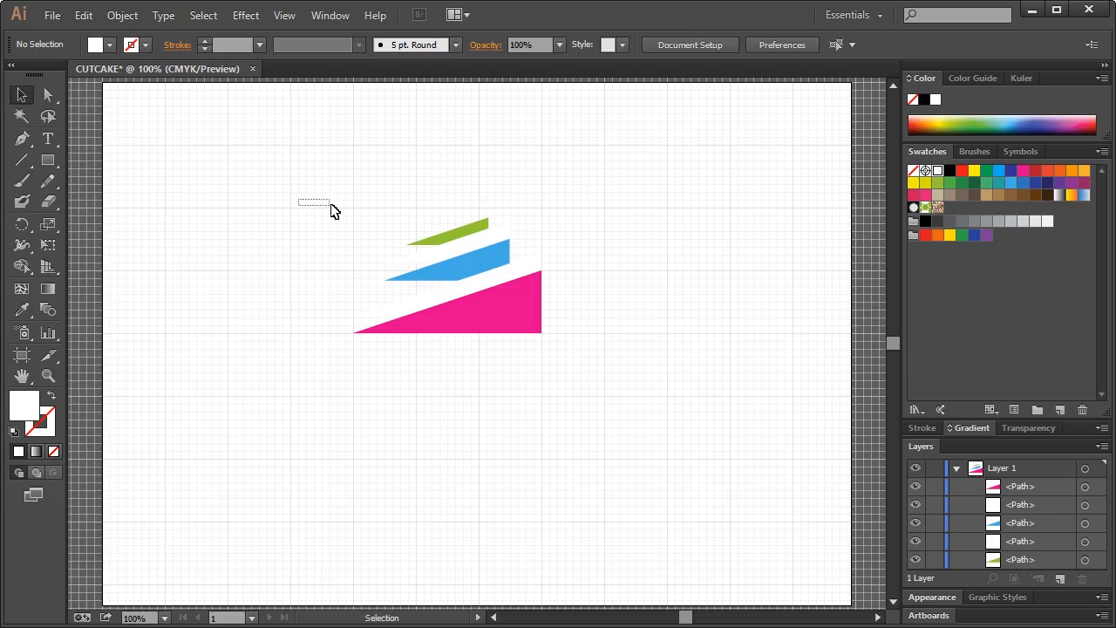
Hide the grid and shift the whole logo artwork slightly left and up
left_click(284, 15)
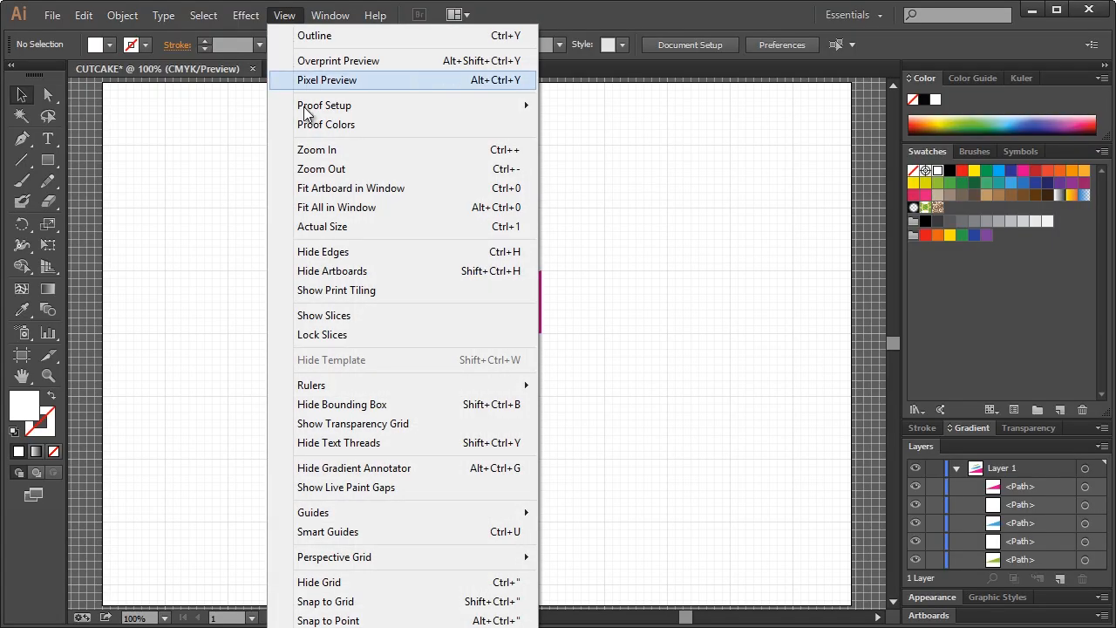
left_click(349, 582)
left_click_drag(287, 174, 419, 256)
left_click(366, 235)
left_click_drag(343, 202, 448, 273)
left_click(562, 264)
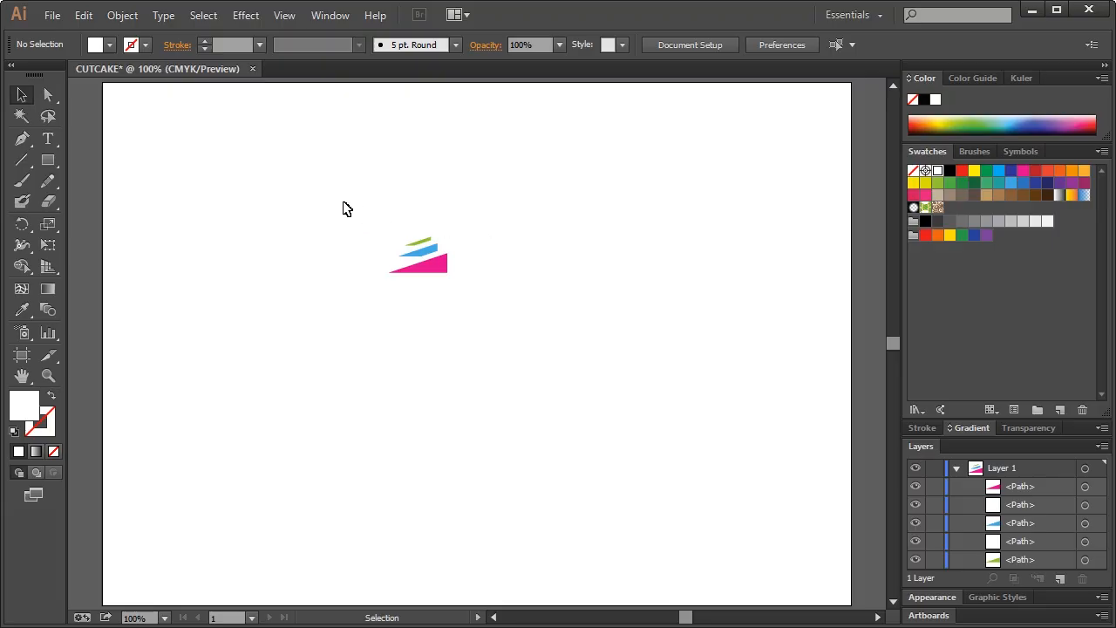
left_click_drag(329, 194, 571, 368)
left_click(393, 232)
left_click_drag(347, 209, 682, 401)
left_click_drag(530, 319, 510, 314)
left_click(625, 294)
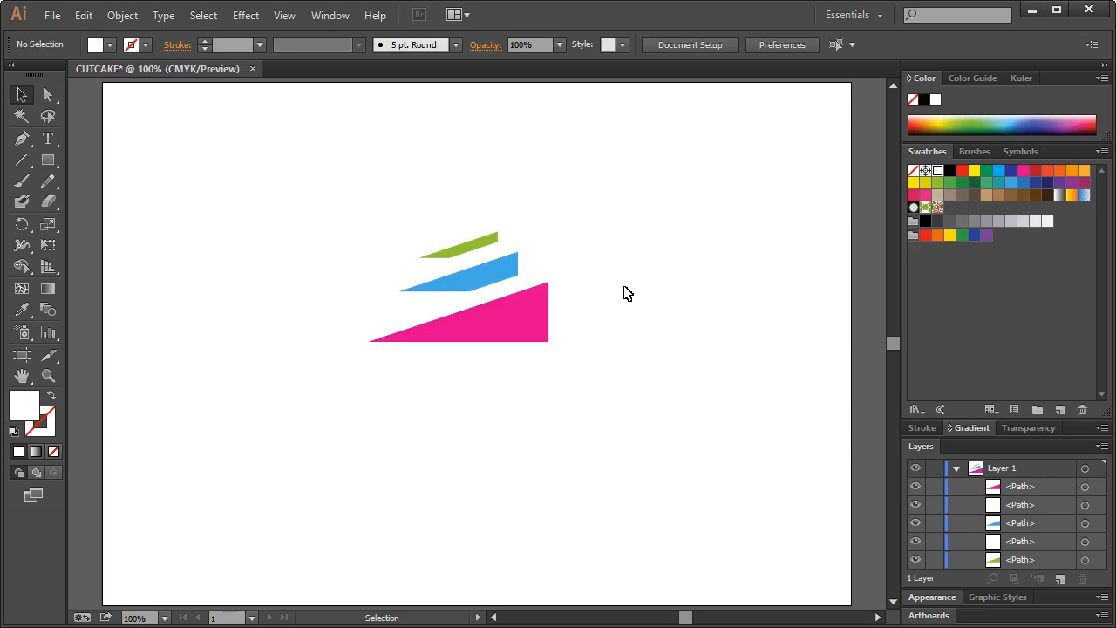
Narrow the green and blue strips by pulling their left edges inward
left_click(456, 255)
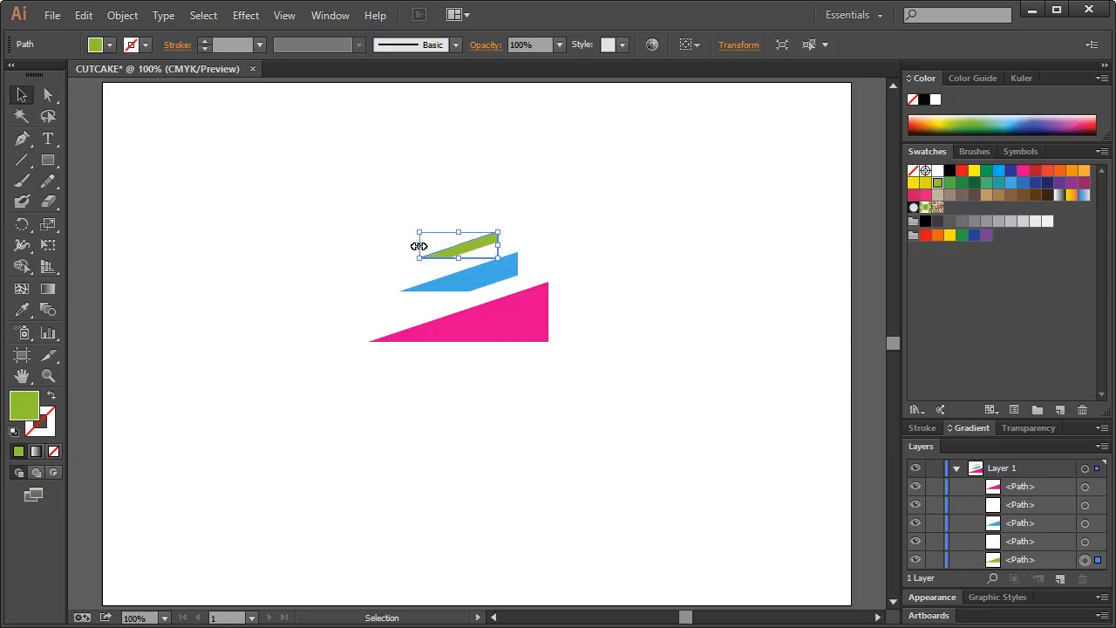
left_click_drag(419, 246, 426, 245)
left_click(501, 183)
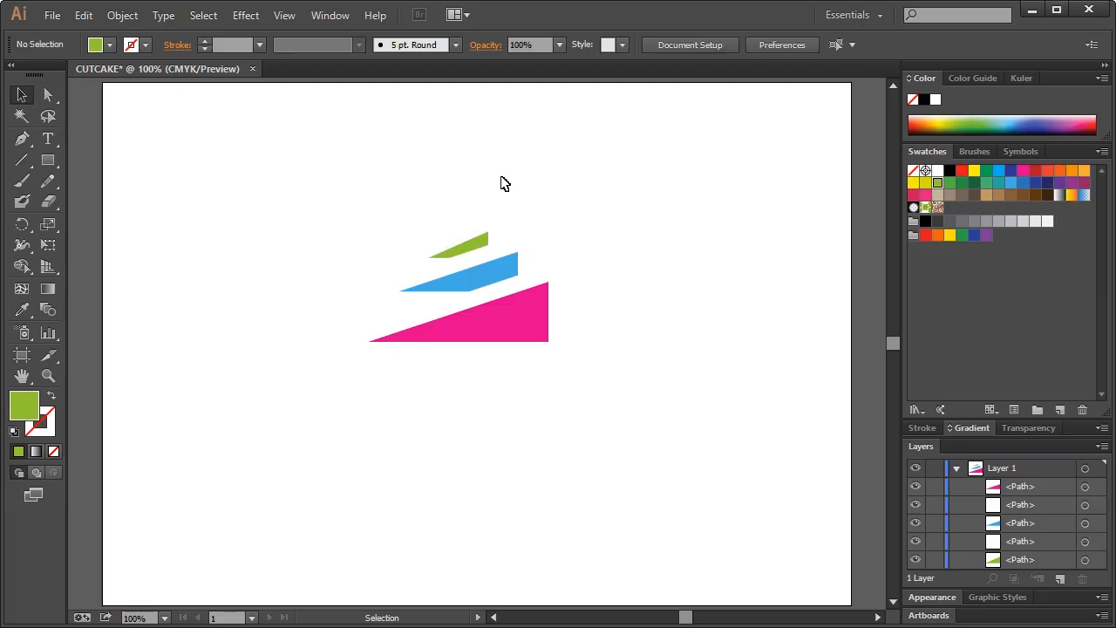
left_click(471, 286)
left_click_drag(400, 272, 407, 269)
left_click(407, 241)
Undo a trial scale-down of the logo and select the white sliver between green and blue
left_click_drag(285, 182, 640, 386)
left_click_drag(551, 341, 435, 272)
left_click(465, 323)
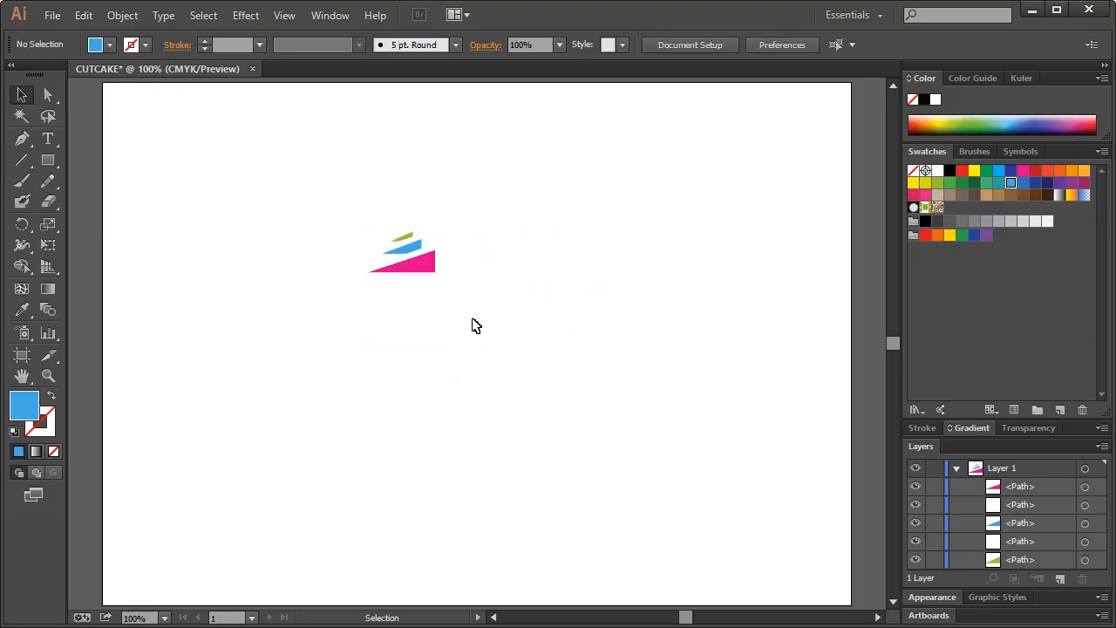
key("ctrl+z")
left_click(618, 301)
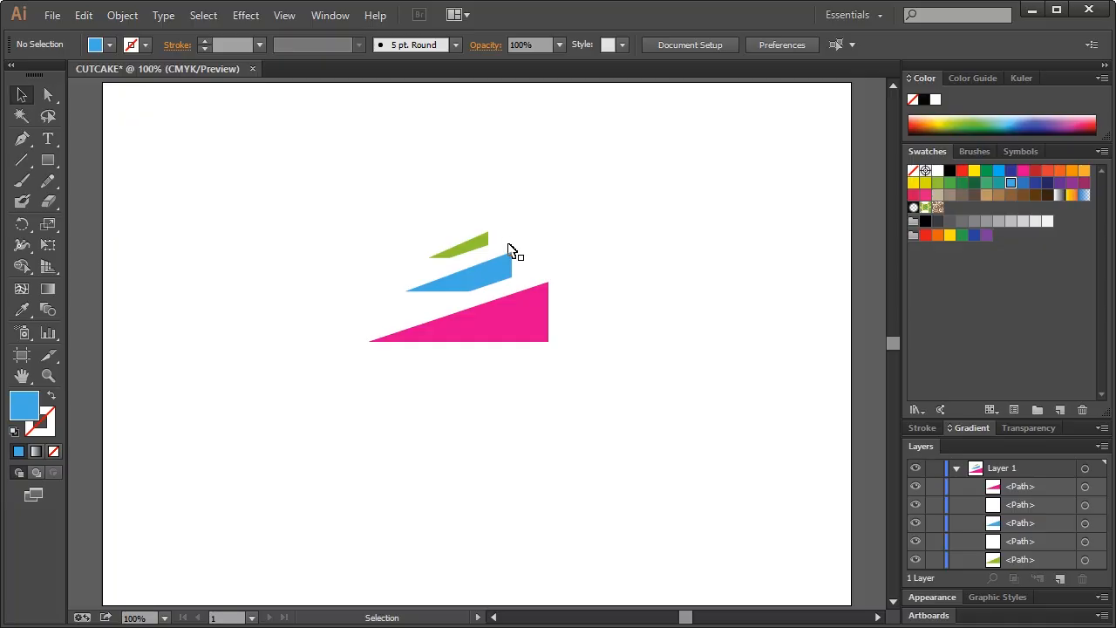
left_click(510, 250)
Open Pathfinder and use Minus Front to cut the white sliver out of the green strip
left_click(501, 234)
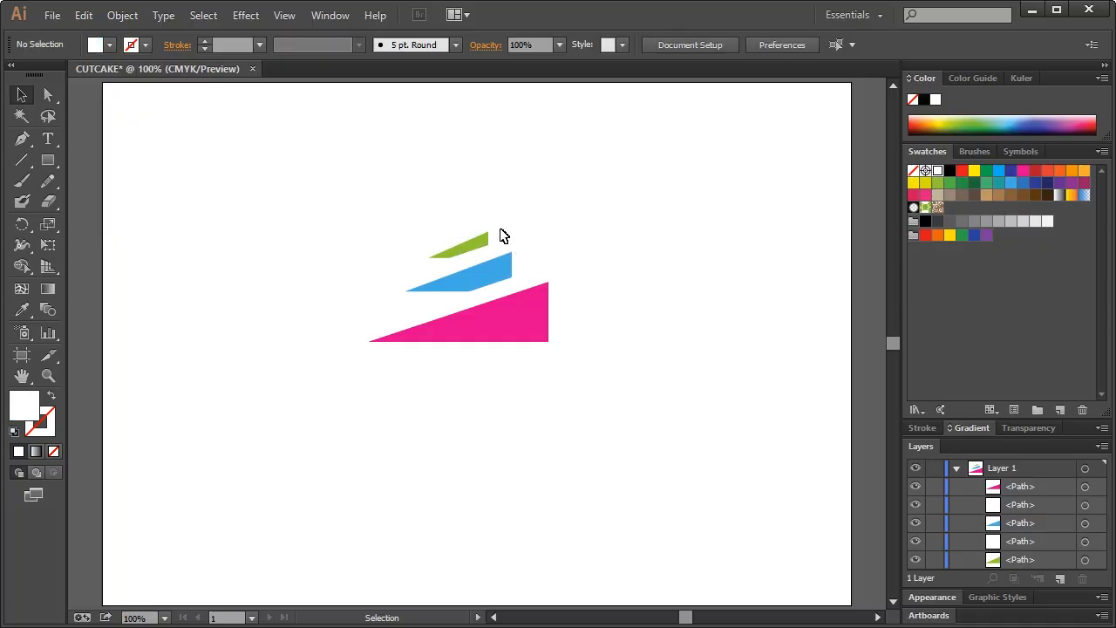
left_click(330, 16)
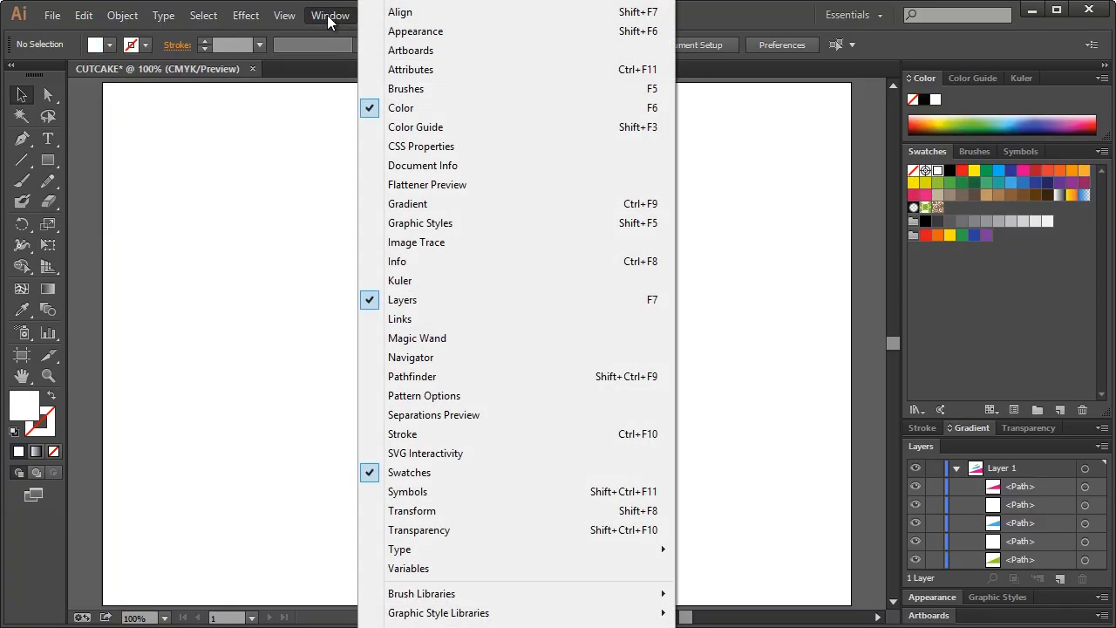
left_click(439, 377)
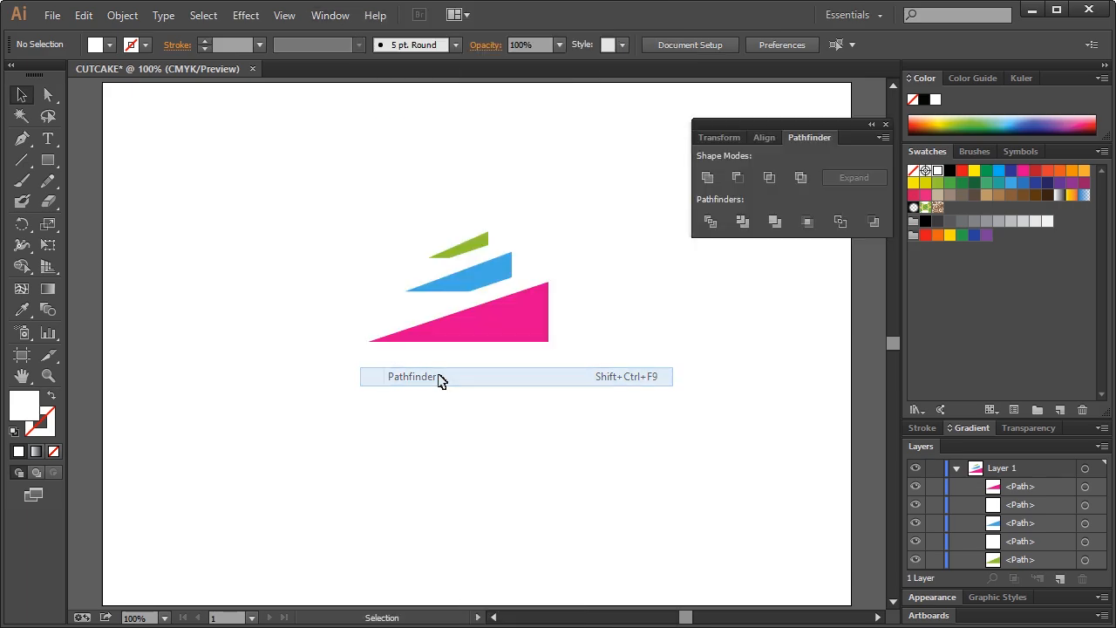
left_click(476, 258)
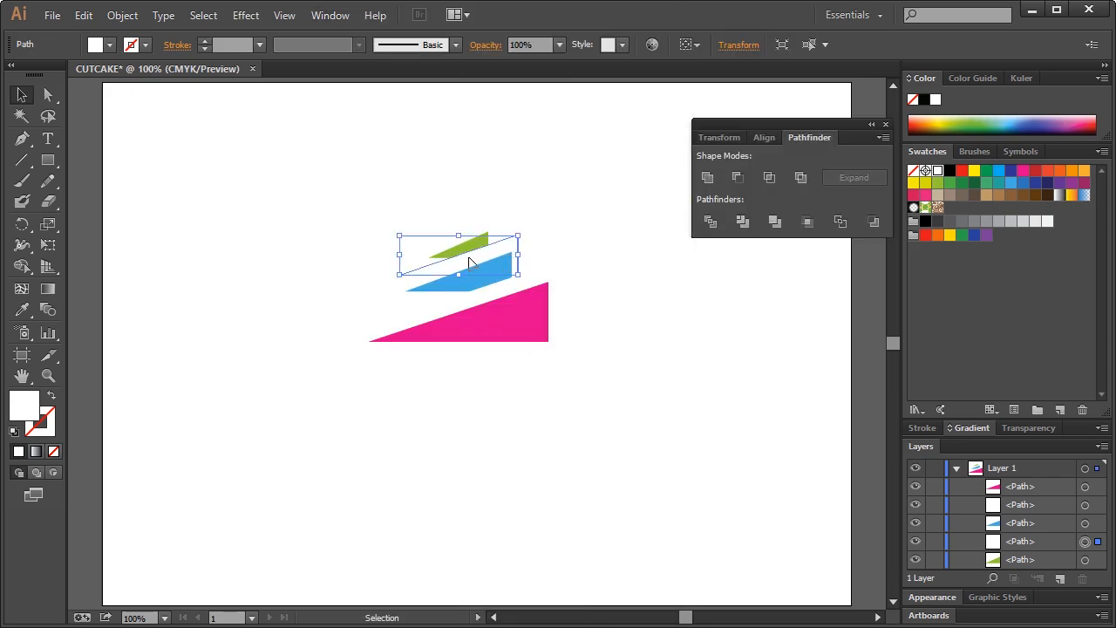
left_click(478, 227)
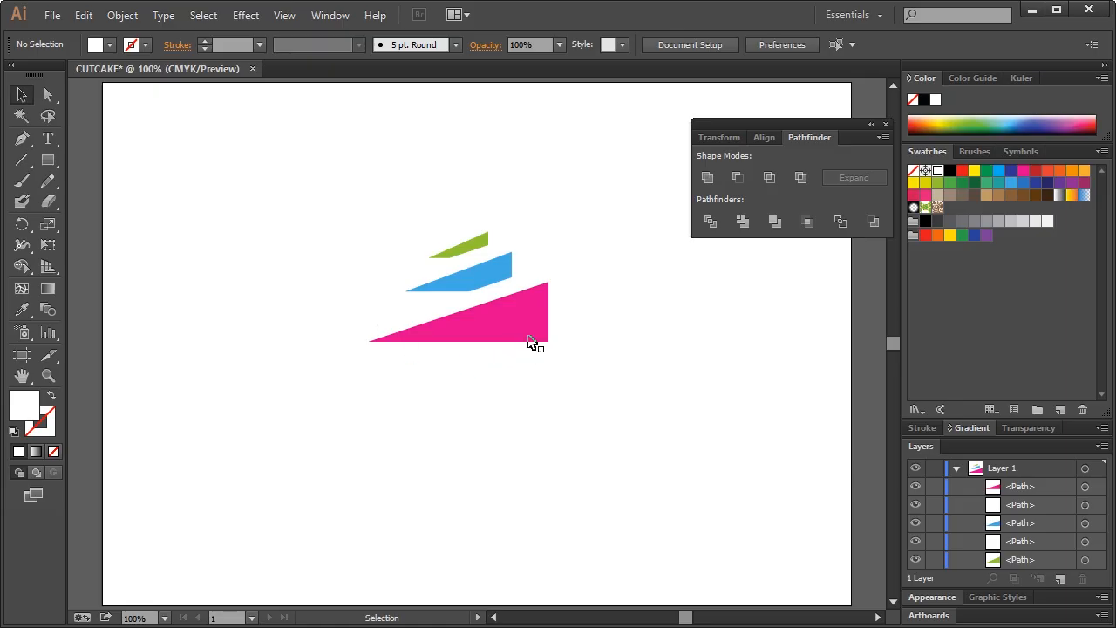
left_click(463, 261)
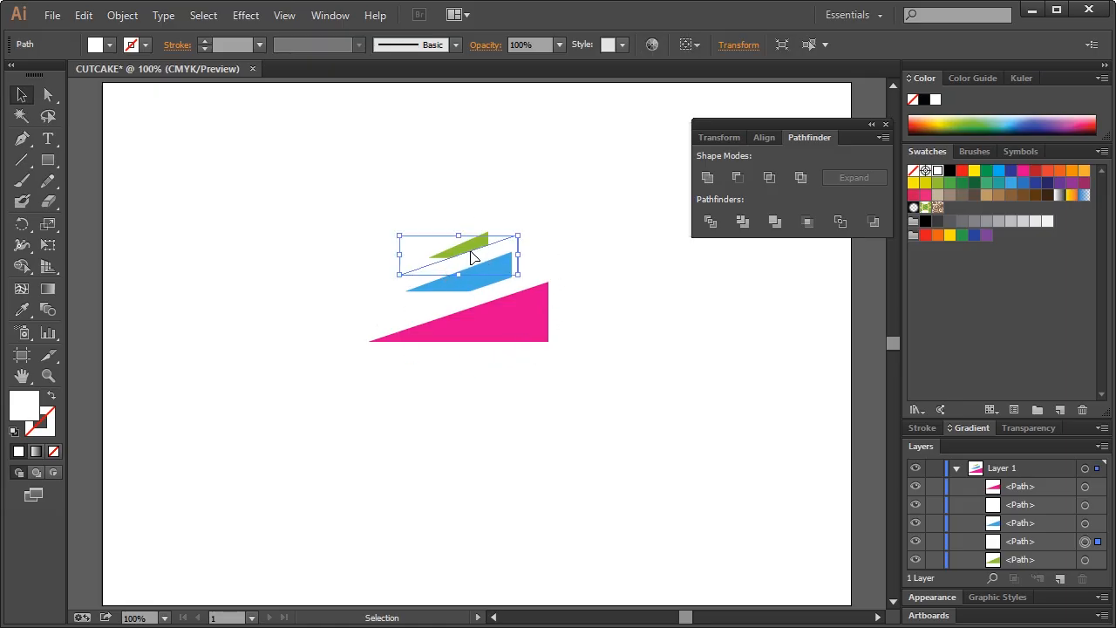
left_click(503, 232)
left_click(512, 253)
left_click(482, 250, "shift")
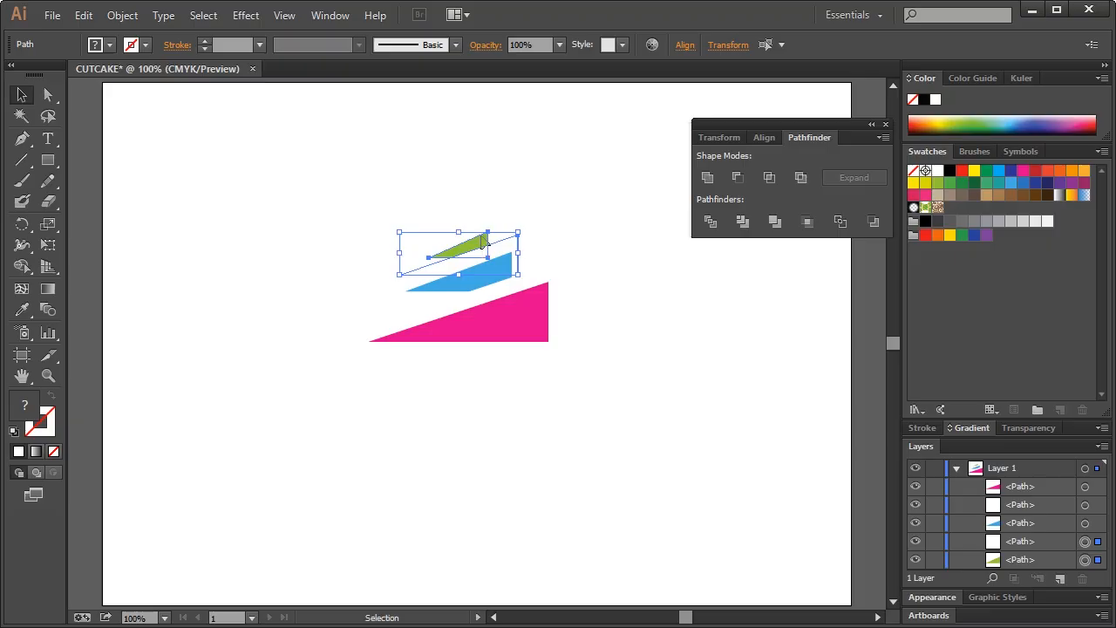
left_click(739, 178)
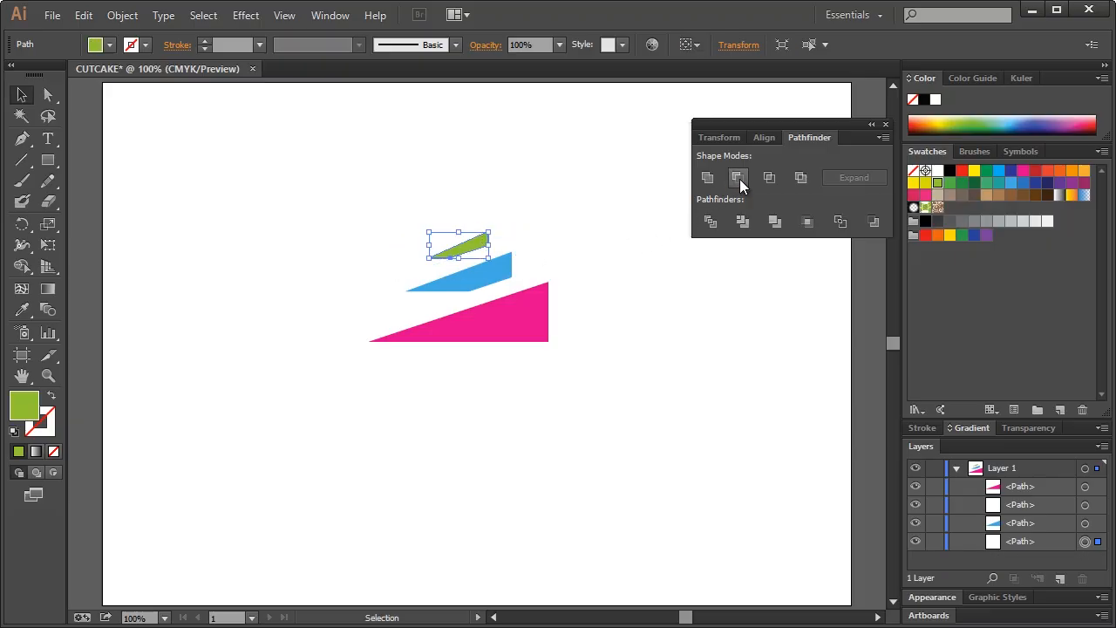
Cut the second white sliver out of the blue strip with Minus Front, then close Pathfinder
left_click(618, 275)
left_click(463, 253)
left_click(453, 264)
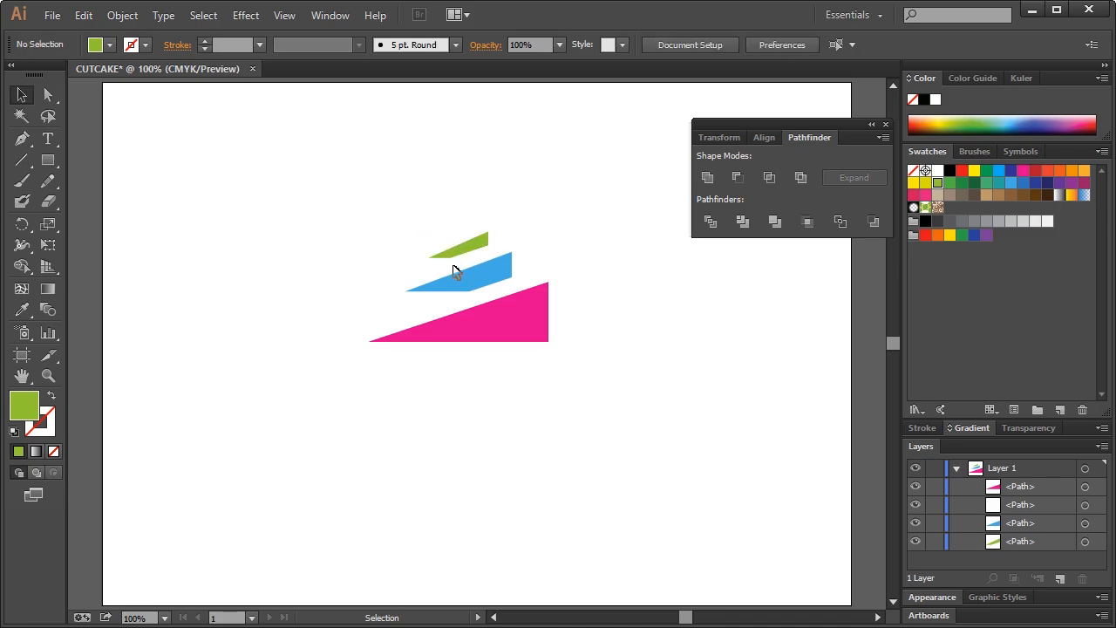
left_click(511, 295)
left_click(499, 272, "shift")
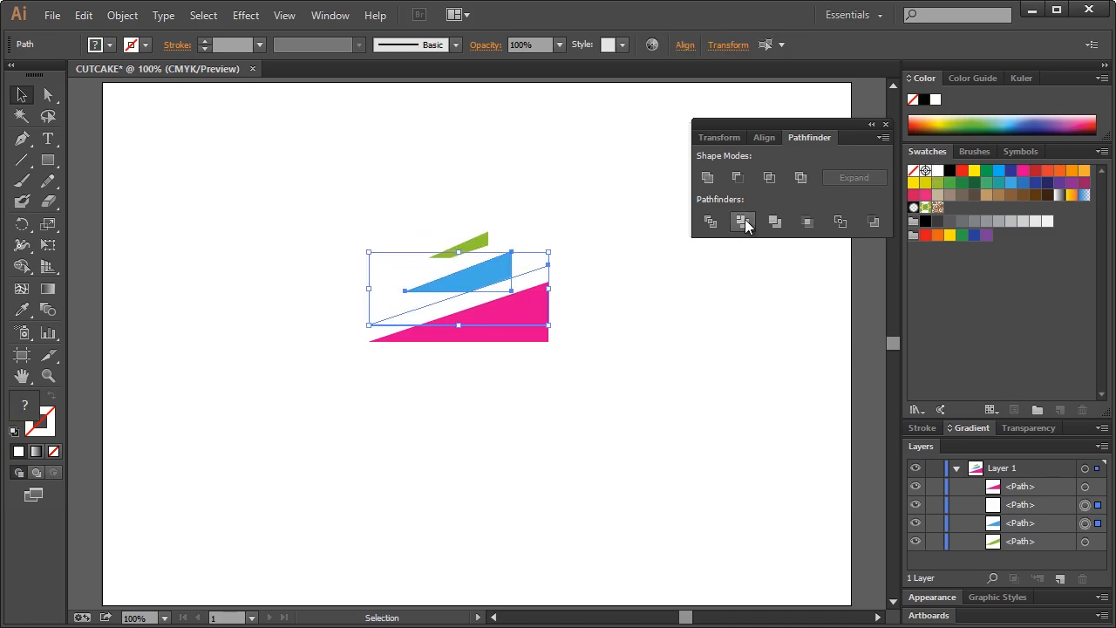
left_click(737, 180)
left_click(582, 208)
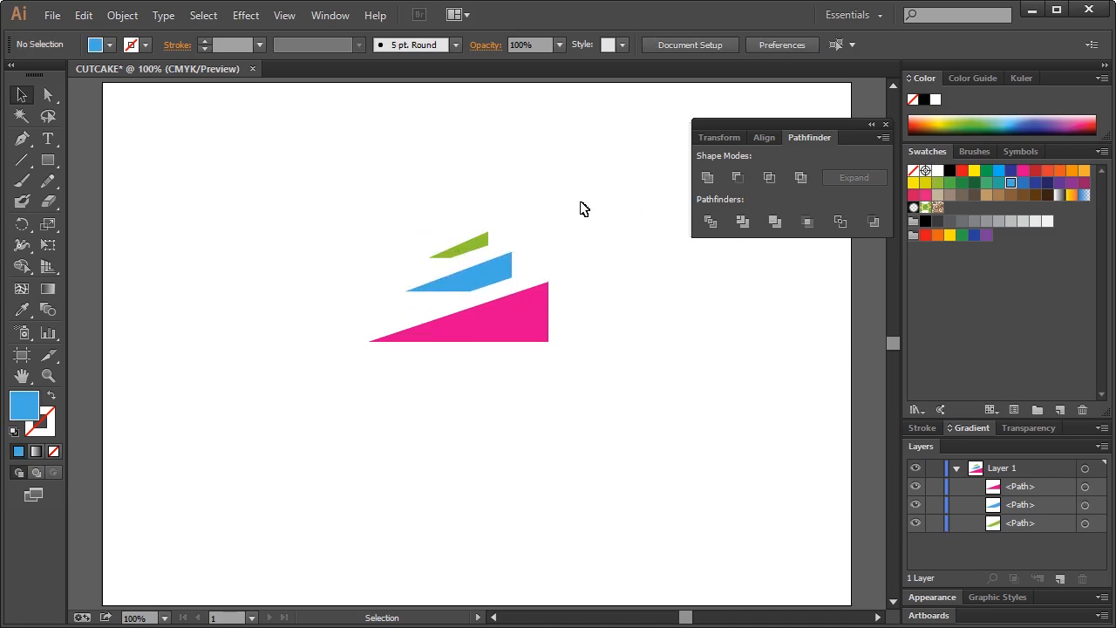
left_click(886, 125)
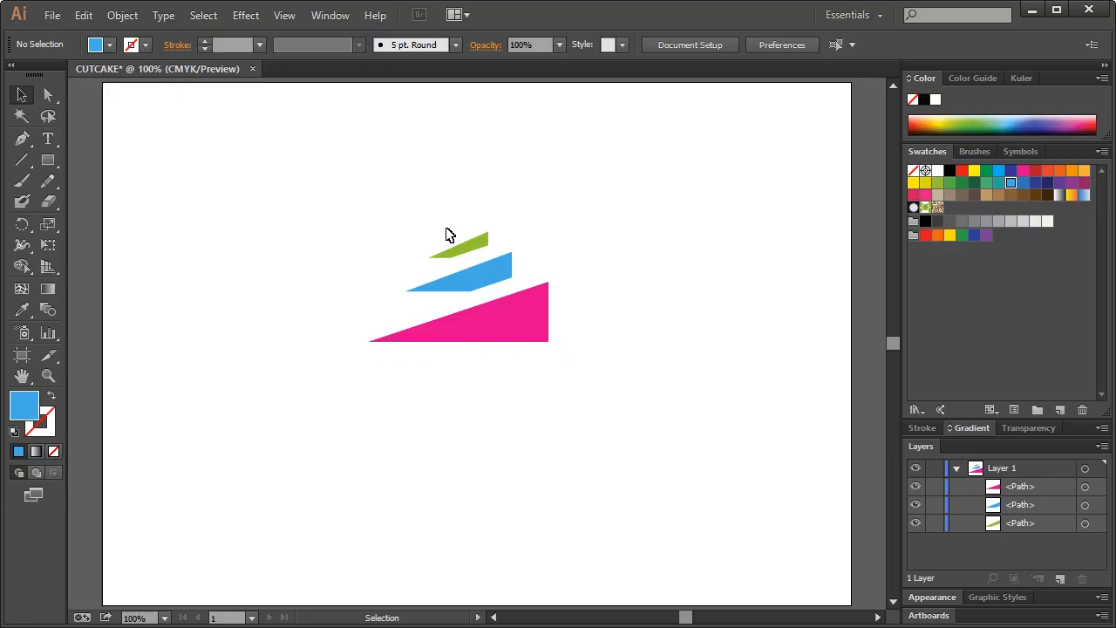
Group the three logo shapes with Ctrl+G
left_click_drag(341, 210, 580, 376)
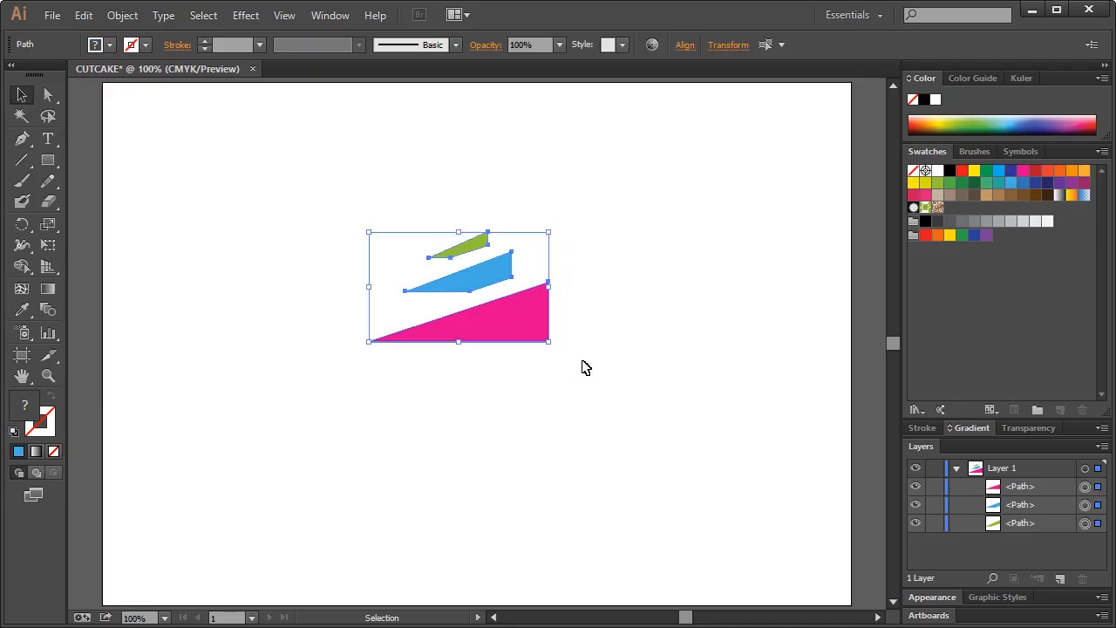
key("ctrl+g")
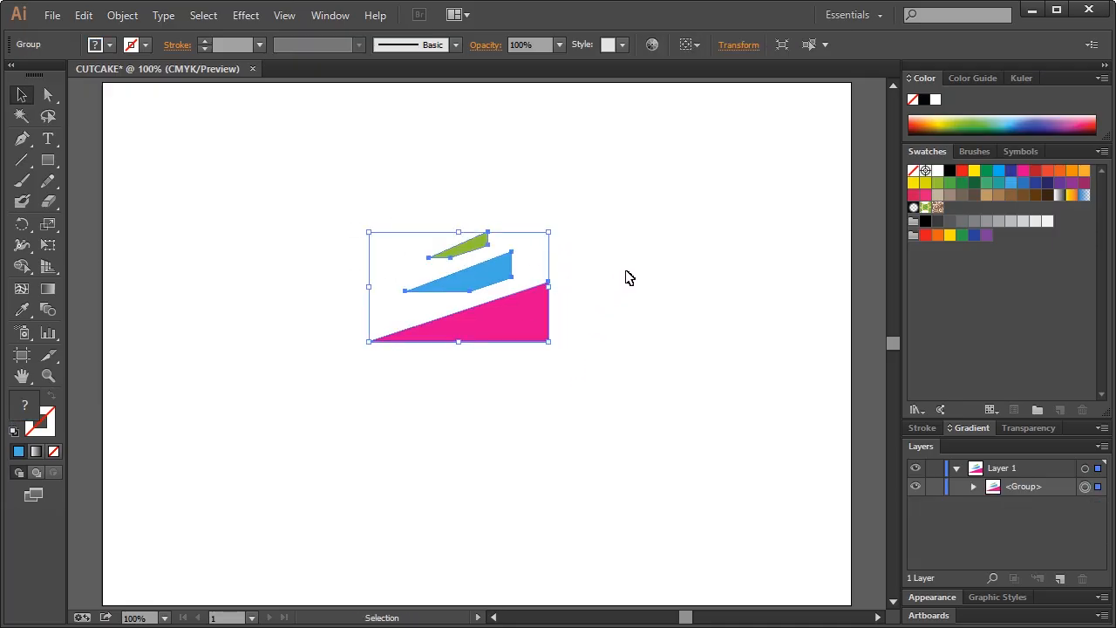
left_click(627, 278)
Move the logo group left and place a duplicate to the right of the original
left_click_drag(331, 223, 584, 377)
left_click(372, 316)
left_click_drag(343, 212, 593, 372)
left_click_drag(429, 324, 620, 309)
left_click(652, 393)
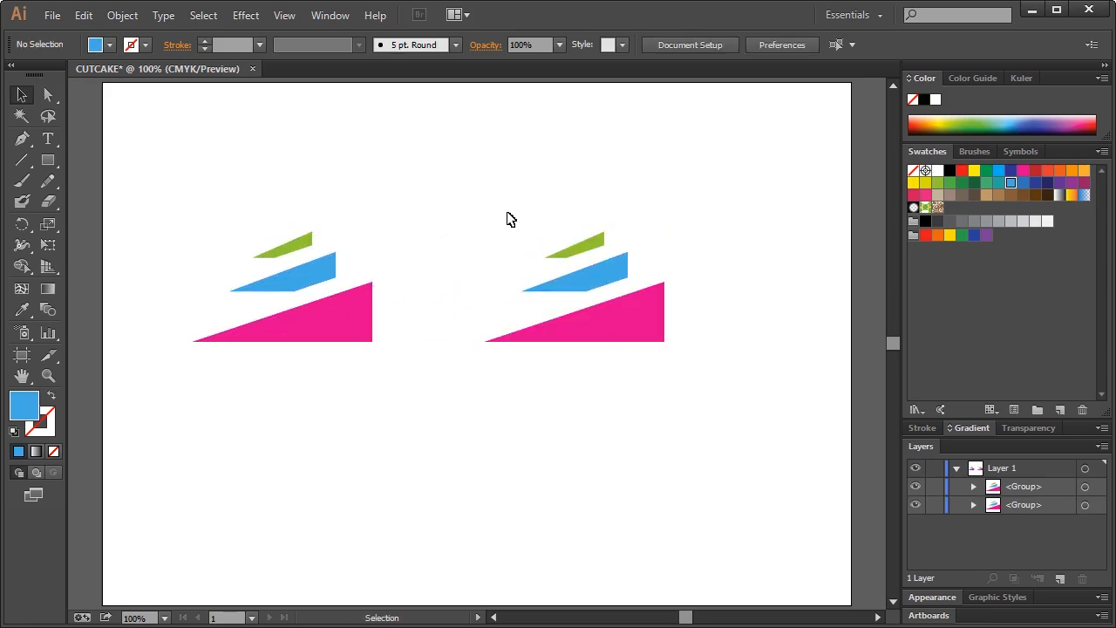
left_click_drag(480, 206, 509, 234)
left_click(27, 224)
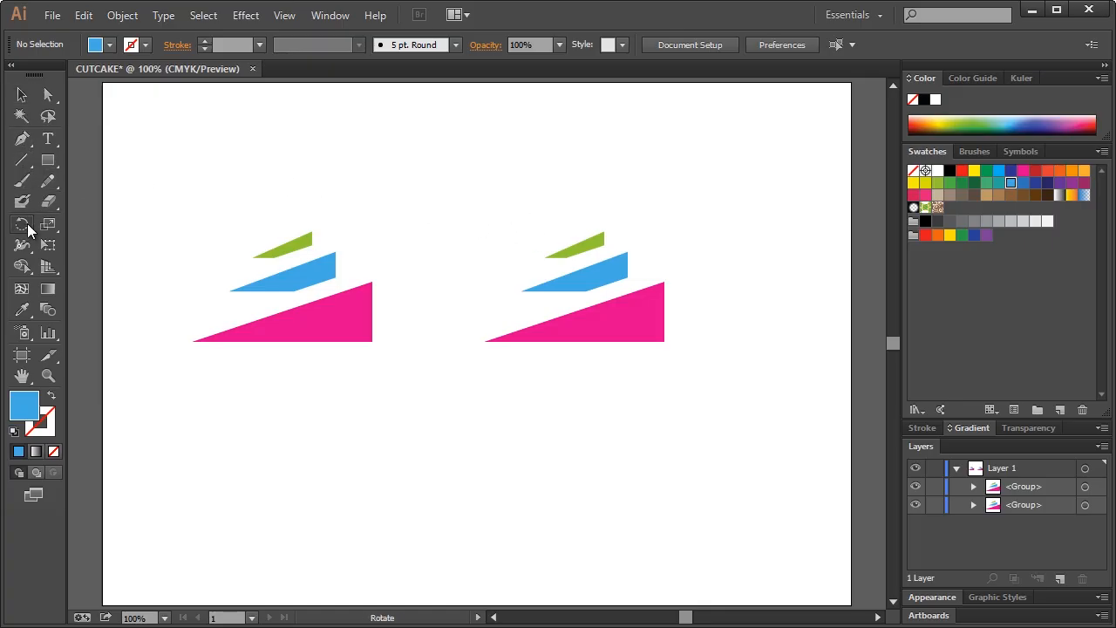
left_click(22, 245)
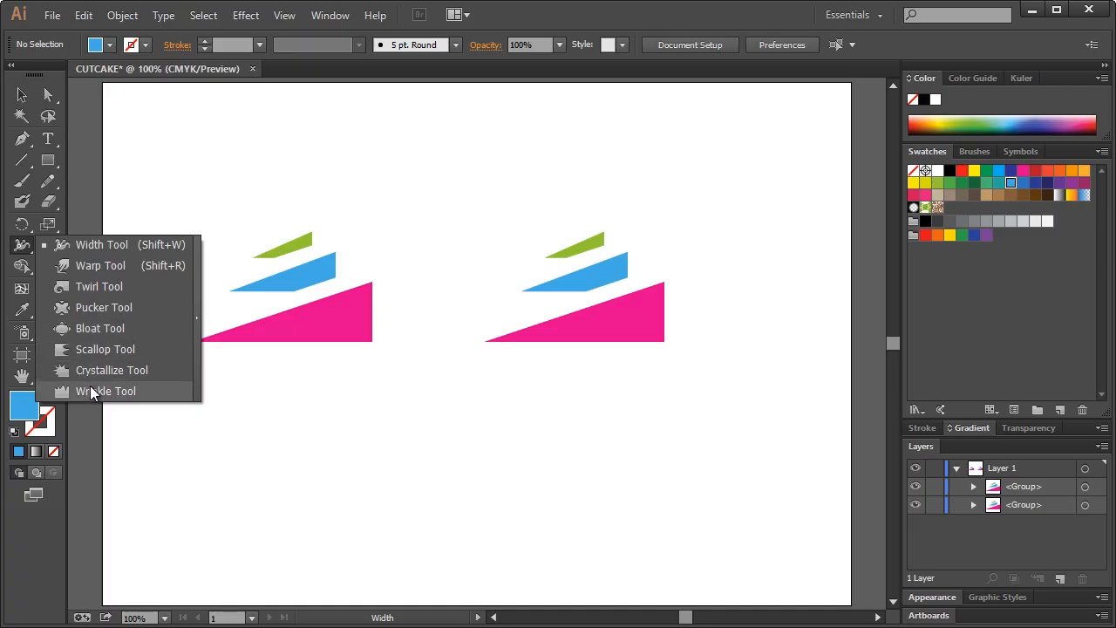
left_click(92, 391)
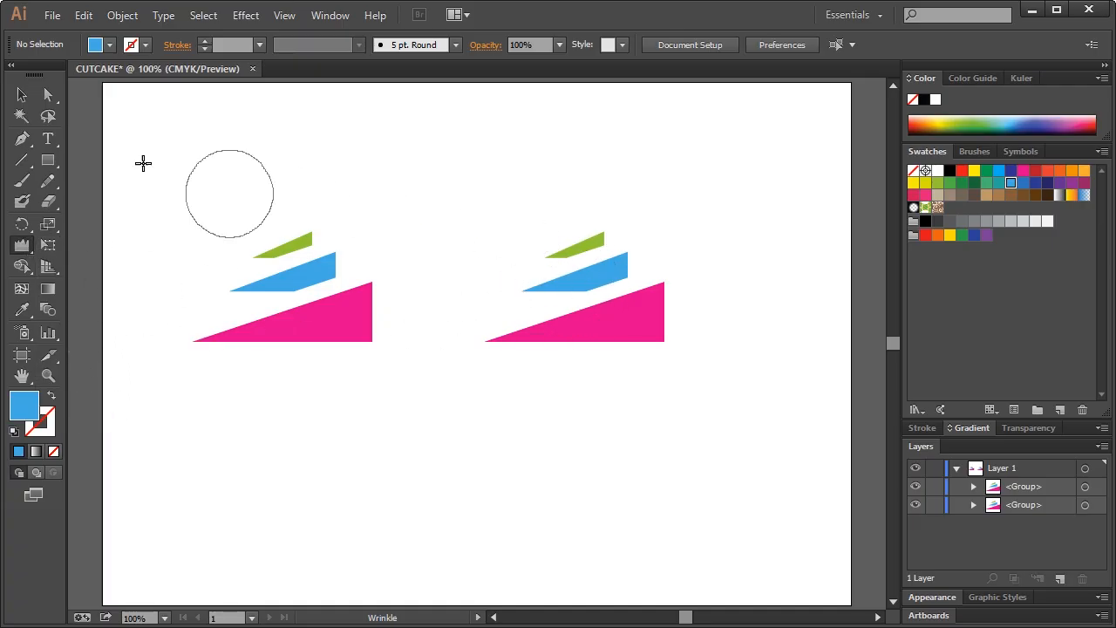
left_click(23, 94)
left_click(580, 312)
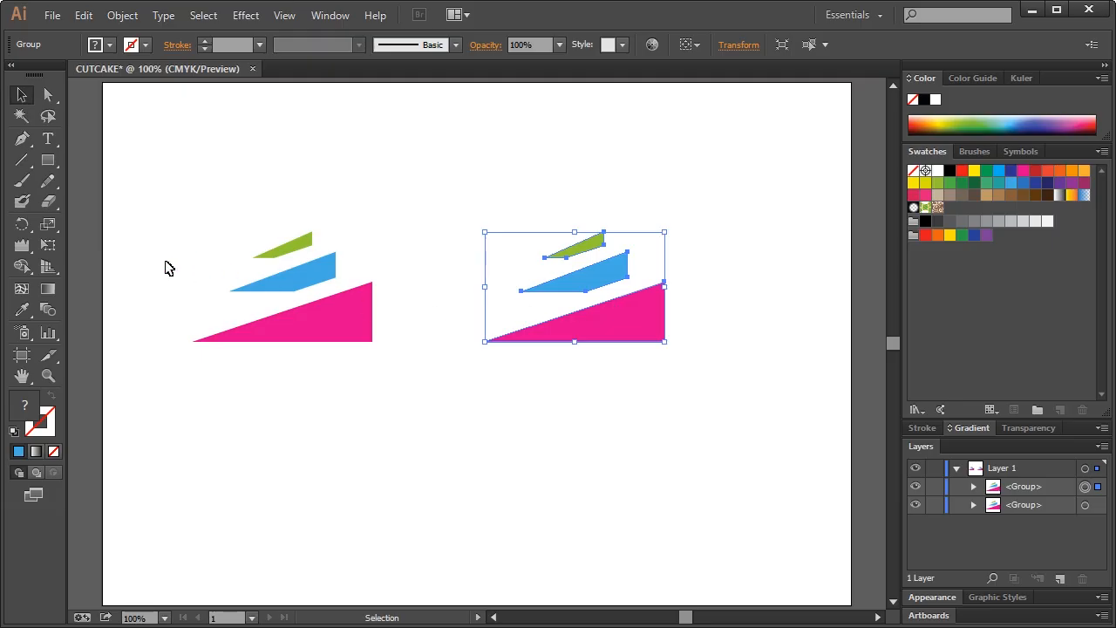
left_click(22, 245)
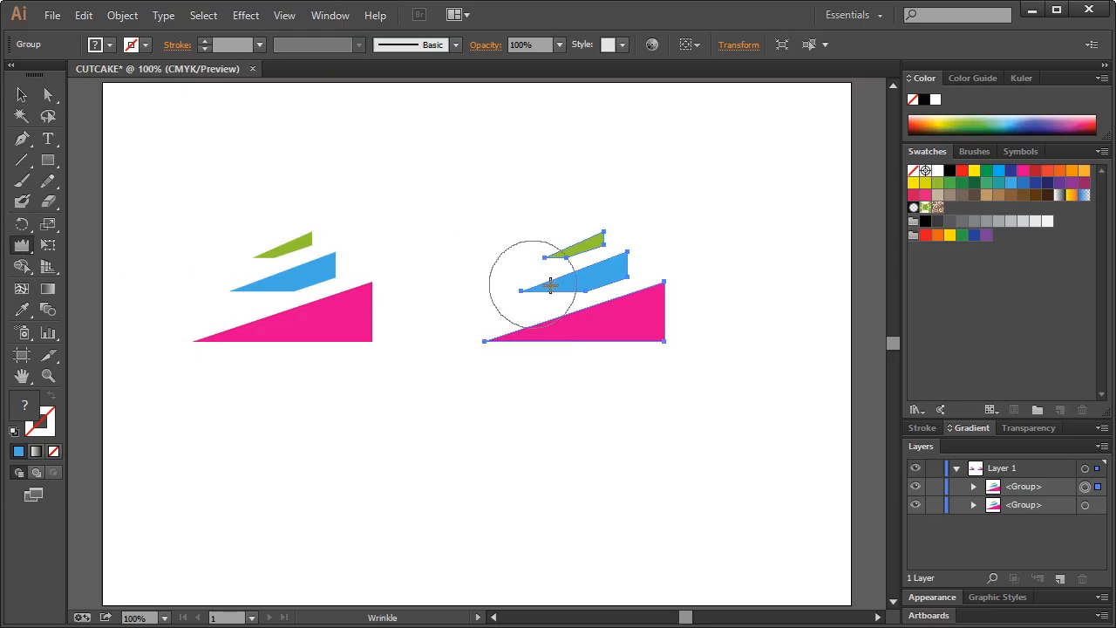
mouse_move(548, 294)
left_mouse_down()
mouse_move(587, 262)
mouse_move(573, 245)
mouse_move(536, 331)
mouse_move(641, 238)
left_mouse_up()
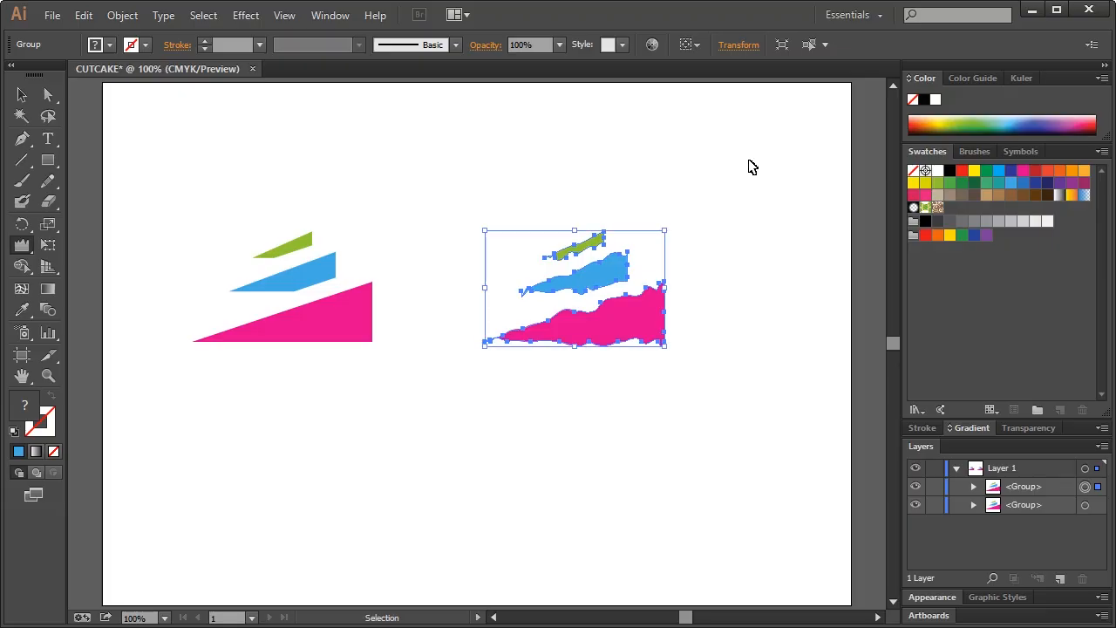
key("v")
key("ctrl+h")
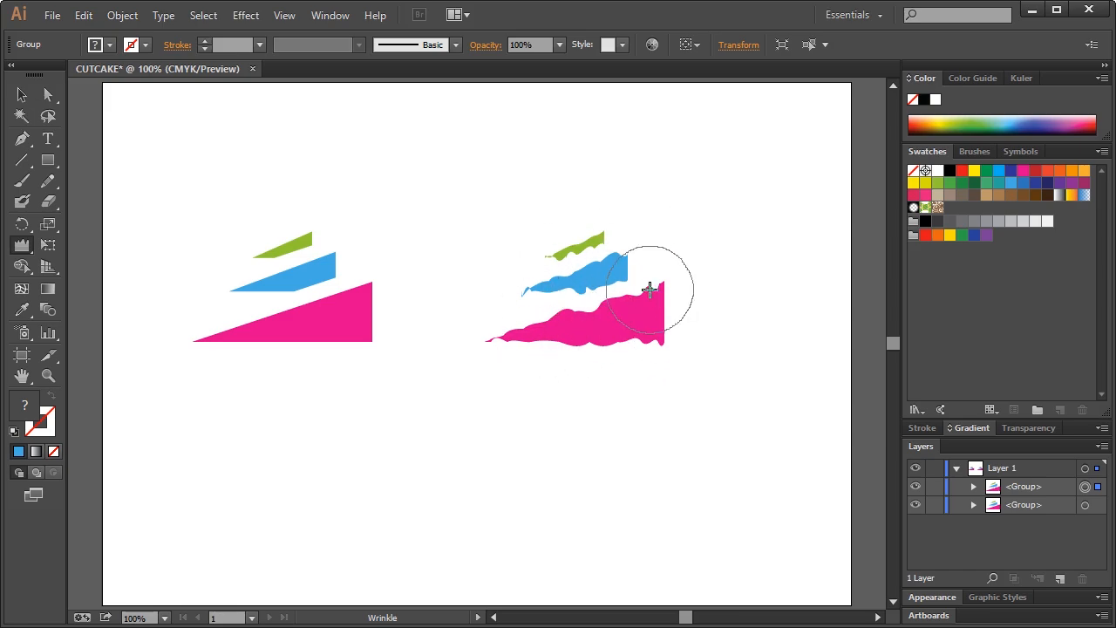
key("ctrl+z")
Set the Wrinkle tool to 10% intensity, vertical only, and brush along the pink shape's lower edge
double_click(21, 244)
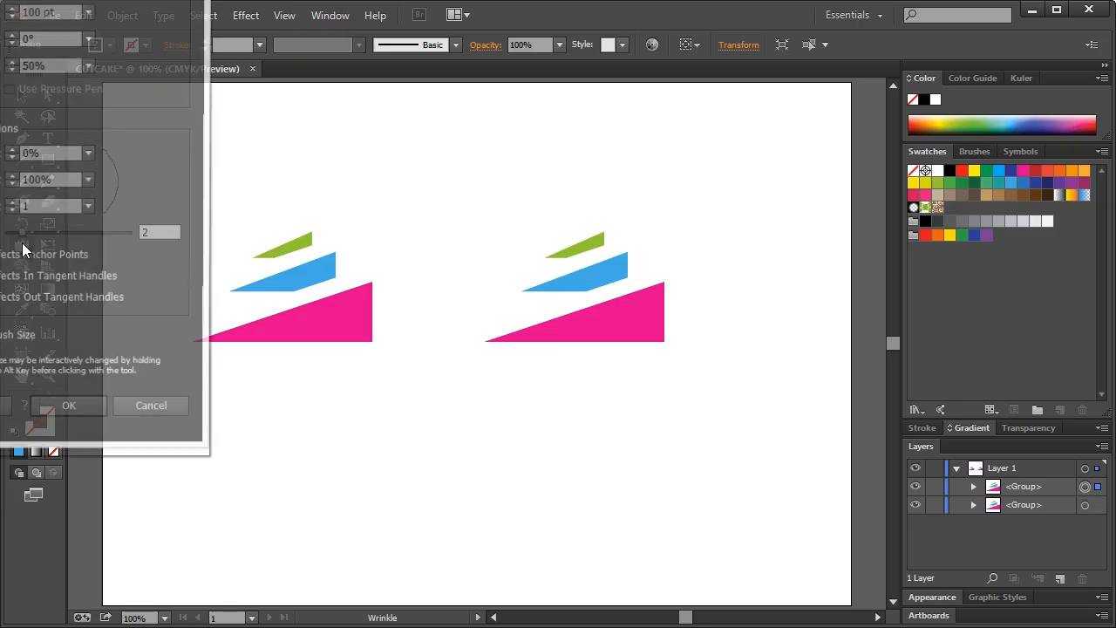
left_click_drag(86, 0, 350, 57)
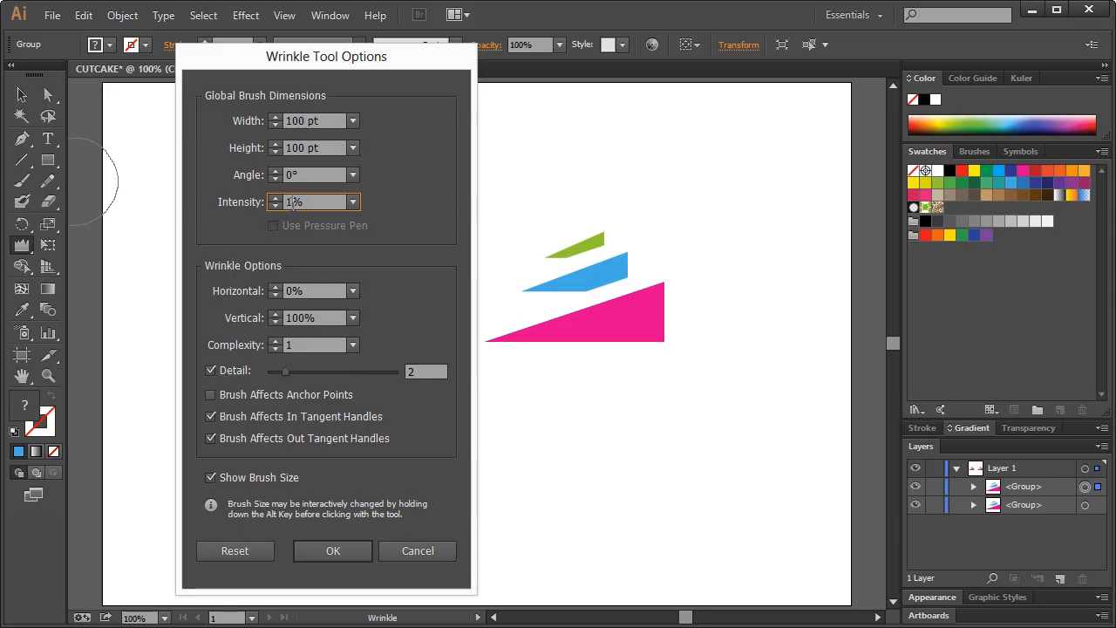
left_click(345, 541)
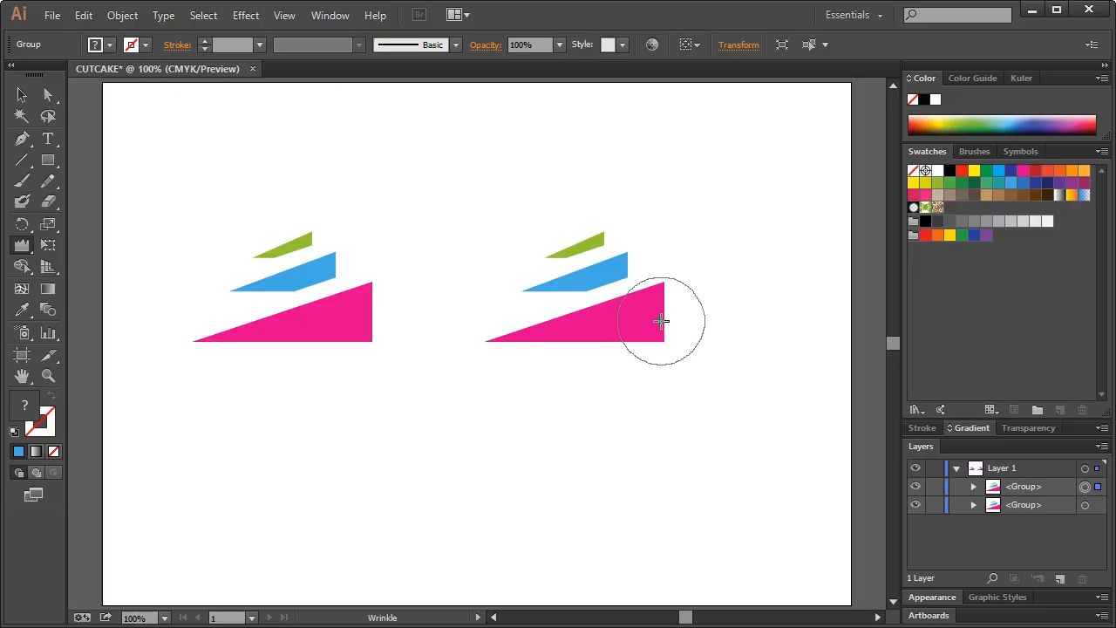
mouse_move(658, 323)
left_mouse_down()
mouse_move(535, 327)
mouse_move(604, 265)
mouse_move(578, 243)
left_mouse_up()
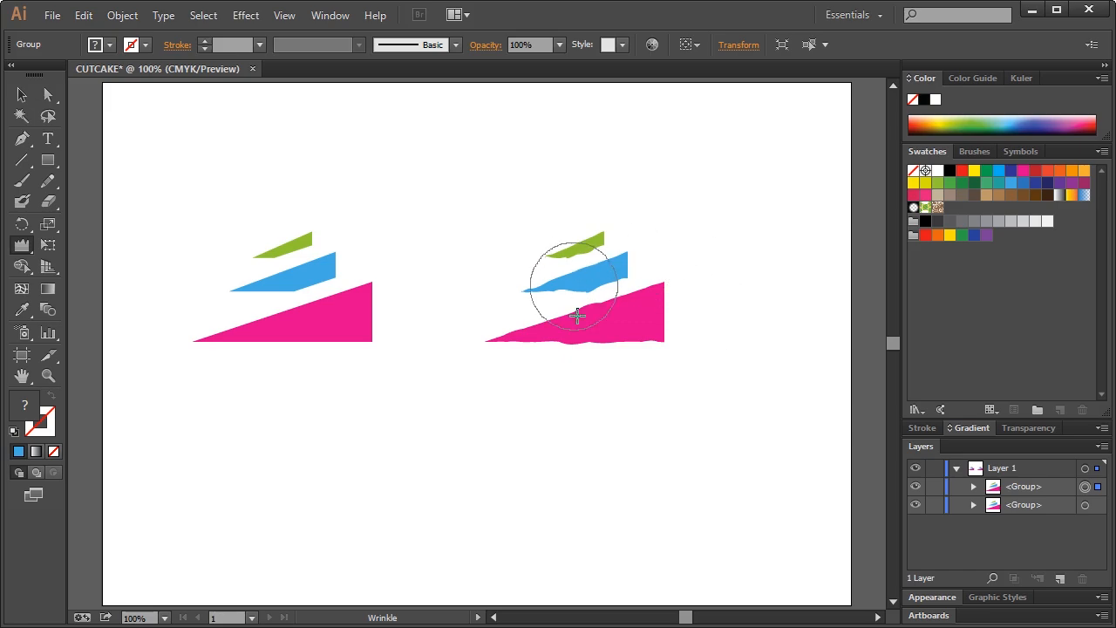
left_click(22, 94)
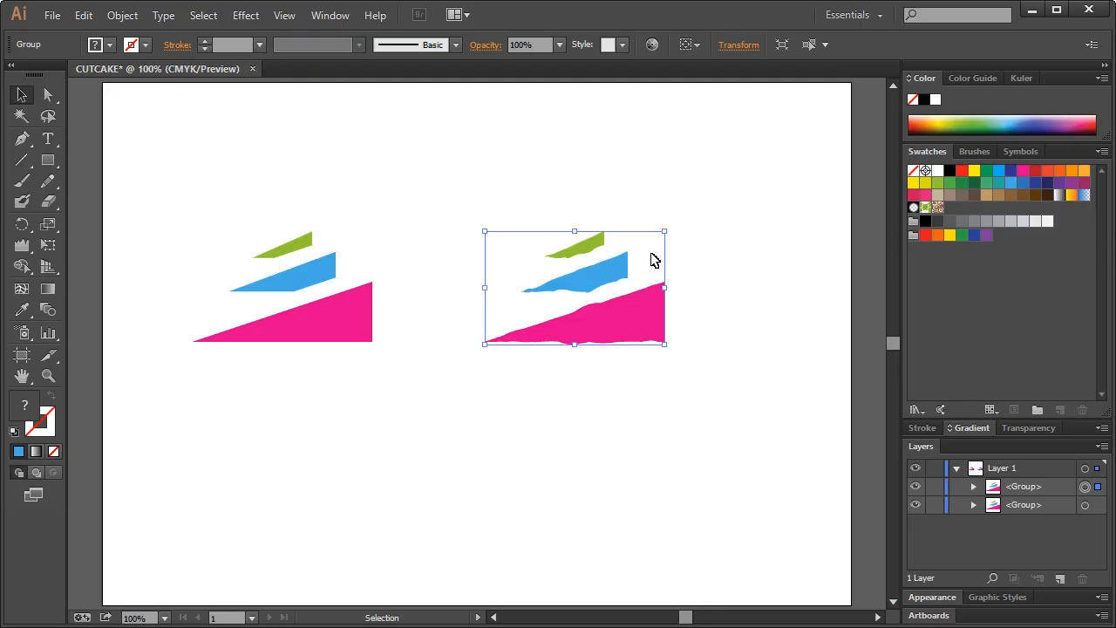
Hide the original left-hand shapes and move the wrinkled group toward the artboard centre
left_click(367, 202)
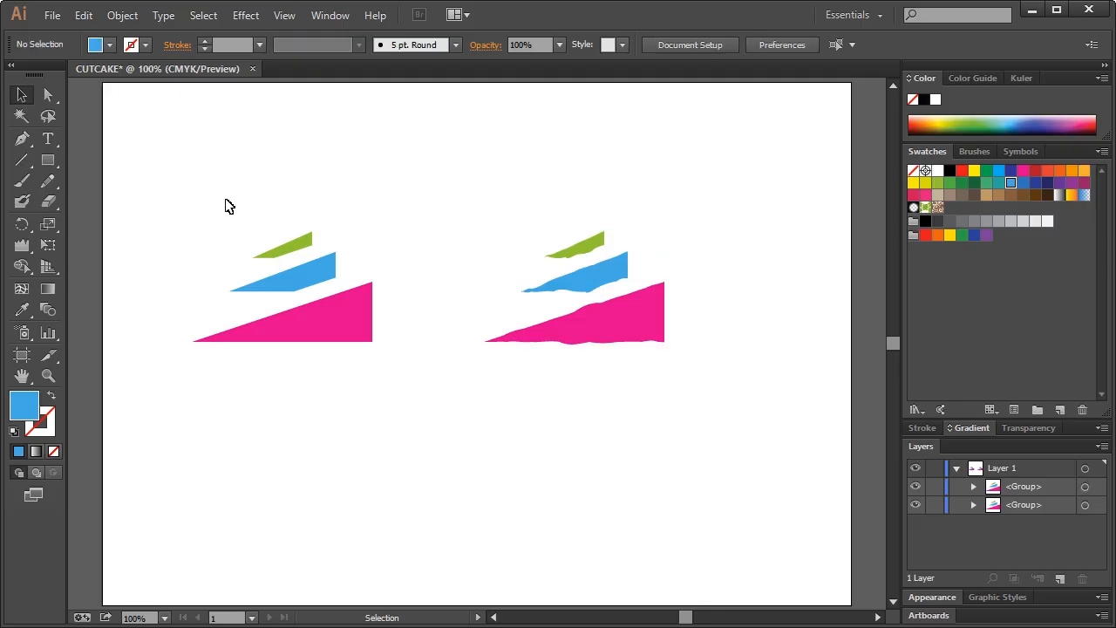
left_click_drag(194, 202, 415, 367)
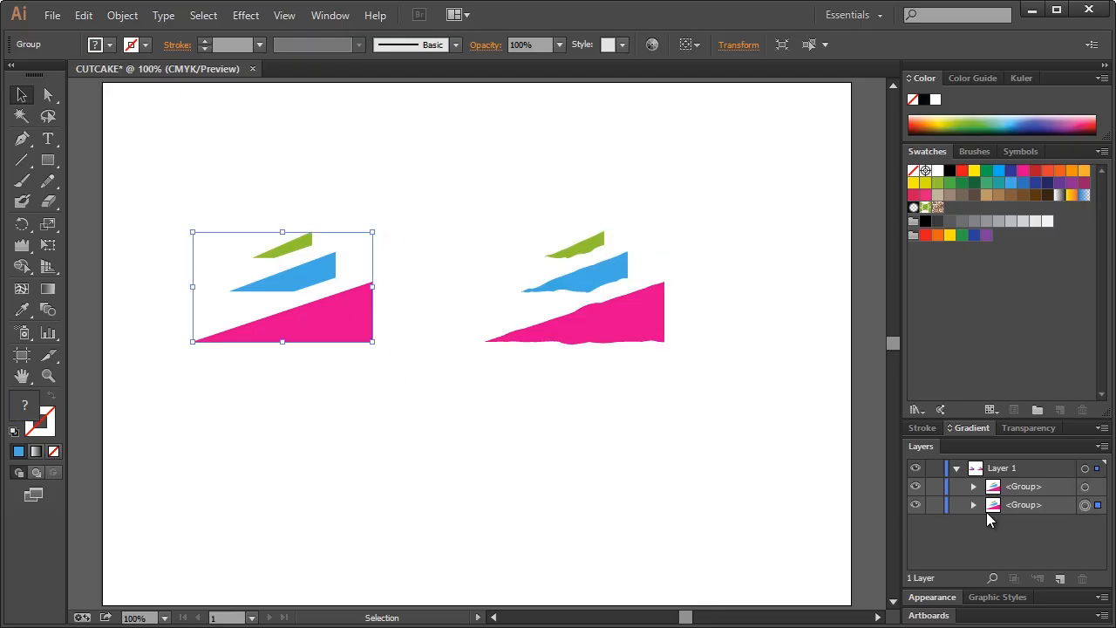
left_click(915, 504)
left_click_drag(395, 204, 690, 375)
left_click_drag(631, 324, 512, 323)
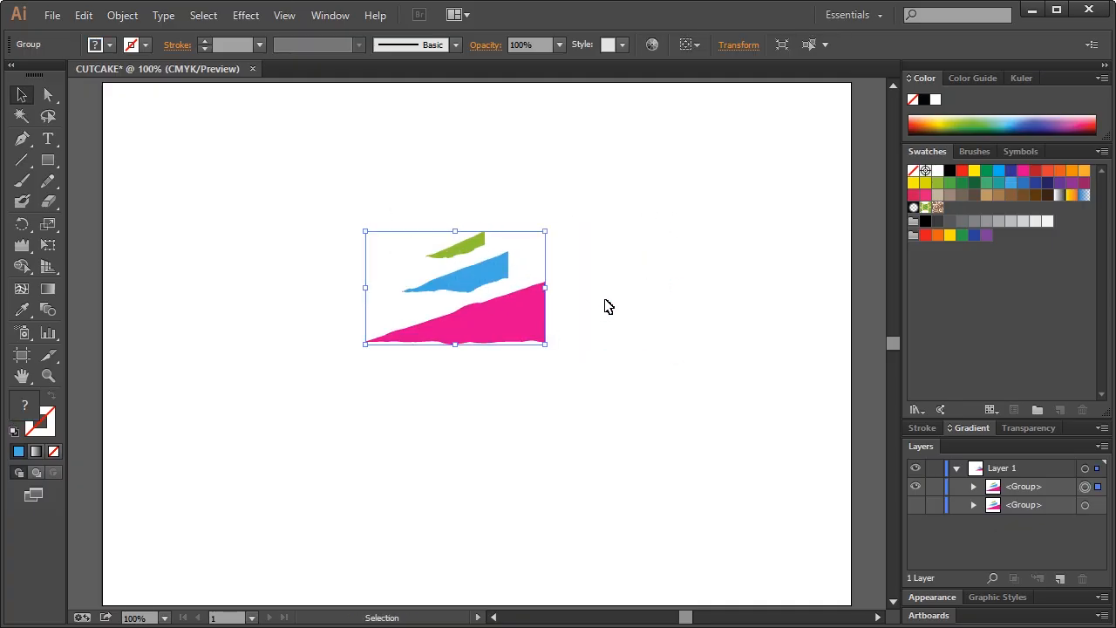
left_click(608, 306)
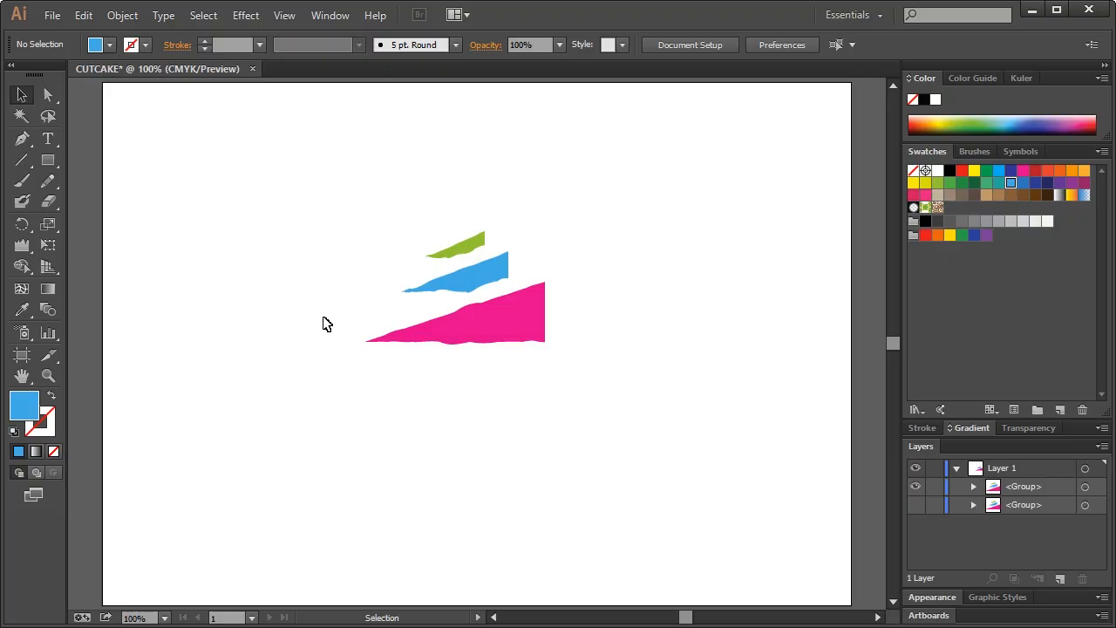
left_click_drag(337, 203, 519, 373)
left_click_drag(526, 318, 528, 295)
left_click(609, 248)
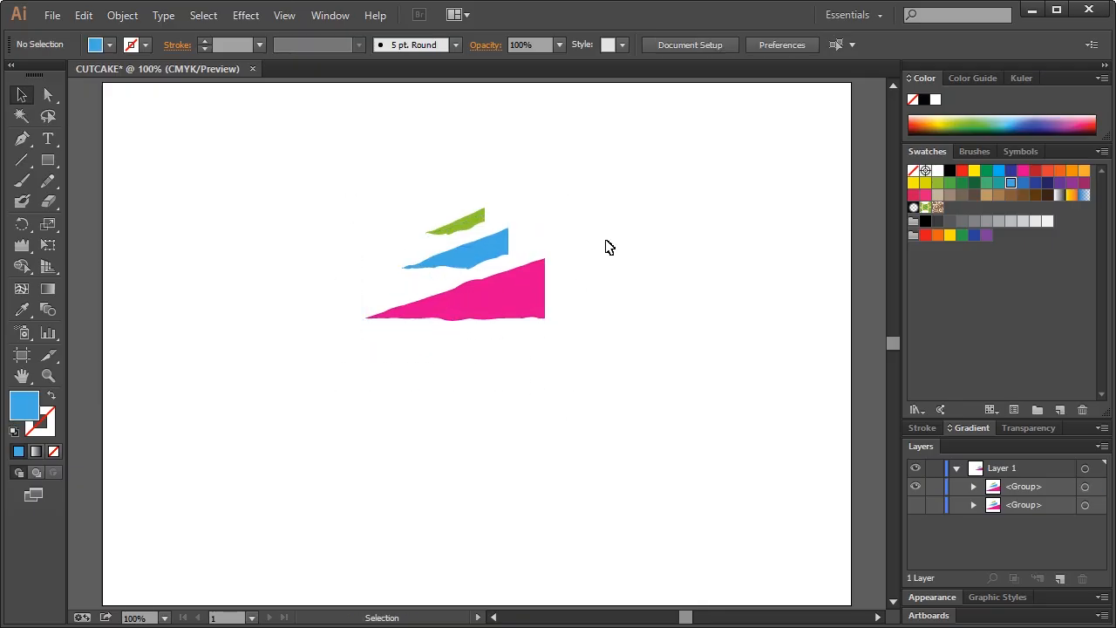
Show the grid and scale the wrinkled cake group up slightly by its corner
left_click(297, 16)
left_click(278, 581)
left_click_drag(340, 181, 511, 323)
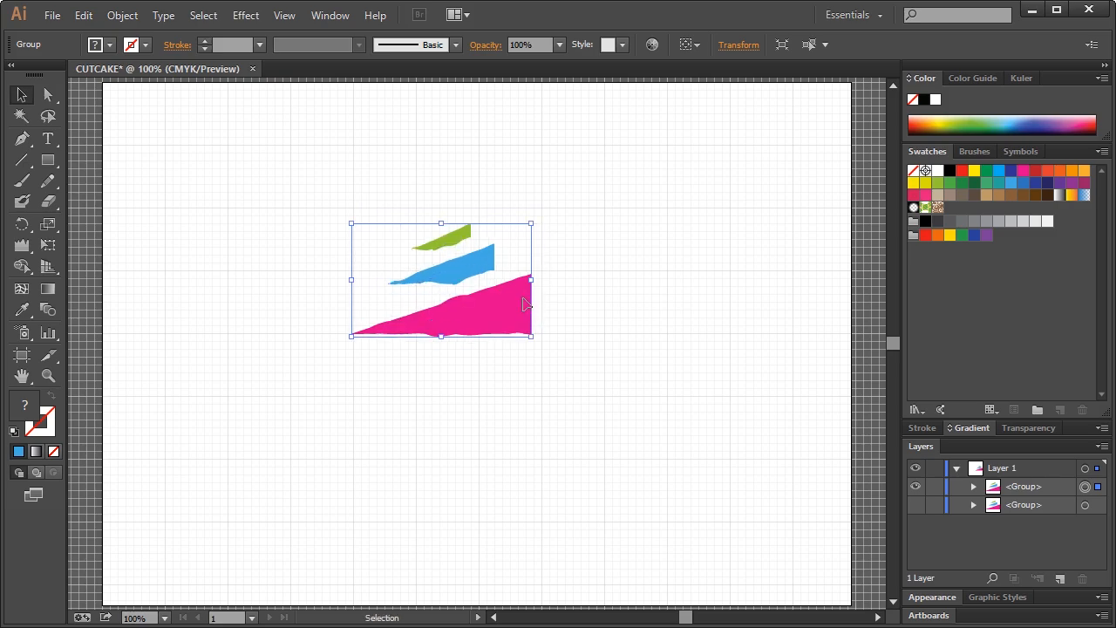
left_click_drag(531, 223, 547, 221)
left_click(444, 290)
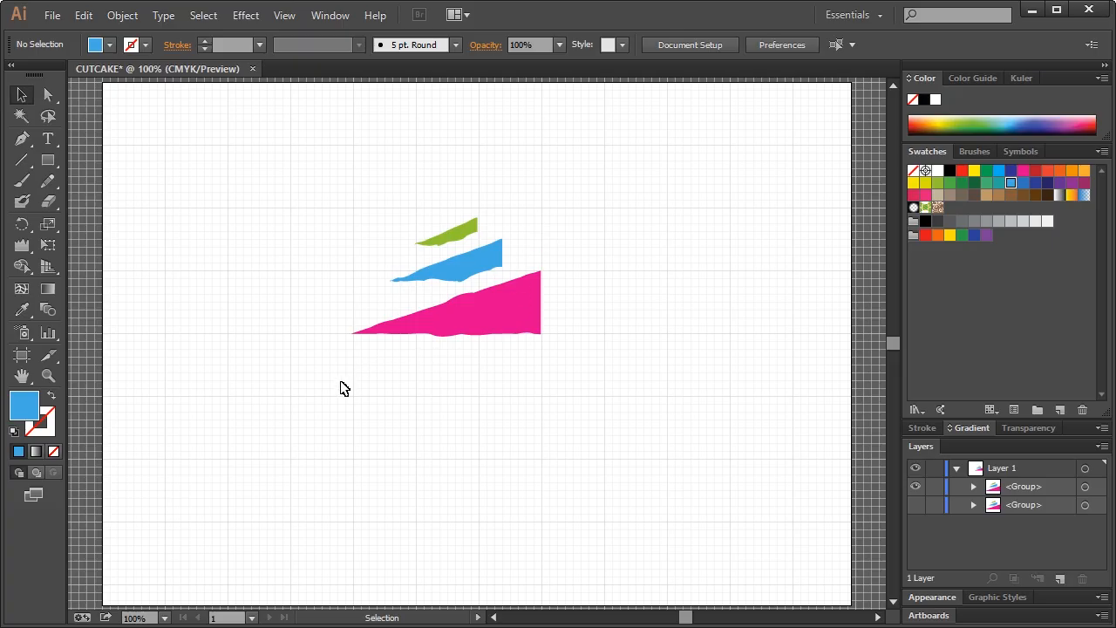
Type CUTCAKE below the cake icon, then enlarge and position the text
left_click(48, 139)
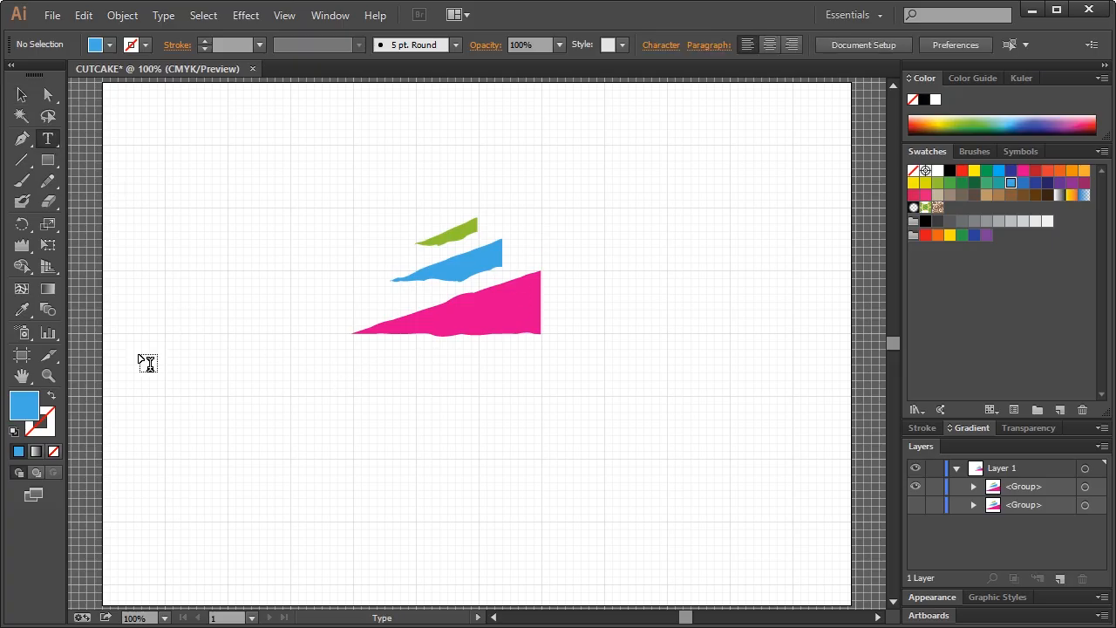
left_click(293, 379)
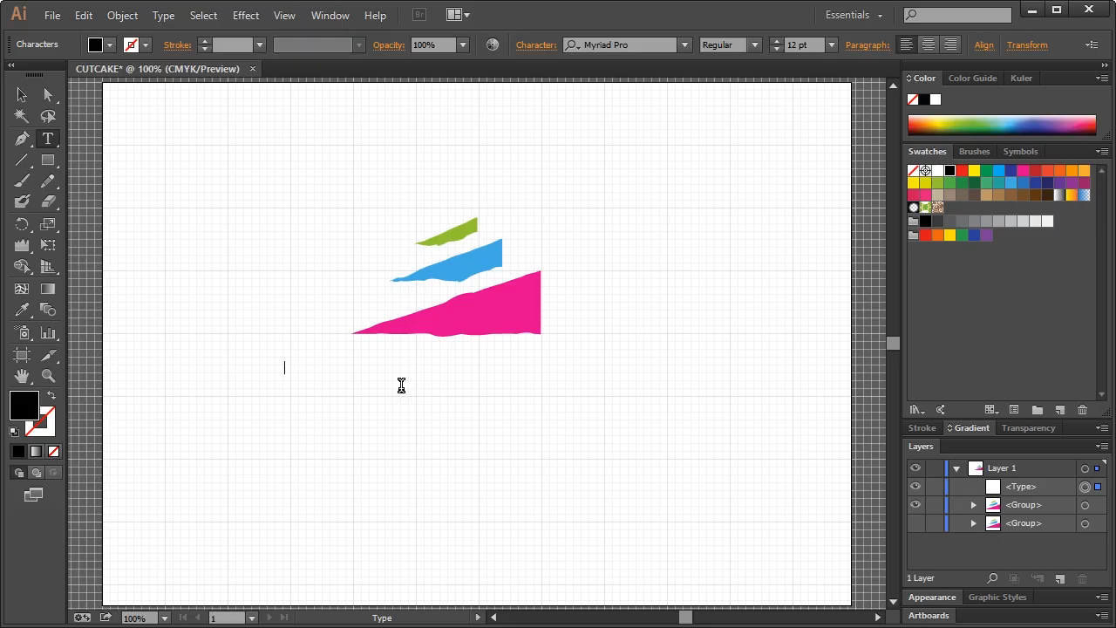
type("CUTCAKE")
key("Escape")
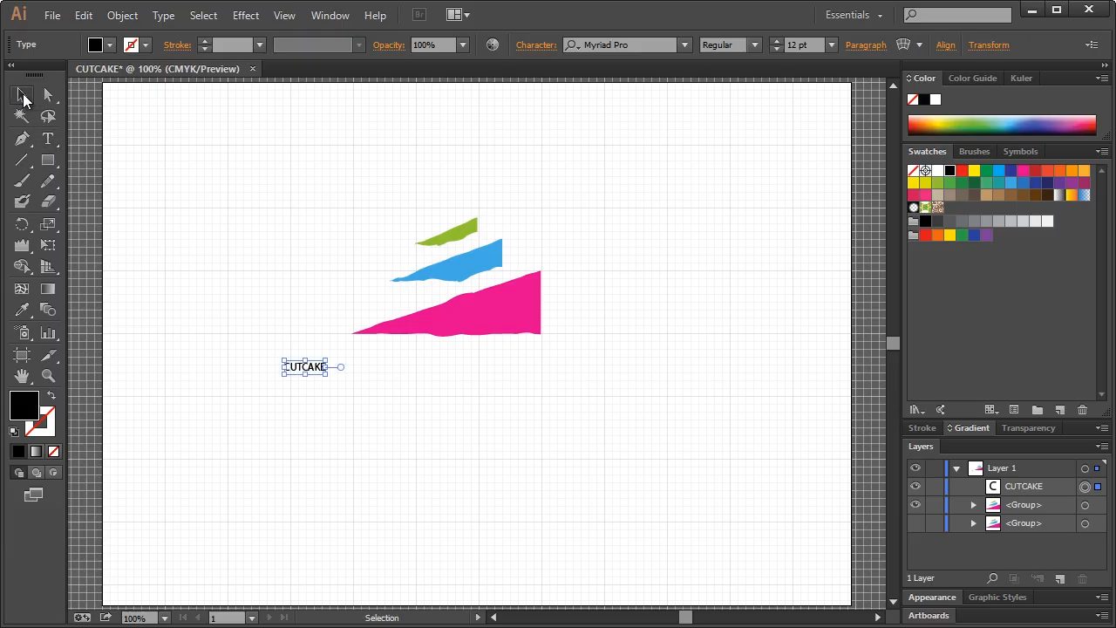
left_click_drag(327, 376, 636, 514)
left_click_drag(546, 433, 546, 423)
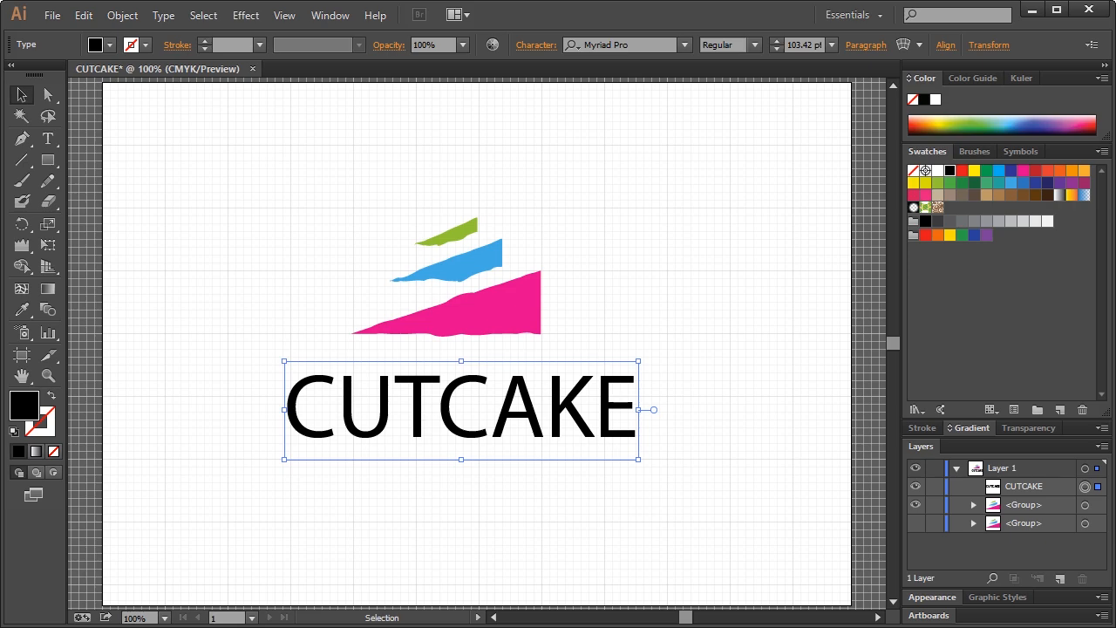
left_click_drag(542, 406, 547, 405)
Set CUTCAKE in Prosto One, centre it under the icon, and convert it to outlines
left_click(661, 44)
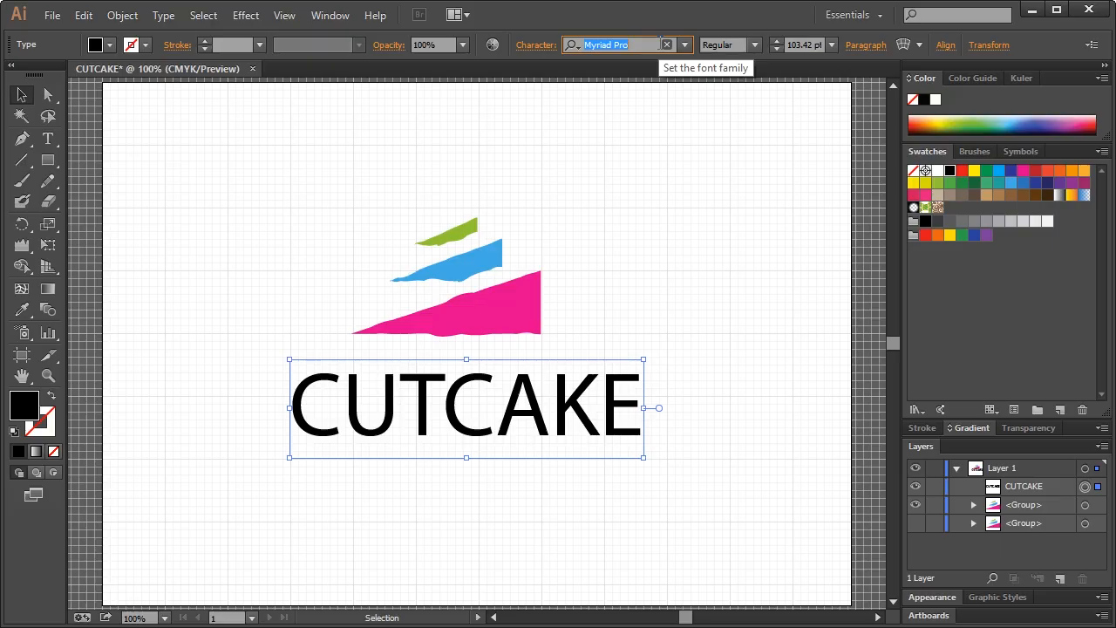
type("Prosto One")
key("Return")
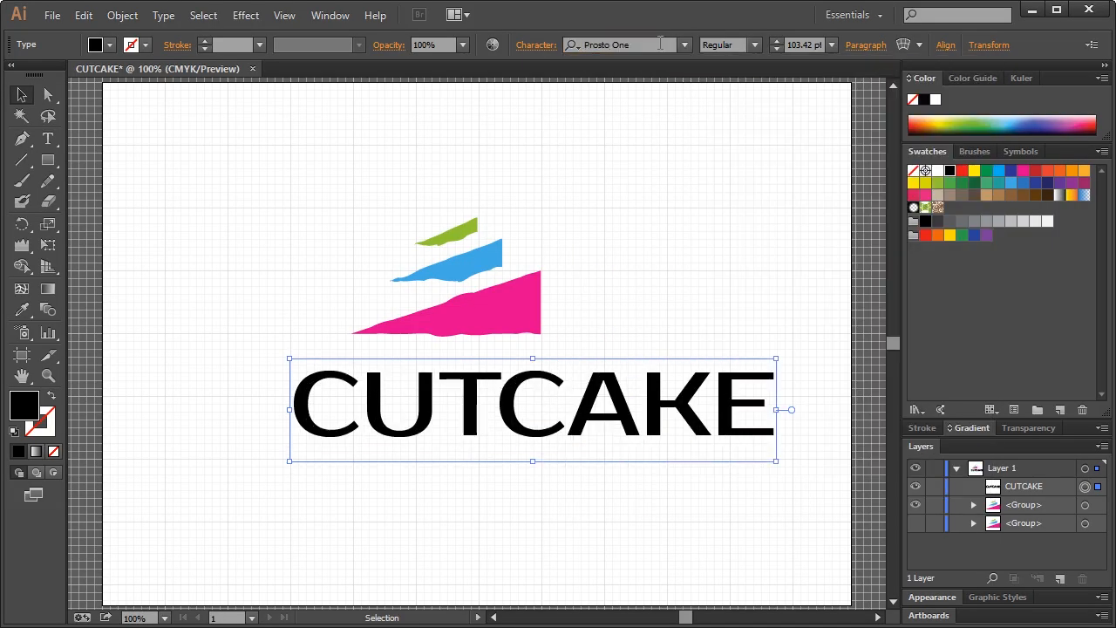
left_click_drag(539, 412, 493, 422)
left_click(584, 312)
left_click(575, 422)
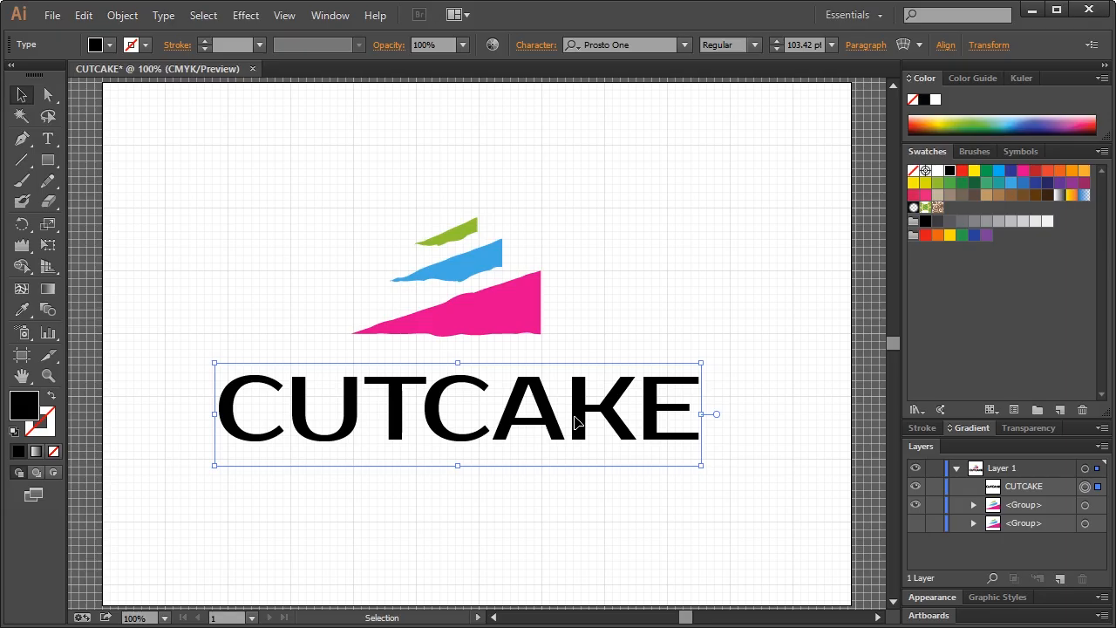
key("ctrl+shift+o")
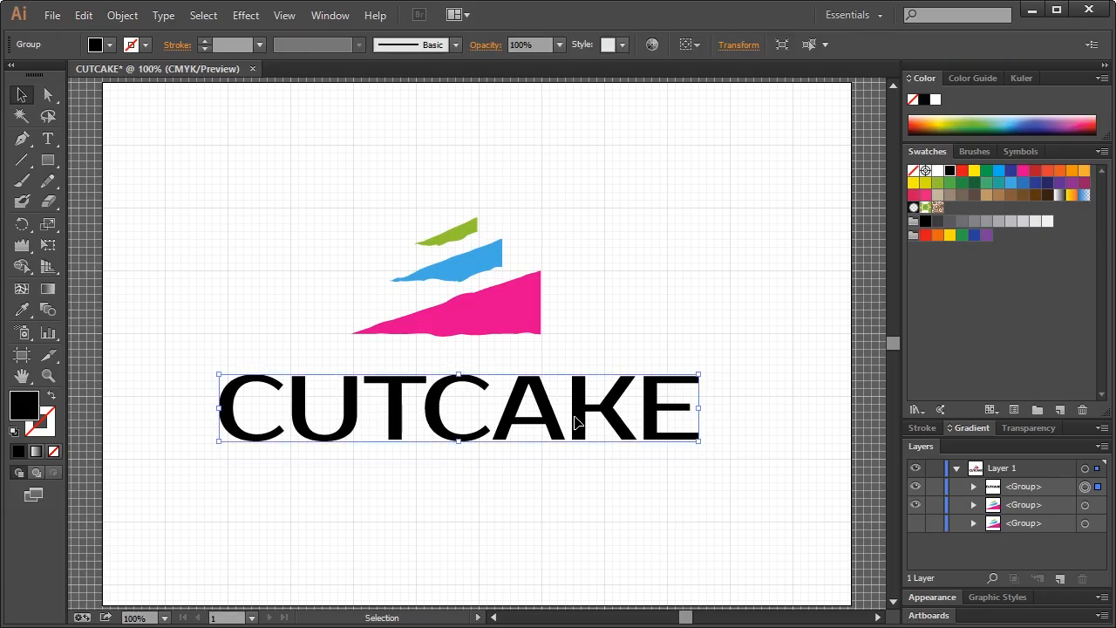
left_click(658, 338)
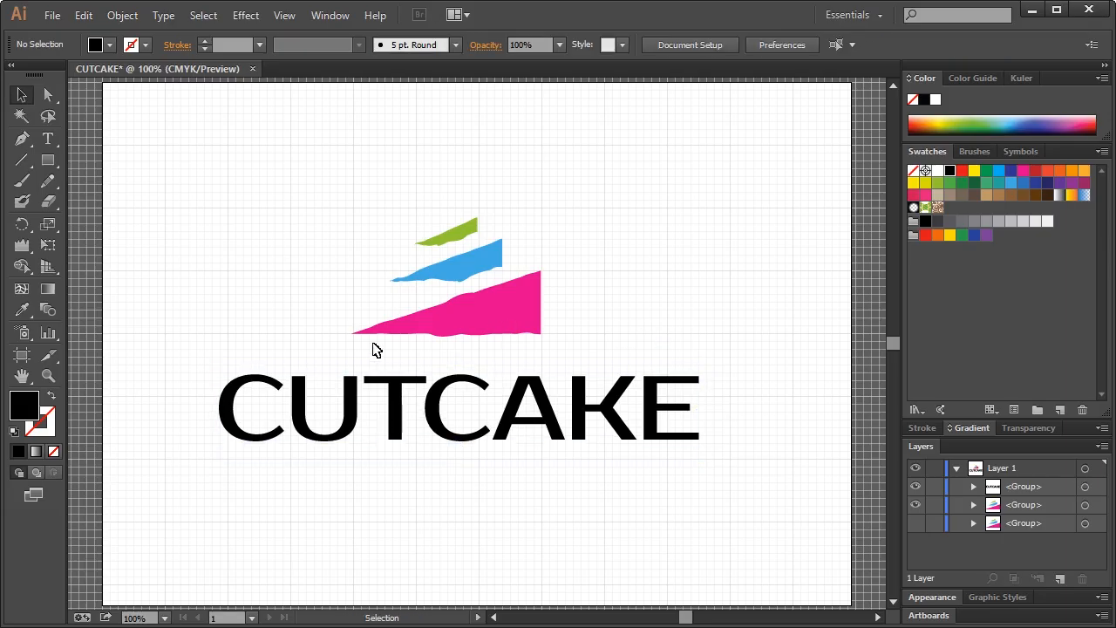
left_click(50, 377)
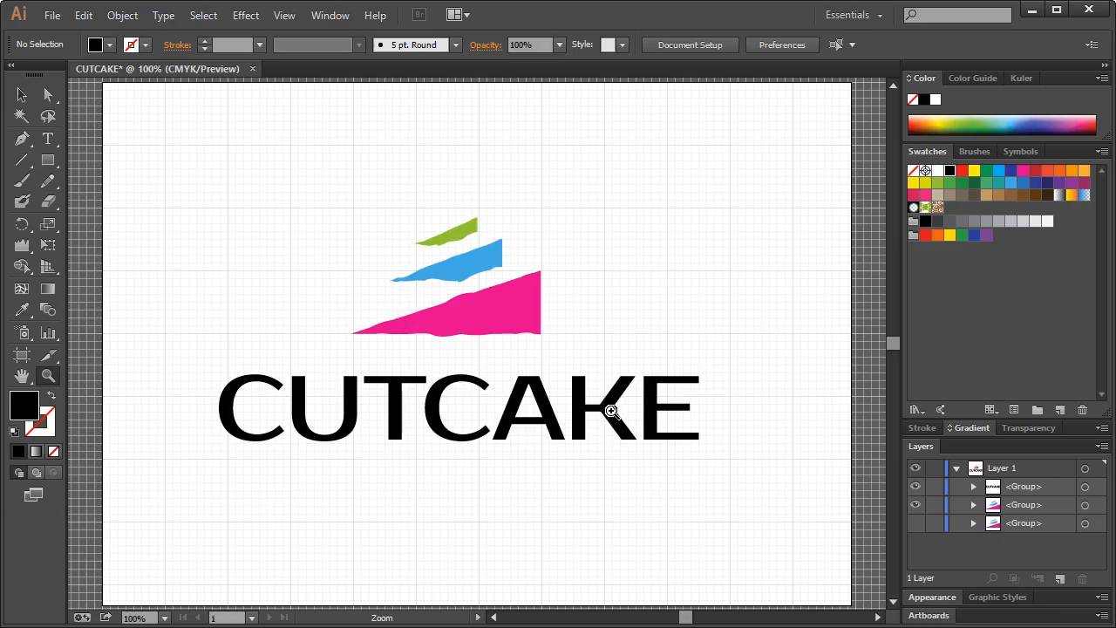
left_click_drag(532, 339, 674, 469)
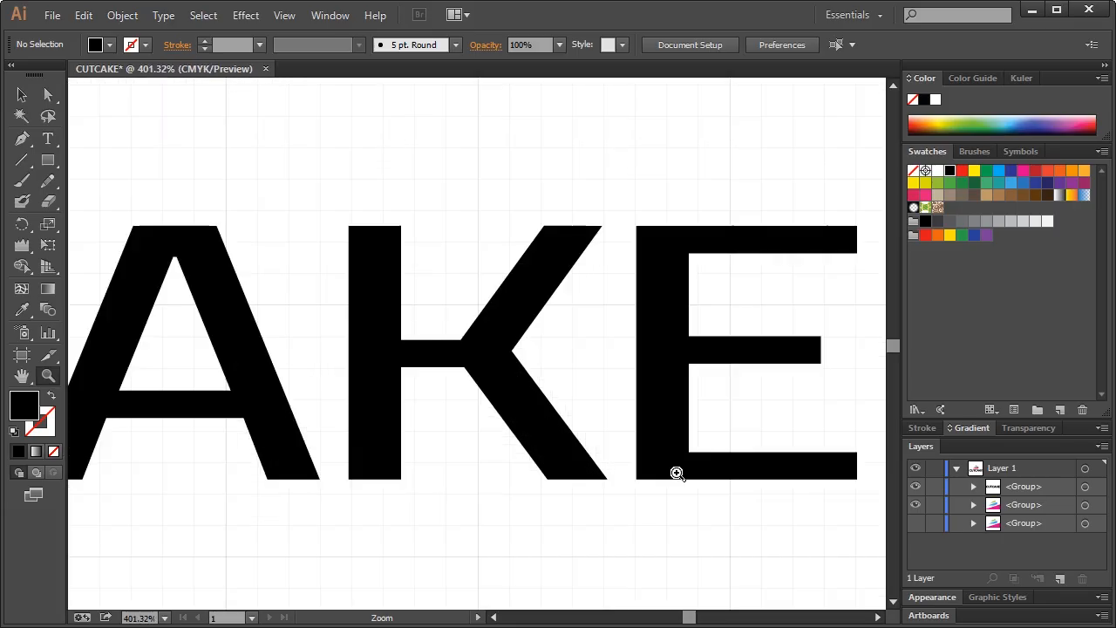
left_click(25, 95)
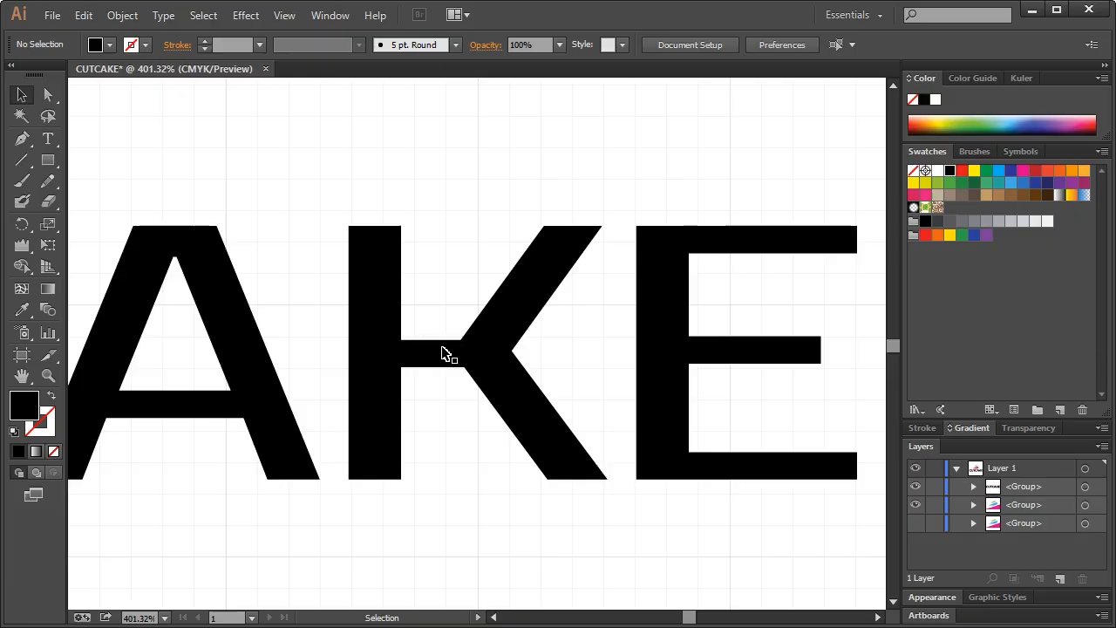
left_click(48, 375)
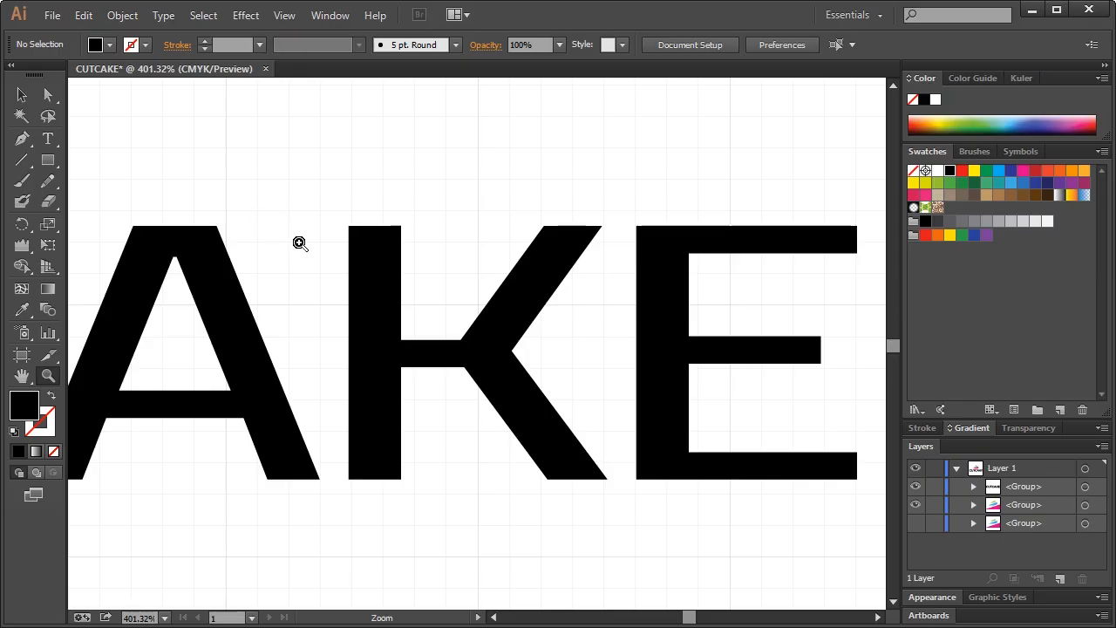
left_click_drag(275, 201, 599, 499)
key("a")
key("v")
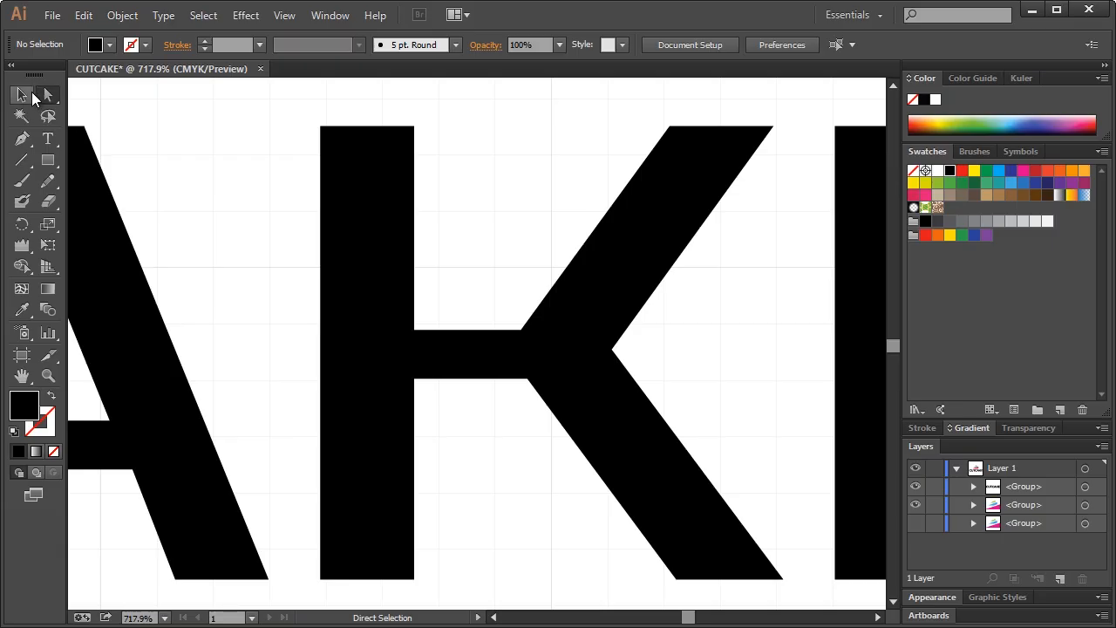
left_click(356, 220)
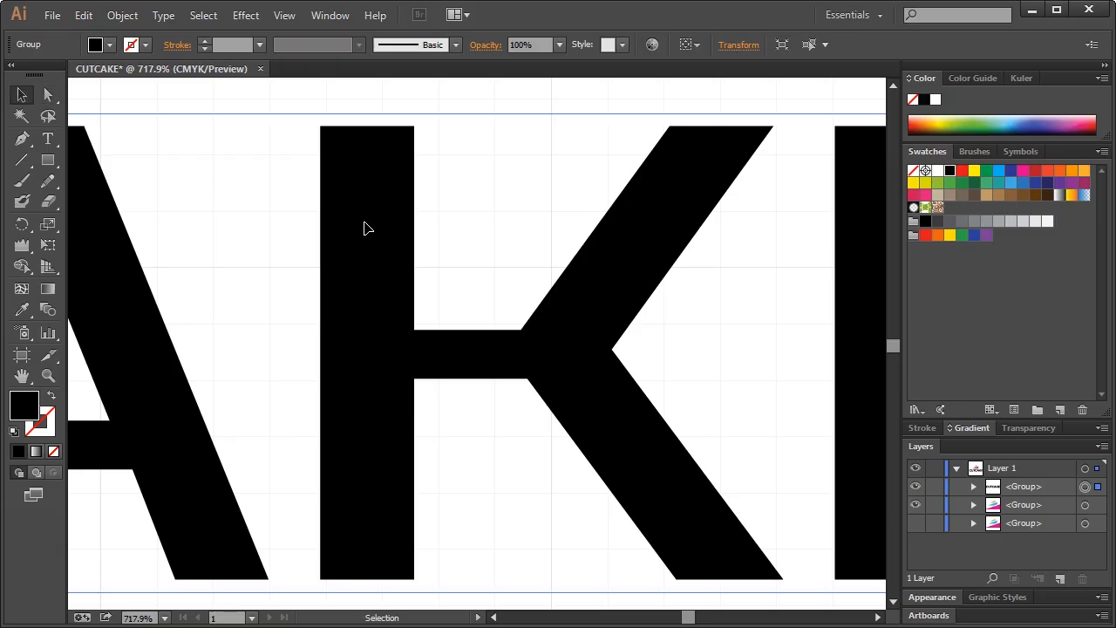
right_click(364, 223)
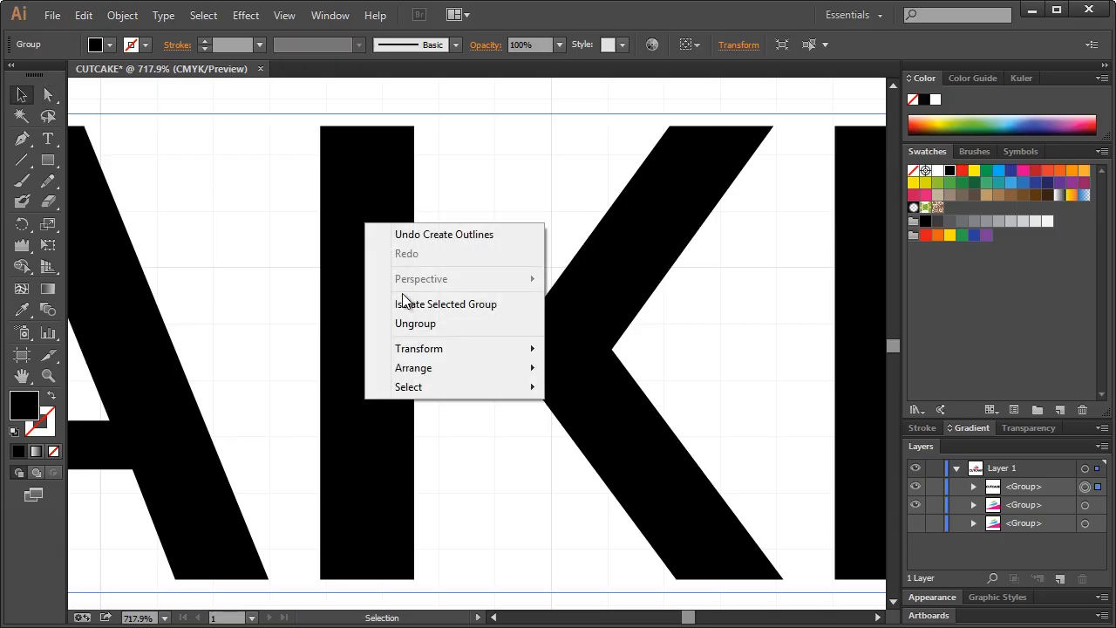
left_click(416, 324)
left_click(452, 303)
left_click(403, 345)
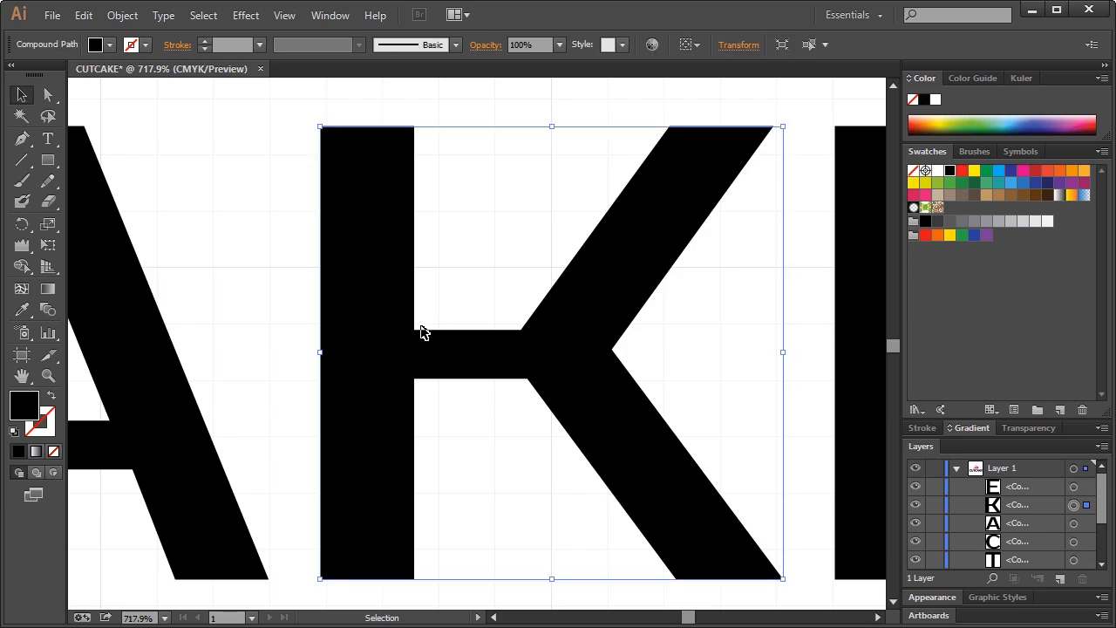
key("a")
key("v")
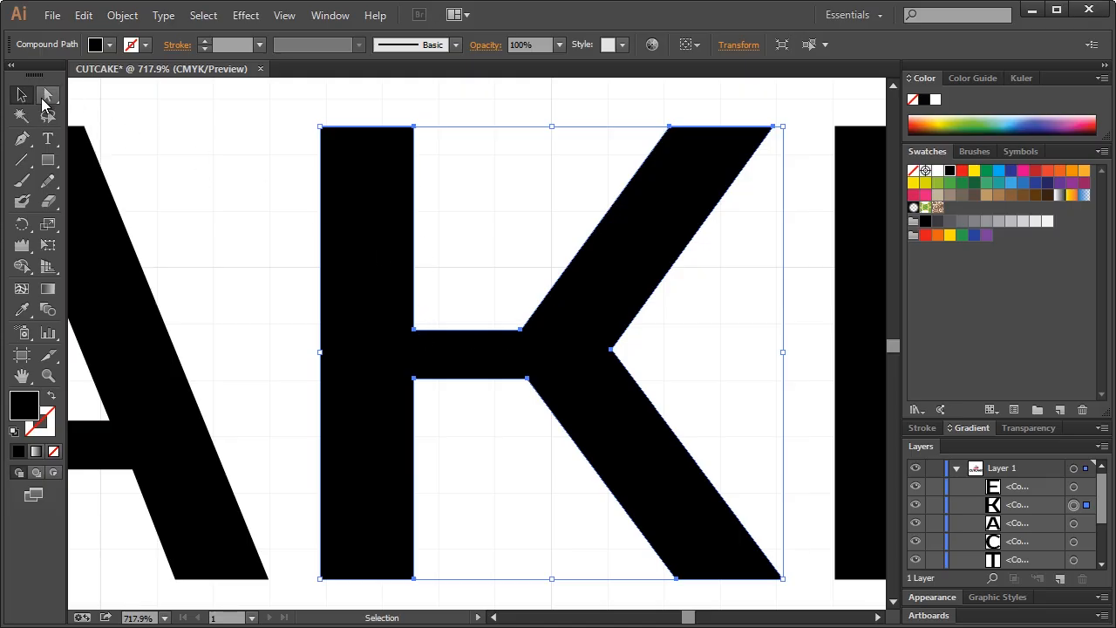
left_click(171, 200)
scroll(282, 279, "down", 1)
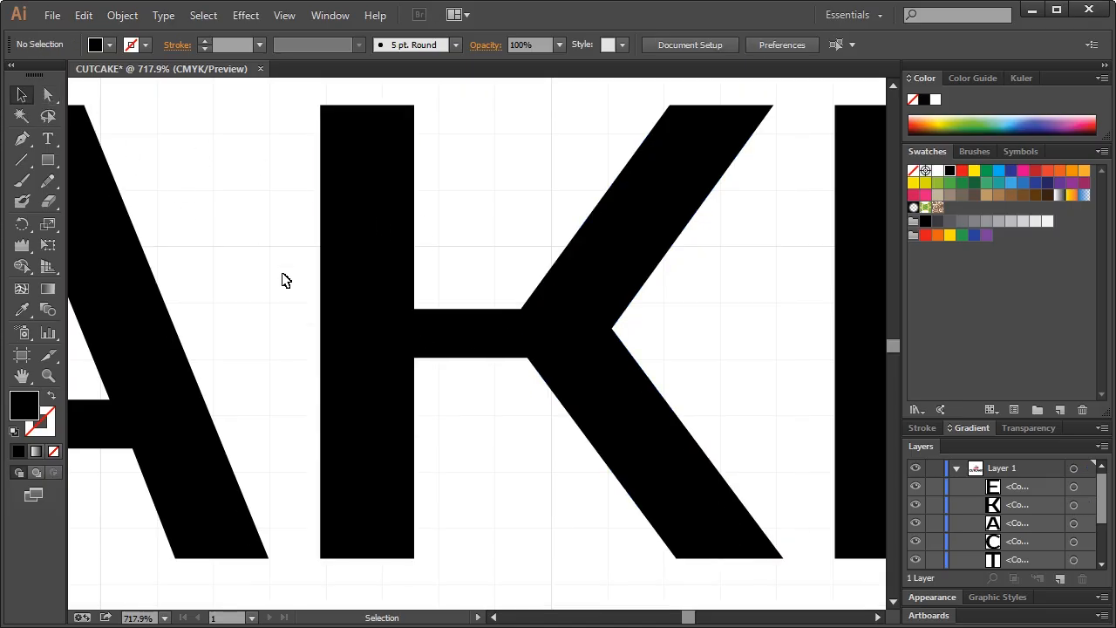
Pen-draw a path from the bottom of the K's leg to its notch and up to the arm's top
left_click(22, 139)
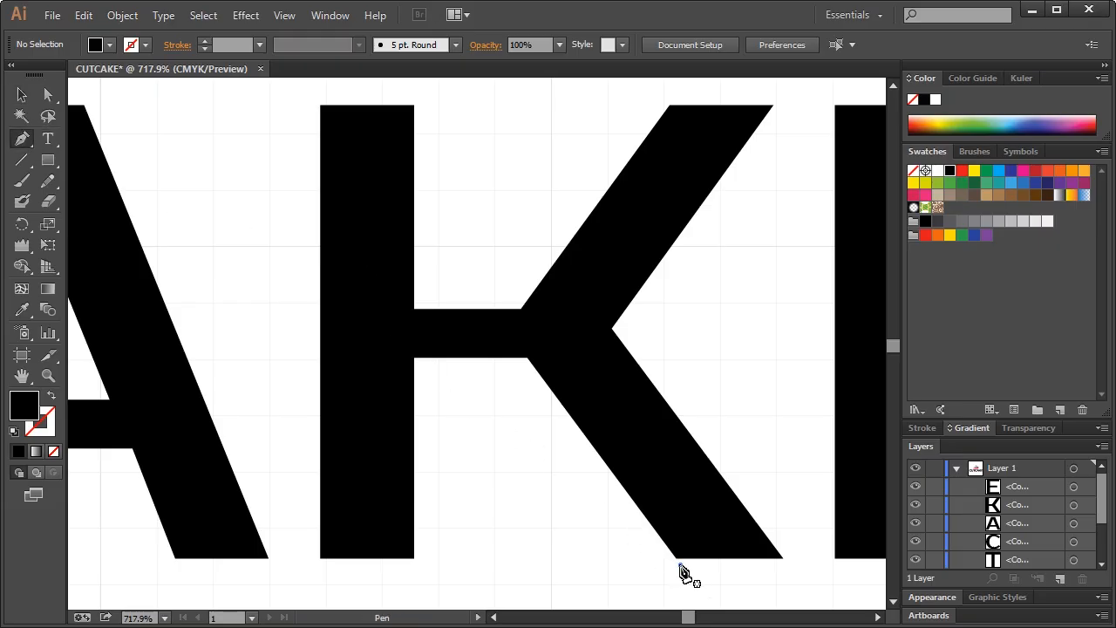
left_click(679, 564)
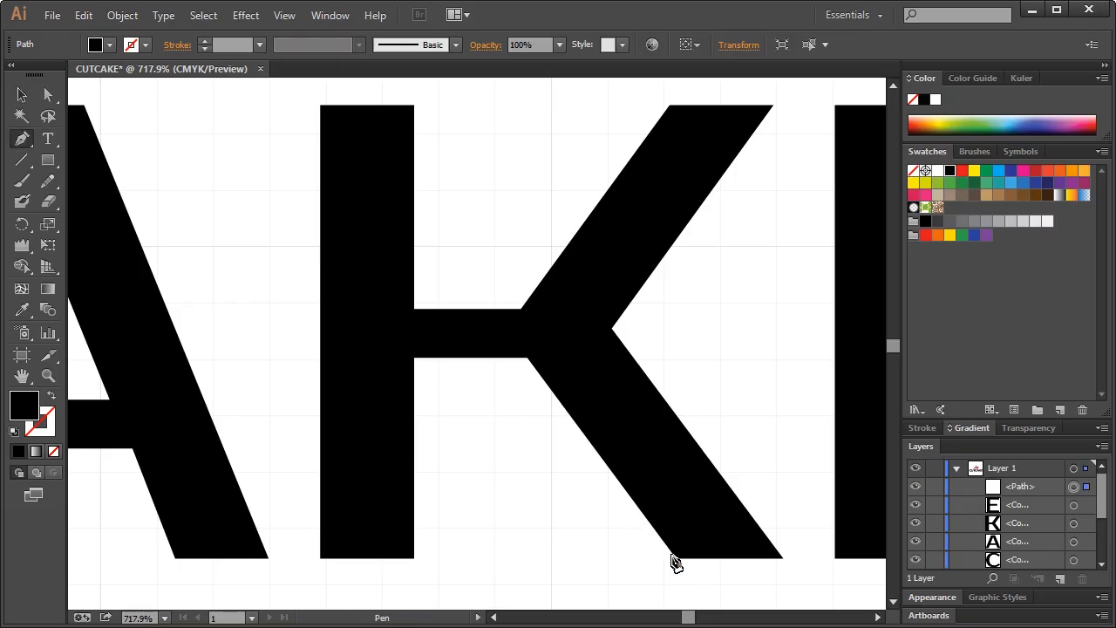
left_click(511, 338)
key("ctrl+z")
left_click(510, 339)
key("ctrl+z")
left_click(511, 339)
key("ctrl+z")
left_click(511, 337)
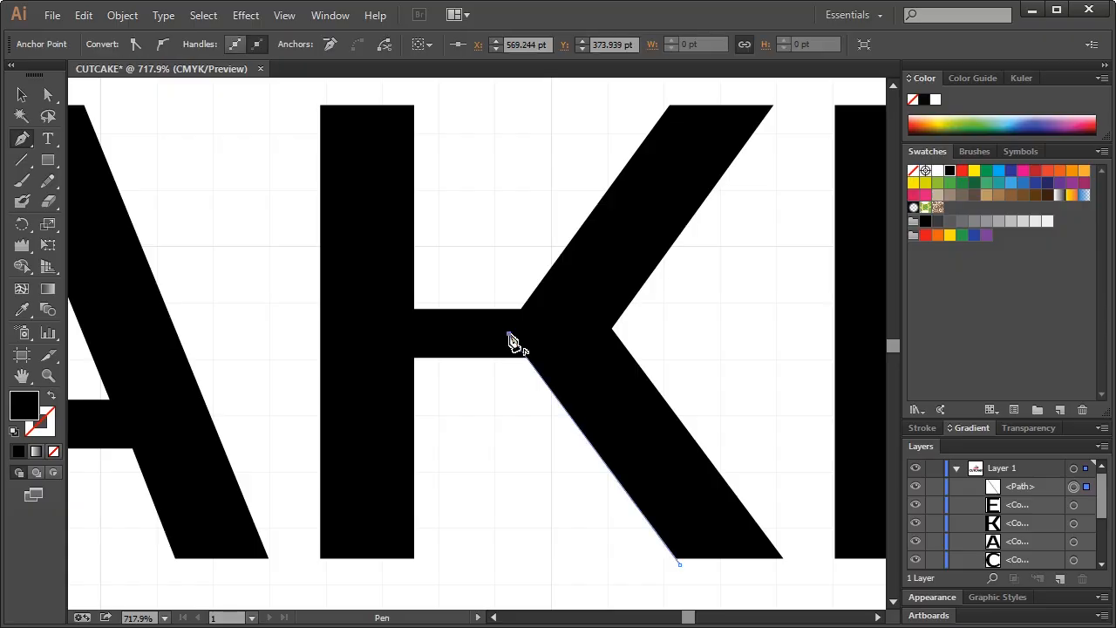
key("ctrl+z")
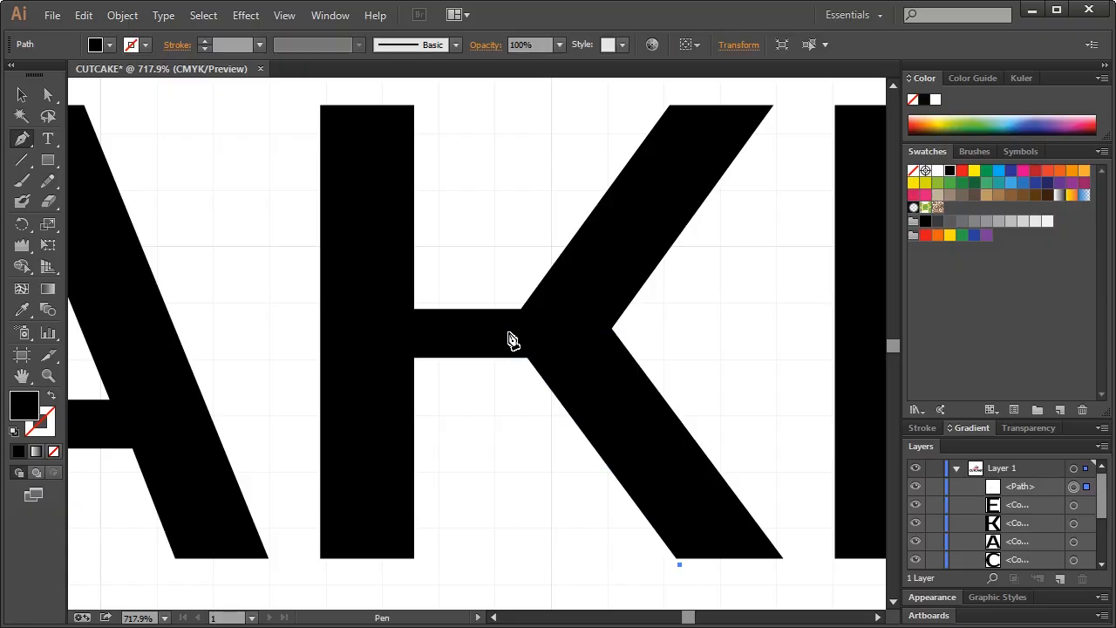
left_click(511, 339)
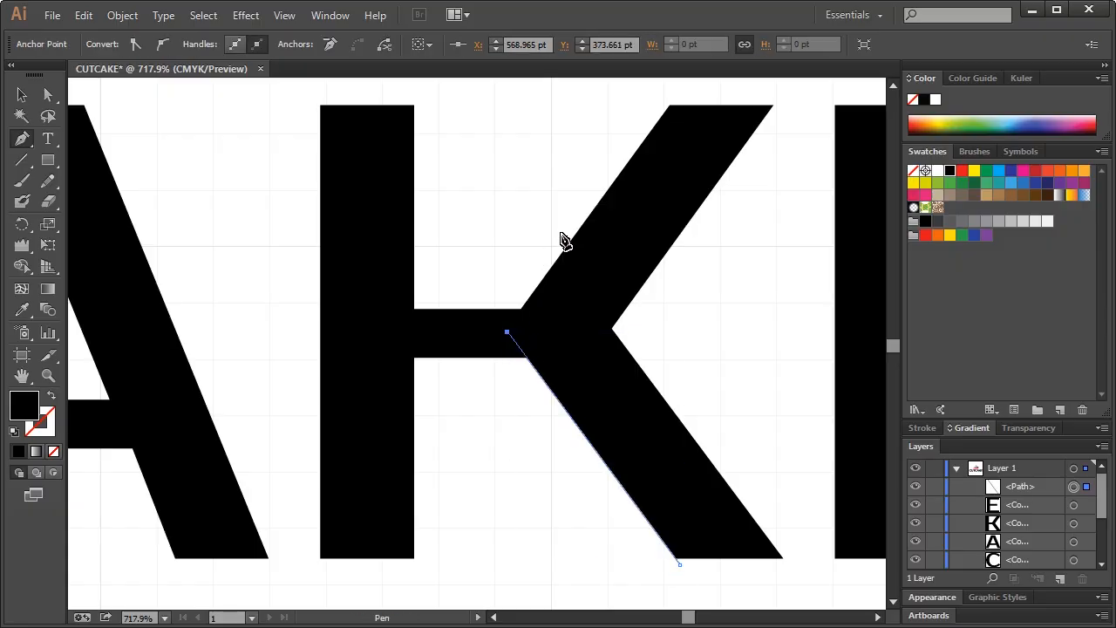
scroll(663, 169, "up", 1)
left_click(676, 135)
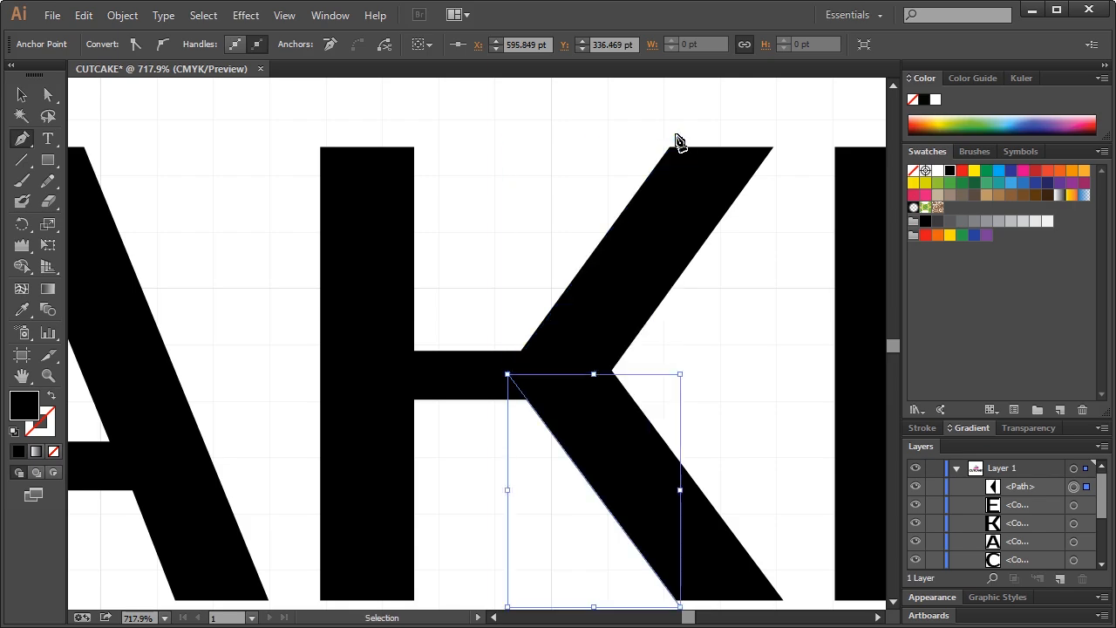
key("ctrl+z")
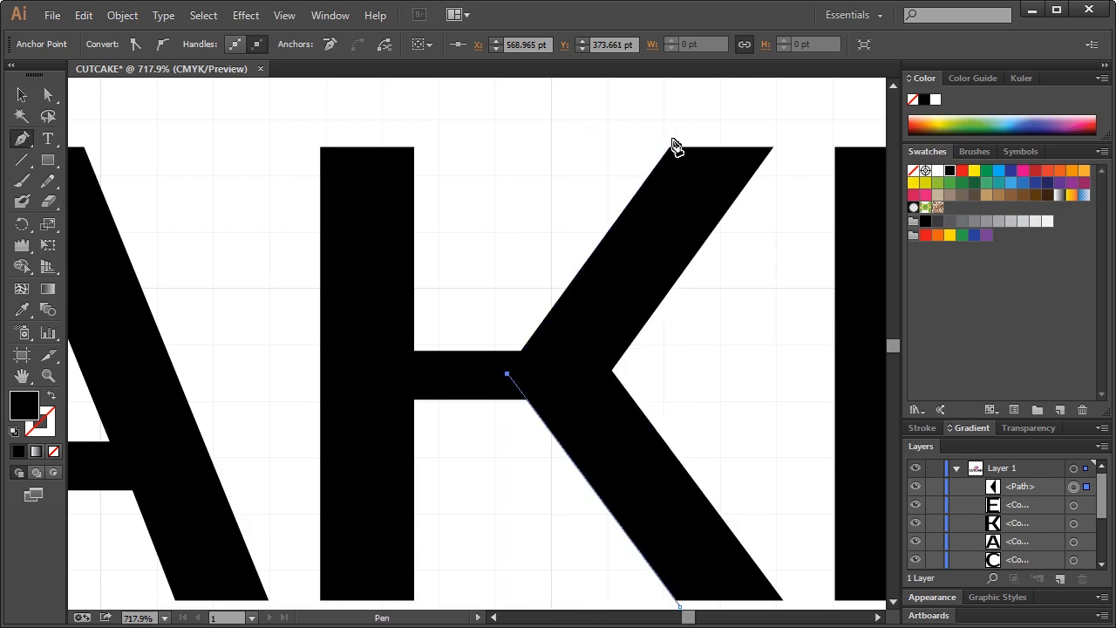
left_click(678, 139)
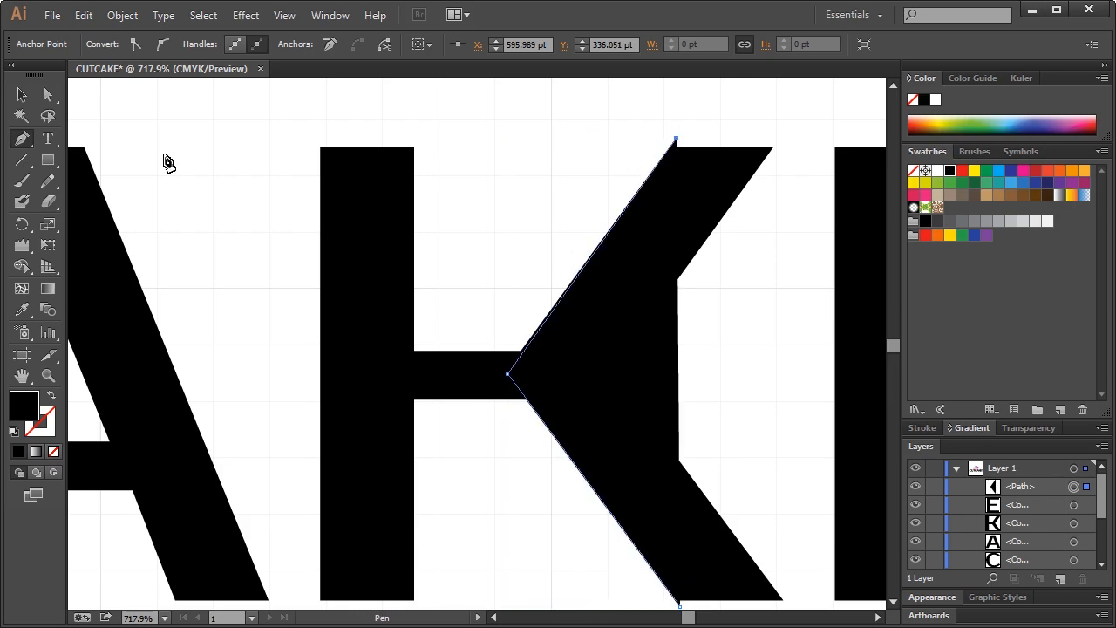
Nudge the new path's notch anchor slightly left with Direct Selection, then select the shape
left_click_drag(50, 100, 81, 106)
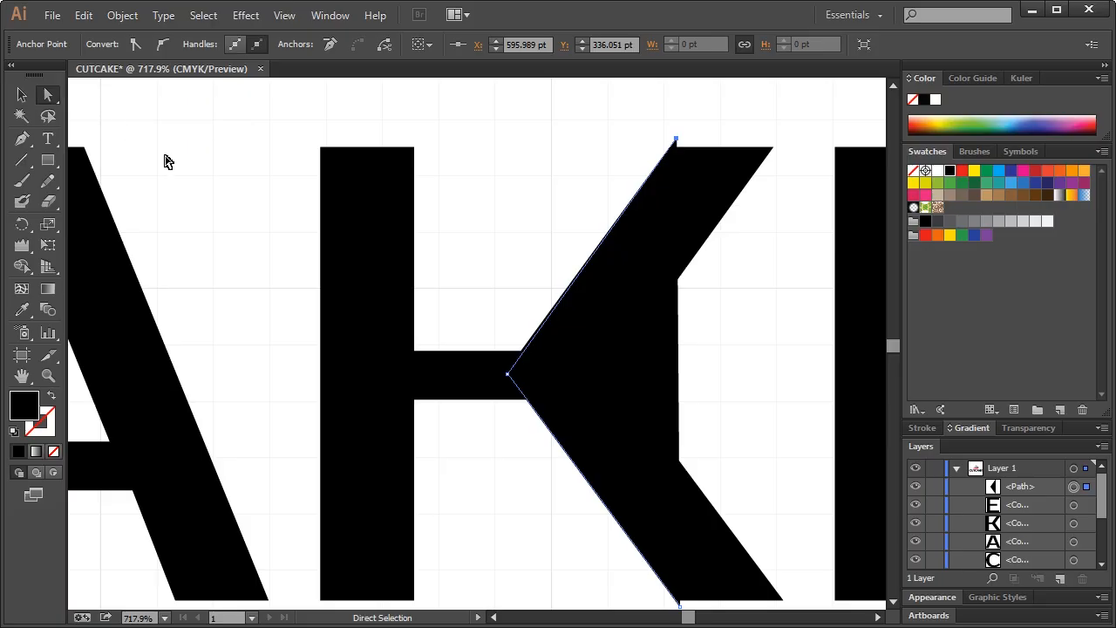
left_click(507, 376)
key("Left")
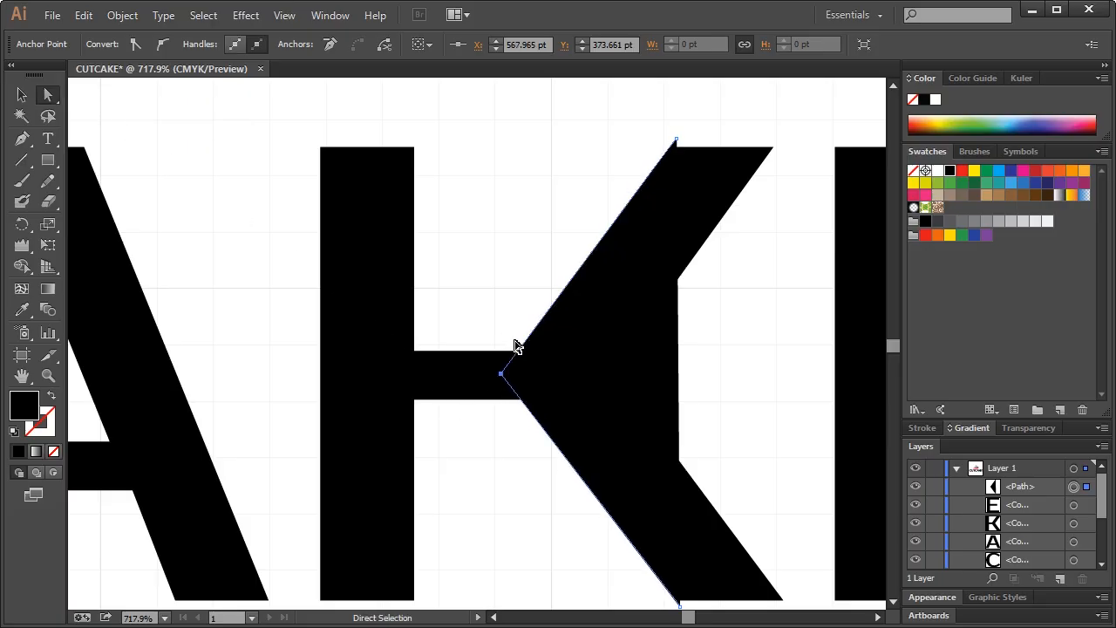
left_click(496, 319)
left_click(537, 369)
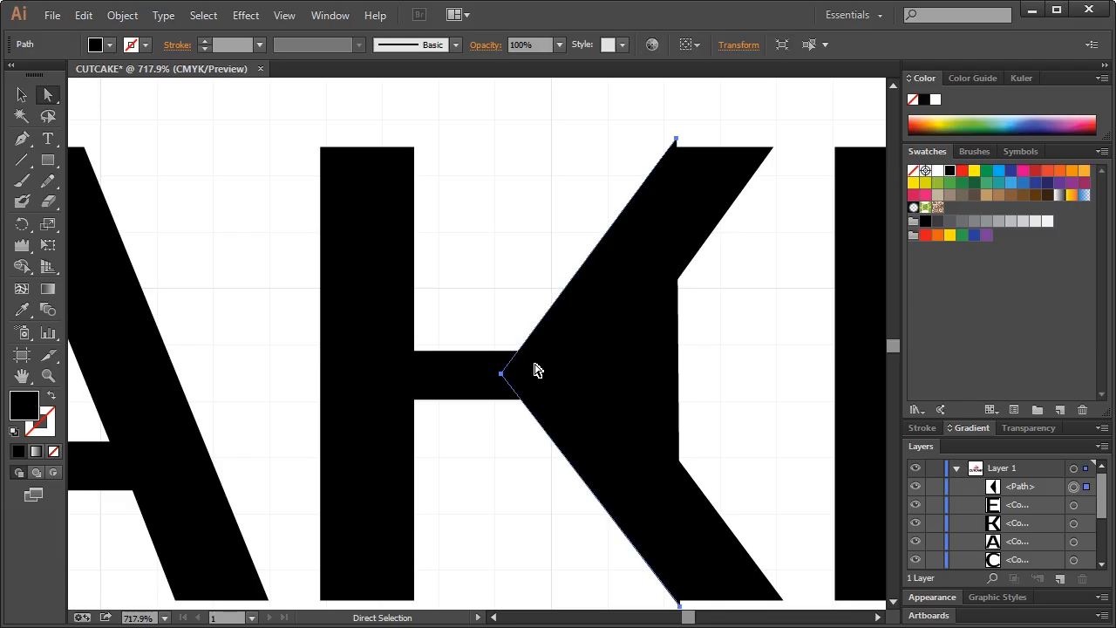
Fill the new shape with light blue at 50% opacity
left_click(1012, 183)
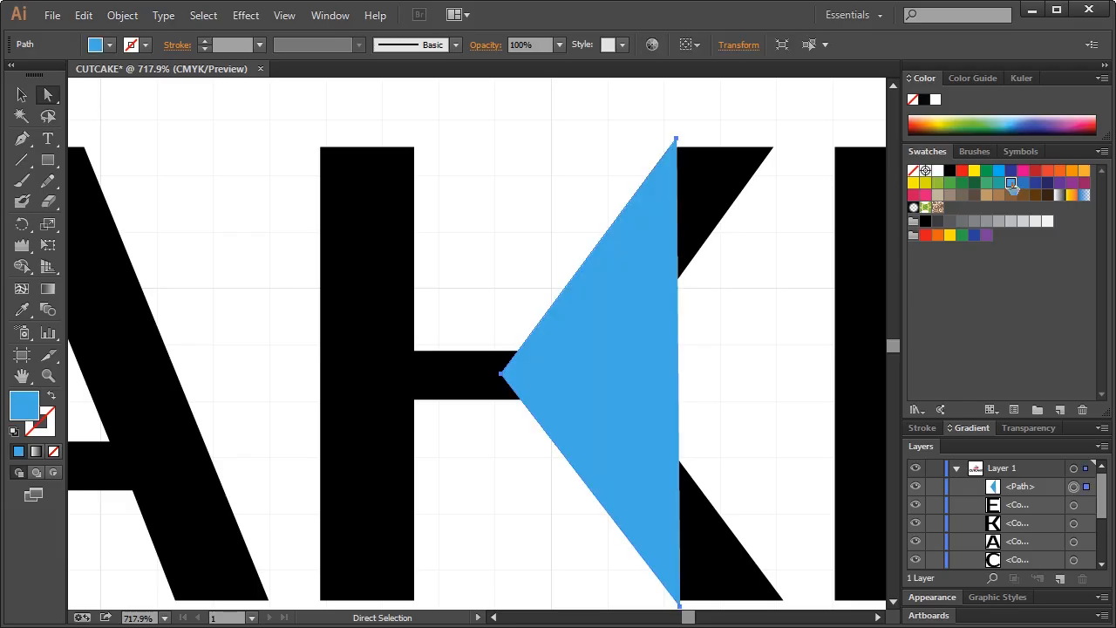
left_click(1033, 428)
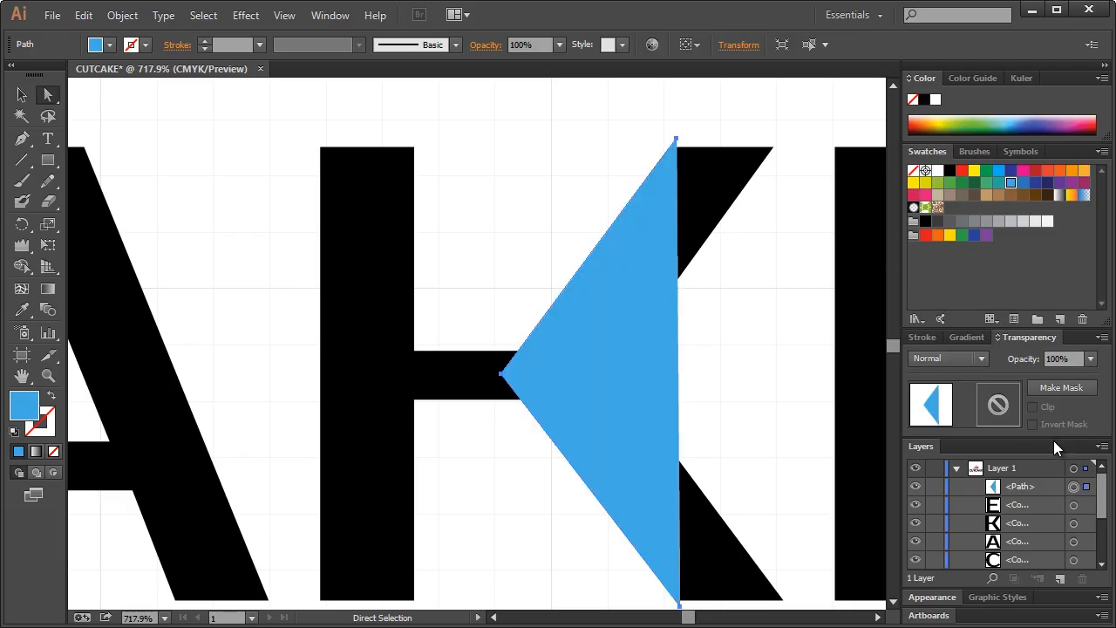
left_click(1090, 359)
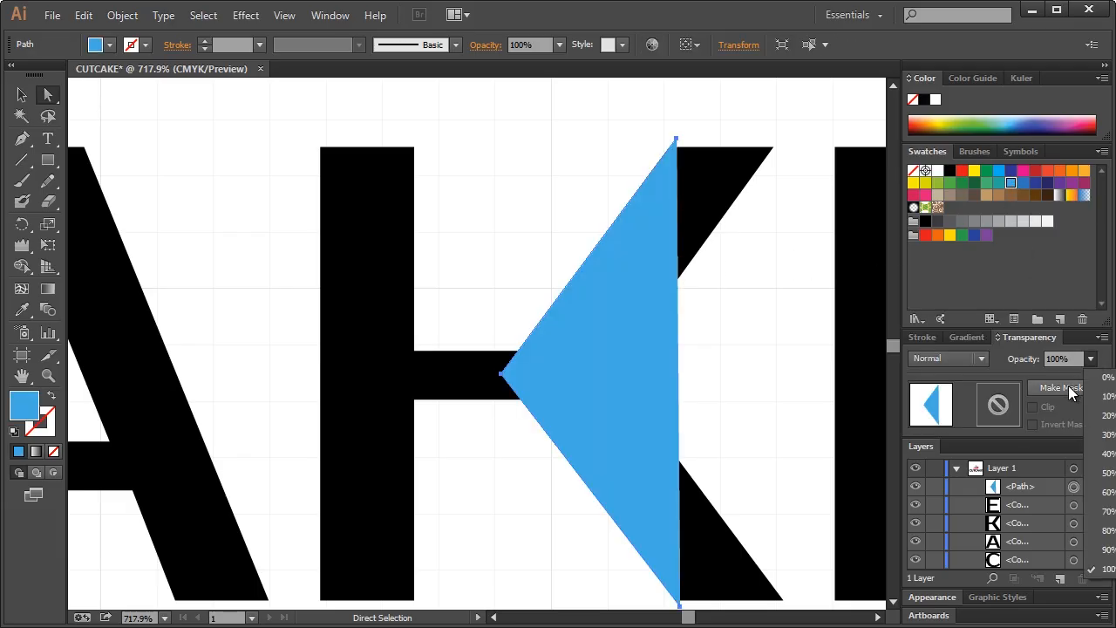
left_click(1090, 475)
Reposition the shape's left tip anchor and move its top anchor slightly right
left_click(496, 270)
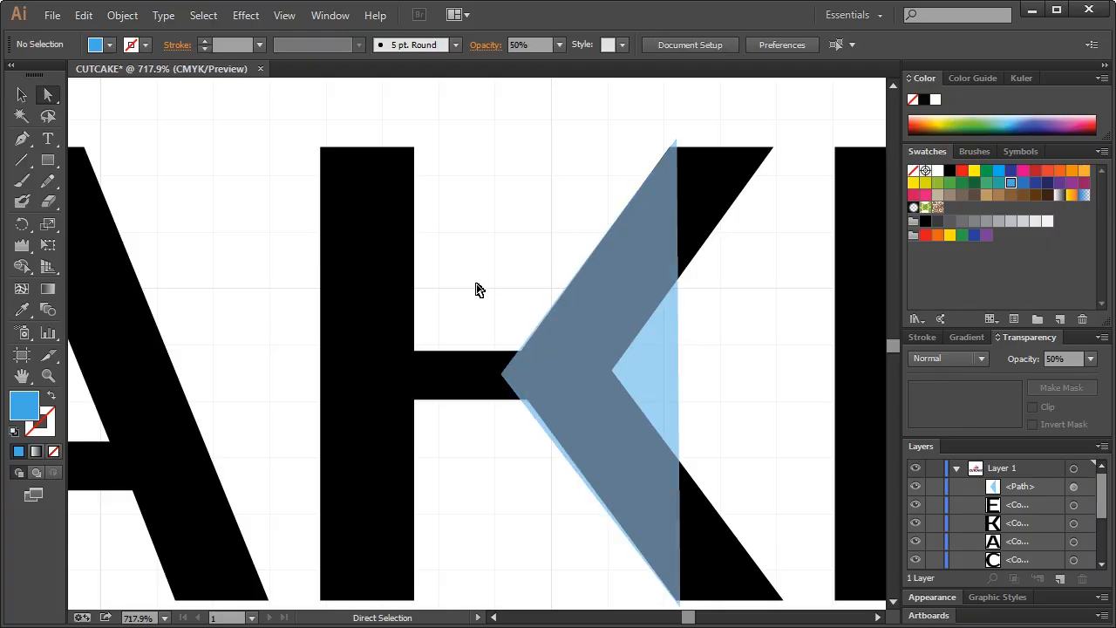
left_click(503, 376)
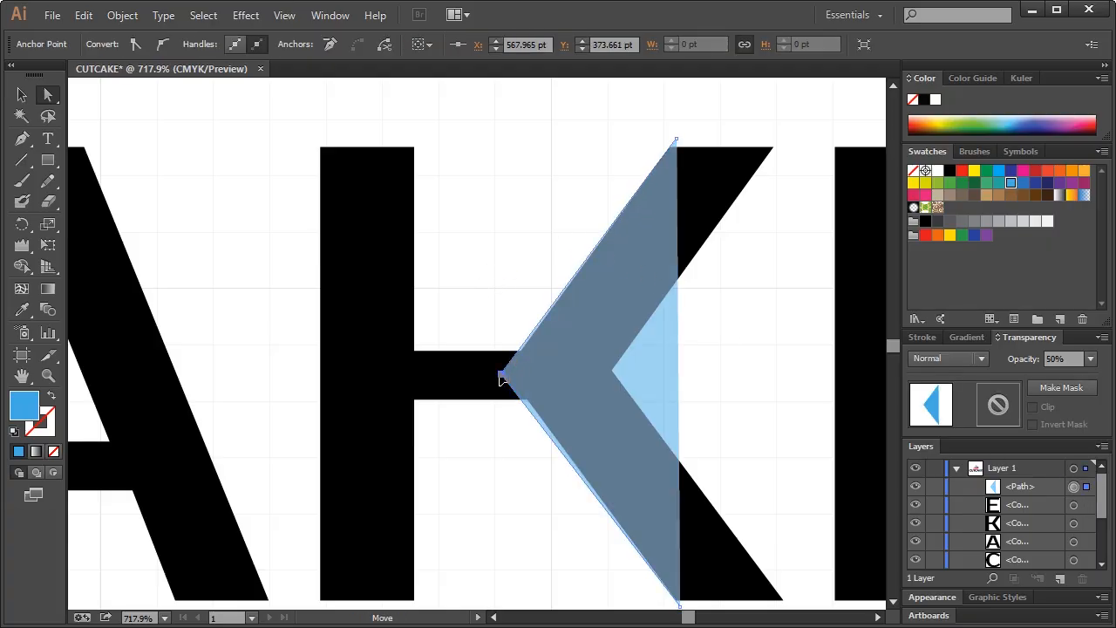
left_click_drag(503, 380, 506, 377)
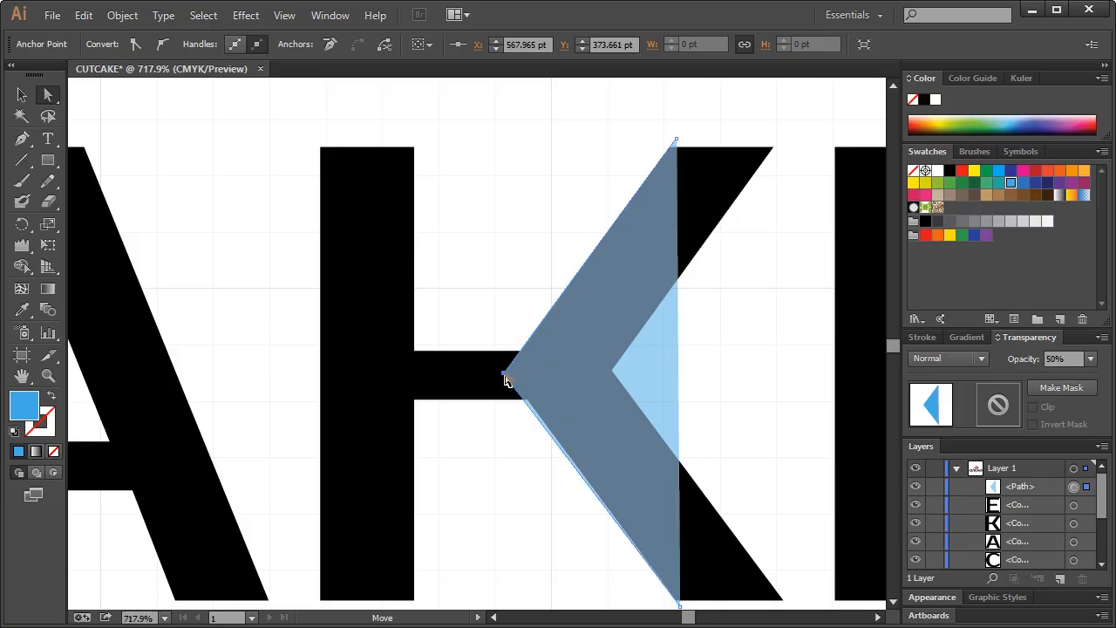
scroll(580, 413, "down", 3)
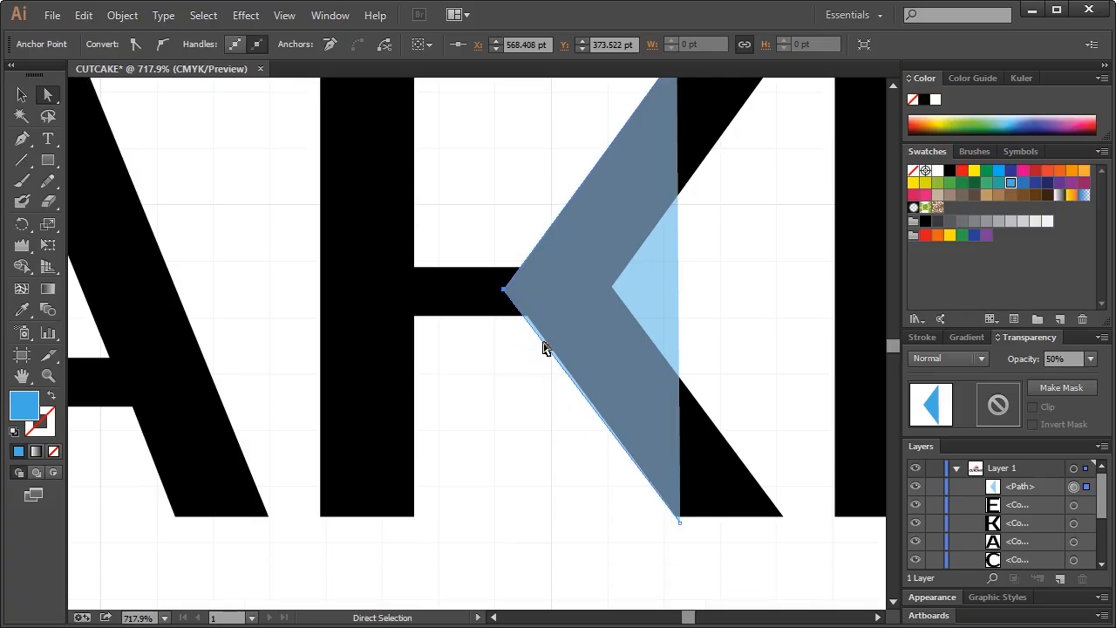
left_click_drag(503, 296, 504, 295)
scroll(602, 331, "up", 1)
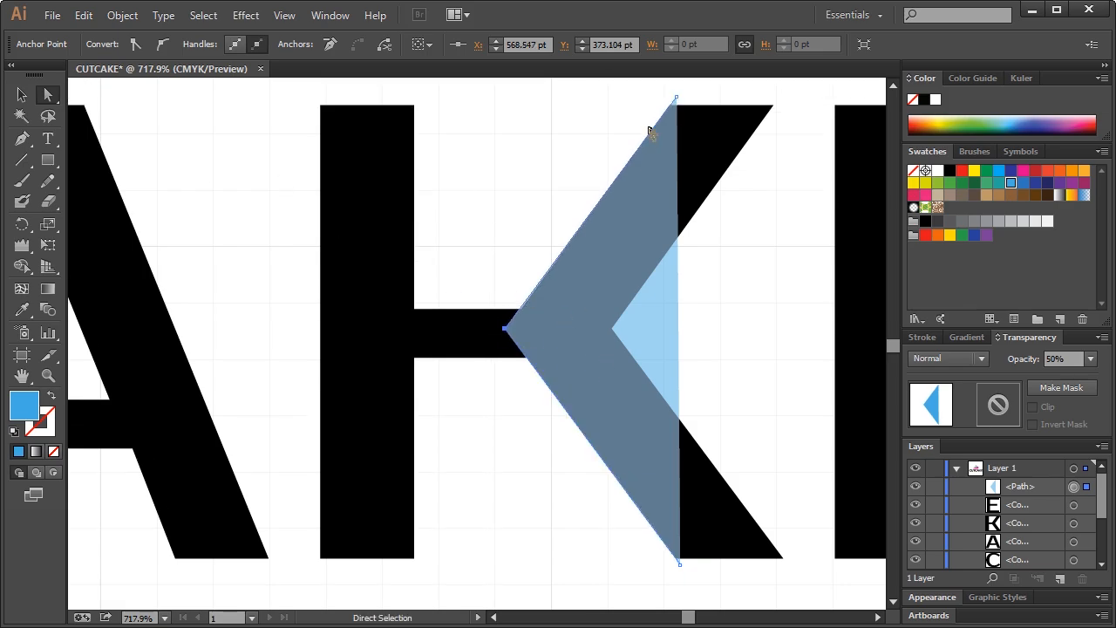
left_click_drag(675, 98, 675, 98)
left_click_drag(676, 98, 679, 99)
Extend the shape to the top-right of the K's arm and bottom-right of its leg, closing it
left_click(22, 138)
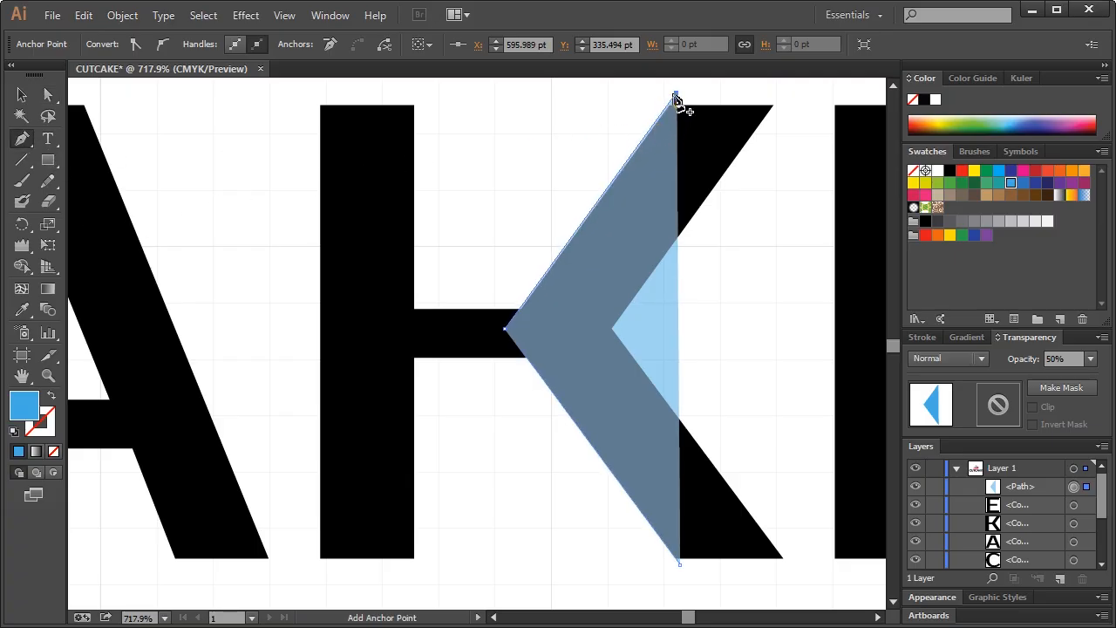
scroll(677, 99, "up", 1)
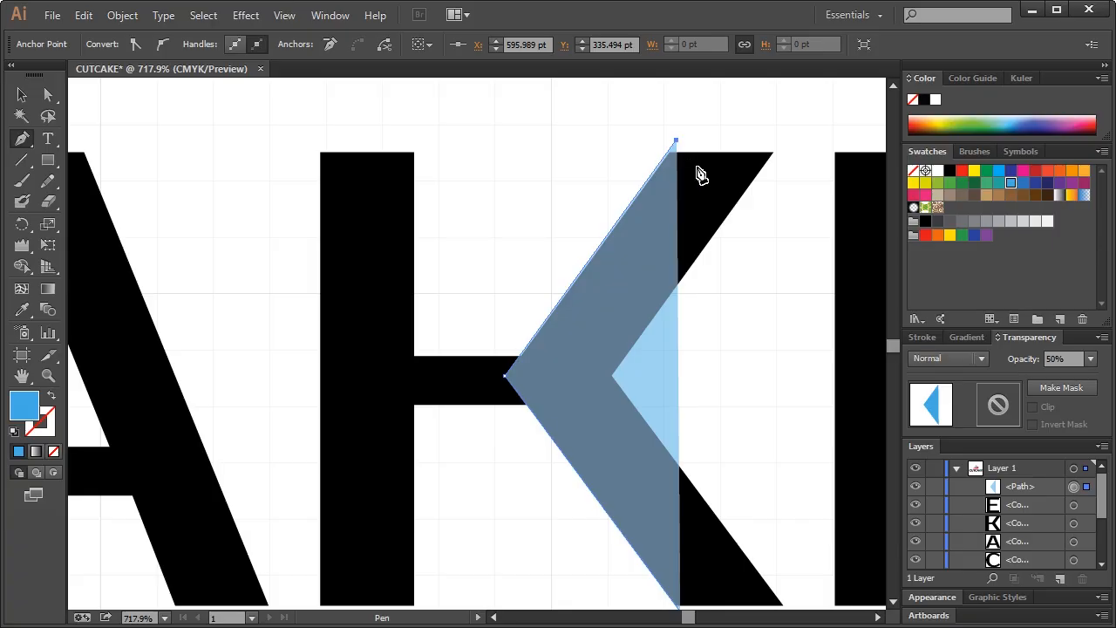
scroll(702, 175, "down", 2)
left_click(680, 526)
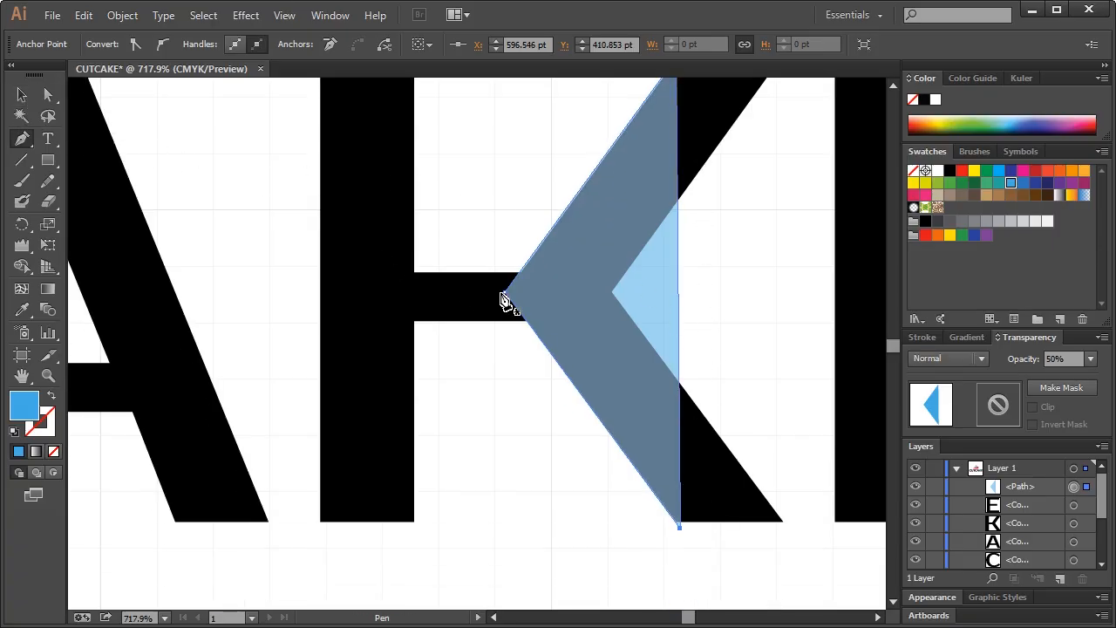
scroll(523, 302, "up", 1)
key("ctrl+z")
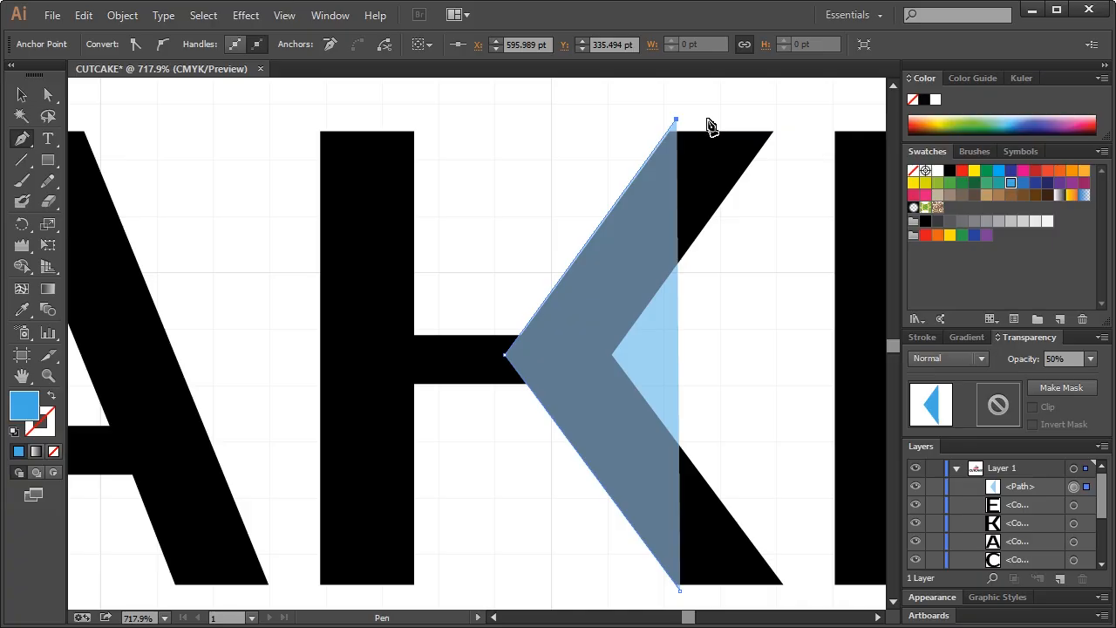
left_click(786, 122)
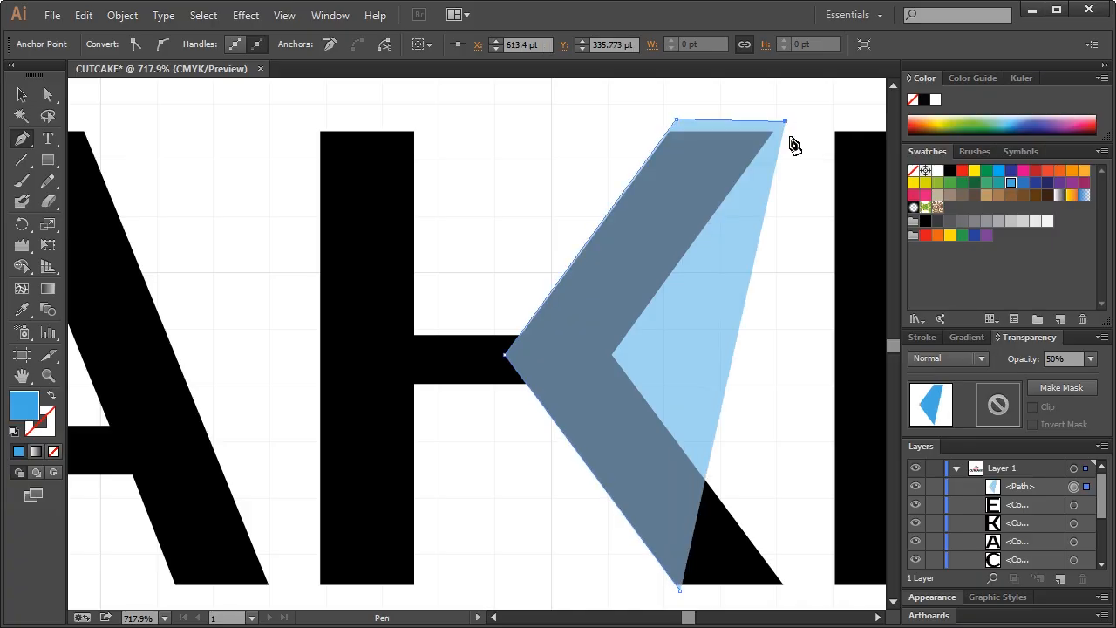
scroll(810, 317, "down", 1)
left_click(808, 517)
left_click(679, 507)
left_click(23, 94)
scroll(678, 364, "up", 1)
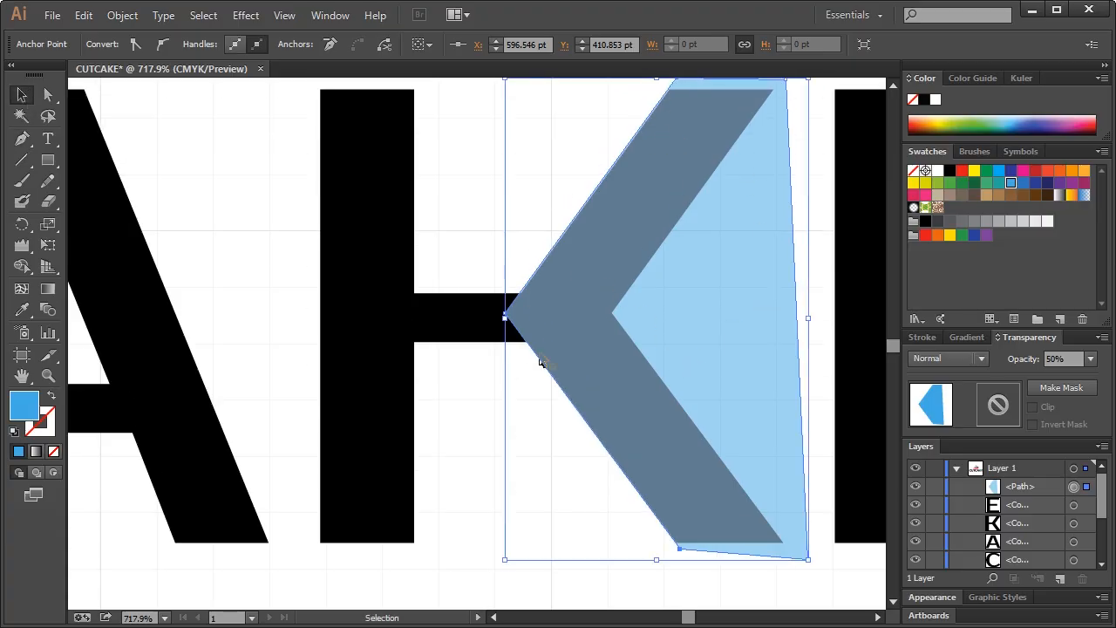
left_click(726, 427)
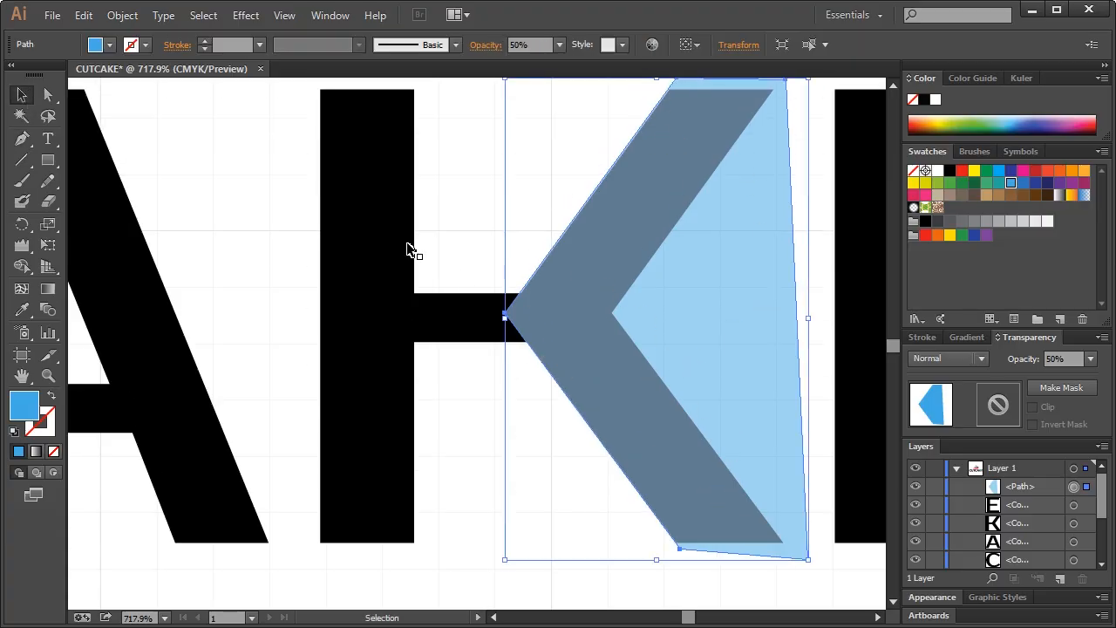
Split the K along the blue shape's edges and delete the crossbar's middle anchor
left_click(122, 16)
mouse_move(293, 371)
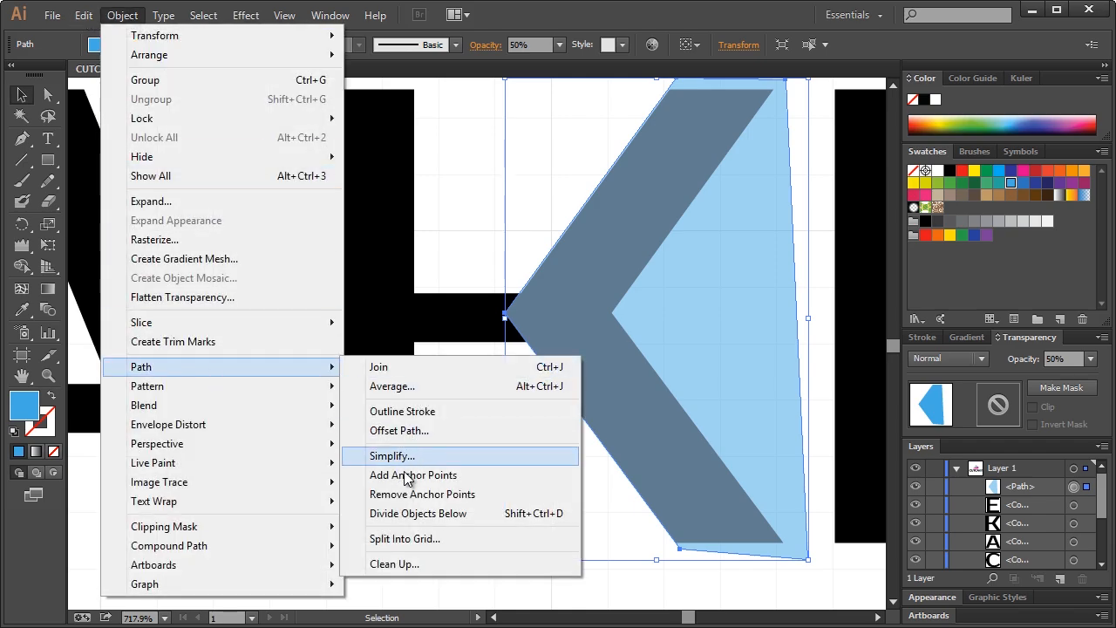
left_click(410, 521)
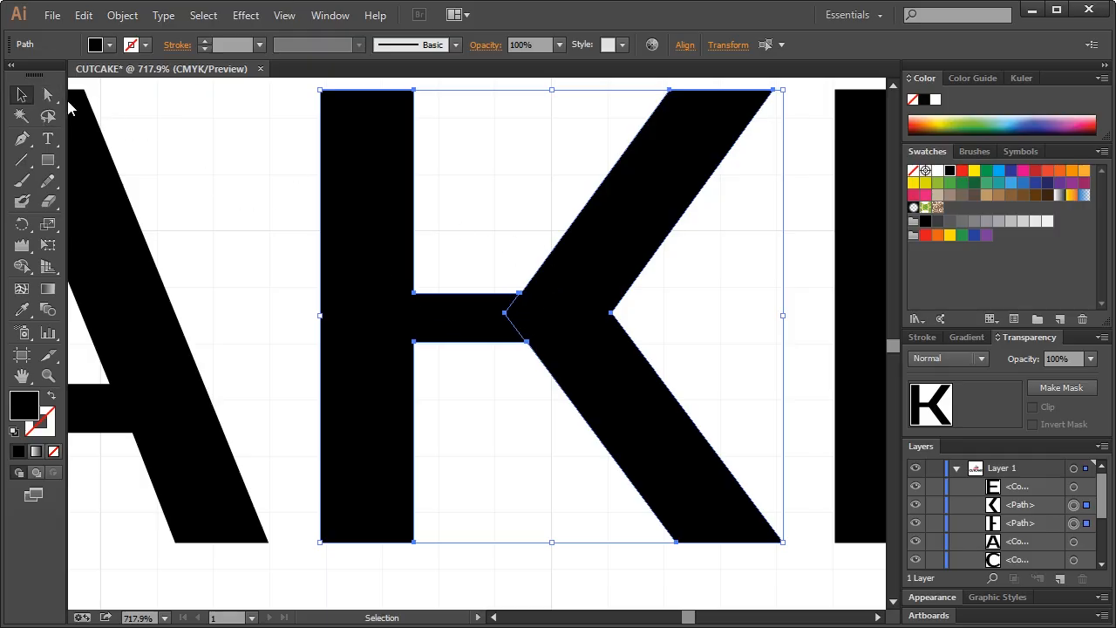
left_click(48, 94)
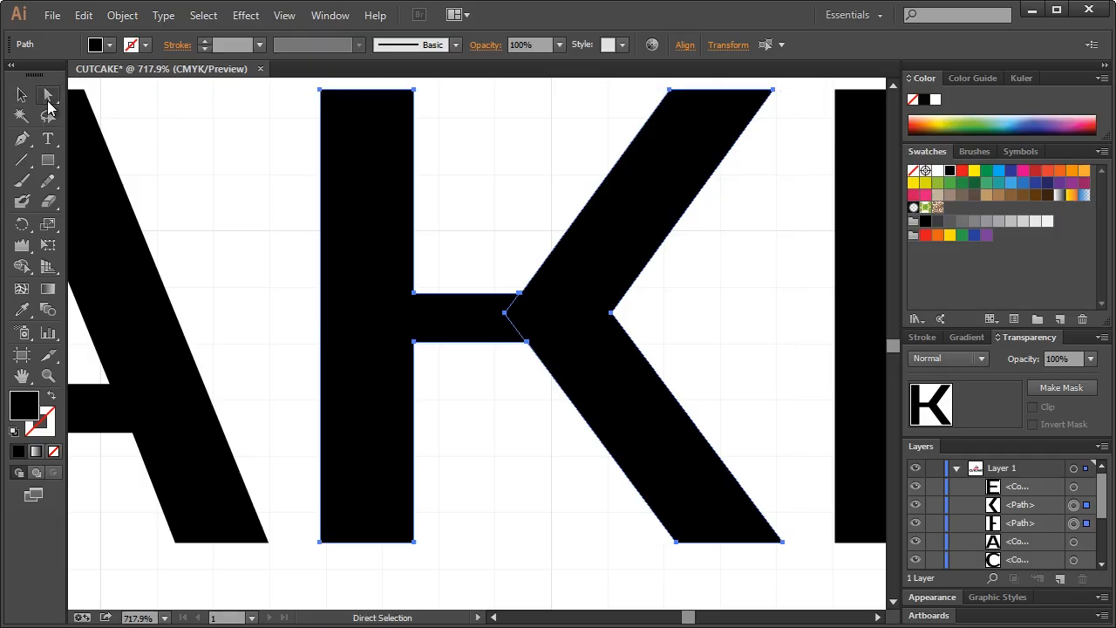
left_click(510, 280)
left_click(475, 309)
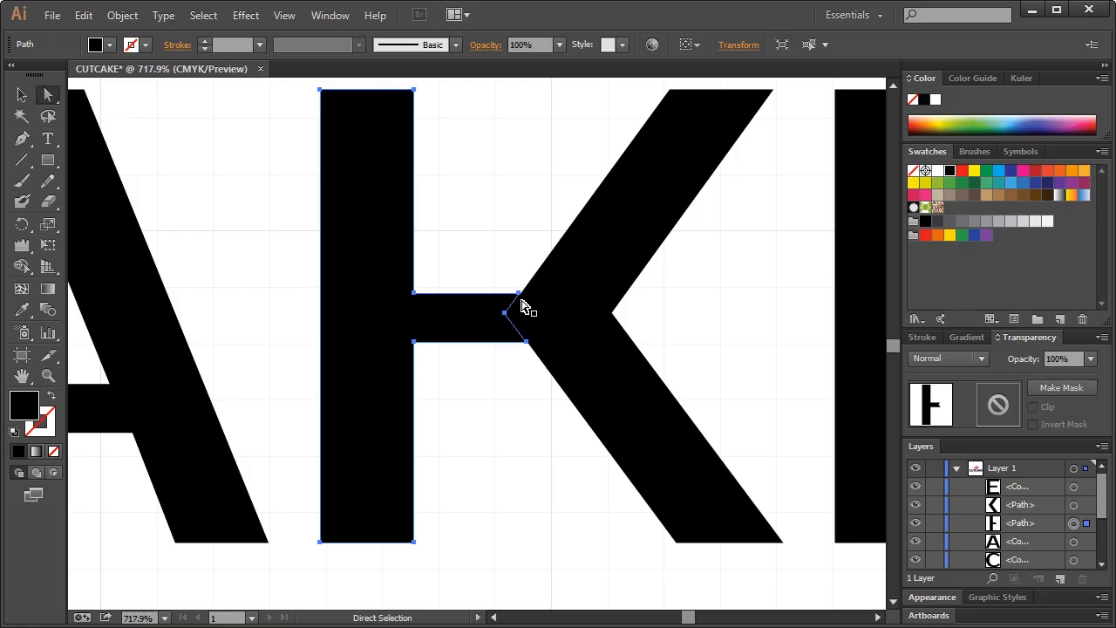
left_click(505, 312)
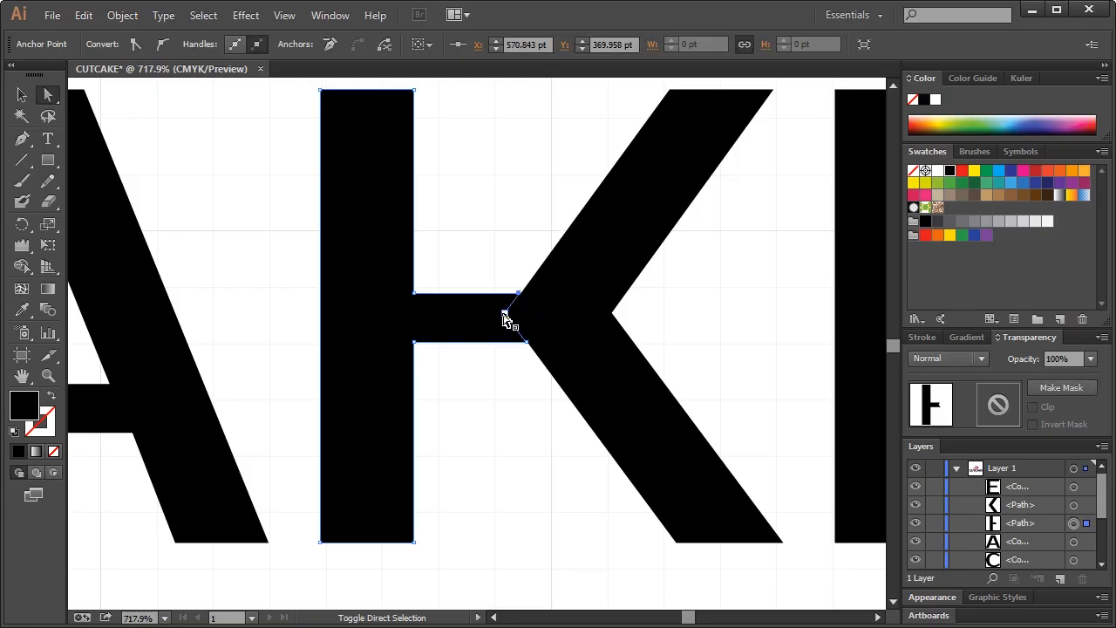
key("Delete")
left_click(517, 254)
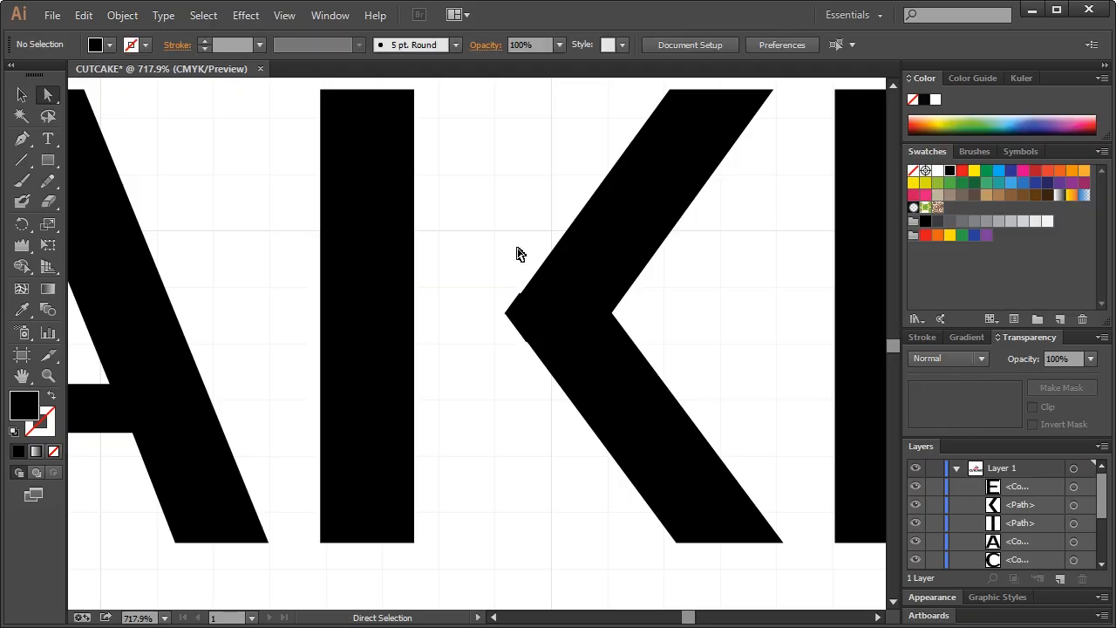
Zoom in and close the chevron's open edge between its corner anchors with the Pen tool
left_click(48, 375)
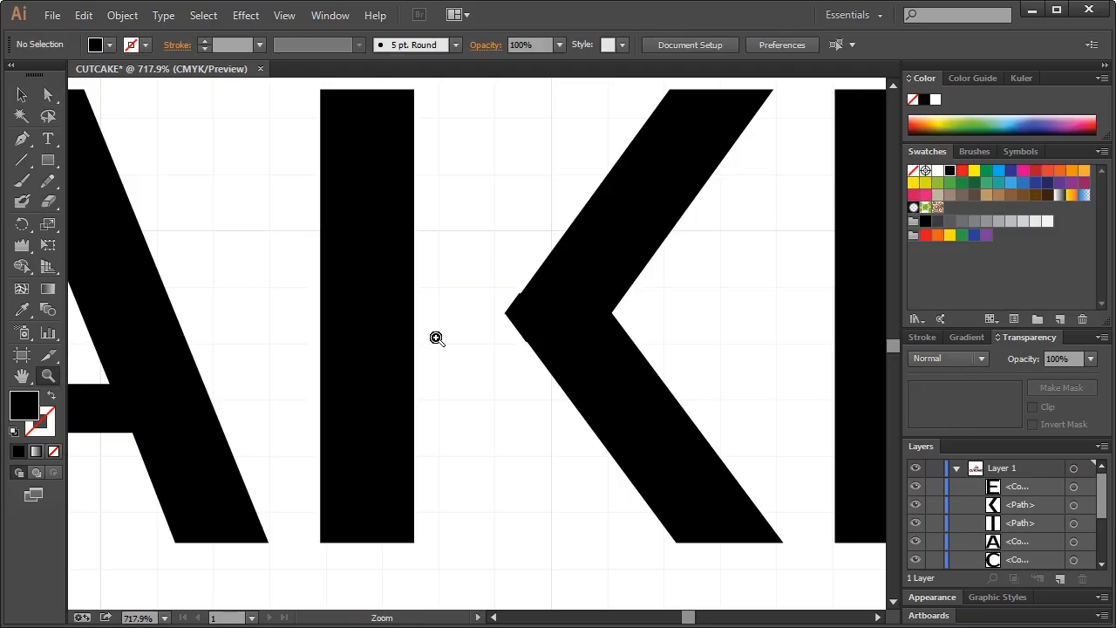
left_click_drag(485, 272, 551, 360)
left_click(48, 94)
left_click(485, 204)
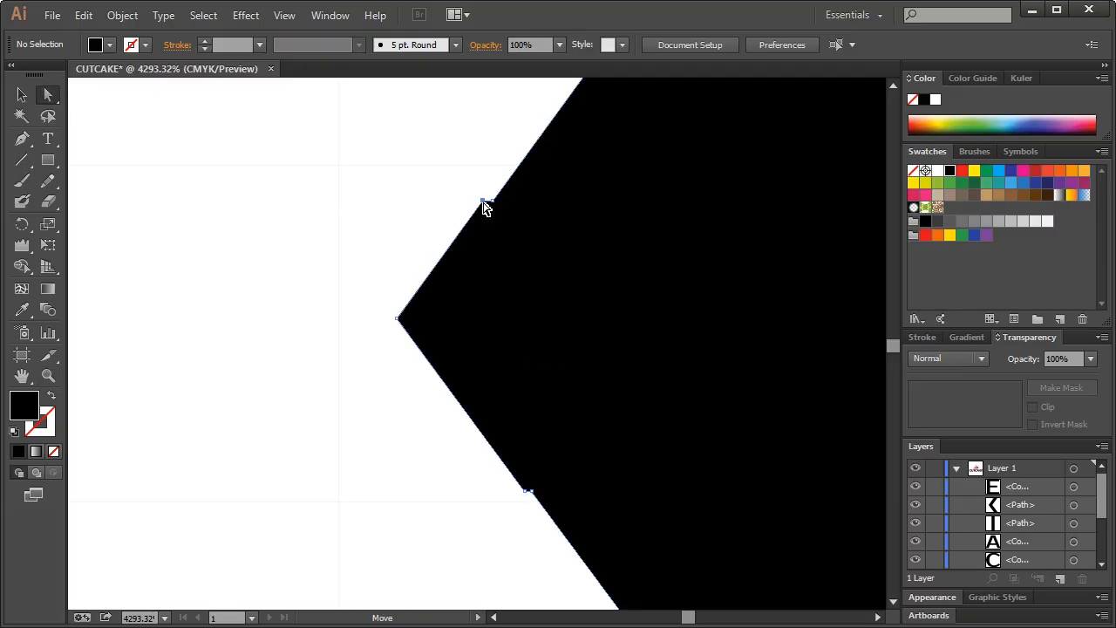
left_click(487, 208)
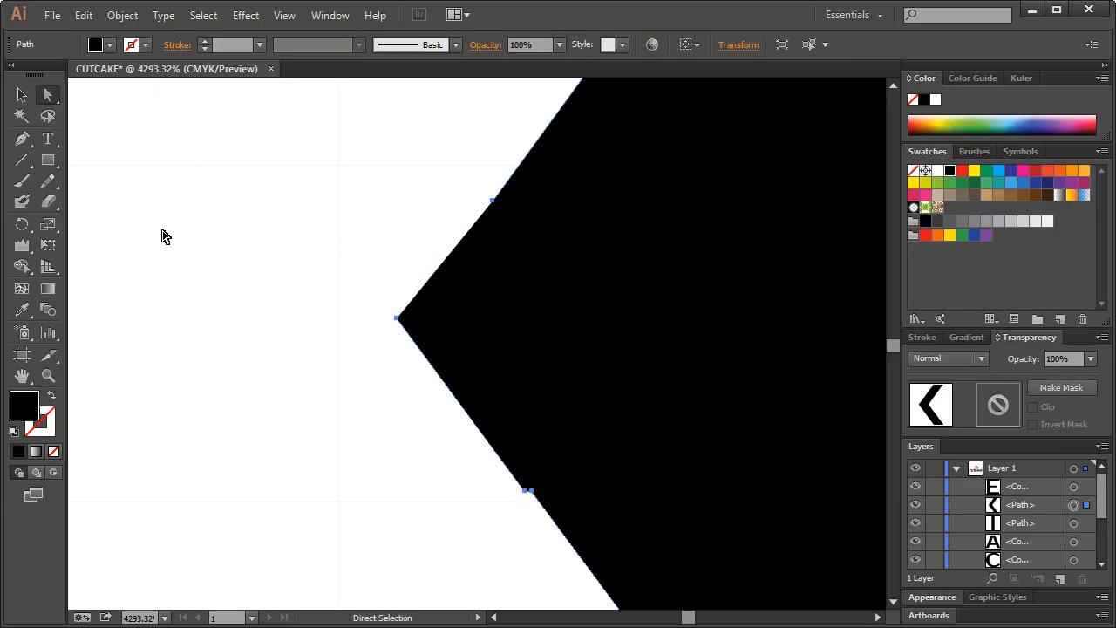
left_click(23, 139)
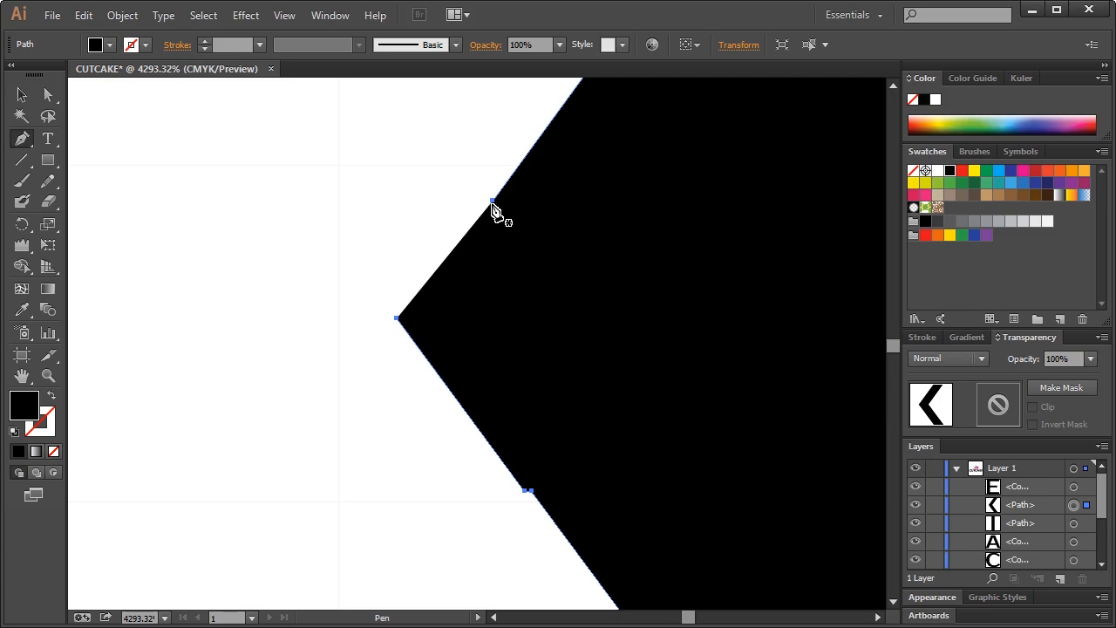
left_click(397, 320)
left_click(46, 97)
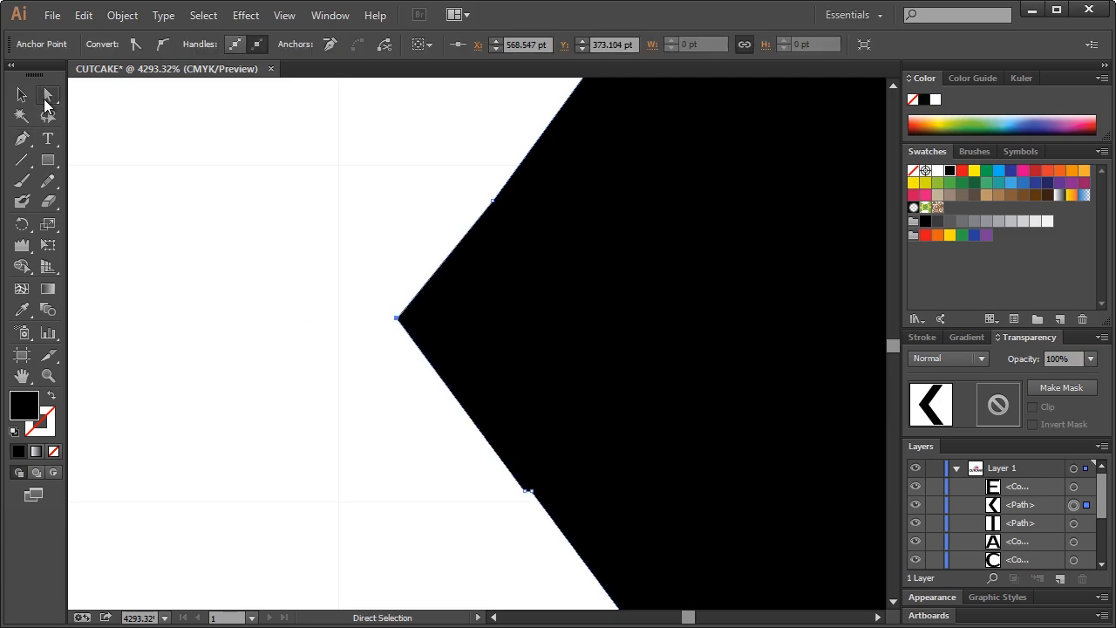
left_click(531, 496)
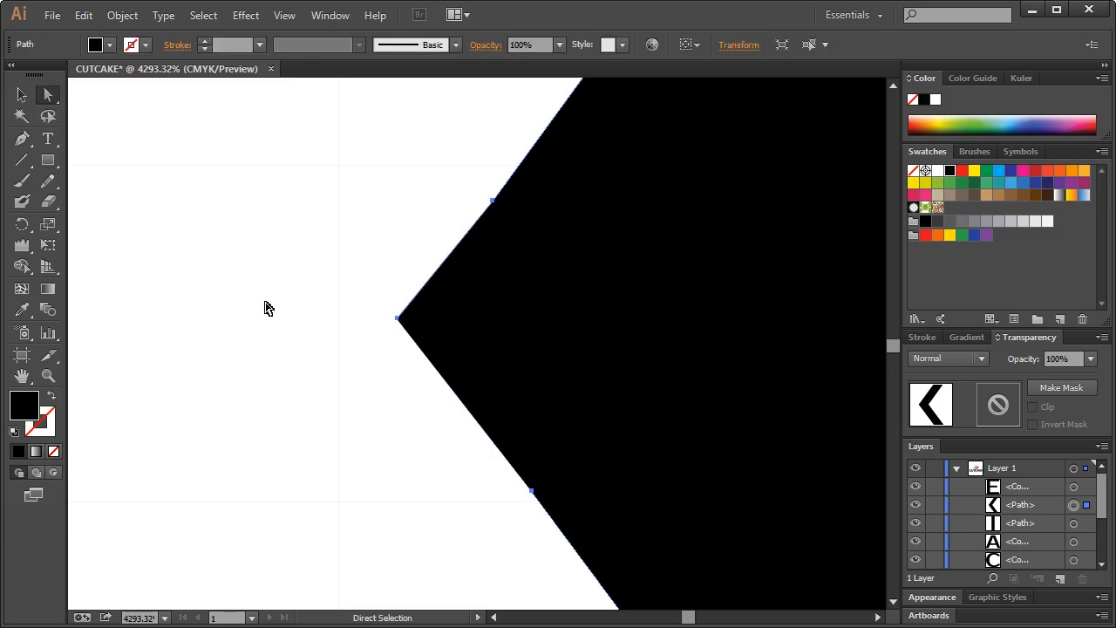
left_click(22, 138)
left_click(397, 319)
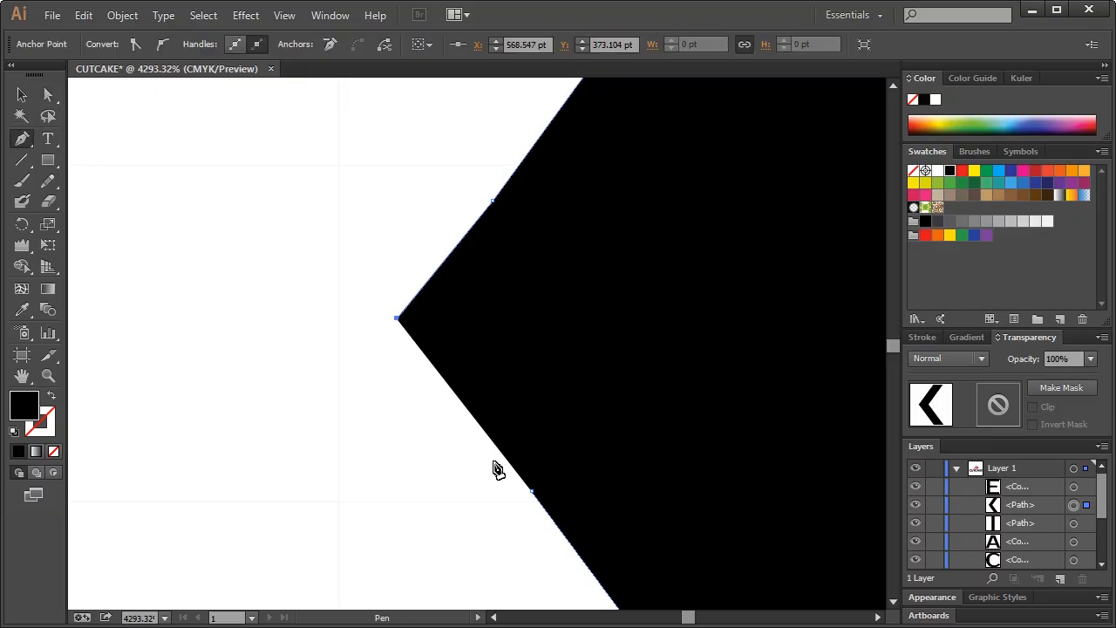
left_click(531, 491)
left_click(22, 94)
left_click(174, 162)
key("ctrl+1")
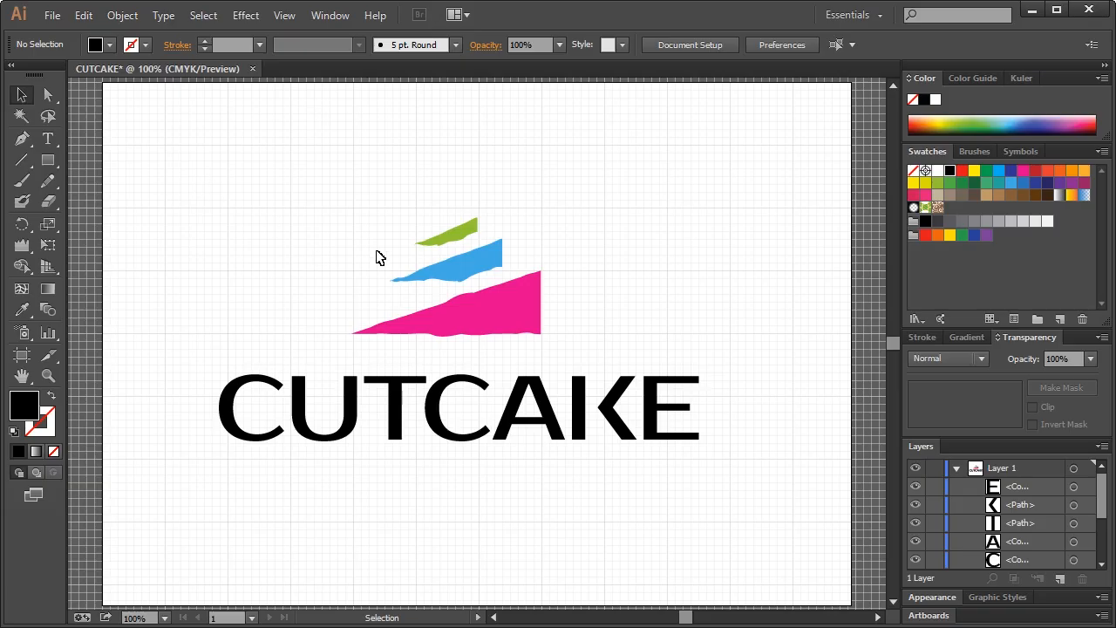
Zoom in on the K and paste a duplicate of its chevron in front
left_click(48, 374)
left_click_drag(517, 335, 686, 478)
left_click(21, 96)
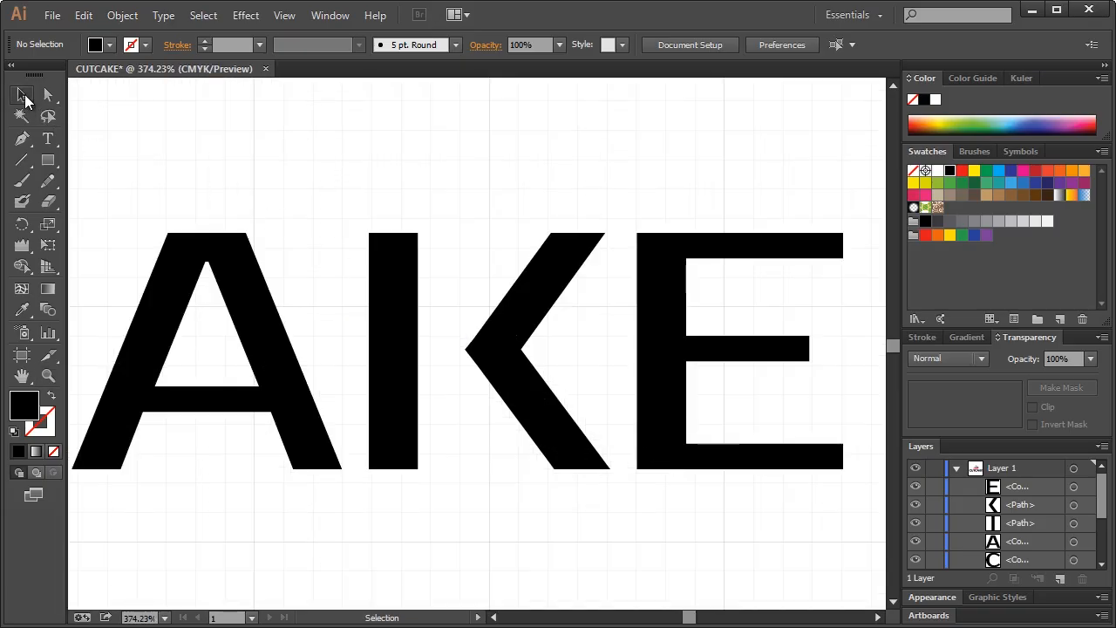
left_click(517, 305)
left_click_drag(534, 305, 478, 307)
key("ctrl+c")
key("ctrl+f")
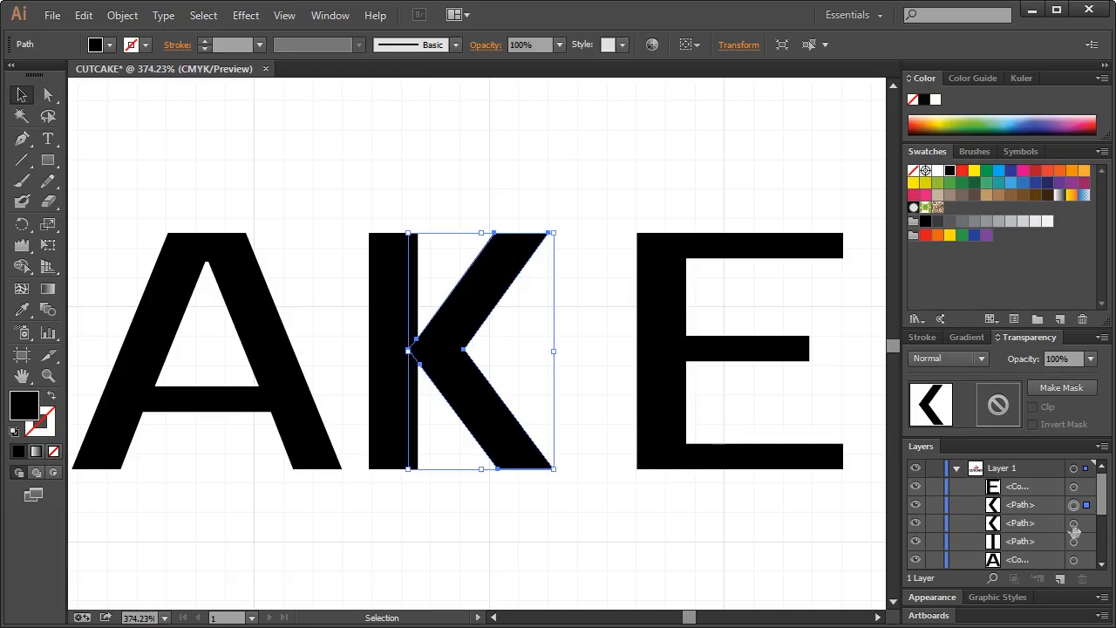
Fill the chevron copy white with the Eyedropper and nudge it left into the stem
left_click(1075, 524)
left_click(24, 309)
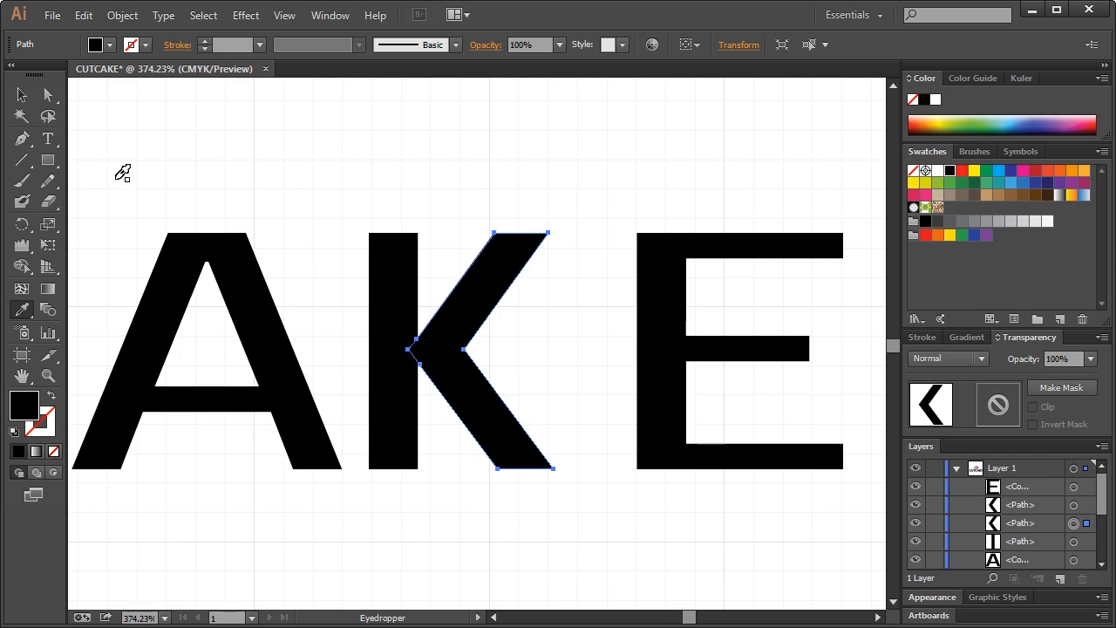
left_click(117, 178)
left_click(22, 95)
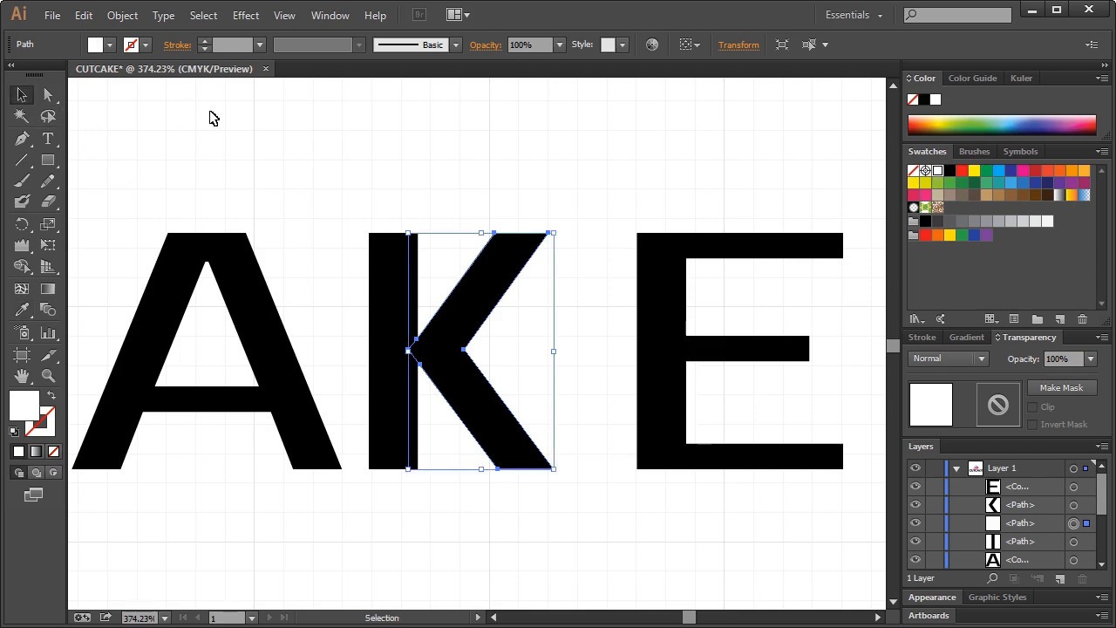
key("Left")
key("Left")
key("Left")
key("Left")
key("Left")
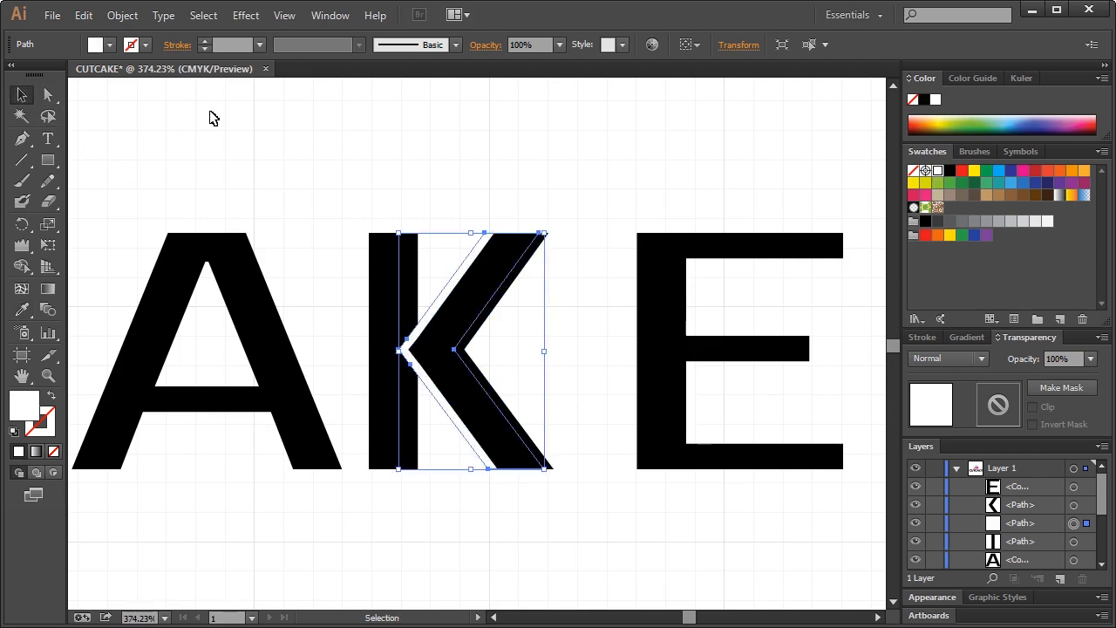
left_click(289, 154)
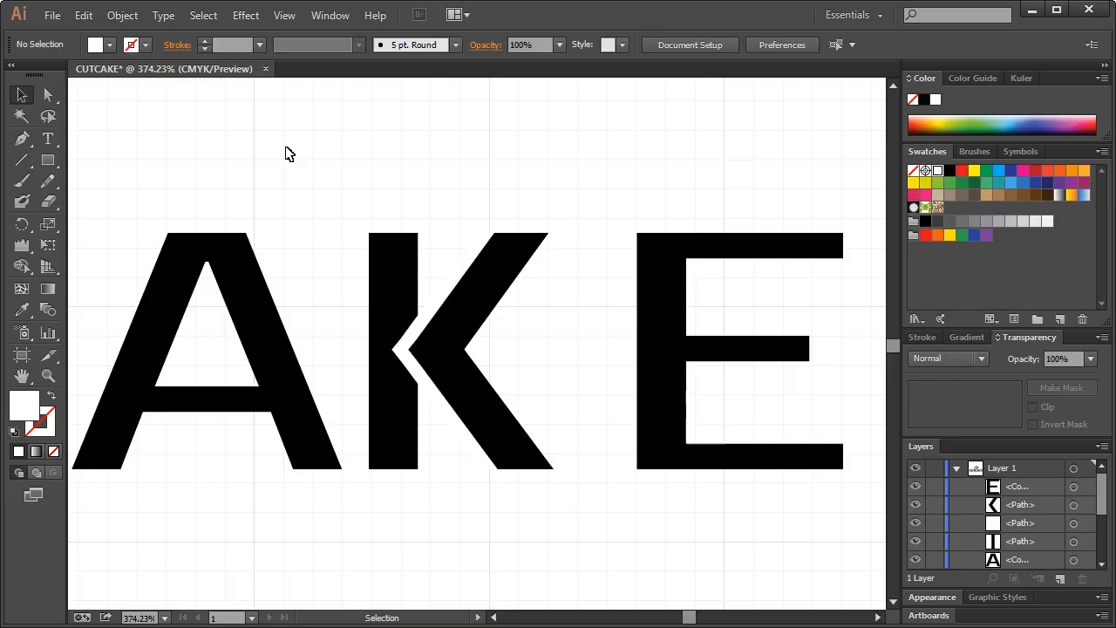
key("ctrl+1")
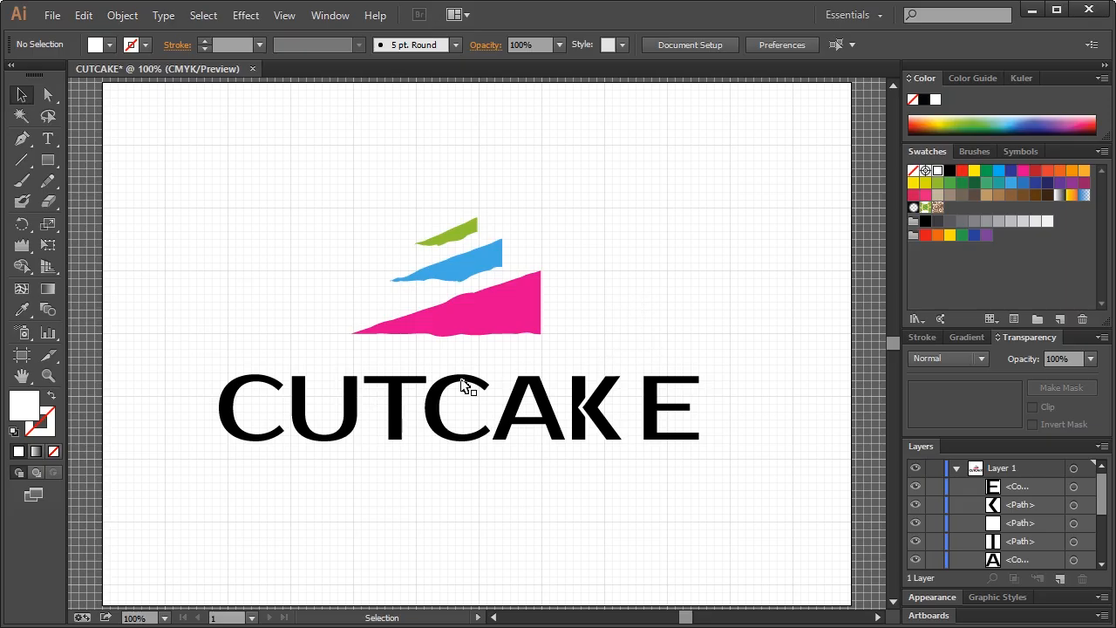
Zoom in on the K and select the white chevron together with the K's stem
left_click_drag(197, 368, 748, 482)
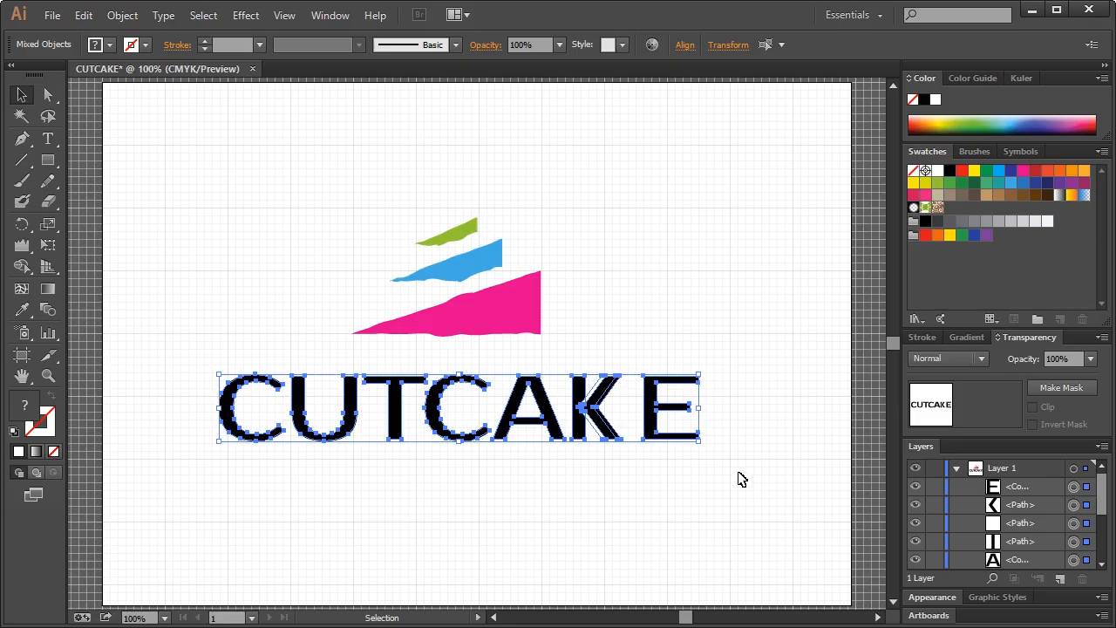
left_click(730, 475)
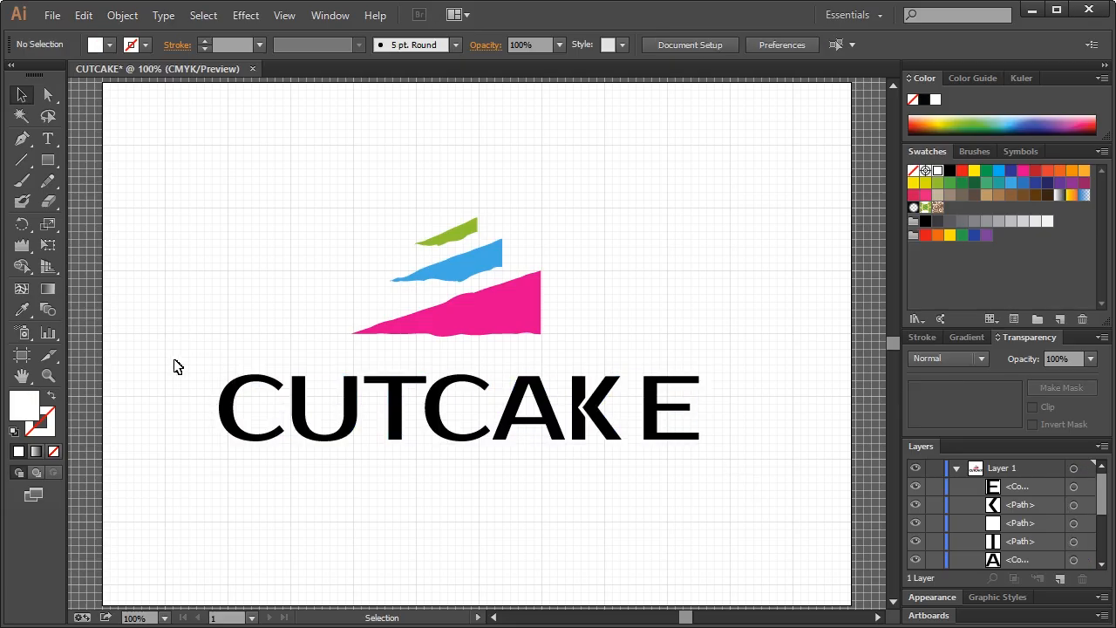
left_click(48, 375)
left_click_drag(523, 377, 703, 475)
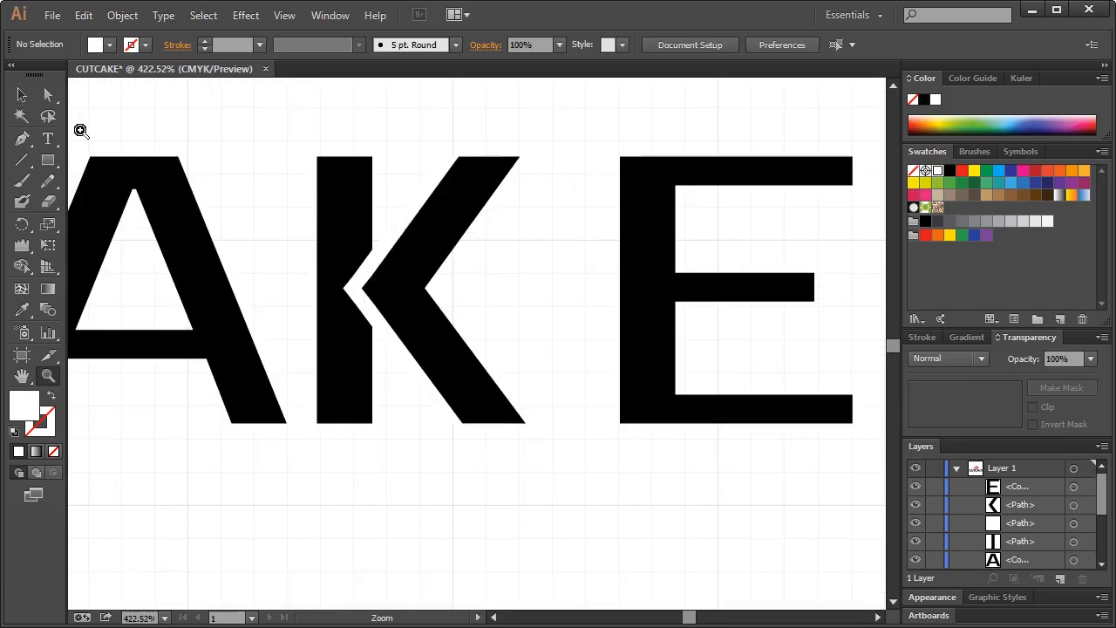
left_click(21, 94)
left_click(375, 262)
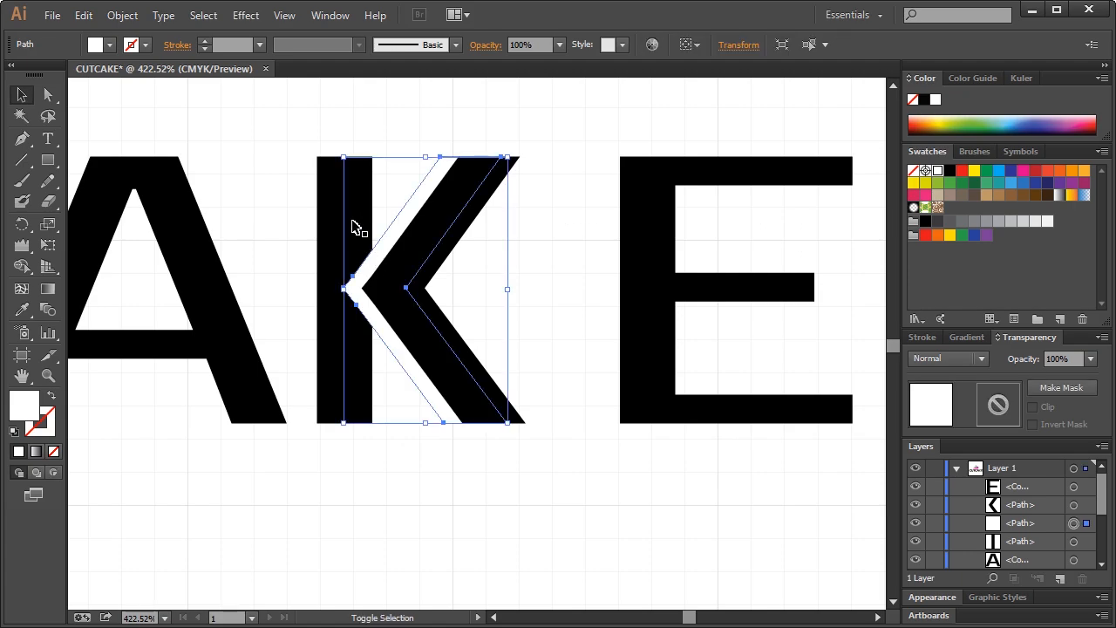
left_click(354, 225, "shift")
Subtract the white chevron from the stem with Pathfinder's Minus Front
left_click(332, 21)
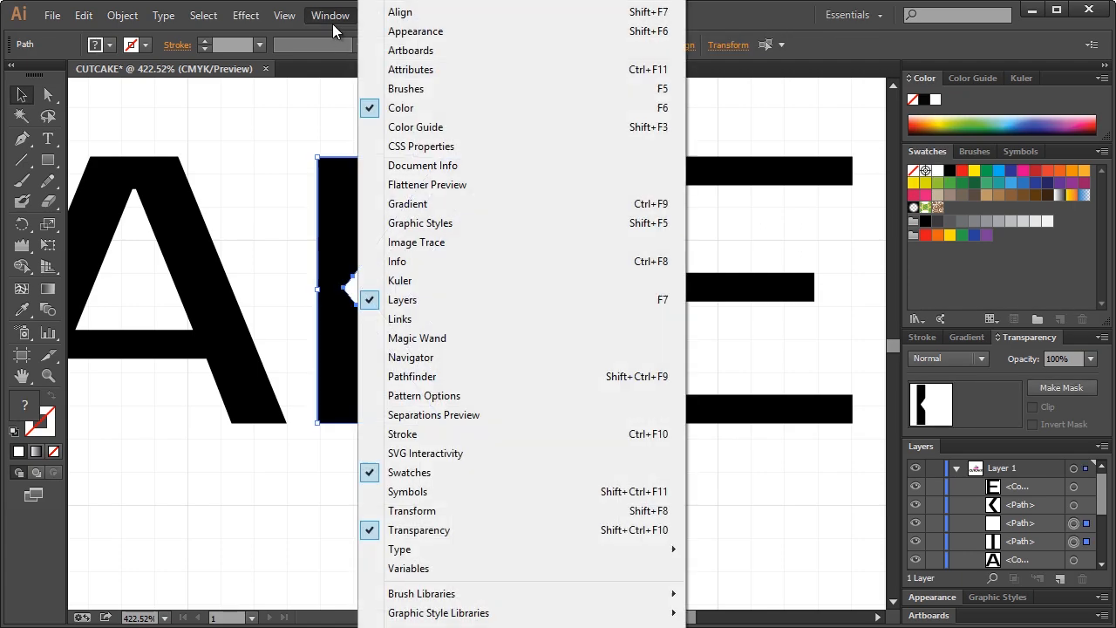
left_click(439, 375)
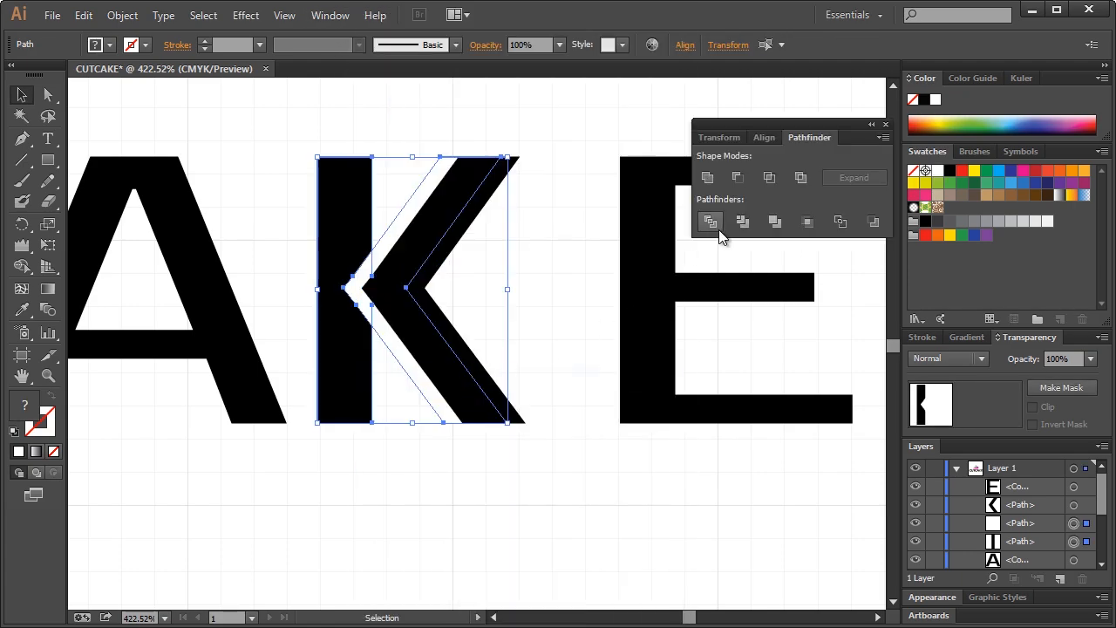
left_click(738, 178)
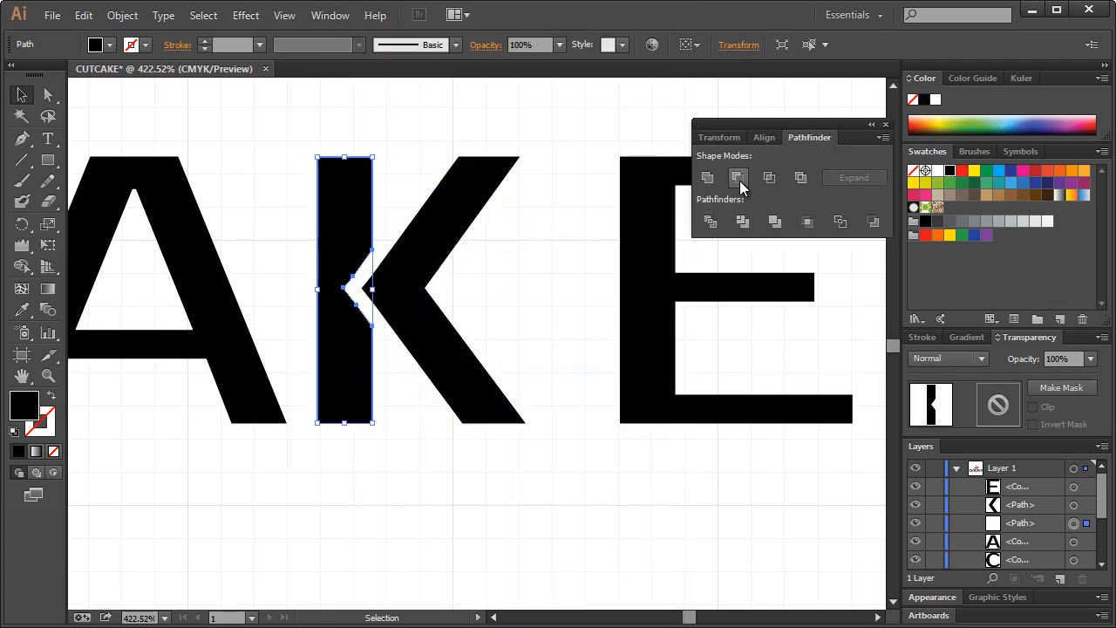
left_click(885, 125)
left_click(568, 166)
key("ctrl+1")
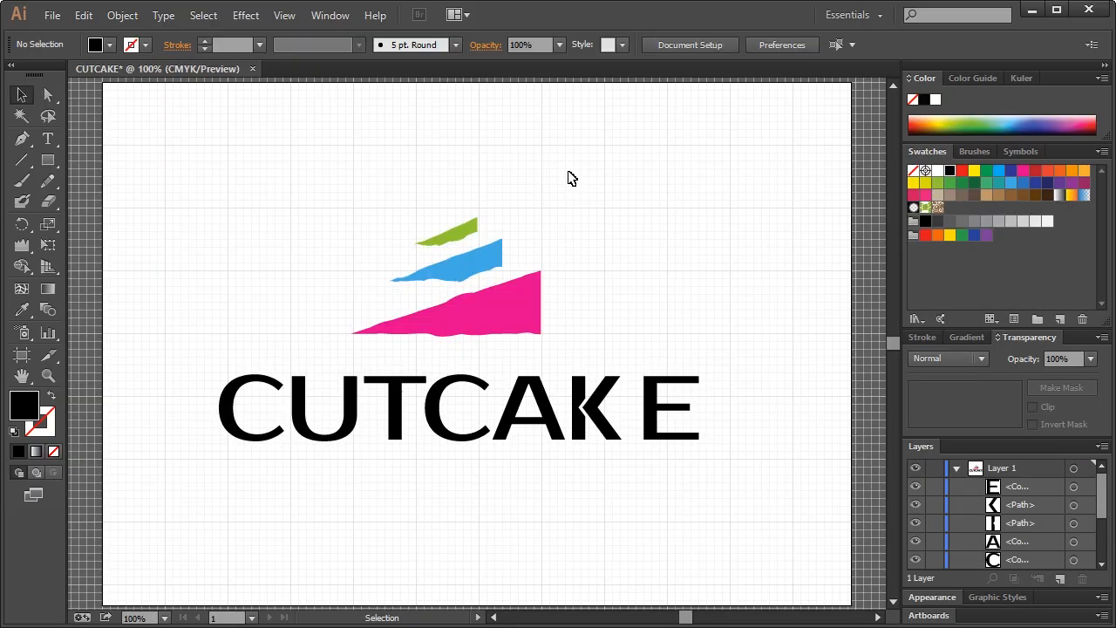
Narrow the whole CUTCAKE wordmark from both its right and left sides
left_click_drag(189, 364, 706, 444)
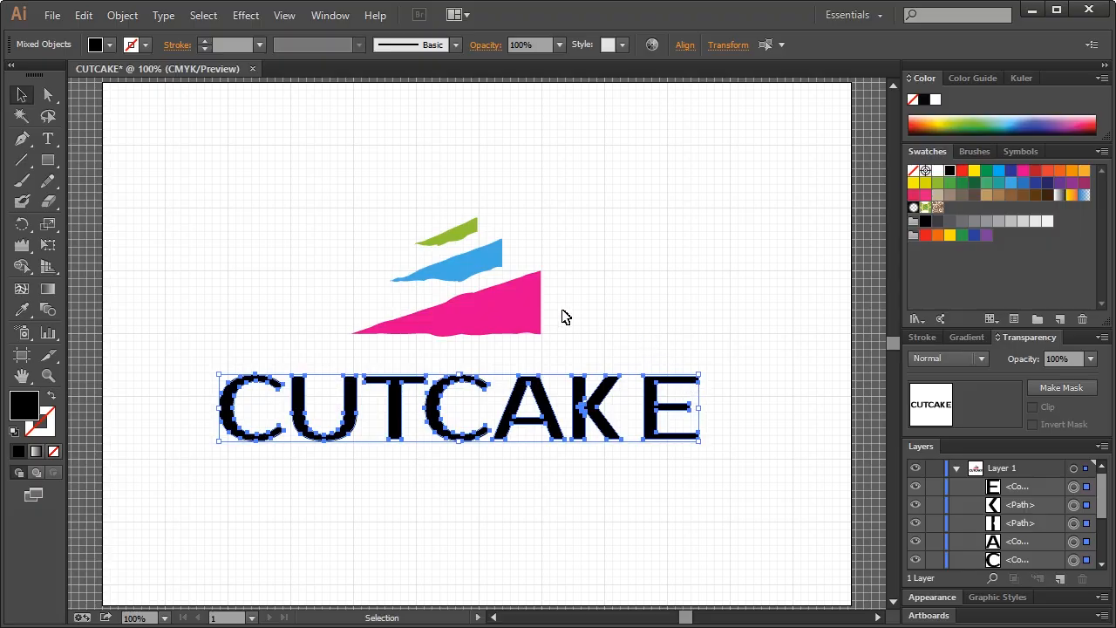
left_click_drag(702, 376, 668, 380)
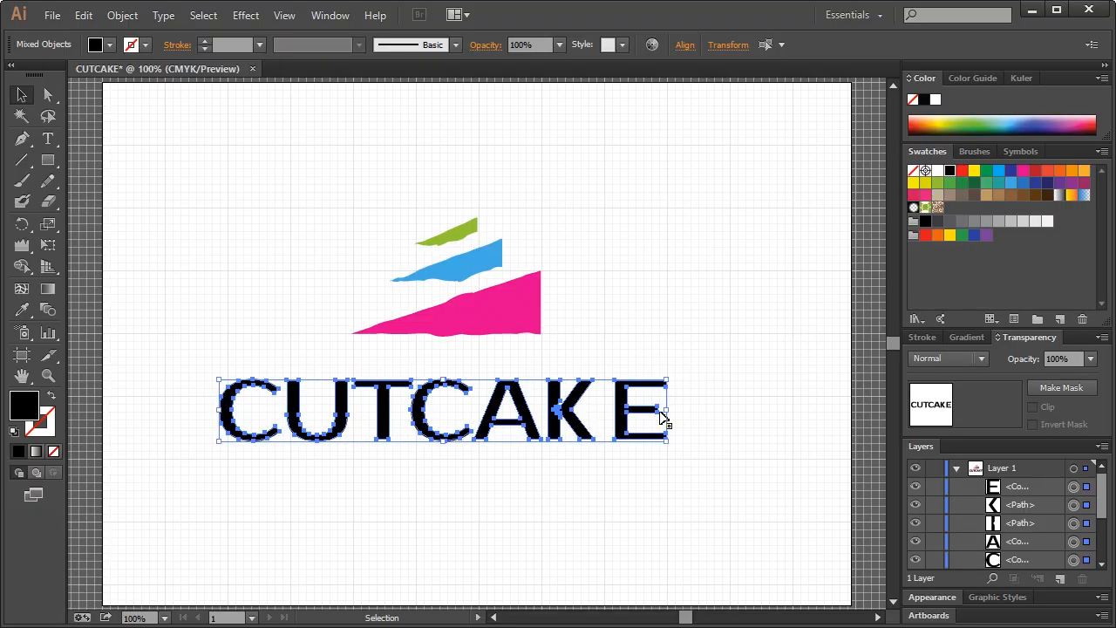
left_click_drag(218, 444, 228, 440)
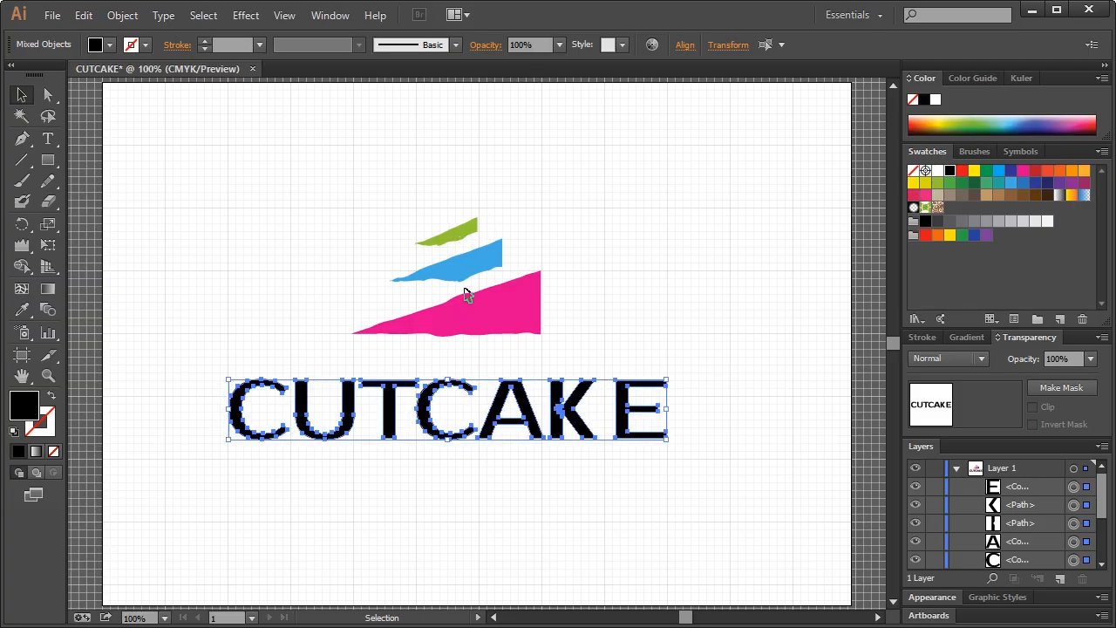
Colour the CAKE letters with the cake slice's pink using the Eyedropper
left_click(460, 367)
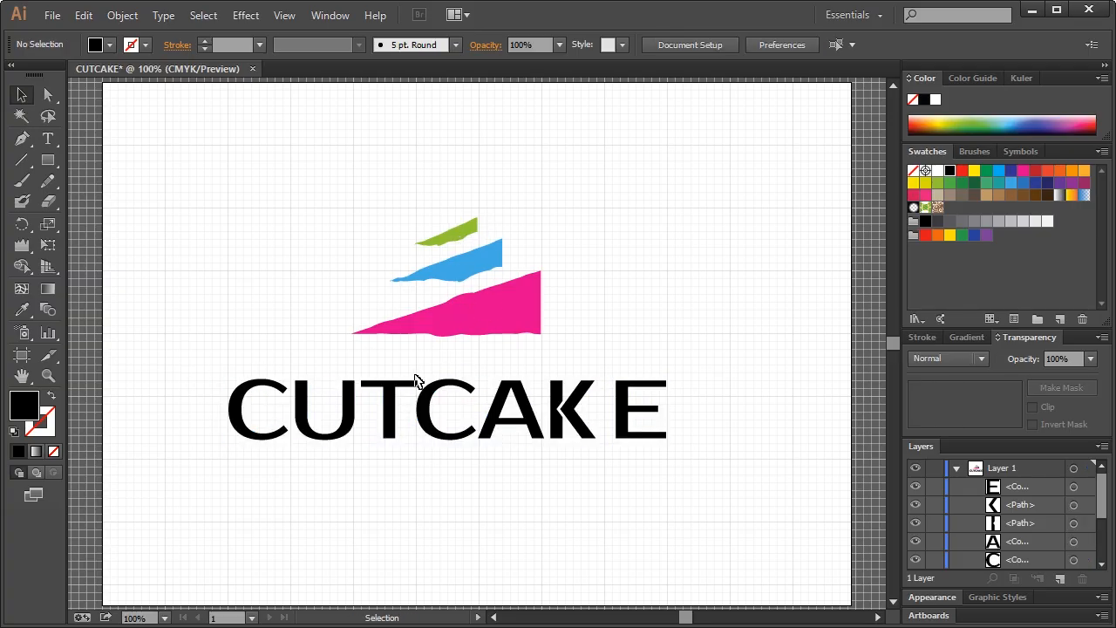
left_click_drag(186, 370, 747, 468)
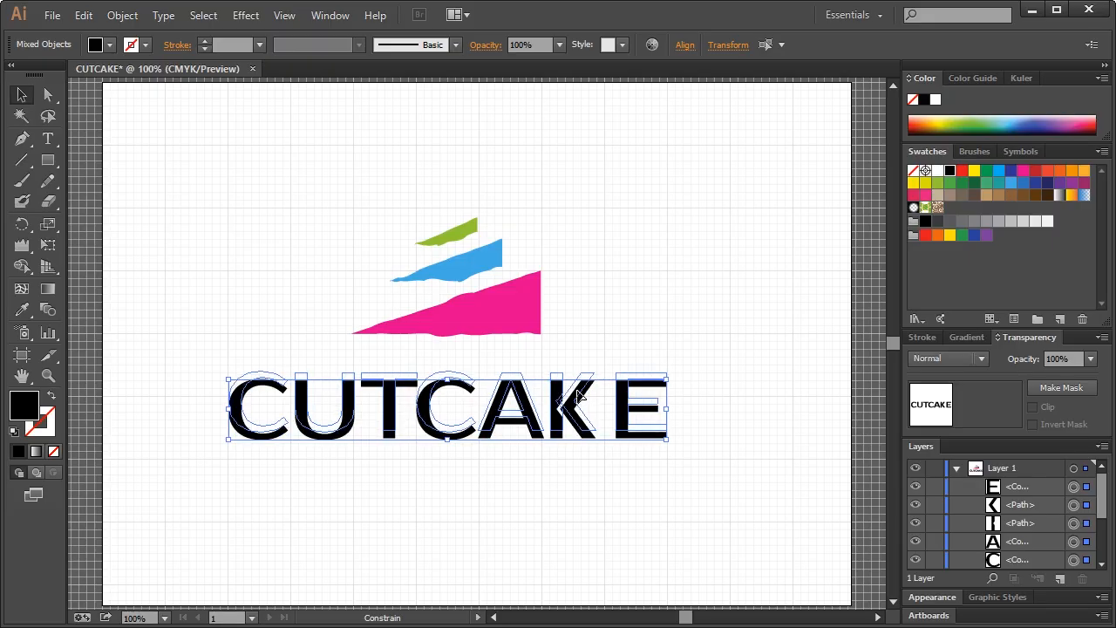
left_click(658, 319)
left_click_drag(696, 356, 436, 447)
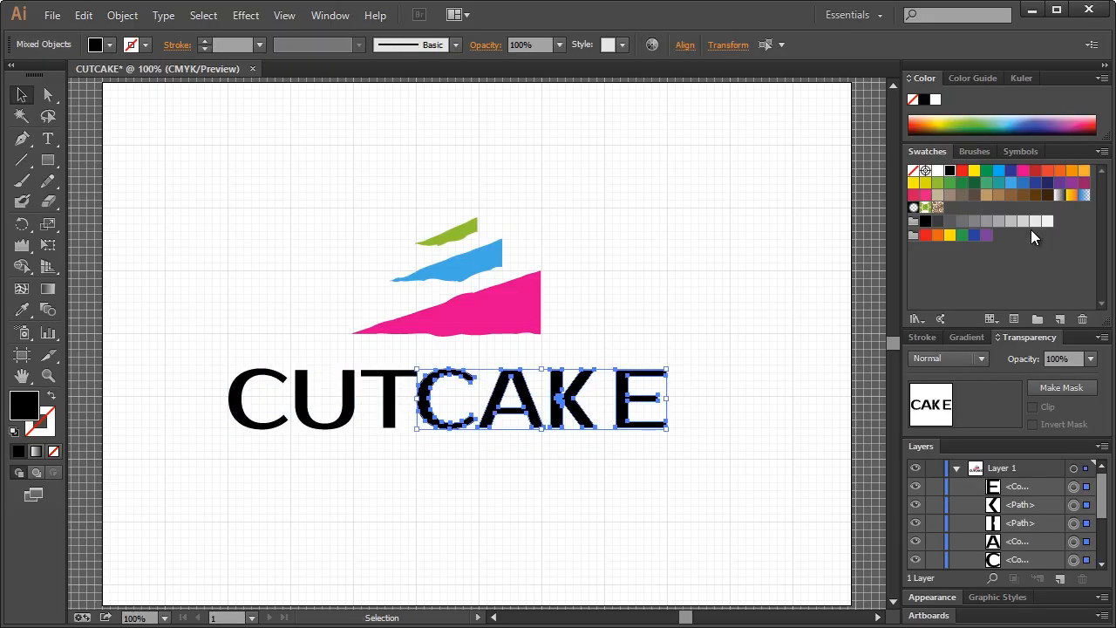
left_click(27, 310)
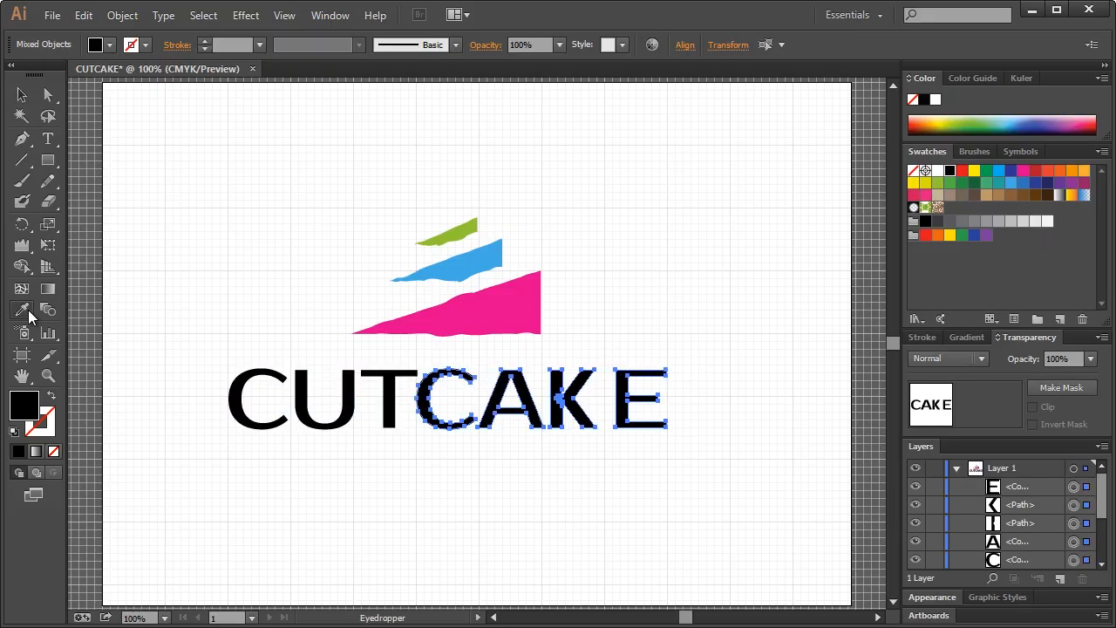
left_click(490, 319)
Group all the logo parts, shrink the group and move it to the upper left
left_click(22, 95)
left_click(250, 245)
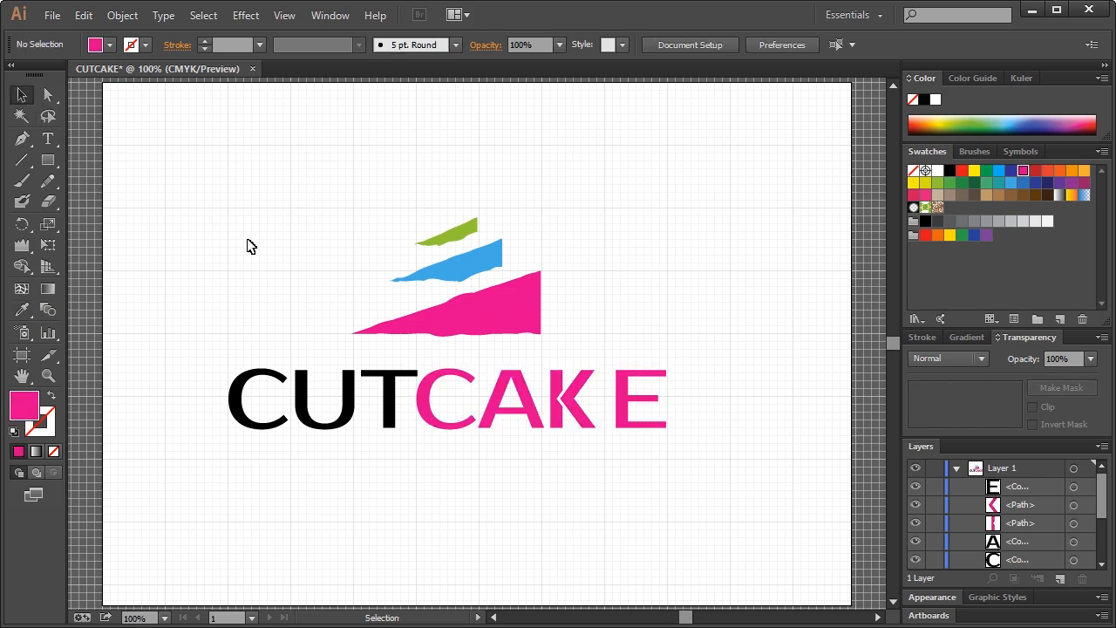
left_click_drag(279, 257, 703, 511)
left_click_drag(499, 321, 538, 323)
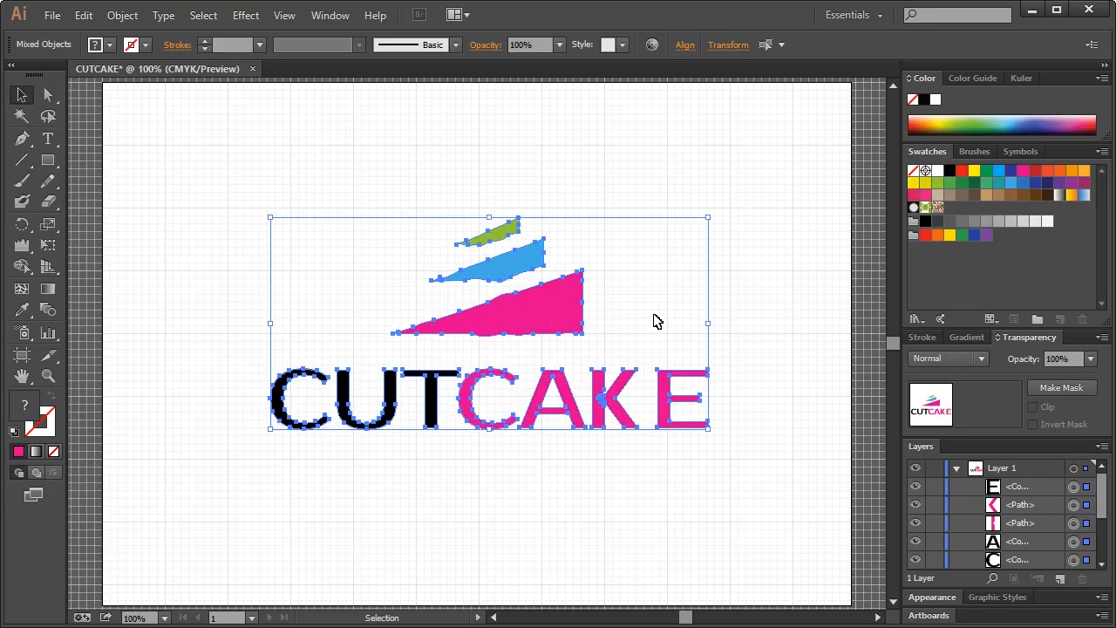
key("ctrl+g")
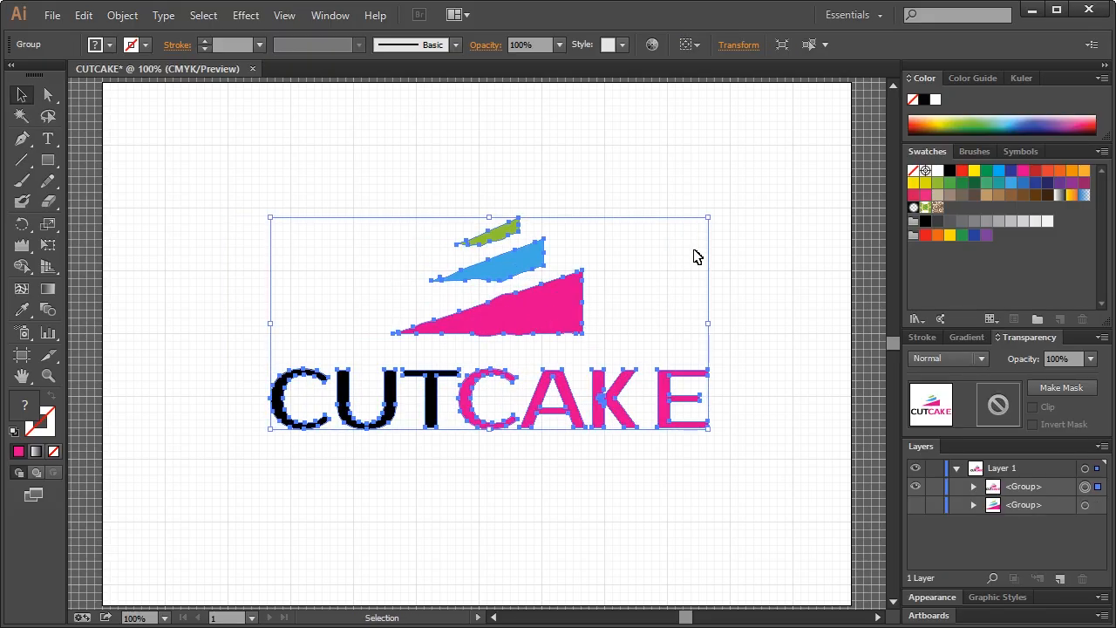
left_click_drag(534, 316, 598, 317)
left_click_drag(773, 221, 653, 275)
left_click_drag(573, 324, 606, 226)
Duplicate the logo group beside the original and shift both copies slightly right
key("ctrl+c")
key("ctrl+f")
left_click(523, 355)
left_click_drag(153, 150, 723, 318)
left_click_drag(608, 228, 643, 248)
left_click(625, 353)
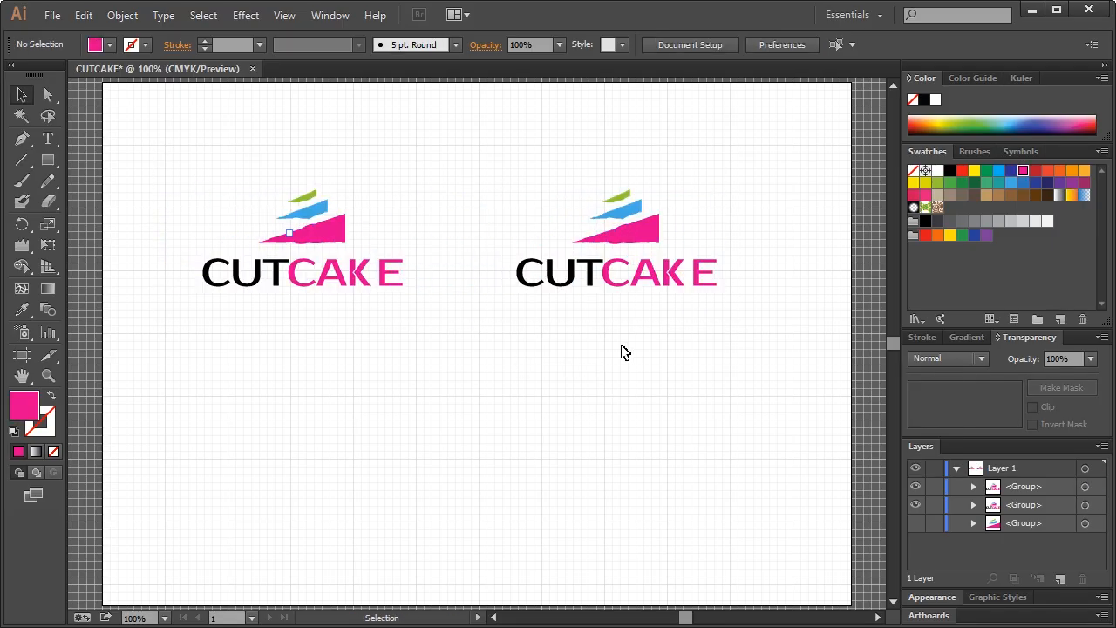
left_click_drag(183, 176, 447, 322)
Fill the left CUTCAKE logo solid black and hide the grid via View > Hide Grid
left_click(924, 98)
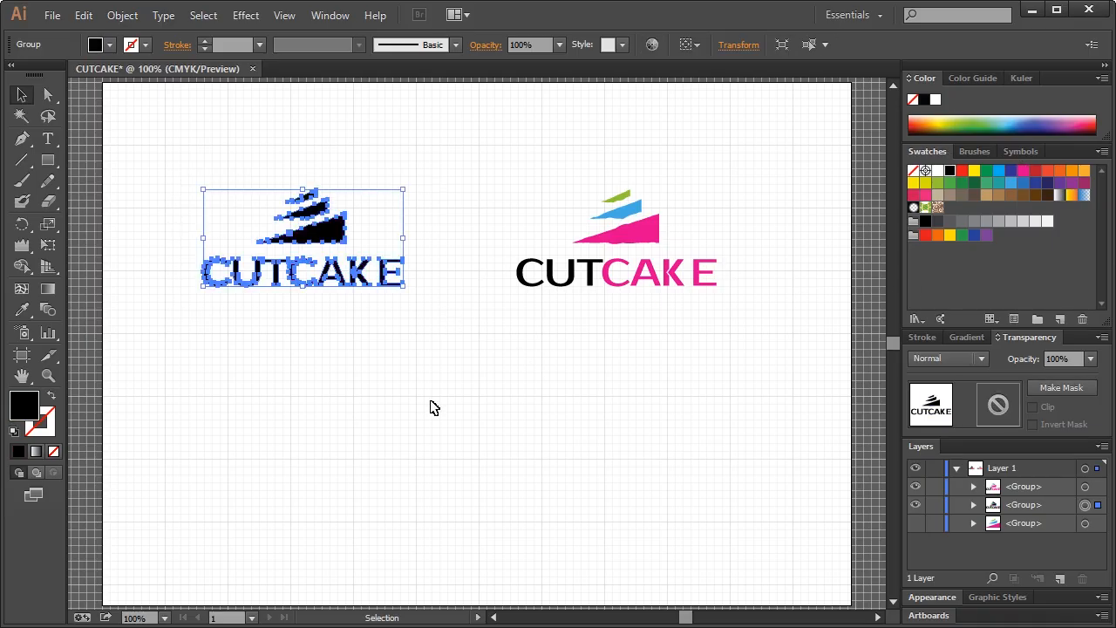
left_click(518, 356)
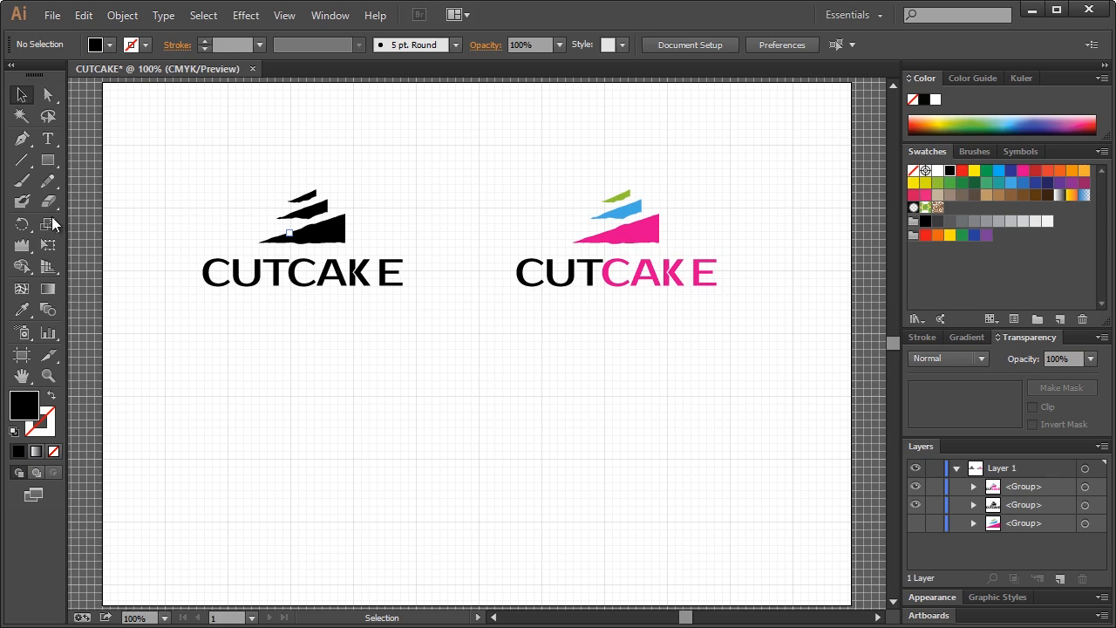
left_click(48, 161)
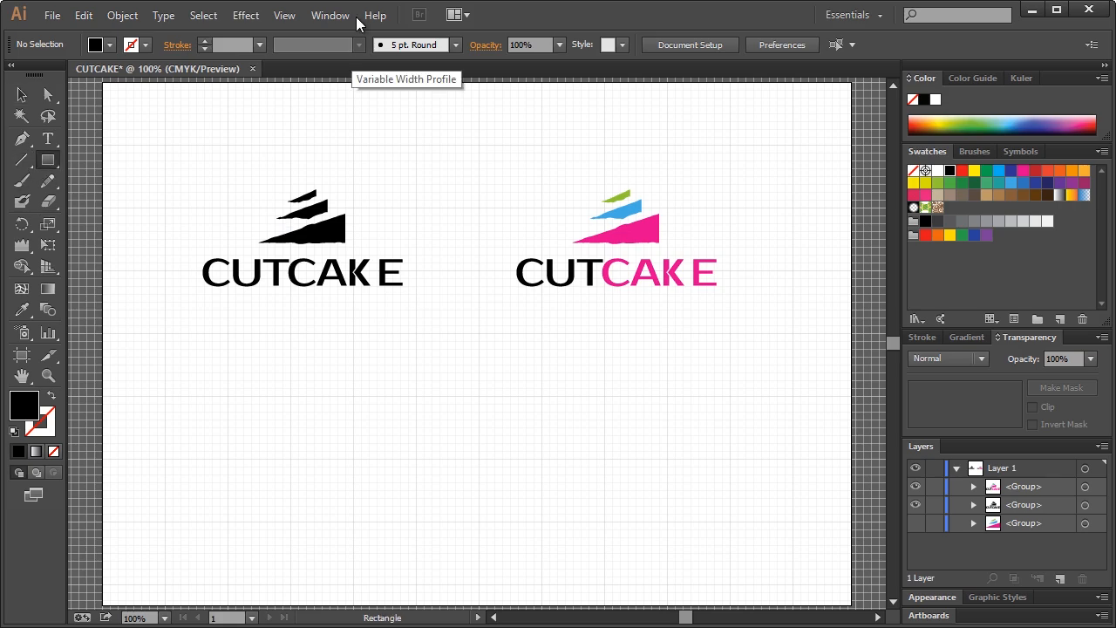
left_click(331, 15)
mouse_move(284, 15)
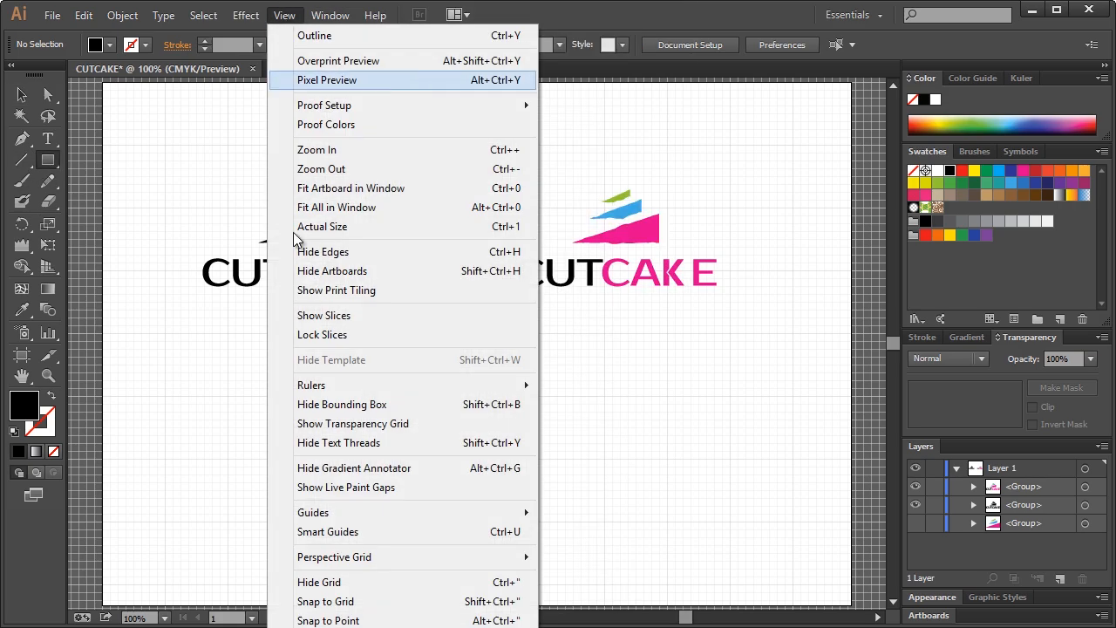
left_click(278, 579)
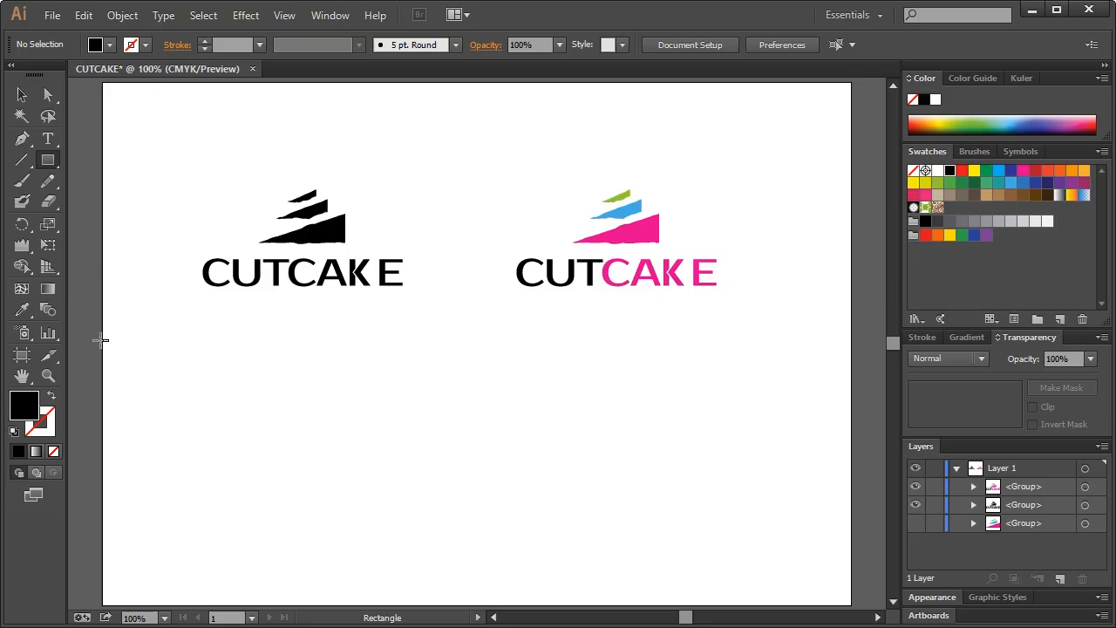
Add a locked black rectangle behind the lower half and drop copies of both logos onto it
left_click_drag(103, 332, 851, 603)
left_click_drag(1016, 486, 990, 535)
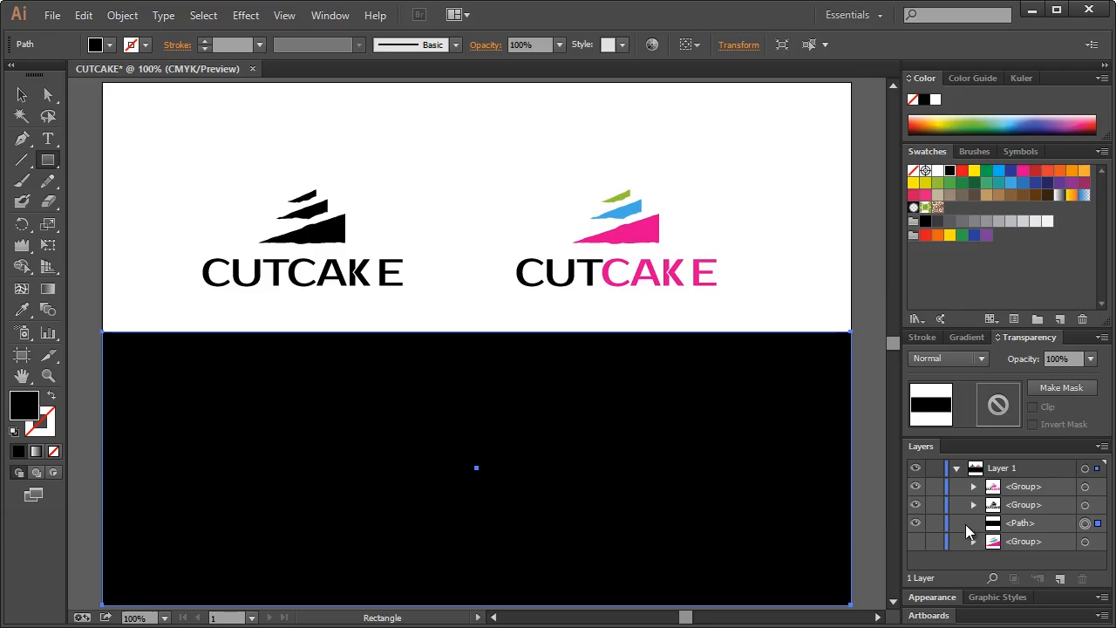
left_click(933, 523)
left_click(22, 95)
left_click_drag(202, 133, 730, 320)
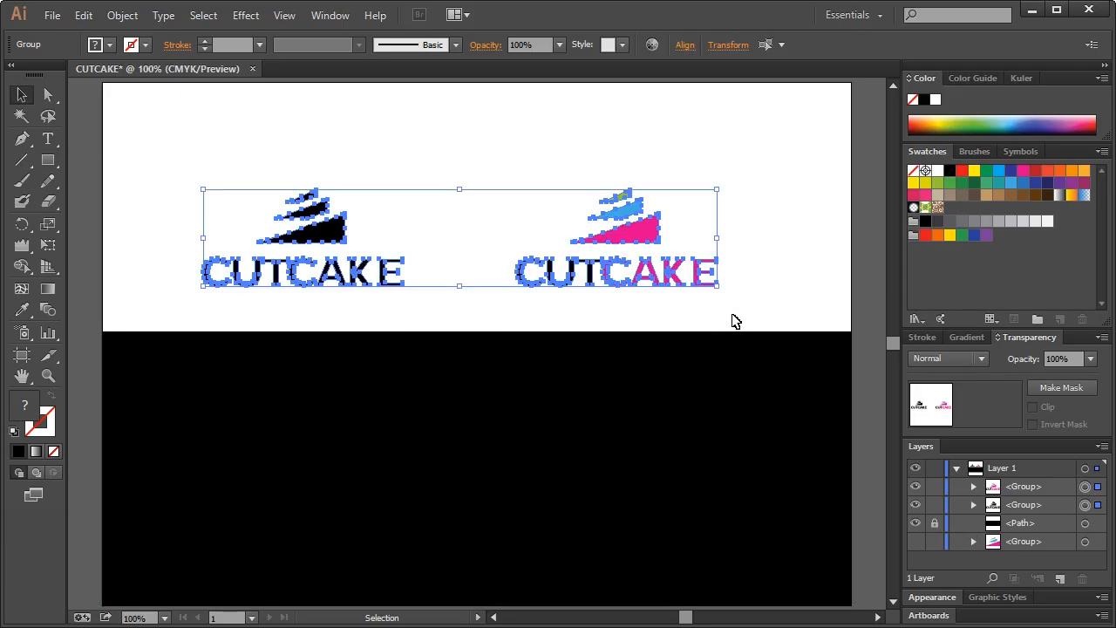
left_click_drag(685, 276, 655, 433)
left_click(560, 438)
Make the left logo copy all white and turn the colour copy's CUT letters white
left_click_drag(201, 380, 530, 511)
left_click(938, 171)
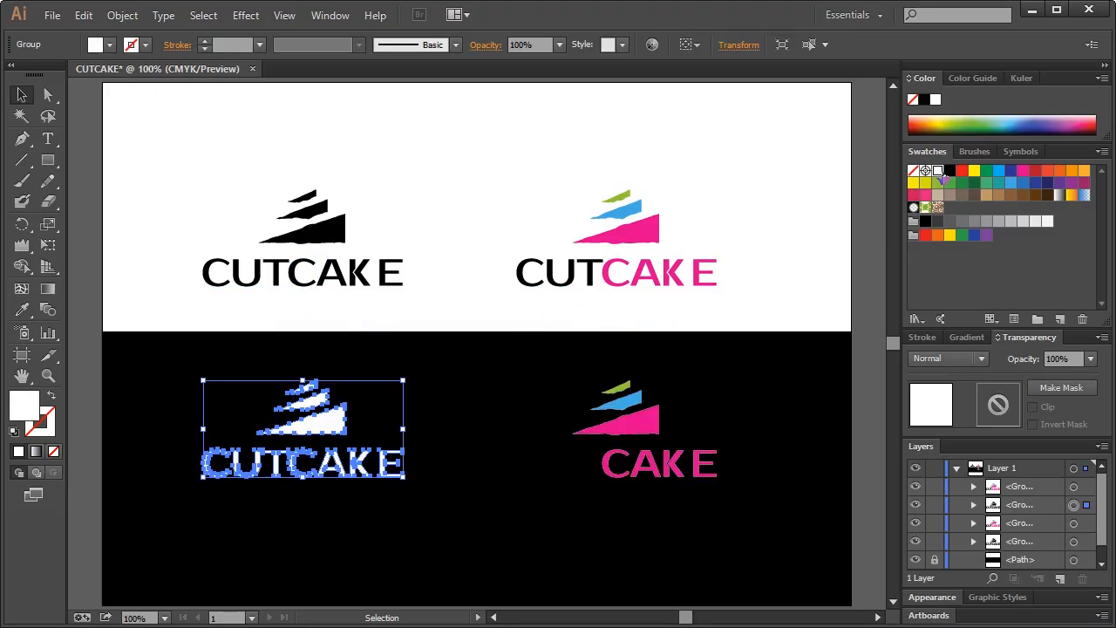
left_click_drag(521, 463, 563, 477)
key("ctrl+z")
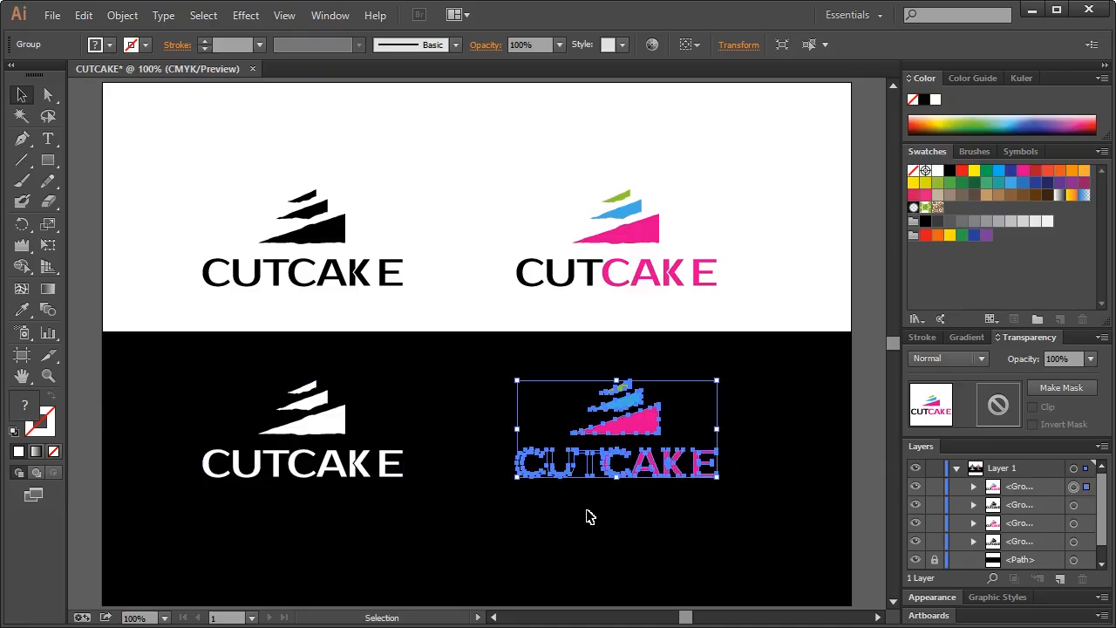
left_click(586, 510)
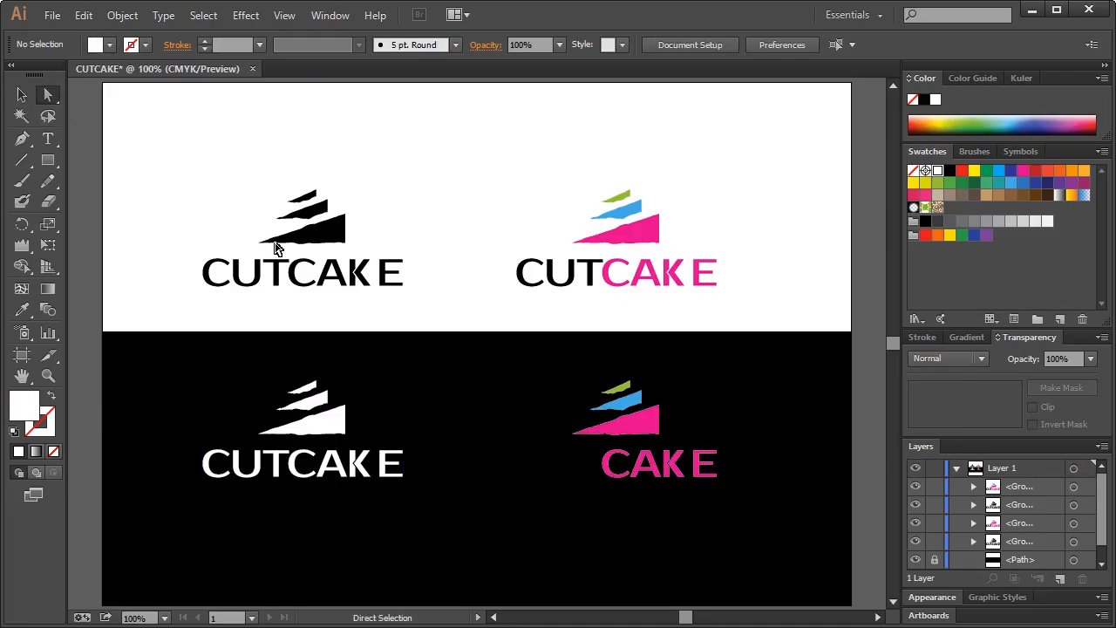
left_click_drag(504, 507, 594, 455)
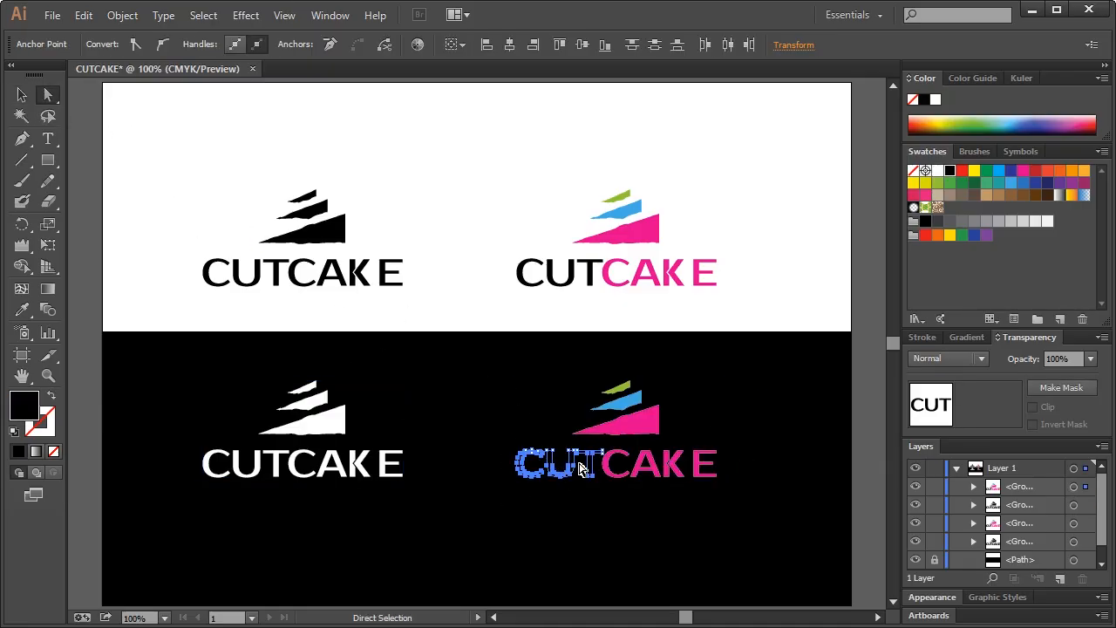
left_click(937, 172)
key("v")
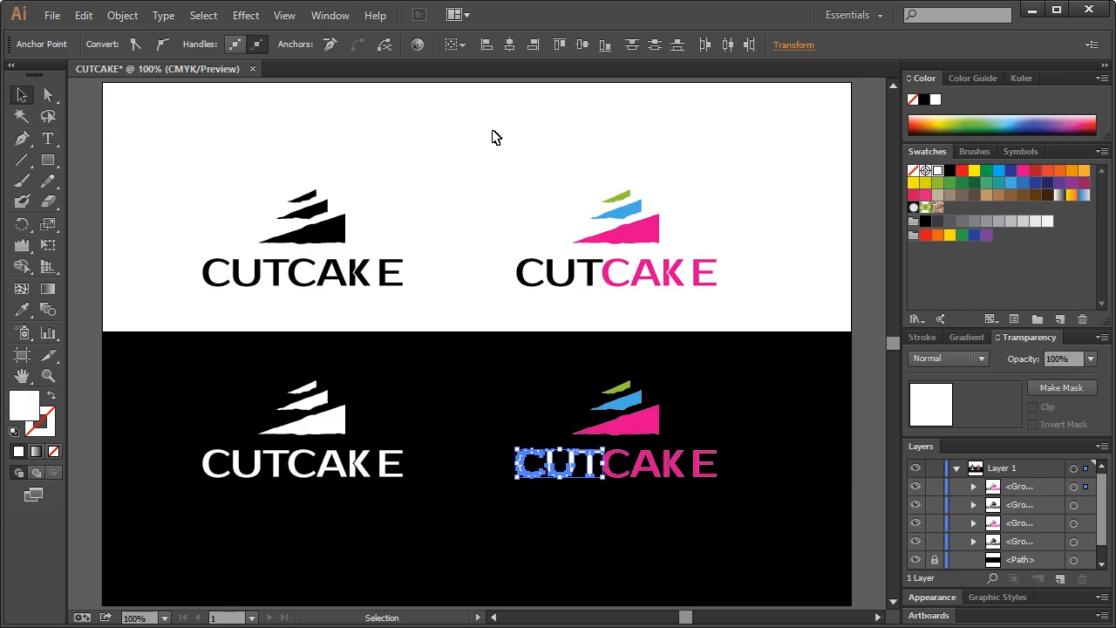
left_click(493, 137)
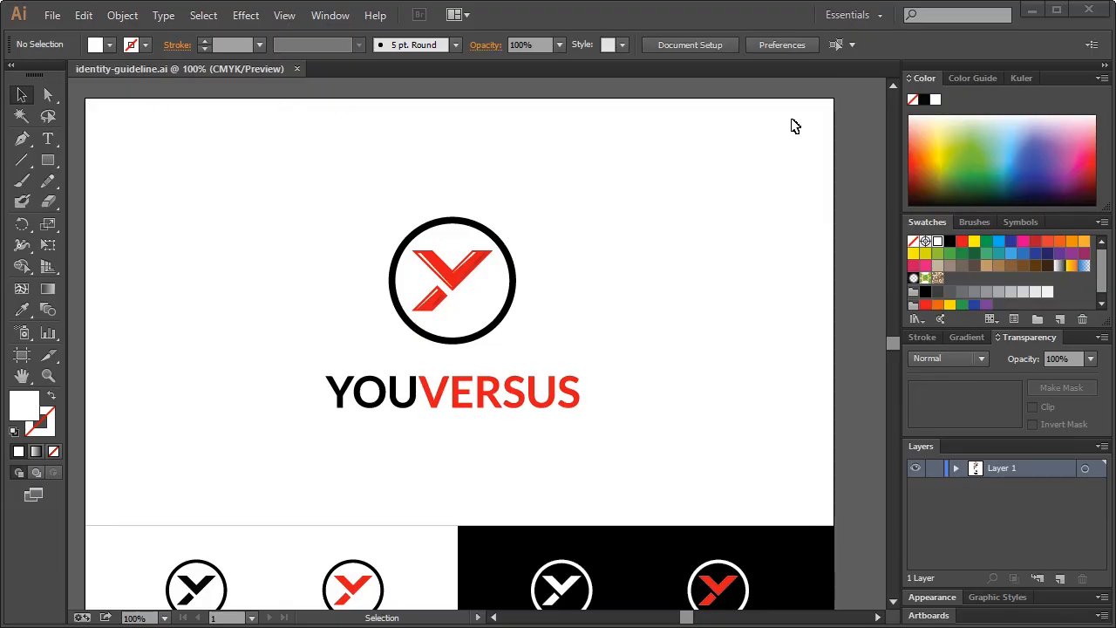
Save the logo sheet as CUTCAKE.ai and open identity-guideline.ai for reference
mouse_move(894, 340)
left_mouse_down()
mouse_move(895, 412)
mouse_move(891, 336)
left_mouse_up()
left_click(894, 602)
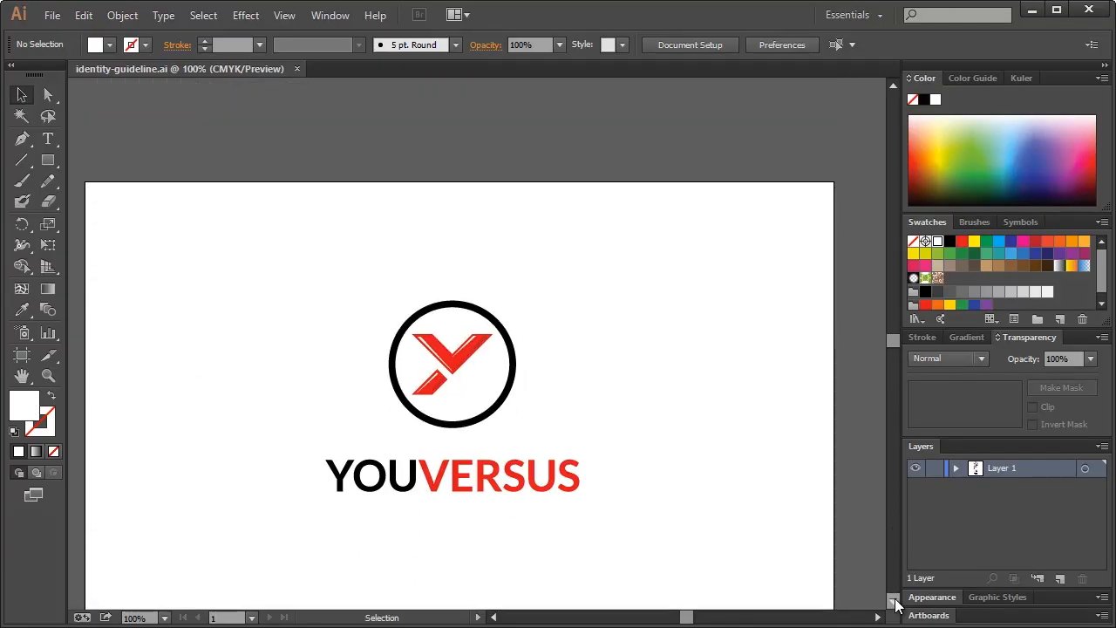
left_click(893, 602)
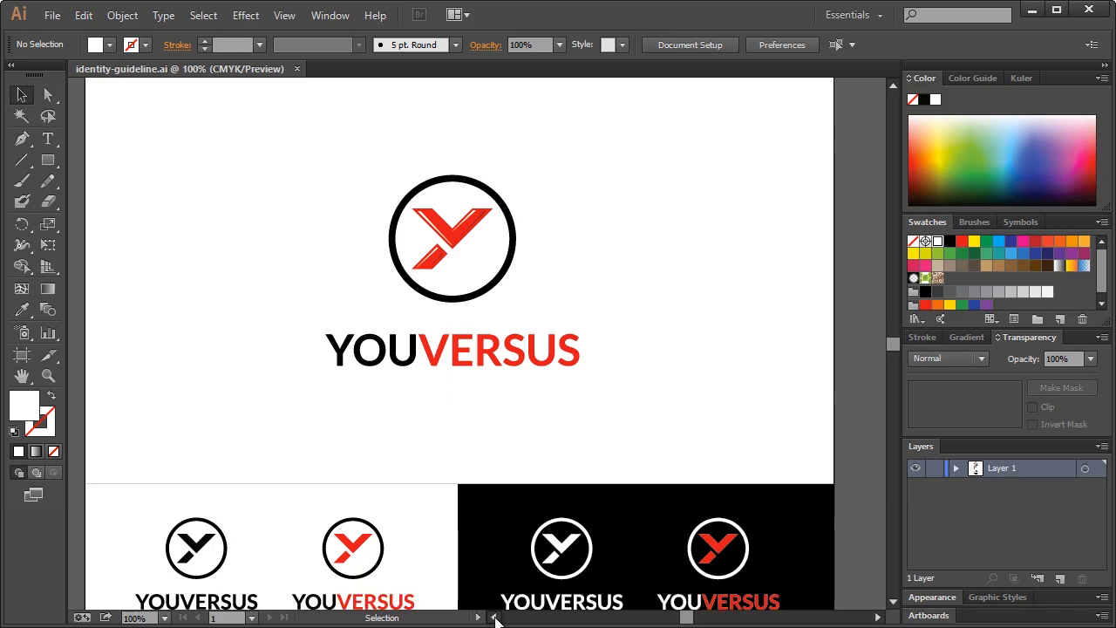
left_click(495, 617)
left_click(879, 617)
left_click(879, 617)
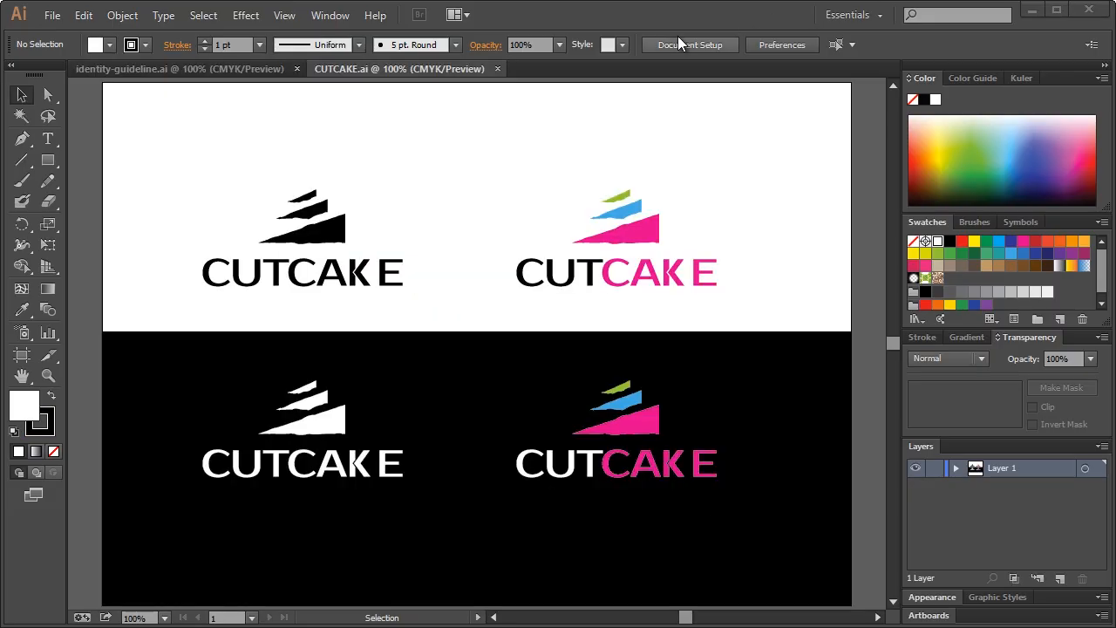
left_click(660, 19)
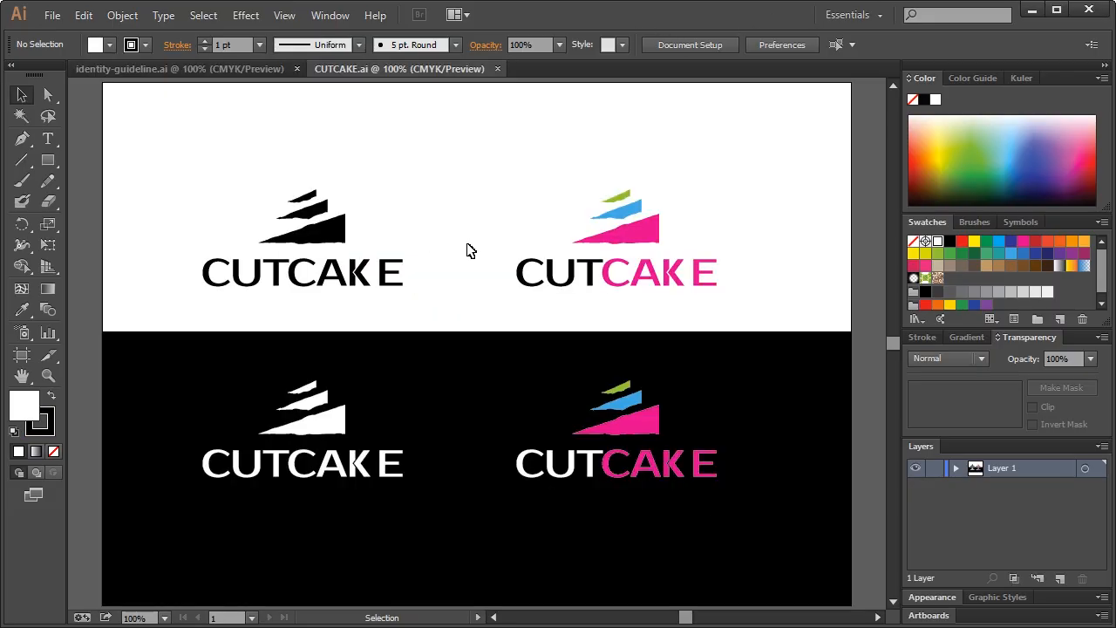
Replace the YOUVERSUS logo in identity-guideline.ai with the colour CUTCAKE logo
left_click_drag(502, 170, 722, 295)
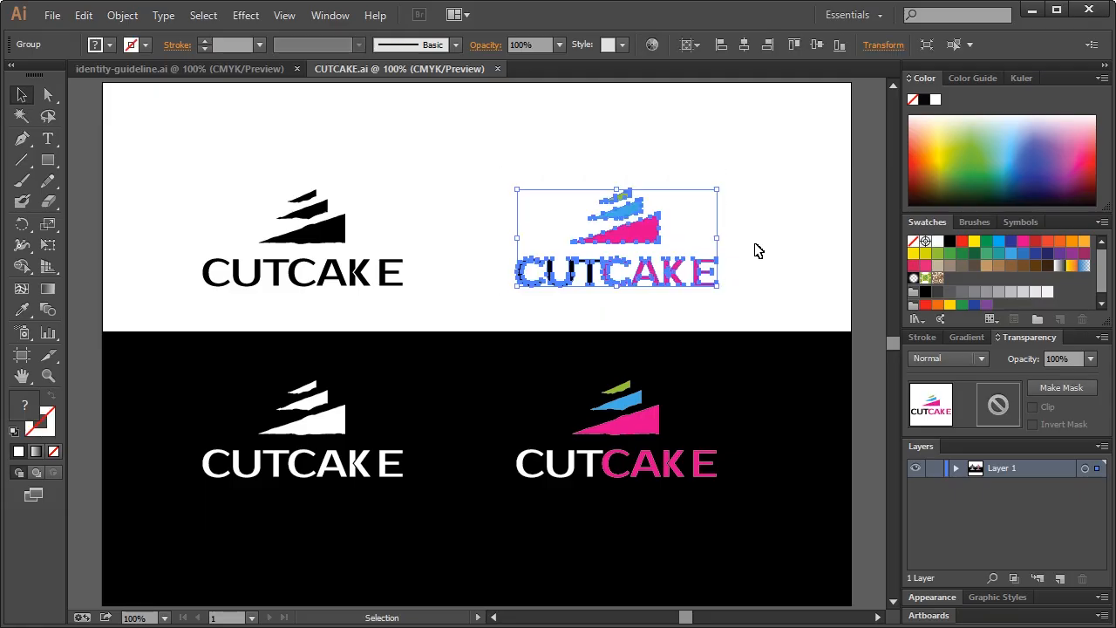
left_click(190, 70)
left_click_drag(285, 169, 645, 429)
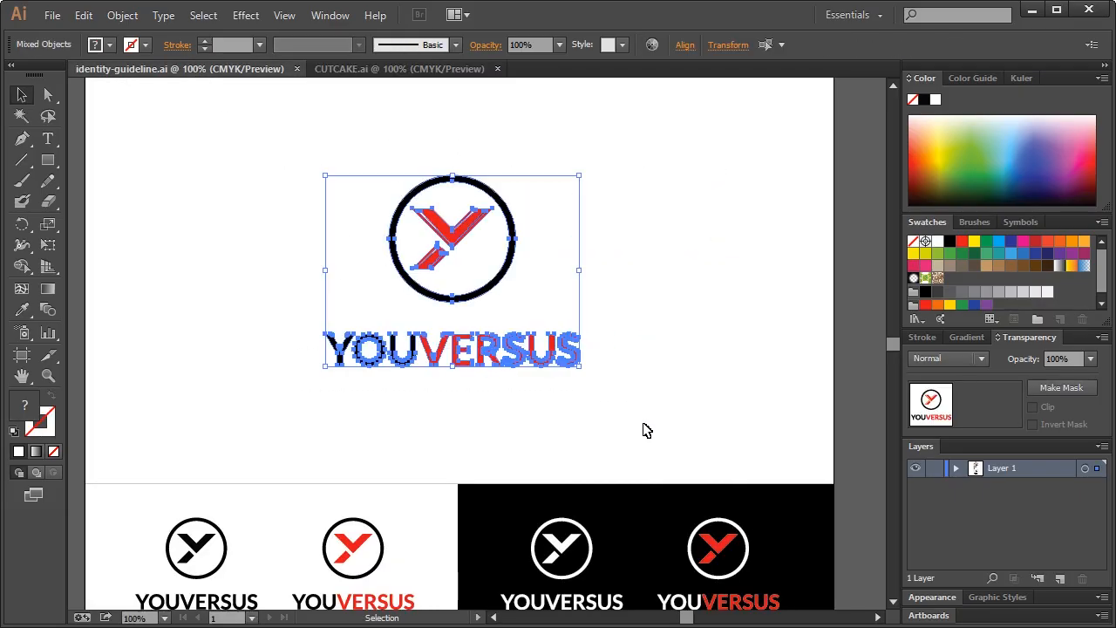
key("Delete")
key("ctrl+v")
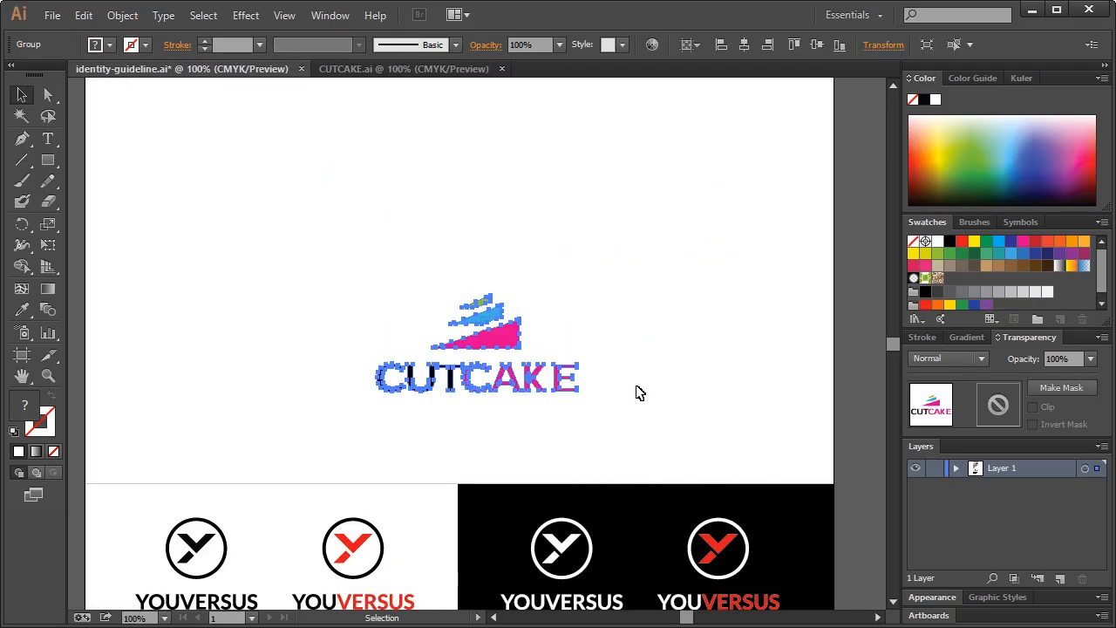
Enlarge the pasted CUTCAKE logo and centre it at the top of the sheet
left_click_drag(520, 358, 469, 275)
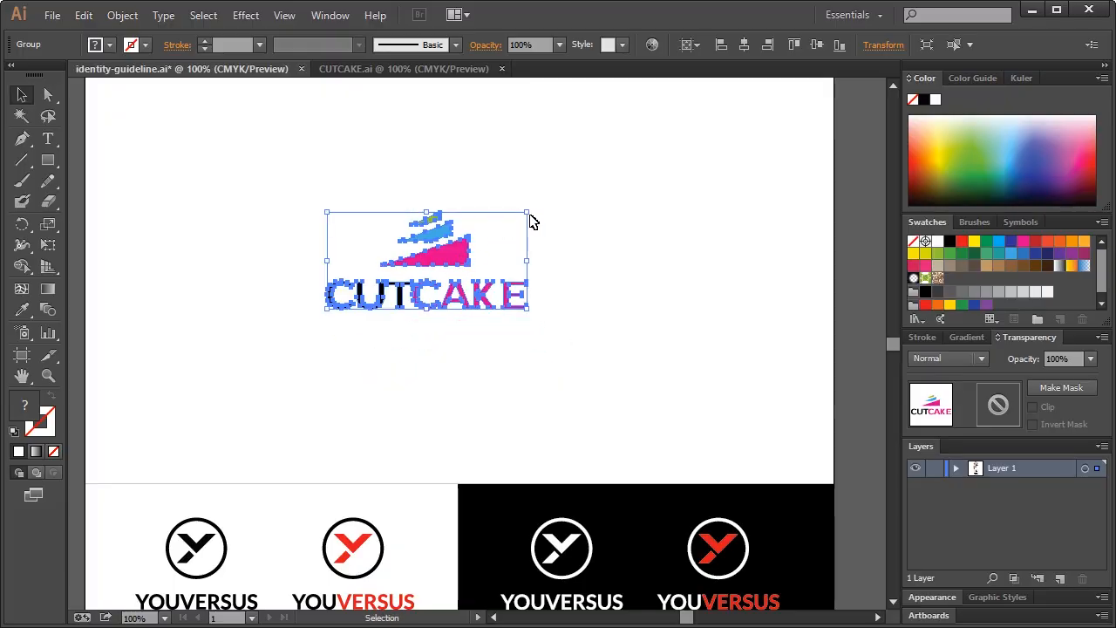
left_click_drag(530, 213, 597, 179)
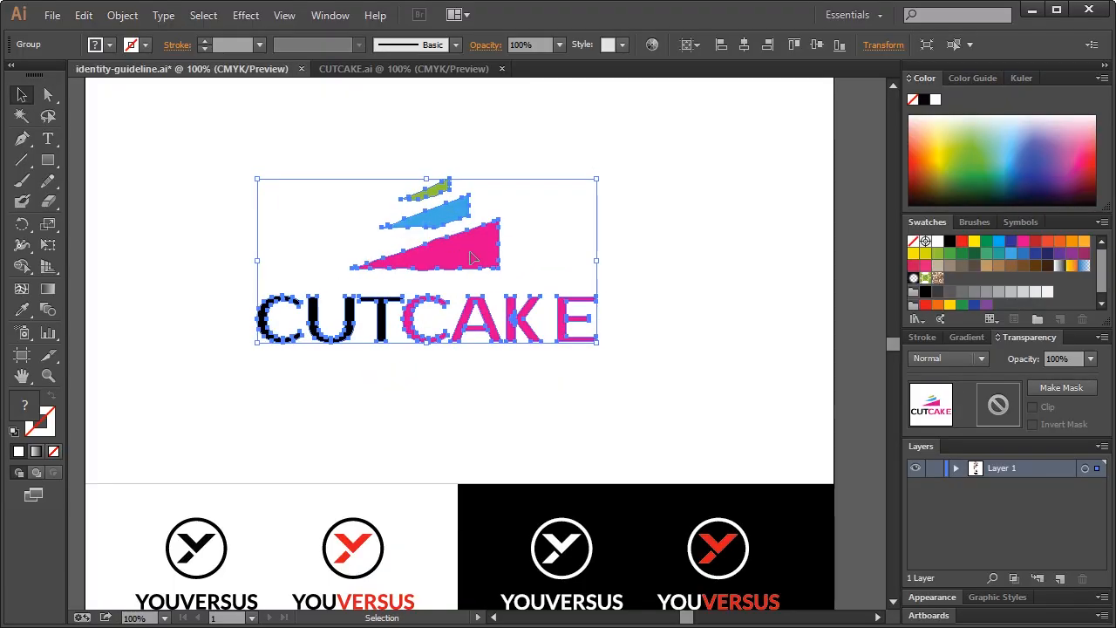
left_click_drag(467, 258, 480, 259)
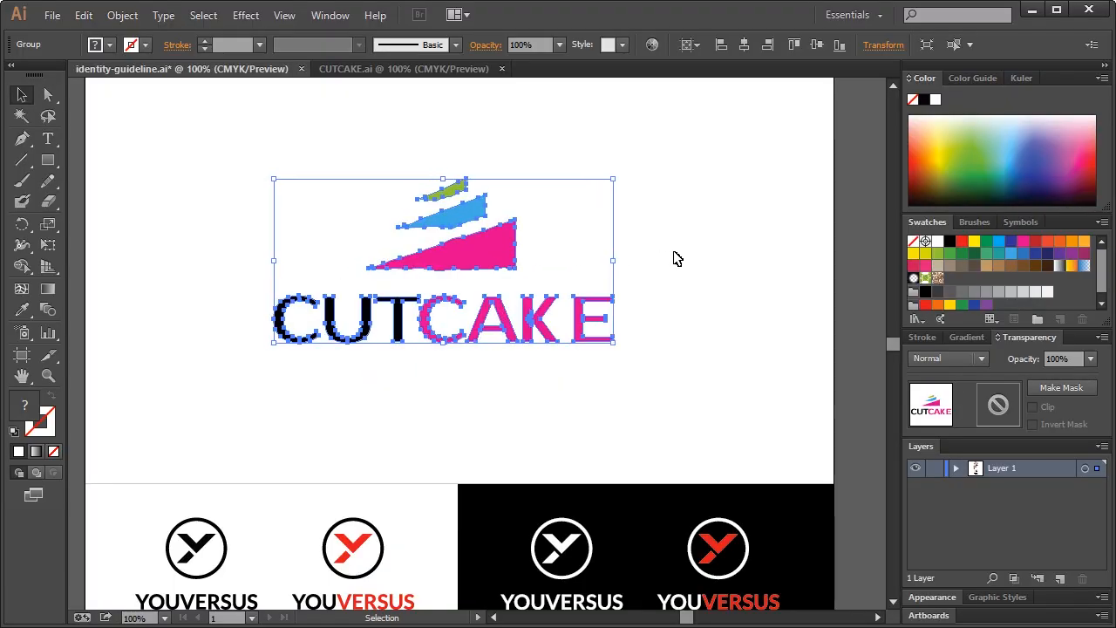
left_click(670, 259)
left_click_drag(211, 159, 622, 385)
left_click(673, 351)
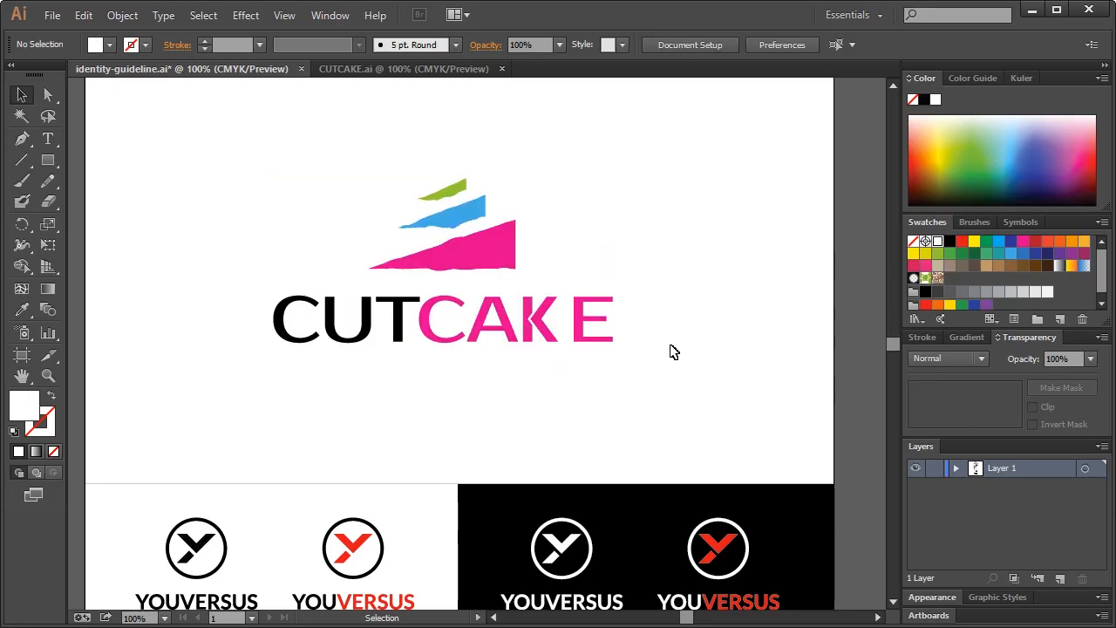
scroll(616, 408, "down", 5)
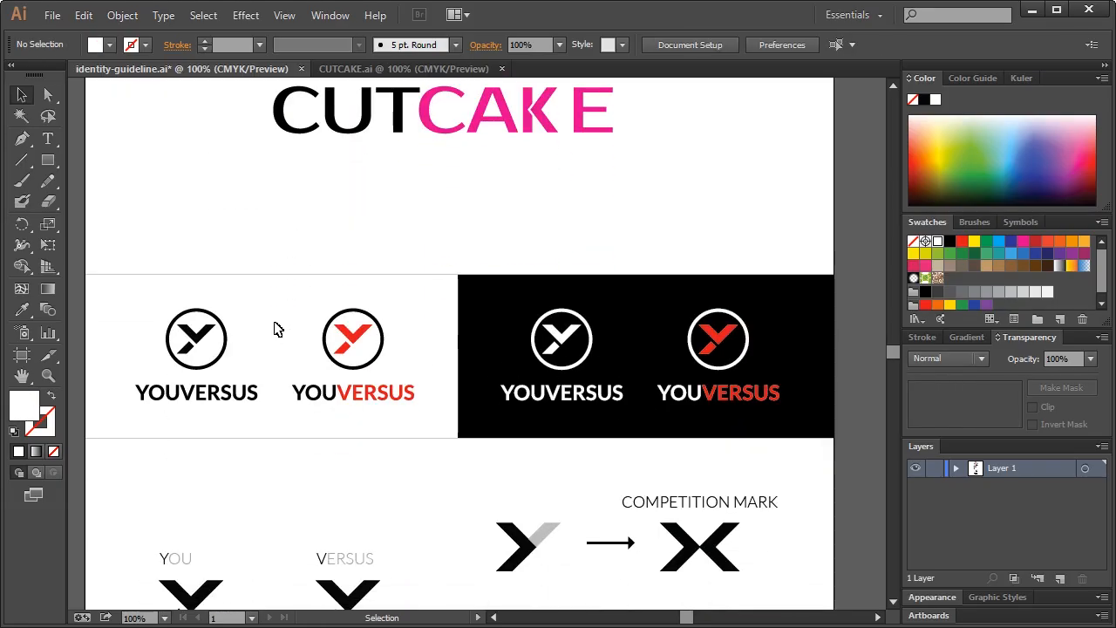
Undo the accidental panel move and lock the black background rectangle in Layers
left_click_drag(135, 314, 422, 396)
left_click_drag(515, 332, 614, 369)
key("ctrl+z")
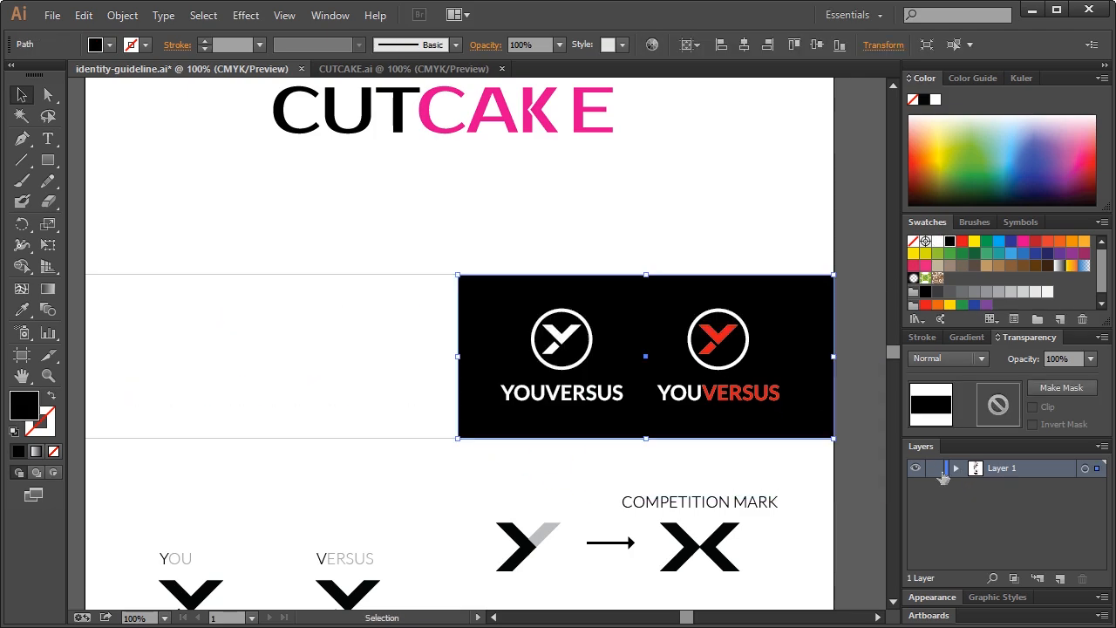
left_click(956, 469)
scroll(1031, 511, "down", 1)
scroll(1032, 513, "down", 3)
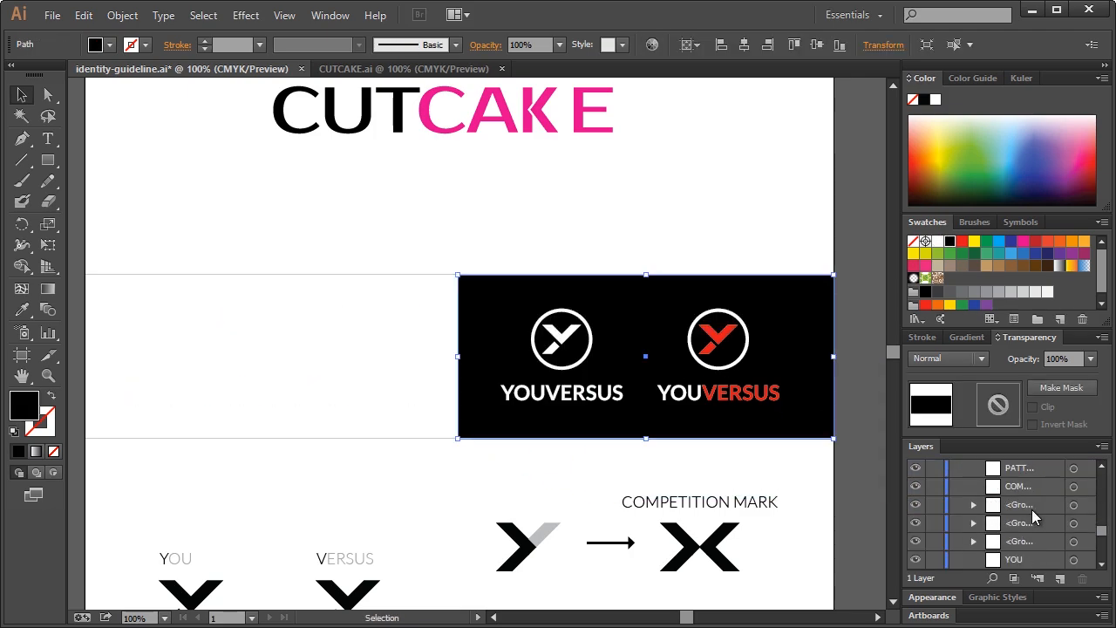
left_click(934, 561)
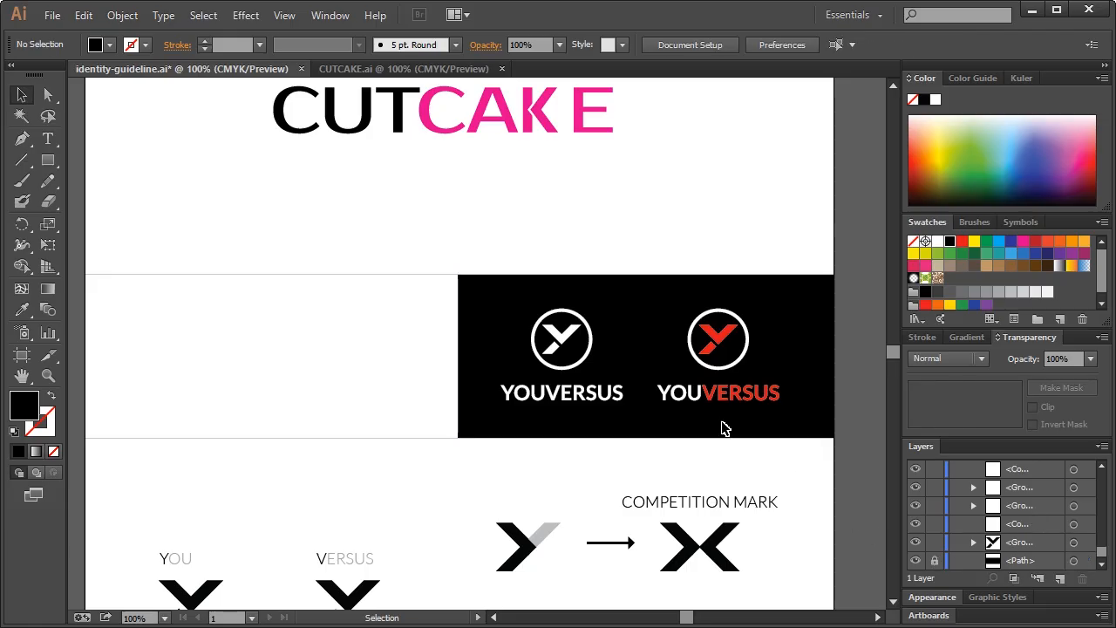
Delete both YOUVERSUS logos from the black panel
left_click_drag(494, 282, 815, 428)
key("Delete")
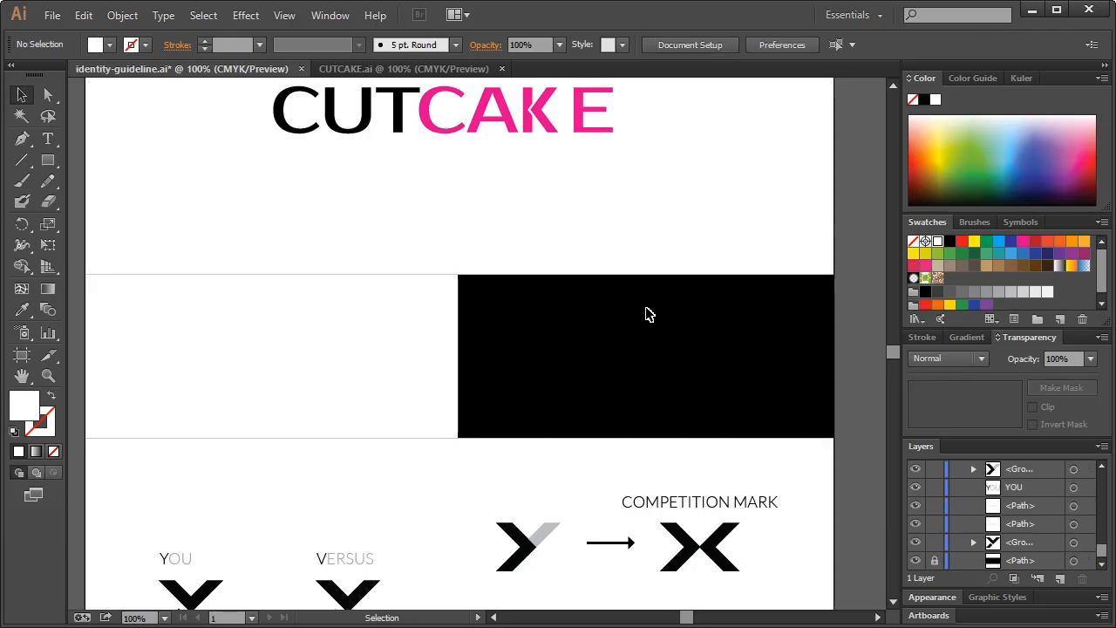
left_click(384, 69)
left_click(231, 70)
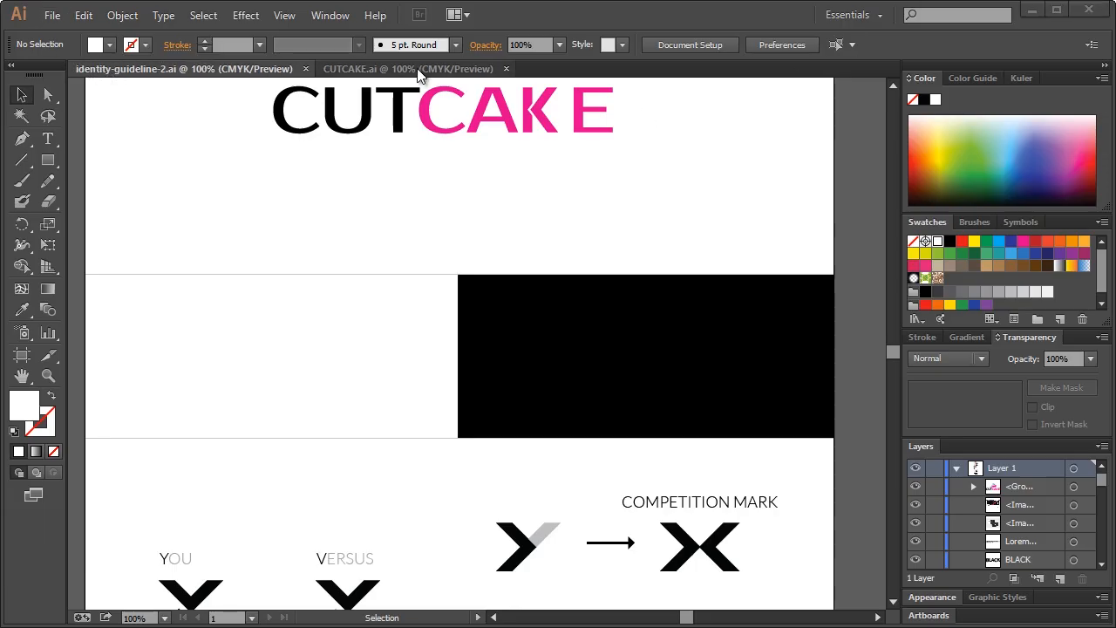
left_click(420, 69)
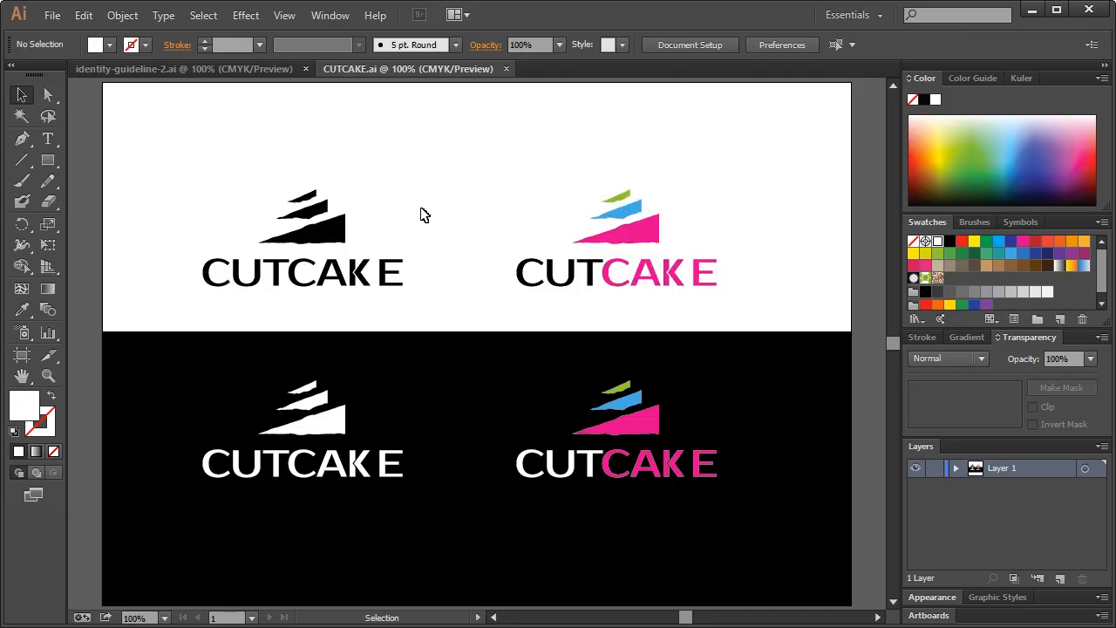
Paste the black CUTCAKE logo into the guideline sheet and place it on the white panel
left_click_drag(180, 187, 421, 307)
key("ctrl+c")
left_click(219, 72)
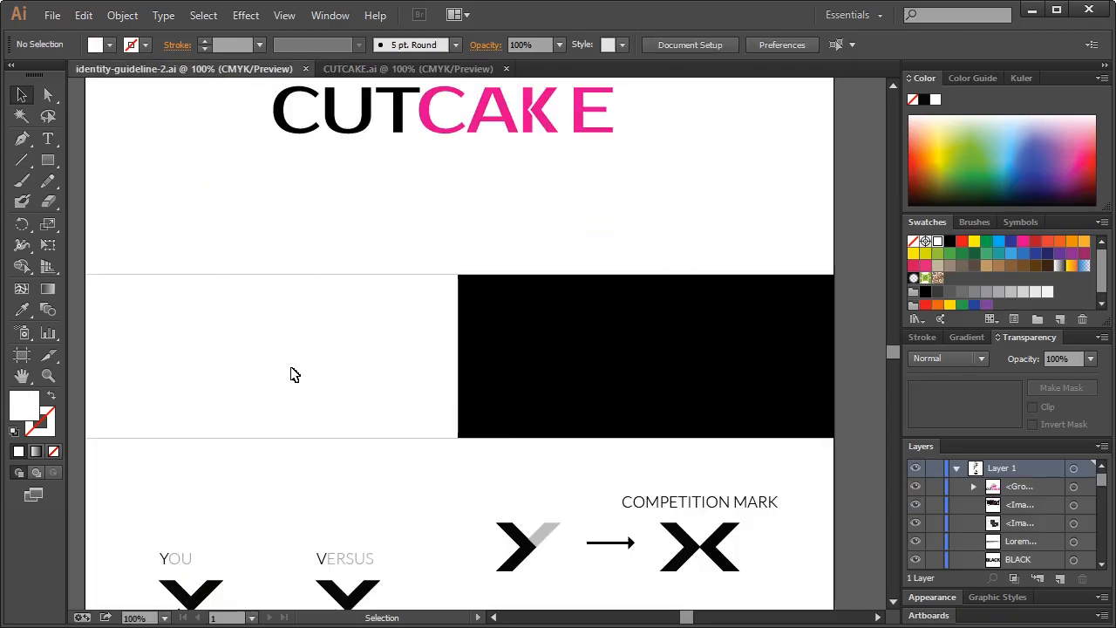
key("ctrl+v")
double_click(451, 348)
left_click(80, 89)
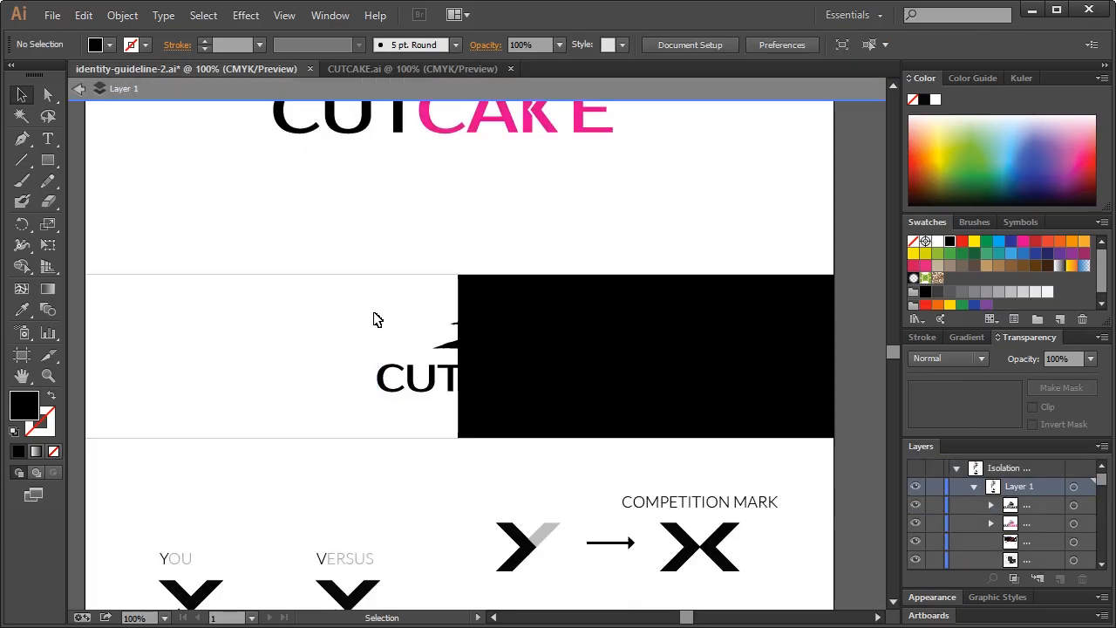
left_click(80, 88)
left_click_drag(361, 295, 513, 388)
left_click_drag(482, 346, 289, 343)
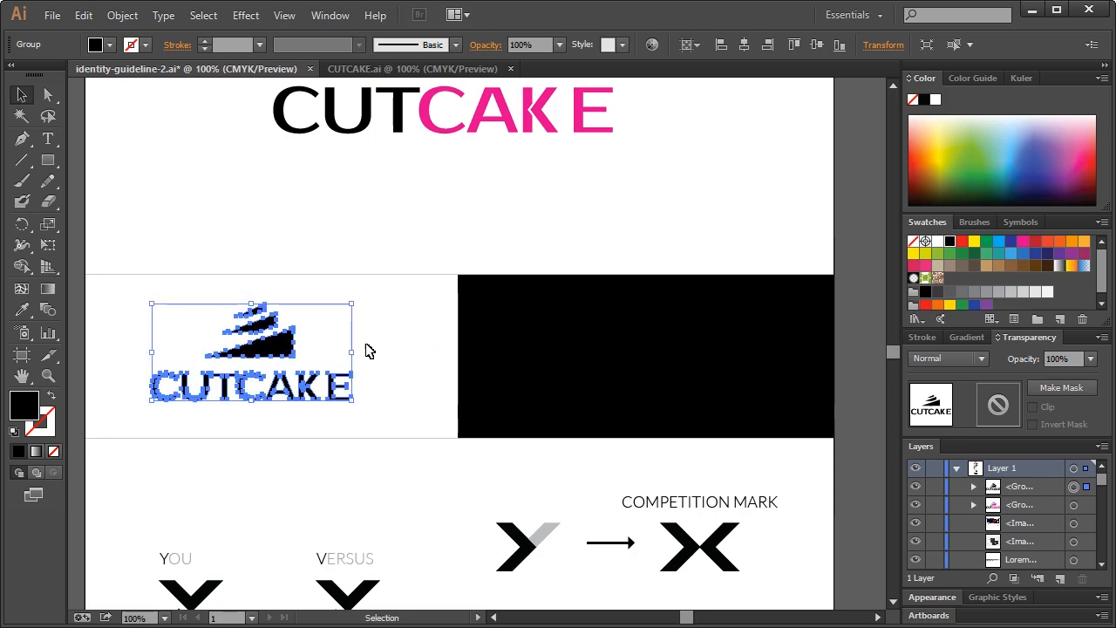
left_click(366, 349)
Copy the white and colour logos from CUTCAKE.ai and paste them into the sheet
left_click(390, 70)
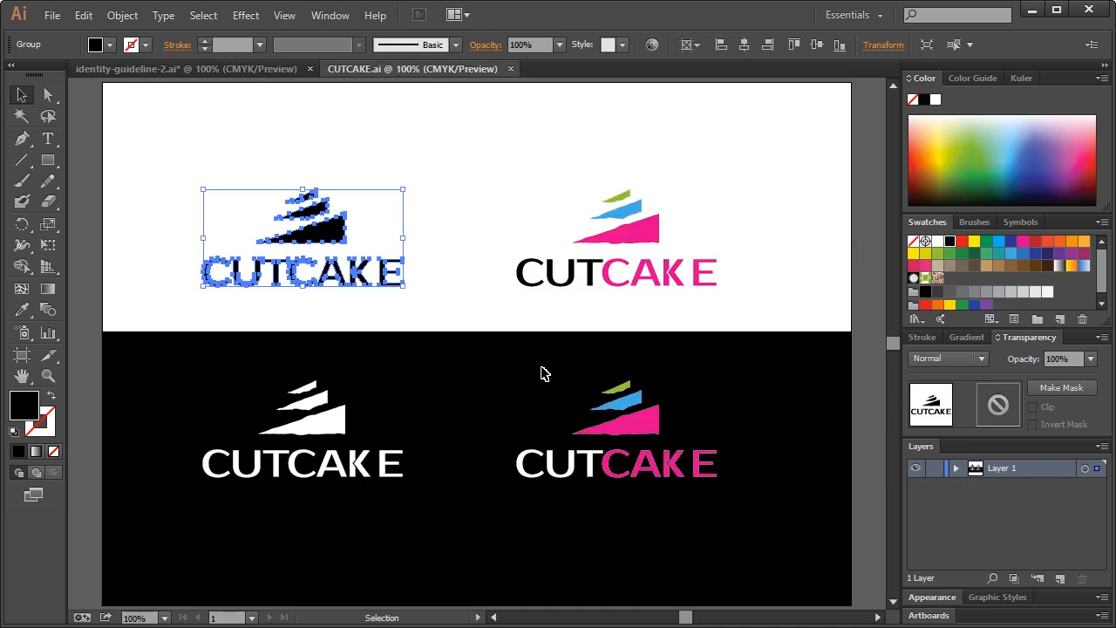
left_click(384, 388)
left_click_drag(209, 377, 737, 497)
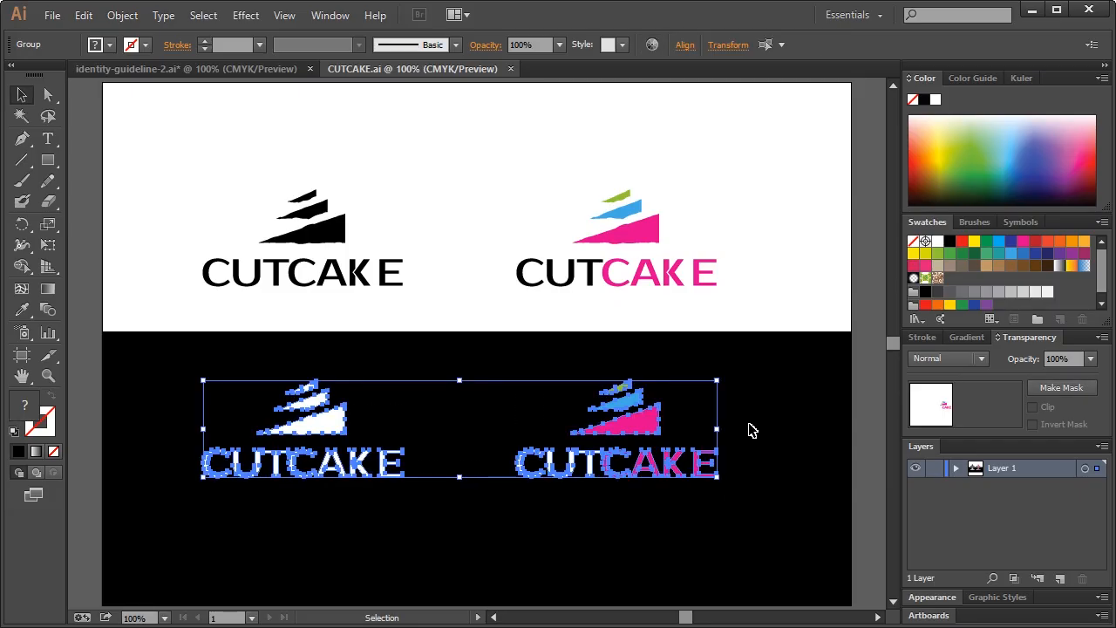
left_click(285, 69)
left_click(48, 98)
key("ctrl+v")
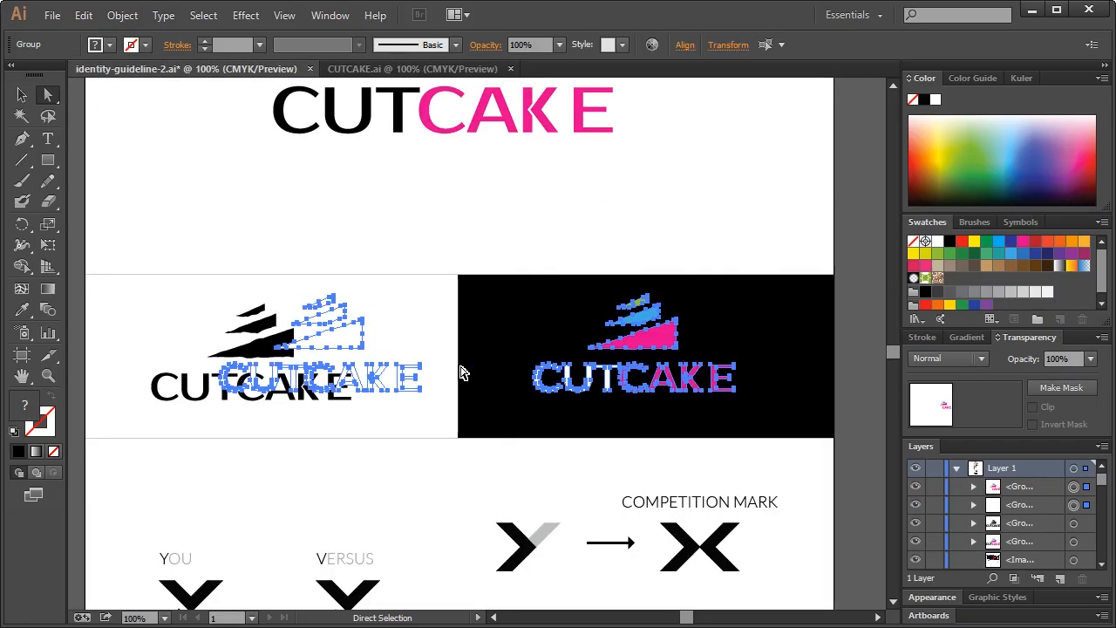
left_click_drag(341, 340, 484, 340)
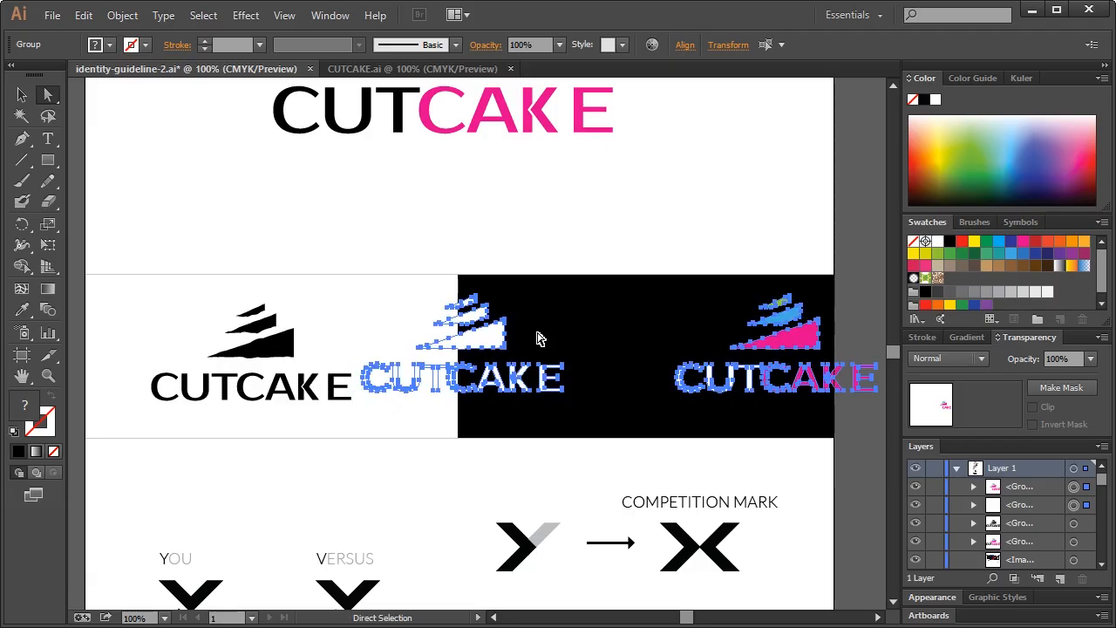
left_click_drag(488, 342, 444, 342)
Shrink the logo pair to fit the black panel and move the colour logo closer
left_click(22, 95)
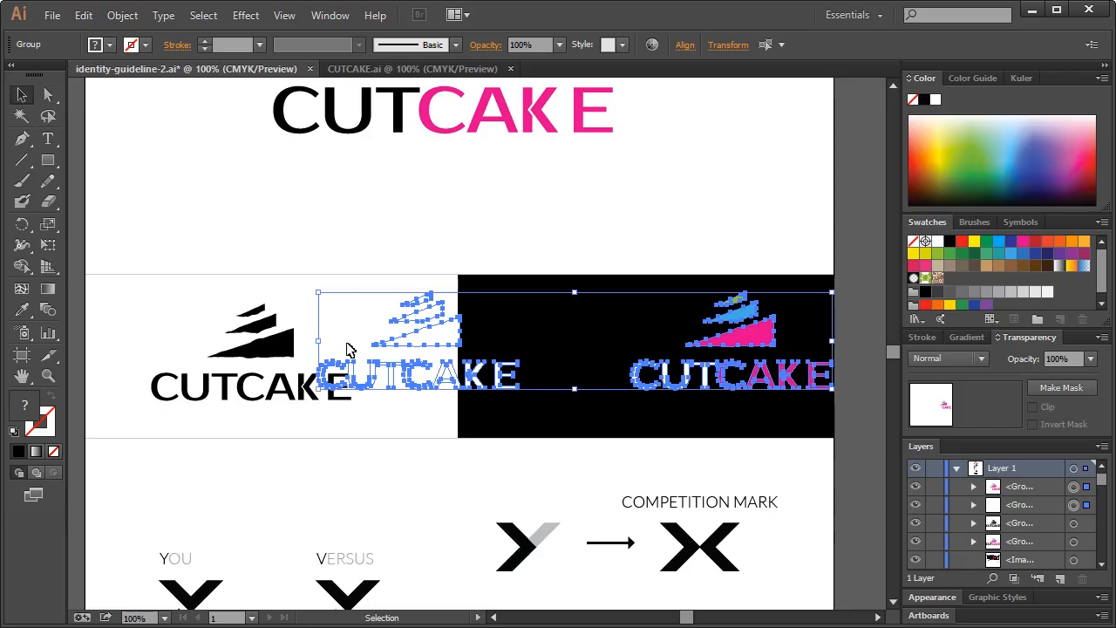
left_click_drag(321, 297, 488, 325)
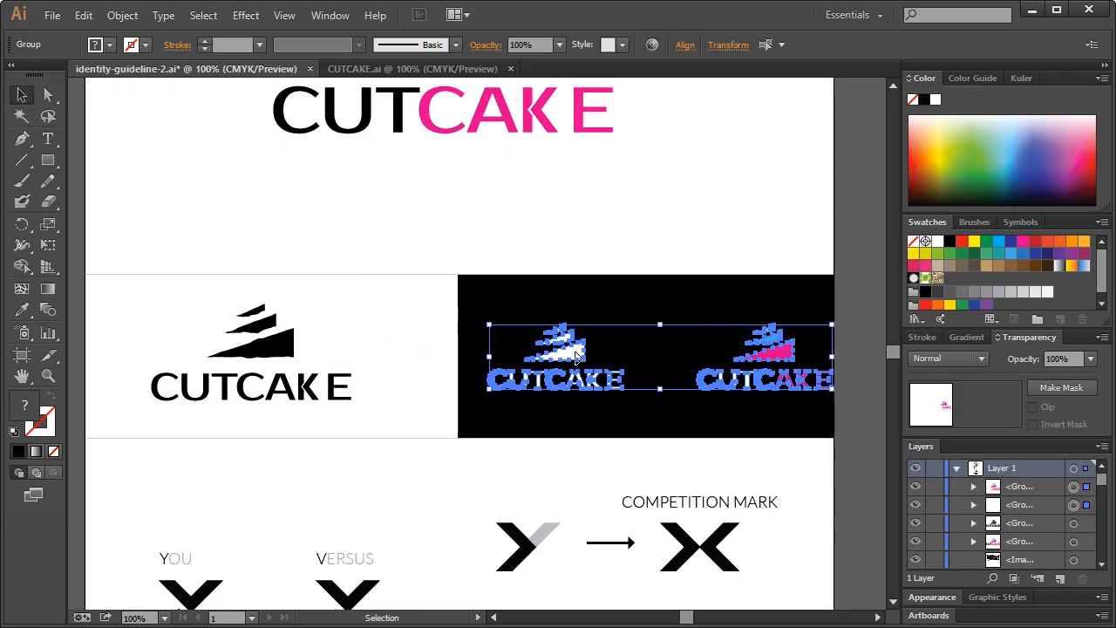
left_click_drag(731, 333, 738, 330)
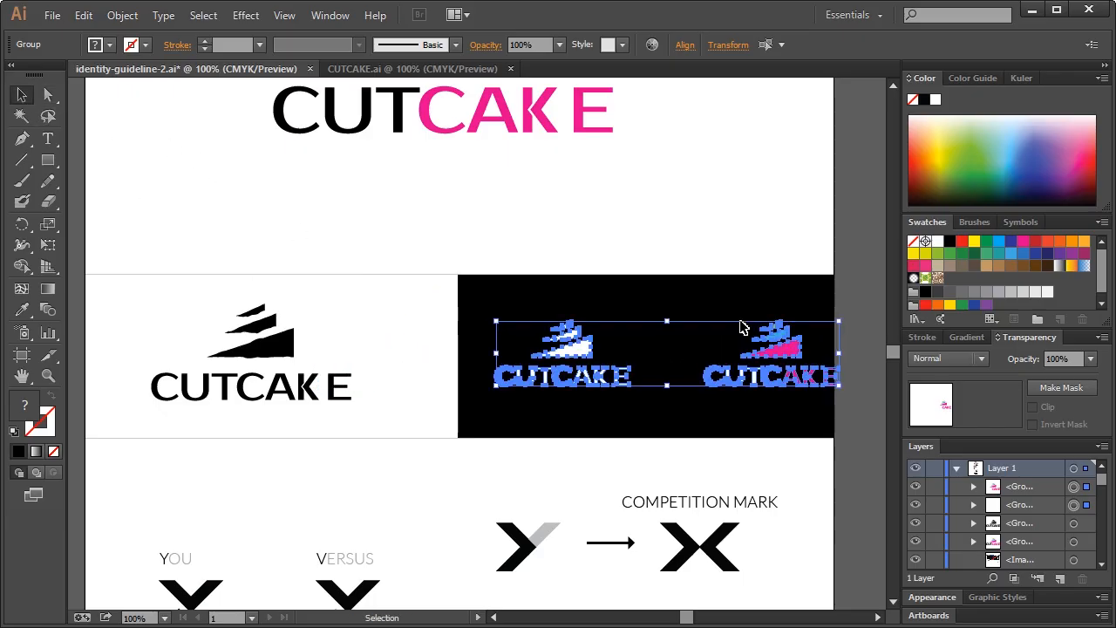
left_click(723, 319)
left_click(772, 357)
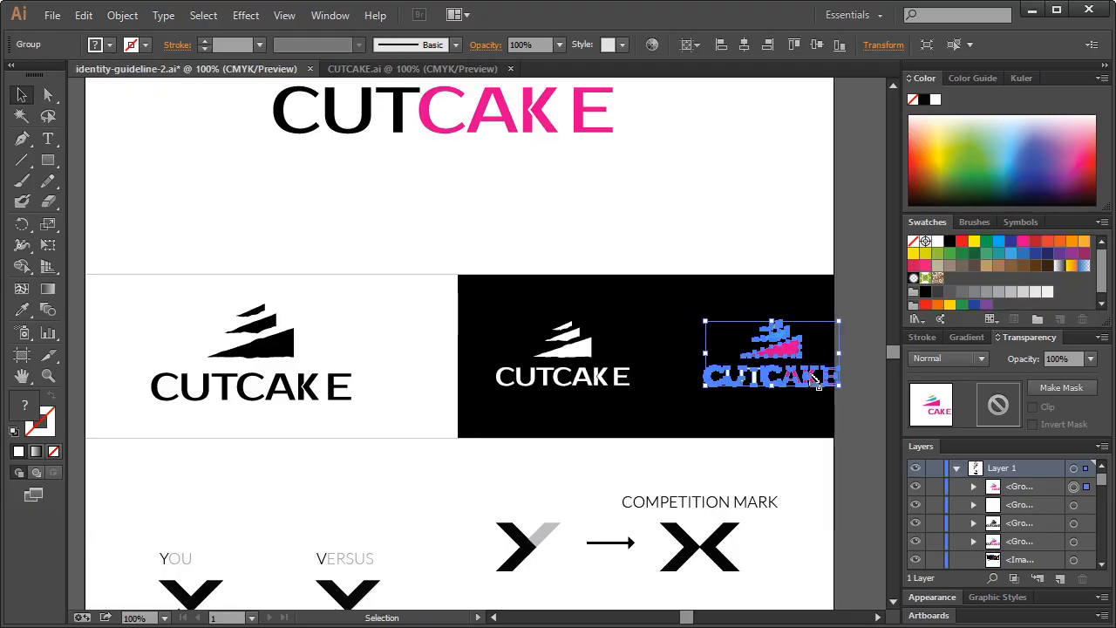
left_click_drag(791, 357, 757, 357)
left_click(771, 297)
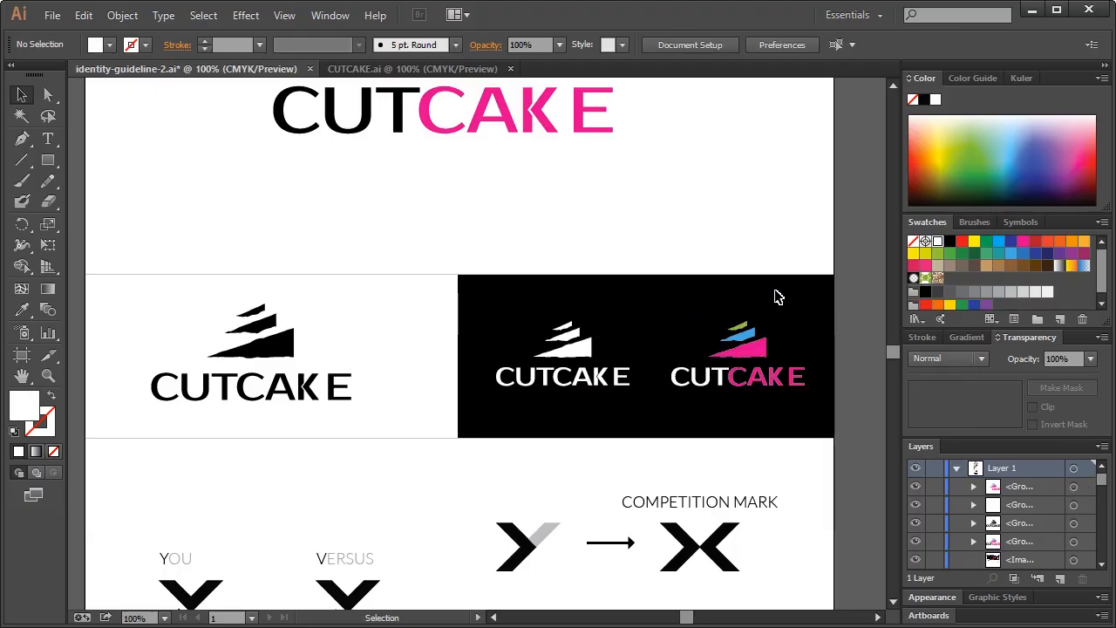
left_click_drag(805, 324, 684, 406)
key("Left")
key("Left")
key("Left")
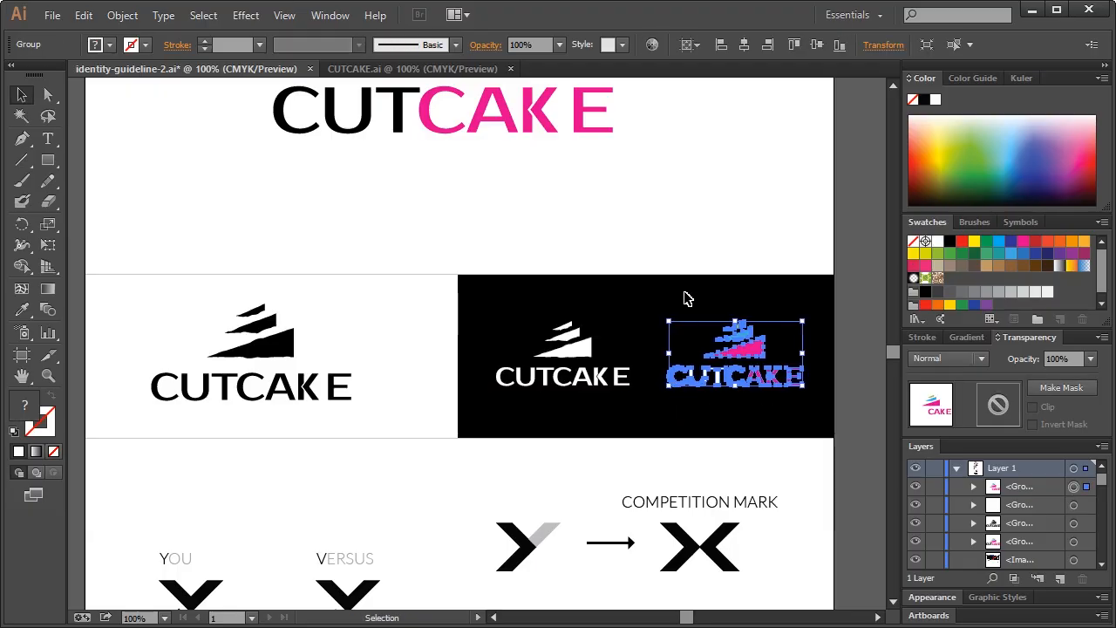
left_click(684, 293)
Shrink the black logo and centre it within the white panel
left_click_drag(133, 301, 380, 414)
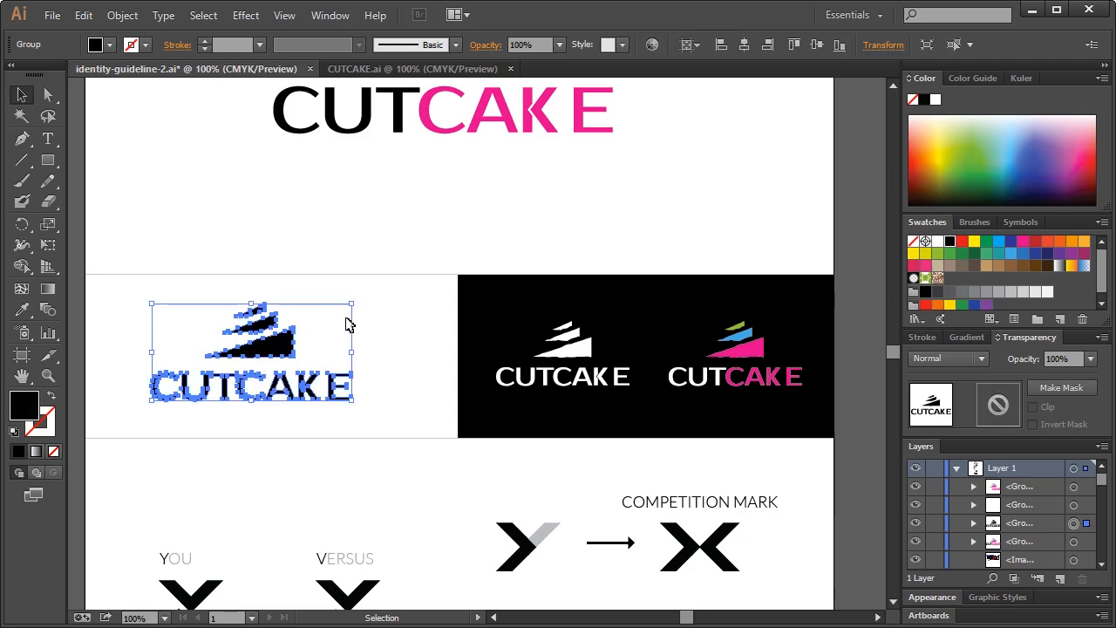
left_click_drag(353, 307, 335, 314)
left_click(193, 333)
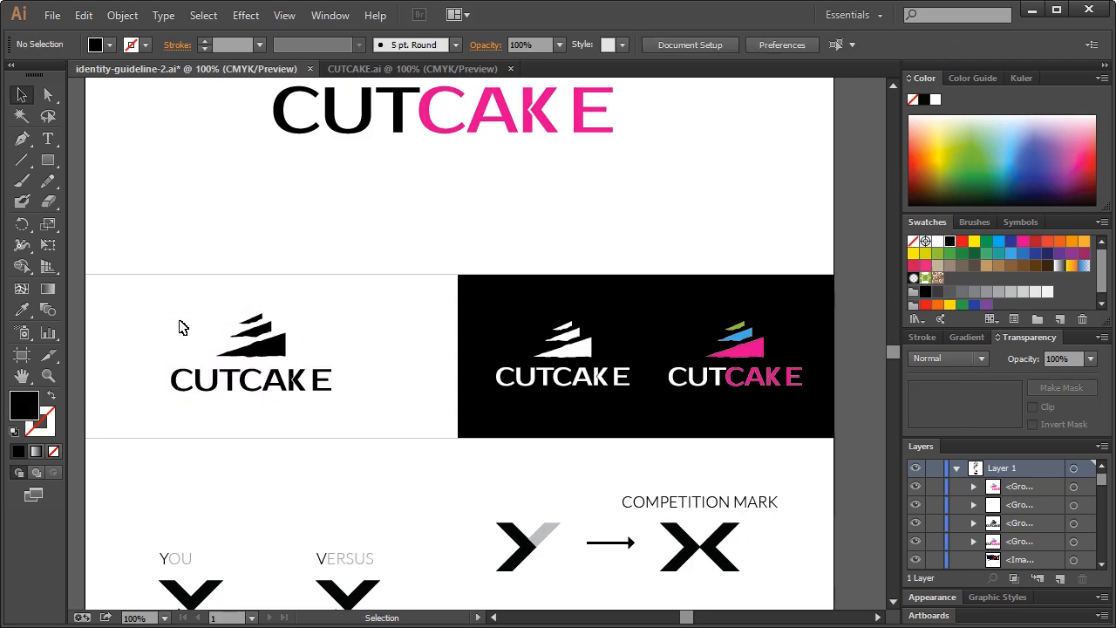
left_click_drag(157, 312, 370, 426)
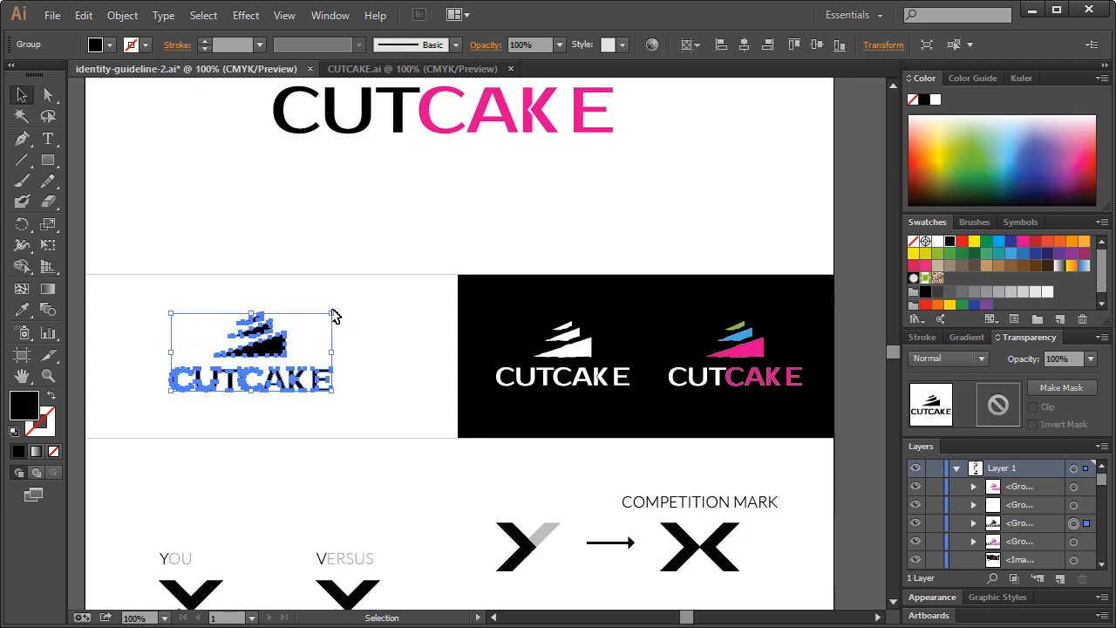
left_click_drag(333, 315, 321, 319)
mouse_move(271, 348)
left_mouse_down()
mouse_move(586, 353)
mouse_move(260, 361)
left_mouse_up()
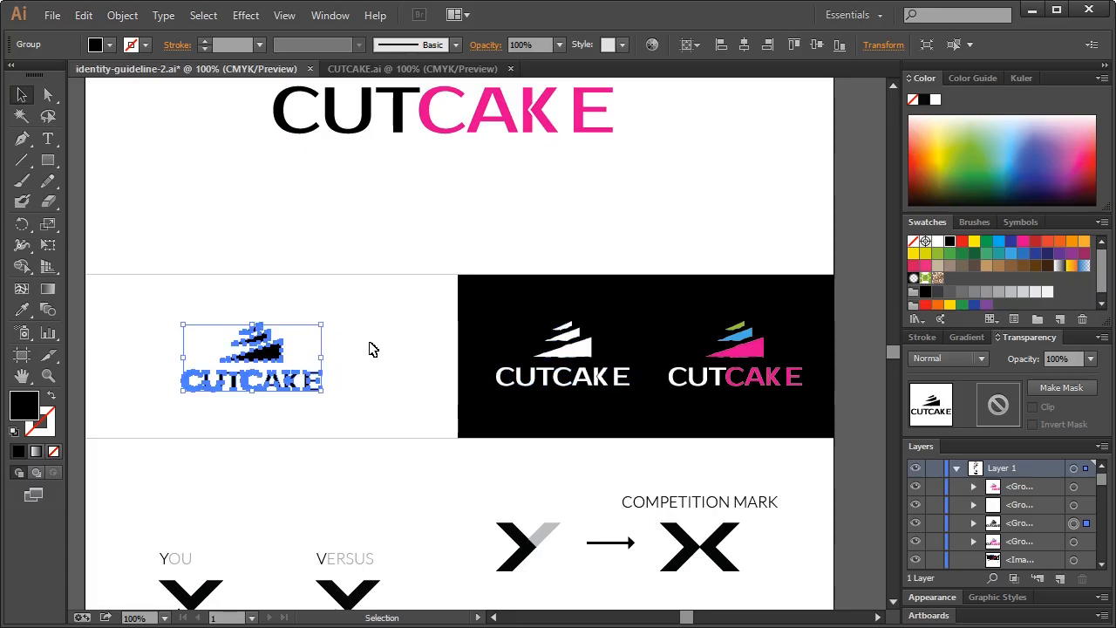
left_click(369, 375)
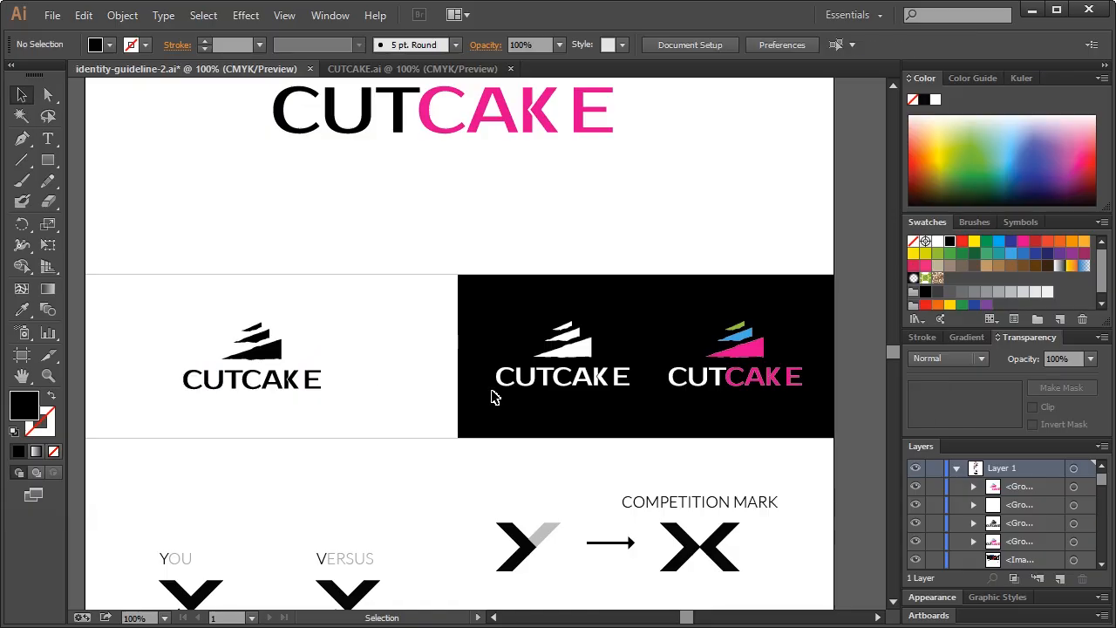
scroll(506, 395, "up", 5)
Delete the YOU/VERSUS marks, COMPETITION MARK and PATTERN artwork below the logo panels
scroll(549, 463, "down", 2)
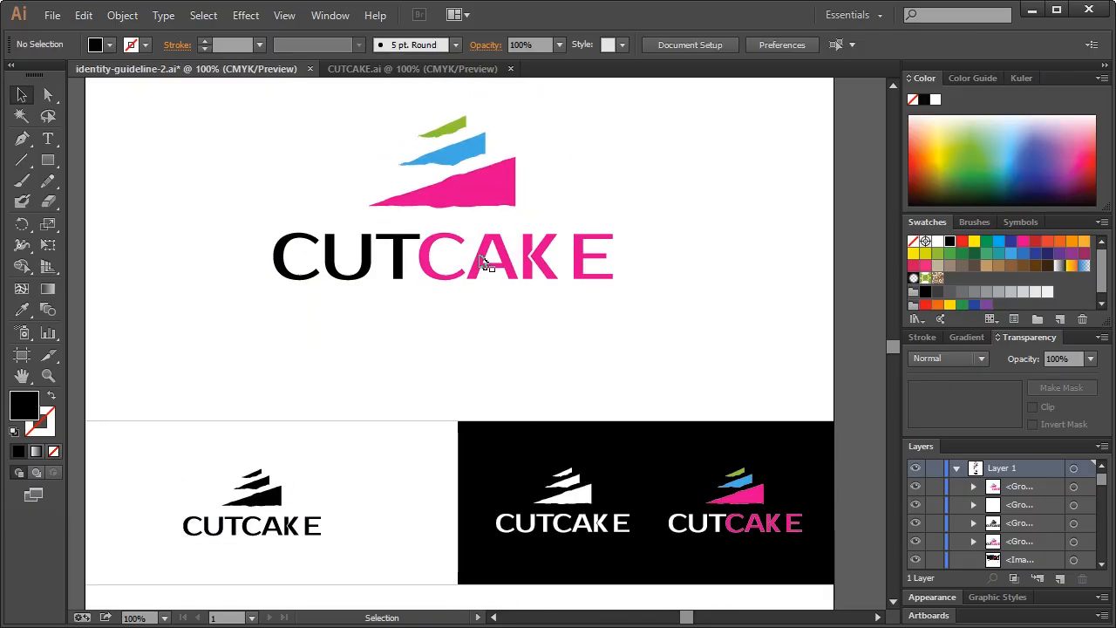
scroll(568, 326, "down", 1)
scroll(531, 336, "down", 4)
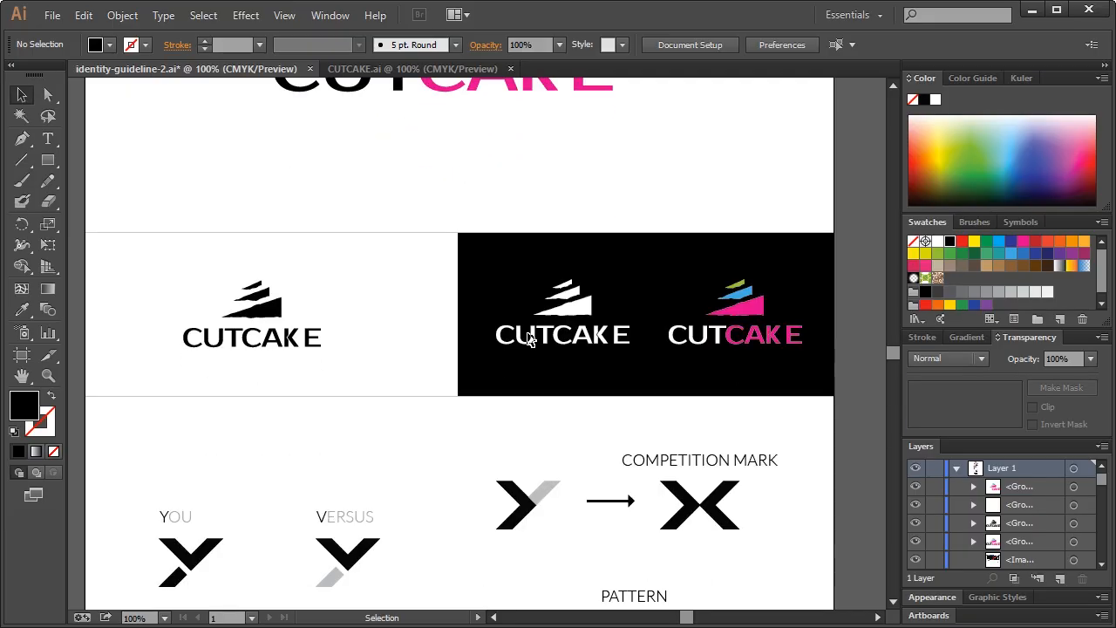
scroll(528, 339, "down", 5)
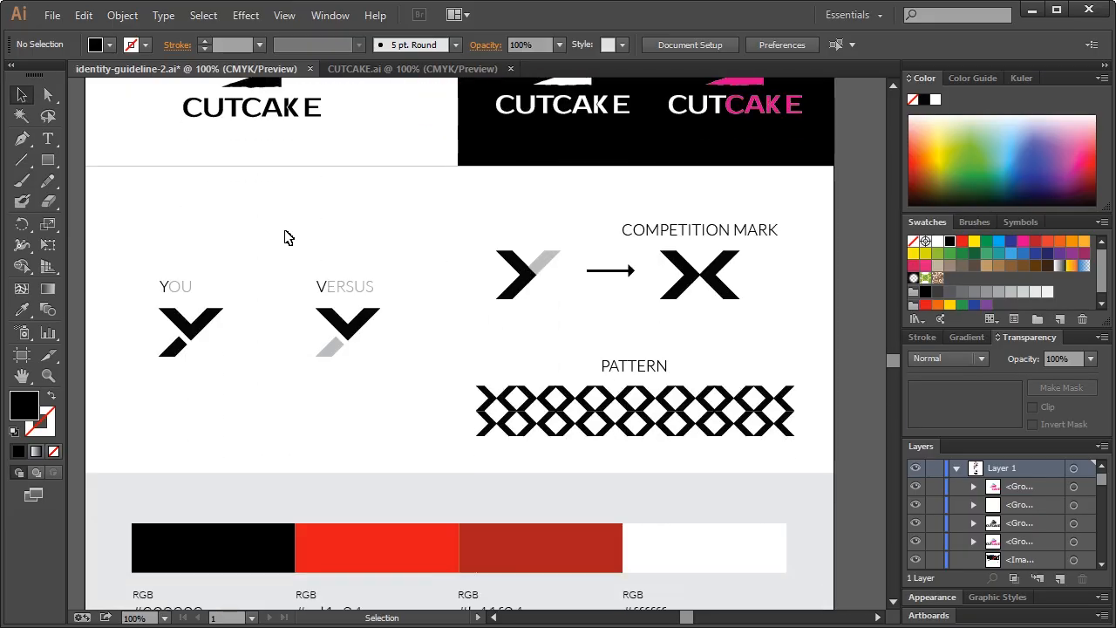
left_click_drag(135, 214, 209, 246)
left_click_drag(135, 212, 811, 449)
key("Delete")
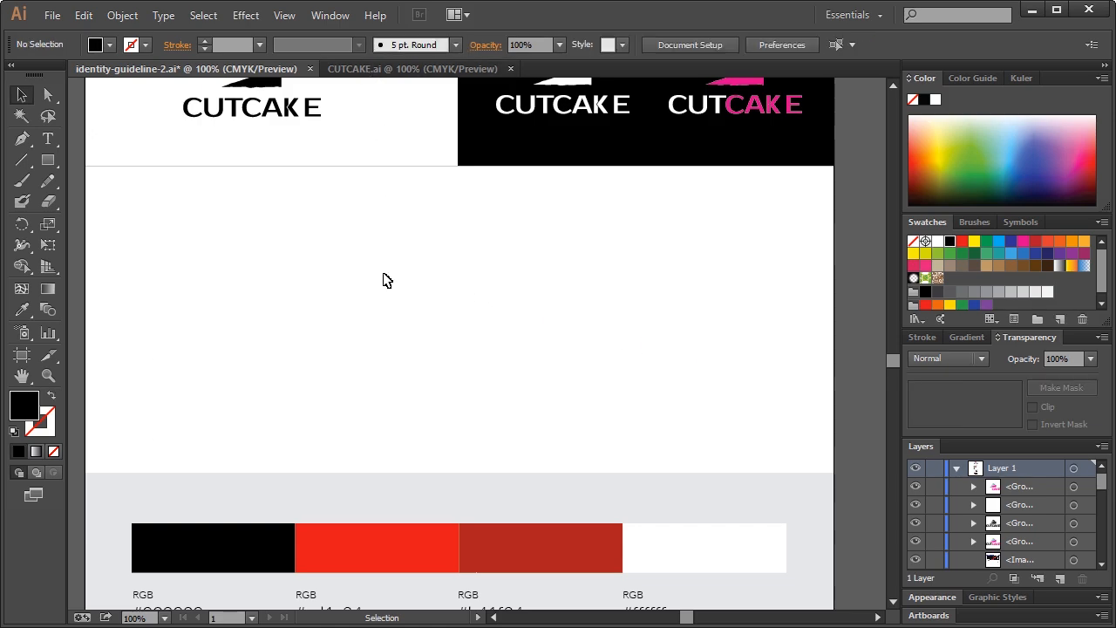
scroll(386, 280, "up", 10)
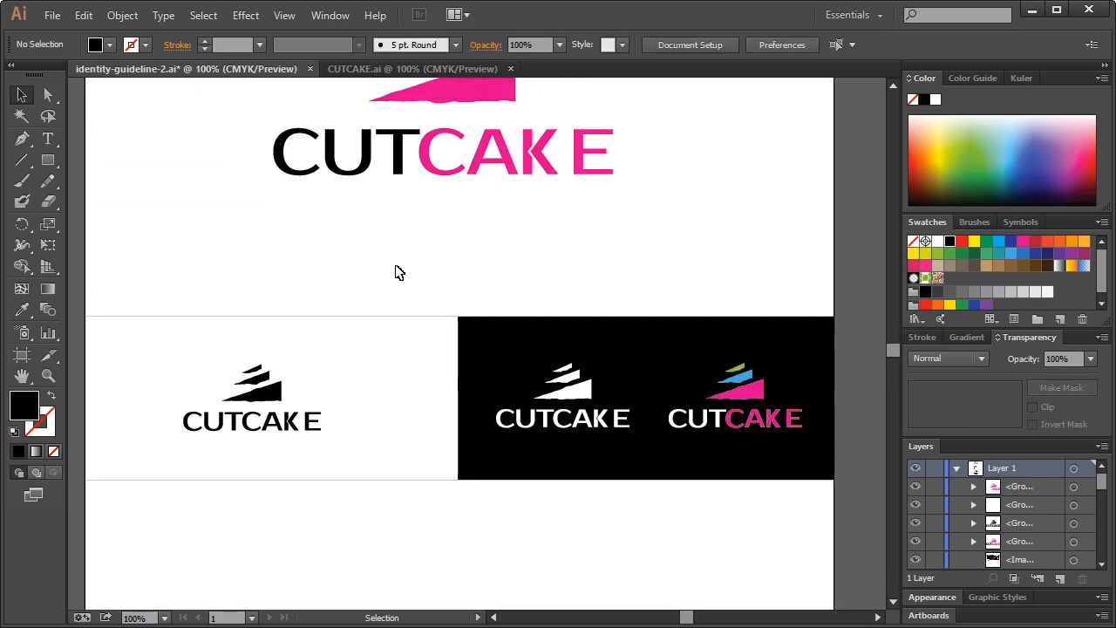
scroll(403, 284, "down", 5)
left_click_drag(157, 172, 384, 249)
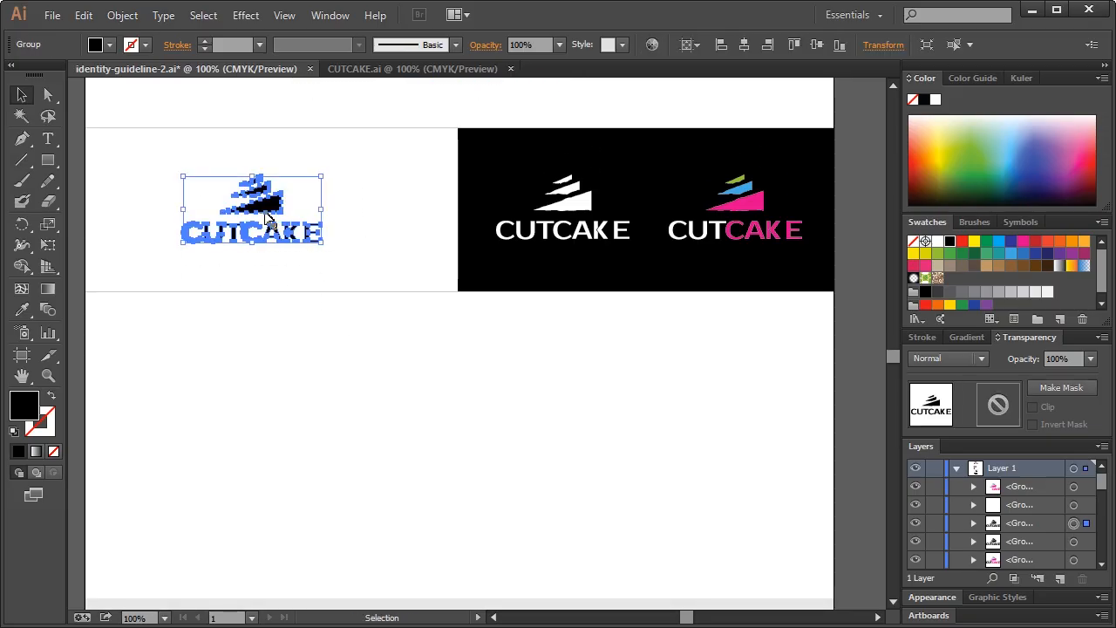
left_click_drag(268, 212, 265, 399)
scroll(446, 399, "down", 1)
left_click_drag(347, 412, 148, 389)
key("Delete")
key("ctrl+z")
left_click(334, 345)
right_click(271, 348)
left_click(356, 448)
left_click_drag(404, 419, 151, 369)
key("Delete")
left_click_drag(189, 312, 331, 389)
left_click_drag(220, 363, 155, 401)
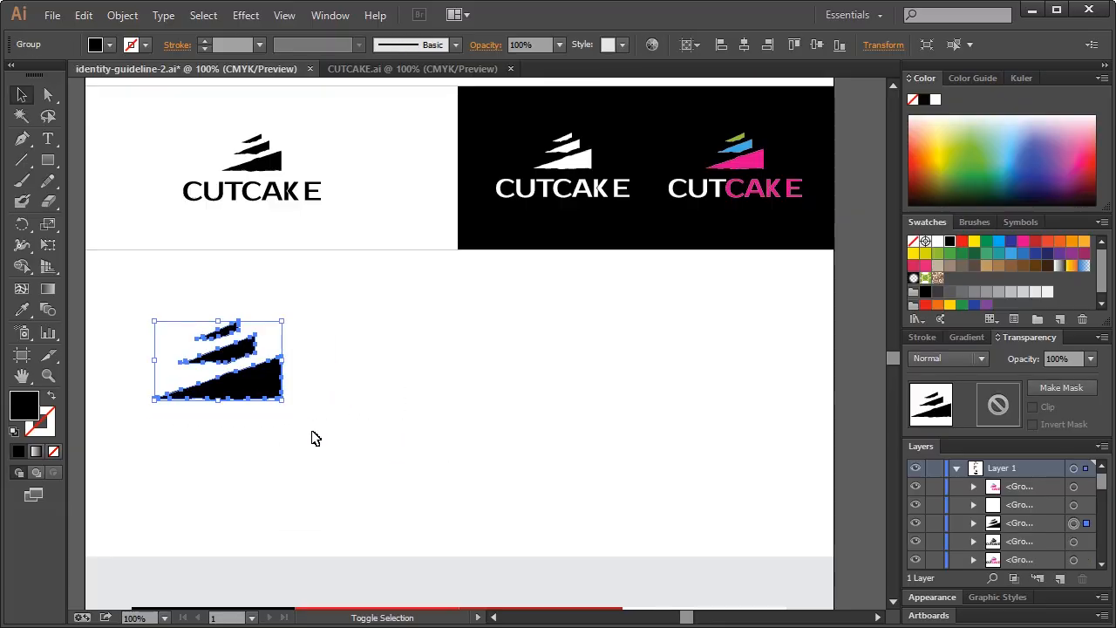
left_click(334, 429)
left_click_drag(140, 307, 337, 422)
mouse_move(244, 381)
left_mouse_down()
mouse_move(274, 384)
mouse_move(266, 378)
left_mouse_up()
left_click(193, 324)
left_click_drag(175, 292, 337, 434)
left_click_drag(282, 384, 281, 411)
left_click(428, 443)
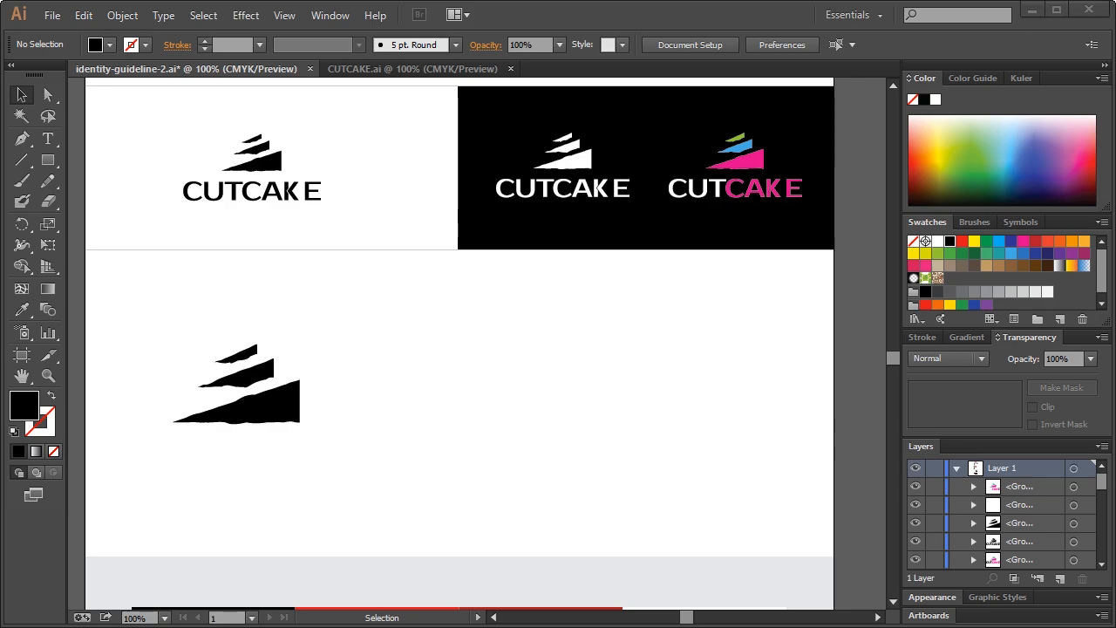
left_click(48, 376)
Zoom in beside the slice mark and start a Pen outline with a rounded top bump
left_click(332, 404)
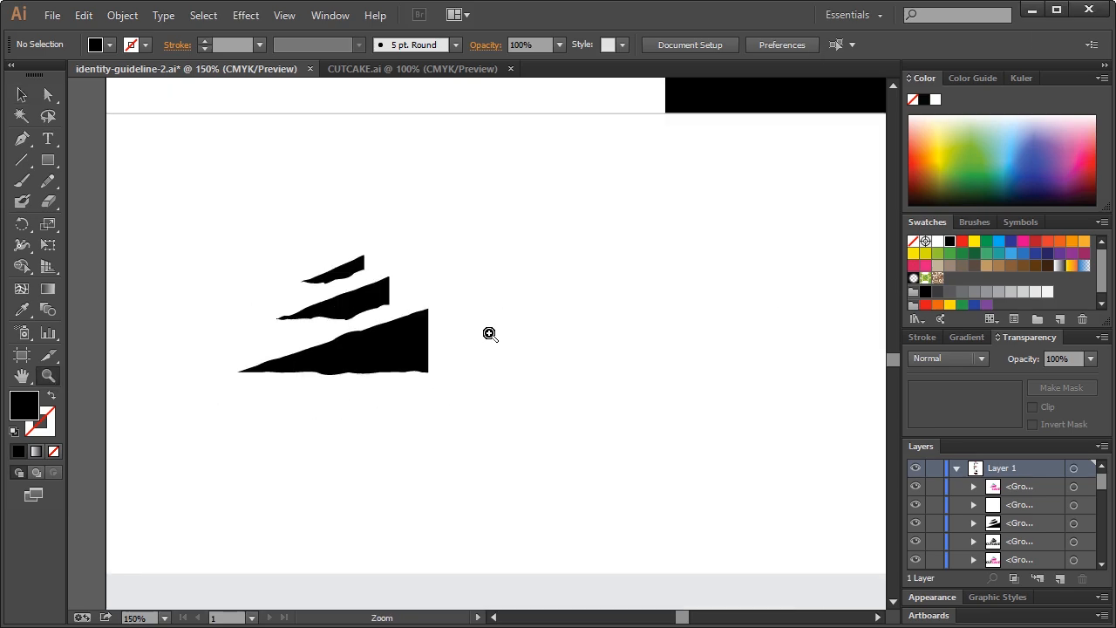
left_click(23, 140)
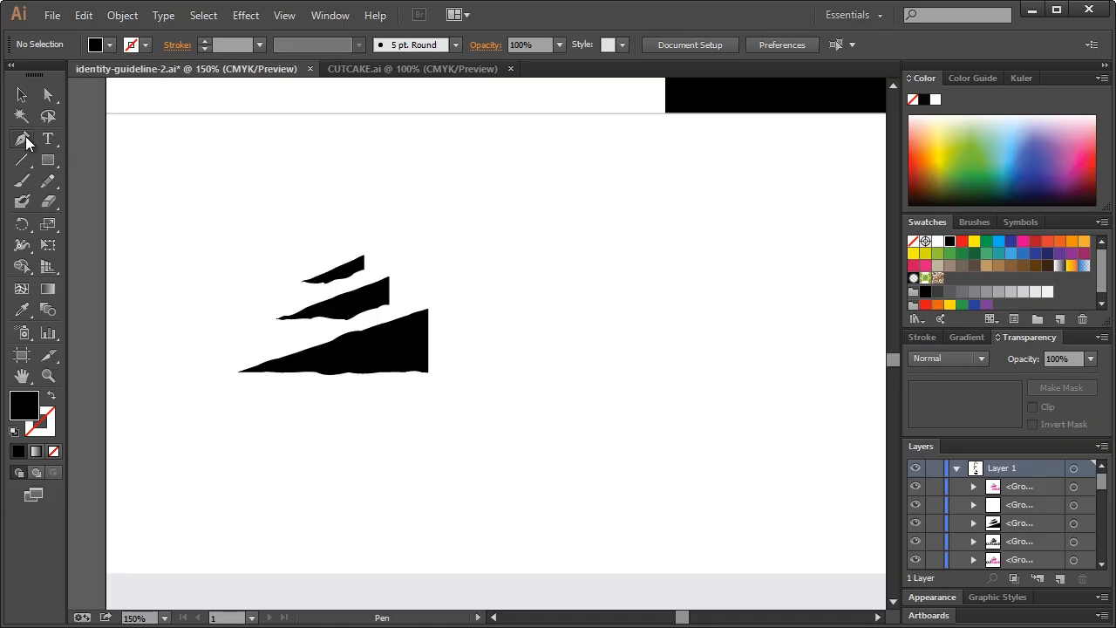
left_click(26, 139)
left_click(560, 241)
left_click(521, 250)
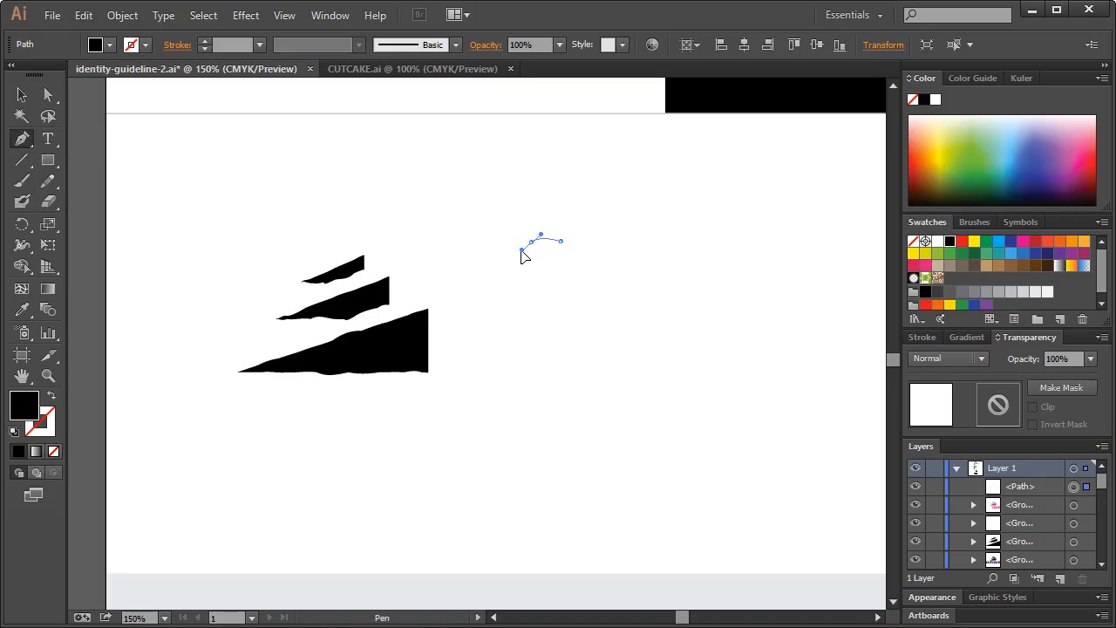
key("ctrl+z")
left_click(526, 259)
left_click_drag(524, 265, 539, 276)
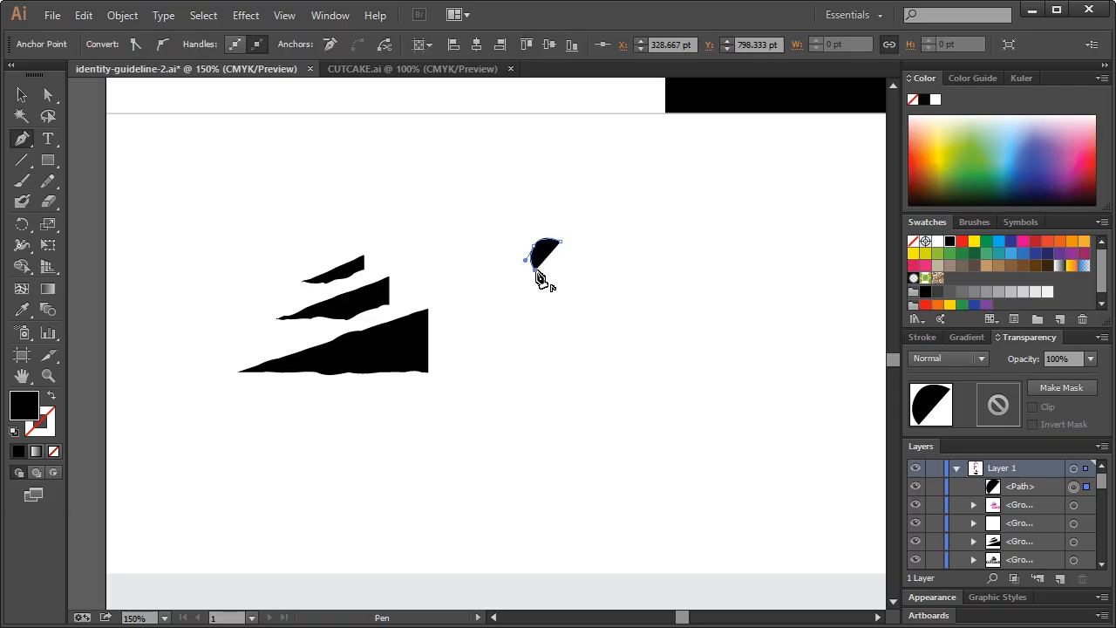
Continue the cream outline down the left side to the lower-left corner
left_click(509, 302)
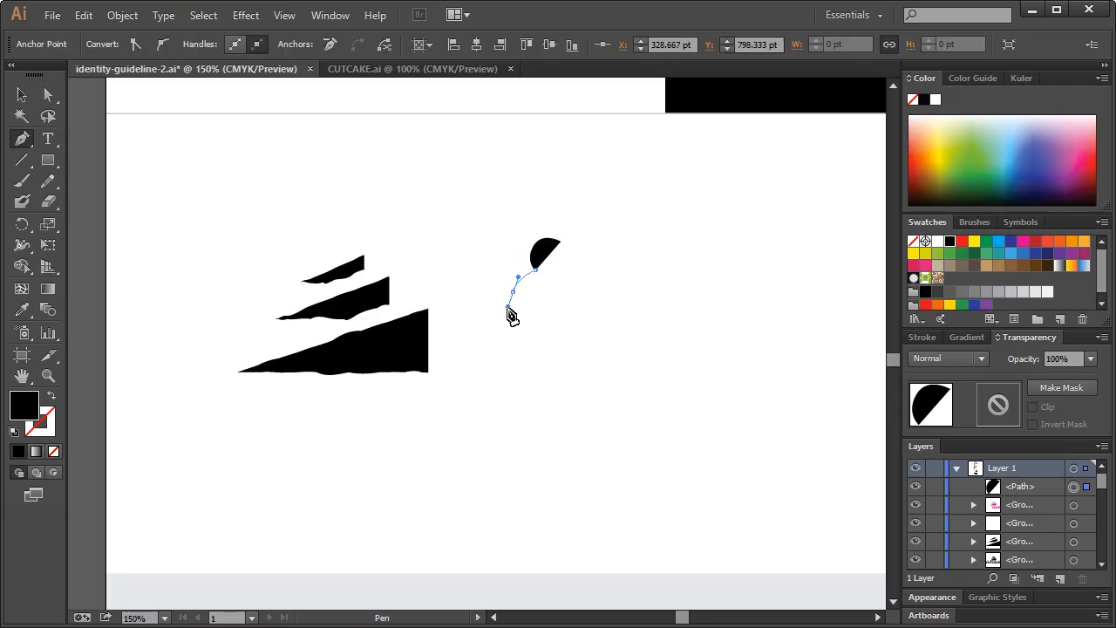
left_click(519, 317)
left_click(494, 350)
left_click_drag(492, 370, 643, 373)
key("ctrl+z")
Add smooth lower-right and upper-right bumps, closing the black cream silhouette at the top
left_click_drag(635, 328, 615, 326)
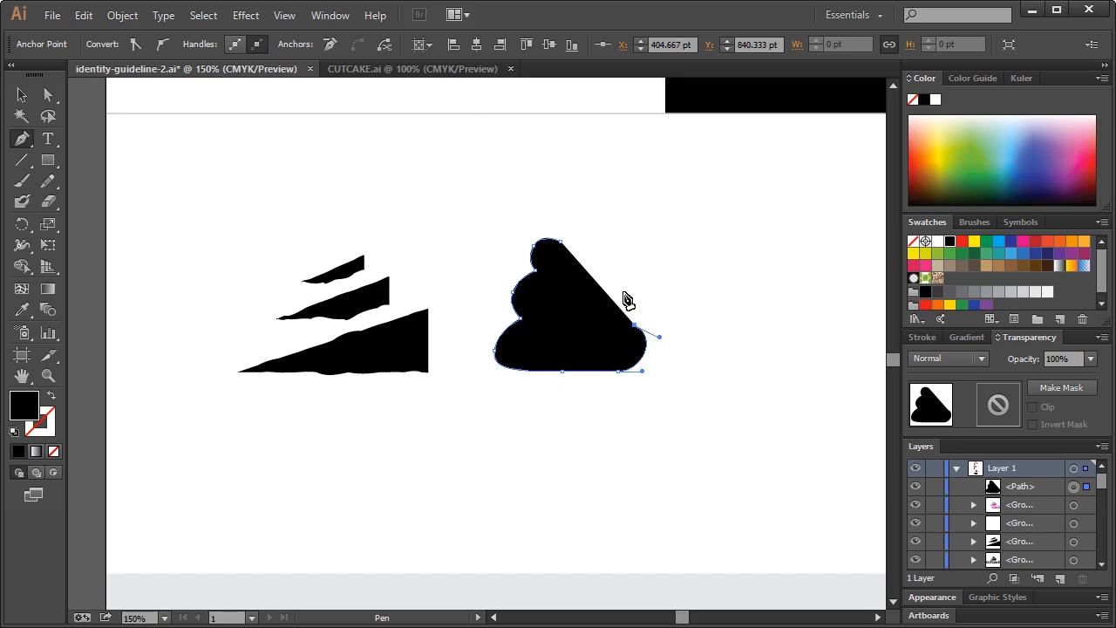
left_click(599, 274)
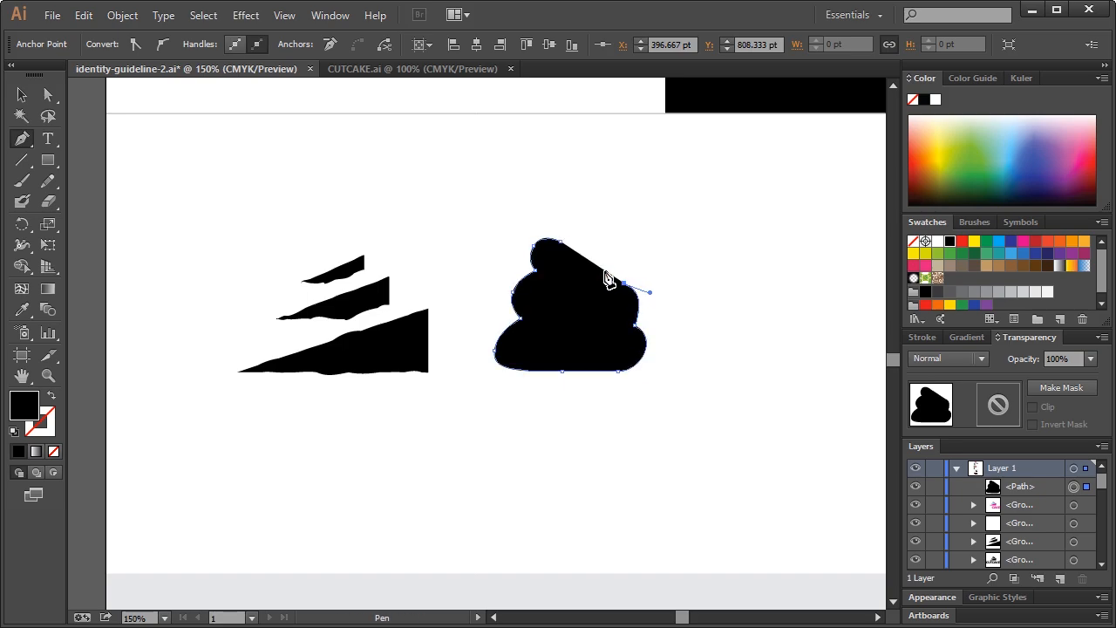
key("ctrl+z")
key("ctrl+z")
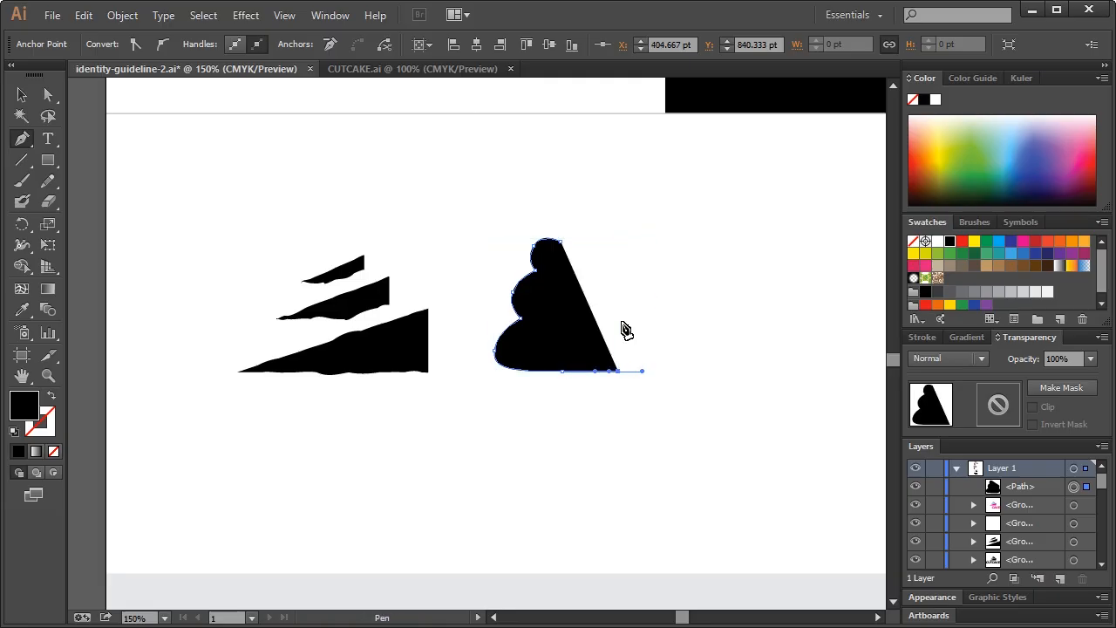
left_click_drag(616, 320, 587, 317)
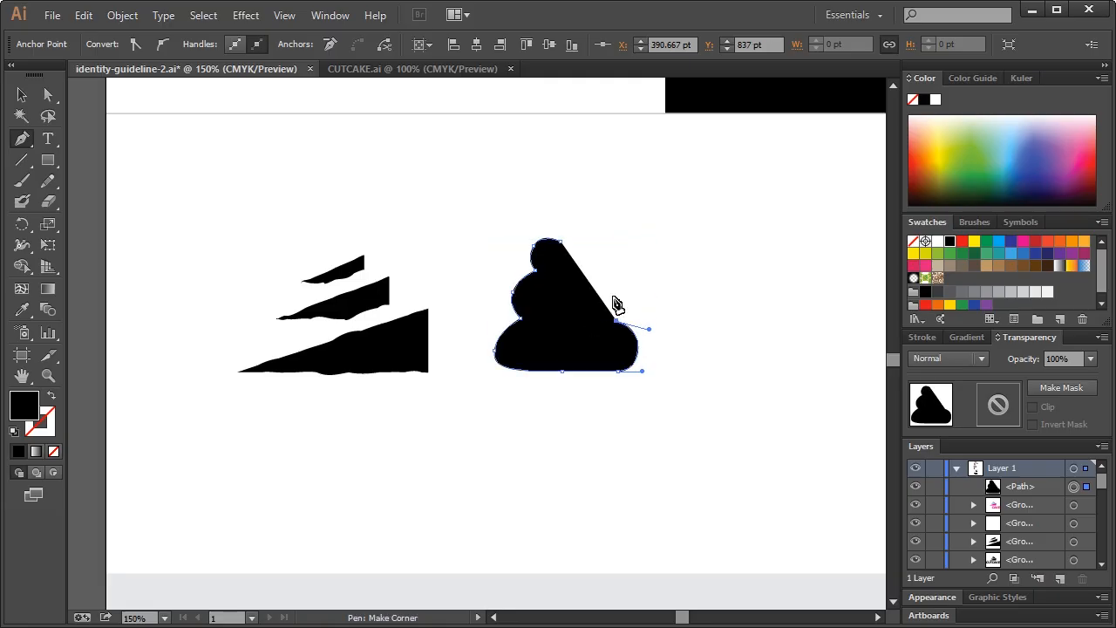
left_click_drag(573, 268, 570, 272)
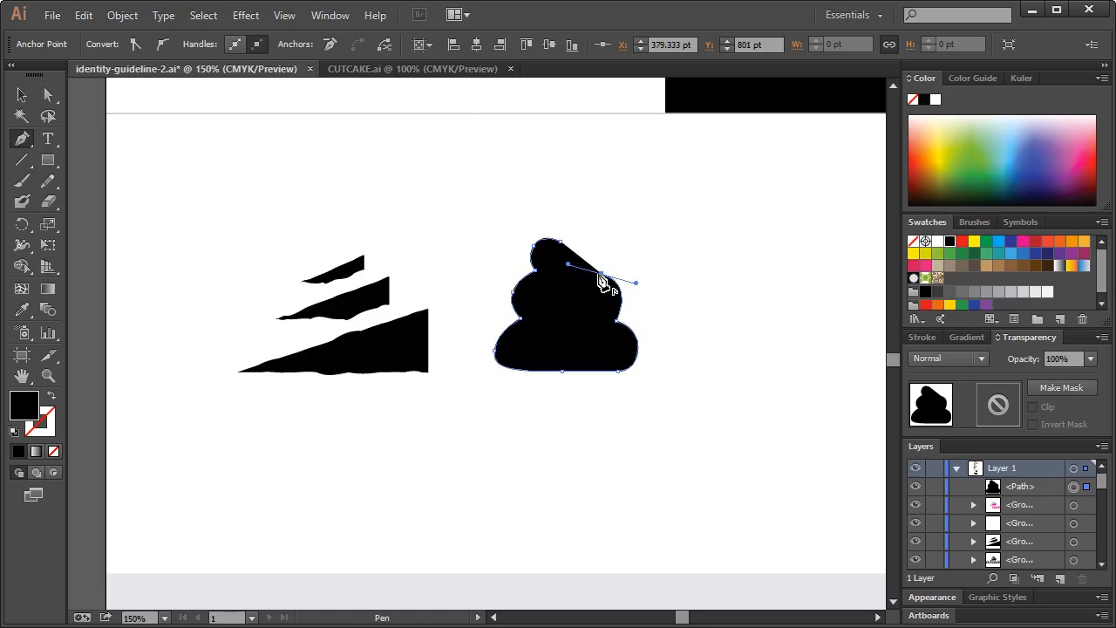
left_click(601, 275)
left_click(562, 265)
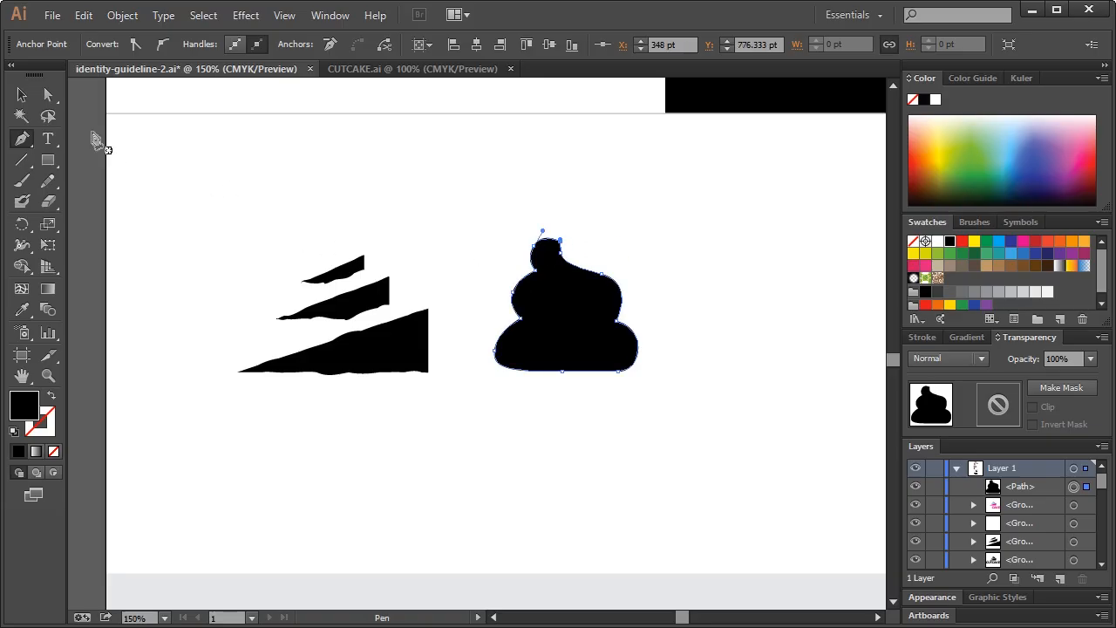
left_click(48, 94)
left_click(542, 189)
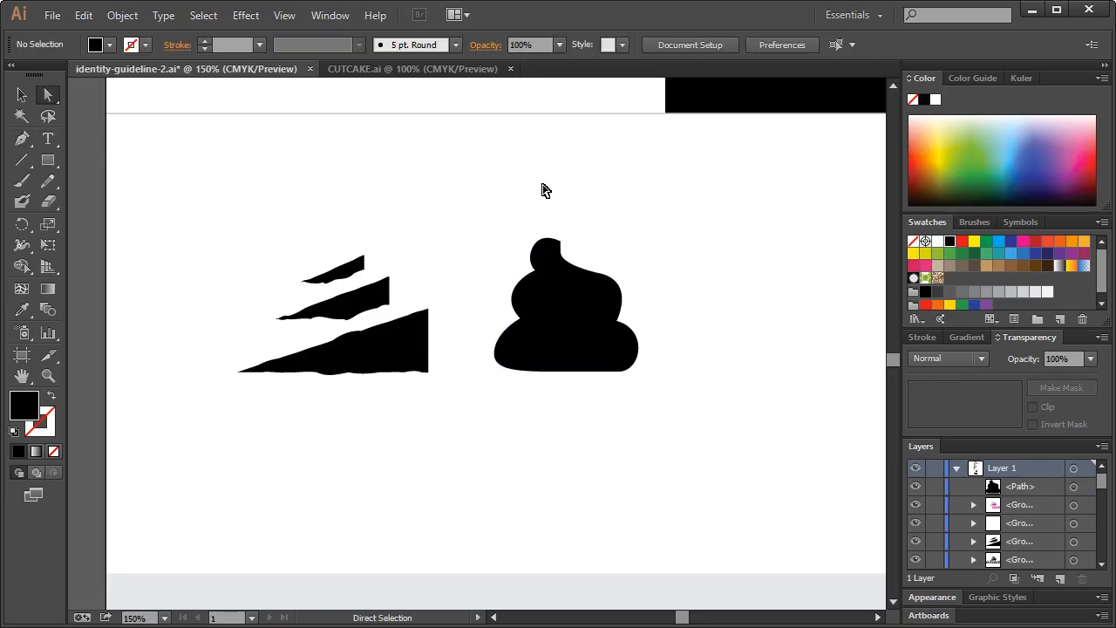
Pull the top anchor out into a curled swirl tip and adjust the right anchor
left_click(560, 242)
left_click_drag(567, 240, 579, 236)
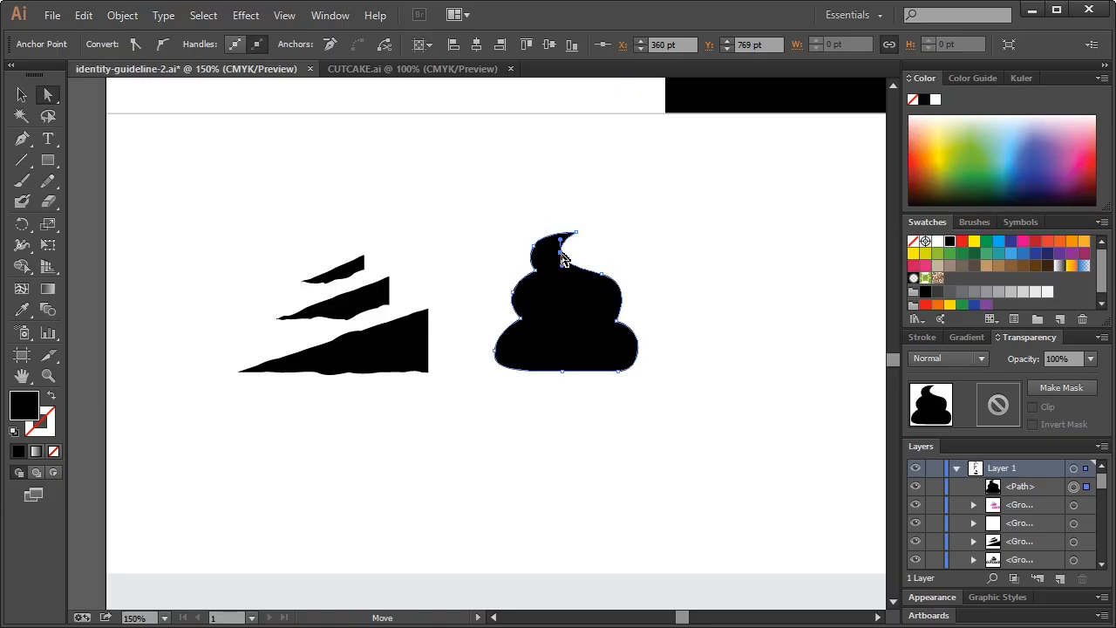
left_click_drag(599, 273, 593, 272)
left_click(639, 271)
Reshape the right-middle and lower-right anchors into rounder, balanced bumps, then select the shape
left_click_drag(617, 324, 598, 324)
mouse_move(621, 372)
left_mouse_down()
mouse_move(613, 377)
mouse_move(617, 367)
left_mouse_up()
left_click_drag(632, 329, 640, 329)
left_click_drag(594, 272, 583, 270)
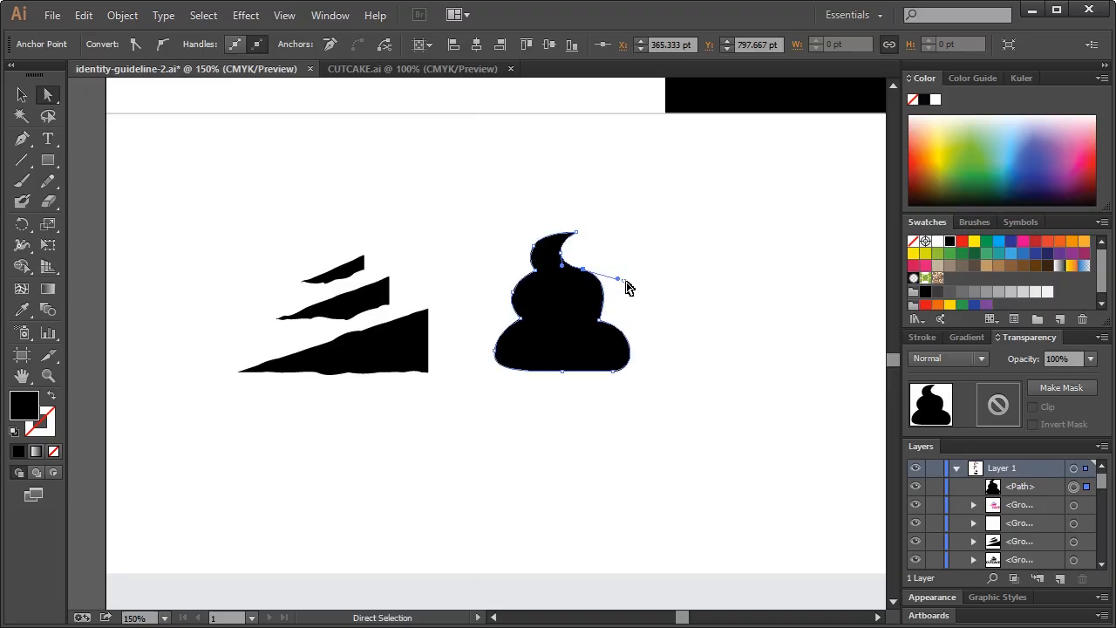
left_click(710, 270)
left_click(21, 94)
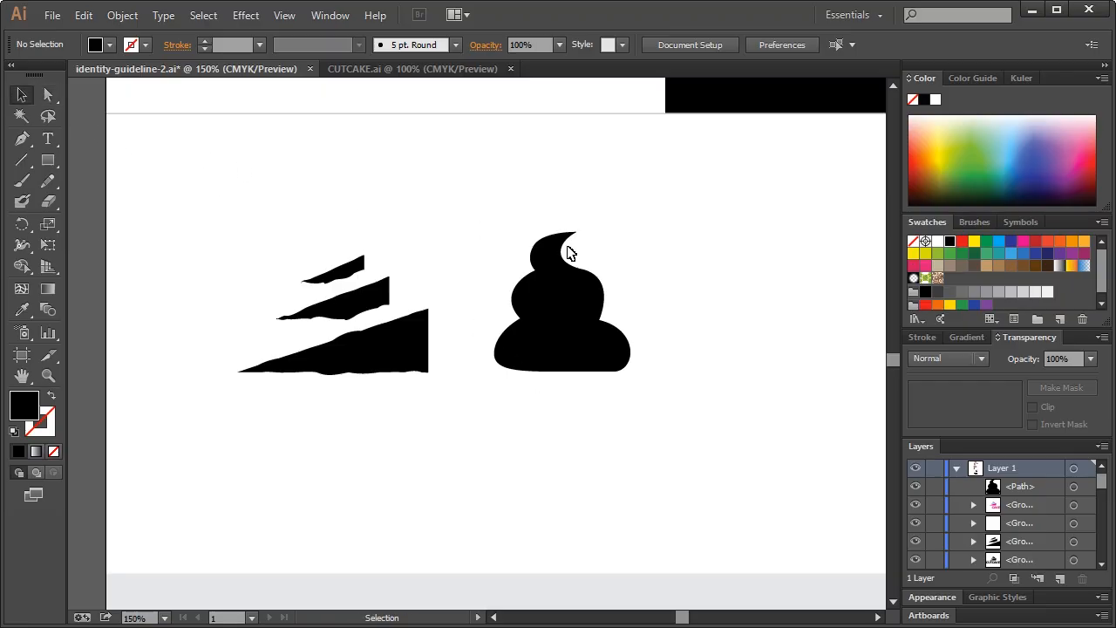
left_click(563, 329)
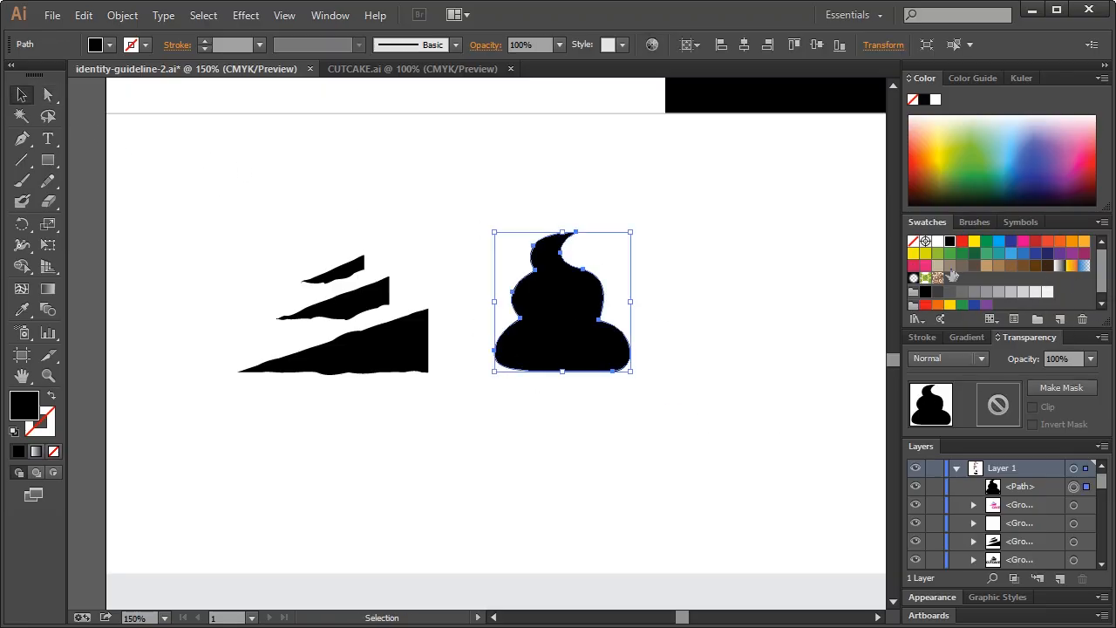
Give the swirl no fill and a 1 pt grey stroke
left_click(913, 242)
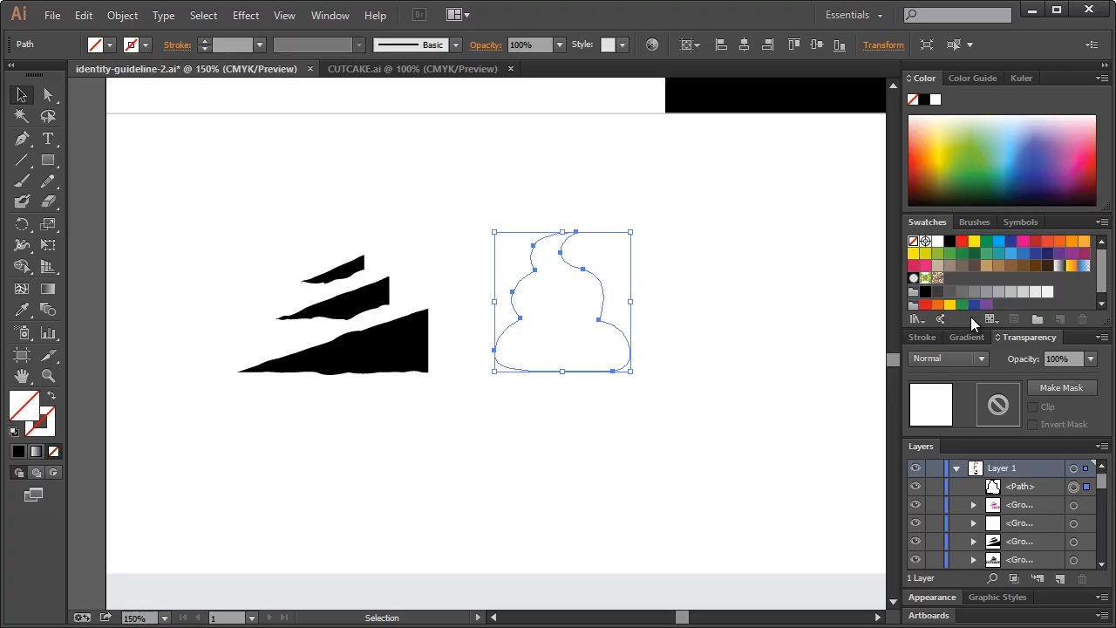
left_click(51, 417)
left_click(230, 45)
type("1")
key("Return")
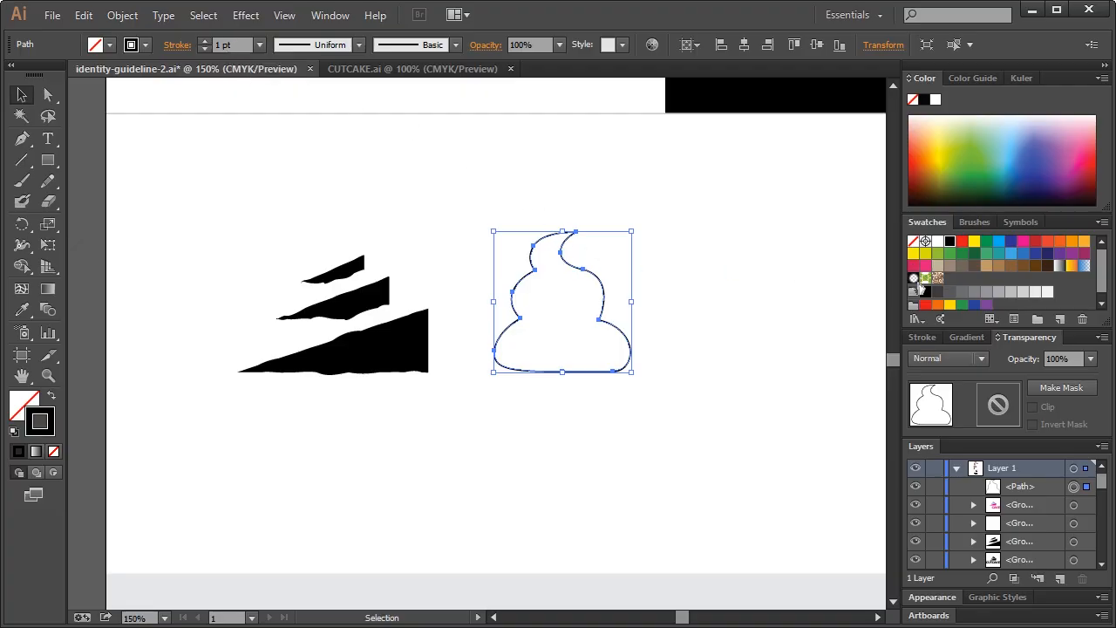
left_click(999, 292)
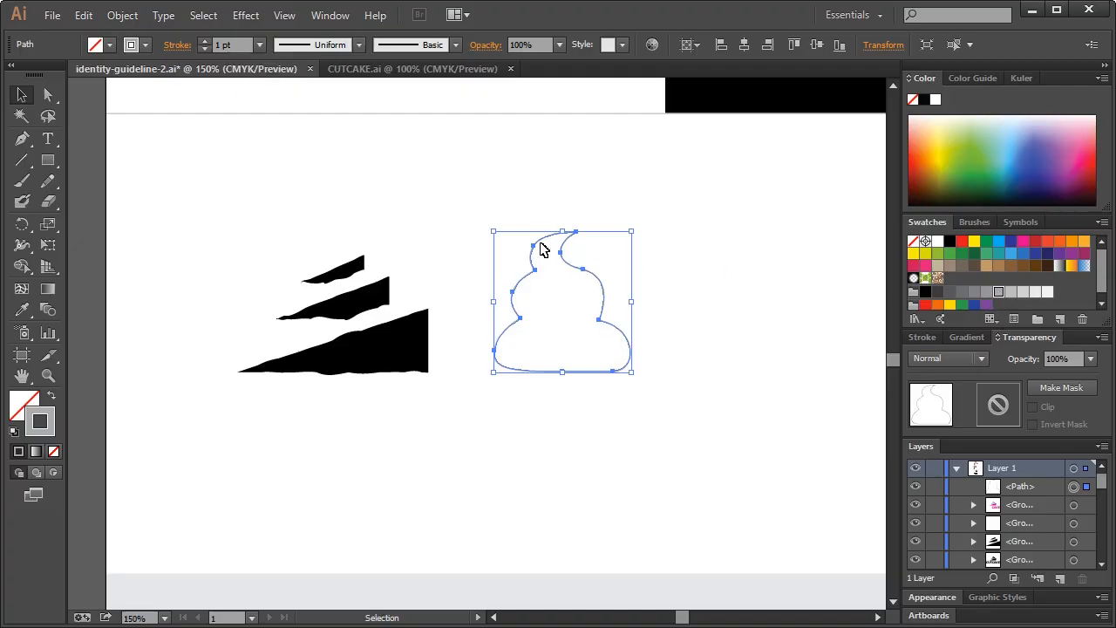
Nudge the swirl outline left toward the slice mark and return to actual size
left_click(400, 167)
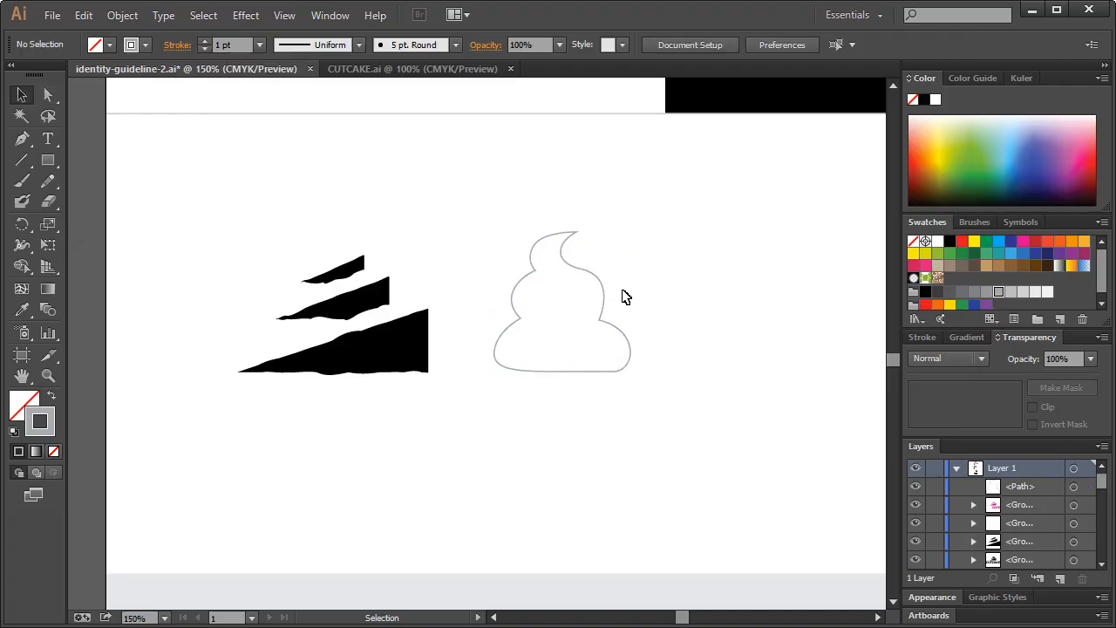
left_click_drag(573, 281, 564, 283)
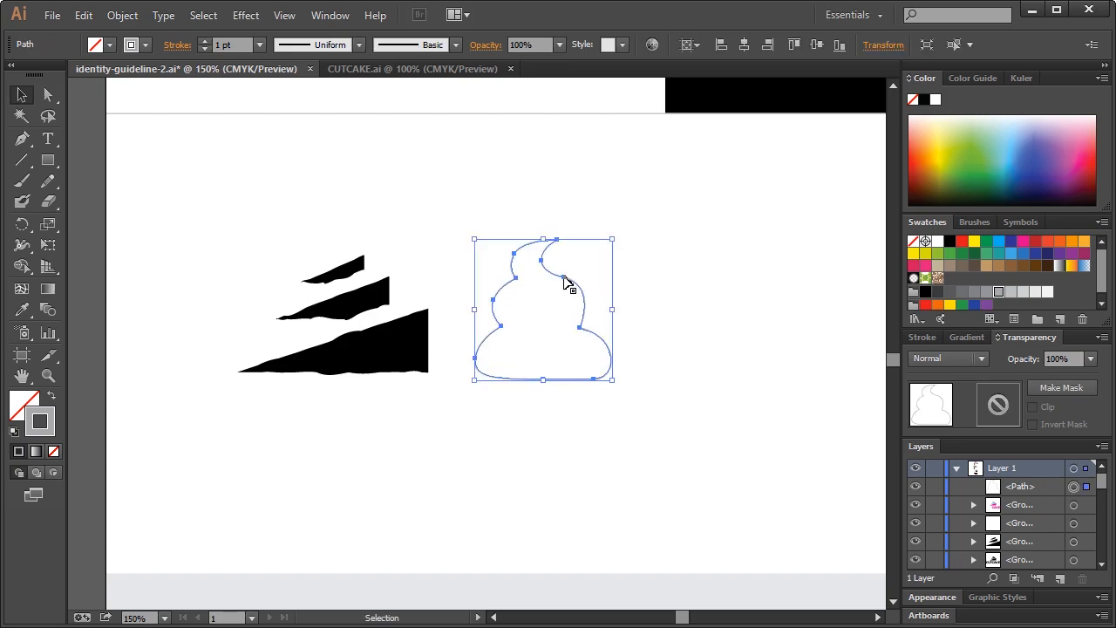
key("ctrl+1")
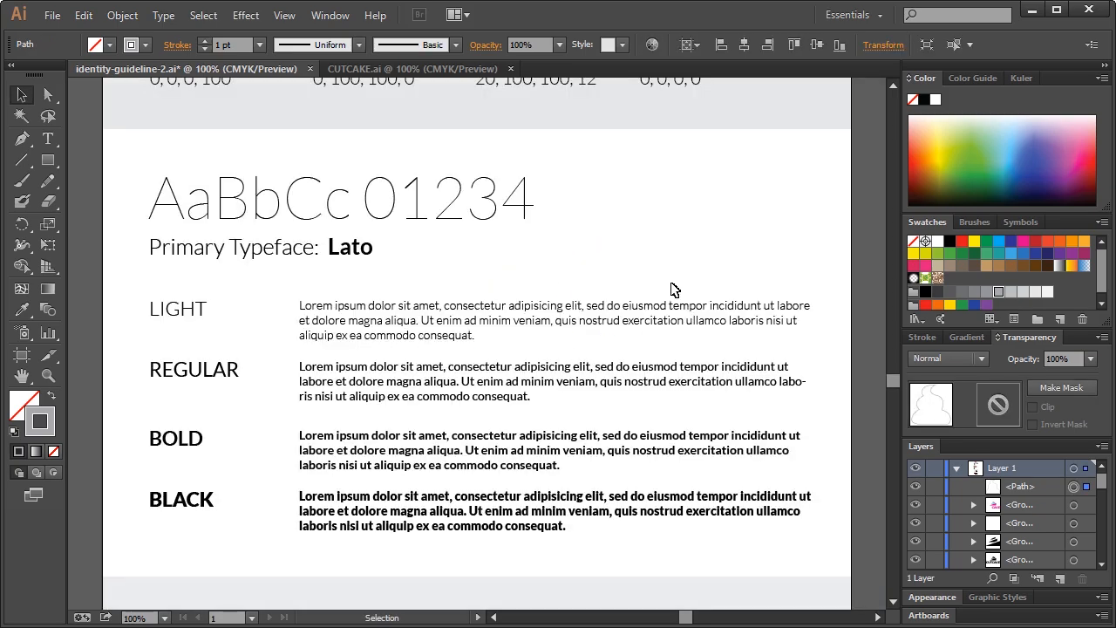
scroll(672, 289, "up", 10)
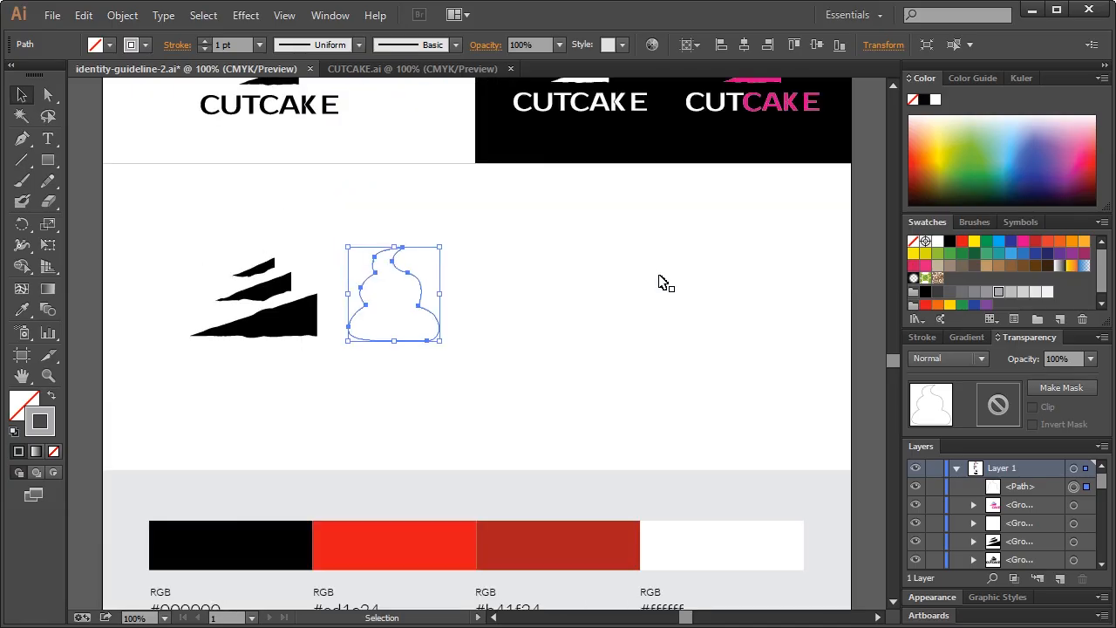
left_click(482, 240)
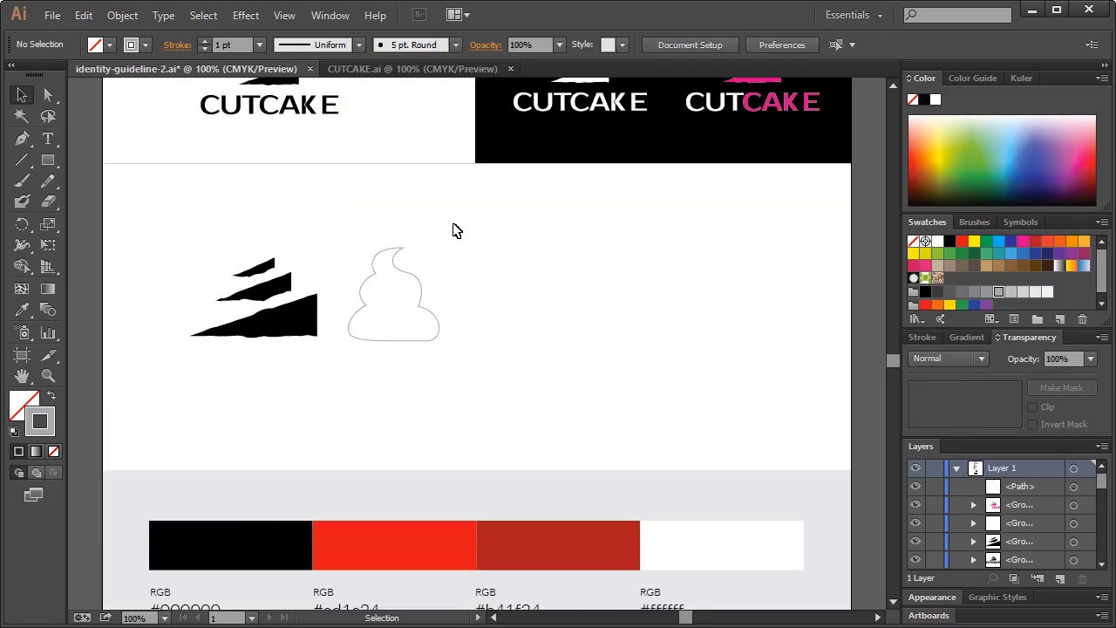
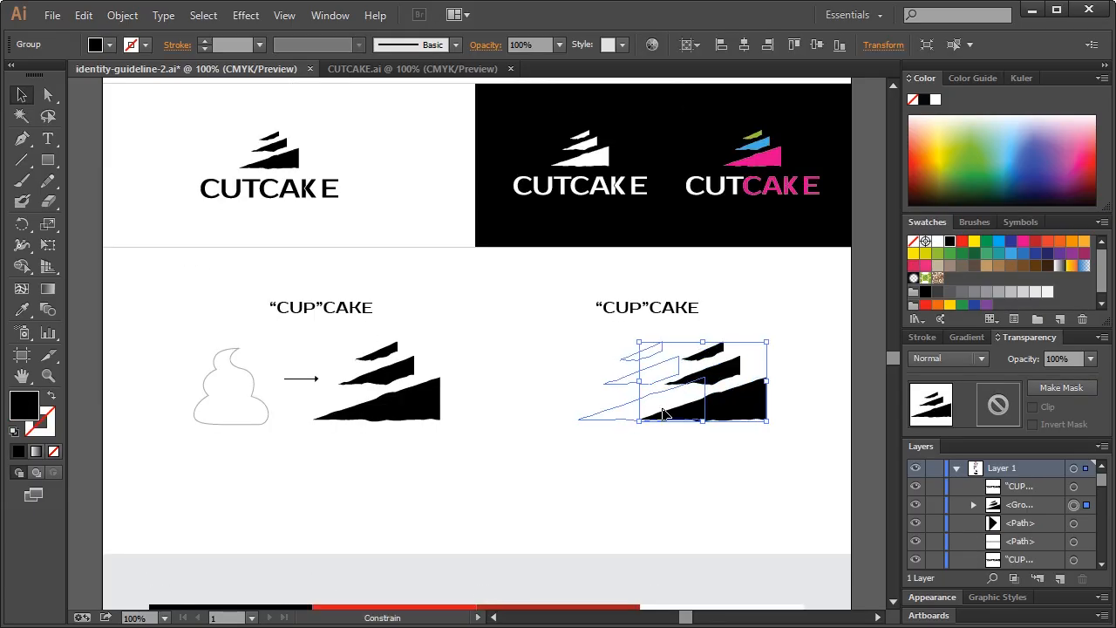
Replace the right-hand “CUP”CAKE caption with 'STAIRS ASCENDING. CUTTING' and centre it over its cake
left_click(684, 347)
left_click(654, 312)
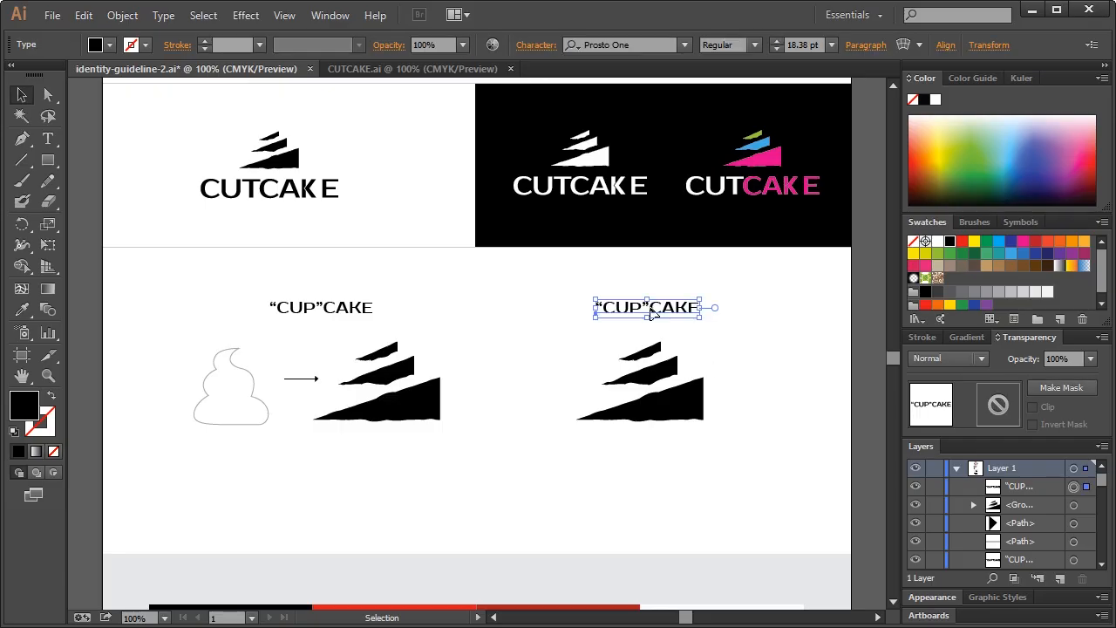
triple_click(649, 312)
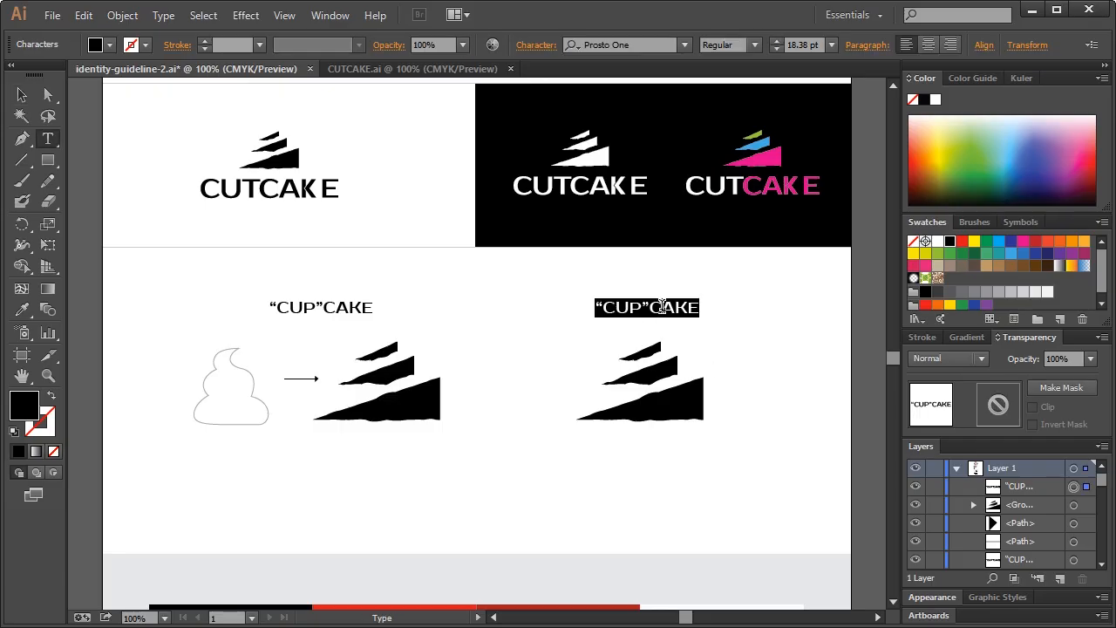
type("STAIRS")
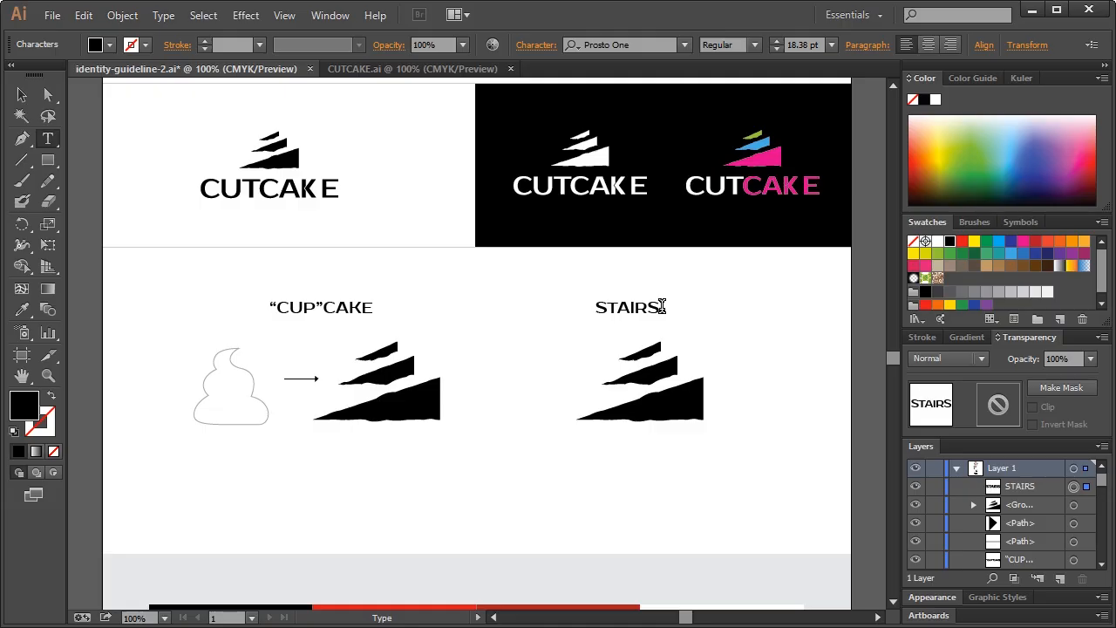
type(" ASCENDING")
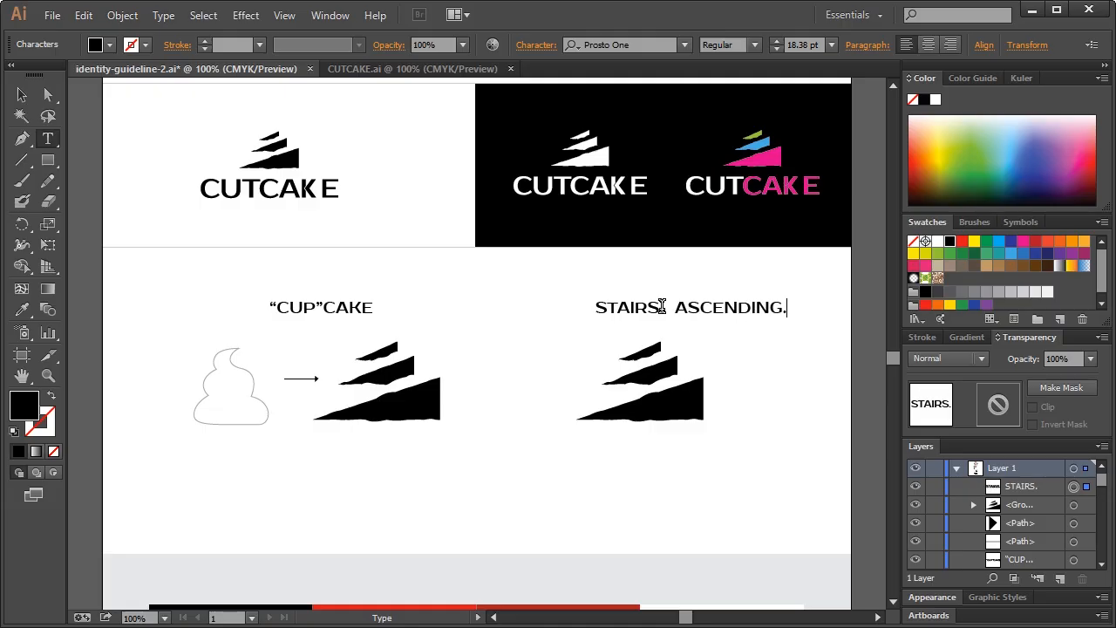
type(". CUTTING")
left_click(21, 94)
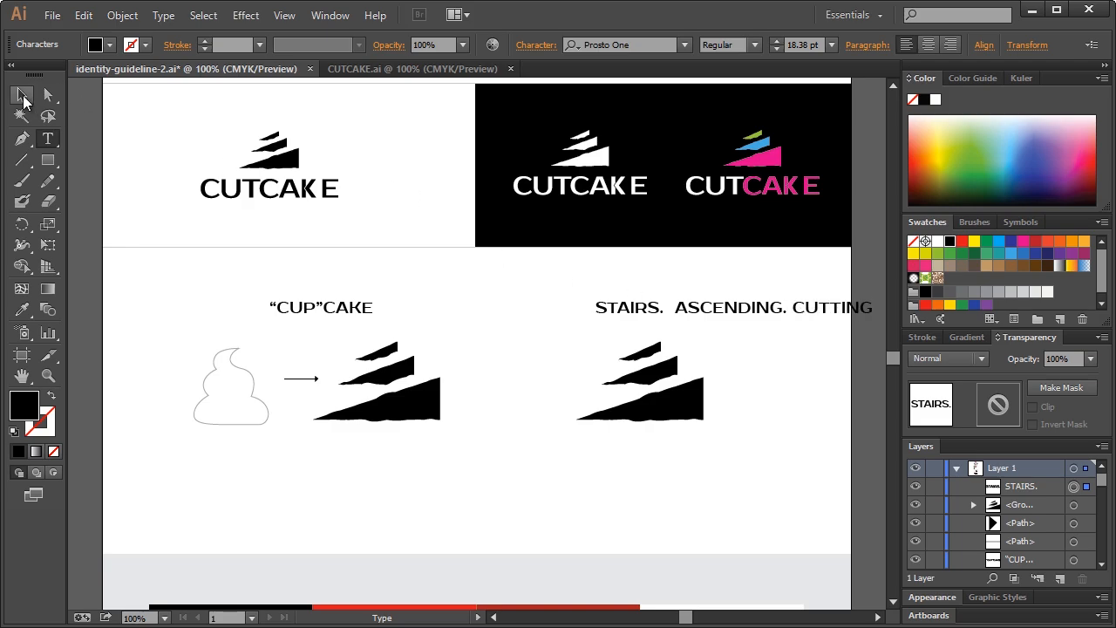
left_click_drag(720, 316, 645, 312)
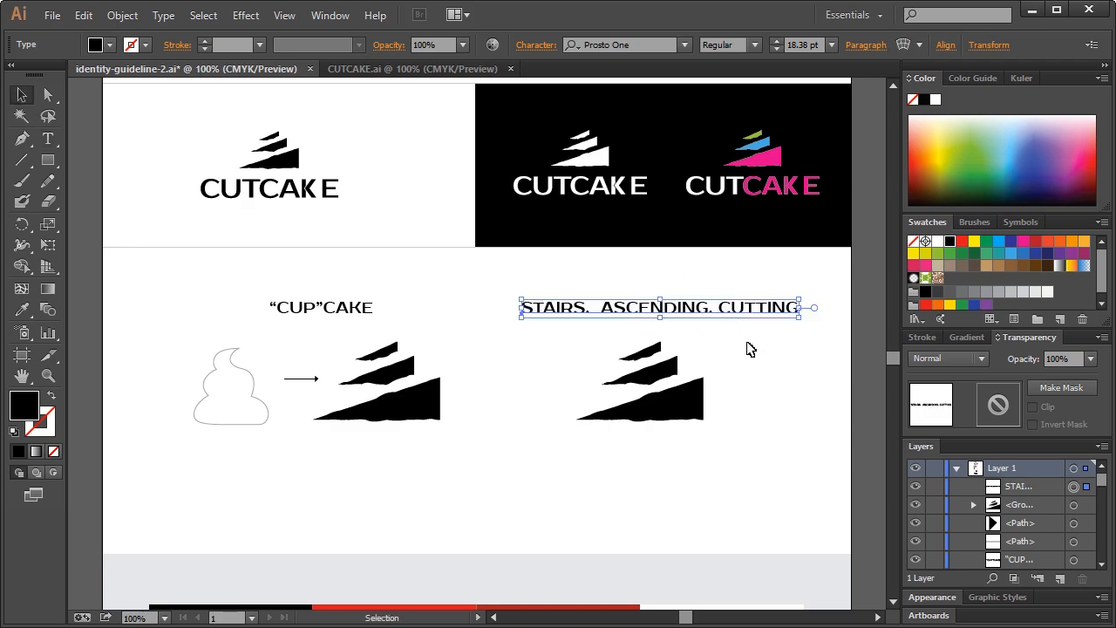
left_click(749, 364)
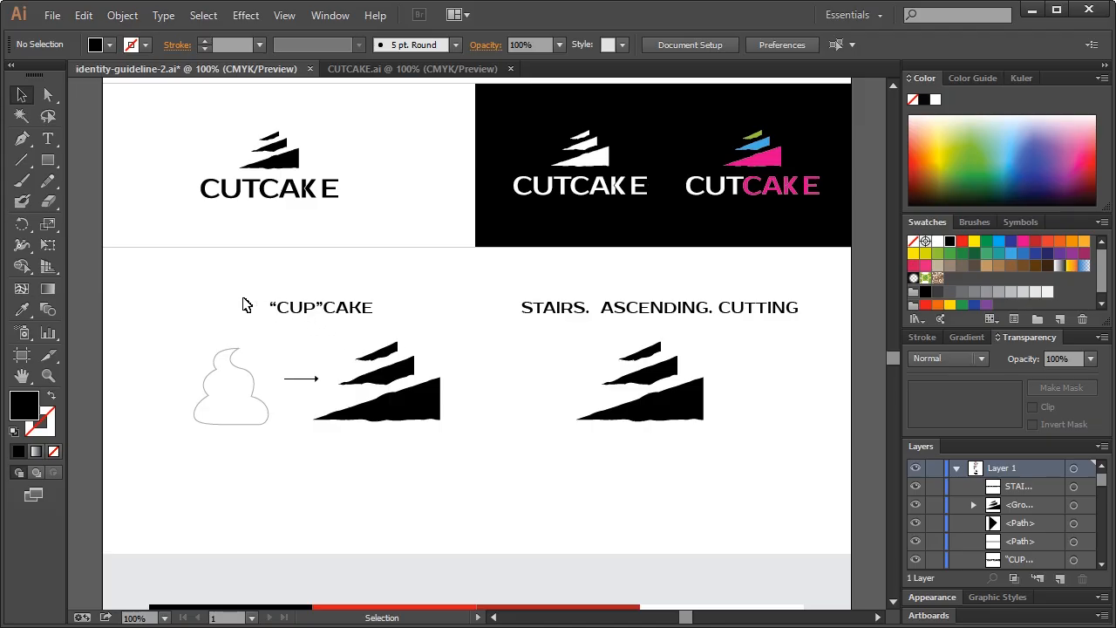
Move the left sketch group left and nudge the stairs cake shape slightly right
left_click_drag(177, 278, 394, 412)
left_click(477, 415)
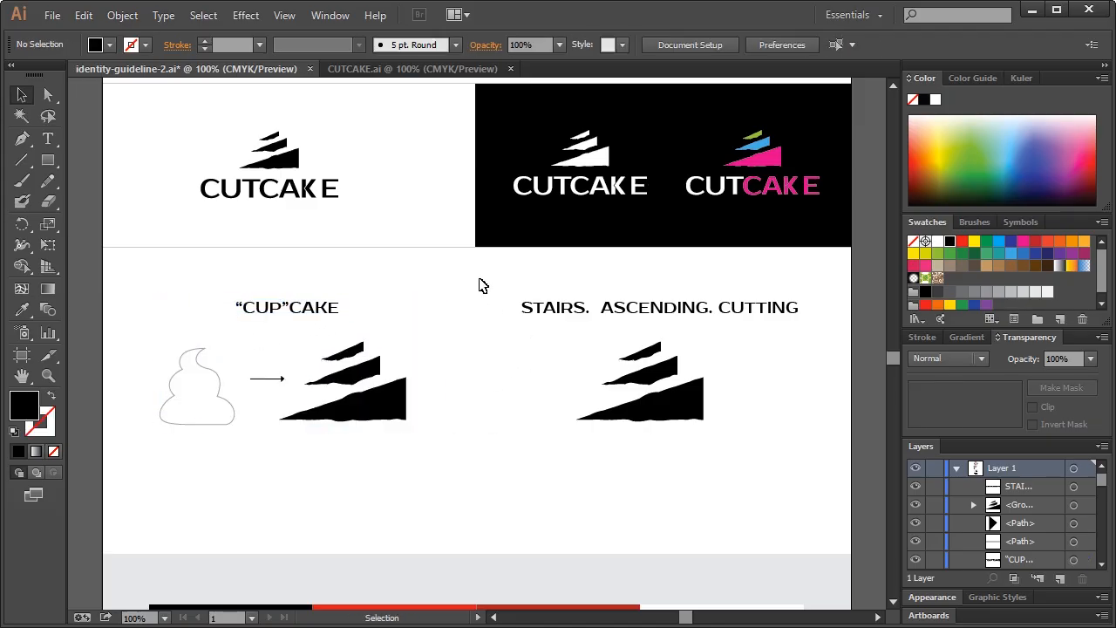
left_click_drag(541, 340, 755, 455)
left_click_drag(689, 399, 709, 406)
left_click(806, 419)
Shift both cake sketches and their captions lower on the page
scroll(576, 423, "down", 2)
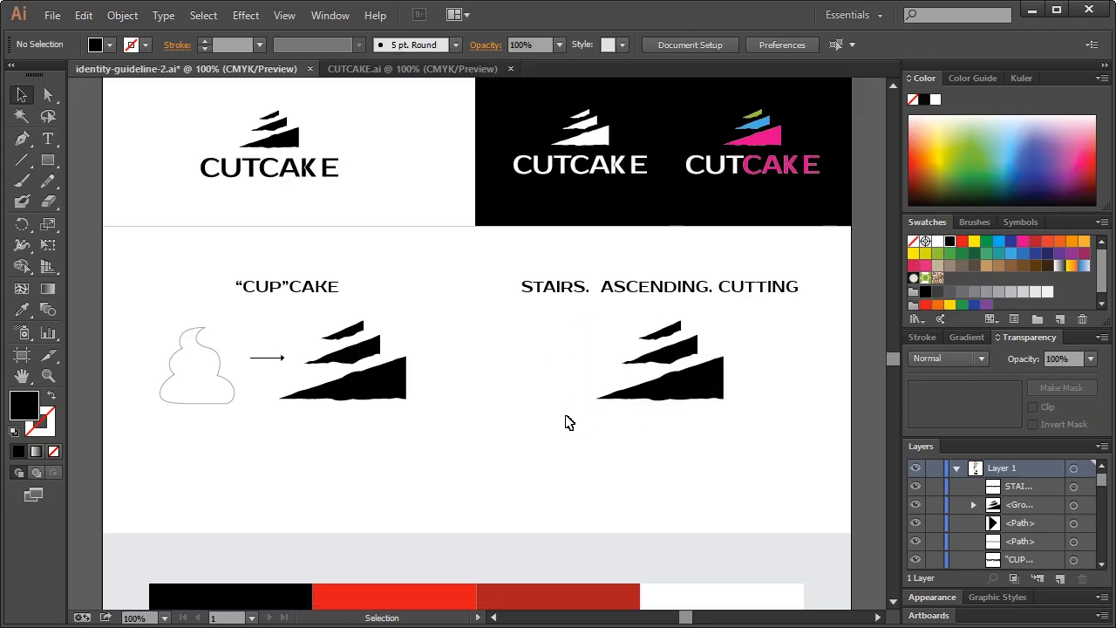
scroll(558, 422, "up", 1)
left_click_drag(132, 254, 825, 441)
left_click_drag(687, 378, 689, 422)
left_click(780, 508)
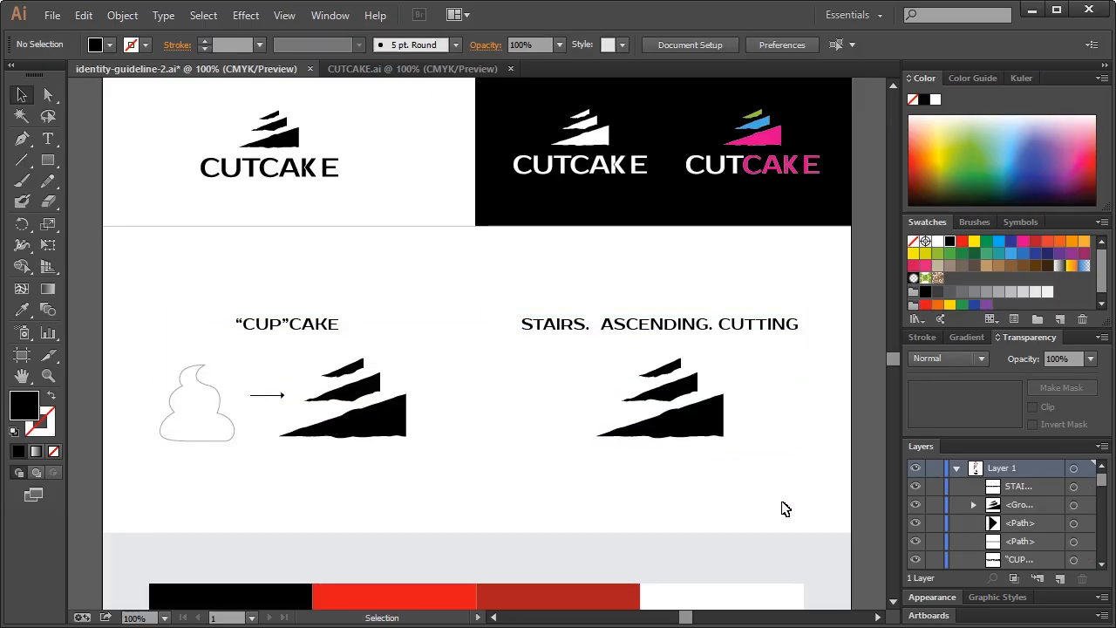
Paste a scaled-down copy of the colour CUTCAKE logo just above the swatch bars
scroll(787, 496, "up", 5)
scroll(784, 493, "down", 2)
scroll(787, 493, "down", 10)
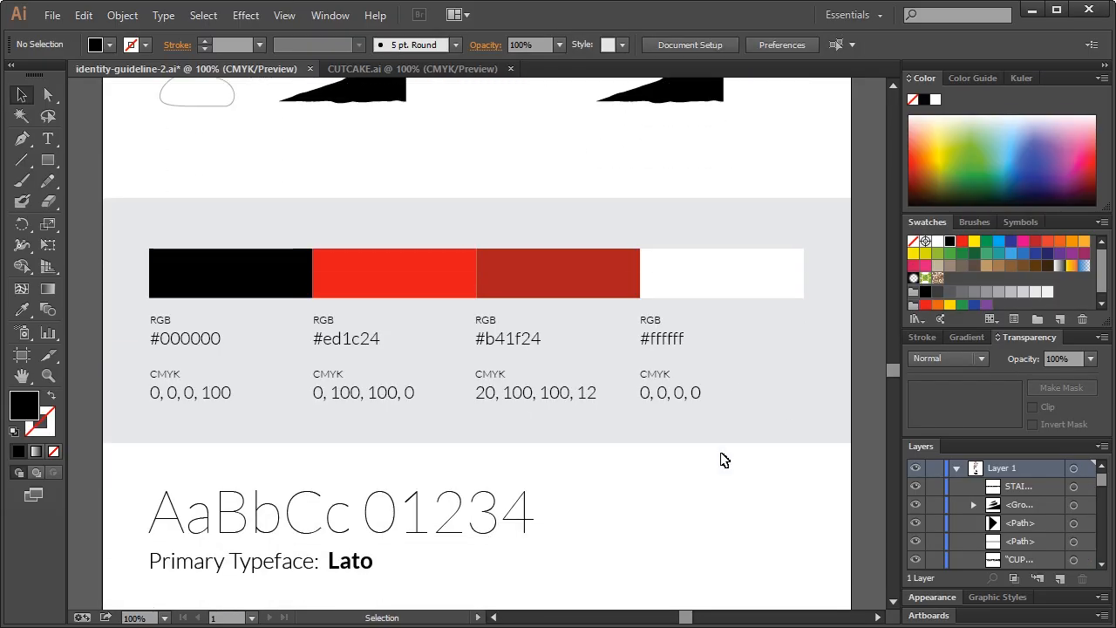
scroll(722, 459, "up", 8)
scroll(722, 460, "up", 5)
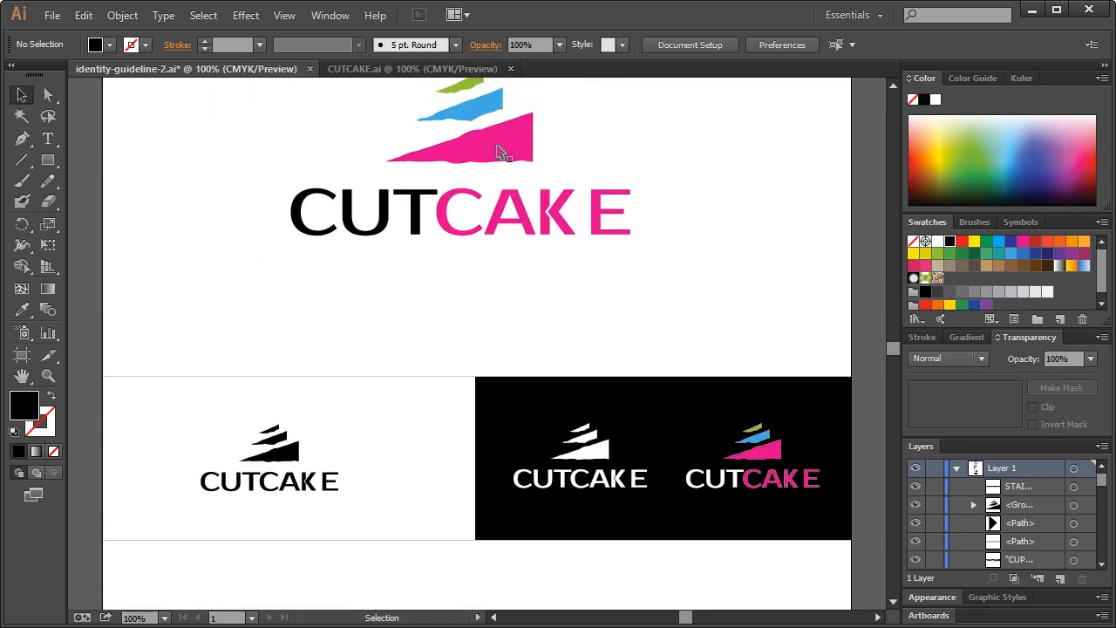
scroll(503, 153, "up", 1)
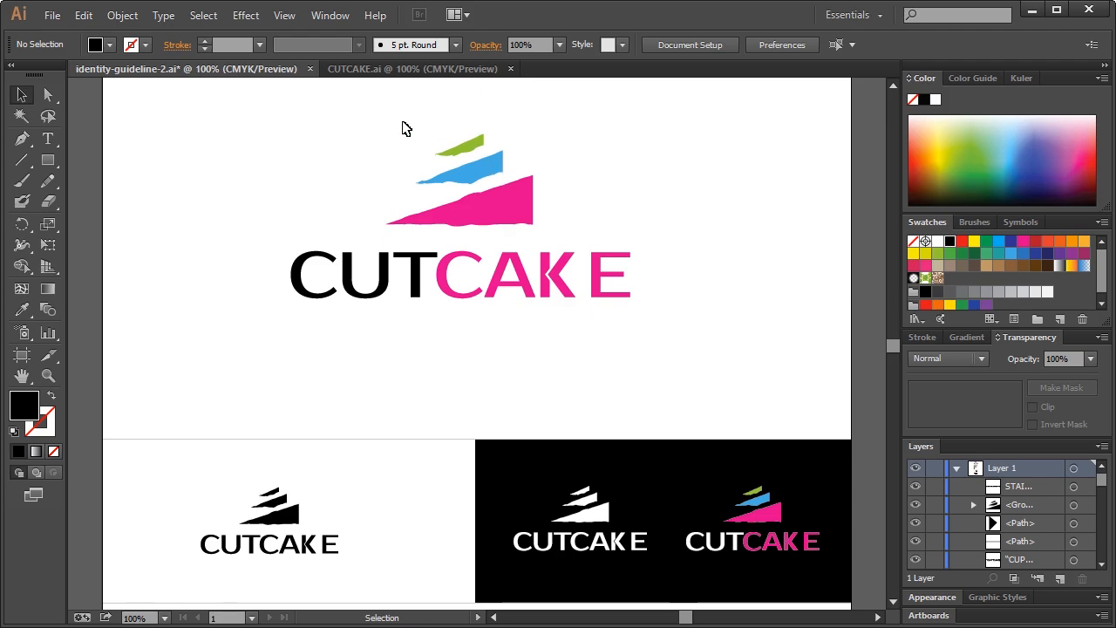
left_click_drag(301, 134, 648, 316)
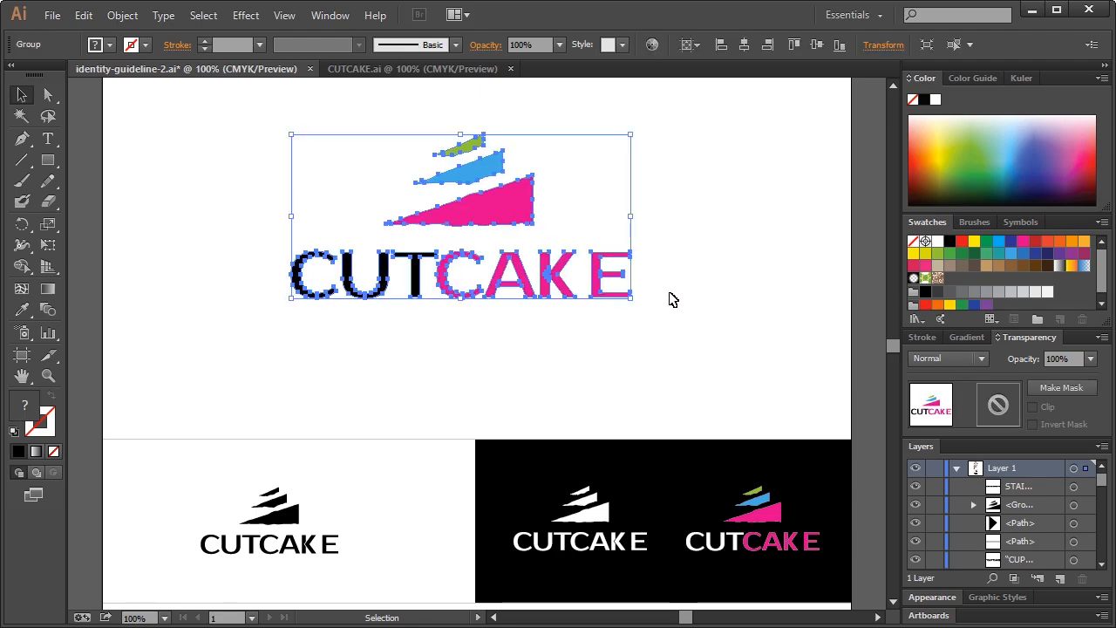
left_click_drag(892, 348, 891, 371)
scroll(673, 331, "up", 5)
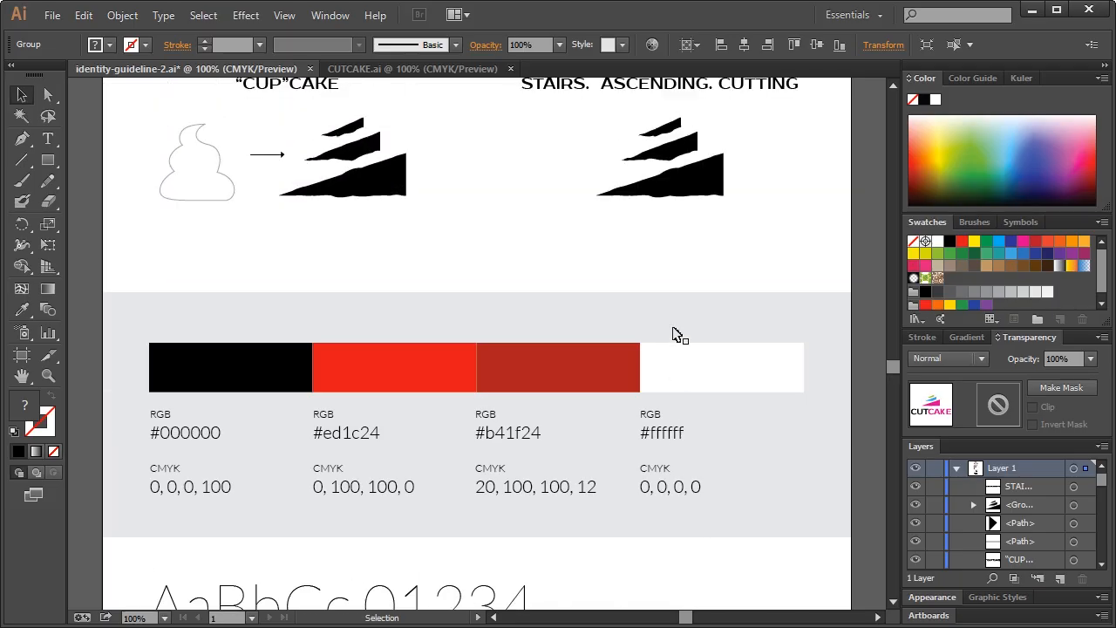
key("ctrl+v")
left_click_drag(650, 425, 457, 283)
left_click(573, 272)
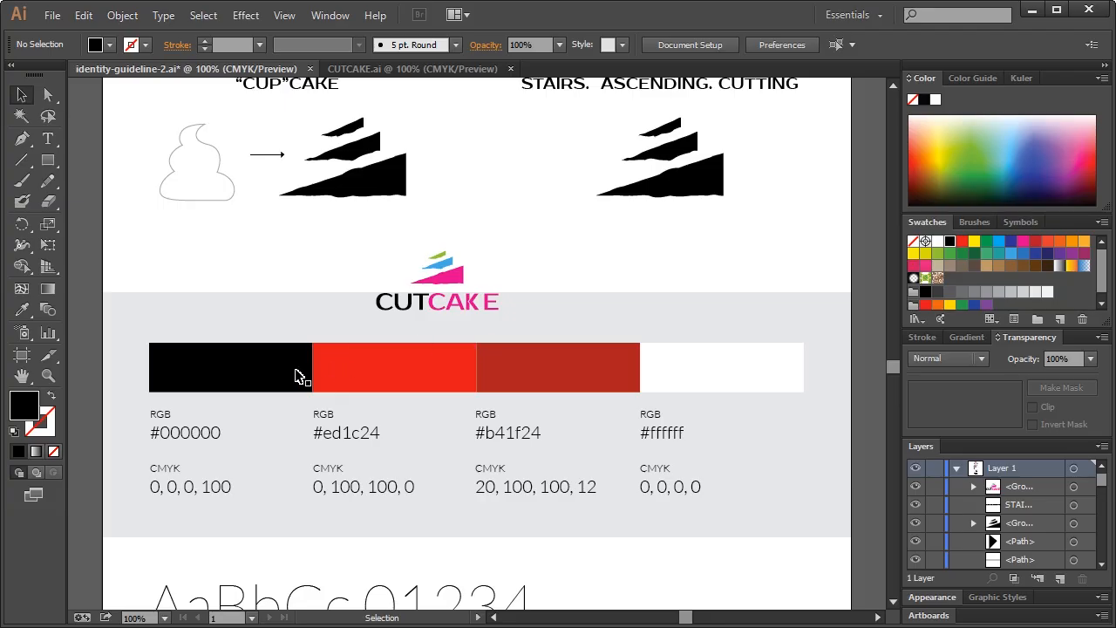
Lock the grey background, then eyedrop the logo's pink onto the red swatch bar
left_click(272, 311)
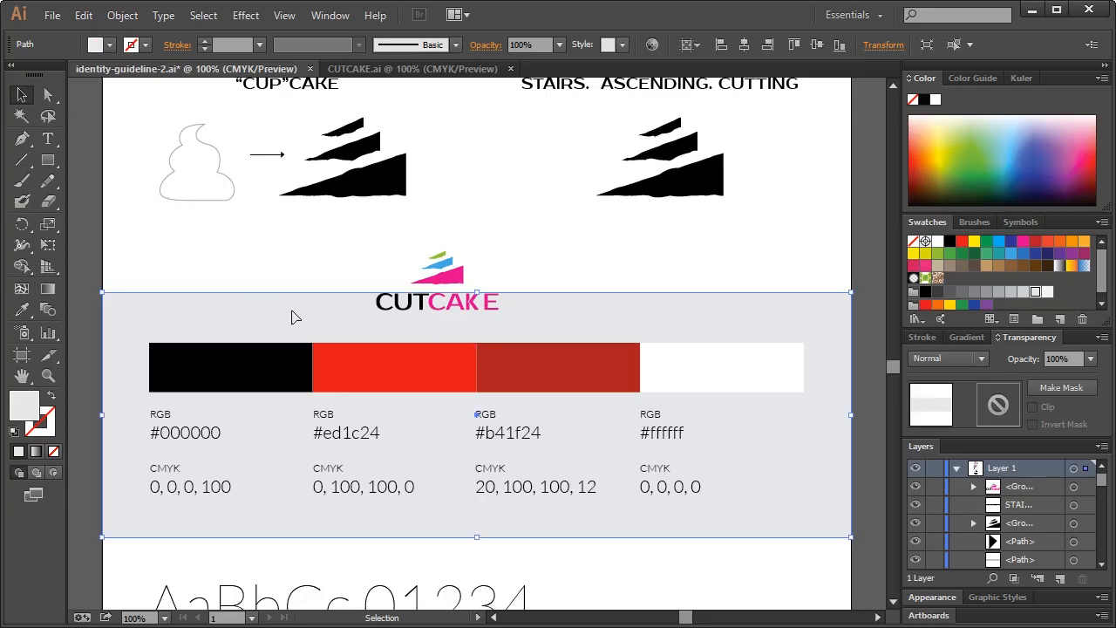
scroll(1071, 496, "down", 5)
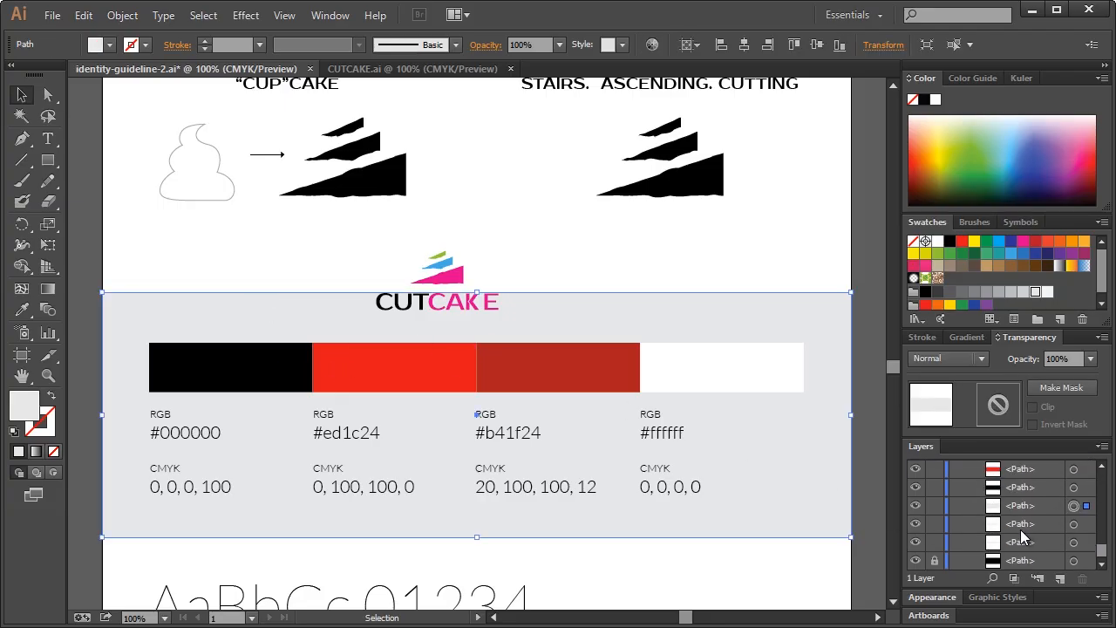
left_click(935, 562)
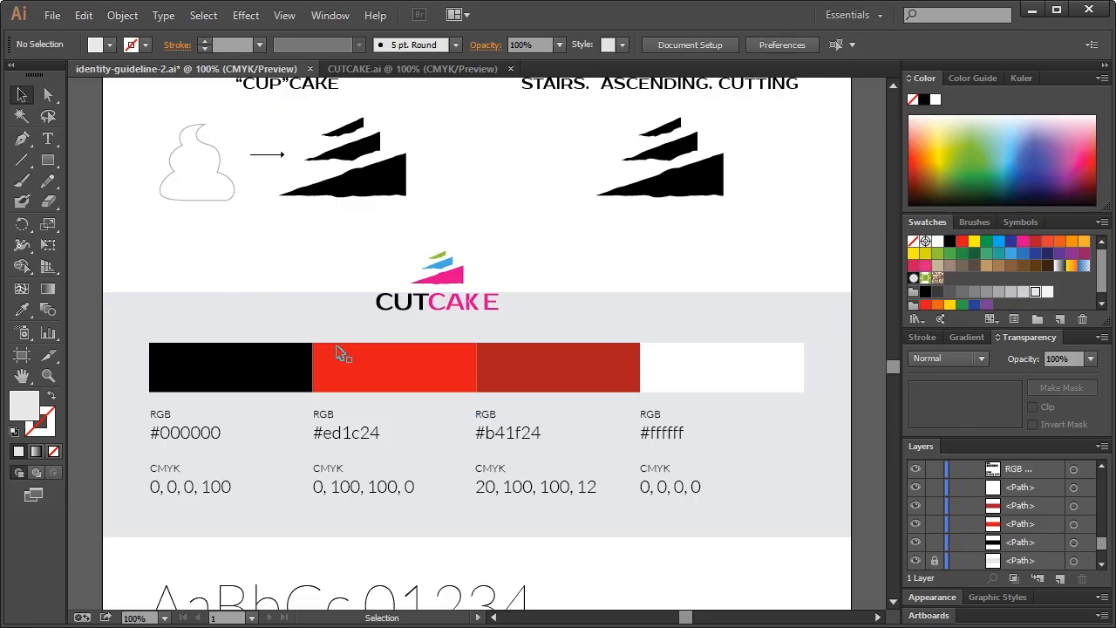
left_click(255, 370)
left_click(280, 285)
left_click(375, 363)
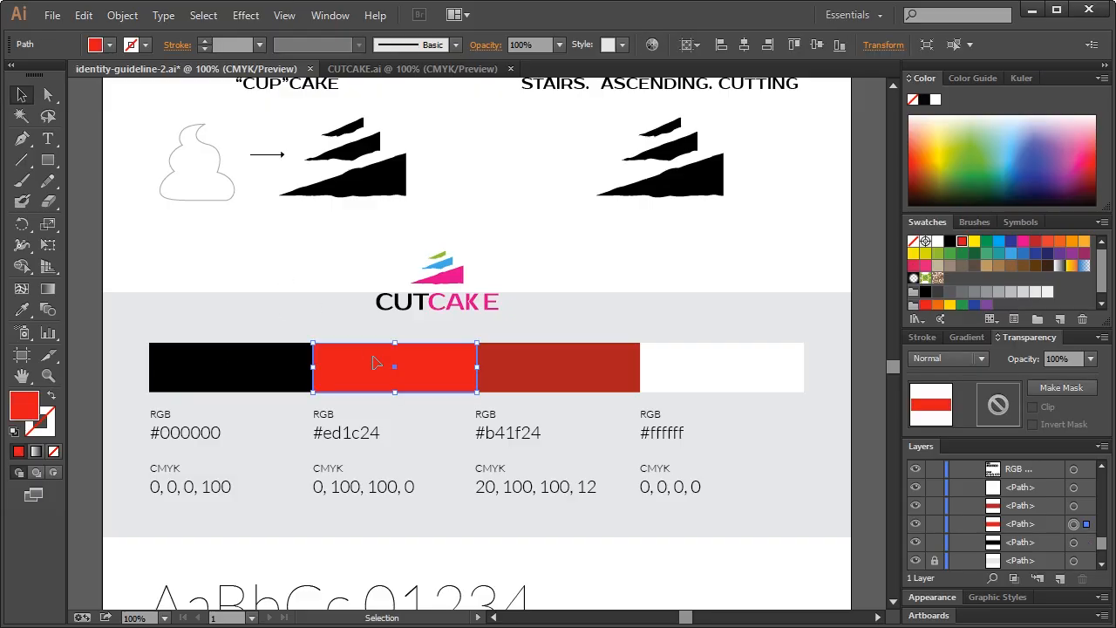
left_click(22, 310)
left_click(440, 277)
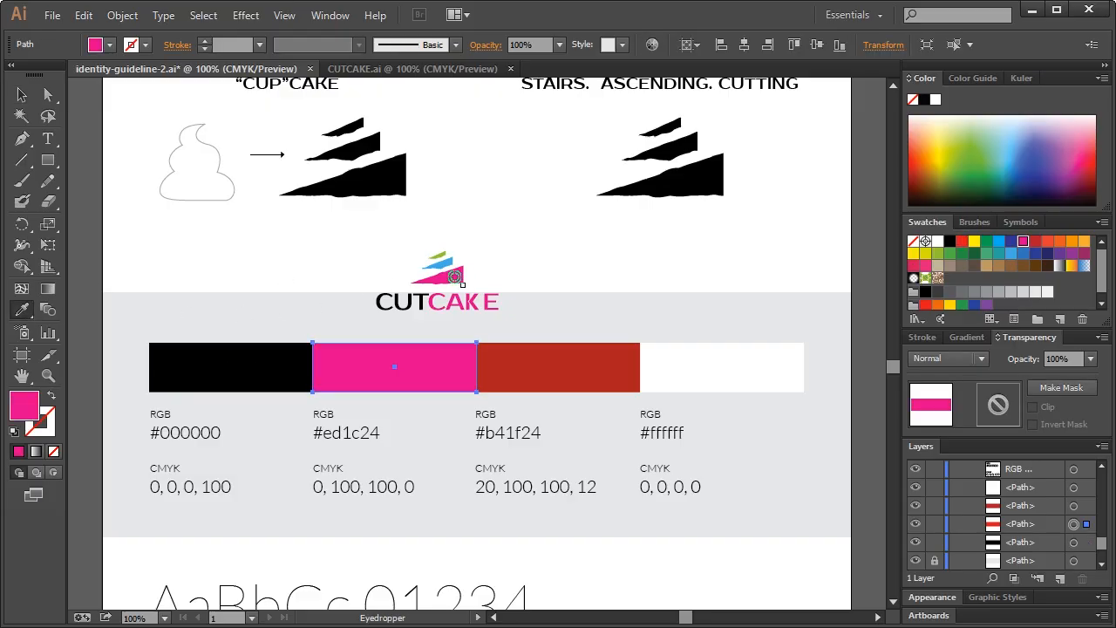
left_click(22, 94)
Recolour the dark red bar with the logo's blue and the white bar with its green
left_click(562, 317)
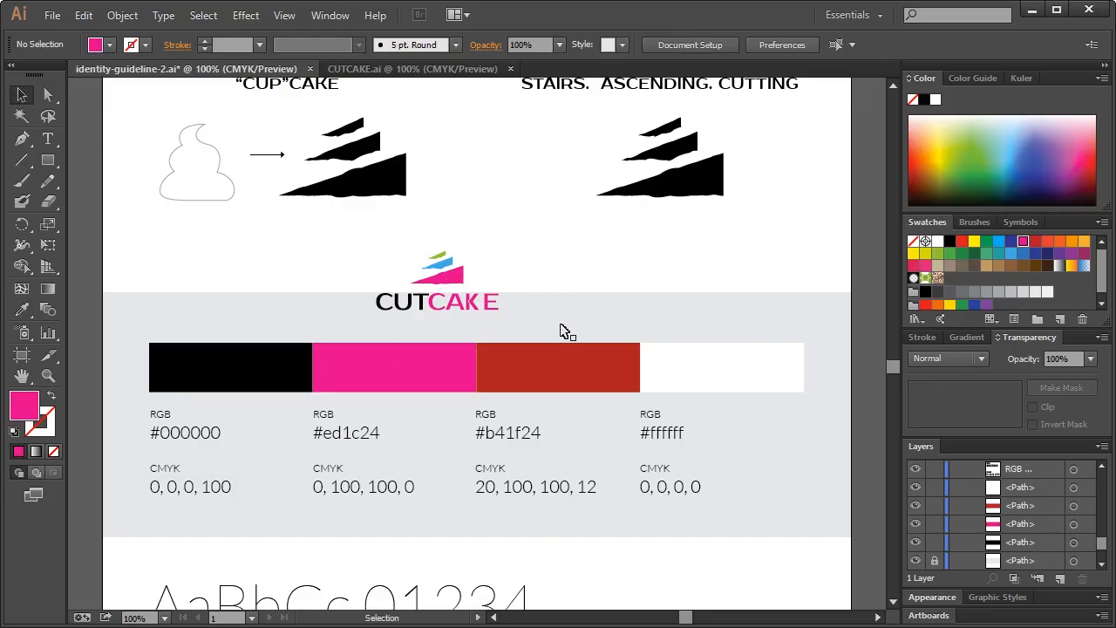
left_click(562, 373)
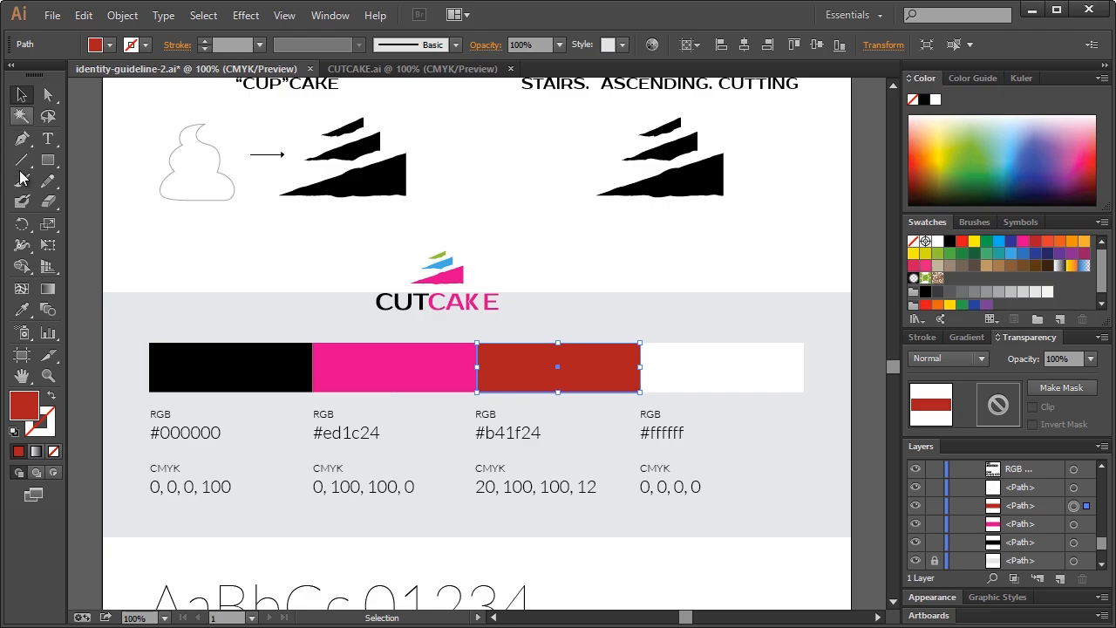
left_click(22, 309)
left_click(442, 264)
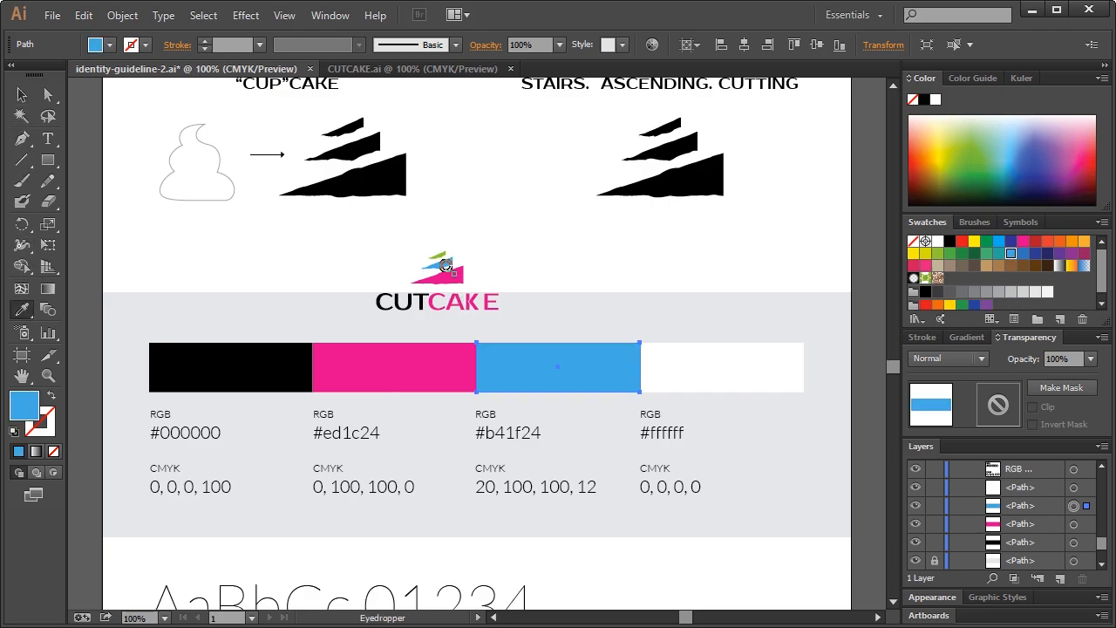
left_click(22, 94)
left_click(722, 372)
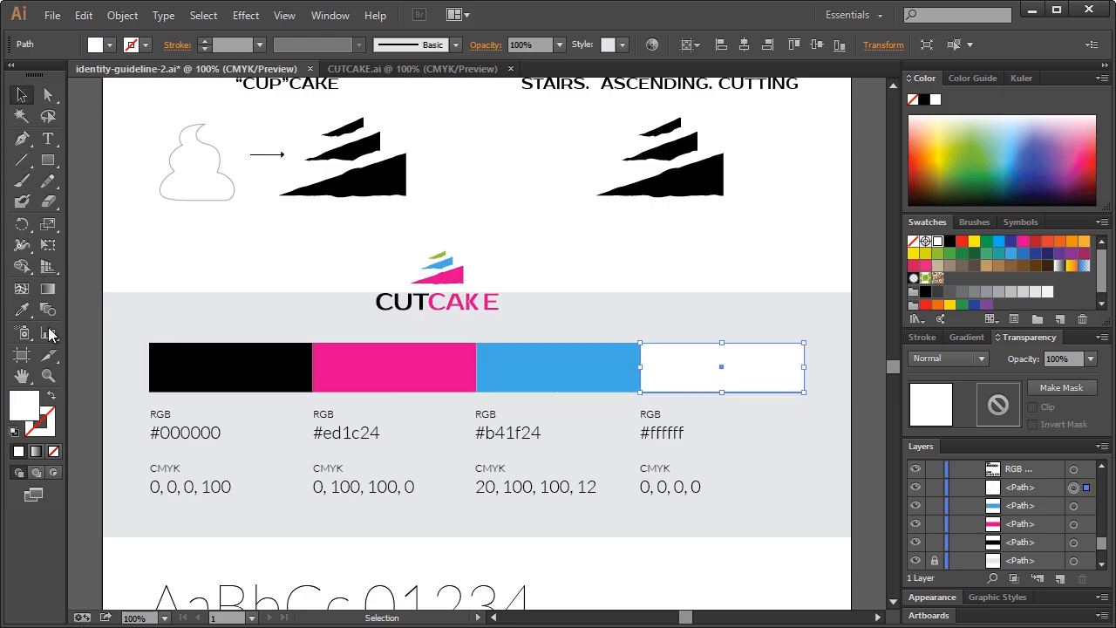
left_click(22, 308)
left_click(440, 256)
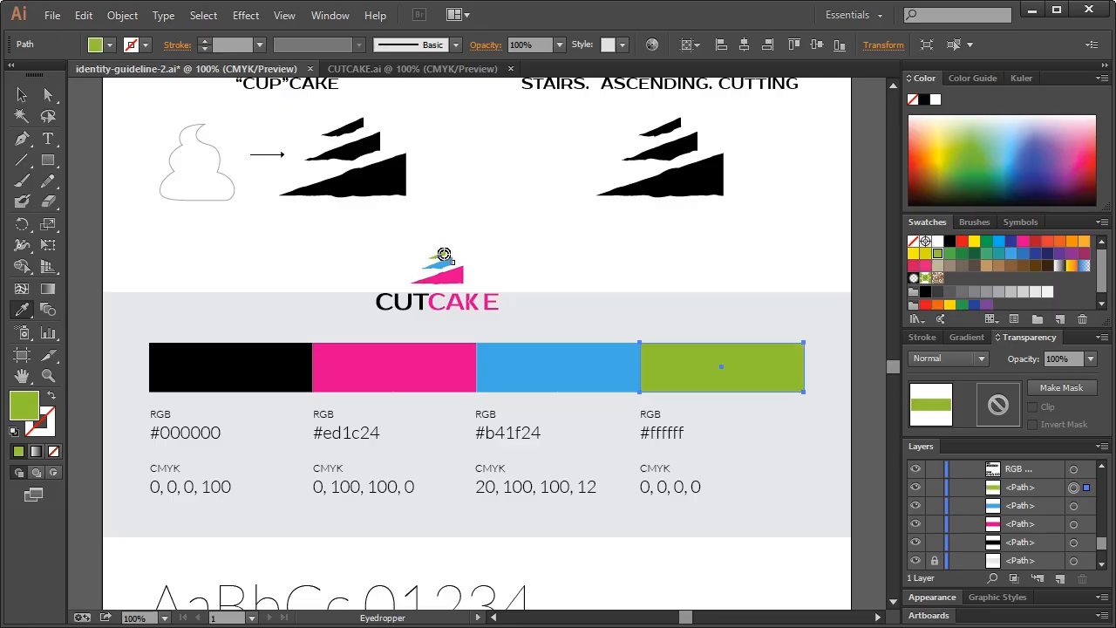
left_click(22, 94)
Delete the temporary small CUTCAKE logo copy
left_click(200, 249)
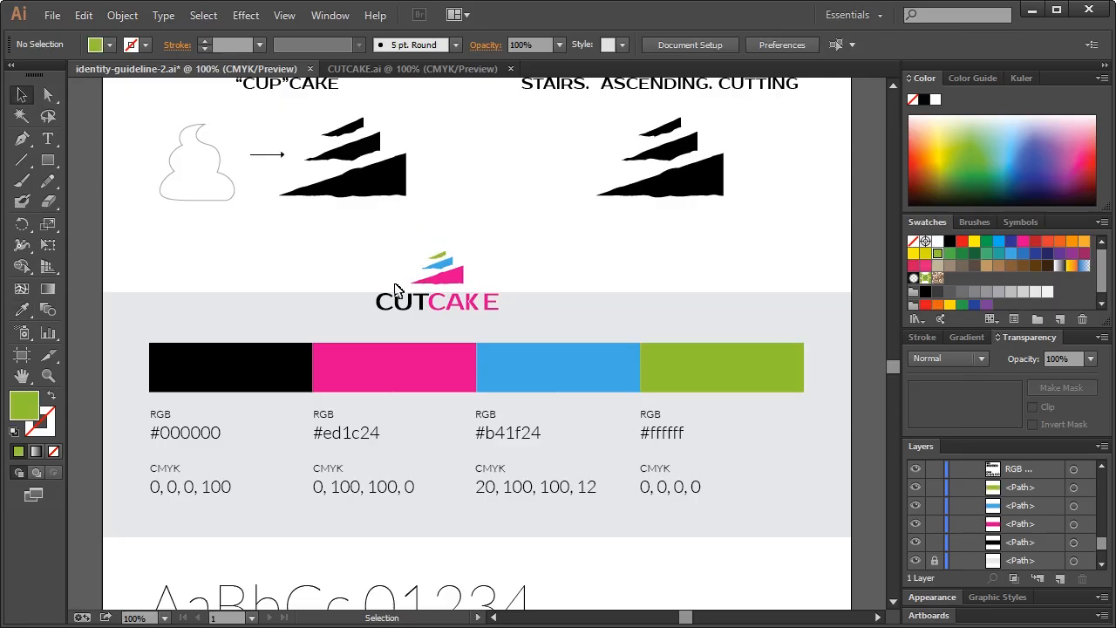
left_click(444, 281)
key("Delete")
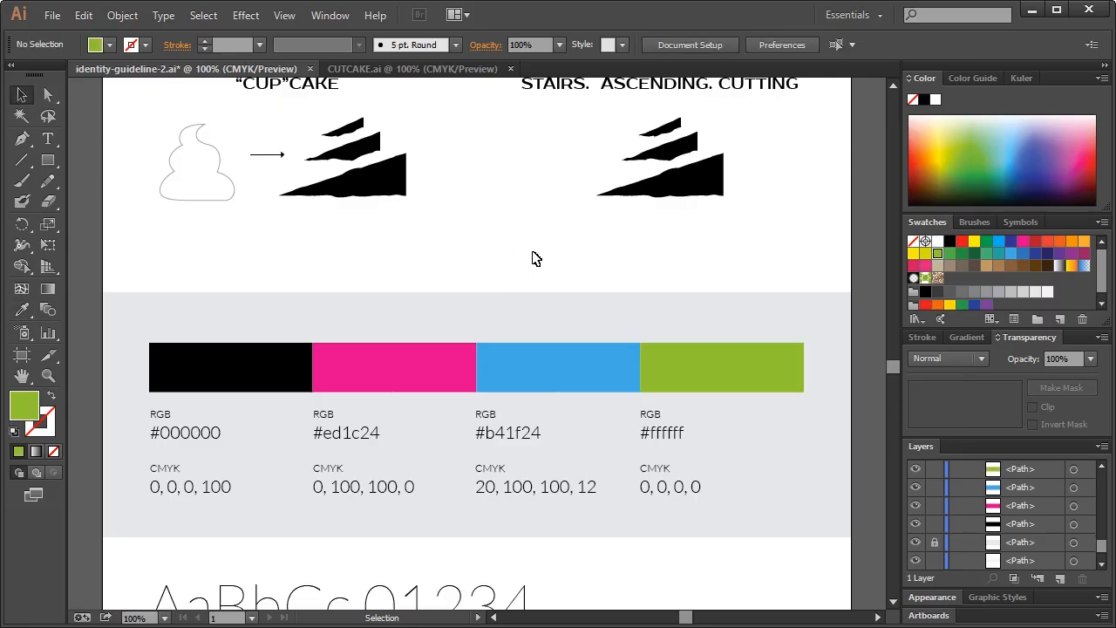
Check the pink bar's fill and change its hex label from ed1c24 to ec008b
scroll(542, 314, "down", 2)
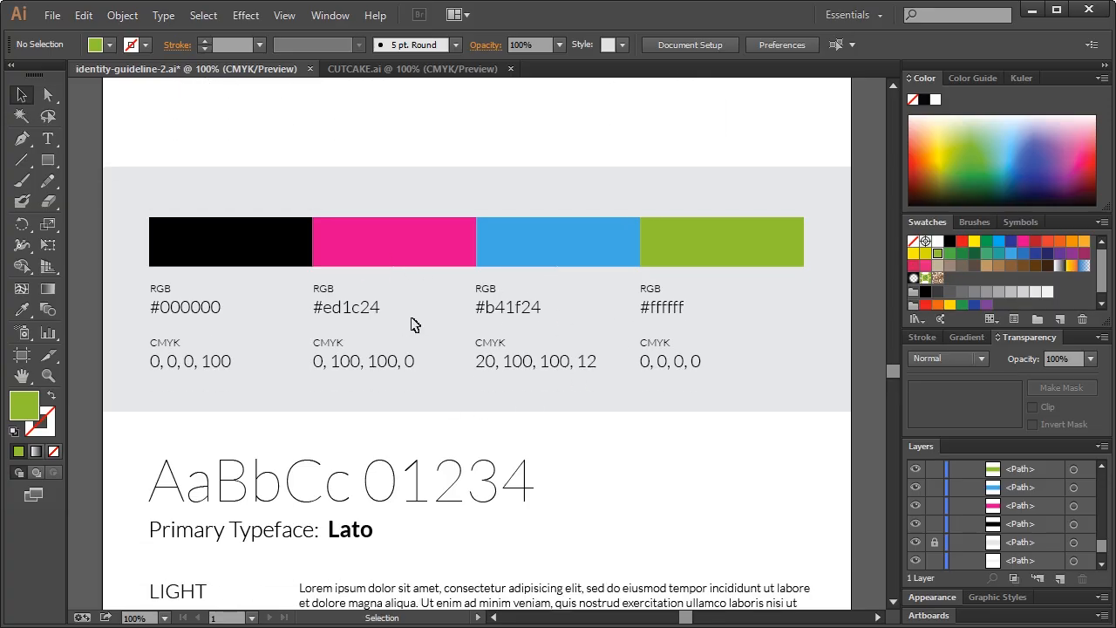
left_click(372, 268)
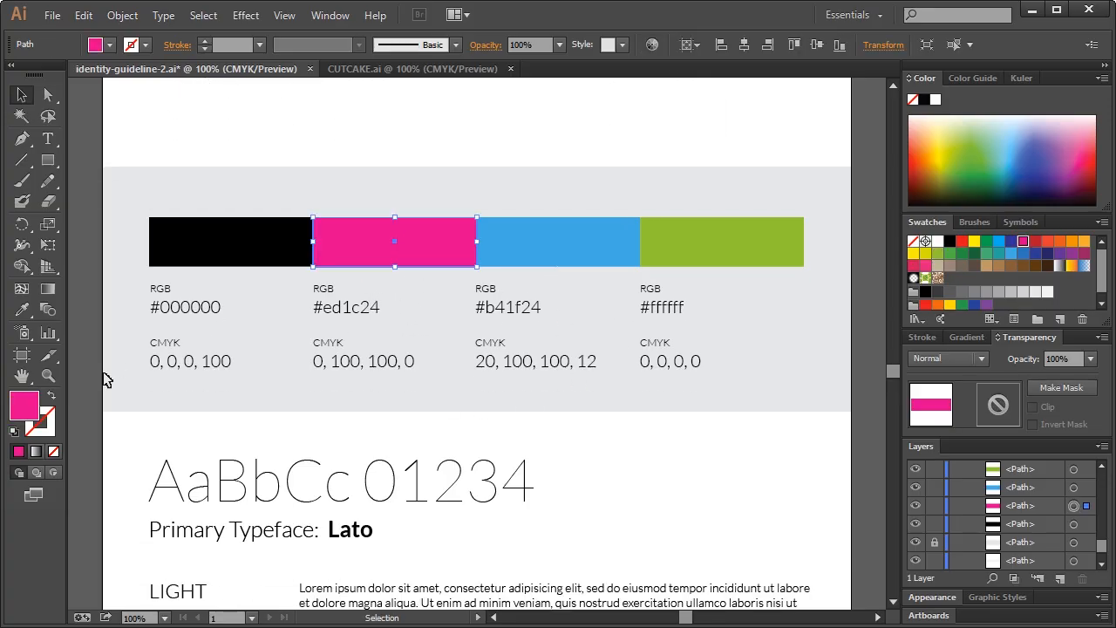
double_click(25, 405)
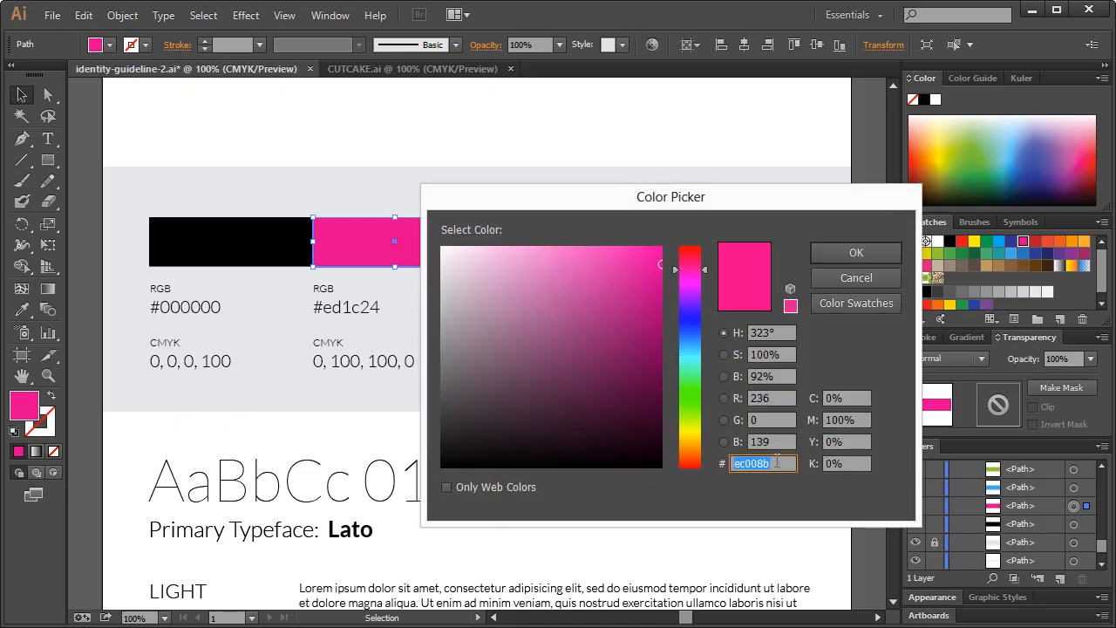
left_click(848, 277)
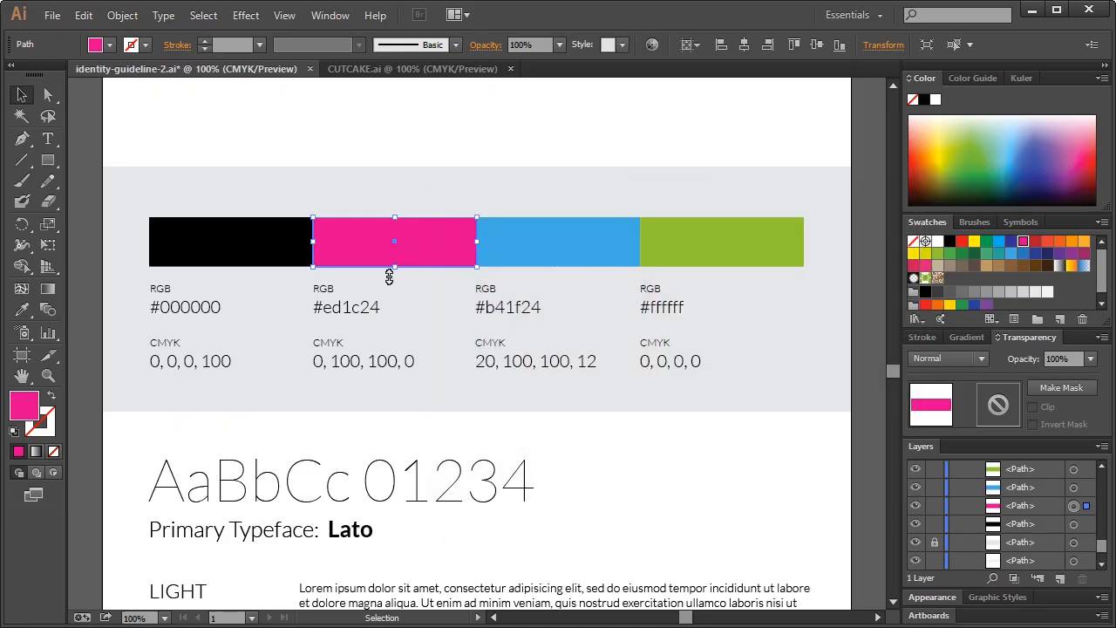
double_click(354, 310)
triple_click(341, 307)
left_click_drag(325, 309, 382, 302)
type("ec008b")
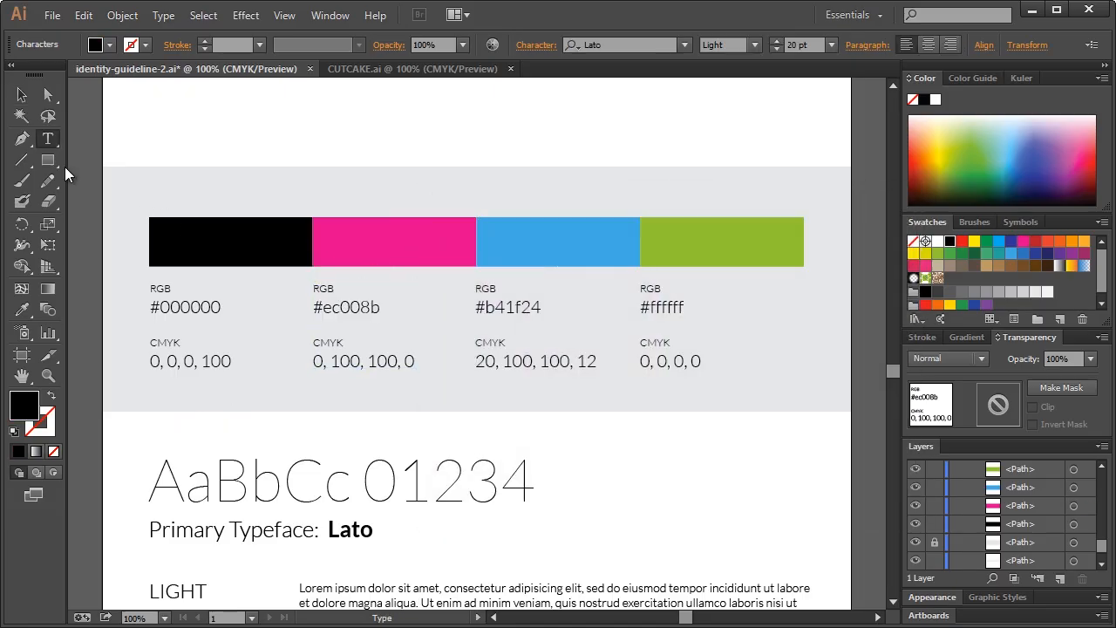
left_click(22, 94)
Correct the pink bar's CMYK label, changing the second value from 100 to 0
left_click(361, 242)
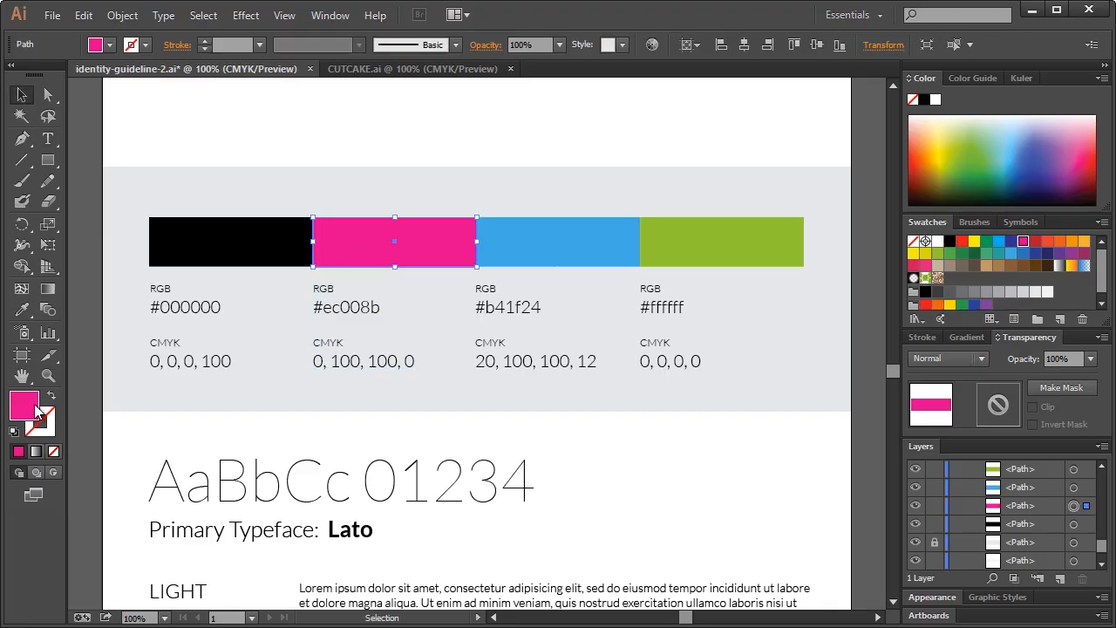
double_click(26, 406)
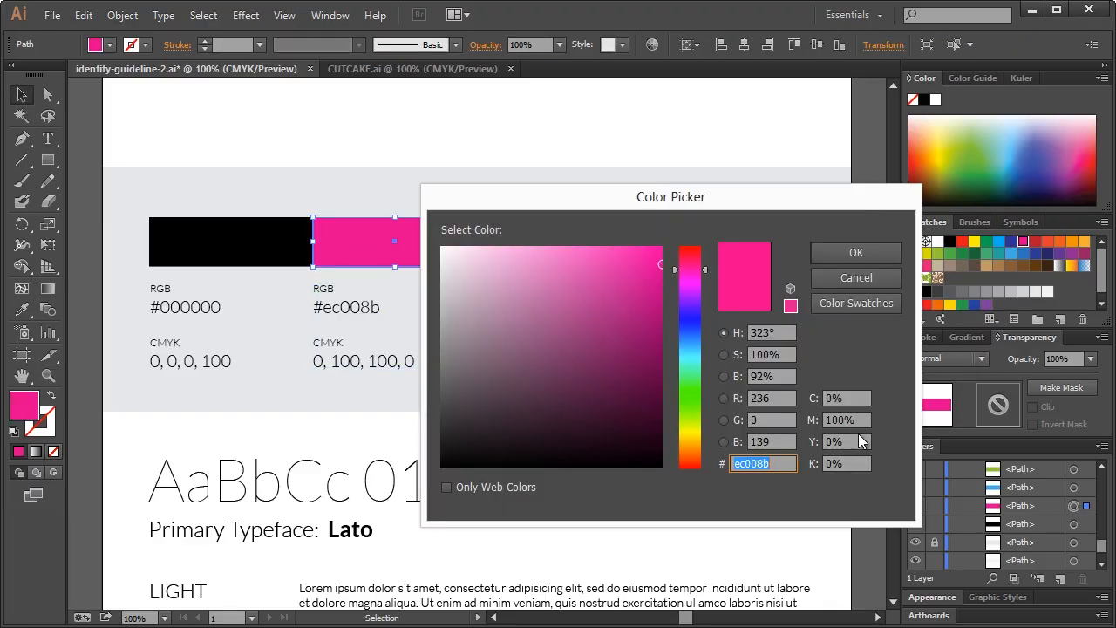
left_click(857, 278)
double_click(349, 361)
triple_click(359, 362)
left_click_drag(361, 362, 331, 358)
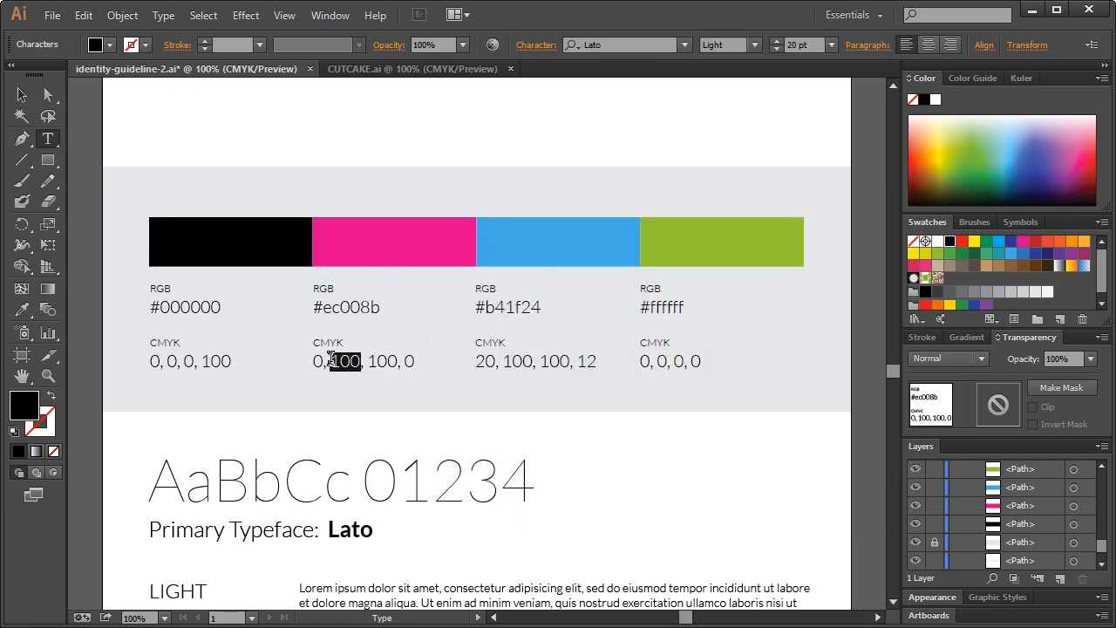
type("0")
left_click(22, 94)
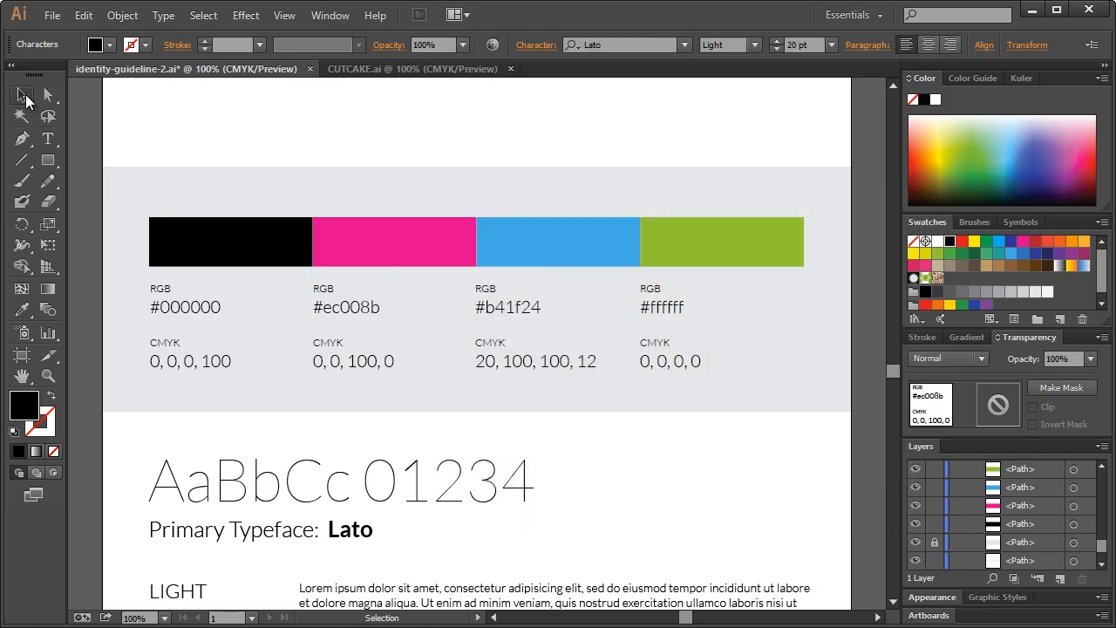
Check the blue bar's fill and change its hex label from b41f24 to 27a9e1
left_click(537, 257)
double_click(29, 408)
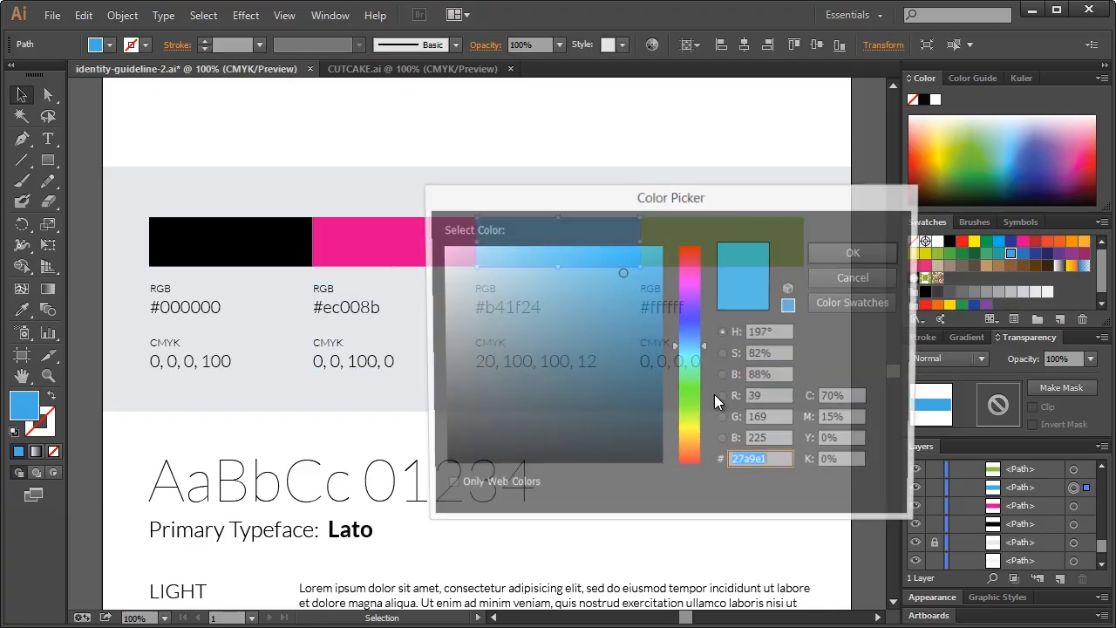
left_click(849, 281)
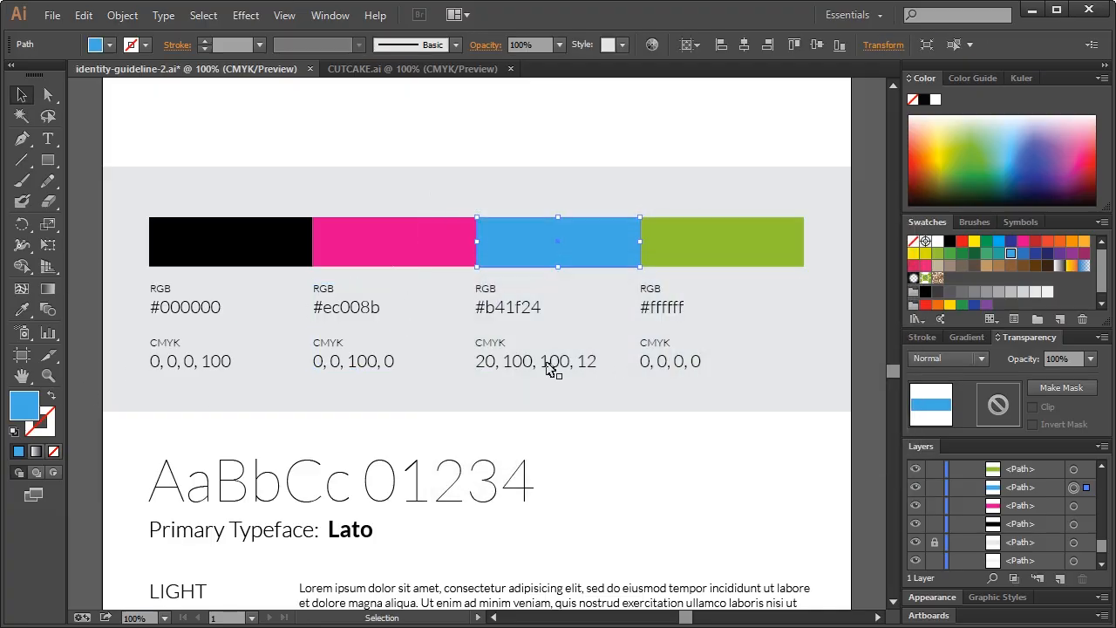
double_click(514, 313)
double_click(490, 307)
left_click_drag(487, 307, 575, 303)
key("ctrl+v")
left_click(21, 94)
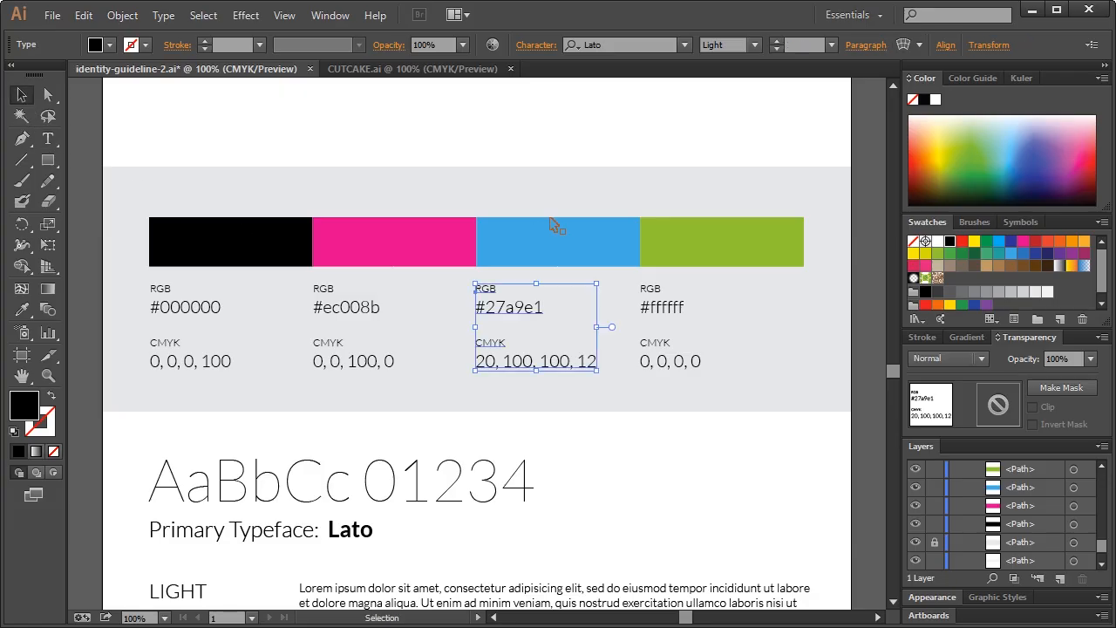
Retype the blue bar's CMYK label to match its fill, entering 70
left_click(524, 260)
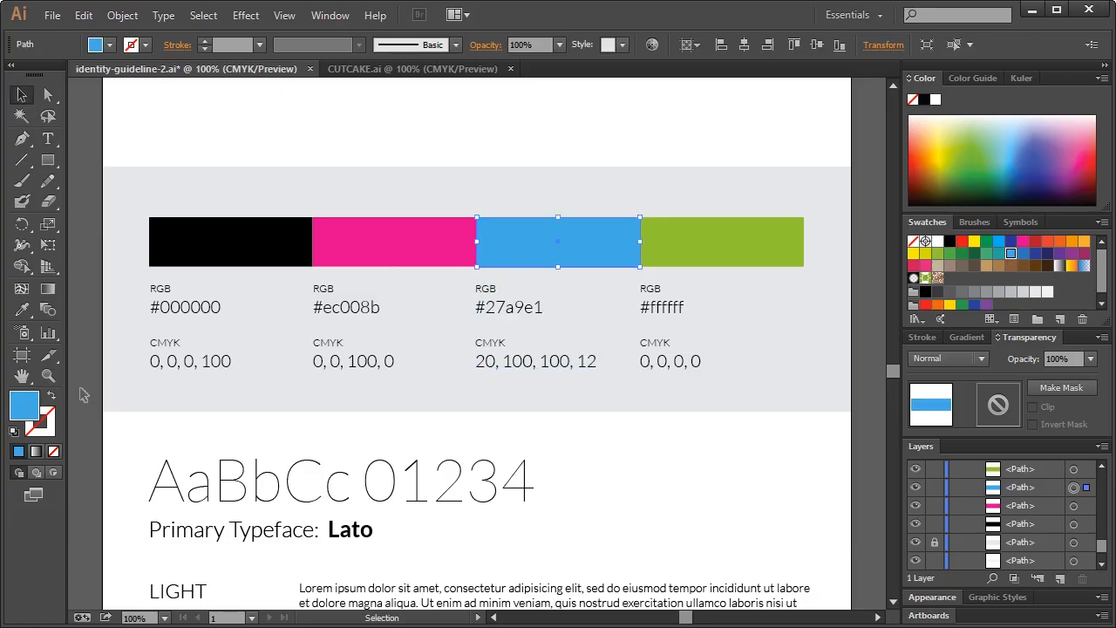
double_click(26, 403)
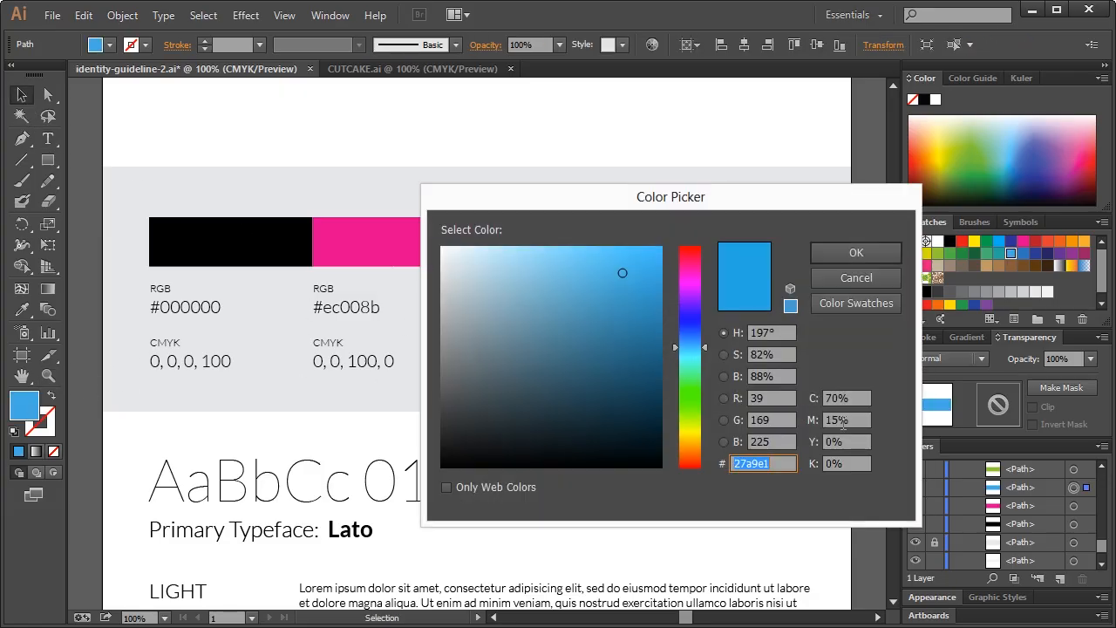
left_click(859, 279)
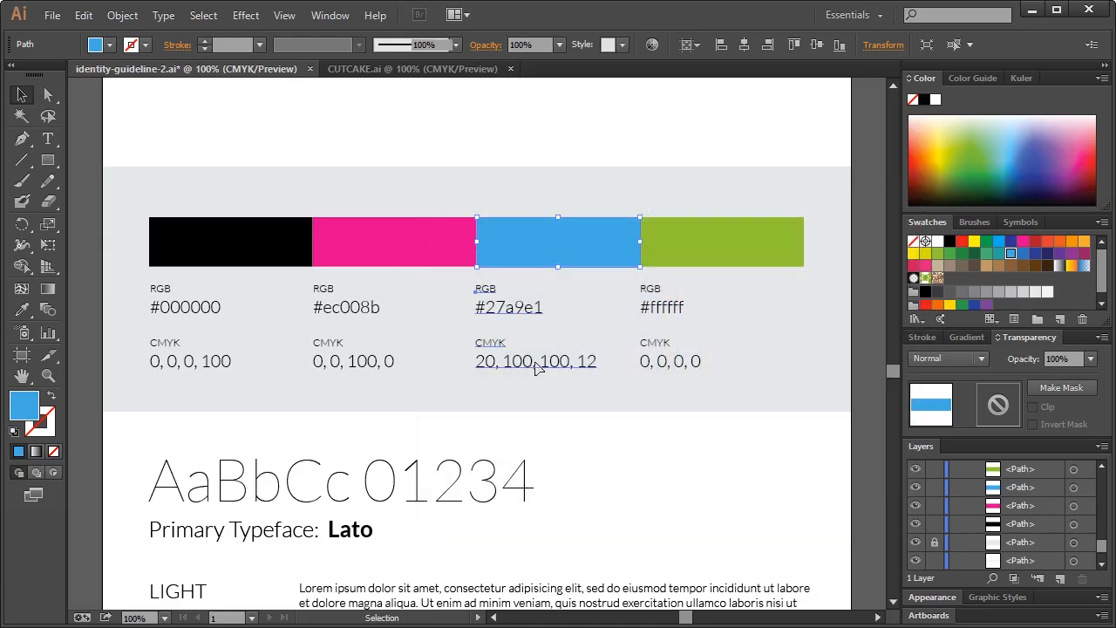
double_click(537, 367)
key("ctrl+a")
type("70")
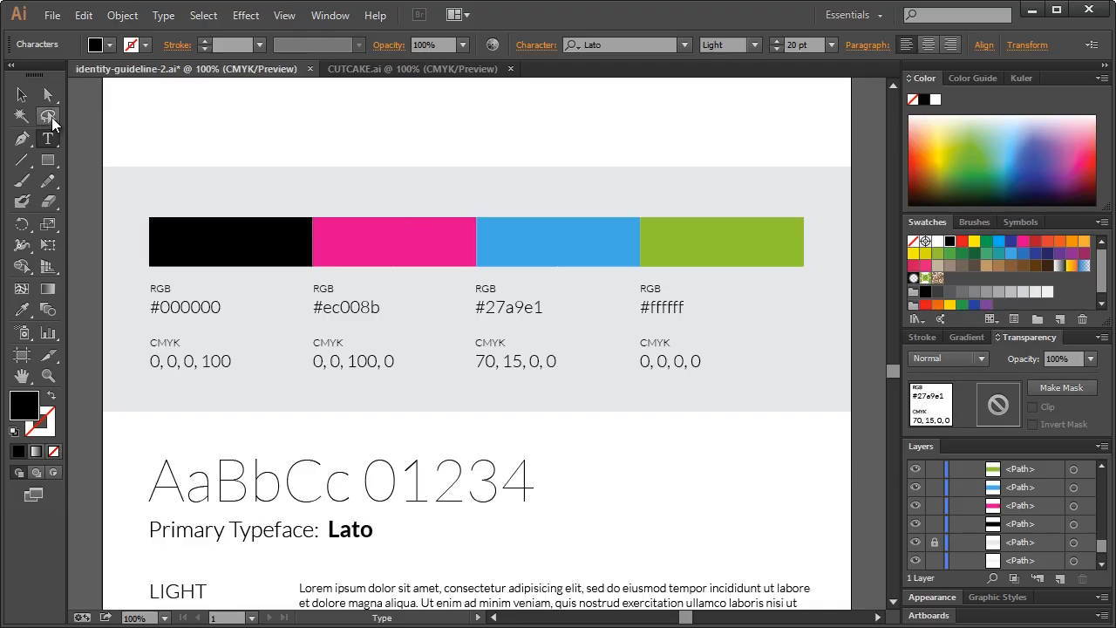
left_click(22, 94)
Check the green bar's fill and replace its #ffffff hex label with #8cc63e
left_click(686, 256)
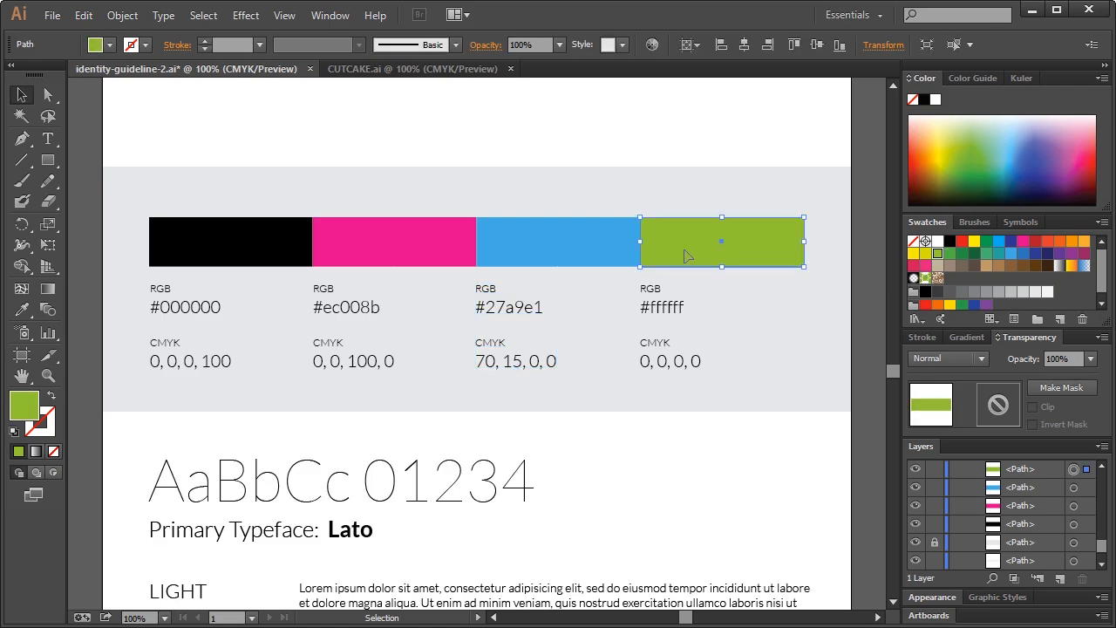
double_click(26, 410)
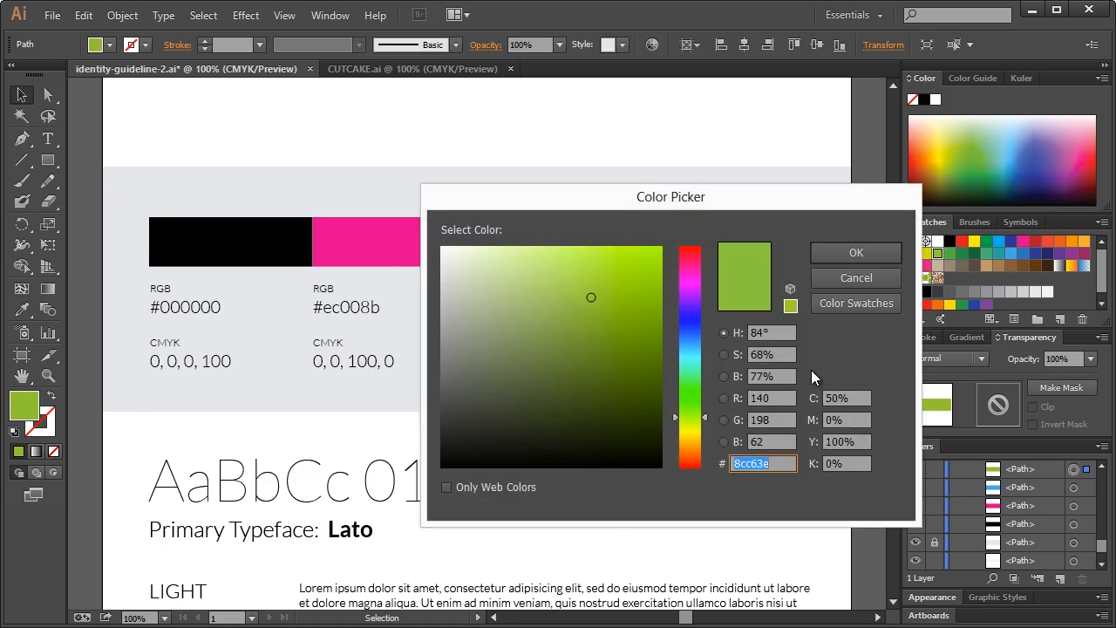
left_click(849, 279)
double_click(667, 305)
double_click(667, 306)
type("#8cc63e")
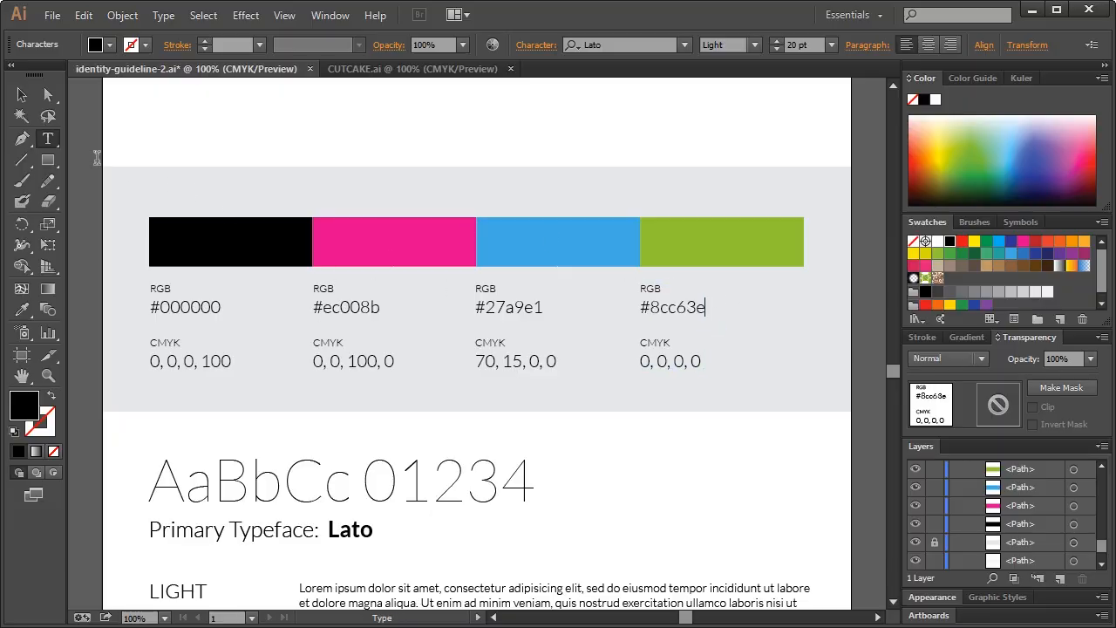
left_click(22, 94)
Correct the green bar's CMYK label to read 50, 0, 100, 0
left_click(647, 260)
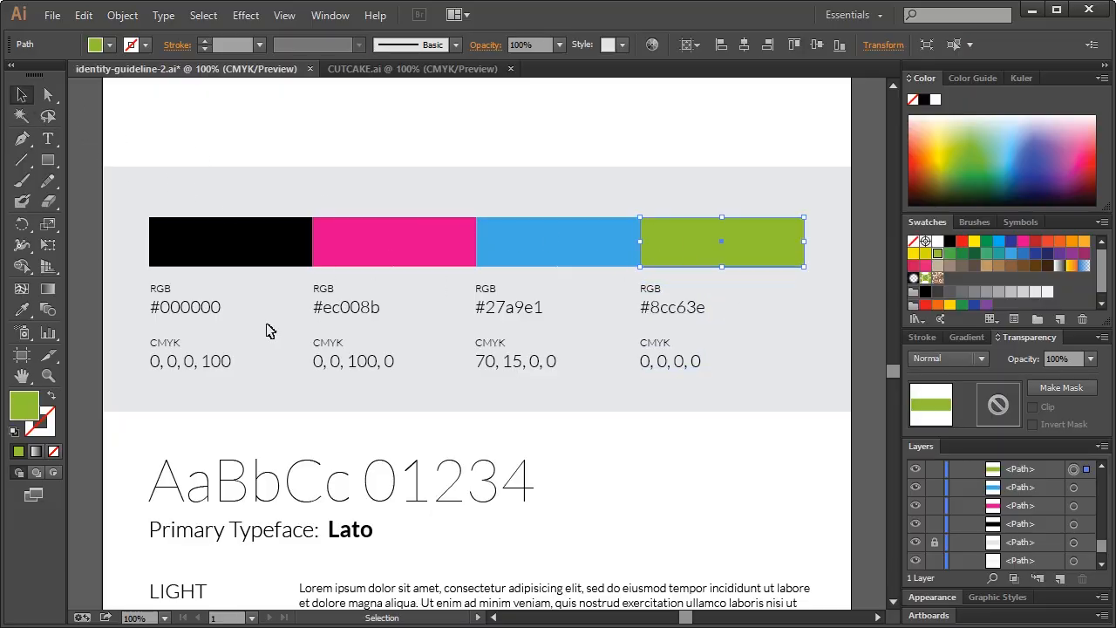
double_click(32, 410)
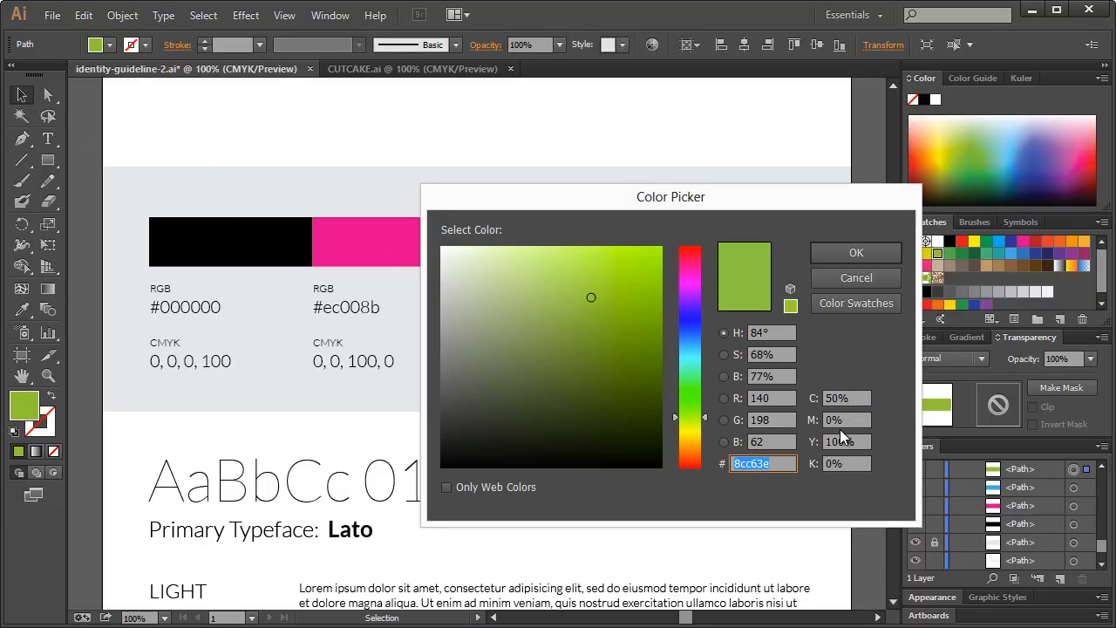
left_click(853, 254)
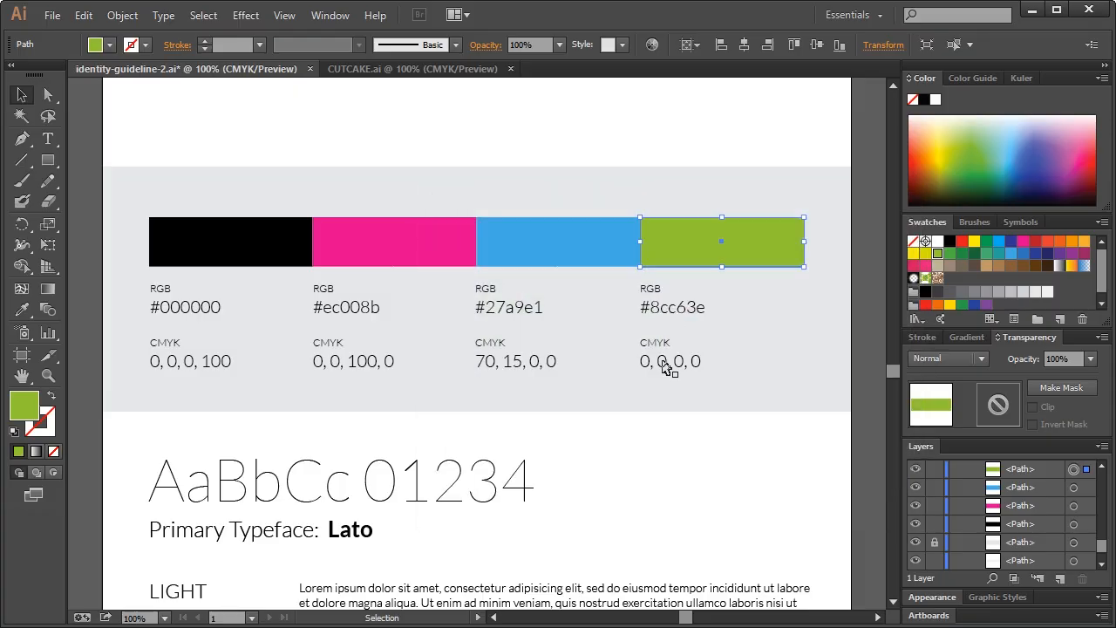
double_click(663, 363)
triple_click(652, 359)
left_click_drag(668, 359, 657, 359)
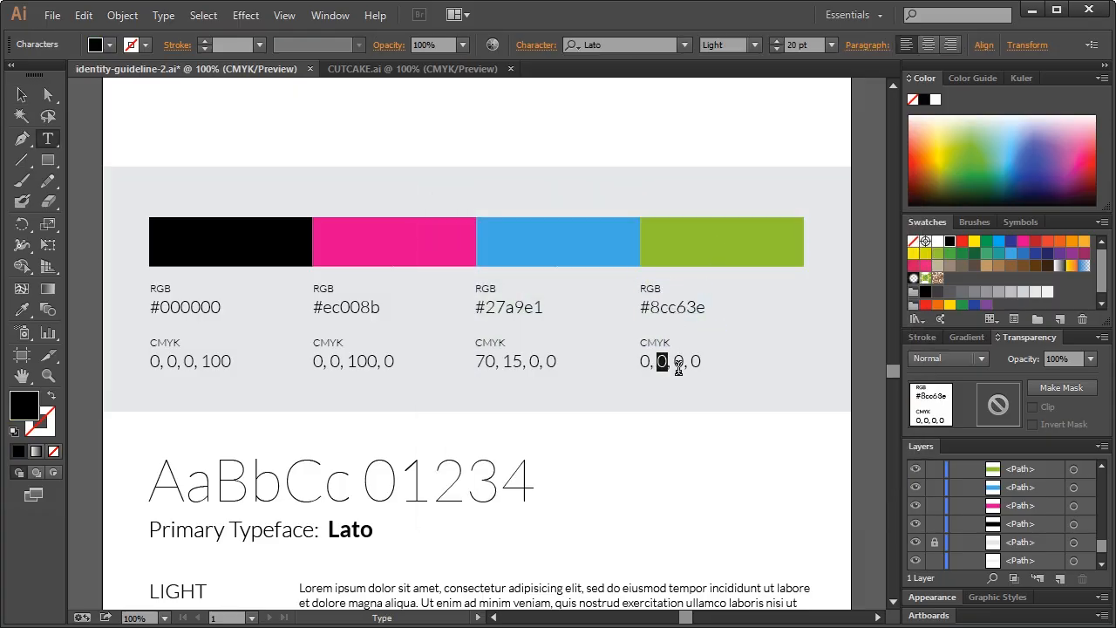
left_click(643, 363)
type("5")
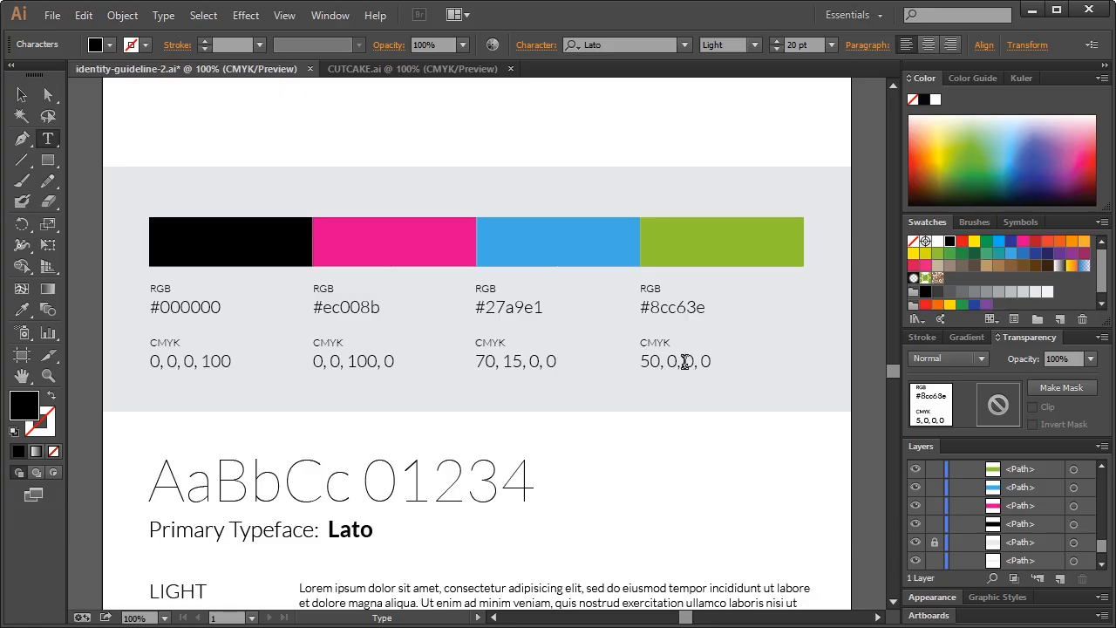
double_click(690, 361)
type("100")
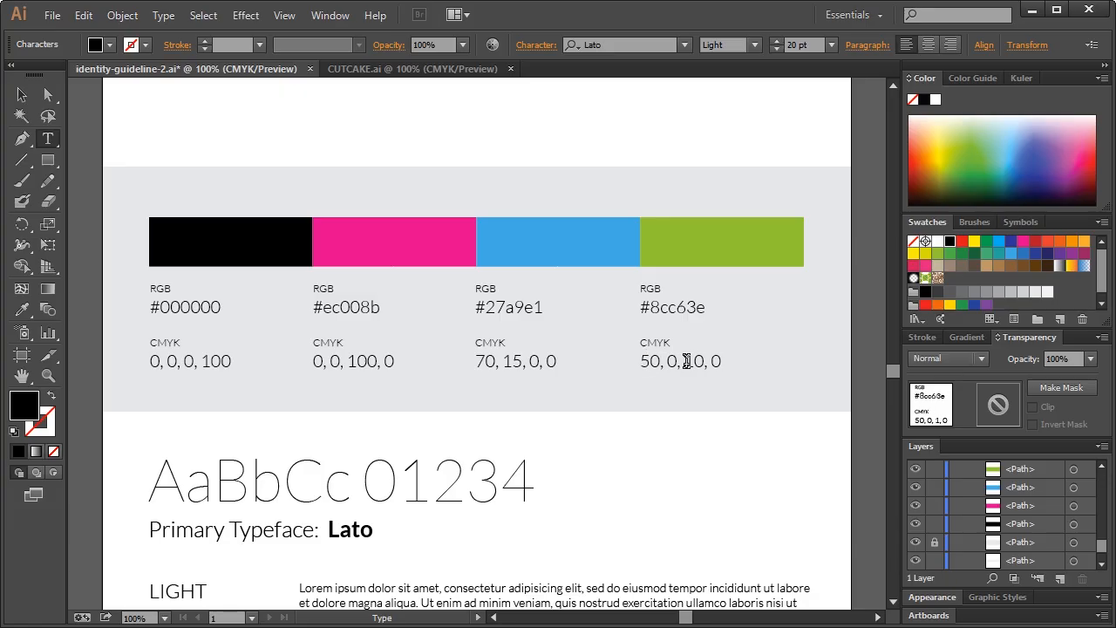
left_click(22, 94)
left_click(693, 158)
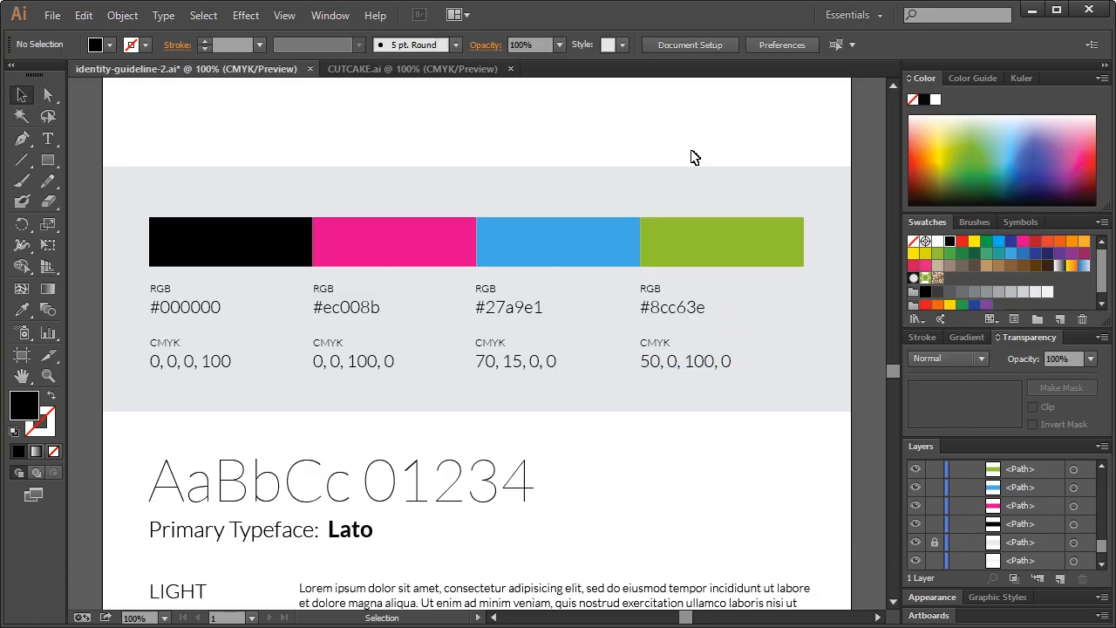
Set the AaBbCc 01234 specimen text in the Prosto One font
scroll(580, 314, "down", 6)
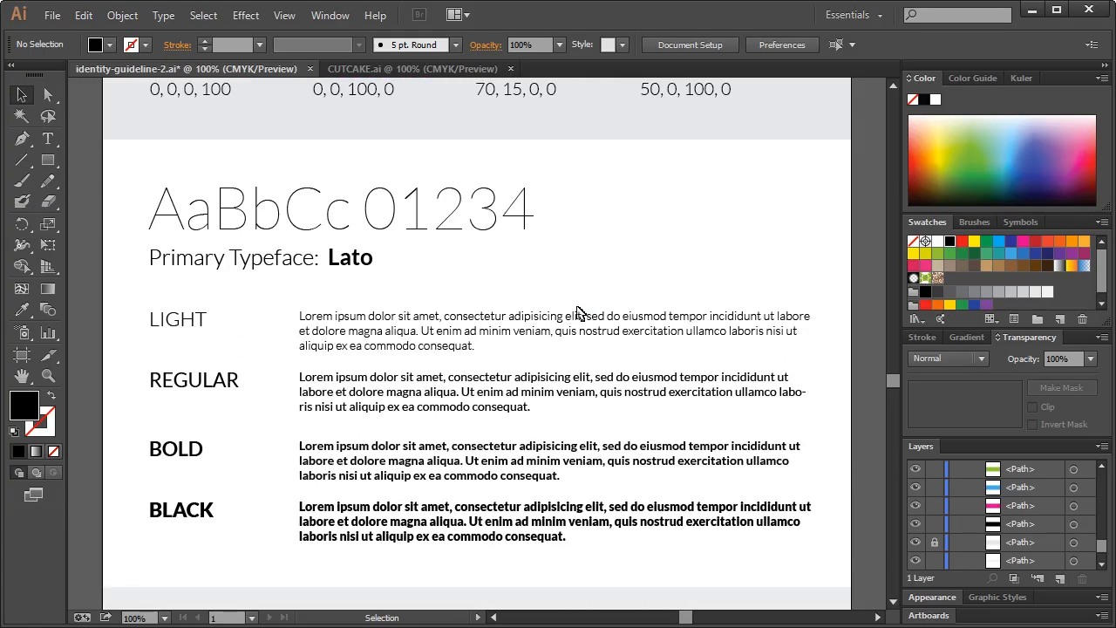
left_click(48, 139)
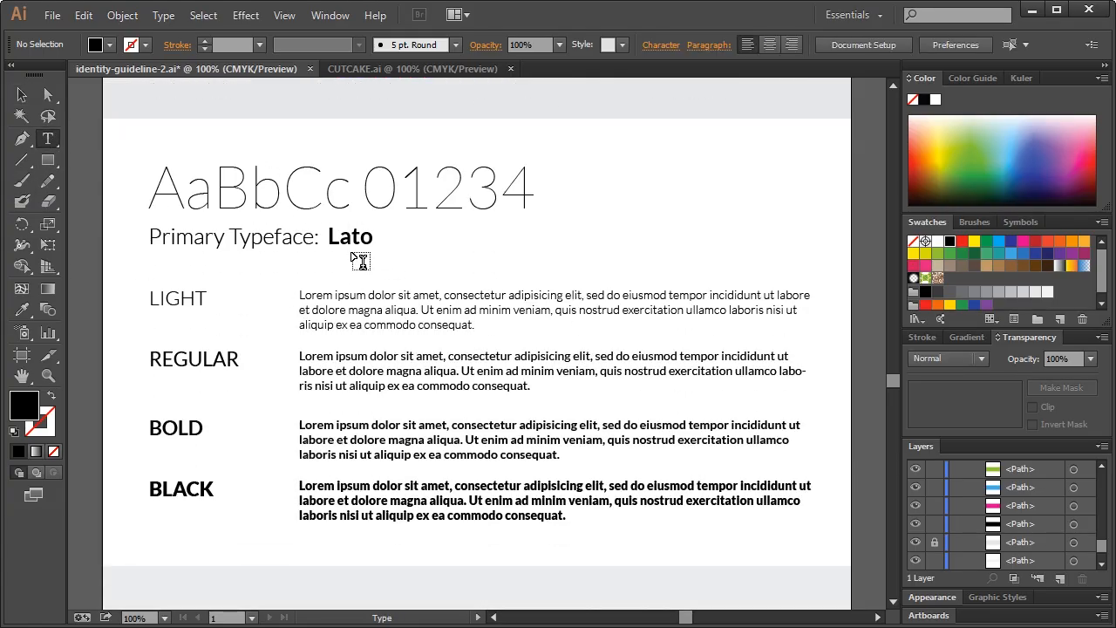
left_click(22, 94)
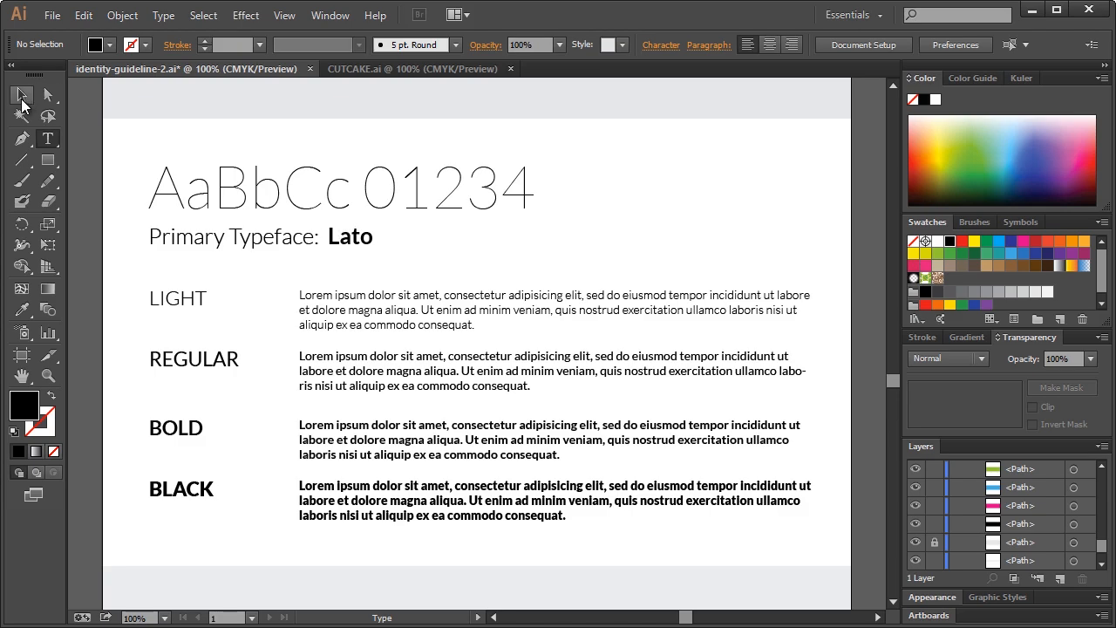
left_click(246, 202)
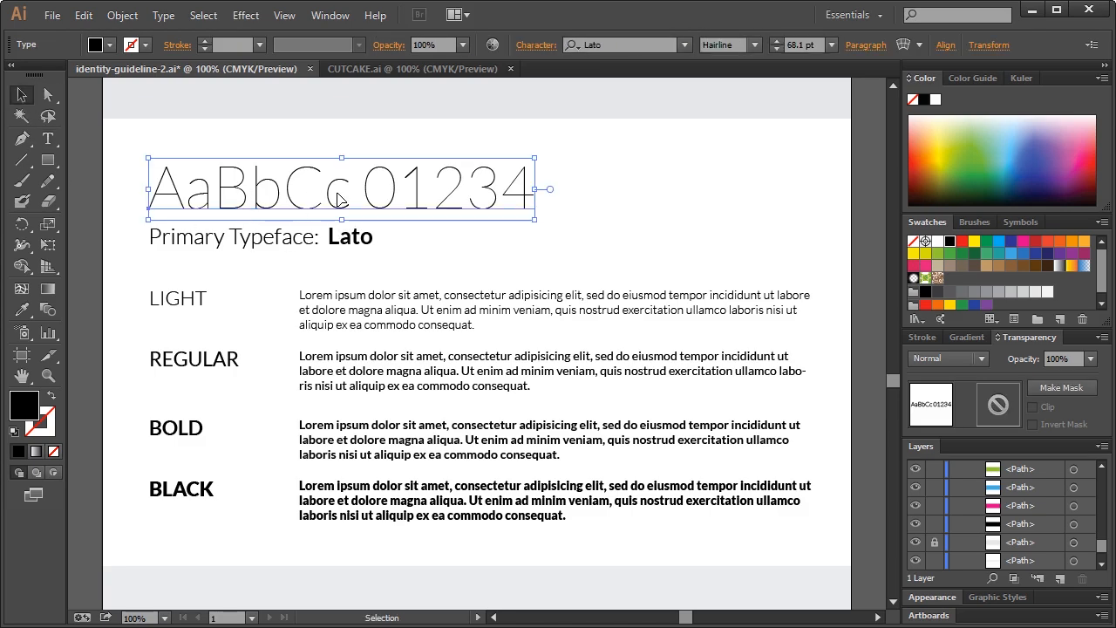
left_click(624, 45)
type("Prosto One")
key("Return")
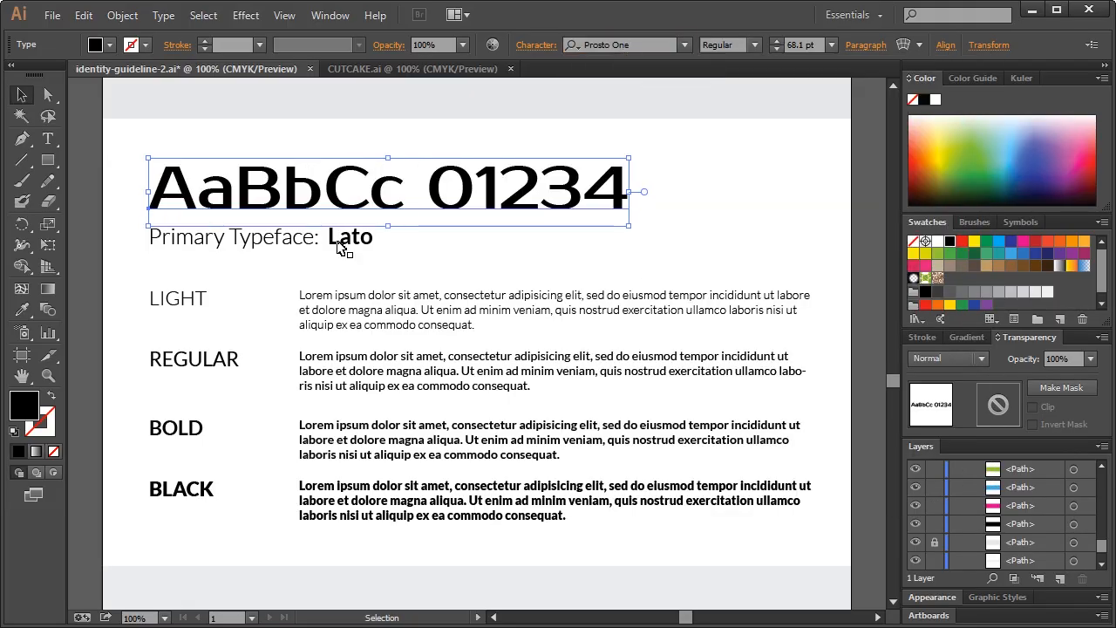
Change 'Lato' in the Primary Typeface label to 'Prosto One'
left_click(279, 247)
double_click(335, 237)
left_click(335, 237)
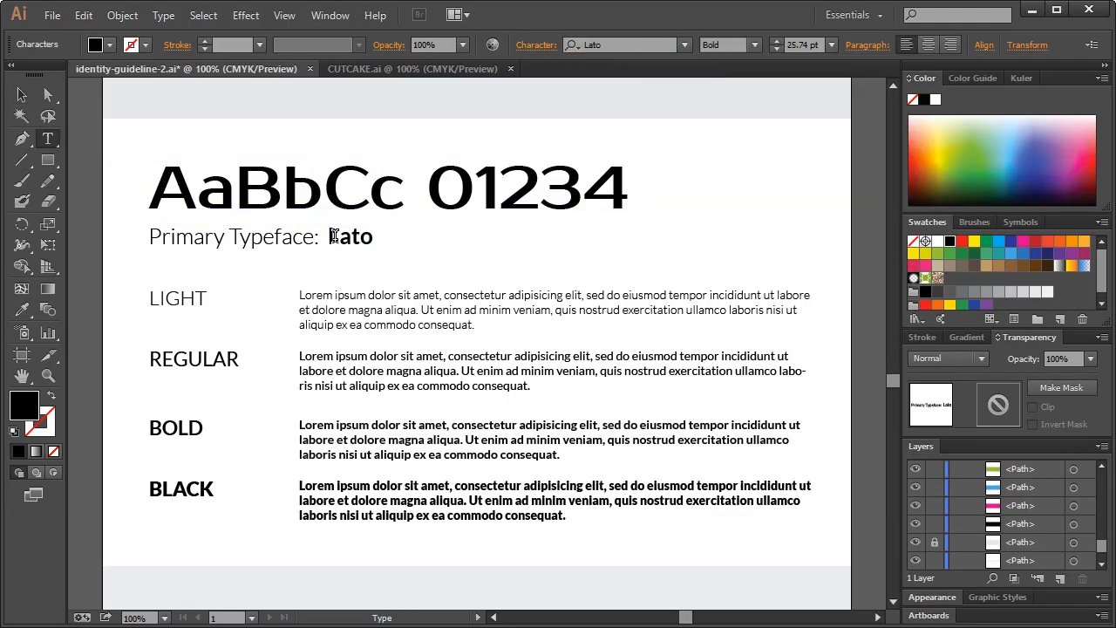
left_click_drag(328, 237, 437, 232)
type("pROS")
key("BackSpace")
key("BackSpace")
key("BackSpace")
key("BackSpace")
type("Prosto One")
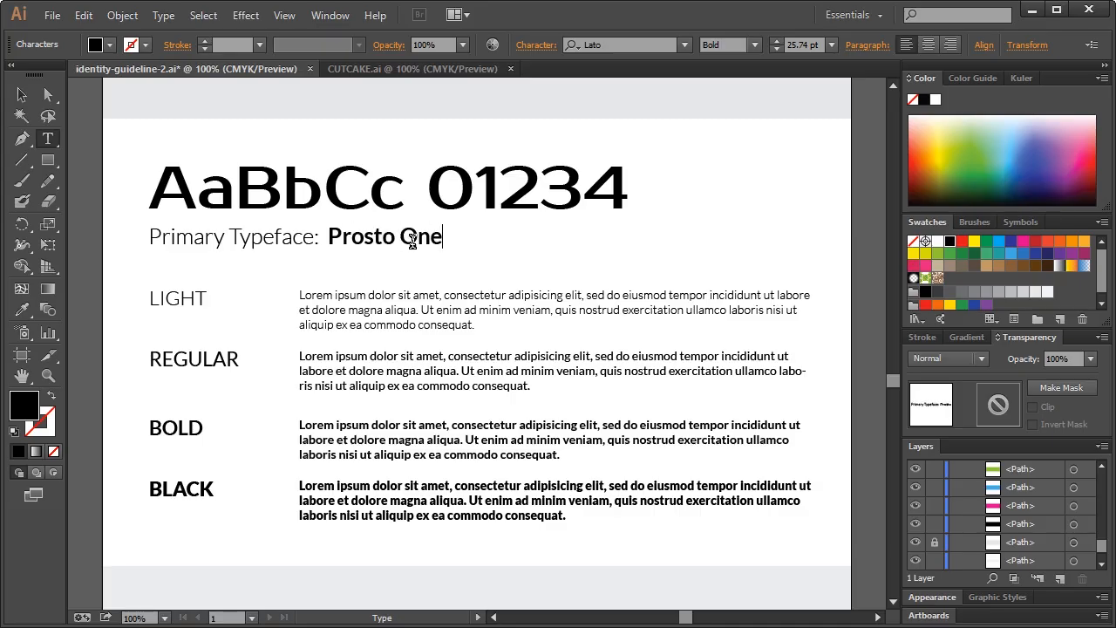
left_click(21, 94)
Apply the Prosto One font to the Primary Typeface line
left_click(620, 45)
type("prost o")
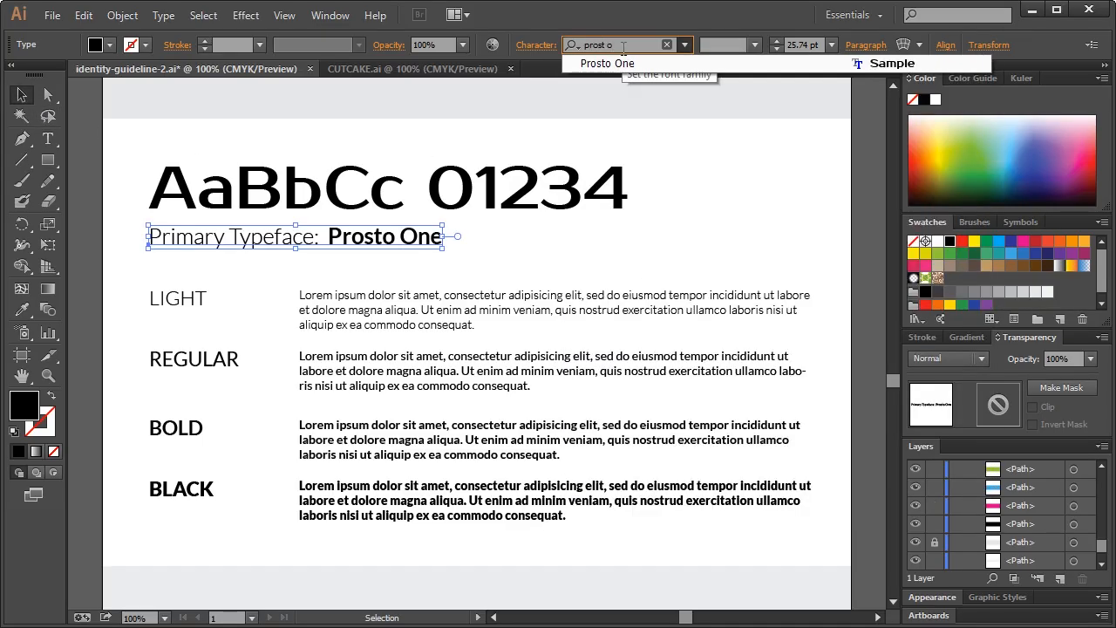
key("Return")
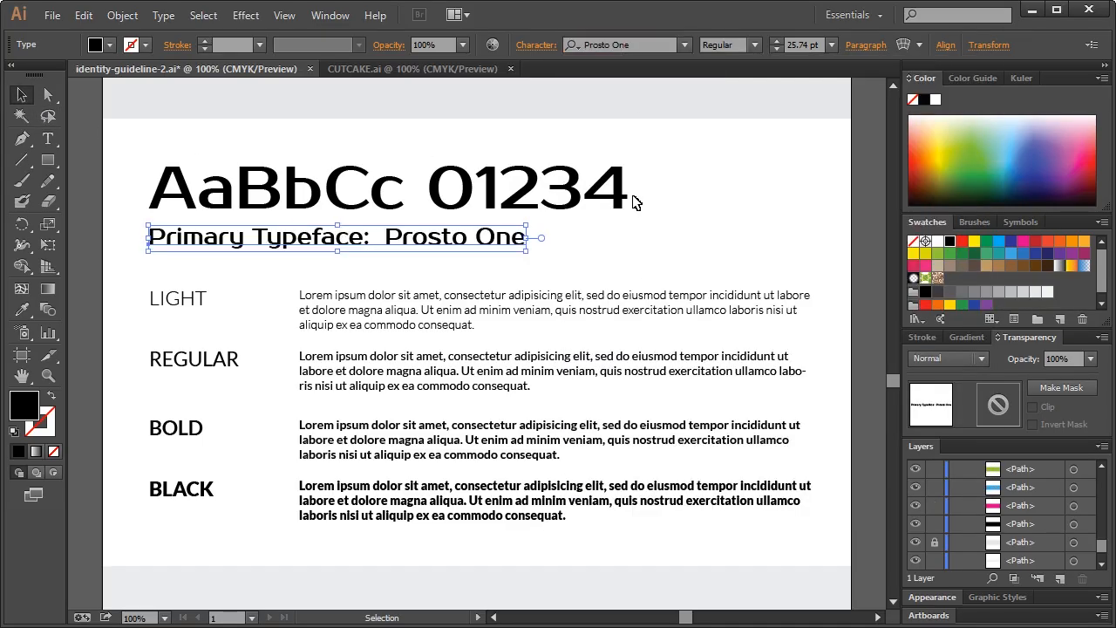
left_click(713, 209)
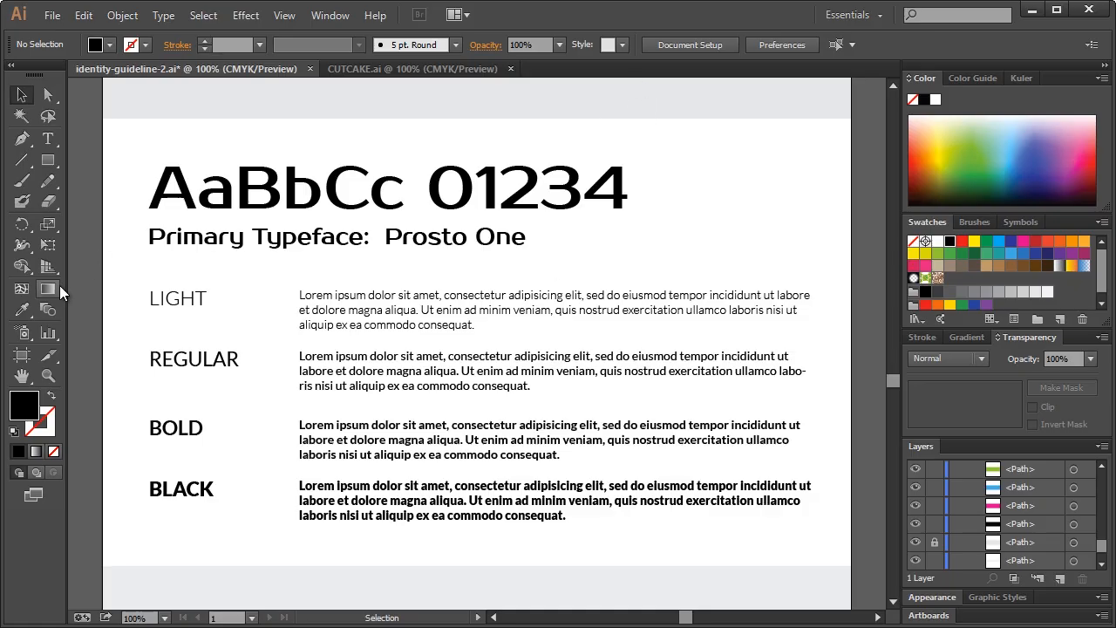
left_click(266, 200)
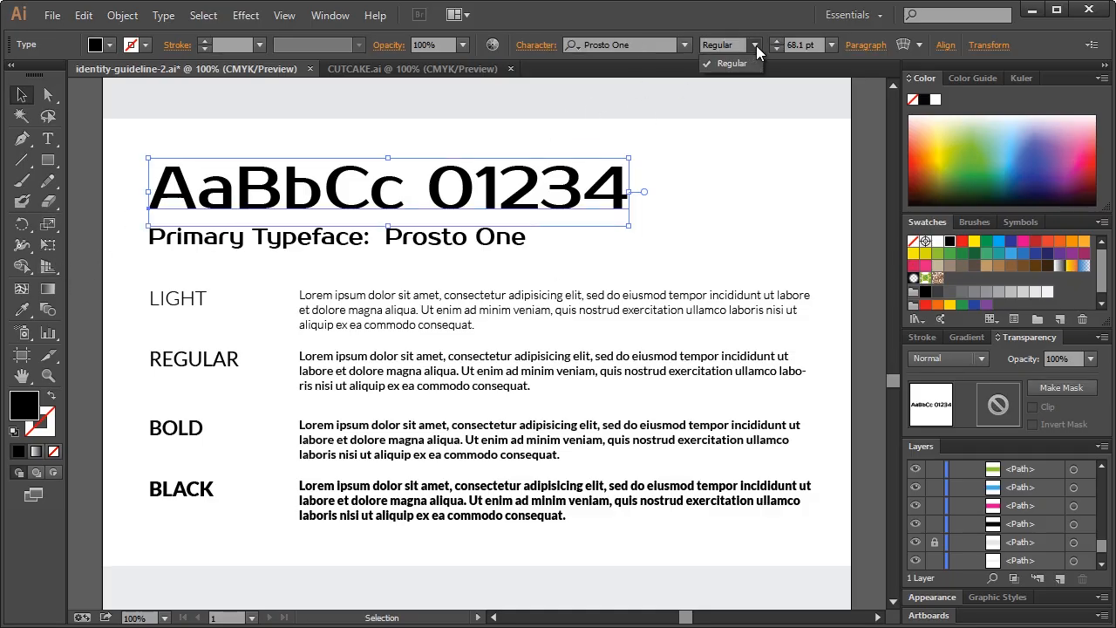
Delete the REGULAR, BOLD and BLACK weight labels together with their sample paragraphs
left_click(199, 368)
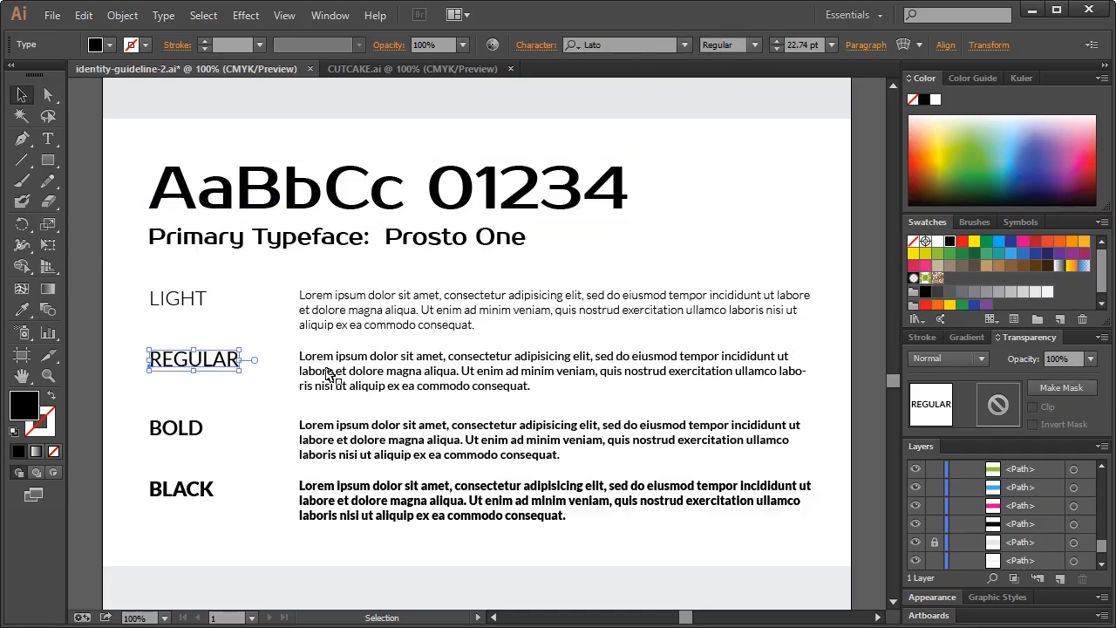
left_click(368, 371, "shift")
key("Delete")
left_click(175, 431)
key("Delete")
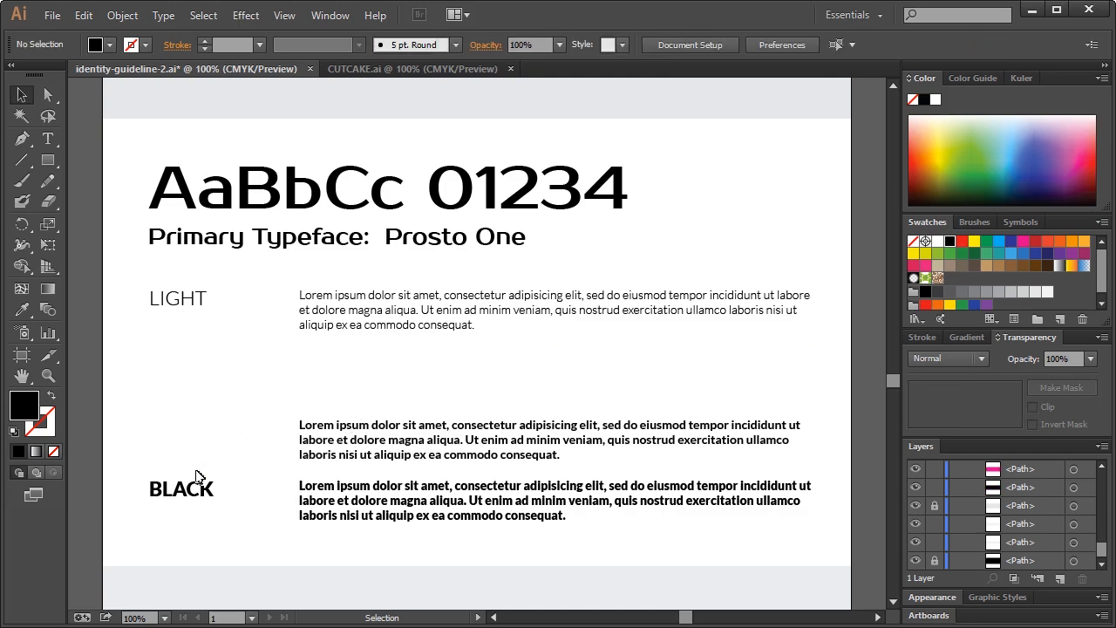
left_click(202, 490)
key("Delete")
left_click(448, 508)
key("Delete")
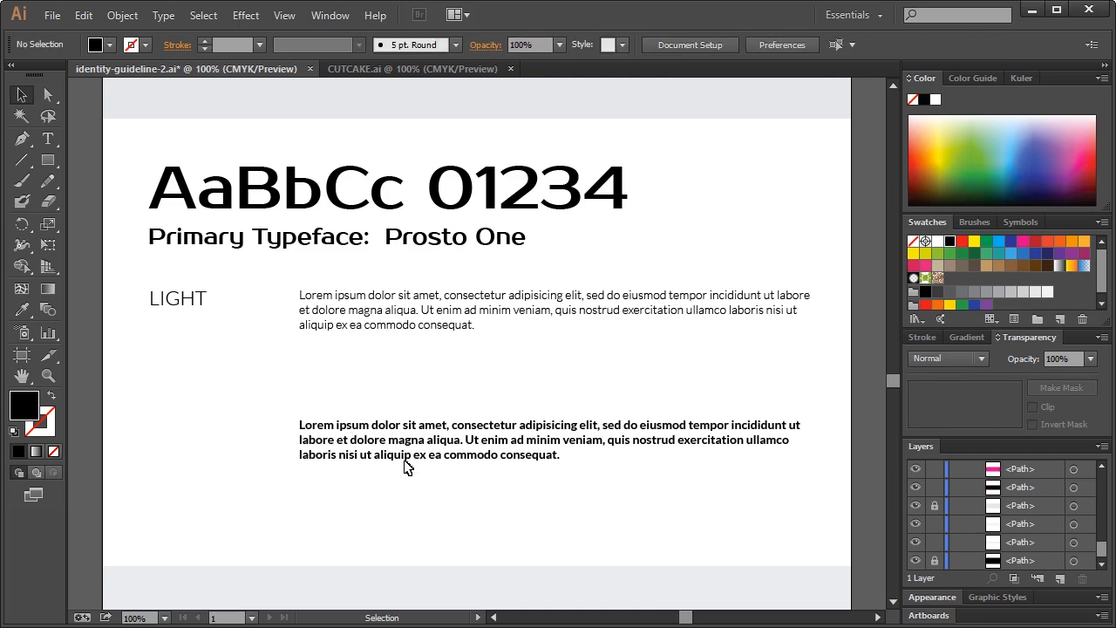
left_click(347, 426)
key("Delete")
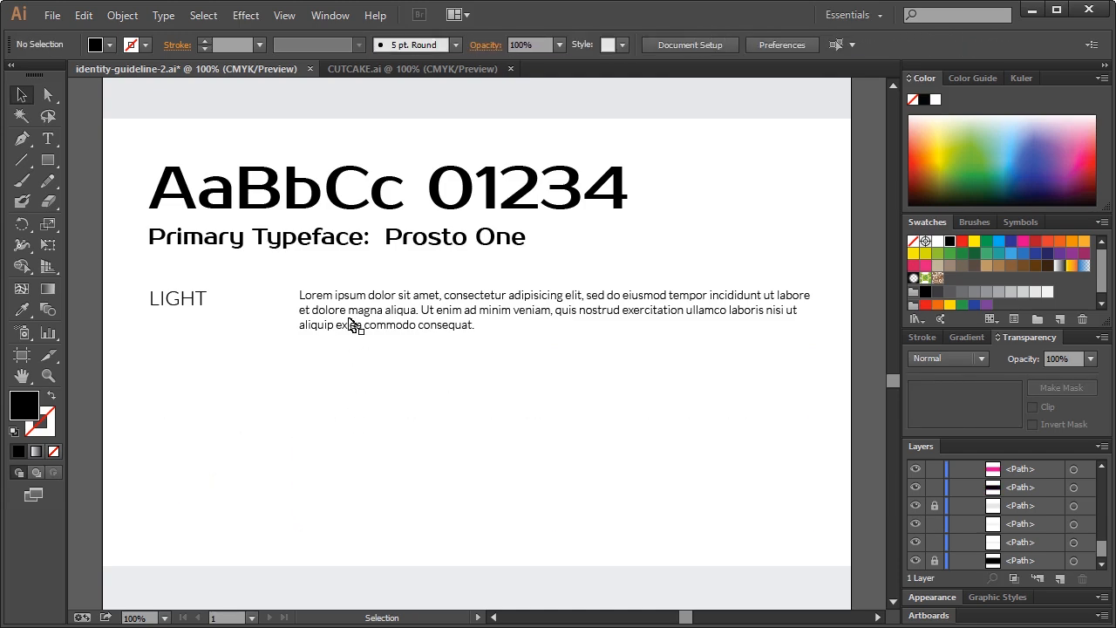
Set the LIGHT label and its paragraph to the Prosto One font
left_click(173, 301)
left_click(346, 318, "shift")
left_click(642, 46)
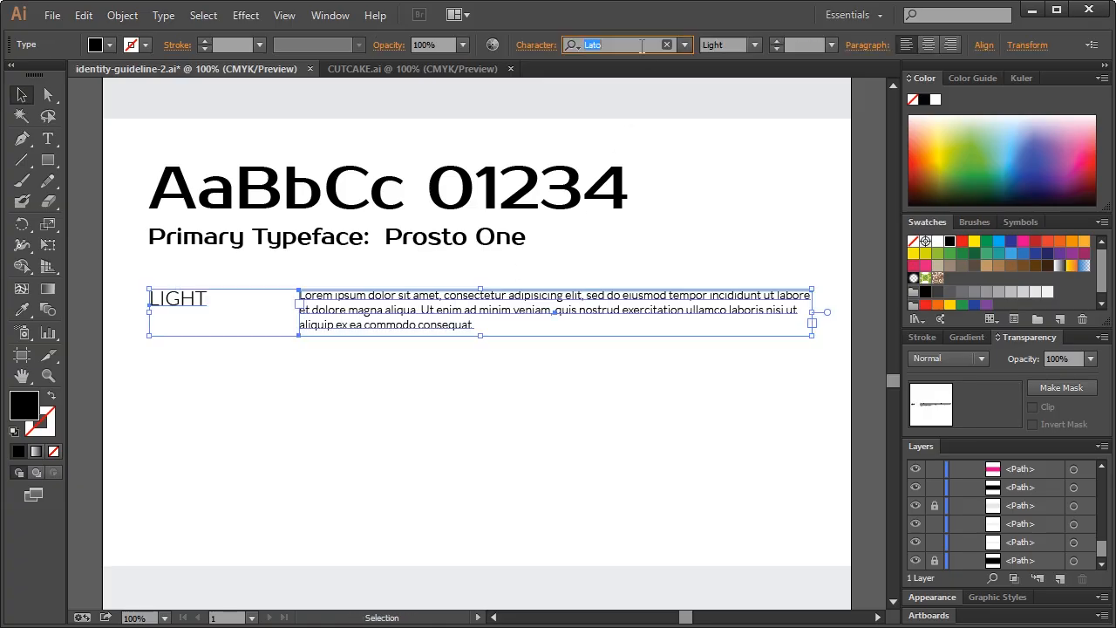
type("prosto o")
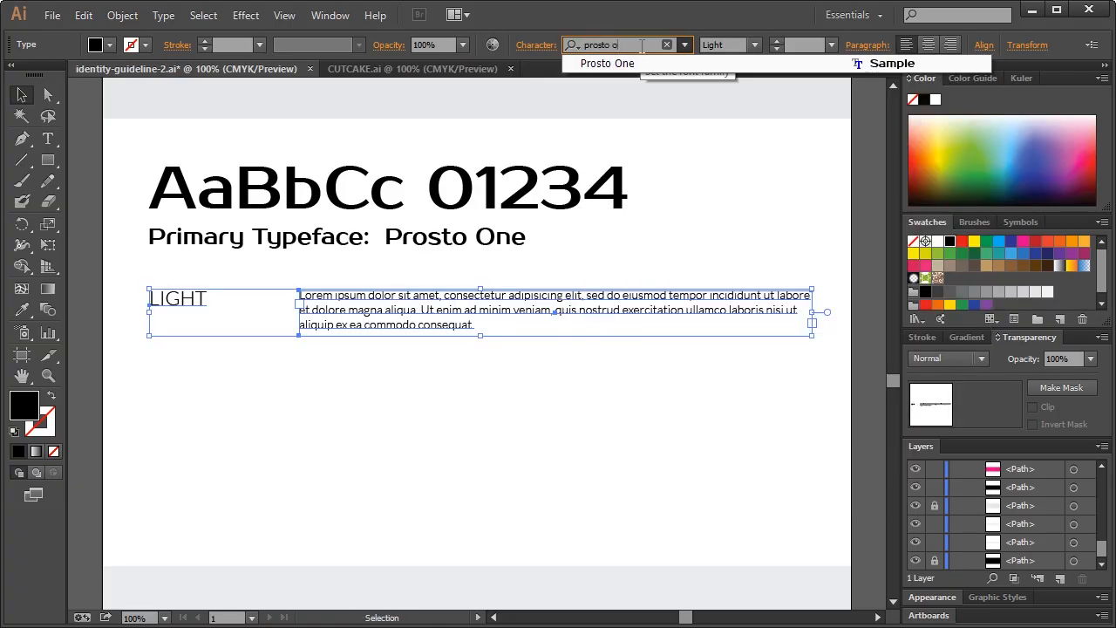
key("Return")
left_click(487, 386)
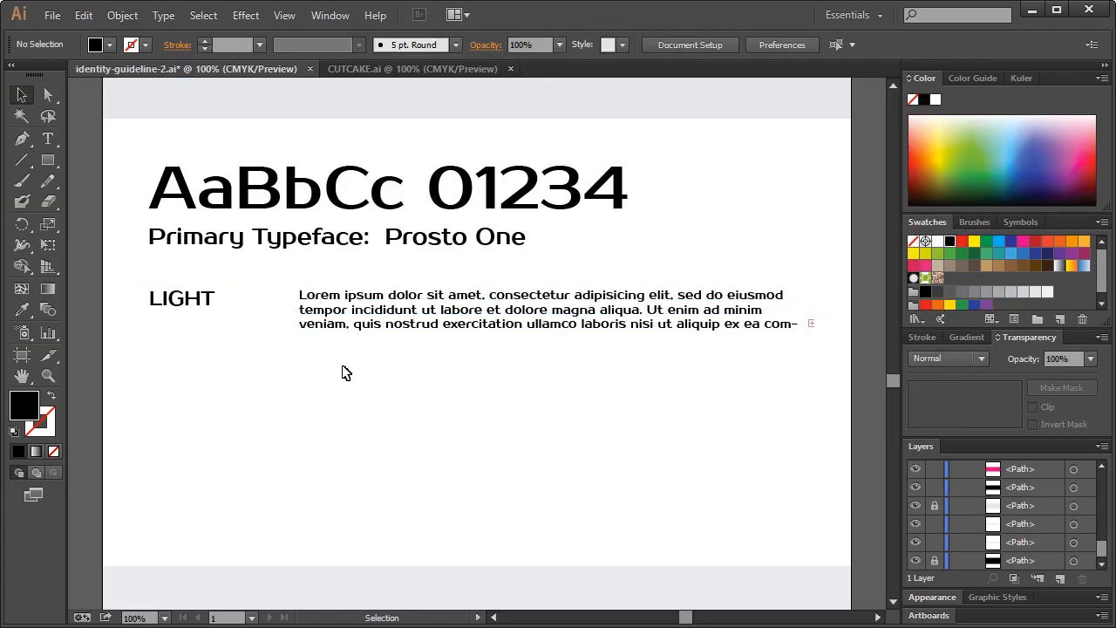
Retype the LIGHT label as REGULAR and nudge the Lorem ipsum paragraph into place
left_click(196, 301)
double_click(185, 299)
double_click(185, 299)
type("REGULAR")
key("Escape")
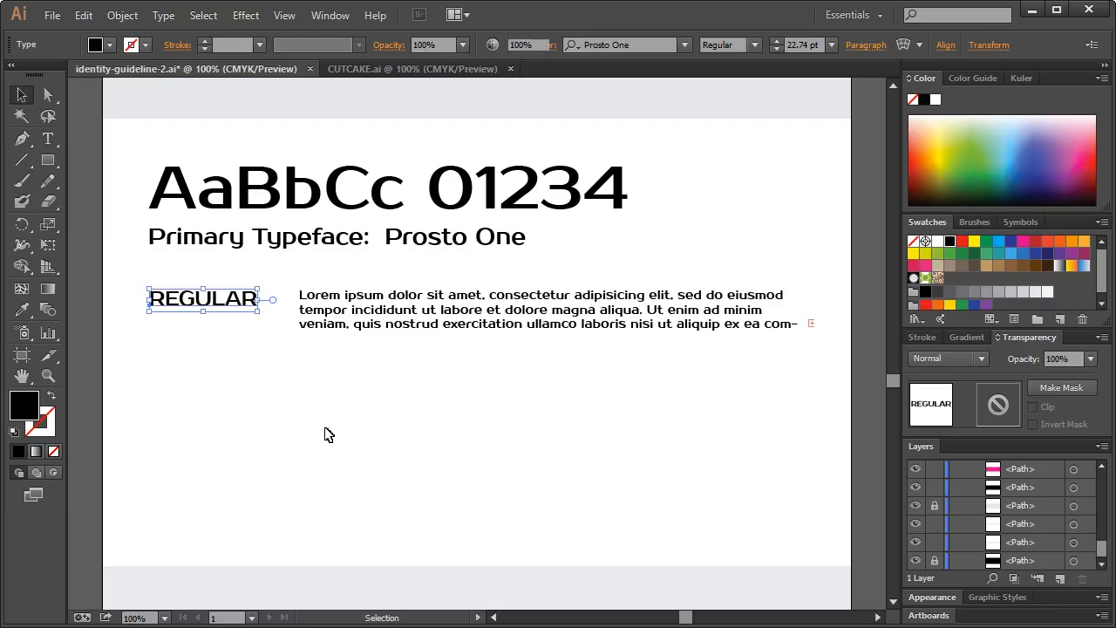
left_click(584, 386)
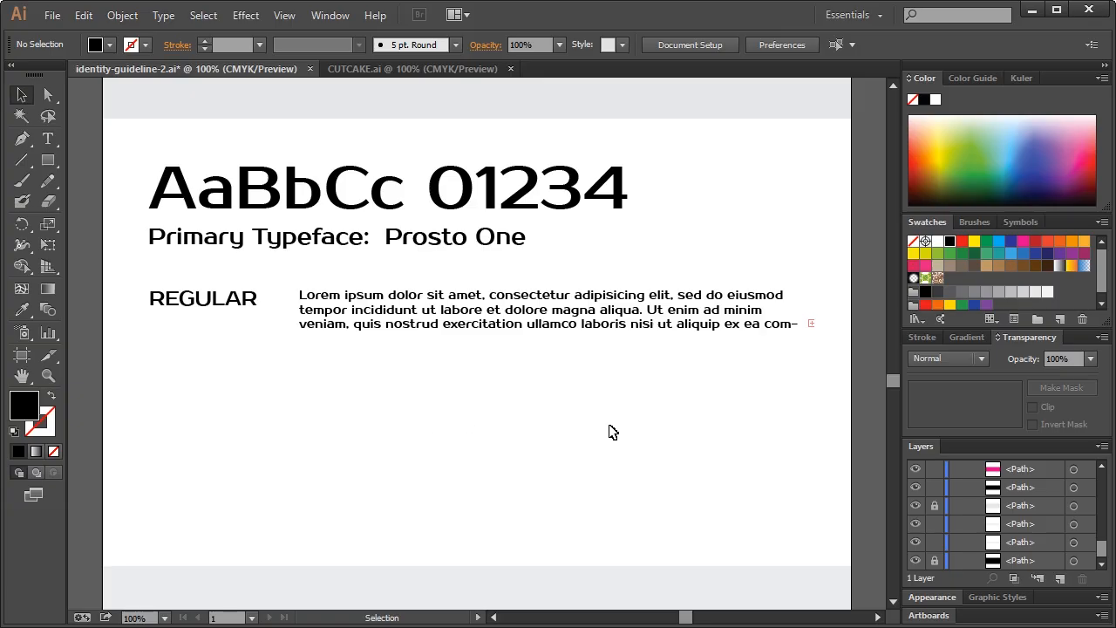
left_click(636, 331)
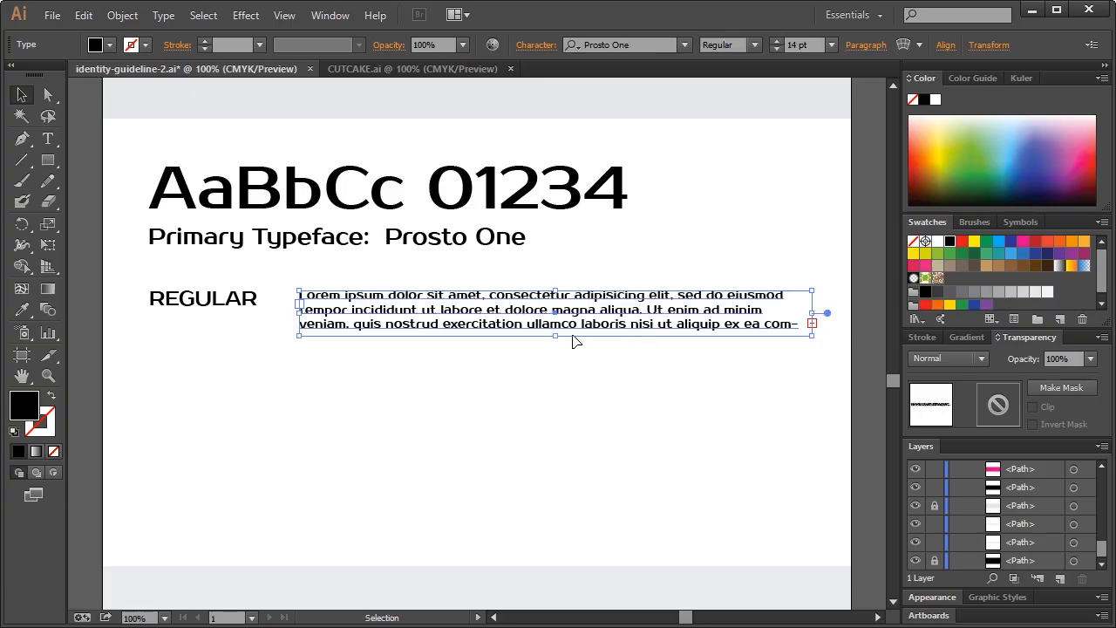
left_click_drag(557, 339, 552, 352)
left_click(541, 366)
Delete the business-card mockup image and the Facebook banner from the guideline
scroll(615, 419, "up", 1)
scroll(615, 420, "down", 5)
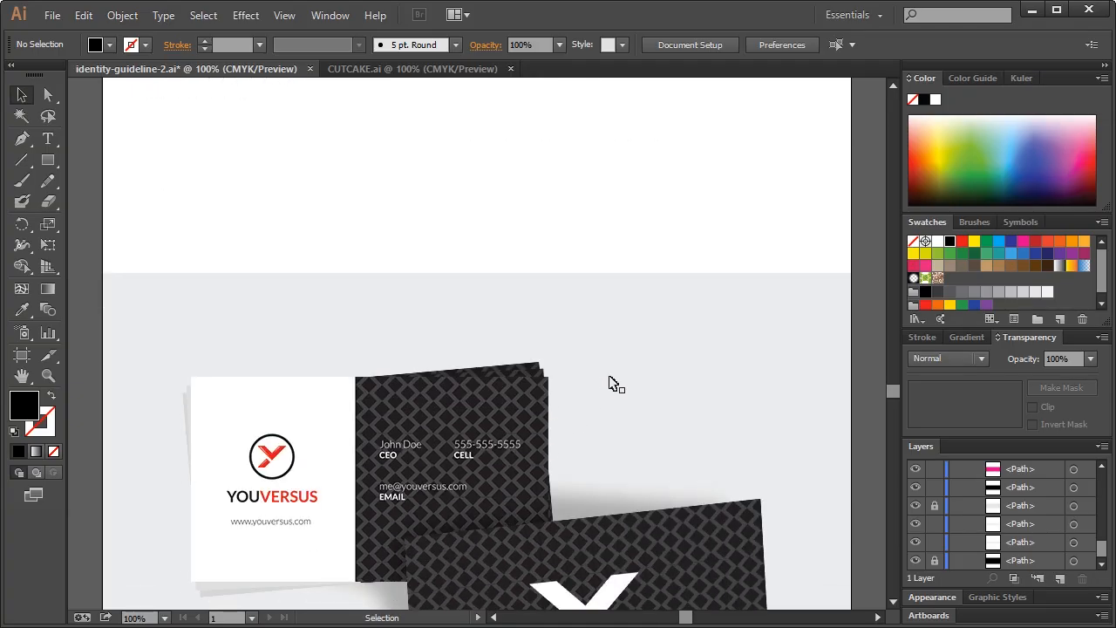
scroll(611, 381, "down", 4)
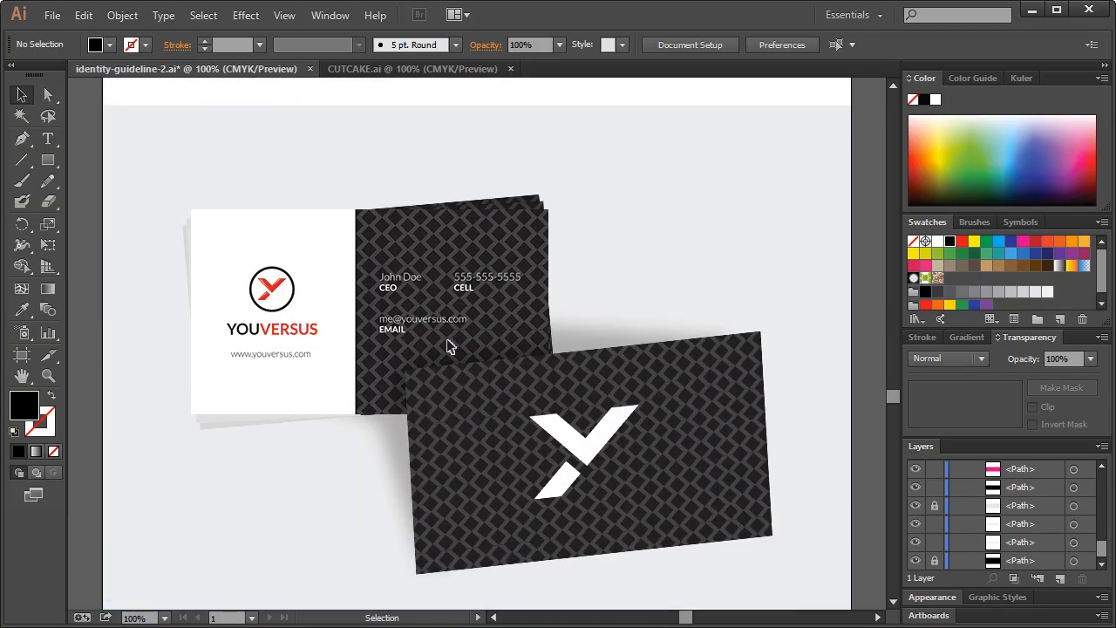
left_click(448, 343)
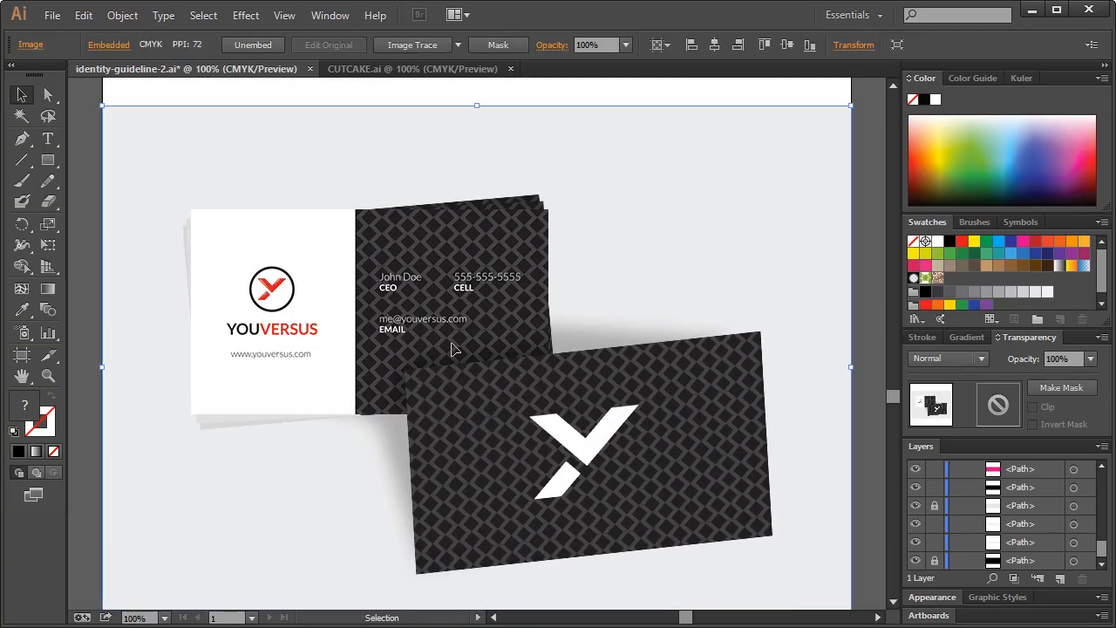
key("Delete")
scroll(488, 418, "down", 2)
left_click(488, 436)
key("Delete")
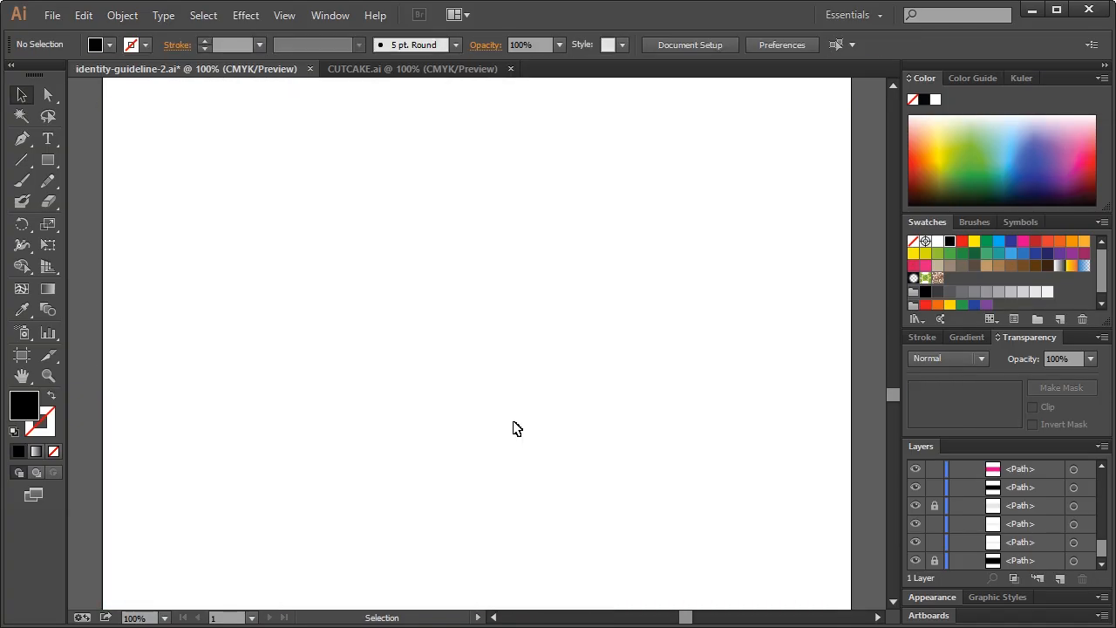
Save the identity guideline file with Ctrl+S
scroll(515, 428, "up", 2)
mouse_move(888, 386)
left_mouse_down()
mouse_move(897, 336)
mouse_move(897, 371)
left_mouse_up()
key("ctrl+s")
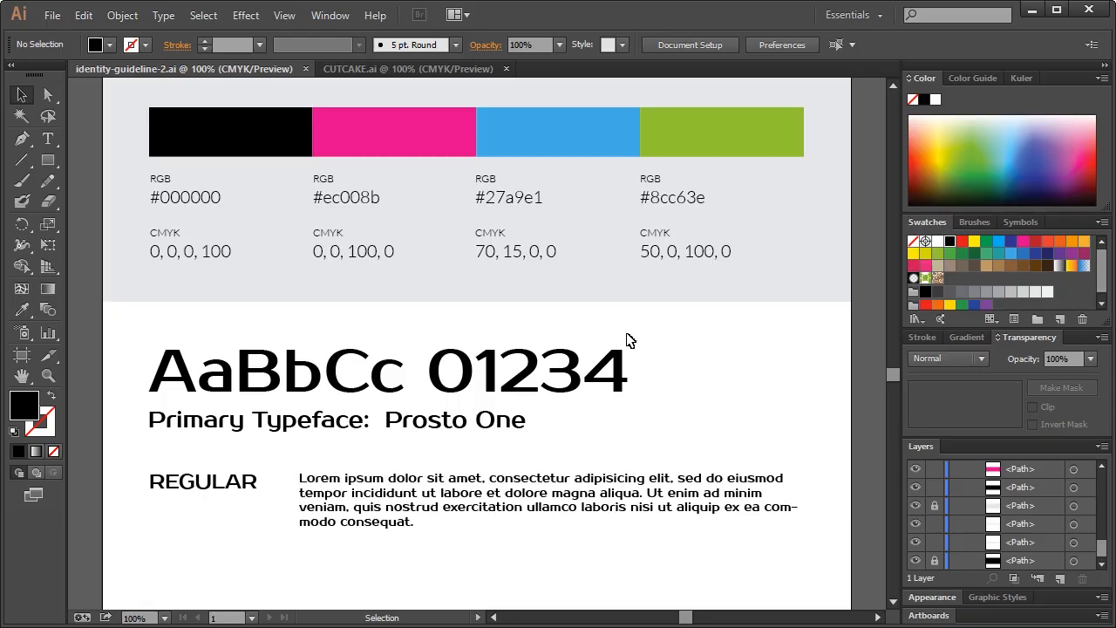
scroll(628, 341, "up", 7)
scroll(628, 341, "up", 10)
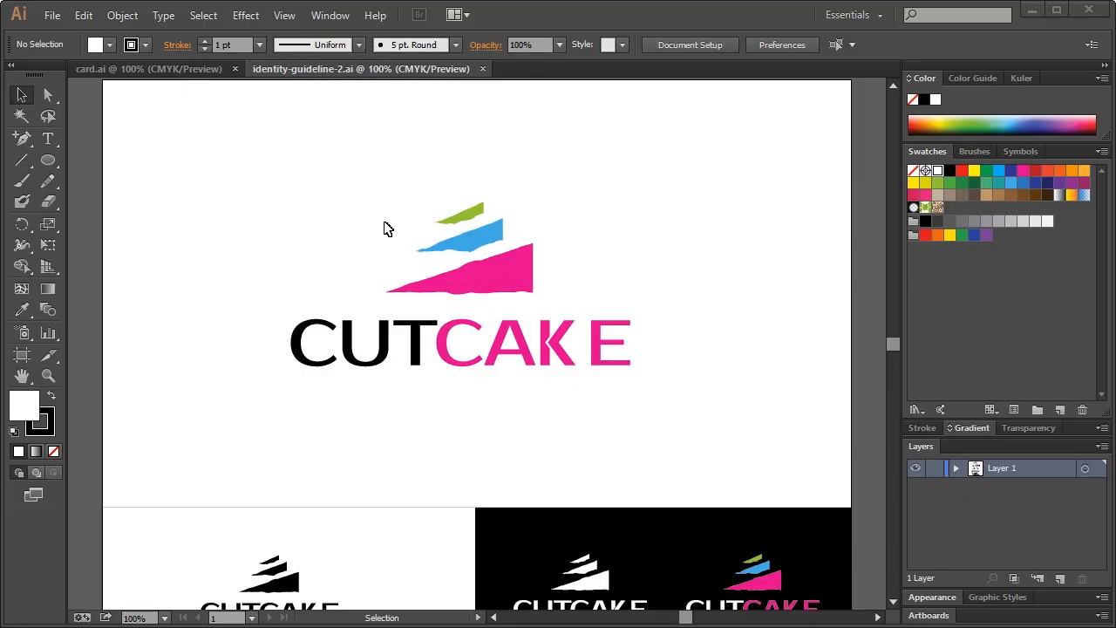
Paste the whole CUTCAKE logo from the identity guideline onto card.ai
left_click(181, 71)
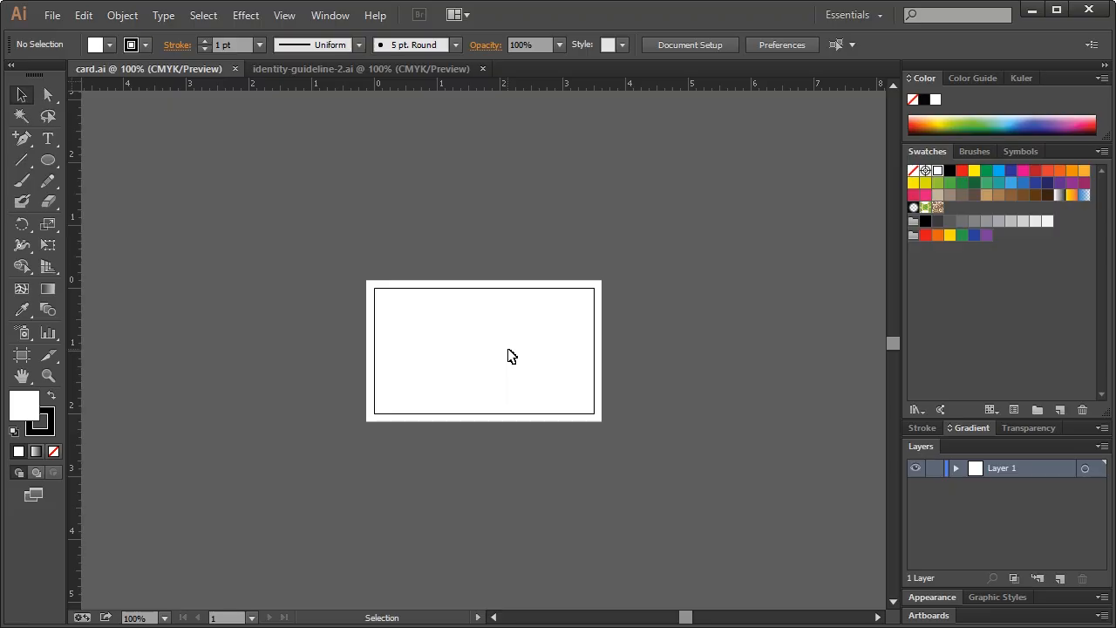
left_click(341, 66)
left_click_drag(263, 186, 689, 418)
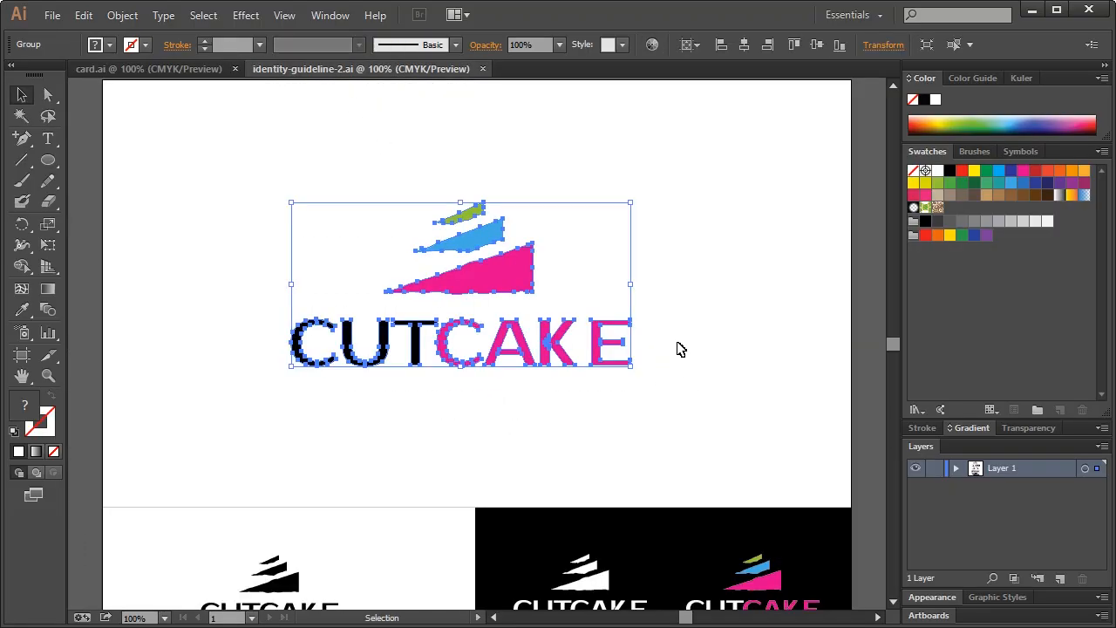
left_click(165, 70)
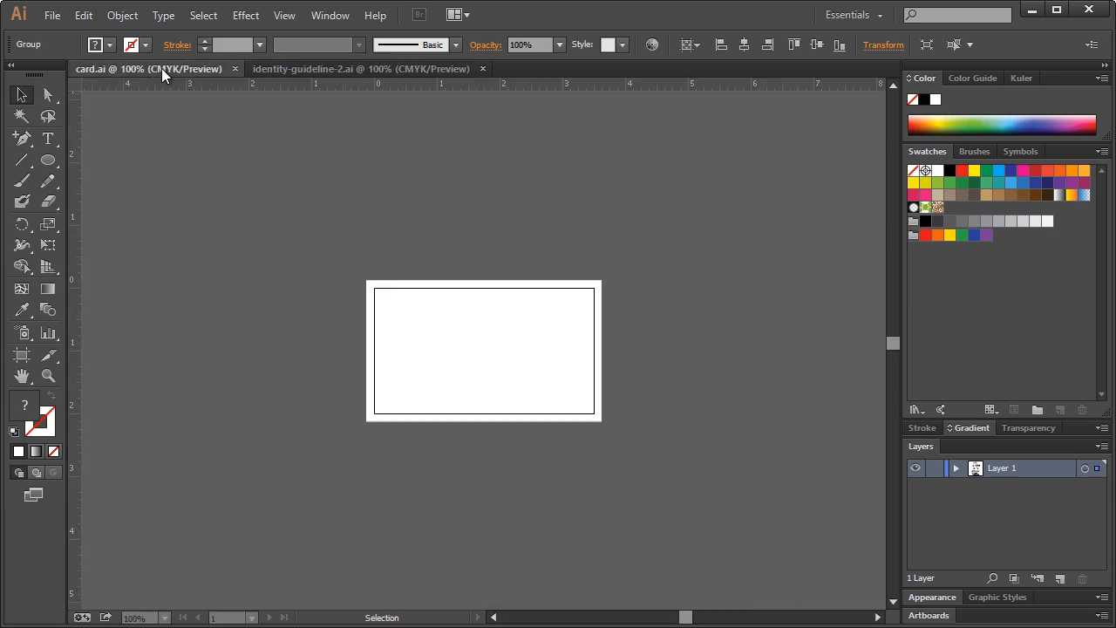
key("ctrl+v")
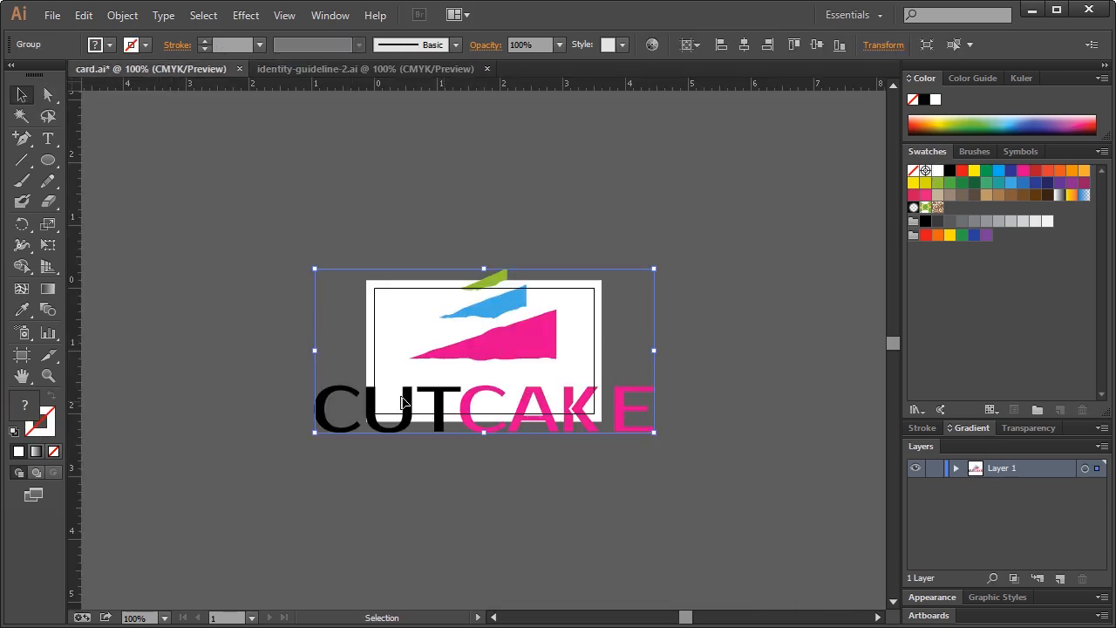
Zoom in on the card, shrink the logo and move it into the upper area
left_click(47, 375)
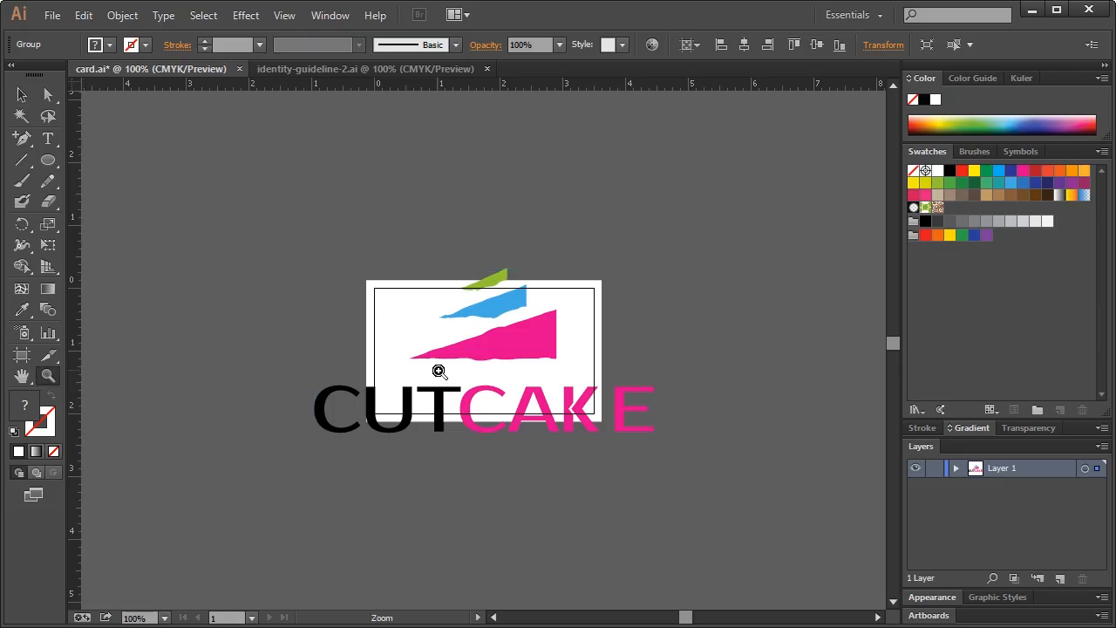
left_click(476, 369)
left_click(476, 369)
scroll(406, 314, "up", 1)
left_click(22, 94)
left_click_drag(834, 504, 331, 260)
left_click_drag(266, 222, 428, 294)
left_click(571, 298)
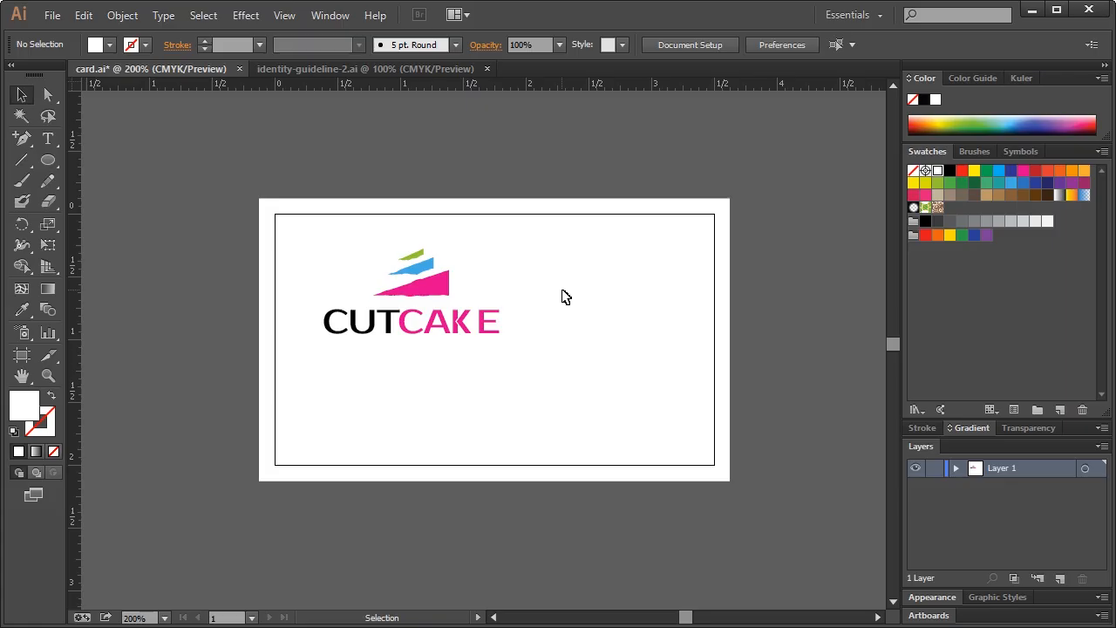
With guides shown, shrink the logo further and nudge it up near the card's top
key("ctrl+semicolon")
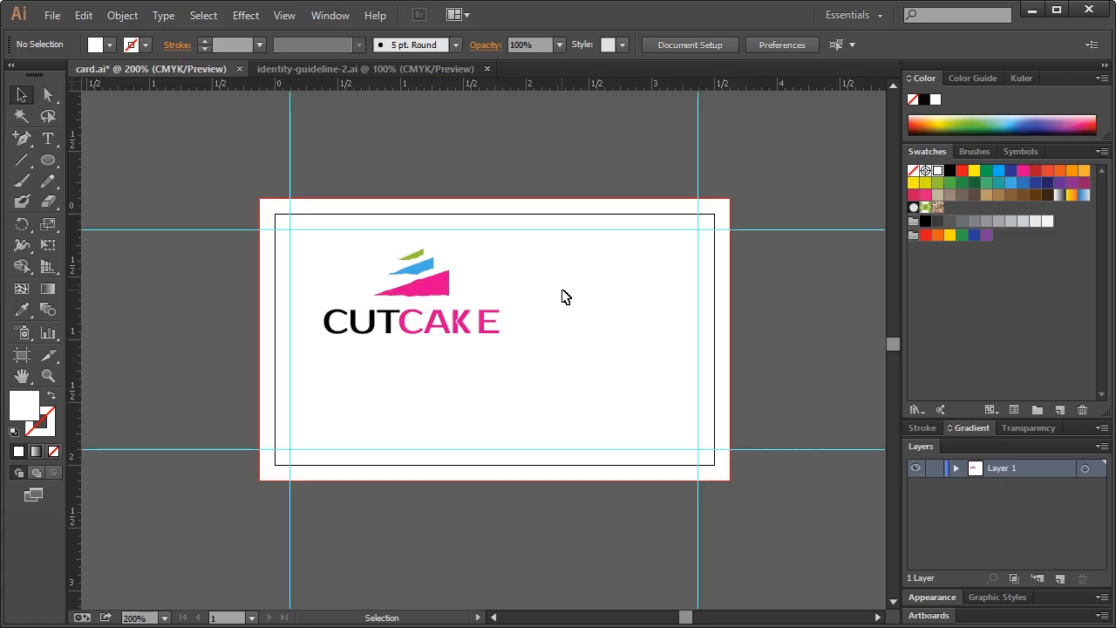
left_click_drag(532, 356, 316, 248)
left_click_drag(428, 294, 508, 296)
left_click_drag(573, 337, 558, 331)
left_click_drag(503, 288, 505, 285)
left_click(602, 297)
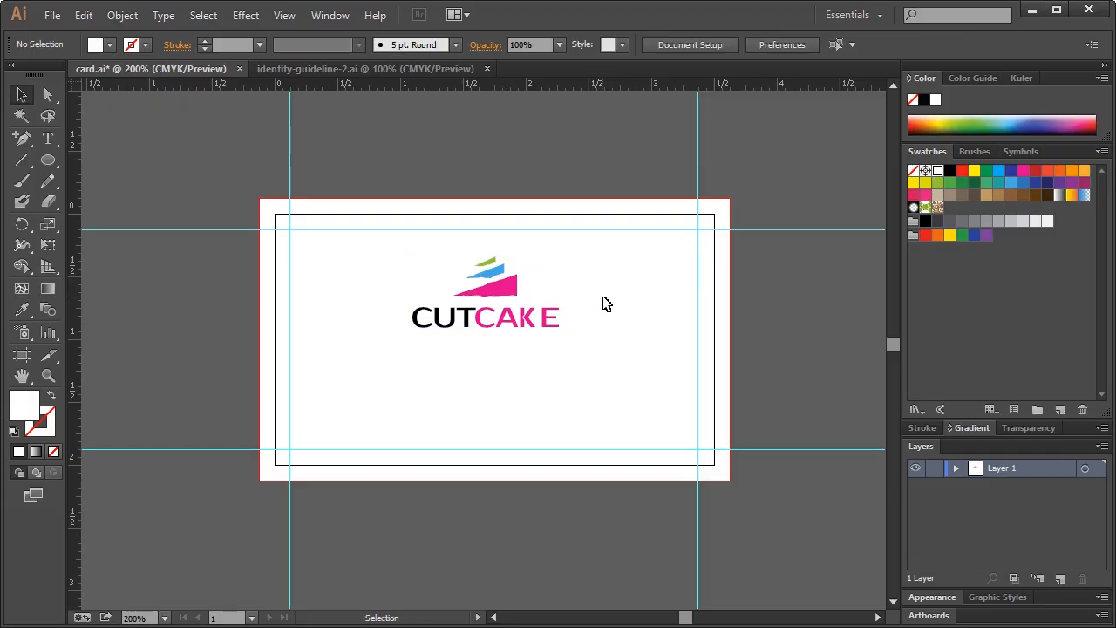
left_click(552, 323)
left_click_drag(563, 326, 529, 310)
left_click(505, 300)
left_click(495, 293)
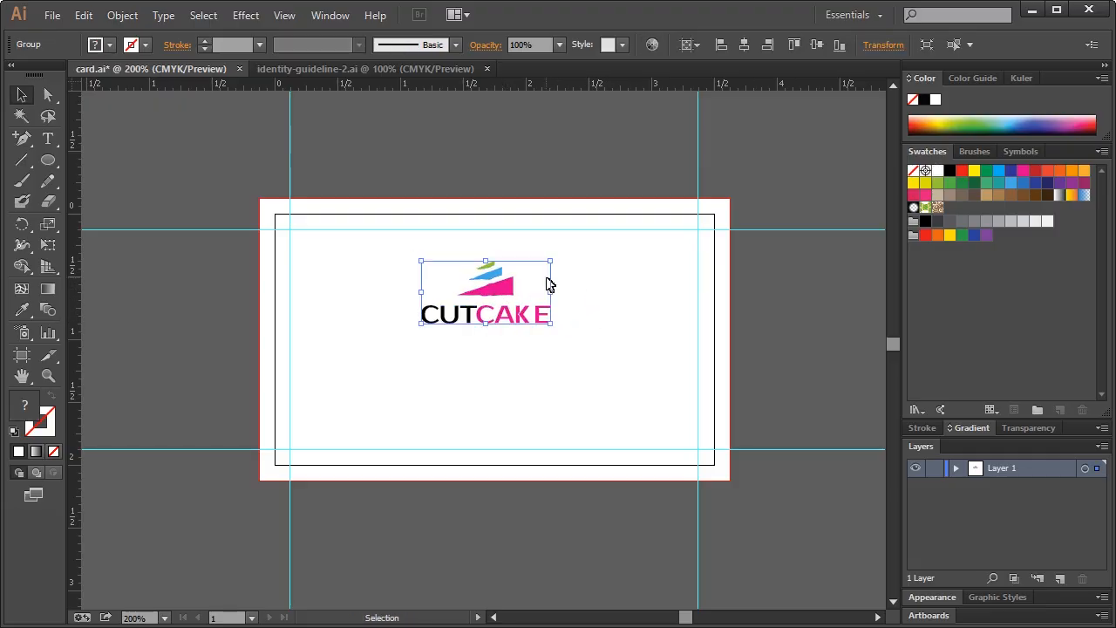
key("Up")
key("Up")
key("Up")
key("Up")
key("Up")
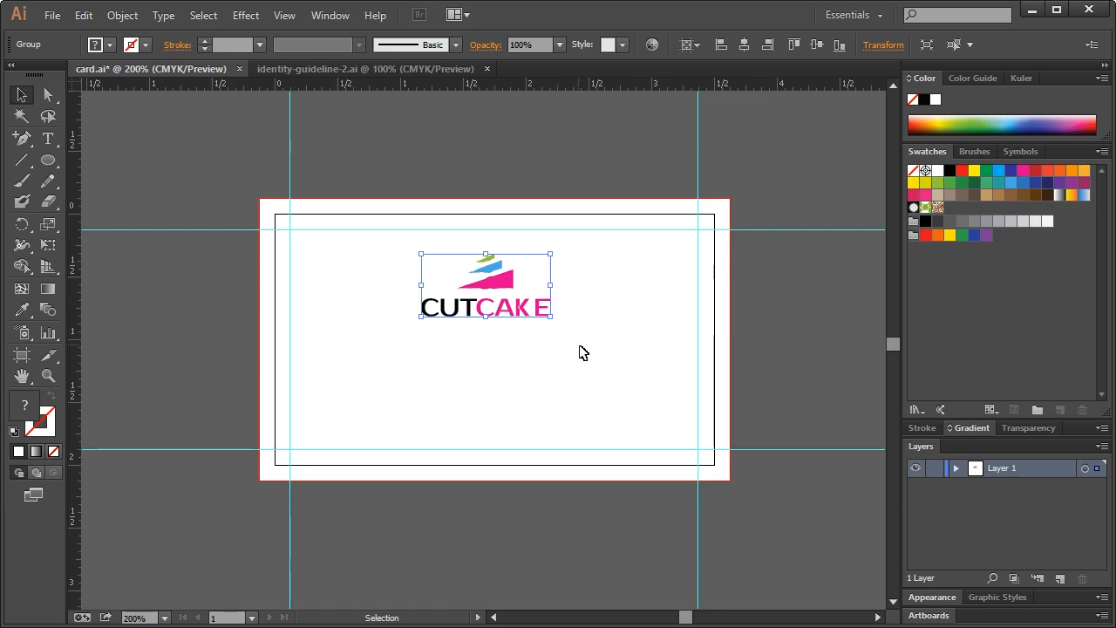
left_click(582, 352)
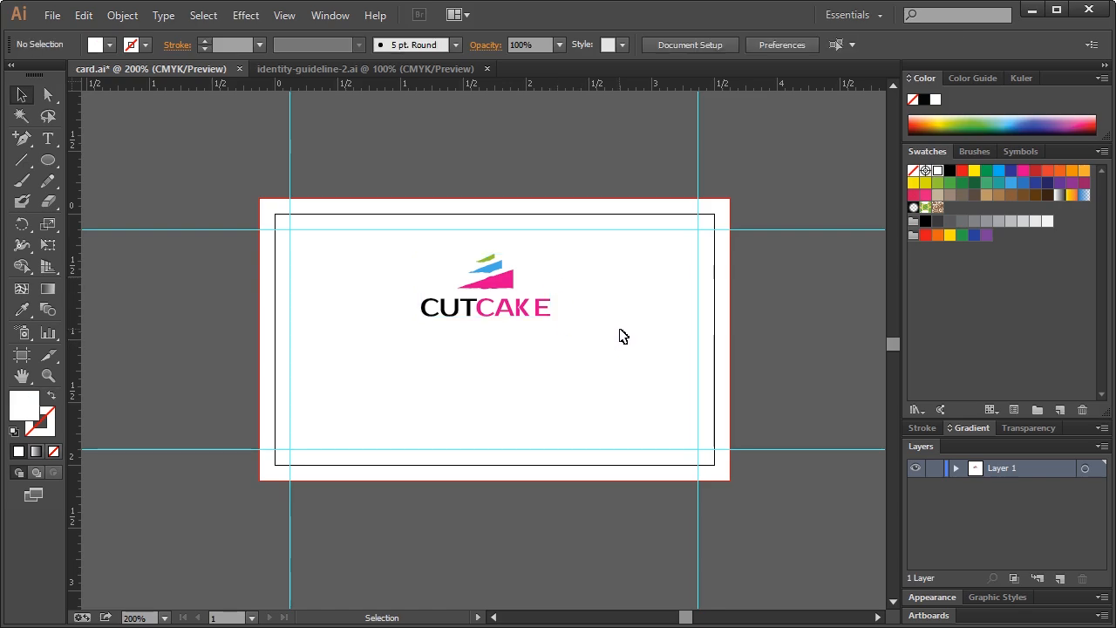
Centre the logo horizontally on the card and drag a copy to the lower right
left_click(508, 288)
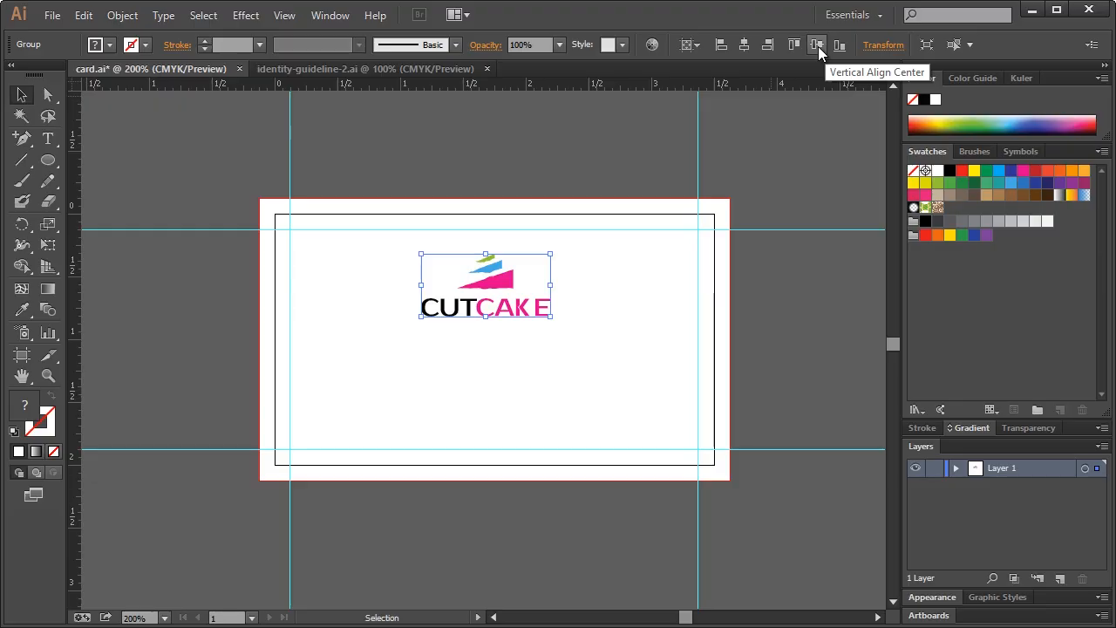
left_click(744, 45)
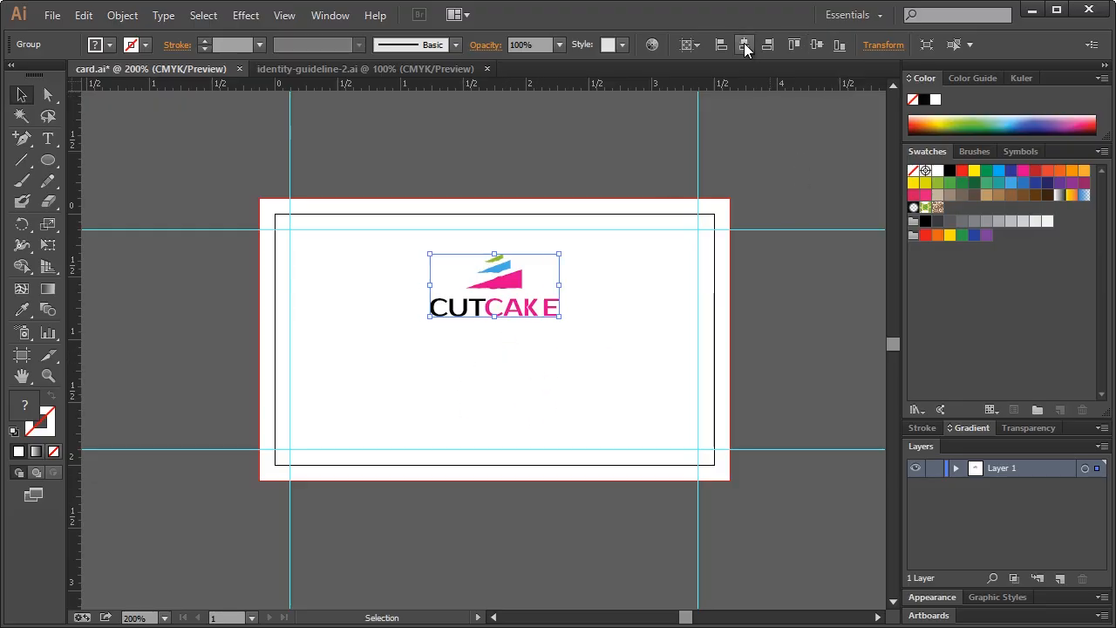
left_click(635, 332)
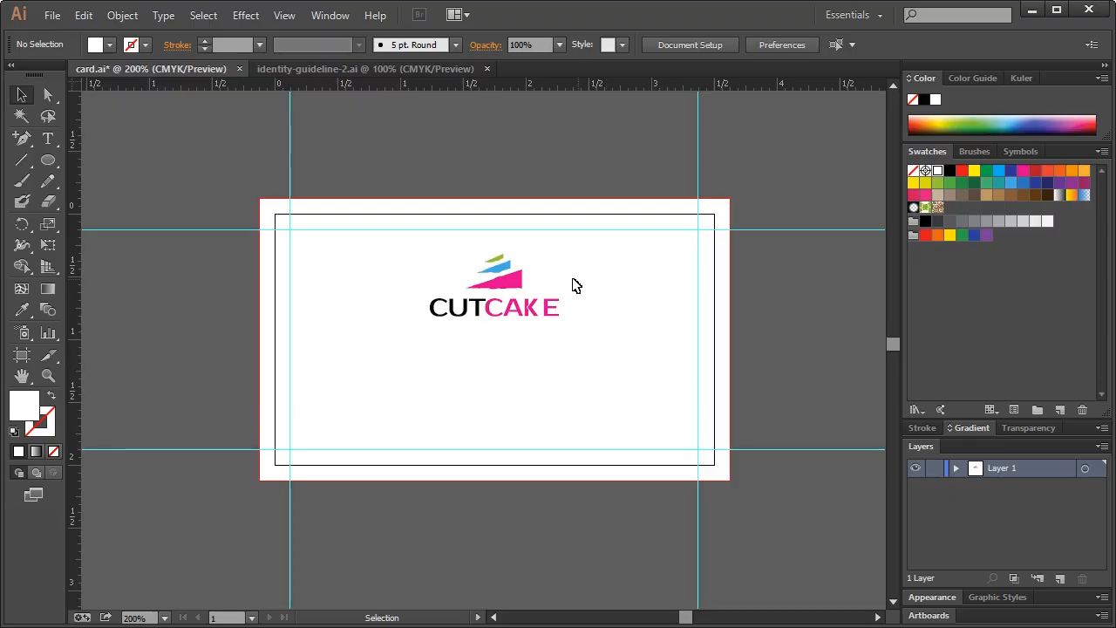
left_click(506, 284)
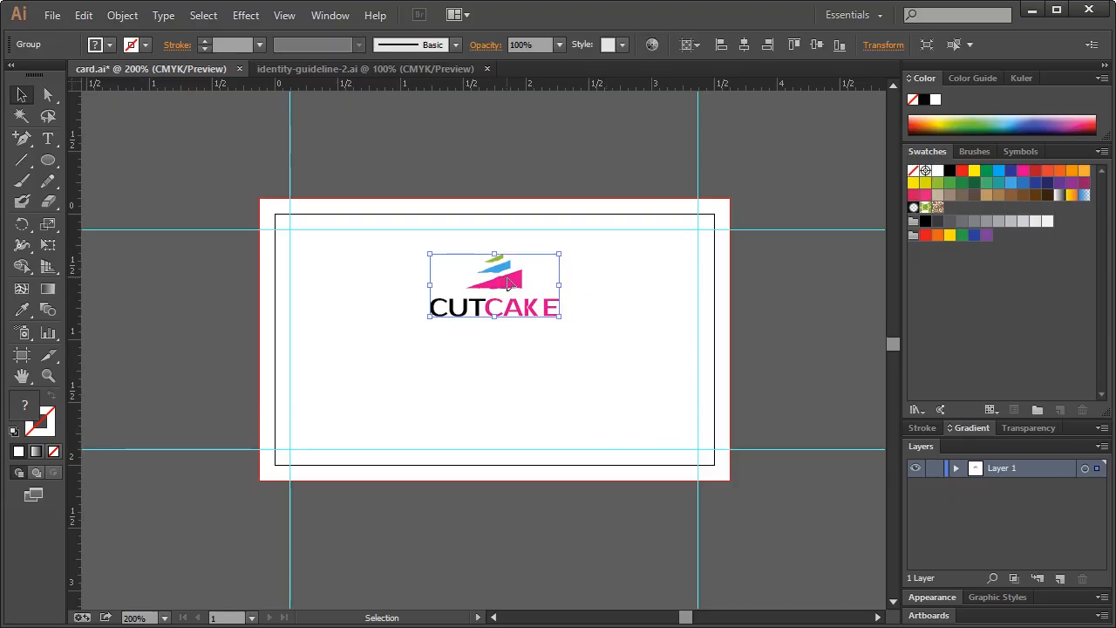
left_click_drag(518, 285, 585, 360)
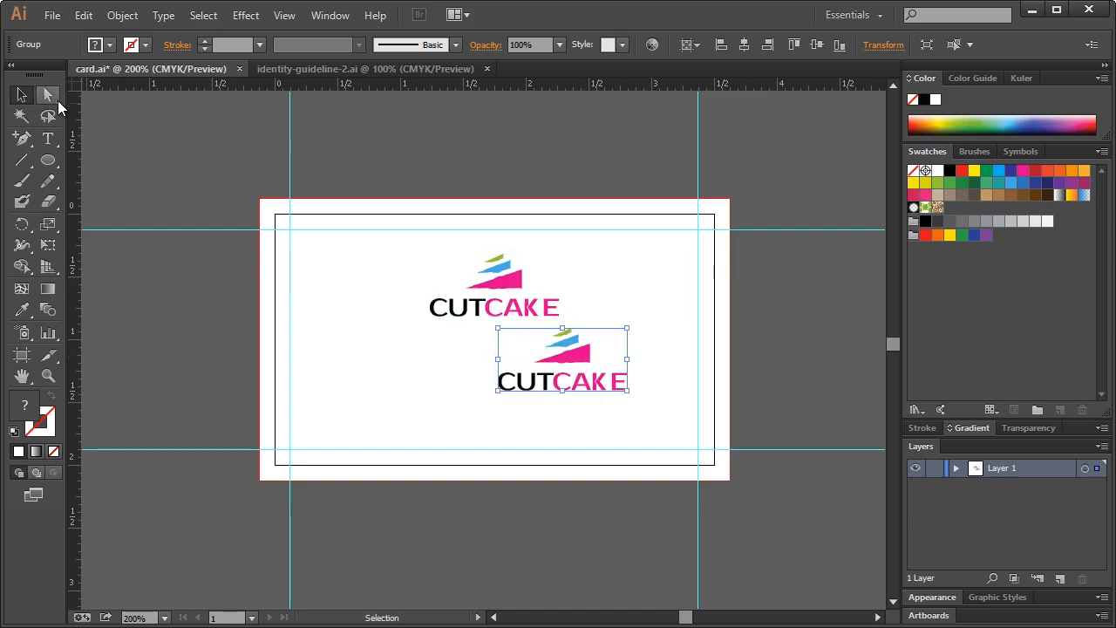
Ungroup the copied logo and delete its CUTCAKE lettering
right_click(577, 359)
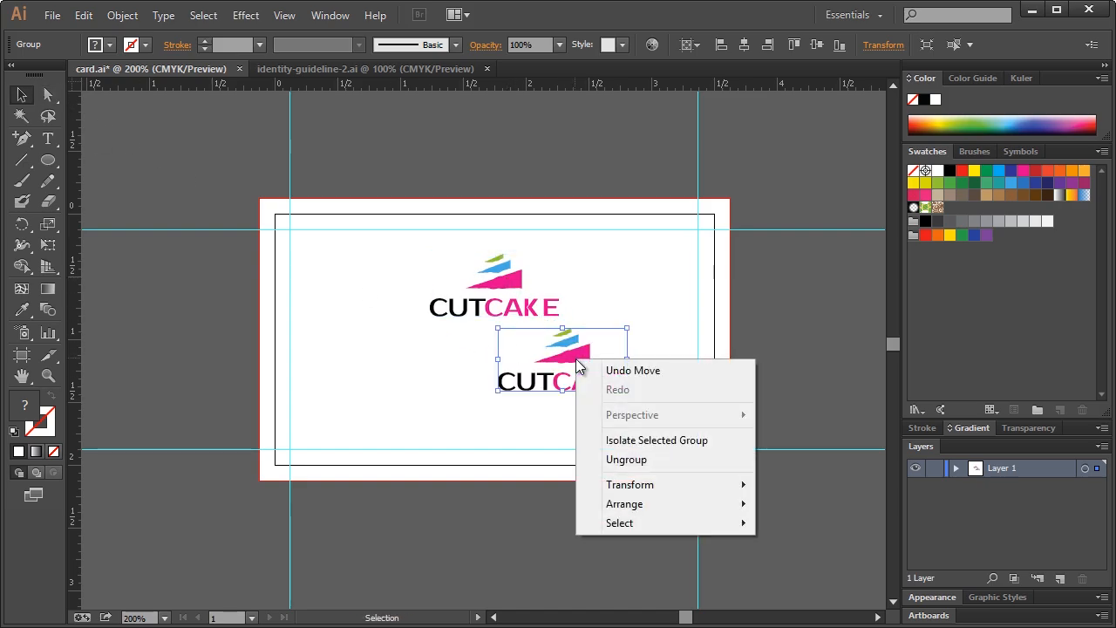
left_click(612, 459)
left_click(622, 406)
left_click_drag(647, 401, 479, 381)
key("Delete")
Enlarge the stripe icon and push it past the card's bottom-right corner
left_click_drag(593, 394, 542, 330)
left_click_drag(531, 367, 462, 403)
left_click_drag(565, 396, 599, 422)
left_click(672, 370)
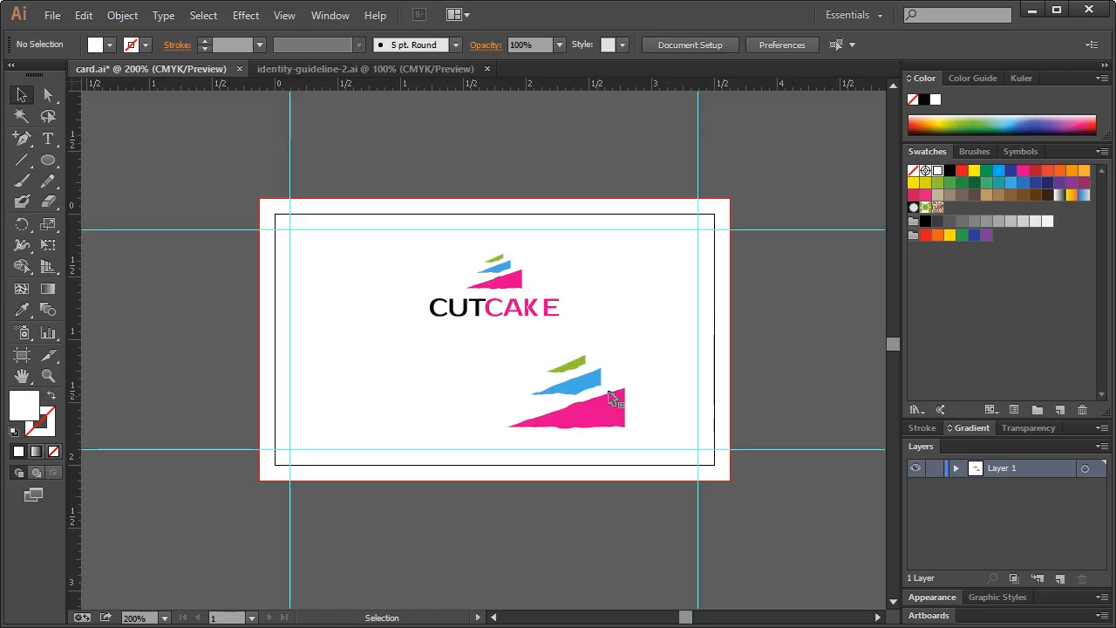
left_click_drag(592, 384, 639, 394)
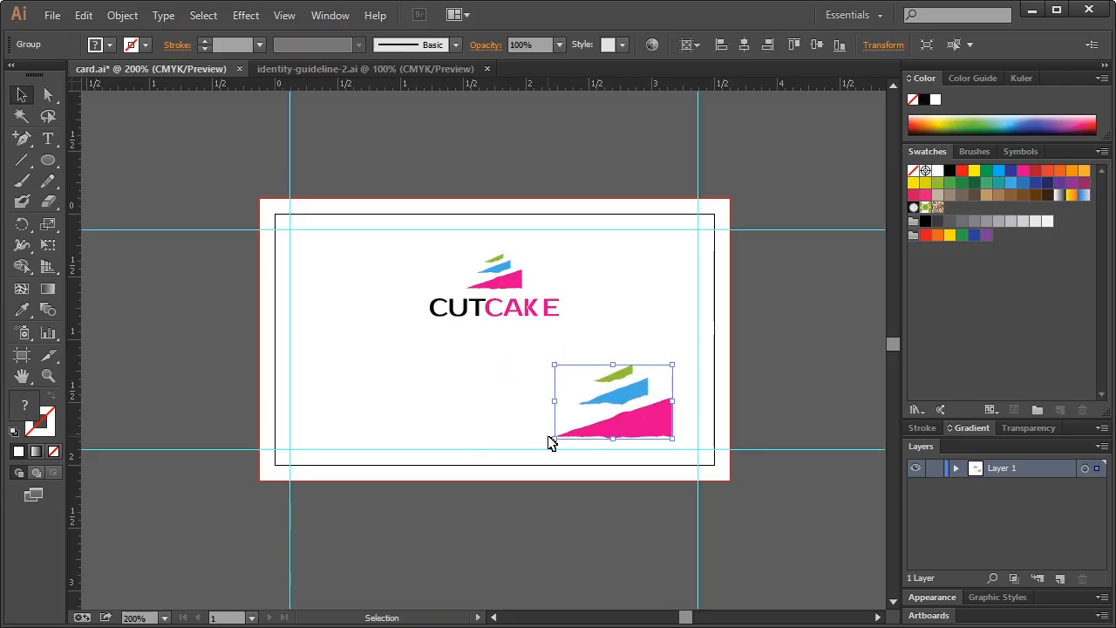
left_click_drag(554, 440, 457, 493)
left_click_drag(604, 422, 690, 431)
left_click_drag(660, 395, 653, 387)
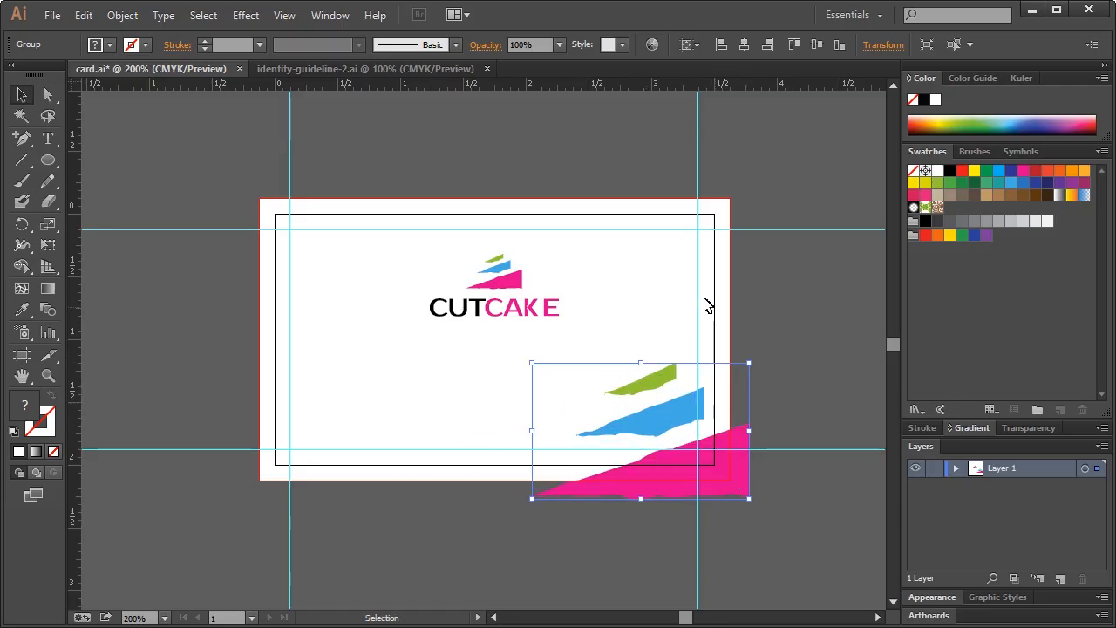
left_click(647, 298)
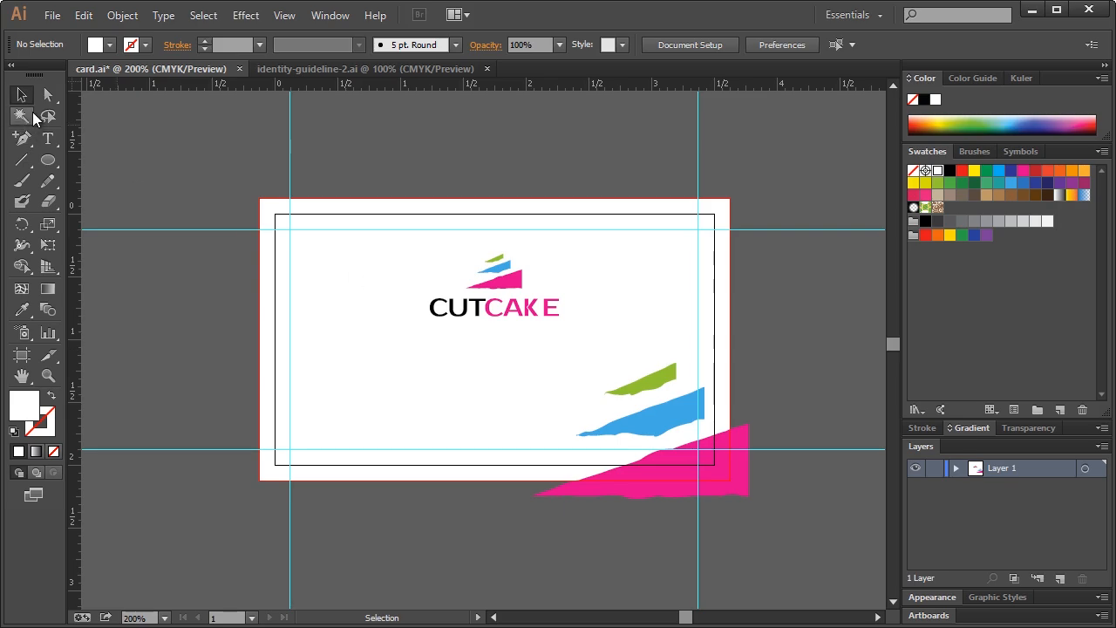
Ungroup the stripe icon into separate green, blue and pink shapes
right_click(651, 380)
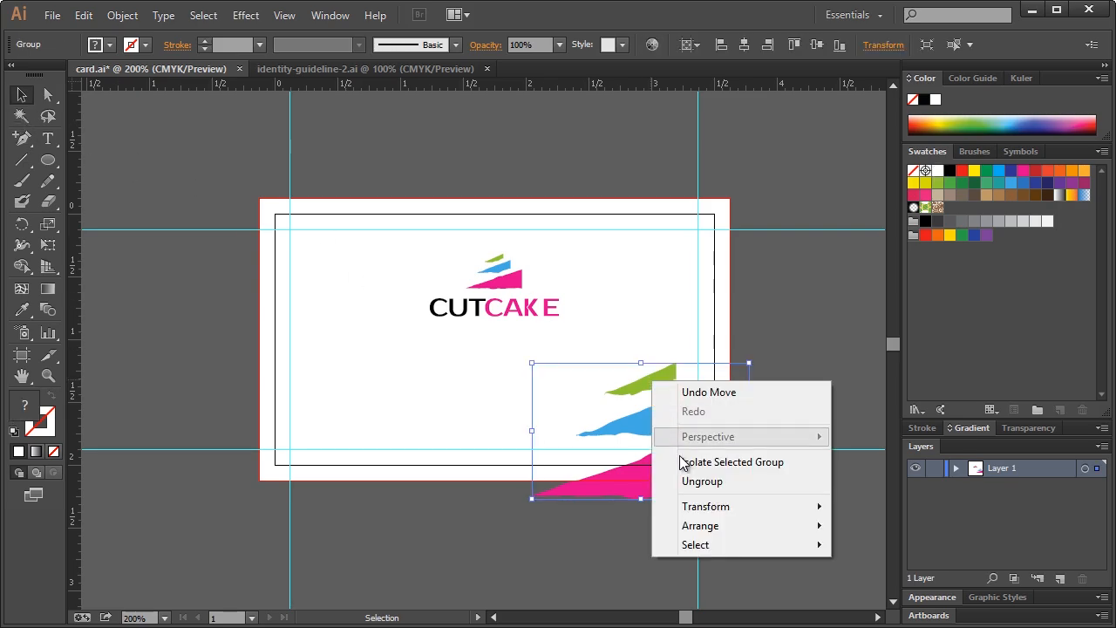
left_click(693, 482)
left_click(671, 353)
left_click(668, 373)
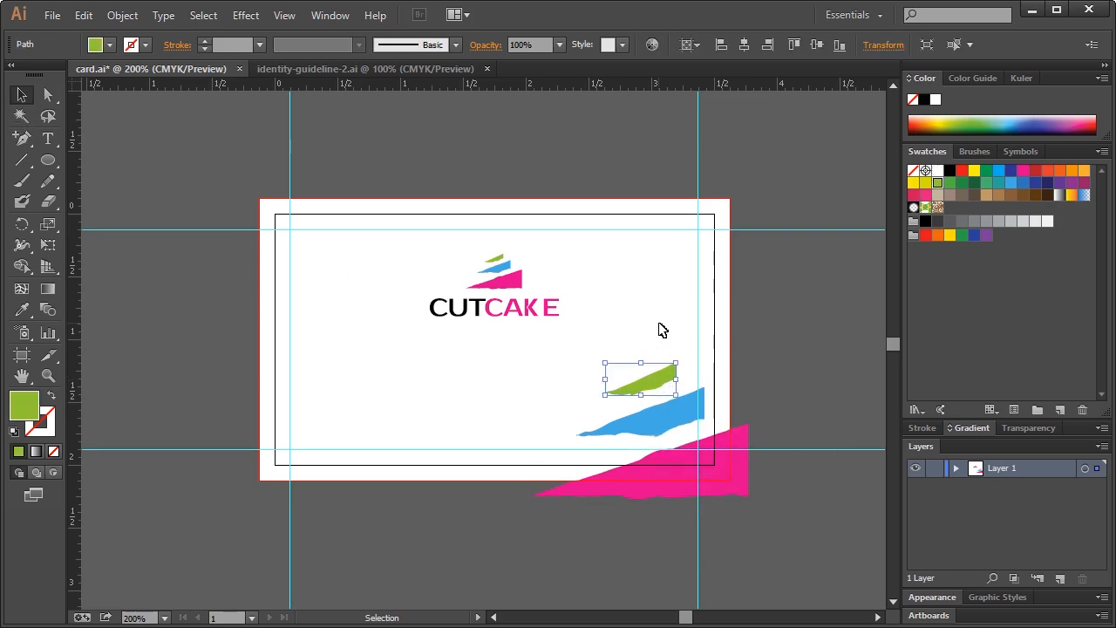
left_click(669, 347)
left_click_drag(24, 138, 90, 141)
Draw a triangle with the Pen tool across the card's lower-right corner
left_click(89, 141)
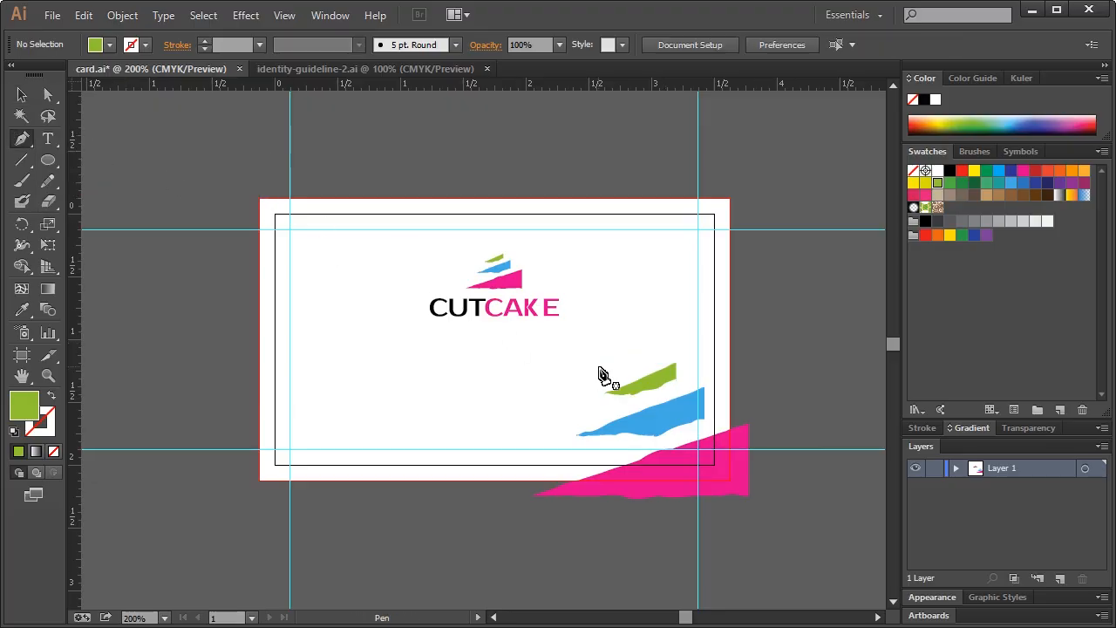
left_click(739, 339)
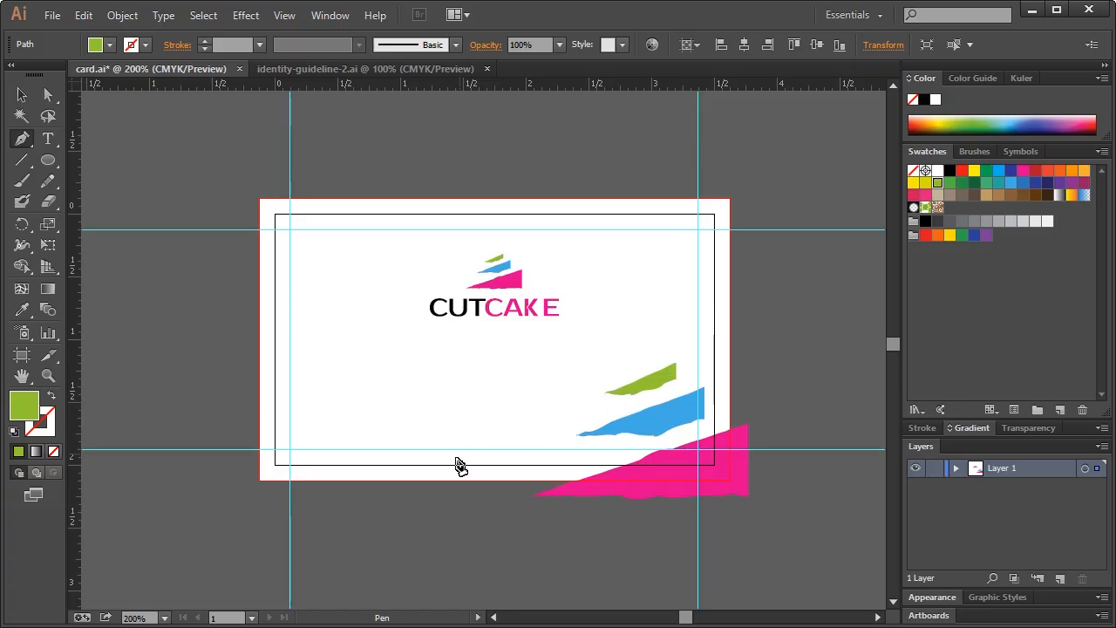
left_click(381, 494)
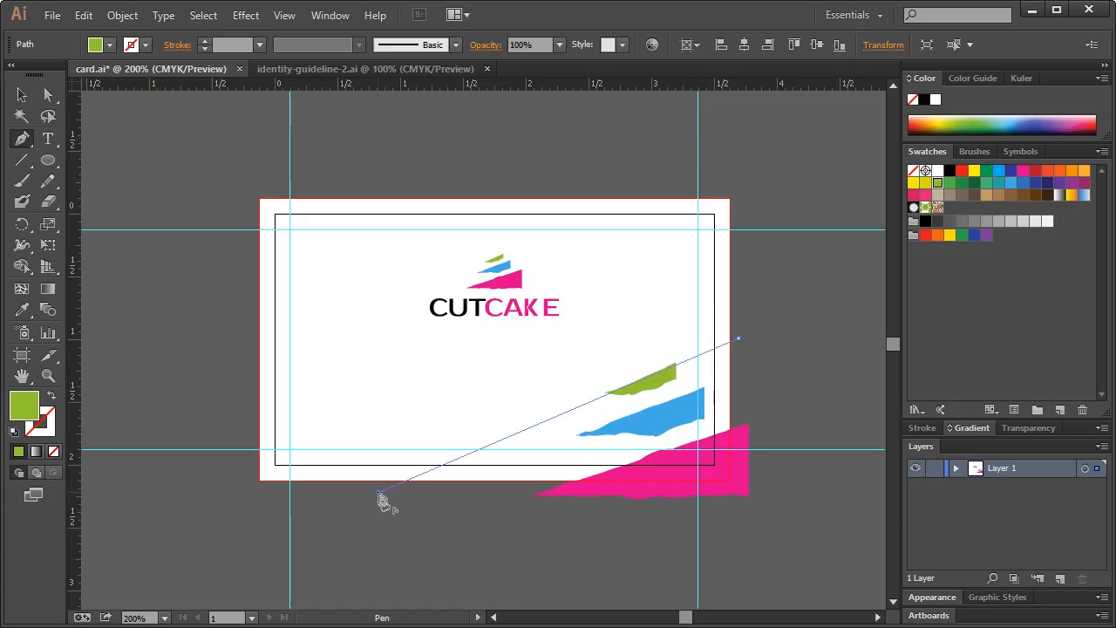
left_click(737, 491)
left_click(737, 343)
left_click(21, 94)
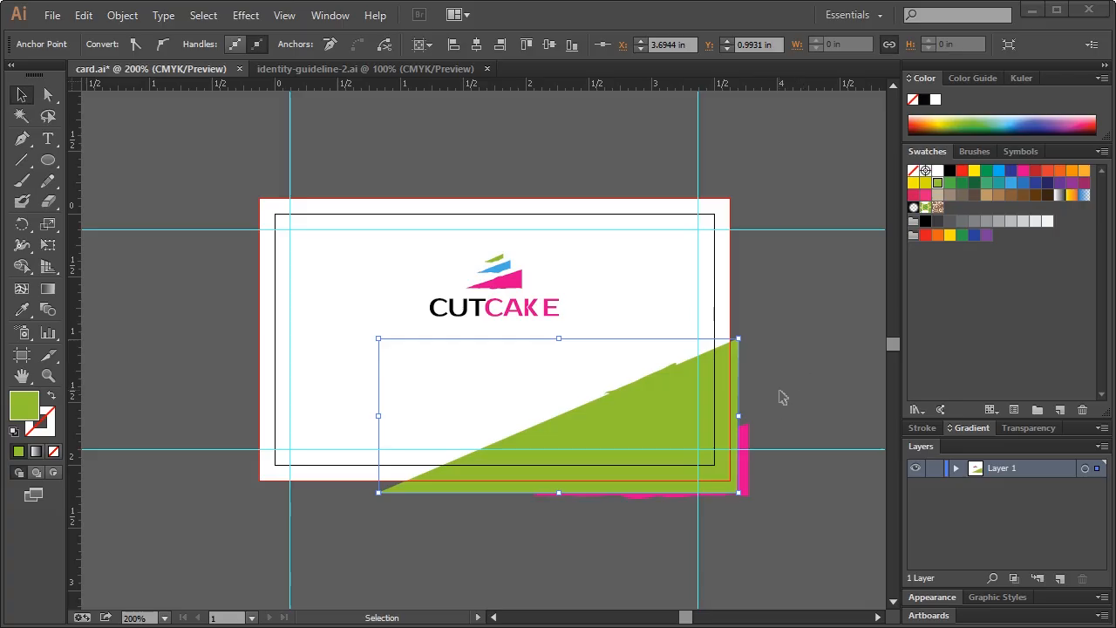
Delete the pink stripe and move the green triangle right and down
left_click(746, 437)
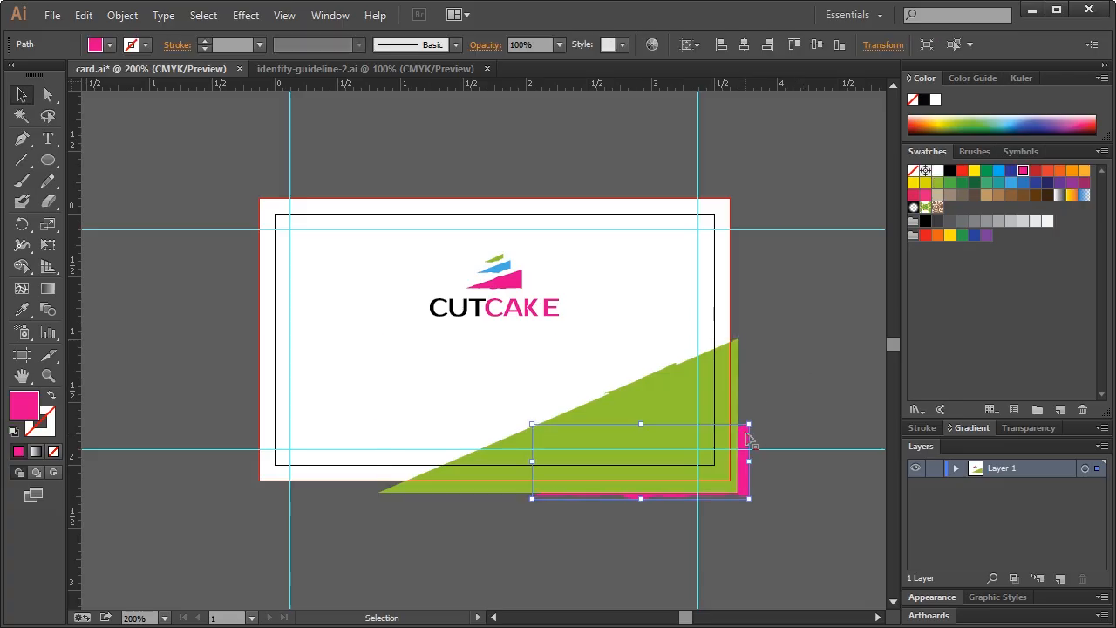
key("Delete")
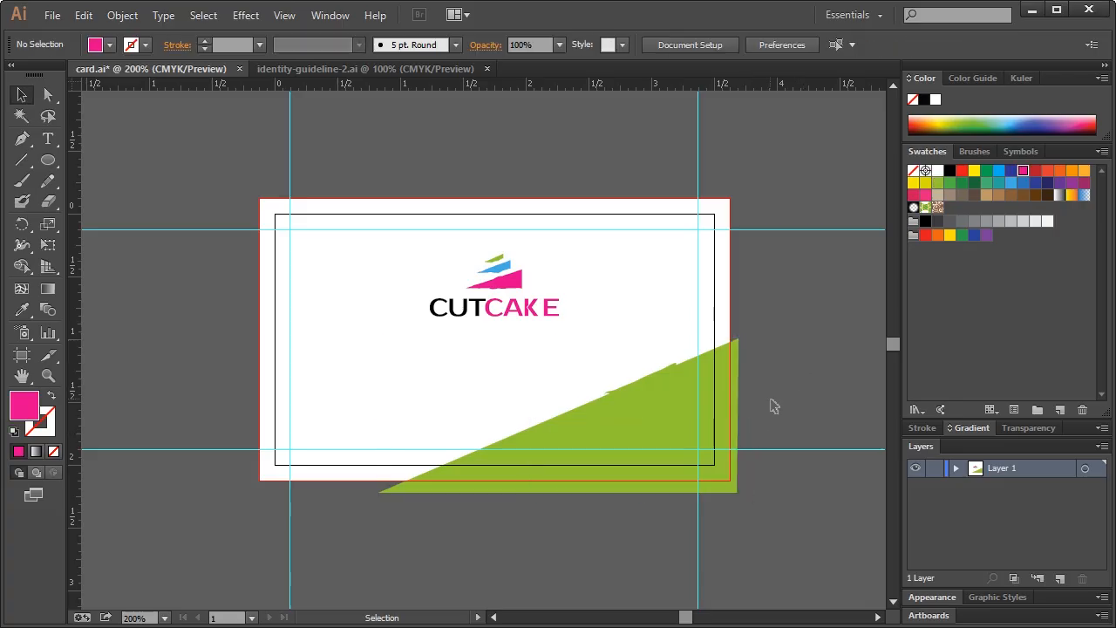
left_click(696, 383)
left_click_drag(679, 394, 743, 394)
left_click(674, 417, "shift")
left_click_drag(642, 419, 643, 468)
left_click(647, 410)
Delete the leftover blue and small green stripes and raise the green triangle
left_click(634, 415)
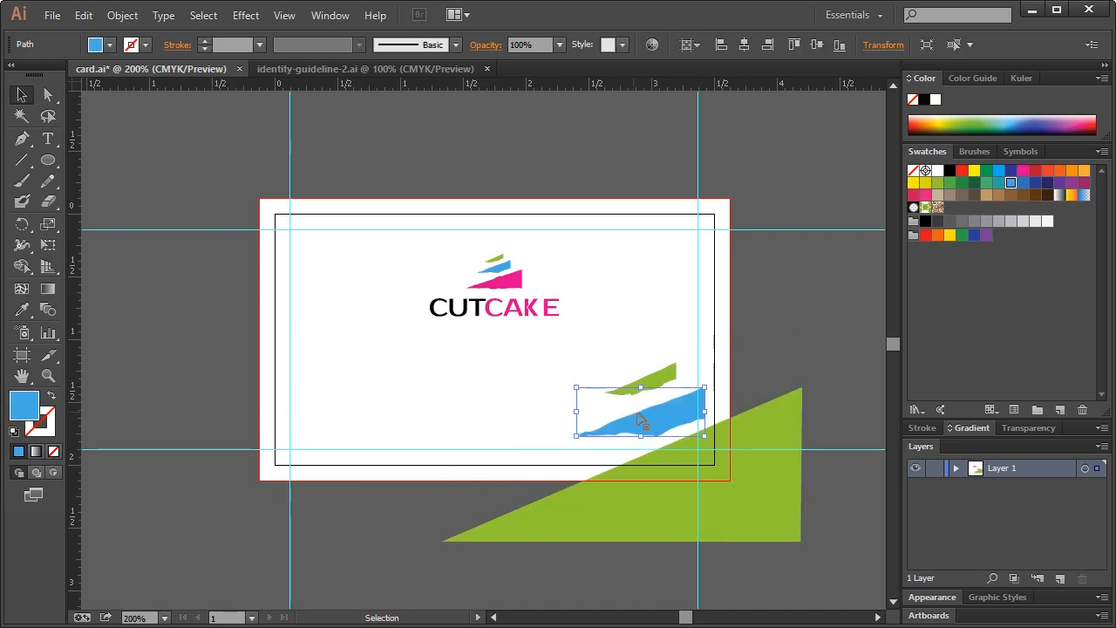
key("Delete")
left_click(654, 383)
key("Delete")
left_click(666, 455)
left_click_drag(695, 498, 704, 442)
key("ctrl+shift+a")
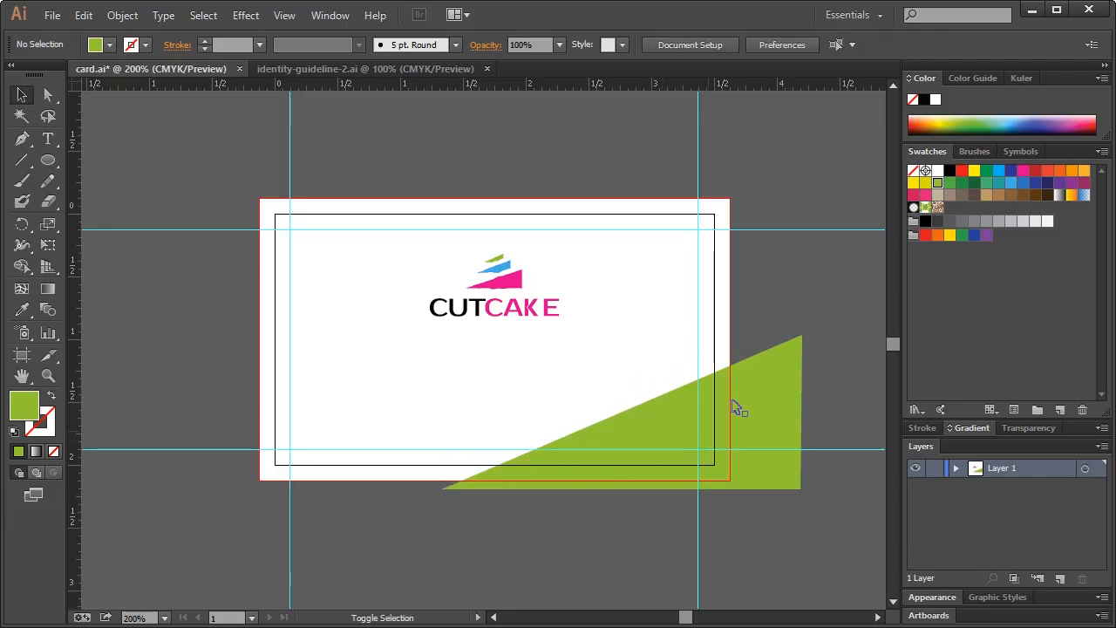
Enlarge the green triangle and duplicate it just below, coloured the logo's blue
left_click(768, 383)
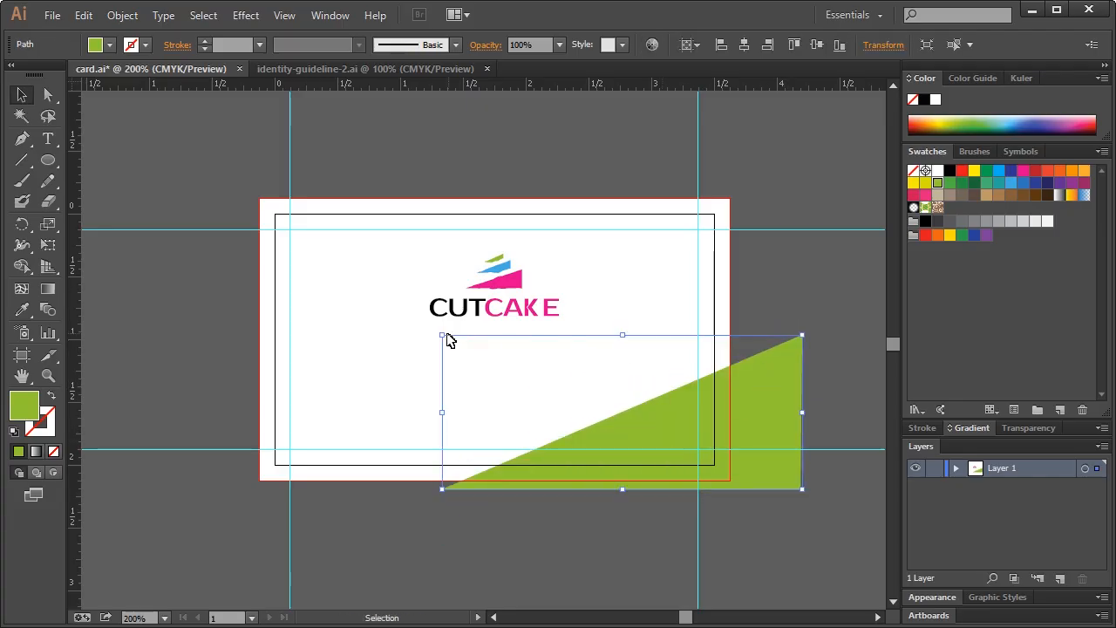
left_click_drag(445, 336, 432, 331)
key("ctrl+shift+a")
left_click(760, 376)
left_click_drag(760, 375, 763, 403)
key("ctrl+shift+a")
left_click(22, 310)
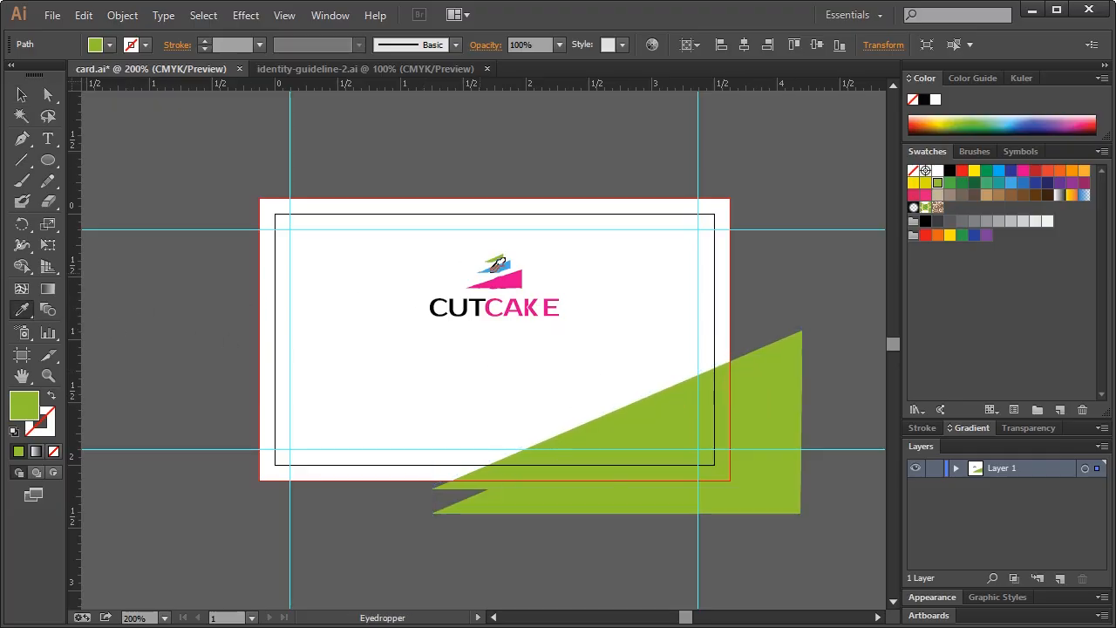
left_click(491, 270)
Move the lower triangle further down and colour it the logo's pink
key("v")
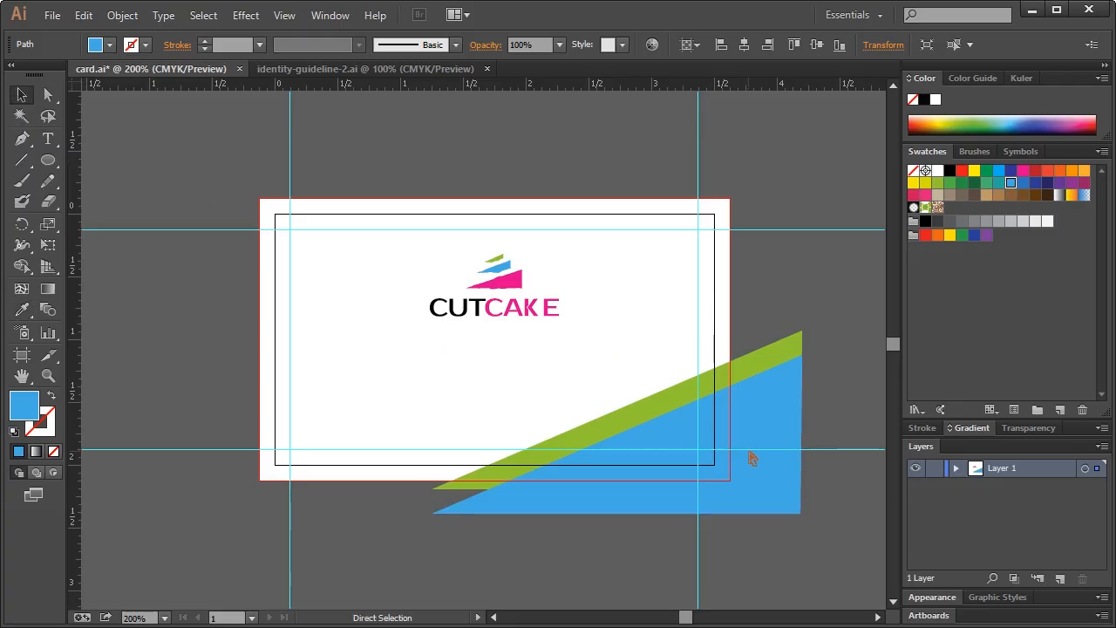
left_click_drag(750, 438, 752, 463)
left_click(22, 310)
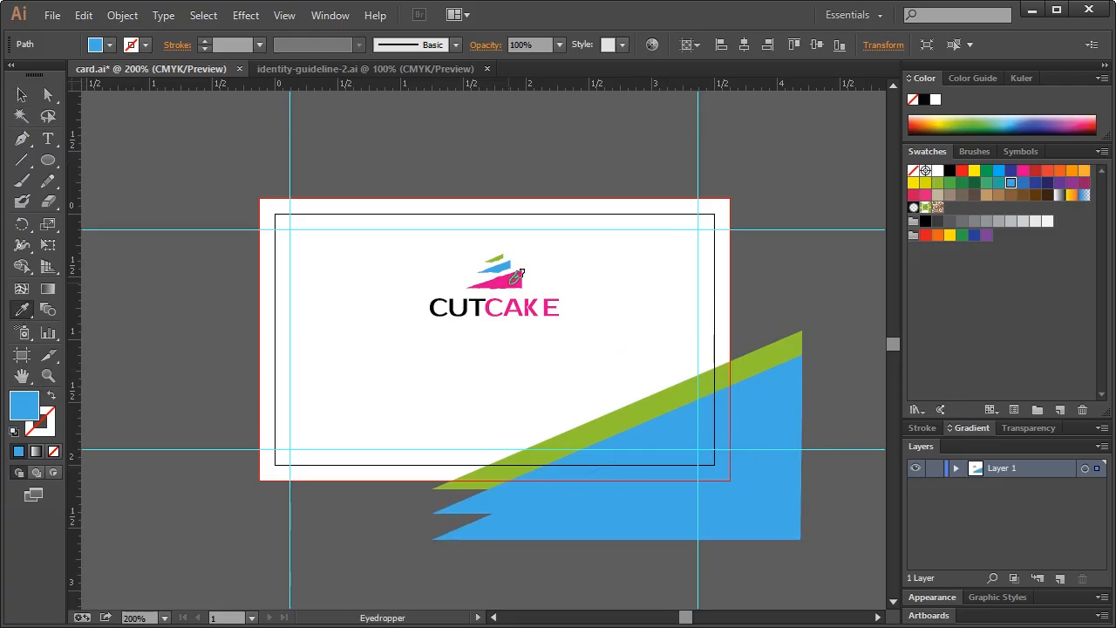
left_click(501, 281)
left_click(23, 94)
left_click(463, 445)
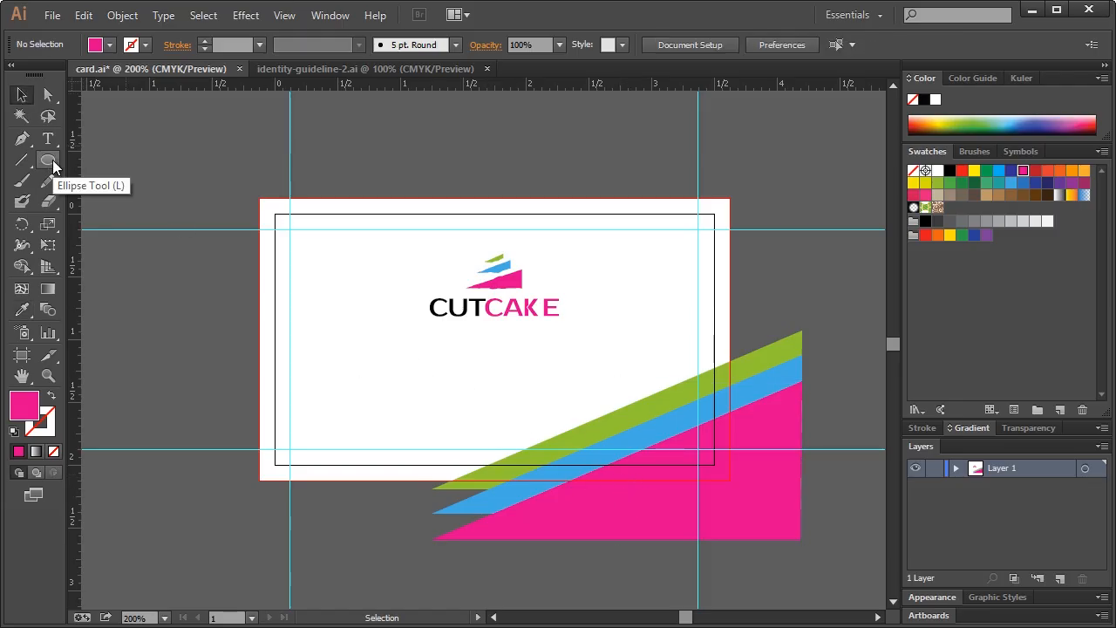
Hide guides and delete the stripe anchor points hanging below the card's bottom edge
key("ctrl+semicolon")
left_click_drag(48, 160, 97, 160)
left_click_drag(335, 573, 834, 481)
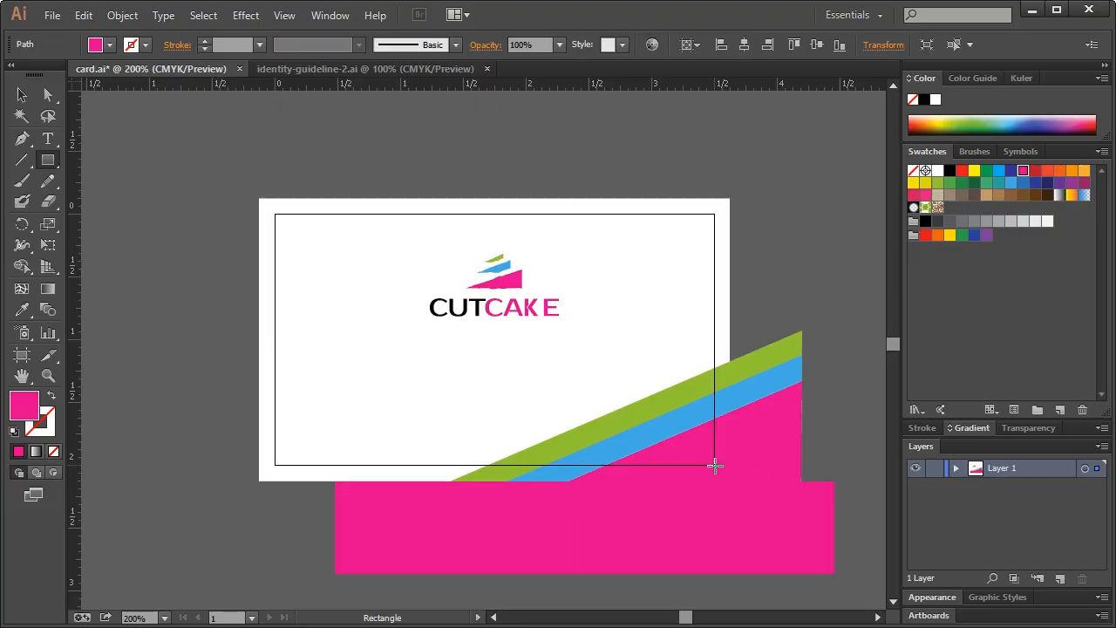
key("ctrl+z")
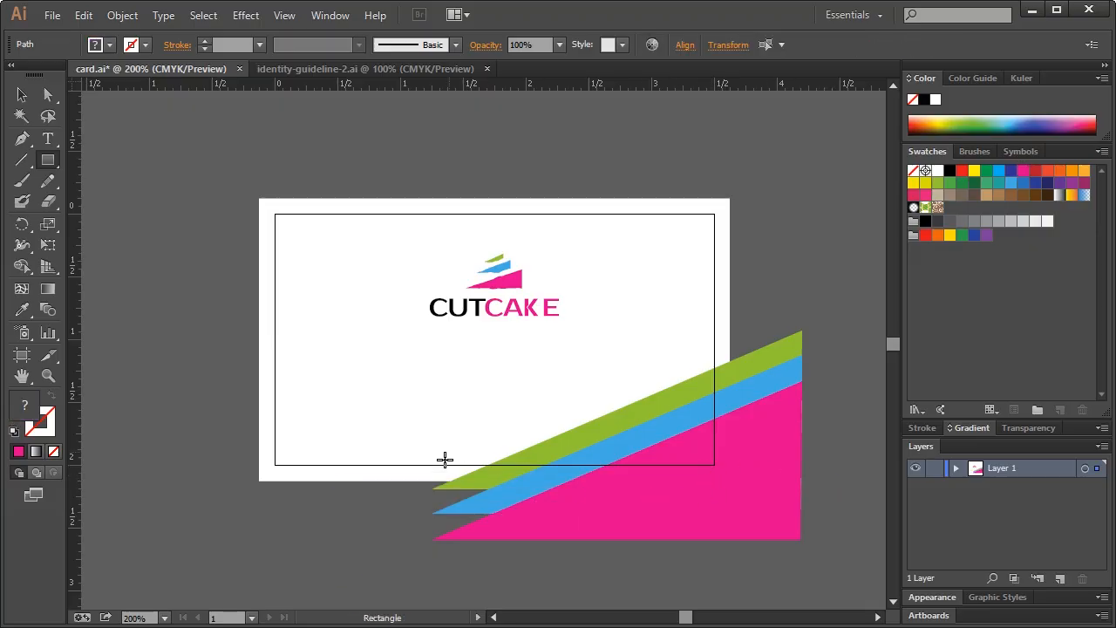
left_click(48, 94)
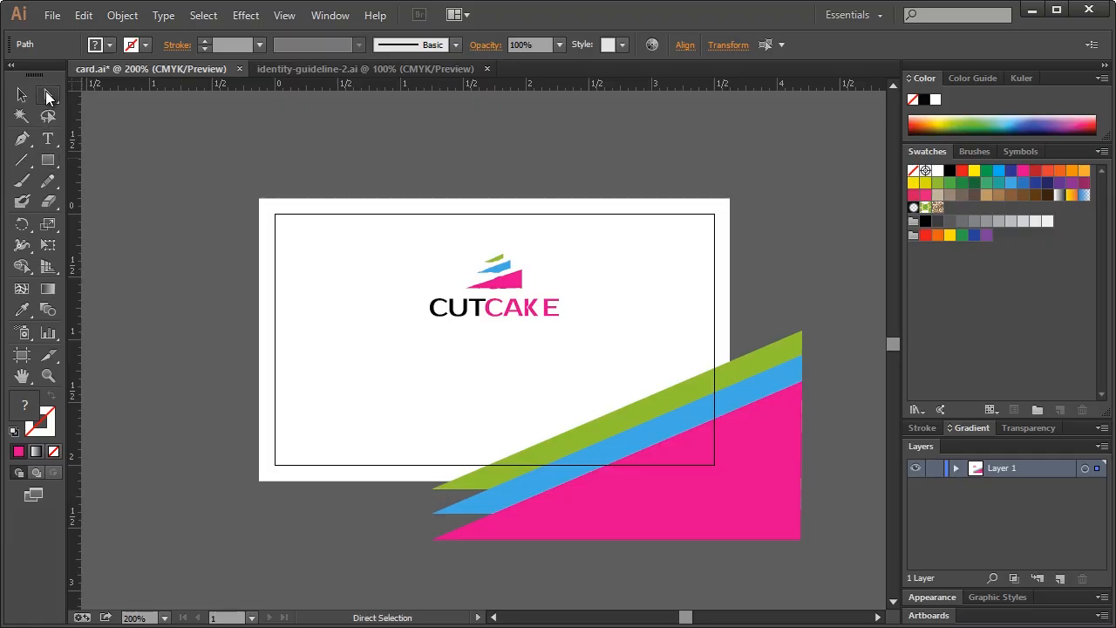
left_click_drag(397, 566, 598, 494)
key("Delete")
key("Delete")
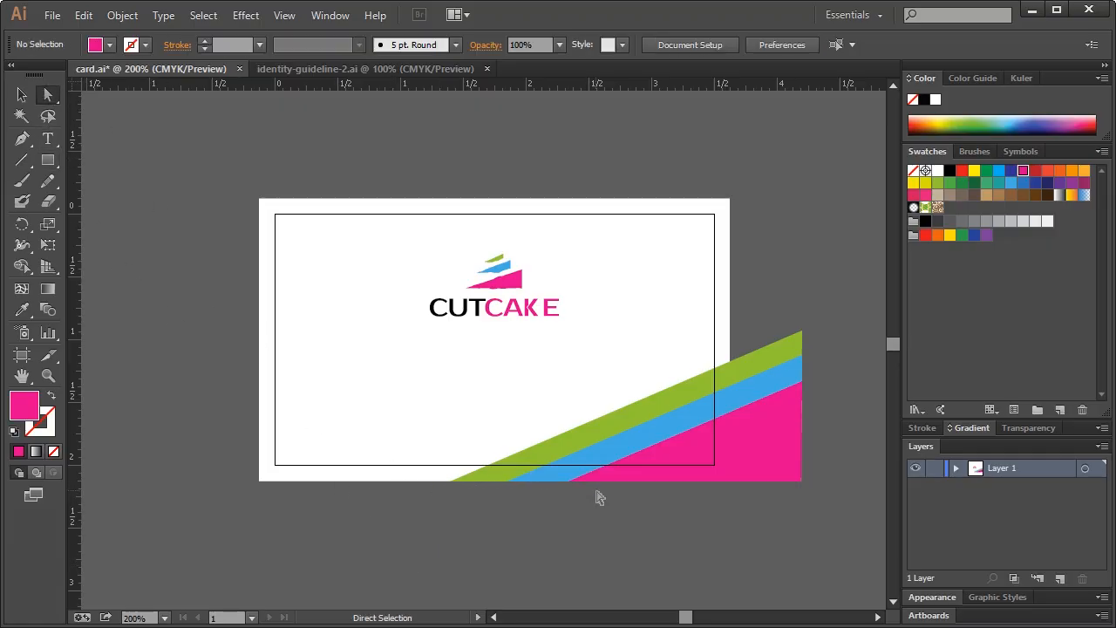
Delete the stripe anchor points extending past the card's right edge
key("m")
left_click_drag(821, 235, 730, 532)
left_click(48, 94)
left_click(21, 94)
key("ctrl+z")
key("ctrl+z")
left_click(48, 95)
left_click_drag(808, 311, 775, 540)
key("Delete")
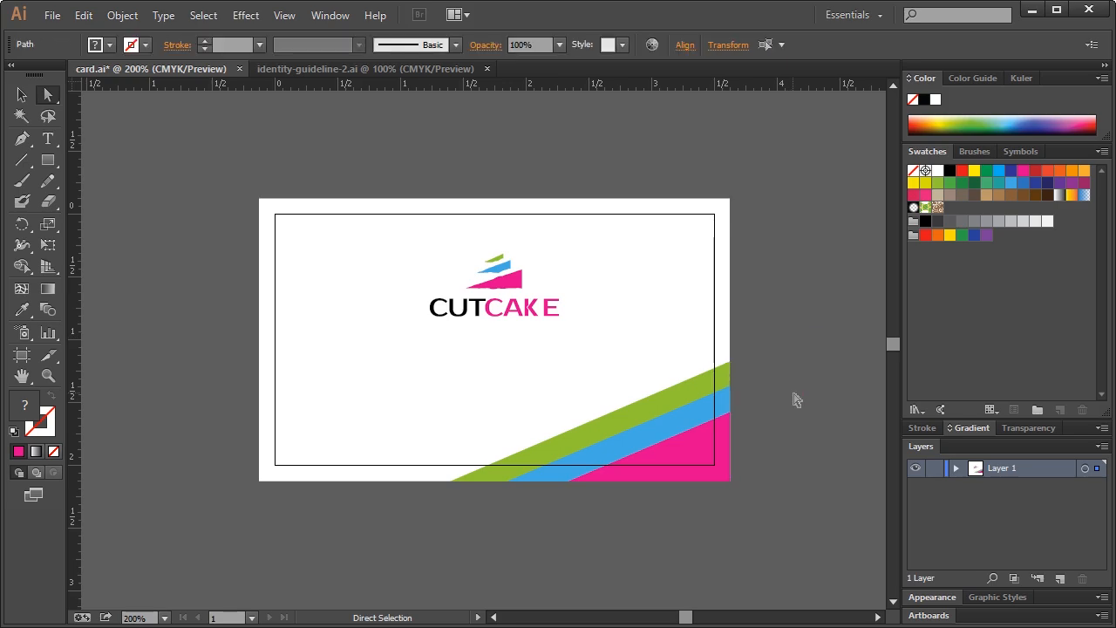
left_click(22, 94)
left_click(680, 181)
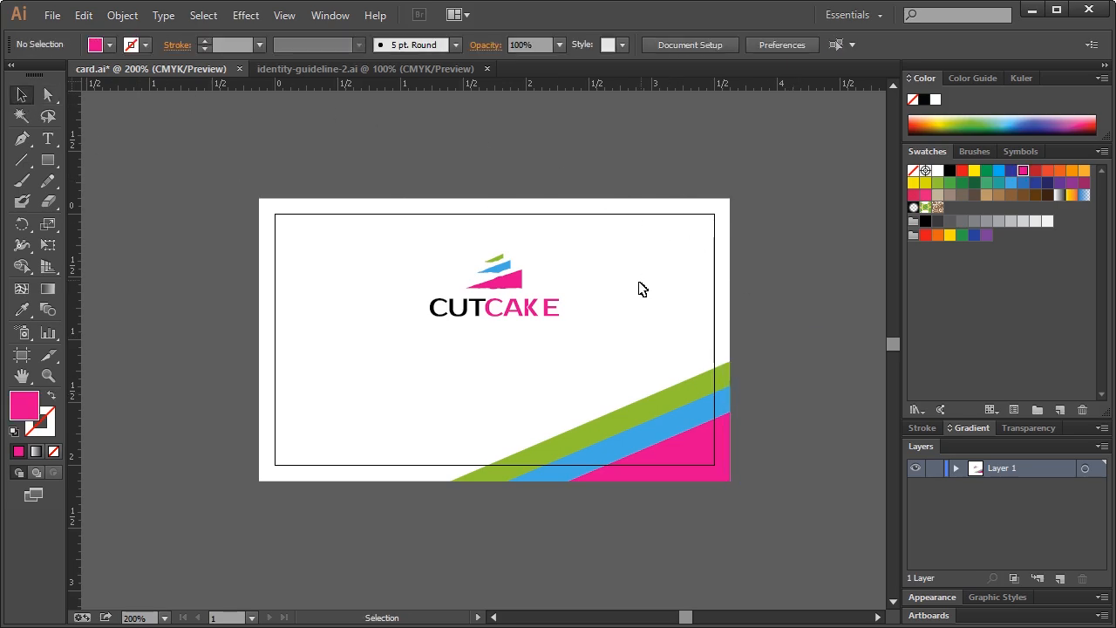
Nudge the CUTCAKE logo slightly higher on the card and show the guides and bleed outline again
left_click_drag(397, 256, 601, 328)
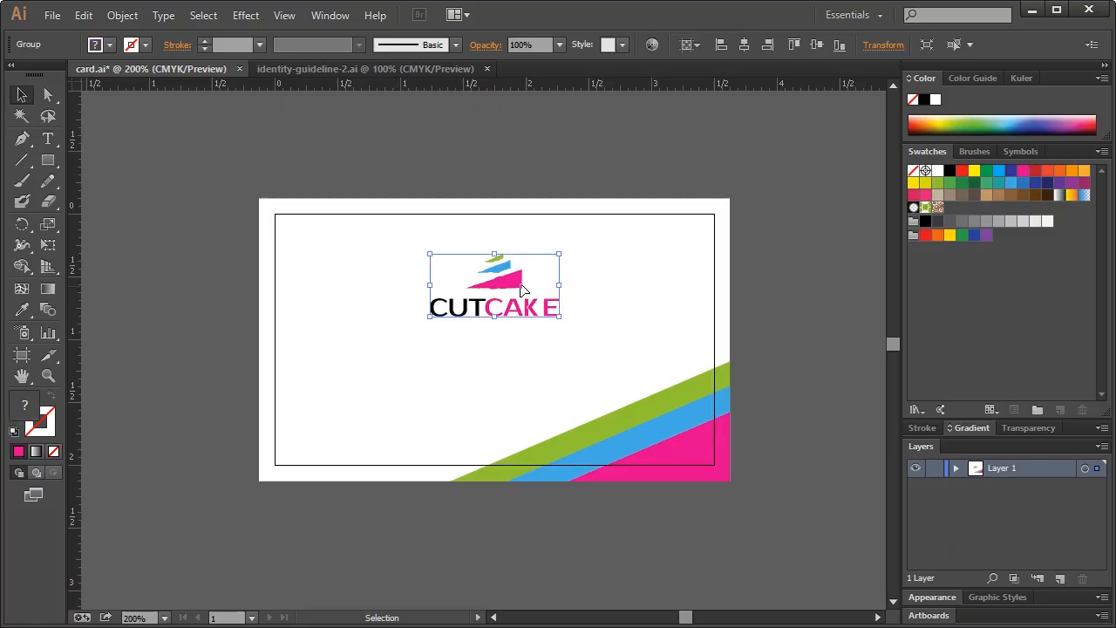
left_click_drag(515, 282, 514, 271)
left_click(642, 299)
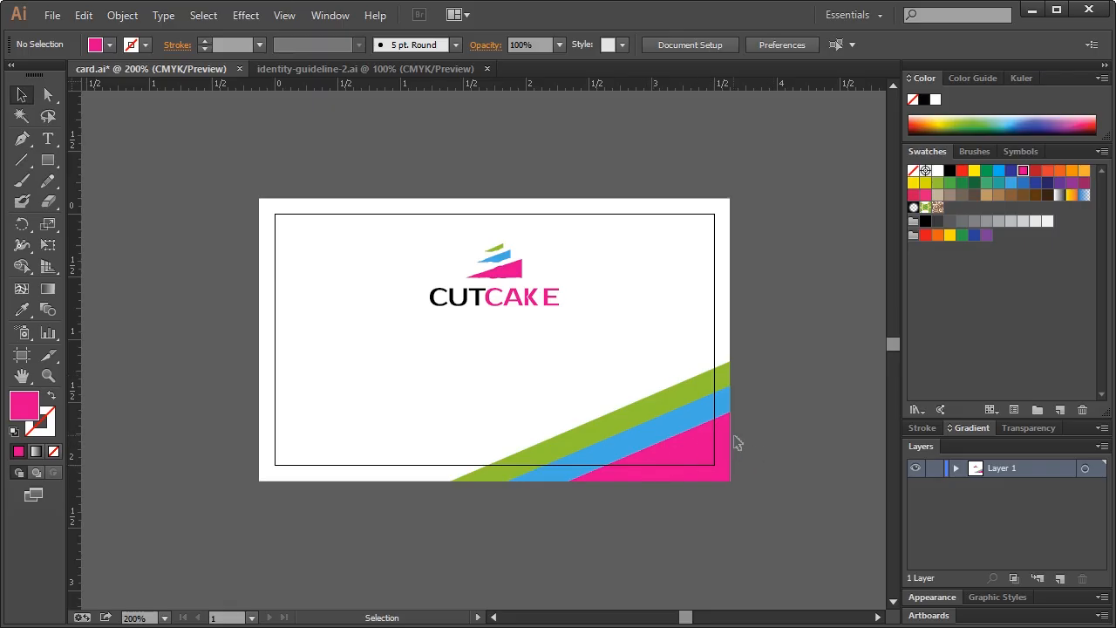
key("ctrl+semicolon")
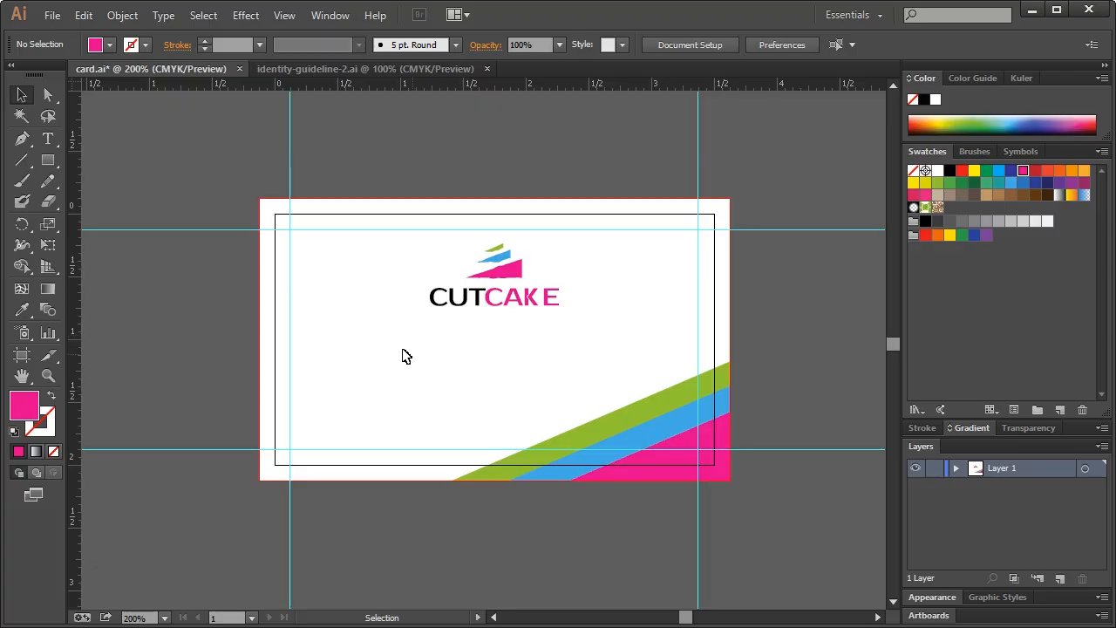
left_click(48, 140)
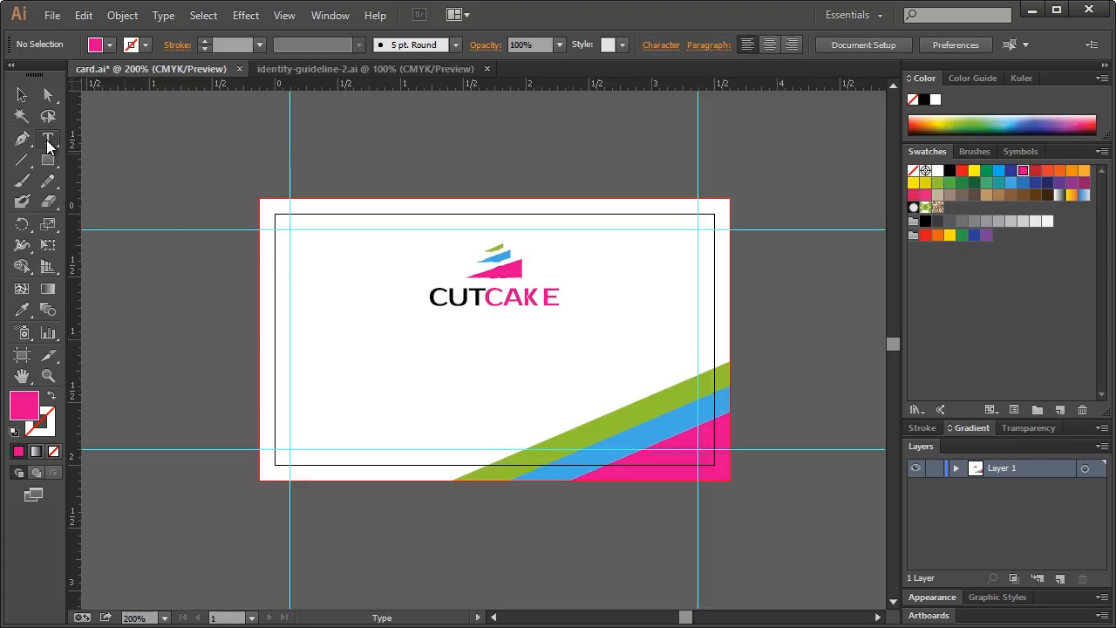
Check the identity-guideline-2.ai document for reference, then return to card.ai
left_click(301, 69)
scroll(643, 436, "down", 2)
scroll(643, 436, "down", 12)
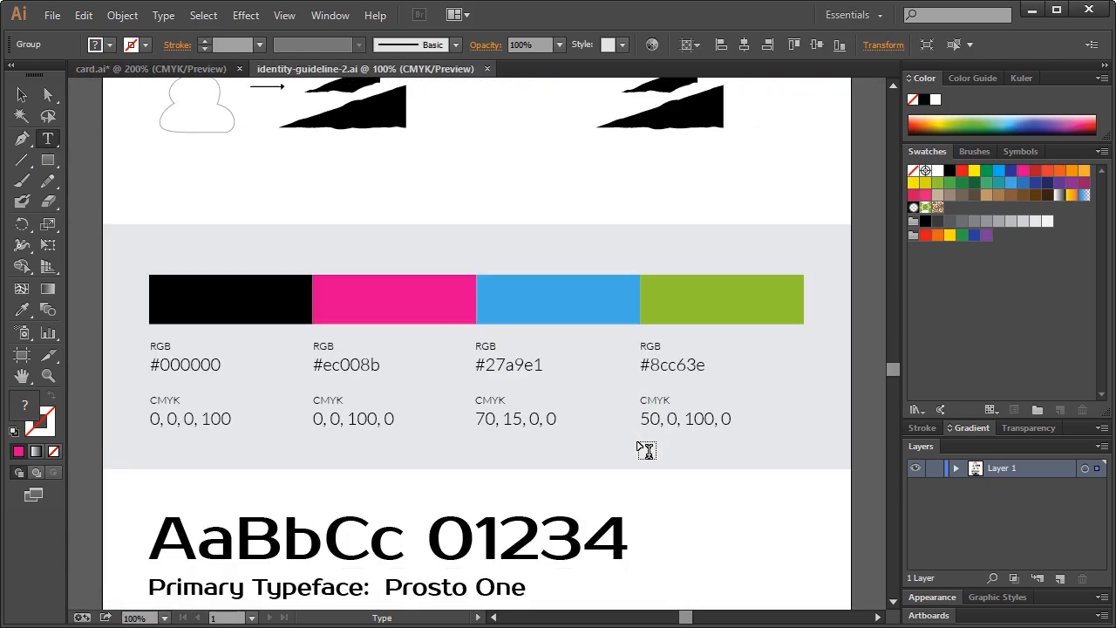
scroll(645, 449, "up", 1)
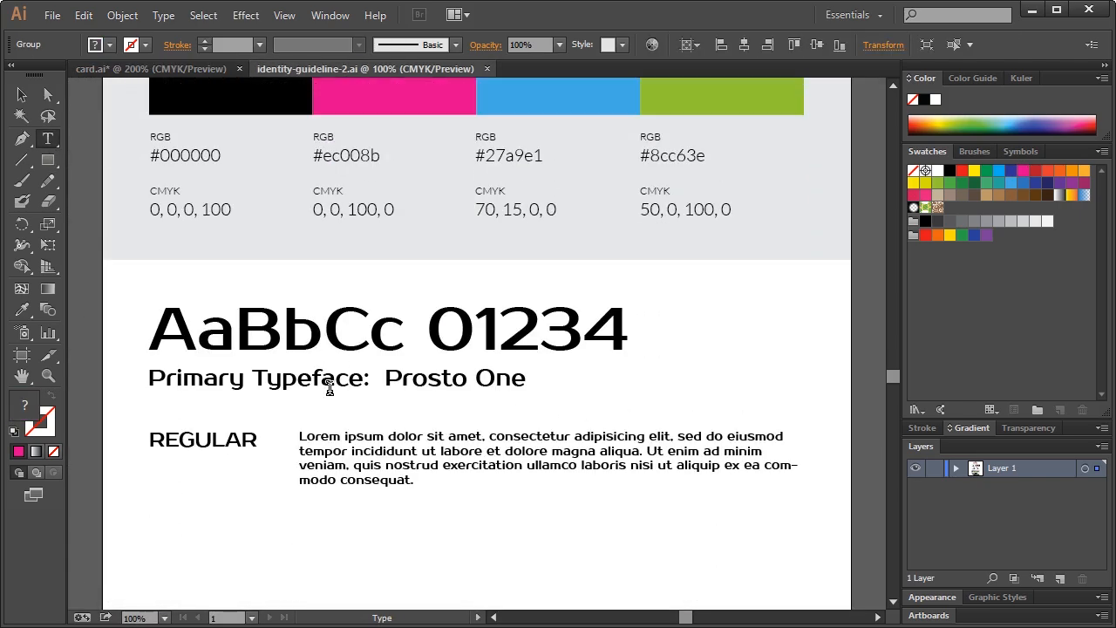
scroll(381, 242, "up", 3)
scroll(348, 209, "up", 2)
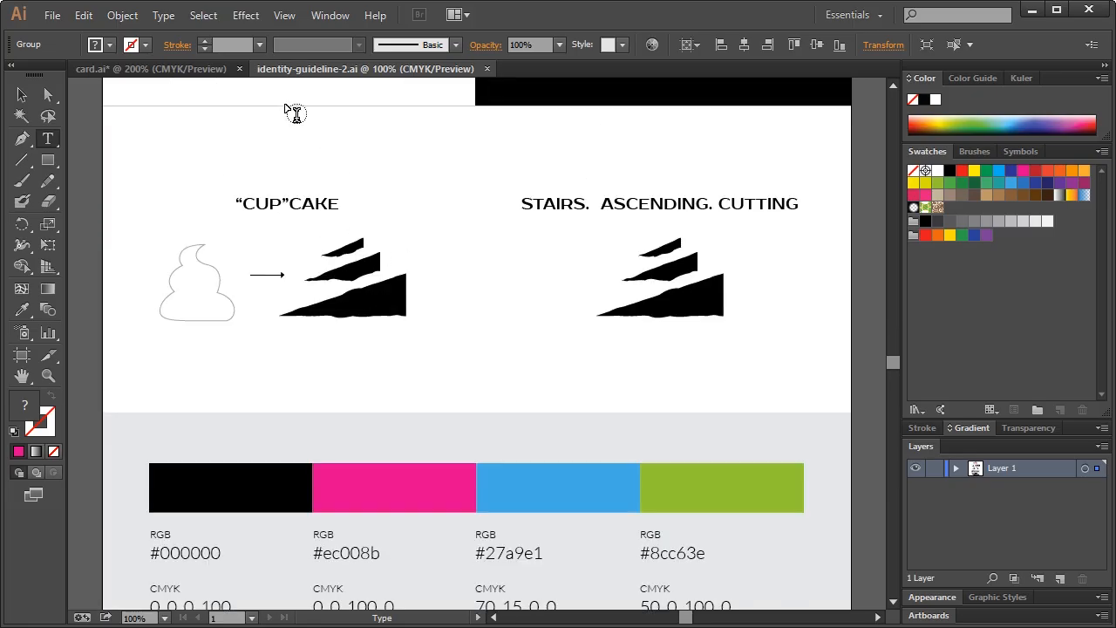
left_click(200, 69)
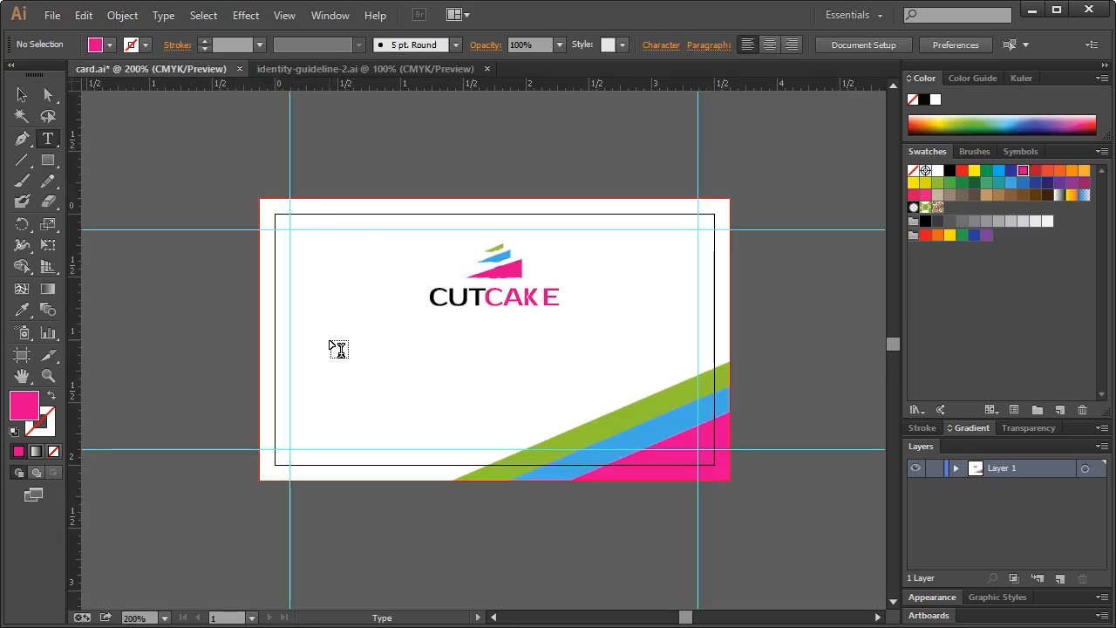
Type the card holder's name below the logo and set it in the Prosto One font
left_click(333, 347)
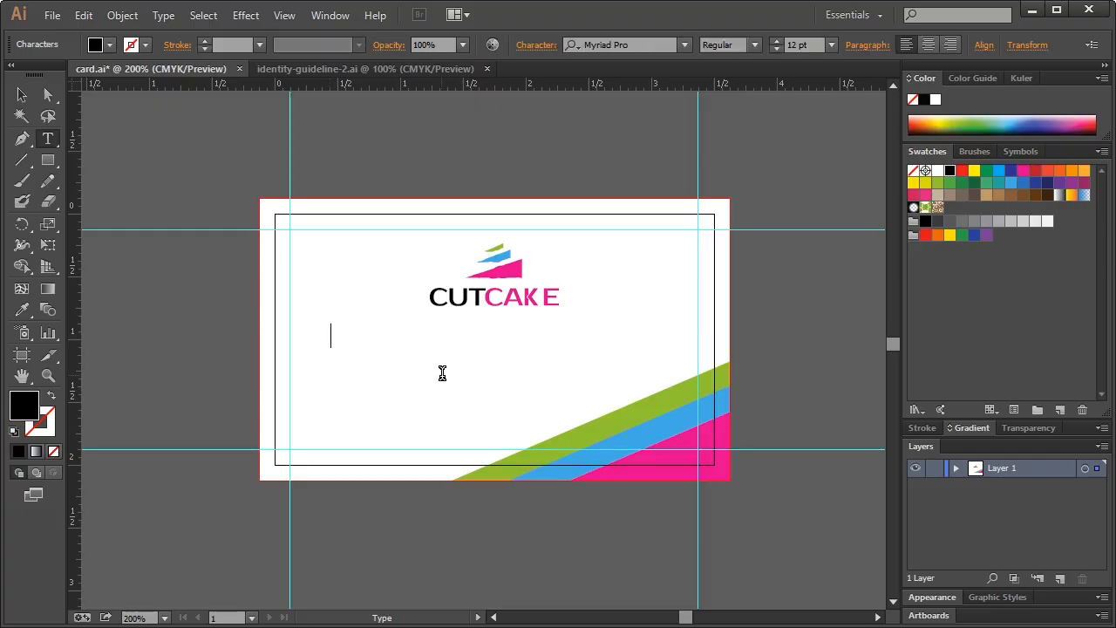
type("John doe")
key("BackSpace")
key("BackSpace")
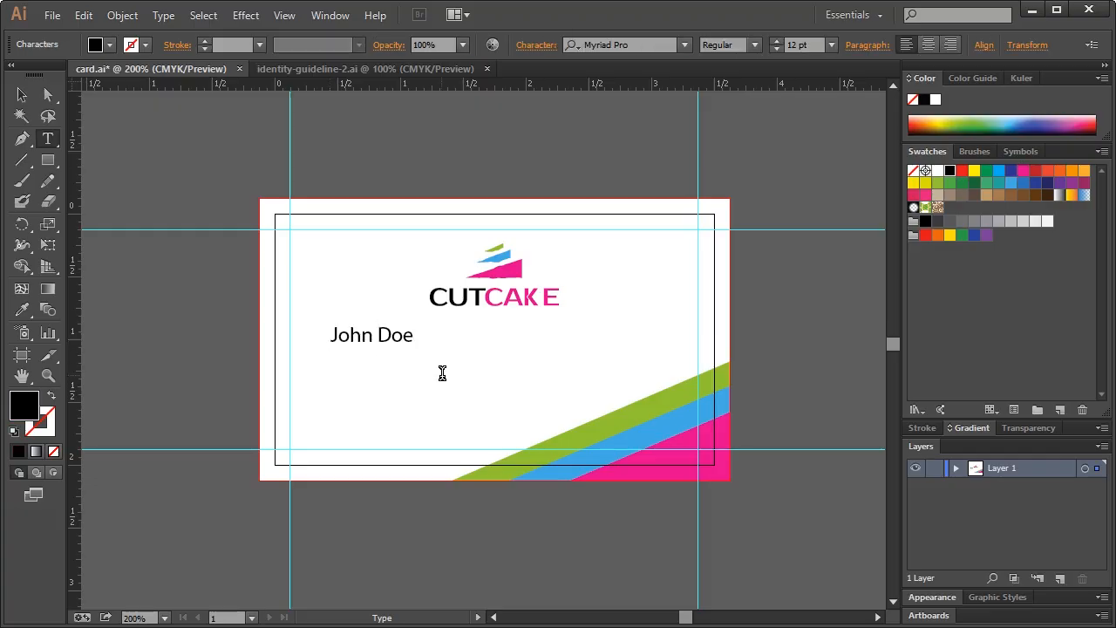
left_click(22, 94)
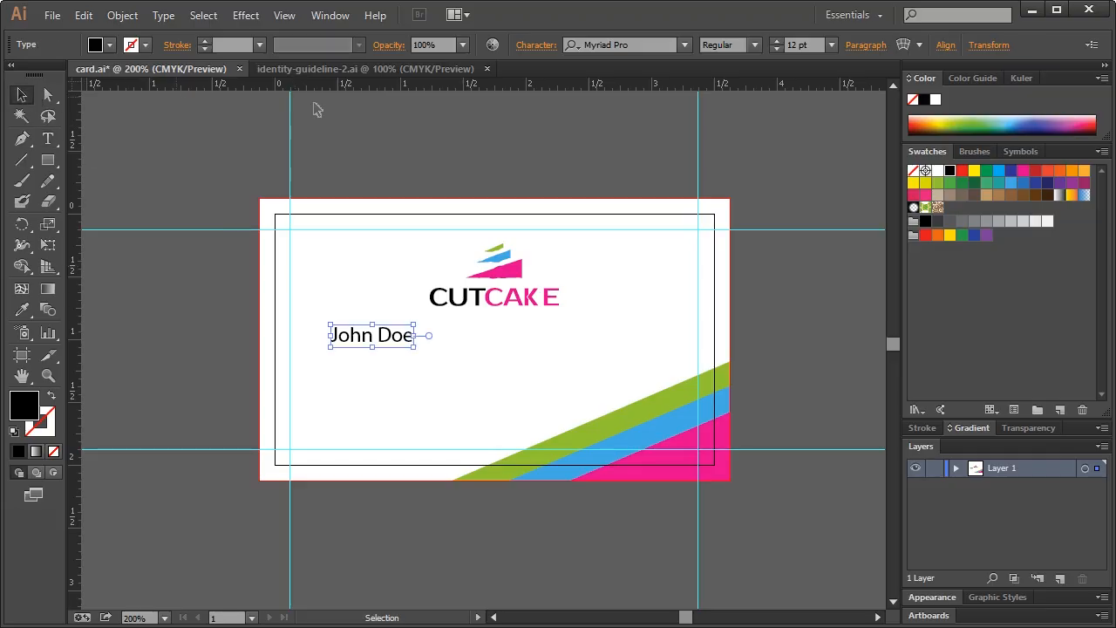
left_click(653, 49)
type("prosto o")
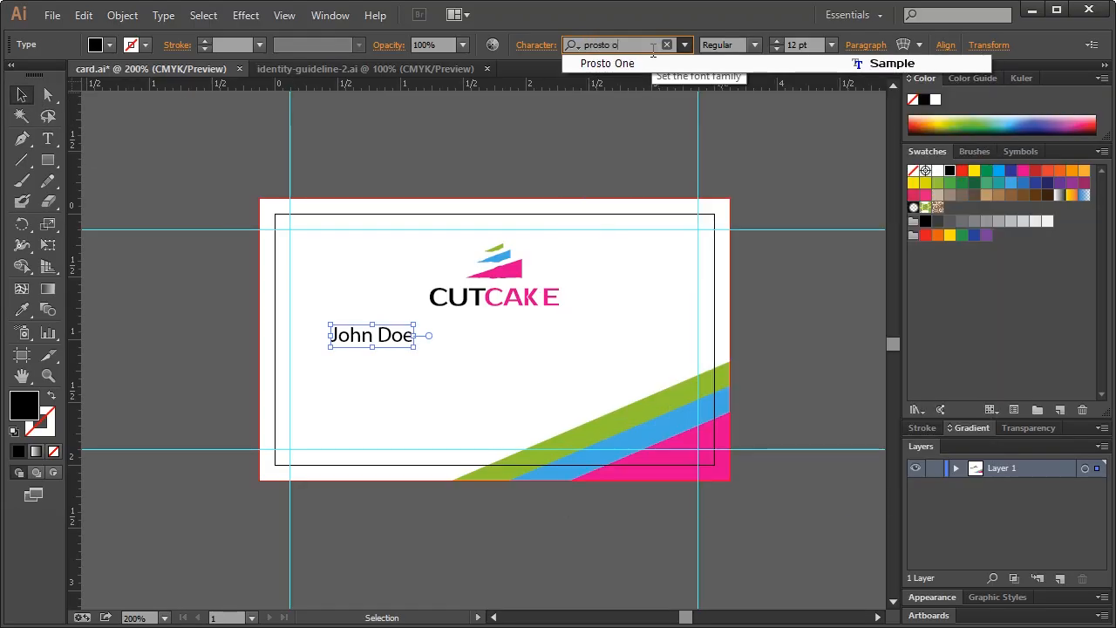
key("Return")
Retype the holder's name in all capitals
left_click(428, 356)
left_click(393, 342)
double_click(402, 340)
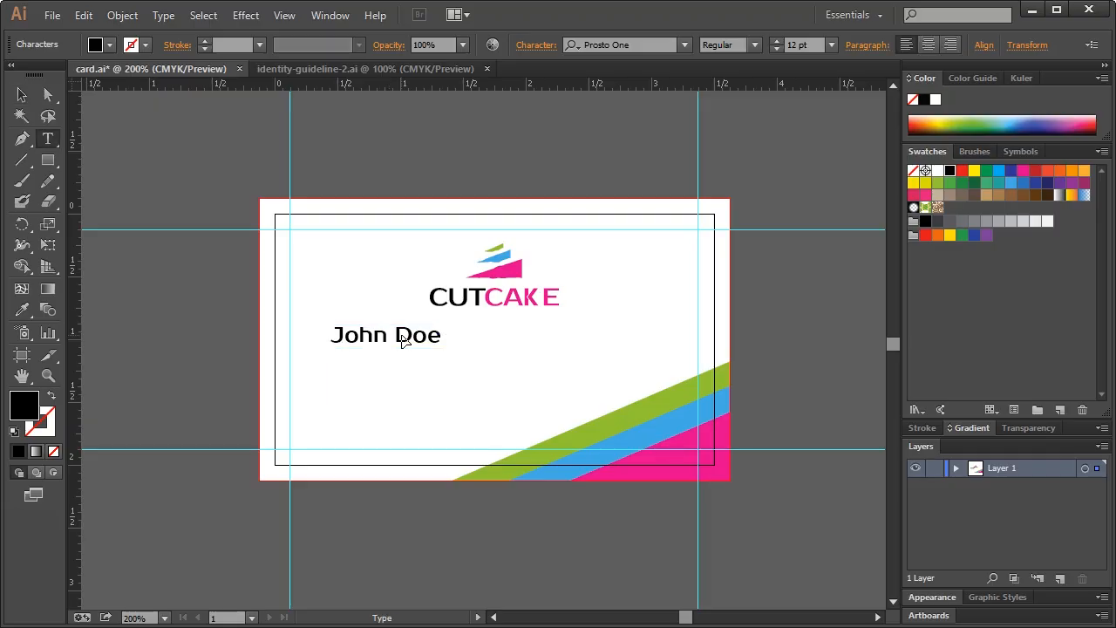
key("ctrl+a")
type("JOHN DOE")
left_click(21, 96)
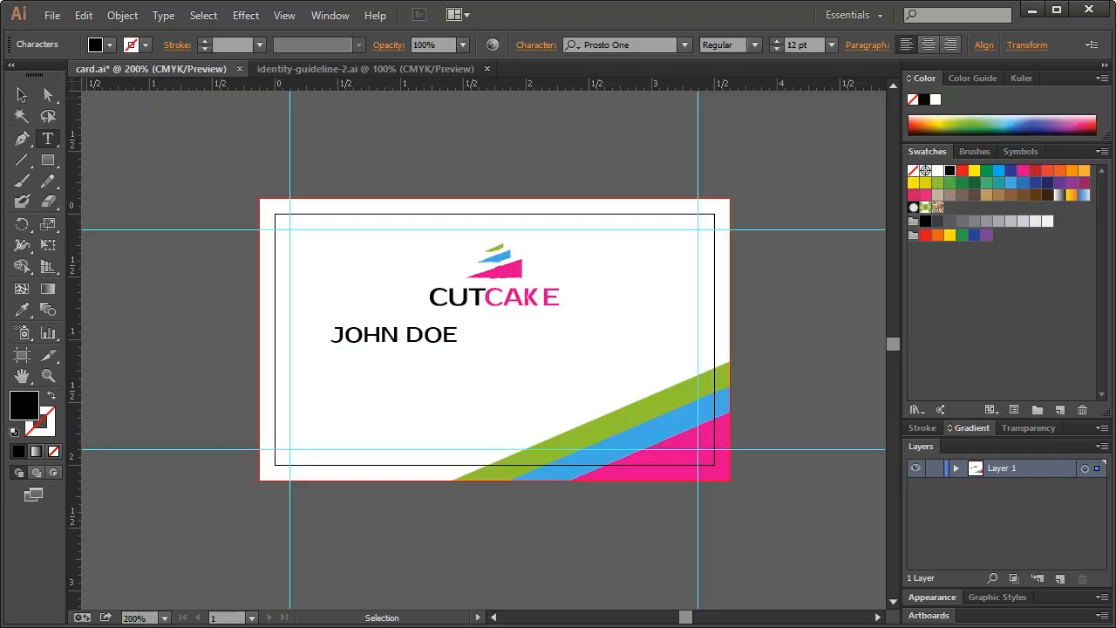
Scale the name text down to fit beneath the logo
left_click_drag(439, 327, 394, 342)
left_click(386, 357)
left_click(399, 339)
left_click(403, 371)
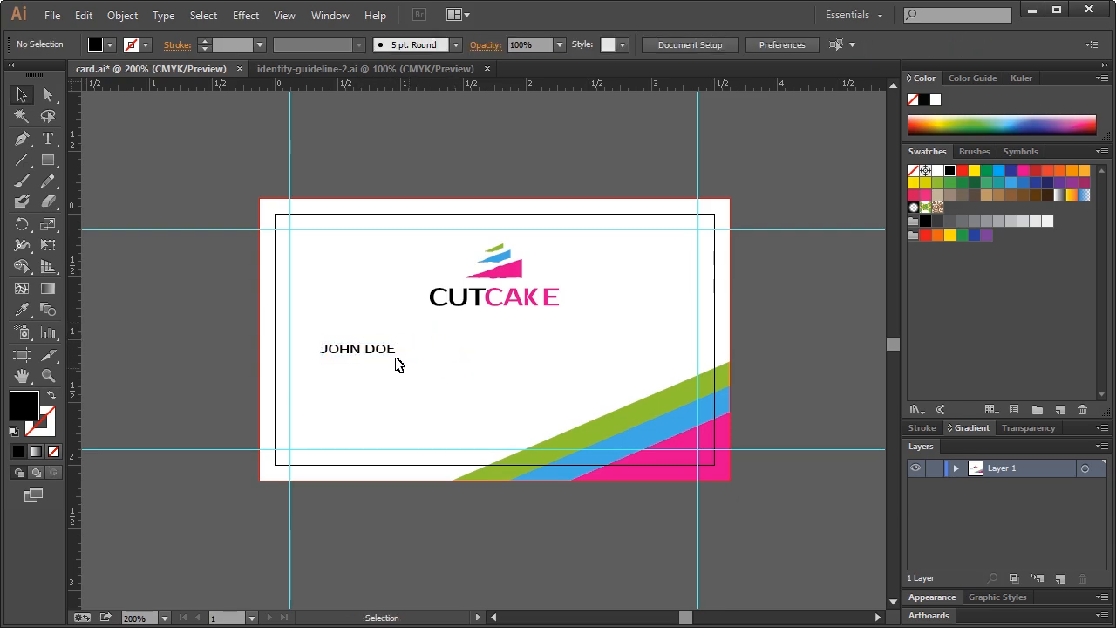
left_click(366, 353)
left_click(419, 346)
left_click(380, 356)
Duplicate the name line just below it and replace its text with the e-mail address
key("ctrl+c")
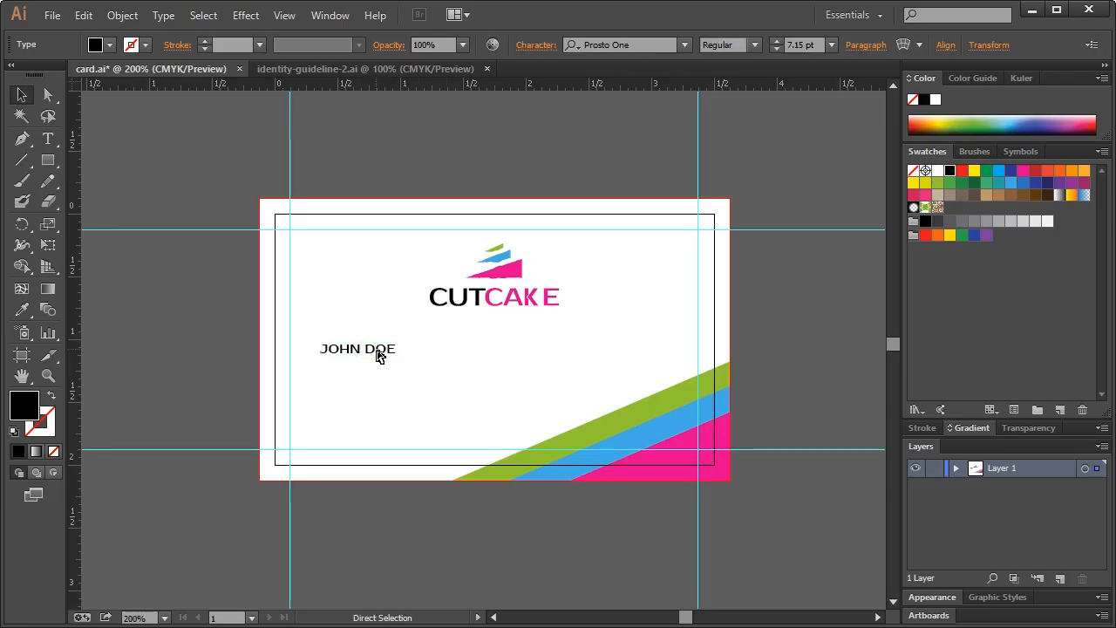
key("ctrl+f")
left_click_drag(368, 353, 366, 369)
key("t")
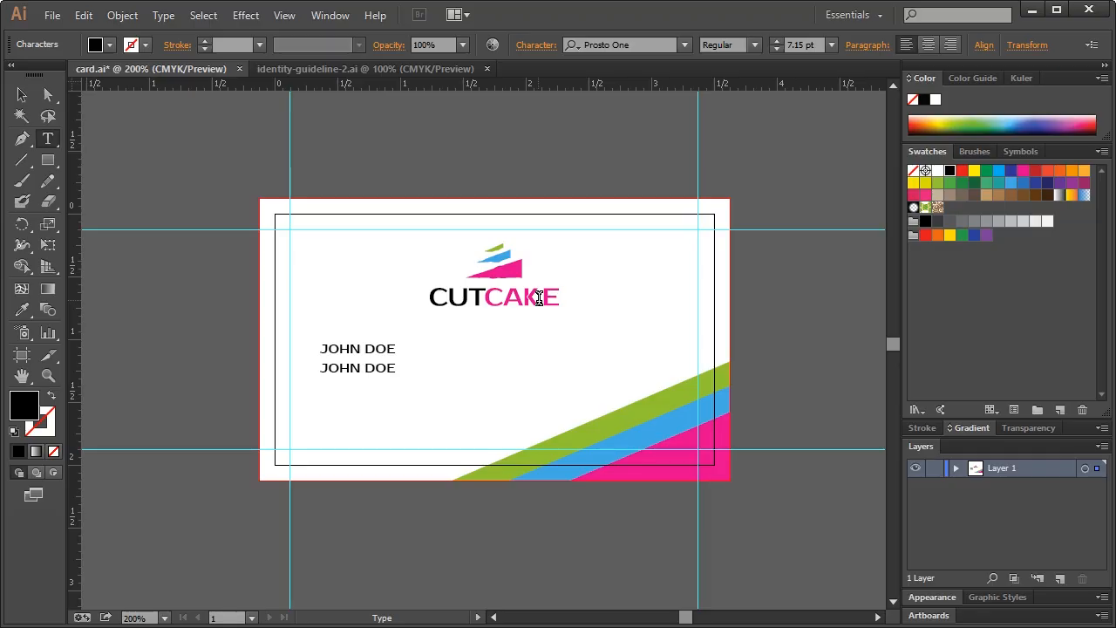
key("BackSpace")
key("BackSpace")
key("BackSpace")
key("BackSpace")
key("BackSpace")
key("BackSpace")
key("BackSpace")
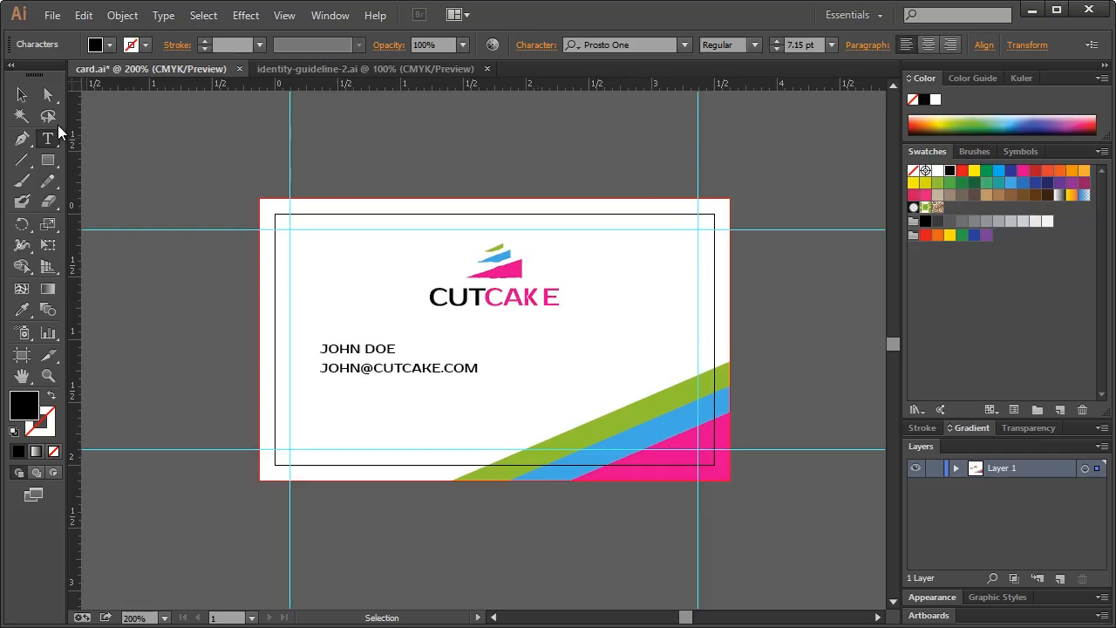
left_click(22, 94)
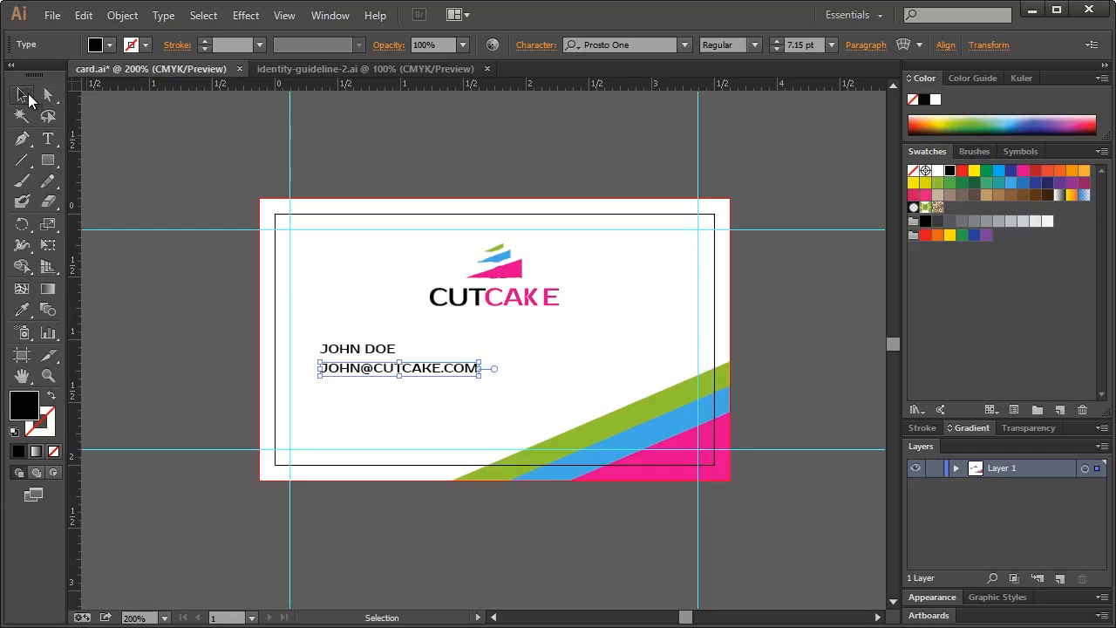
left_click(435, 423)
left_click(403, 367)
key("Up")
key("Up")
key("Up")
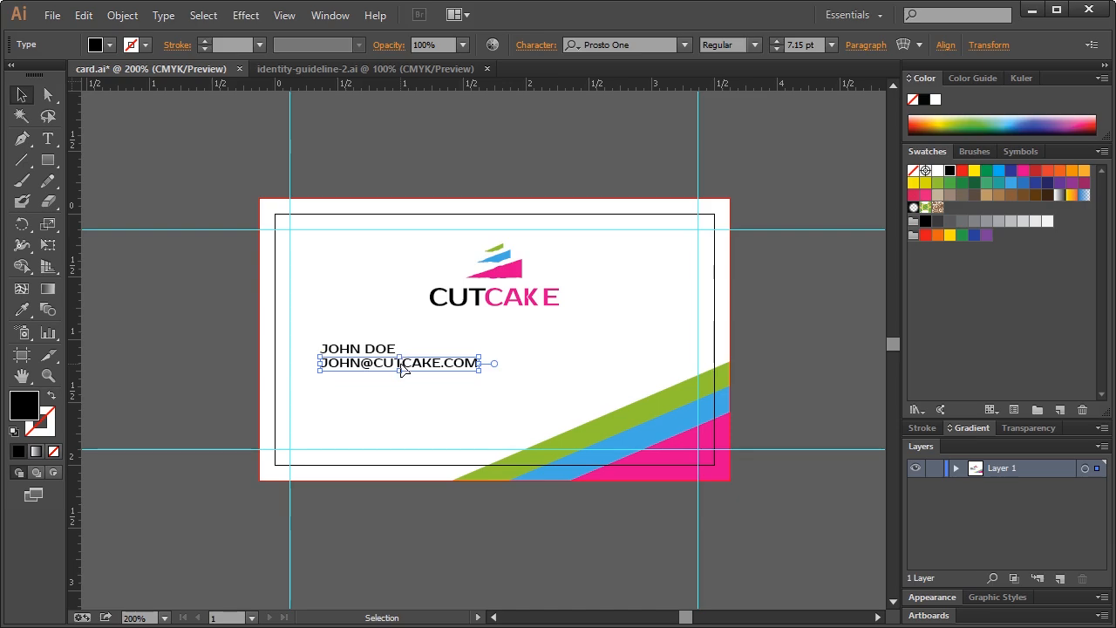
key("Down")
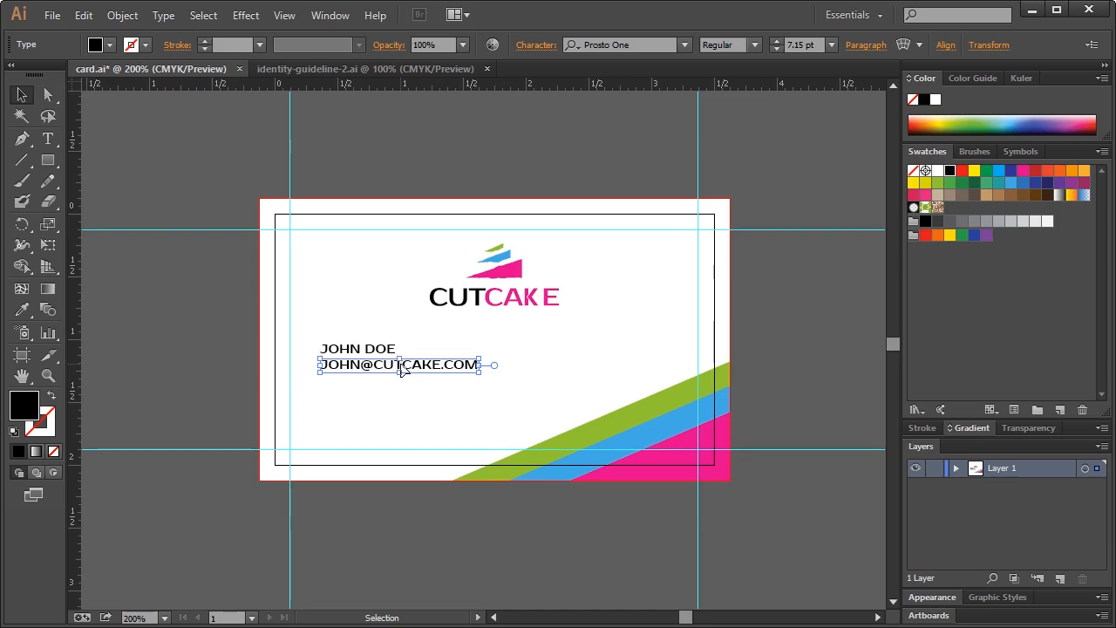
Duplicate the e-mail line below it and replace its text with the phone number
left_click_drag(426, 369, 420, 392)
key("t")
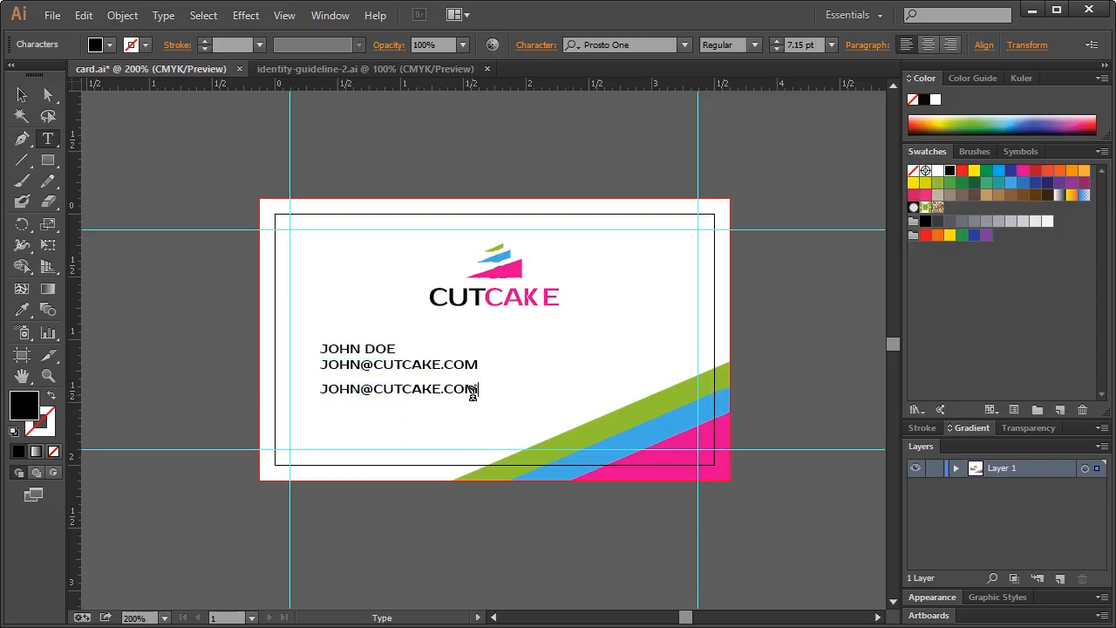
type("(55")
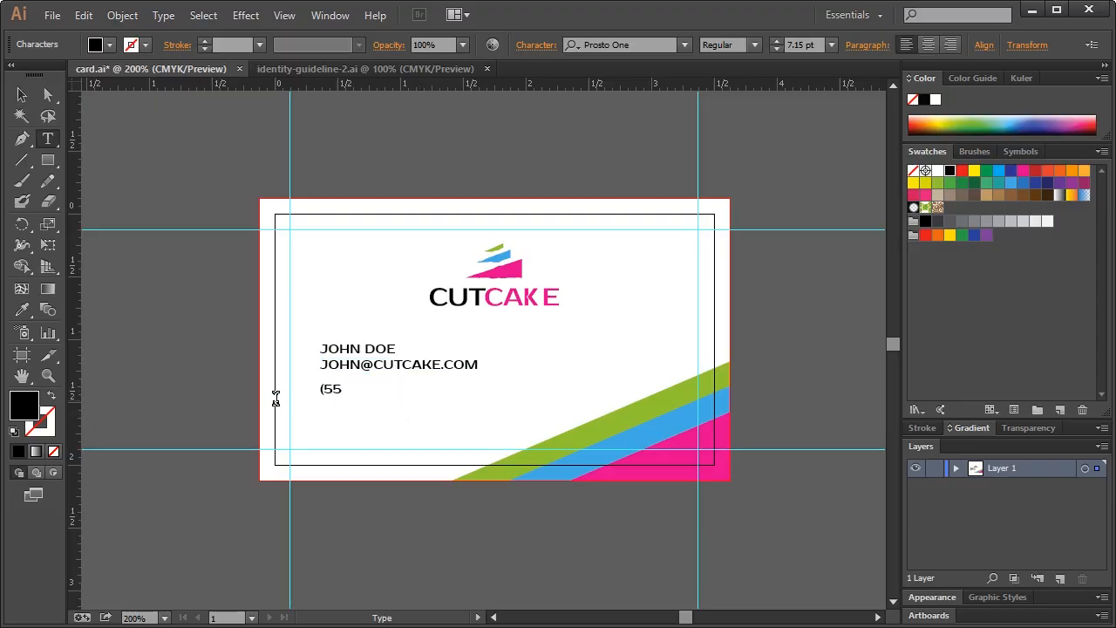
type("5_")
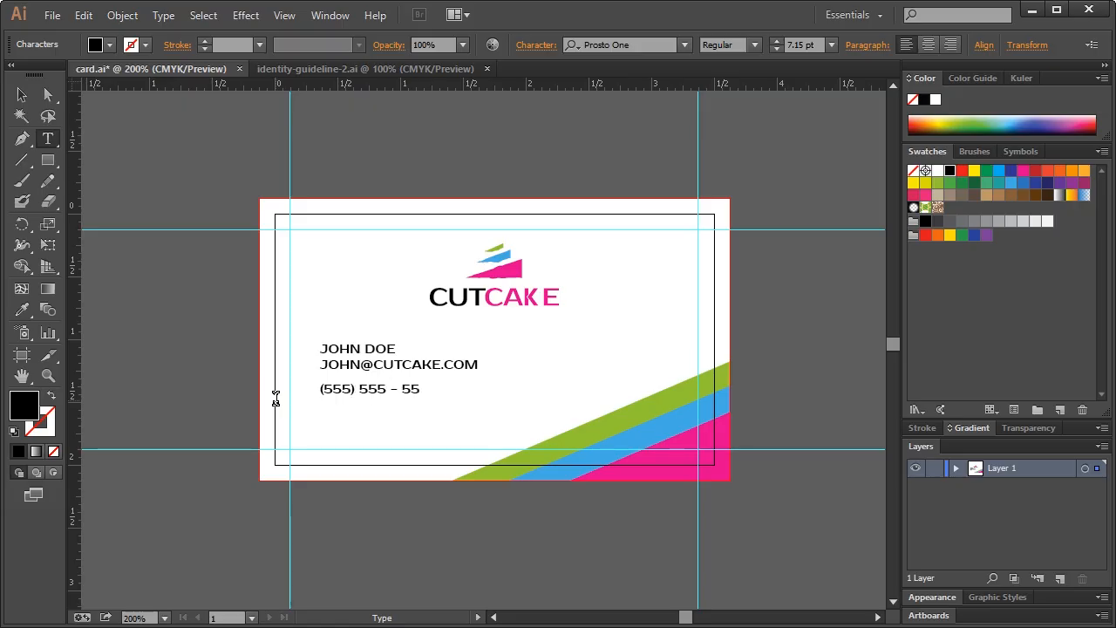
left_click(22, 94)
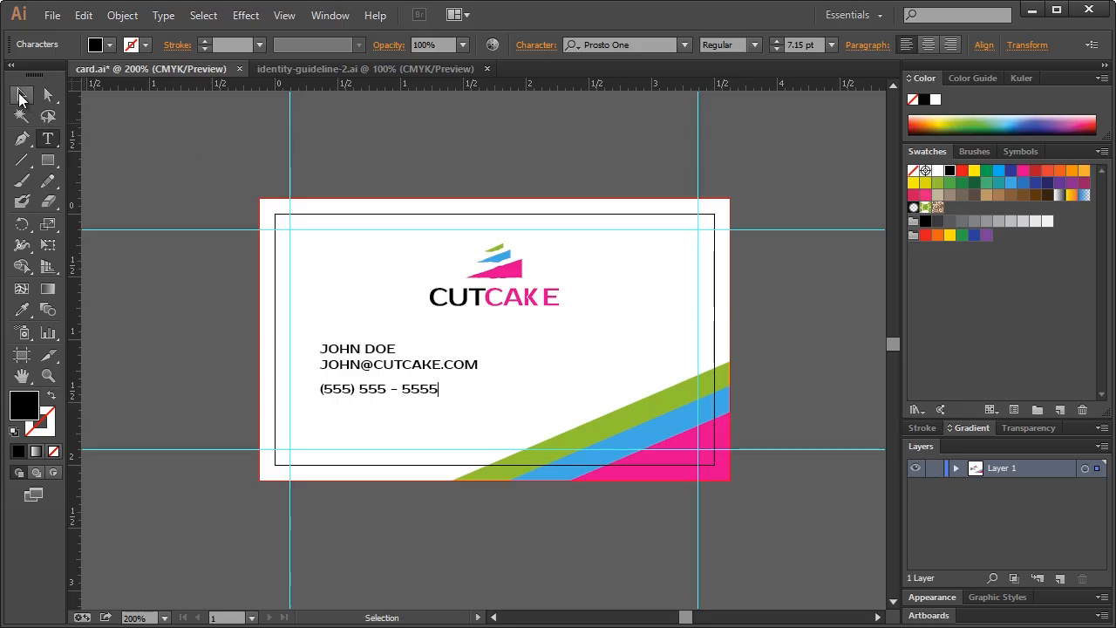
left_click(251, 307)
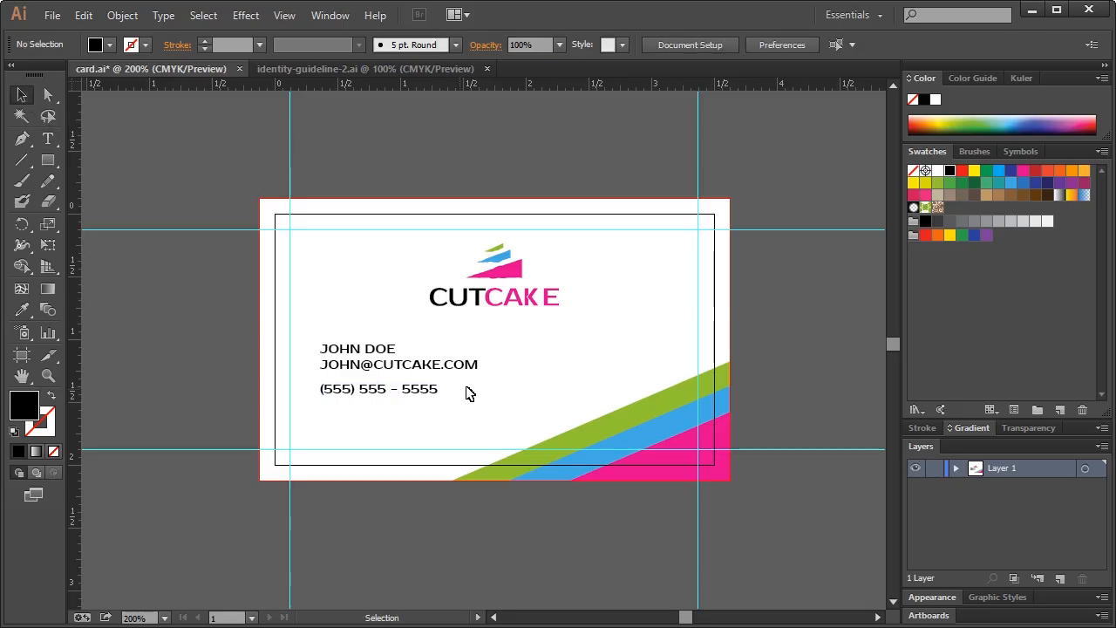
left_click(386, 393)
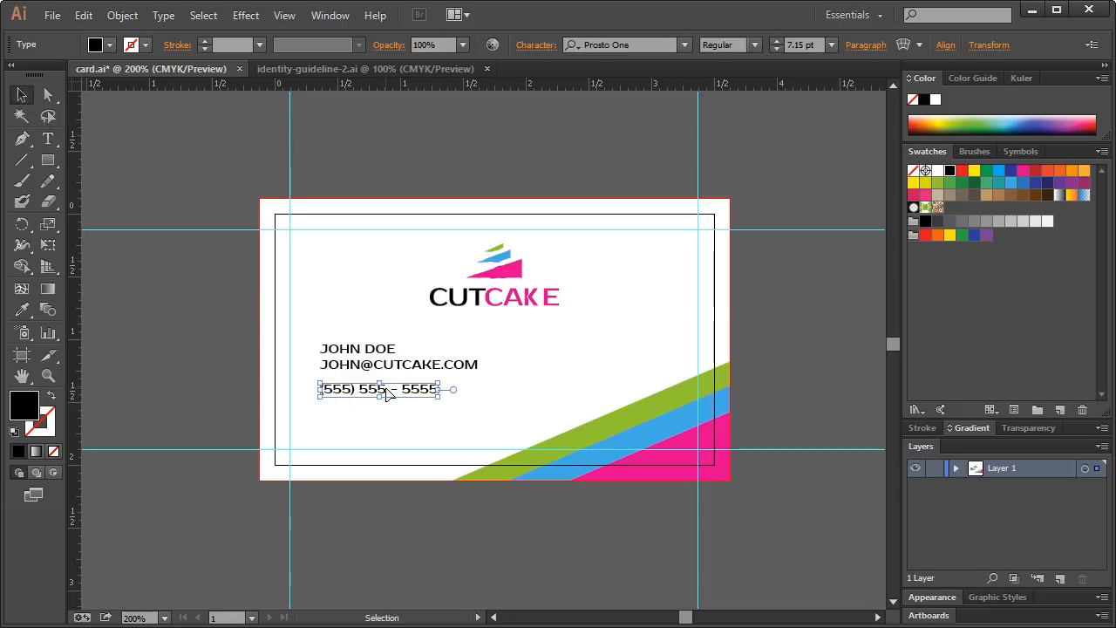
Copy the name line to the card's right side and retype it as CUTCAKE.COM
left_click(361, 337)
left_click(356, 349)
left_click_drag(358, 353, 566, 356)
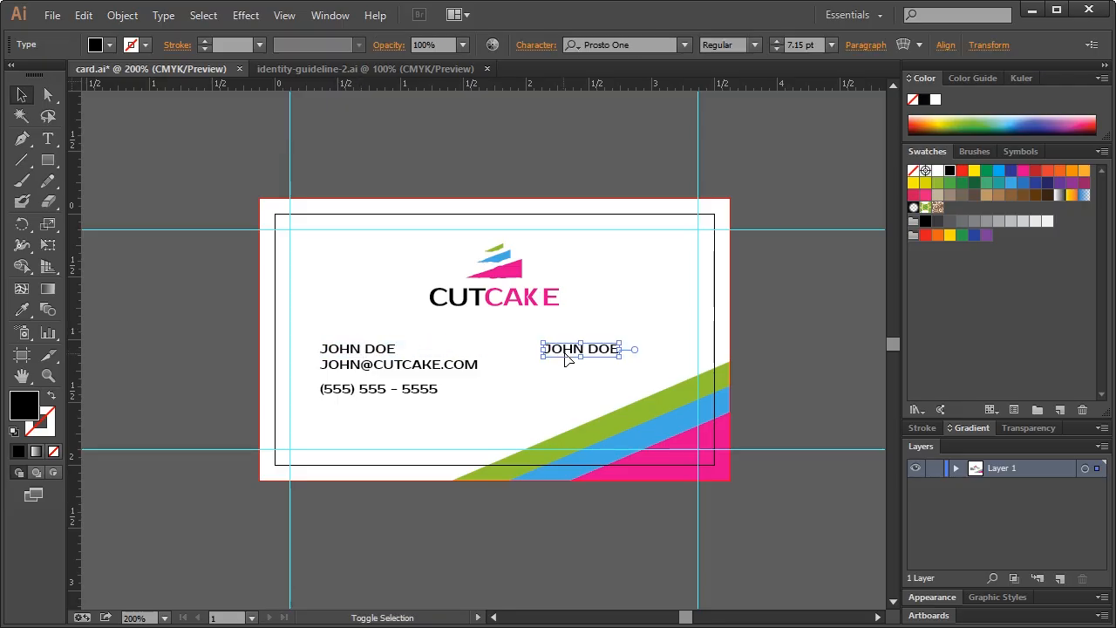
key("t")
triple_click(600, 347)
type("c")
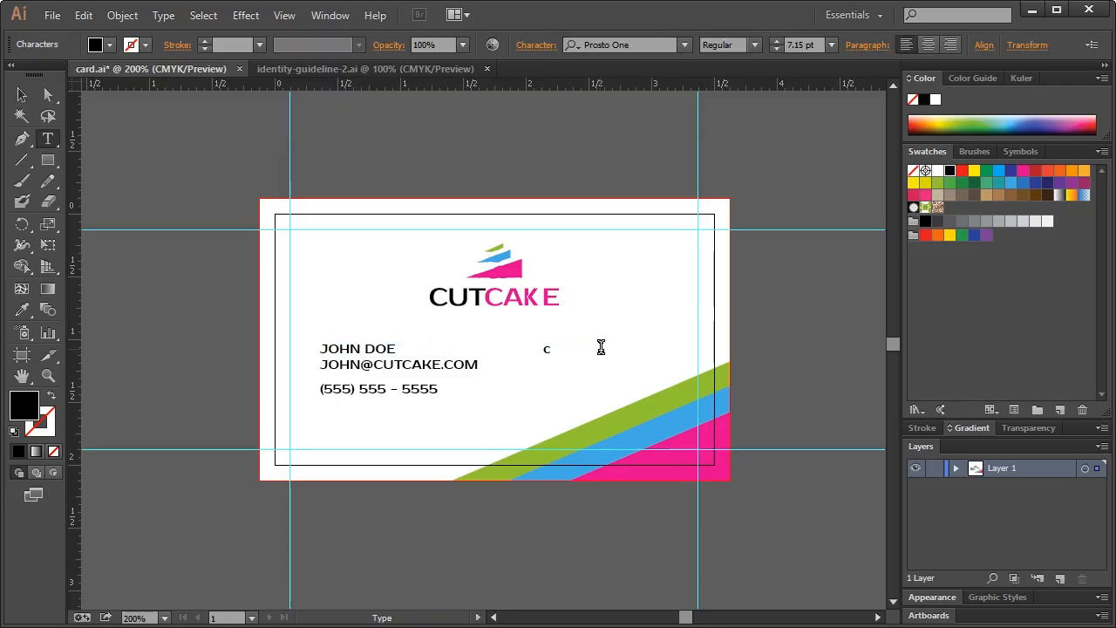
key("BackSpace")
type("CUTCA")
key("BackSpace")
type("CAK")
left_click(20, 94)
Move the name, e-mail, phone and CUTCAKE.COM text slightly lower together
left_click(224, 169)
left_click(401, 364)
left_click(378, 348, "shift")
left_click(362, 390, "shift")
left_click(577, 348, "shift")
left_click_drag(579, 348, 579, 356)
left_click(799, 327)
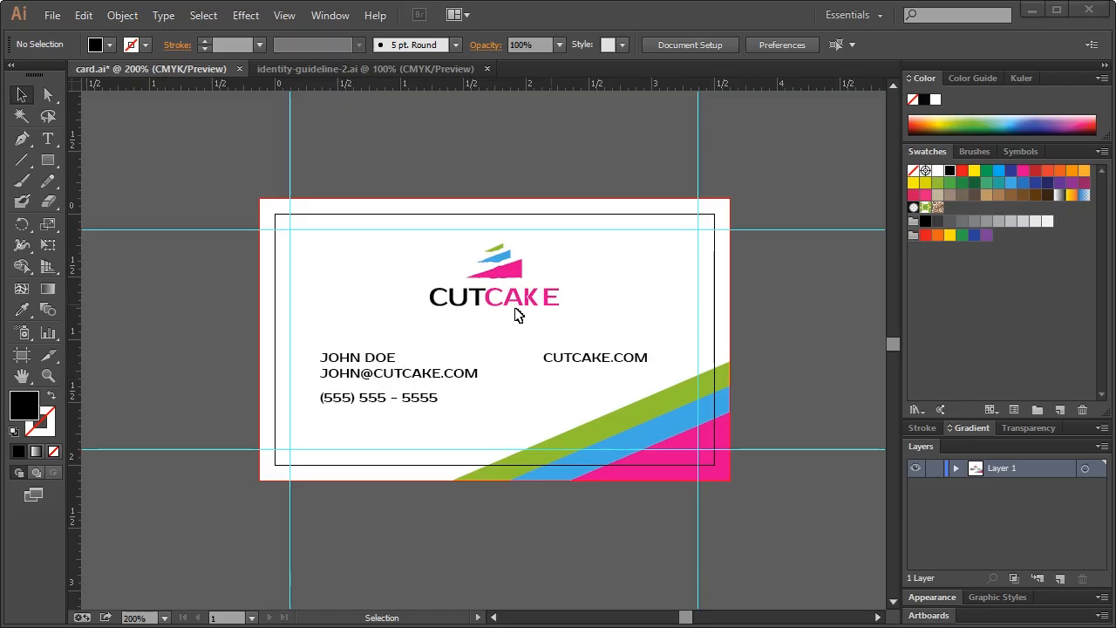
Colour the contact name with the logo's pink, then select everything on the card
left_click(340, 359)
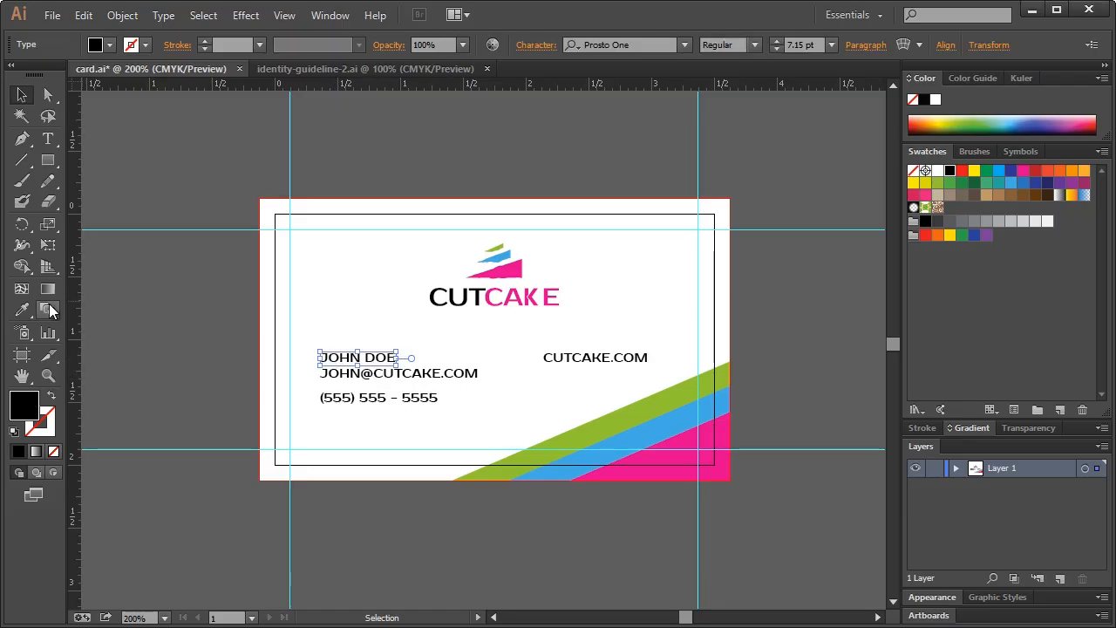
left_click(21, 309)
left_click(516, 273)
left_click(21, 95)
left_click(180, 203)
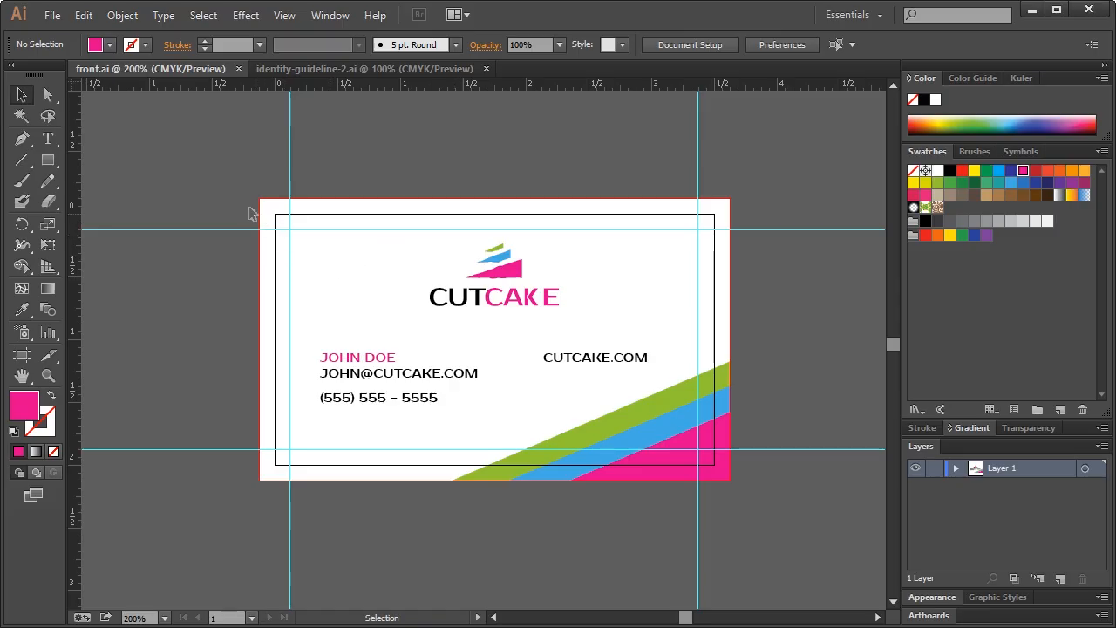
left_click_drag(218, 184, 748, 482)
Convert the card text to outlines and save the card as front-no-outlines.ai
key("ctrl+shift+o")
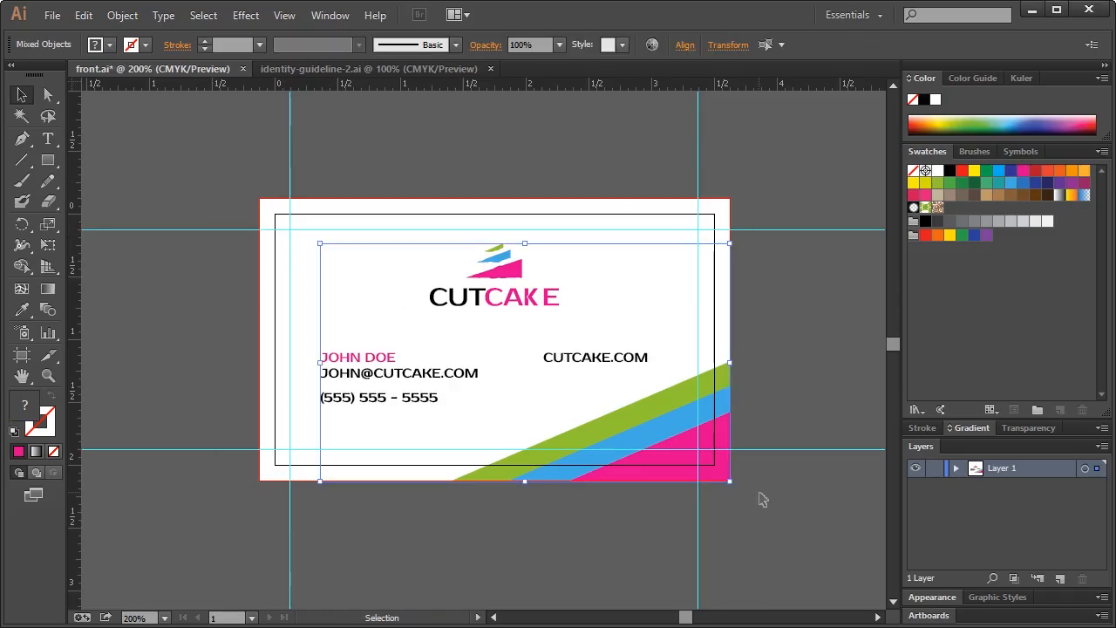
left_click(418, 300)
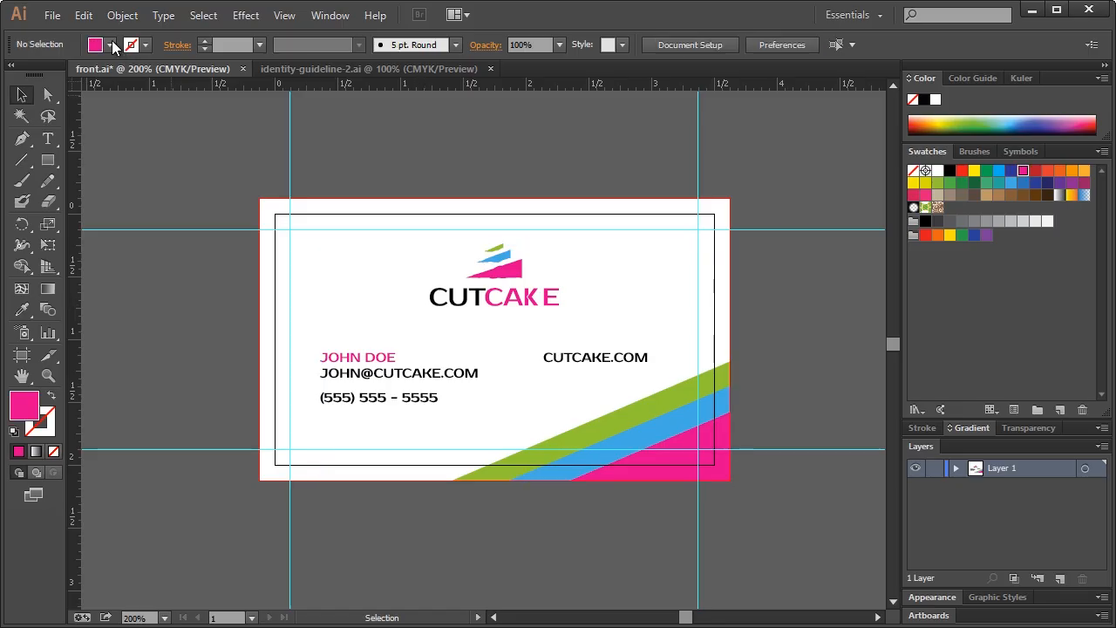
left_click(54, 16)
left_click(87, 172)
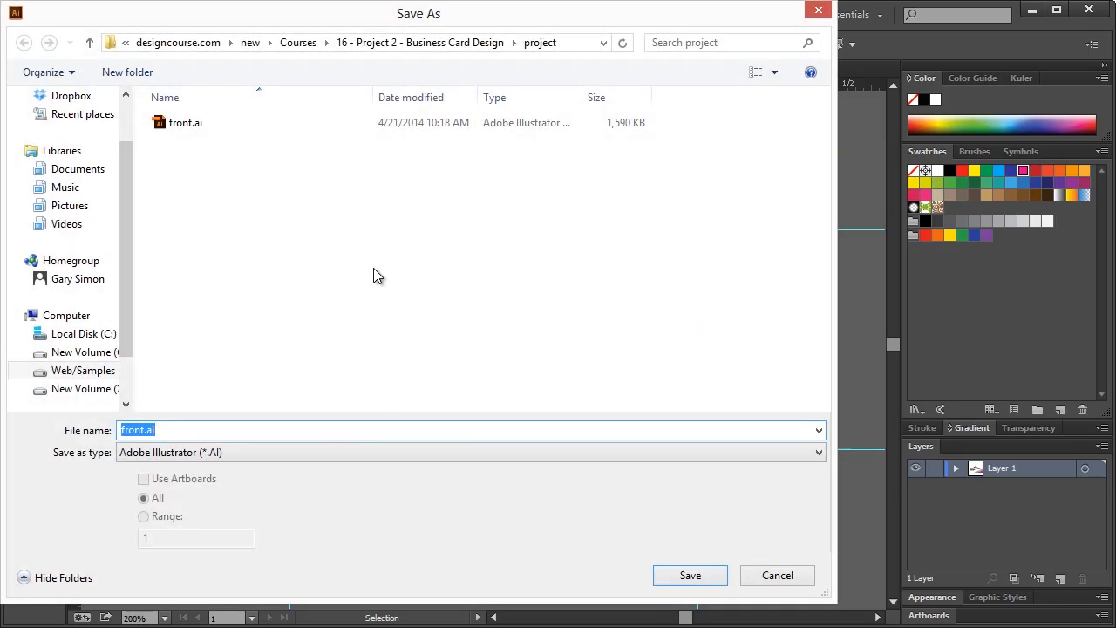
type("front-no-outlines")
key("Return")
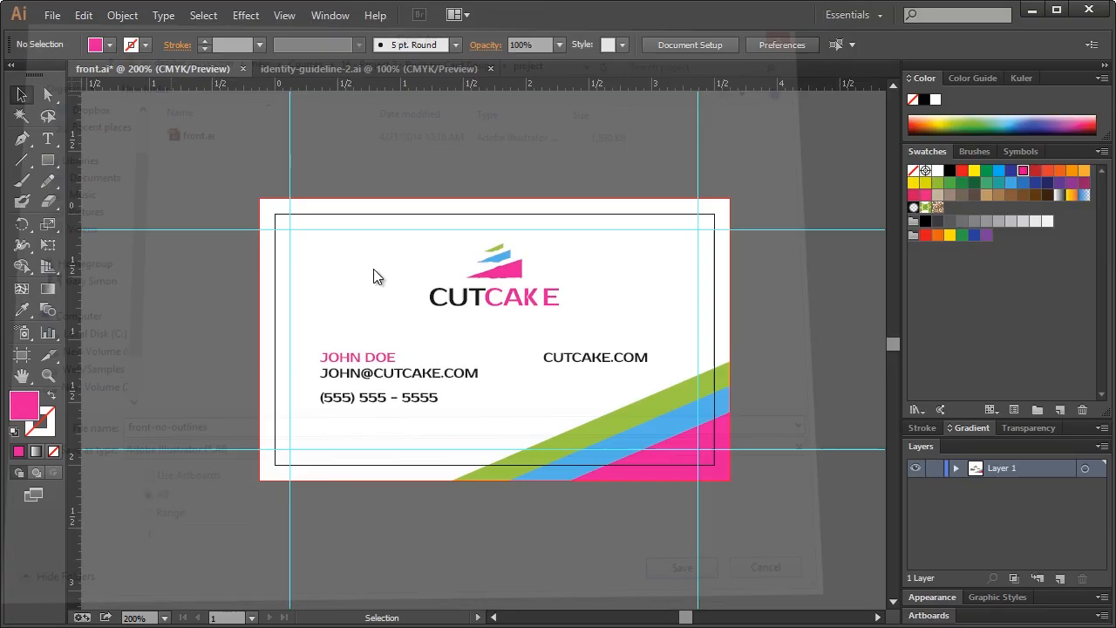
left_click(552, 547)
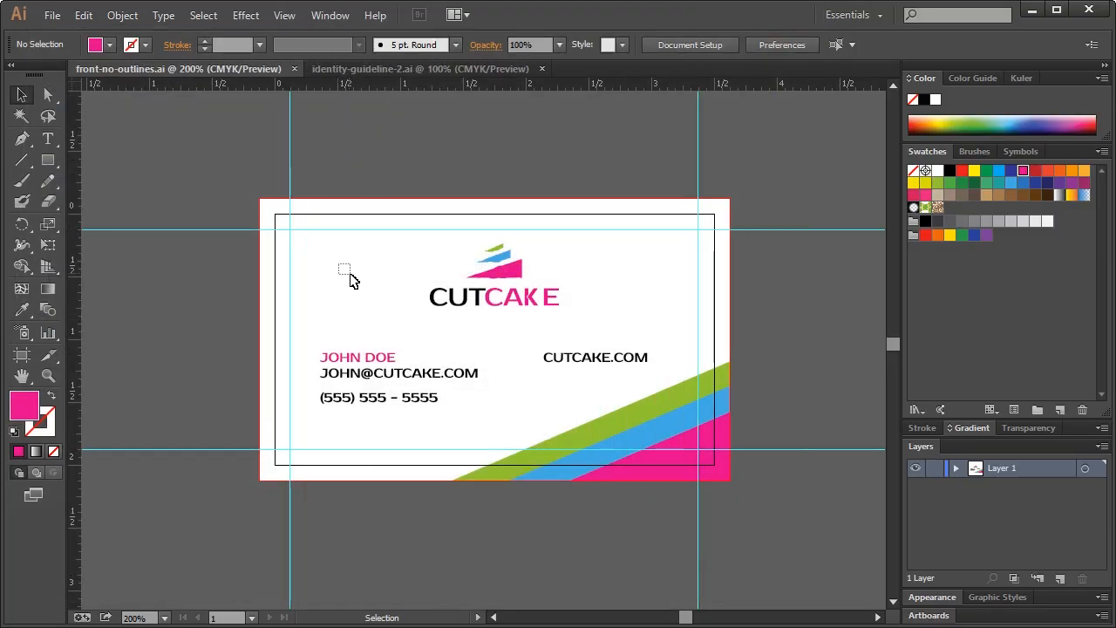
Save the card again as back.ai
left_click(52, 15)
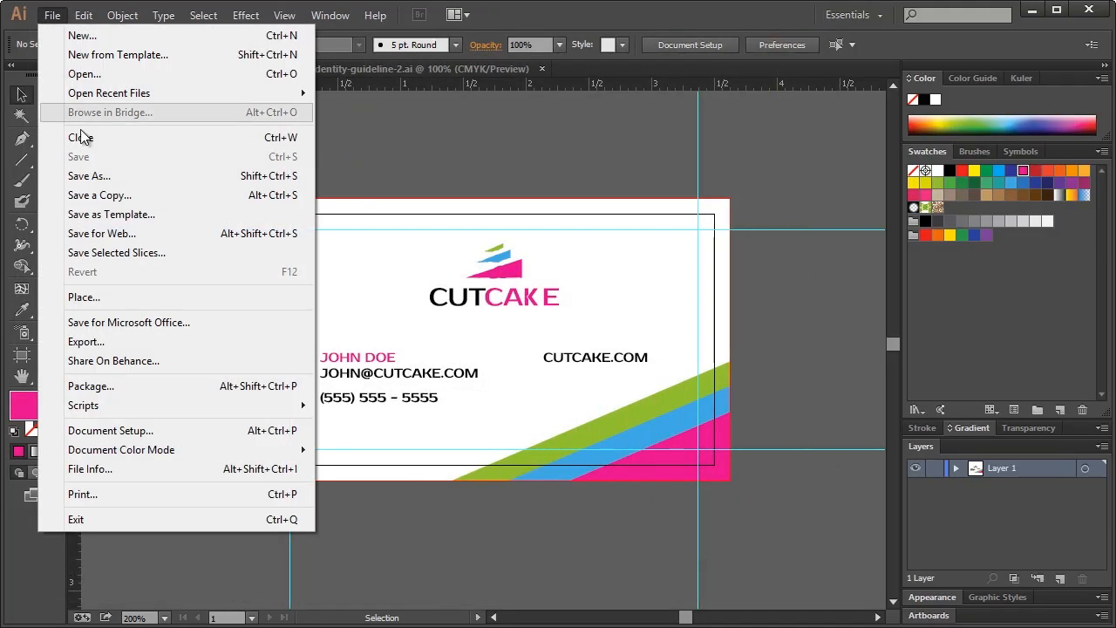
left_click(83, 174)
type("back")
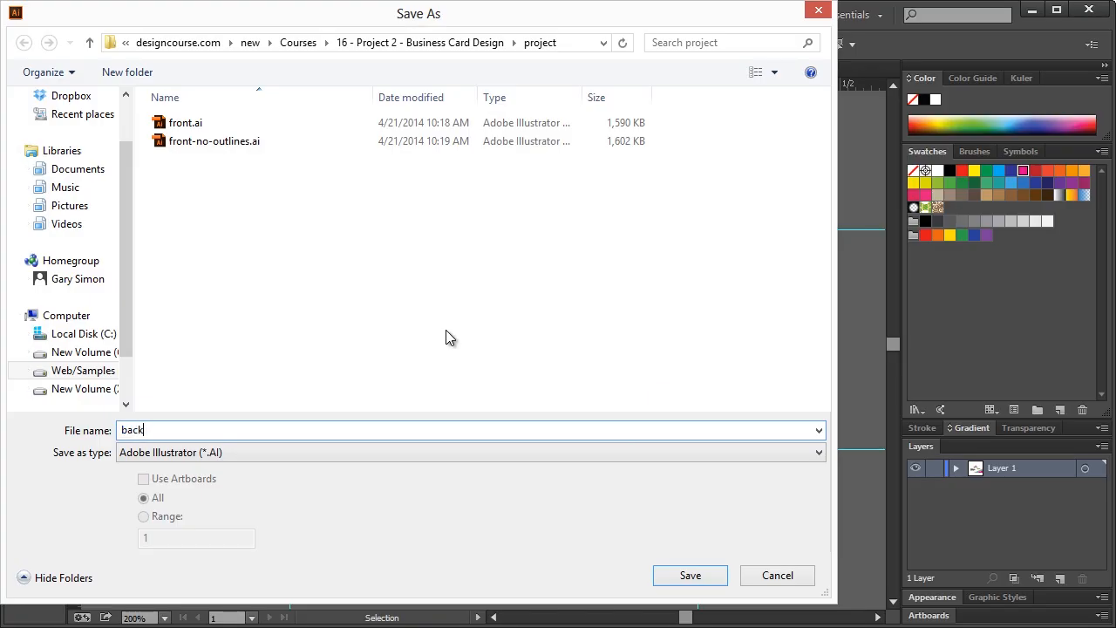
key("Return")
left_click(551, 547)
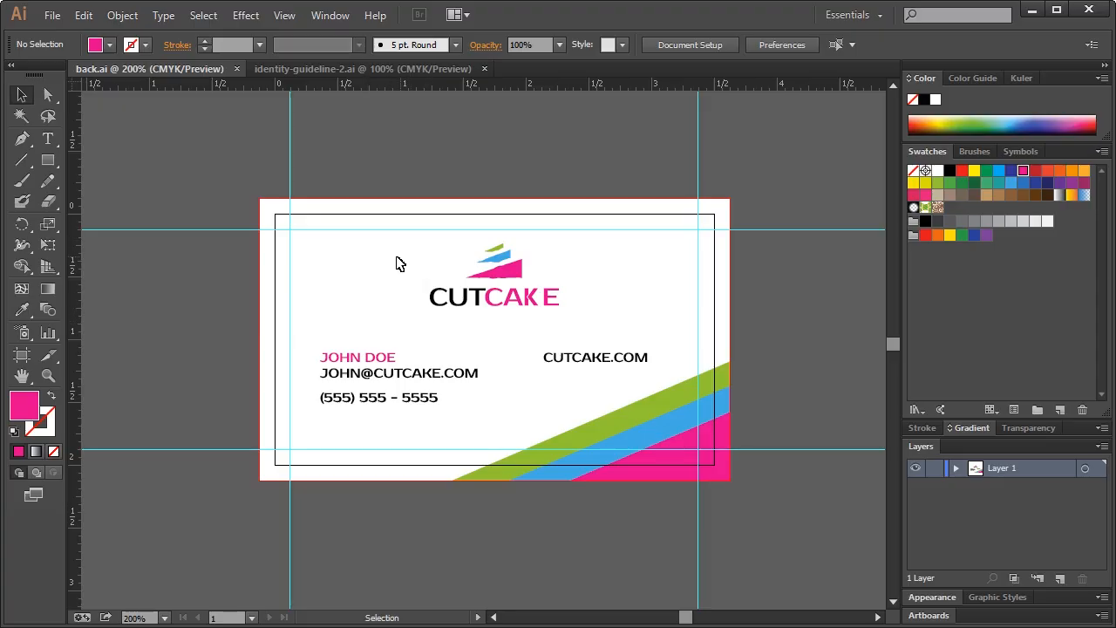
Delete the contact text and the lower-right coloured stripes, and hide the guides
left_click(559, 359)
left_click_drag(326, 335, 598, 413)
key("Delete")
left_click_drag(568, 372, 750, 497)
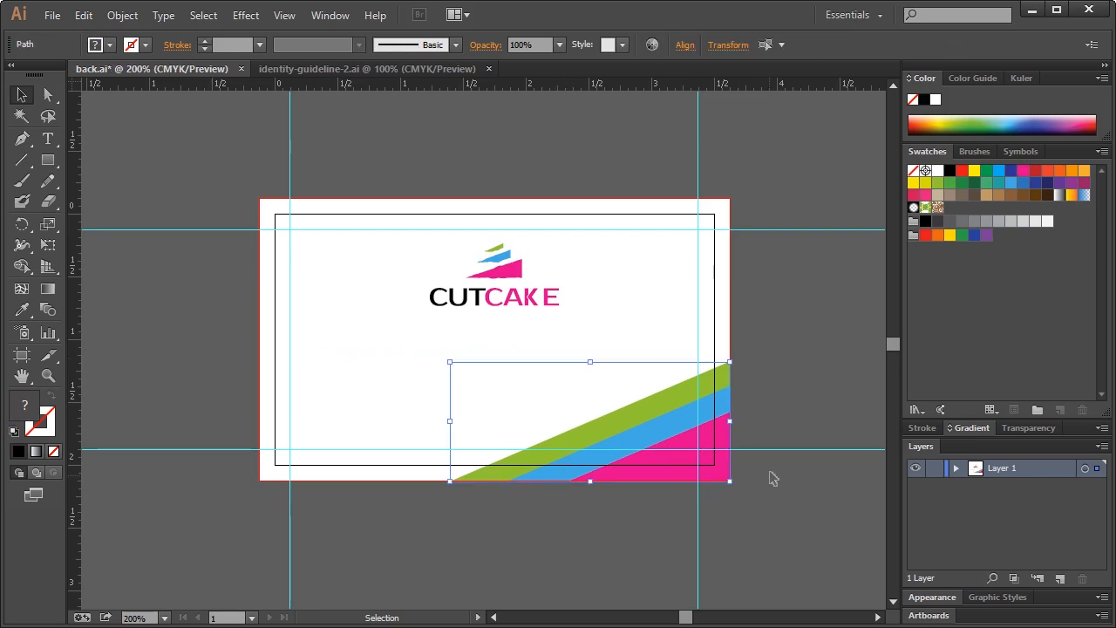
key("Delete")
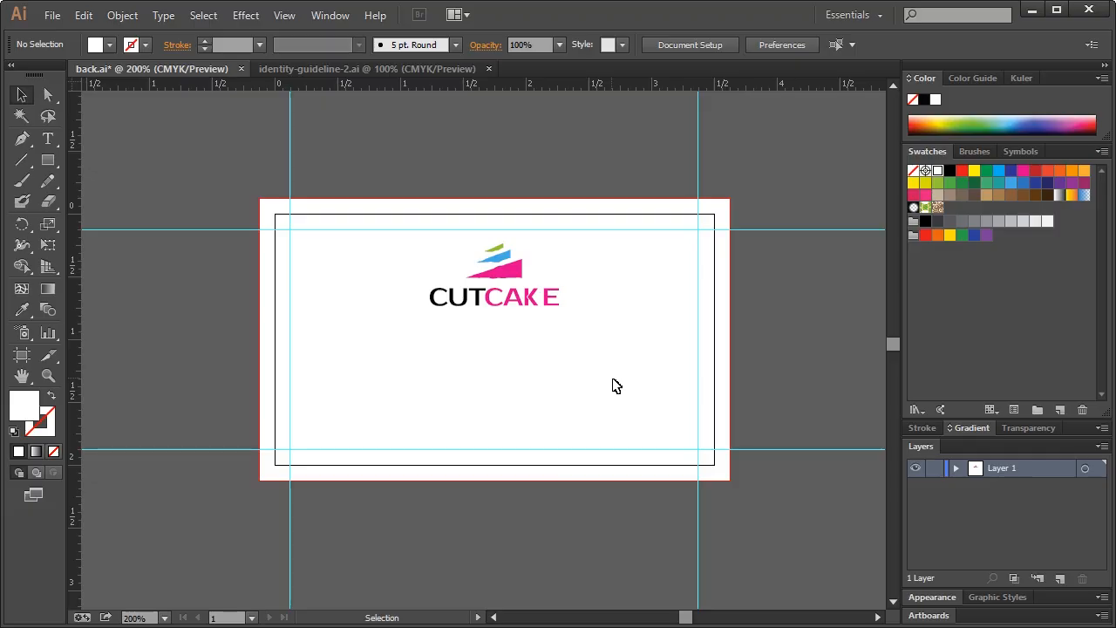
key("ctrl+semicolon")
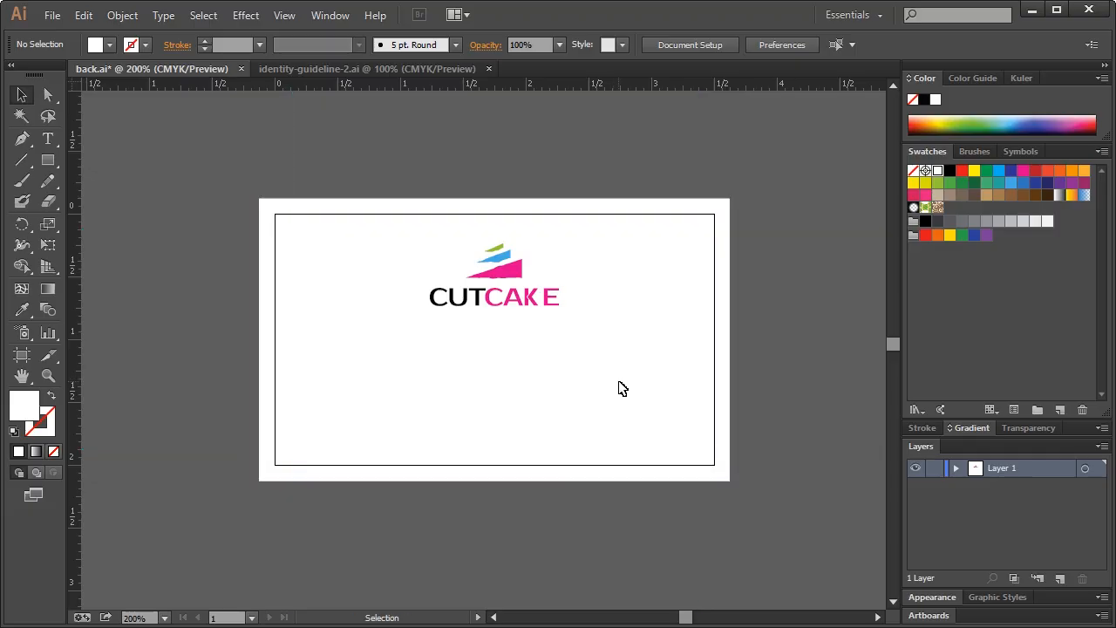
Ungroup the CUTCAKE logo and delete the wordmark, keeping only the logo mark
left_click_drag(417, 300, 587, 326)
right_click(513, 279)
left_click(575, 373)
left_click(608, 374)
left_click_drag(603, 313, 416, 293)
key("Delete")
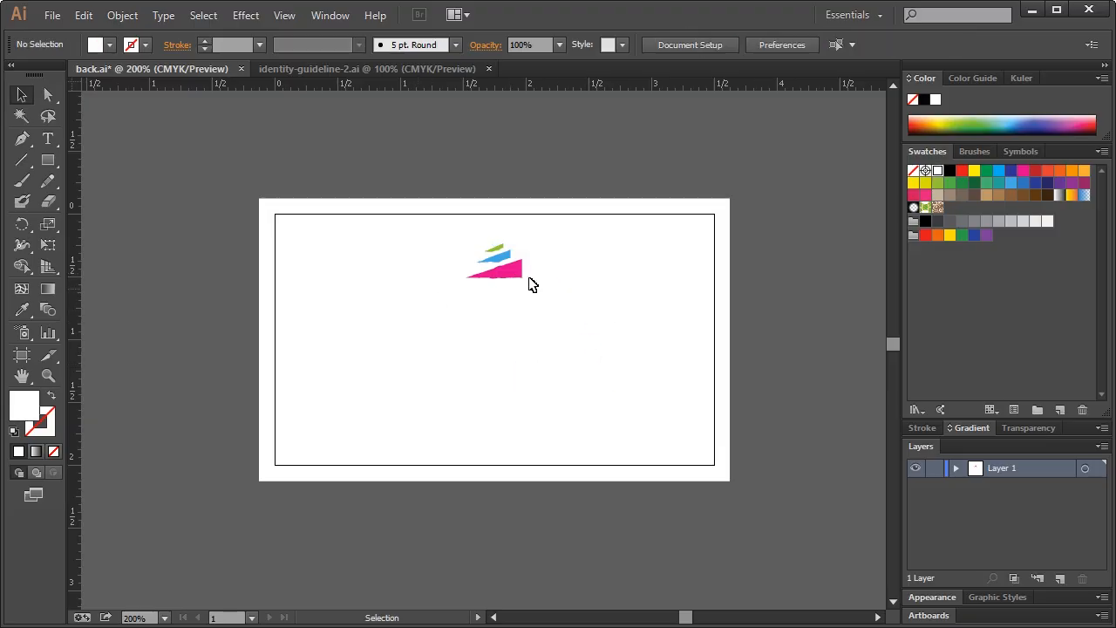
Enlarge the logo mark about 2.5 times and sample its pink colour
left_click_drag(454, 243, 510, 357)
left_click_drag(523, 316, 567, 286)
left_click(650, 283)
right_click(546, 369)
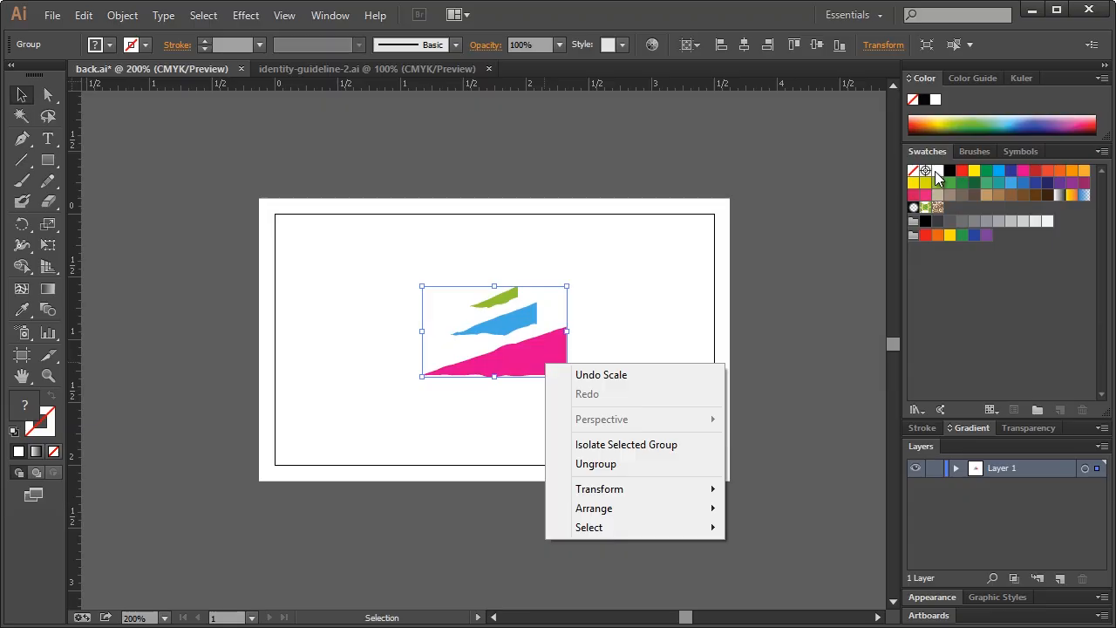
left_click(645, 265)
left_click(22, 309)
left_click(489, 349)
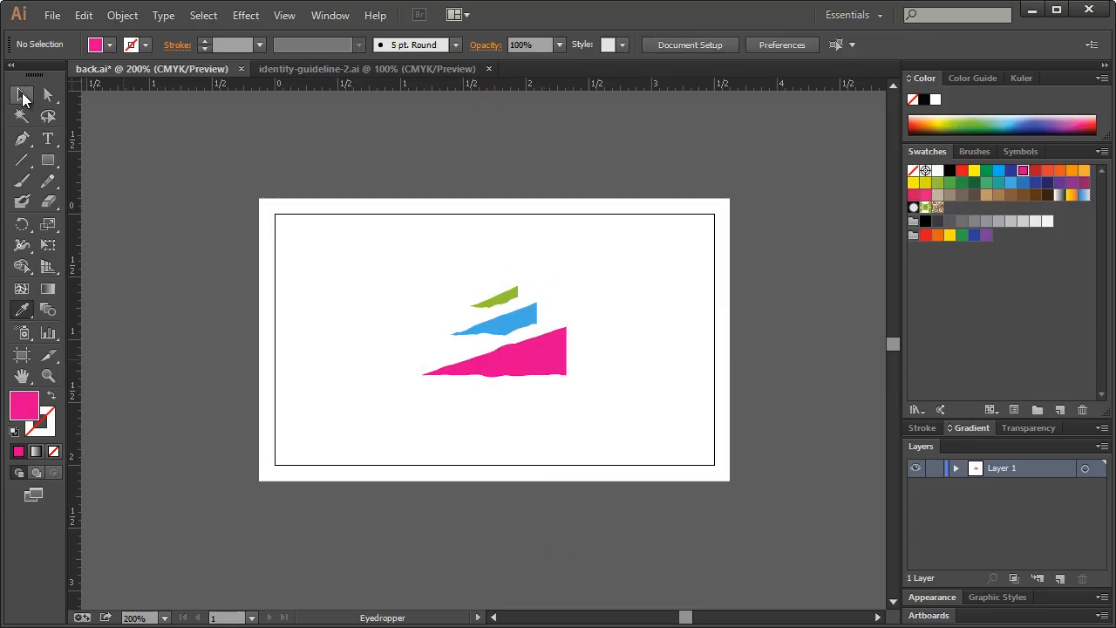
Draw a pink rectangle covering the whole card and move it behind the logo
left_click(22, 95)
left_click(48, 161)
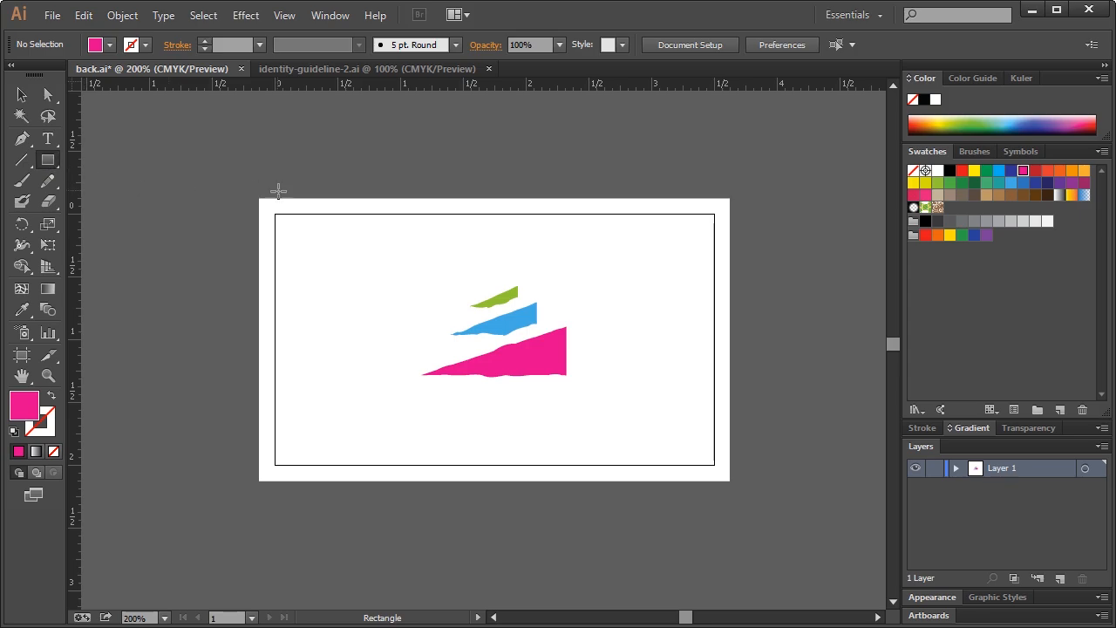
left_click_drag(262, 201, 730, 480)
left_click(22, 94)
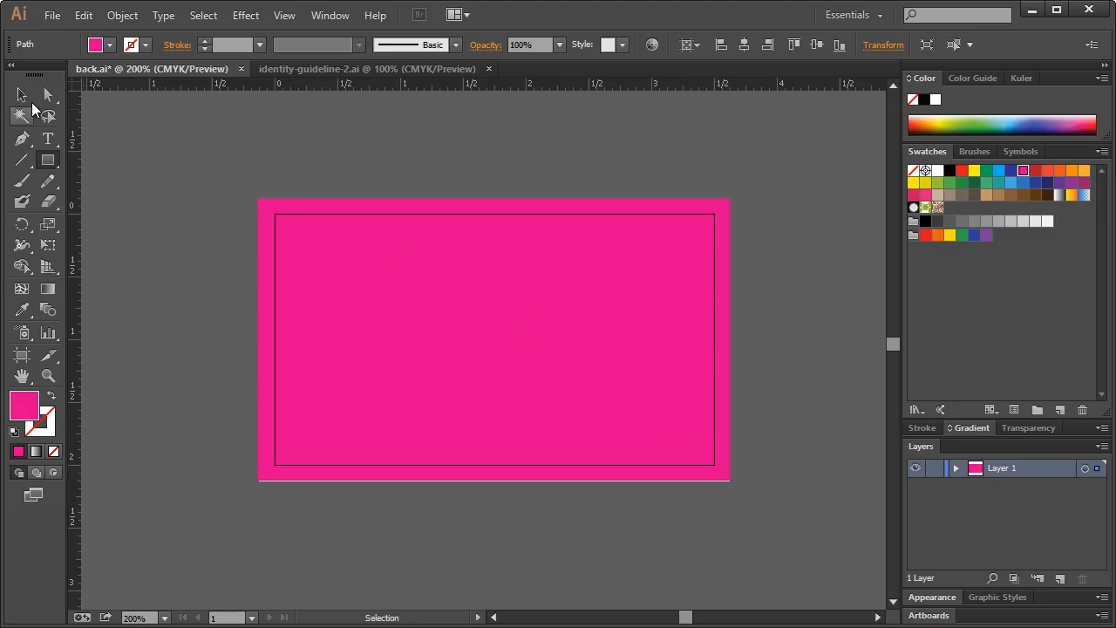
left_click(955, 469)
left_click_drag(1030, 485, 1036, 554)
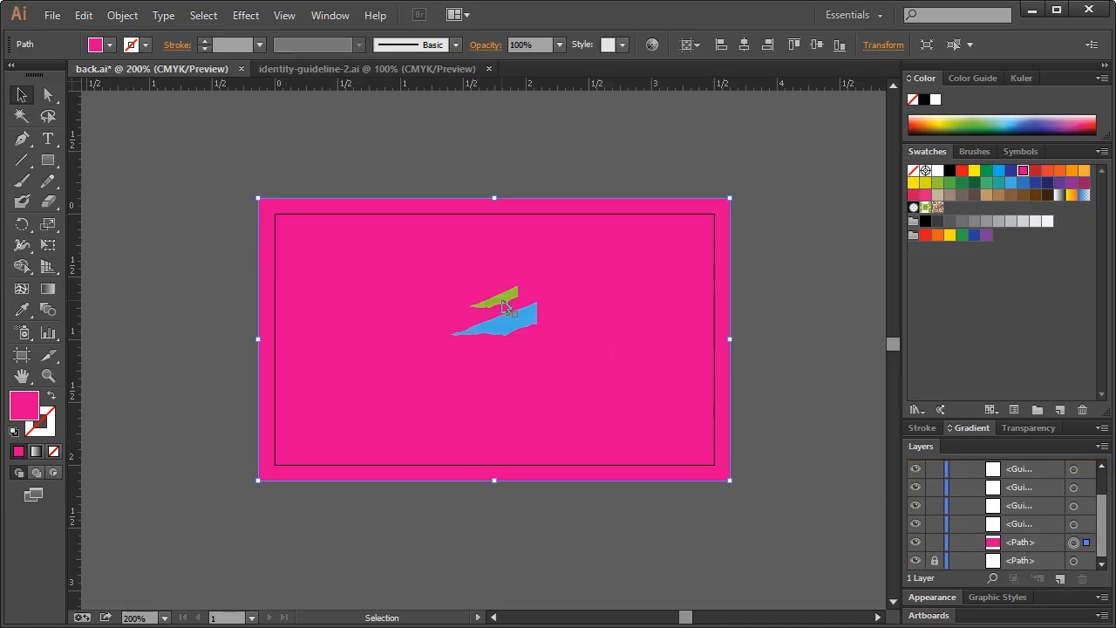
Make the green and blue logo shapes white and enlarge them from the centre
left_click(503, 300)
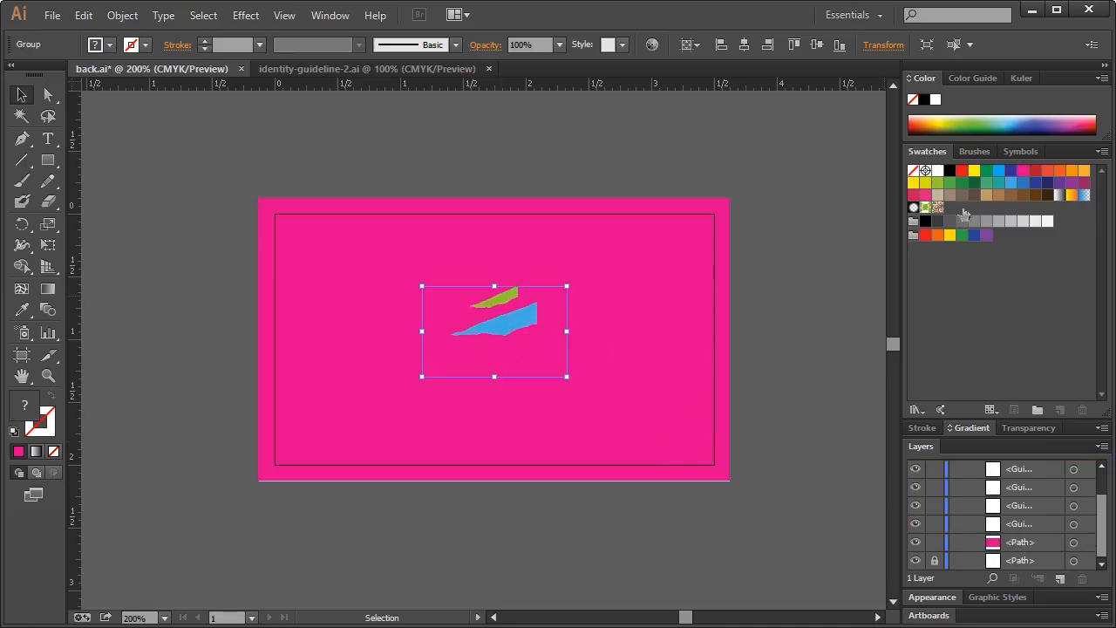
left_click(937, 171)
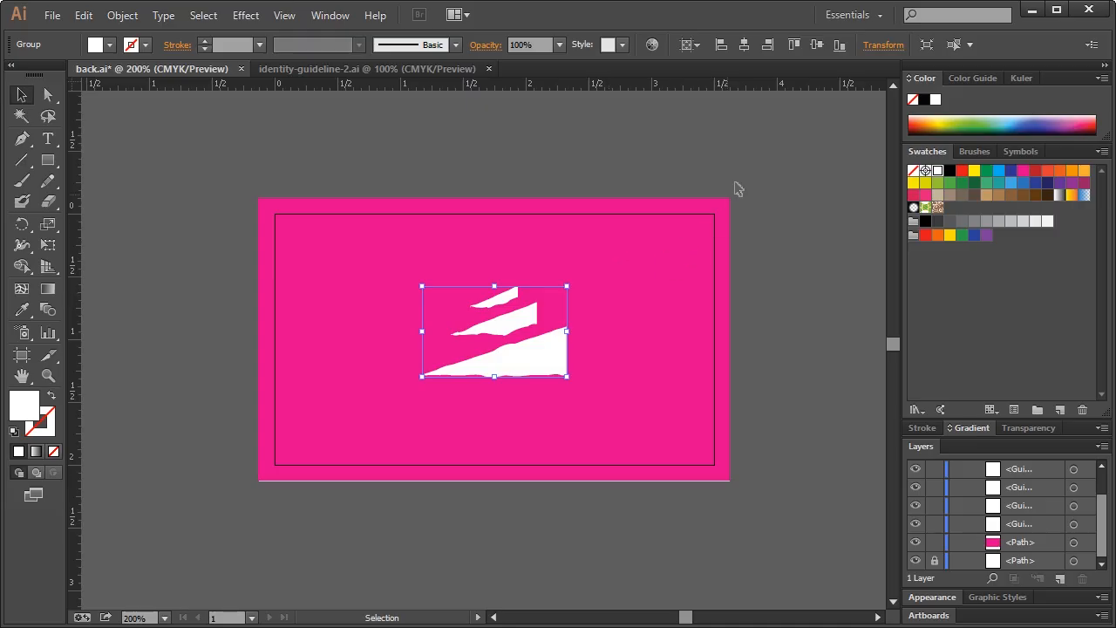
left_click(743, 166)
left_click(527, 357)
left_click_drag(567, 286, 595, 268)
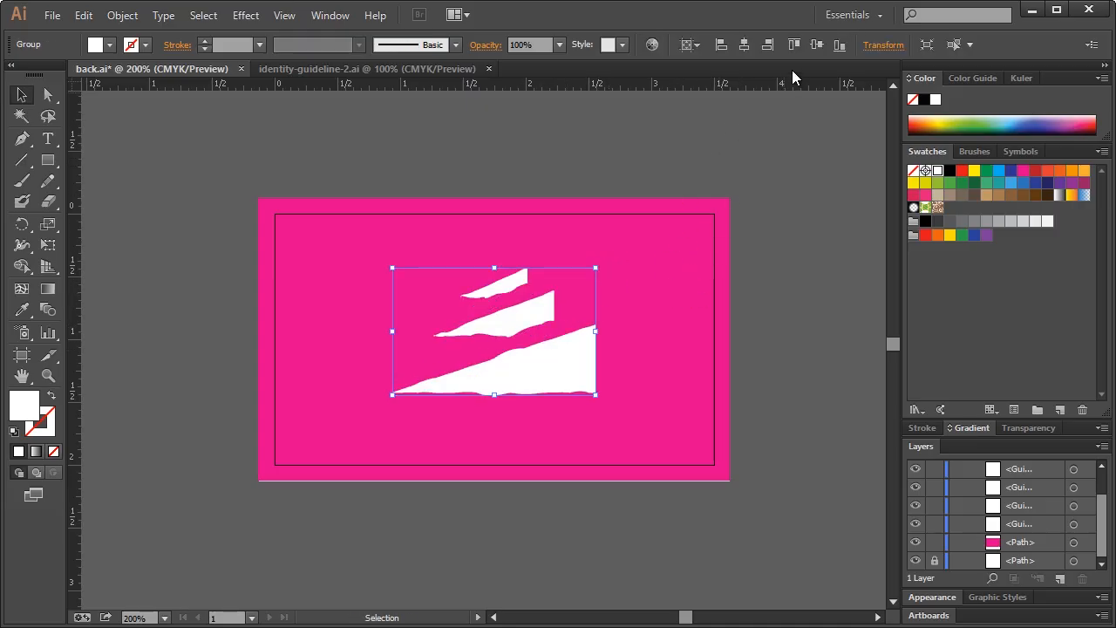
Centre the white logo horizontally and vertically on the card, then save back.ai
left_click(745, 47)
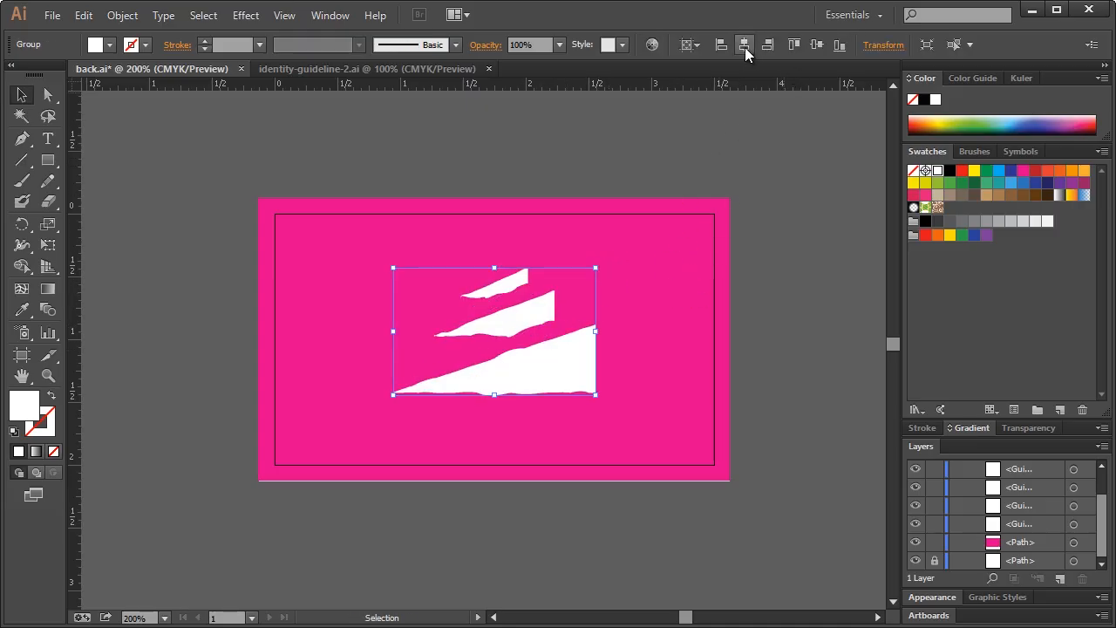
left_click(814, 46)
left_click(815, 262)
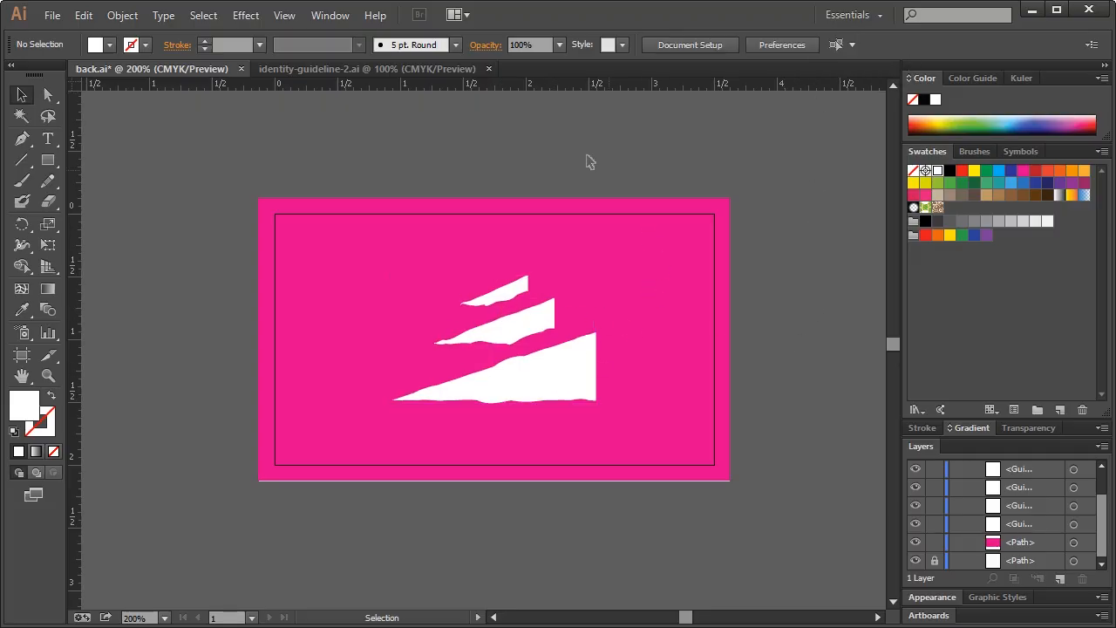
left_click(654, 454)
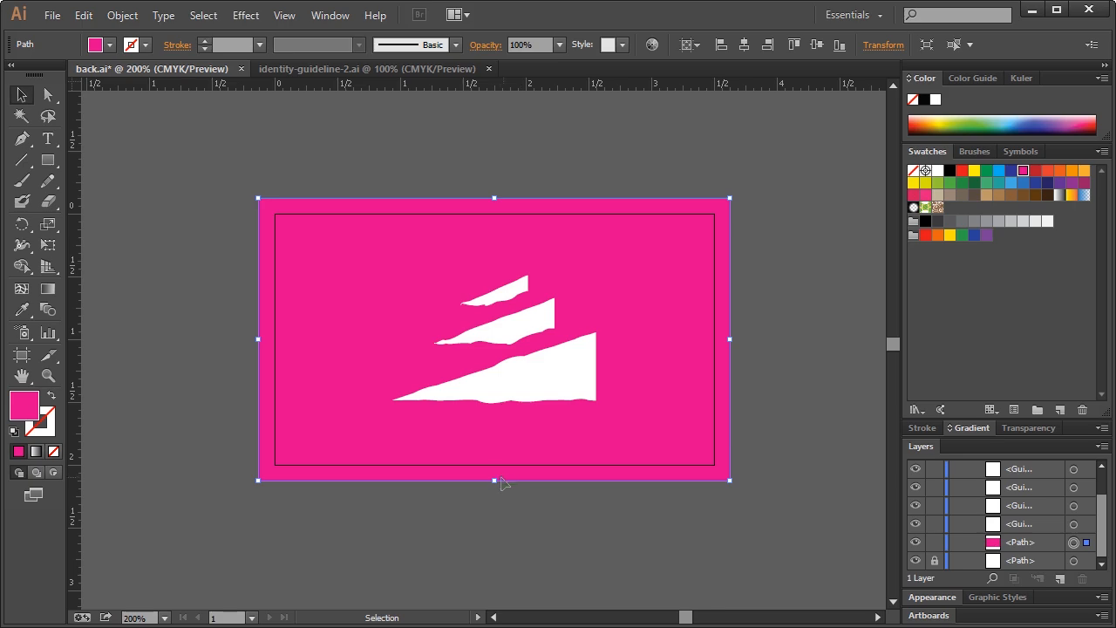
left_click(598, 538)
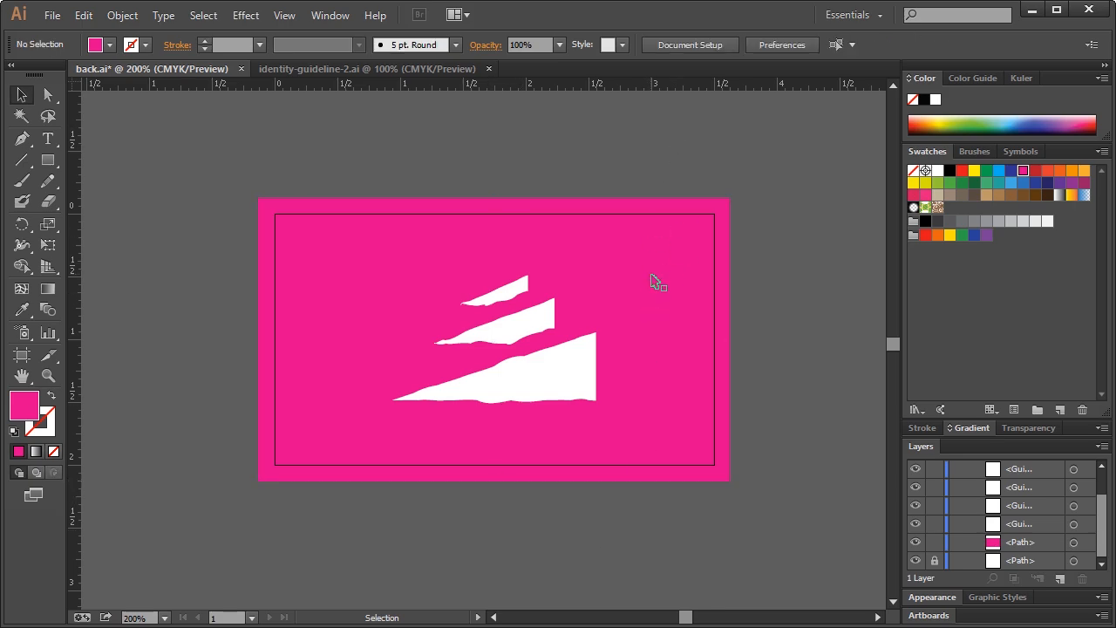
key("ctrl+s")
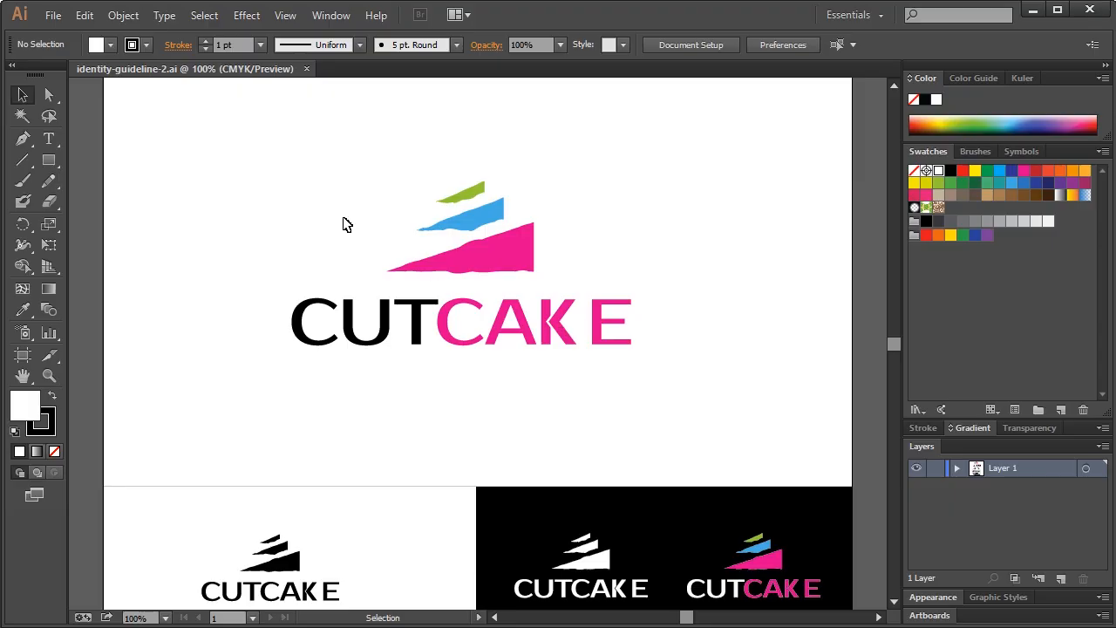
Isolate the logo group in identity-guideline-2.ai and marquee-select its three cake-layer shapes
left_click(491, 252)
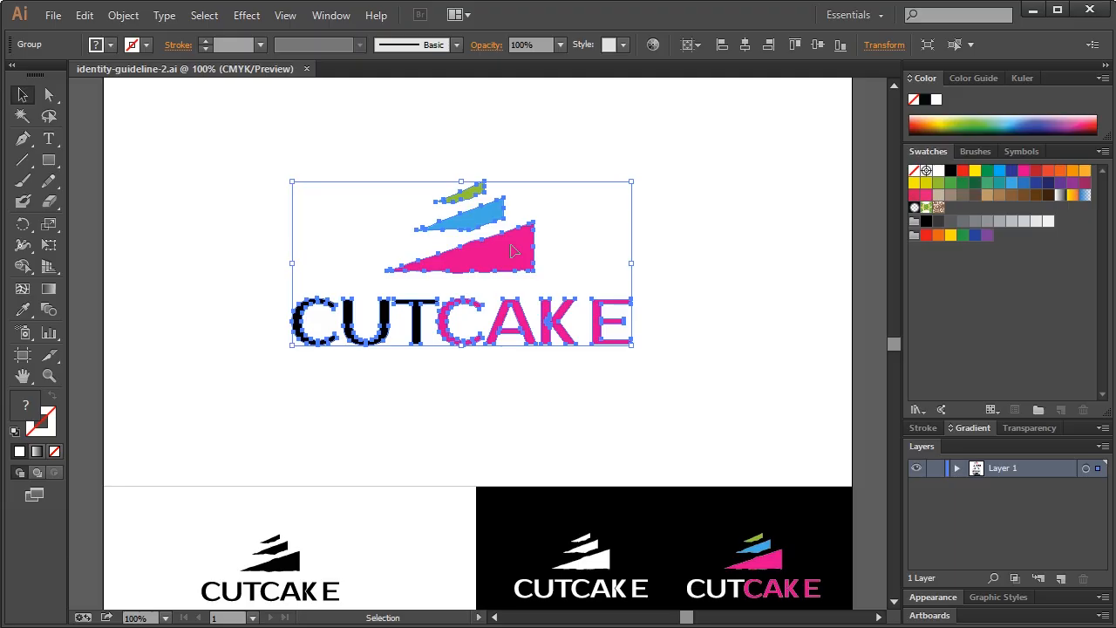
right_click(513, 251)
left_click(524, 319)
left_click(403, 163)
left_click_drag(403, 163, 552, 267)
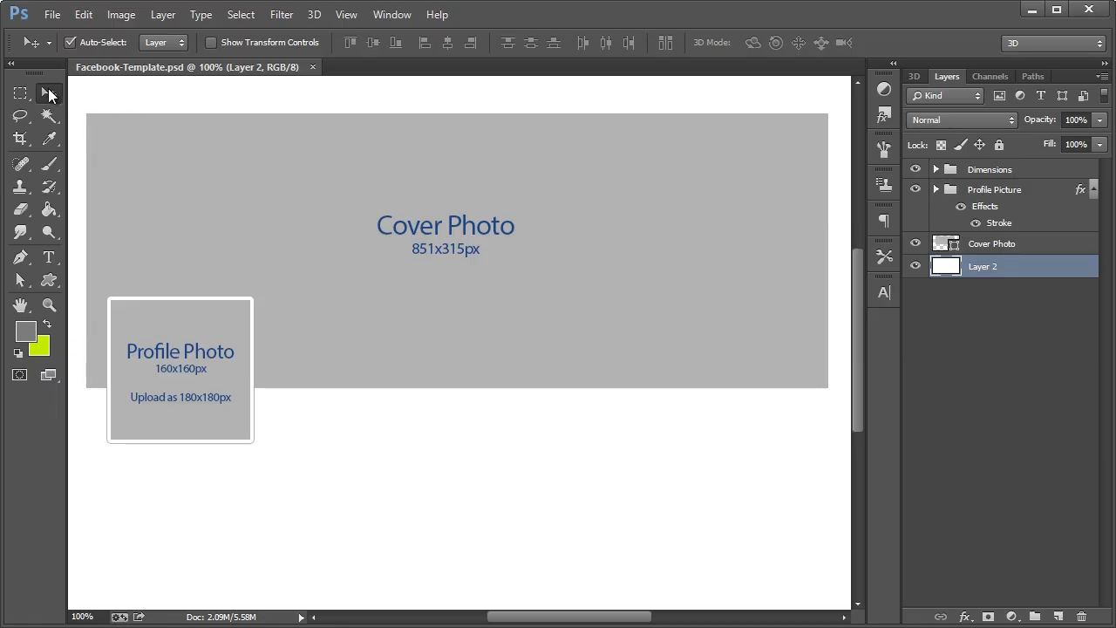
Create a new 180 × 180 px, 72 ppi RGB document with a transparent background
left_click(54, 15)
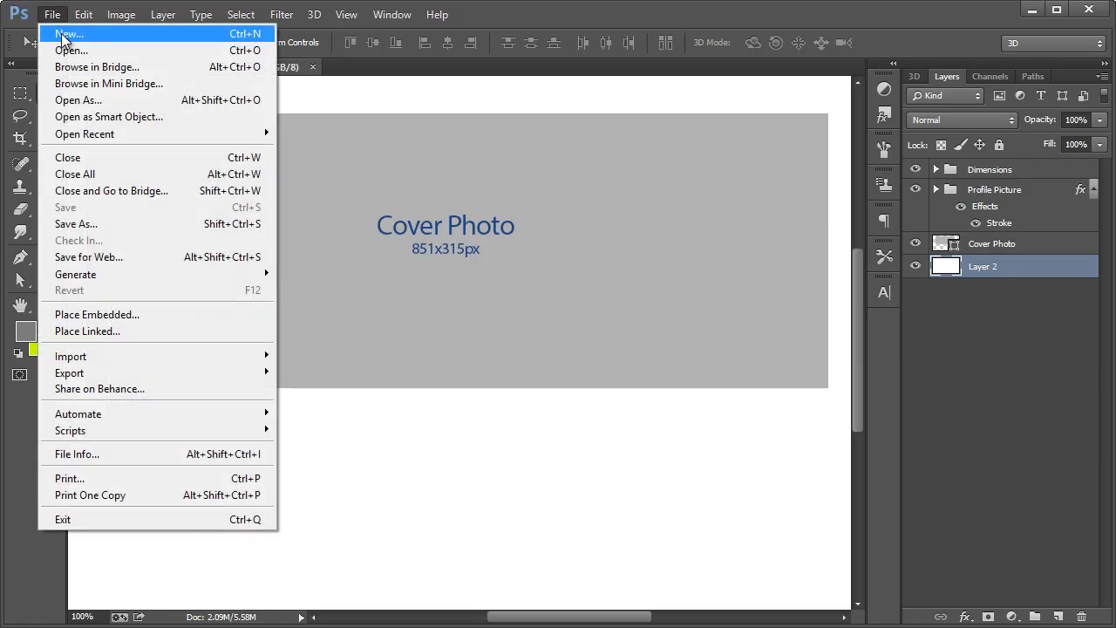
left_click(50, 33)
left_click(417, 263)
type("180")
key("Tab")
type("180")
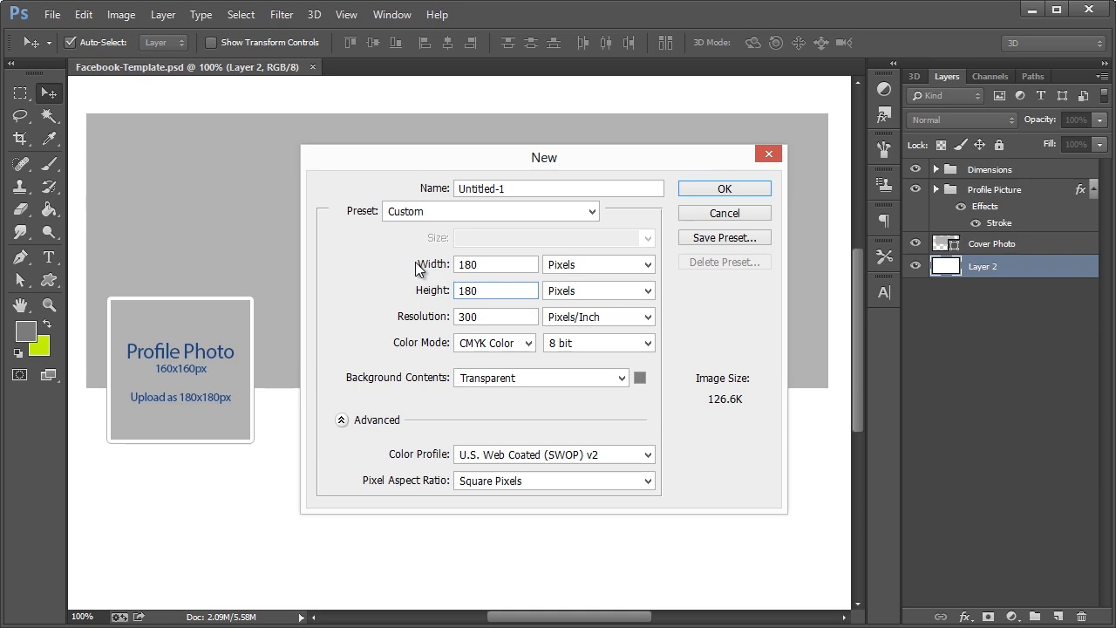
left_click(433, 320)
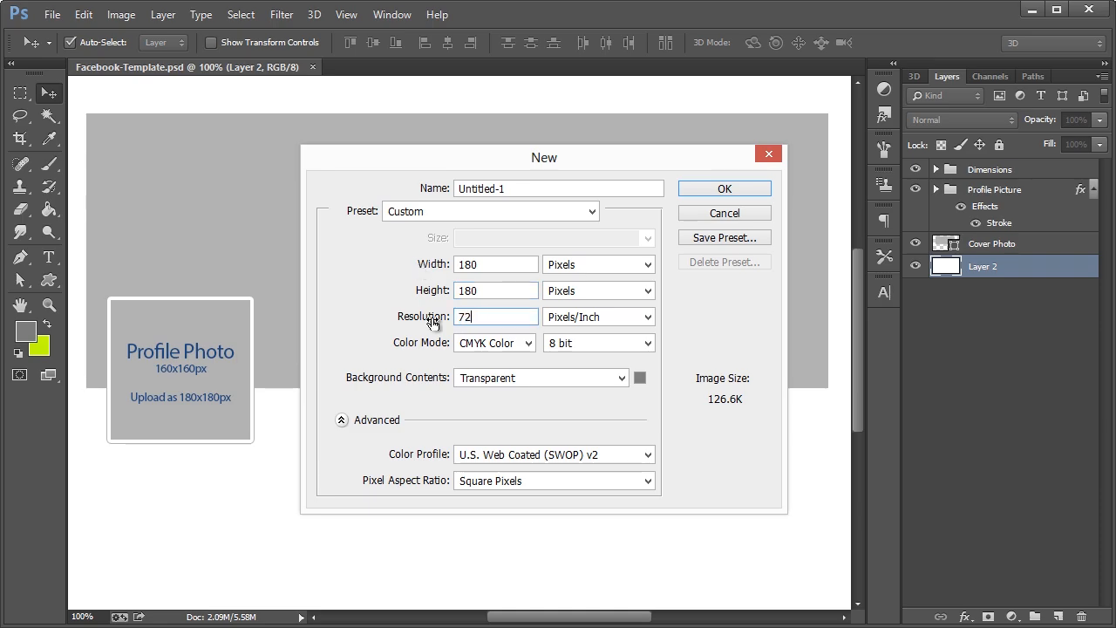
left_click(528, 342)
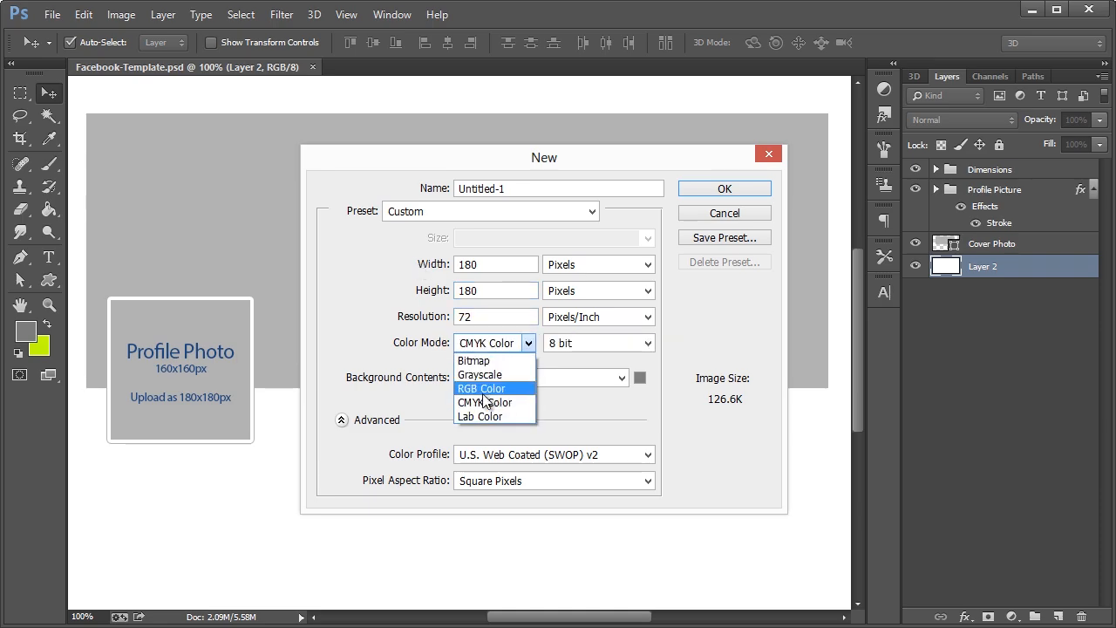
left_click(481, 388)
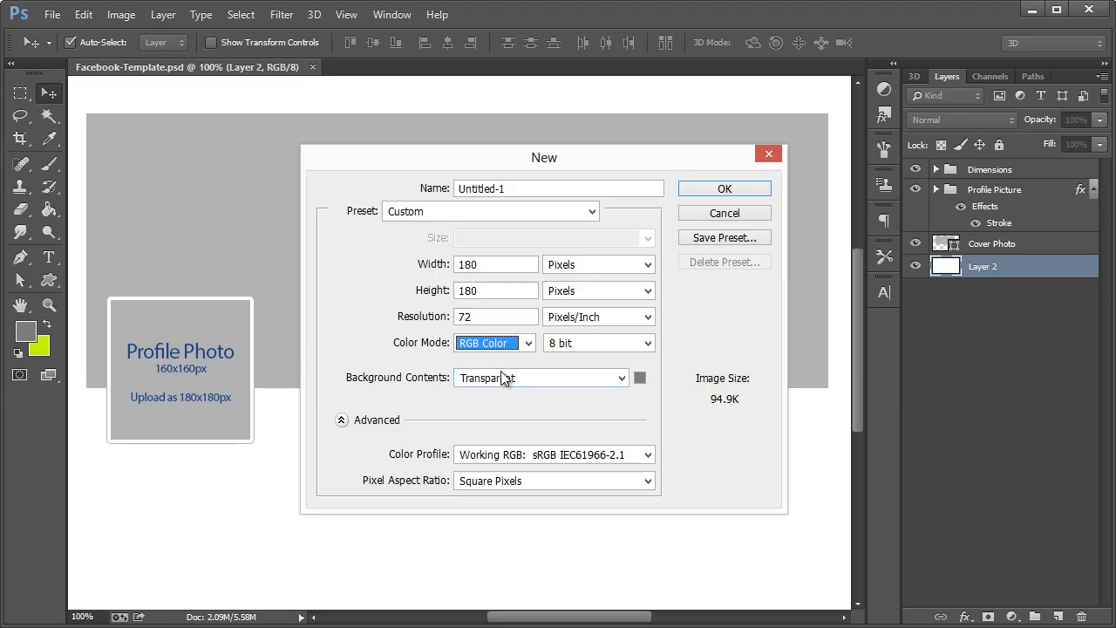
left_click(532, 380)
left_click(527, 376)
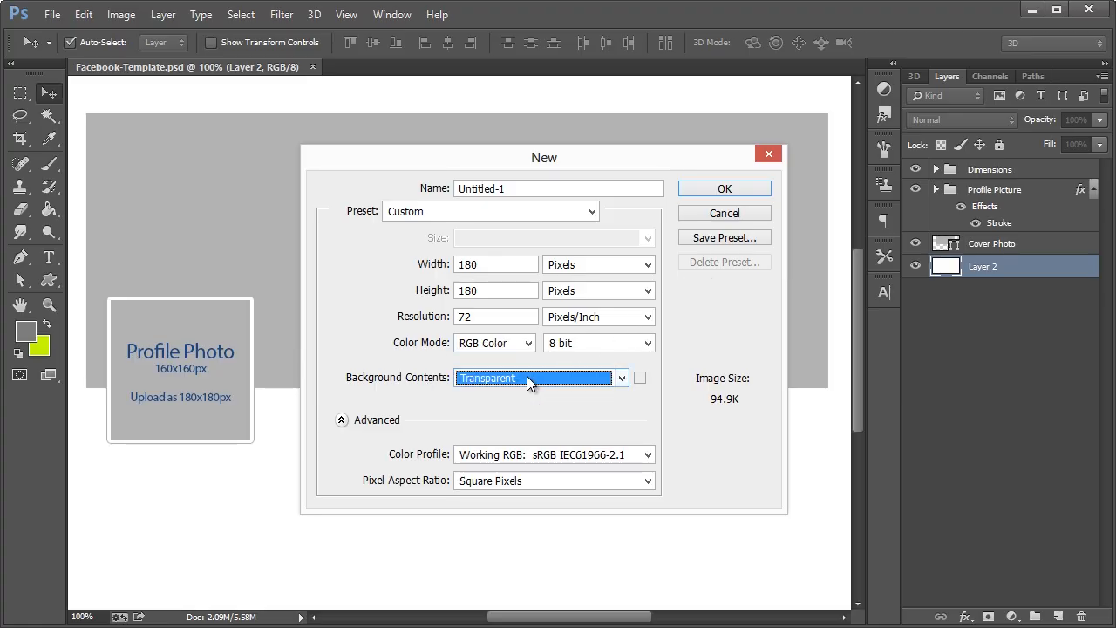
left_click(695, 195)
left_click(48, 210)
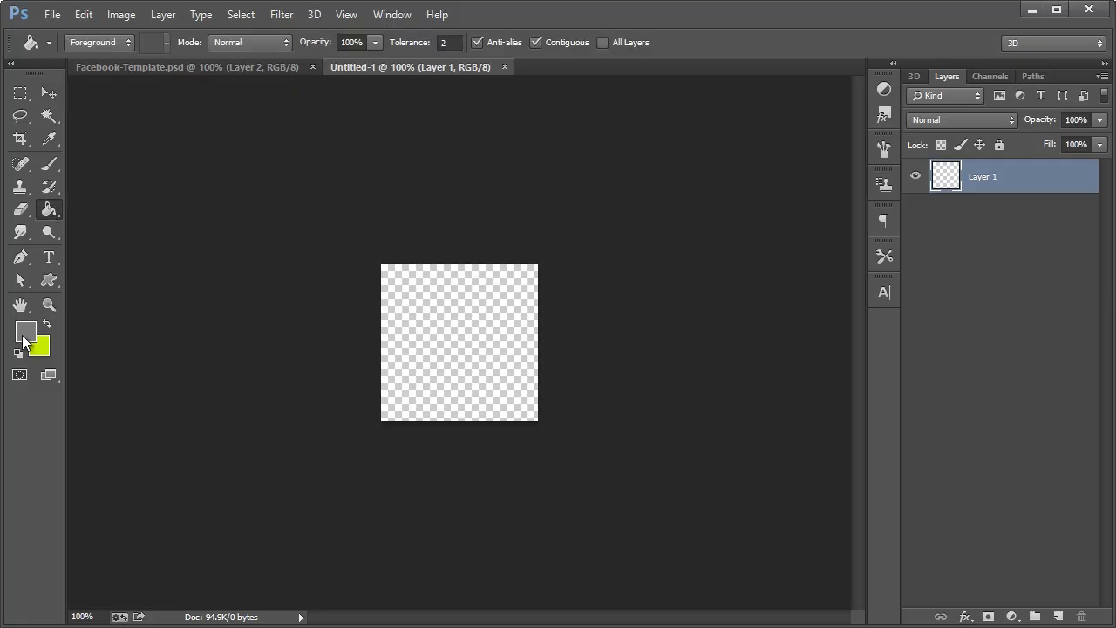
left_click(23, 337)
Fill the new square canvas with white
left_click_drag(442, 352, 323, 287)
left_click(767, 312)
left_click(476, 333)
Paste the cake logo as a smart object, shrink it slightly, commit it and nudge it left
key("ctrl+v")
left_click(392, 276)
left_click(486, 264)
left_click(44, 90)
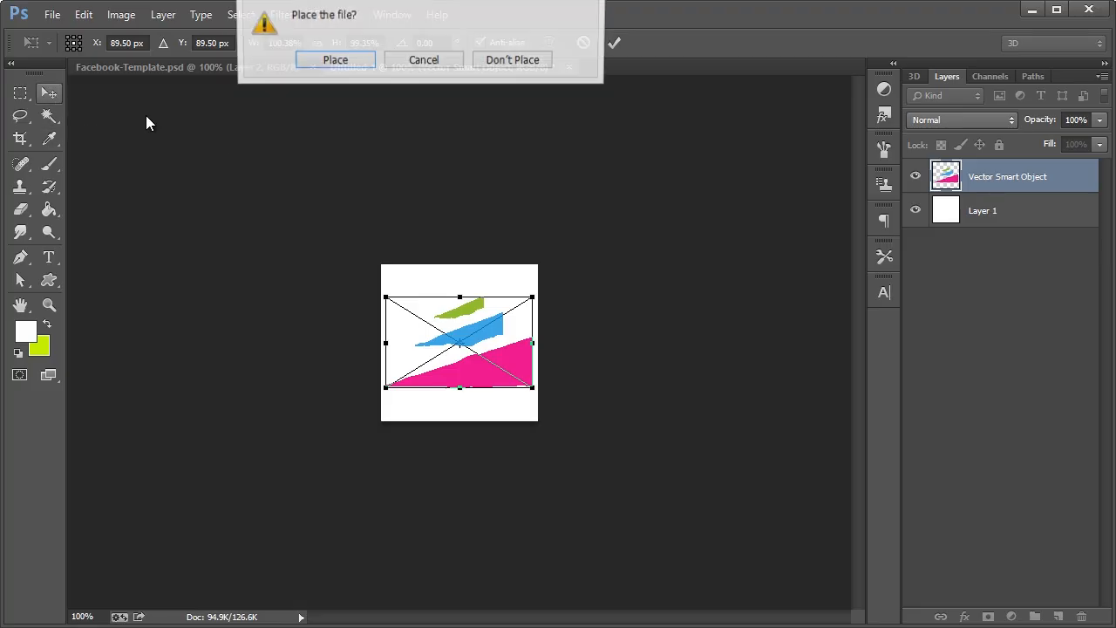
left_click(520, 60)
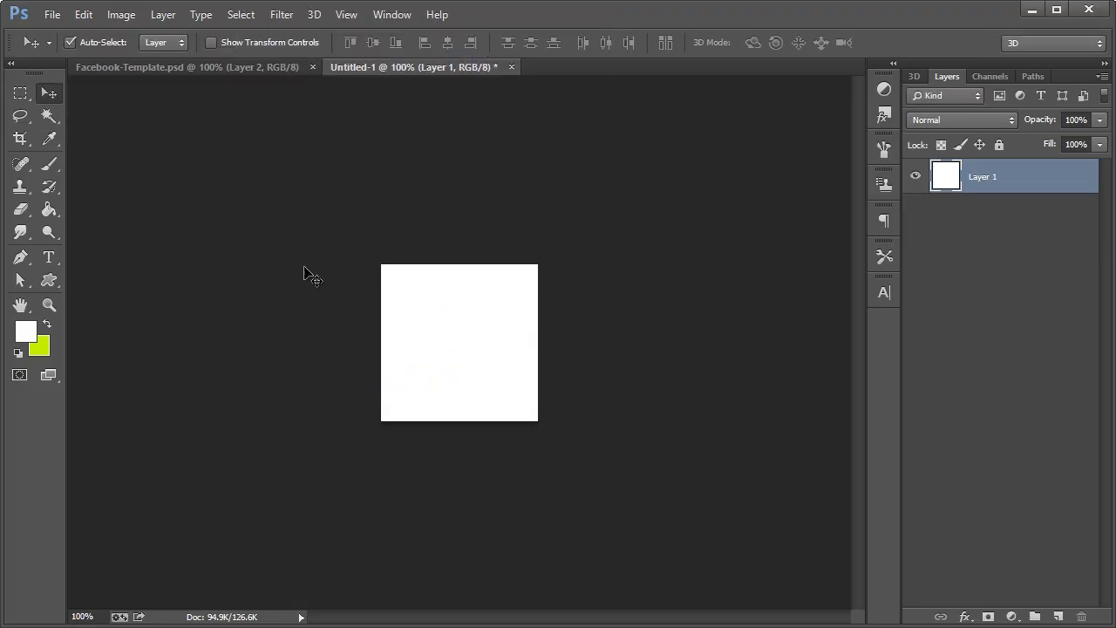
key("ctrl+v")
left_click(464, 265)
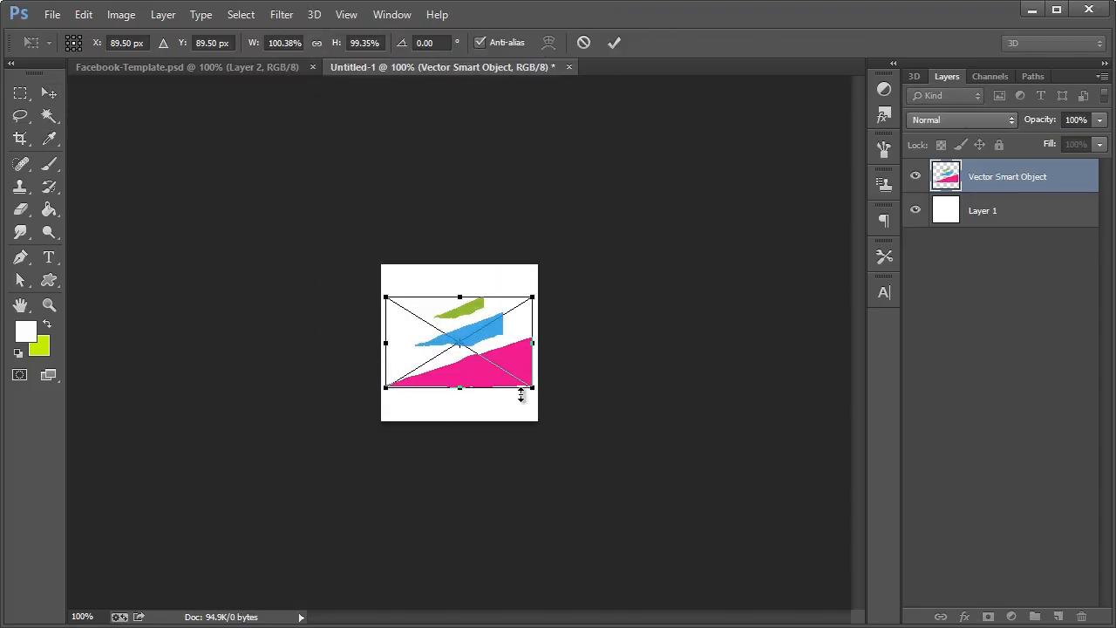
left_click_drag(534, 397, 526, 388)
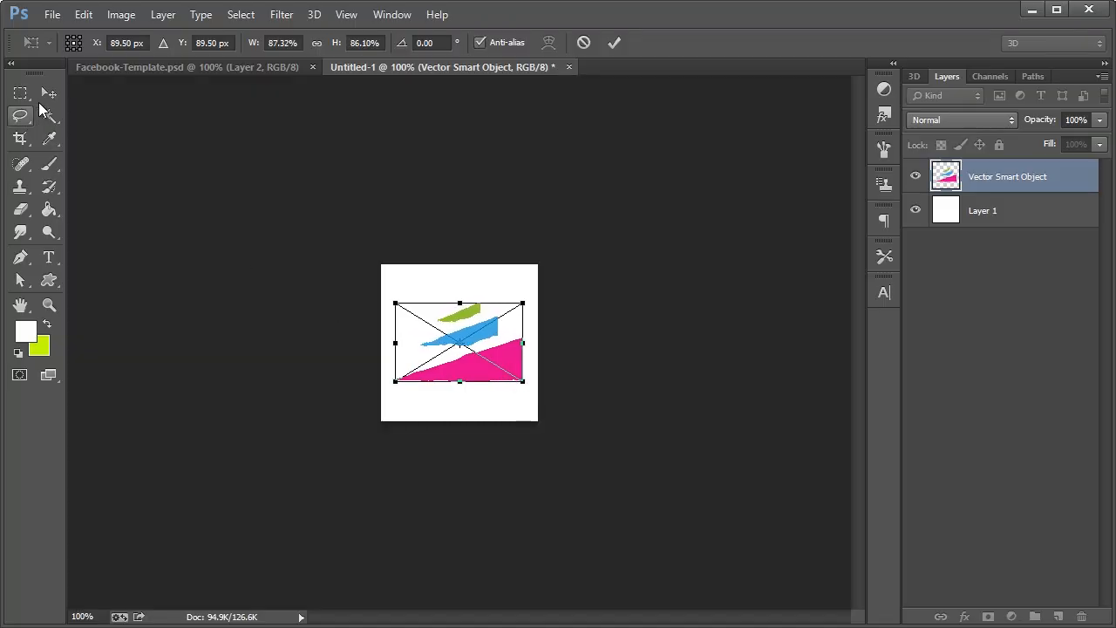
left_click(38, 112)
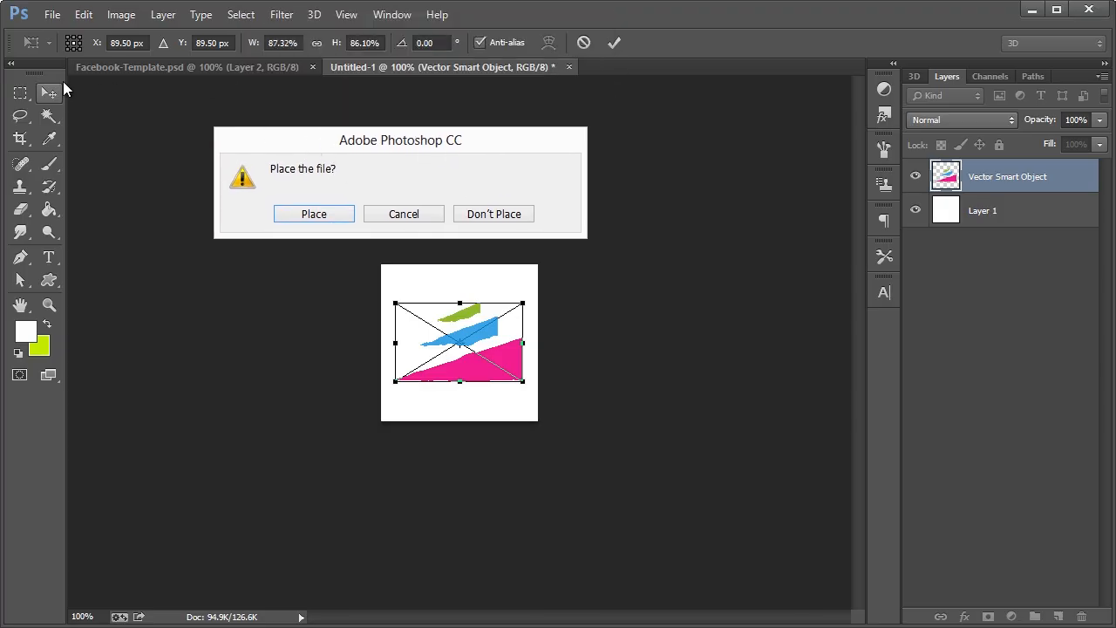
left_click(316, 215)
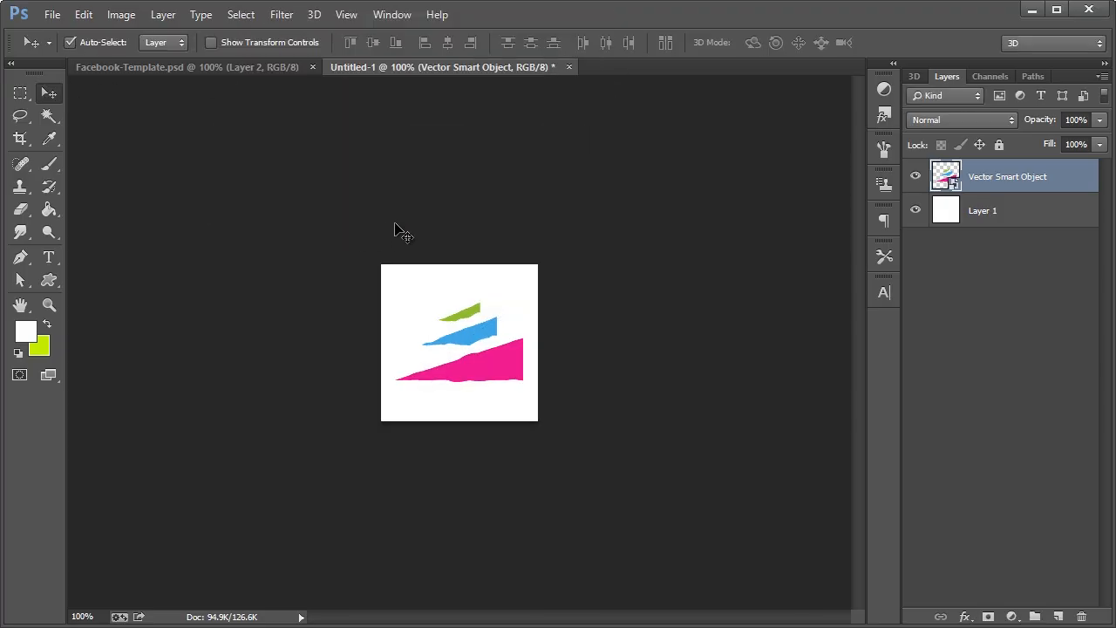
key("Left")
key("Left")
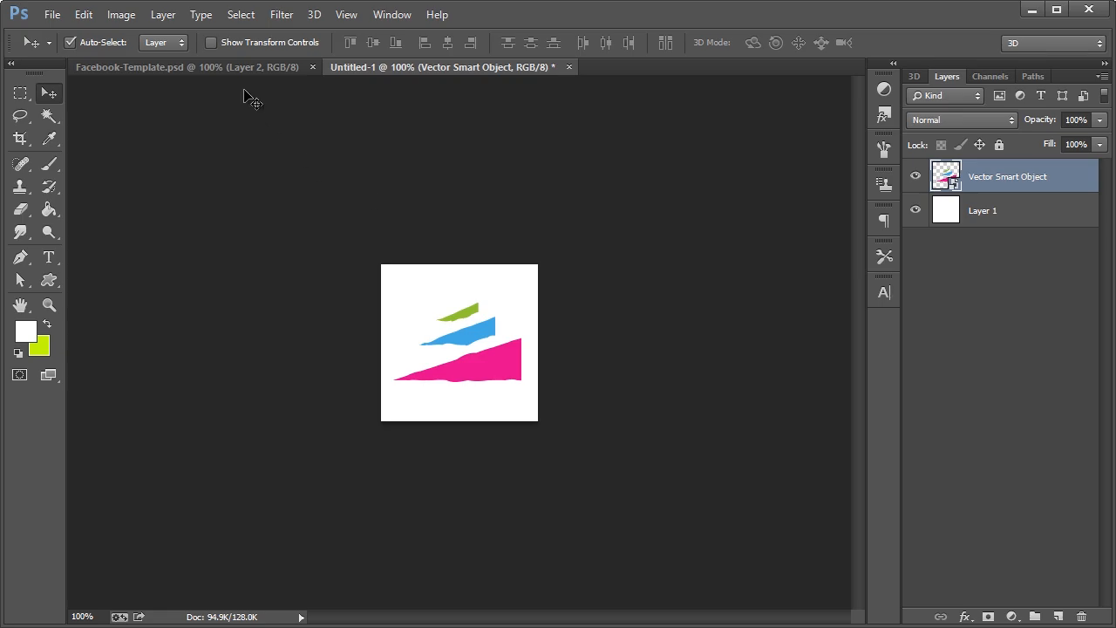
Copy the whole square with Copy Merged and return to the Facebook template
key("ctrl+a")
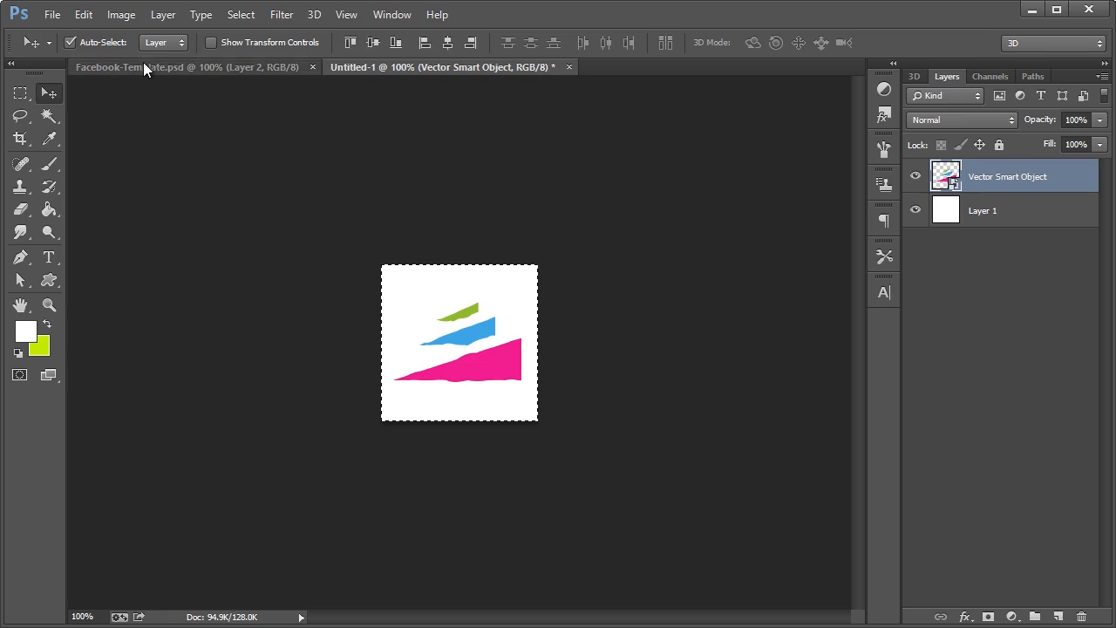
left_click(83, 15)
left_click(115, 147)
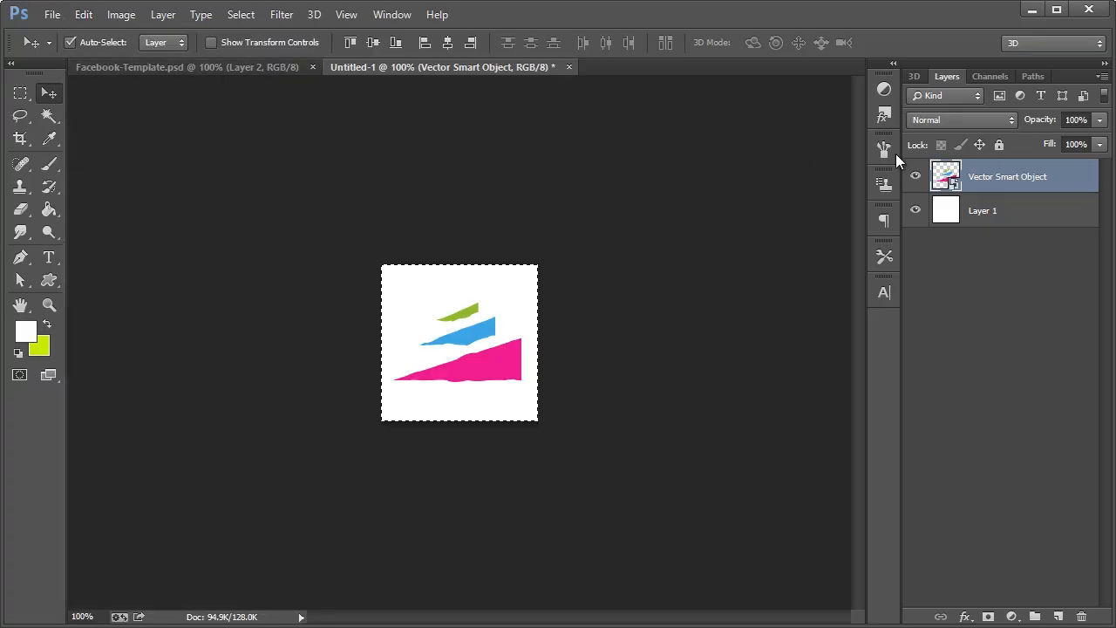
left_click(205, 68)
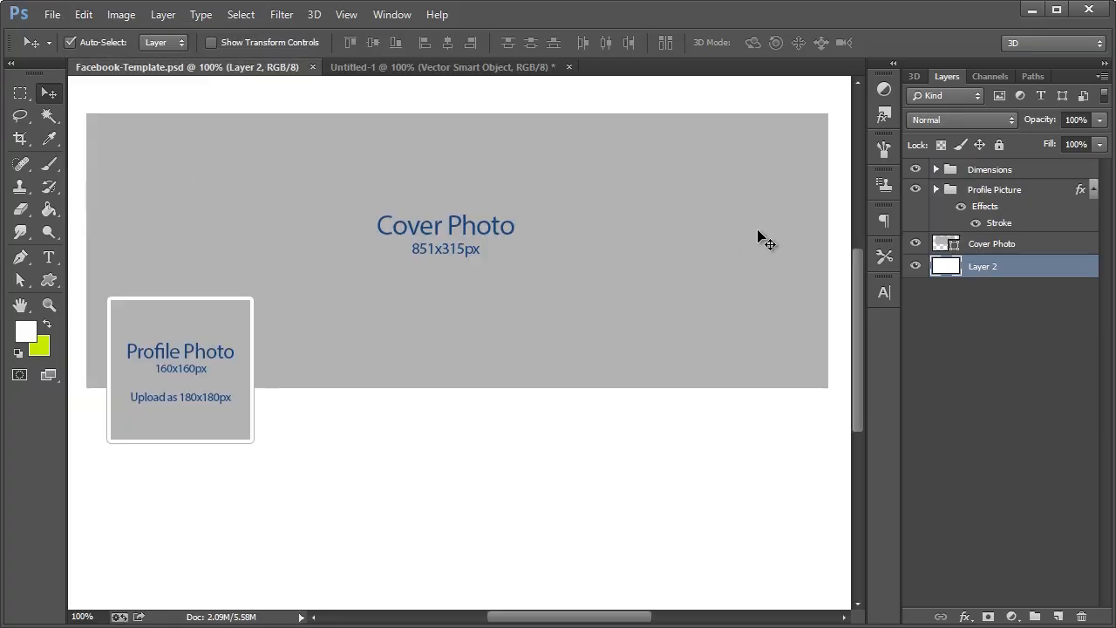
Paste the logo into a new layer clipped to Cover Photo, then delete that misplaced layer
left_click(1000, 248)
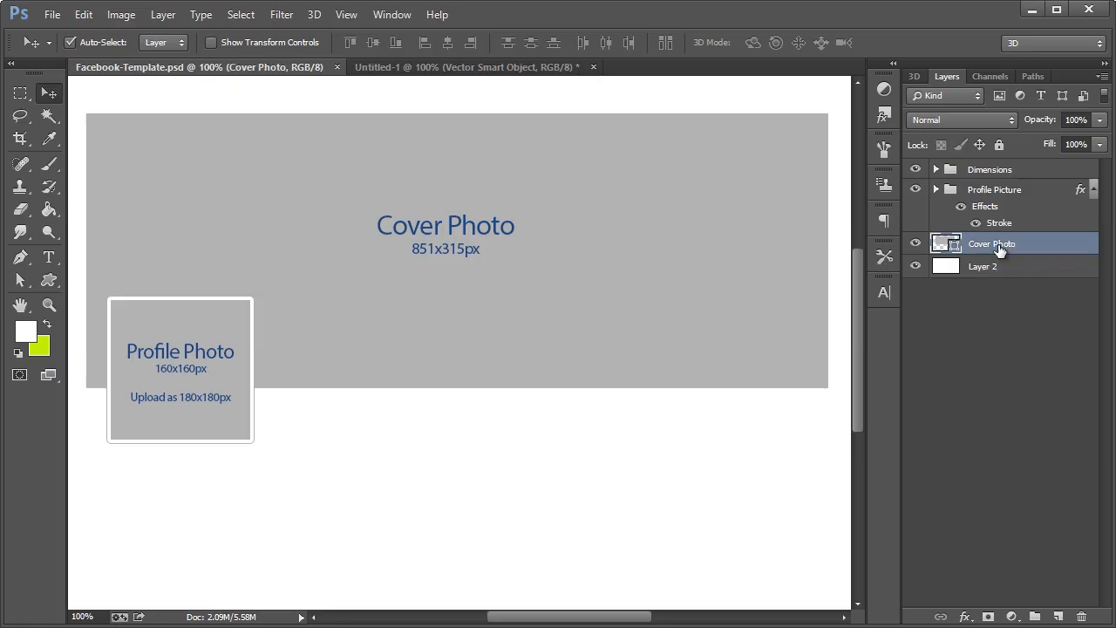
key("ctrl+shift+n")
key("alt+p")
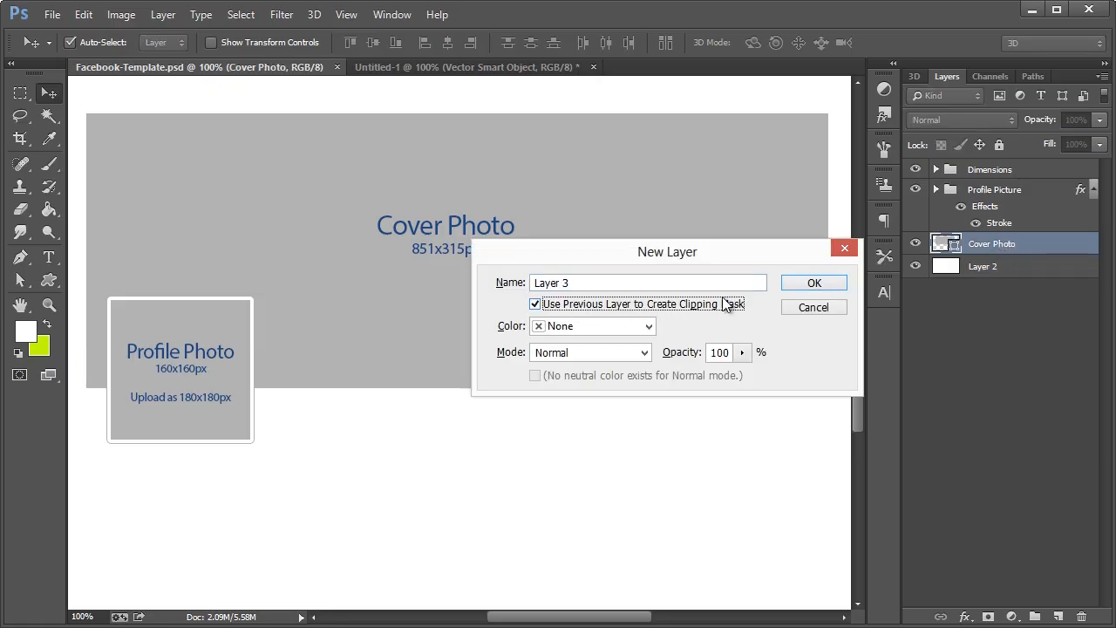
left_click(813, 285)
key("ctrl+v")
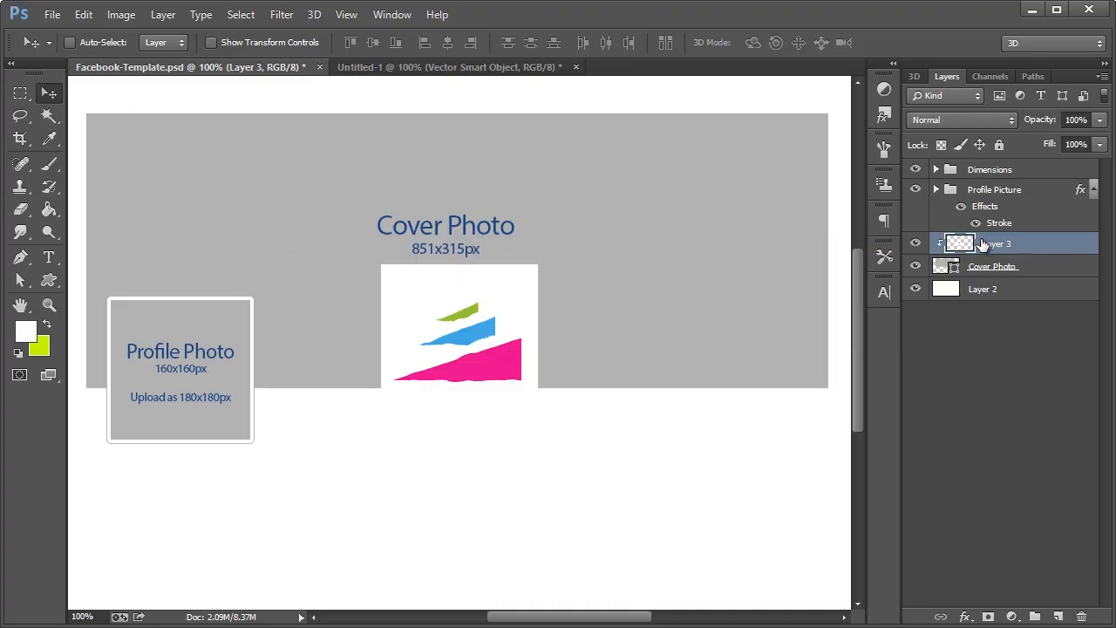
left_click(984, 287)
left_click(995, 249)
key("Delete")
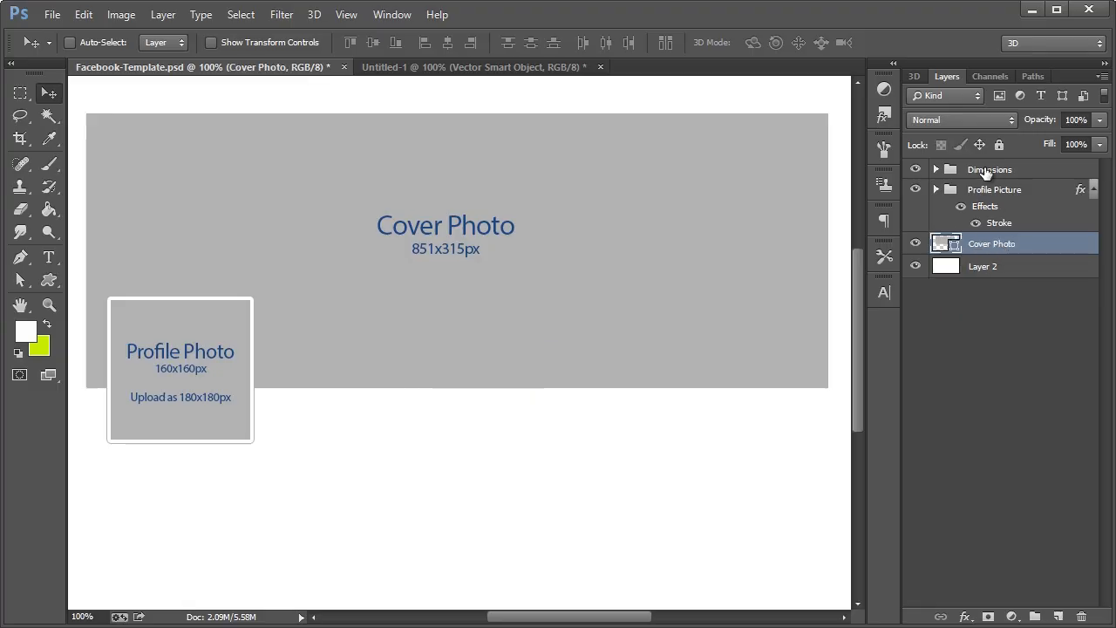
Add a new clipped layer above the Profile Picture frame and move the logo artwork into it
left_click(941, 171)
left_click(921, 196)
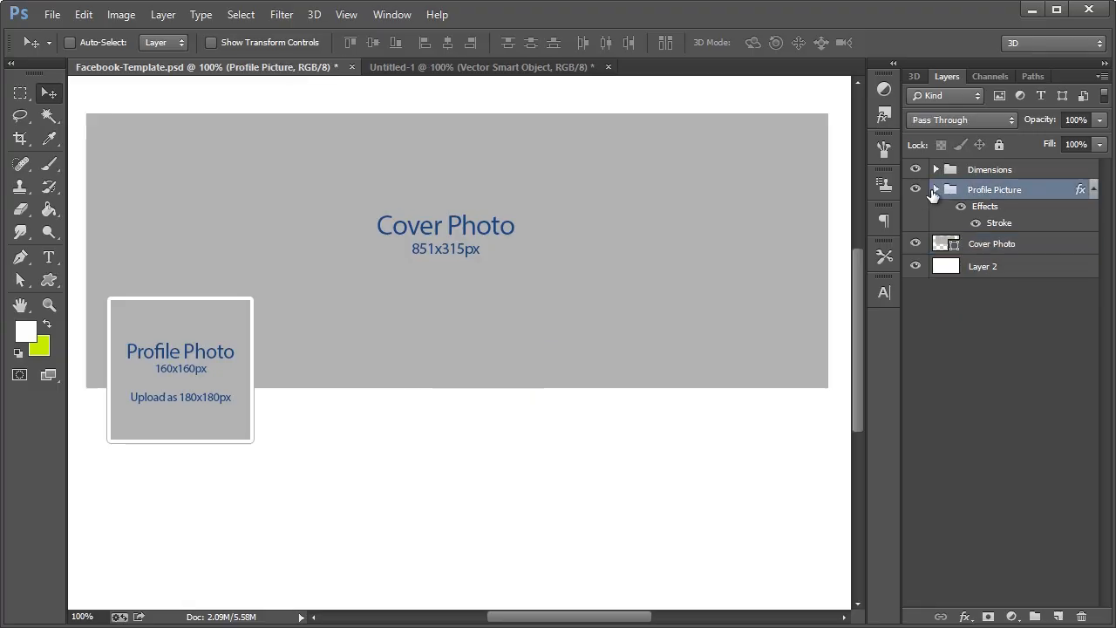
left_click(935, 189)
left_click(1001, 247)
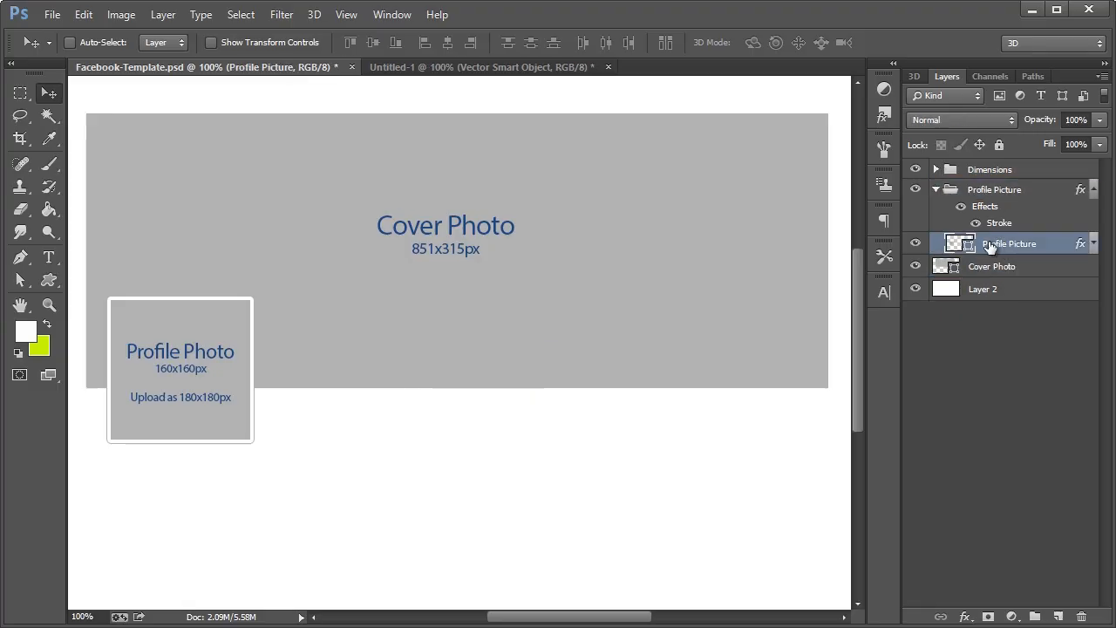
key("ctrl+shift+n")
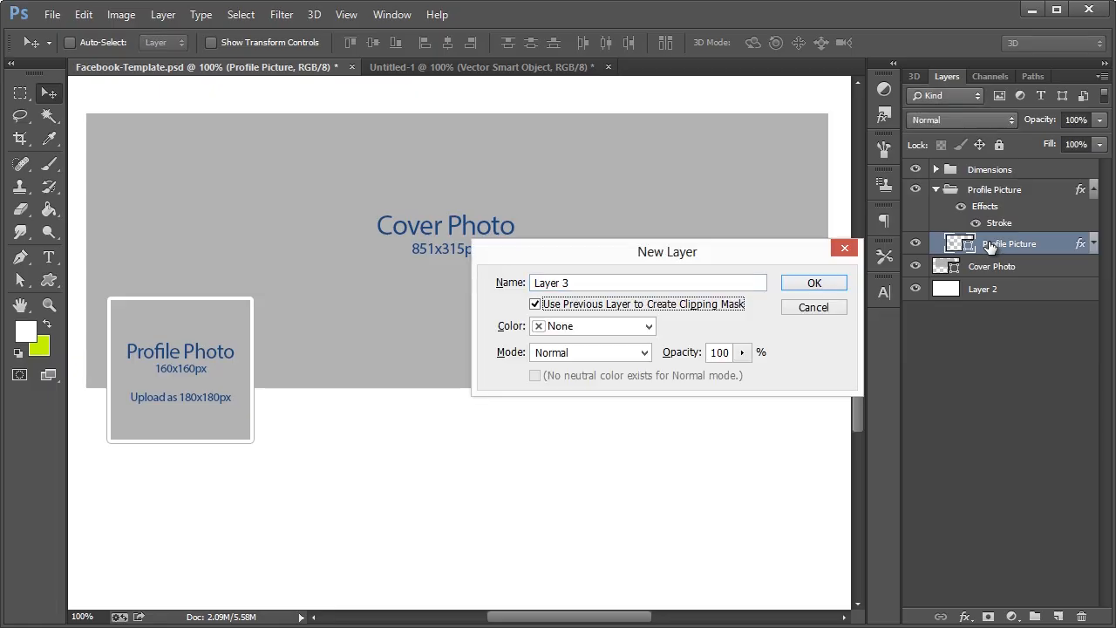
key("Return")
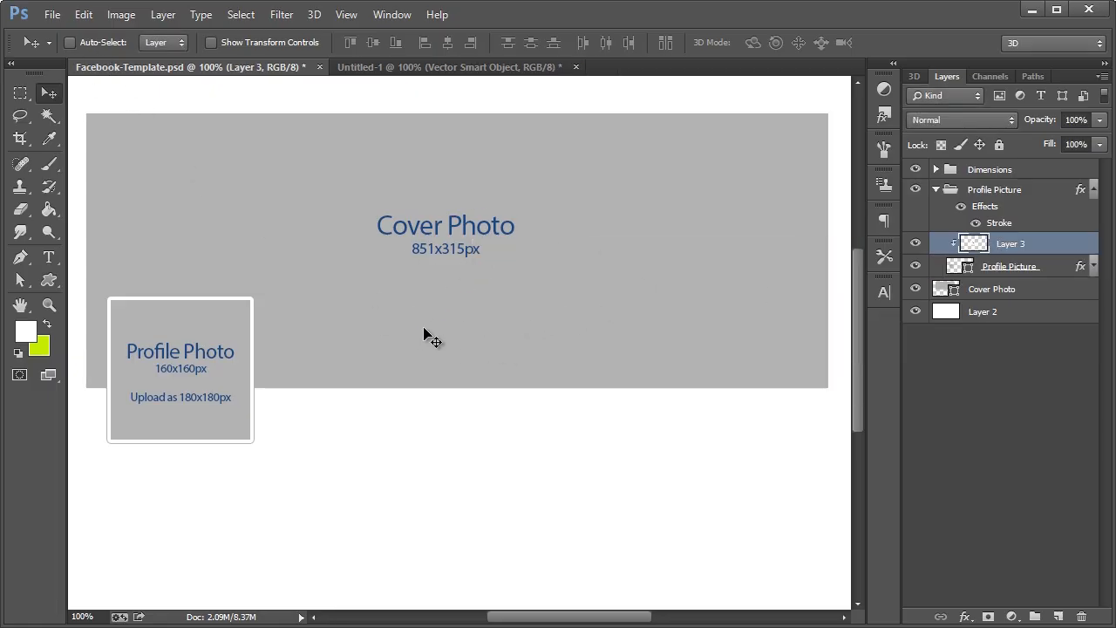
left_click_drag(463, 333, 208, 373)
Hide the Dimensions labels and scale the logo to fit the profile frame
left_click(914, 169)
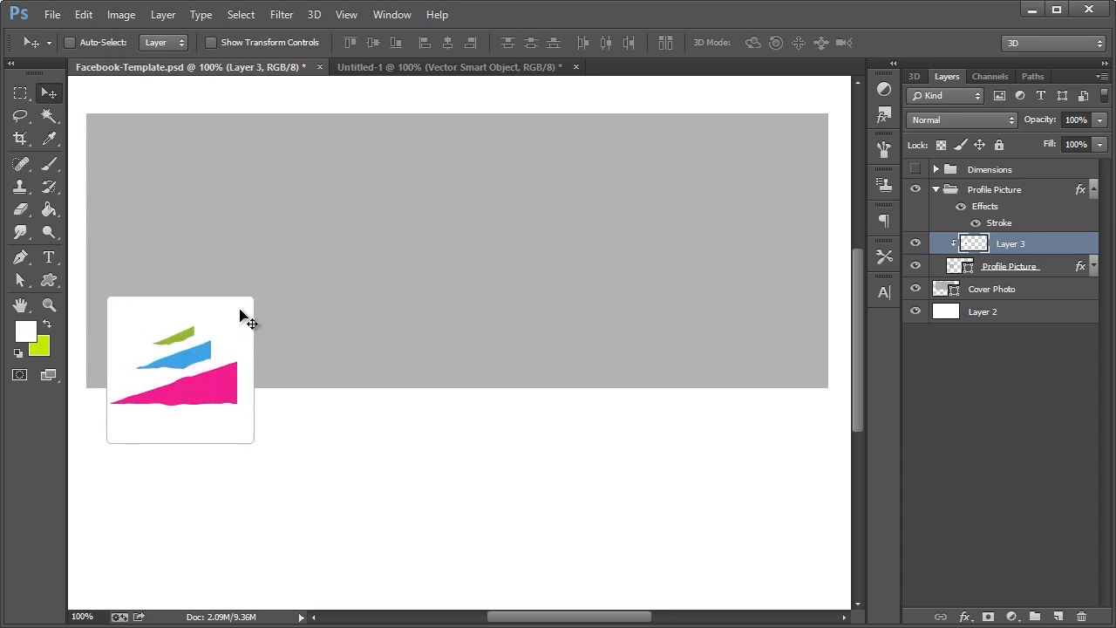
key("ctrl+t")
left_click_drag(254, 287, 237, 327)
left_click_drag(252, 440, 252, 445)
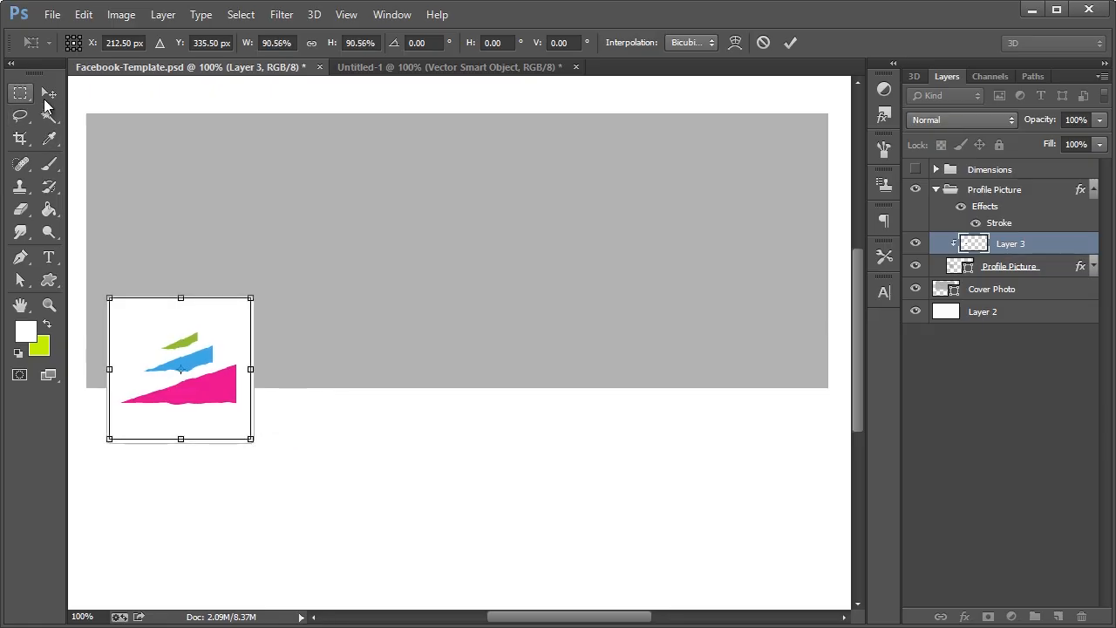
left_click(49, 92)
left_click(328, 218)
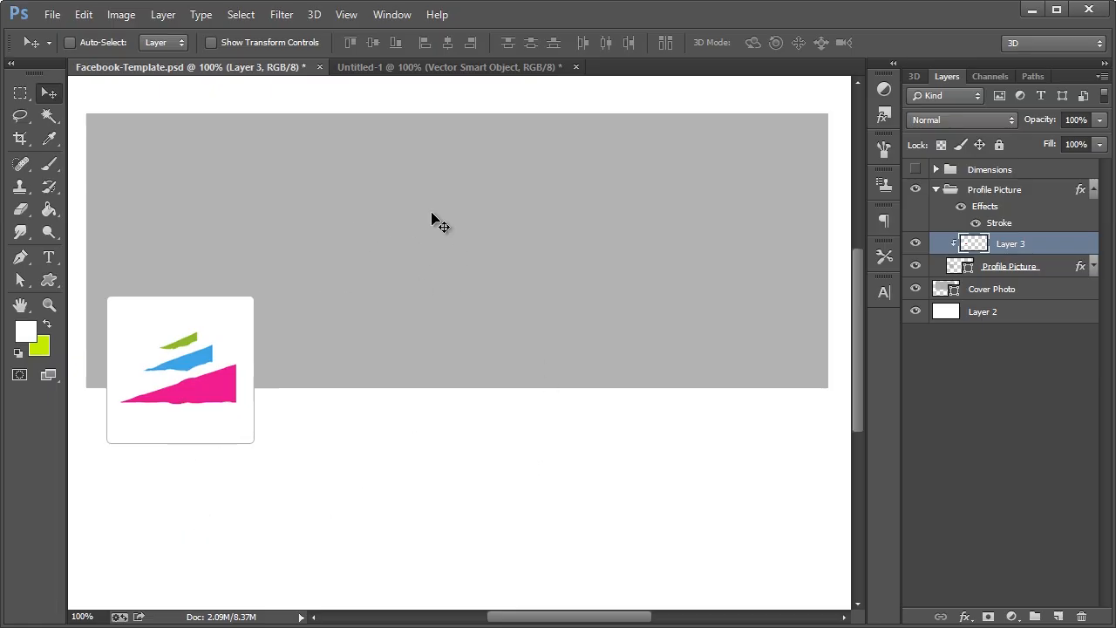
Collapse the Profile Picture group and browse to the Strawberry Cupcake page on deviantART
left_click(1010, 291)
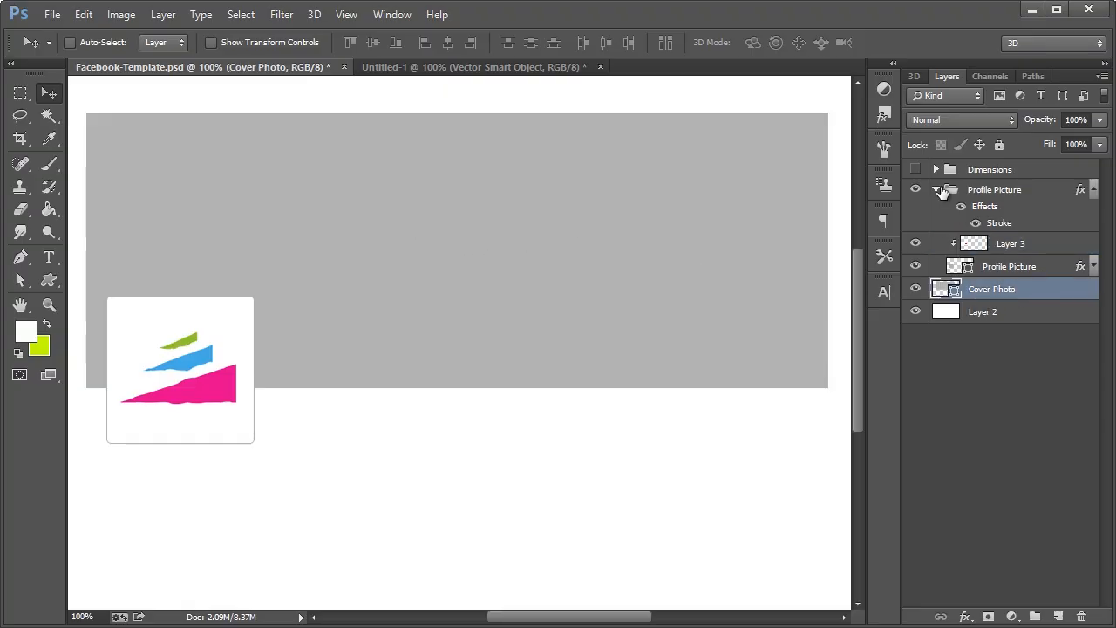
left_click(936, 189)
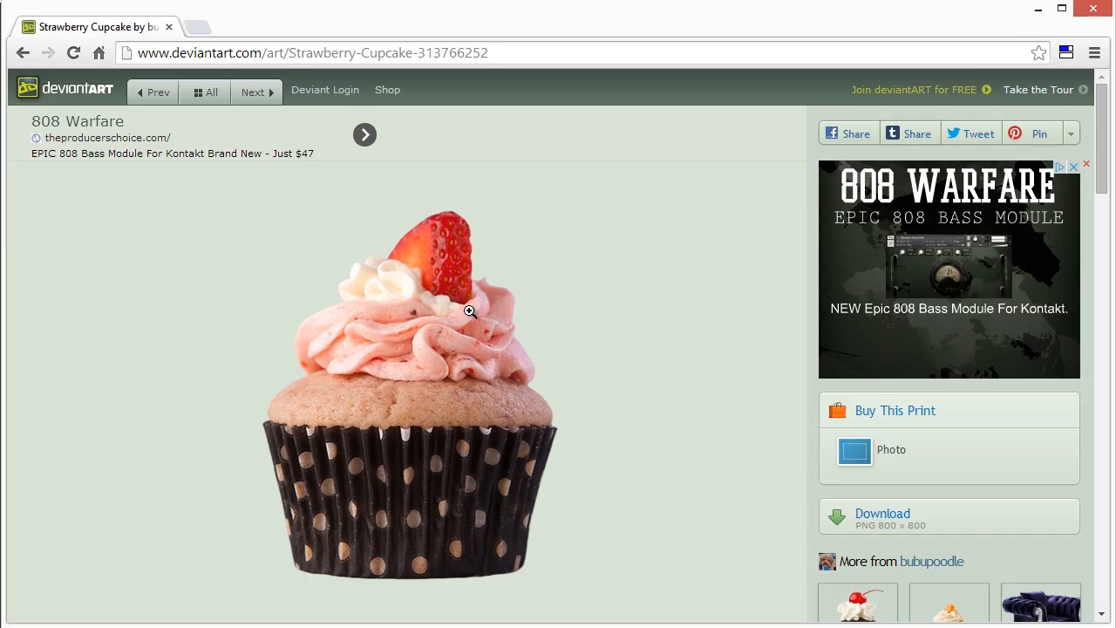
scroll(403, 334, "down", 2)
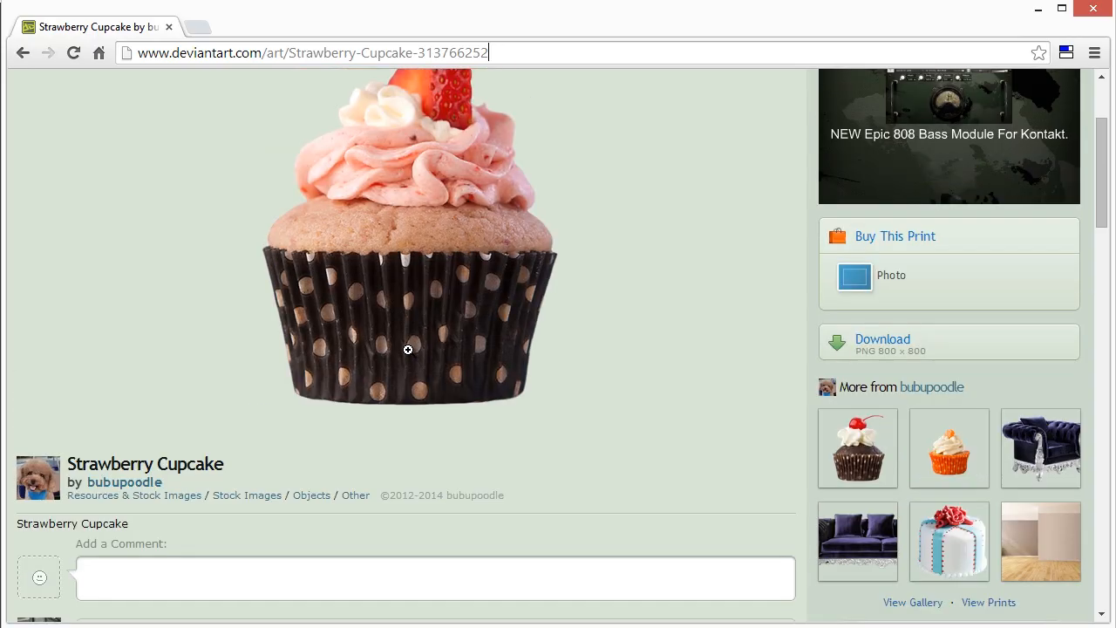
scroll(354, 366, "up", 2)
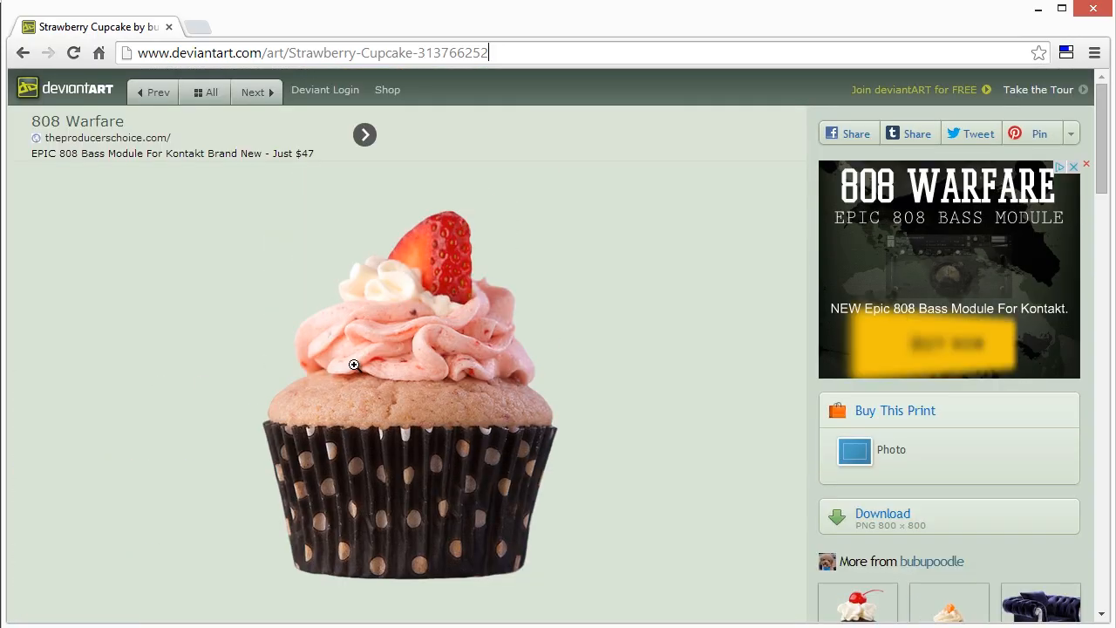
scroll(466, 372, "down", 1)
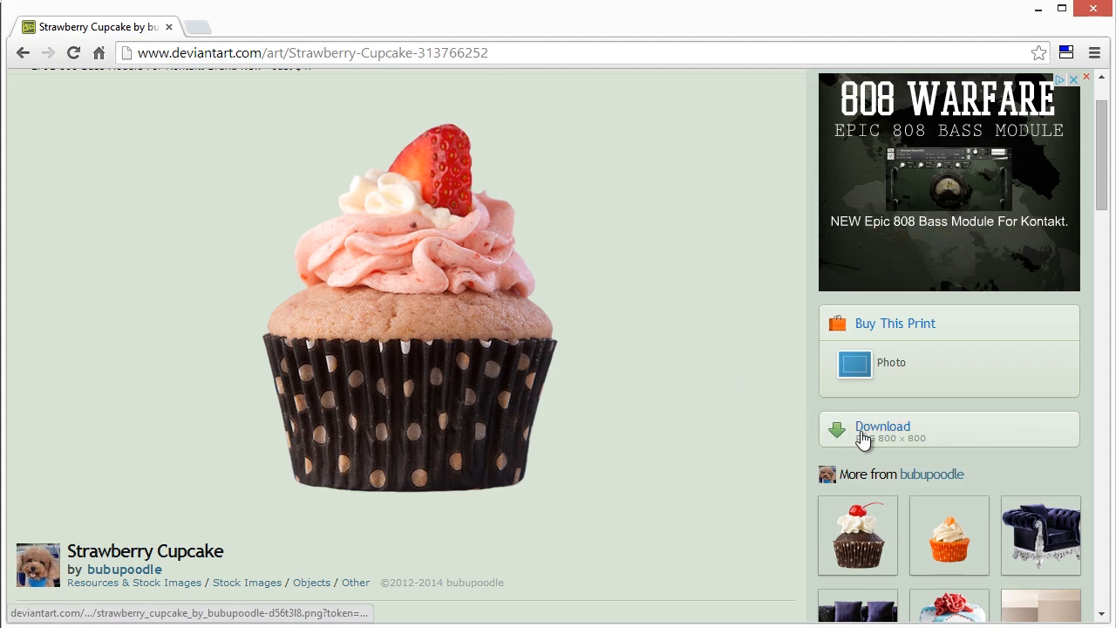
left_click_drag(498, 54, 139, 67)
left_click(252, 52)
Copy the full-size 800×800 Strawberry Cupcake image and minimize the browser
left_click(863, 434)
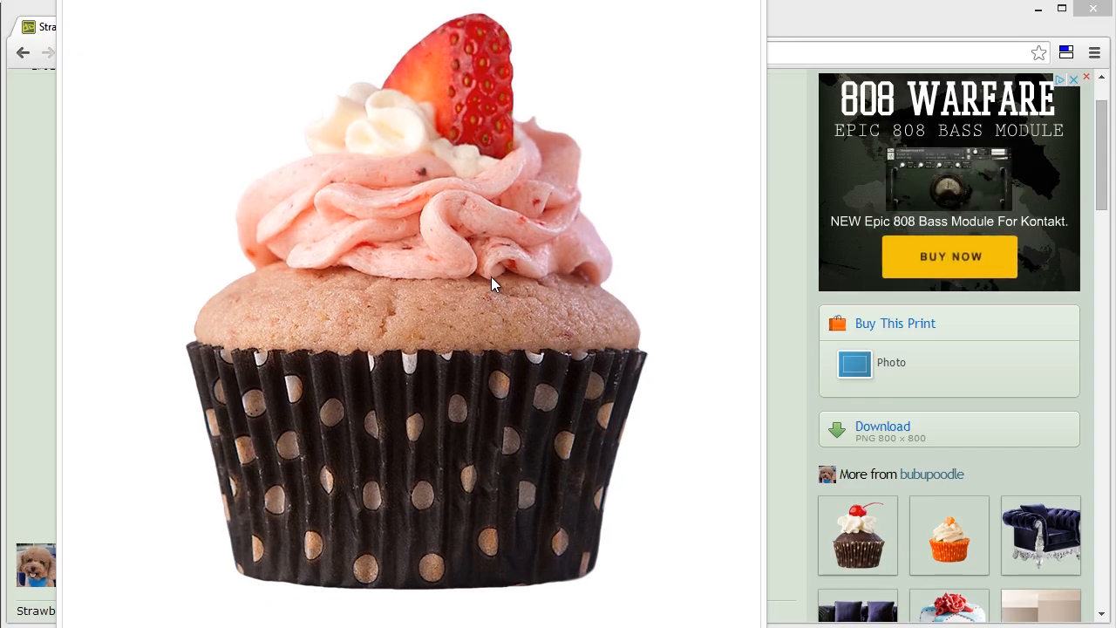
right_click(491, 276)
left_click(557, 330)
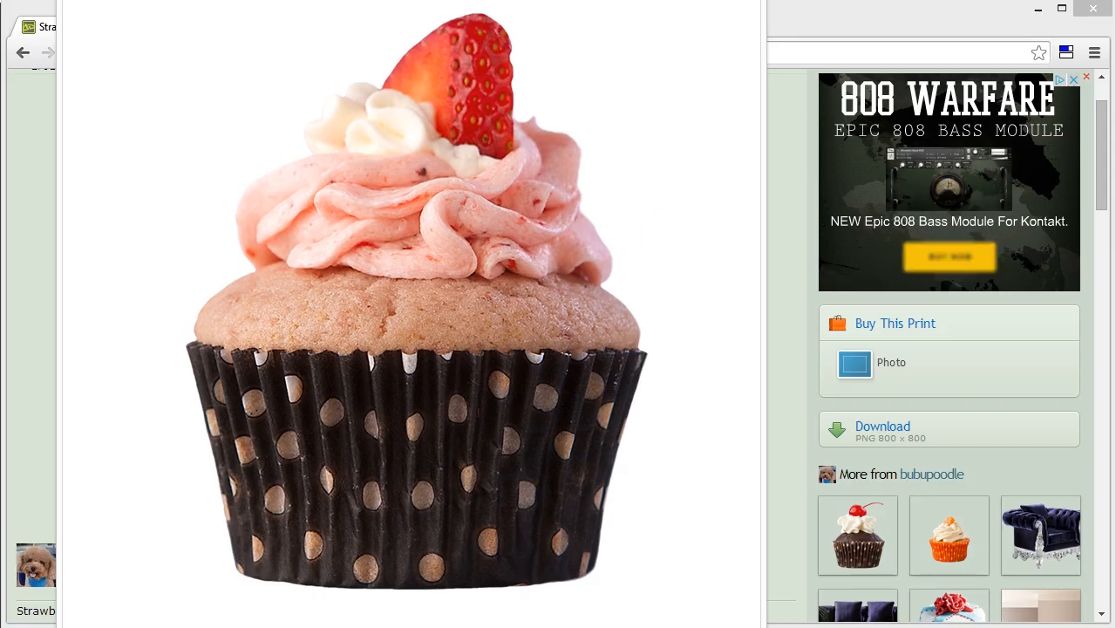
left_click(741, 0)
left_click(1037, 10)
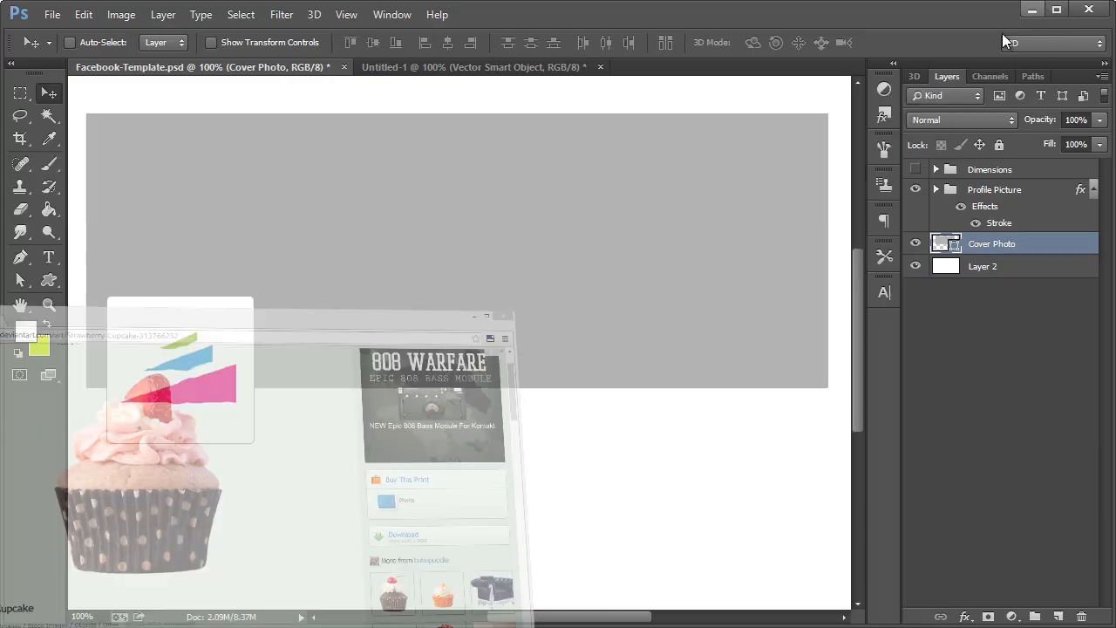
Recolour the Cover Photo fill with the pink sampled from the logo
double_click(940, 246)
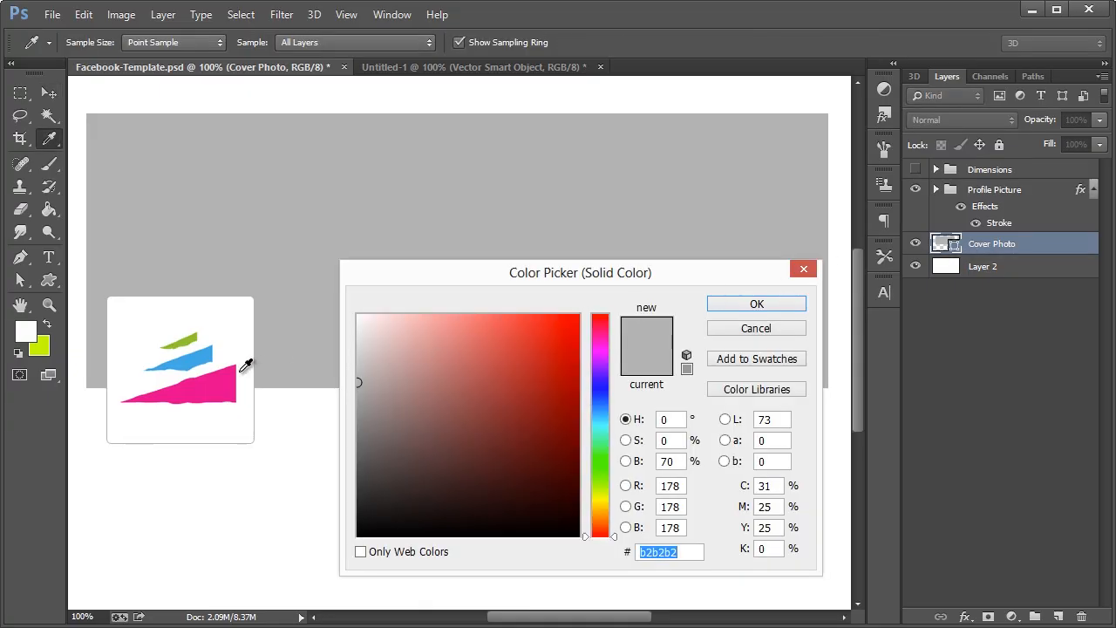
left_click(193, 386)
left_click(757, 305)
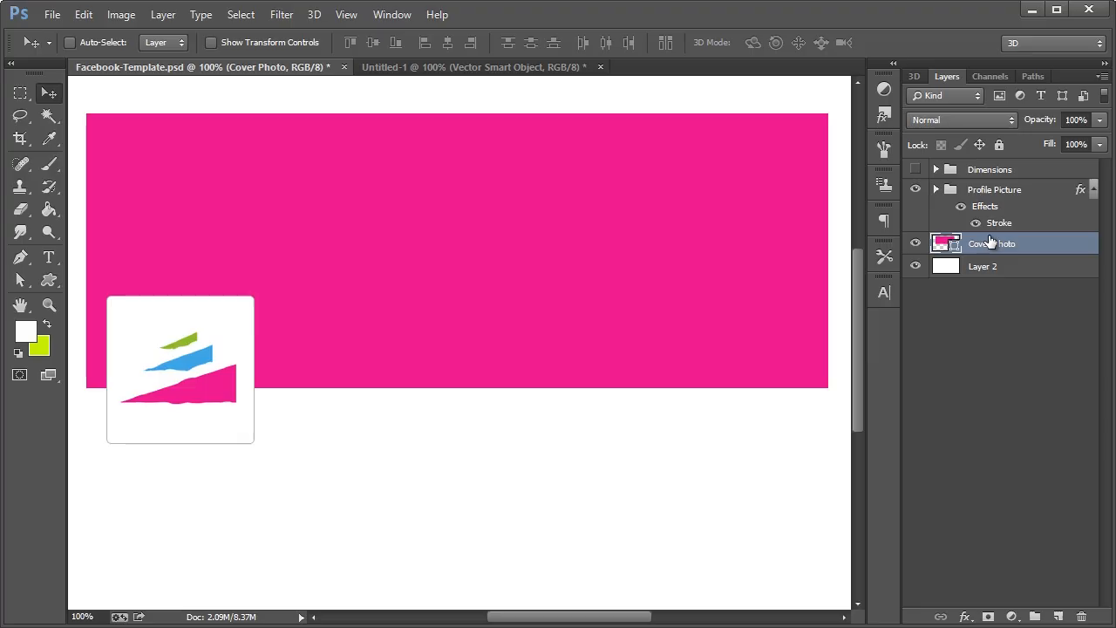
Add a new layer named 'cupcake' clipped to Cover Photo, leaving it empty
key("ctrl+shift+n")
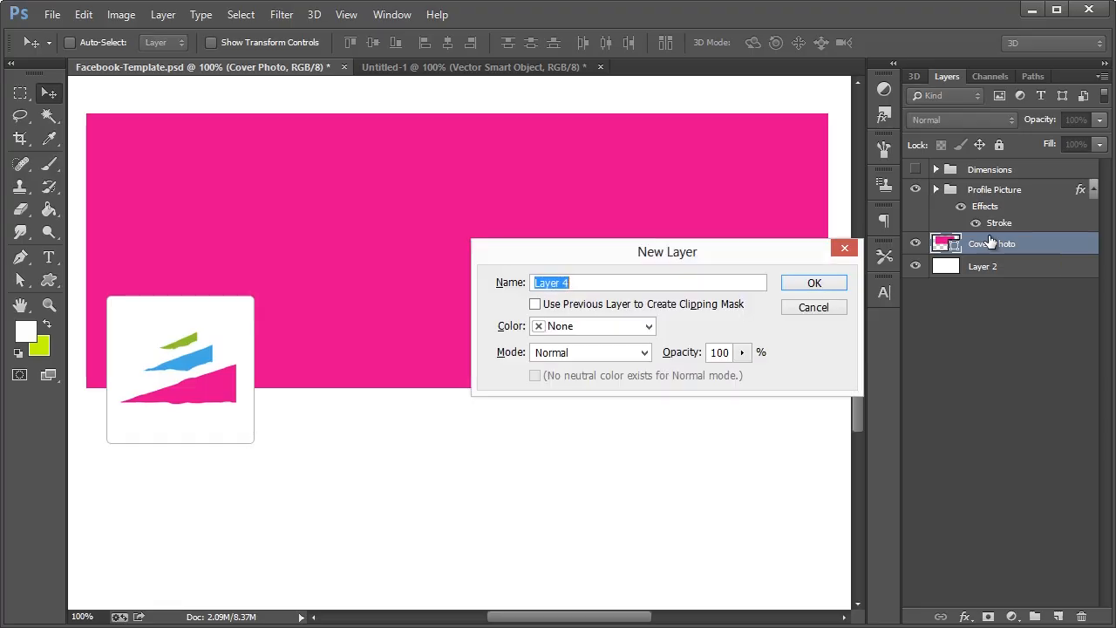
left_click(738, 307)
key("shift+Tab")
type("cupcake")
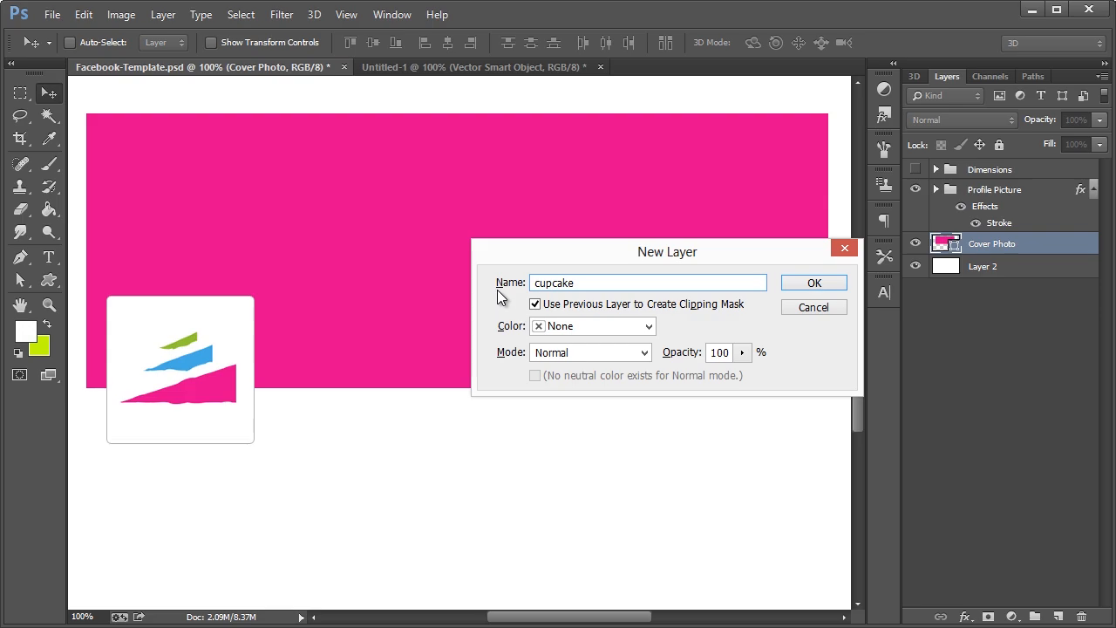
left_click(798, 287)
key("ctrl+v")
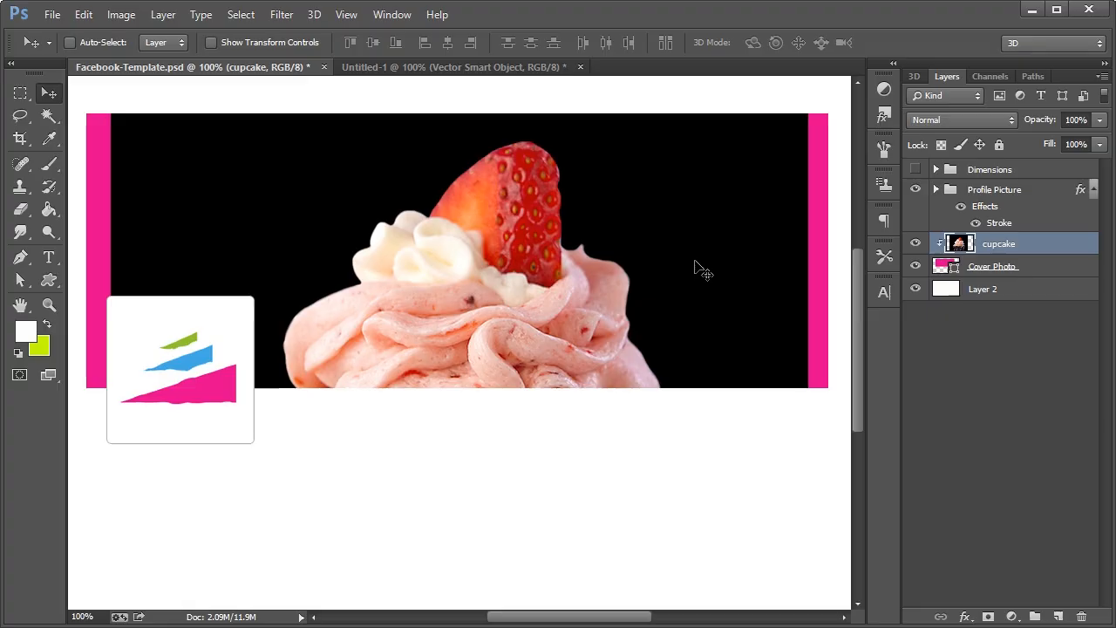
key("ctrl+x")
Create a new 800×800 document from the Clipboard preset and paste the cupcake photo
left_click(50, 14)
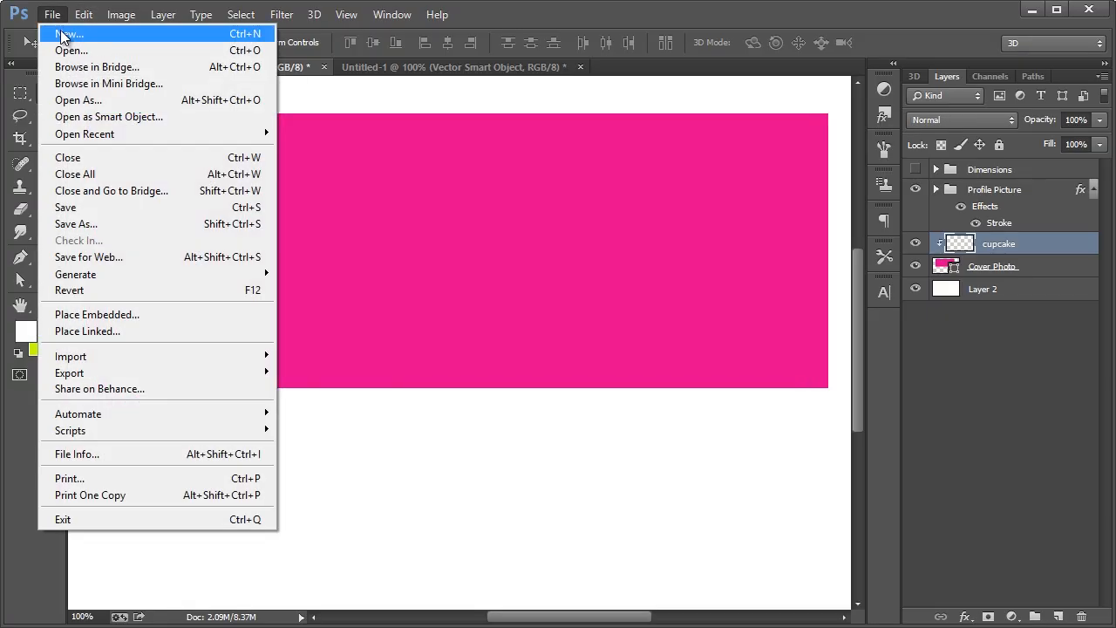
left_click(75, 27)
left_click(711, 193)
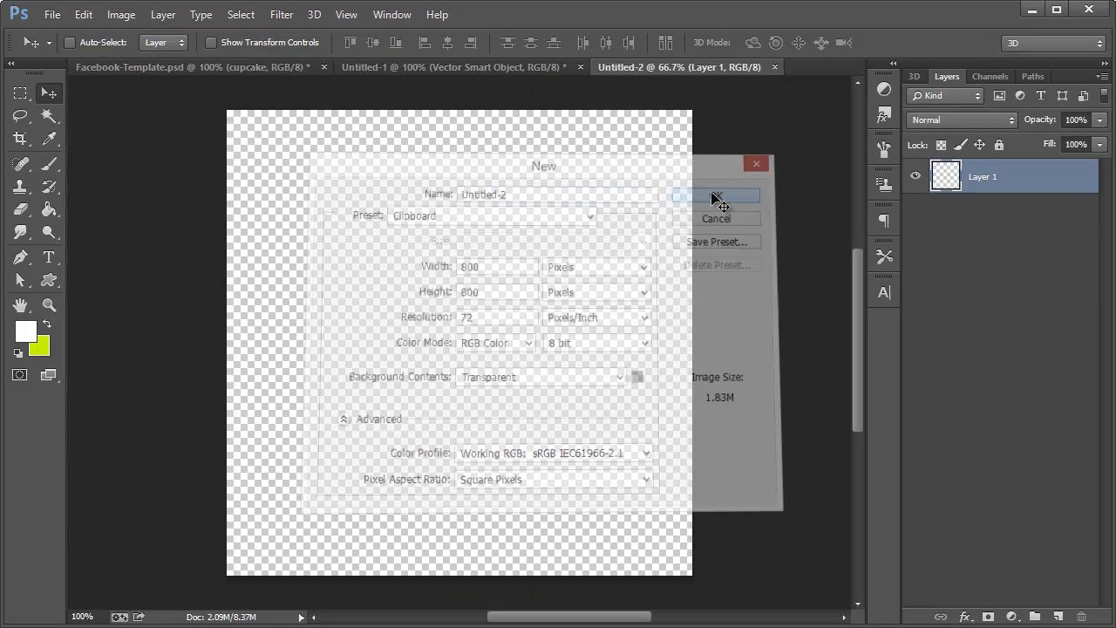
key("ctrl+v")
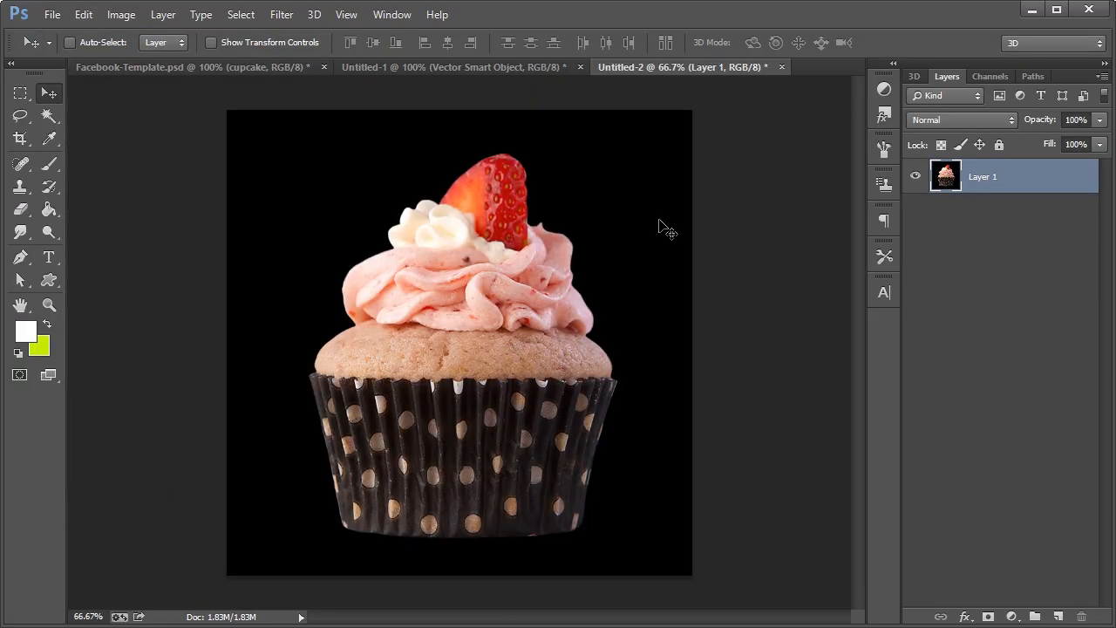
Set the Magic Wand to Contiguous selection and test it on the black background
left_click(51, 116)
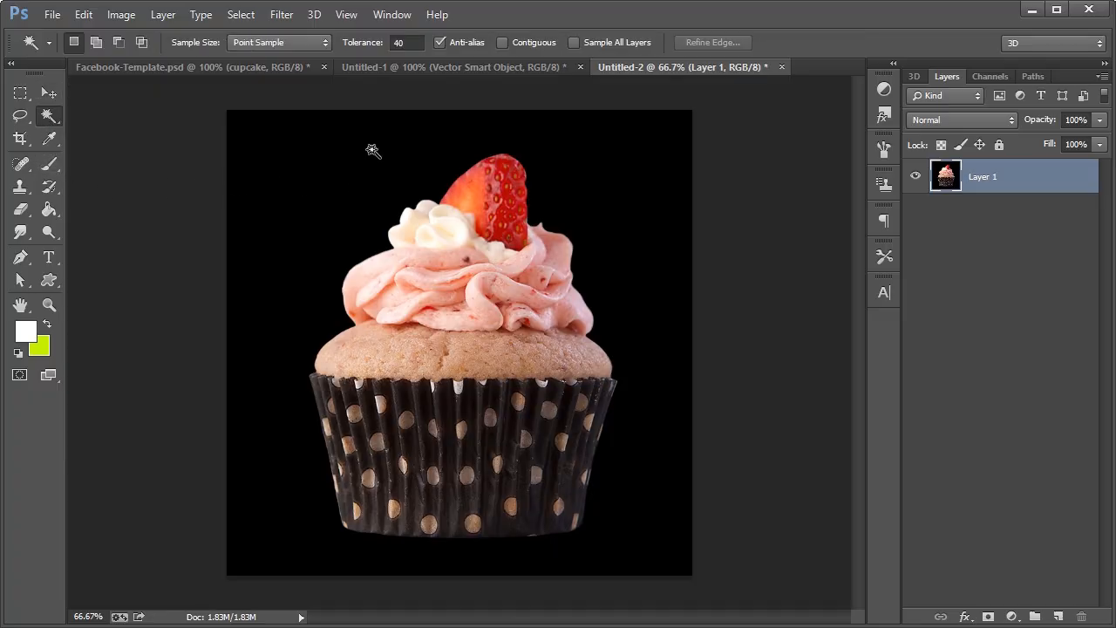
left_click(348, 172)
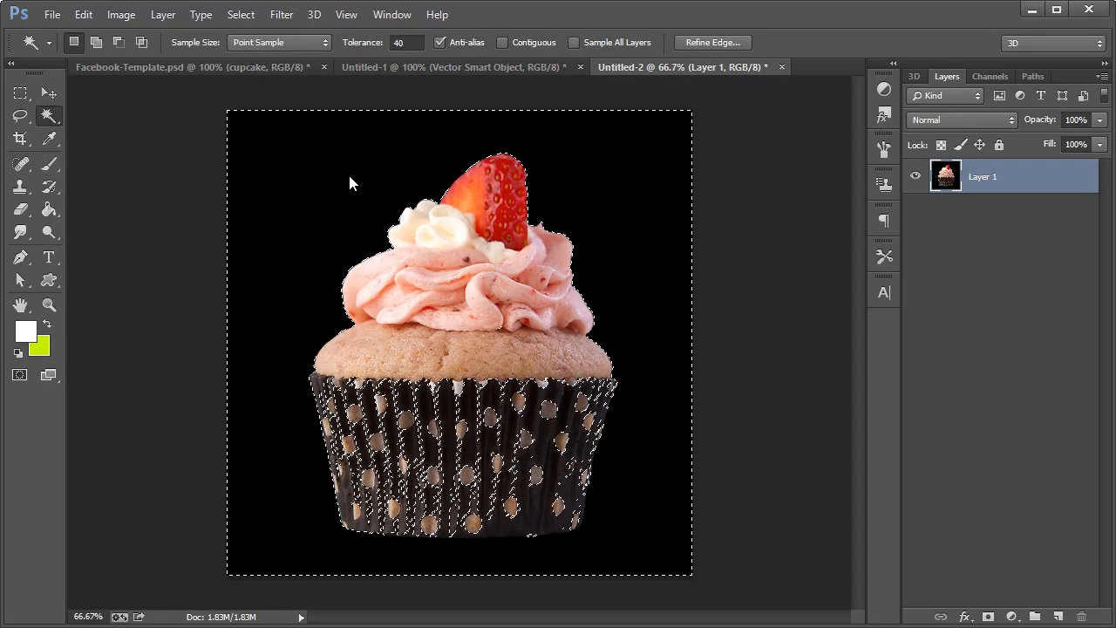
left_click(502, 42)
key("ctrl+d")
left_click(350, 190)
key("ctrl+d")
left_click(409, 42)
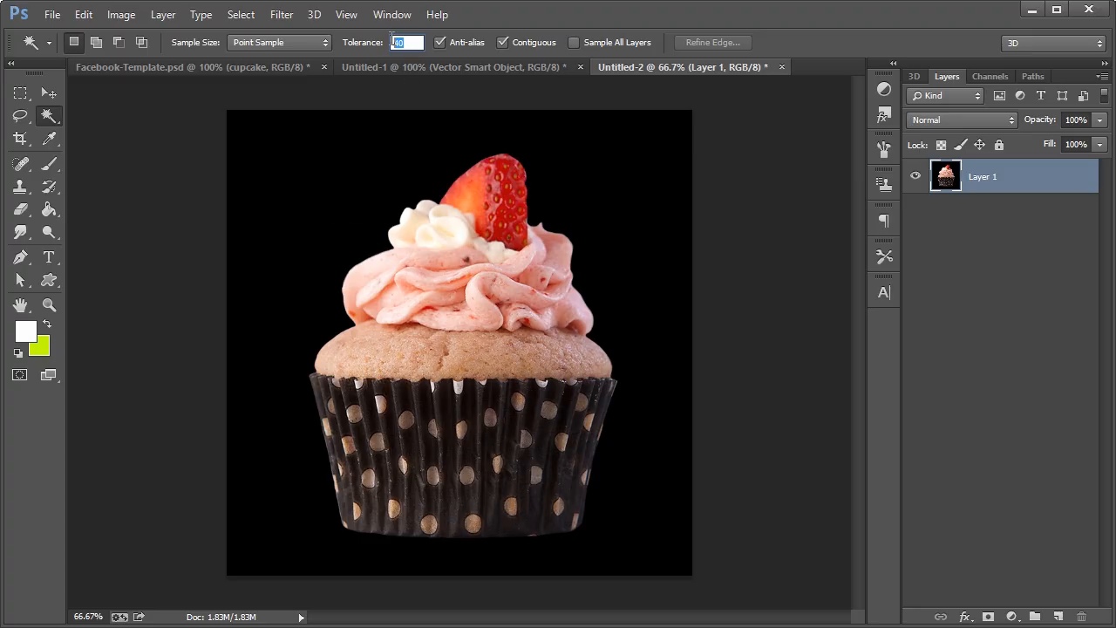
Switch to the Background Eraser with black foreground and a 140 px brush, erasing beside the frosting
left_click_drag(21, 210, 68, 225)
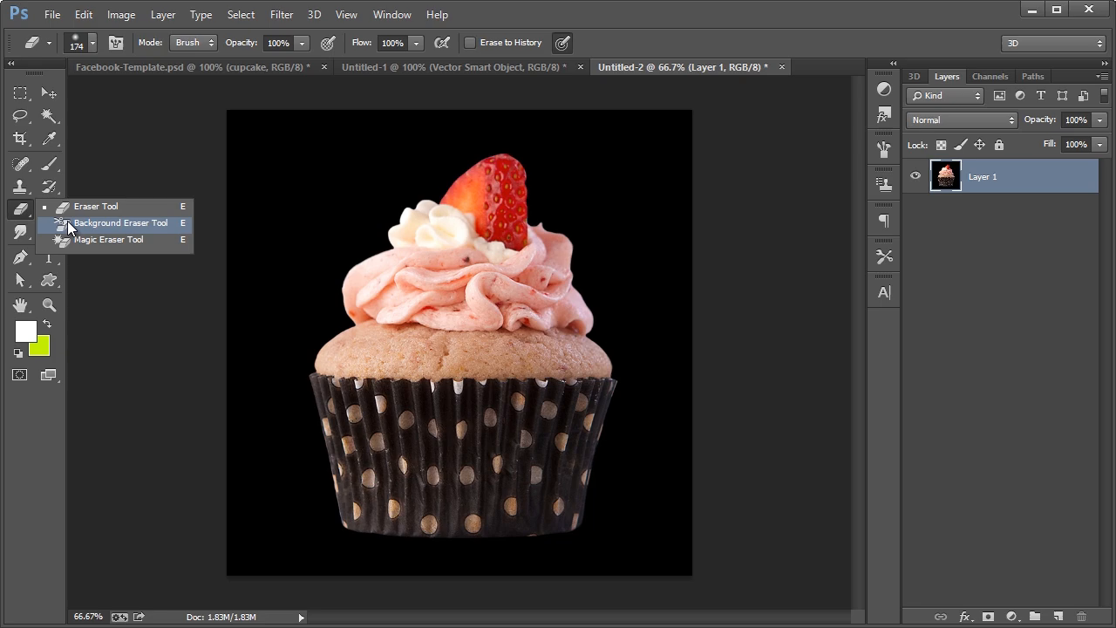
left_click(70, 228)
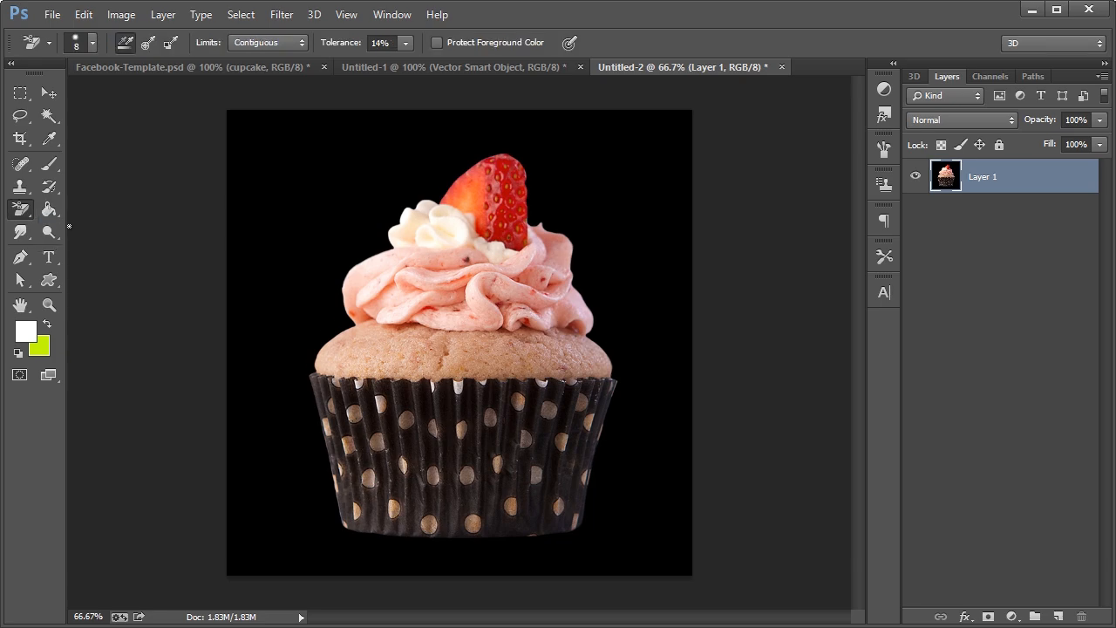
left_click(290, 222, "alt")
mouse_move(308, 230)
left_mouse_down()
mouse_move(355, 178)
mouse_move(308, 214)
left_mouse_up()
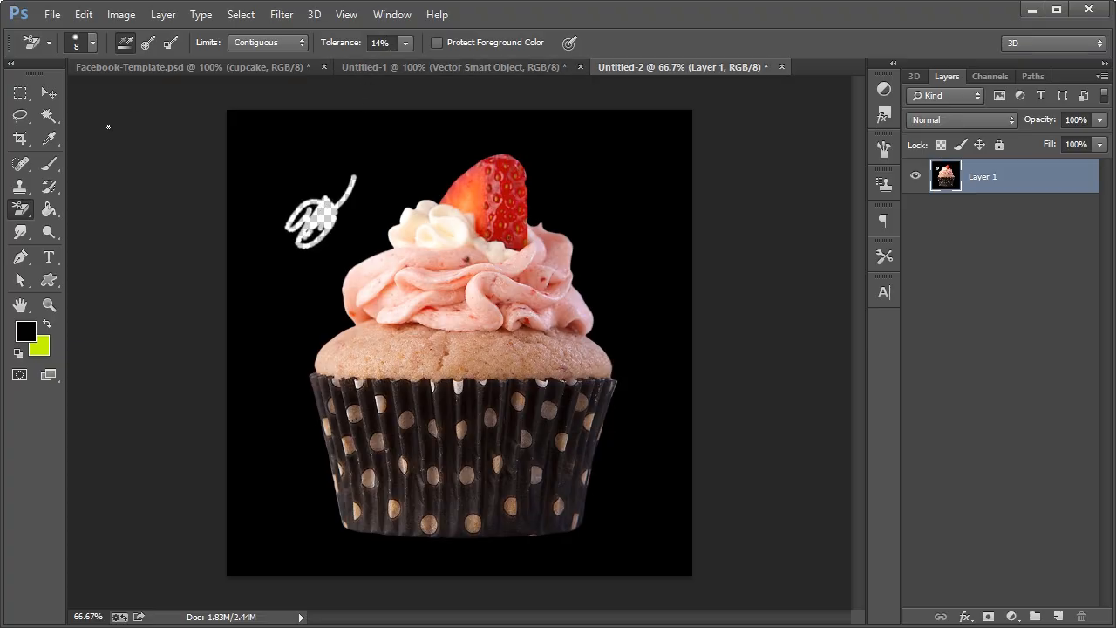
left_click(93, 42)
left_click_drag(35, 92, 131, 92)
mouse_move(363, 231)
left_mouse_down()
mouse_move(338, 265)
mouse_move(349, 228)
mouse_move(305, 266)
mouse_move(307, 287)
mouse_move(330, 307)
left_mouse_up()
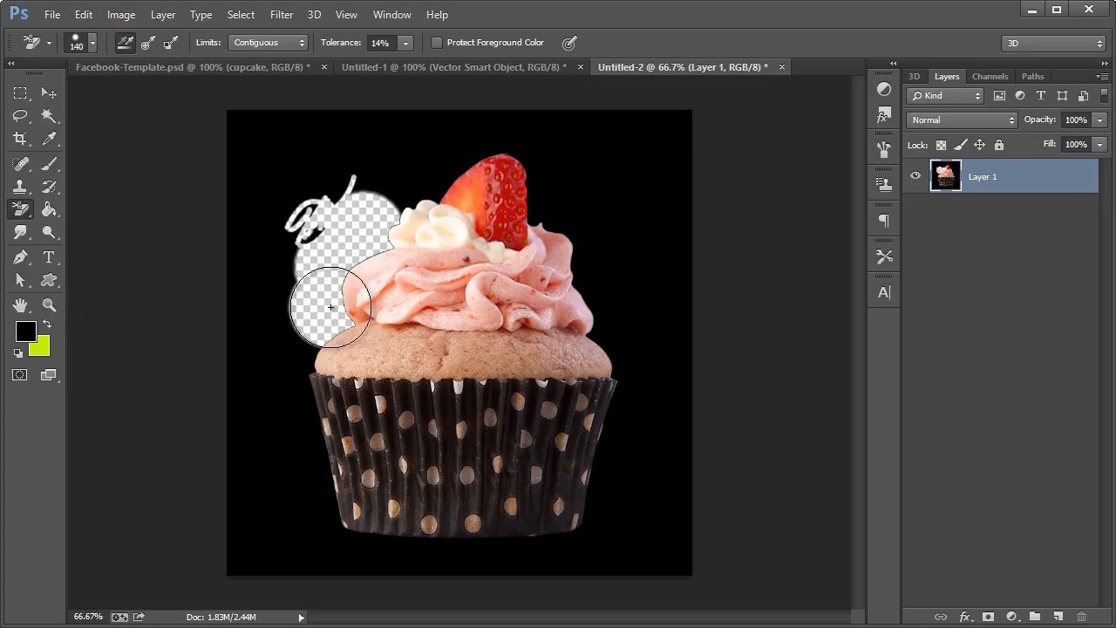
Set Tolerance to 50% and erase the black around the frosting's left, top and right sides
left_click(383, 42)
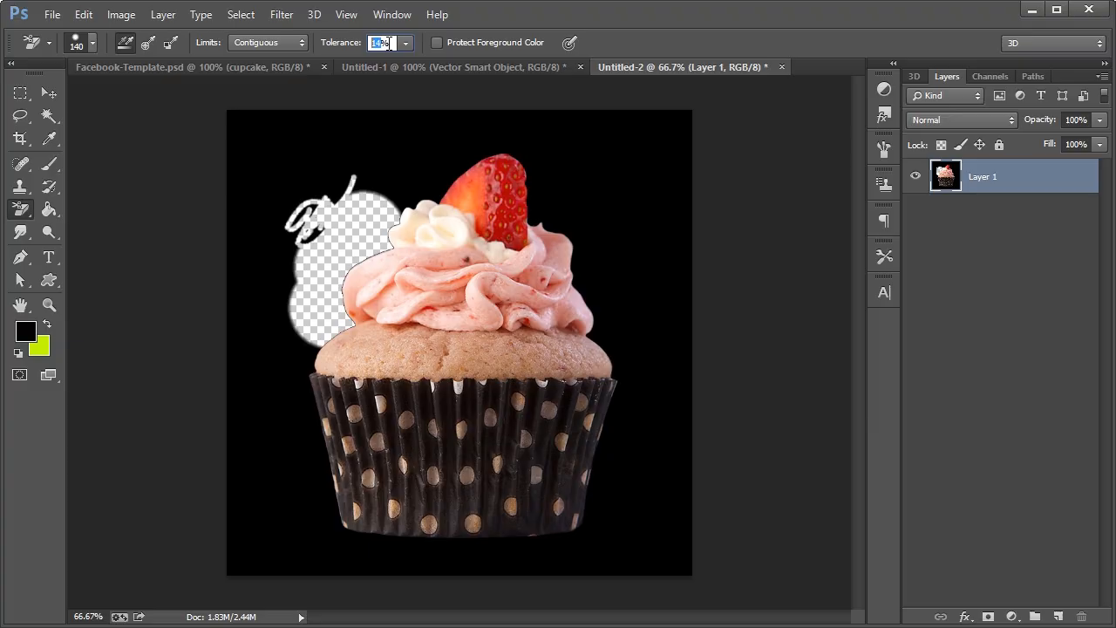
type("50")
key("Return")
left_click_drag(378, 197, 383, 195)
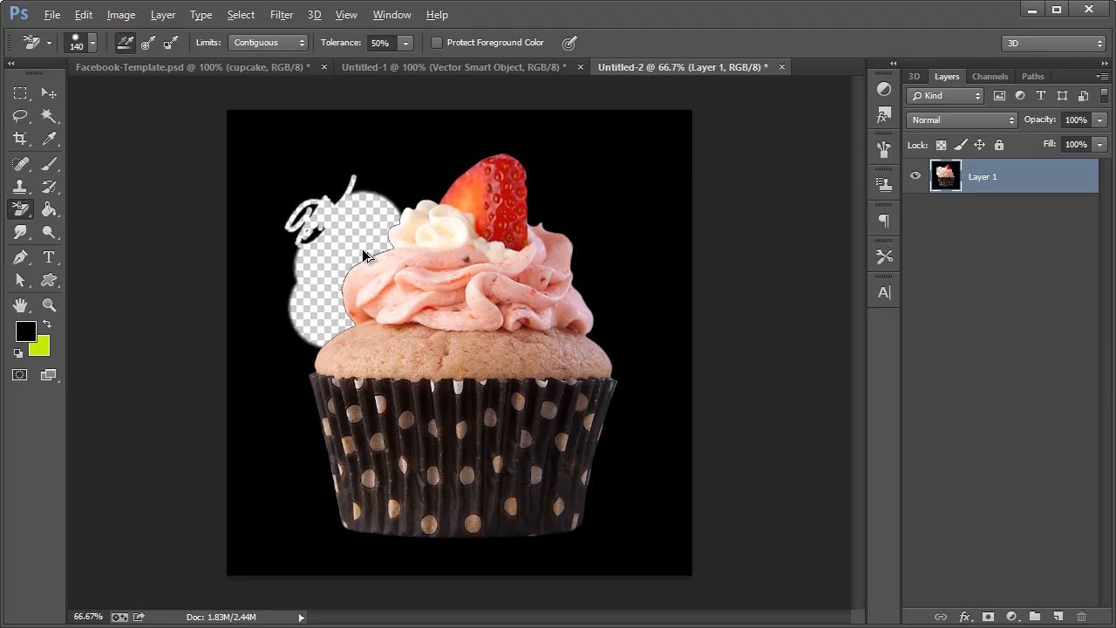
key("ctrl+alt+z")
key("ctrl+alt+z")
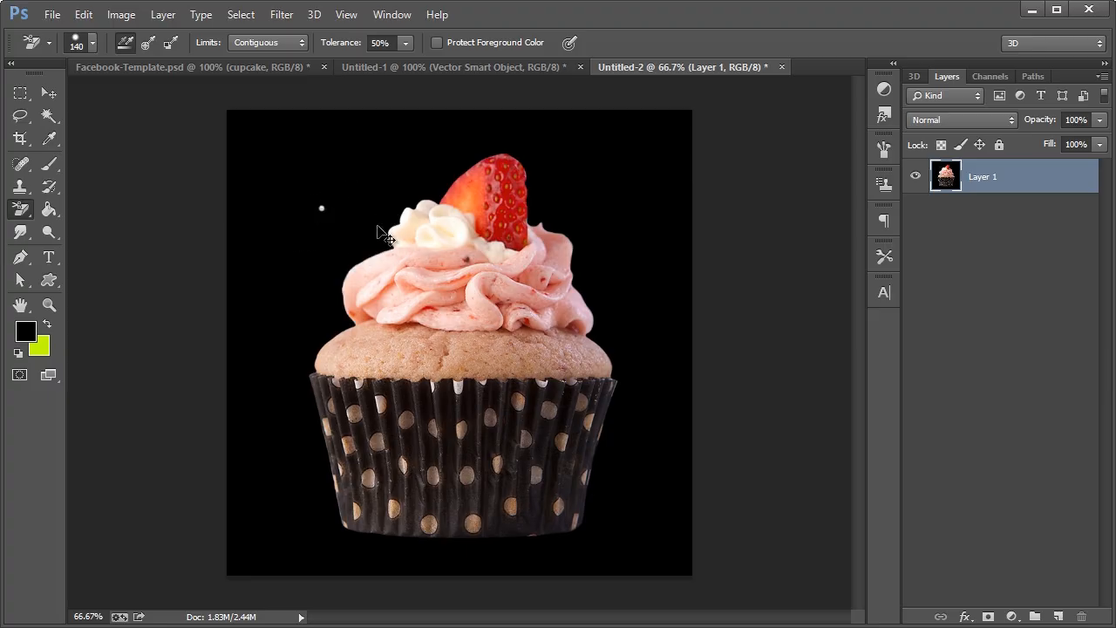
left_click(385, 217)
mouse_move(377, 224)
left_mouse_down()
mouse_move(328, 273)
mouse_move(322, 317)
mouse_move(295, 351)
mouse_move(291, 416)
left_mouse_up()
key("ctrl+alt+z")
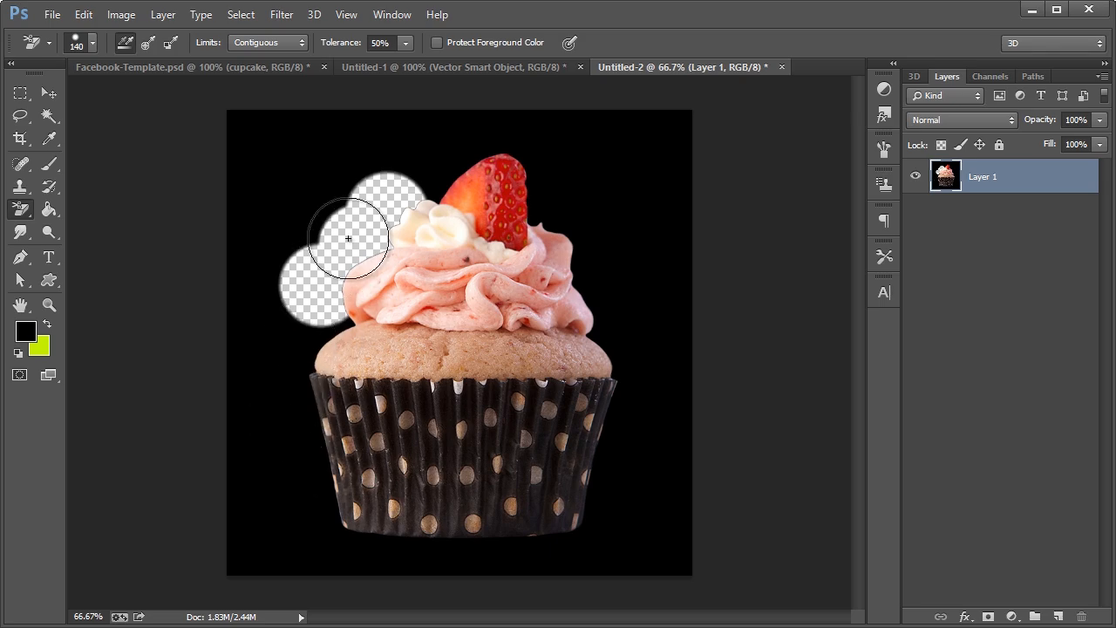
mouse_move(420, 173)
left_mouse_down()
mouse_move(507, 142)
mouse_move(530, 151)
mouse_move(568, 225)
mouse_move(531, 224)
left_mouse_up()
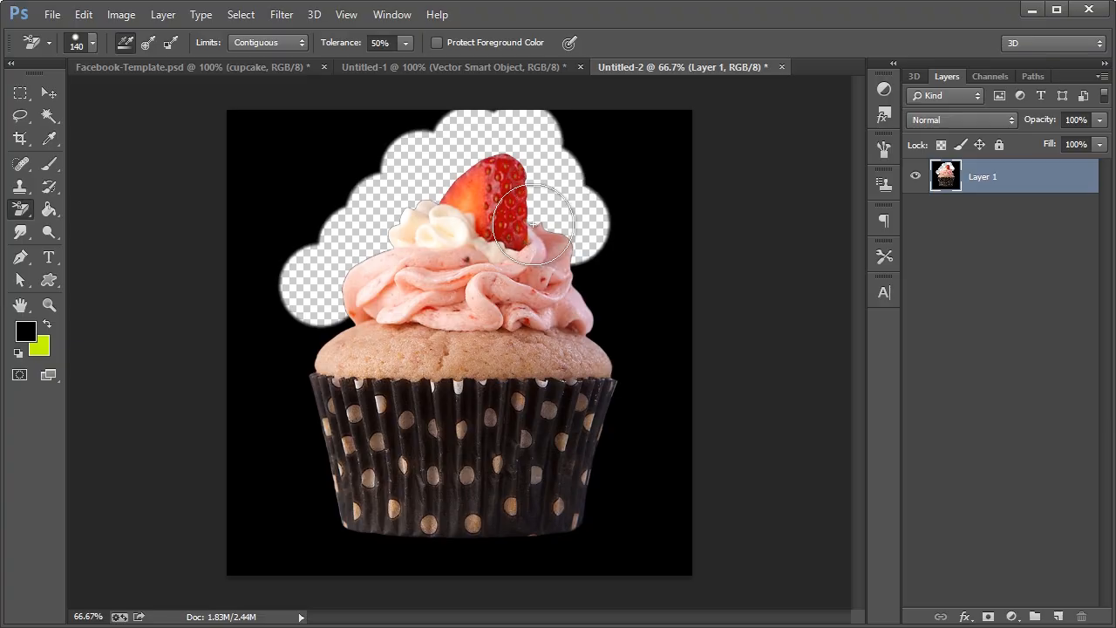
mouse_move(576, 200)
left_mouse_down()
mouse_move(599, 224)
mouse_move(604, 297)
mouse_move(620, 333)
mouse_move(640, 333)
left_mouse_up()
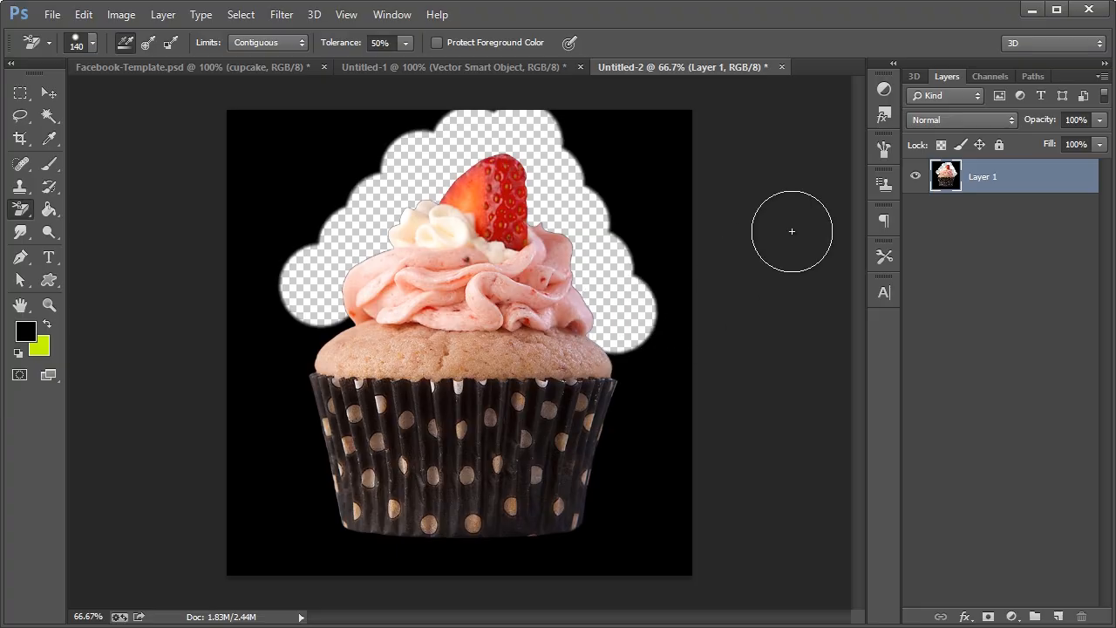
Shrink the eraser to 55 px and clear the black gaps beside the cake
left_click(92, 43)
left_click_drag(110, 91, 77, 91)
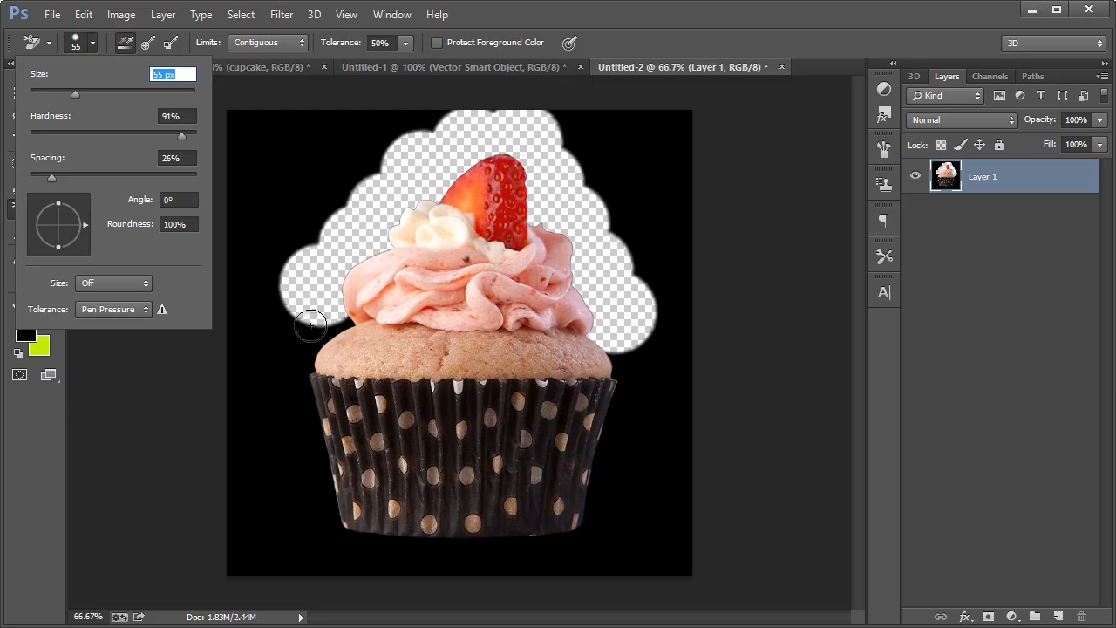
mouse_move(314, 333)
left_mouse_down()
mouse_move(353, 323)
mouse_move(304, 352)
mouse_move(319, 342)
left_mouse_up()
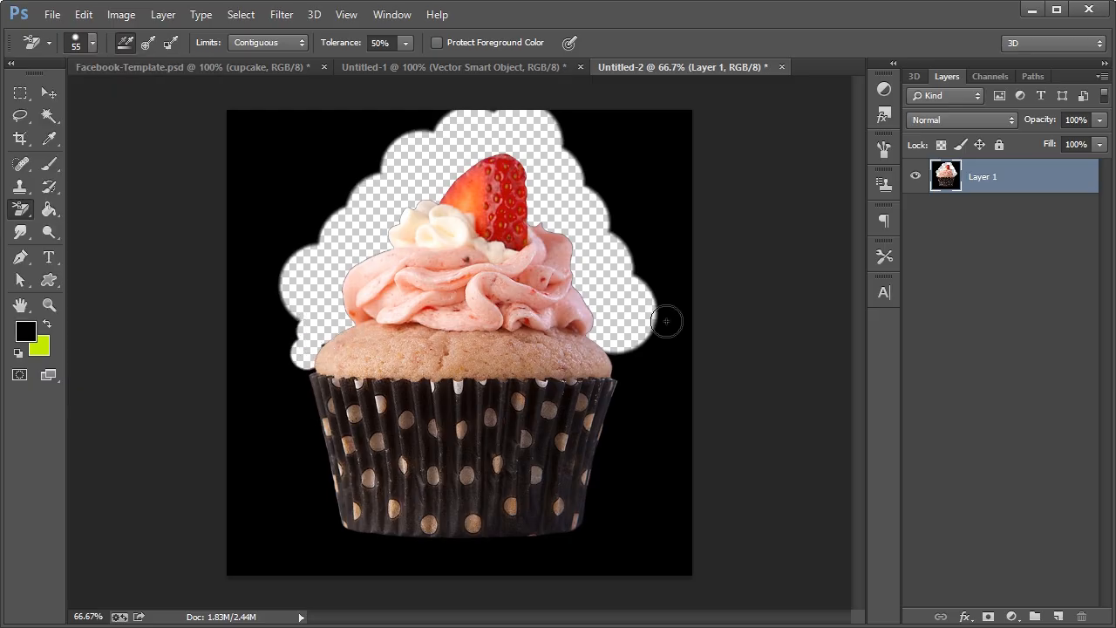
left_click_drag(613, 353, 623, 366)
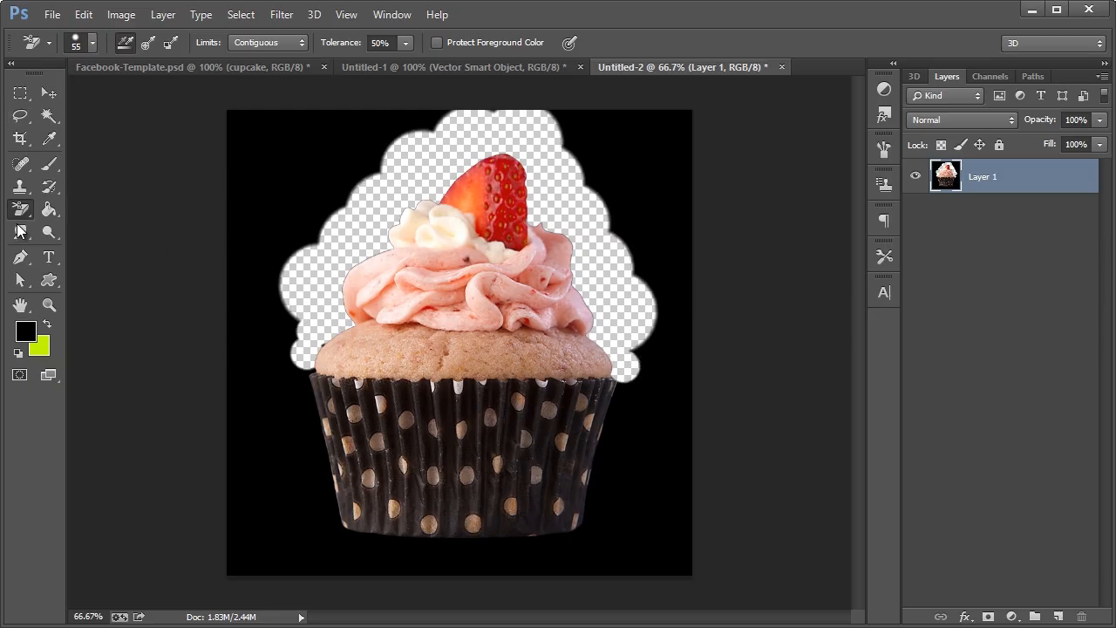
left_click(19, 256)
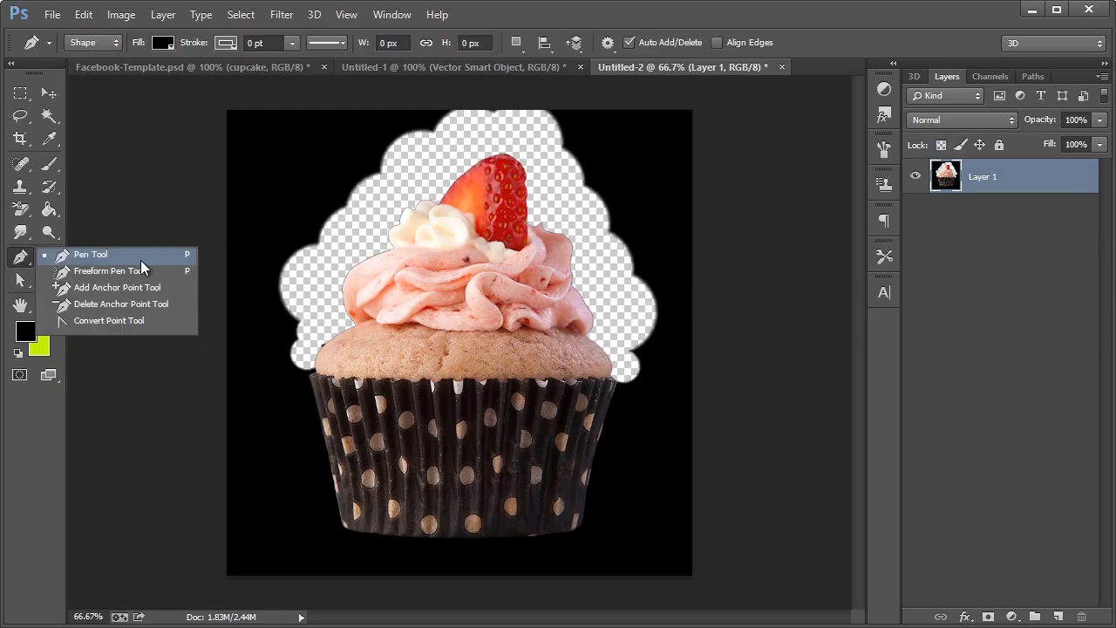
Trace a closed Pen path in Path mode around the cupcake's liner and frosting
left_click(90, 255)
left_click(92, 42)
left_click(90, 76)
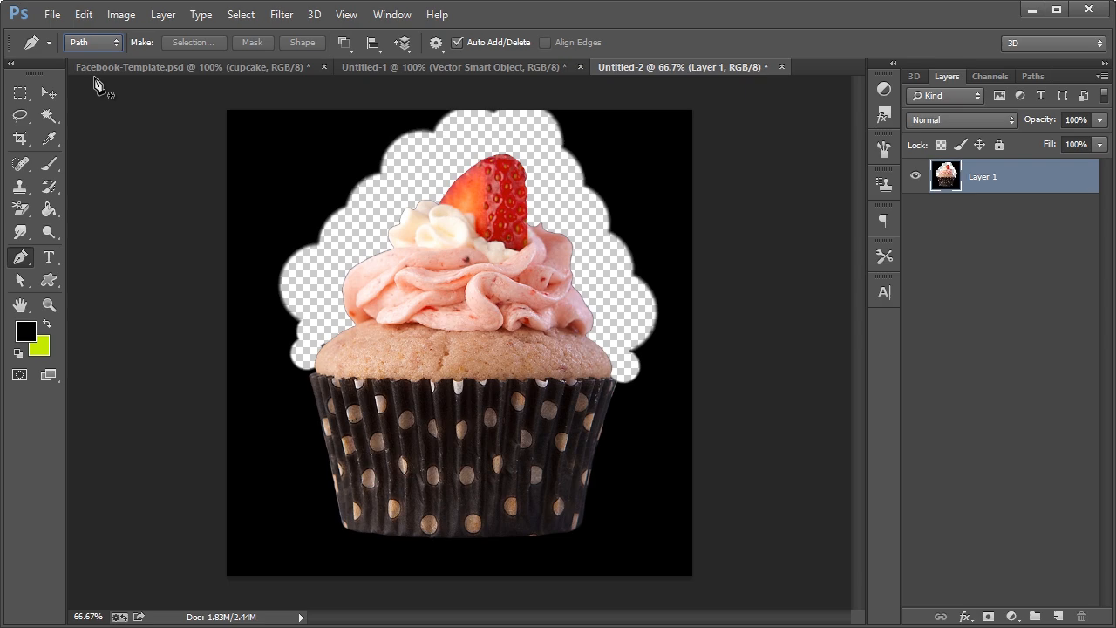
left_click(315, 363)
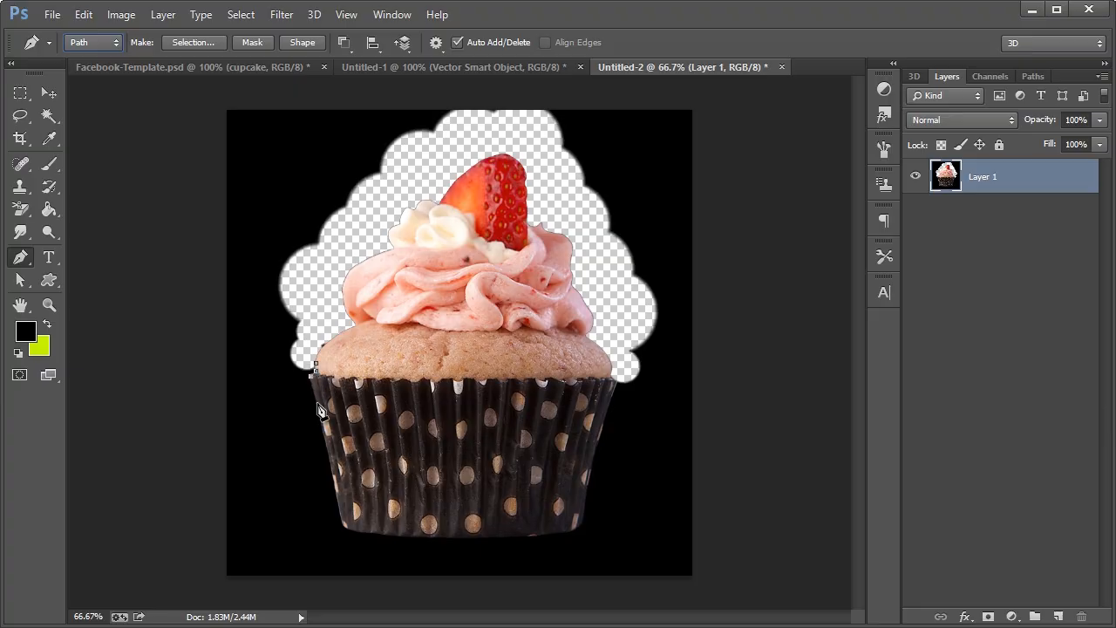
left_click(341, 523)
left_click_drag(416, 537, 433, 536)
left_click_drag(525, 535, 539, 535)
left_click(578, 528)
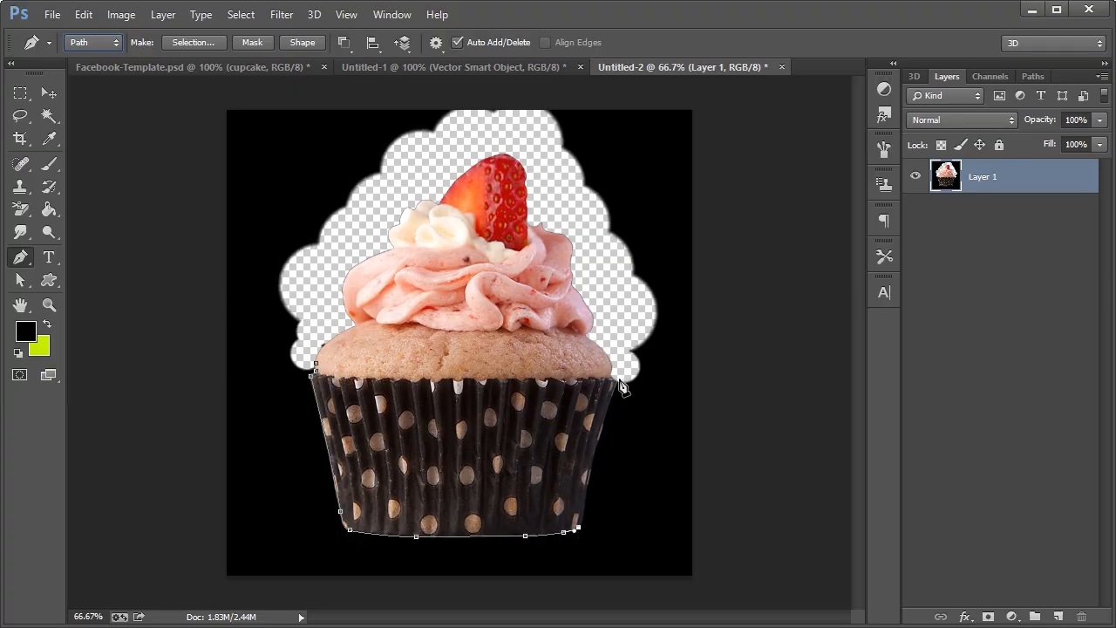
left_click_drag(618, 378, 641, 337)
left_click_drag(563, 178, 432, 163)
left_click_drag(367, 218, 320, 327)
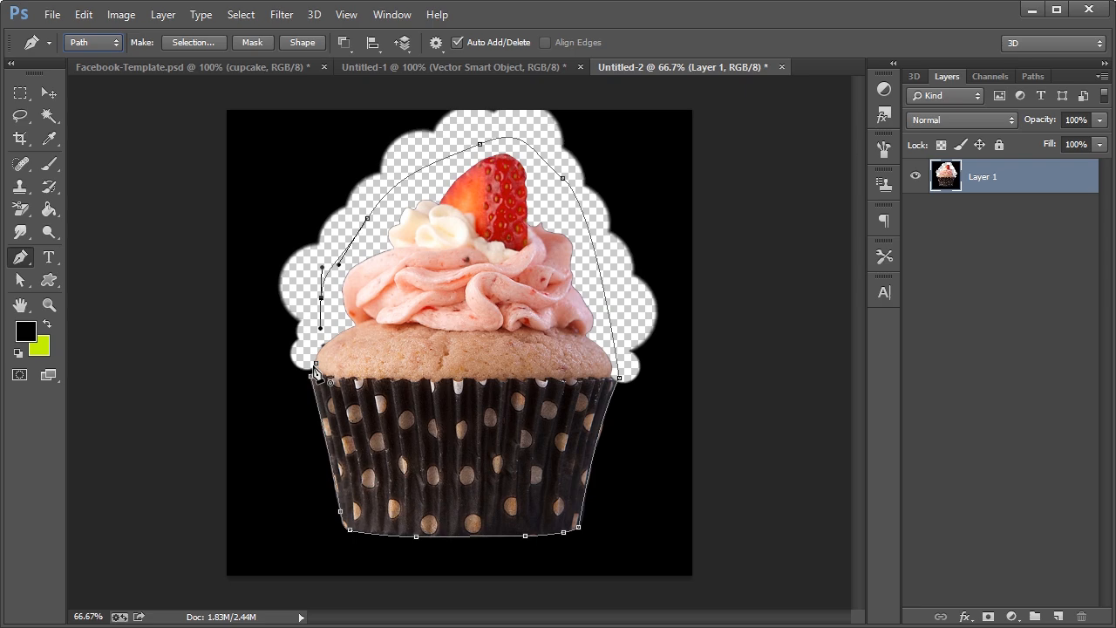
Convert the path to a selection and invert it with Ctrl+Shift+I
right_click(416, 311)
right_click(450, 384)
left_click(529, 42)
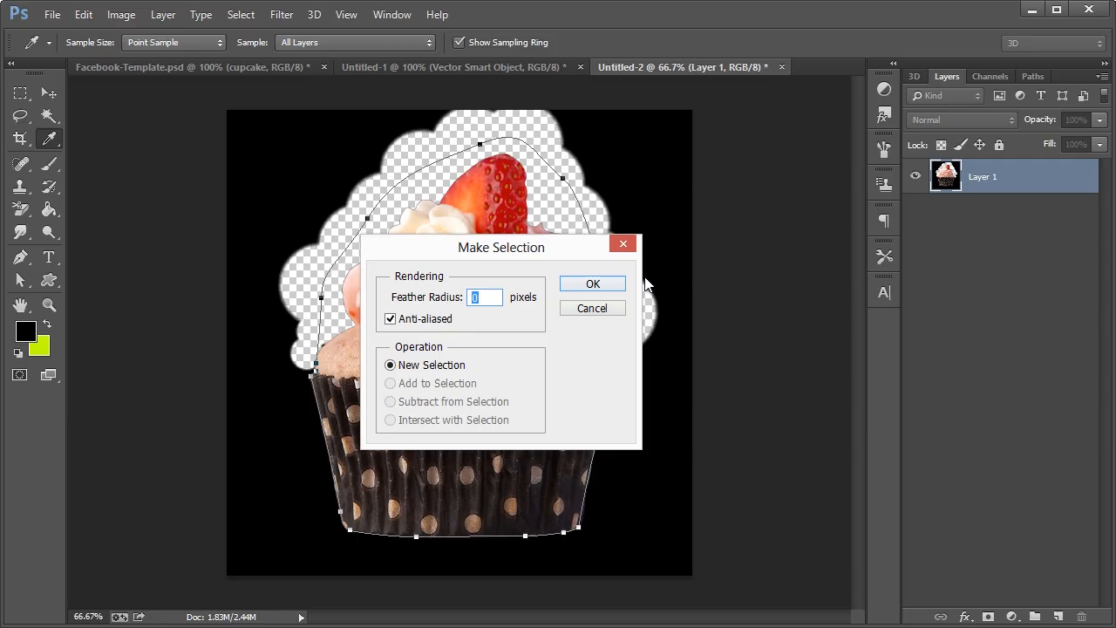
left_click(592, 285)
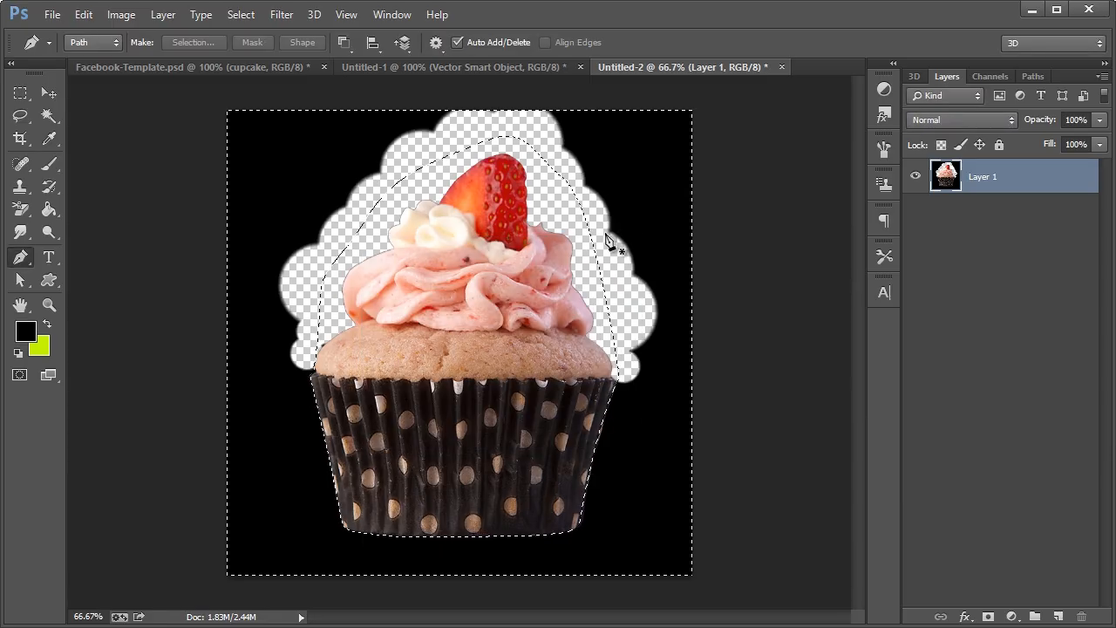
key("ctrl+shift+i")
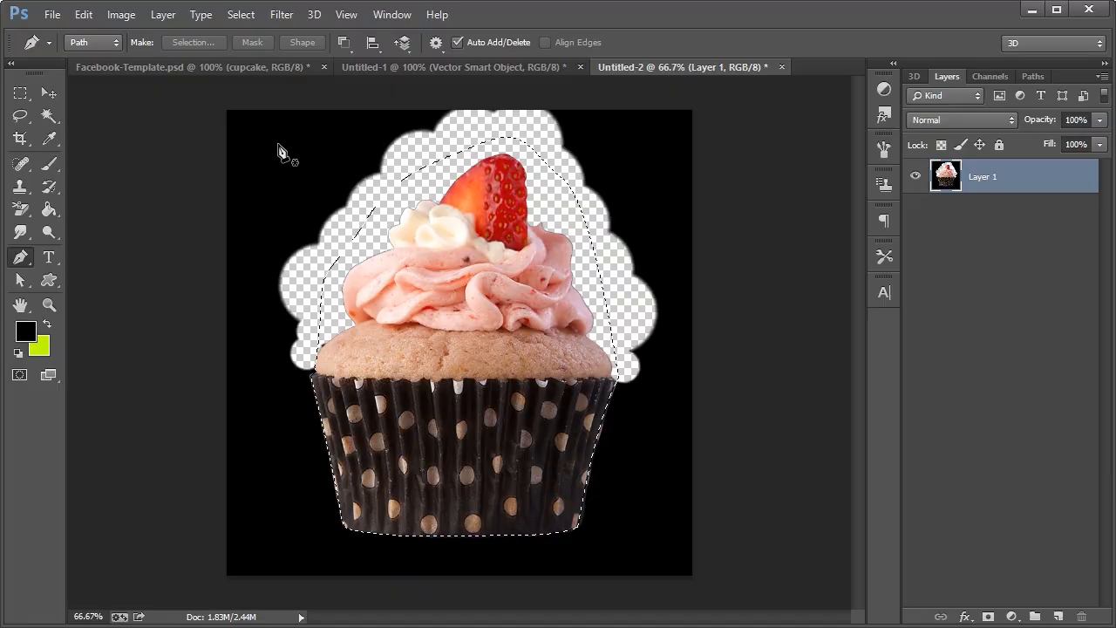
left_click(235, 70)
Paste the cupcake into the cupcake layer, scale it to about 64% and place it on the right
key("v")
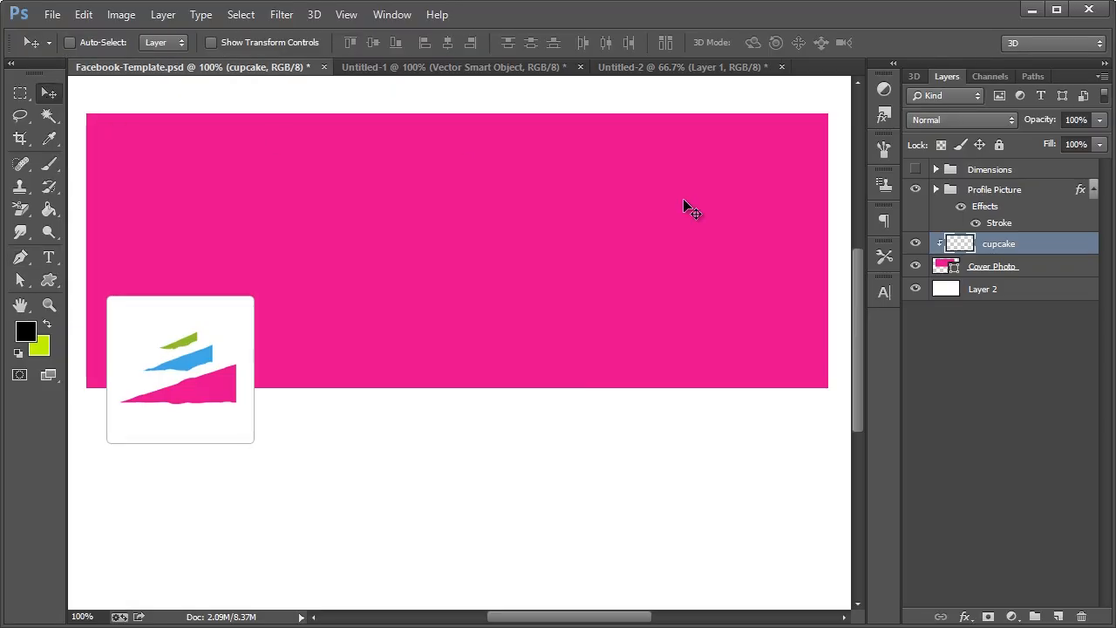
key("ctrl+v")
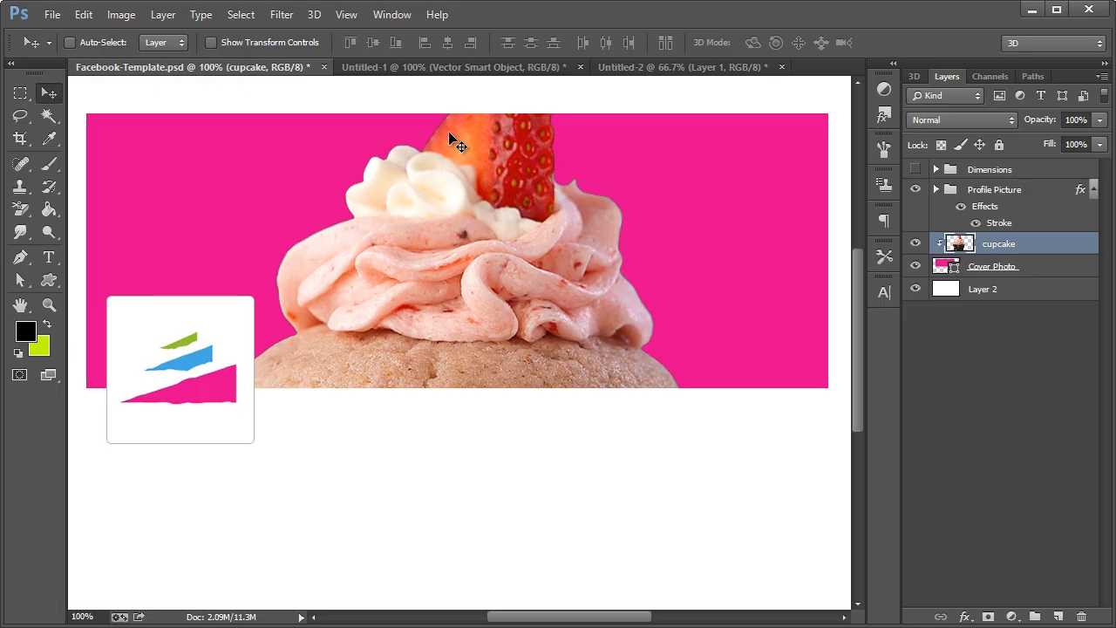
left_click_drag(425, 235, 477, 258)
left_click_drag(358, 296, 459, 236)
key("ctrl+t")
left_click_drag(318, 88, 480, 294)
left_click_drag(628, 383, 631, 218)
left_click(49, 93)
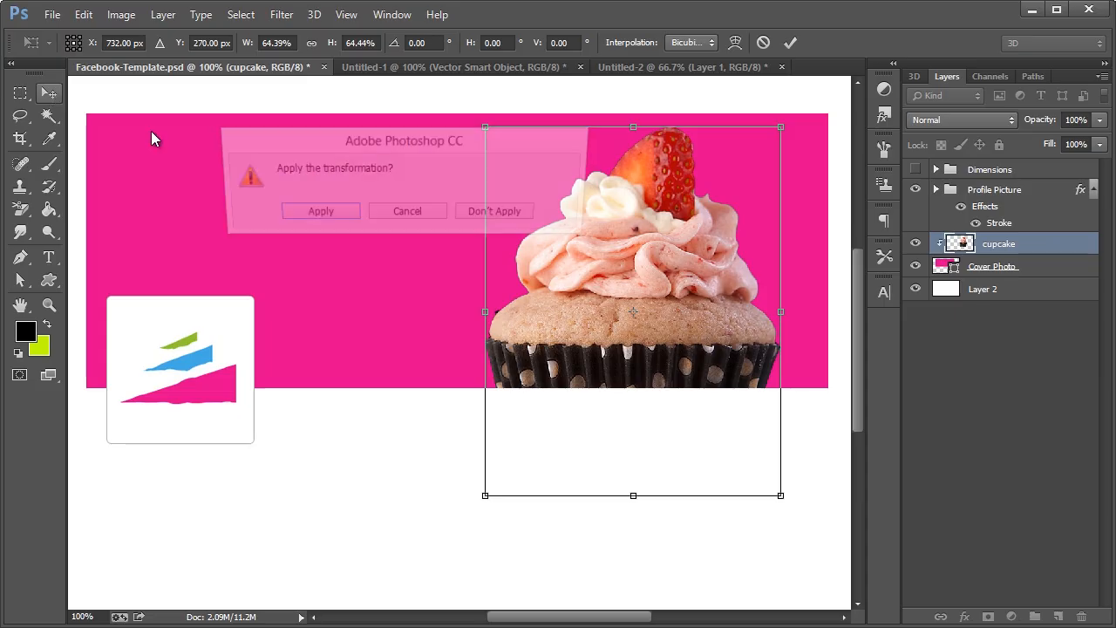
left_click(345, 218)
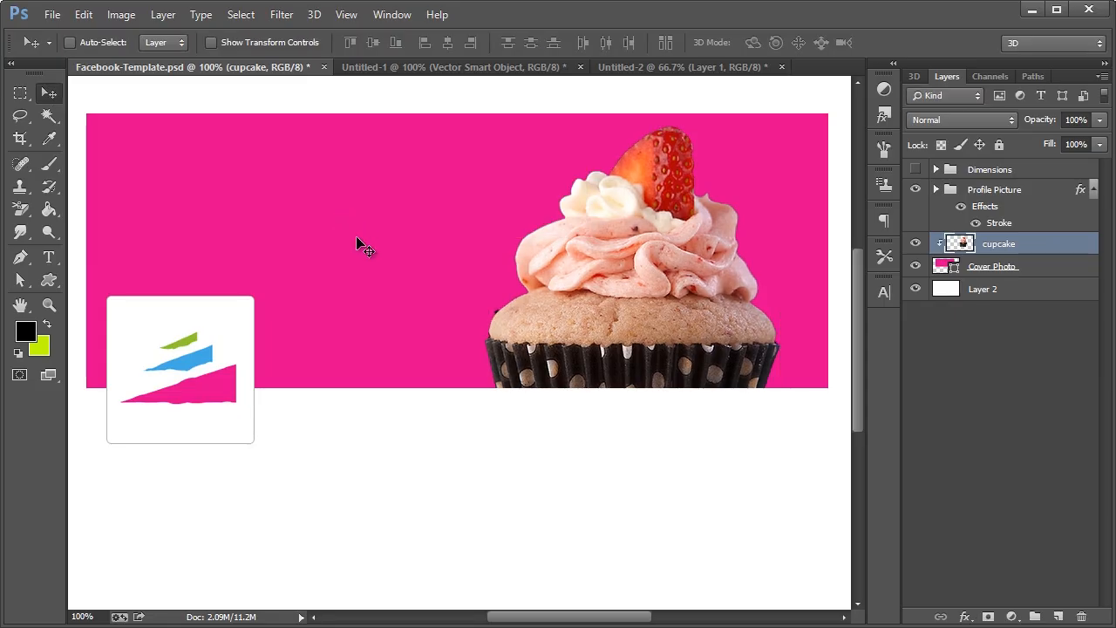
Zoom in, select the dark speck on the frosting's left edge with a pen path, delete it, and return to 100%
left_click(49, 304)
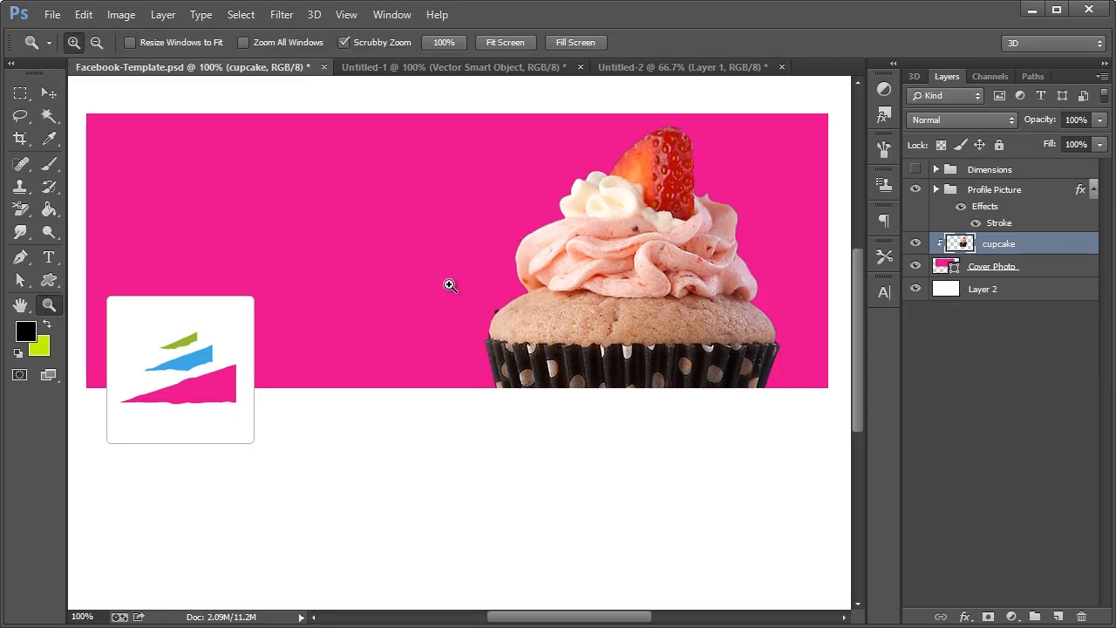
left_click_drag(496, 313, 558, 336)
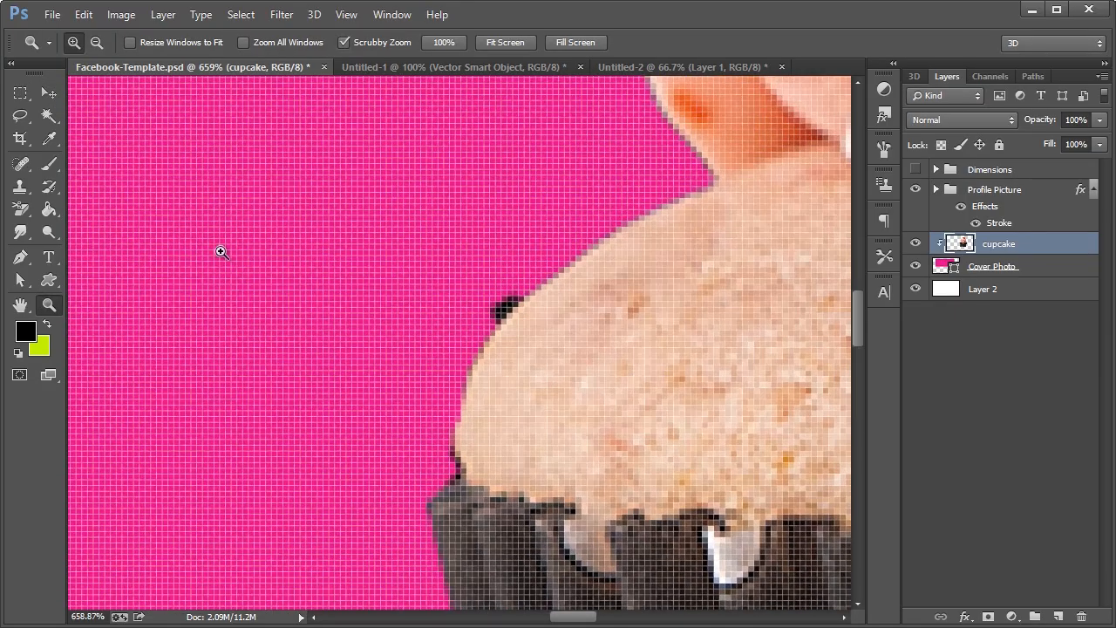
left_click(20, 256)
left_click(531, 290)
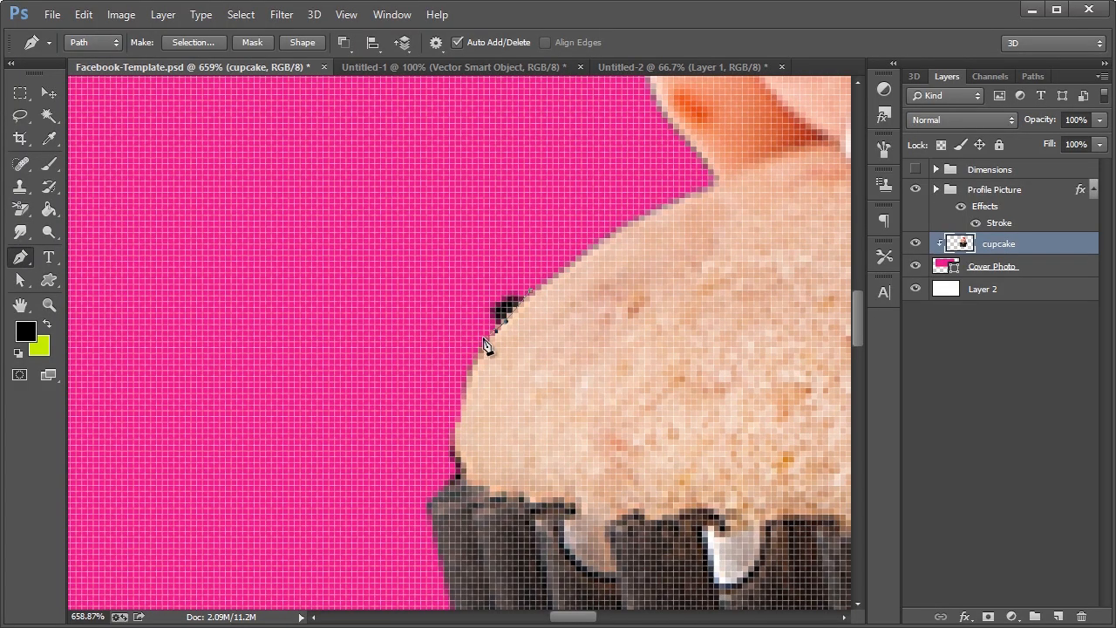
left_click(530, 291)
right_click(539, 262)
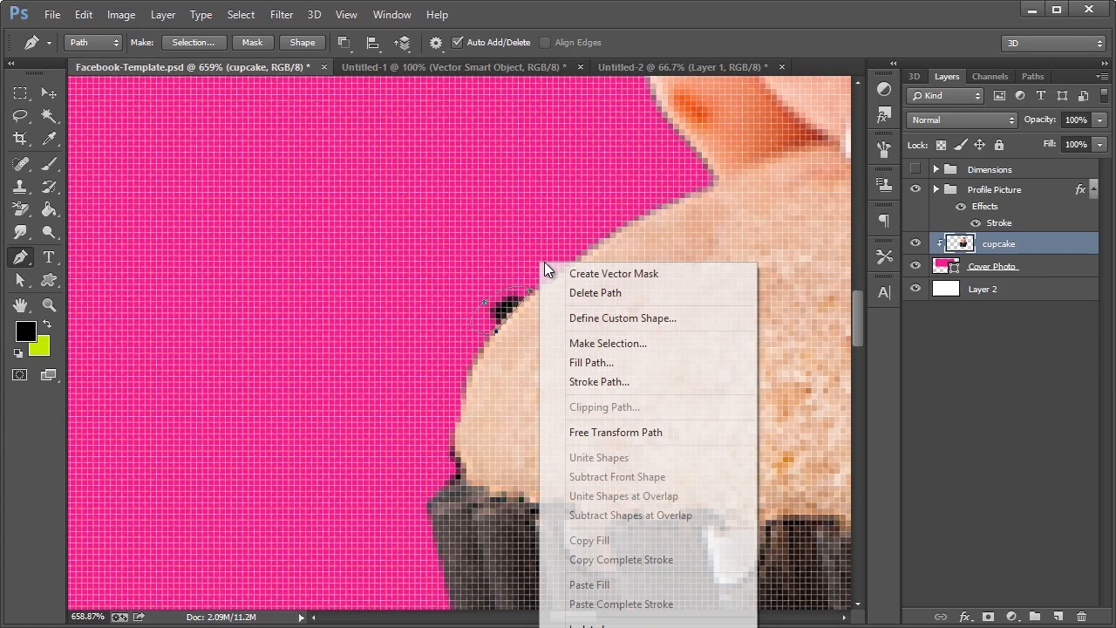
left_click(593, 346)
left_click(589, 286)
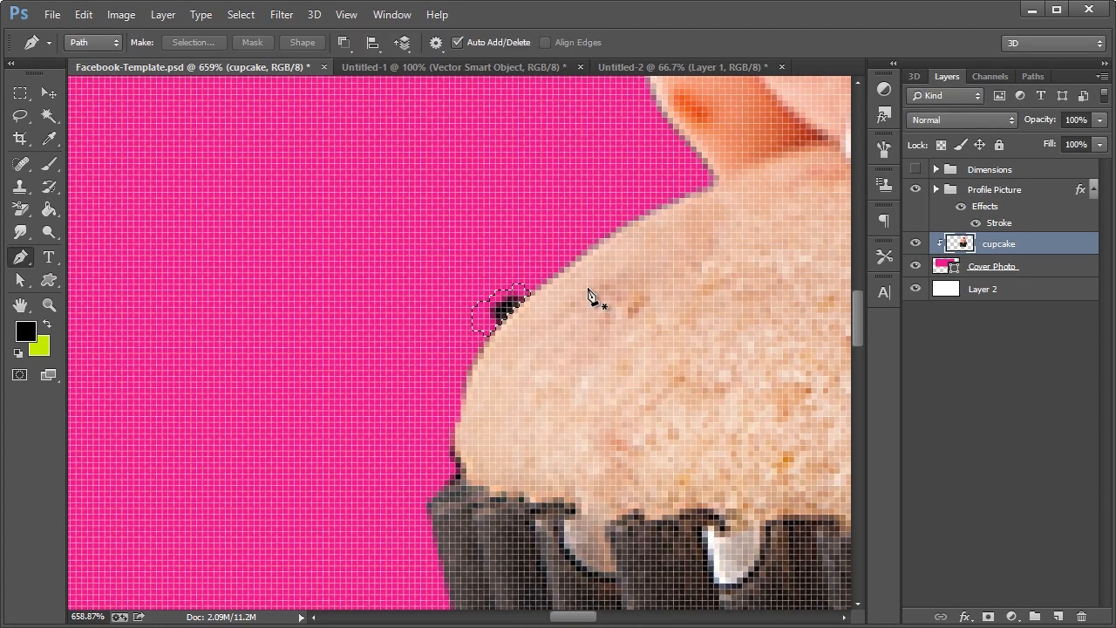
key("Delete")
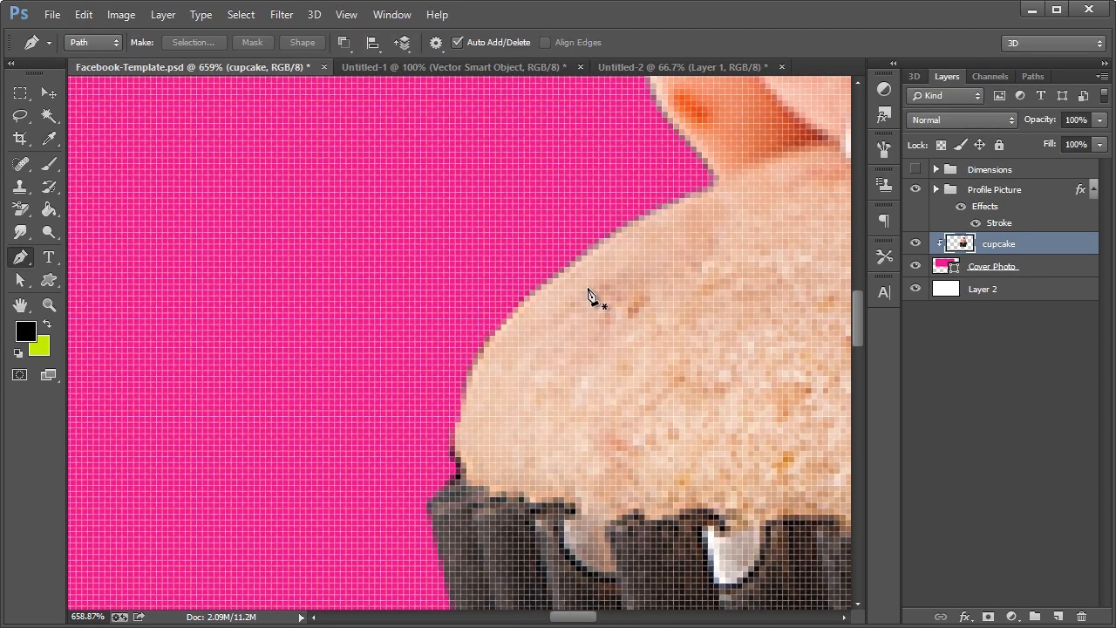
key("ctrl+1")
left_click(48, 93)
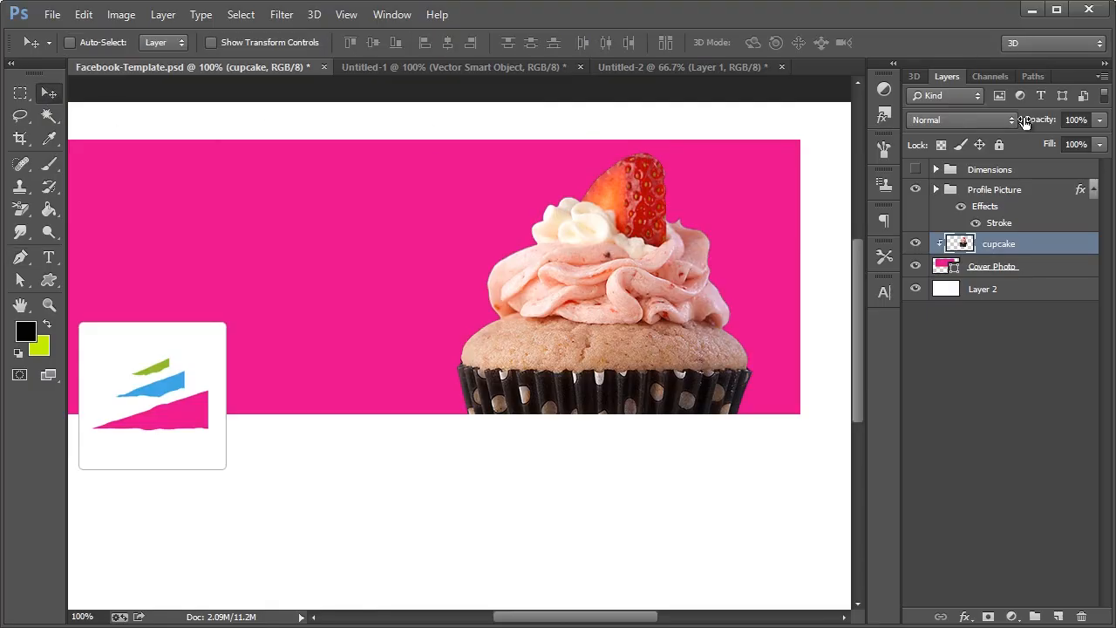
left_click_drag(627, 616, 624, 619)
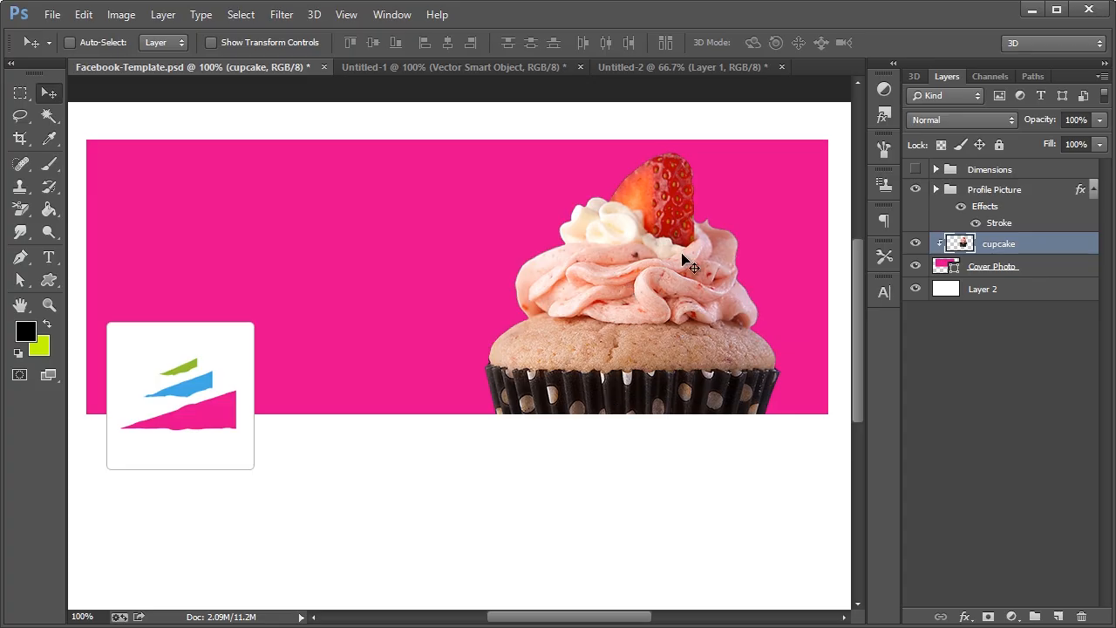
Preview blend modes on the cupcake layer, from Darker Color through Exclusion
left_click(935, 120)
left_click(933, 120)
left_click(967, 122)
left_click(937, 114)
key("Down")
key("Down")
key("Down")
key("Down")
key("Down")
key("Down")
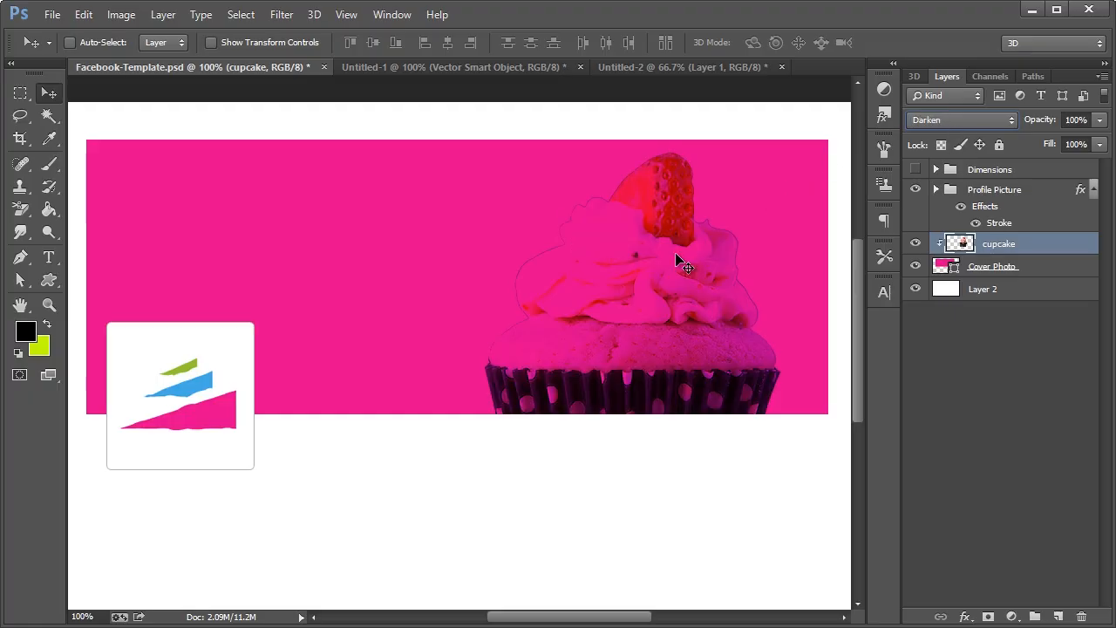
key("Down")
key("Down")
key("Down")
key("Down")
key("Down")
key("Down")
key("Down")
key("Down")
key("Down")
key("Up")
key("Down")
key("Down")
key("Down")
key("Down")
key("Up")
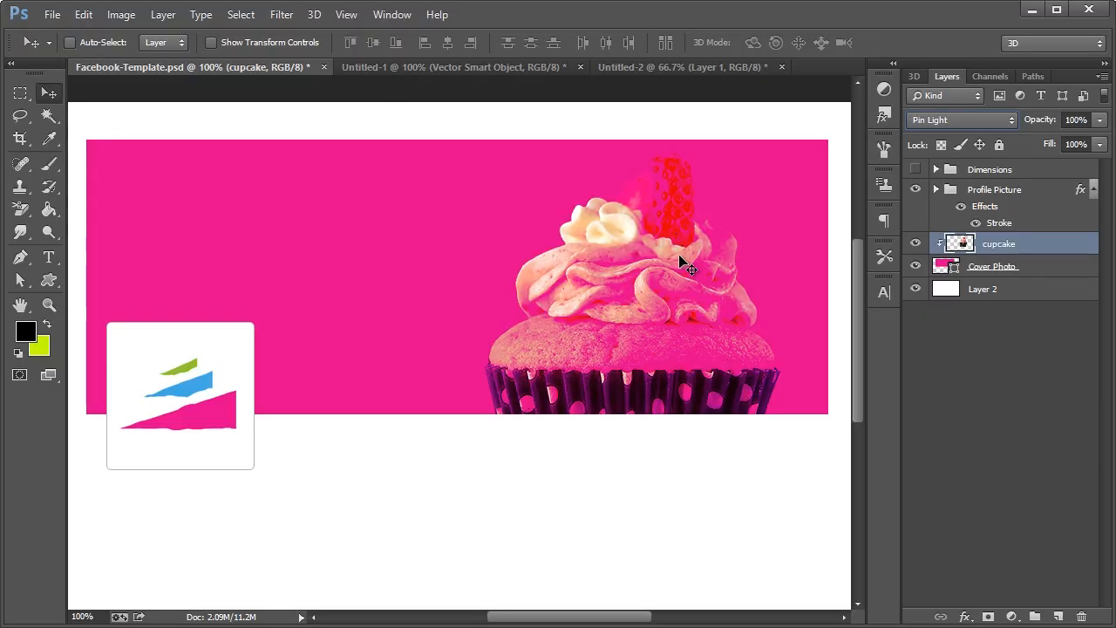
key("Down")
key("Down")
key("Down")
key("Down")
key("Down")
key("Down")
key("Down")
key("Down")
key("Down")
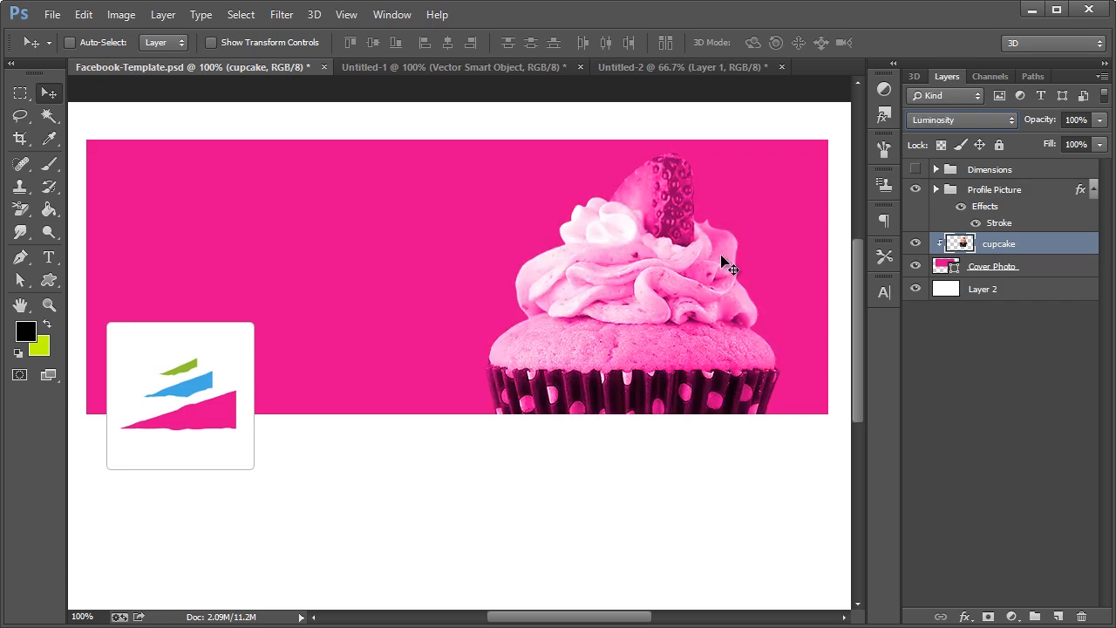
Desaturate the cupcake to greyscale and set its blend mode to Multiply
left_click(121, 15)
mouse_move(122, 61)
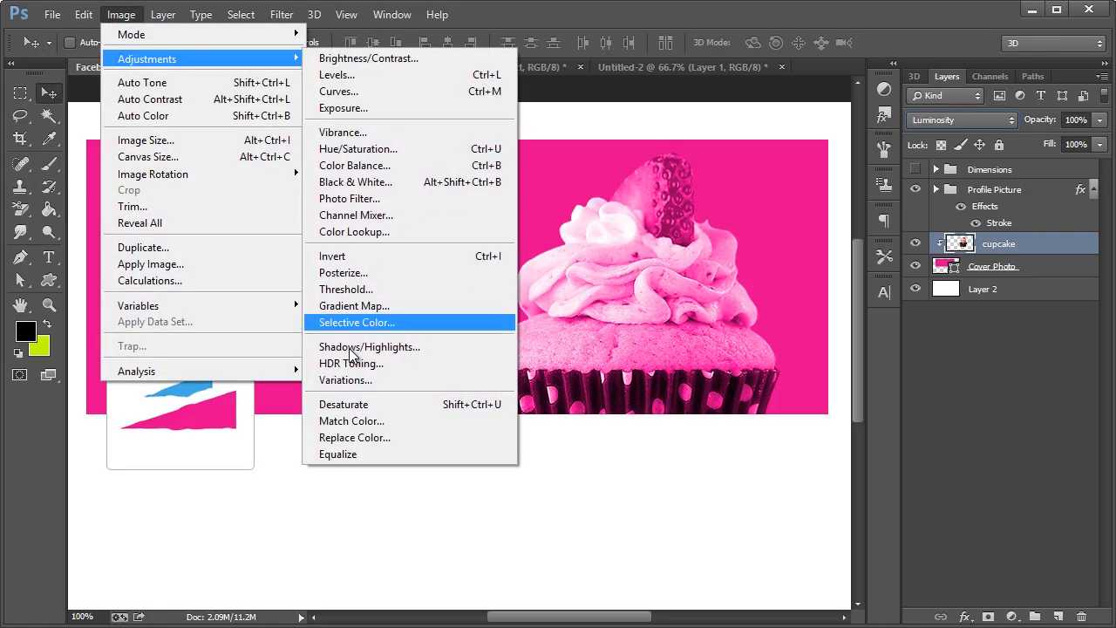
left_click(343, 407)
left_click(962, 120)
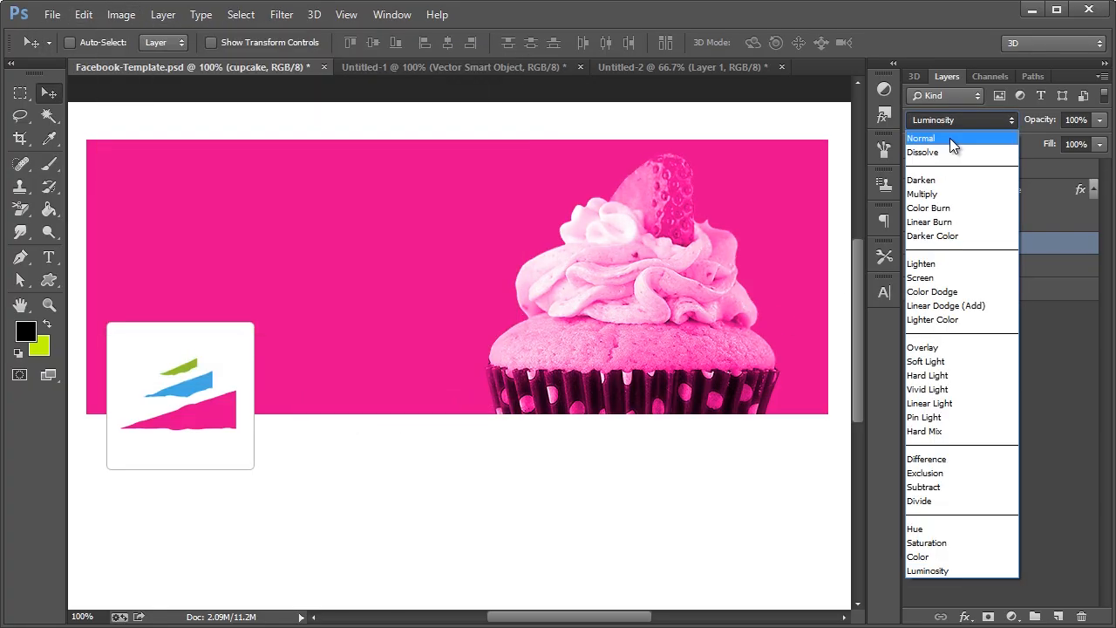
left_click(949, 138)
left_click(950, 122)
left_click(950, 136)
key("Down")
key("Down")
key("Down")
key("Down")
key("Down")
key("Up")
key("Up")
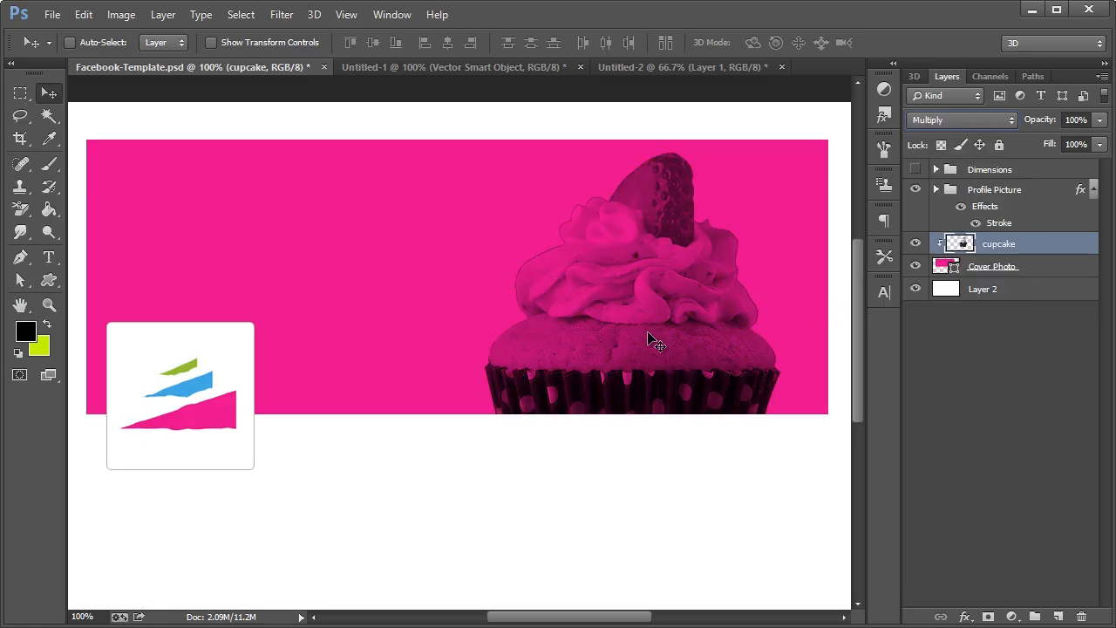
Lower the cupcake layer's opacity to about 38%
left_click(1099, 121)
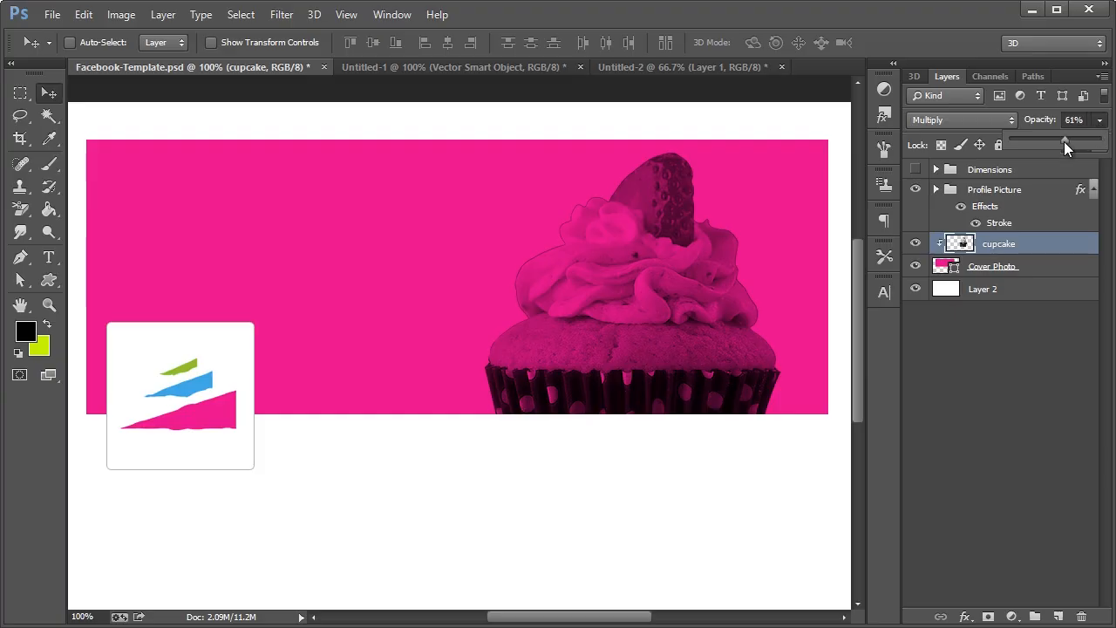
left_click_drag(1064, 142, 1057, 142)
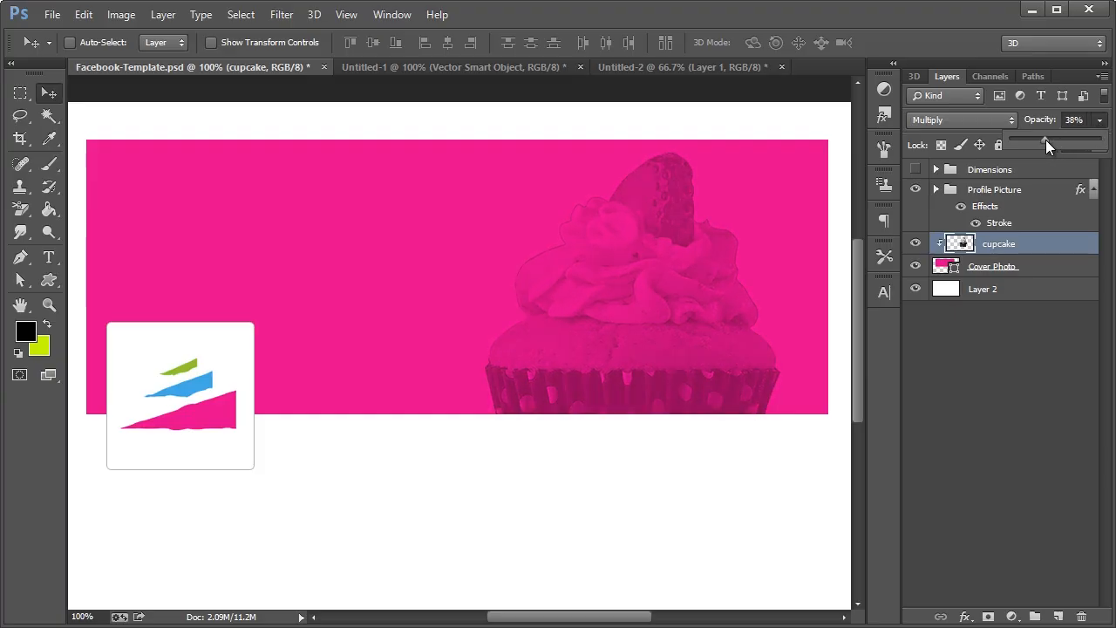
left_click(983, 379)
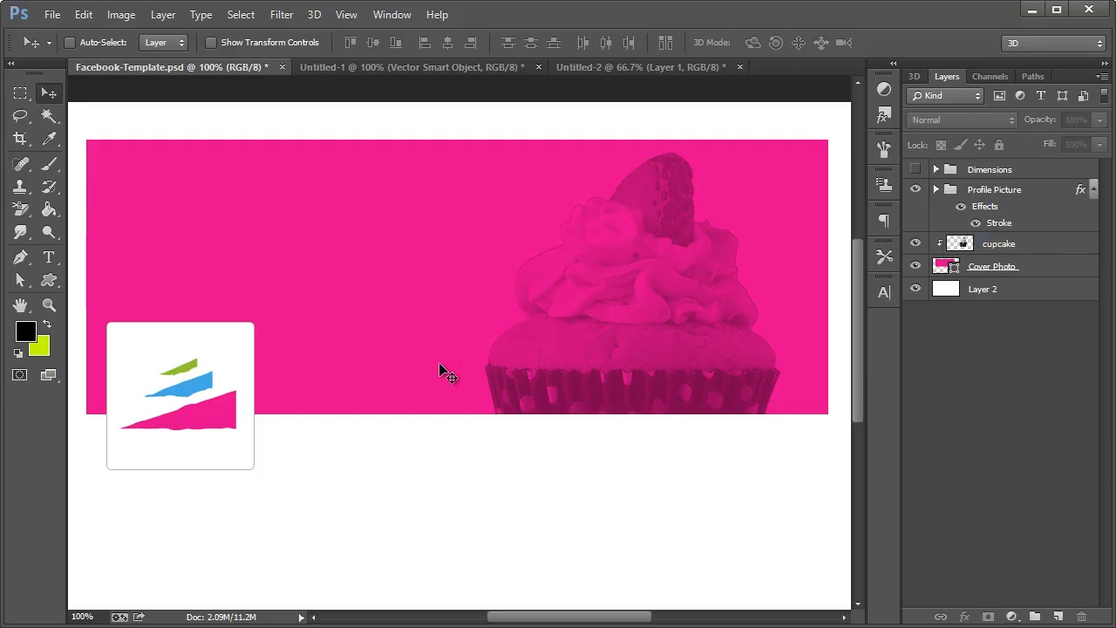
Trace a pen path around the stray frosting on the cupcake's left edge
left_click(20, 256)
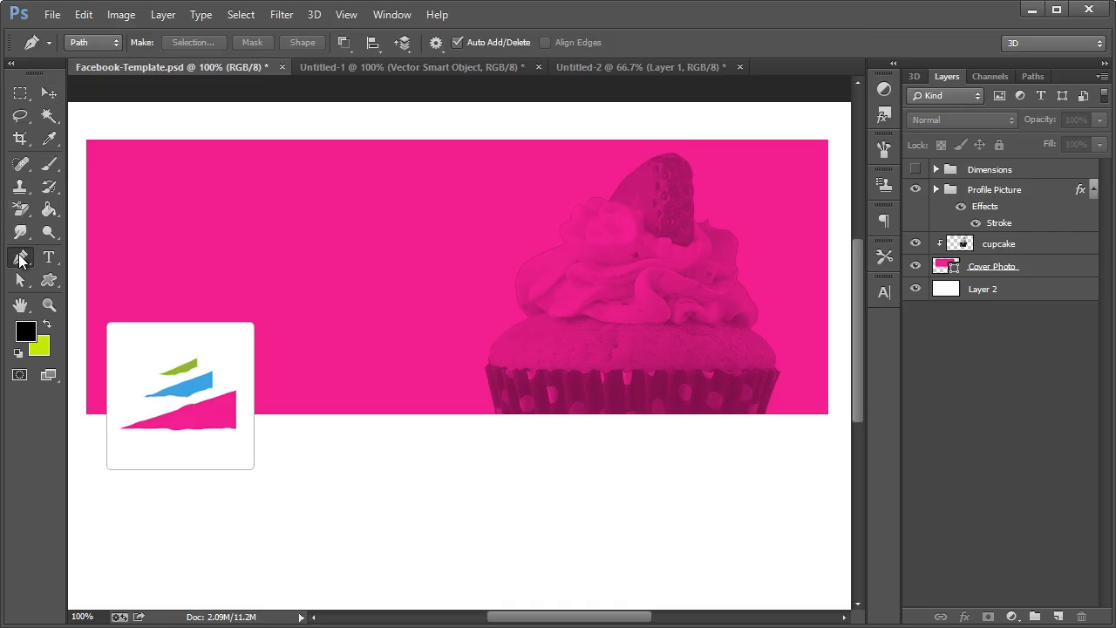
left_click(528, 317)
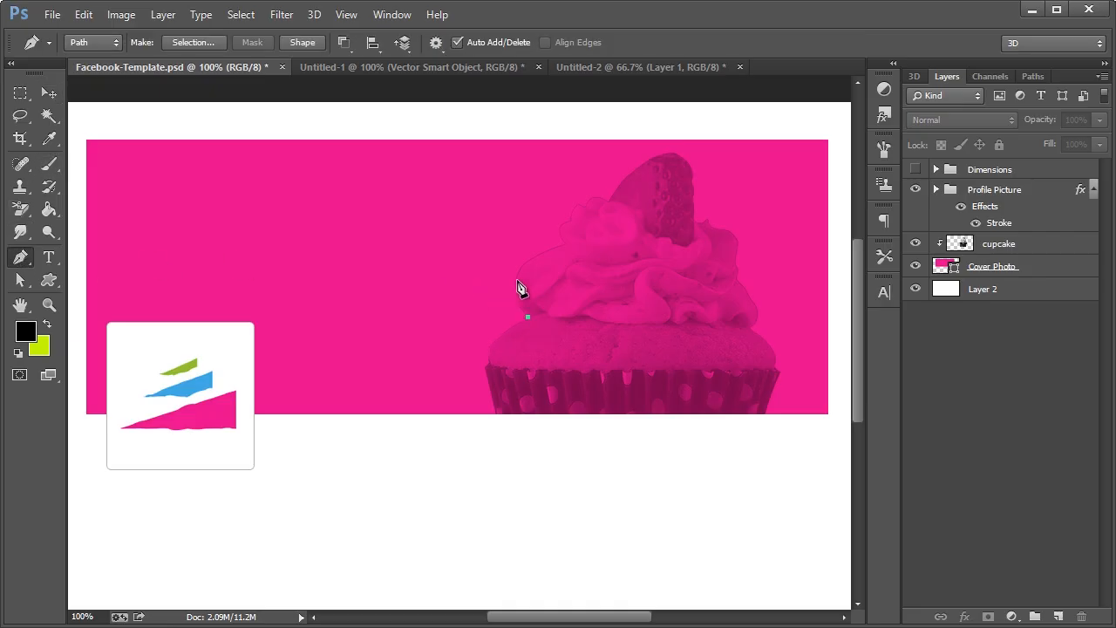
left_click_drag(555, 252, 564, 247)
left_click(566, 245)
left_click(574, 218)
left_click_drag(597, 197, 580, 174)
left_click(606, 202)
left_click_drag(514, 220, 536, 312)
left_click(527, 317)
key("ctrl+z")
Make the path a 0 px selection and delete that area from the cupcake layer
right_click(462, 301)
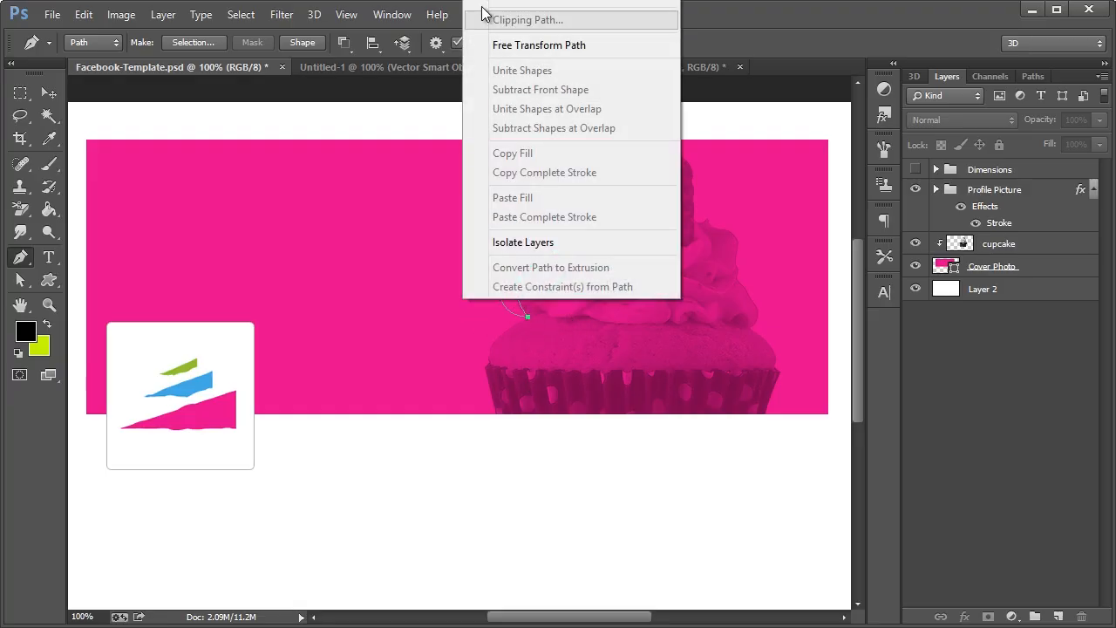
right_click(412, 332)
left_click(478, 0)
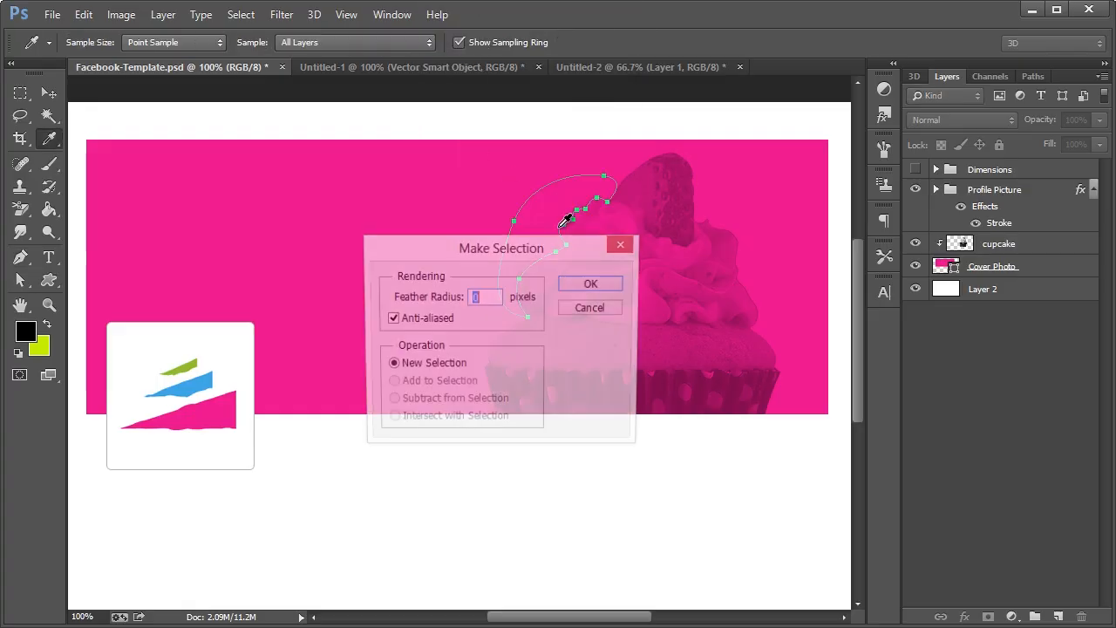
left_click(601, 288)
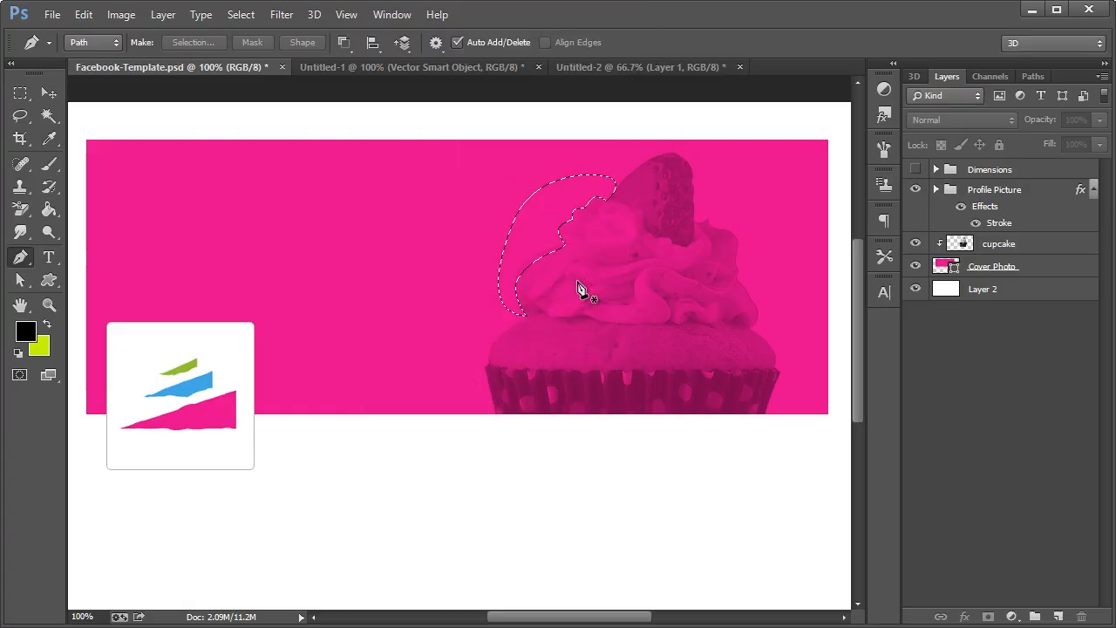
key("ctrl+d")
key("ctrl+z")
left_click(1039, 245)
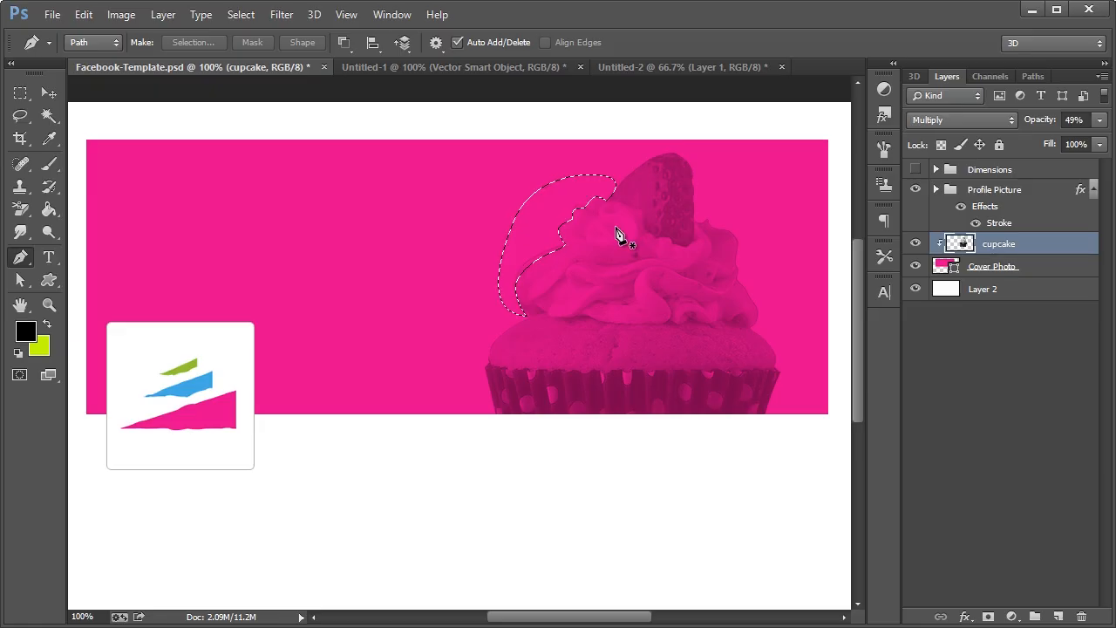
key("ctrl+d")
Trace, select and delete the stray frosting right of the strawberry
left_click_drag(757, 325, 759, 238)
left_click(696, 211)
left_click_drag(777, 287, 771, 315)
left_click(759, 327)
left_click(749, 329)
right_click(676, 372)
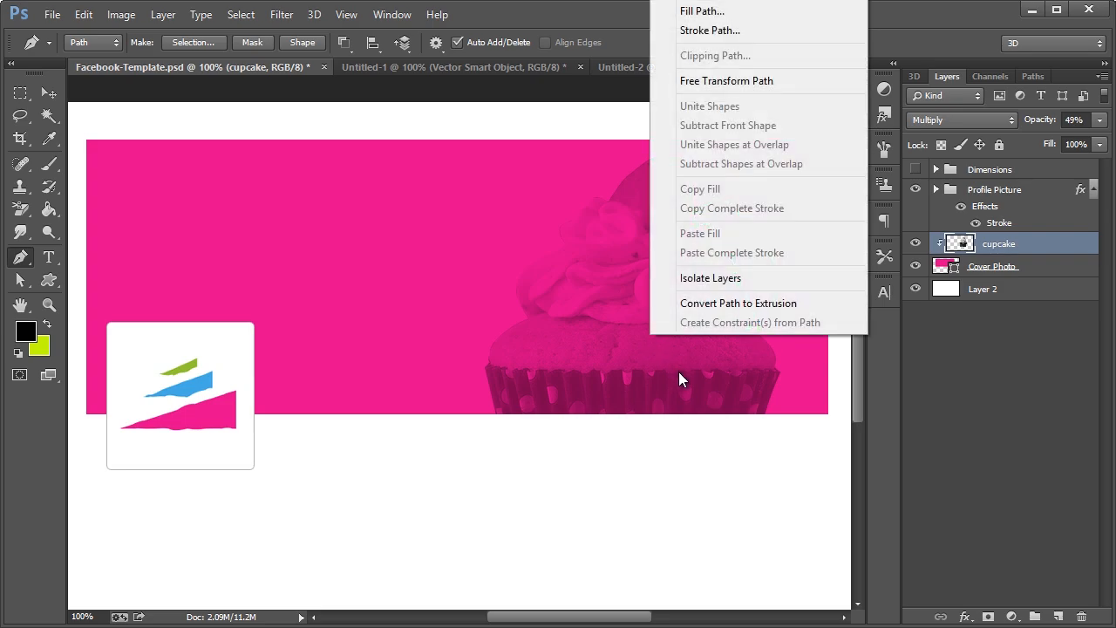
left_click(715, 9)
left_click(618, 285)
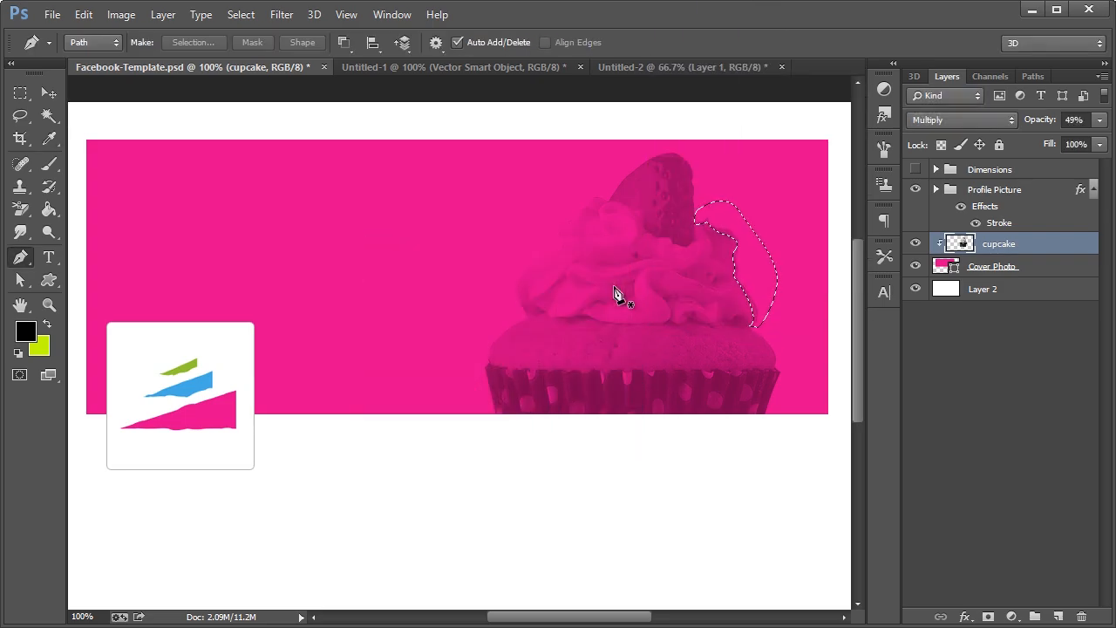
key("ctrl+d")
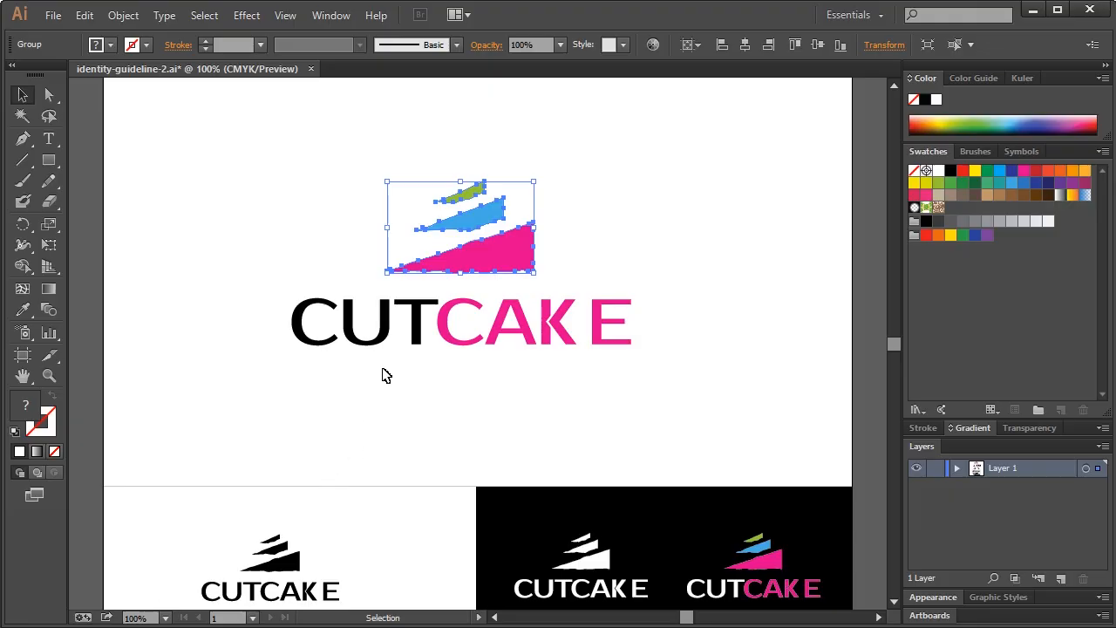
Select the white CUTCAKE logo group on the black panel in identity-guideline-2.ai
left_click(49, 94)
left_click(22, 94)
left_click(673, 332)
left_click_drag(689, 371, 336, 398)
scroll(345, 395, "down", 3)
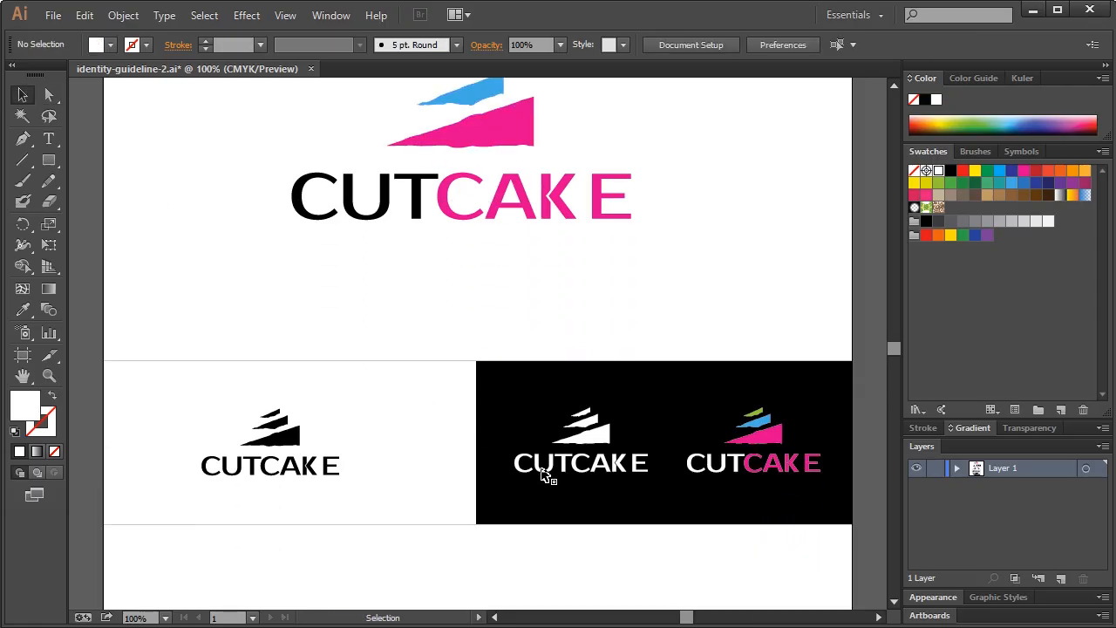
left_click(545, 474)
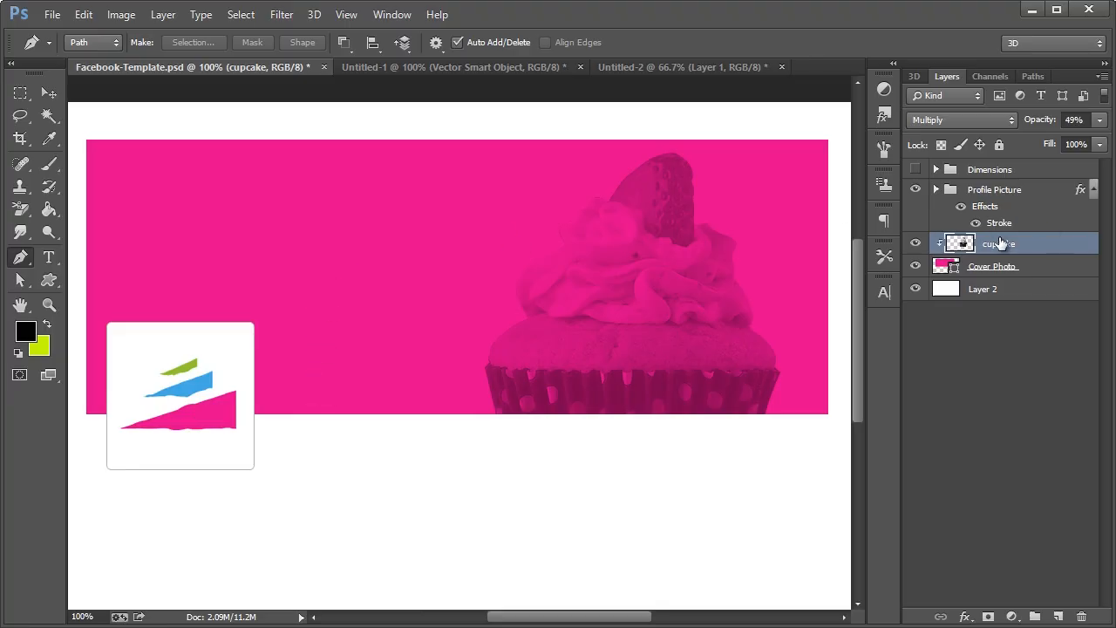
Add a new layer clipped to the cupcake layer
key("ctrl+shift+n")
key("alt+p")
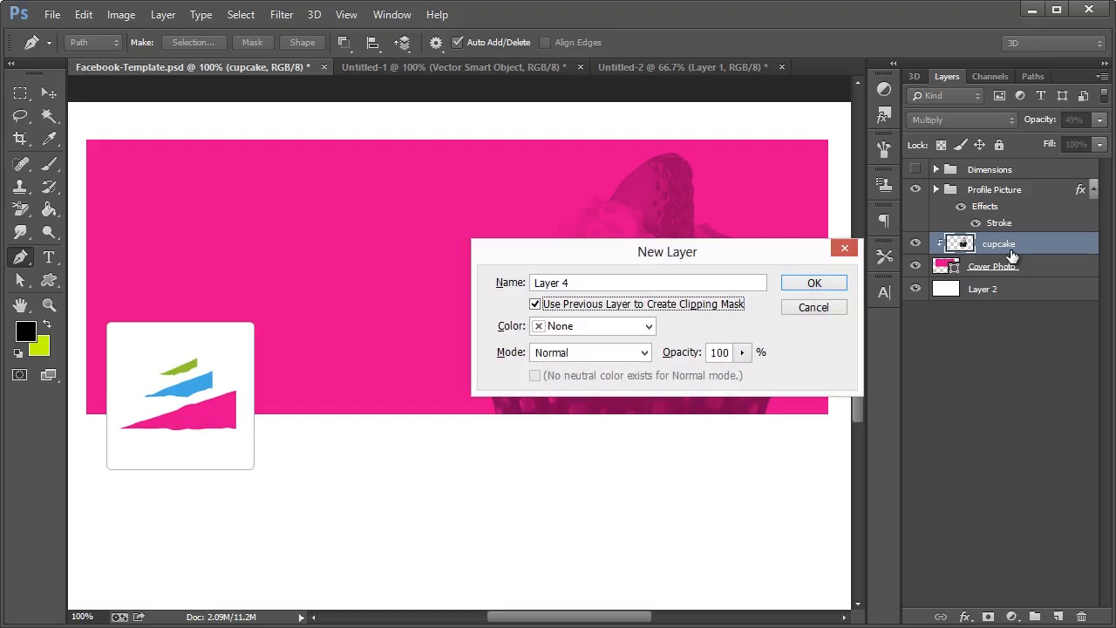
key("Return")
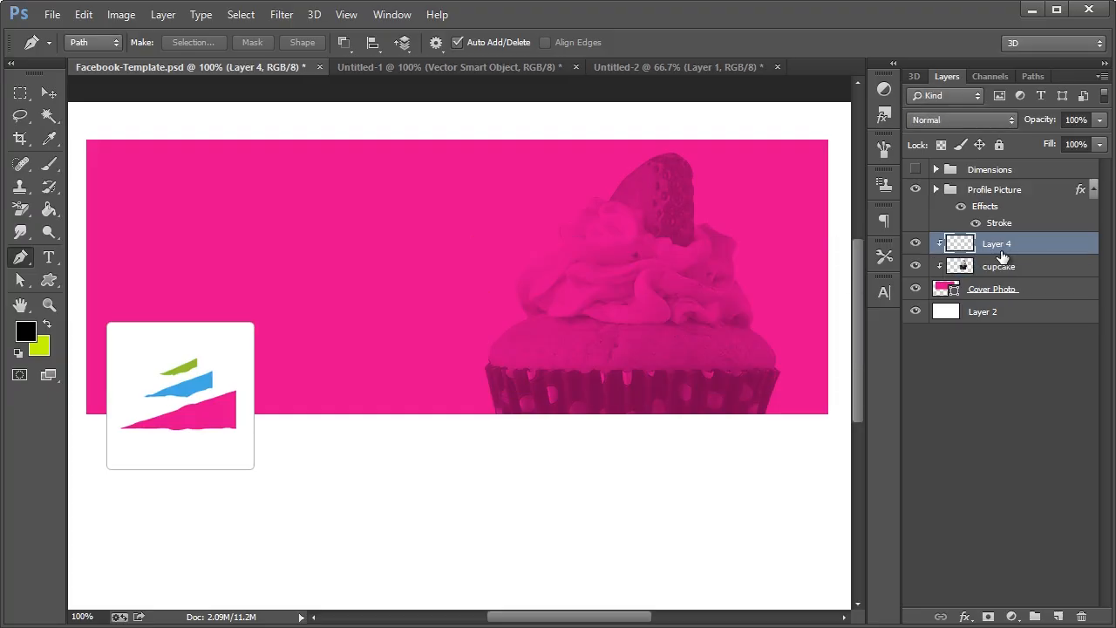
Paste the white logo as a Smart Object, enlarge it about 300%, and position it on the cover
key("ctrl+v")
left_click(408, 277)
left_click(484, 265)
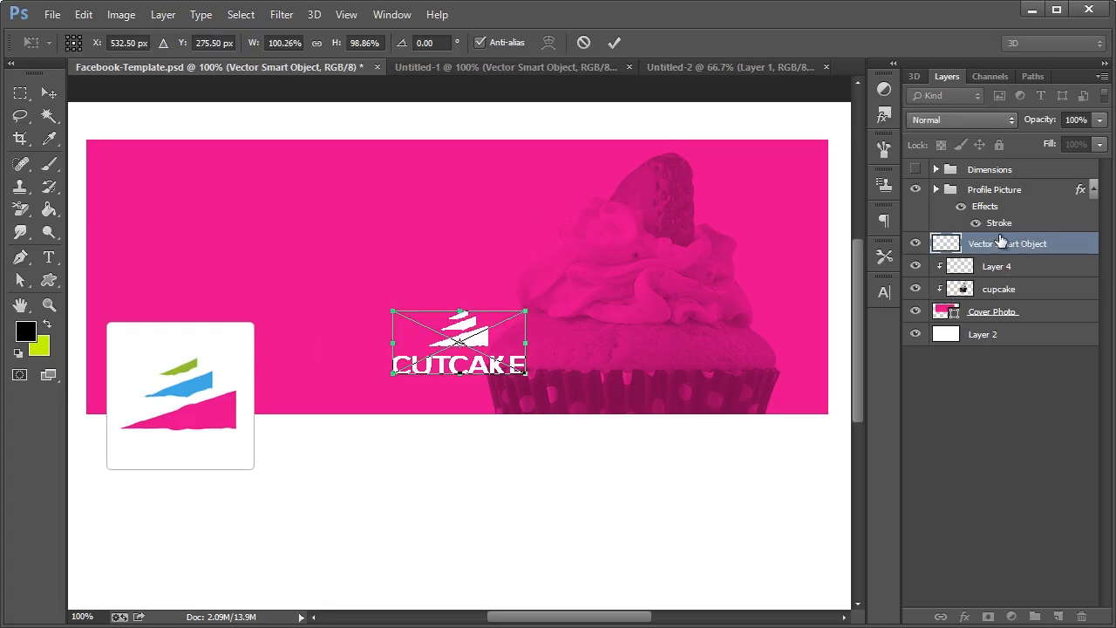
left_click_drag(524, 311, 772, 147)
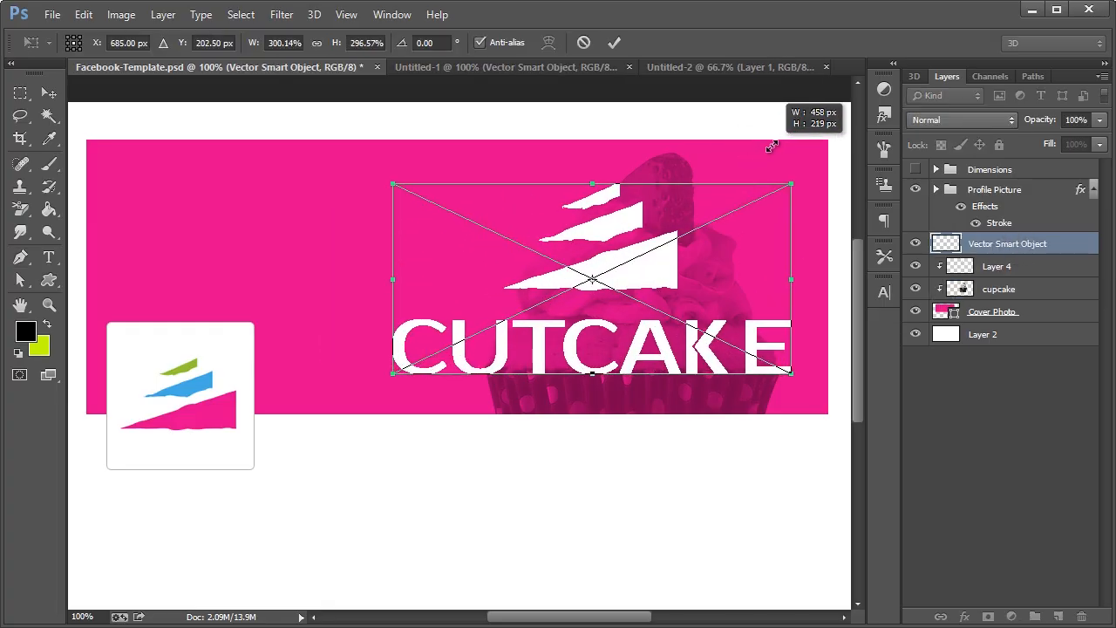
left_click_drag(593, 277, 521, 277)
left_click(48, 96)
left_click(321, 216)
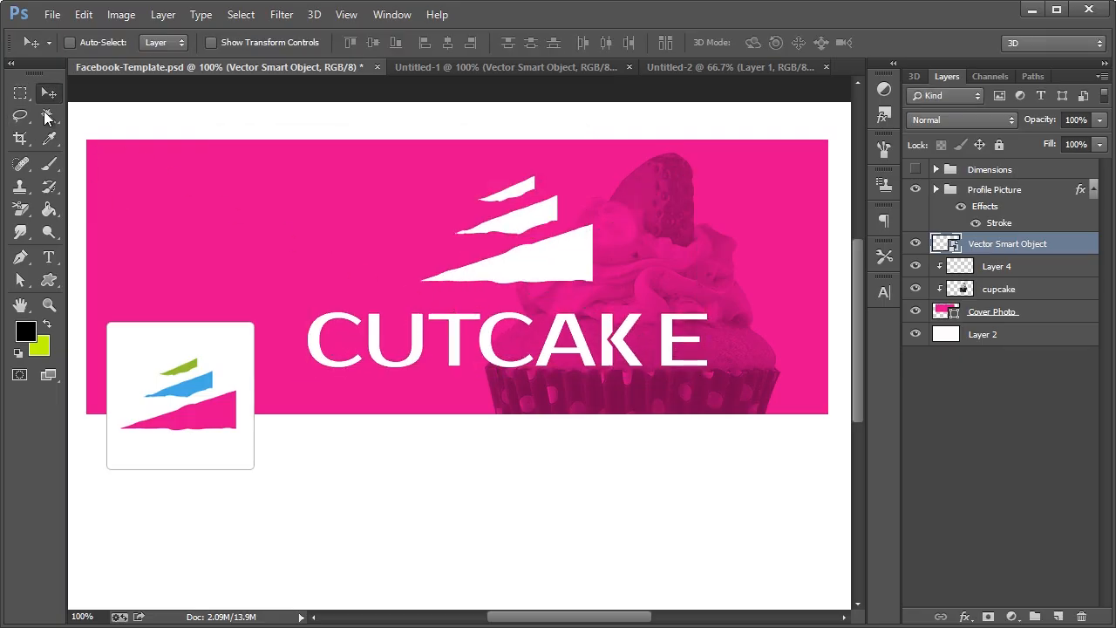
Rasterize the logo layer and move the CUTCAKE lettering onto its own layer
key("m")
right_click(989, 244)
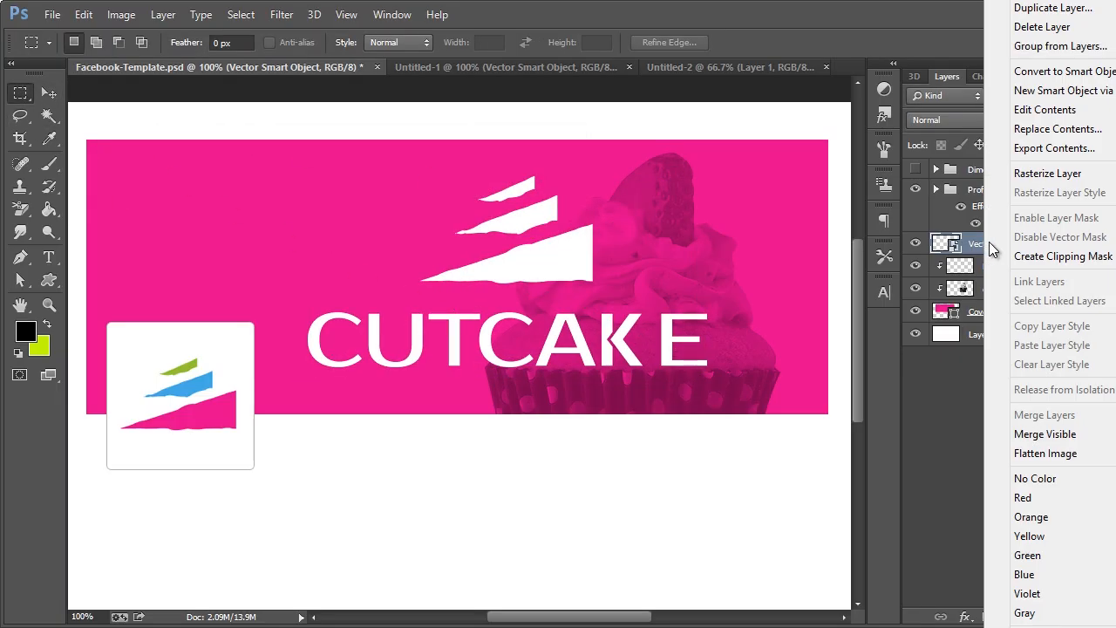
left_click(1053, 172)
left_click_drag(726, 385, 304, 299)
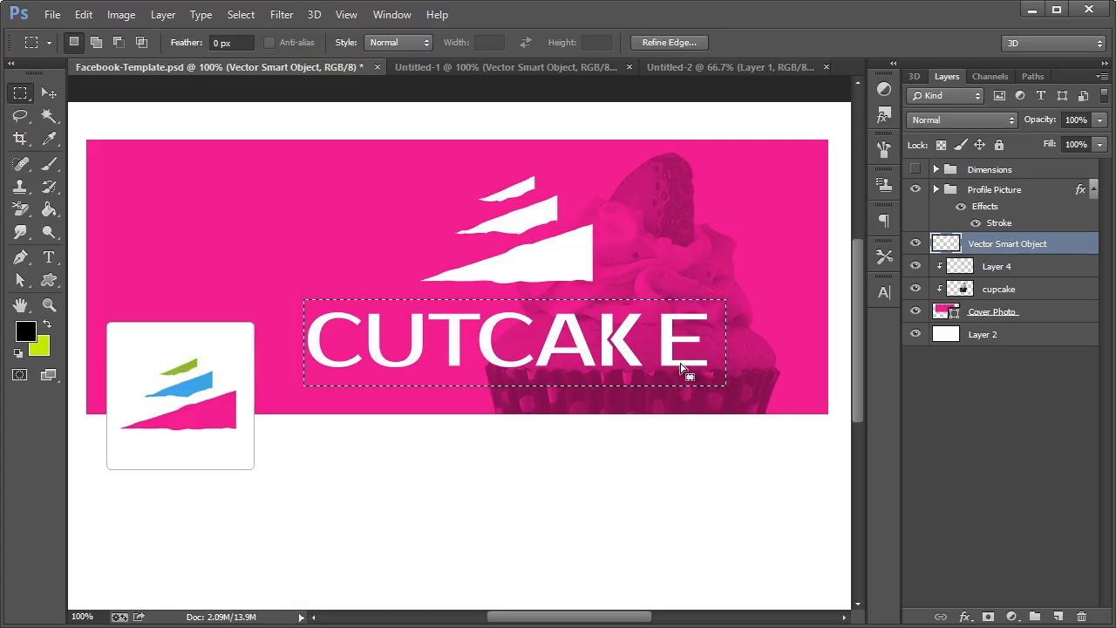
key("Delete")
key("ctrl+d")
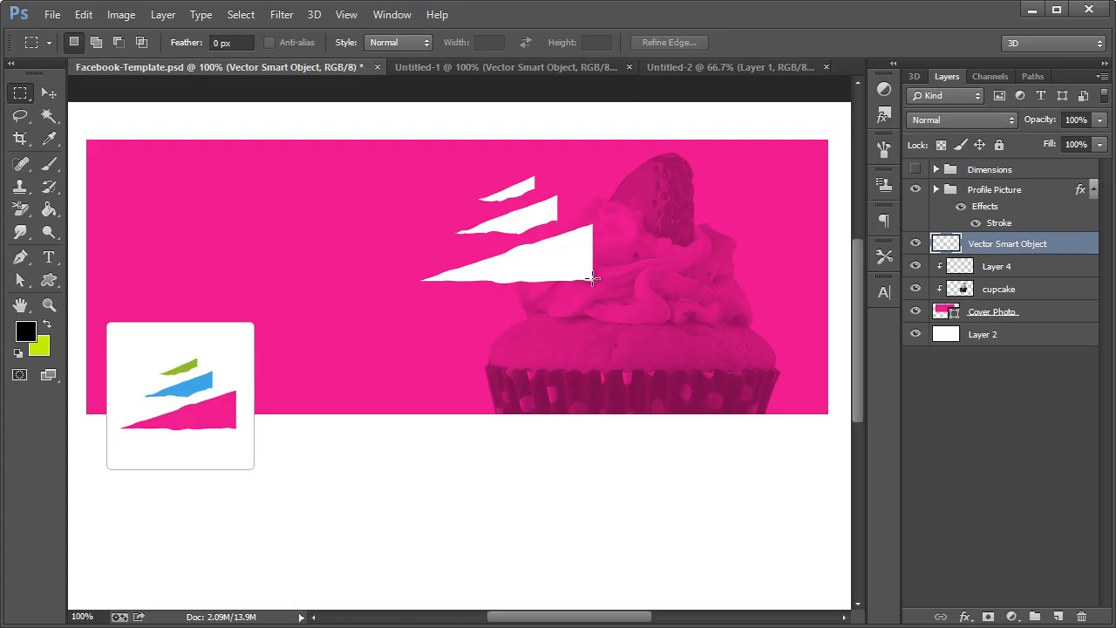
key("ctrl+v")
Place the CUTCAKE wordmark on the cover's left and the icon on the right
left_click(49, 94)
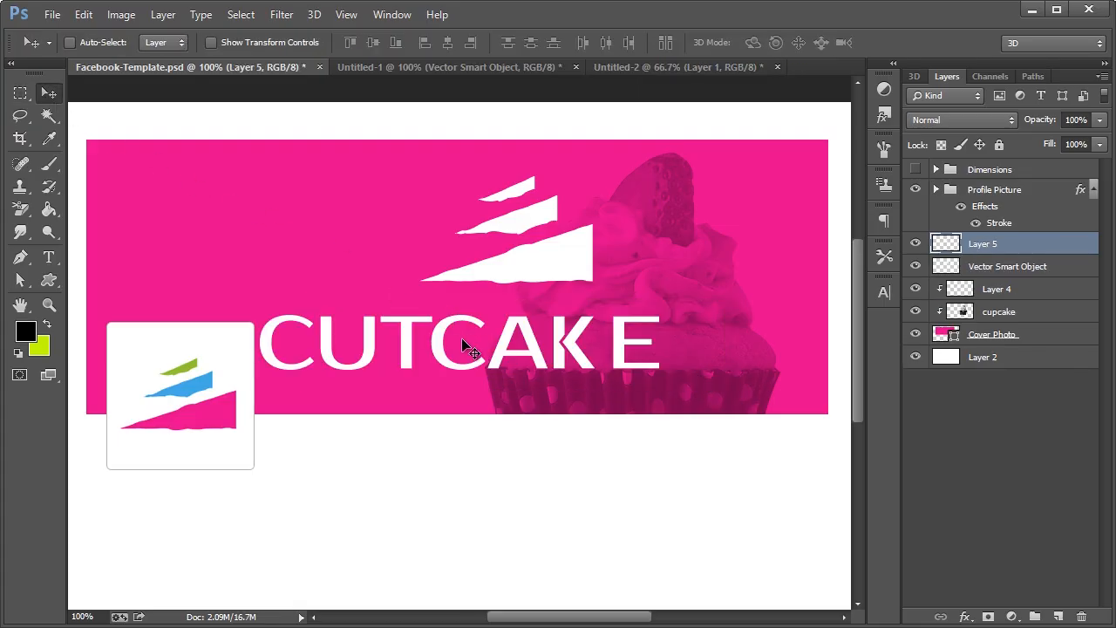
left_click_drag(443, 346, 303, 244)
left_click(578, 259, "ctrl")
left_click_drag(578, 259, 756, 284)
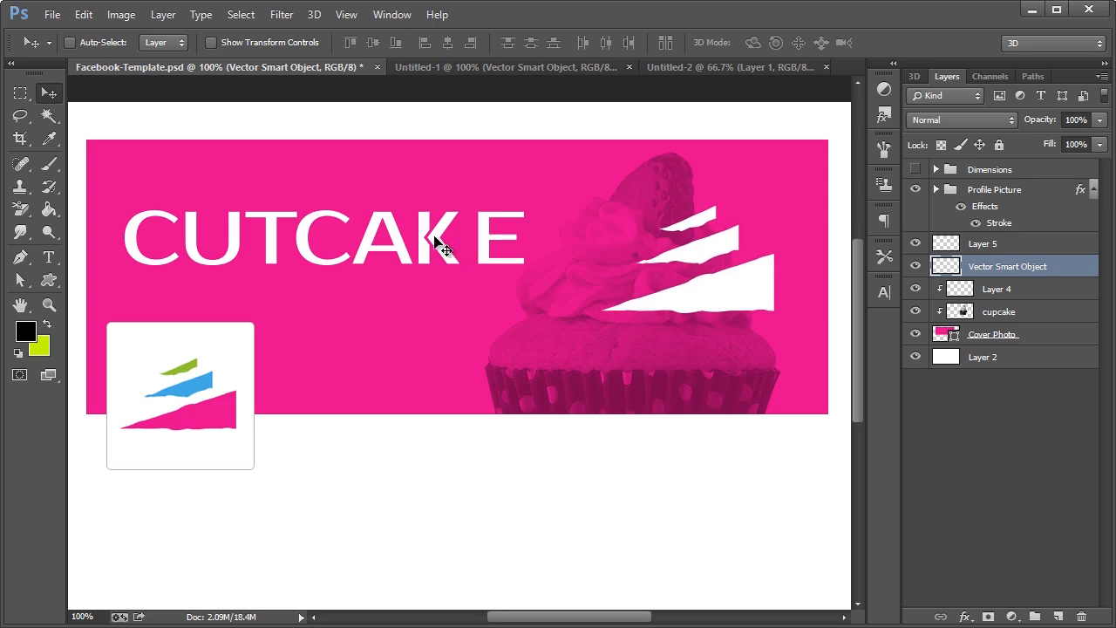
left_click(436, 240, "ctrl")
left_click_drag(436, 241, 429, 250)
left_click(748, 294, "ctrl")
mouse_move(747, 294)
left_mouse_down()
mouse_move(732, 281)
mouse_move(757, 275)
left_mouse_up()
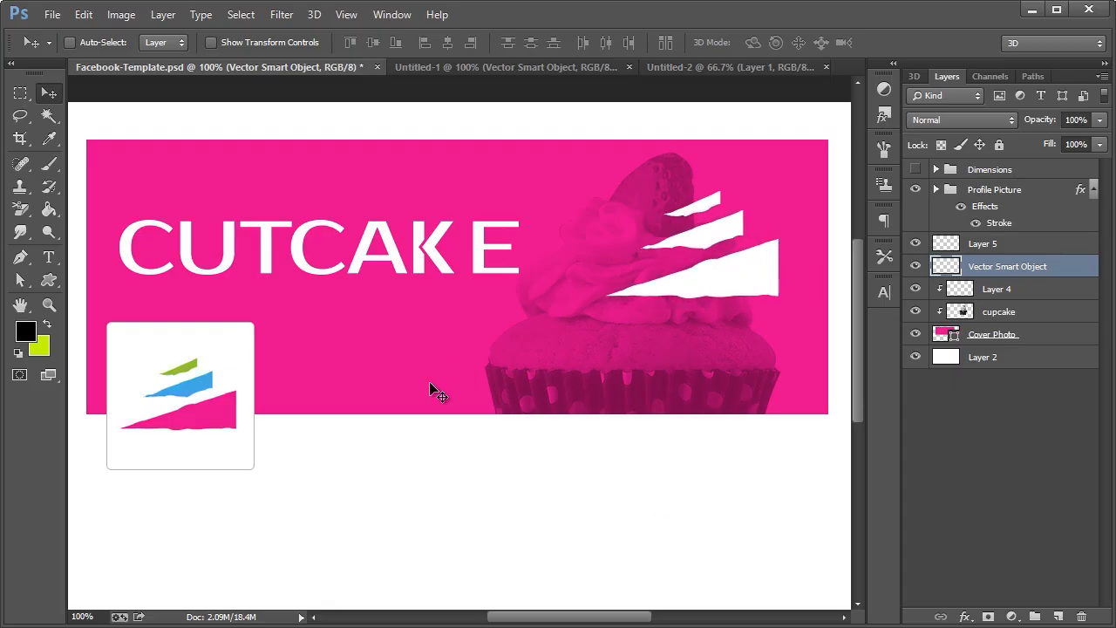
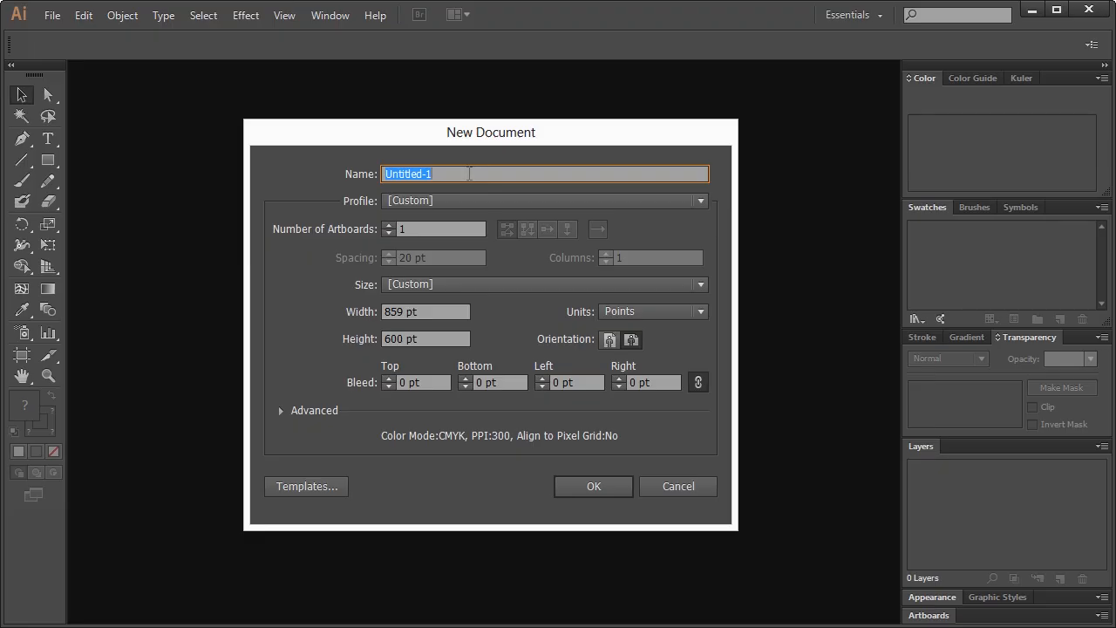
Create a new document named PhotograFIX and view it at 100%
type("PhotograFIX")
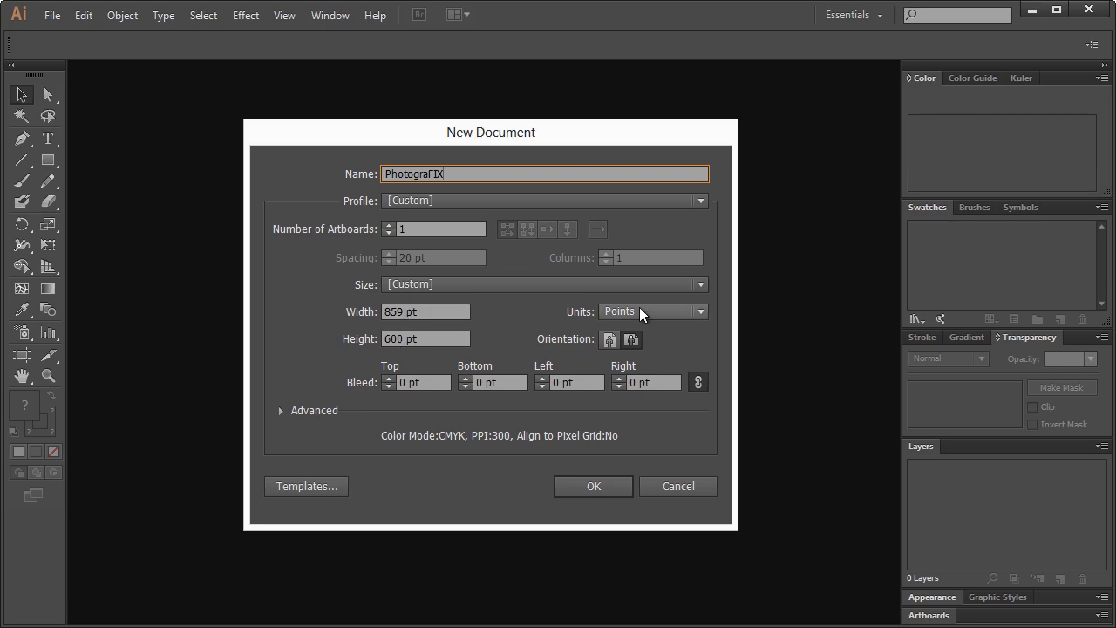
left_click(575, 486)
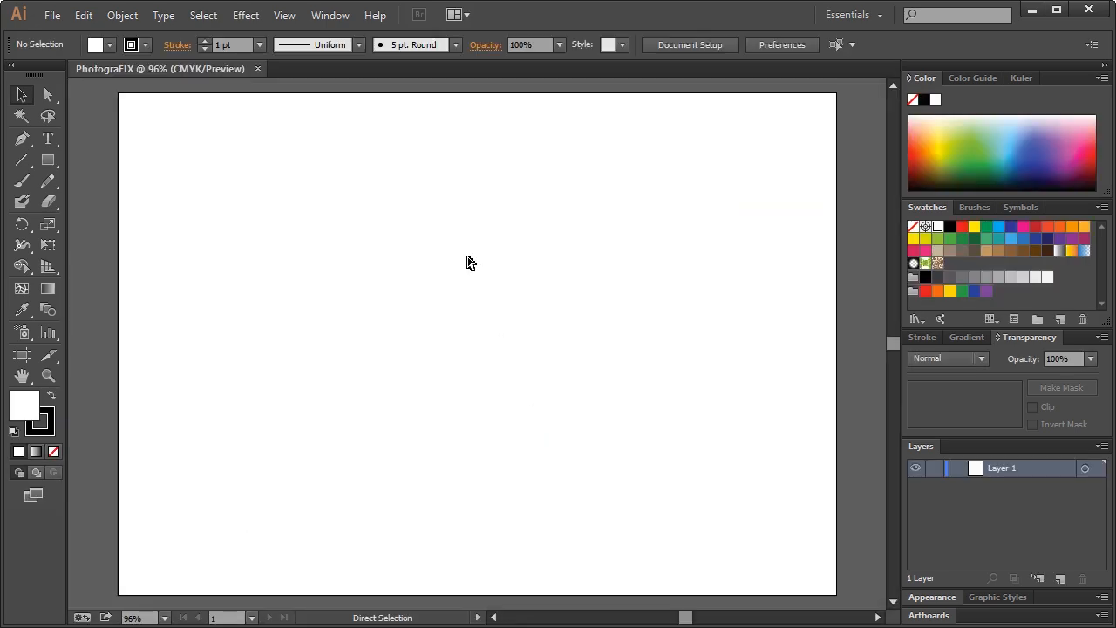
key("ctrl+1")
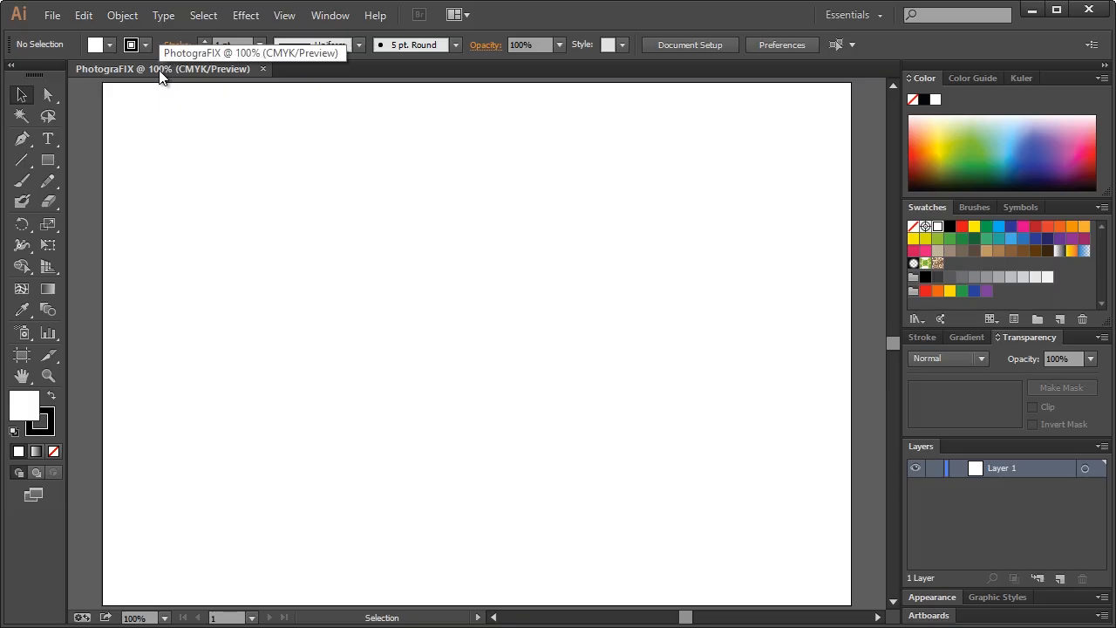
Show the grid, turn on Snap to Grid, and select the Rounded Rectangle tool
left_click(284, 16)
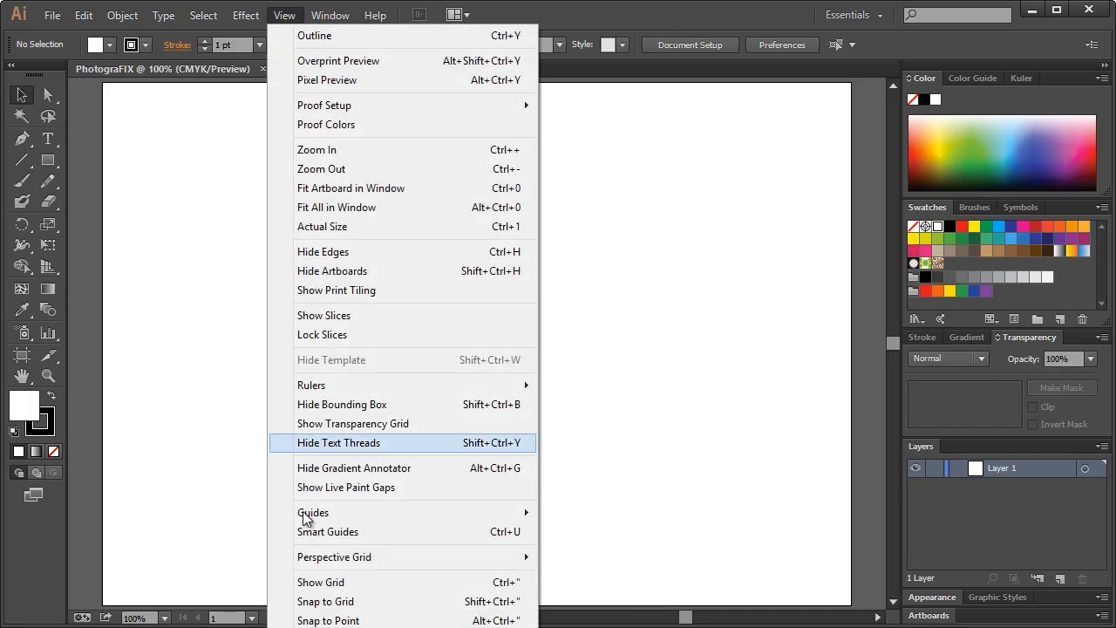
left_click(319, 583)
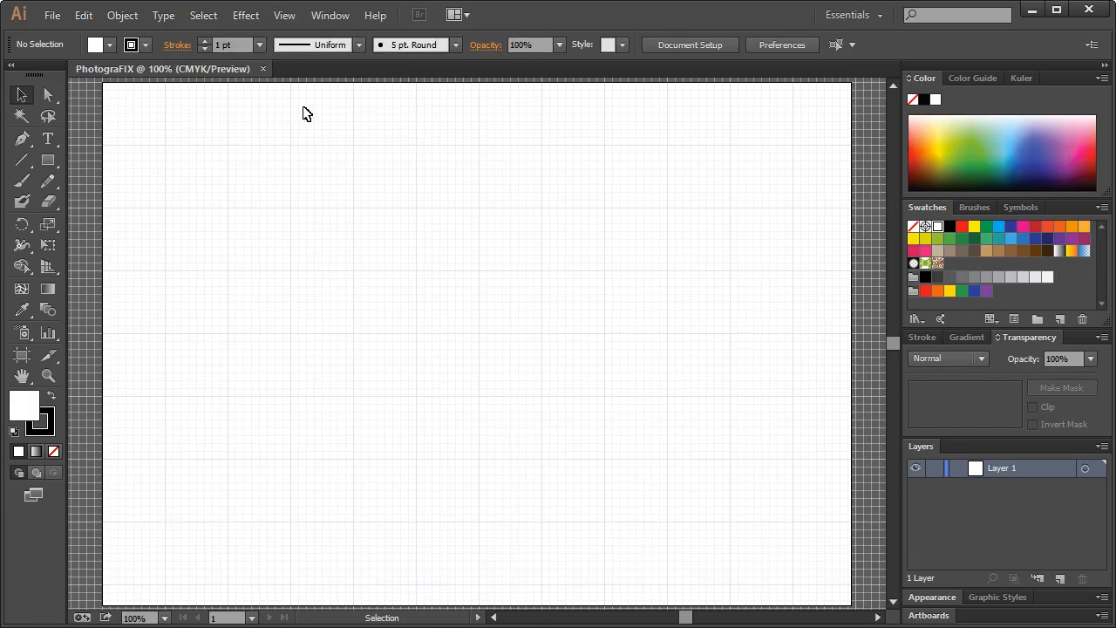
left_click(284, 16)
left_click(347, 601)
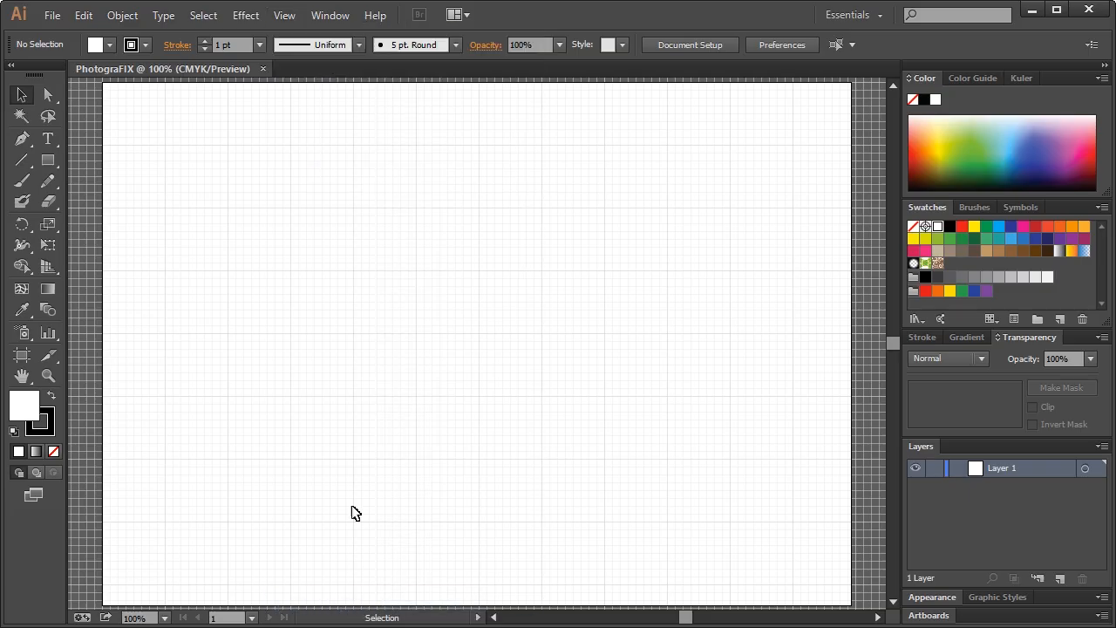
left_click(47, 162)
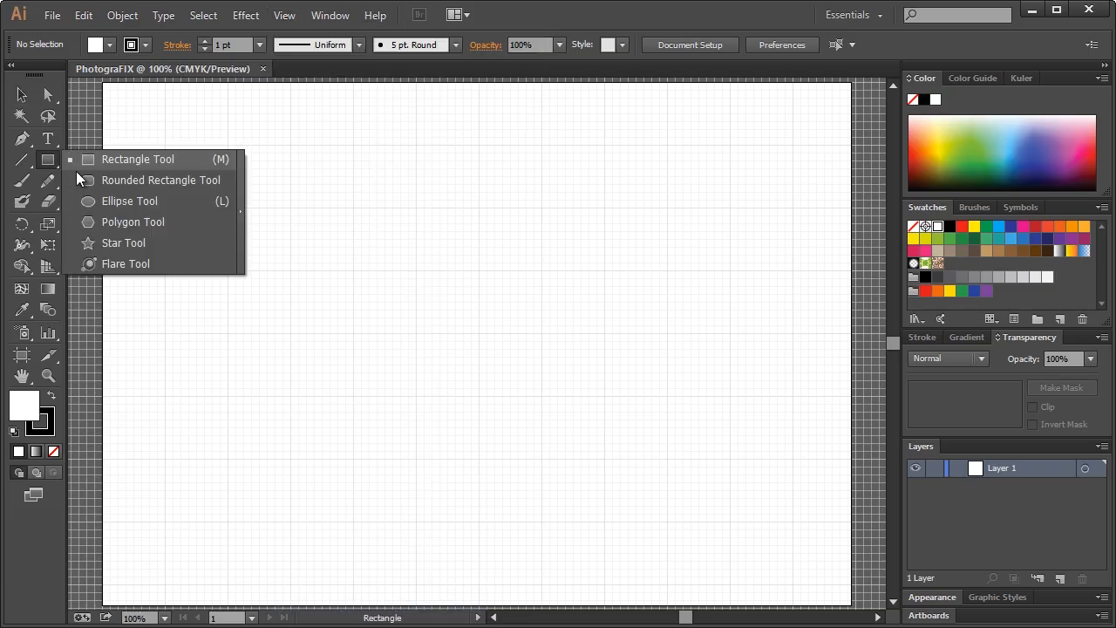
left_click(139, 184)
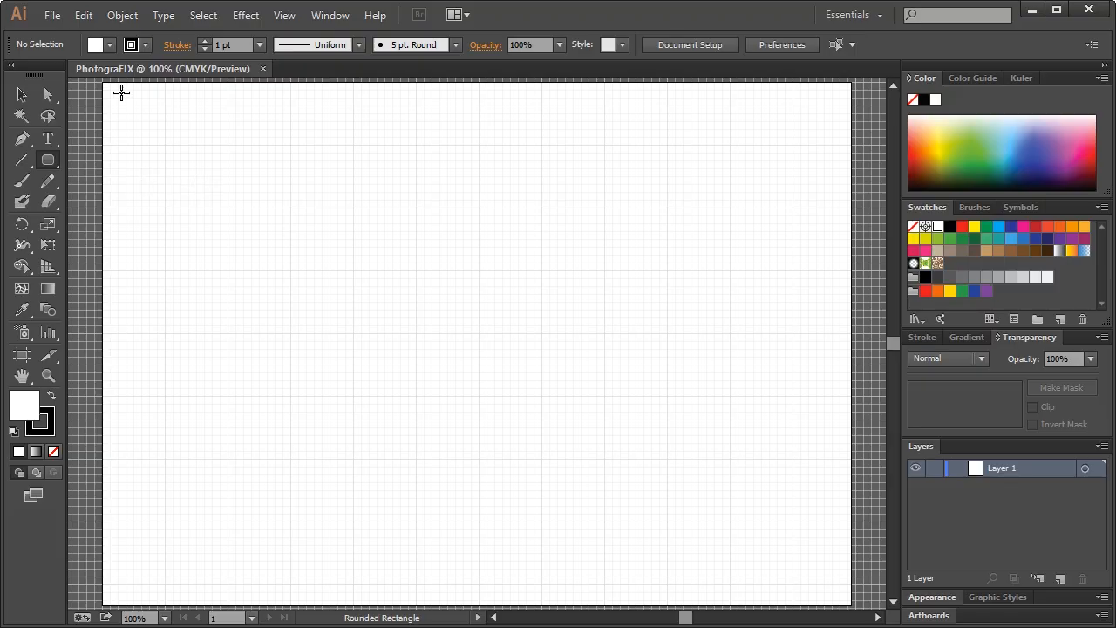
Set the General preferences Corner Radius to 80 pt
left_click(84, 16)
mouse_move(157, 572)
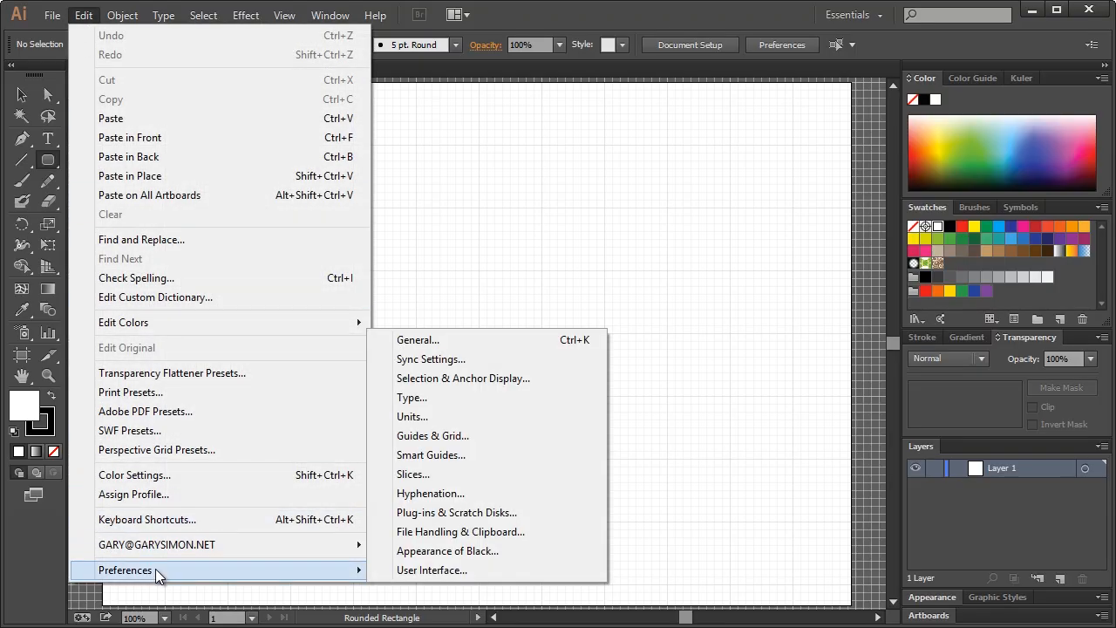
left_click(423, 339)
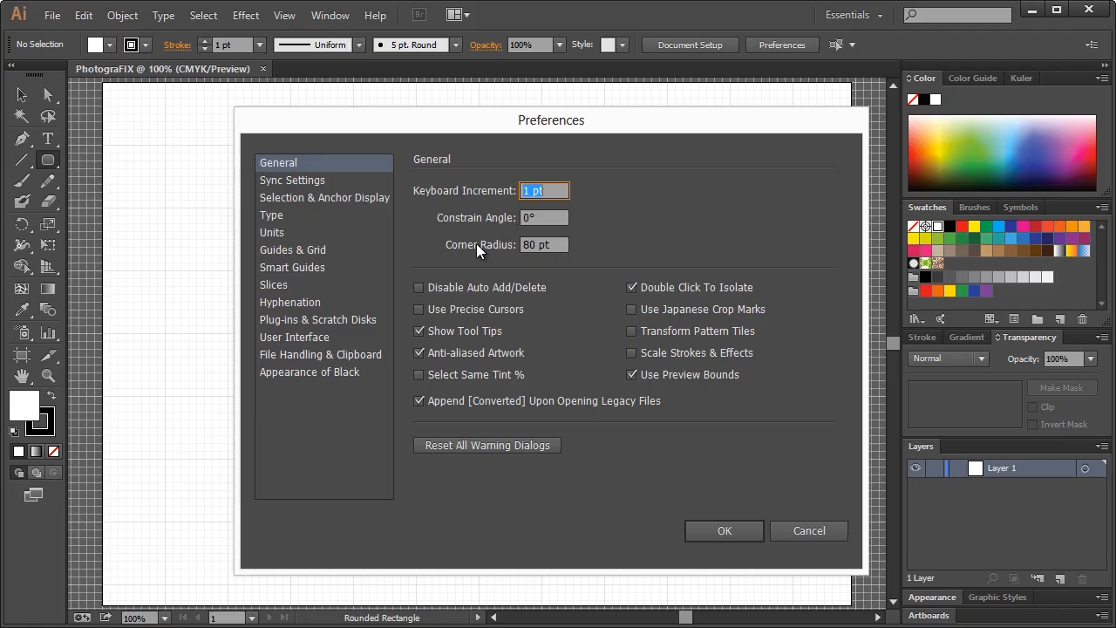
left_click(531, 244)
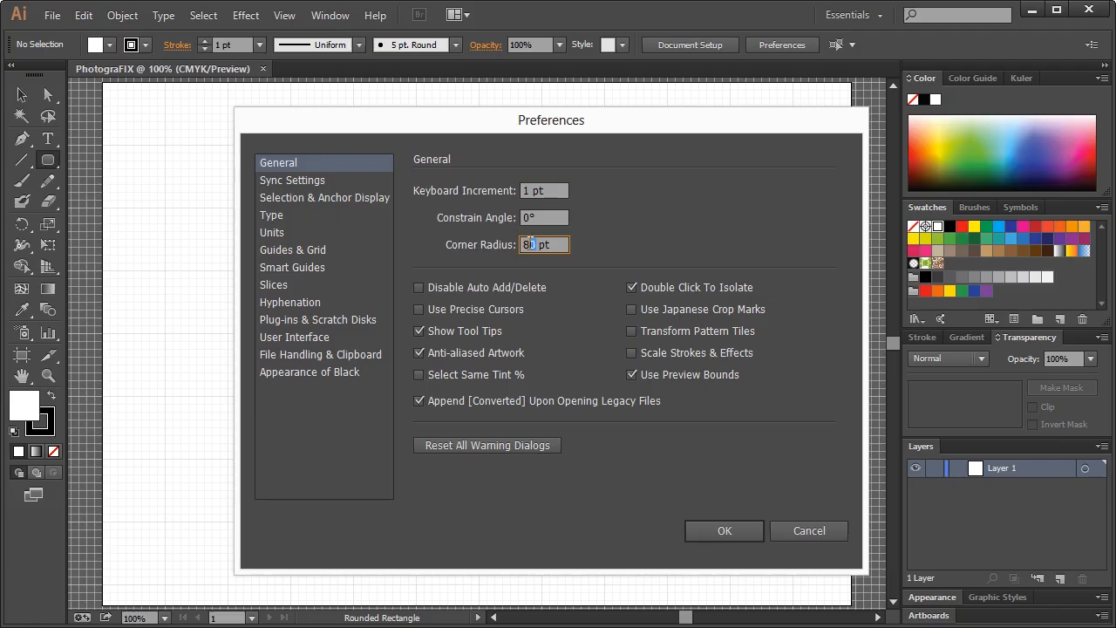
left_click(555, 245)
left_click(723, 531)
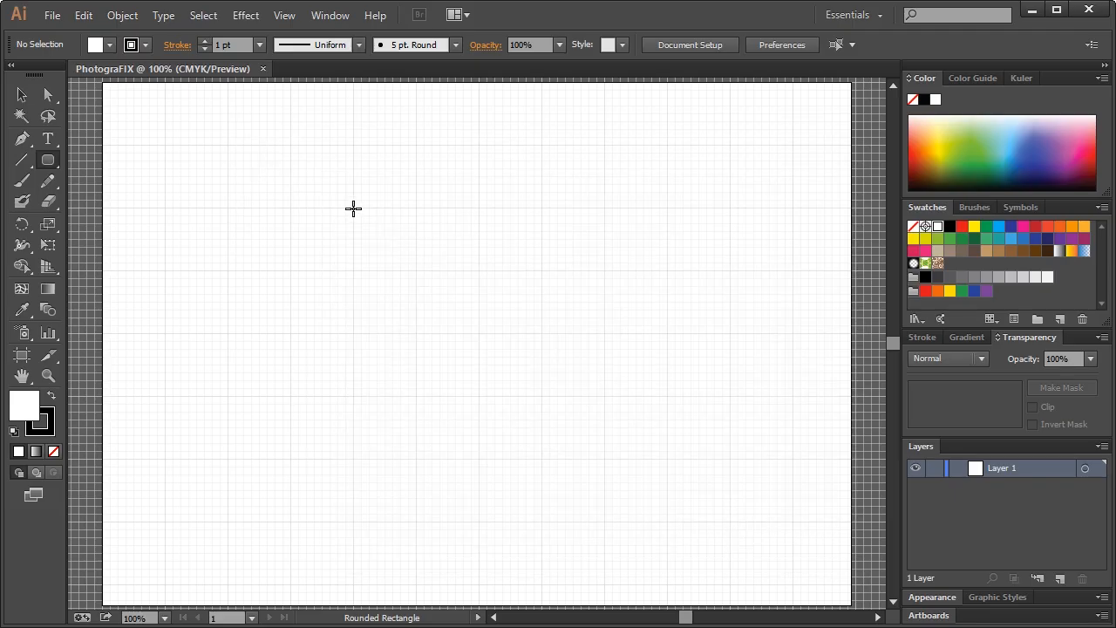
Draw a pill-shaped rounded rectangle in the artboard's upper left
left_click_drag(353, 207, 541, 268)
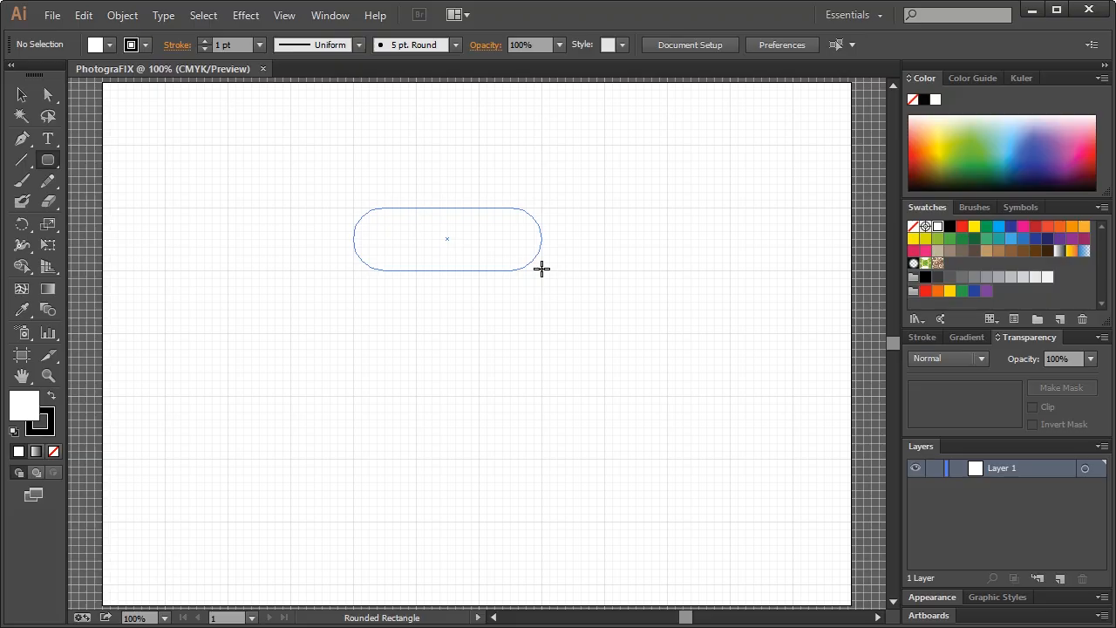
left_click_drag(542, 269, 542, 268)
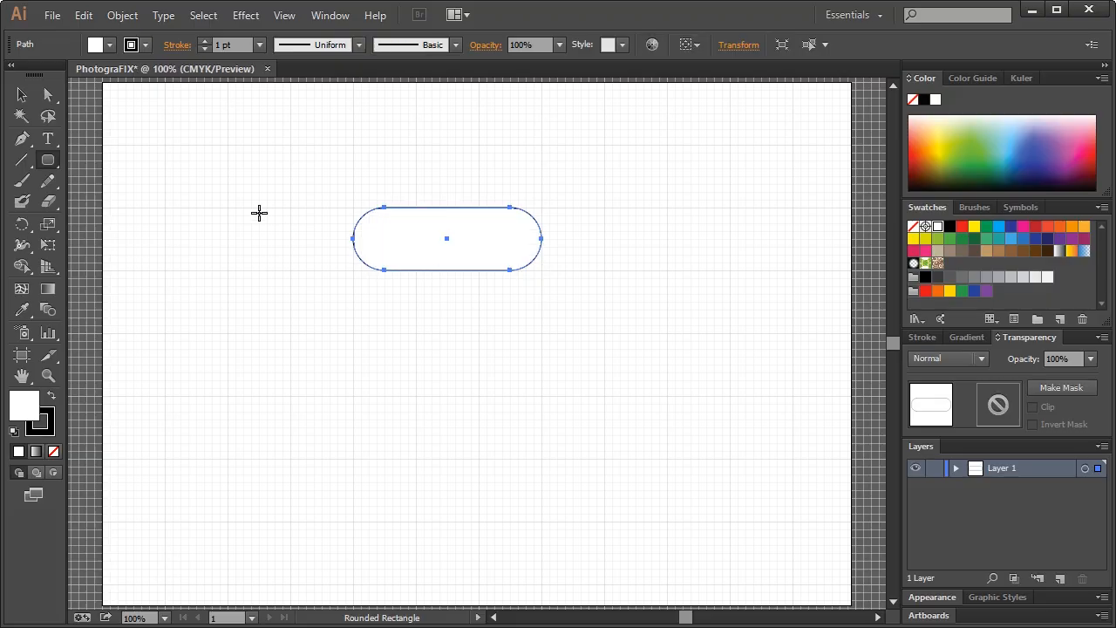
left_click(22, 94)
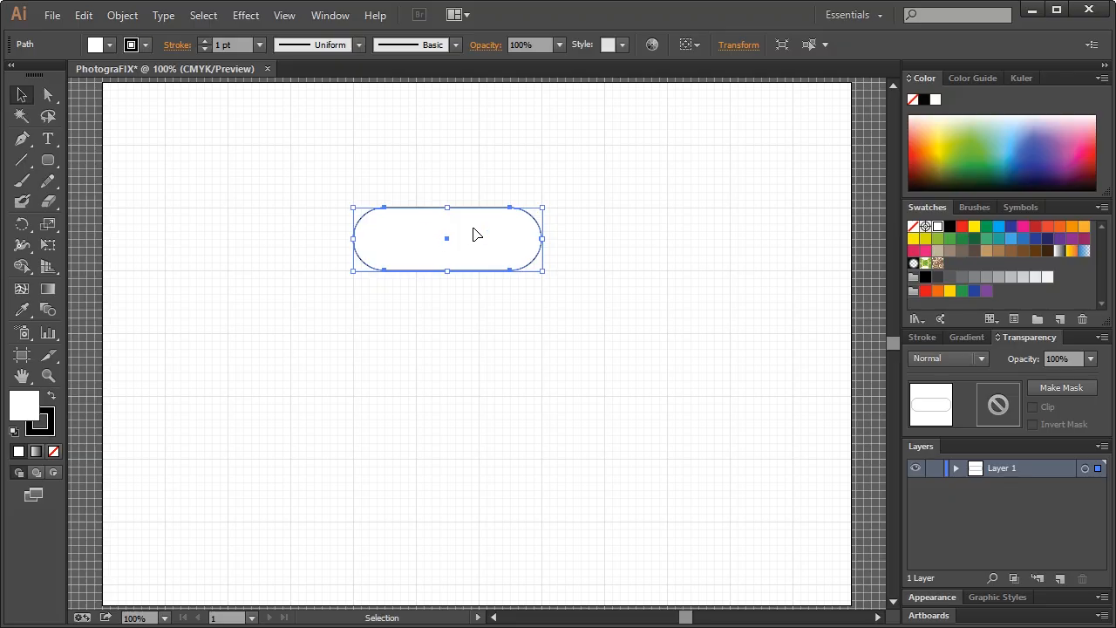
Change the default Corner Radius in General preferences to 8 pt
left_click(487, 188)
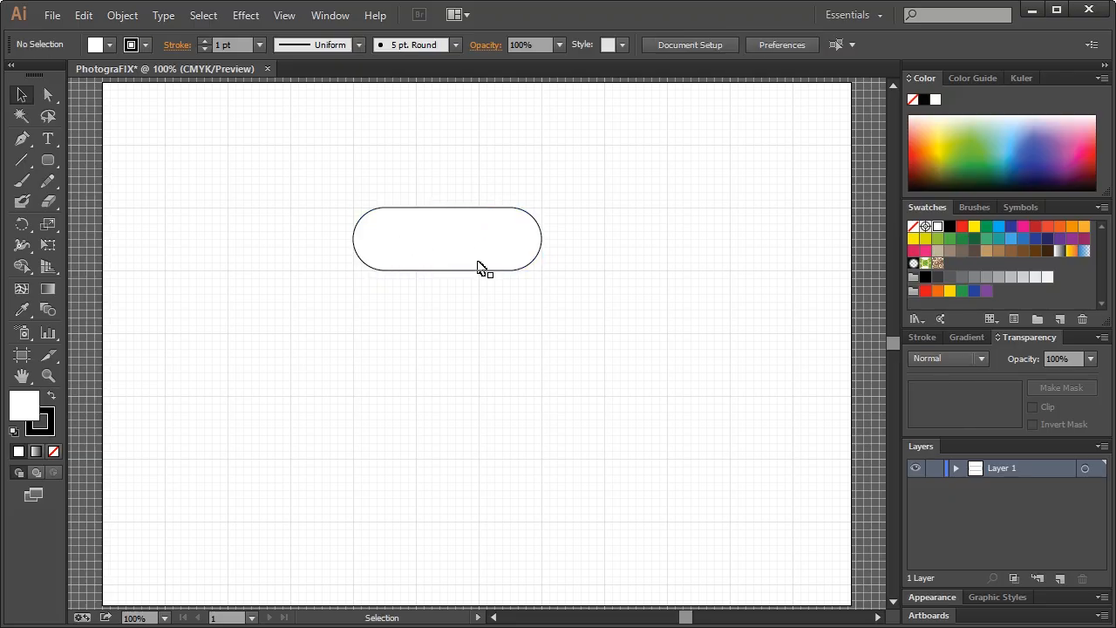
left_click(85, 15)
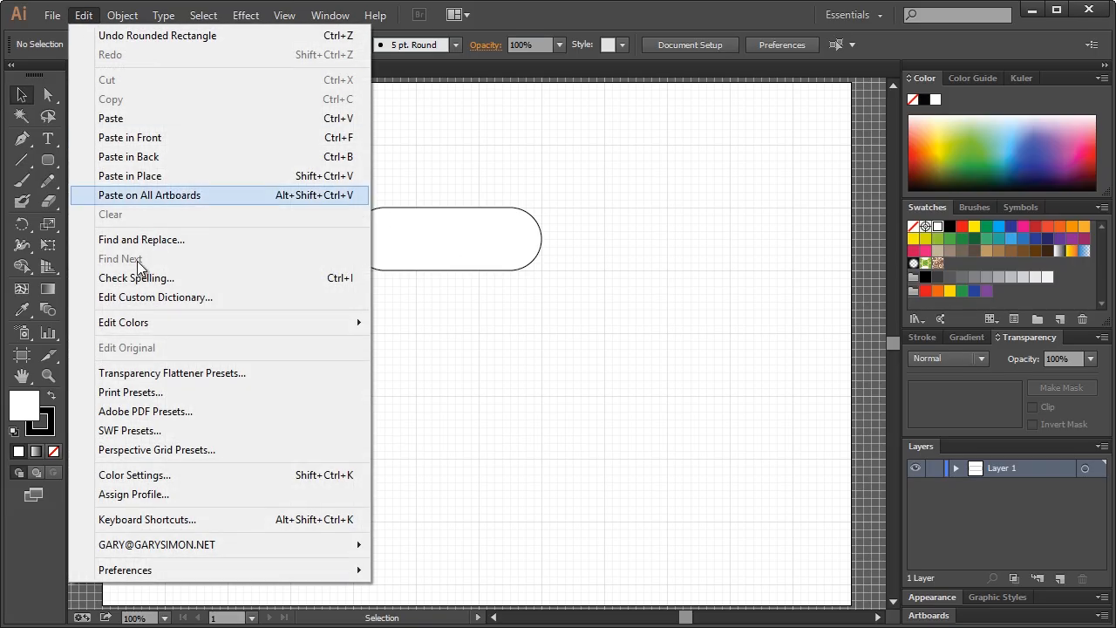
mouse_move(207, 570)
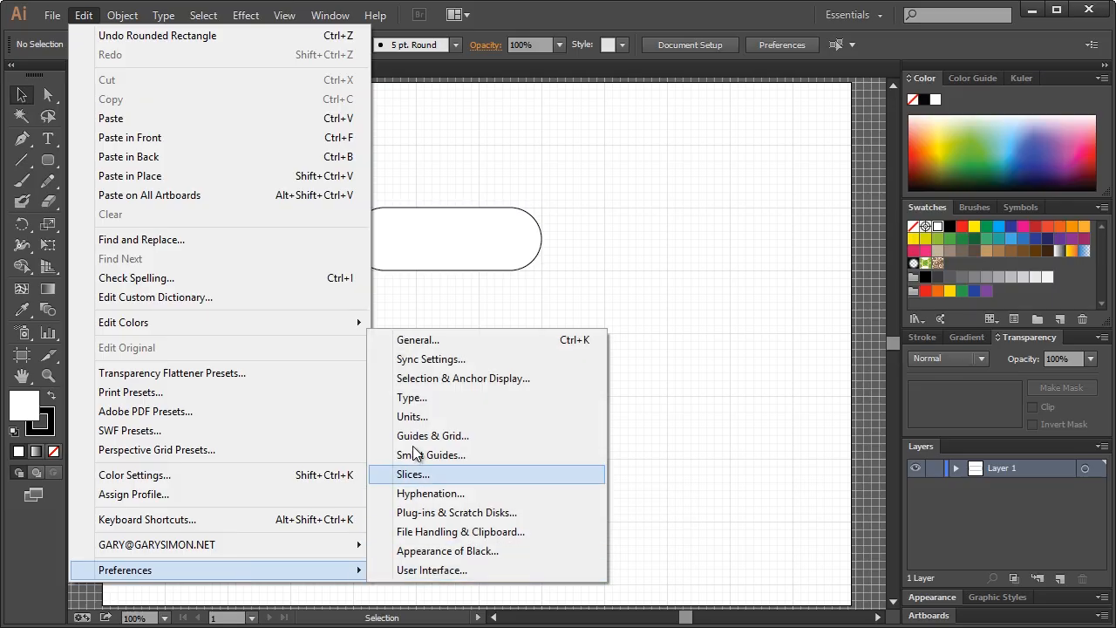
left_click(422, 341)
double_click(534, 245)
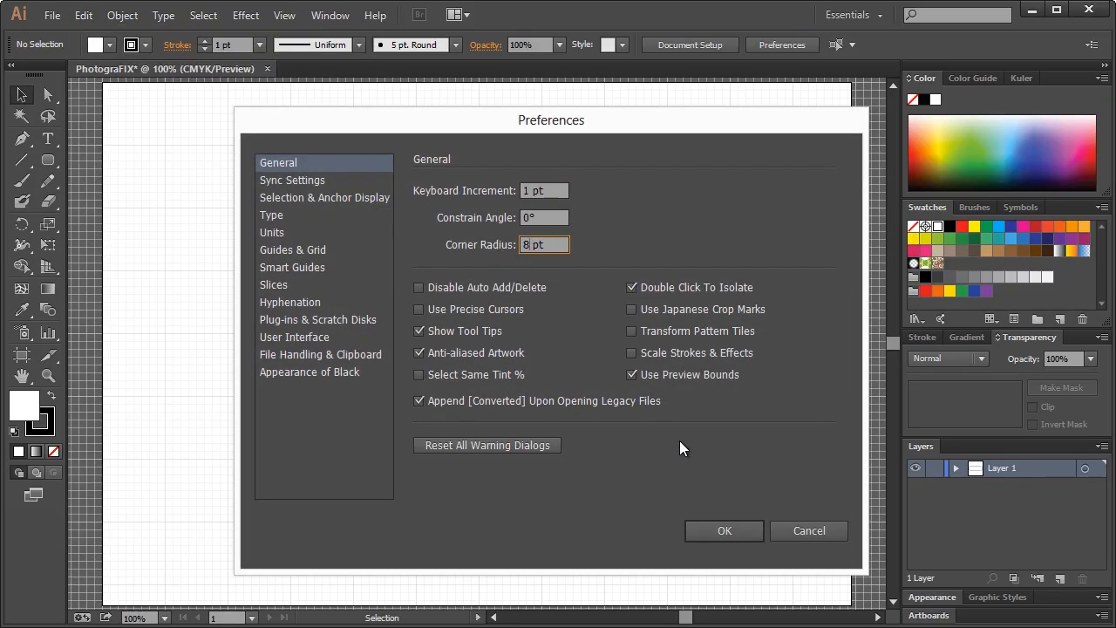
left_click(722, 531)
Zoom in on the pill and lower its opacity to 20%
left_click(50, 163)
left_click(48, 375)
left_click(455, 234)
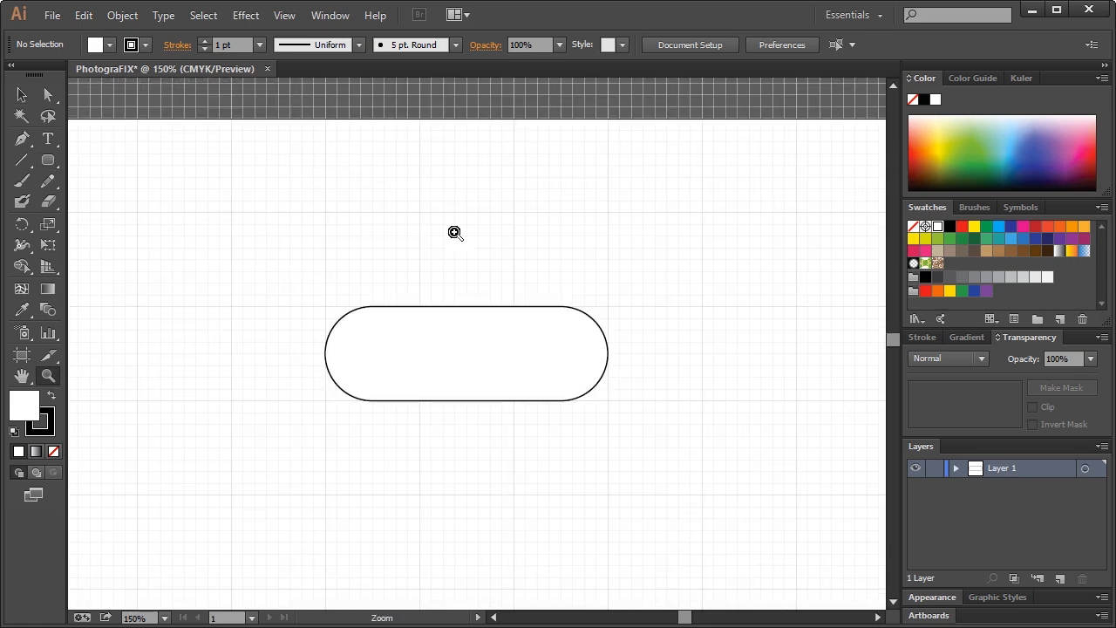
left_click(468, 364)
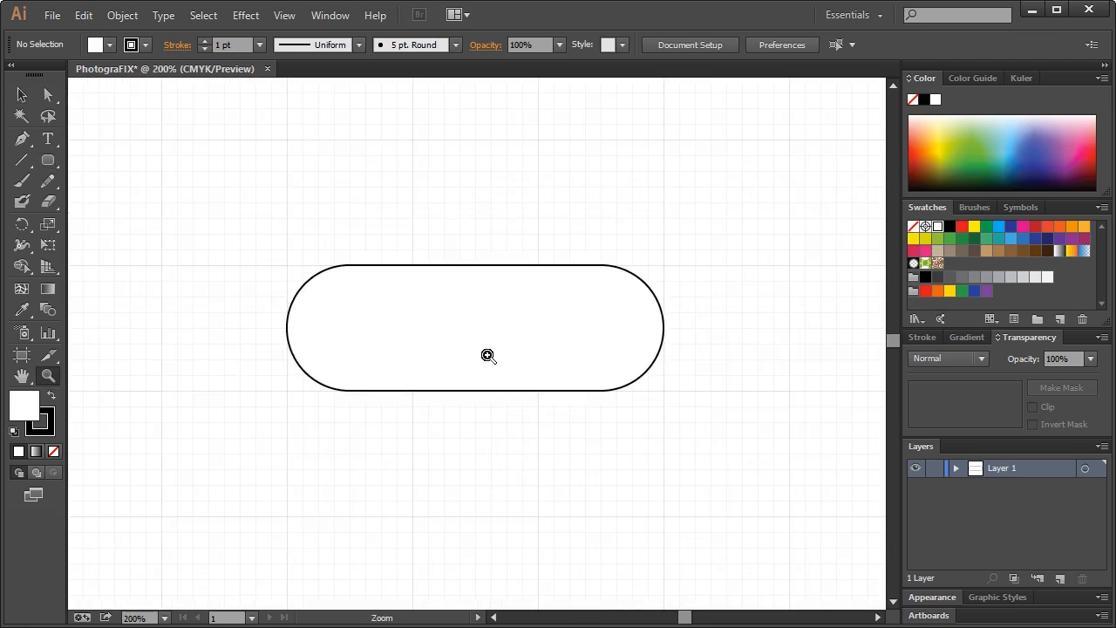
left_click(22, 94)
left_click(414, 289)
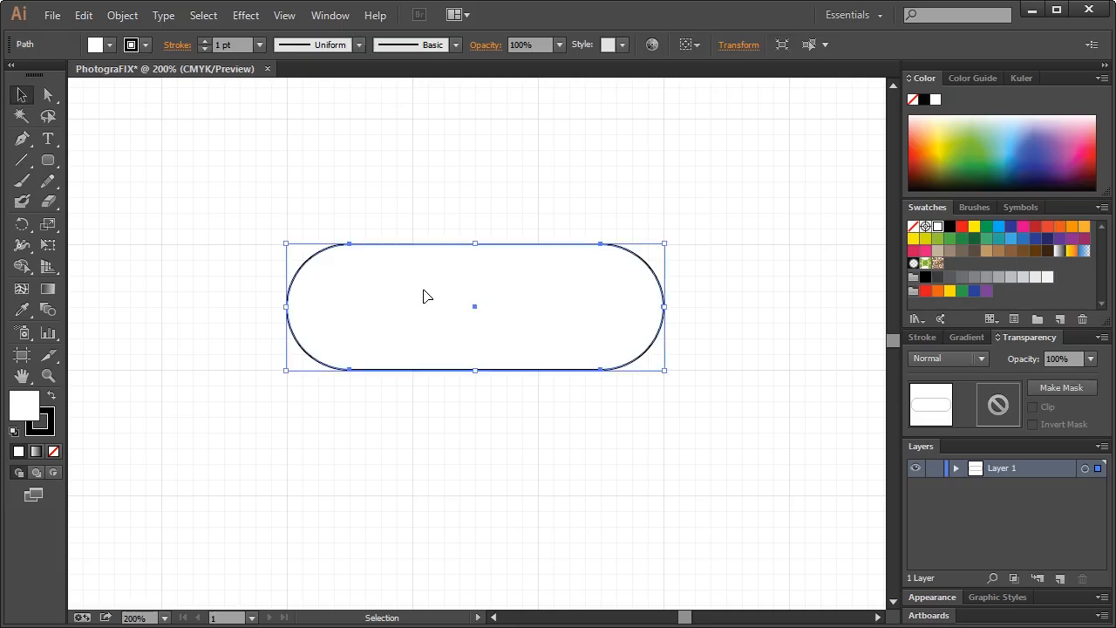
left_click(1090, 359)
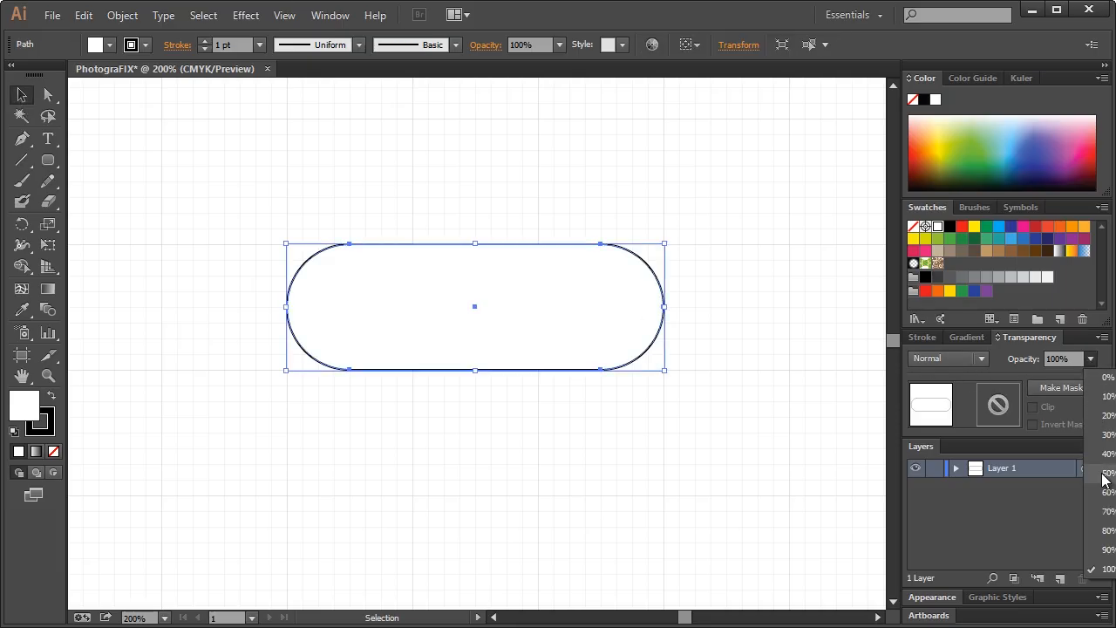
left_click(1104, 474)
left_click(1090, 358)
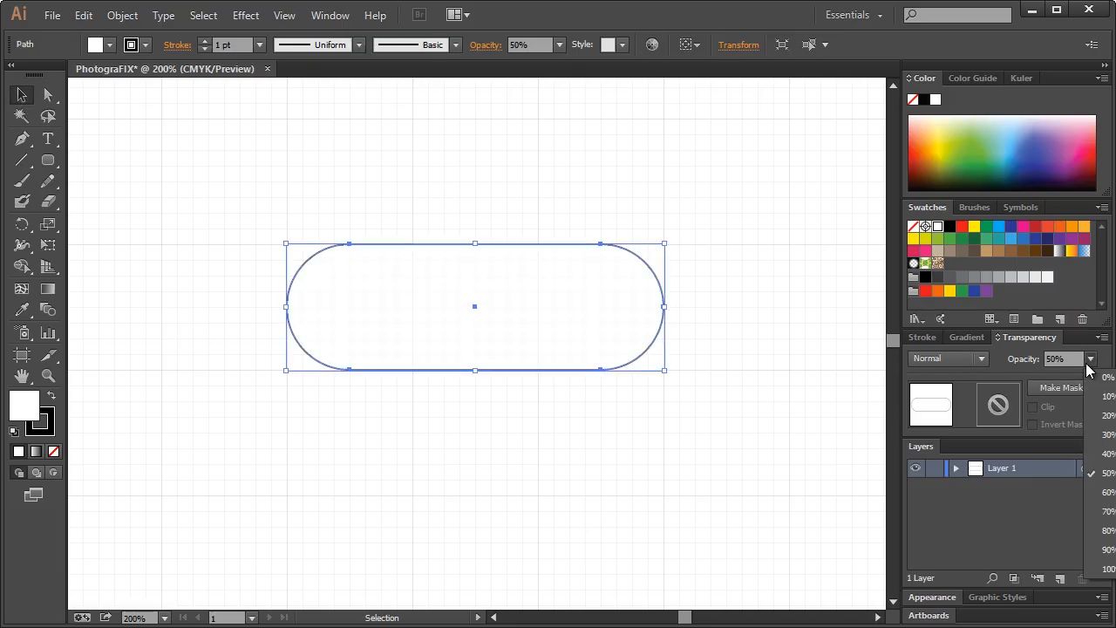
left_click(1101, 416)
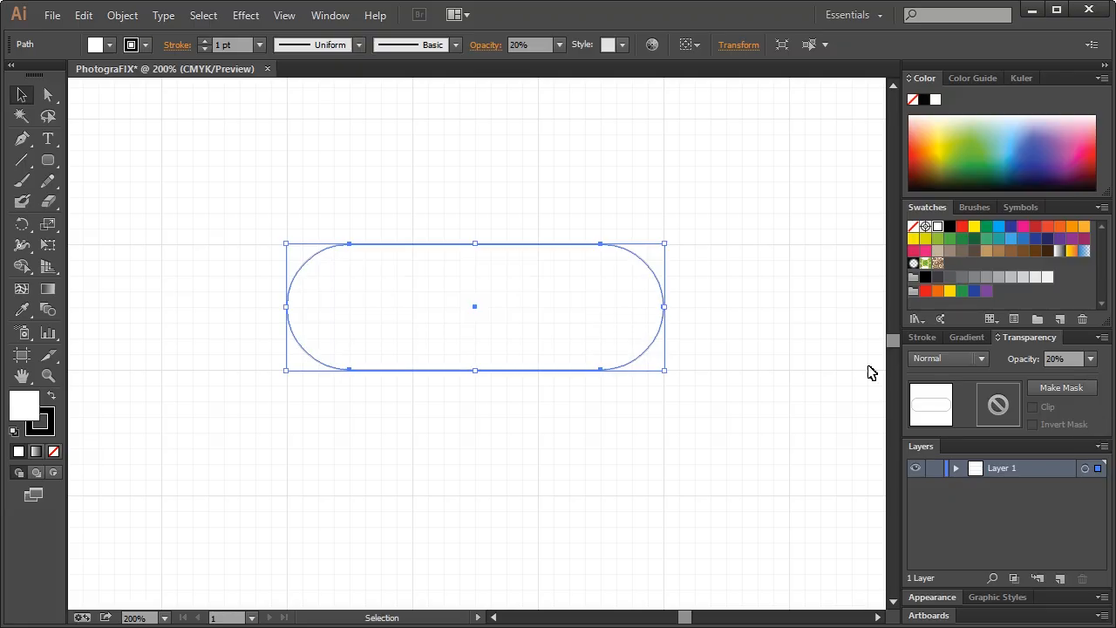
left_click(625, 197)
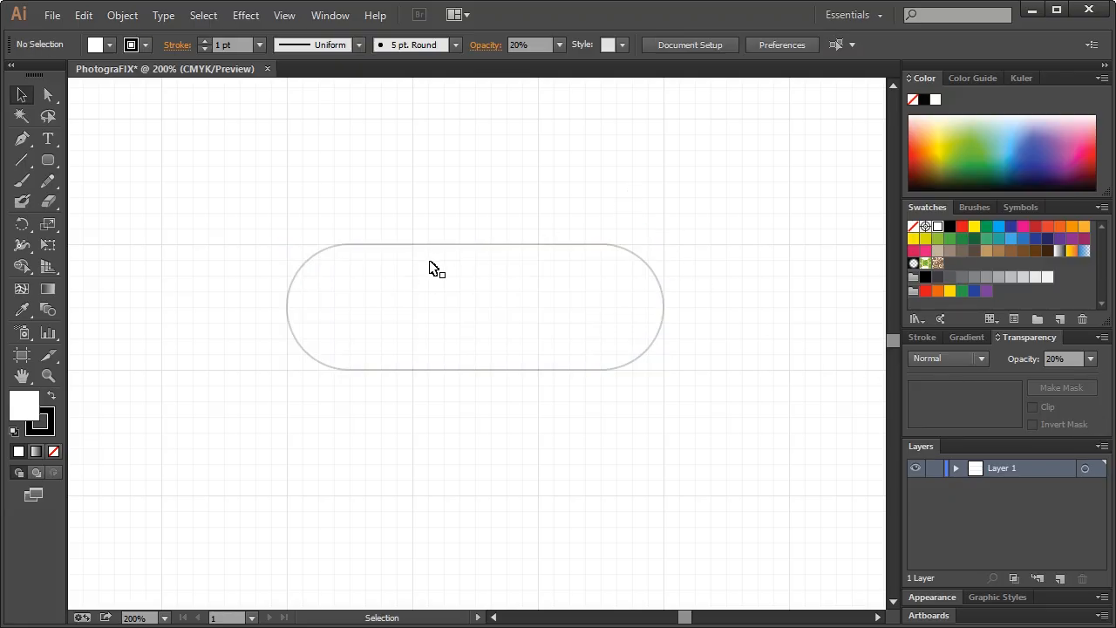
Draw a small rounded square centred inside the pill
left_click(48, 162)
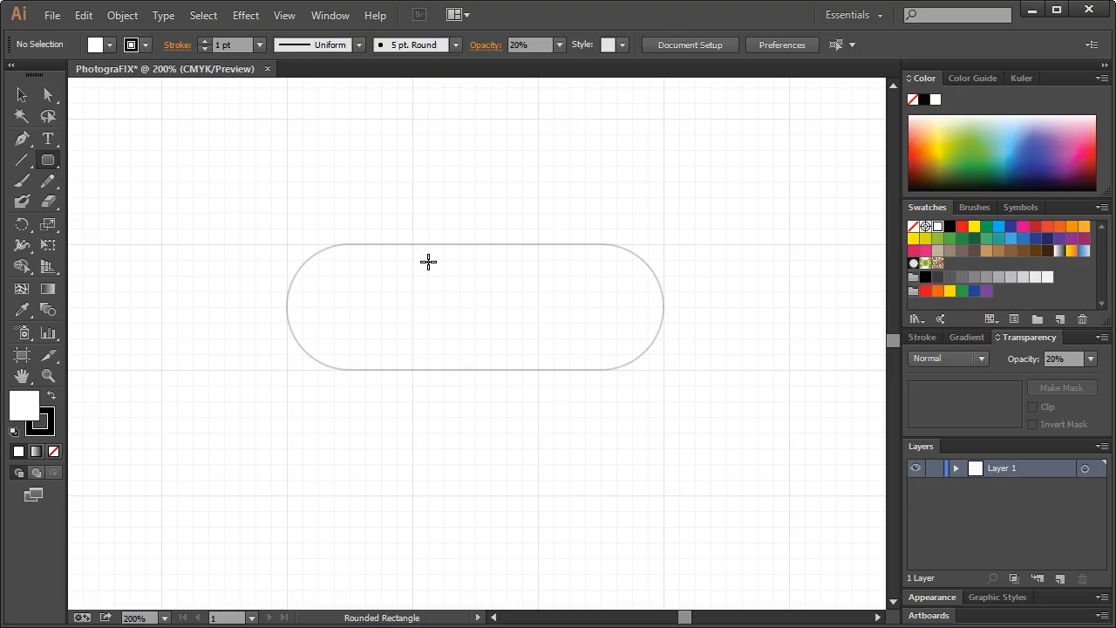
left_click_drag(428, 259, 524, 350)
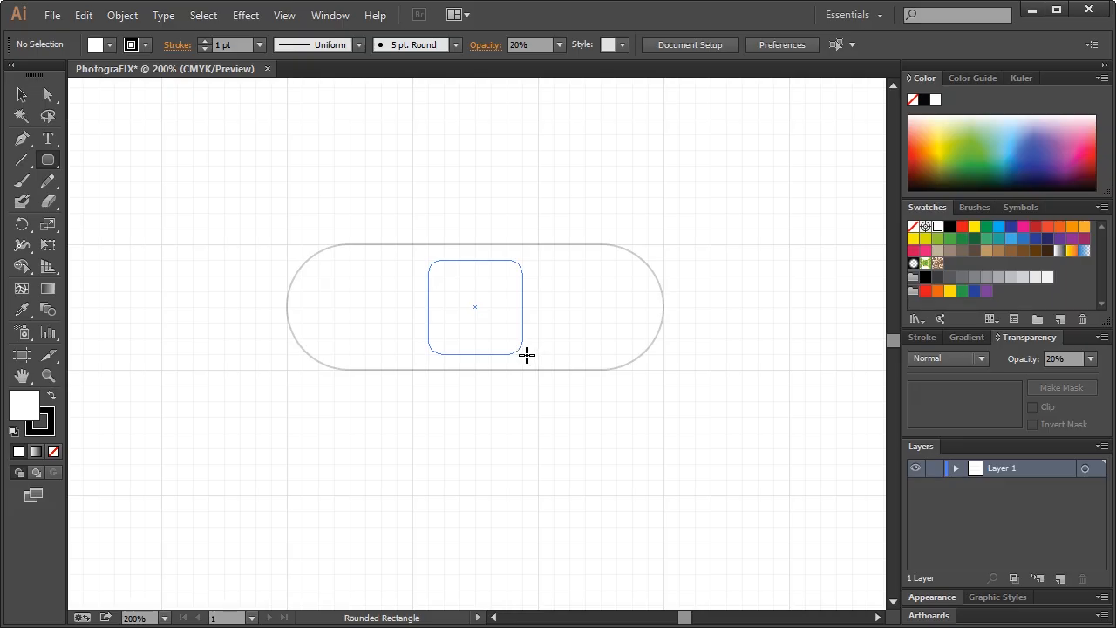
left_click_drag(526, 354, 527, 354)
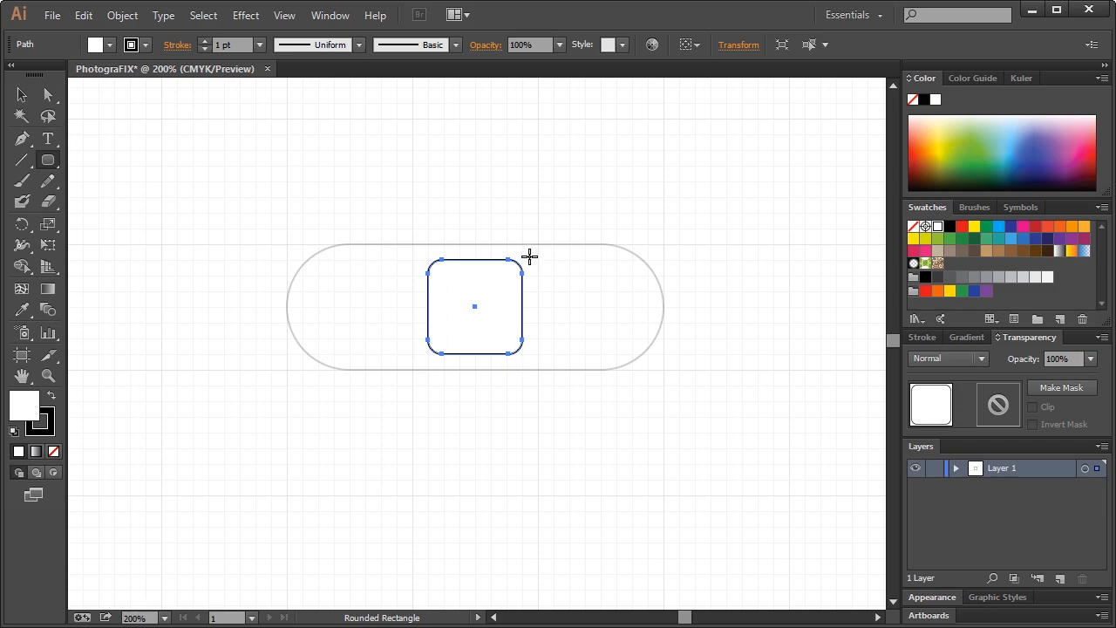
left_click(22, 94)
left_click(290, 148)
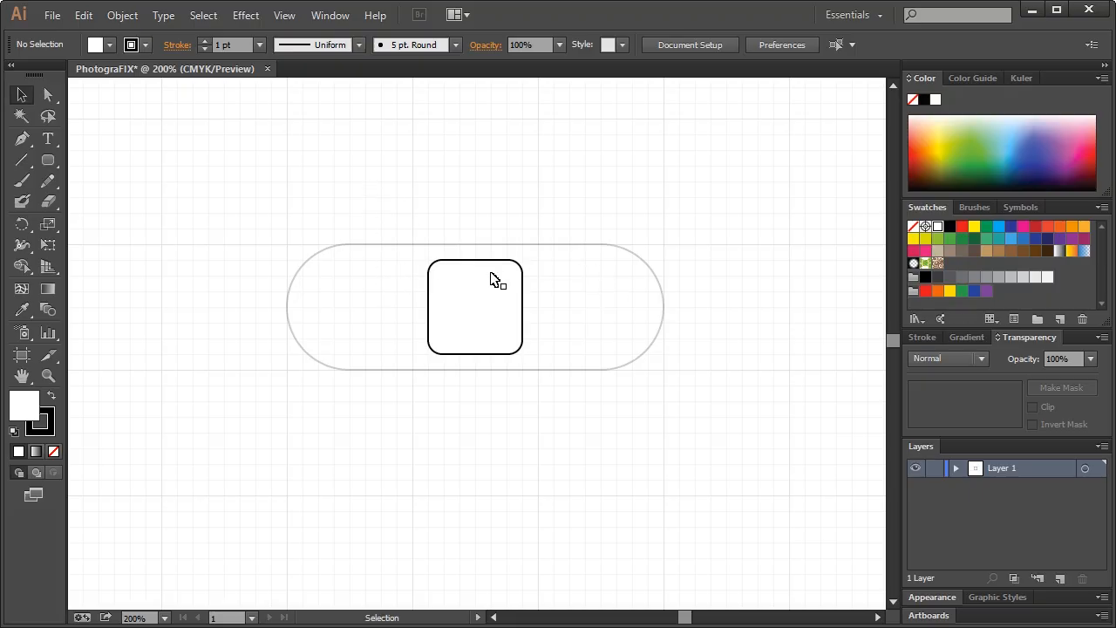
Restore the pill to 100% opacity and select it together with the square
left_click(354, 300)
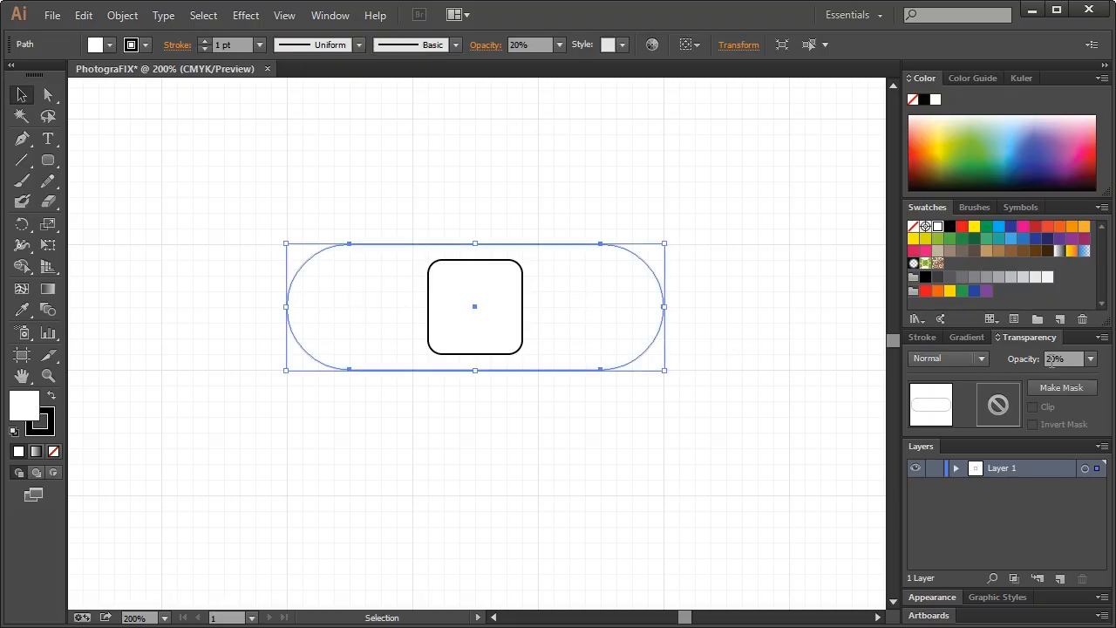
left_click(1090, 360)
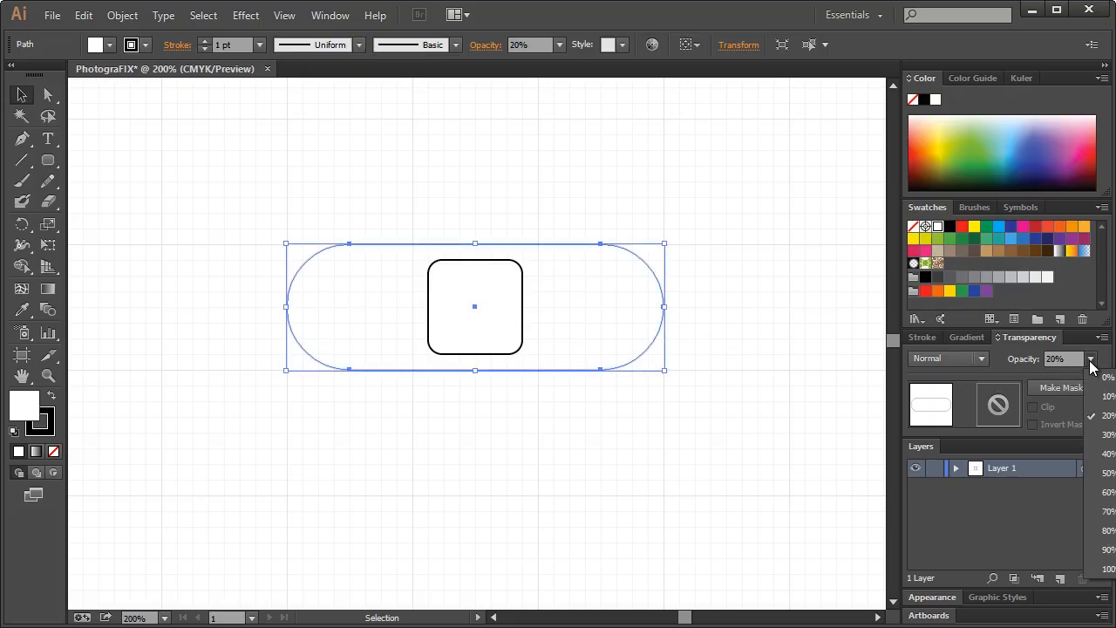
left_click(1103, 570)
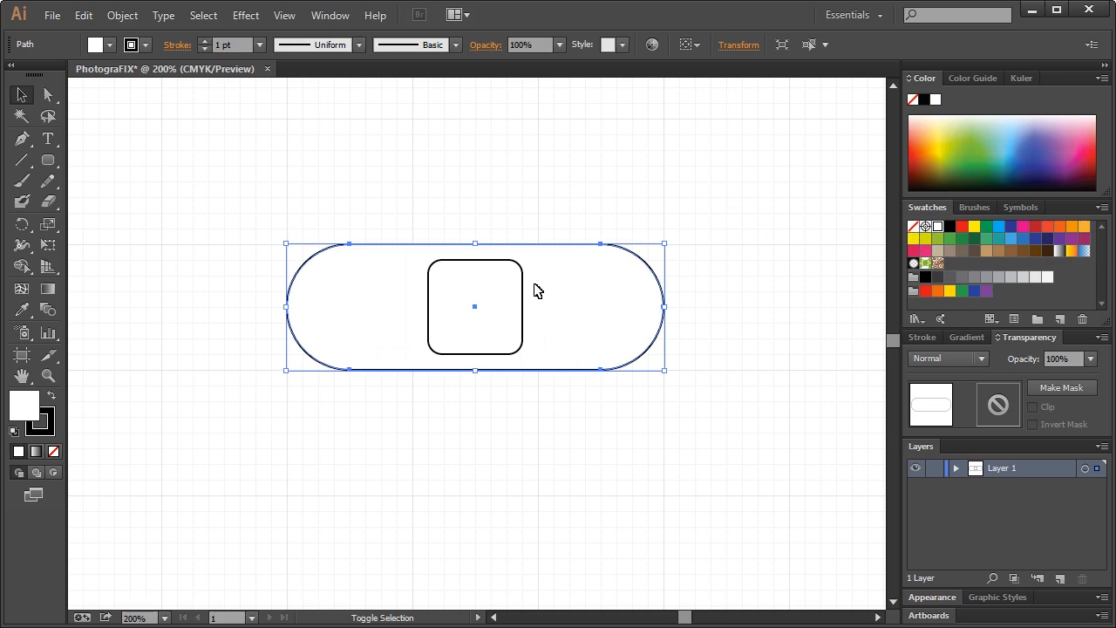
left_click(507, 290, "shift")
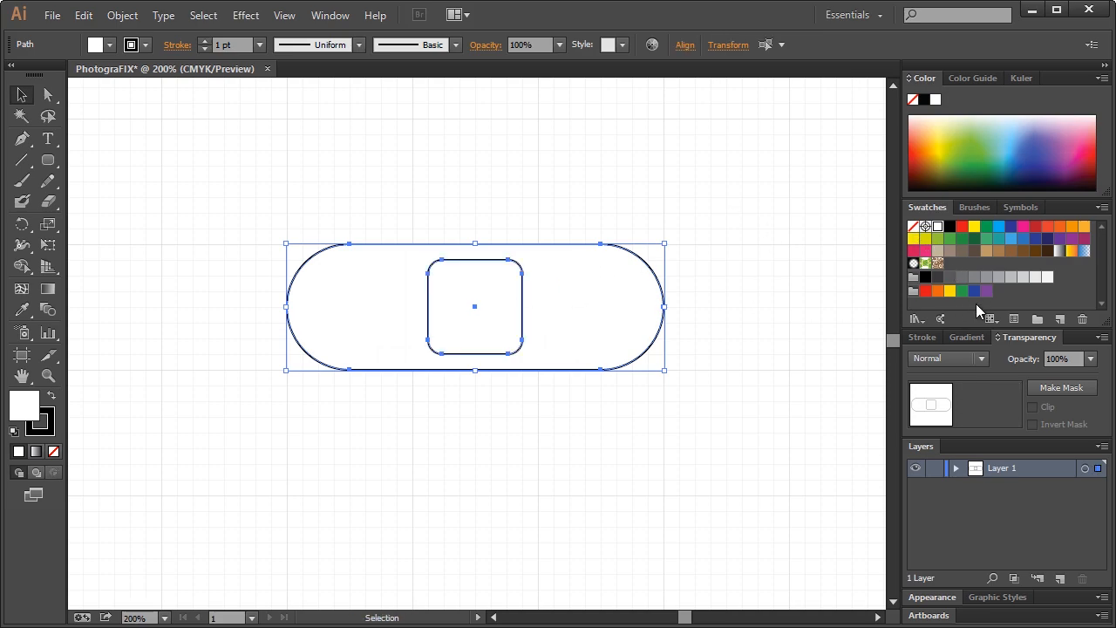
Remove both shapes' strokes and fill them with tan d6b390
left_click(964, 337)
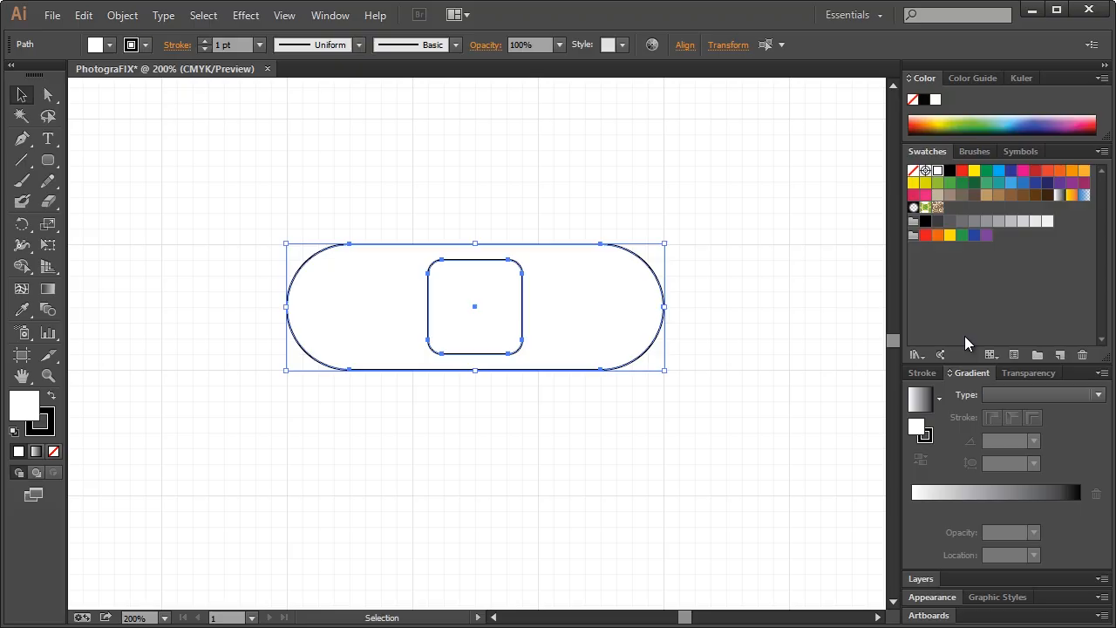
left_click(928, 438)
left_click(913, 172)
left_click(916, 425)
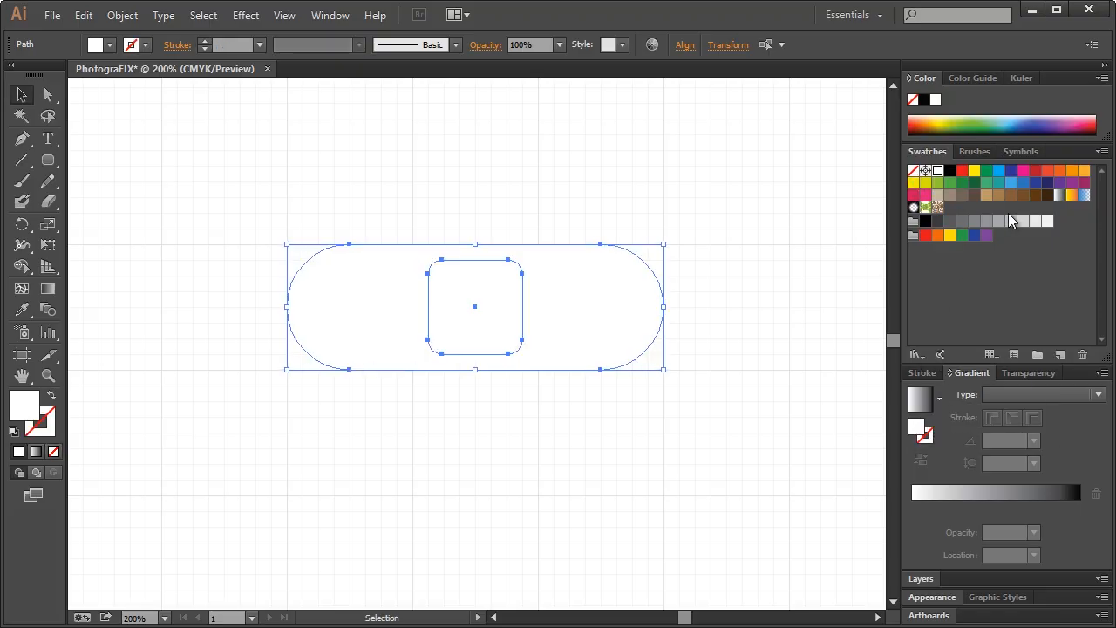
left_click(989, 199)
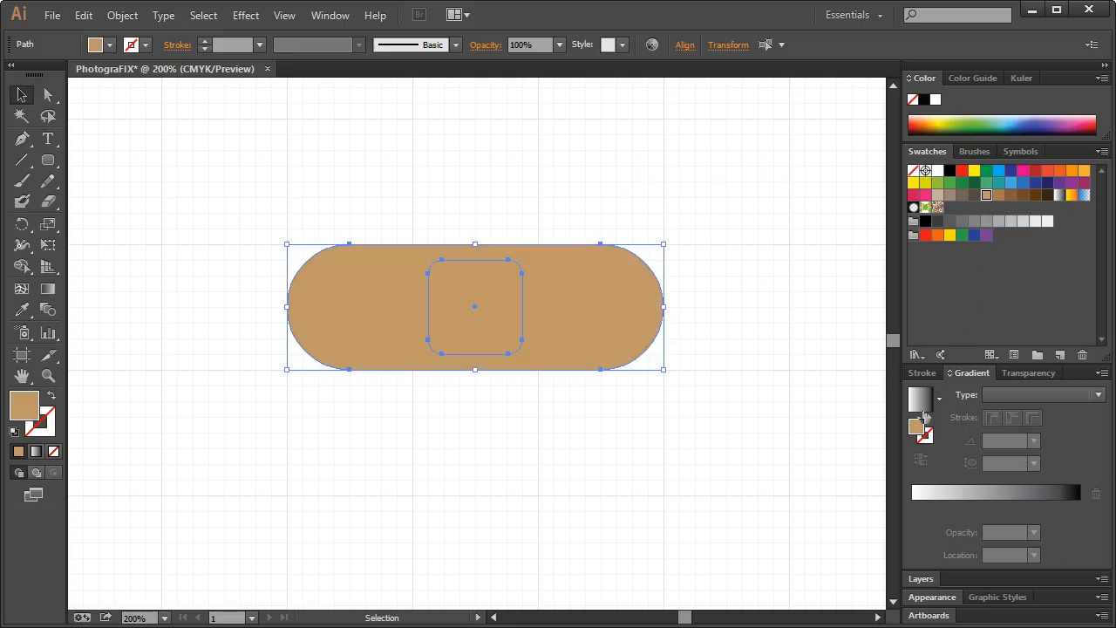
double_click(920, 430)
left_click(524, 286)
mouse_move(523, 286)
left_mouse_down()
mouse_move(548, 273)
mouse_move(514, 281)
left_mouse_up()
double_click(754, 465)
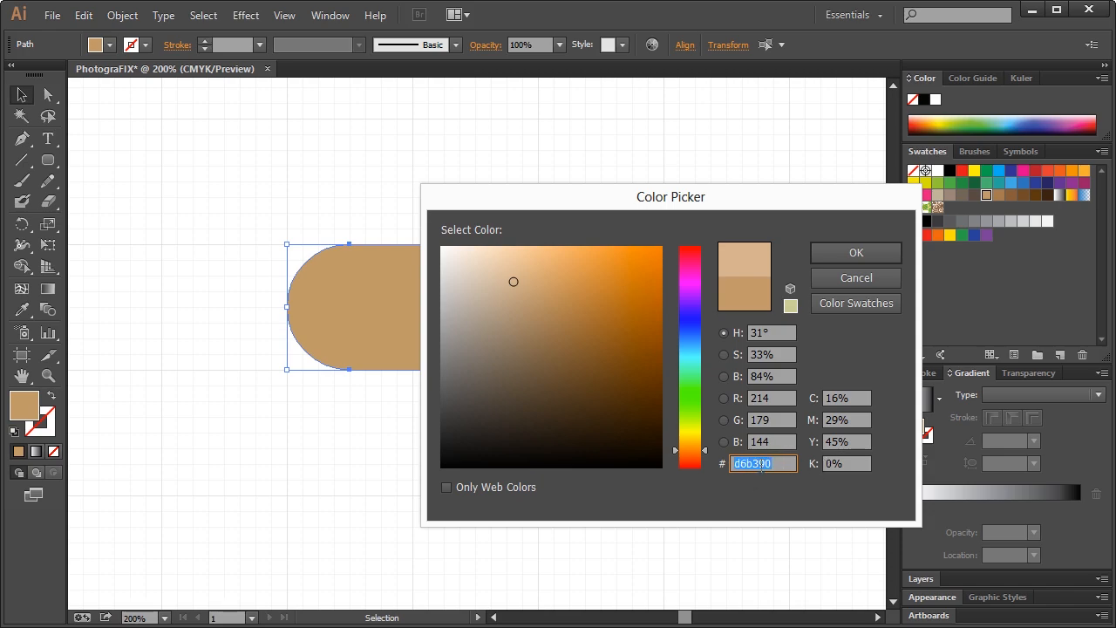
left_click(857, 253)
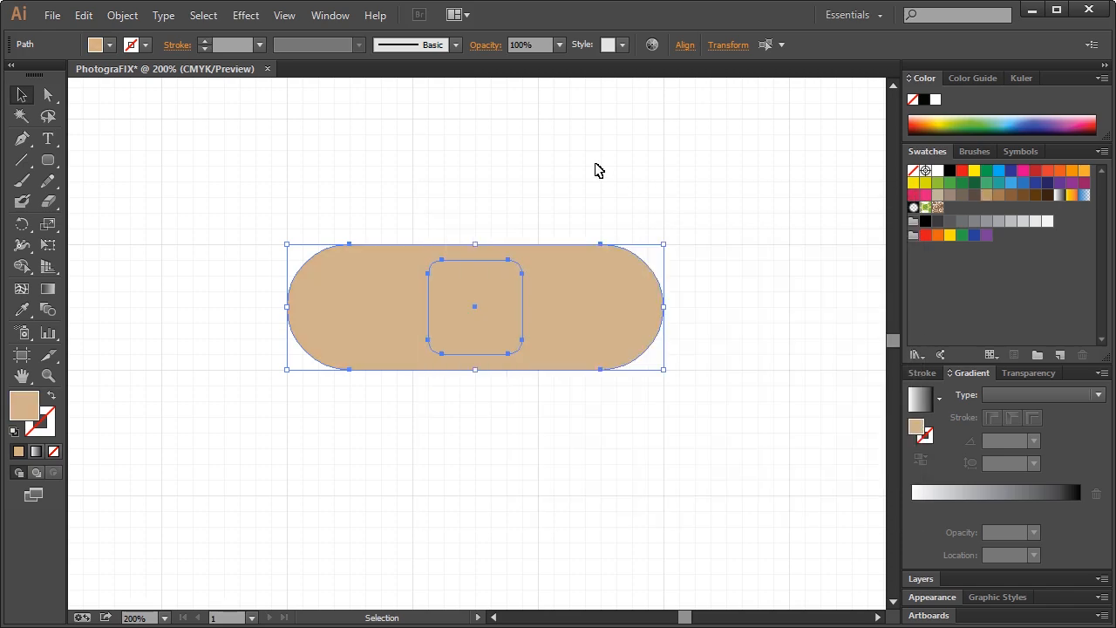
Fill the inner rounded square with lighter beige e8d1bf
left_click(598, 169)
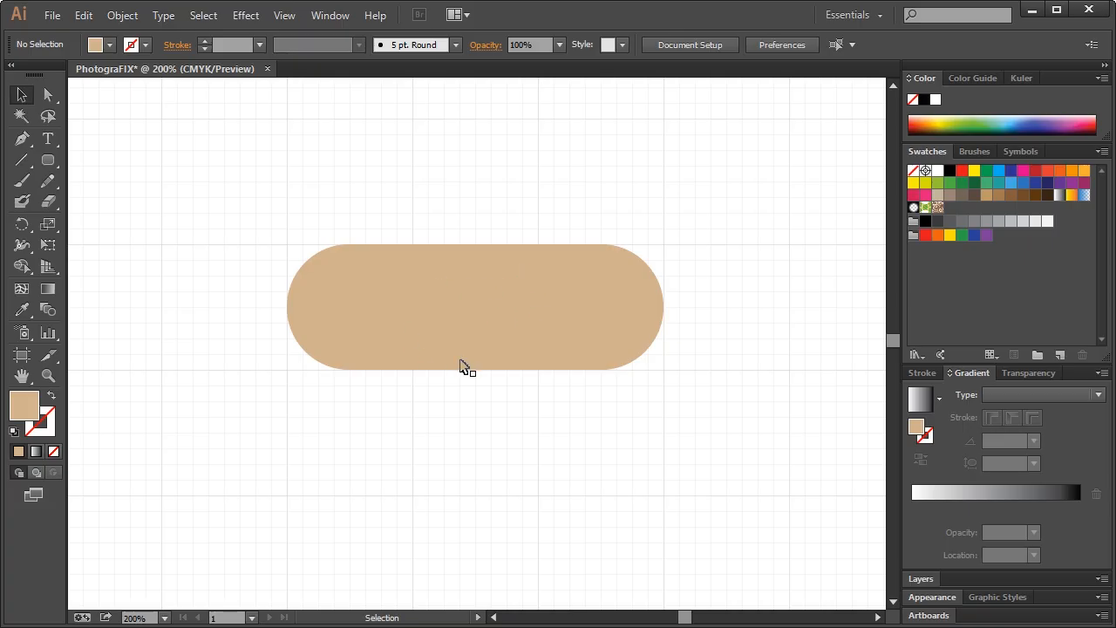
left_click(469, 314)
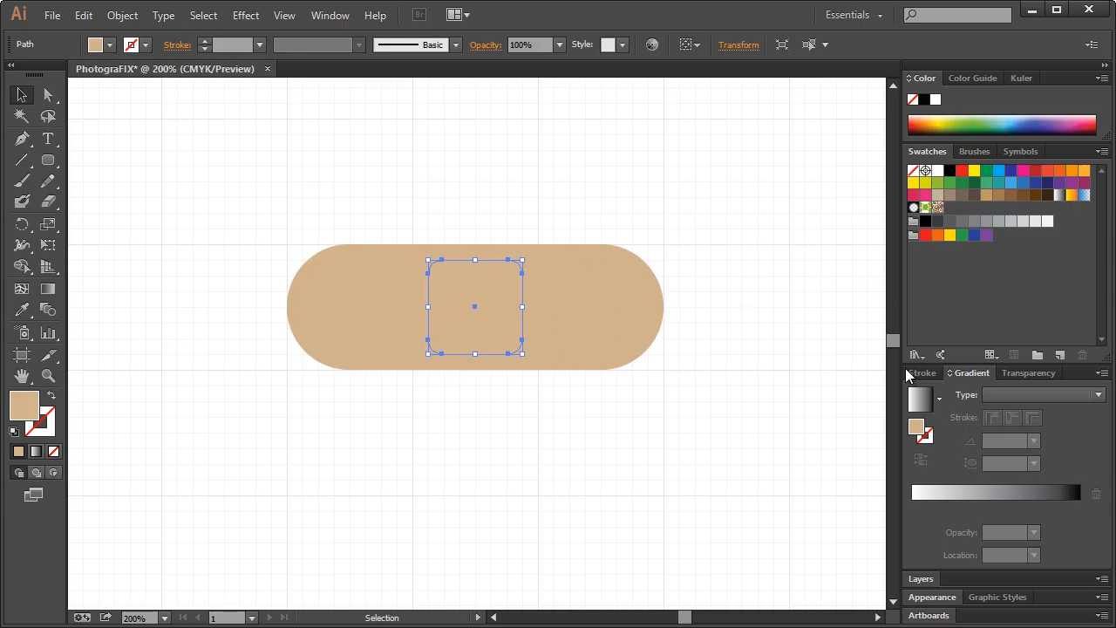
double_click(918, 427)
left_click_drag(508, 271, 478, 265)
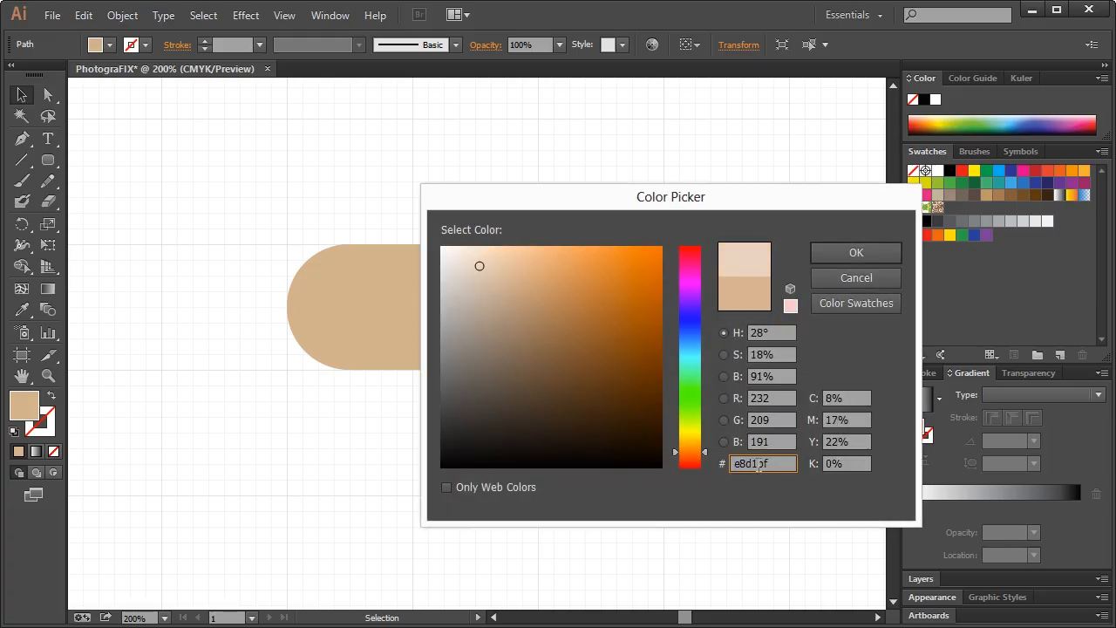
double_click(764, 463)
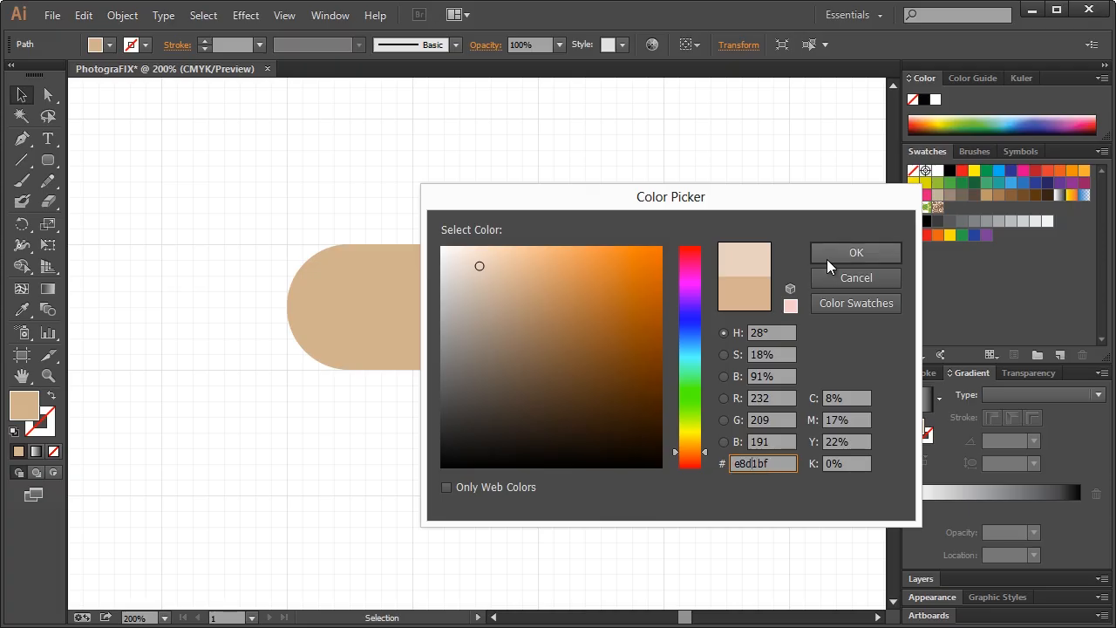
left_click(824, 253)
left_click(615, 153)
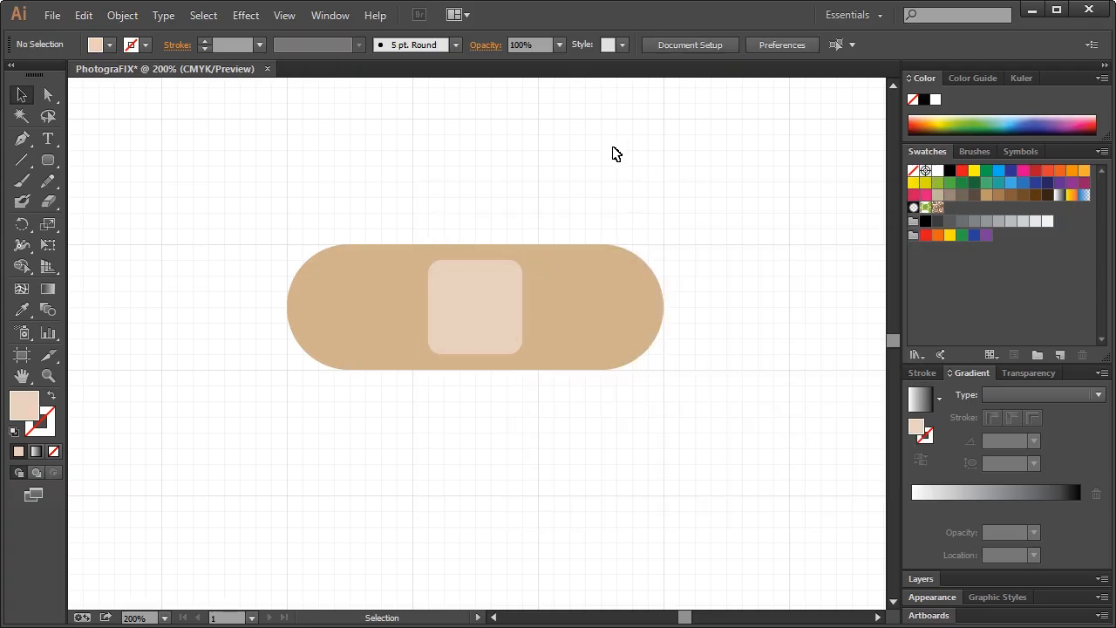
left_click(608, 319)
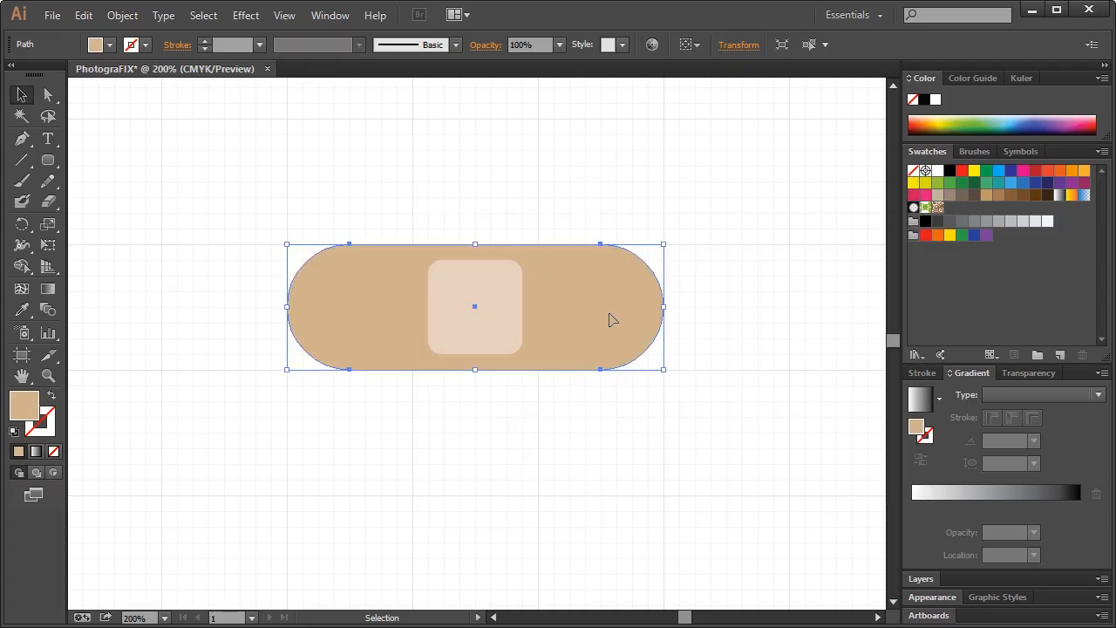
Drop the tan pill's opacity to 20% in the Transparency panel
left_click(1055, 373)
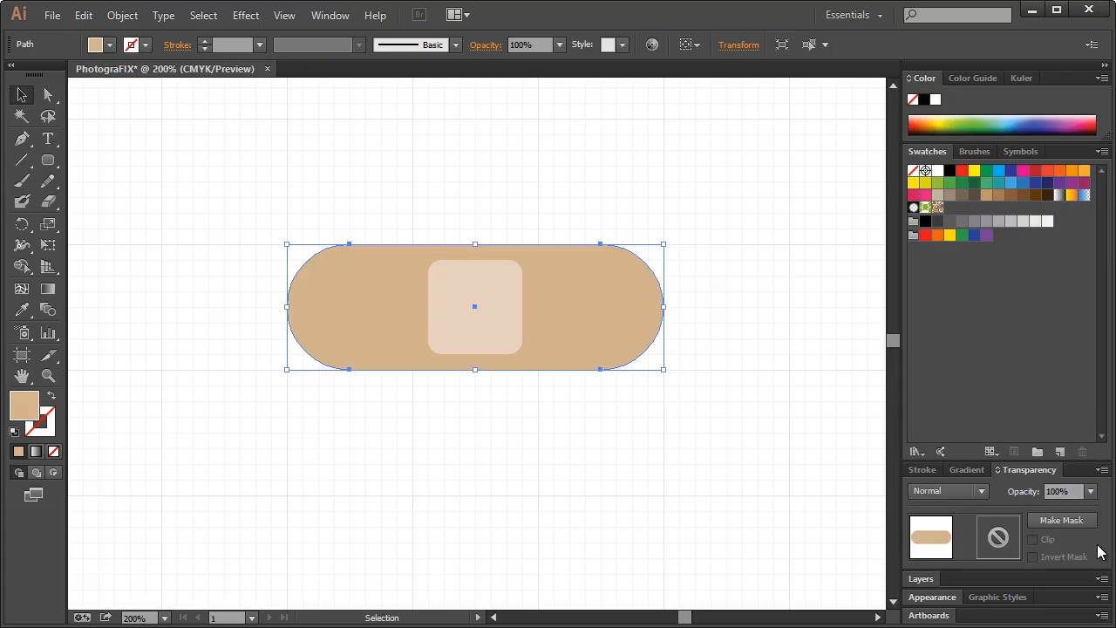
left_click(1090, 491)
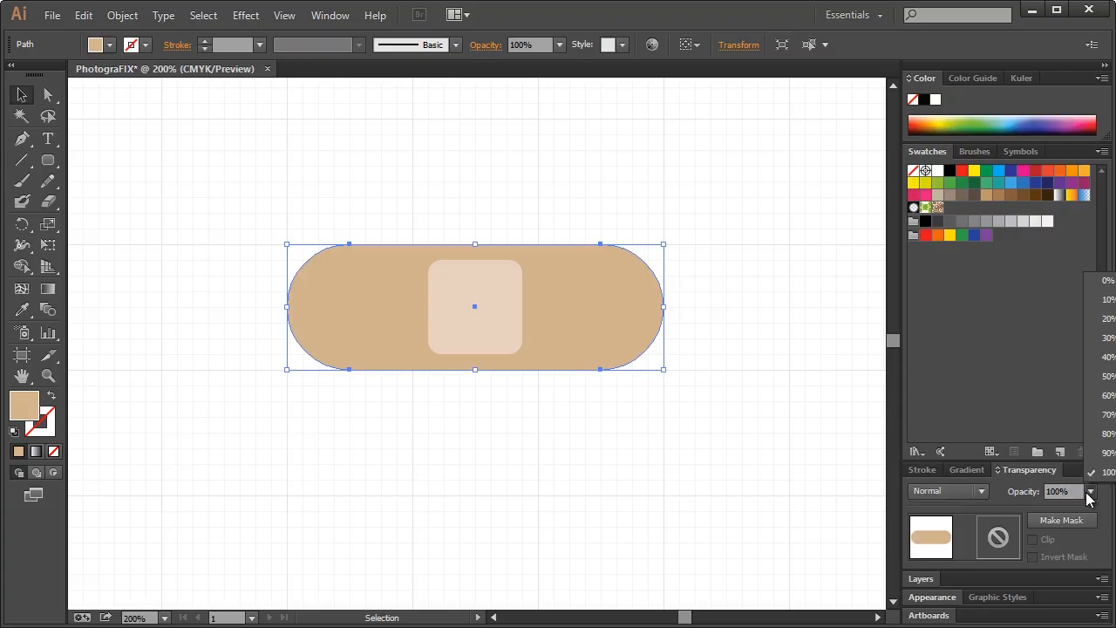
left_click(1104, 318)
left_click(708, 194)
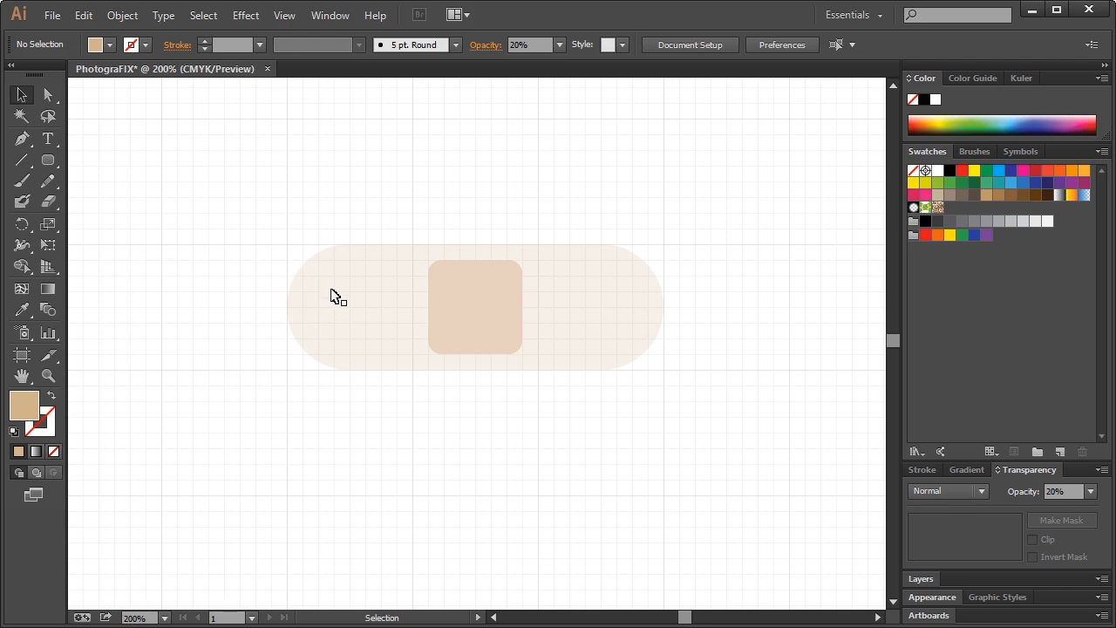
left_click_drag(47, 161, 92, 201)
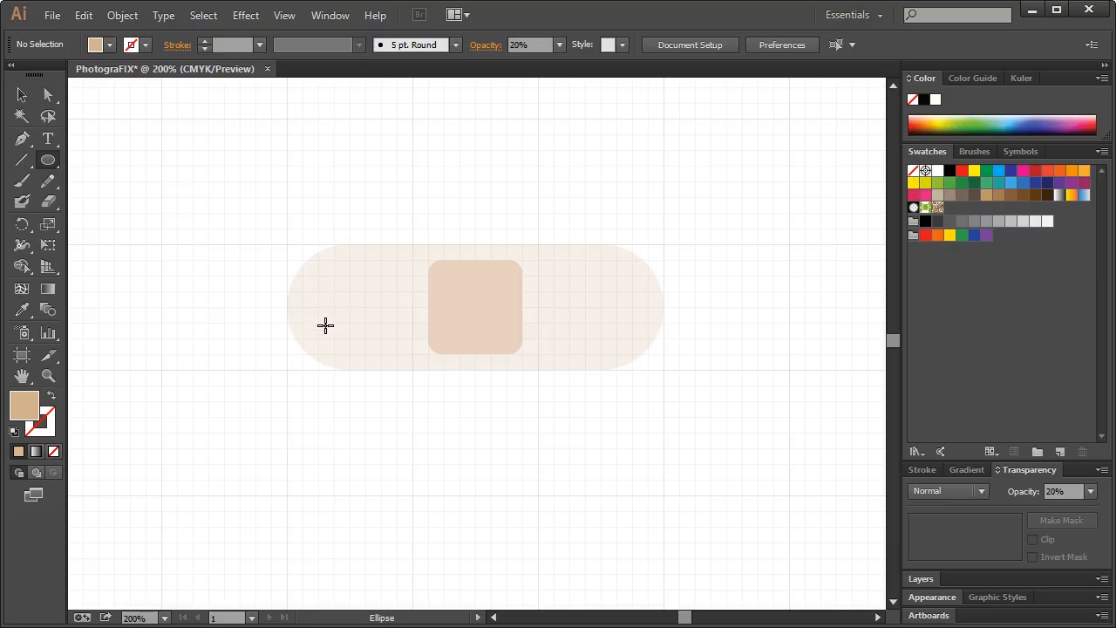
Draw a small white circle in the pill's left end and zoom in
left_click_drag(323, 333, 336, 340)
left_click(21, 95)
left_click(938, 171)
left_click(264, 180)
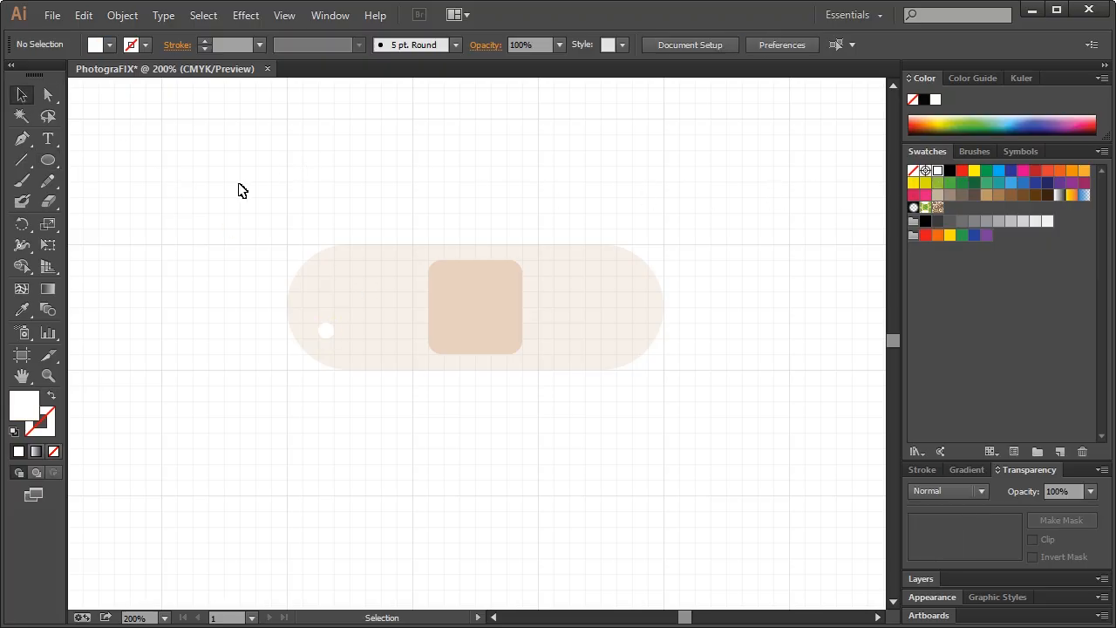
left_click(48, 376)
left_click_drag(226, 210, 481, 410)
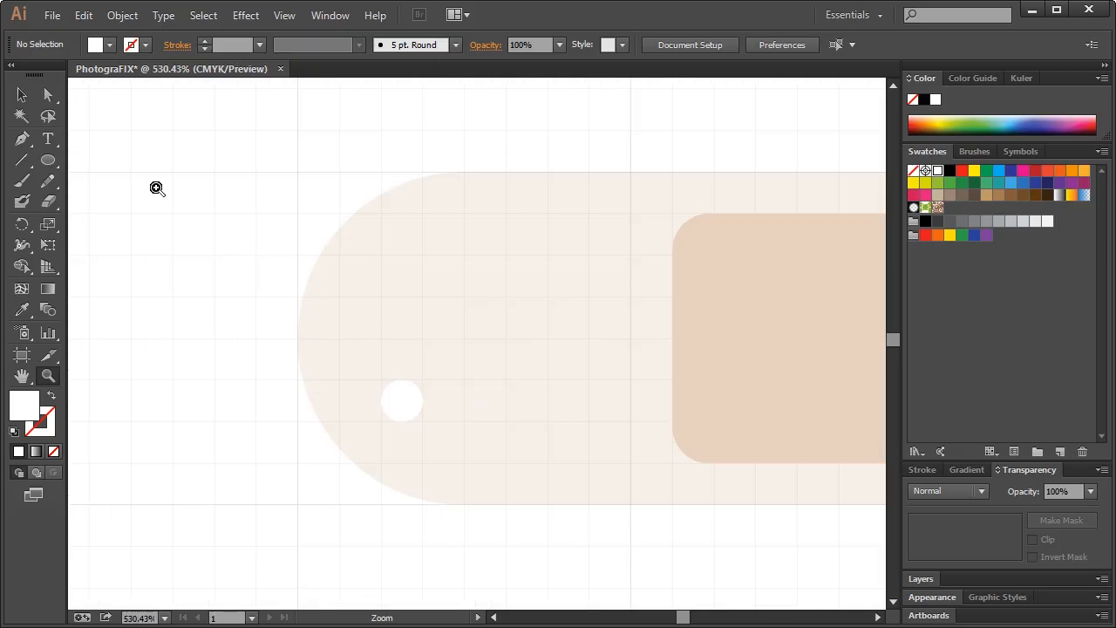
Duplicate the circle above itself, then copy that pair to the right
left_click(19, 94)
left_click(414, 410)
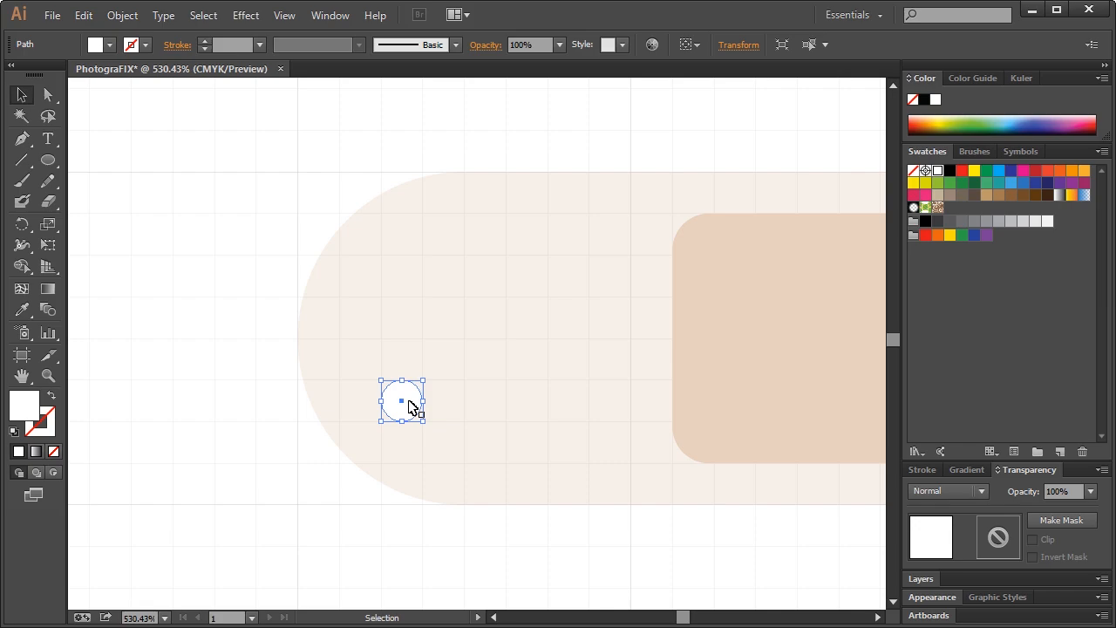
key("a")
key("v")
left_click_drag(409, 408, 404, 278, "alt")
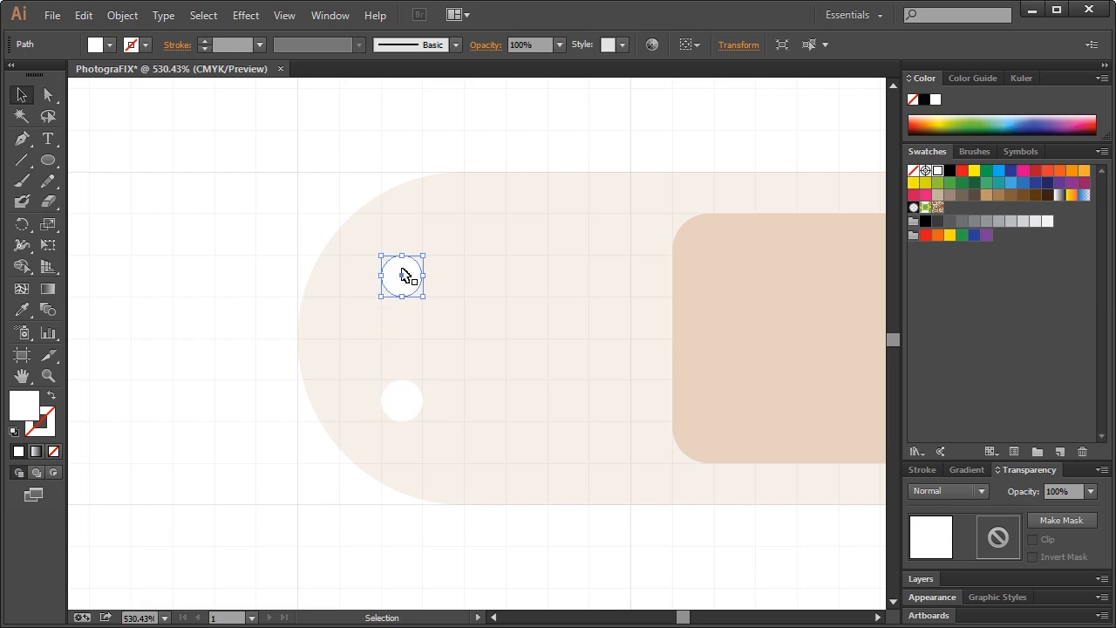
left_click(413, 407)
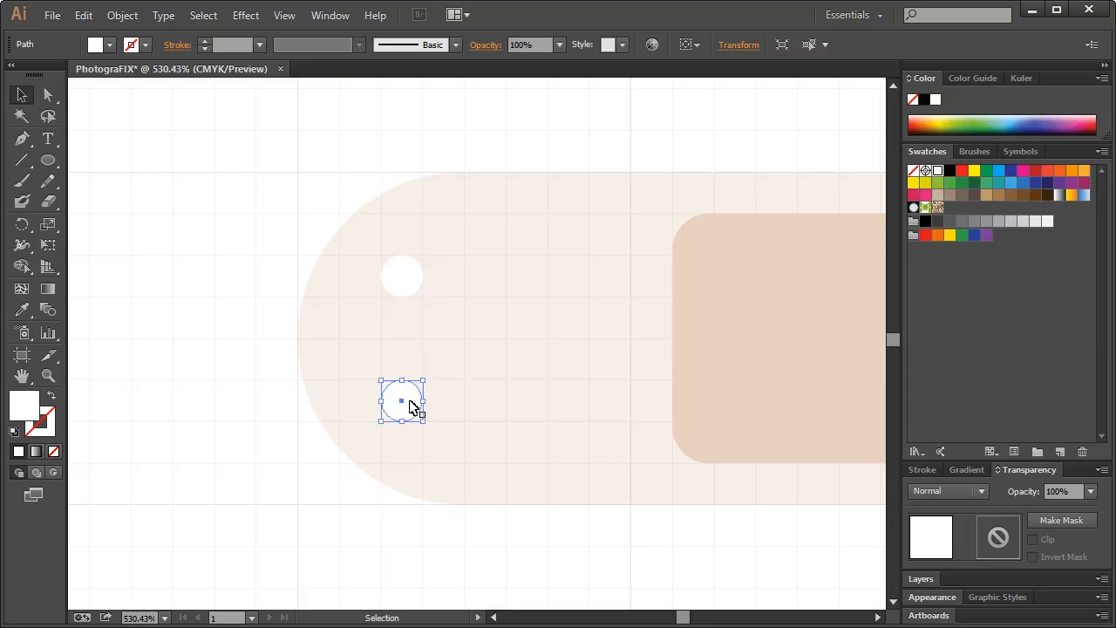
left_click(409, 279, "shift")
key("v")
left_click_drag(402, 279, 485, 281)
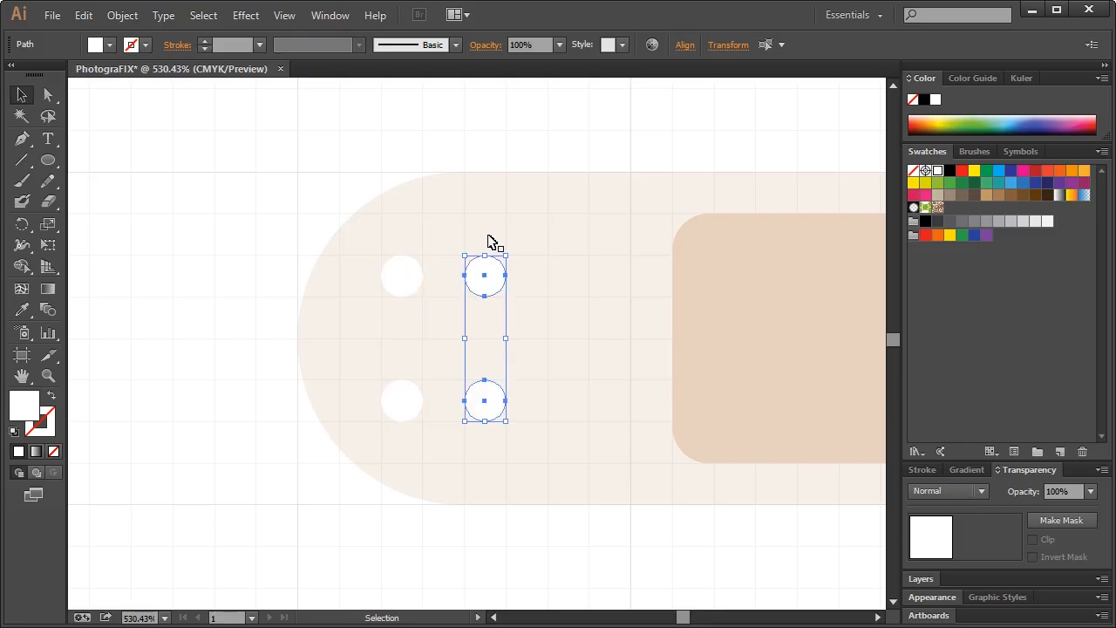
Spread the right pair apart vertically and copy it into a third column
left_click(488, 242)
left_click(489, 281)
left_click_drag(489, 281, 489, 238)
left_click(487, 407)
left_click_drag(488, 407, 491, 445)
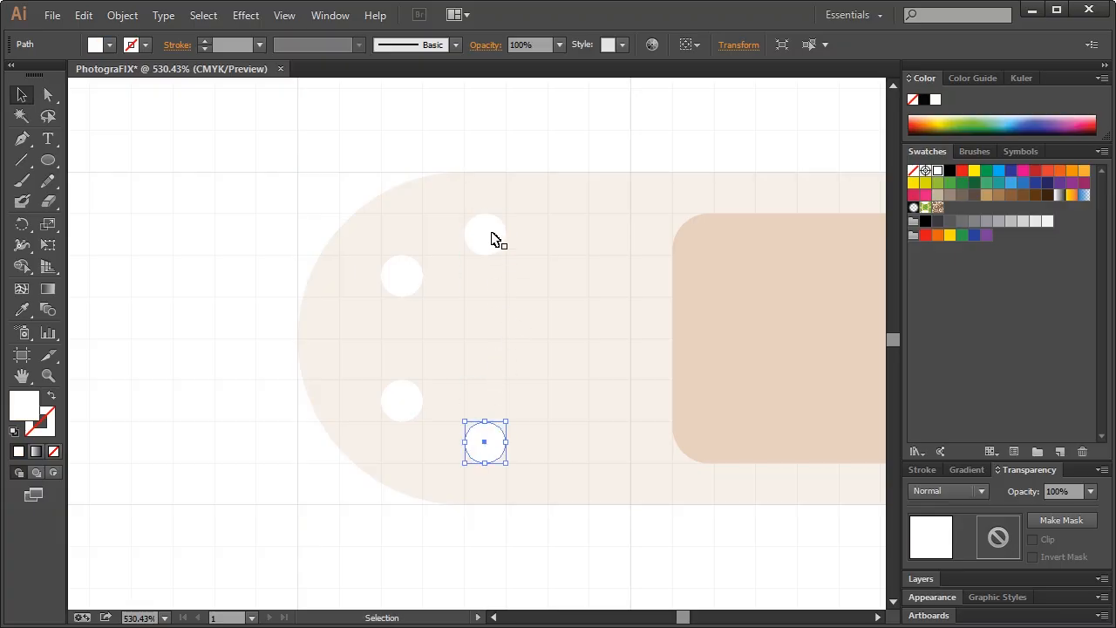
left_click(486, 237)
left_click(486, 439, "shift")
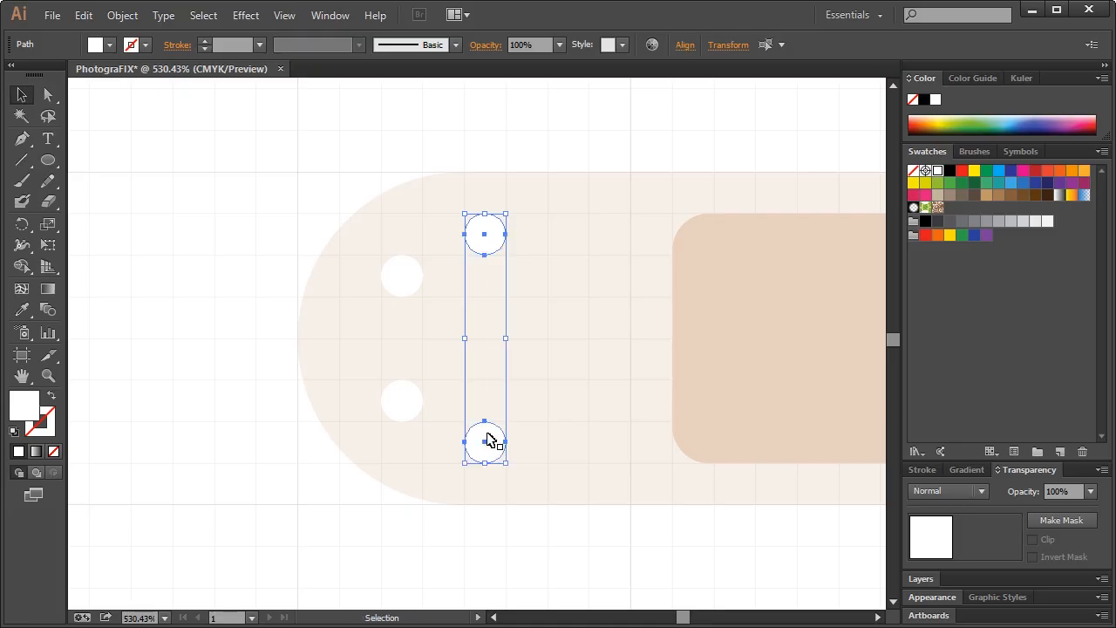
left_click_drag(491, 448, 571, 447)
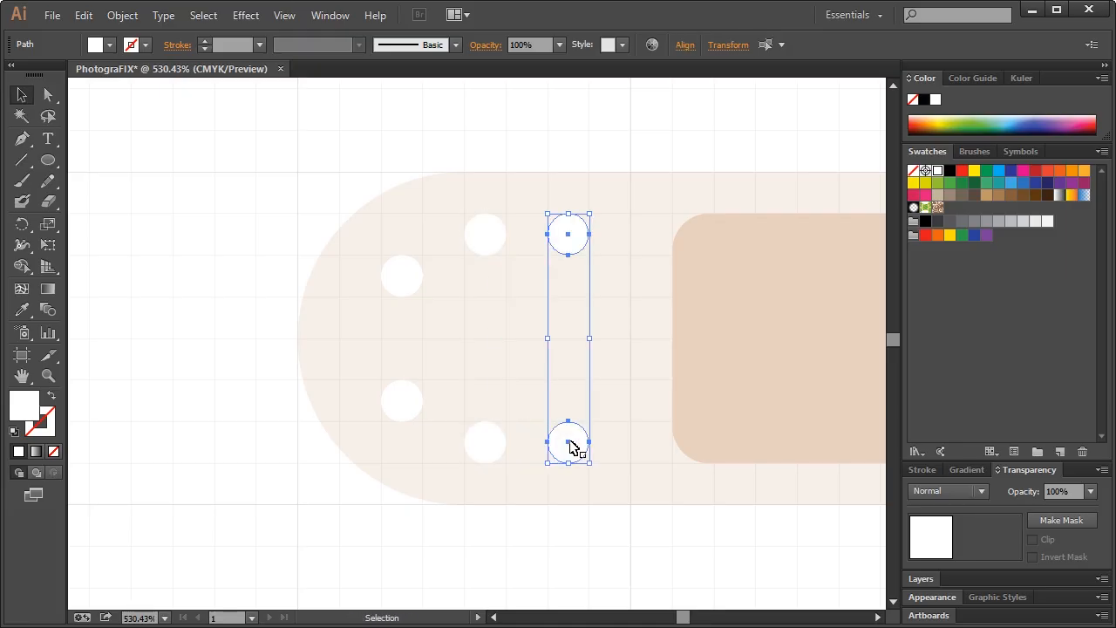
left_click(217, 270)
key("ctrl")
Set the bandage back to 100% opacity
key("ctrl+1")
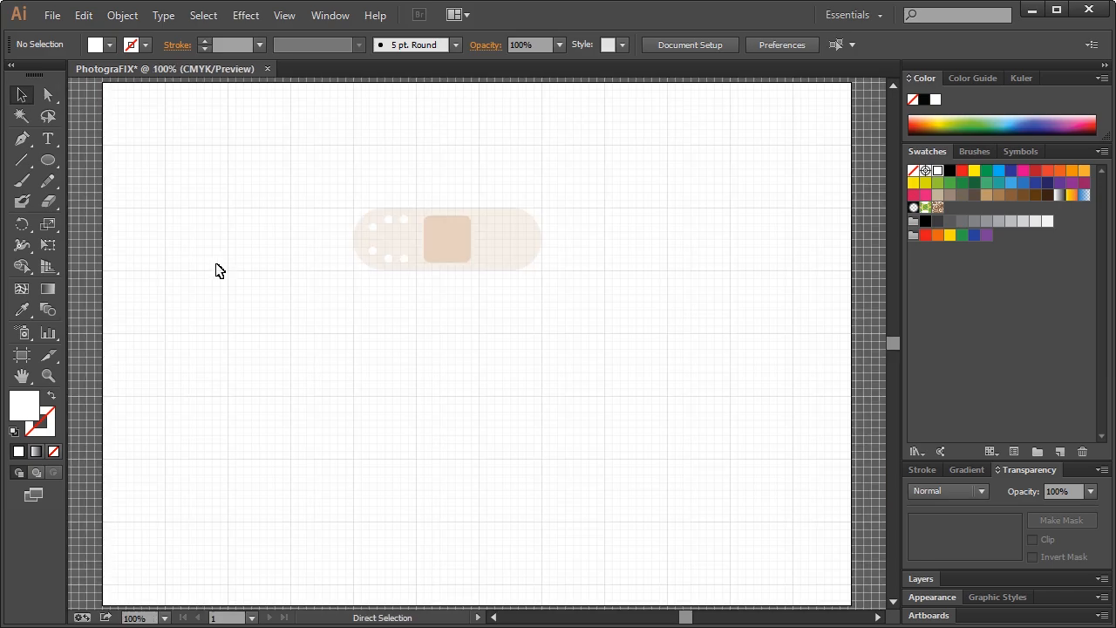
left_click(512, 253)
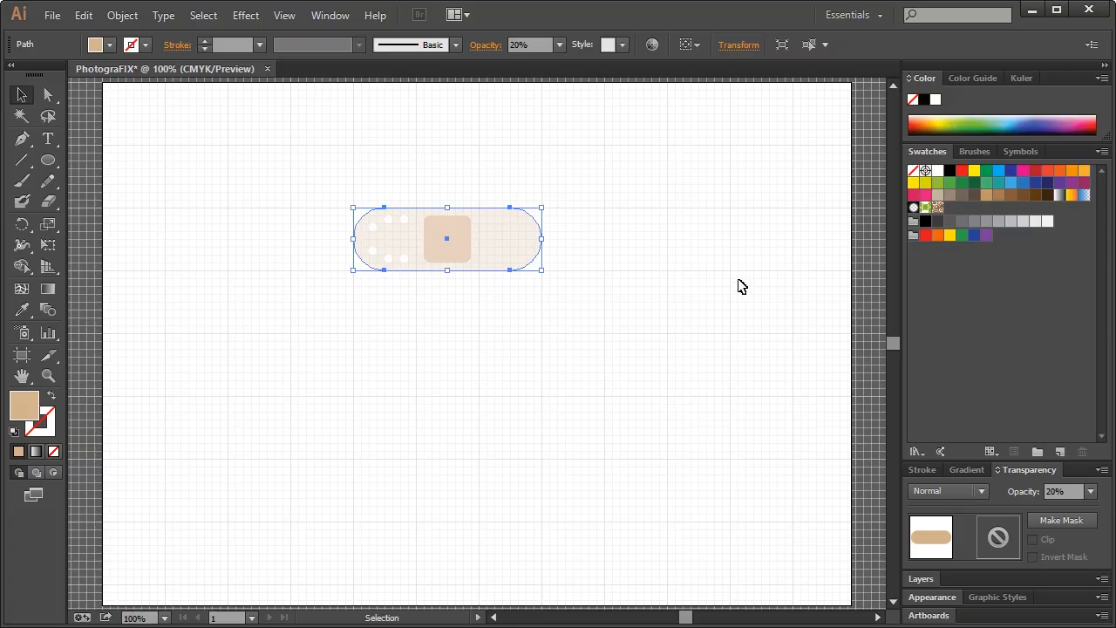
left_click(1090, 492)
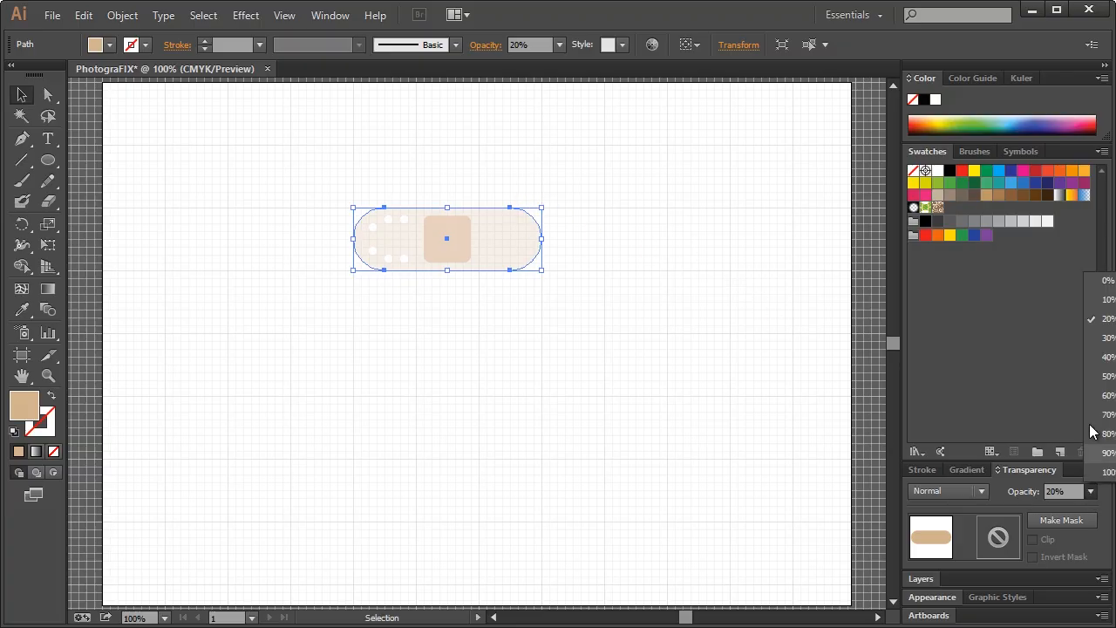
left_click(1097, 469)
left_click(646, 254)
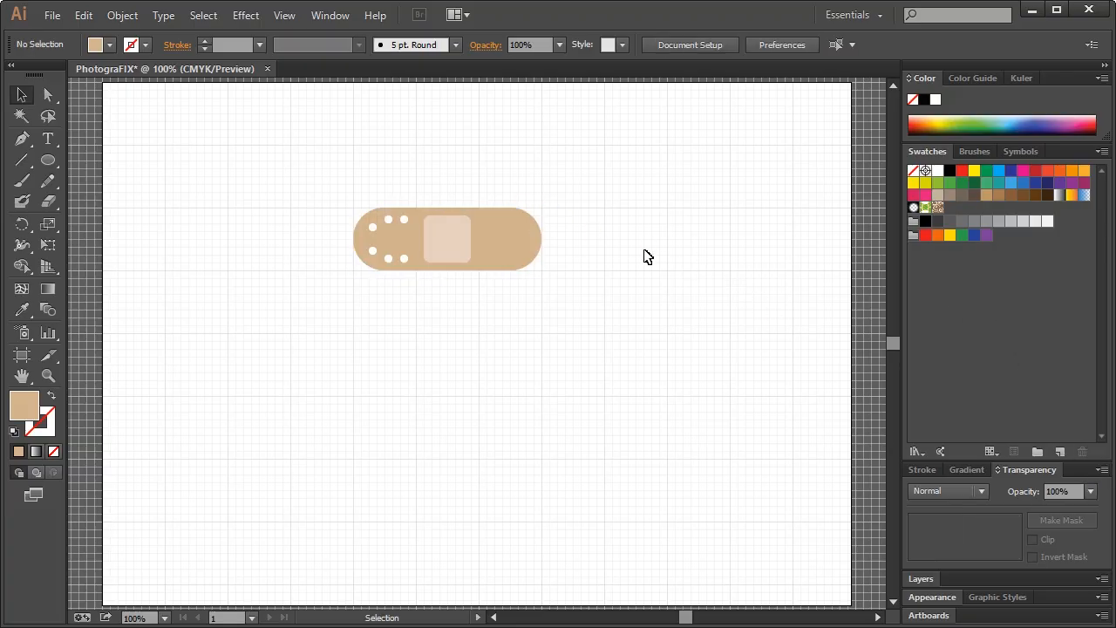
Zoom in on the left-end holes and turn off Snap to Grid
left_click(48, 375)
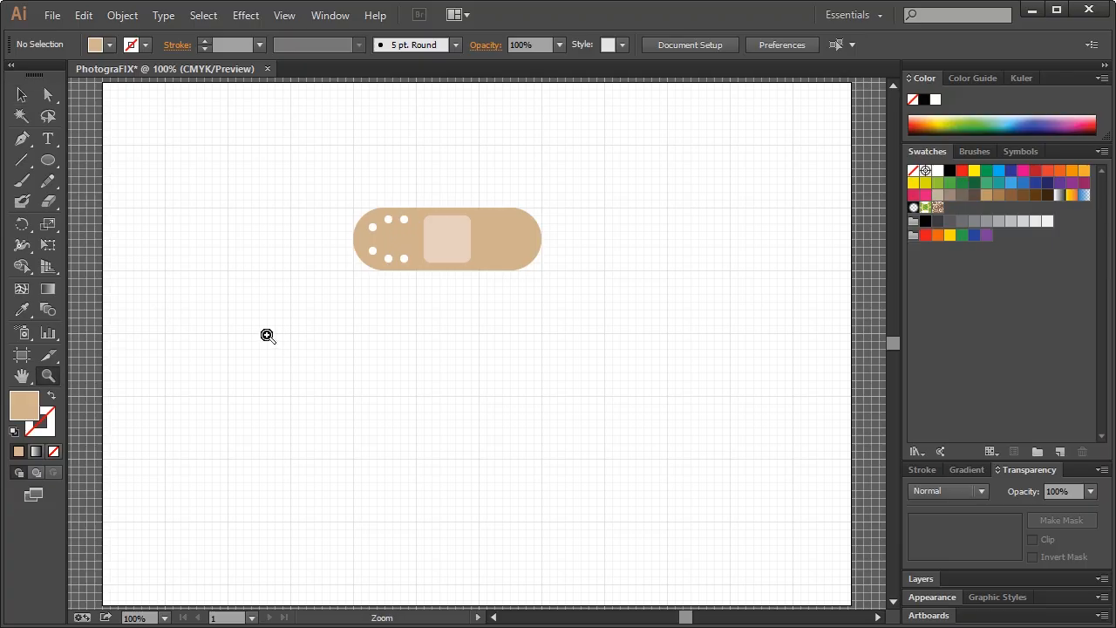
left_click_drag(330, 183, 440, 284)
left_click(22, 94)
left_click(536, 255)
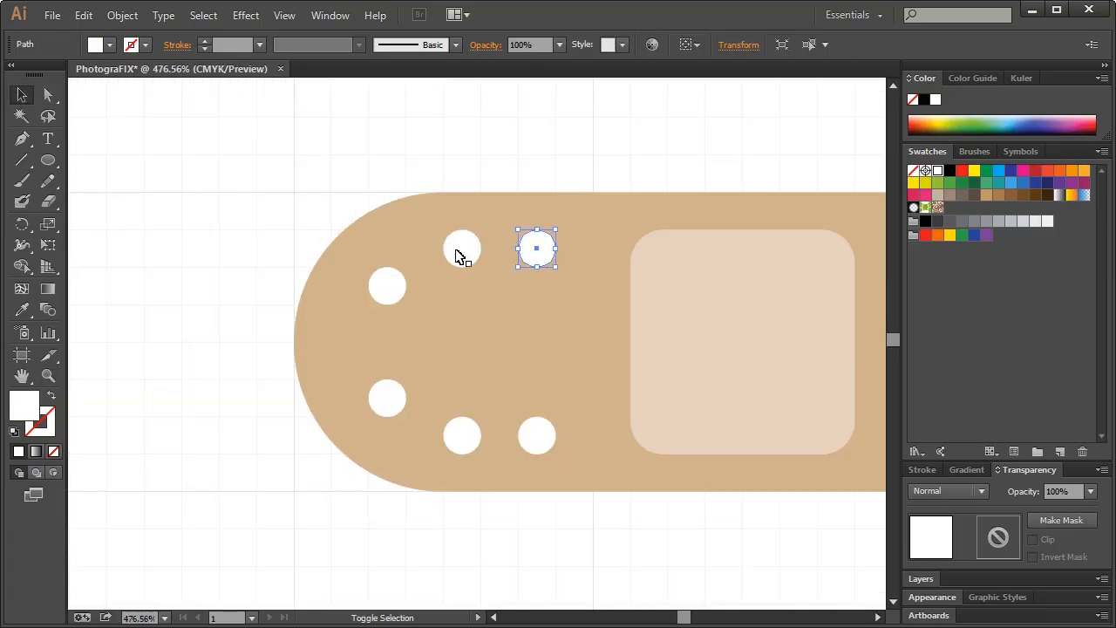
left_click(286, 15)
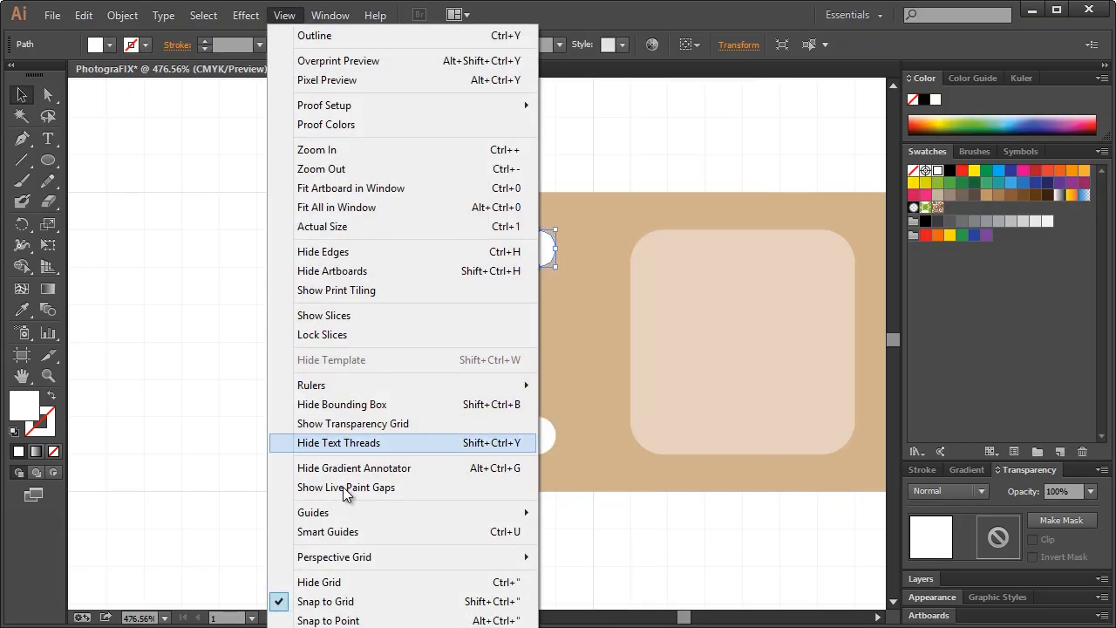
left_click(353, 600)
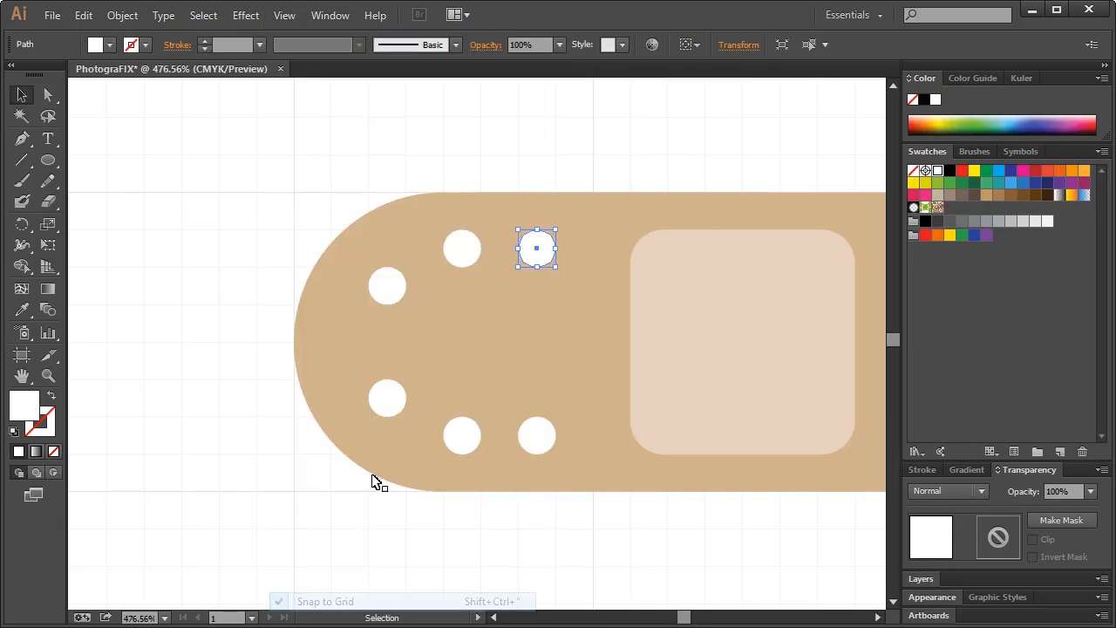
Select all six white holes and scale them down into a tighter cluster
left_click(463, 251, "shift")
left_click(387, 286, "shift")
left_click(389, 403, "shift")
left_click(462, 436, "shift")
left_click(536, 436, "shift")
left_click(541, 437, "shift")
left_click(540, 437, "shift")
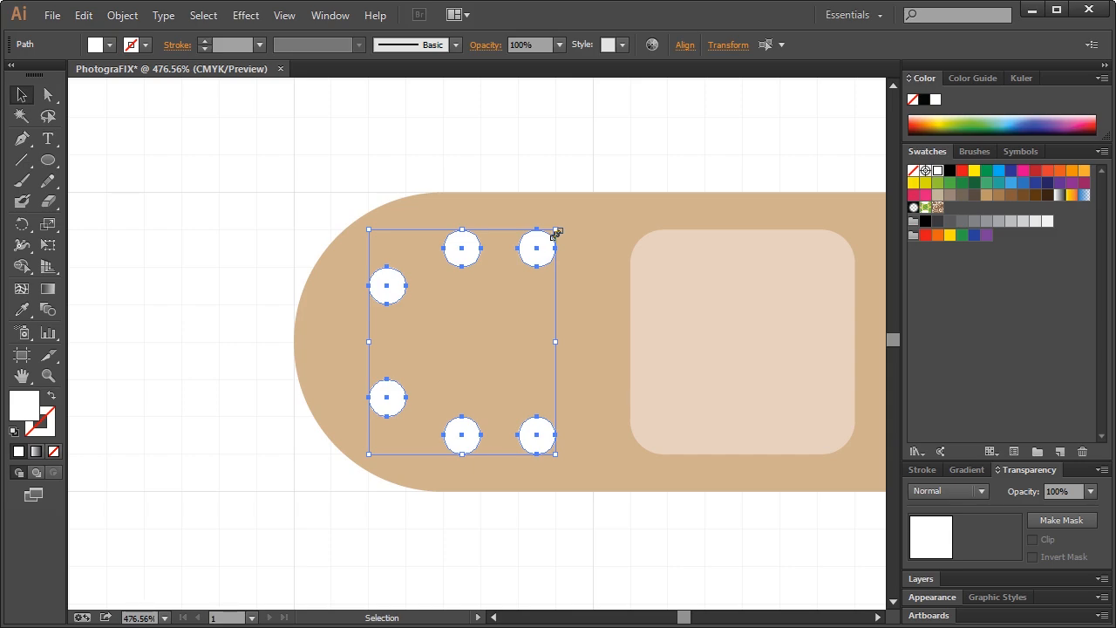
left_click_drag(557, 234, 548, 256)
left_click(200, 190)
key("ctrl+1")
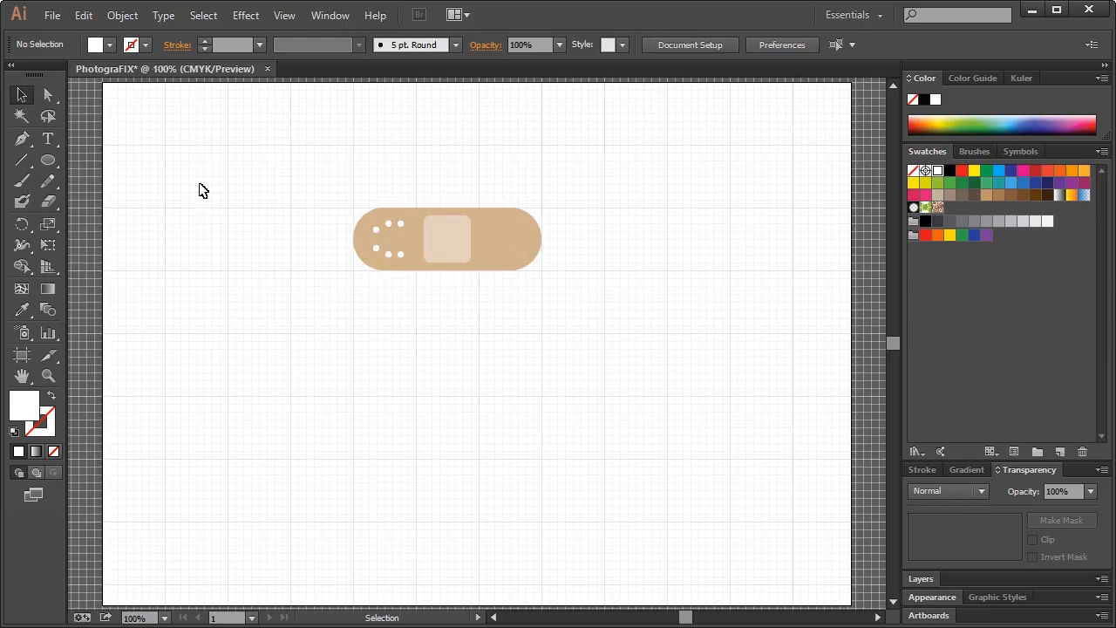
Re-enable Snap to Grid and fade the bandage to 20% to see the grid
left_click(48, 375)
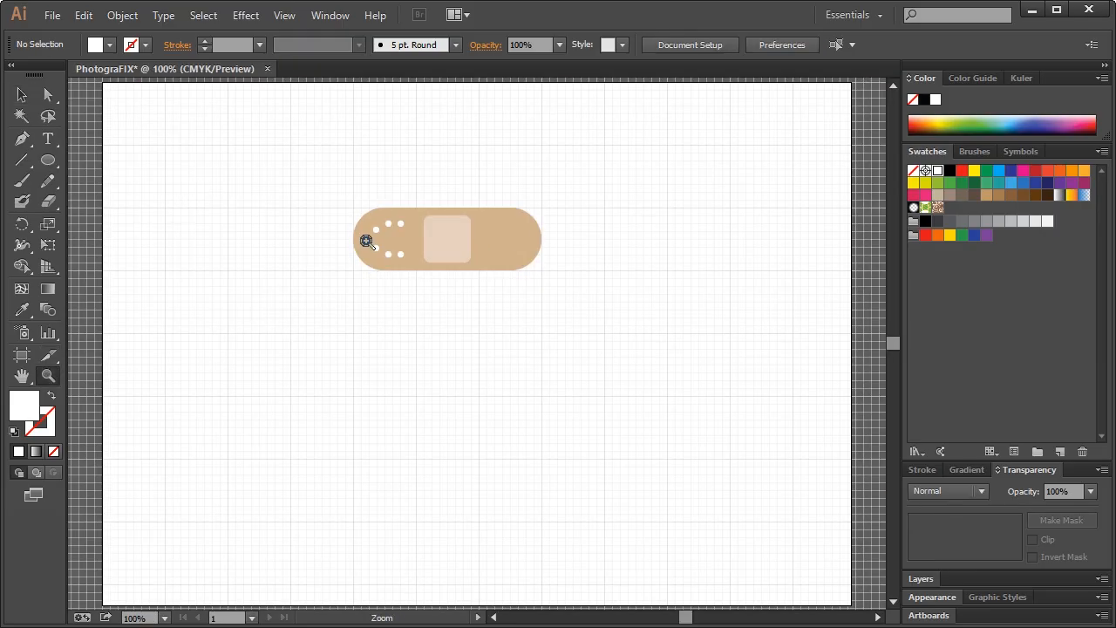
left_click_drag(320, 173, 468, 304)
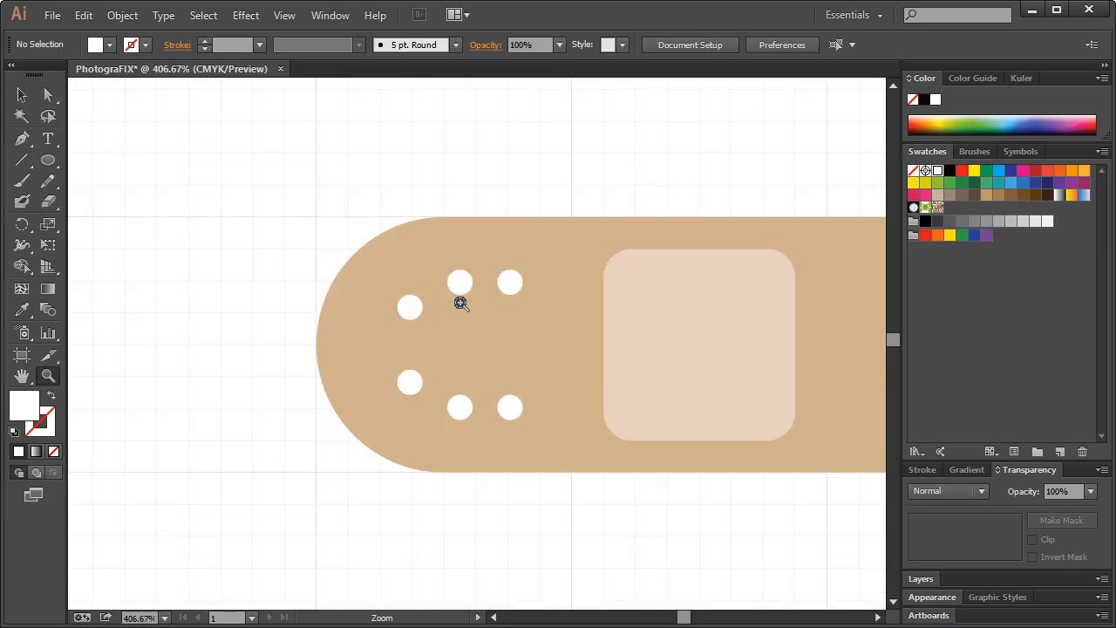
key("v")
left_click(513, 284)
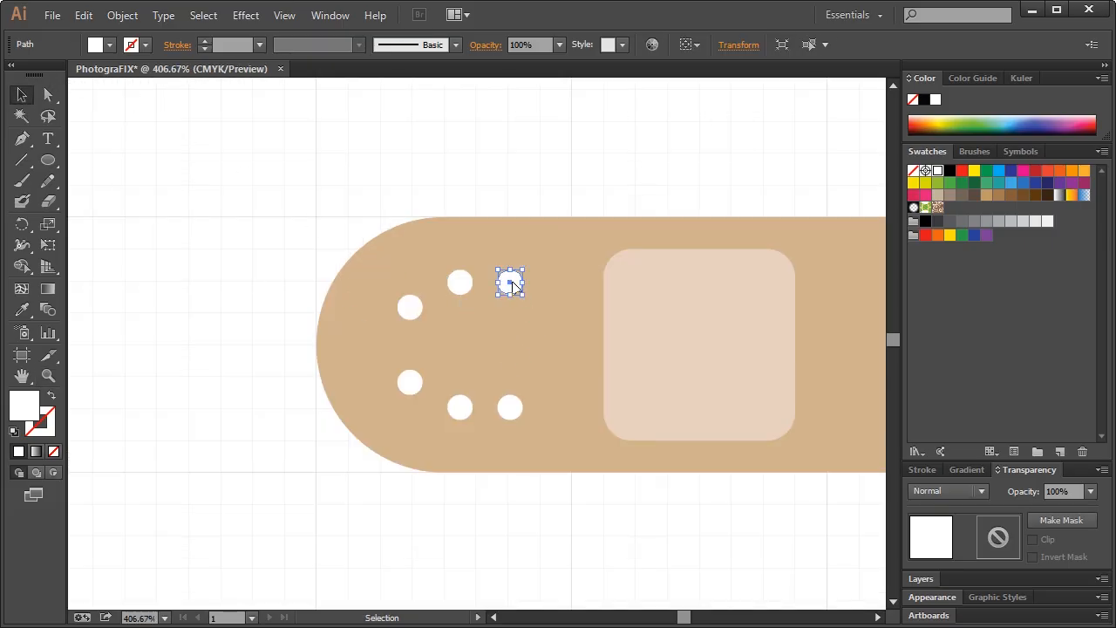
left_click(309, 17)
mouse_move(295, 16)
left_click(354, 602)
left_click(568, 334)
left_click(1090, 495)
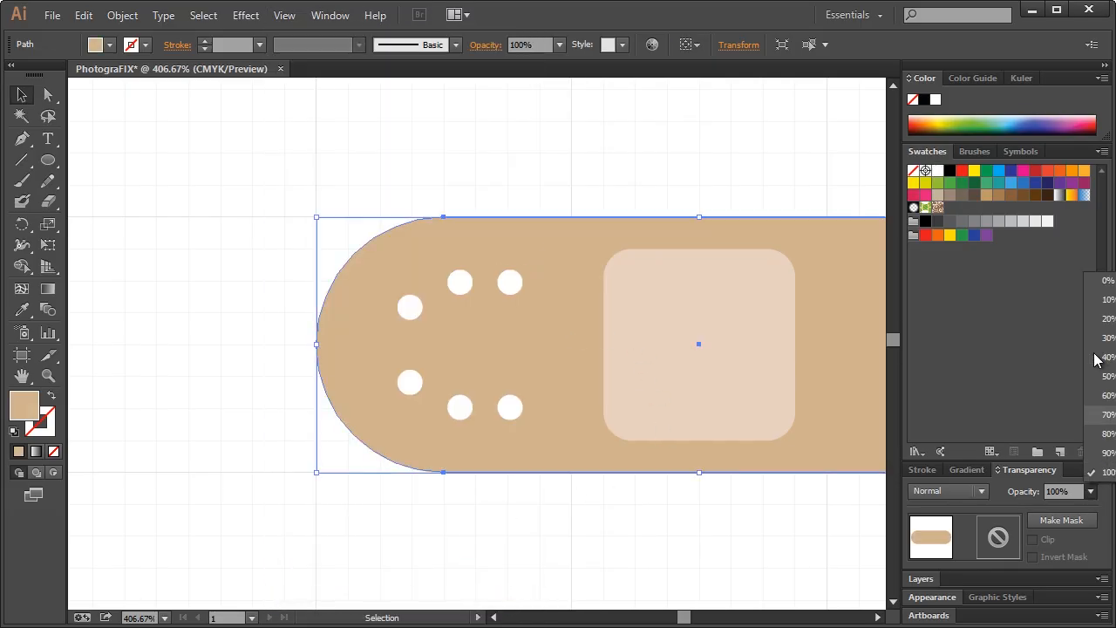
left_click(1100, 322)
left_click(401, 160)
Move each of the six holes outward onto grid points, forming an arc
left_click_drag(410, 311, 397, 299)
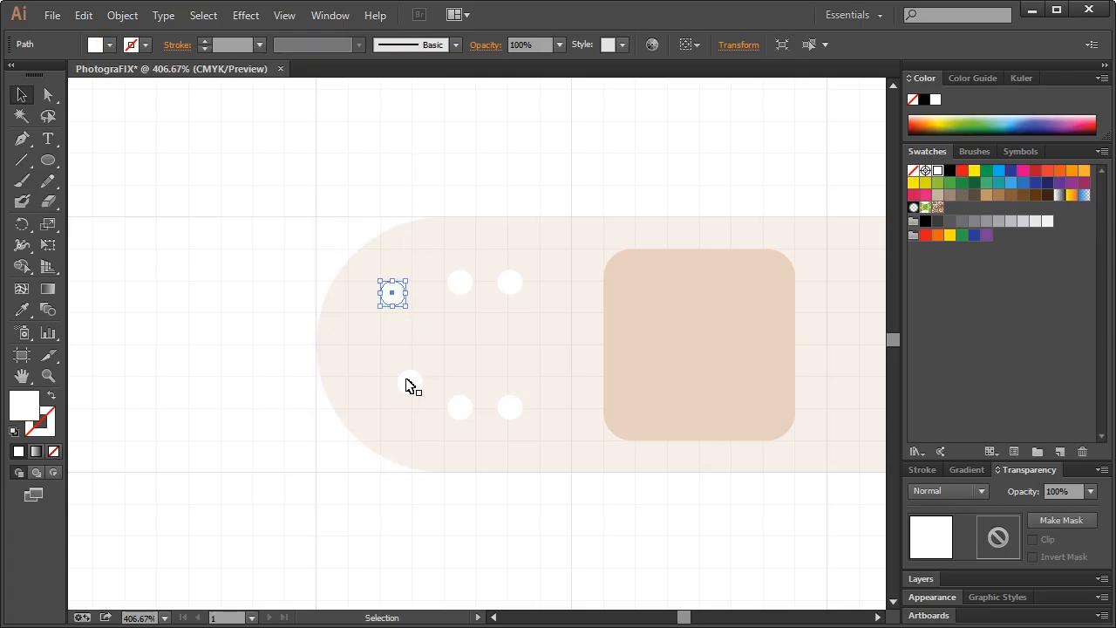
left_click_drag(409, 389, 392, 398)
left_click_drag(466, 416, 468, 436)
left_click_drag(450, 282, 444, 263)
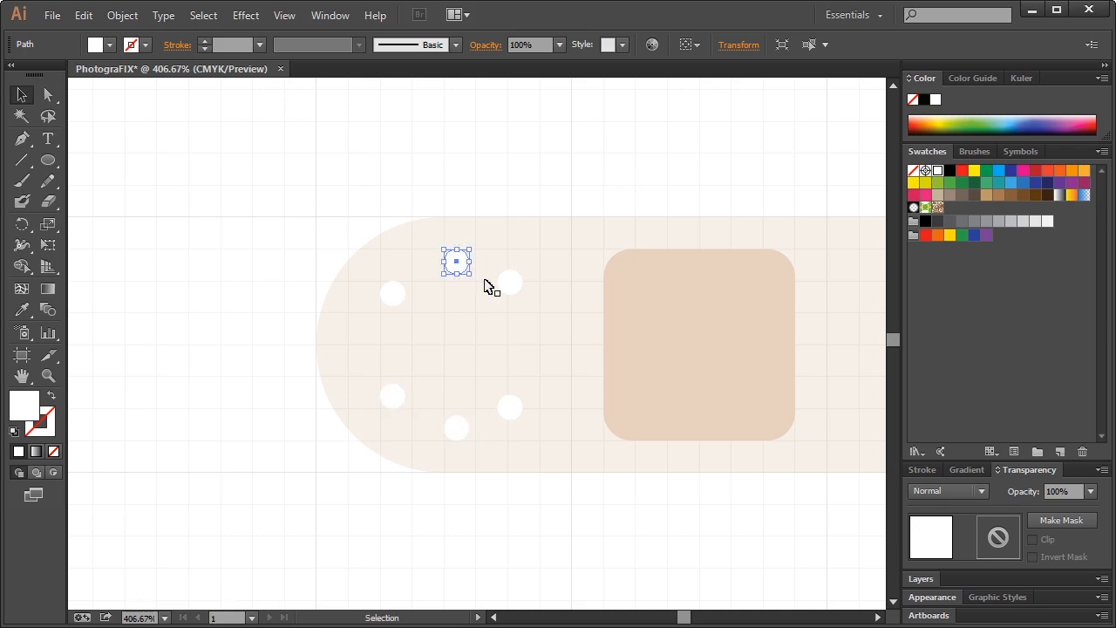
left_click_drag(513, 281, 524, 262)
left_click_drag(515, 413, 521, 427)
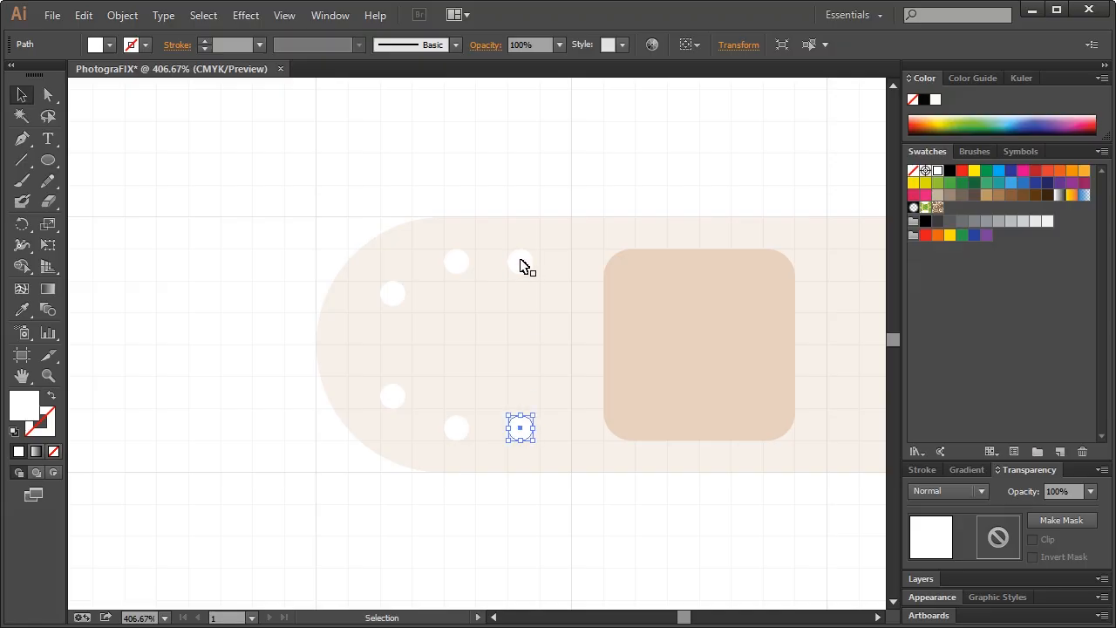
left_click(216, 229)
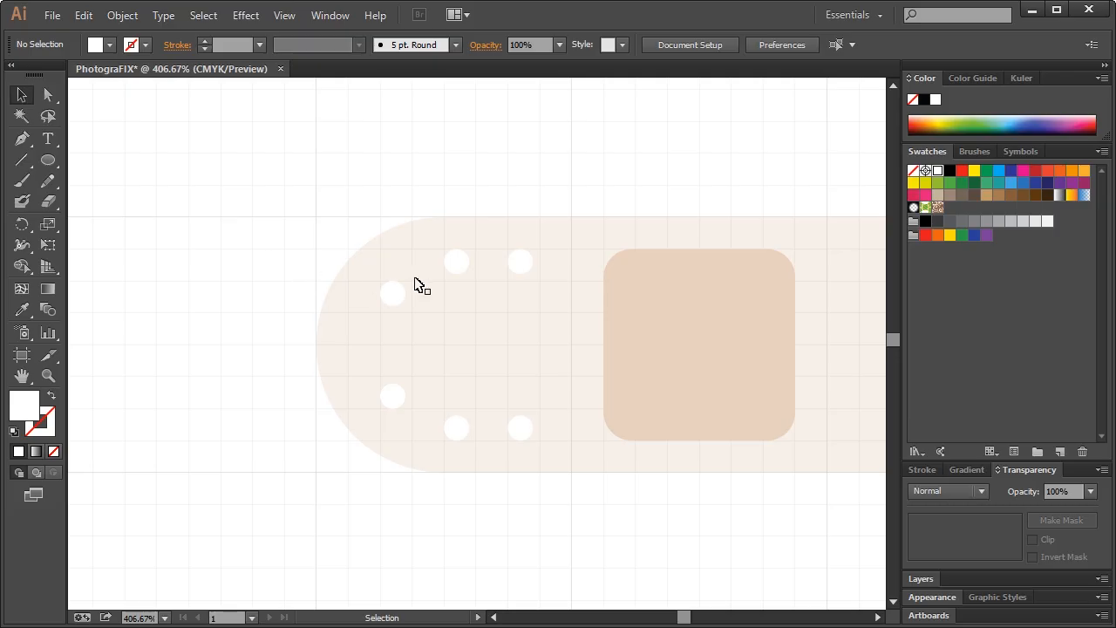
Return the bandage to 100% opacity
key("ctrl+1")
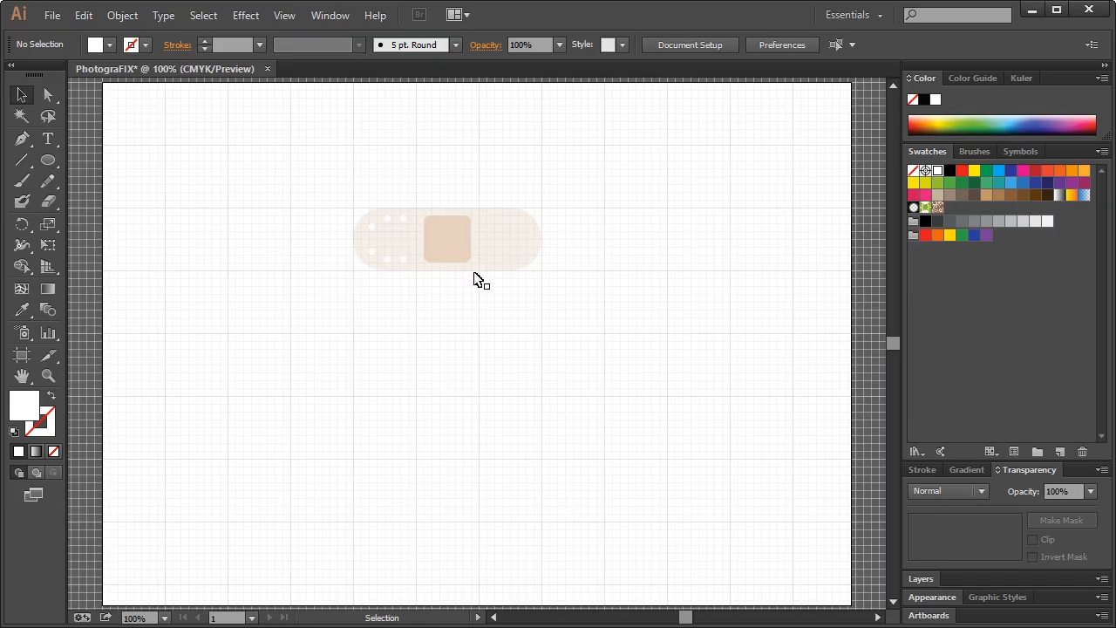
left_click(532, 250)
left_click(1091, 492)
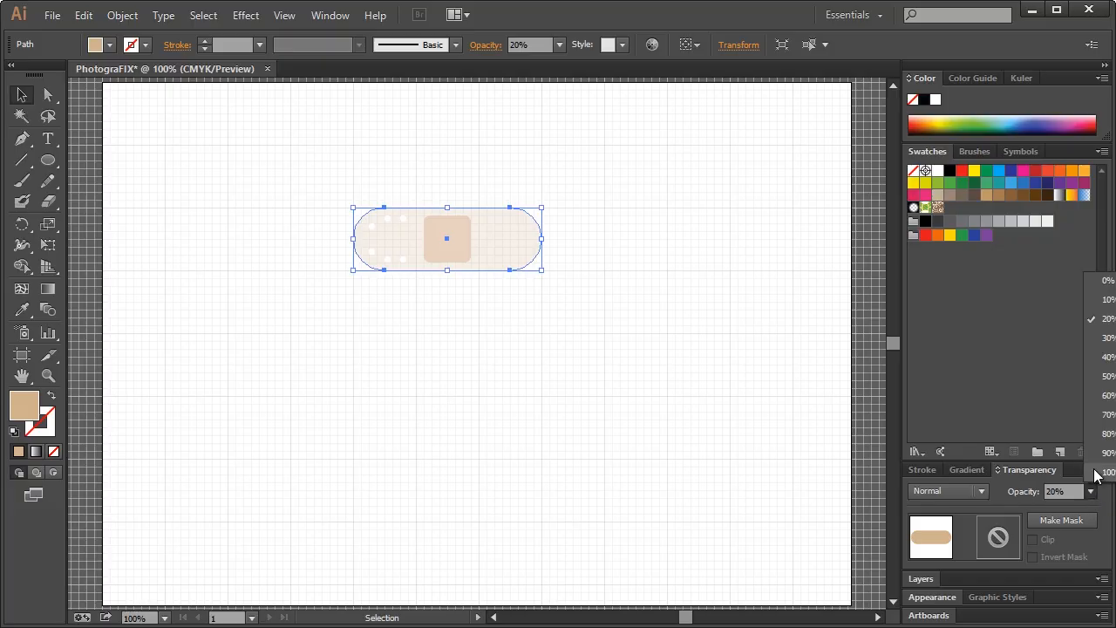
left_click(1106, 472)
left_click(649, 266)
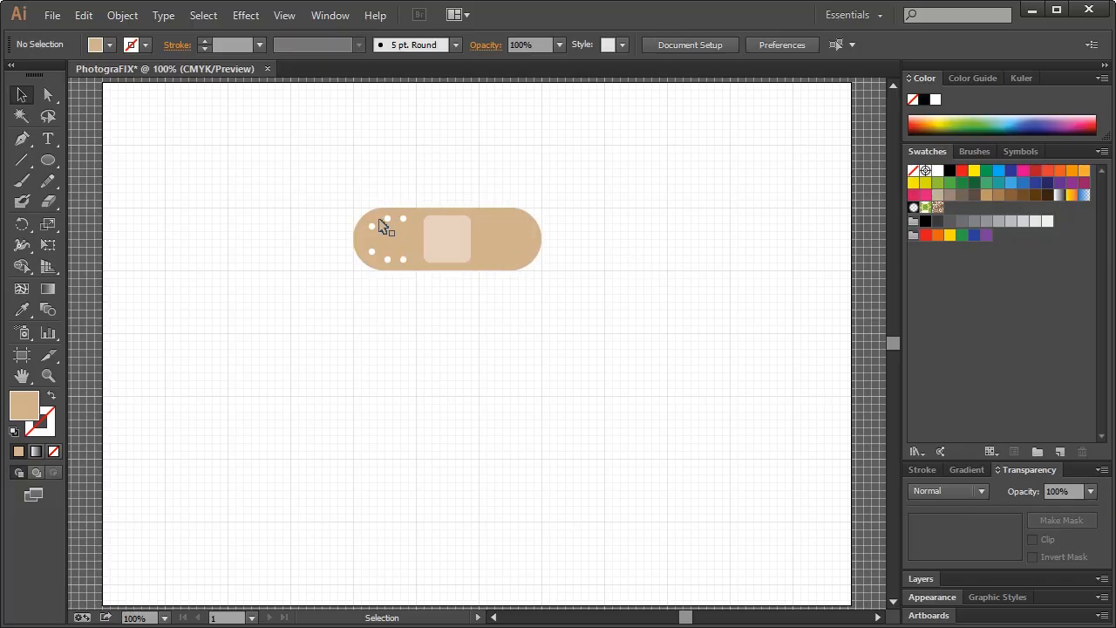
Select the group of holes on the bandage's left end and zoom in on the bandage
left_click_drag(342, 191, 410, 277)
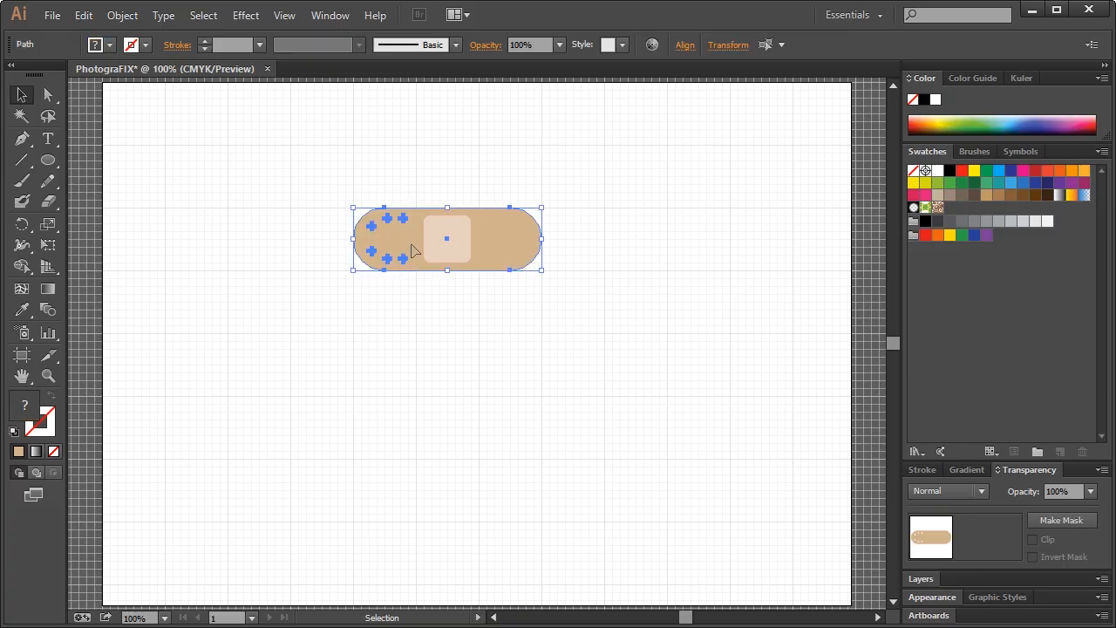
left_click(409, 245, "shift")
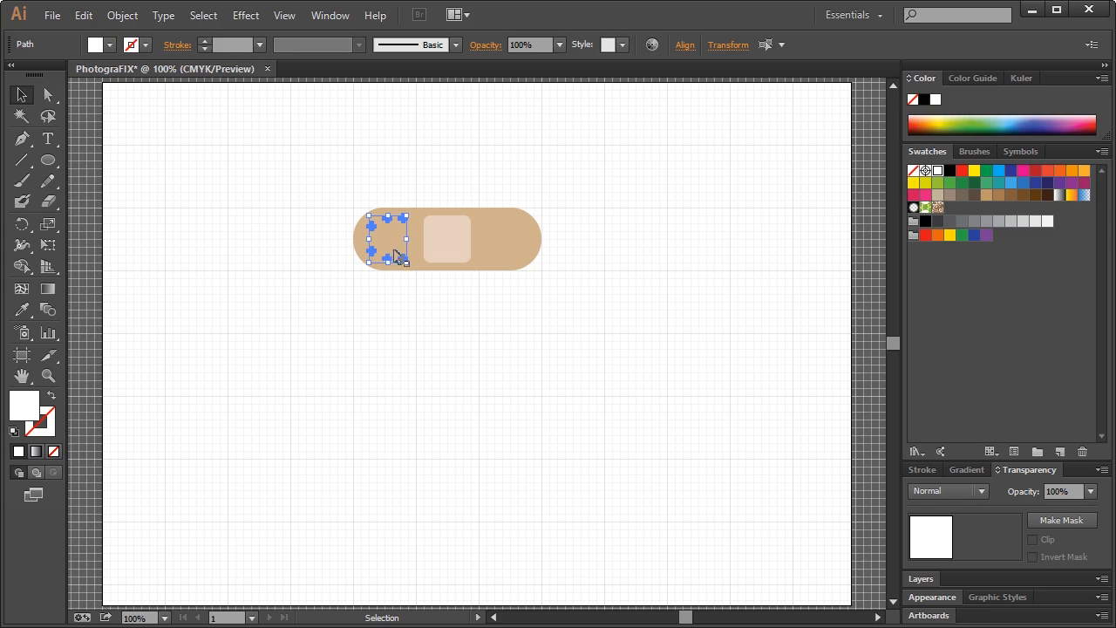
left_click(51, 375)
left_click_drag(296, 167, 625, 305)
left_click(21, 95)
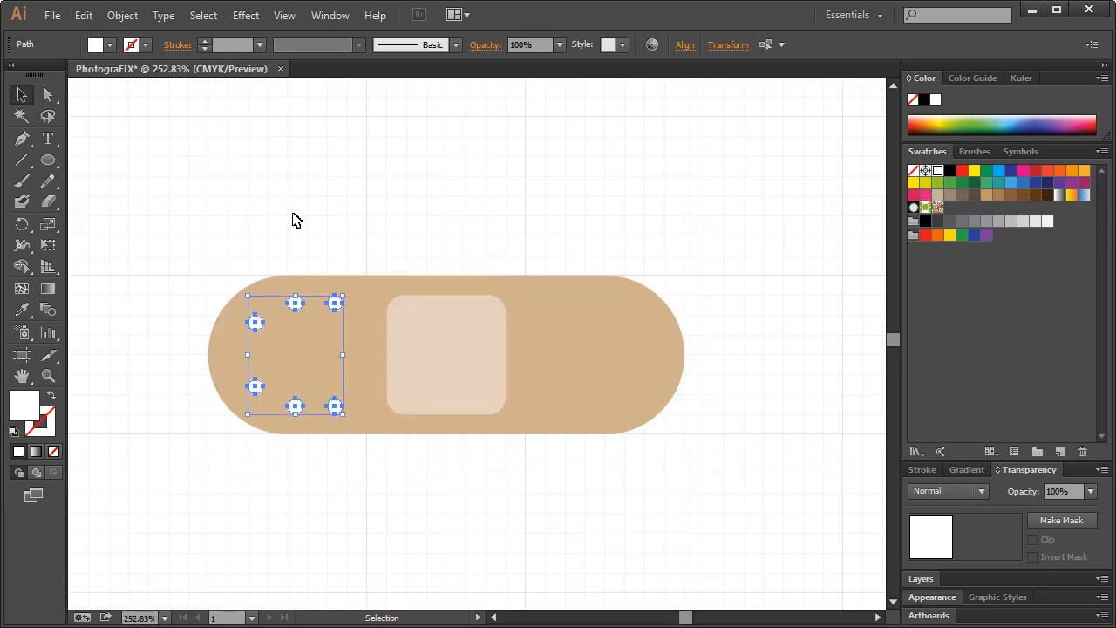
Reflect a copy of the six holes left-to-right and place it at the bandage's right end
right_click(335, 305)
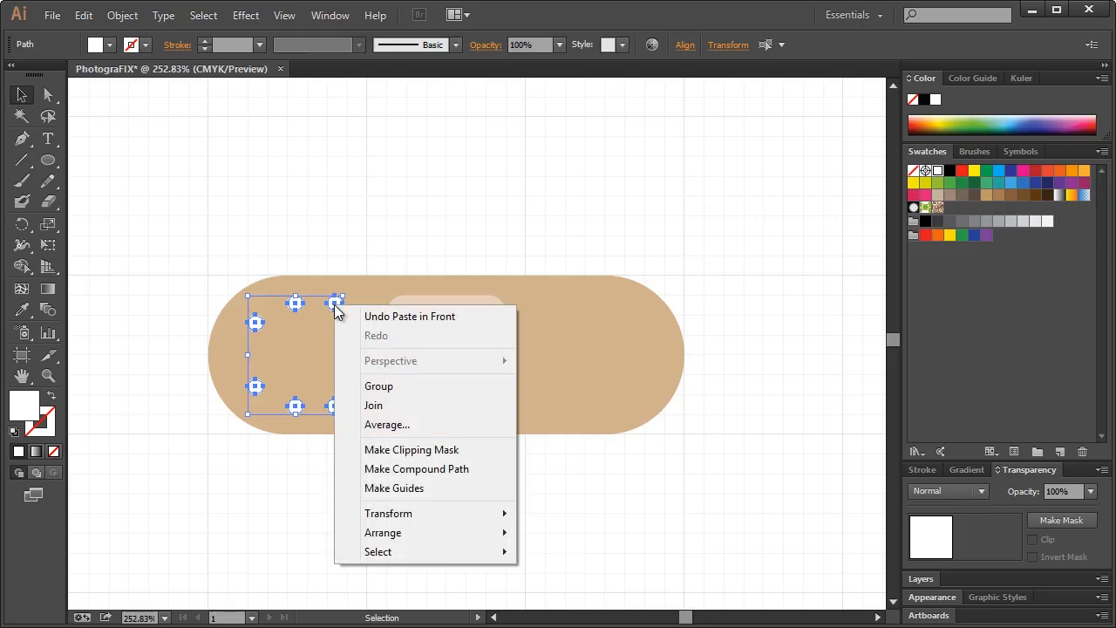
mouse_move(433, 512)
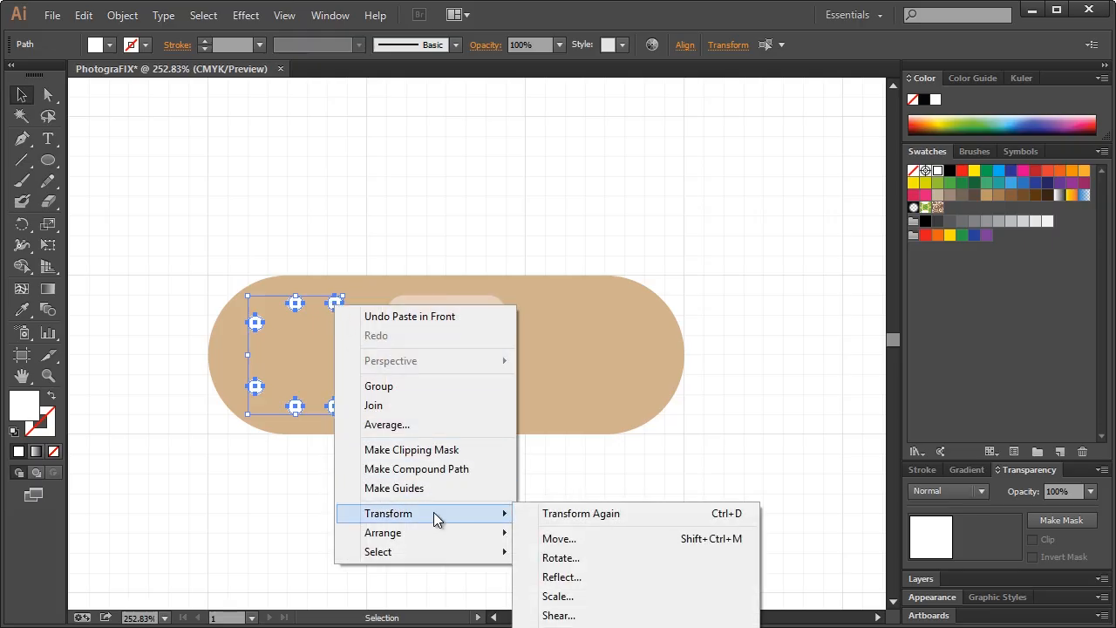
left_click(576, 575)
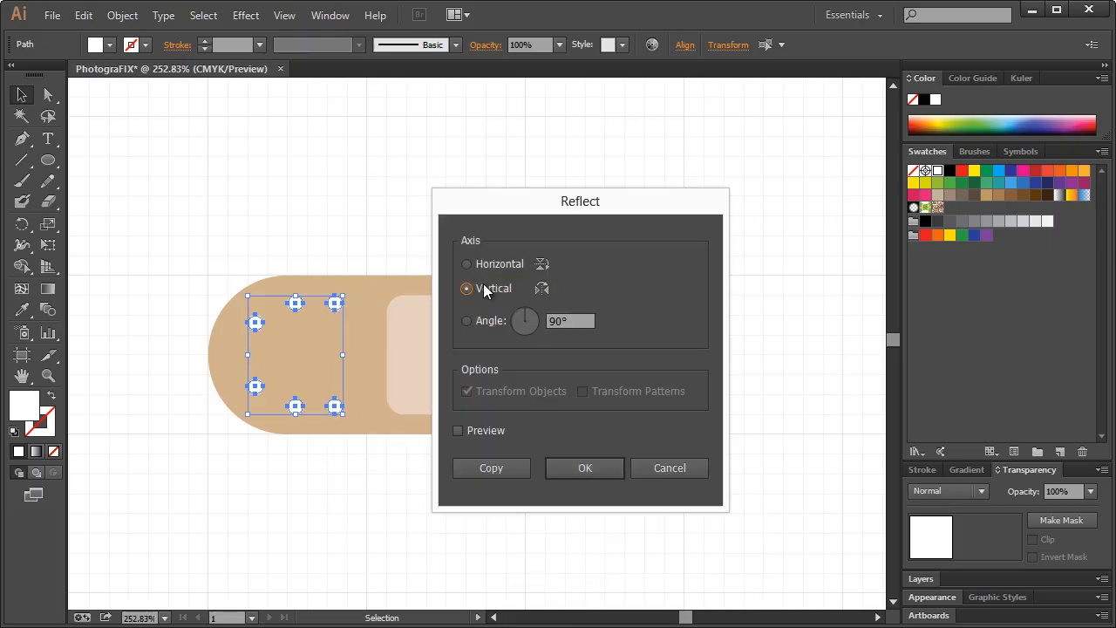
left_click(576, 467)
left_click_drag(338, 324, 637, 323)
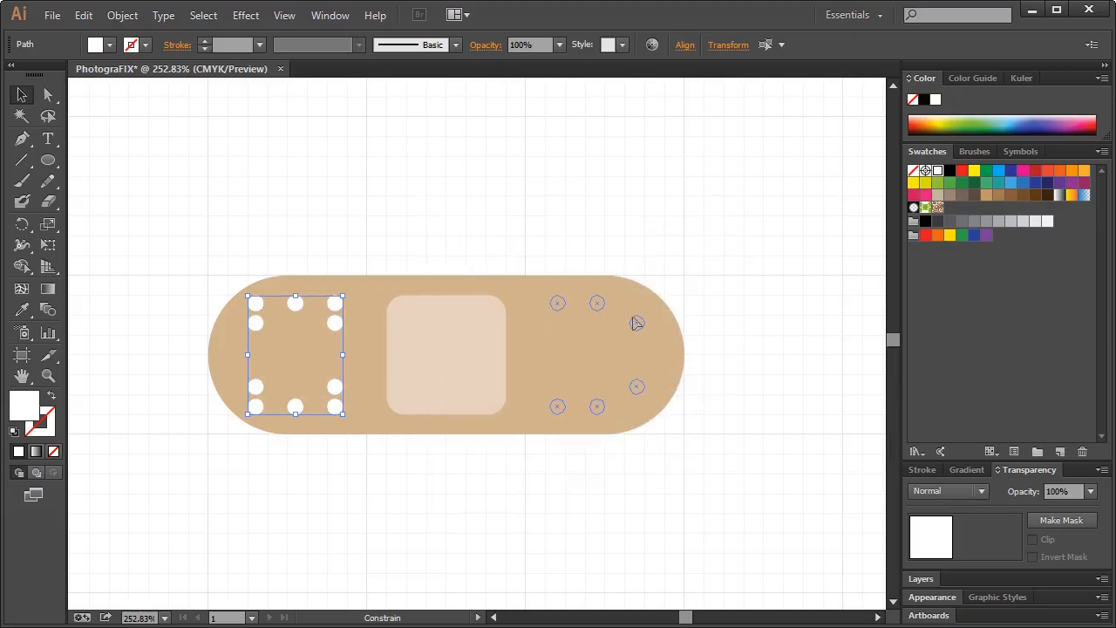
left_click_drag(636, 323, 637, 324)
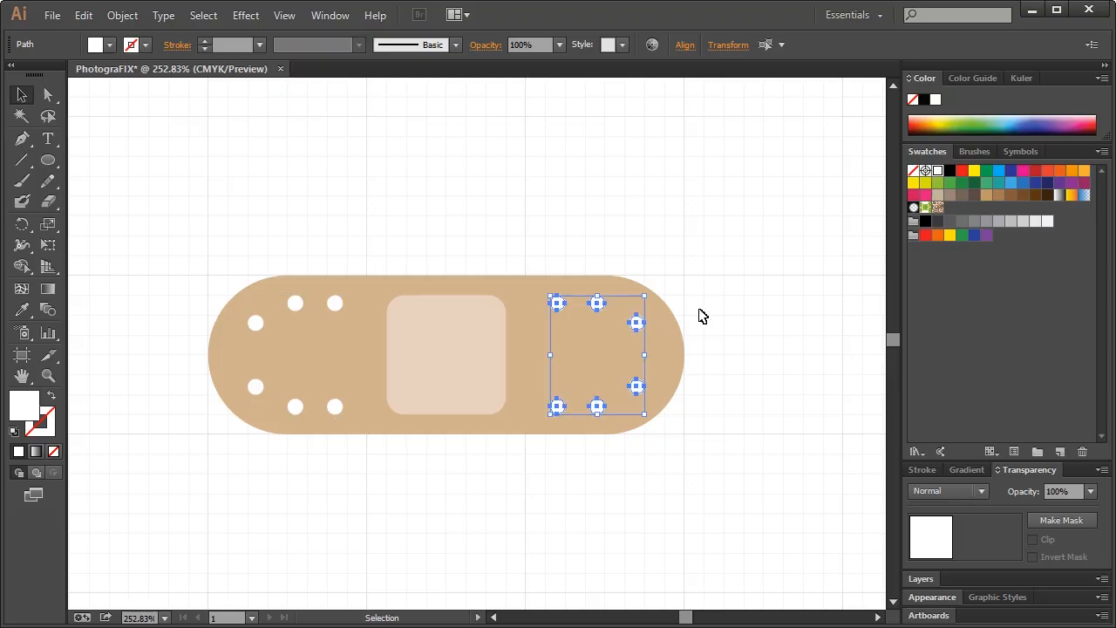
left_click(718, 252)
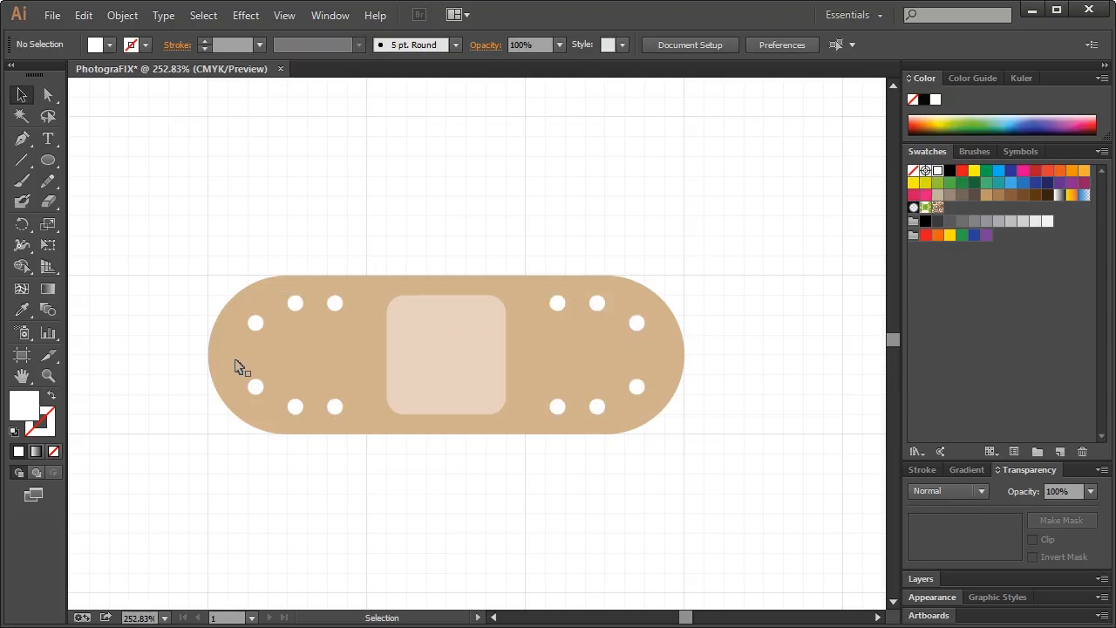
key("ctrl+1")
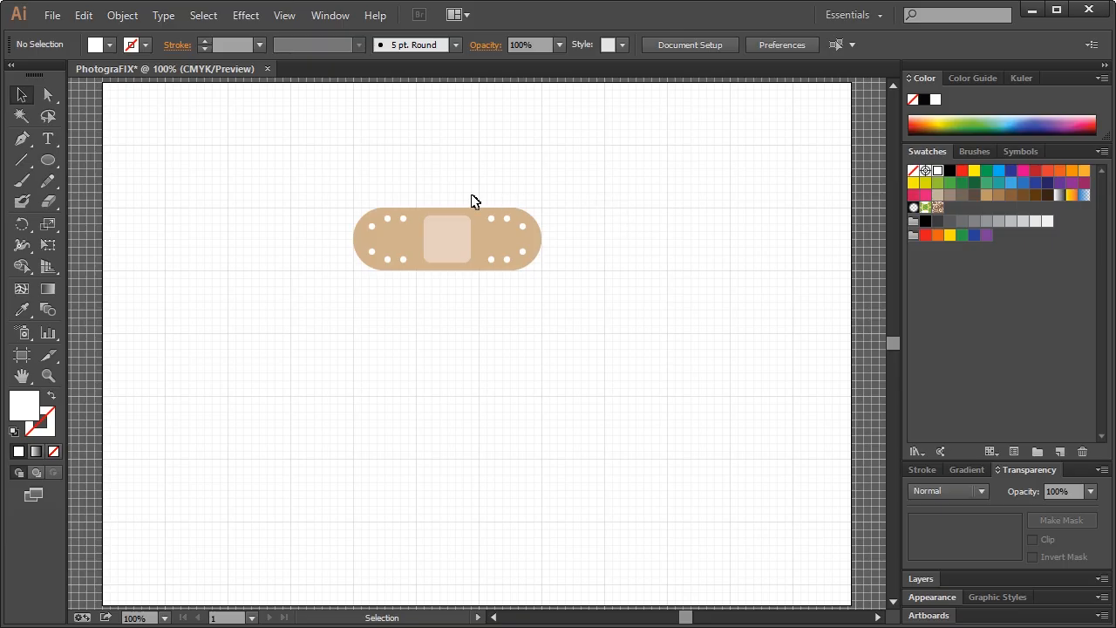
Group all bandage parts with Ctrl+G and rotate the group about 45° counter-clockwise
left_click_drag(295, 193, 543, 288)
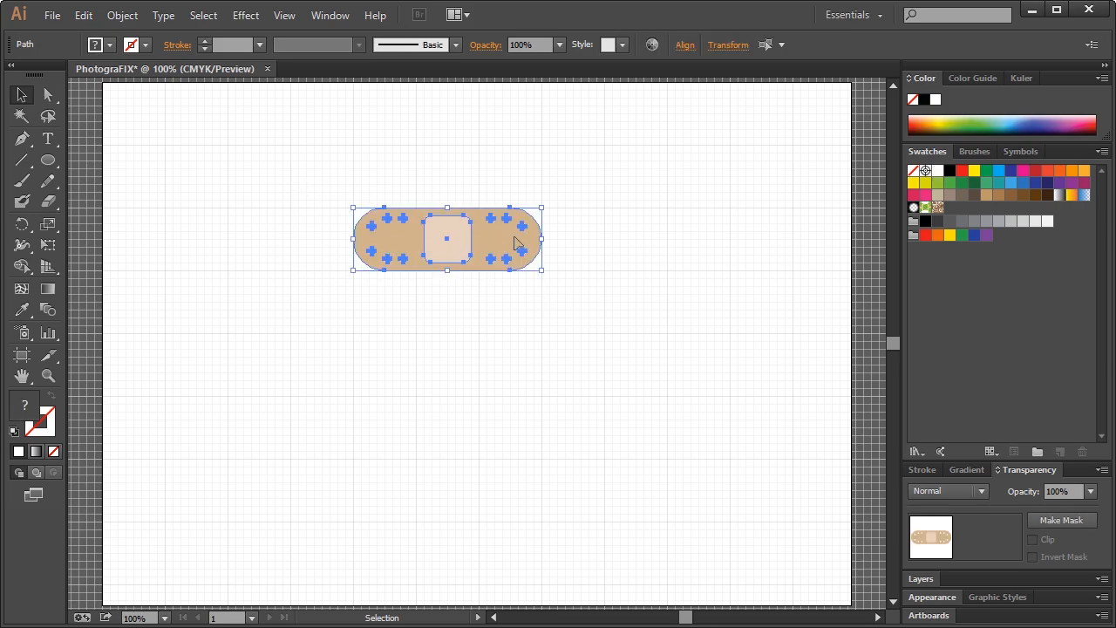
key("ctrl+g")
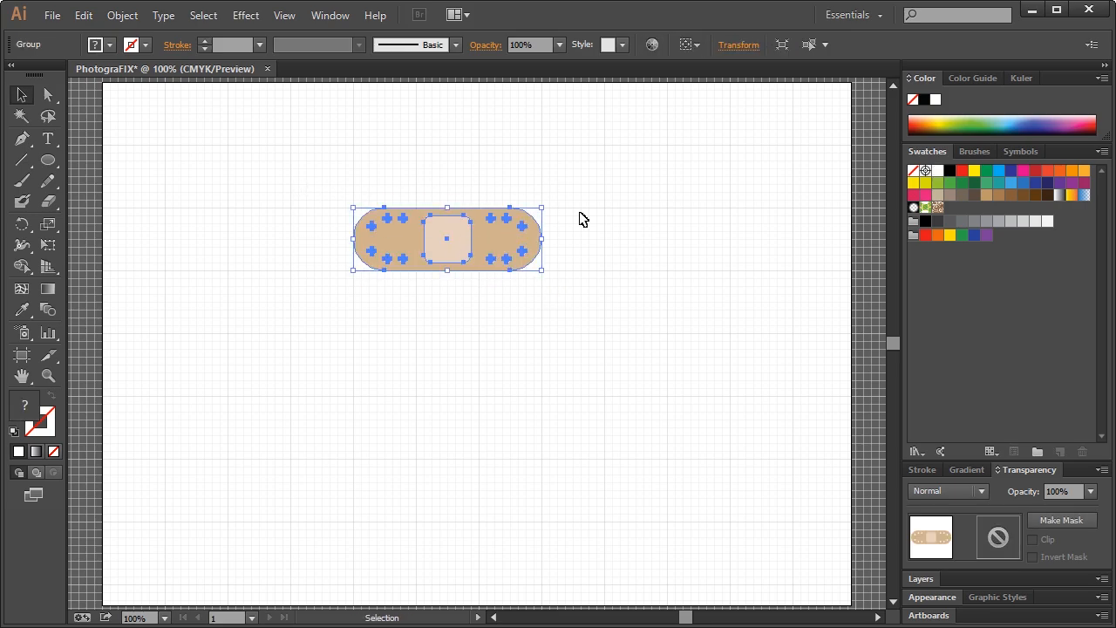
left_click(933, 578)
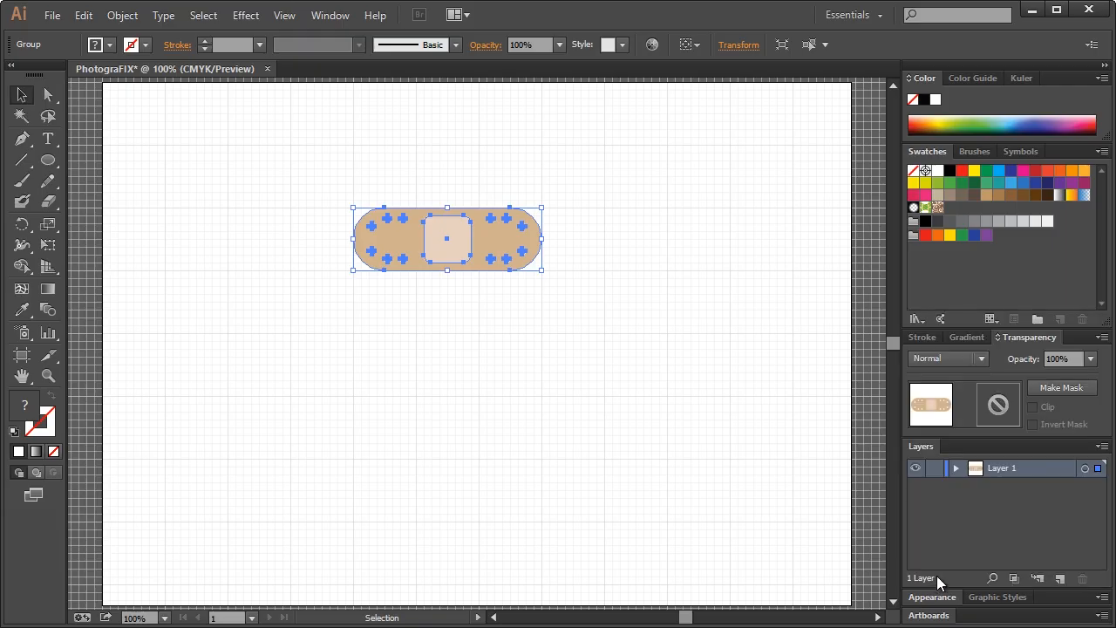
left_click(956, 470)
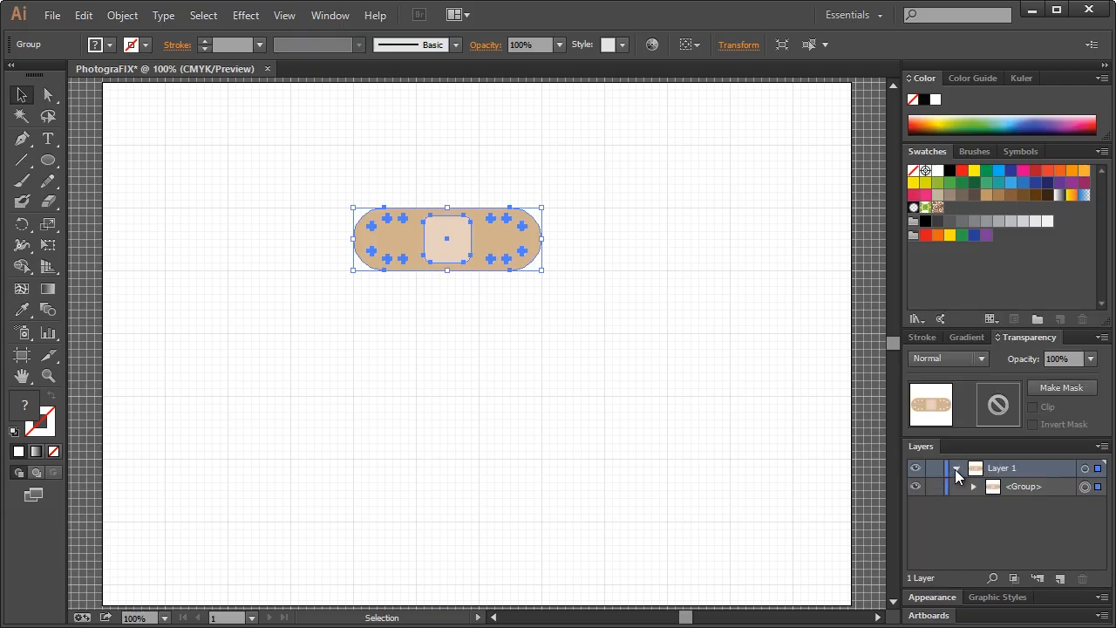
left_click(973, 487)
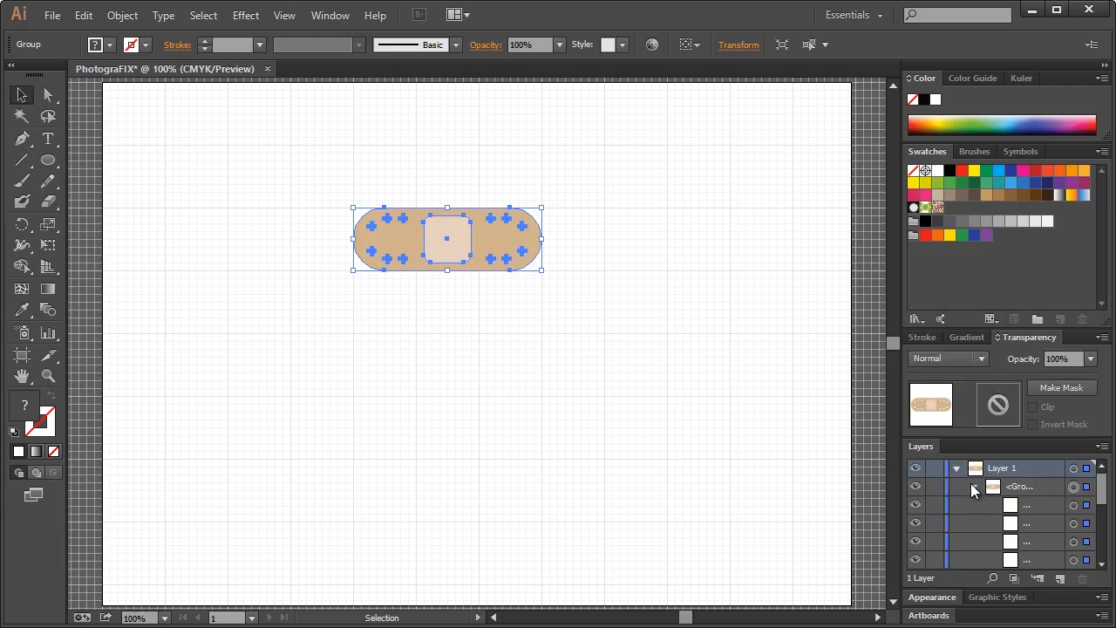
left_click(972, 486)
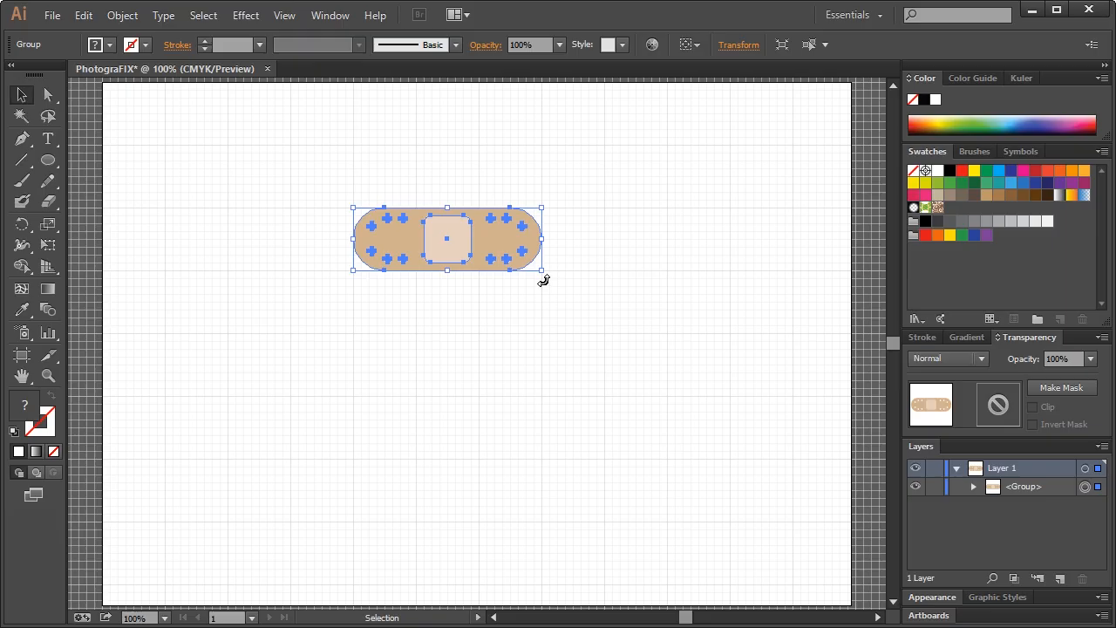
left_click_drag(543, 279, 548, 232)
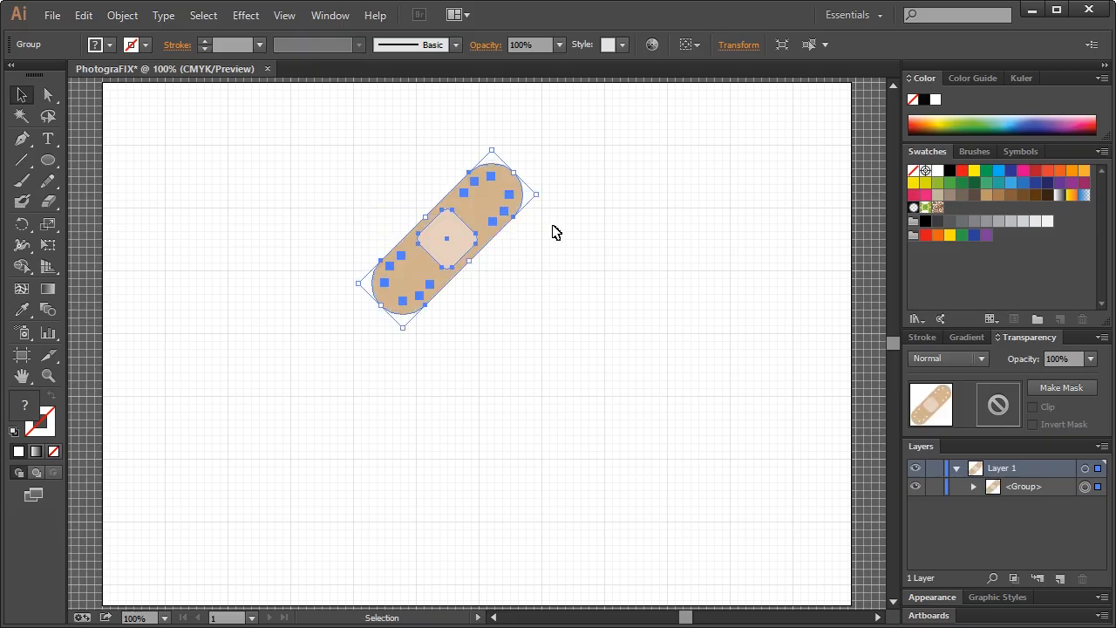
left_click(592, 205)
Paste a copy of the bandage in front and reflect it vertically to form an X
key("ctrl+f")
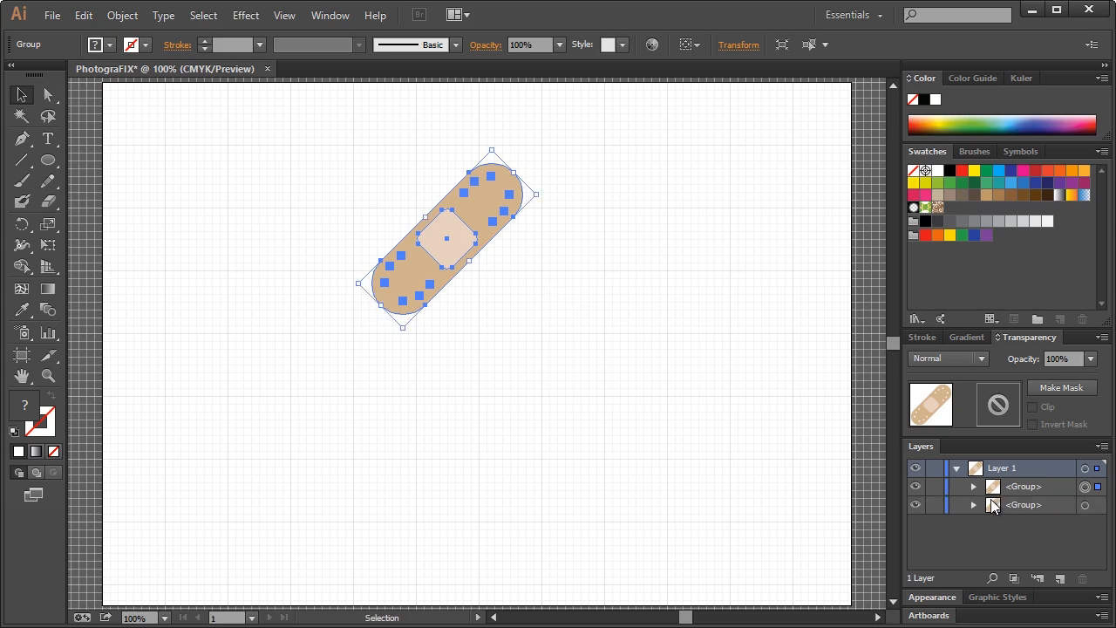
right_click(469, 218)
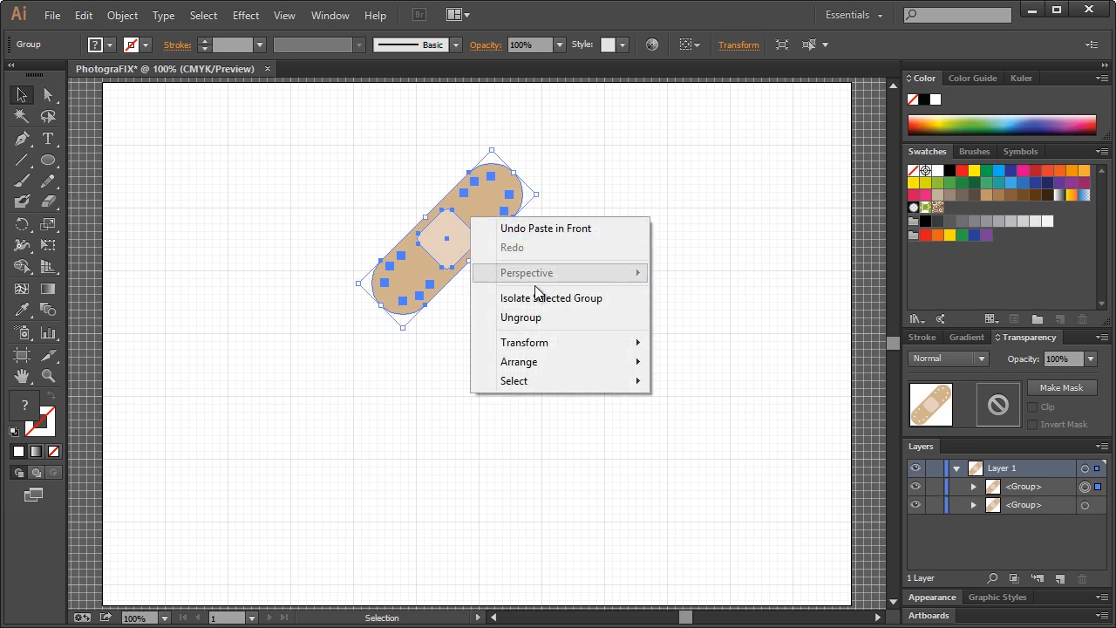
mouse_move(556, 342)
left_click(739, 404)
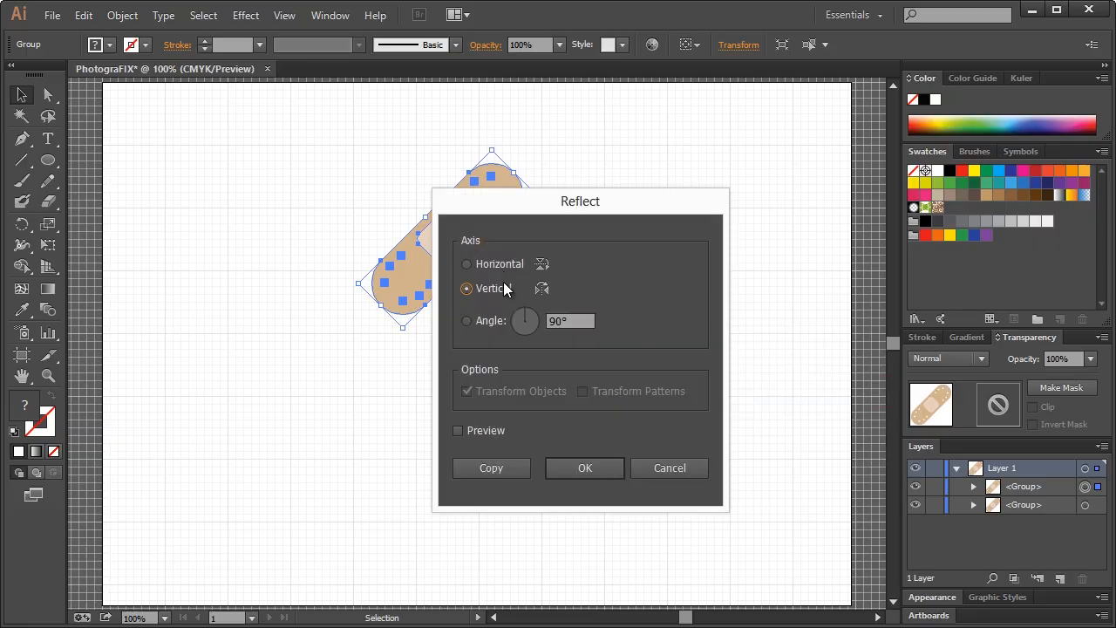
left_click(586, 467)
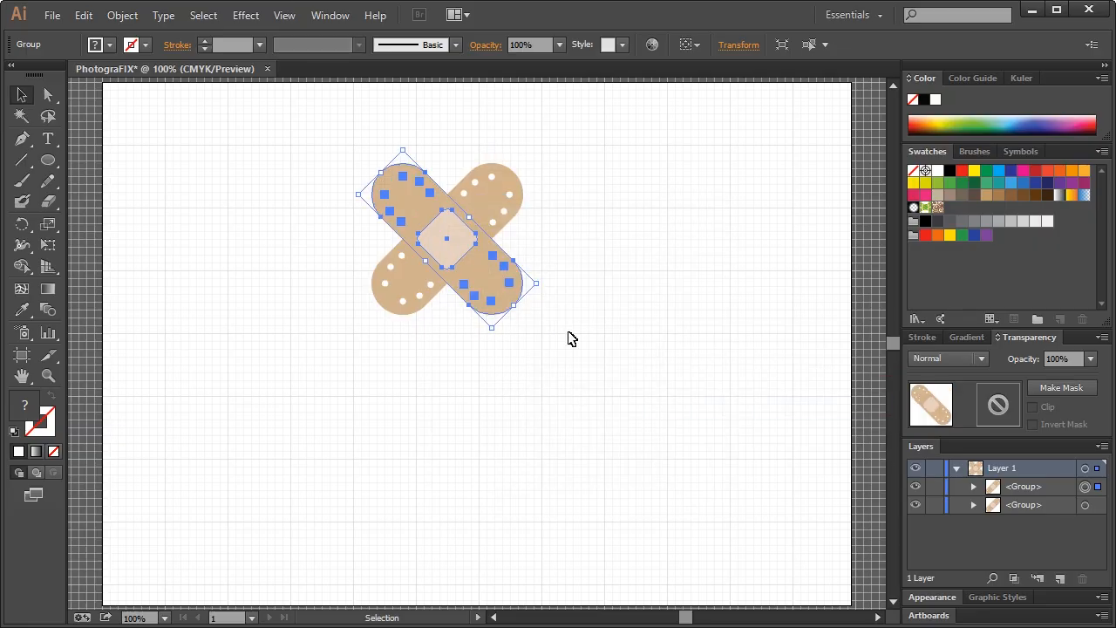
left_click(584, 319)
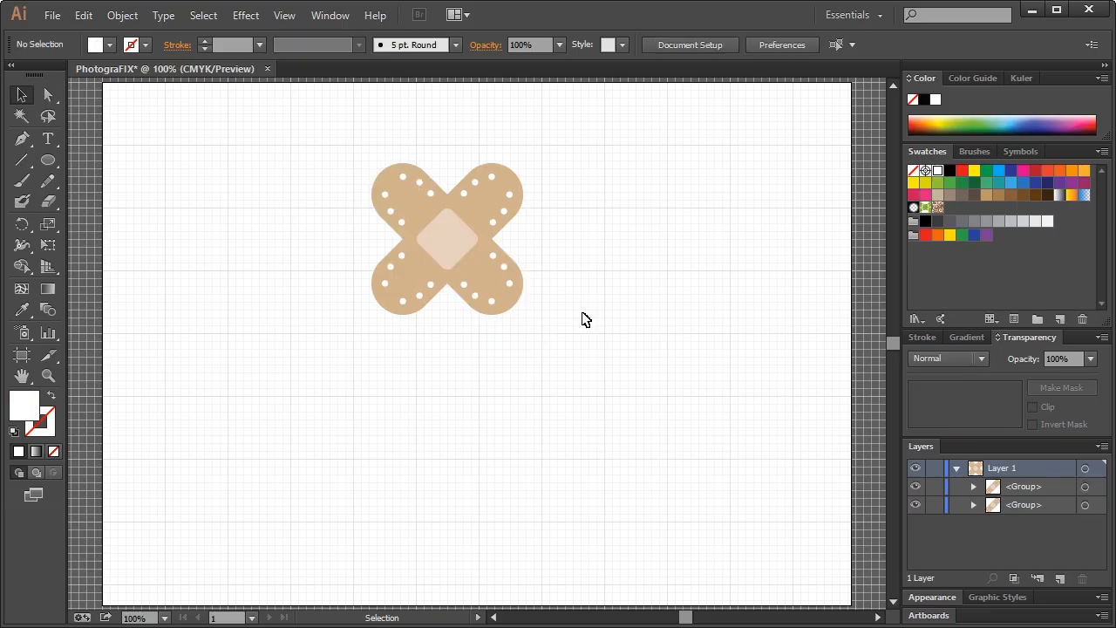
Move the reflected copy beneath the original bandage in the Layers stack
left_click(514, 295)
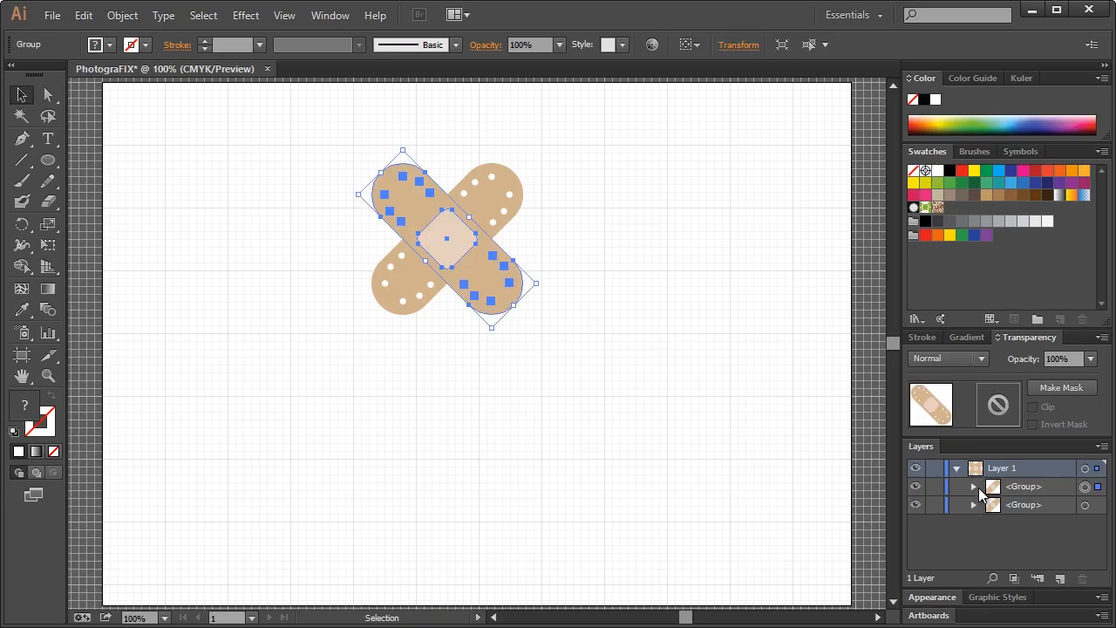
left_click_drag(1026, 489, 1029, 513)
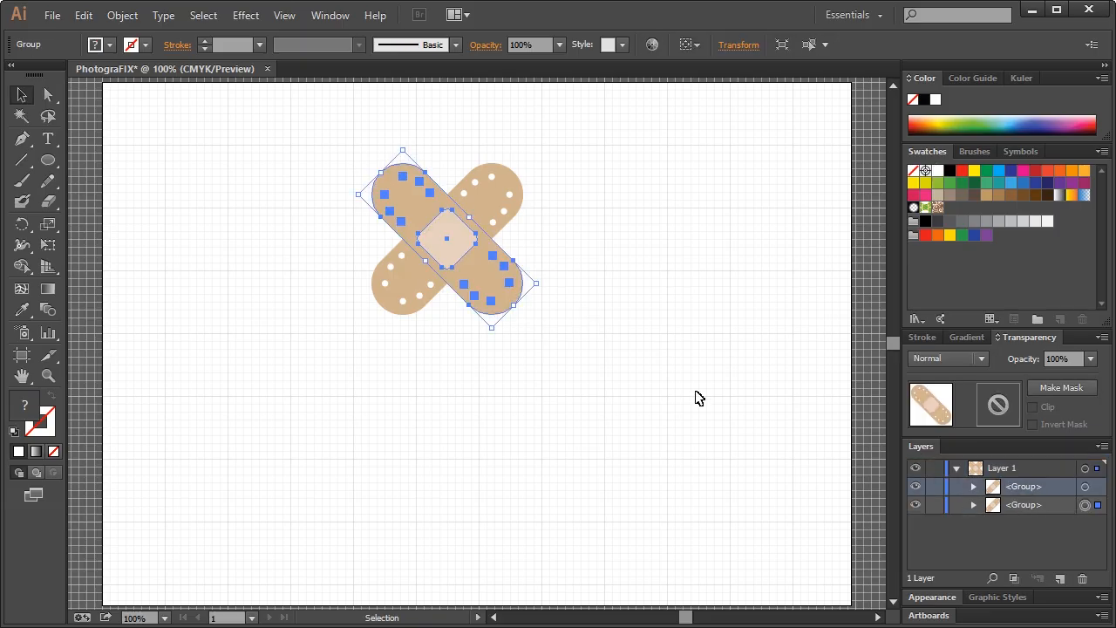
left_click(639, 320)
left_click(503, 194)
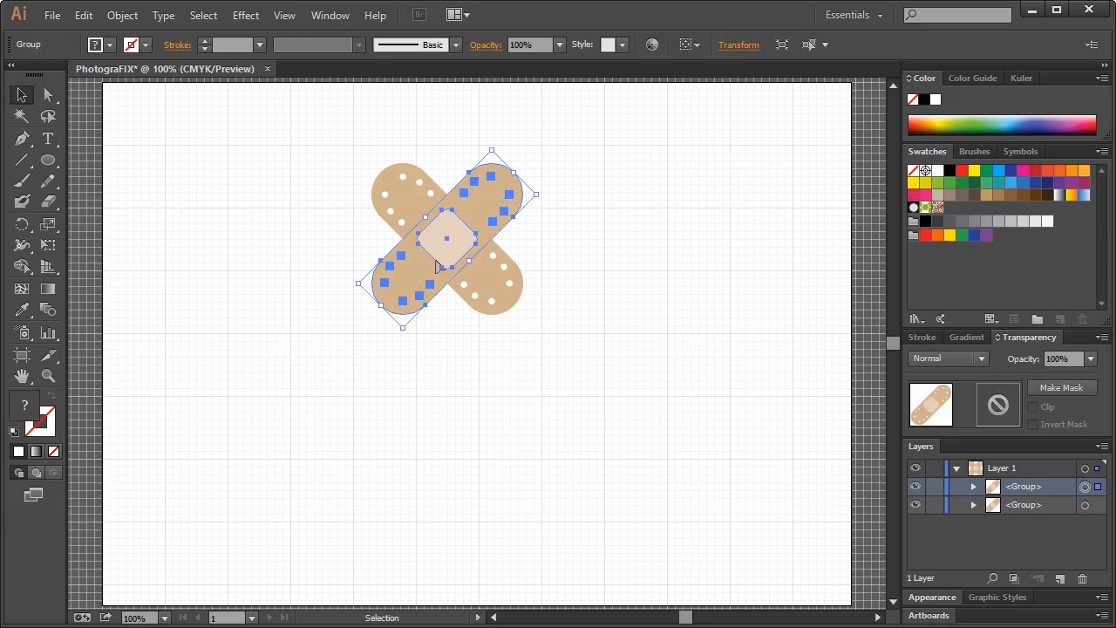
left_click(513, 146)
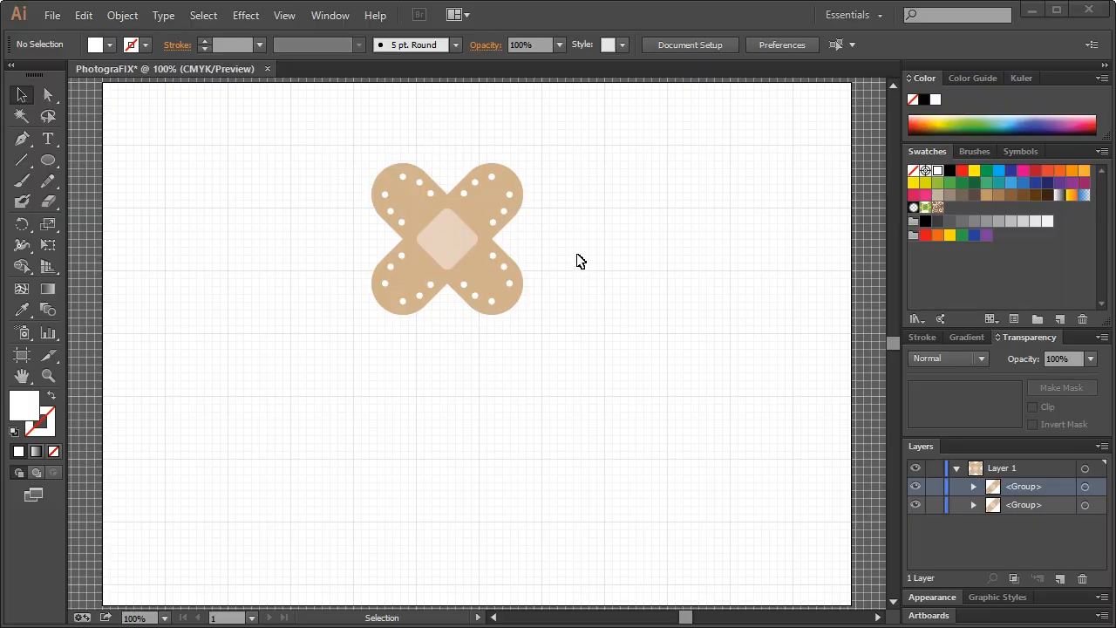
left_click(491, 283)
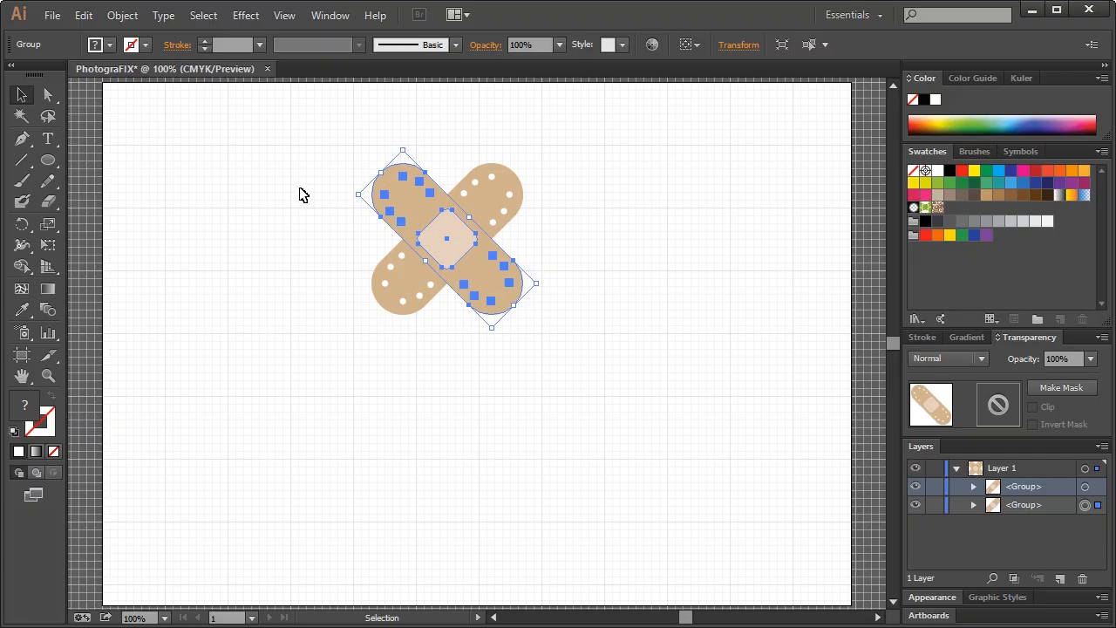
Fill the underneath bandage's strip with the darker tan bf9879
left_click(48, 95)
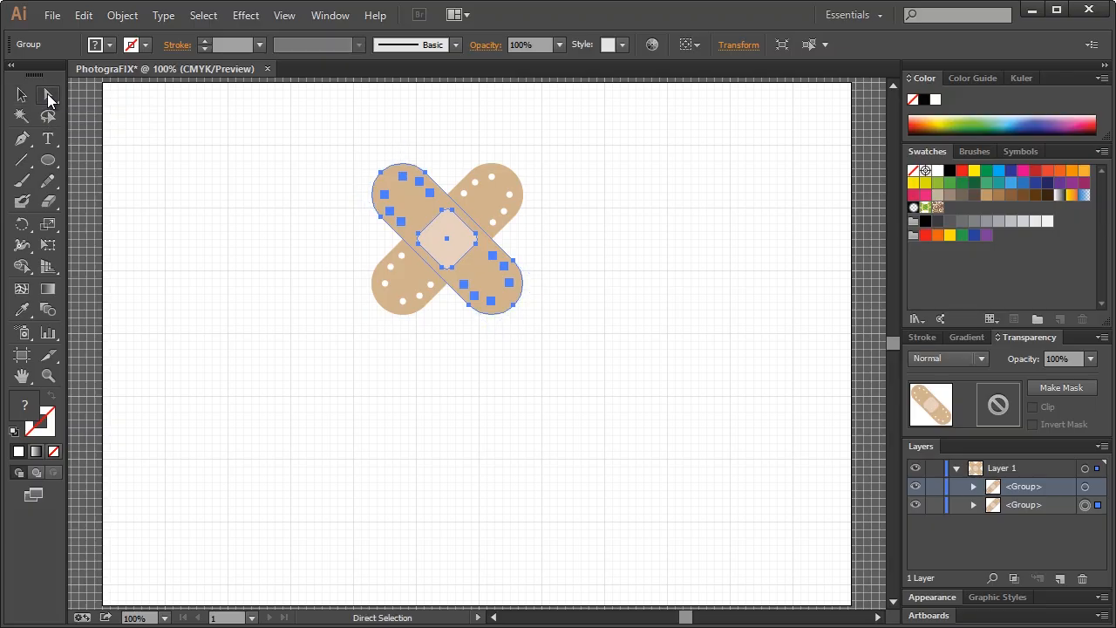
left_click(361, 145)
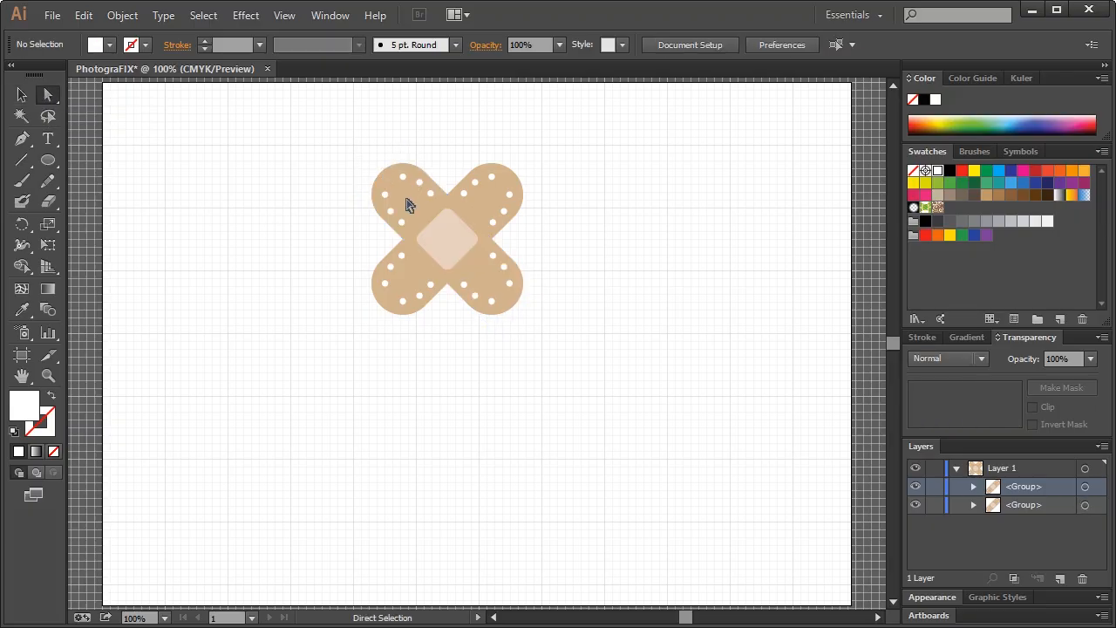
left_click(409, 204)
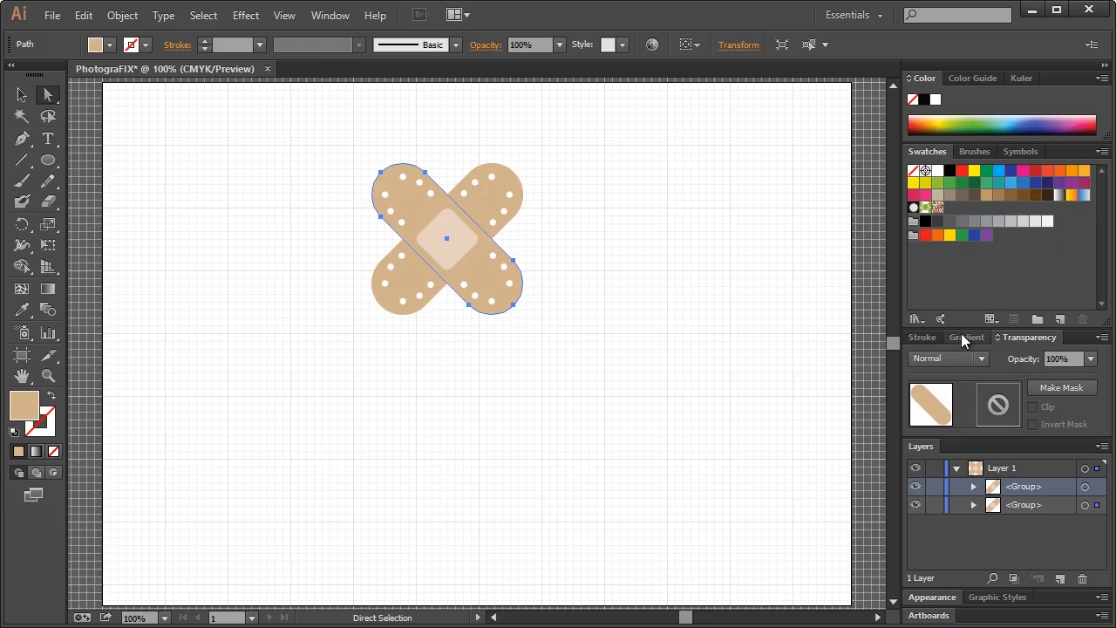
double_click(35, 406)
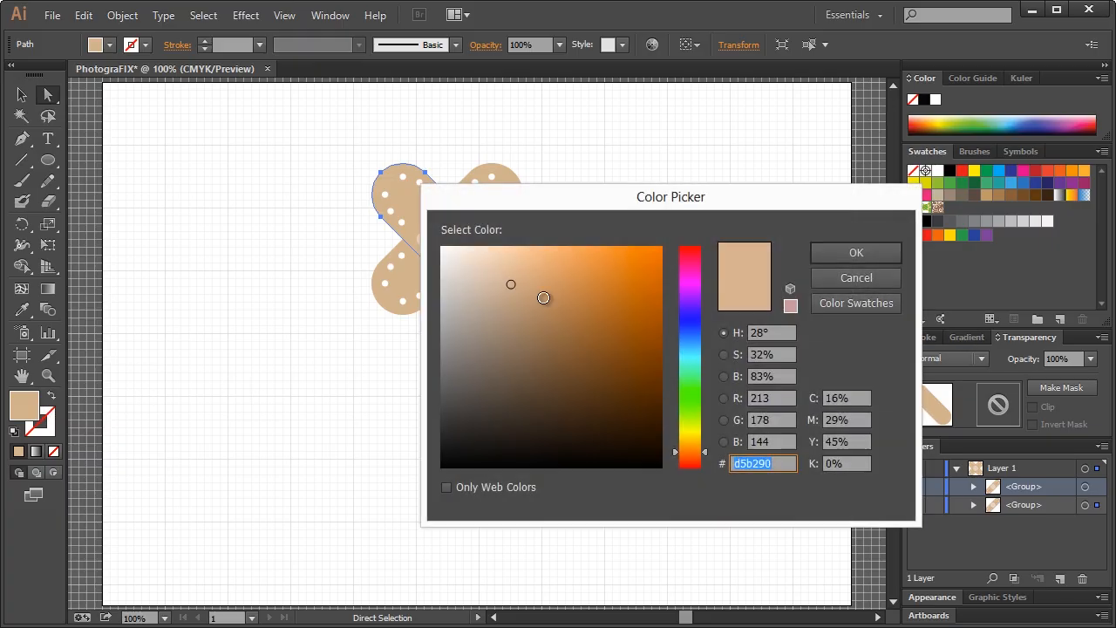
left_click_drag(514, 288, 523, 300)
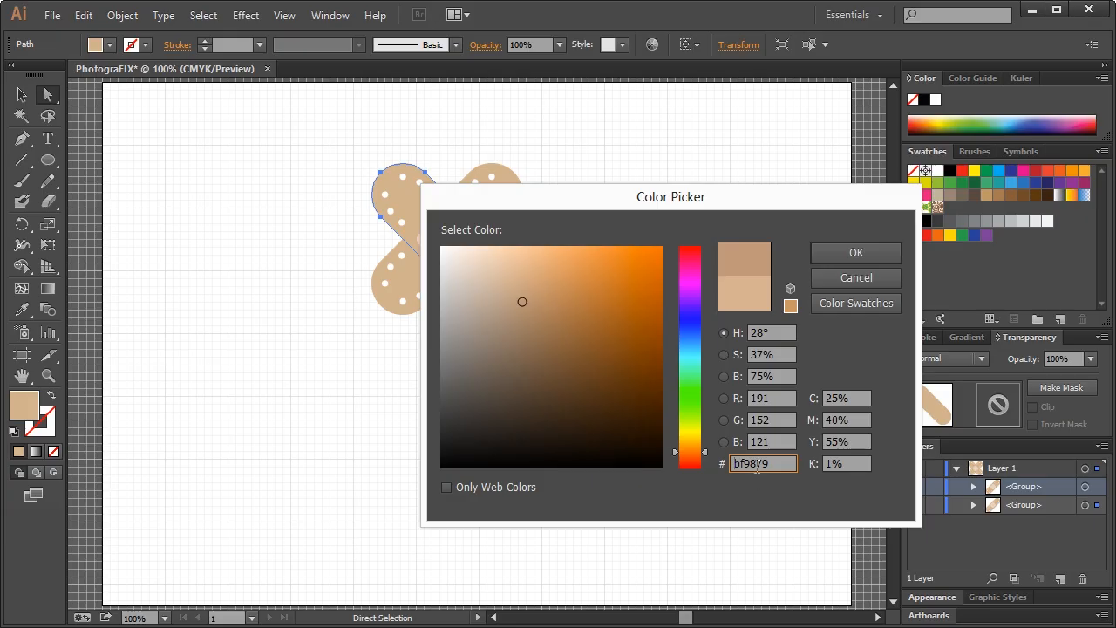
left_click(855, 254)
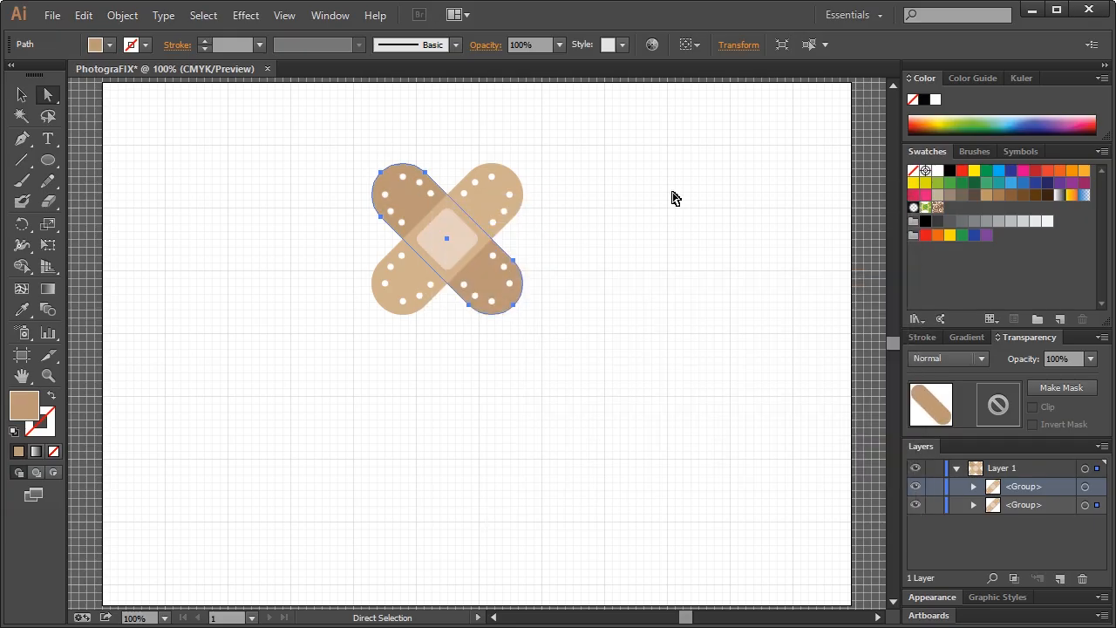
left_click(673, 198)
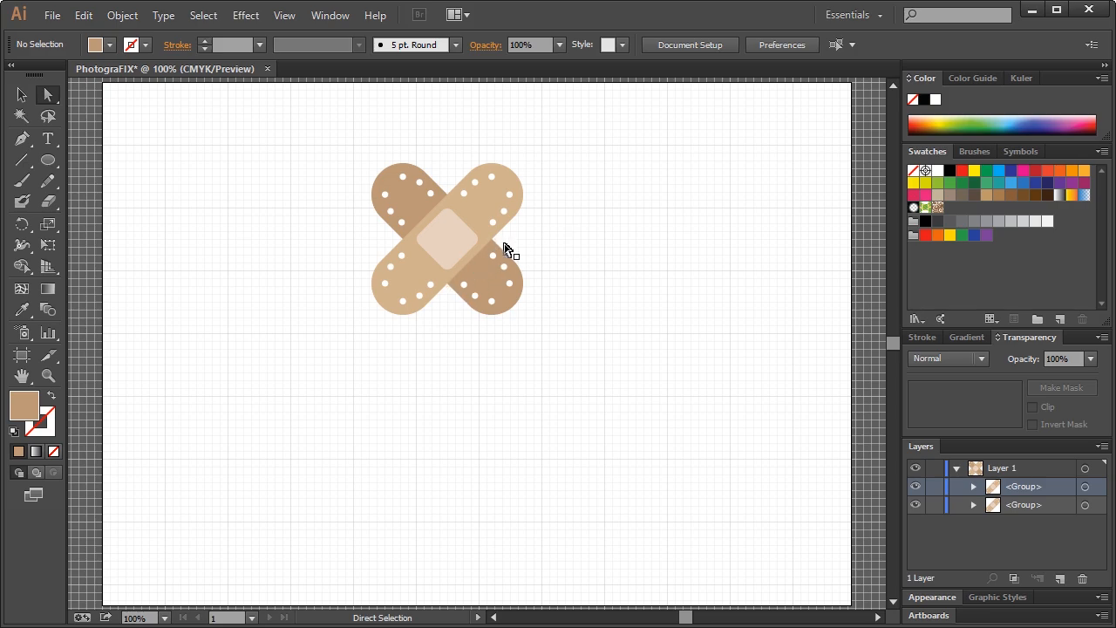
left_click(48, 375)
Zoom in closely on the crossed bandages and turn off Snap to Grid
left_click_drag(366, 176, 586, 345)
left_click(25, 97)
left_click(24, 141)
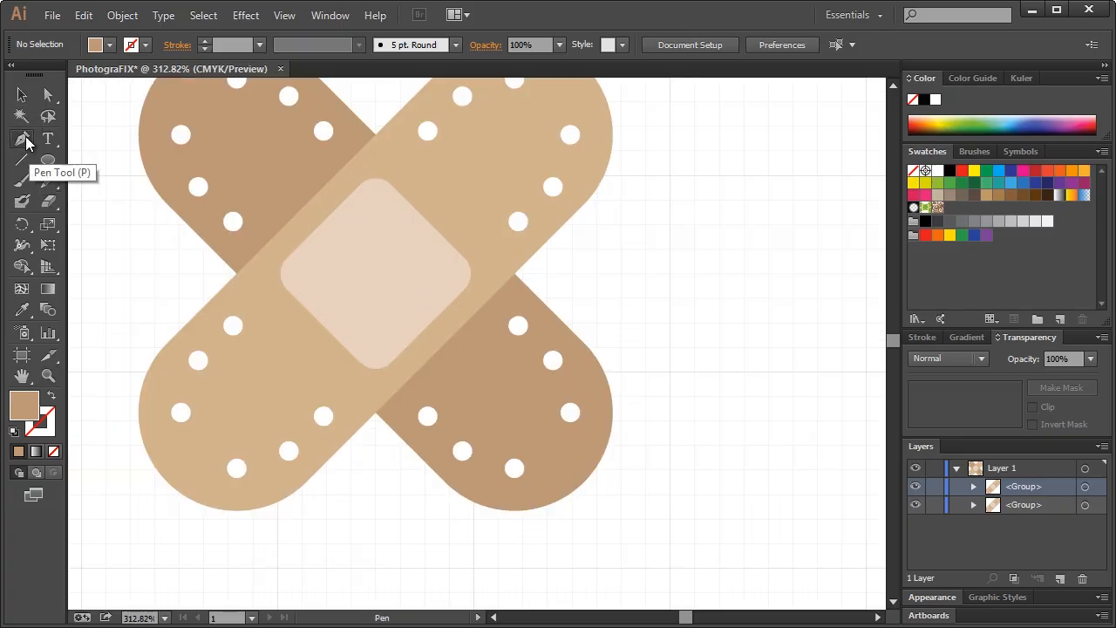
left_click(385, 434)
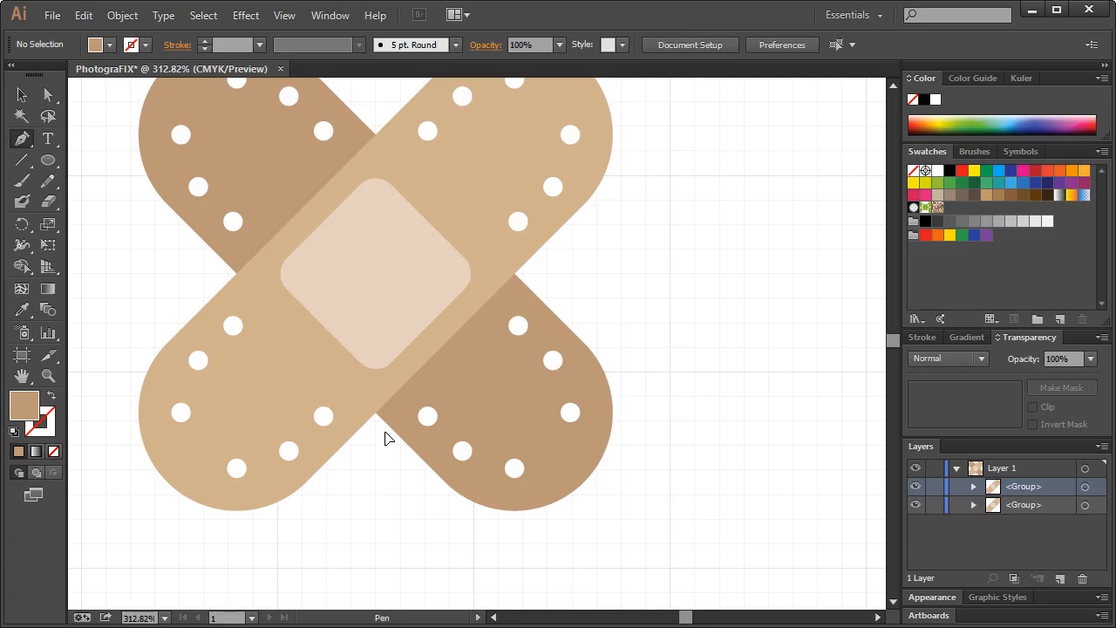
key("ctrl+z")
left_click(280, 17)
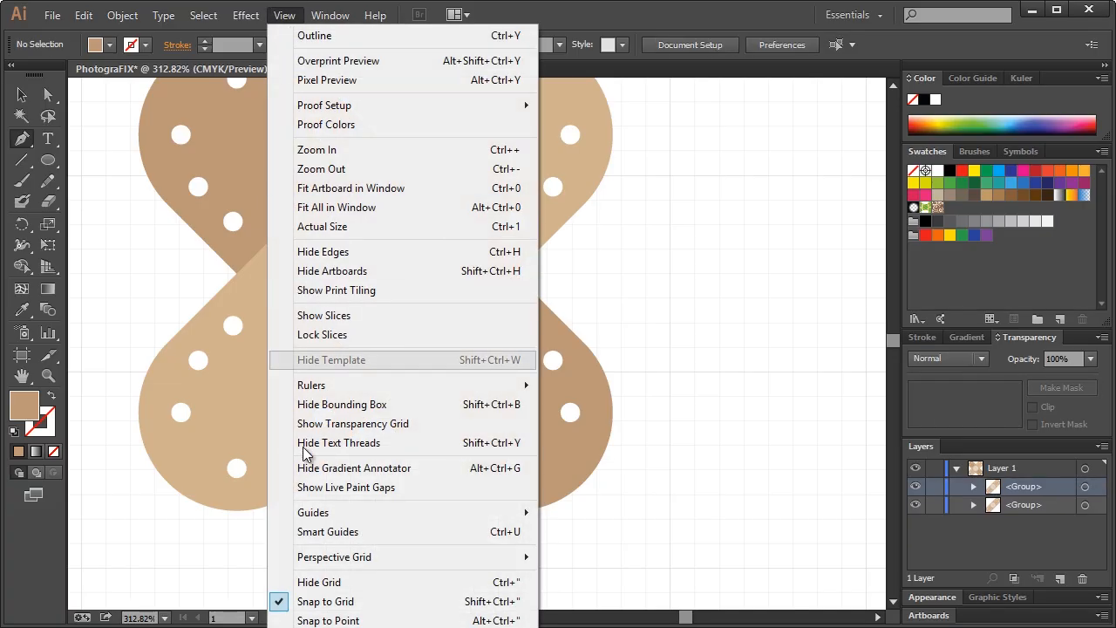
left_click(324, 600)
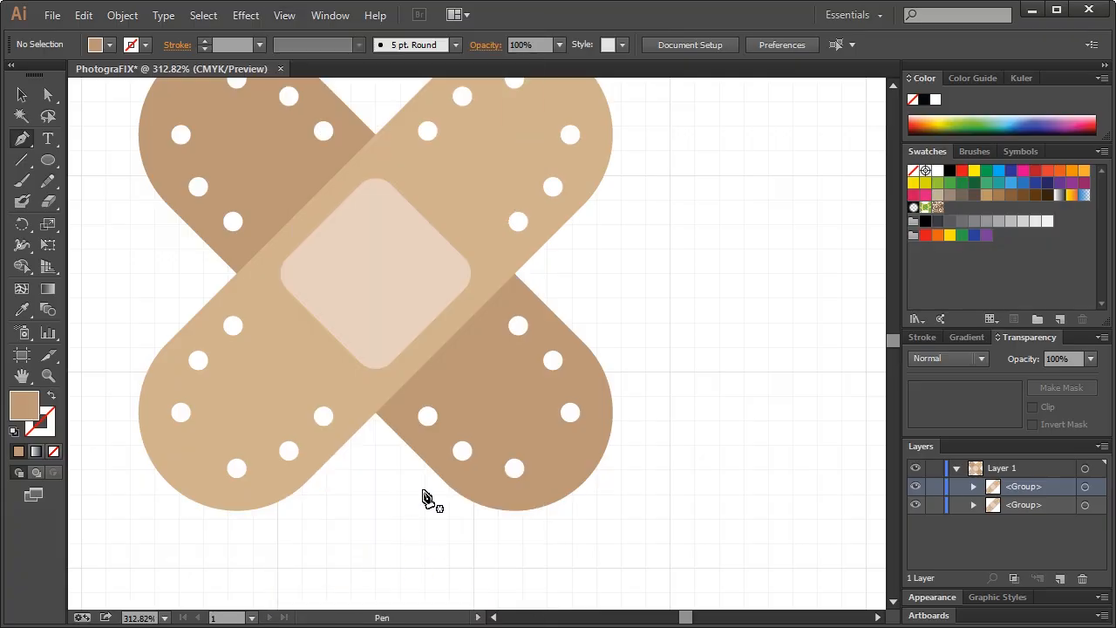
Draw a closed four-point shadow shape along the top bandage's lower-right edge
left_click(384, 429)
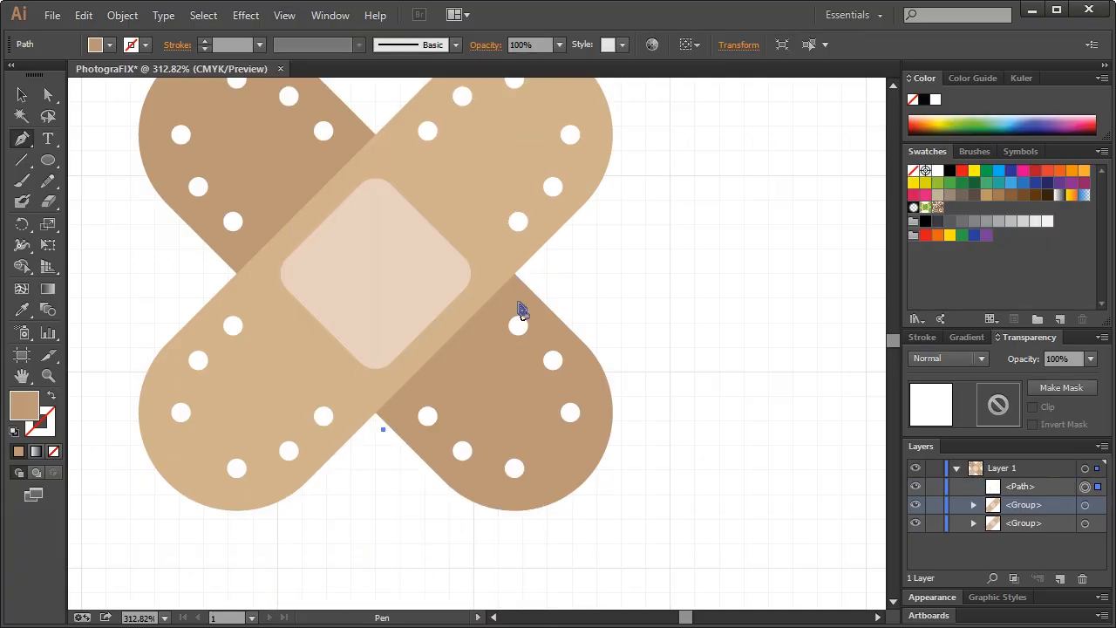
left_click(535, 281, "shift")
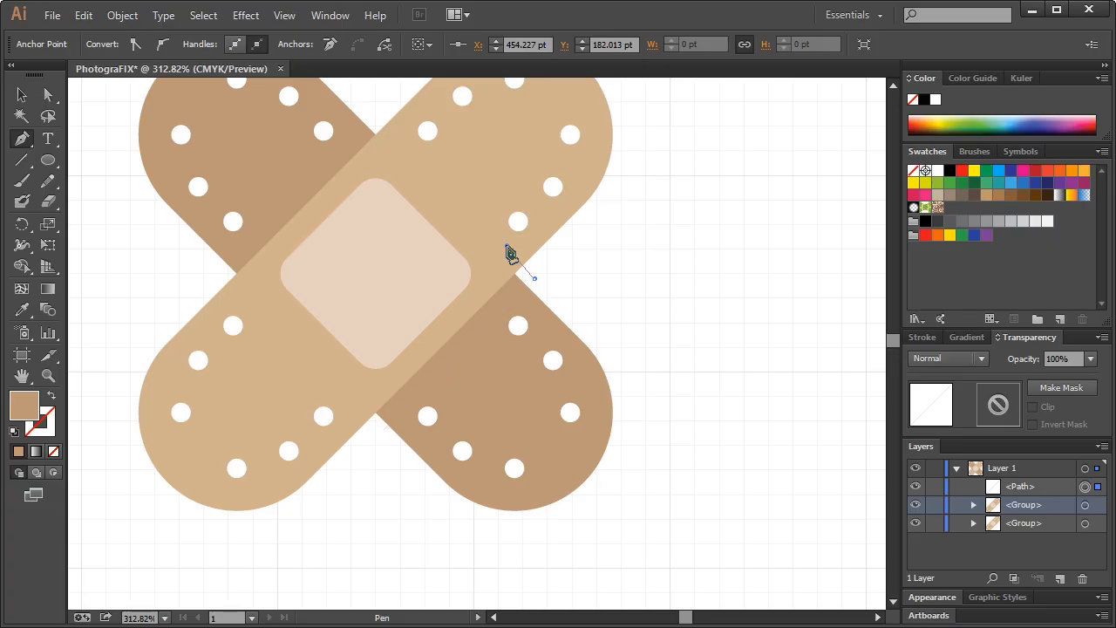
left_click(505, 246)
left_click(355, 400)
left_click(383, 429)
key("v")
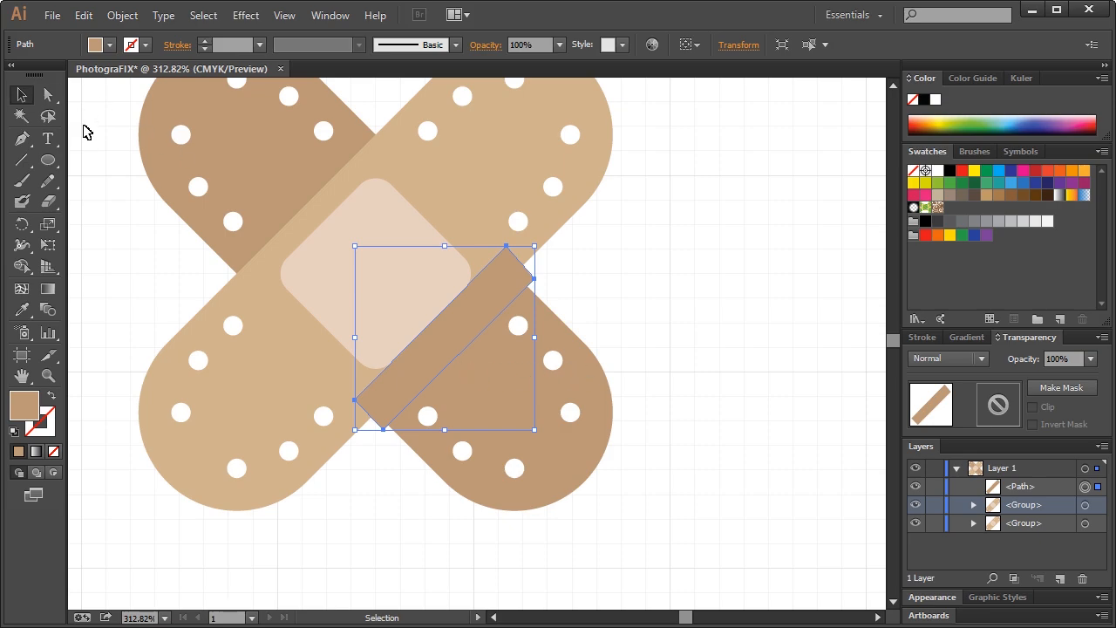
Select the overlap rectangle and slide the dark bandage out from under the light one
left_click(48, 96)
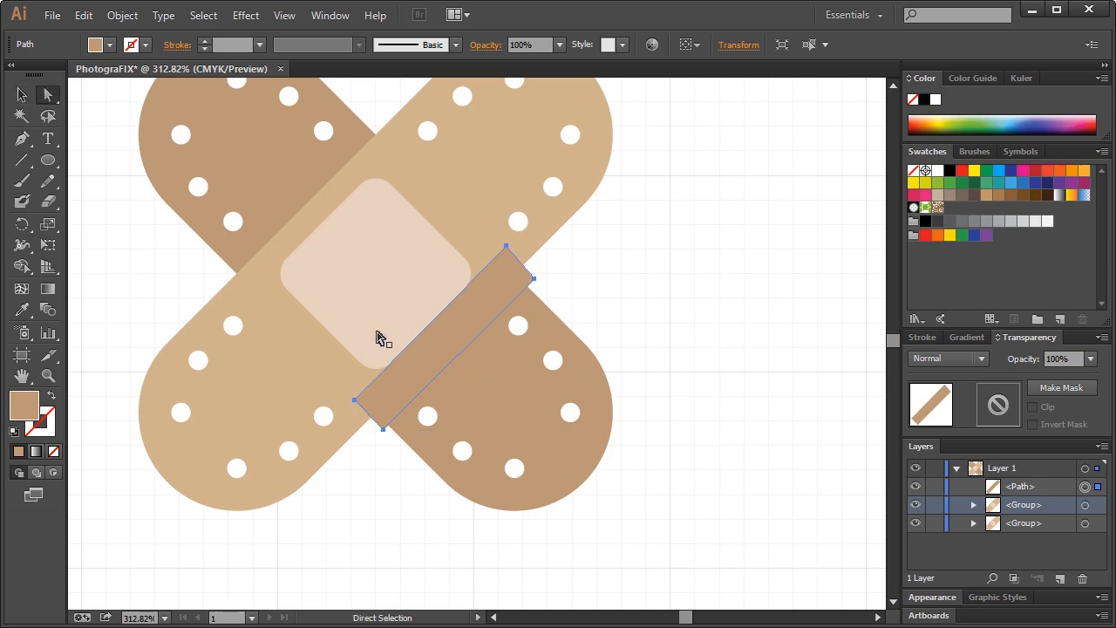
left_click(493, 390)
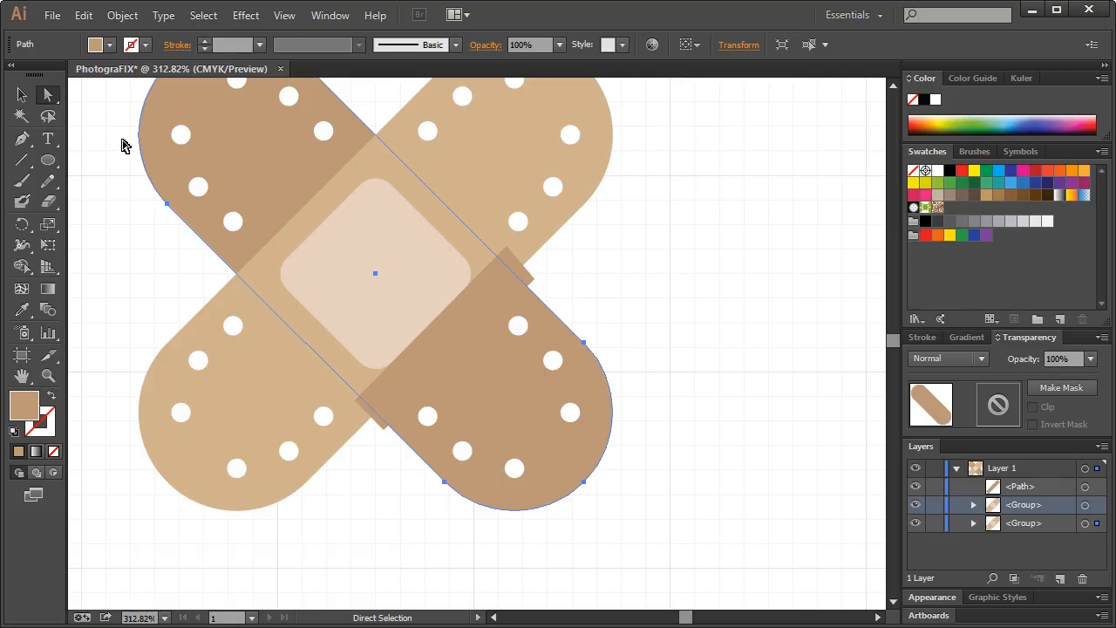
left_click(478, 325)
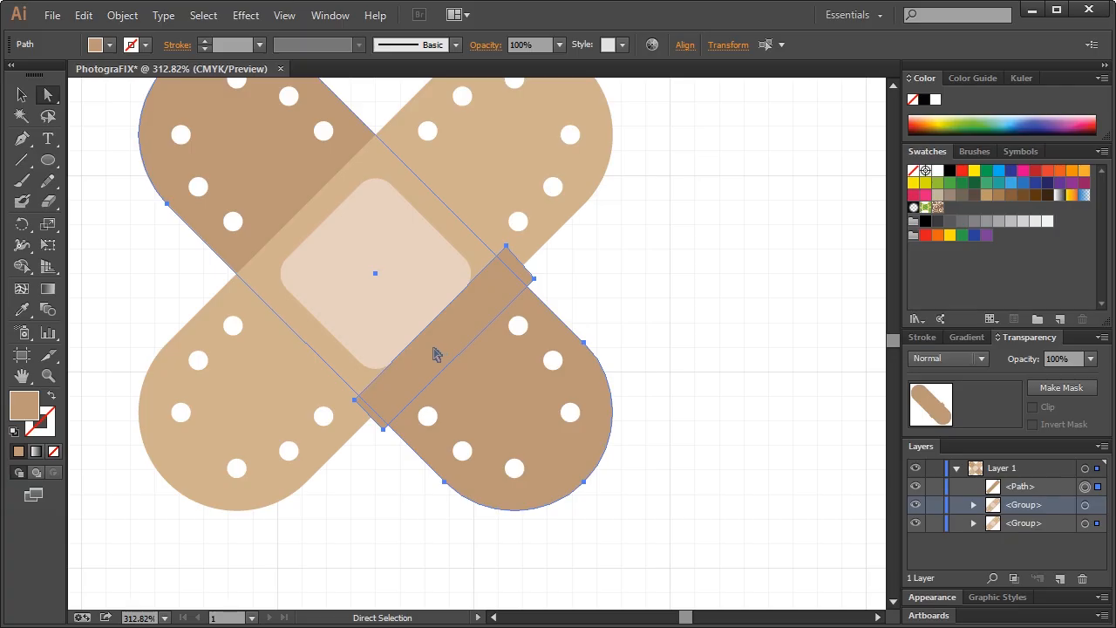
left_click_drag(438, 354, 653, 357)
left_click(616, 466)
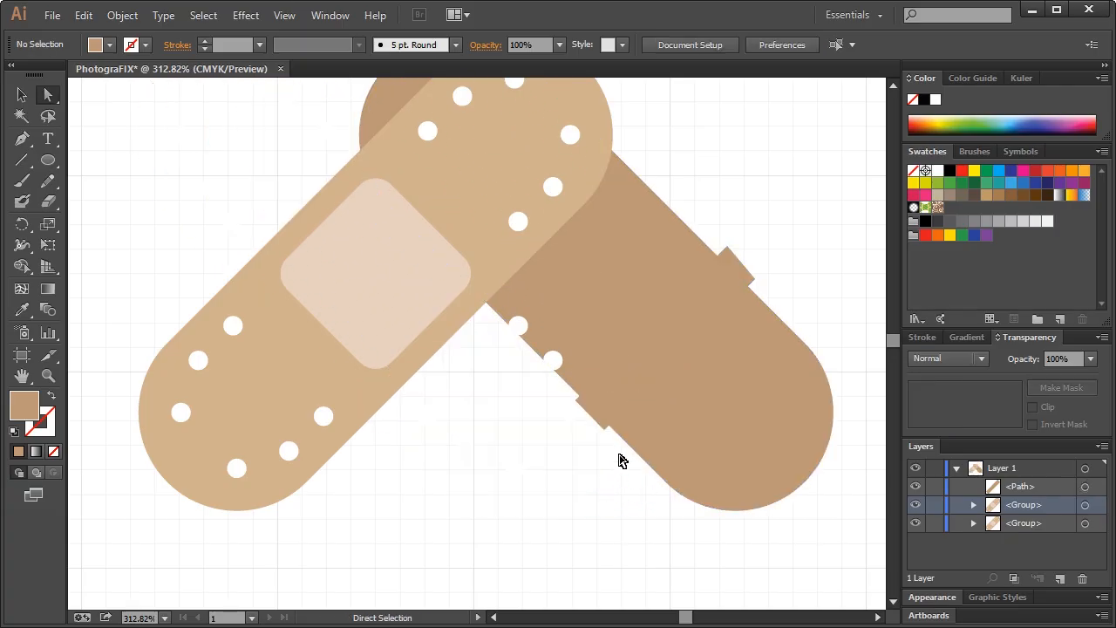
Cut the bandage beneath along the overlap rectangle with Divide Objects Below
left_click(650, 360)
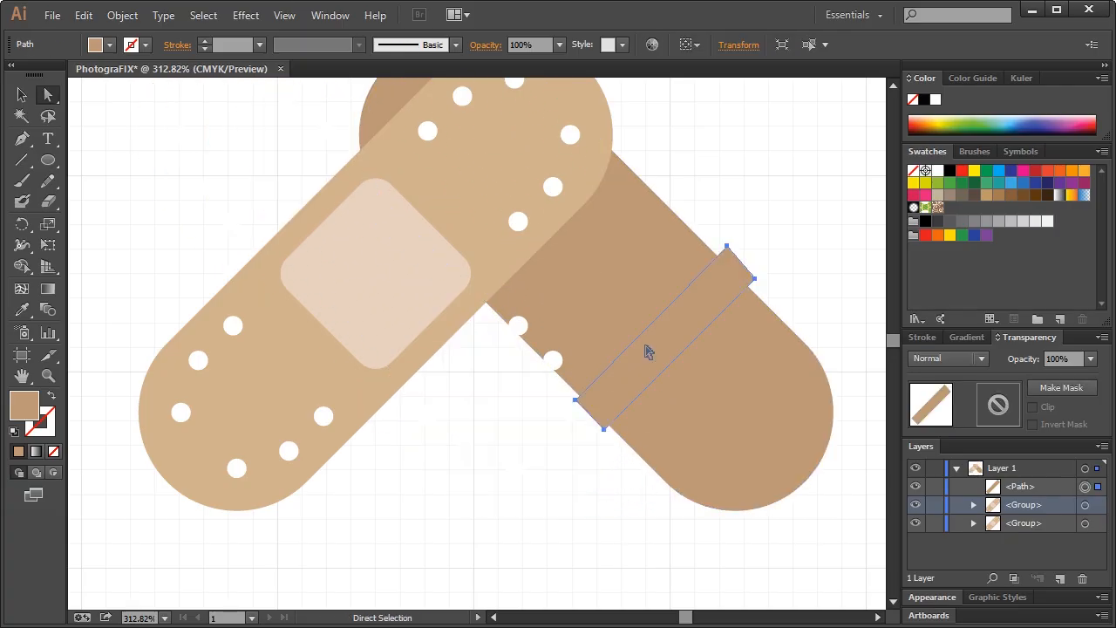
left_click(125, 17)
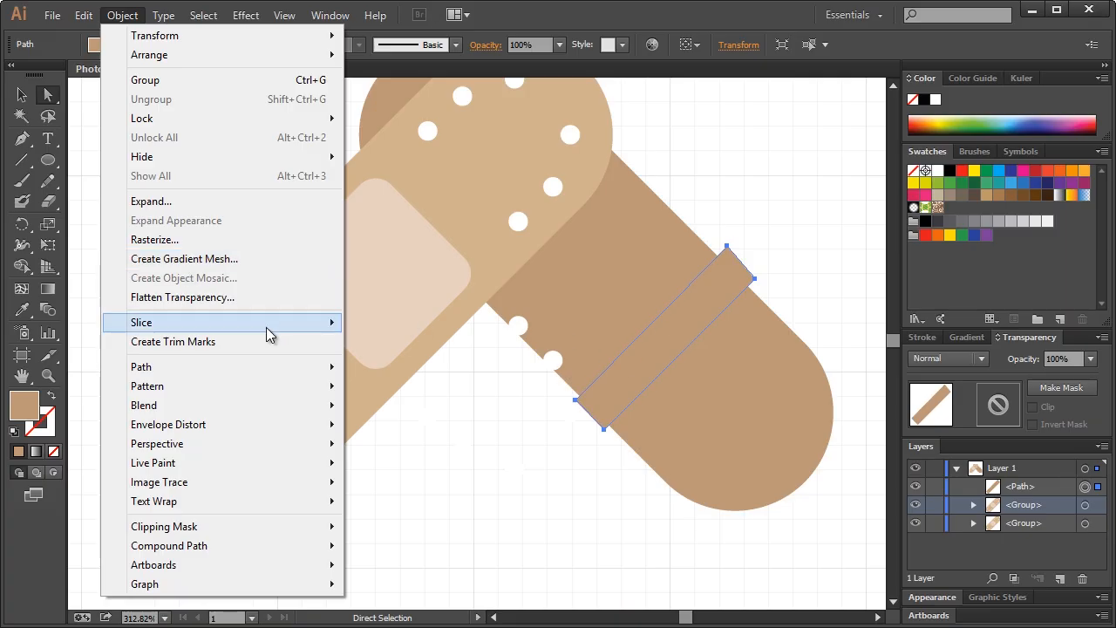
mouse_move(249, 369)
left_click(444, 514)
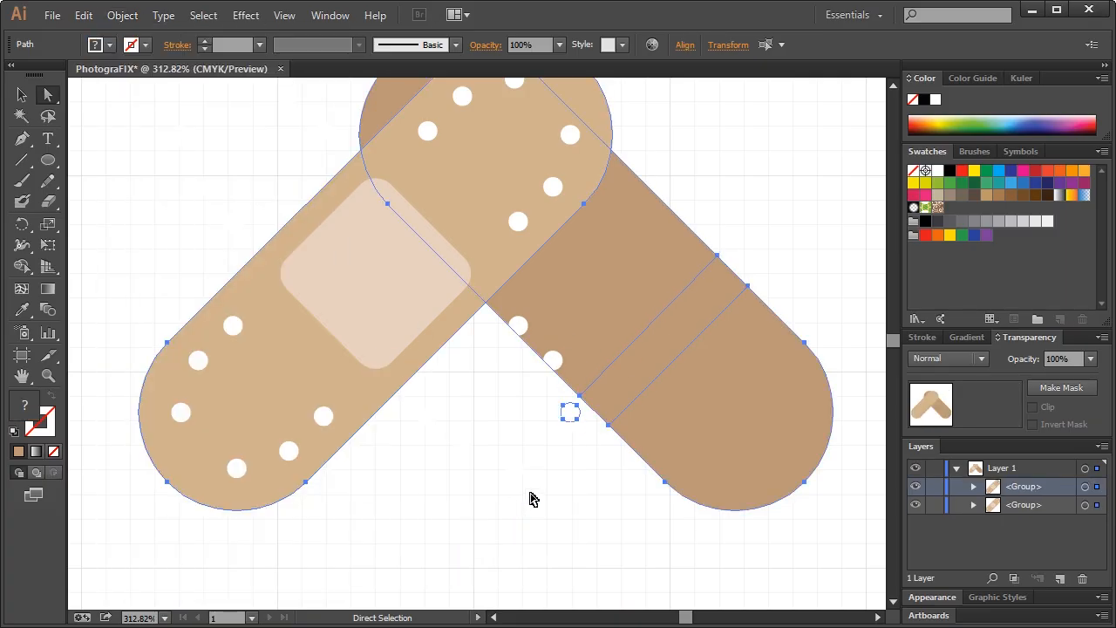
left_click(600, 476)
Move the divided dark bandage pieces back under the light bandage and align them
left_click(628, 371)
left_click(718, 355, "shift")
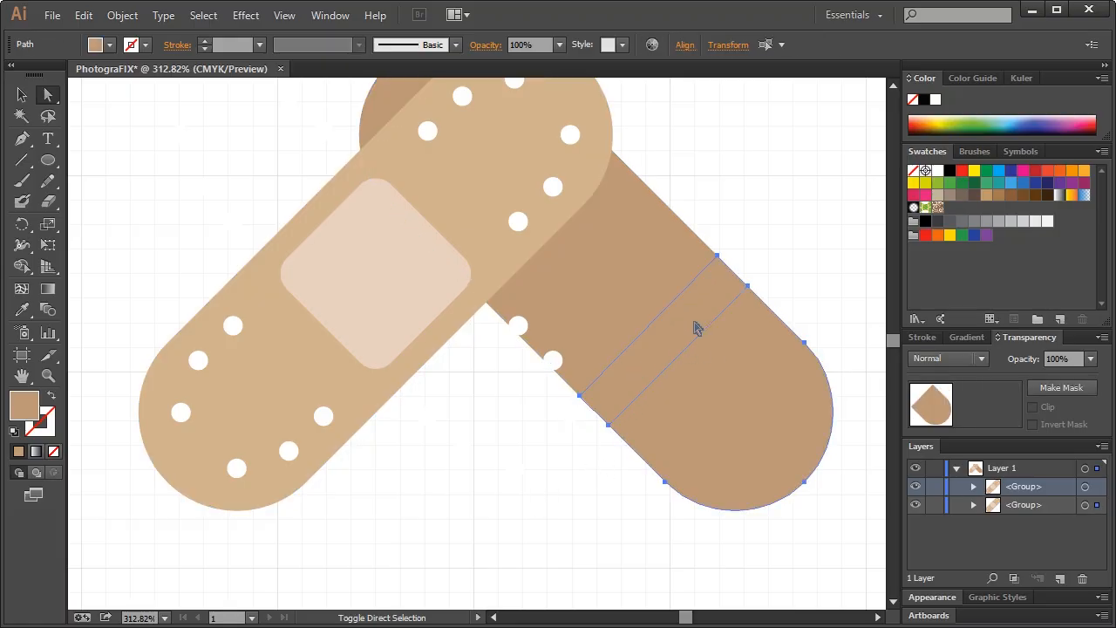
scroll(708, 348, "up", 2)
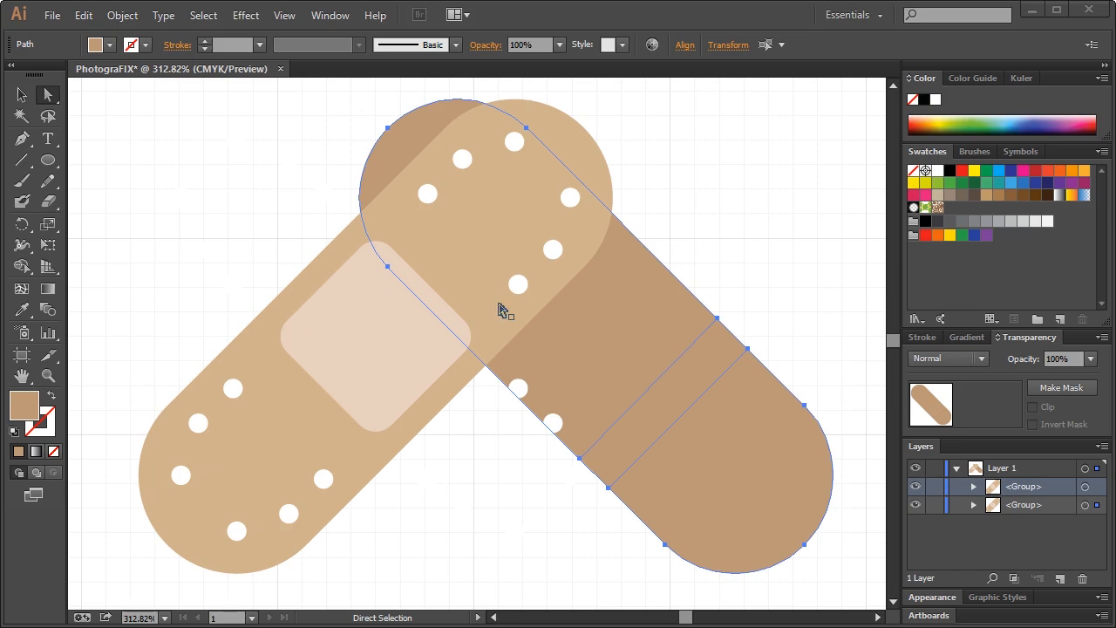
left_click_drag(678, 408, 465, 423)
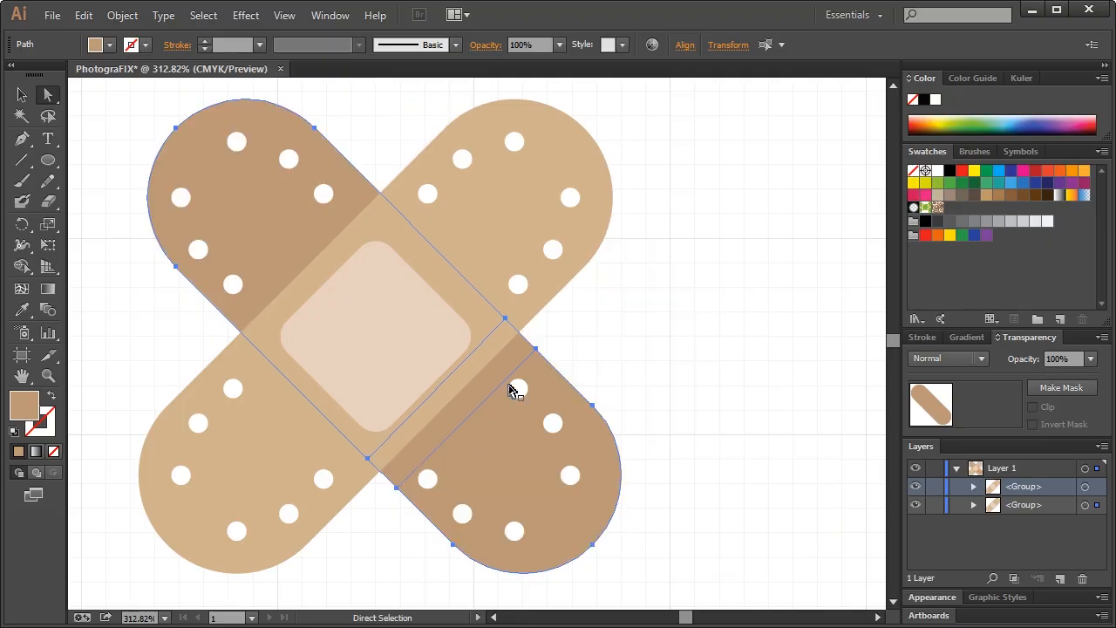
left_click_drag(514, 369, 511, 371)
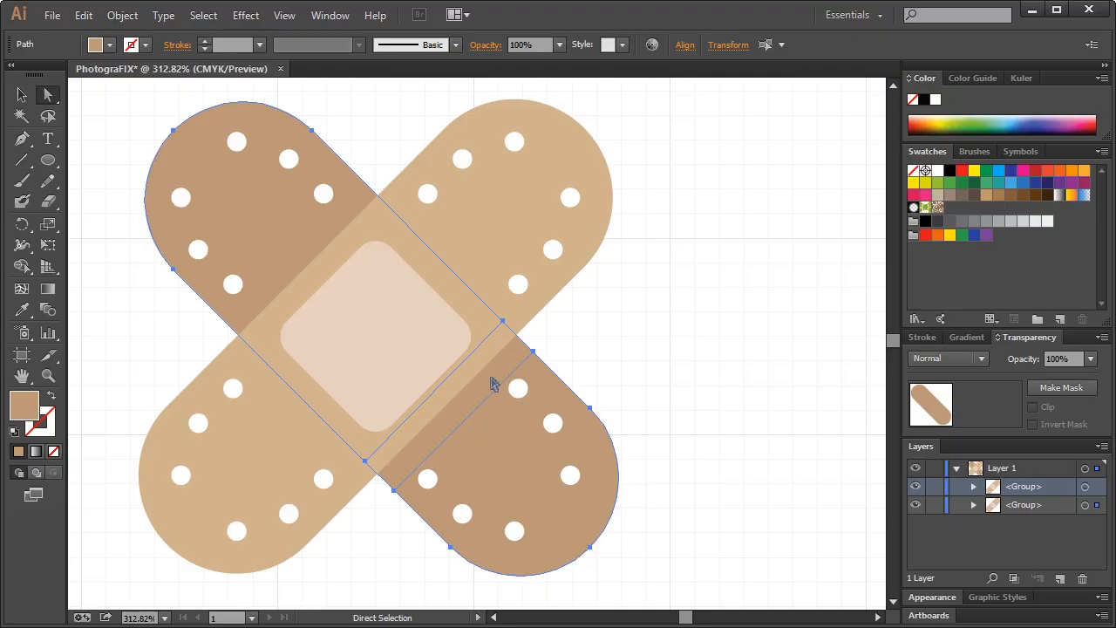
left_click_drag(489, 378, 488, 379)
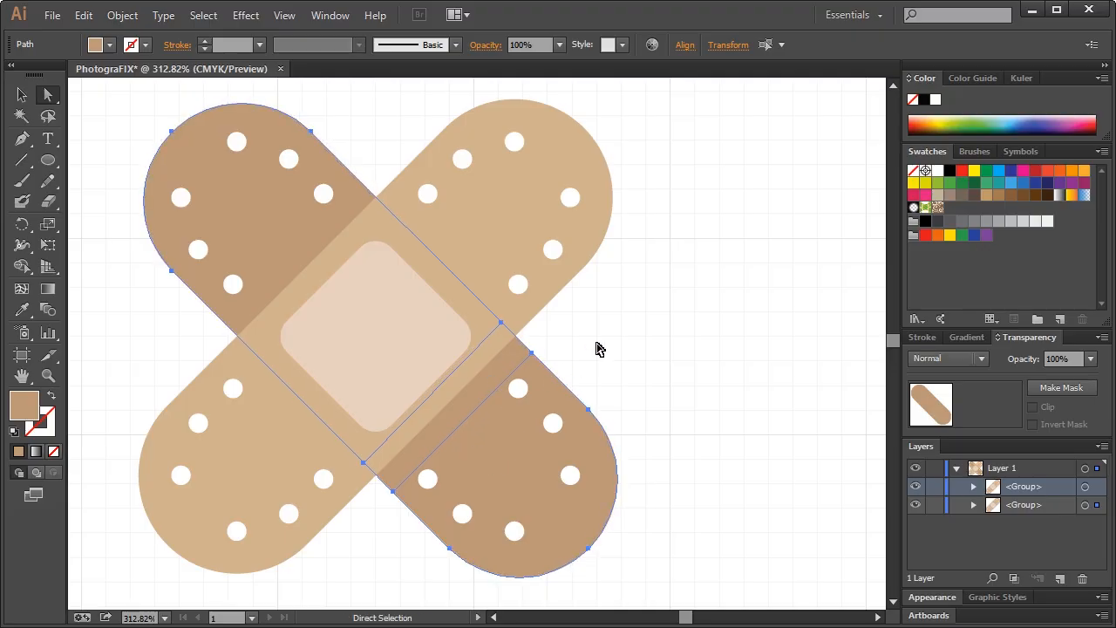
left_click(677, 348)
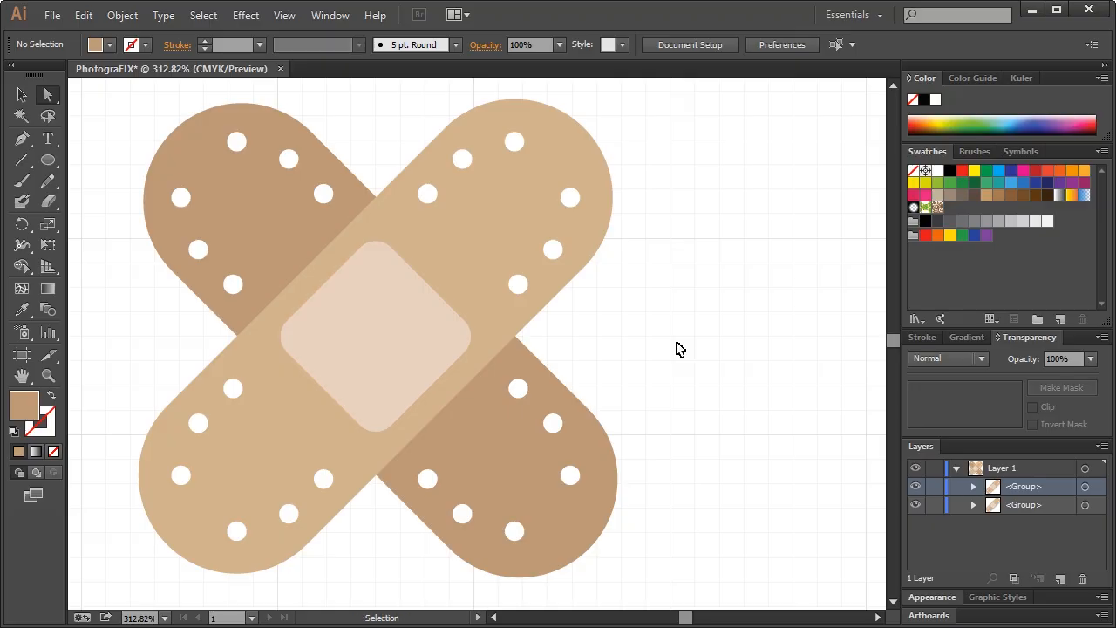
left_click(513, 440)
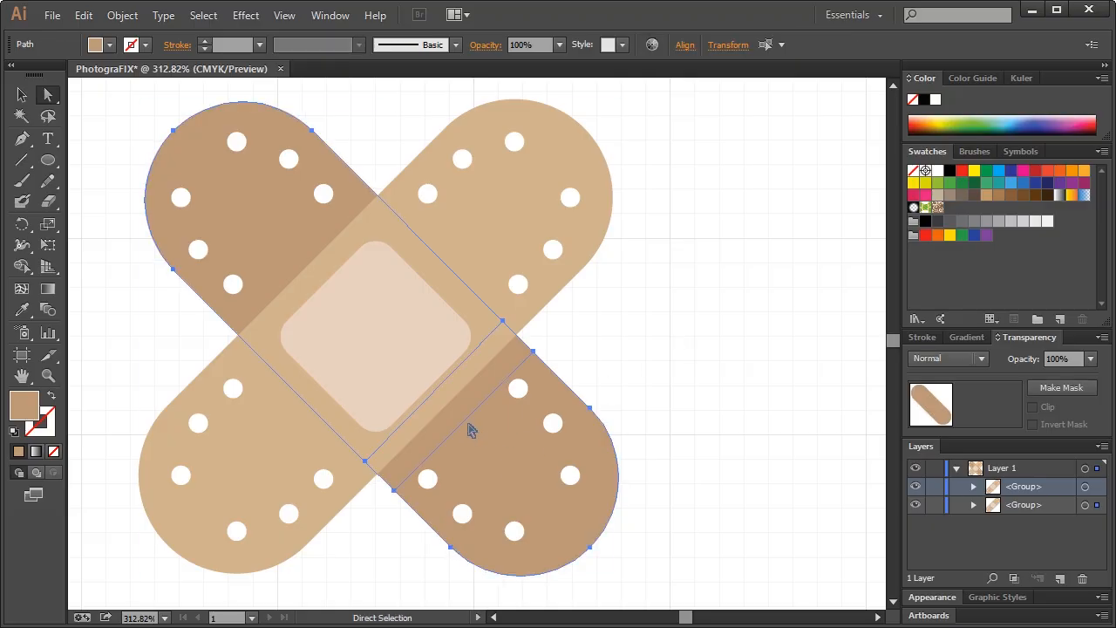
left_click_drag(461, 426, 453, 425)
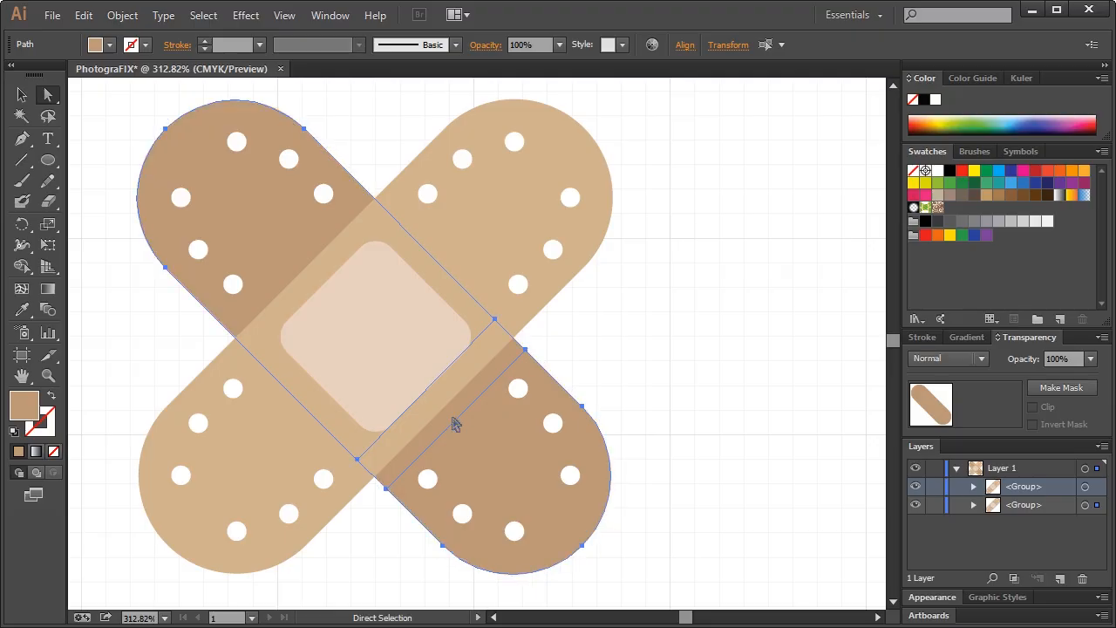
left_click(670, 356)
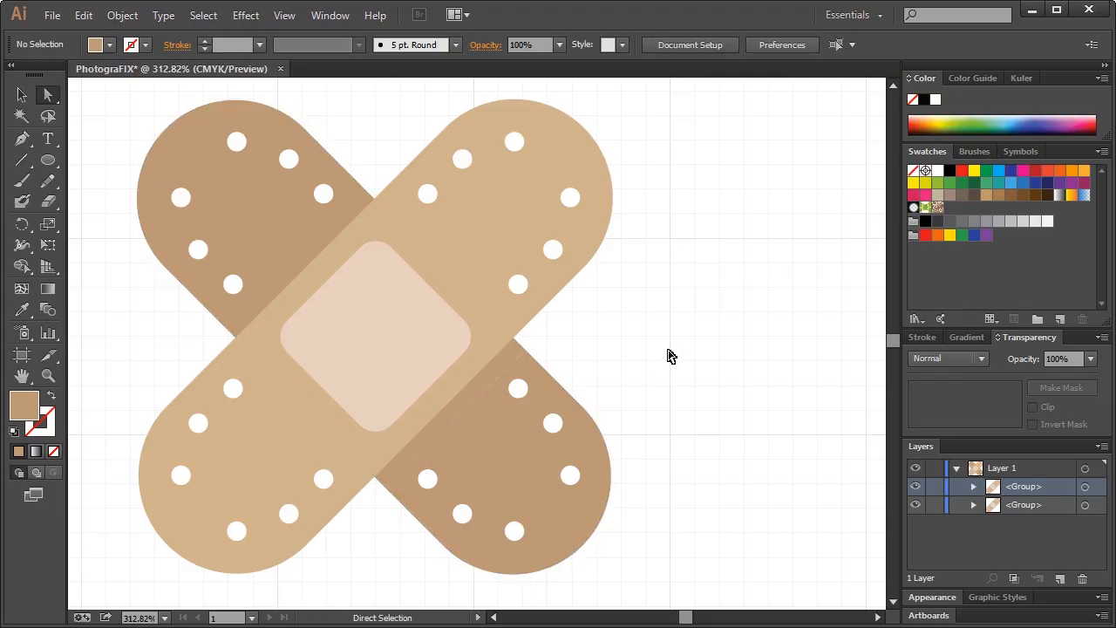
Fill the thin shadow strip with the darker brown swatch
left_click(486, 386)
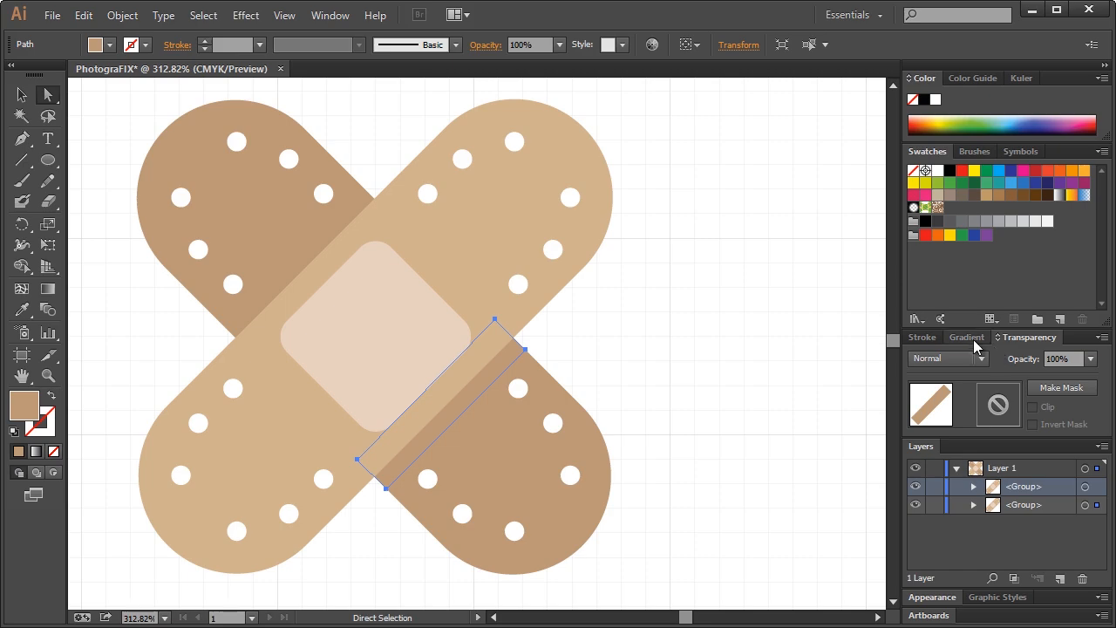
left_click(999, 195)
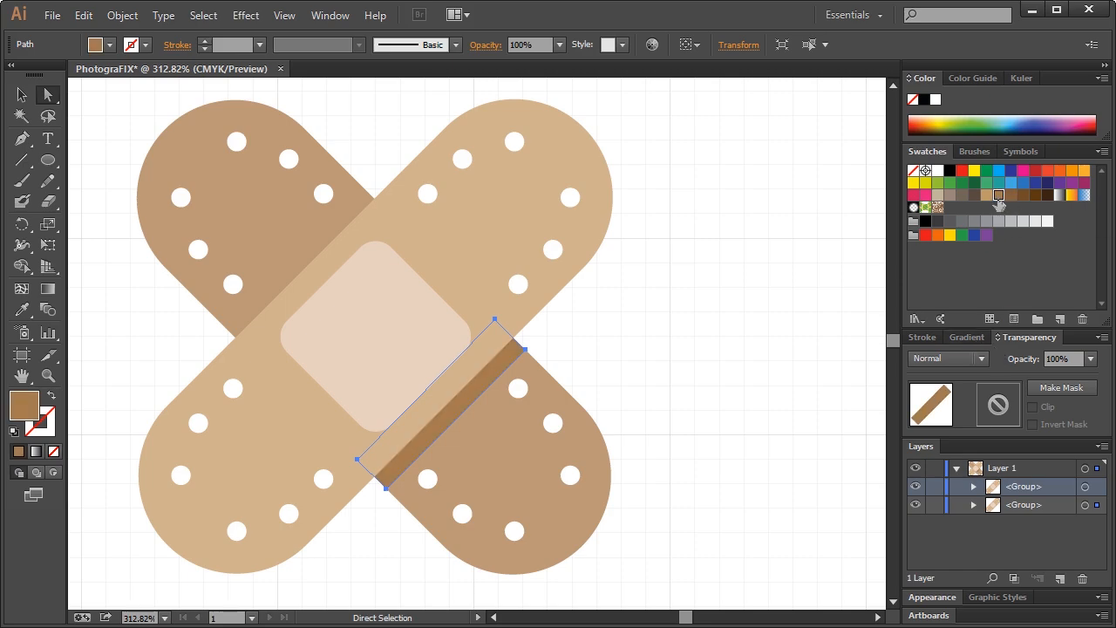
left_click(986, 195)
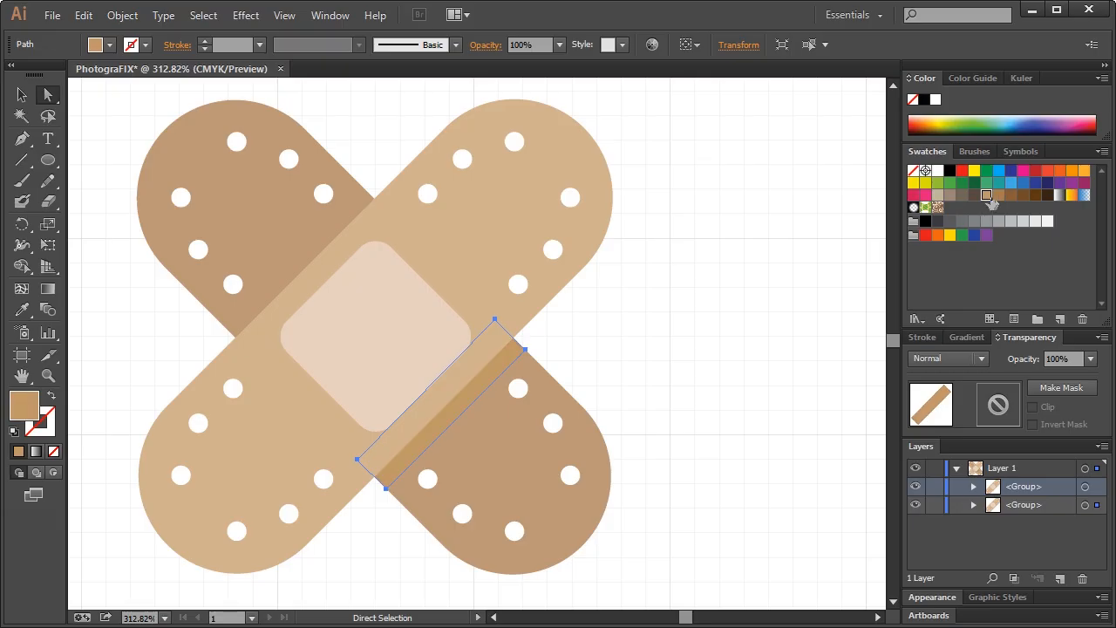
left_click(1000, 198)
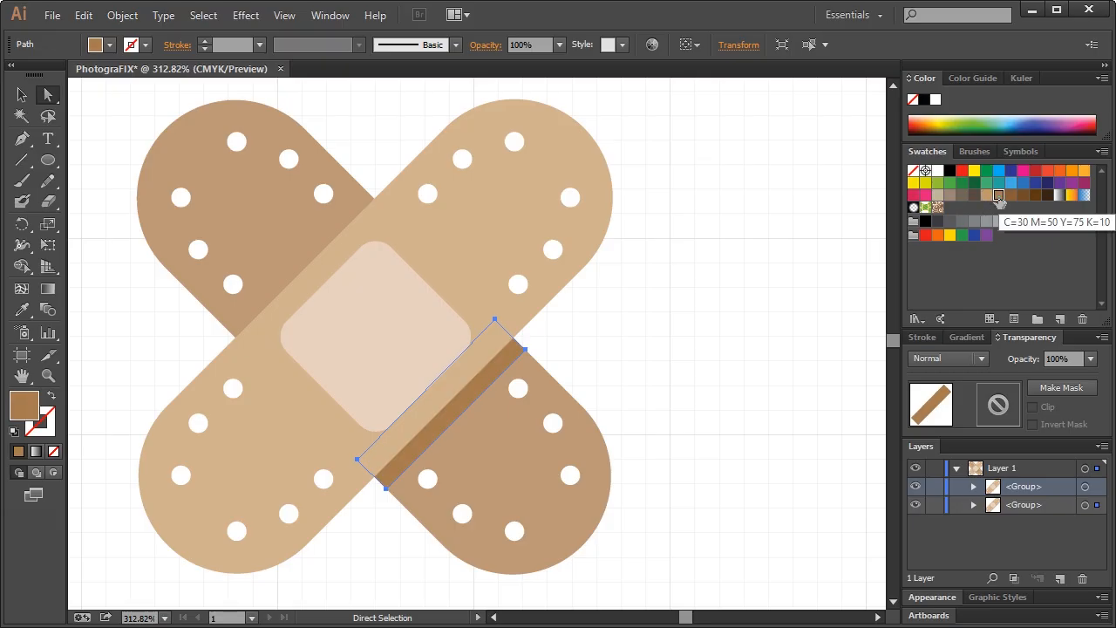
left_click(698, 316)
key("ctrl+1")
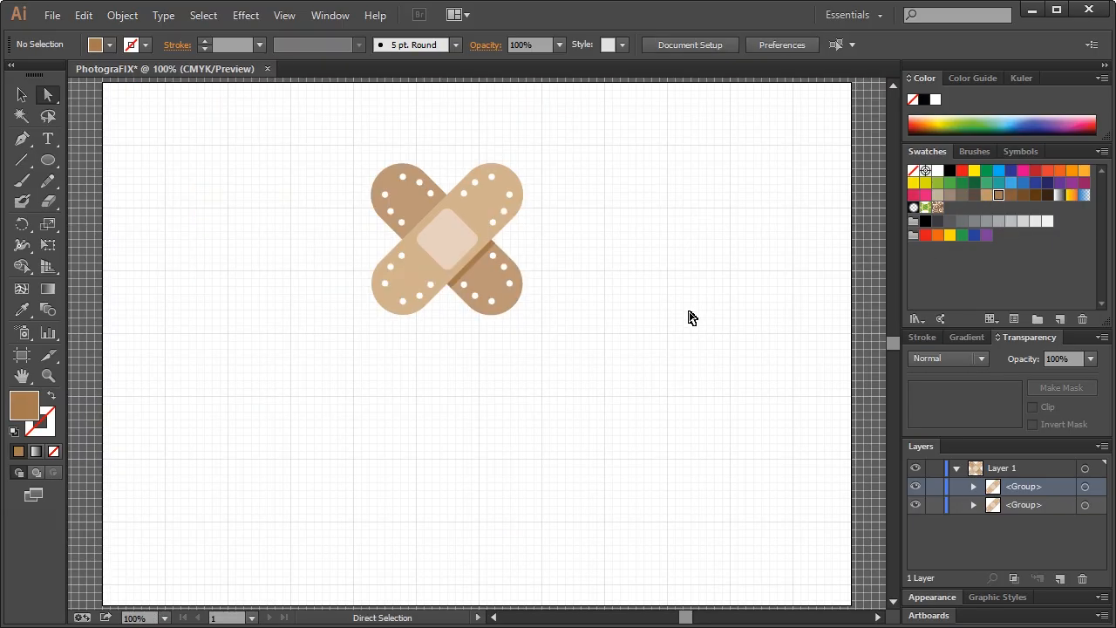
Ungroup both crossed bandage groups
left_click(21, 94)
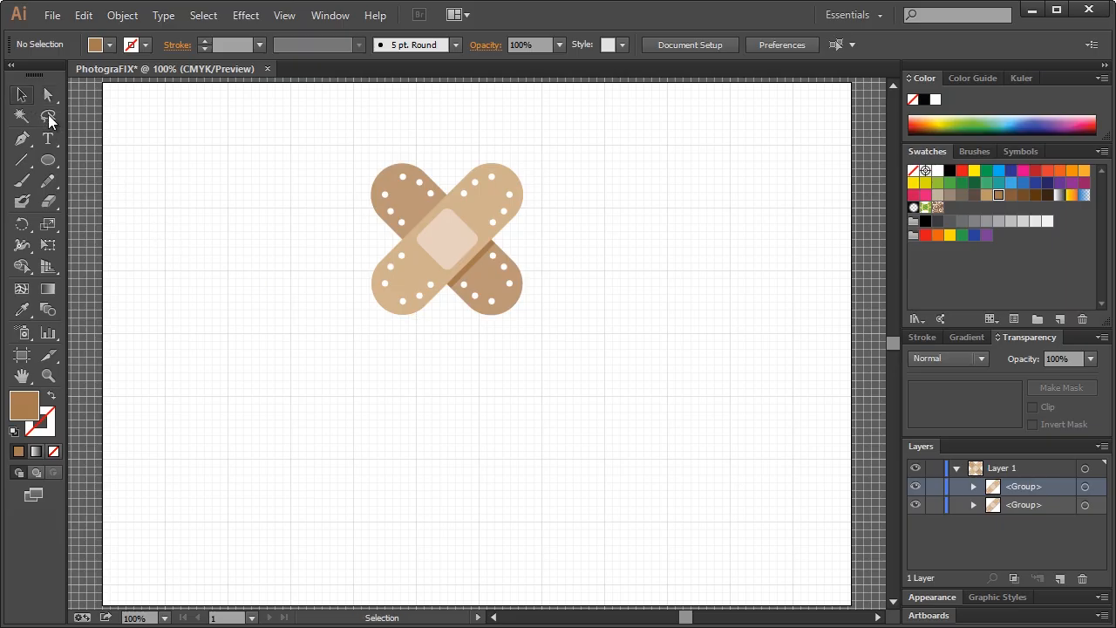
left_click(489, 209)
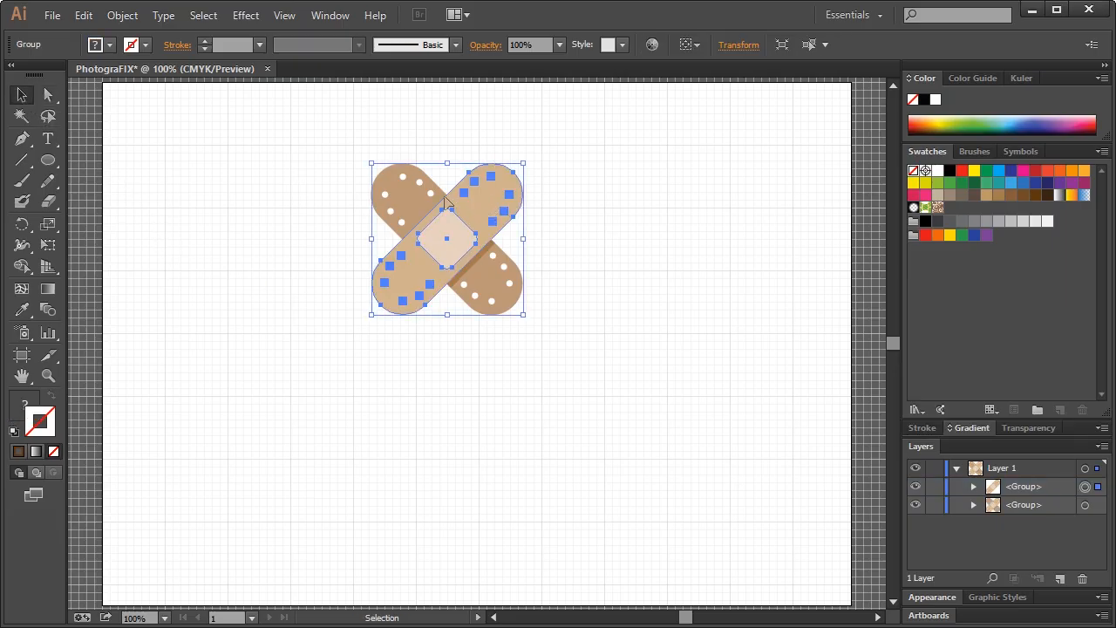
right_click(476, 206)
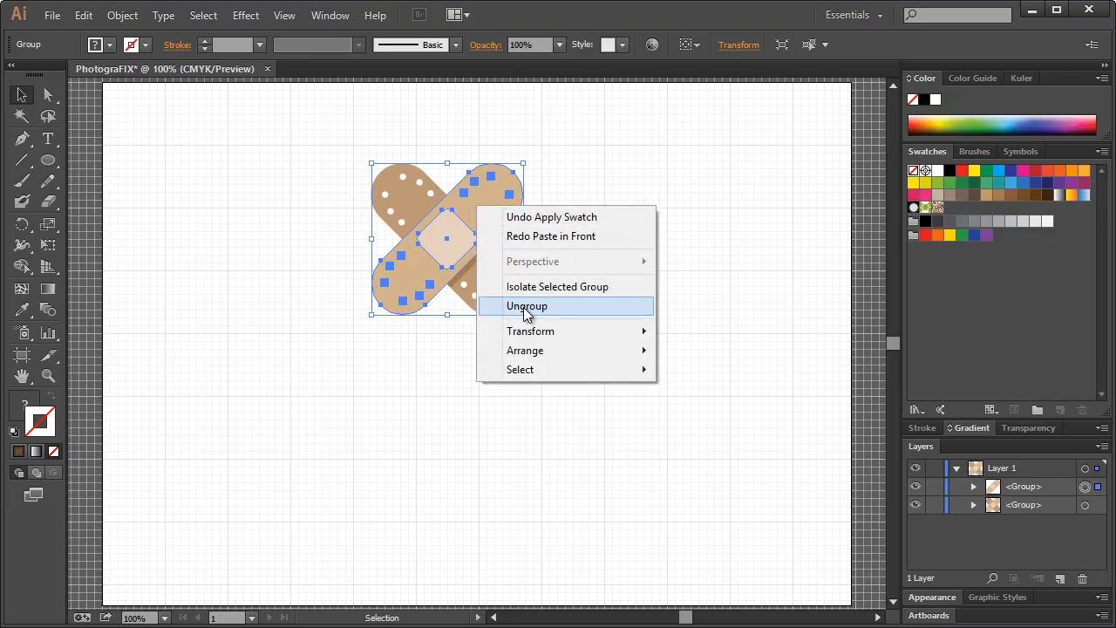
left_click(523, 302)
right_click(402, 191)
left_click(450, 291)
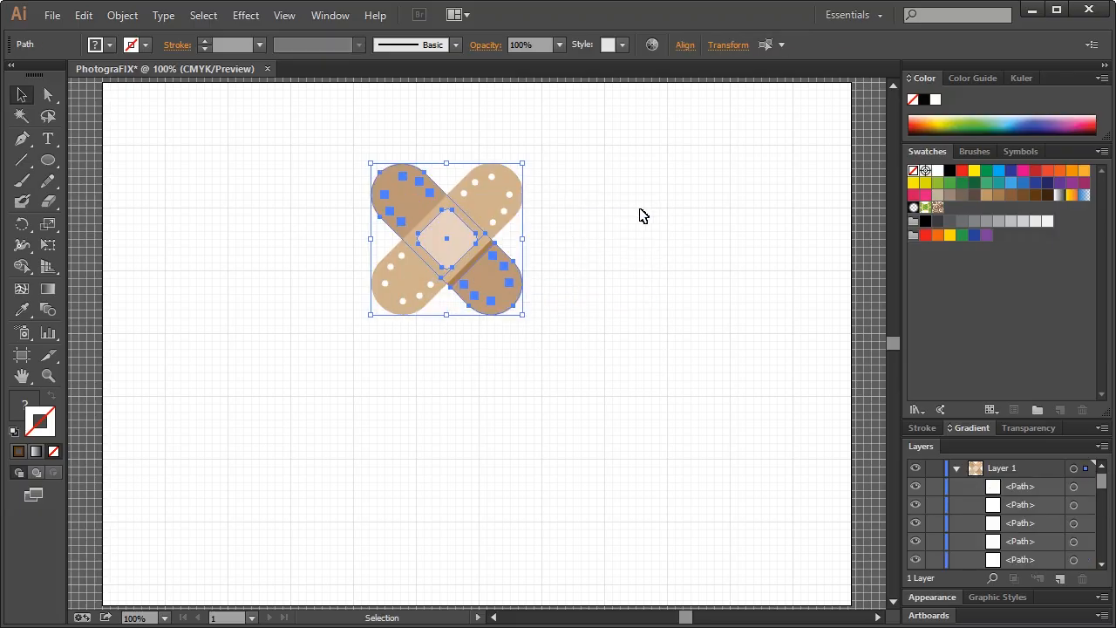
left_click(641, 215)
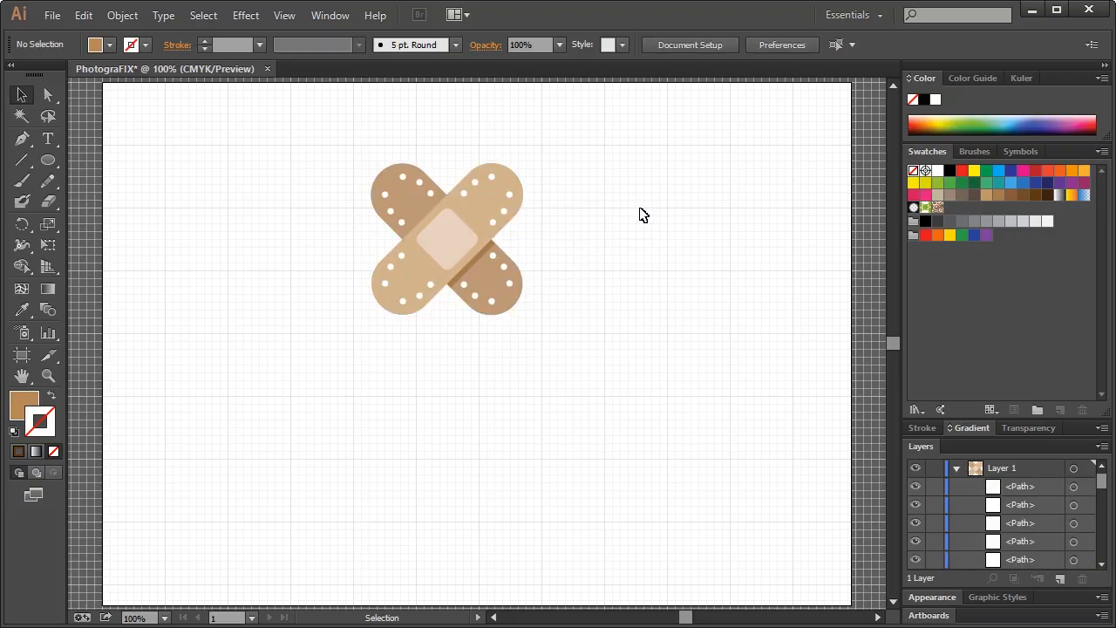
Select the light and dark diagonal bandages plus the lower-right end and group them
left_click(521, 299)
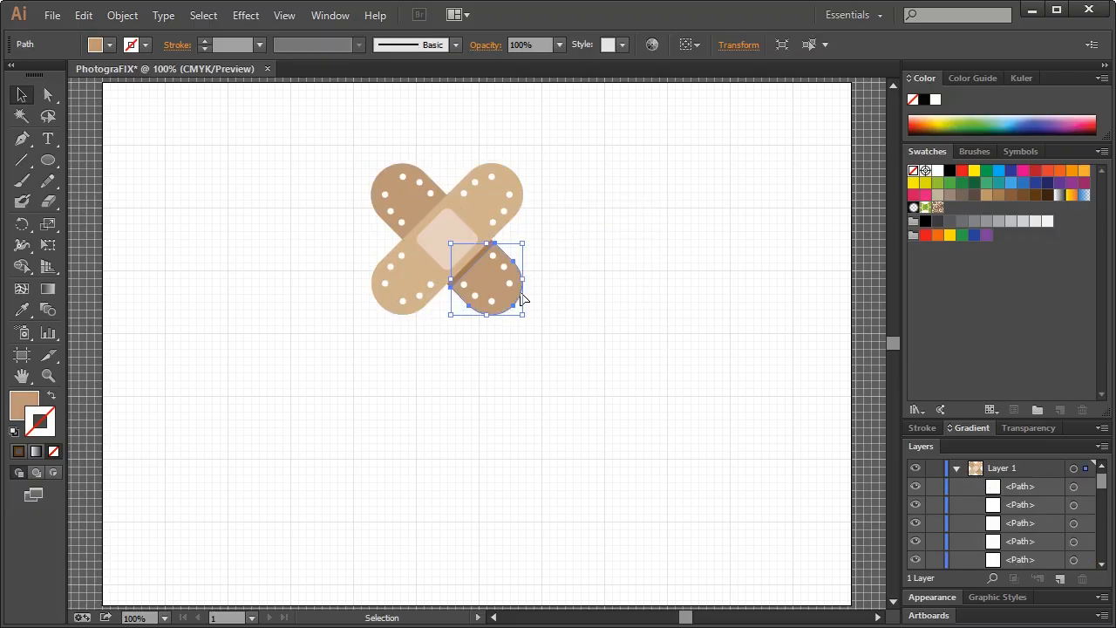
left_click(510, 170)
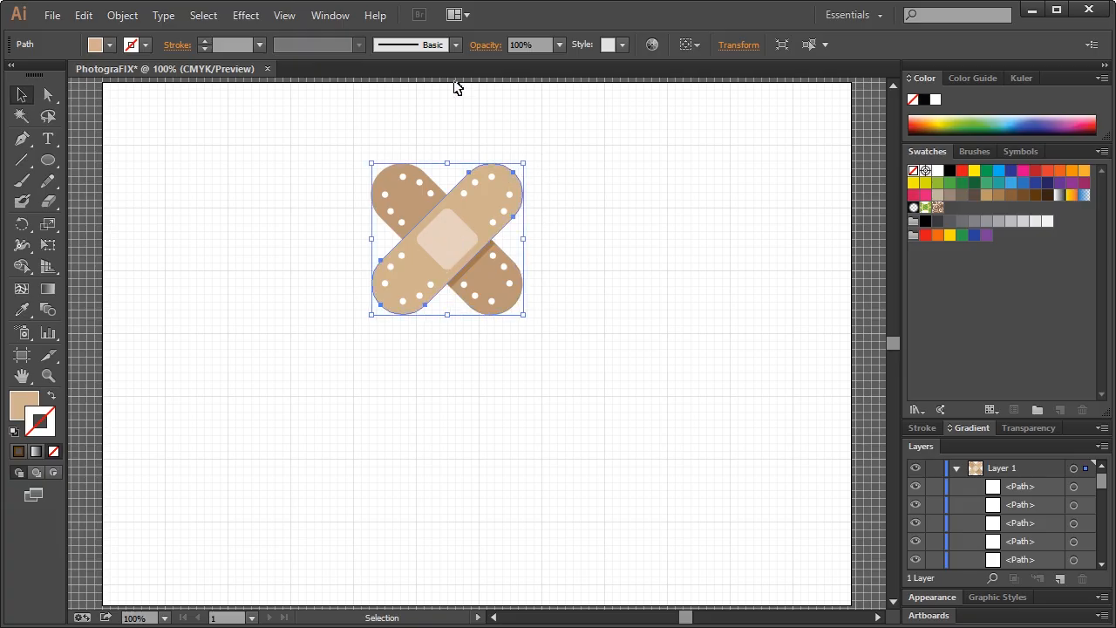
left_click(390, 178, "shift")
left_click(485, 273, "shift")
left_click(479, 265, "shift")
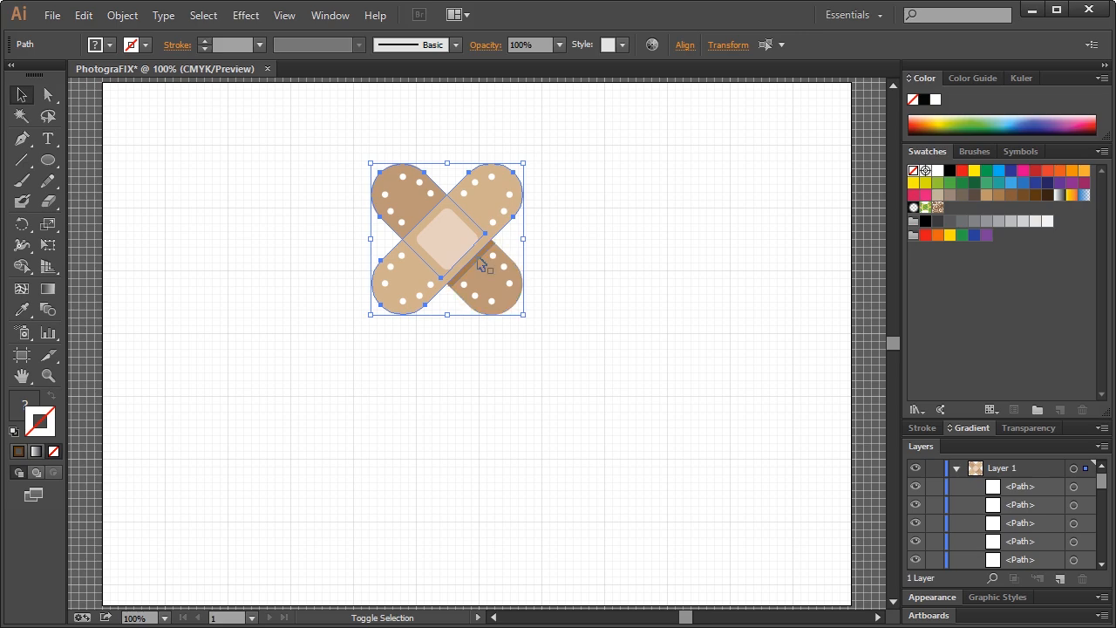
left_click(486, 271, "shift")
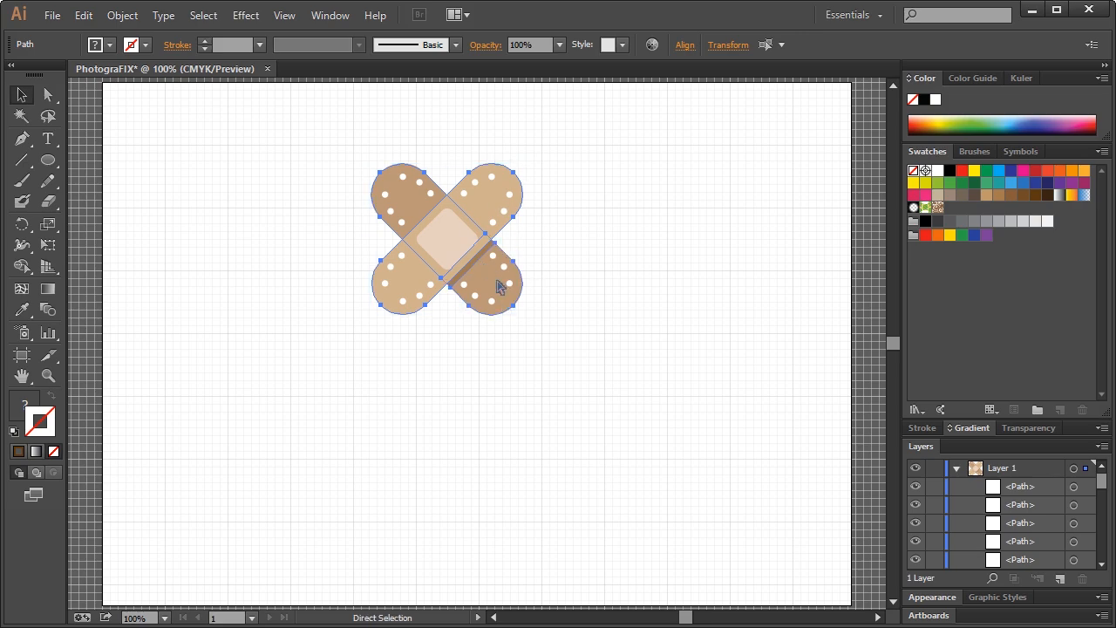
key("ctrl+g")
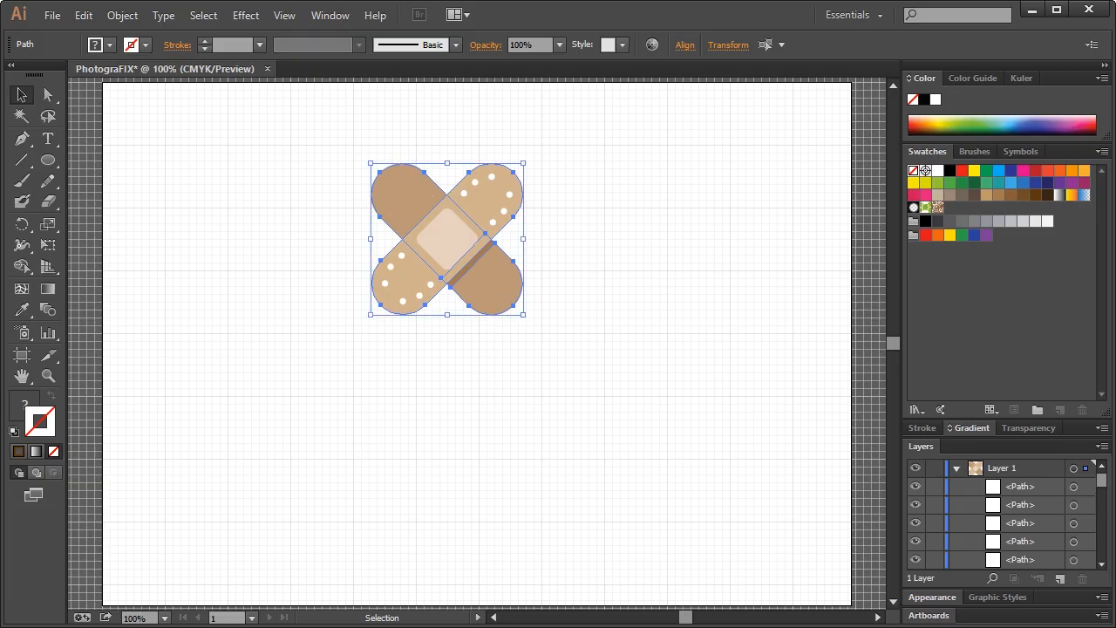
Move the four strip paths lower in the Layers stack and group them
left_click_drag(1104, 484, 1099, 514)
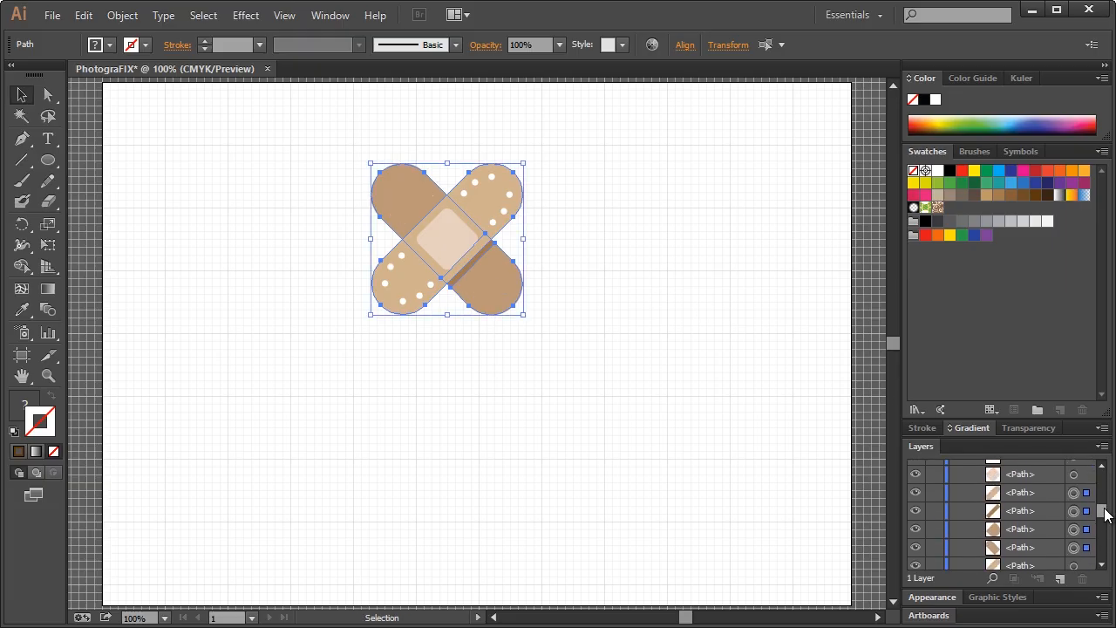
left_click(1053, 497)
left_click(1030, 546, "shift")
left_click_drag(1028, 550, 1027, 557)
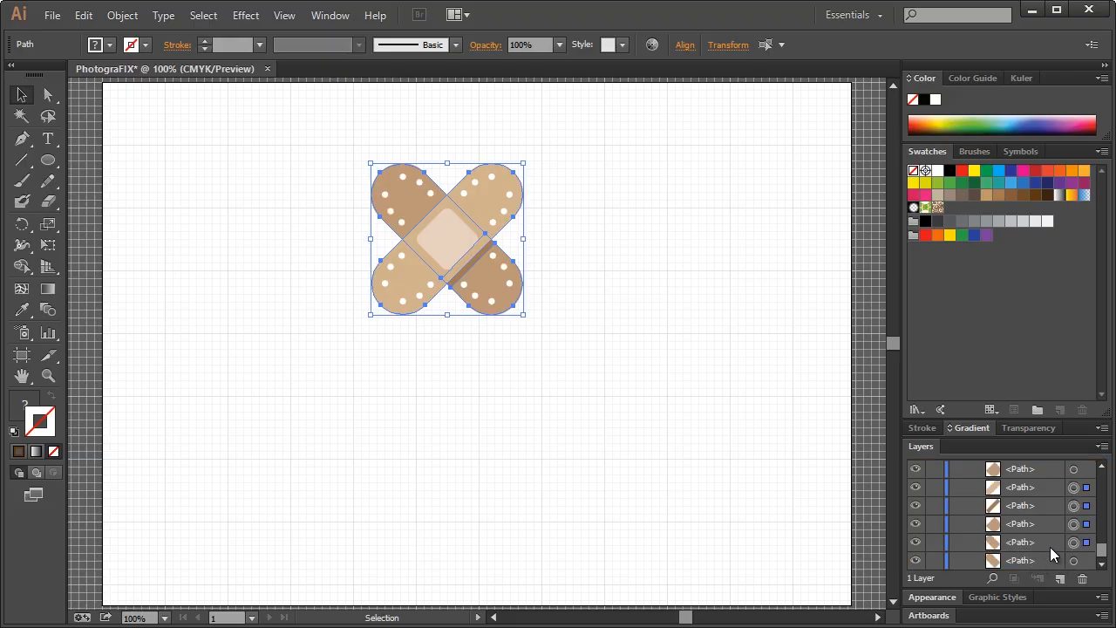
left_click_drag(1045, 558, 1056, 546)
left_click_drag(1044, 490, 1072, 523)
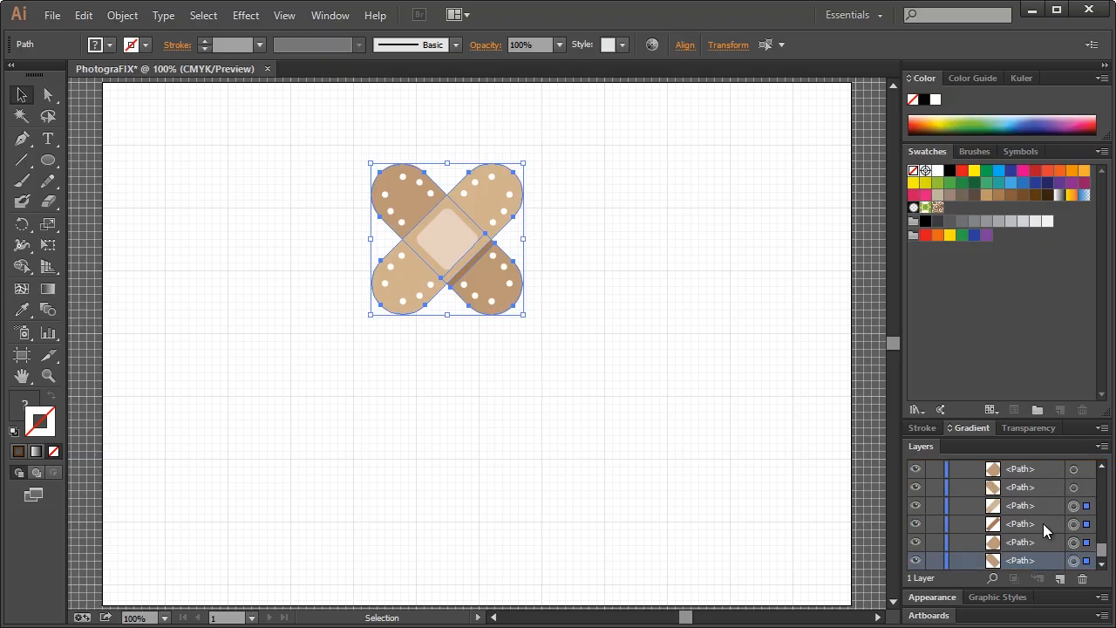
key("ctrl+g")
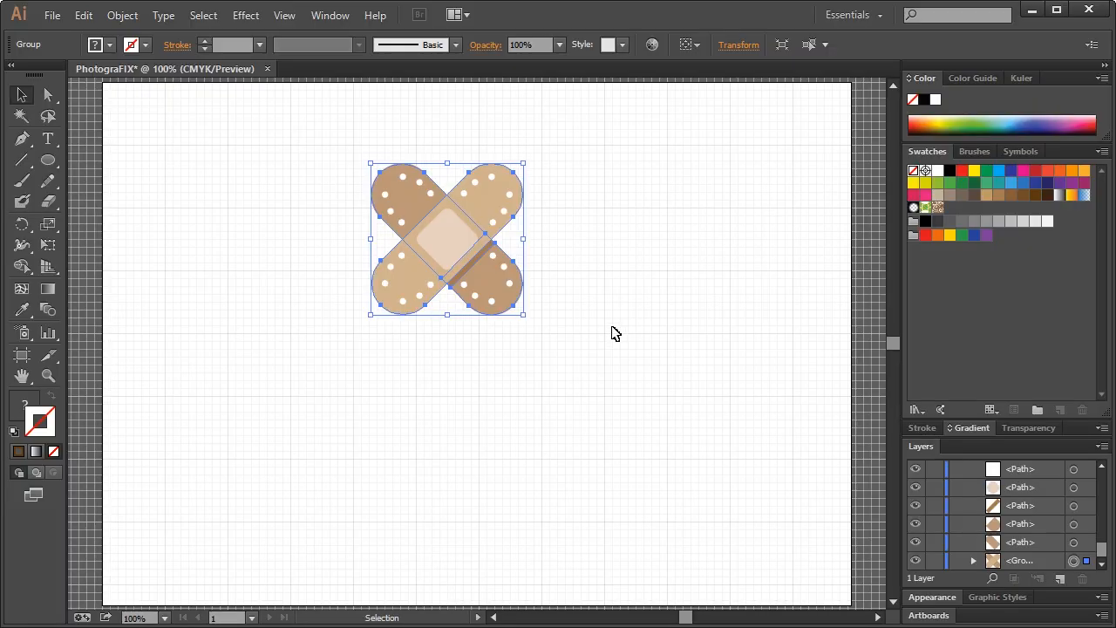
Unite the bandage group in Pathfinder and fill the silhouette with dark brown
left_click(327, 16)
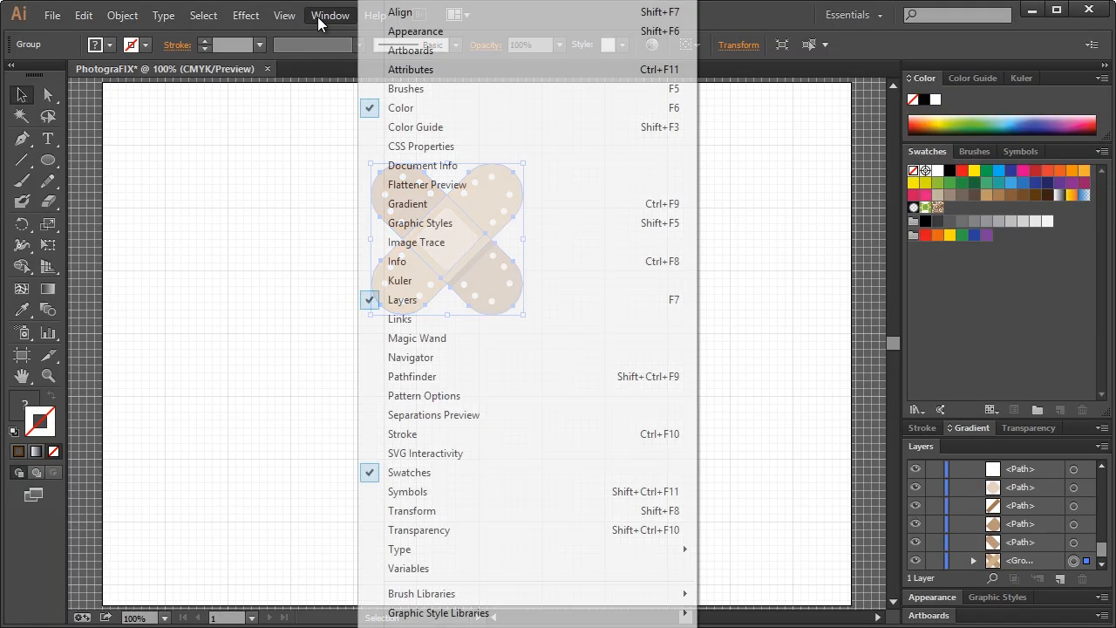
left_click(429, 378)
left_click(707, 178)
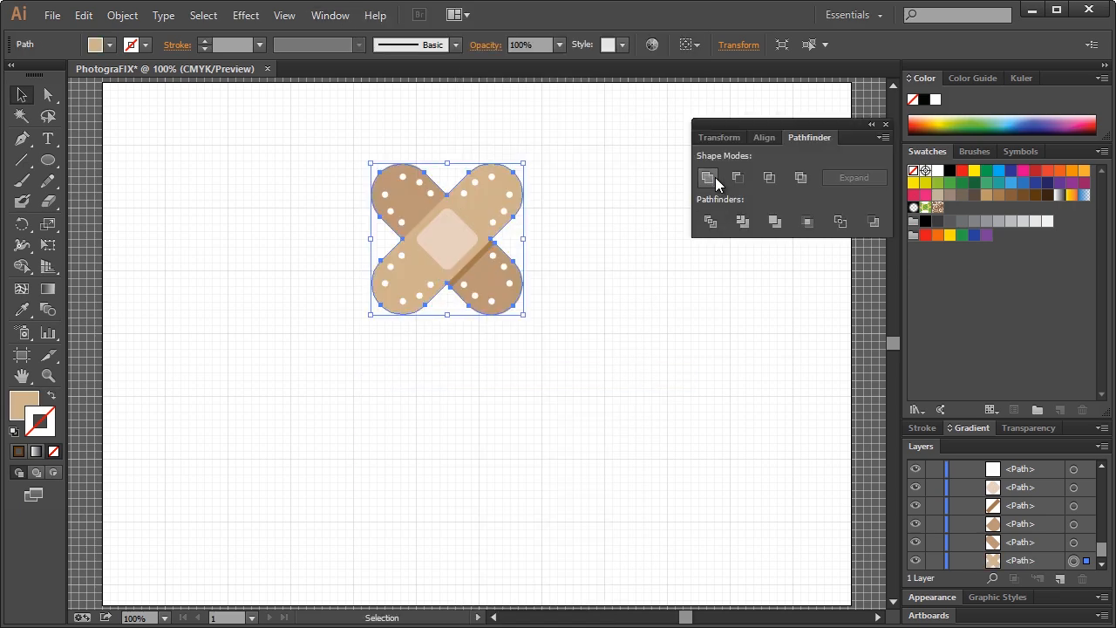
left_click(885, 125)
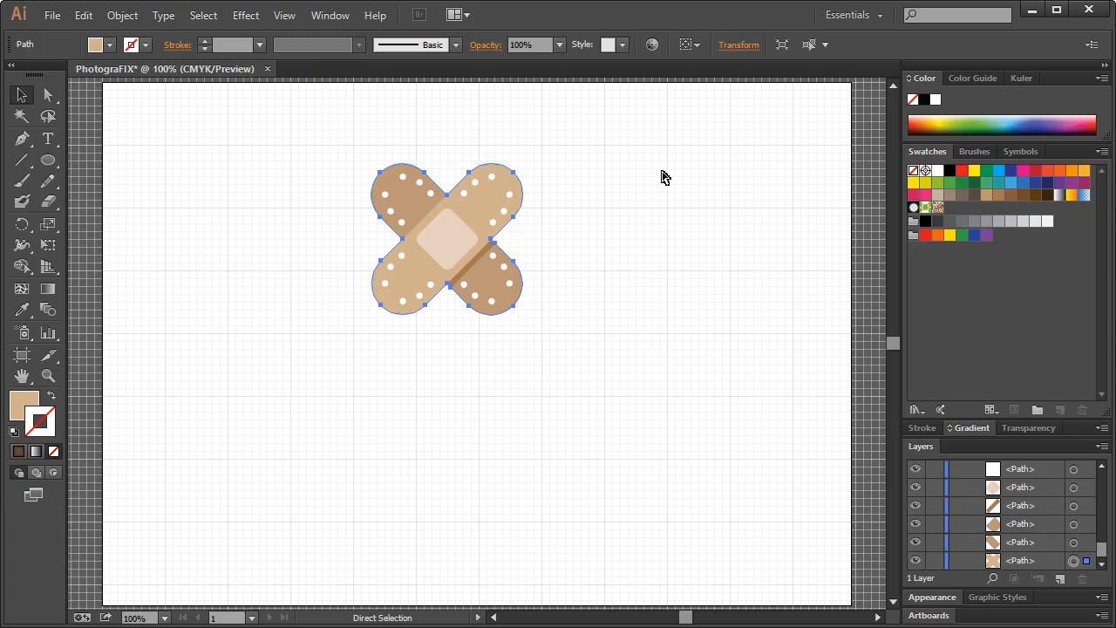
key("ctrl+h")
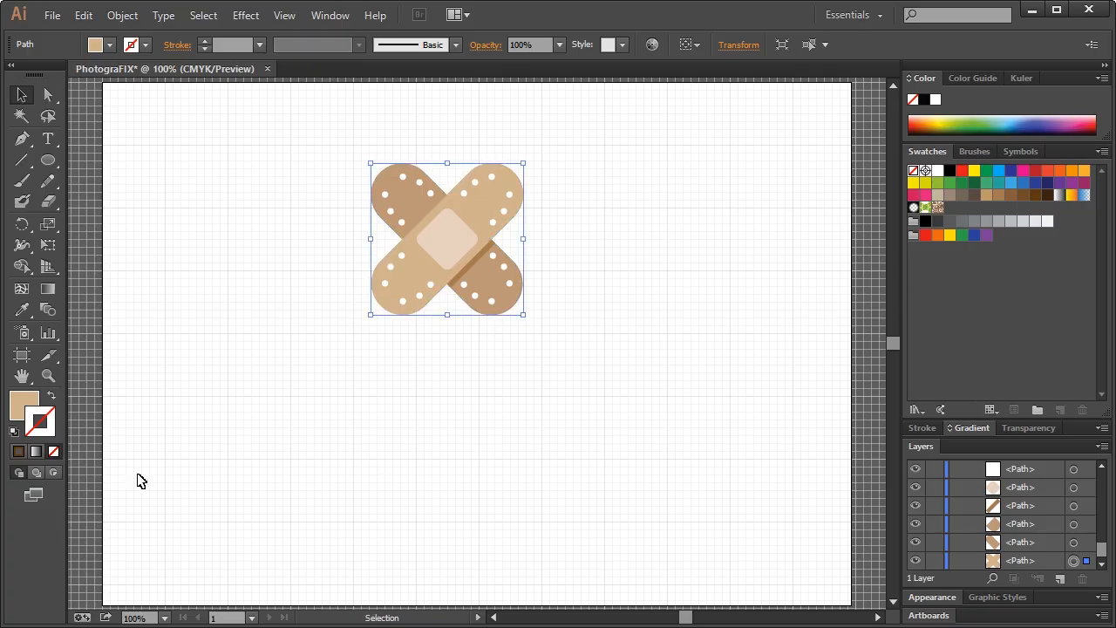
left_click(25, 402)
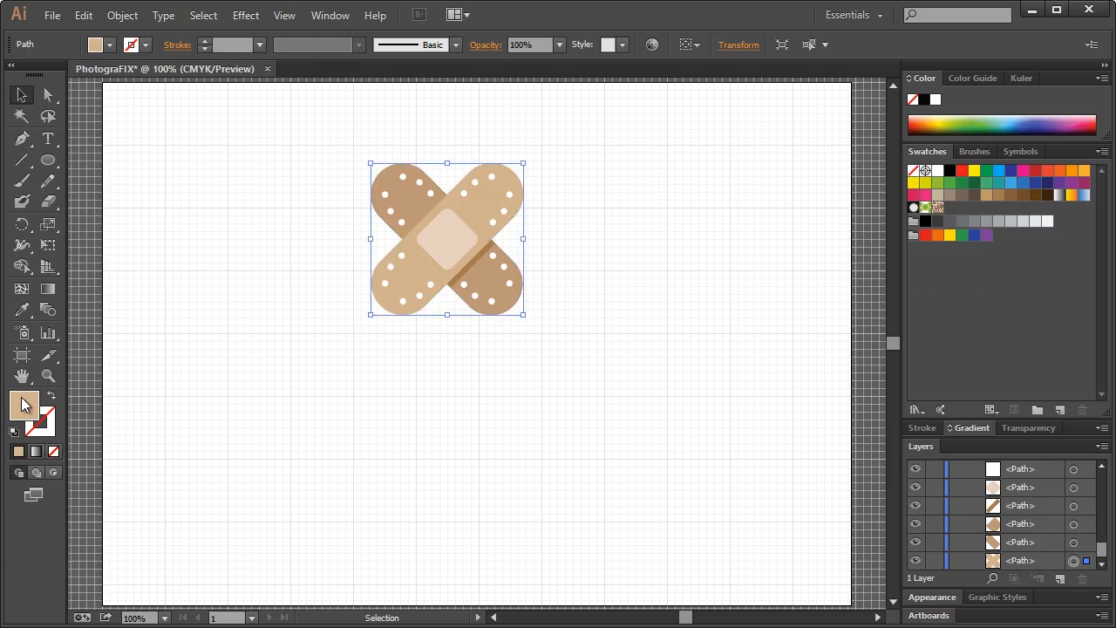
left_click(1035, 196)
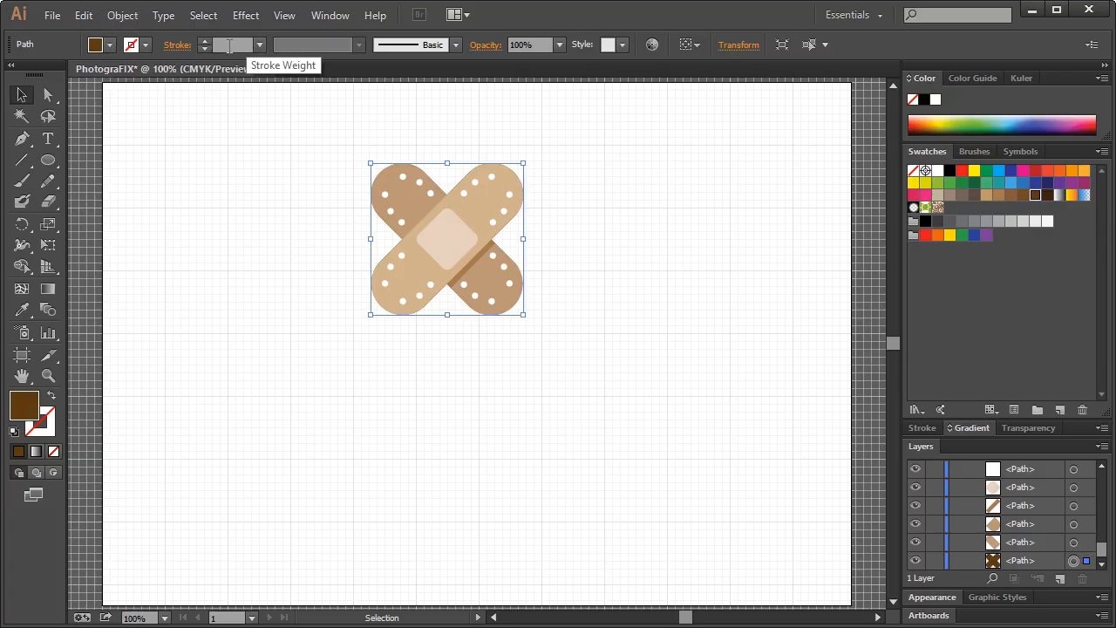
Give the merged silhouette a 10 pt dark brown outline
left_click(122, 15)
mouse_move(168, 370)
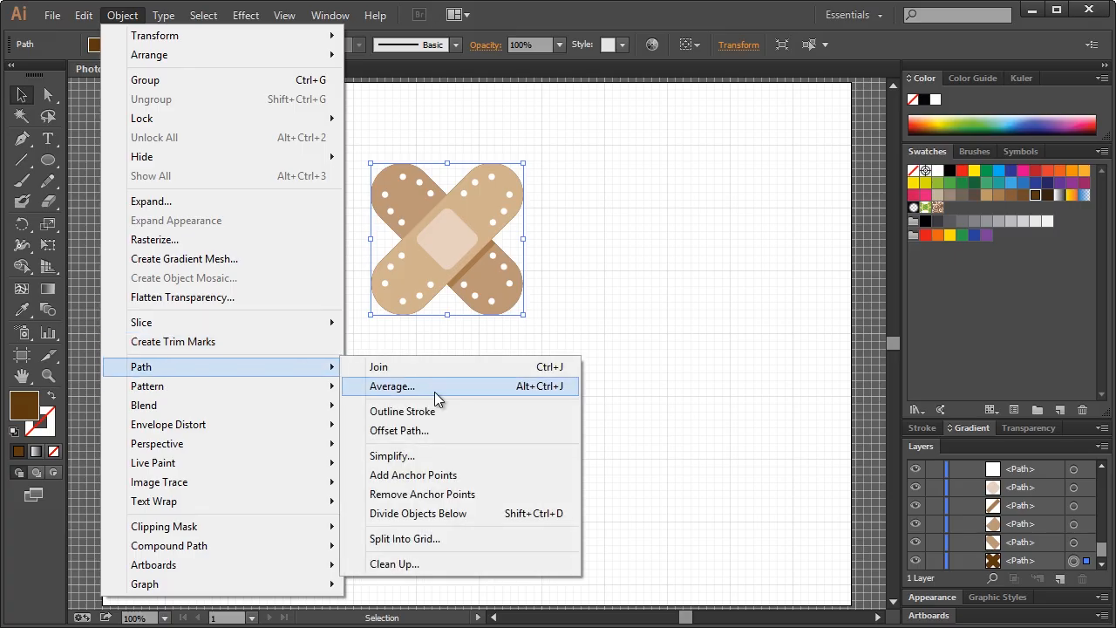
left_click(481, 16)
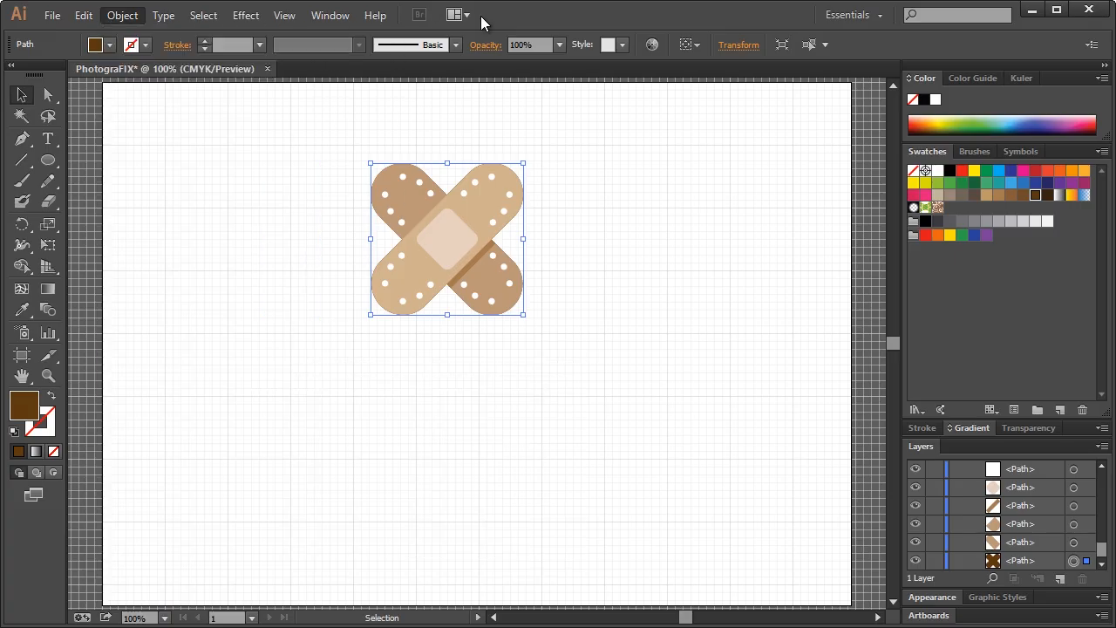
left_click(206, 41)
left_click(205, 41)
left_click(205, 41)
left_click(206, 41)
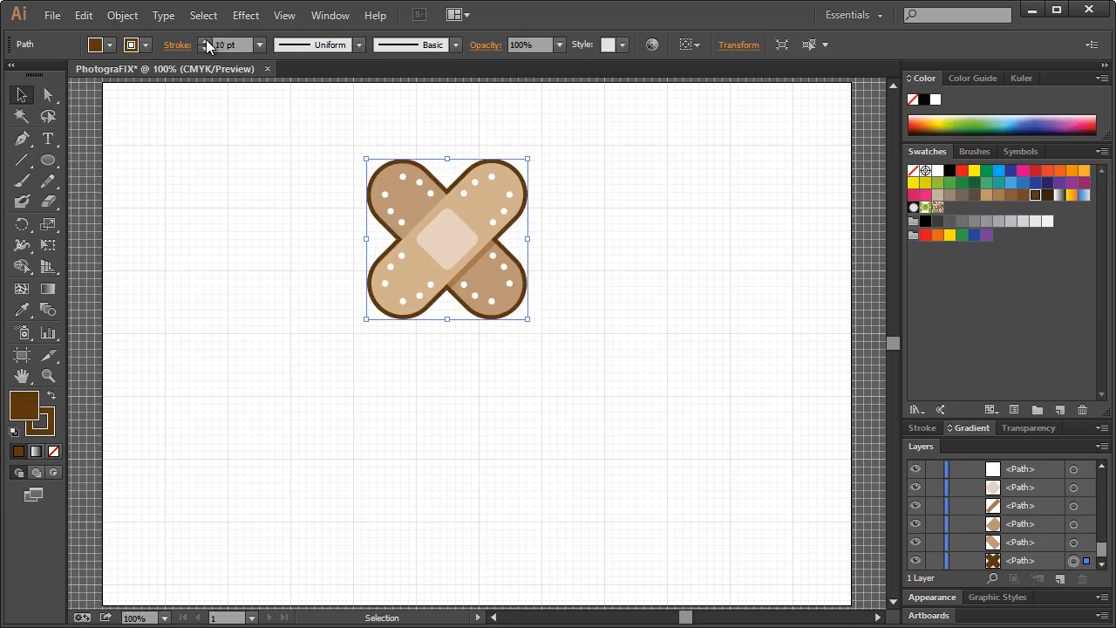
left_click(282, 271)
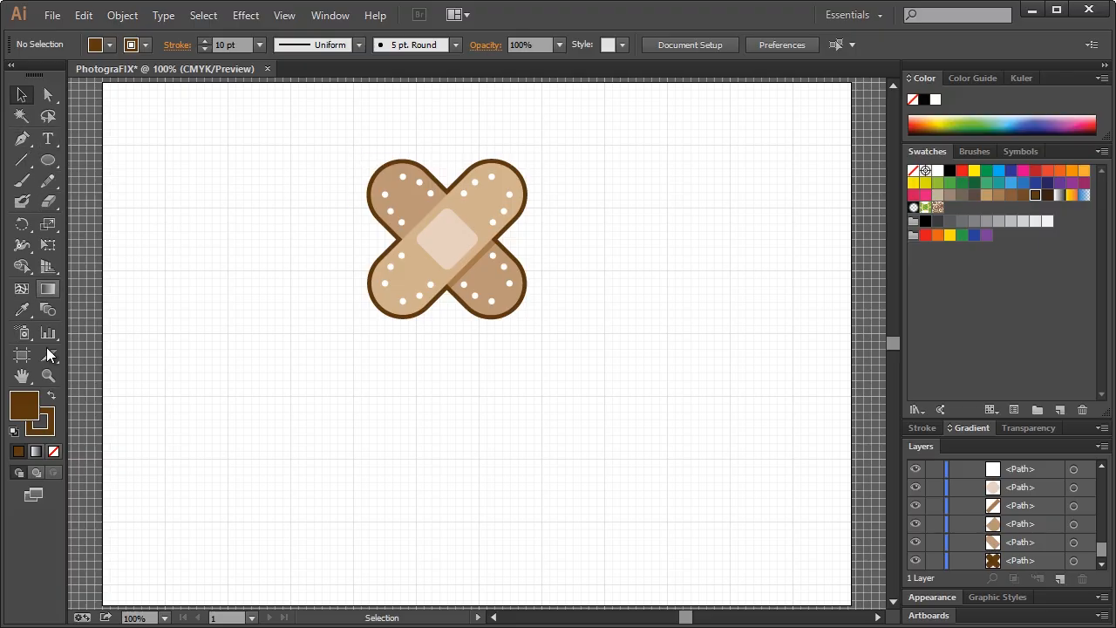
left_click(48, 378)
left_click_drag(326, 123, 418, 203)
scroll(406, 257, "down", 1)
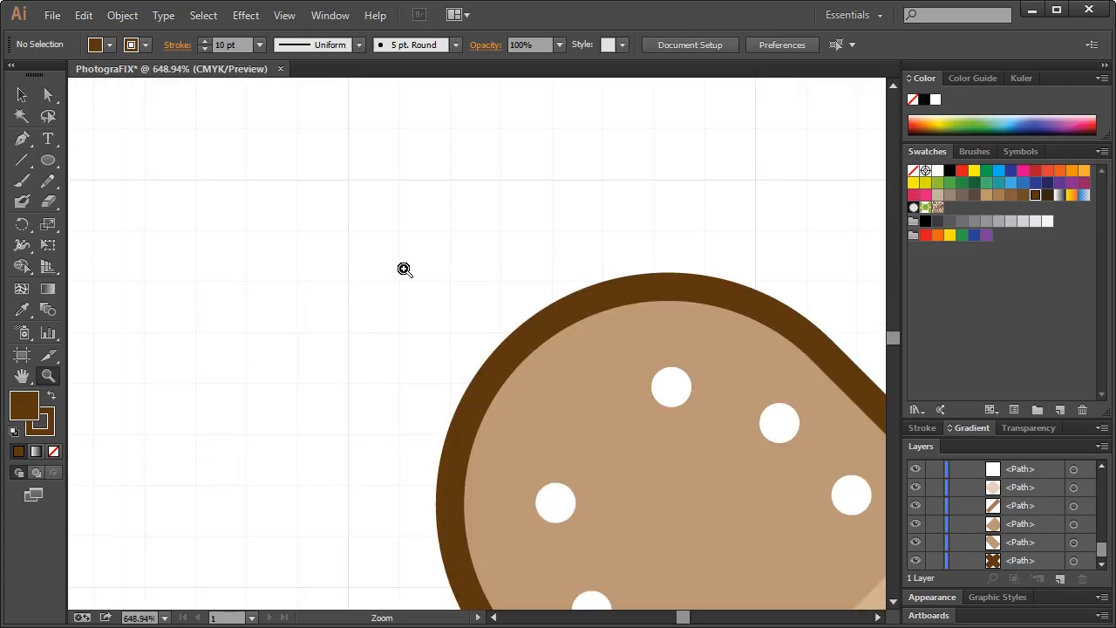
With Snap to Grid on, draw a three-point L-shaped corner above-left of the bandage
left_click(25, 145)
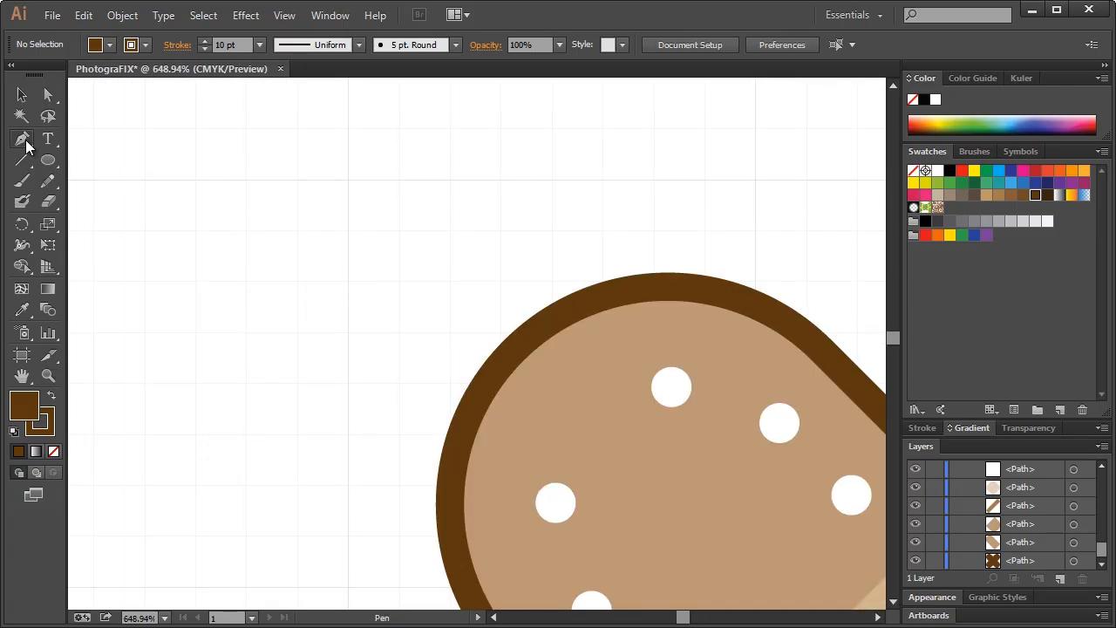
left_click(286, 15)
left_click(327, 601)
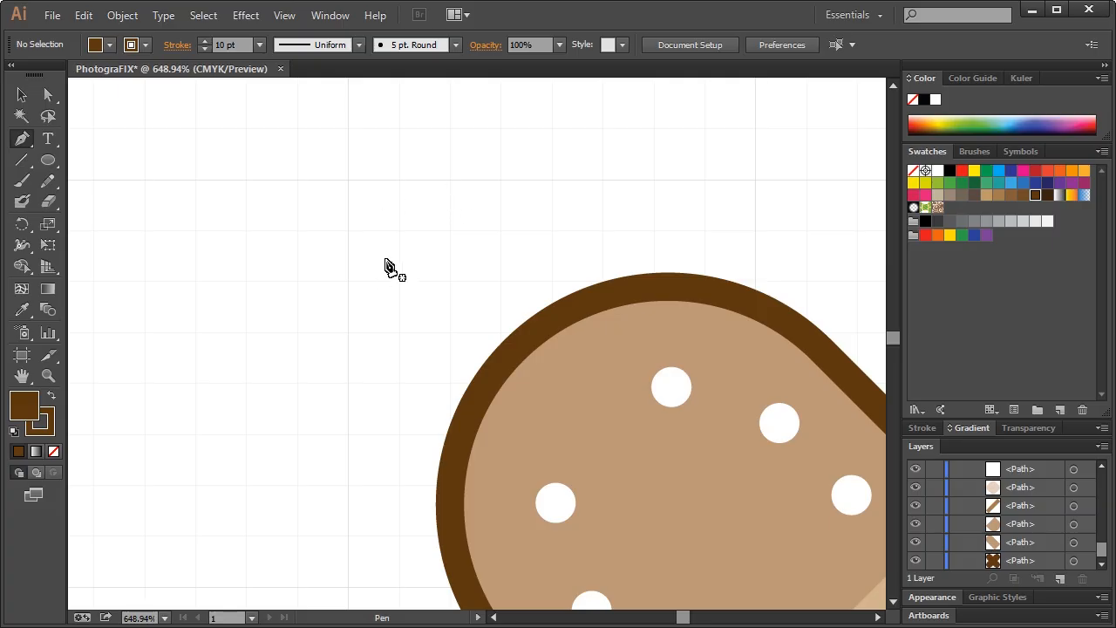
left_click(377, 272)
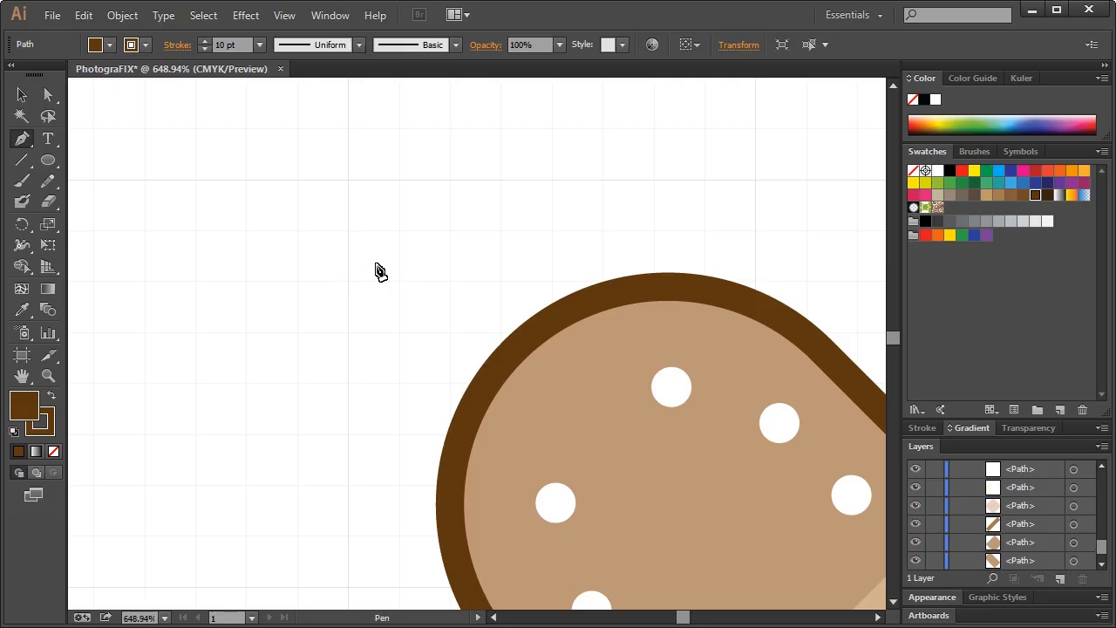
left_click(349, 180)
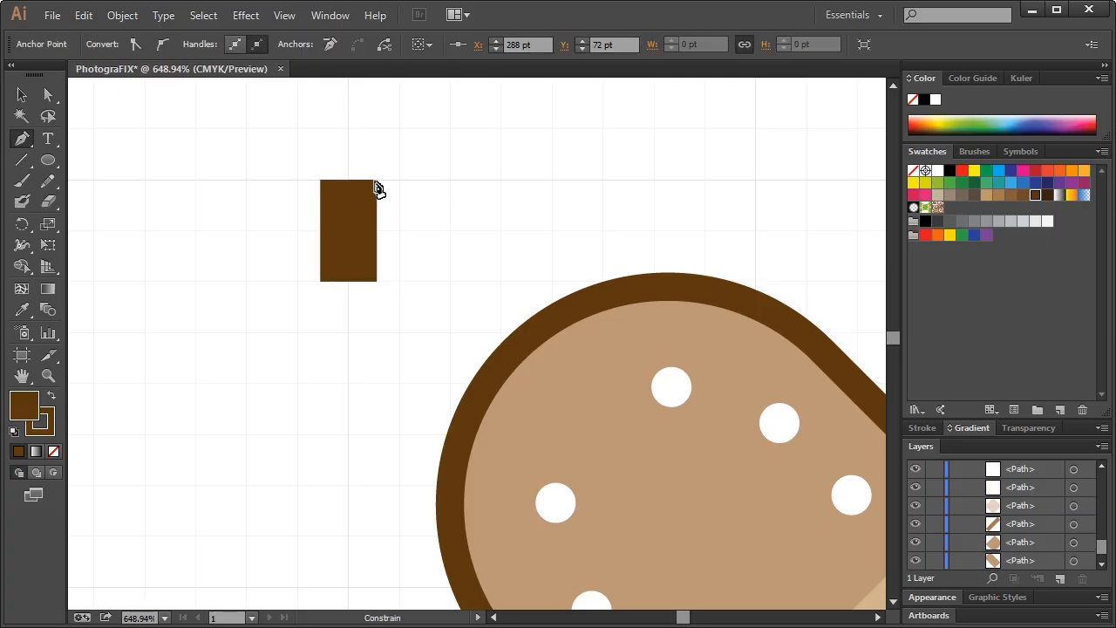
left_click(450, 181)
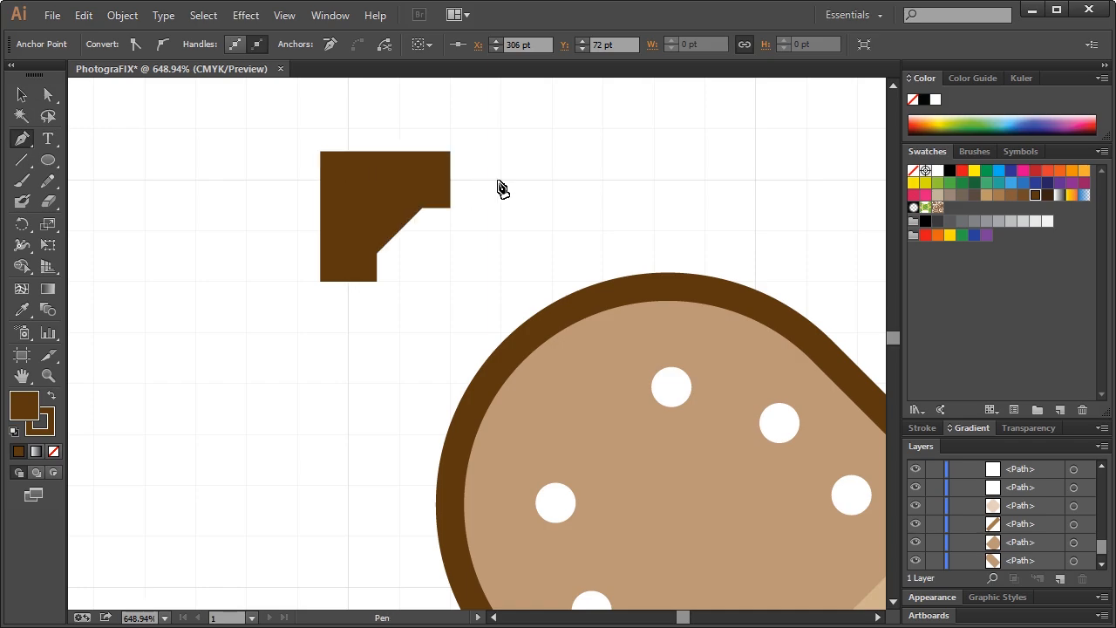
Set the corner mark's fill to None, leaving only the brown outline
left_click(921, 428)
left_click(970, 400)
left_click(926, 434)
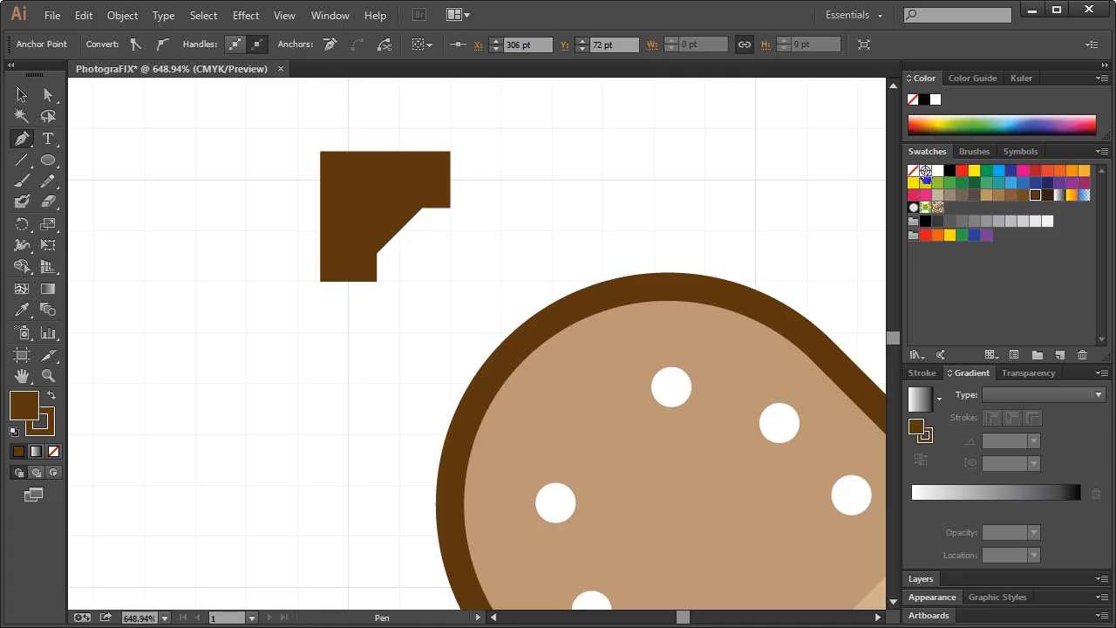
left_click(913, 171)
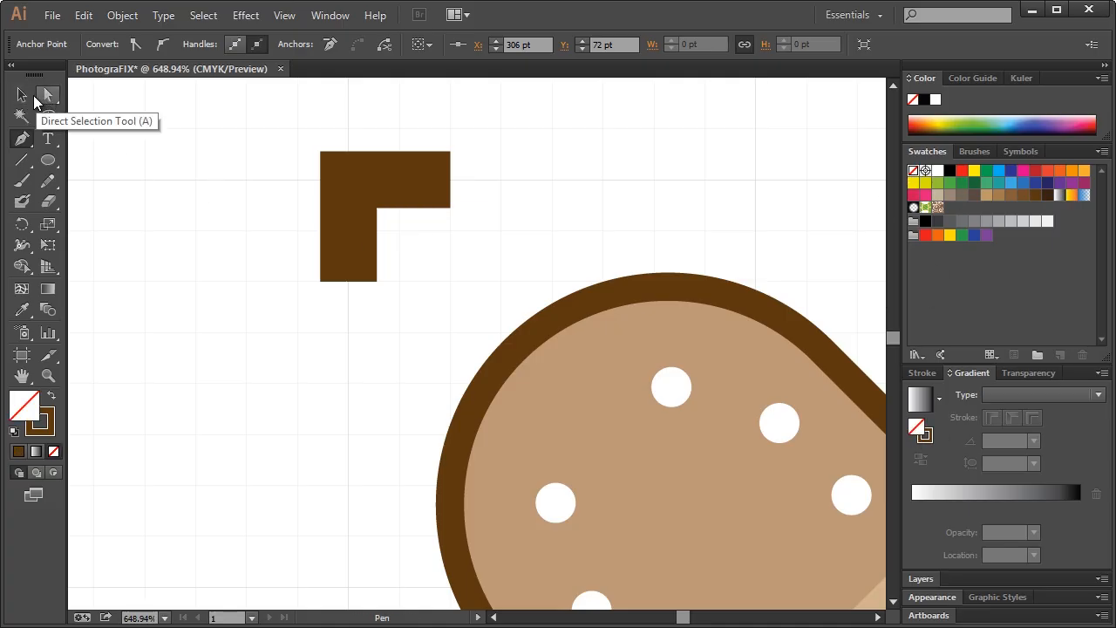
left_click(22, 94)
key("ctrl+shift+a")
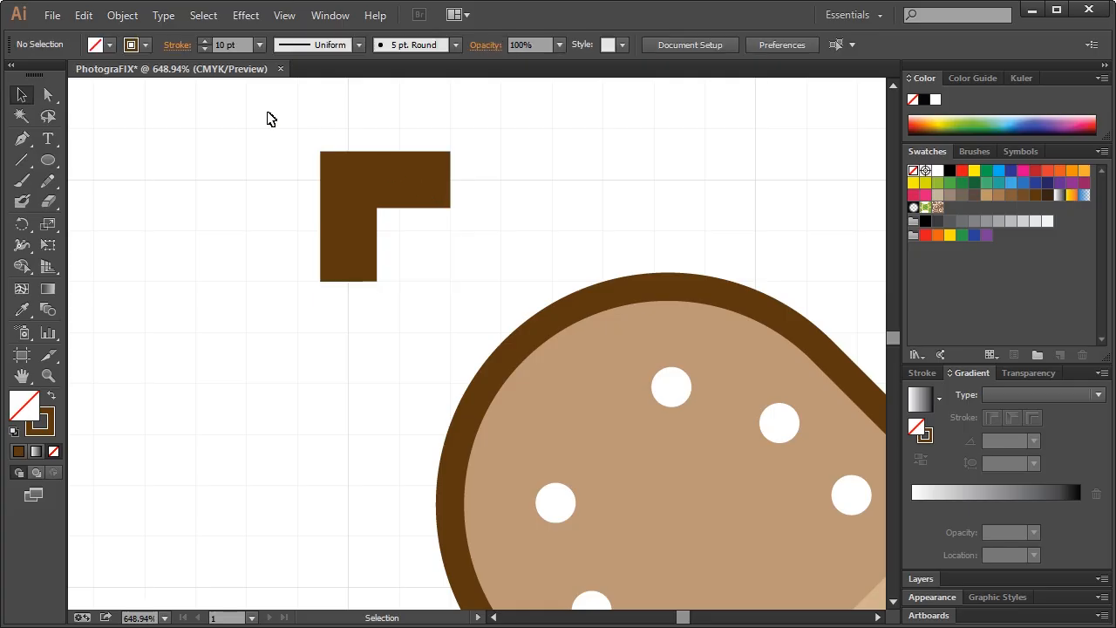
Thin the corner mark's stroke weight to 3 pt
left_click(204, 50)
left_click(204, 49)
left_click(204, 50)
left_click(381, 188)
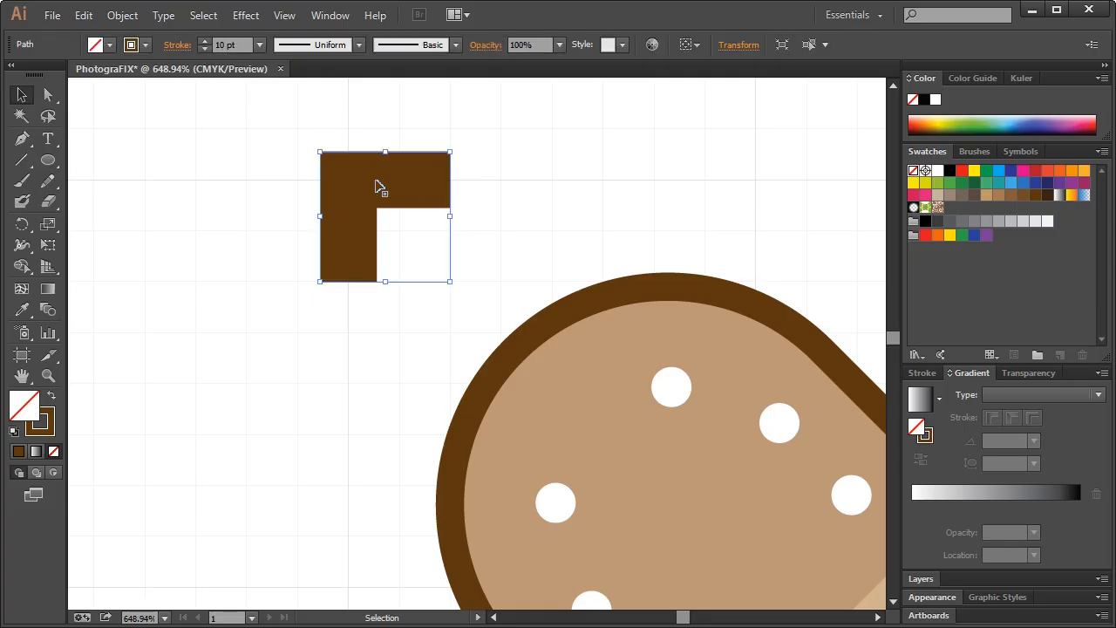
left_click(204, 48)
left_click(204, 48)
left_click(204, 48)
left_click(204, 48)
left_click(204, 48)
left_click(204, 48)
left_click(204, 48)
left_click(306, 139)
key("ctrl+1")
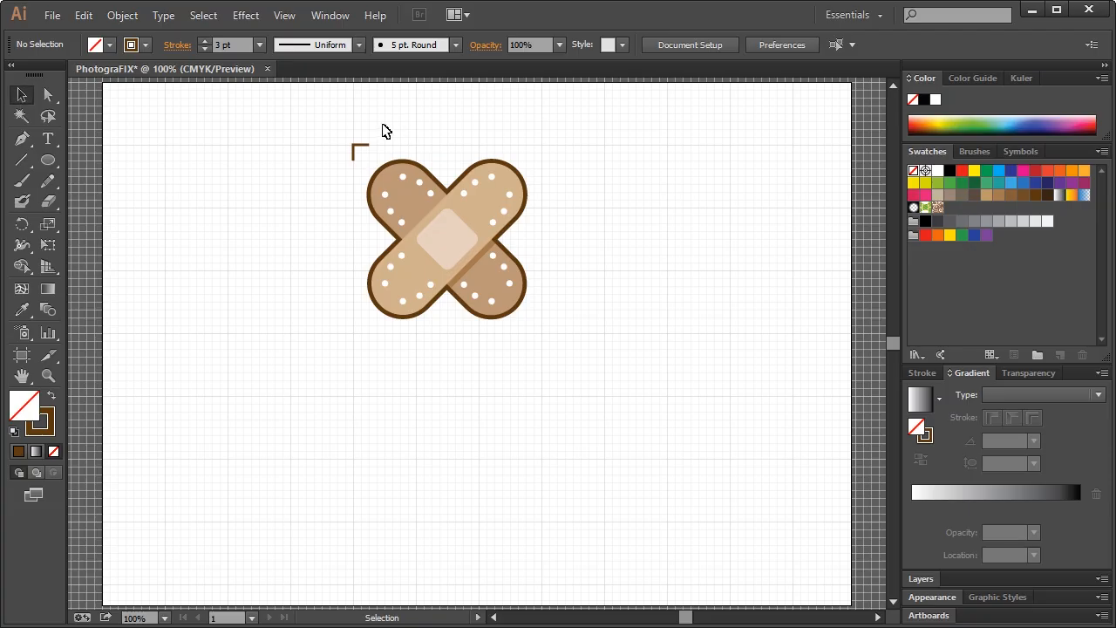
Mirror the L-shaped corner bracket left to right and move it to the bandage's upper-right corner
left_click_drag(335, 132, 371, 170)
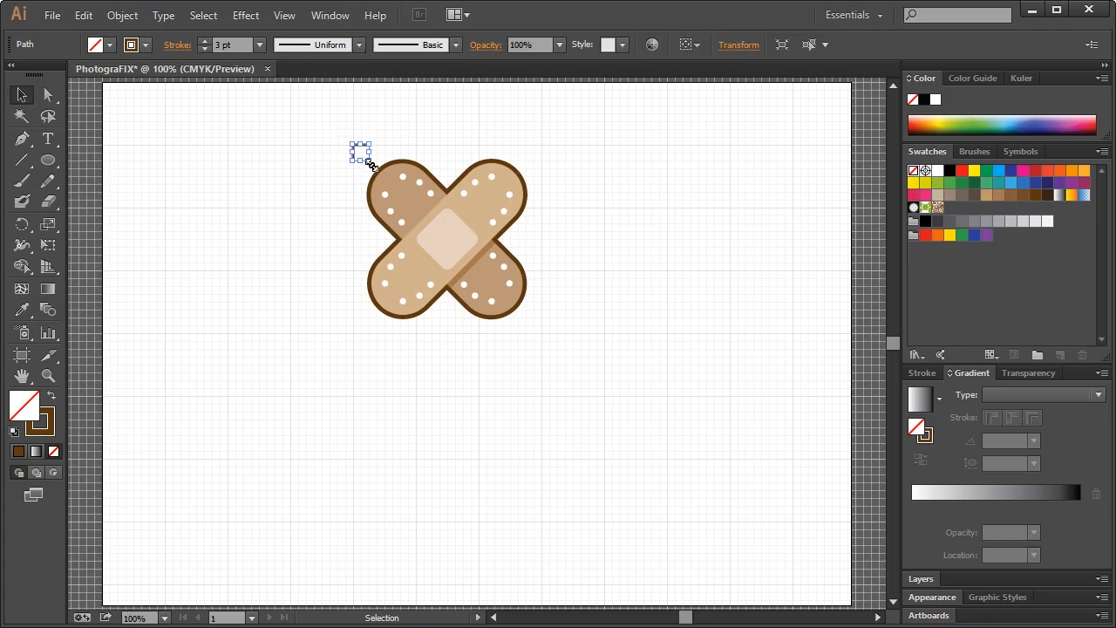
left_click(48, 375)
left_click_drag(270, 114, 610, 367)
left_click(22, 94)
left_click(294, 148)
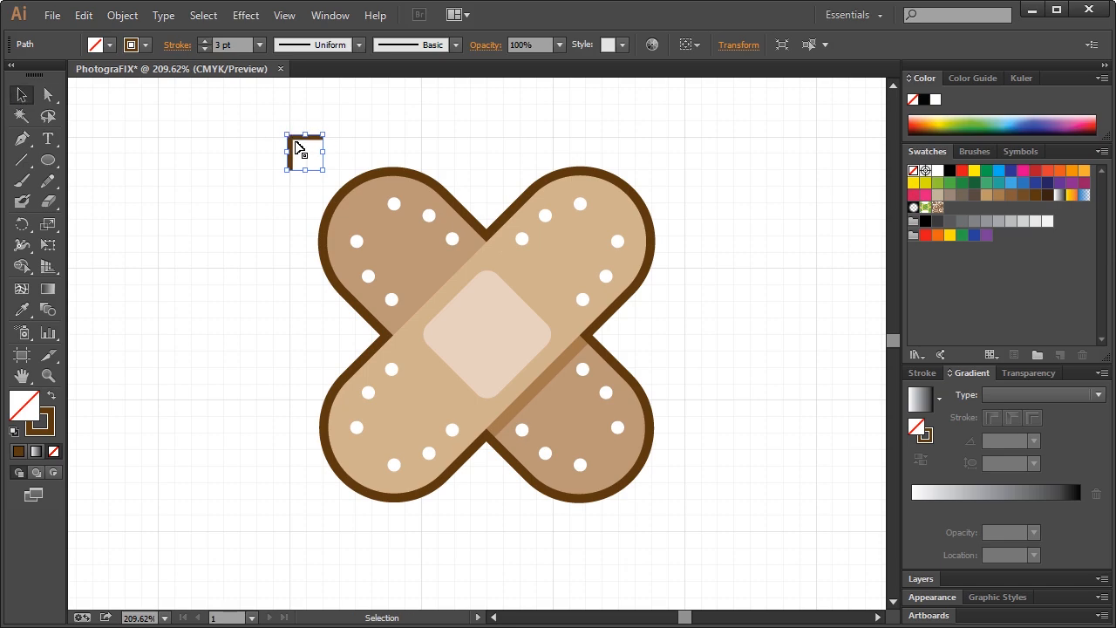
right_click(297, 138)
mouse_move(374, 368)
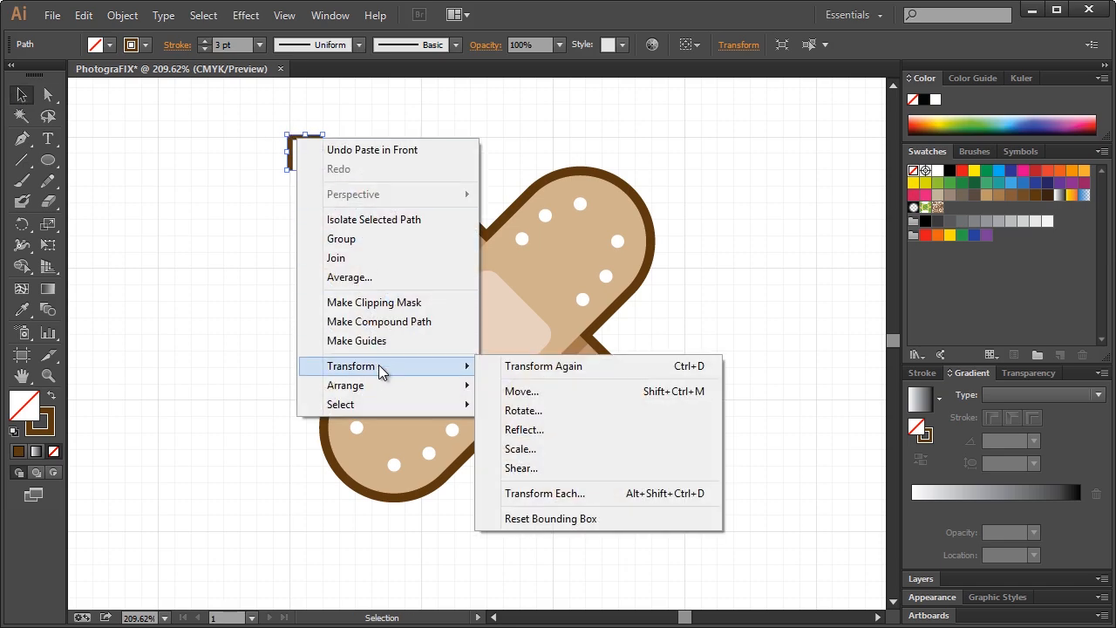
left_click(531, 431)
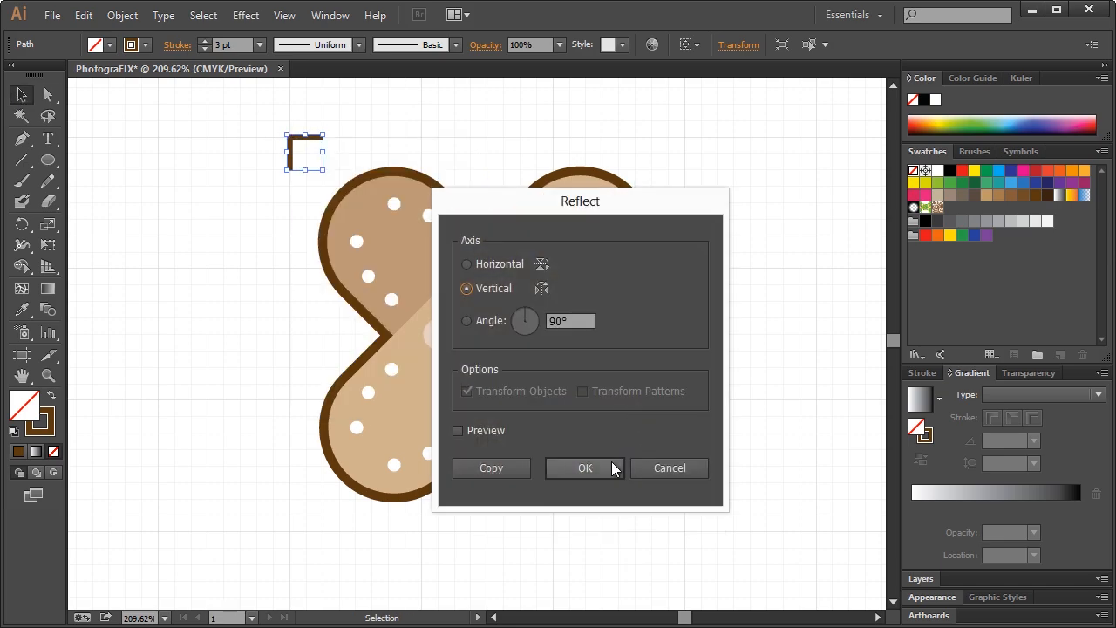
left_click(608, 467)
left_click(334, 142)
left_click_drag(324, 146, 695, 145)
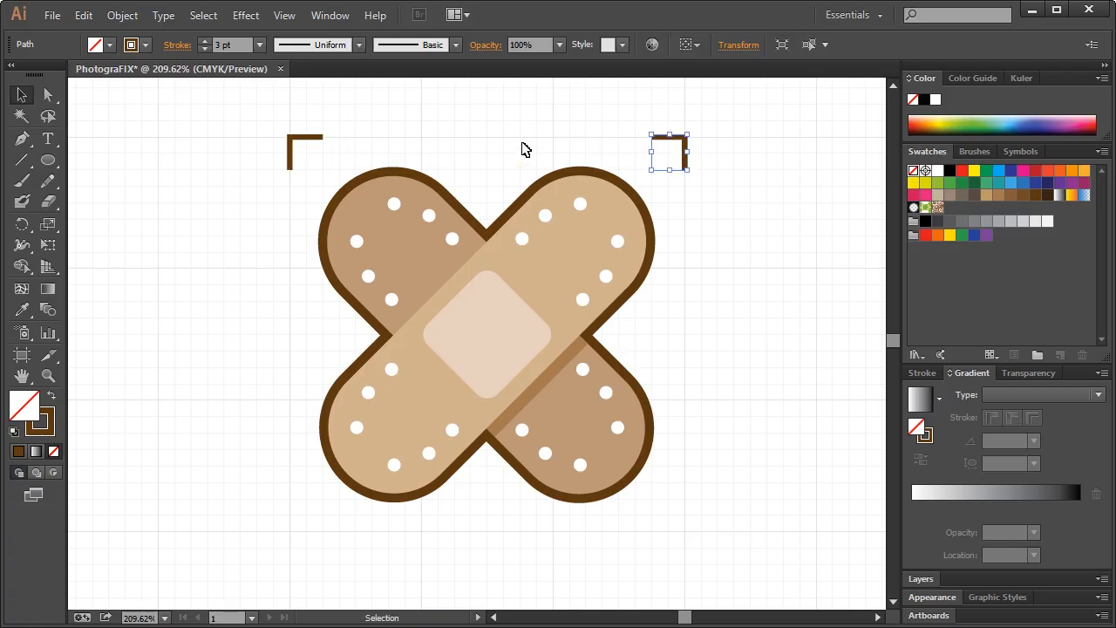
Reflect copies of both top brackets into the bottom corners, then view at actual size
left_click_drag(221, 128, 742, 167)
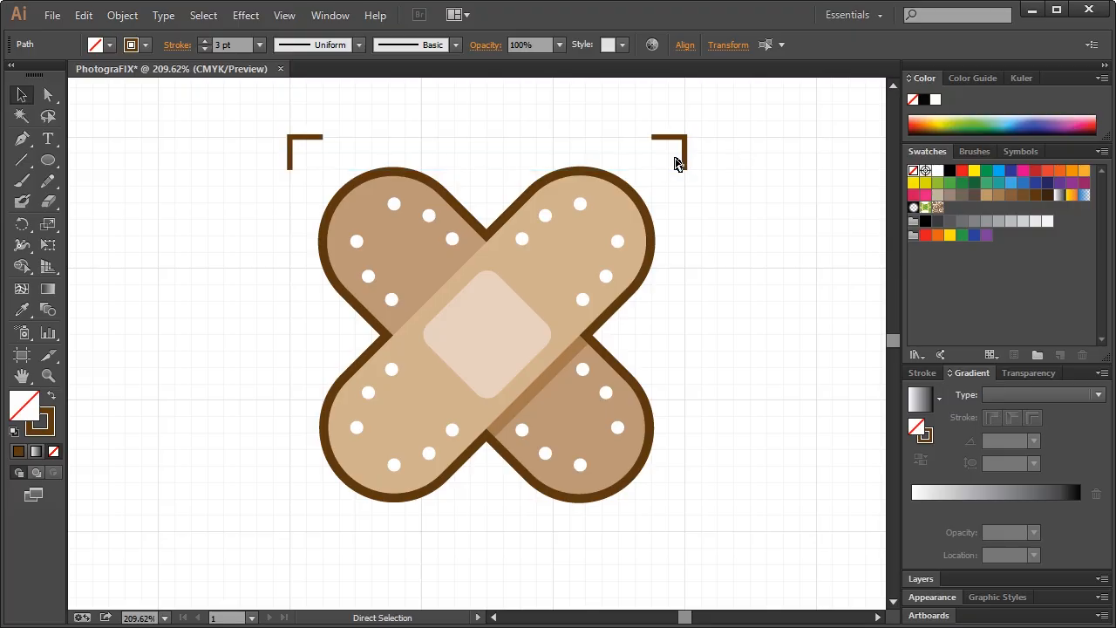
right_click(676, 145)
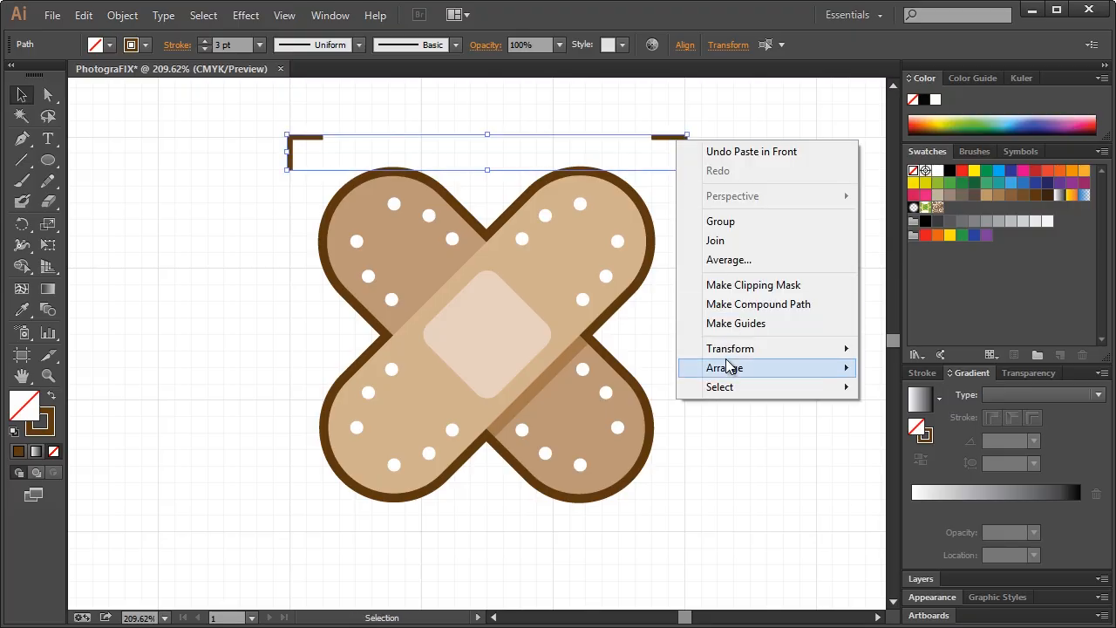
mouse_move(732, 348)
left_click(894, 410)
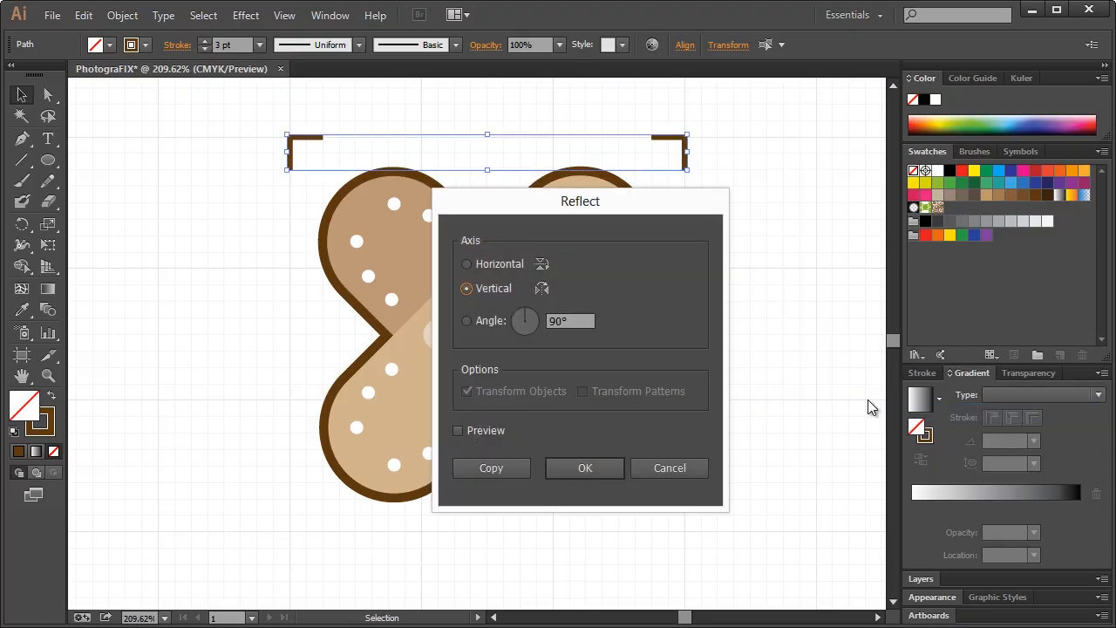
left_click(612, 464)
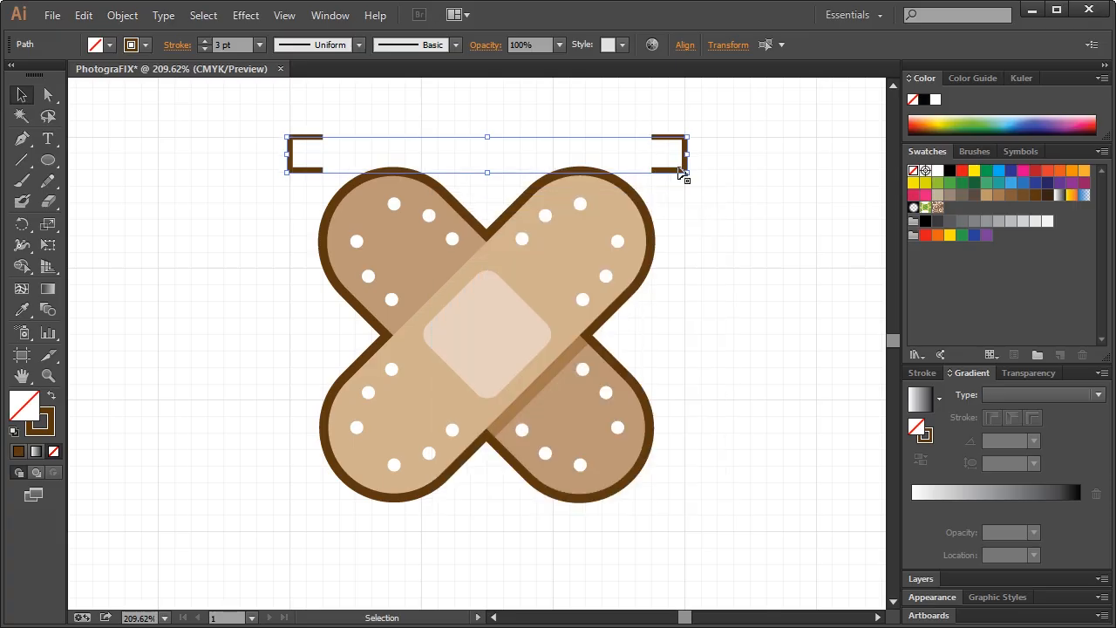
left_click_drag(679, 174, 694, 536)
left_click(720, 309)
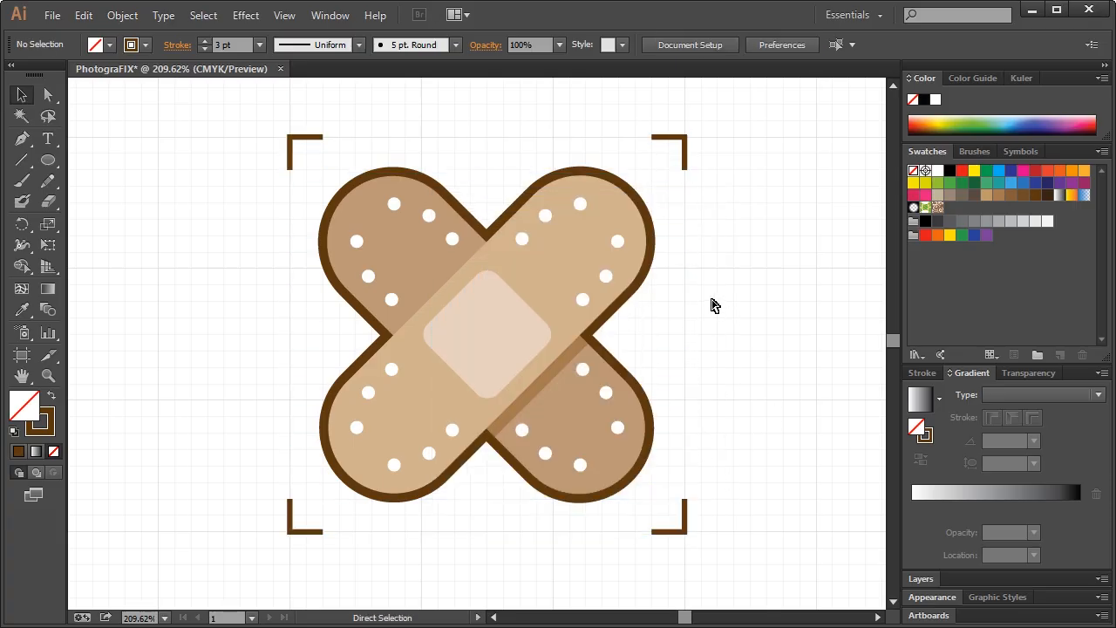
key("ctrl+1")
Make the stroke of all four corner brackets black
left_click_drag(595, 326, 291, 378)
left_click_drag(294, 111, 577, 151)
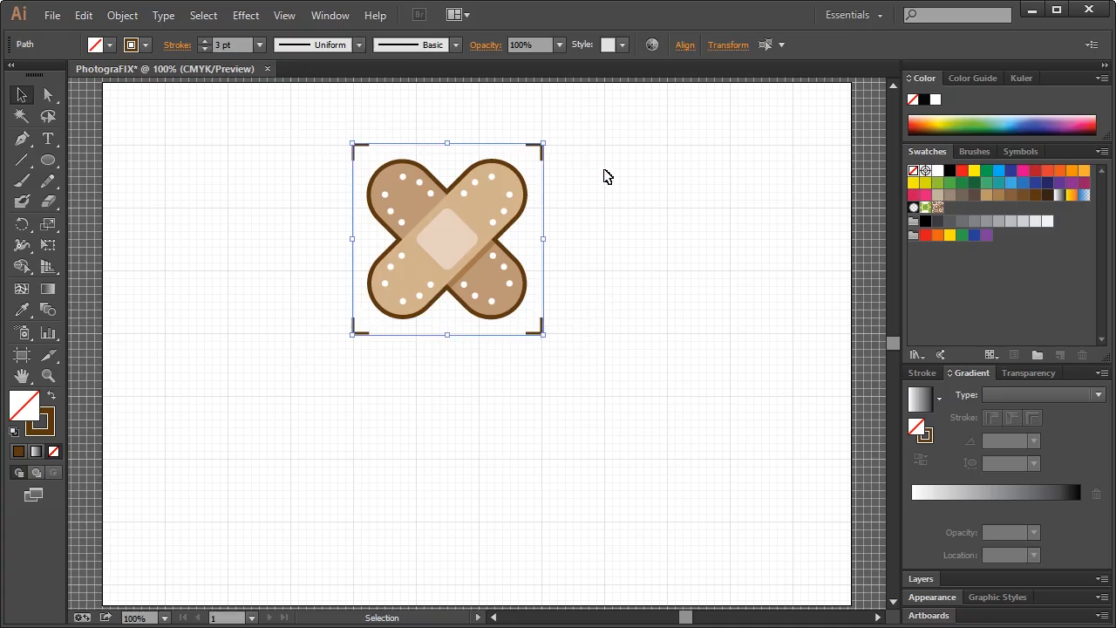
left_click(930, 439)
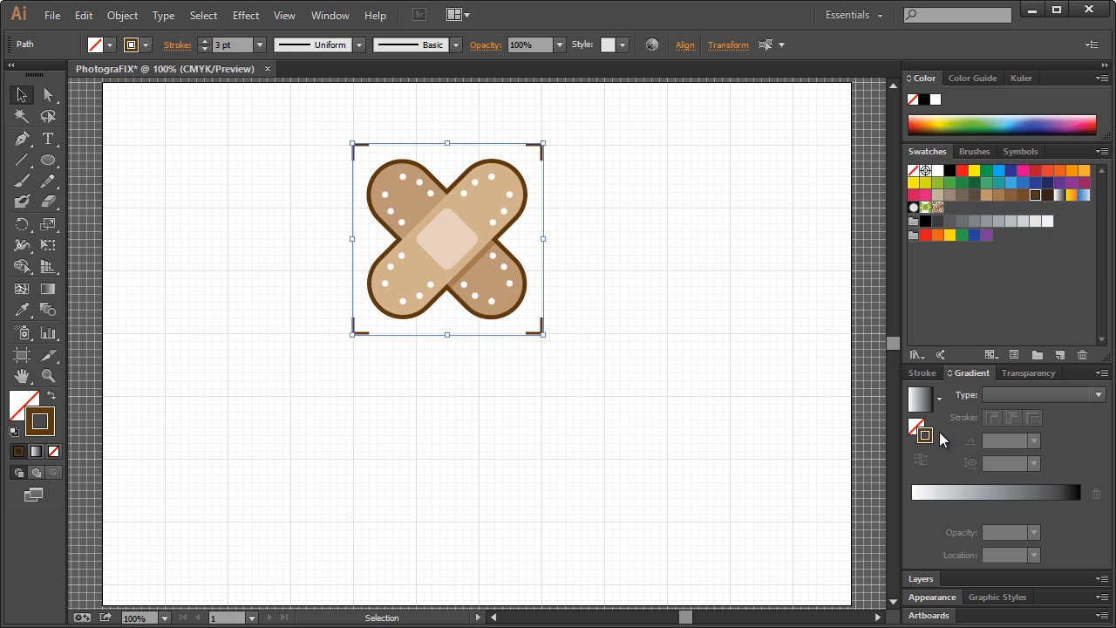
left_click(925, 99)
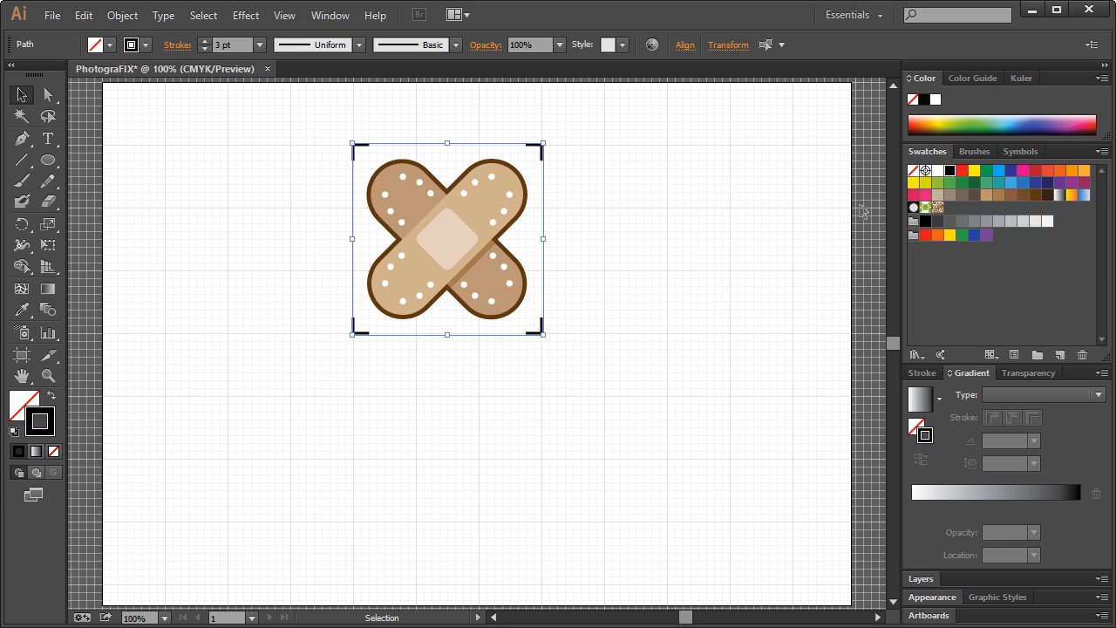
left_click(702, 196)
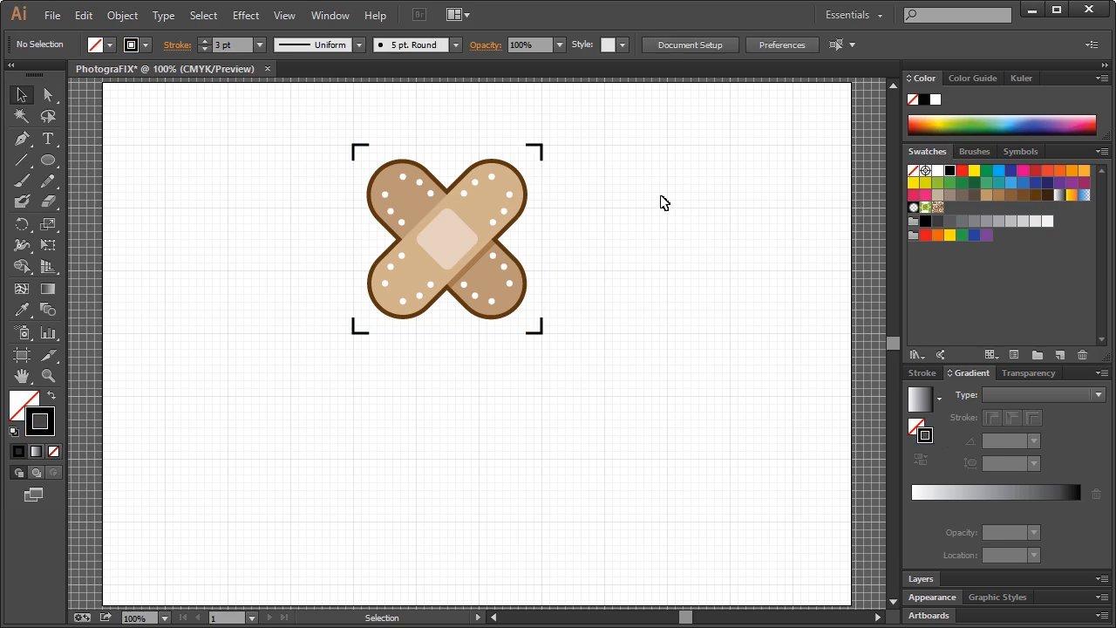
Move the bracketed bandage left and paste a copy to its right
left_click_drag(288, 129, 602, 386)
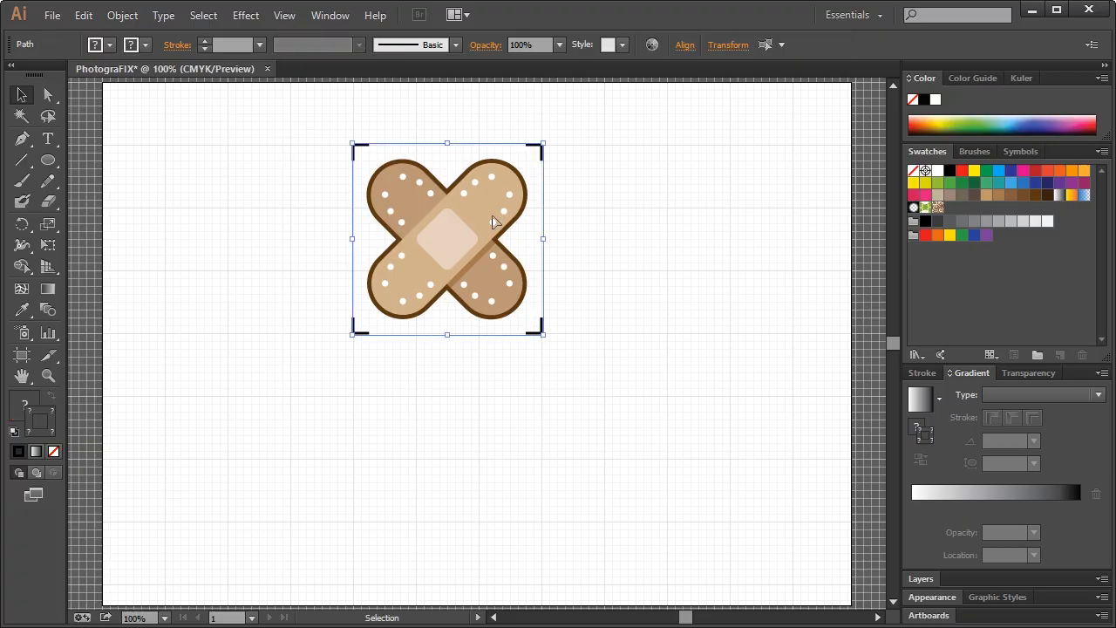
left_click_drag(485, 220, 298, 220)
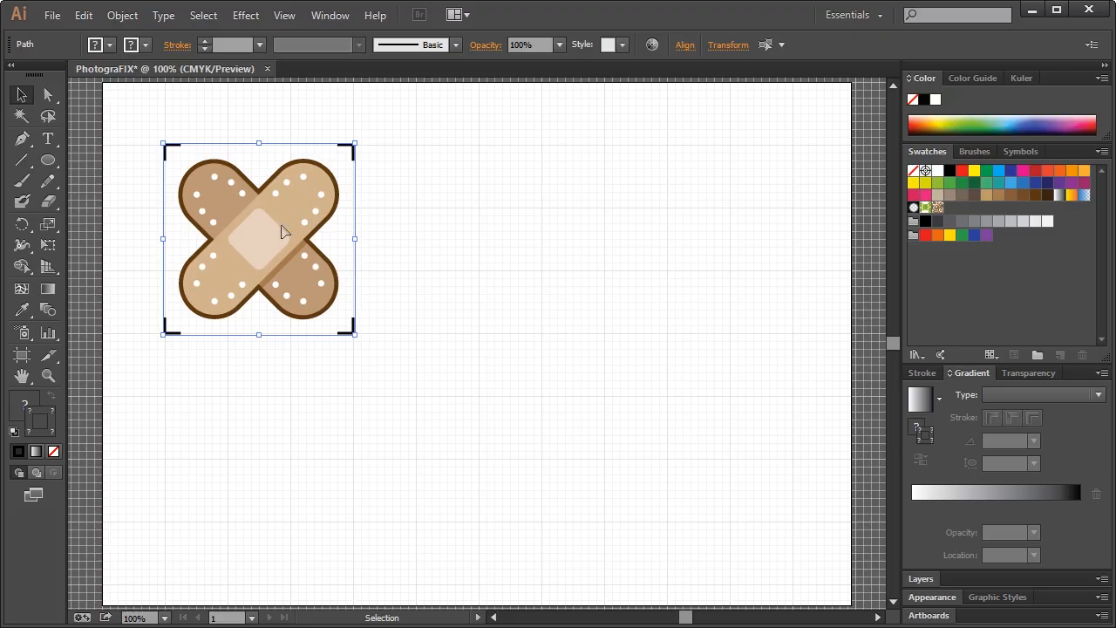
key("ctrl+c")
key("ctrl+f")
left_click_drag(282, 235, 574, 205)
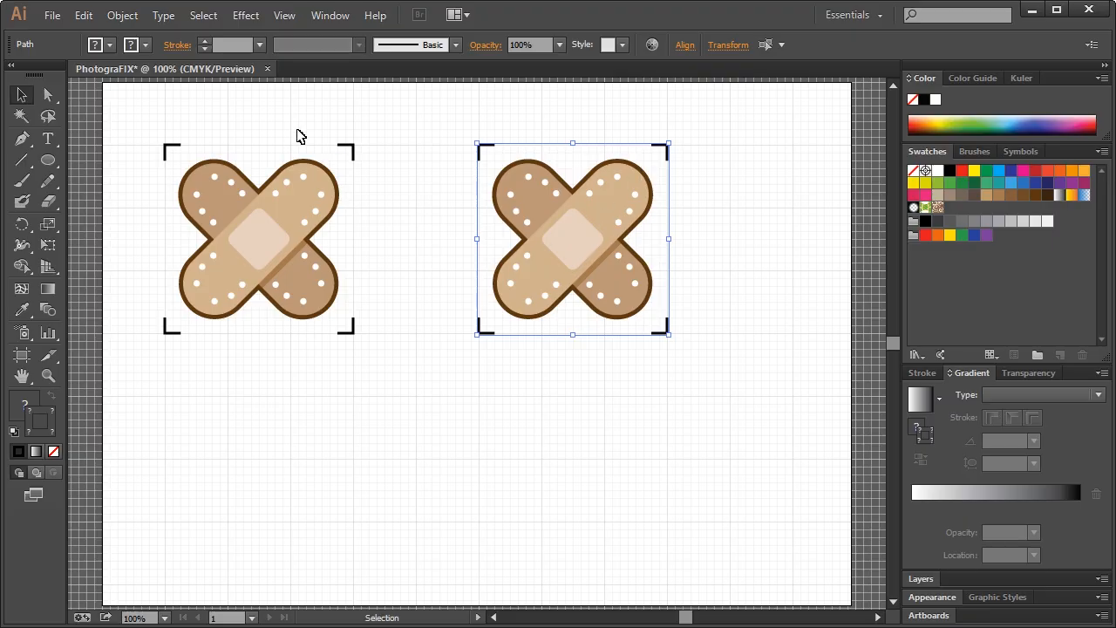
Outline the strokes of the right copy and test shrinking it, undoing the last resize
left_click(120, 17)
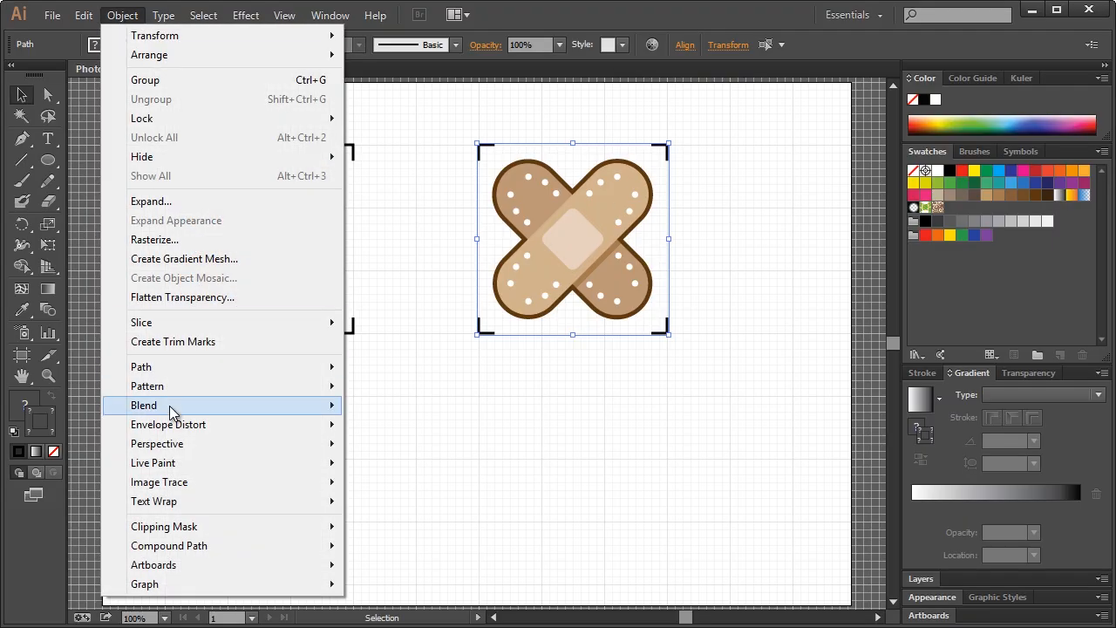
mouse_move(176, 371)
left_click(415, 412)
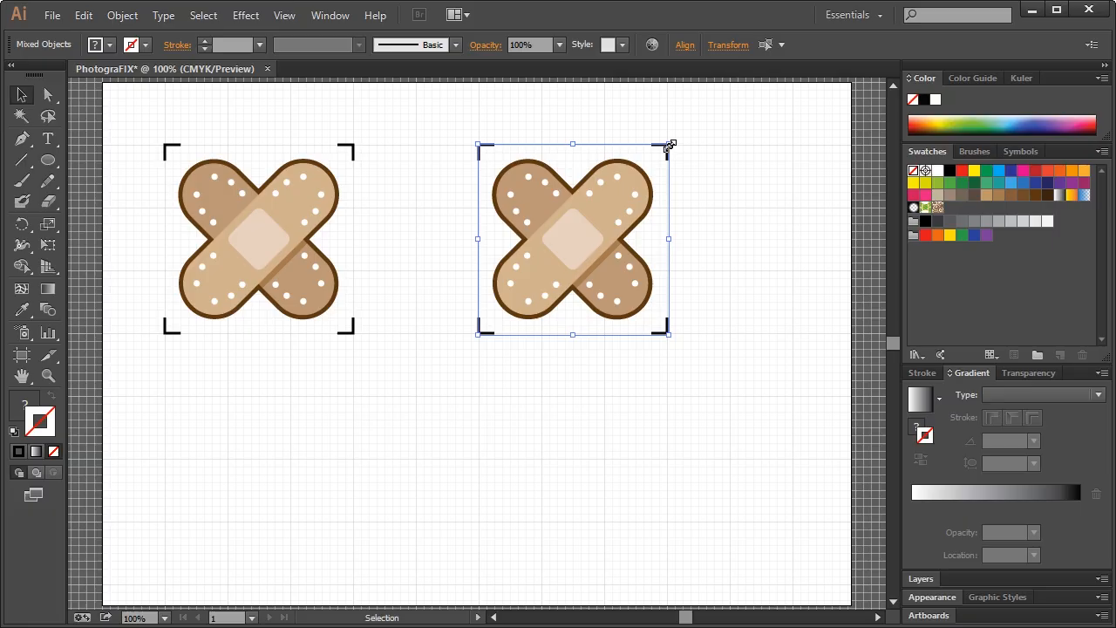
left_click_drag(670, 144, 617, 207)
left_click(687, 203)
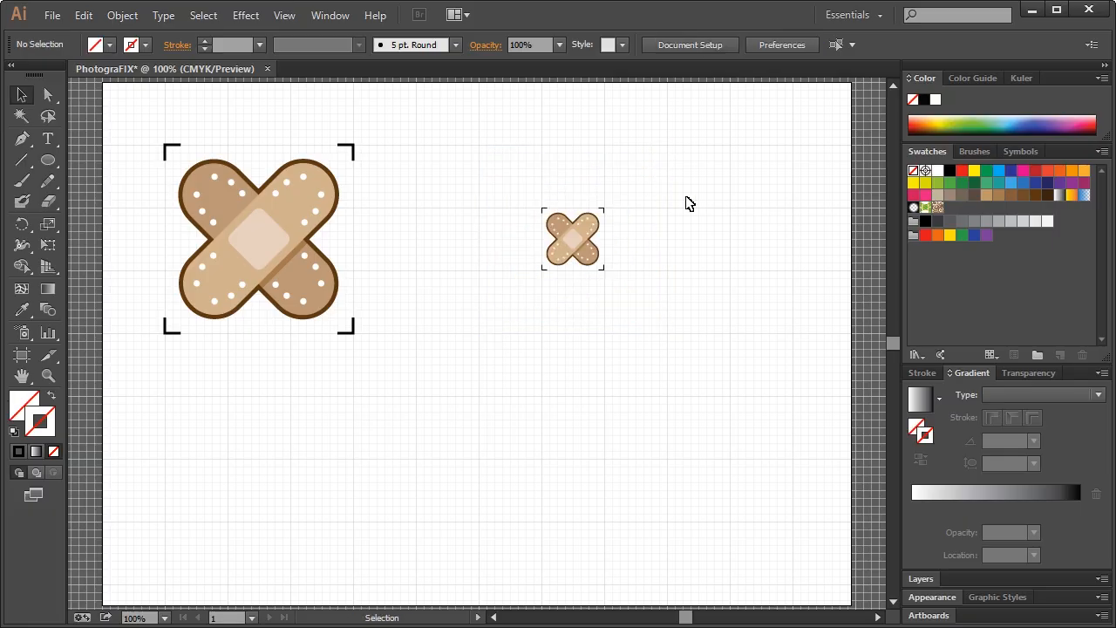
left_click_drag(513, 202, 635, 317)
left_click_drag(606, 212, 593, 227)
left_click(633, 205)
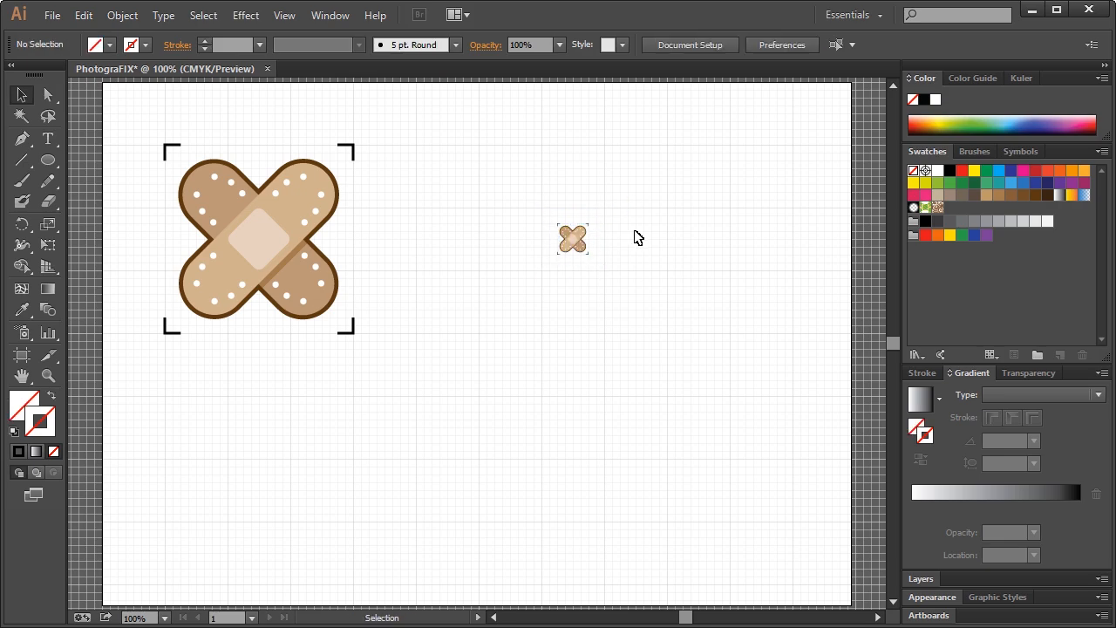
key("ctrl+z")
key("ctrl+z")
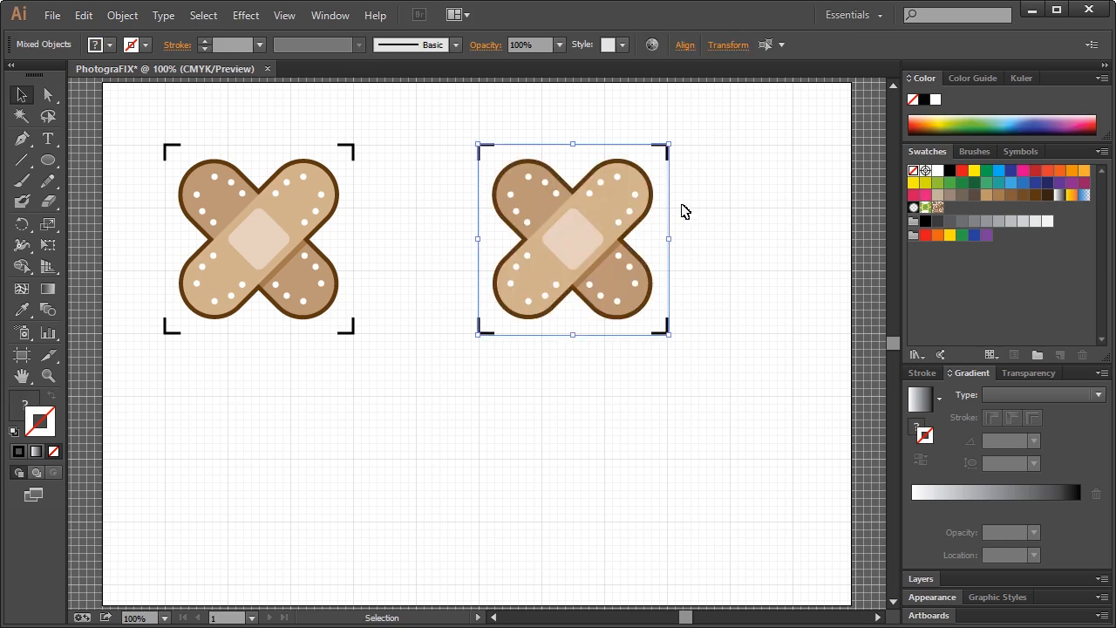
left_click(715, 196)
Delete the left bandage, then move the remaining one left and scale it down
left_click_drag(146, 137, 392, 359)
key("Delete")
left_click_drag(429, 133, 728, 367)
left_click_drag(573, 245, 259, 310)
left_click_drag(355, 205, 324, 236)
left_click(404, 245)
left_click_drag(169, 210, 393, 423)
left_click_drag(272, 295, 306, 299)
left_click(451, 263)
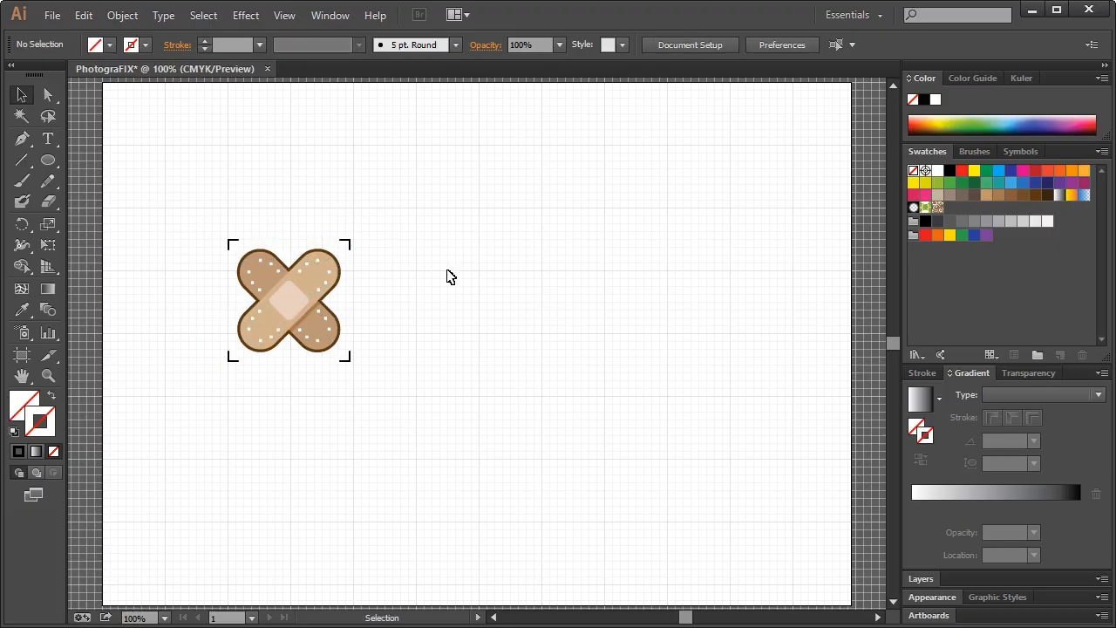
left_click(49, 141)
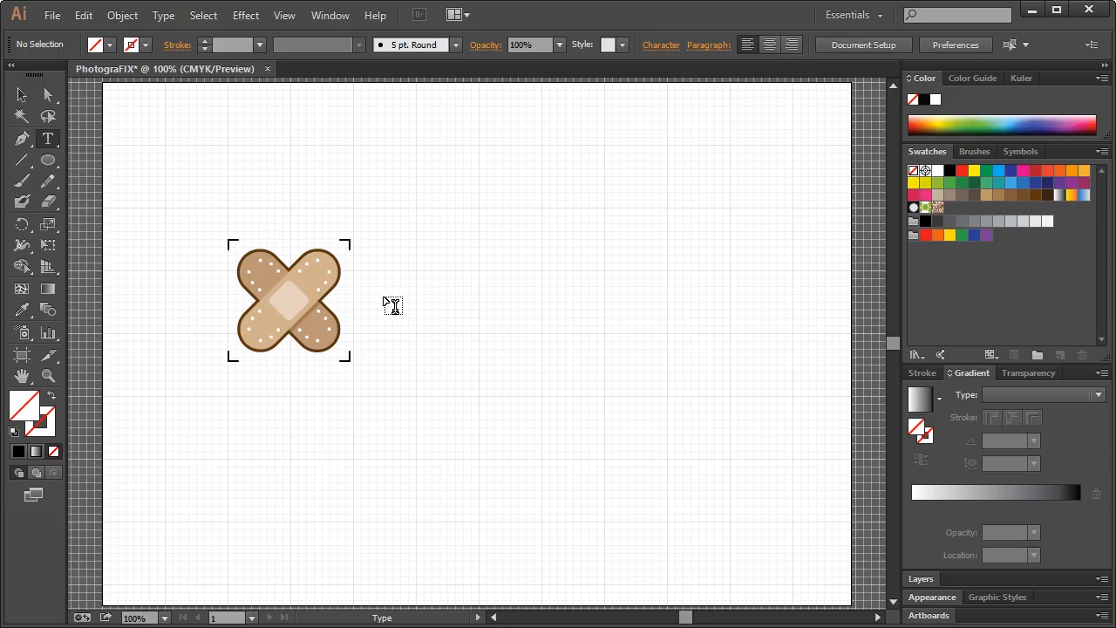
Type 'PhotograFIX' right of the icon, enlarge it to 71.31 pt and level it with the bandage
left_click(513, 279)
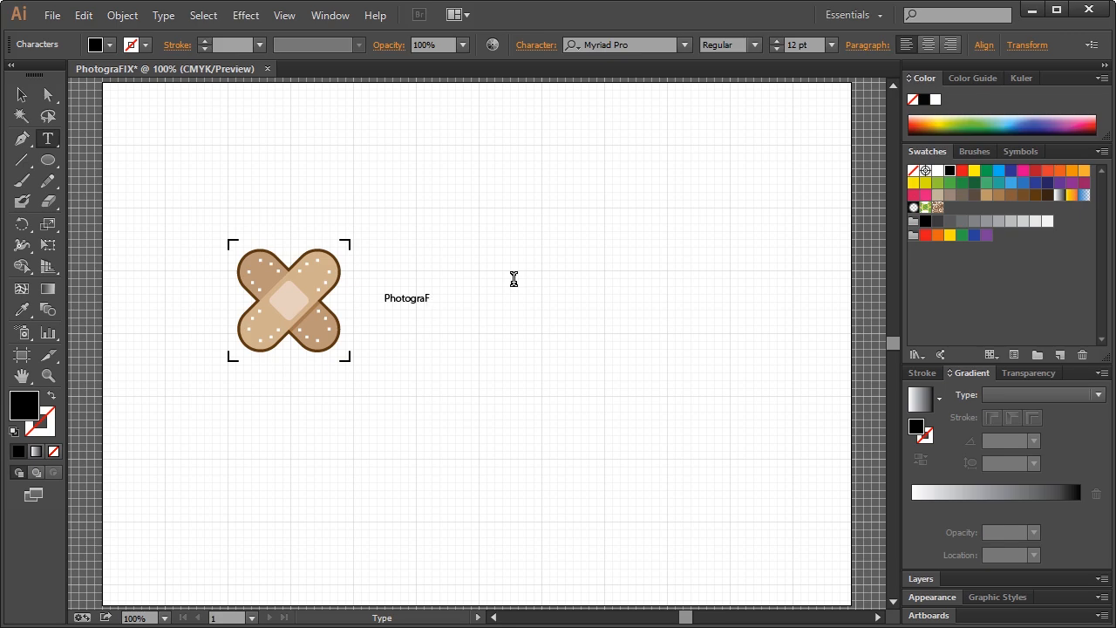
left_click(21, 96)
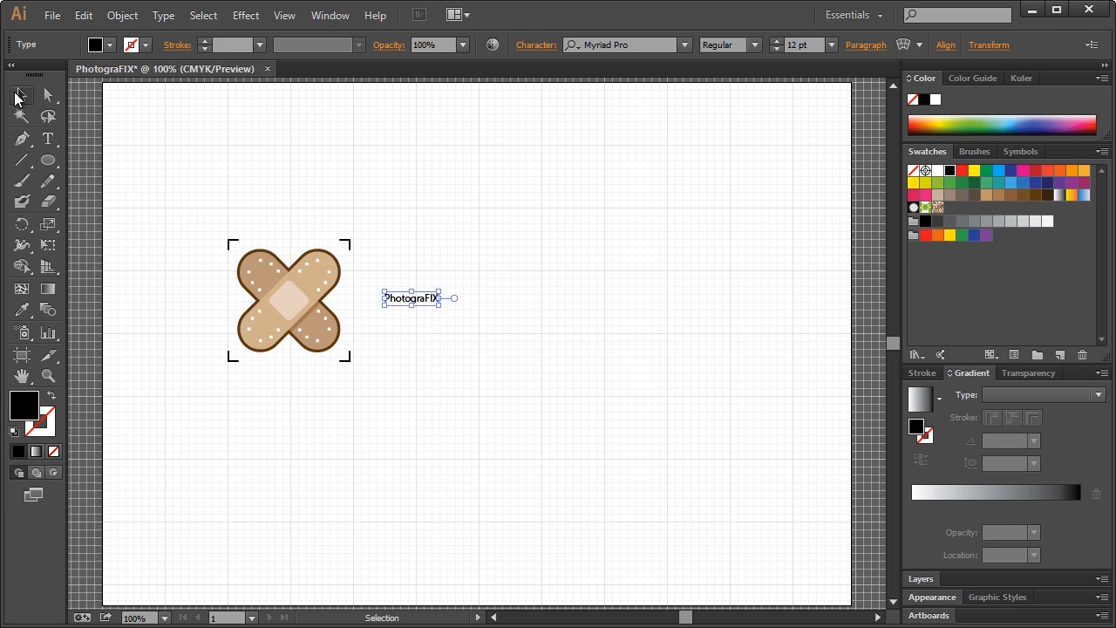
left_click_drag(440, 291, 708, 227)
left_click_drag(573, 267, 574, 305)
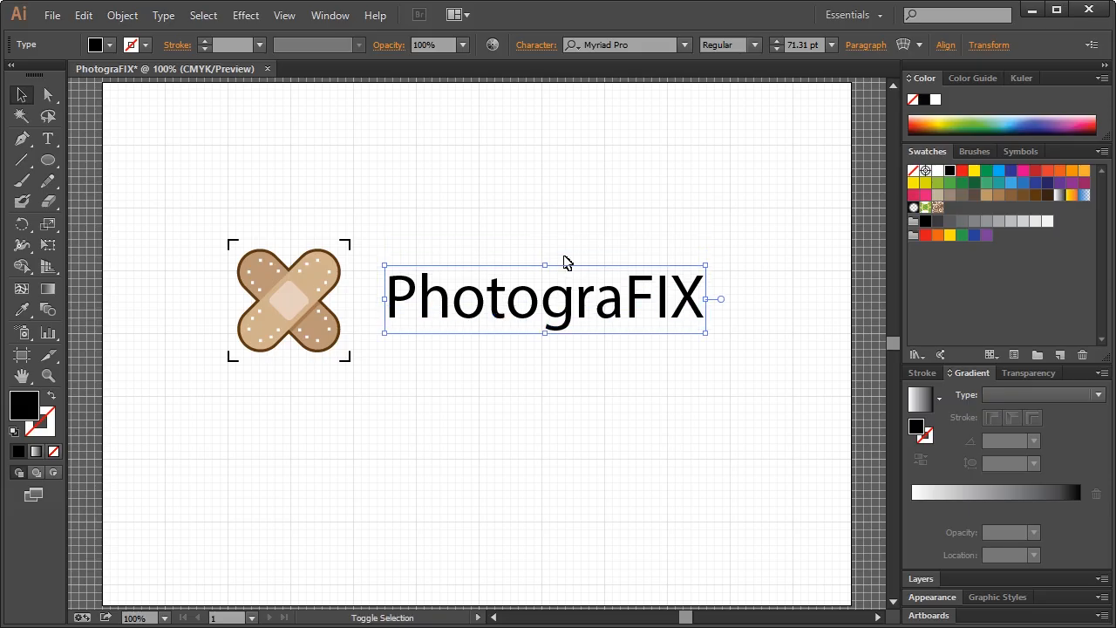
left_click(551, 190)
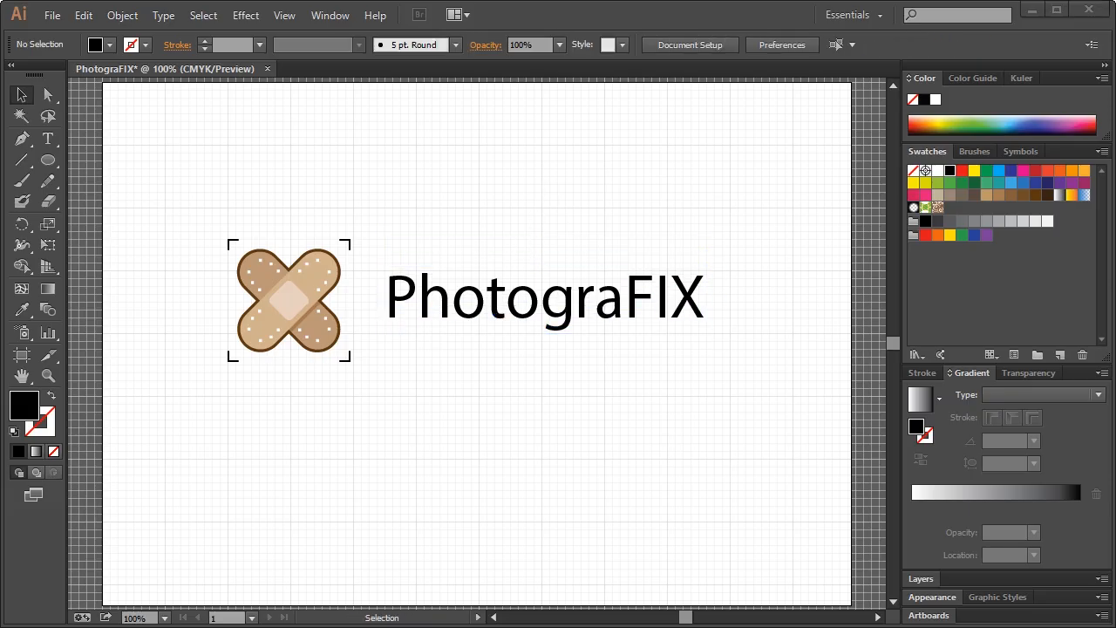
left_click(553, 317)
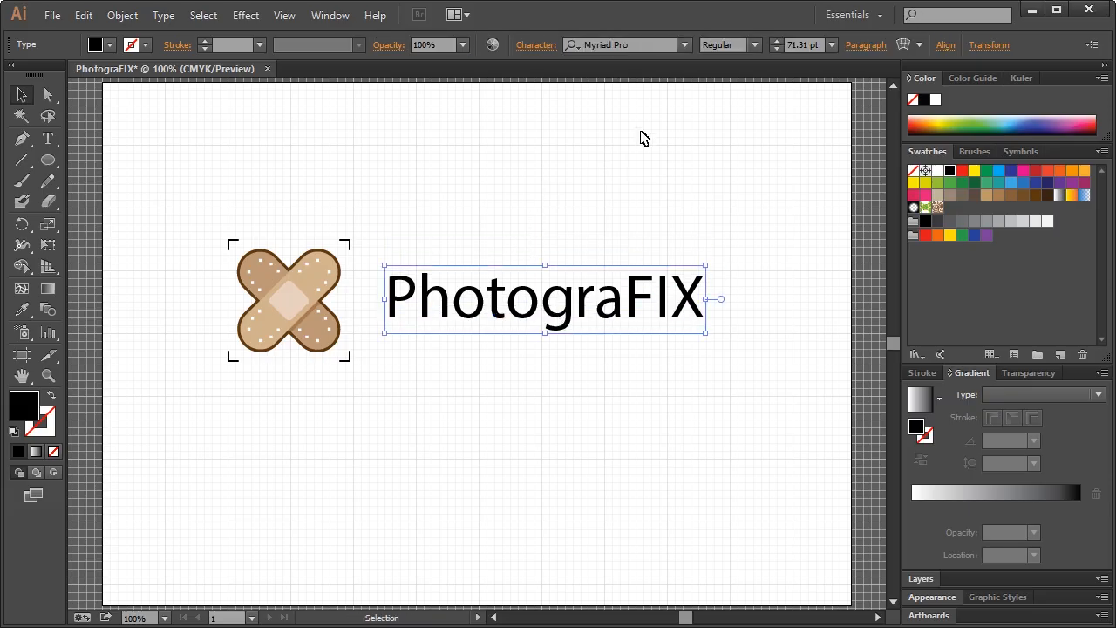
Set the wordmark's font to Source Sans Pro Light
left_click(639, 46)
type("source sans")
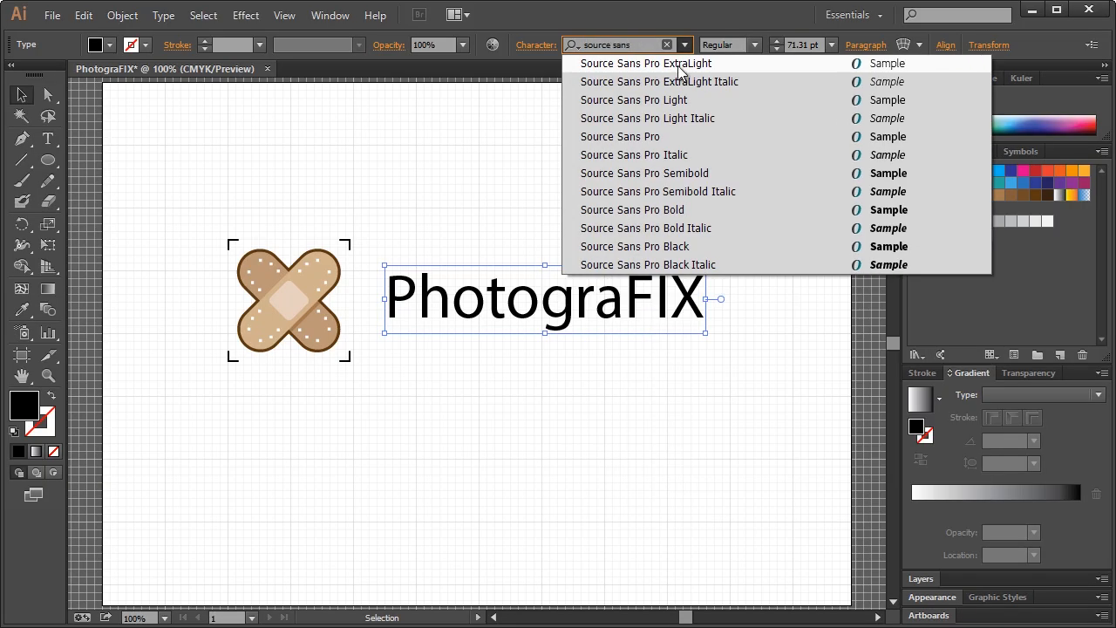
left_click(677, 100)
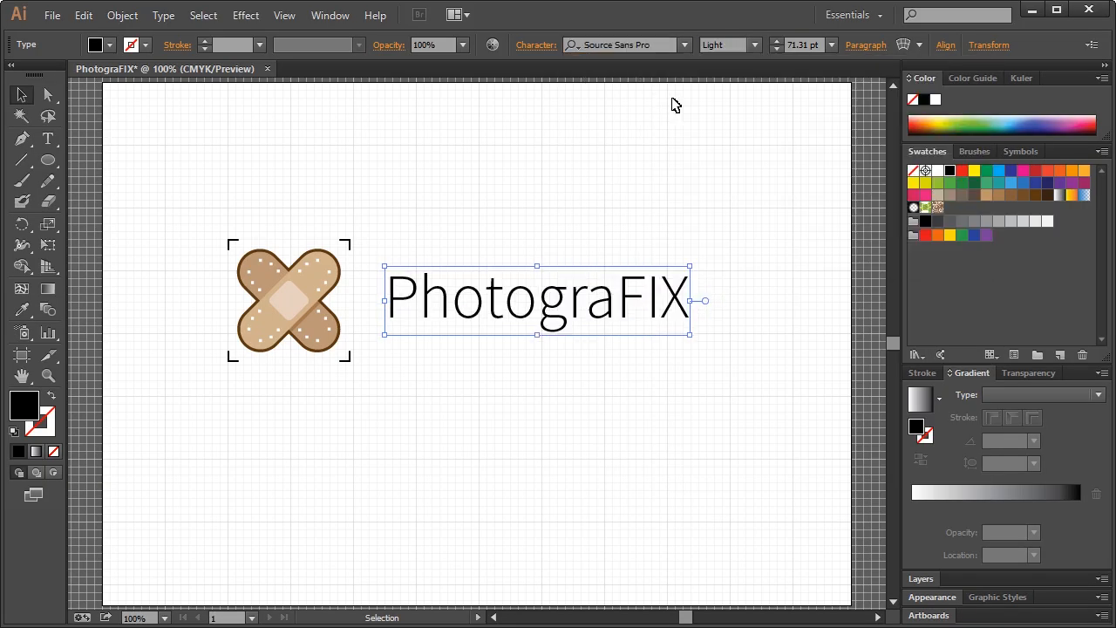
right_click(515, 315)
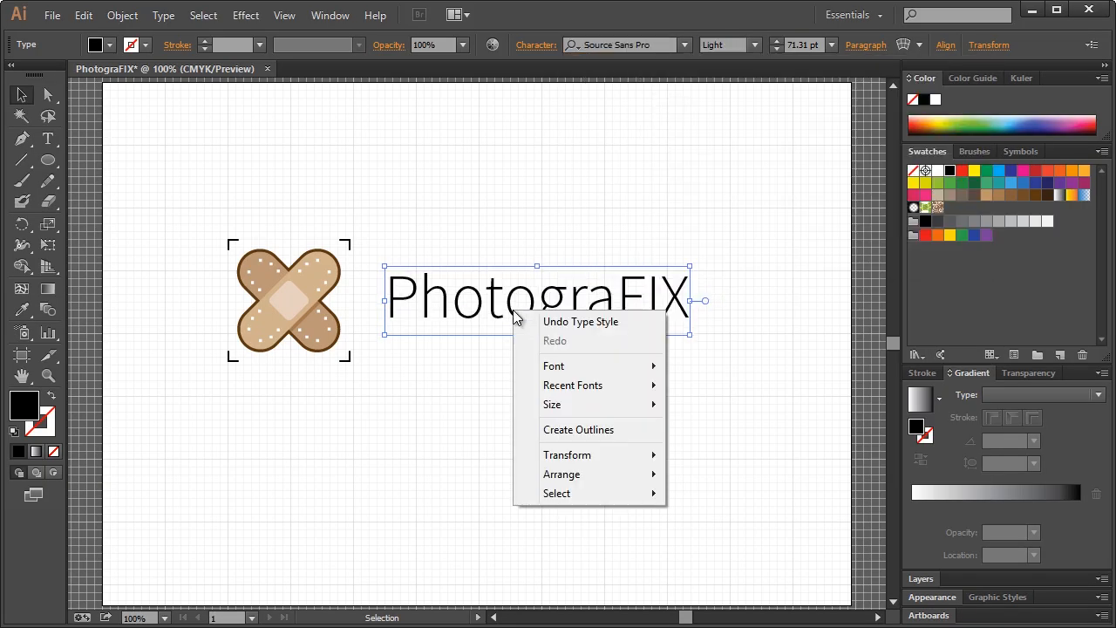
left_click(495, 301)
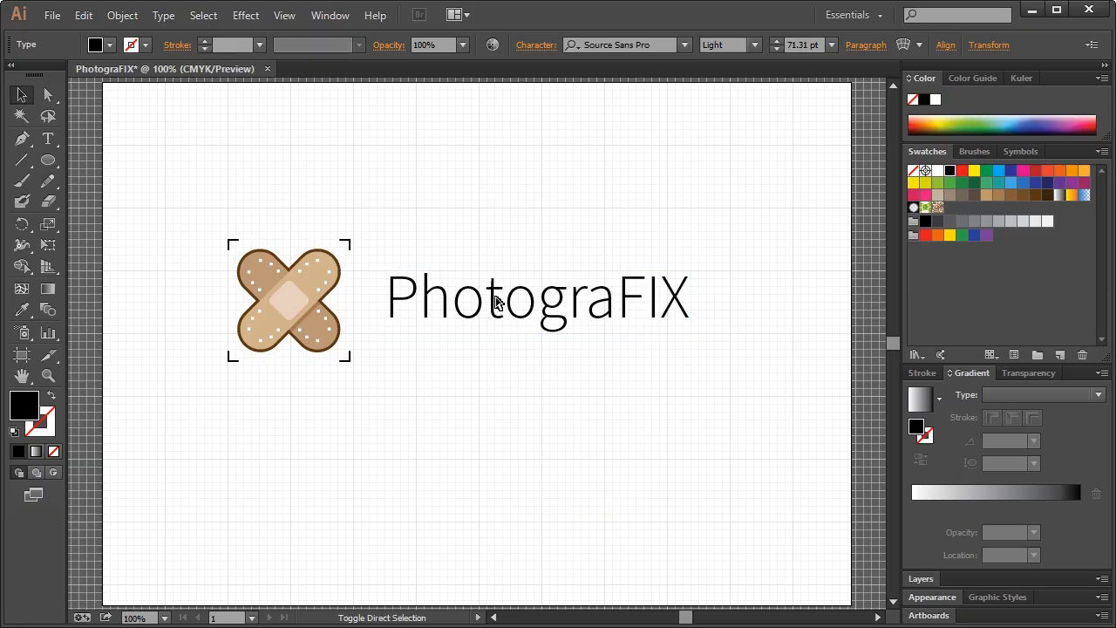
Convert the PhotograFIX text to outlines and ungroup the letter shapes
key("ctrl+shift+o")
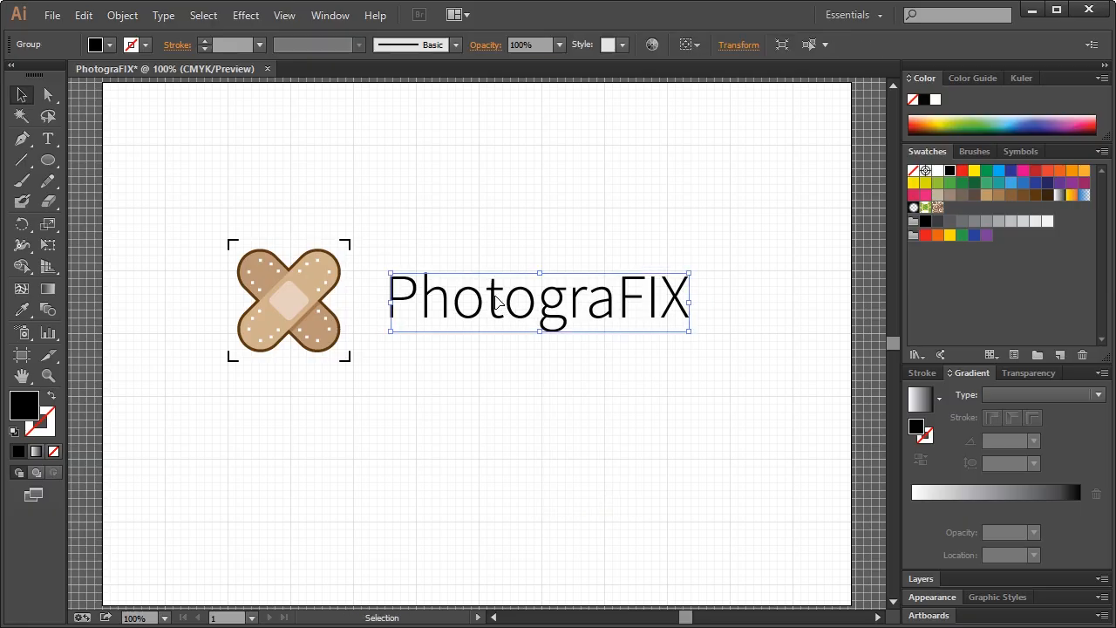
right_click(512, 302)
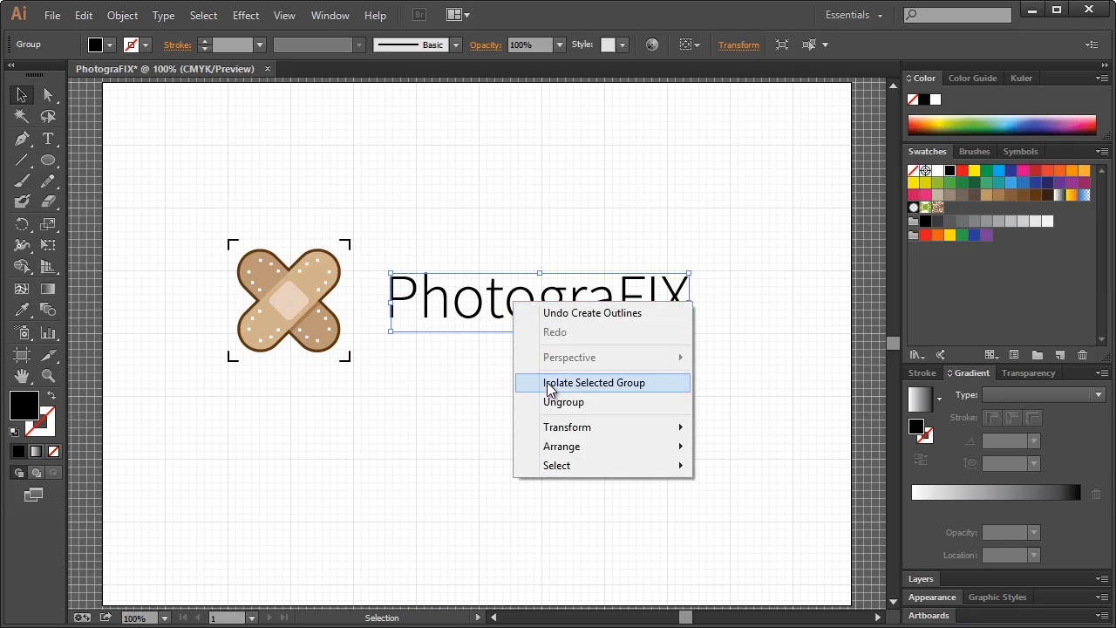
left_click(558, 402)
left_click_drag(735, 220, 735, 185)
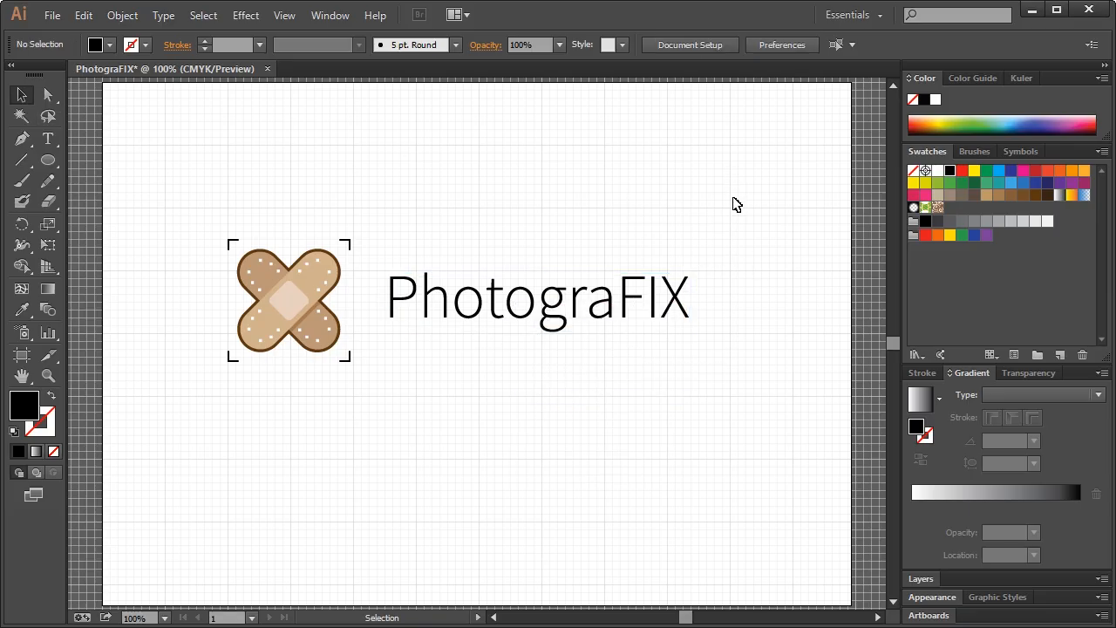
left_click_drag(739, 225, 692, 259)
Make the letters FIX bold while Photogra stays light
left_click(613, 305)
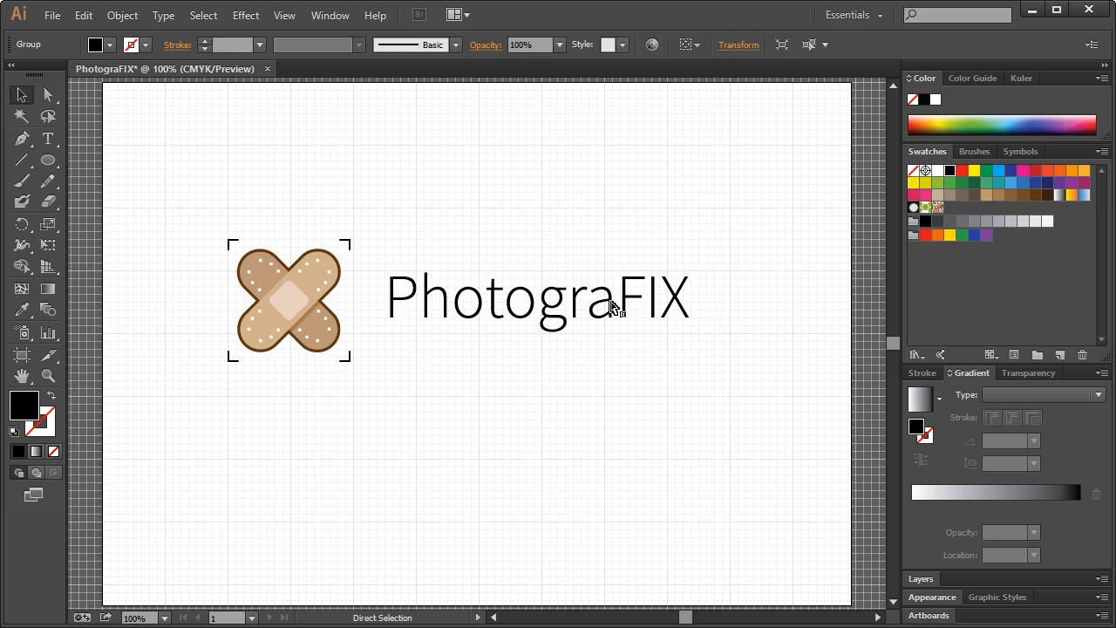
double_click(618, 307)
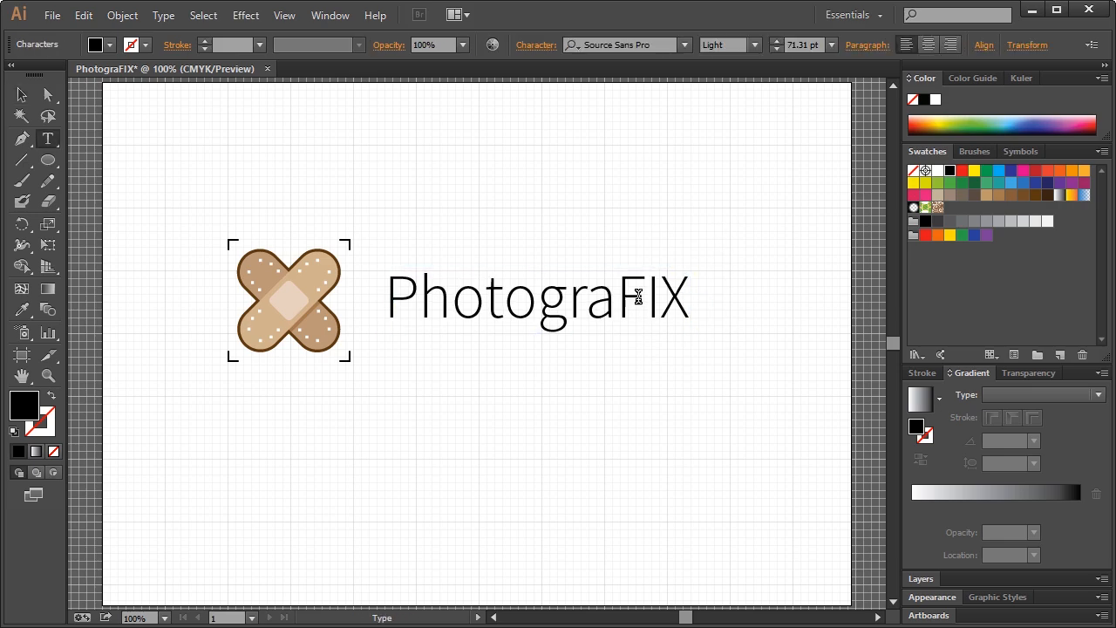
key("ctrl+shift+Right")
left_click(654, 300)
left_click_drag(620, 298, 682, 297)
left_click(754, 44)
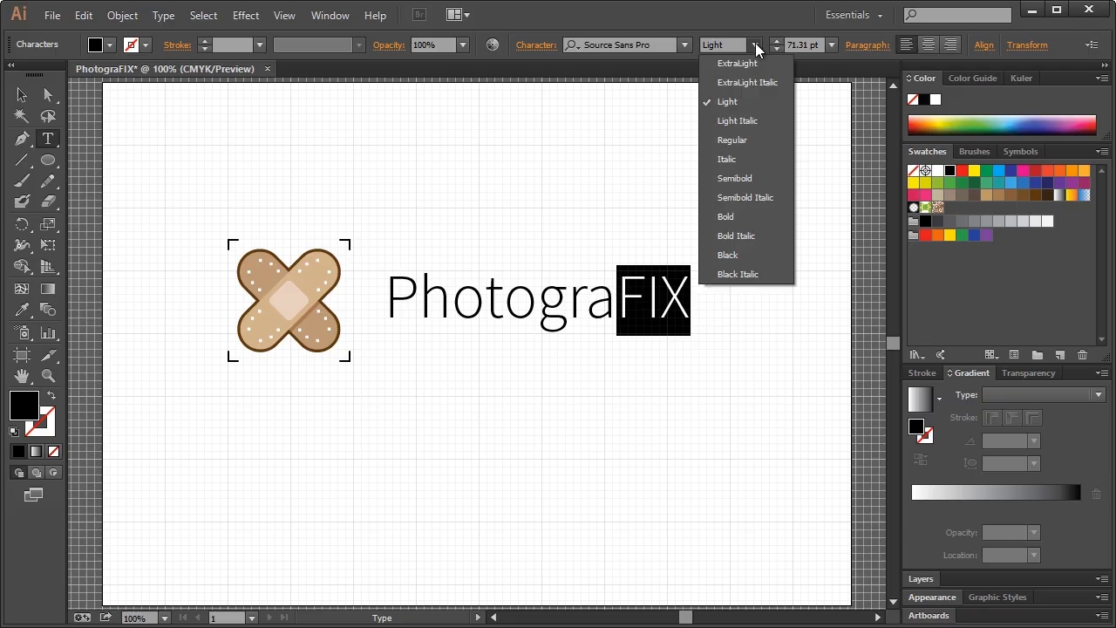
left_click(729, 216)
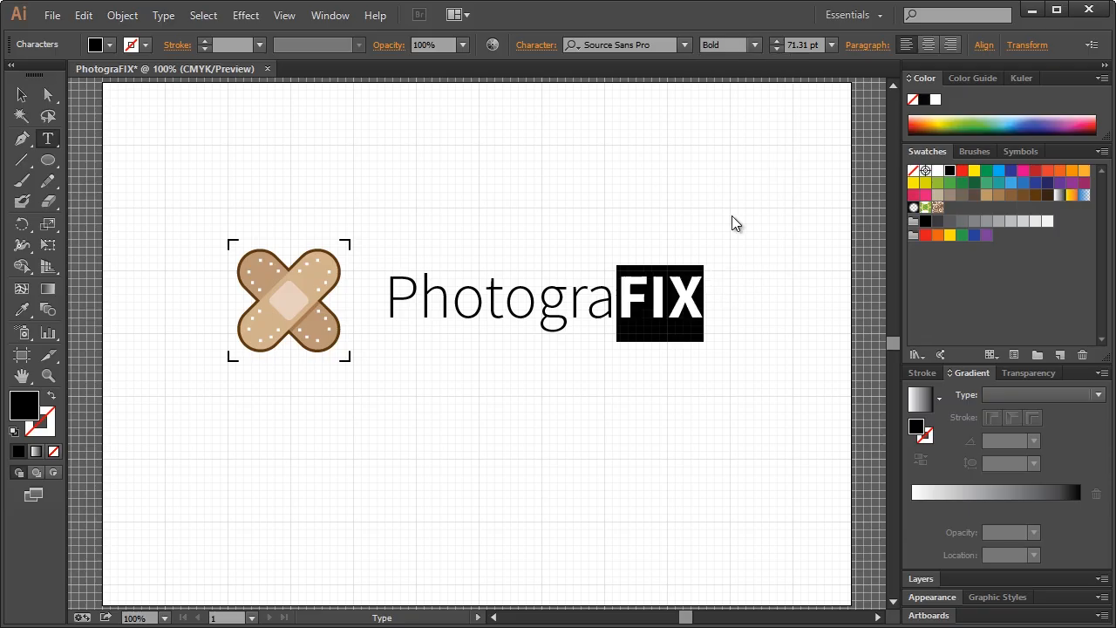
left_click(21, 94)
left_click(356, 145)
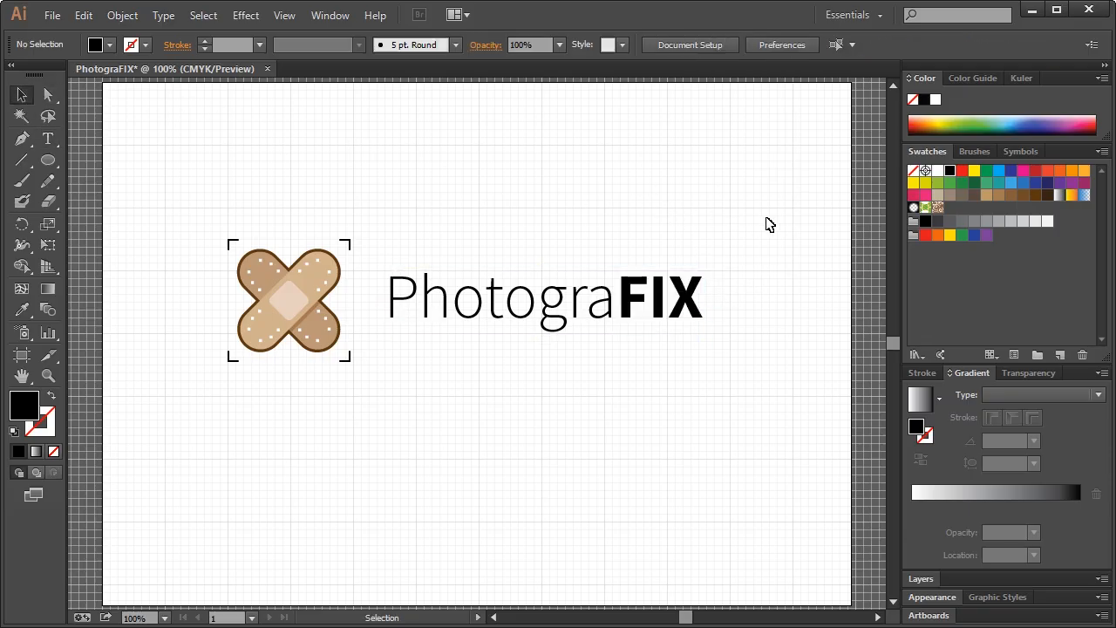
Outline the wordmark, ungroup it, and group the FIX letters together
left_click(610, 304)
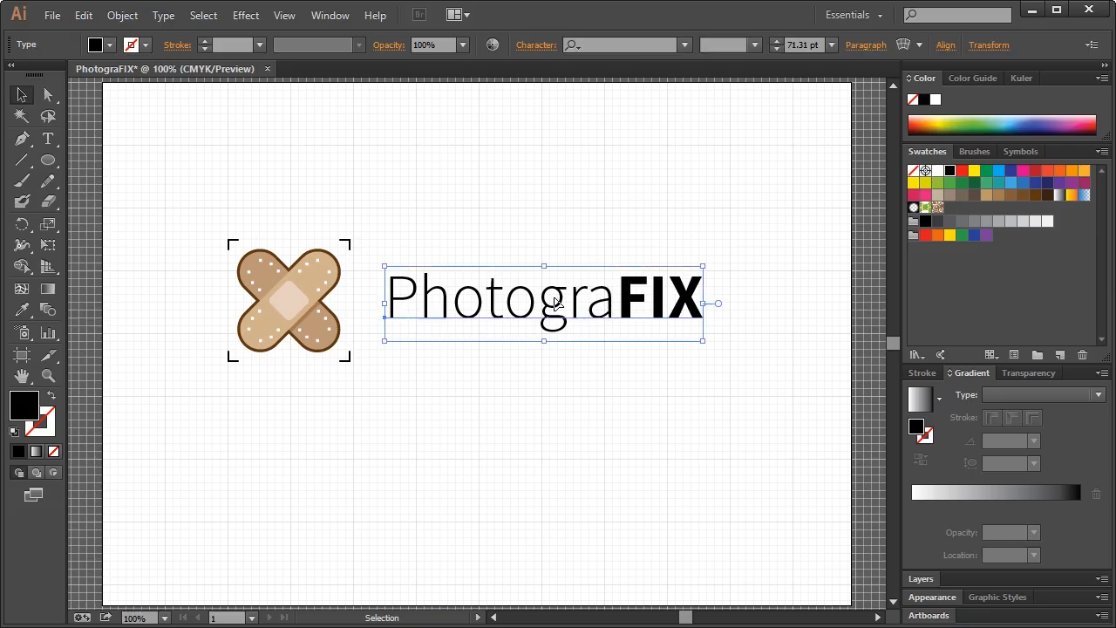
key("ctrl+shift+o")
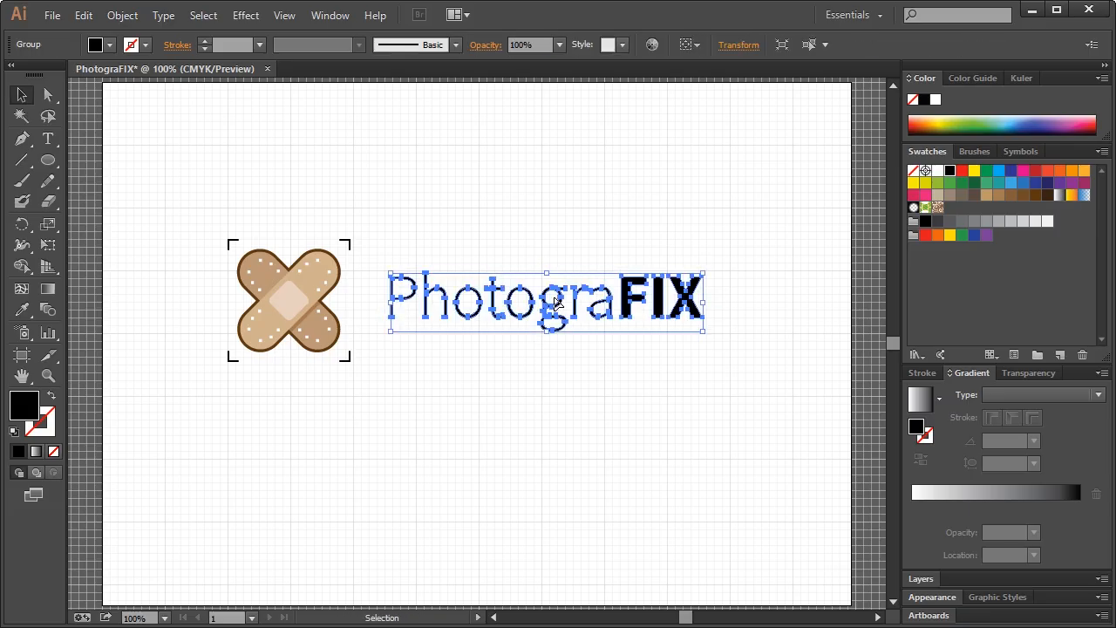
right_click(578, 307)
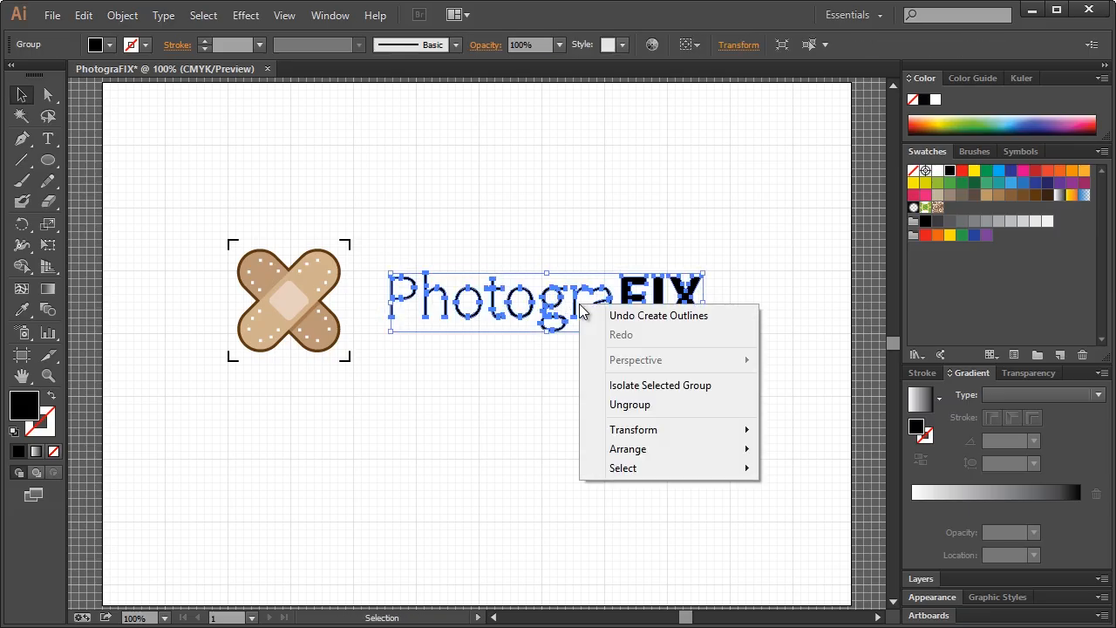
left_click(616, 402)
left_click(636, 274)
left_click_drag(742, 232, 636, 365)
key("v")
key("ctrl+g")
left_click_drag(391, 238, 598, 379)
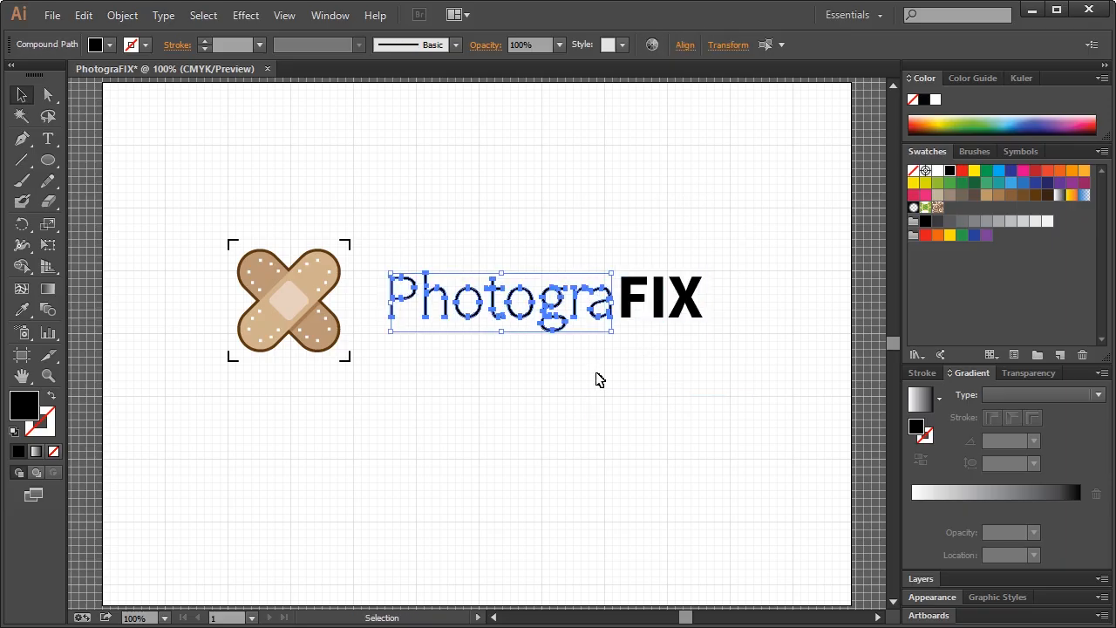
left_click(632, 383)
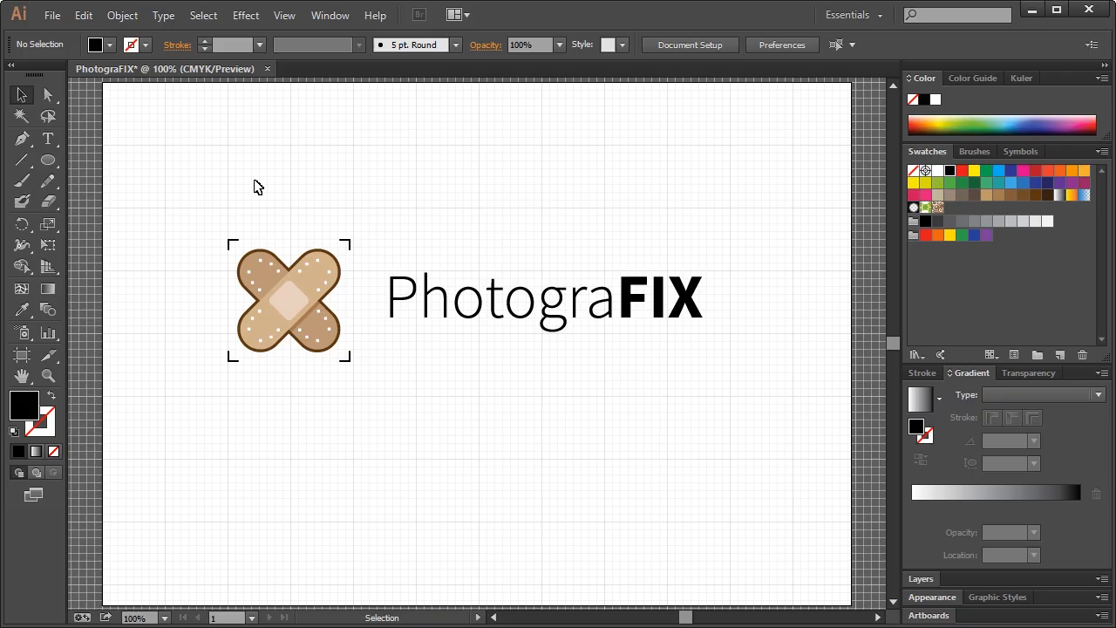
Shift the wordmark slightly, then shrink the bandage icon a little and nudge it right
left_click_drag(390, 236, 717, 304)
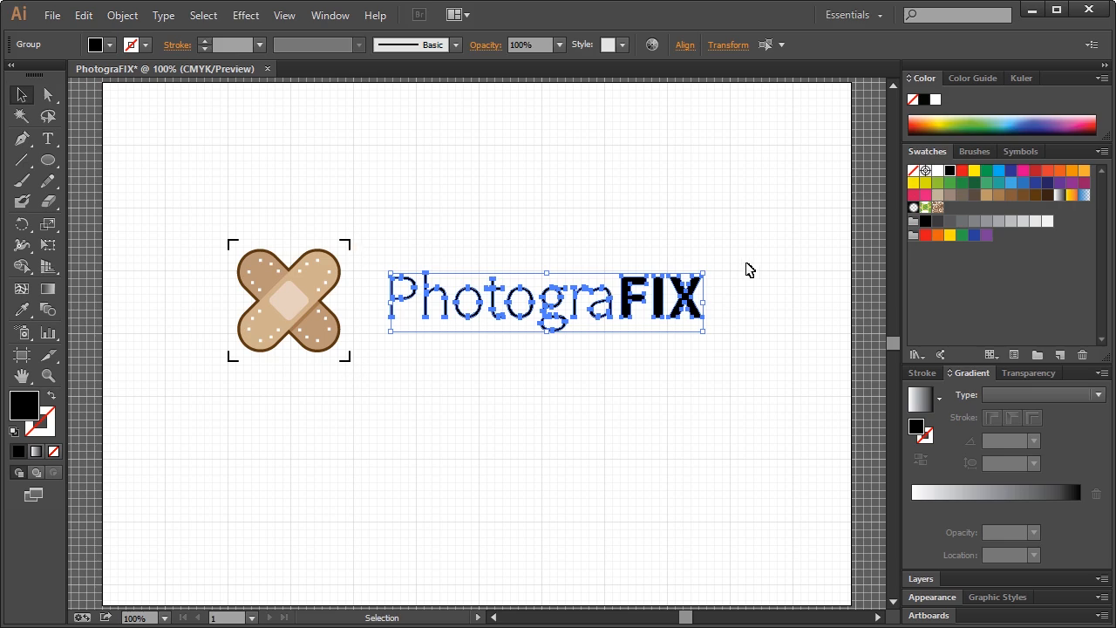
left_click_drag(704, 274, 728, 295)
left_click(387, 238)
left_click_drag(178, 204, 353, 397)
left_click_drag(229, 244, 241, 254)
left_click(261, 215)
left_click_drag(207, 216, 365, 392)
left_click_drag(311, 294, 327, 290)
left_click(520, 209)
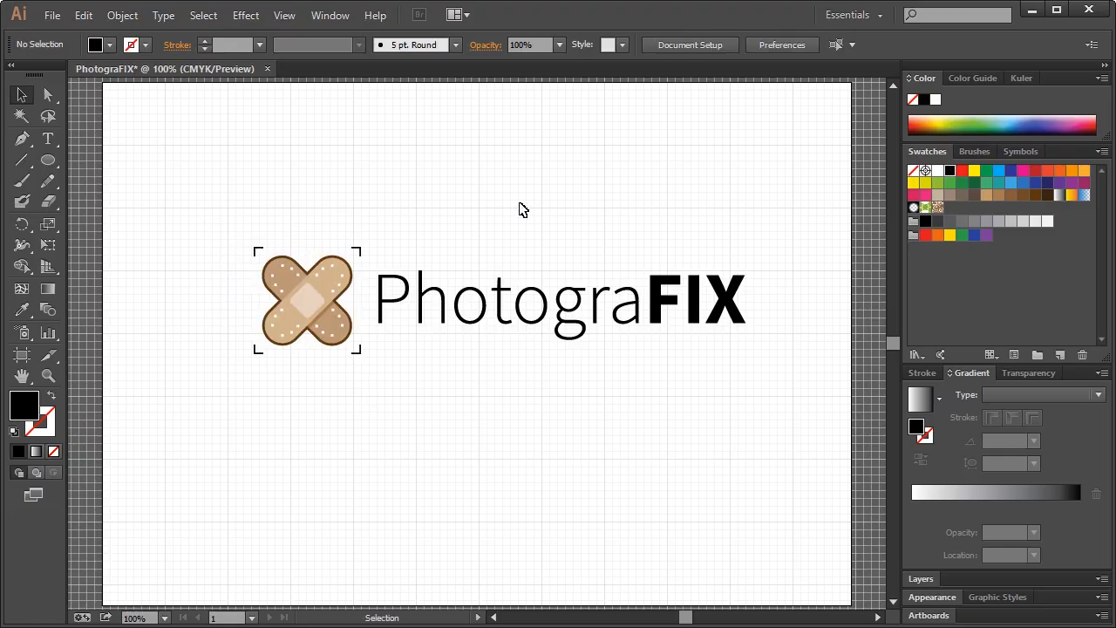
Resize the whole logo, move it to the upper left, and place a duplicate to its right
left_click_drag(207, 201, 787, 380)
left_click_drag(745, 248, 459, 310)
left_click(535, 239)
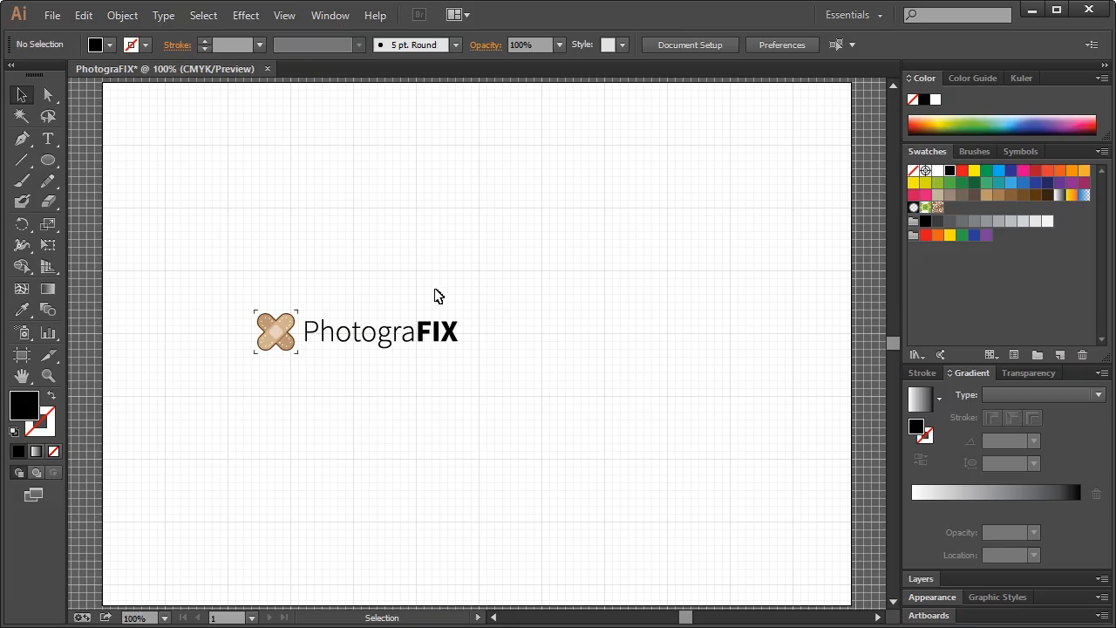
left_click_drag(180, 286, 522, 392)
left_click_drag(460, 356, 722, 392)
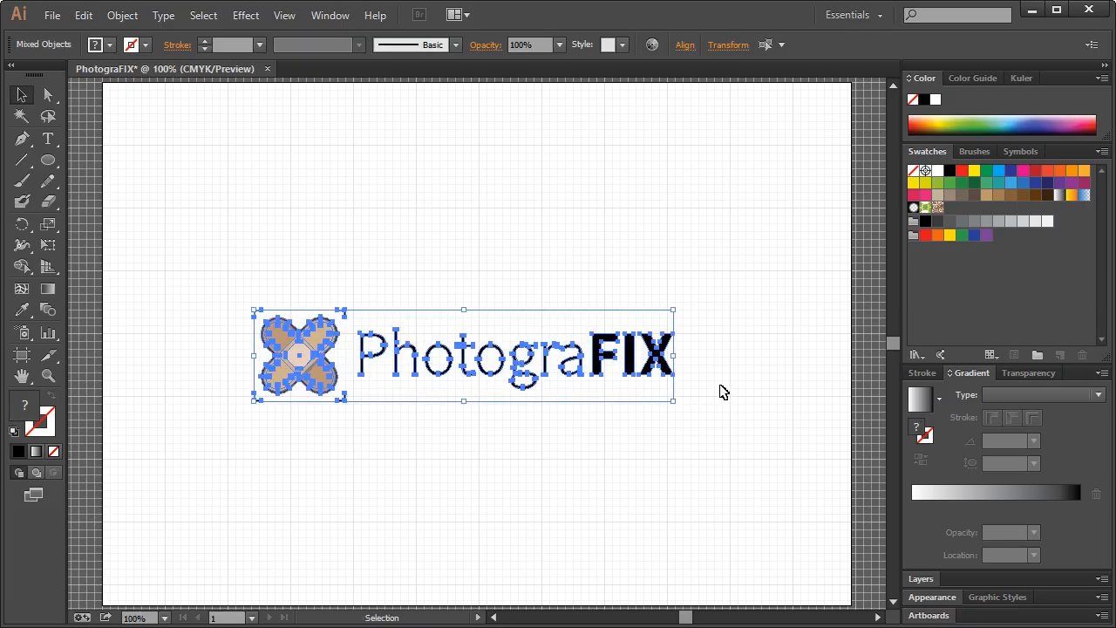
left_click(722, 392)
left_click_drag(229, 279, 688, 443)
left_click_drag(646, 369, 397, 272)
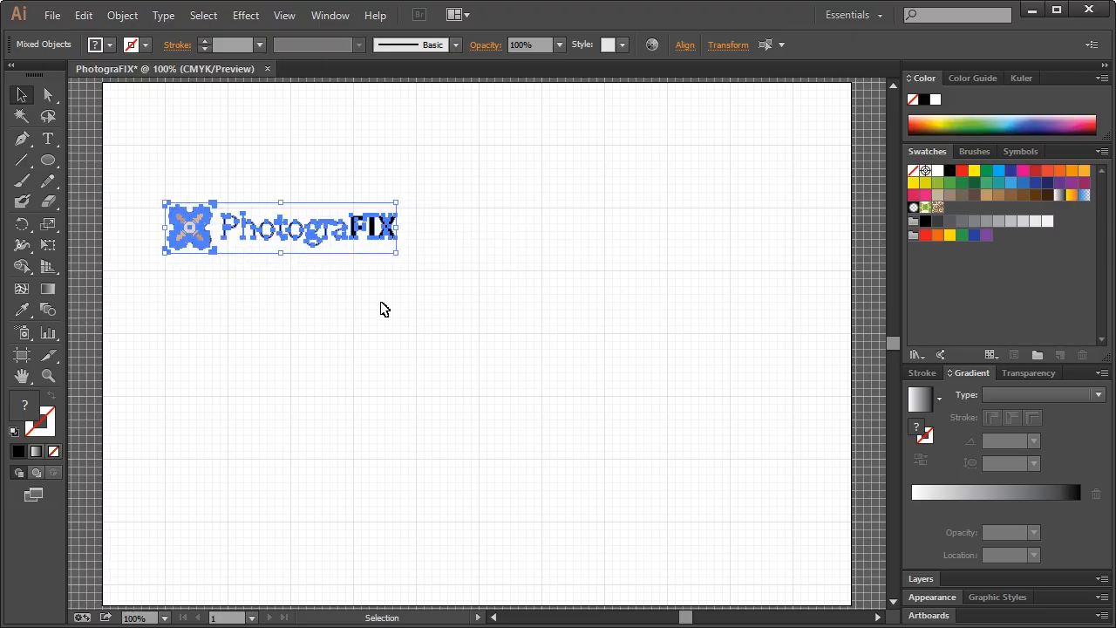
left_click(383, 309)
left_click_drag(144, 174, 446, 284)
left_click_drag(394, 250, 448, 283)
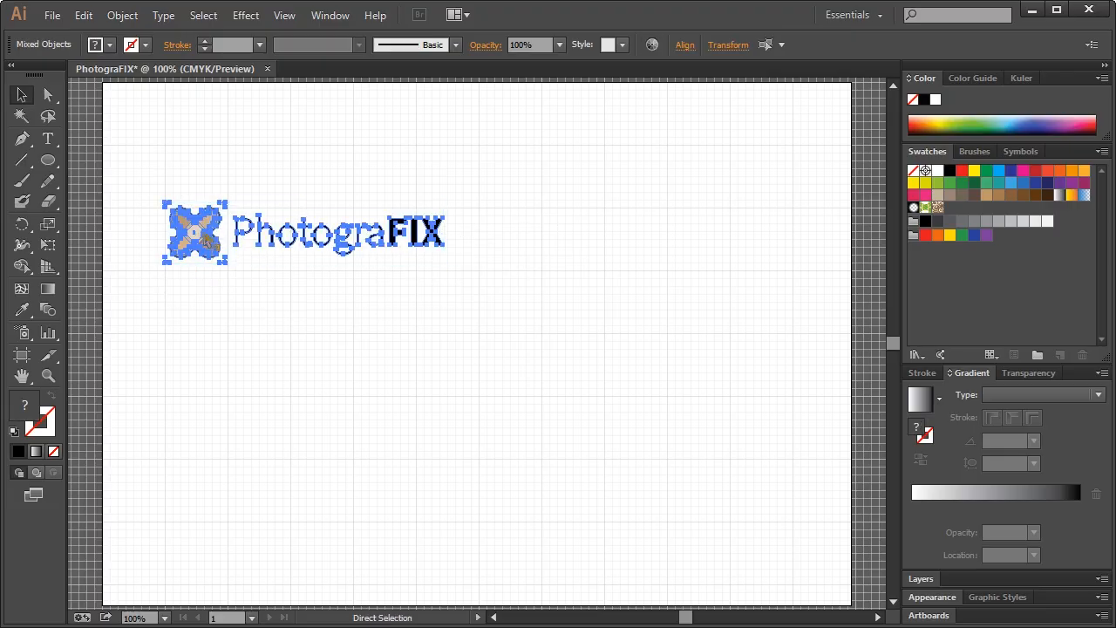
left_click_drag(194, 212, 533, 212)
left_click(613, 334)
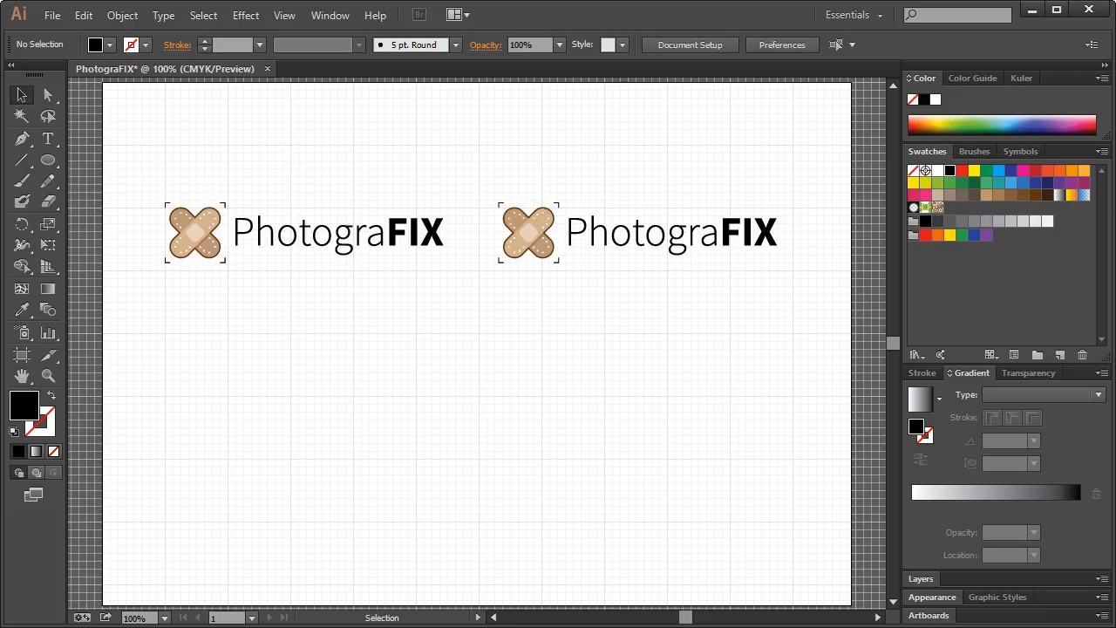
Fill all bandage strips of the left logo's icon solid black
left_click(48, 375)
left_click_drag(144, 171, 265, 314)
left_click(27, 95)
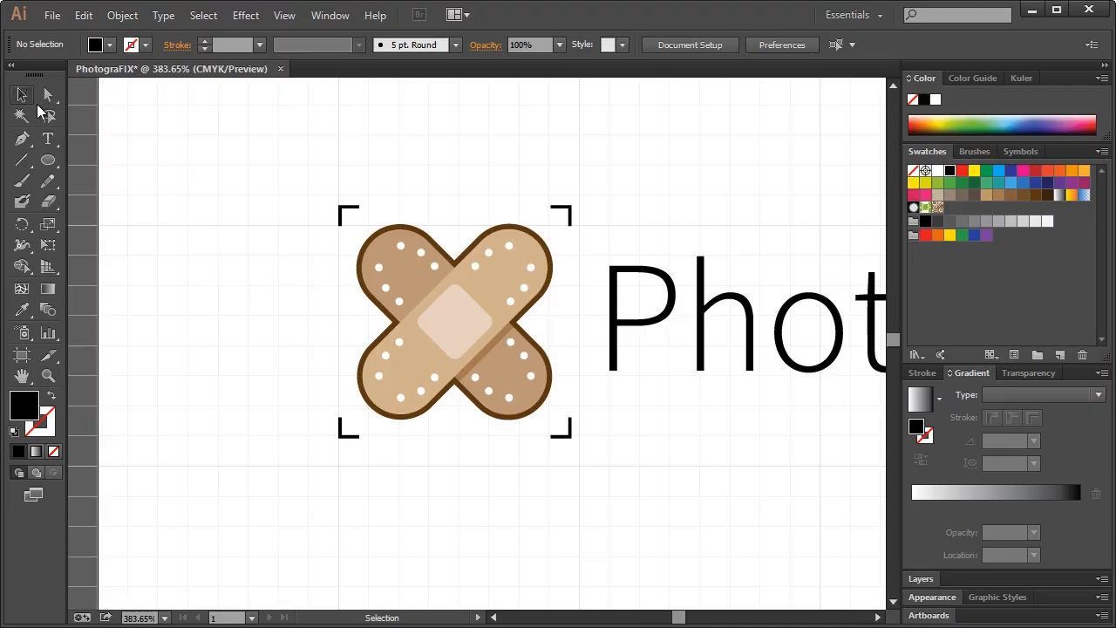
left_click(483, 281)
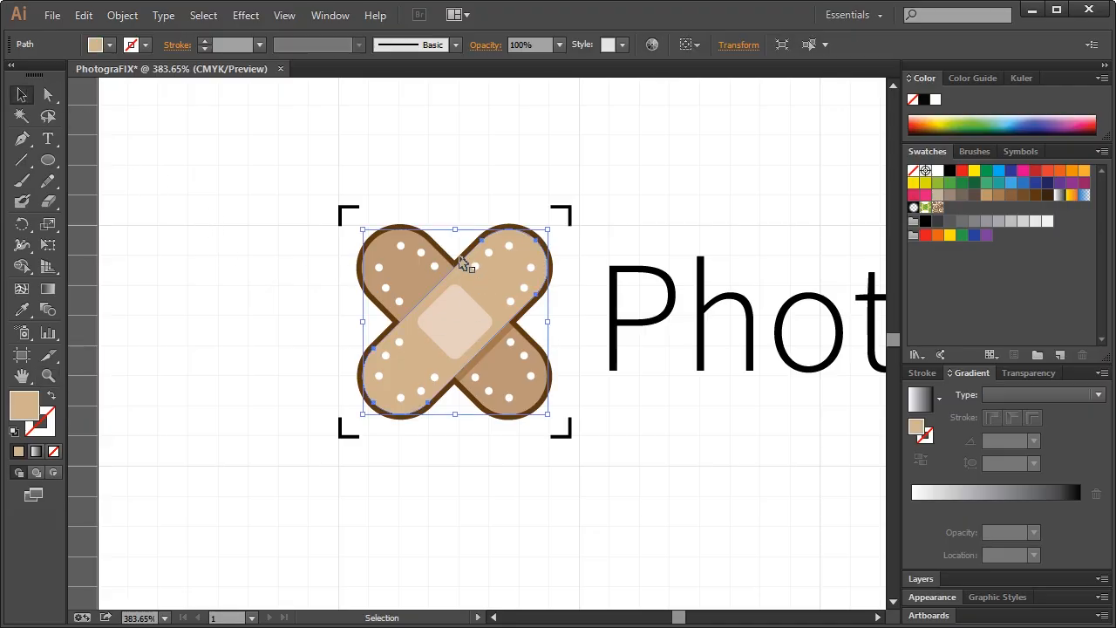
left_click(463, 264)
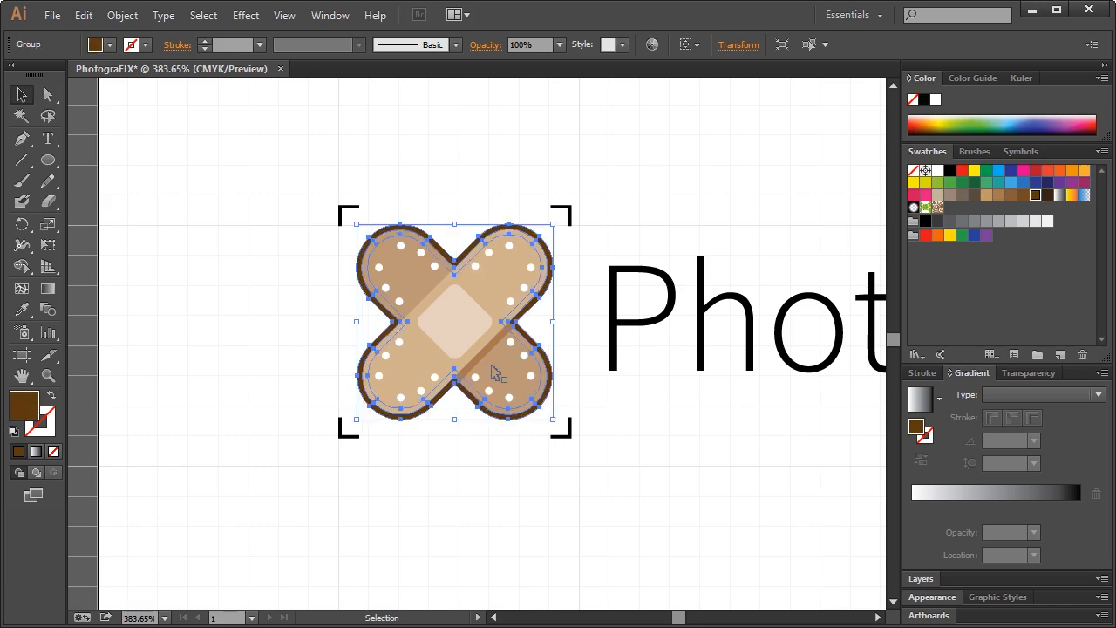
left_click(504, 273, "shift")
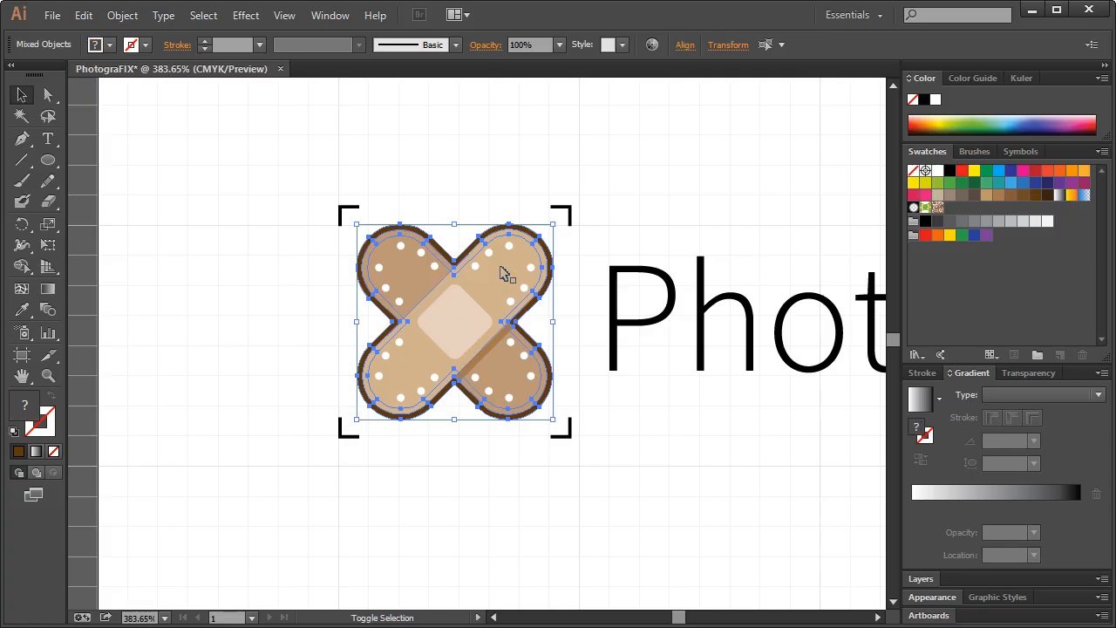
left_click(418, 278, "shift")
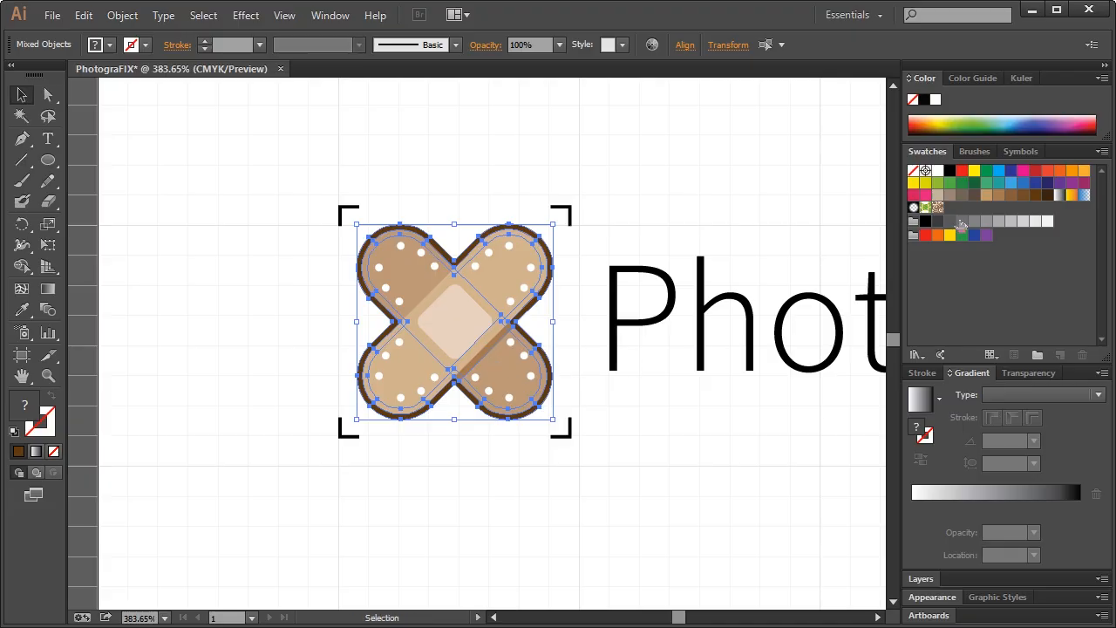
left_click(949, 170)
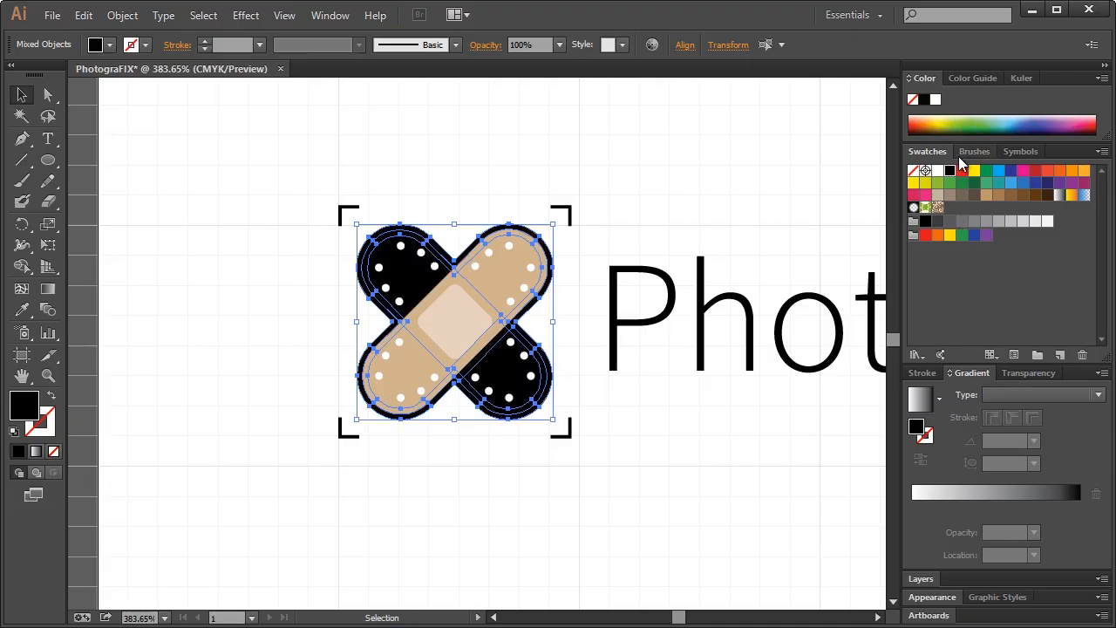
left_click(505, 209)
left_click(497, 282)
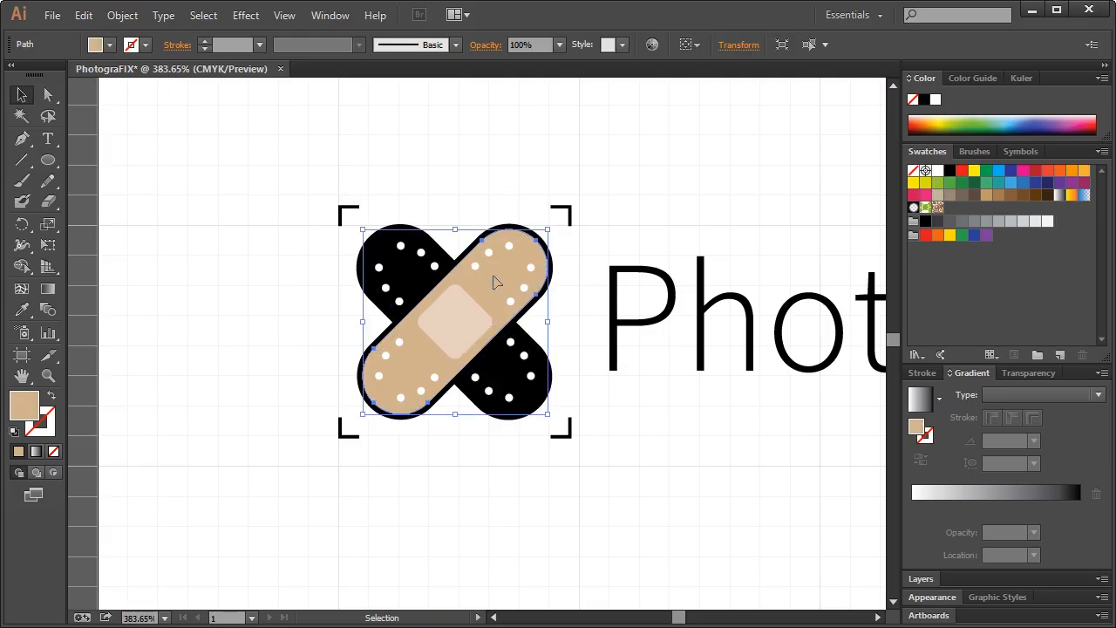
left_click(951, 170)
left_click(608, 132)
Fill the centre pad white and return to the full-page view
left_click(454, 331)
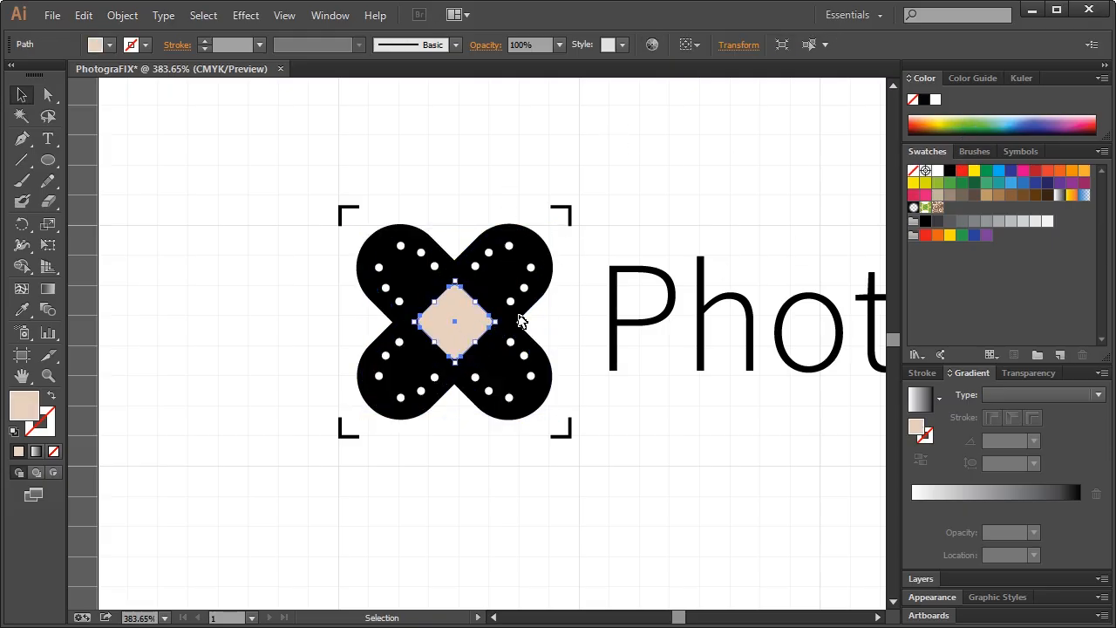
left_click(937, 171)
left_click(509, 154)
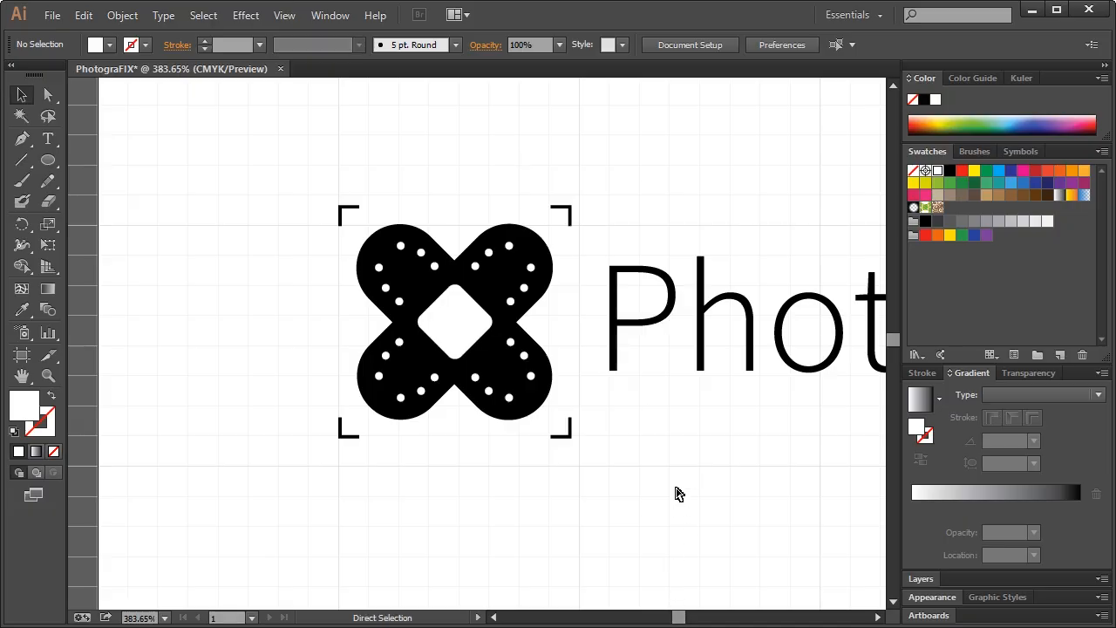
key("ctrl+1")
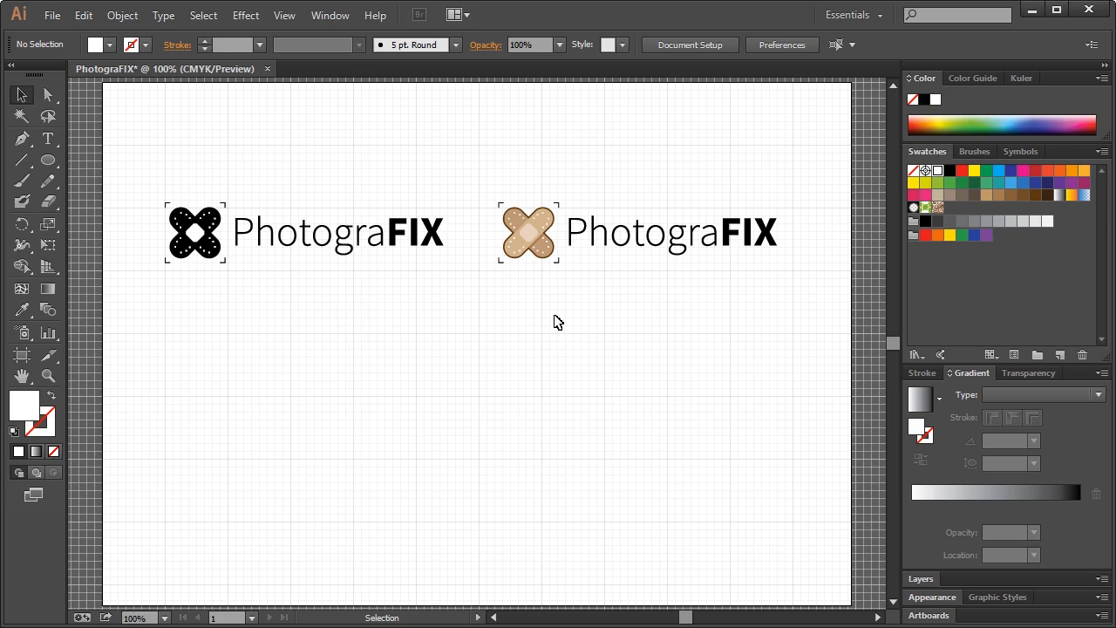
Hide the canvas grid
left_click(329, 16)
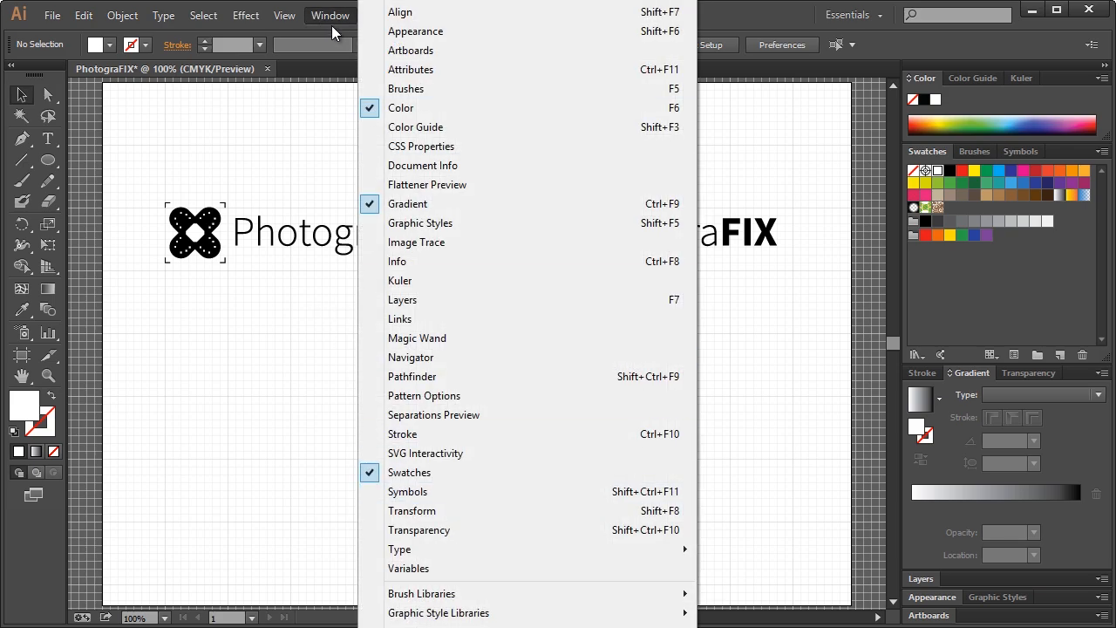
mouse_move(285, 19)
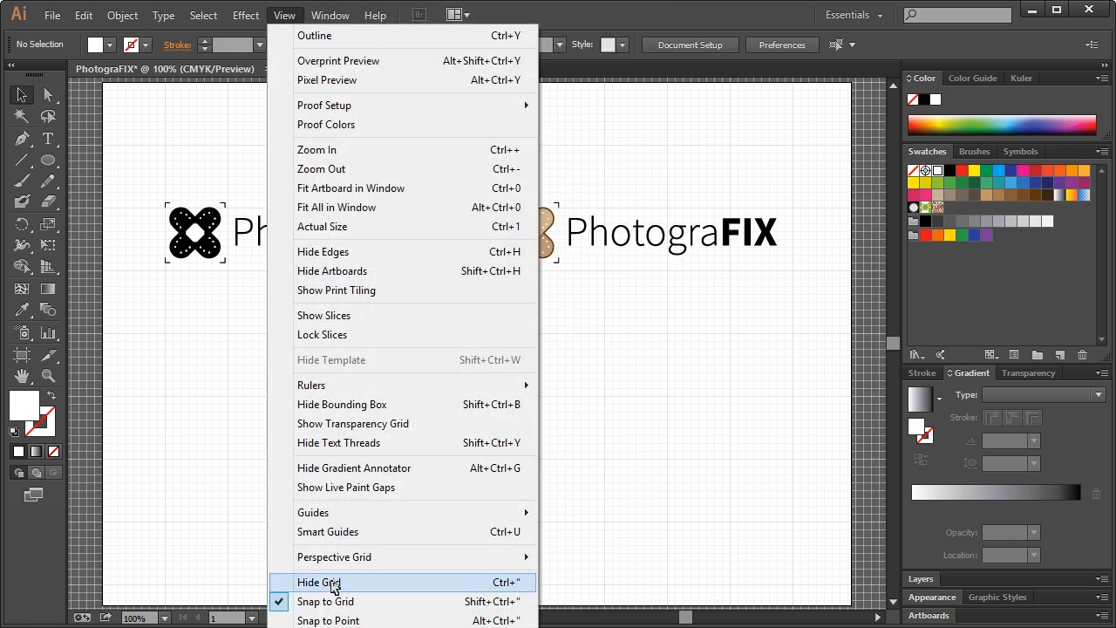
left_click(332, 582)
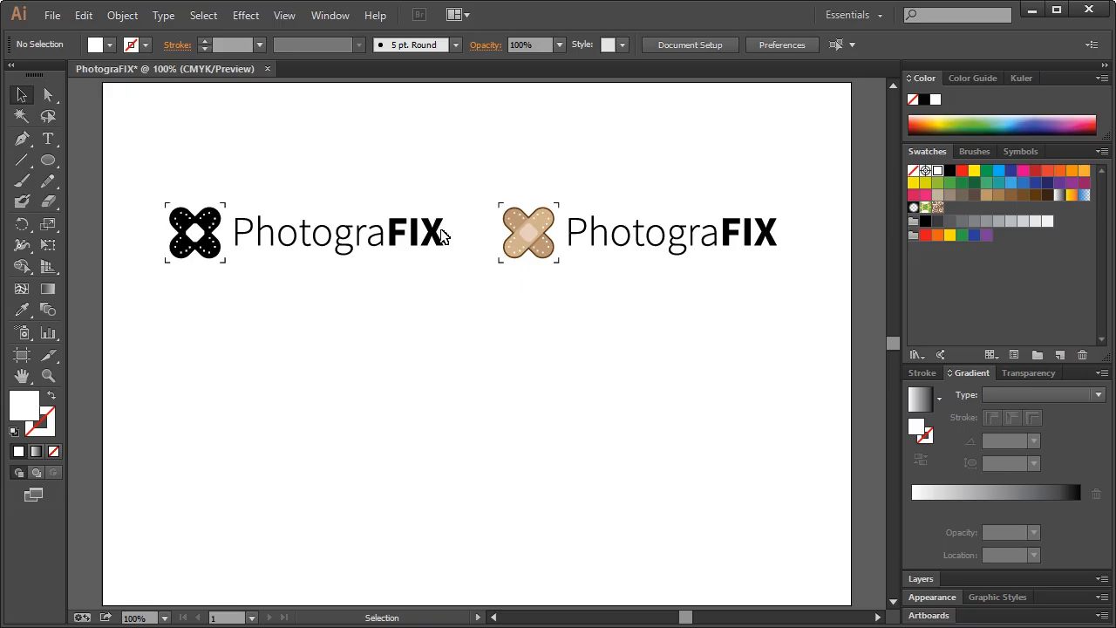
left_click(432, 228)
left_click(87, 173)
Draw a black rectangle over the artboard's lower half, send it to the bottom and lock it
key("m")
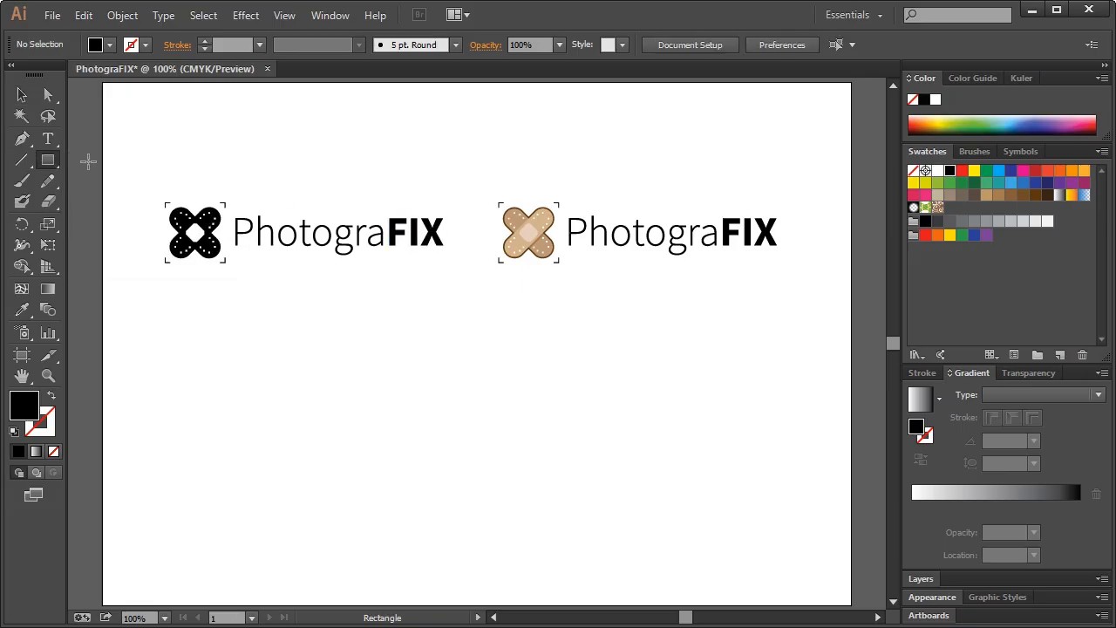
left_click_drag(103, 323, 851, 604)
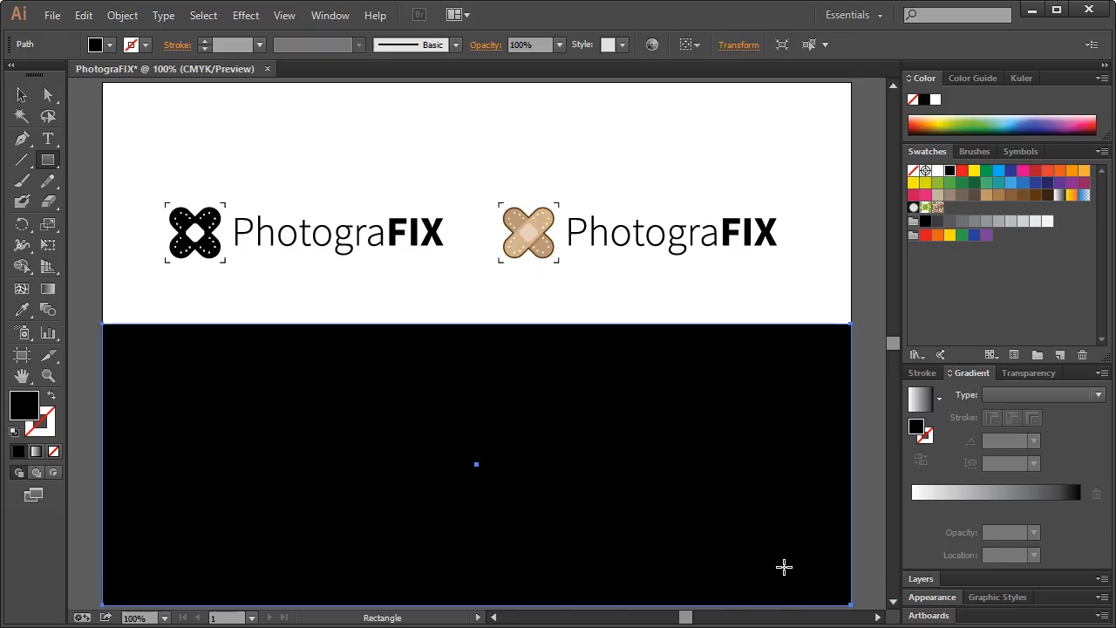
left_click(920, 579)
scroll(997, 543, "down", 3)
scroll(997, 543, "up", 1)
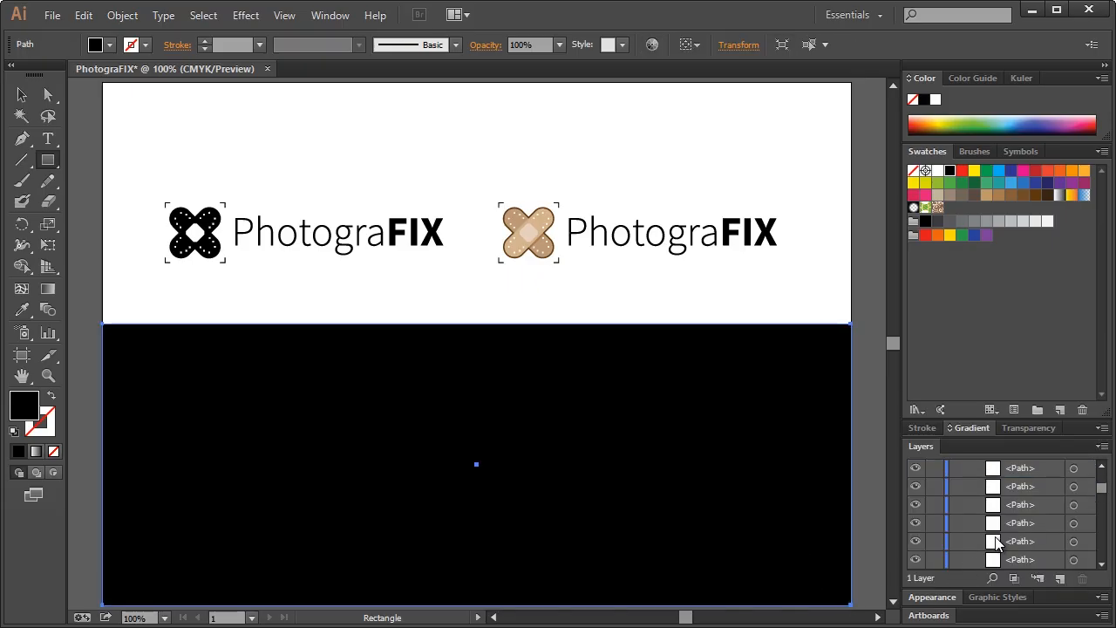
scroll(997, 542, "up", 5)
left_click_drag(1014, 490, 1029, 537)
left_click(934, 561)
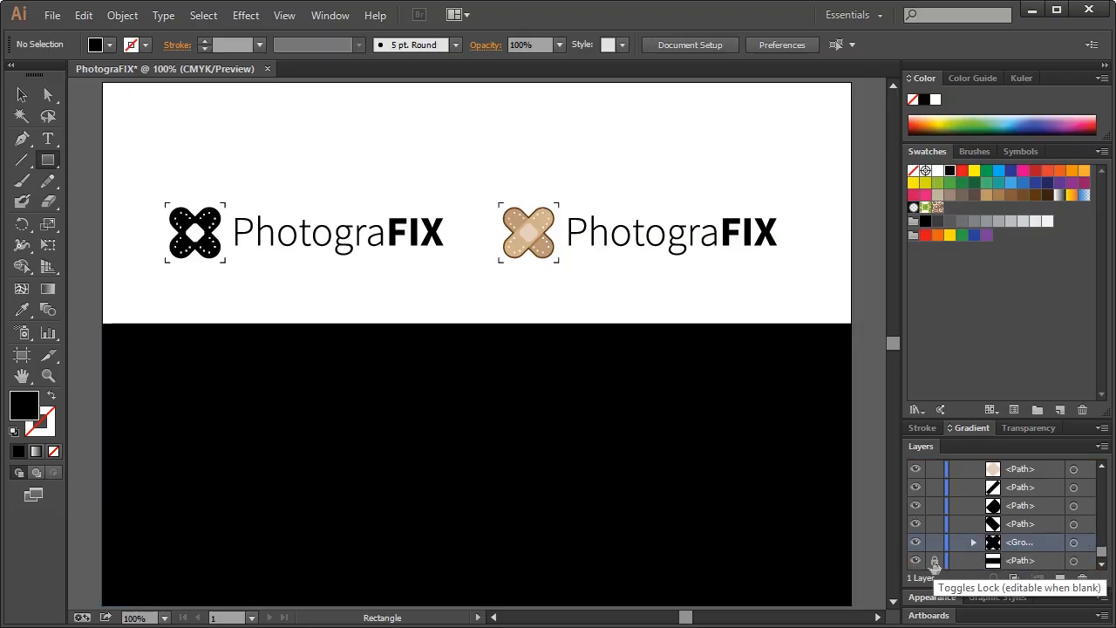
Place copies of both logos onto the black band
left_click(22, 95)
left_click_drag(149, 160, 800, 281)
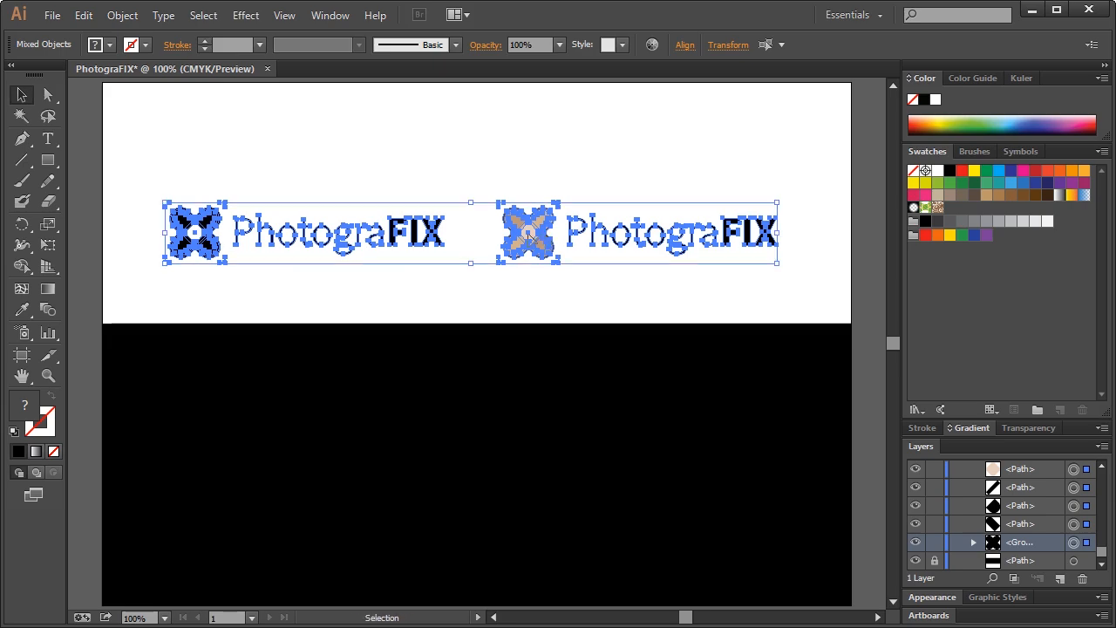
left_click_drag(529, 236, 533, 415)
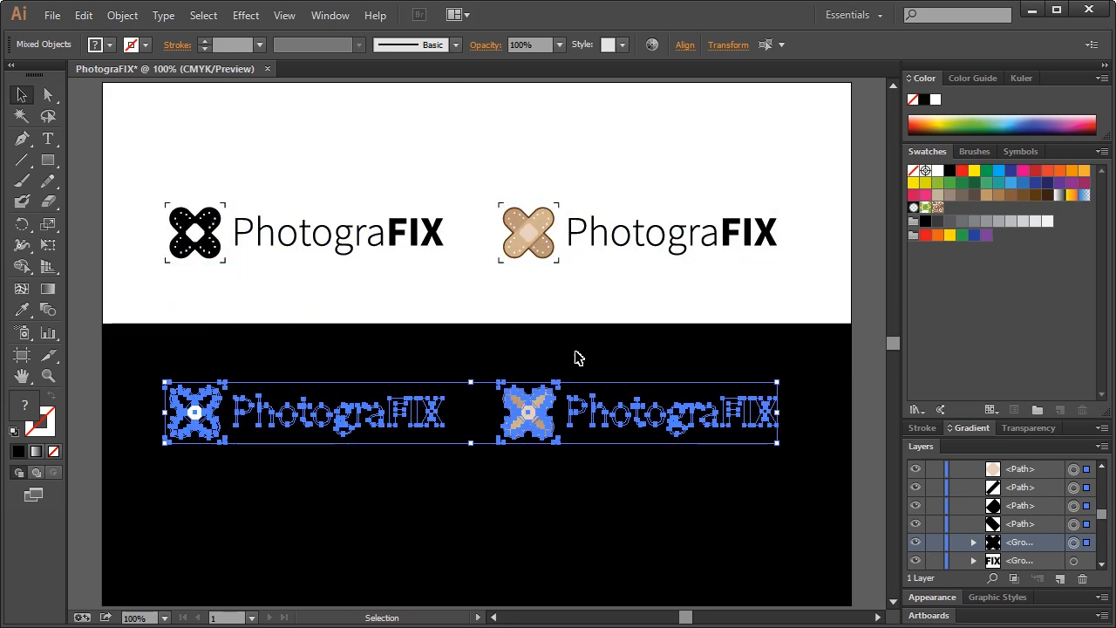
Group the lower black logo and invert its colours so it turns white
left_click(583, 349)
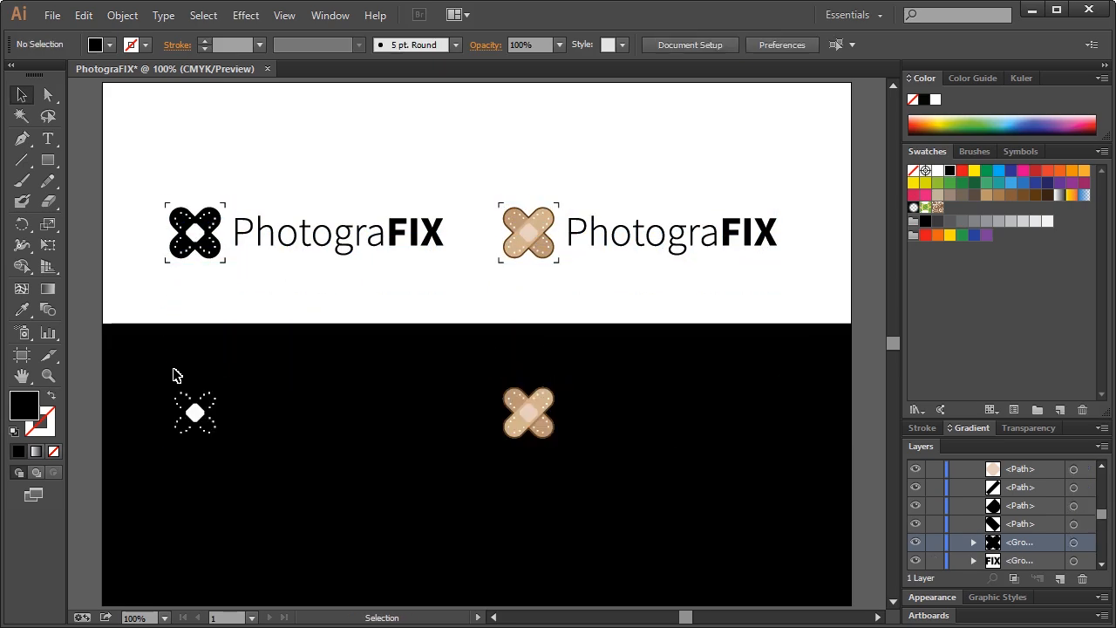
left_click_drag(145, 370, 448, 494)
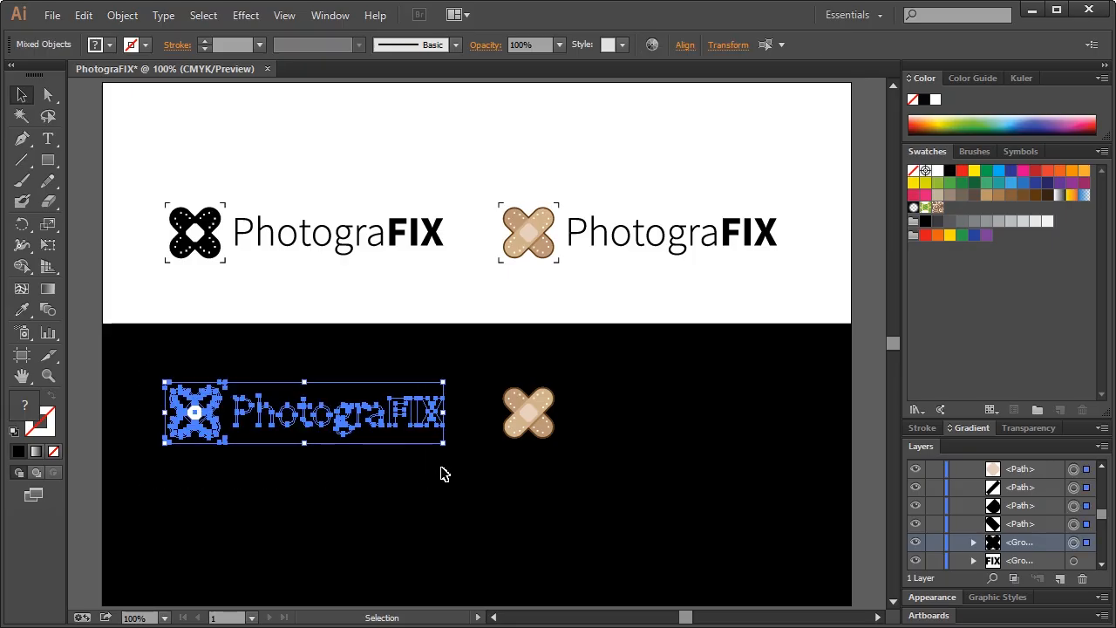
key("ctrl+g")
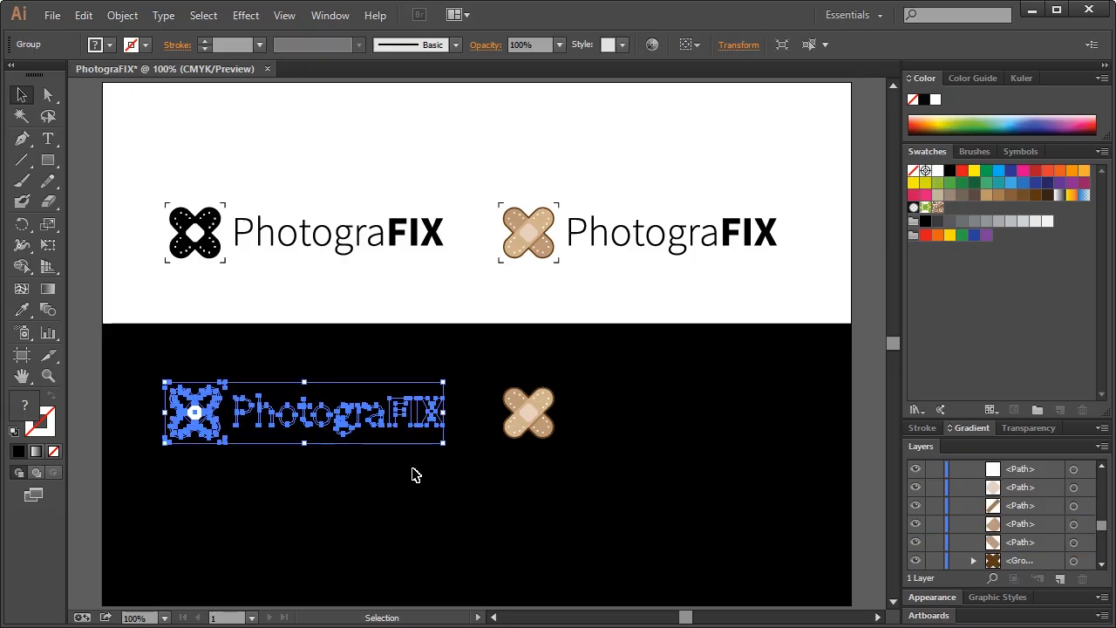
key("ctrl+h")
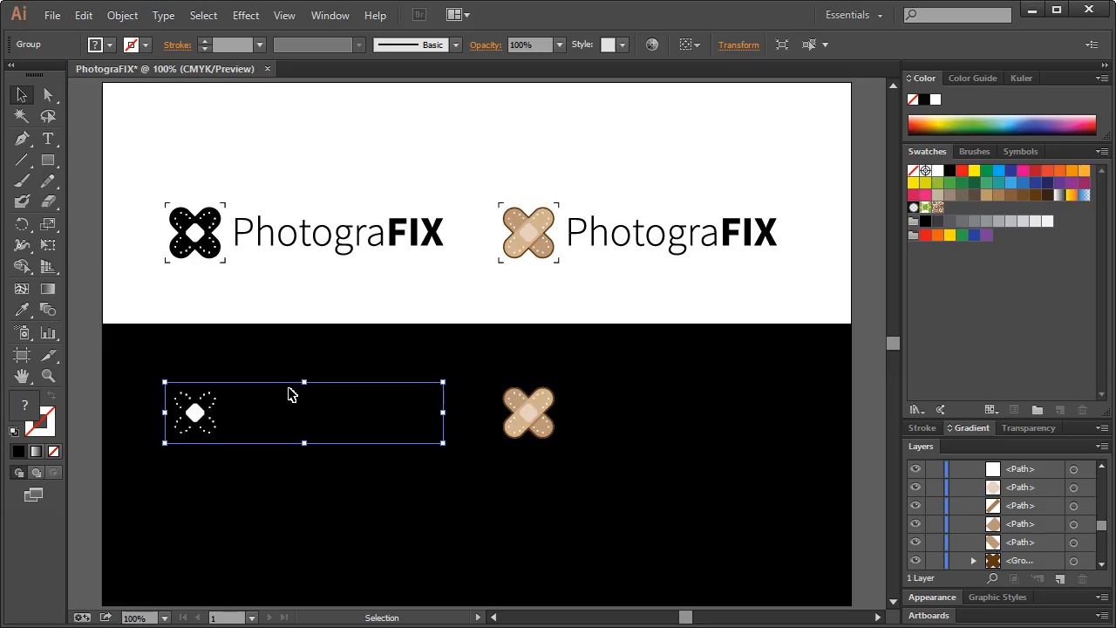
left_click(83, 15)
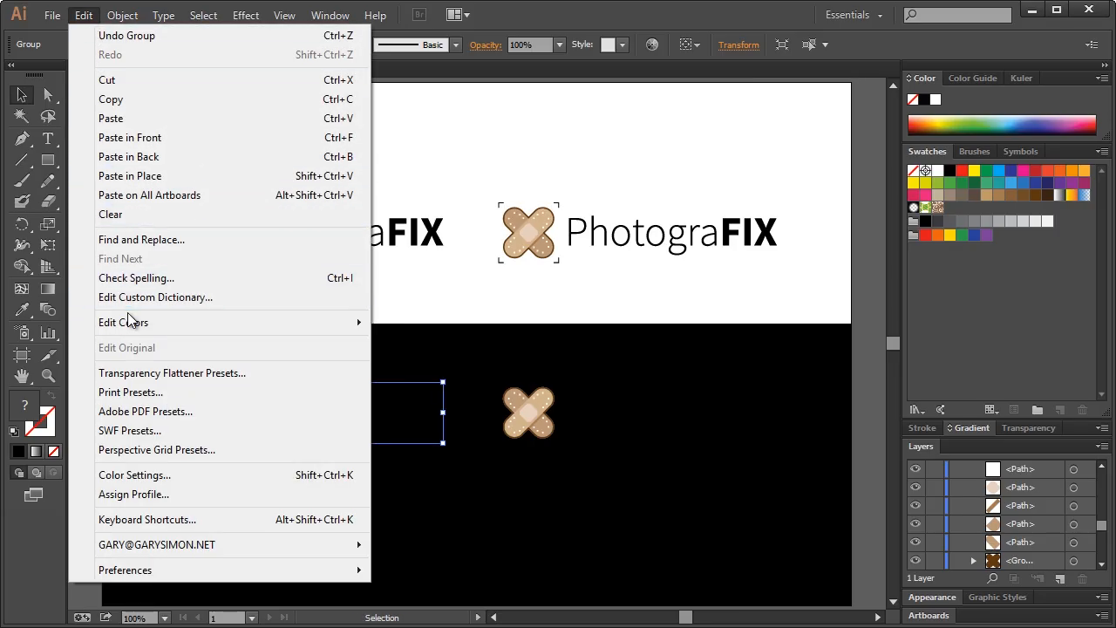
mouse_move(130, 322)
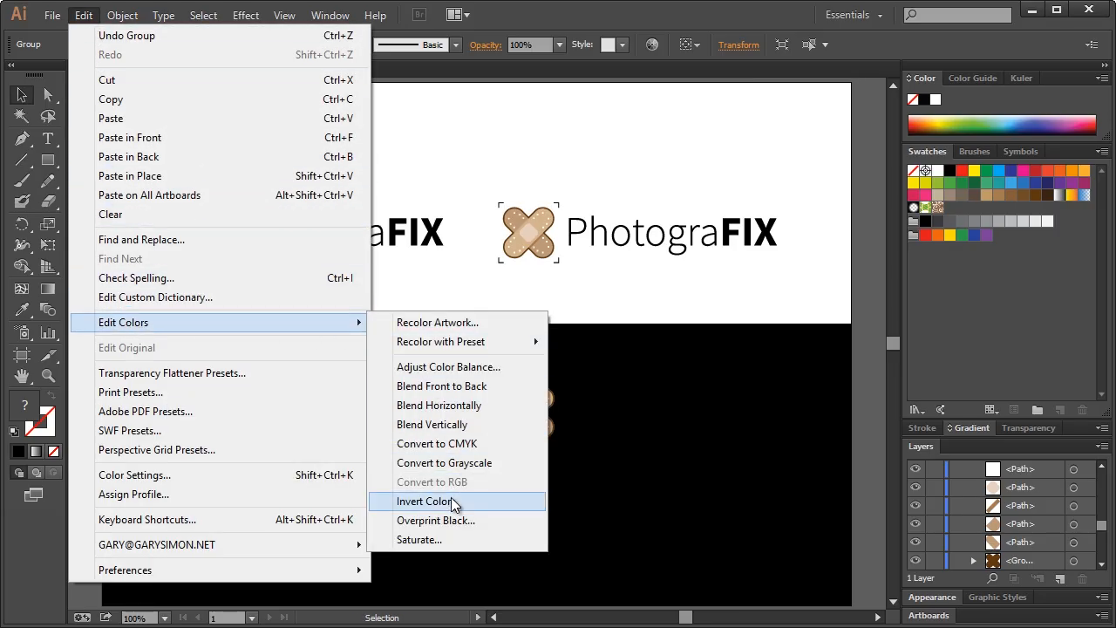
left_click(423, 502)
left_click(329, 493)
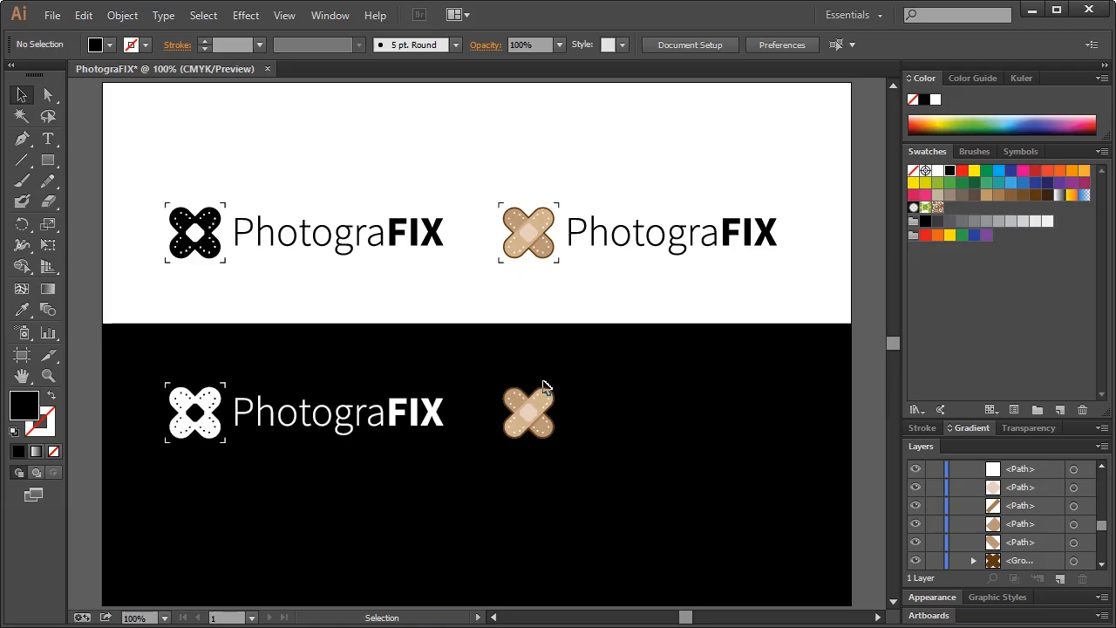
Fill the lower colour logo's PhotograFIX wordmark white
left_click_drag(571, 363, 792, 460)
left_click(939, 172)
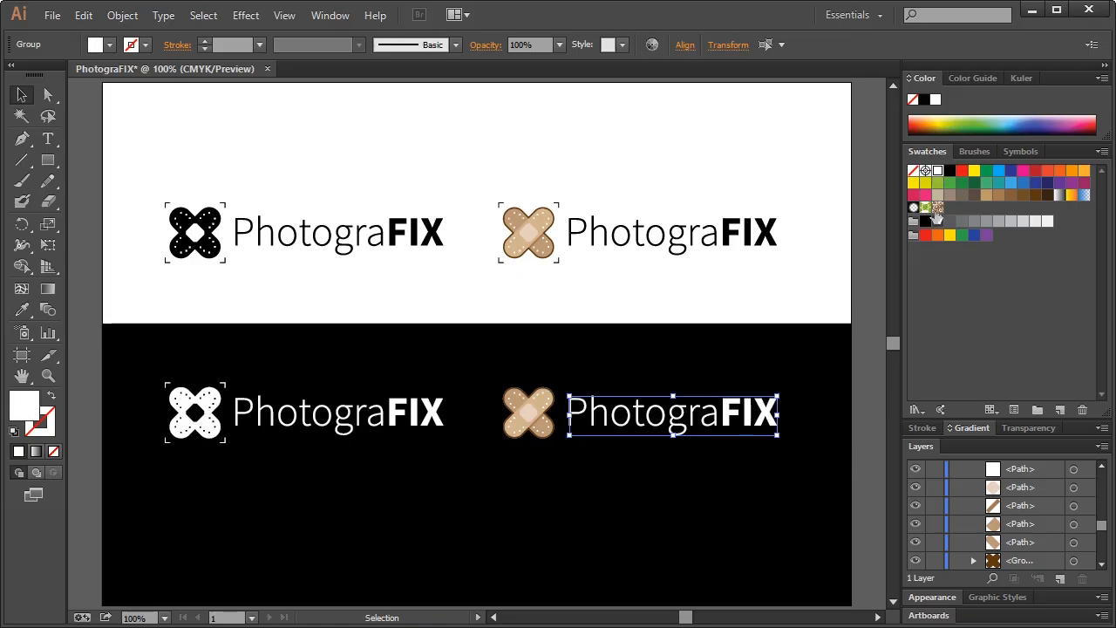
left_click_drag(483, 368, 607, 391)
left_click_drag(568, 462, 473, 448)
left_click(937, 174)
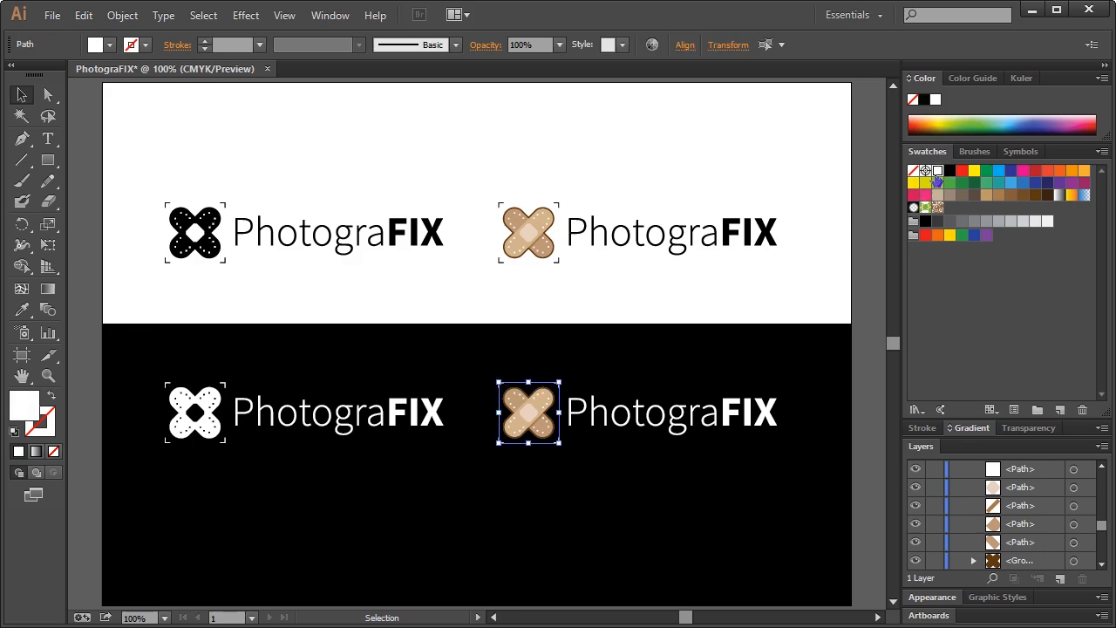
left_click(706, 341)
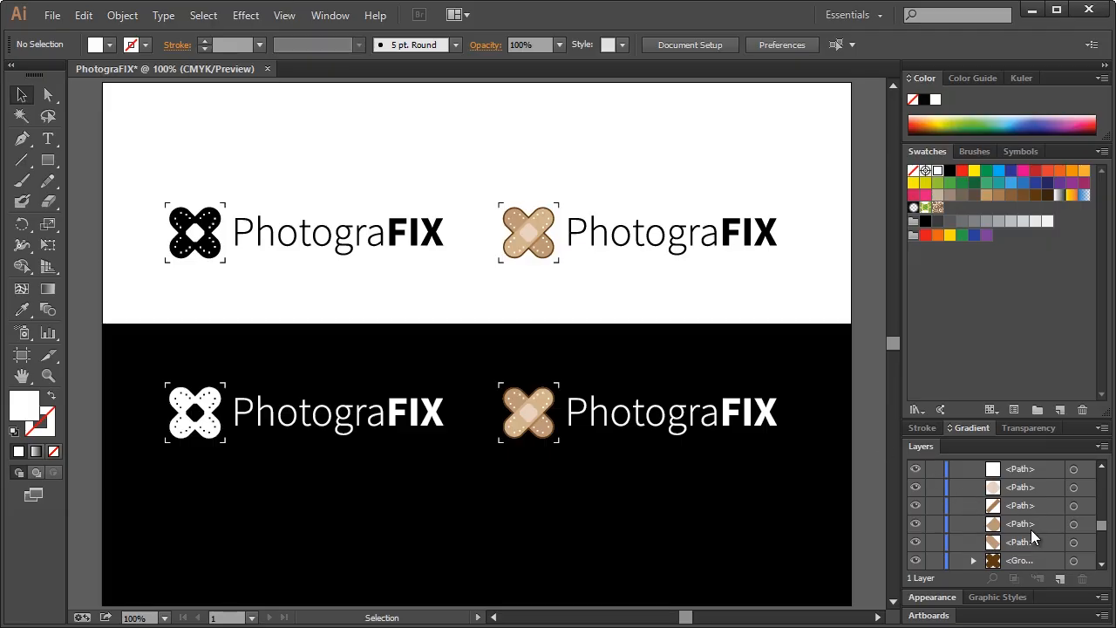
Hide the black background band rectangle in the Layers panel
scroll(1031, 529, "down", 2)
scroll(1042, 542, "down", 2)
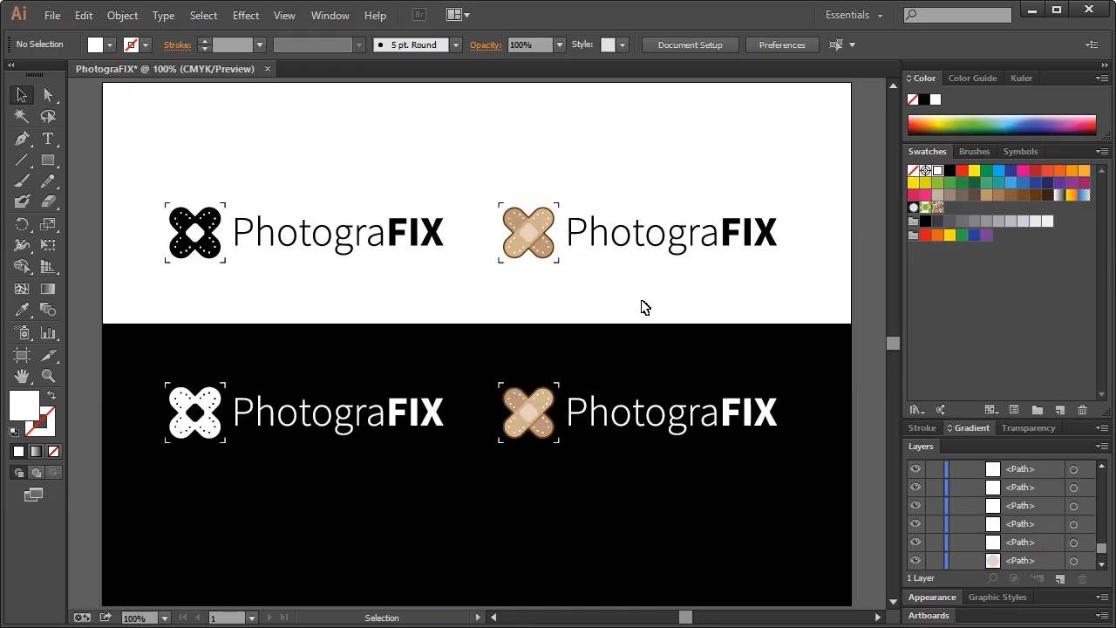
left_click_drag(1102, 550, 1103, 560)
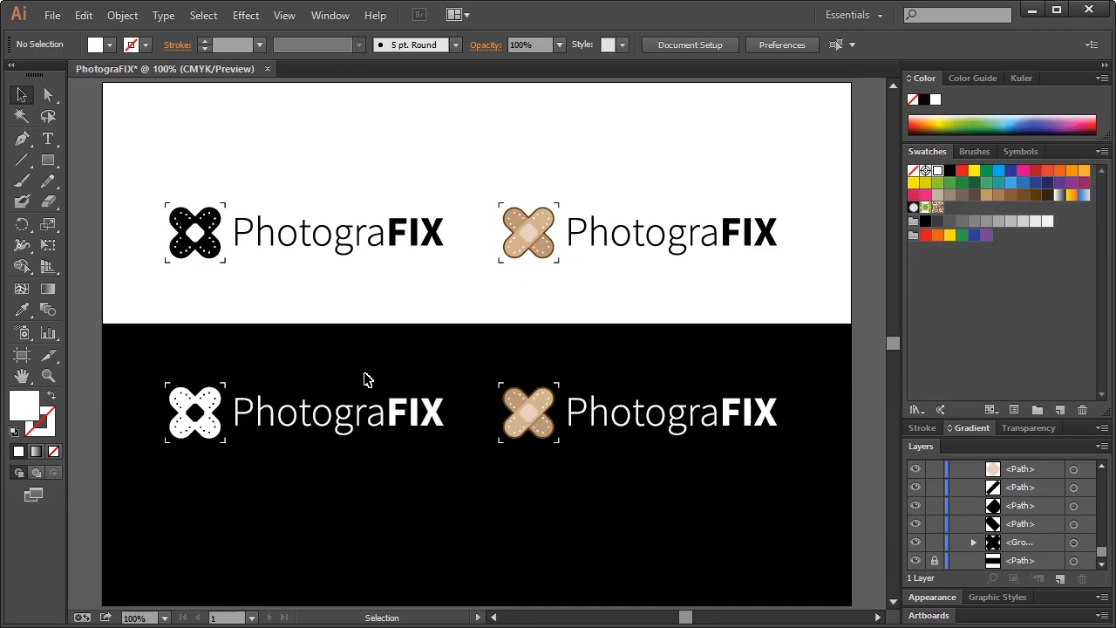
left_click(915, 560)
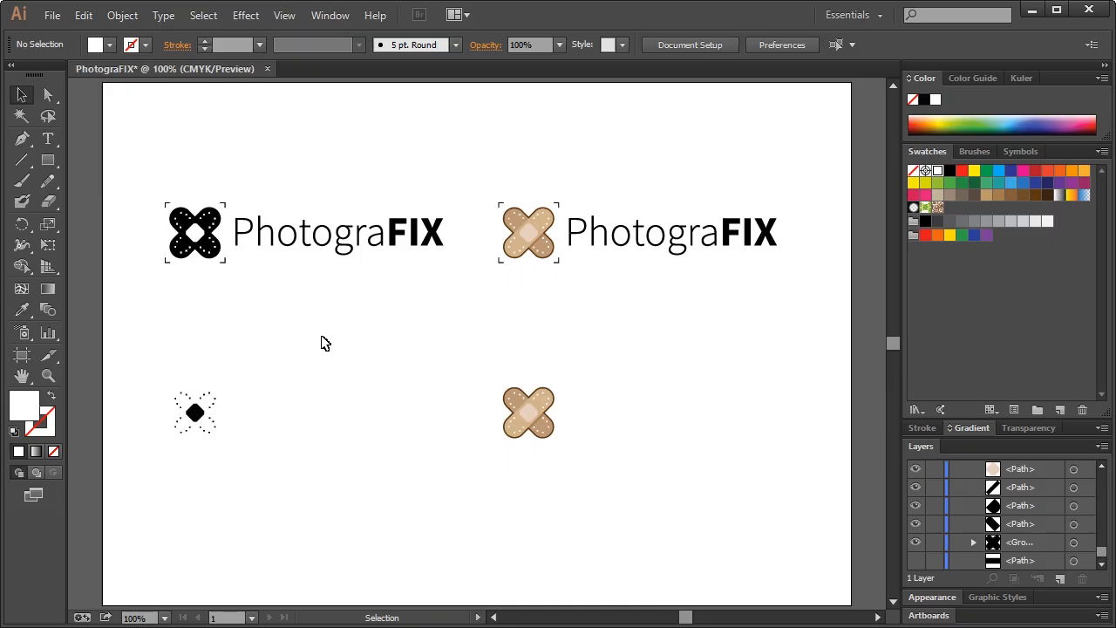
scroll(321, 343, "up", 1)
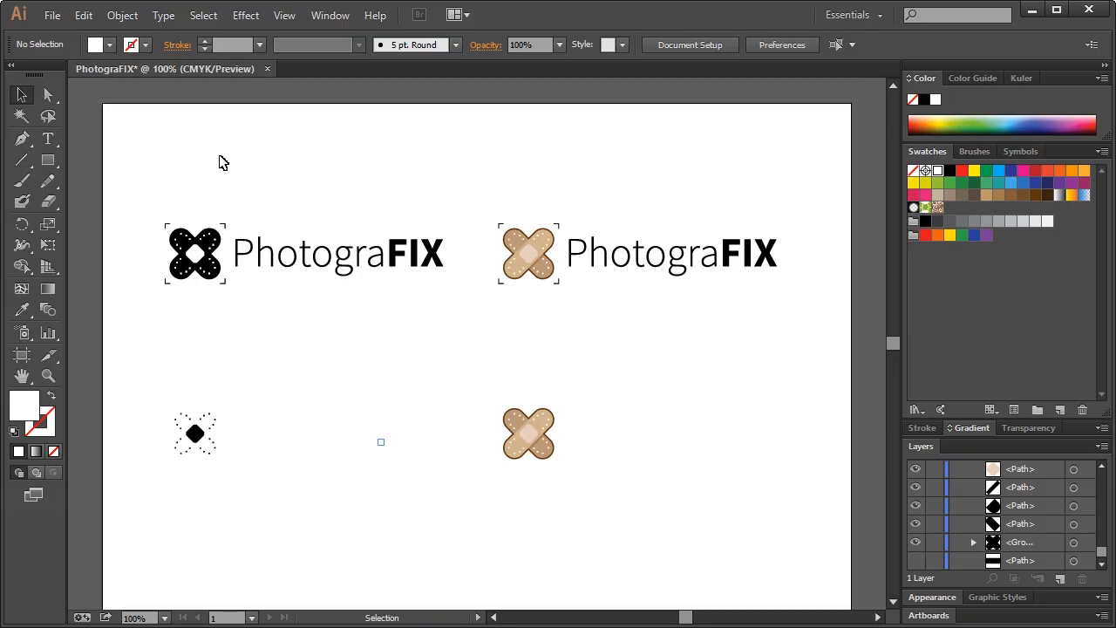
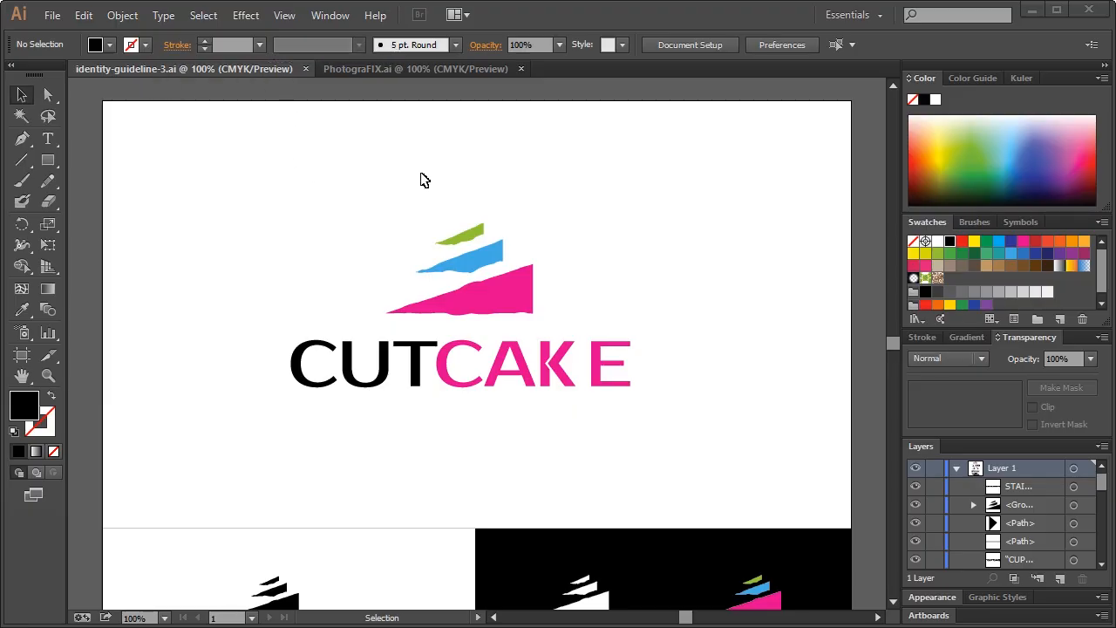
Swap the CUTCAKE artwork for the colour PhotograFIX logo, enlarged and moved up the page
left_click(400, 69)
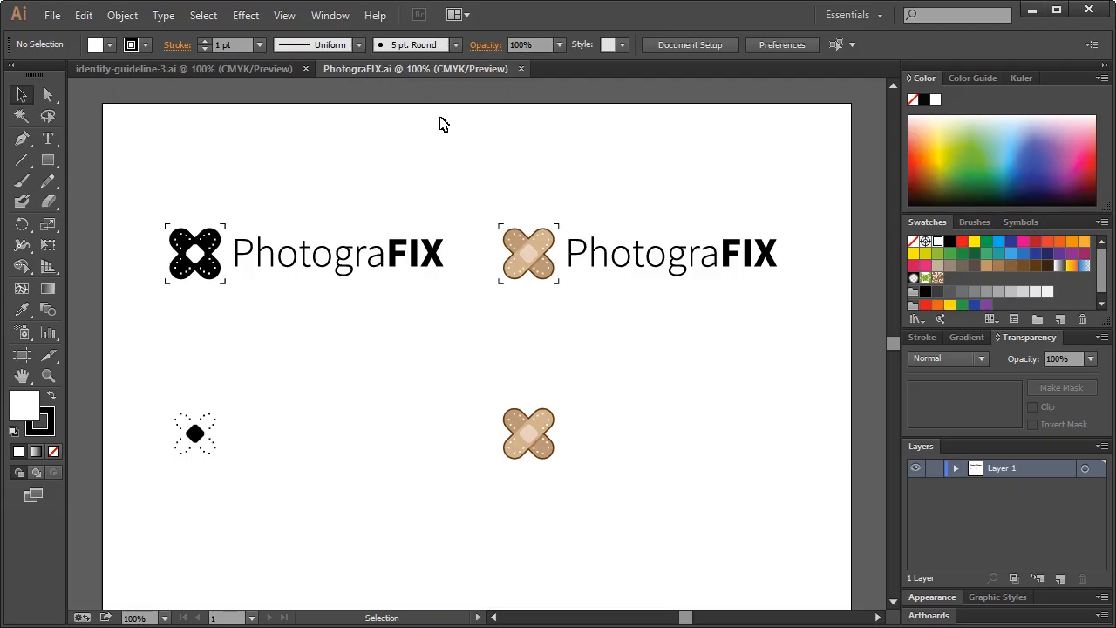
left_click_drag(476, 170, 803, 292)
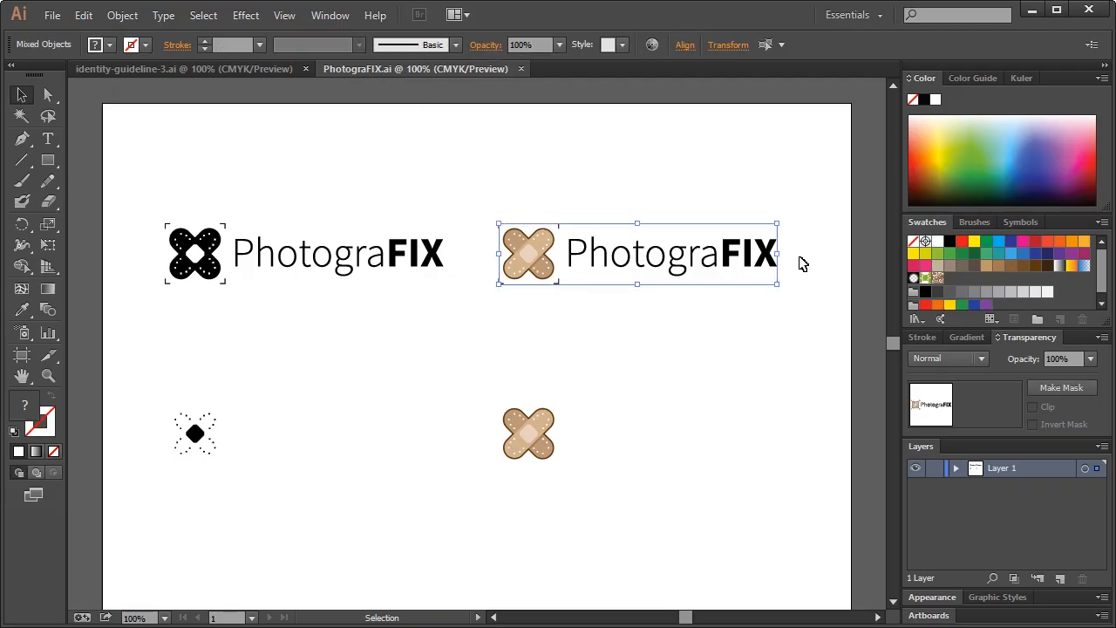
left_click(229, 70)
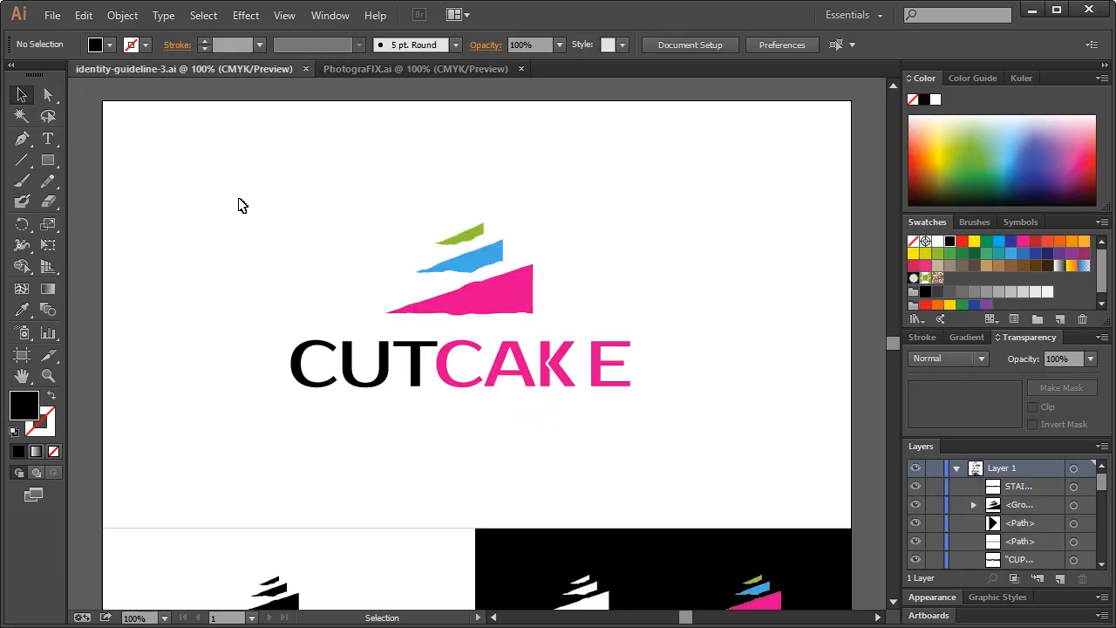
left_click_drag(627, 389, 630, 389)
key("Delete")
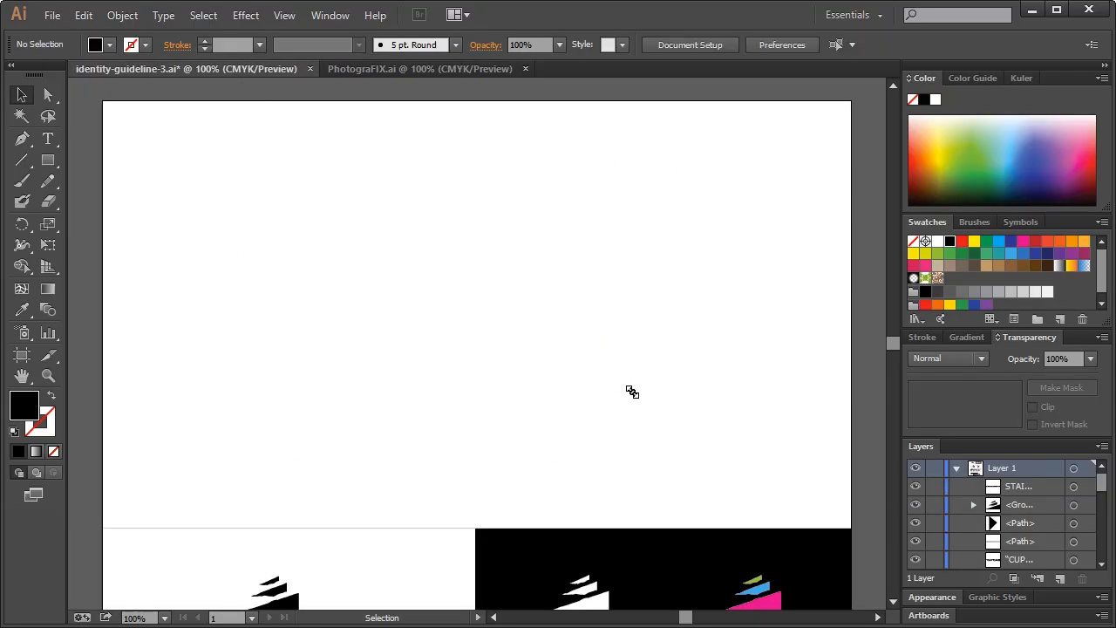
key("ctrl+v")
left_click_drag(621, 313, 697, 297)
left_click_drag(332, 334, 323, 287)
left_click(469, 200)
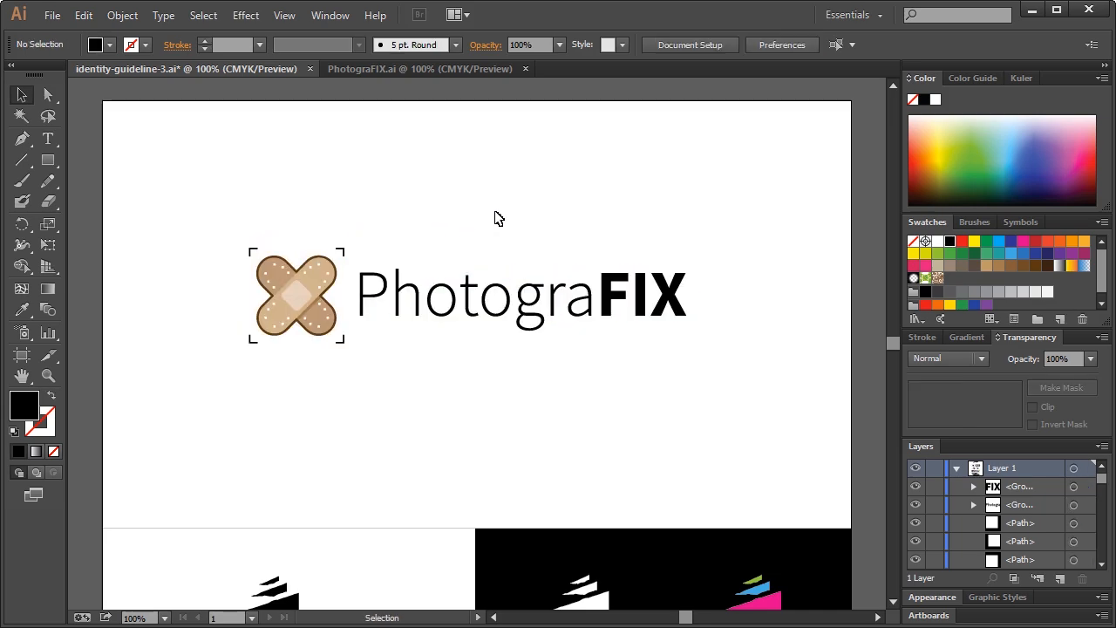
Delete the row of three small CUTCAKE logos
scroll(486, 228, "down", 1)
left_click_drag(164, 204, 688, 330)
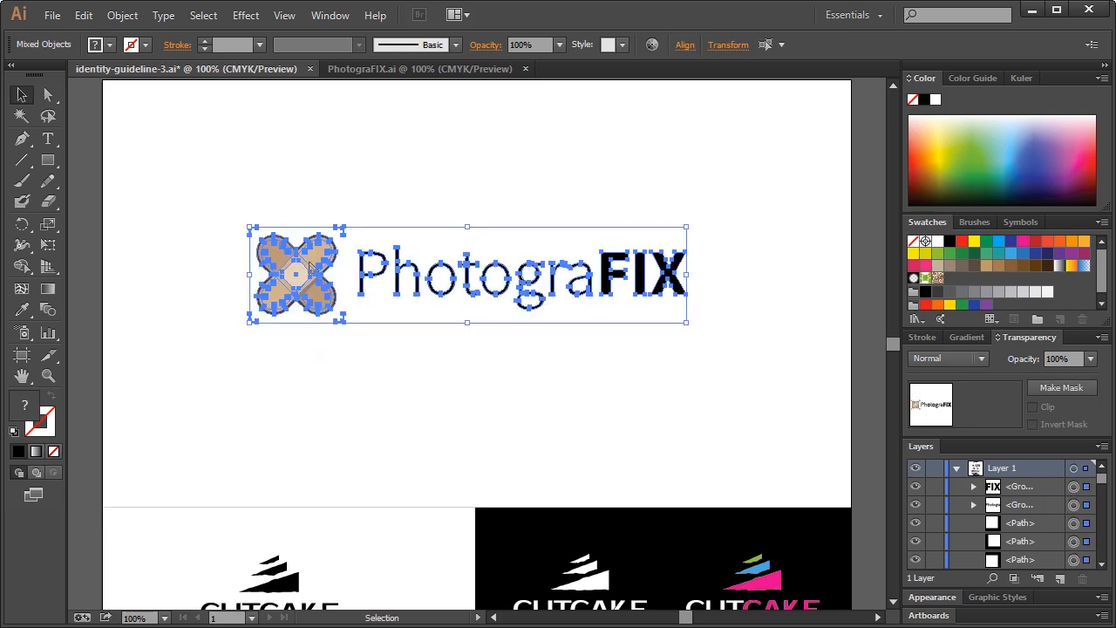
left_click(498, 250)
scroll(494, 288, "down", 5)
left_click_drag(428, 379, 824, 427)
key("Delete")
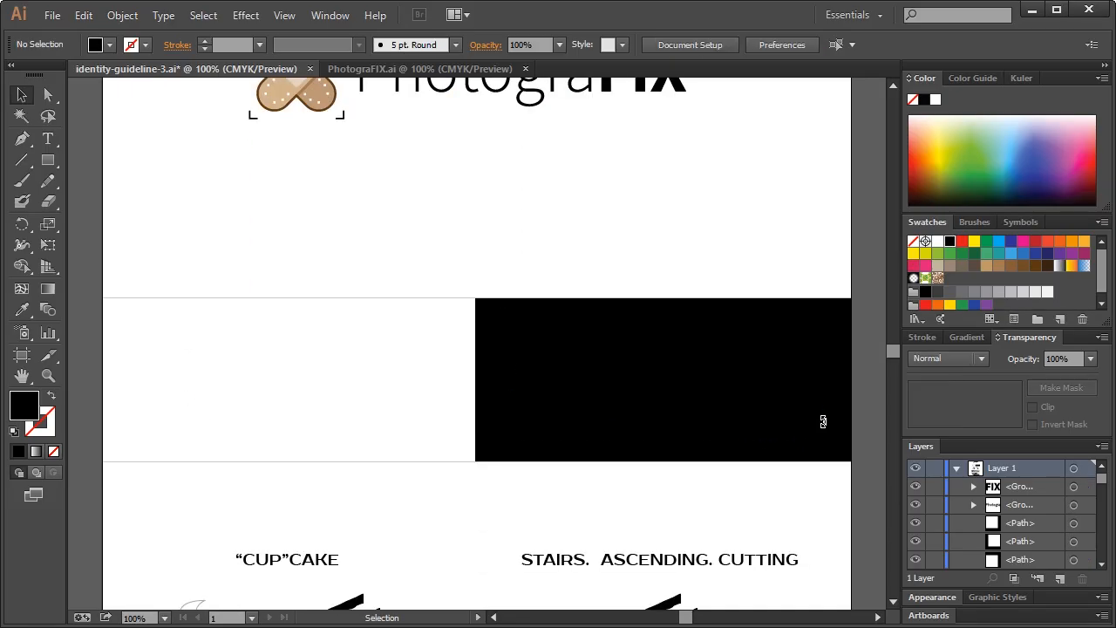
left_click(413, 70)
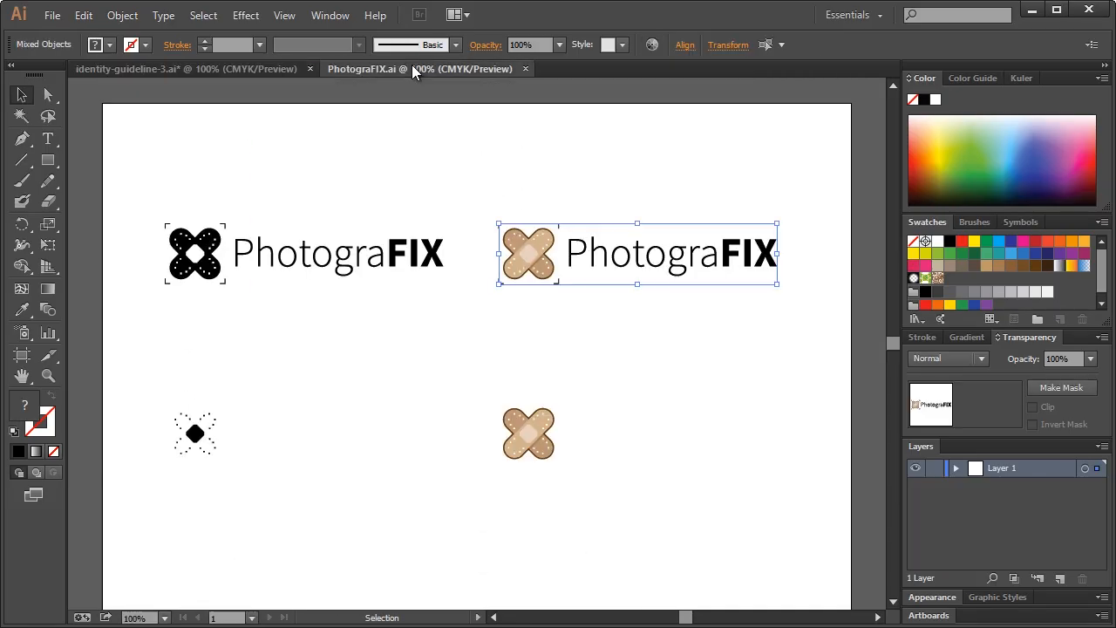
Paste the black PhotograFIX logo into the guideline's white panel
left_click(404, 160)
scroll(381, 195, "down", 2)
left_click_drag(155, 162, 456, 256)
left_click(243, 70)
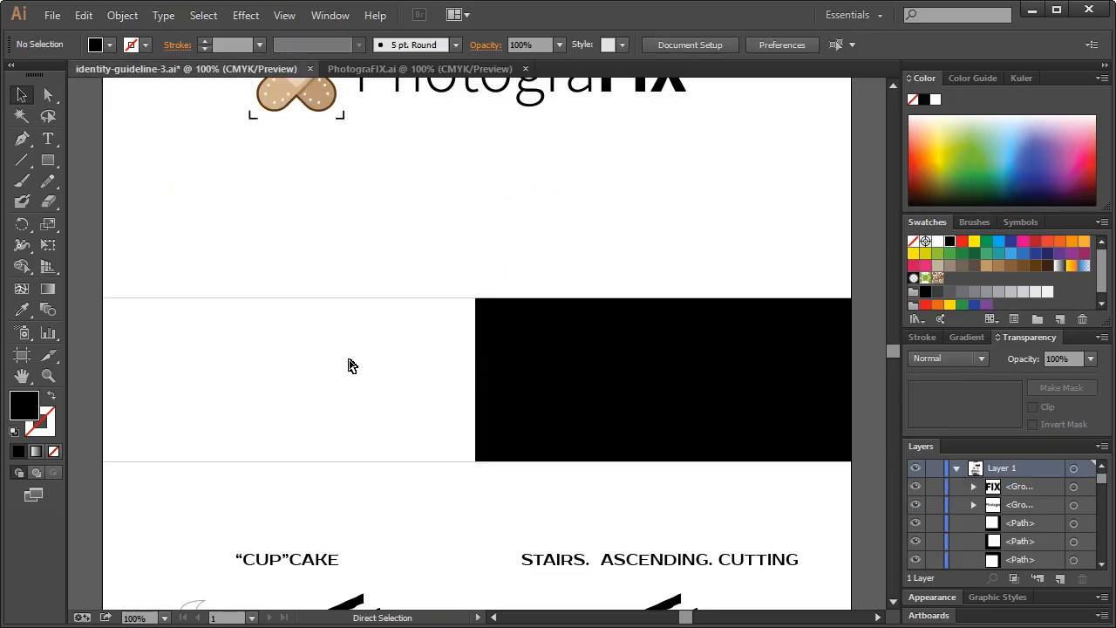
key("ctrl+v")
left_click_drag(390, 346, 207, 373)
left_click(305, 210)
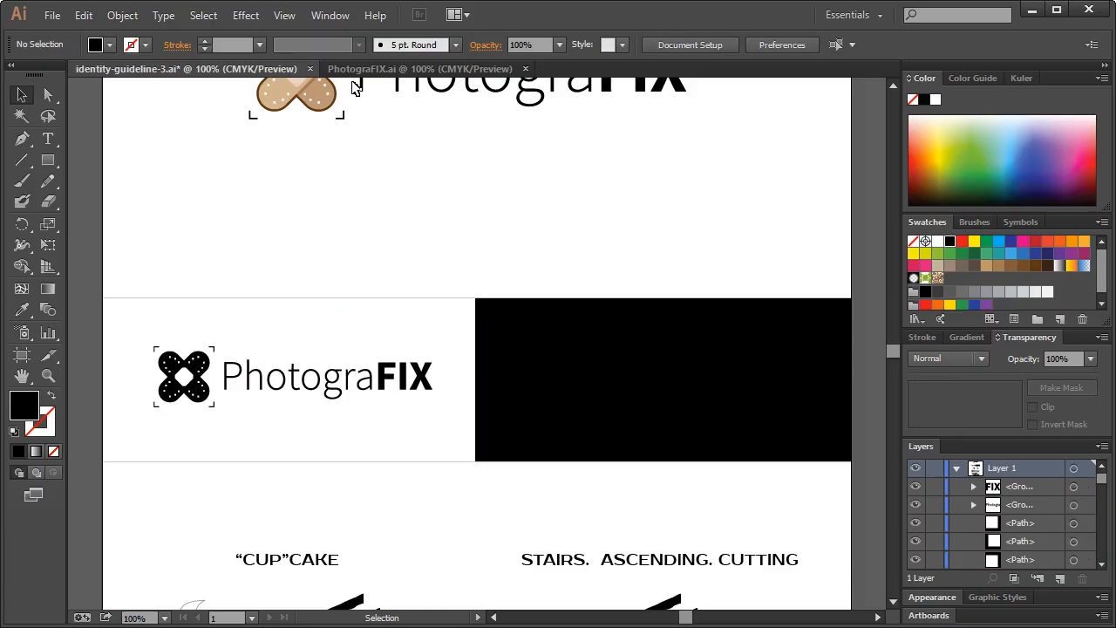
Copy the two lower PhotograFIX logos into the guideline near the black panel
left_click(366, 69)
left_click_drag(145, 335, 803, 436)
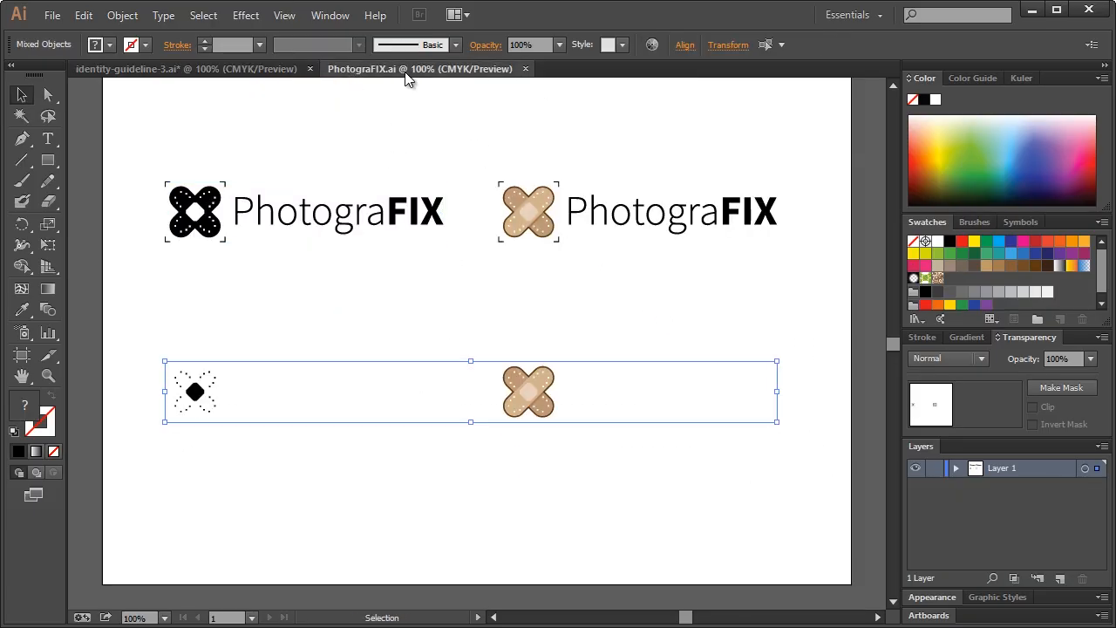
left_click(244, 69)
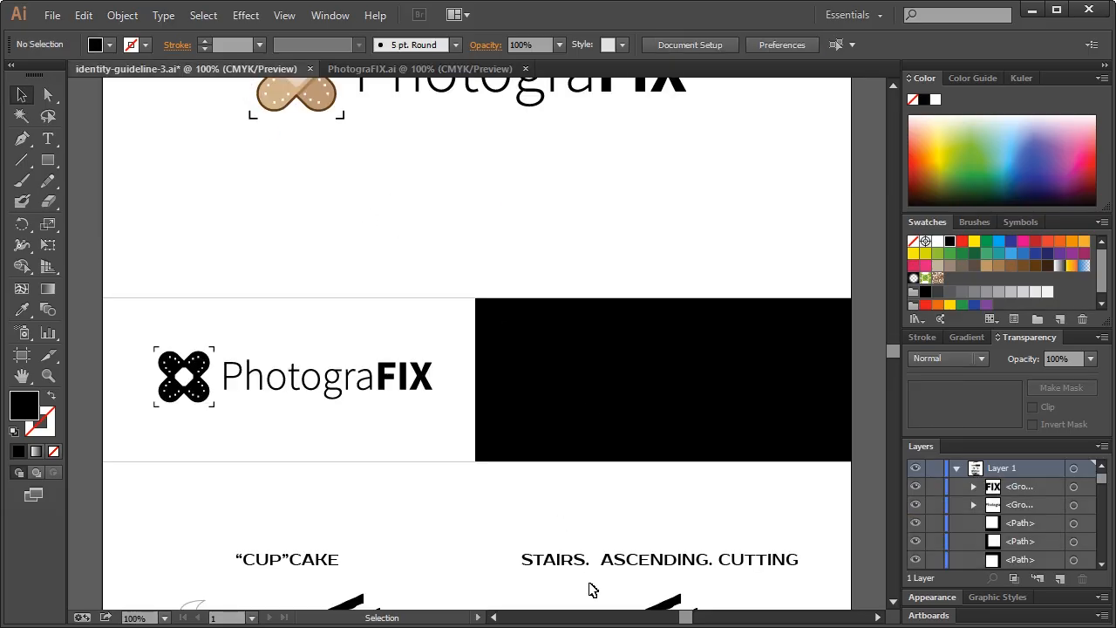
scroll(583, 434, "right", 4)
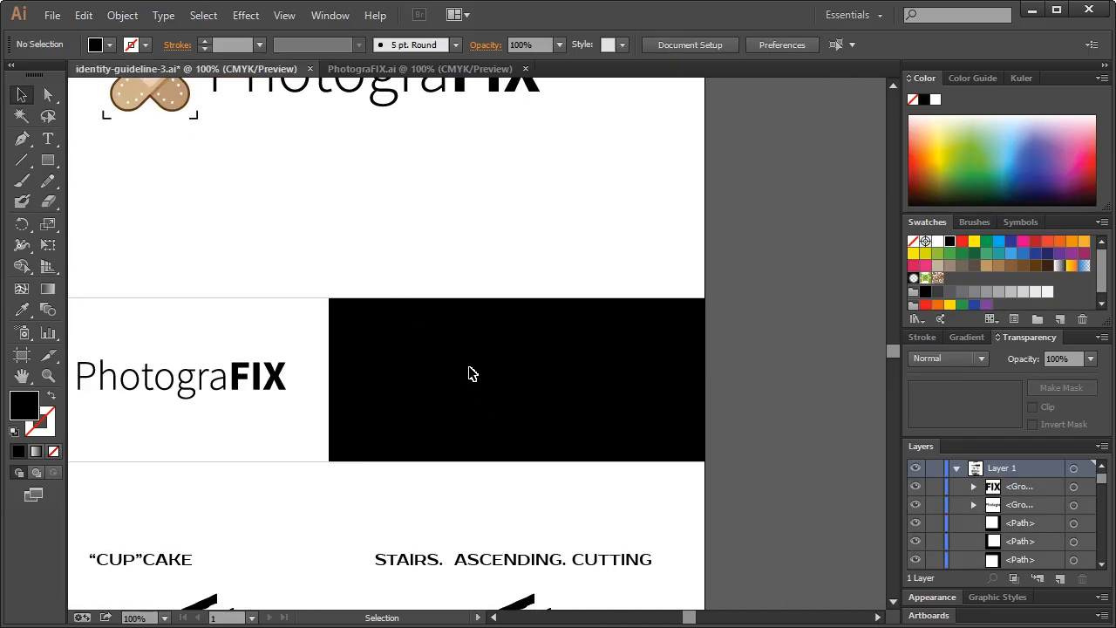
key("ctrl+v")
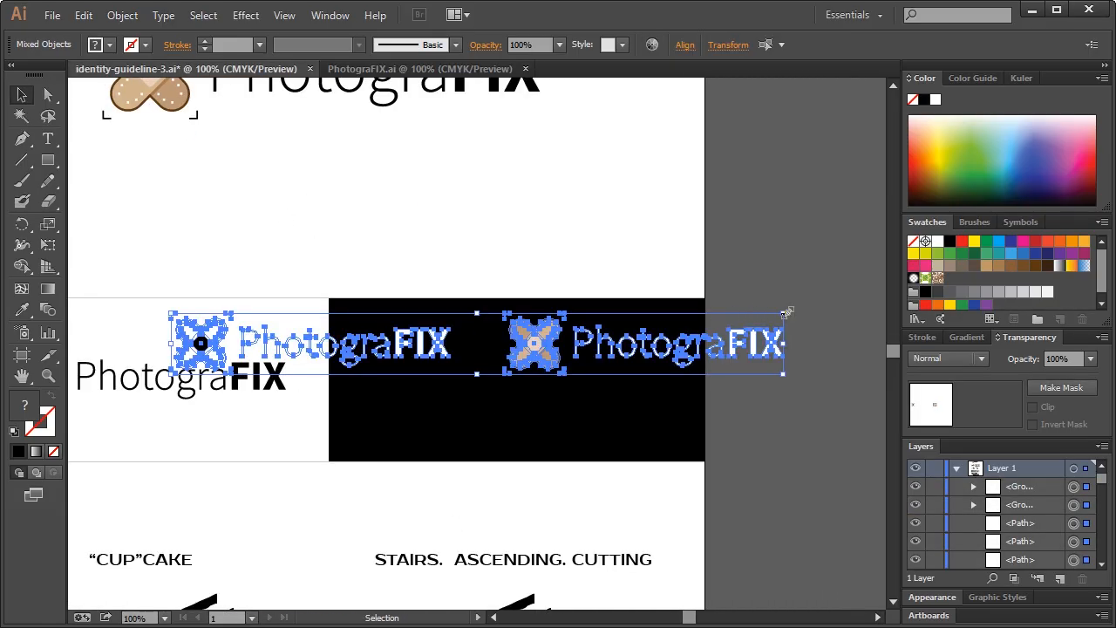
left_click_drag(217, 335, 214, 299)
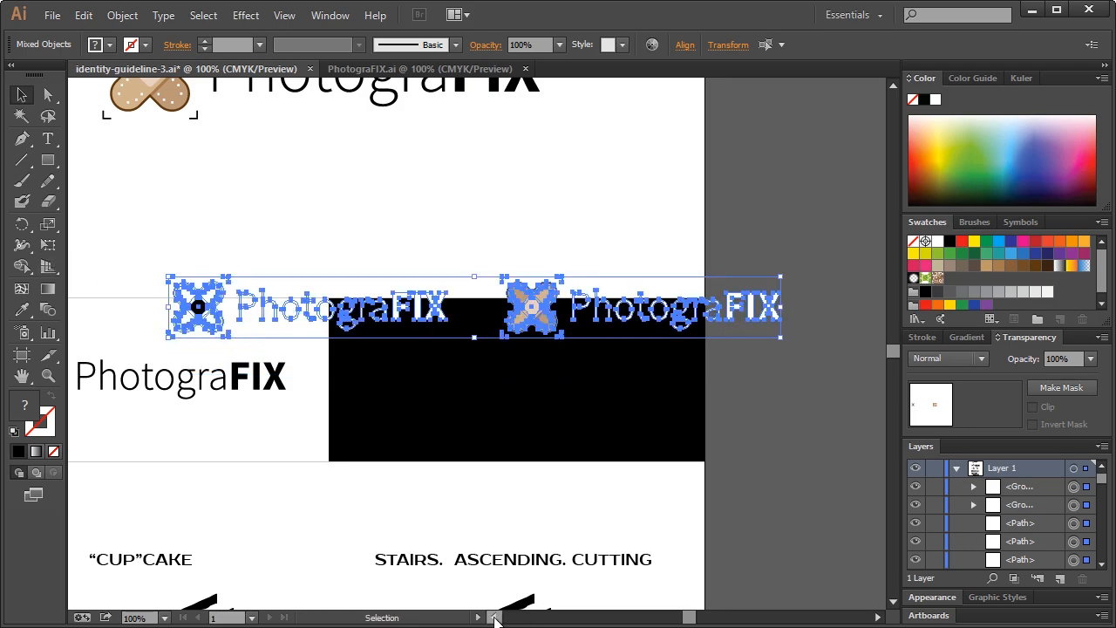
scroll(493, 619, "left", 4)
Shrink the pasted logos and position them inside the black panel
left_click_drag(127, 219, 880, 418)
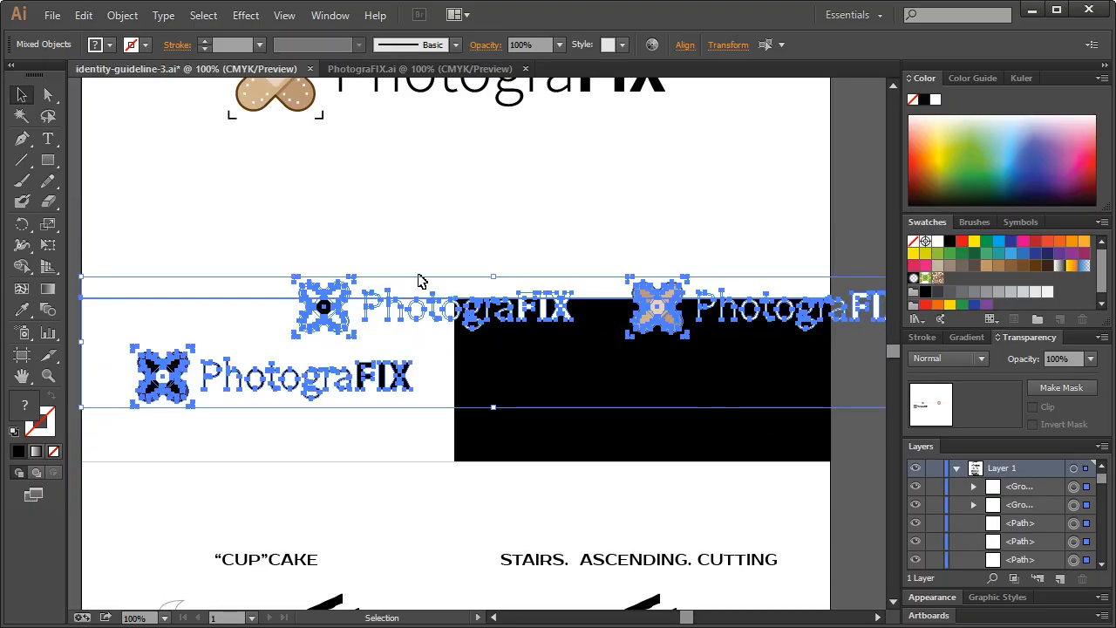
left_click(219, 305, "shift")
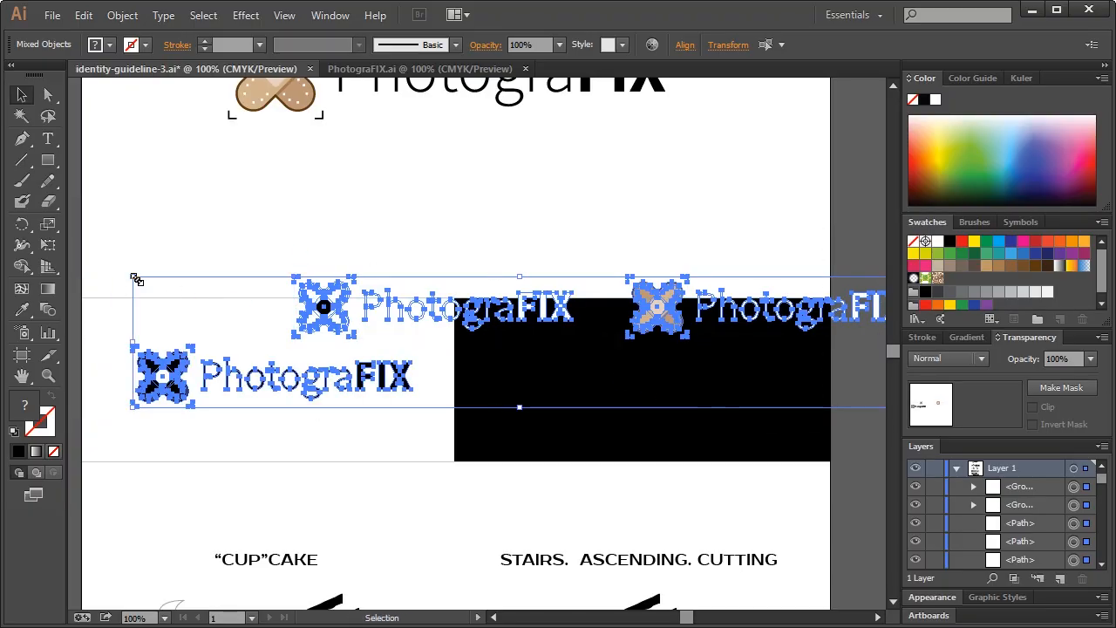
left_click_drag(133, 278, 403, 345)
left_click_drag(561, 350, 480, 365)
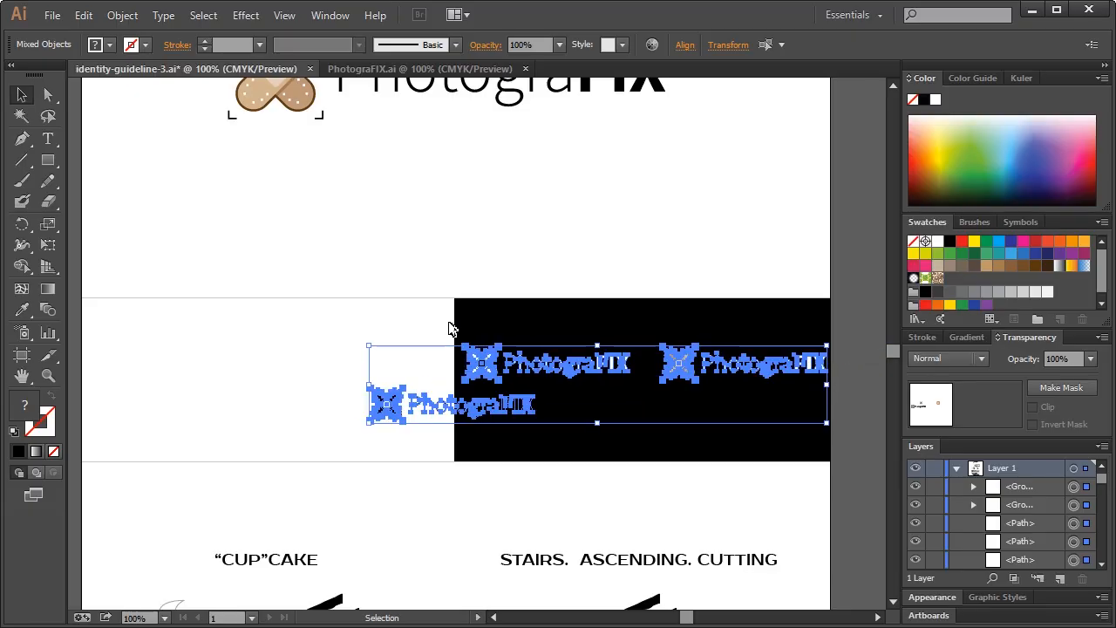
left_click_drag(369, 346, 410, 358)
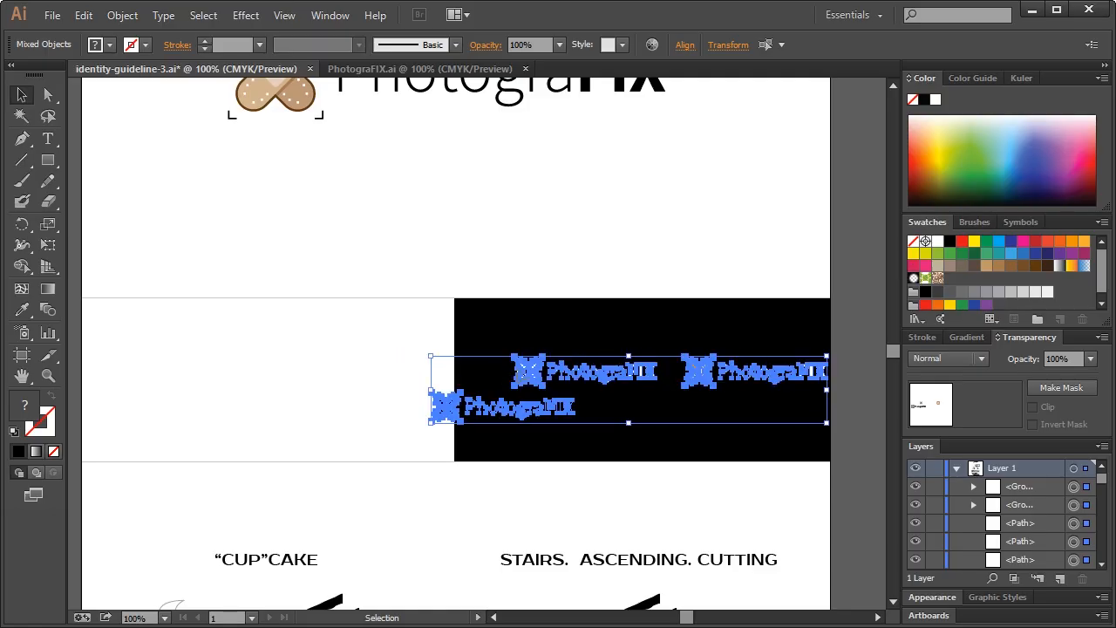
left_click_drag(529, 372, 499, 372)
Move the lower-left logo into the white panel and enlarge it
left_click_drag(379, 401, 558, 436)
left_click_drag(421, 409, 205, 380)
left_click_drag(333, 365, 373, 356)
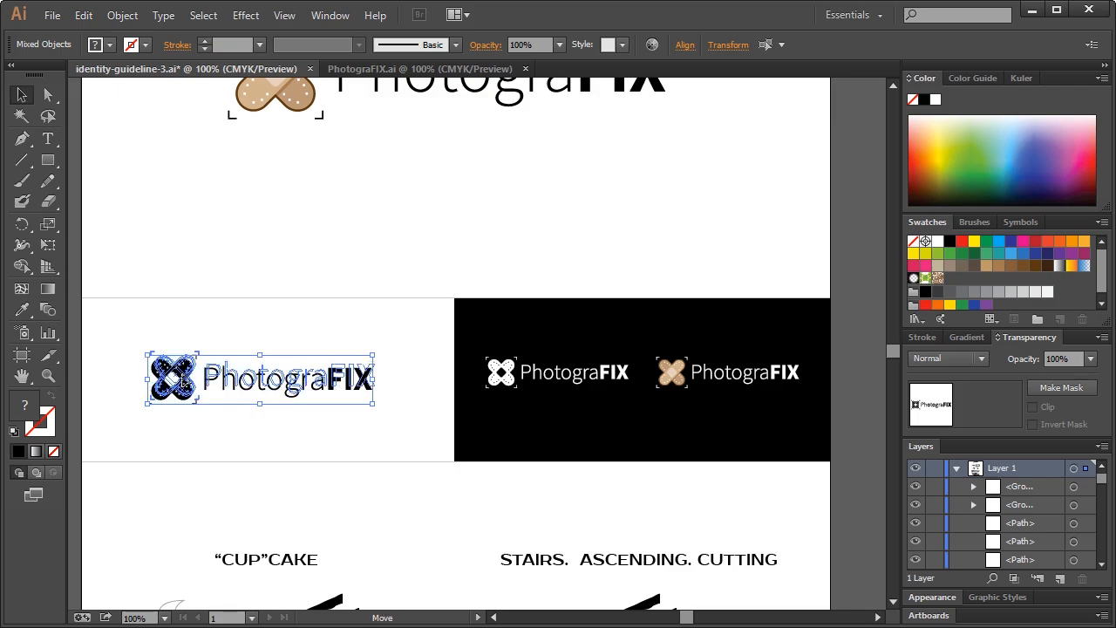
left_click(389, 345)
scroll(470, 383, "up", 3)
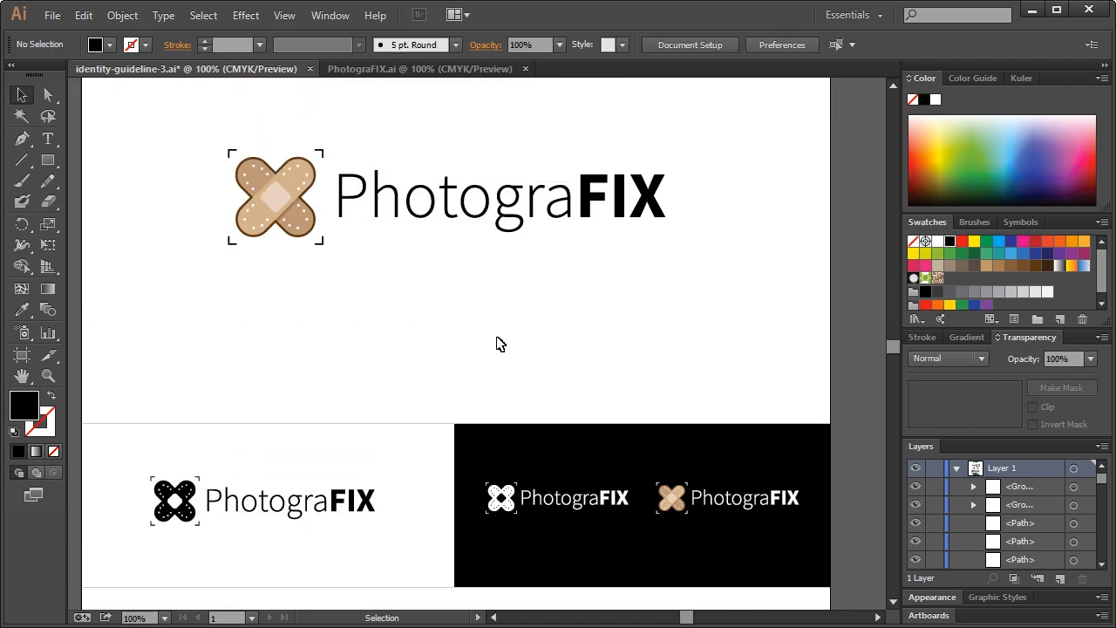
Nudge the black logo on the white panel slightly down
scroll(514, 340, "down", 3)
left_click_drag(462, 339, 810, 422)
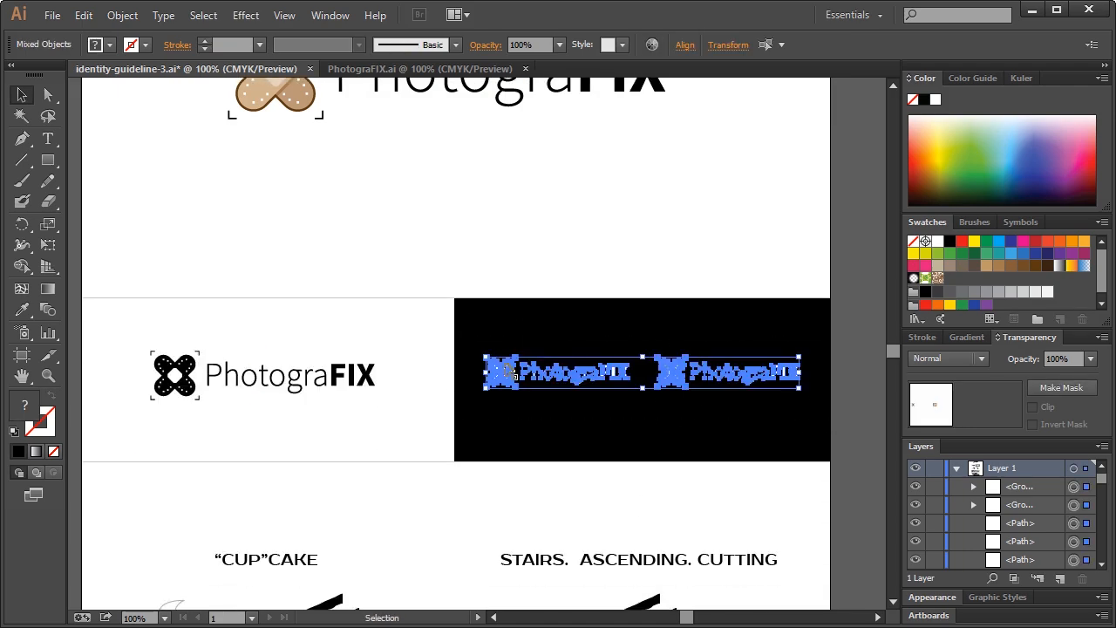
left_click(505, 326)
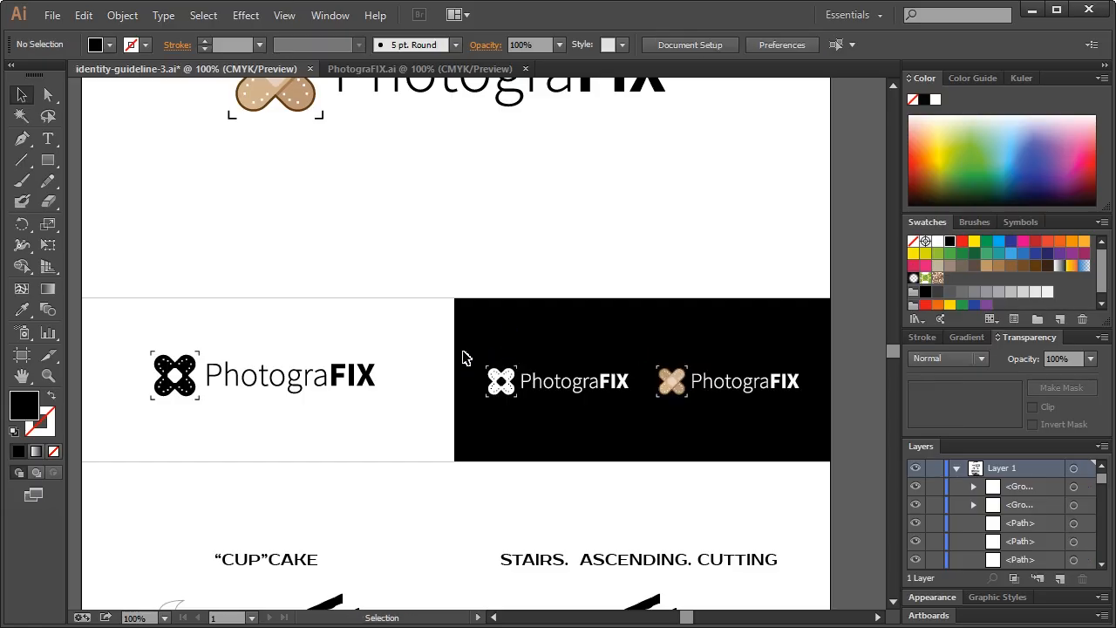
scroll(463, 357, "up", 3)
scroll(463, 357, "down", 1)
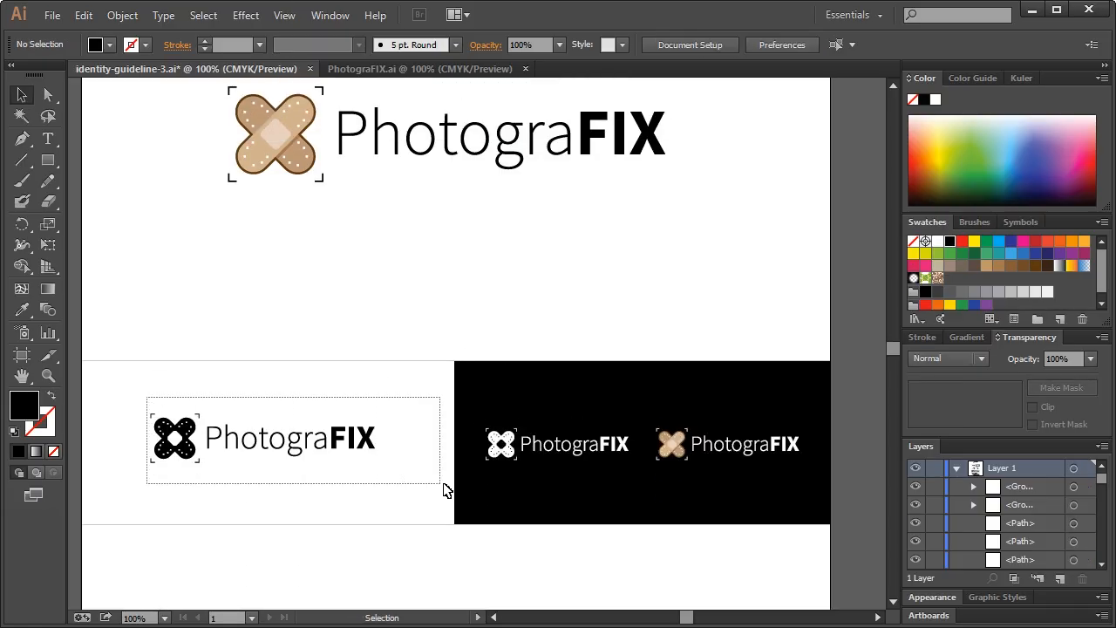
left_click(168, 439)
key("shift+Down")
left_click(209, 410)
Delete the CUPCAKE and STAIRS sketch illustrations
scroll(471, 414, "up", 2)
scroll(493, 394, "down", 3)
scroll(523, 384, "down", 5)
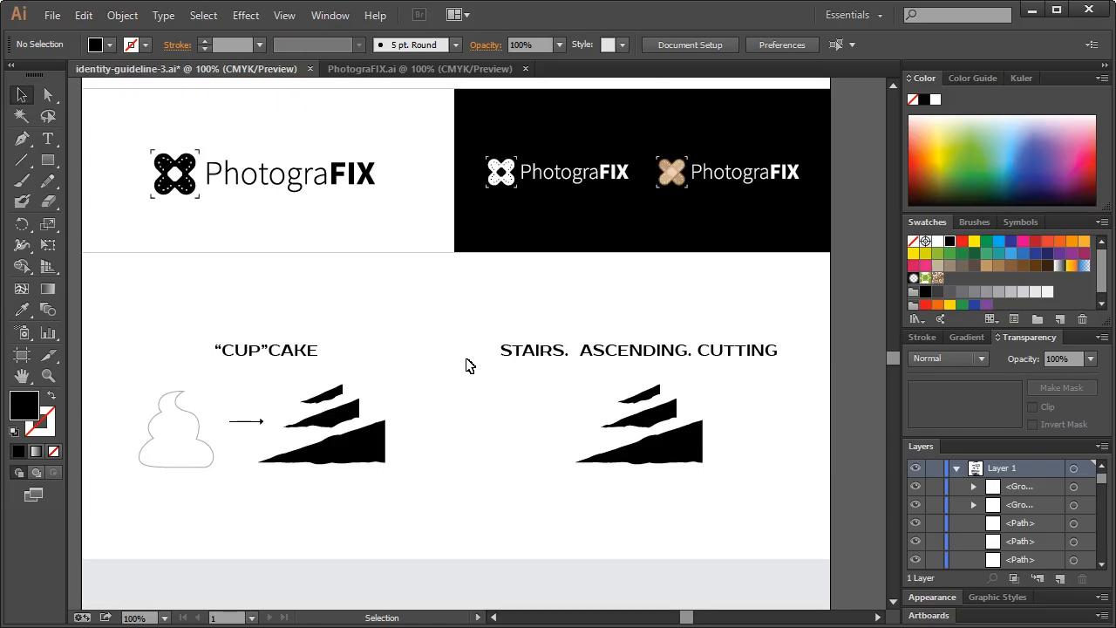
scroll(381, 261, "up", 5)
scroll(427, 259, "down", 2)
scroll(440, 395, "down", 1)
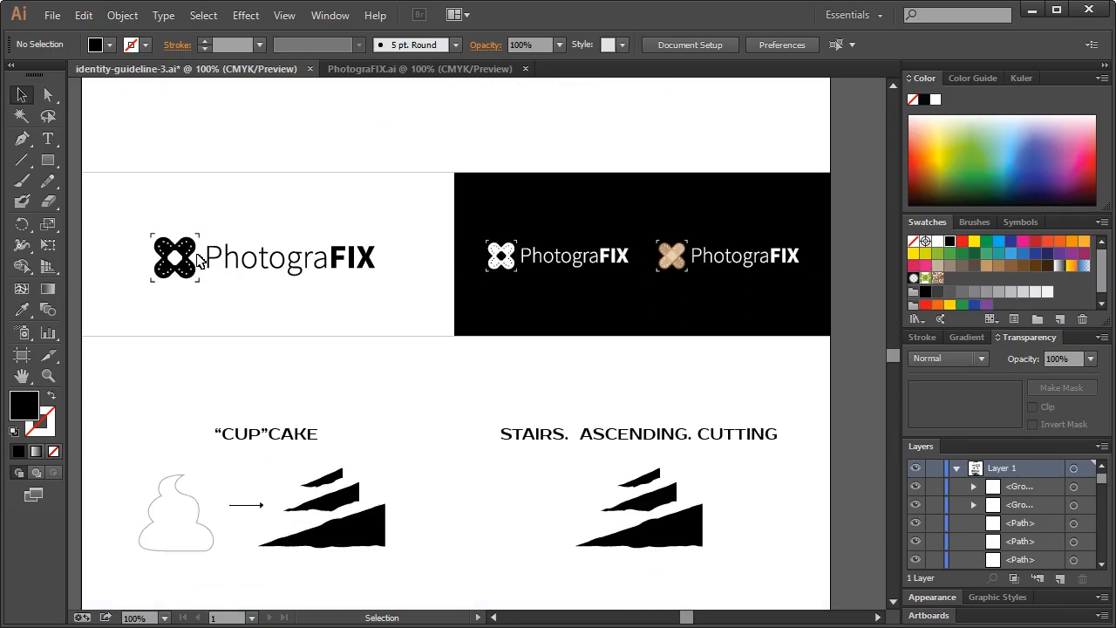
scroll(201, 240, "up", 4)
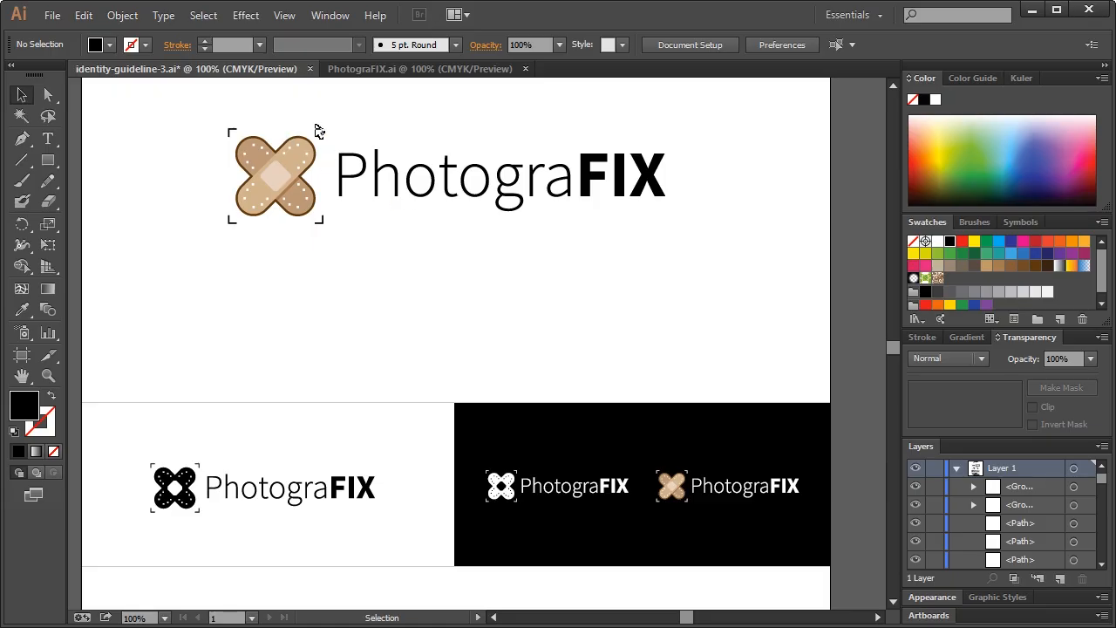
scroll(439, 383, "down", 5)
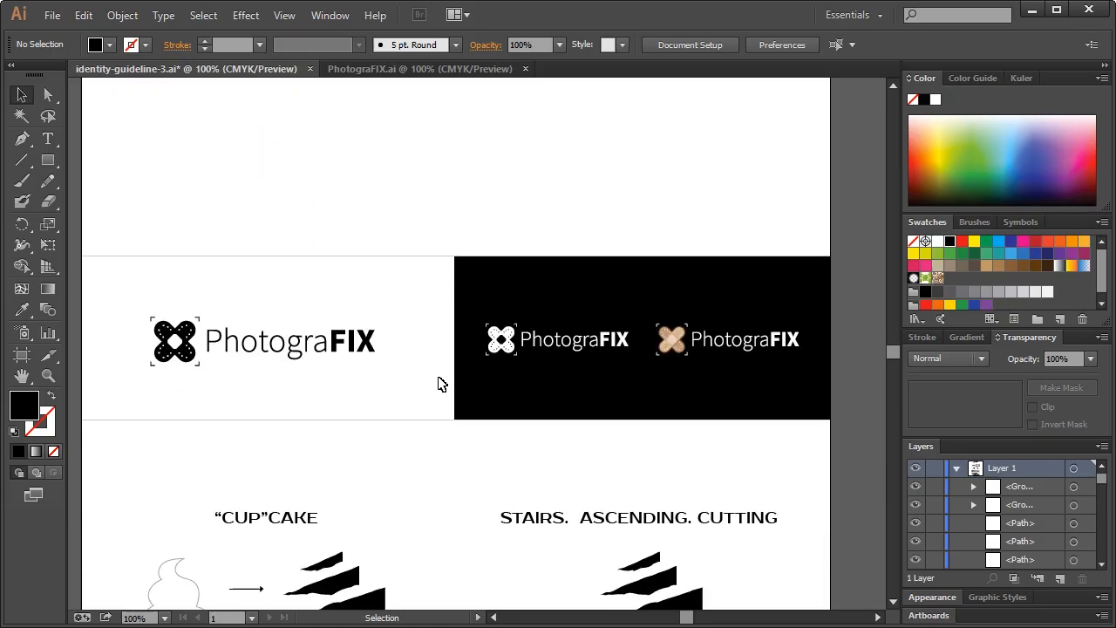
left_click_drag(129, 286, 795, 476)
scroll(795, 475, "up", 2)
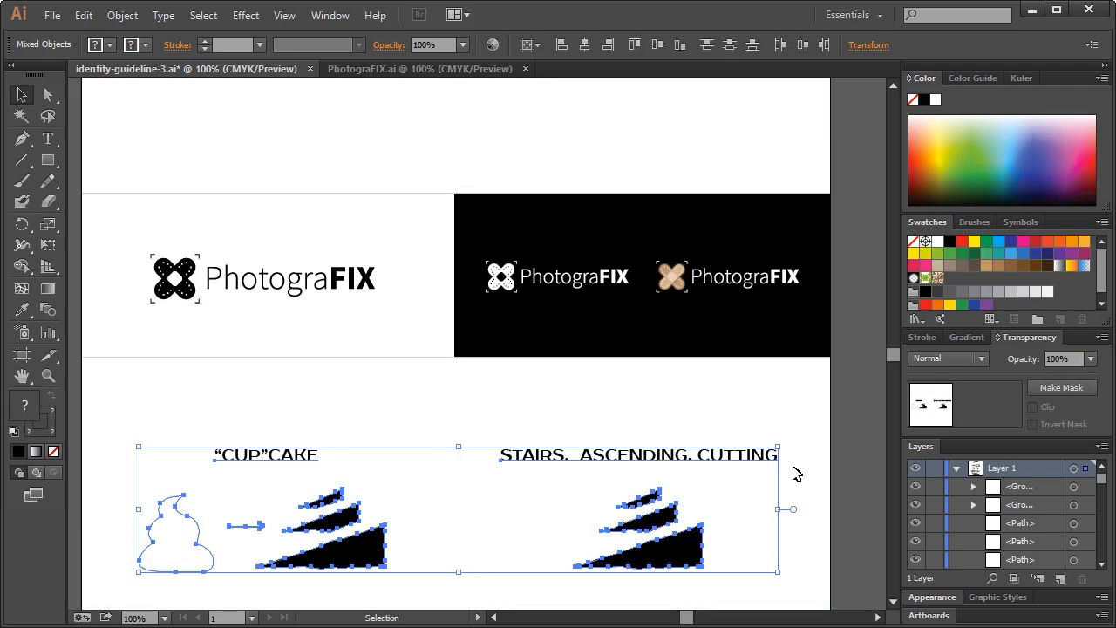
scroll(795, 475, "up", 3)
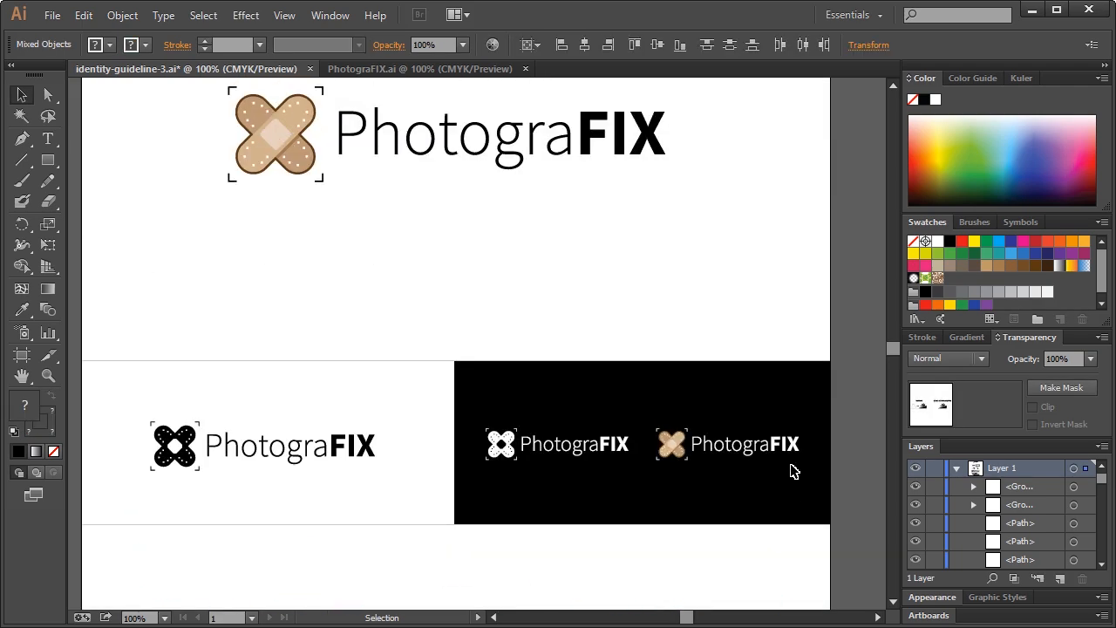
scroll(793, 471, "down", 5)
key("Delete")
Unlock the locked path in the Layers panel so the lower sections can move
scroll(419, 408, "down", 2)
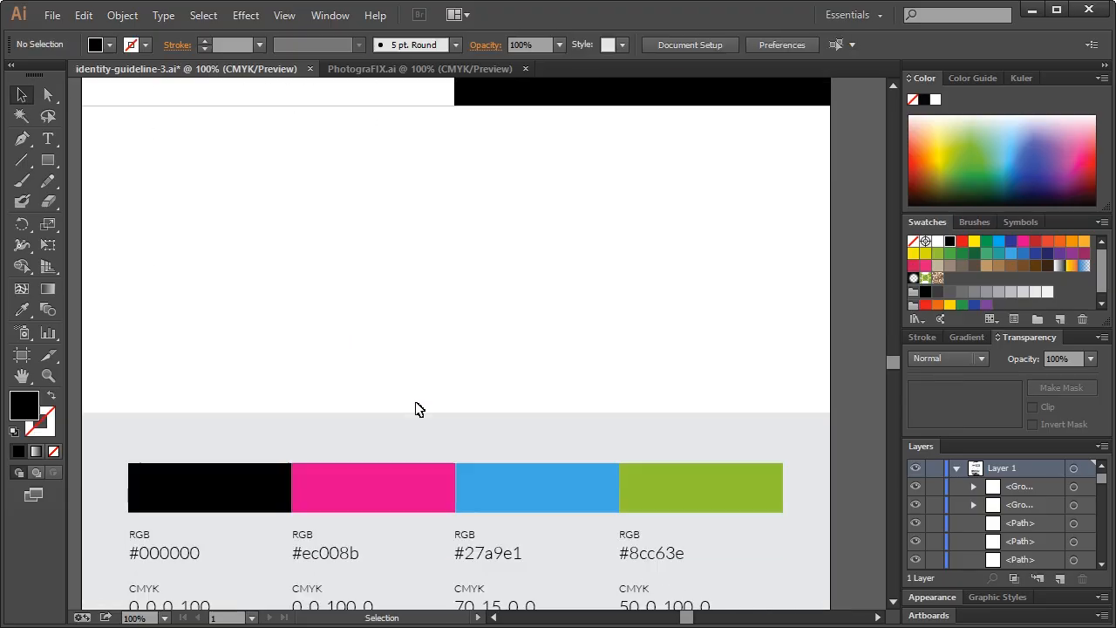
scroll(421, 406, "down", 5)
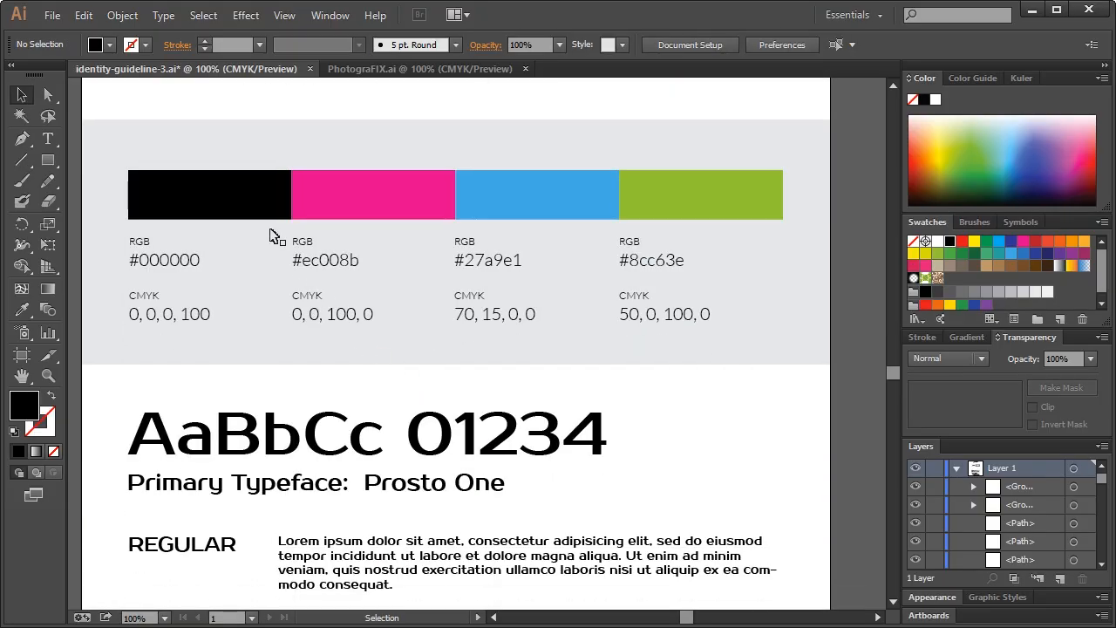
left_click_drag(92, 106, 759, 418)
left_click(791, 367)
scroll(1016, 558, "down", 3)
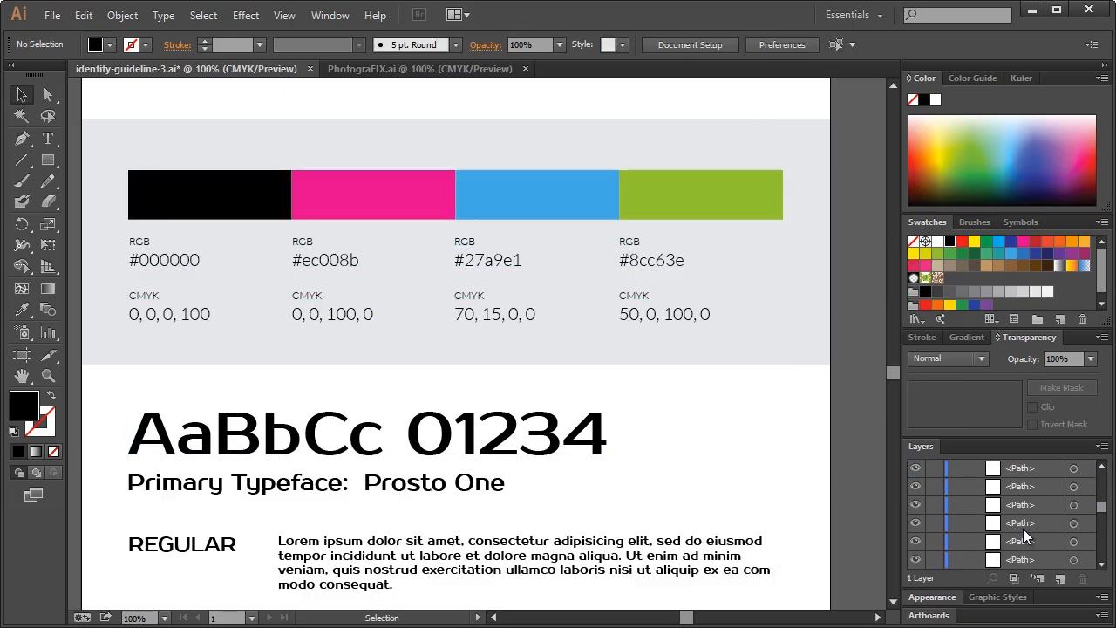
scroll(1027, 536, "down", 3)
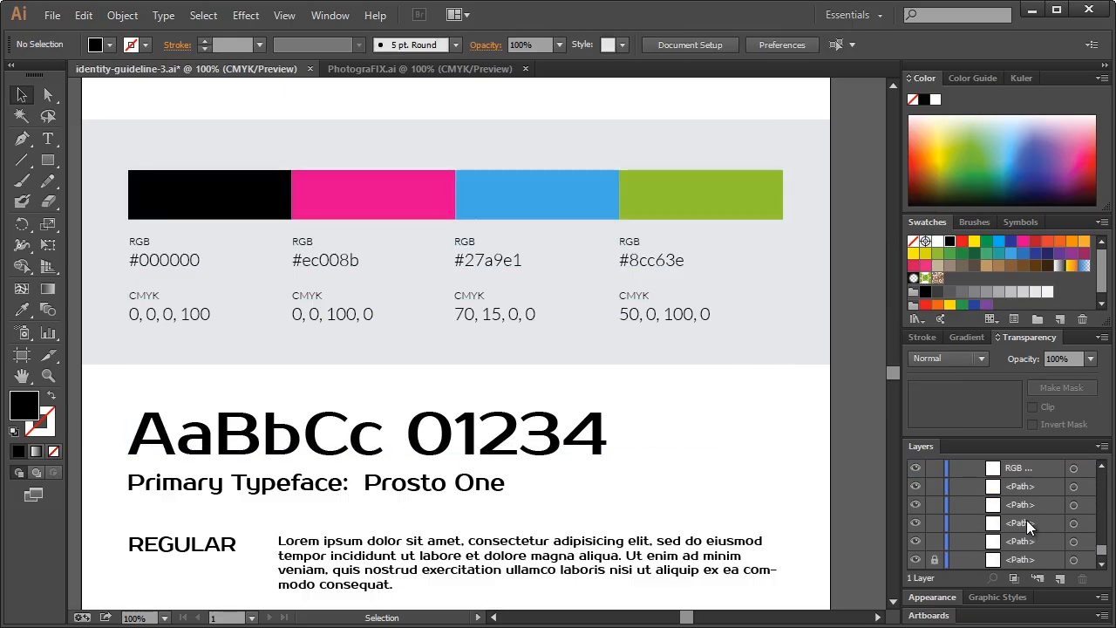
left_click(934, 505)
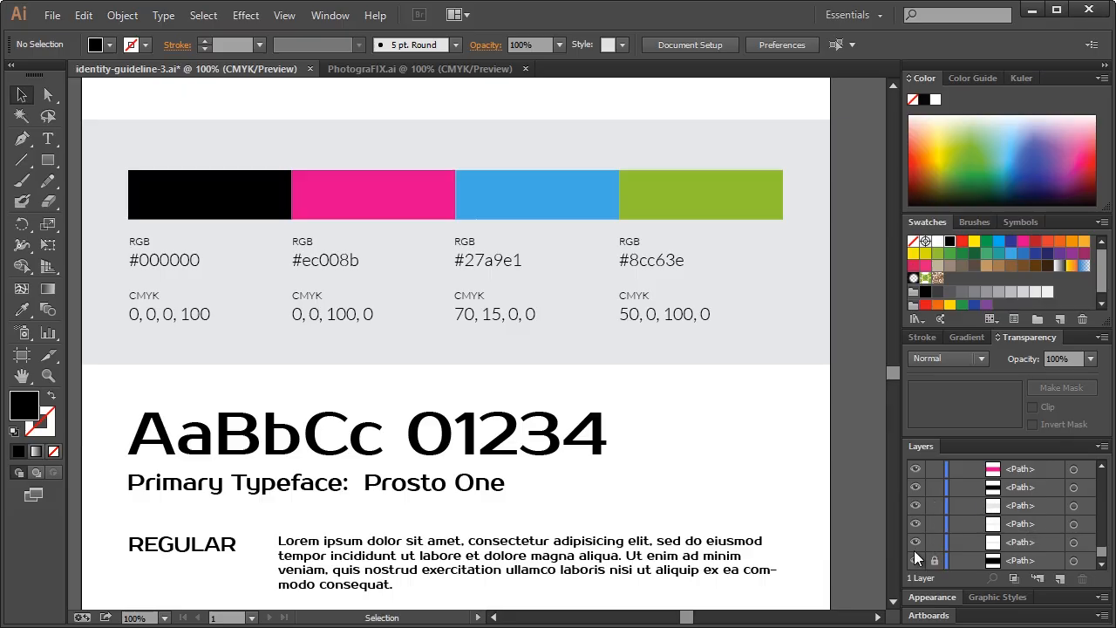
Drag the swatch and typeface sections straight up beneath the logo panels
left_click_drag(98, 105, 792, 491)
scroll(573, 474, "up", 10)
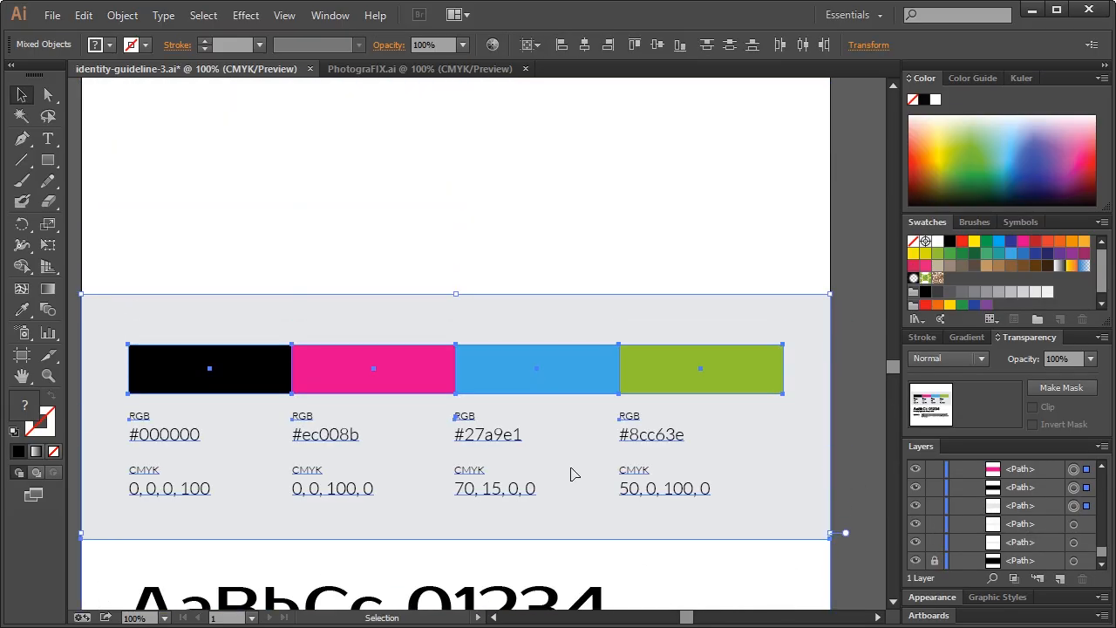
left_click_drag(511, 449, 509, 140)
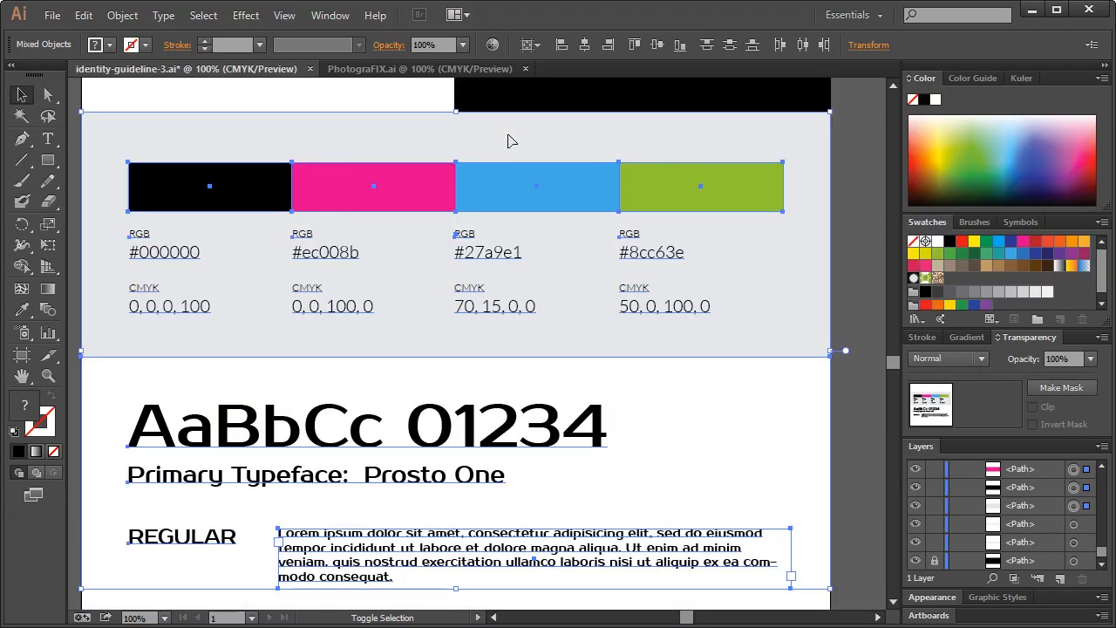
left_click(394, 120)
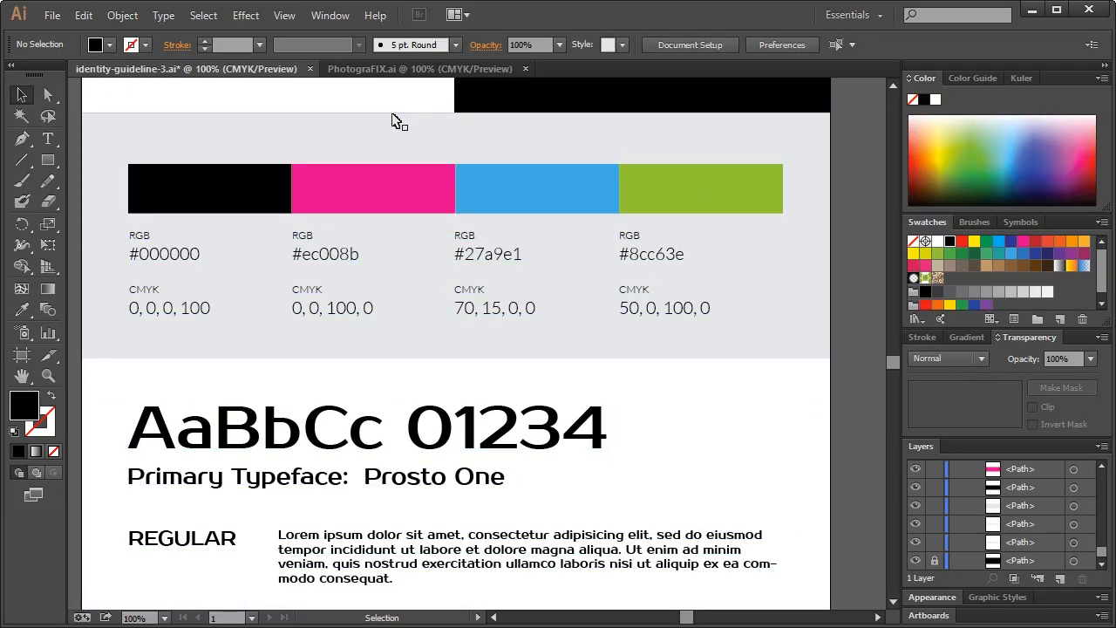
scroll(429, 252, "up", 5)
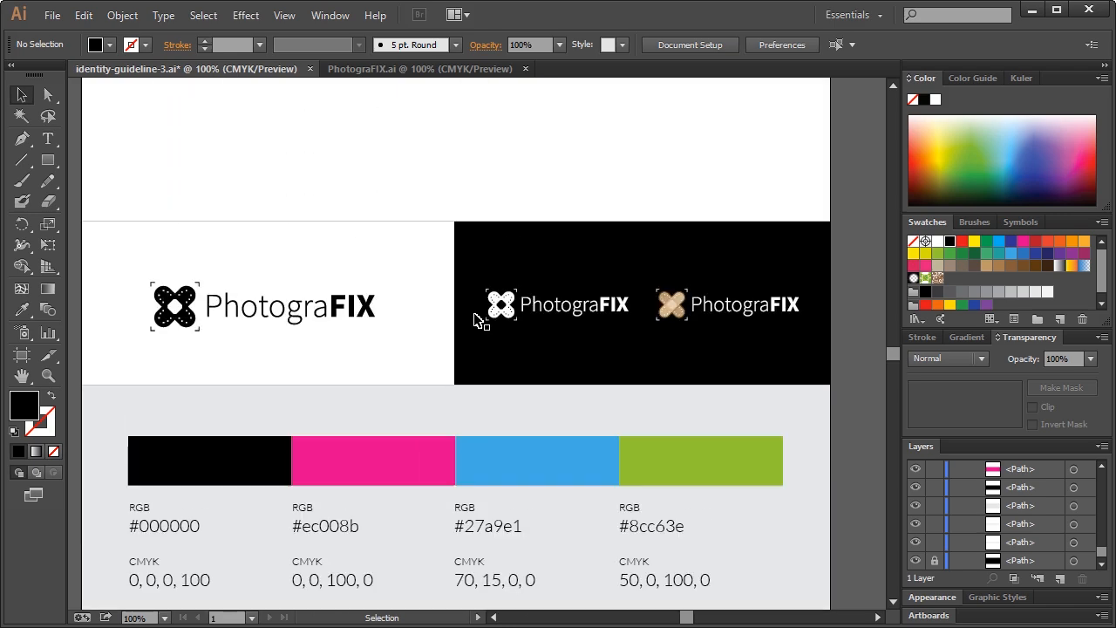
scroll(480, 374, "down", 3)
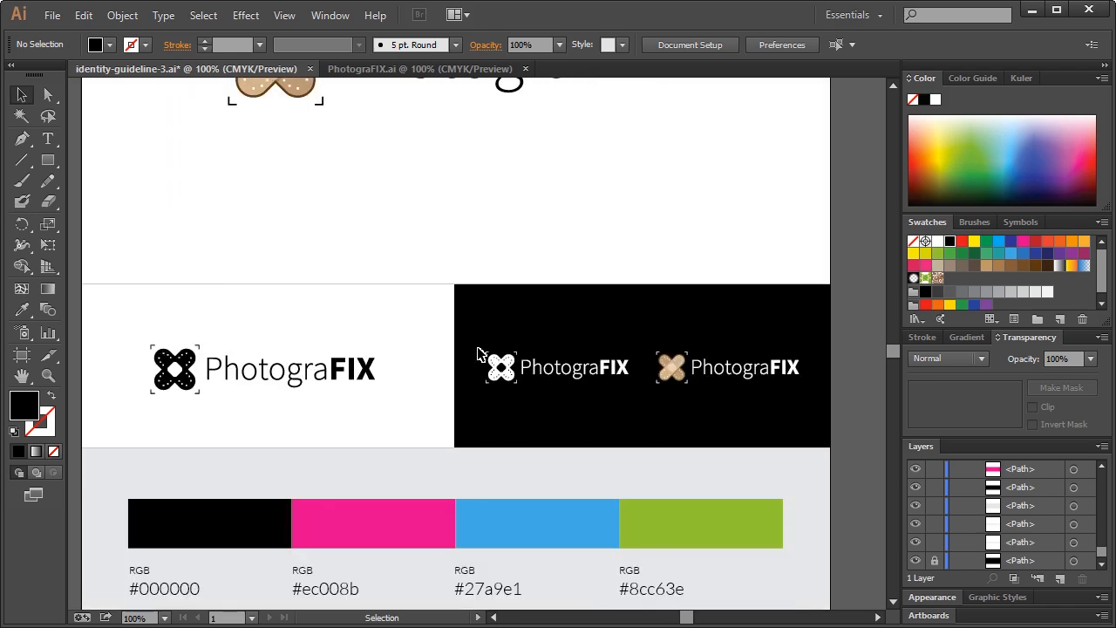
scroll(349, 418, "down", 1)
scroll(291, 349, "up", 3)
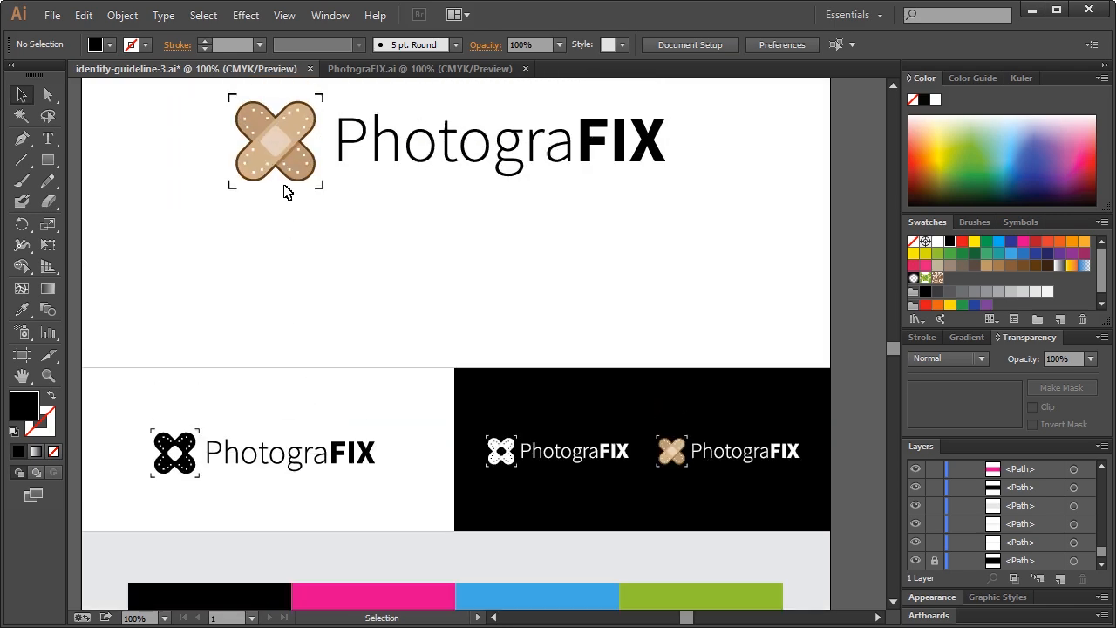
left_click(248, 130)
Alt-drag a copy of the large logo's bandage icon down beside the colour swatches
left_click(212, 94)
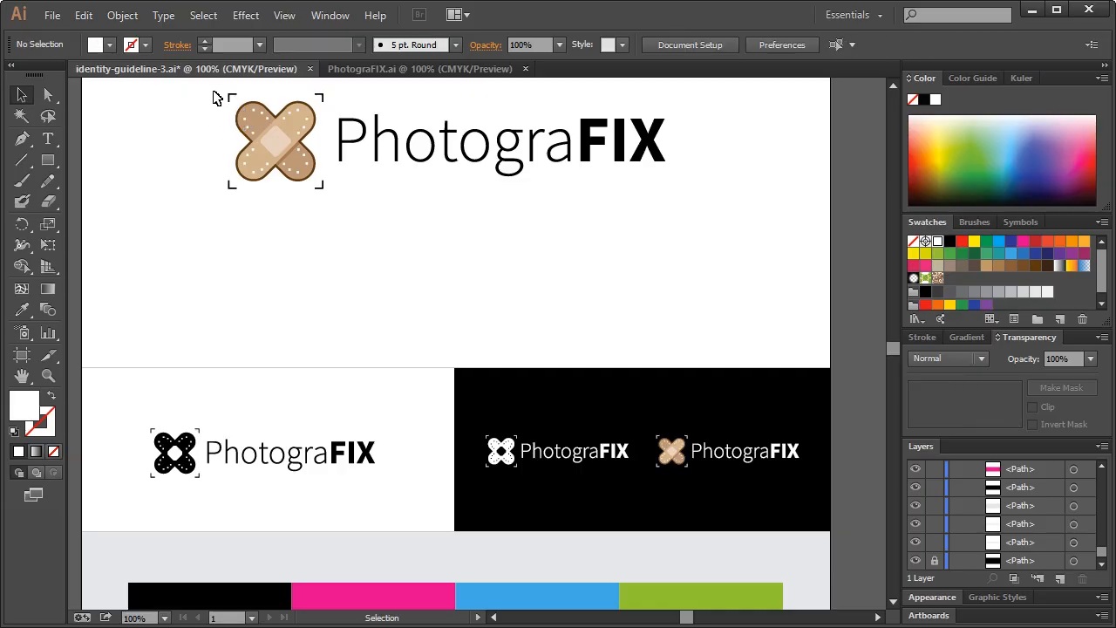
left_click_drag(212, 95, 332, 211)
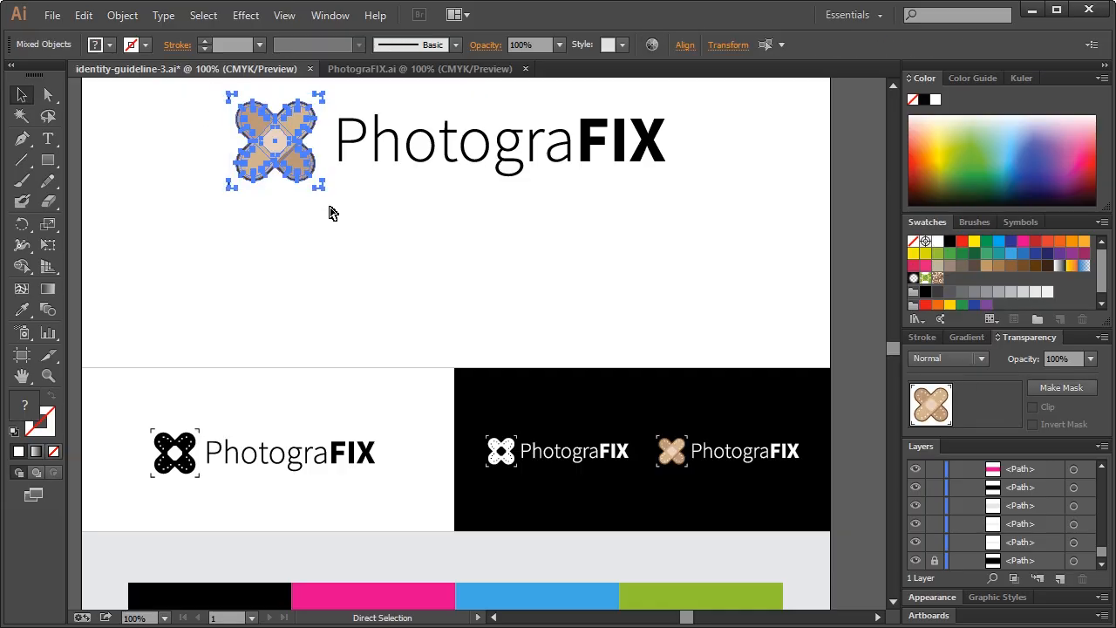
left_click_drag(301, 163, 336, 391)
scroll(322, 400, "down", 3)
left_click_drag(316, 105, 734, 523)
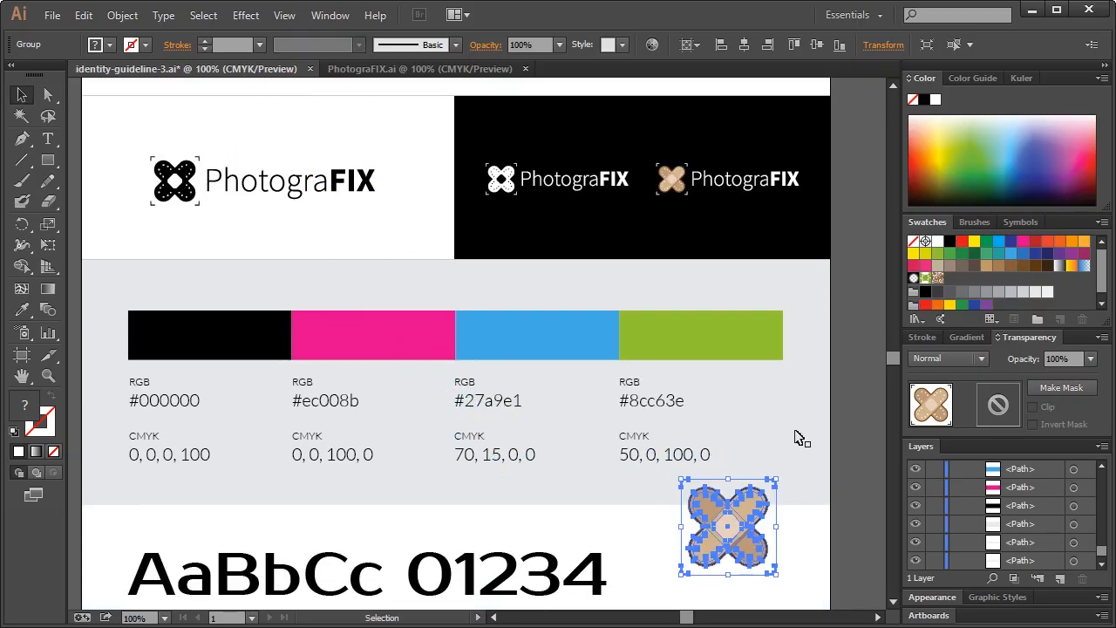
left_click(837, 415)
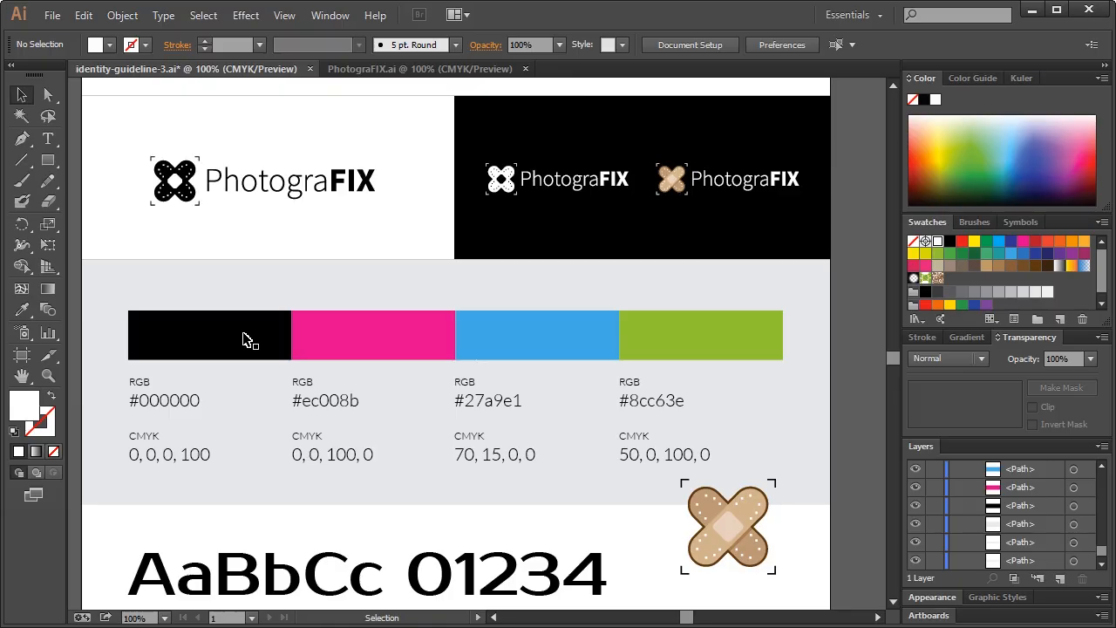
Give the black swatch bar the bandage's dark brown using the Eyedropper
left_click(247, 342)
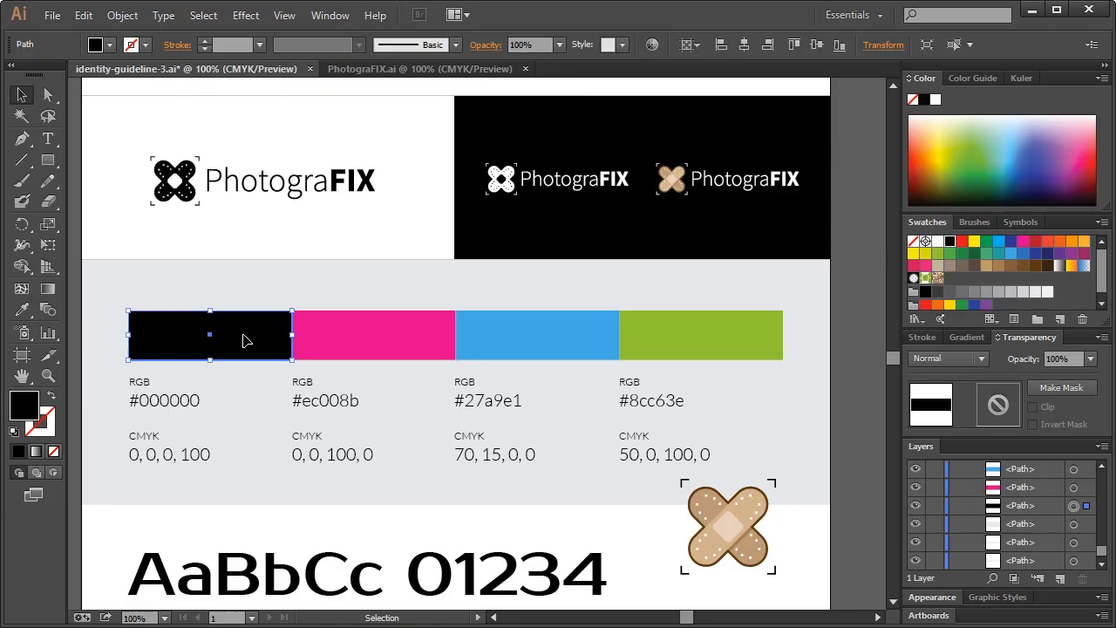
left_click(48, 95)
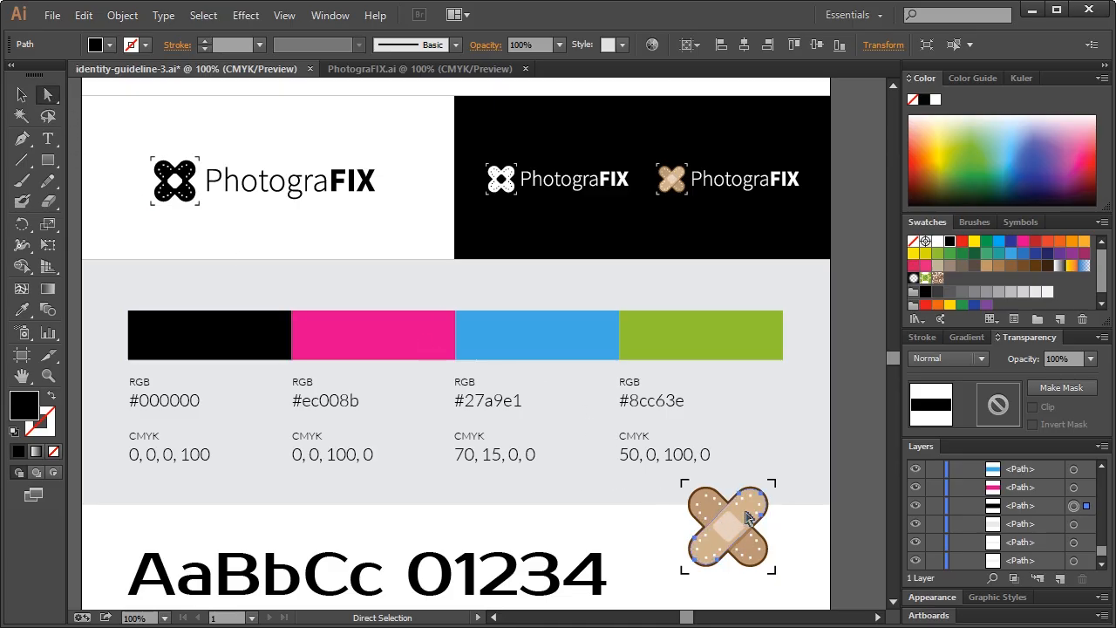
left_click(745, 517)
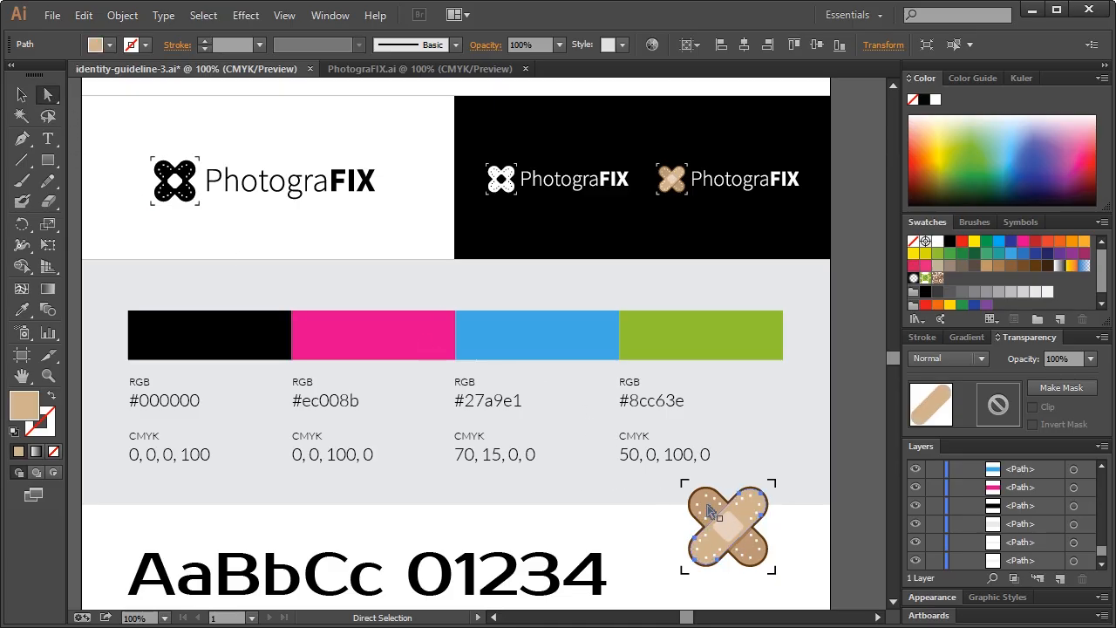
left_click(707, 490)
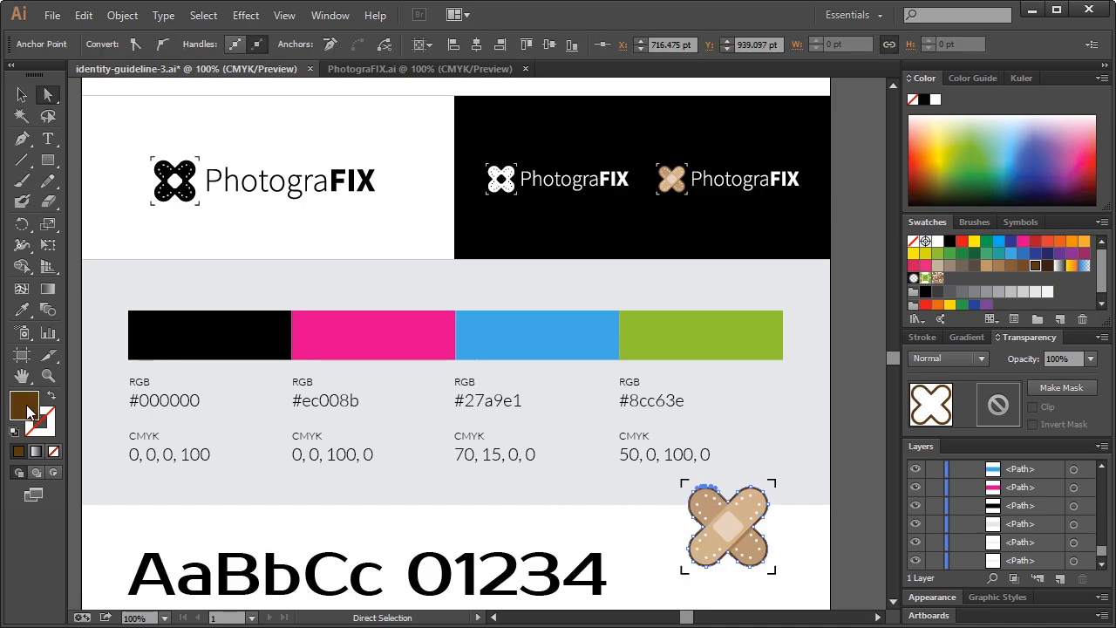
left_click(172, 349)
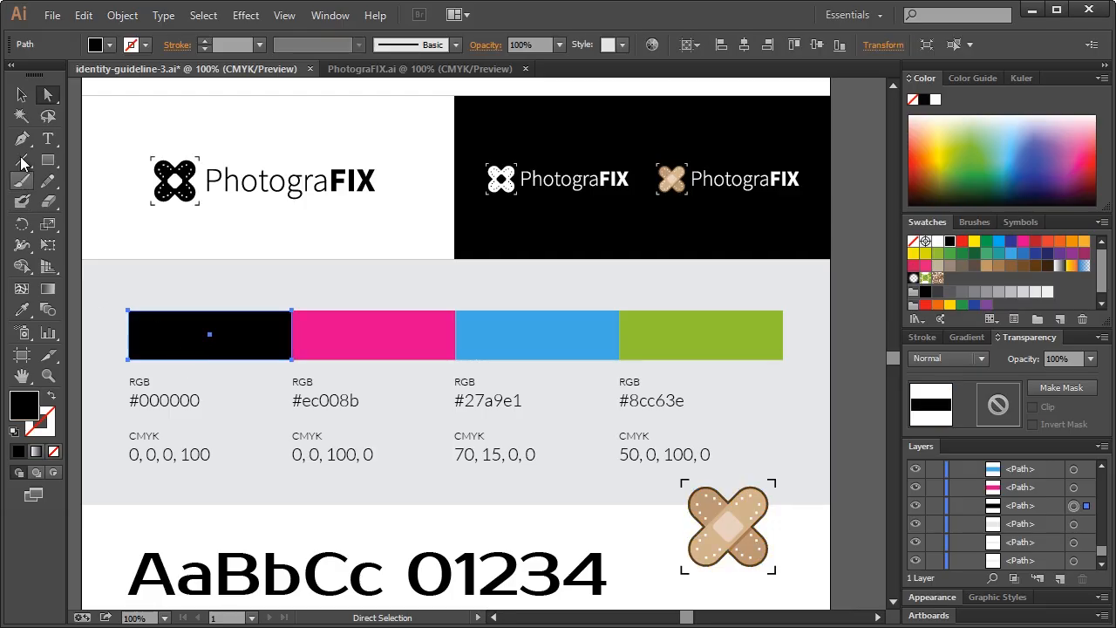
left_click(23, 315)
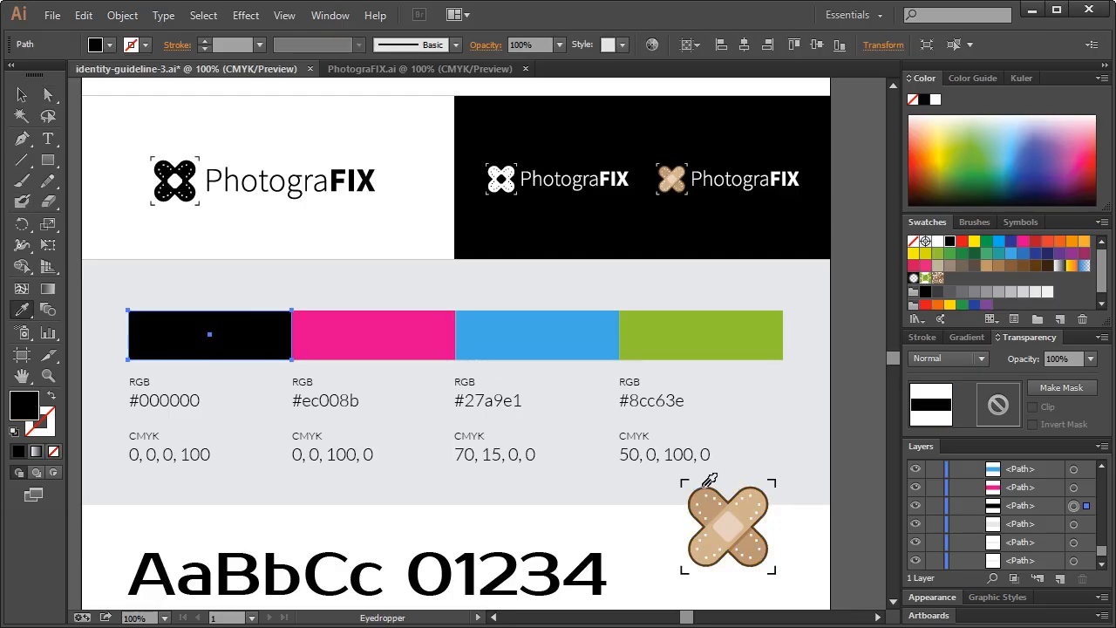
left_click(706, 486)
left_click(21, 94)
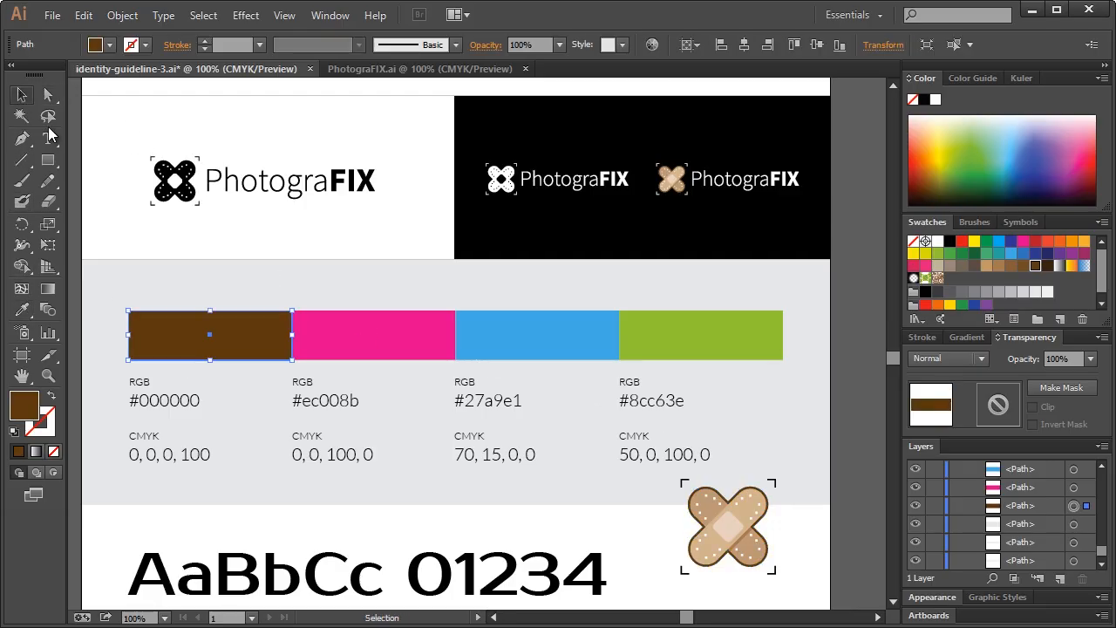
Recolour the pink bar with the bandage's tan and the blue bar with a lighter tan
left_click(336, 335)
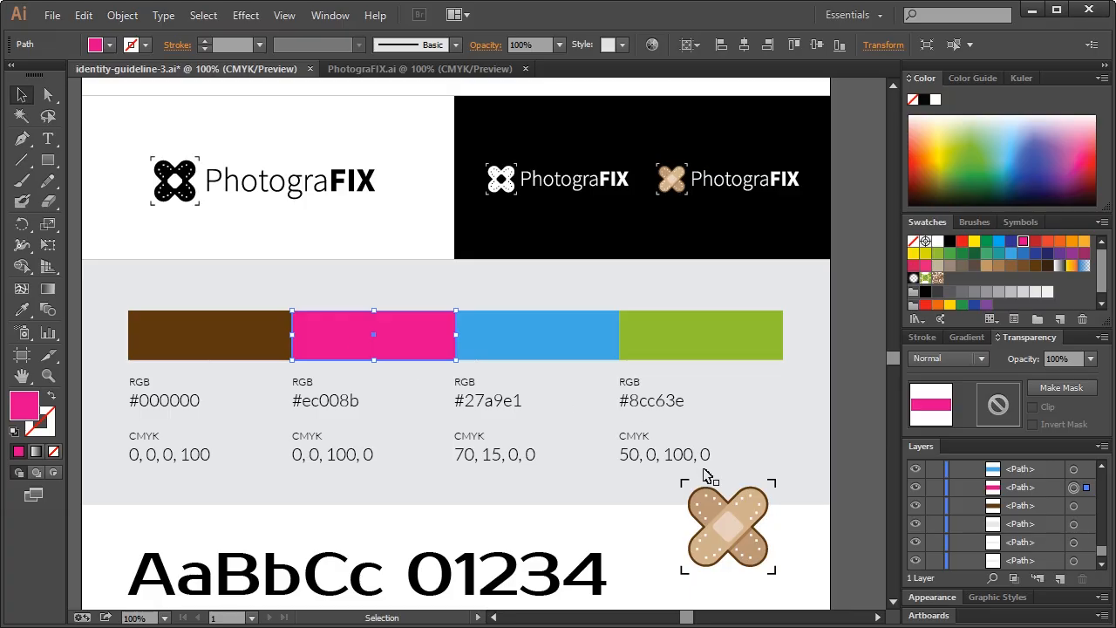
left_click(23, 315)
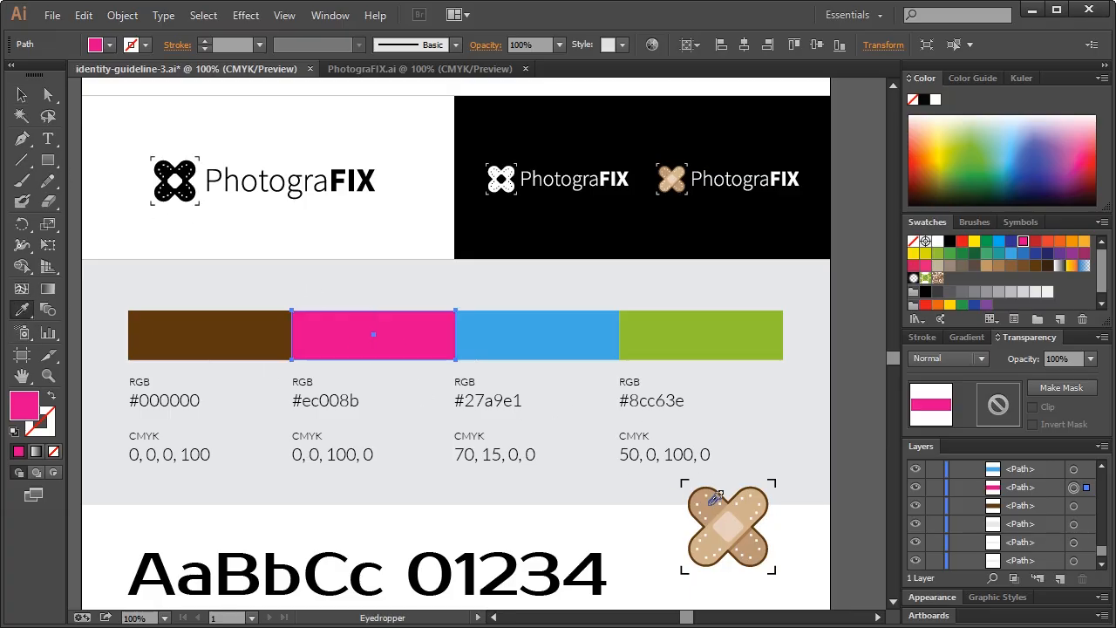
left_click(709, 506)
left_click(21, 94)
left_click(459, 344)
left_click(23, 310)
left_click(744, 510)
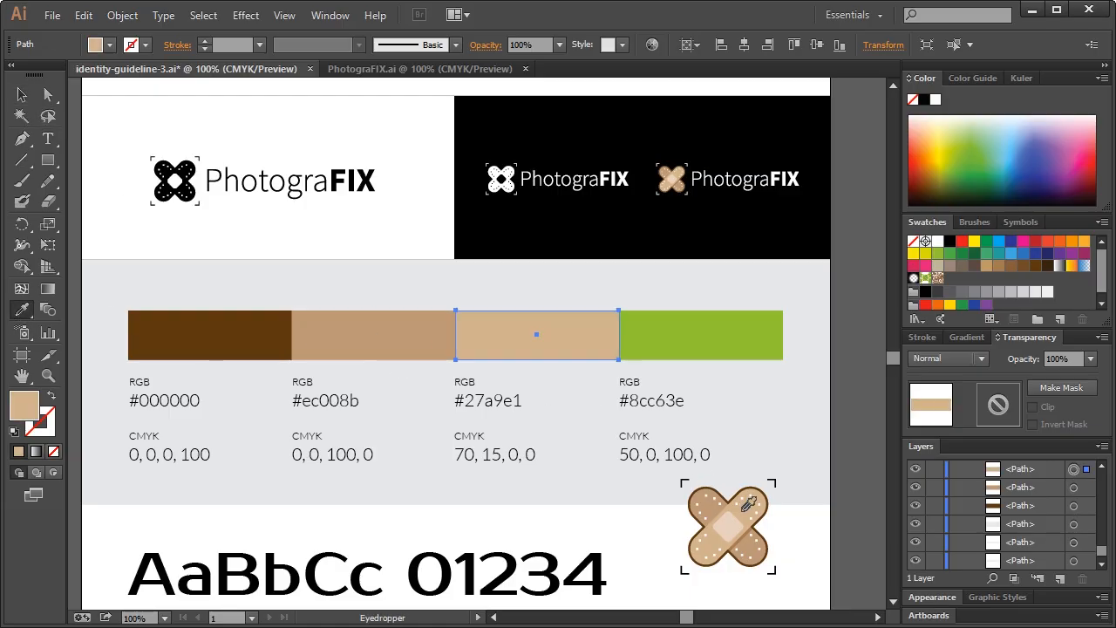
left_click(21, 96)
Give the green bar the bandage's pale tan and delete the reference bandage copy
left_click(691, 328)
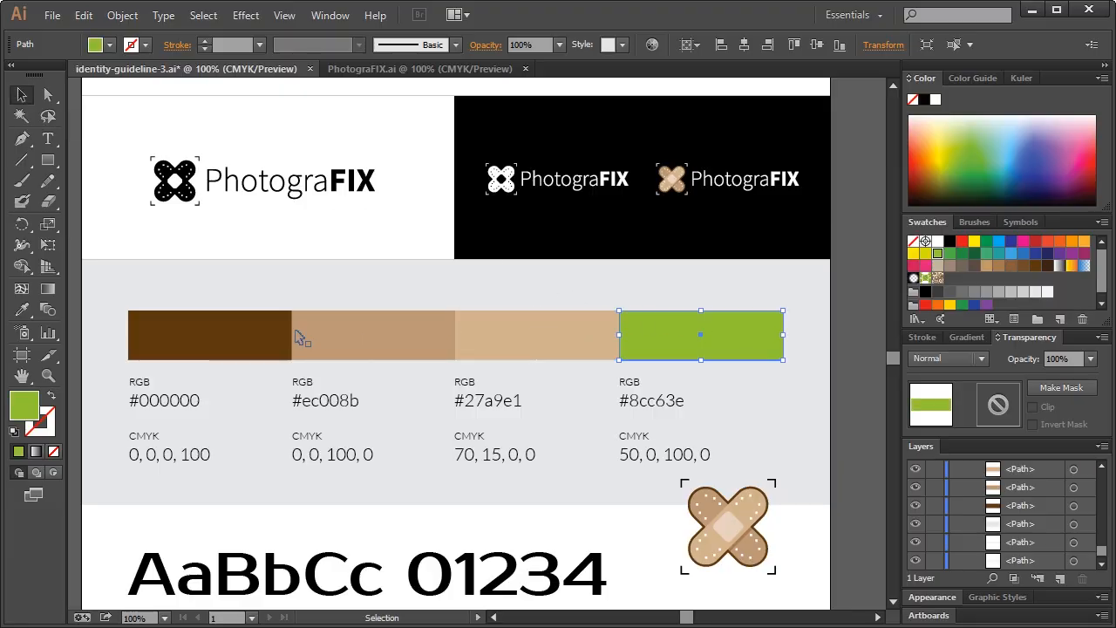
left_click(22, 311)
left_click(722, 525)
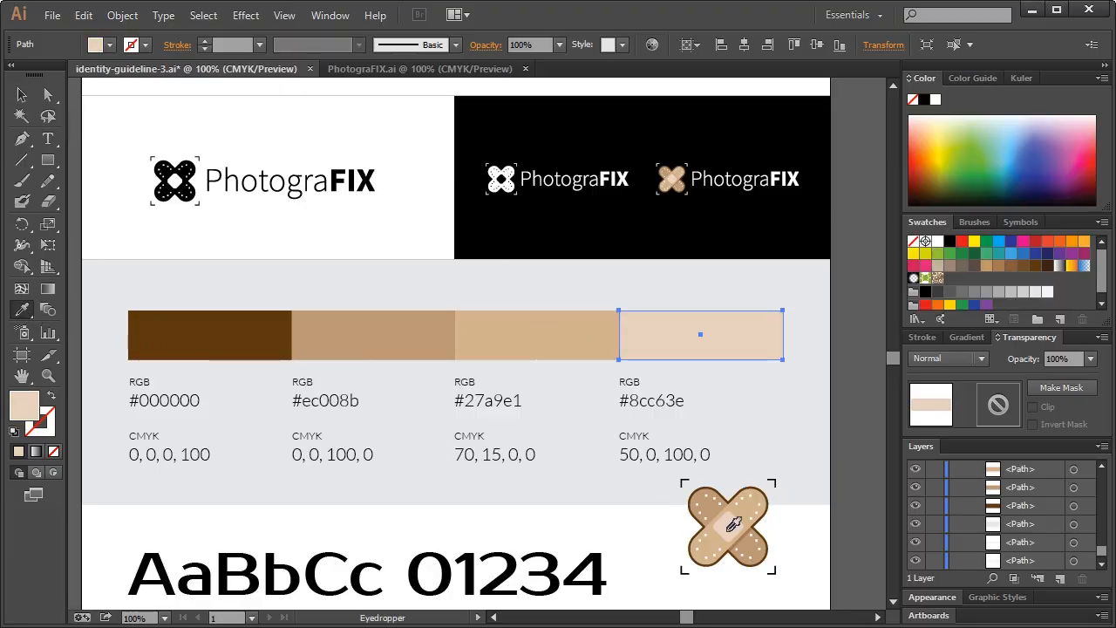
left_click(22, 96)
left_click(181, 148)
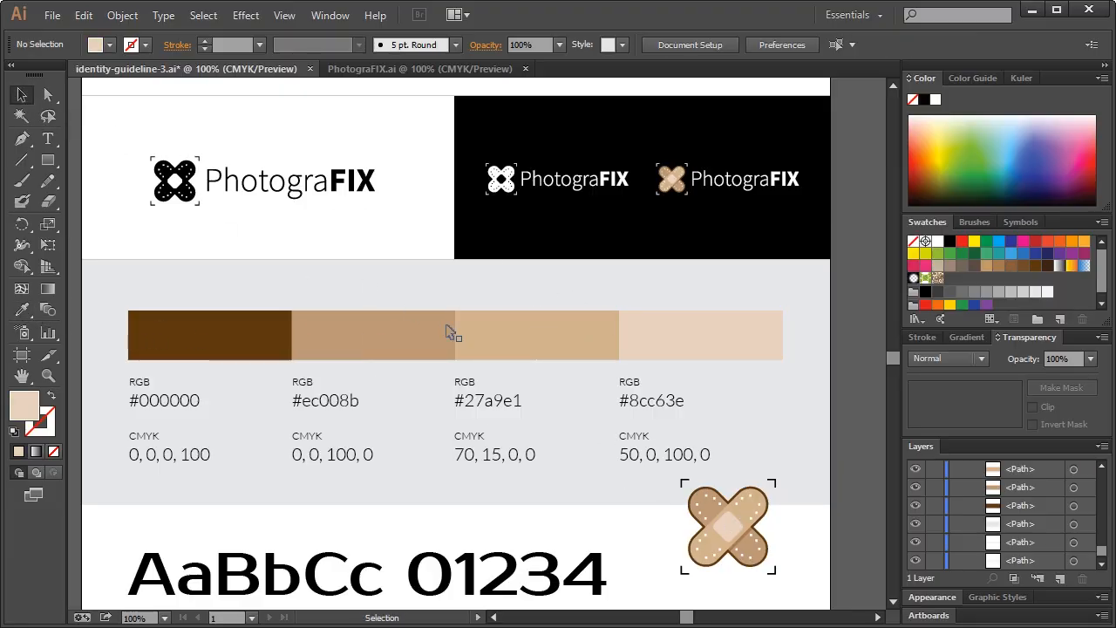
left_click(729, 528)
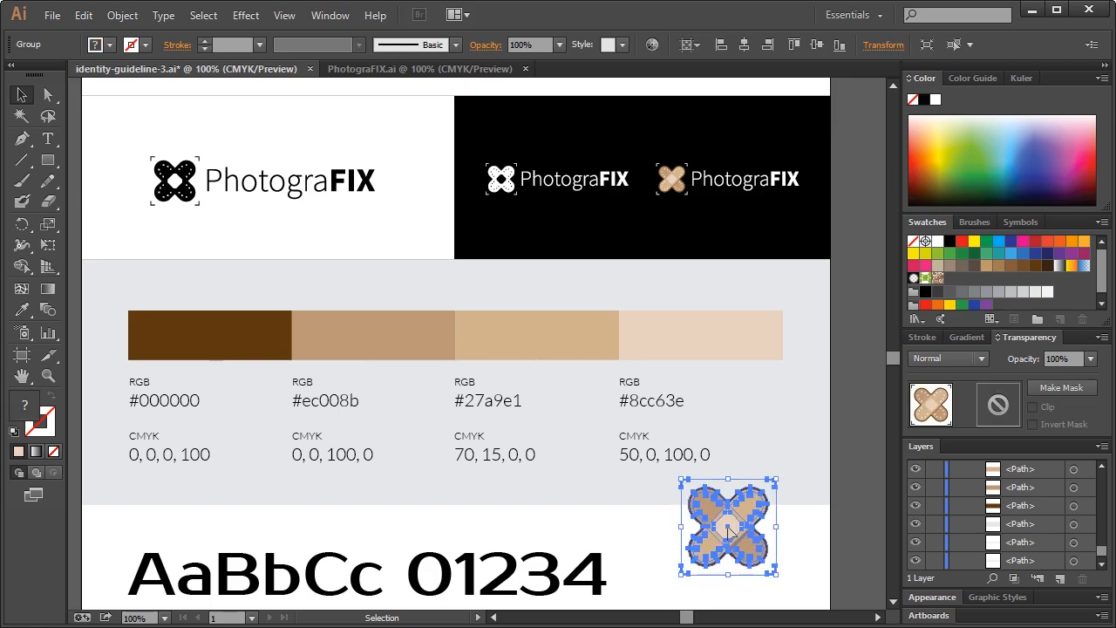
key("Delete")
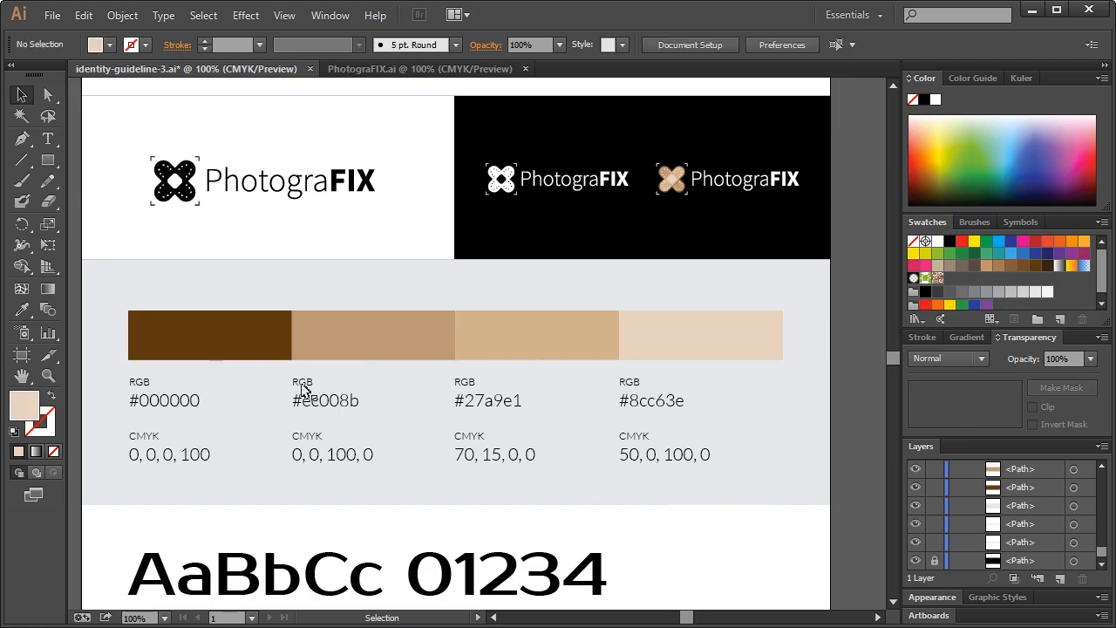
Save, then paste the swatch row labelled #603813, #be9778, #d5b290, #e8d1bf in place
key("ctrl+s")
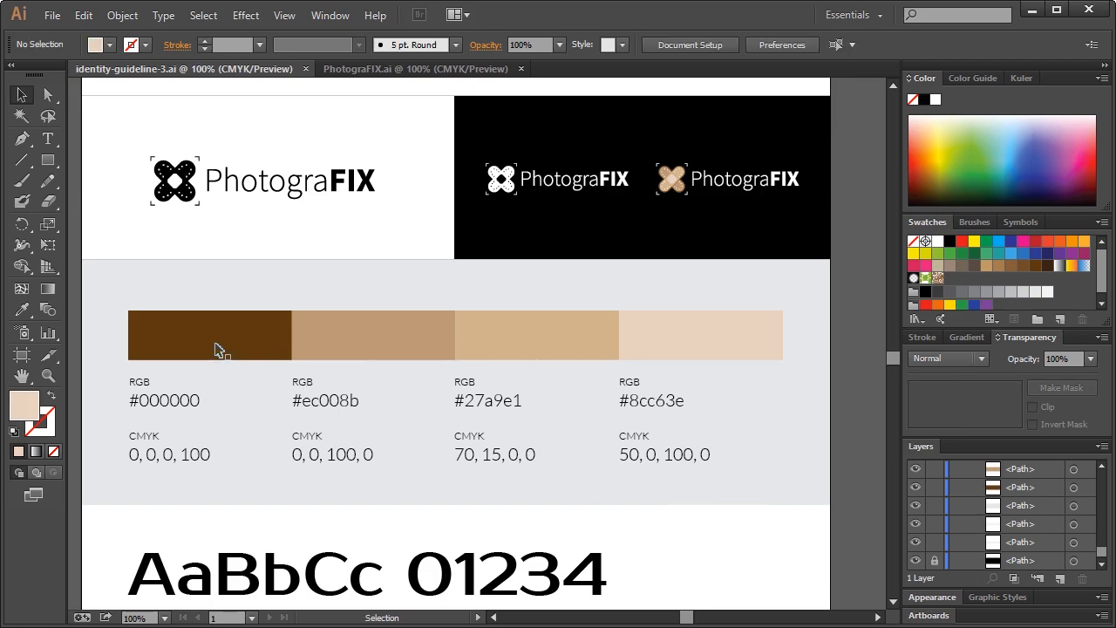
left_click(170, 353)
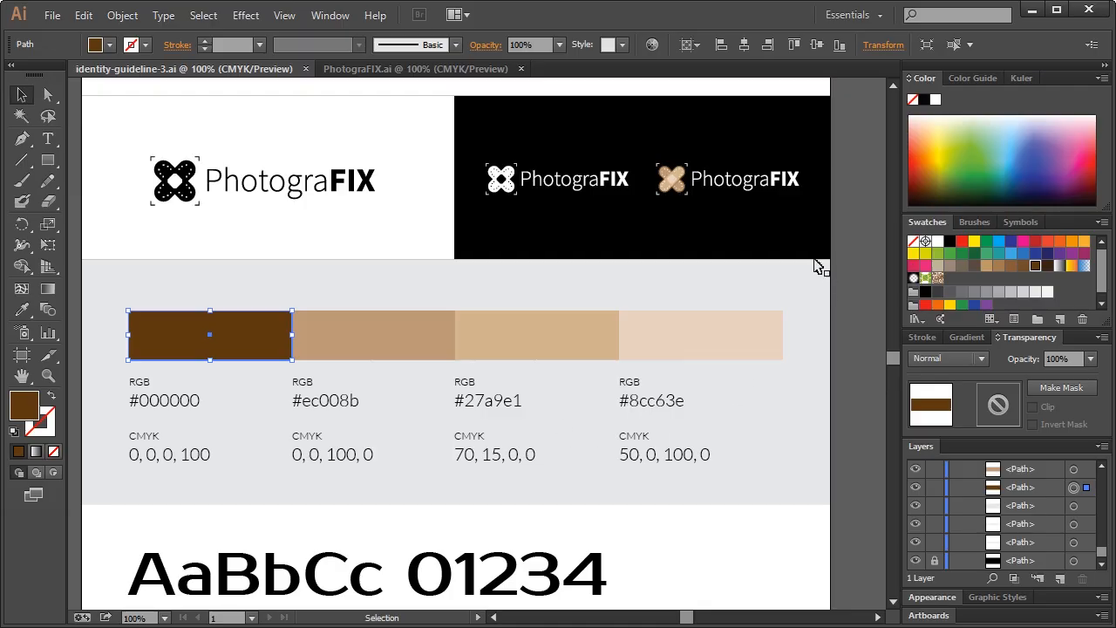
key("ctrl+f")
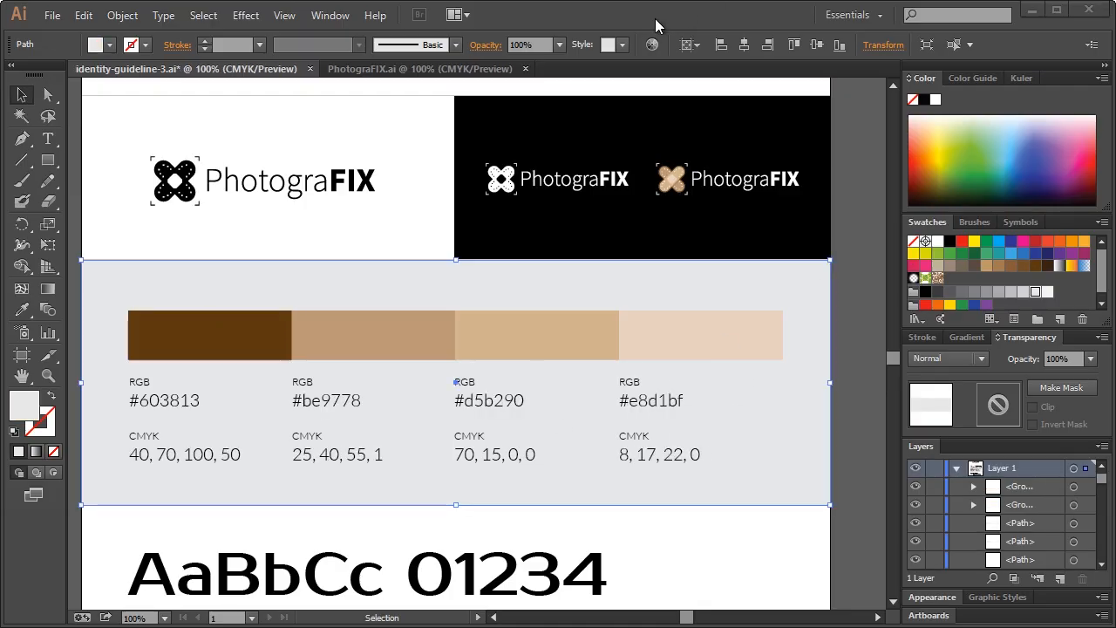
left_click(842, 336)
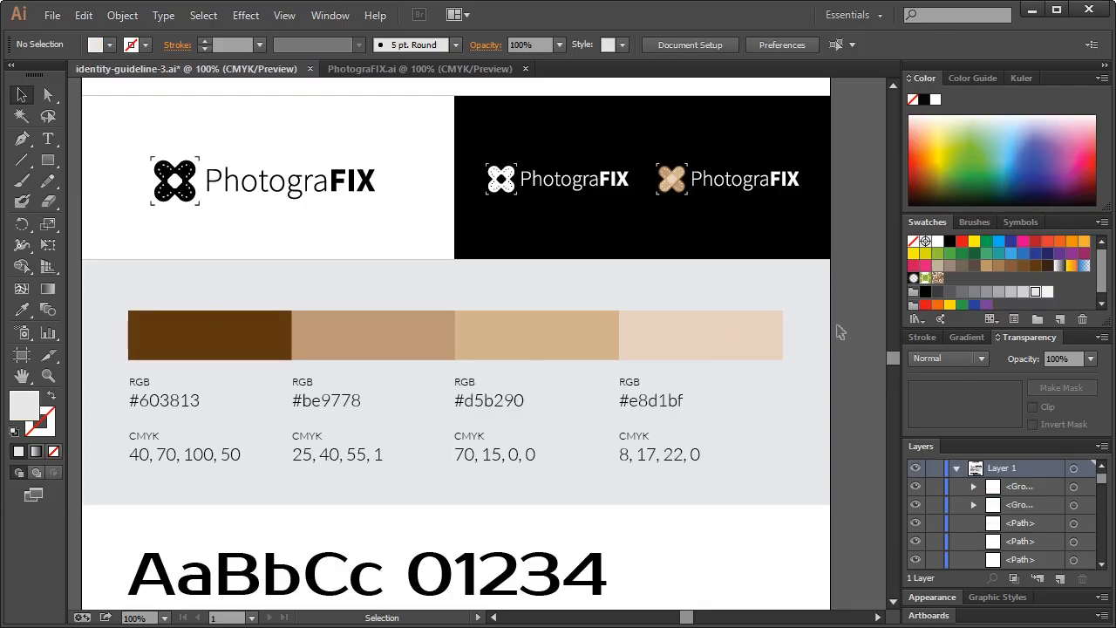
Select the whole Lato specimen: AaBbCc heading, Primary Typeface line, weight labels and sample paragraphs
scroll(671, 384, "down", 3)
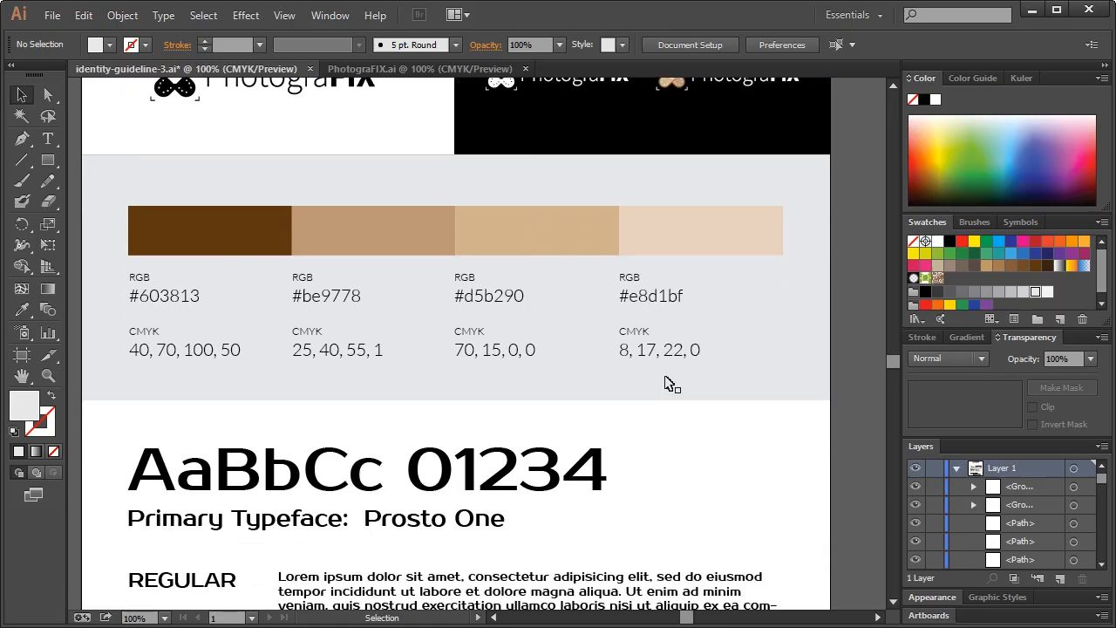
scroll(672, 383, "down", 4)
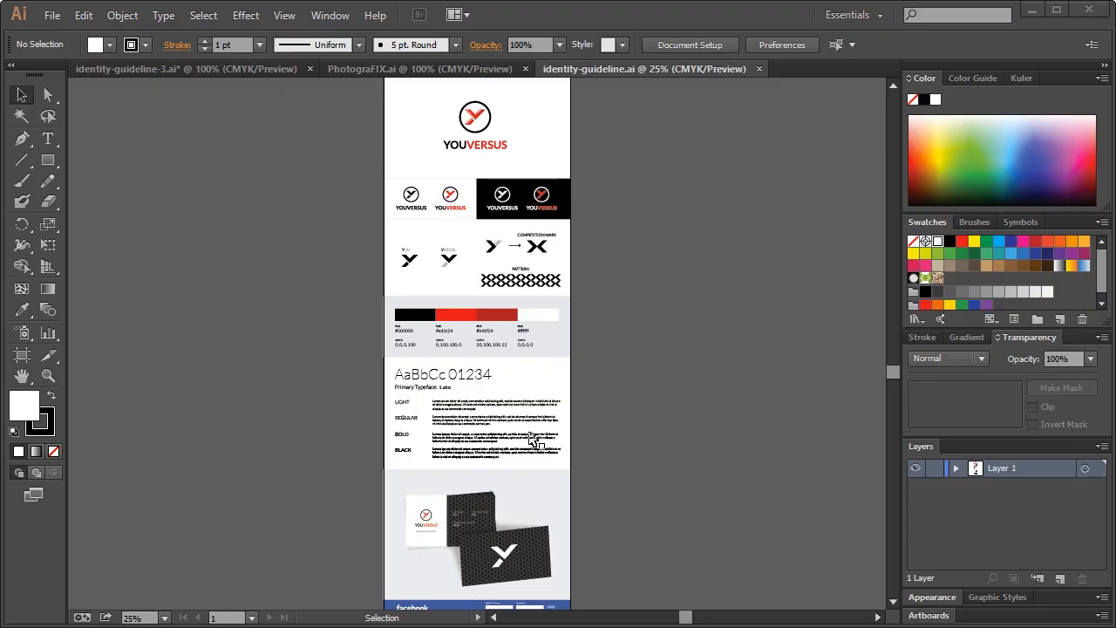
scroll(488, 424, "up", 4)
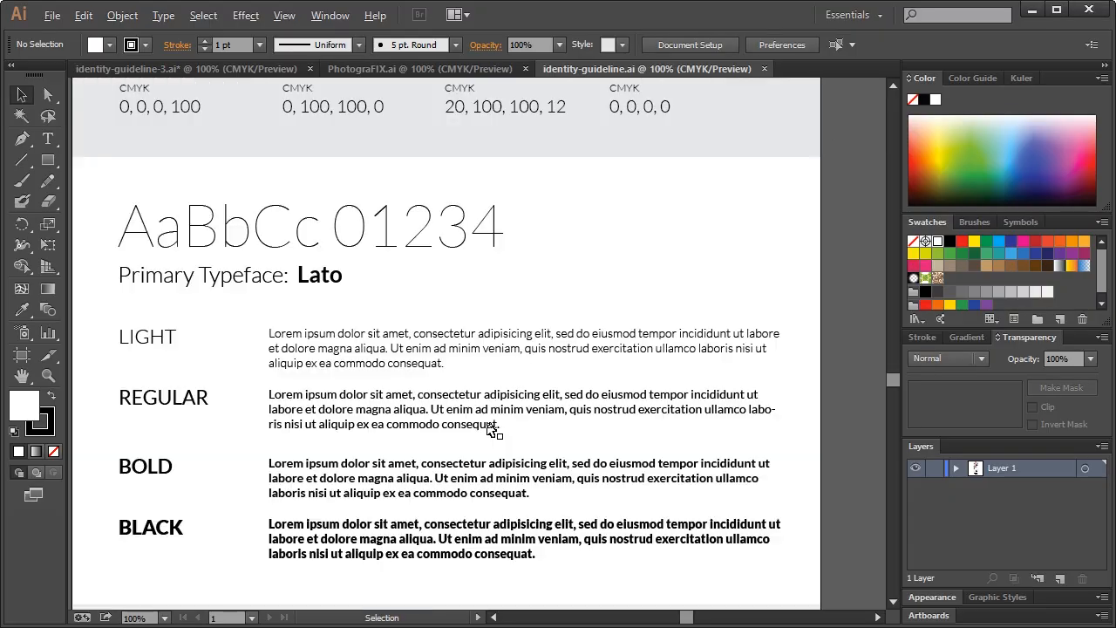
left_click(229, 244)
left_click(222, 279, "shift")
left_click(347, 357, "shift")
left_click(301, 418, "shift")
left_click(303, 532, "shift")
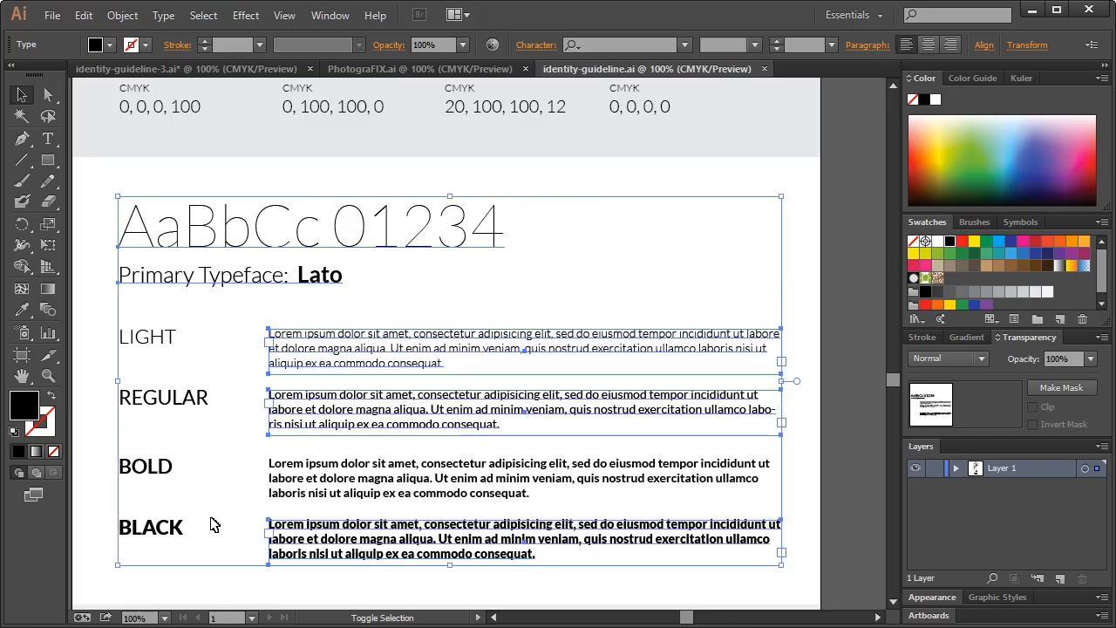
left_click(151, 533, "shift")
left_click(146, 471, "shift")
left_click(154, 403, "shift")
left_click(159, 342, "shift")
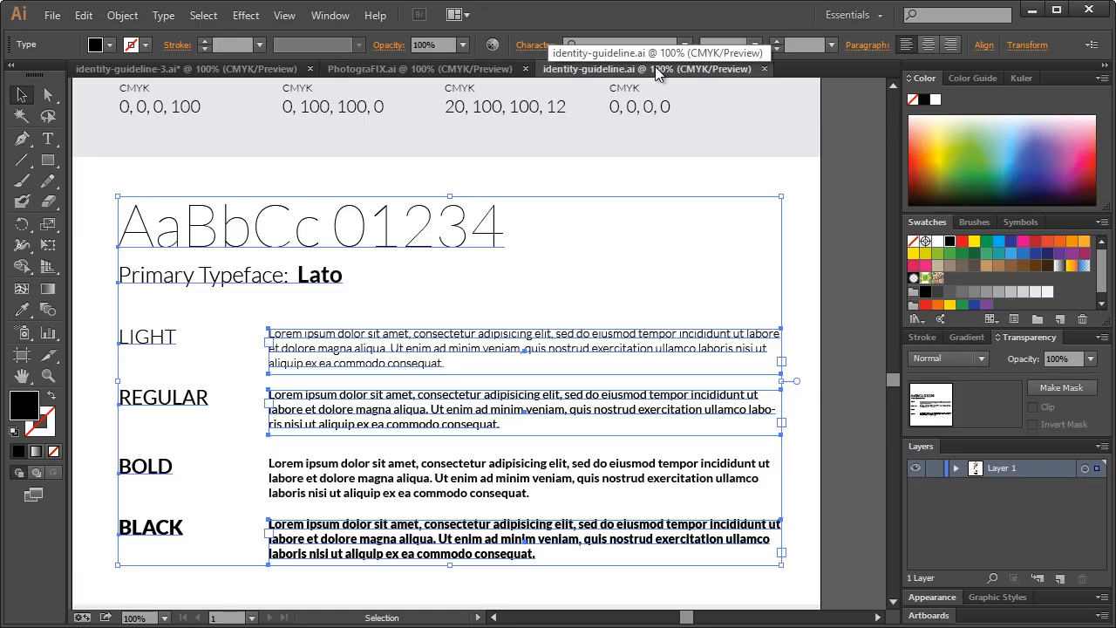
Replace the Prosto One block with the pasted Lato specimen, placed below the swatches
left_click(764, 68)
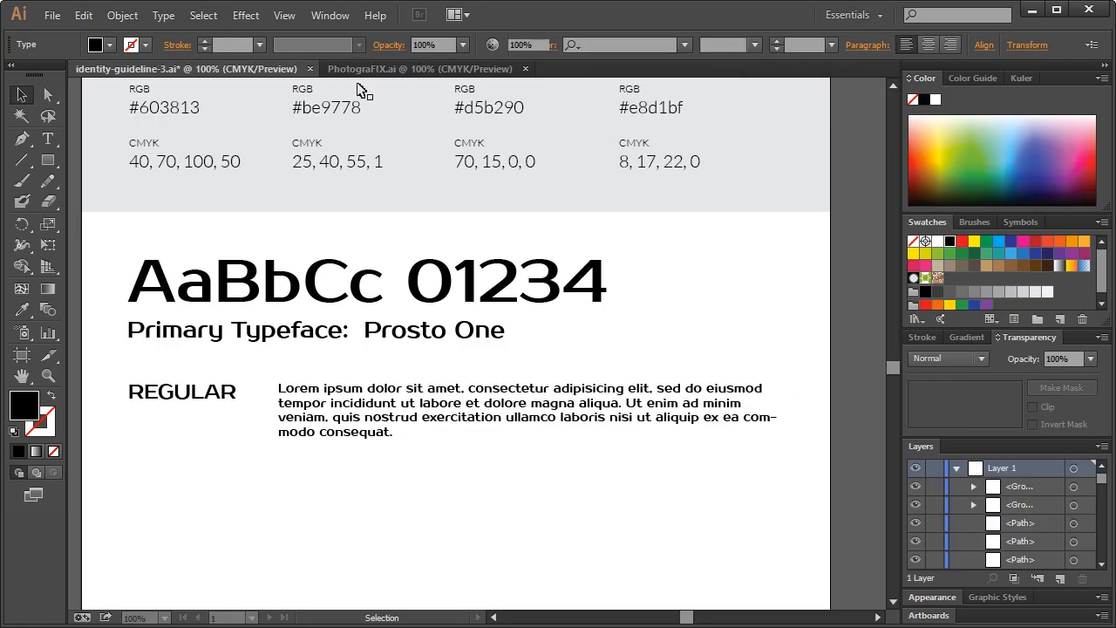
left_click_drag(120, 260, 742, 471)
key("Delete")
key("ctrl+v")
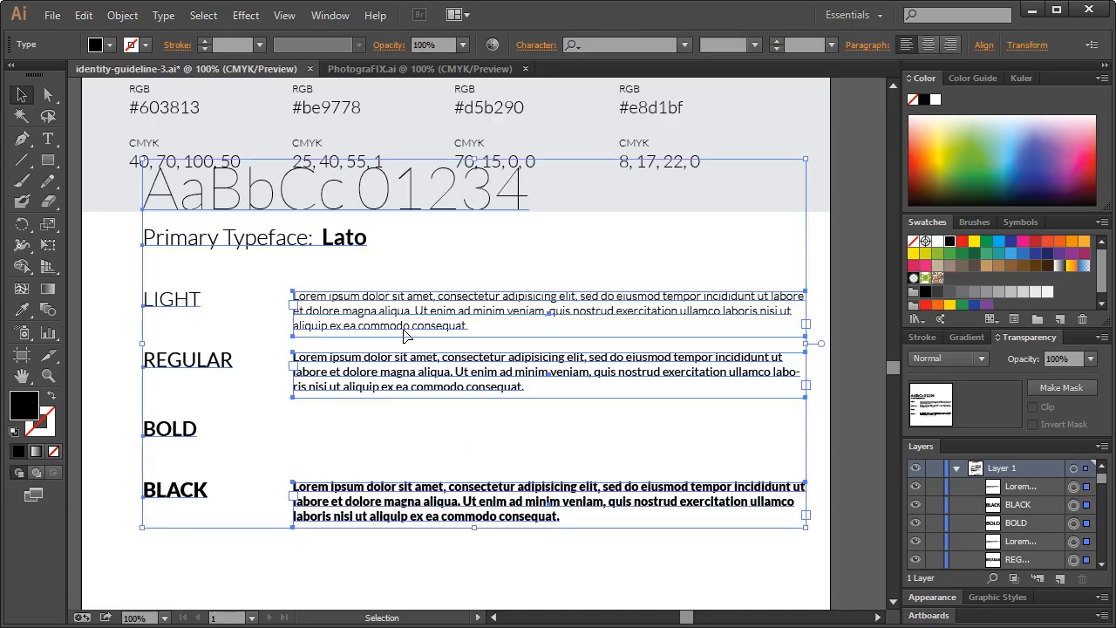
left_click_drag(363, 305, 340, 390)
left_click(530, 319)
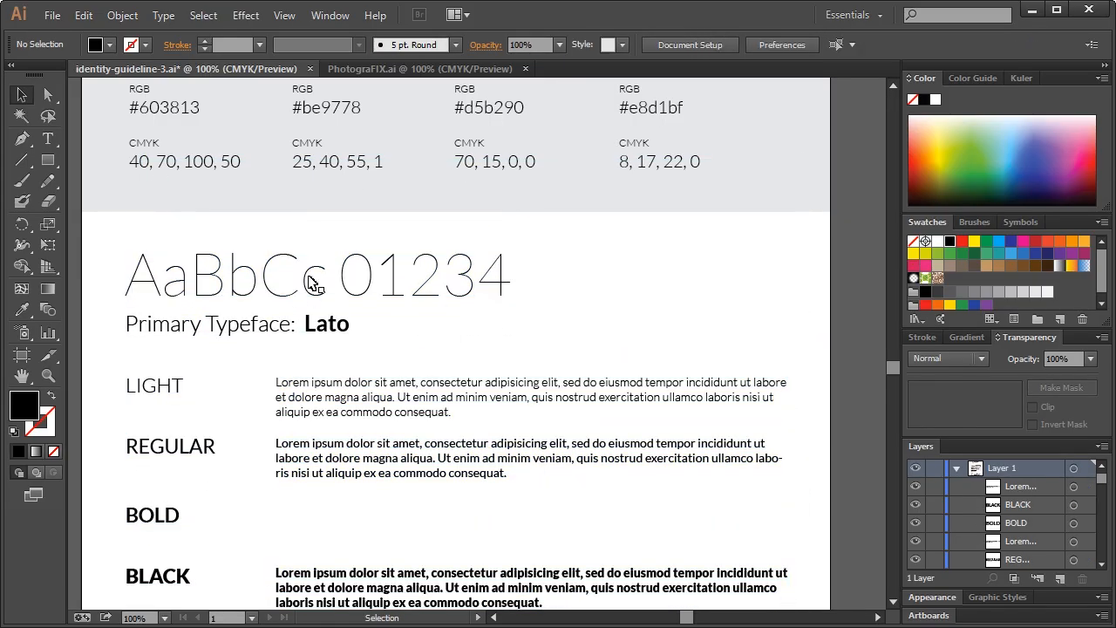
Set every type object in the specimen to Source Sans Pro ExtraLight
left_click(312, 280)
scroll(315, 293, "down", 3)
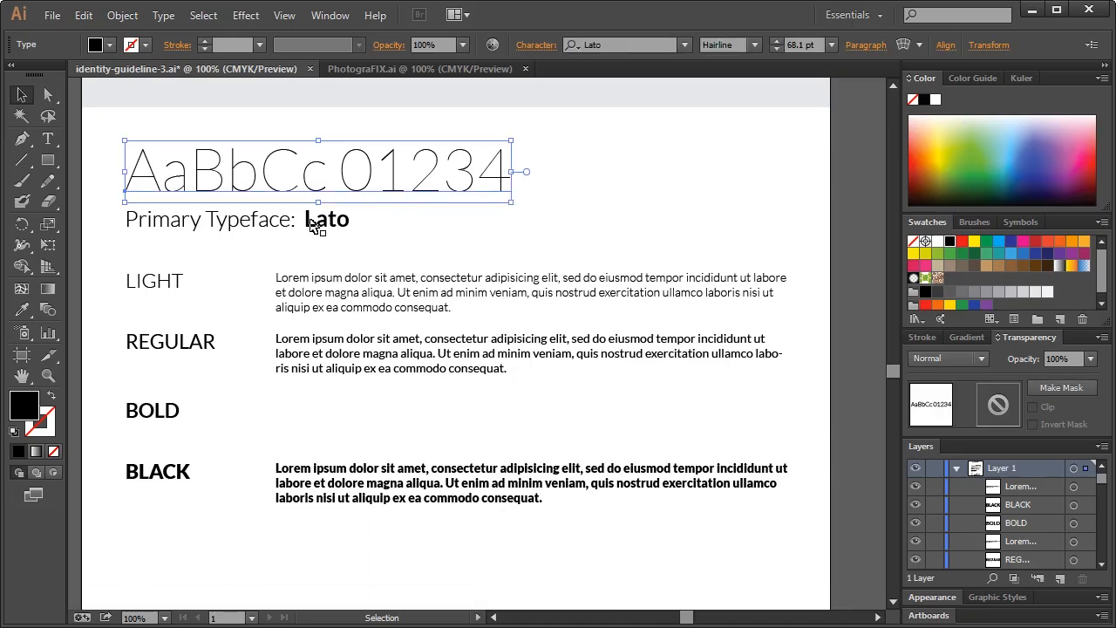
left_click(310, 222, "shift")
left_click(316, 284, "shift")
left_click_drag(599, 541, 152, 177)
left_click(618, 47)
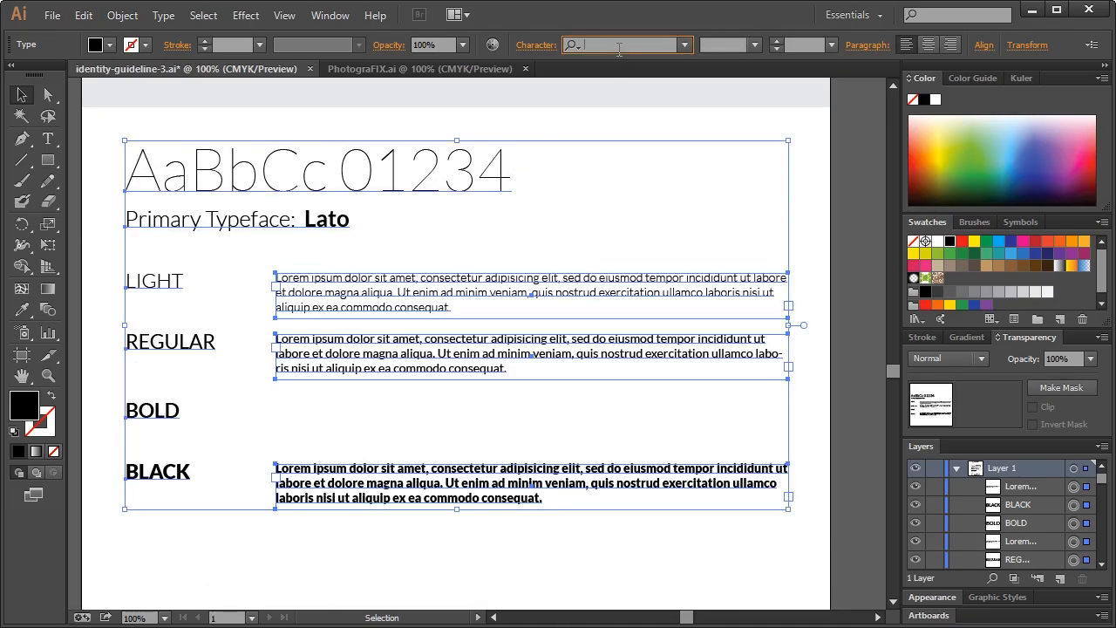
type("source sans pro")
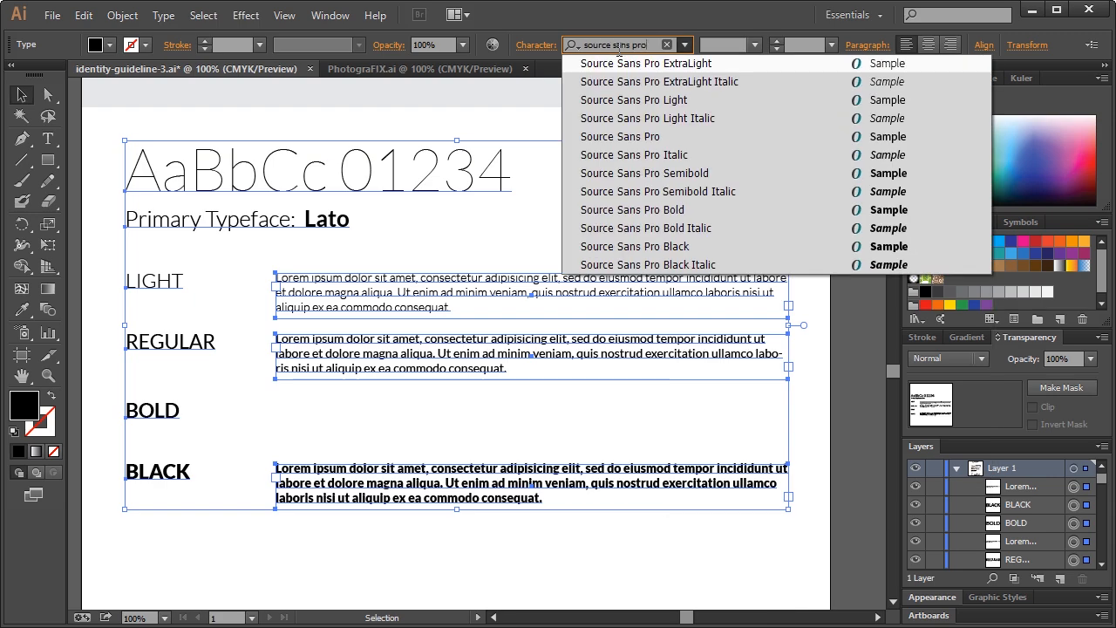
key("Return")
left_click(563, 204)
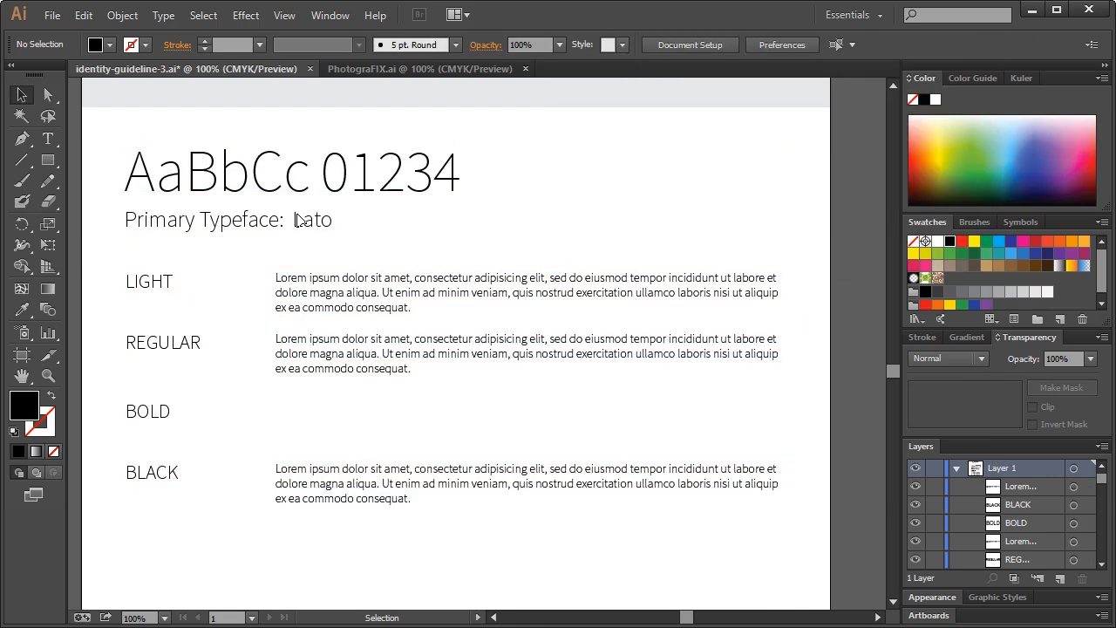
Change the caption's 'Lato' so it reads 'Primary Typeface: Source Sans Pro'
triple_click(304, 219)
left_click_drag(294, 221, 390, 217)
type("Source Sans Pr")
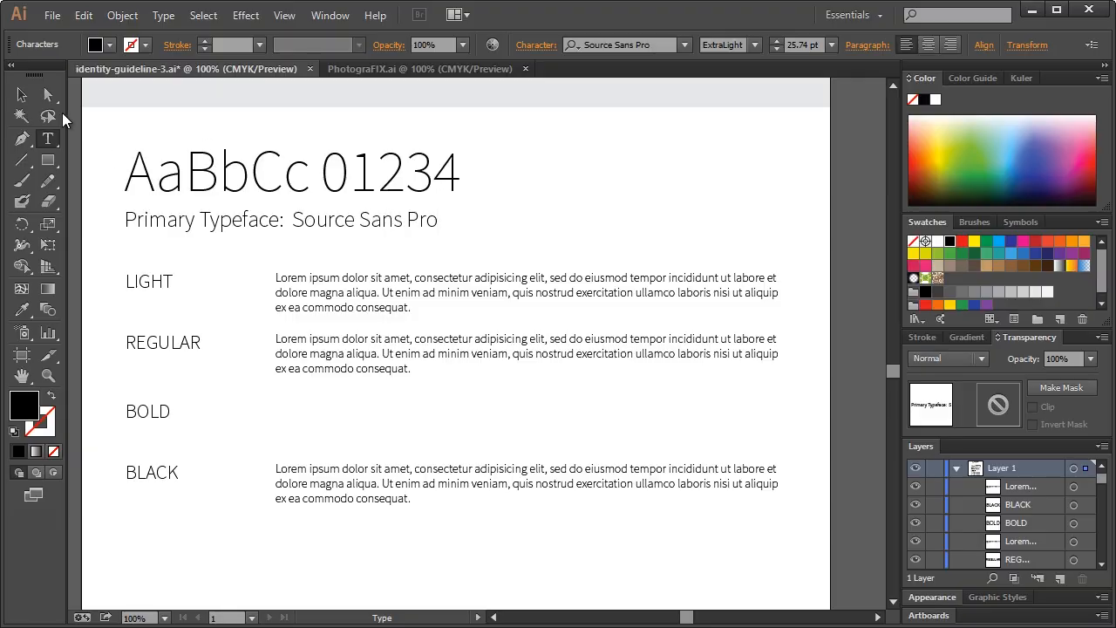
left_click(21, 95)
left_click(515, 153)
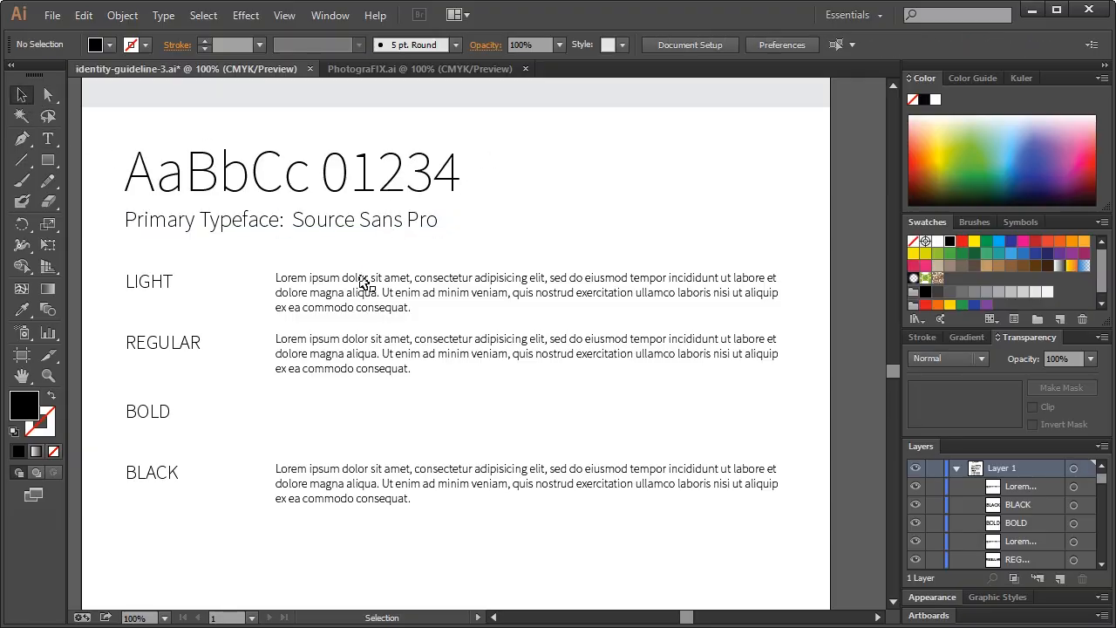
Check the Primary Typeface caption's weight, leaving it at ExtraLight
left_click(262, 229)
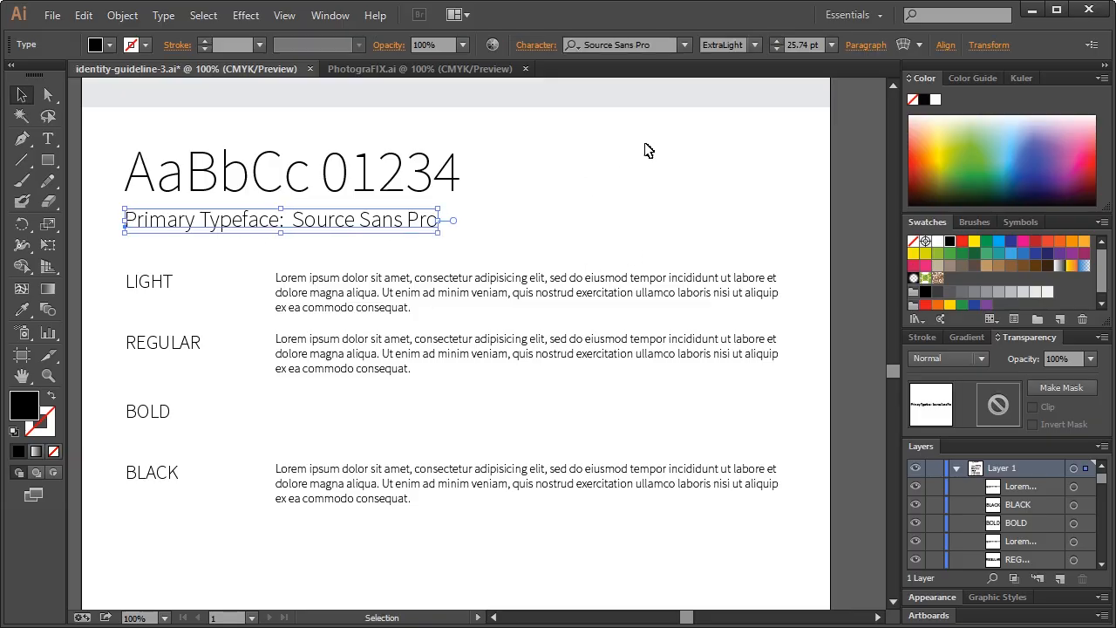
left_click(753, 44)
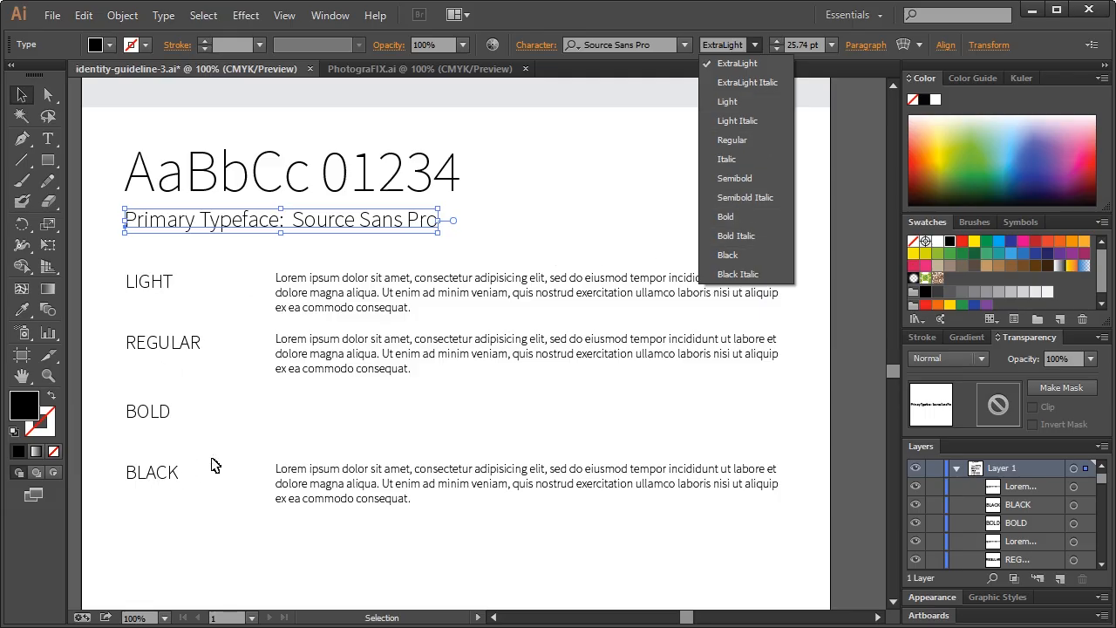
left_click(593, 238)
left_click(340, 264)
Set the LIGHT label and its sample paragraph to Source Sans Pro Light
left_click(144, 291)
left_click(375, 291, "shift")
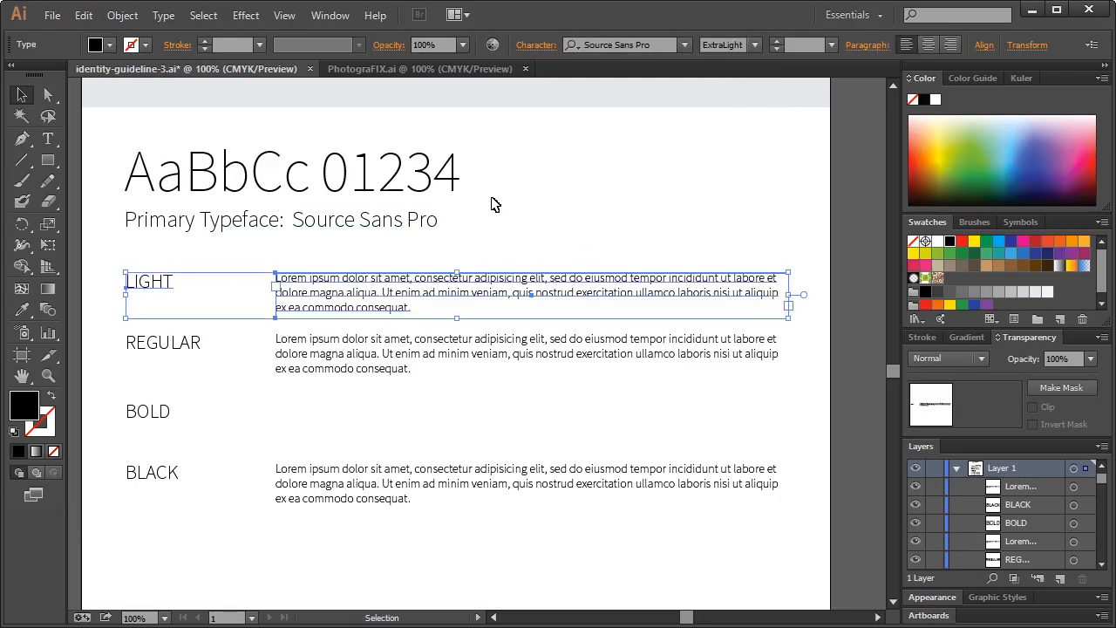
left_click(755, 45)
left_click(741, 101)
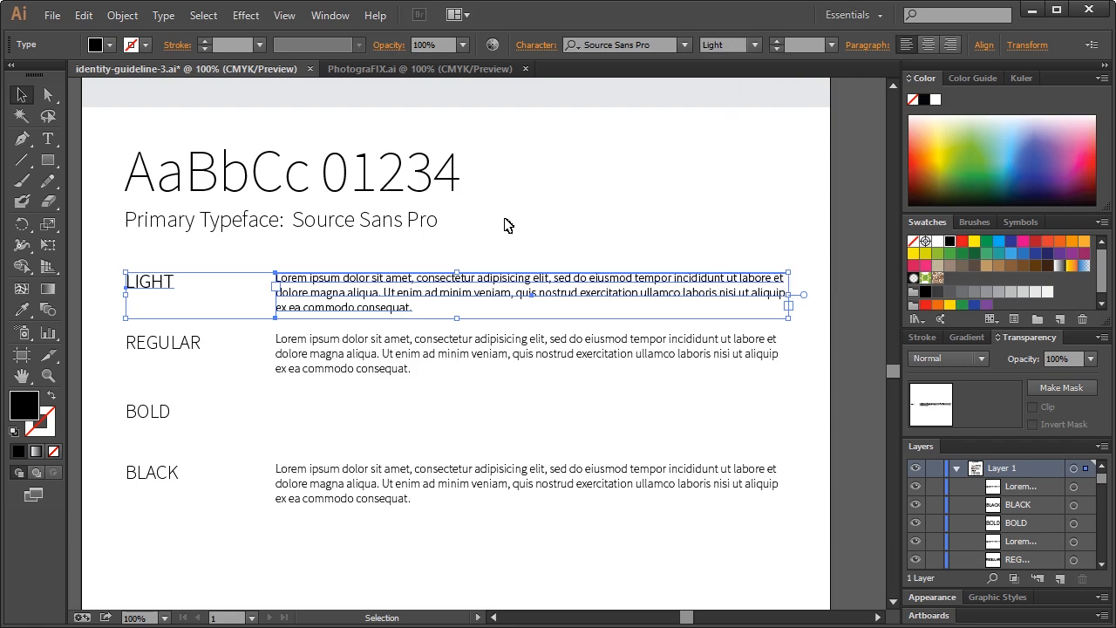
left_click(501, 227)
left_click(162, 344)
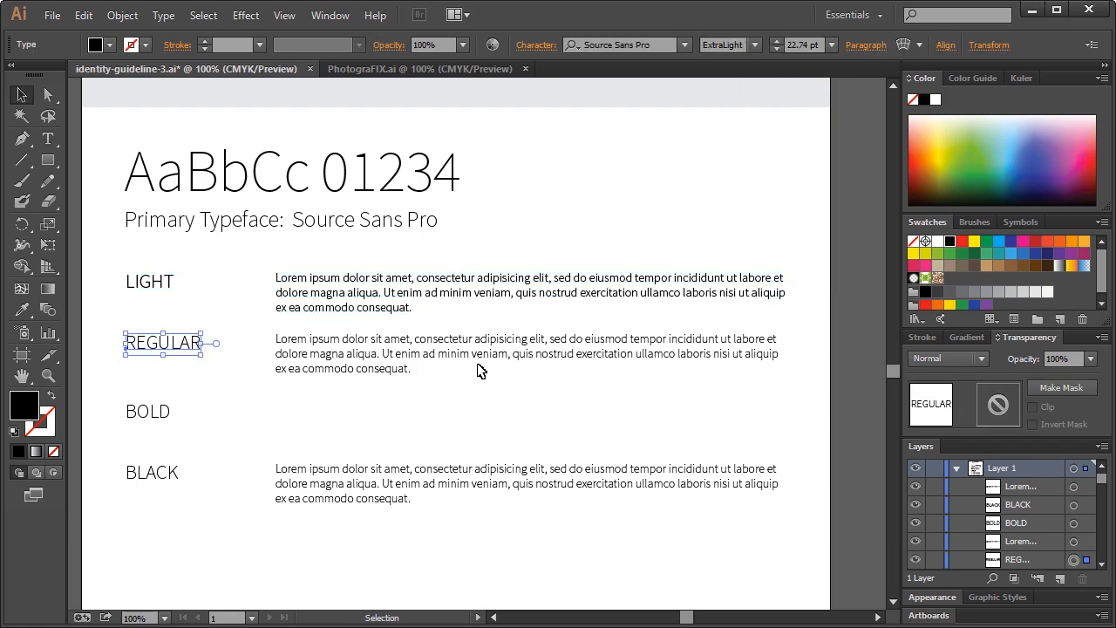
left_click(340, 366)
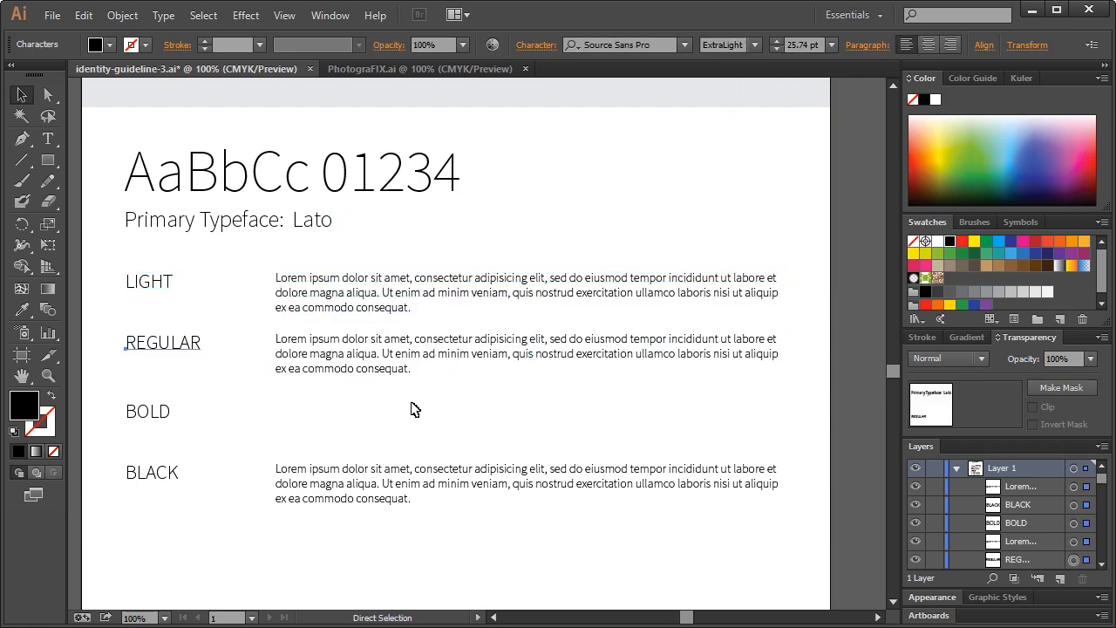
Undo back to the earlier Lato type block and cut it from the artboard
key("ctrl+a")
left_click_drag(294, 407, 409, 430)
key("ctrl+z")
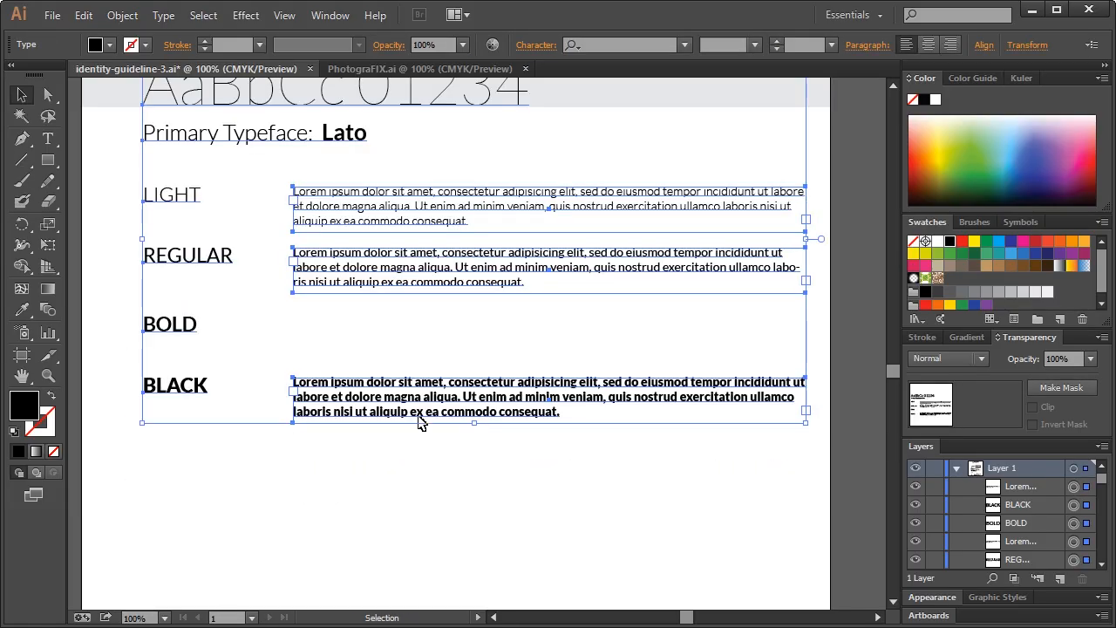
key("ctrl+x")
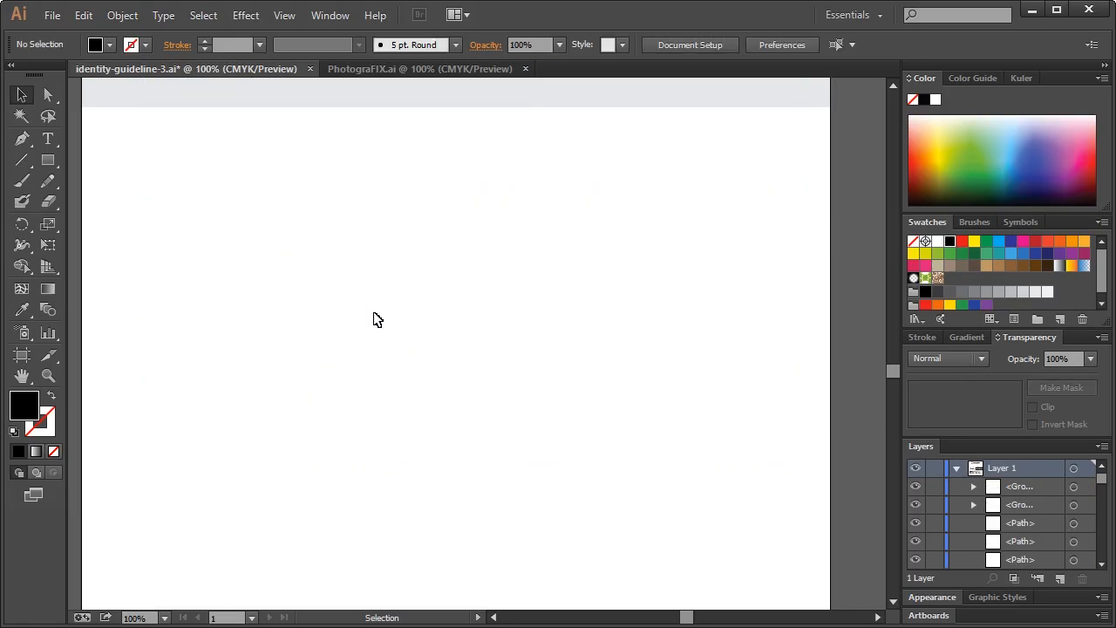
Reopen identity-guideline.ai, copy its typography block and paste it into identity-guideline-3.ai
left_click(391, 68)
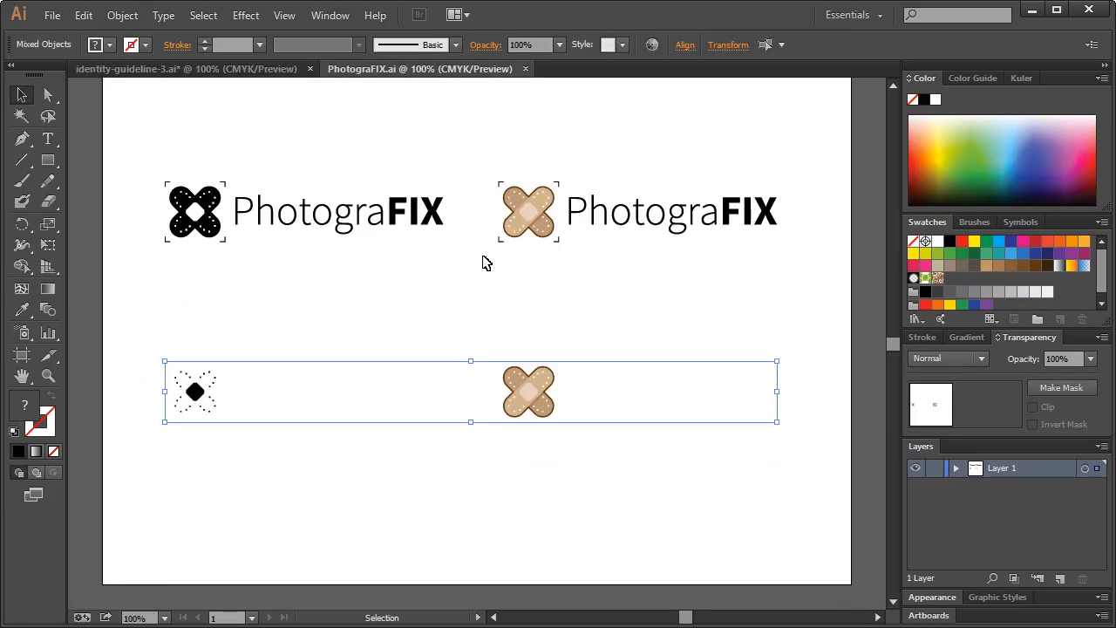
left_click(52, 15)
mouse_move(149, 92)
left_click(398, 87)
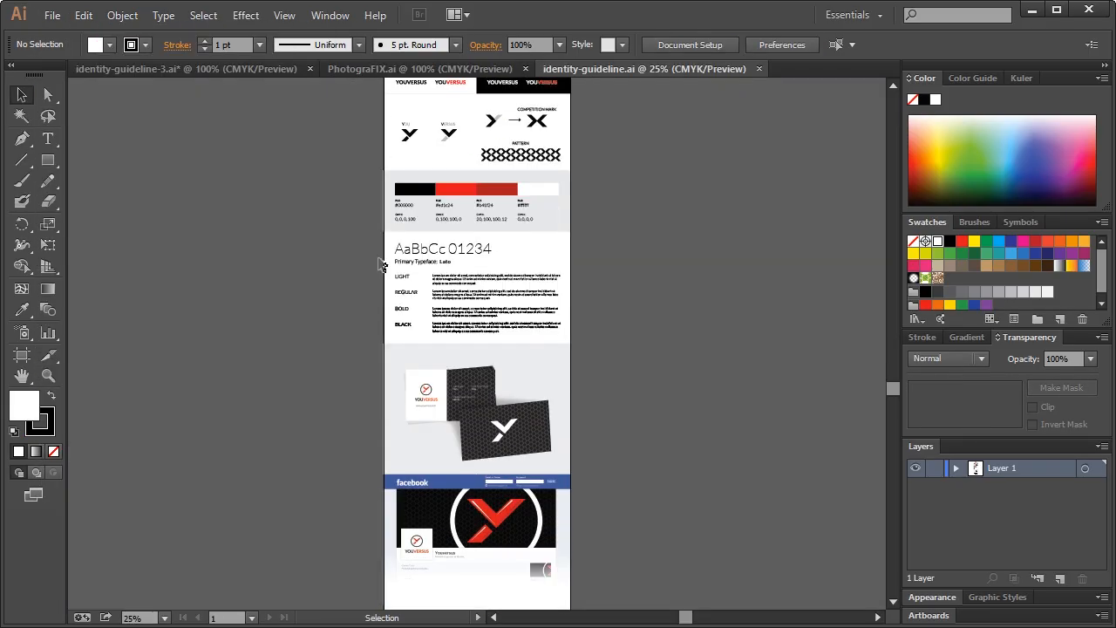
left_click_drag(471, 283, 589, 337)
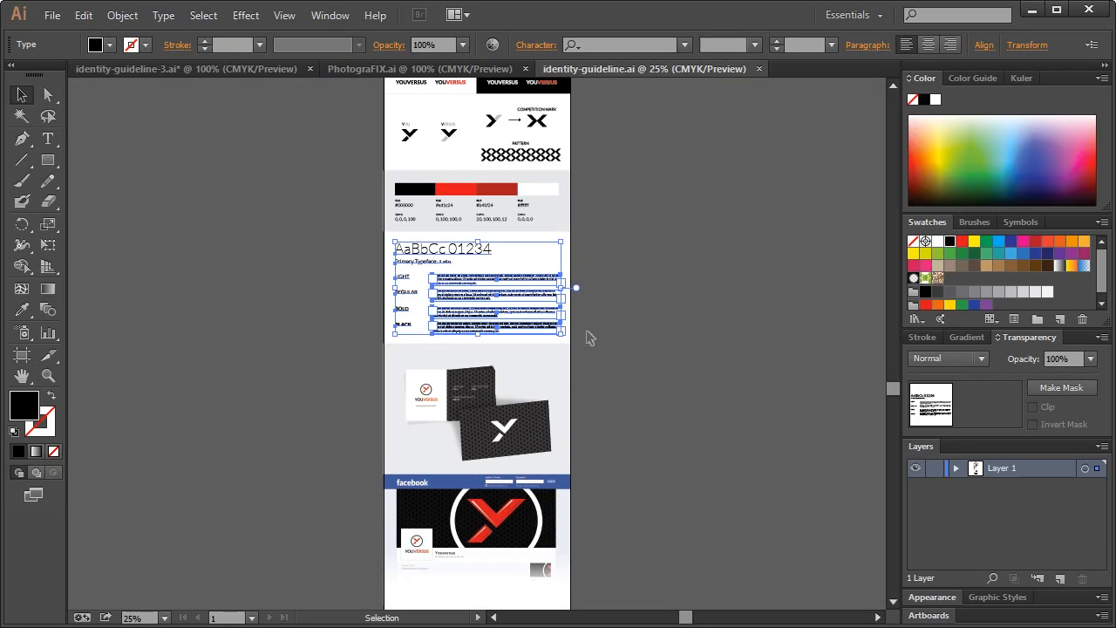
left_click(389, 70)
left_click(257, 70)
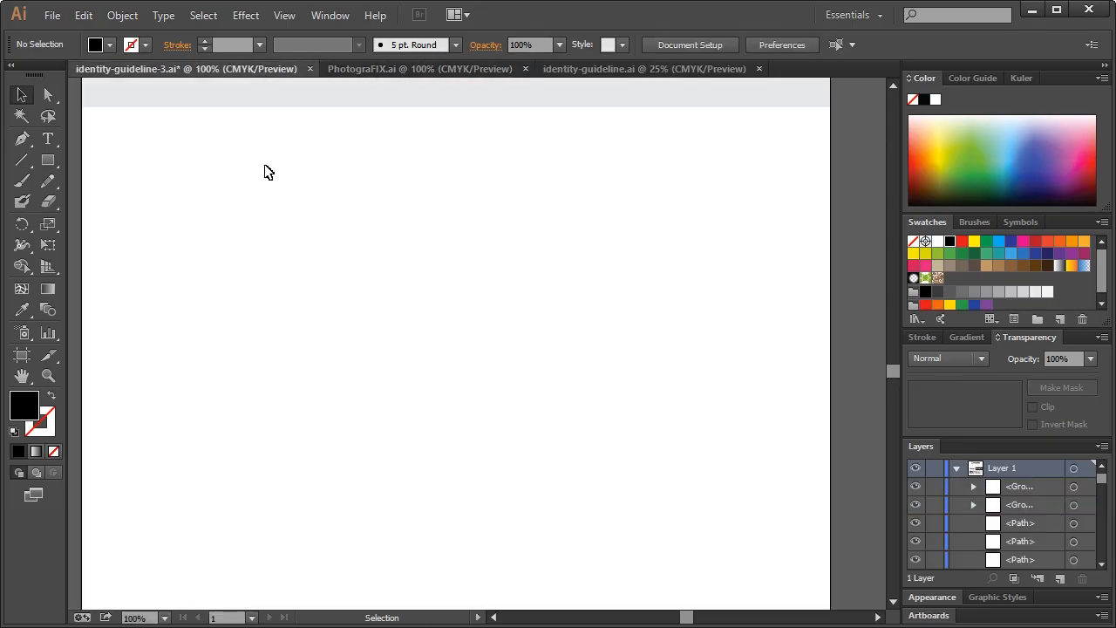
key("ctrl+v")
Redo to bring back the pasted Lato type block and move it down into place
left_click(85, 16)
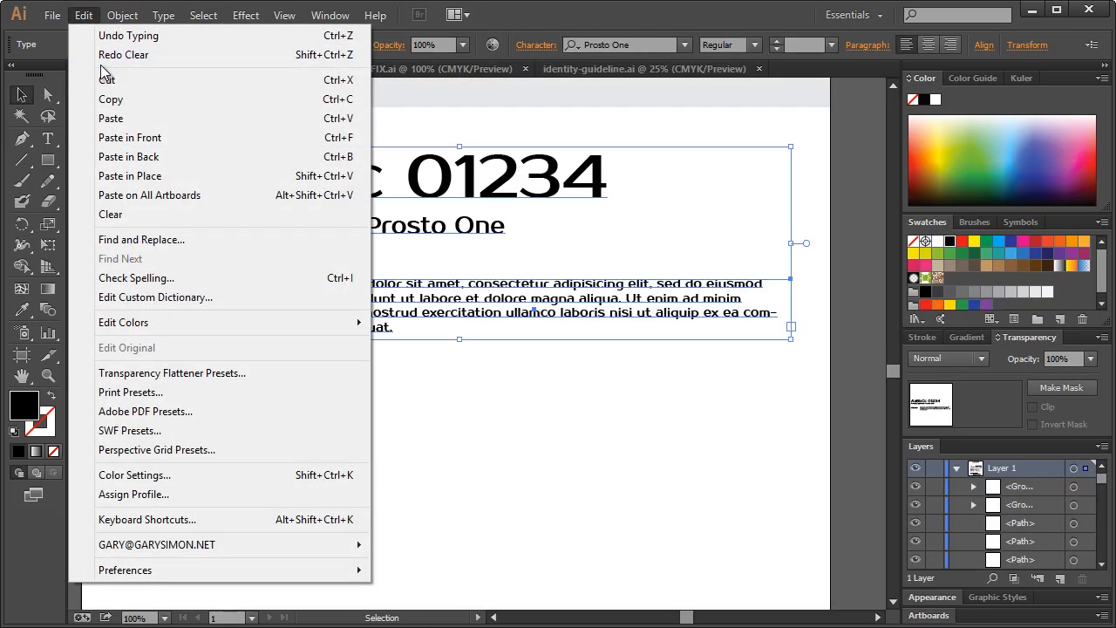
left_click(95, 56)
left_click(82, 19)
left_click(95, 56)
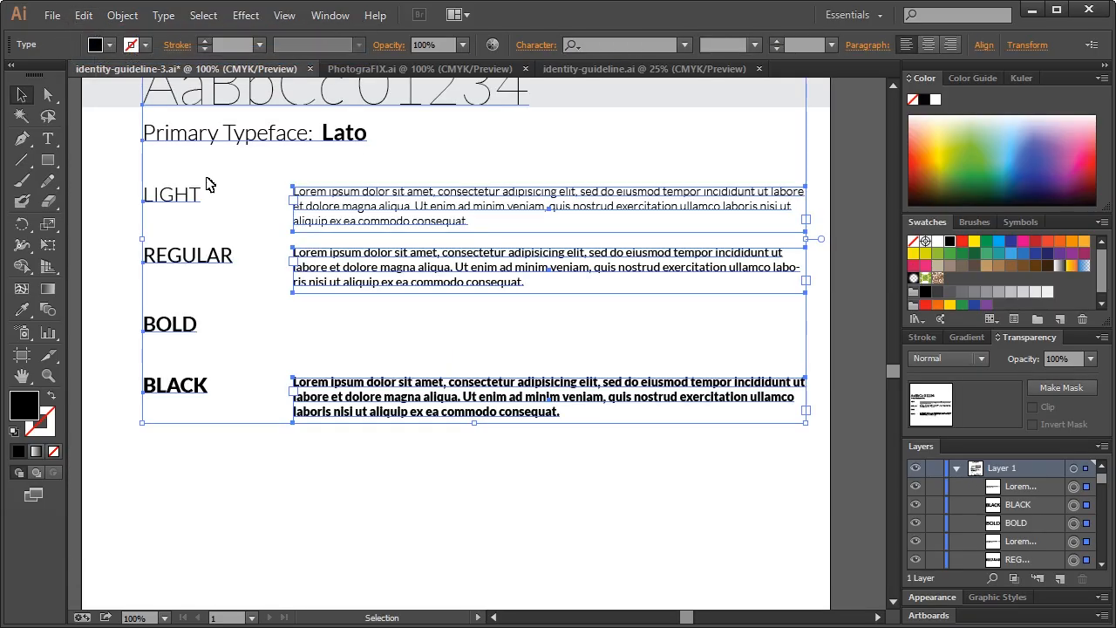
left_click_drag(408, 284, 386, 364)
Line up the BOLD sample paragraph with its label, then select all specimen text
left_click(484, 361)
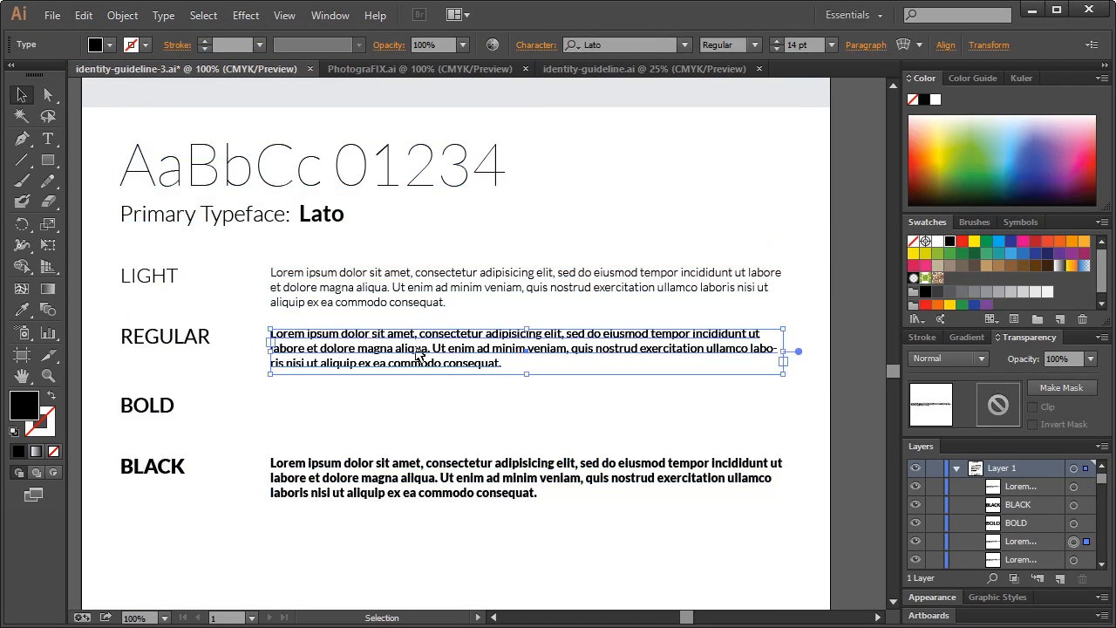
left_click(534, 504)
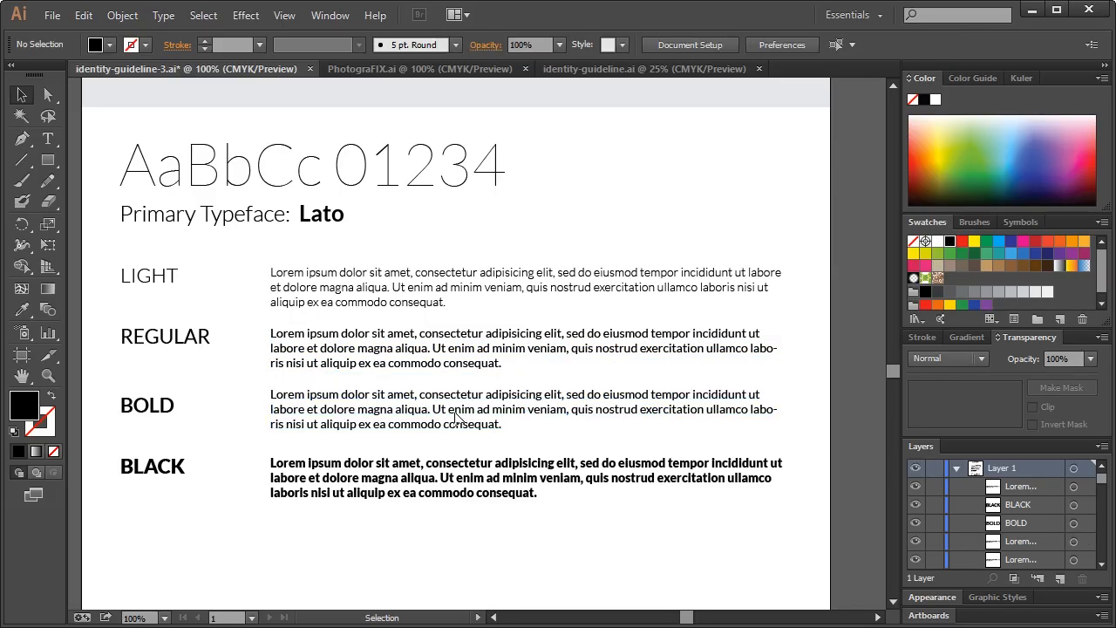
left_click(457, 416)
left_click_drag(457, 417, 457, 419)
left_click(608, 234)
left_click_drag(630, 542, 120, 150)
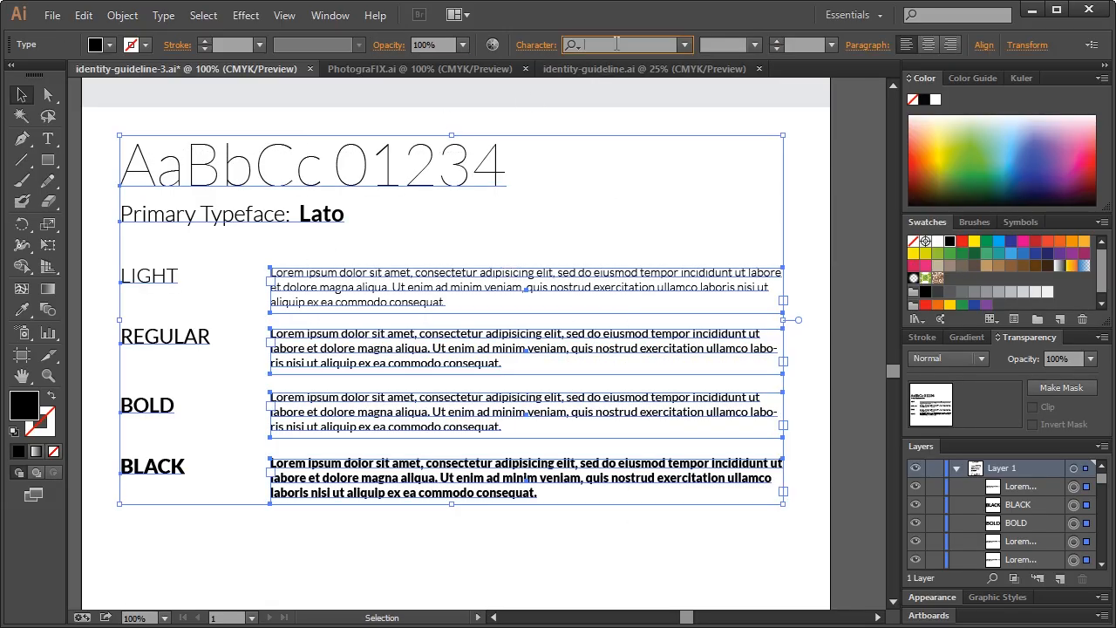
Set all the specimen text to Source Sans Pro Light
left_click(616, 43)
type("soure")
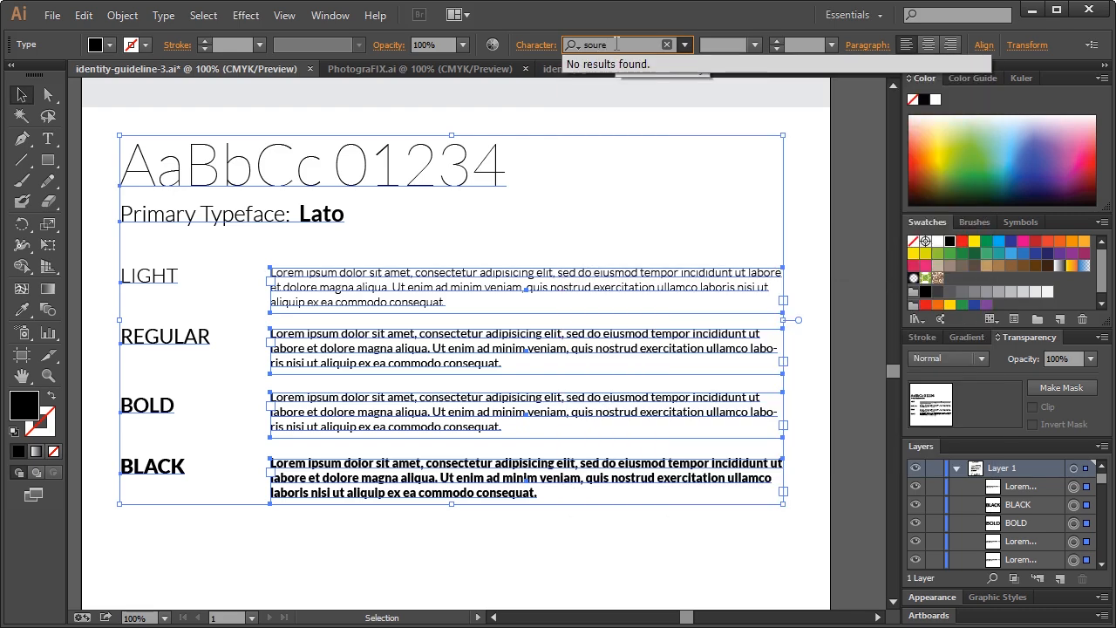
key("BackSpace")
type("ce sa")
key("Return")
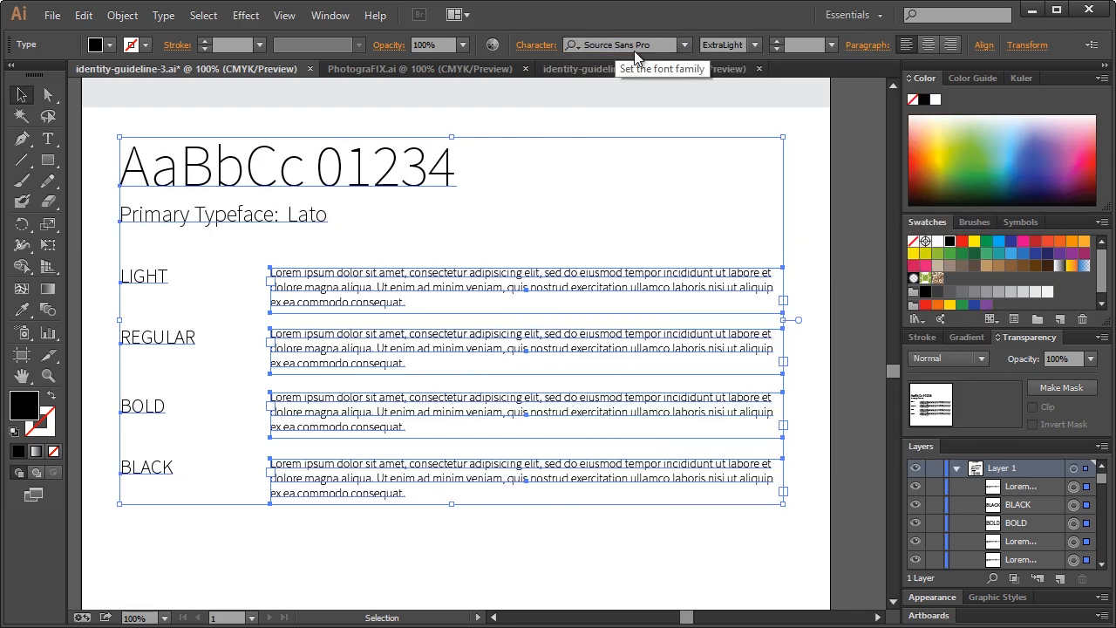
left_click_drag(358, 225, 227, 159)
left_click_drag(102, 123, 561, 494)
left_click(754, 44)
left_click(748, 98)
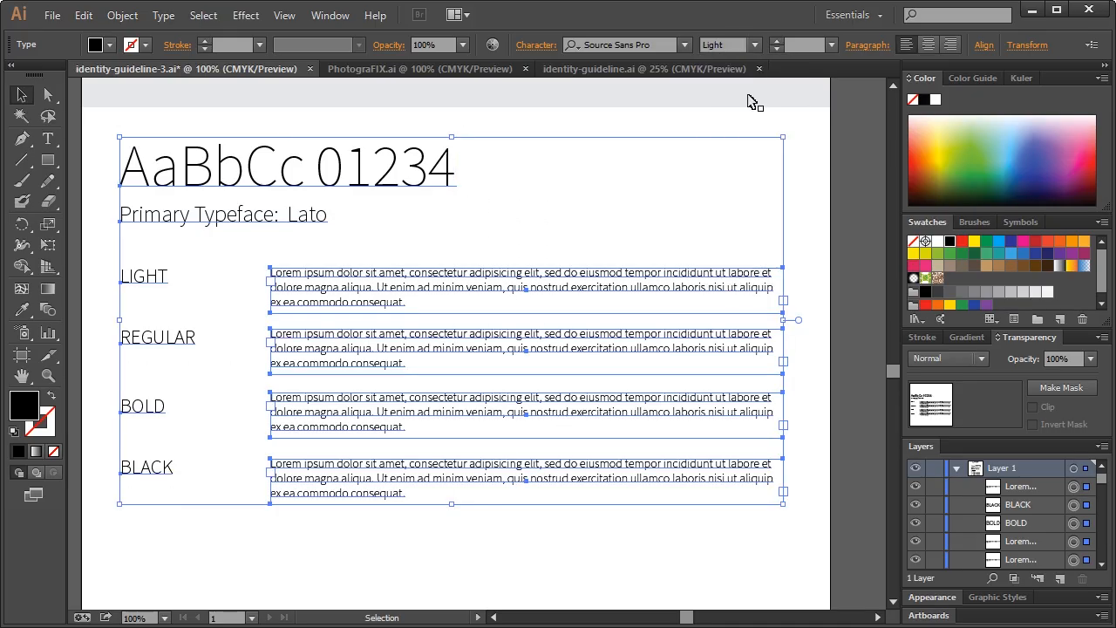
left_click(754, 45)
left_click(754, 44)
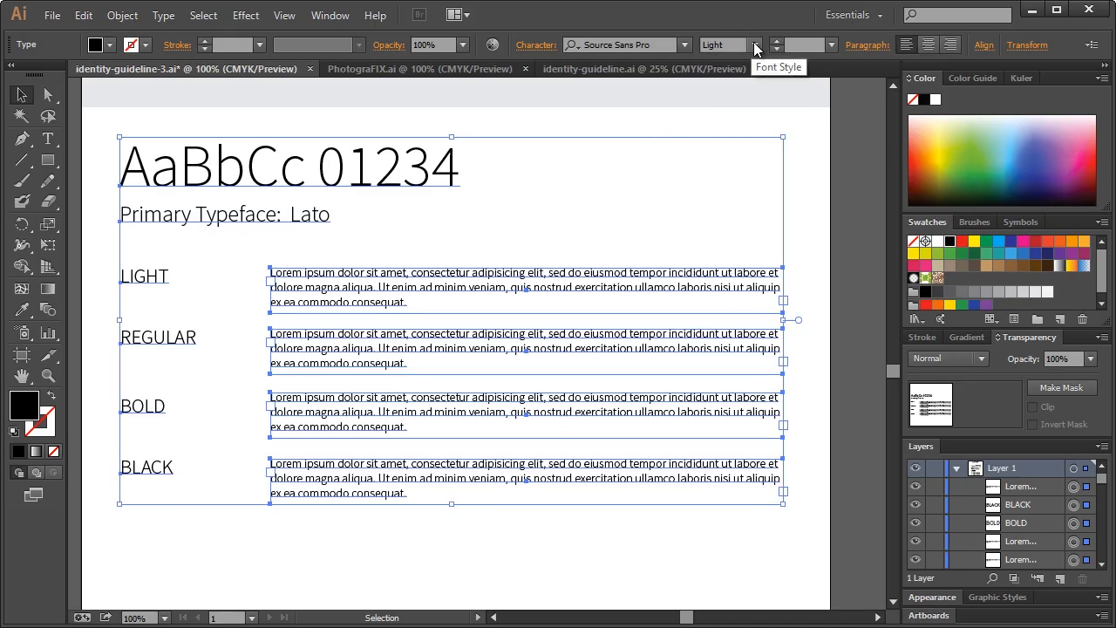
Edit the caption to read 'Primary Typeface: Source Sans Pro'
left_click(360, 237)
double_click(310, 214)
double_click(316, 214)
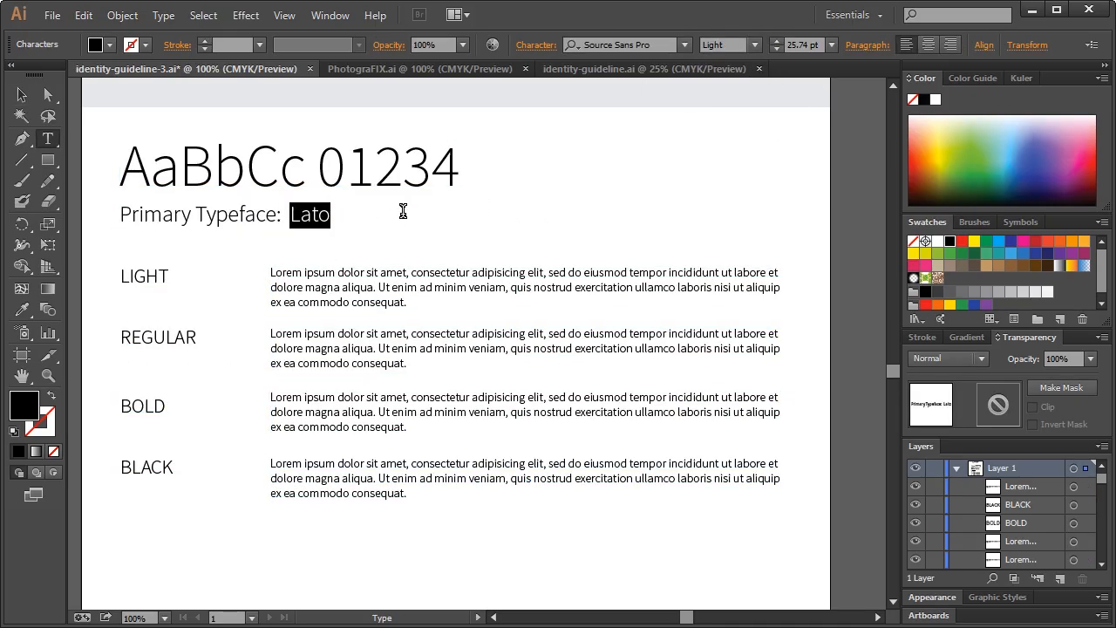
type("Source Sans Pr")
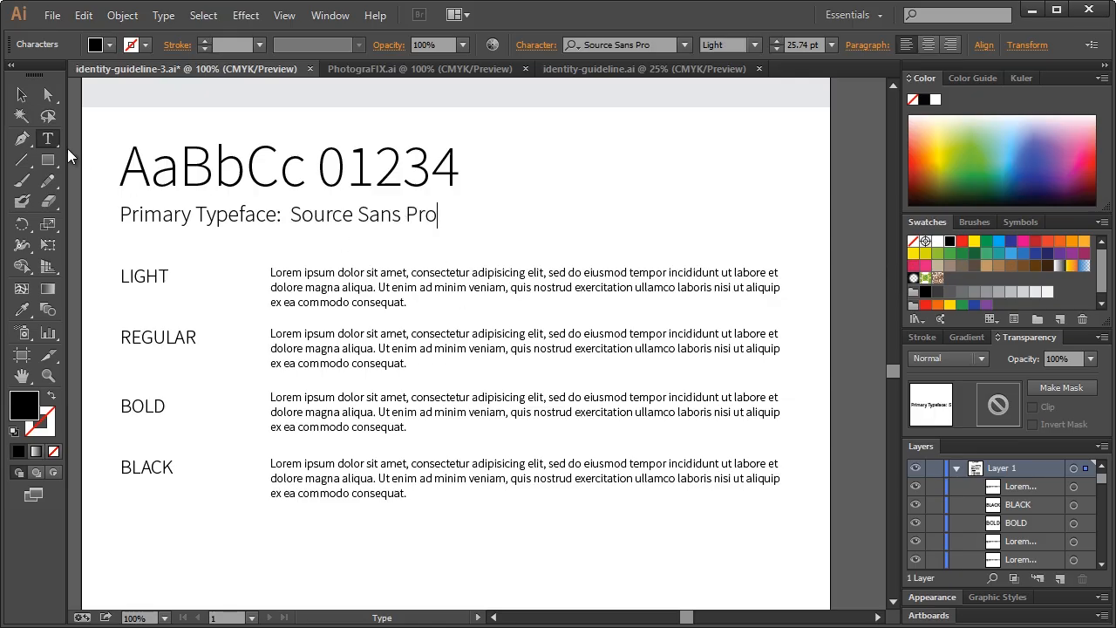
key("Escape")
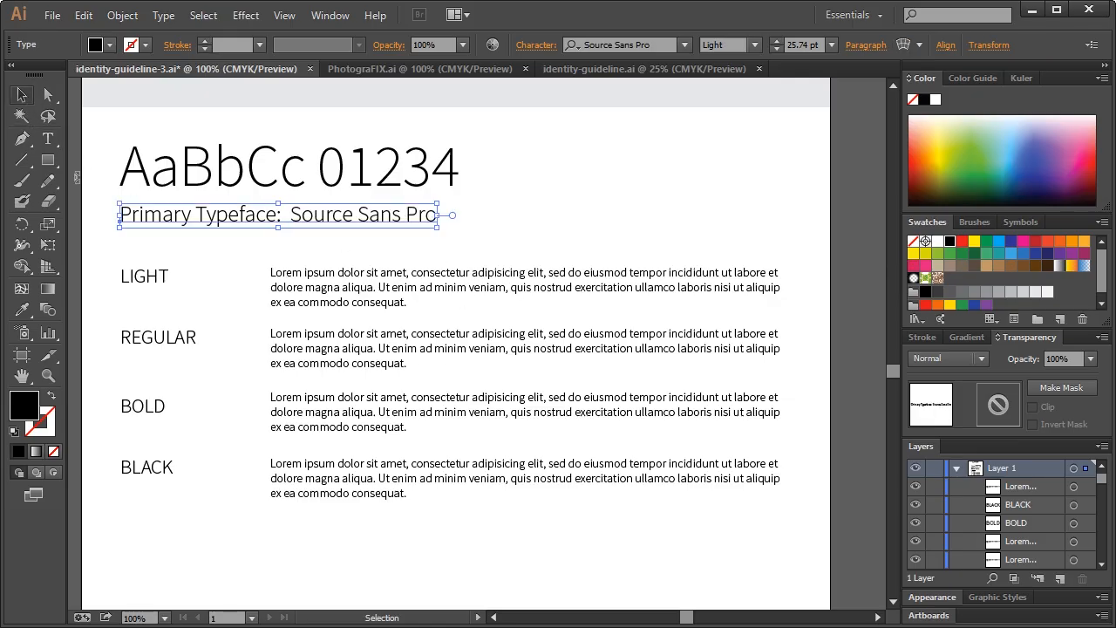
Give the REGULAR, BOLD and BLACK rows Regular, Bold and Black weights
left_click_drag(103, 340, 468, 342)
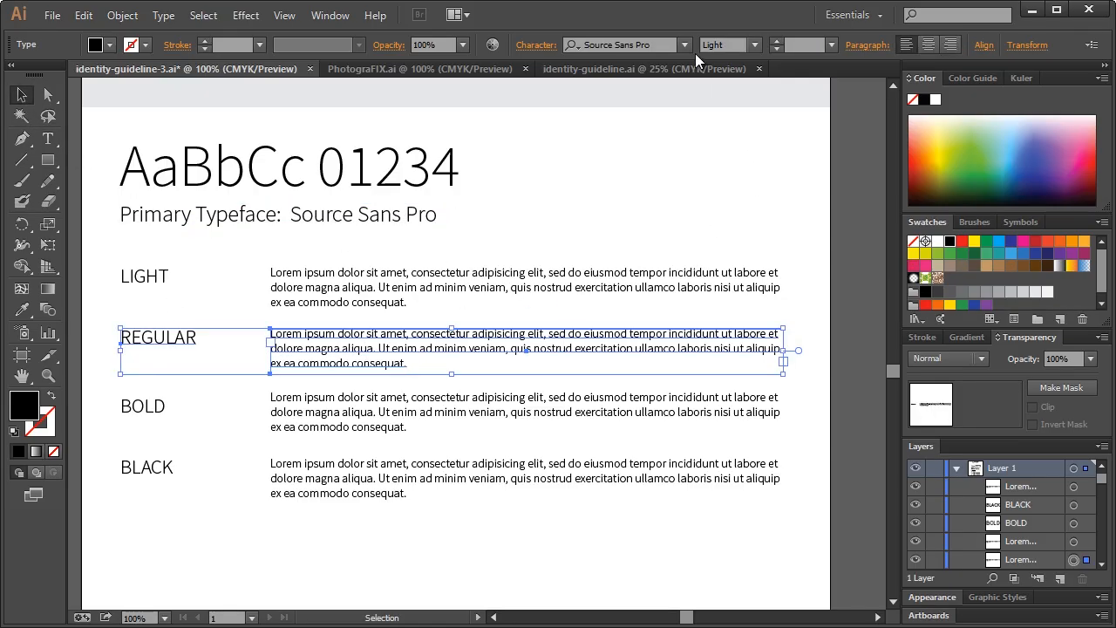
left_click(754, 45)
left_click(729, 146)
left_click_drag(101, 408, 432, 427)
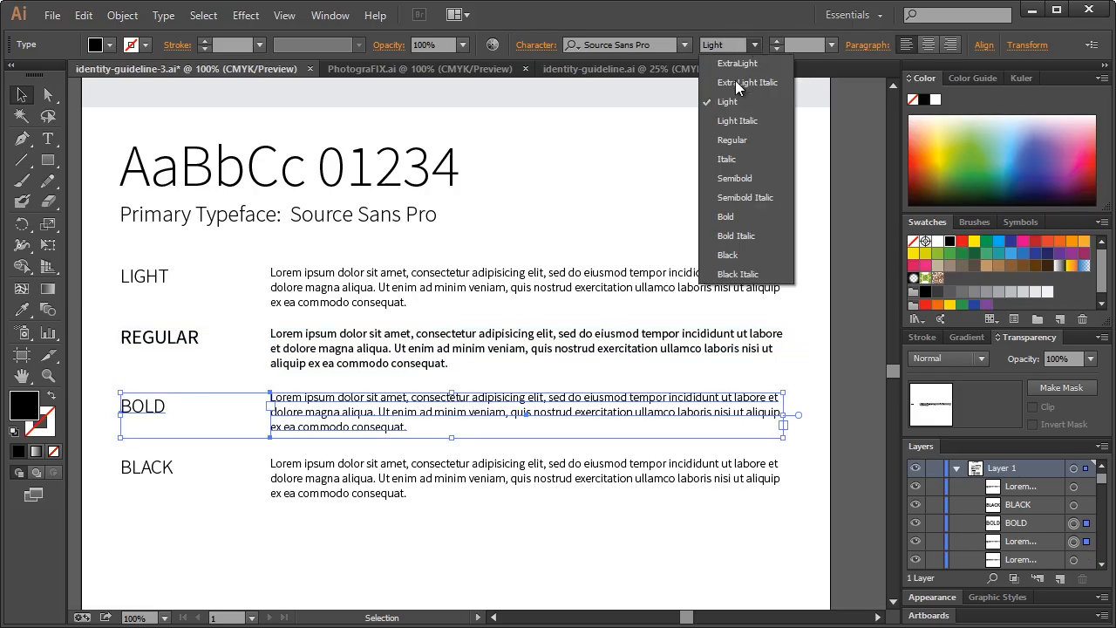
left_click(726, 216)
left_click(131, 468)
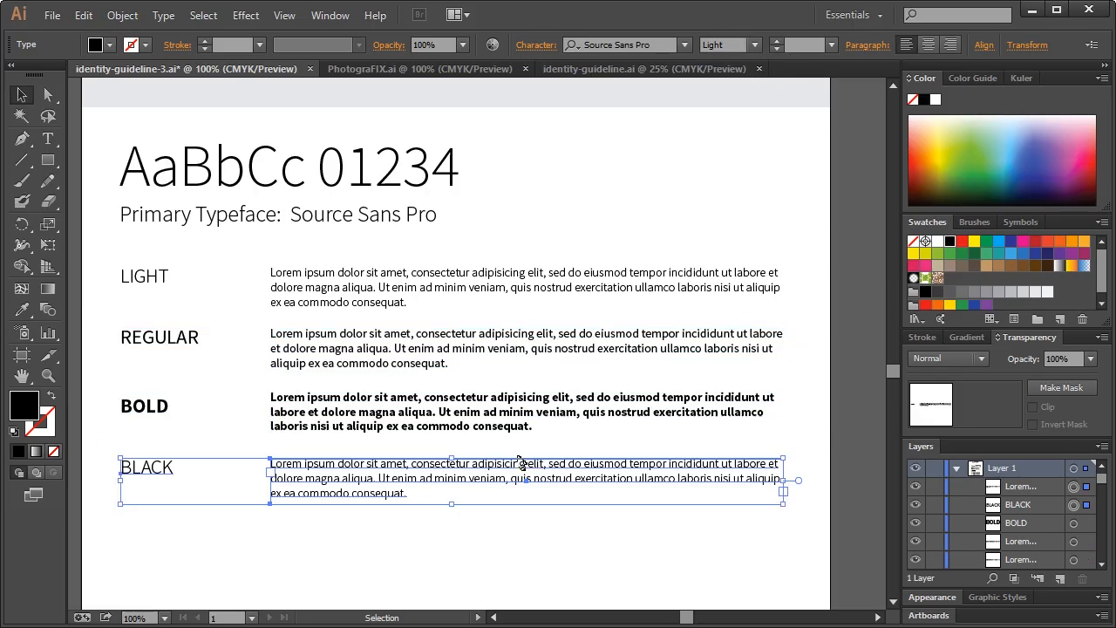
left_click(754, 44)
left_click(725, 255)
left_click(430, 563)
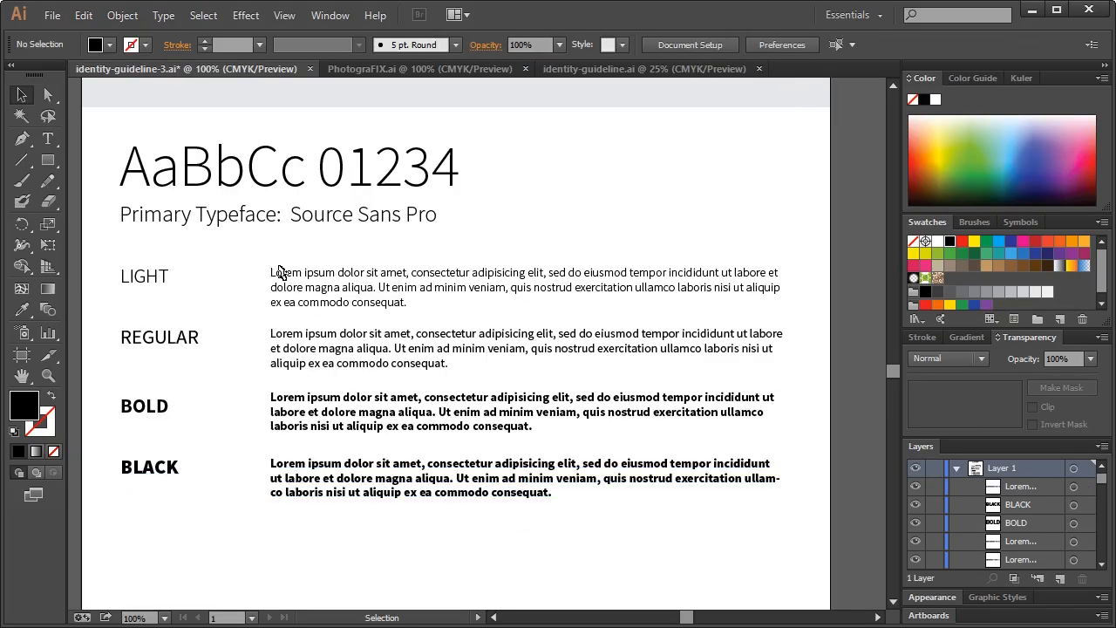
left_click(296, 222)
Scroll up identity-guideline-3.ai until the large PhotograFIX logo is visible
left_click(345, 187)
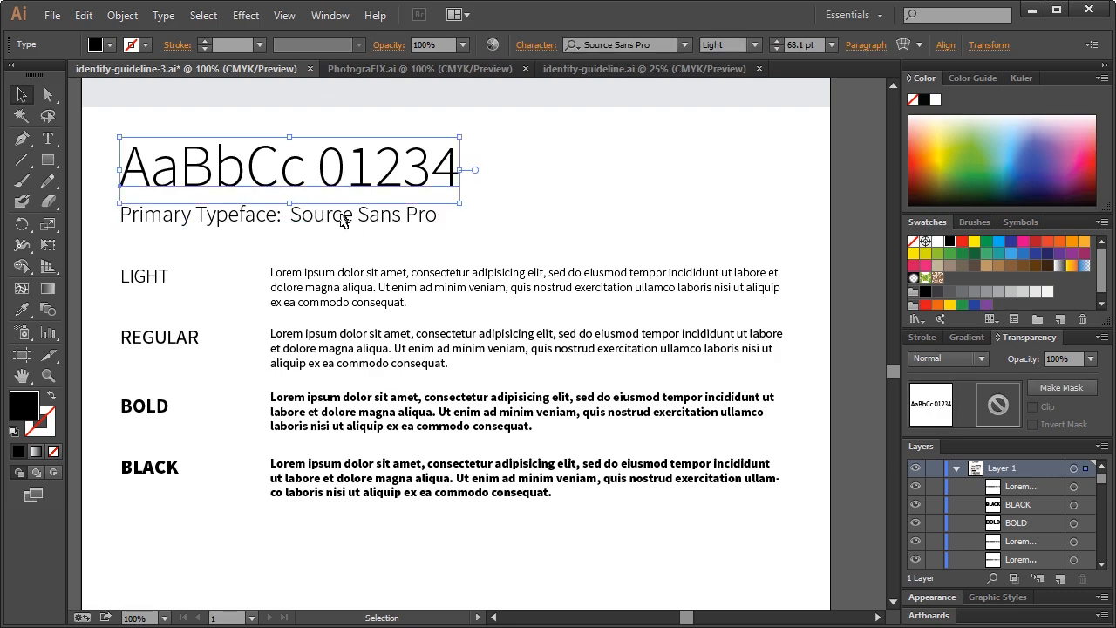
left_click(572, 192)
scroll(575, 299, "up", 3)
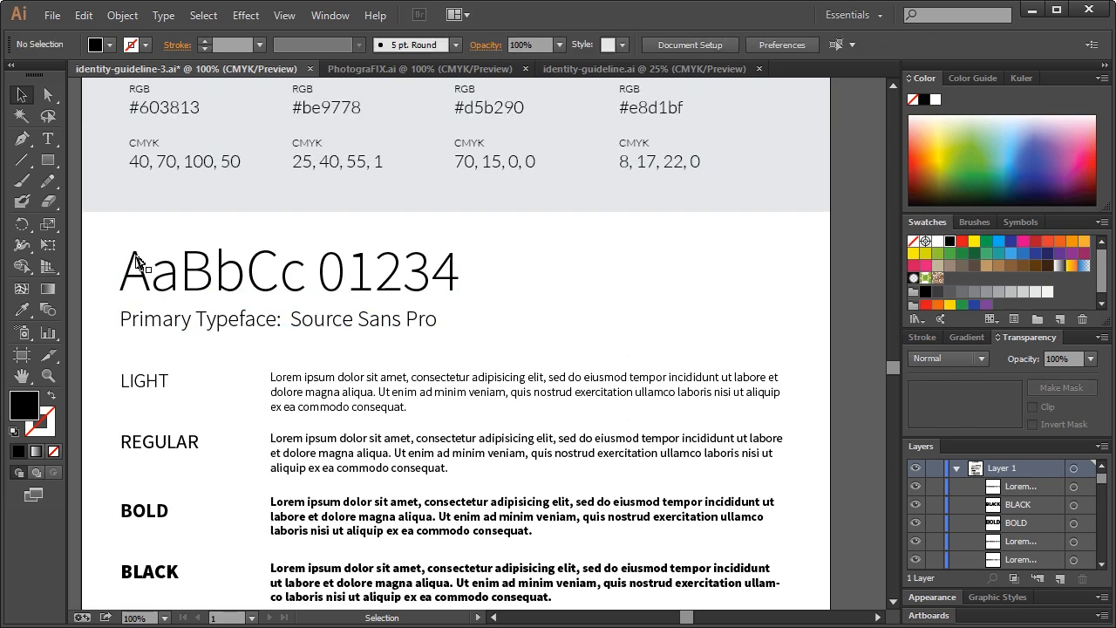
scroll(598, 361, "down", 9)
scroll(600, 366, "up", 15)
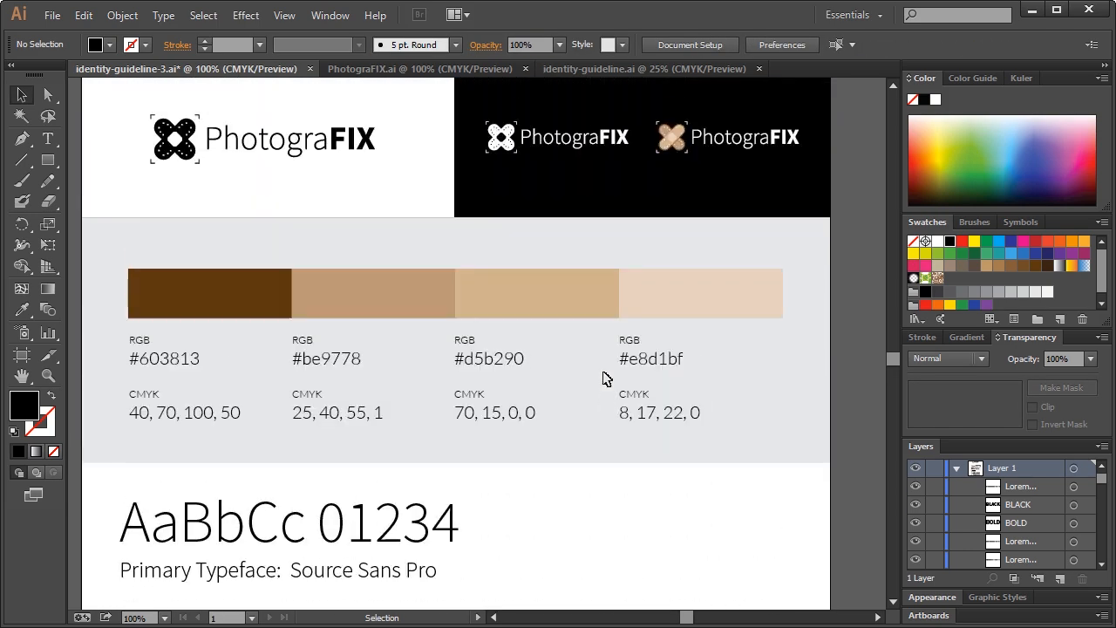
scroll(605, 379, "up", 4)
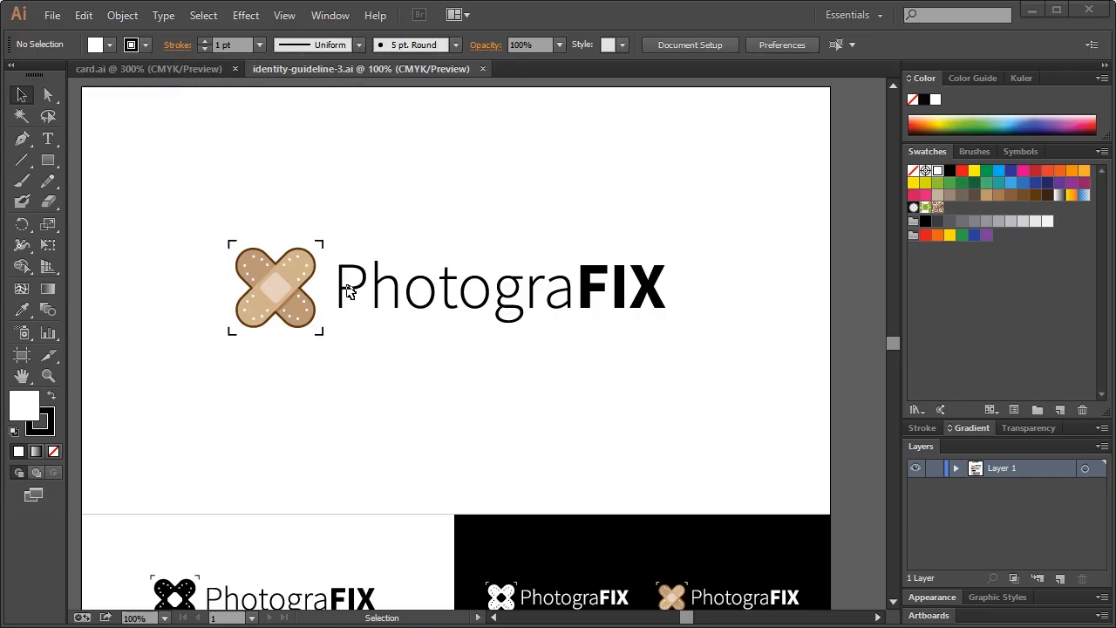
Copy the whole PhotograFIX logo from the guideline and paste it into card.ai
left_click(150, 69)
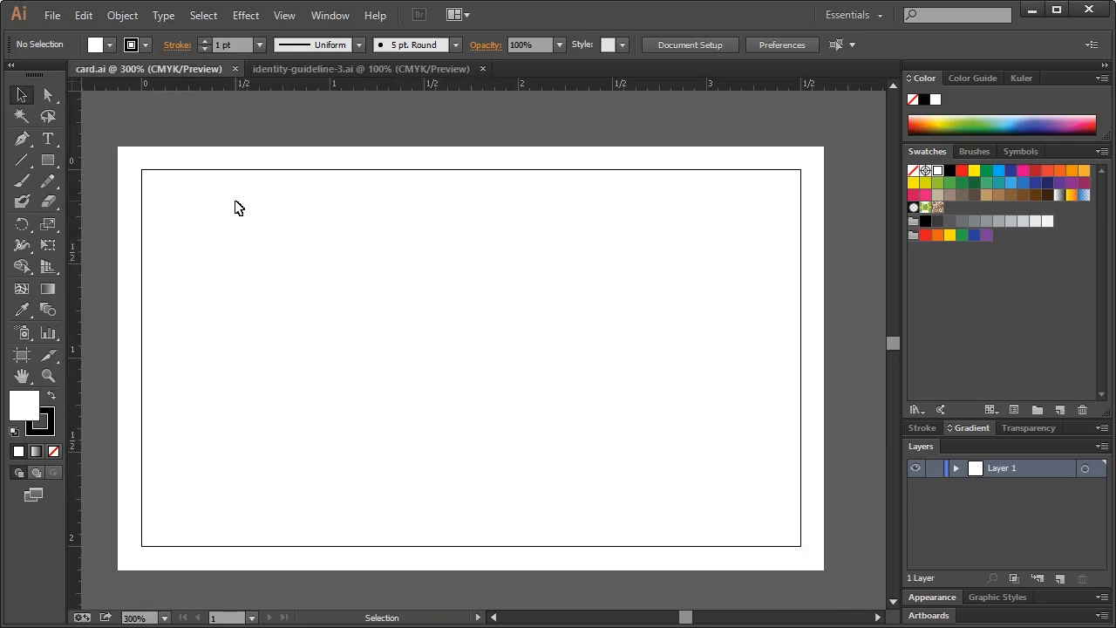
left_click(299, 68)
left_click_drag(206, 150, 723, 360)
key("a")
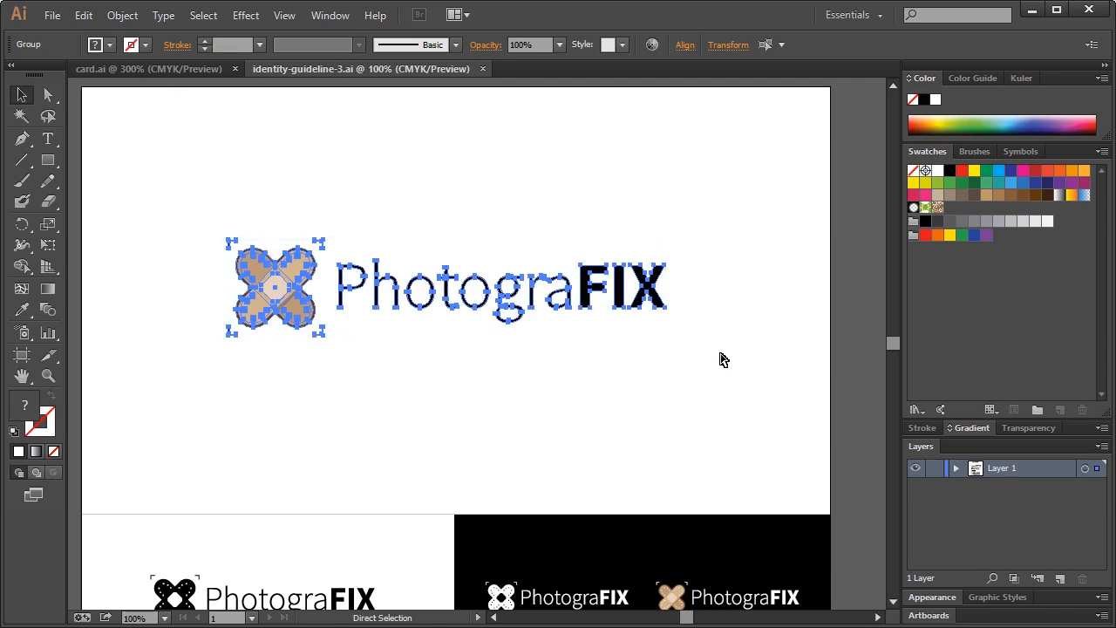
key("v")
left_click(150, 69)
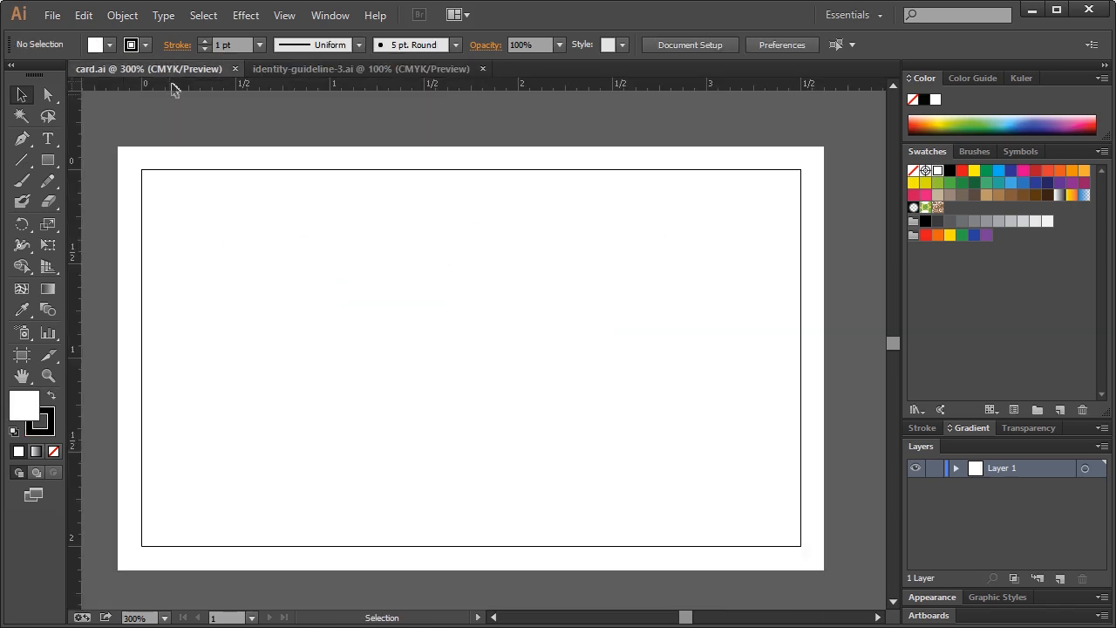
key("ctrl+v")
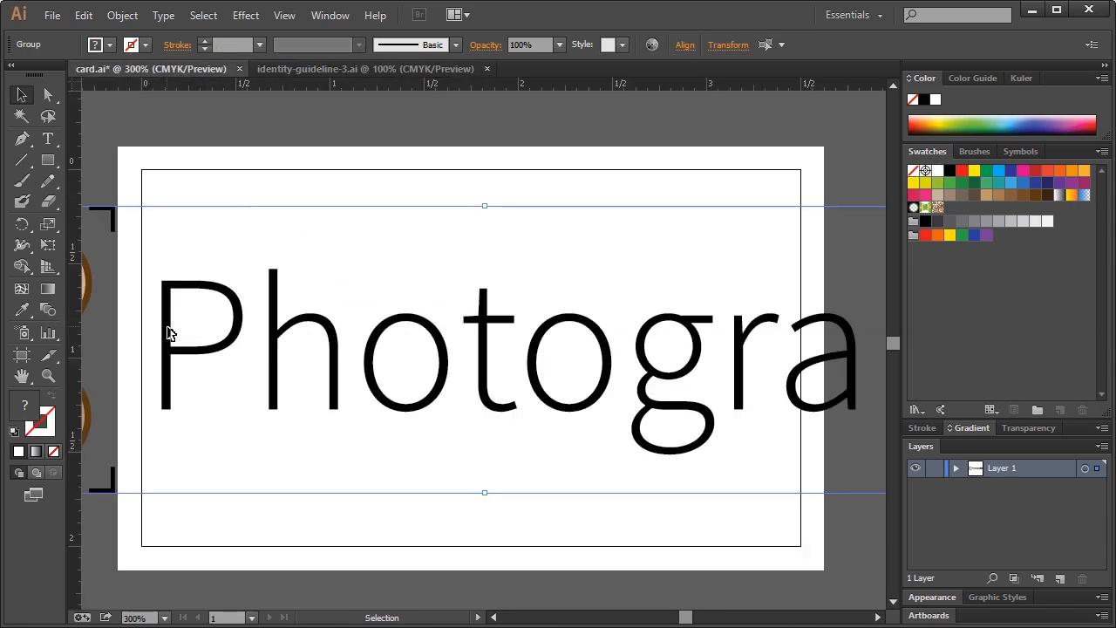
Scale the pasted logo down and position it near the top of the card
left_click_drag(167, 327, 397, 306)
left_click_drag(157, 242, 229, 245)
left_click_drag(132, 192, 418, 311)
left_click_drag(698, 334, 376, 236)
left_click_drag(584, 213, 622, 210)
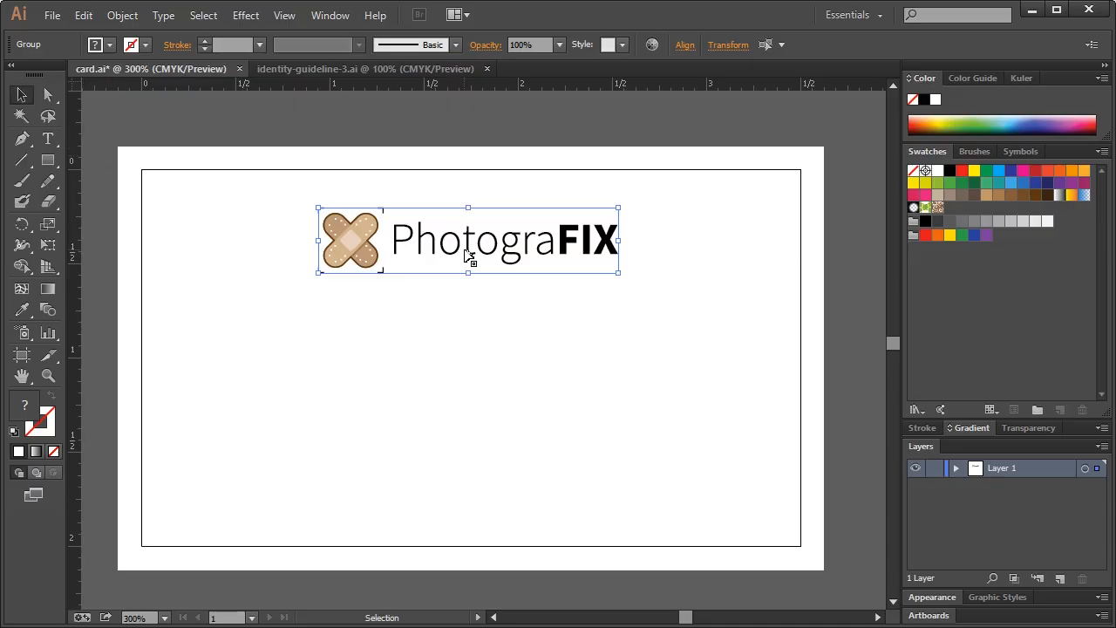
Horizontally align the logo group to the card's centre and drop it a few pixels
left_click(686, 45)
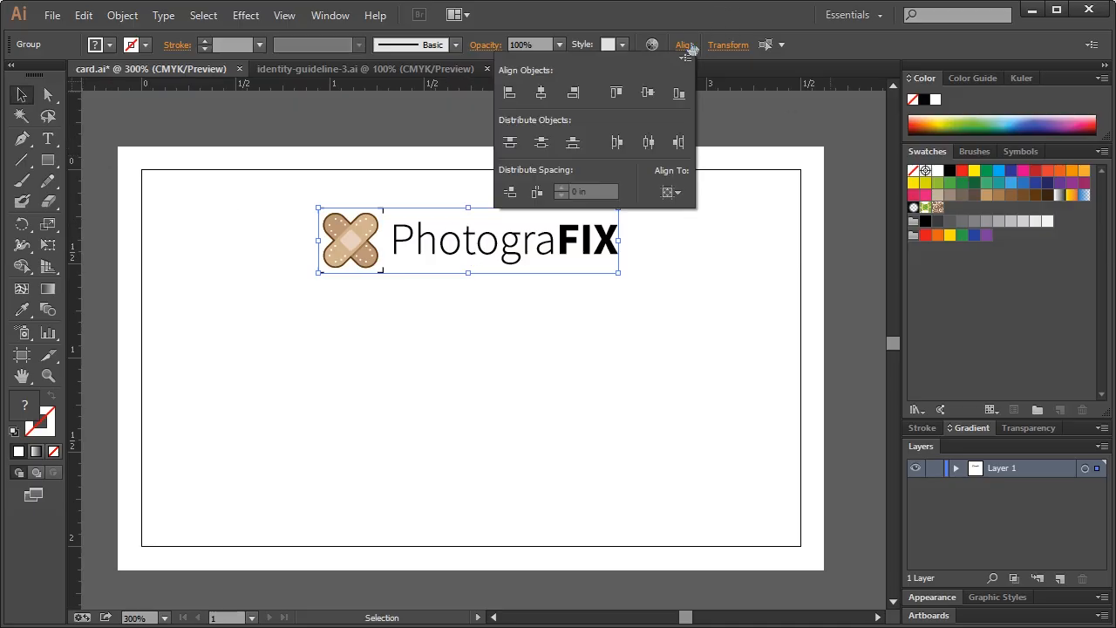
left_click(644, 24)
left_click(351, 307)
left_click_drag(292, 199, 713, 319)
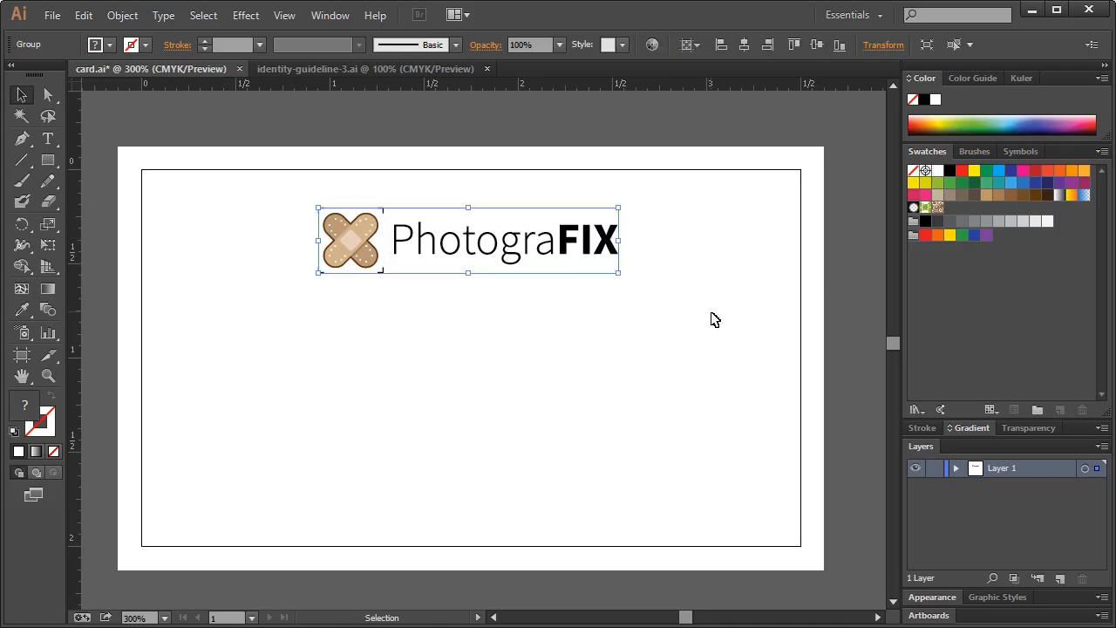
left_click(743, 47)
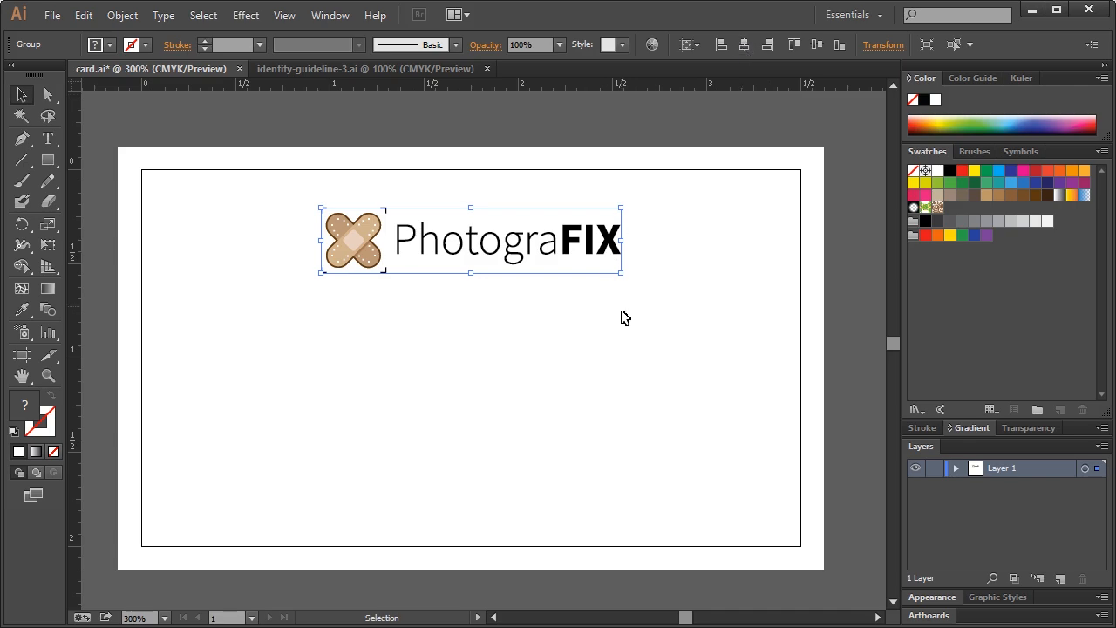
left_click_drag(375, 245, 372, 252)
left_click(416, 336)
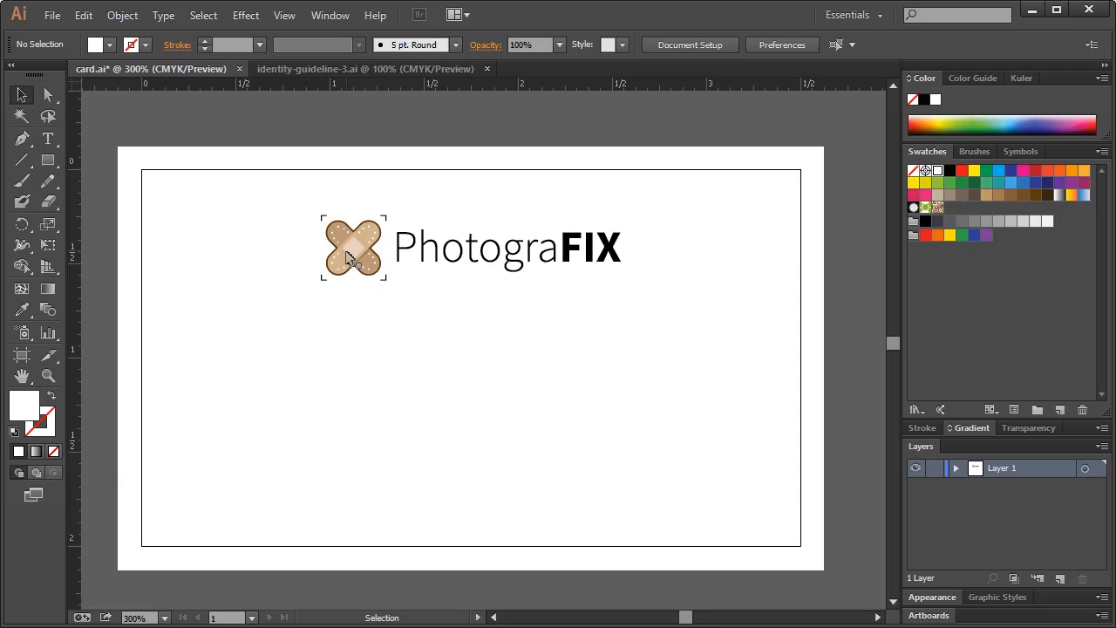
Draw a rectangle across the card's lower half filled with the logo's beige
left_click(48, 162)
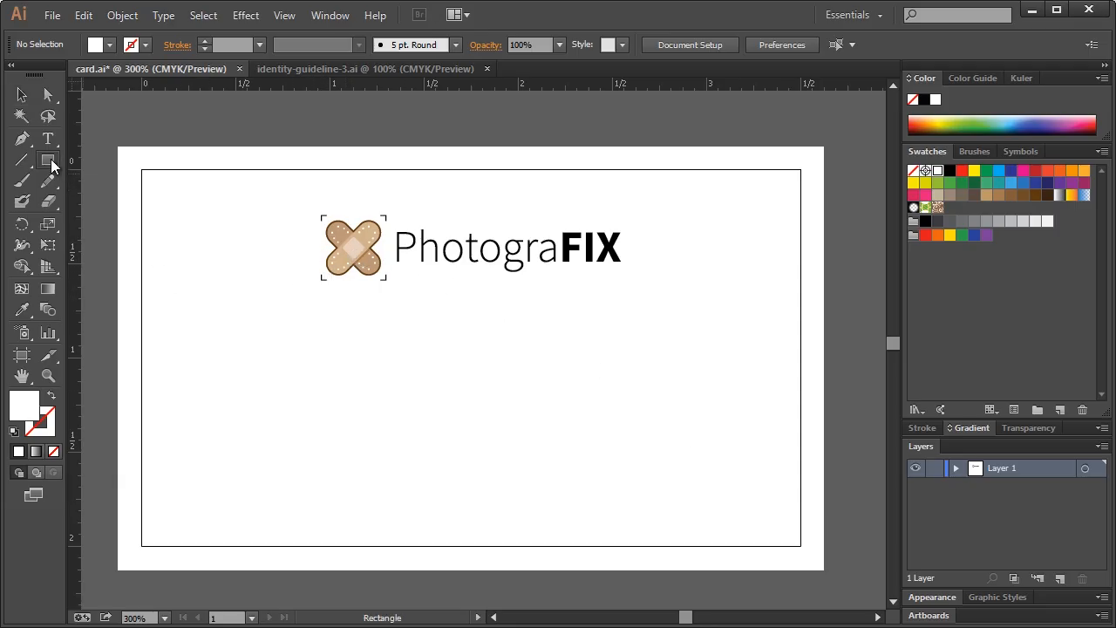
left_click_drag(117, 312, 824, 570)
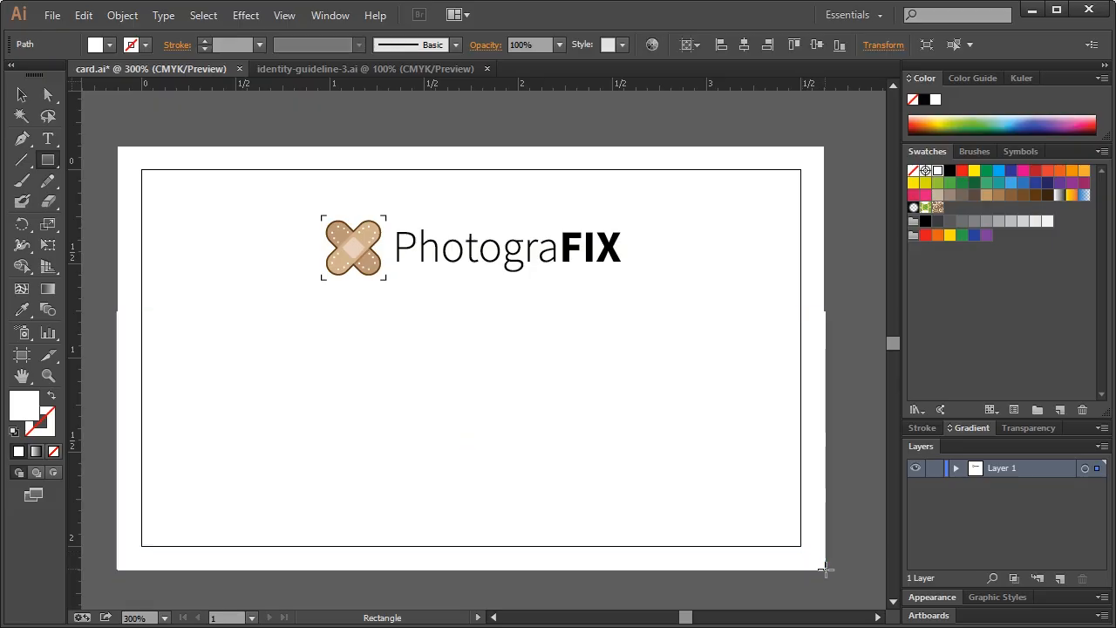
left_click(22, 310)
left_click(353, 247)
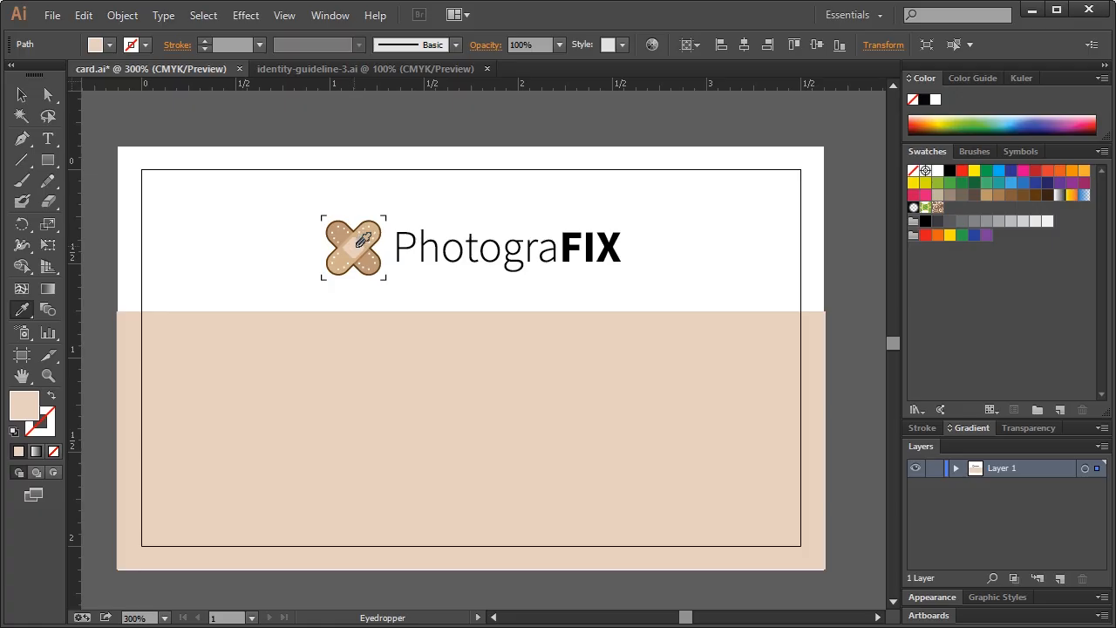
Lower the tan band's top edge and nudge the logo down slightly
left_click(22, 95)
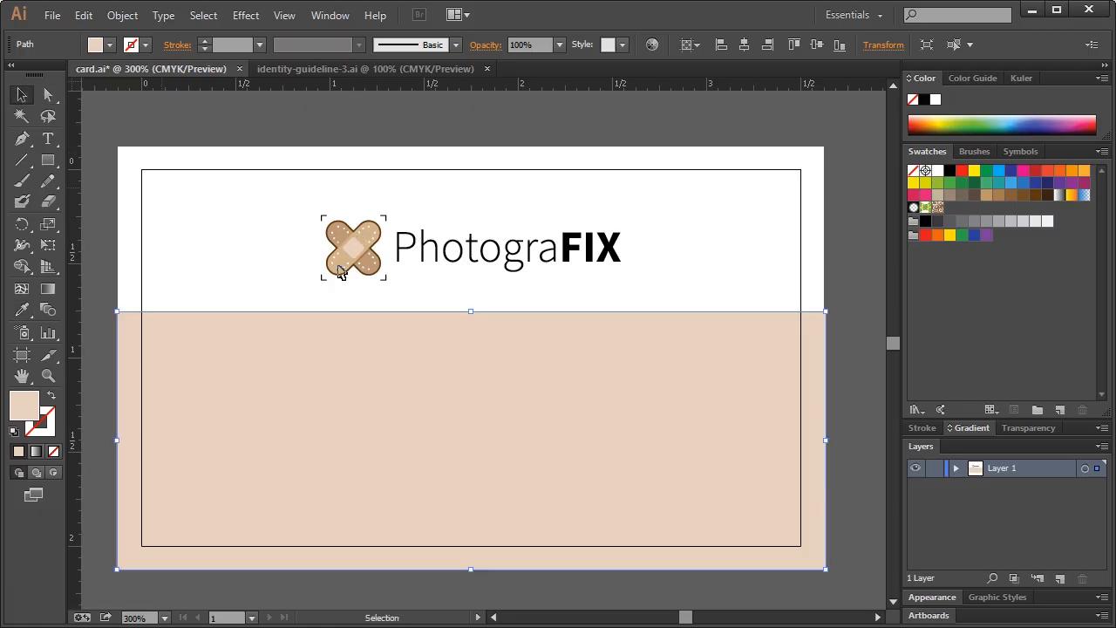
left_click_drag(471, 312, 471, 336)
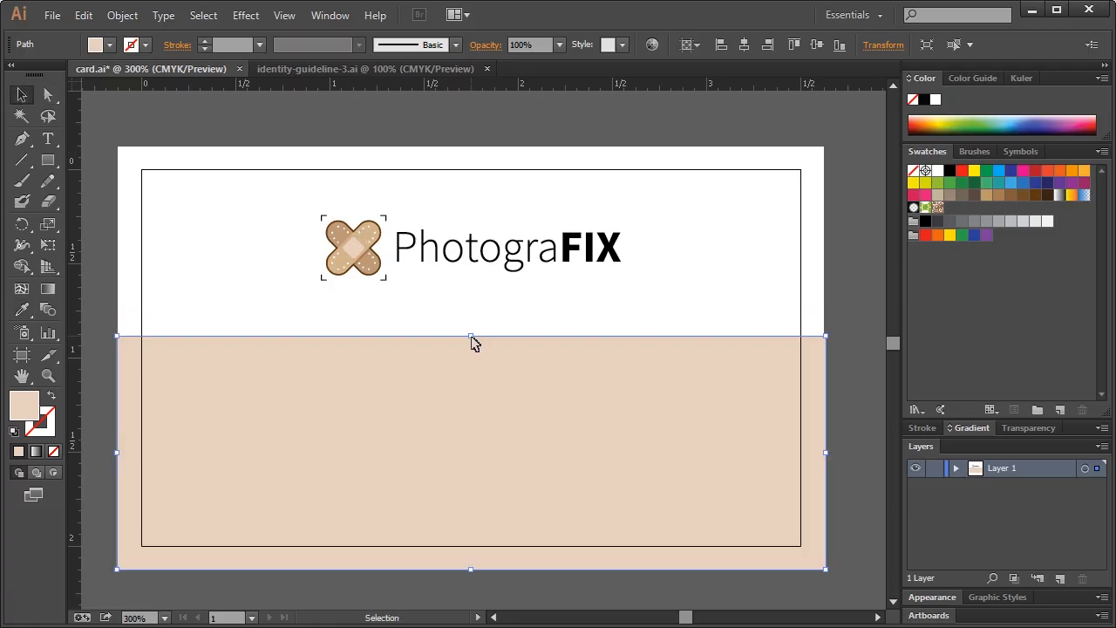
left_click_drag(323, 234, 649, 295)
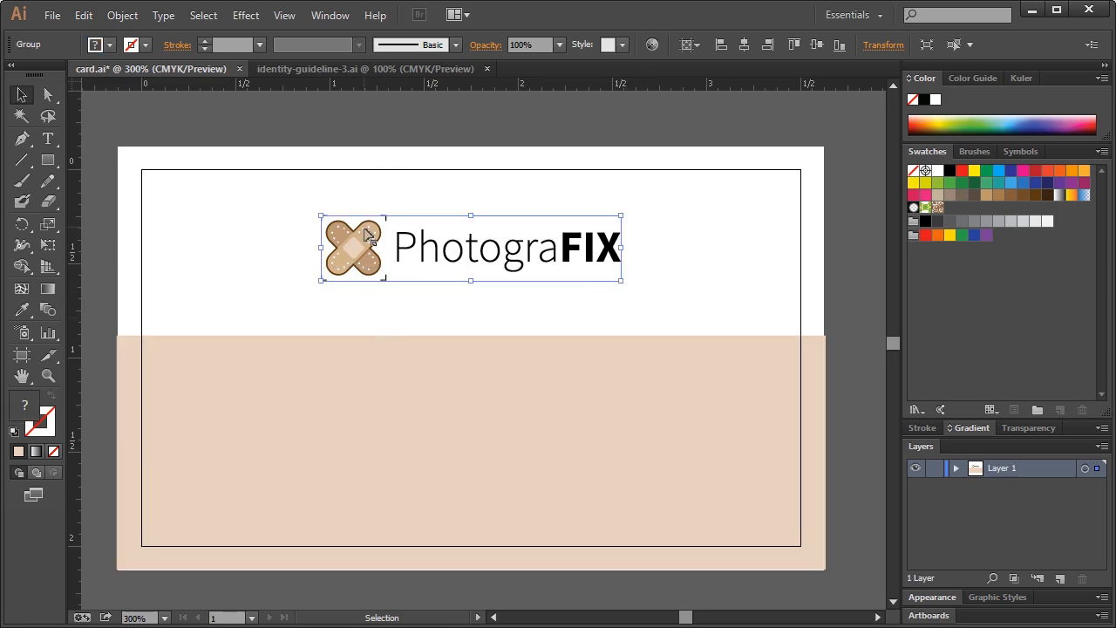
key("Down")
key("Down")
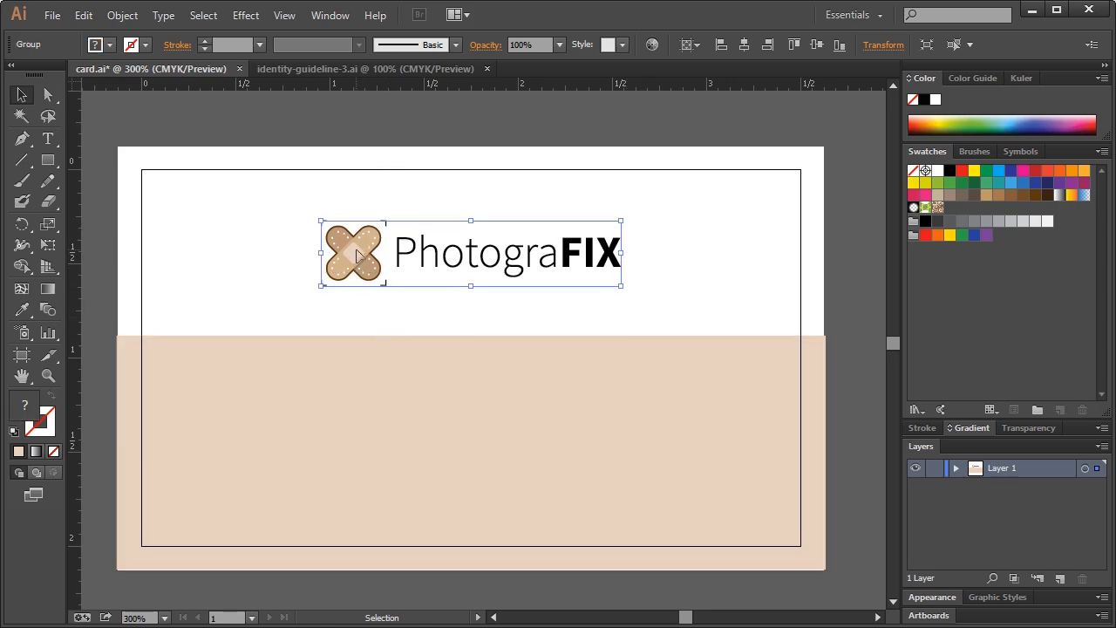
Lock the tan band rectangle in the Layers panel so it can't be selected
left_click(668, 252)
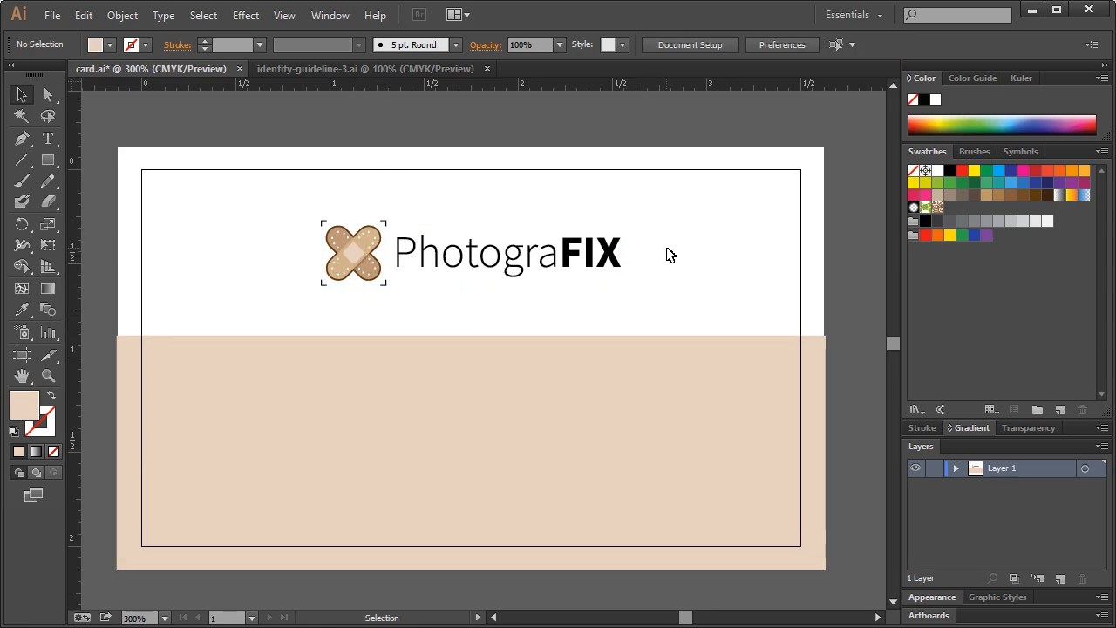
left_click(417, 373)
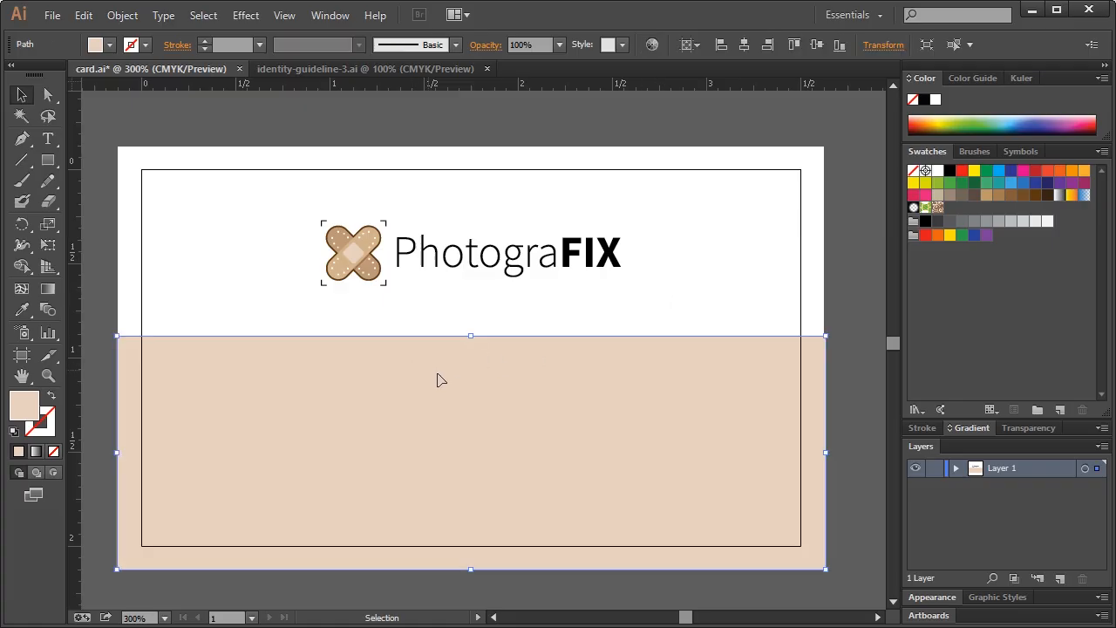
left_click(957, 468)
left_click(933, 486)
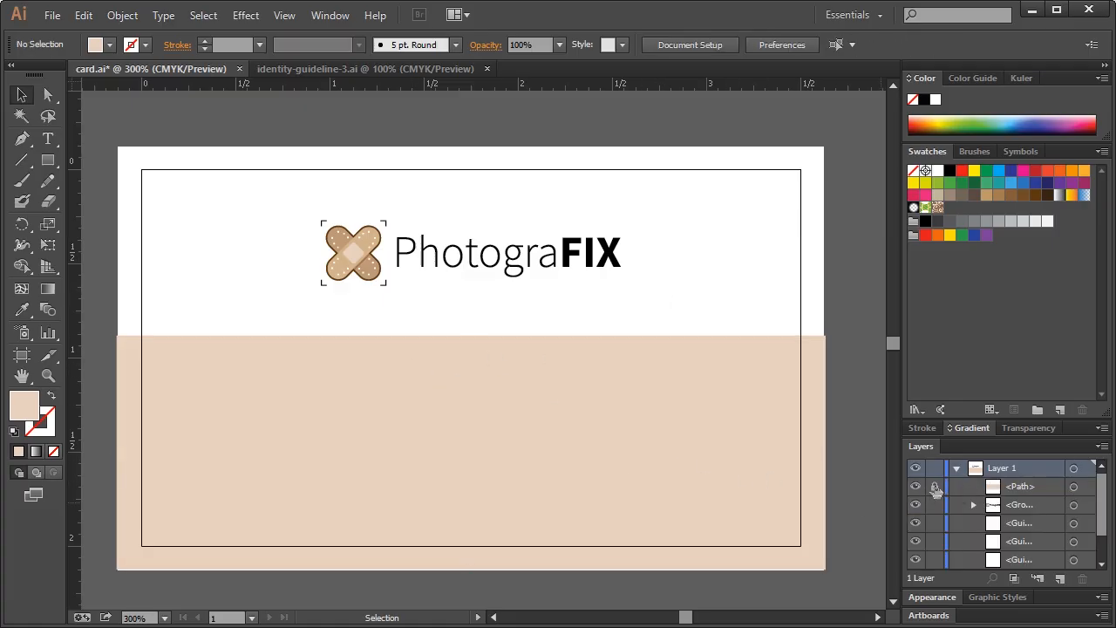
left_click_drag(306, 427, 543, 471)
Paste a front copy of the logo onto the tan band, ungroup it and delete its PhotograFIX text
left_click(362, 240)
key("ctrl+c")
key("ctrl+f")
key("ctrl+shift+bracketright")
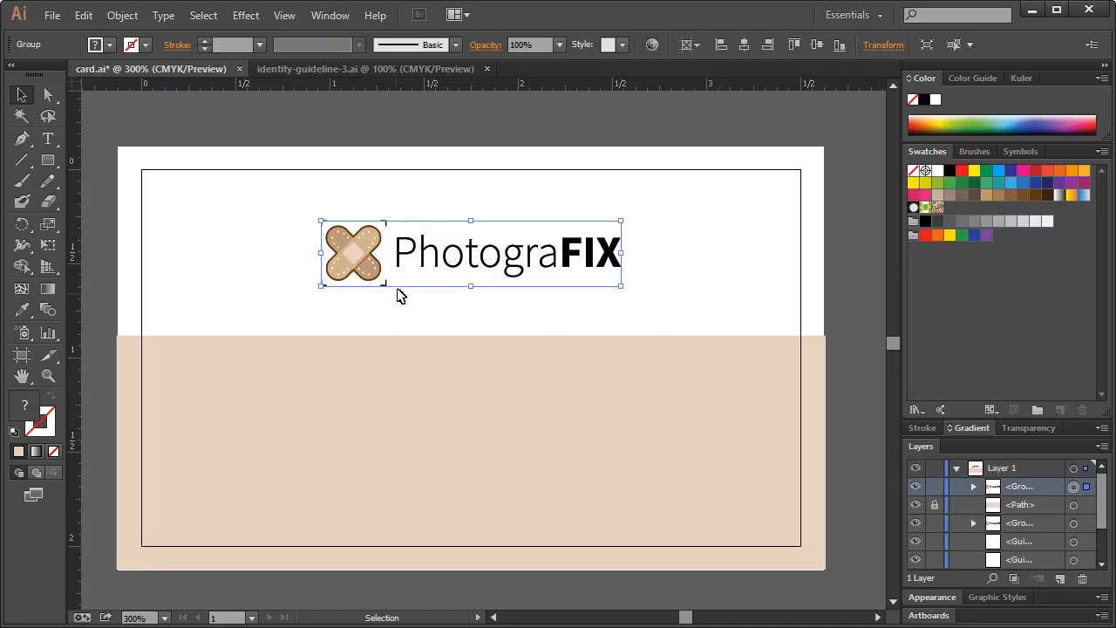
left_click_drag(345, 251, 394, 389)
right_click(397, 391)
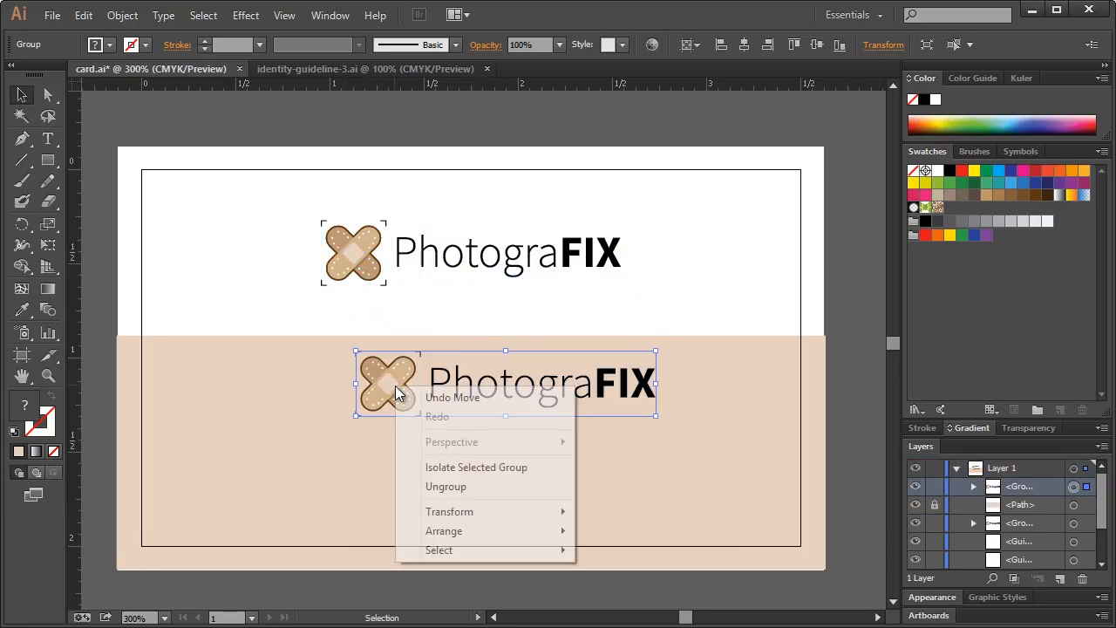
left_click(471, 490)
left_click(771, 379)
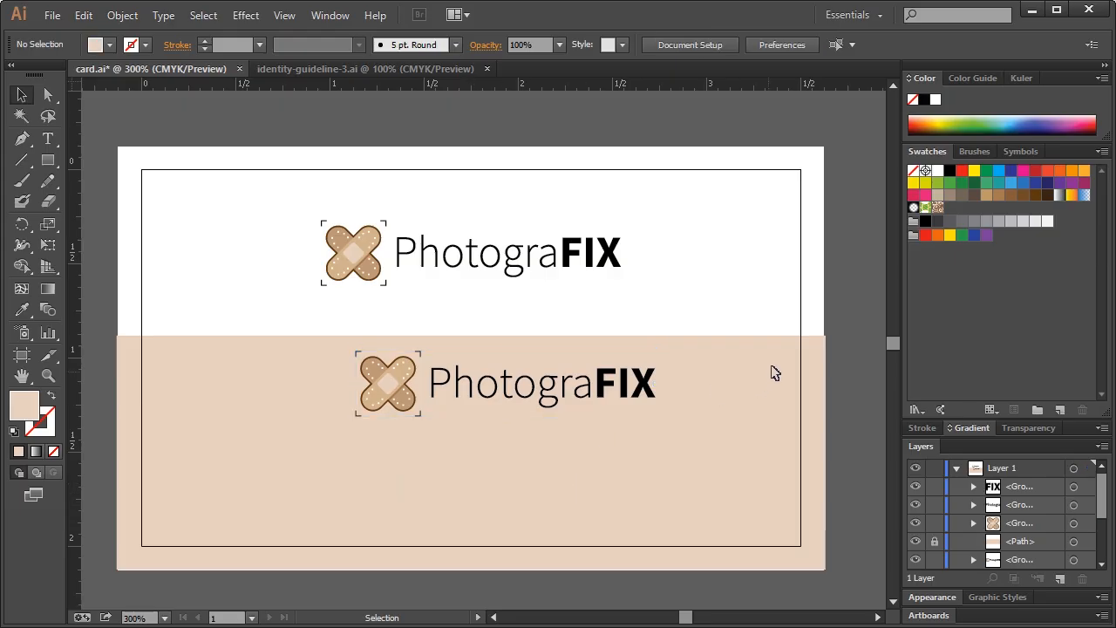
left_click_drag(710, 348, 428, 450)
key("Delete")
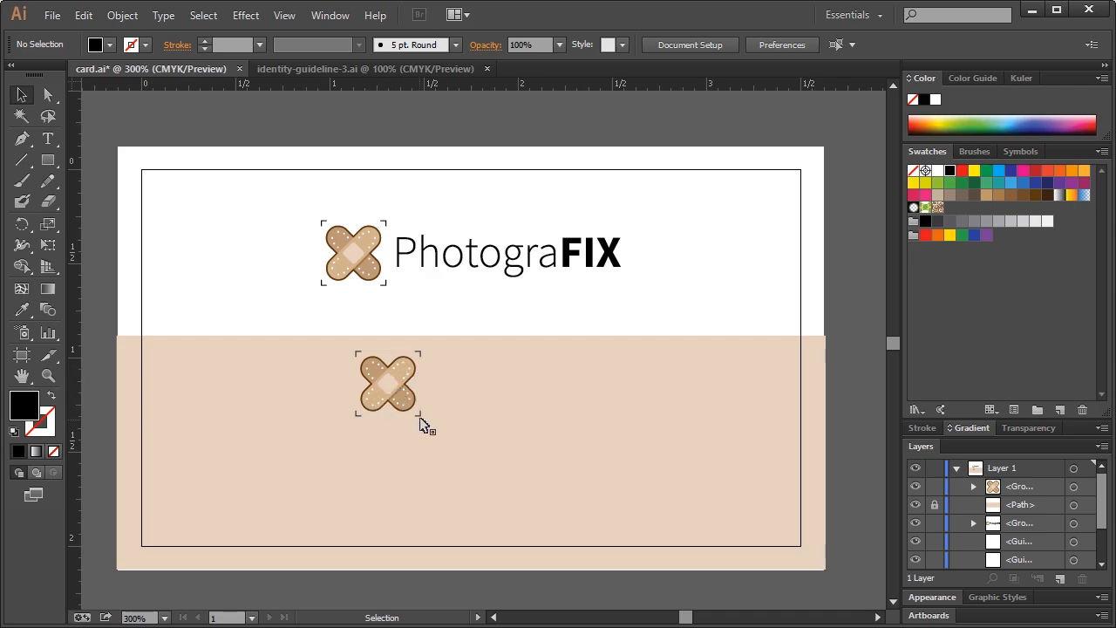
left_click(48, 376)
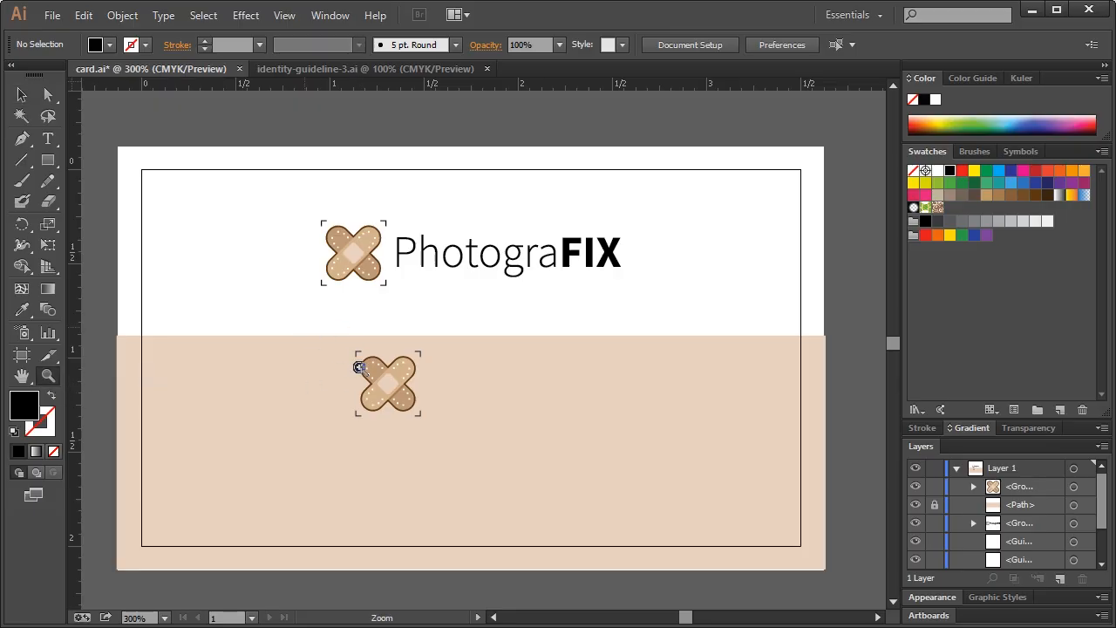
Delete the rounded end anchors from both arms of the copied bandage
left_click_drag(338, 354, 475, 436)
key("a")
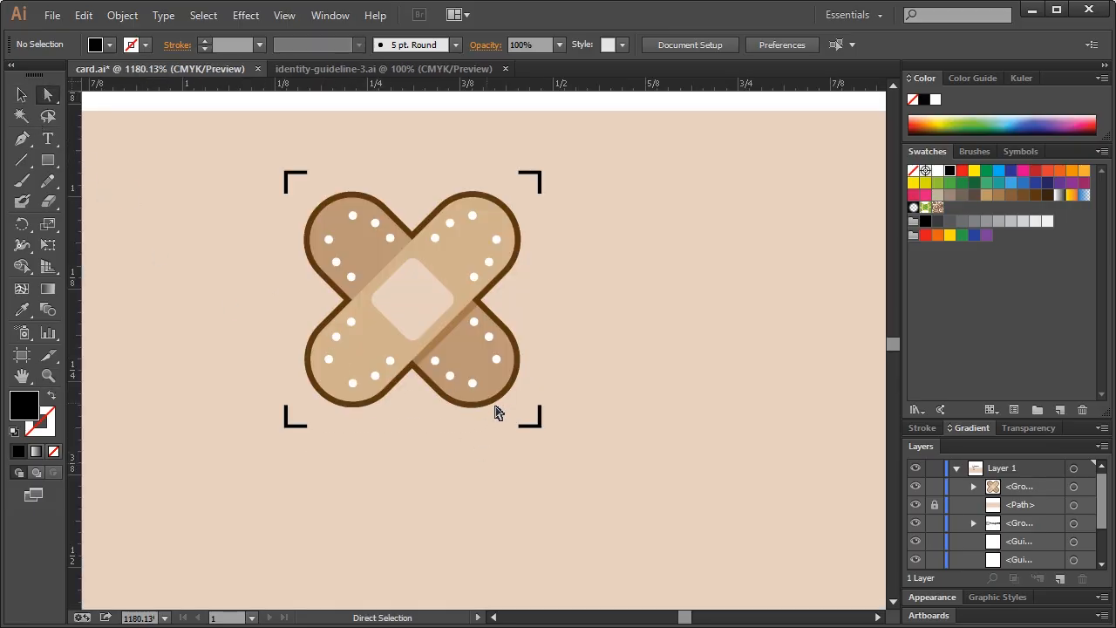
left_click_drag(578, 442, 480, 371)
left_click_drag(567, 438, 461, 344)
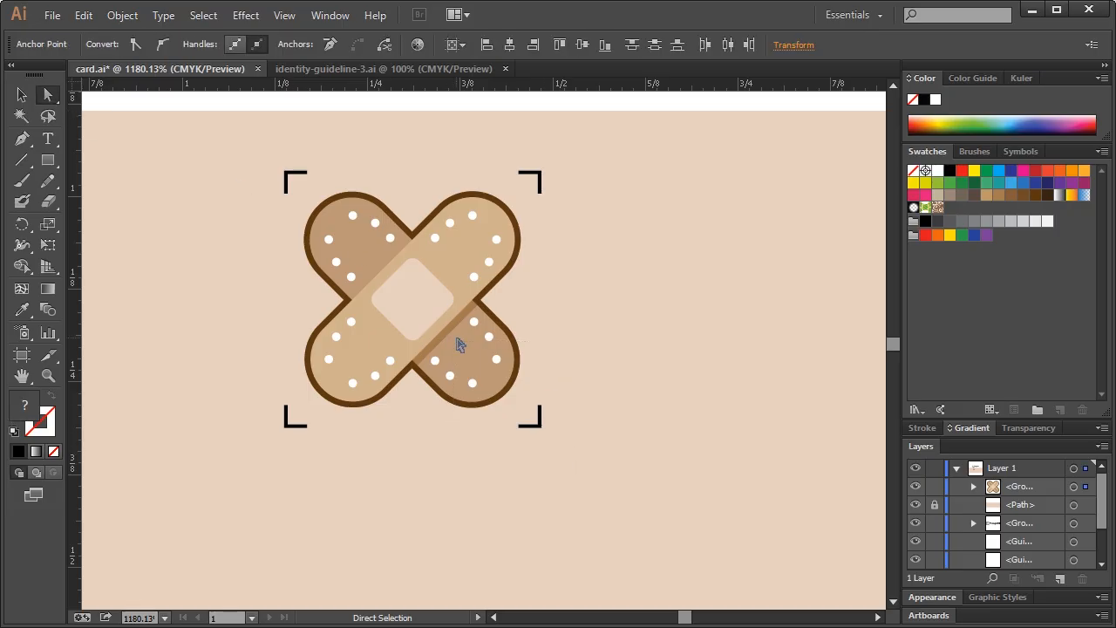
key("v")
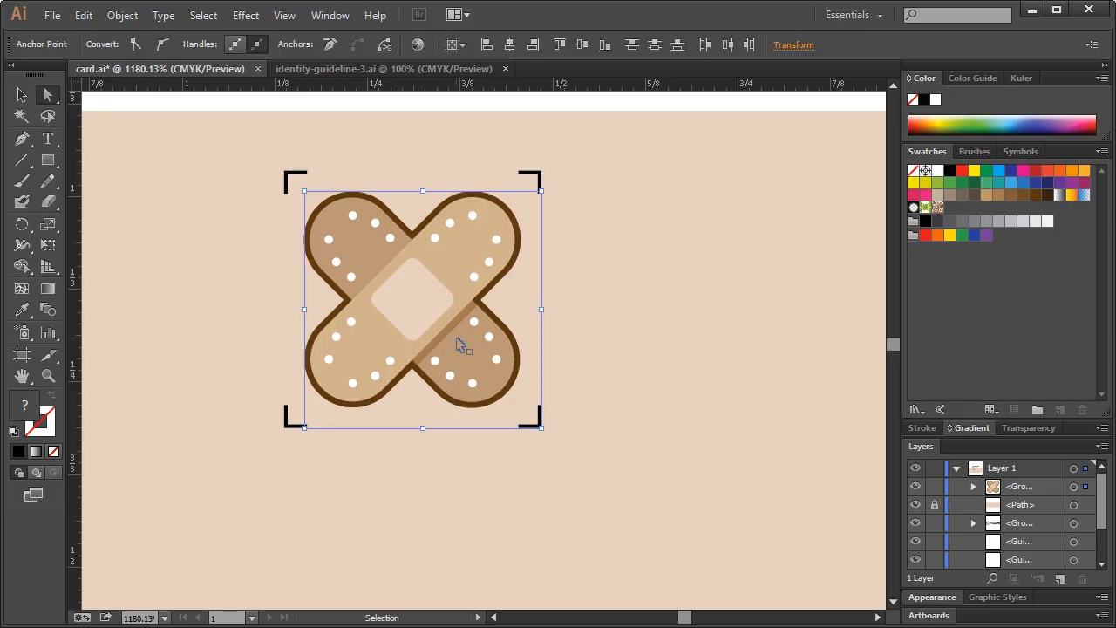
key("a")
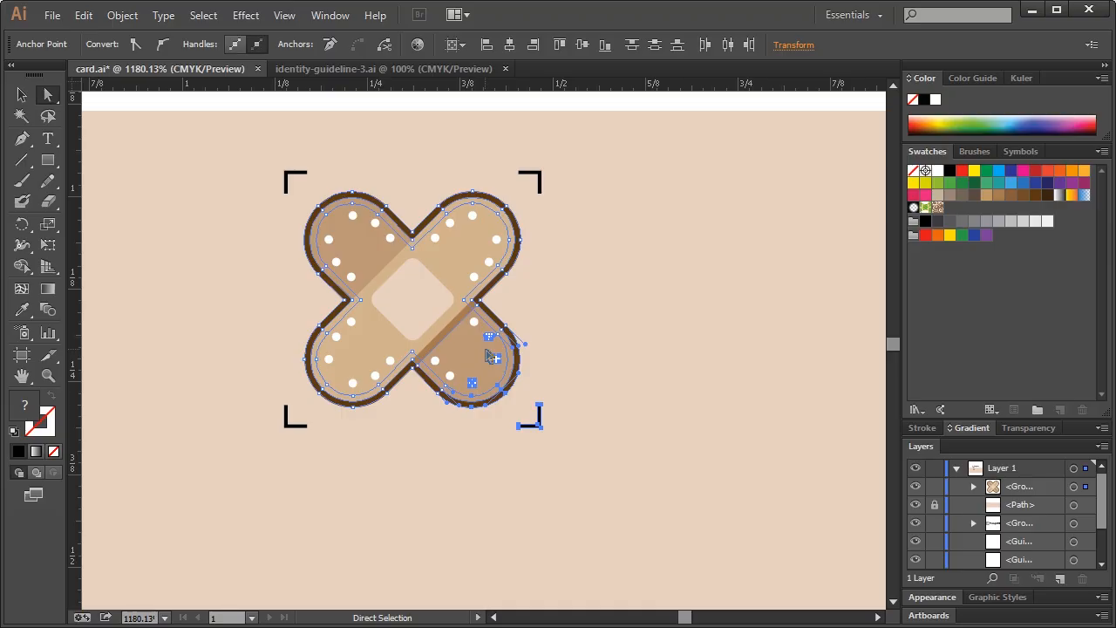
key("Delete")
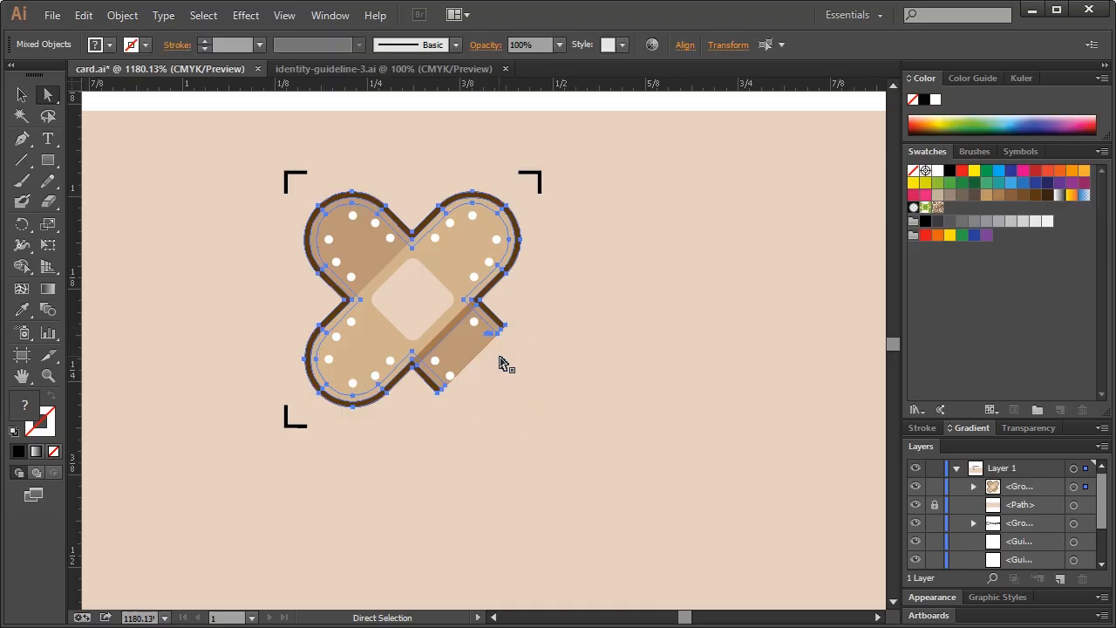
left_click_drag(269, 189, 386, 276)
key("Delete")
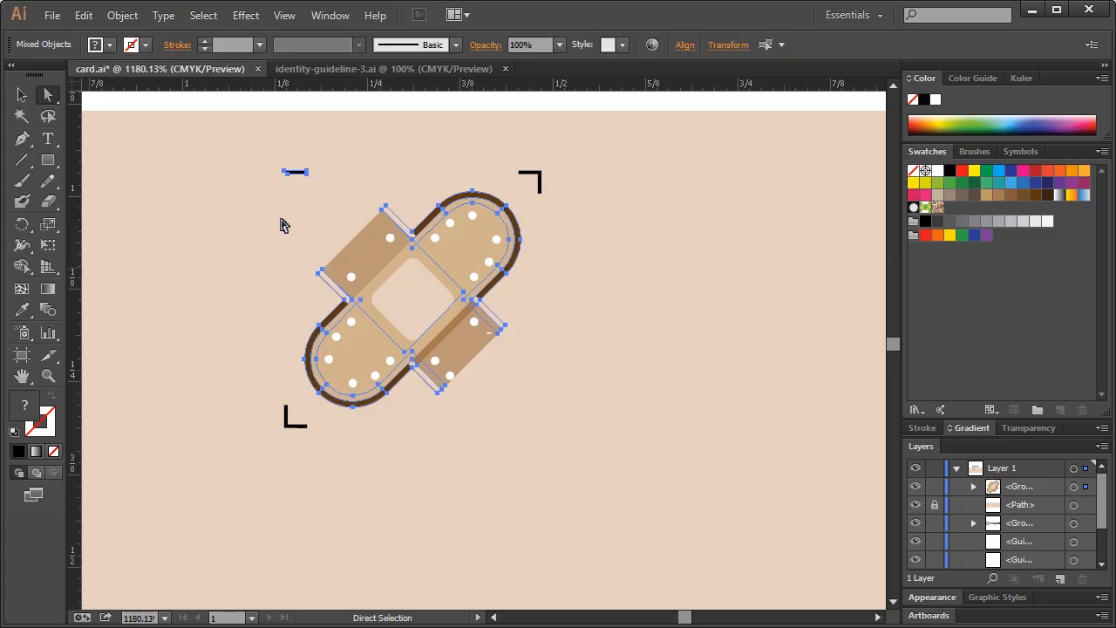
Ungroup the copied bandage icon into its separate pieces
left_click(22, 94)
left_click(449, 304)
right_click(431, 298)
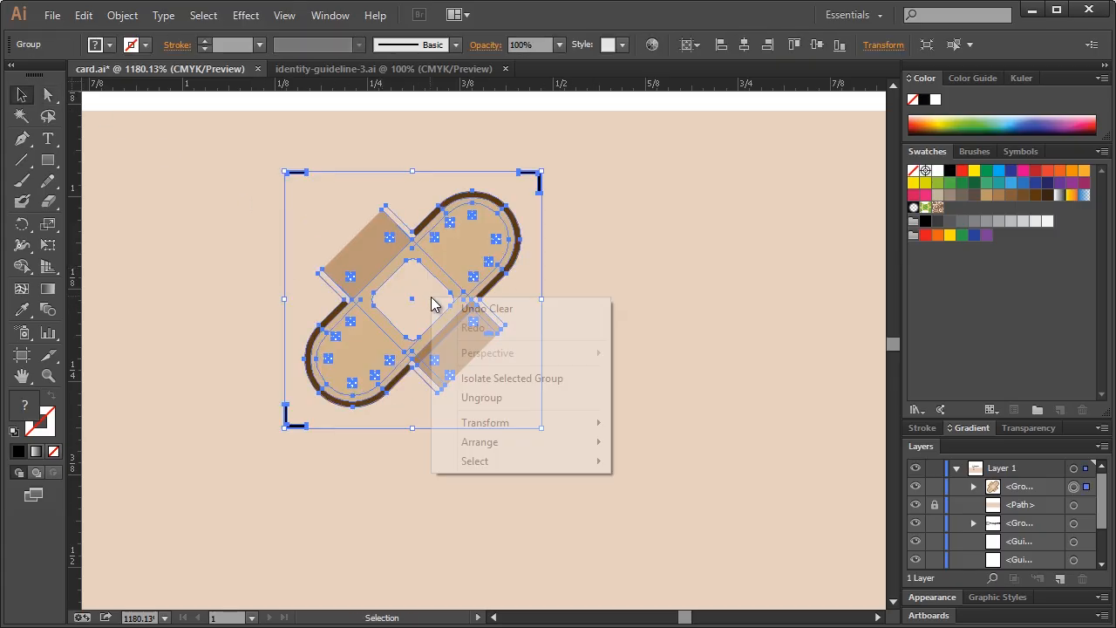
left_click(489, 398)
left_click(326, 239)
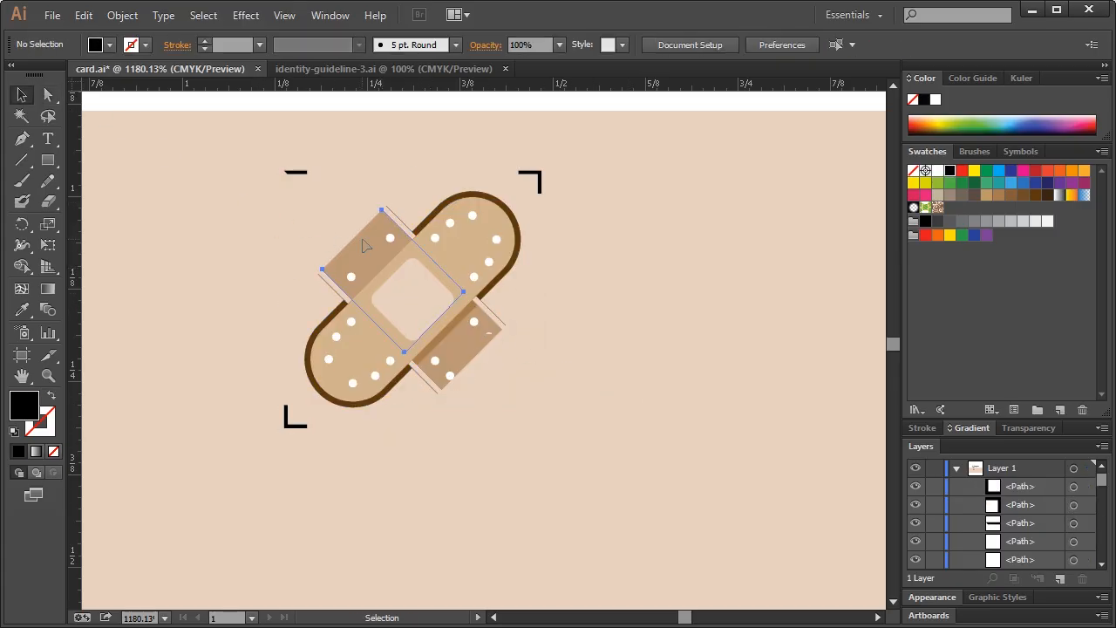
left_click(365, 247)
left_click_drag(394, 181, 363, 250)
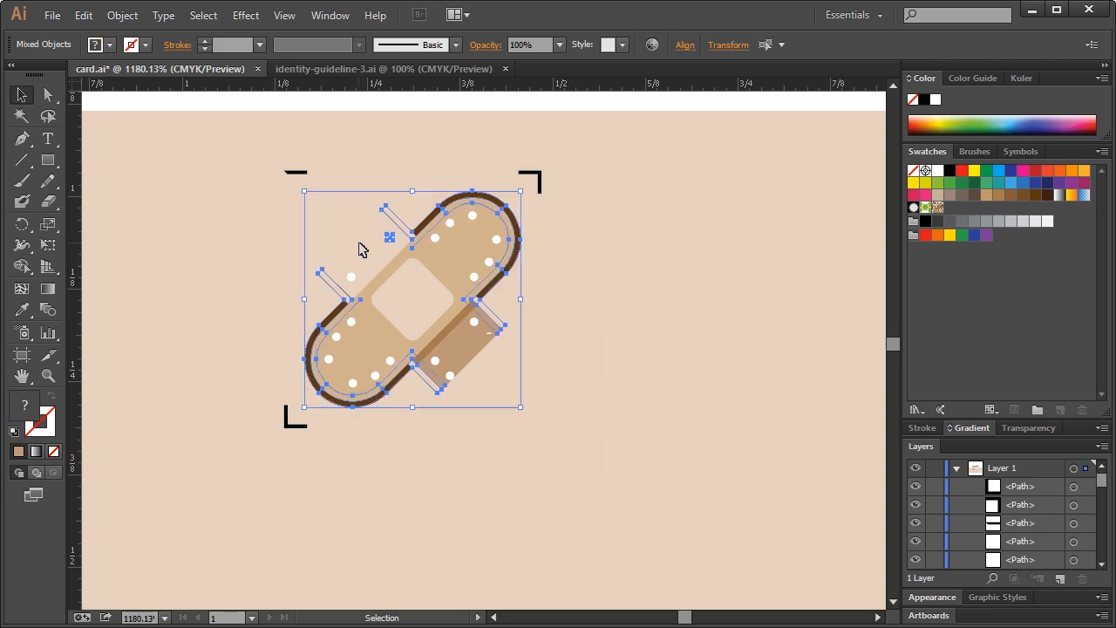
left_click(410, 211)
Delete the brown outline, darker brown patch, brown stripe and three stray white dots
left_click(428, 222)
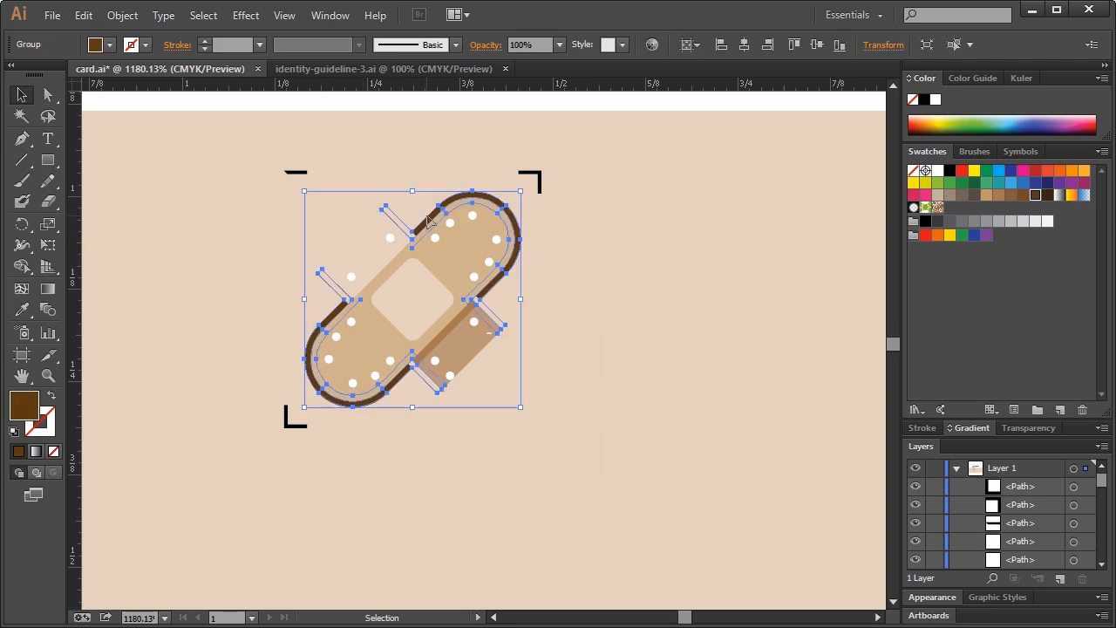
key("Delete")
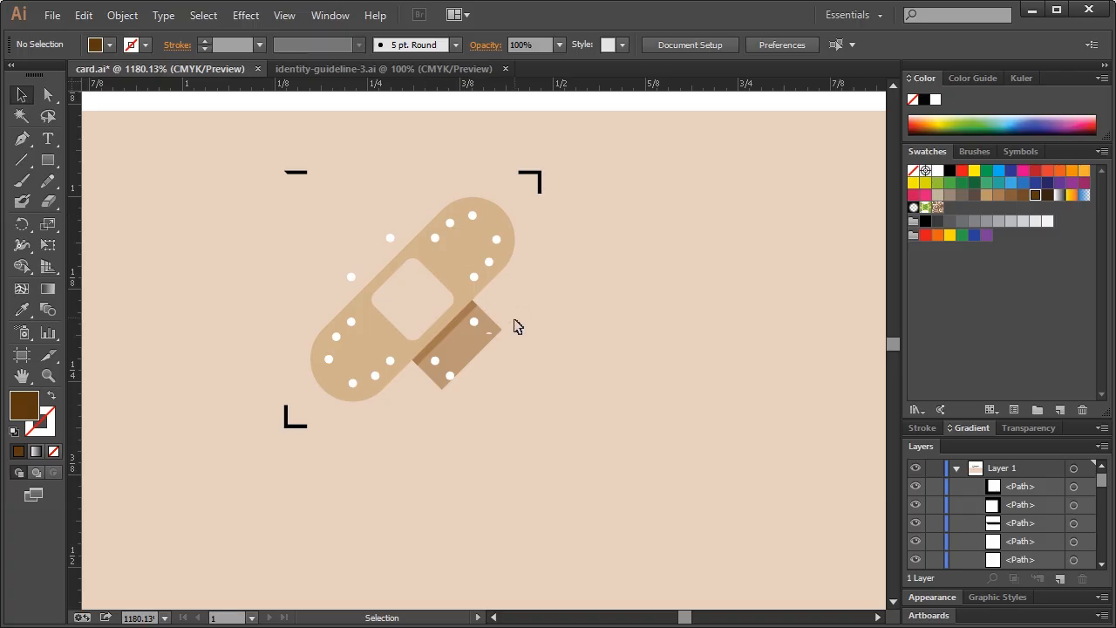
left_click(469, 354)
key("Delete")
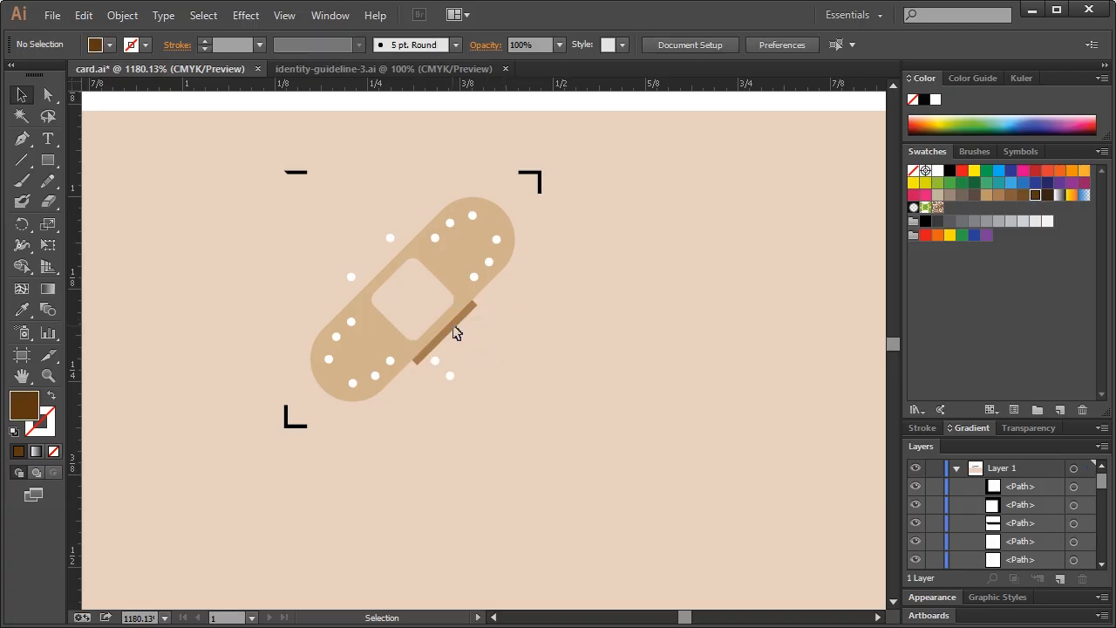
left_click(453, 334)
key("Delete")
left_click_drag(468, 358, 432, 388)
key("Delete")
left_click_drag(303, 241, 345, 279)
key("Delete")
left_click_drag(368, 213, 401, 247)
key("Delete")
Delete the top-left, top-right and bottom-left crop marks
left_click(296, 173)
key("Delete")
left_click_drag(496, 149, 600, 204)
key("Delete")
left_click_drag(239, 380, 310, 469)
key("Delete")
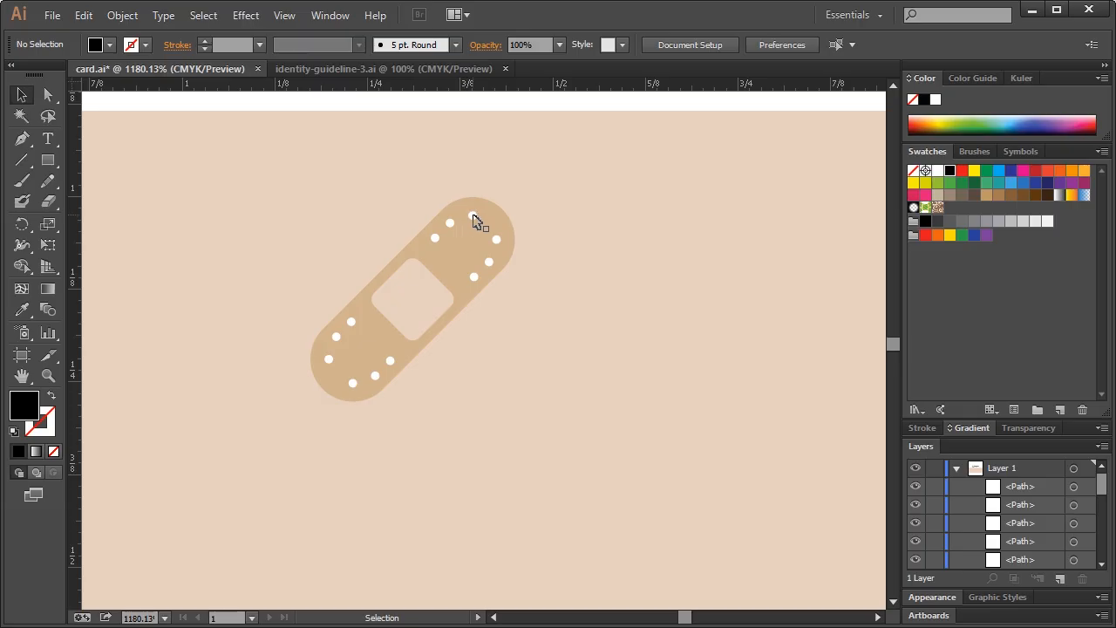
Fill the bandage dots with the tan background colour using the Eyedropper
left_click_drag(473, 221, 449, 224)
left_click(435, 240, "shift")
left_click(473, 277, "shift")
left_click(273, 184)
left_click_drag(274, 190, 553, 406)
left_click(473, 249, "shift")
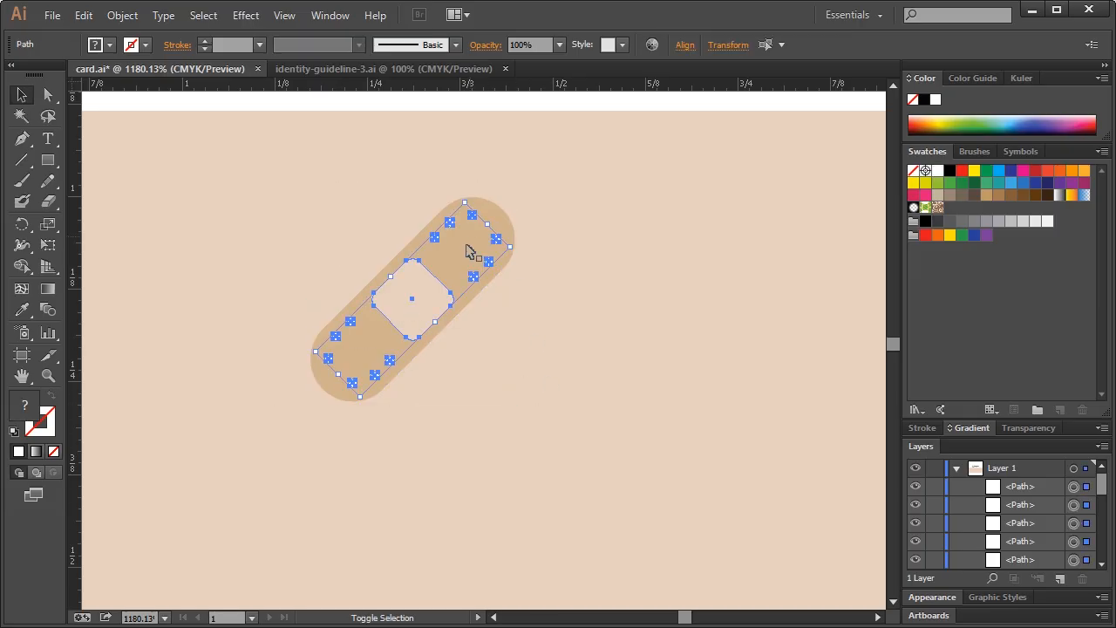
left_click(449, 296, "shift")
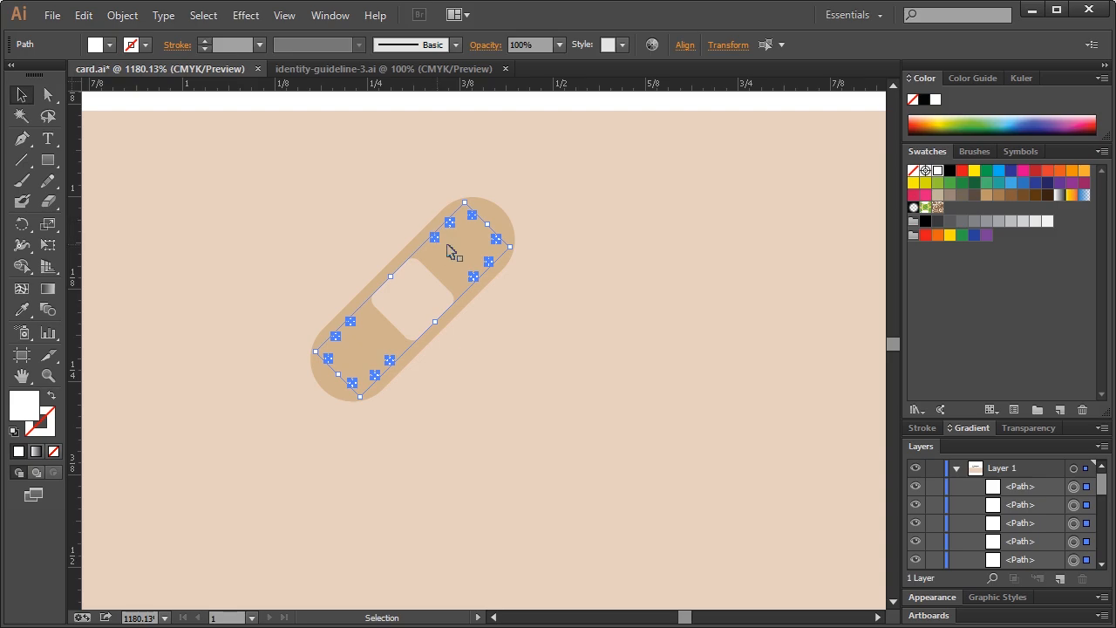
key("i")
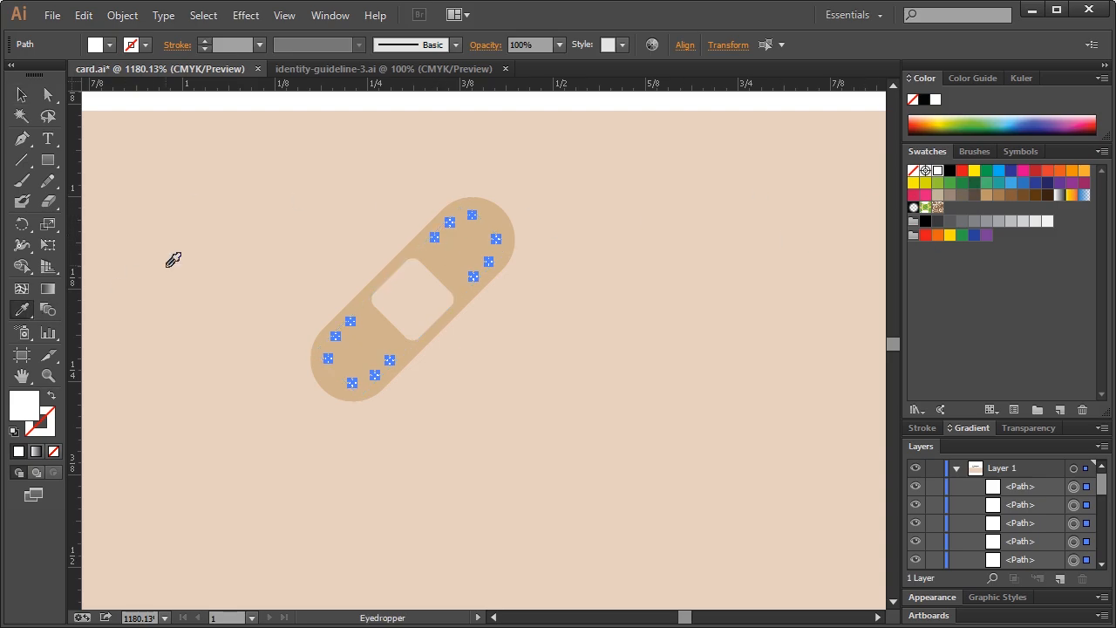
left_click(233, 245)
Select the whole flattened bandage and zoom out to view the full card
left_click(21, 94)
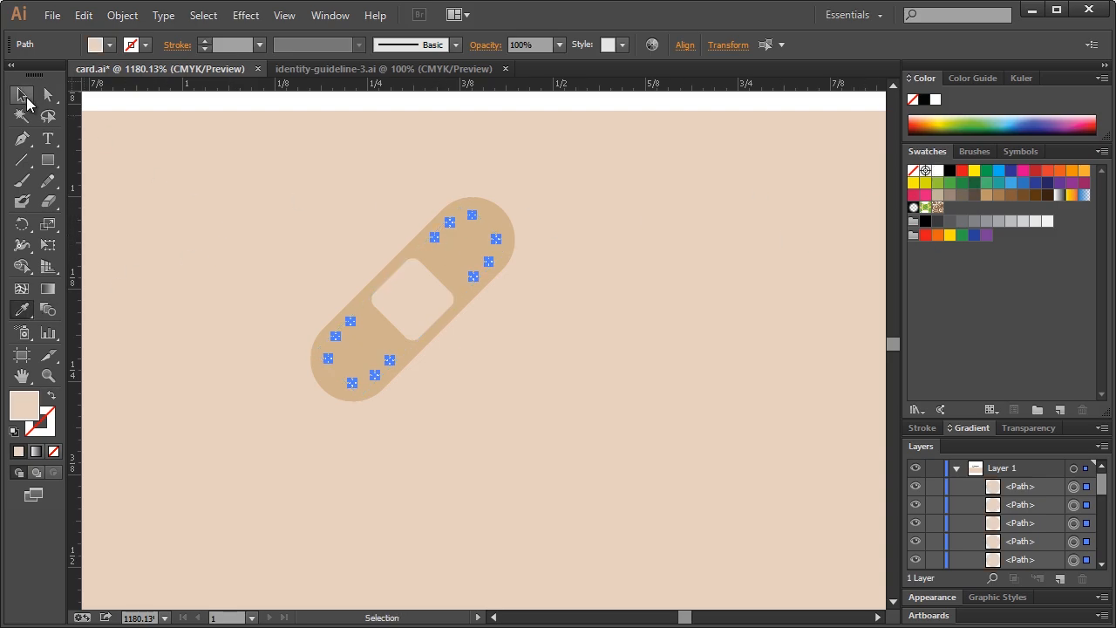
left_click(314, 232)
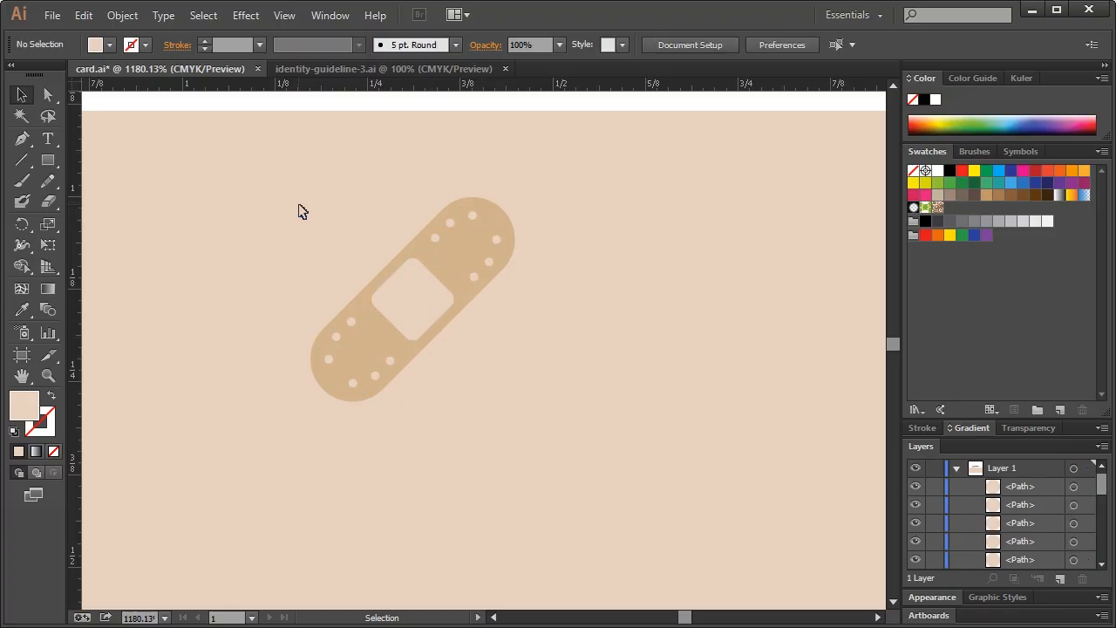
left_click_drag(293, 209, 531, 389)
key("a")
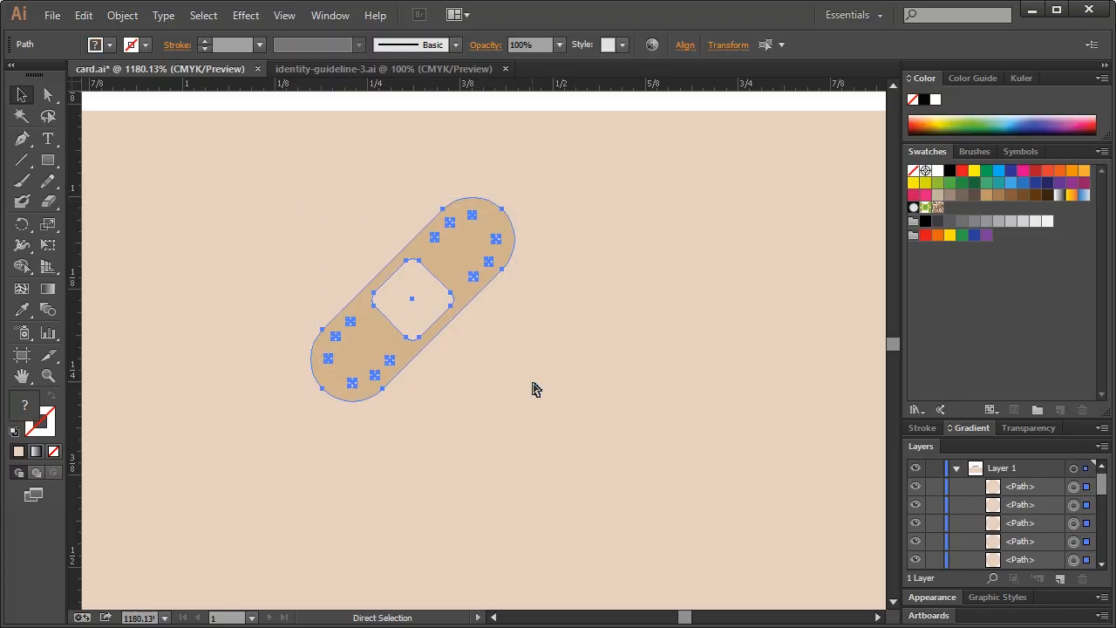
key("ctrl+1")
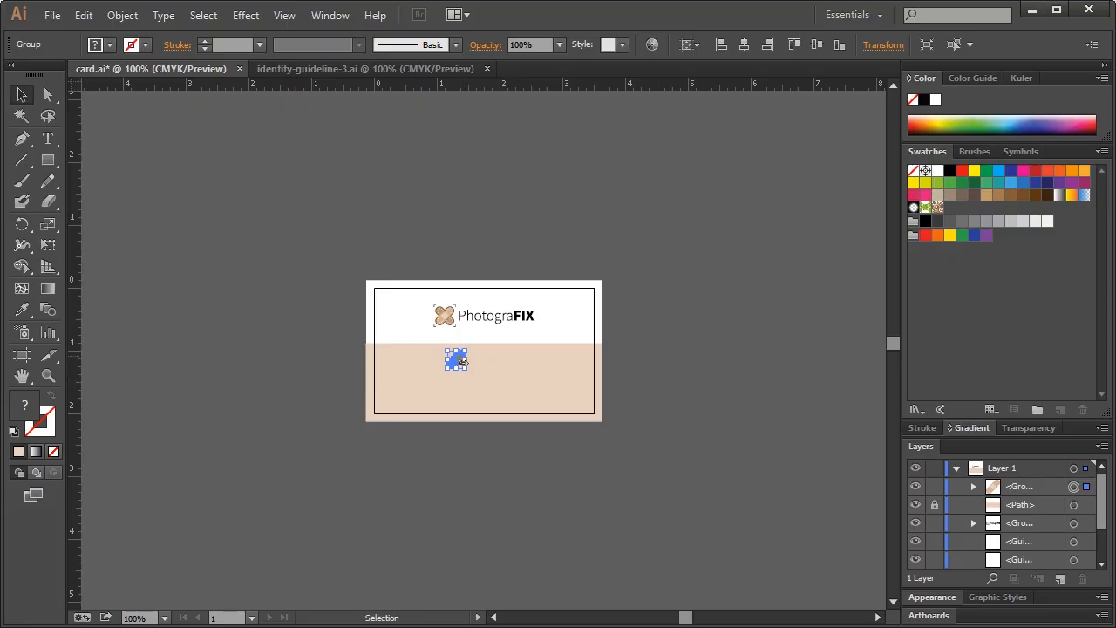
Scale the bandage into a large diagonal and move it to the right of the tan area
left_click(50, 375)
left_click(523, 369)
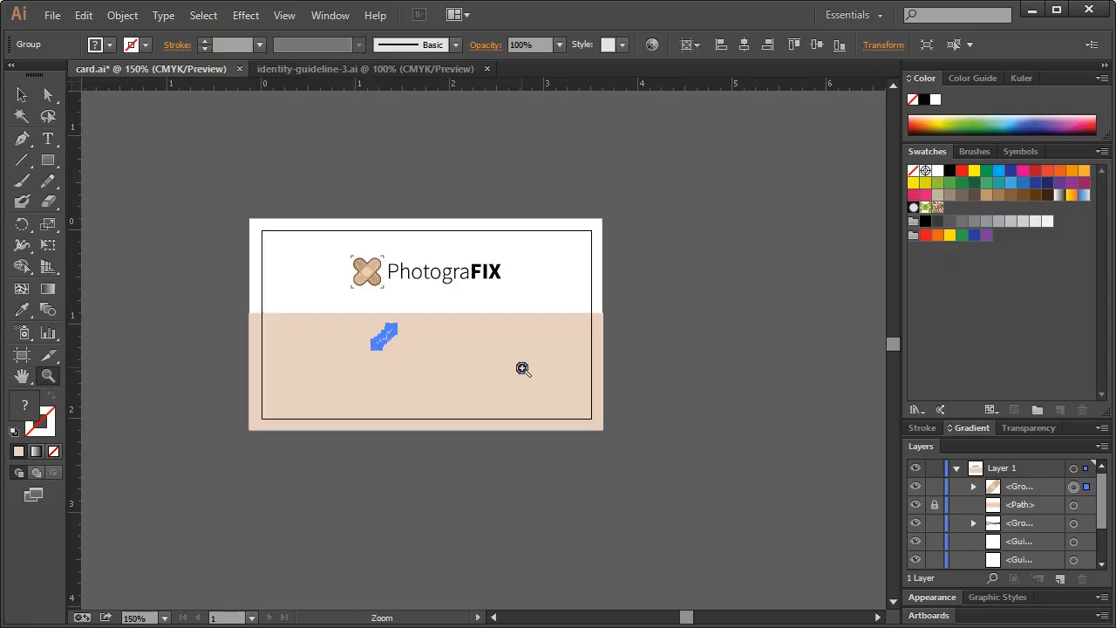
left_click(424, 349)
left_click(21, 94)
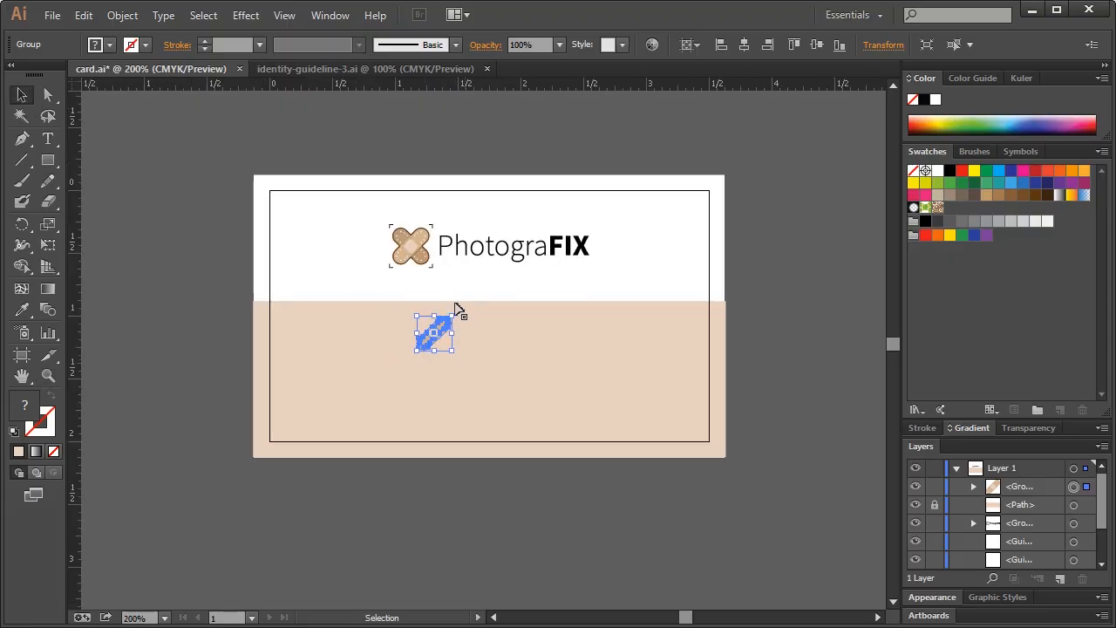
left_click_drag(453, 349, 535, 423)
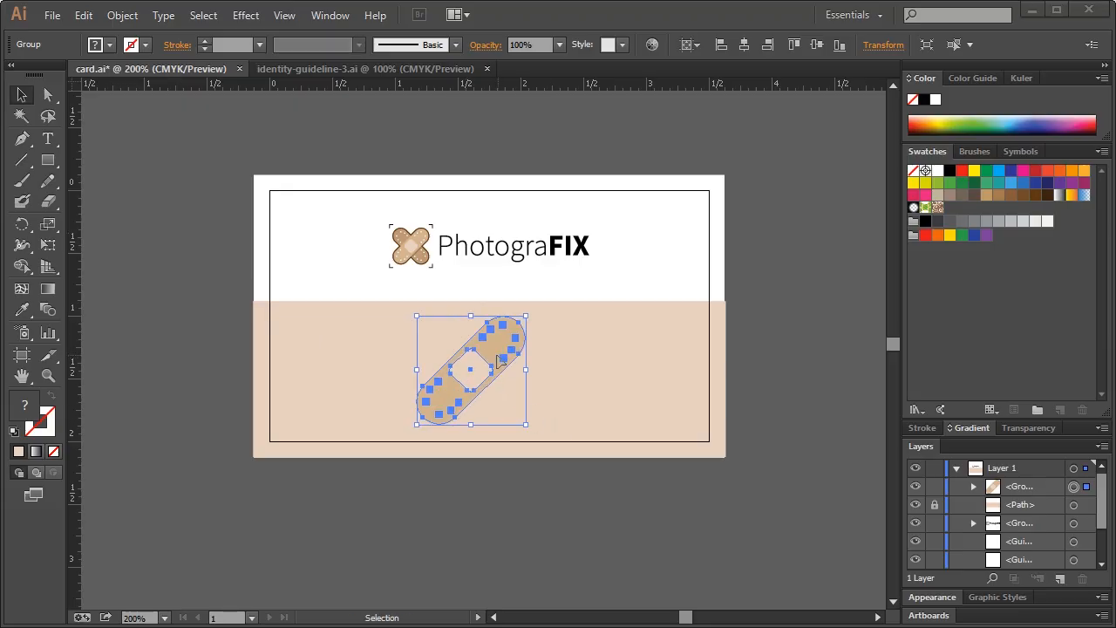
left_click_drag(470, 353, 650, 306)
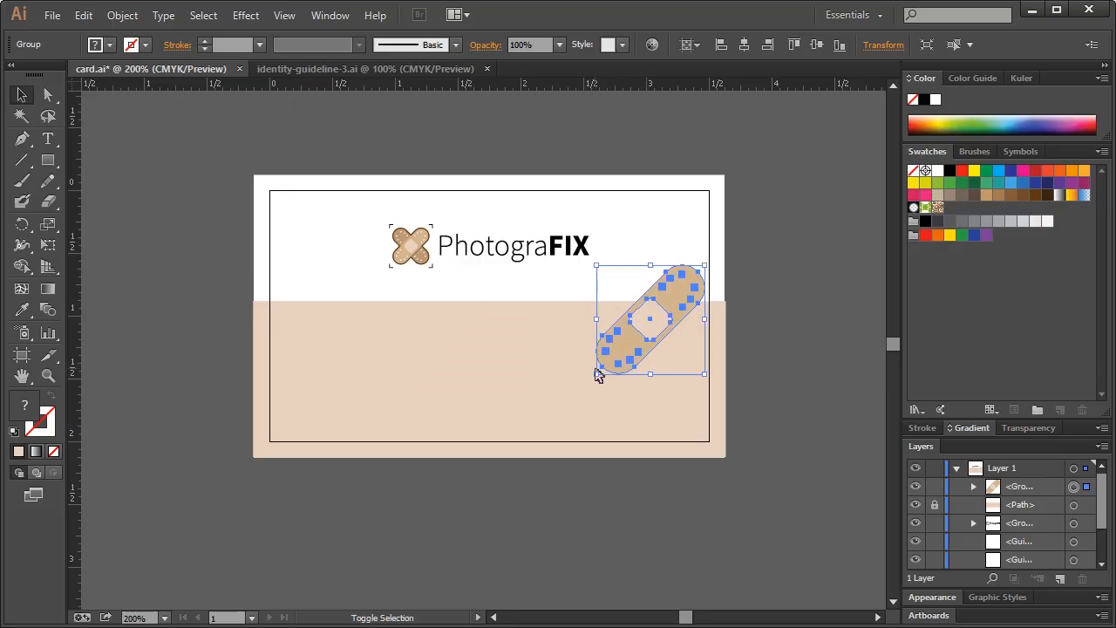
left_click_drag(595, 377, 580, 391)
key("ctrl+shift+a")
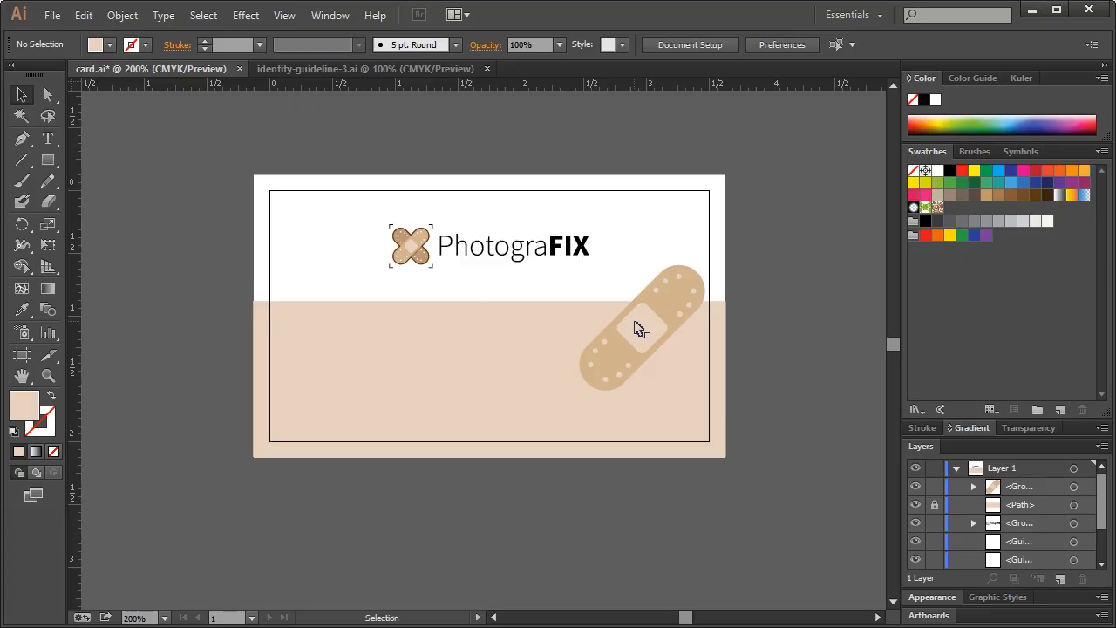
left_click(640, 327)
left_click_drag(642, 328, 642, 318)
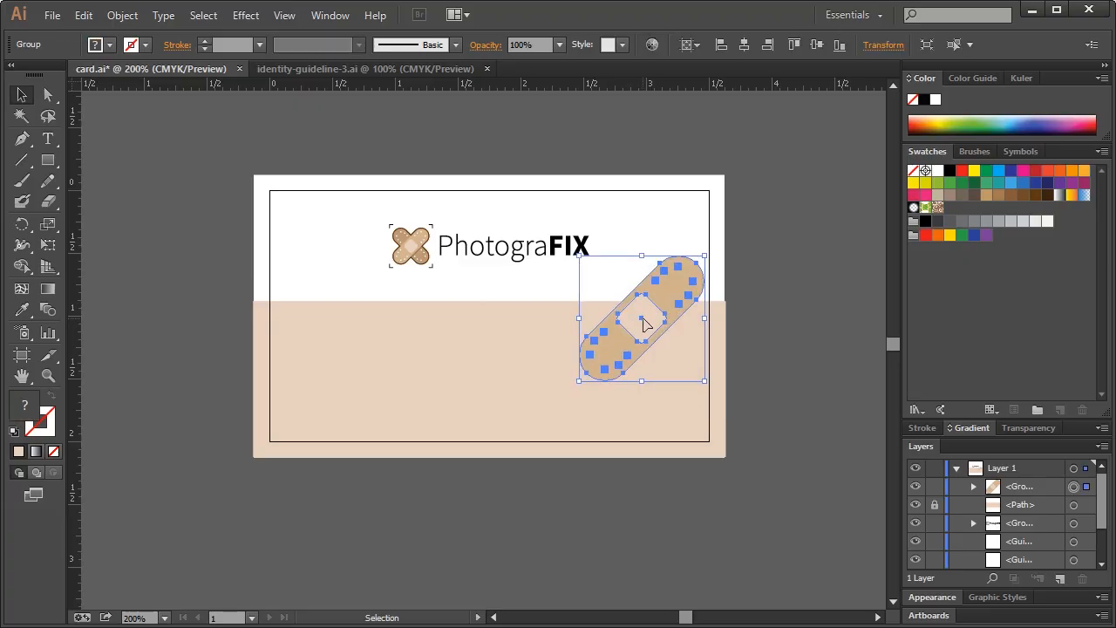
left_click(635, 405)
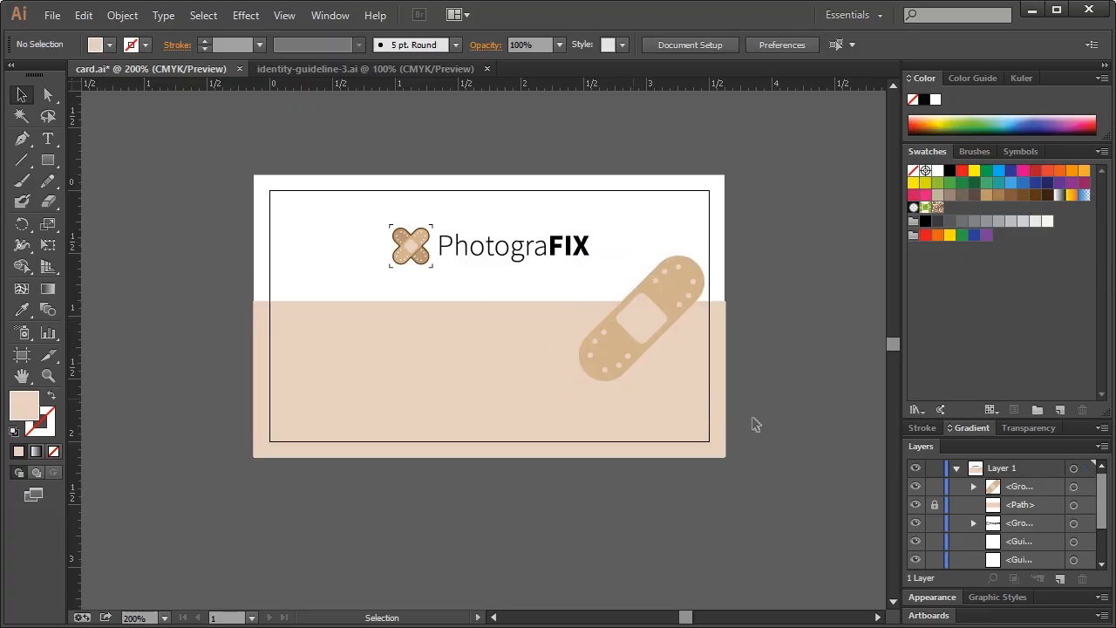
Duplicate the tan background rectangle in front, try stacking it over the bandage, then undo
left_click(1074, 504)
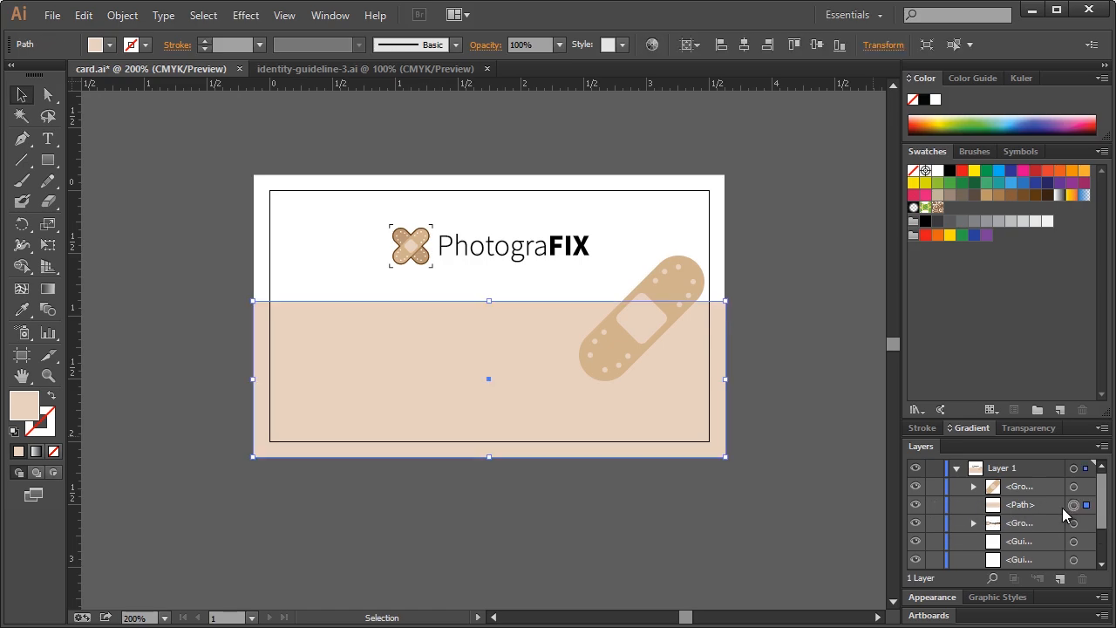
key("ctrl+c")
key("ctrl+f")
left_click_drag(1038, 506, 1042, 478)
left_click(680, 292, "shift")
left_click(679, 292, "shift")
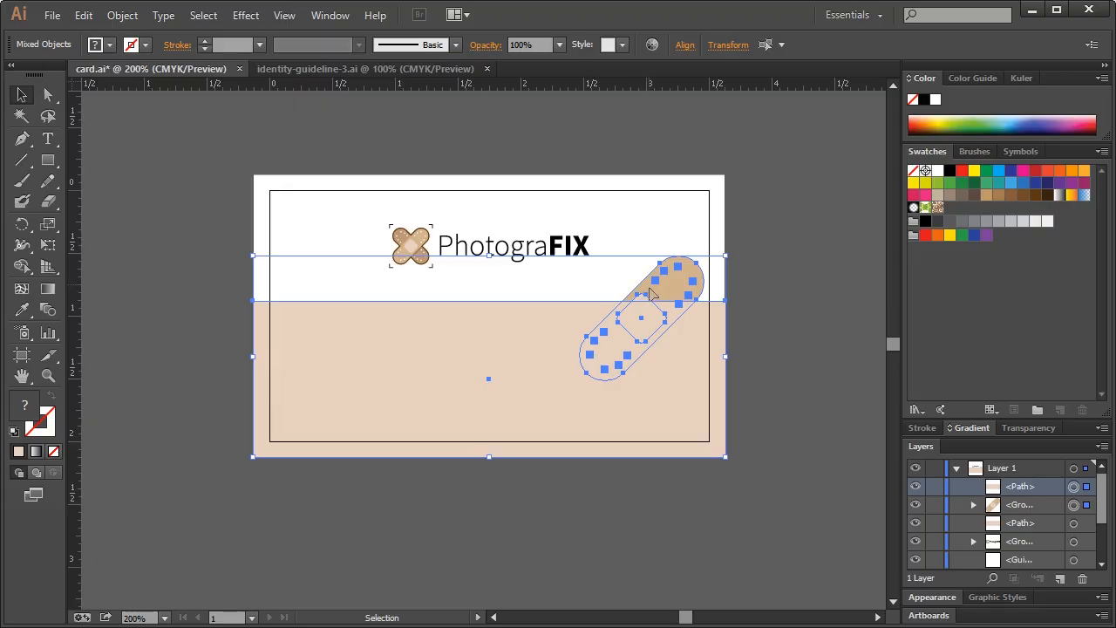
left_click(755, 335)
left_click(685, 390)
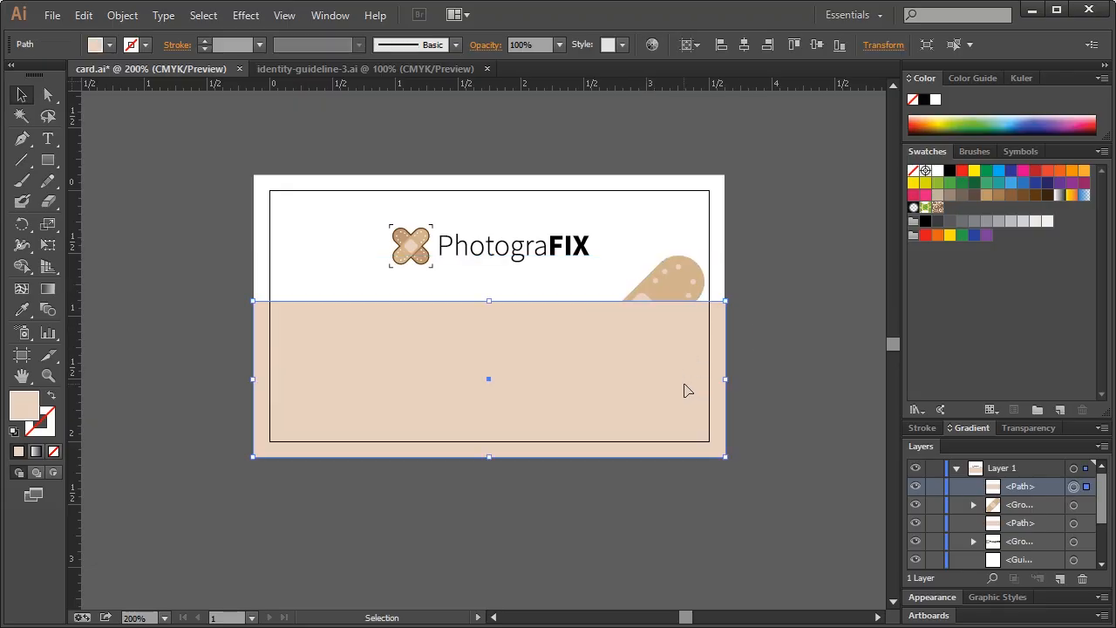
key("ctrl+z")
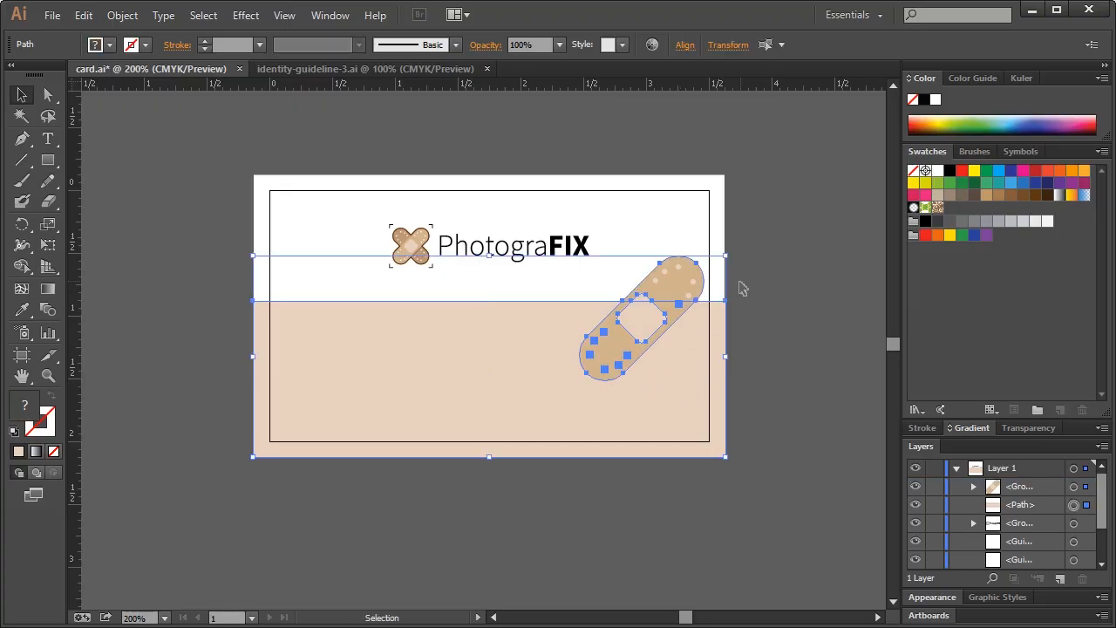
Ungroup the enlarged bandage into separate pieces
left_click(777, 304)
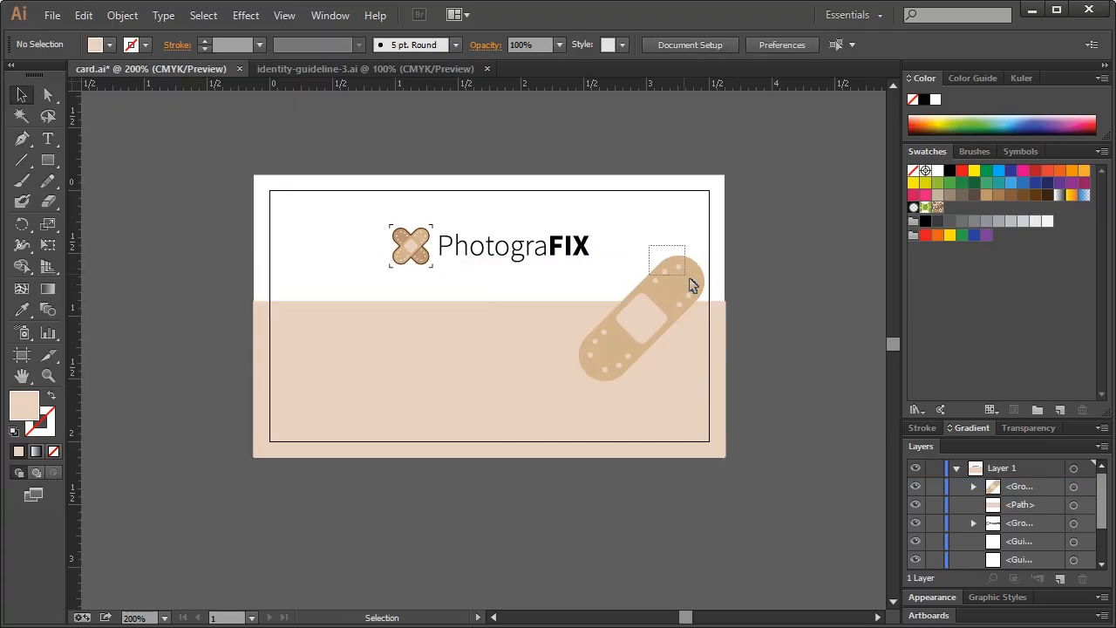
left_click(694, 287)
right_click(694, 288)
left_click(735, 384)
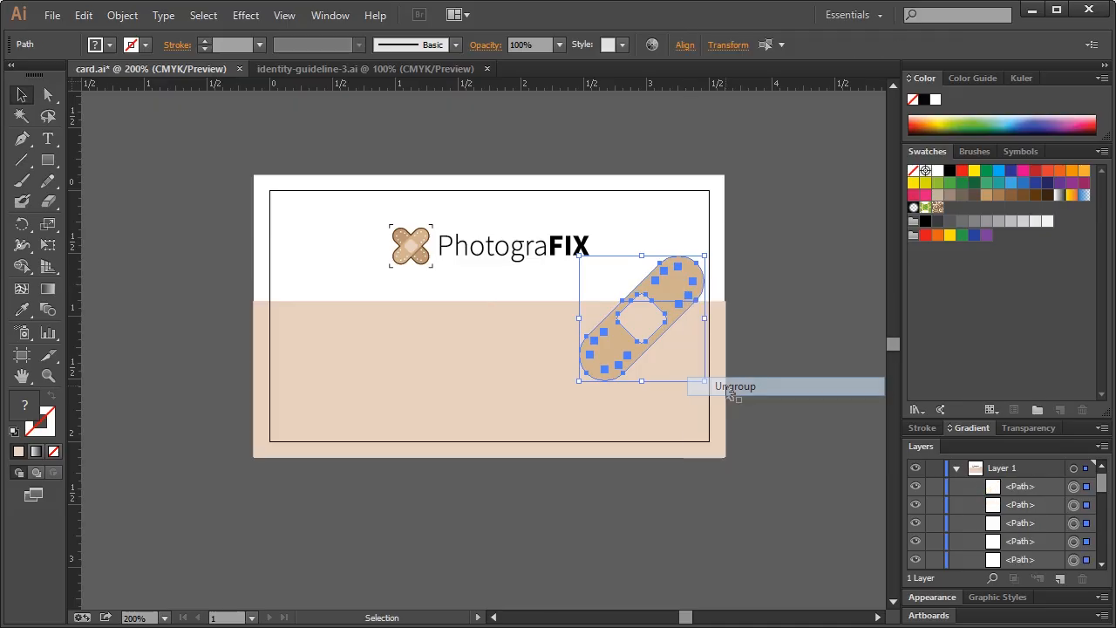
Delete the bandage's upper end cap, stray dot and leftover pad corner above the tan area
left_click_drag(677, 249, 713, 289)
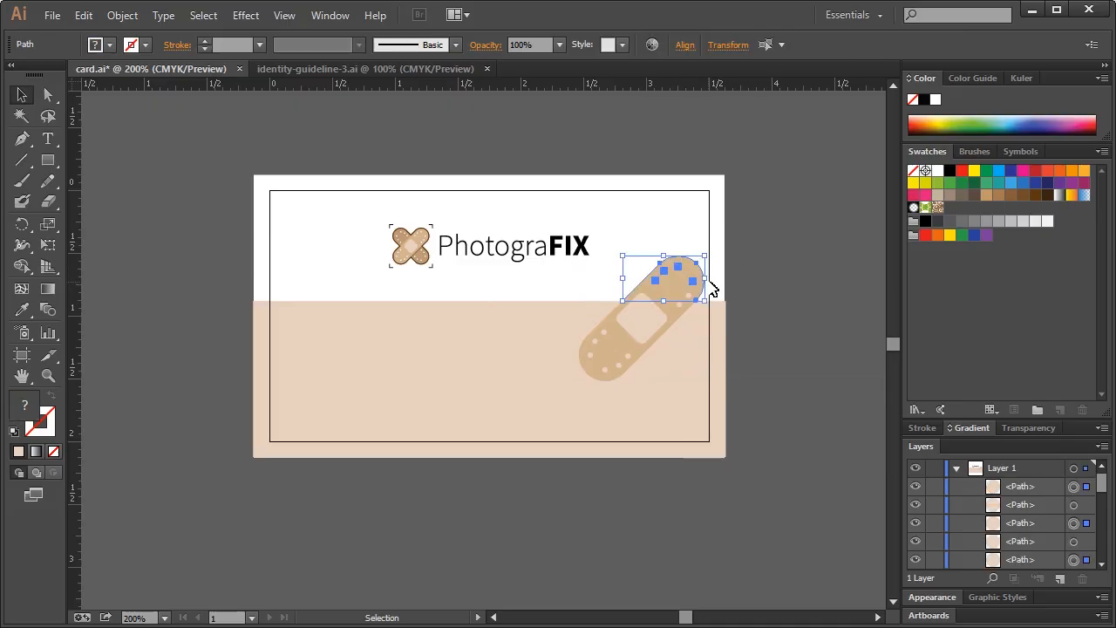
key("Delete")
left_click(688, 296)
key("Delete")
left_click(645, 294)
key("Delete")
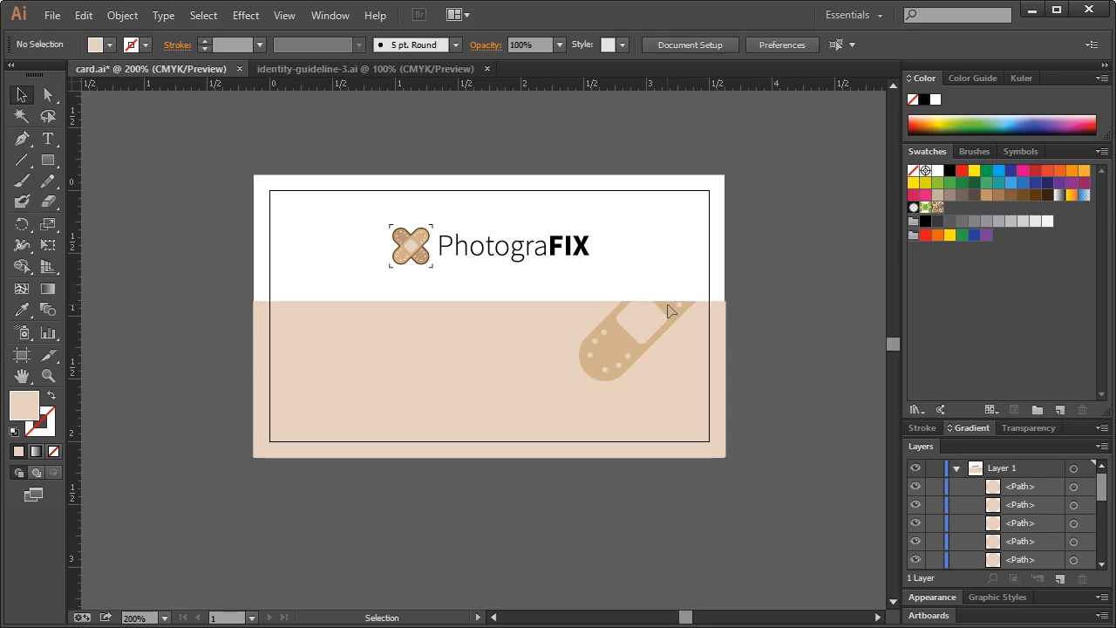
left_click(669, 307)
left_click(668, 273)
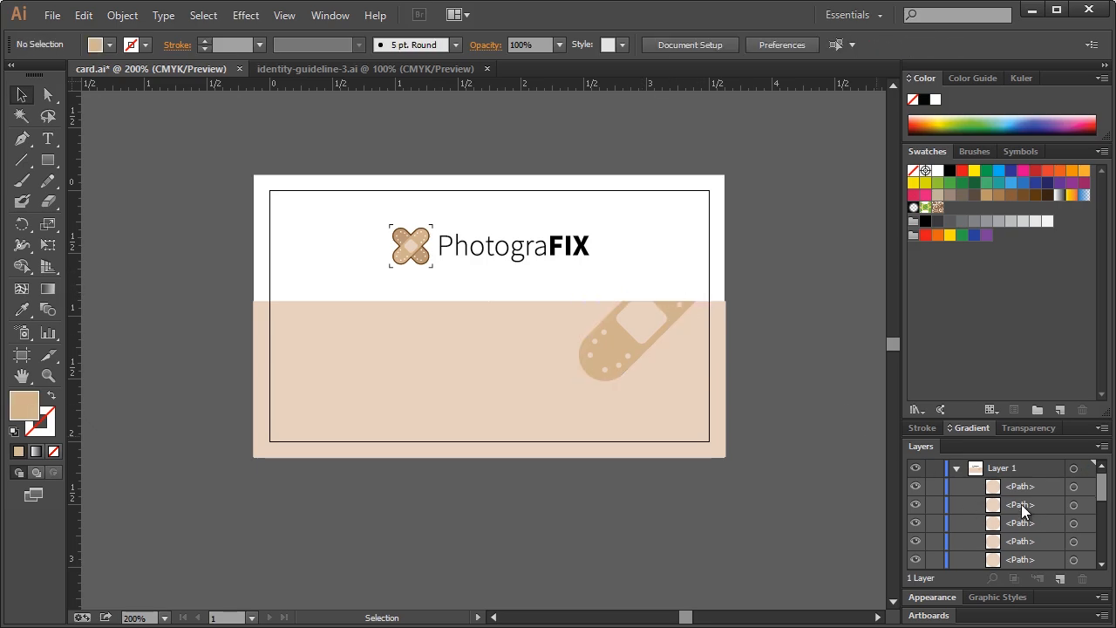
Group the remaining bandage paths, excluding the background rectangle, with Ctrl+G
scroll(1021, 504, "down", 1)
left_click_drag(563, 283, 705, 395)
scroll(695, 396, "down", 1)
scroll(1047, 533, "down", 3)
scroll(1047, 532, "up", 3)
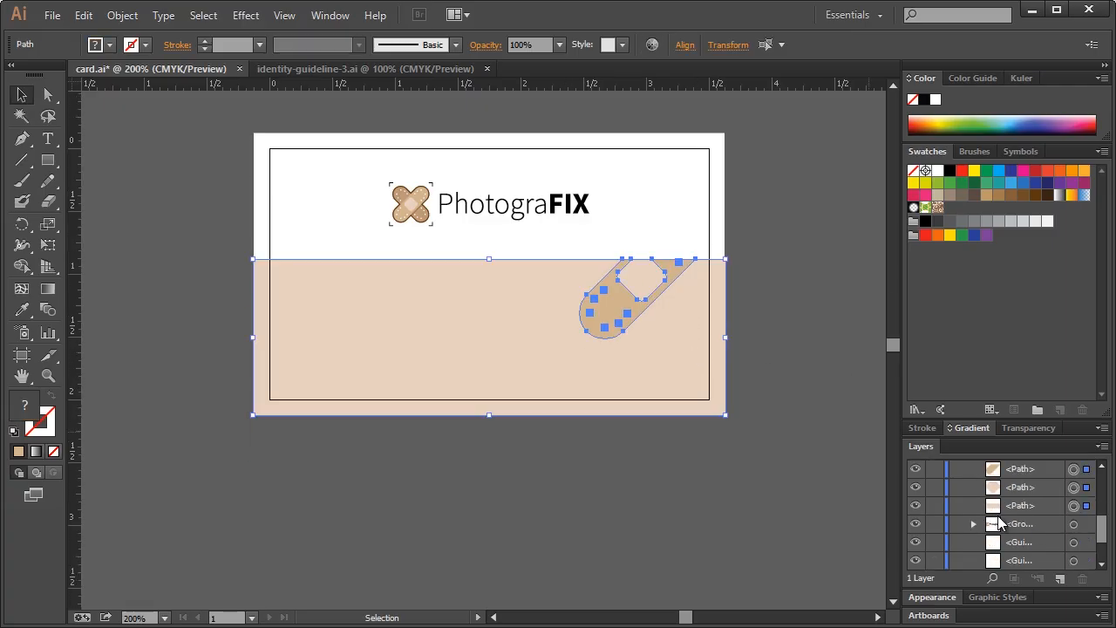
left_click(463, 365, "shift")
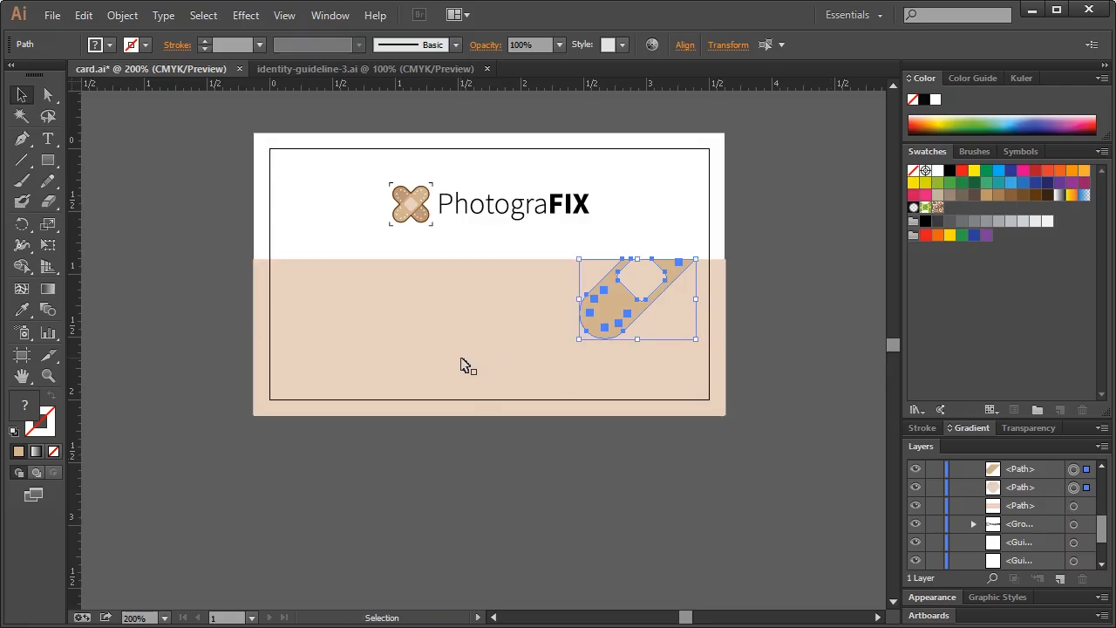
key("ctrl+g")
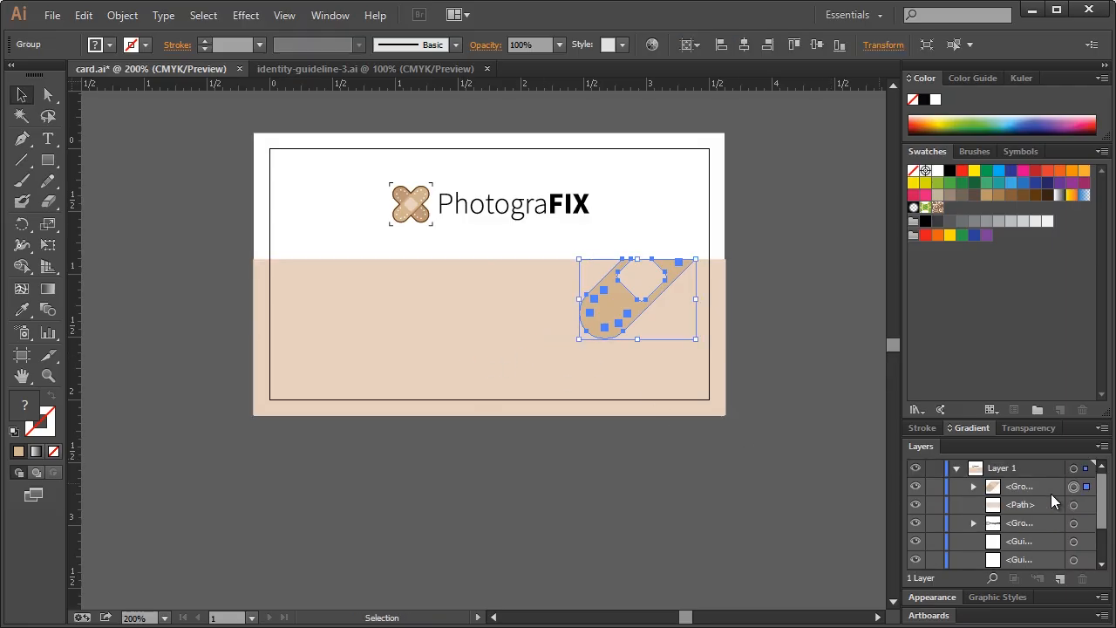
Lock the tan background rectangle in the Layers panel and show the guides
left_click(915, 504)
left_click(916, 504)
left_click(1073, 505)
left_click(936, 505)
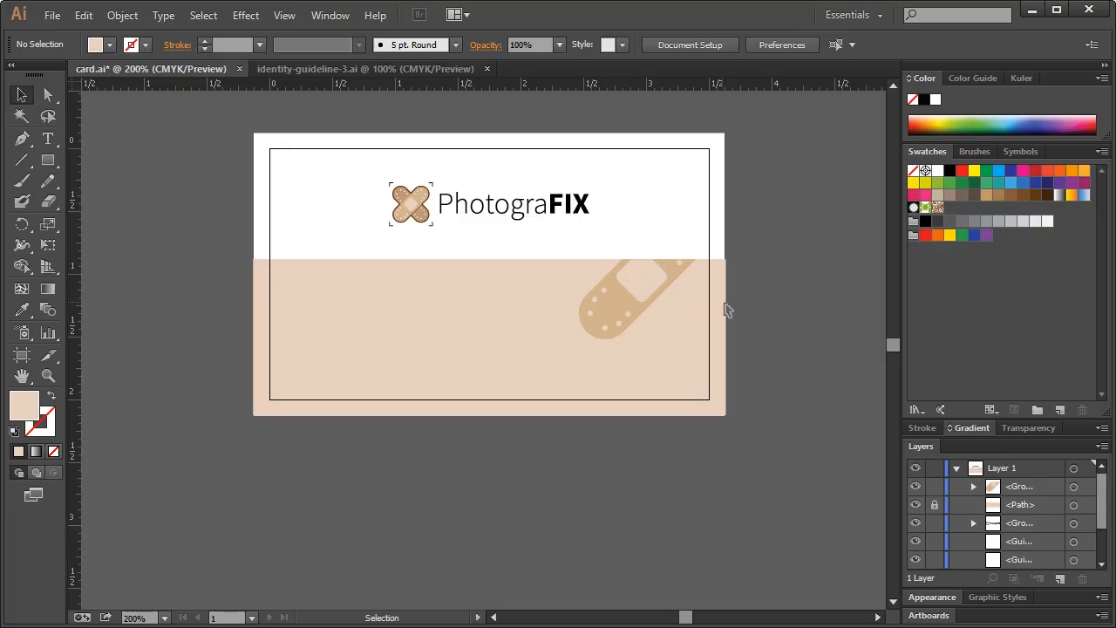
key("ctrl+semicolon")
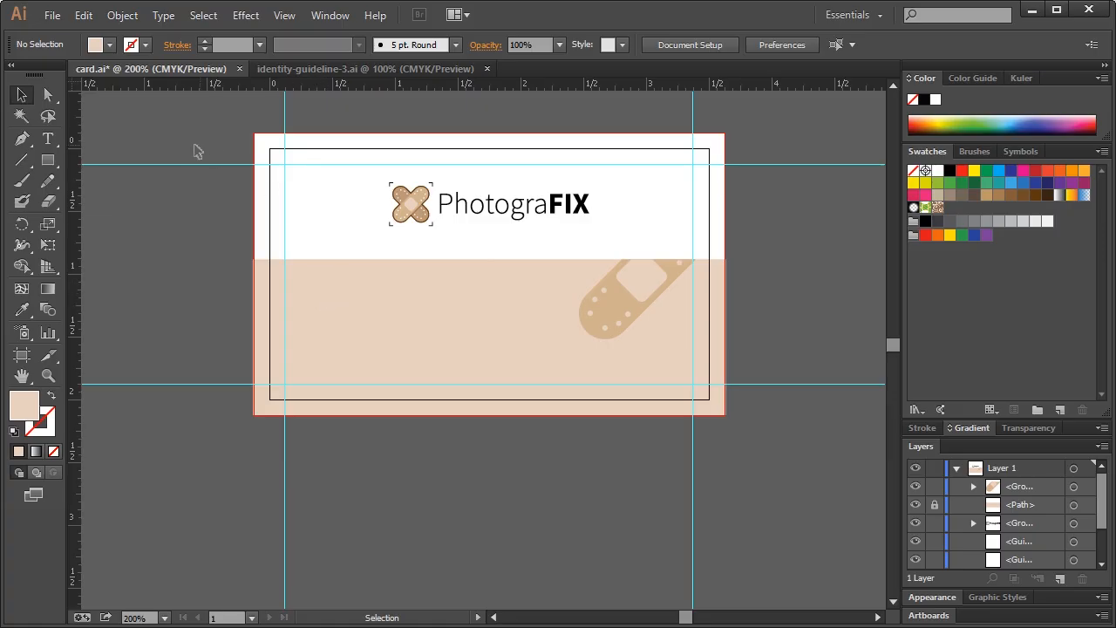
Add a text line with the person's name and title (CEO) on the tan area
left_click(47, 139)
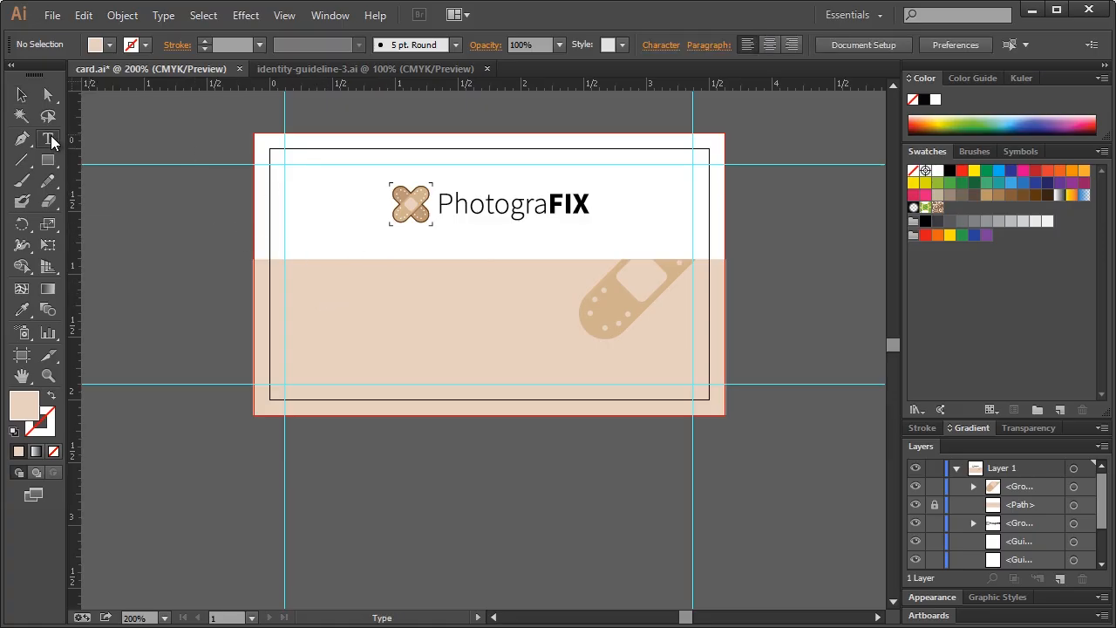
left_click(474, 289)
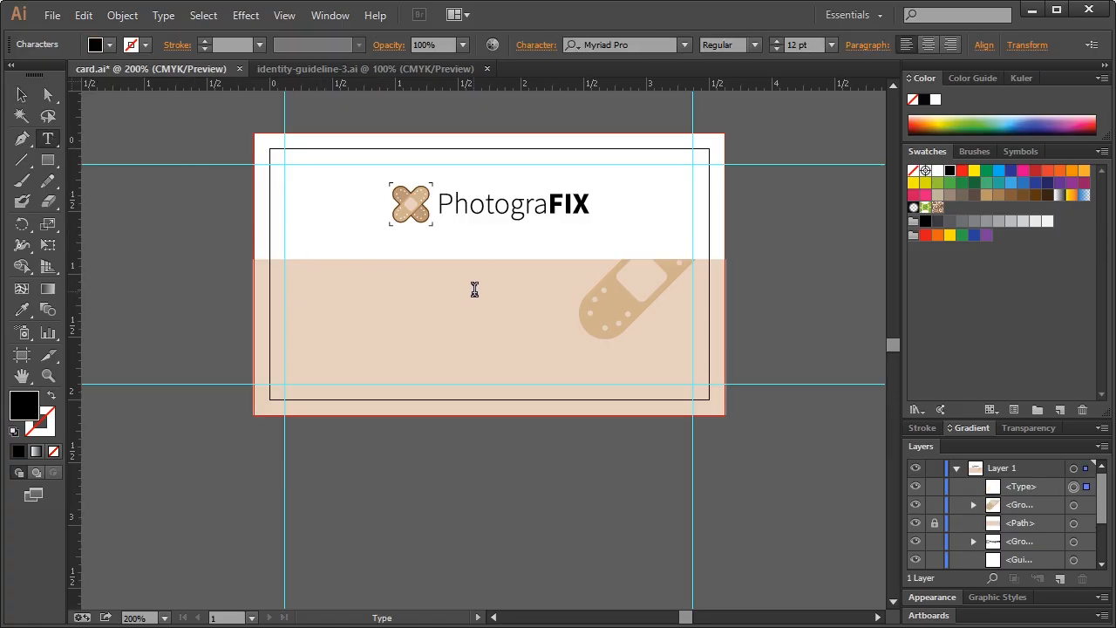
type("John Doe")
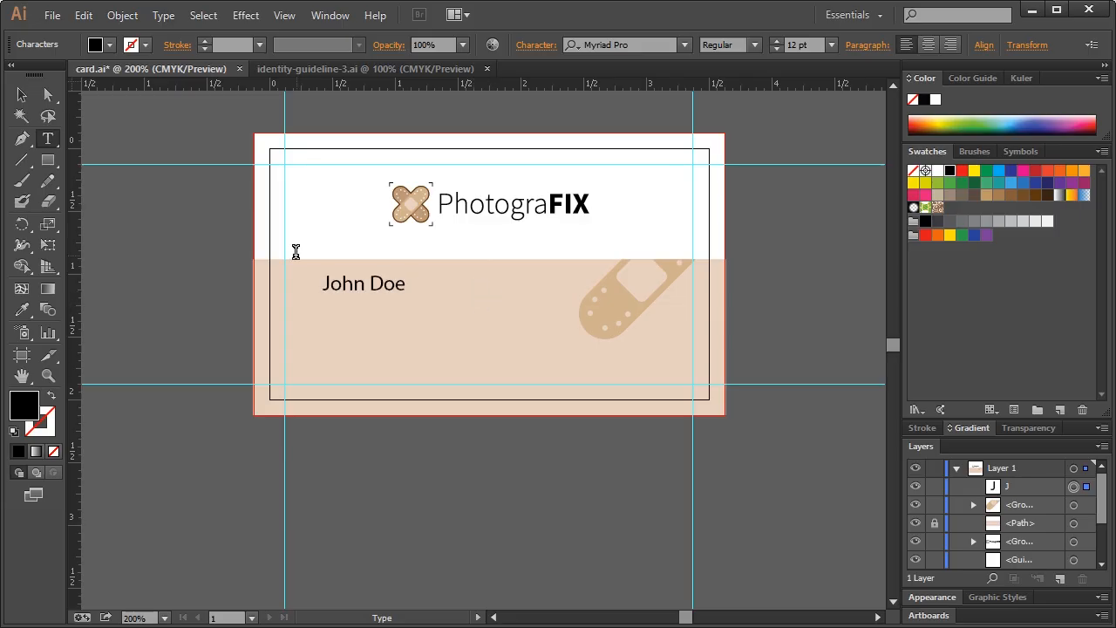
type(" (CEO")
left_click(21, 94)
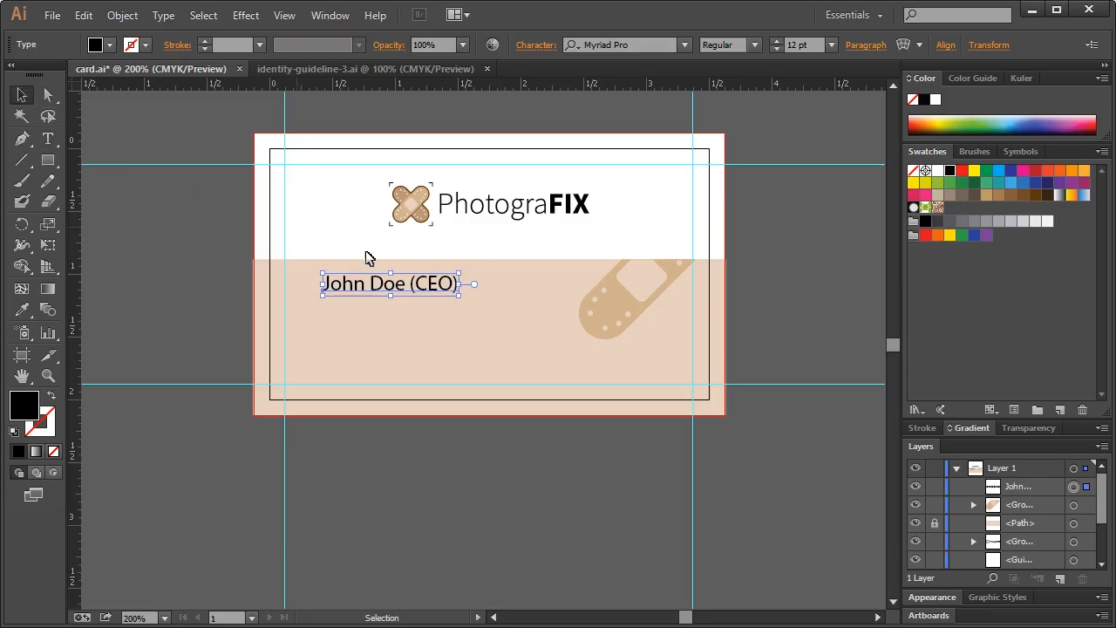
left_click_drag(455, 274, 381, 297)
left_click(434, 293)
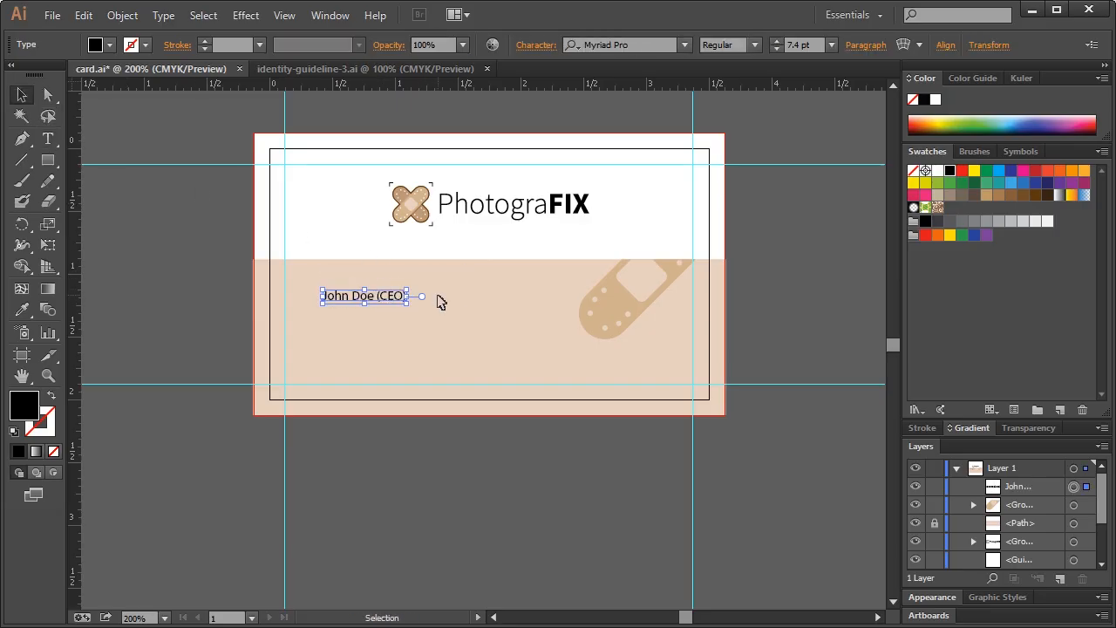
Set the name line's font to Source Sans Pro Light and enlarge it slightly
left_click(632, 48)
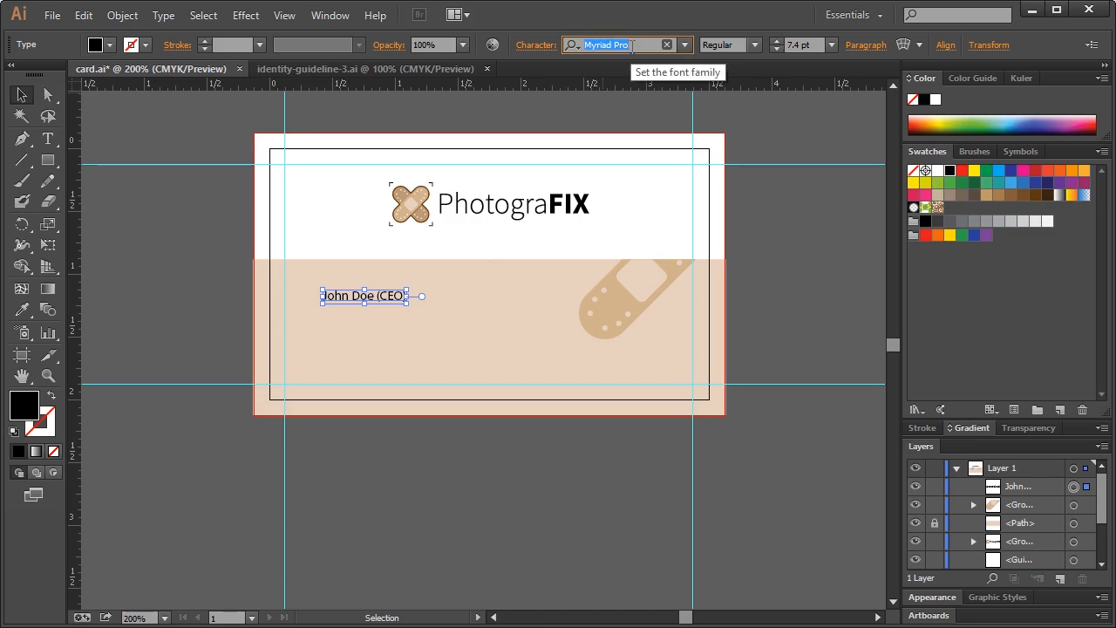
type("source sans")
key("Return")
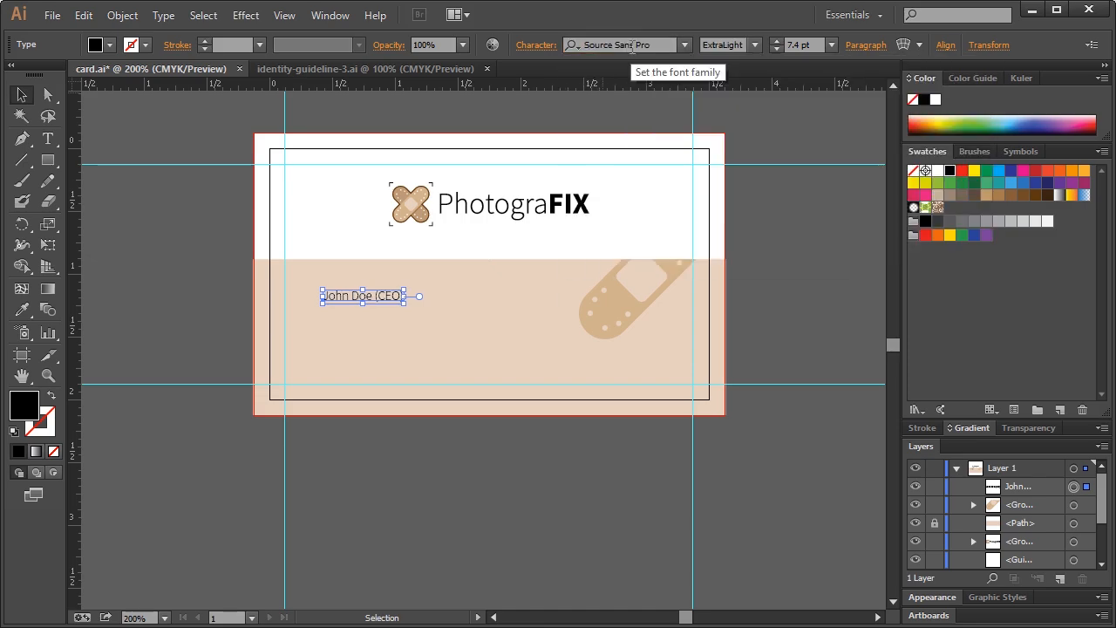
left_click(756, 44)
left_click(751, 101)
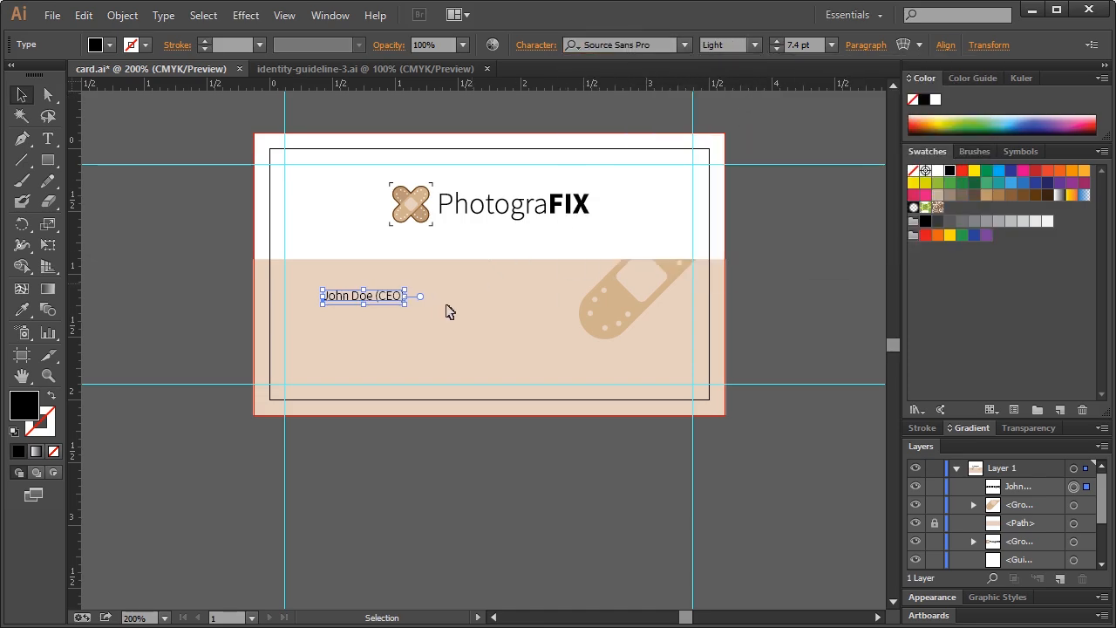
left_click_drag(403, 303, 422, 306)
left_click(442, 319)
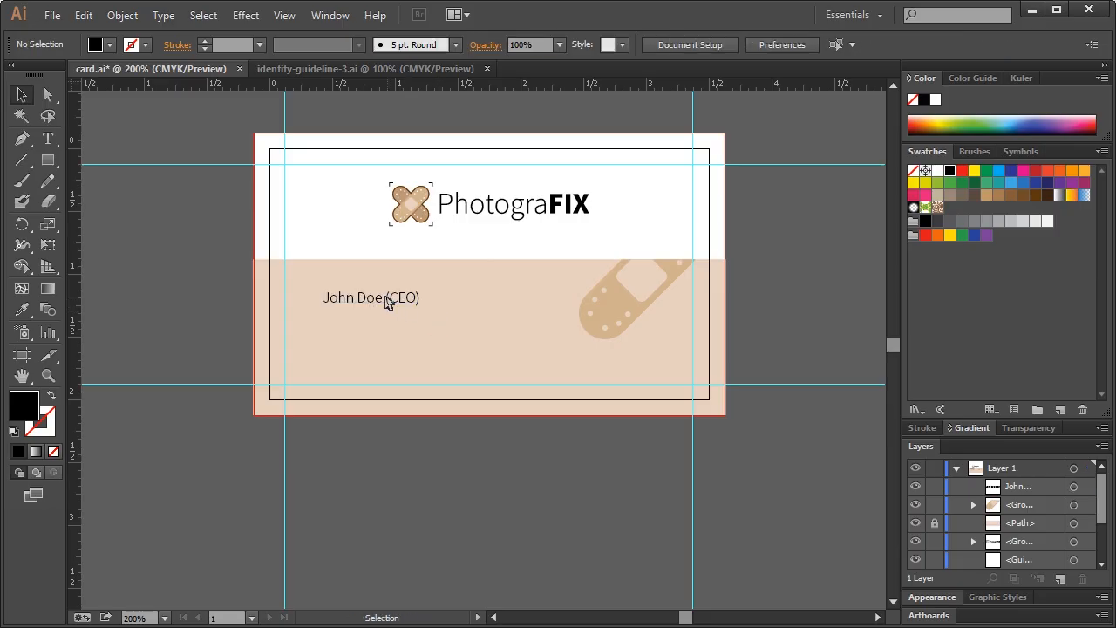
Make the person's name Semibold, leaving the title Light
double_click(361, 300)
double_click(375, 298)
left_click_drag(335, 298, 324, 298)
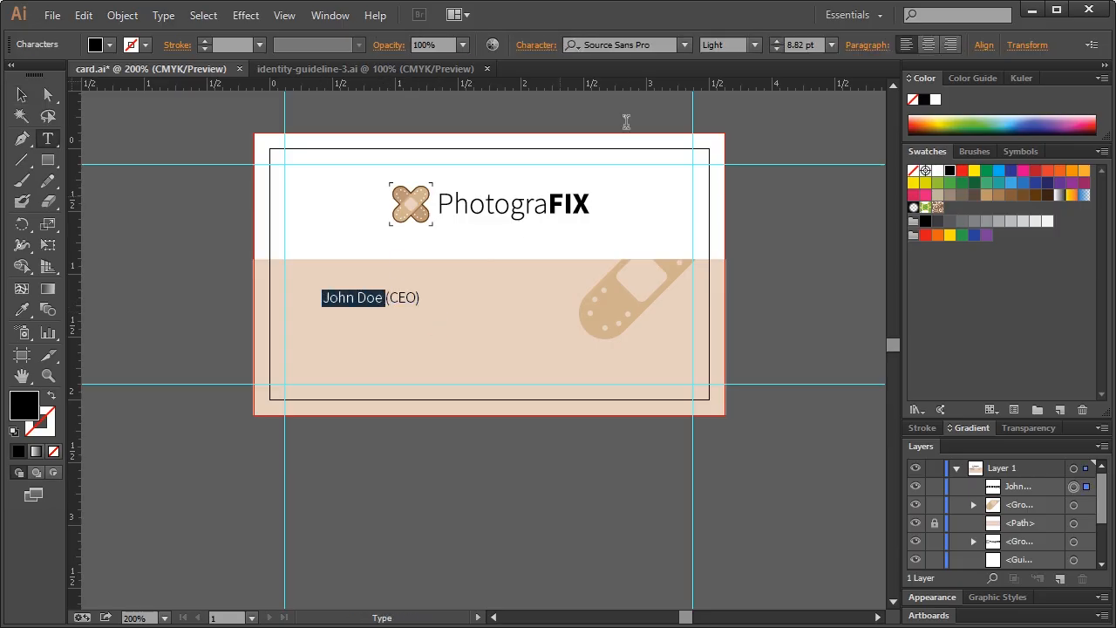
left_click(737, 45)
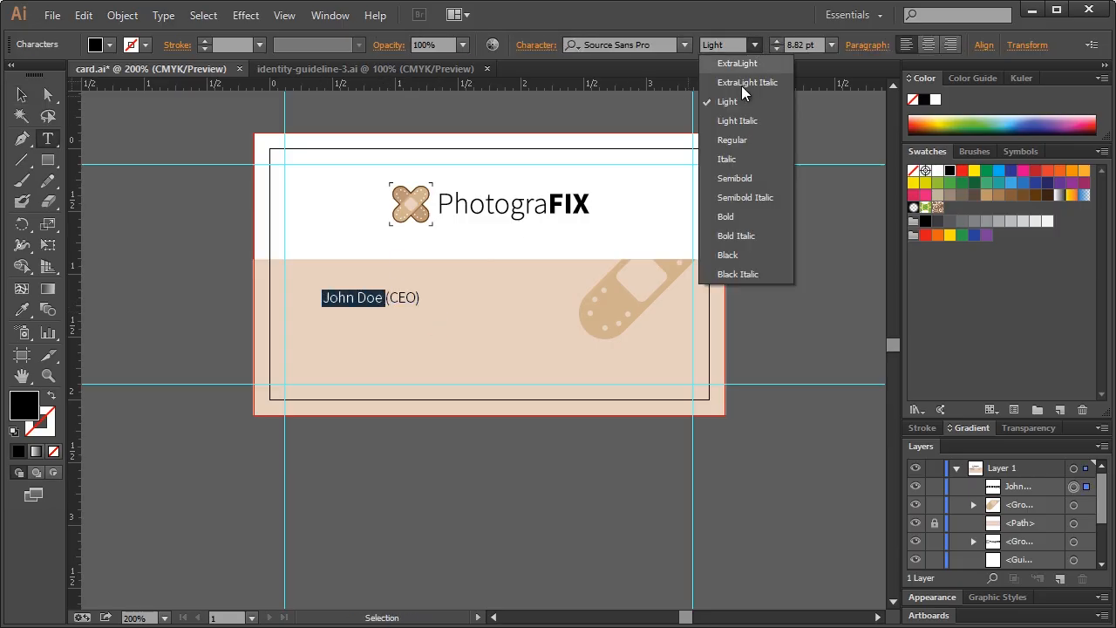
left_click(741, 181)
left_click(21, 94)
left_click(194, 142)
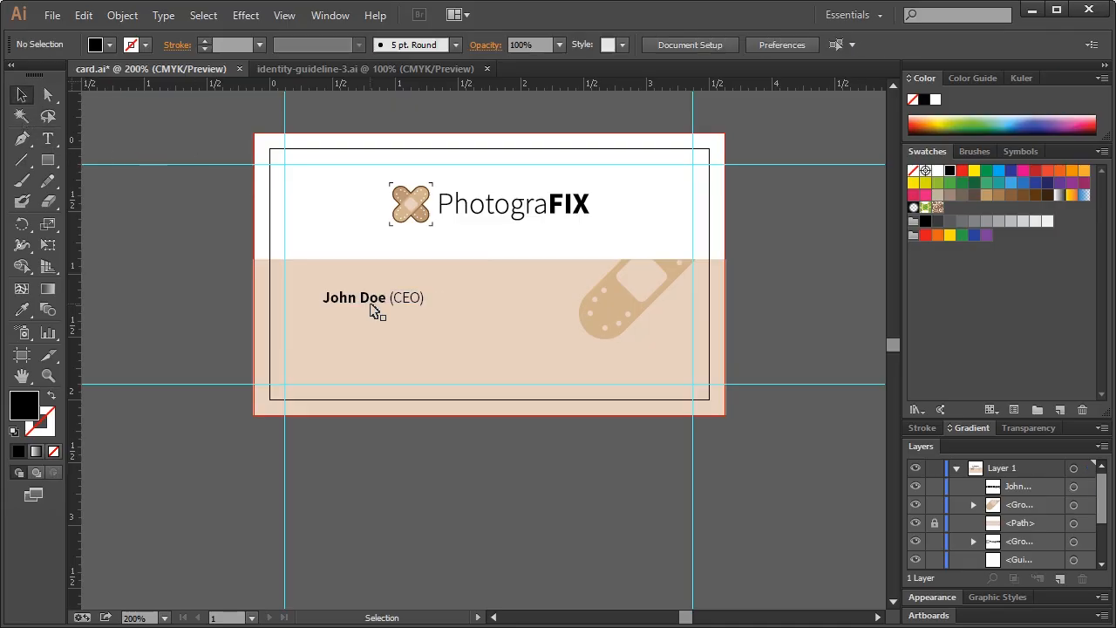
Shift the name line slightly left and paste a copy in front just below it
left_click(373, 307)
left_click_drag(373, 307, 367, 306)
key("ctrl+c")
key("ctrl+f")
left_click_drag(362, 305, 362, 324)
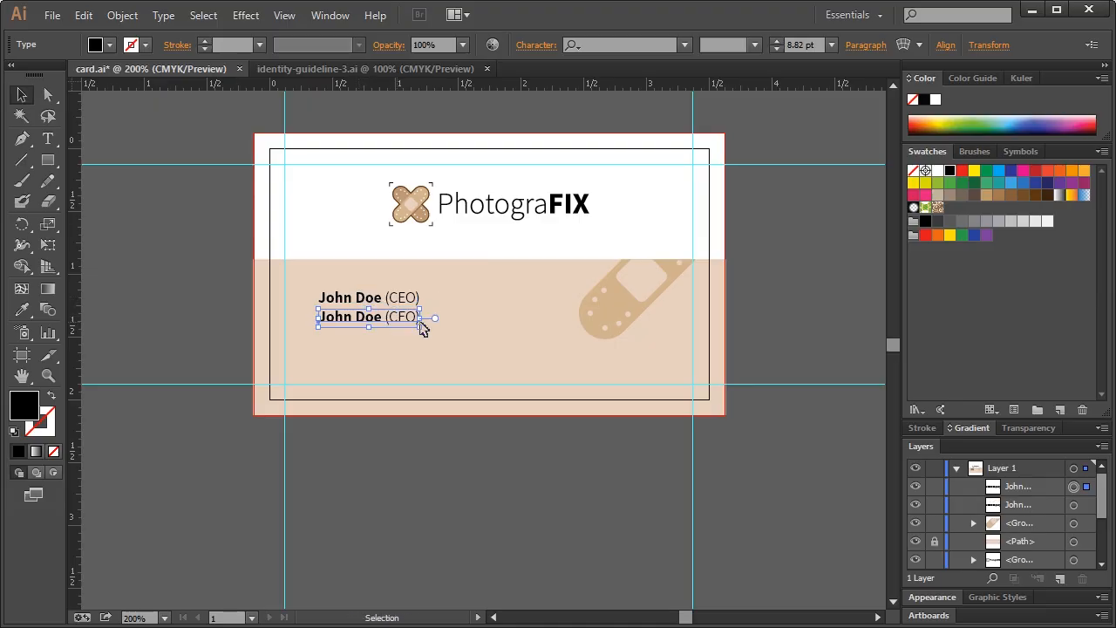
left_click(488, 331)
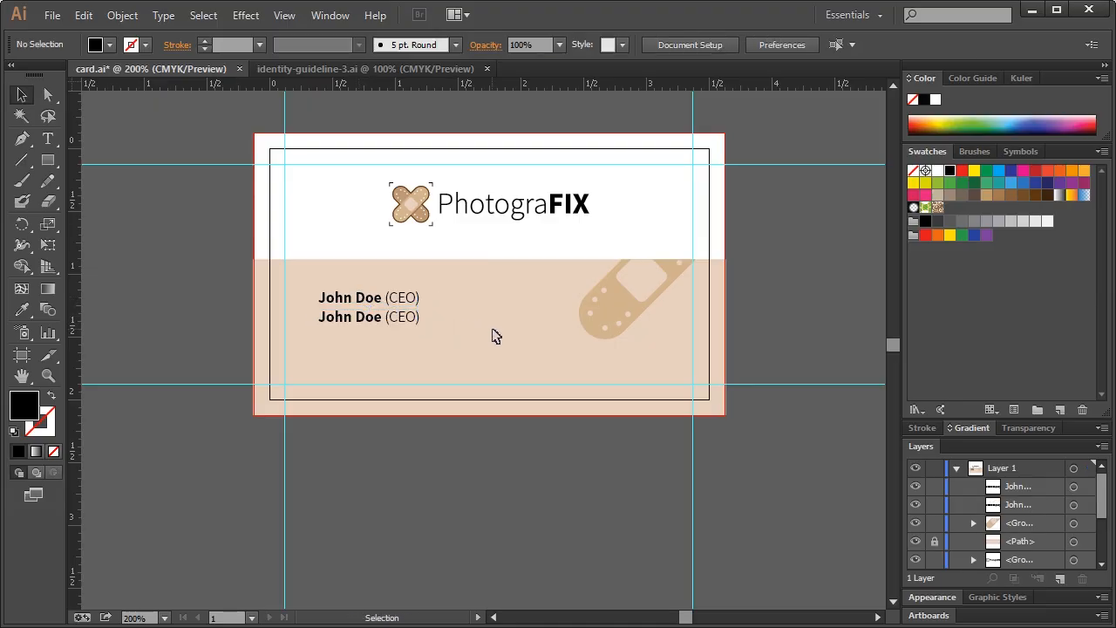
Replace the copied line's text with the contact's e-mail address
double_click(390, 319)
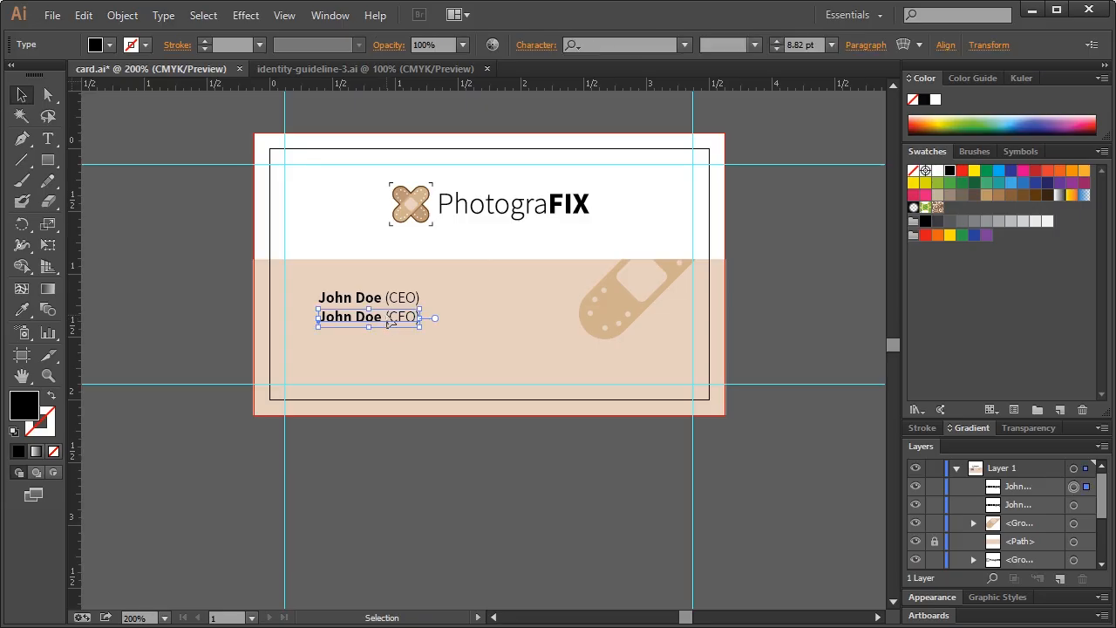
left_click_drag(387, 316, 285, 317)
key("BackSpace")
left_click_drag(358, 322, 314, 321)
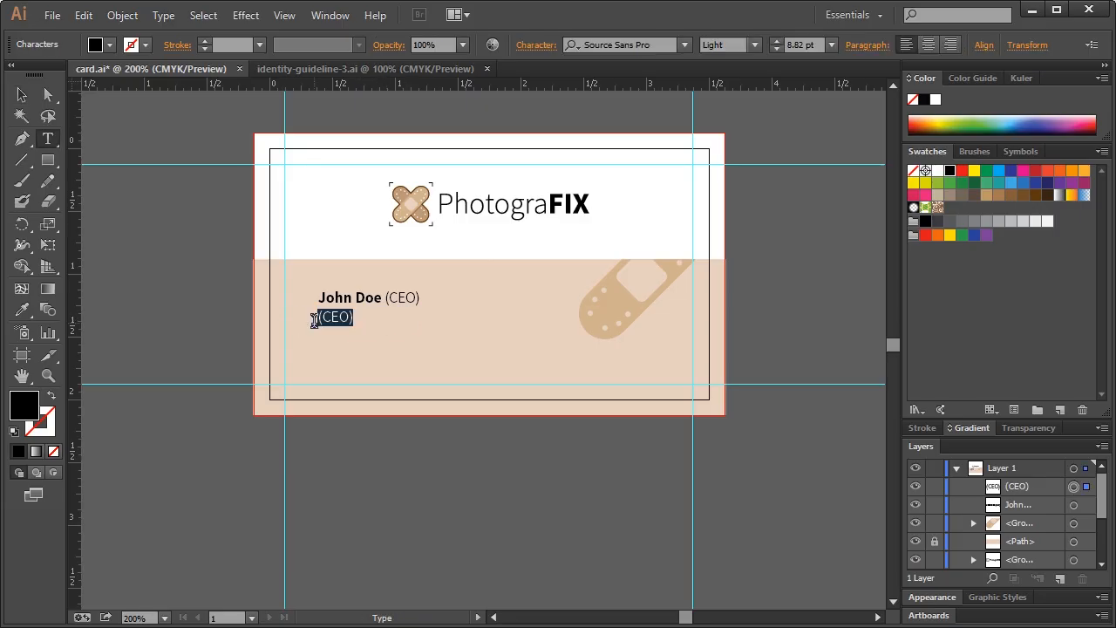
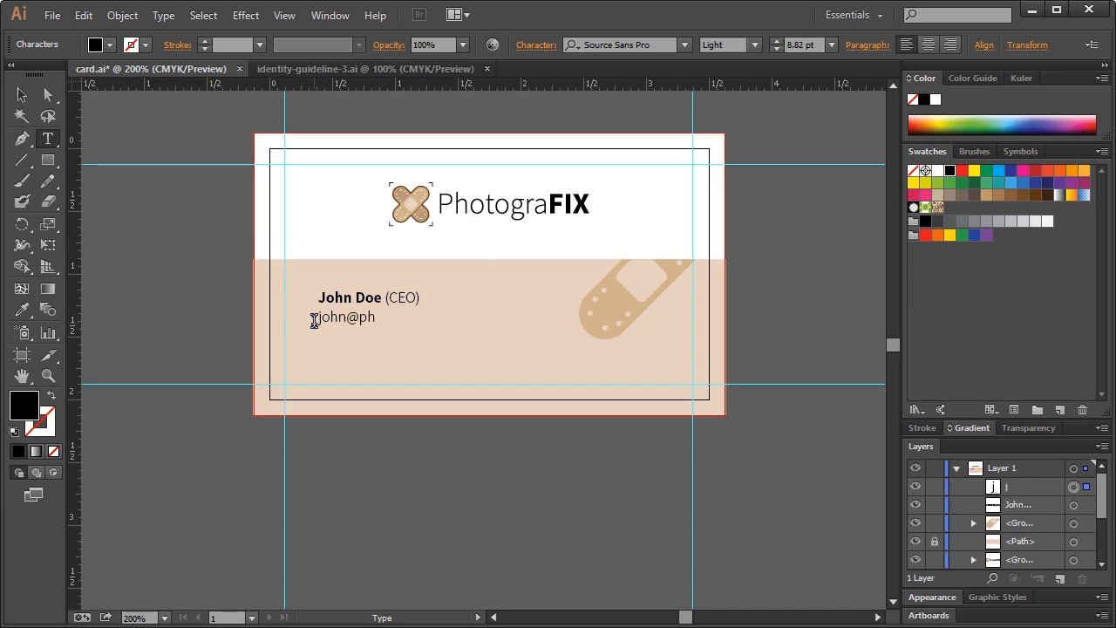
left_click(21, 94)
left_click(228, 192)
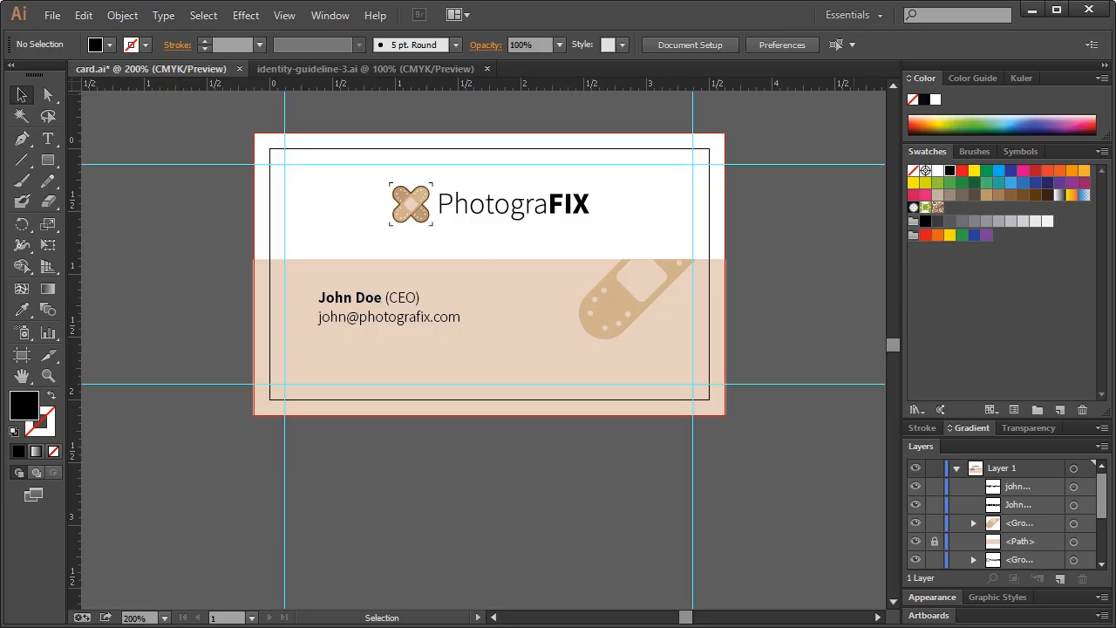
Select both text lines and nudge them together left and up with arrow keys
left_click(375, 302)
left_click(384, 321, "shift")
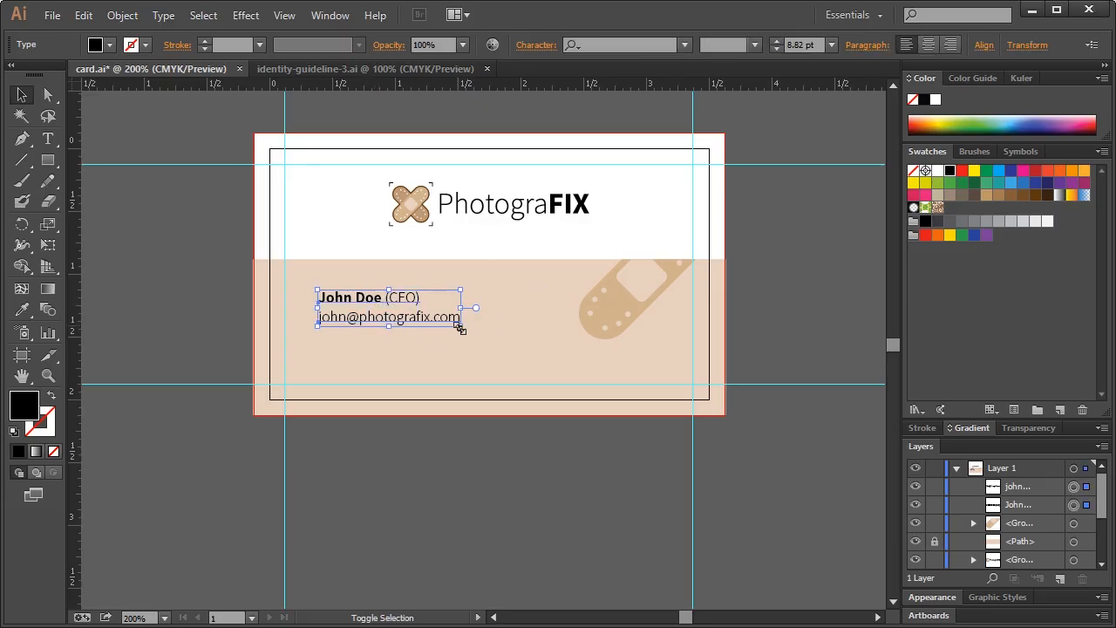
left_click(486, 324)
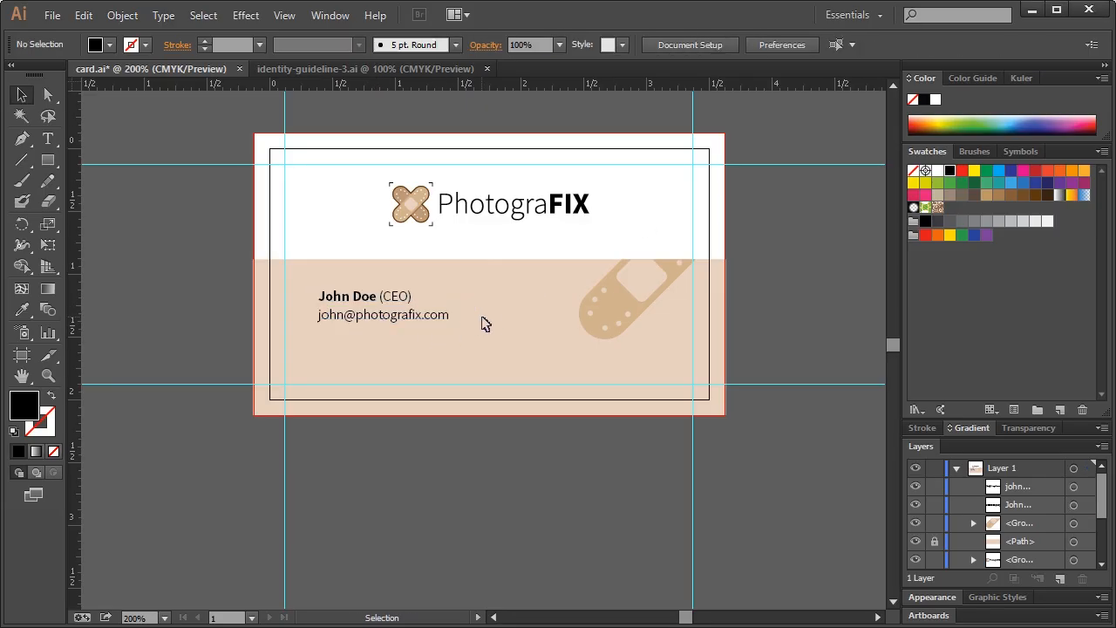
left_click(389, 302)
left_click(388, 319, "shift")
key("Left")
key("Left")
key("Left")
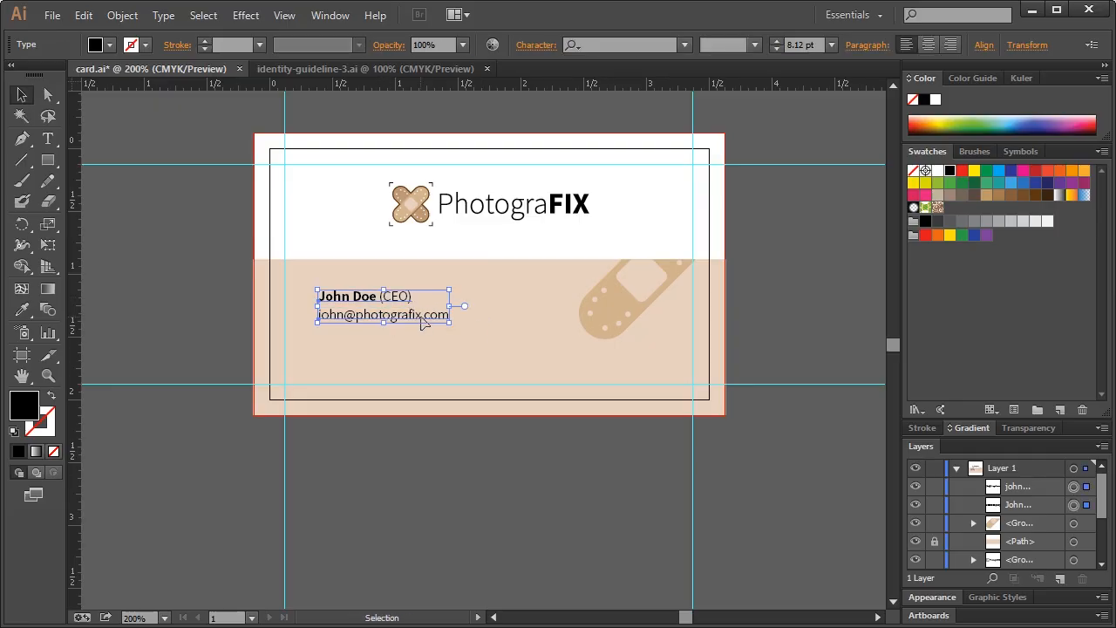
key("Left")
key("Left")
key("Up")
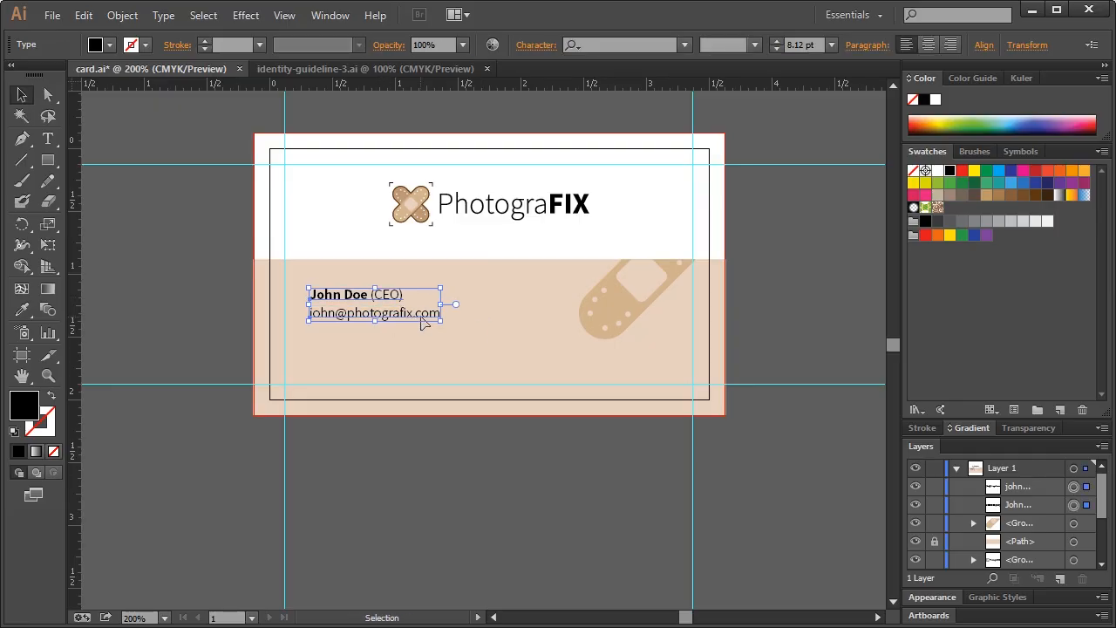
key("Left")
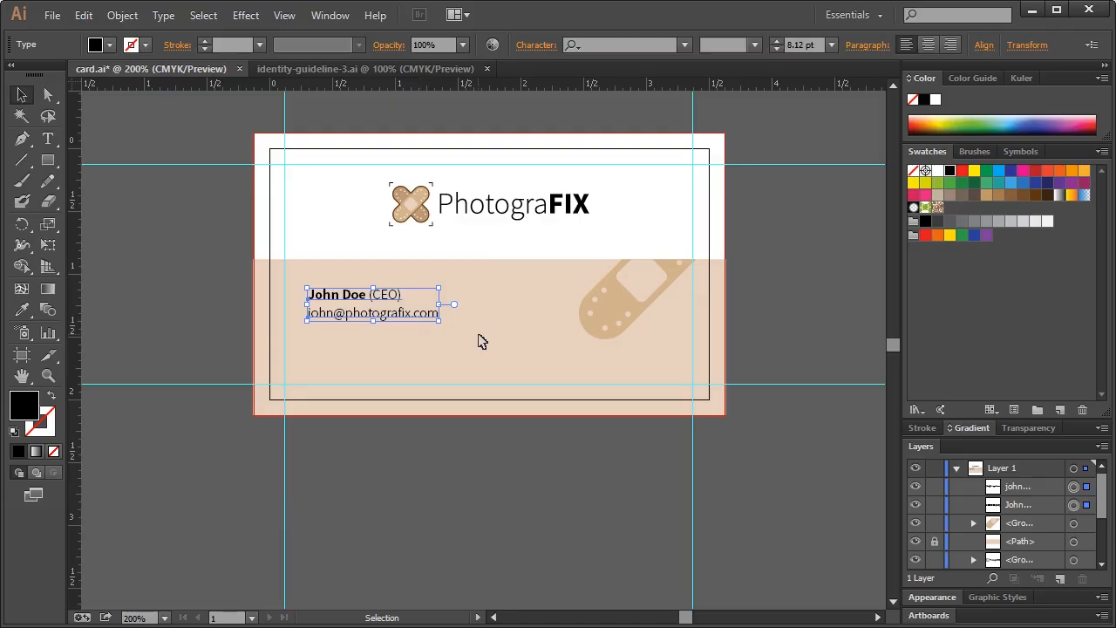
left_click(336, 249)
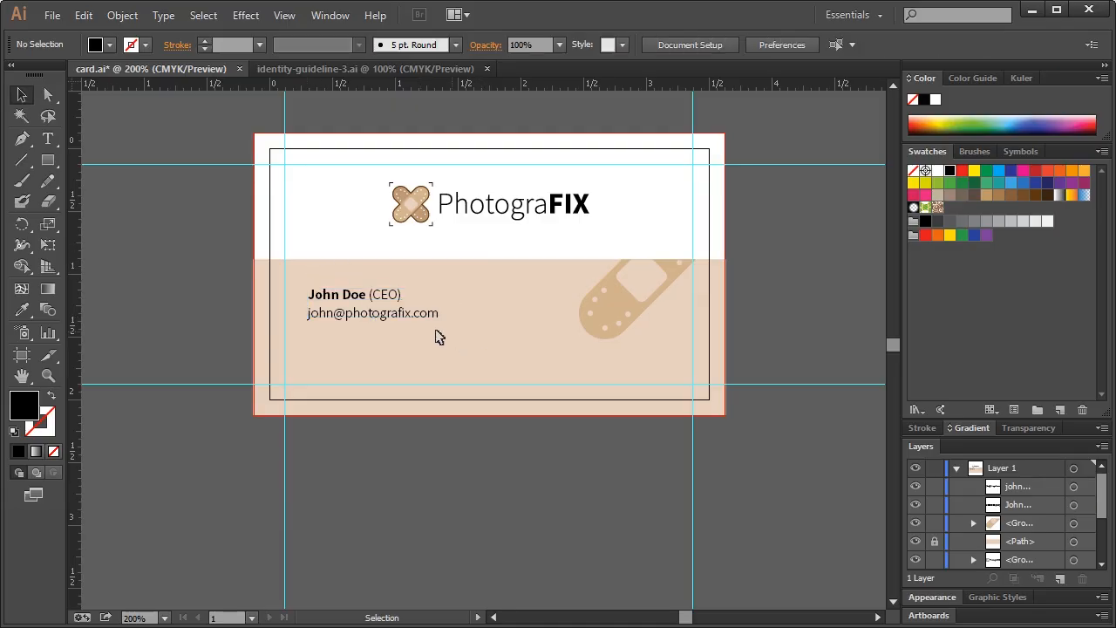
Duplicate the e-mail line just below it and retype the copy as the phone number
left_click(373, 314)
left_click_drag(387, 316, 396, 349)
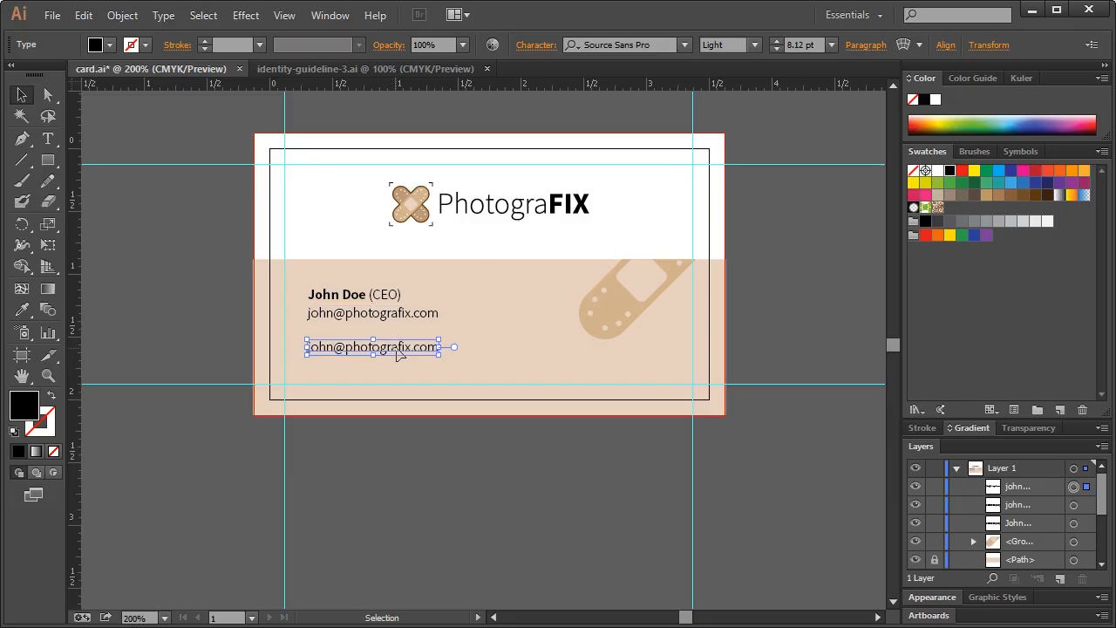
key("t")
triple_click(404, 351)
left_click(418, 347)
triple_click(422, 347)
type("(555")
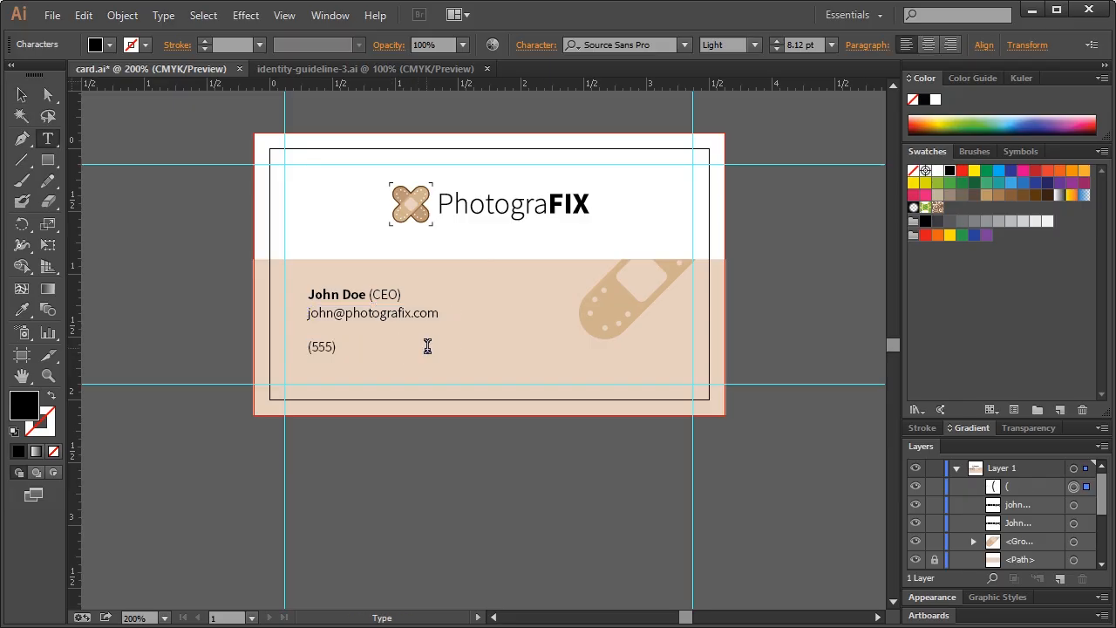
type(") 555 - 5555")
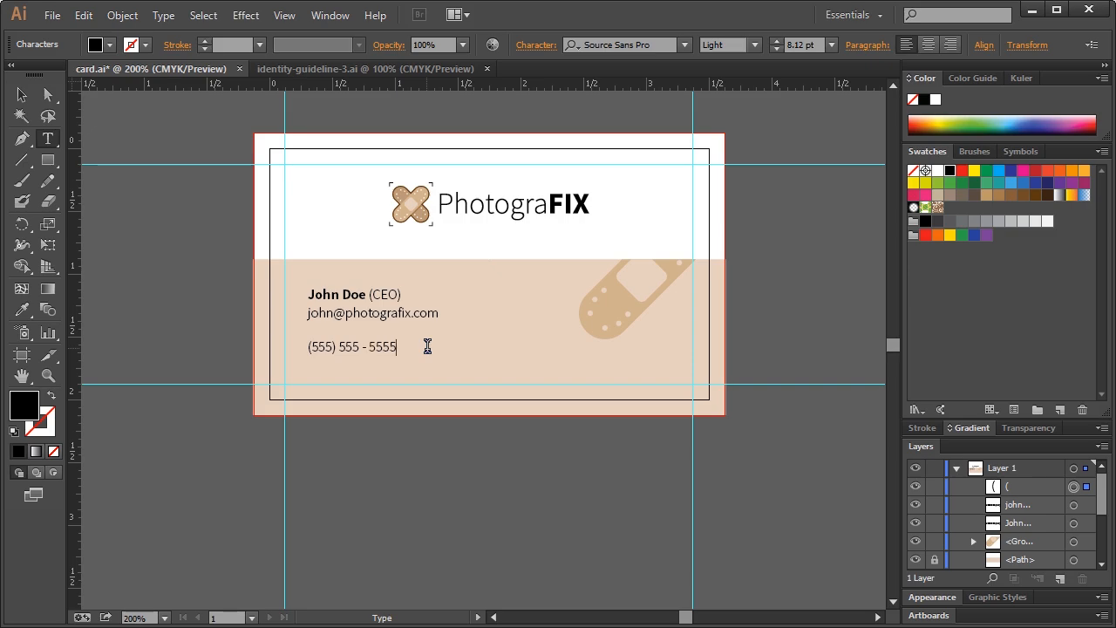
left_click(21, 94)
Copy the phone line under the logo and retype it as photografix.com
left_click_drag(351, 348, 541, 231)
key("t")
triple_click(565, 233)
type("photografix.com")
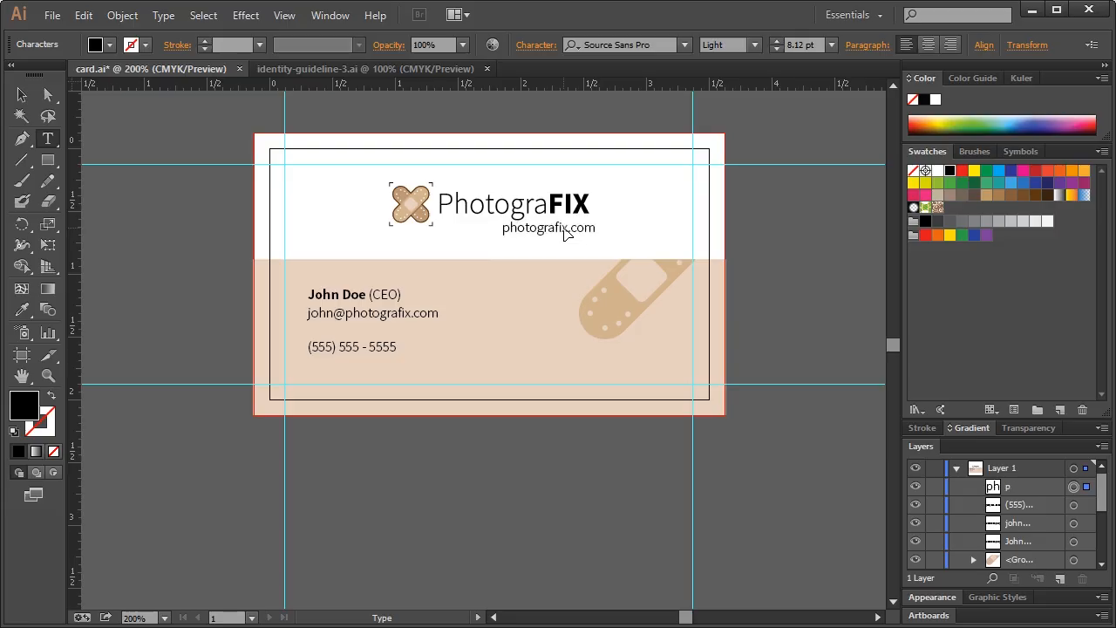
left_click(22, 94)
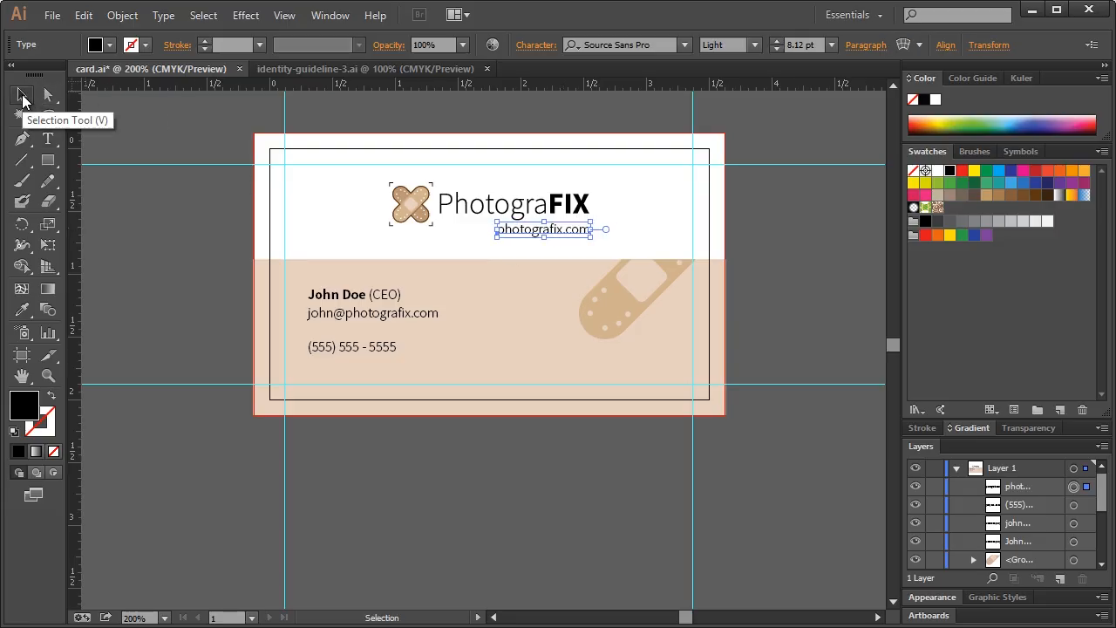
Scale the photografix.com text down and nudge it into place beneath the logo
left_click(597, 249)
left_click(514, 234)
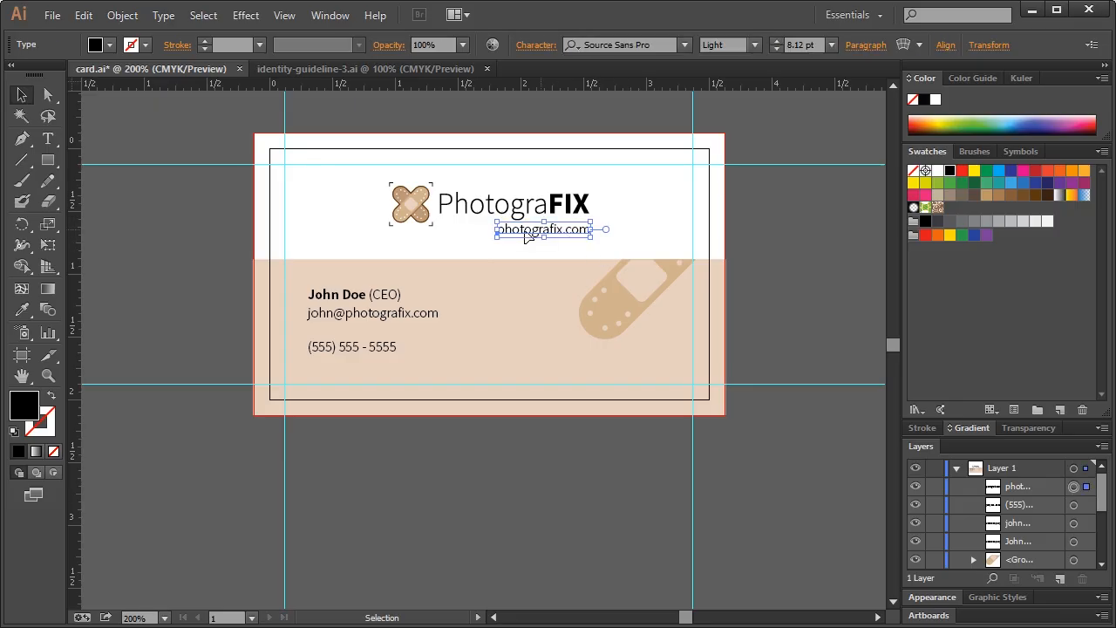
left_click_drag(498, 238, 518, 233)
left_click(491, 231)
left_click(581, 227)
key("Left")
key("Left")
key("Down")
key("Right")
key("Right")
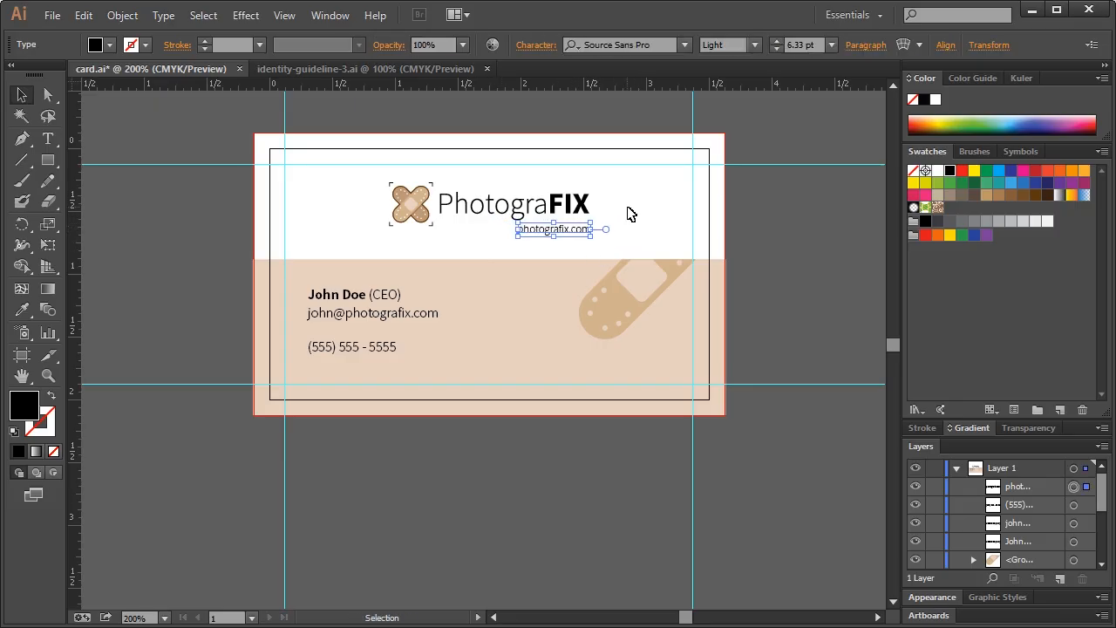
left_click(628, 207)
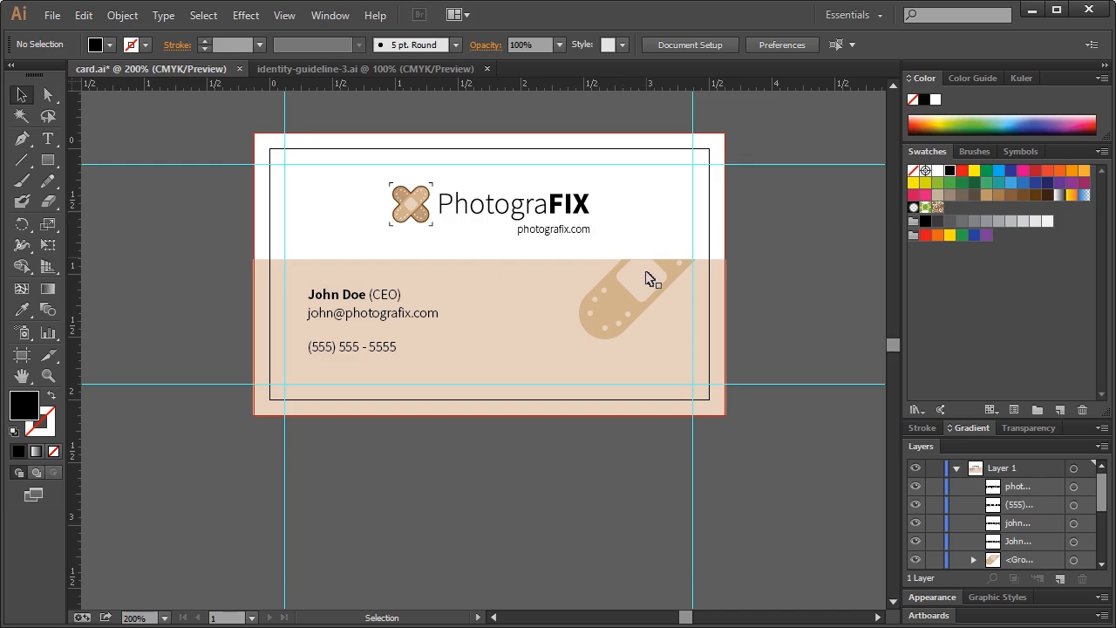
Select the name, e-mail and phone lines together and scale them up
left_click(374, 295)
left_click(373, 349)
left_click(401, 316, "shift")
left_click(381, 298, "shift")
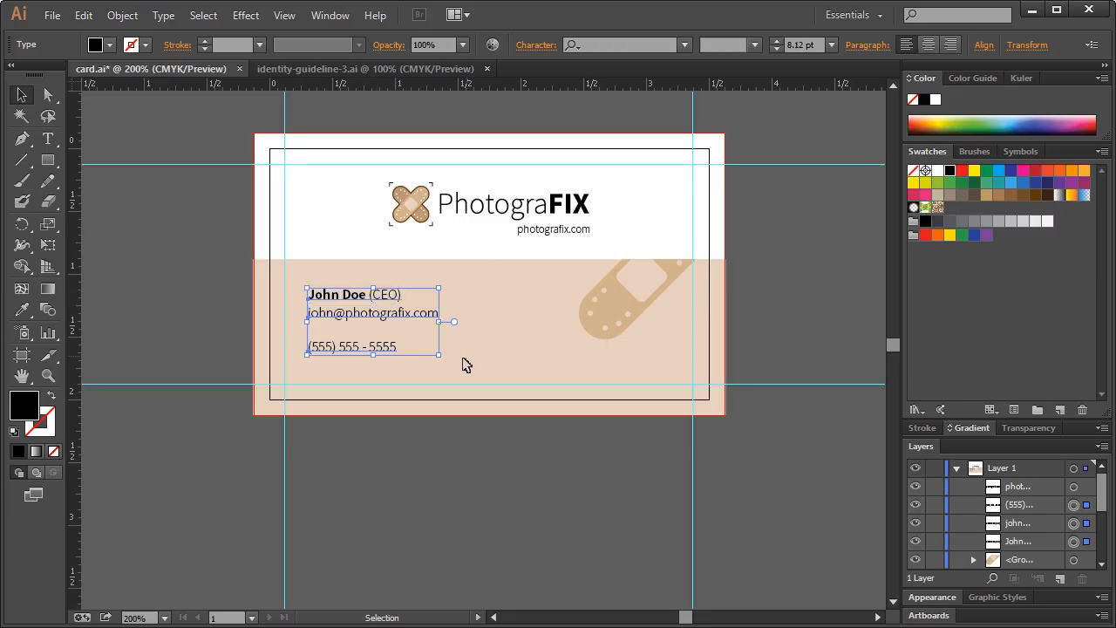
left_click_drag(439, 357, 459, 370)
left_click(507, 358)
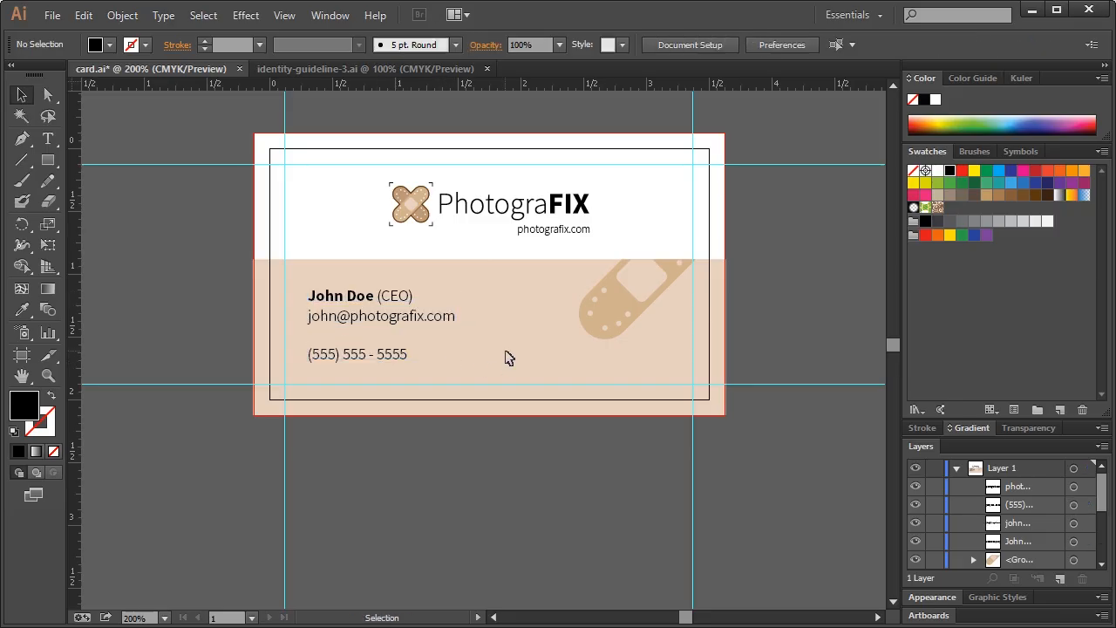
Enlarge the bandage graphic down and to the left
left_click(600, 316)
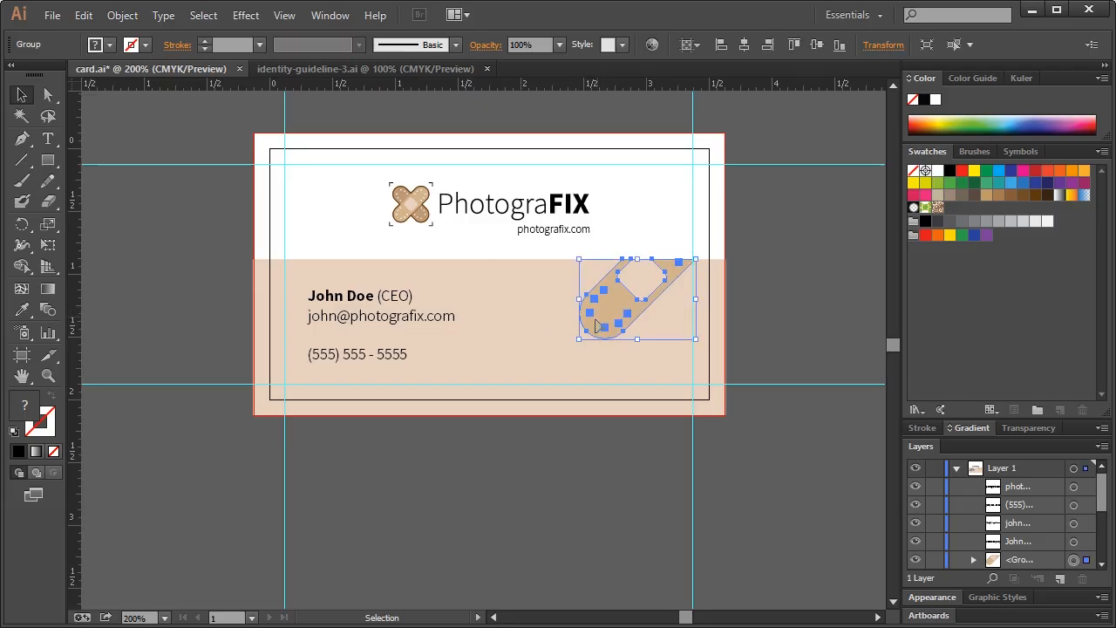
left_click_drag(576, 340, 541, 365)
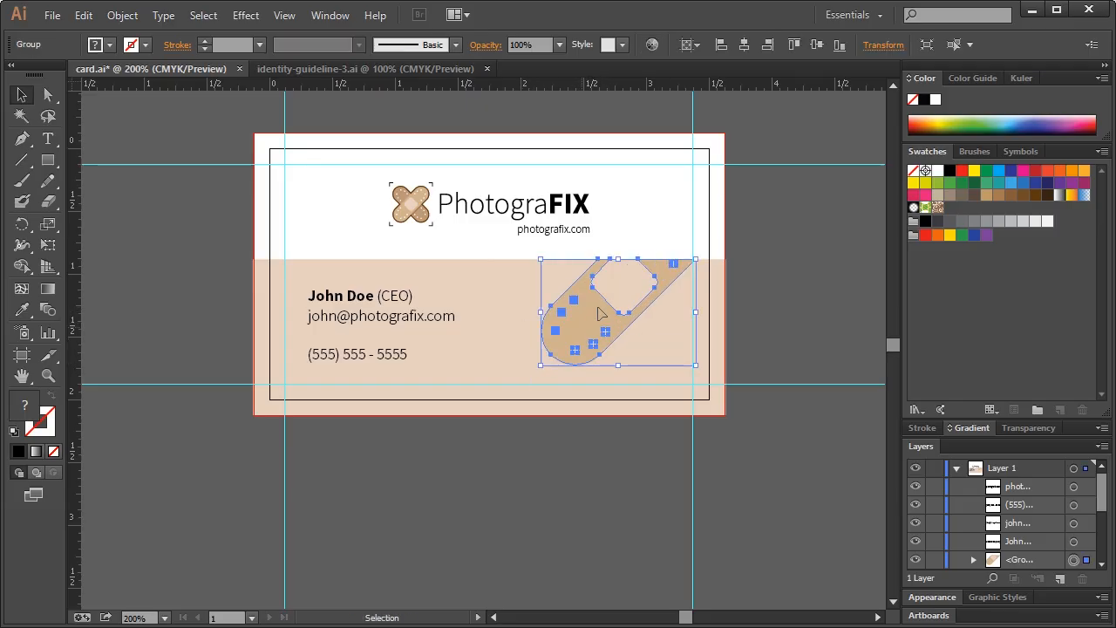
left_click(645, 225)
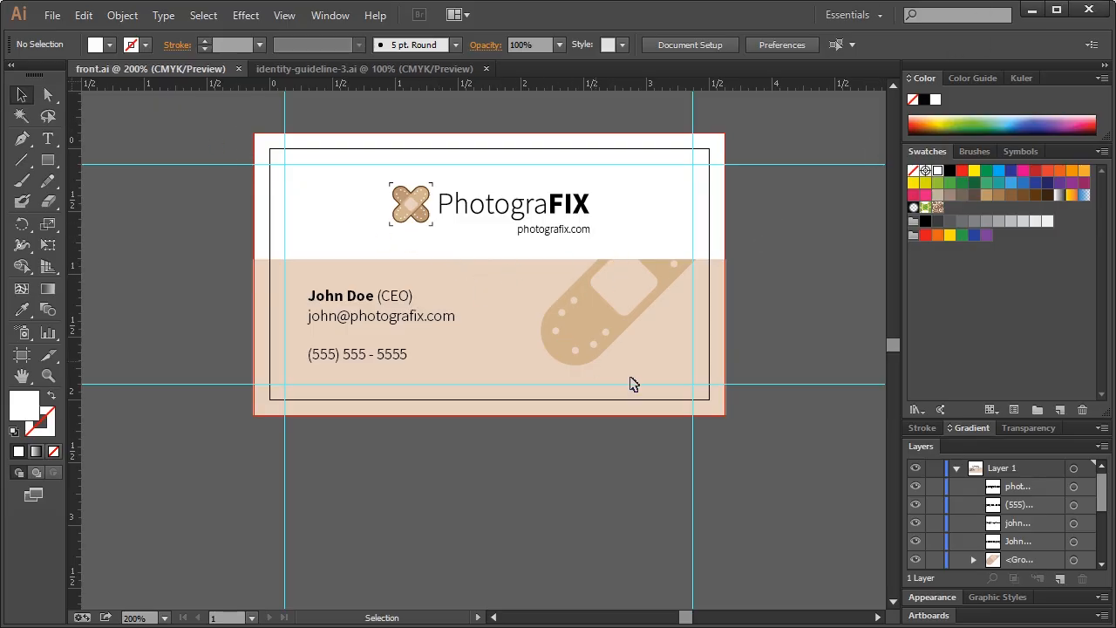
Convert all of the card's text to outlines
key("ctrl+a")
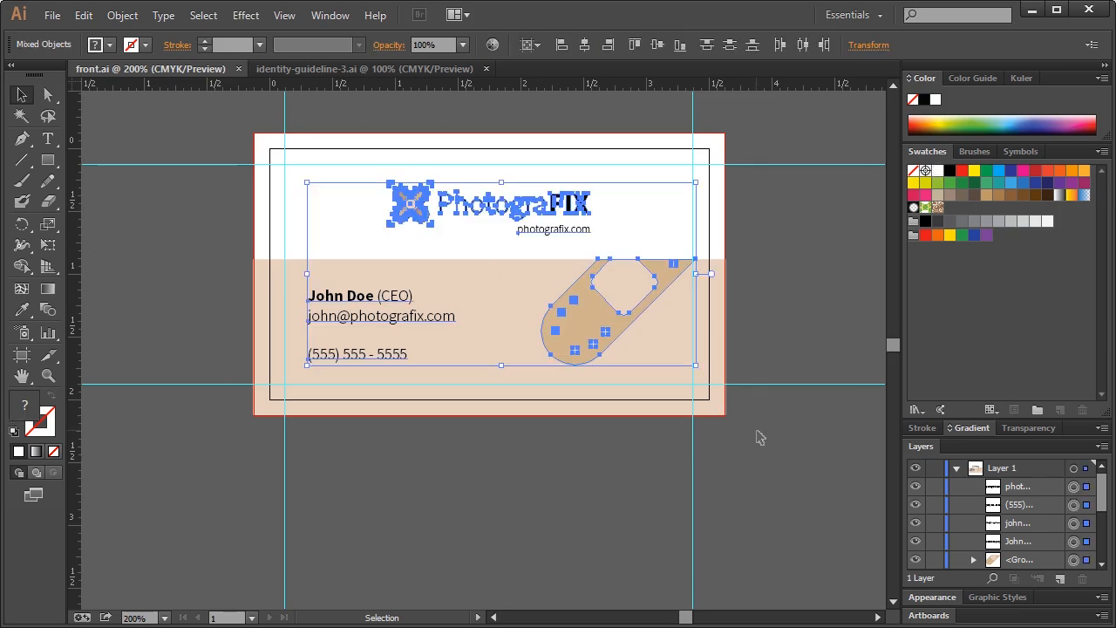
key("ctrl+shift+o")
left_click(735, 454)
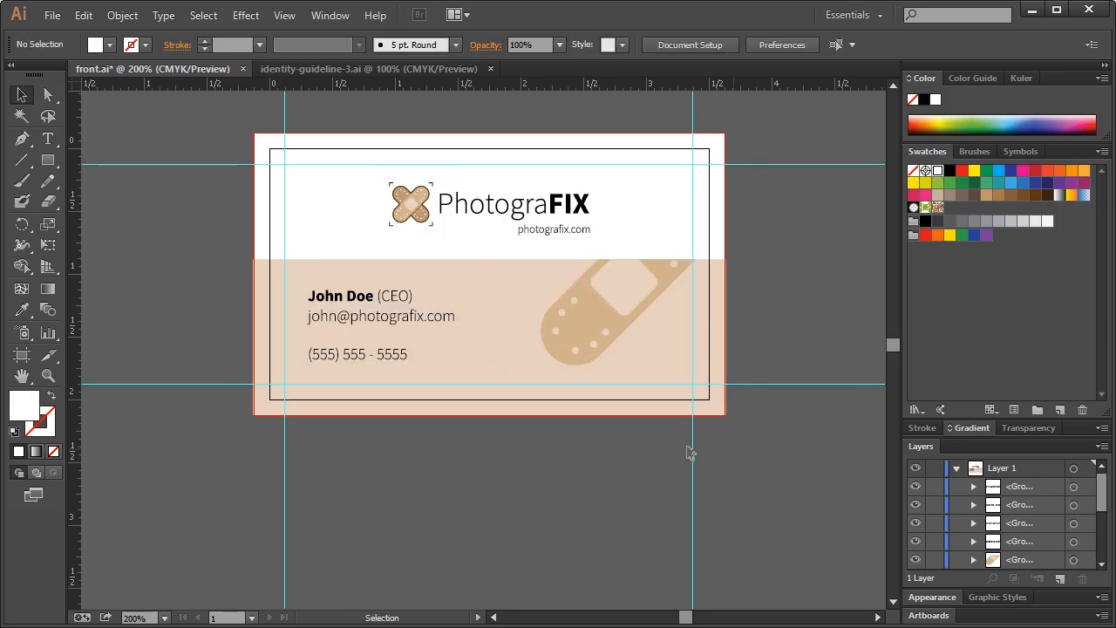
key("a")
left_click(53, 15)
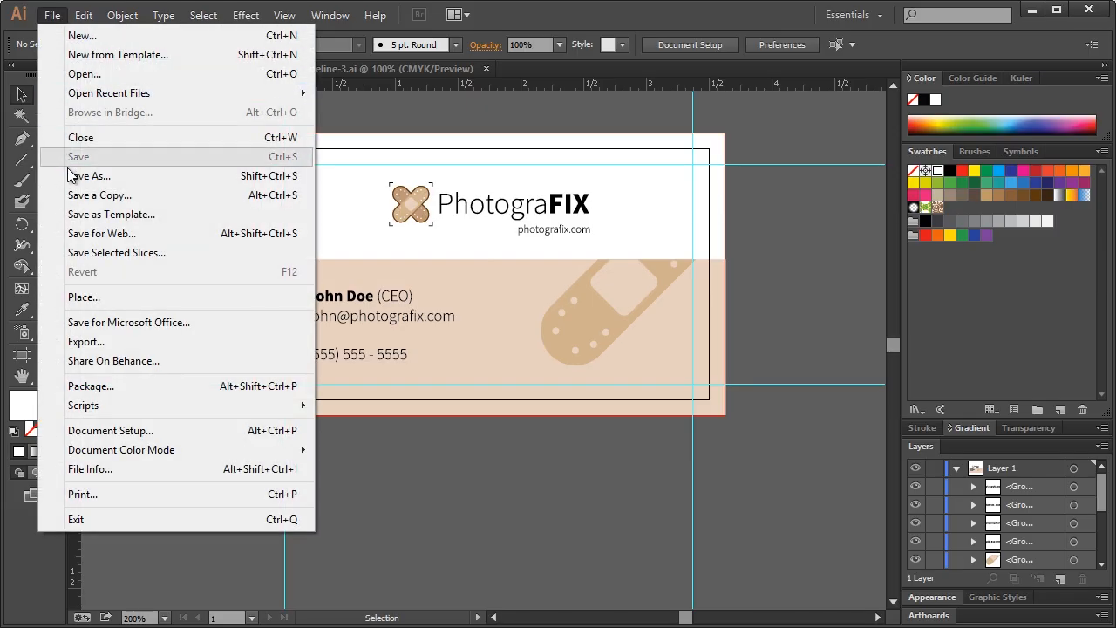
left_click(54, 22)
key("ctrl+z")
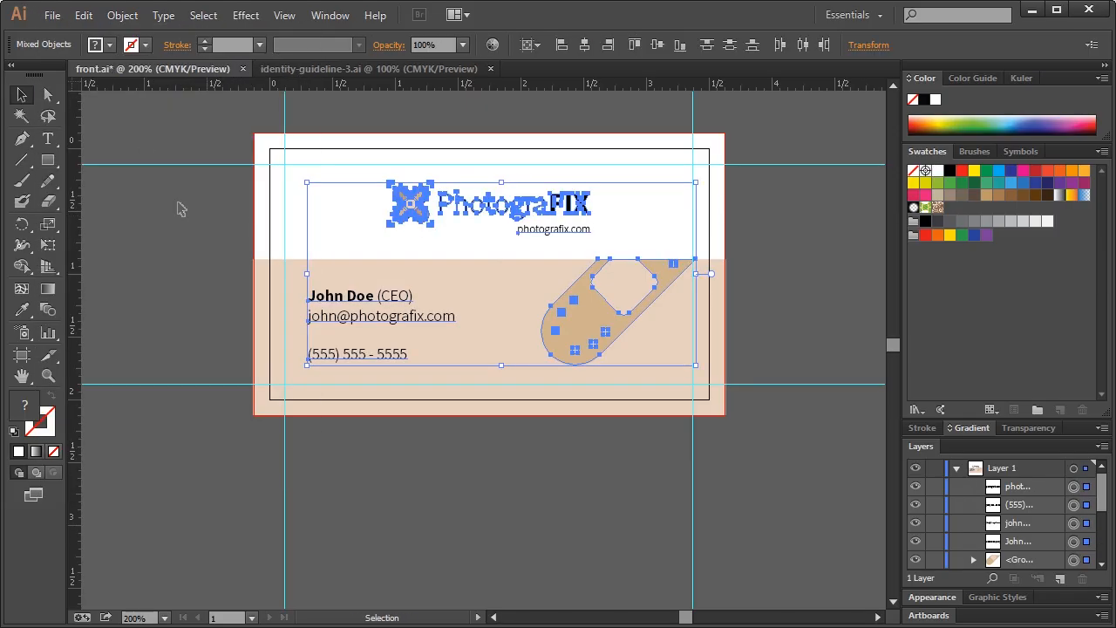
left_click(171, 148)
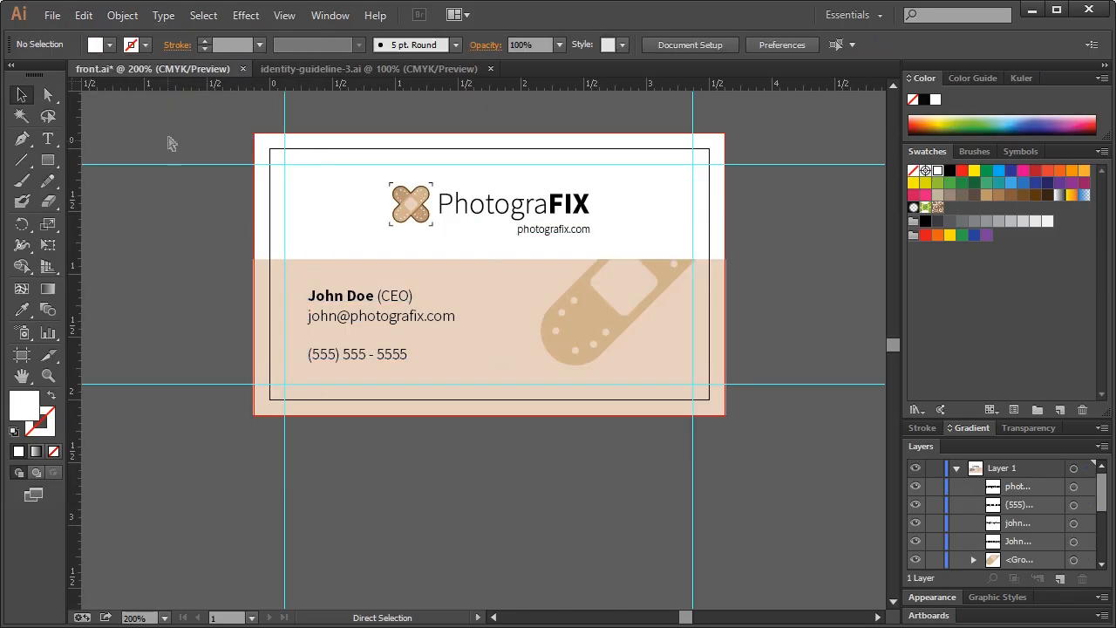
left_click_drag(209, 133, 755, 425)
key("ctrl+shift+o")
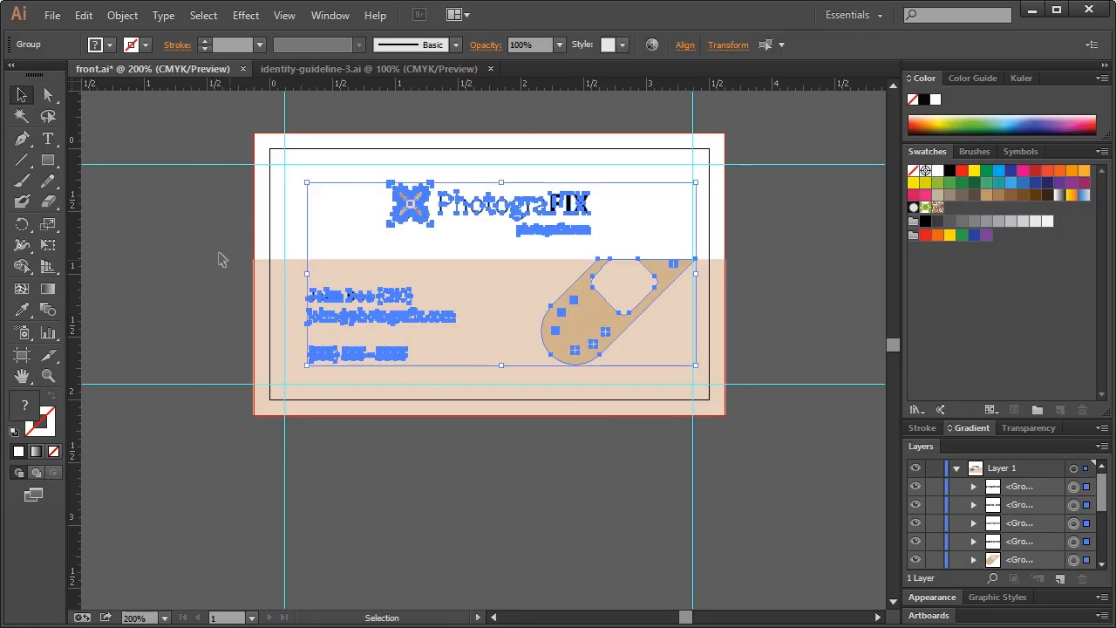
key("ctrl+shift+a")
Save the outlined card as front-outlines.ai with default options
left_click(51, 15)
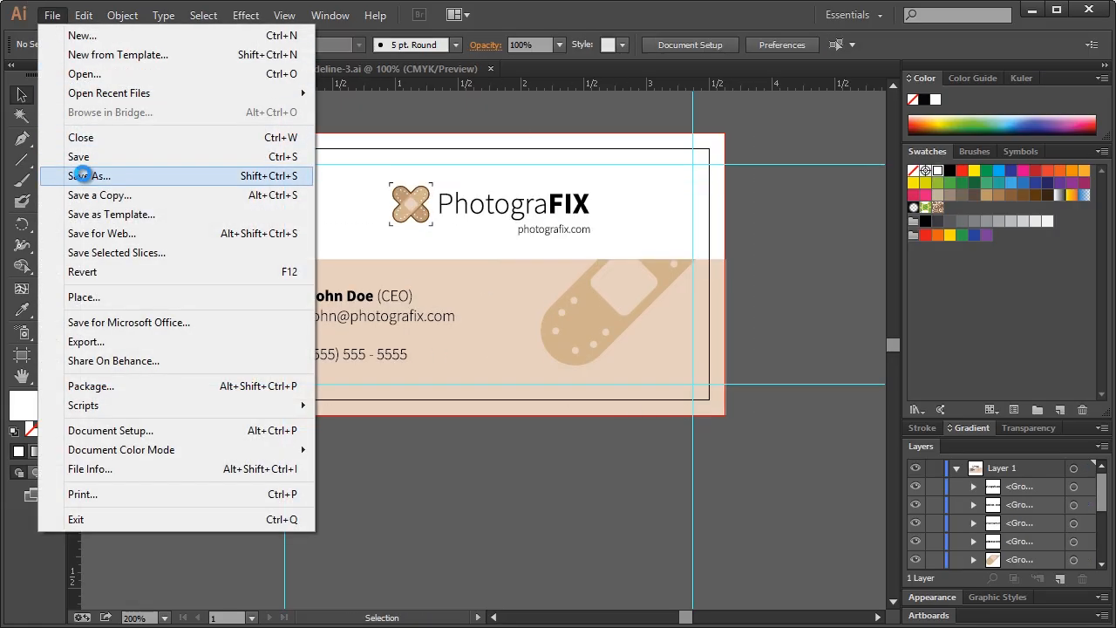
left_click(80, 172)
type("front-outl")
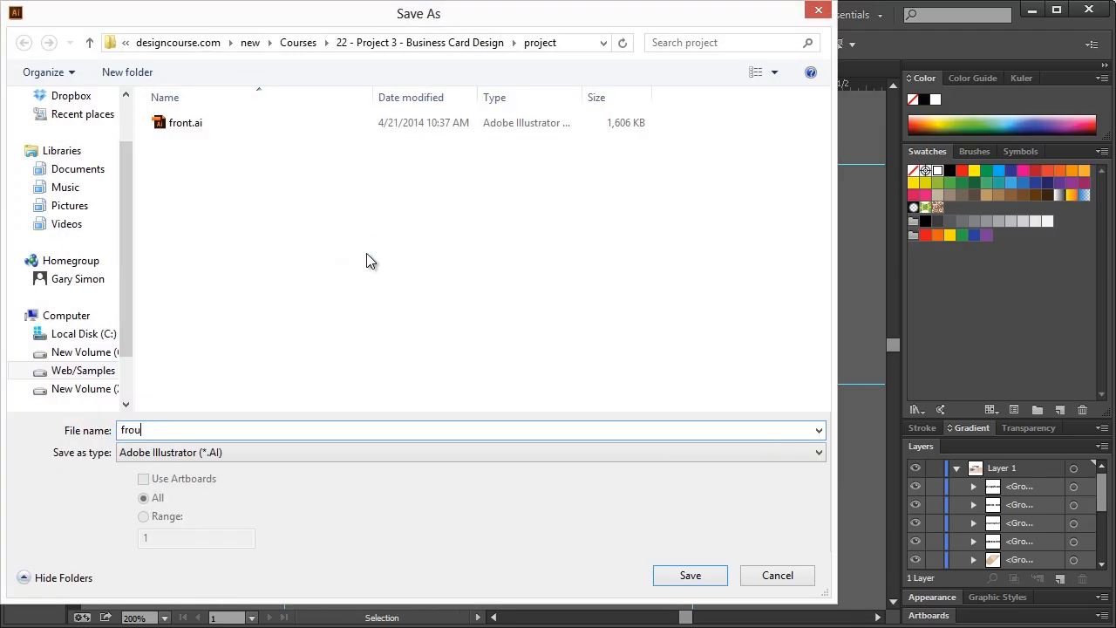
type("ines")
key("Return")
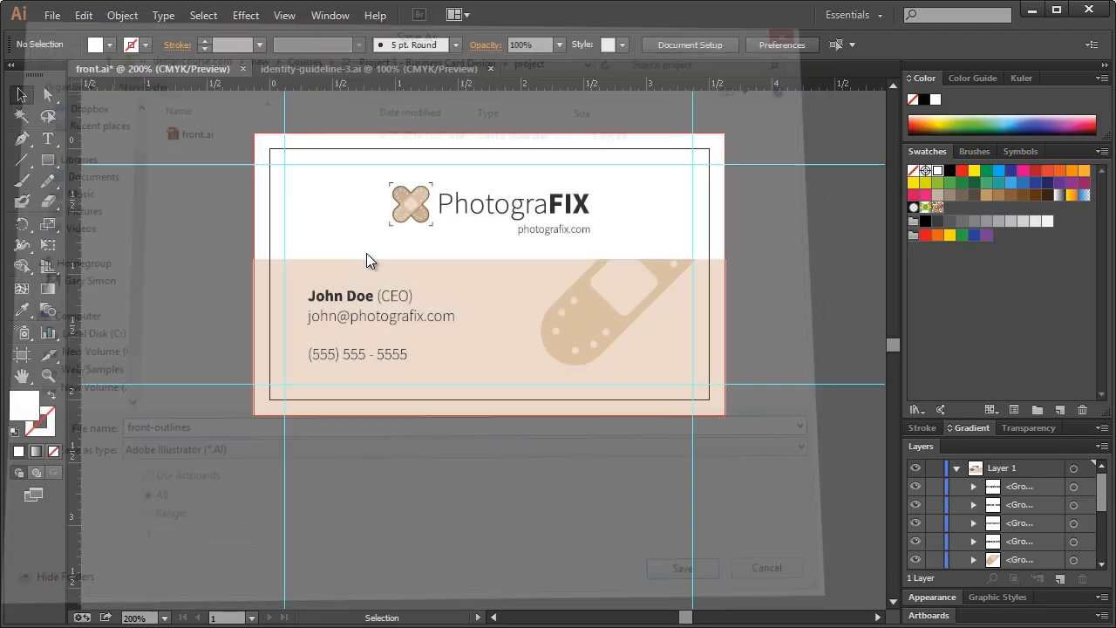
left_click(528, 551)
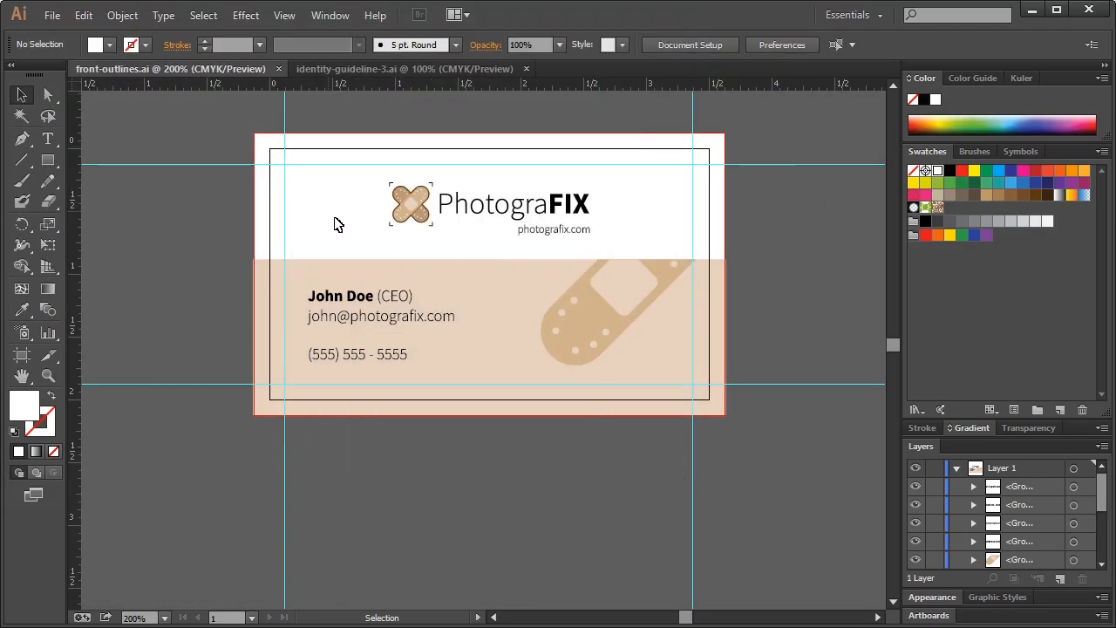
Save another copy of the card as back.ai
left_click(53, 14)
left_click(77, 174)
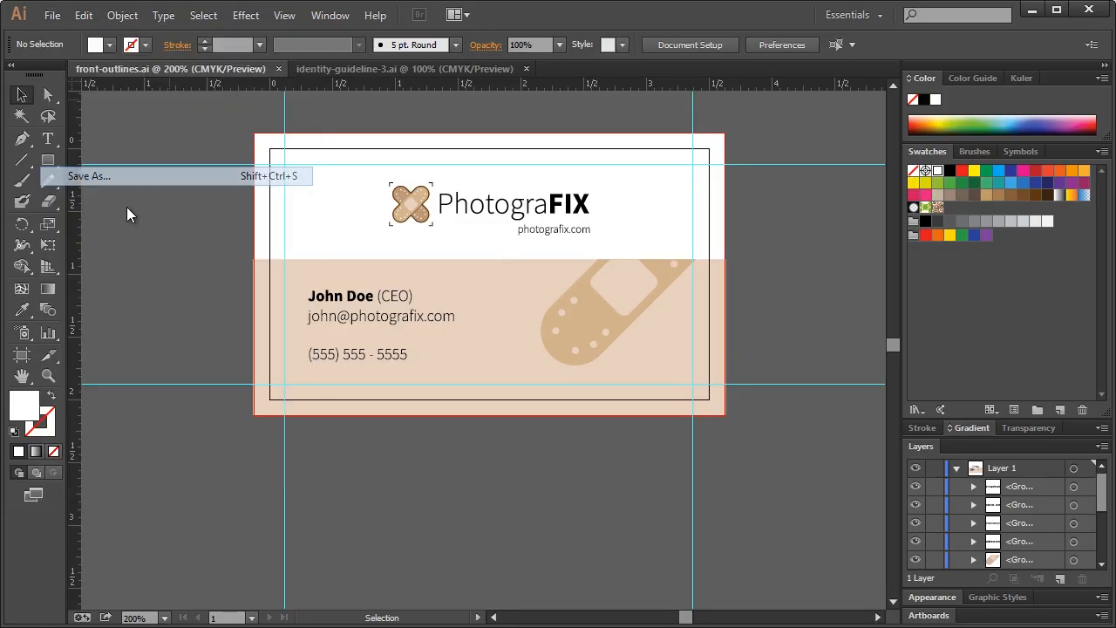
type("back")
key("Return")
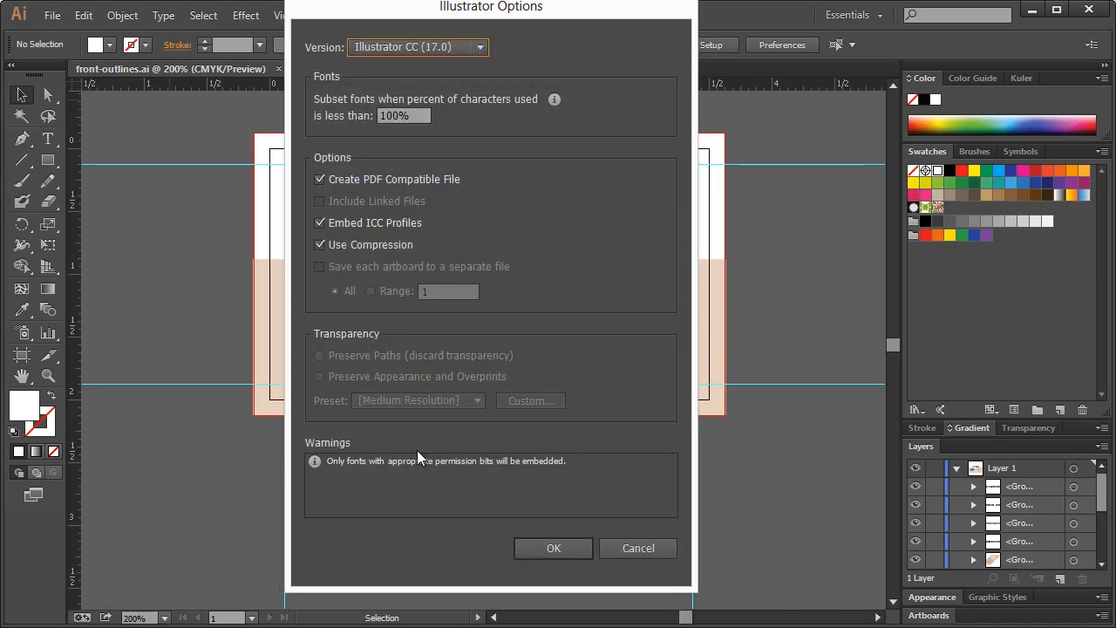
left_click(552, 547)
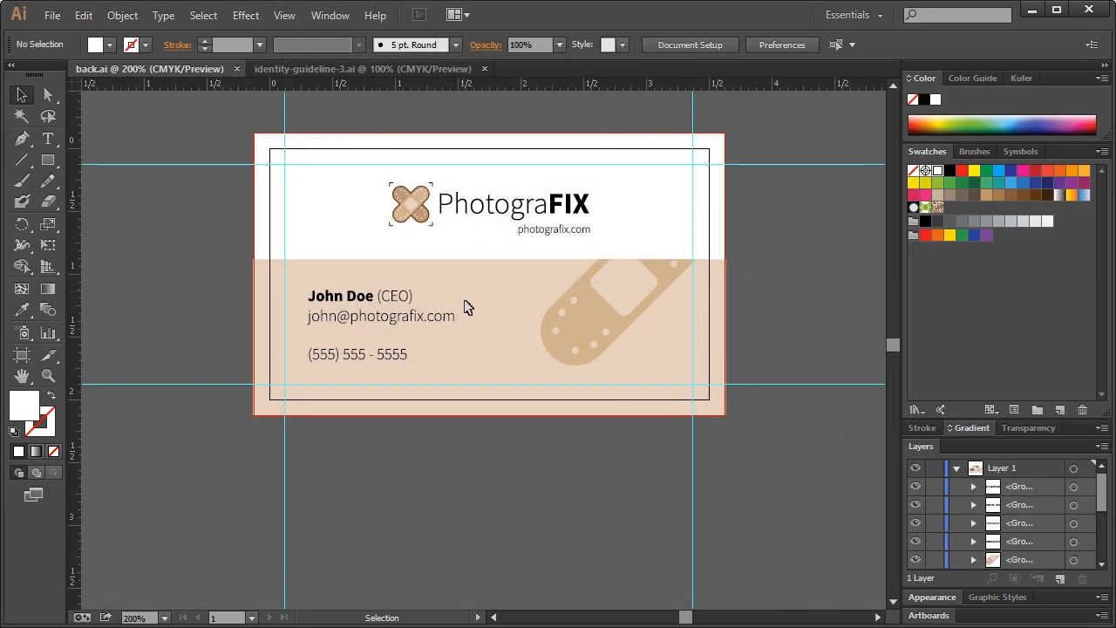
Delete the contact lines, faded bandage, PhotograFIX wordmark and URL, keeping only the bandage icon
left_click_drag(291, 291, 482, 365)
key("Delete")
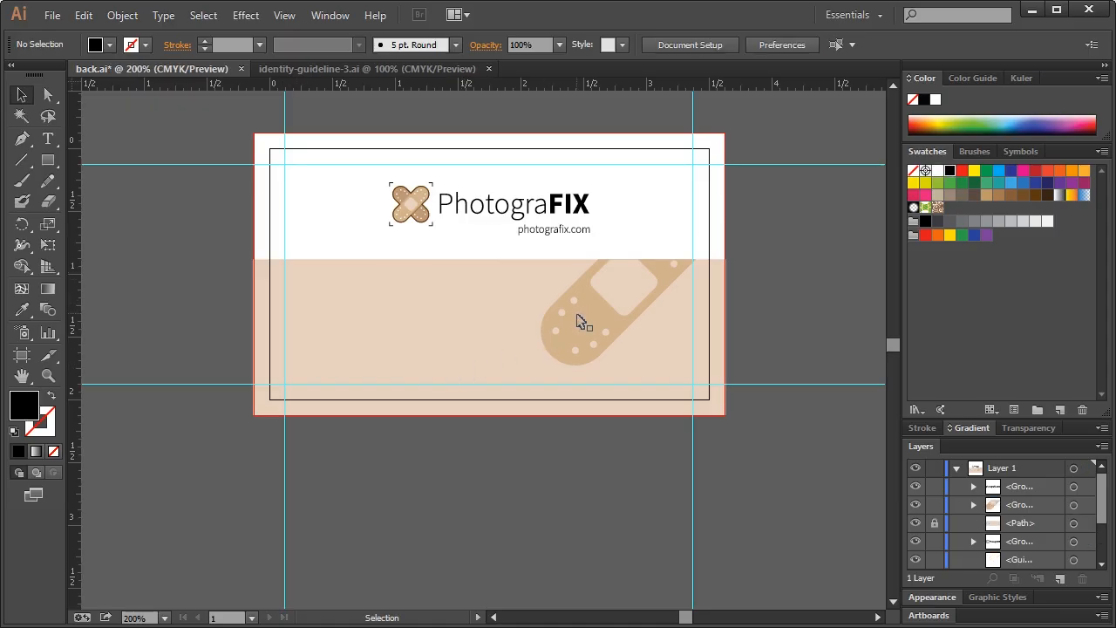
left_click(579, 319)
key("Delete")
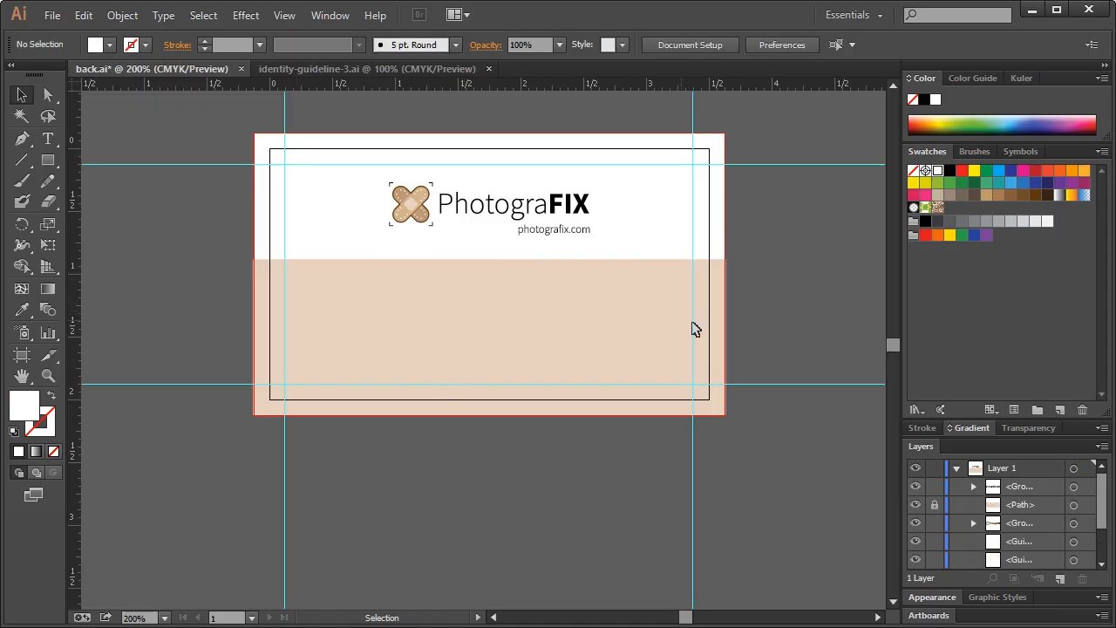
left_click_drag(628, 185, 459, 246)
key("Delete")
key("ctrl+z")
right_click(416, 208)
left_click(463, 308)
left_click_drag(642, 183, 453, 252)
key("Delete")
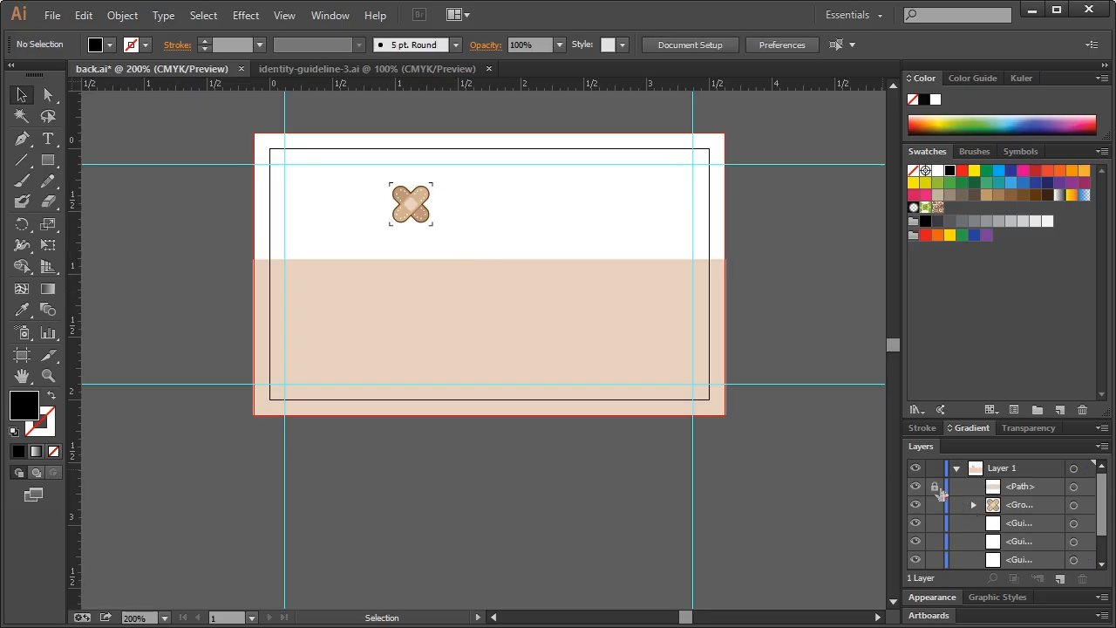
Stretch the beige background rectangle to the card's top, hide the guides, and lock it
left_click_drag(1046, 490, 977, 542)
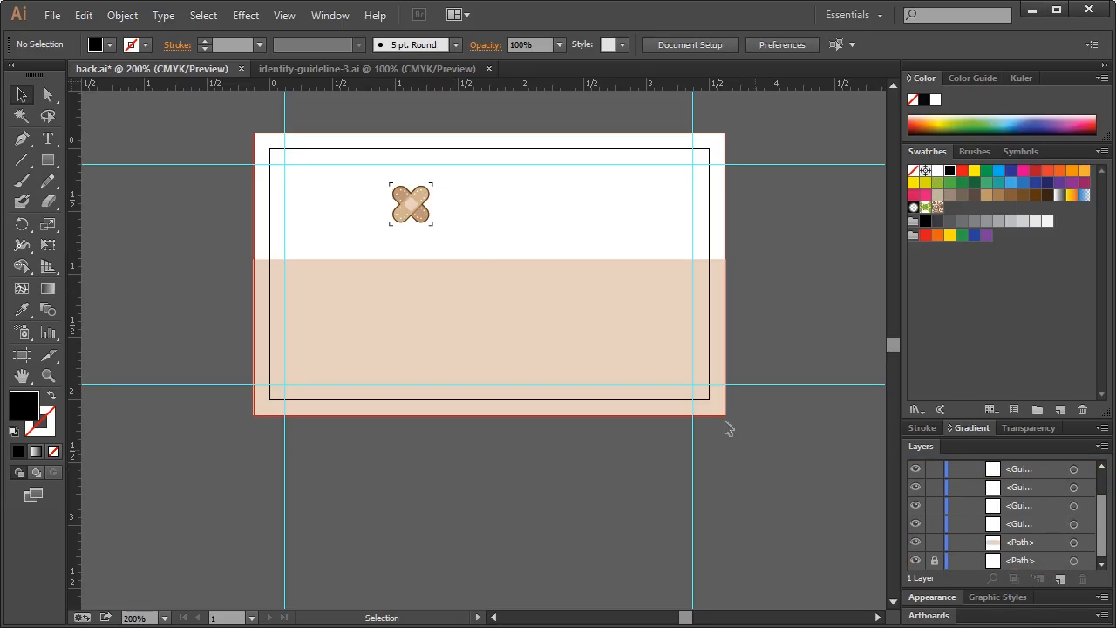
left_click(491, 281)
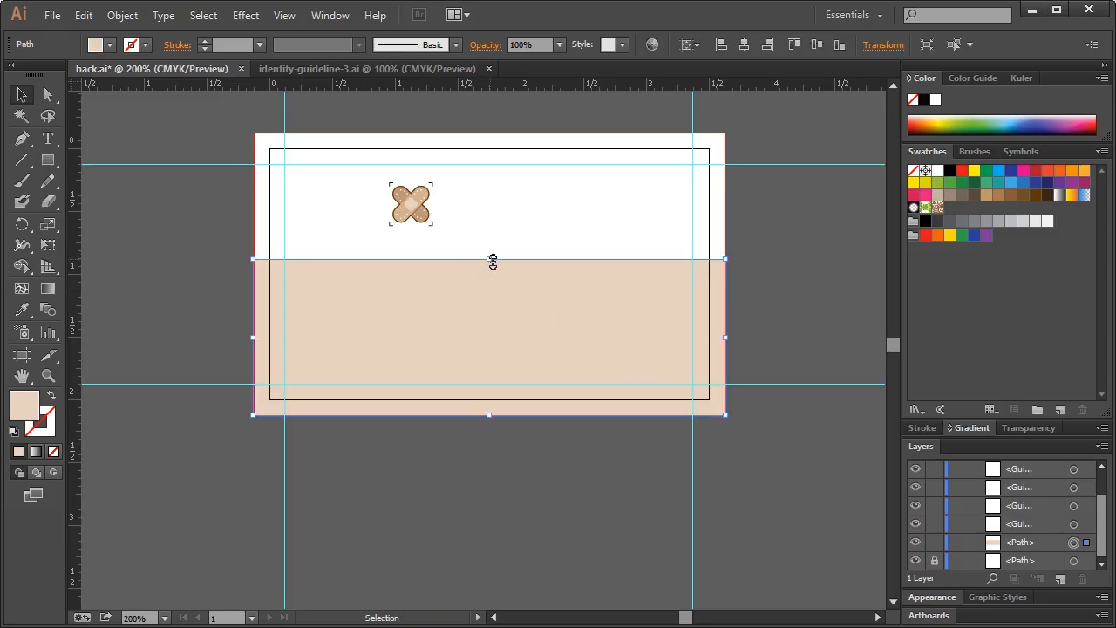
left_click_drag(493, 260, 490, 135)
left_click(174, 263)
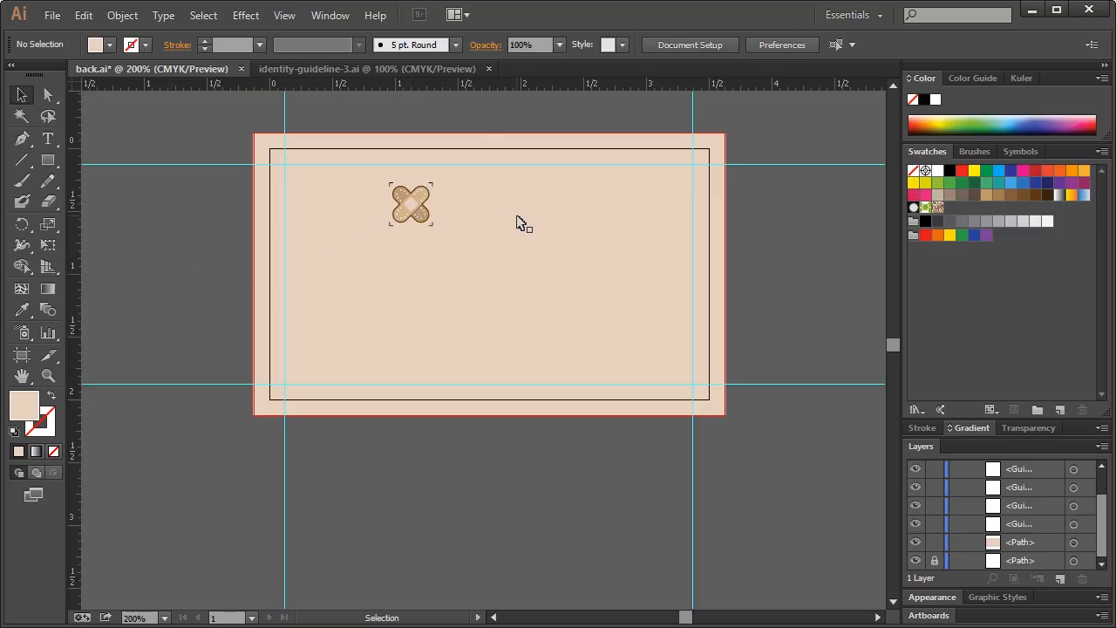
key("ctrl+;")
left_click_drag(367, 174, 434, 242)
key("ctrl+z")
left_click(934, 542)
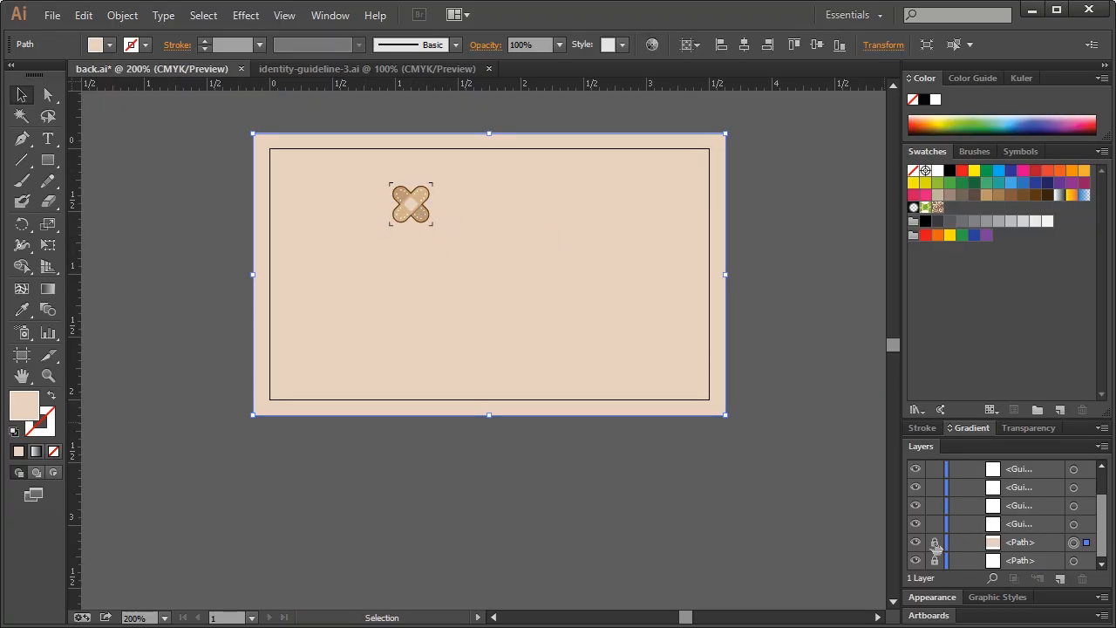
Scale the bandage icon up well past the card and shift it up and right
left_click(415, 220)
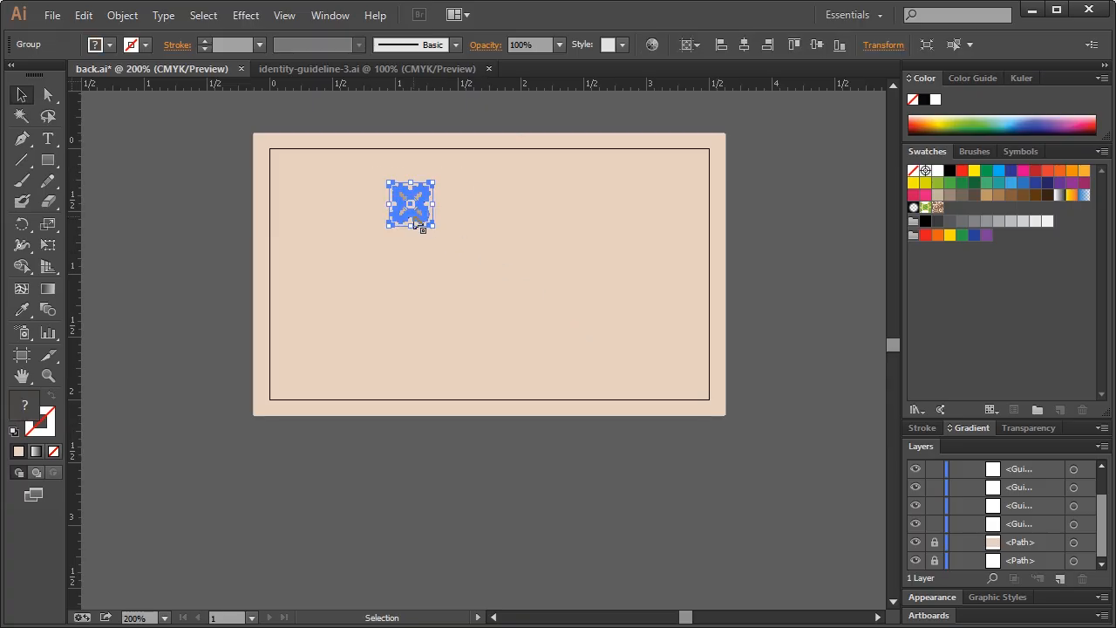
left_click_drag(433, 226, 778, 572)
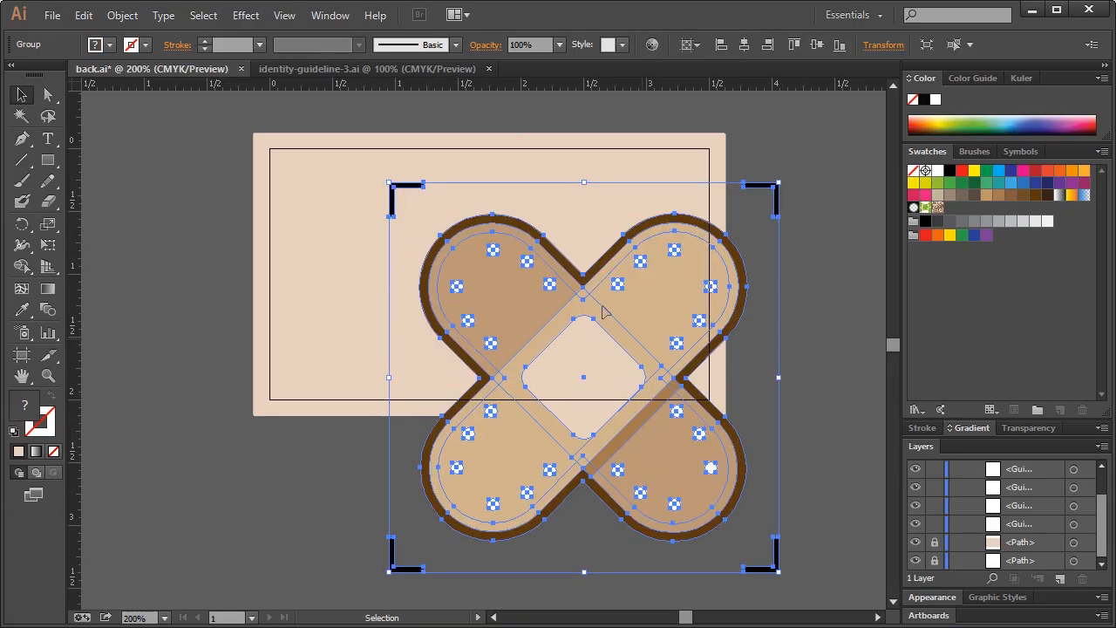
left_click_drag(587, 321, 597, 305)
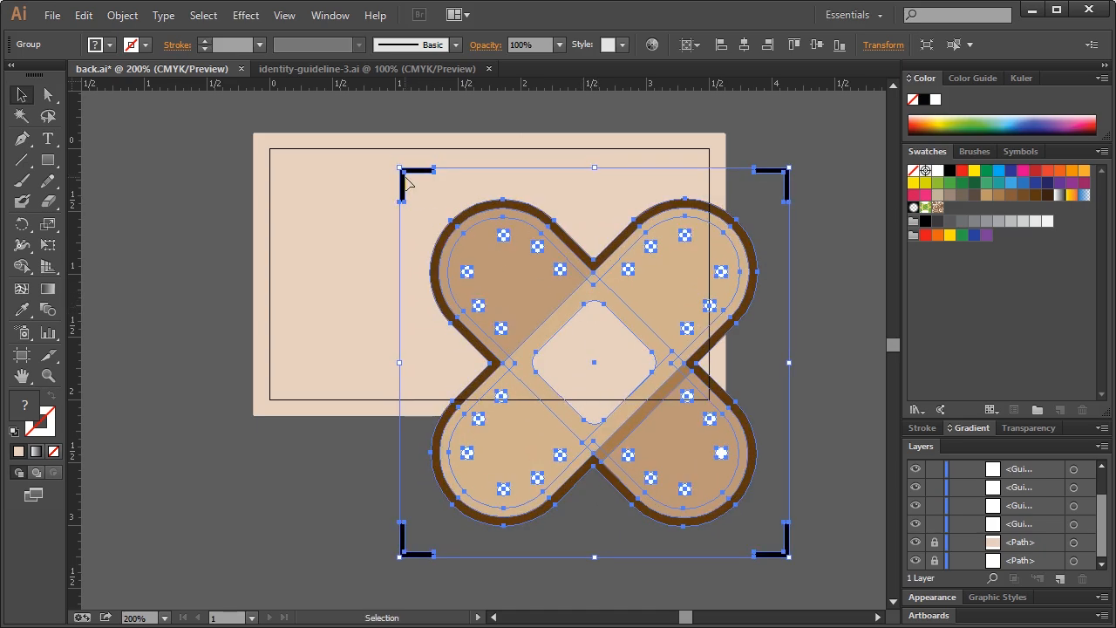
left_click(352, 315)
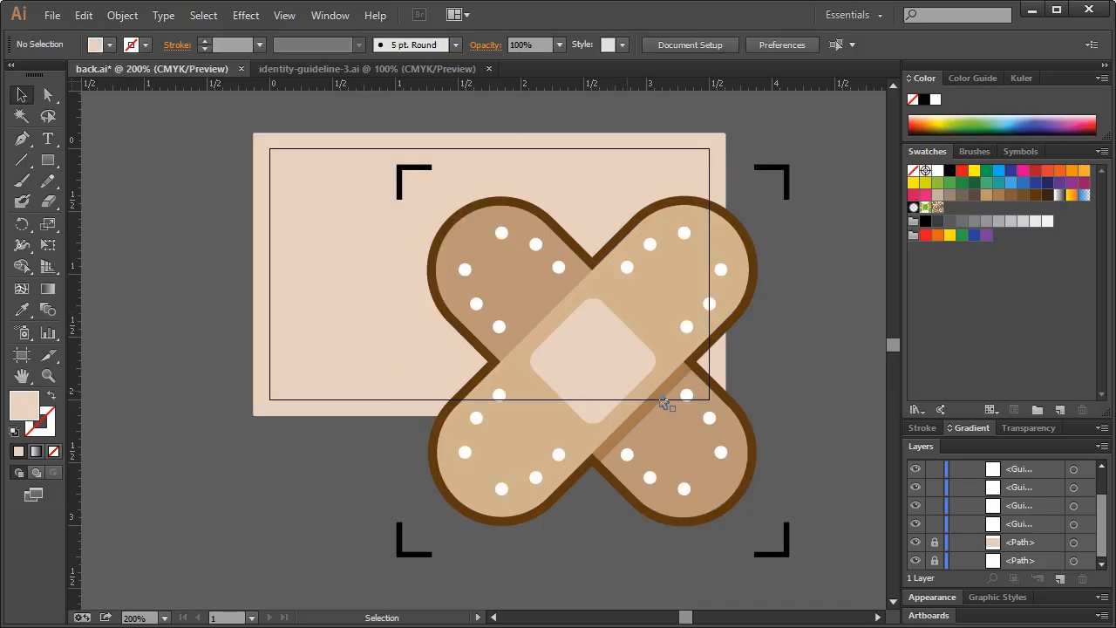
Delete the bandage's anchor points hanging below the card
left_click(48, 160)
mouse_move(292, 582)
left_mouse_down()
mouse_move(817, 479)
mouse_move(787, 407)
mouse_move(793, 416)
left_mouse_up()
left_click(21, 94)
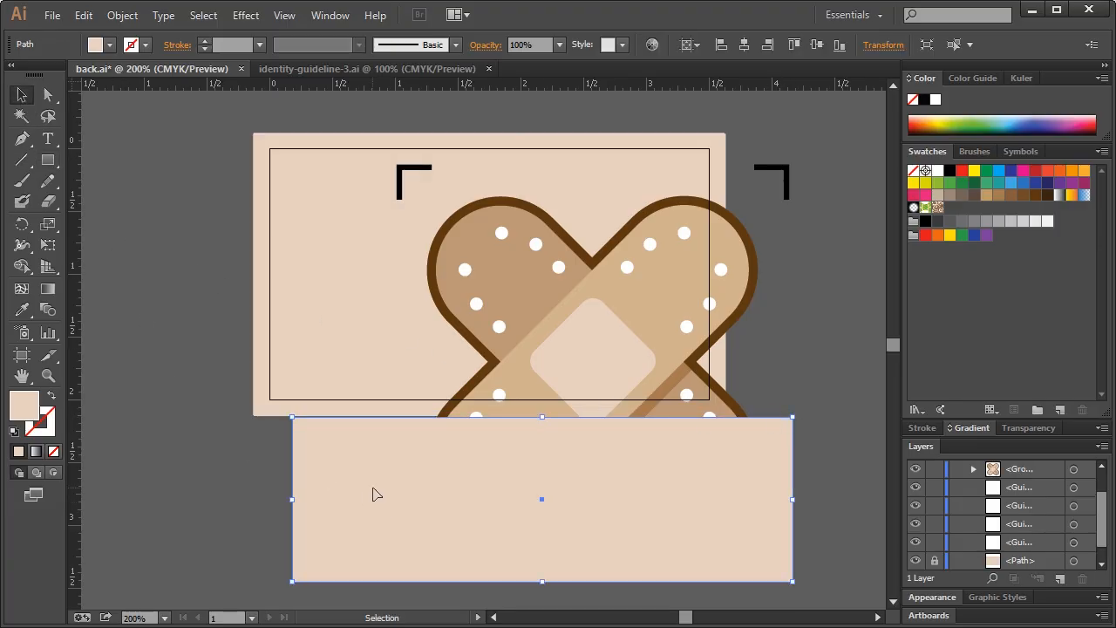
key("ctrl")
key("ctrl")
key("ctrl+z")
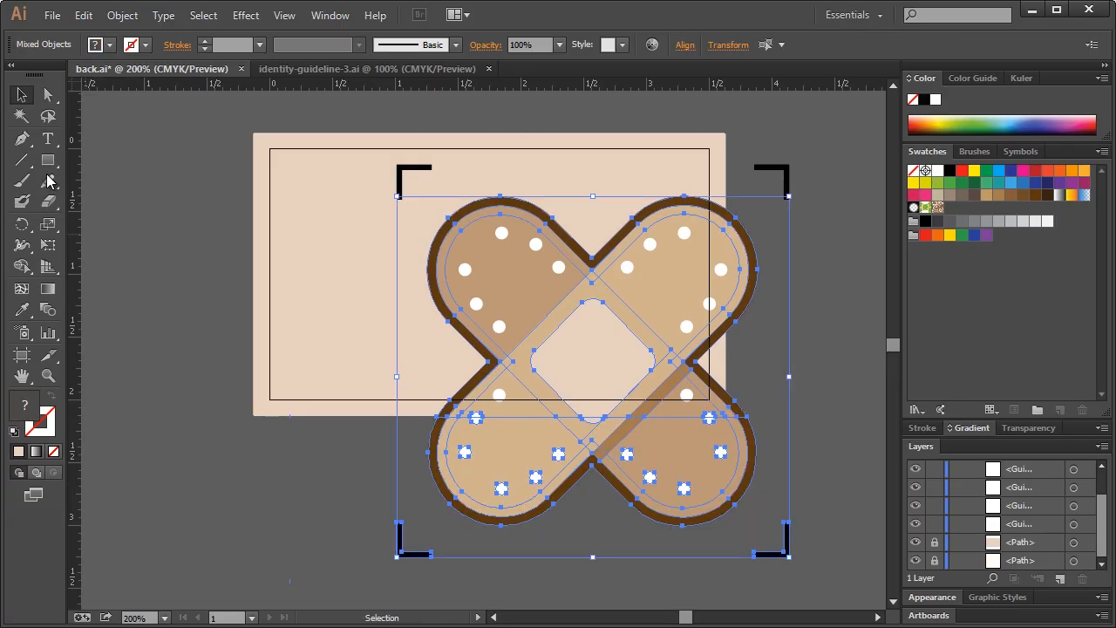
left_click(48, 94)
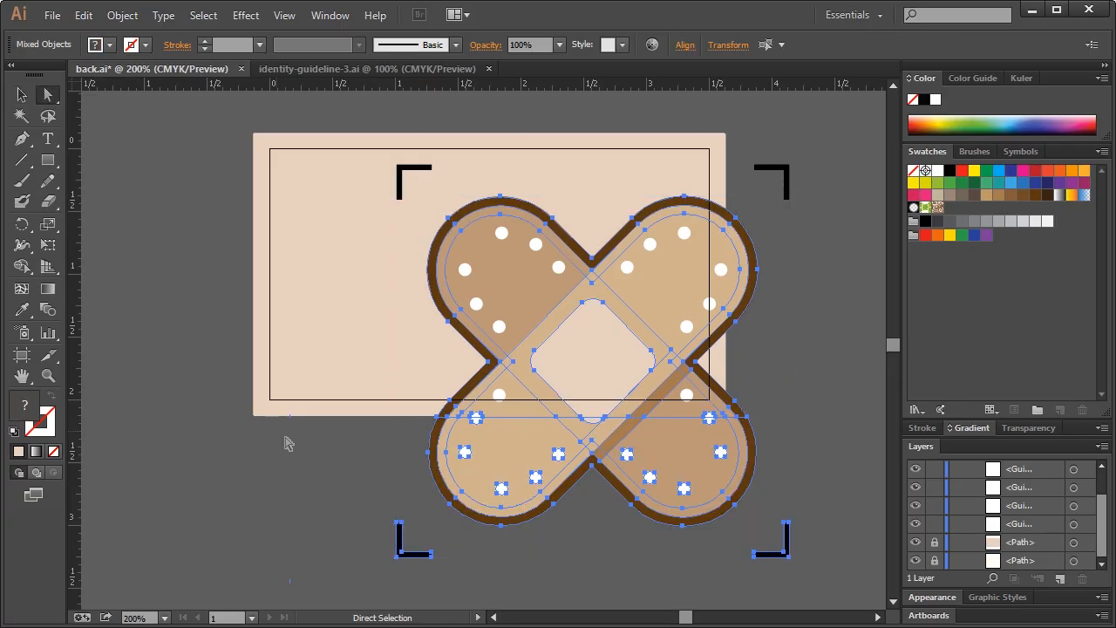
left_click_drag(427, 422, 809, 571)
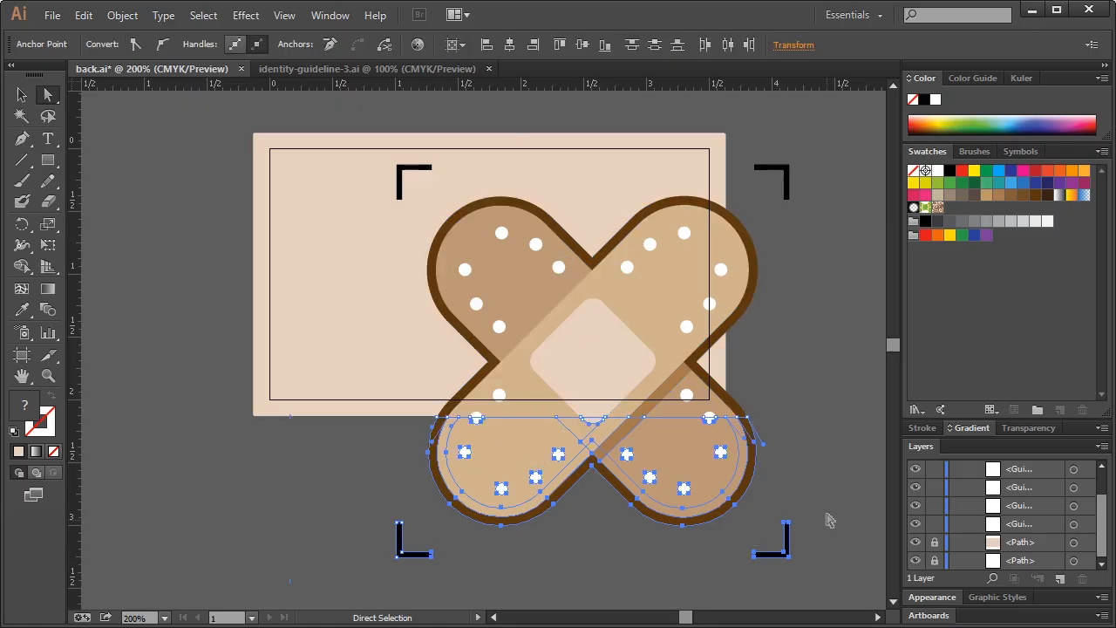
key("Delete")
Trim the bandage flush at the card's right edge using a rectangle and Divide Objects Below
left_click(48, 161)
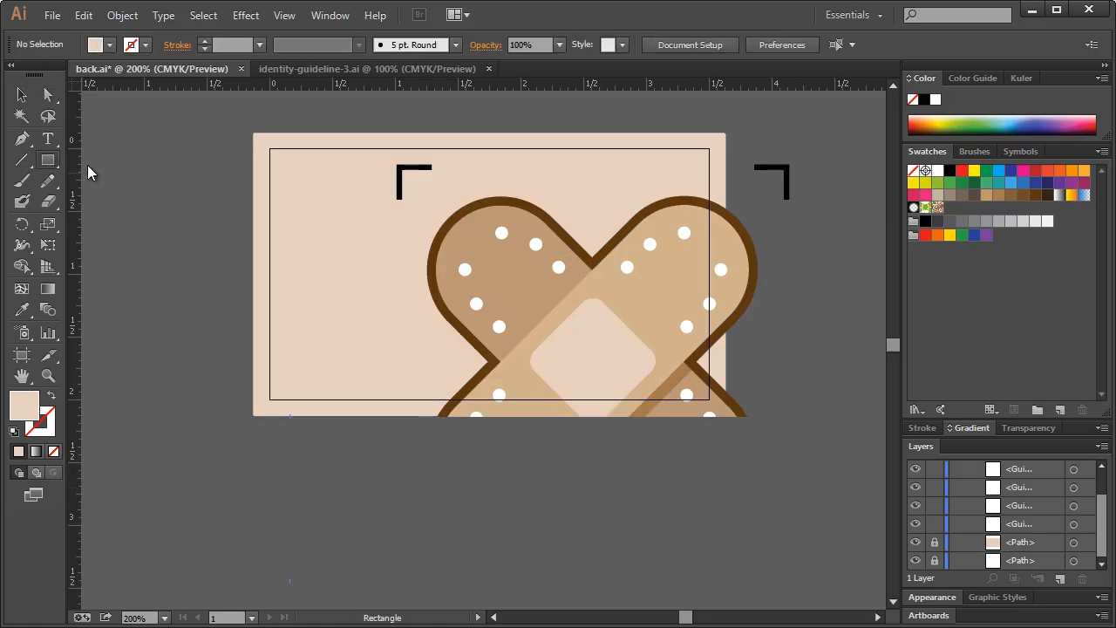
left_click_drag(832, 135, 786, 293)
left_click_drag(768, 332, 726, 463)
left_click(28, 99)
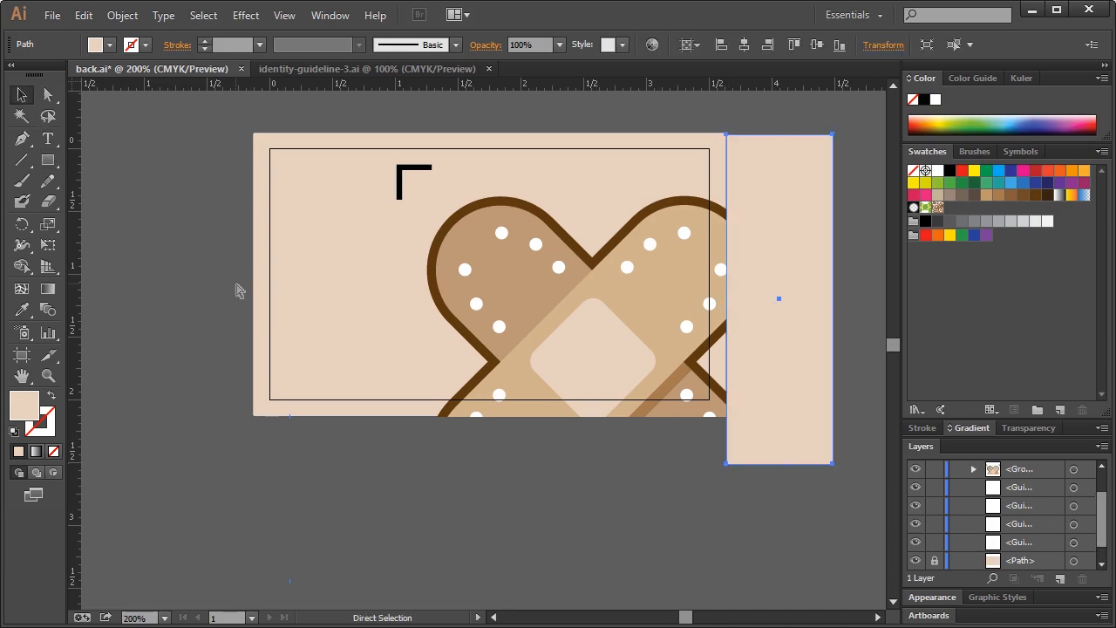
key("ctrl+alt+d")
left_click(48, 94)
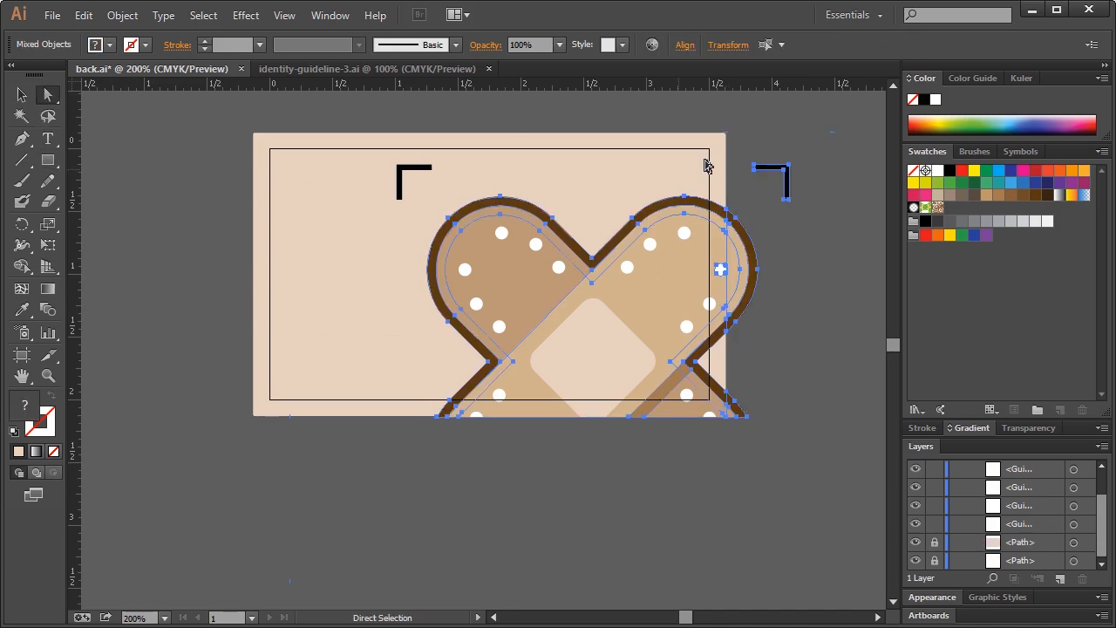
left_click_drag(738, 414, 737, 494)
key("Delete")
left_click(740, 495)
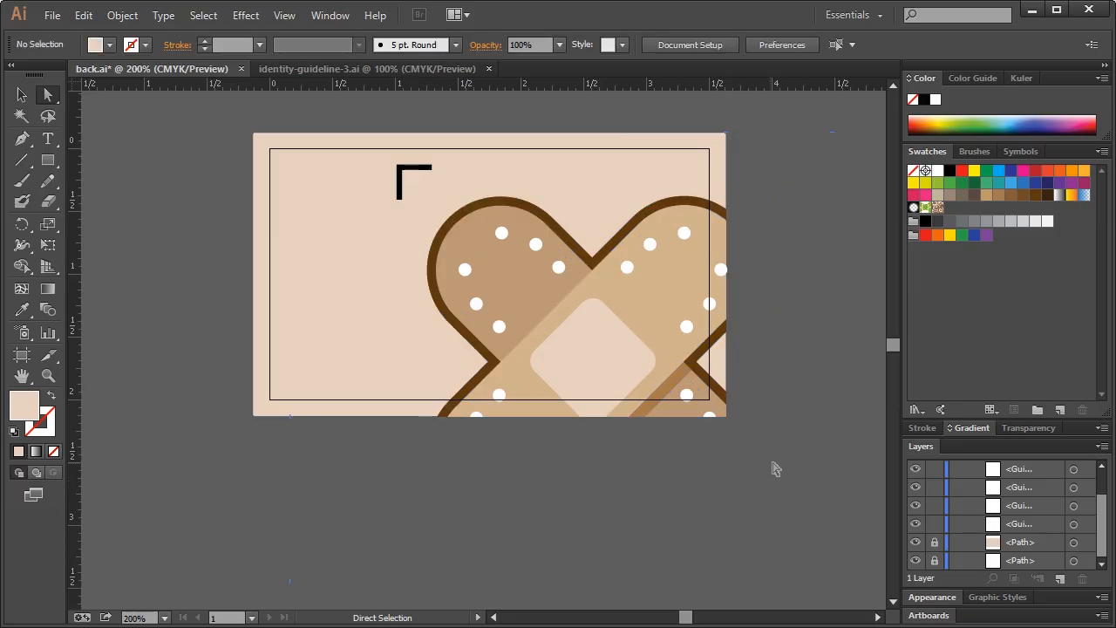
left_click(726, 270)
left_click(754, 277)
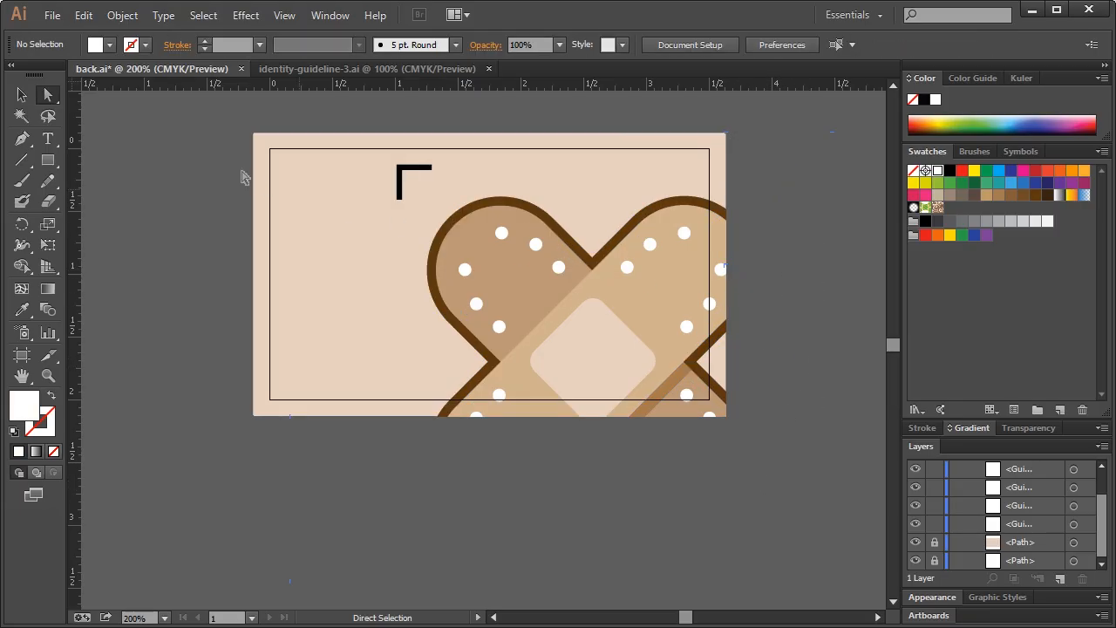
left_click(22, 94)
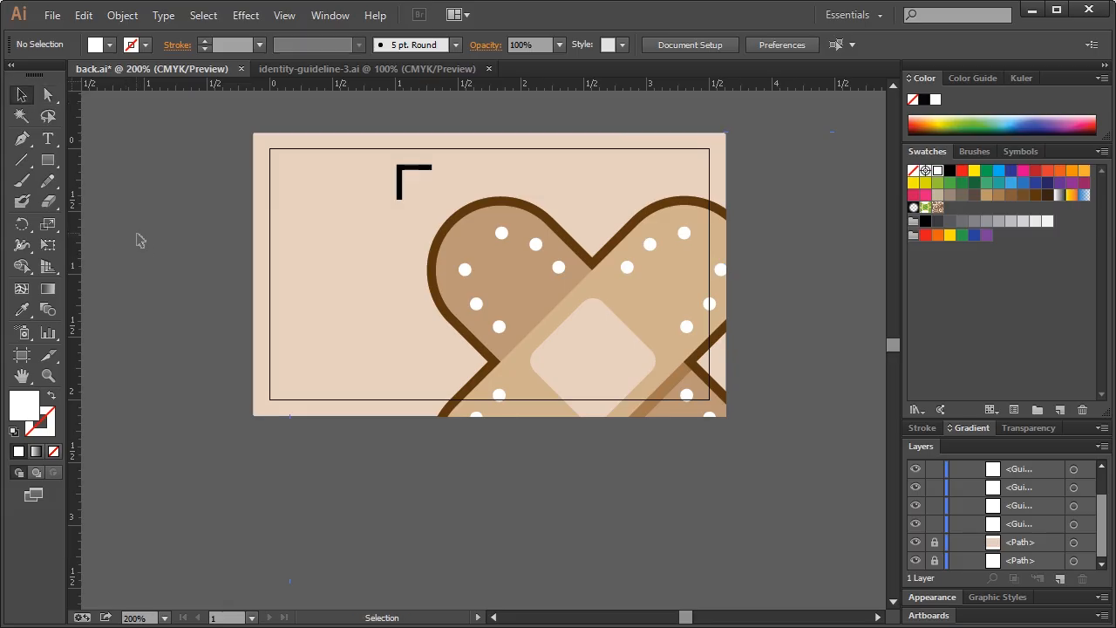
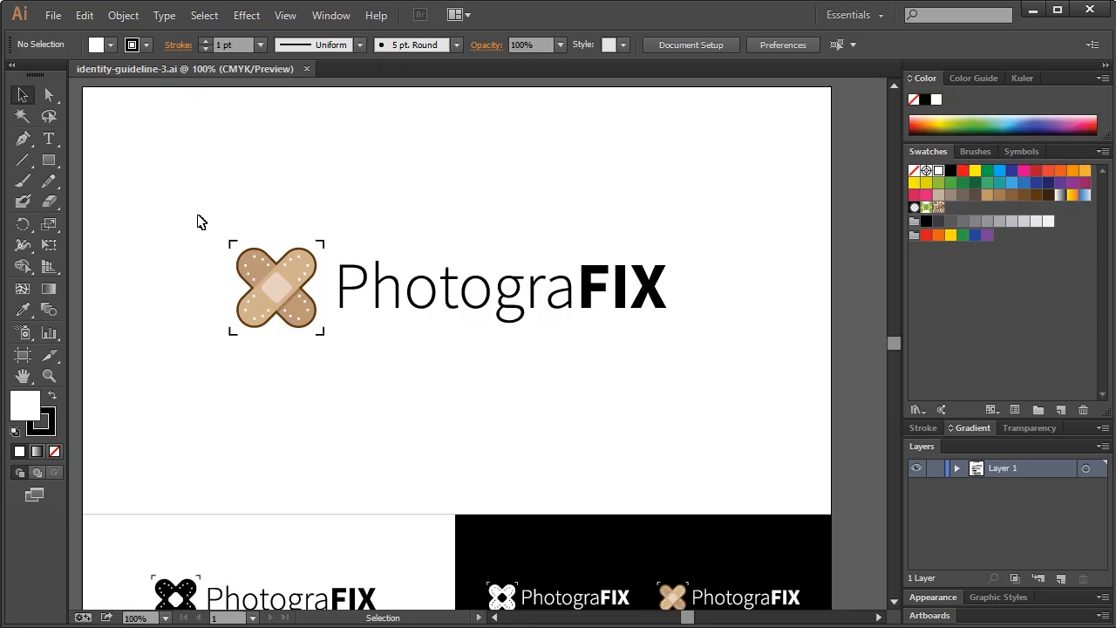
Marquee-select the bandage icon group in the Illustrator logo, reselecting it after a deselect
left_click_drag(212, 236, 334, 386)
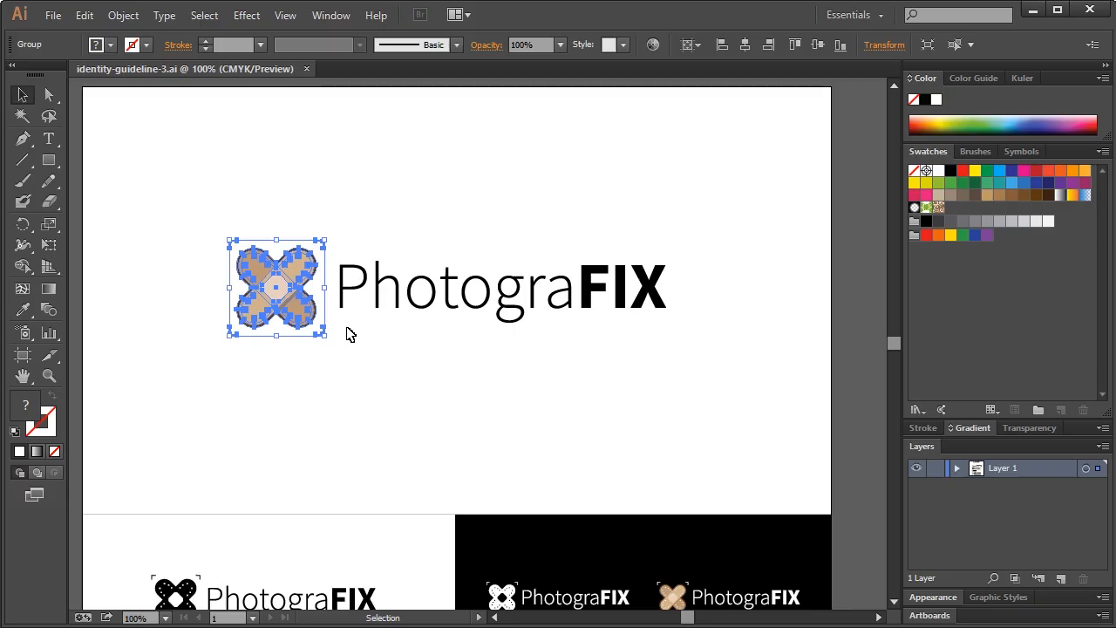
left_click(218, 198)
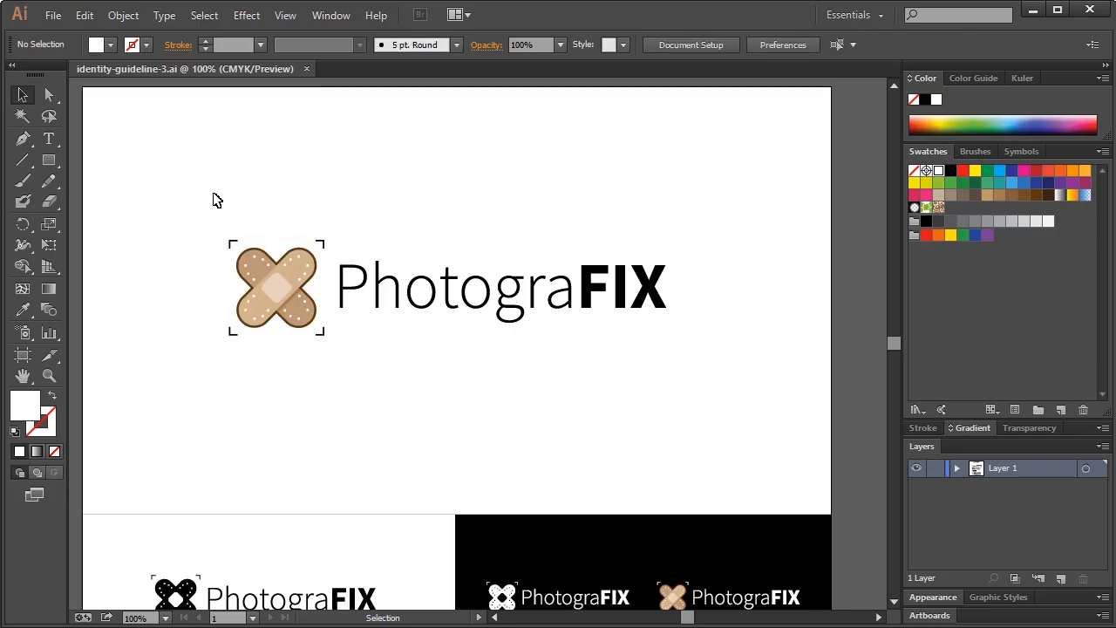
left_click_drag(194, 205, 340, 382)
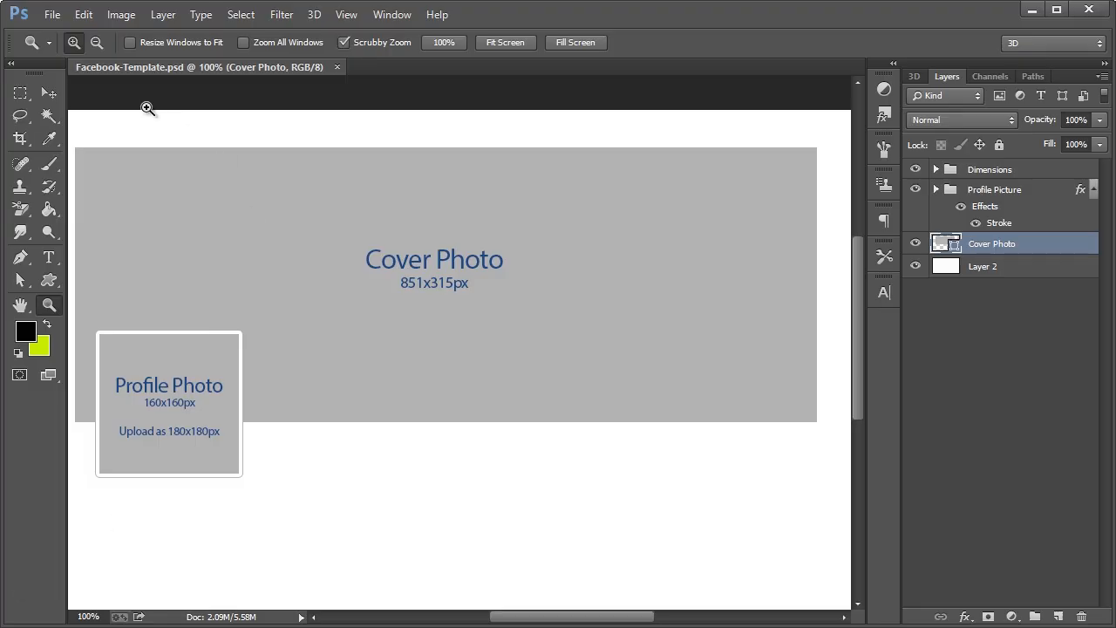
Create a new 180×180 px RGB document
left_click(54, 17)
left_click(63, 29)
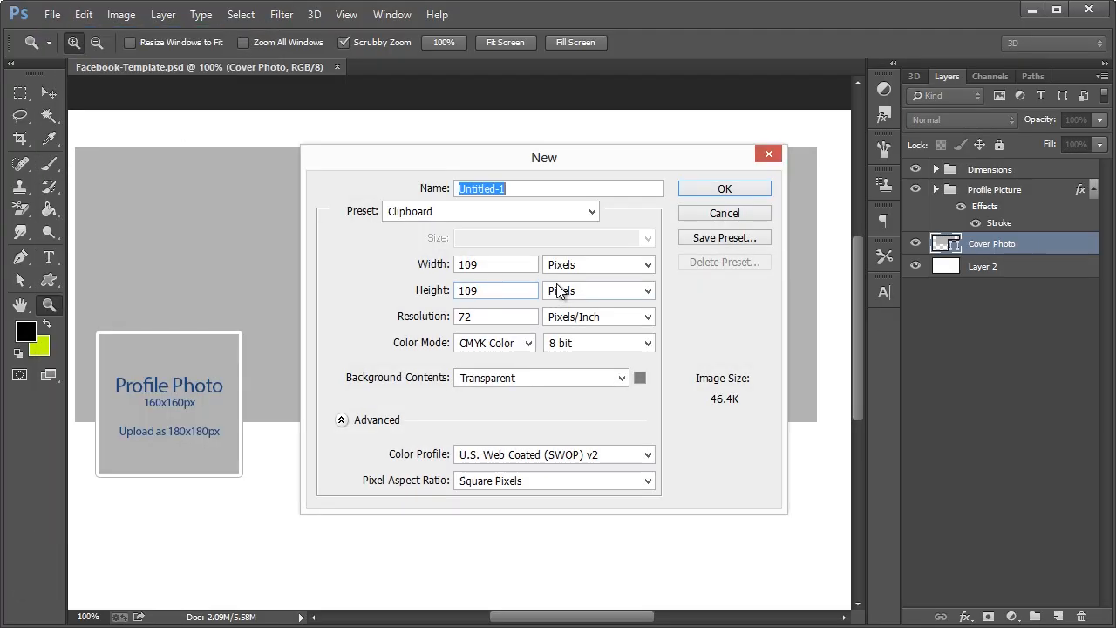
left_click(440, 267)
type("180")
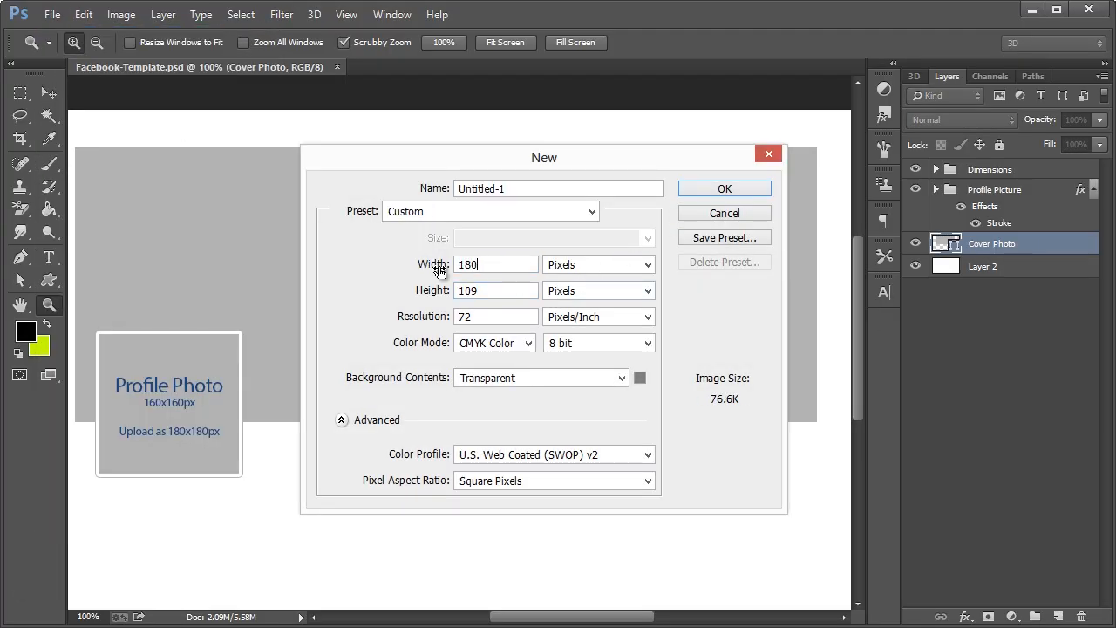
key("Tab")
type("80")
key("Tab")
key("Tab")
key("Tab")
key("Tab")
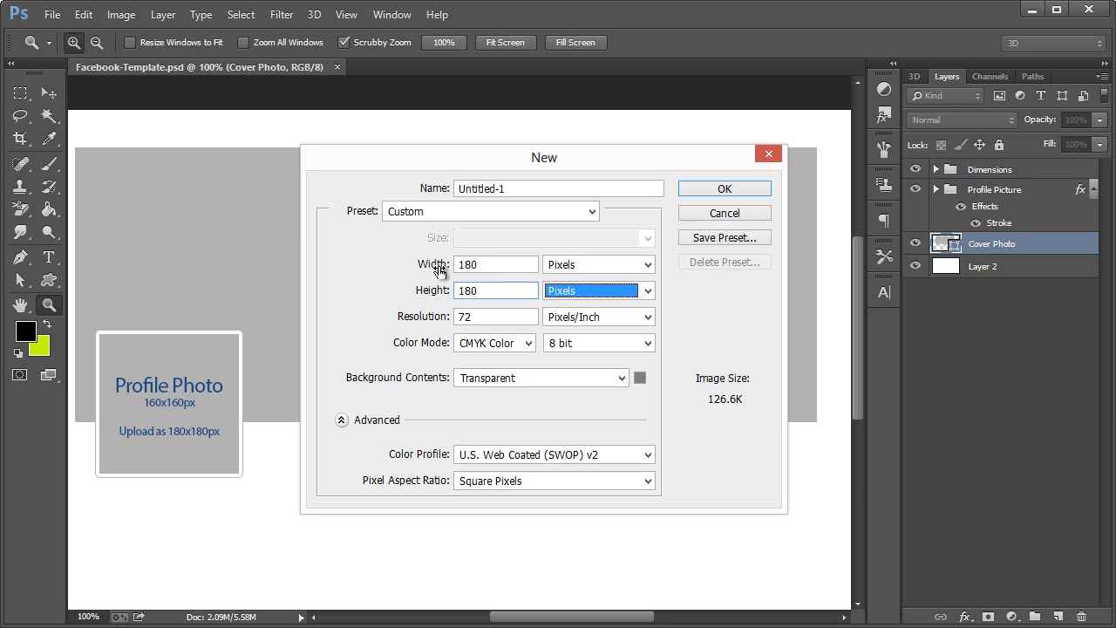
left_click(493, 343)
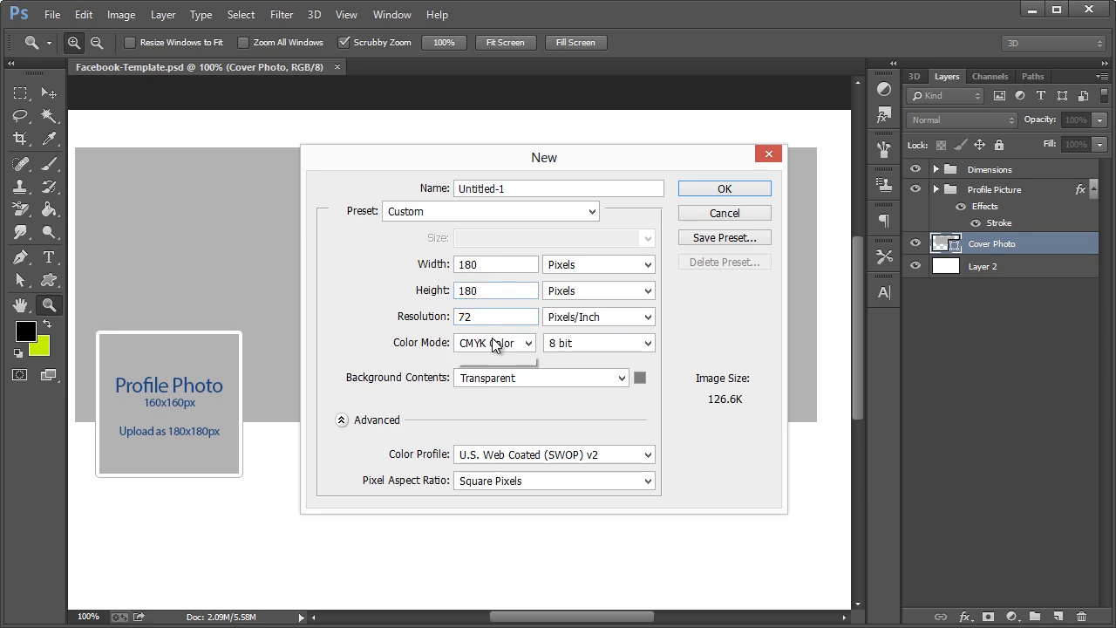
left_click(476, 458)
left_click(717, 189)
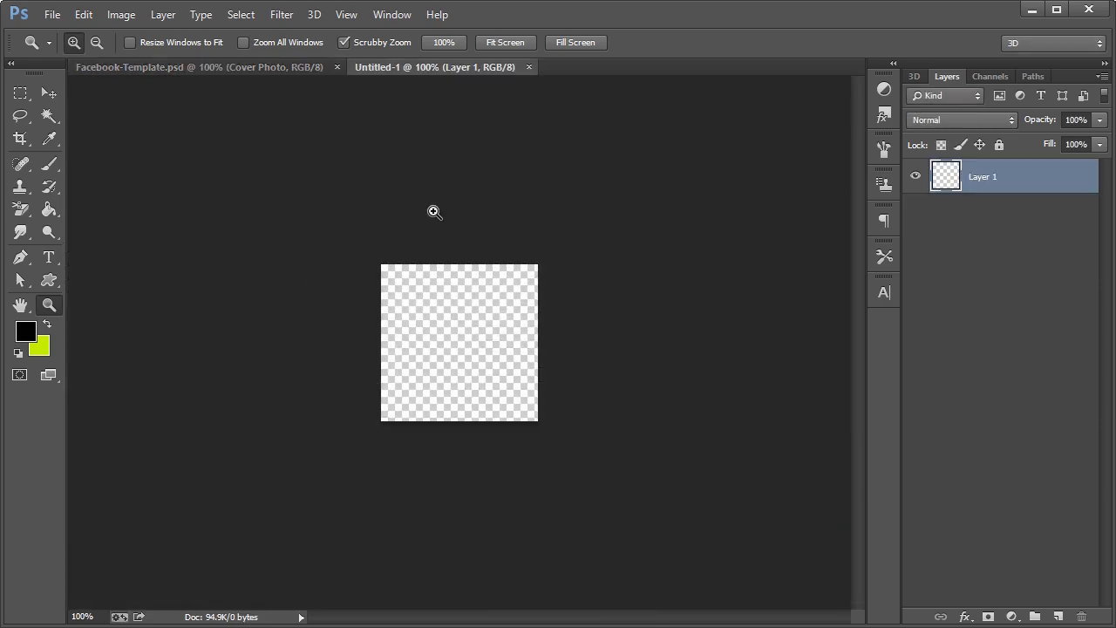
Fill the new canvas with white (#ffffff) using the Paint Bucket
left_click(58, 210)
left_click(25, 330)
type("ffffff")
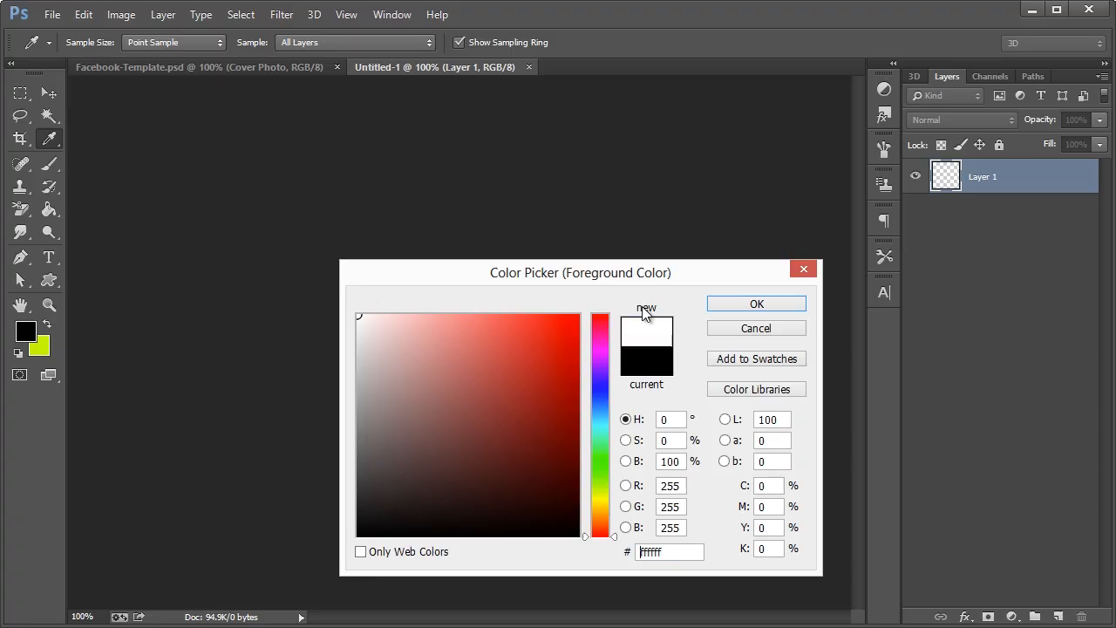
left_click(724, 302)
left_click(481, 348)
Paste the bandage icon as a Smart Object and enlarge it to nearly fill the canvas
key("ctrl+v")
left_click(391, 274)
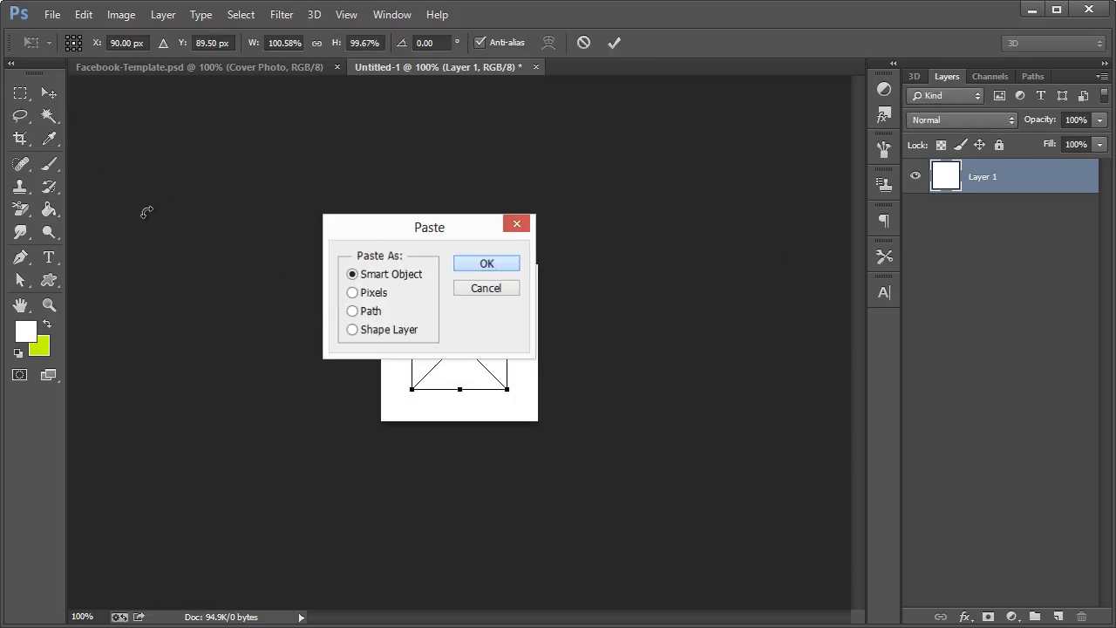
key("Return")
left_click(49, 92)
left_click(494, 214)
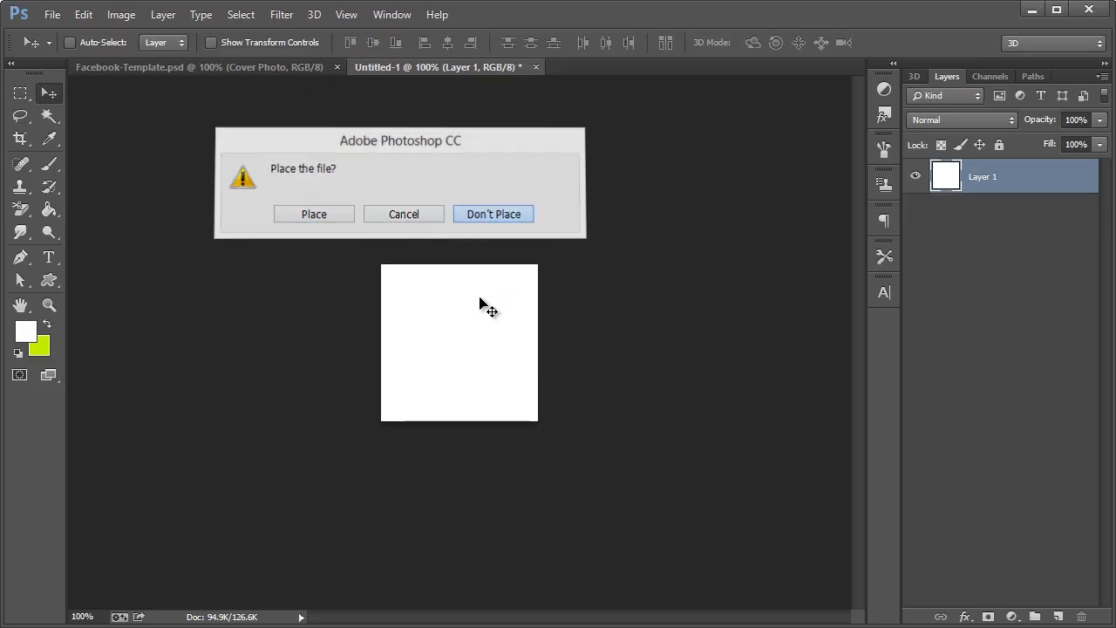
key("ctrl+v")
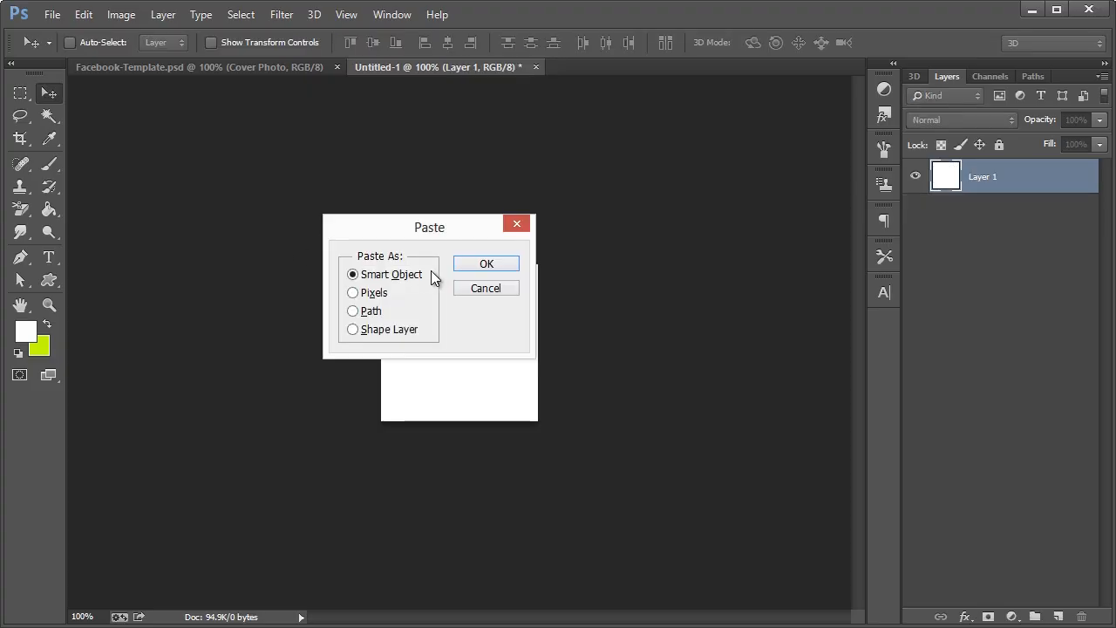
left_click(510, 271)
left_click_drag(518, 297, 523, 279)
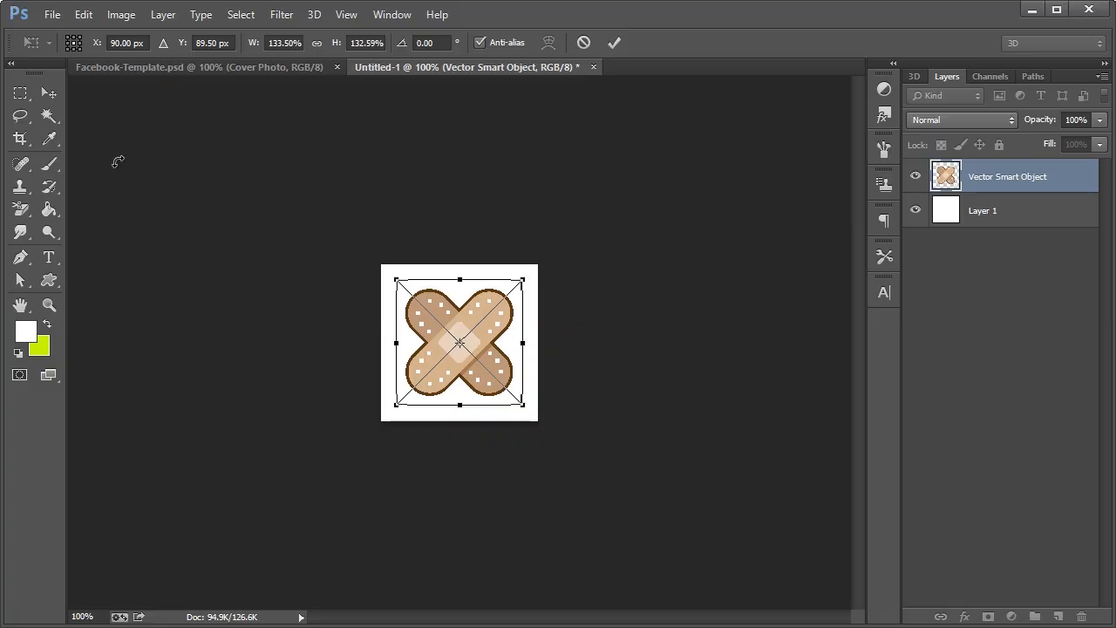
left_click(63, 98)
left_click(319, 211)
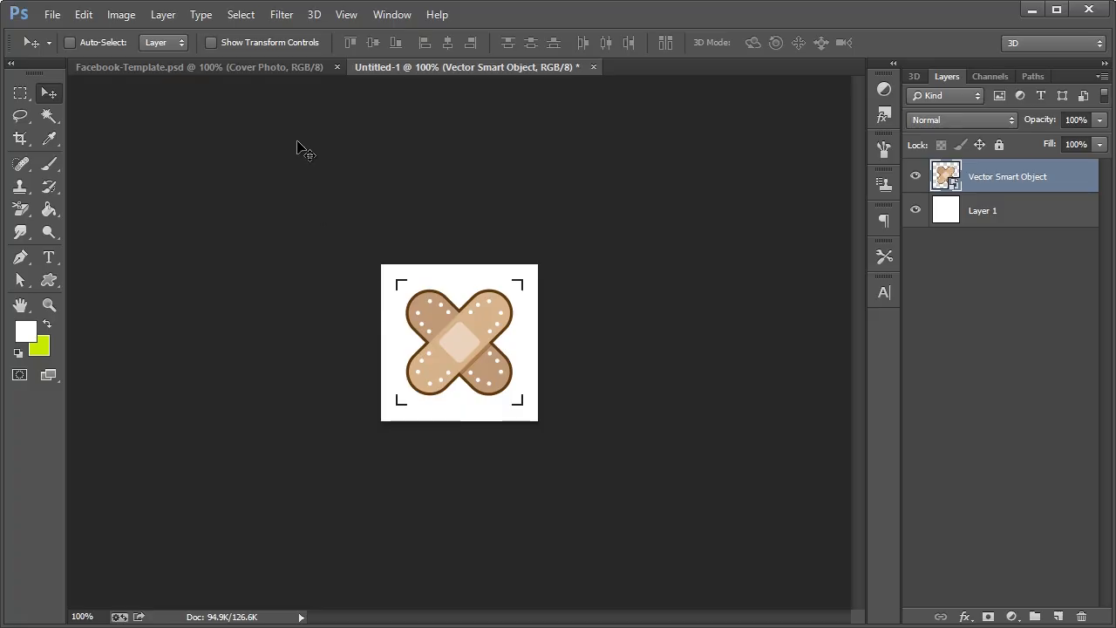
Select all, Copy Merged the image, and return to the Facebook-Template document
key("ctrl+a")
left_click(83, 14)
left_click(112, 150)
left_click(146, 68)
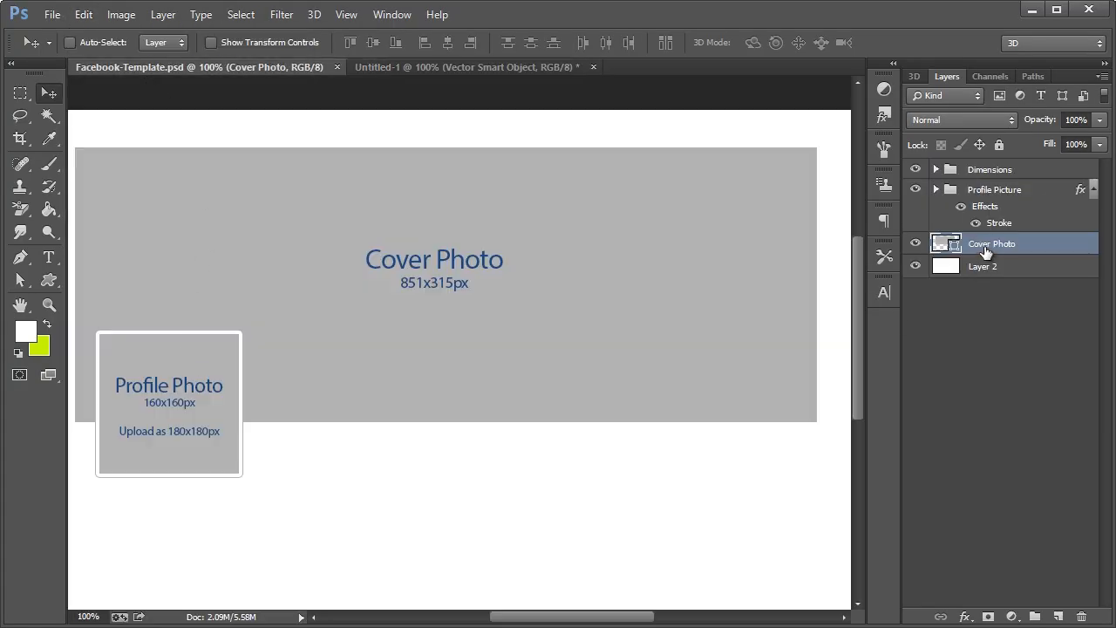
Add a new Layer 3 clipped to the Profile Picture layer and hide the Dimensions labels
left_click(983, 192)
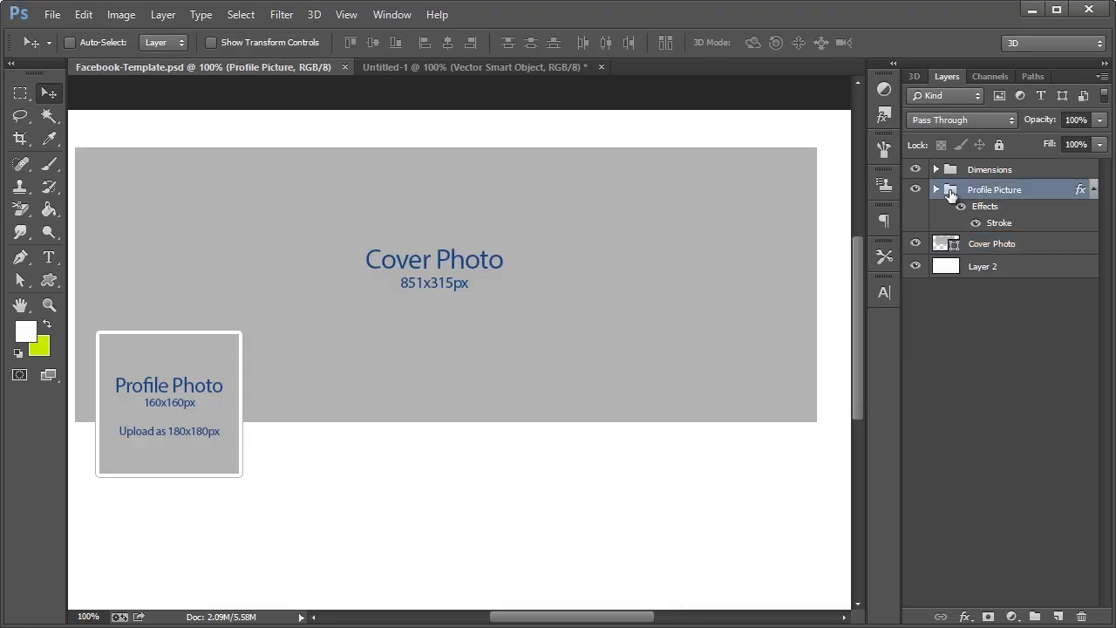
left_click(936, 189)
left_click(1007, 247)
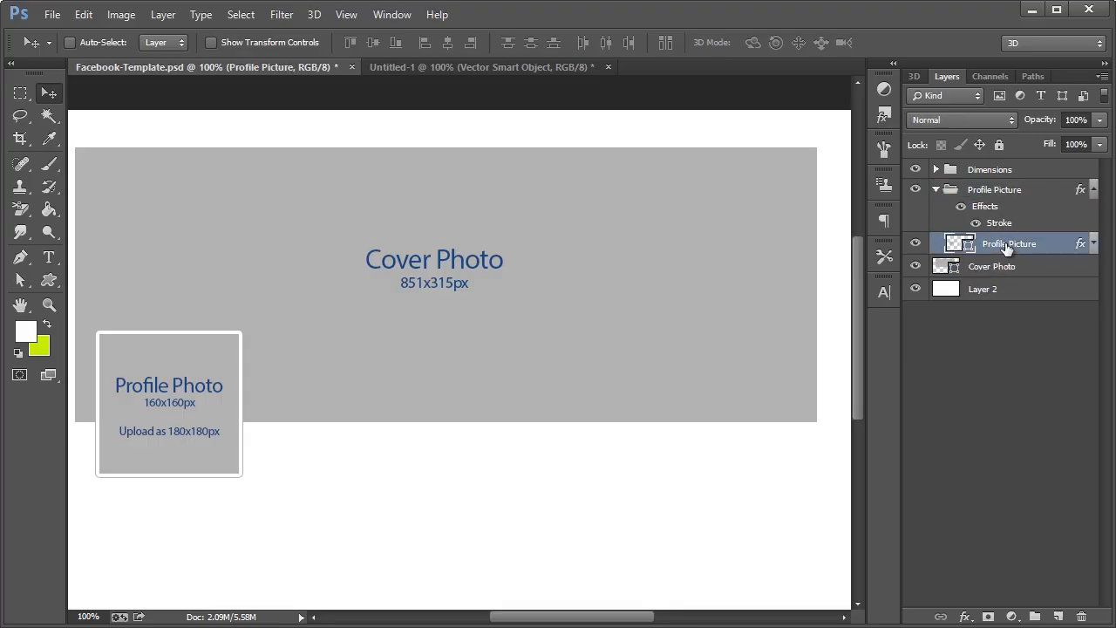
key("ctrl+shift+n")
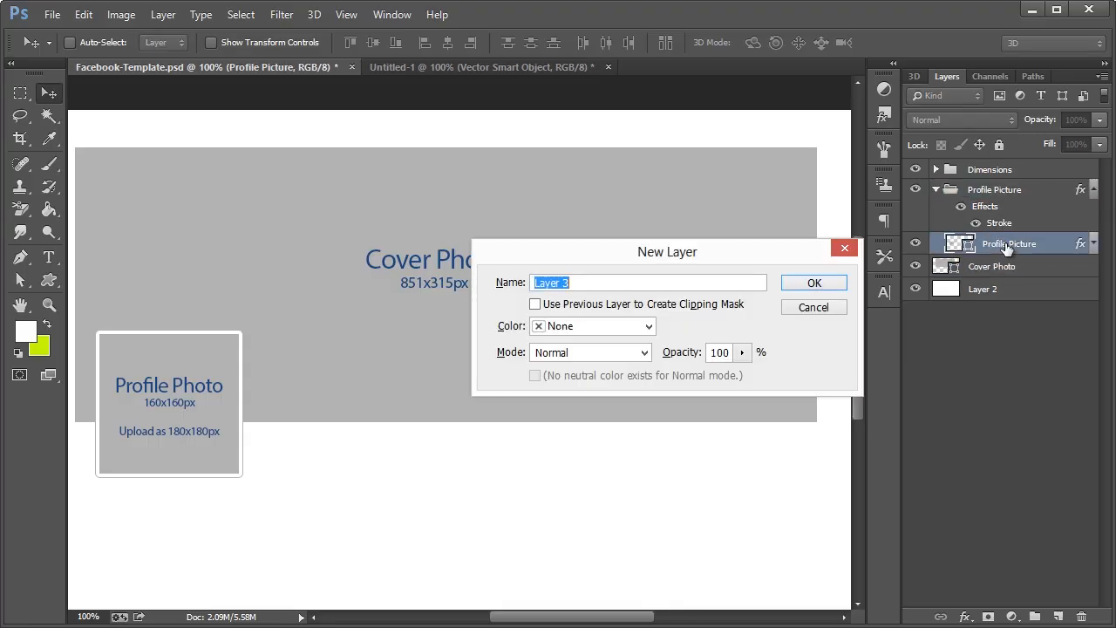
left_click(649, 305)
left_click(820, 291)
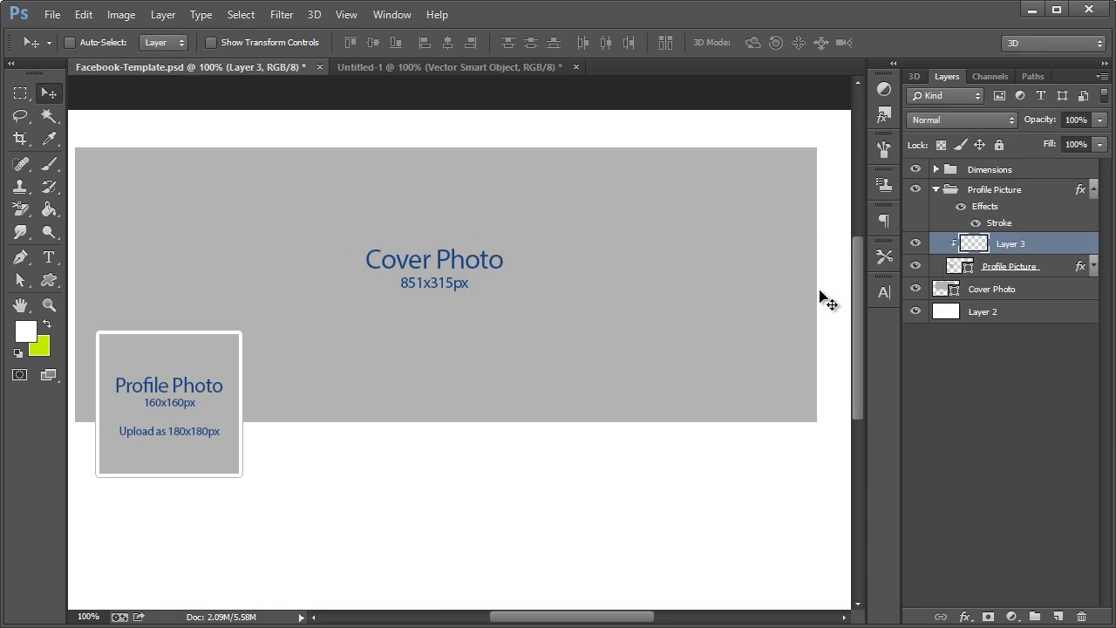
left_click(914, 169)
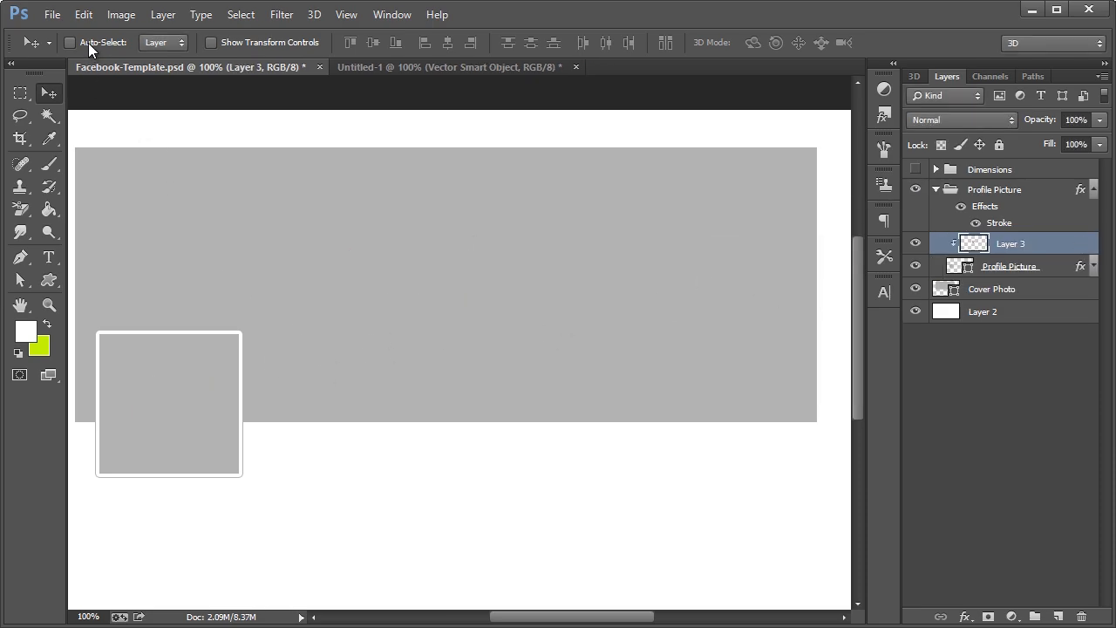
Place the bandage image inside the profile square and scale it to about 92% to fit
left_click_drag(356, 243, 158, 377)
key("ctrl+t")
left_click_drag(251, 324, 243, 329)
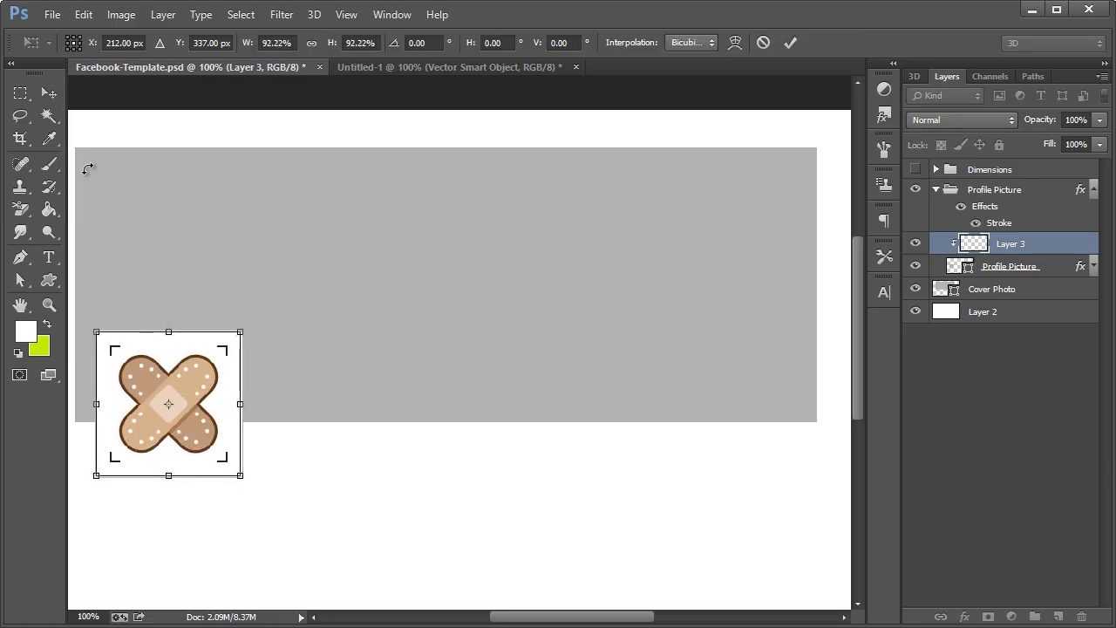
left_click(49, 92)
left_click(316, 214)
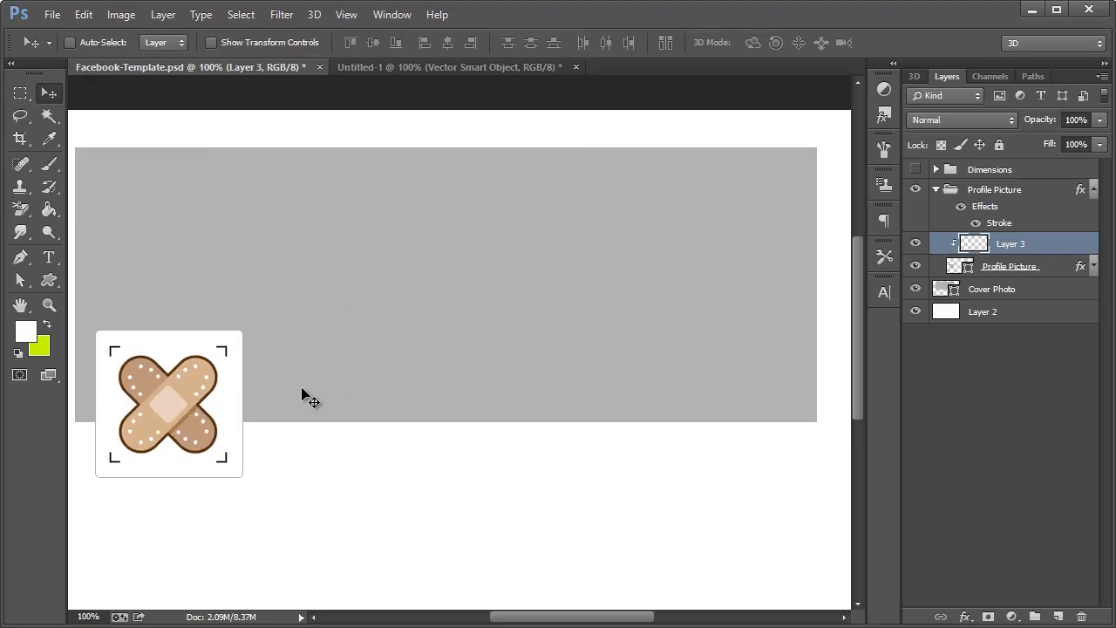
left_click(1020, 269)
left_click(970, 295)
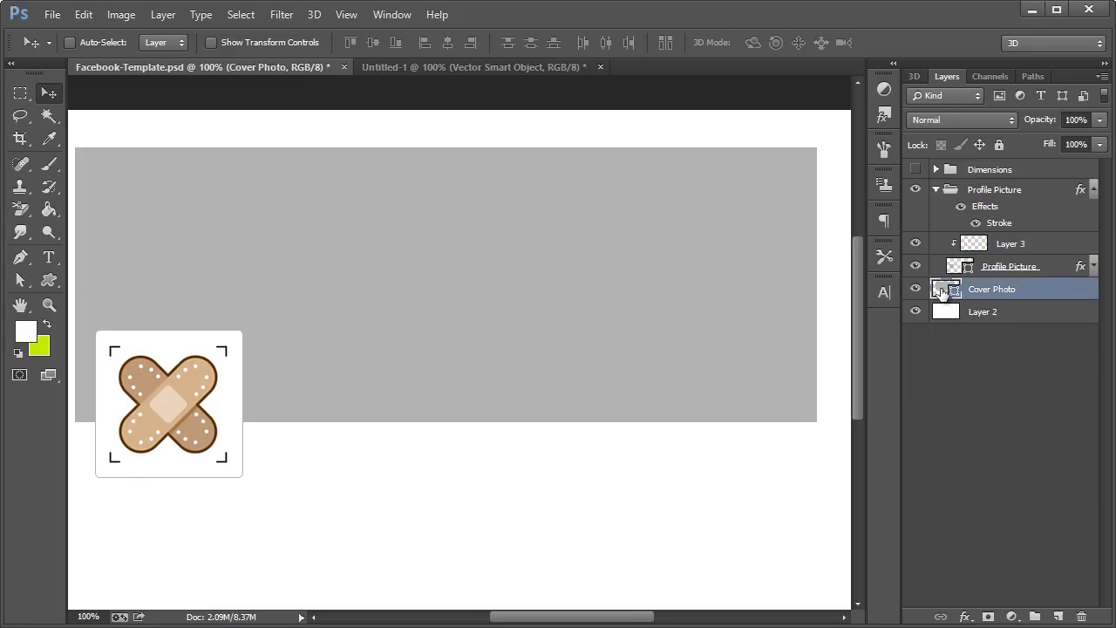
Set the Cover Photo fill to the bandage's pale beige #ead2bf, then switch to Chrome
double_click(947, 292)
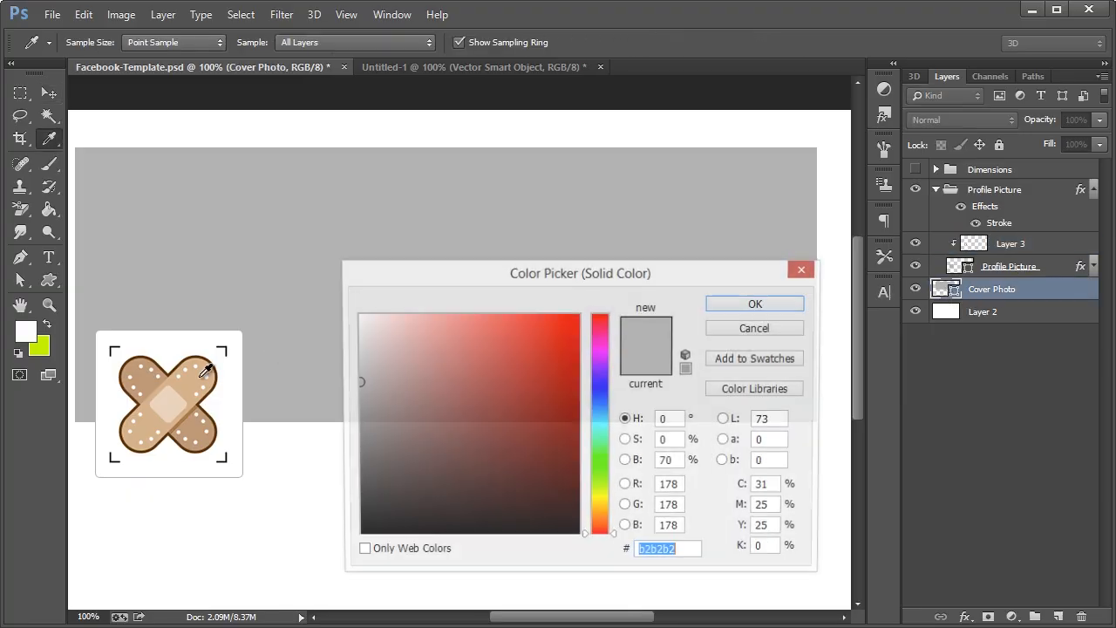
left_click(172, 399)
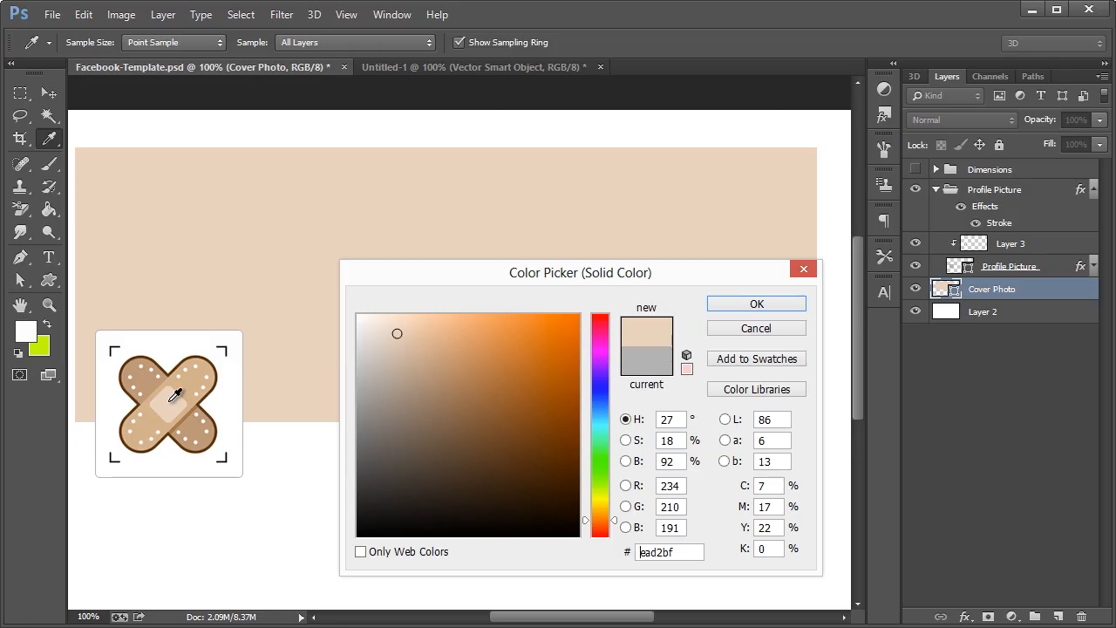
left_click(743, 305)
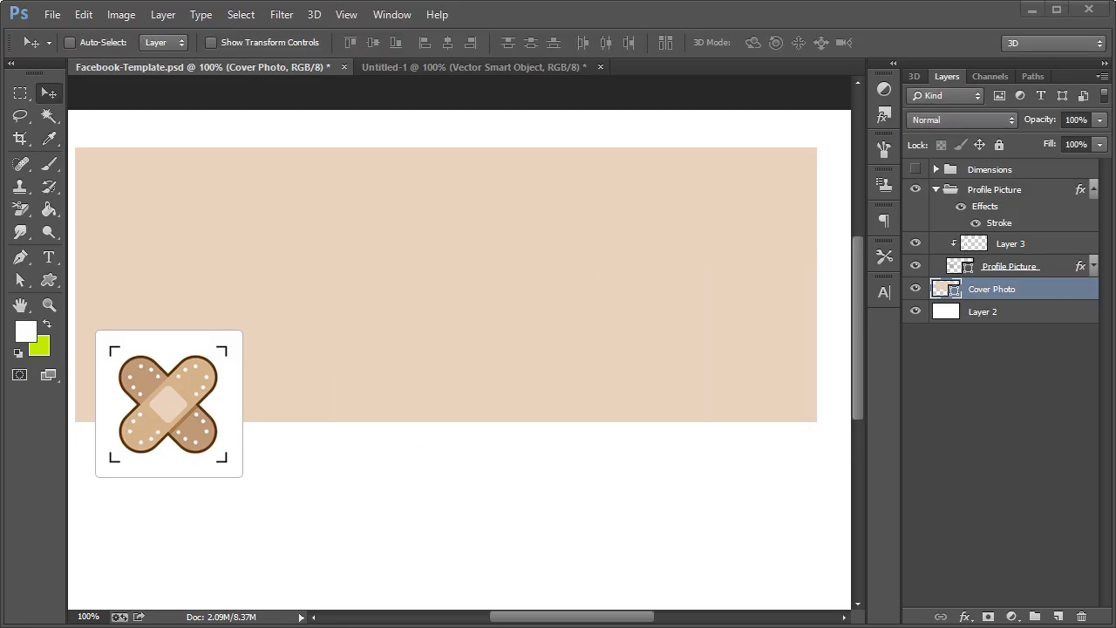
left_click(140, 626)
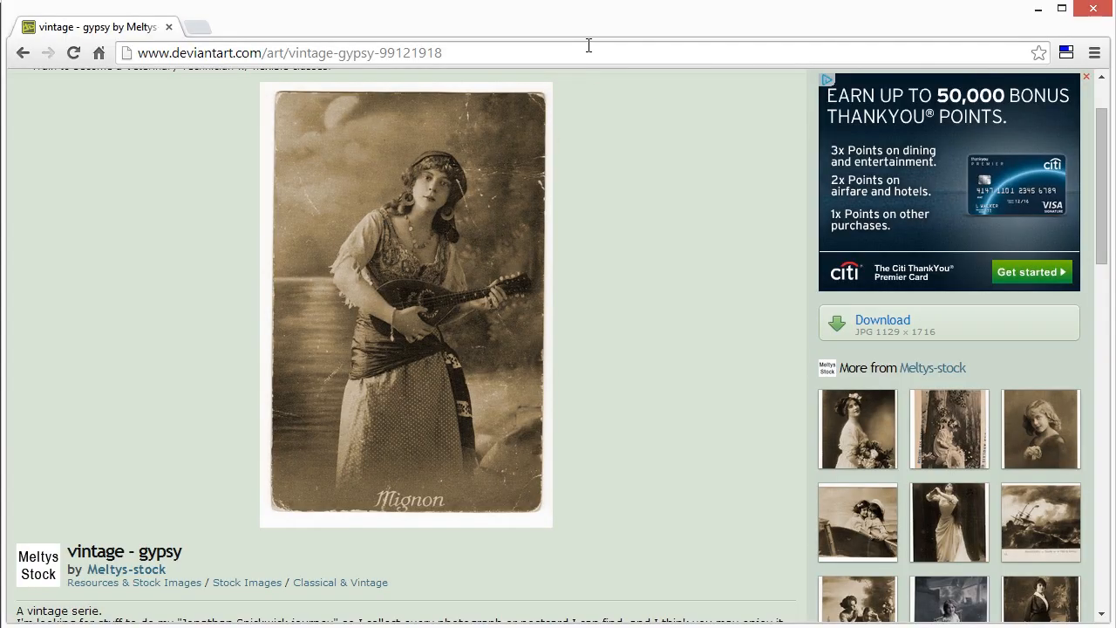
Copy the full-size vintage gypsy photo from DeviantArt and minimize Chrome
left_click(872, 327)
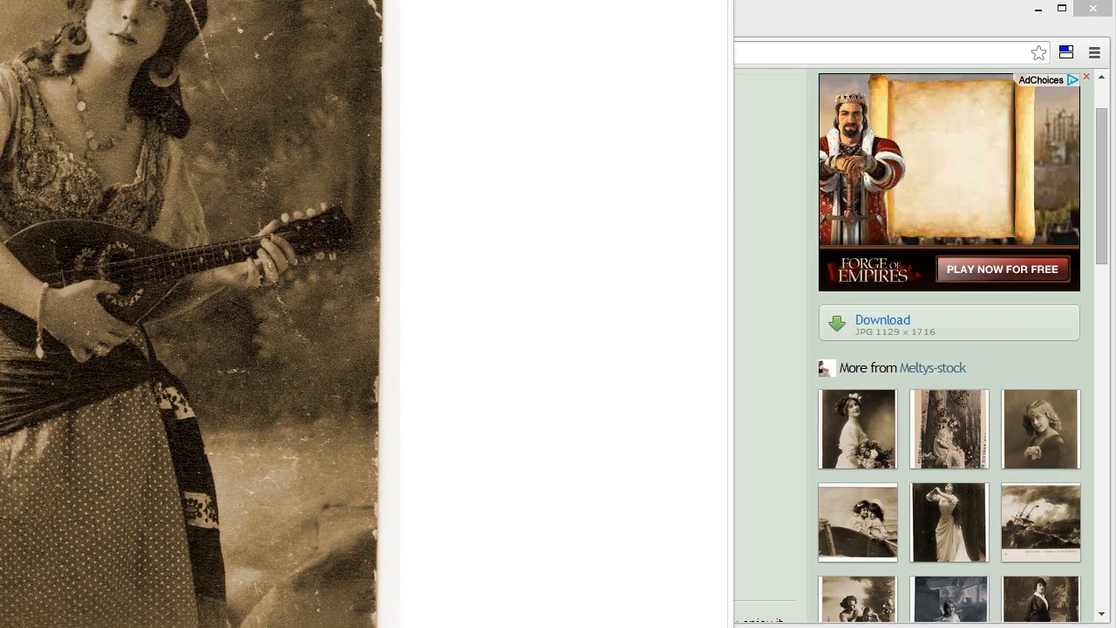
right_click(304, 226)
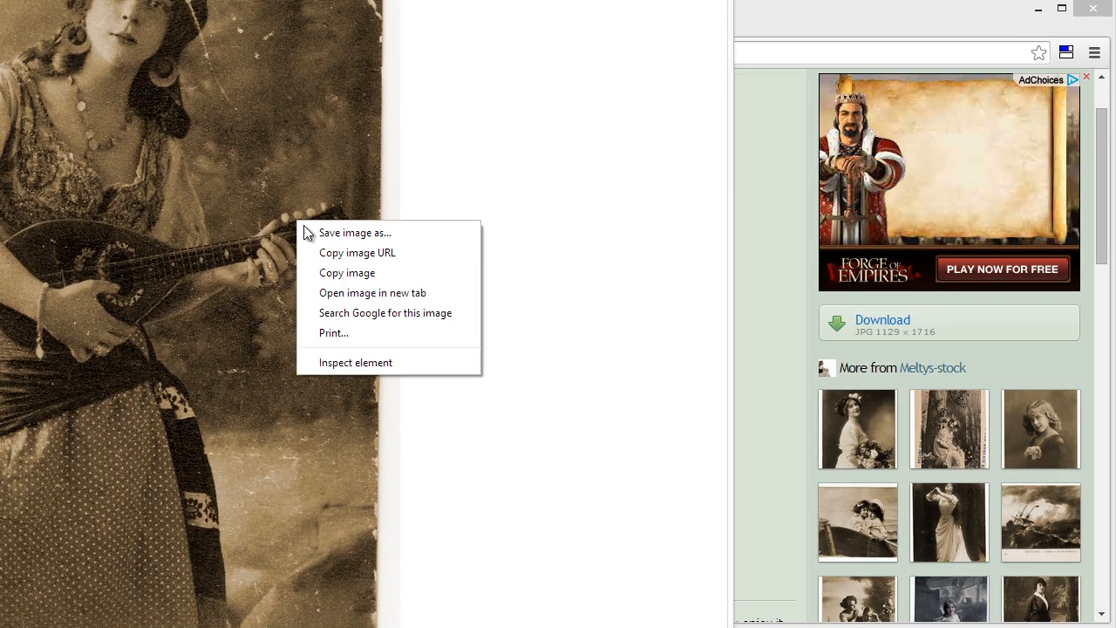
left_click(348, 293)
key("ctrl+w")
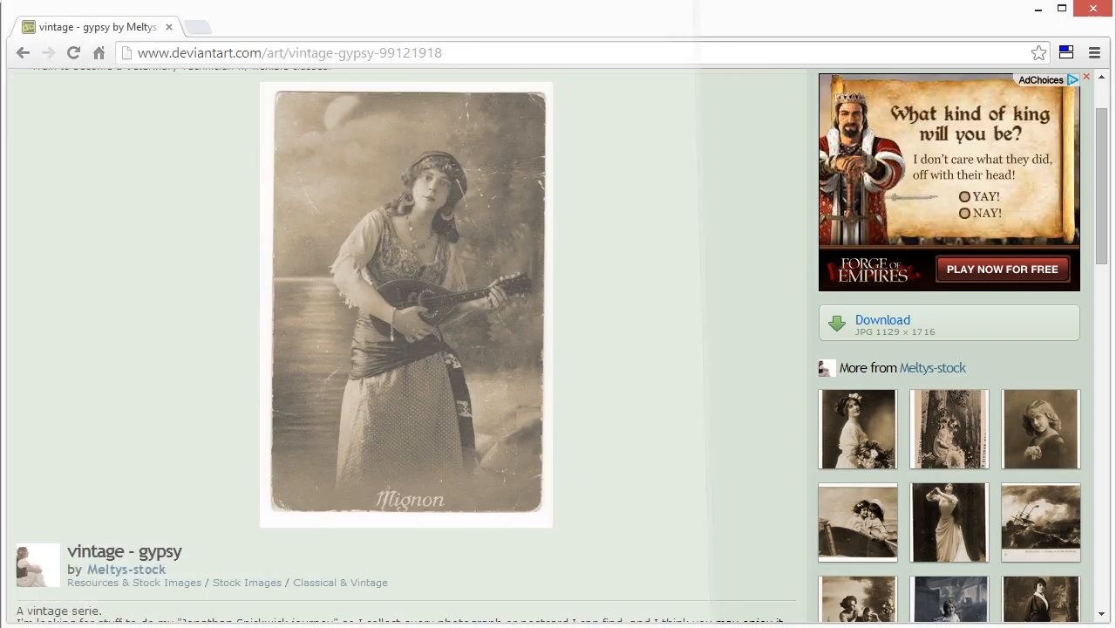
left_click(1037, 10)
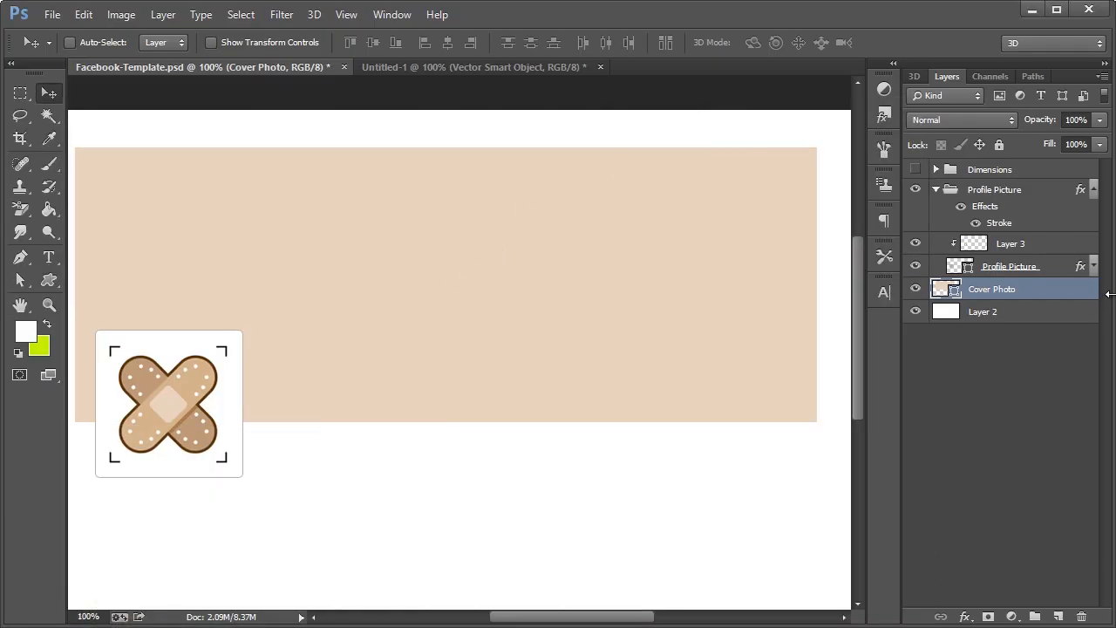
Paste the gypsy photo into a new Layer 4 clipped to the cover and move it upward
left_click(936, 190)
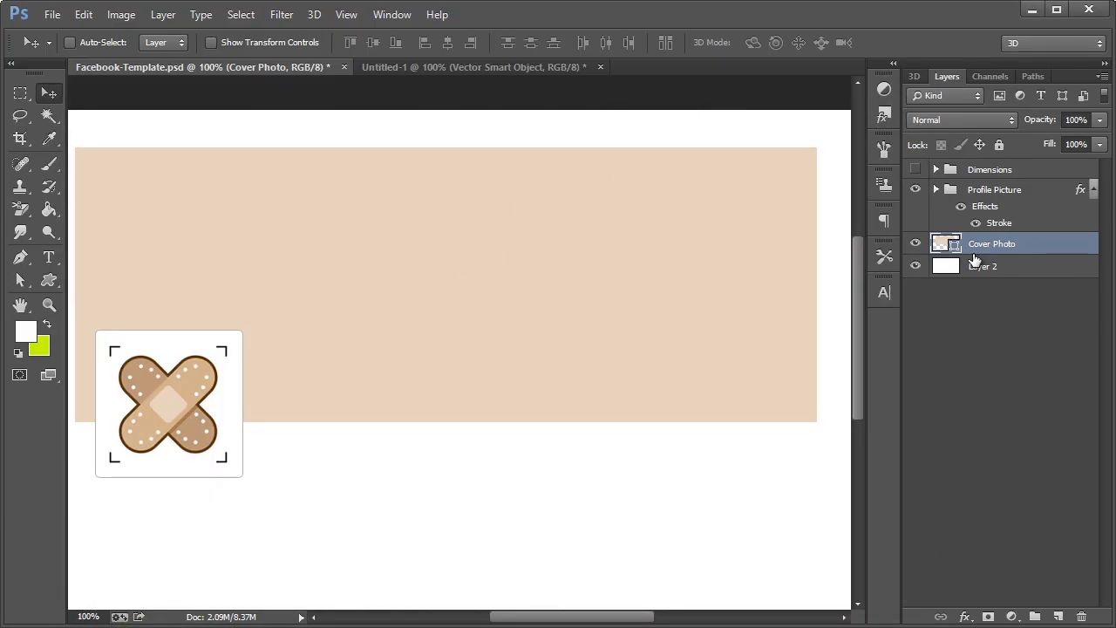
key("ctrl+shift+n")
left_click(585, 304)
left_click(811, 289)
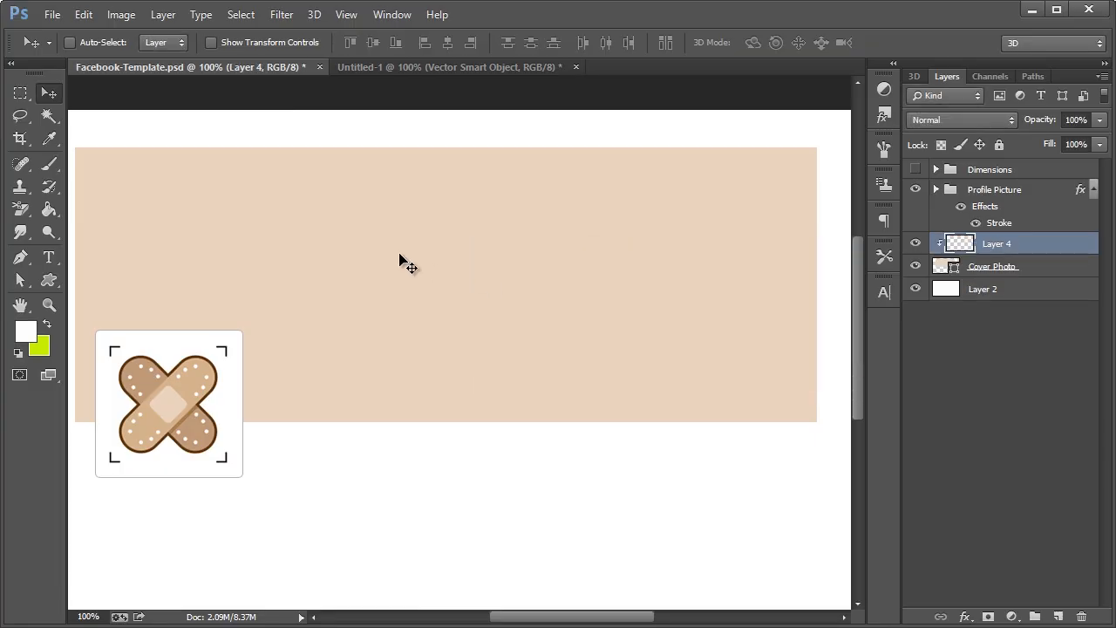
key("ctrl+v")
left_click_drag(416, 281, 424, 171)
left_click_drag(375, 303, 376, 266)
Blend the photo layer with Hard Light at about 36% opacity
left_click(953, 122)
left_click(959, 121)
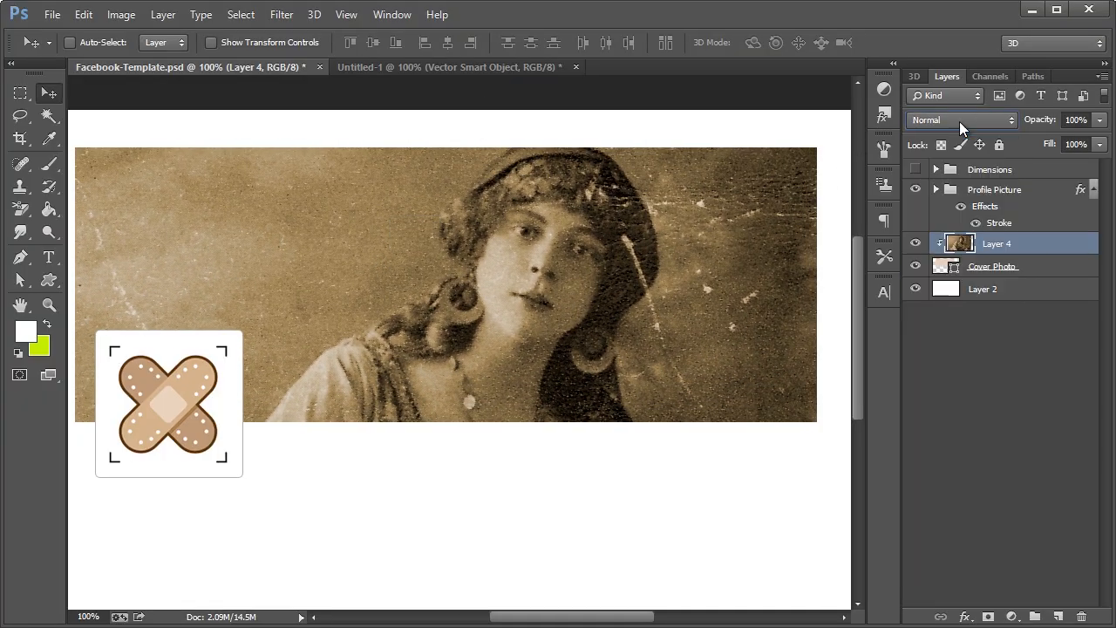
key("Down")
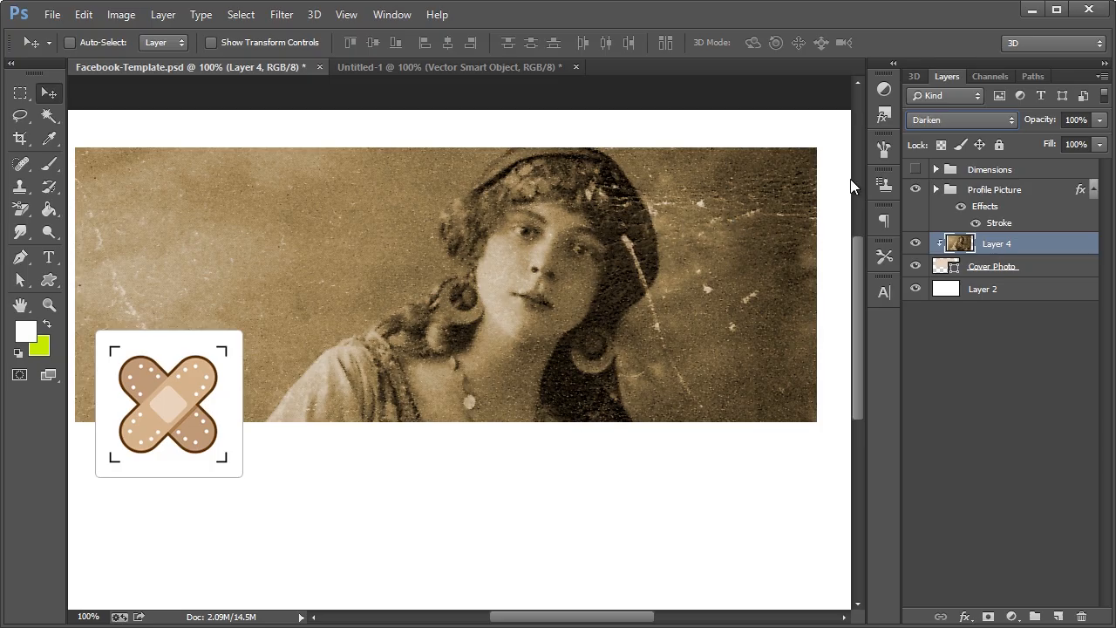
key("Down")
key("Down")
key("Down")
key("Down")
key("Down")
key("Down")
key("Down")
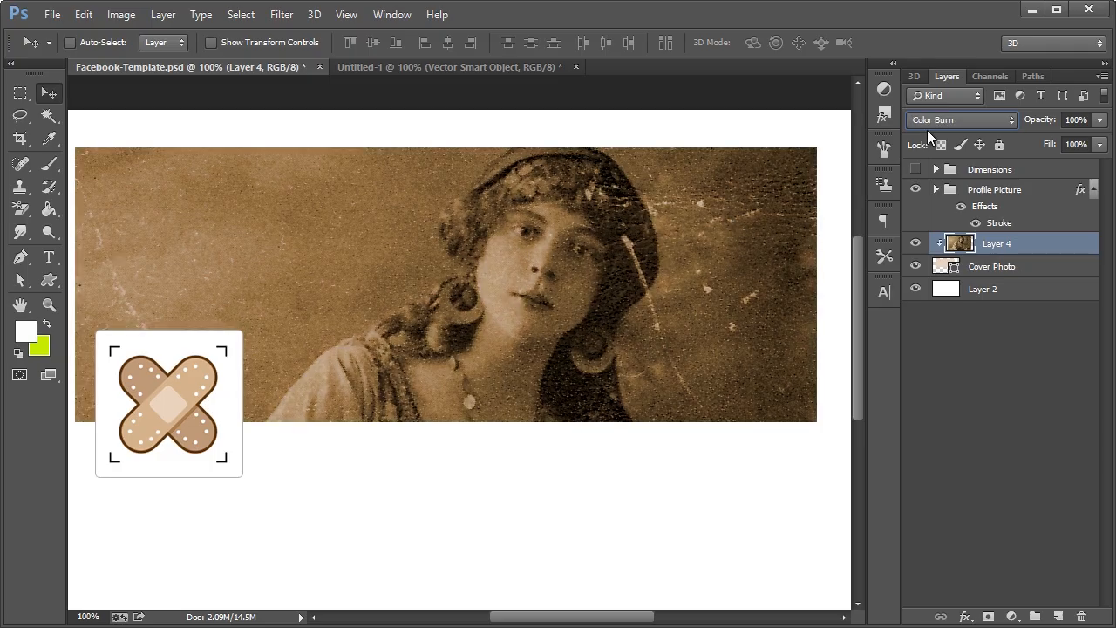
key("Down")
key("Down")
key("Down")
key("Down")
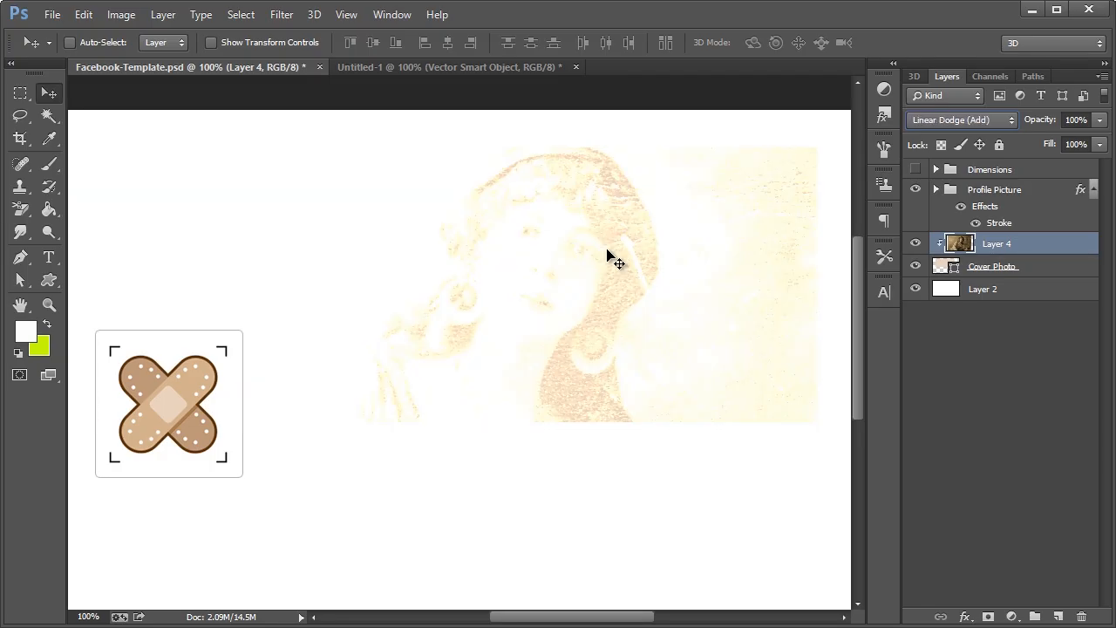
left_click_drag(607, 254, 572, 250)
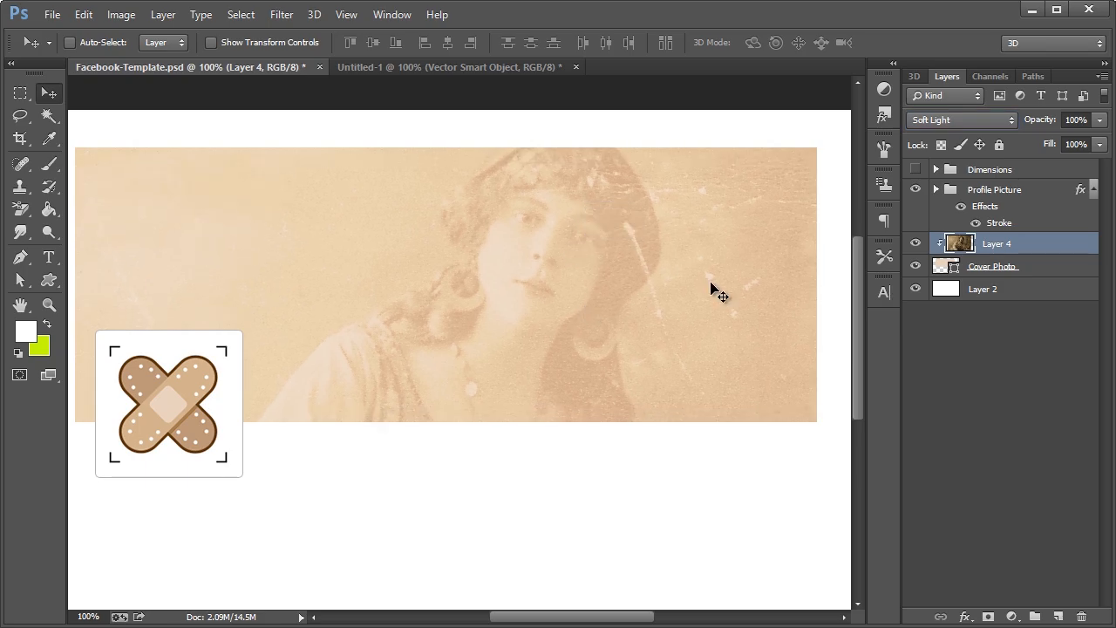
left_click(935, 121)
left_click(936, 122)
key("Down")
key("Down")
key("Up")
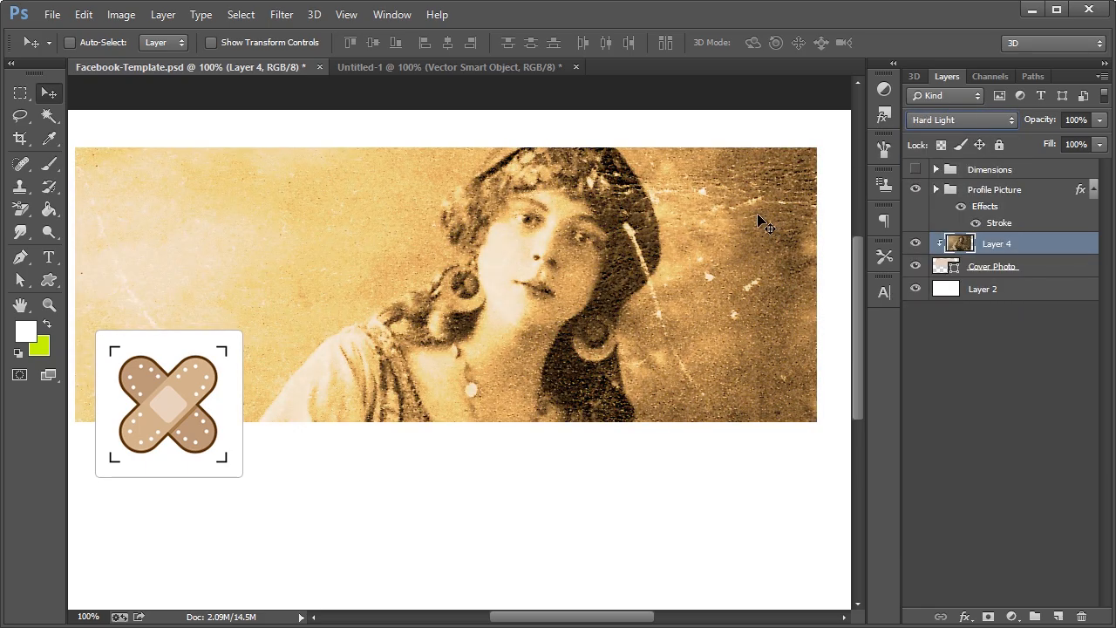
left_click(1099, 121)
left_click(1039, 139)
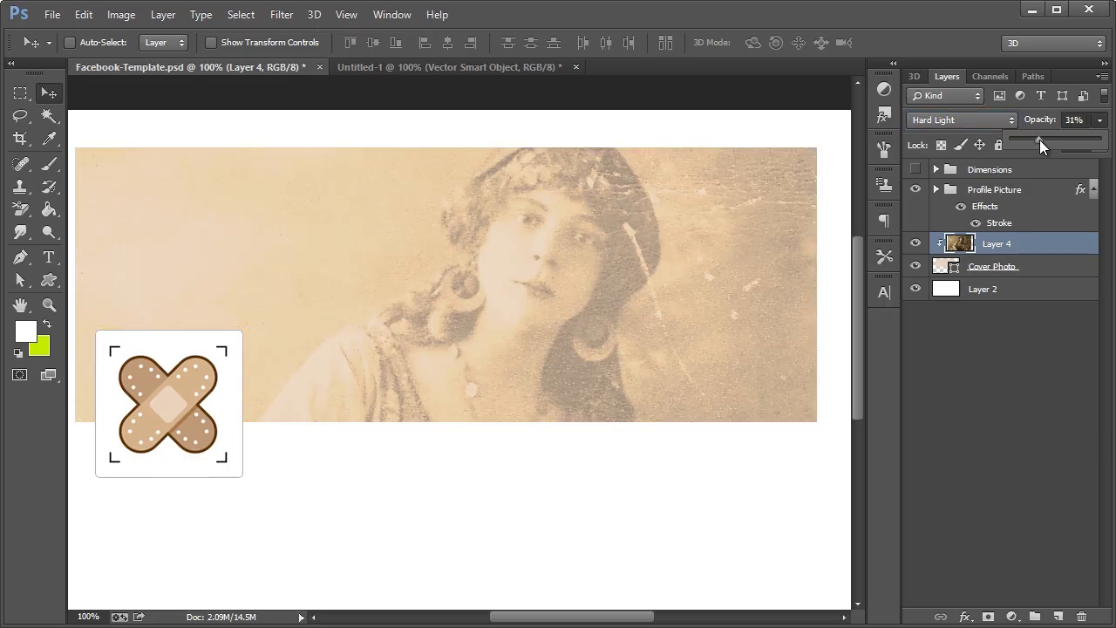
left_click_drag(1053, 139, 1046, 137)
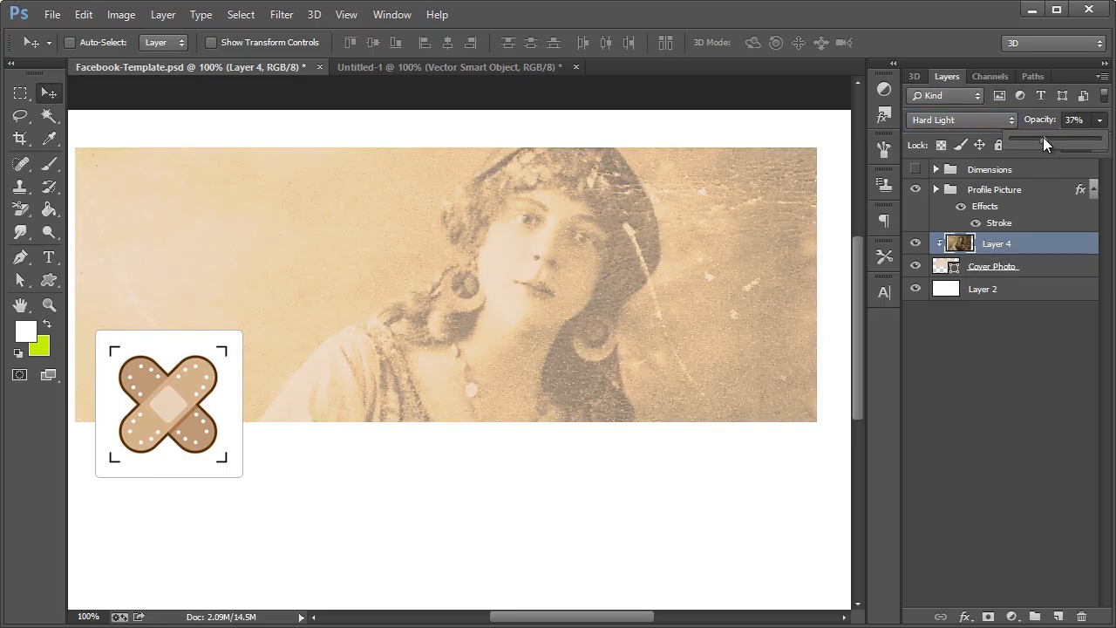
left_click(1037, 368)
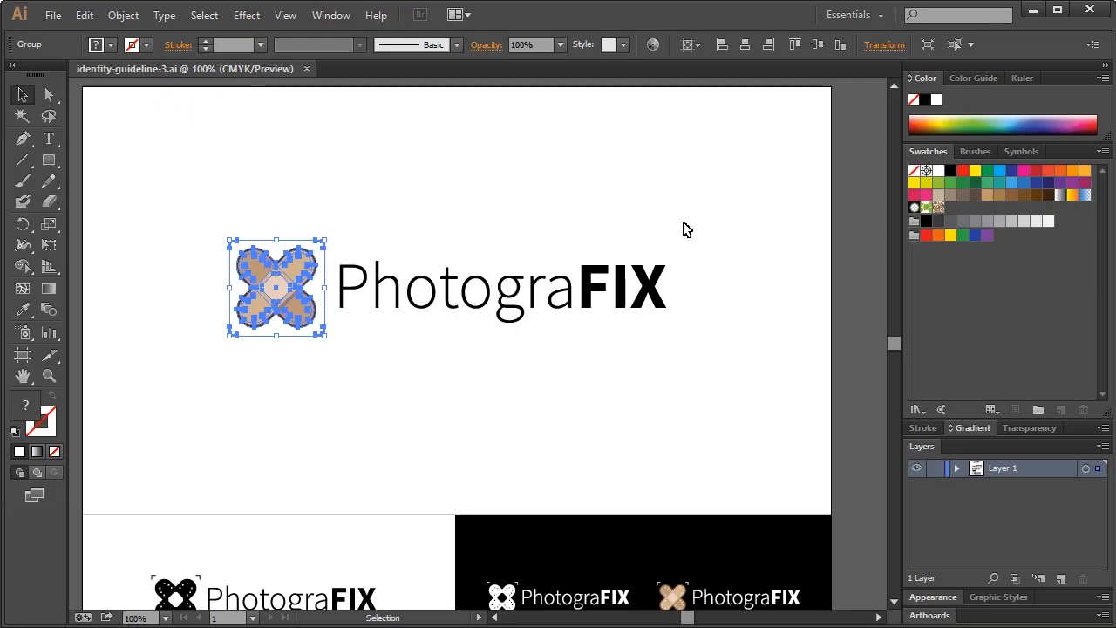
Scroll down and select the white PhotograFIX logo on black
left_click_drag(684, 230, 710, 227)
scroll(589, 507, "down", 1)
left_click(613, 561)
scroll(616, 530, "down", 2)
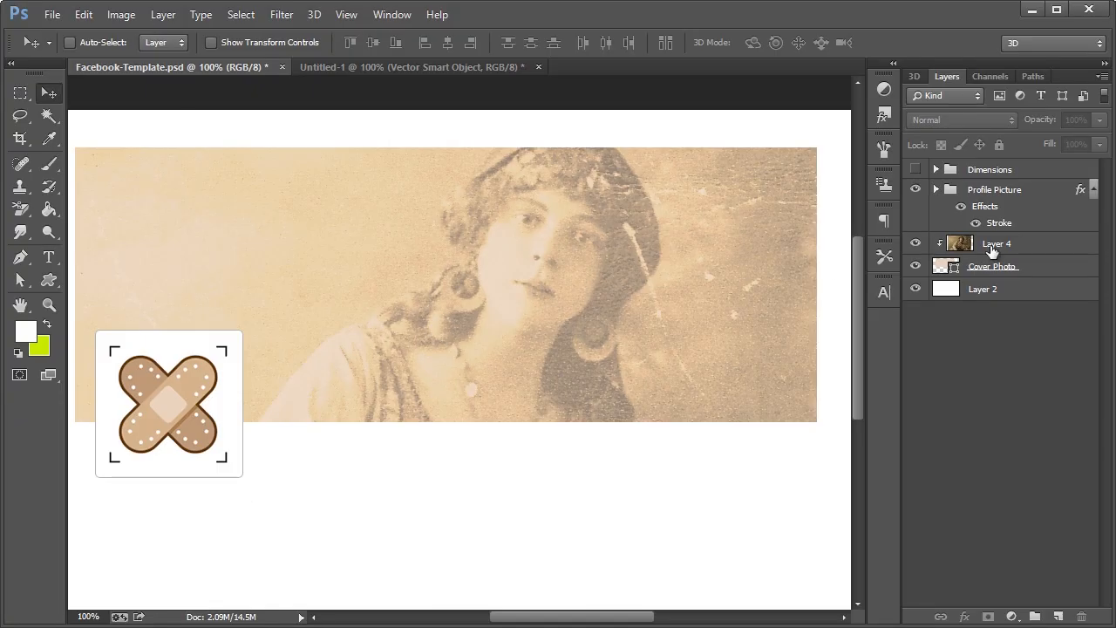
Add an empty Layer 5 clipped above the photo layer
left_click(995, 269)
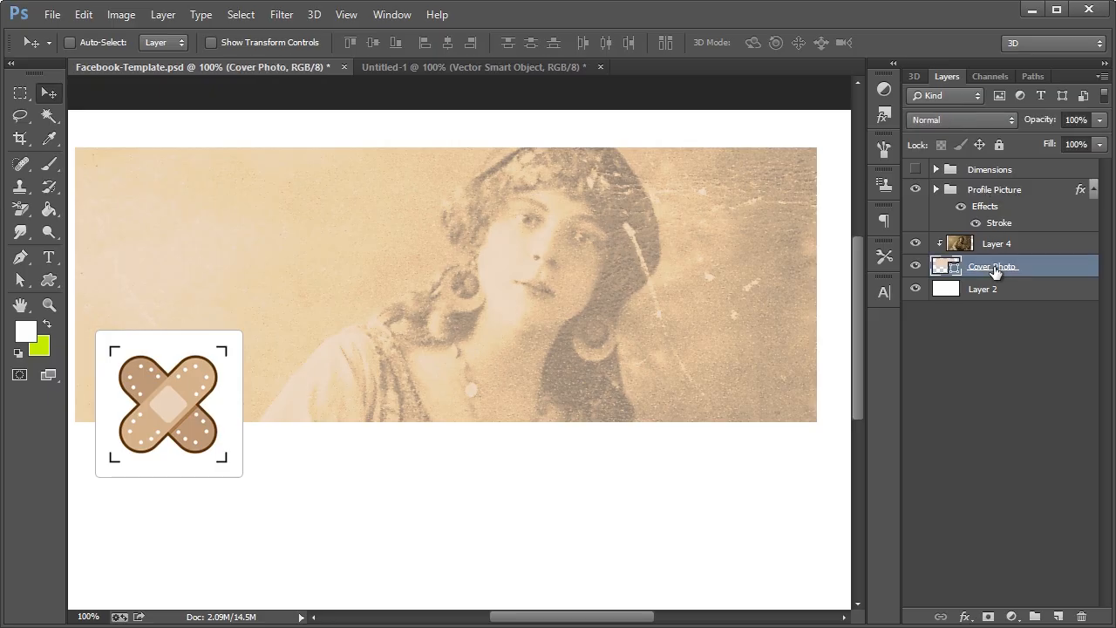
left_click(997, 247)
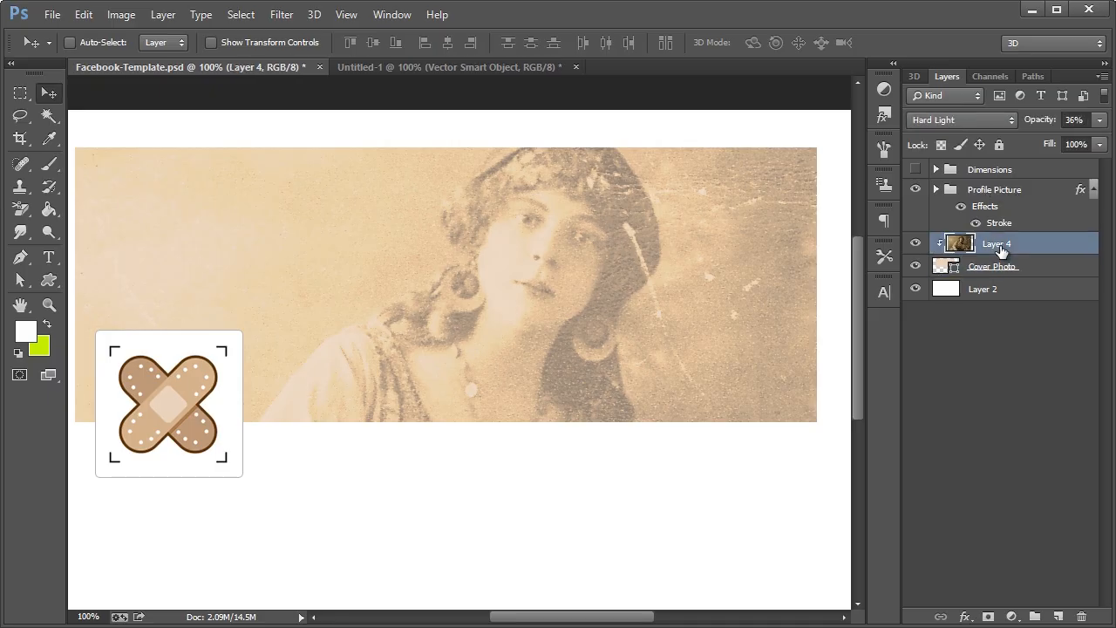
key("ctrl+shift+n")
key("alt+u")
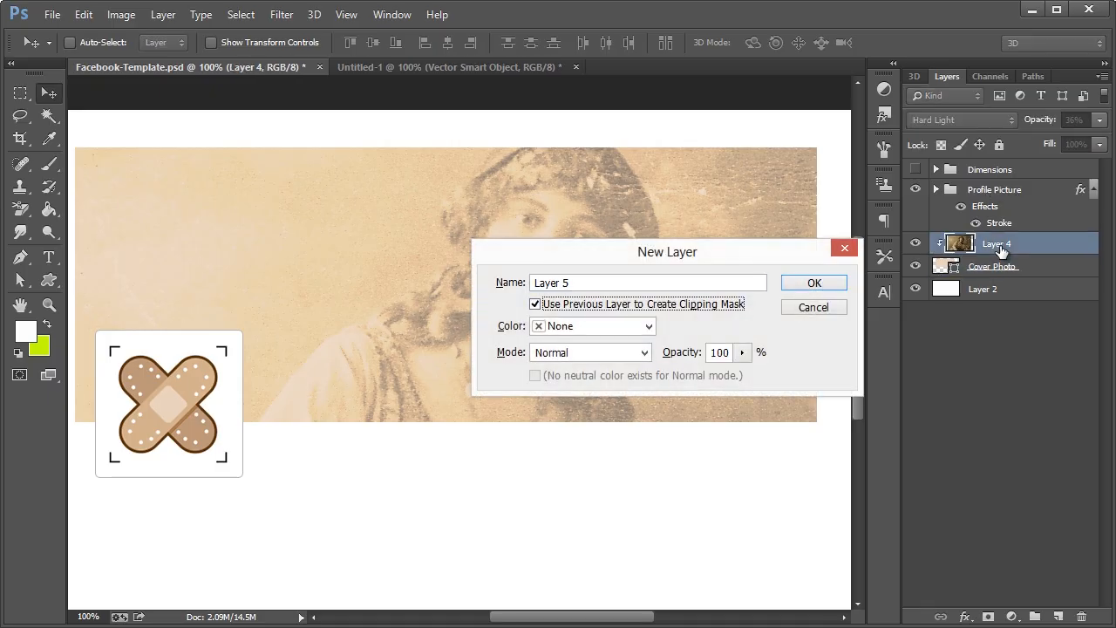
key("Return")
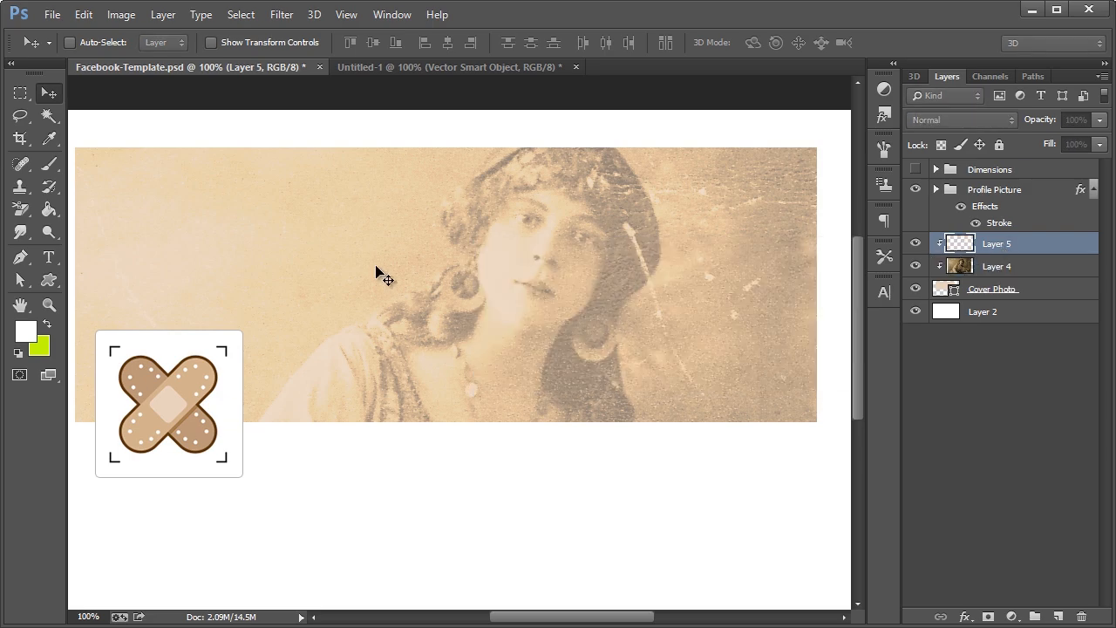
key("ctrl+v")
left_click(486, 289)
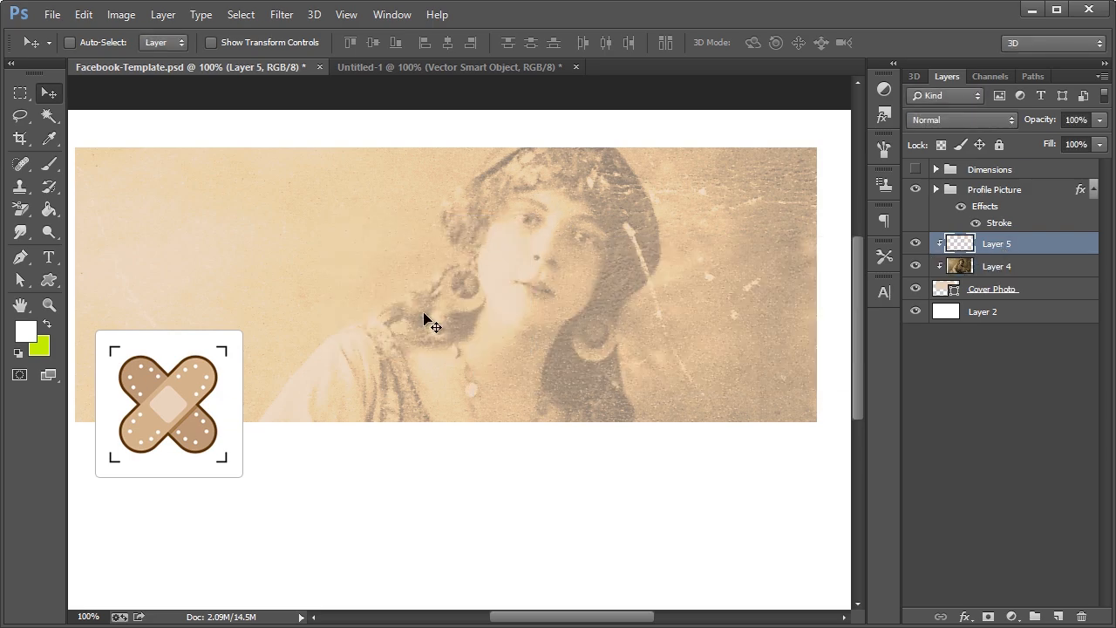
key("alt+Tab")
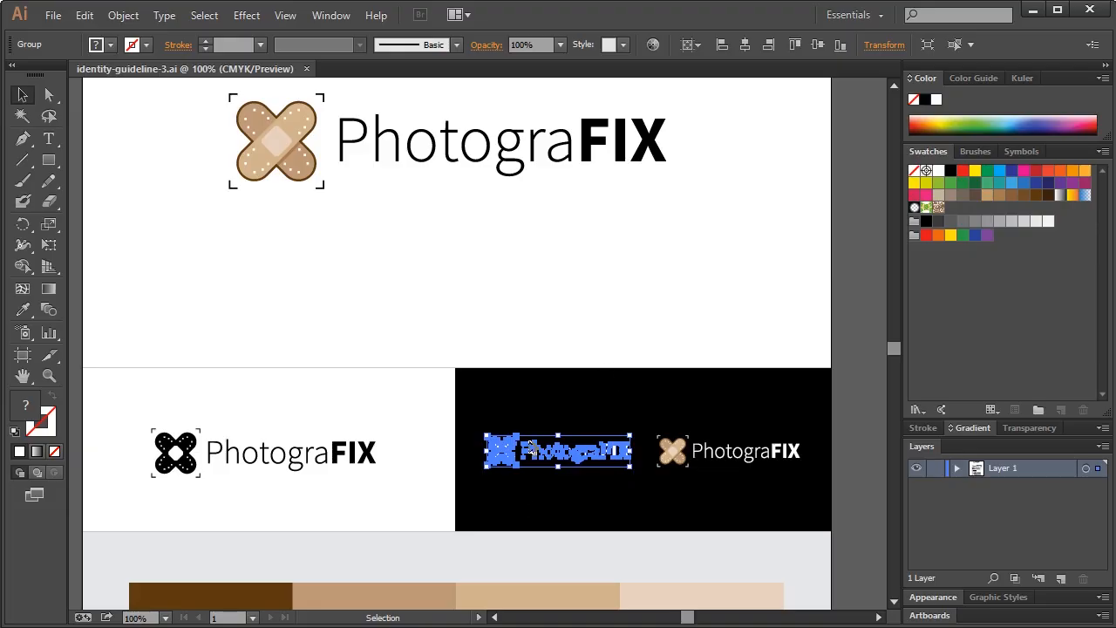
Marquee-select the whole black PhotograFIX logo, including its bandage icon, in Illustrator
left_click(334, 461)
left_click_drag(392, 416, 213, 504)
left_click_drag(136, 424, 397, 490)
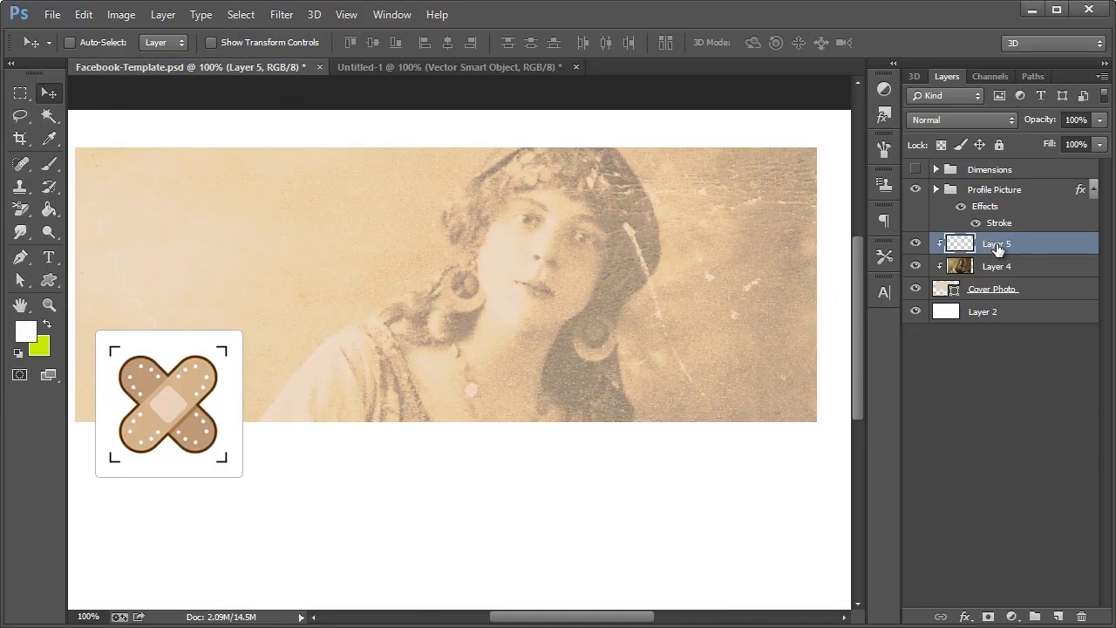
Paste the PhotograFIX logo as a Smart Object, enlarge it over double, and place it up-left
key("ctrl+v")
key("Up")
left_click(504, 261)
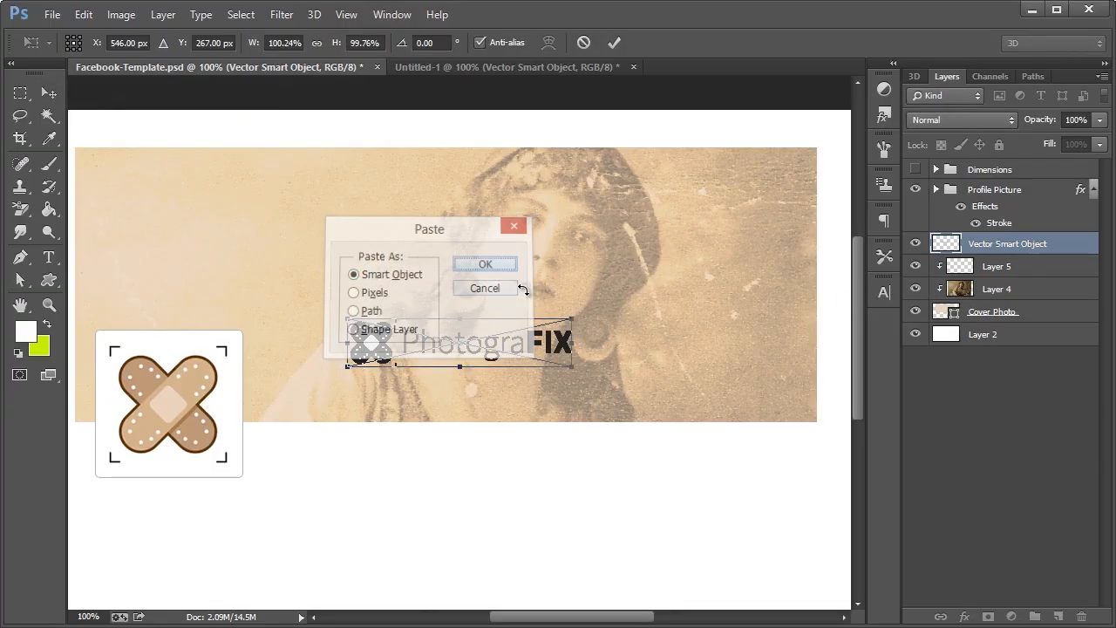
left_click_drag(572, 318, 721, 245)
left_click_drag(441, 347, 375, 277)
left_click(45, 94)
key("Return")
Rasterize the wordmark layer, delete the bandage icon inside a rectangular selection, and nudge the text
left_click(20, 94)
left_click_drag(109, 193, 254, 369)
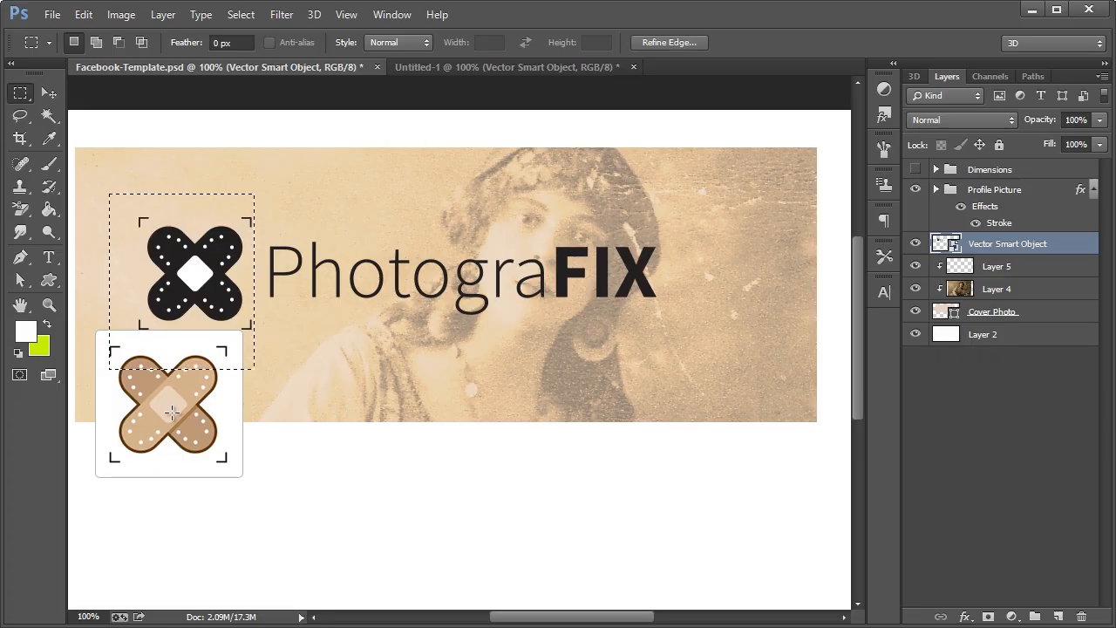
key("Delete")
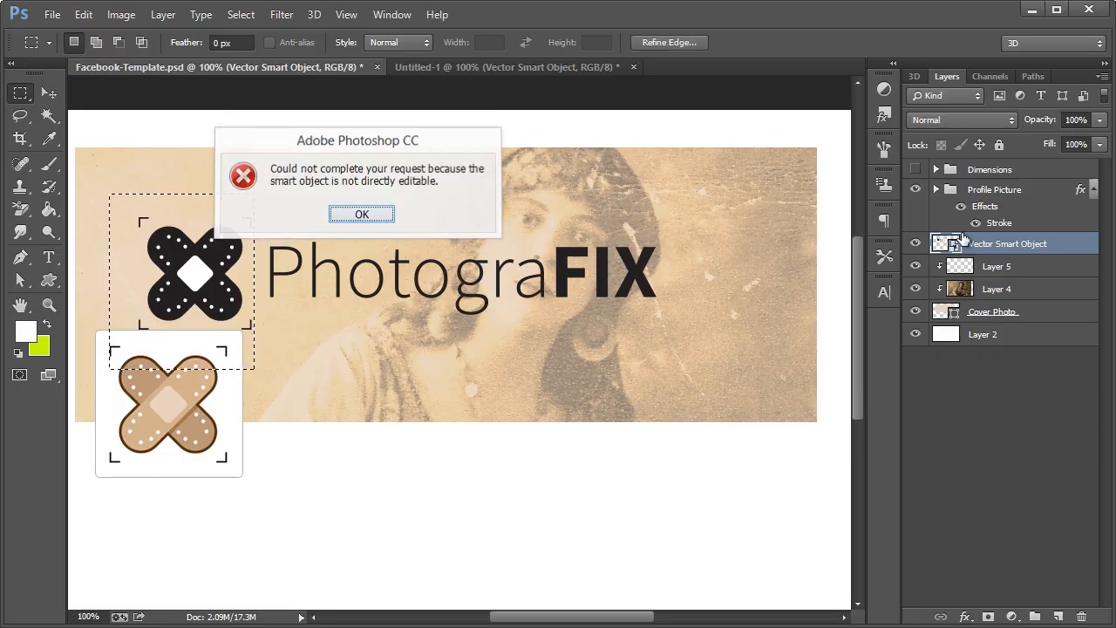
key("Return")
right_click(989, 244)
left_click(1024, 172)
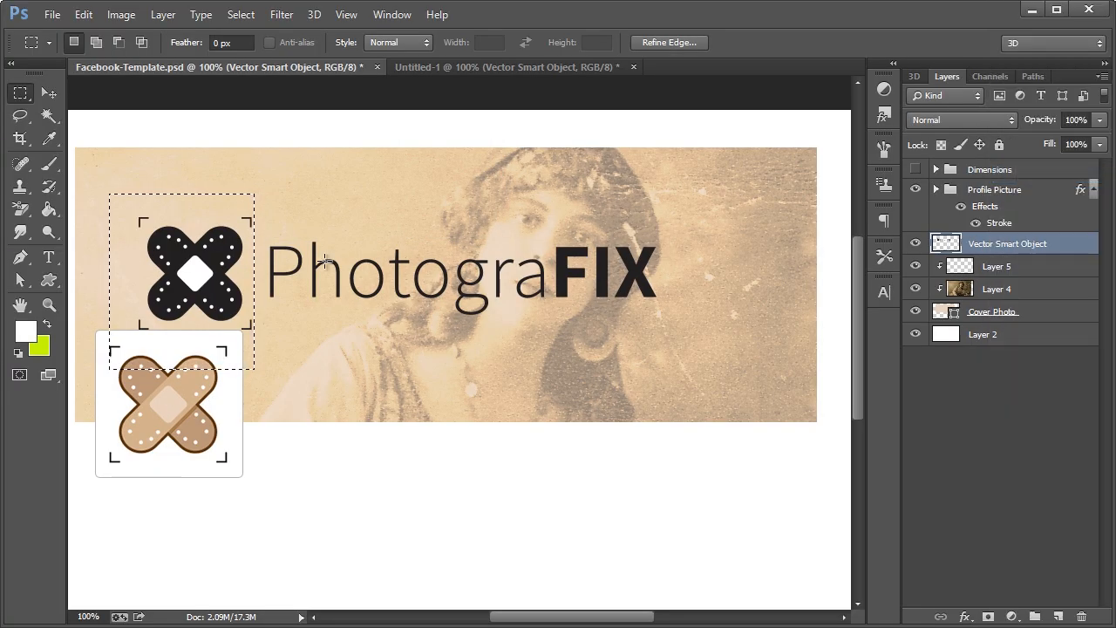
key("Delete")
key("ctrl+d")
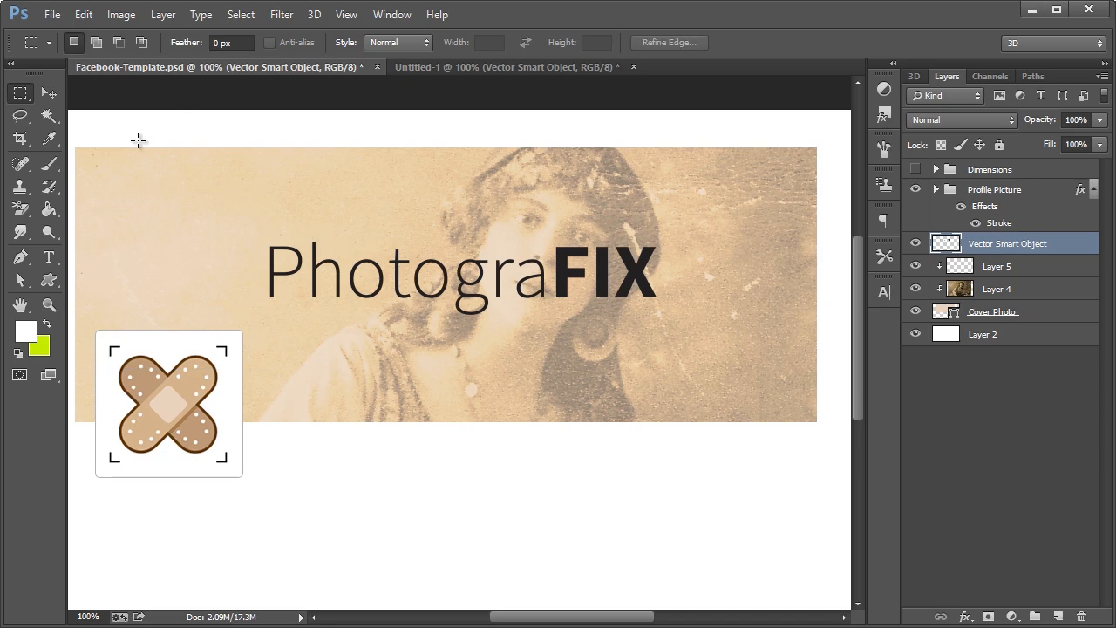
left_click(61, 95)
left_click_drag(554, 274, 558, 278)
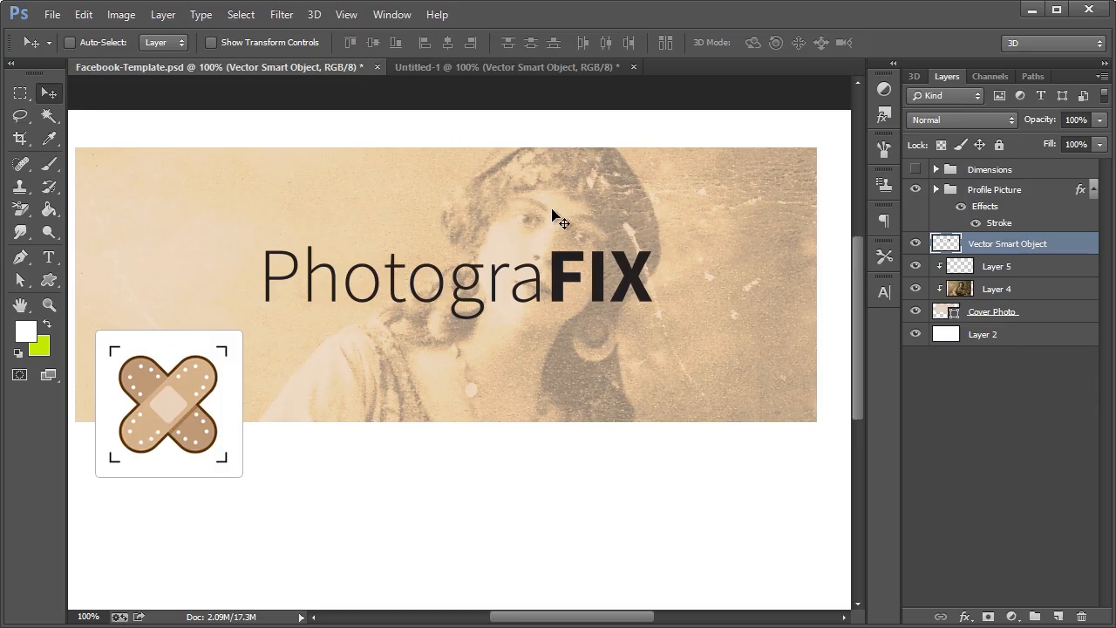
Select Layer 5 and set up a soft 184 px brush
left_click(1013, 267)
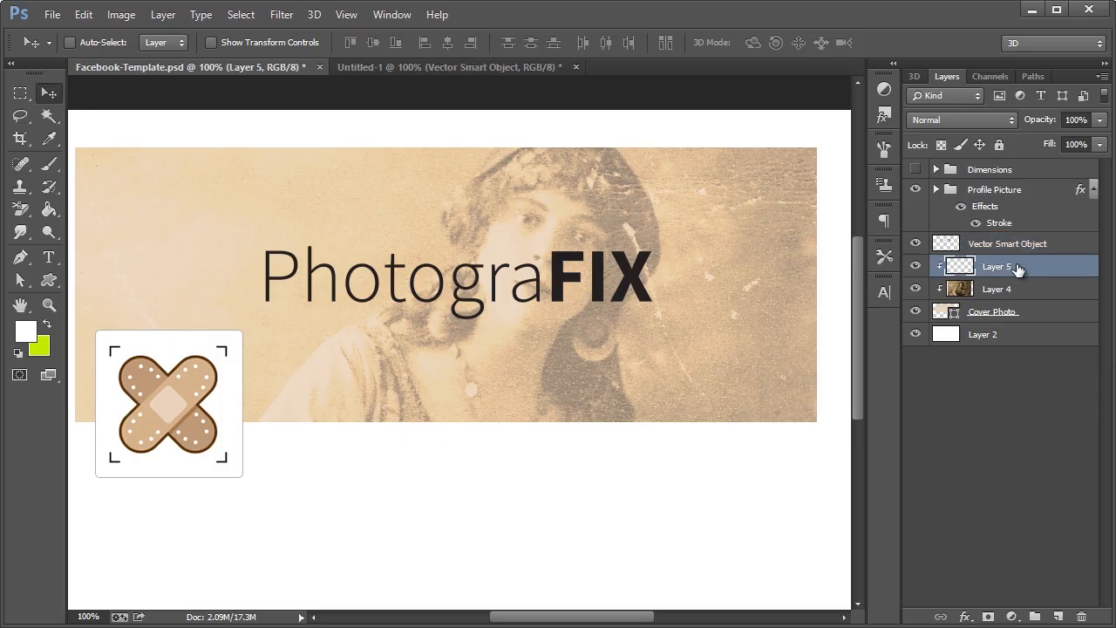
key("ctrl+shift+n")
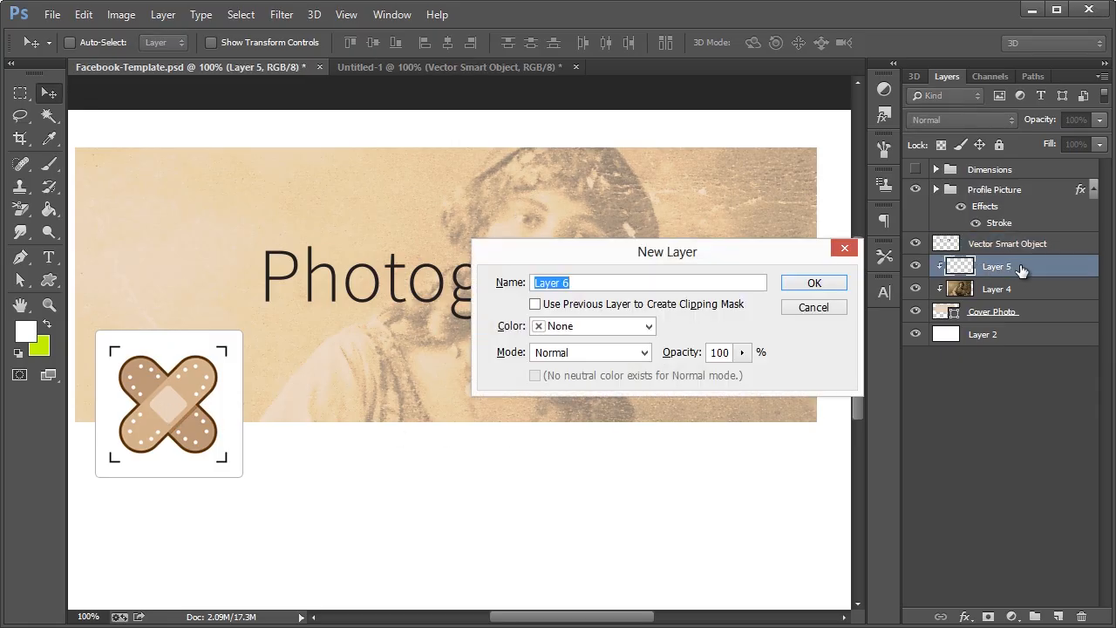
left_click(813, 307)
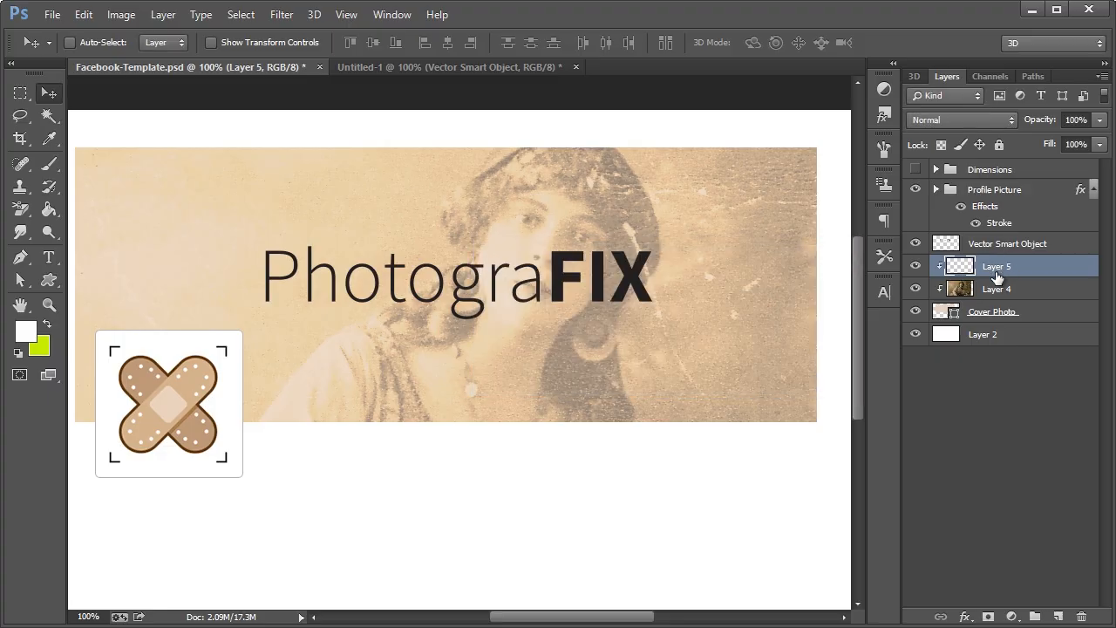
left_click(49, 164)
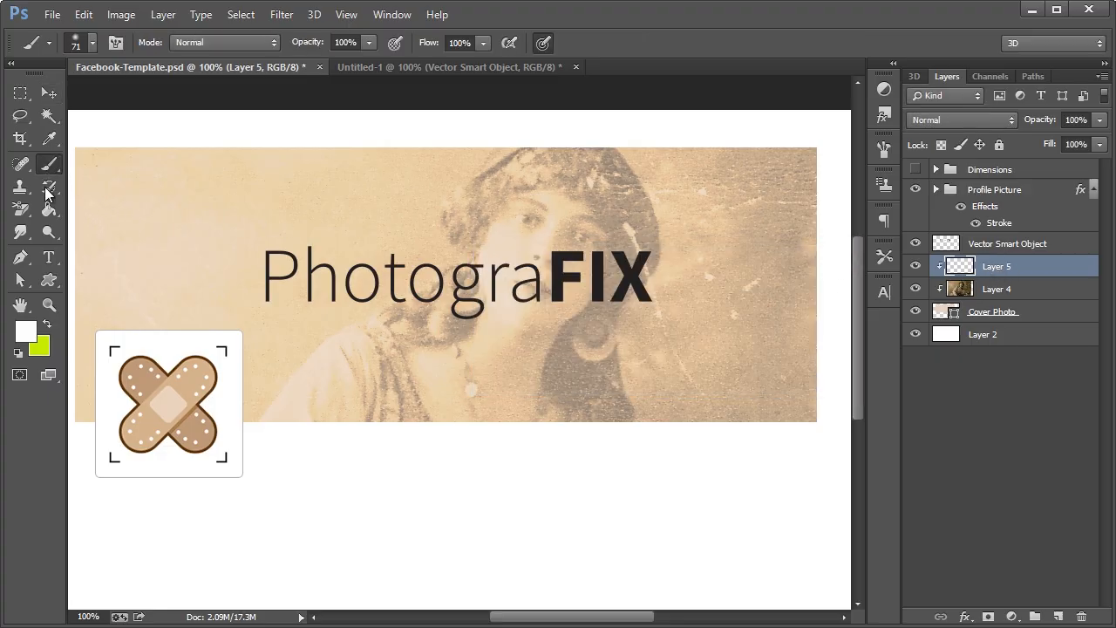
left_click(92, 43)
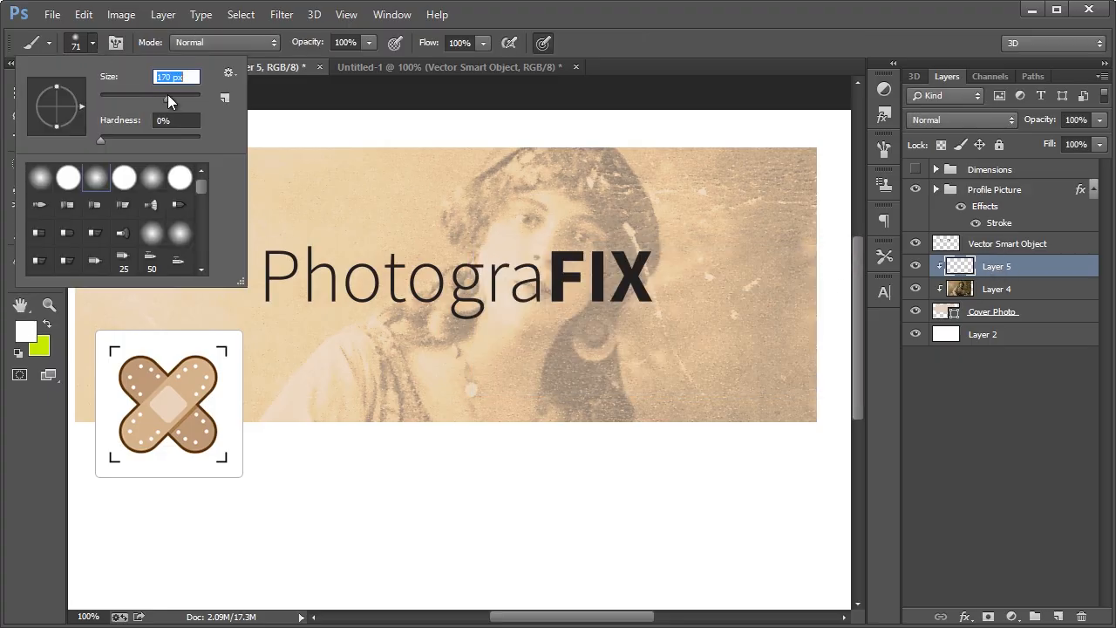
left_click_drag(172, 97, 176, 97)
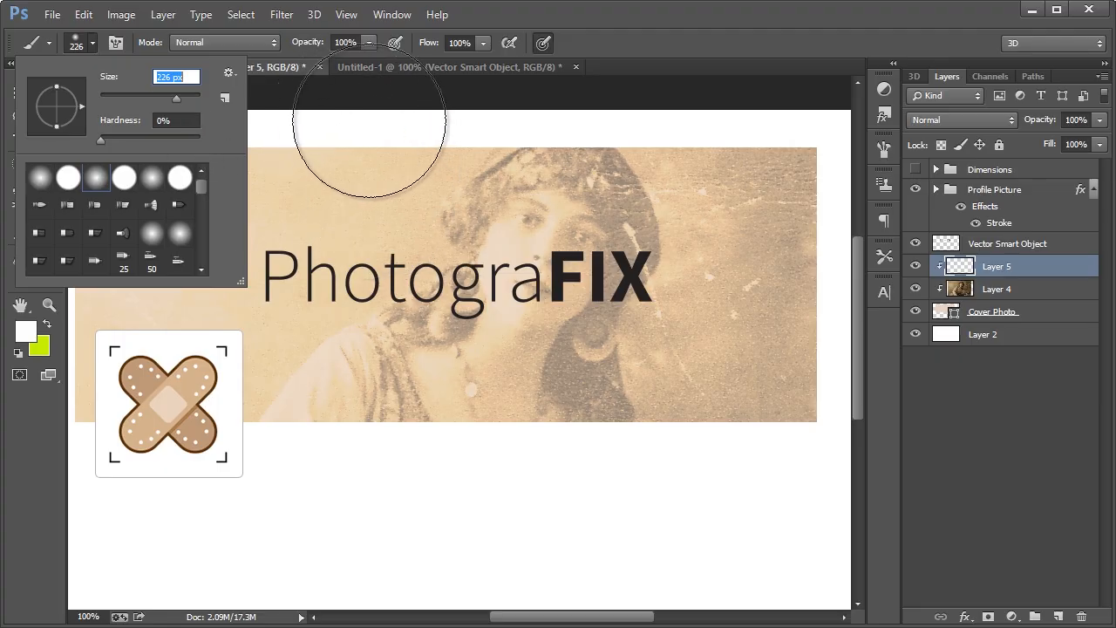
left_click(171, 97)
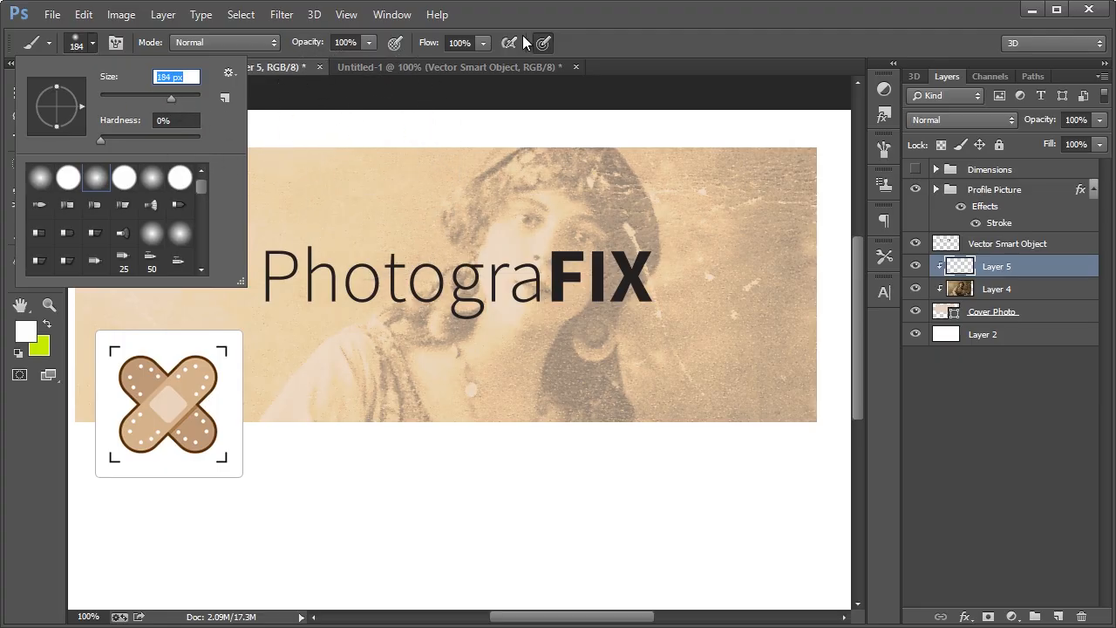
key("Return")
Set the brush colour to a deep brown darkened from beige sampled in the photo
left_click(26, 331)
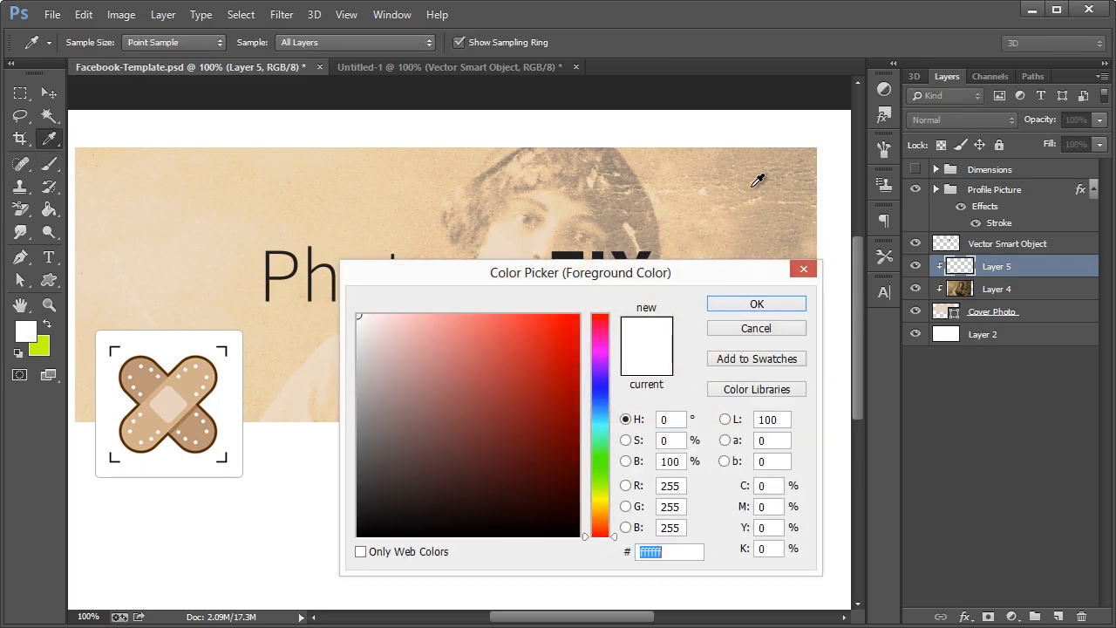
left_click(802, 154)
left_click_drag(427, 434, 410, 471)
left_click_drag(410, 476, 411, 482)
left_click(740, 306)
Paint darkness along the photo's top edge and lower Layer 5 to about 33% opacity
mouse_move(804, 127)
left_mouse_down()
mouse_move(601, 114)
mouse_move(122, 128)
mouse_move(78, 196)
mouse_move(33, 414)
mouse_move(117, 474)
mouse_move(366, 485)
mouse_move(682, 463)
mouse_move(802, 436)
mouse_move(829, 336)
mouse_move(828, 218)
mouse_move(804, 152)
left_mouse_up()
left_click(968, 119)
left_click(973, 120)
left_click(1099, 119)
left_click_drag(1073, 130, 1045, 139)
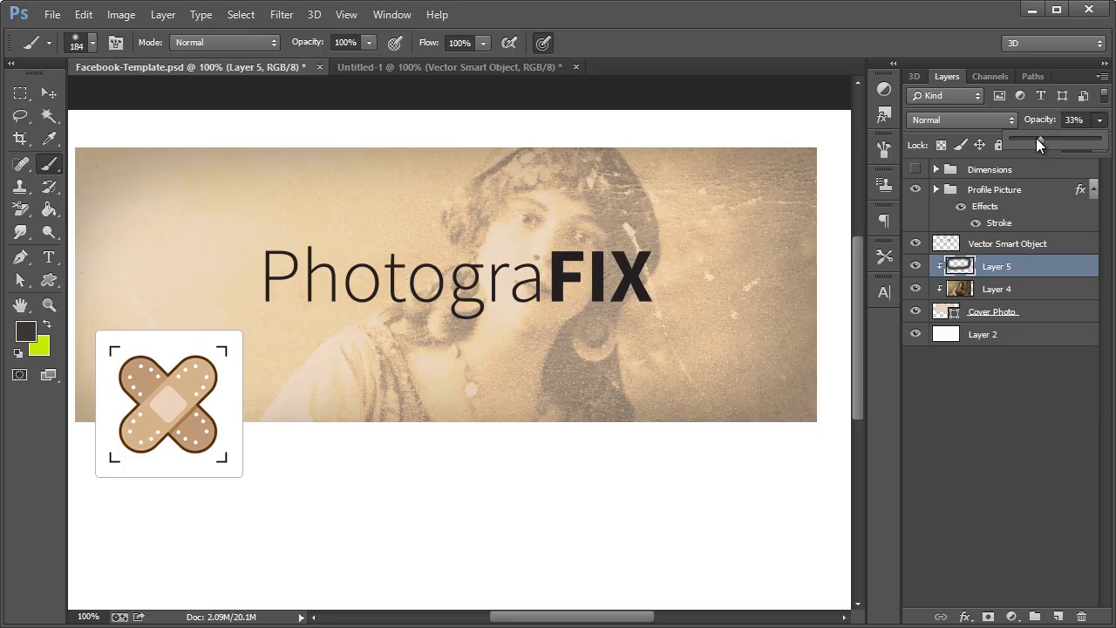
left_click(1006, 412)
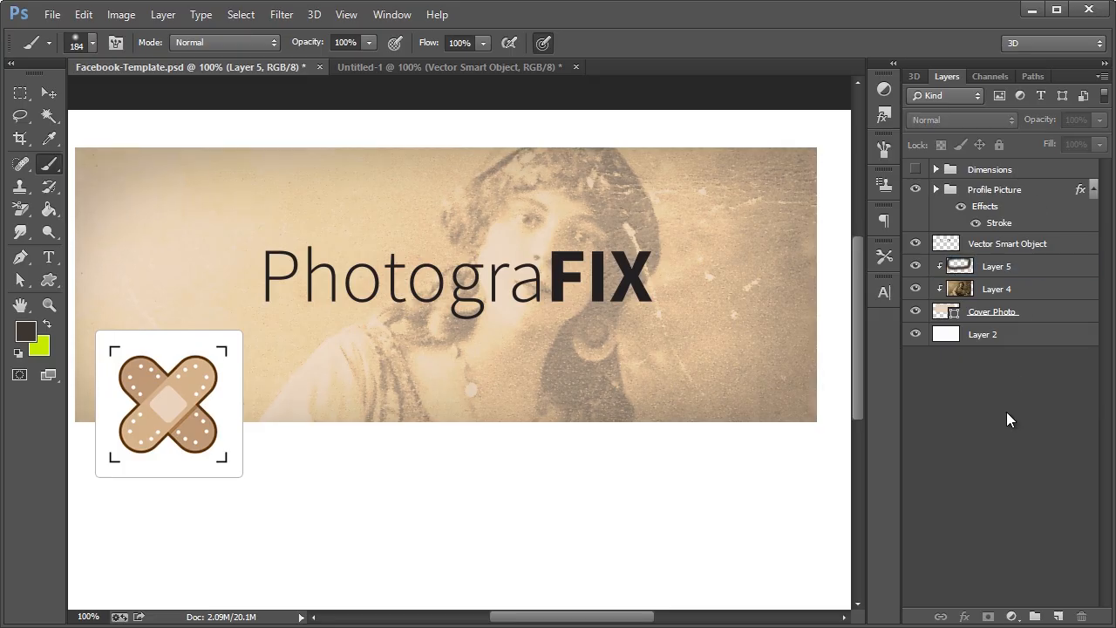
left_click(50, 93)
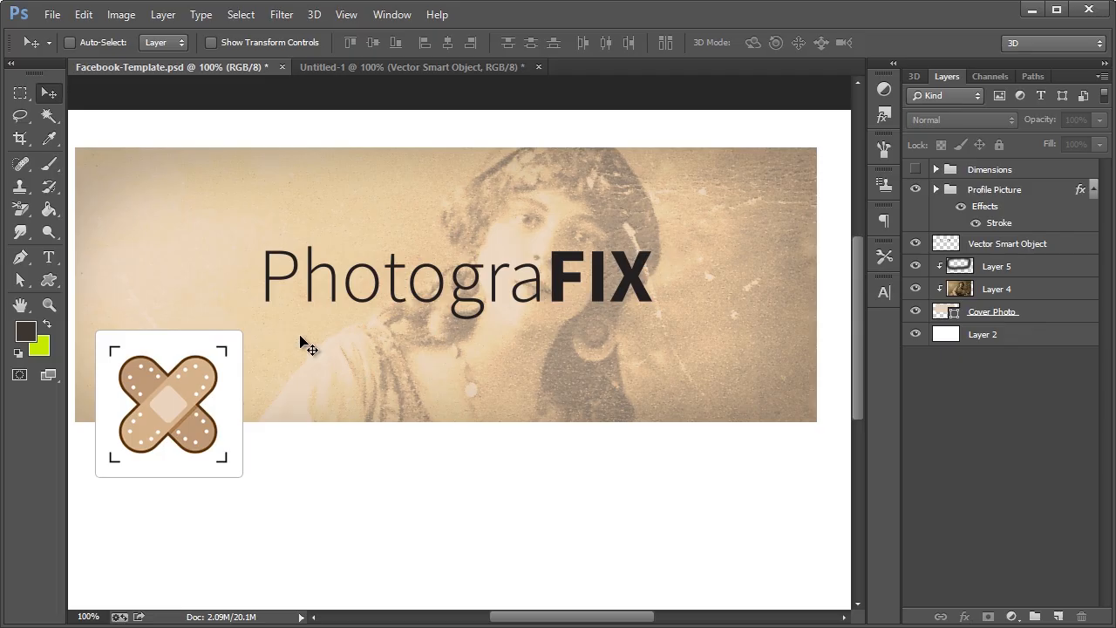
Type a new 'PhotograFIX' text line below the large wordmark
left_click(49, 256)
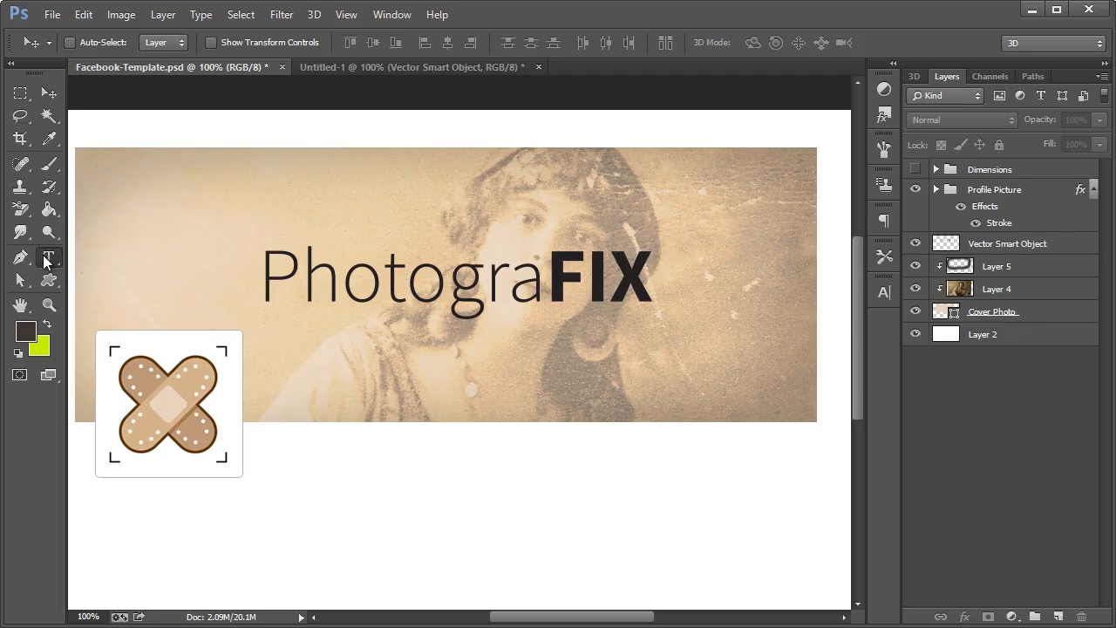
left_click(266, 333)
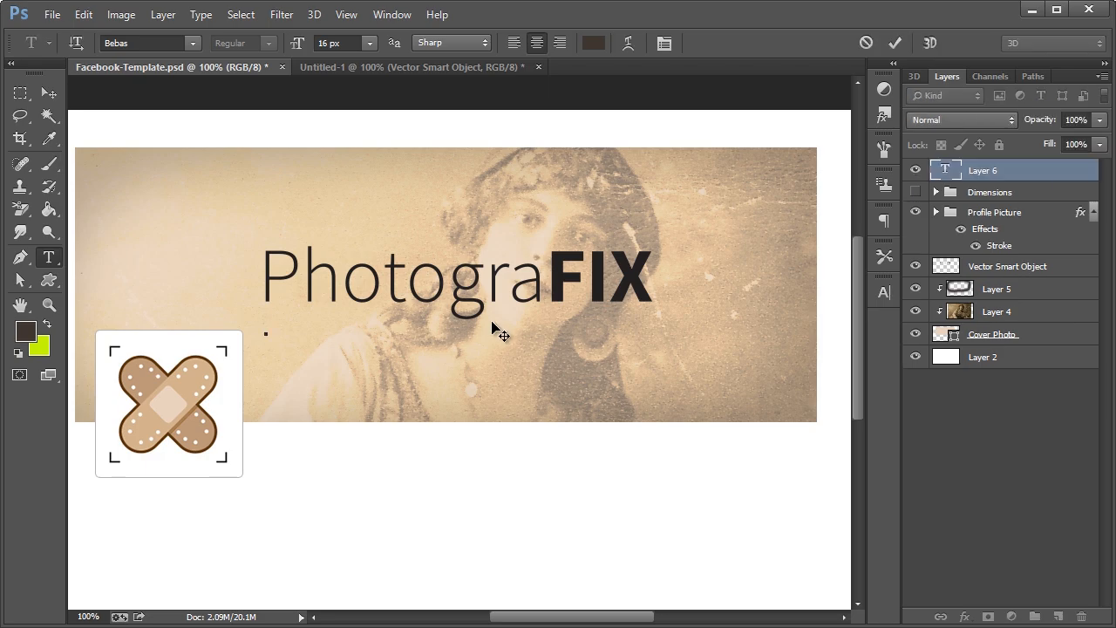
type("PHOTOGRAFIX")
key("BackSpace")
key("BackSpace")
key("BackSpace")
type("FIX")
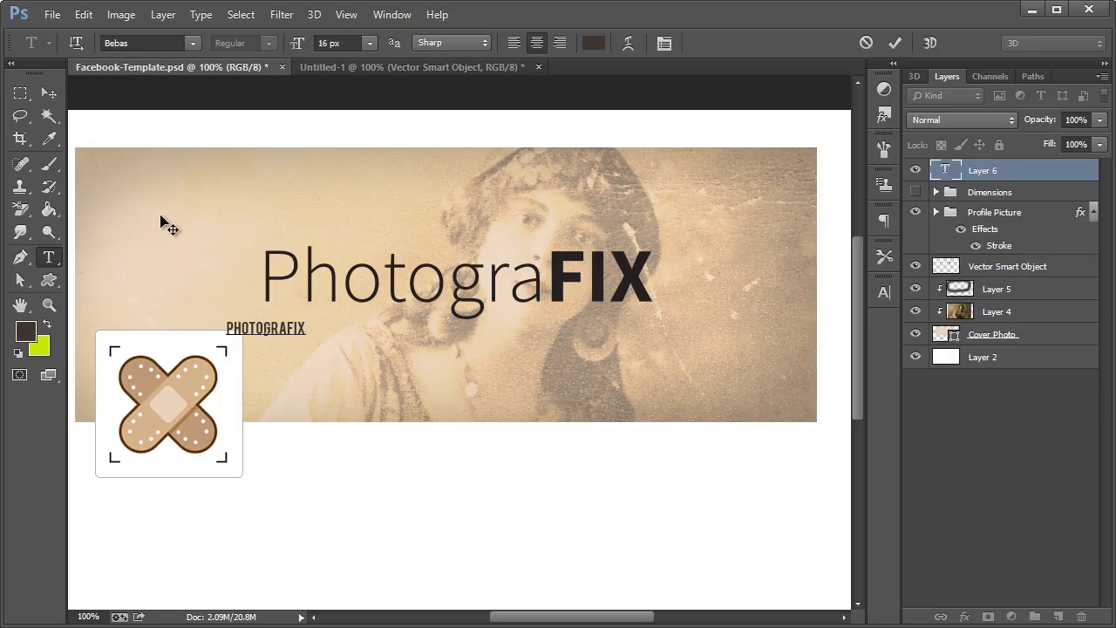
left_click(49, 186)
Set the text to Source Sans Pro, with 'FIX' Bold and 'Photogra' Light
left_click(49, 257)
type("Source Sans Pro")
key("Return")
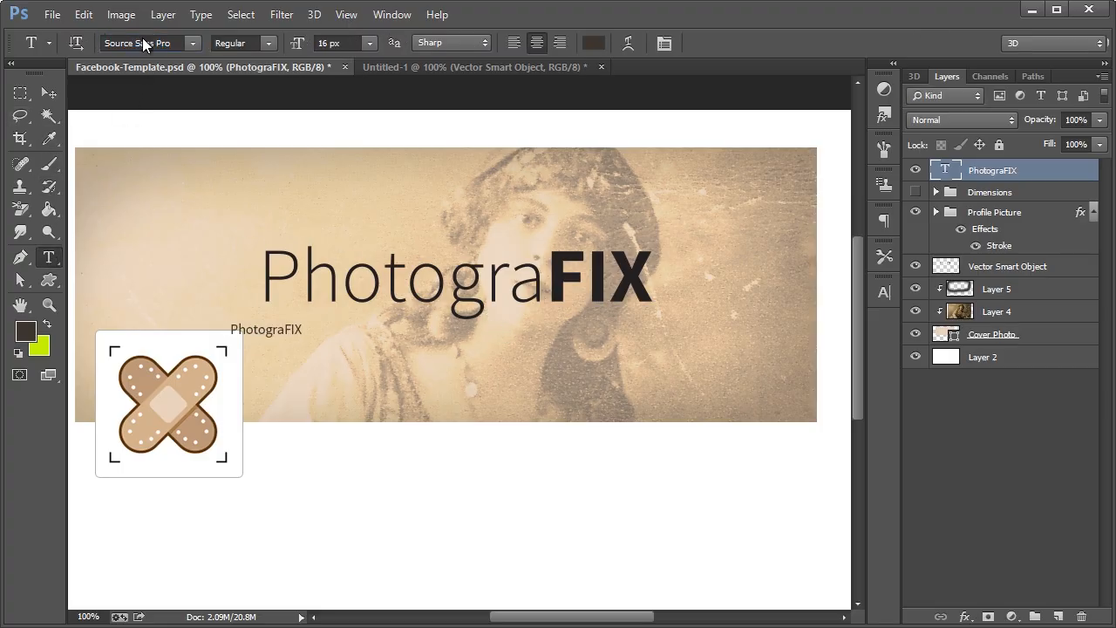
left_click_drag(285, 329, 229, 329)
left_click(242, 42)
left_click(253, 172)
left_click(267, 43)
left_click(253, 78)
Append '.com', scale the text up to about 178%, and nudge it under the wordmark
left_click(290, 328)
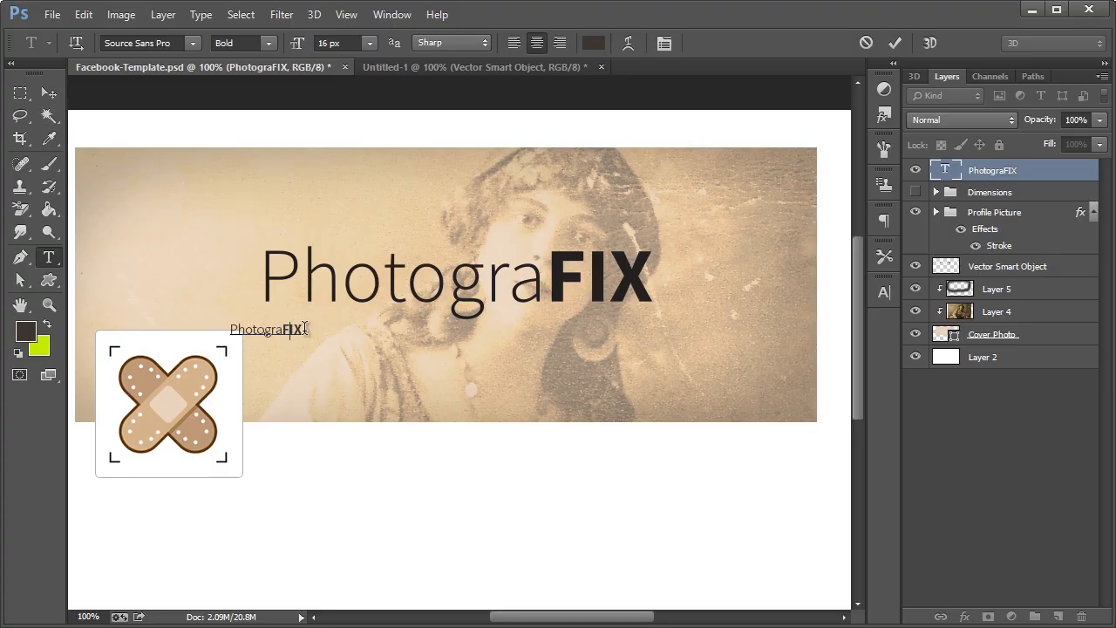
type(".com")
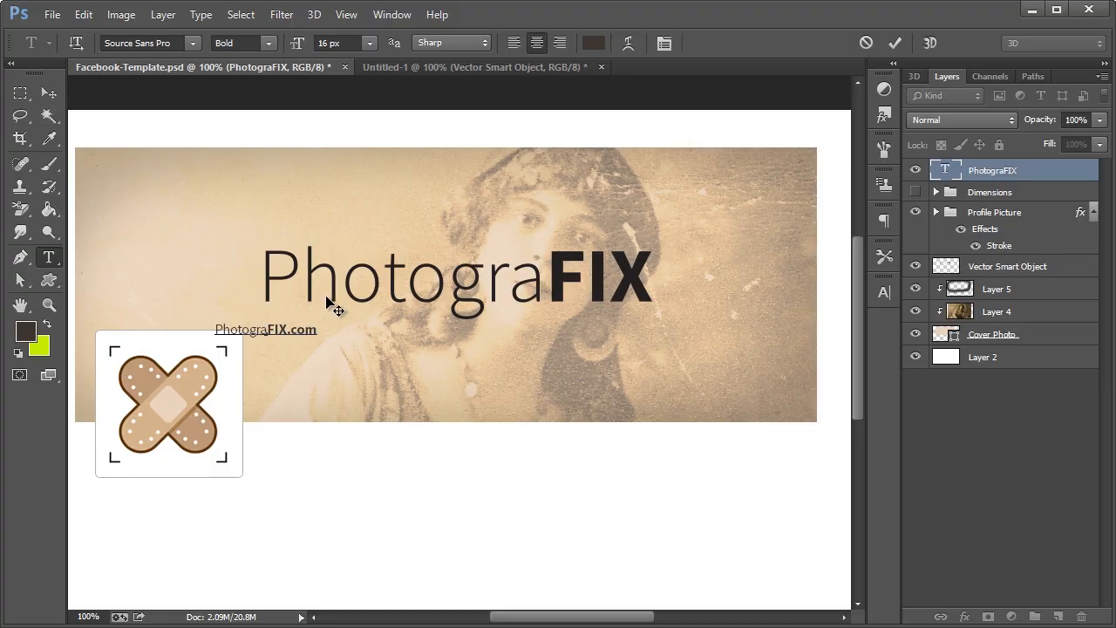
left_click(49, 93)
key("ctrl+t")
left_click_drag(319, 338, 446, 344)
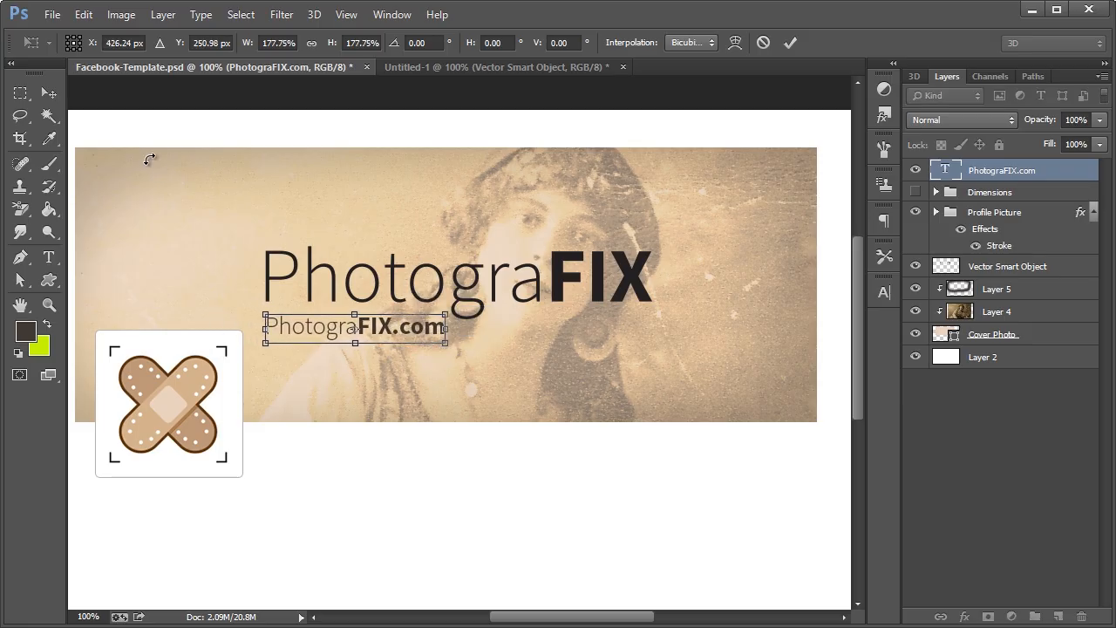
left_click(49, 93)
left_click(342, 217)
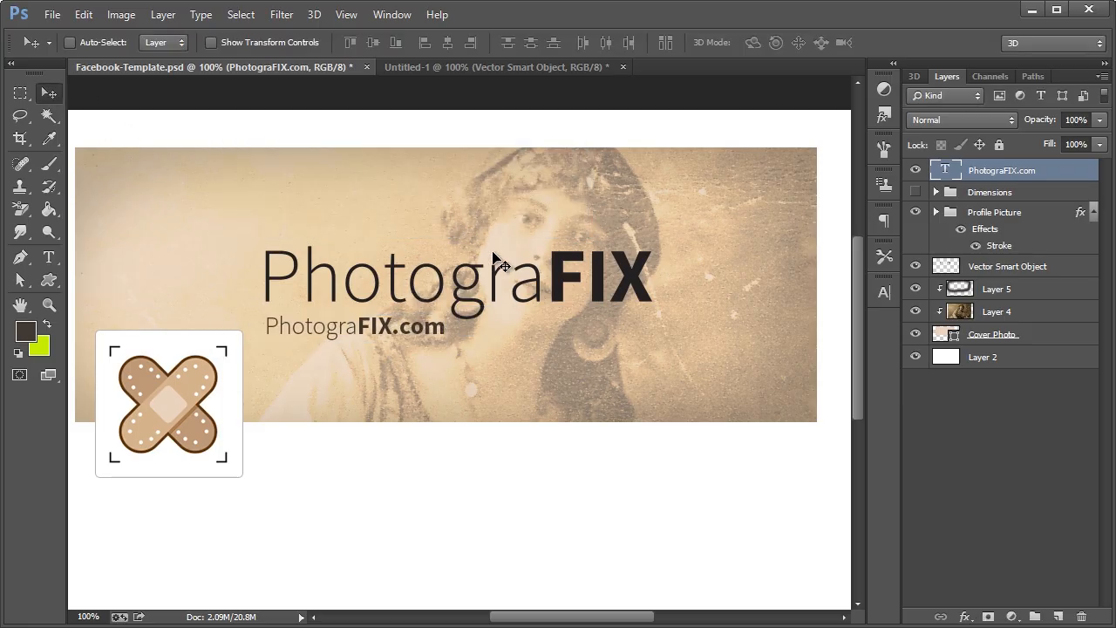
left_click_drag(352, 342, 351, 338)
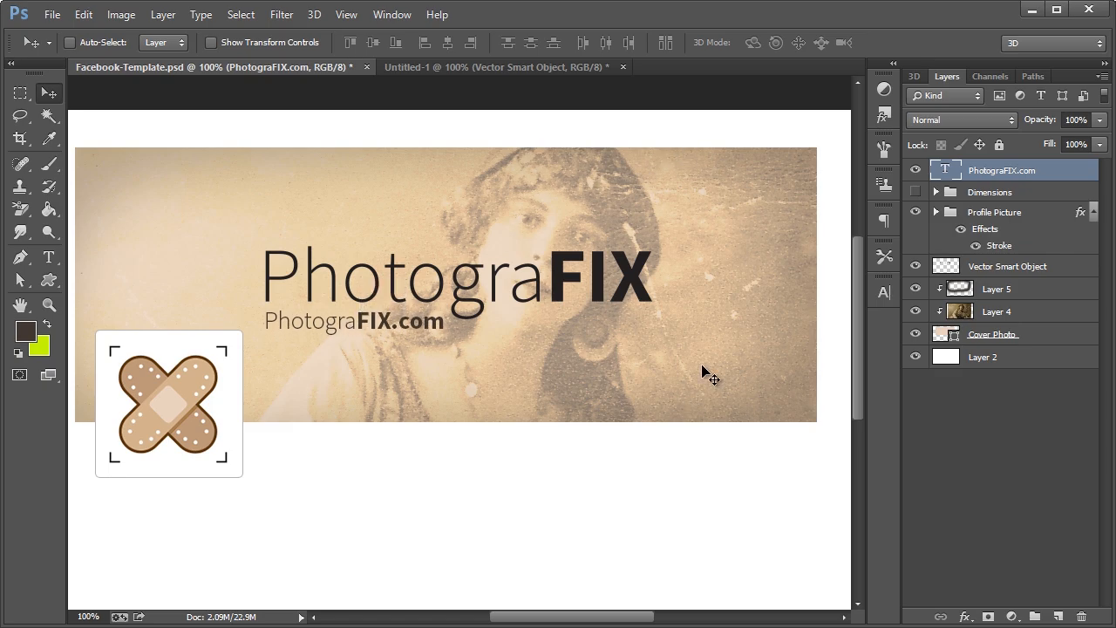